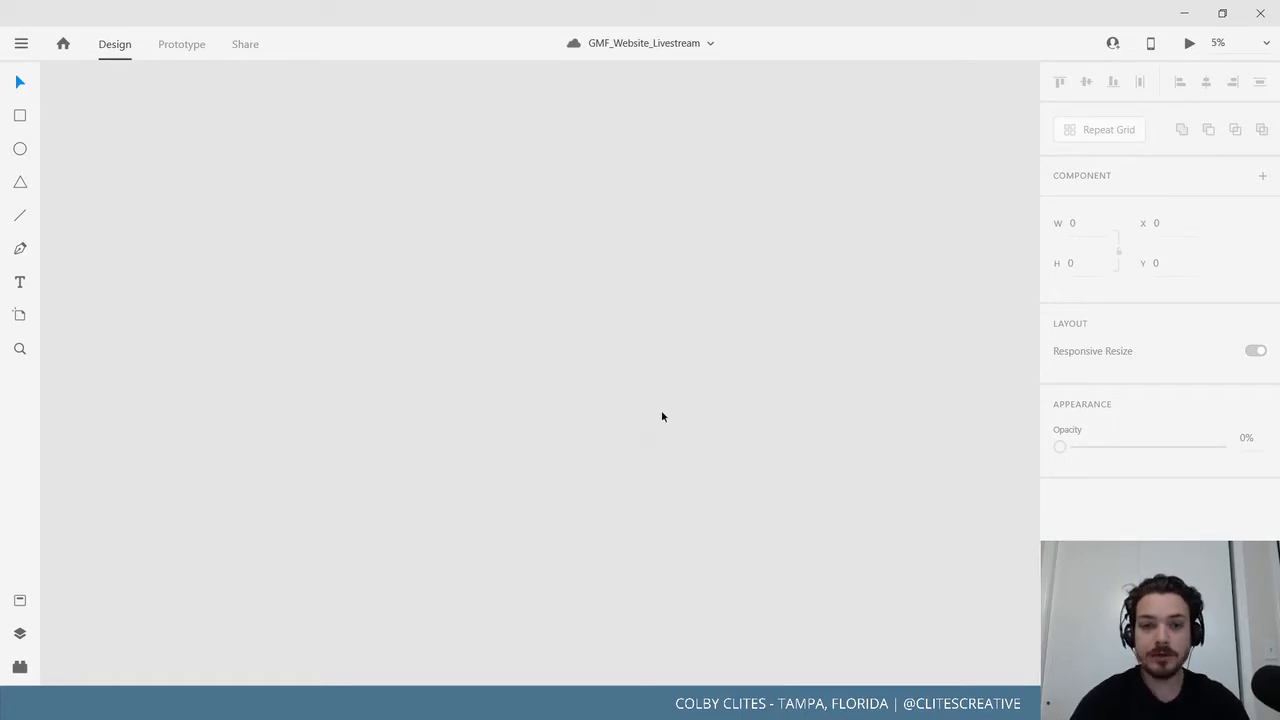
Zoom the canvas to 15% and pan until the branding board sits centred beside the mobile artboards.
scroll(661, 416, up, 5)
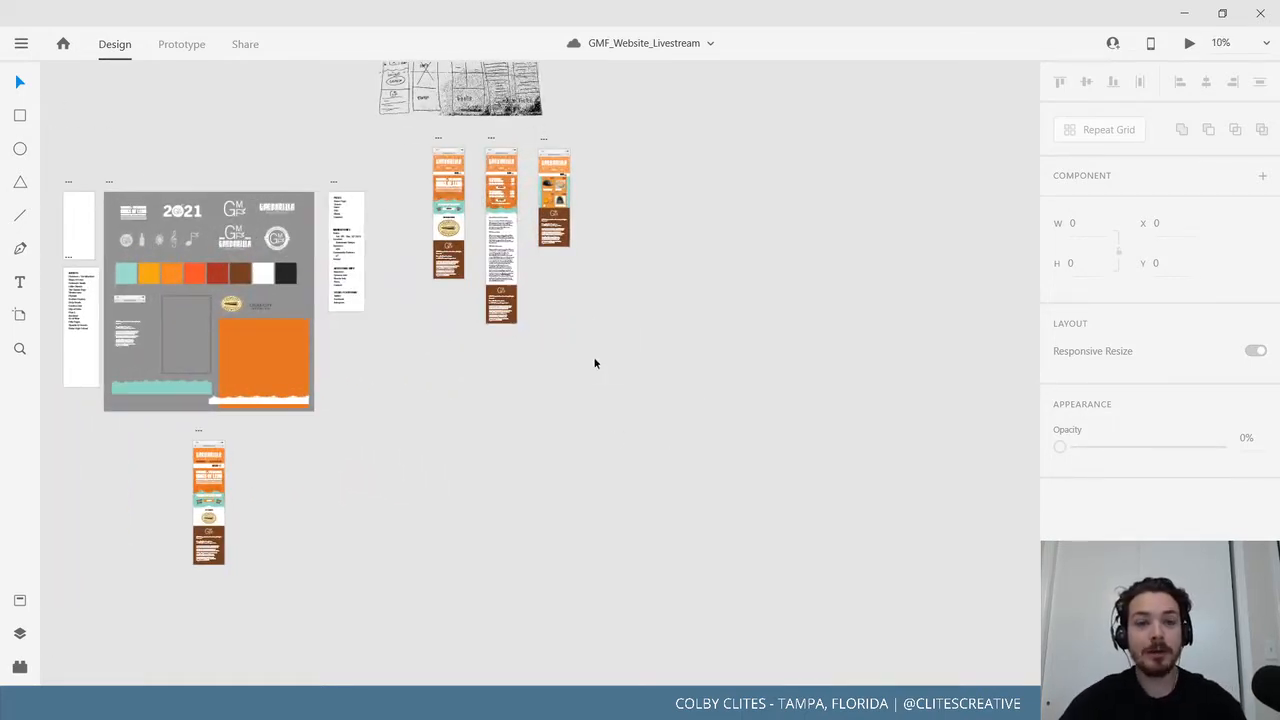
drag(624, 426, 744, 446)
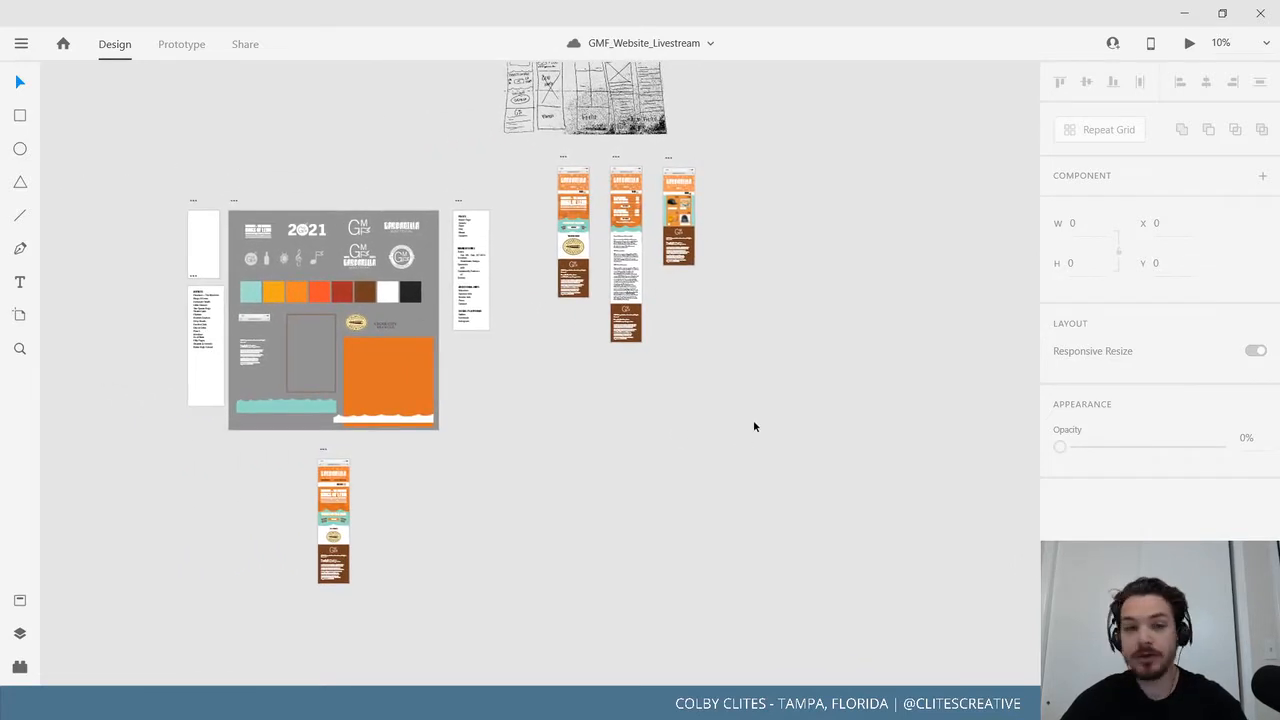
scroll(746, 430, up, 3)
drag(700, 405, 828, 380)
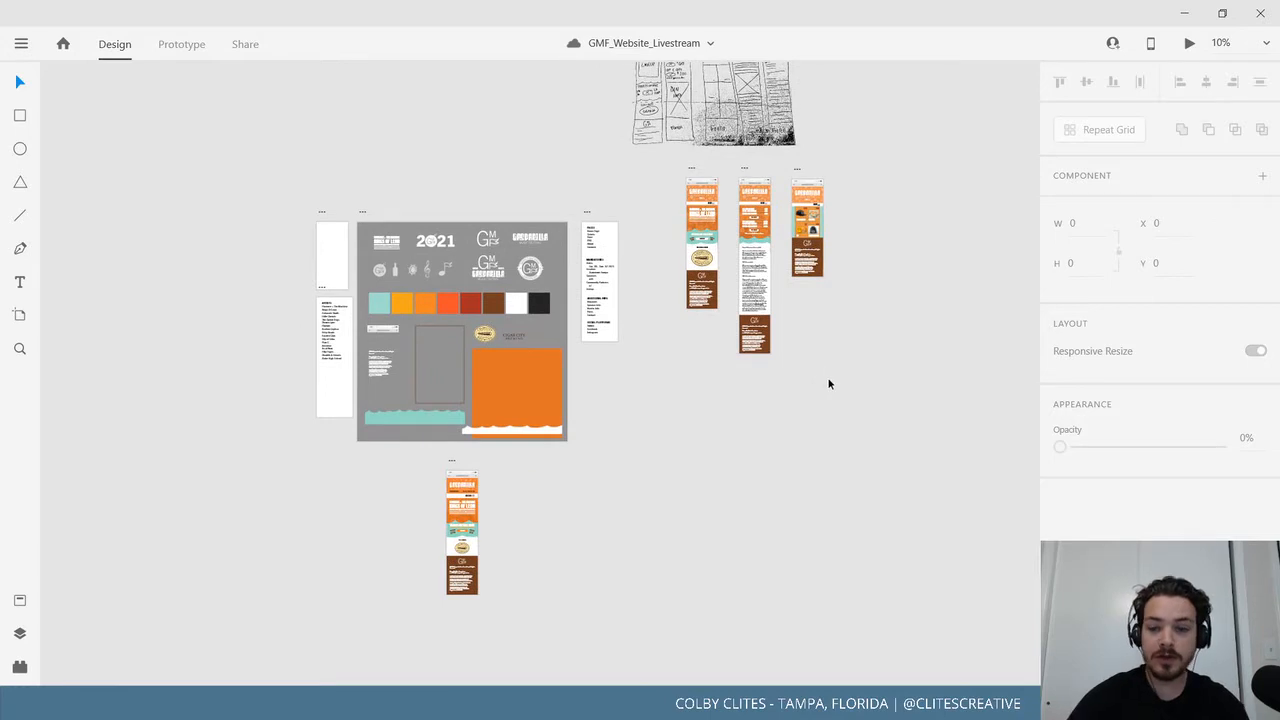
key(ctrl+equal)
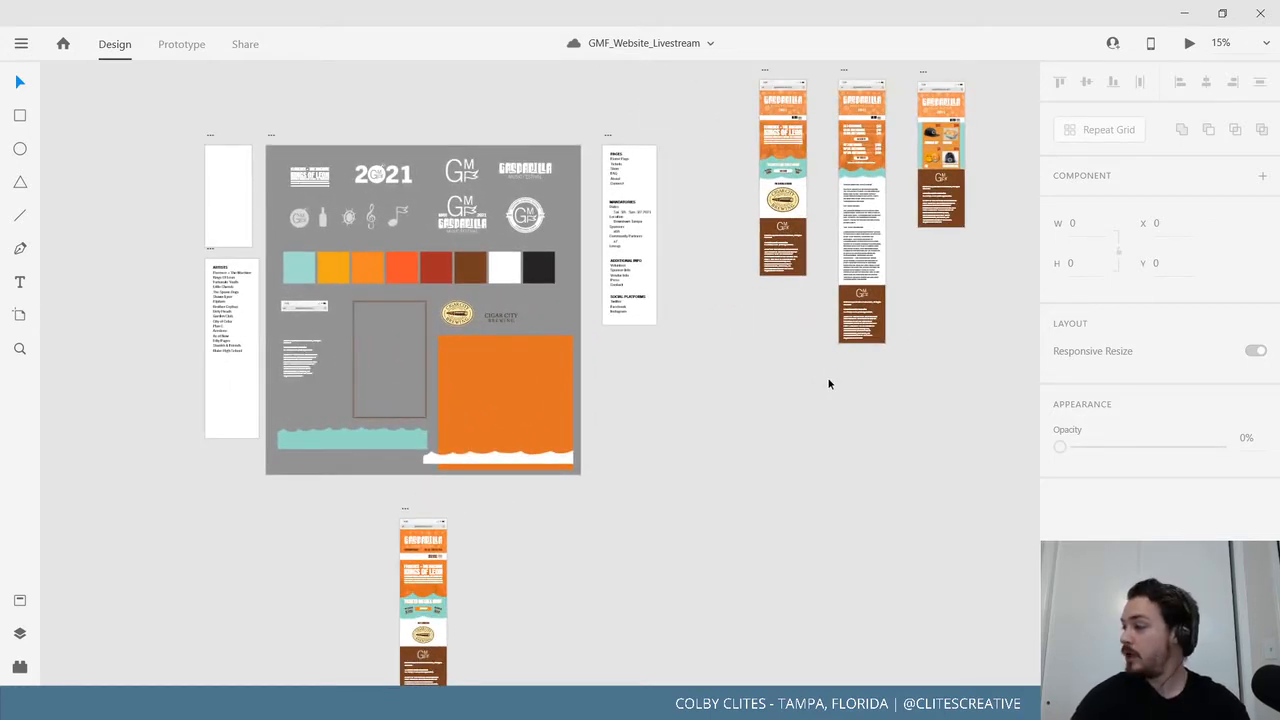
drag(781, 489, 862, 481)
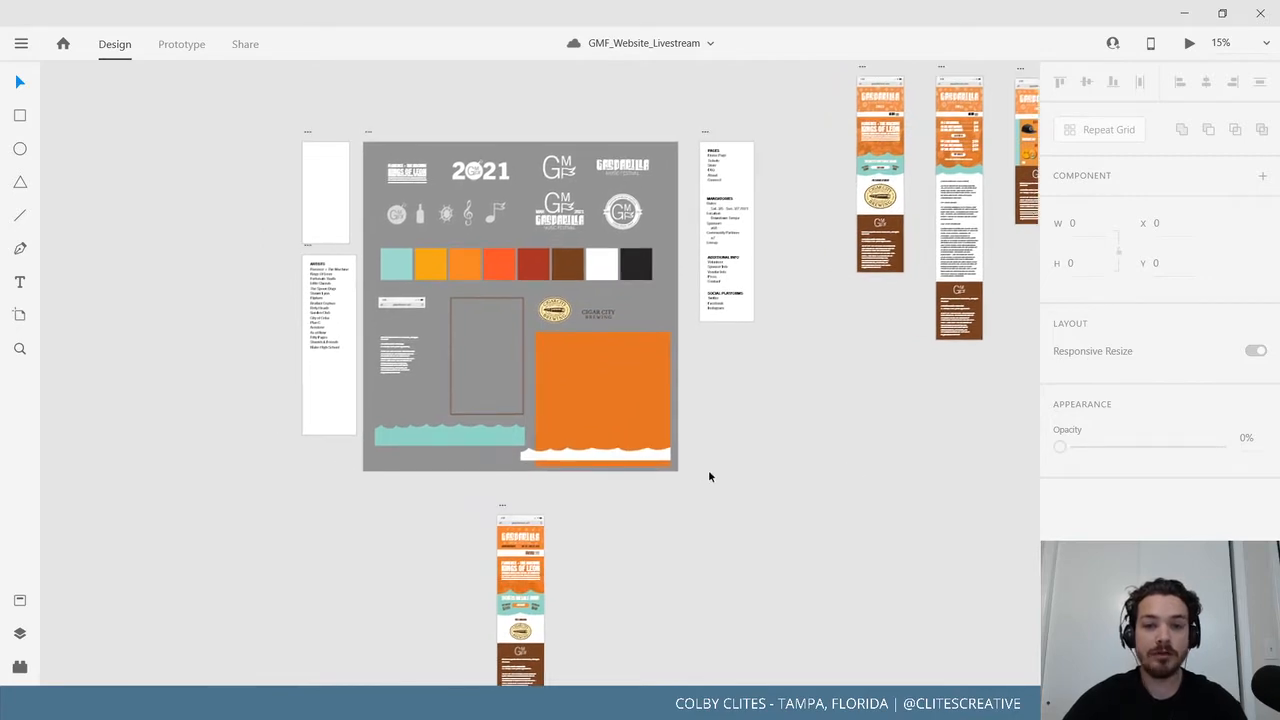
Pan to the Gasparilla case-study artboard and bring its Solution text and Logo System into view.
scroll(725, 443, left, 10)
scroll(725, 443, up, 4)
scroll(449, 367, left, 3)
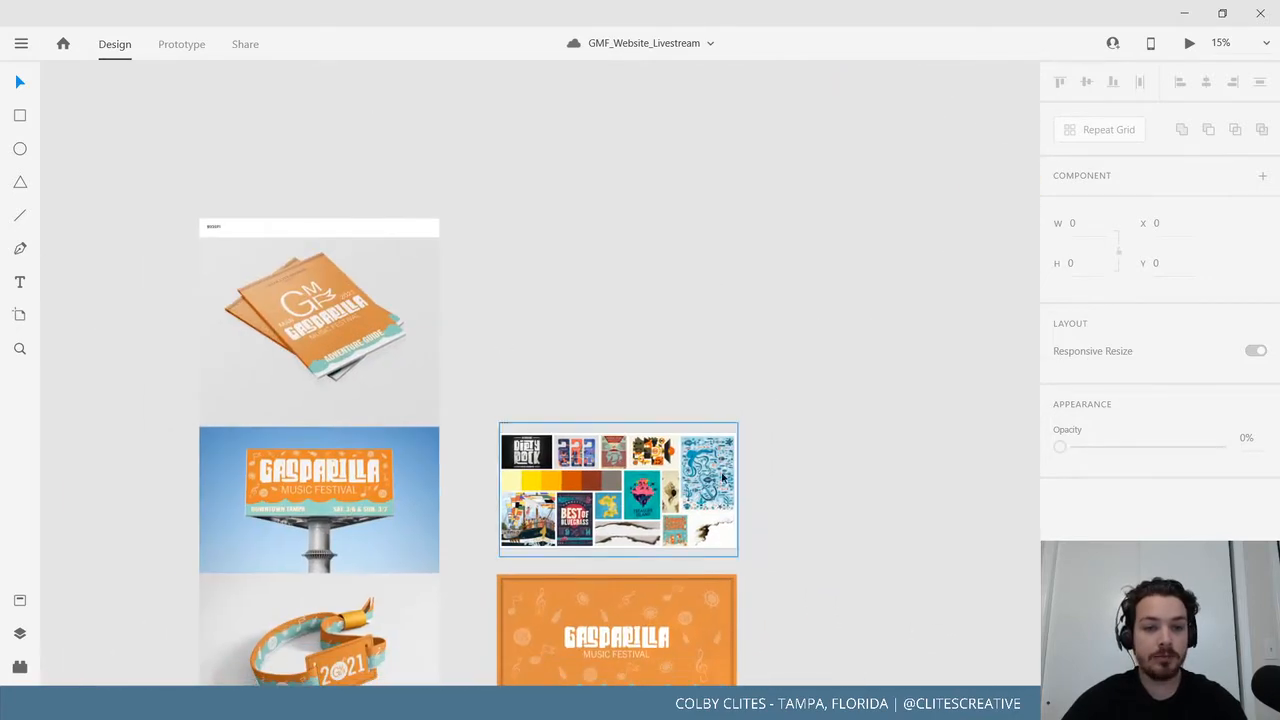
scroll(660, 260, down, 3)
scroll(802, 364, up, 5)
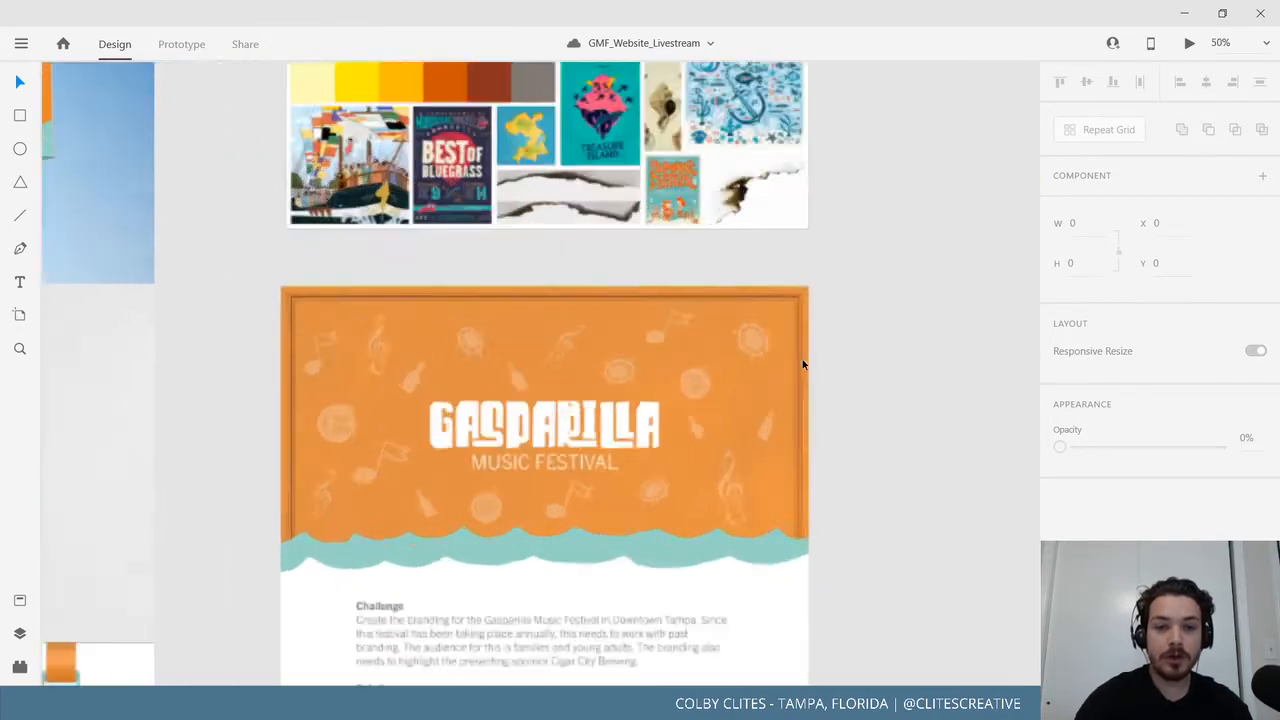
drag(929, 311, 910, 580)
scroll(910, 580, down, 10)
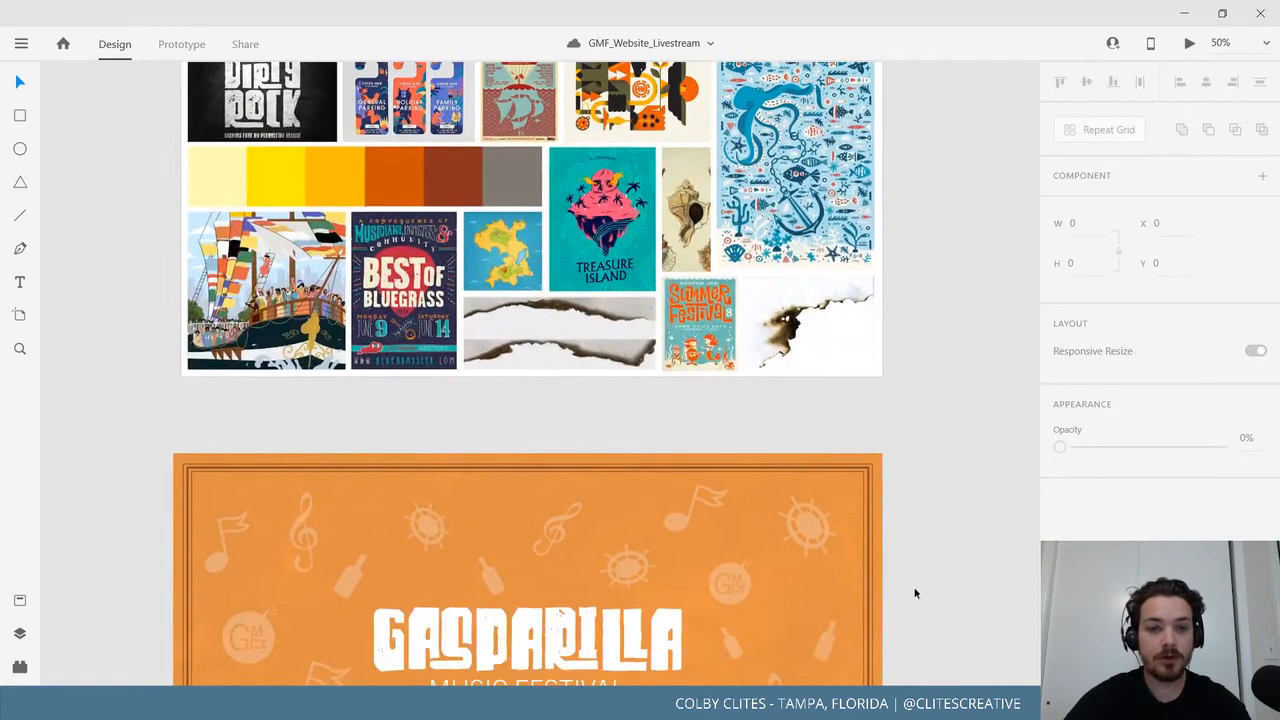
drag(886, 556, 901, 592)
drag(861, 500, 868, 454)
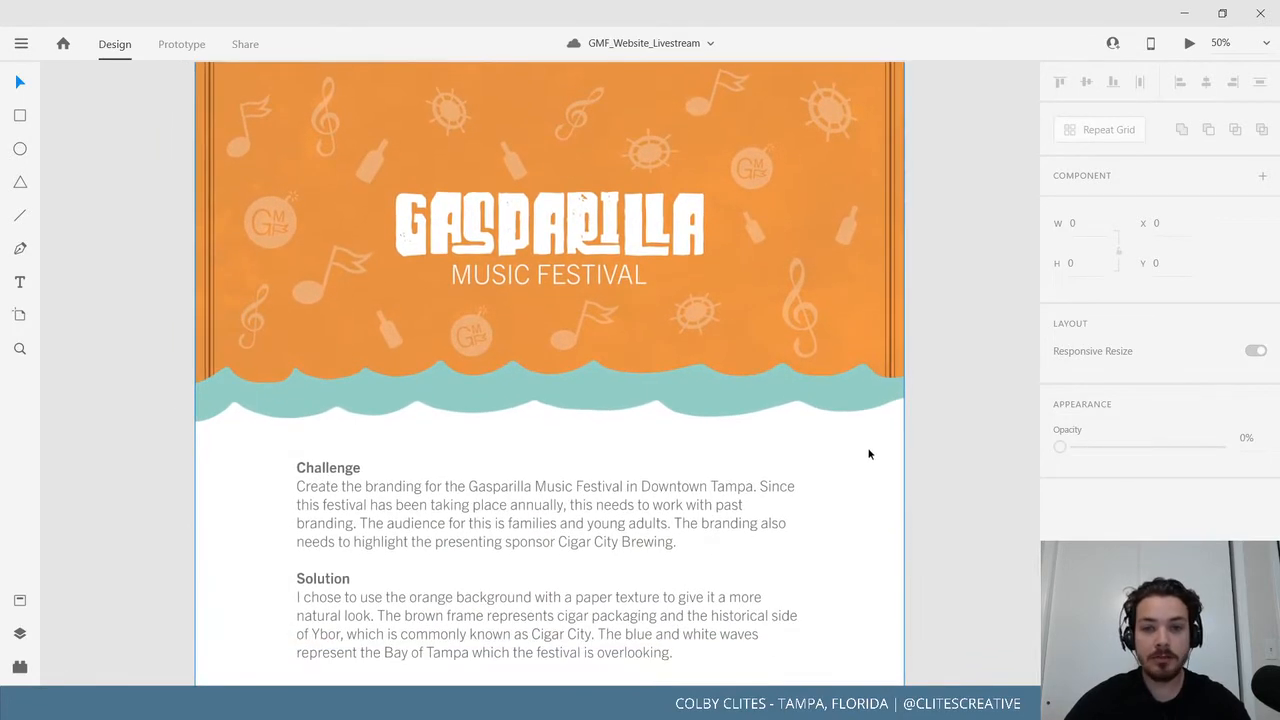
drag(743, 510, 703, 230)
drag(689, 434, 740, 392)
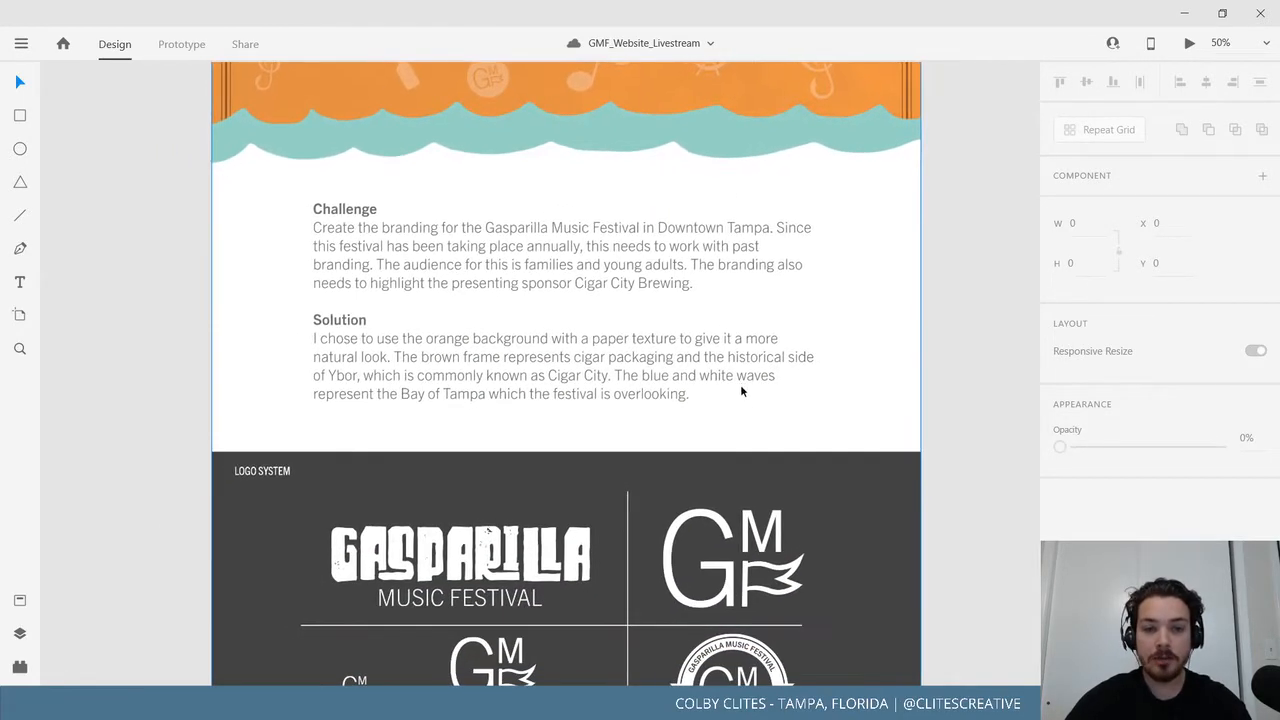
drag(730, 457, 727, 409)
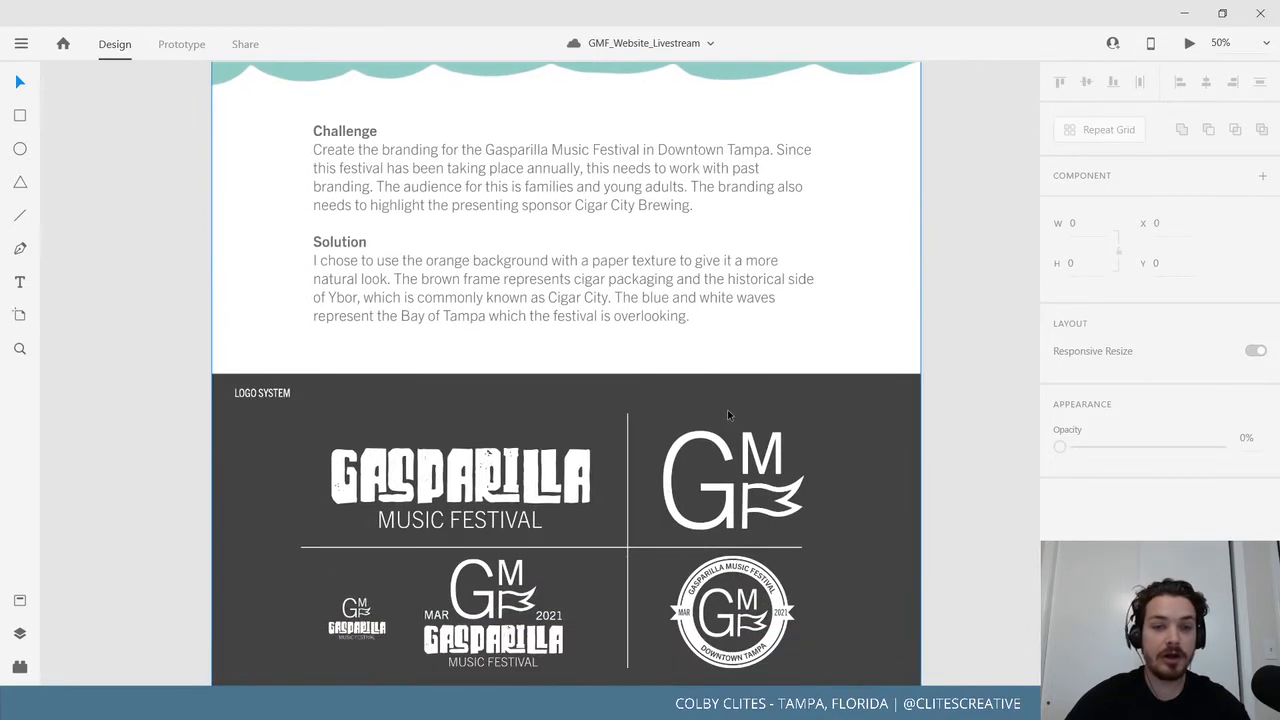
Scroll down through the Symbols, Typography and Colors sections to the six colour swatches.
scroll(795, 480, down, 3)
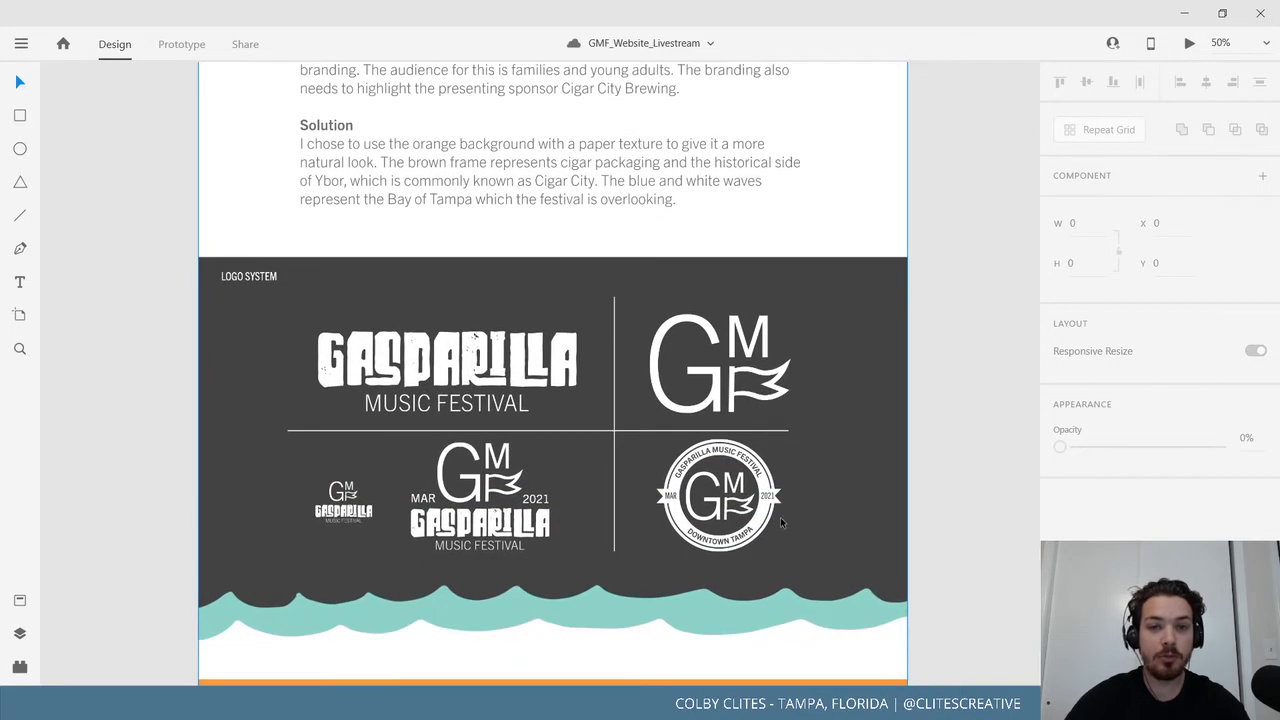
scroll(780, 517, down, 3)
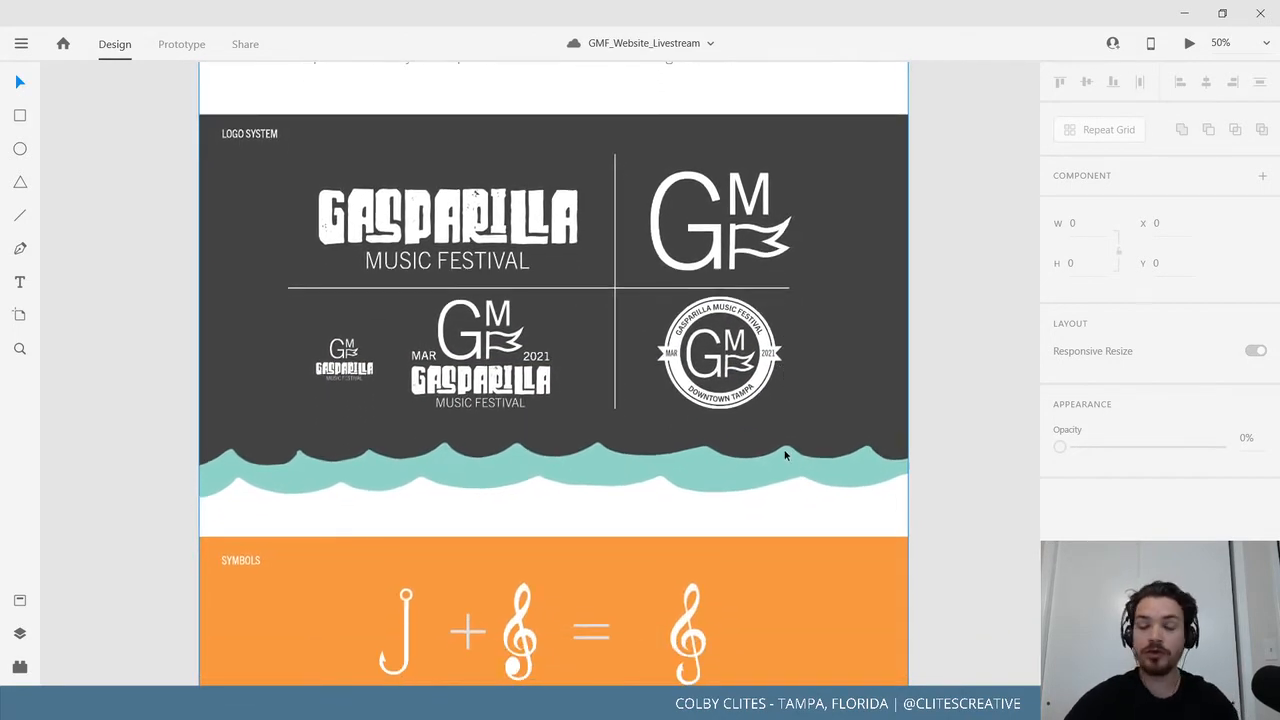
scroll(806, 351, down, 3)
scroll(797, 360, down, 4)
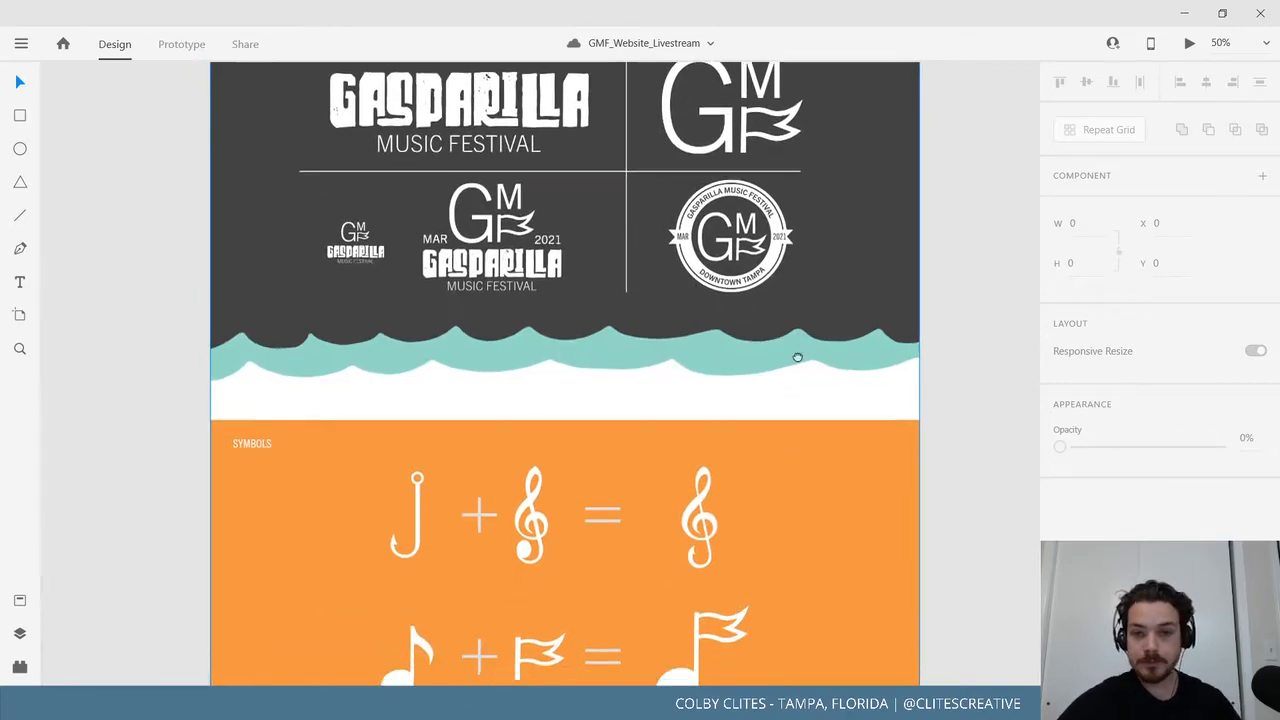
scroll(823, 487, down, 2)
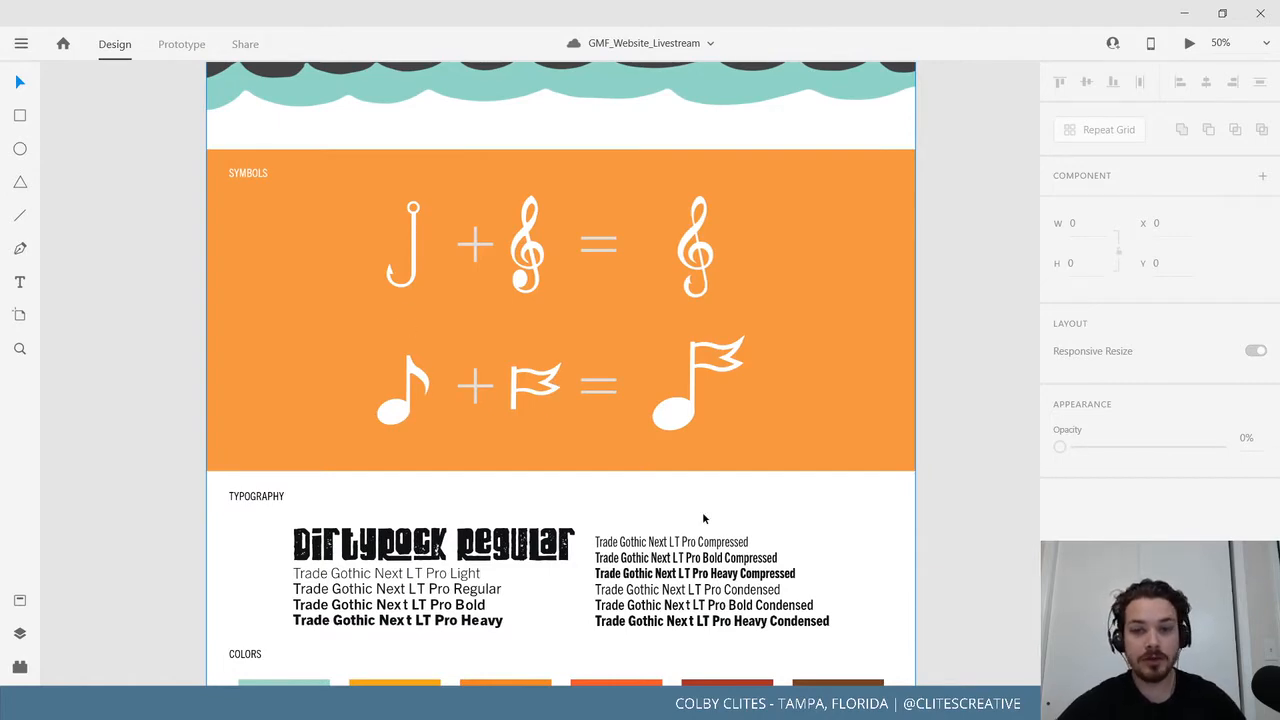
scroll(862, 548, down, 3)
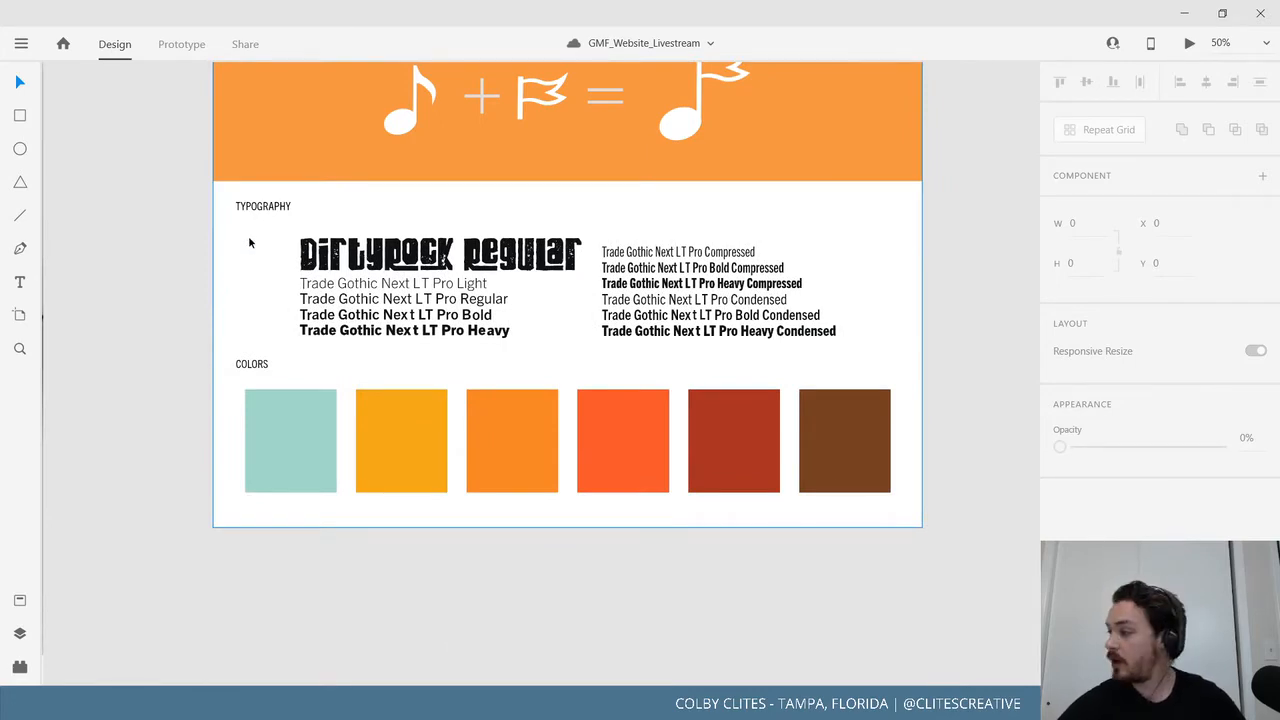
Pan across the lanyard badge, 2021 wristband and billboard mockups, zooming out slightly.
drag(298, 292, 632, 628)
drag(235, 150, 575, 558)
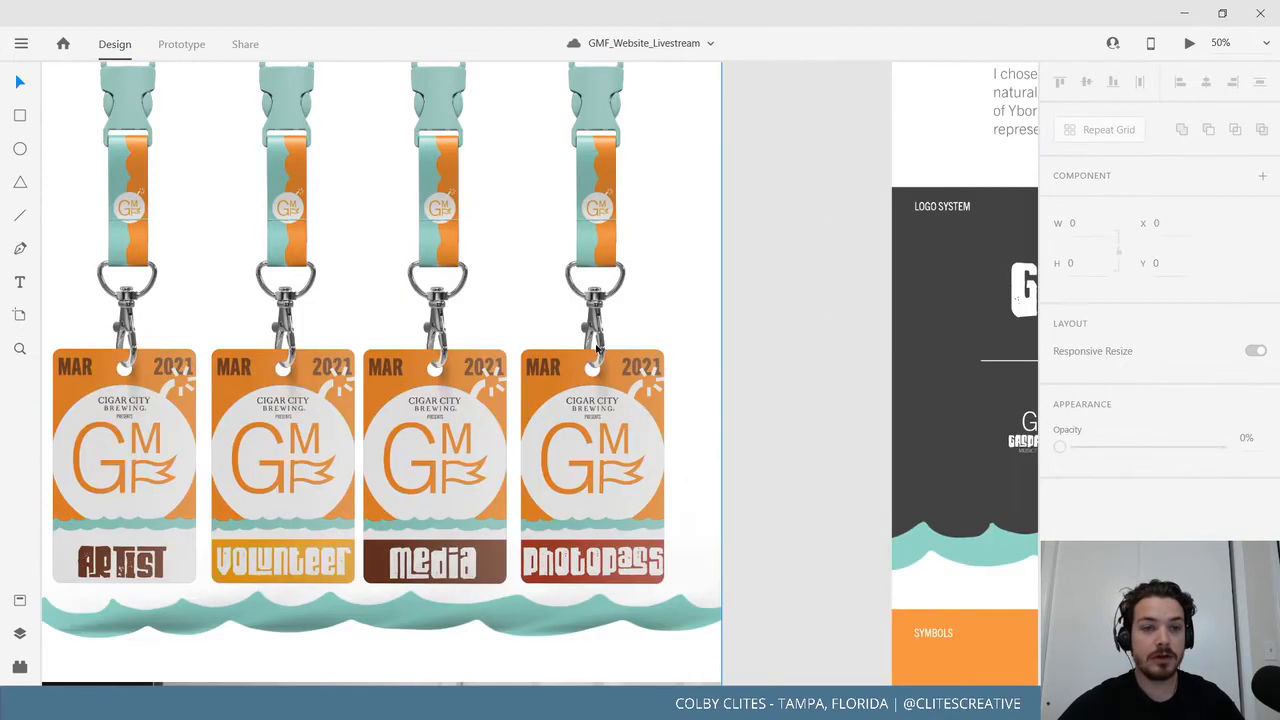
drag(456, 88, 683, 470)
key(ctrl+minus)
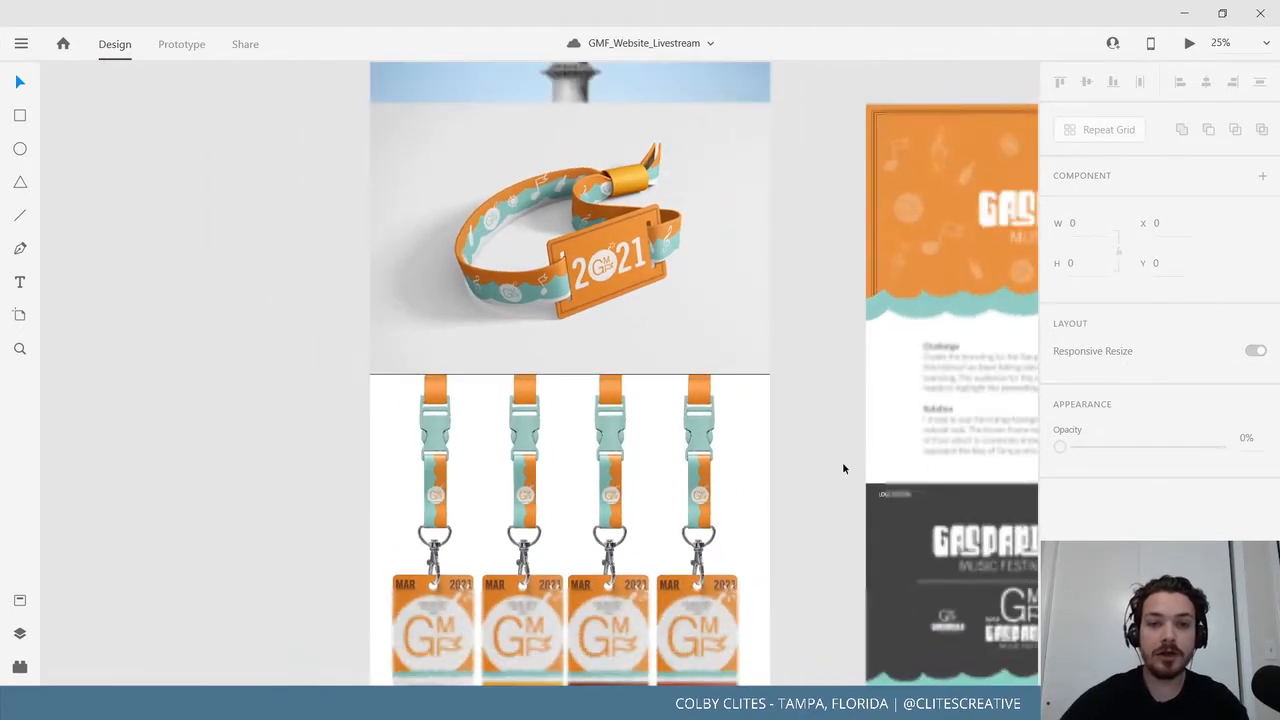
drag(777, 349, 718, 661)
scroll(709, 397, up, 6)
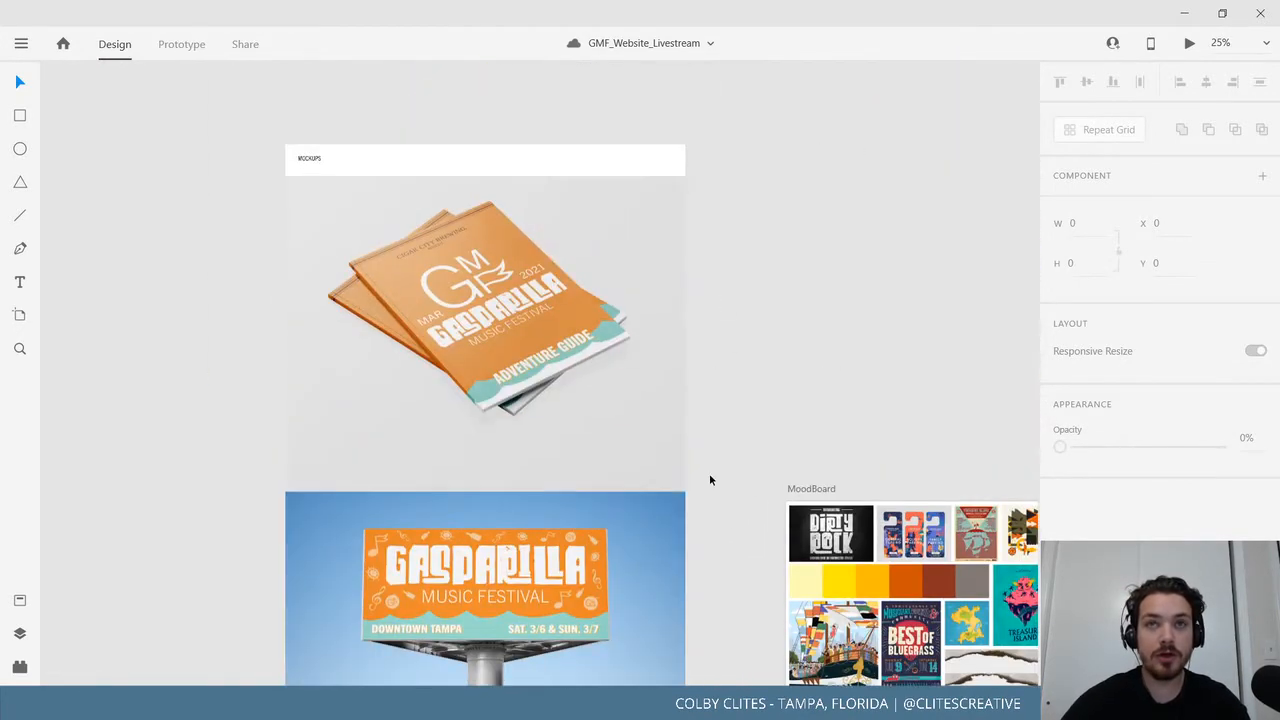
scroll(711, 480, right, 1)
Zoom in on the adventure guide mockup and scroll through the rest of the Mockups artboard.
key(ctrl+plus)
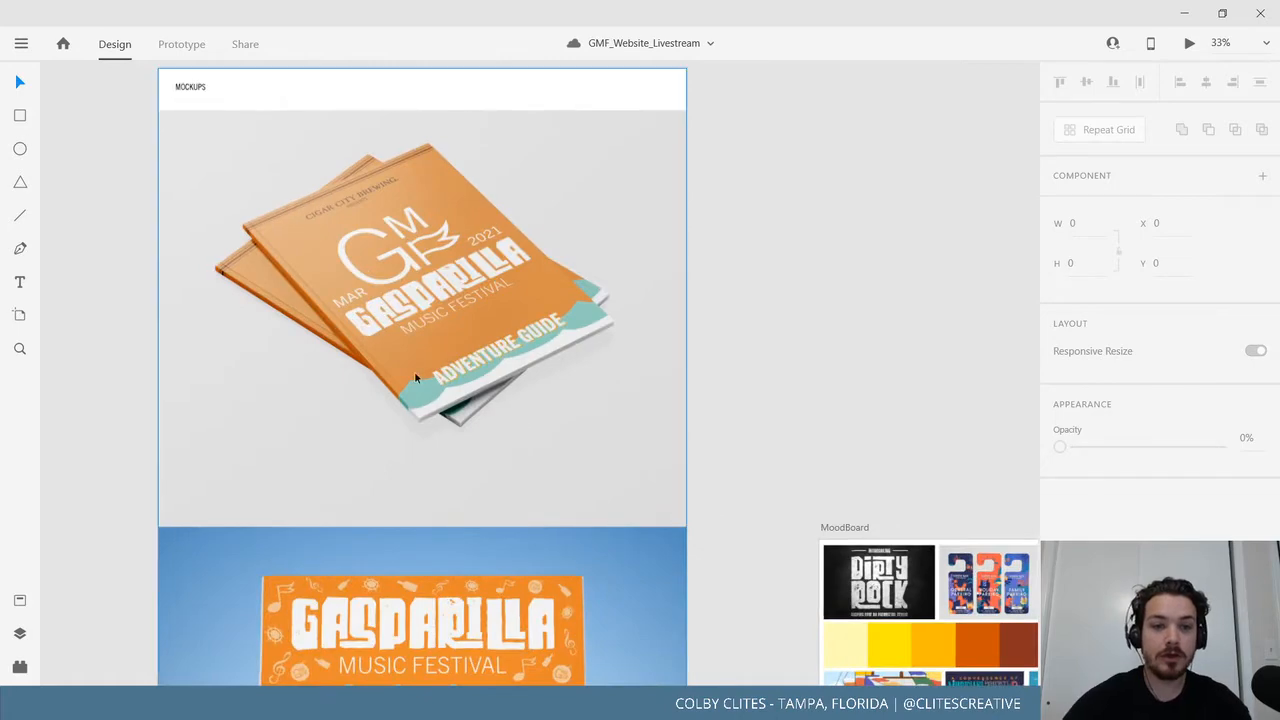
scroll(378, 218, down, 1)
scroll(378, 218, down, 10)
scroll(520, 514, left, 1)
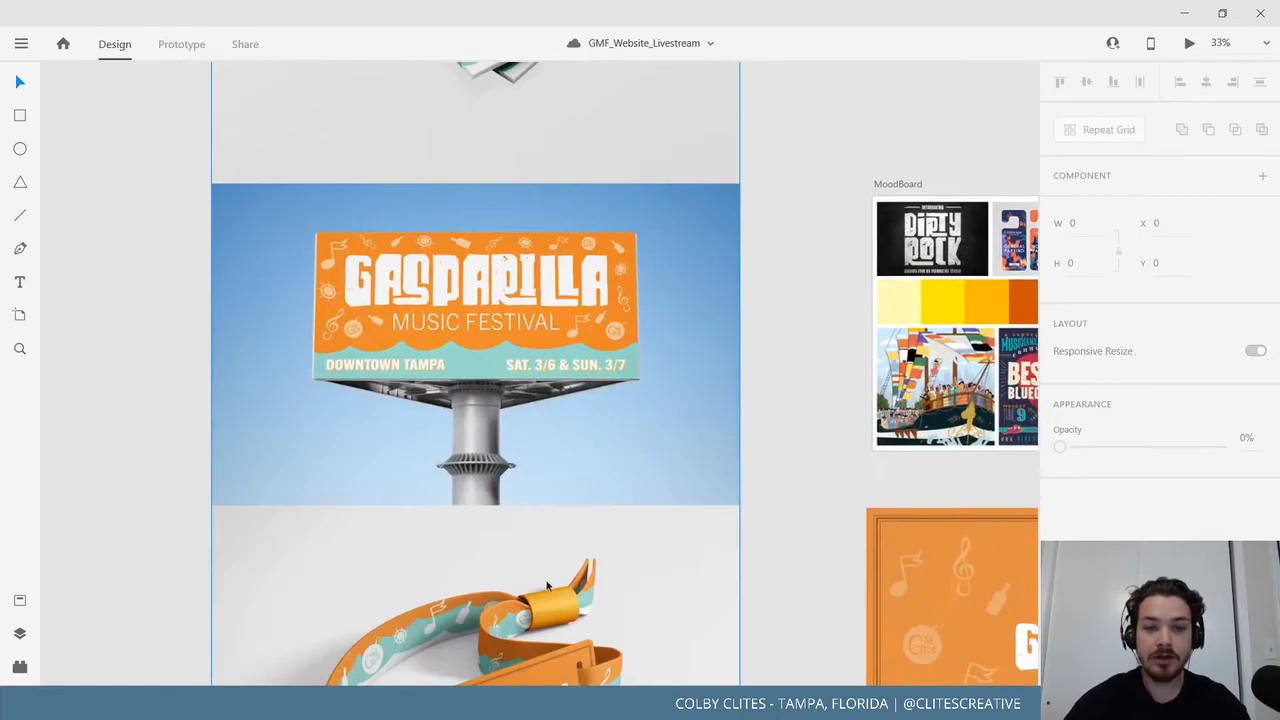
scroll(597, 460, down, 4)
scroll(597, 460, left, 1)
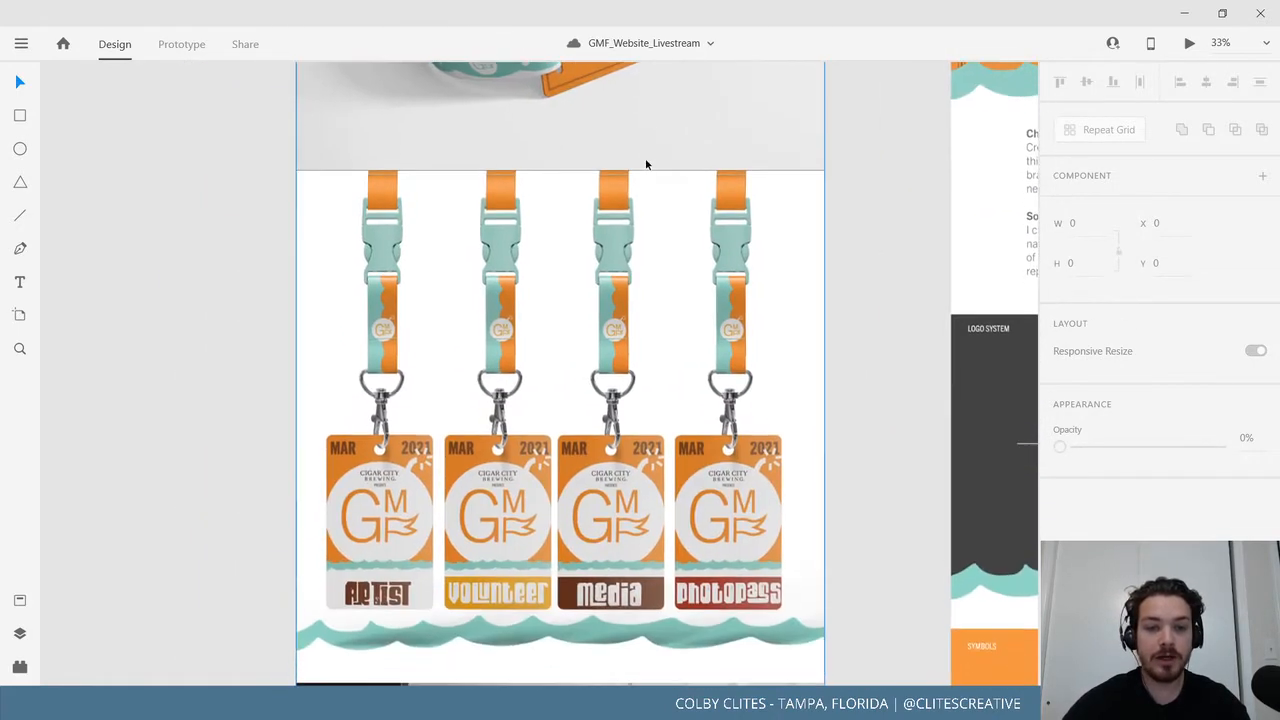
scroll(668, 507, down, 5)
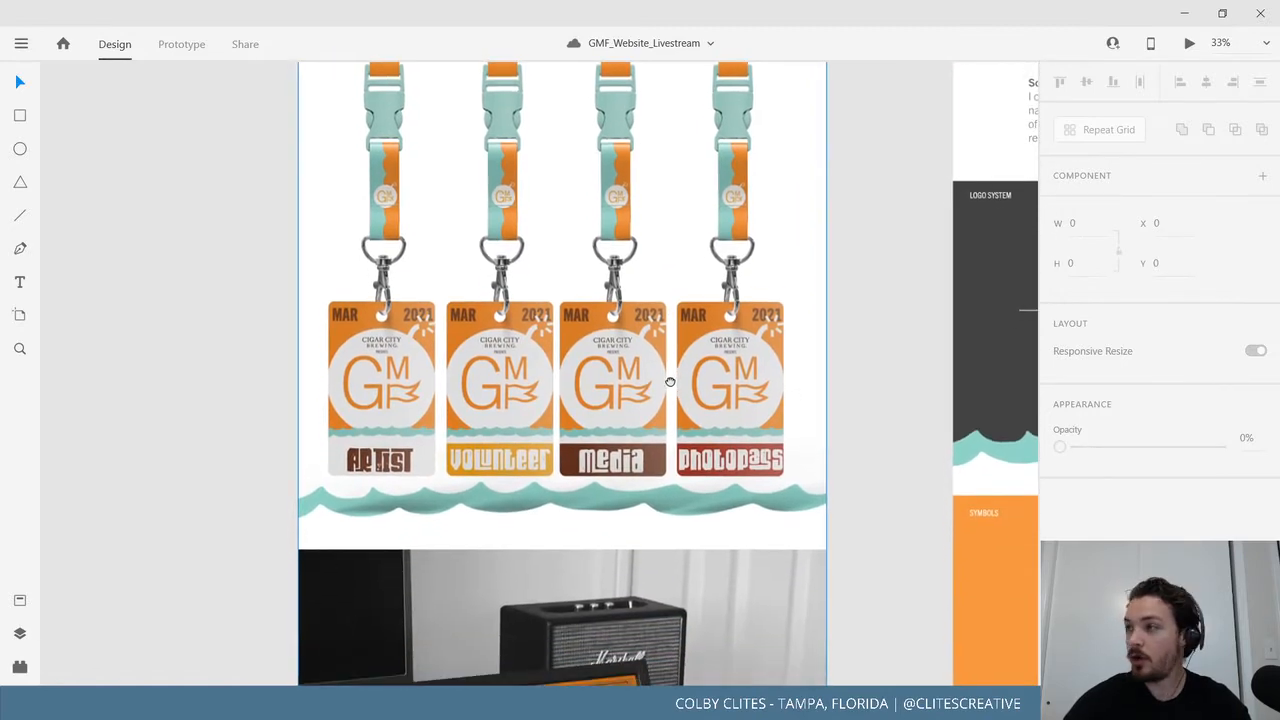
scroll(684, 338, down, 12)
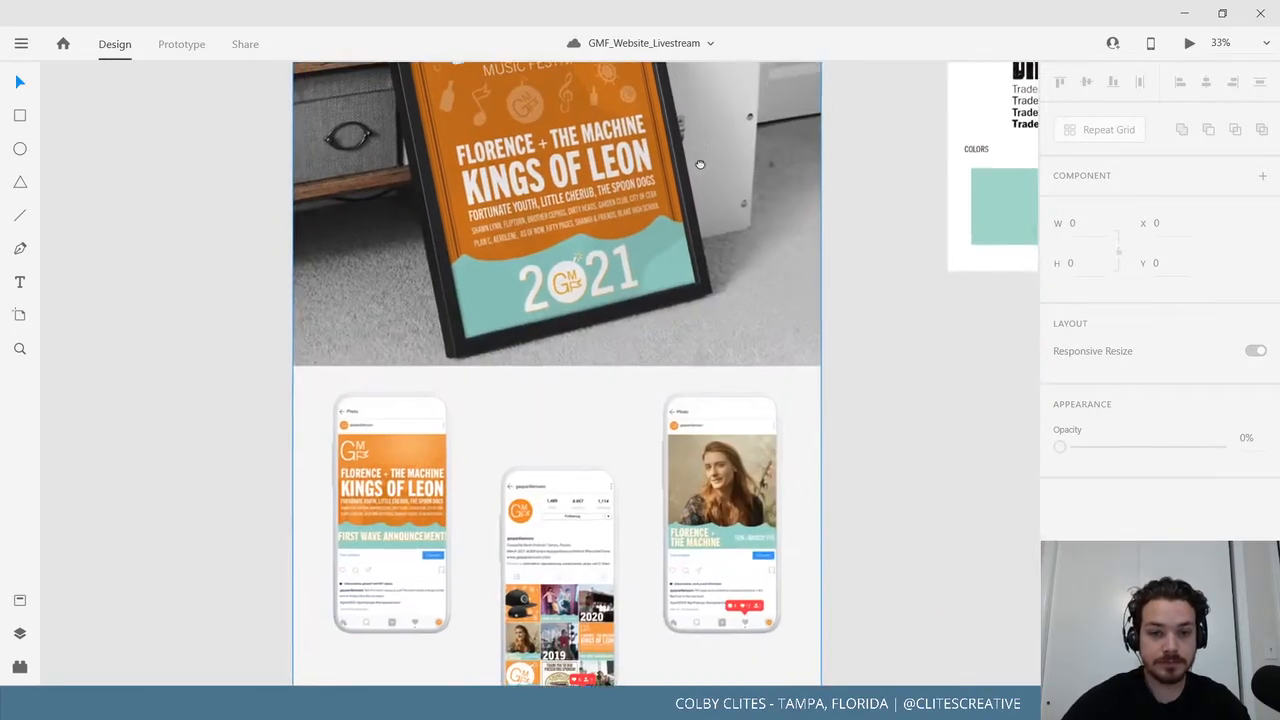
scroll(793, 458, left, 1)
scroll(786, 240, down, 4)
Scroll back to the branding board, page-list note and four orange mobile page mockups.
scroll(786, 509, up, 10)
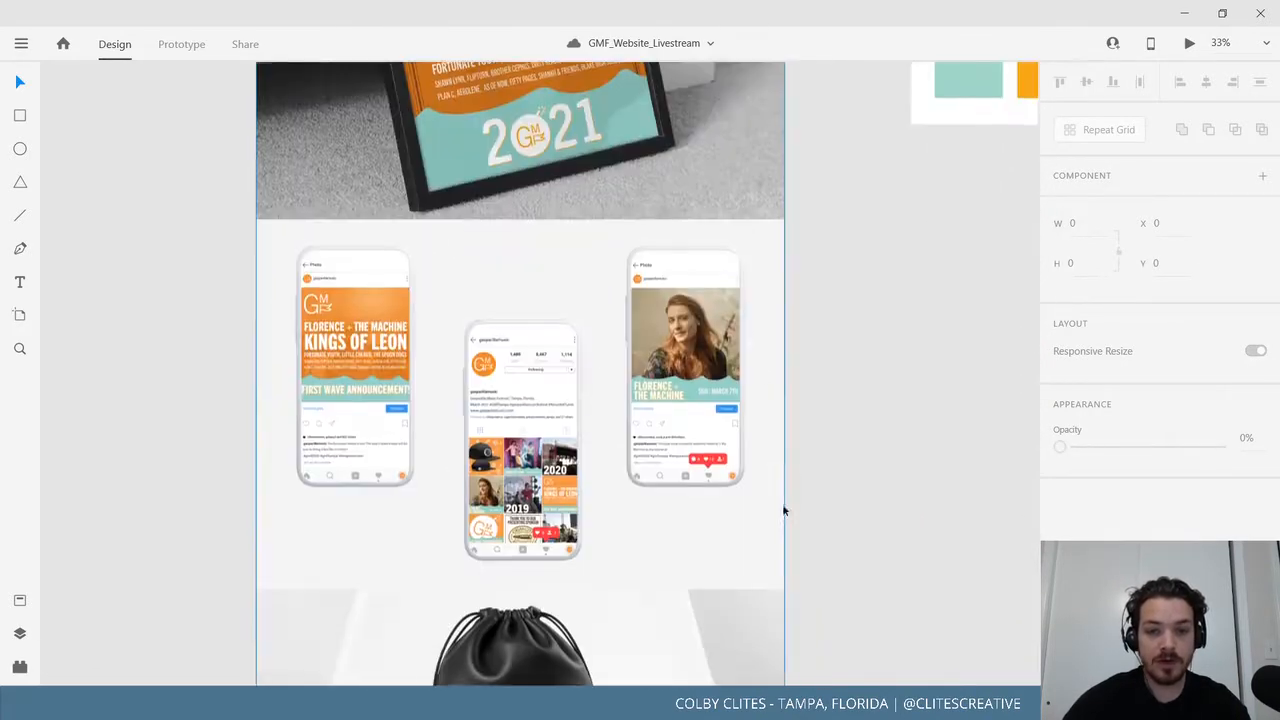
scroll(695, 643, up, 15)
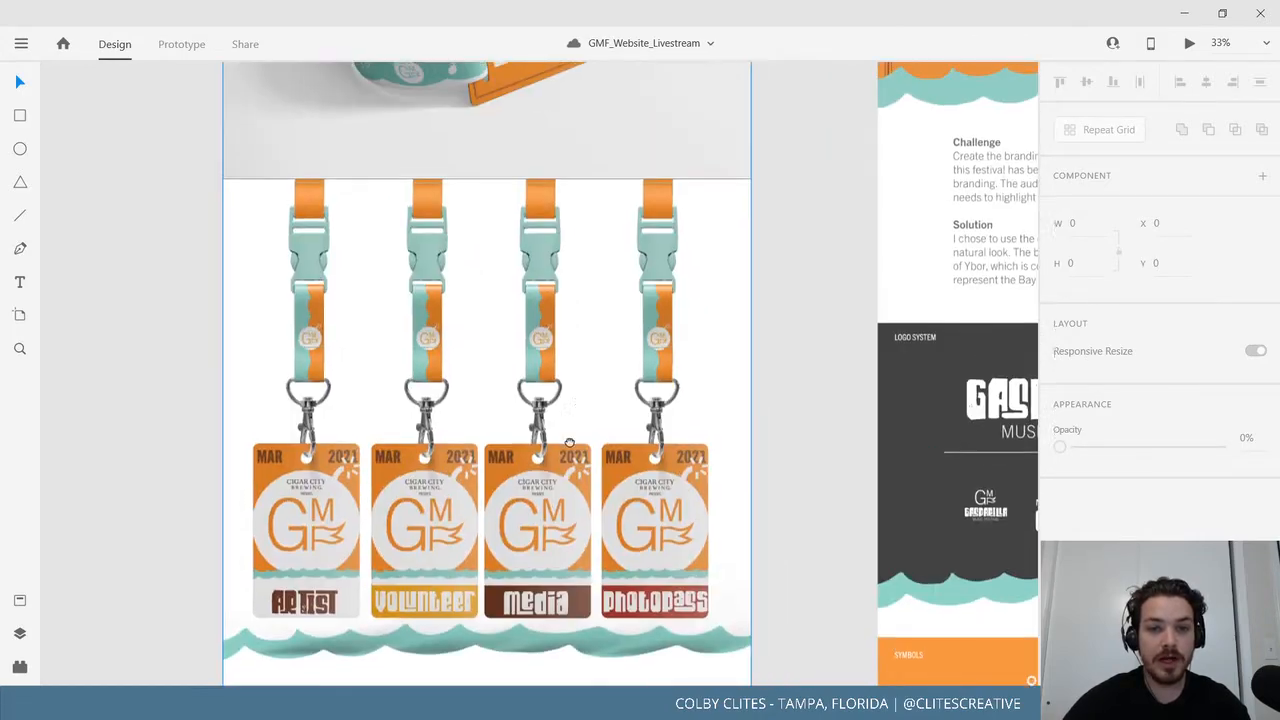
scroll(563, 343, up, 10)
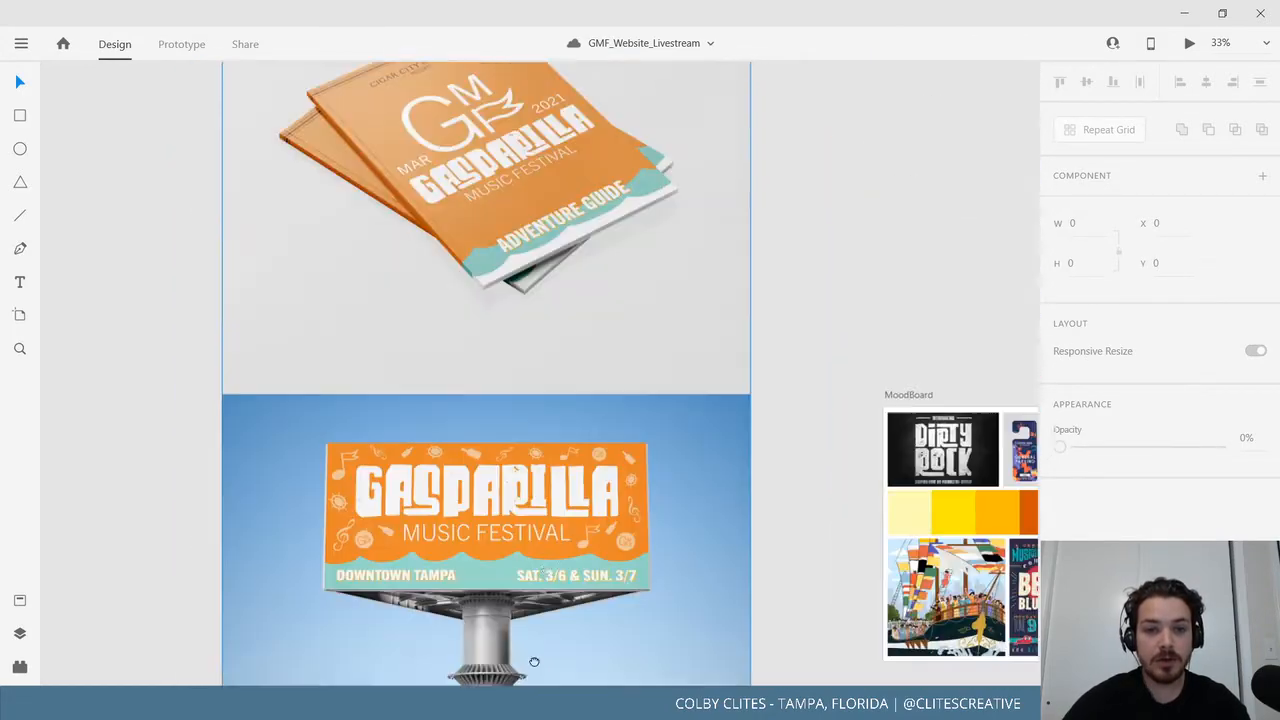
scroll(607, 362, right, 6)
scroll(607, 362, down, 2)
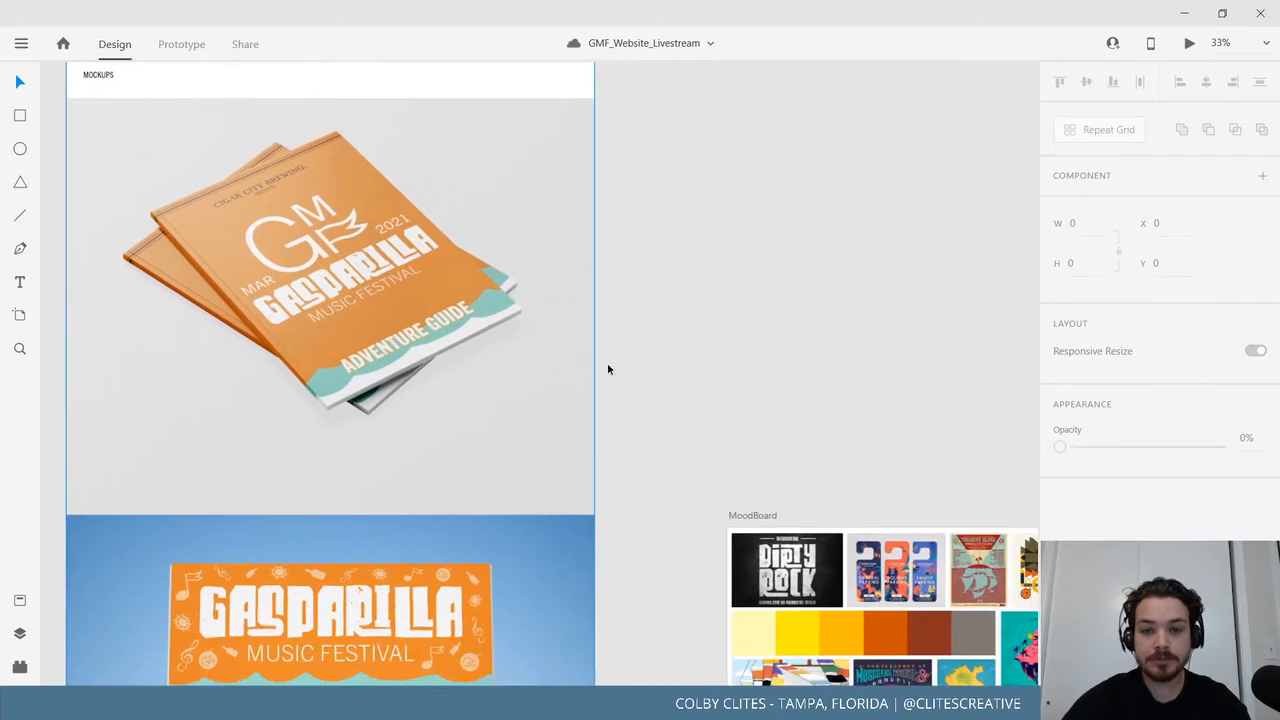
scroll(455, 316, right, 10)
scroll(455, 316, down, 6)
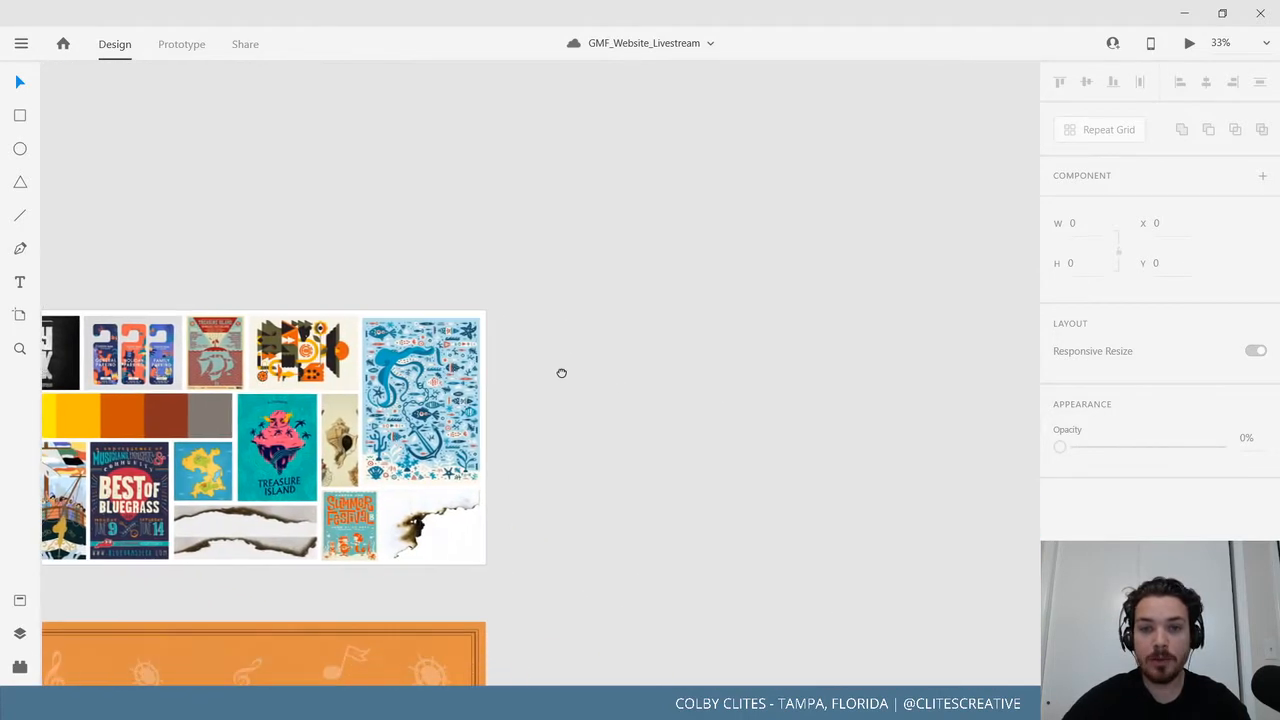
scroll(775, 425, left, 8)
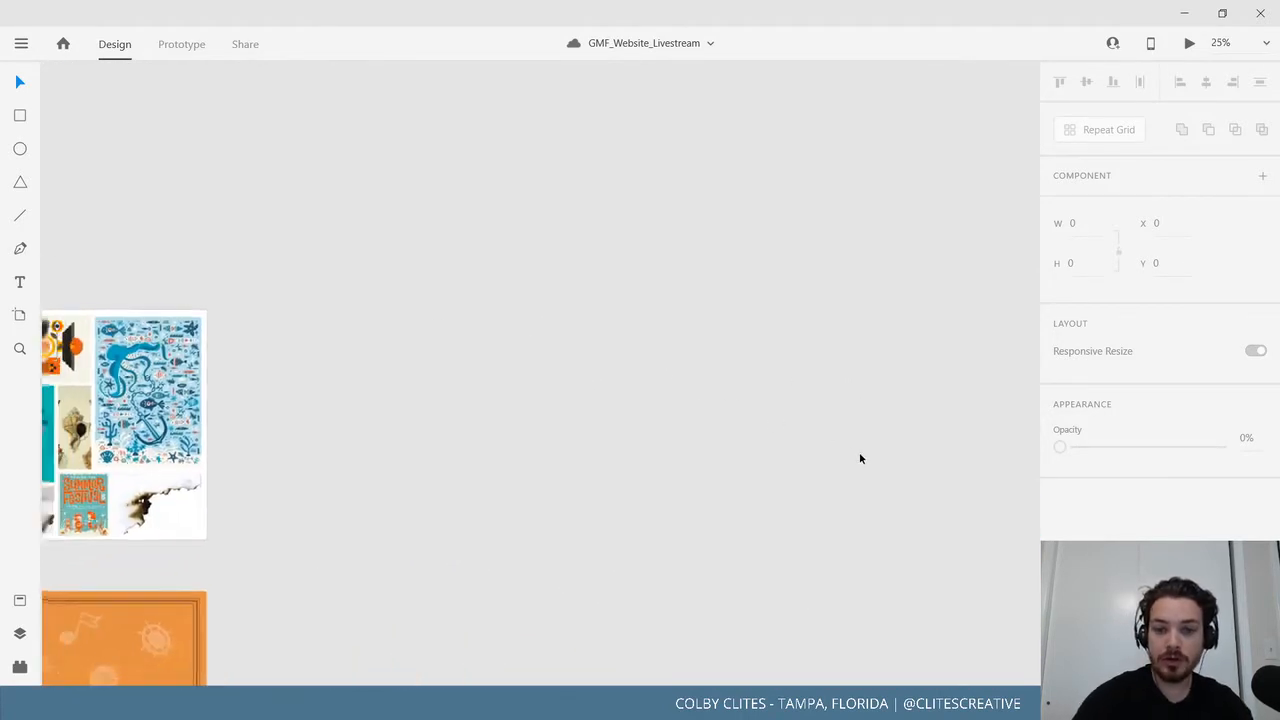
scroll(860, 454, down, 4)
scroll(940, 510, right, 10)
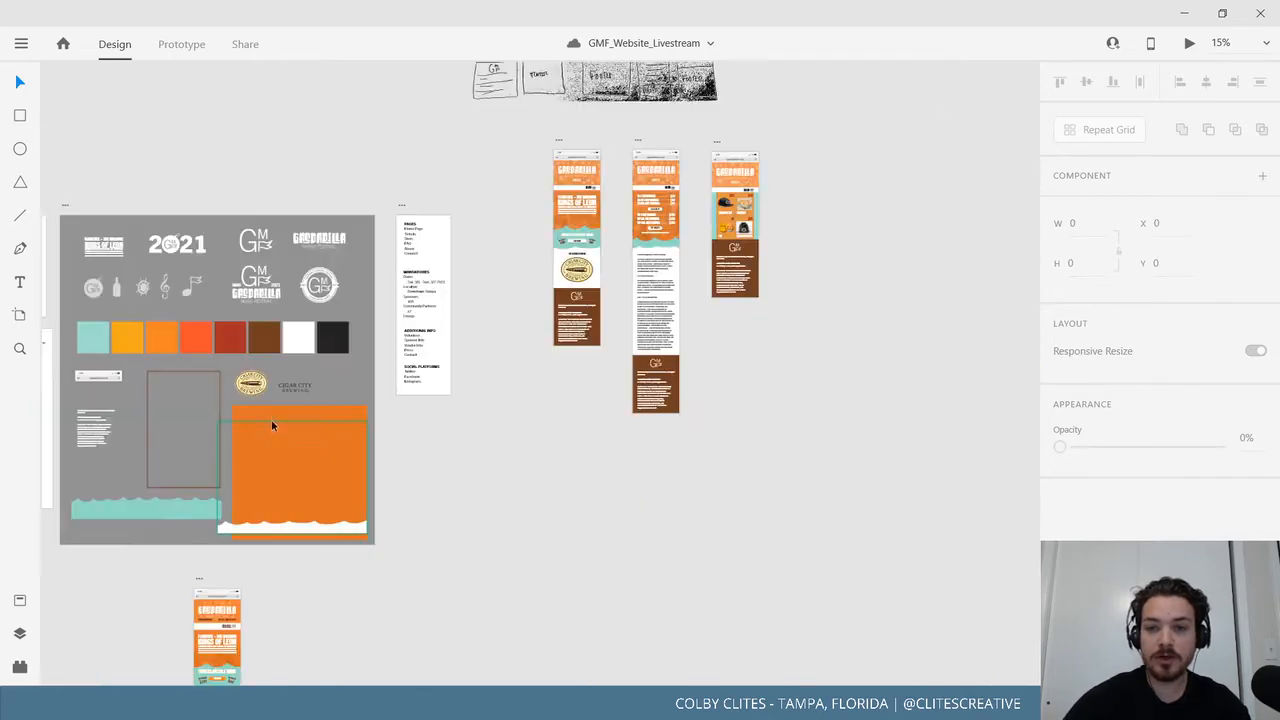
scroll(663, 423, up, 4)
scroll(667, 645, up, 6)
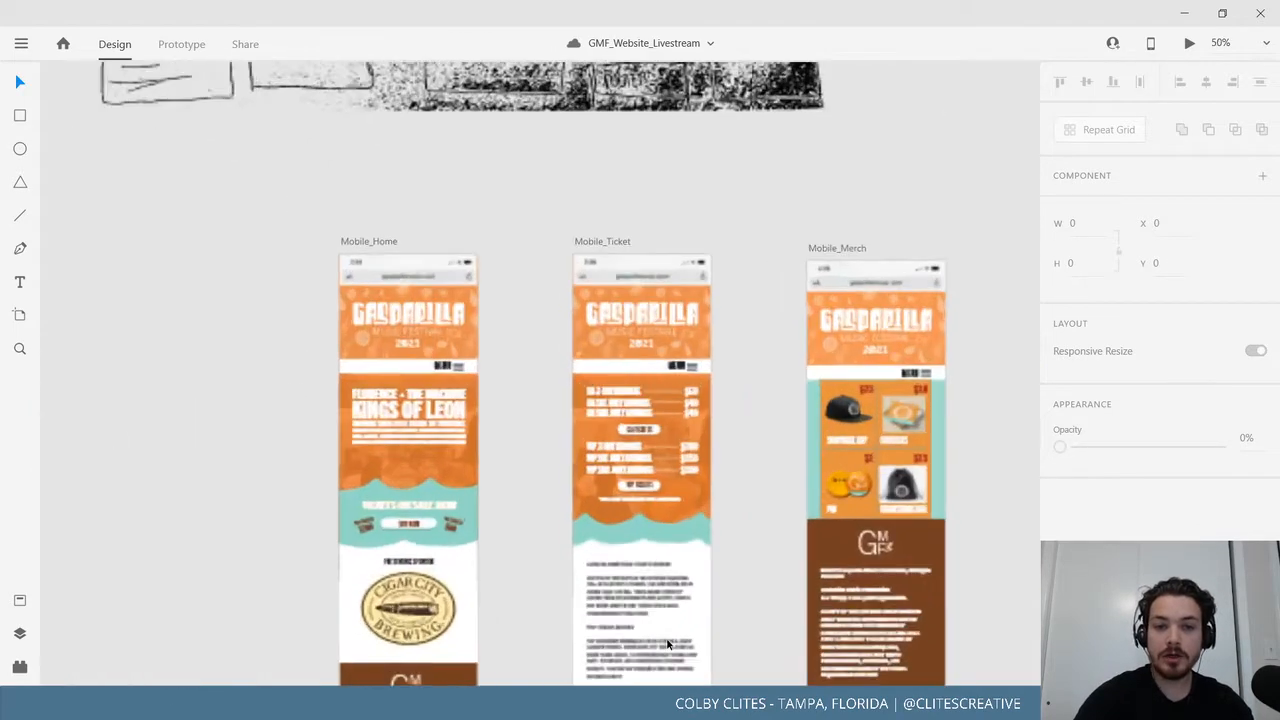
drag(531, 589, 710, 468)
key(ctrl+plus)
key(ctrl+plus)
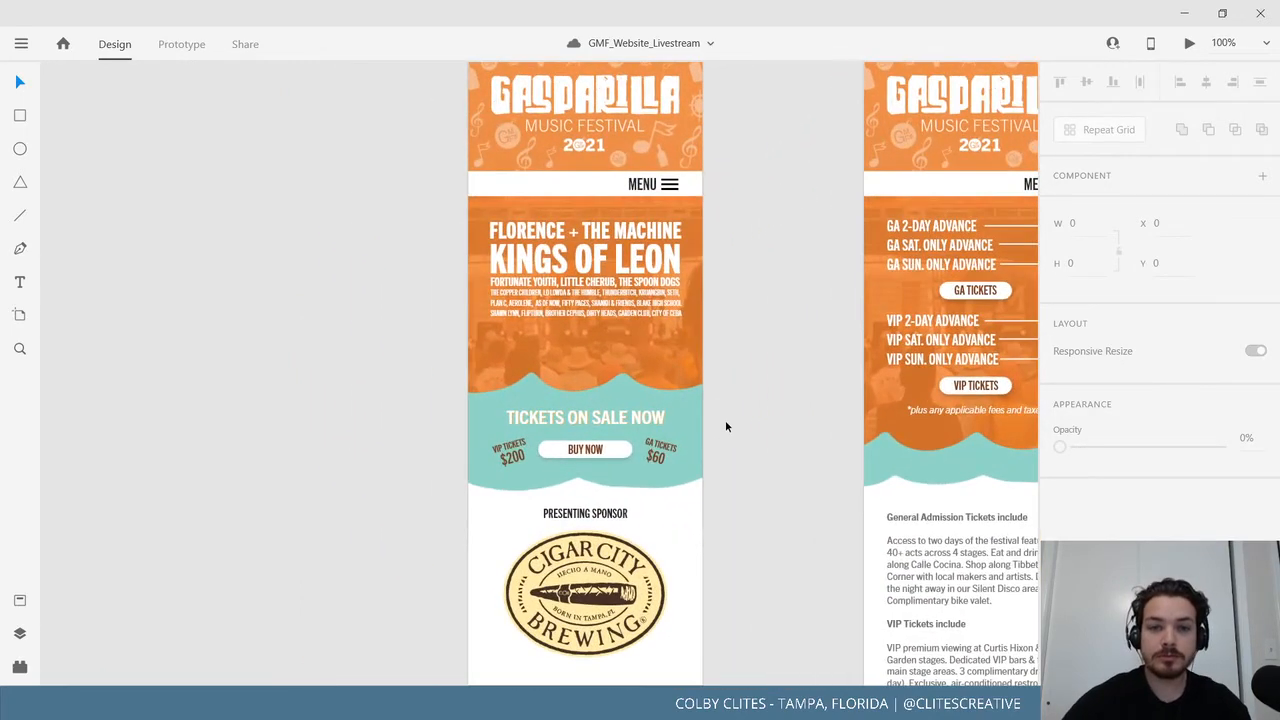
drag(765, 408, 798, 537)
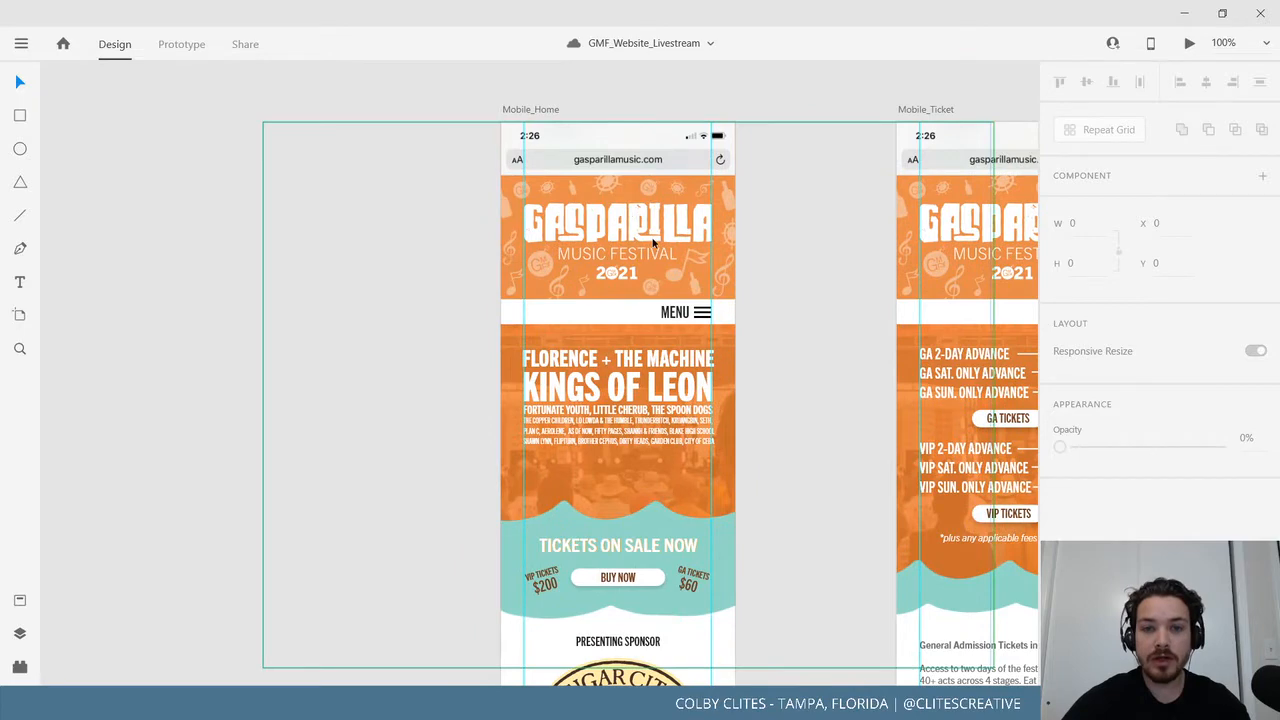
scroll(794, 517, down, 1)
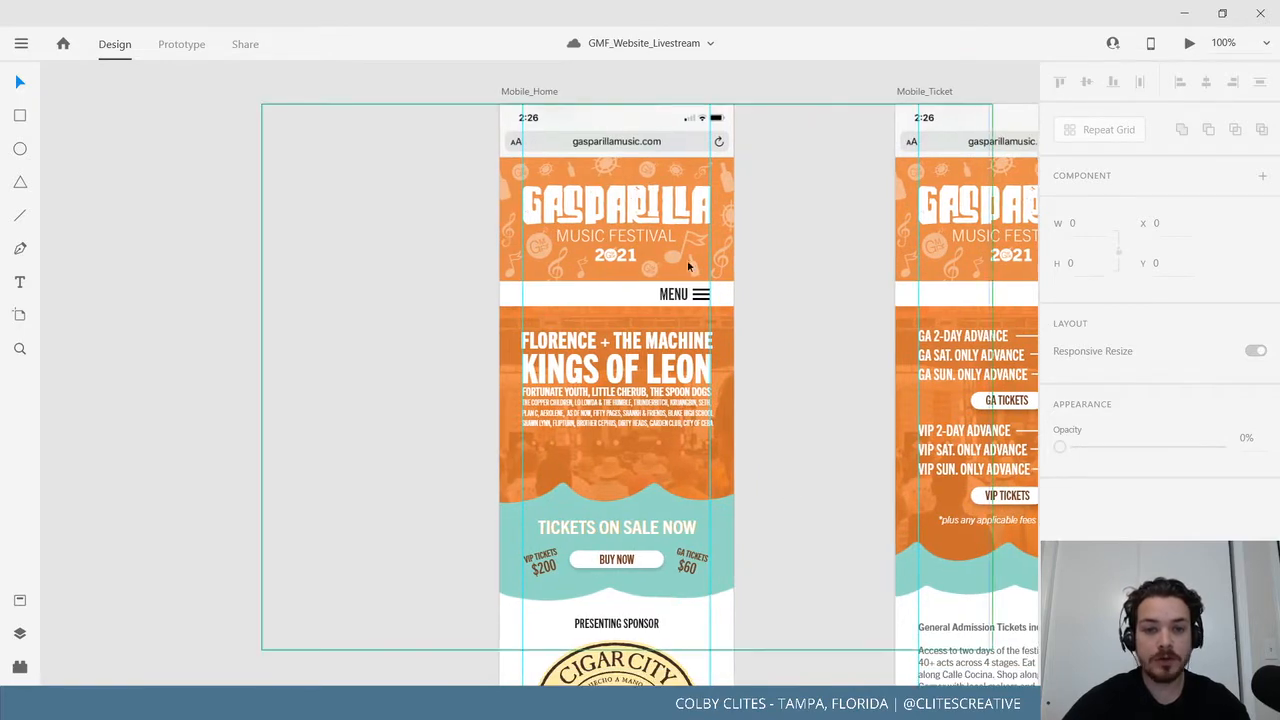
scroll(728, 470, down, 1)
scroll(728, 452, down, 3)
scroll(740, 537, down, 6)
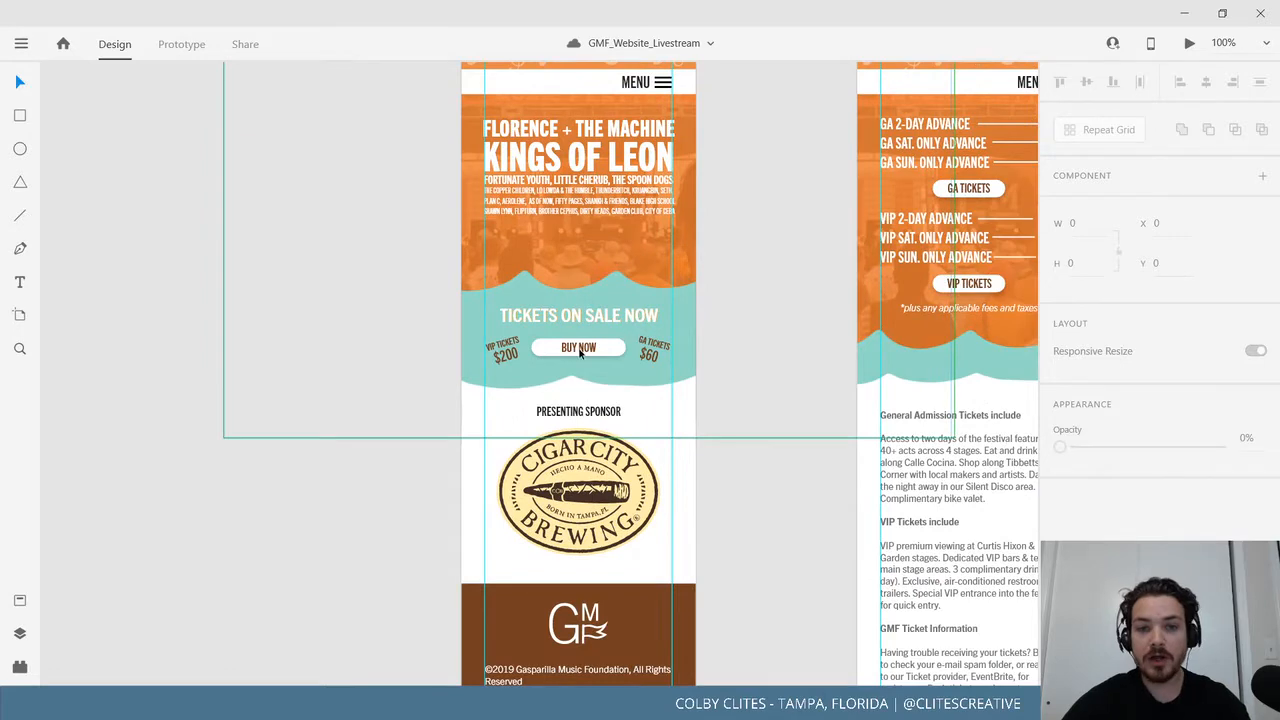
drag(692, 498, 650, 318)
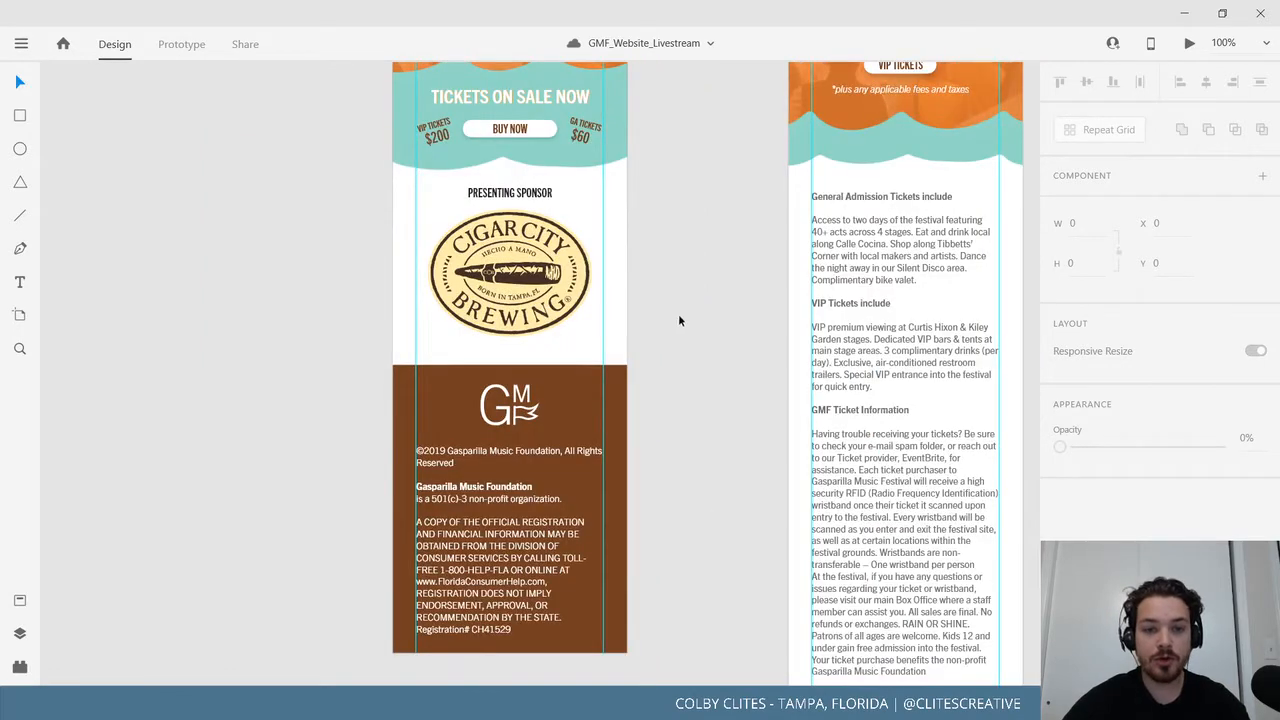
scroll(767, 308, up, 5)
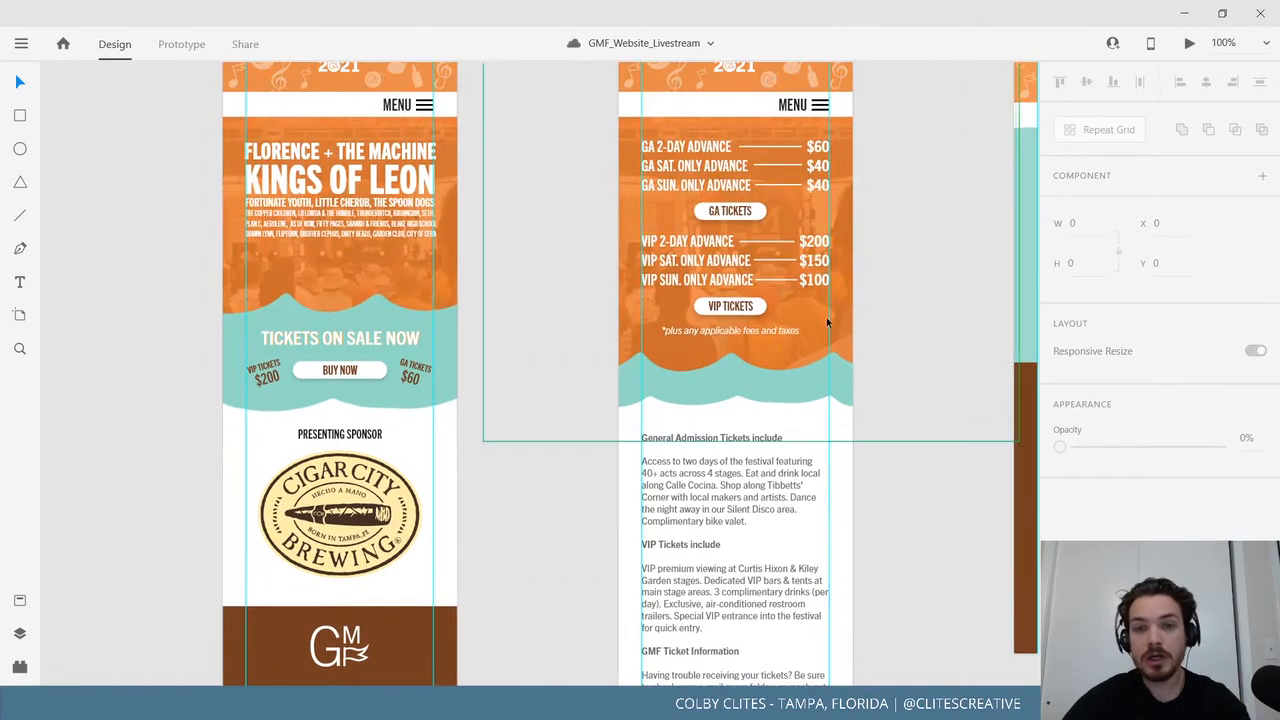
scroll(827, 322, up, 5)
scroll(706, 517, down, 3)
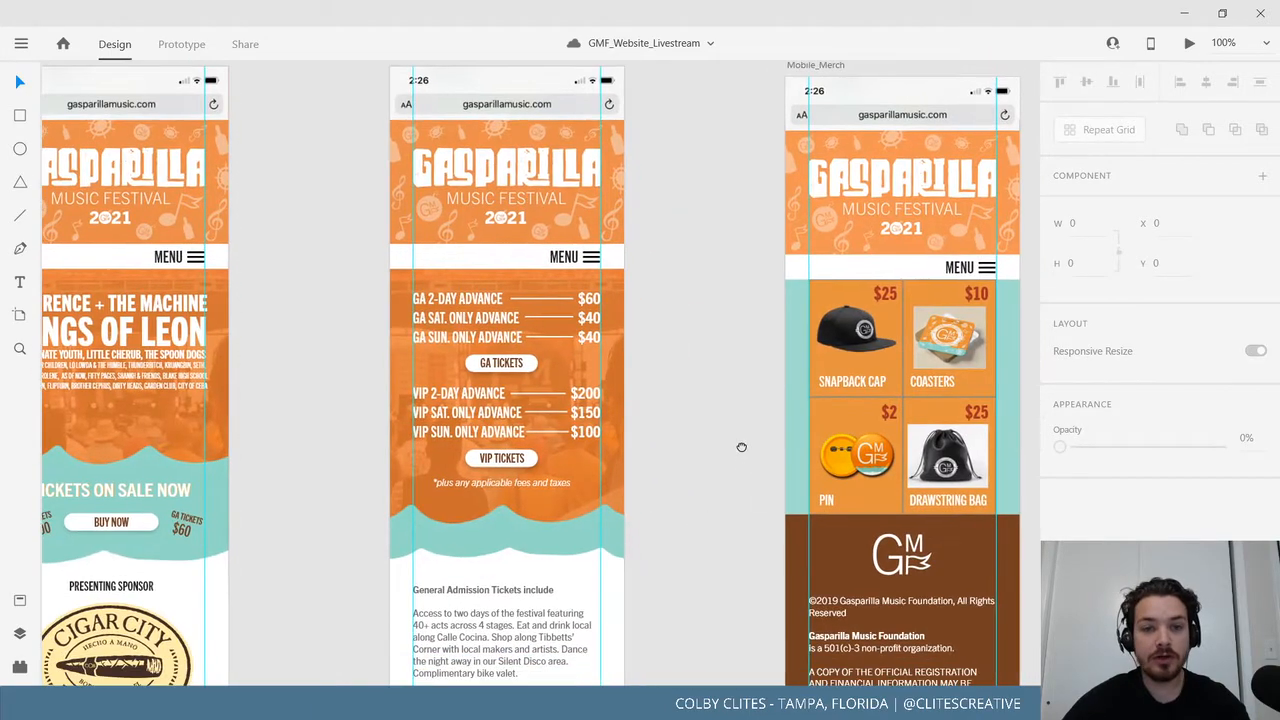
scroll(741, 451, down, 3)
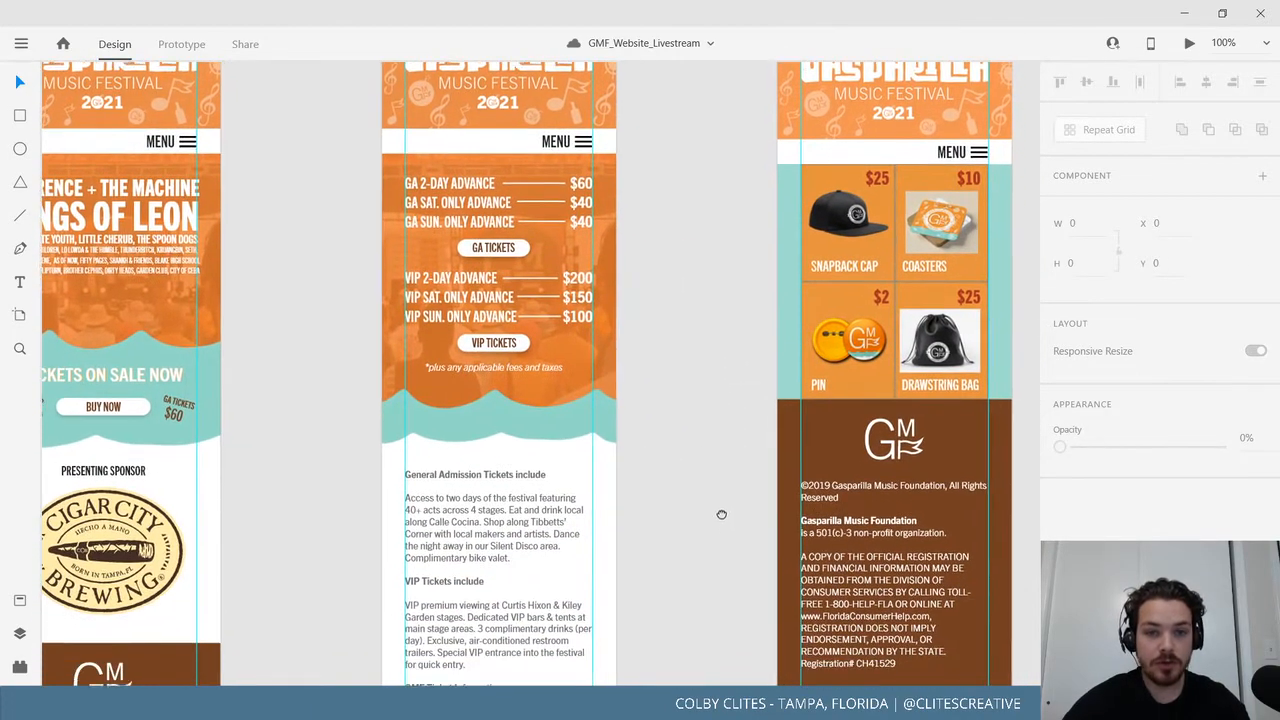
scroll(734, 588, down, 10)
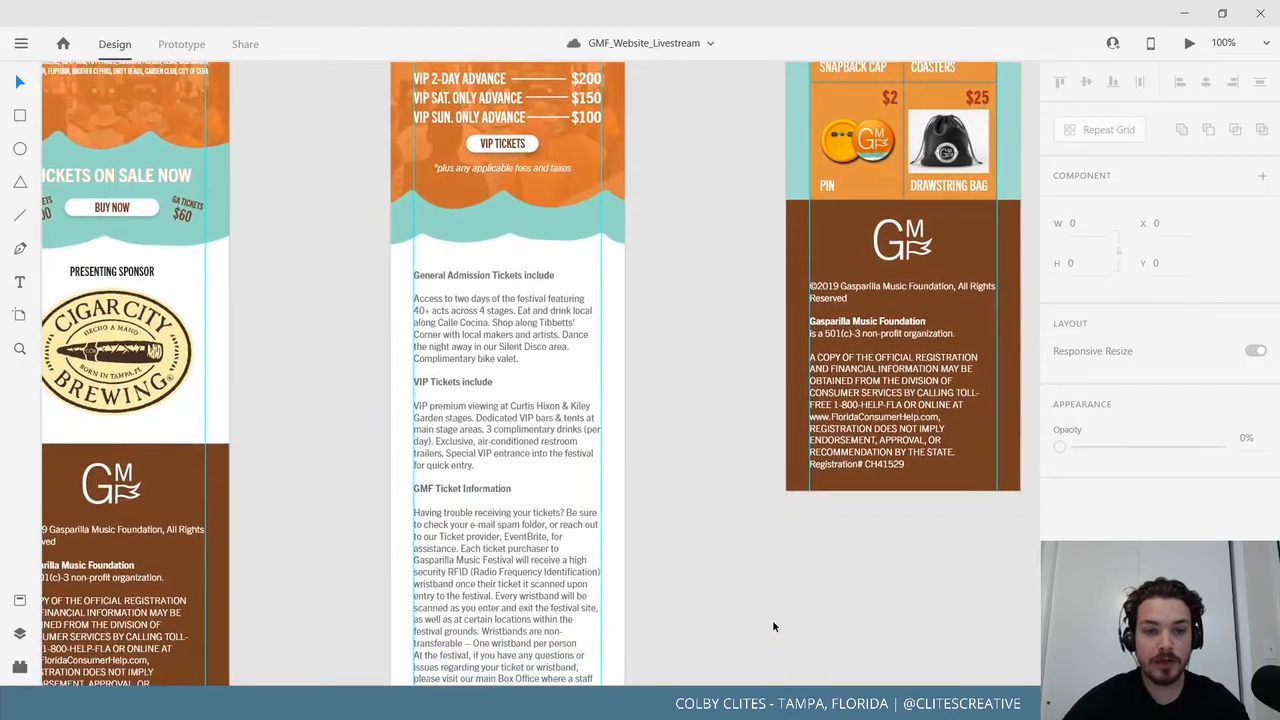
scroll(780, 495, down, 7)
scroll(726, 340, right, 4)
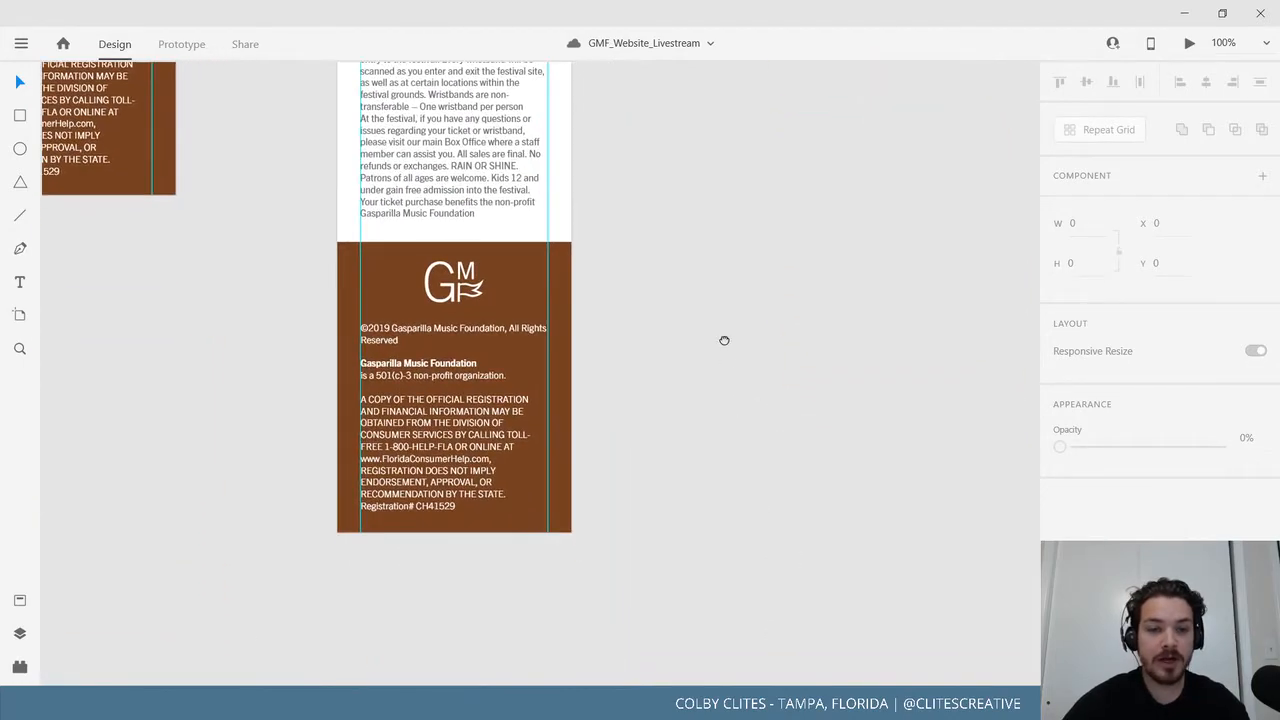
scroll(650, 470, up, 7)
scroll(771, 367, up, 13)
scroll(889, 317, right, 2)
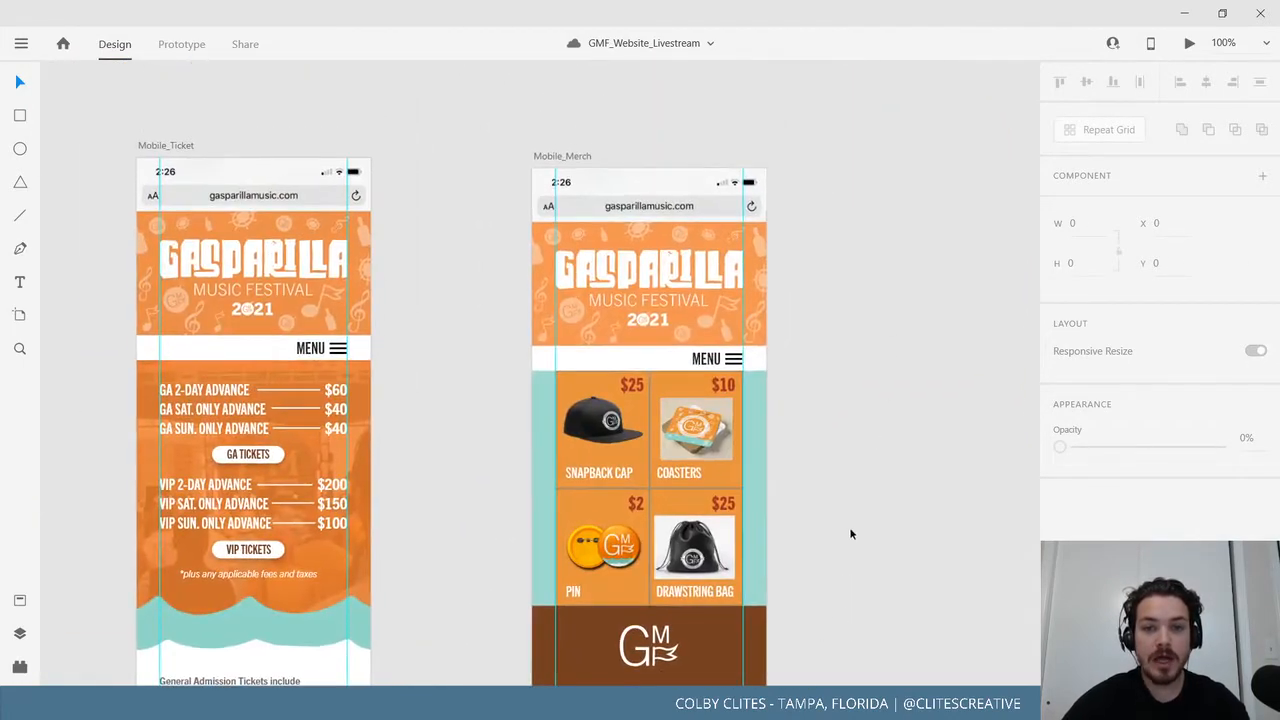
drag(852, 468, 850, 455)
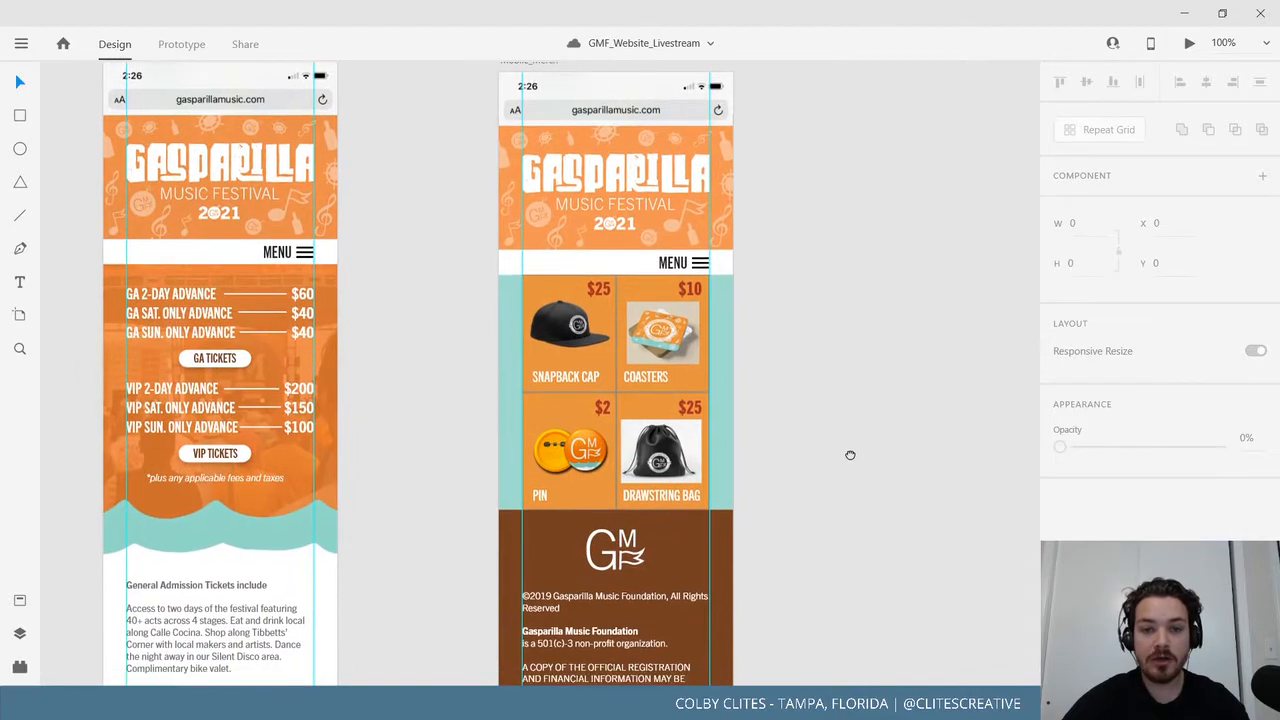
key(ctrl+minus)
key(ctrl+minus)
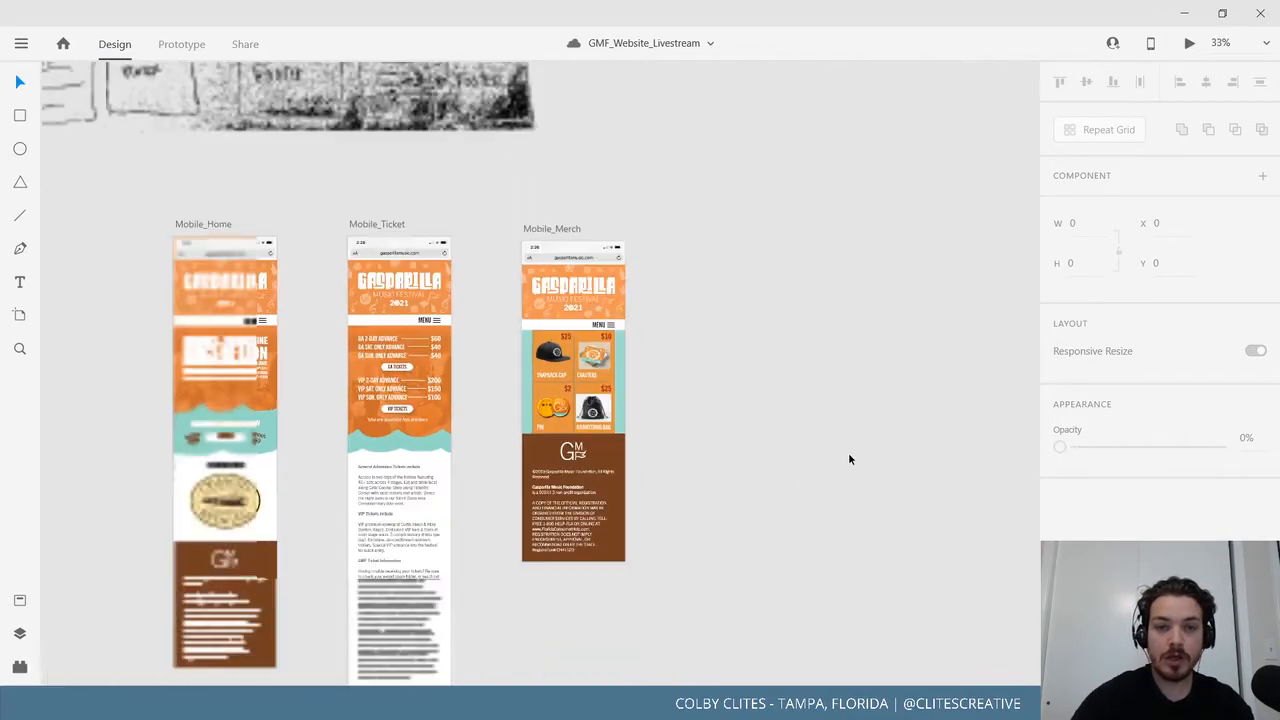
mouse_move(394, 90)
mouse_down()
mouse_move(592, 490)
mouse_move(662, 536)
mouse_up()
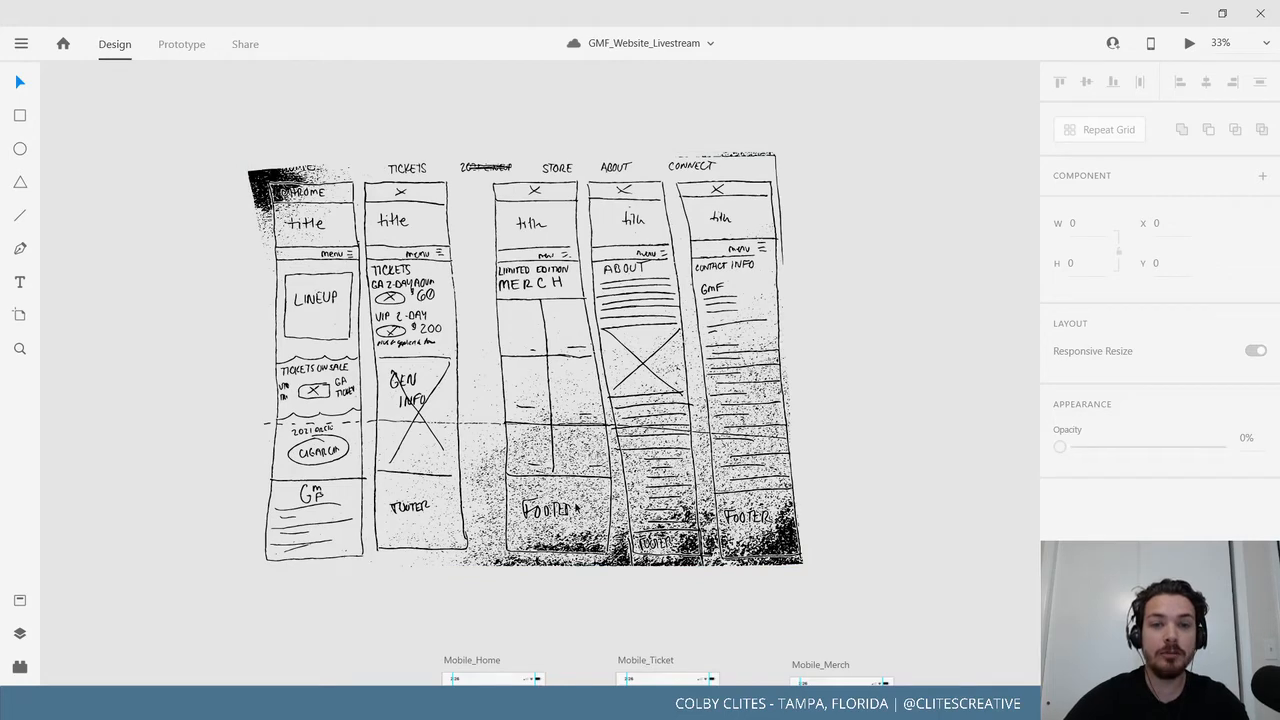
scroll(858, 563, down, 2)
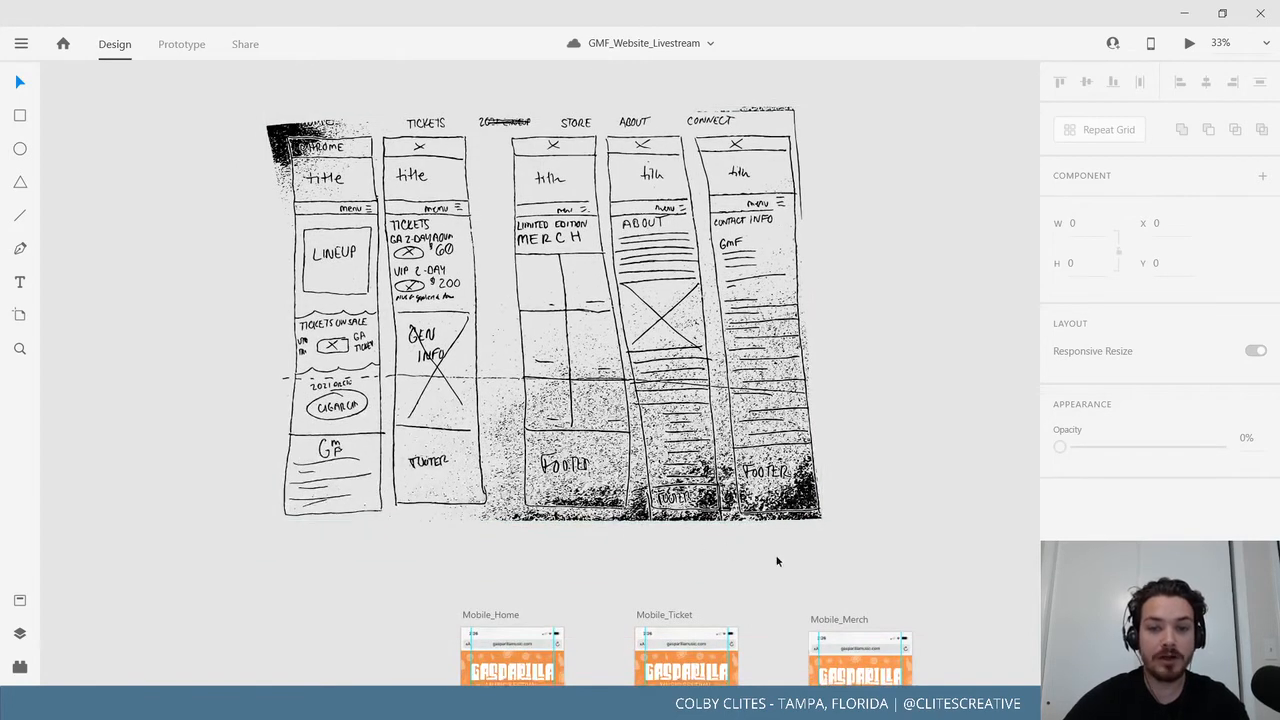
scroll(780, 556, down, 1)
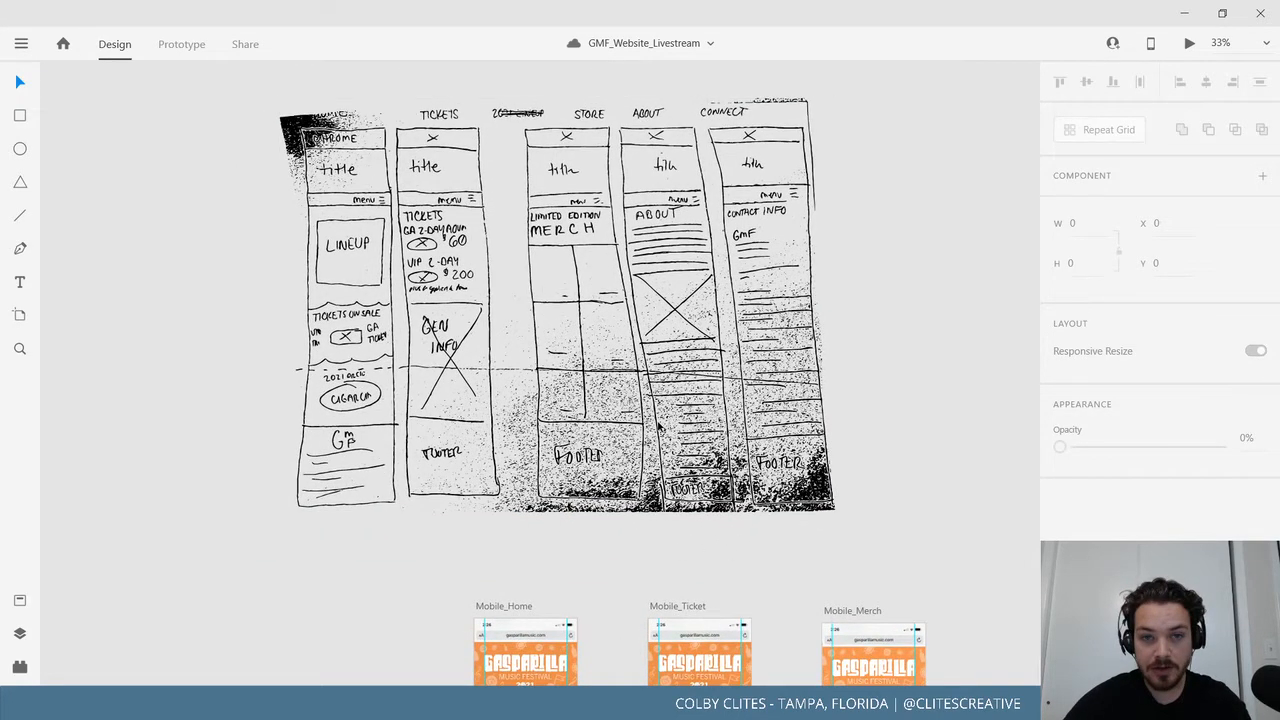
scroll(610, 500, down, 3)
scroll(588, 395, up, 1)
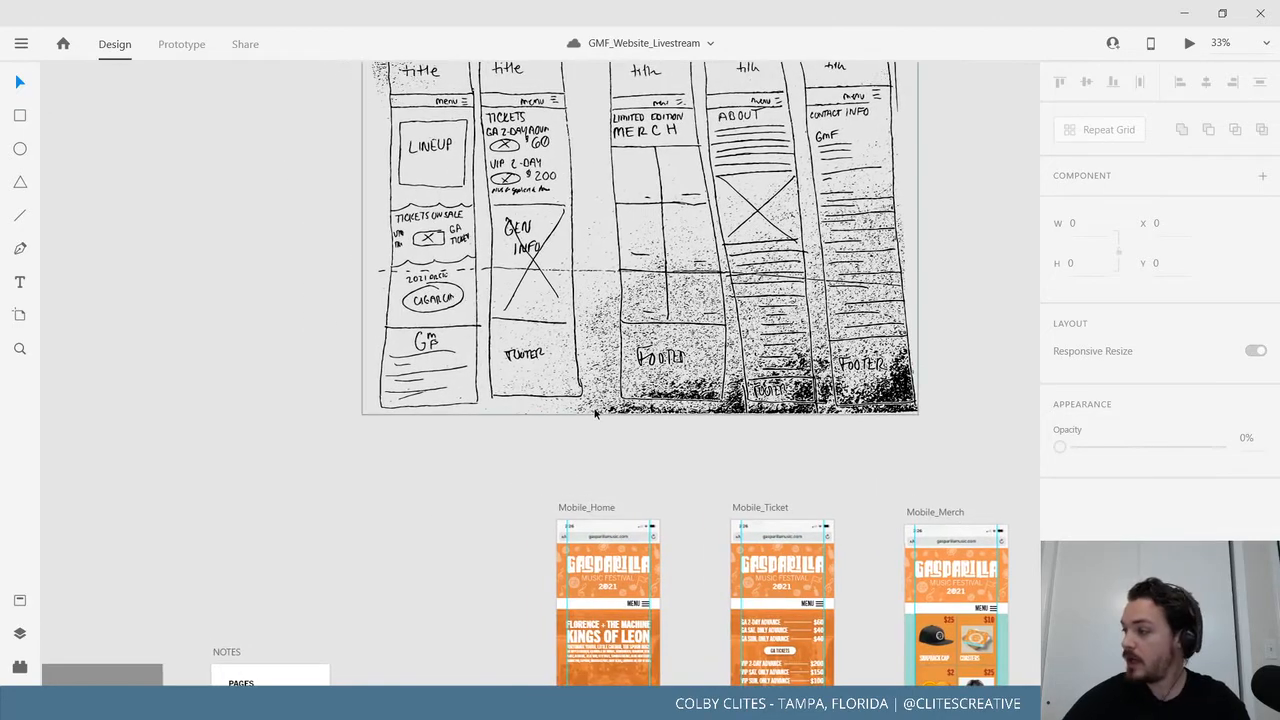
scroll(593, 414, down, 4)
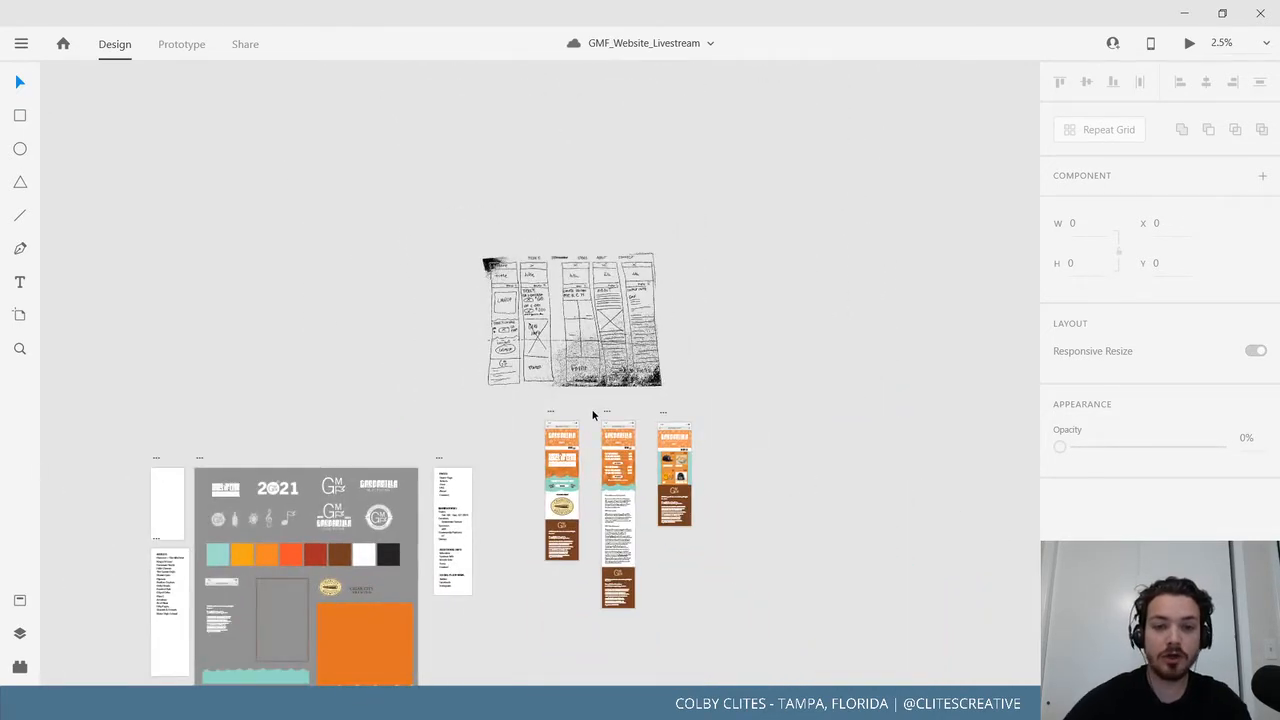
mouse_move(370, 292)
mouse_down()
mouse_move(469, 388)
mouse_move(537, 430)
mouse_up()
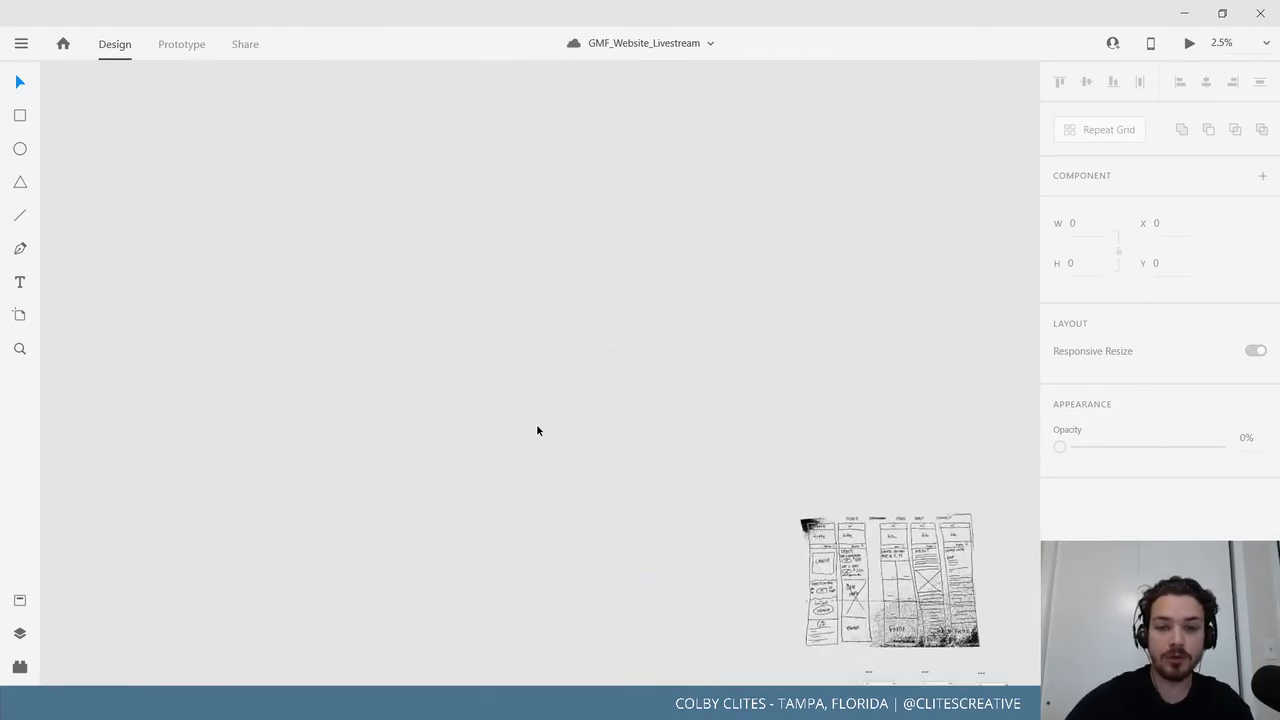
mouse_move(160, 157)
mouse_down()
mouse_move(332, 312)
mouse_move(445, 514)
mouse_up()
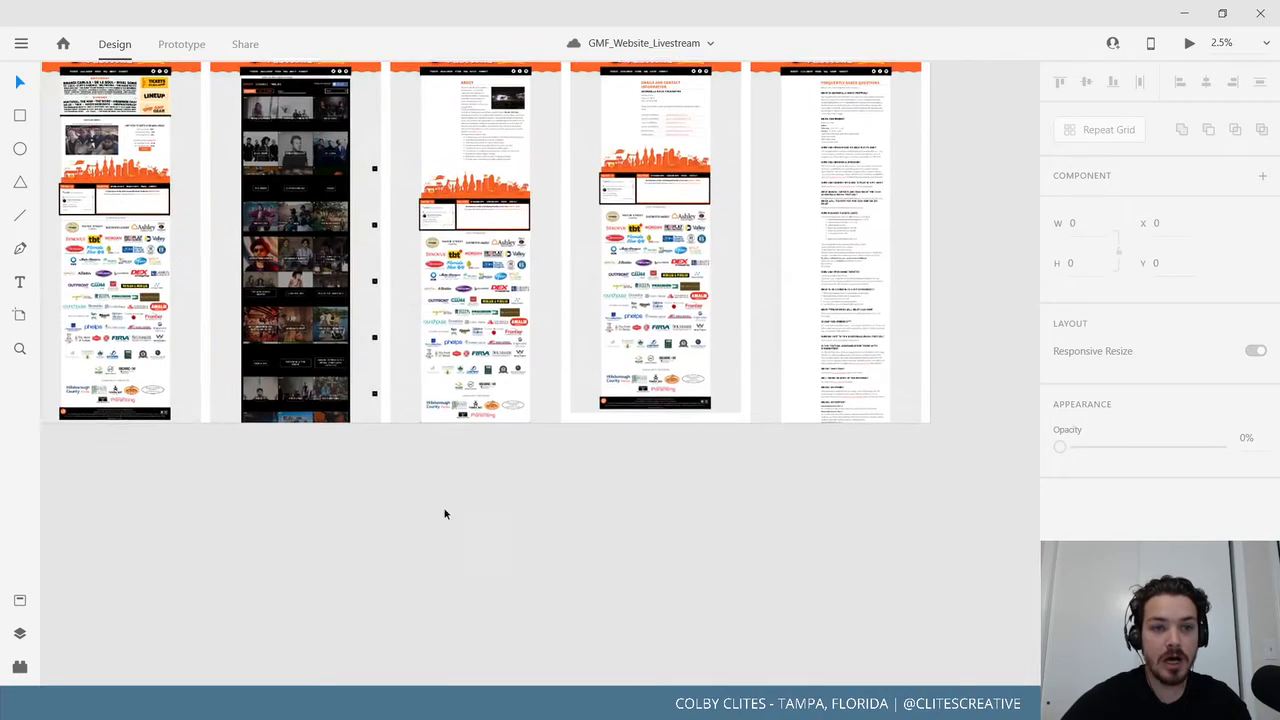
drag(275, 330, 464, 512)
scroll(466, 514, down, 4)
scroll(465, 515, up, 3)
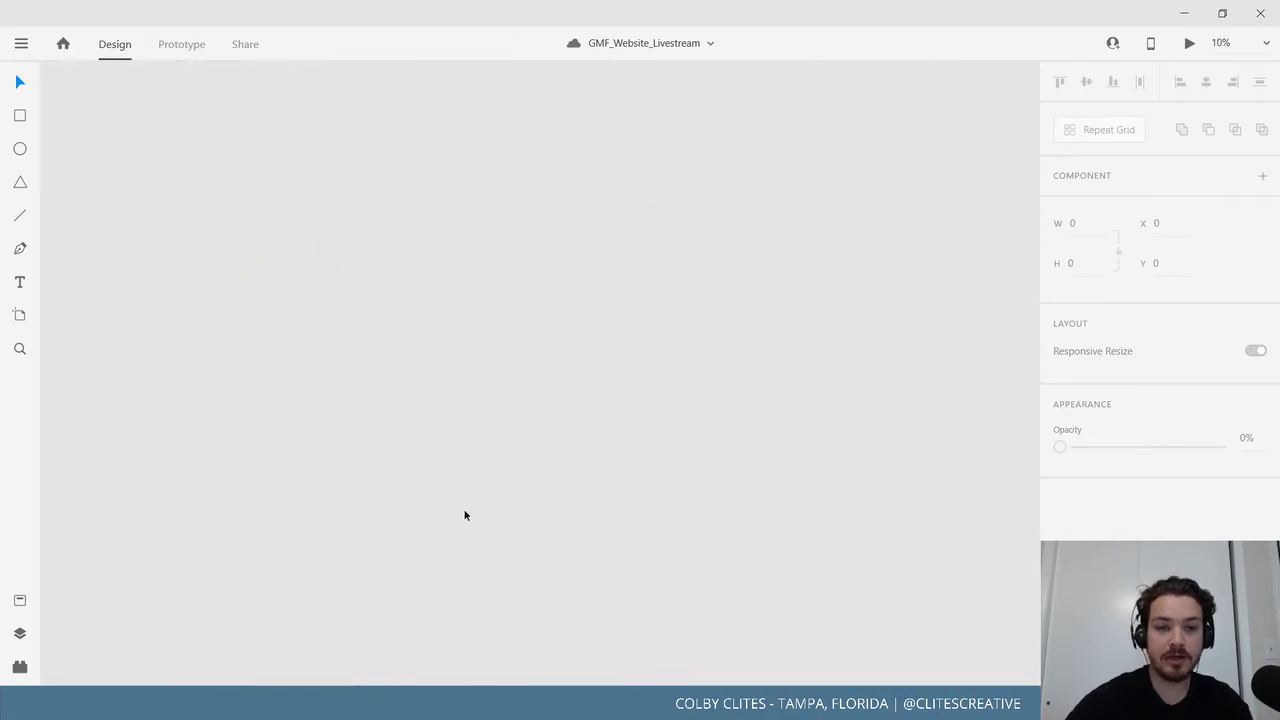
drag(275, 287, 670, 428)
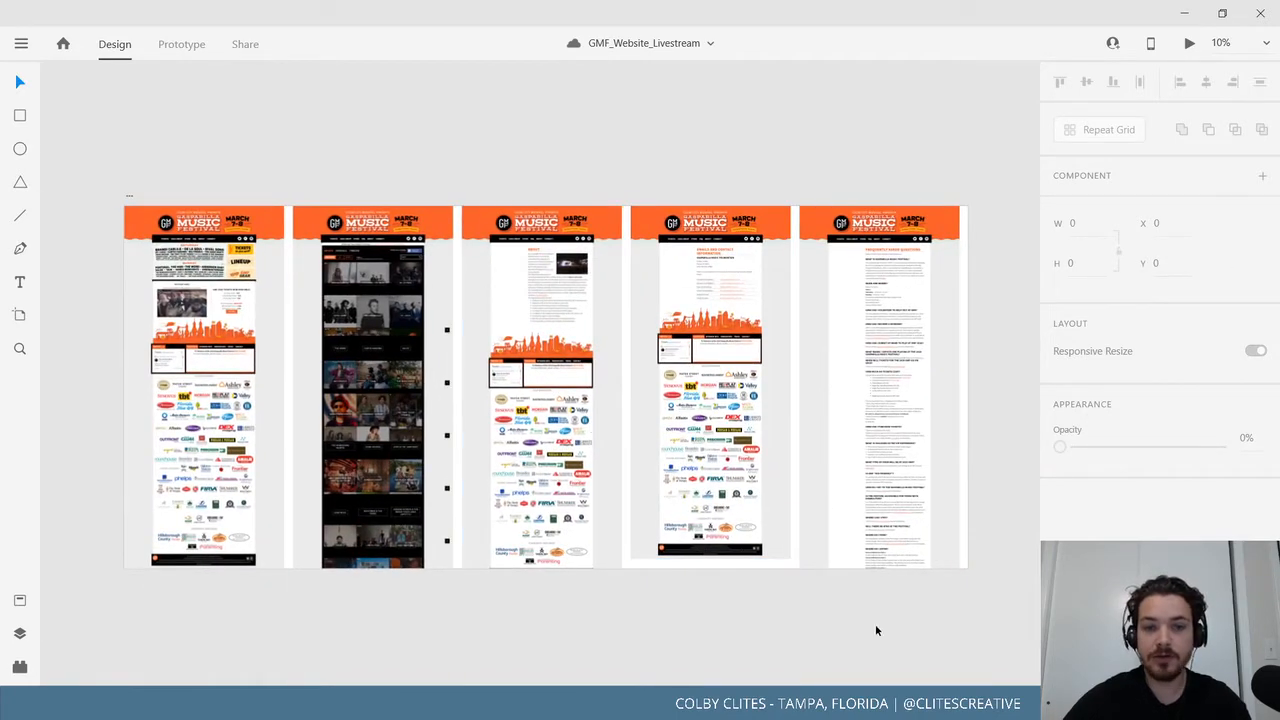
scroll(780, 600, down, 5)
scroll(780, 600, right, 5)
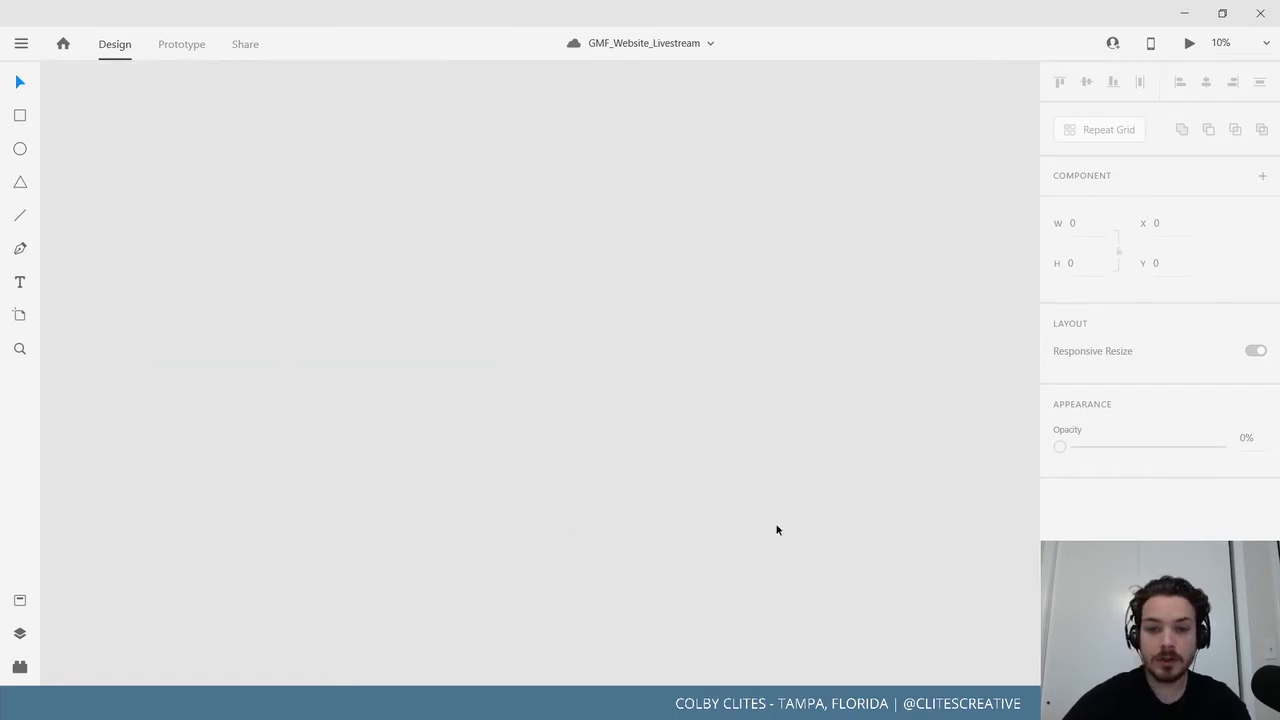
mouse_move(725, 459)
mouse_down()
mouse_move(678, 364)
mouse_move(553, 215)
mouse_up()
drag(454, 414, 659, 328)
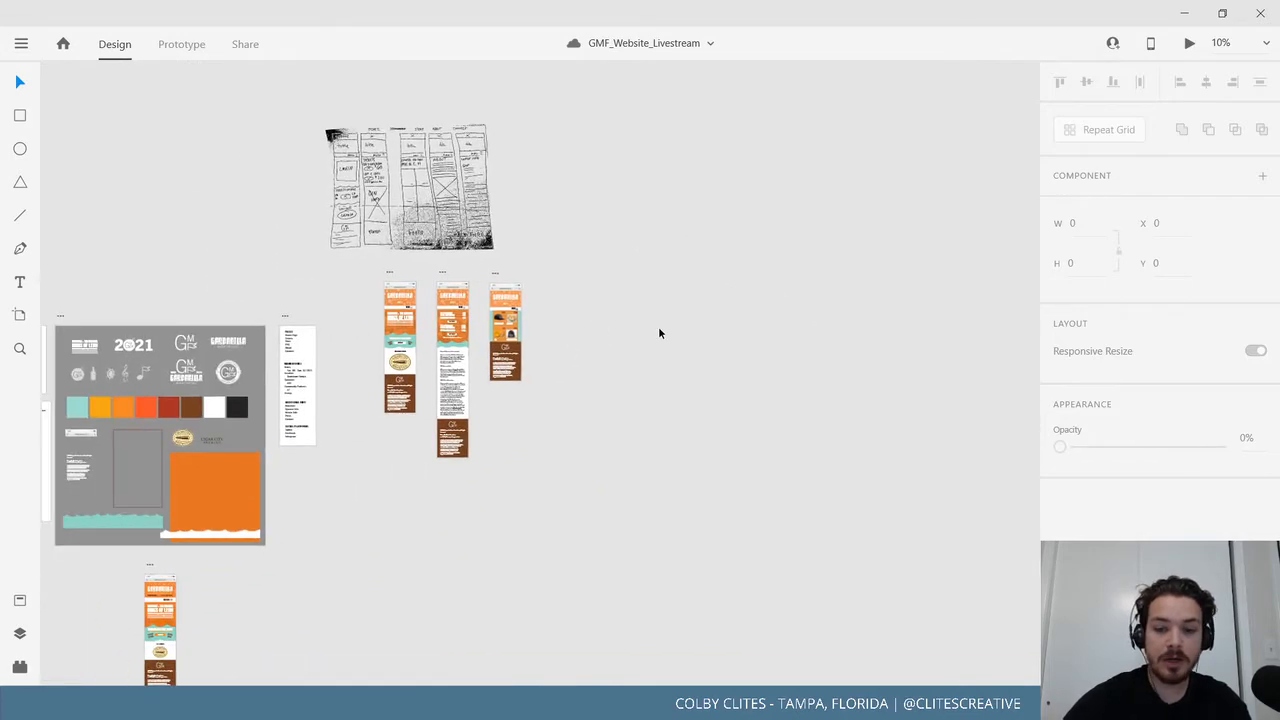
key(ctrl+plus)
mouse_move(676, 387)
mouse_down()
mouse_move(786, 463)
mouse_move(764, 367)
mouse_move(757, 431)
mouse_up()
key(ctrl+plus)
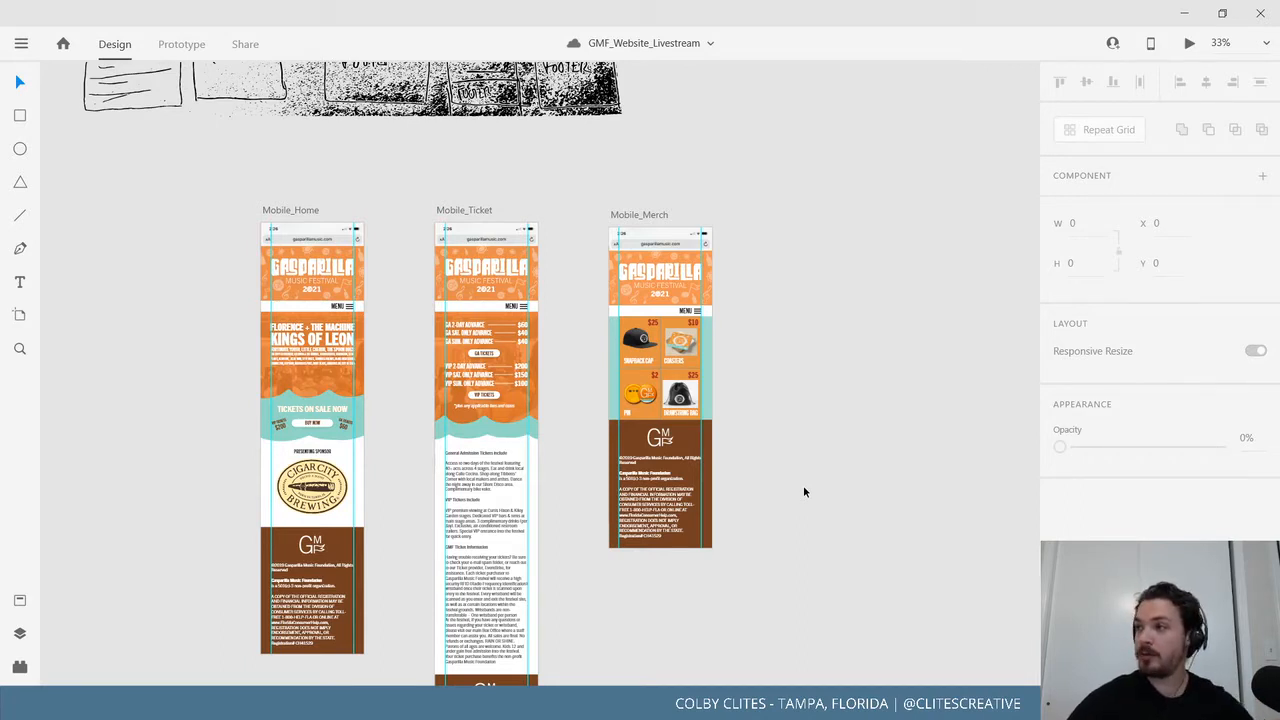
scroll(849, 452, down, 2)
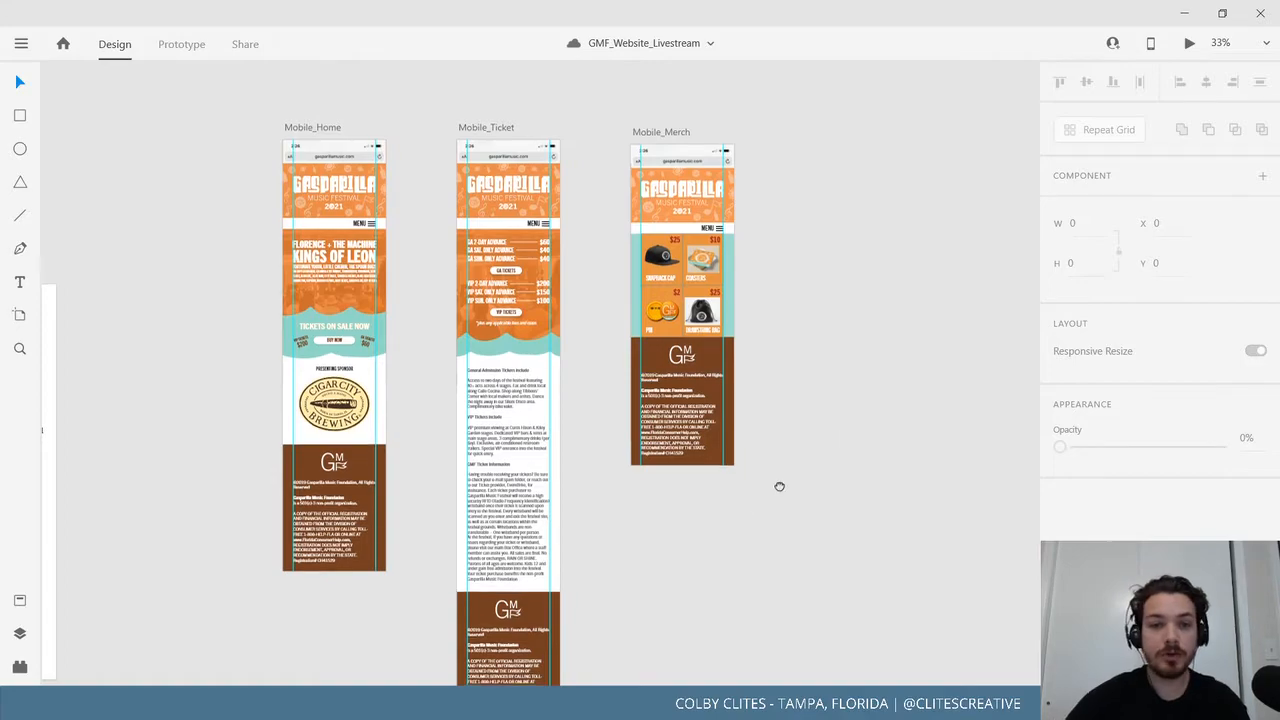
drag(780, 486, 699, 511)
drag(854, 458, 848, 477)
key(ctrl+plus)
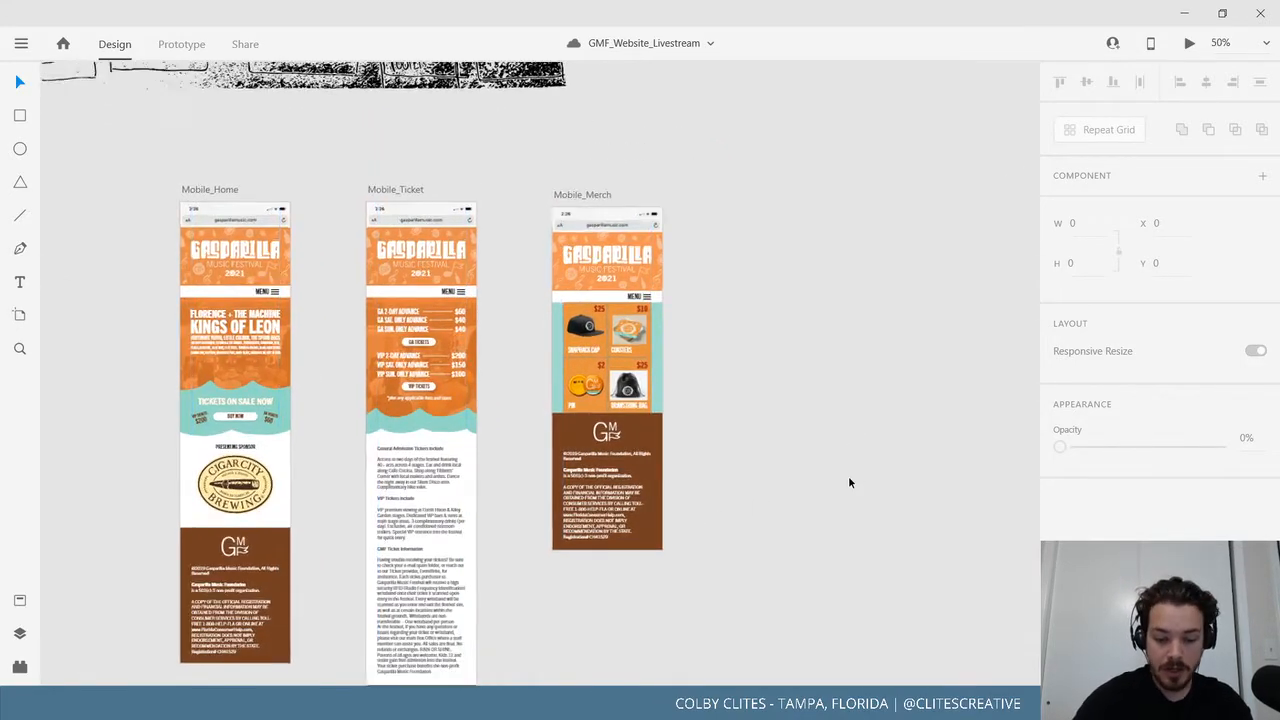
scroll(848, 475, up, 10)
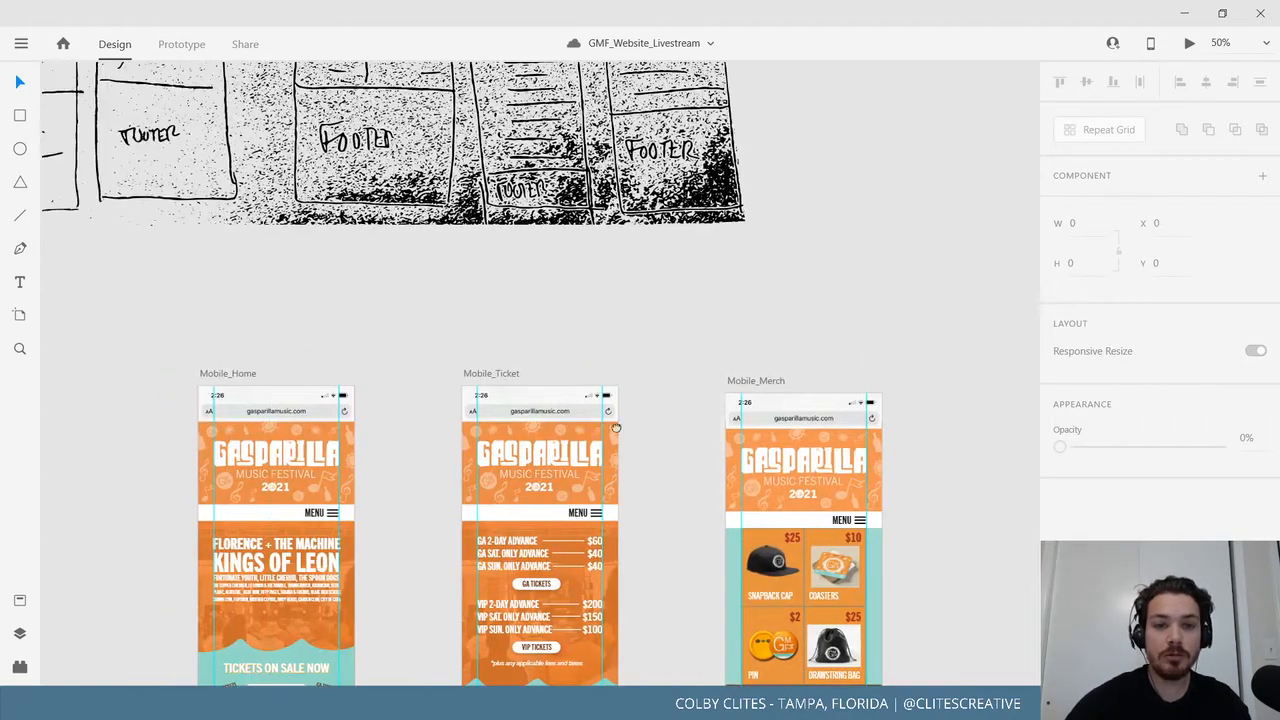
scroll(606, 619, down, 3)
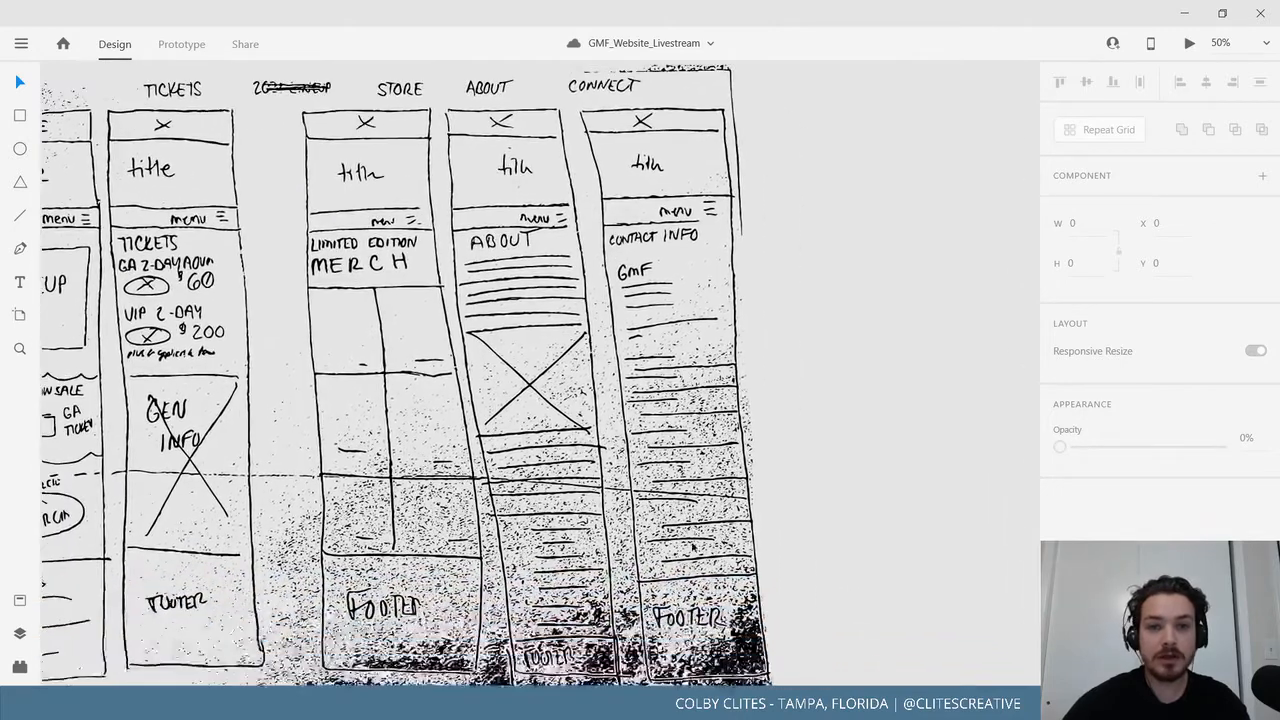
scroll(689, 433, down, 6)
click(306, 293)
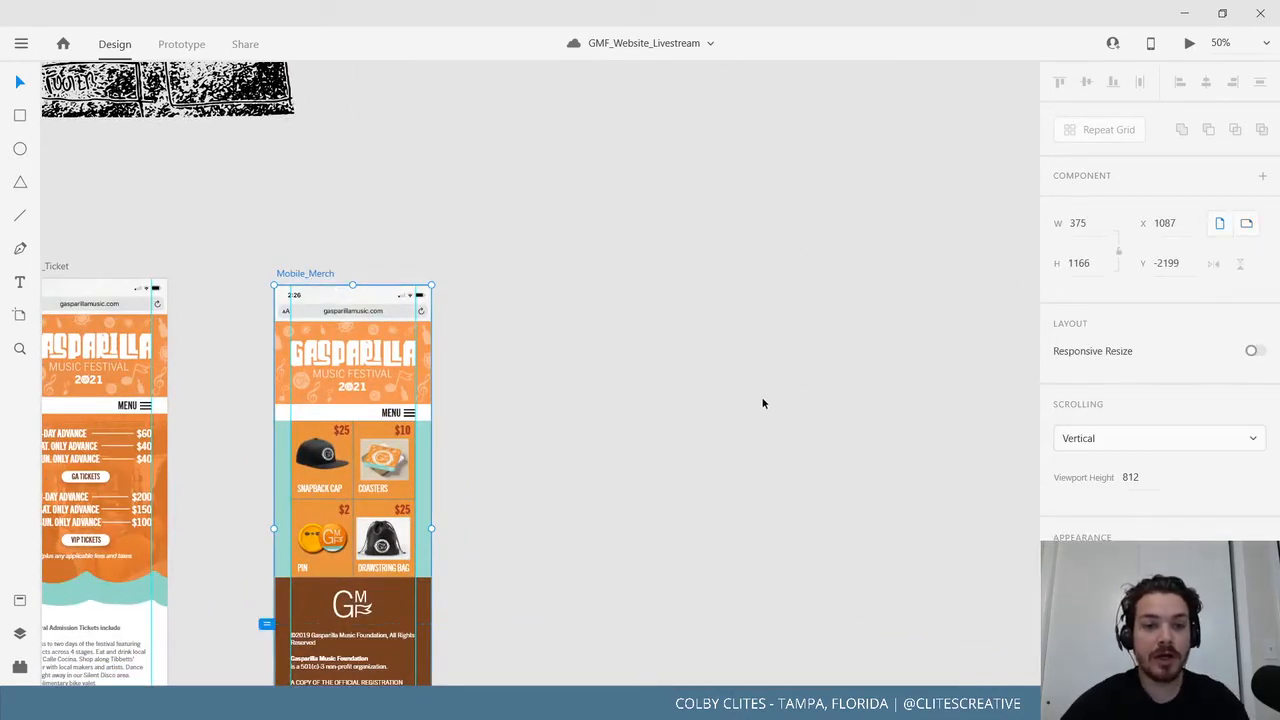
Duplicate the Mobile_Merch artboard and move the copy, Mobile_Merch – 1, further right.
drag(672, 431, 604, 317)
key(ctrl+d)
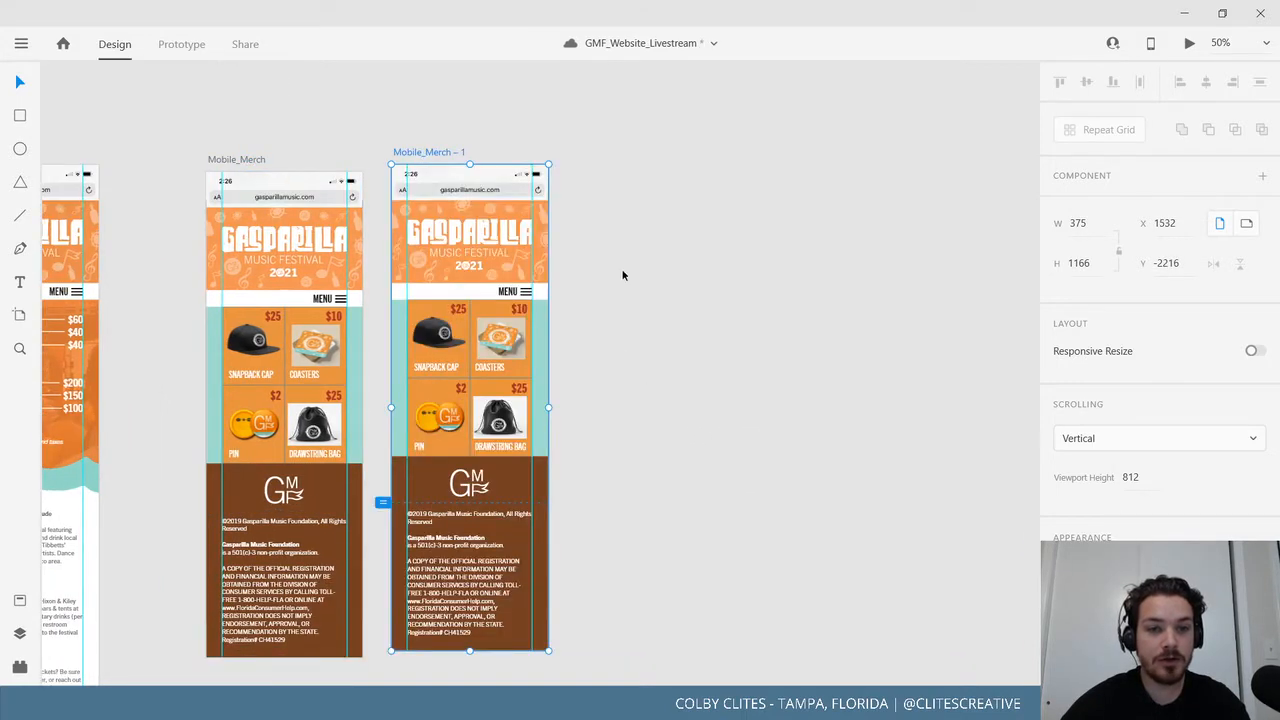
drag(433, 160, 604, 167)
Zoom to 75% and delete the snapback cap image from the copy's merch grid.
drag(802, 418, 778, 359)
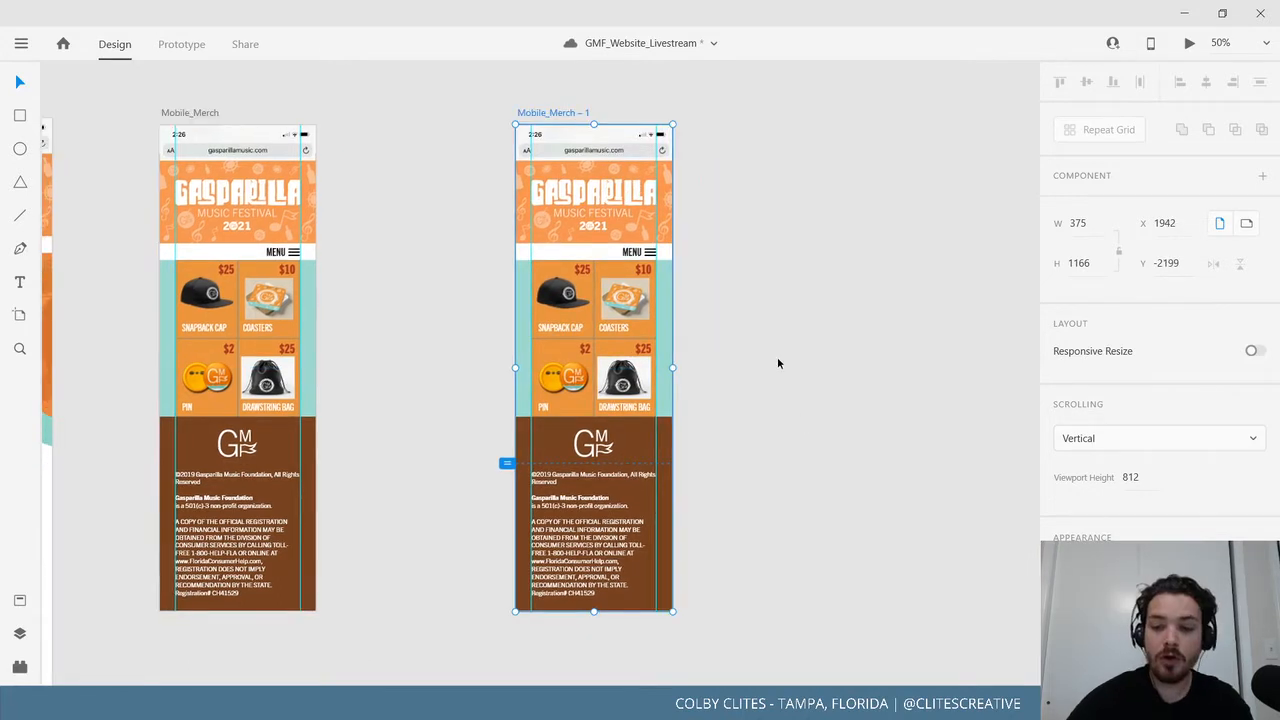
key(ctrl+=)
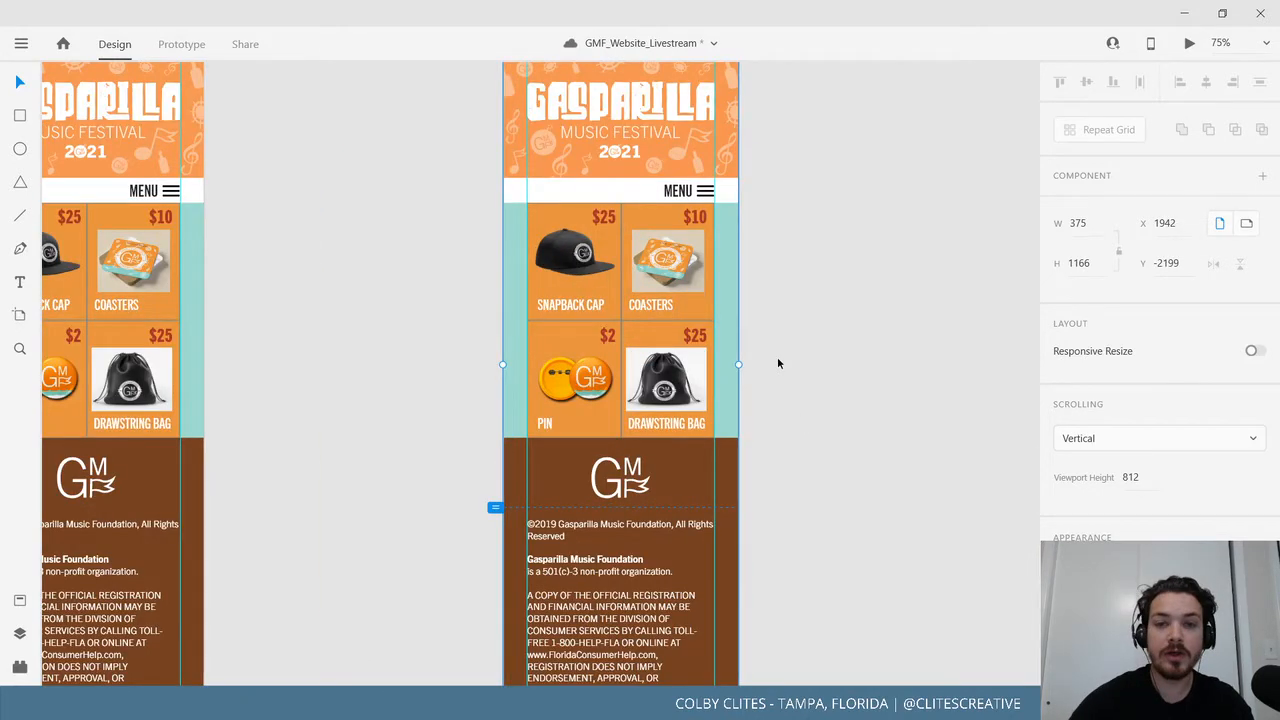
double_click(592, 262)
key(Delete)
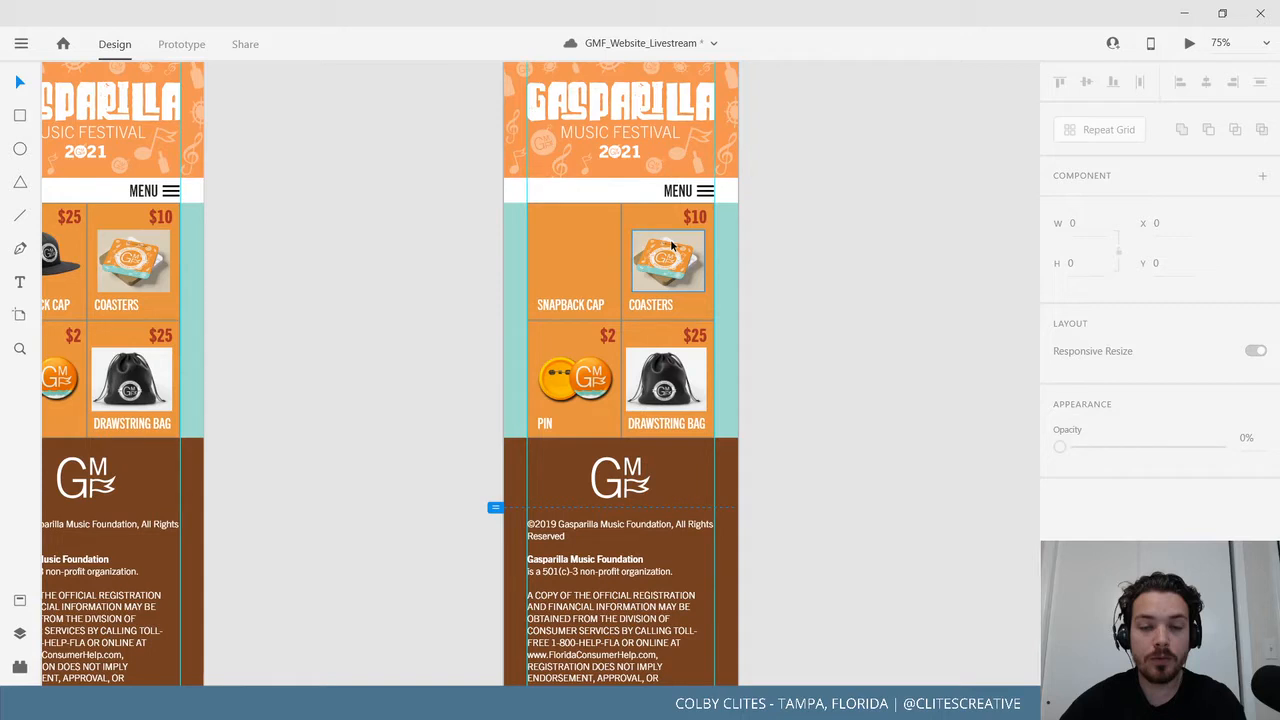
Delete the remaining merch repeat grid and the teal background rectangle from the duplicate.
key(Delete)
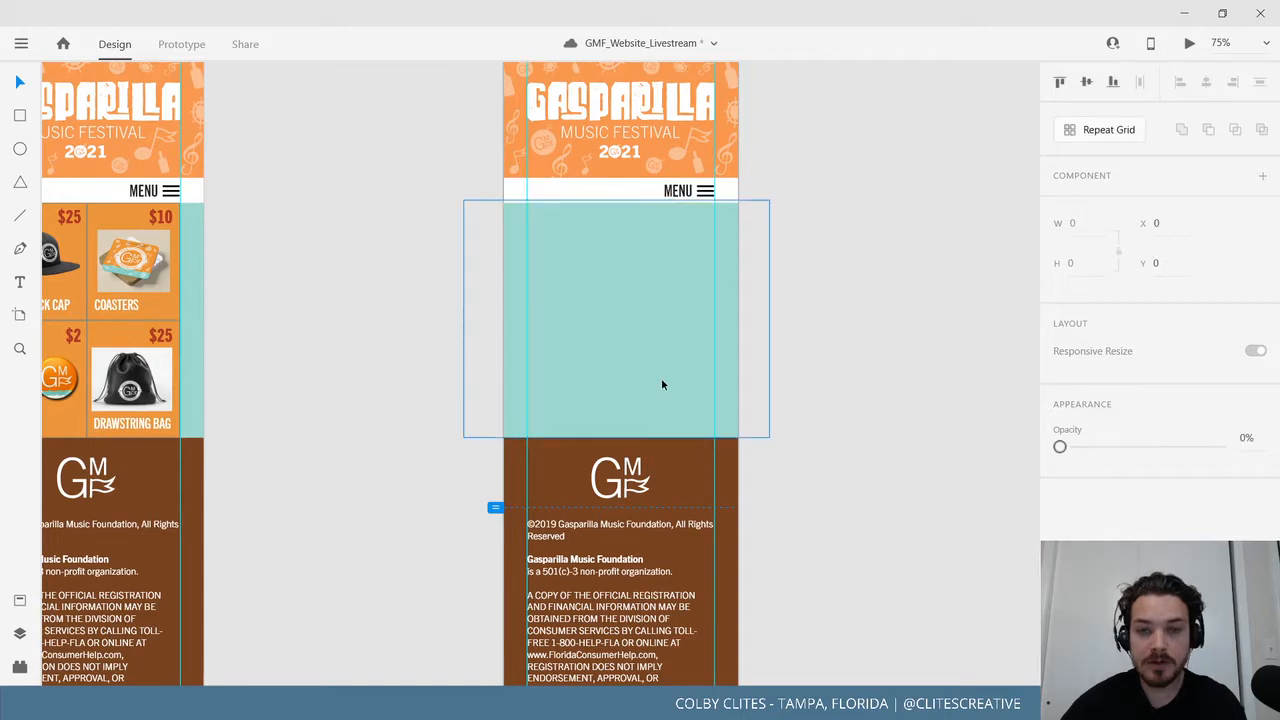
click(662, 380)
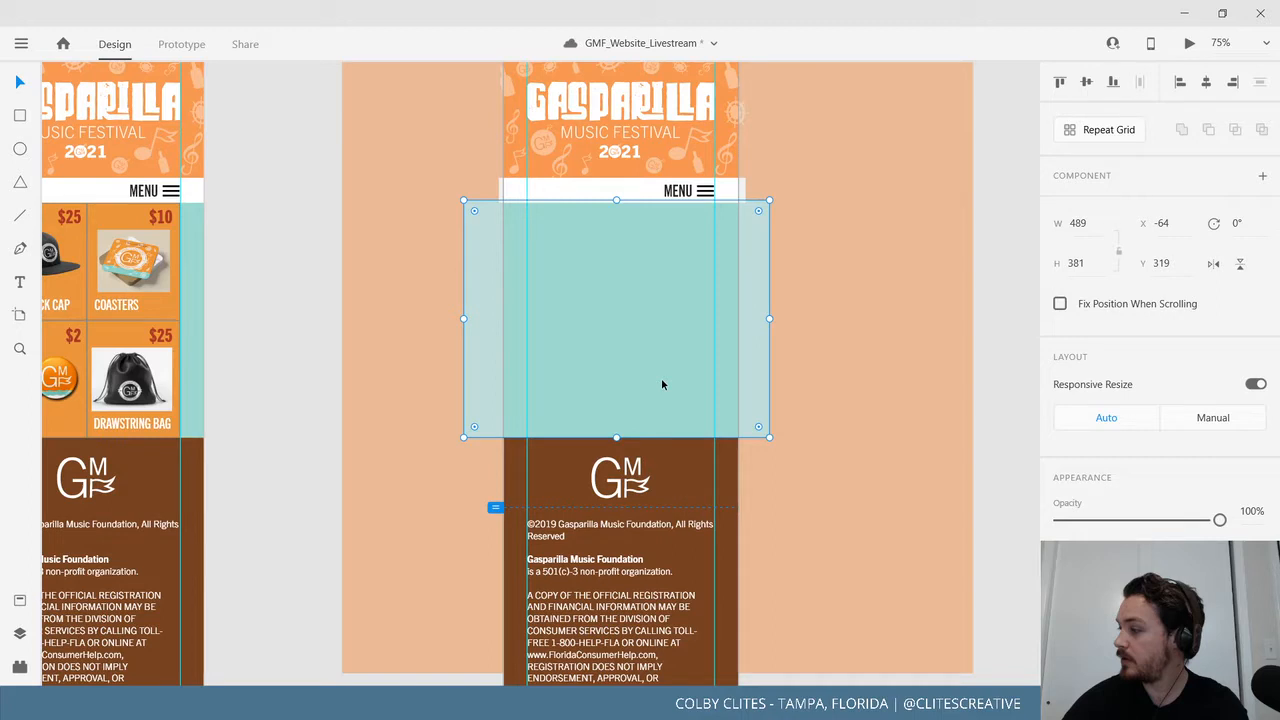
key(Delete)
scroll(594, 187, up, 3)
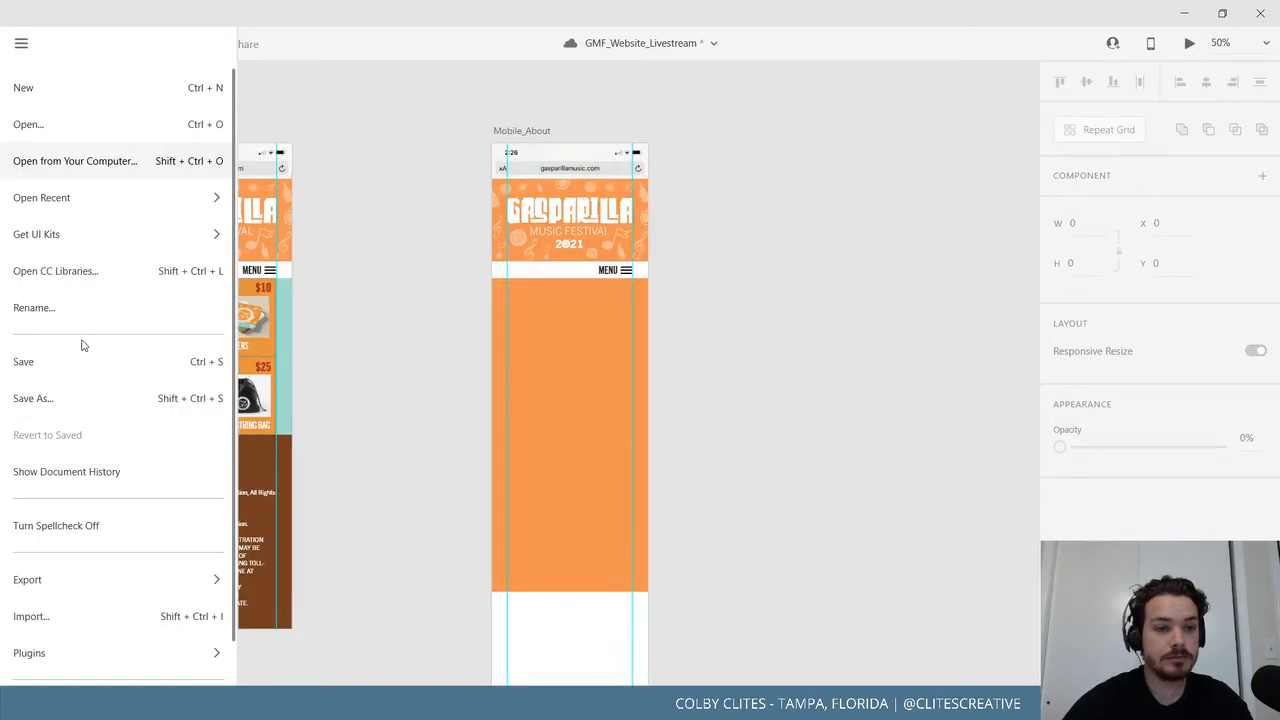
Save the document, then duplicate the blank Mobile_About page.
click(80, 361)
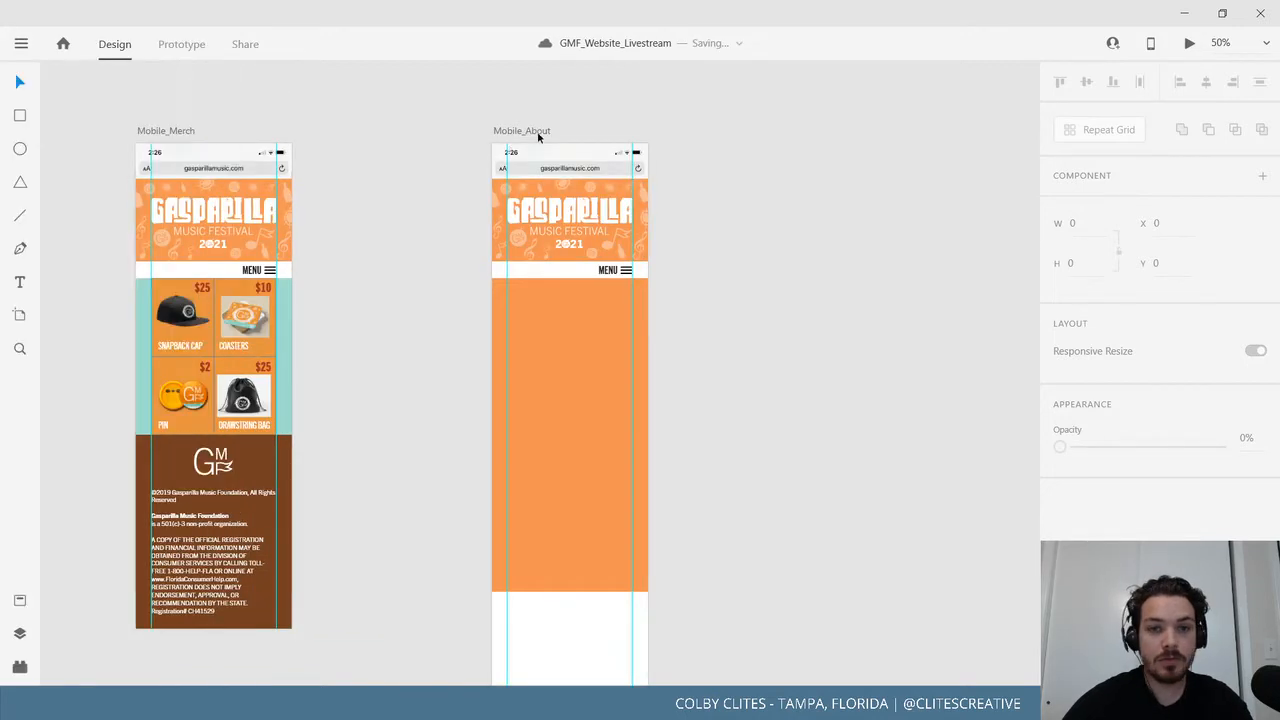
click(544, 133)
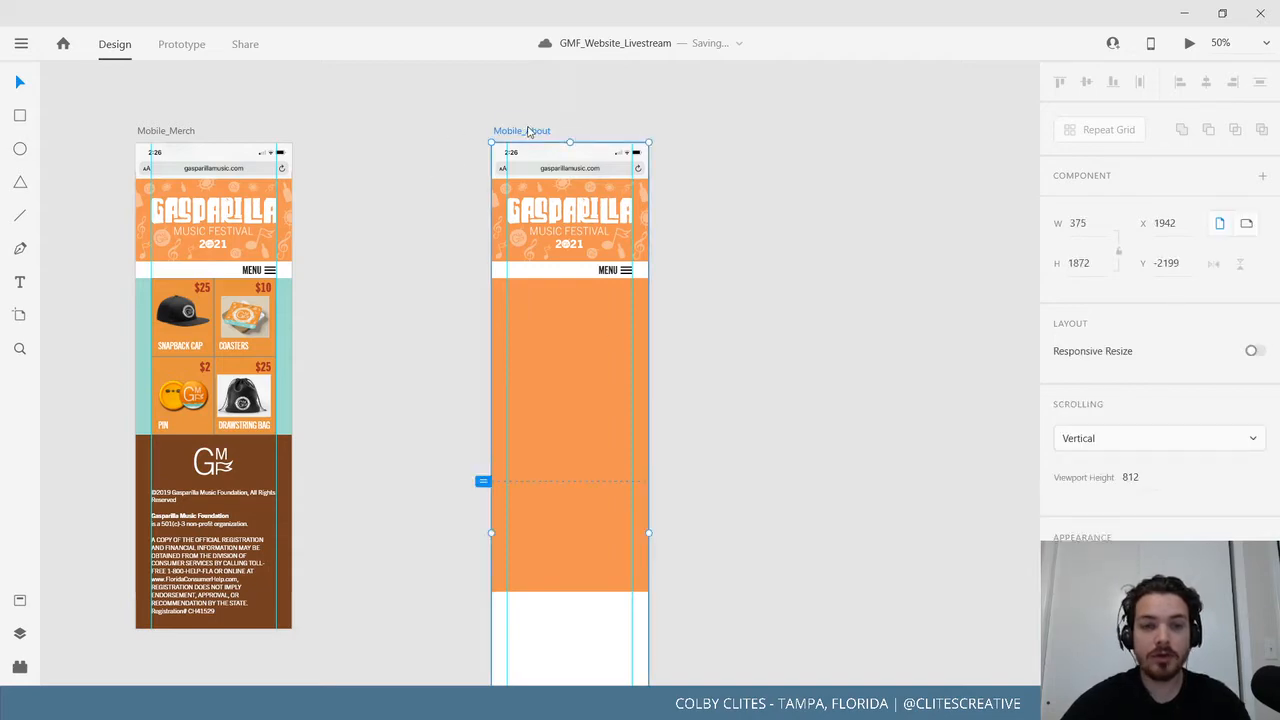
key(ctrl+d)
drag(527, 396, 595, 432)
Rename the copied page to Mobile_BASE.
double_click(459, 176)
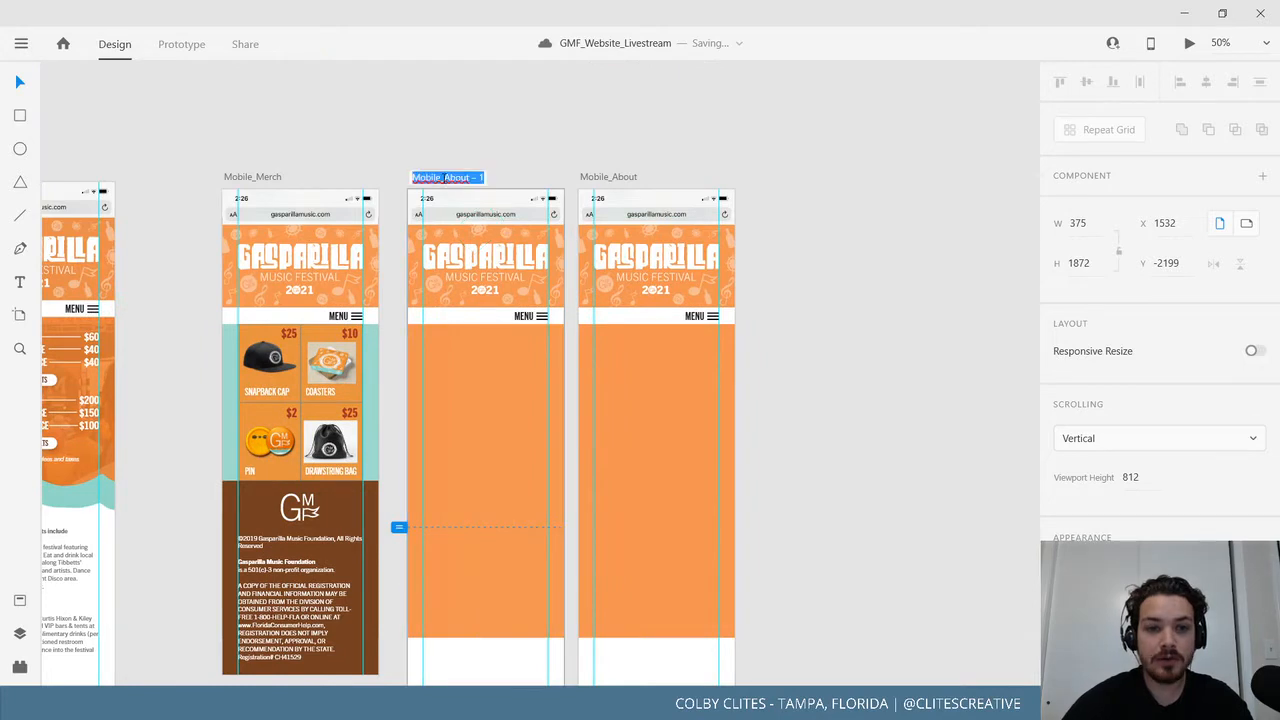
drag(444, 177, 494, 183)
key(BackSpace)
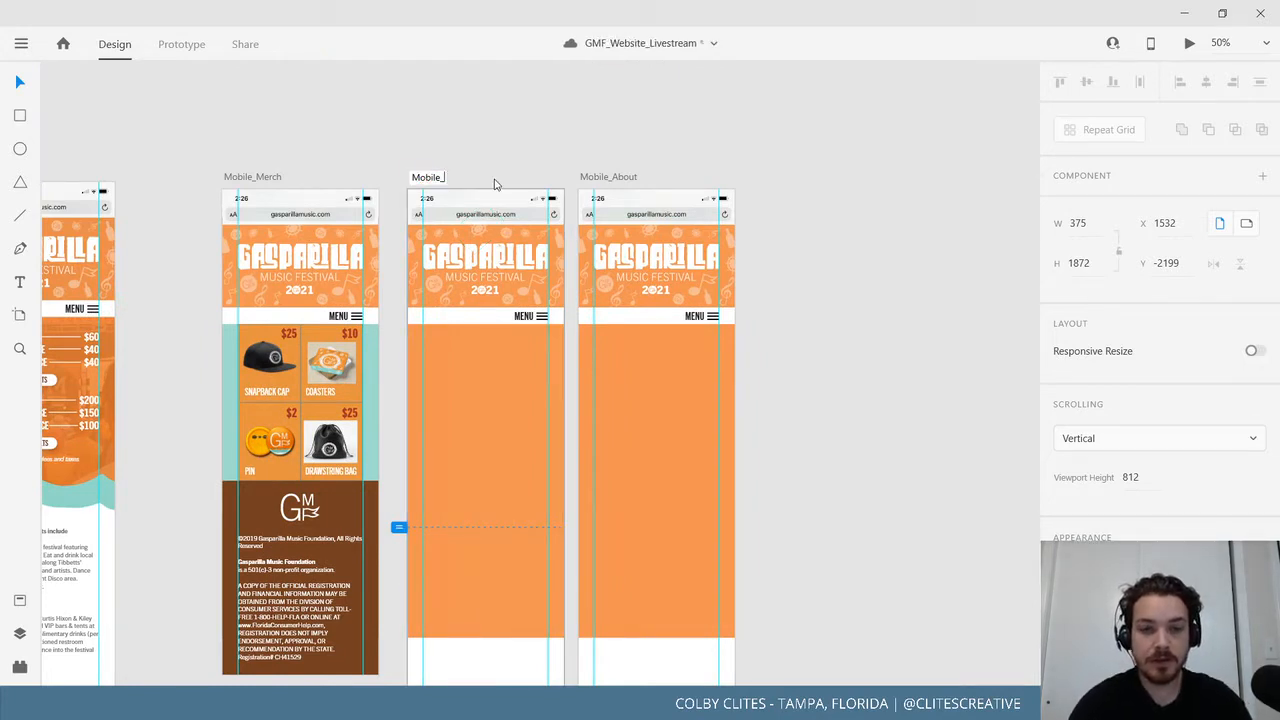
text(BASE)
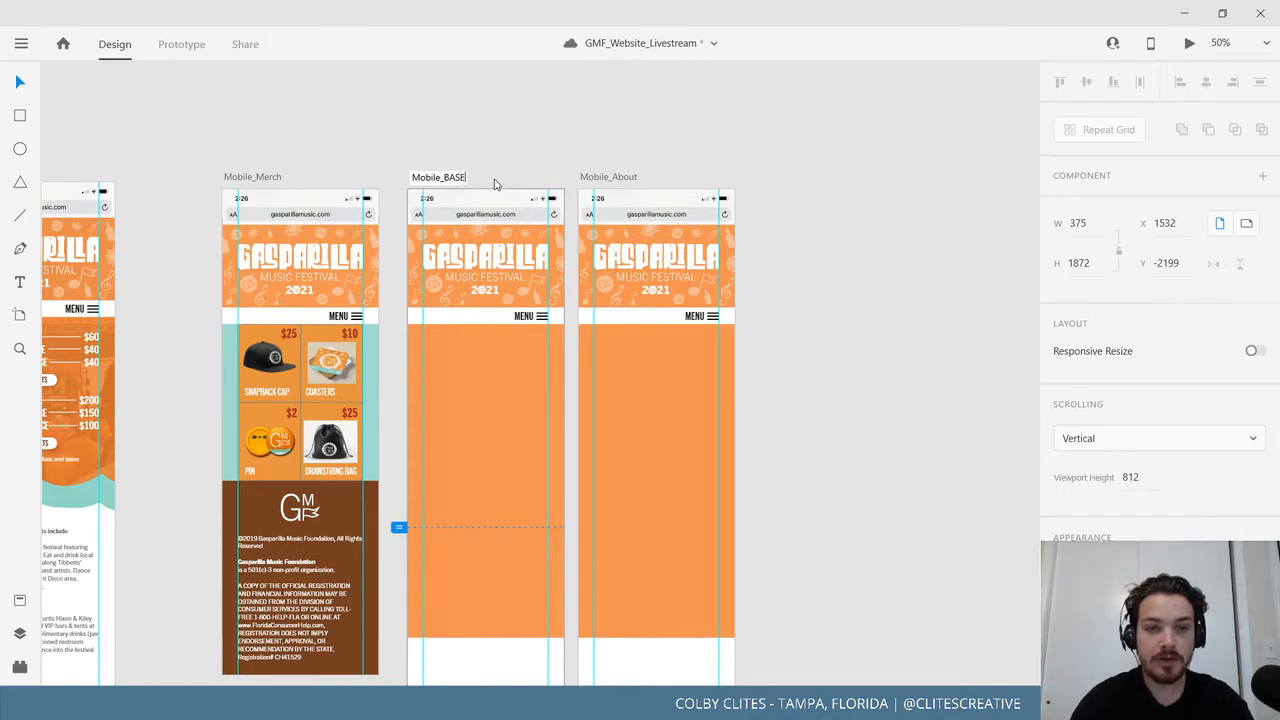
key(Return)
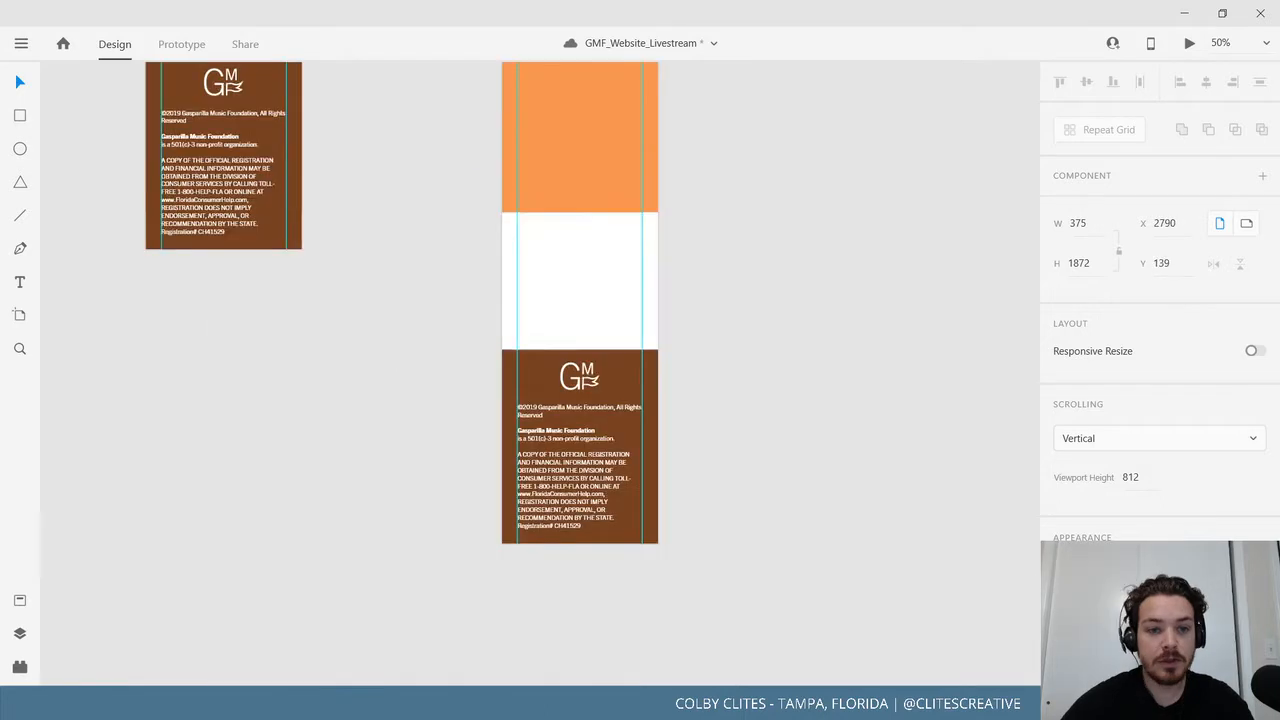
Zoom to 75% on the NOTES artboard and scroll through its Pages and Mandatories lists.
scroll(580, 373, down, 1)
drag(592, 312, 948, 169)
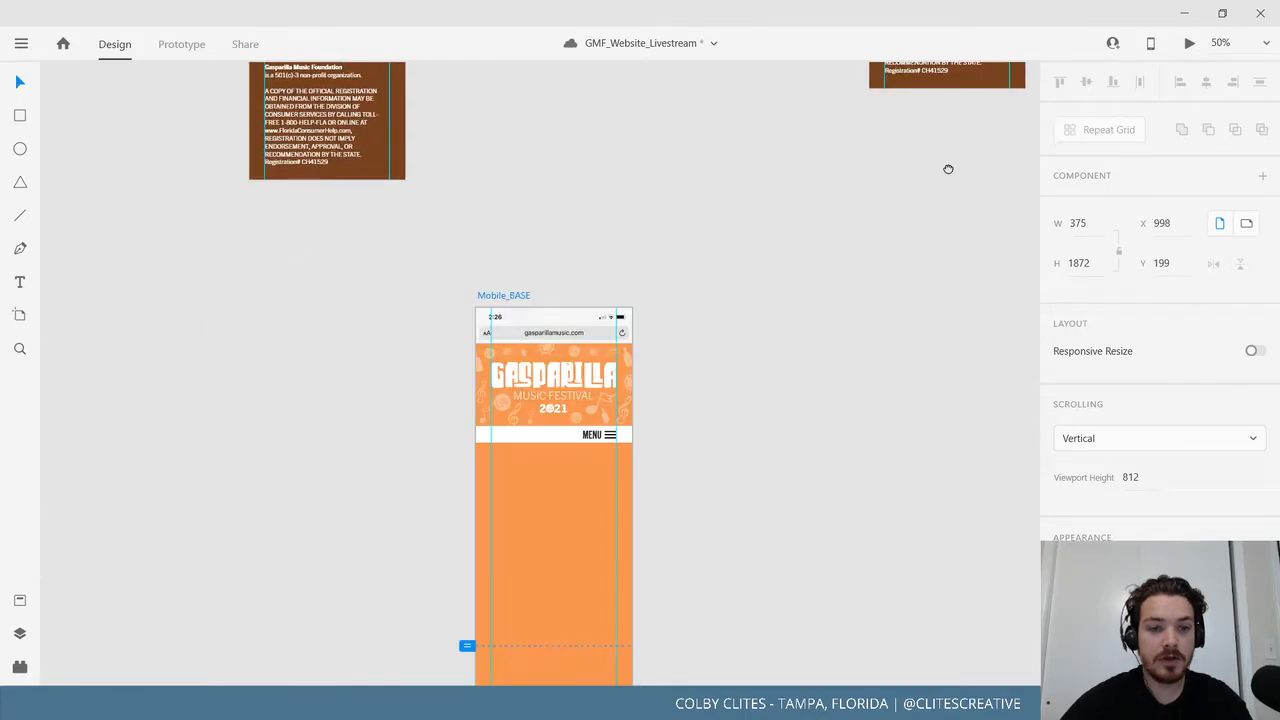
scroll(700, 286, down, 2)
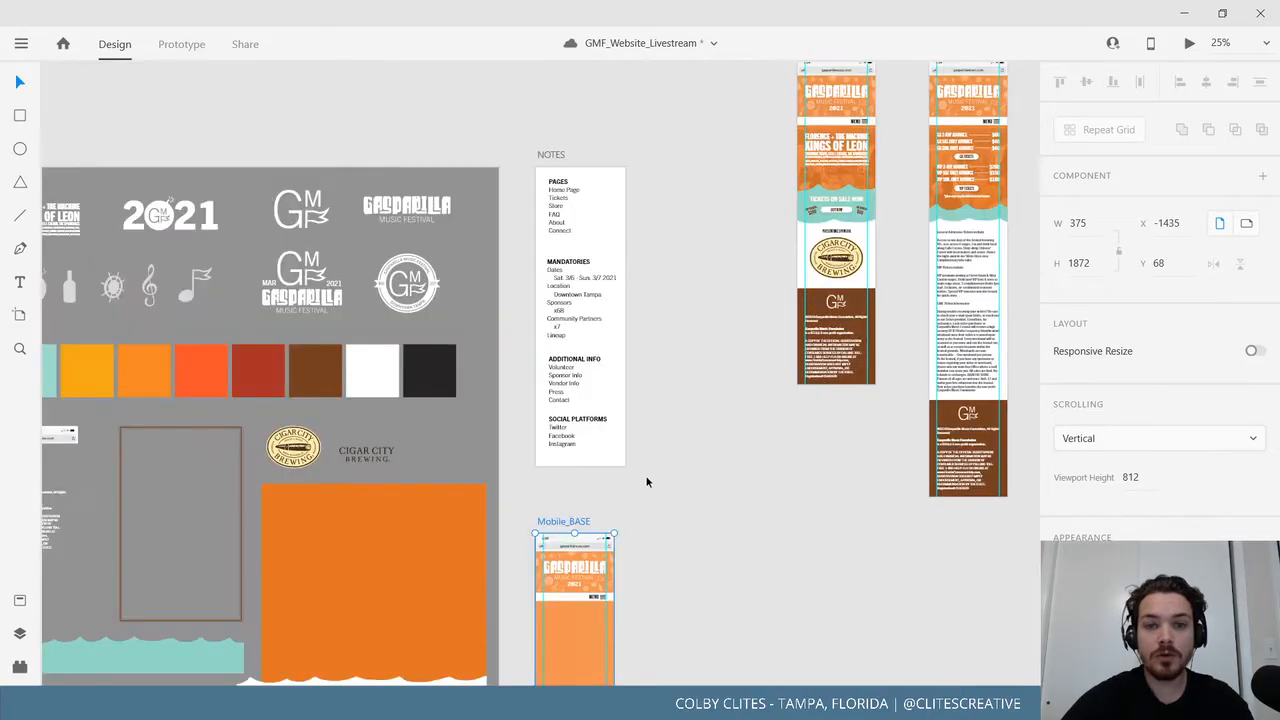
key(ctrl+=)
key(ctrl+=)
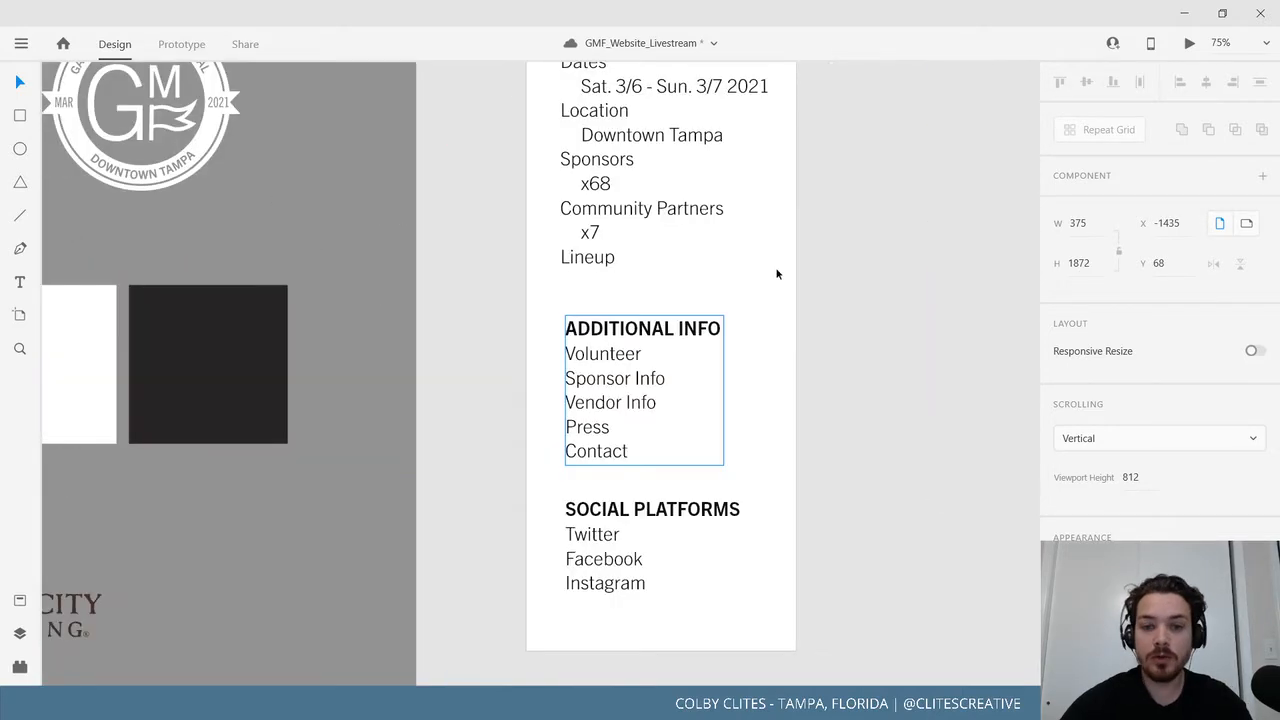
drag(776, 274, 730, 426)
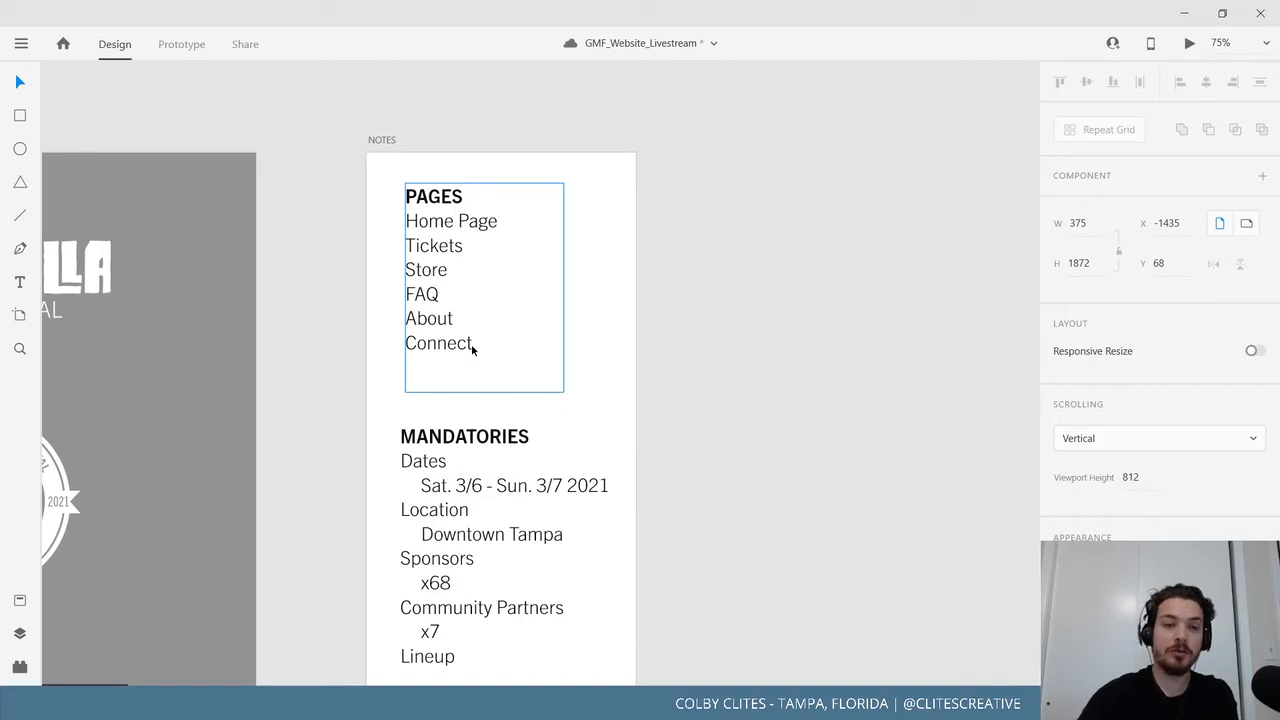
scroll(683, 443, down, 5)
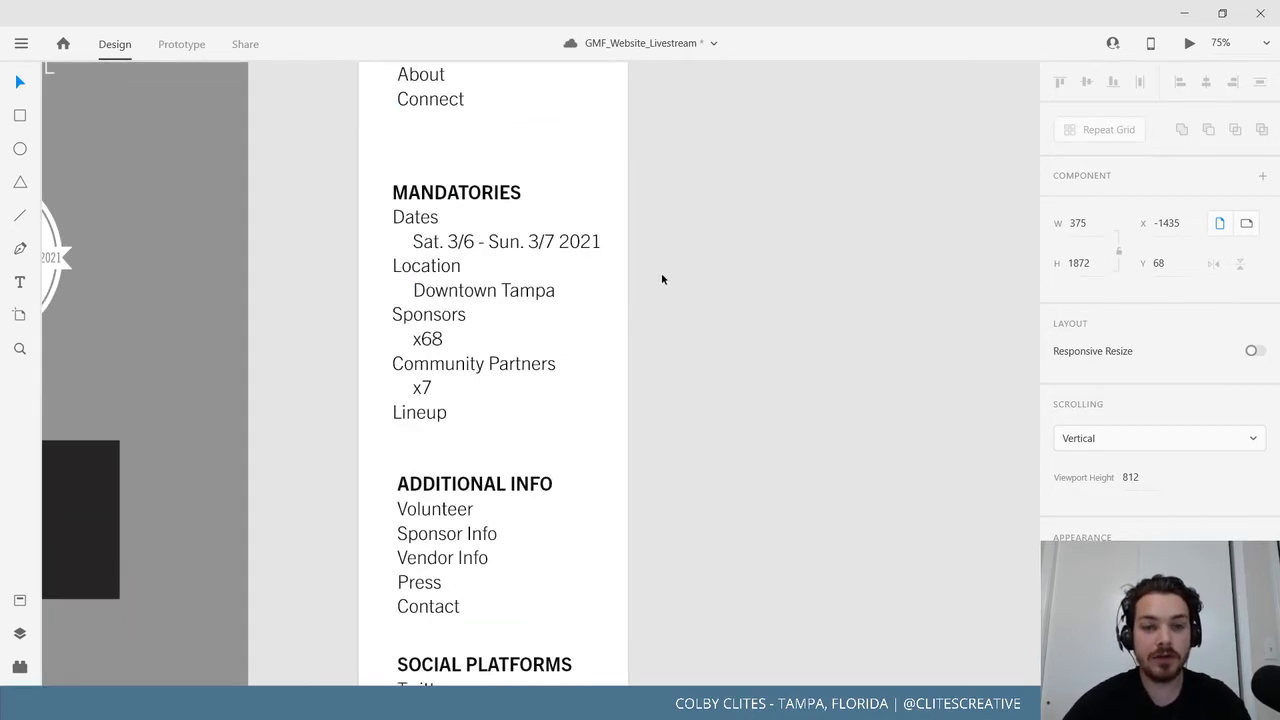
scroll(683, 371, down, 1)
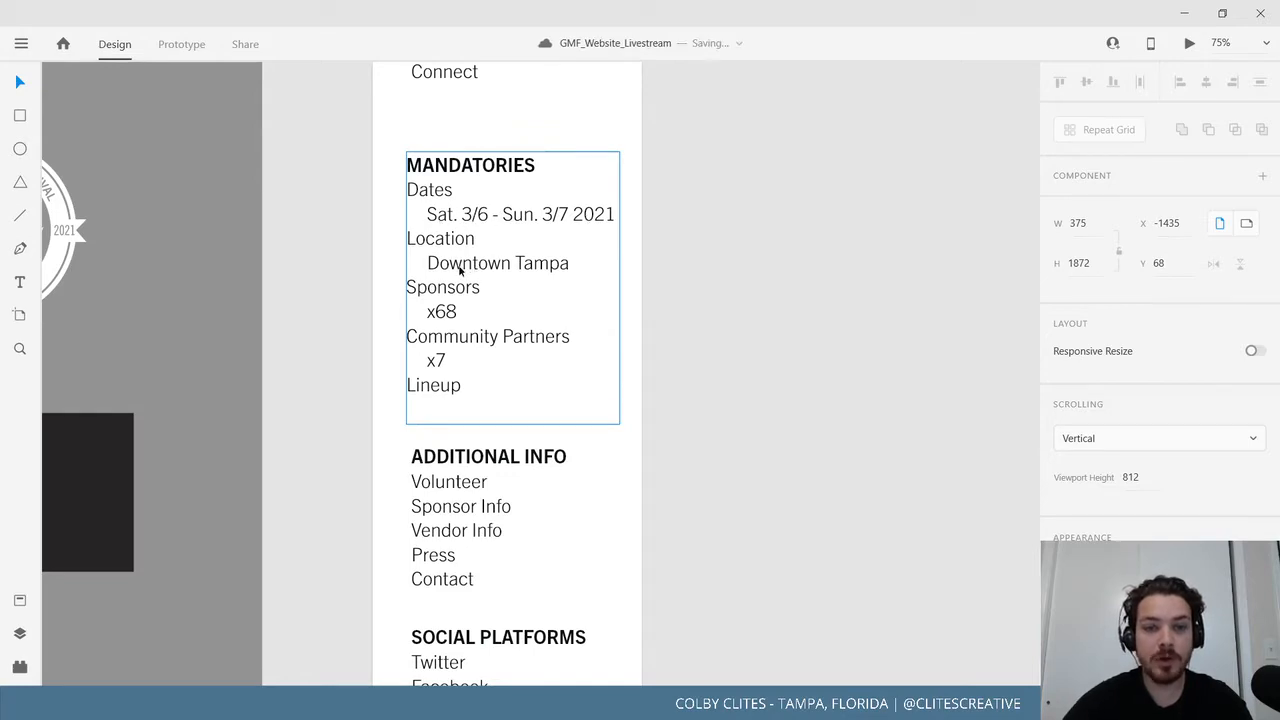
Pan from the notes over to the Mobile_Home and Mobile_Ticket pages.
drag(643, 299, 380, 540)
drag(580, 368, 280, 536)
drag(380, 413, 199, 532)
drag(704, 435, 645, 438)
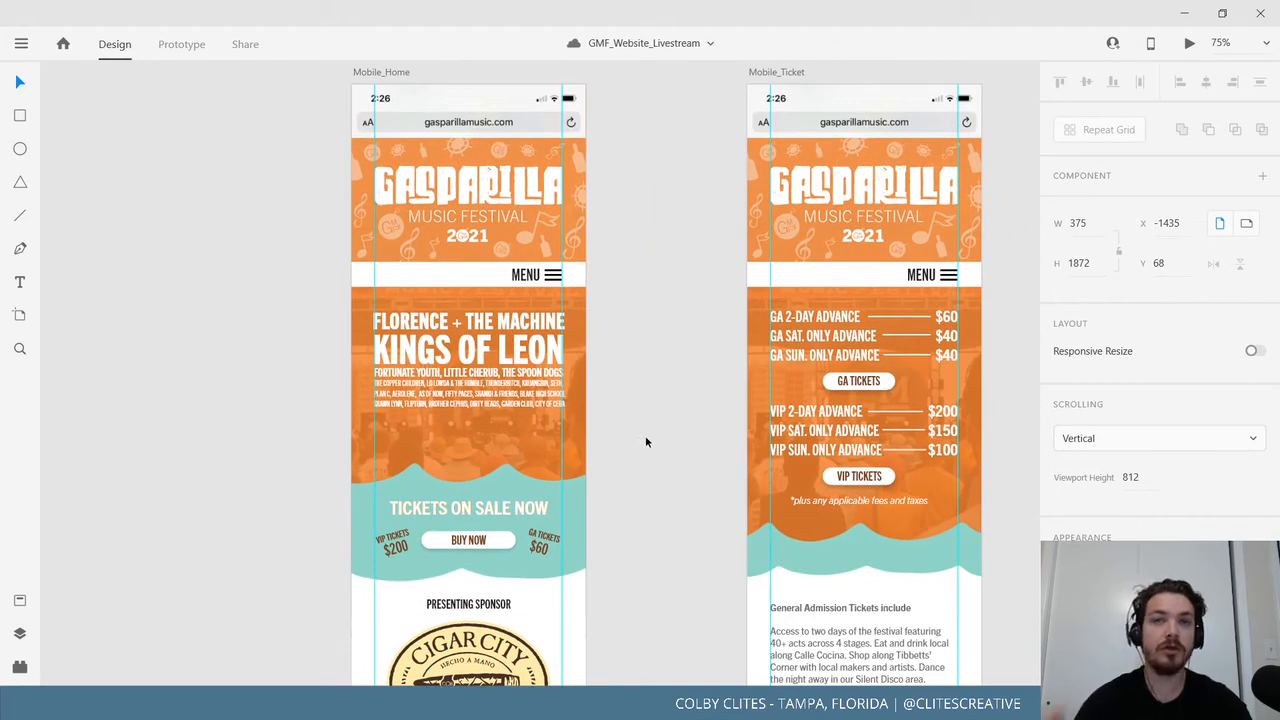
drag(701, 428, 386, 440)
drag(813, 542, 420, 460)
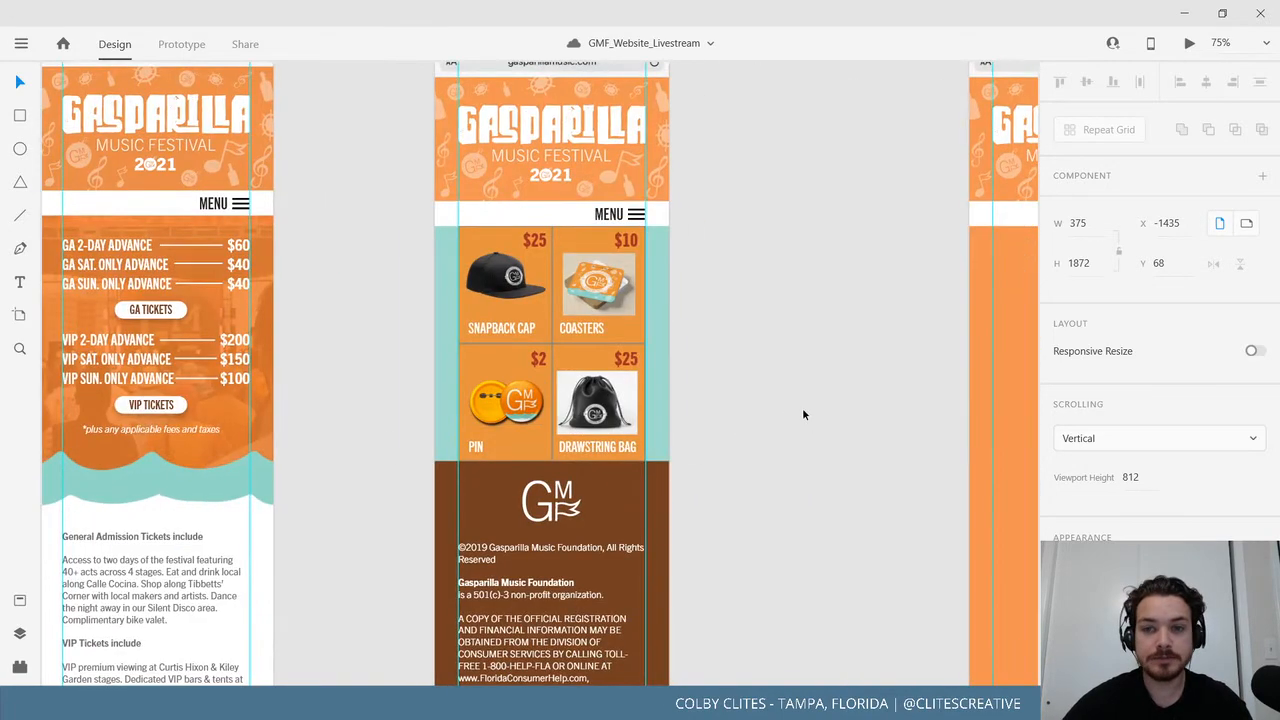
drag(803, 414, 372, 446)
drag(383, 360, 980, 390)
drag(395, 390, 873, 378)
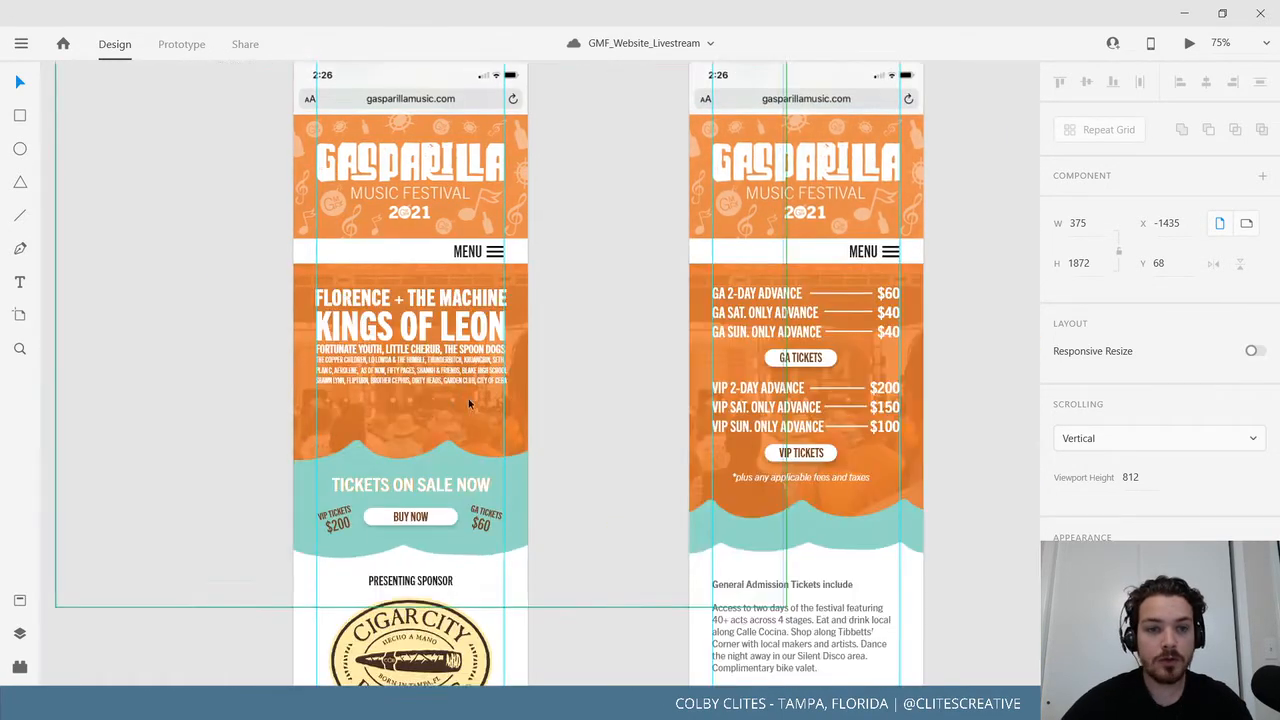
drag(696, 404, 740, 406)
drag(60, 405, 551, 226)
drag(674, 308, 218, 506)
drag(614, 343, 346, 435)
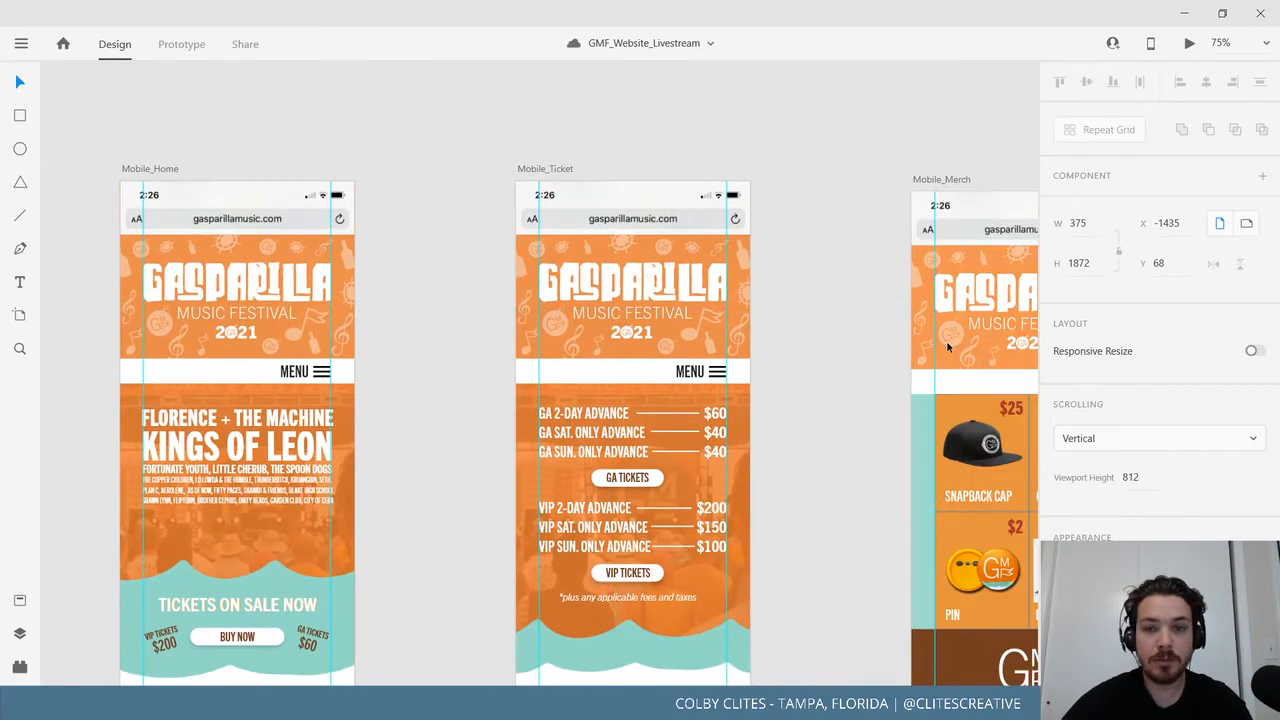
drag(783, 369, 447, 394)
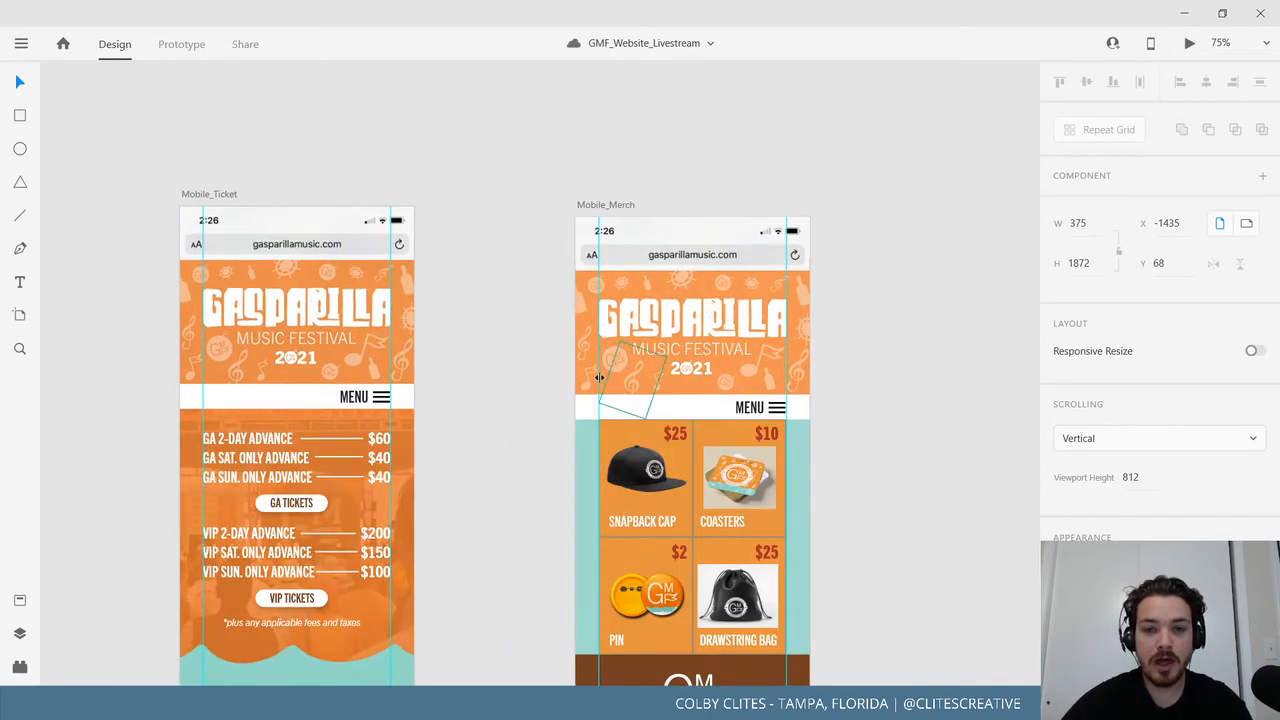
scroll(680, 403, left, 5)
scroll(680, 403, down, 1)
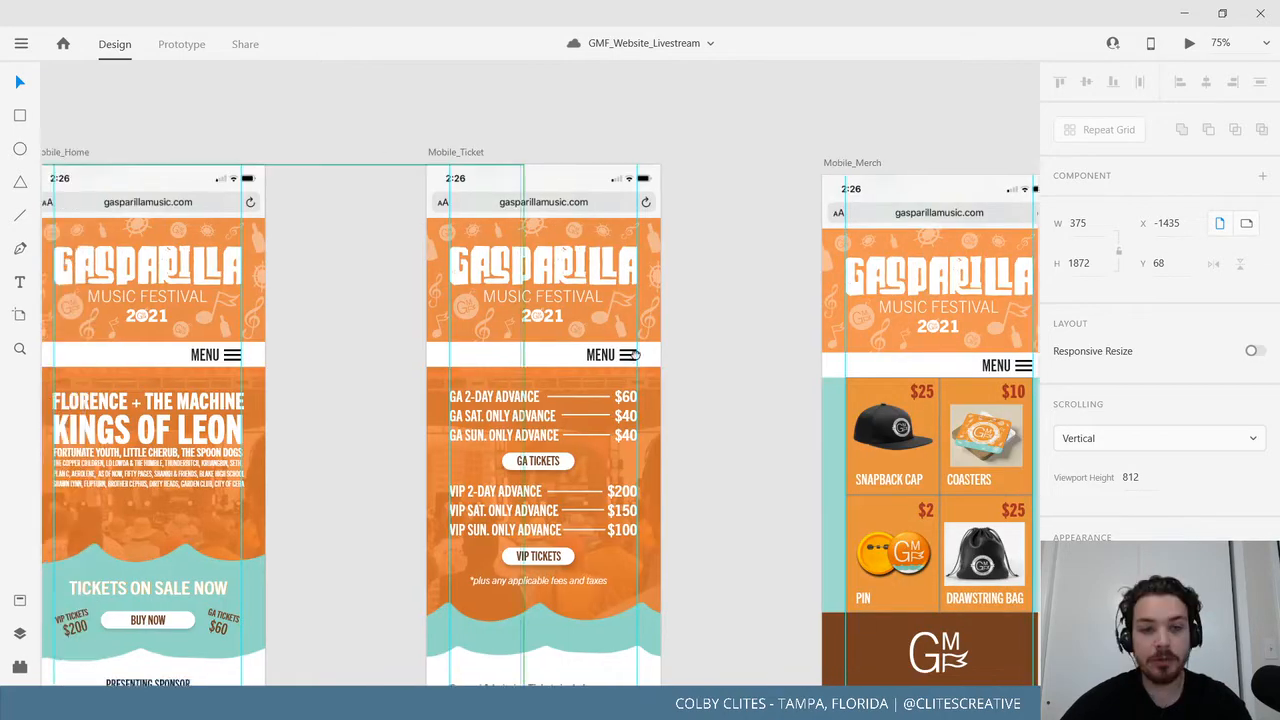
scroll(632, 355, left, 15)
scroll(632, 355, down, 2)
drag(506, 451, 345, 475)
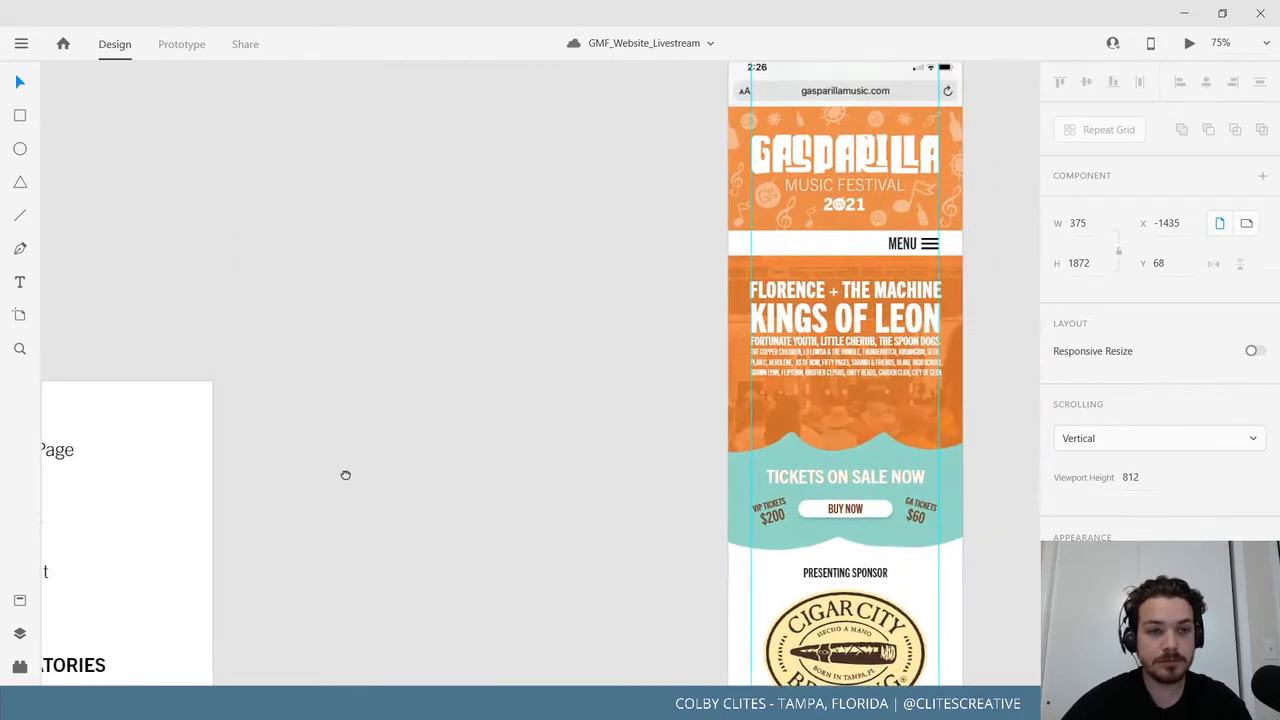
click(20, 283)
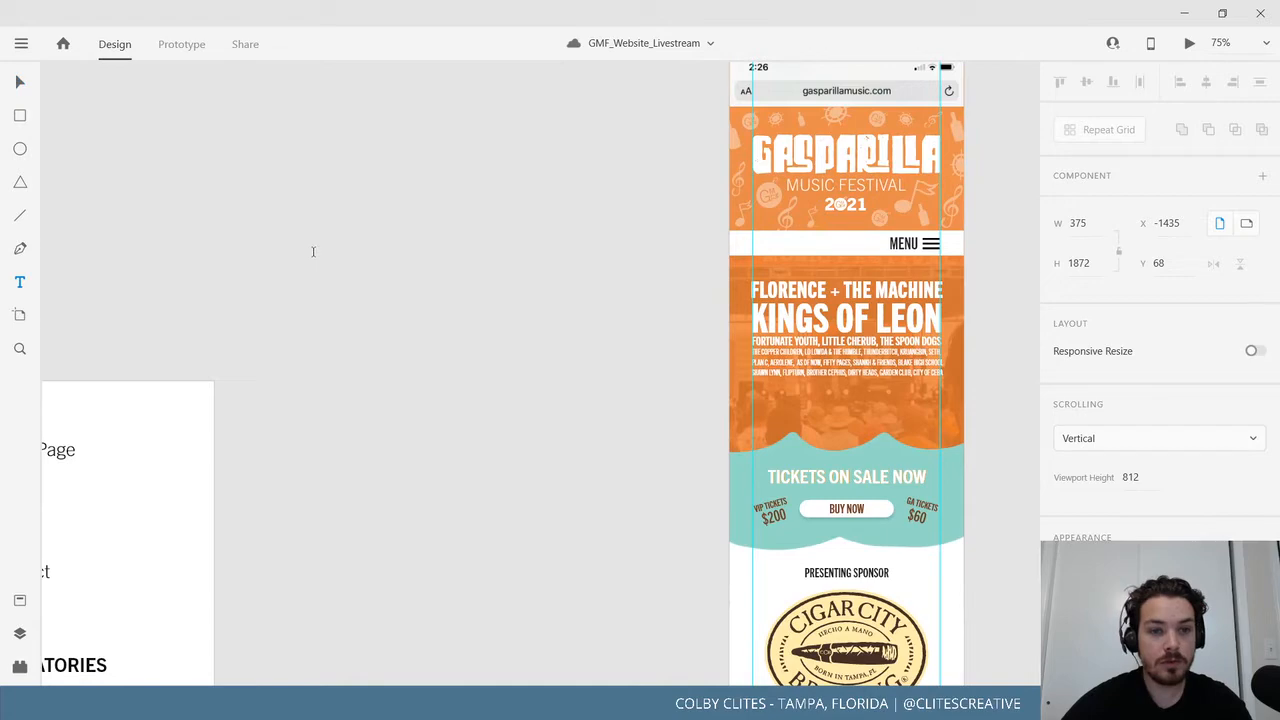
click(412, 292)
key(Escape)
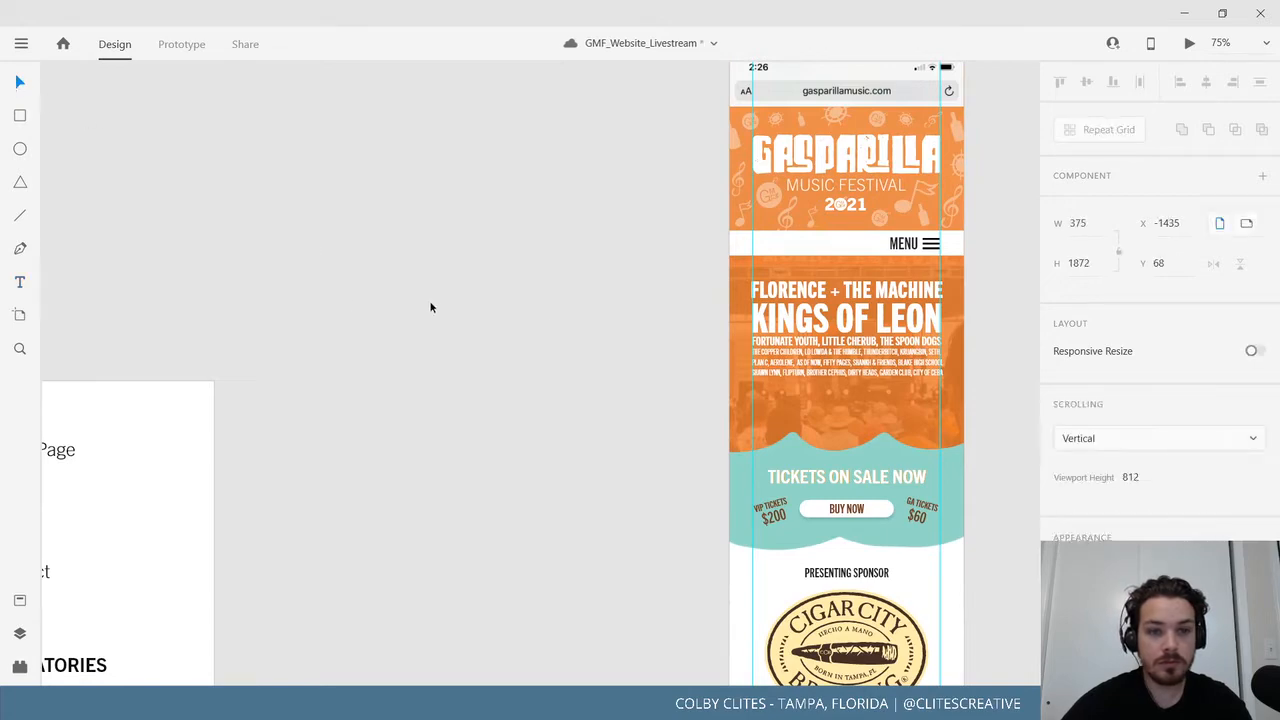
drag(540, 323, 373, 376)
Select the Dates line in the NOTES MANDATORIES text block.
drag(298, 394, 626, 198)
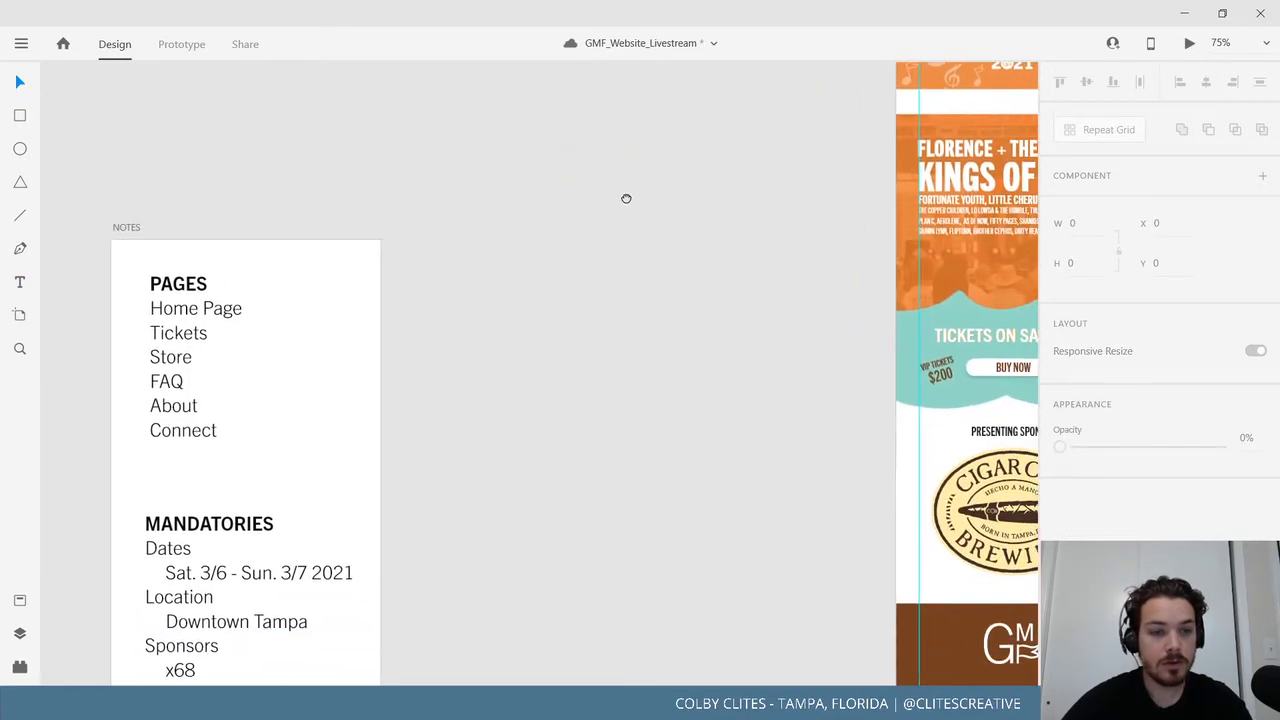
click(265, 575)
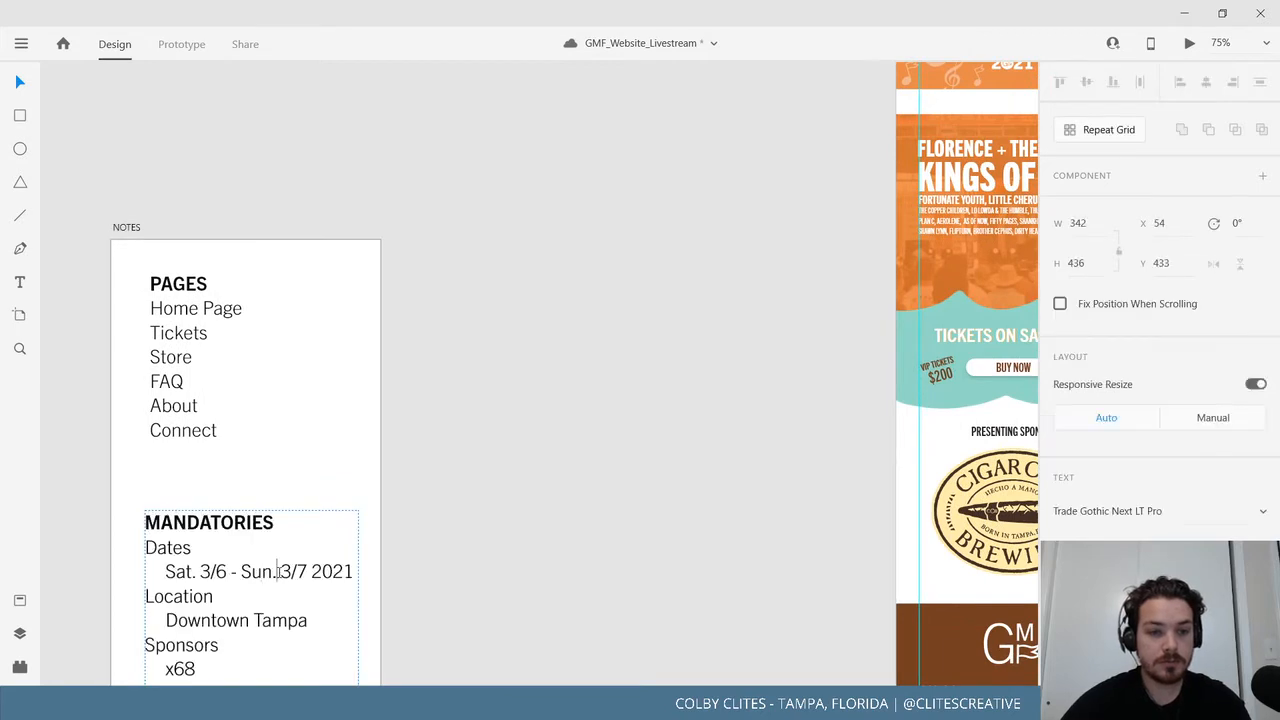
double_click(278, 572)
triple_click(285, 573)
key(ctrl+c)
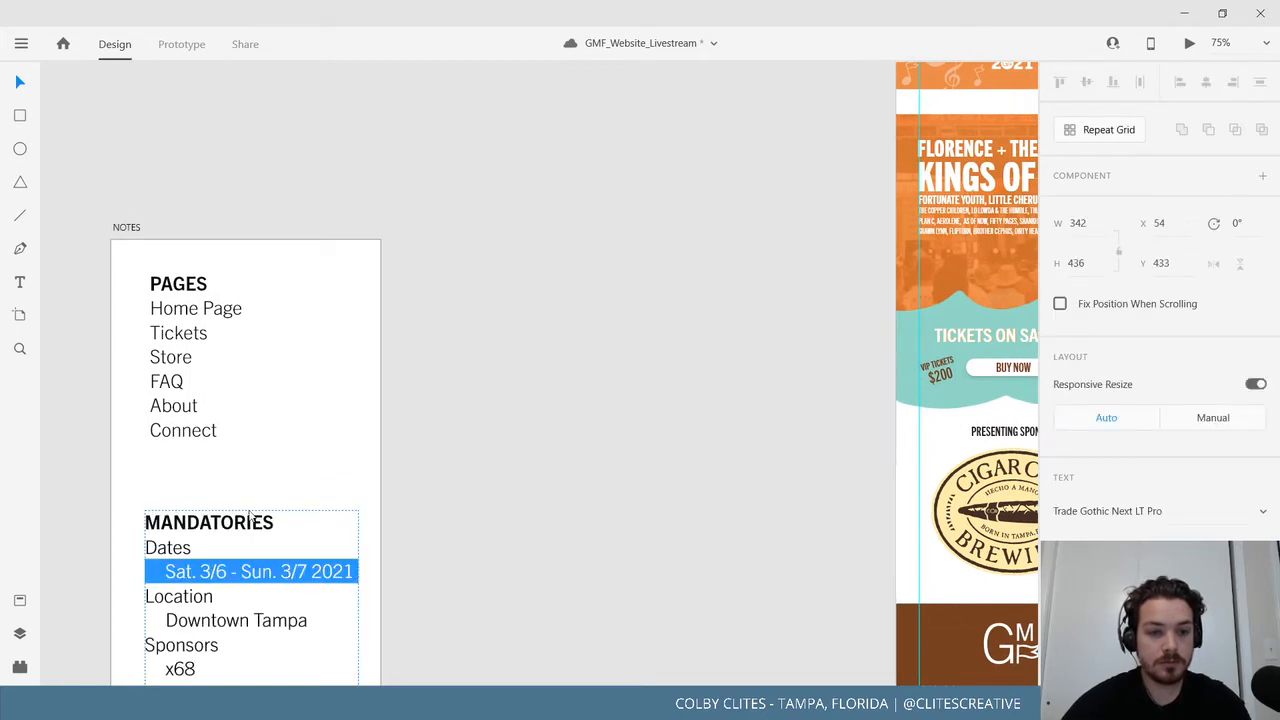
click(12, 91)
click(639, 189)
Add a text box under the band names on Mobile_Home with the pasted dates, widened to 300.
drag(666, 254, 88, 431)
key(ctrl+equal)
key(ctrl+equal)
click(19, 287)
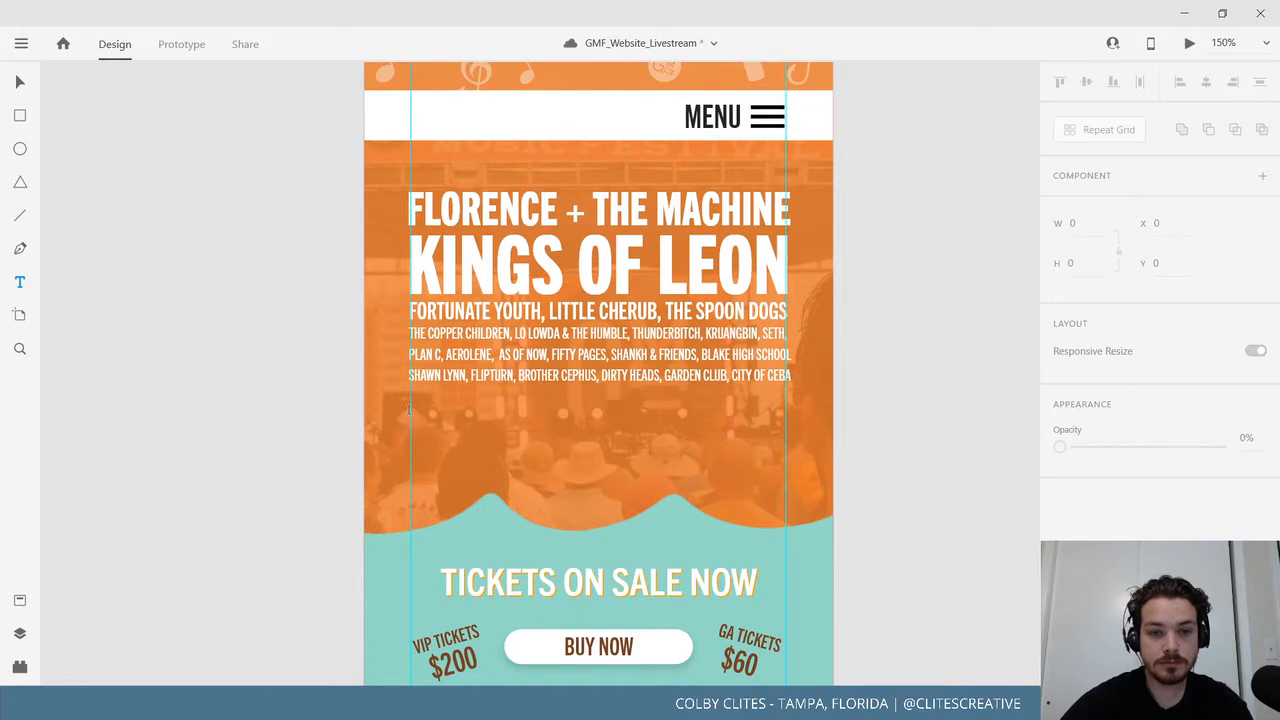
drag(410, 410, 656, 465)
key(ctrl+v)
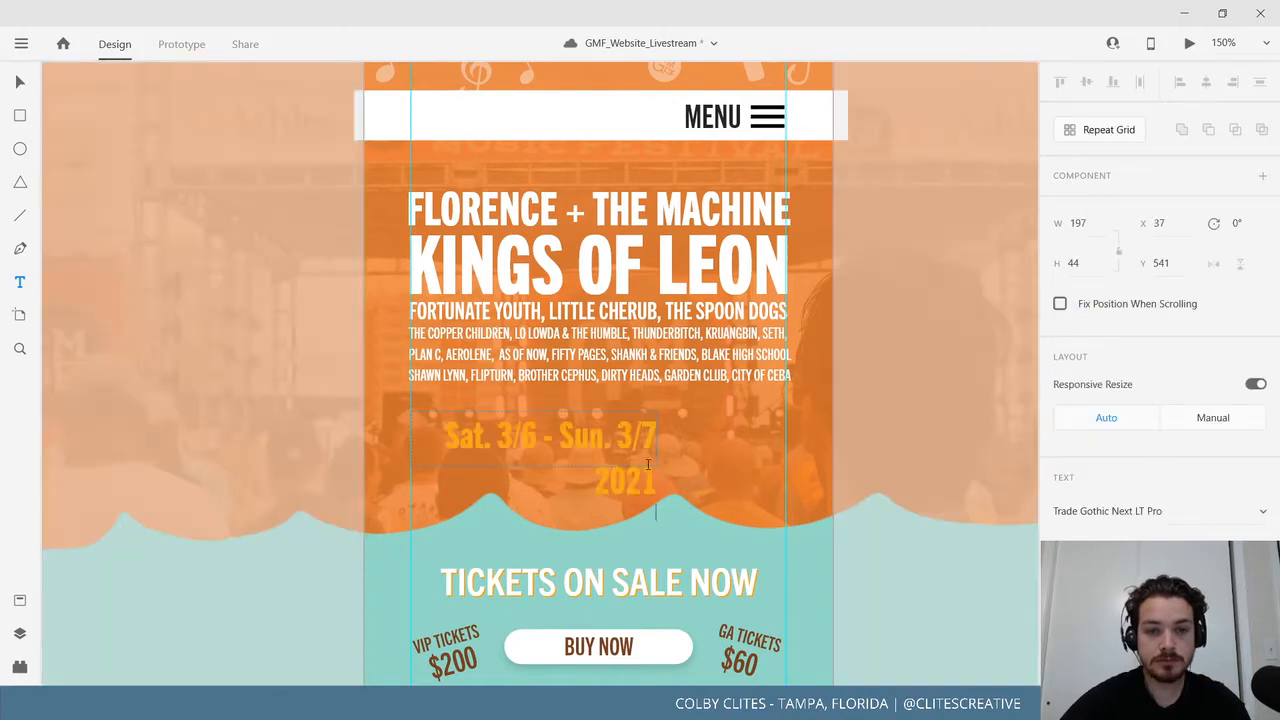
click(22, 84)
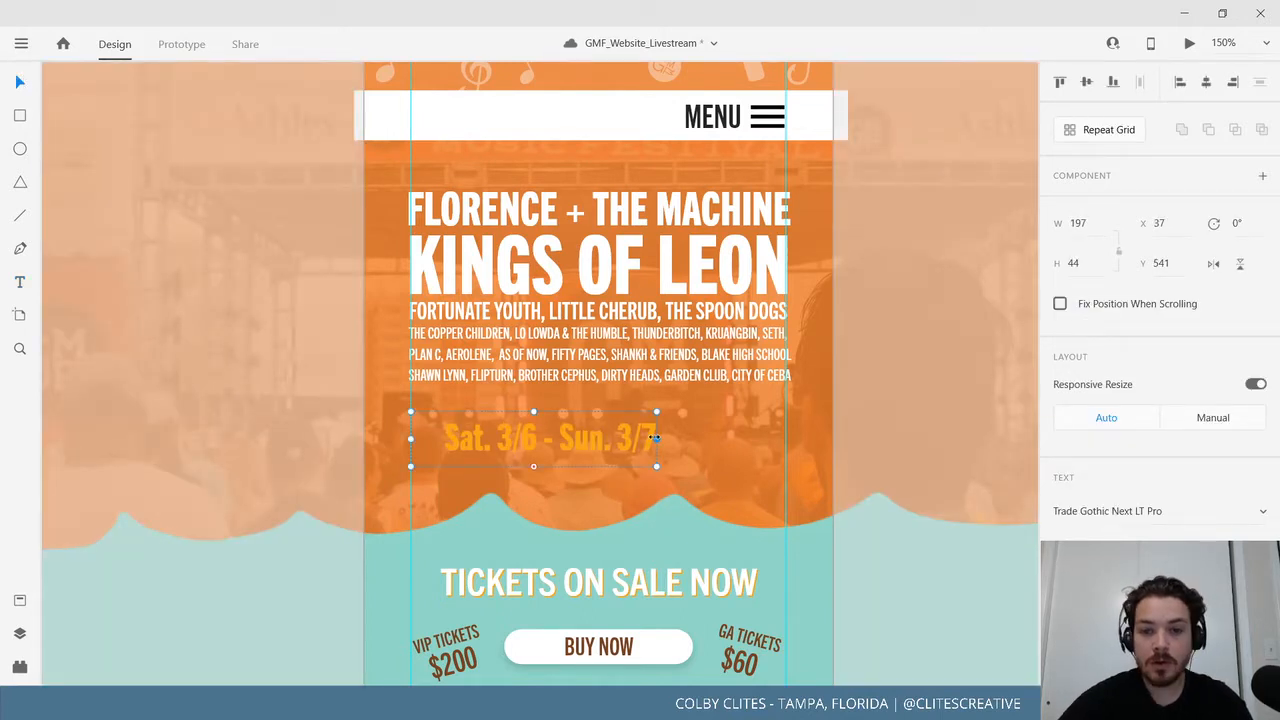
drag(655, 438, 785, 438)
scroll(1090, 508, down, 4)
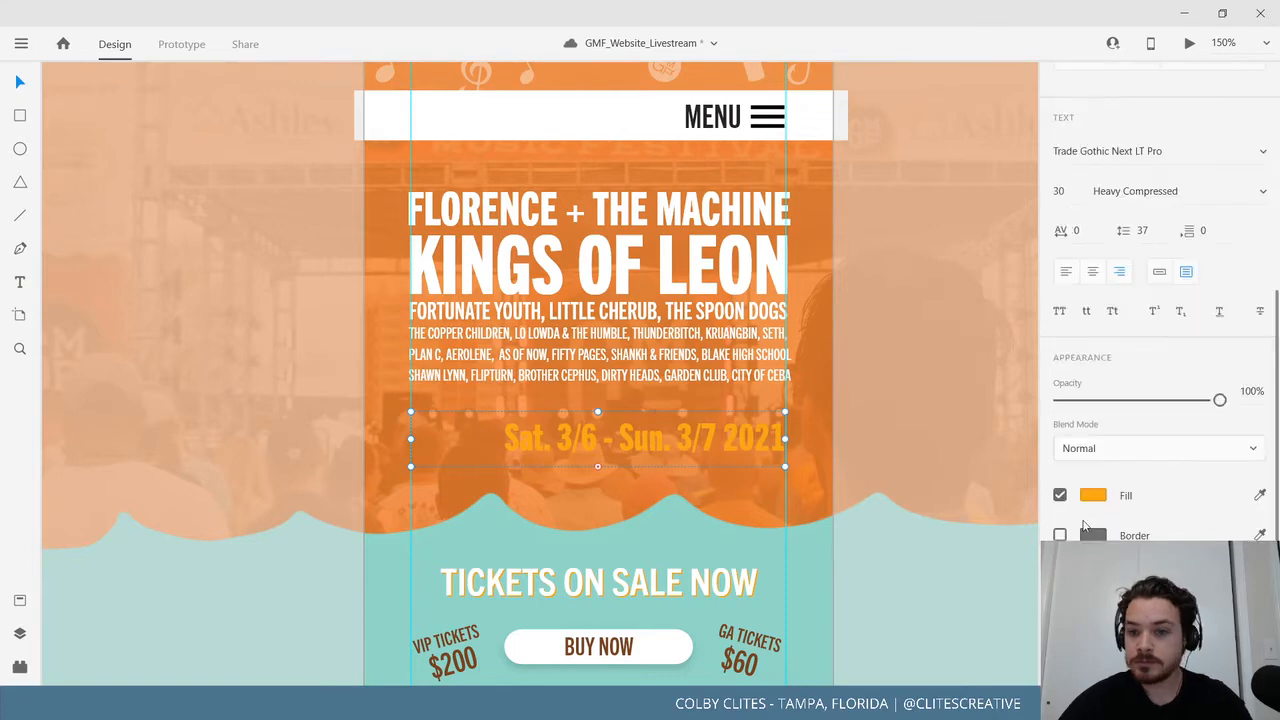
Apply #FFFFFF and the Trade Gothic 20pt character style from Assets to the date text.
click(20, 601)
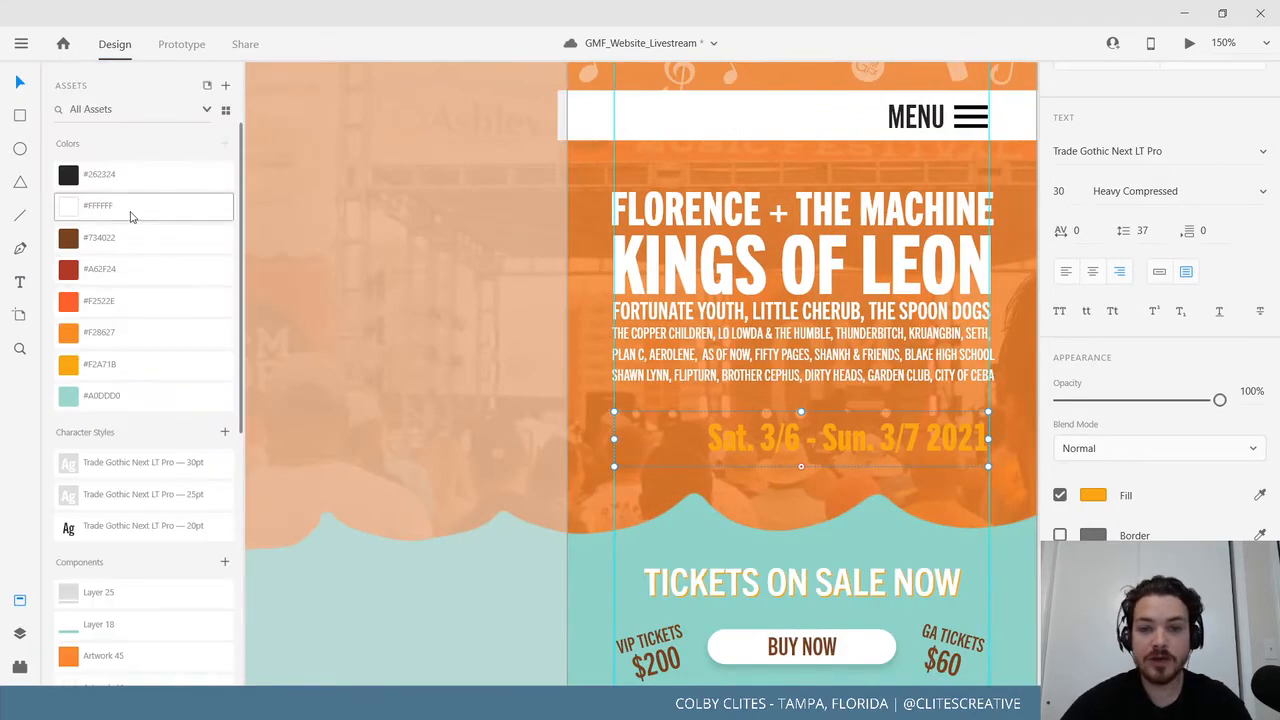
click(130, 213)
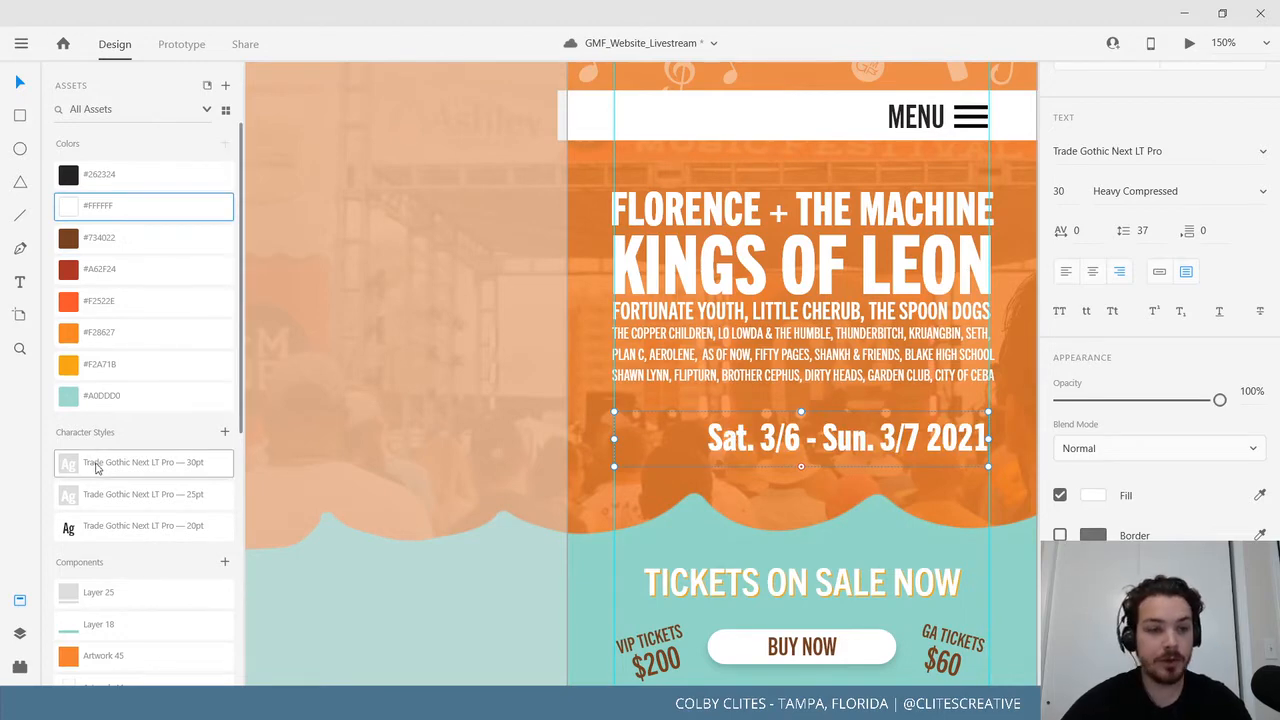
click(122, 525)
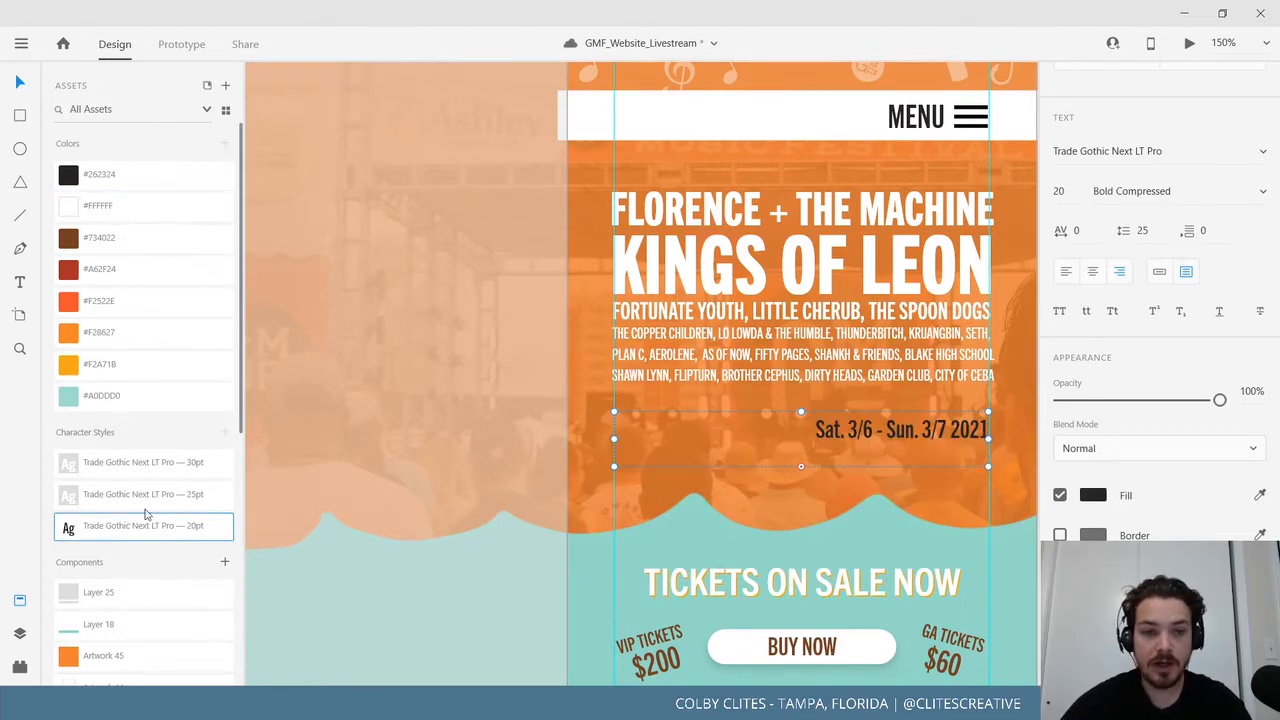
Edit the date to read SAT. 3/6 - SUN. 3/7, deleting the 2021 year.
double_click(916, 430)
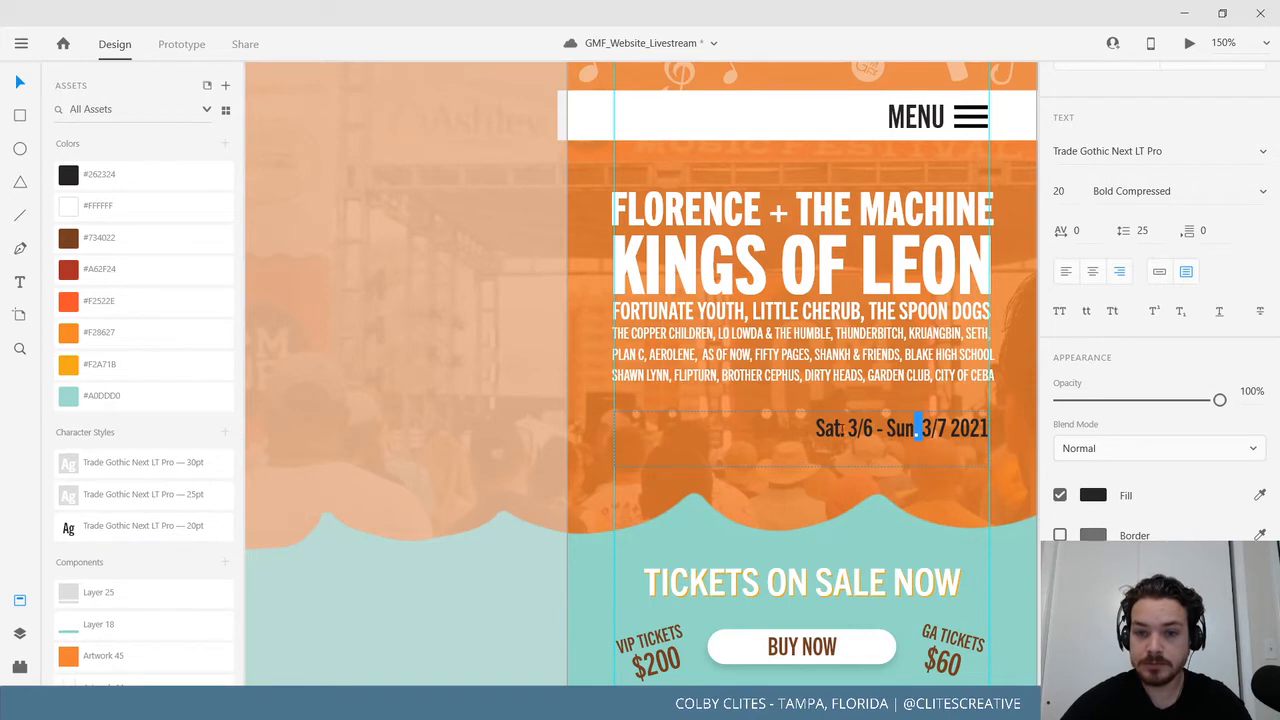
double_click(830, 428)
text(AT)
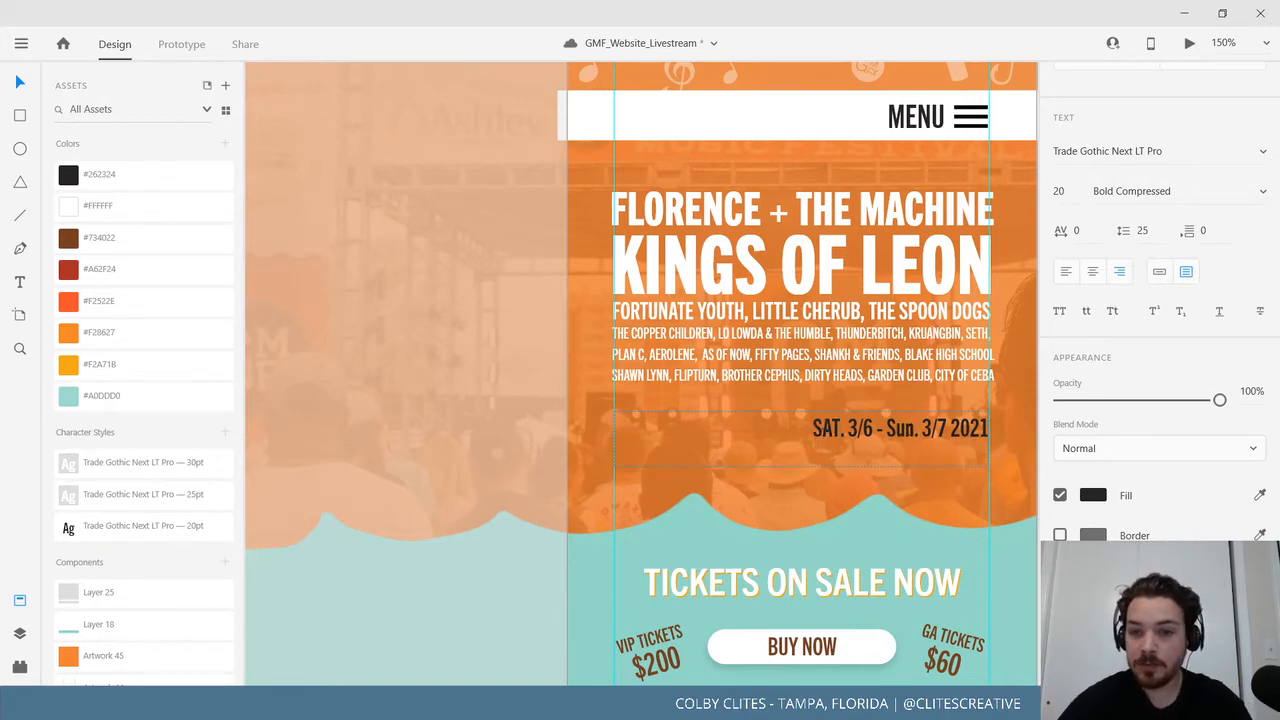
drag(905, 425, 896, 425)
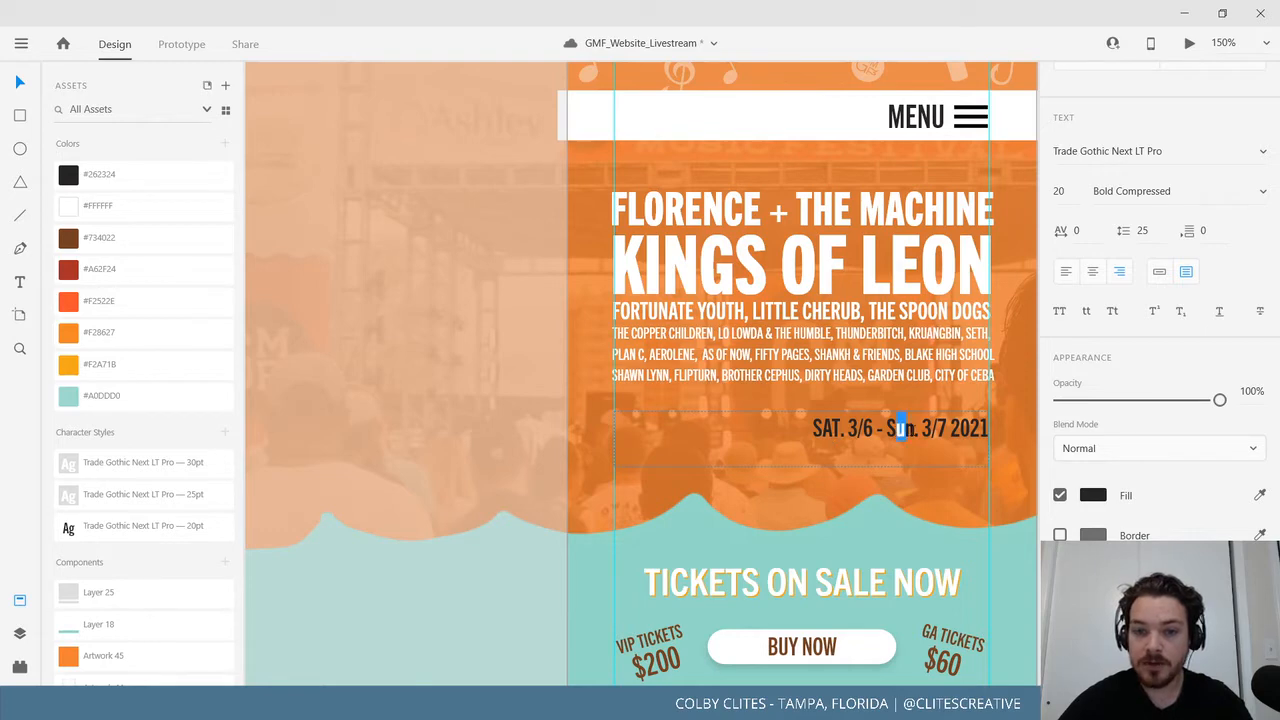
text(UN)
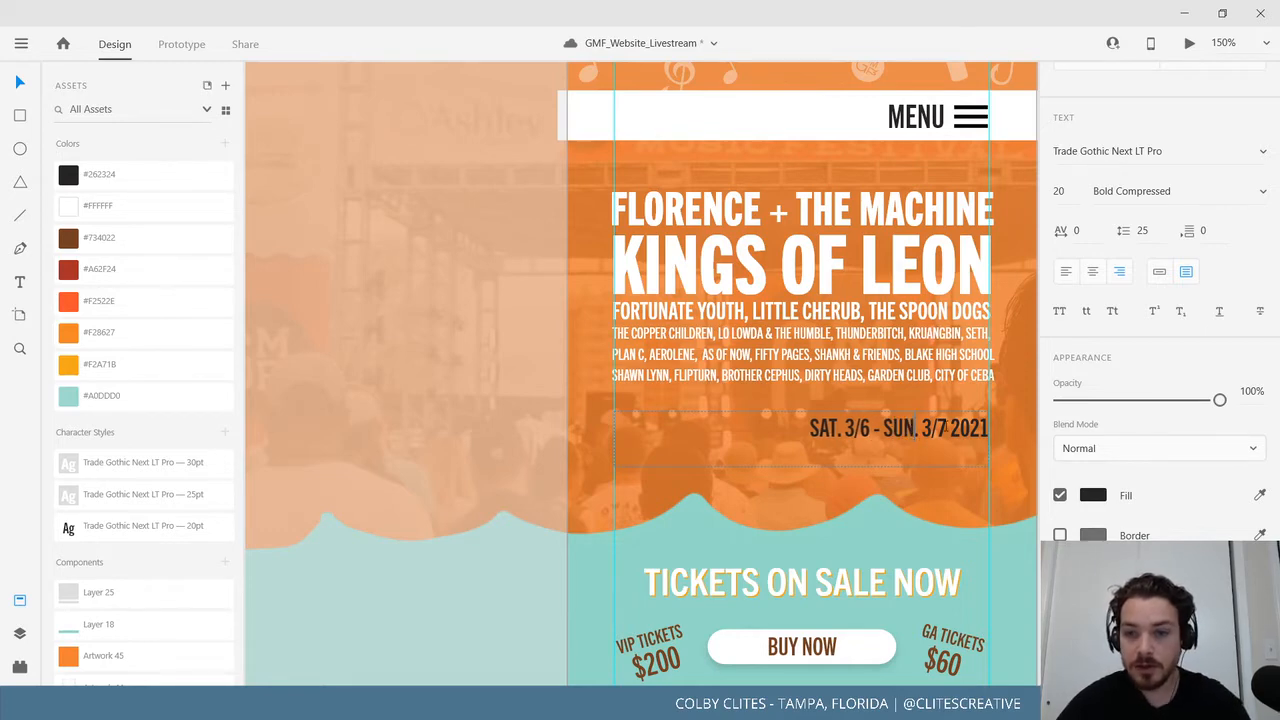
drag(950, 428, 990, 428)
key(BackSpace)
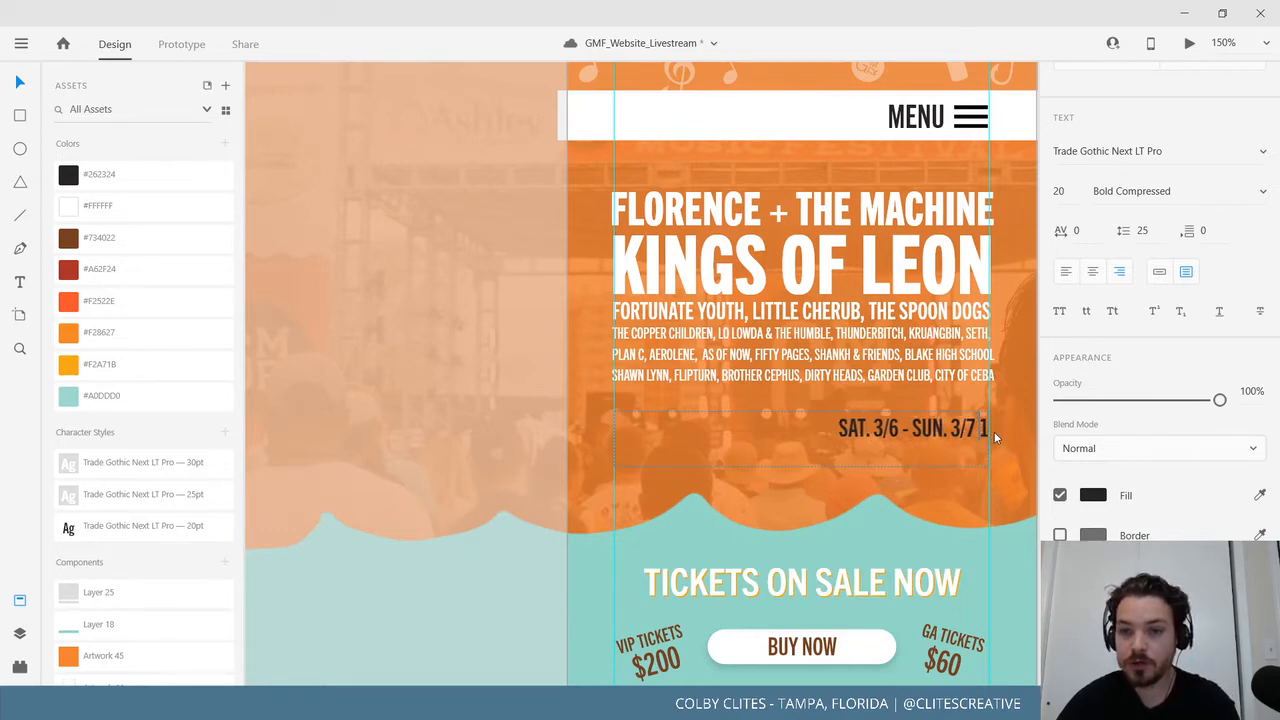
key(BackSpace)
key(BackSpace)
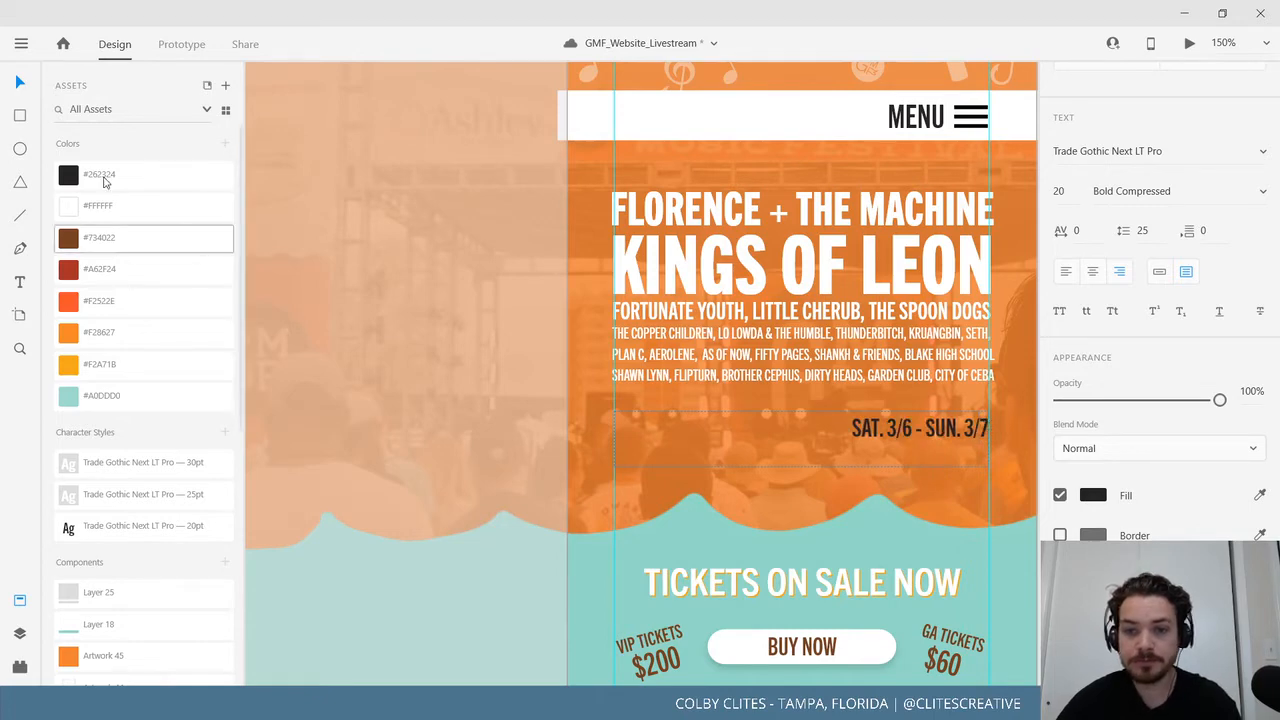
click(20, 82)
Drag the date line up to sit just beneath the MENU bar.
scroll(446, 420, up, 3)
scroll(446, 420, right, 3)
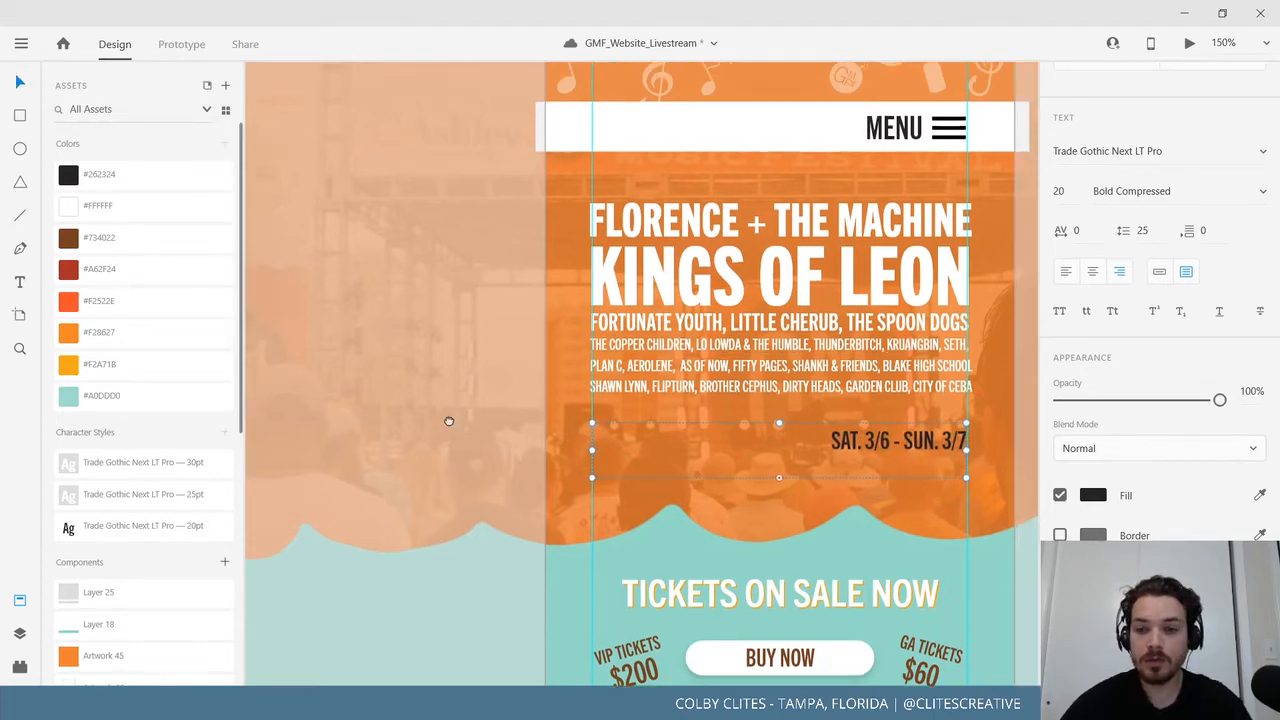
drag(781, 588, 768, 350)
scroll(946, 391, up, 1)
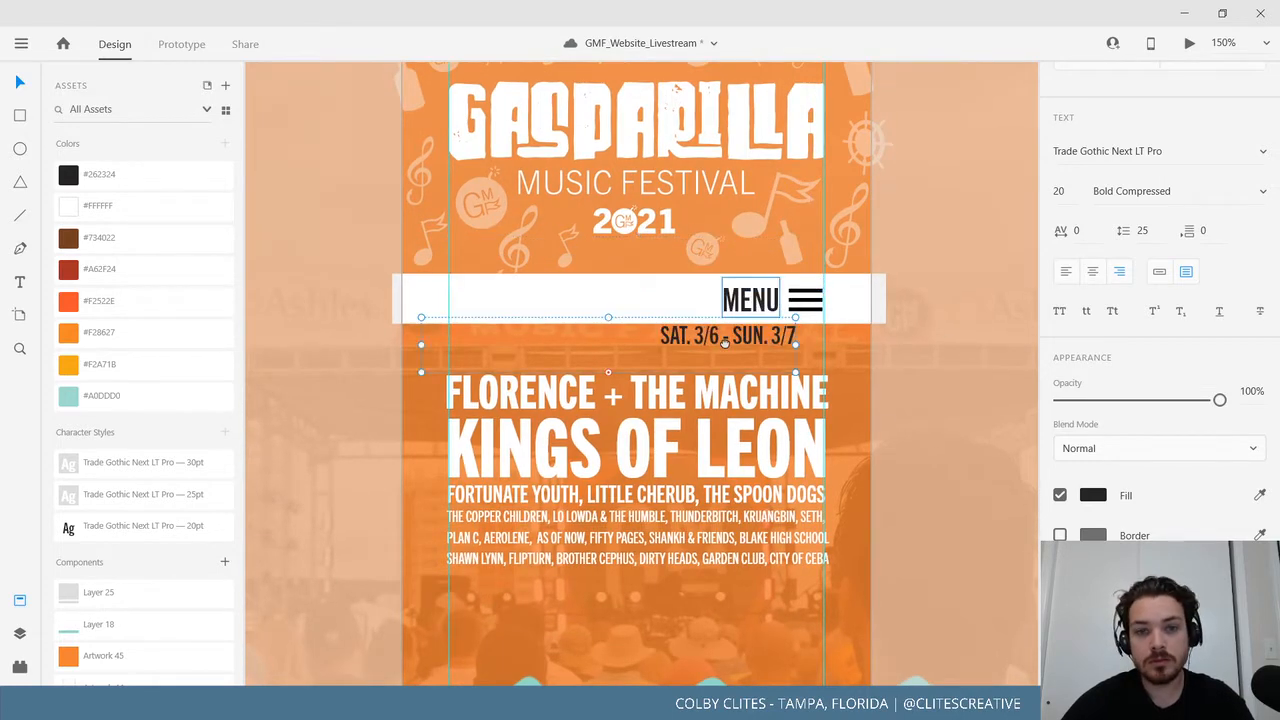
scroll(745, 385, up, 3)
scroll(745, 385, right, 1)
Select the festival background artwork, then open and dismiss the main menu and context menus.
click(742, 385)
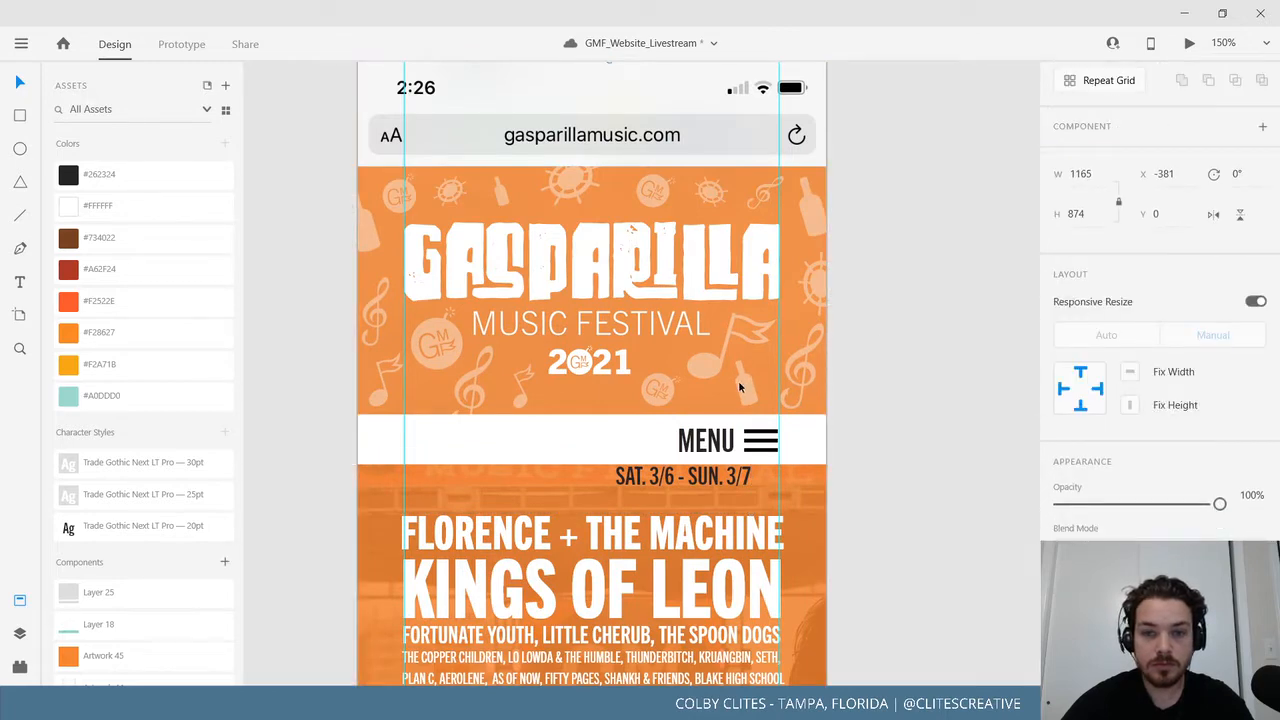
click(22, 45)
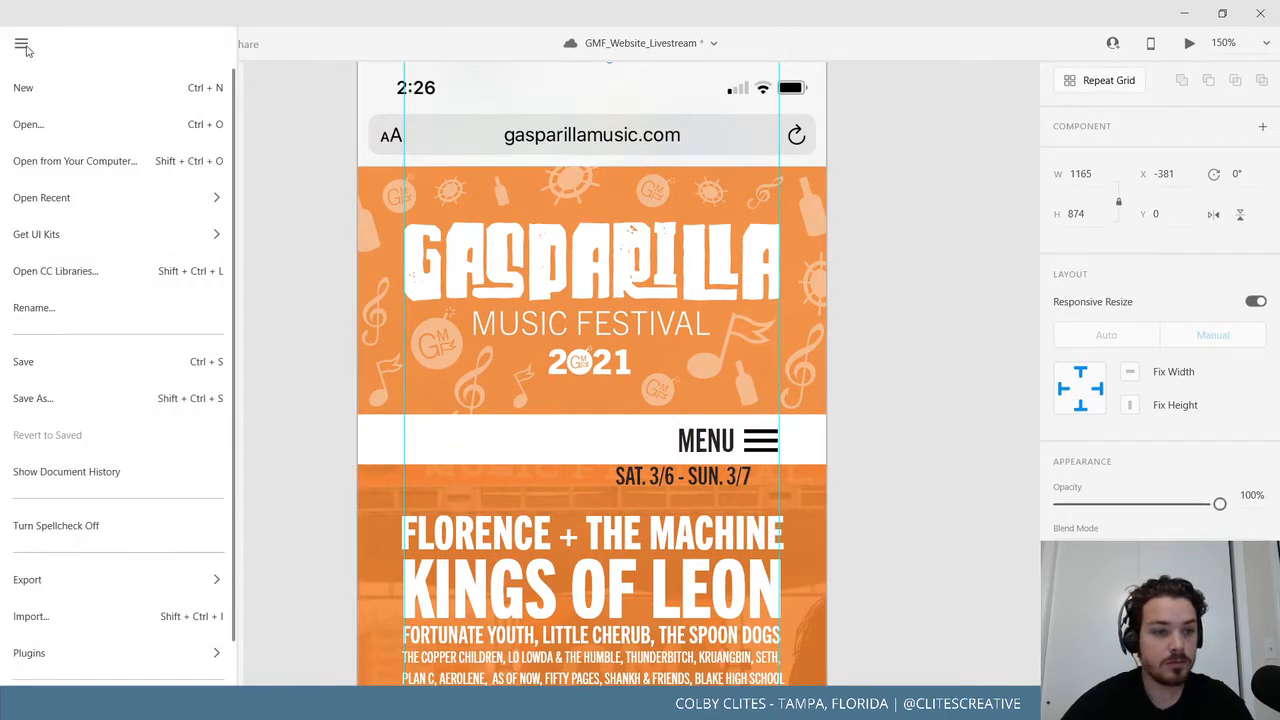
click(520, 269)
right_click(497, 347)
click(306, 279)
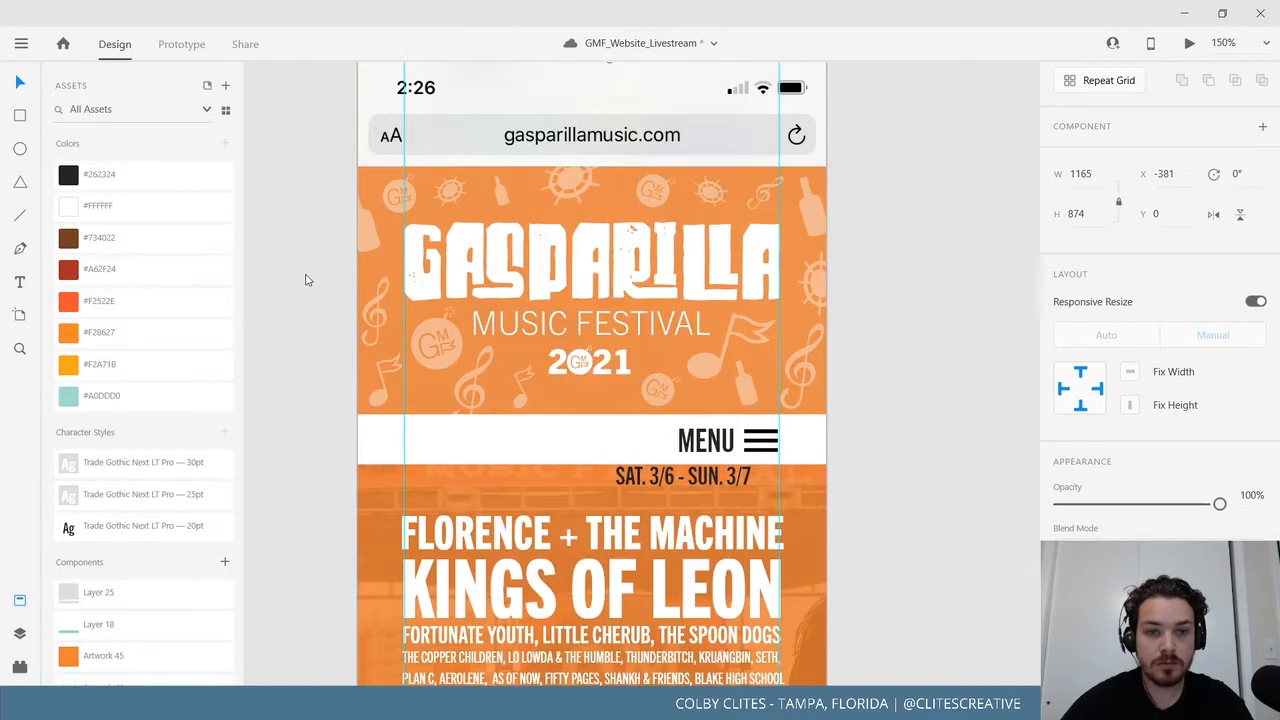
right_click(492, 368)
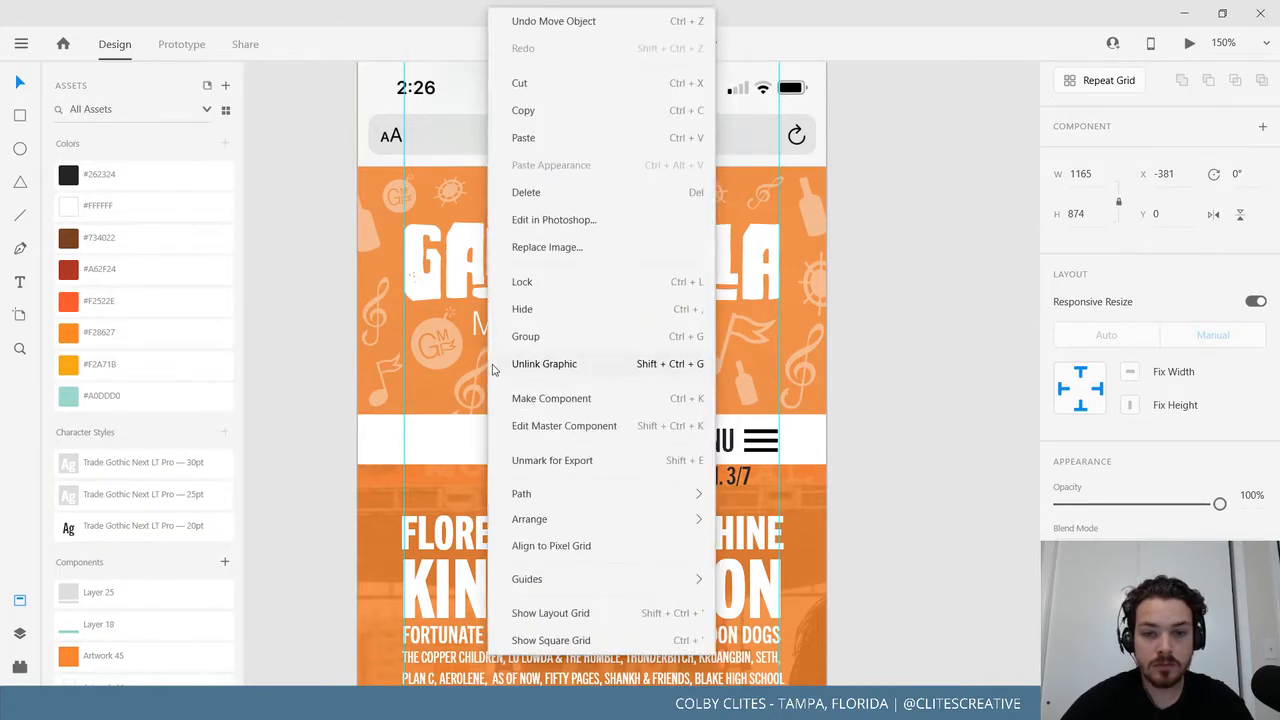
click(329, 348)
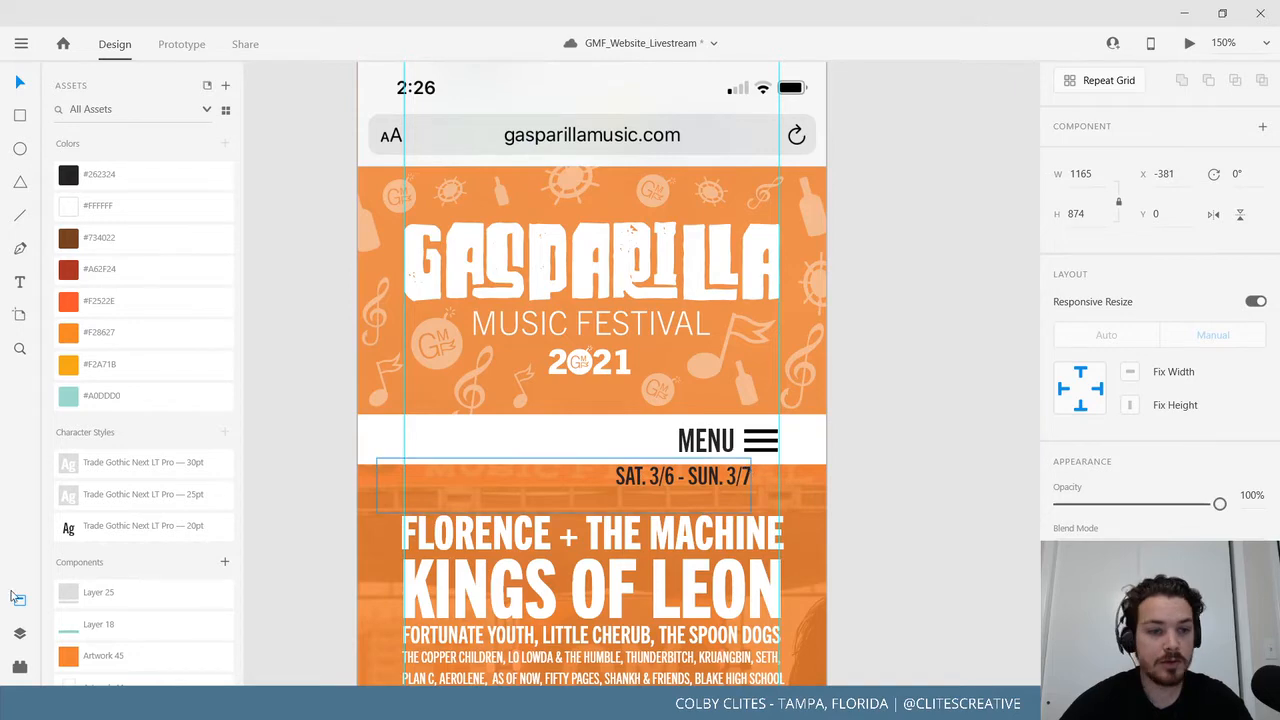
Move the SAT. 3/6 - SUN. 3/7 date line above the MENU bar to Y 252, under the 2021 logo.
click(19, 633)
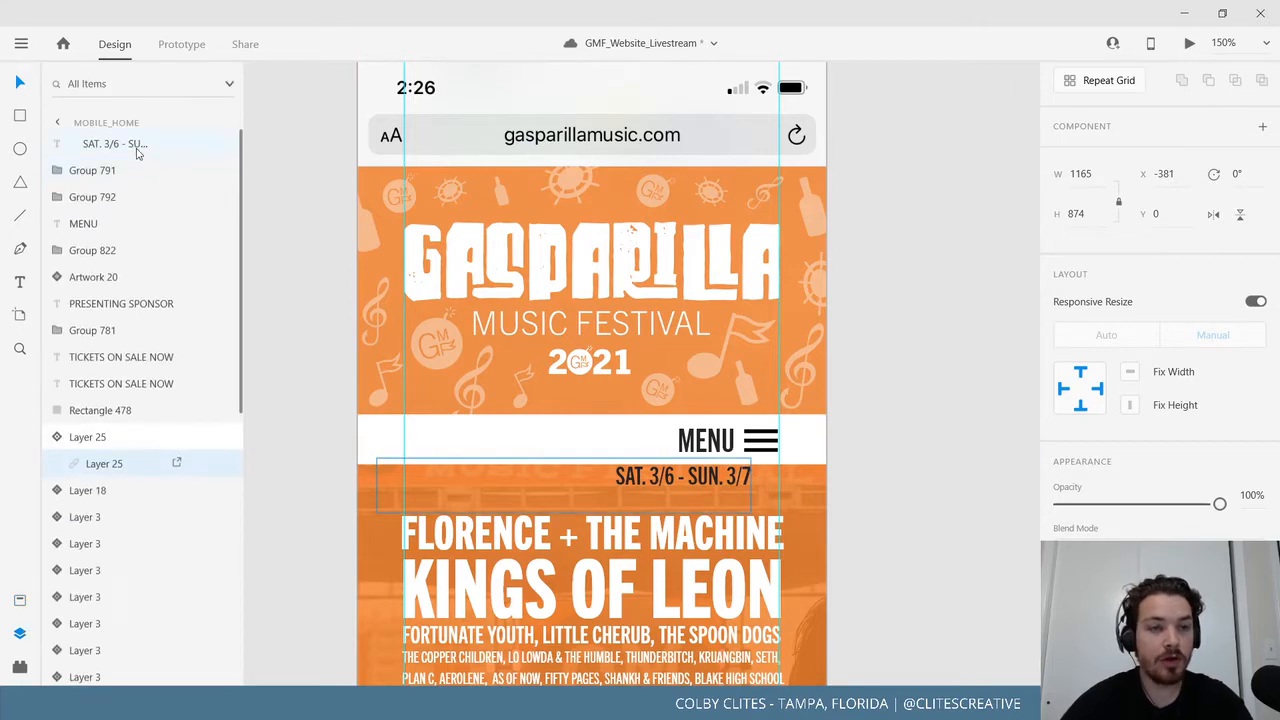
click(134, 145)
drag(640, 489, 680, 395)
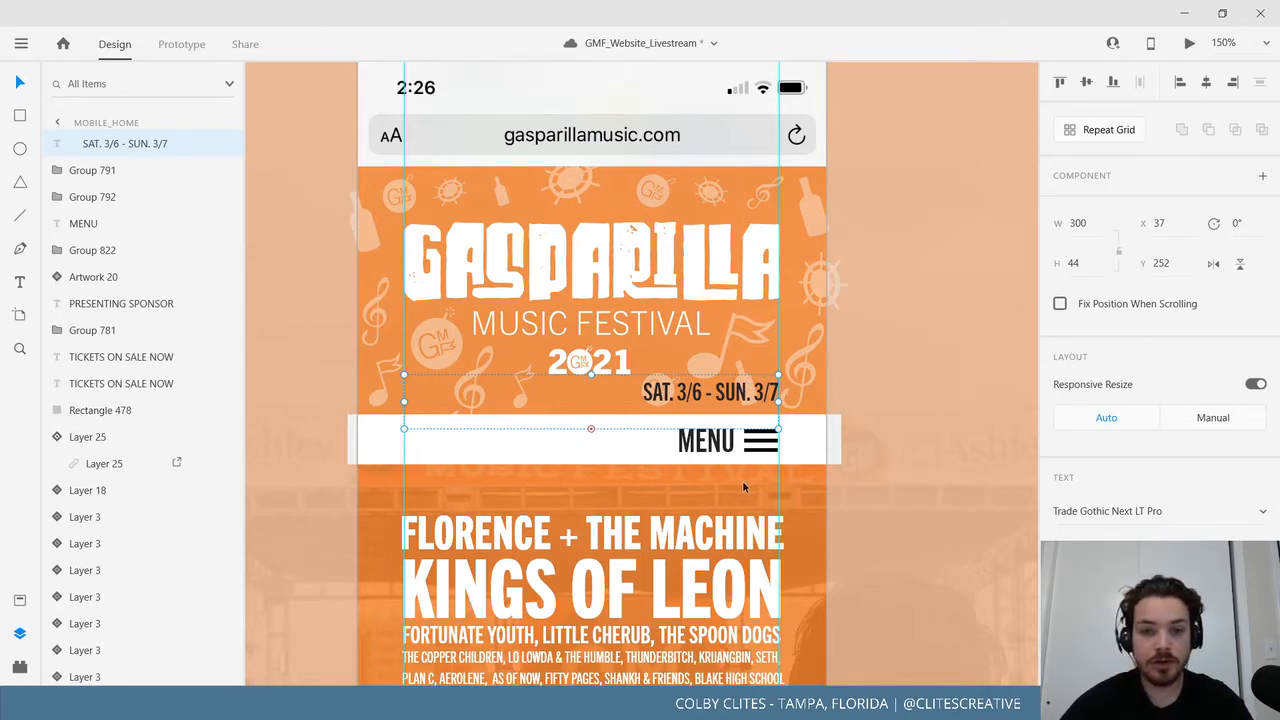
scroll(743, 487, down, 2)
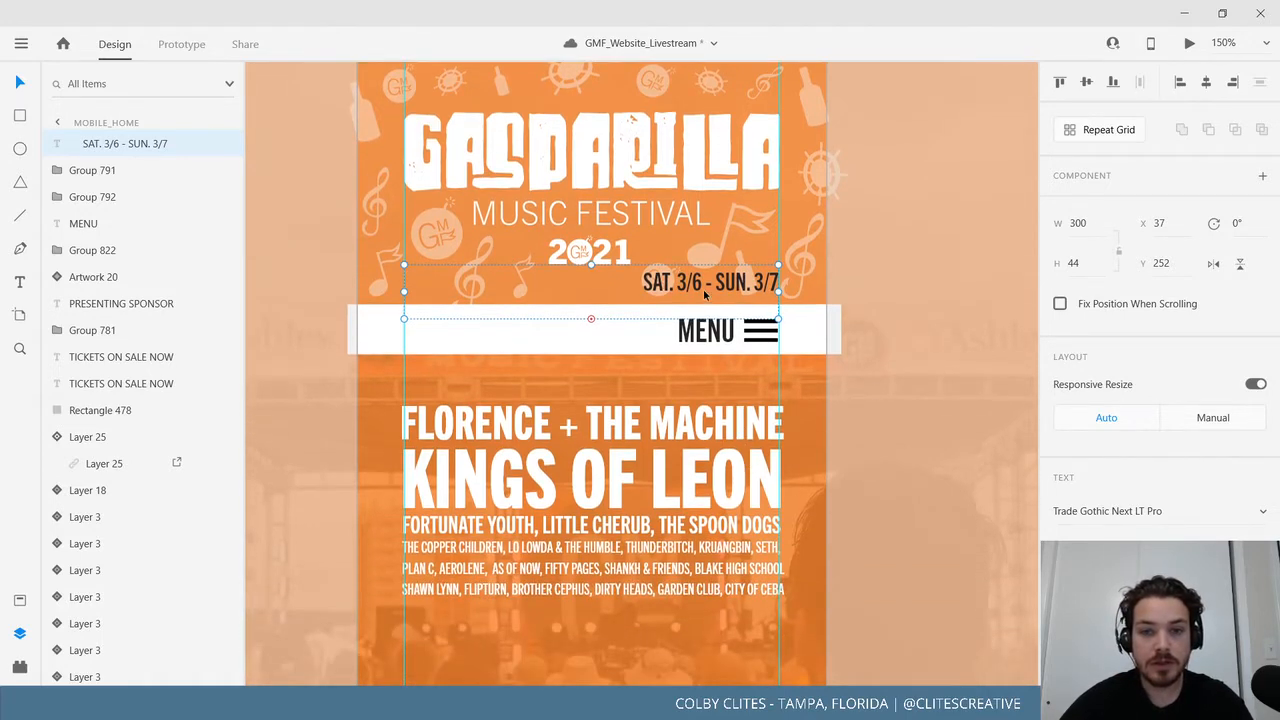
mouse_move(706, 287)
mouse_down()
mouse_move(706, 380)
mouse_move(706, 284)
mouse_up()
scroll(937, 369, up, 2)
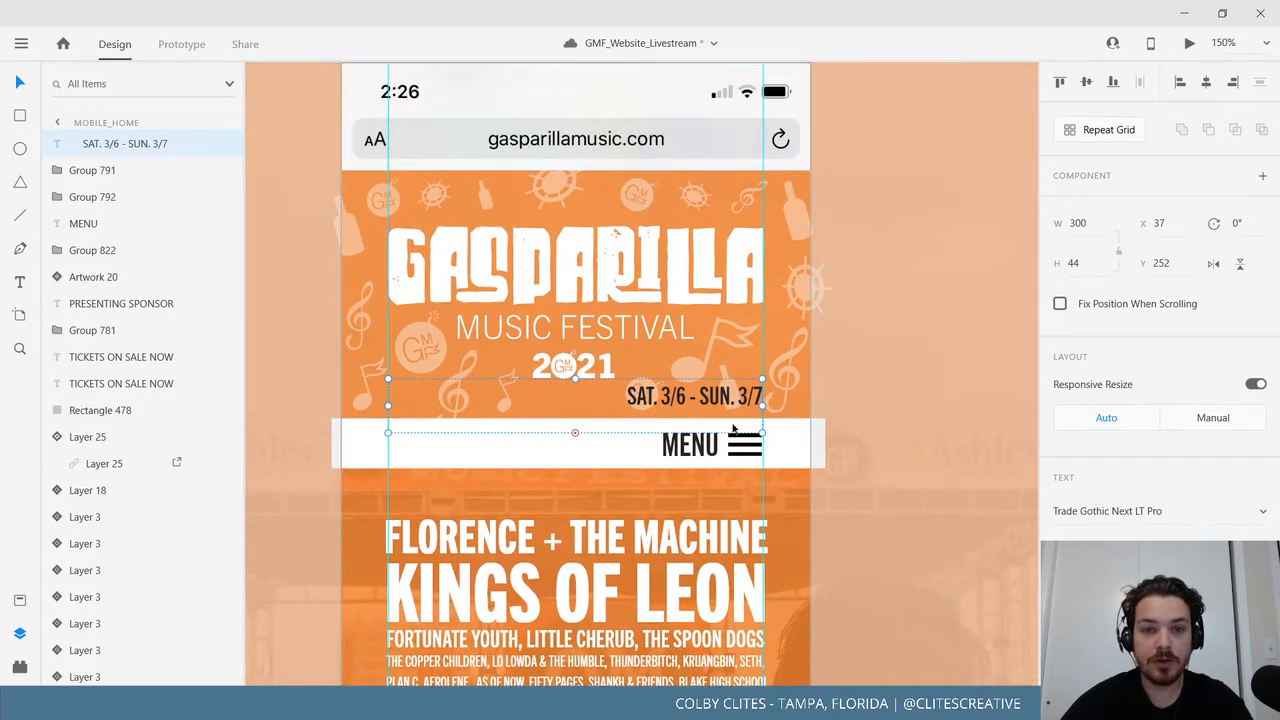
Nudge the festival background artwork slightly upward.
click(606, 262)
drag(606, 262, 610, 249)
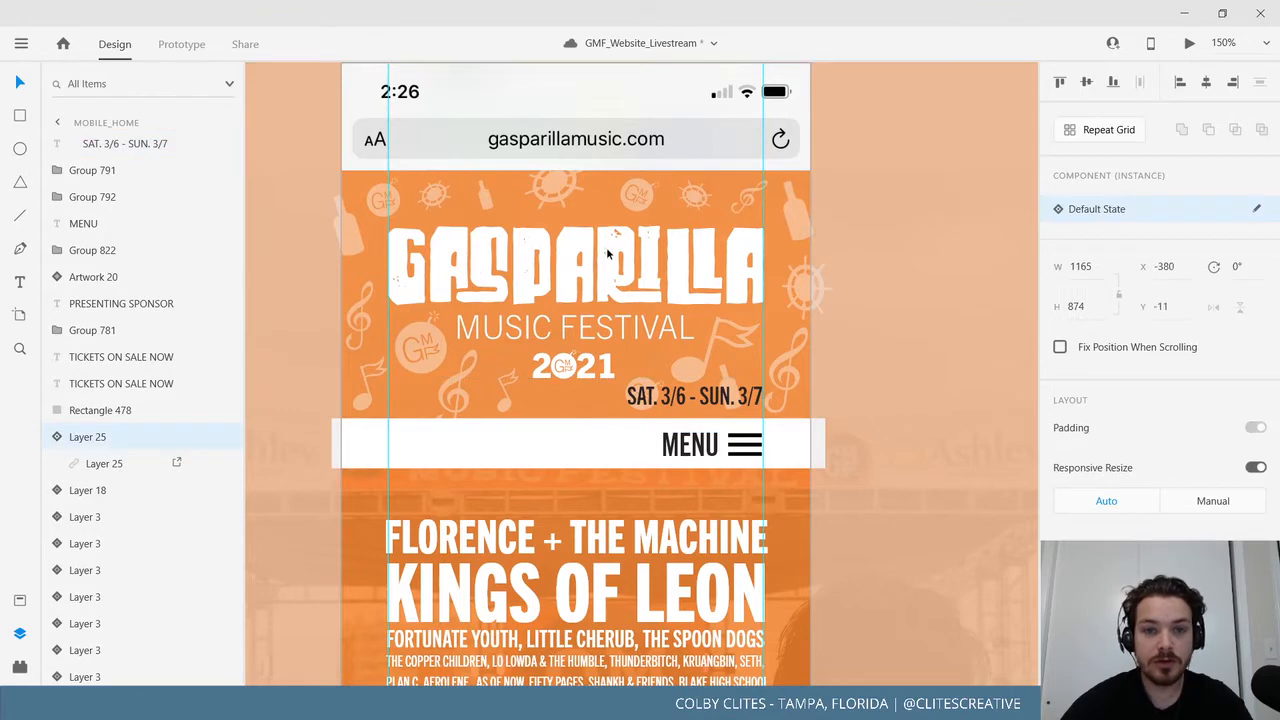
right_click(717, 354)
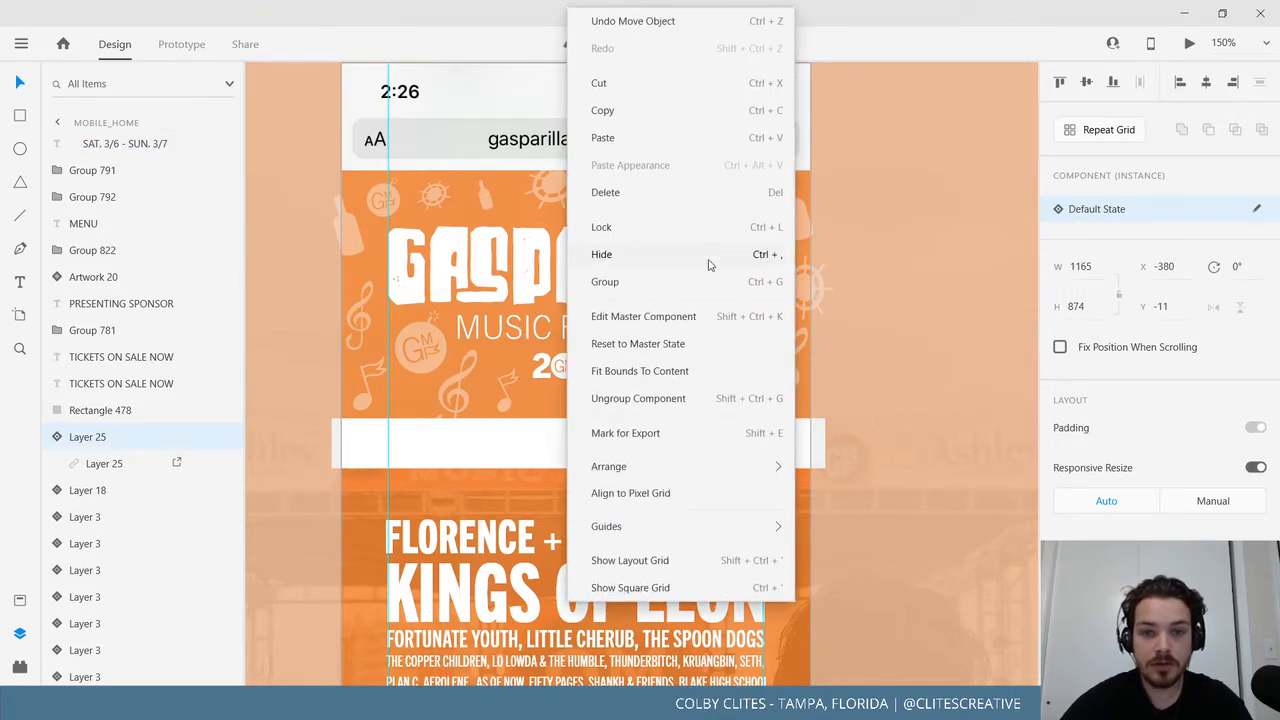
key(Escape)
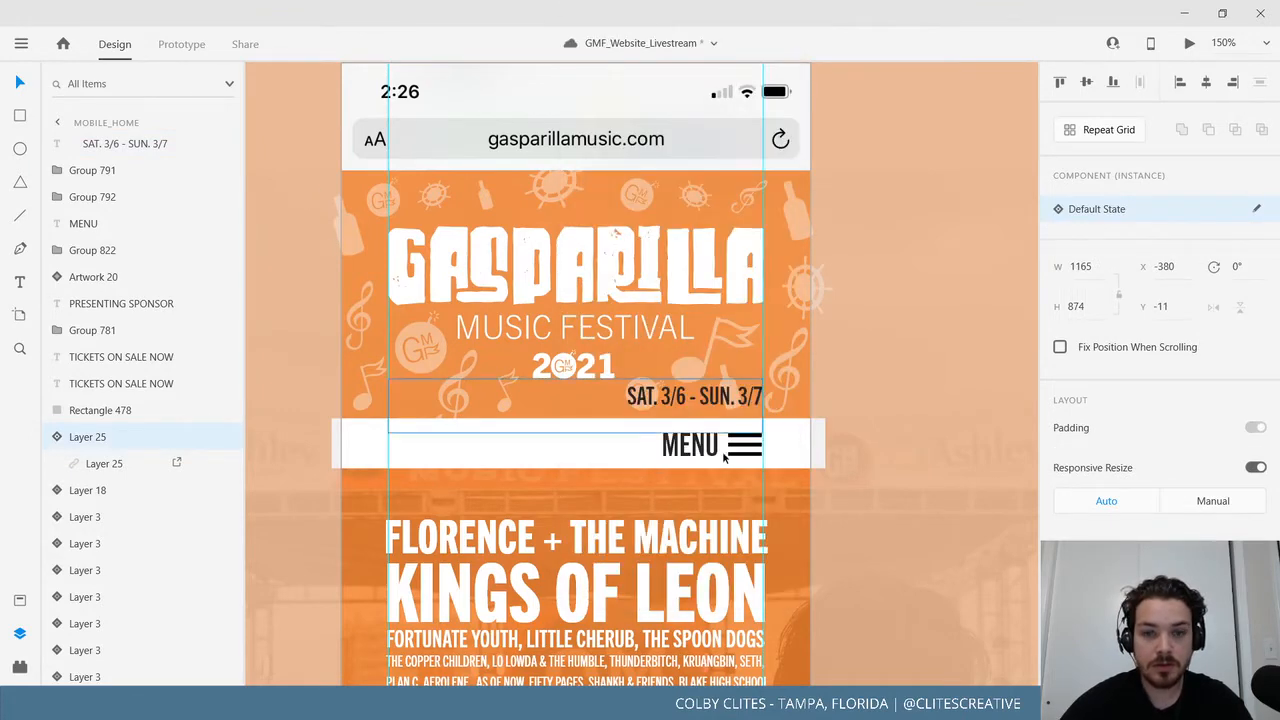
Narrow the date box to W 155 and place a duplicate date line on the left at X 37.
drag(710, 403, 707, 399)
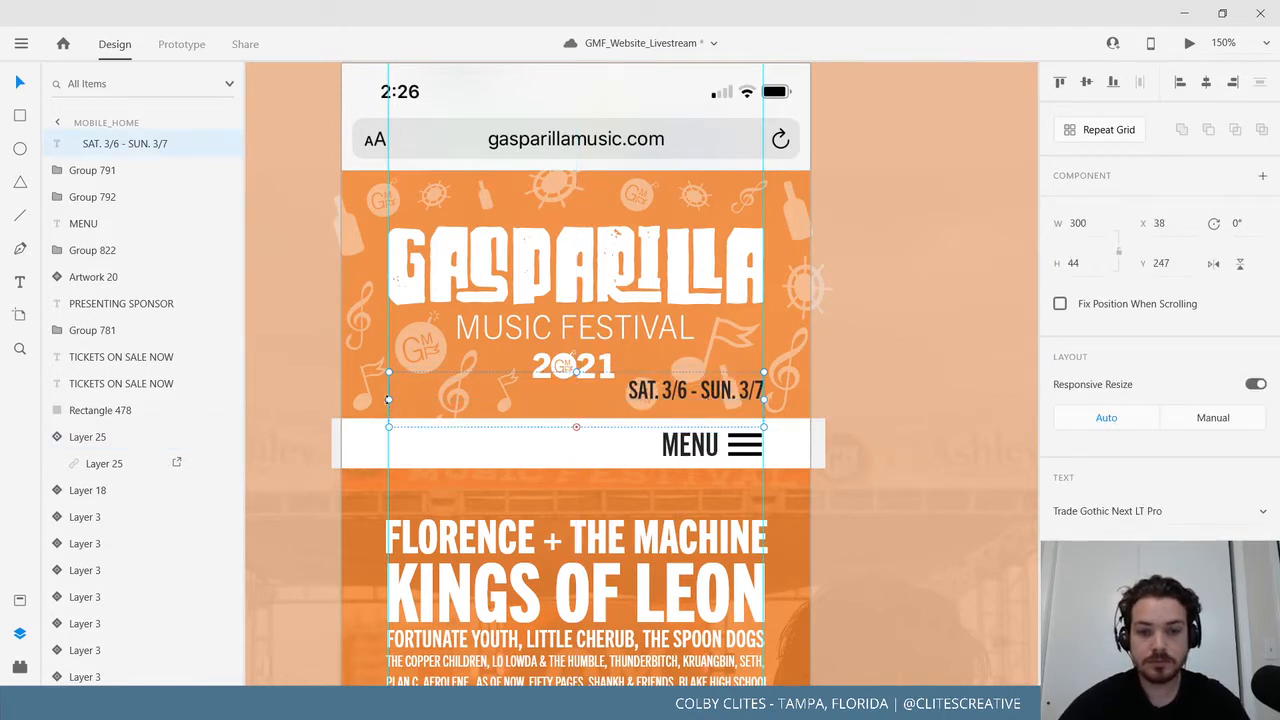
drag(388, 399, 570, 399)
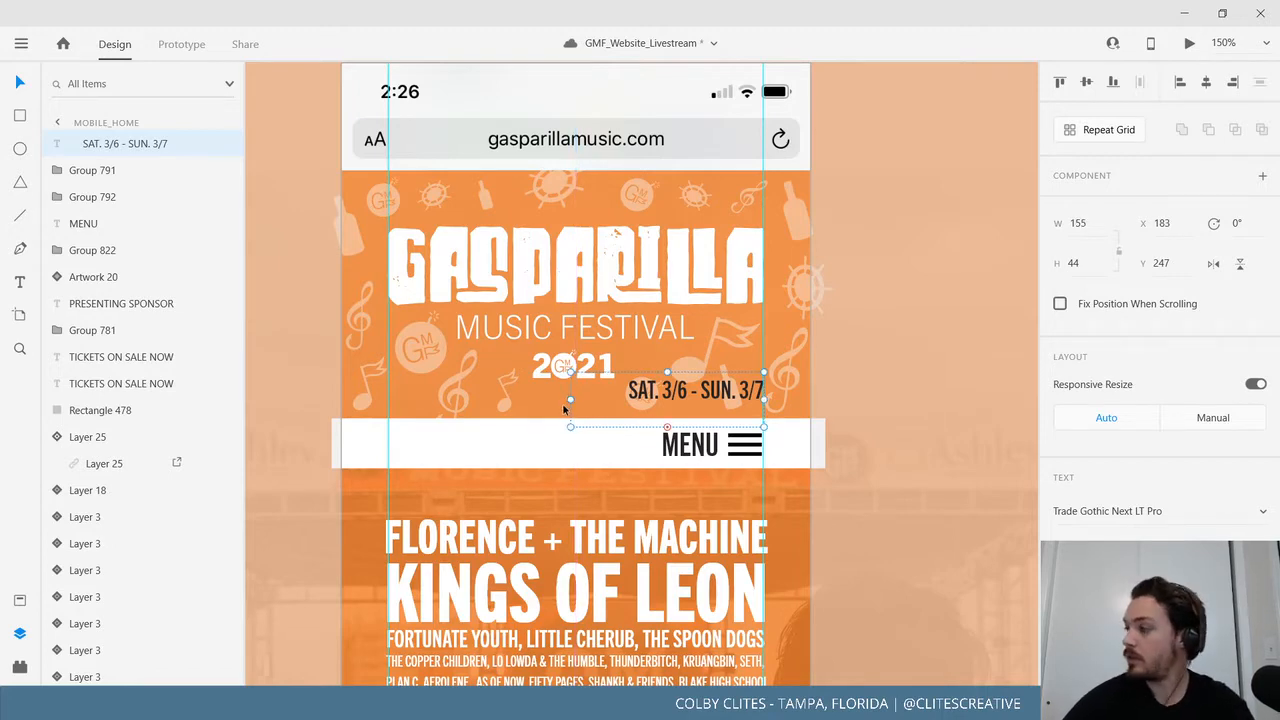
key(ctrl+g)
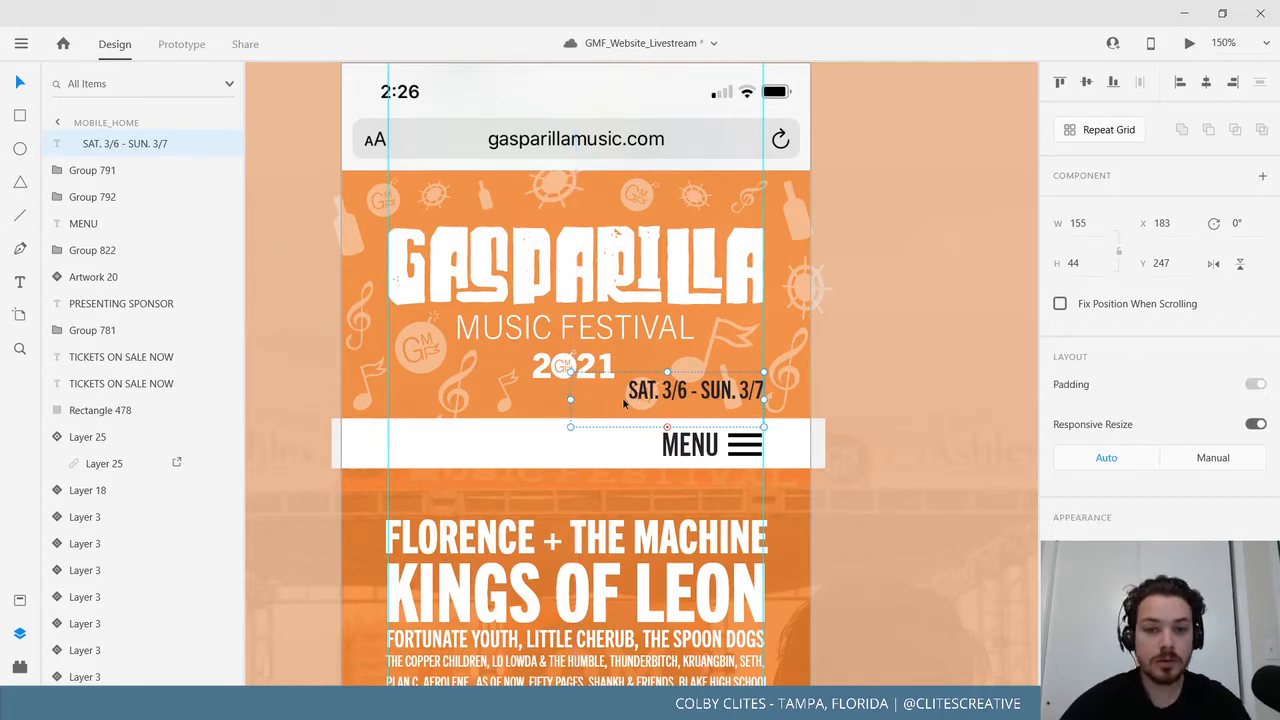
drag(624, 403, 461, 399)
Left-align the copied line and change its text to 'DOWNTOWN TAMPA'.
click(1062, 630)
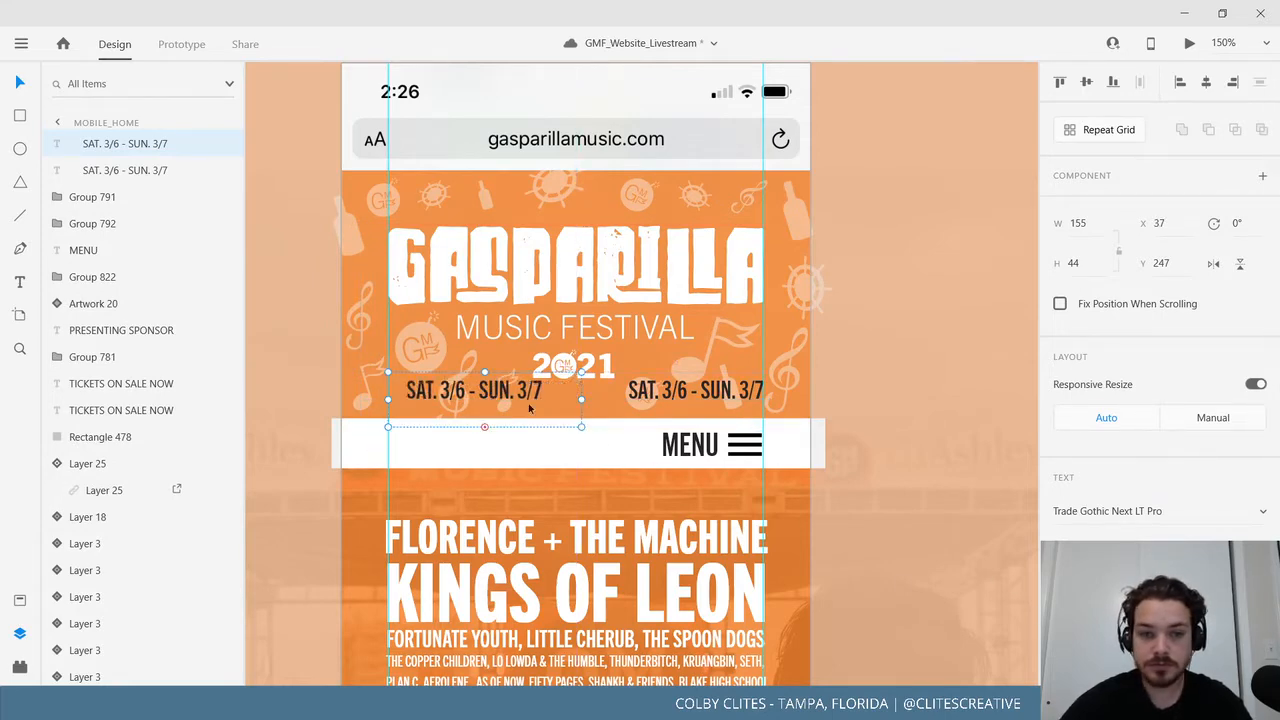
double_click(428, 392)
click(418, 394)
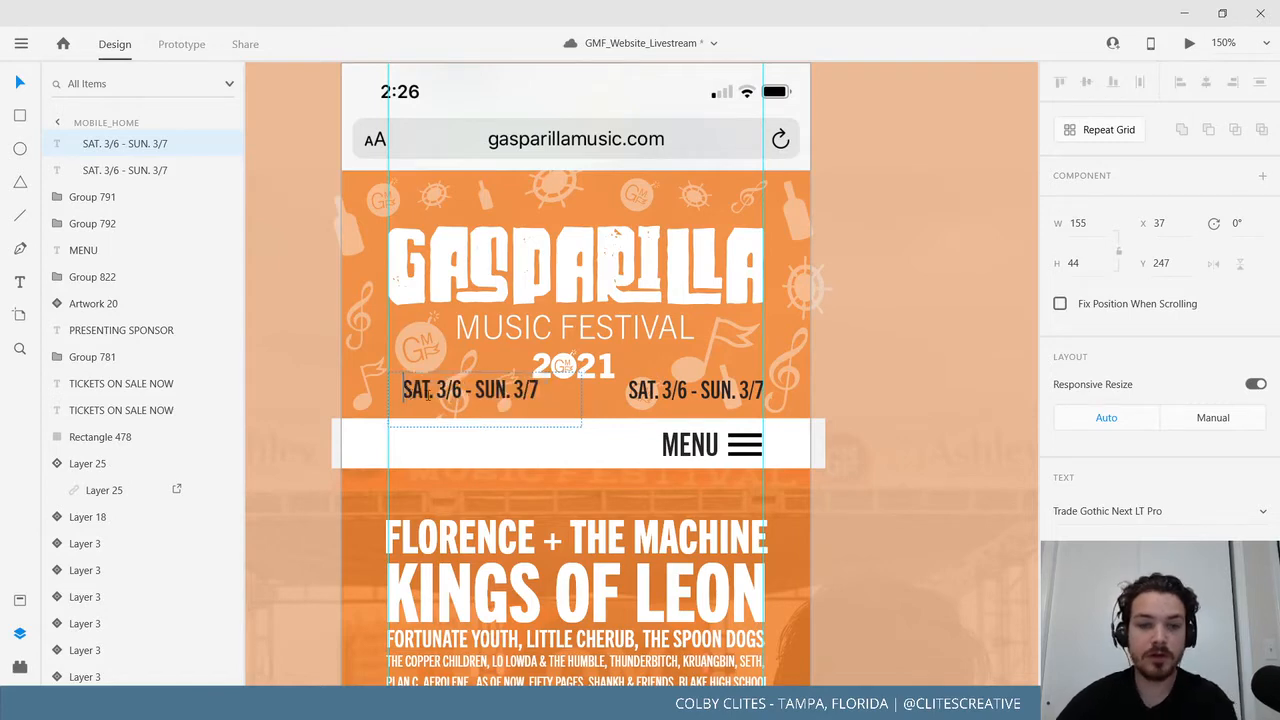
key(BackSpace)
key(BackSpace)
key(BackSpace)
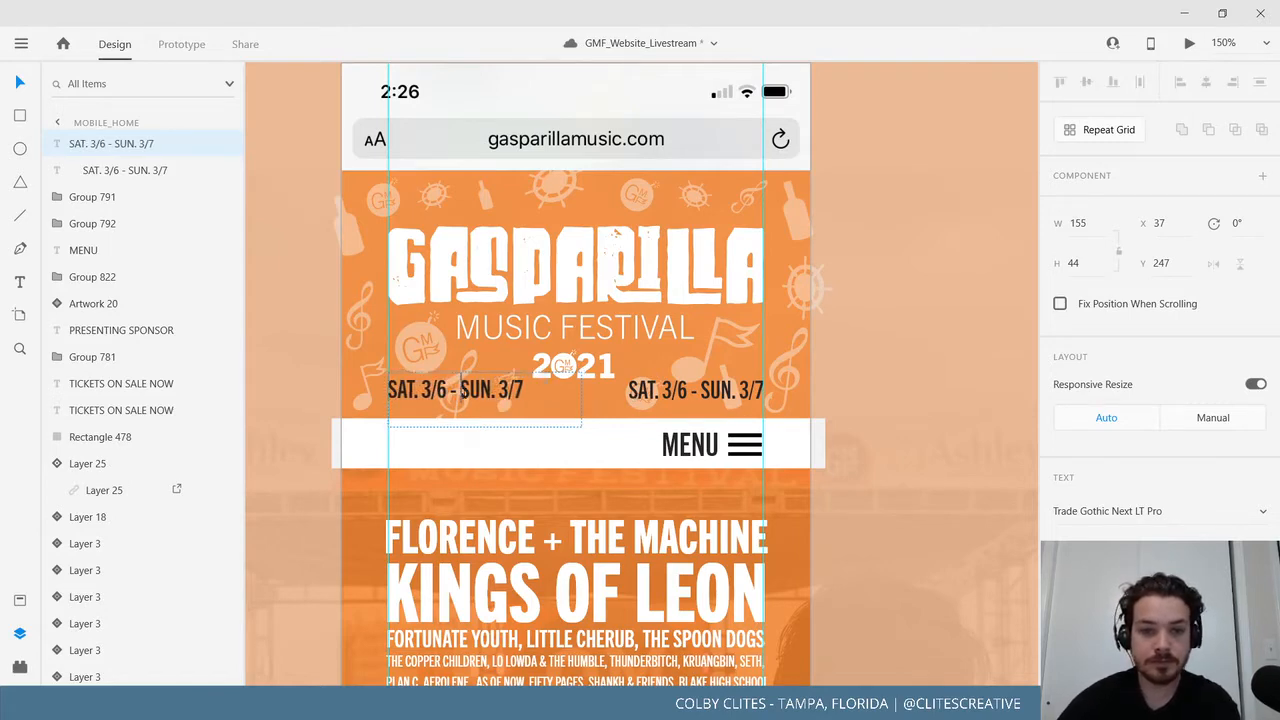
double_click(462, 392)
text(DOWNT)
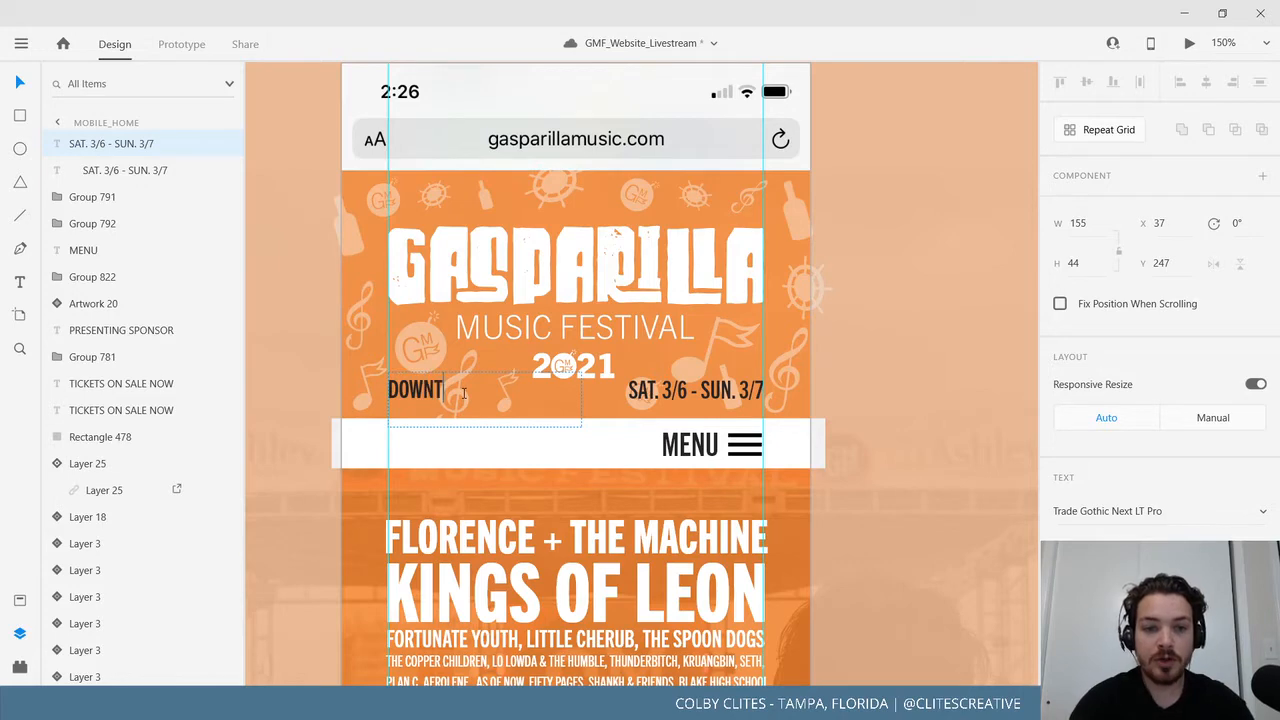
text(OWN TAMPA)
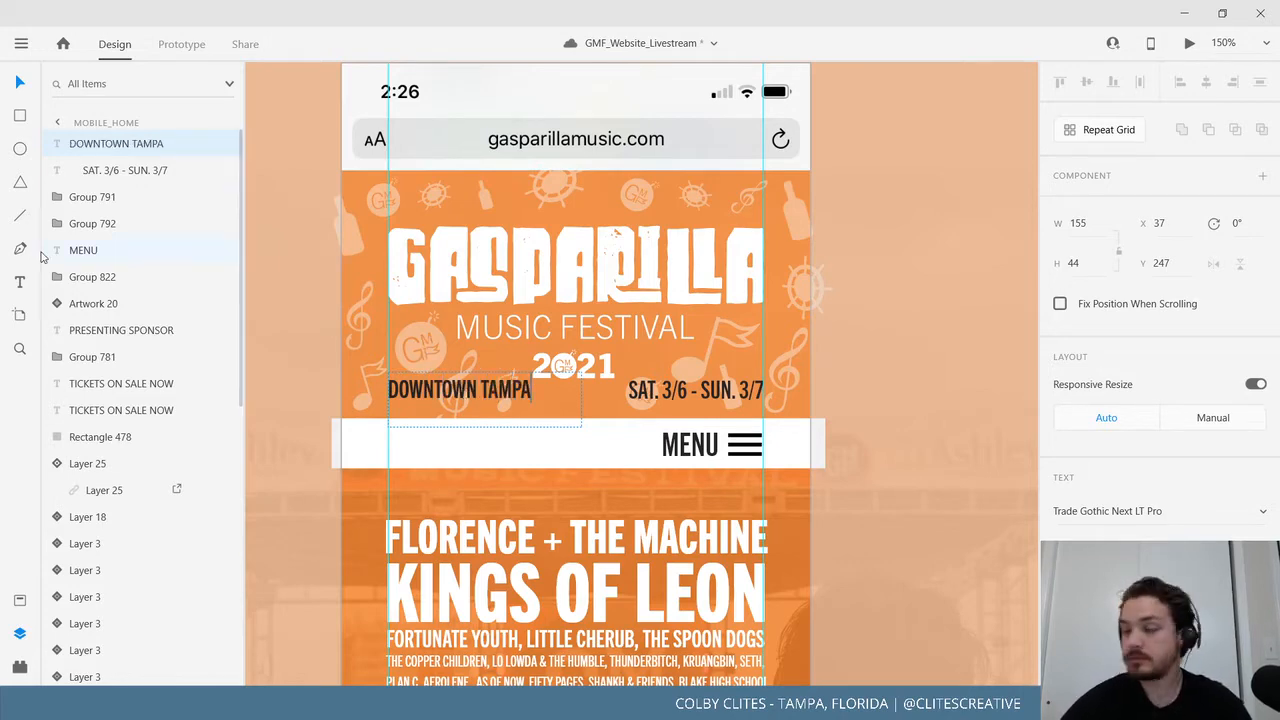
Level DOWNTOWN TAMPA with the right-hand date line above MENU, then zoom out to 33%.
mouse_move(478, 397)
mouse_down()
mouse_move(475, 413)
mouse_move(473, 397)
mouse_up()
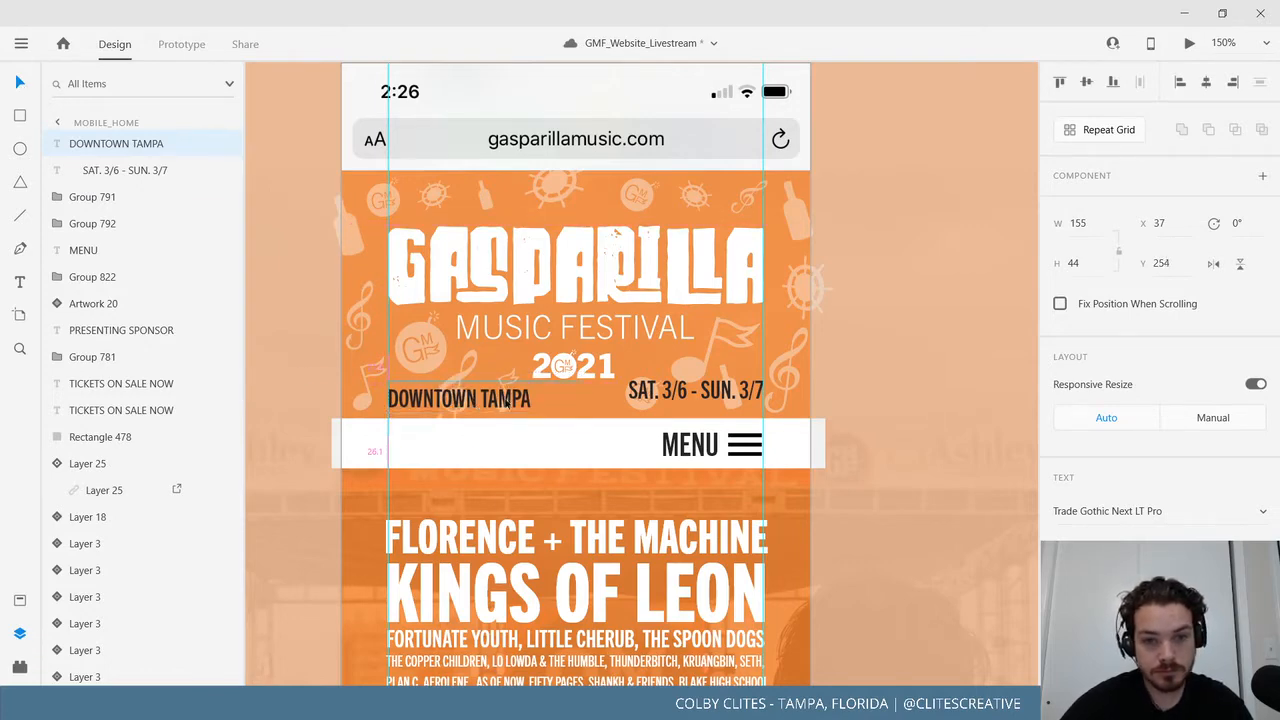
drag(720, 397, 715, 405)
click(593, 501)
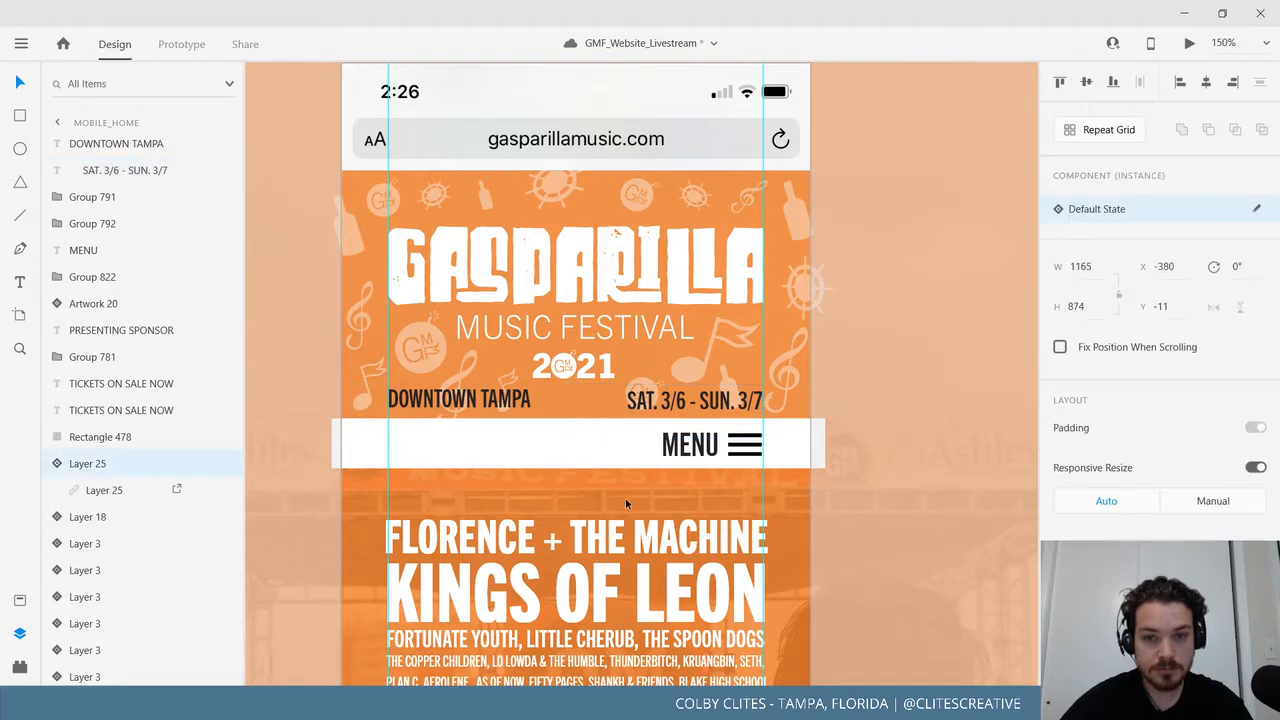
scroll(752, 457, down, 1)
key(ctrl+minus)
key(ctrl+minus)
key(ctrl+minus)
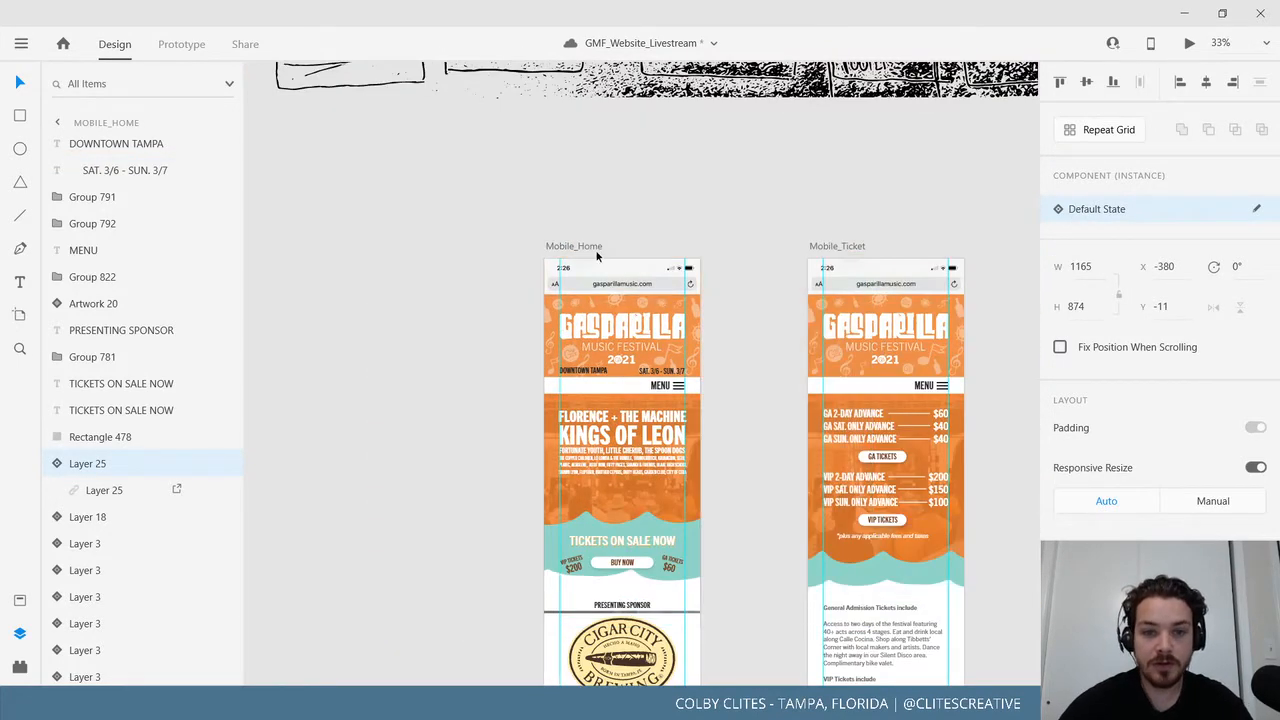
click(634, 240)
click(588, 246)
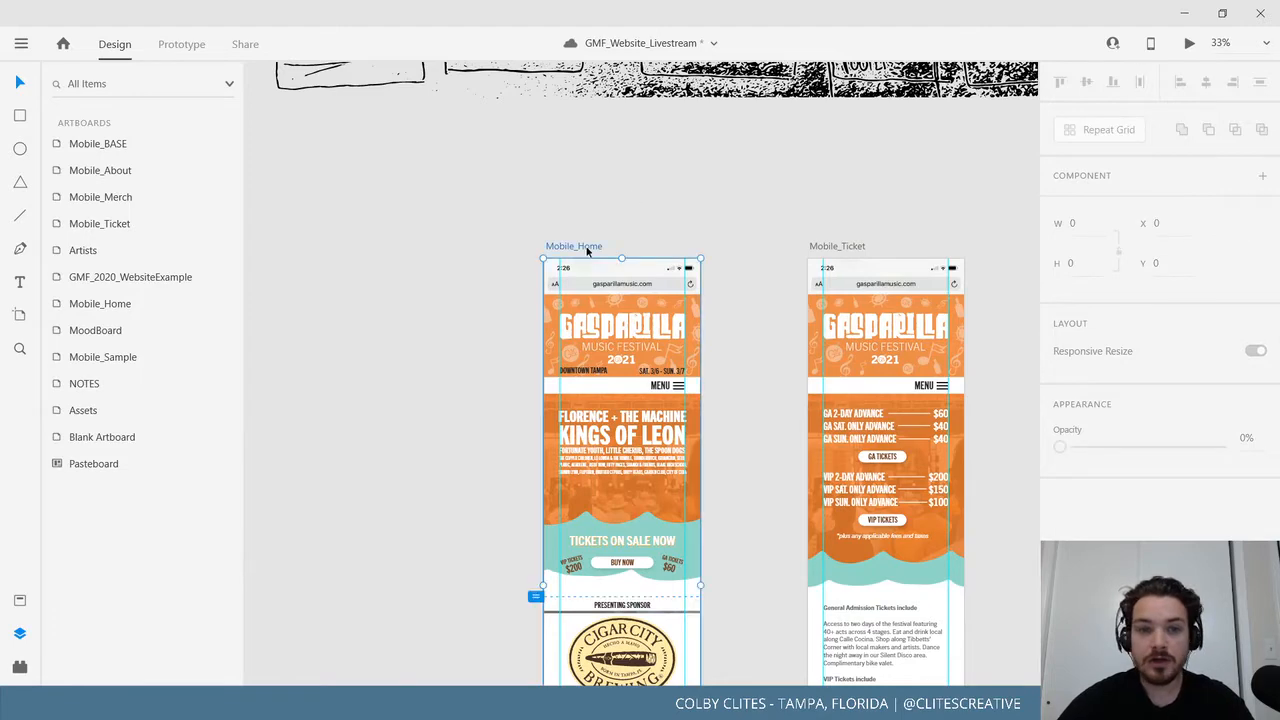
click(1189, 45)
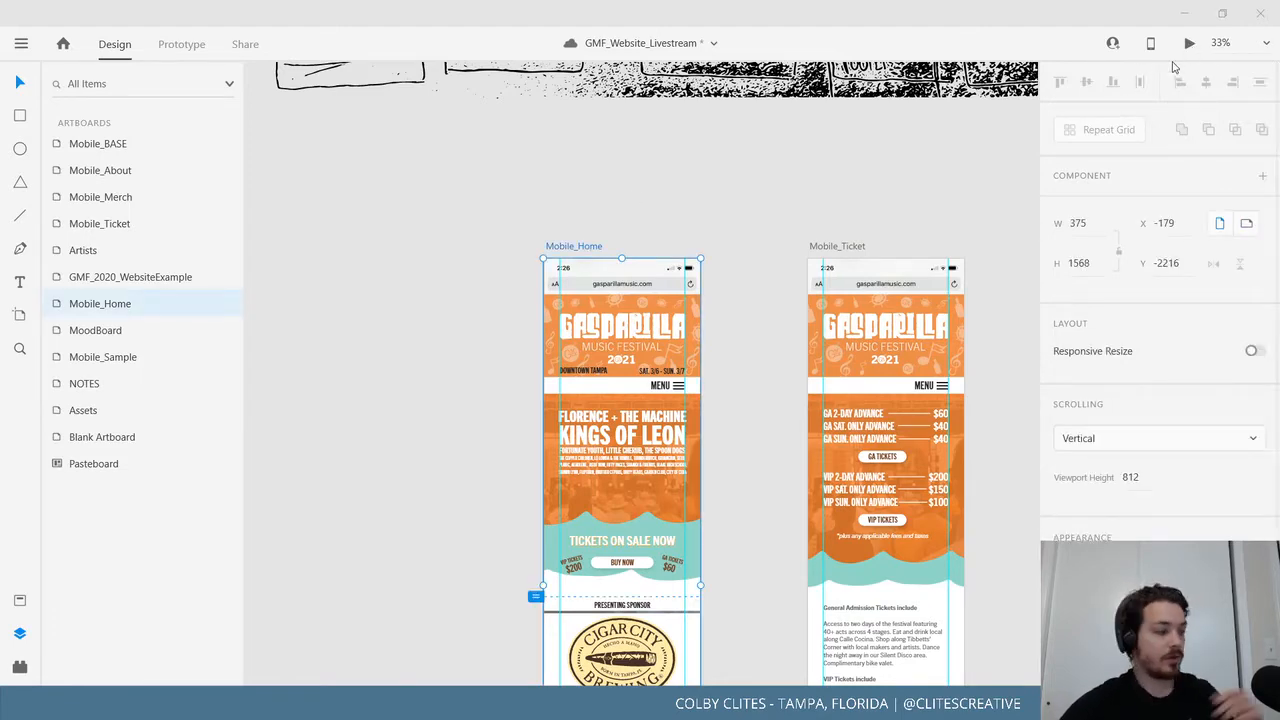
click(245, 16)
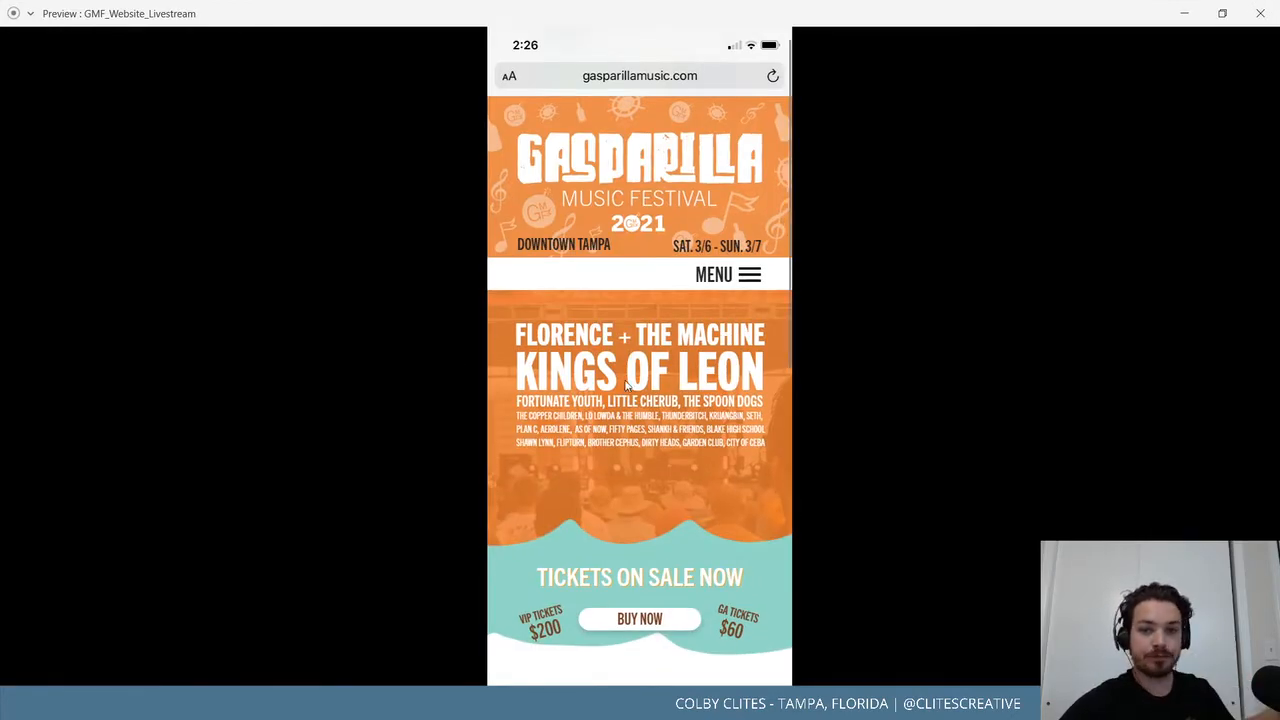
scroll(632, 395, down, 5)
scroll(633, 423, down, 1)
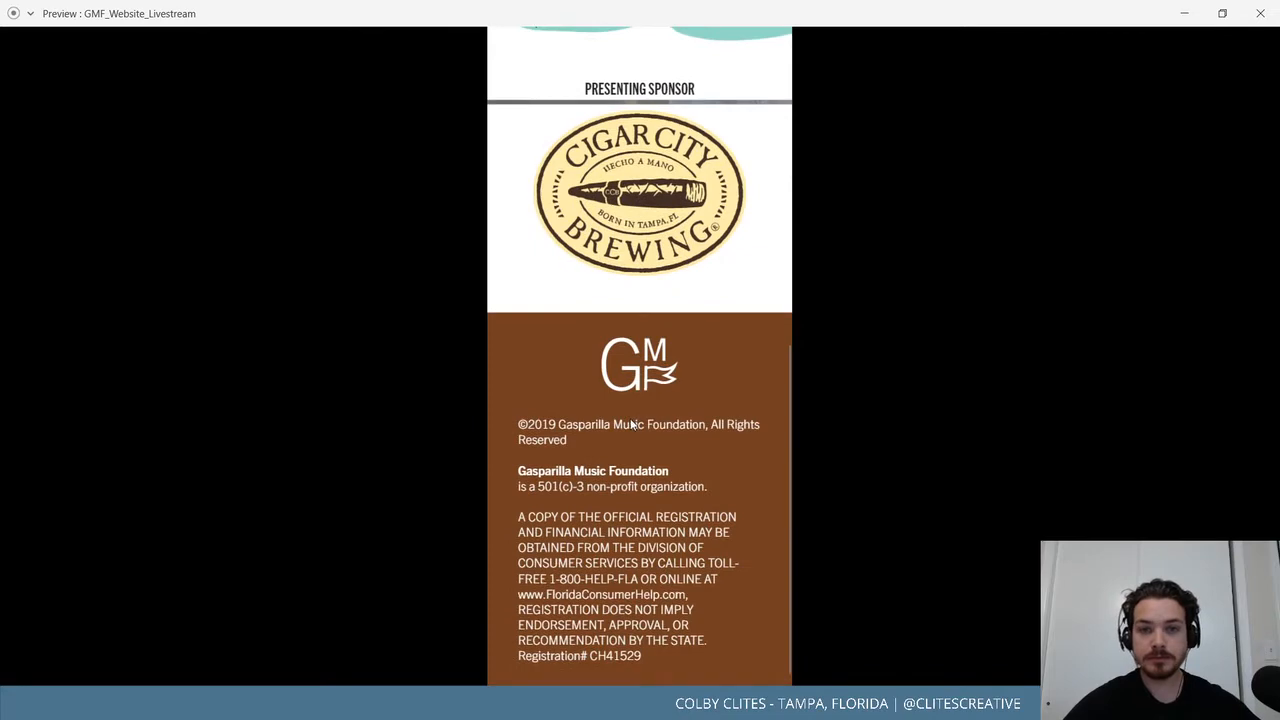
scroll(632, 424, up, 3)
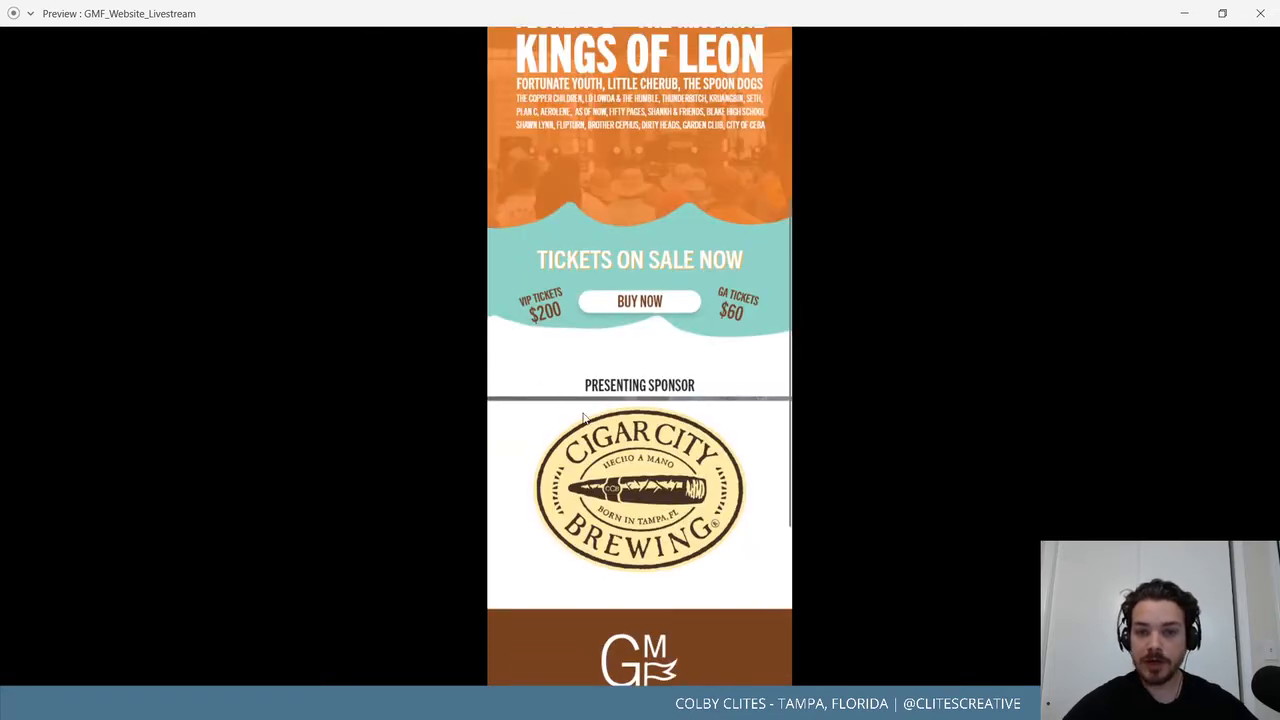
scroll(670, 446, down, 3)
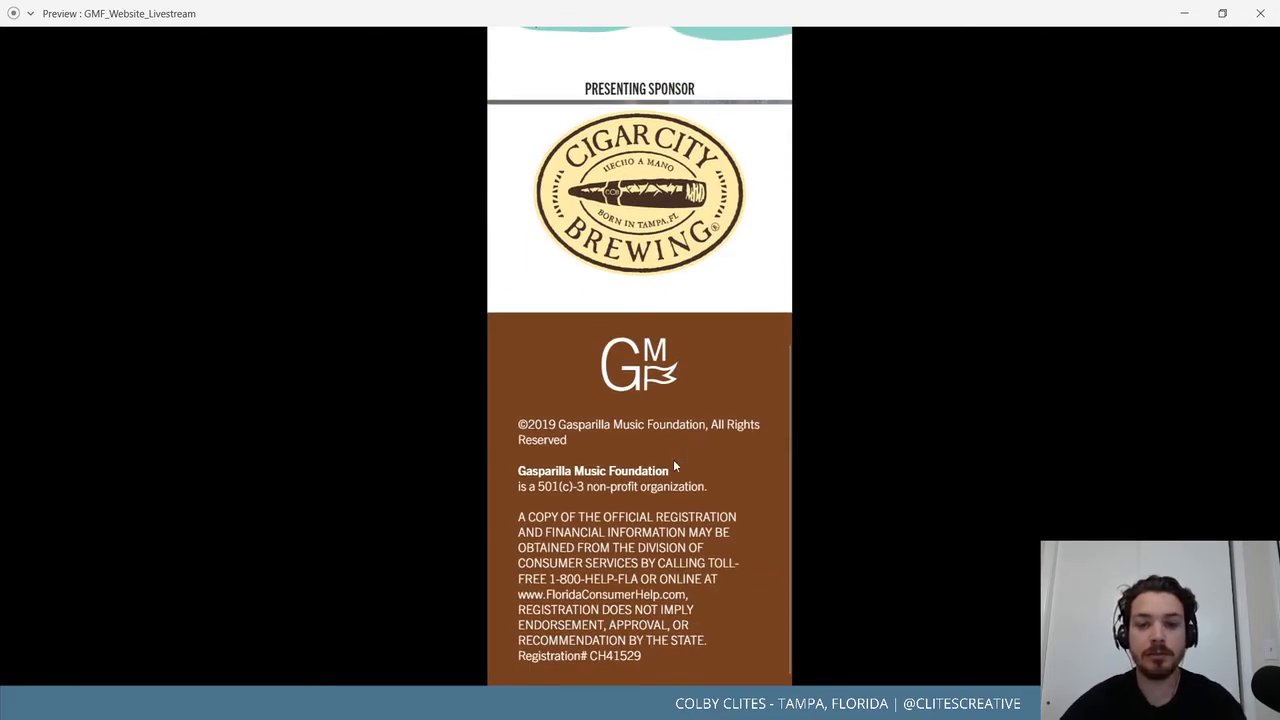
scroll(668, 460, up, 7)
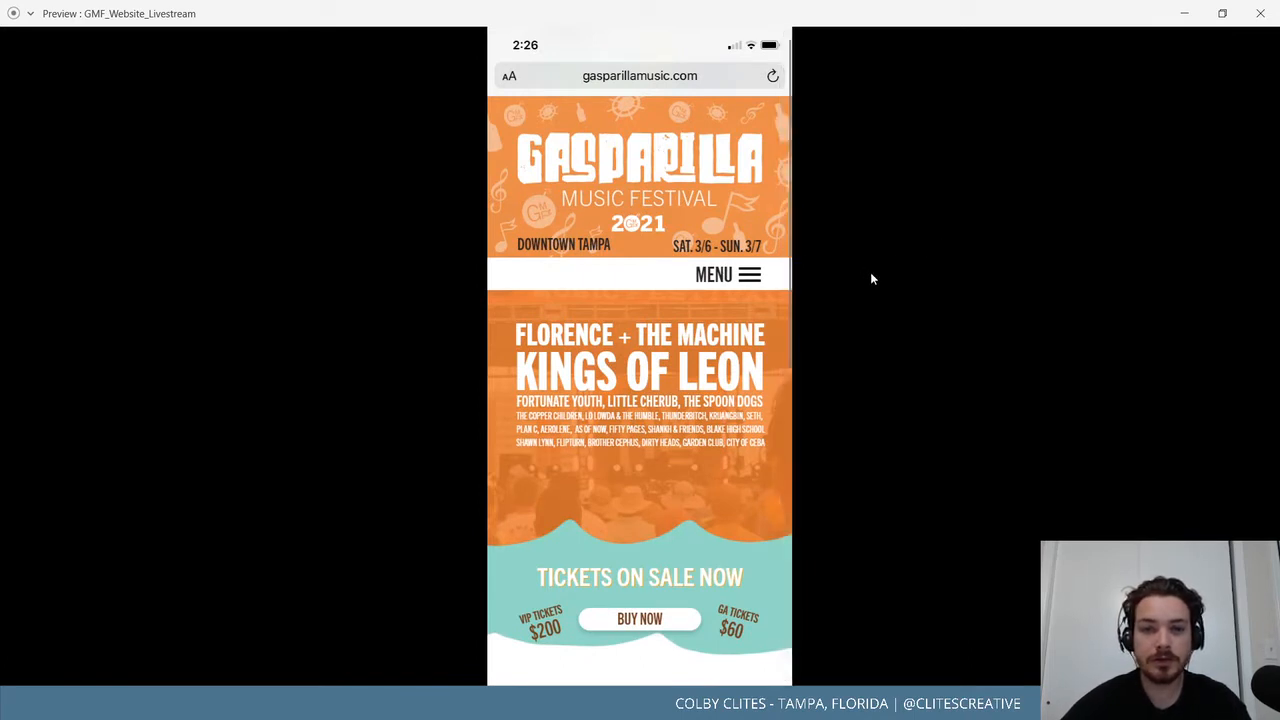
click(1260, 13)
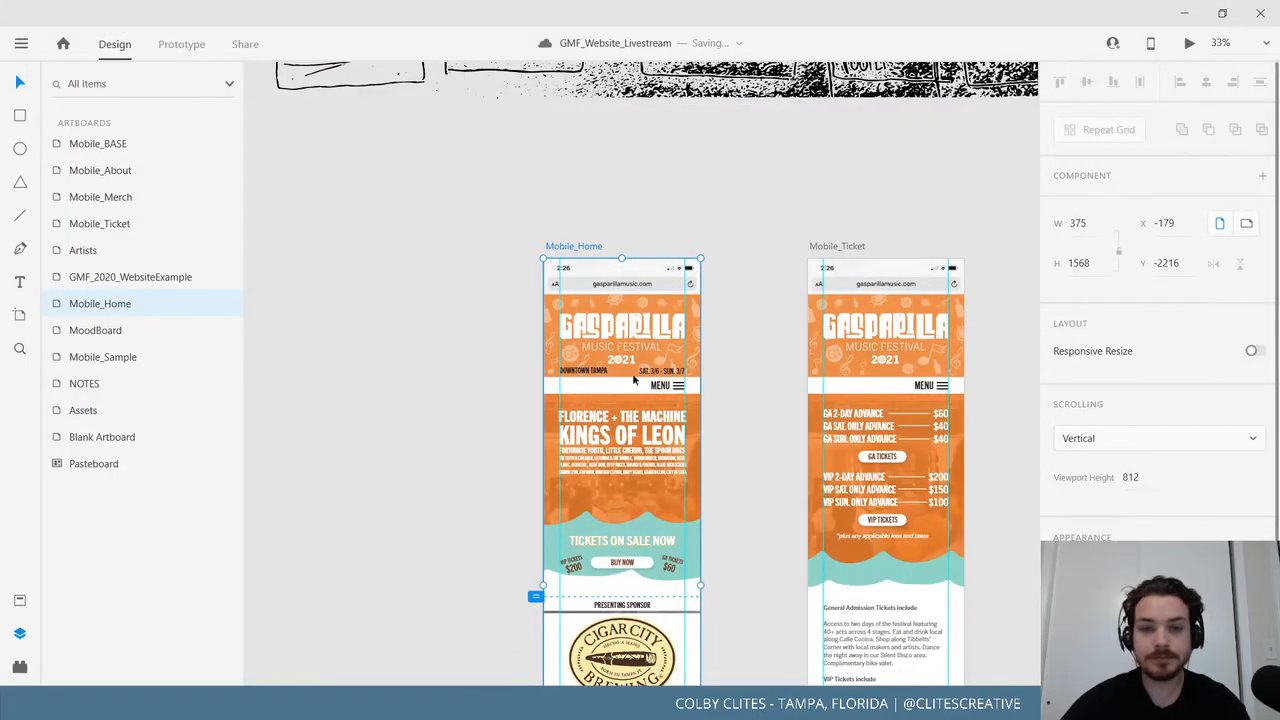
Zoom to 150% on the Mobile_Home header and select the whole DOWNTOWN TAMPA line.
key(ctrl+minus)
key(ctrl+1)
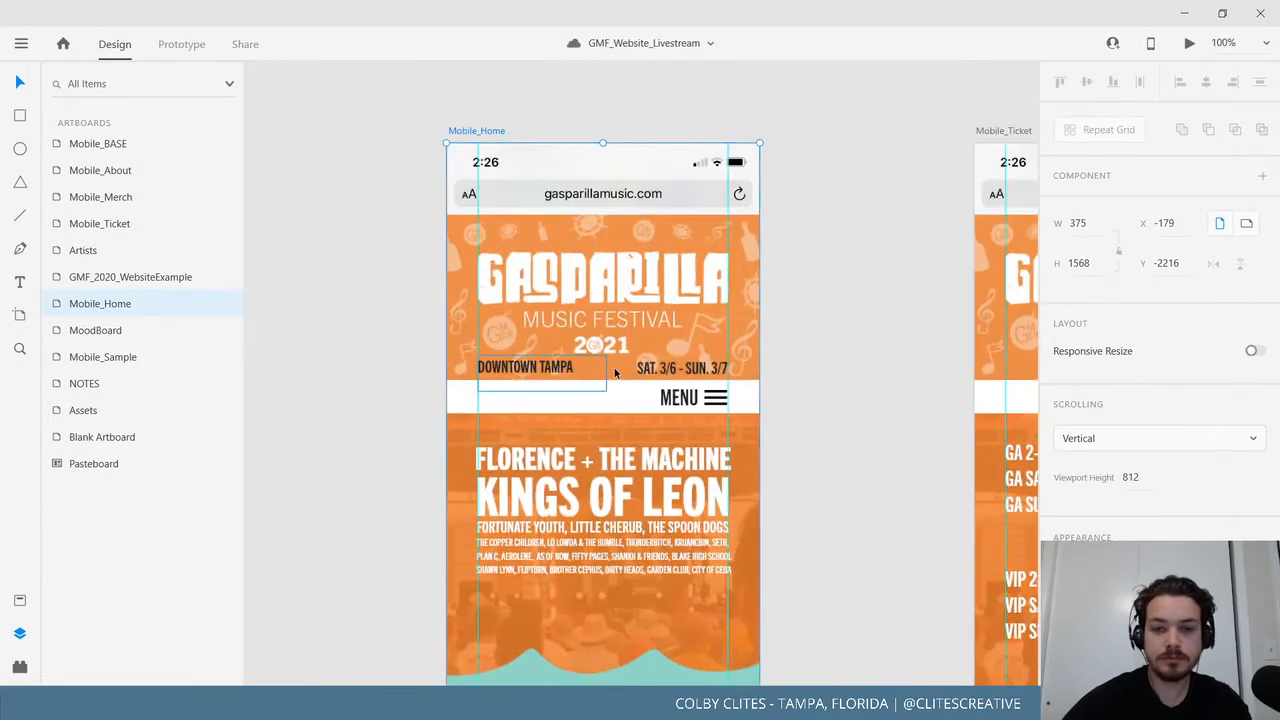
key(ctrl+plus)
double_click(481, 362)
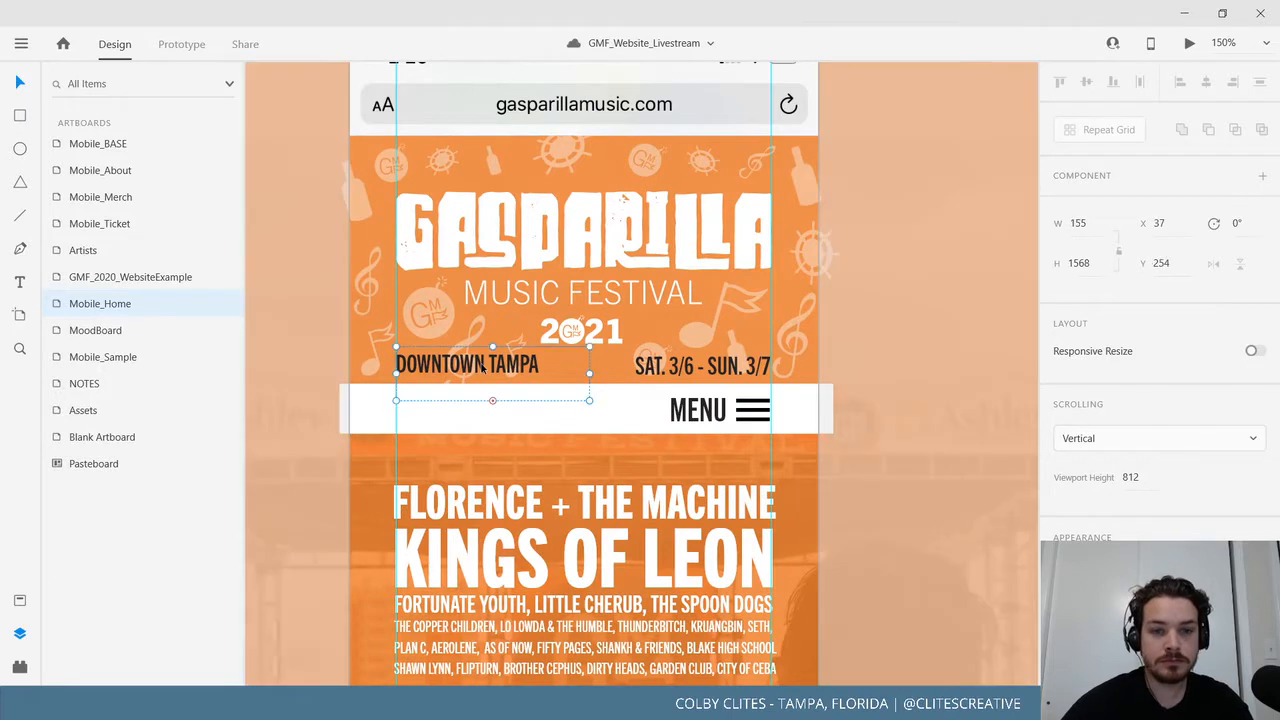
triple_click(490, 366)
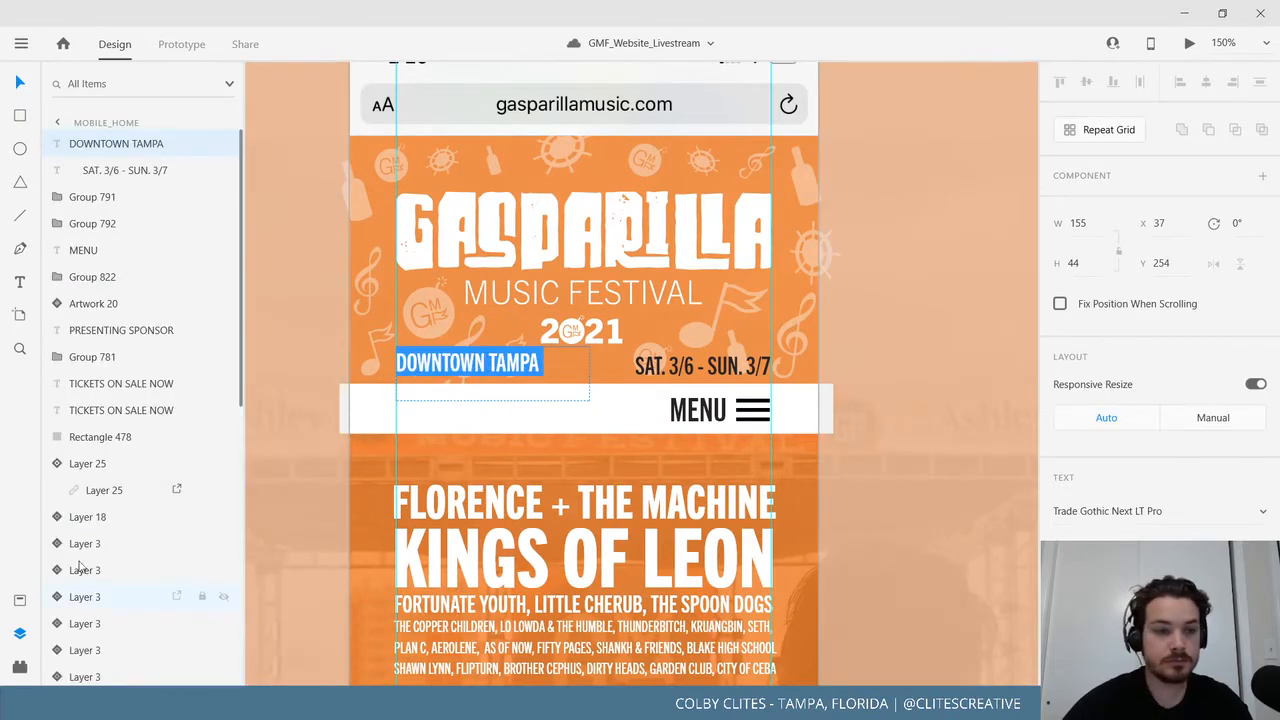
click(20, 600)
Try white, orange, yellow, teal, red and near-black swatches, settling on brown #734022.
click(108, 207)
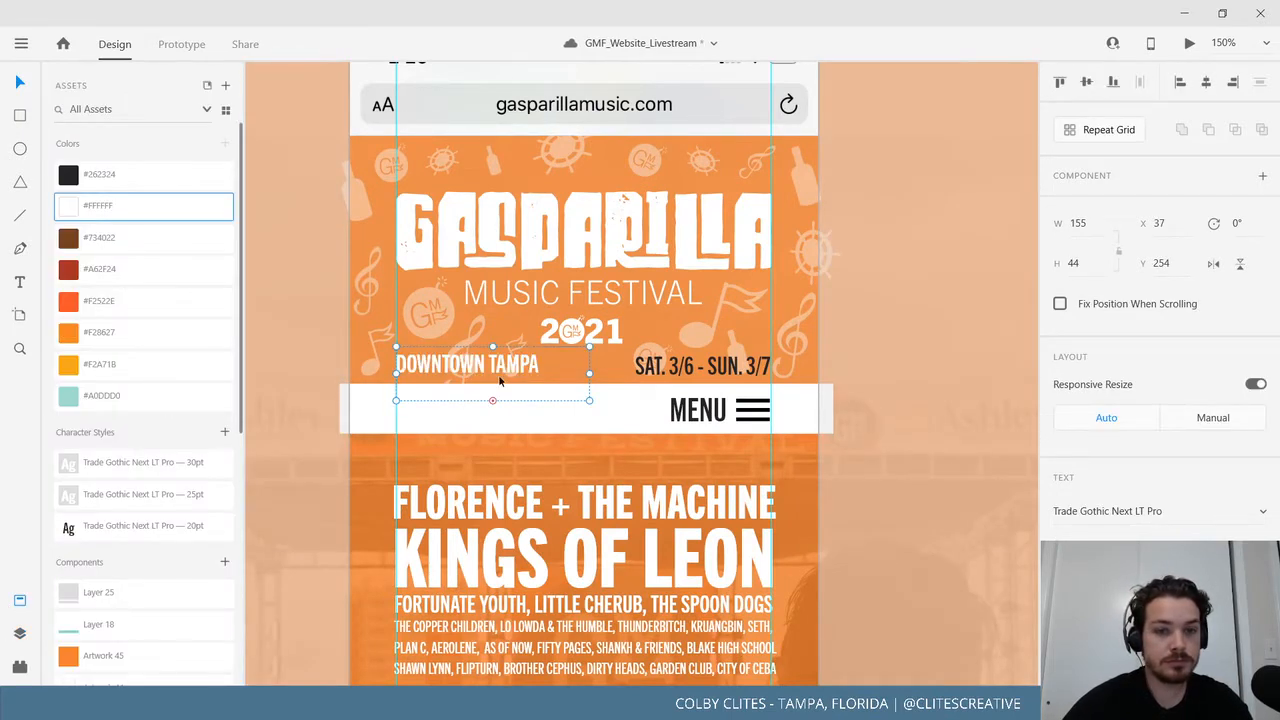
click(128, 333)
click(128, 366)
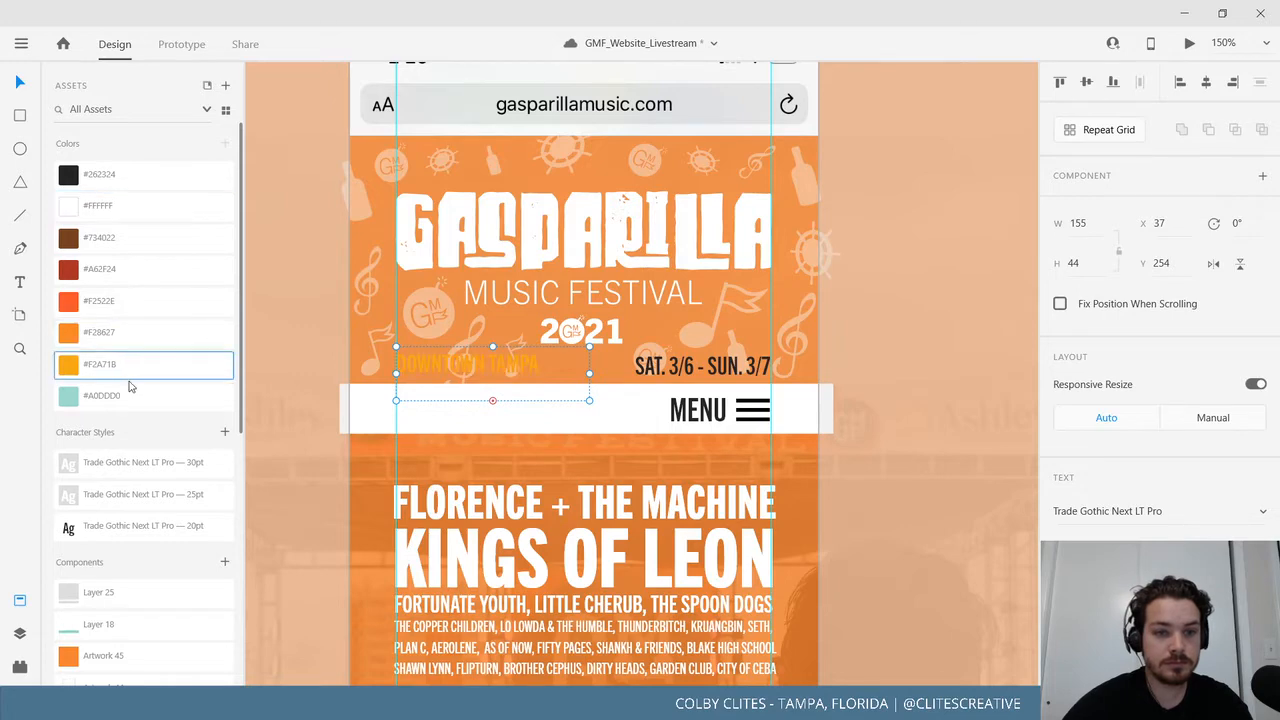
click(131, 397)
click(128, 268)
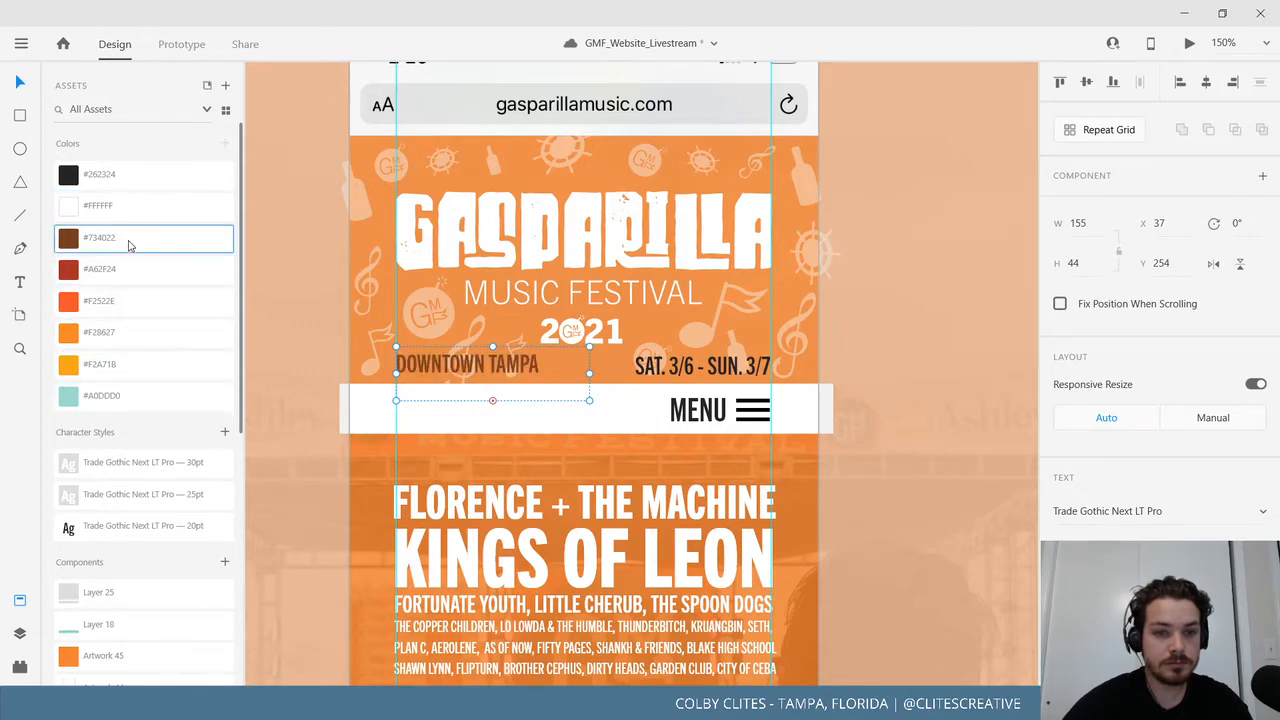
click(130, 207)
click(135, 238)
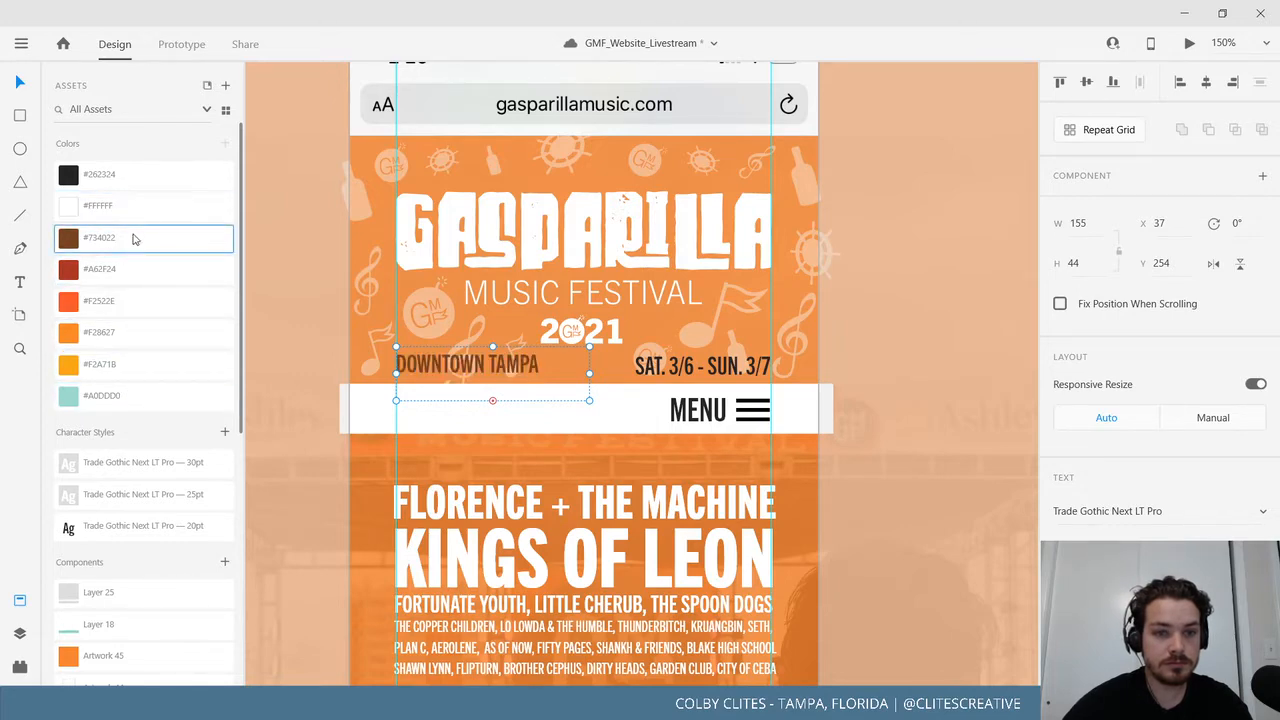
click(139, 182)
click(138, 236)
click(757, 372)
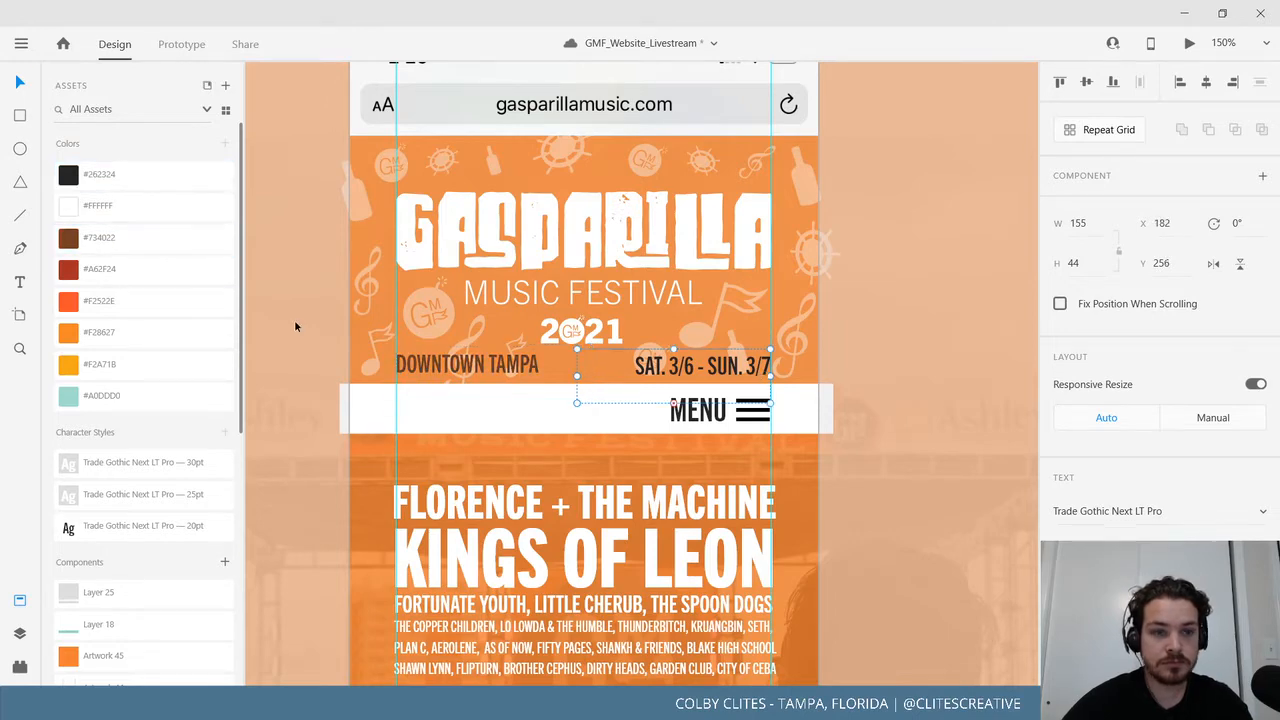
click(930, 370)
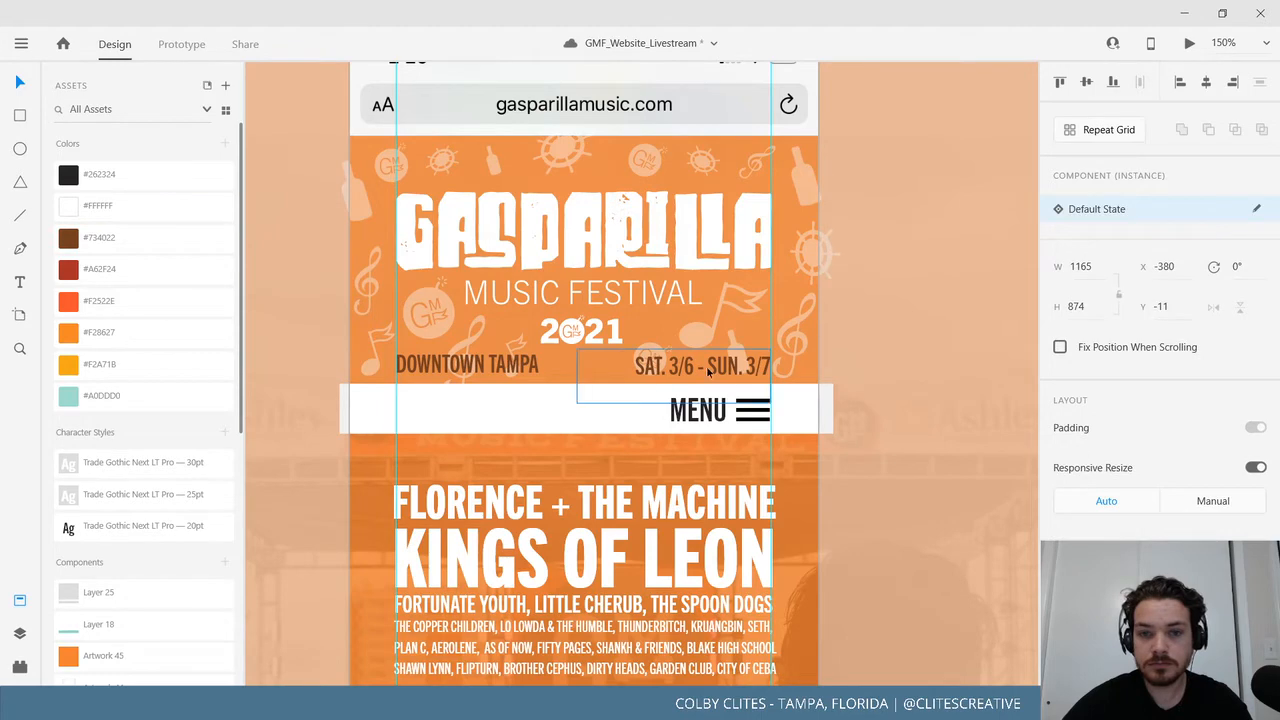
Move the presenting sponsor strip up from Y 839 to Y 831.
scroll(615, 537, down, 2)
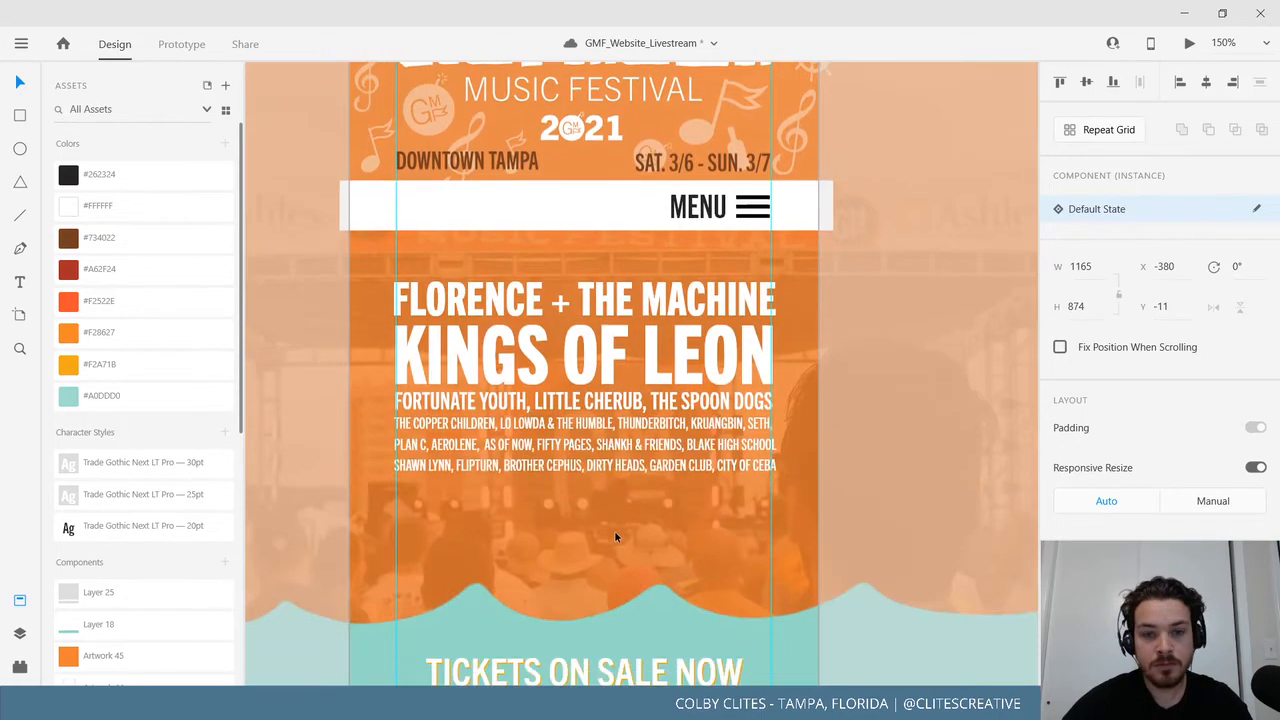
scroll(614, 537, down, 5)
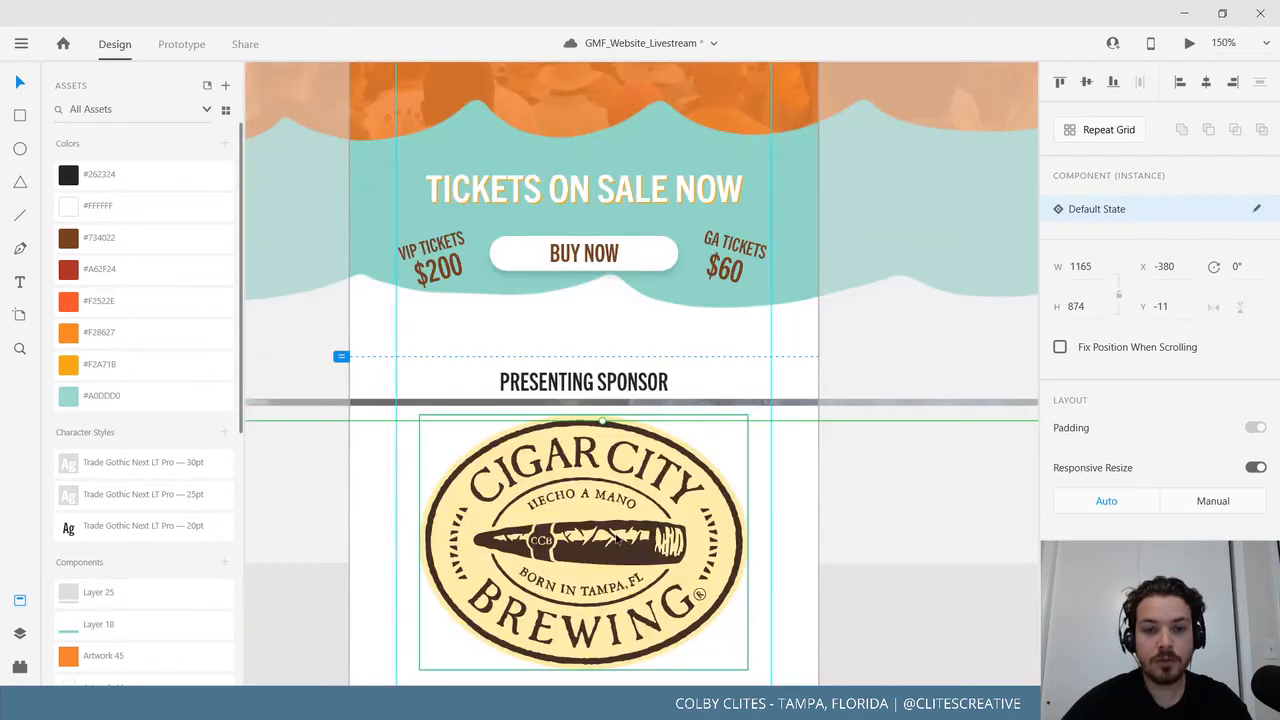
click(746, 401)
drag(746, 401, 746, 381)
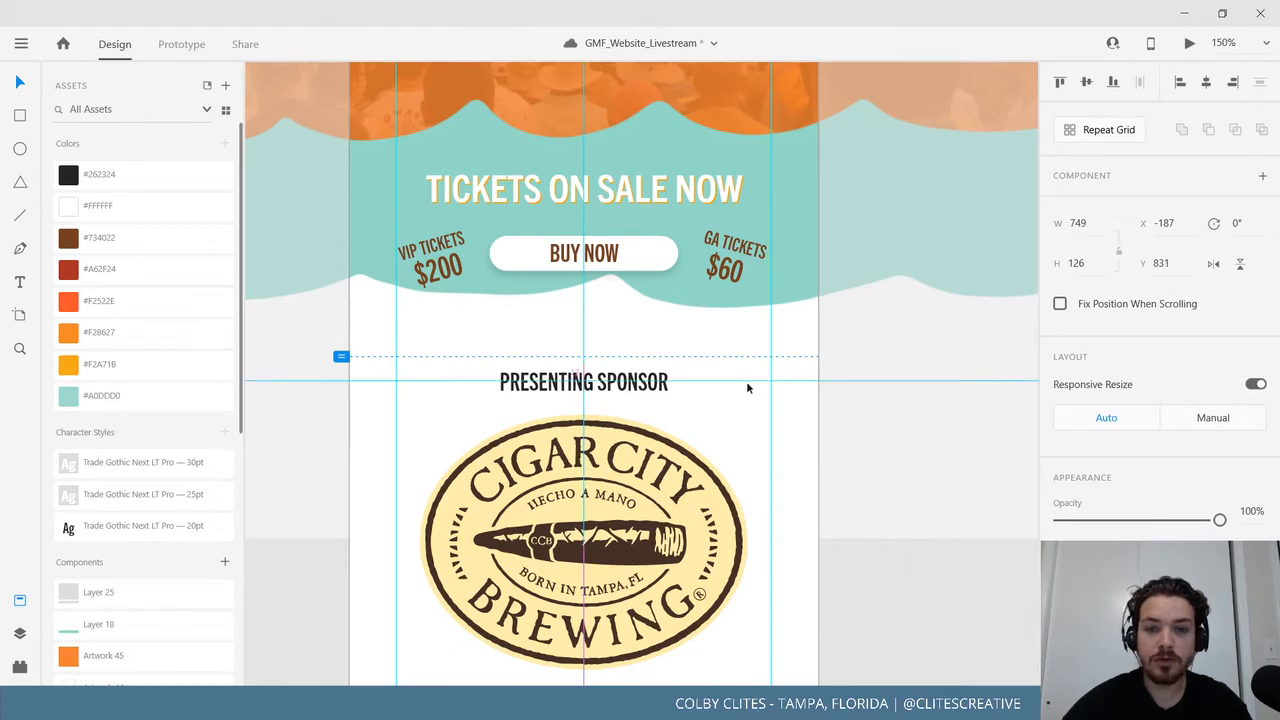
Save GMF_Website_Livestream and return to the Mobile_Home header at 100%.
key(ctrl+0)
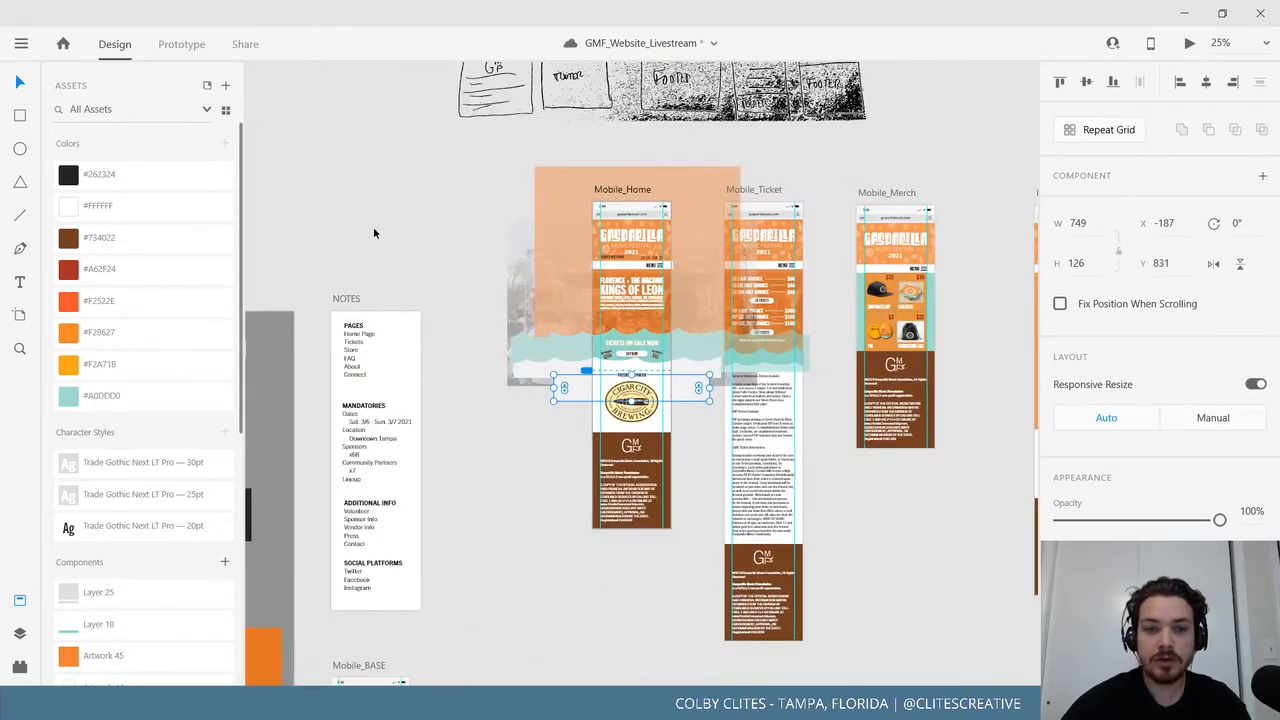
click(373, 226)
click(21, 43)
click(71, 366)
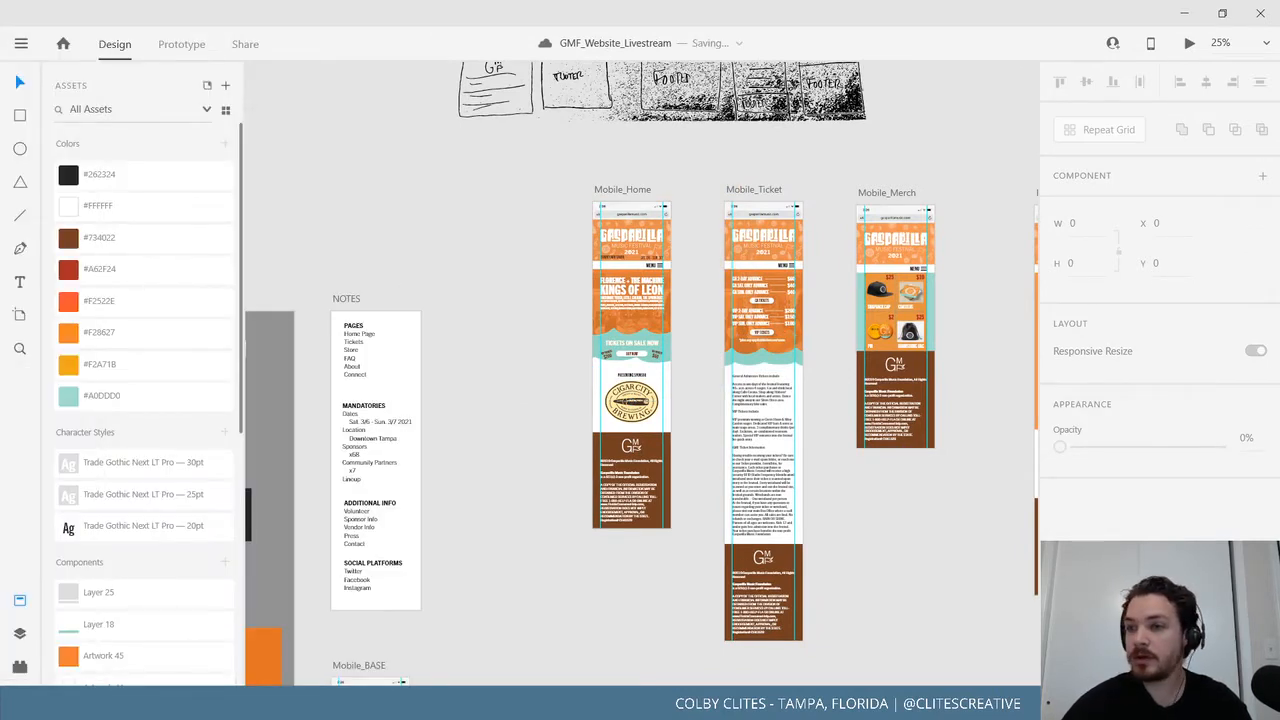
drag(664, 301, 562, 339)
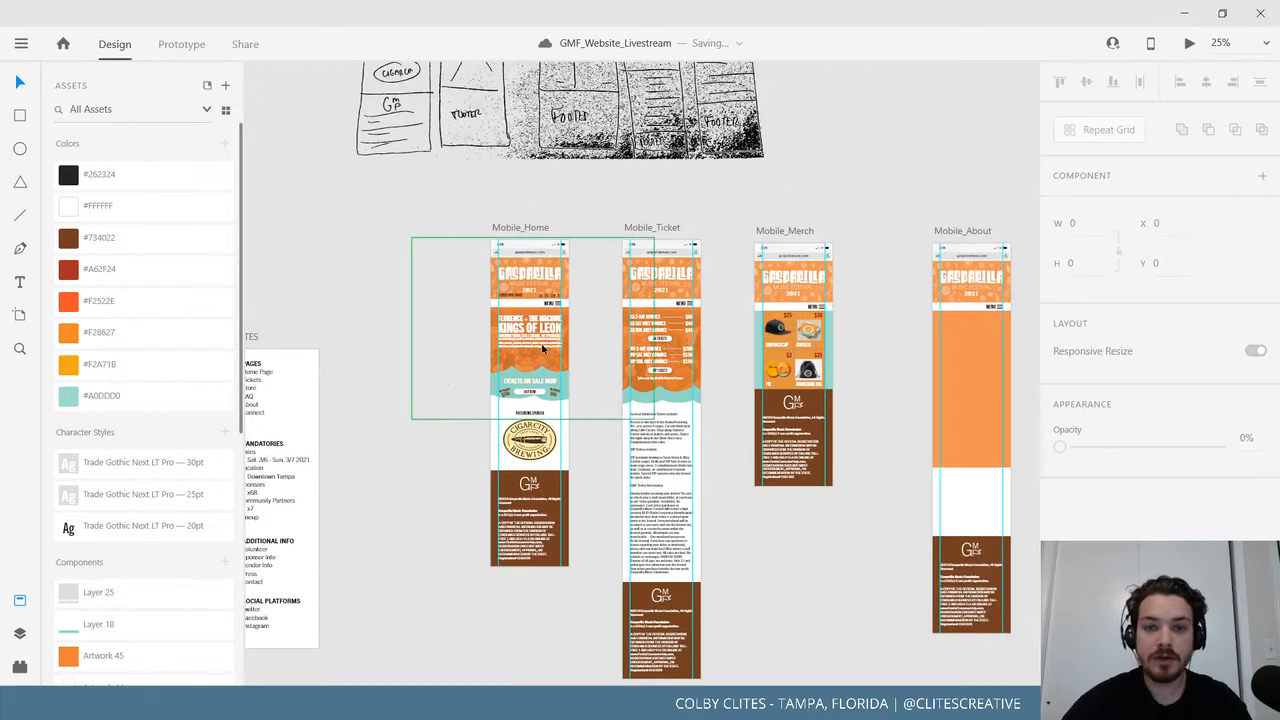
key(ctrl+1)
drag(472, 238, 714, 468)
drag(591, 366, 724, 419)
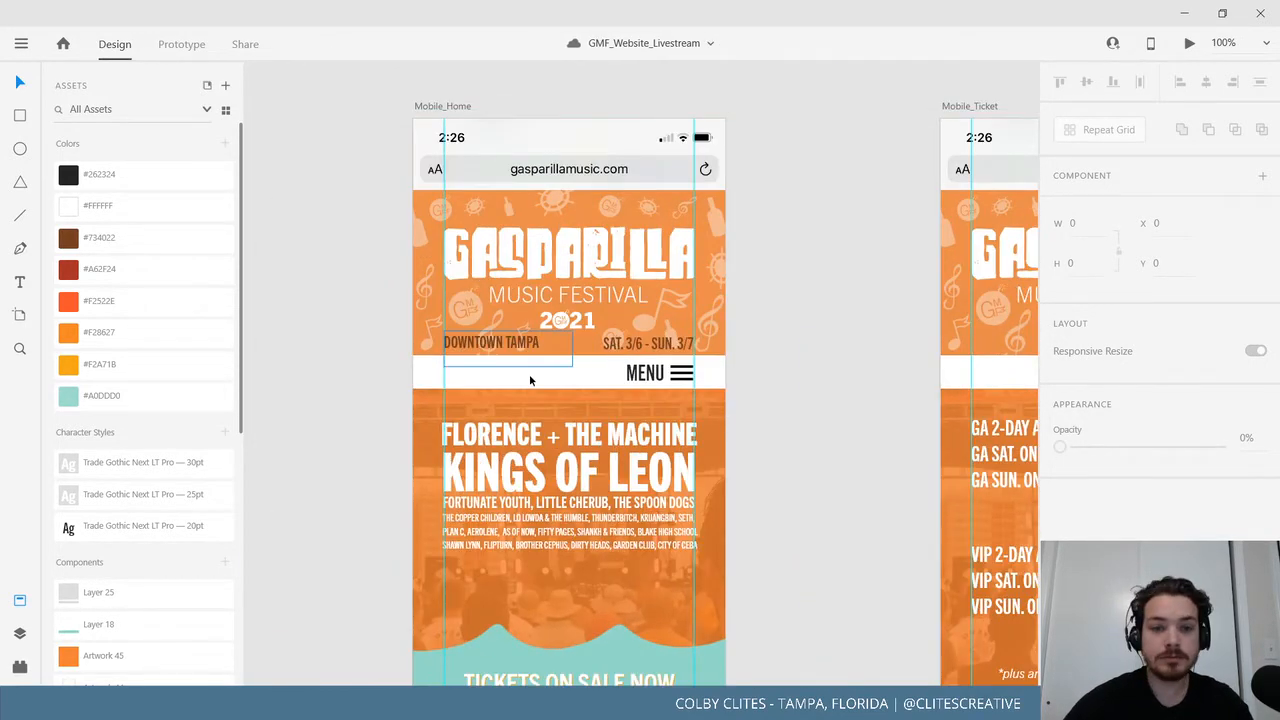
Nudge the date line up to Y 254, level with DOWNTOWN TAMPA above the MENU bar.
click(509, 350)
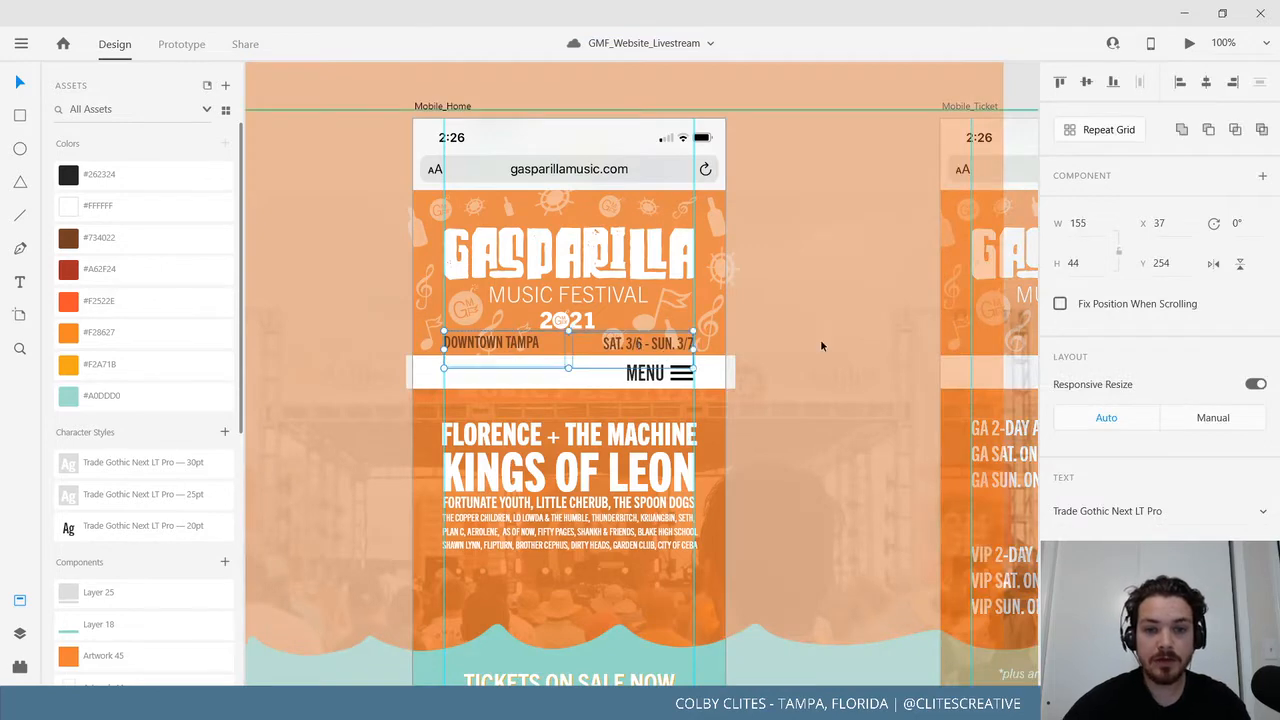
drag(810, 344, 661, 343)
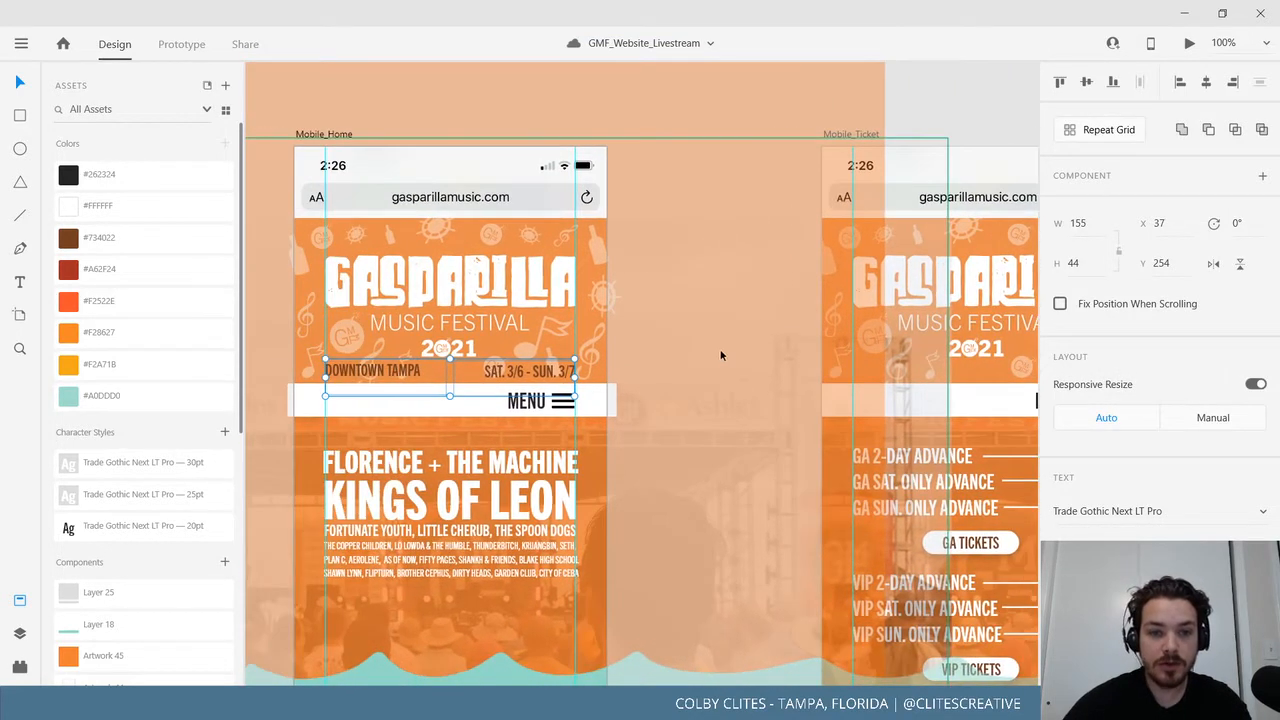
key(ctrl+plus)
key(ctrl+plus)
key(ctrl+plus)
drag(603, 378, 1120, 393)
double_click(720, 375)
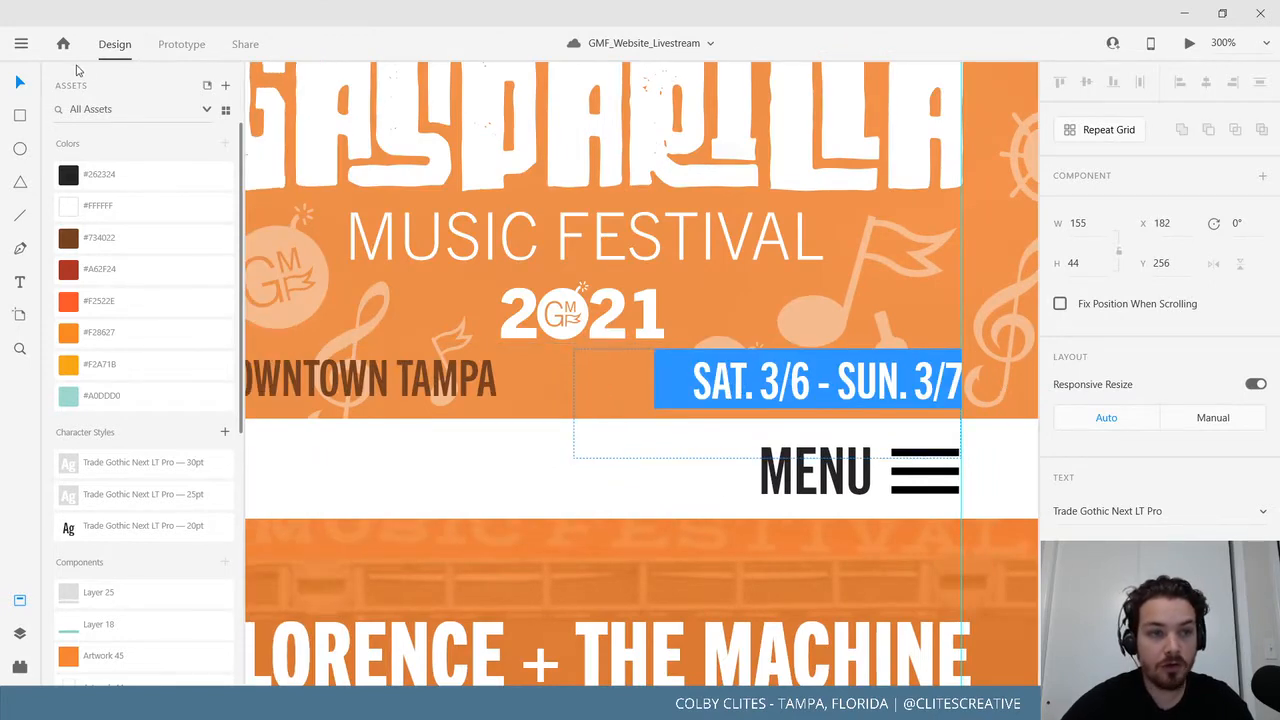
key(Escape)
key(Up)
key(Up)
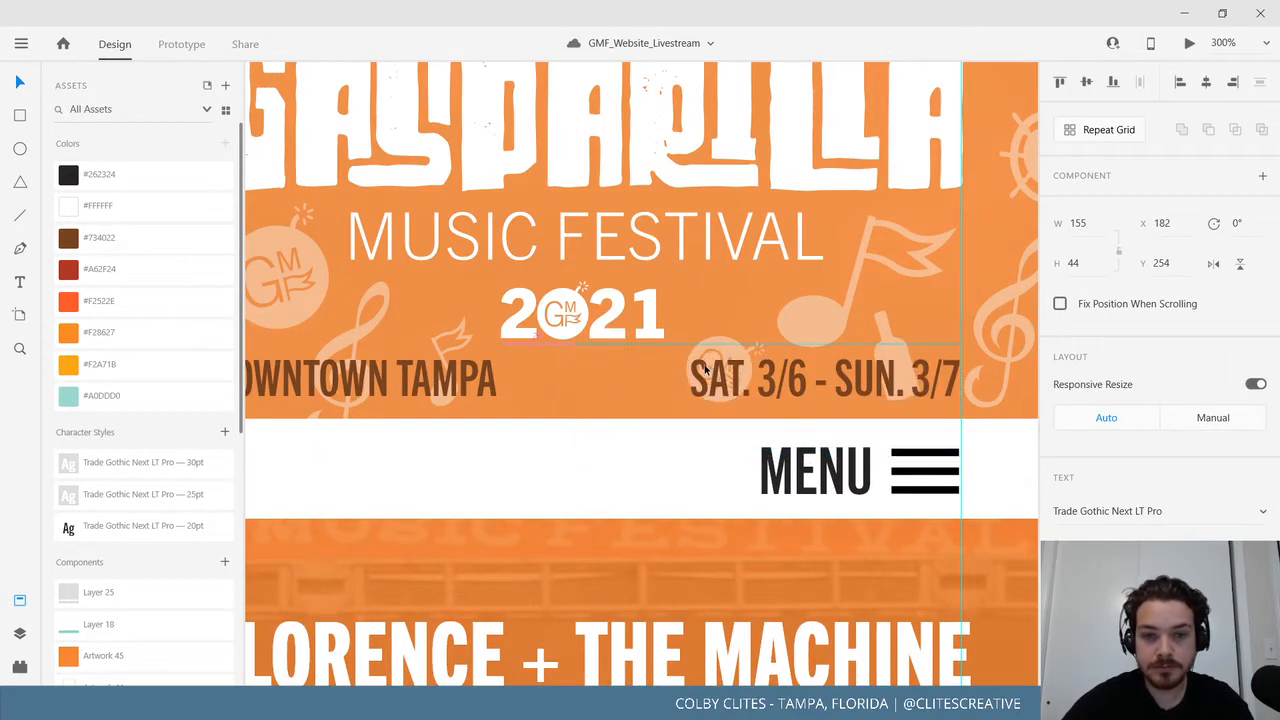
click(369, 378)
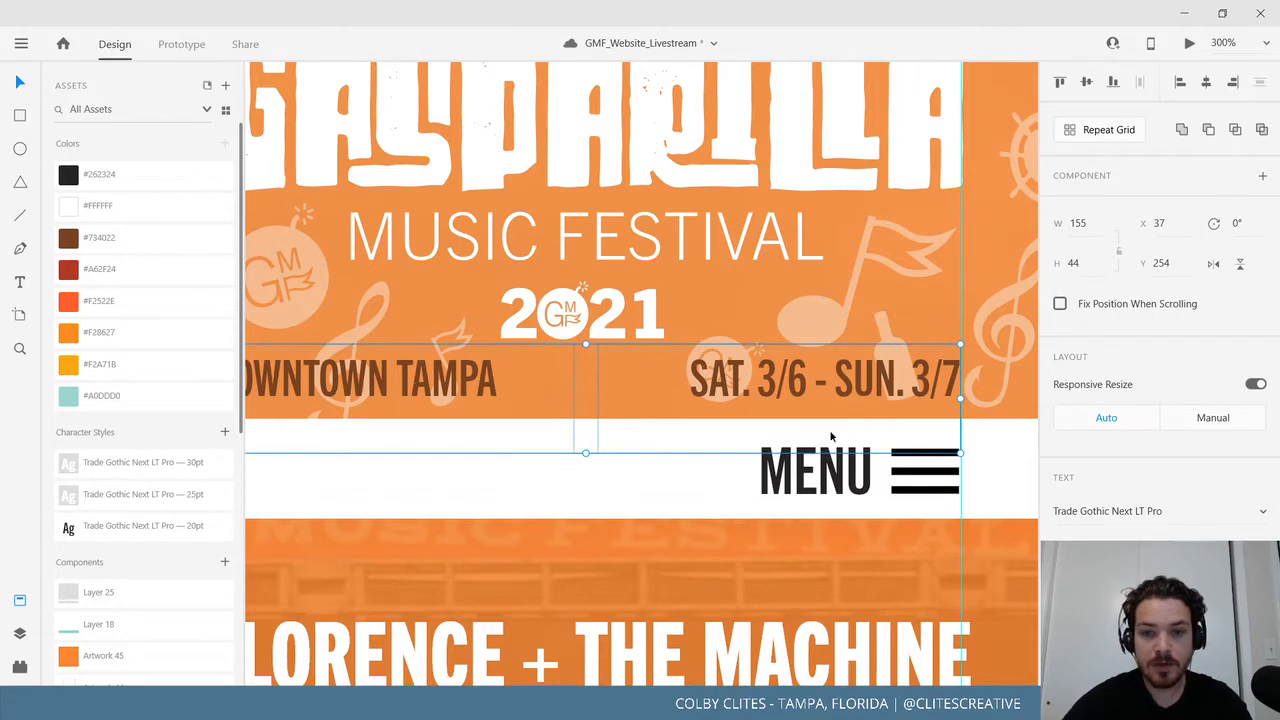
drag(847, 430, 552, 494)
key(ctrl+minus)
key(ctrl+minus)
key(ctrl+minus)
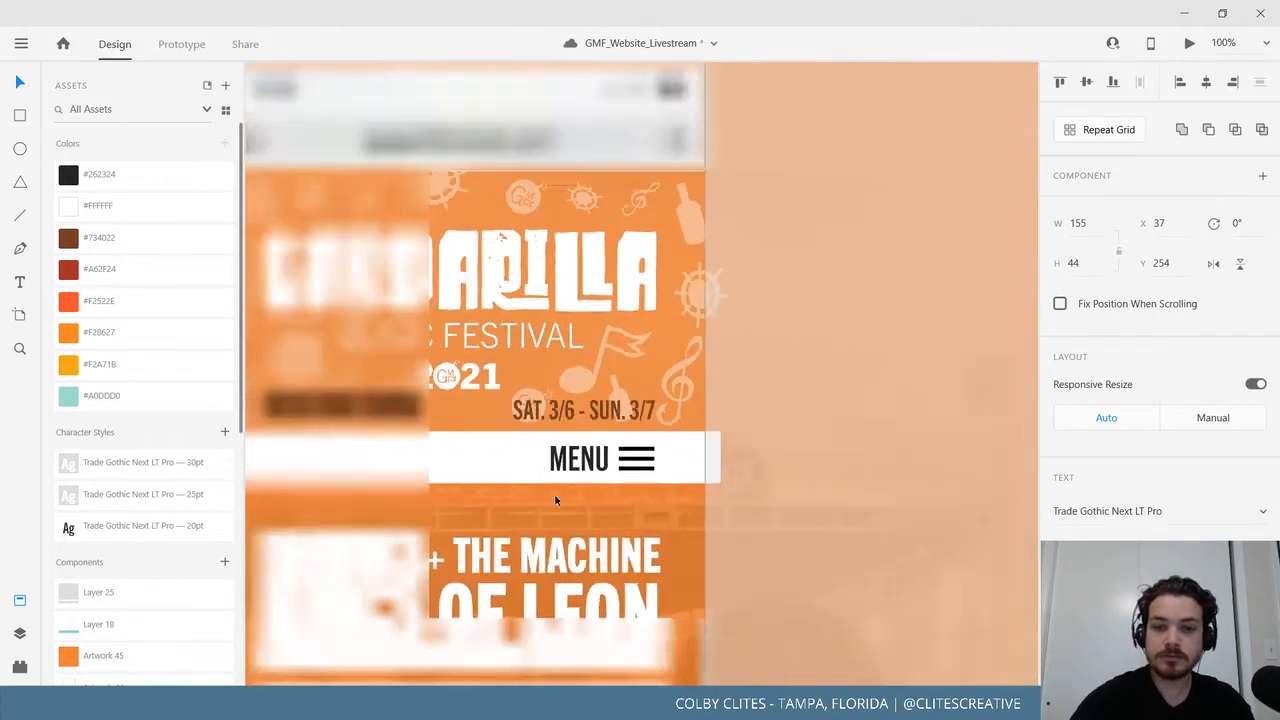
drag(915, 323, 415, 393)
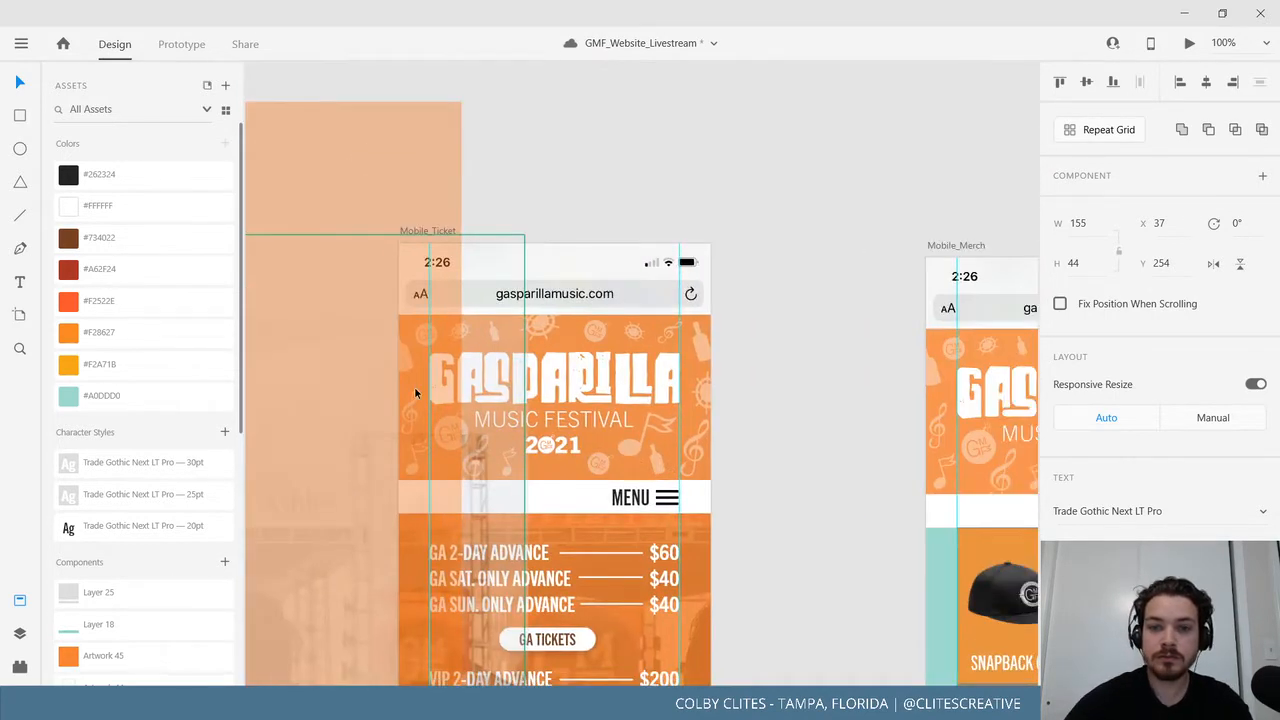
Copy the DOWNTOWN TAMPA/date line from Mobile_Ticket and paste it into Mobile_Merch.
click(424, 225)
click(424, 229)
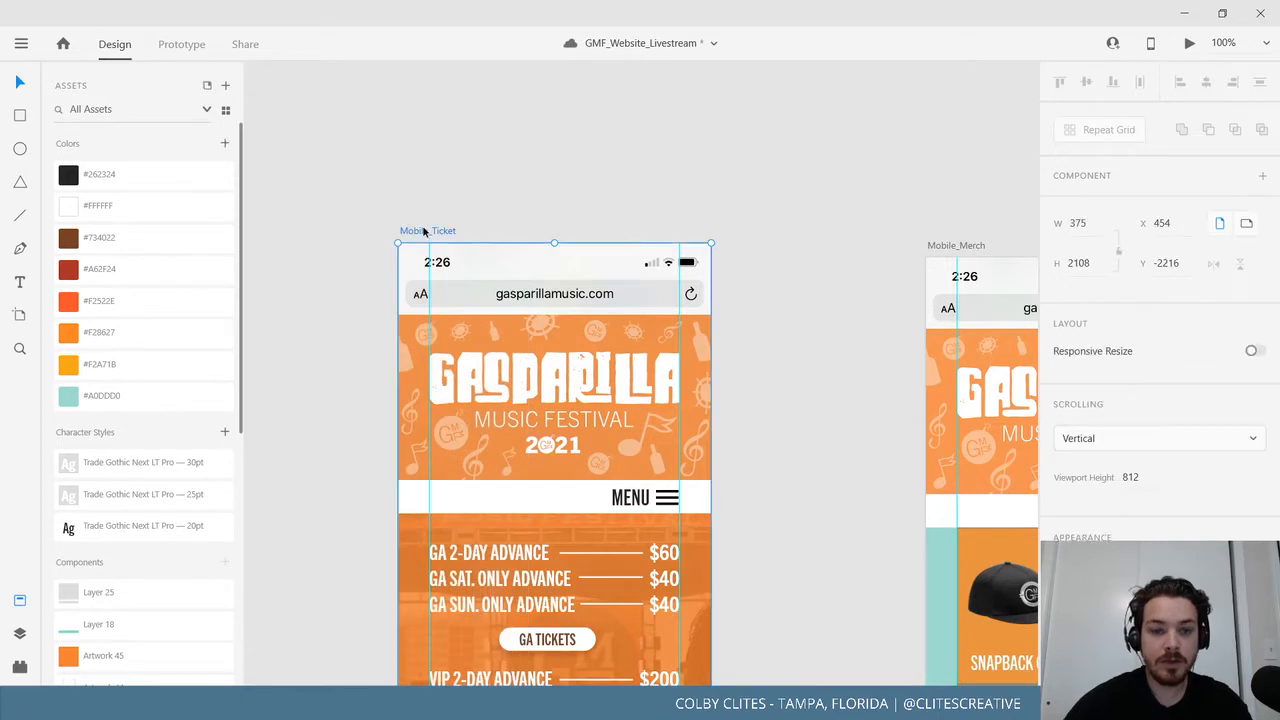
key(ctrl+v)
drag(888, 345, 480, 340)
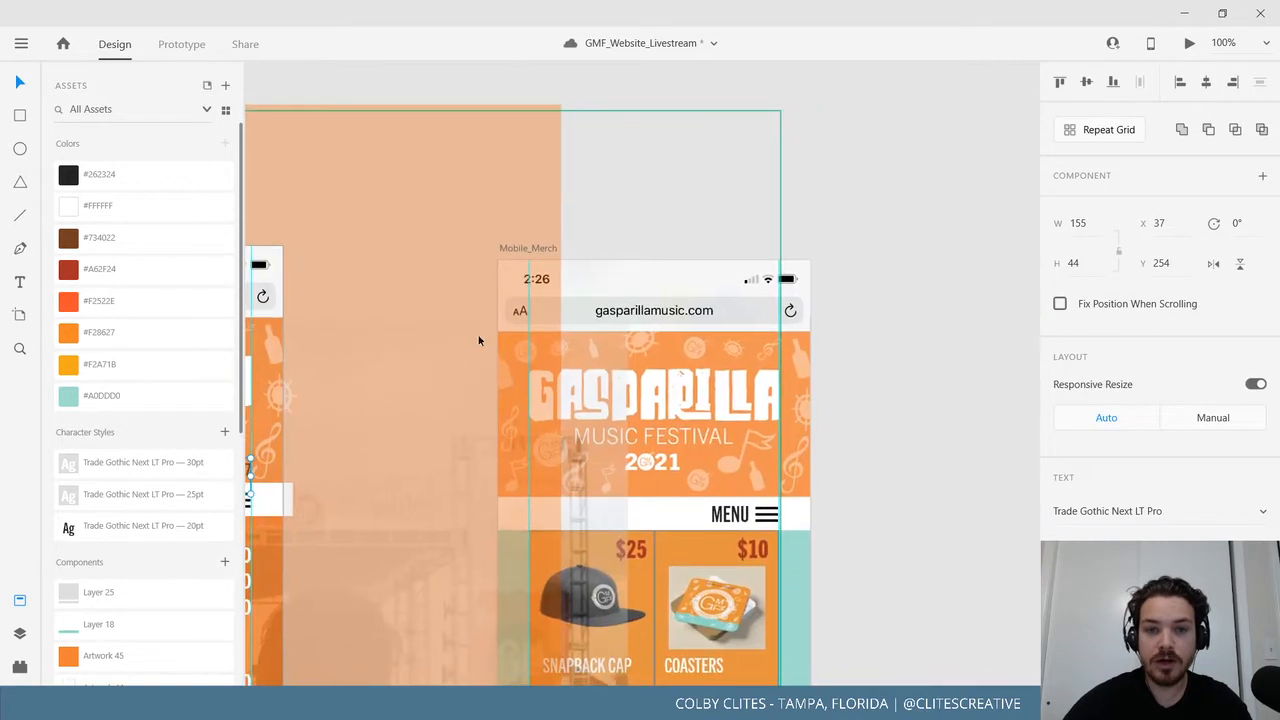
click(570, 242)
click(882, 224)
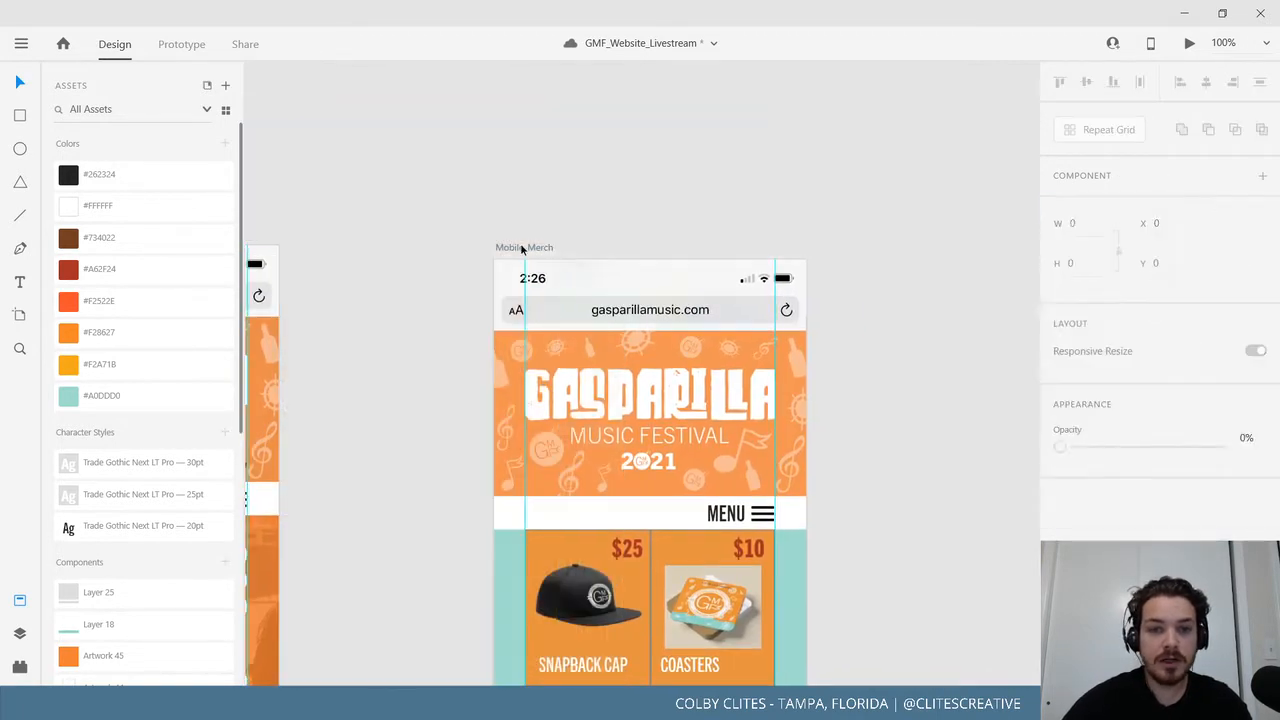
click(521, 248)
key(ctrl+v)
click(930, 254)
Paste the location and dates line into the Mobile_About artboard.
drag(940, 247, 456, 193)
click(768, 196)
key(ctrl+v)
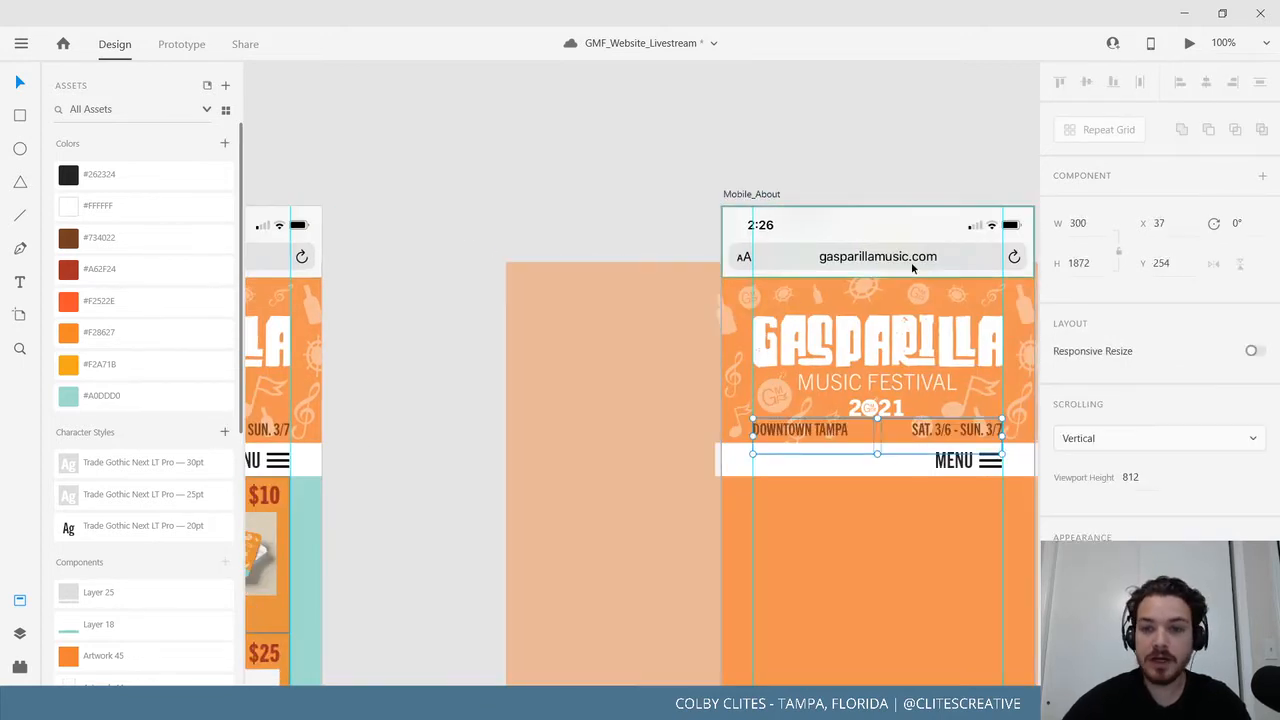
Select the Mobile_BASE artboard, then bring Mobile_Merch and Mobile_About back into view.
drag(911, 265, 629, 257)
key(ctrl+minus)
key(ctrl+minus)
key(ctrl+minus)
key(ctrl+minus)
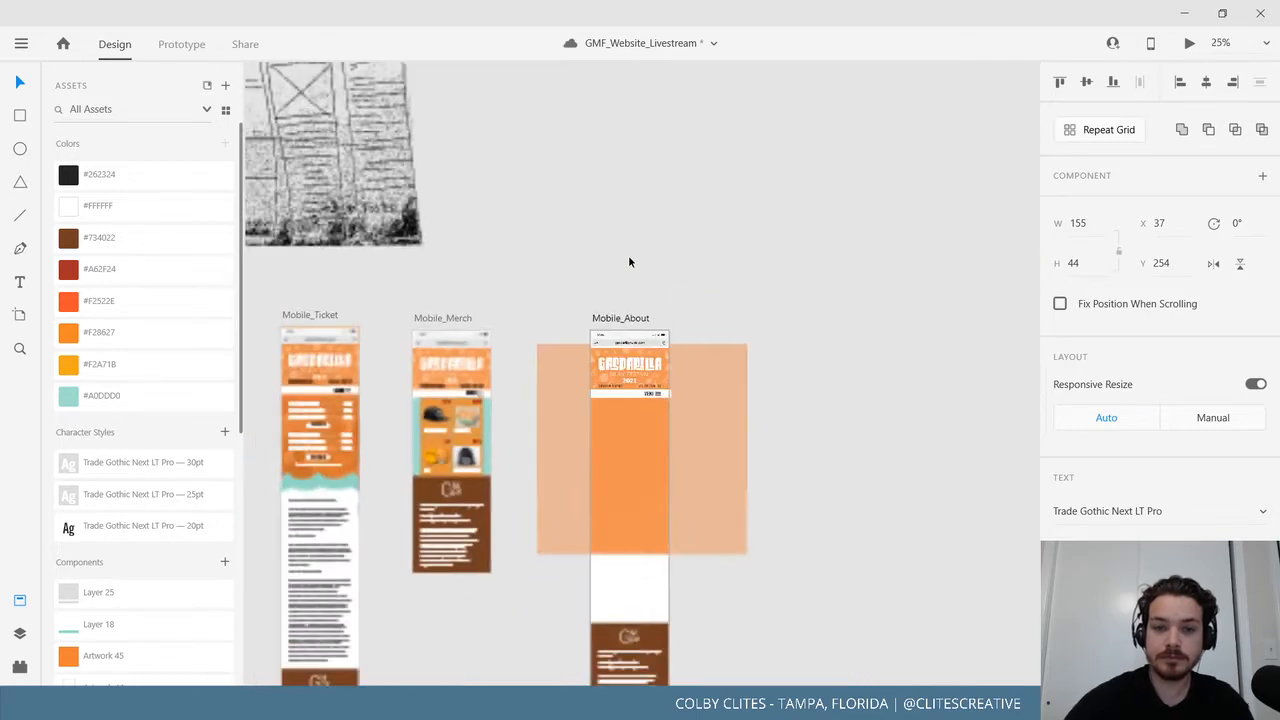
drag(586, 406, 700, 103)
drag(524, 451, 794, 149)
drag(499, 194, 653, 258)
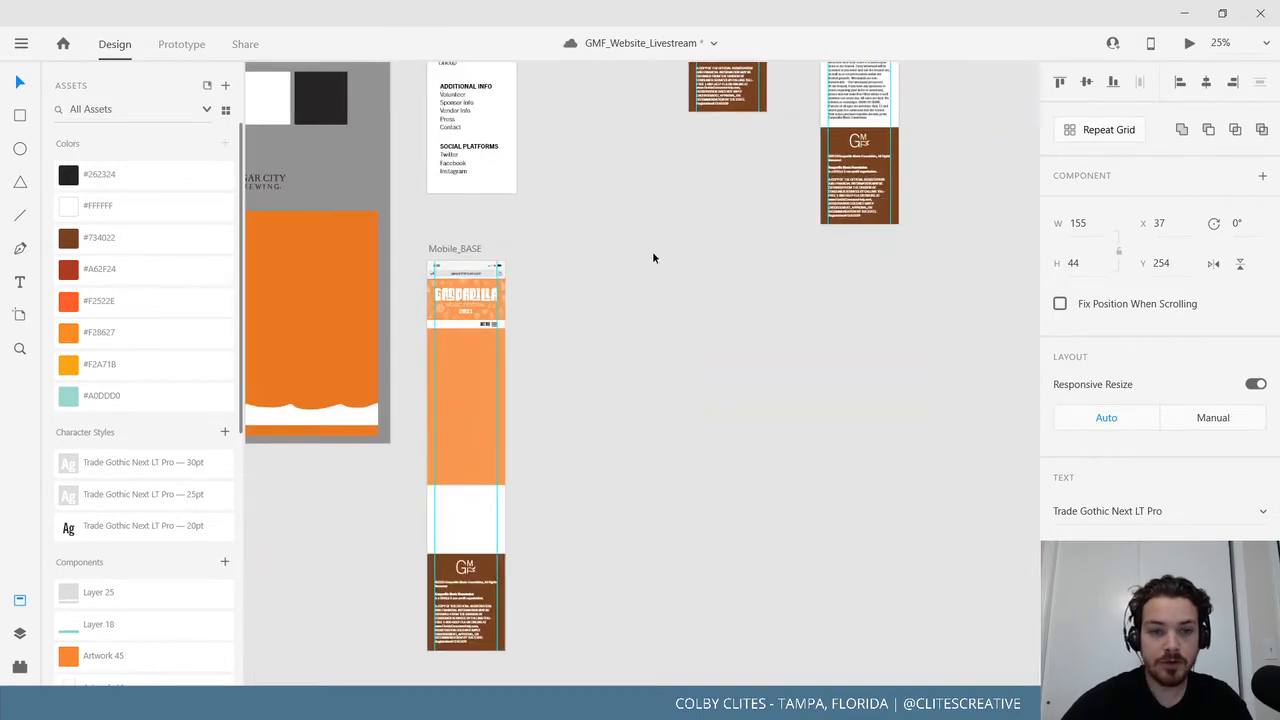
click(470, 250)
key(ctrl+c)
click(820, 285)
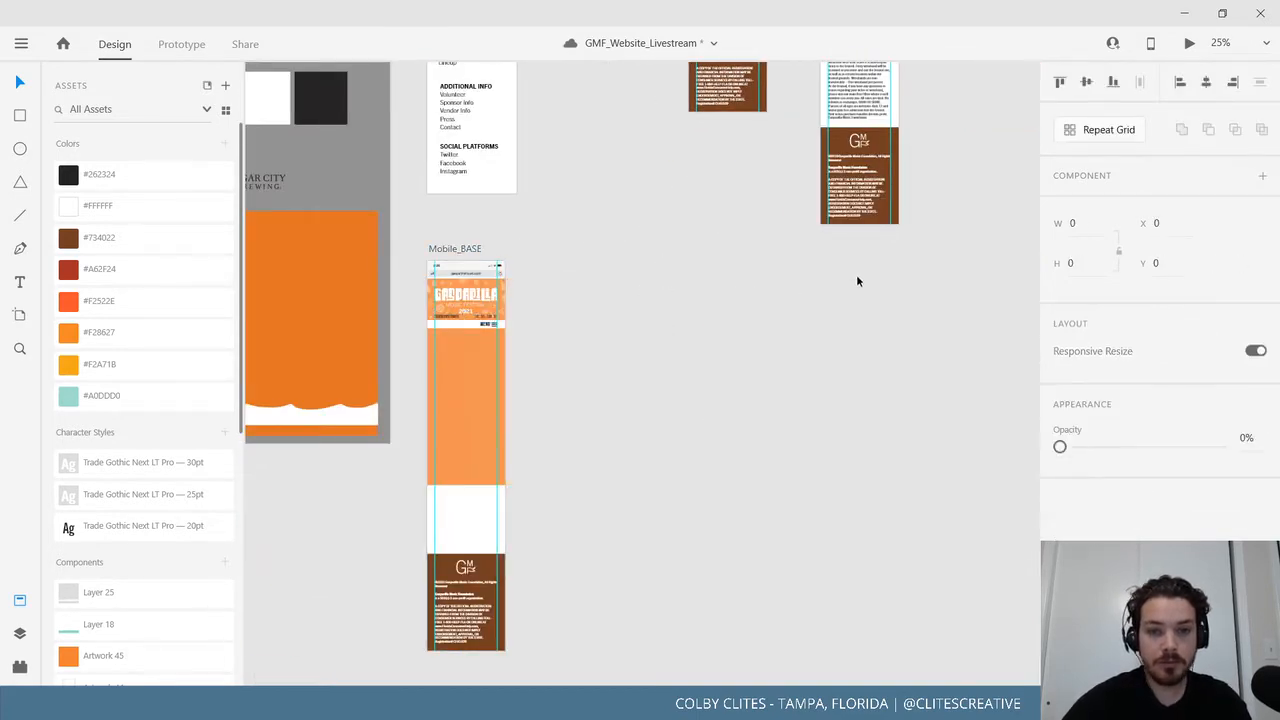
drag(903, 243, 442, 469)
drag(723, 360, 617, 551)
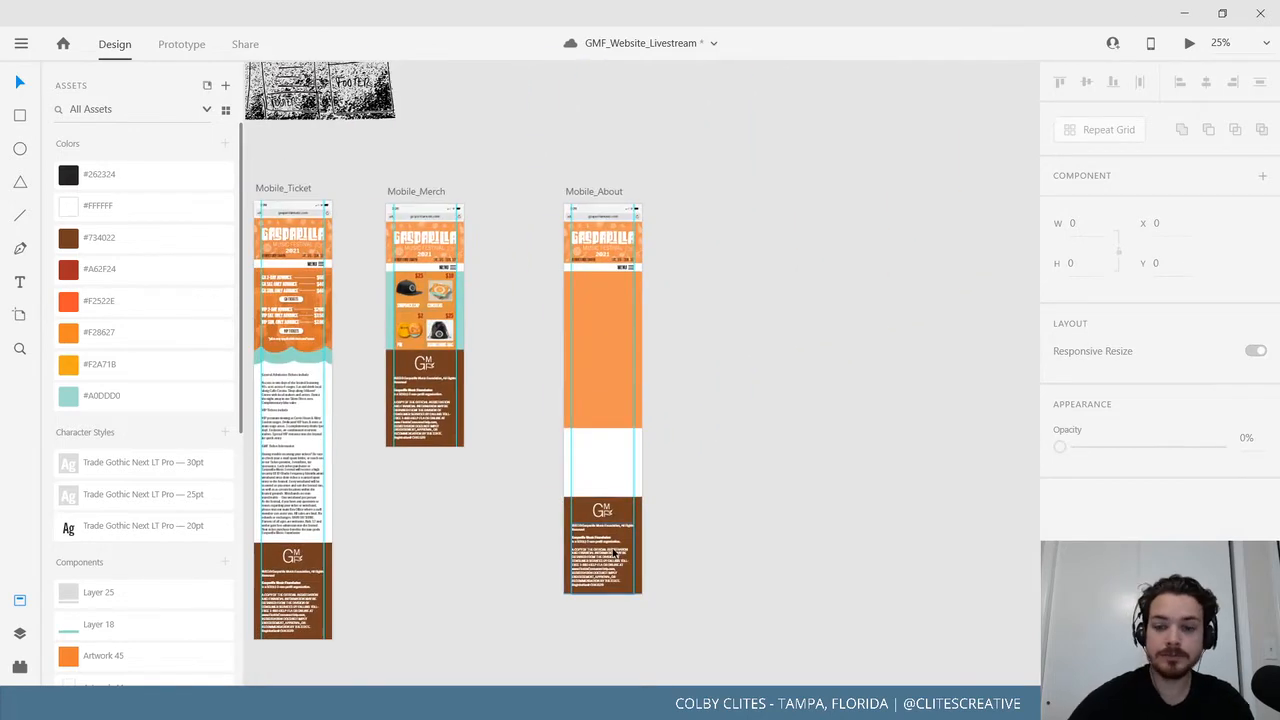
key(ctrl+plus)
key(ctrl+plus)
drag(640, 352, 701, 460)
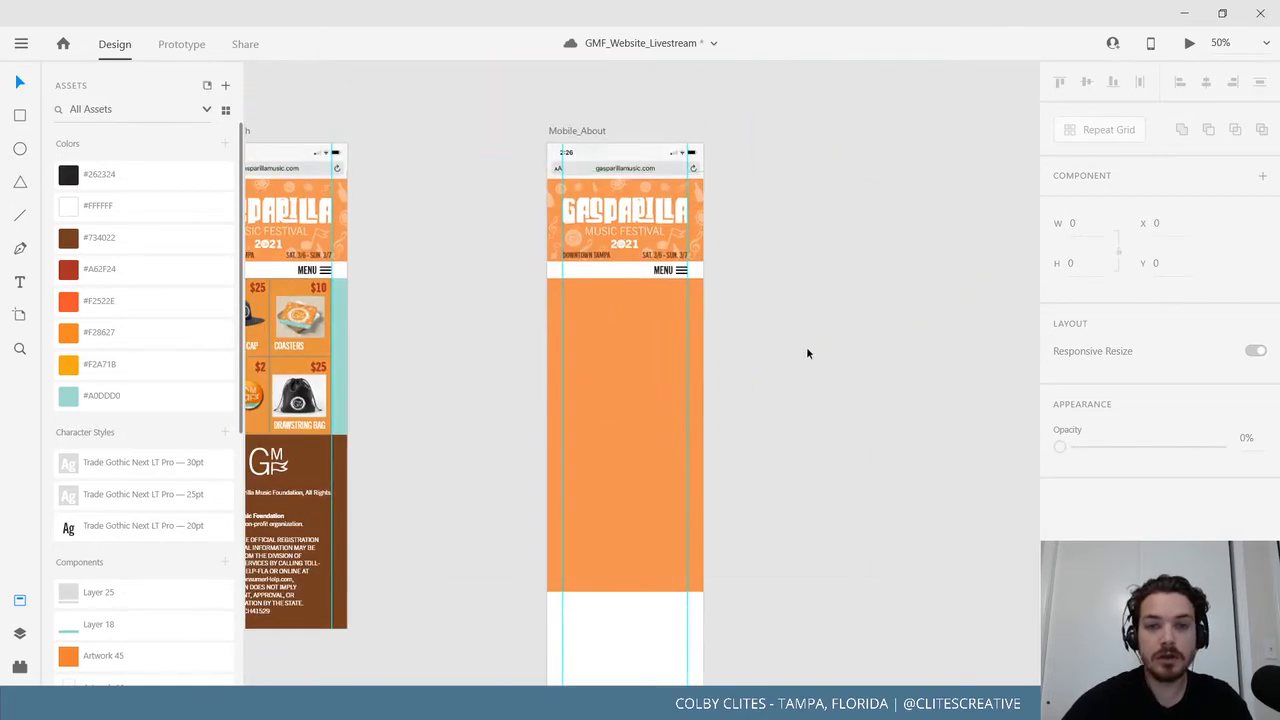
click(26, 44)
click(849, 197)
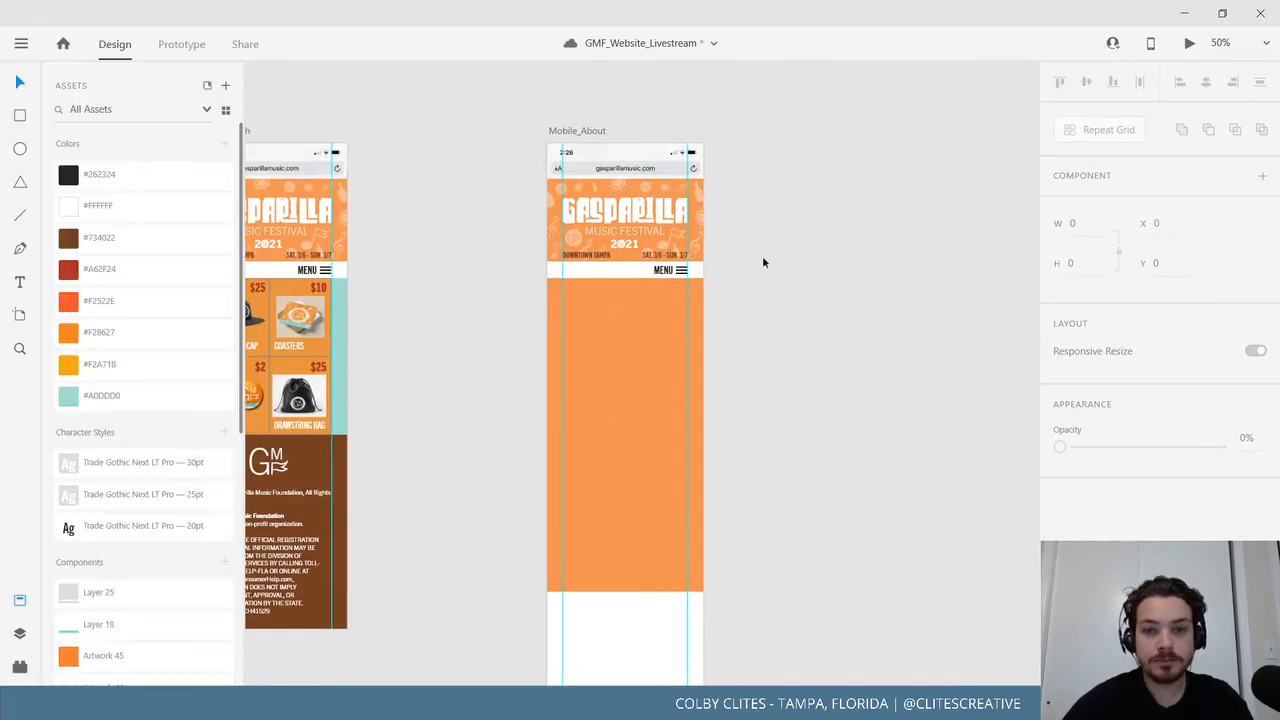
drag(769, 262, 787, 299)
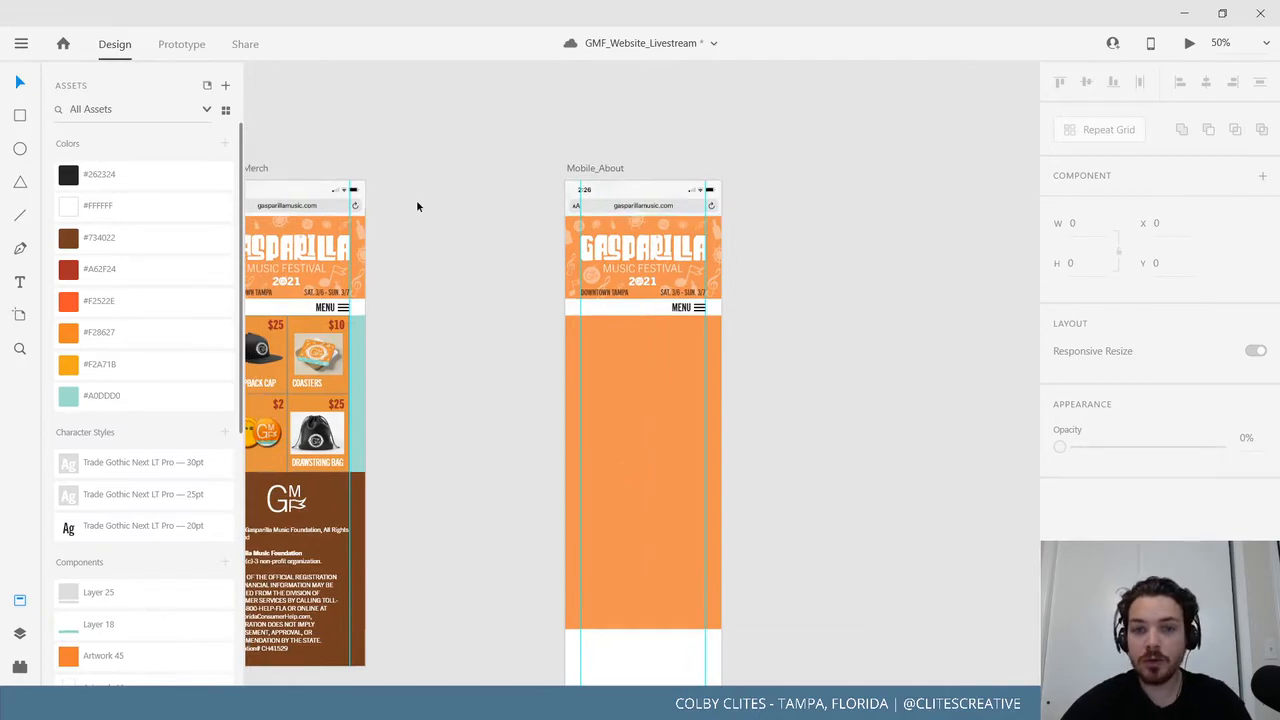
drag(417, 206, 647, 601)
mouse_move(489, 255)
mouse_down()
mouse_move(754, 491)
mouse_move(775, 544)
mouse_up()
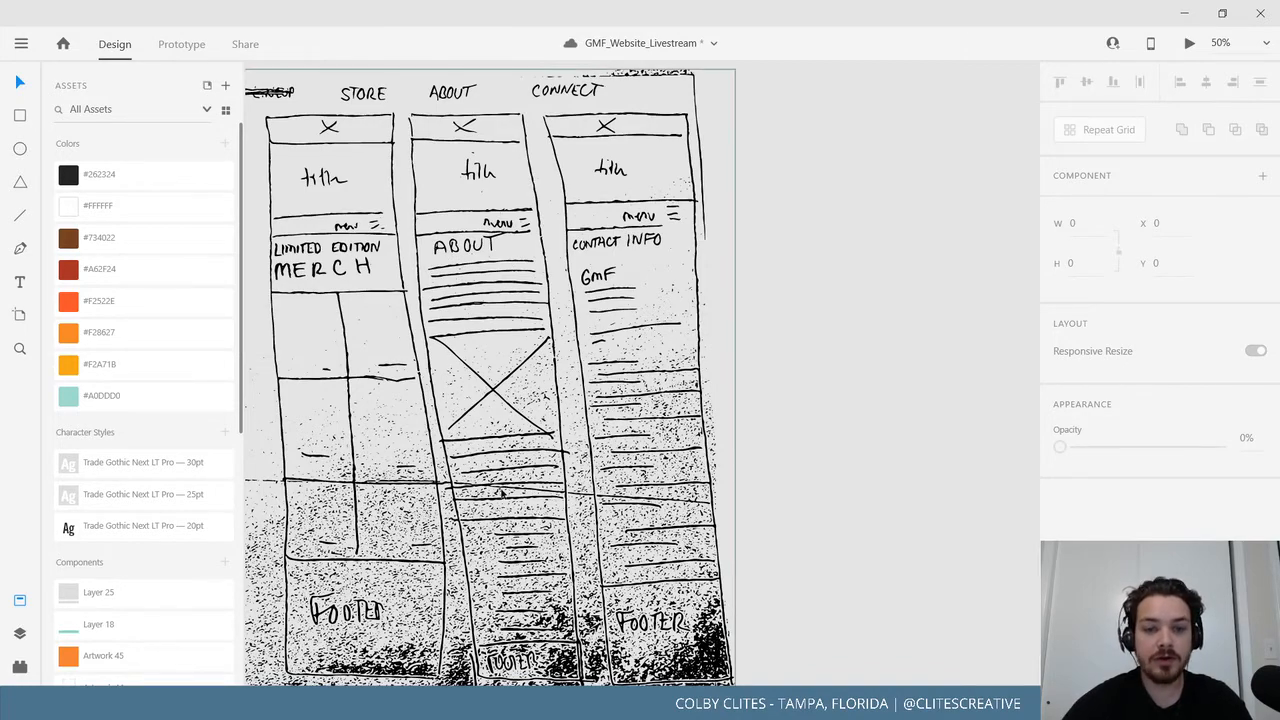
drag(801, 560, 657, 304)
drag(731, 475, 527, 98)
drag(666, 253, 964, 172)
drag(876, 322, 986, 317)
drag(718, 316, 604, 339)
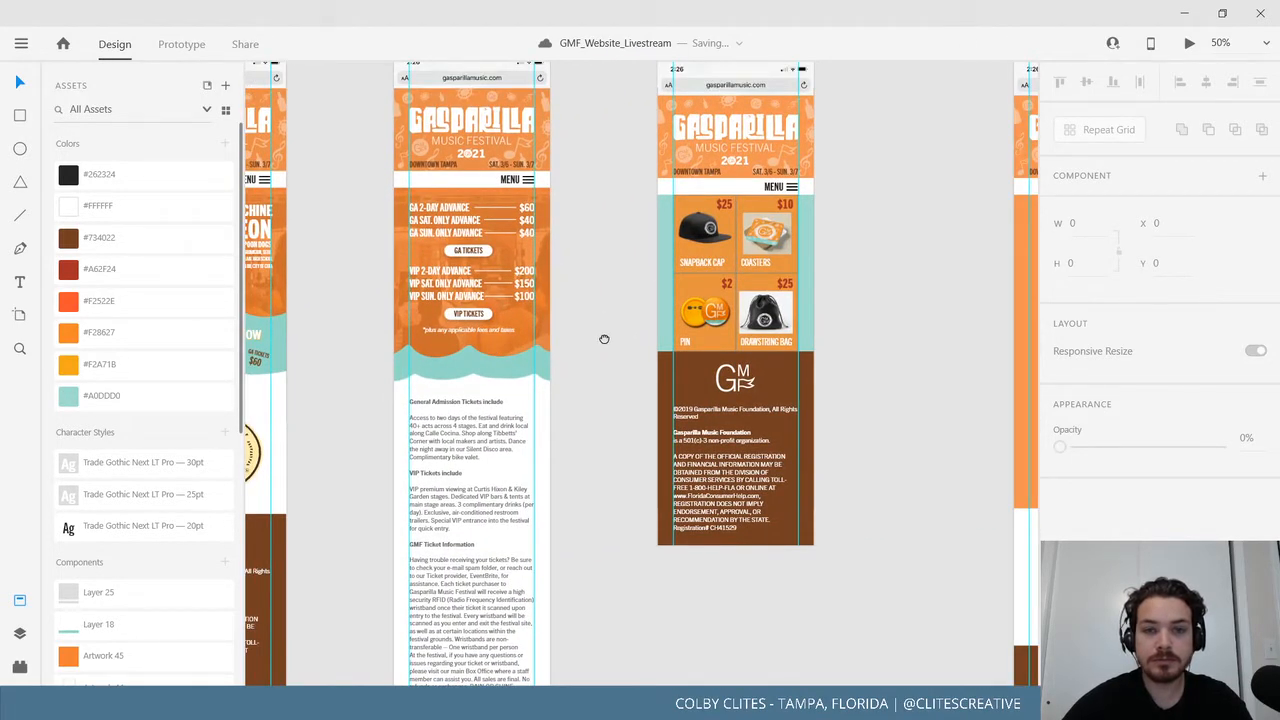
drag(604, 339, 643, 570)
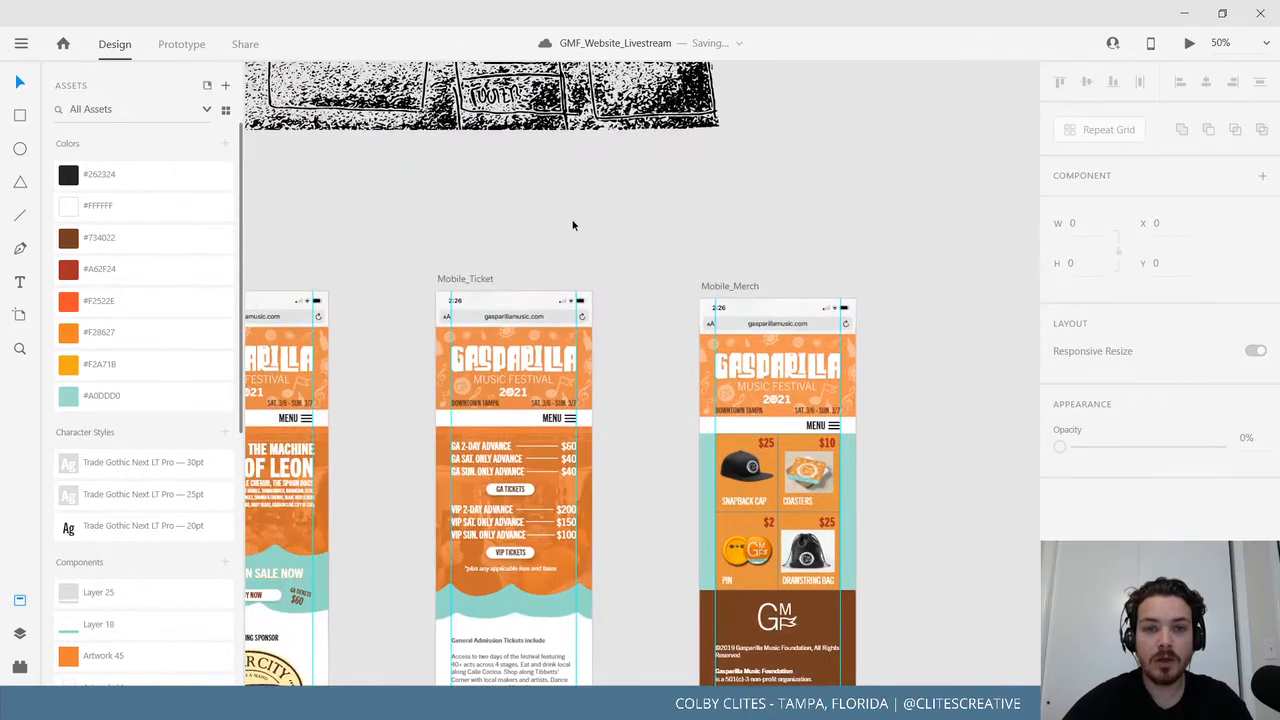
drag(571, 223, 640, 533)
drag(574, 382, 589, 568)
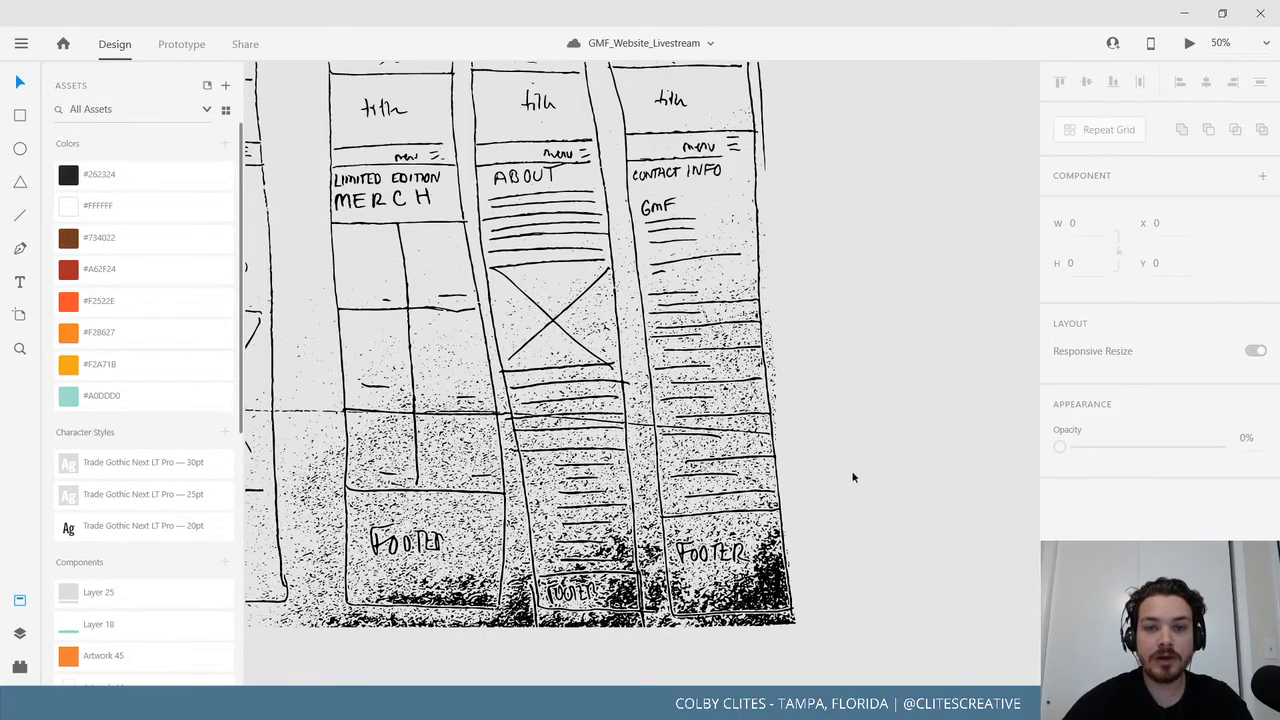
scroll(853, 477, down, 10)
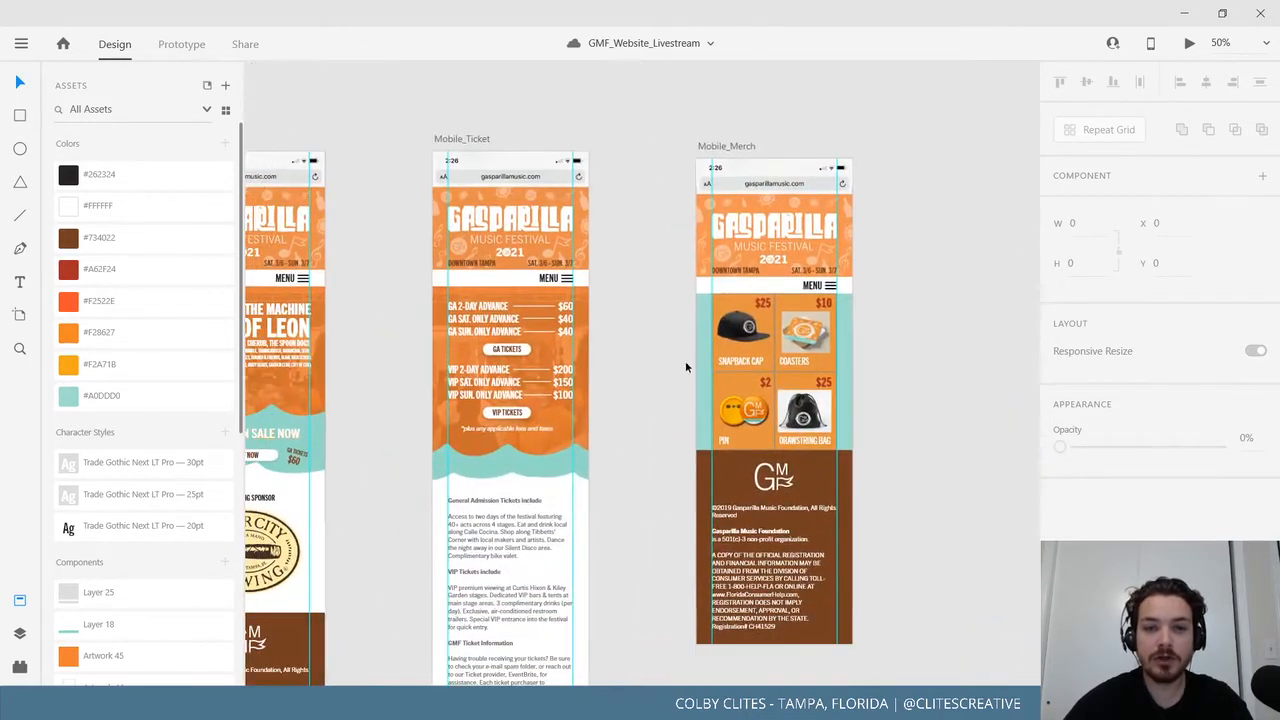
scroll(622, 334, down, 2)
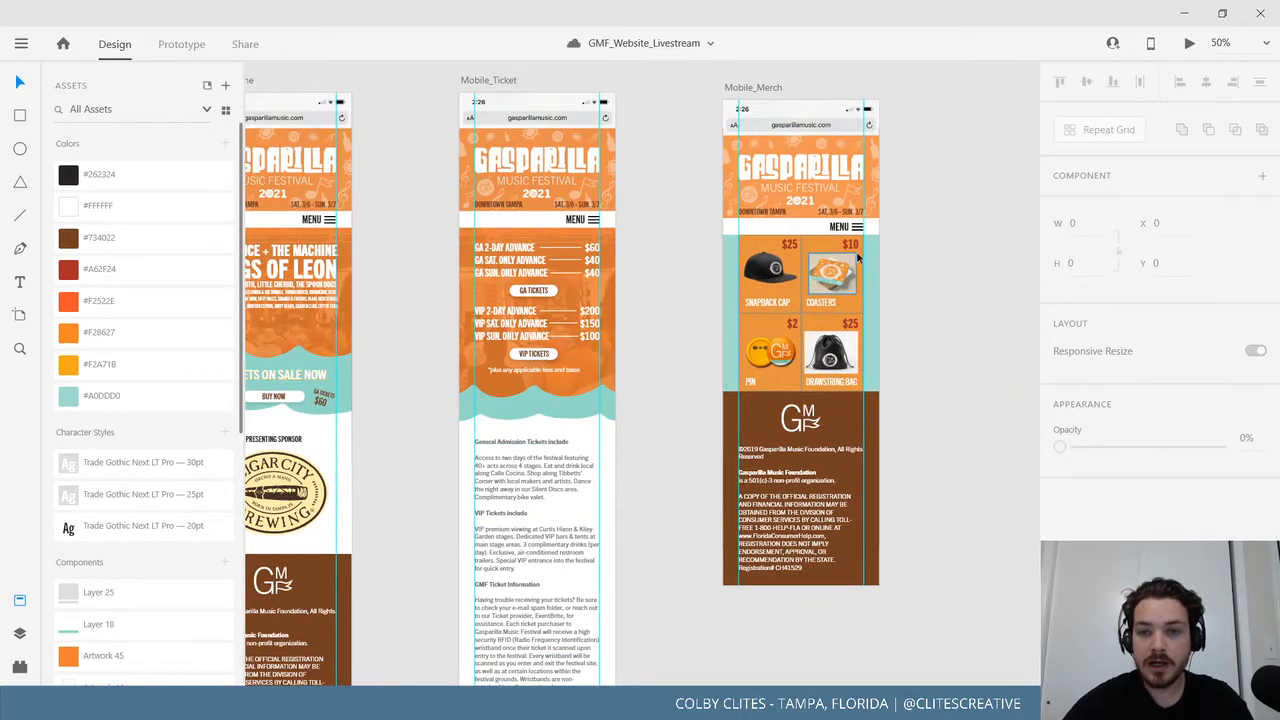
drag(558, 341, 768, 331)
drag(710, 367, 518, 343)
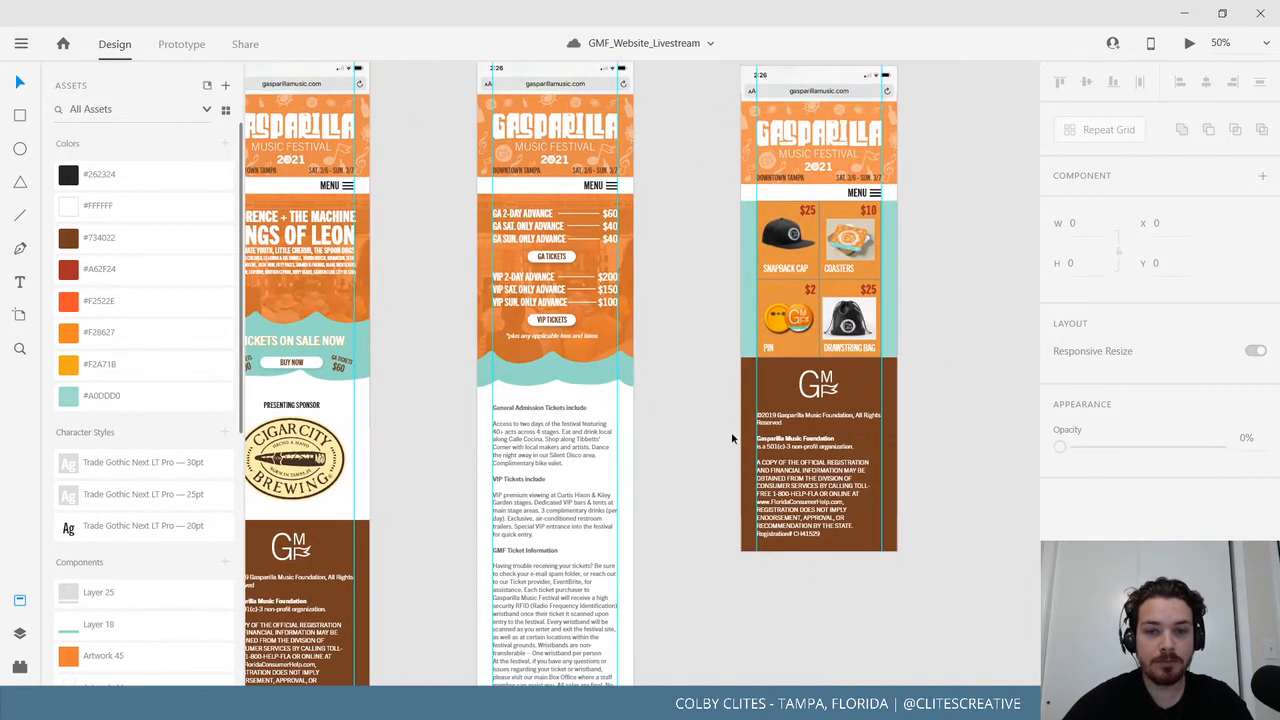
mouse_move(704, 457)
mouse_down()
mouse_move(586, 445)
mouse_move(614, 425)
mouse_move(617, 229)
mouse_move(672, 628)
mouse_up()
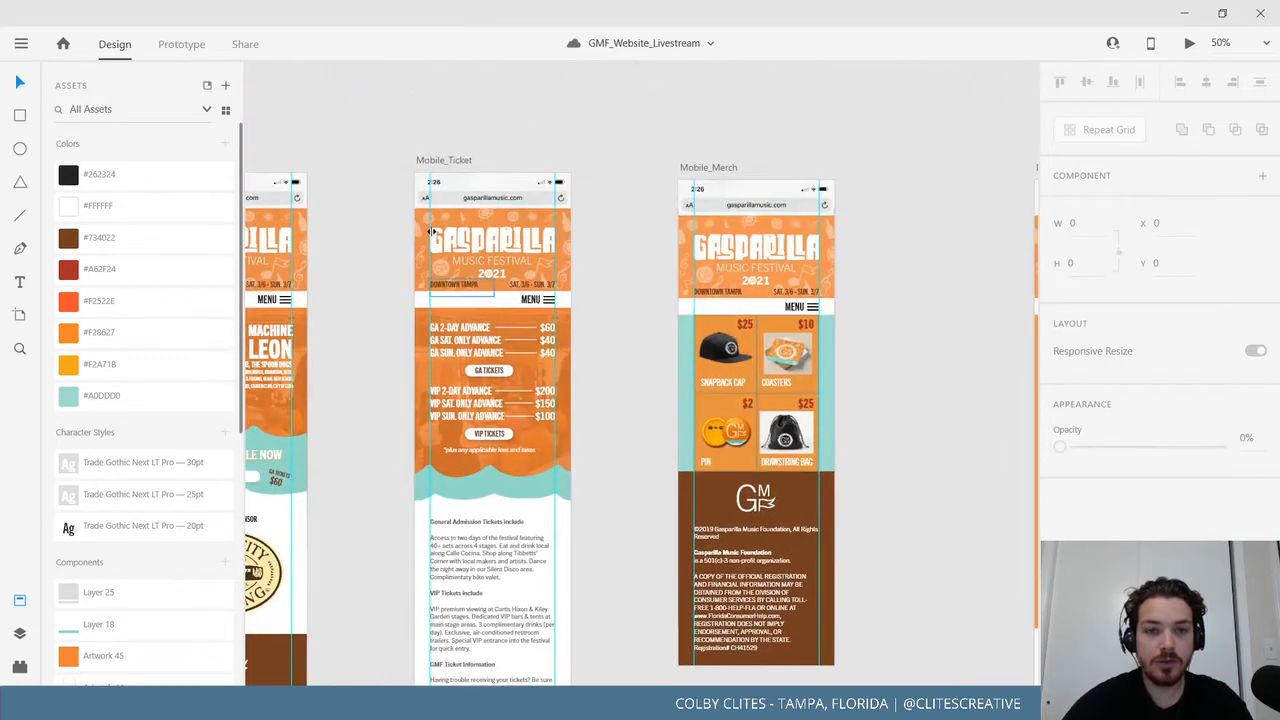
click(452, 160)
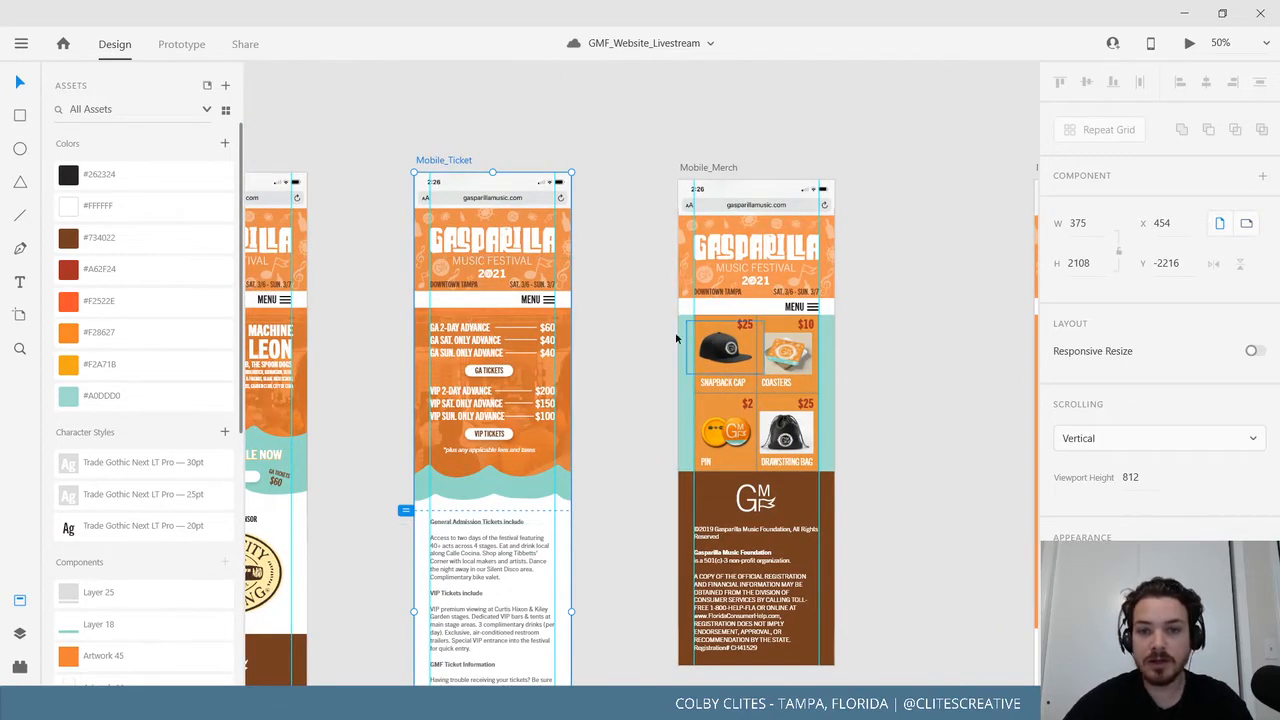
drag(614, 517, 651, 186)
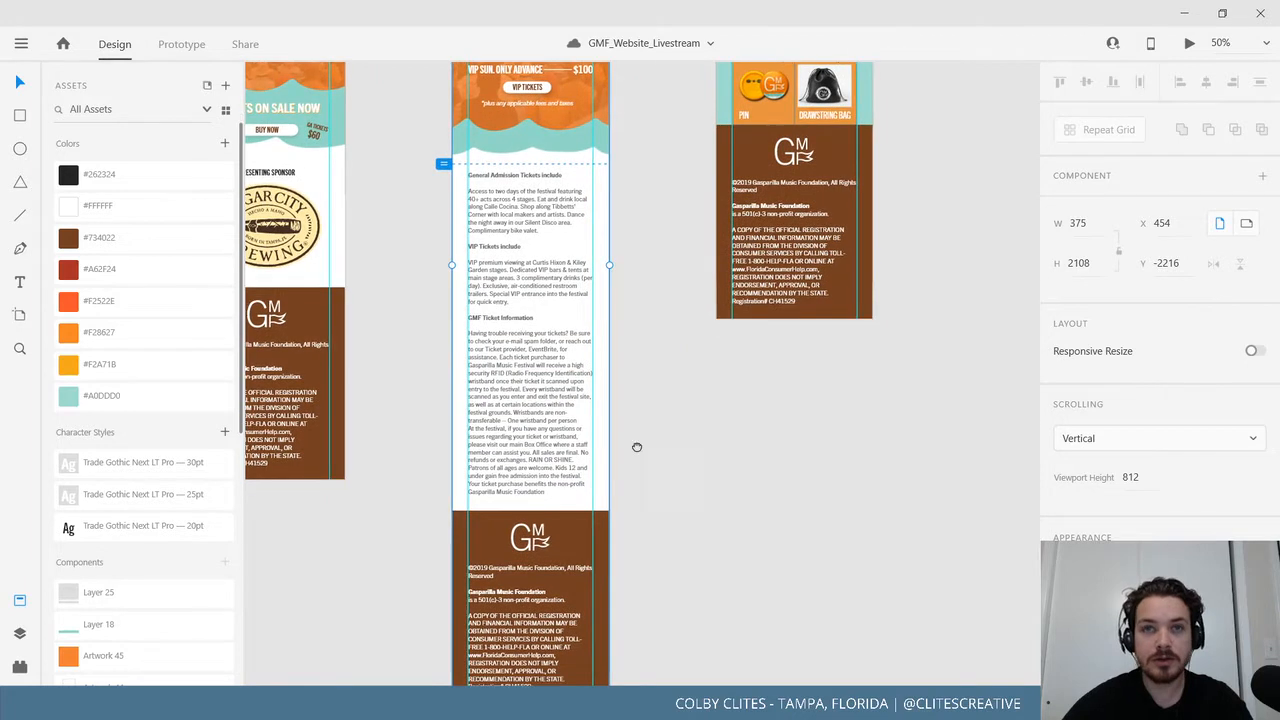
drag(637, 446, 623, 163)
mouse_move(522, 472)
mouse_down()
mouse_move(523, 505)
mouse_move(520, 483)
mouse_up()
click(667, 352)
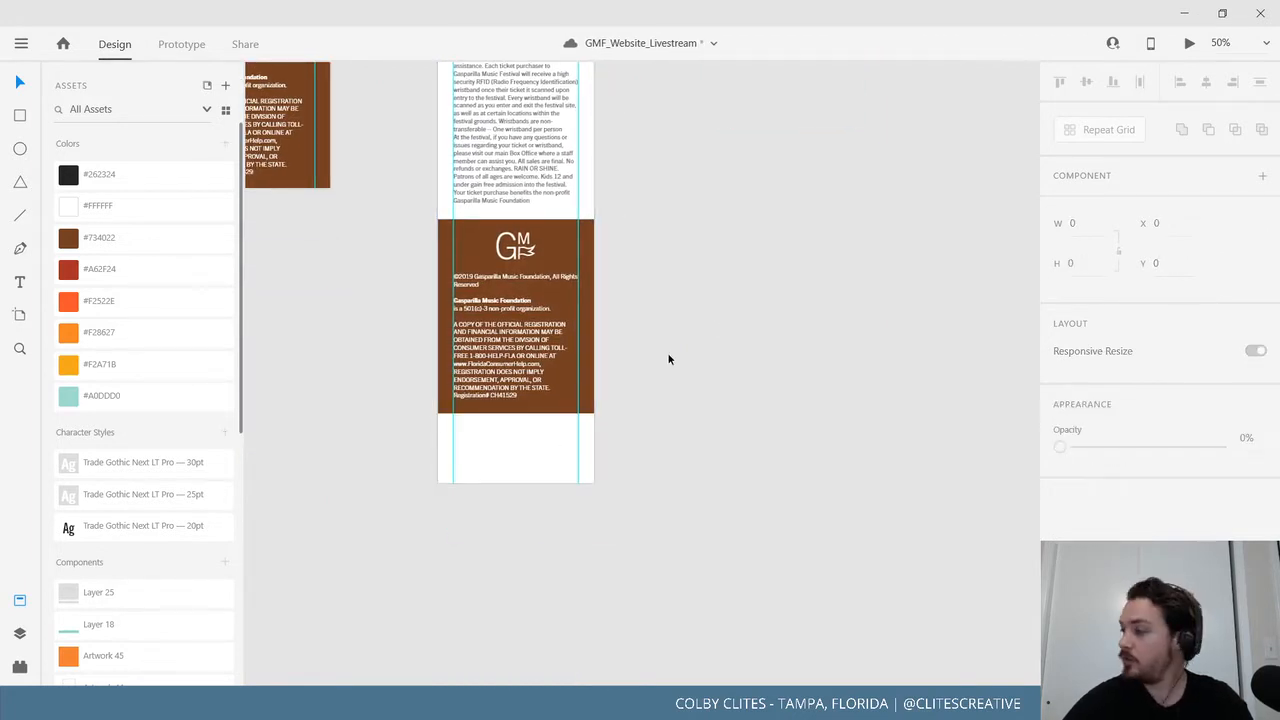
scroll(751, 437, up, 3)
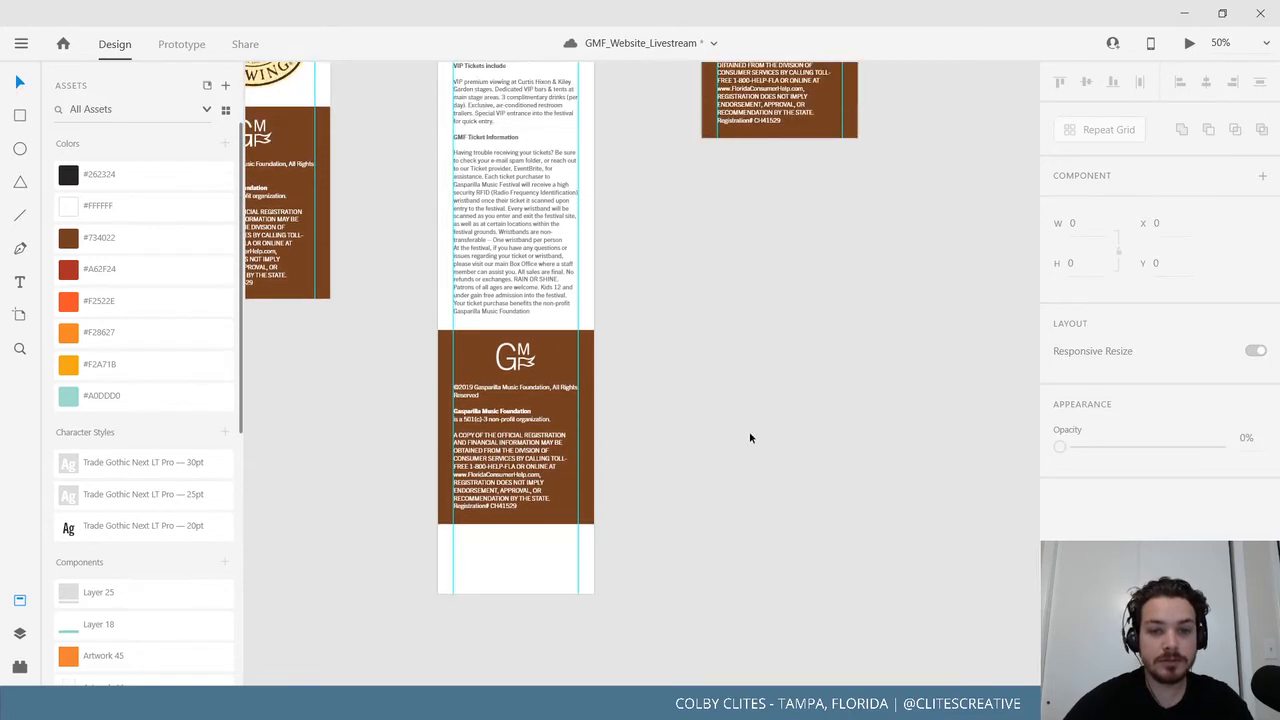
drag(697, 526, 516, 475)
scroll(682, 523, down, 3)
click(682, 523)
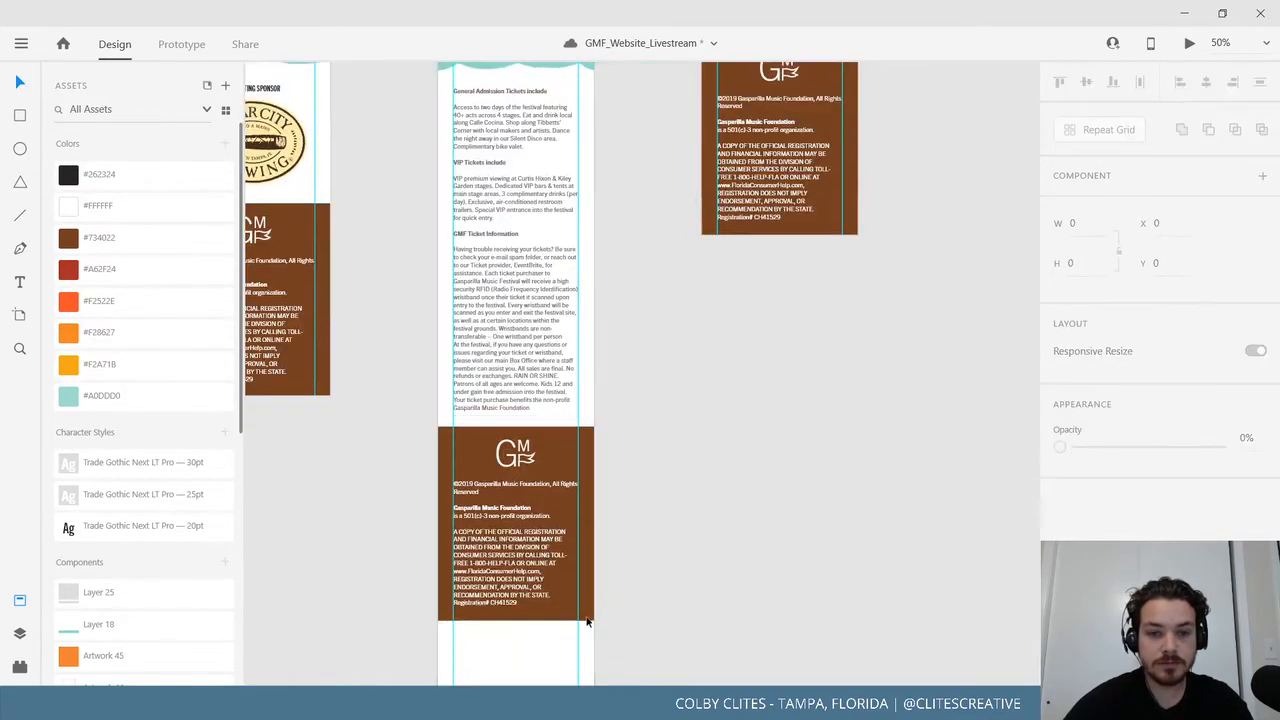
drag(617, 601, 461, 217)
key(Escape)
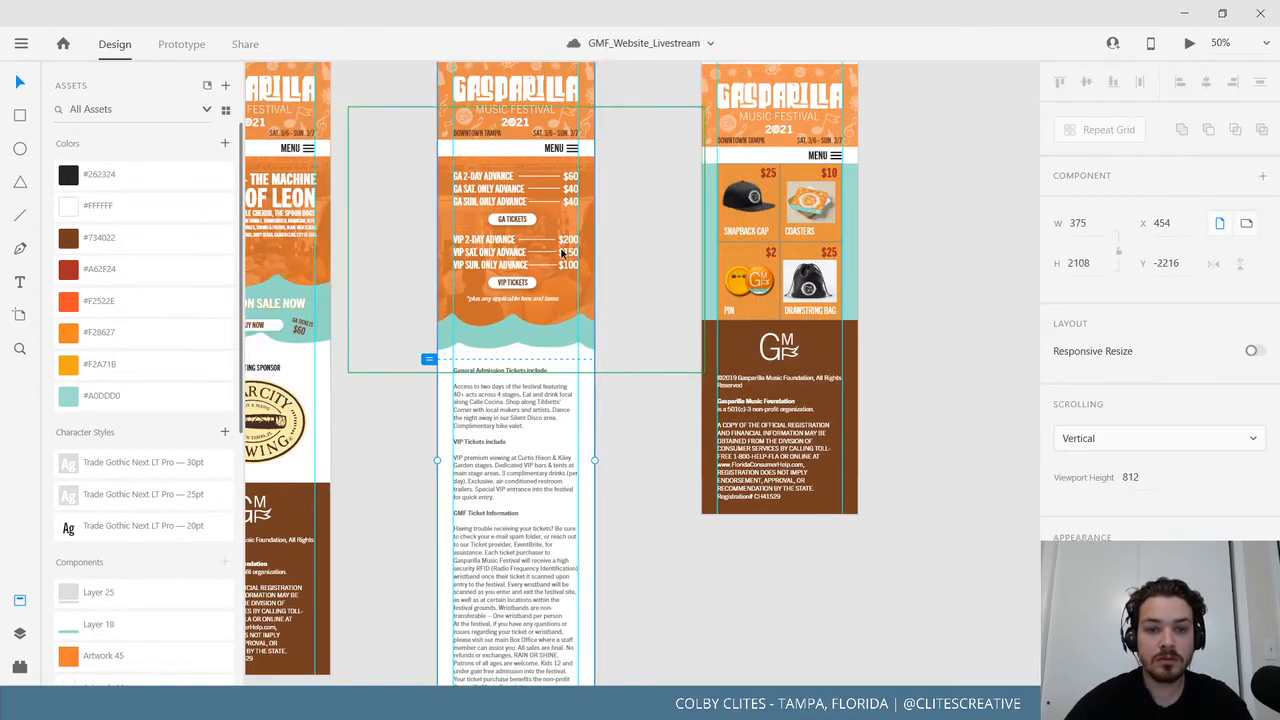
key(Escape)
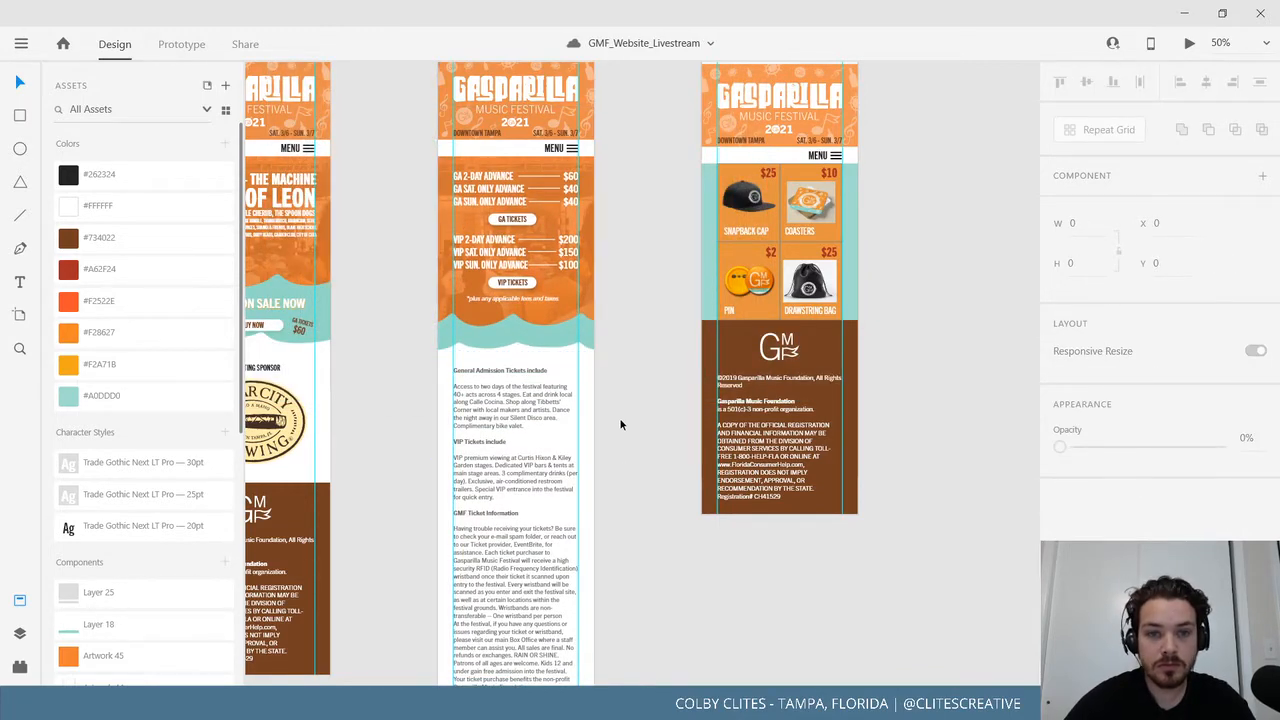
scroll(620, 425, up, 5)
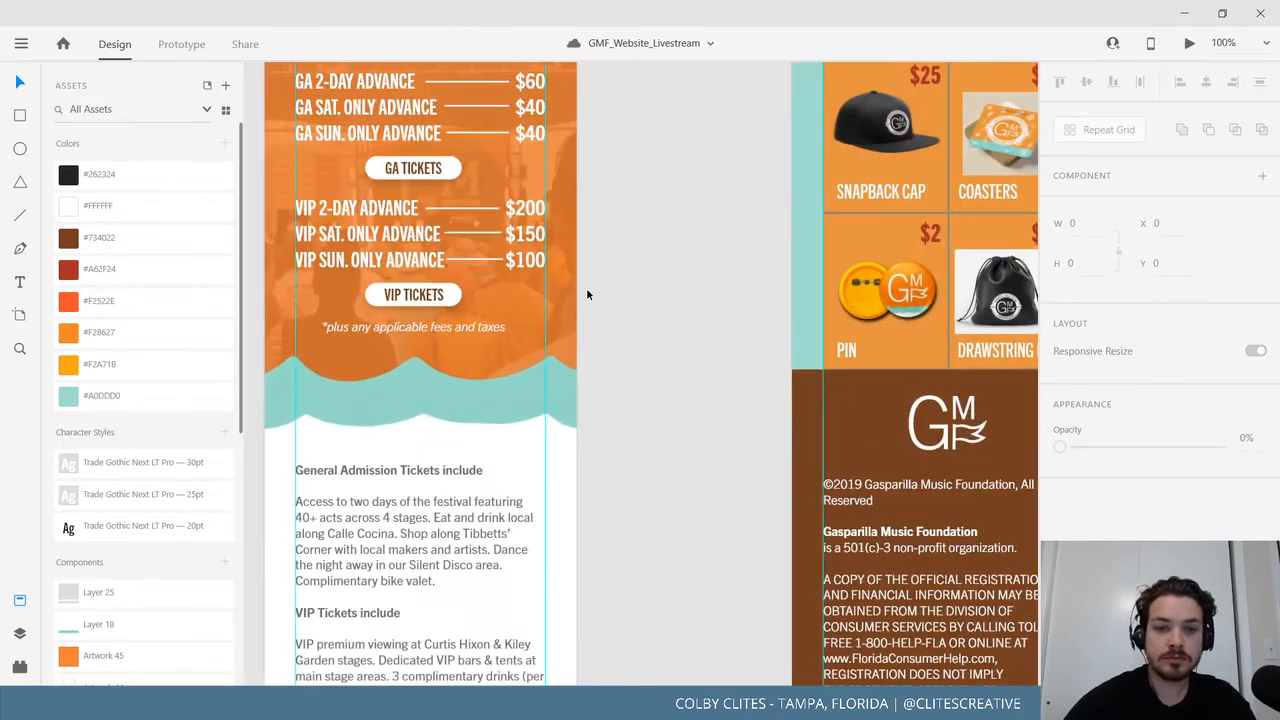
Add a text box reading 'TICKETS' just above the GA 2-DAY ADVANCE price line.
drag(587, 294, 710, 580)
click(488, 283)
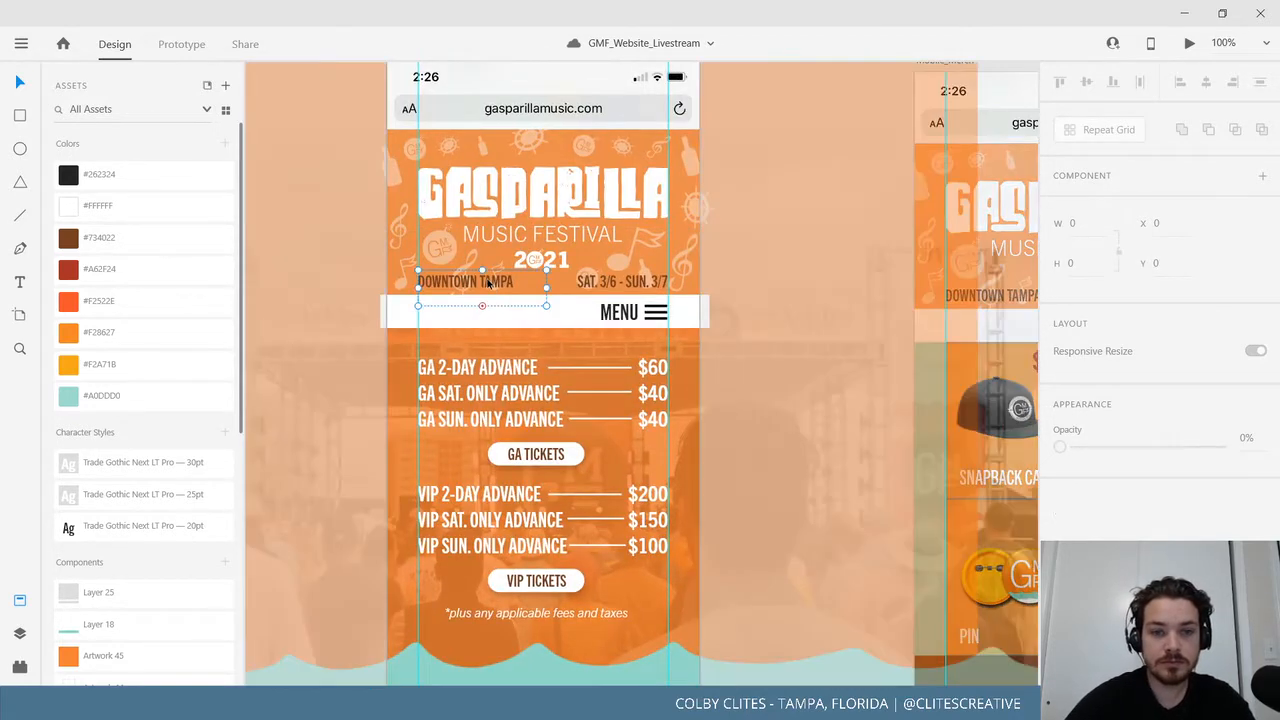
scroll(621, 540, down, 10)
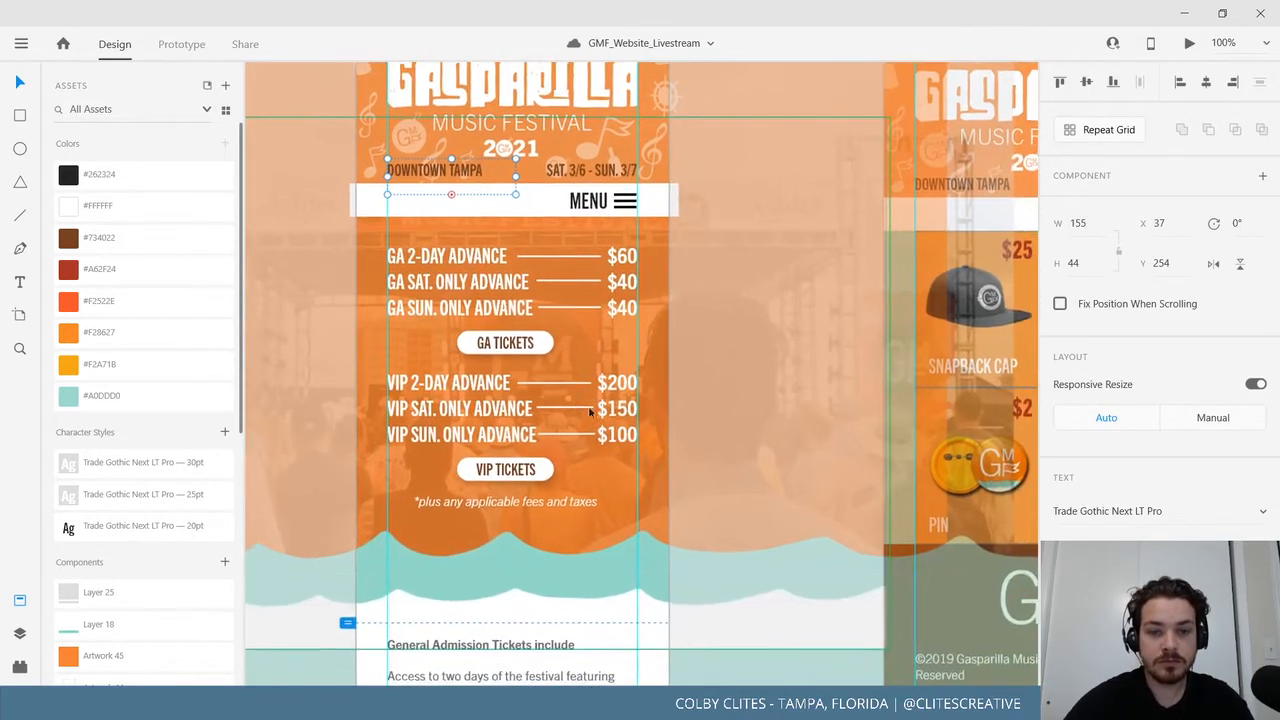
click(603, 391)
scroll(603, 391, up, 10)
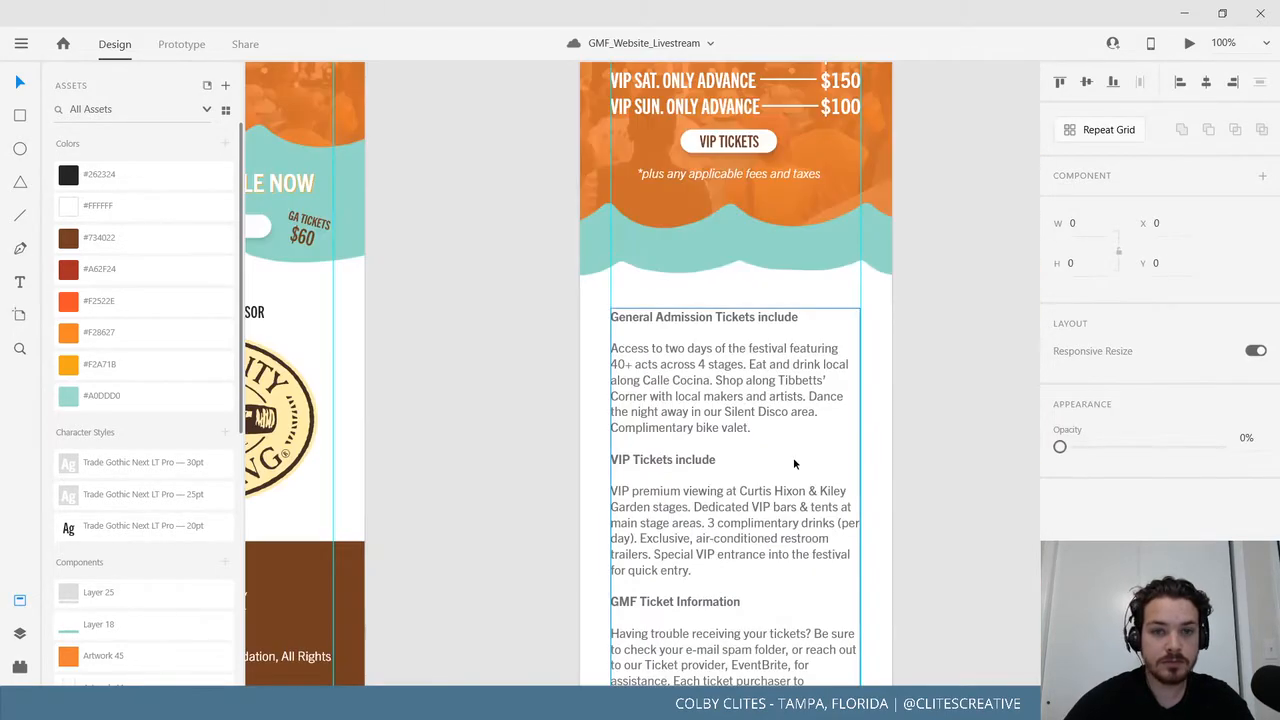
click(17, 285)
drag(485, 308, 628, 315)
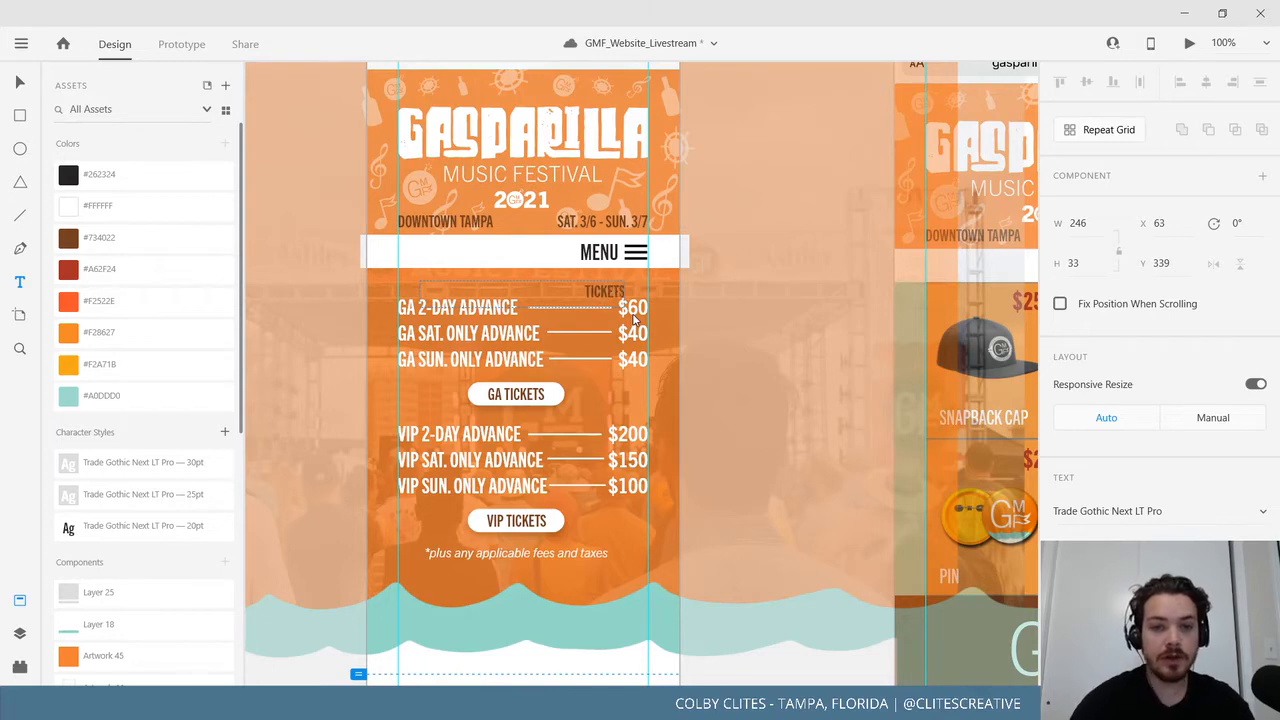
Style the TICKETS heading white #FFFFFF, Bold and larger.
double_click(604, 291)
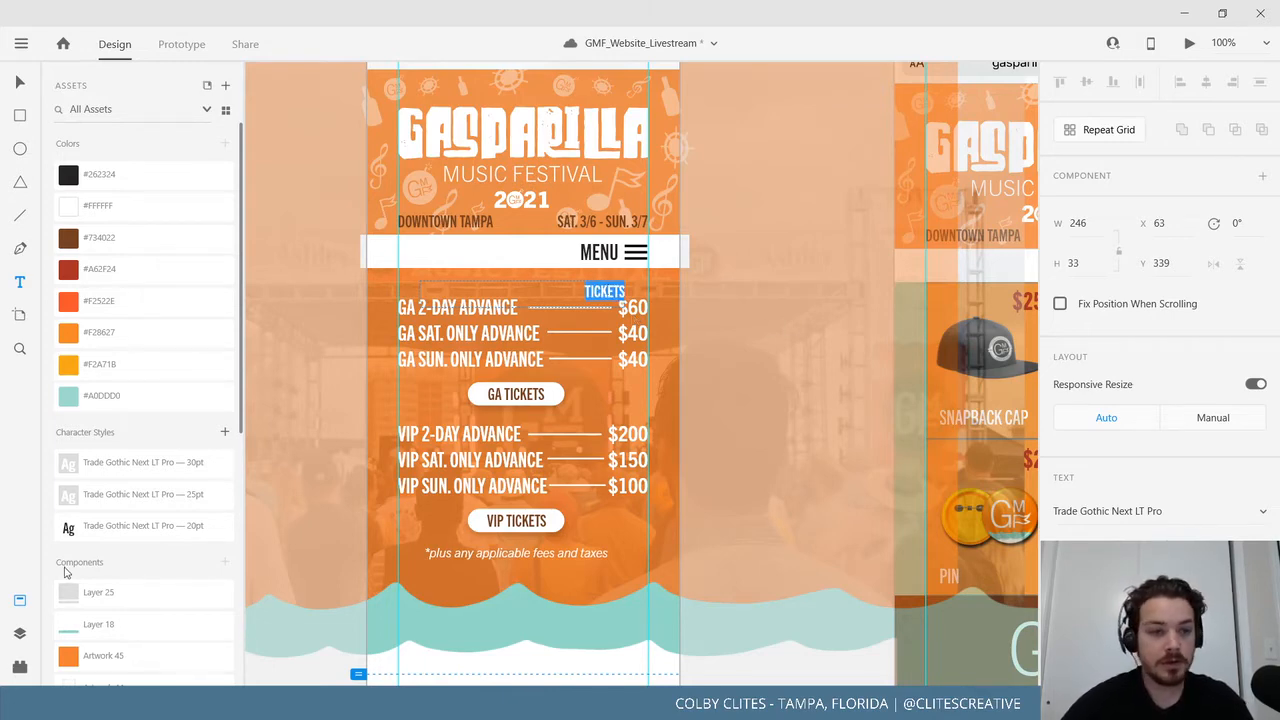
click(120, 205)
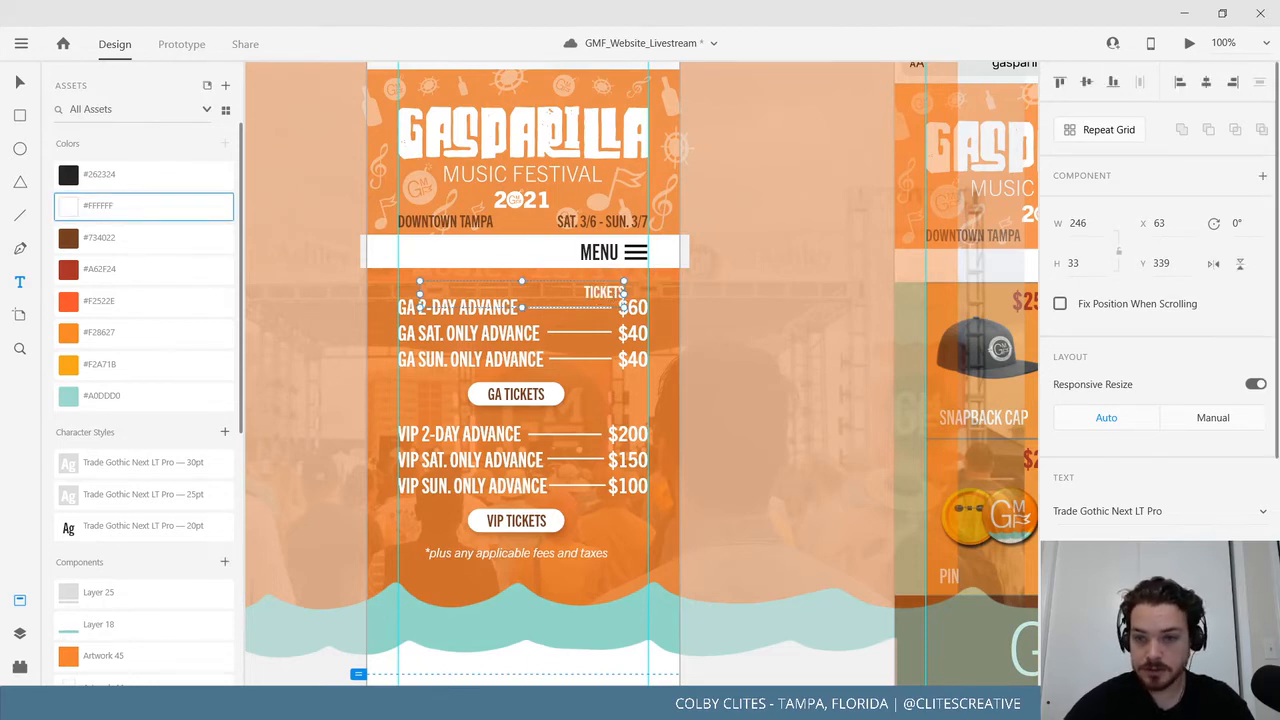
click(1190, 528)
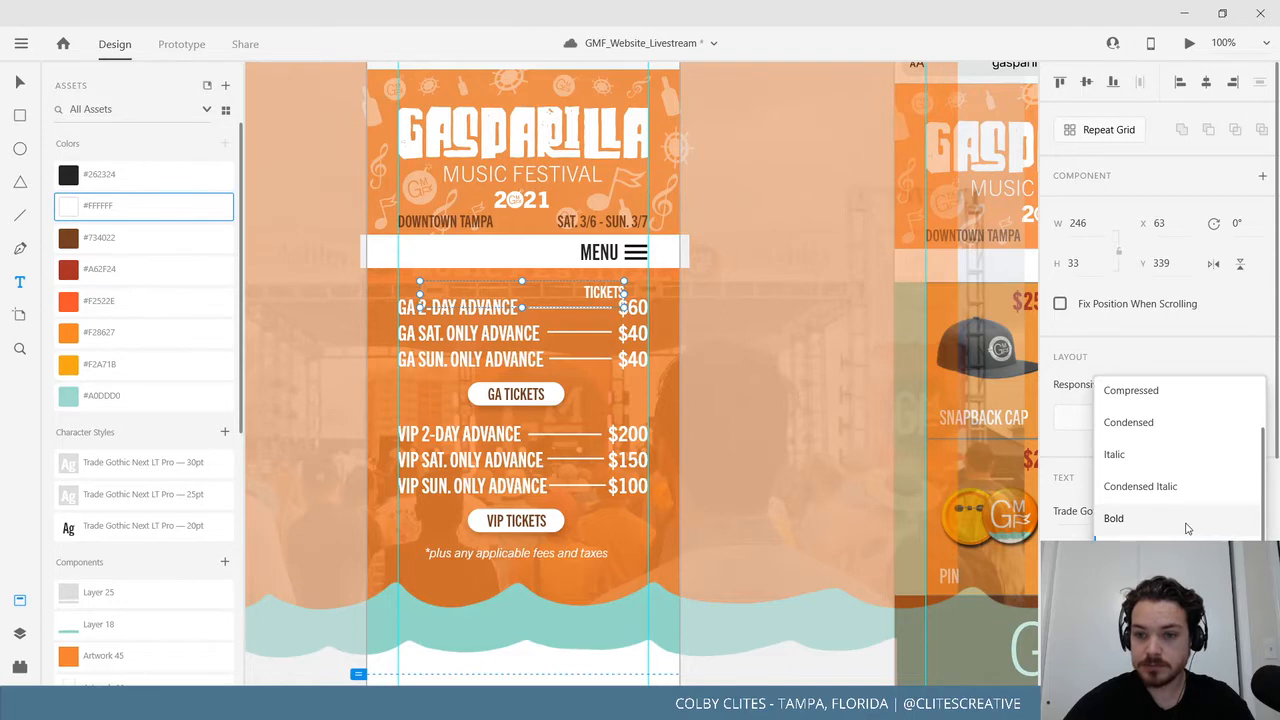
click(1188, 520)
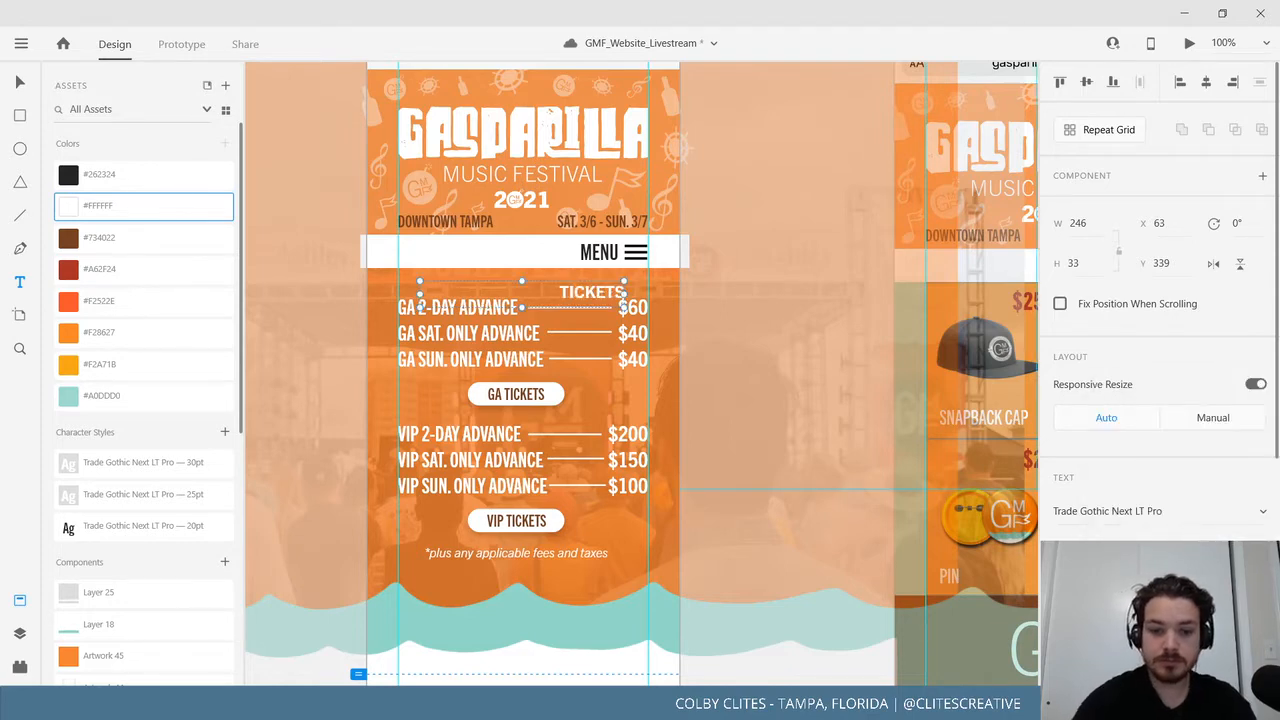
key(Escape)
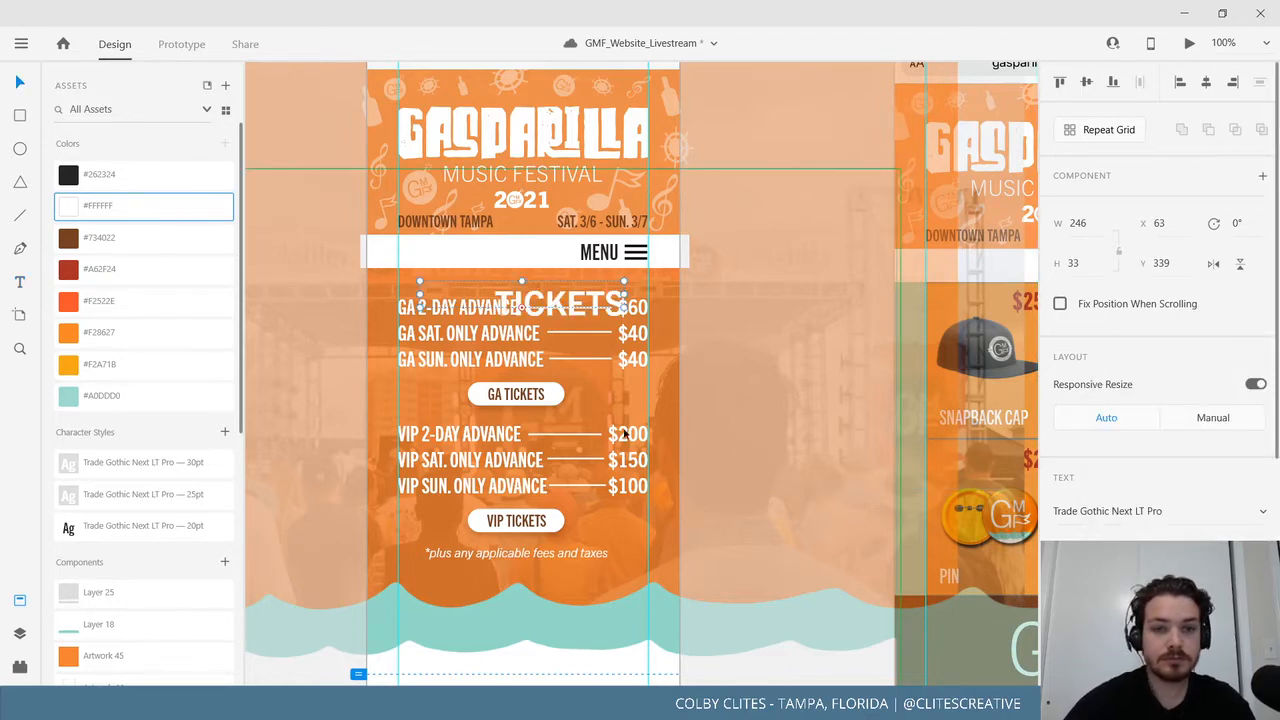
scroll(624, 433, down, 3)
click(765, 566)
scroll(731, 543, up, 2)
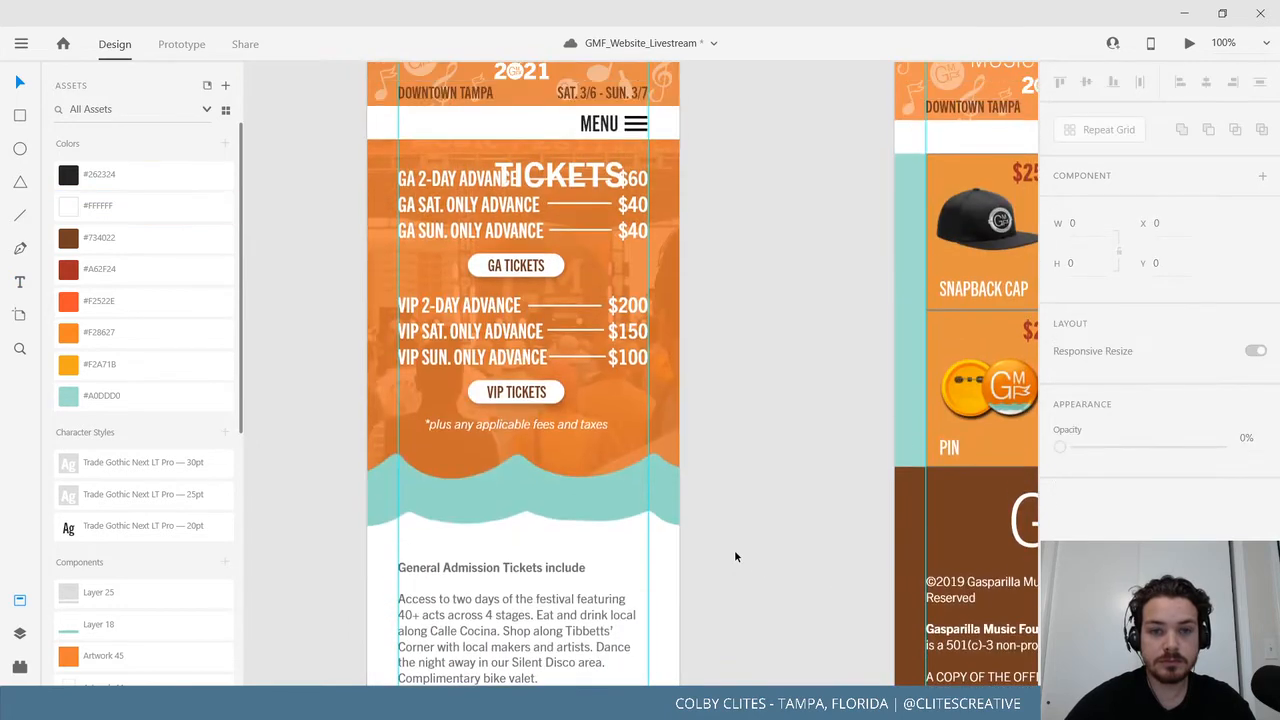
Nudge the background component behind the tickets up and left, then select the teal wave.
click(512, 405)
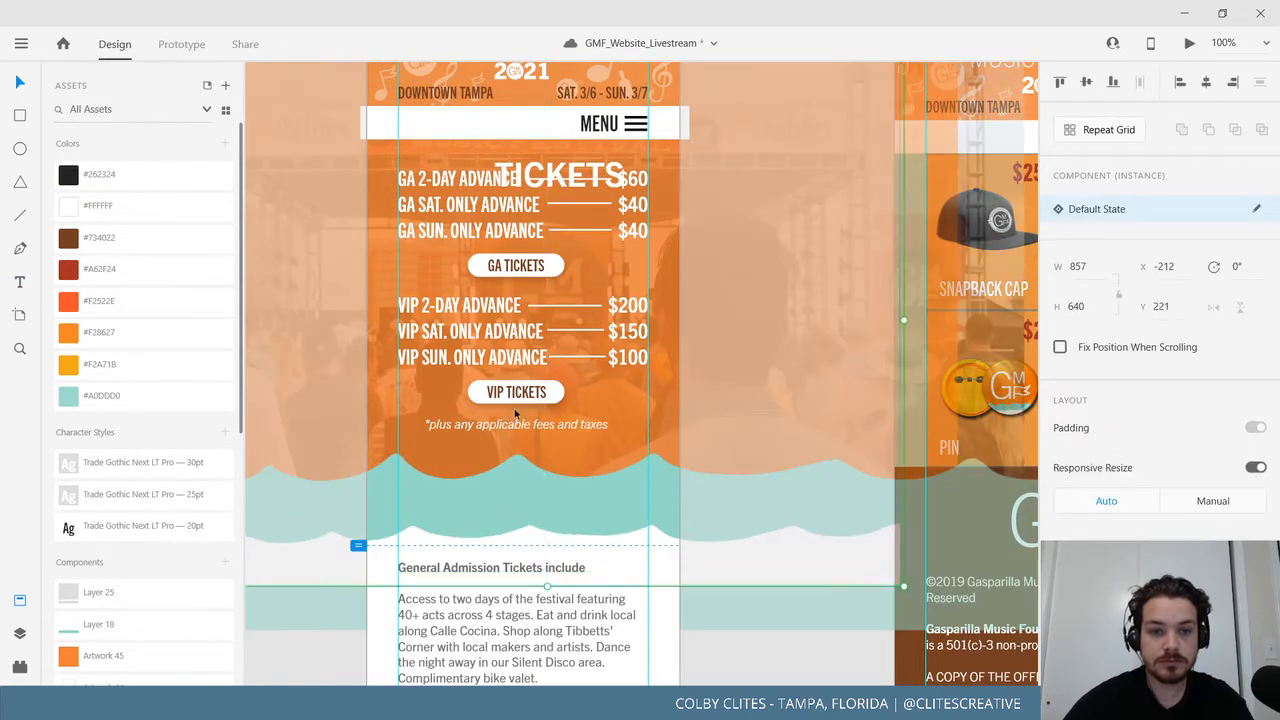
drag(515, 413, 548, 424)
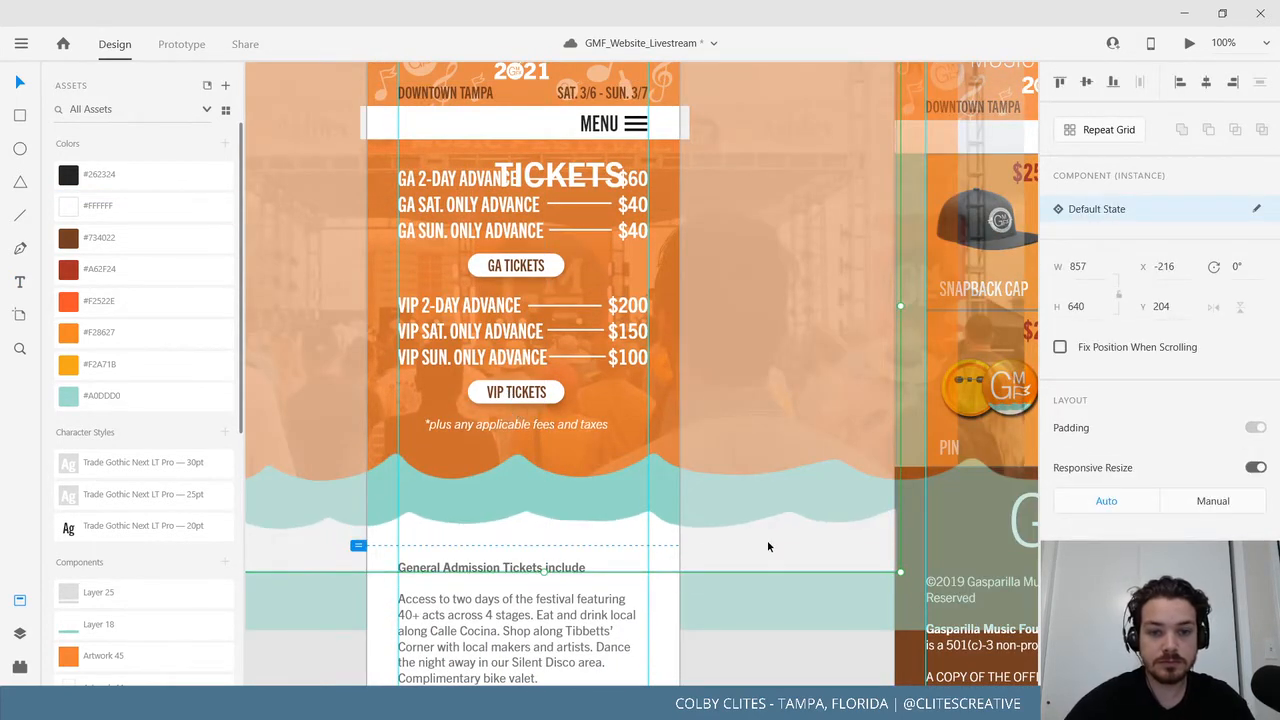
shift+click(783, 611)
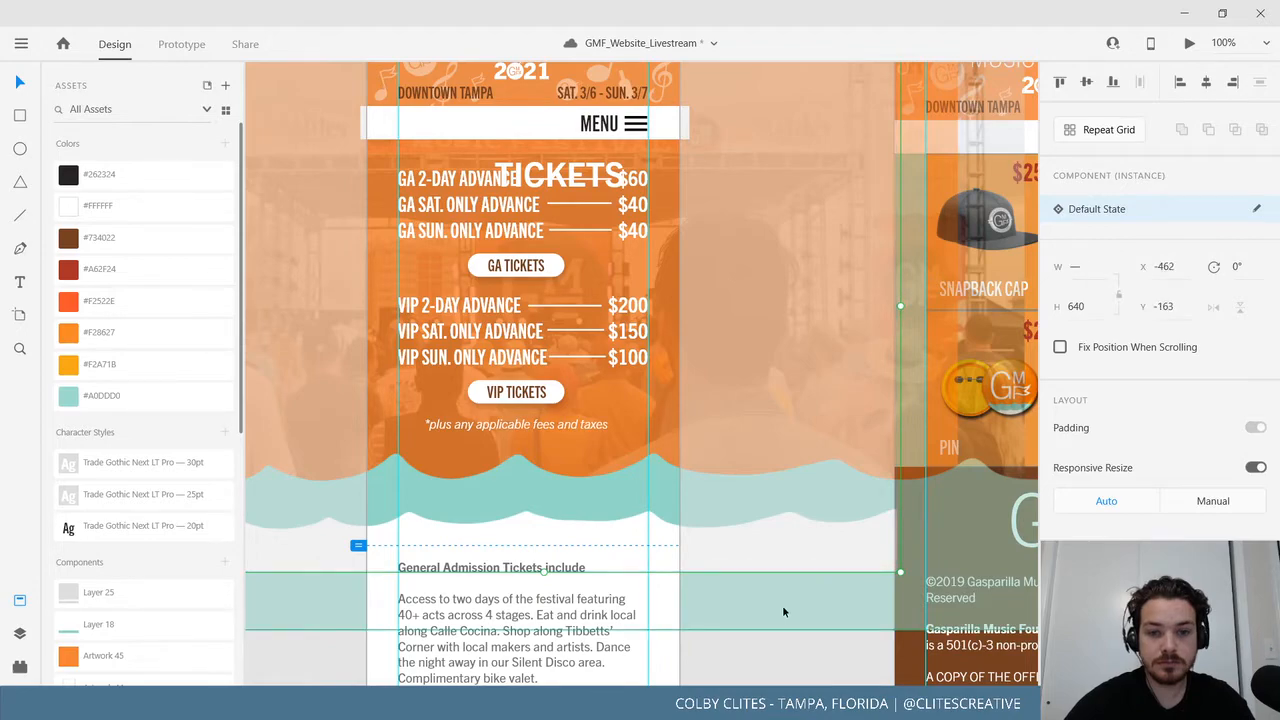
key(ctrl+minus)
key(ctrl+minus)
key(ctrl+minus)
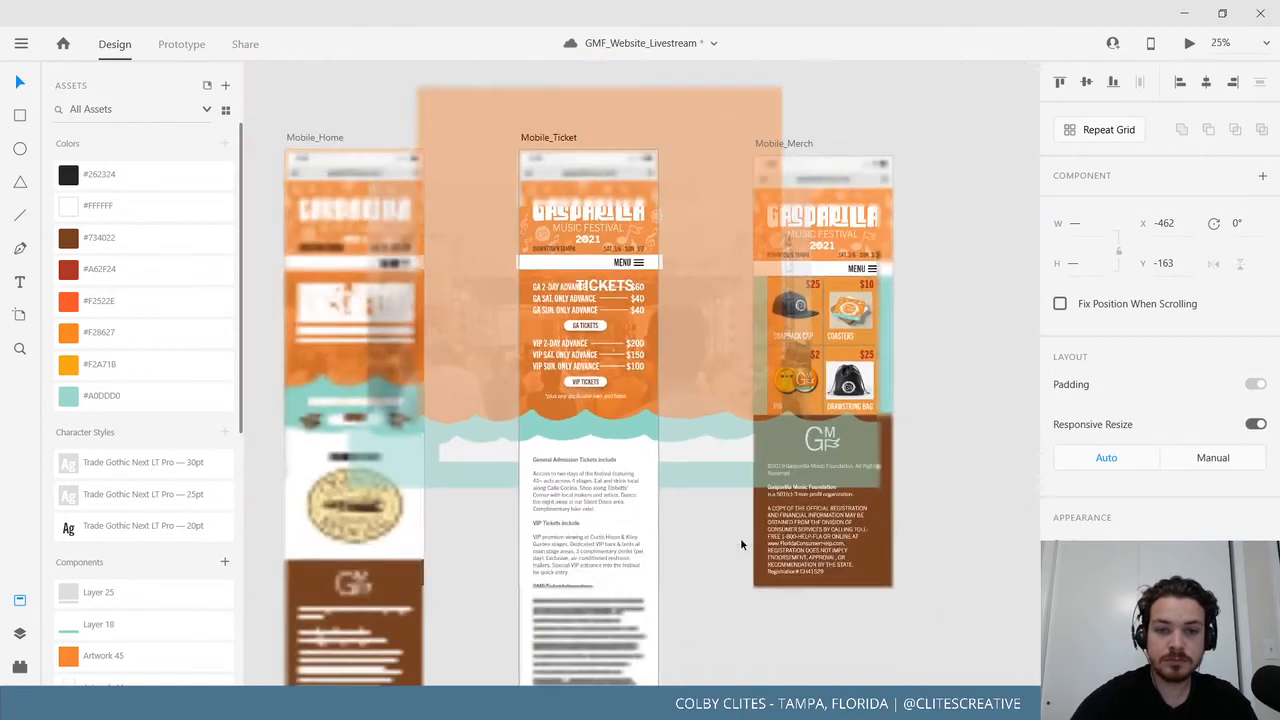
Move the teal wave group off Mobile_Ticket to the sketch area and zoom to 150% on the prices.
mouse_move(665, 420)
mouse_down()
mouse_move(302, 323)
mouse_move(302, 266)
mouse_up()
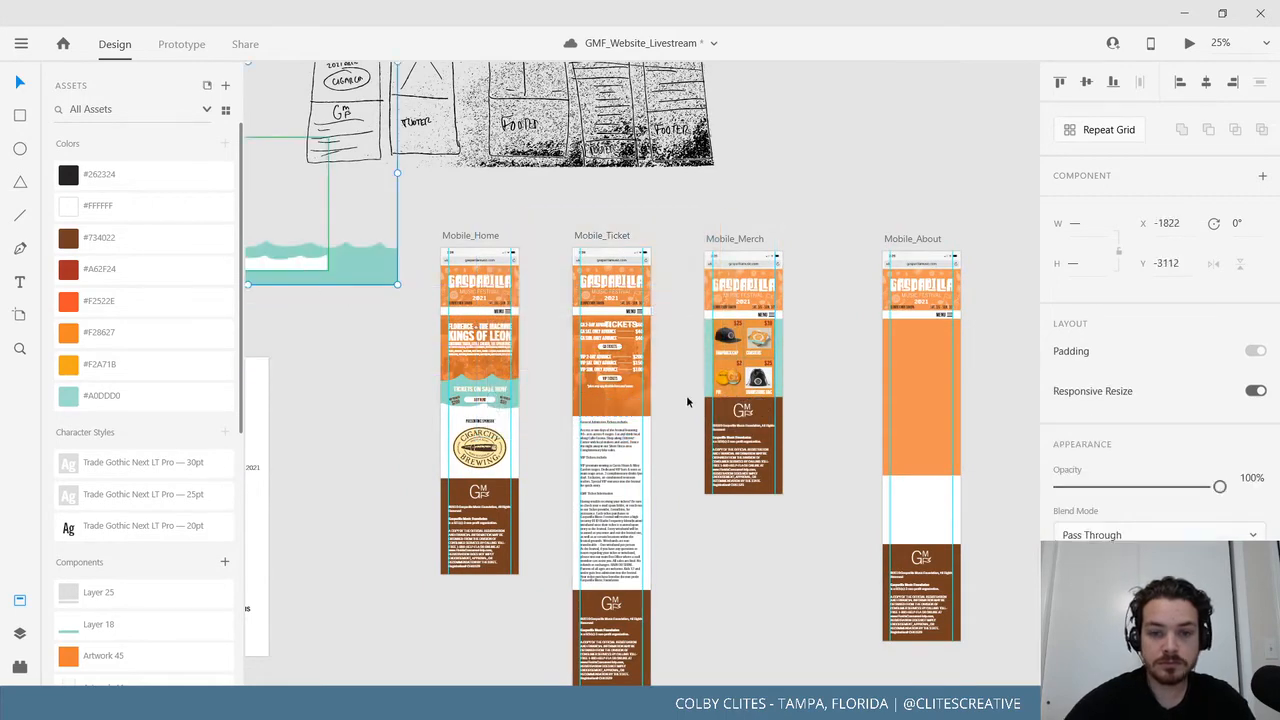
click(680, 474)
key(ctrl+plus)
key(ctrl+plus)
key(ctrl+plus)
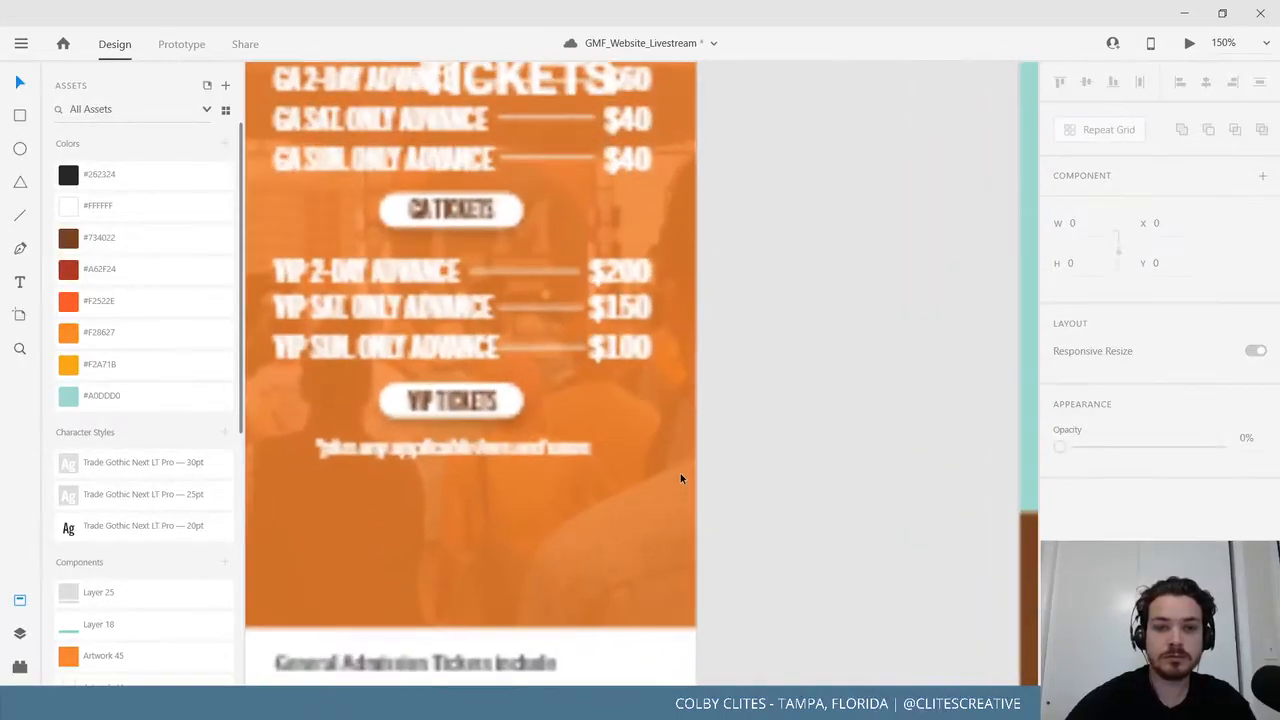
scroll(680, 478, up, 5)
scroll(699, 415, down, 4)
Group the GA and VIP price rows, buttons and fees note, and move the list lower.
click(550, 227)
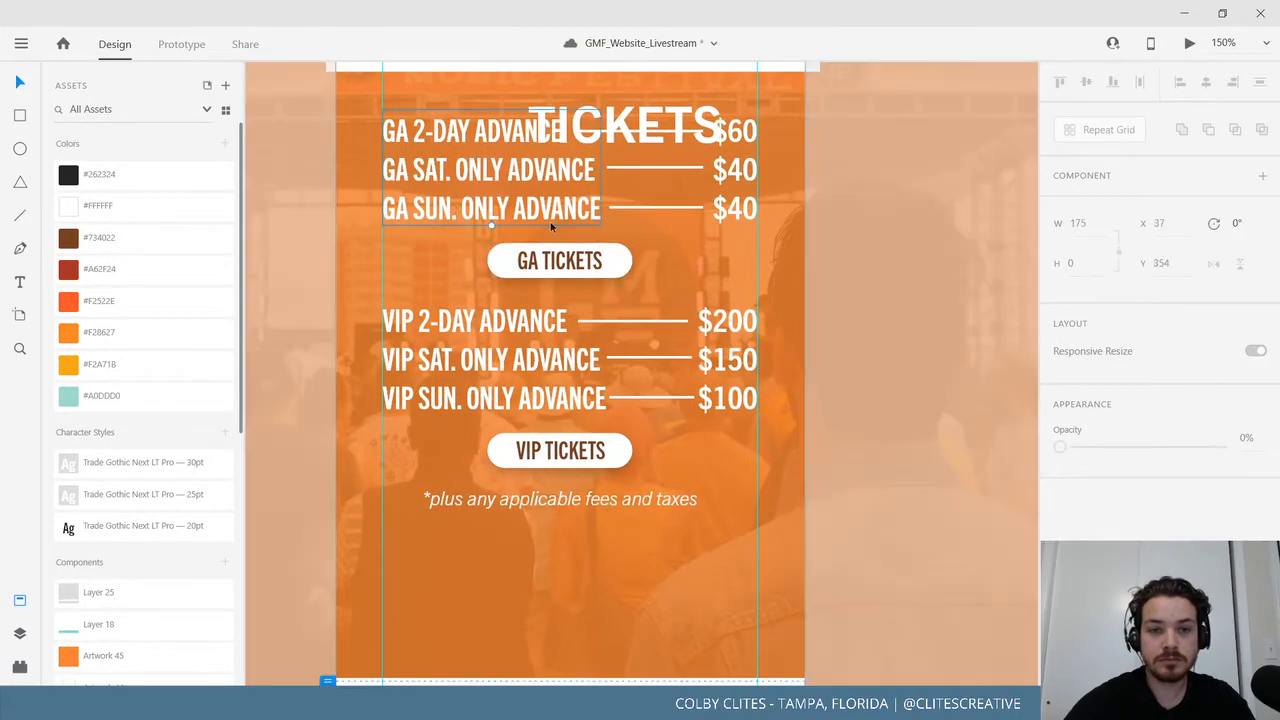
drag(642, 113, 518, 85)
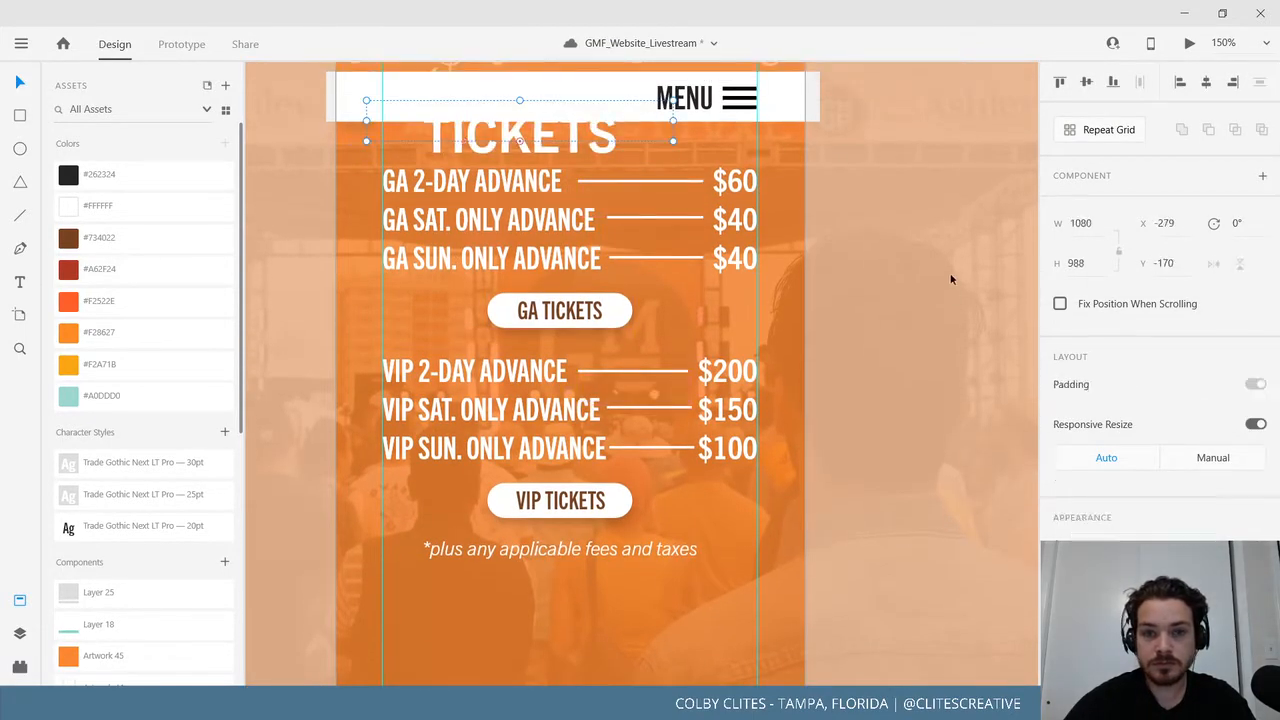
click(724, 188)
shift+click(662, 182)
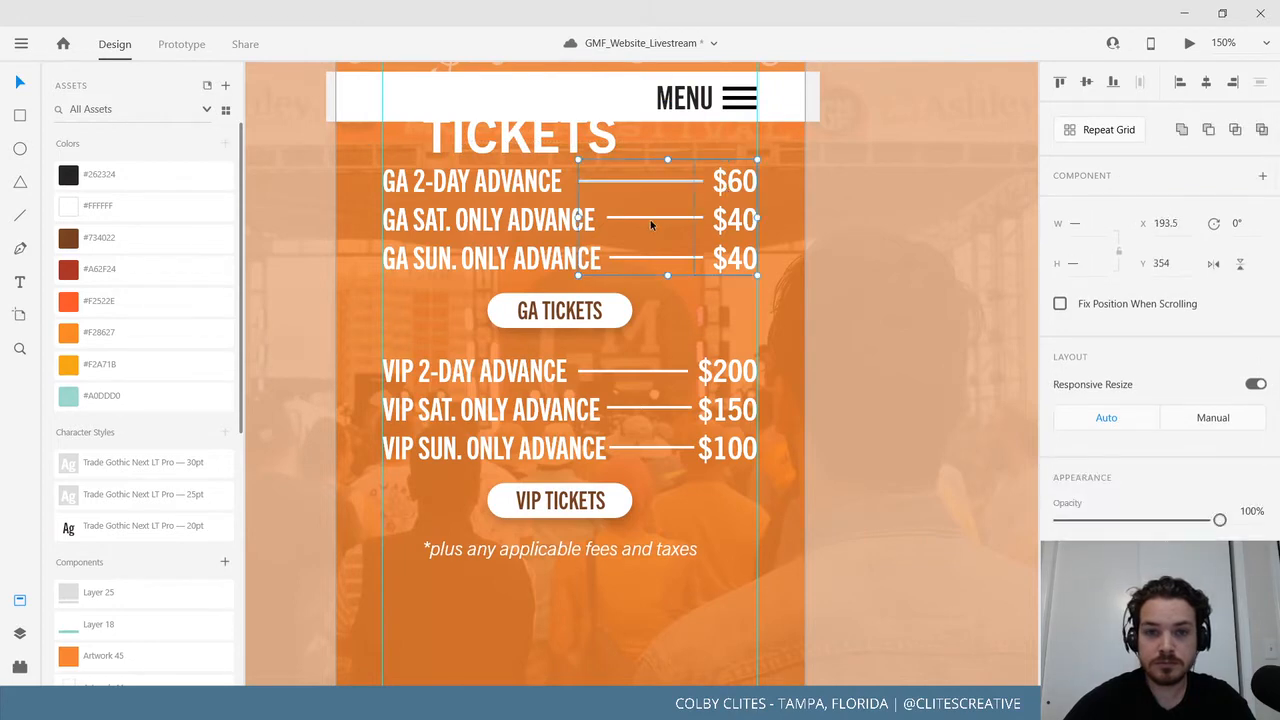
shift+click(560, 258)
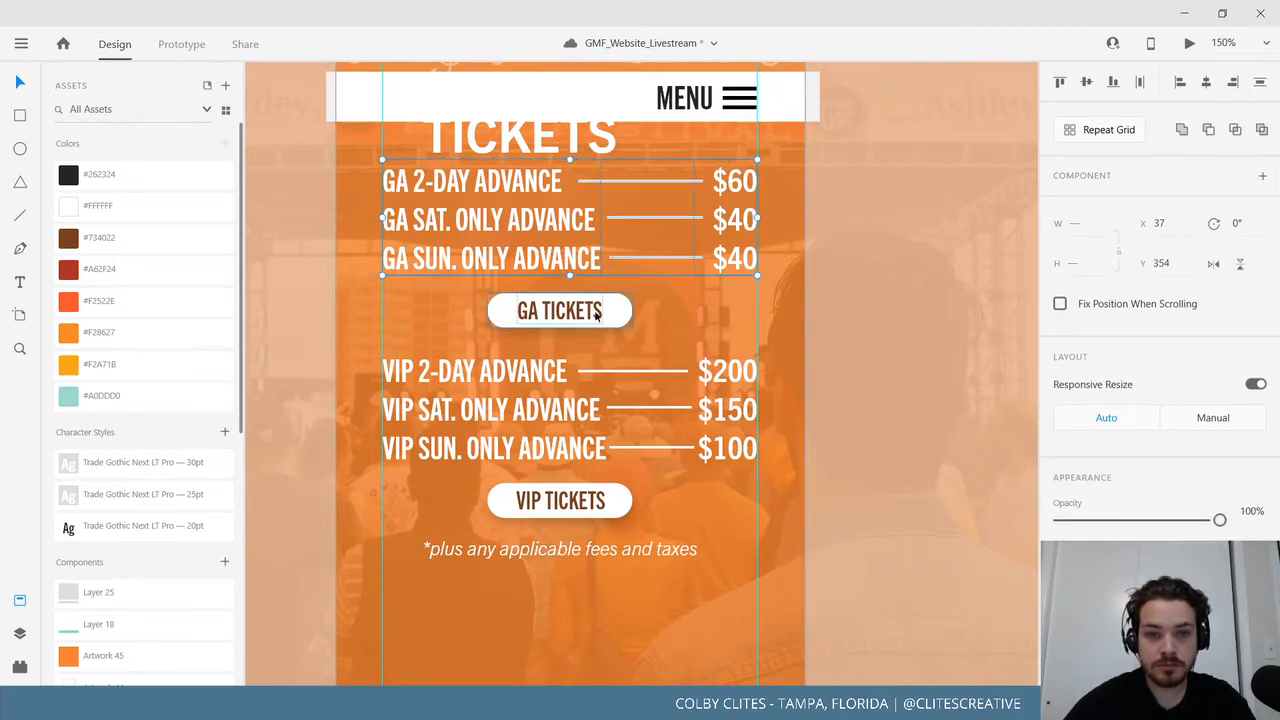
shift+click(640, 378)
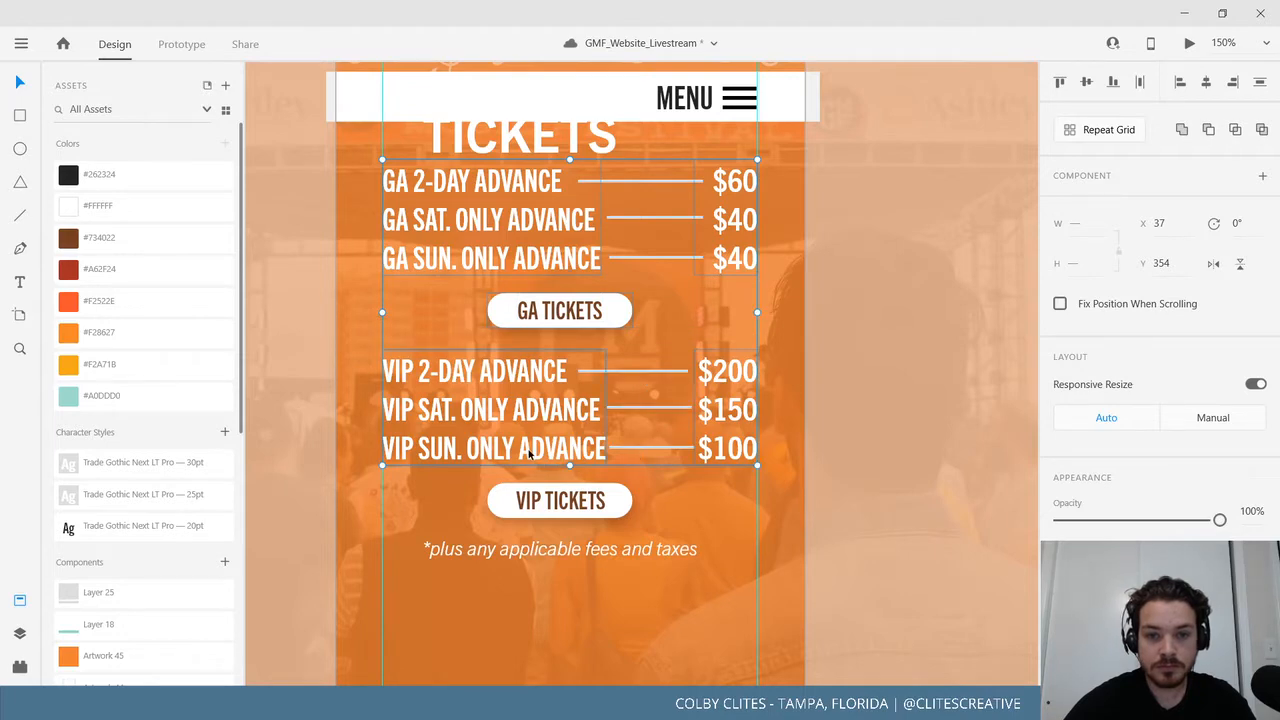
shift+click(560, 500)
shift+click(580, 550)
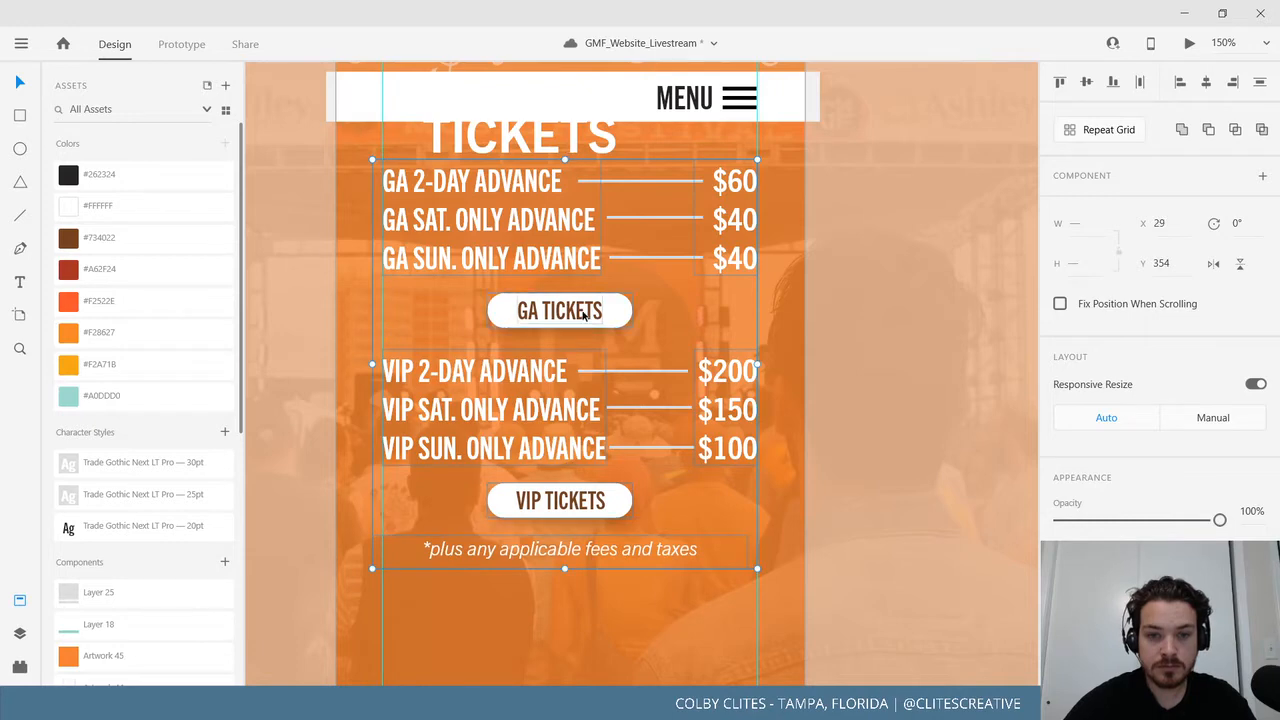
drag(594, 320, 601, 376)
drag(797, 490, 804, 573)
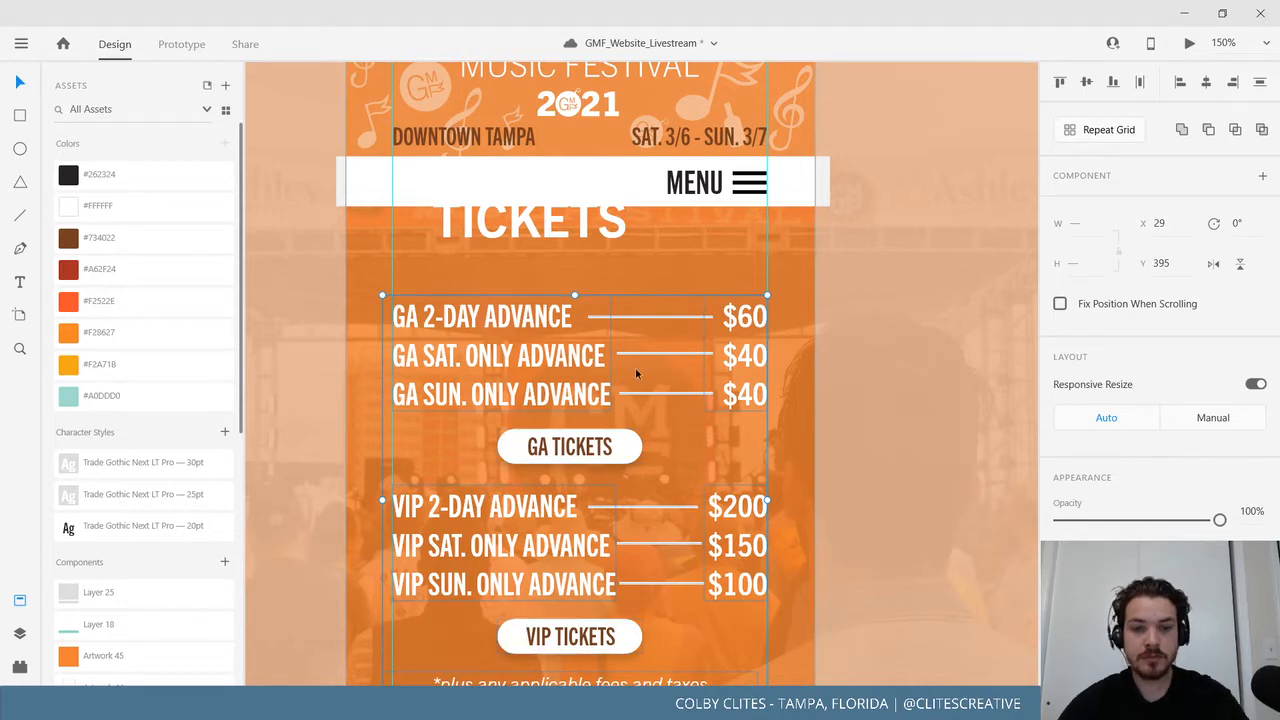
key(ctrl+g)
drag(481, 342, 642, 331)
key(ctrl+z)
Centre the TICKETS heading above the price list, widening its text box to 300.
click(255, 268)
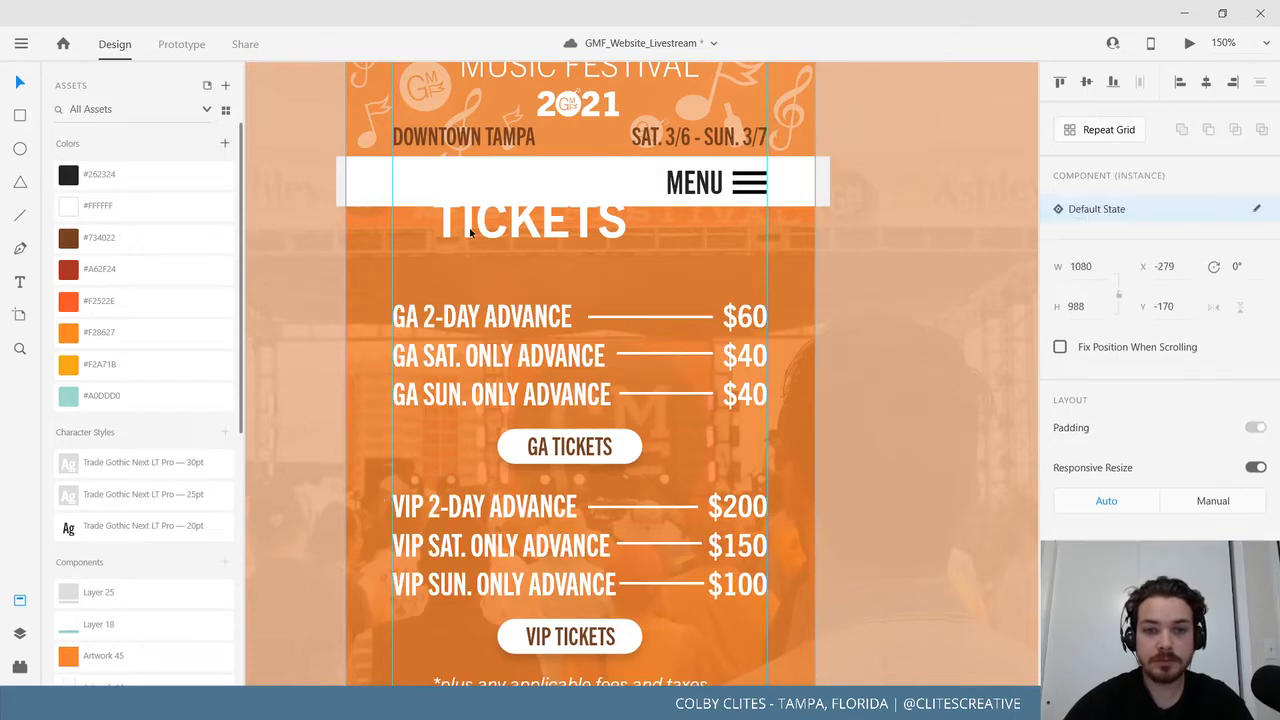
drag(508, 220, 530, 258)
drag(700, 242, 767, 242)
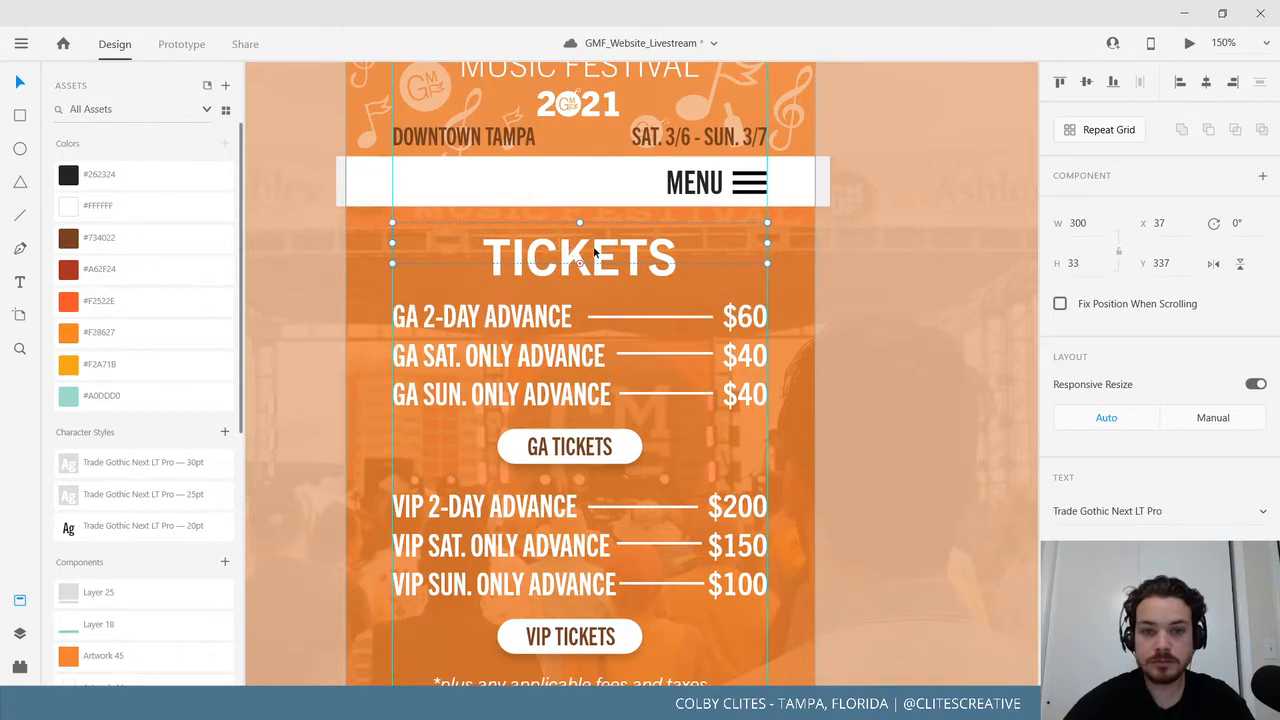
drag(596, 252, 581, 304)
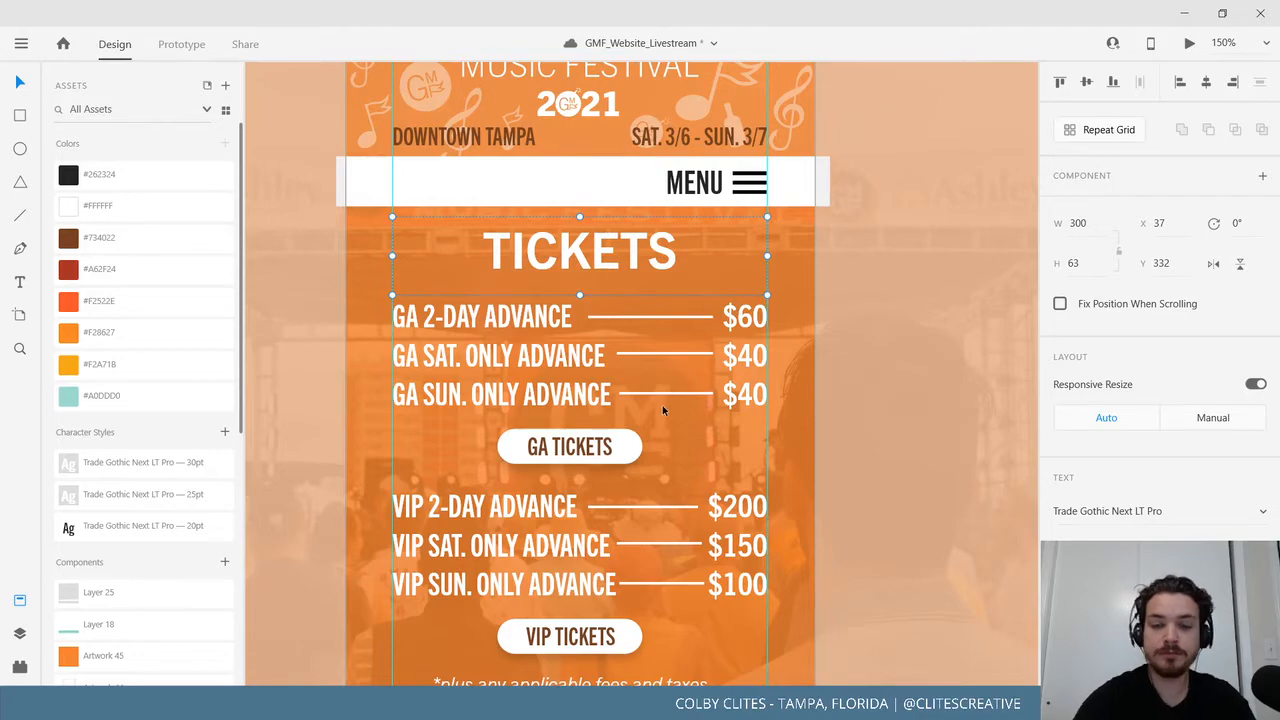
Zoom out to 50% and pan across the artboards to review Mobile_Ticket beside the other pages.
key(ctrl+minus)
key(ctrl+minus)
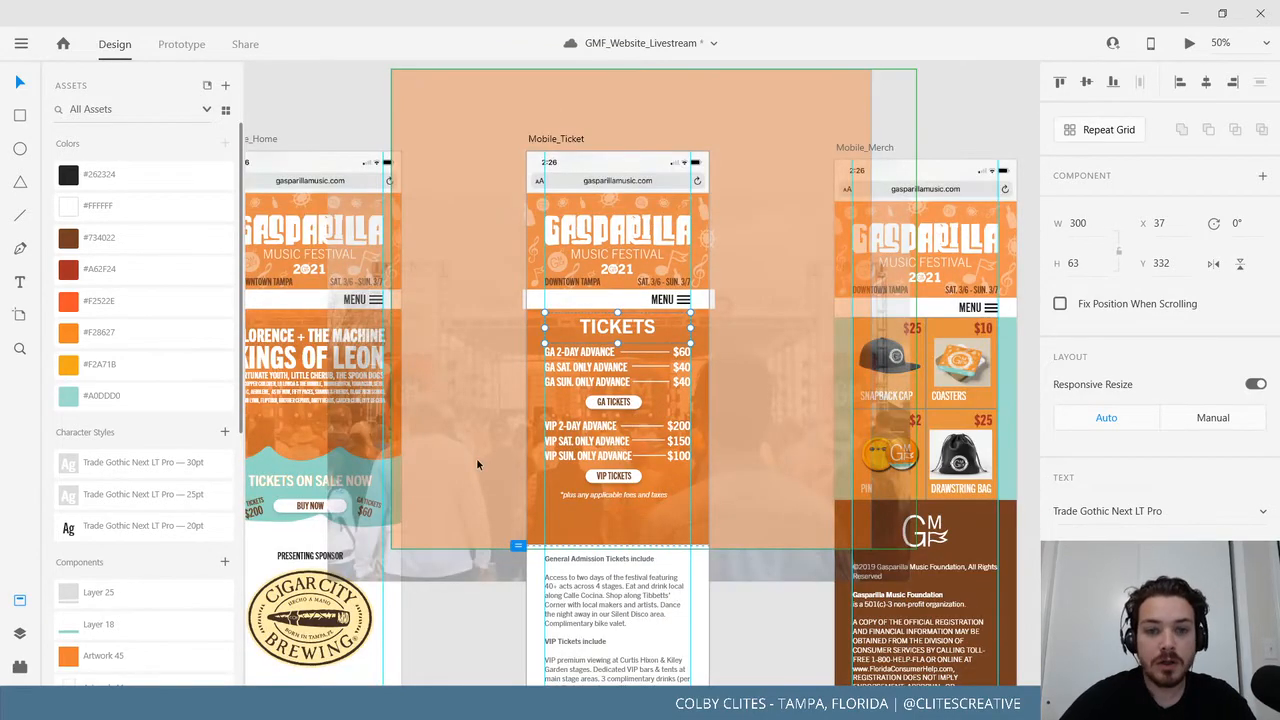
scroll(469, 494, down, 3)
scroll(469, 494, left, 3)
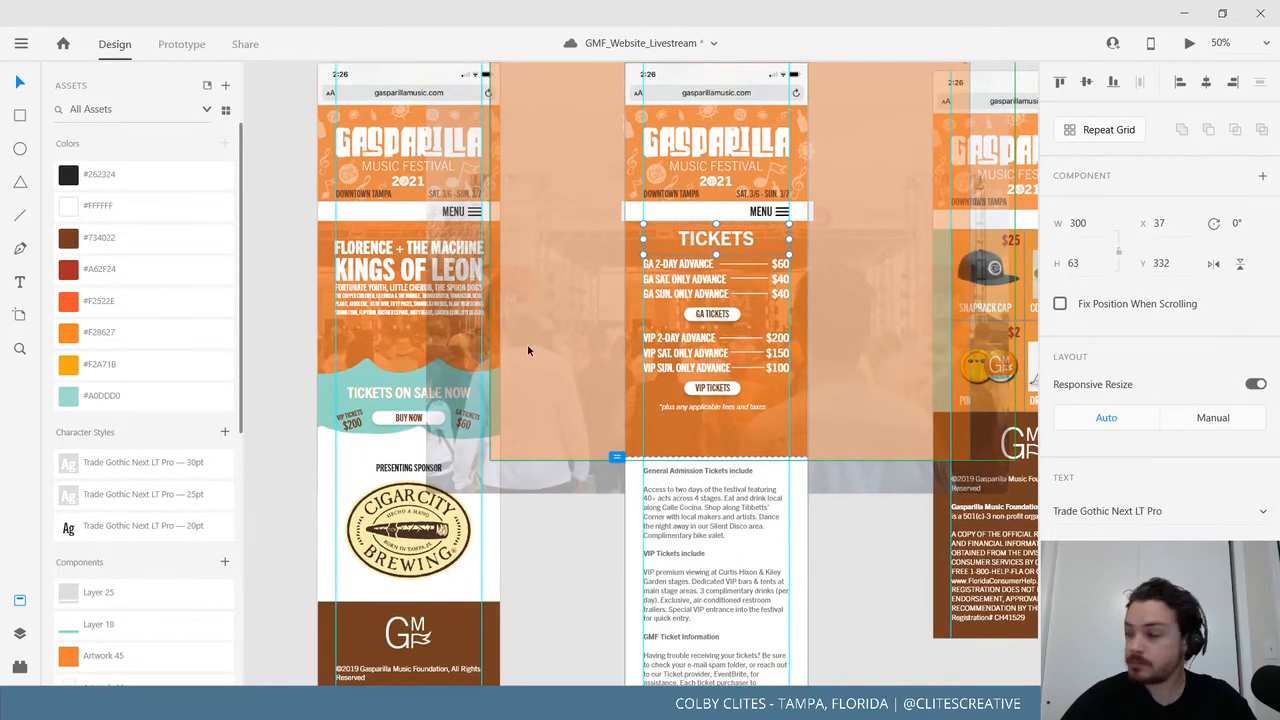
scroll(501, 362, down, 1)
scroll(501, 362, left, 1)
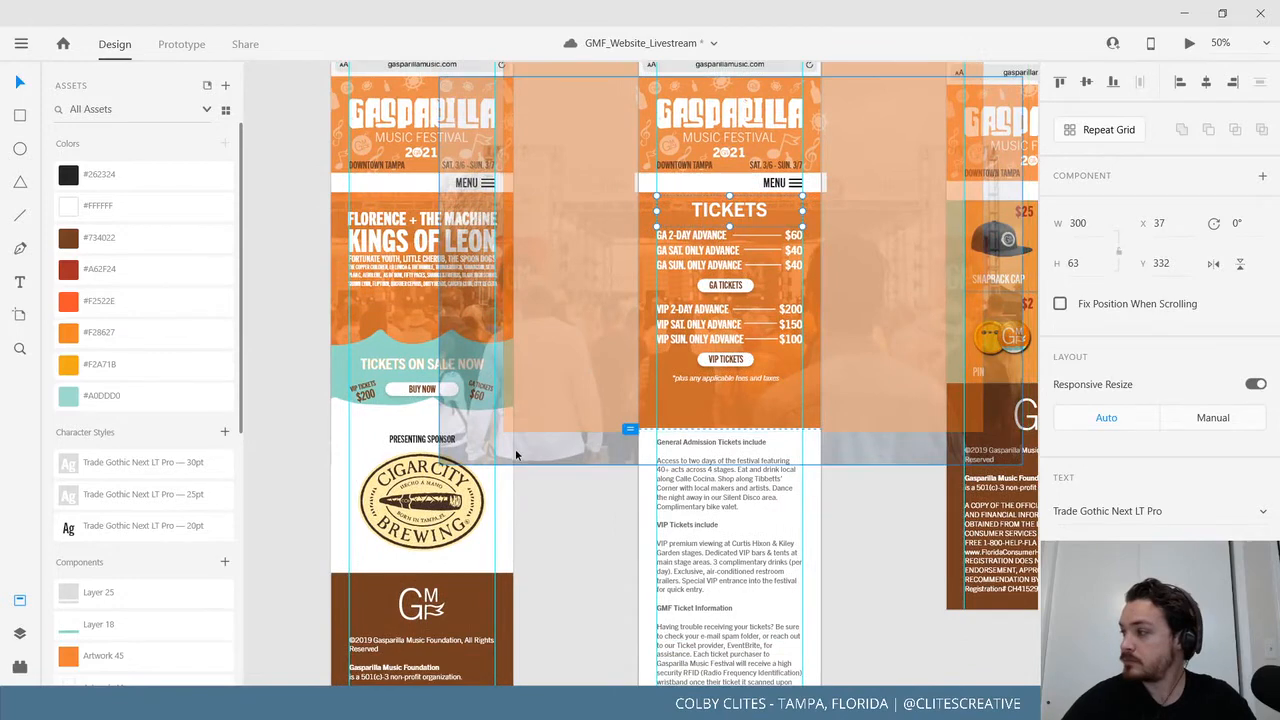
click(563, 531)
scroll(673, 417, right, 8)
scroll(673, 417, up, 1)
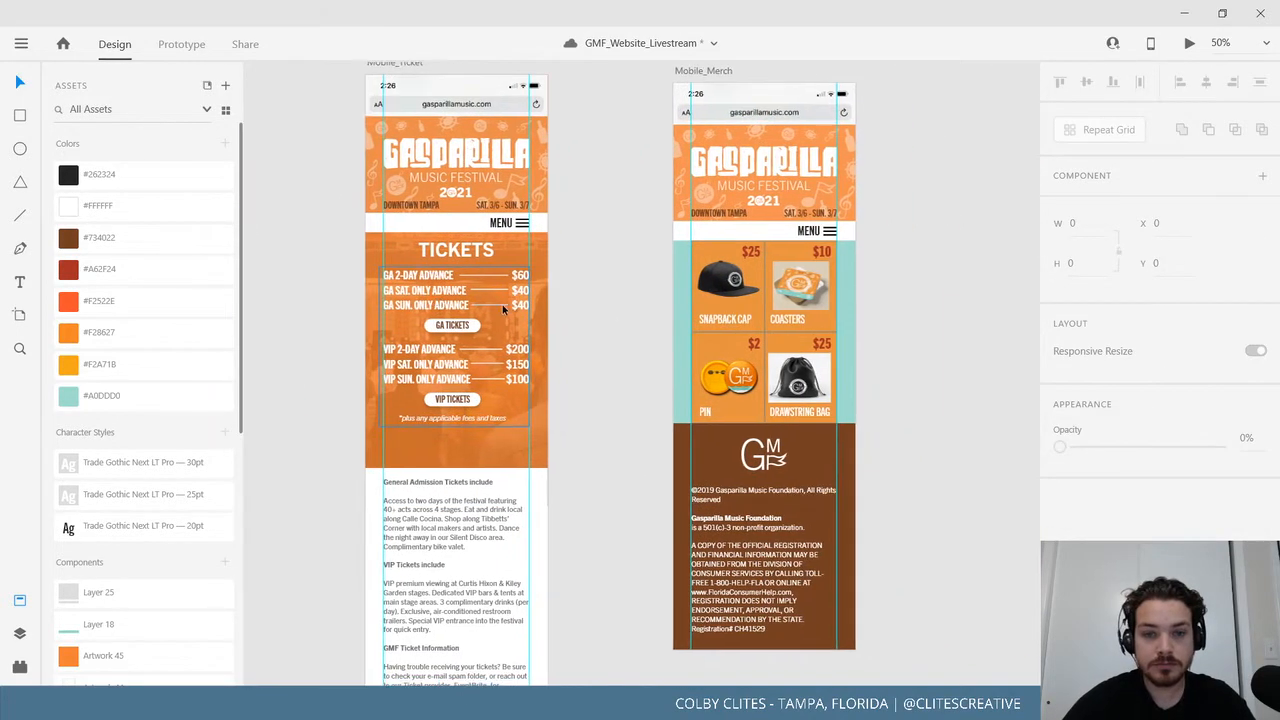
scroll(557, 507, down, 3)
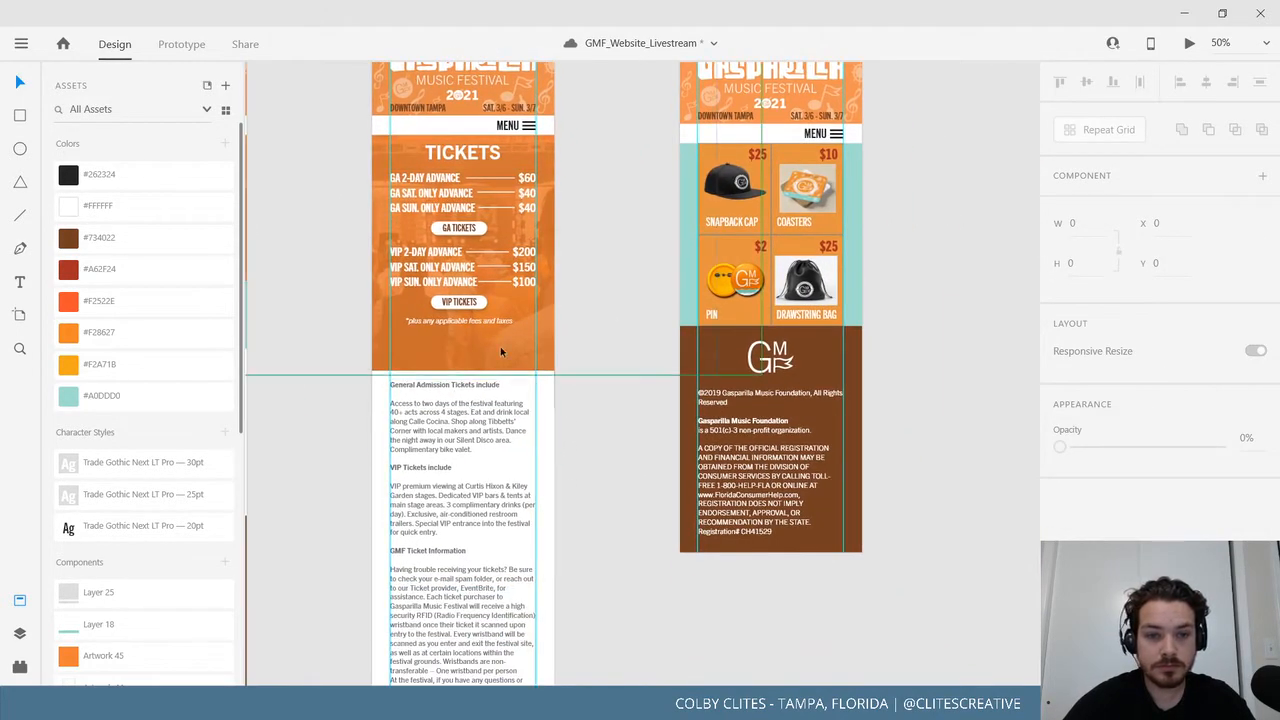
scroll(617, 398, down, 1)
scroll(617, 398, left, 1)
scroll(617, 398, left, 20)
scroll(617, 398, up, 10)
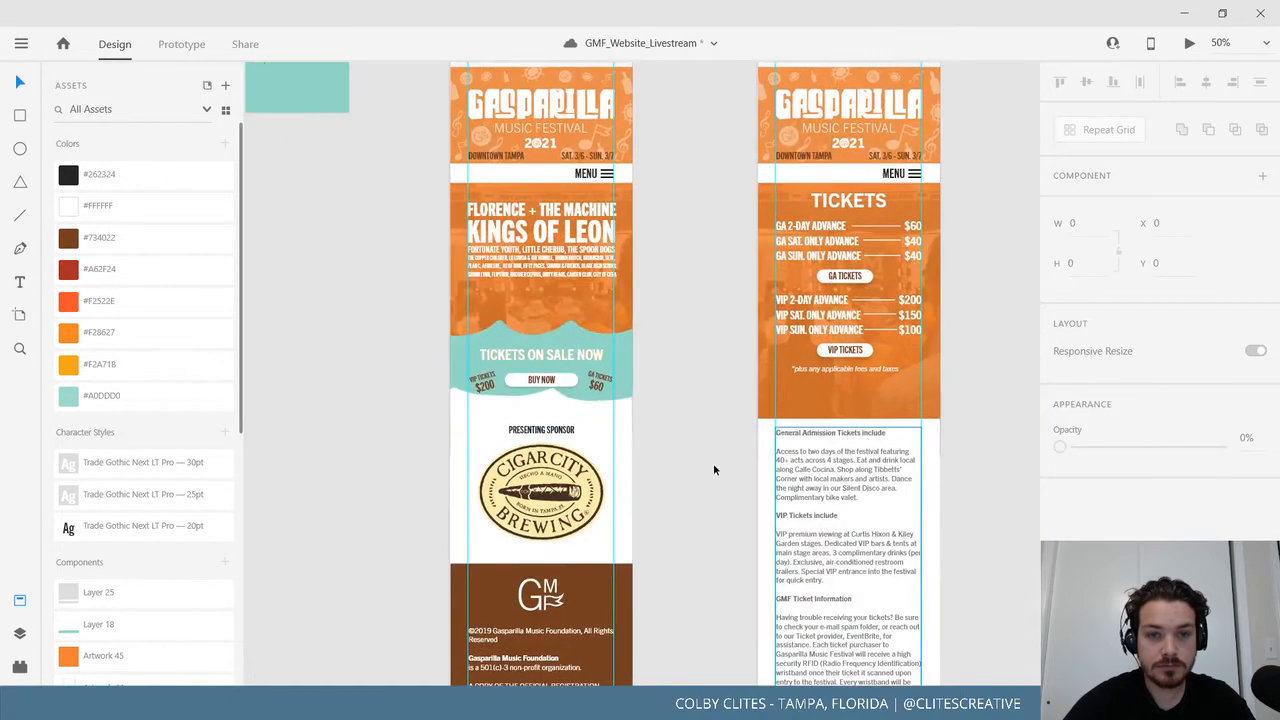
Drag the wave shapes onto the mobile artboards below the Ticket page prices.
click(380, 281)
drag(381, 281, 380, 274)
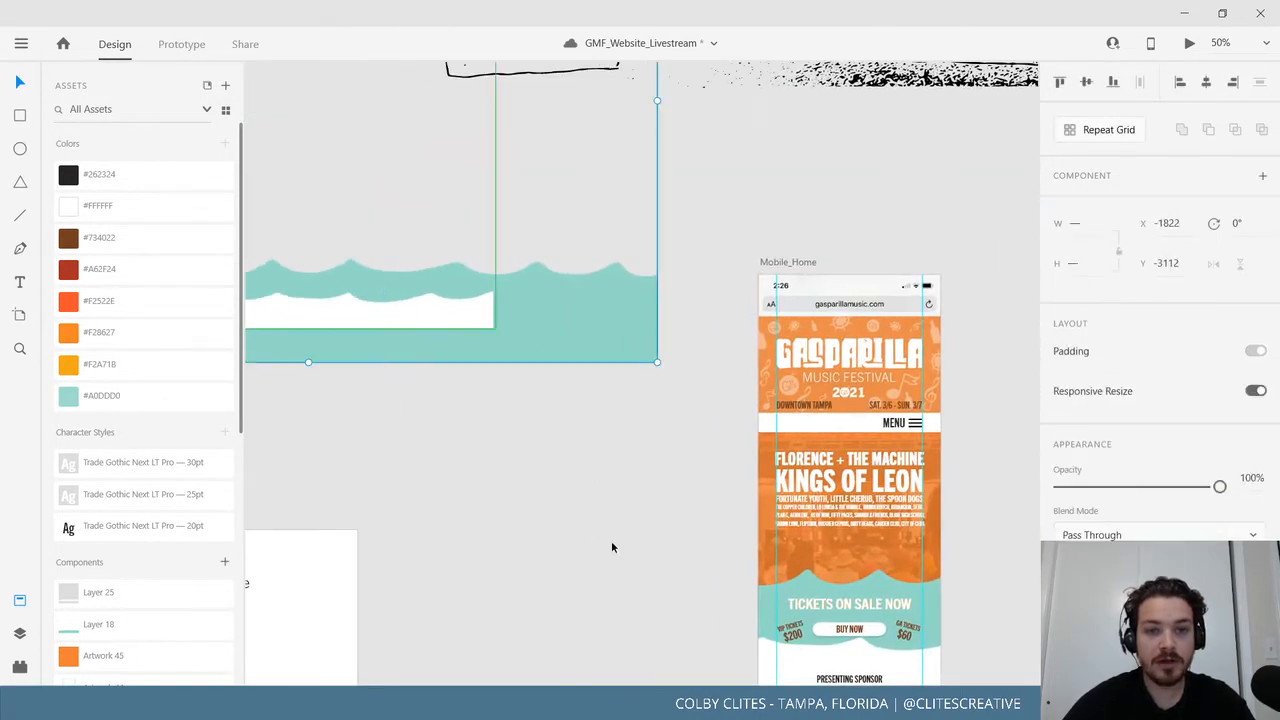
drag(571, 492, 393, 324)
drag(393, 170, 1009, 517)
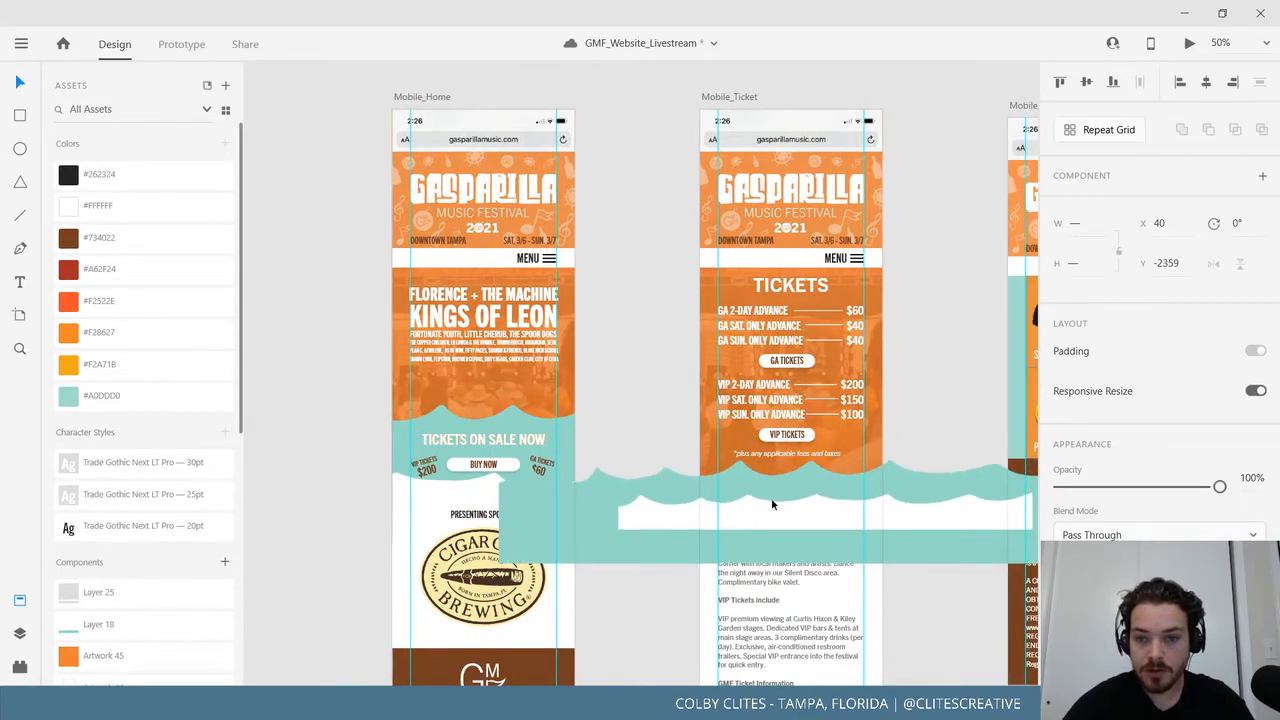
drag(771, 498, 771, 498)
drag(897, 594, 779, 537)
key(ctrl+minus)
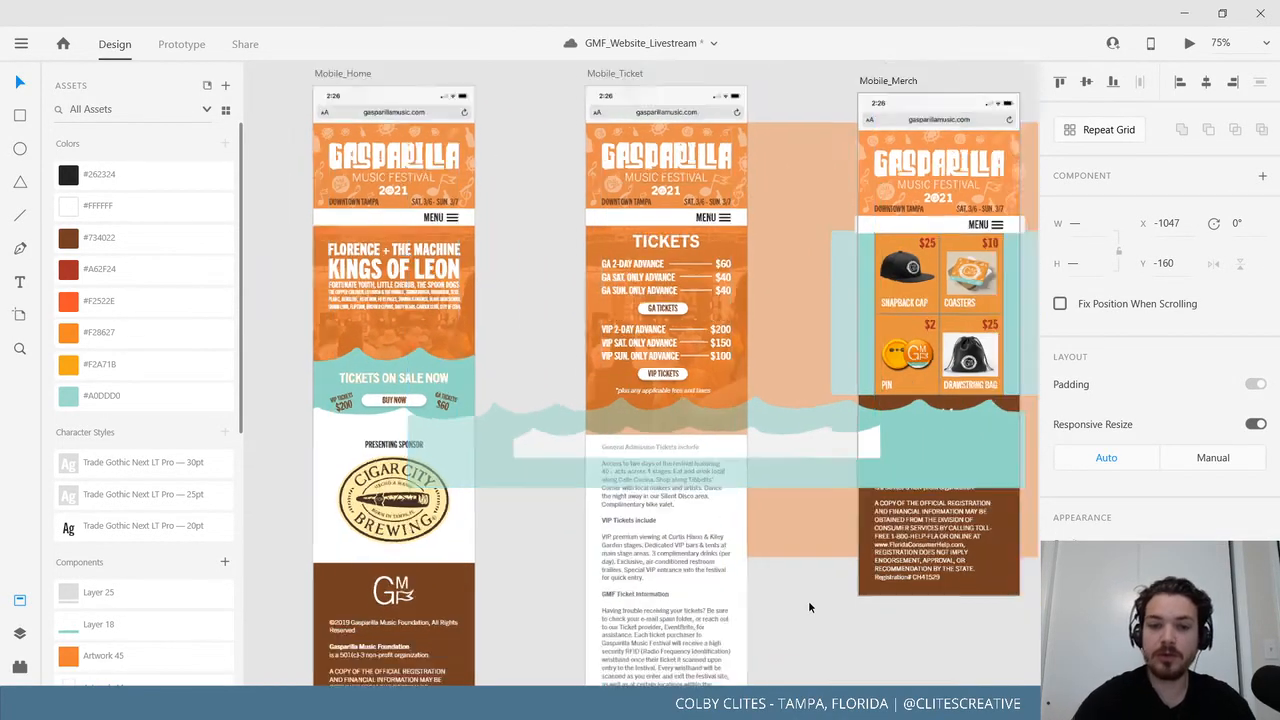
key(ctrl+plus)
drag(769, 585, 639, 377)
Bring the orange wave header artwork to the front on Mobile_Ticket.
click(15, 42)
click(866, 340)
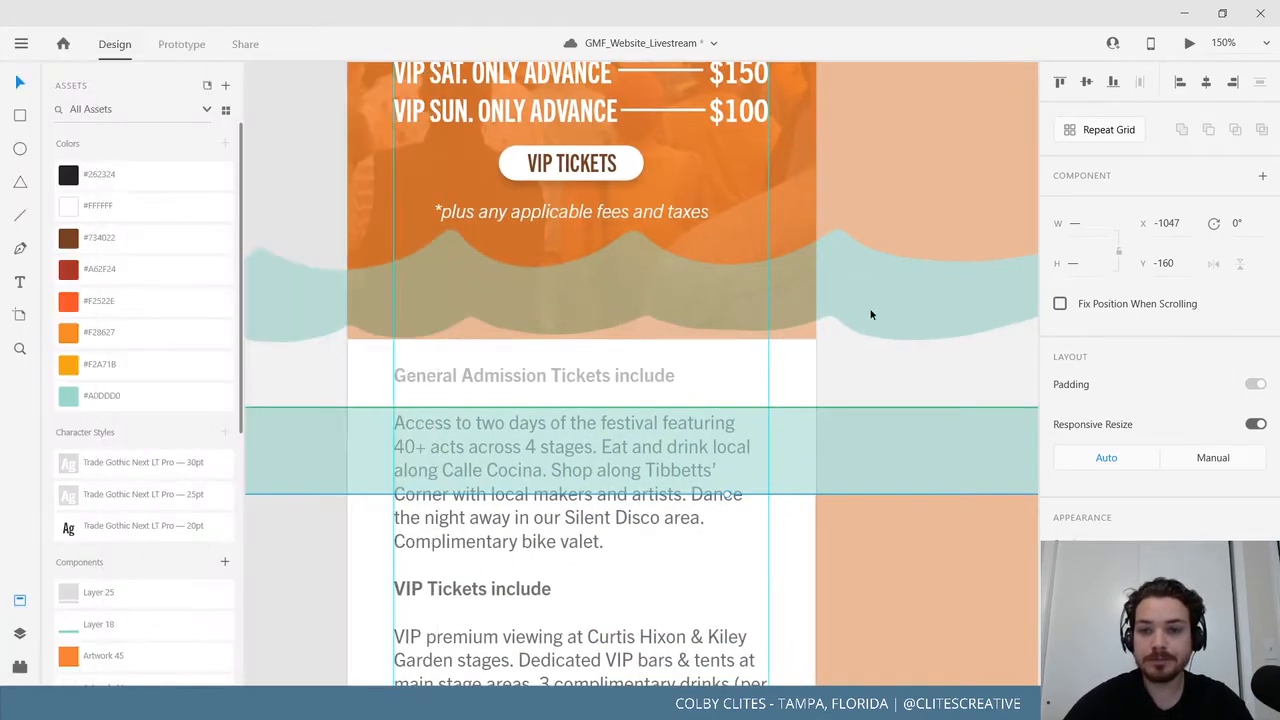
right_click(870, 319)
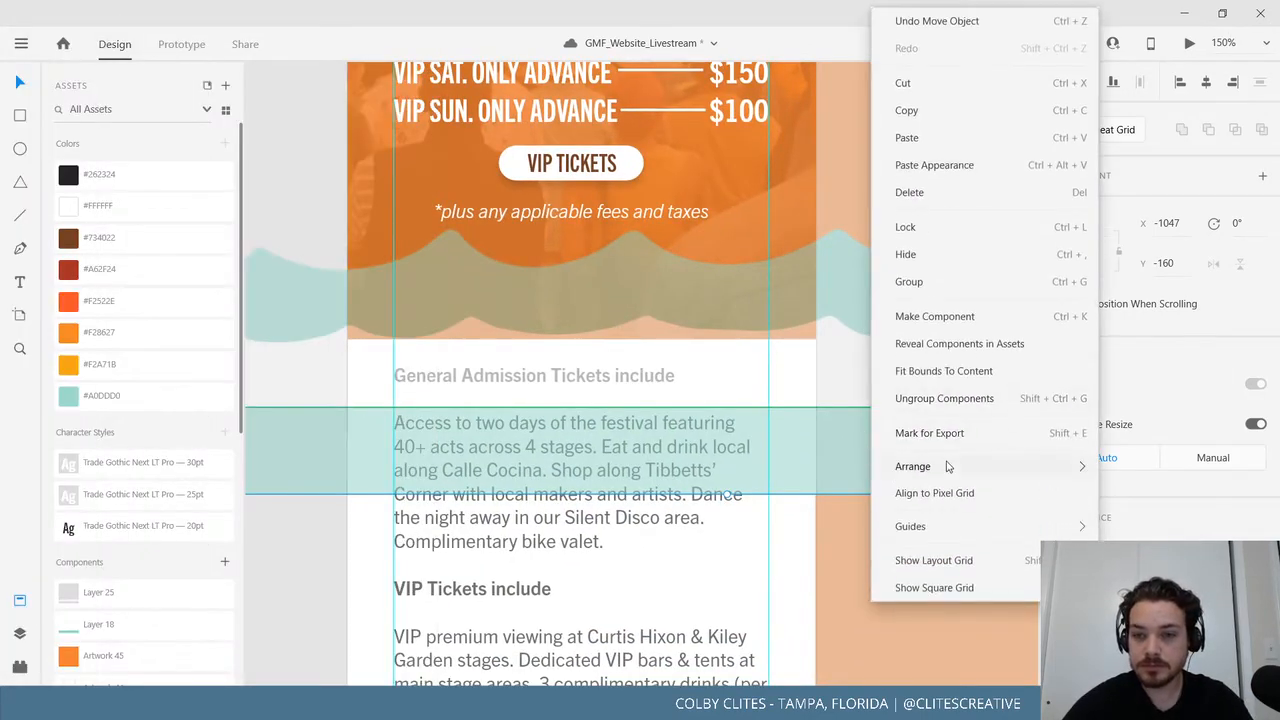
mouse_move(1043, 479)
click(816, 476)
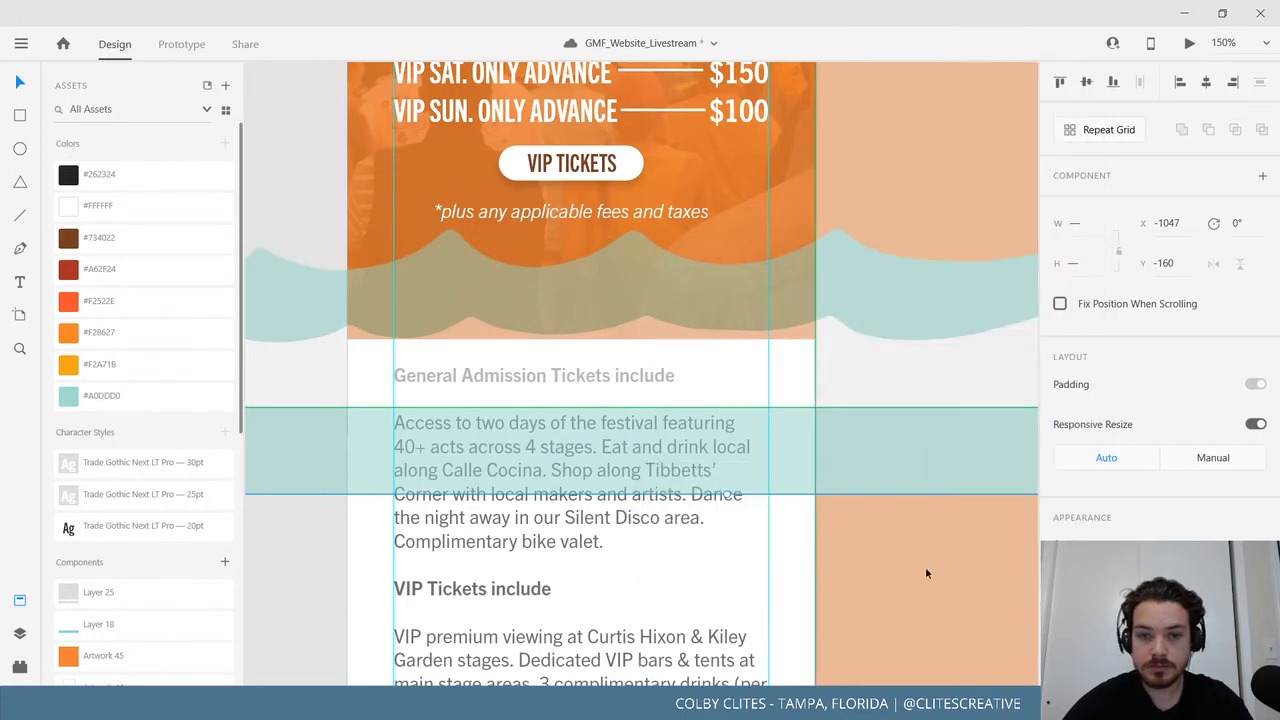
scroll(745, 606, down, 1)
ctrl+scroll(760, 595, down, 5)
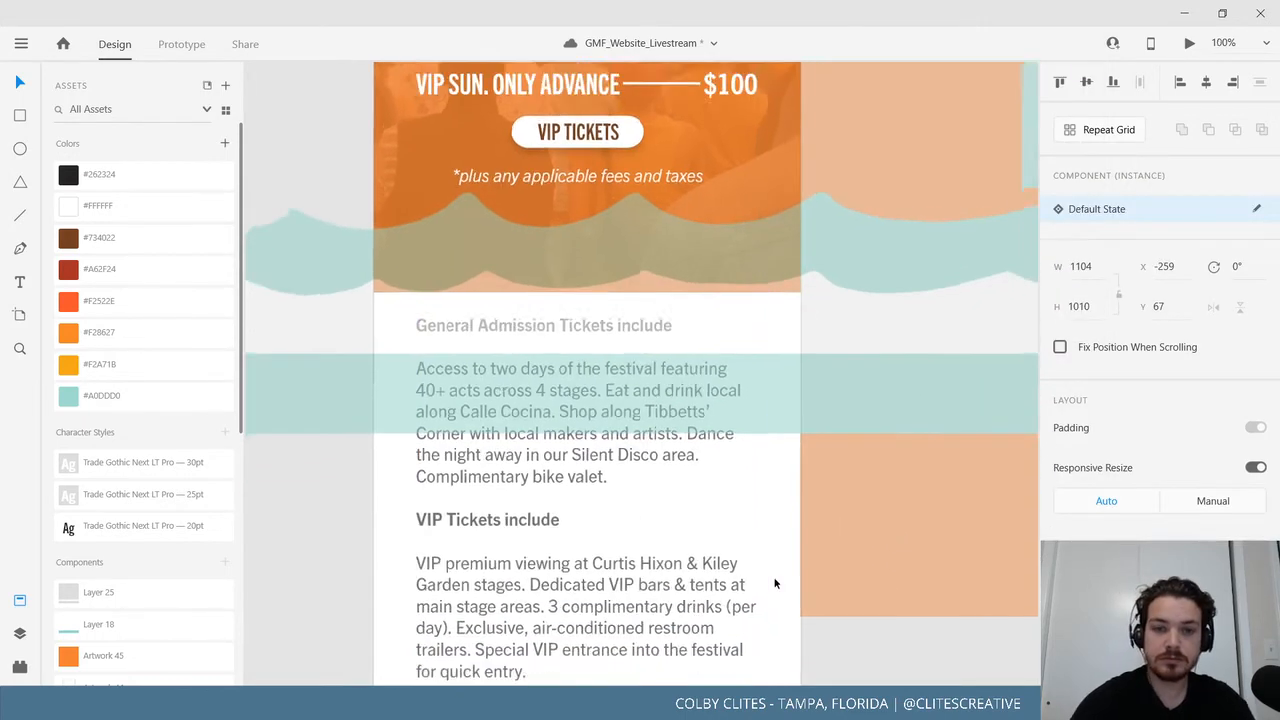
click(489, 477)
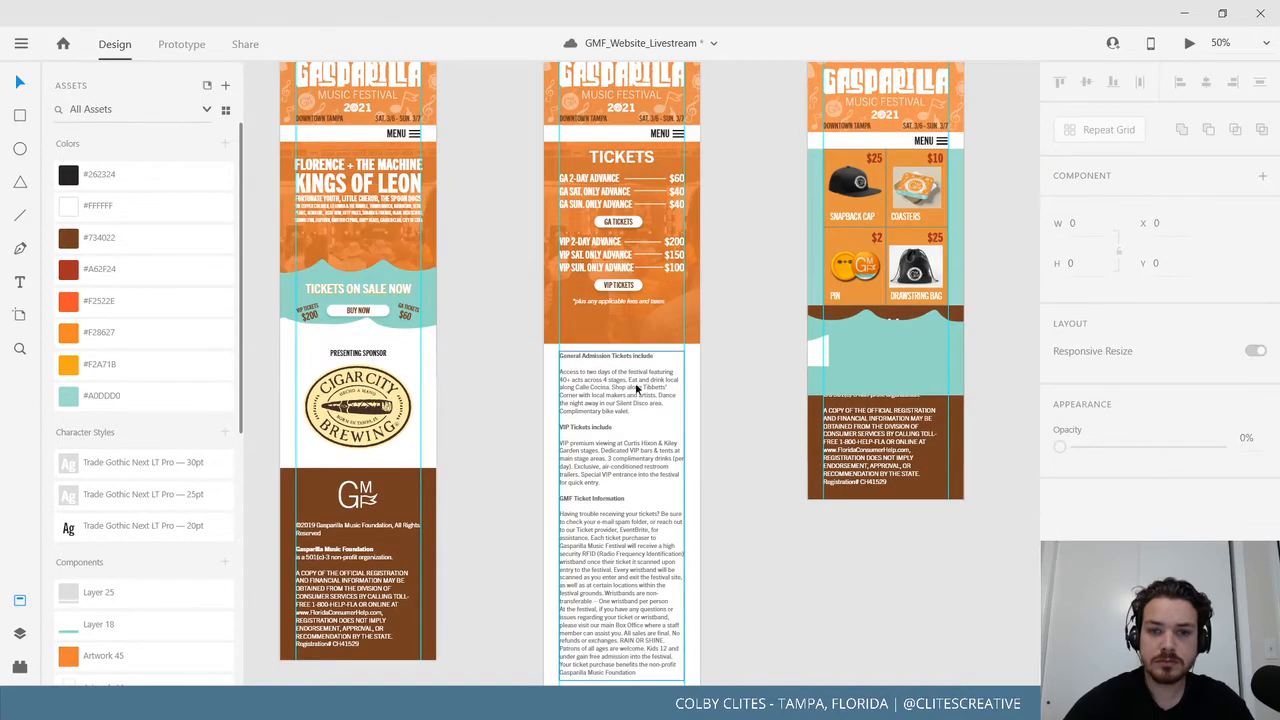
Move the Mobile_Merch artboard to the right, out of the way.
key(ctrl+z)
drag(729, 466, 483, 672)
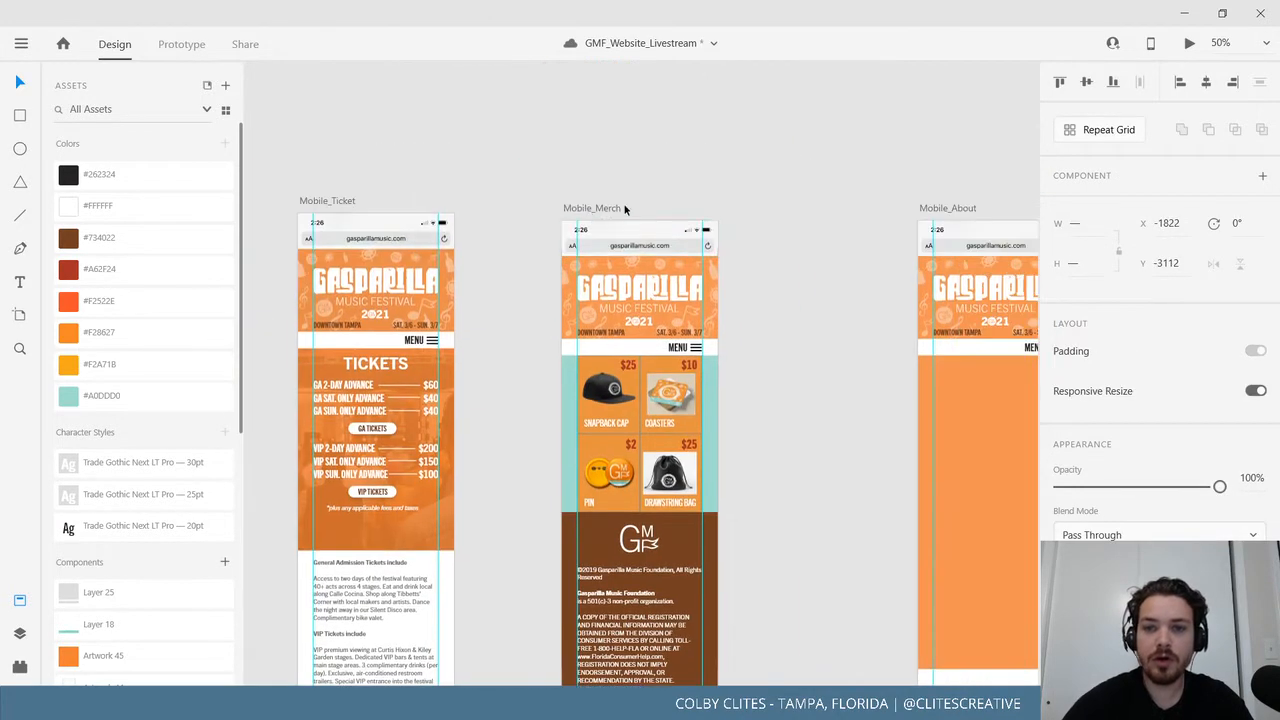
drag(793, 248, 962, 134)
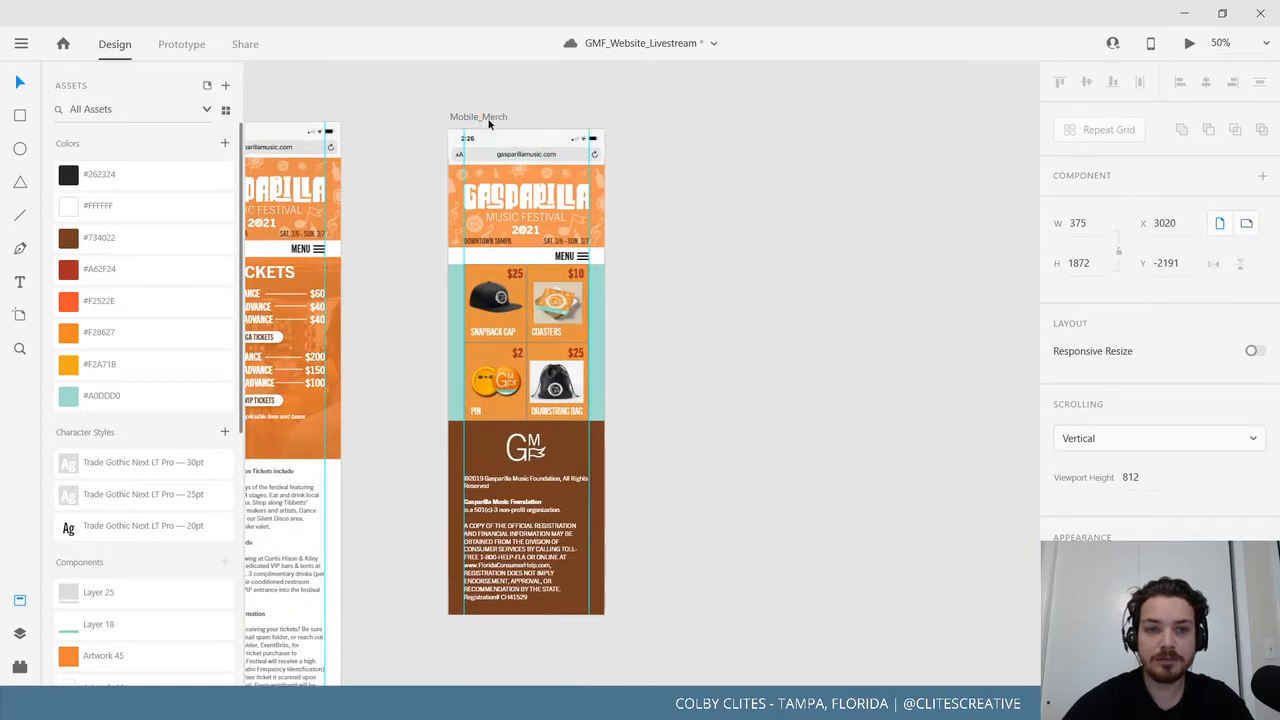
drag(489, 124, 885, 127)
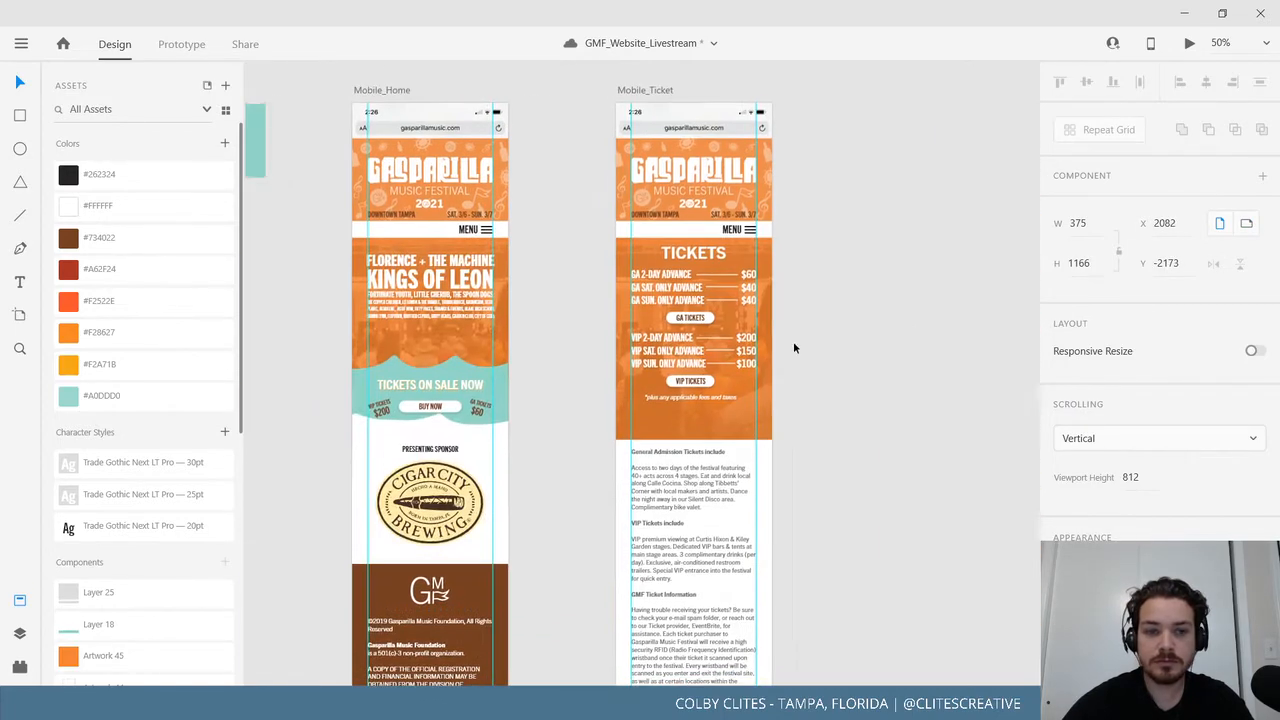
Select both teal wave components and drag them down over the mobile artboards.
double_click(646, 234)
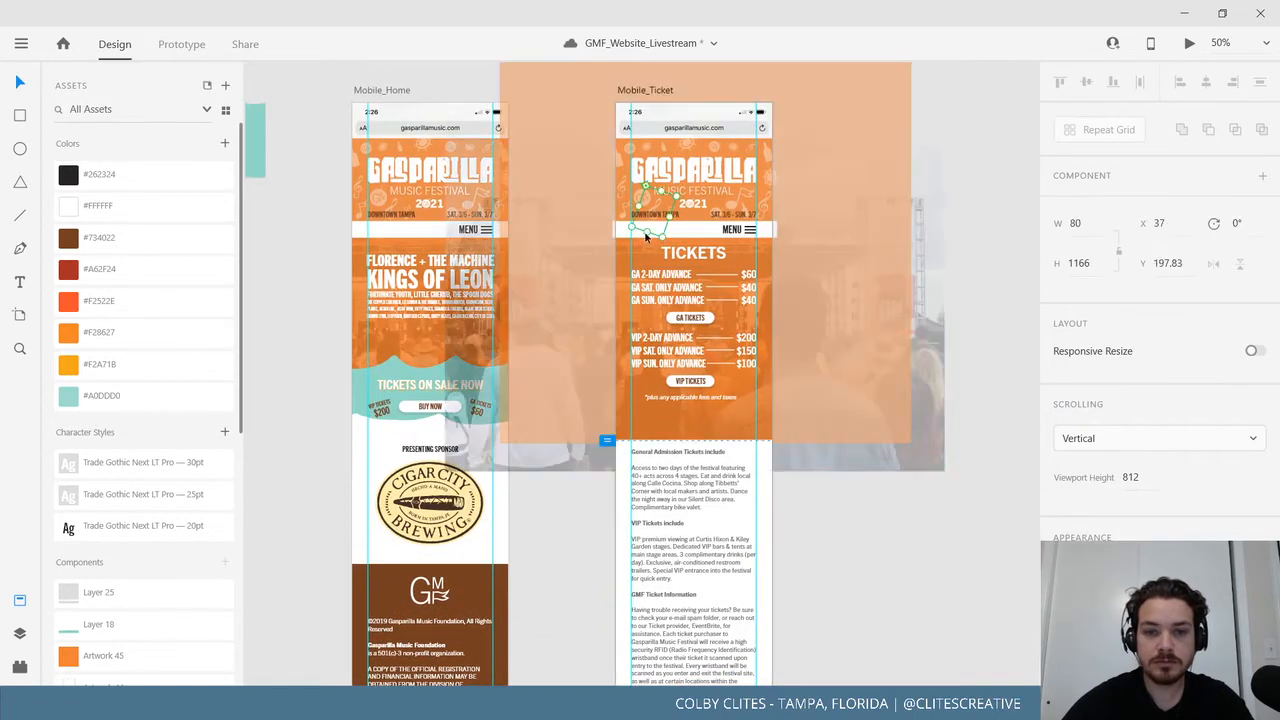
drag(646, 234, 957, 419)
drag(449, 208, 385, 353)
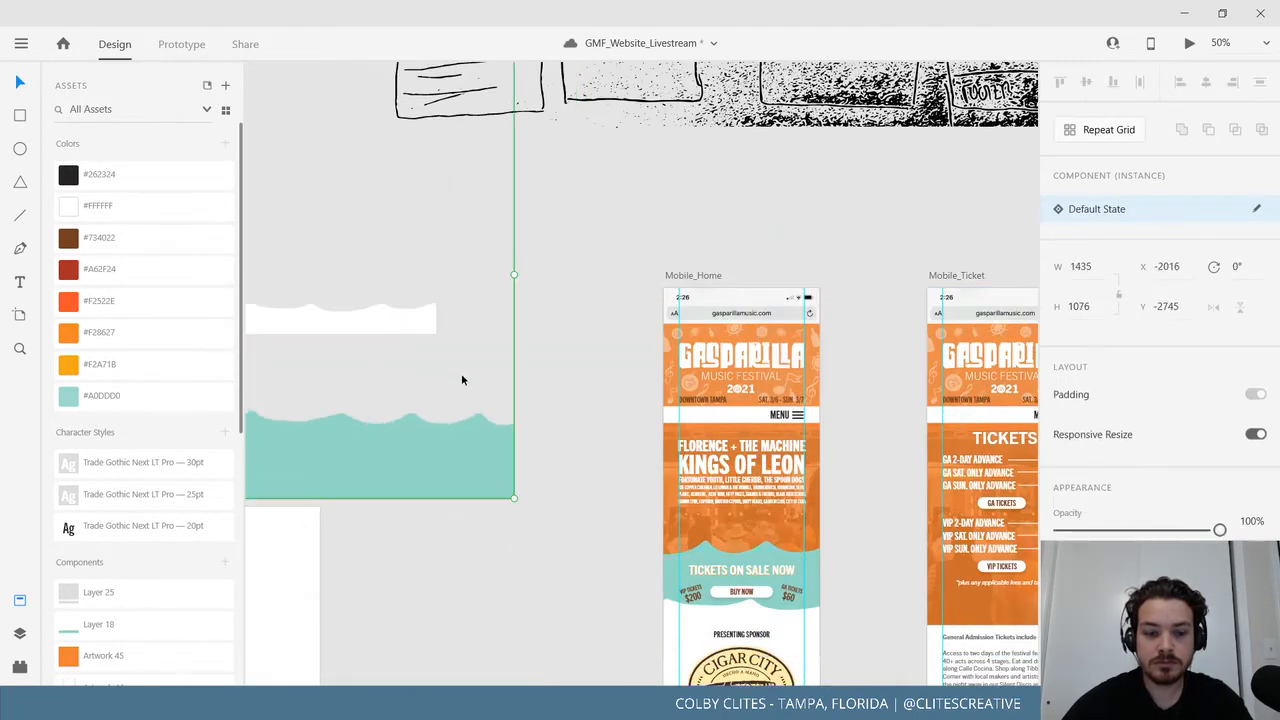
key(ctrl+z)
drag(387, 431, 341, 273)
drag(438, 399, 306, 248)
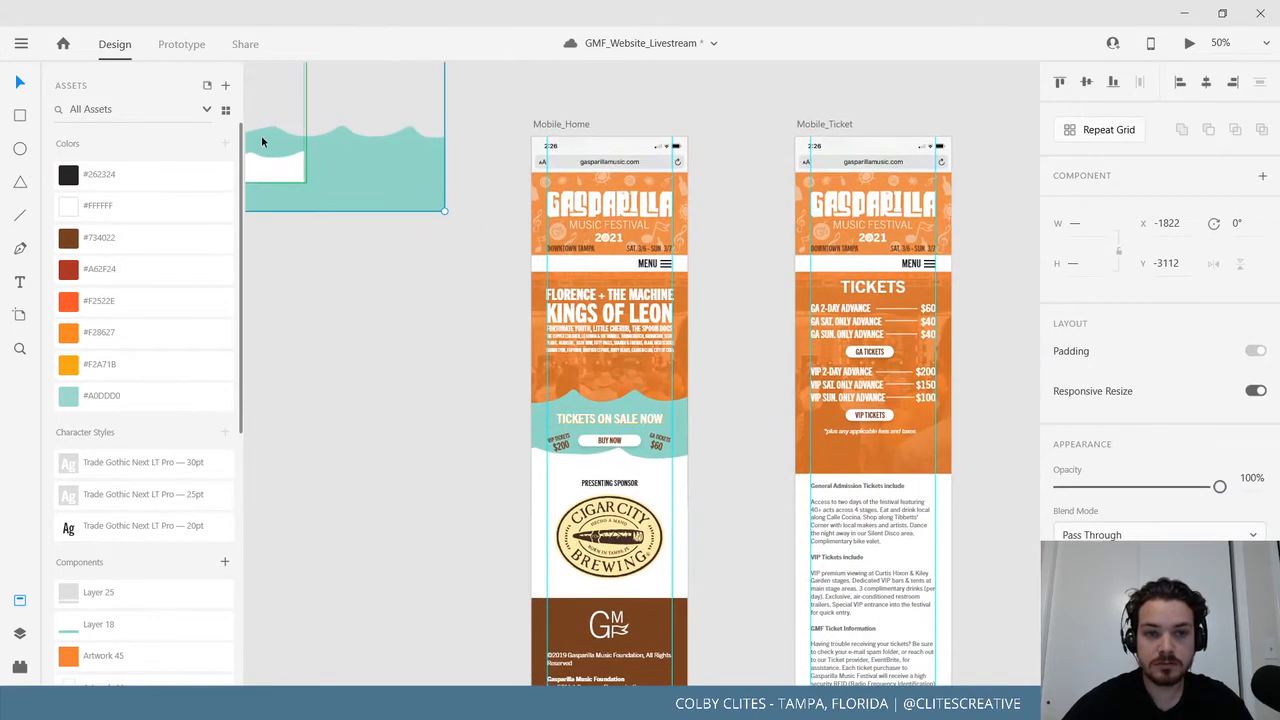
drag(263, 141, 881, 480)
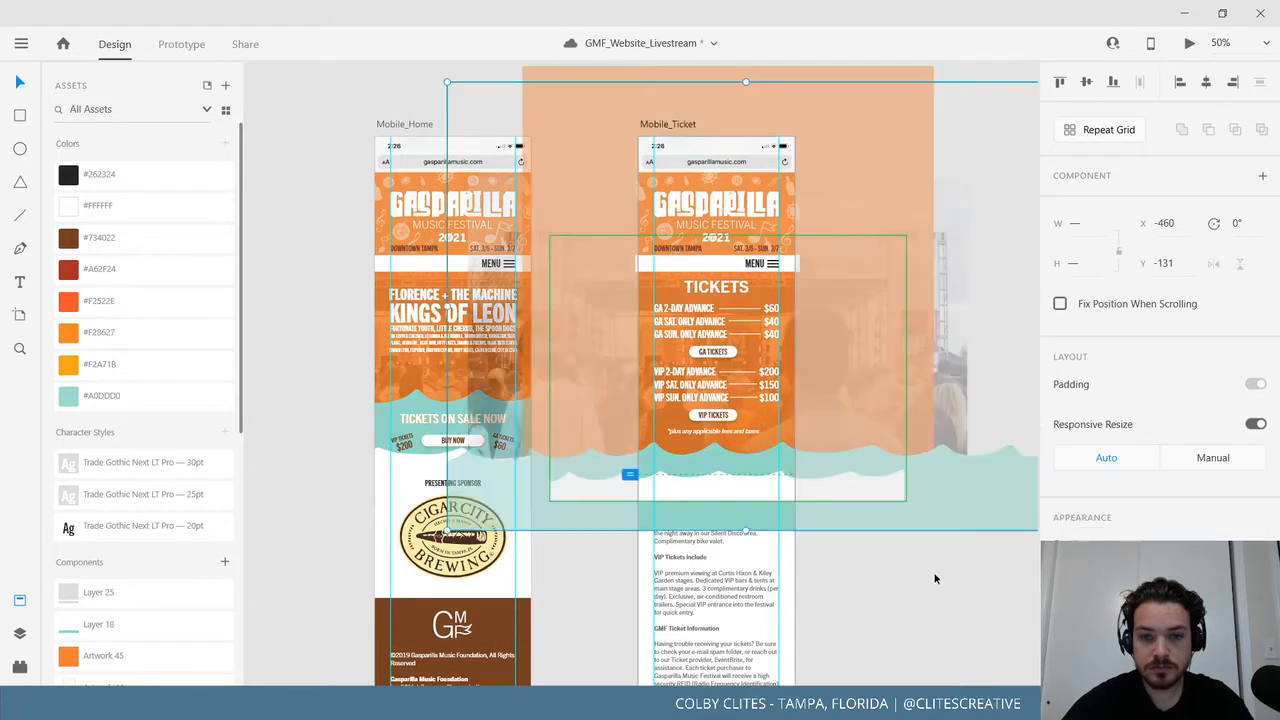
scroll(828, 534, right, 3)
scroll(828, 534, down, 2)
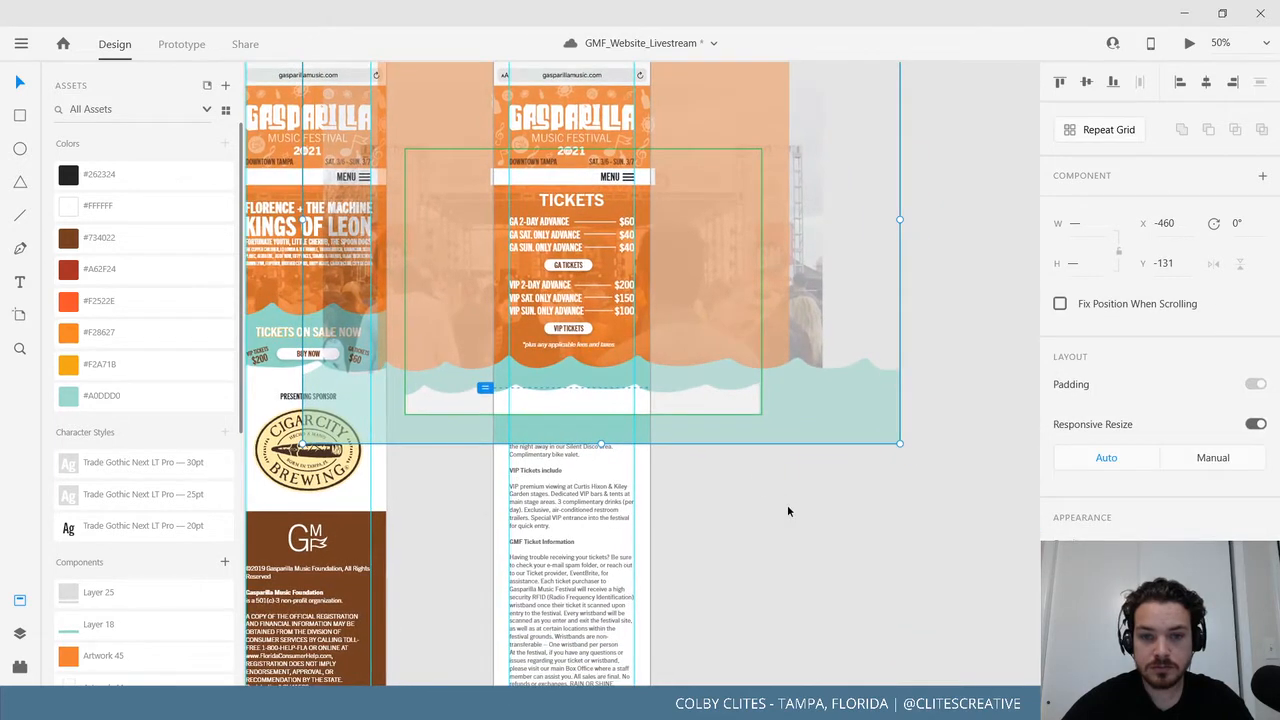
Nudge the inner wave component slightly up-left so it sits beneath the VIP prices.
click(726, 532)
click(612, 410)
drag(612, 410, 606, 401)
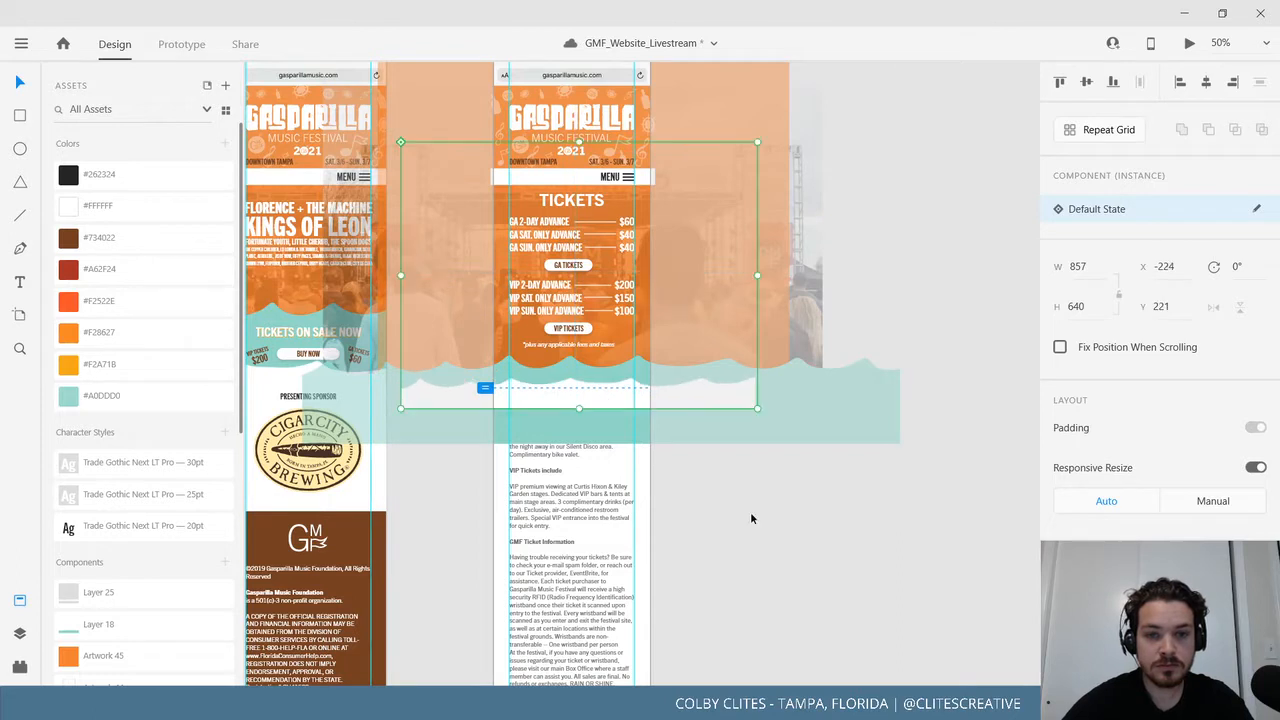
click(788, 530)
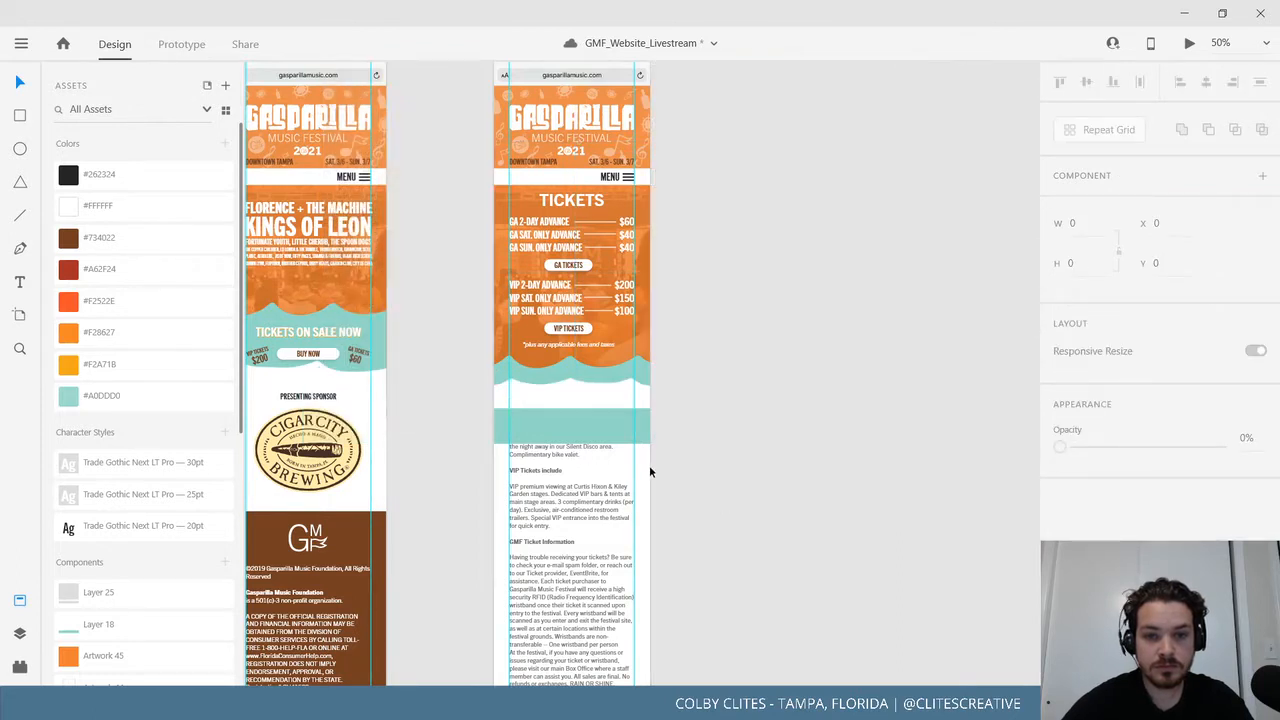
click(588, 435)
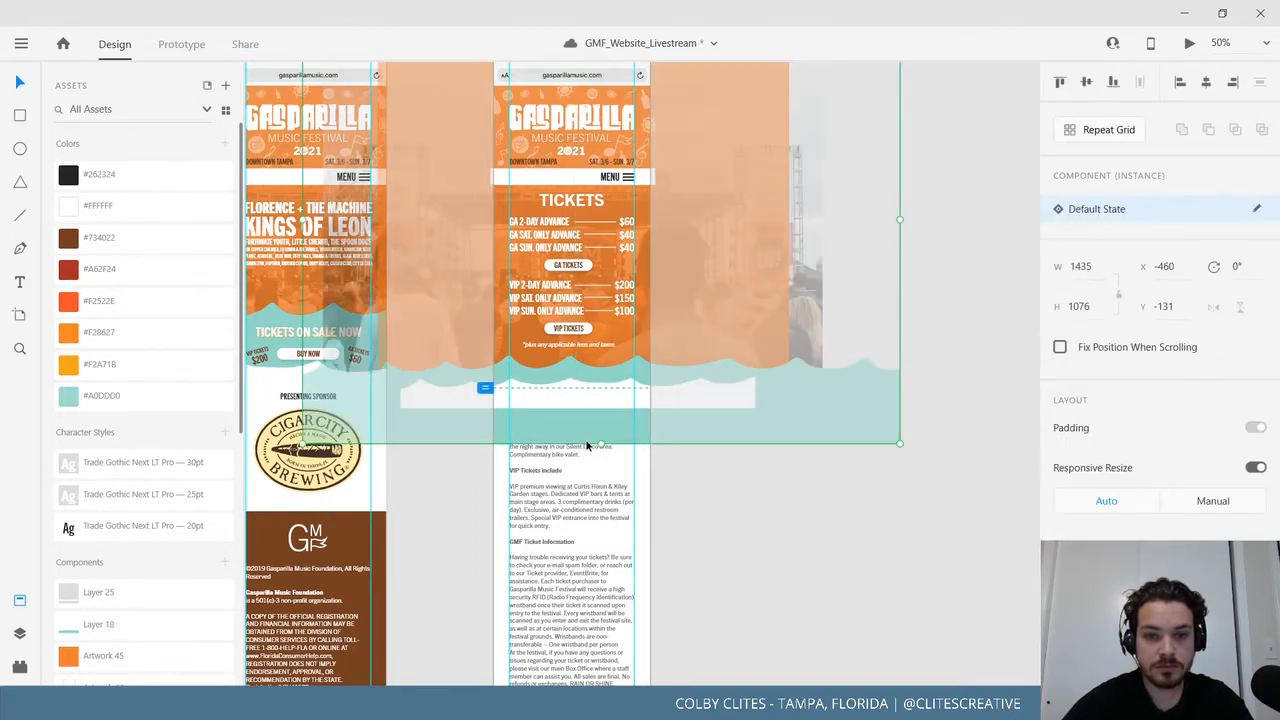
click(680, 494)
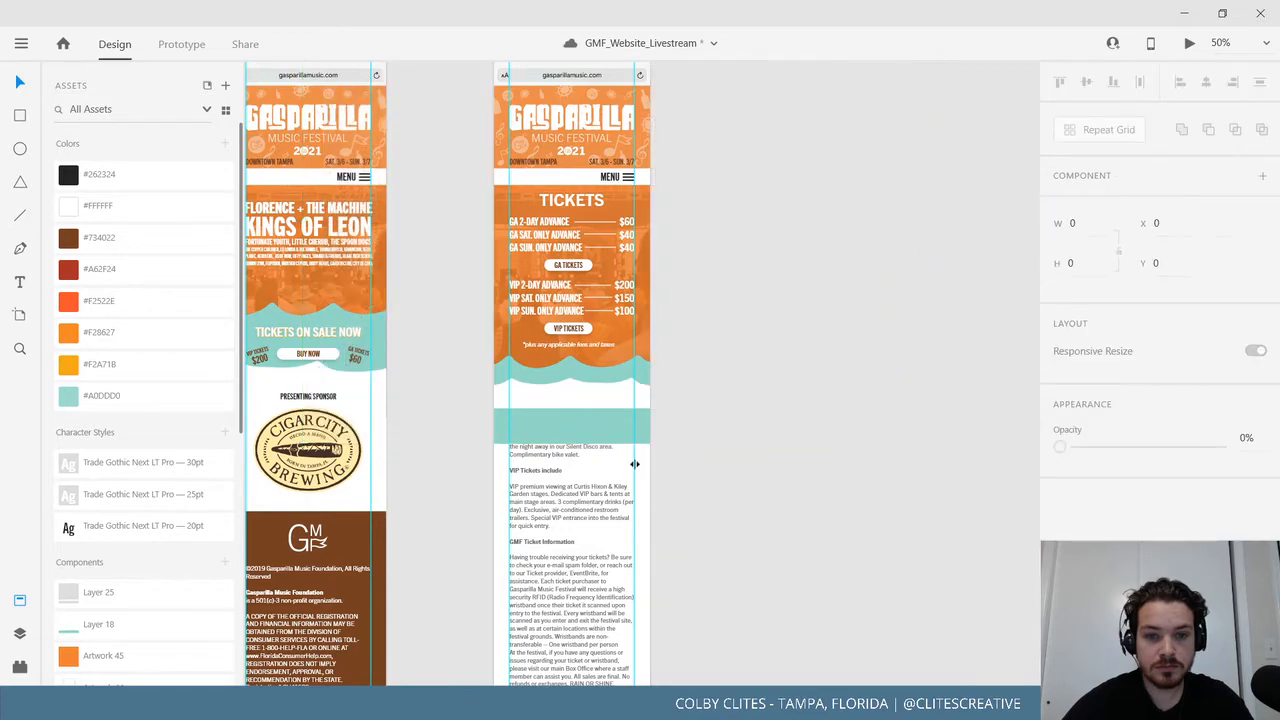
click(549, 507)
Bring the ticket-info body text in front of the waves.
right_click(549, 507)
mouse_move(590, 471)
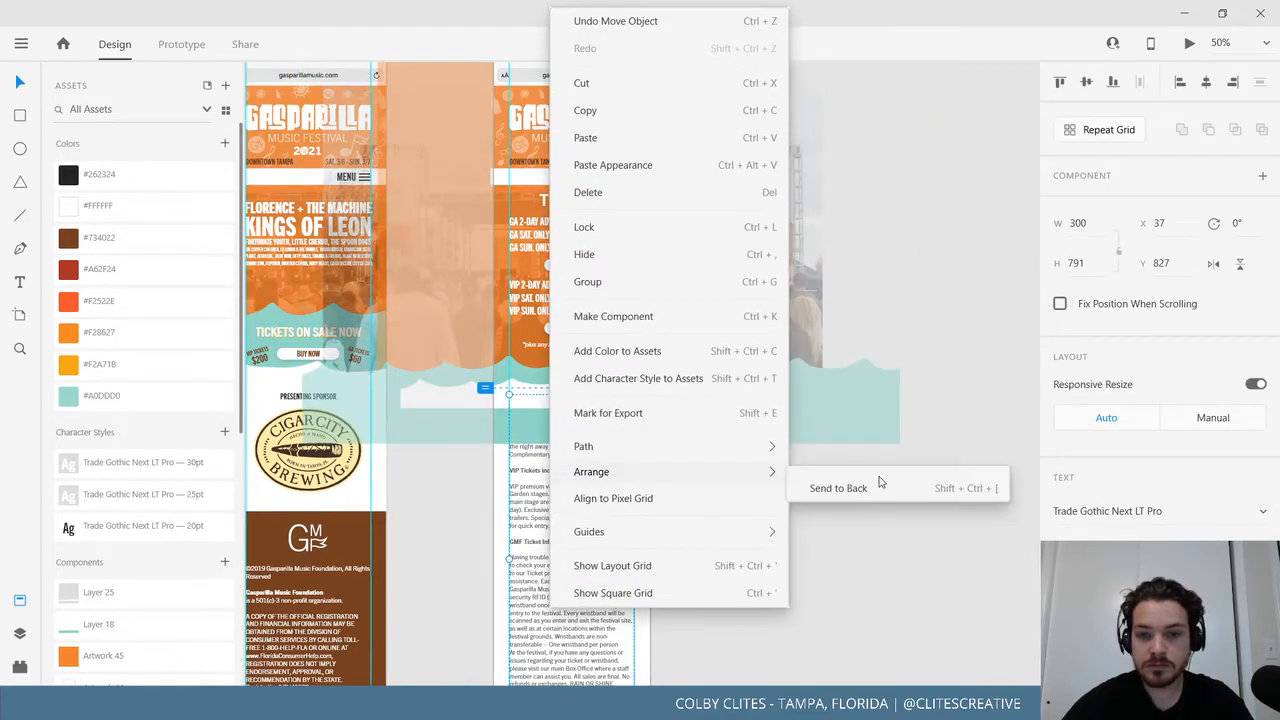
click(854, 480)
click(803, 482)
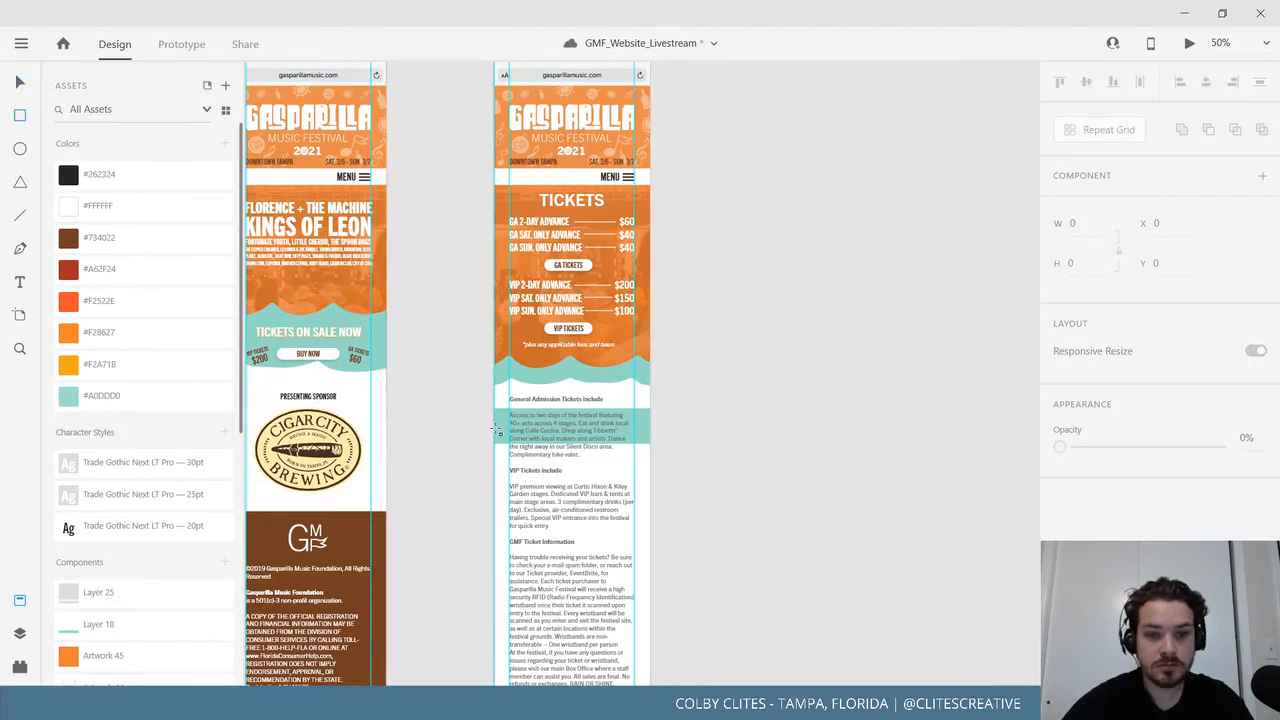
Draw a borderless white 375 × 268 rectangle and send it behind the ticket text.
drag(493, 400, 650, 506)
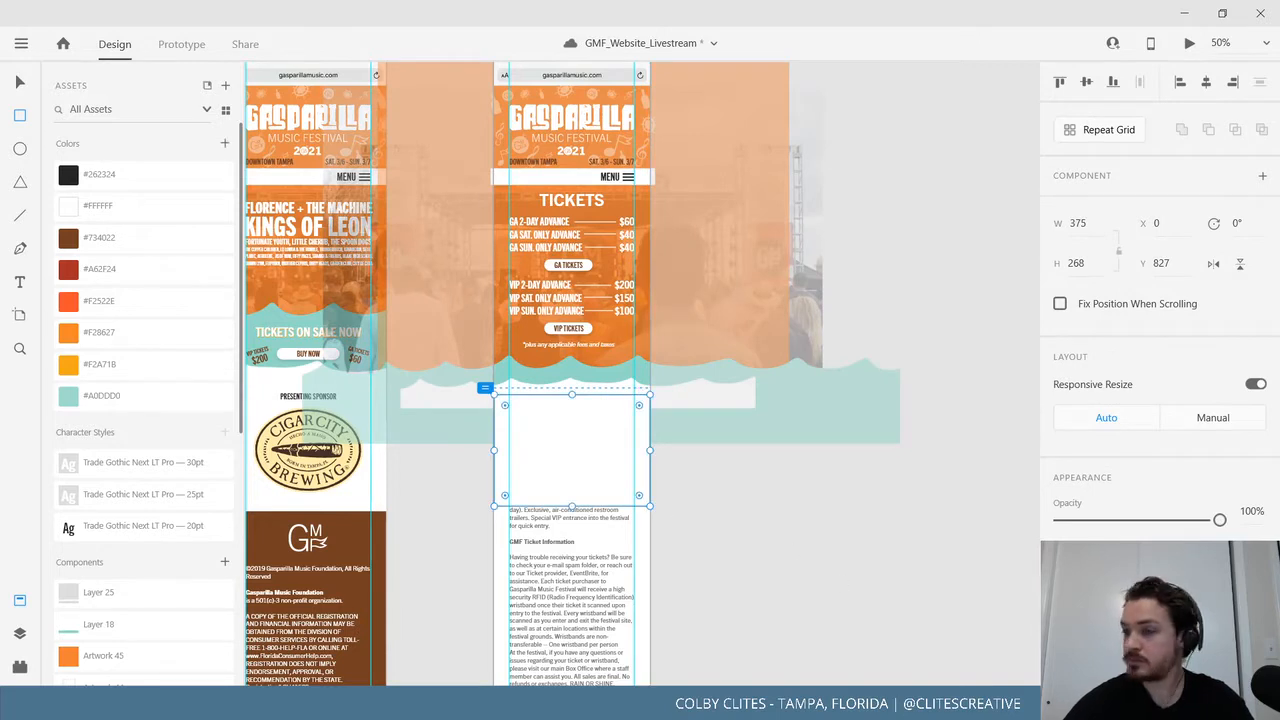
scroll(1160, 300, down, 3)
click(1060, 508)
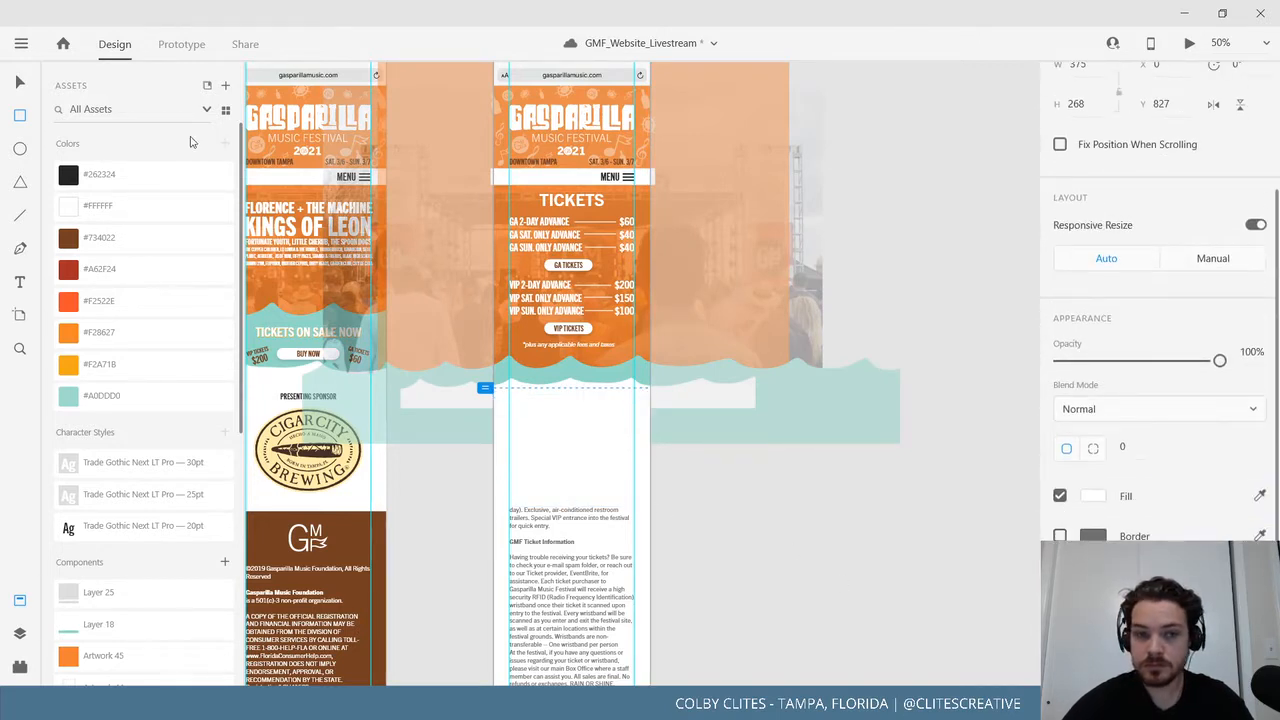
right_click(580, 443)
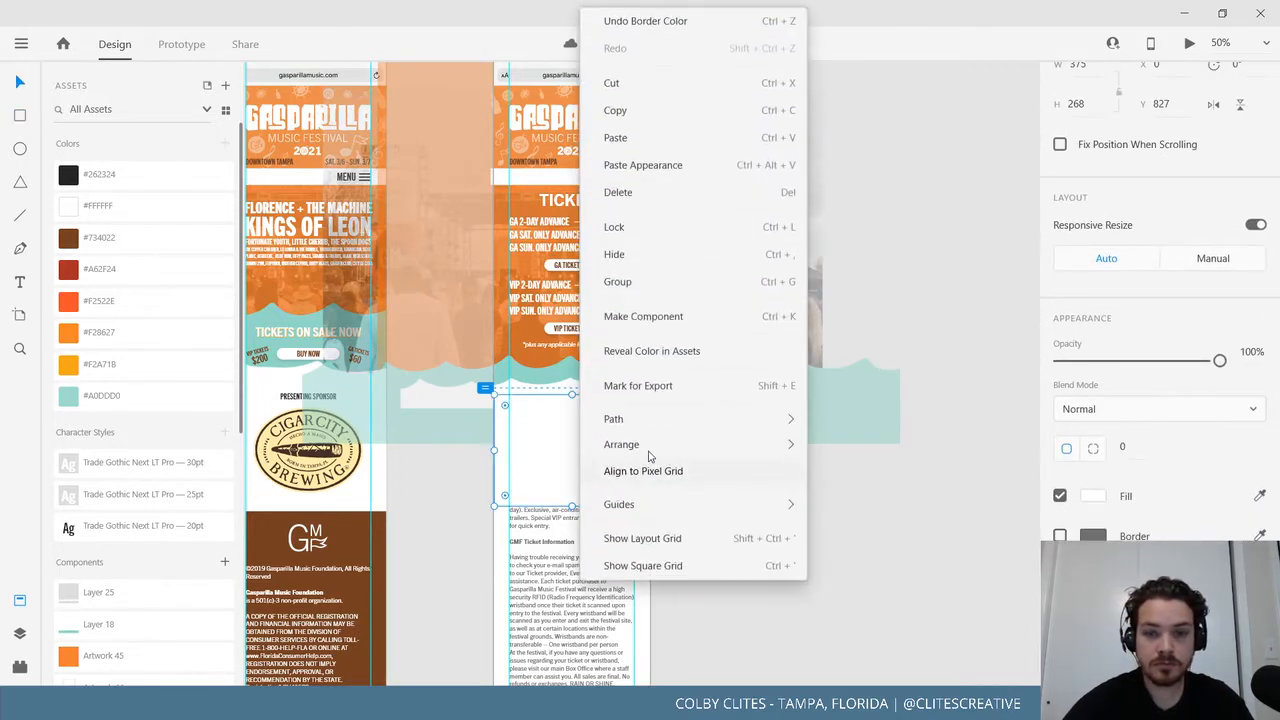
mouse_move(717, 451)
click(862, 535)
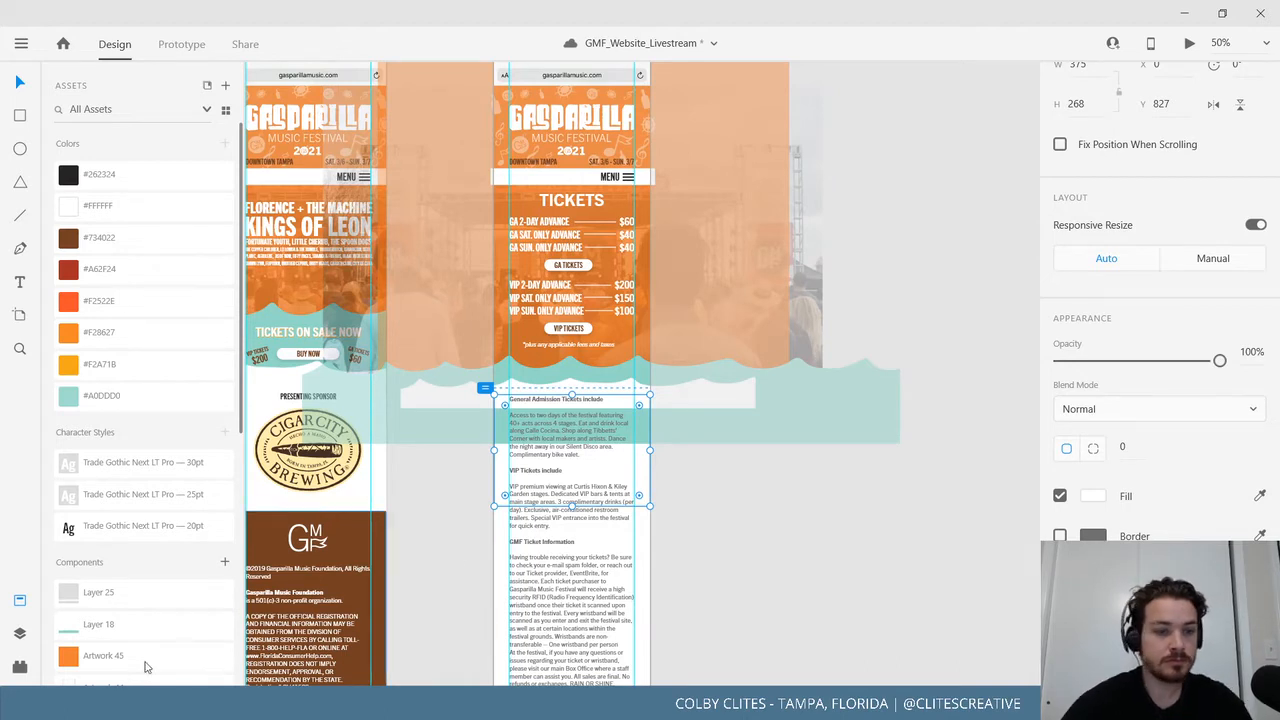
Restack Rectangle 631 in Layers to sit just below the General Admission text.
click(19, 633)
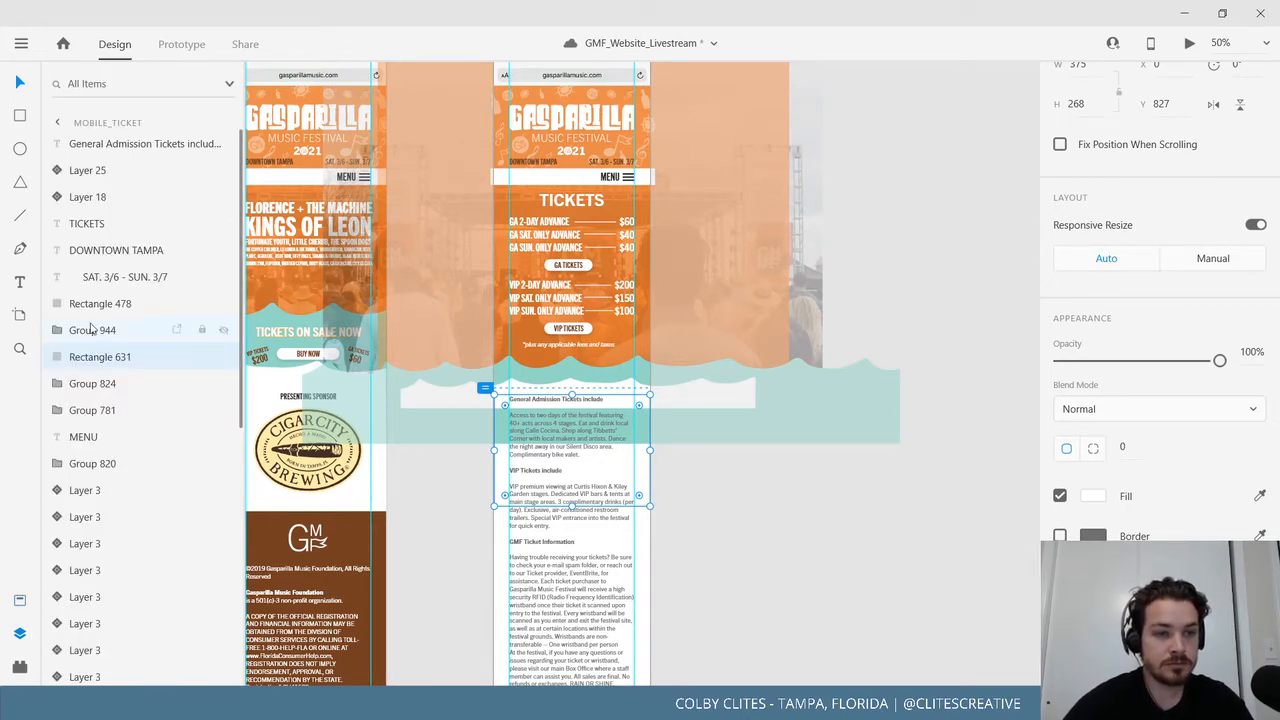
drag(92, 357, 113, 138)
key(ctrl+bracketleft)
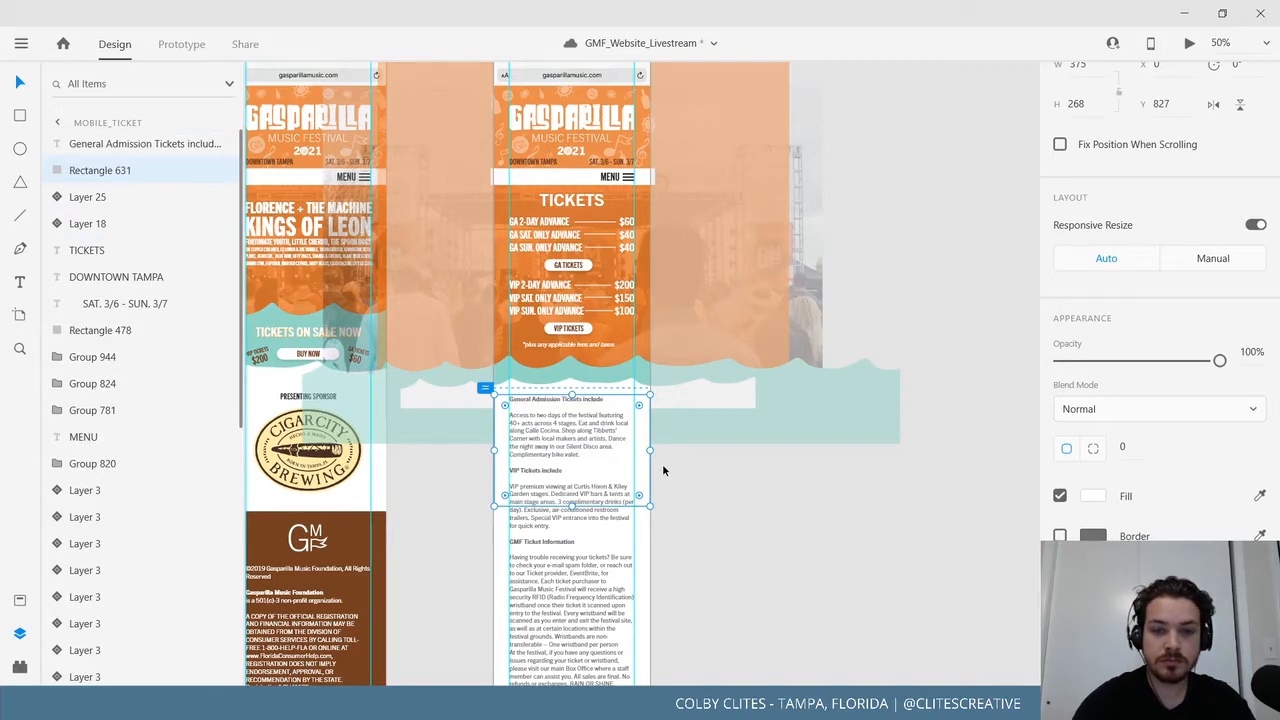
click(748, 563)
Select the Mobile_Ticket artboard and open it in Preview with Ctrl+Enter.
scroll(789, 540, down, 3)
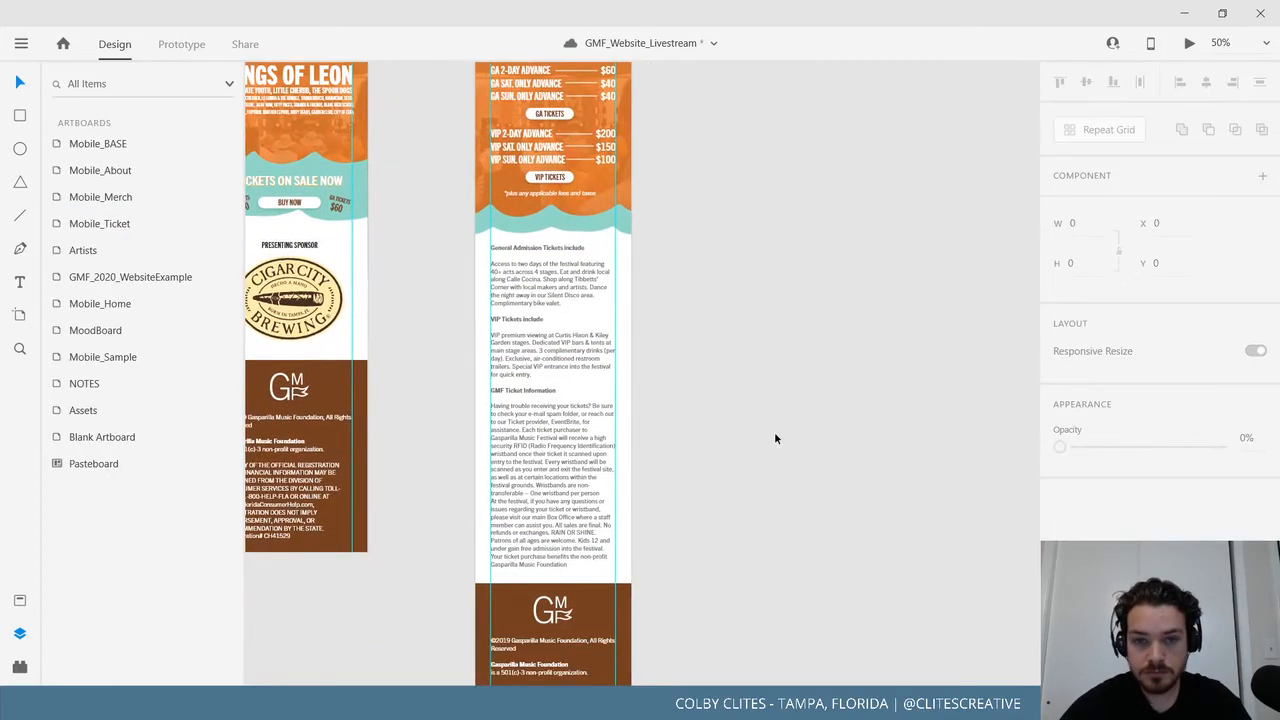
scroll(777, 346, up, 6)
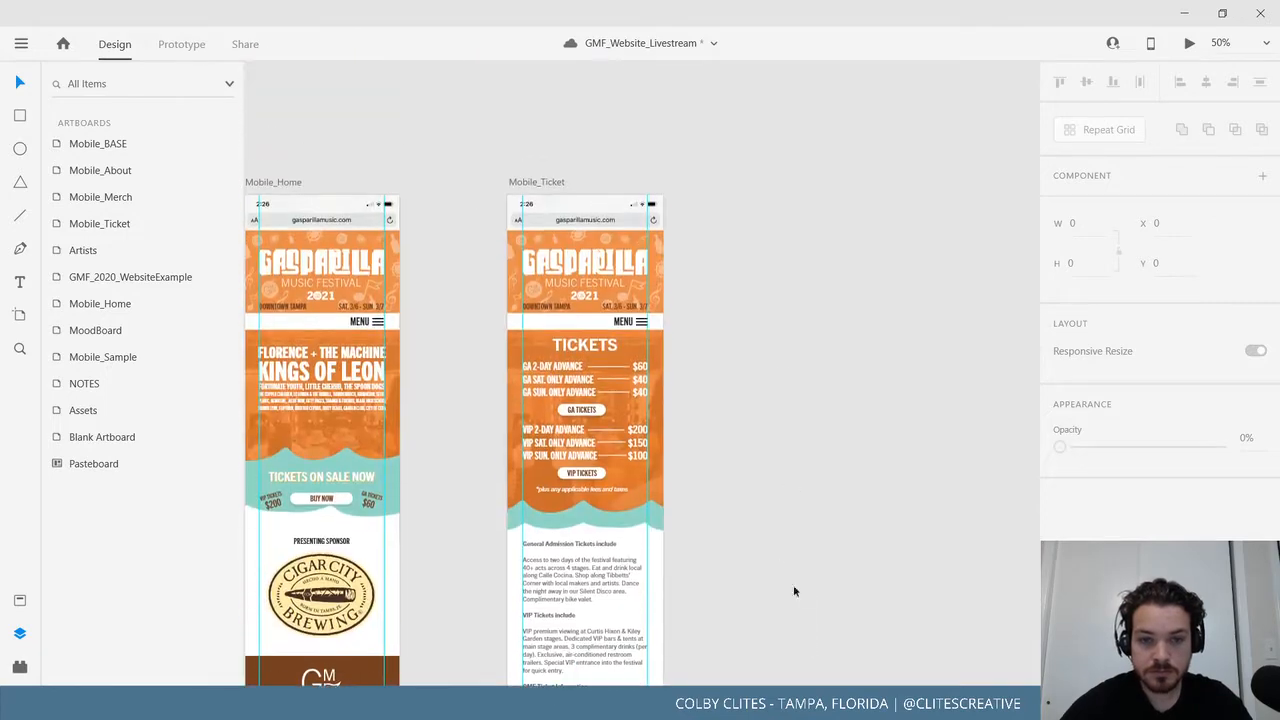
scroll(803, 519, right, 2)
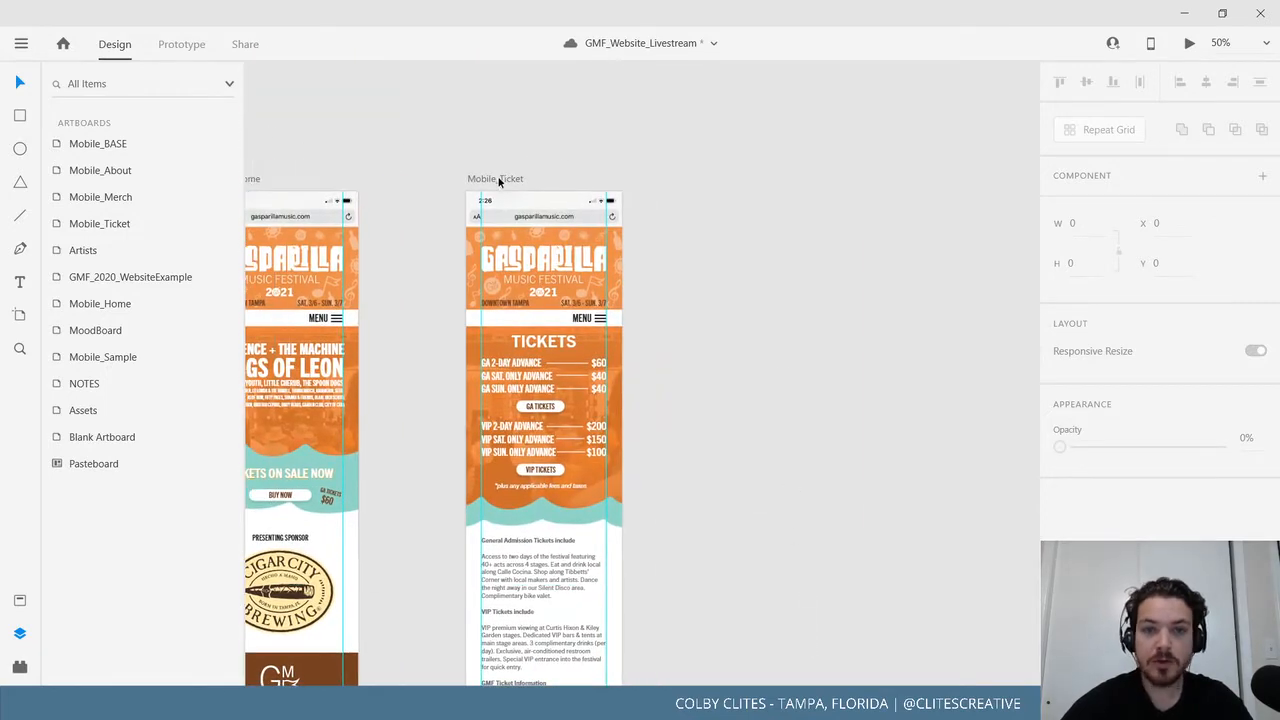
click(498, 180)
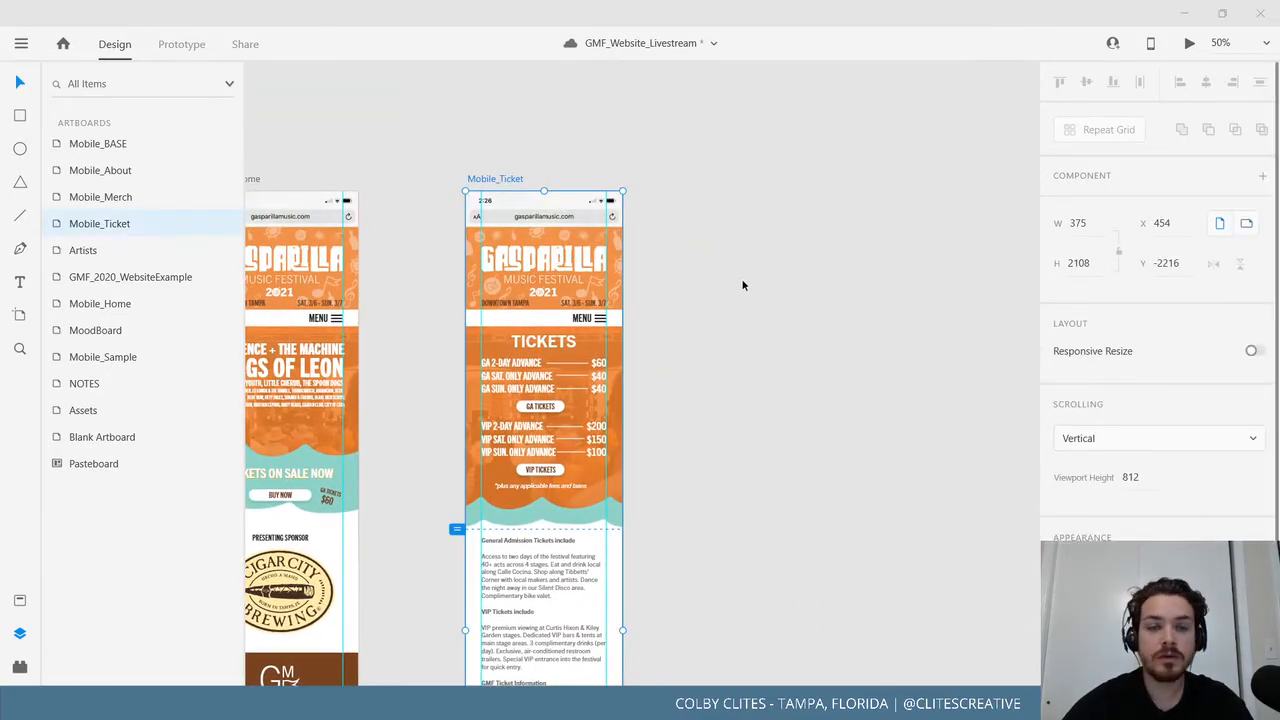
key(ctrl+Return)
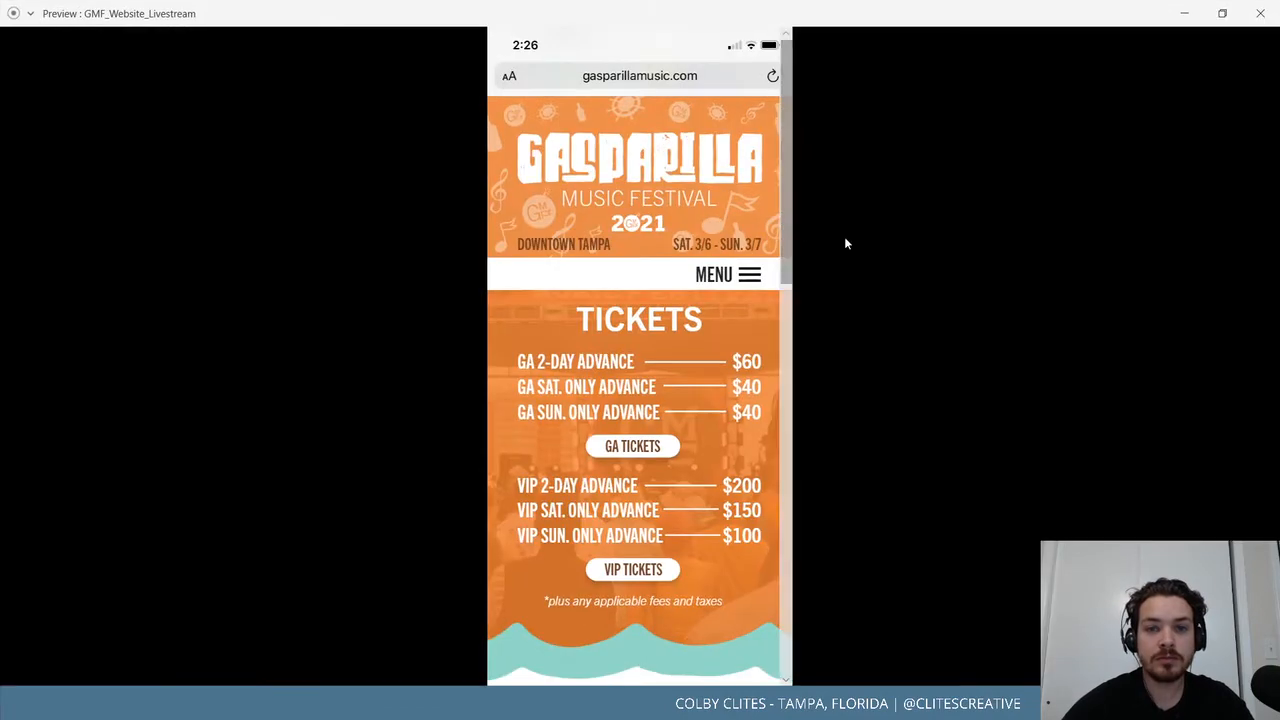
Scroll the Mobile_Ticket preview down to the footer and back up to the prices.
scroll(694, 305, down, 15)
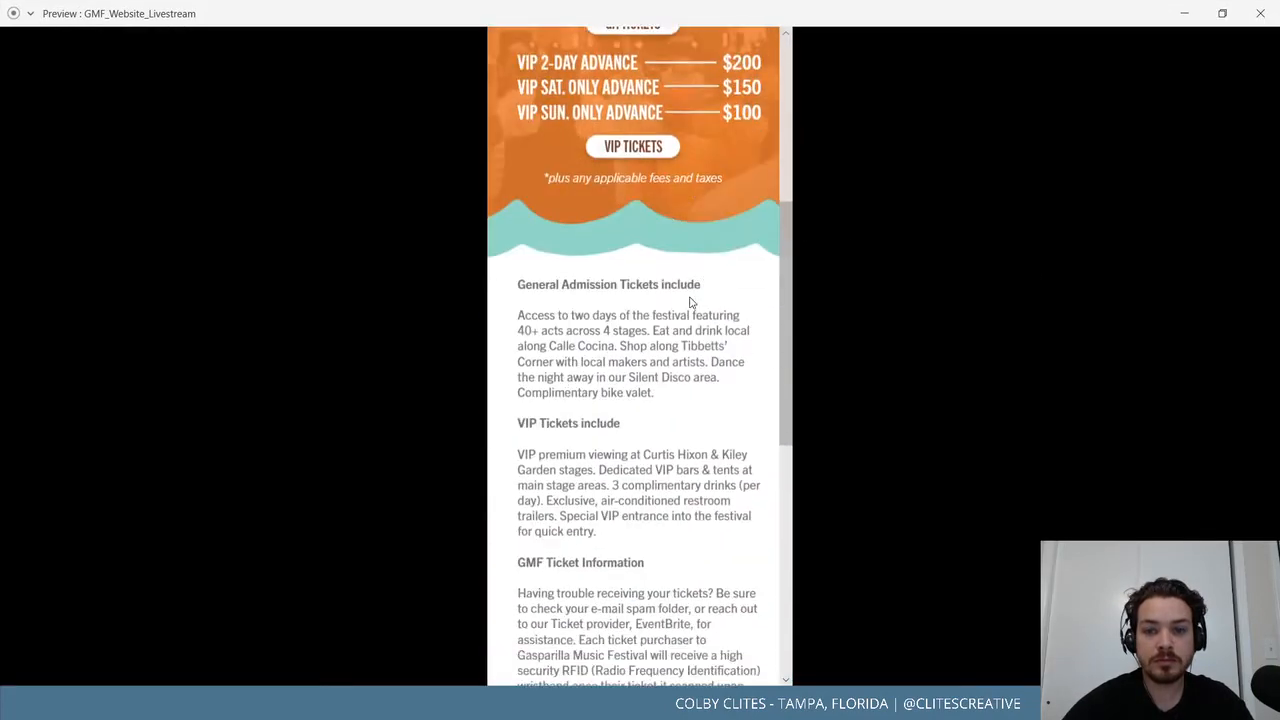
scroll(695, 326, up, 20)
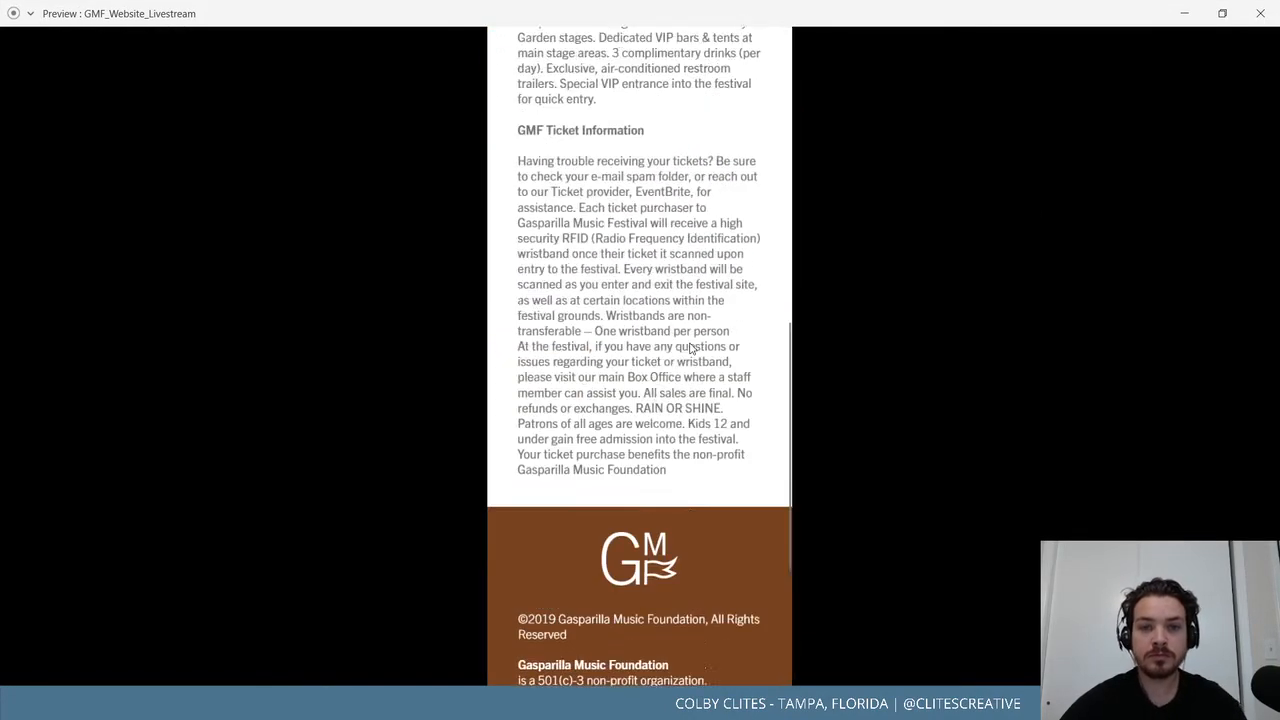
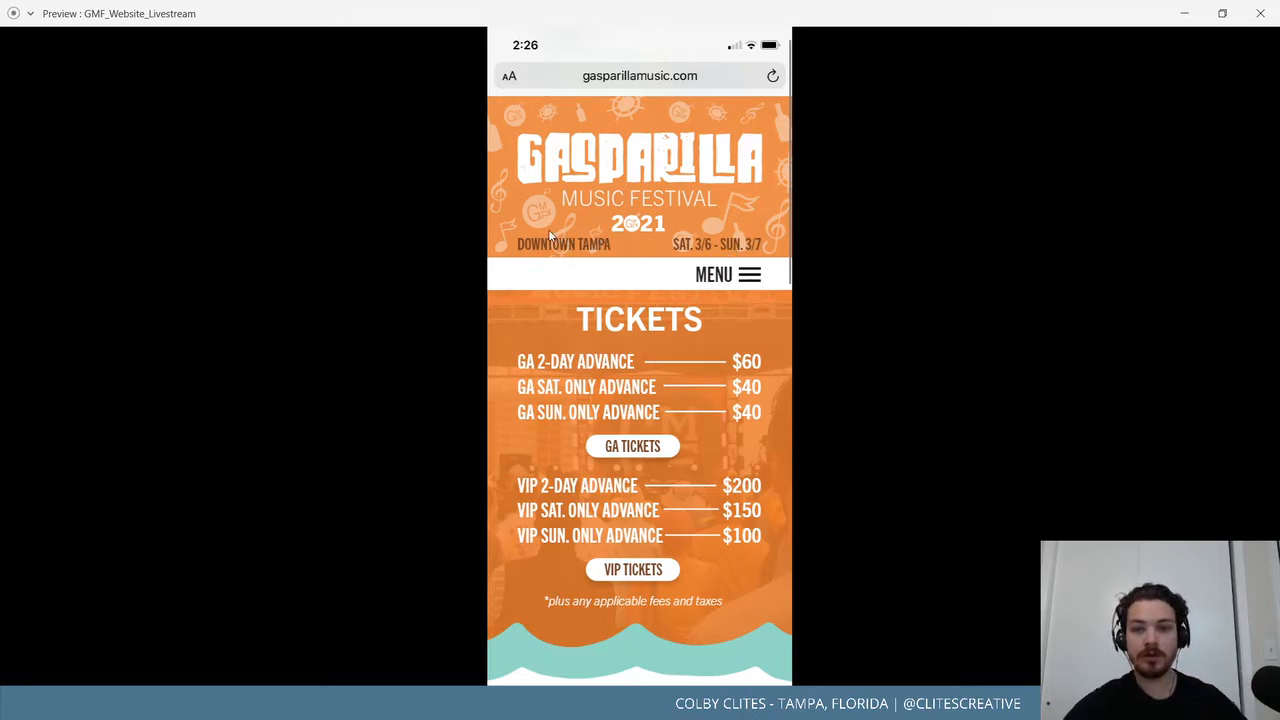
Close the preview and zoom in on the Mobile_Ticket header artwork.
click(1260, 13)
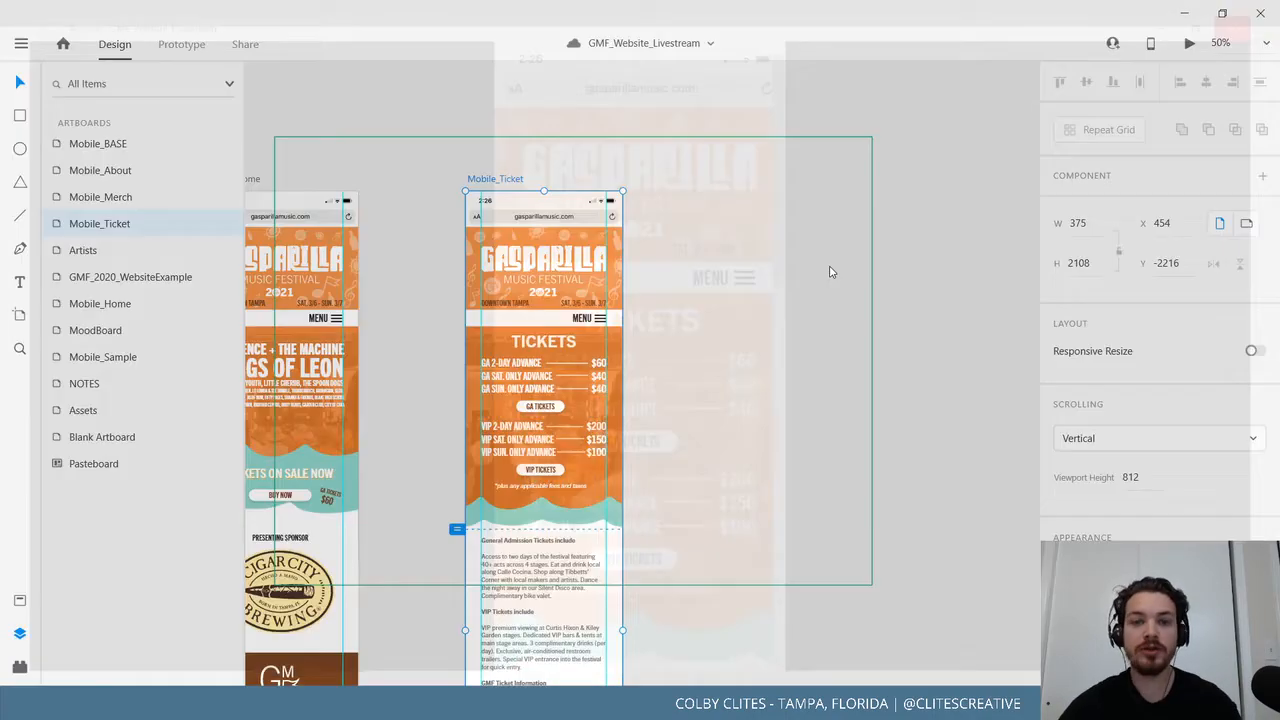
drag(851, 495, 852, 491)
key(ctrl+plus)
key(ctrl+plus)
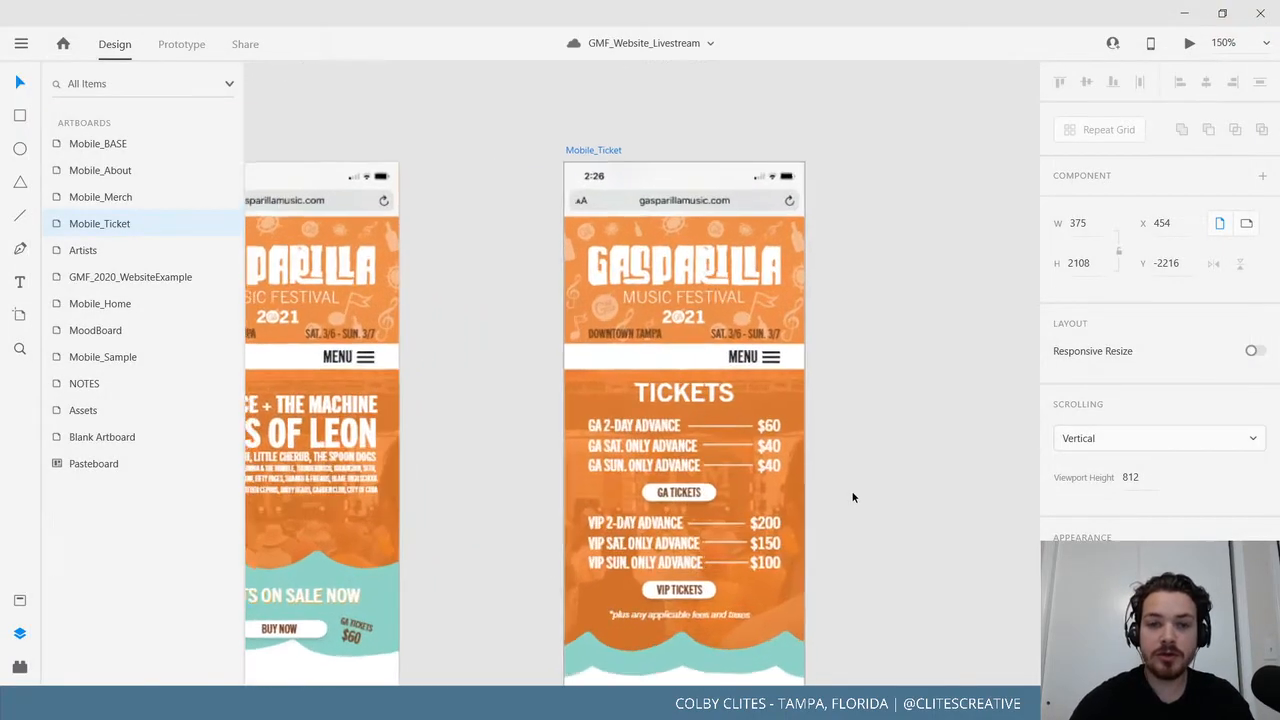
drag(841, 376, 603, 572)
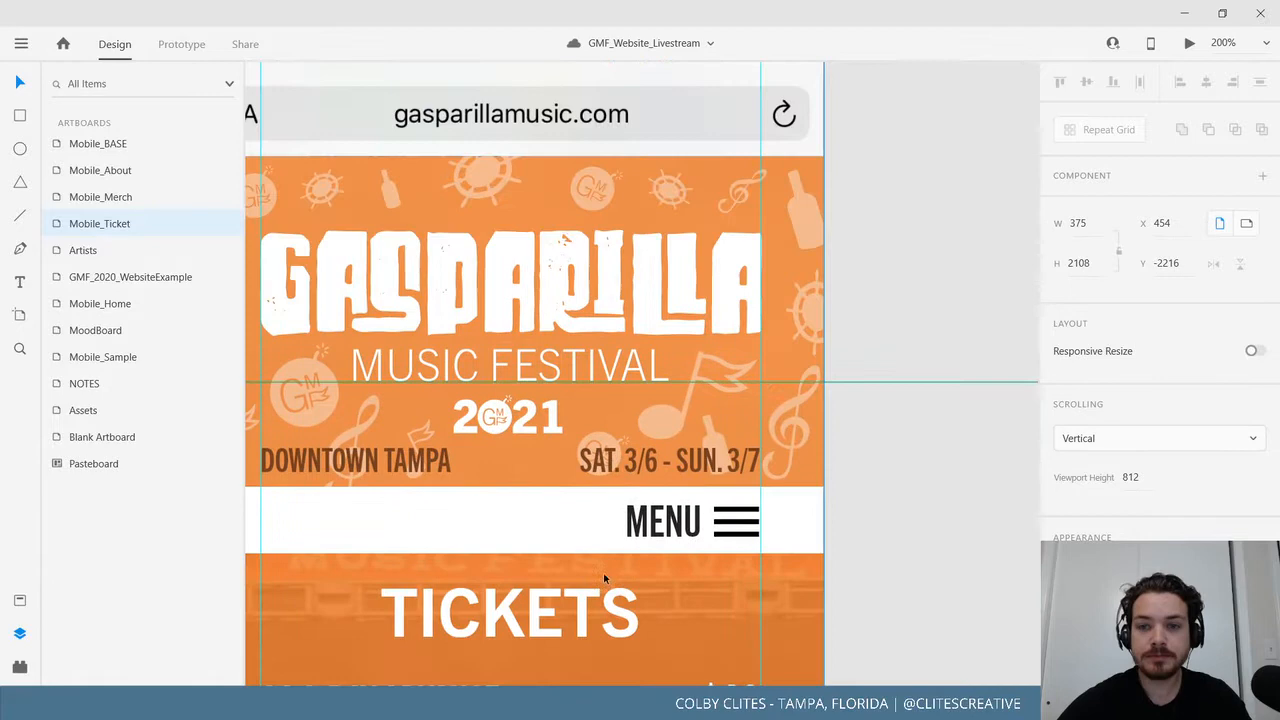
click(803, 322)
right_click(807, 315)
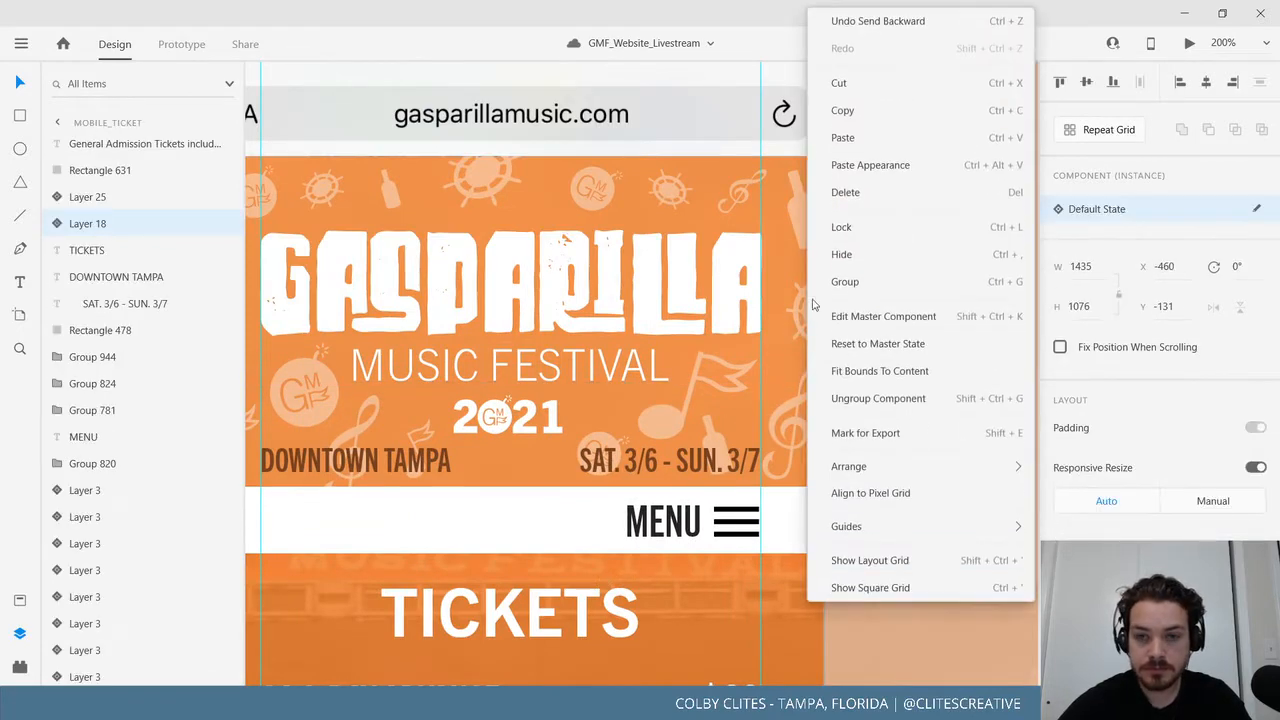
key(Escape)
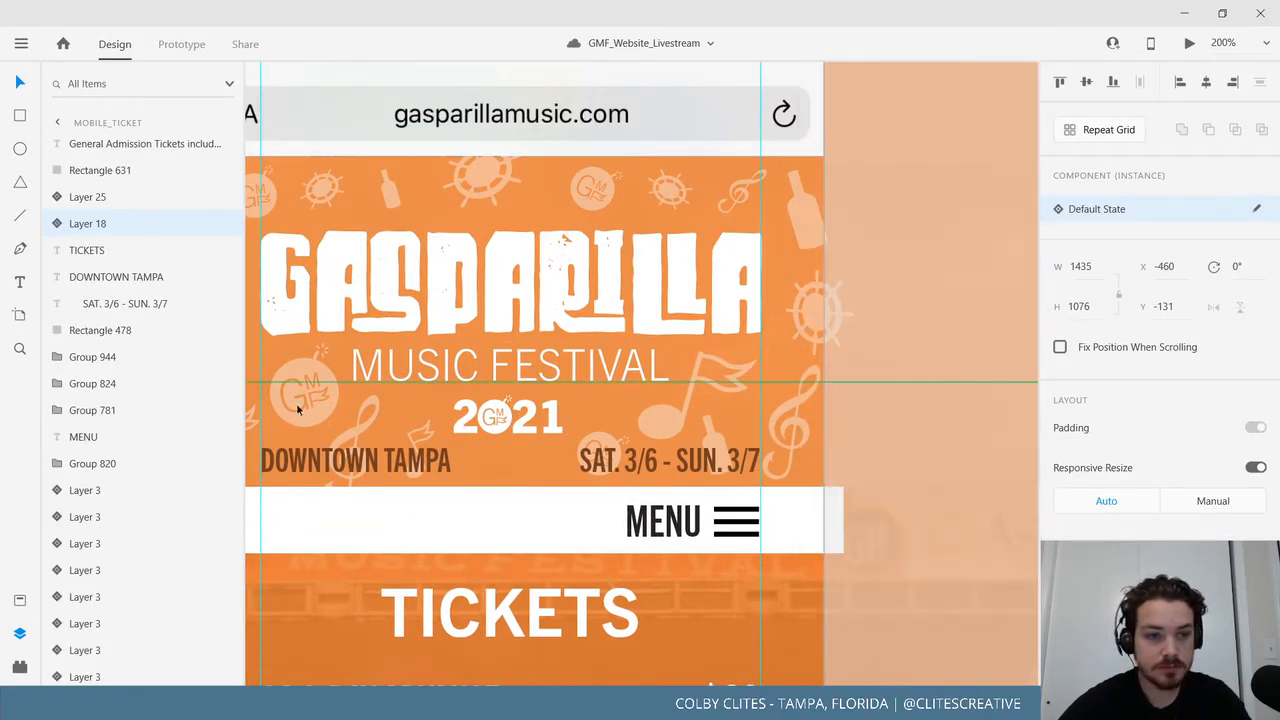
Find a stray header doodle icon in the Layers panel and delete it.
click(110, 490)
click(114, 543)
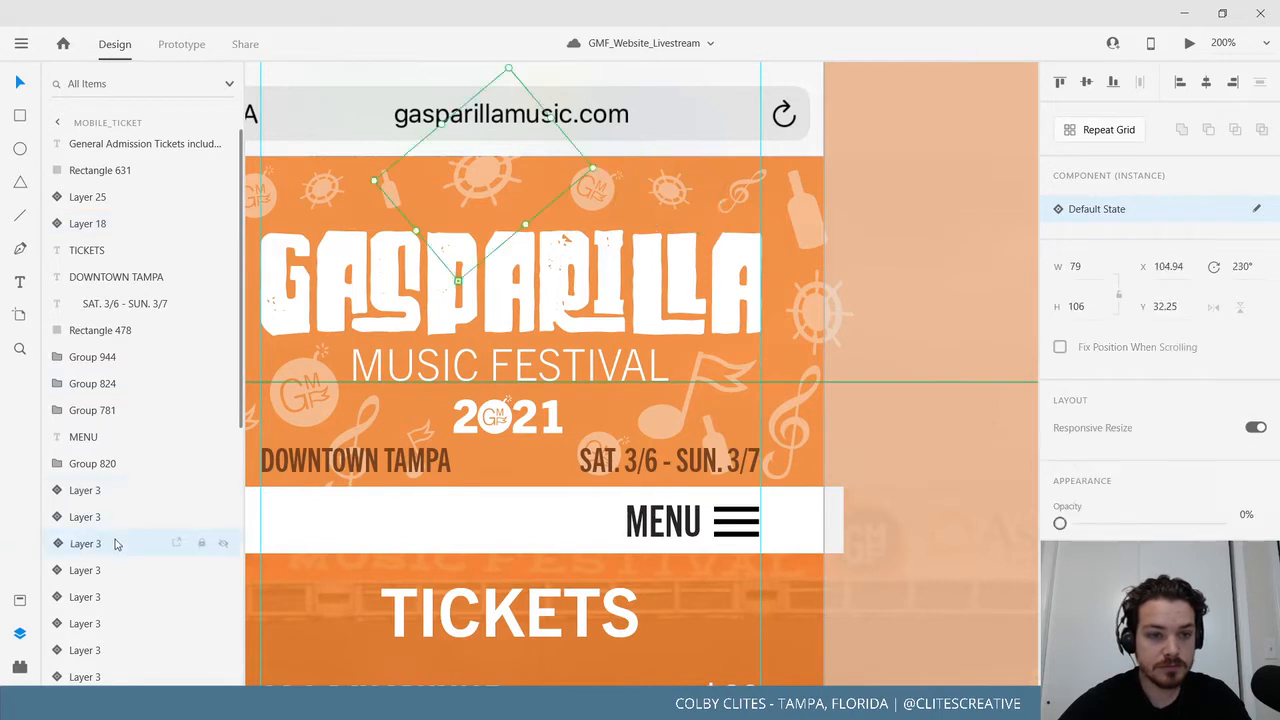
click(116, 570)
click(117, 597)
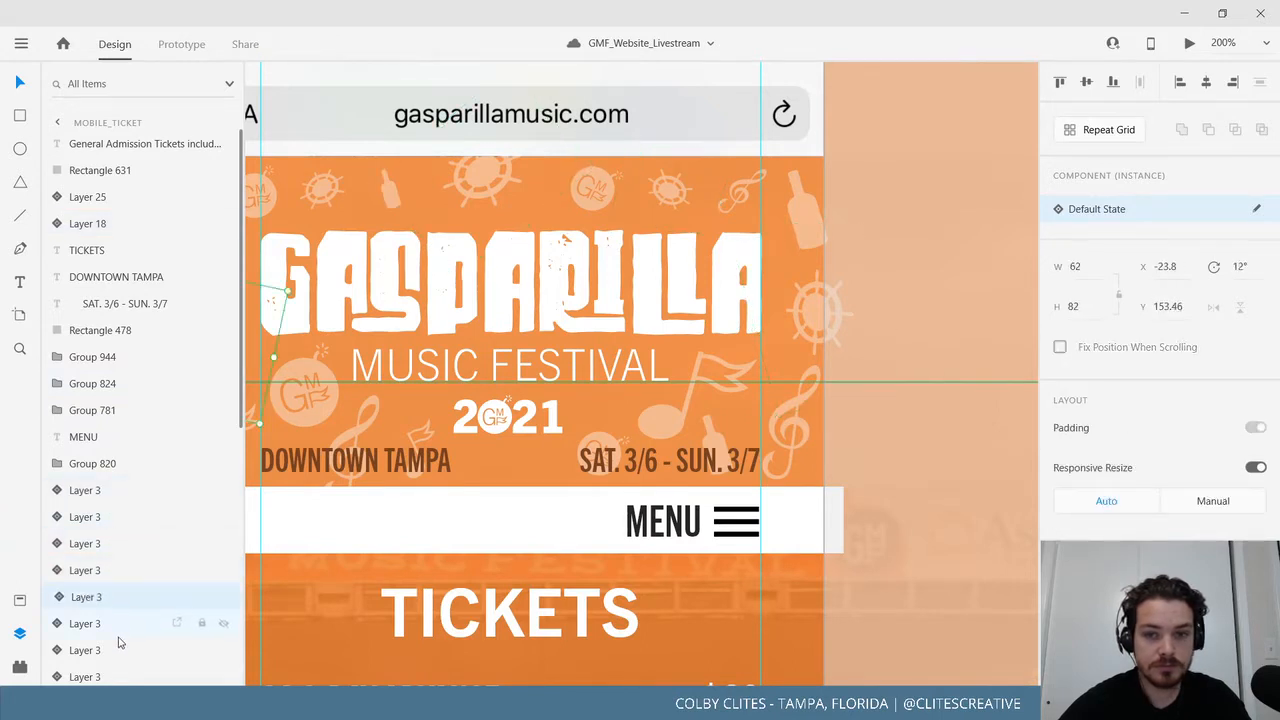
click(117, 623)
click(117, 650)
scroll(110, 630, down, 5)
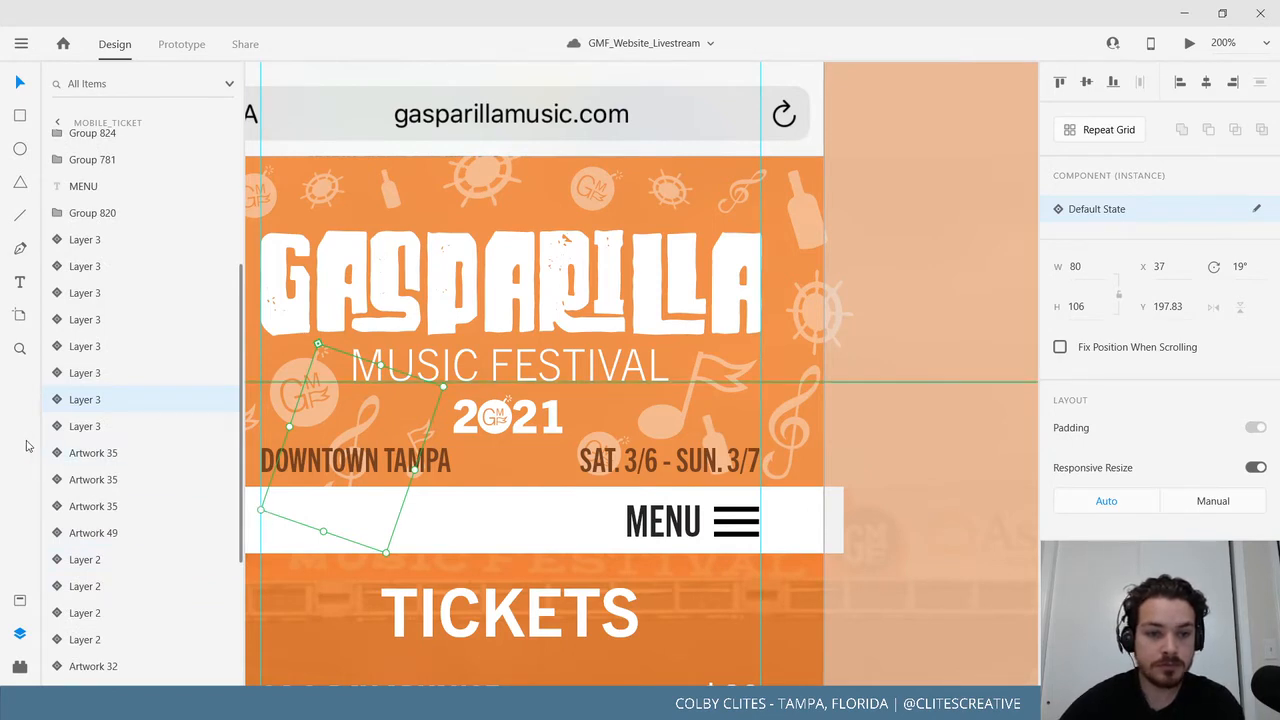
key(Delete)
Delete the music-note artwork from the ticket header.
click(106, 400)
click(105, 427)
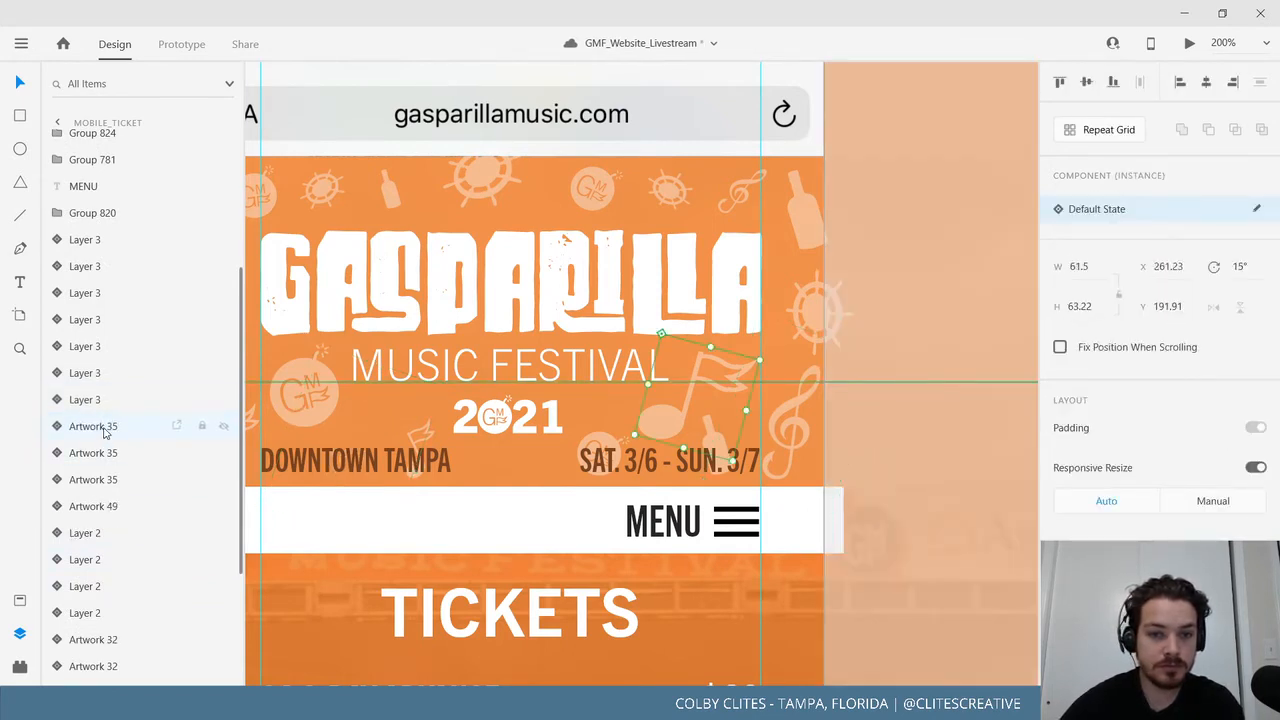
key(Delete)
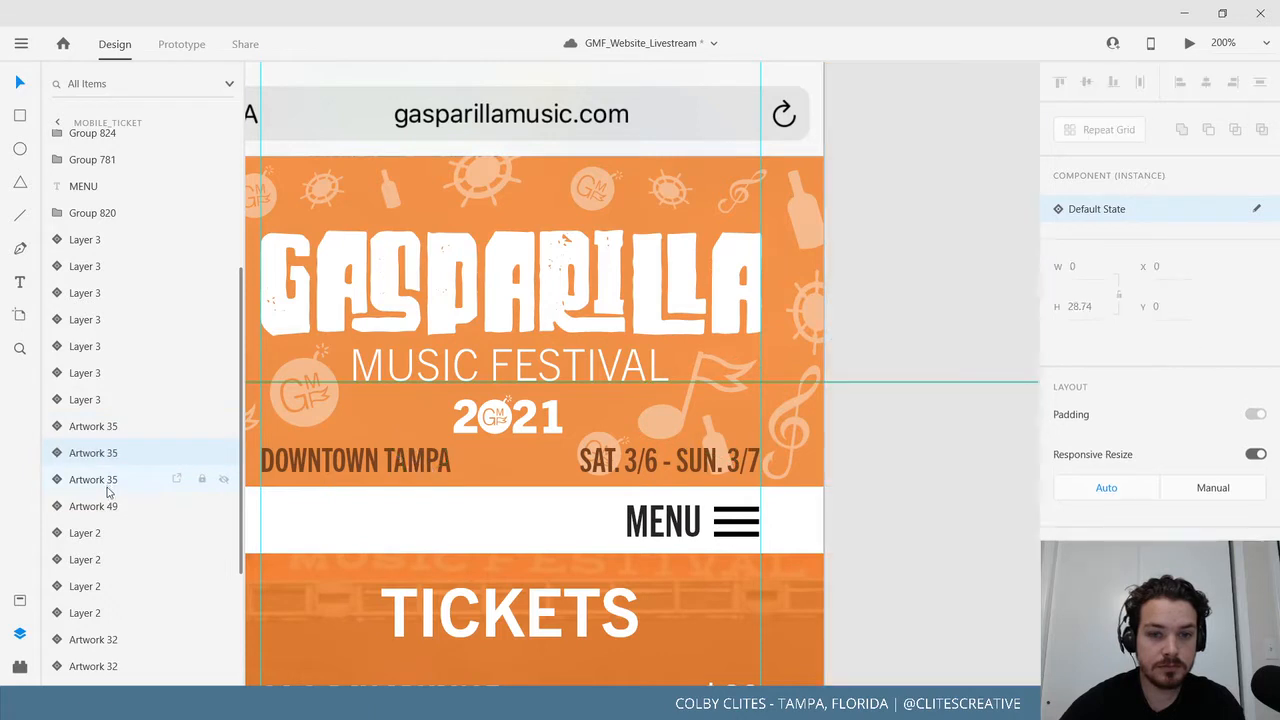
Delete the small artwork near the SAT. date in the ticket header.
click(108, 486)
click(108, 512)
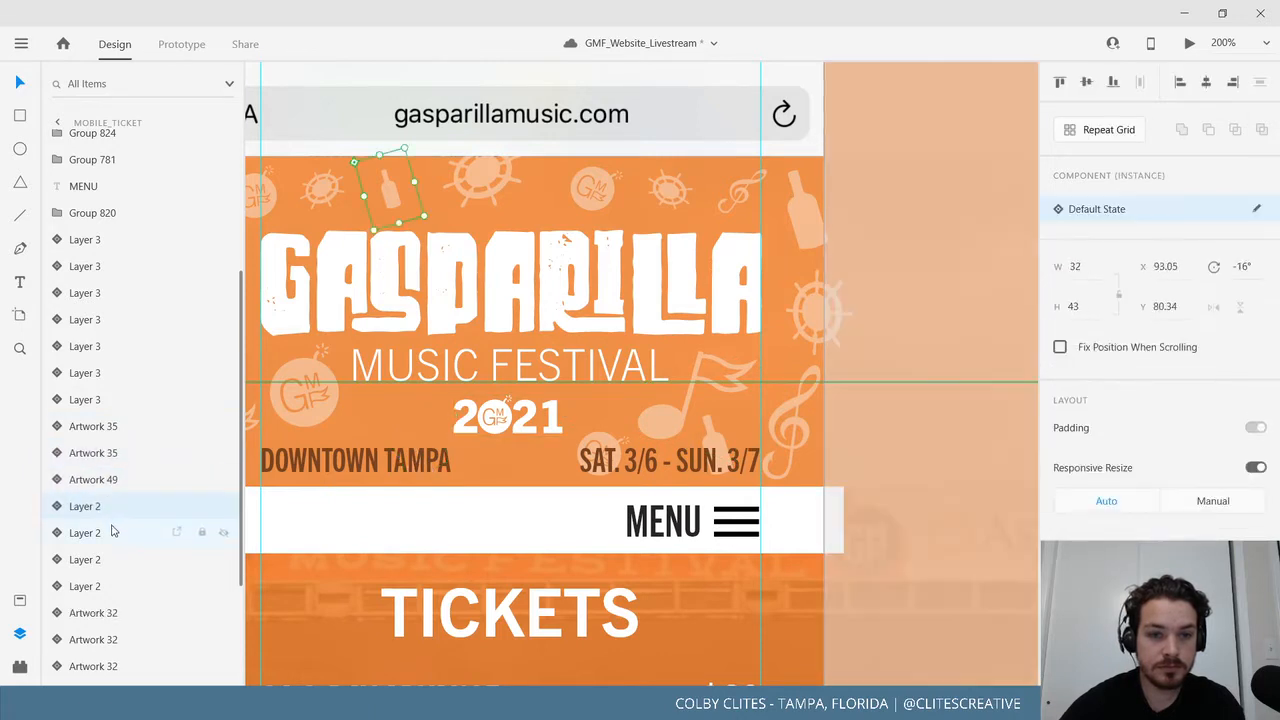
click(108, 541)
click(106, 560)
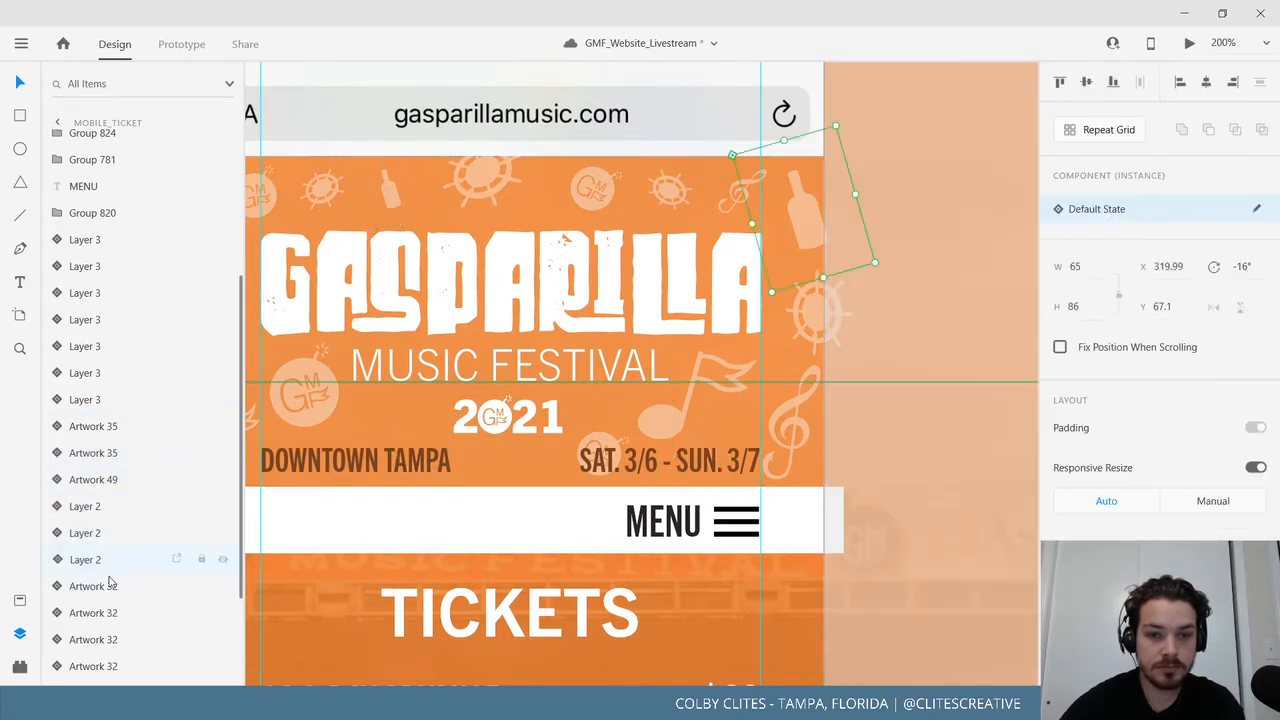
click(110, 588)
click(128, 613)
key(Delete)
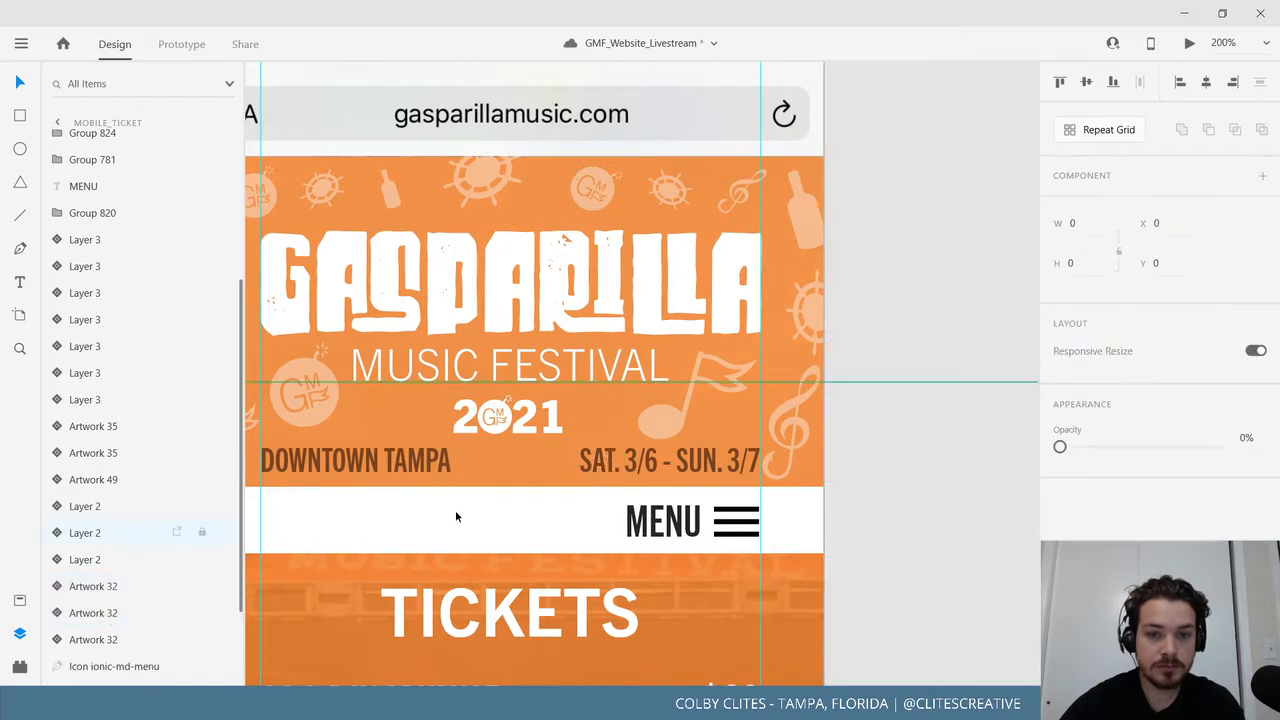
drag(457, 494, 1120, 512)
drag(420, 457, 646, 422)
Select the Mobile_Home header artwork and delete its bottom-left doodle.
click(471, 87)
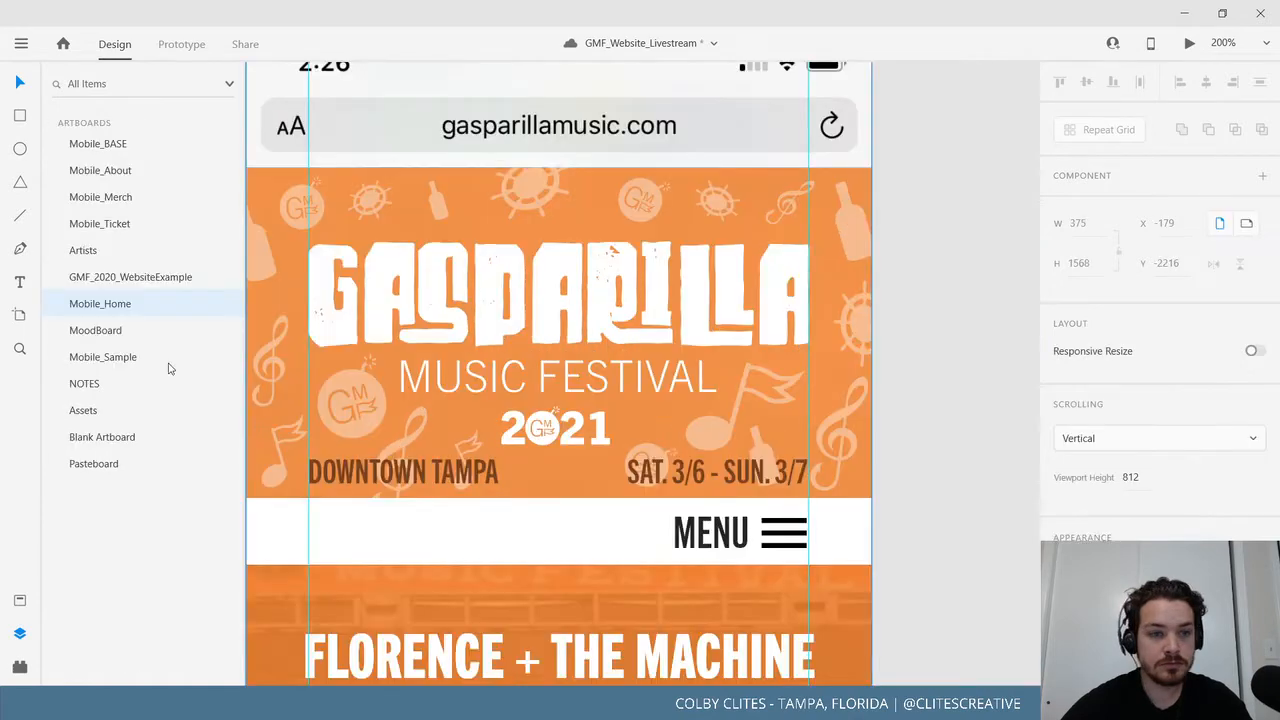
click(374, 400)
click(102, 543)
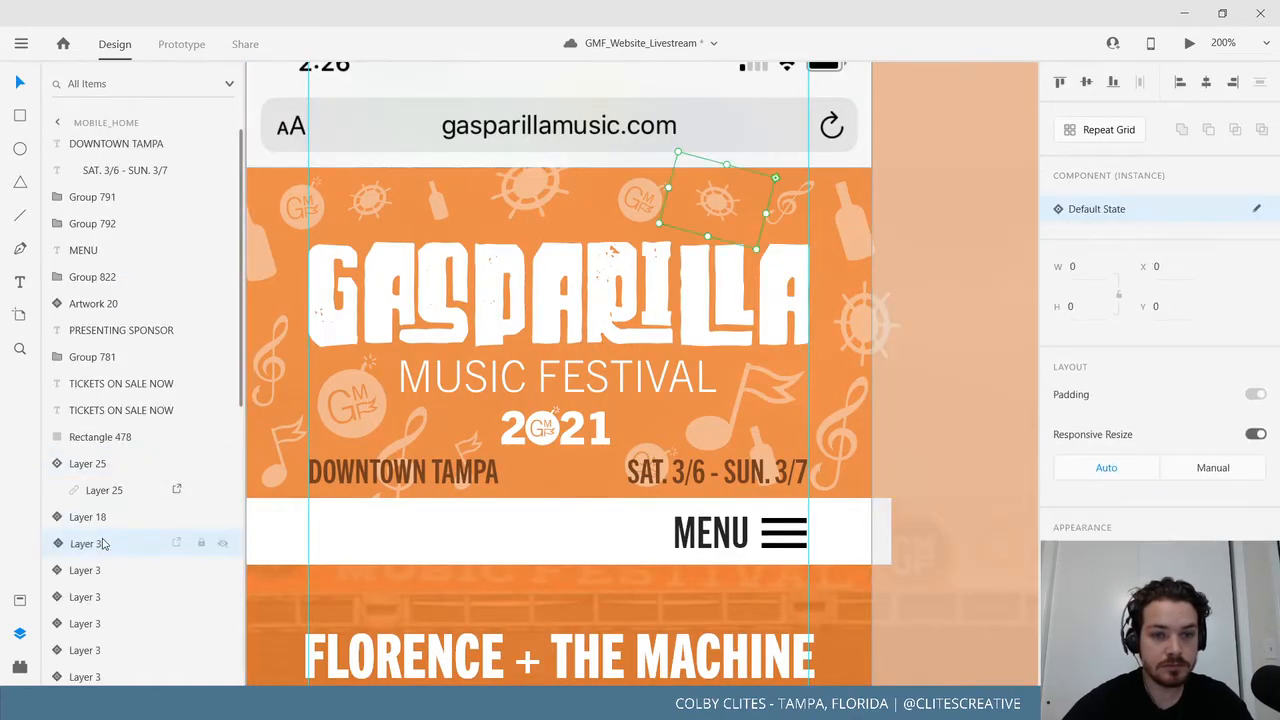
click(104, 570)
click(104, 597)
scroll(104, 606, down, 3)
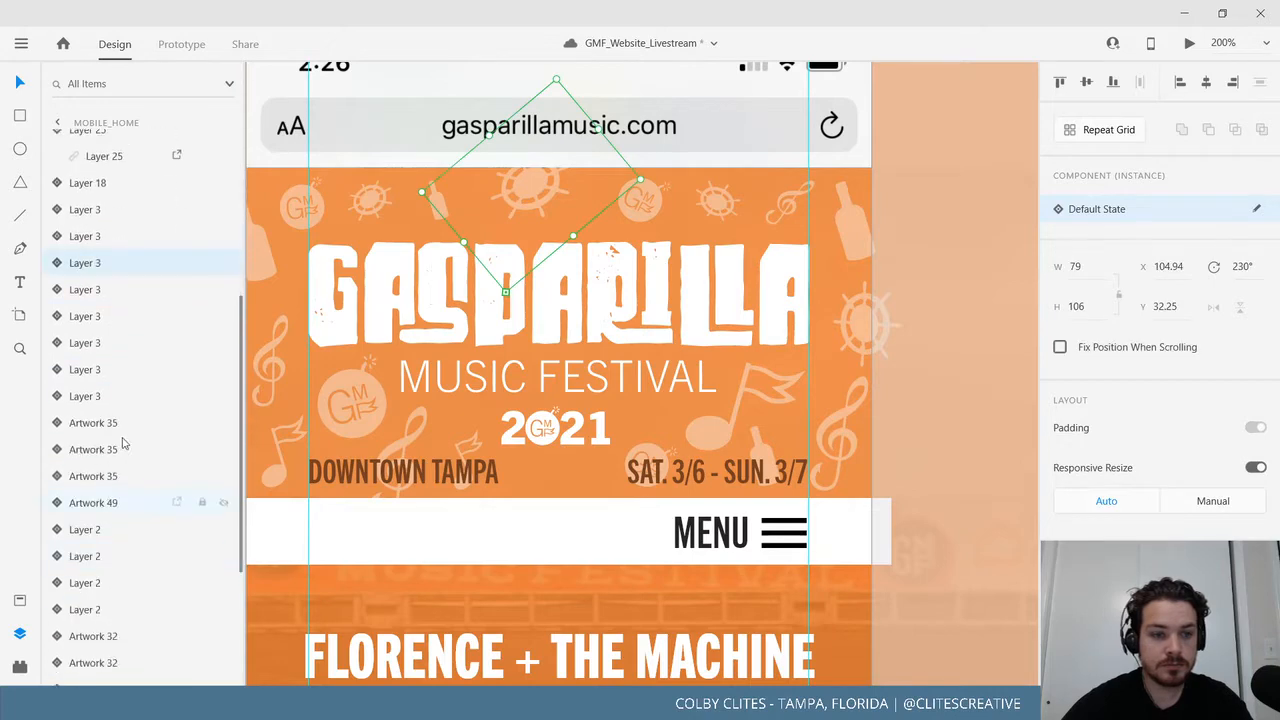
click(113, 393)
click(110, 368)
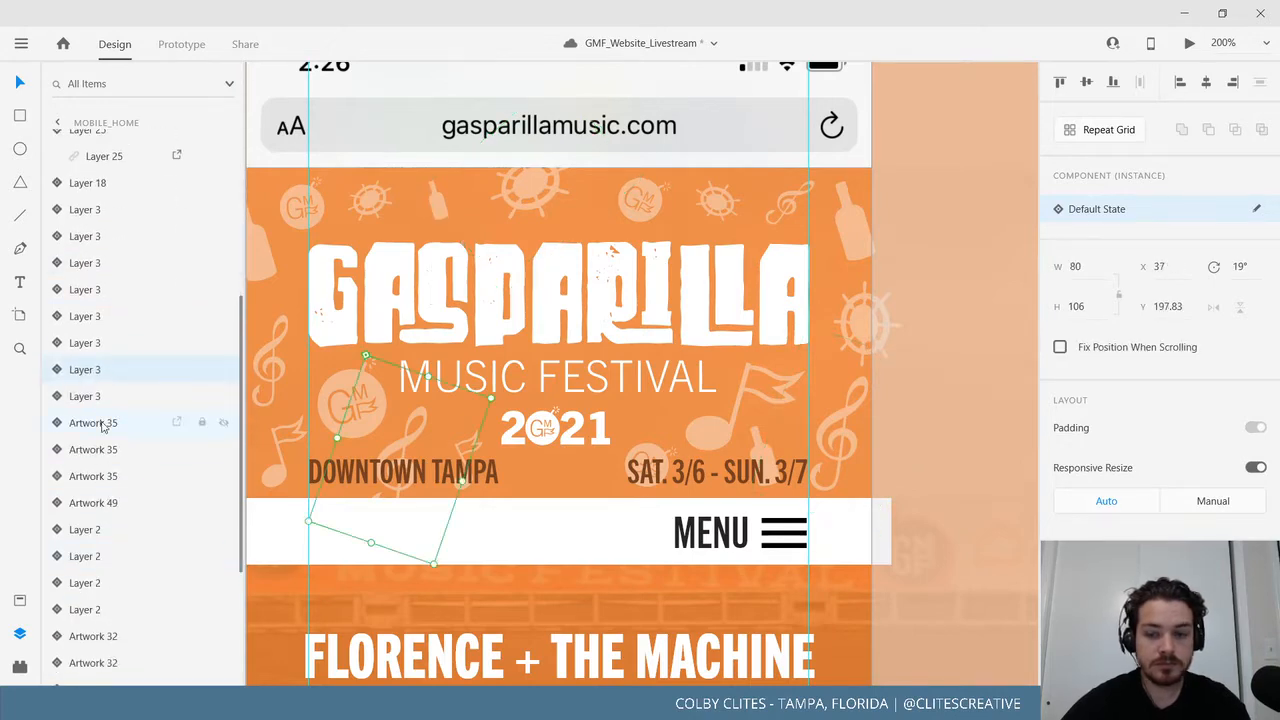
key(Delete)
Delete the music-note artwork and the bottle doodle near the date.
click(100, 428)
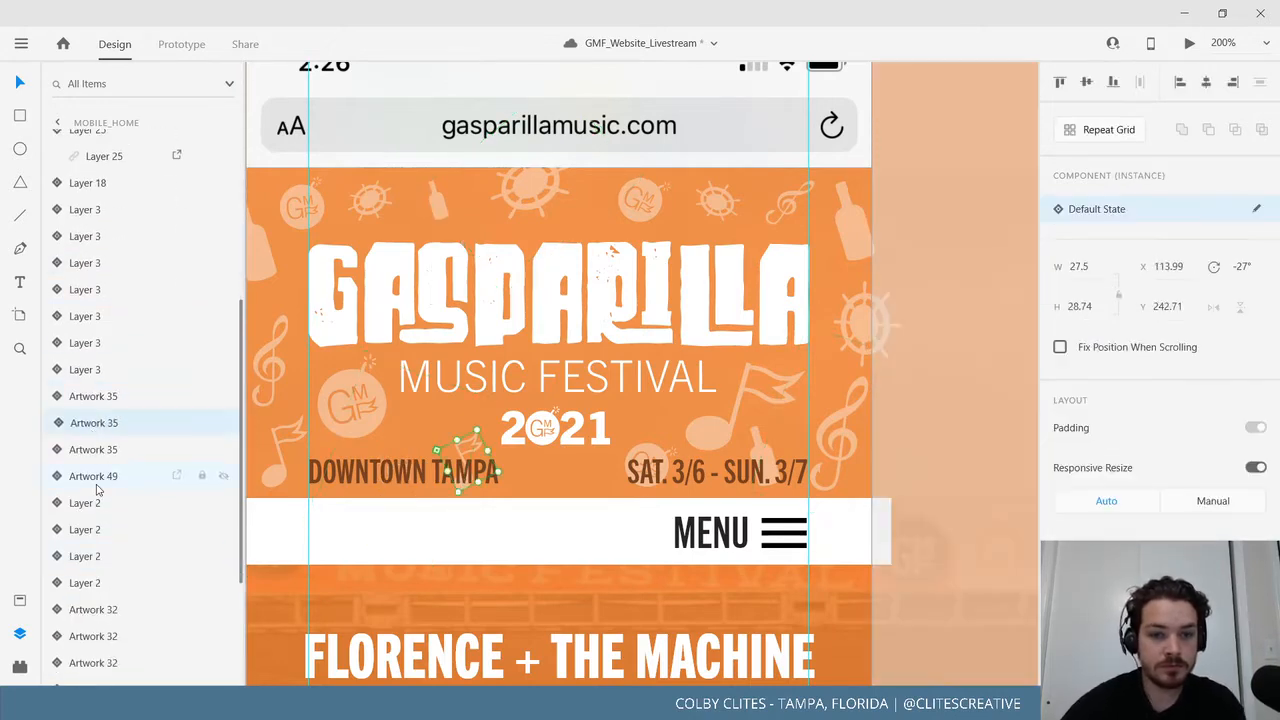
key(Delete)
click(102, 478)
click(105, 503)
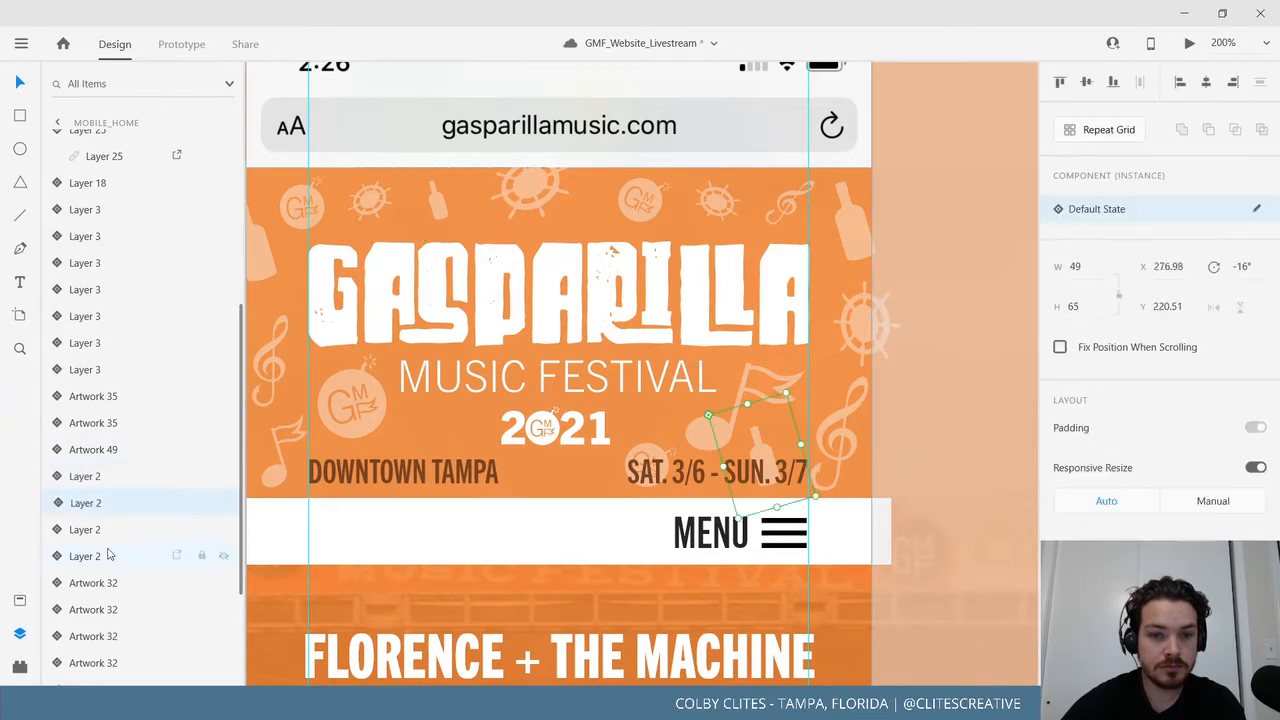
key(Delete)
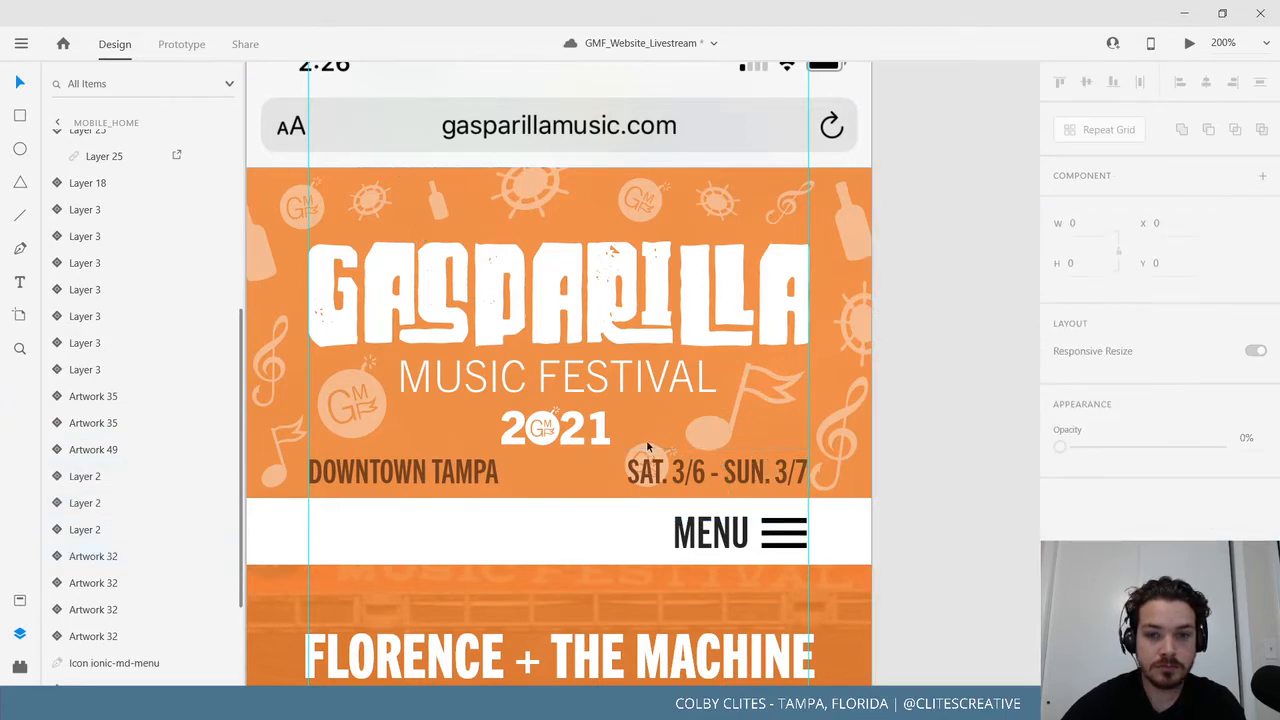
Delete the GMF artwork near SAT. in the home header.
click(646, 439)
click(87, 531)
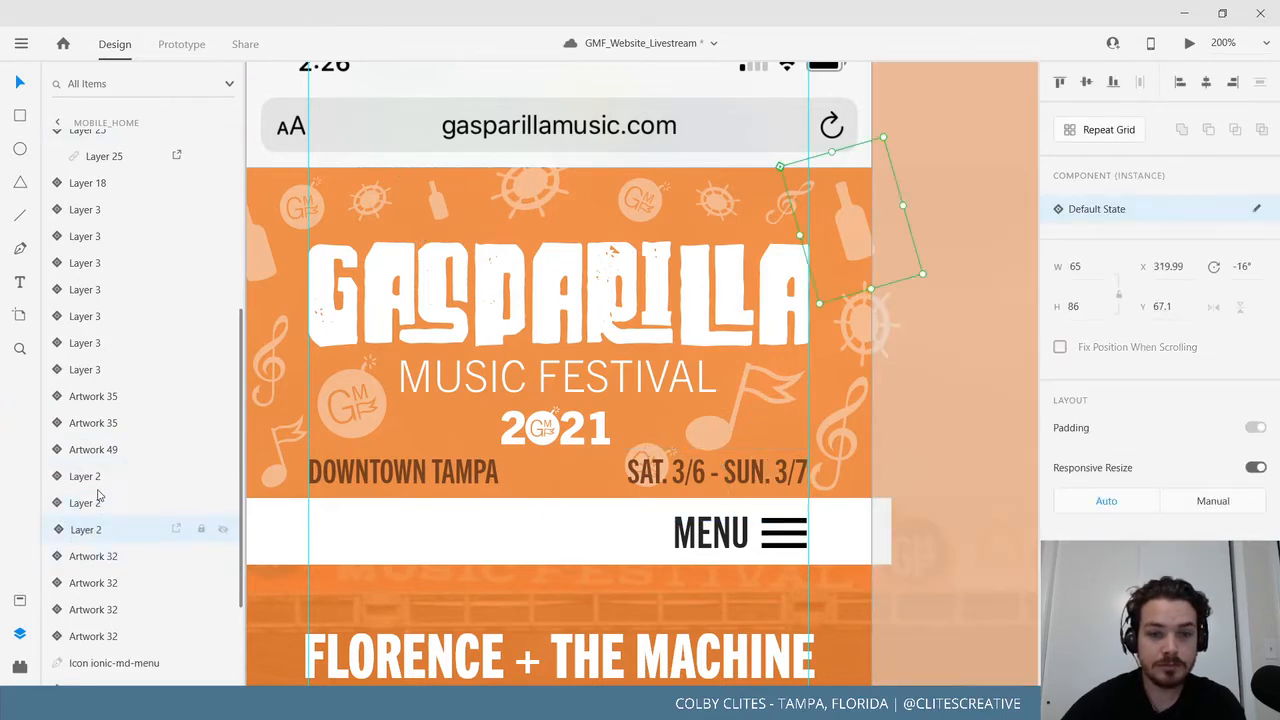
click(89, 503)
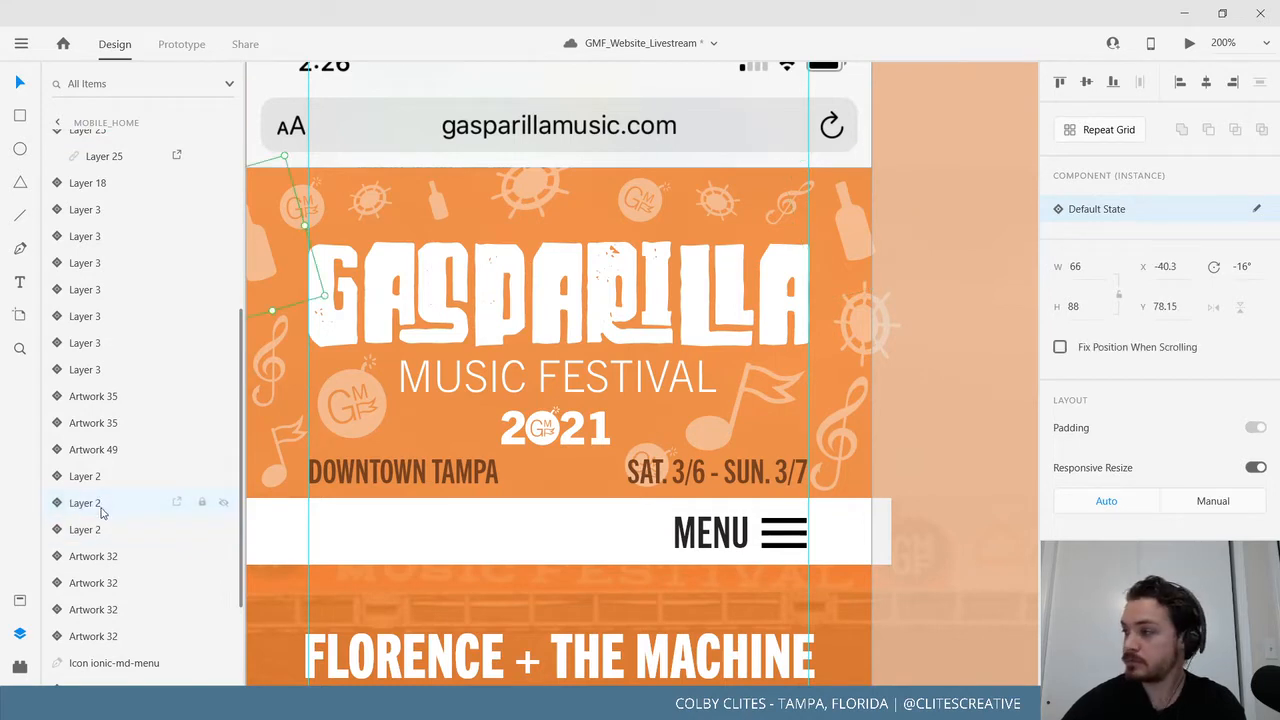
click(95, 536)
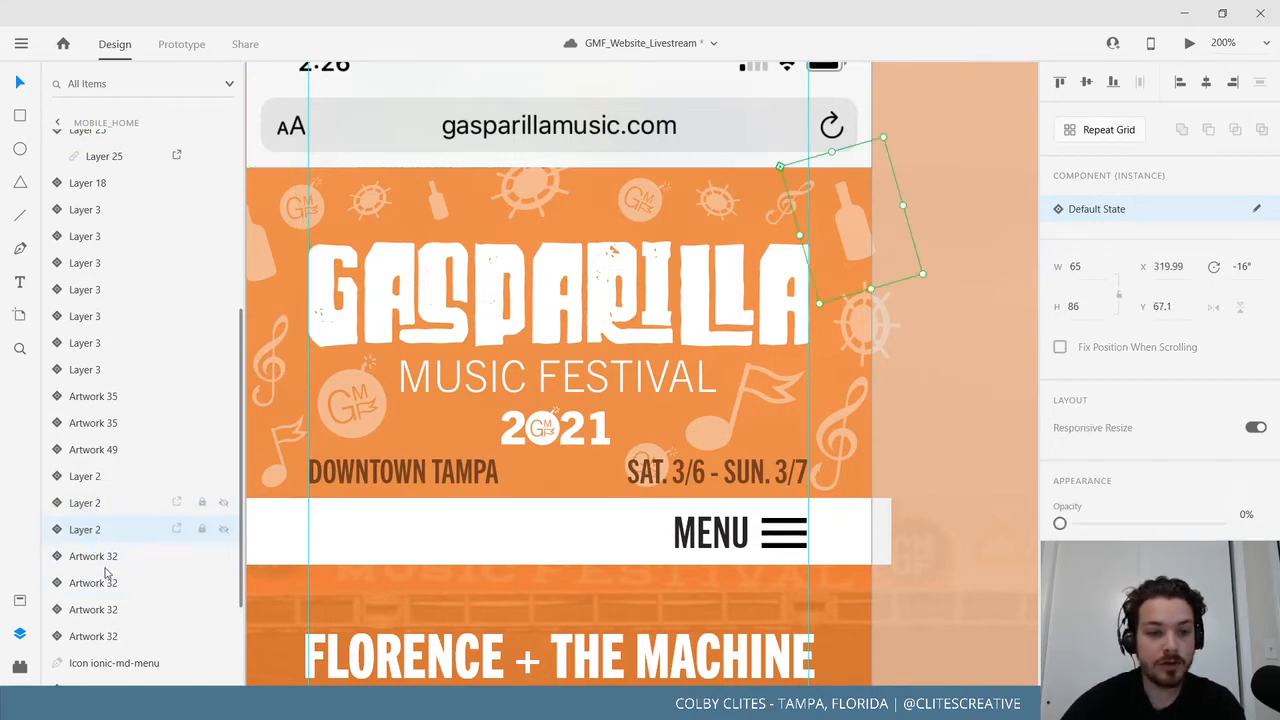
click(105, 563)
click(103, 585)
key(Delete)
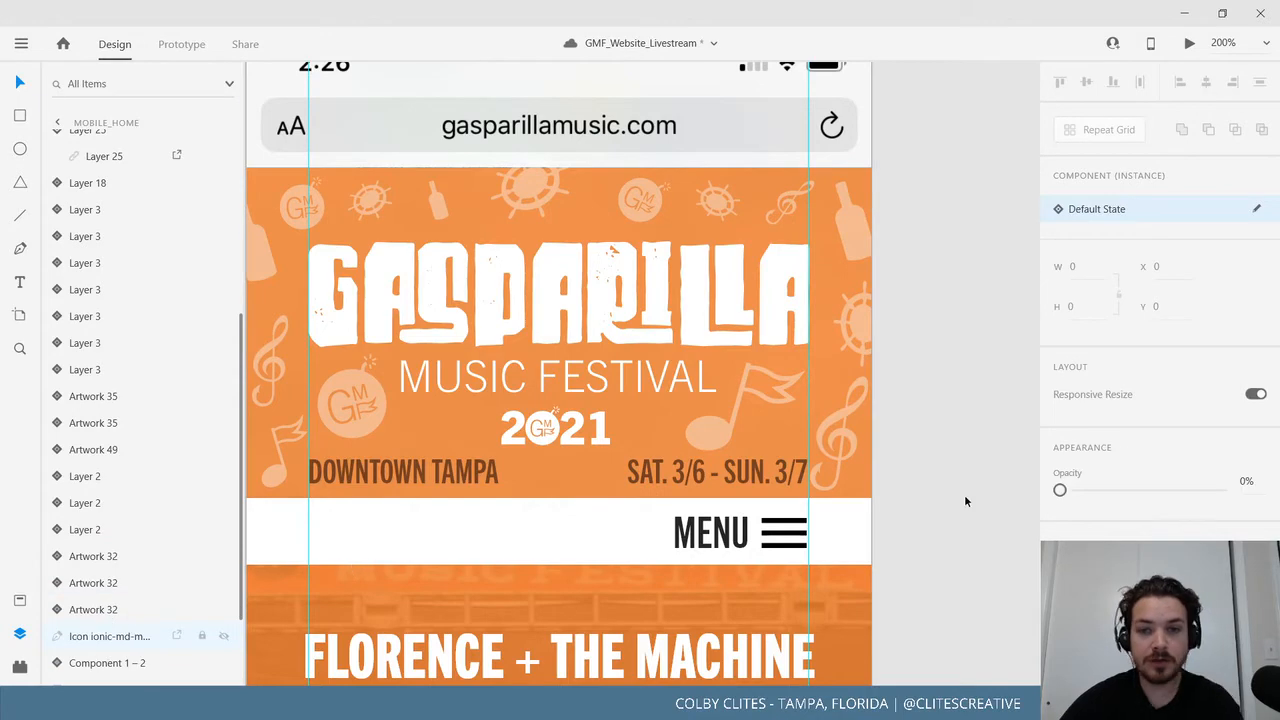
drag(878, 501, 914, 517)
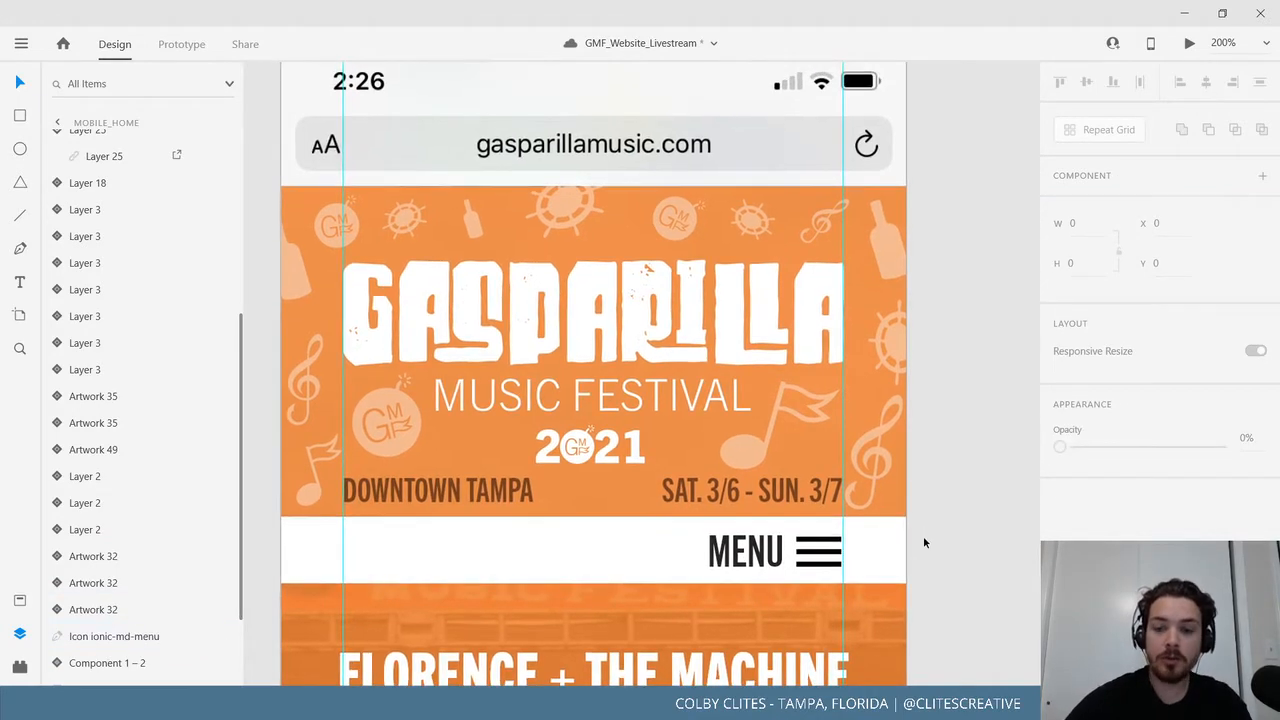
Pan across to the Mobile_Merch artboard, frame its header, and select it.
key(ctrl+1)
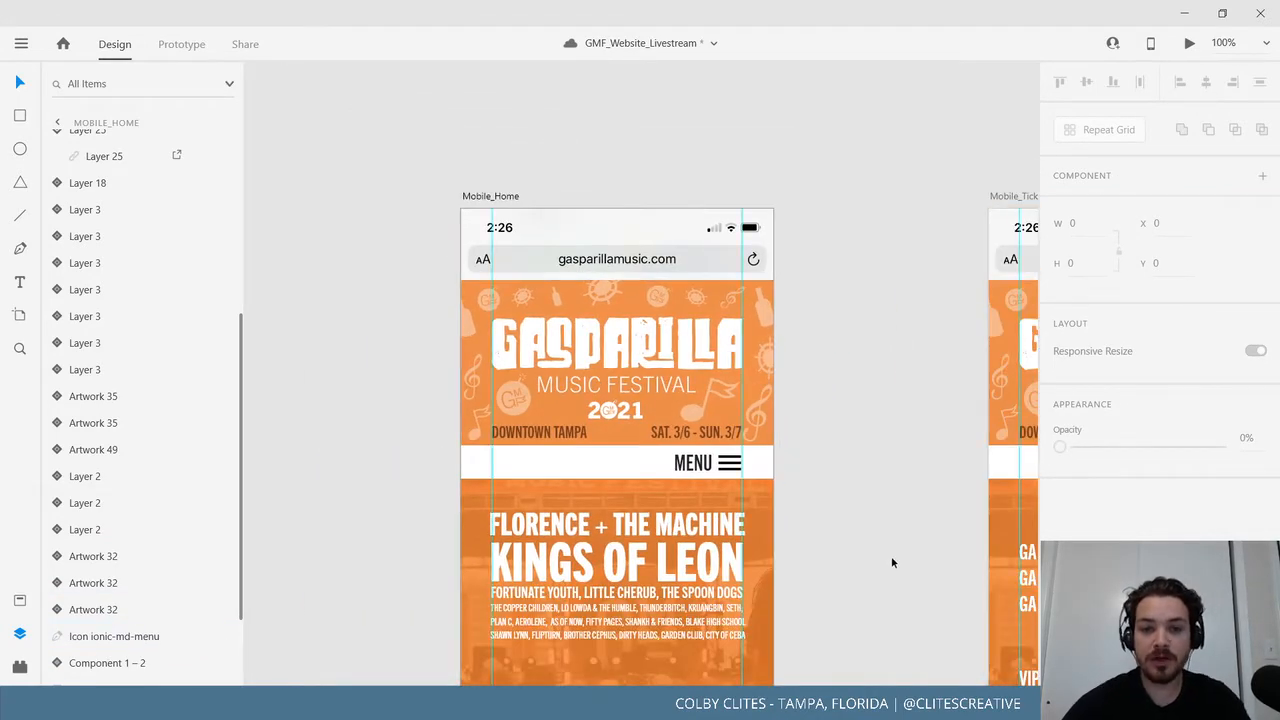
drag(894, 560, 843, 407)
drag(810, 357, 374, 361)
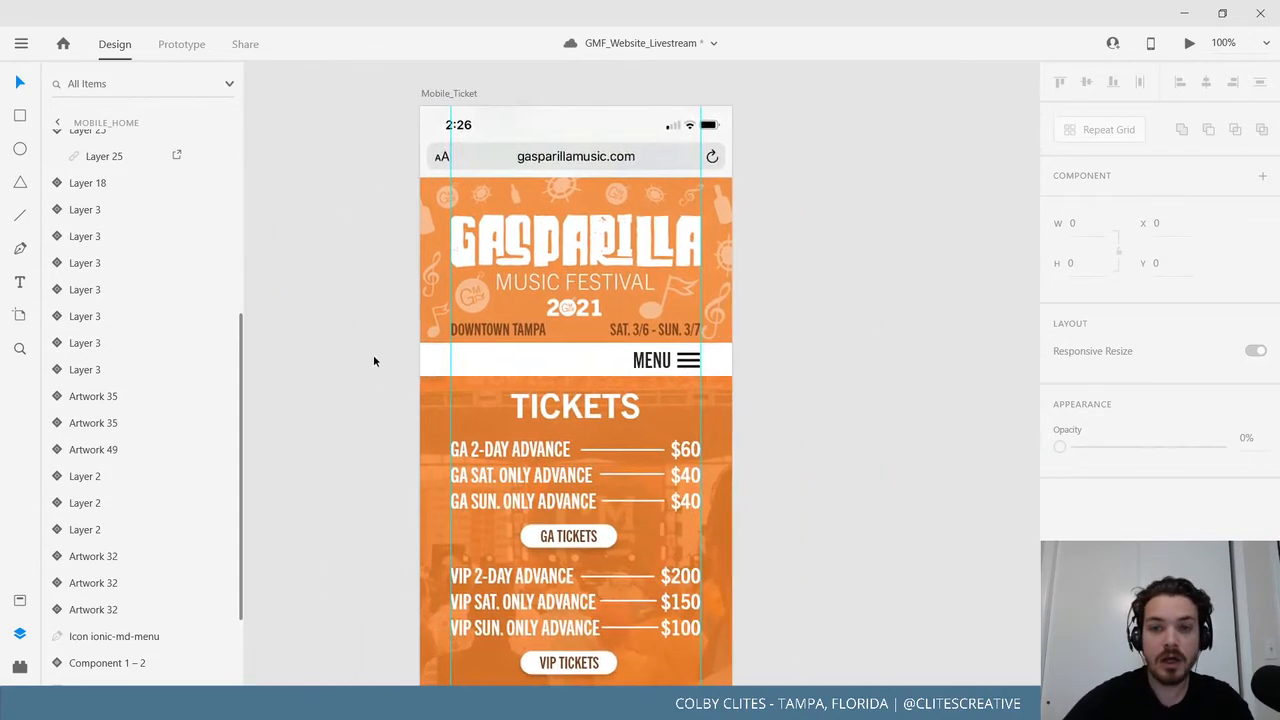
drag(876, 391, 488, 402)
drag(741, 390, 507, 410)
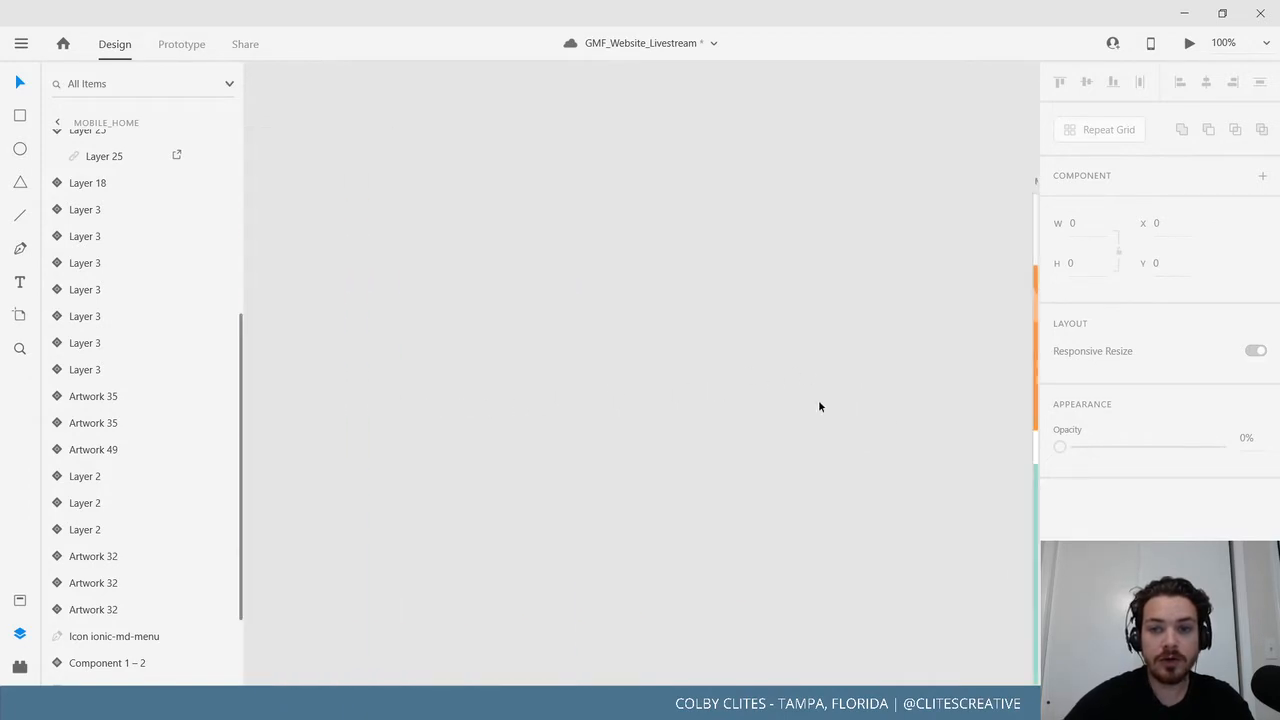
drag(895, 412, 349, 406)
drag(719, 416, 628, 349)
scroll(650, 355, up, 5)
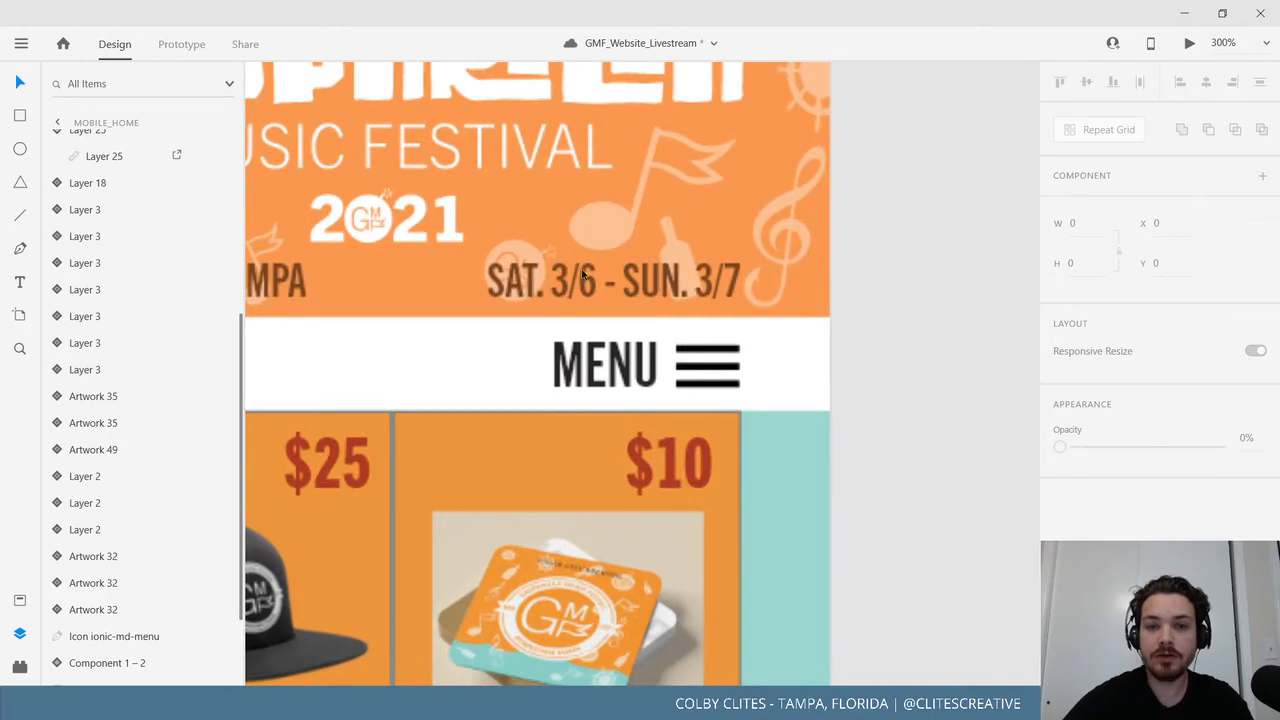
key(ctrl+plus)
key(ctrl+minus)
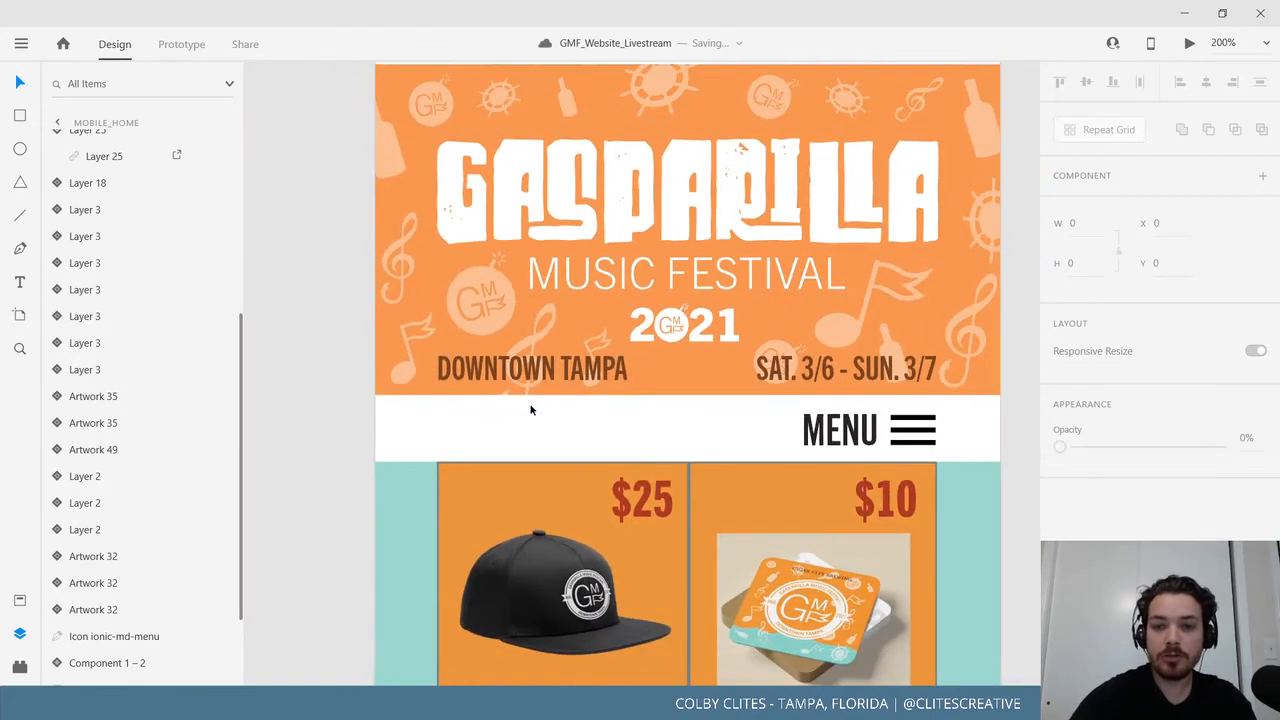
drag(856, 402, 754, 467)
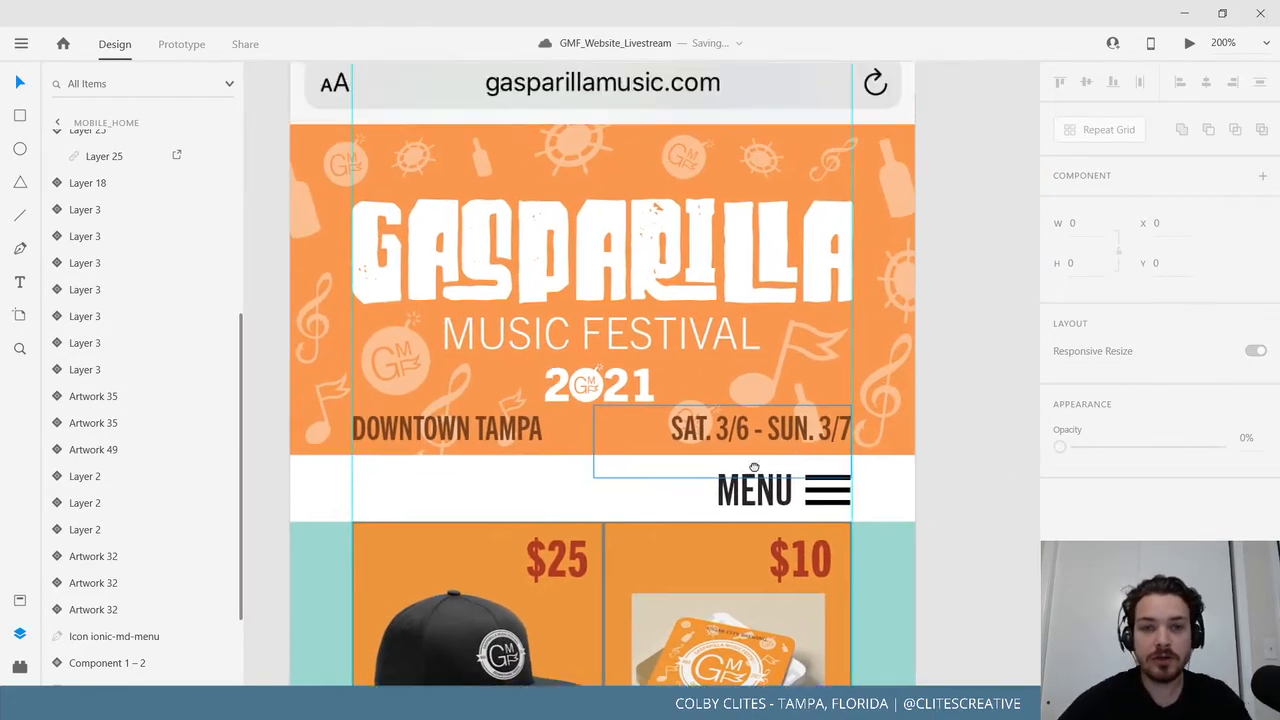
drag(406, 168, 445, 355)
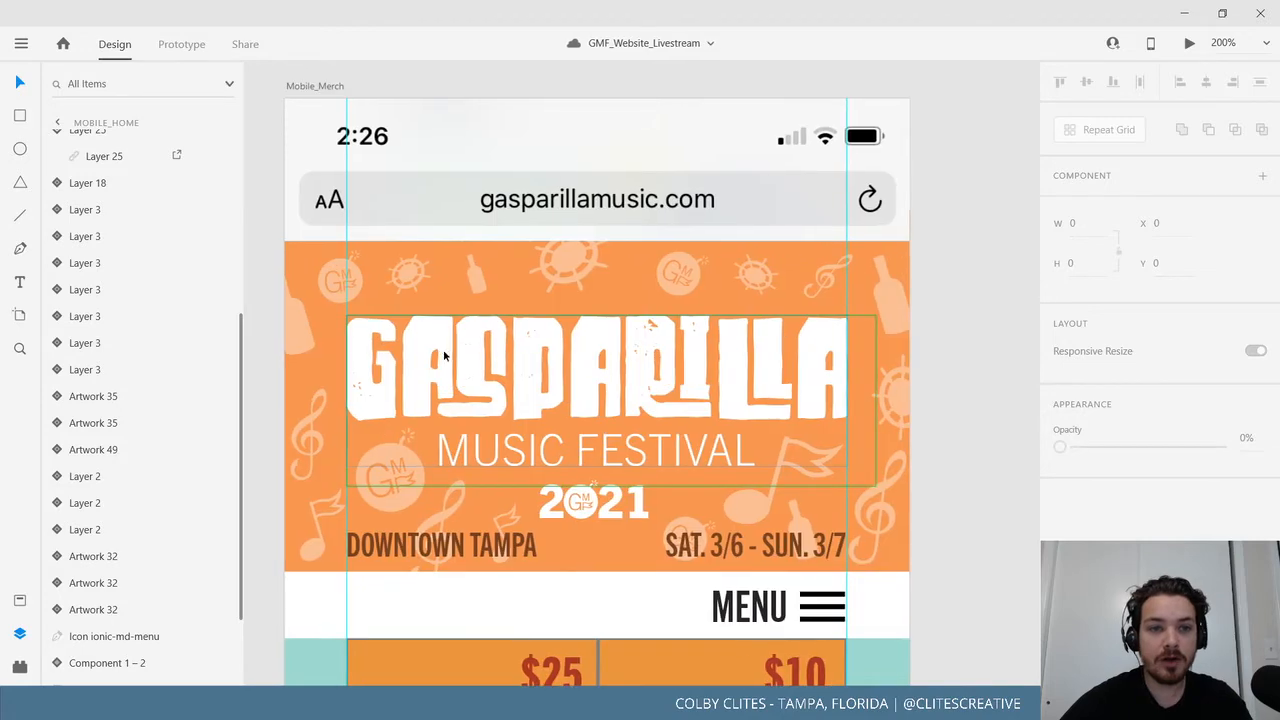
click(314, 88)
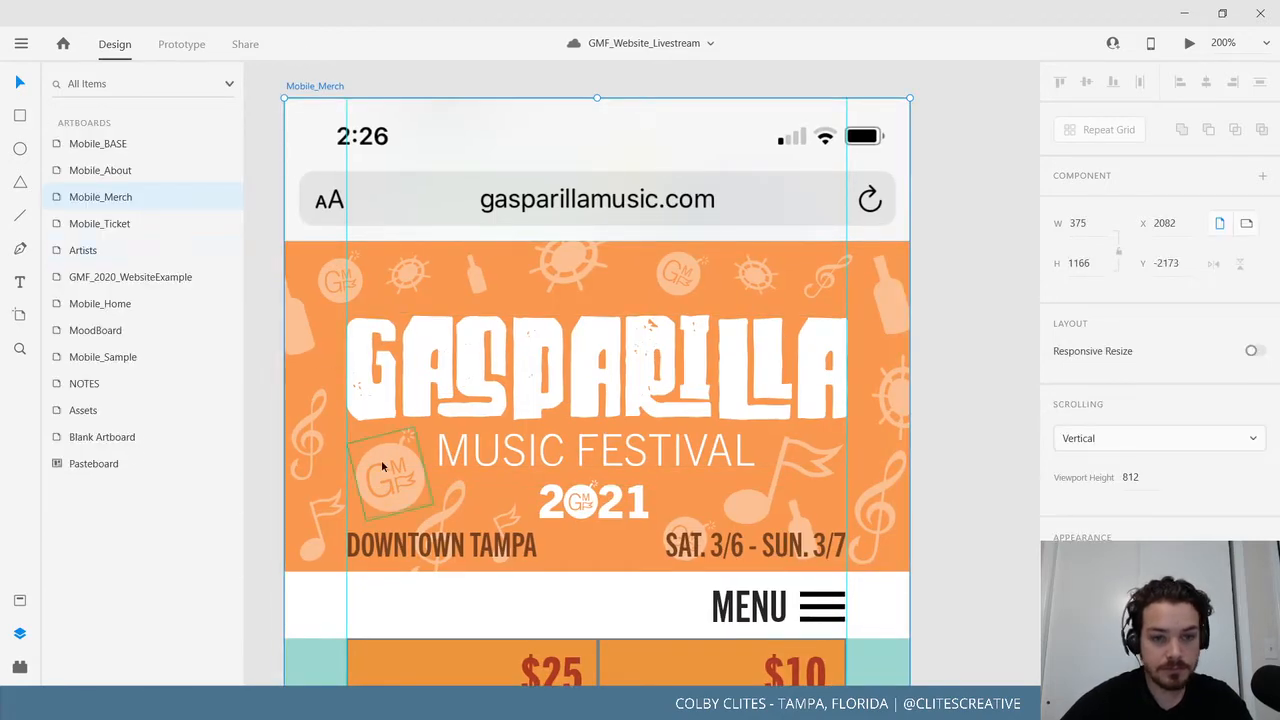
Delete the treble clef, the piece above DOWNTOWN TAMPA, and the tilted music note.
click(452, 499)
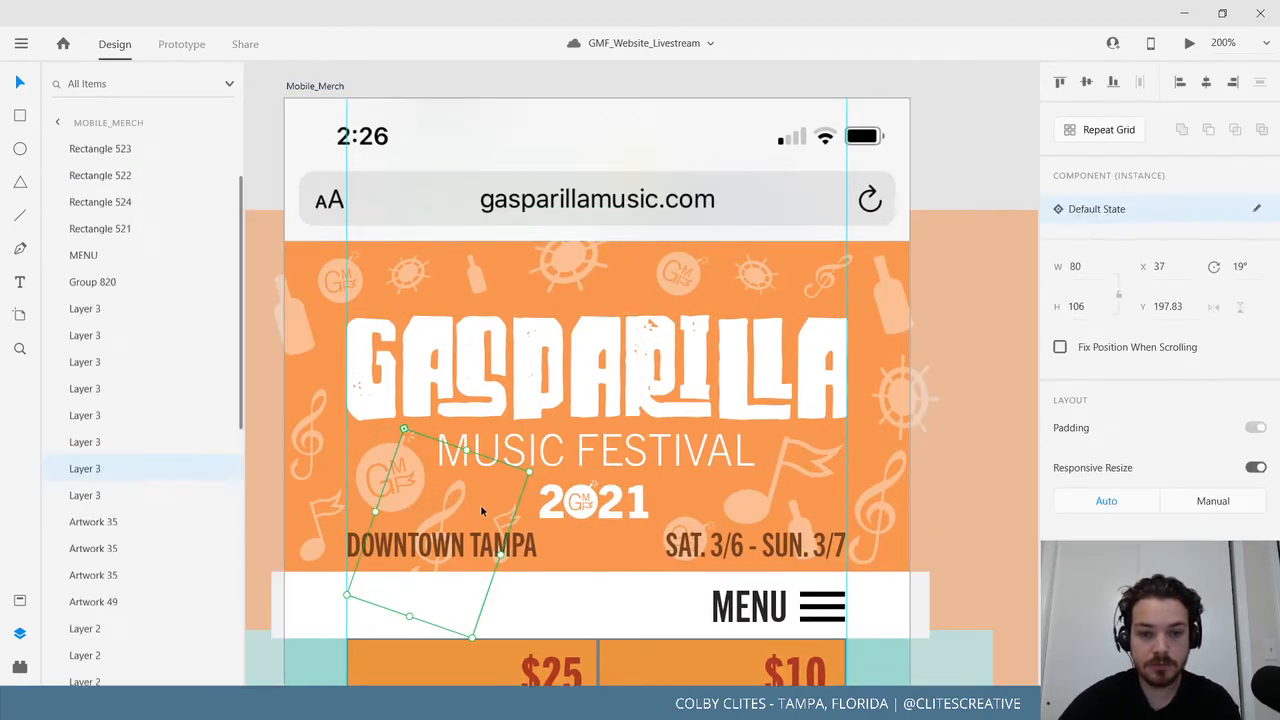
key(Delete)
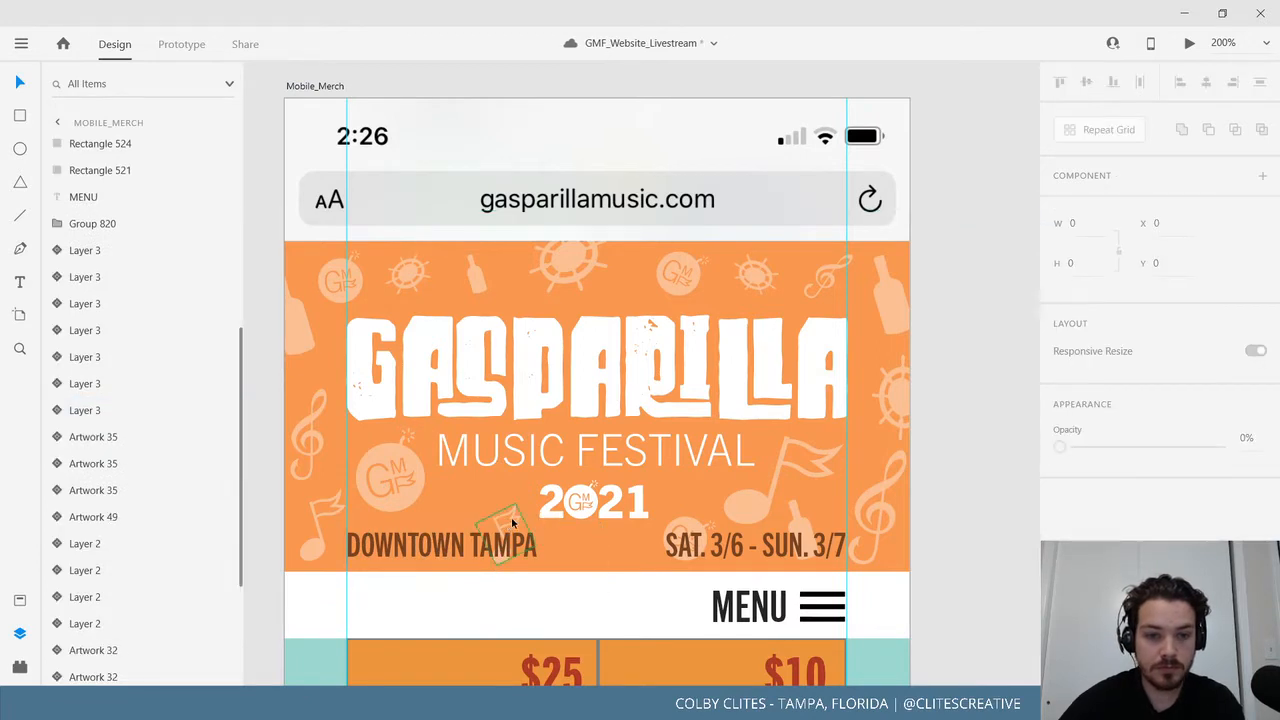
click(511, 520)
key(Delete)
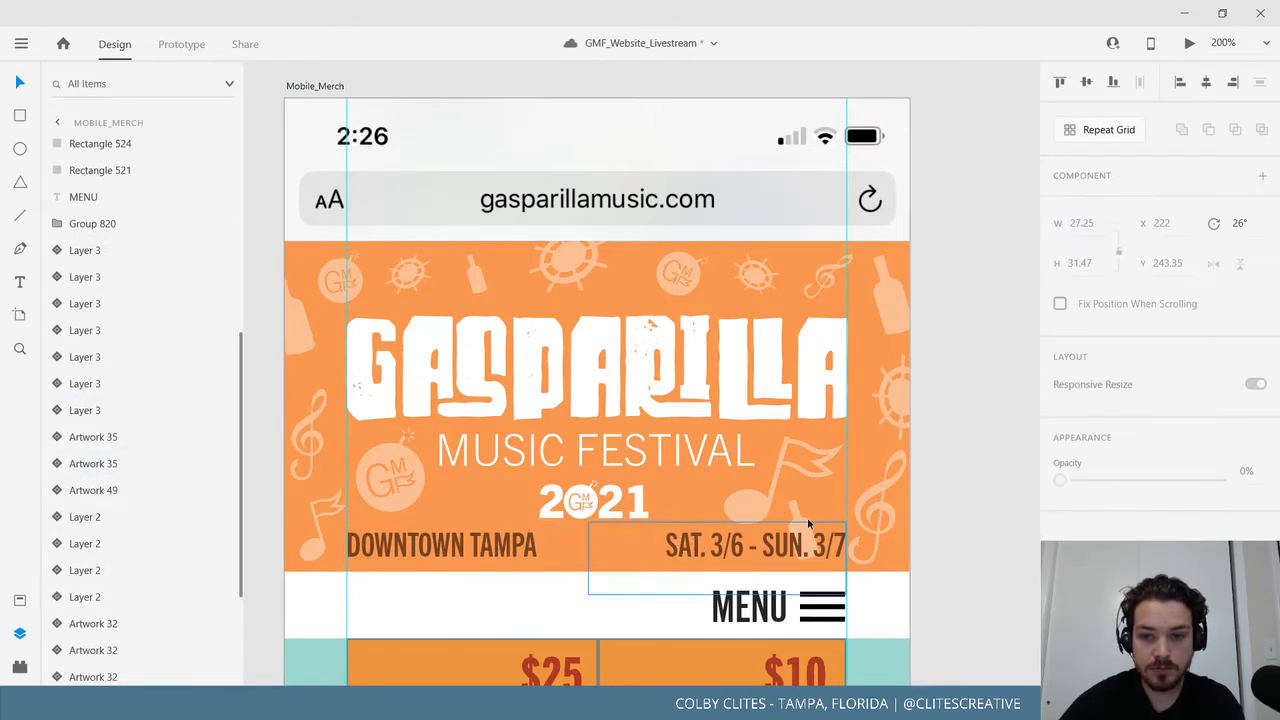
click(807, 517)
key(Delete)
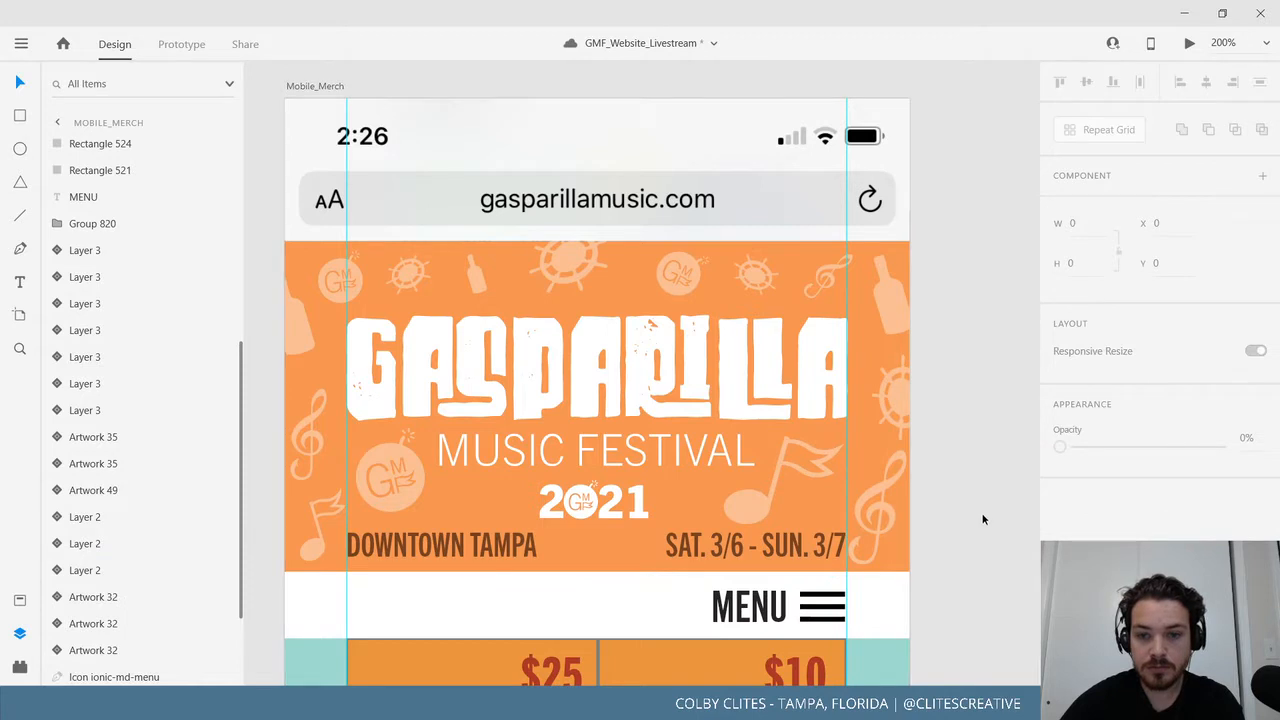
drag(983, 517, 497, 486)
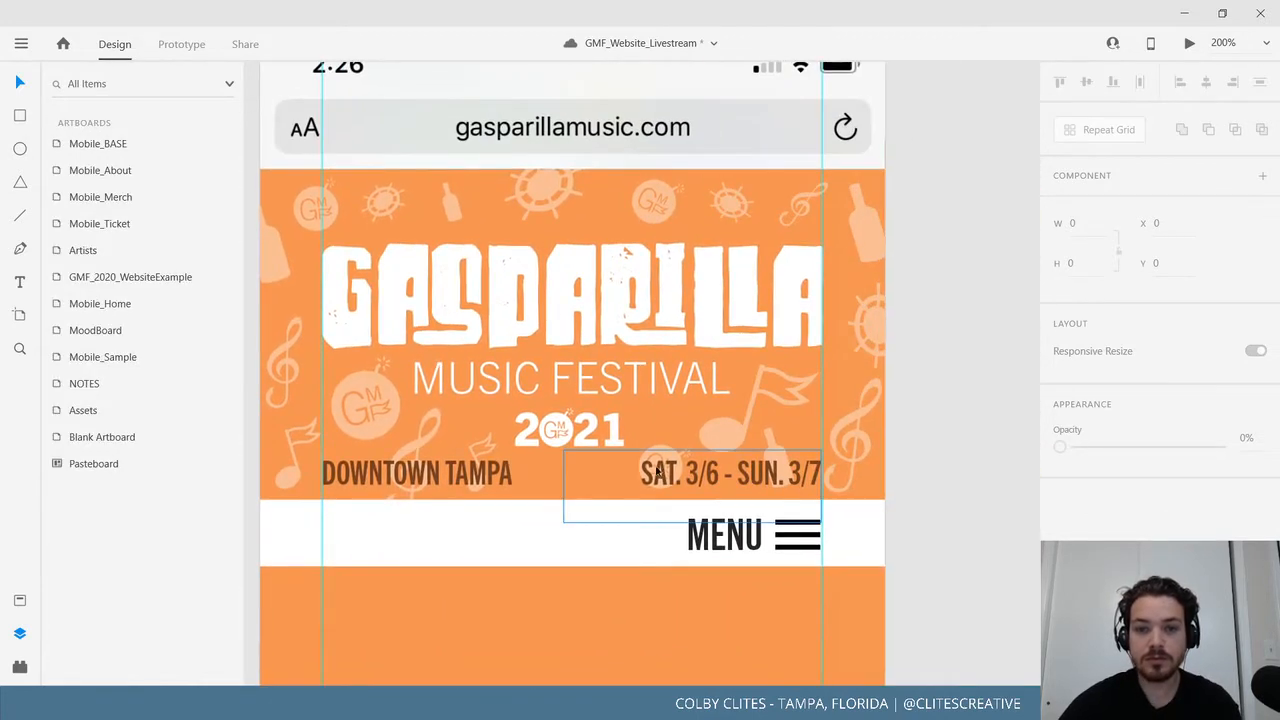
Delete the small bottle and the GMF circle behind the dates.
click(770, 441)
key(Delete)
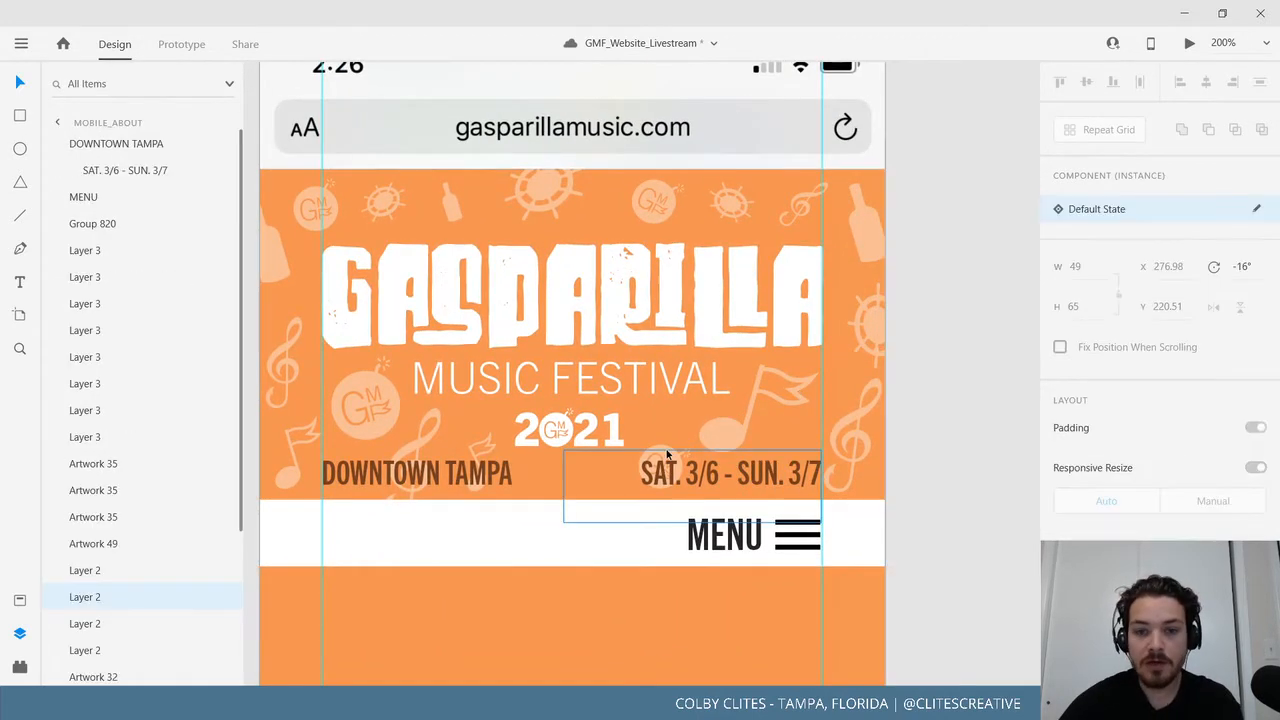
click(664, 447)
key(Delete)
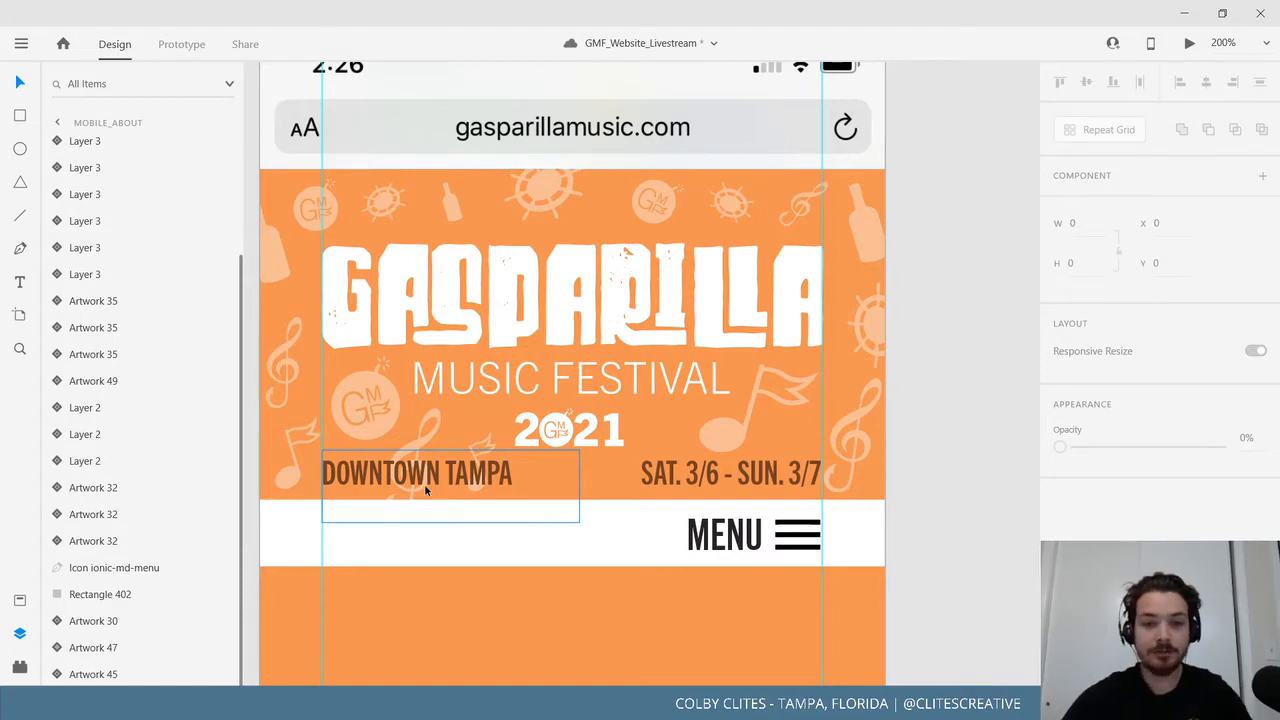
Delete the treble clef and flag note by DOWNTOWN TAMPA, viewing the artboard at 75%.
click(429, 420)
key(Delete)
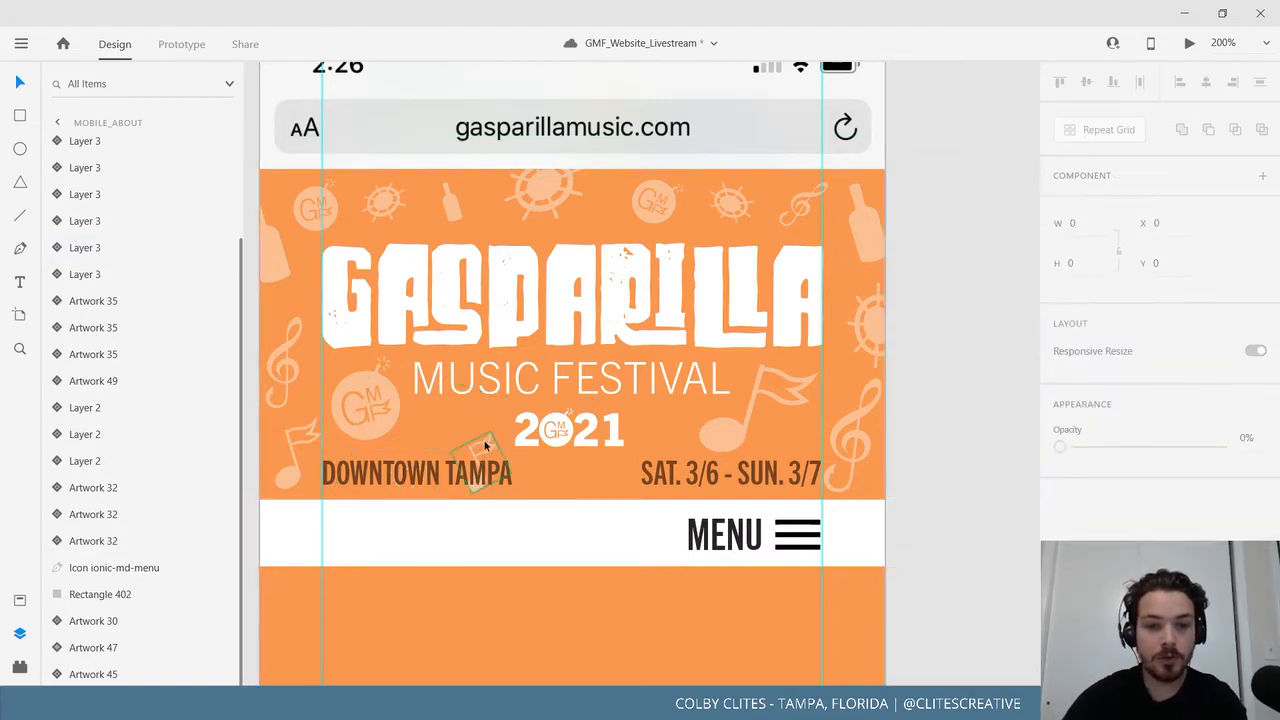
click(484, 440)
key(Delete)
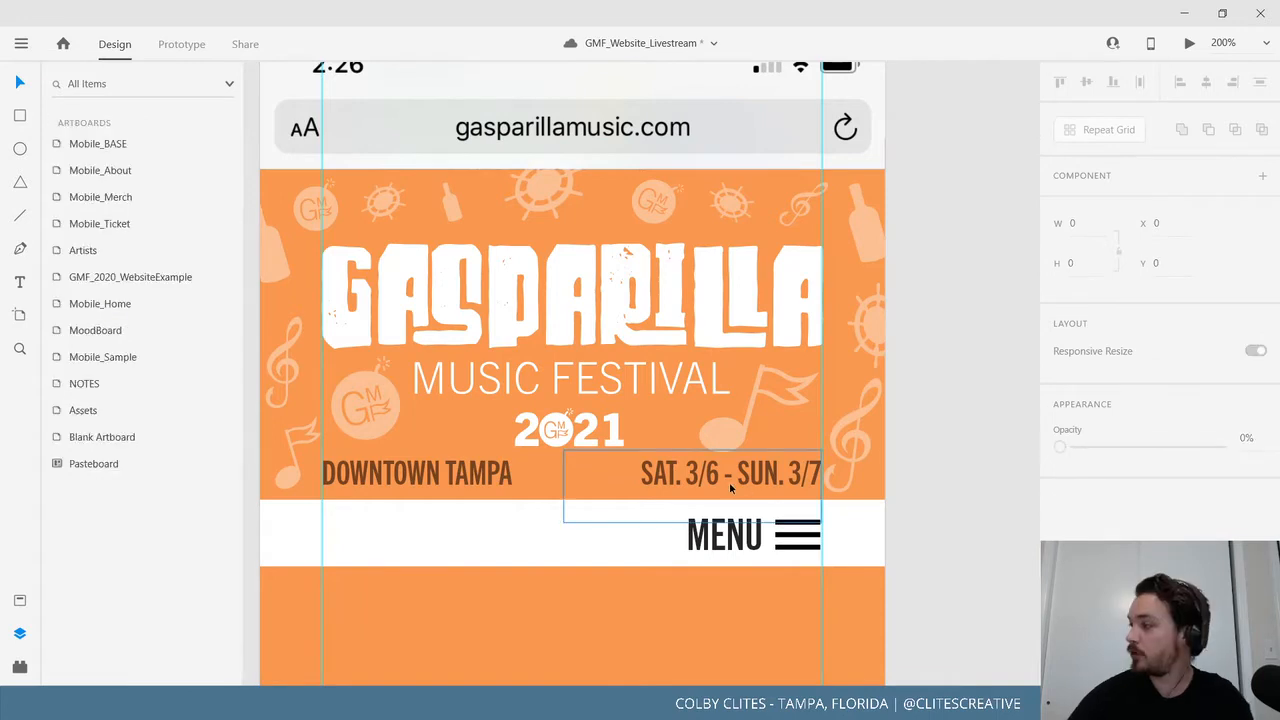
drag(729, 487, 775, 466)
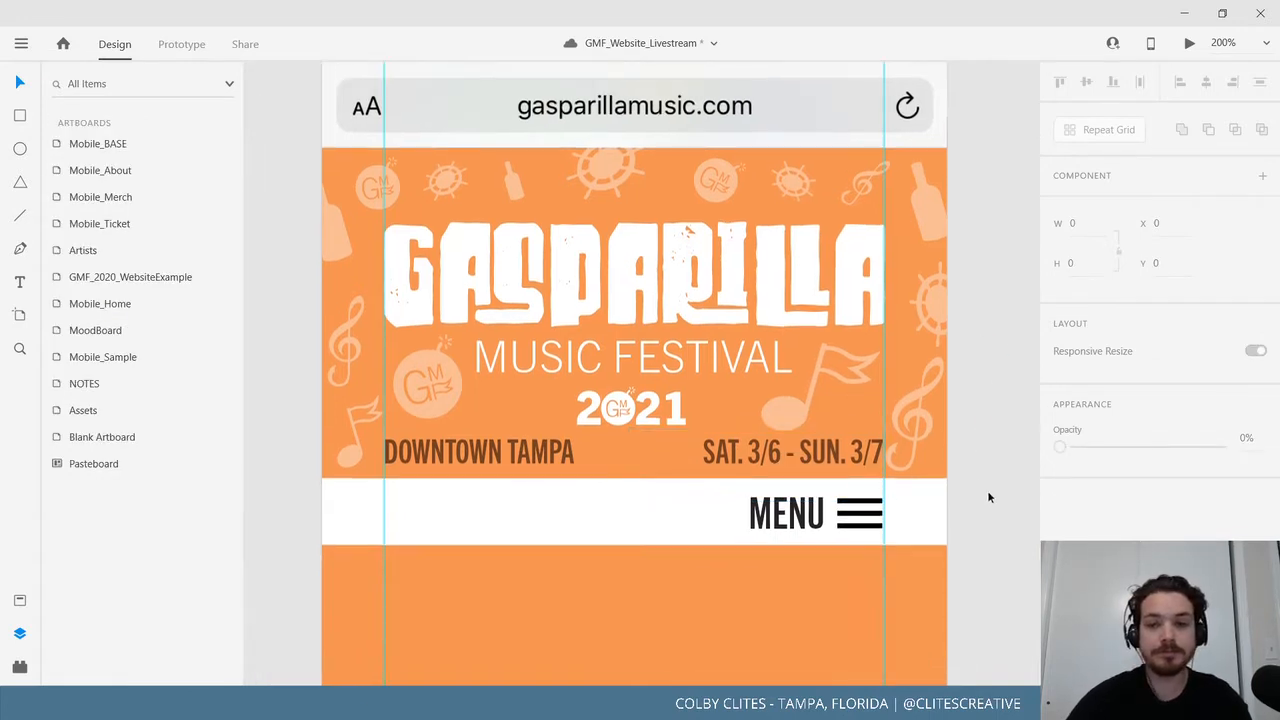
scroll(900, 514, down, 2)
scroll(947, 504, down, 2)
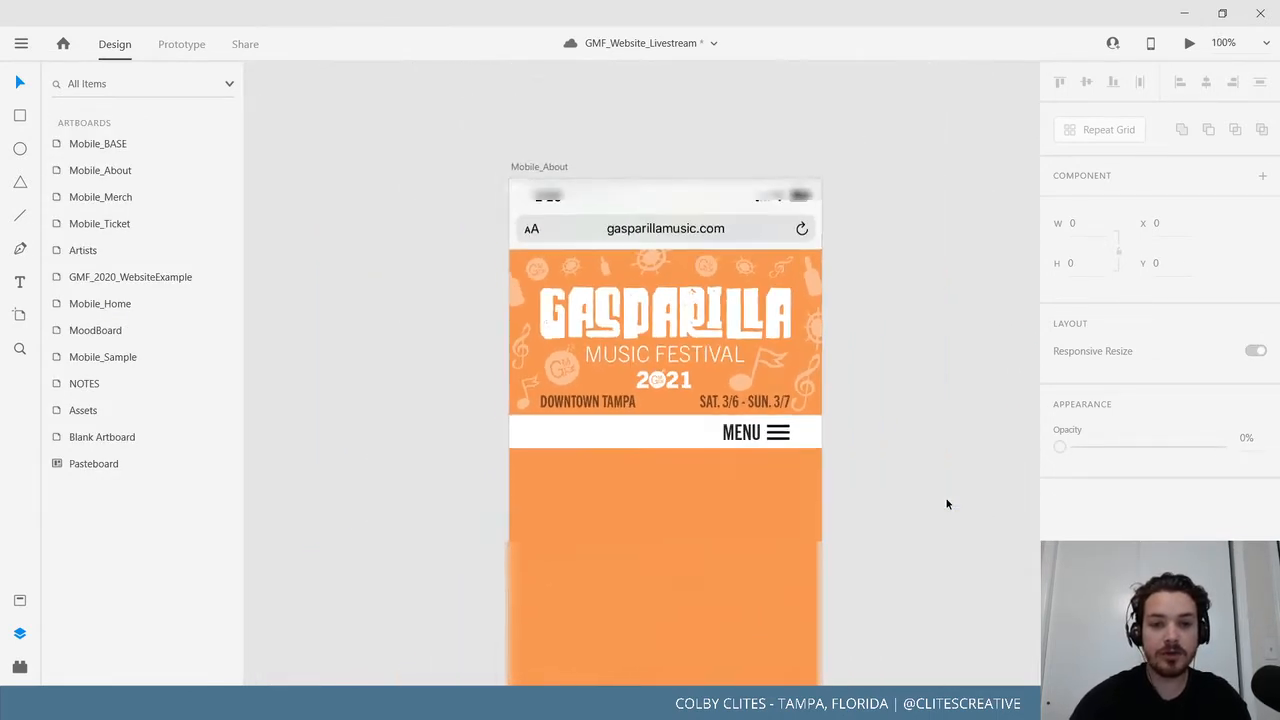
drag(953, 518, 973, 460)
drag(477, 476, 551, 470)
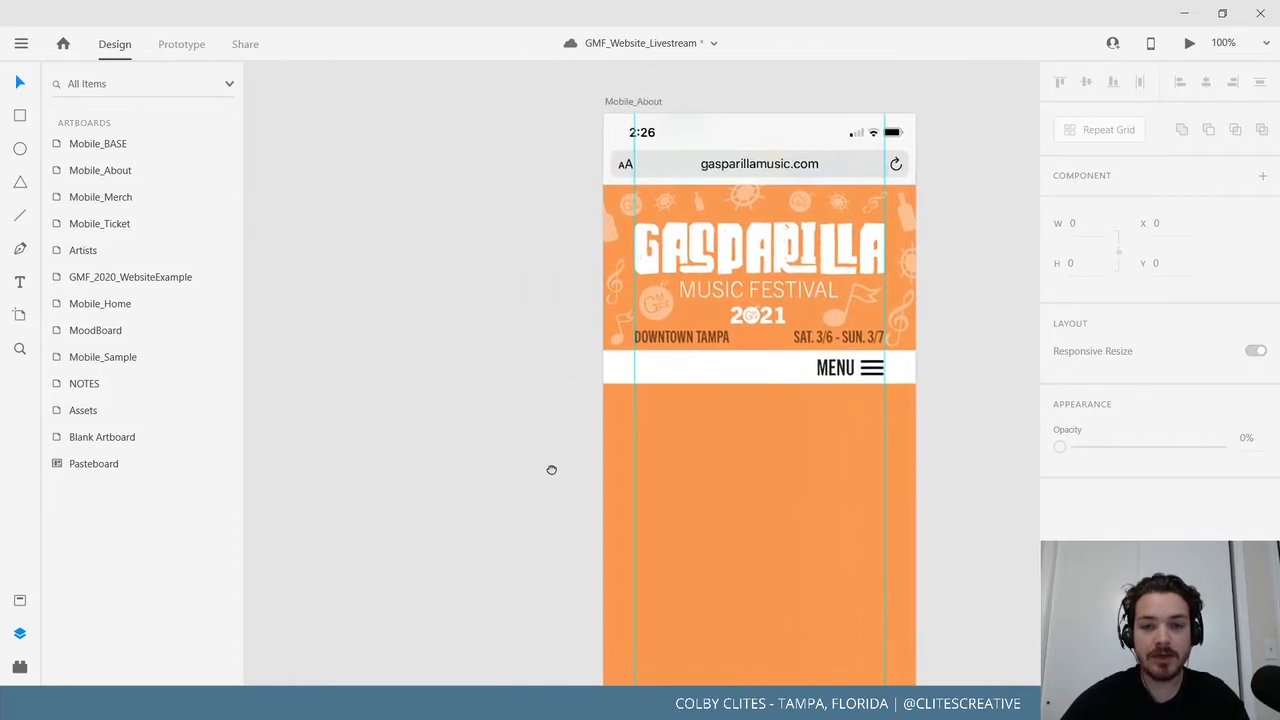
drag(474, 471, 518, 463)
key(ctrl+minus)
Save the document from the hamburger menu.
click(21, 44)
click(40, 358)
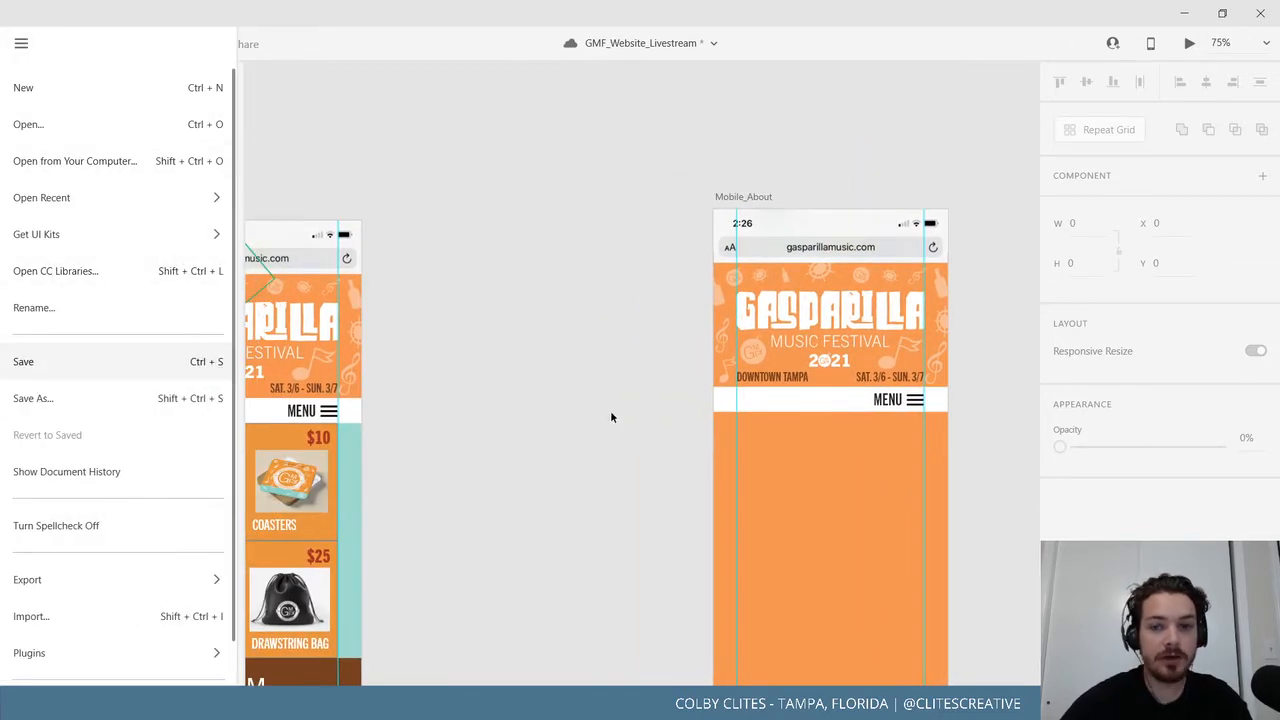
scroll(560, 430, down, 1)
scroll(560, 430, right, 2)
drag(533, 417, 585, 414)
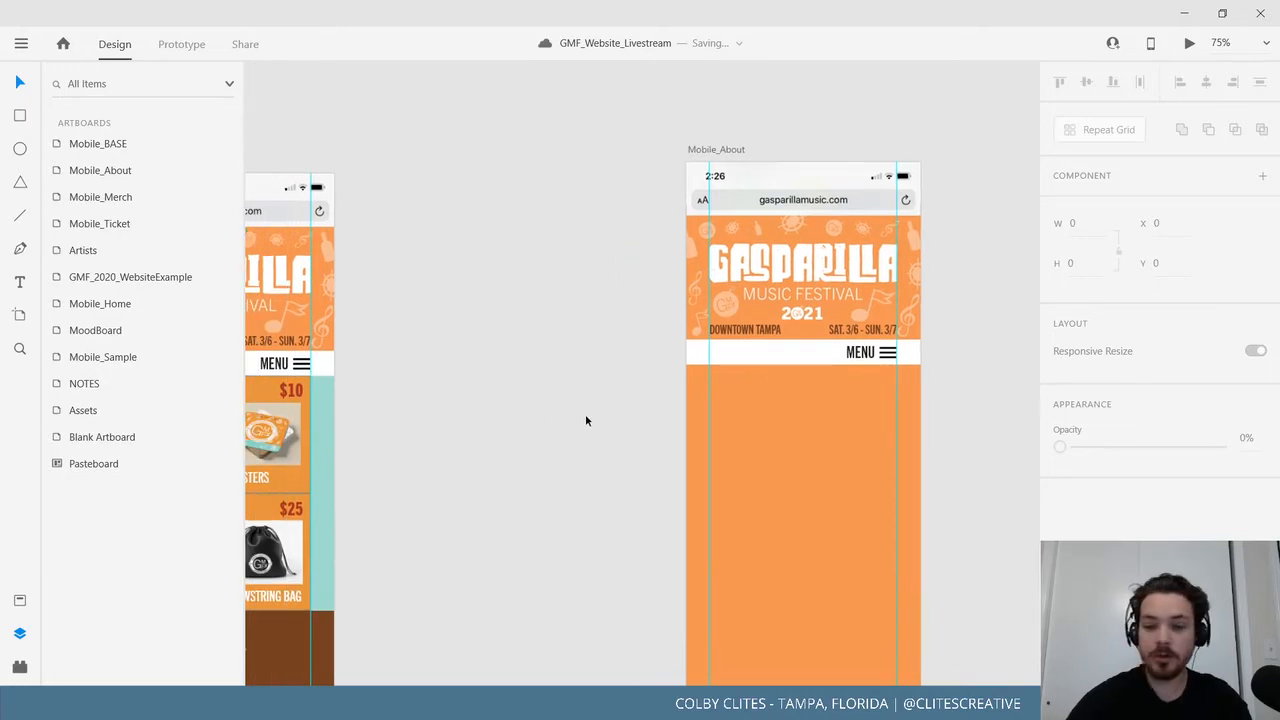
Zoom out, look across the row of mobile artboards, and bring Mobile_BASE into view.
key(ctrl+minus)
key(ctrl+minus)
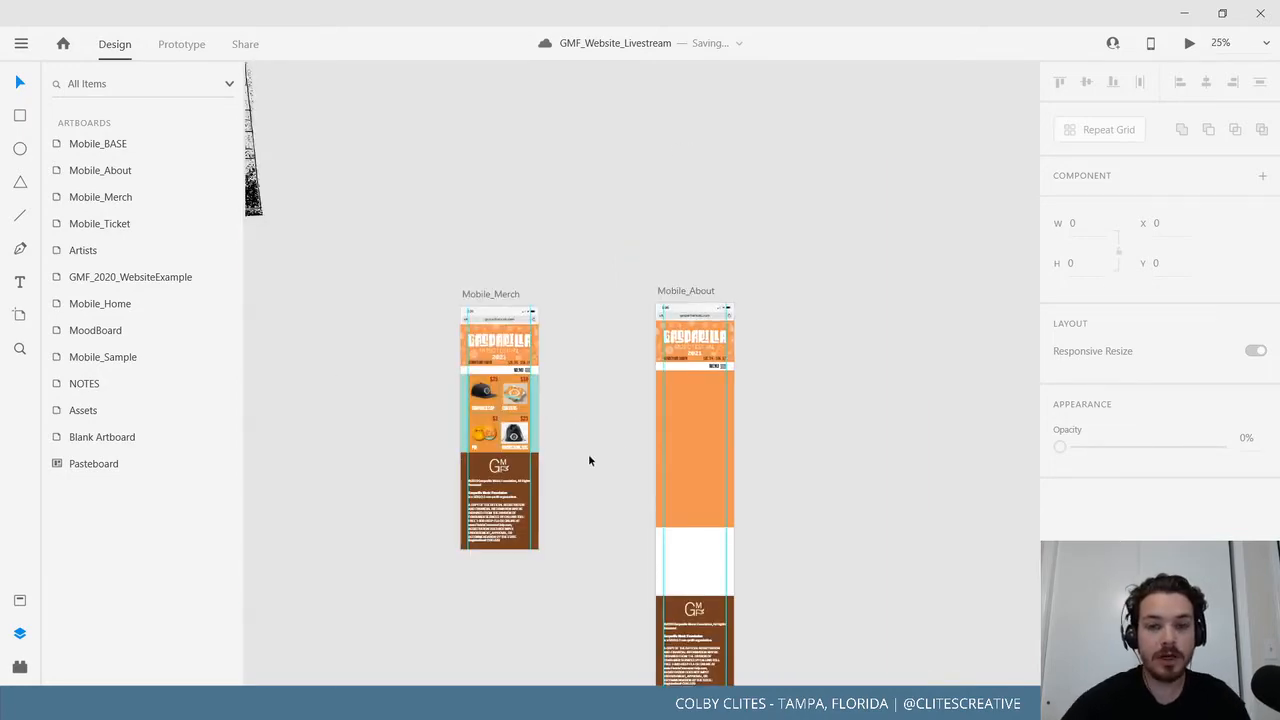
drag(354, 465, 689, 370)
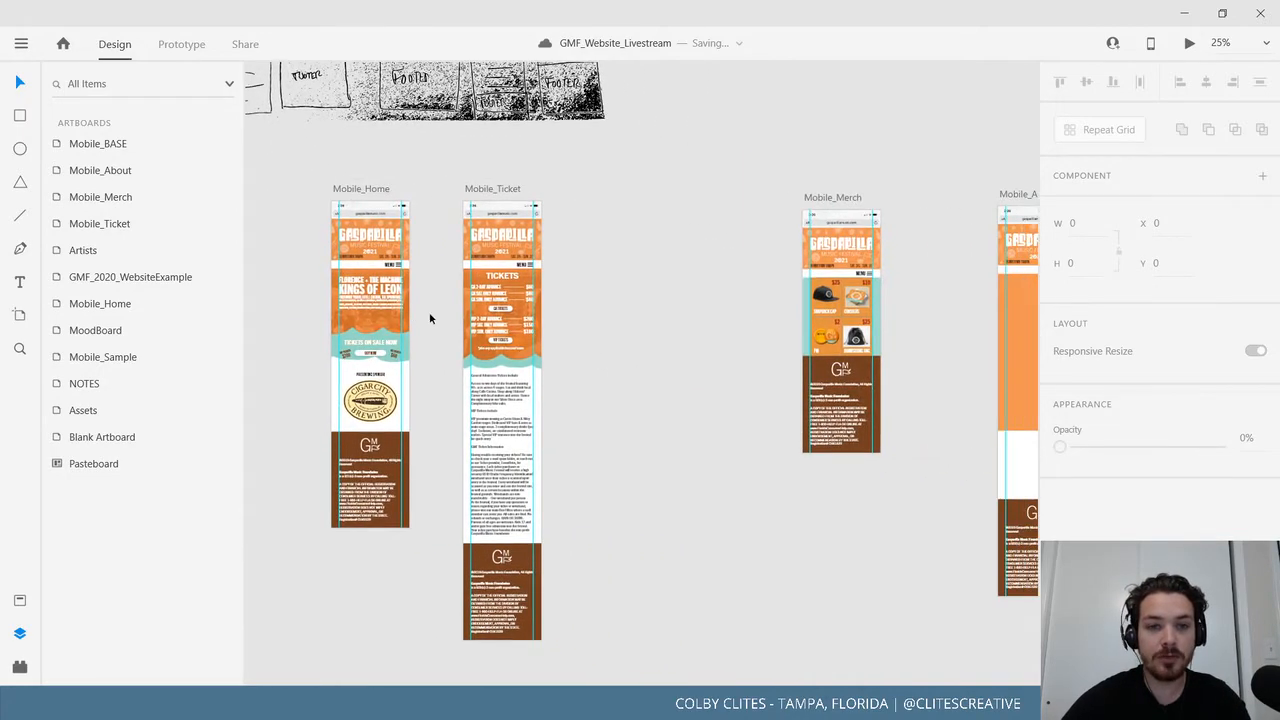
drag(710, 327, 606, 334)
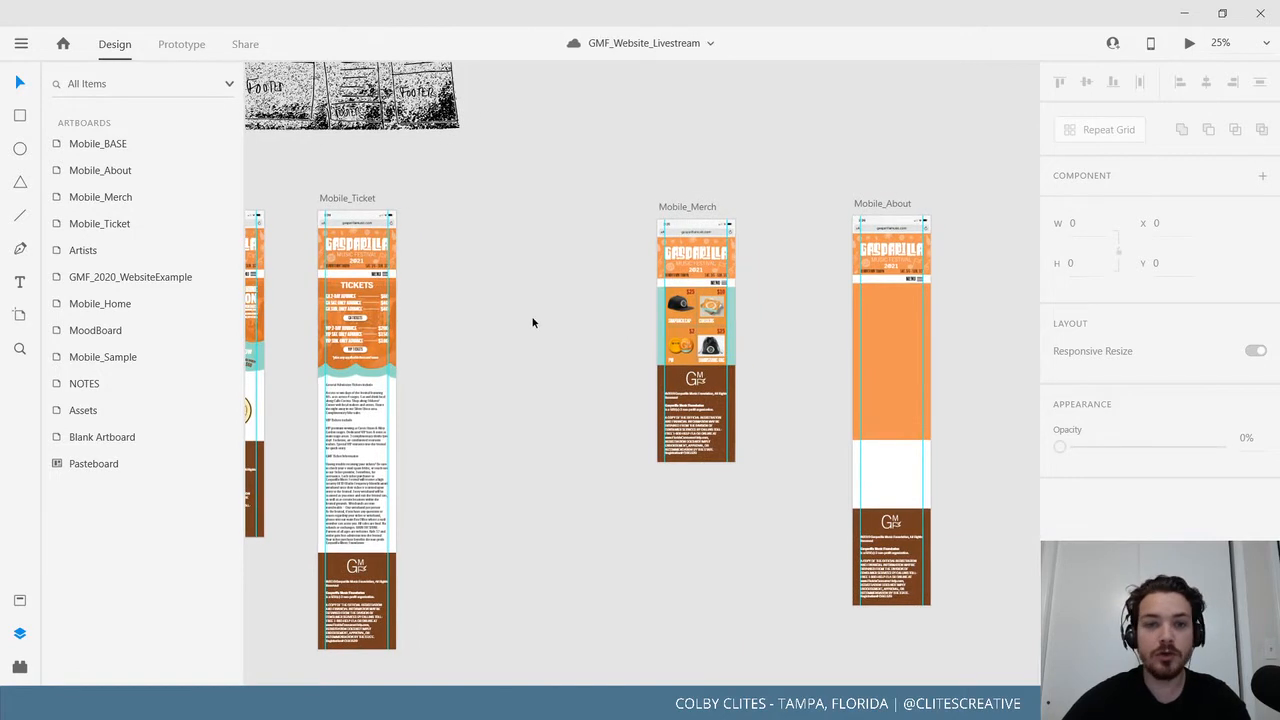
drag(531, 323, 576, 309)
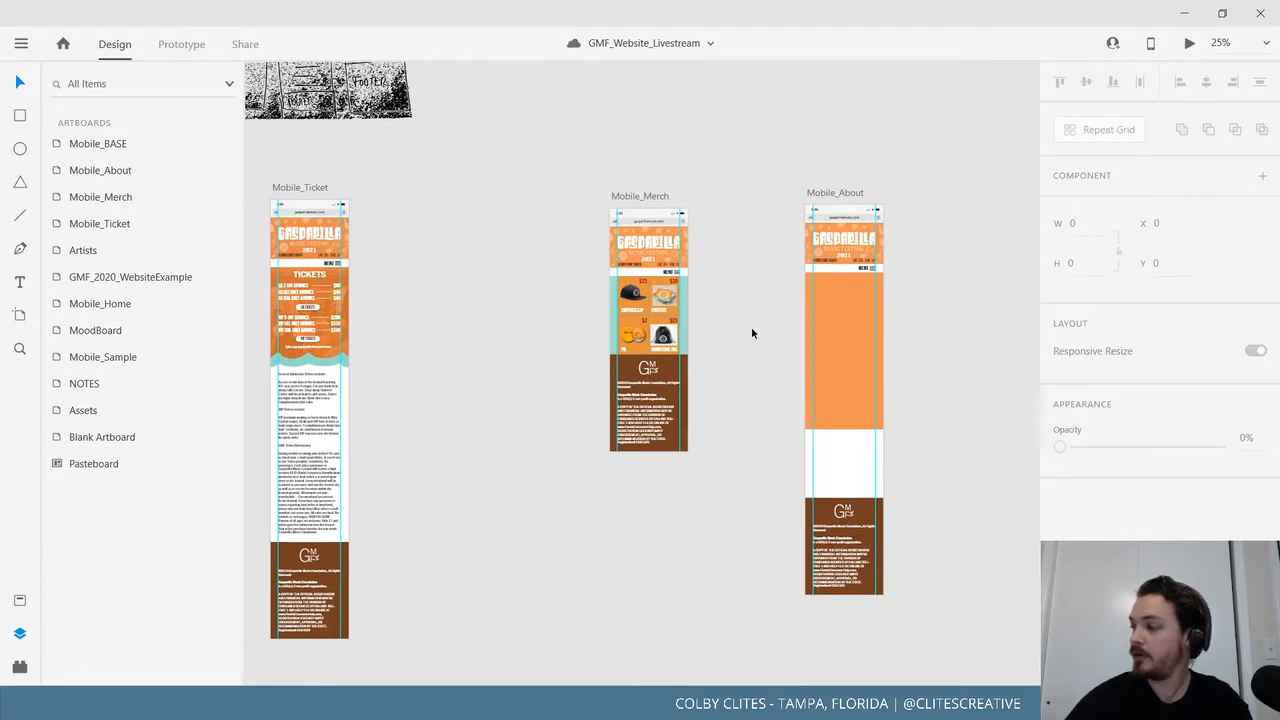
drag(783, 346, 686, 362)
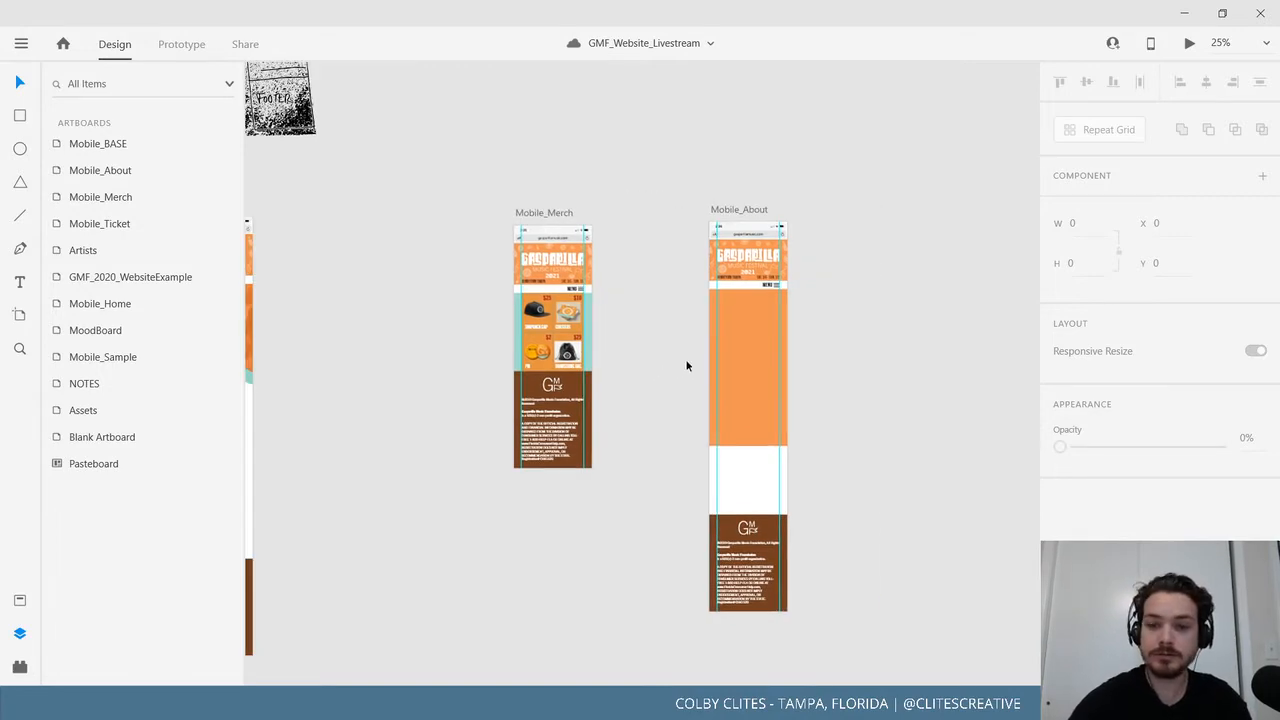
scroll(686, 366, up, 5)
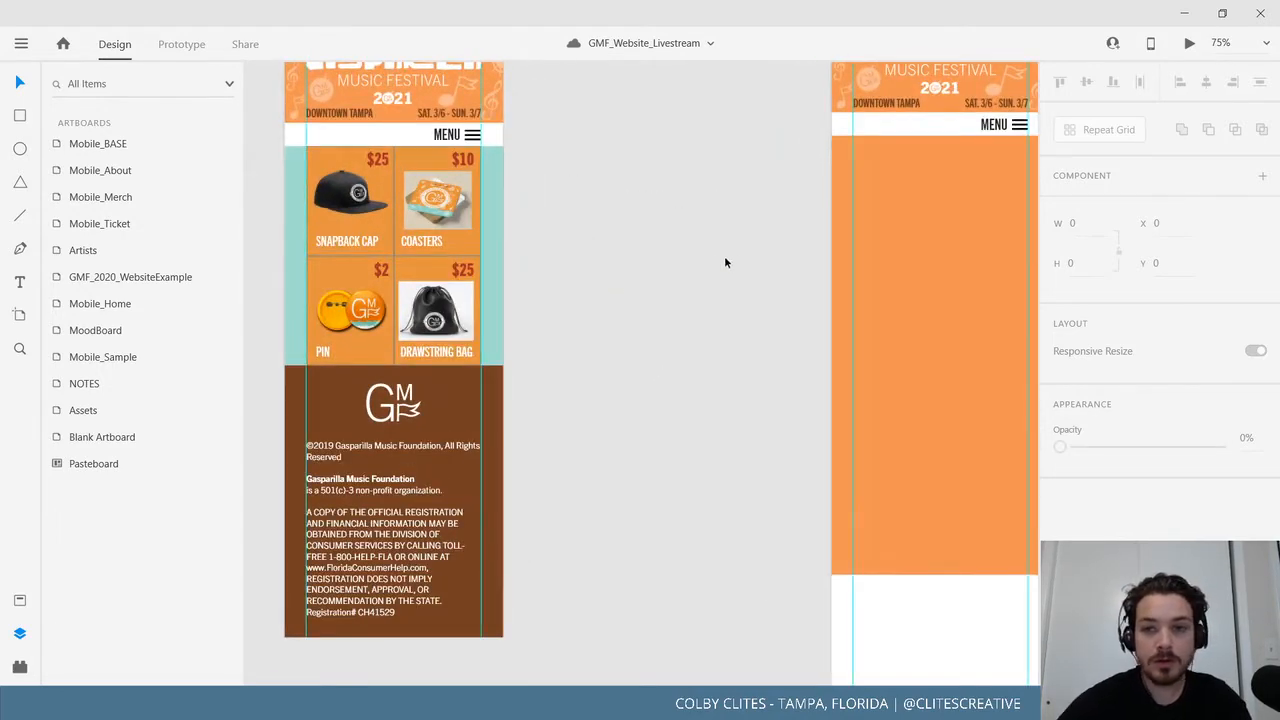
drag(725, 262, 949, 193)
drag(489, 414, 975, 207)
drag(586, 400, 1040, 203)
drag(490, 341, 801, 204)
drag(531, 382, 919, 274)
drag(746, 430, 716, 271)
Zoom to 200% and delete the clef, undoing the accidental orange background deletion.
scroll(716, 271, up, 1)
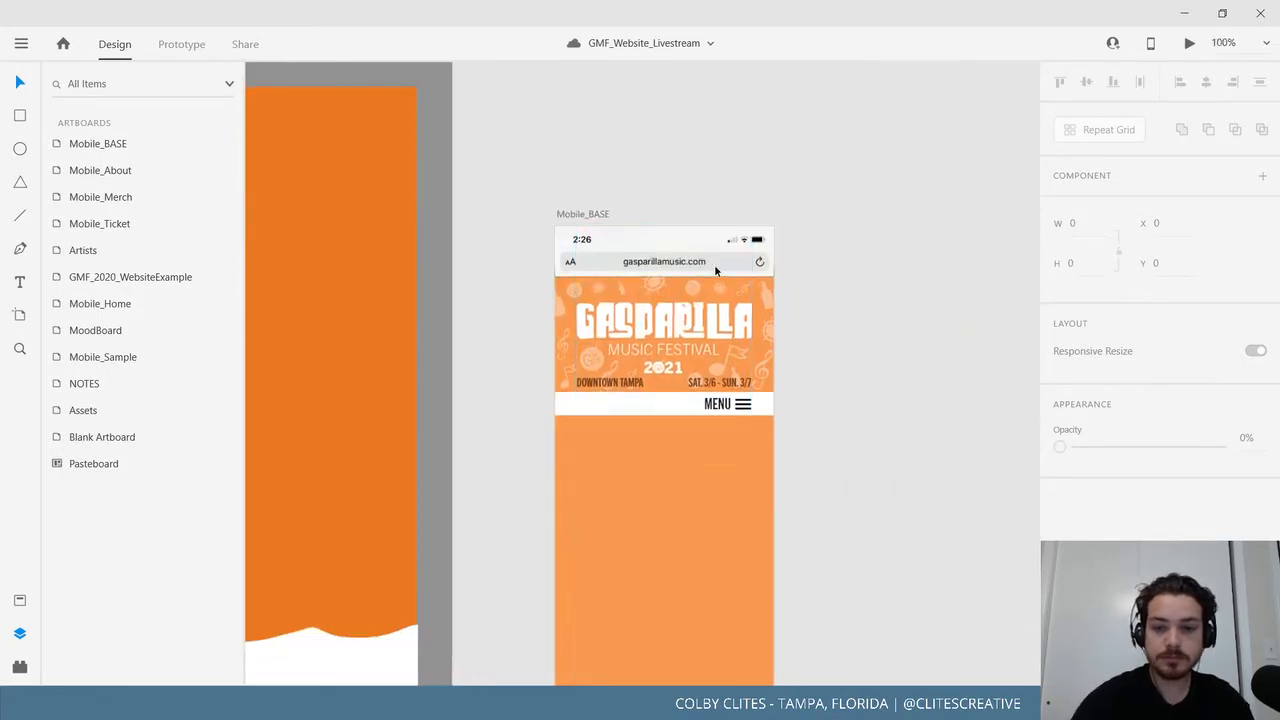
key(ctrl+=)
click(566, 357)
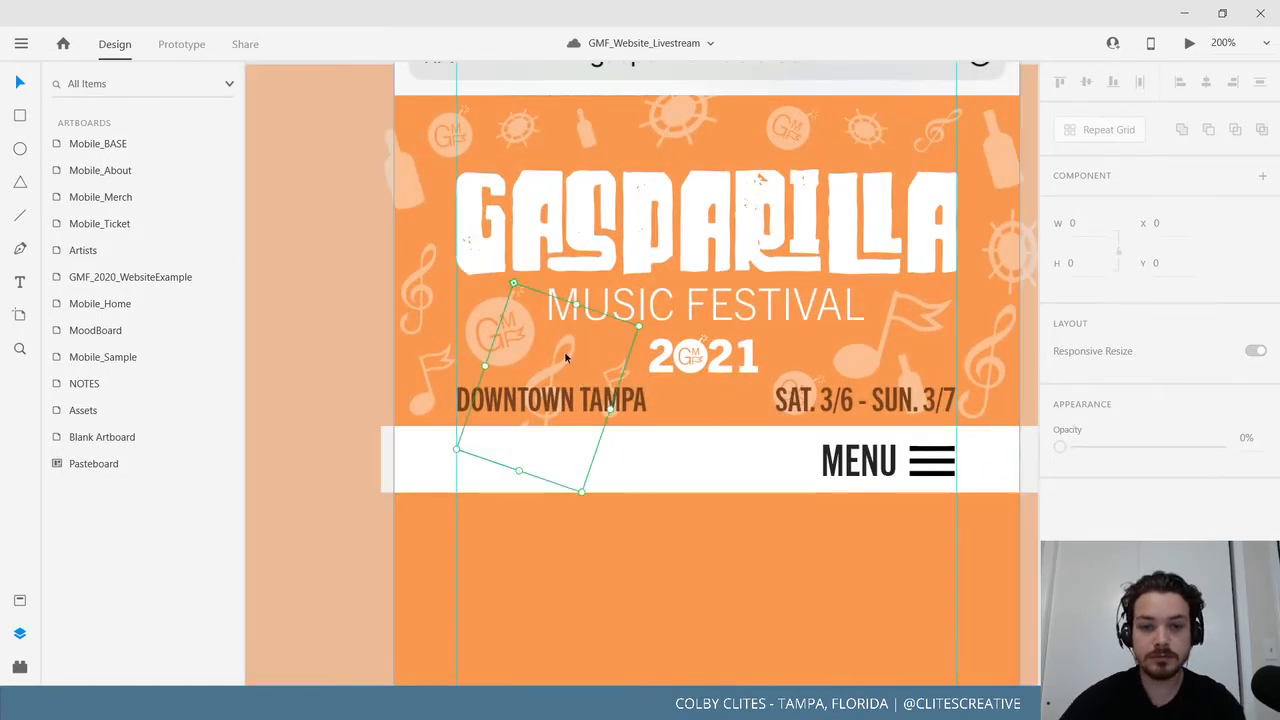
key(Delete)
click(625, 361)
key(Delete)
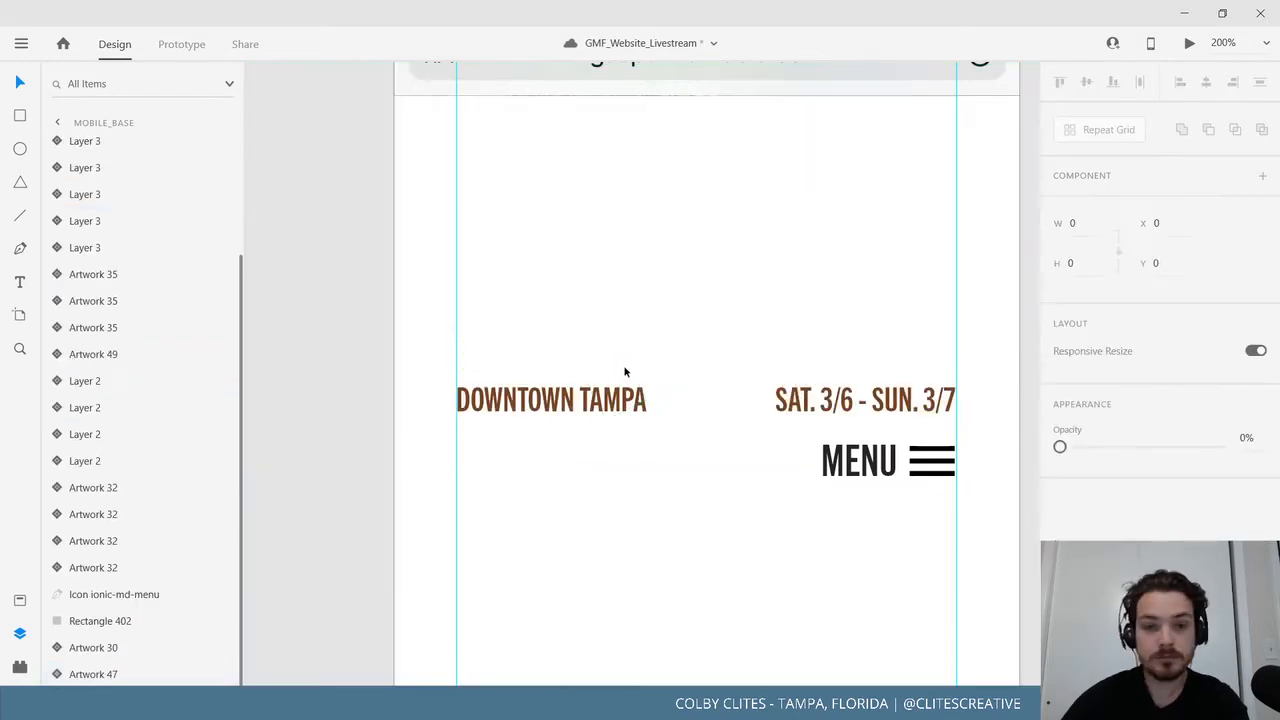
key(ctrl+z)
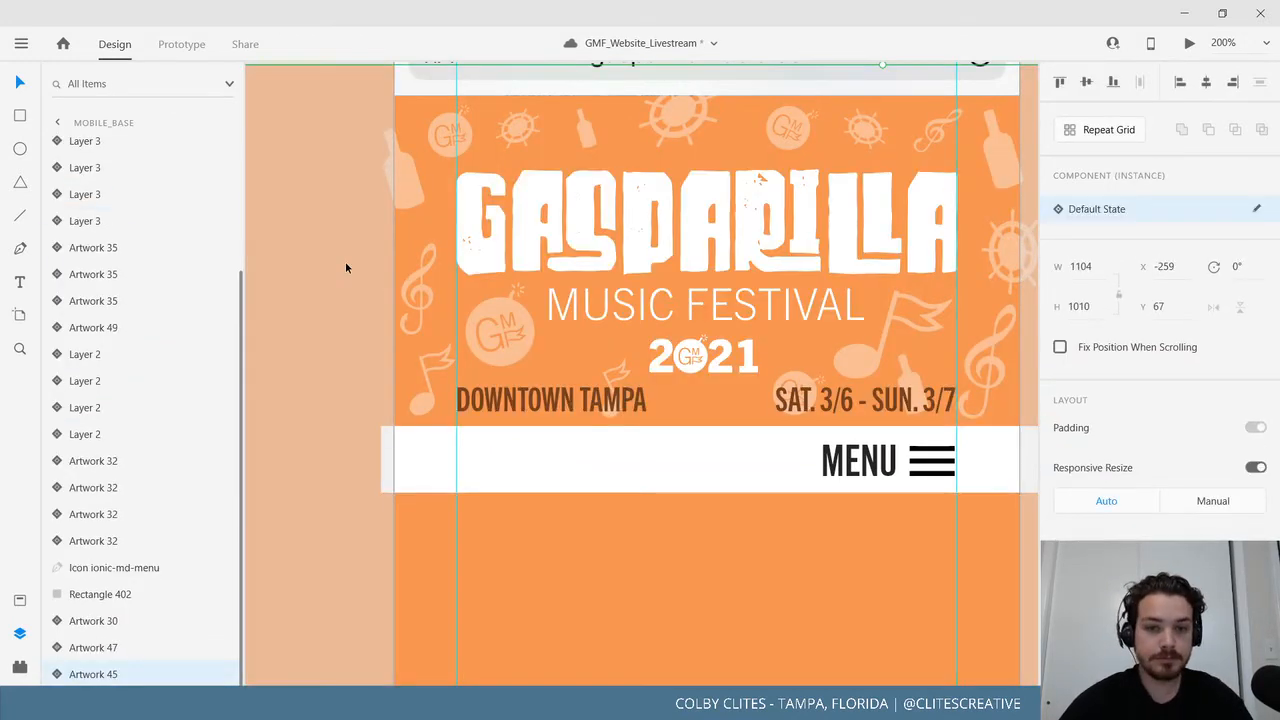
Delete the flag above DOWNTOWN TAMPA and the faded GMF logo behind the dates.
click(619, 374)
key(Delete)
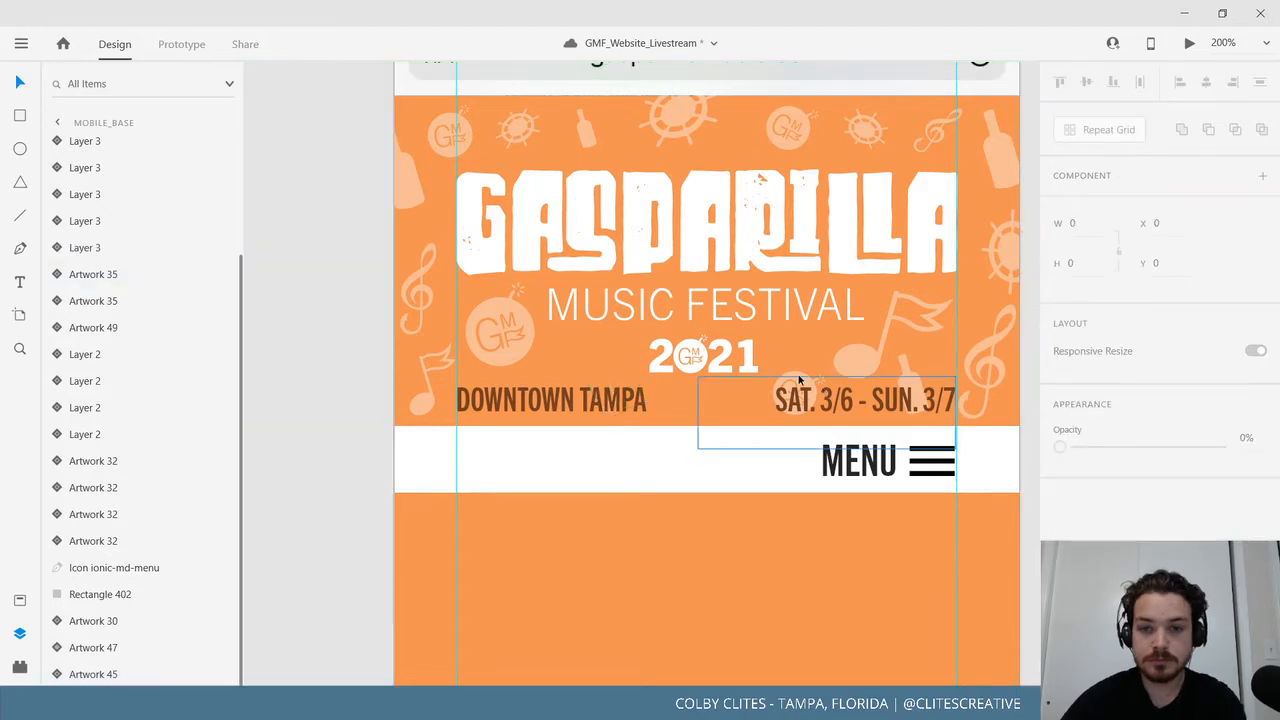
click(798, 377)
key(Delete)
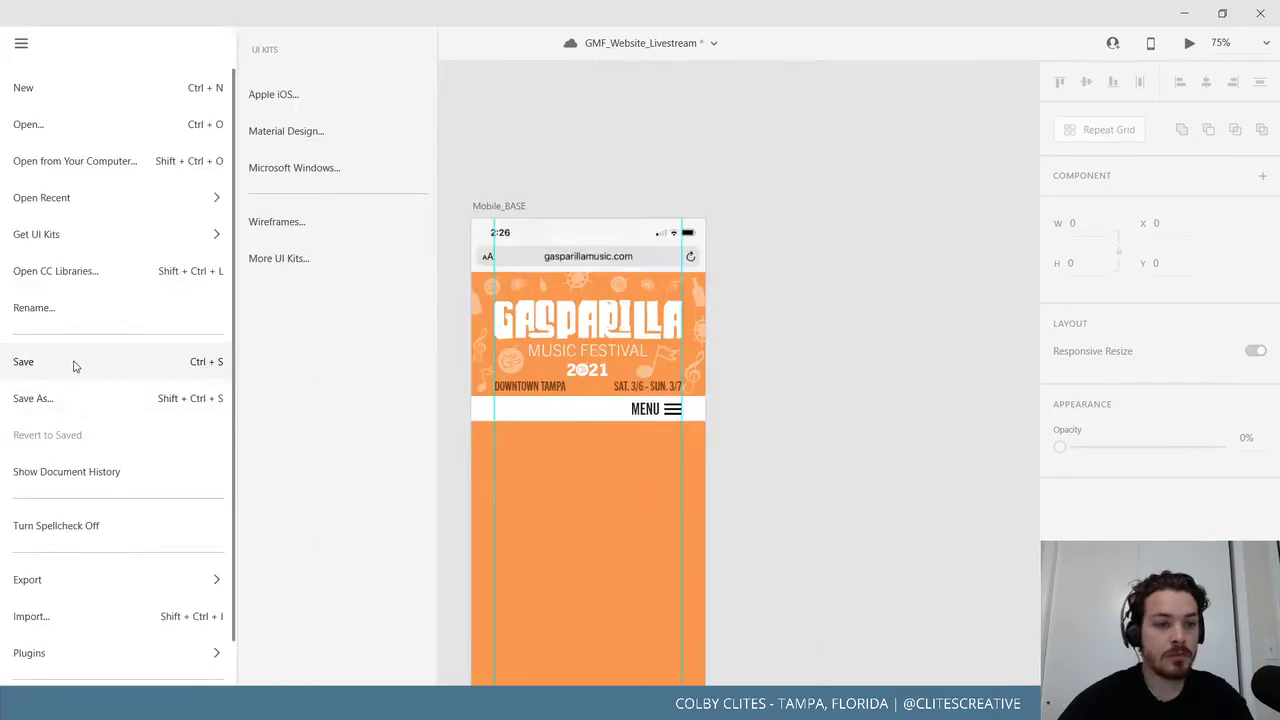
Save the document and scroll across the mobile artboards.
click(74, 366)
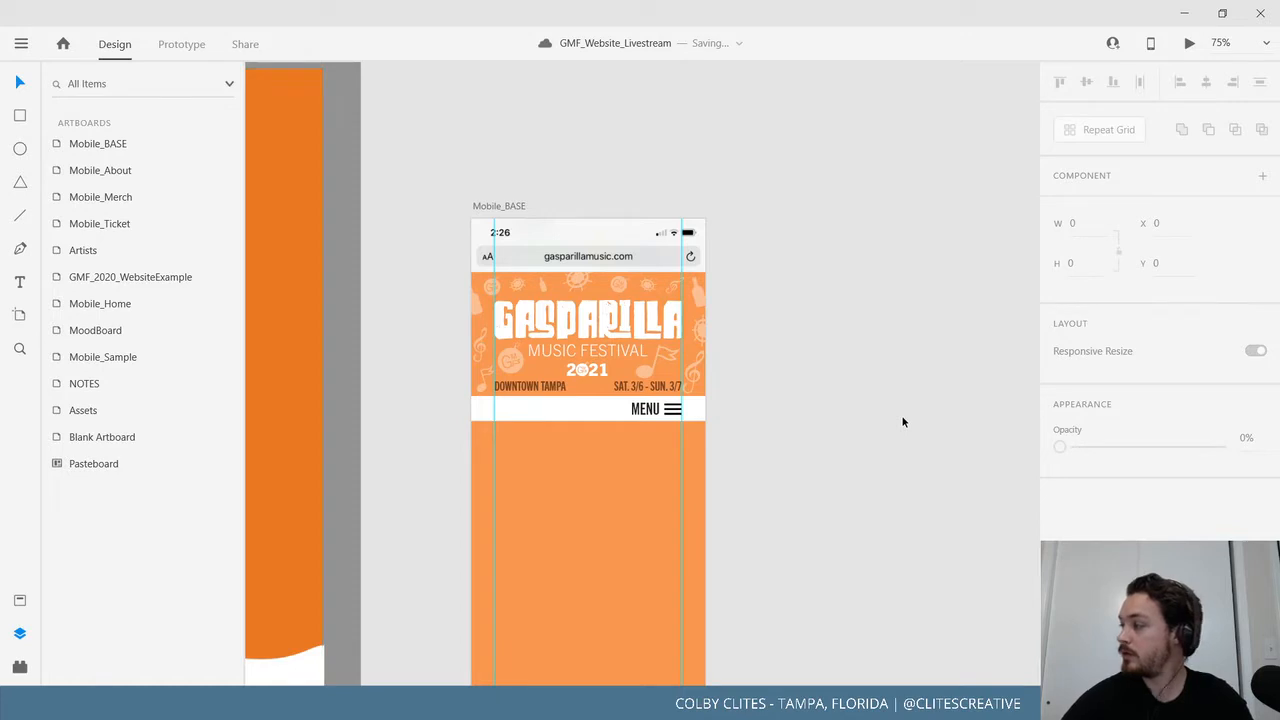
scroll(717, 403, right, 5)
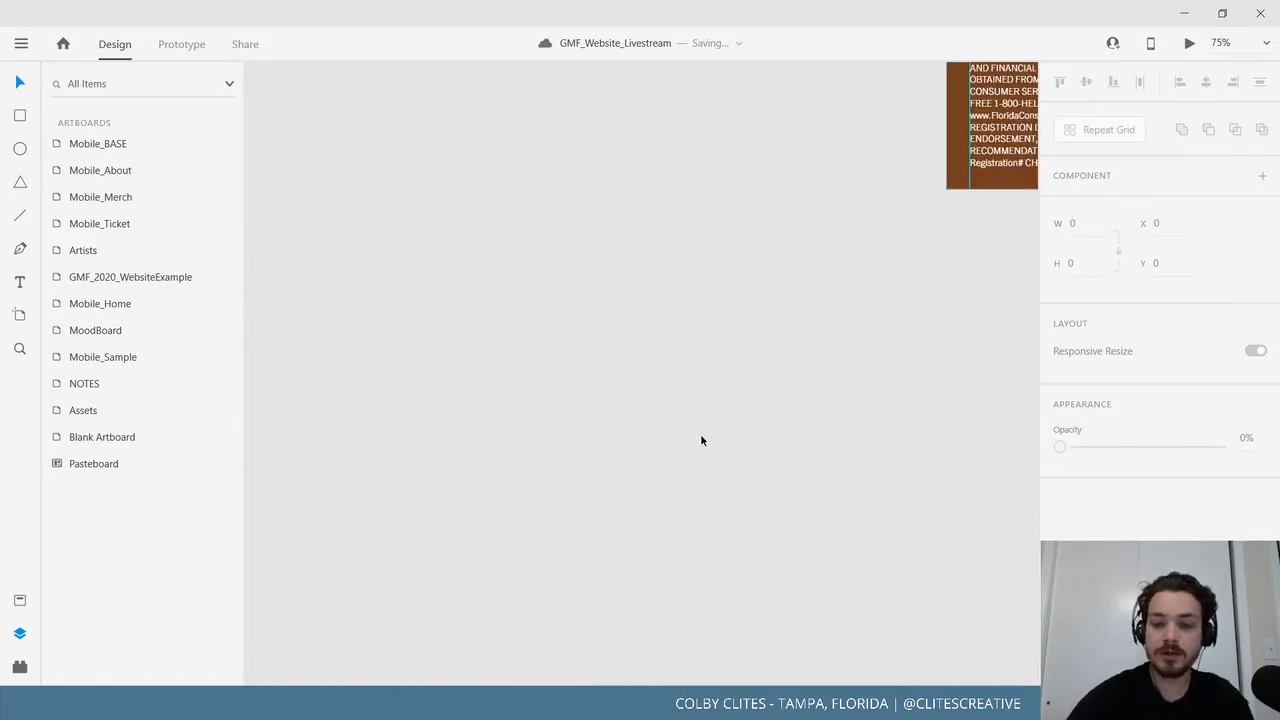
scroll(700, 433, down, 5)
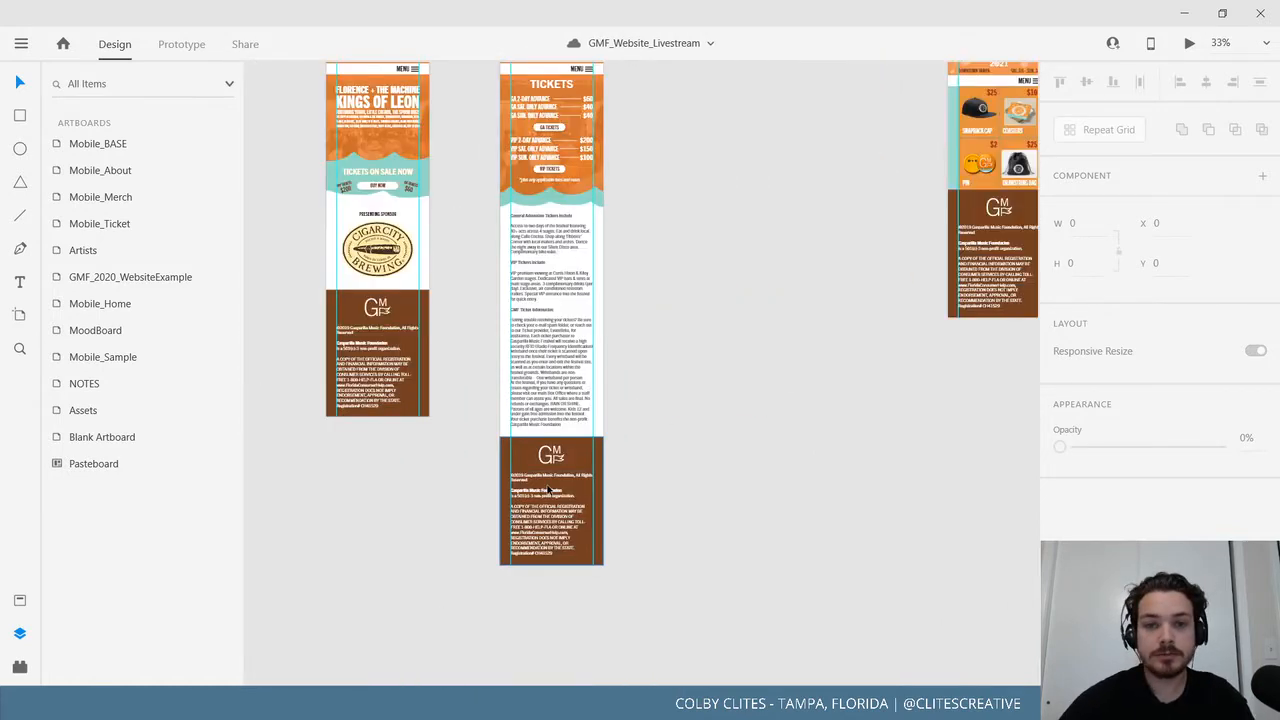
scroll(414, 506, right, 10)
scroll(414, 506, up, 4)
Pan to Mobile_Ticket and zoom to 100% on its pricing area.
scroll(595, 487, right, 4)
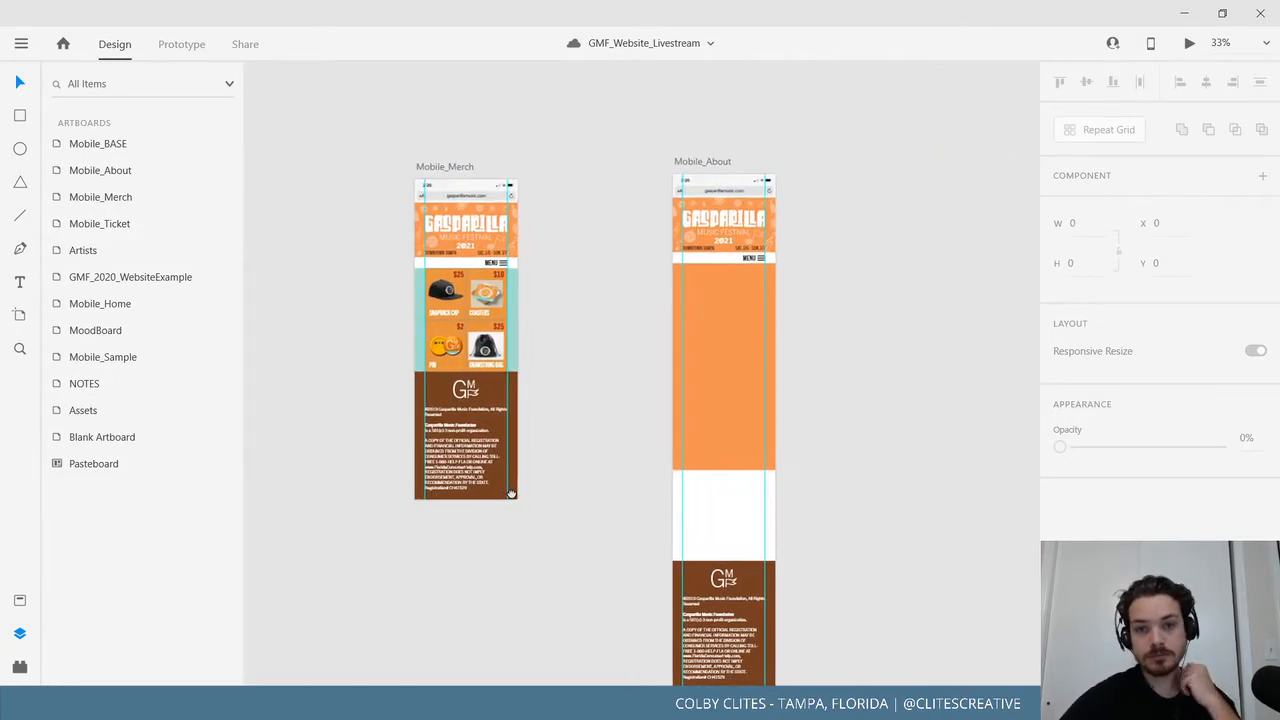
scroll(756, 453, right, 4)
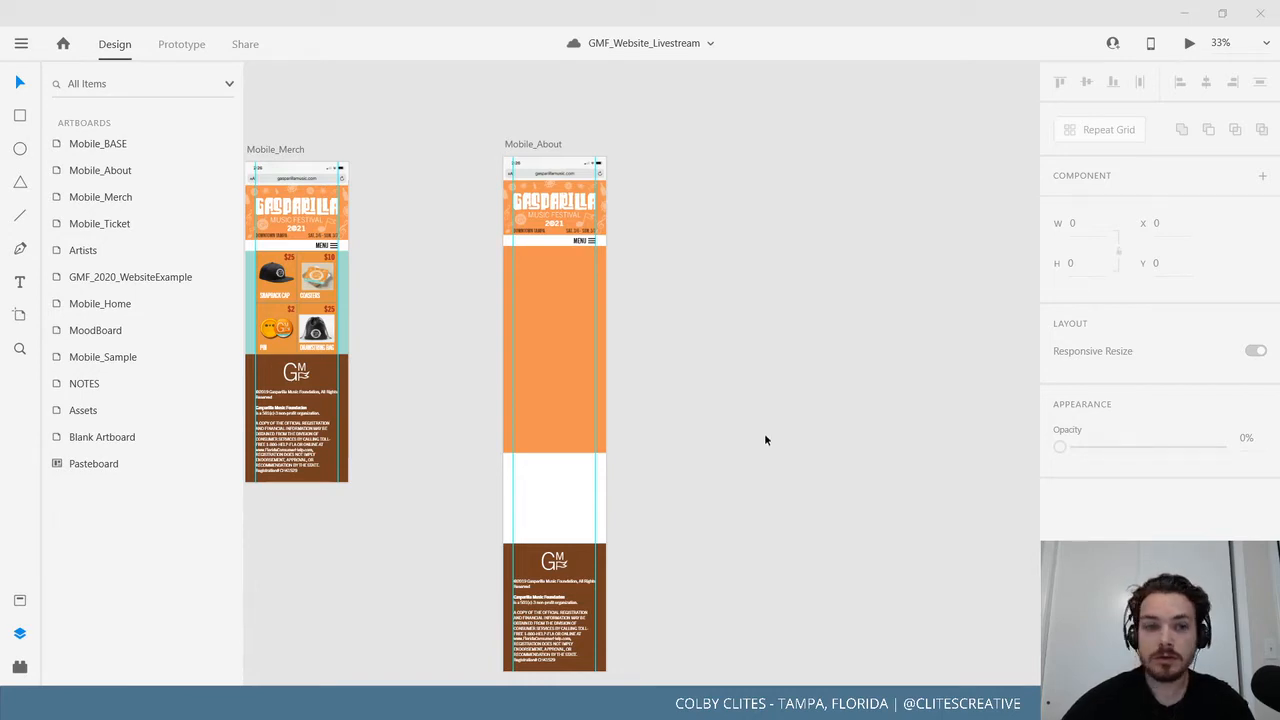
scroll(802, 454, left, 8)
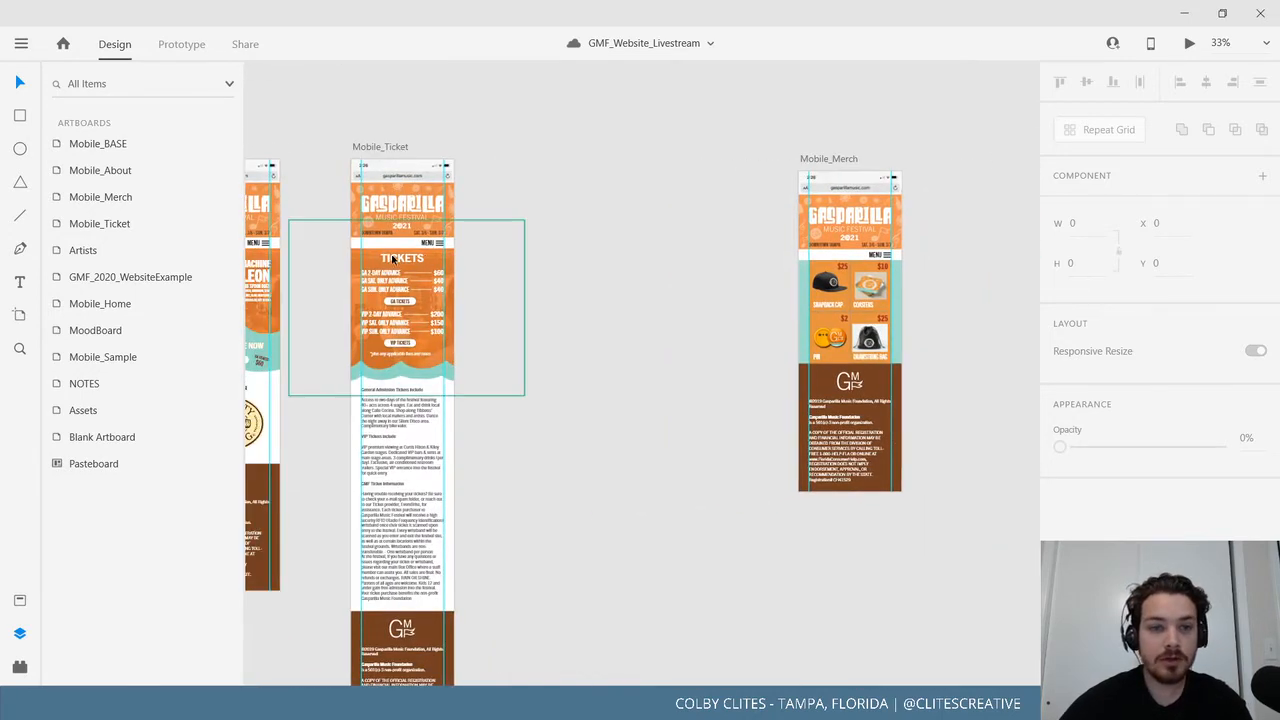
scroll(808, 291, right, 3)
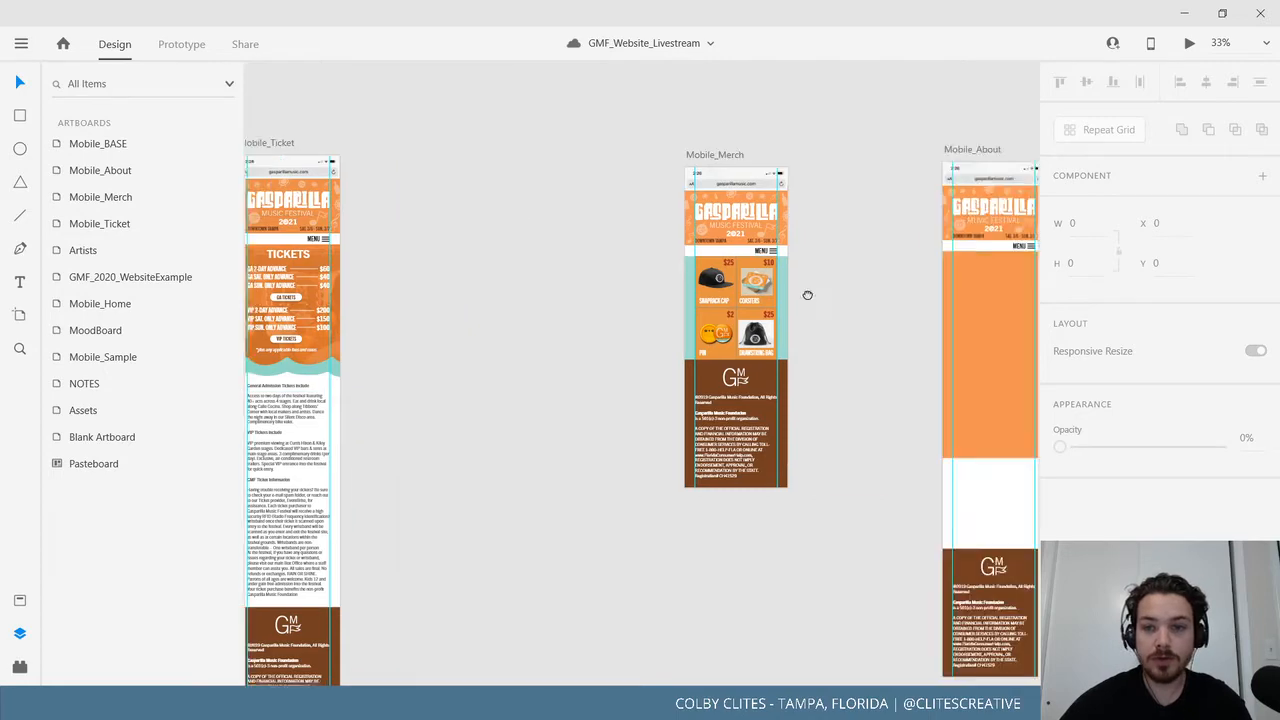
drag(596, 335, 712, 336)
key(ctrl+1)
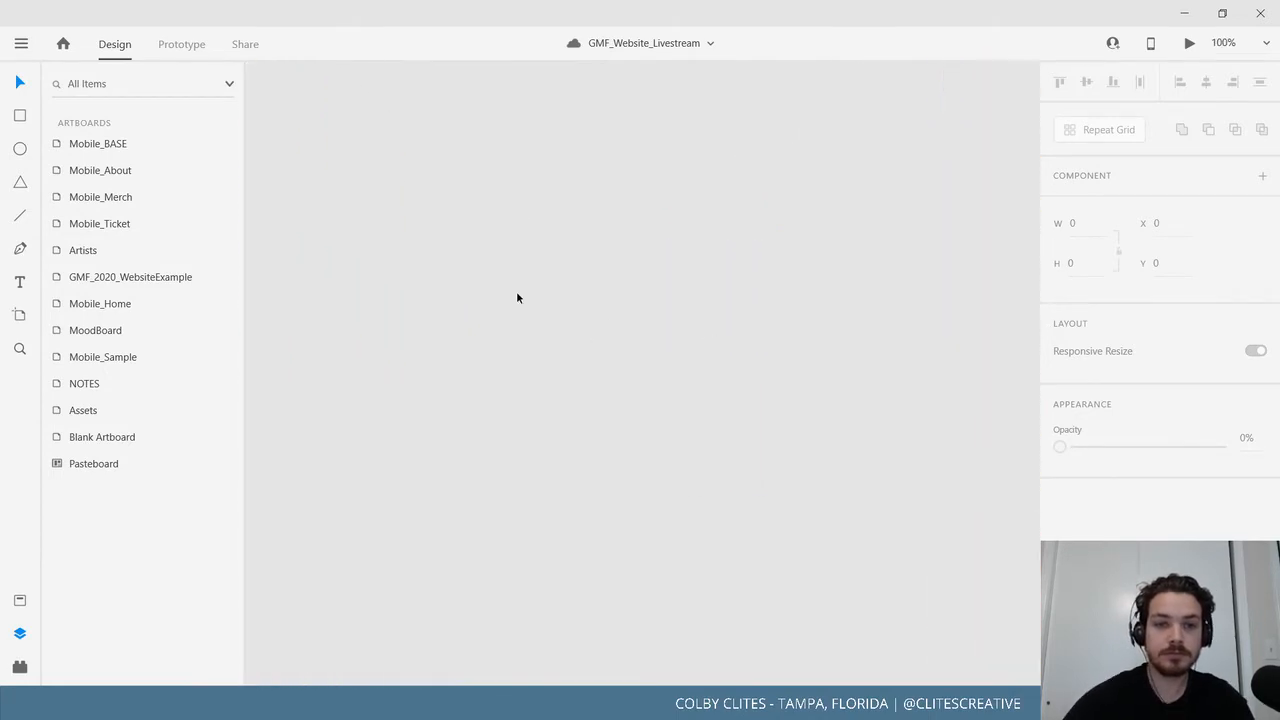
Bring the ticket pricing into view and select the TICKETS heading layer.
drag(400, 250, 807, 398)
scroll(850, 415, left, 5)
scroll(850, 415, up, 2)
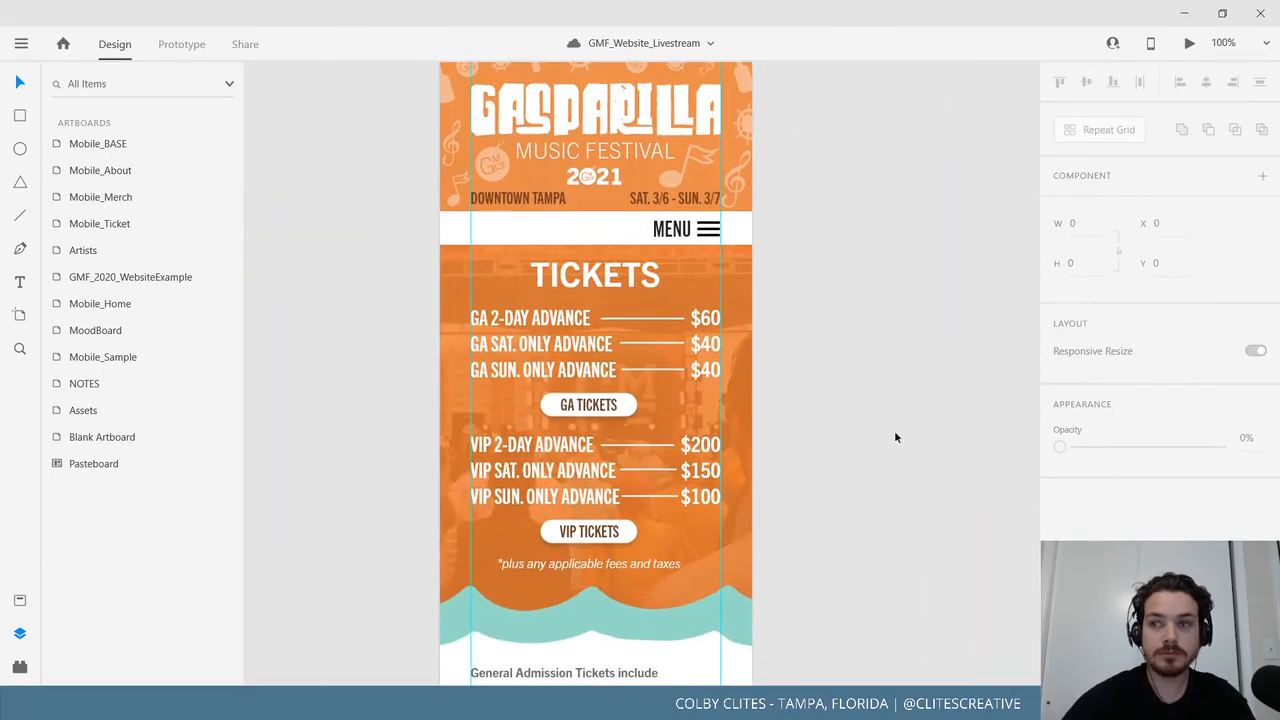
click(587, 279)
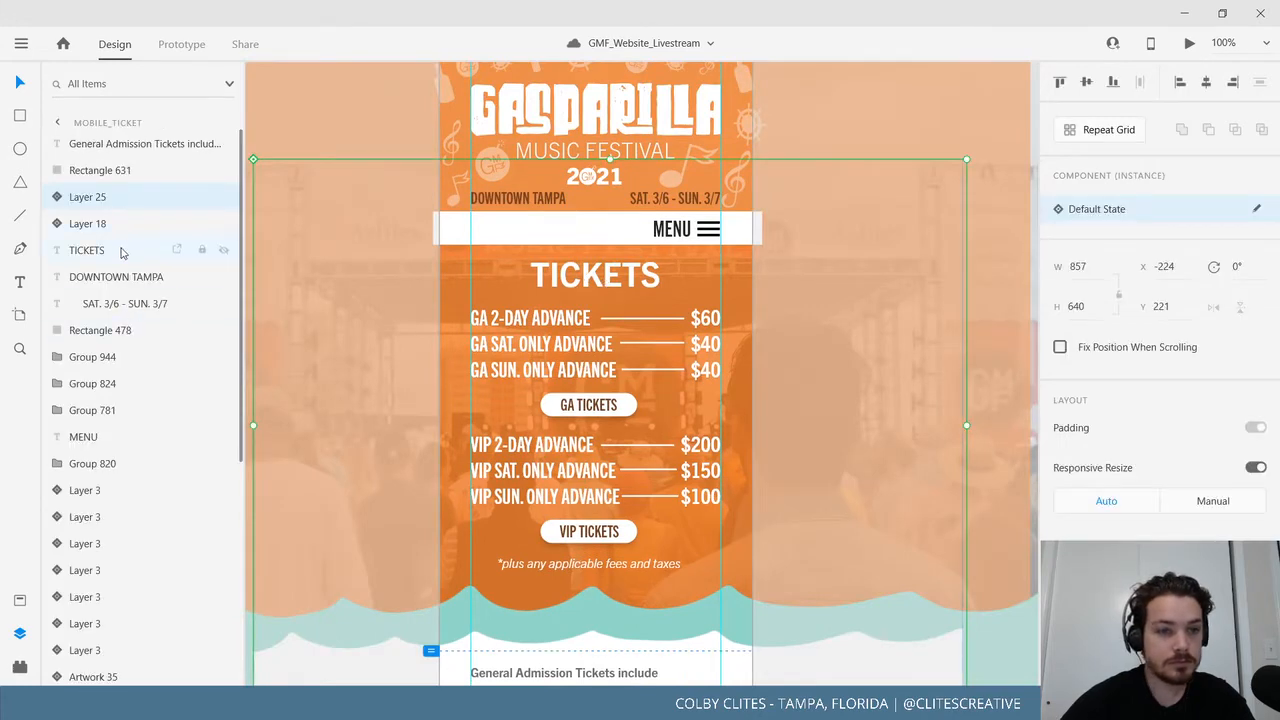
click(124, 251)
Select the Mobile_Merch artboard and view its footer at 50%.
scroll(937, 373, right, 15)
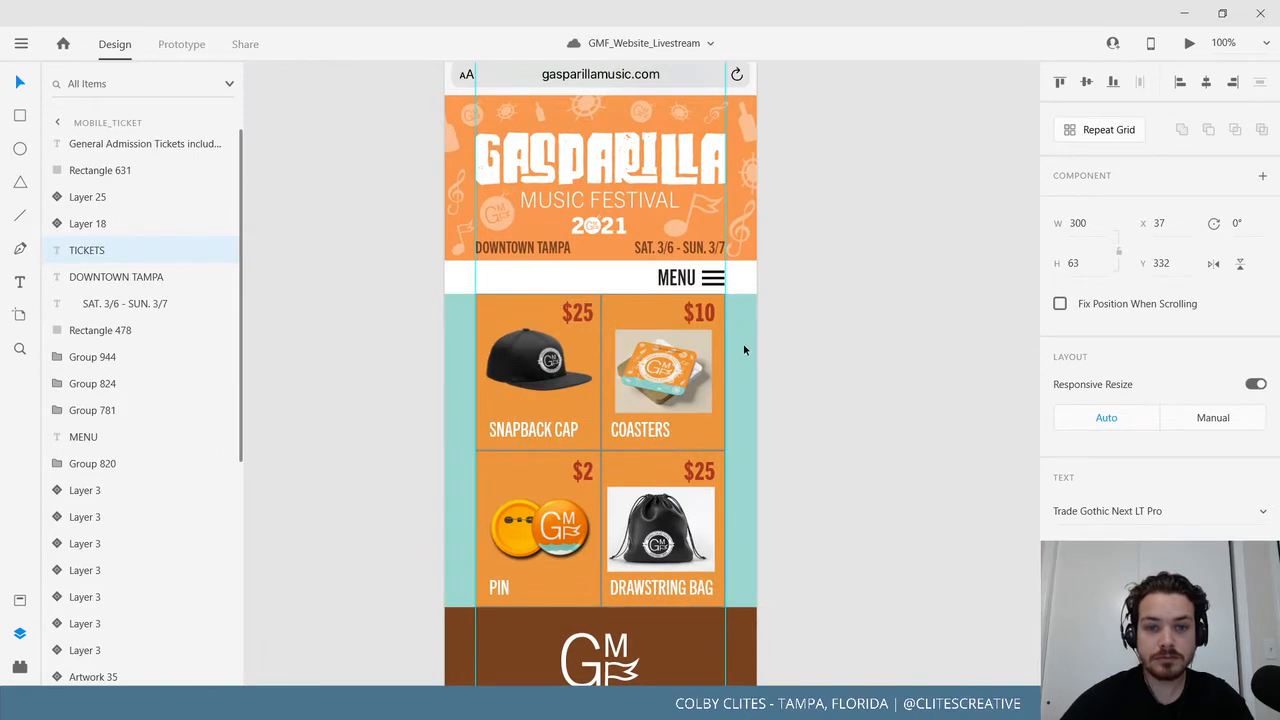
scroll(894, 360, down, 5)
drag(382, 207, 330, 614)
click(426, 114)
drag(826, 550, 875, 149)
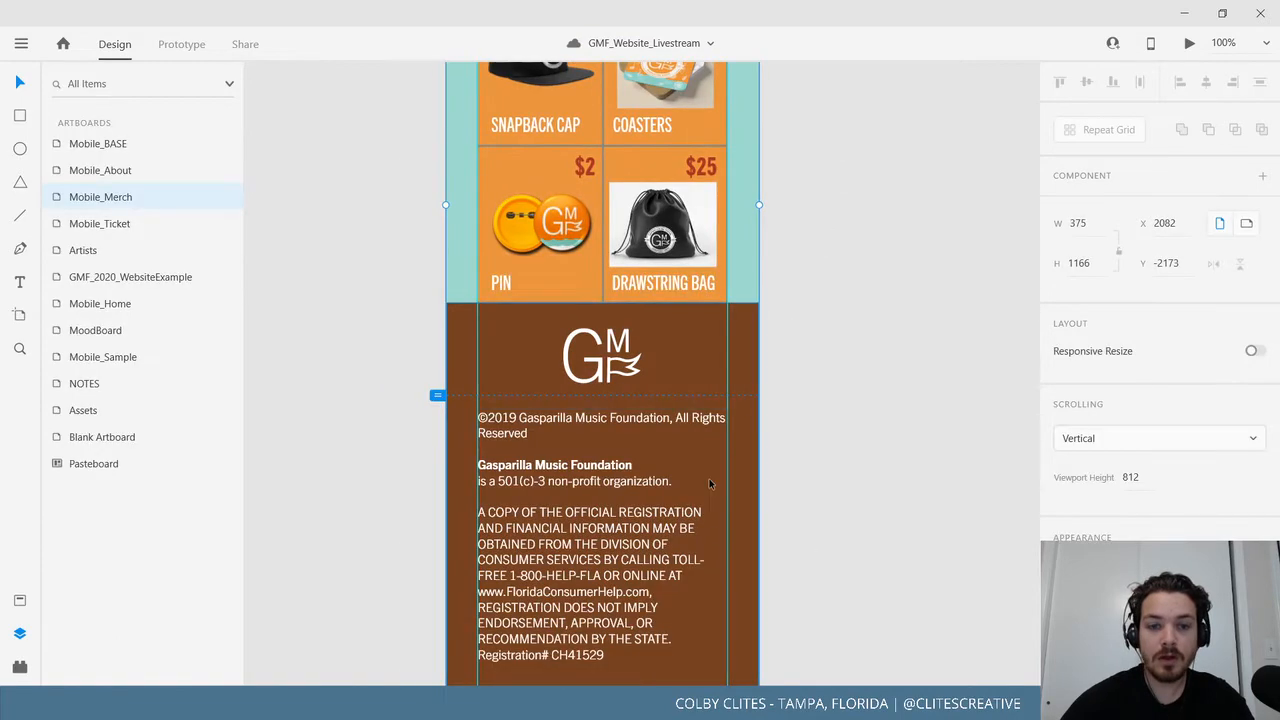
scroll(745, 465, down, 5)
key(ctrl+minus)
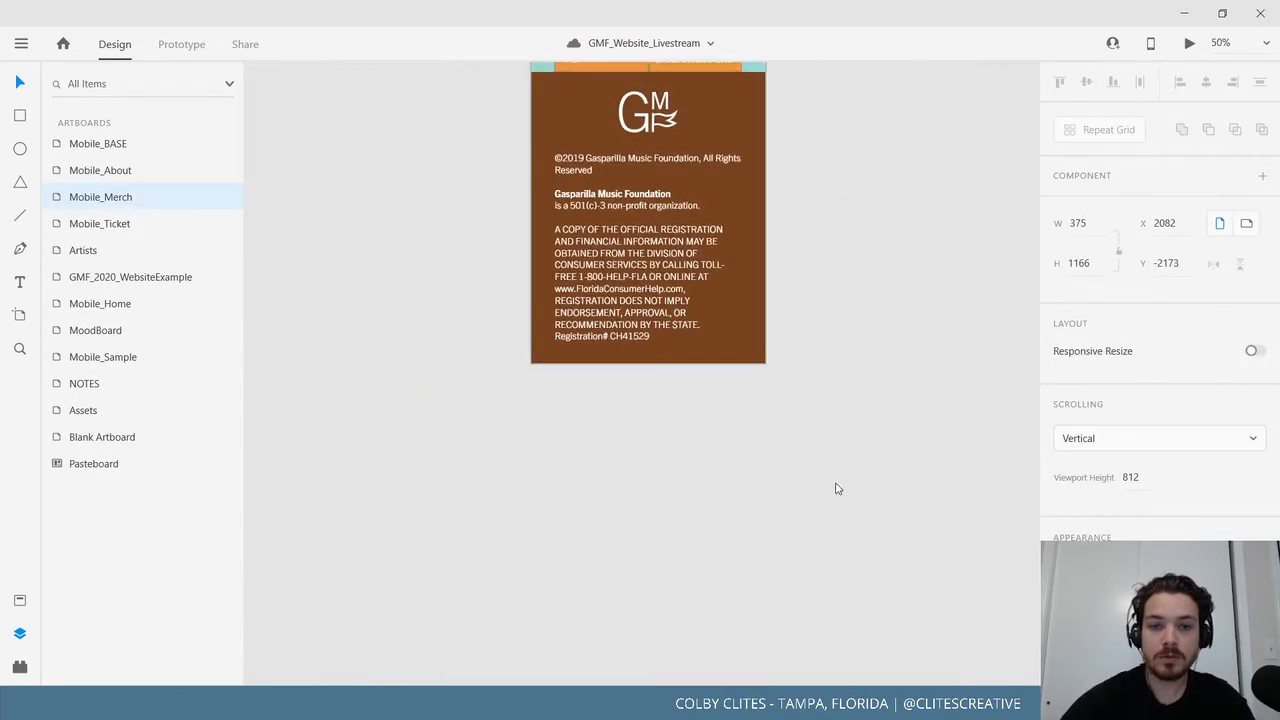
Lengthen the Mobile_Merch artboard to H 1824 and push its footer group lower.
drag(652, 396, 665, 660)
scroll(463, 465, down, 1)
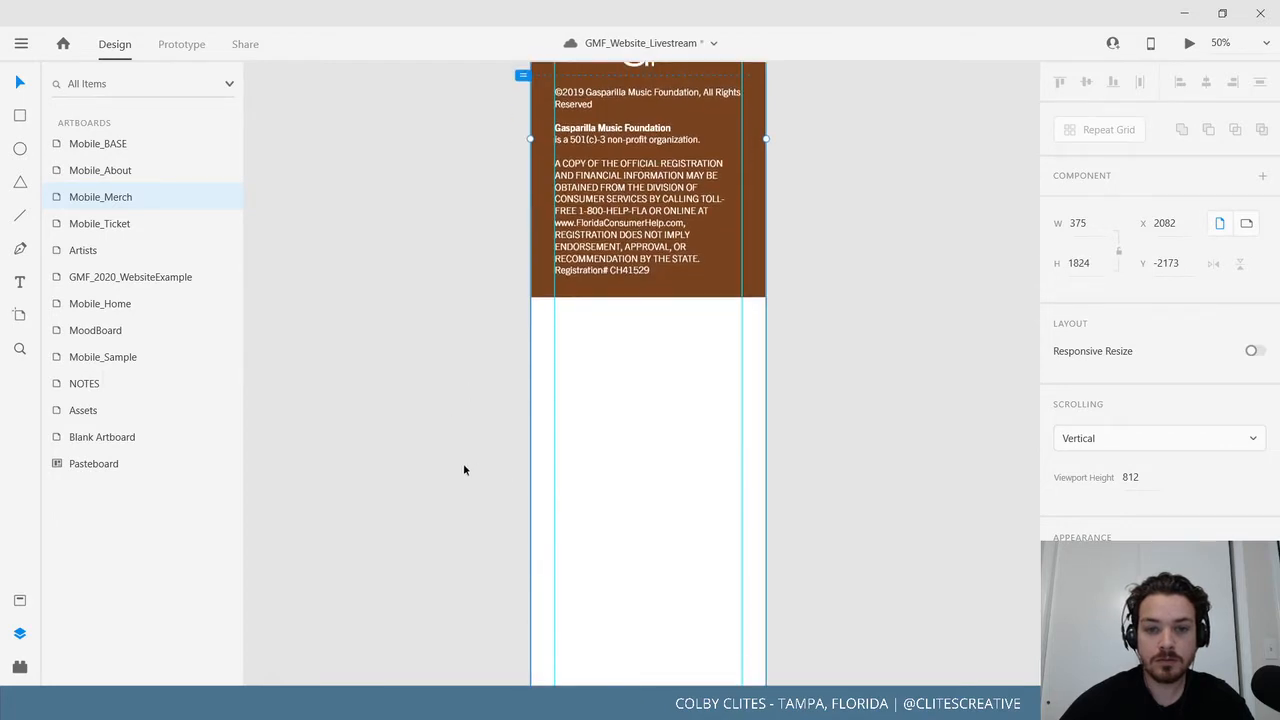
scroll(450, 372, up, 1)
drag(650, 331, 652, 549)
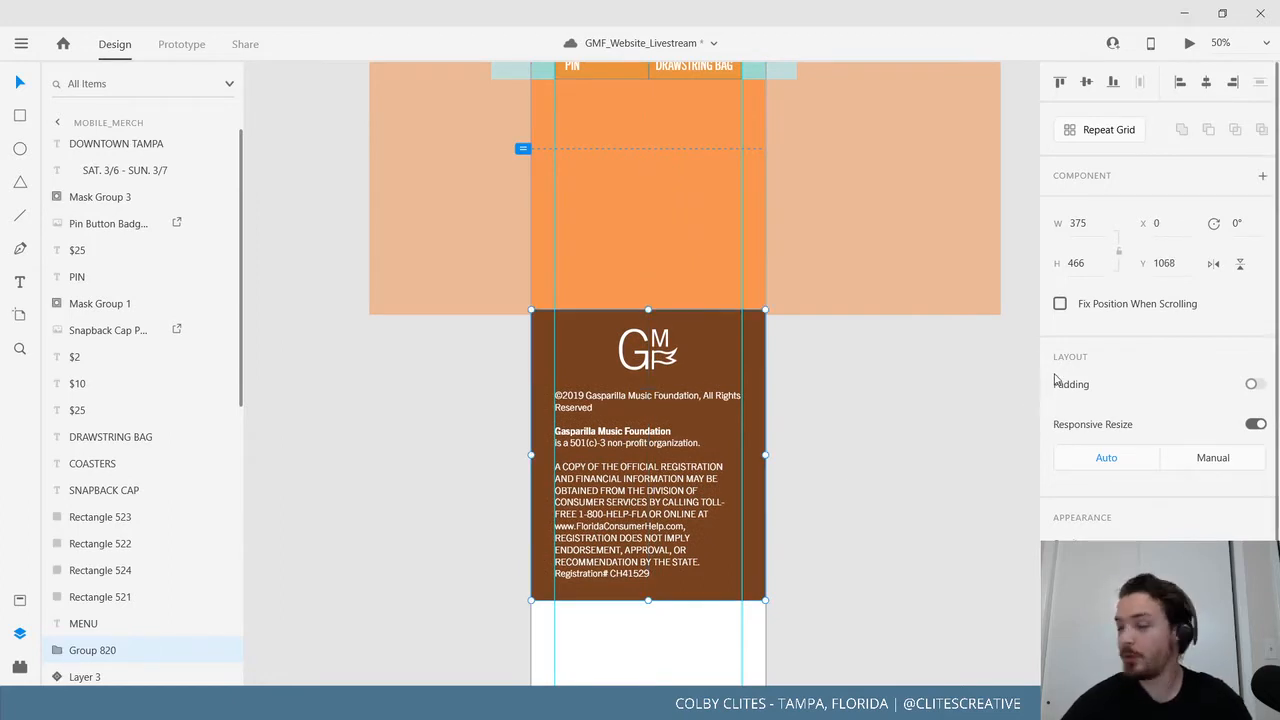
click(858, 397)
Move the whole merch product grid down to leave open space beneath the menu bar.
scroll(840, 398, up, 5)
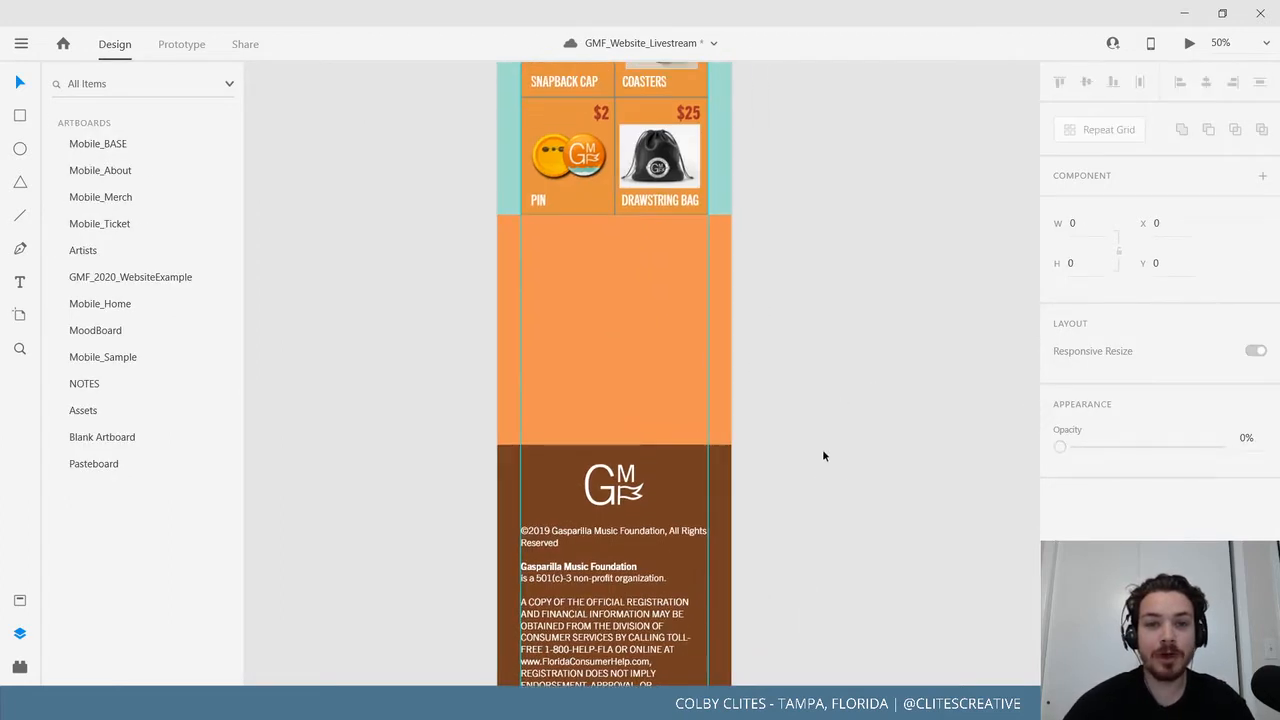
scroll(820, 448, up, 1)
drag(416, 200, 757, 372)
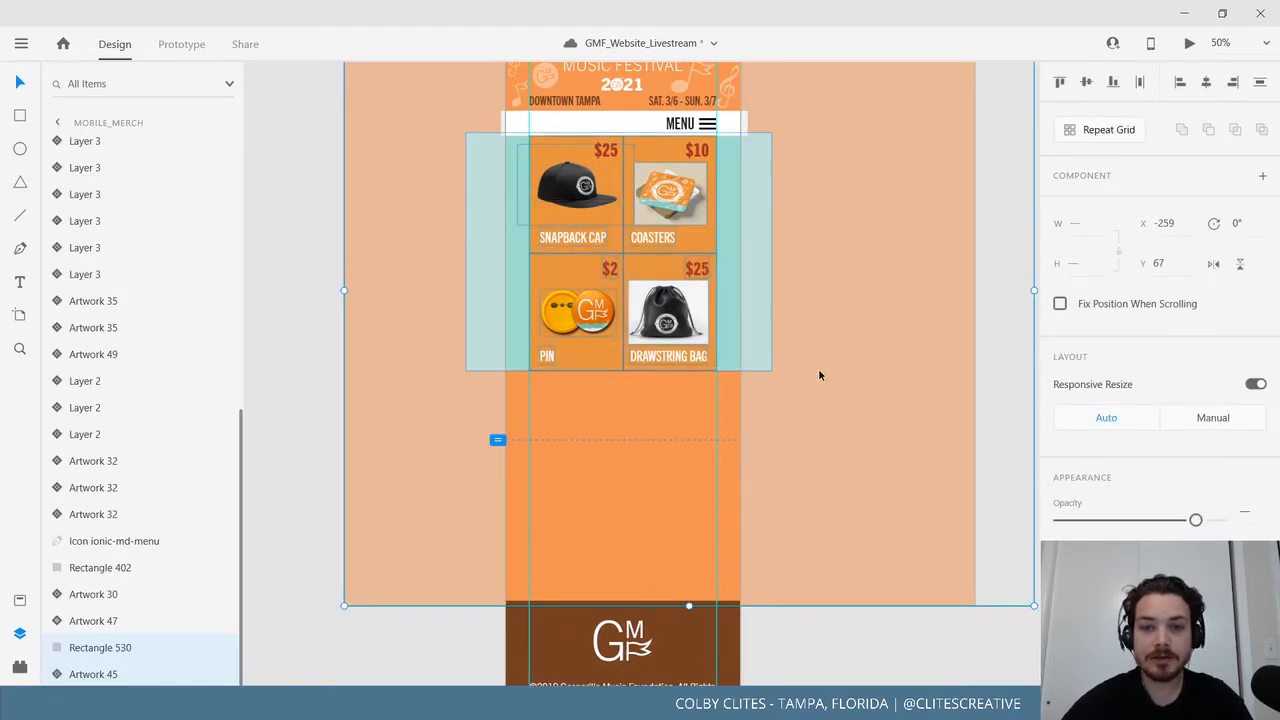
drag(635, 263, 658, 334)
key(ctrl+z)
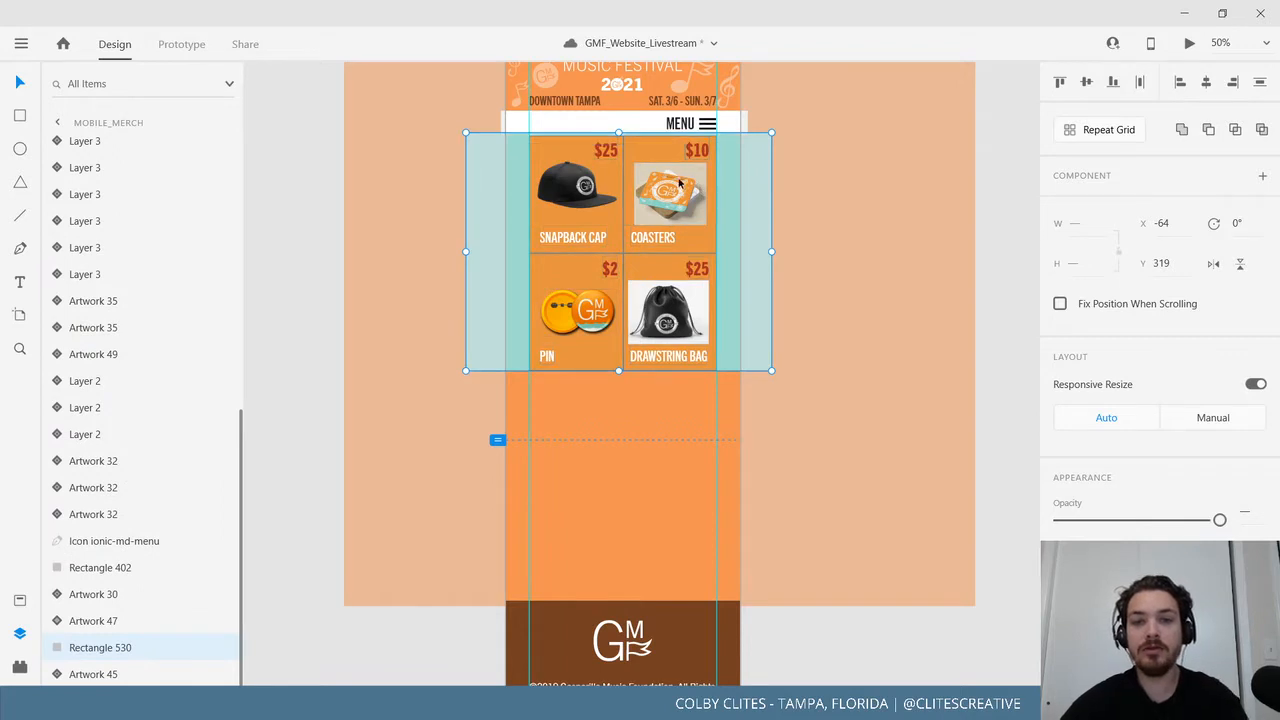
drag(697, 188, 670, 252)
scroll(670, 259, up, 5)
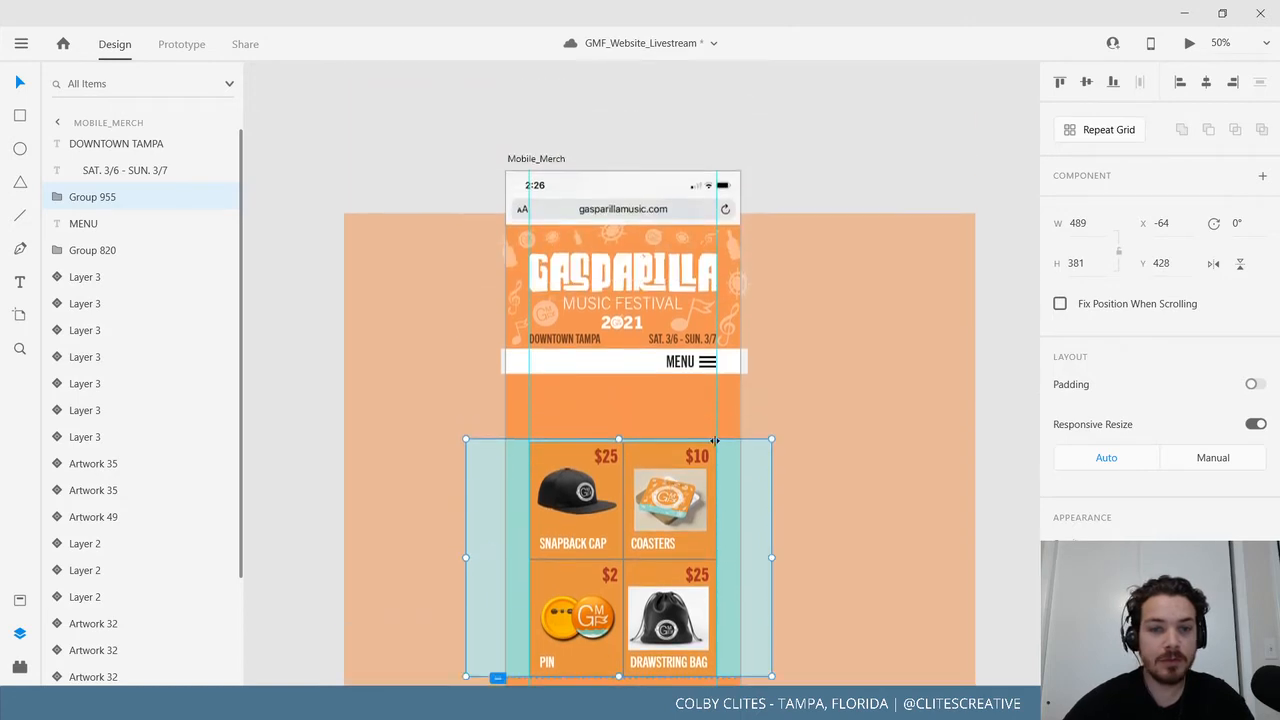
Paste the TICKETS heading onto Mobile_Merch and retype it as MERCH.
click(551, 160)
text(TICKETS)
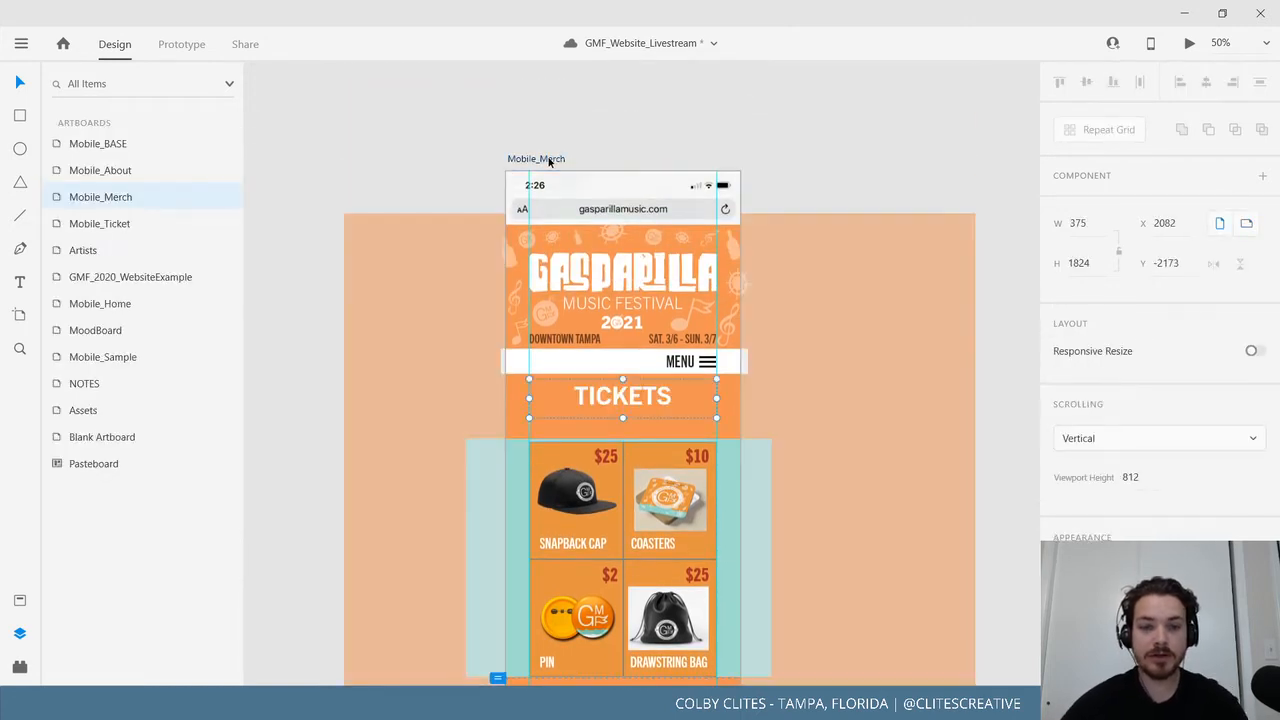
double_click(647, 396)
double_click(645, 397)
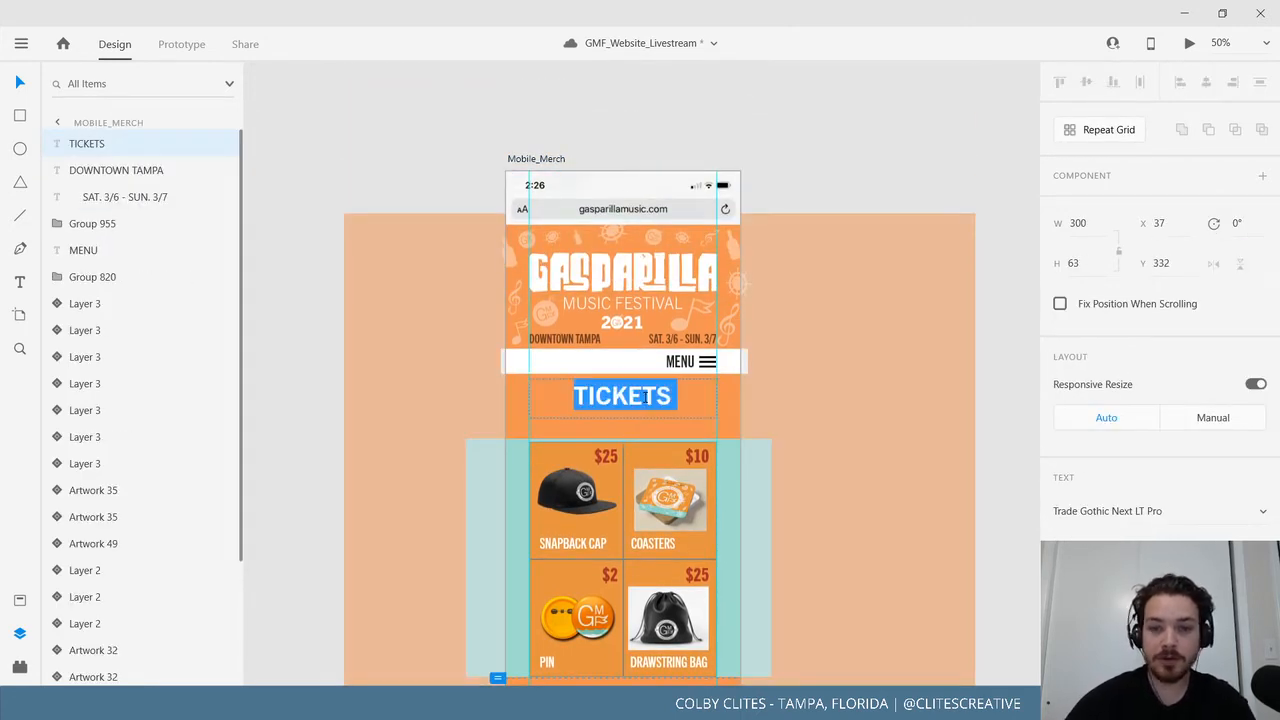
text(MERCH)
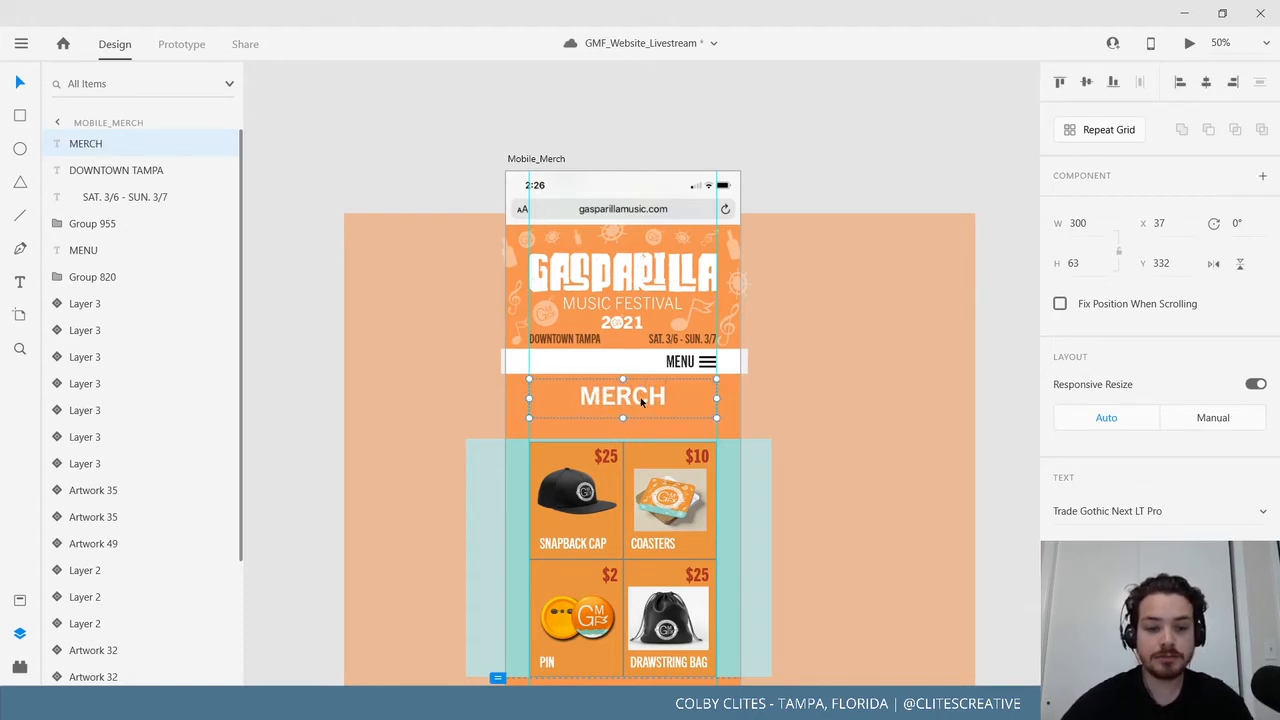
key(Escape)
Nudge the product grid up under the heading and pull the footer up beneath it.
drag(648, 506, 647, 486)
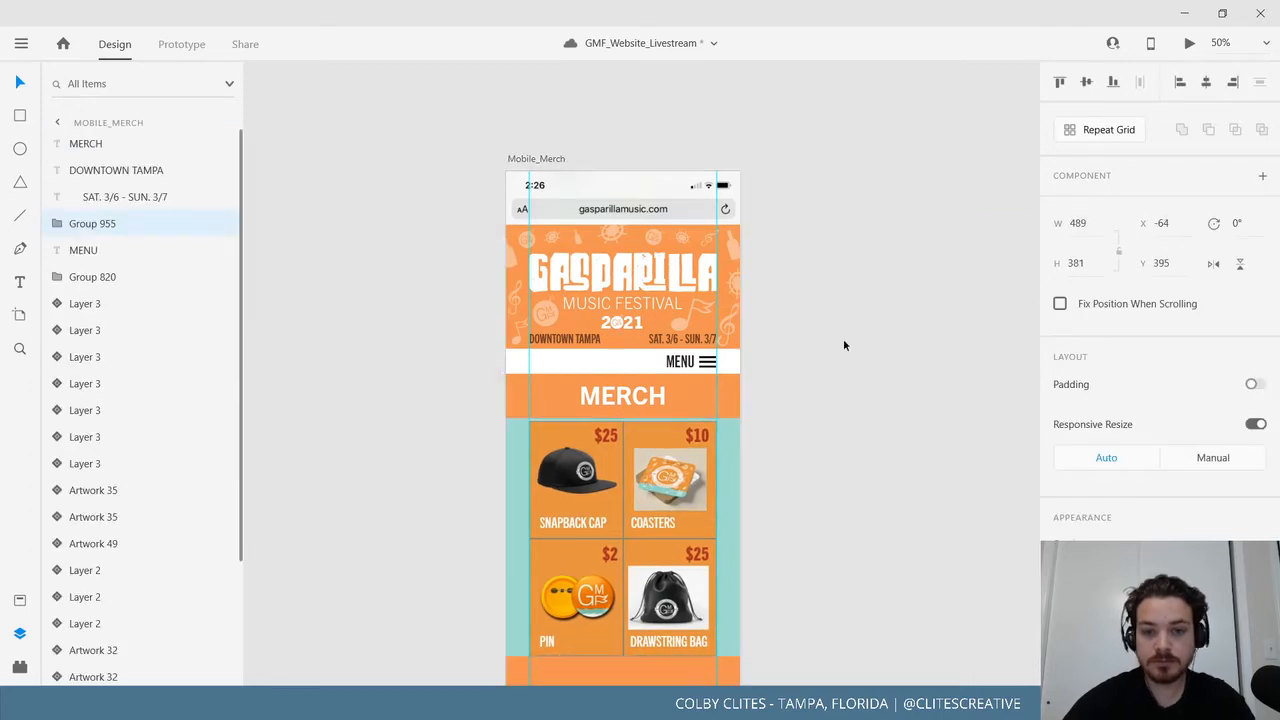
scroll(843, 343, down, 5)
click(735, 559)
scroll(735, 559, down, 1)
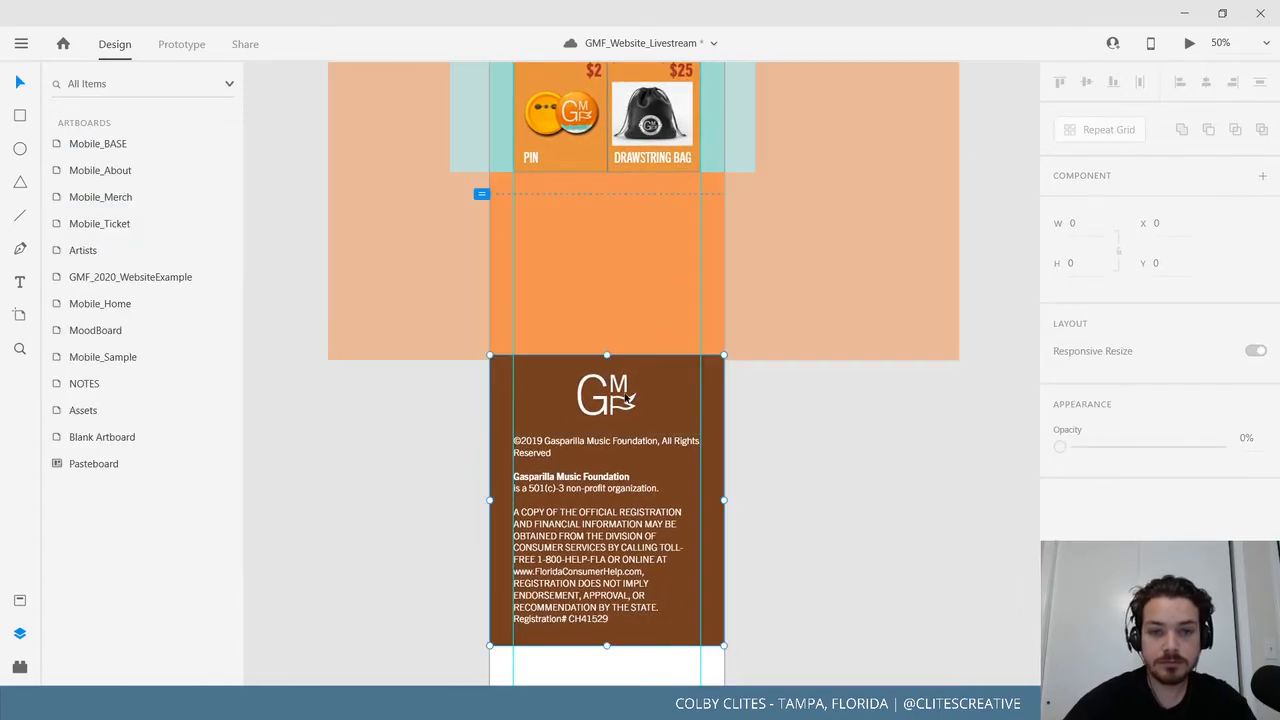
drag(630, 494, 636, 332)
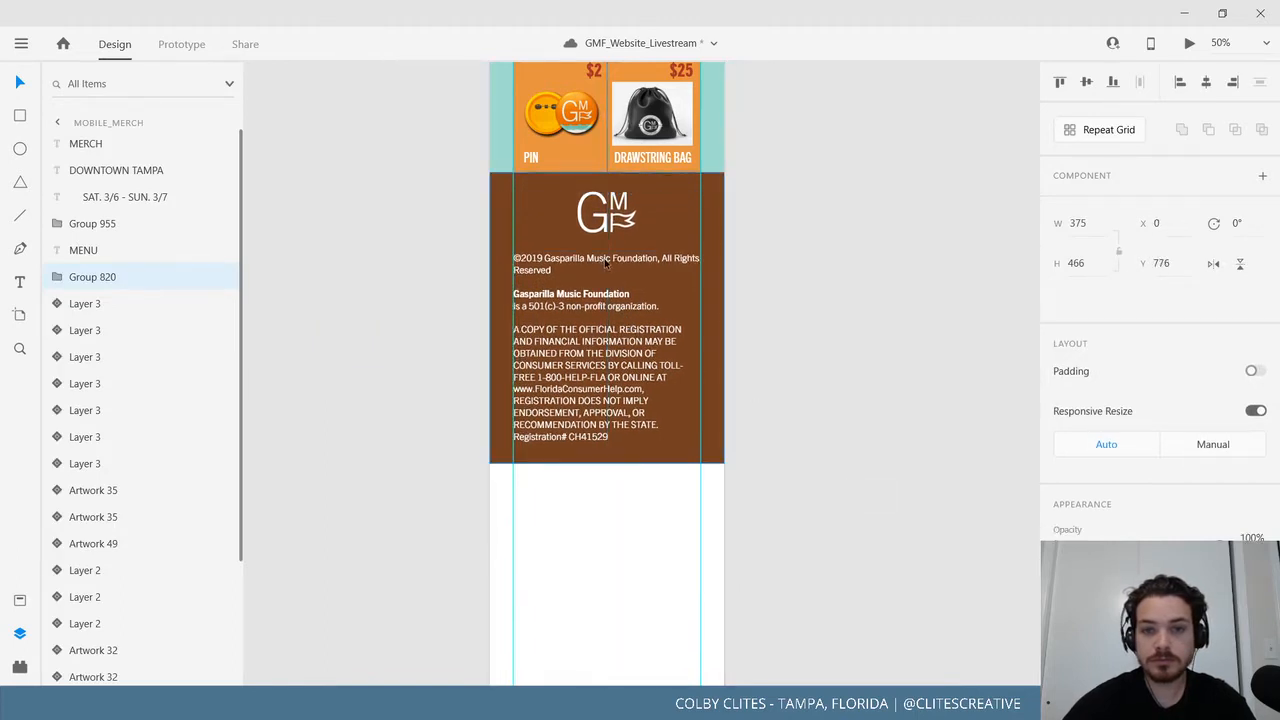
click(828, 384)
Trim the Mobile_Merch artboard to about 1242 tall so it ends at the footer.
scroll(815, 432, down, 3)
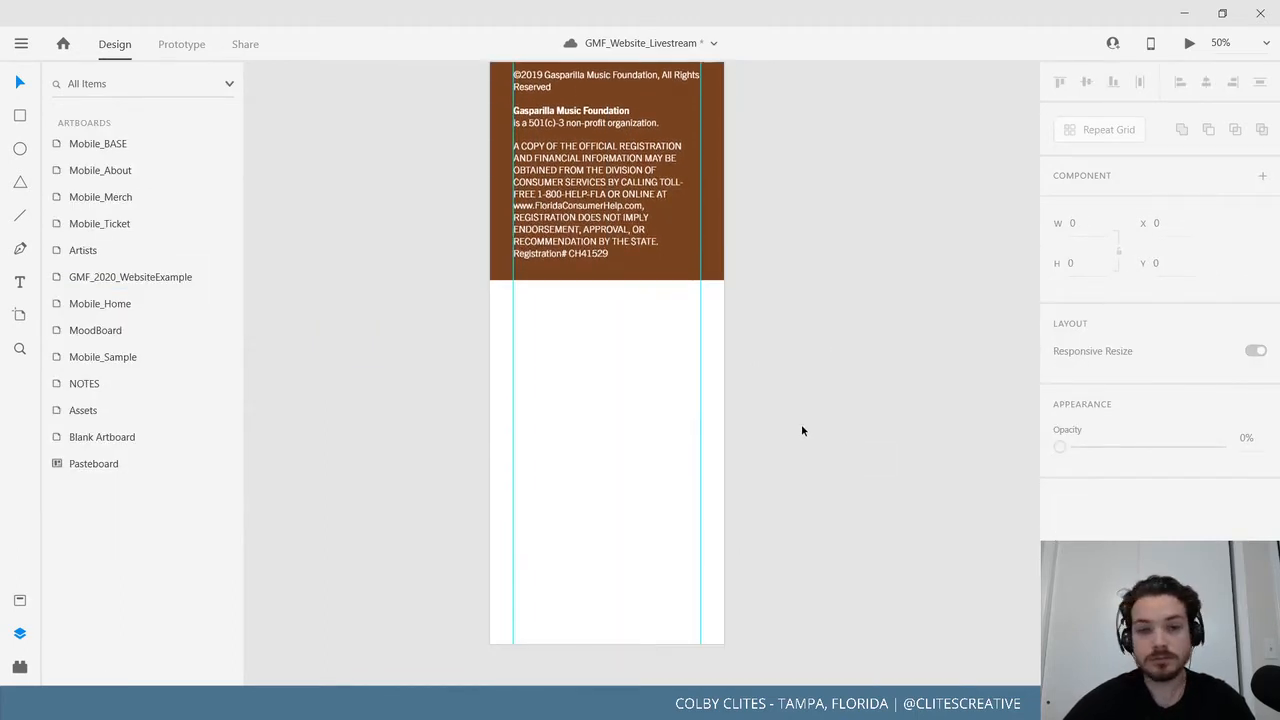
scroll(803, 431, up, 5)
scroll(793, 453, up, 3)
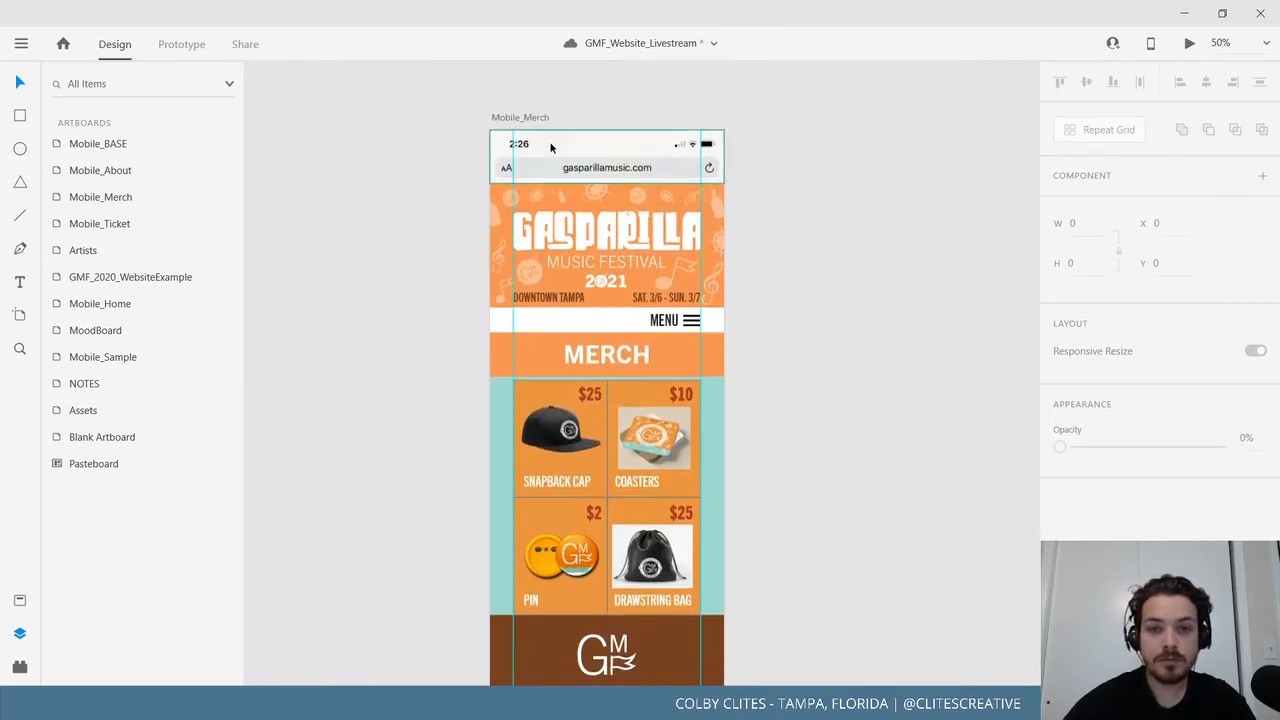
click(531, 118)
scroll(801, 433, down, 2)
scroll(800, 433, down, 5)
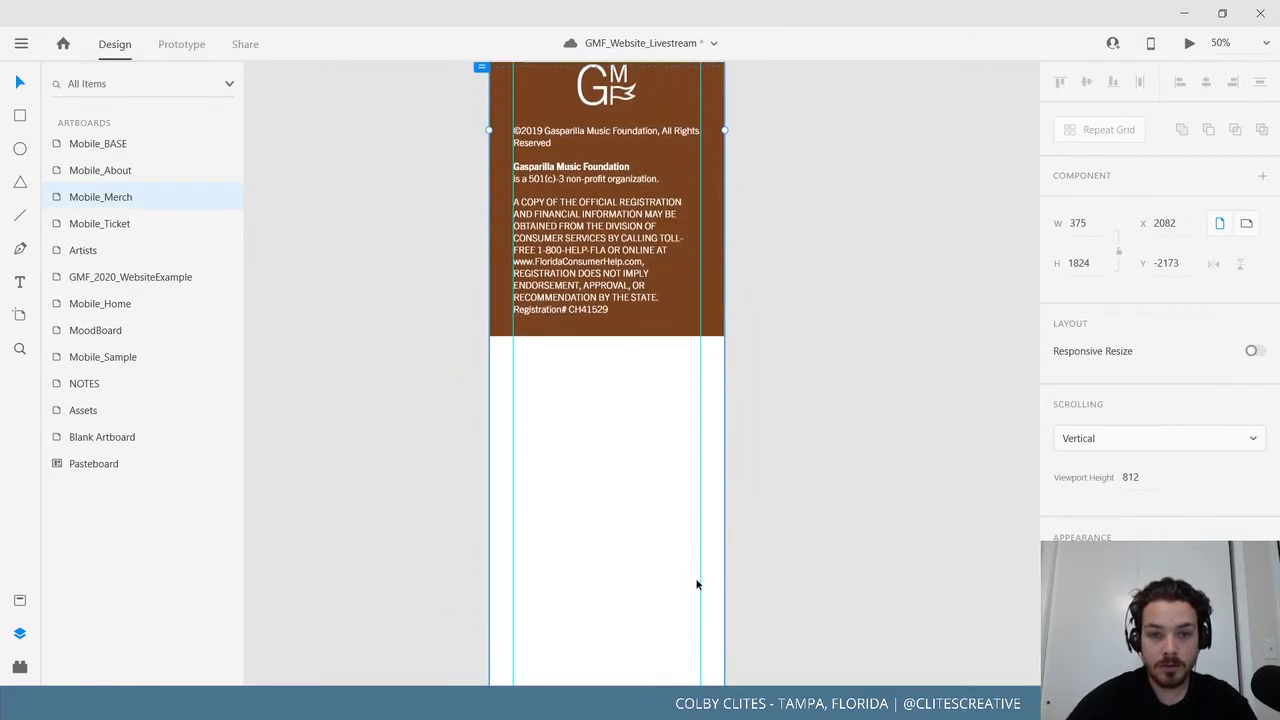
drag(606, 647, 584, 282)
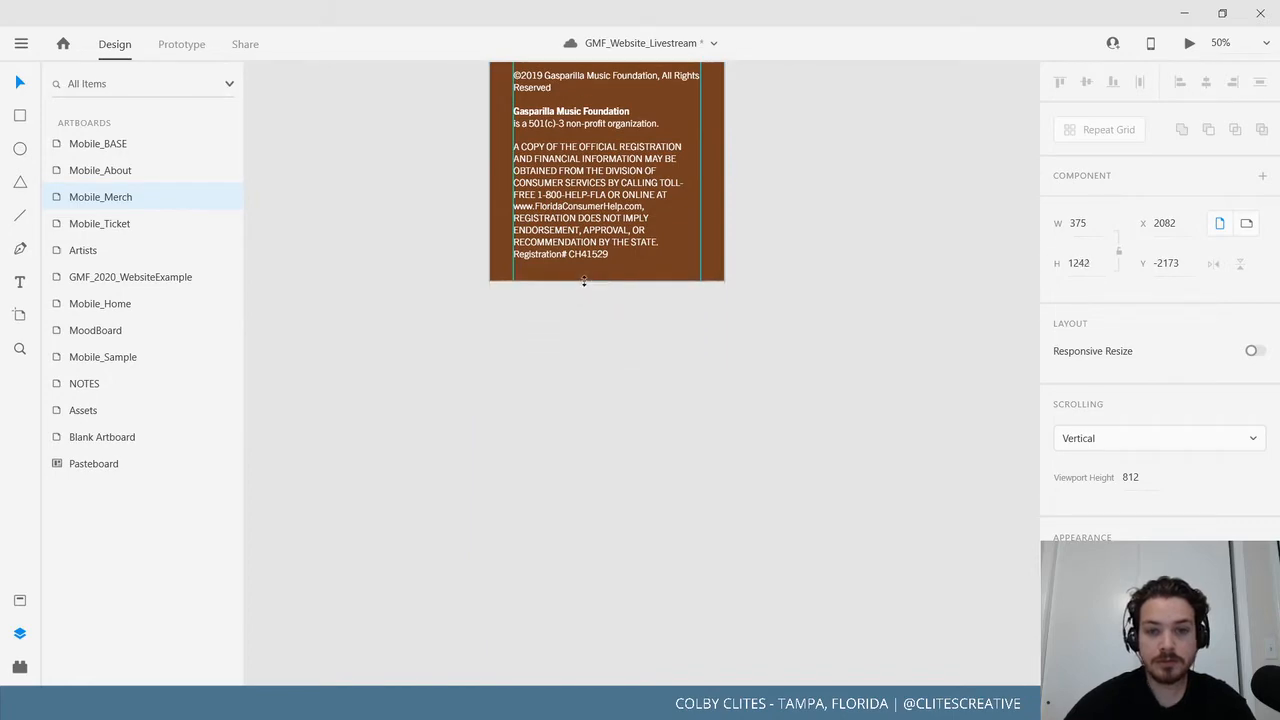
click(703, 371)
drag(783, 237, 657, 617)
drag(657, 469, 501, 696)
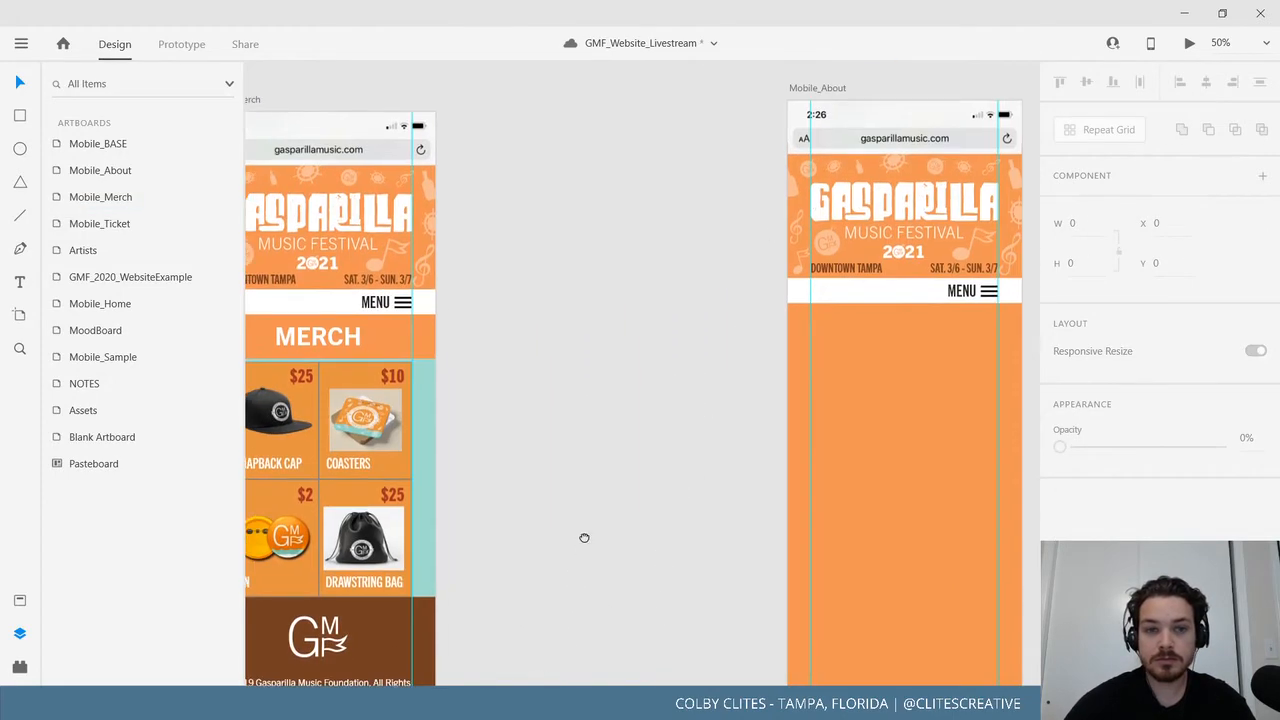
Paste the MERCH heading onto Mobile_About and retype it as ABOUT.
drag(584, 538, 397, 451)
drag(552, 431, 459, 491)
click(557, 97)
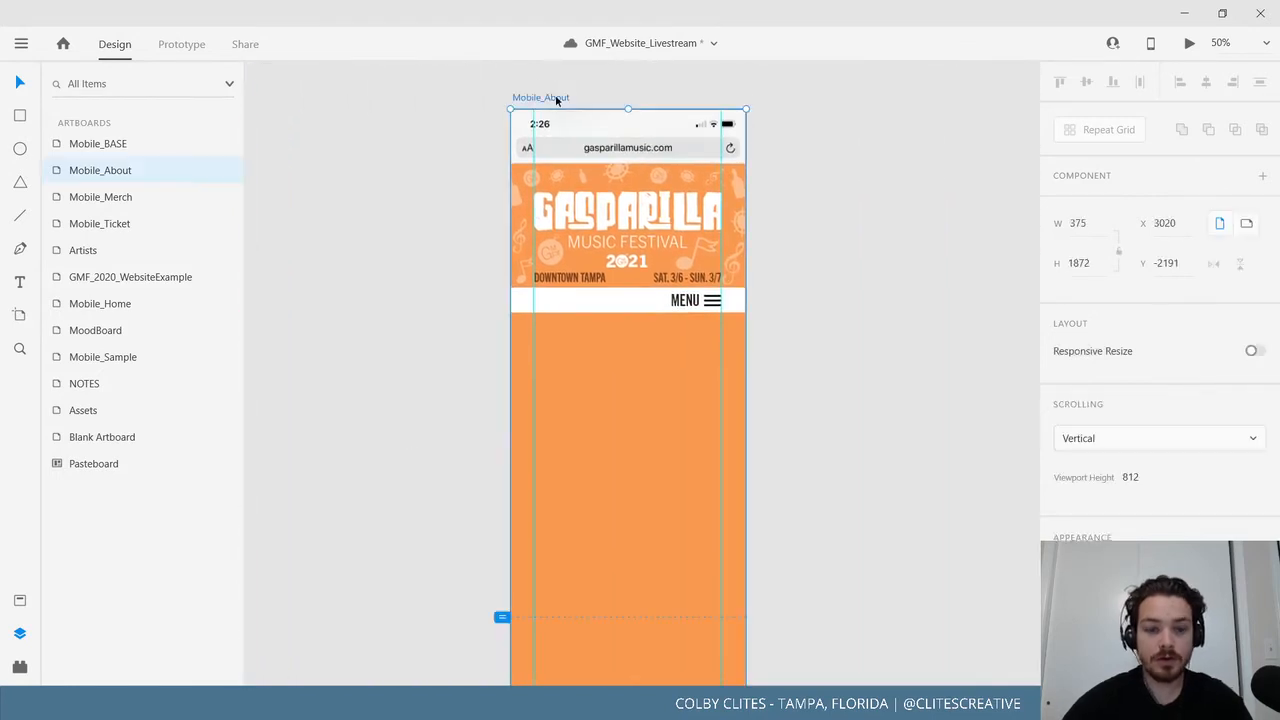
key(ctrl+v)
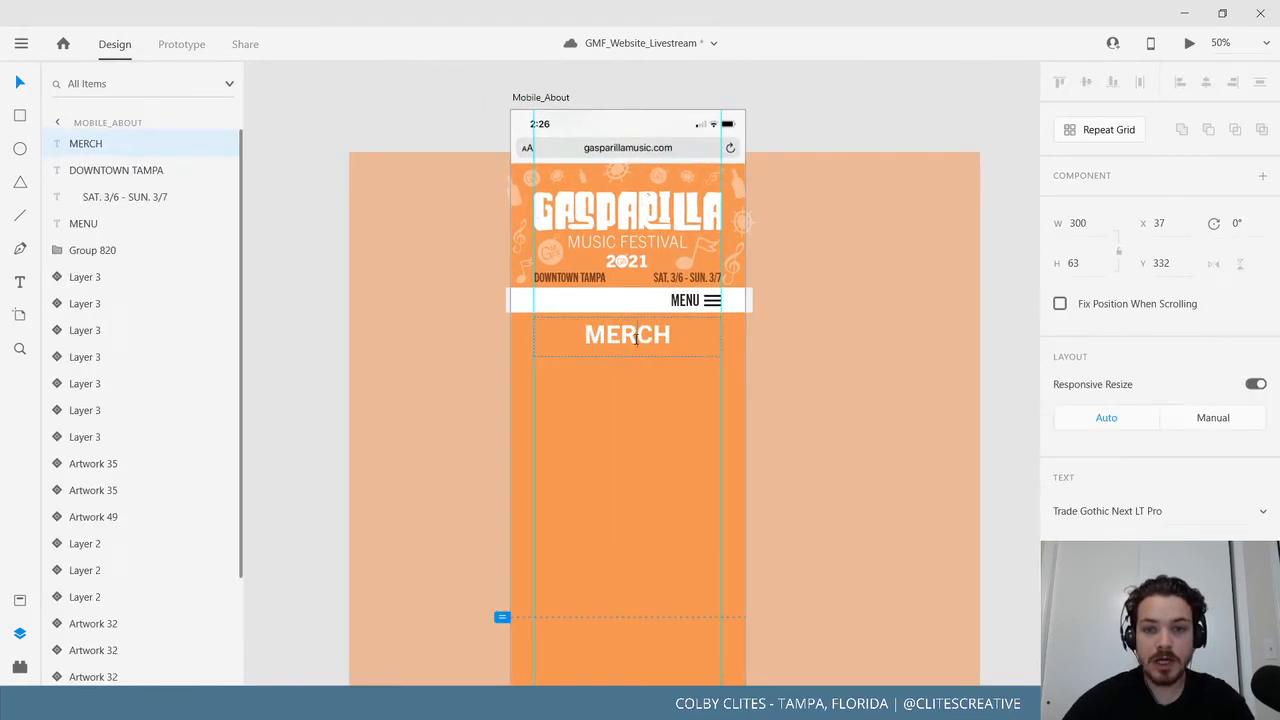
double_click(635, 338)
text(ABOUT)
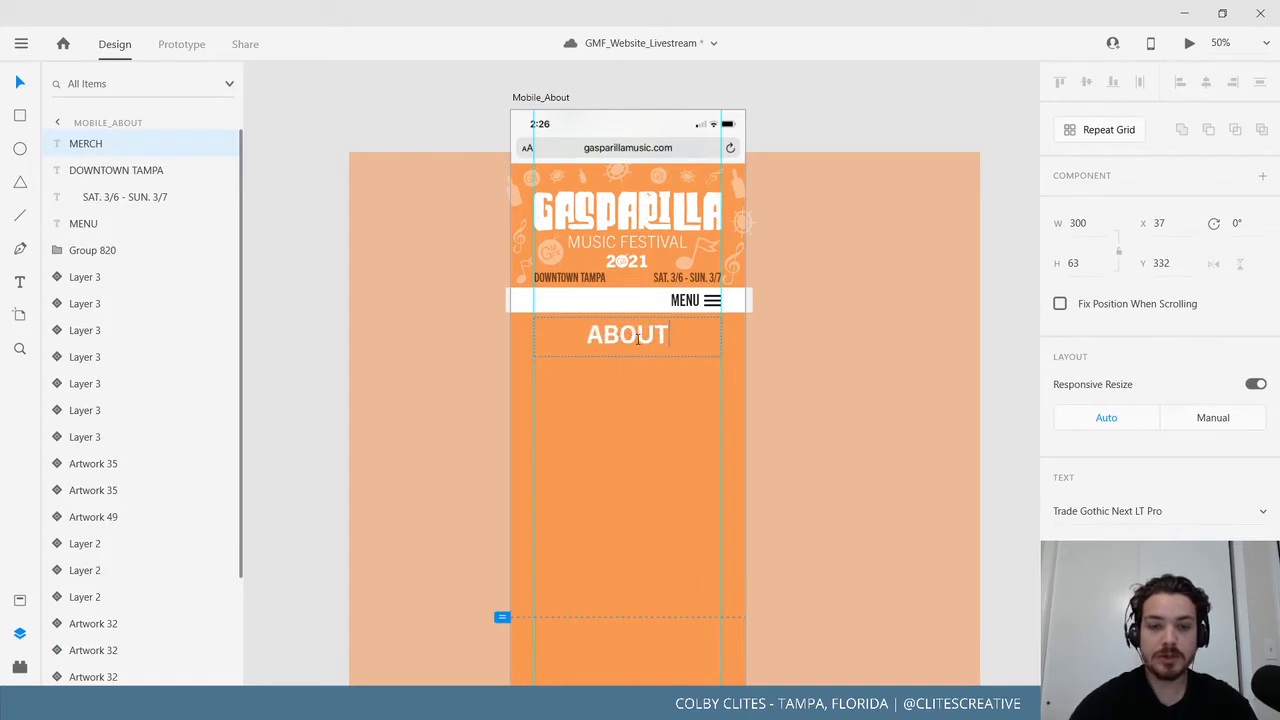
Save the ABOUT heading's Trade Gothic Next LT Pro 40pt styling as a new character style.
click(20, 602)
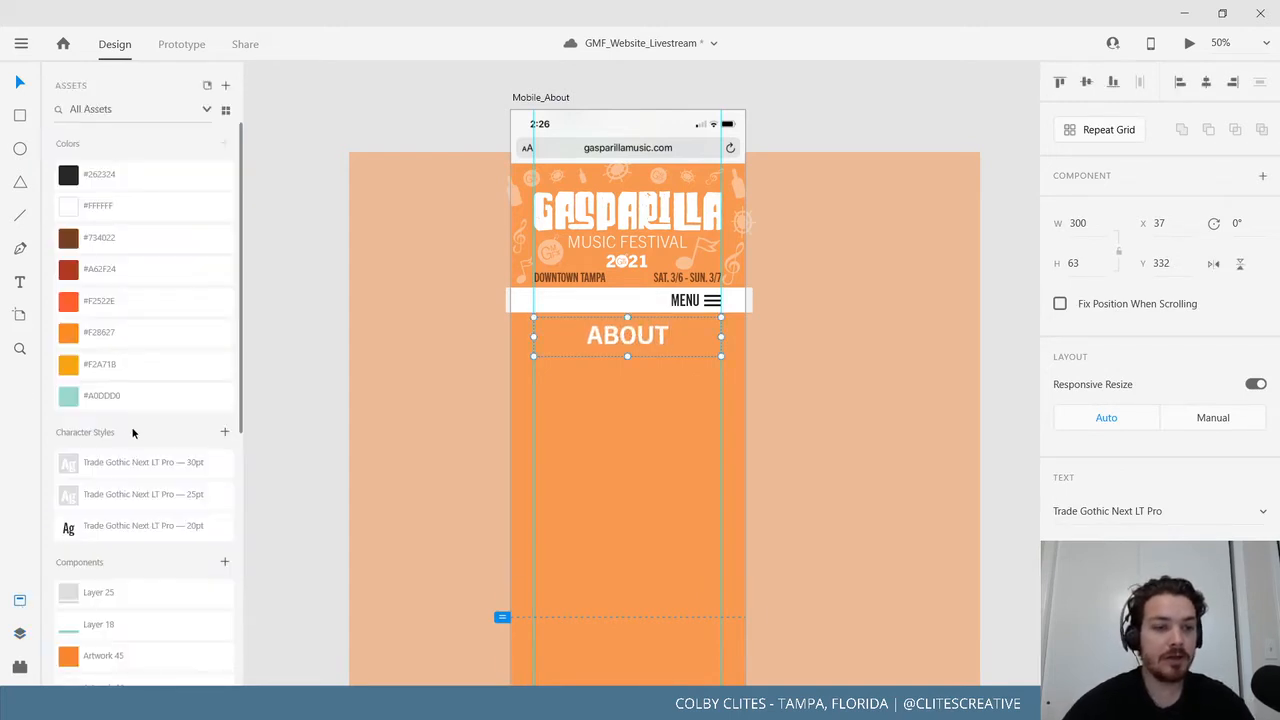
click(224, 436)
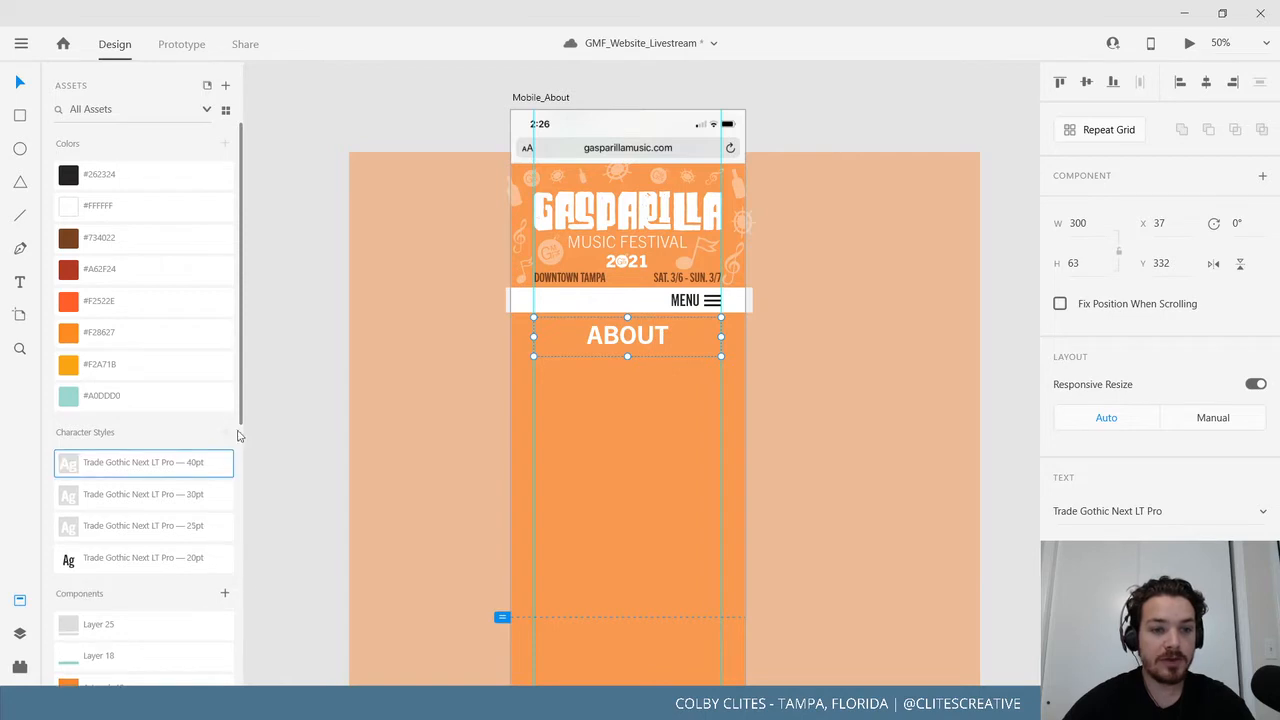
click(292, 401)
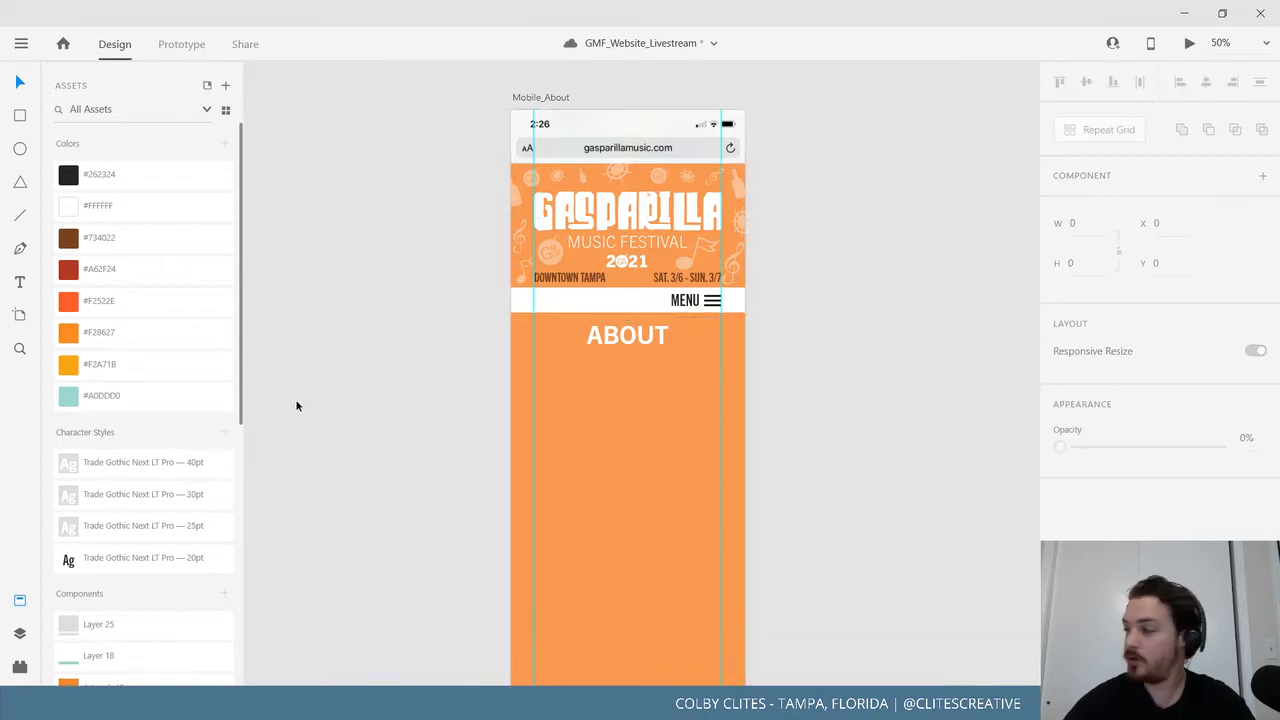
Shift the Mobile_Merch artboard to the left, out of the way.
scroll(296, 406, left, 5)
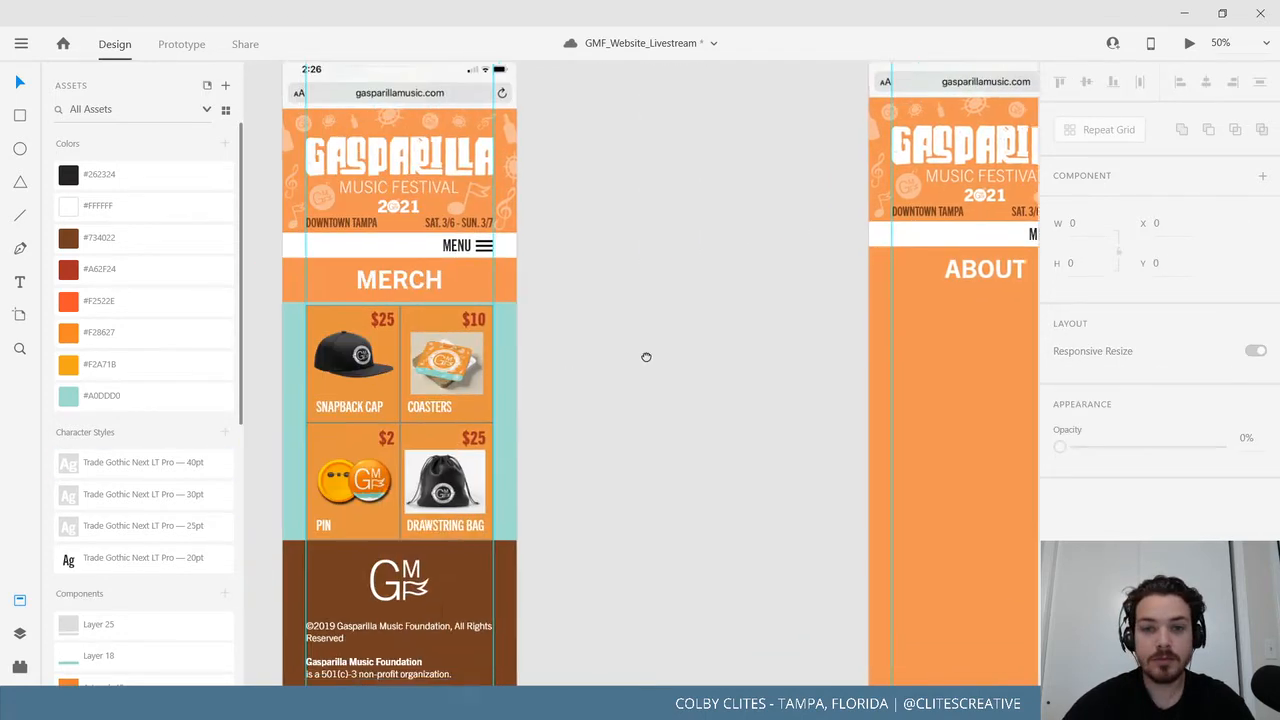
scroll(643, 363, down, 2)
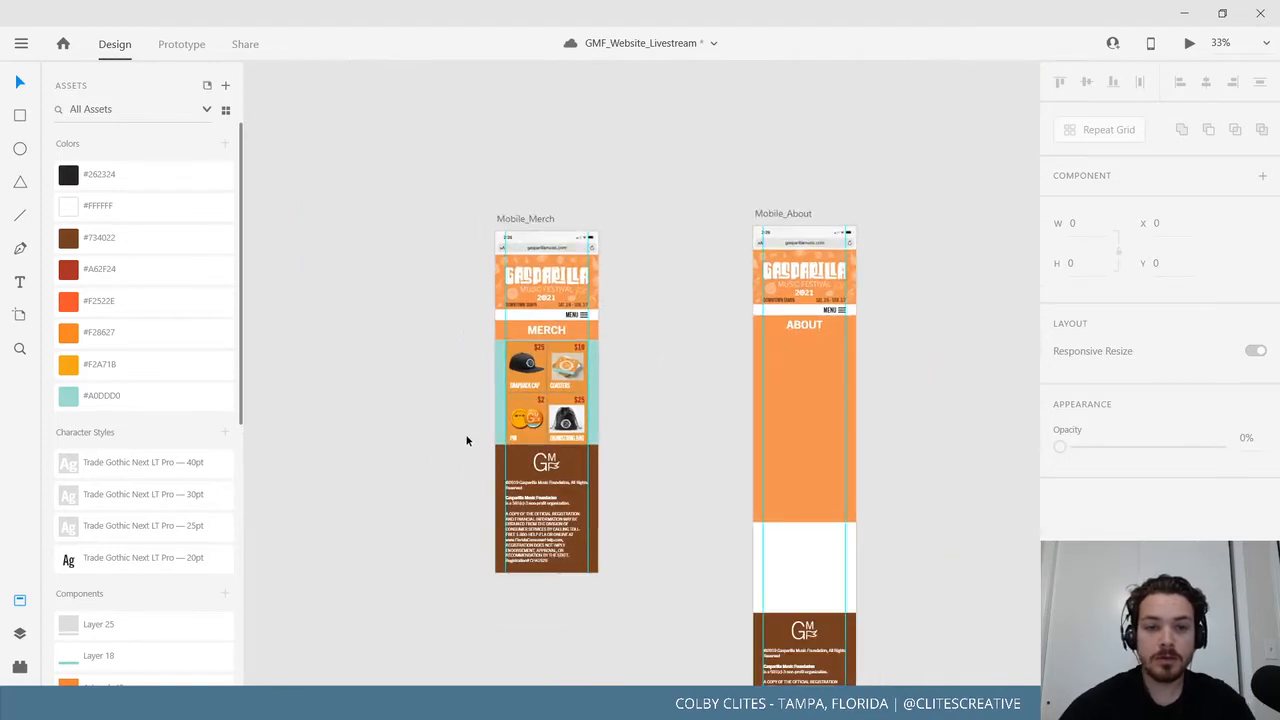
scroll(466, 440, left, 5)
scroll(610, 392, right, 3)
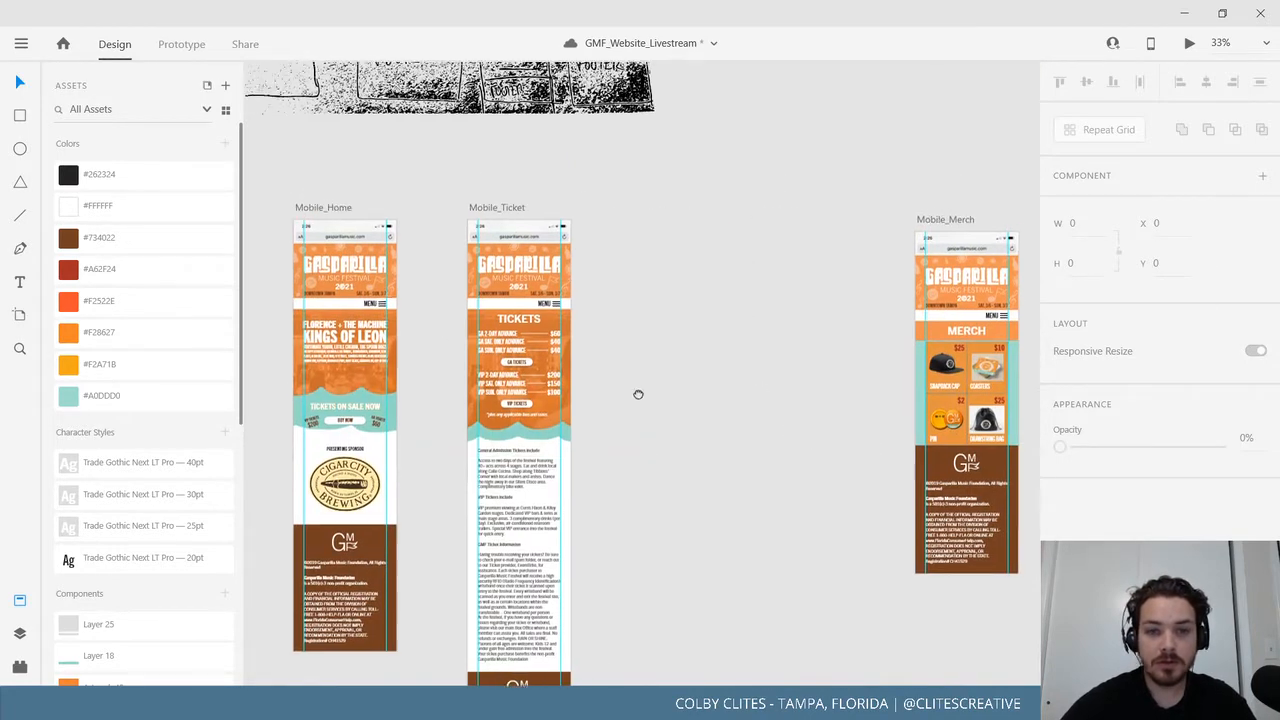
drag(689, 226, 389, 214)
Enlarge the orange background on Mobile_About to fill the page down to the footer.
scroll(831, 337, right, 1)
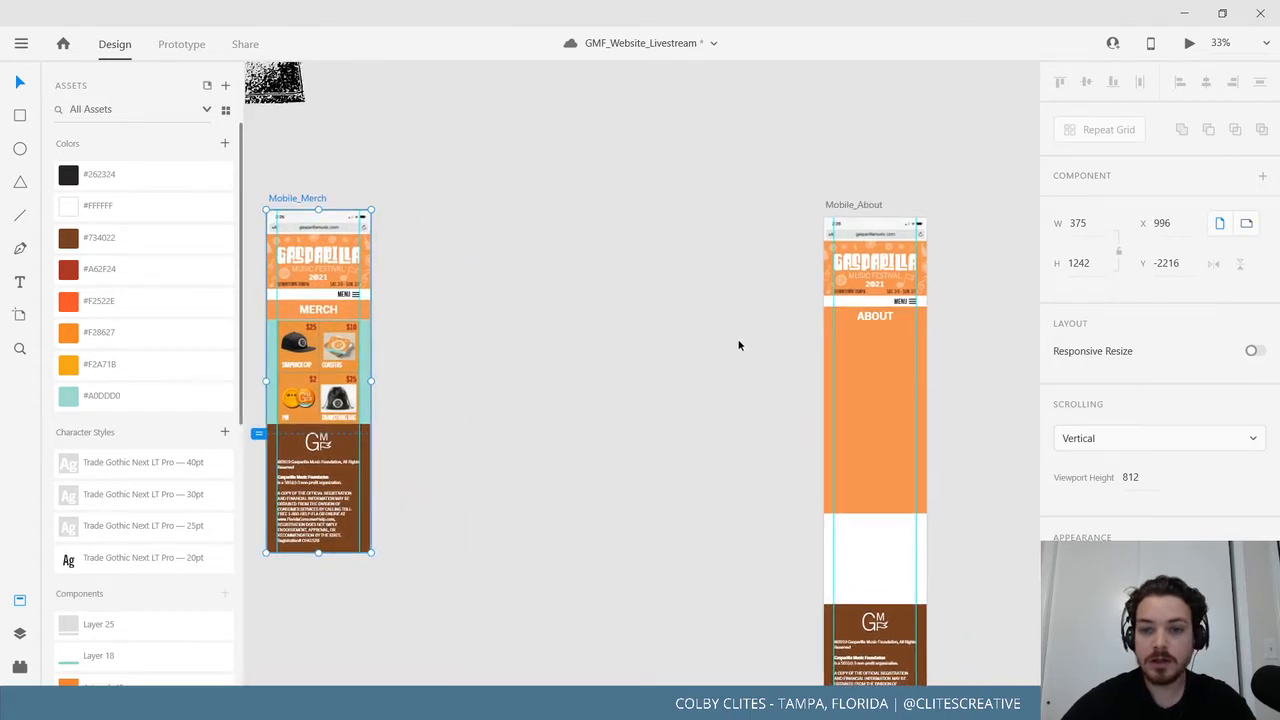
scroll(739, 345, right, 2)
click(716, 388)
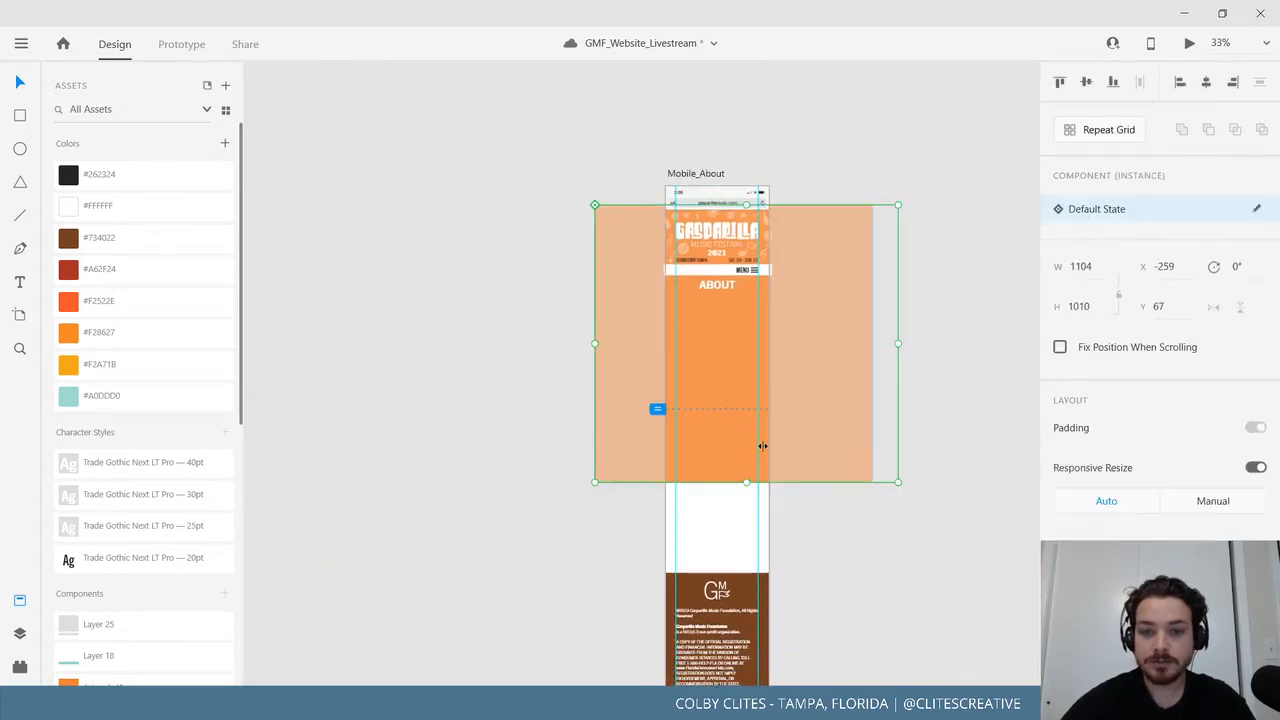
drag(820, 423, 823, 438)
key(ctrl+z)
drag(899, 483, 983, 608)
click(887, 637)
drag(861, 519, 846, 522)
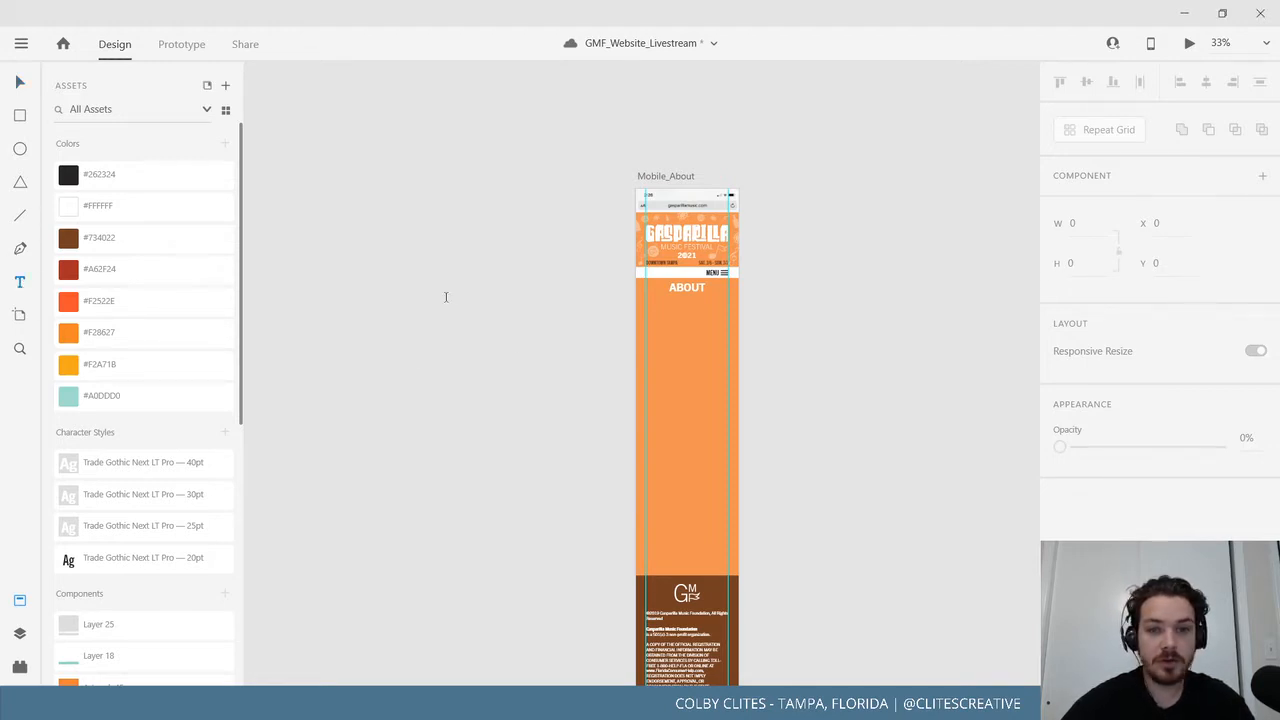
Paste the Gasparilla Music Foundation paragraphs into an area text box on the About artboard.
drag(429, 295, 685, 477)
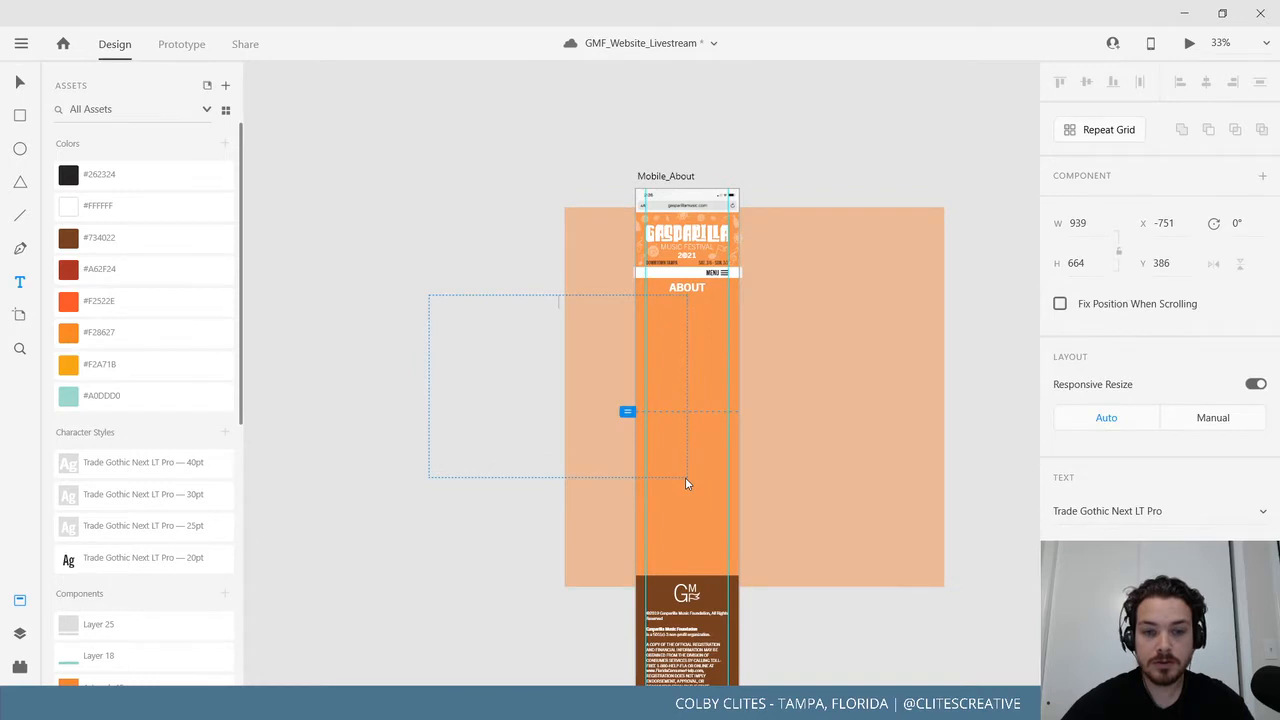
text(The Gasparilla Music Foundation is a Florida 501(c)-3 non-profit corporation that organizes an annual music festival in Downtown Tampa the second weekend of March and supports music education throughout its Recycled Tunes program.  The 2020 festival takes place in Curtis Hixon Waterfront Park and Kiley Gardens Park on March 7th & 8th, featuring musical acts from a wide variety of genres on several stages and cuisine from the region's top restaurants. As part of its mission to support and promote music and education, the organization is involved throughout the year in several initiatives including providing scholarships and instruments to music students.  The Gasparilla Music Foundation was founded in 2011 with financial support from several Tampa Bay area based businesses and the organization's founding members, The Ring of Fire.)
key(Escape)
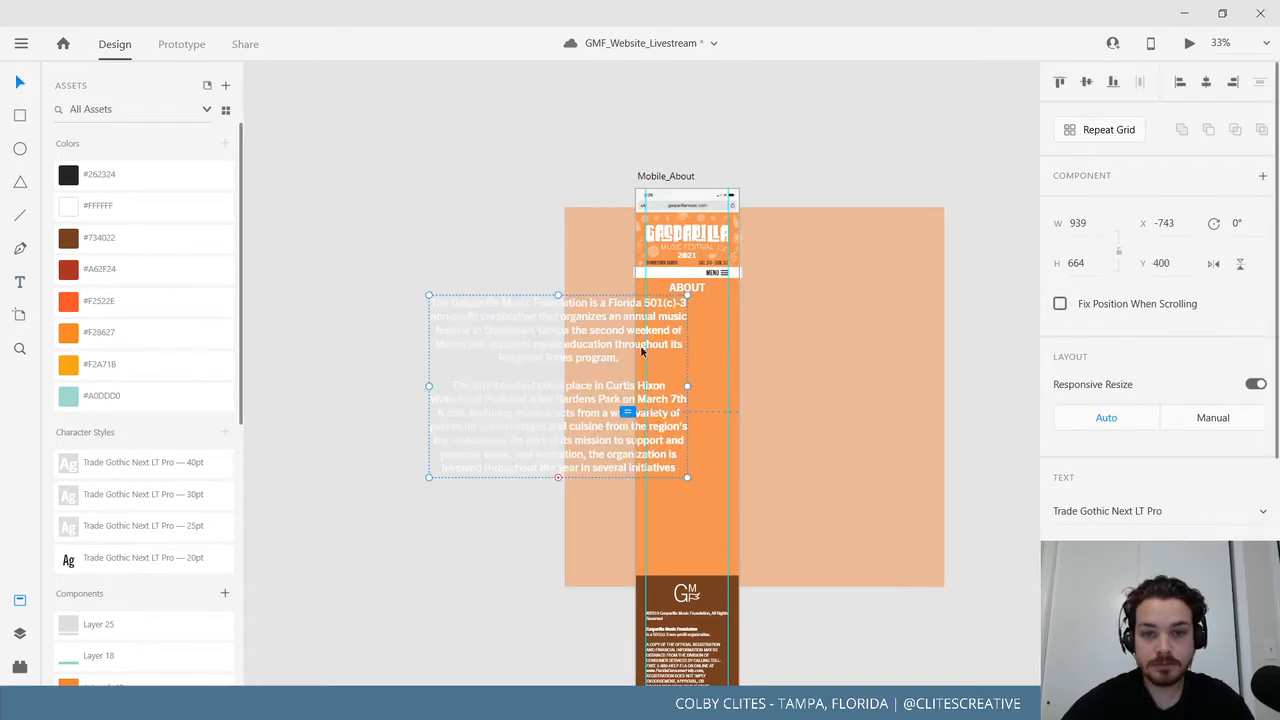
drag(574, 318, 706, 326)
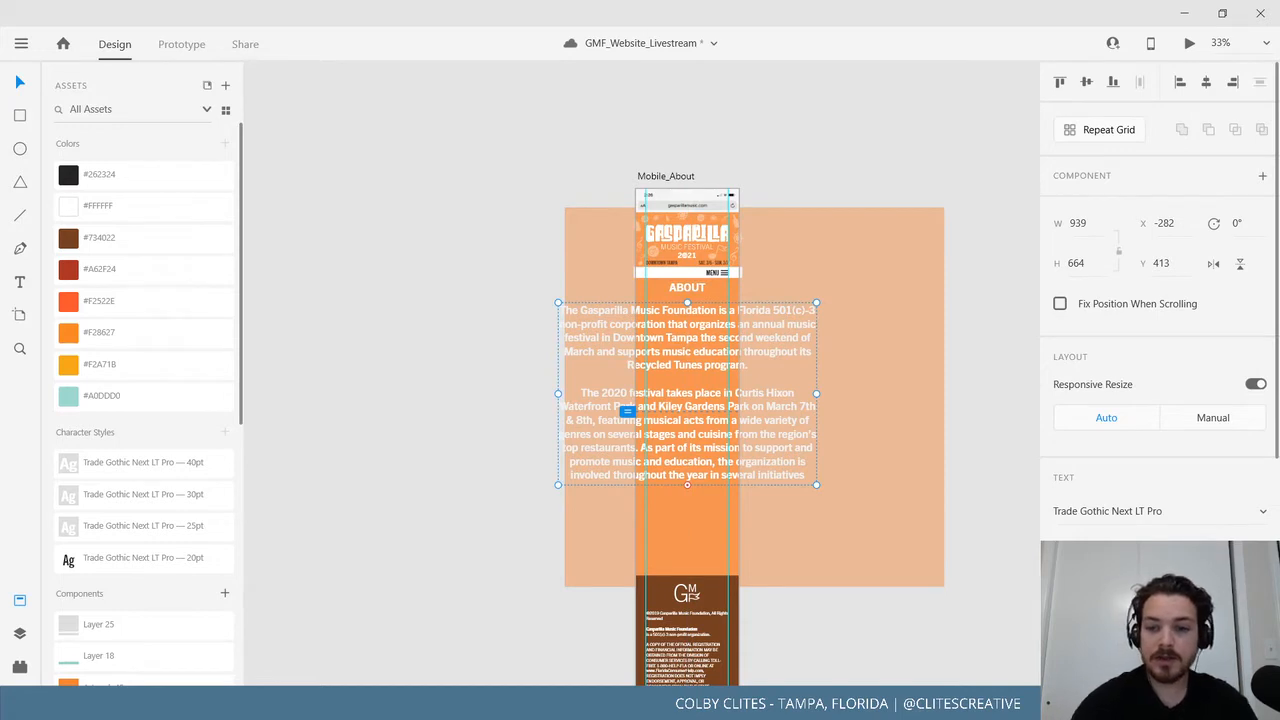
Reduce the paragraph font size, set it to Regular weight, and narrow the text box.
key(Return)
click(1150, 548)
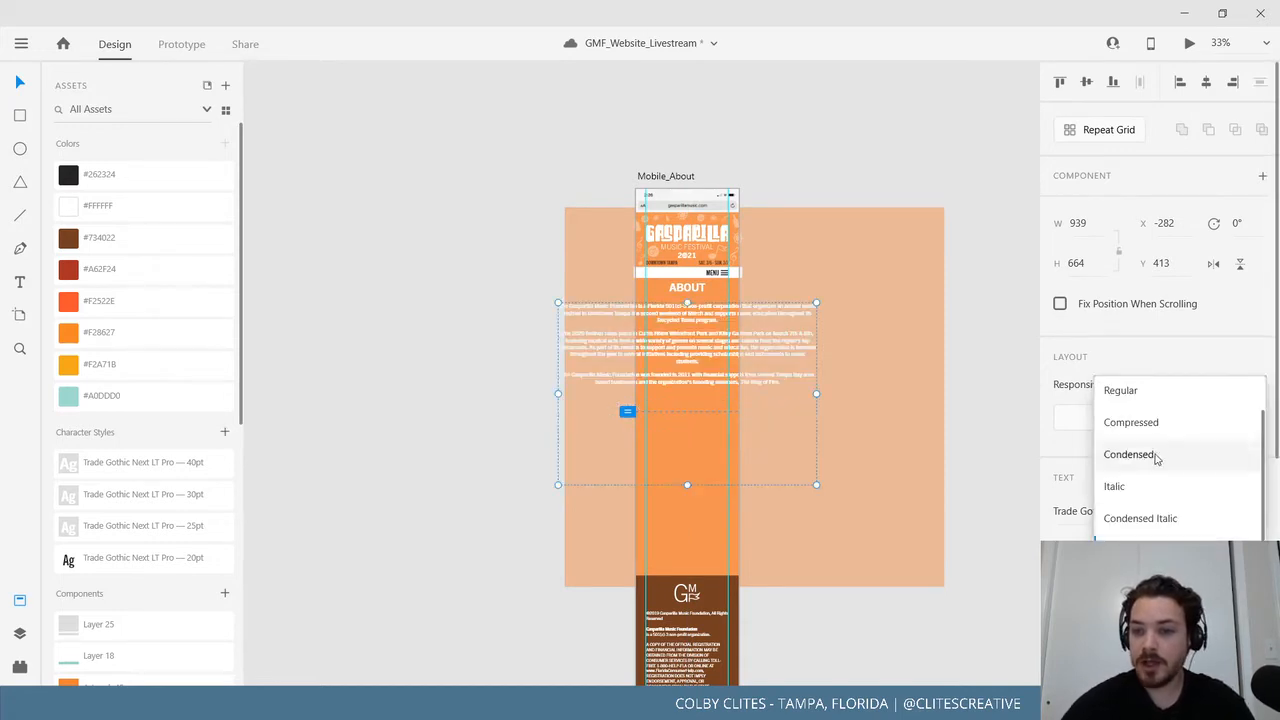
click(1146, 398)
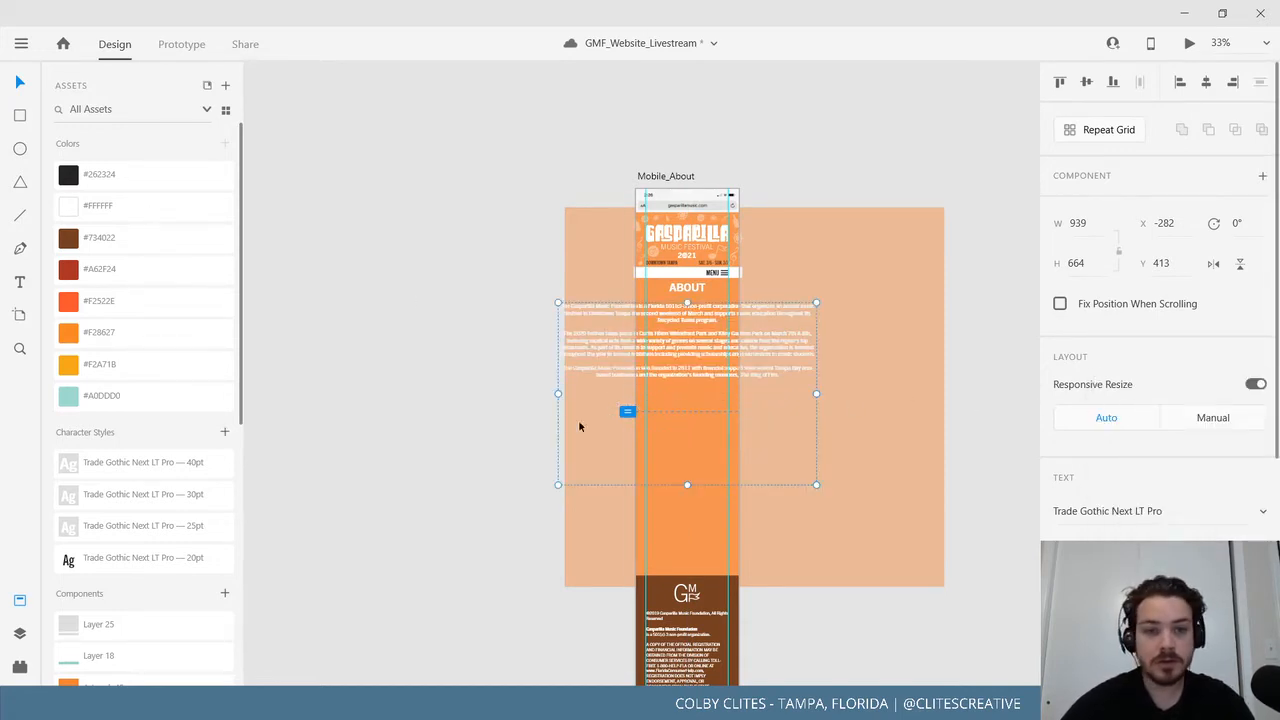
drag(557, 392, 646, 399)
scroll(646, 398, up, 5)
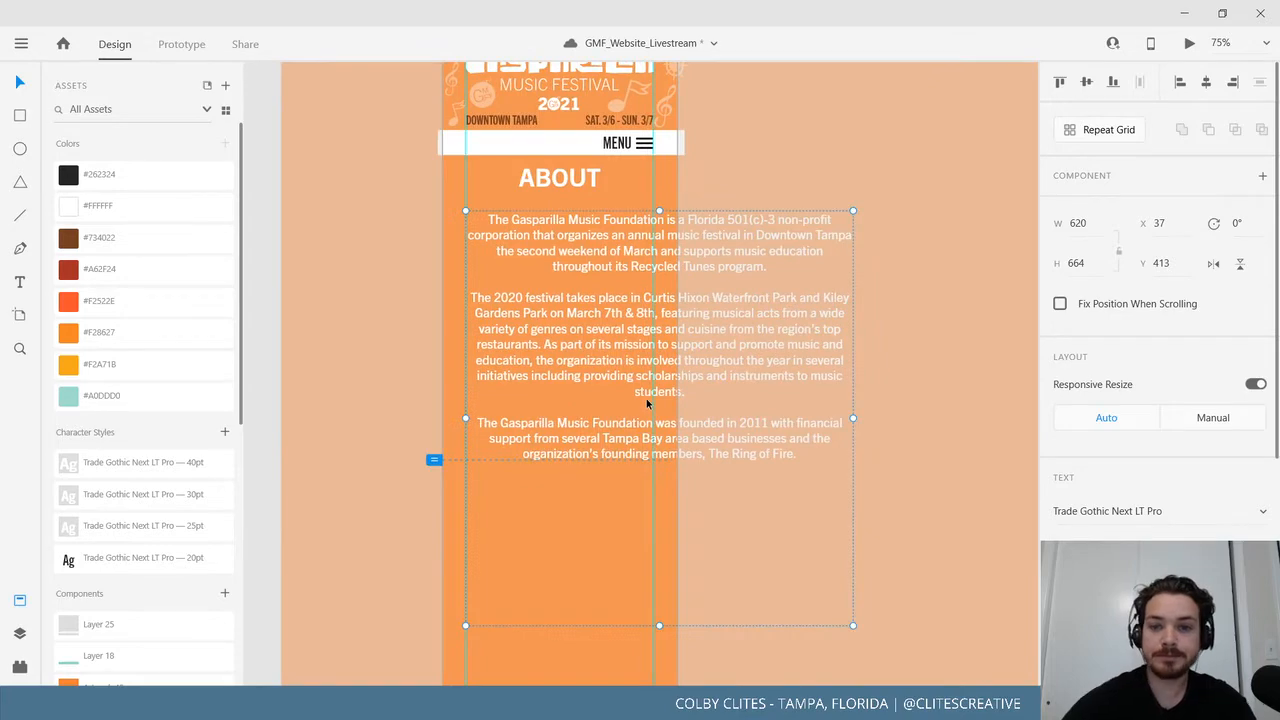
Resize the About text box to fit the narrow phone column.
drag(790, 426, 658, 415)
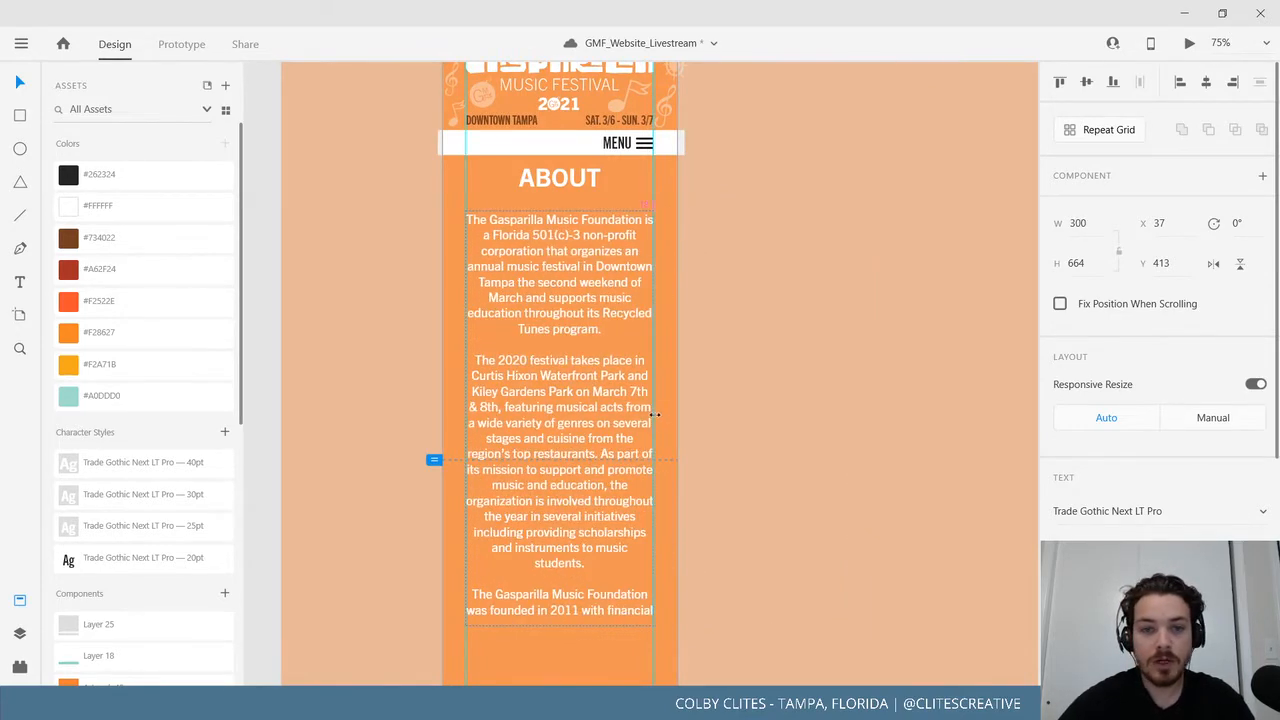
scroll(522, 373, down, 4)
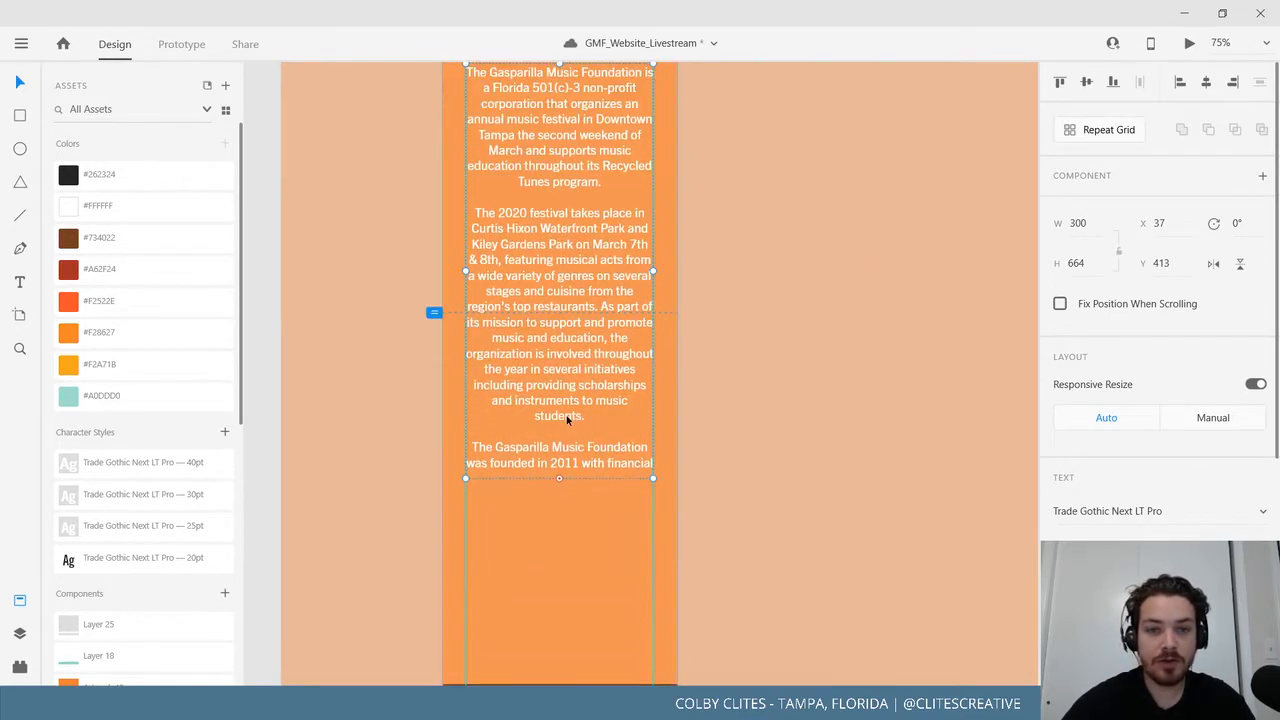
drag(559, 257, 568, 466)
scroll(586, 491, up, 1)
scroll(587, 497, up, 2)
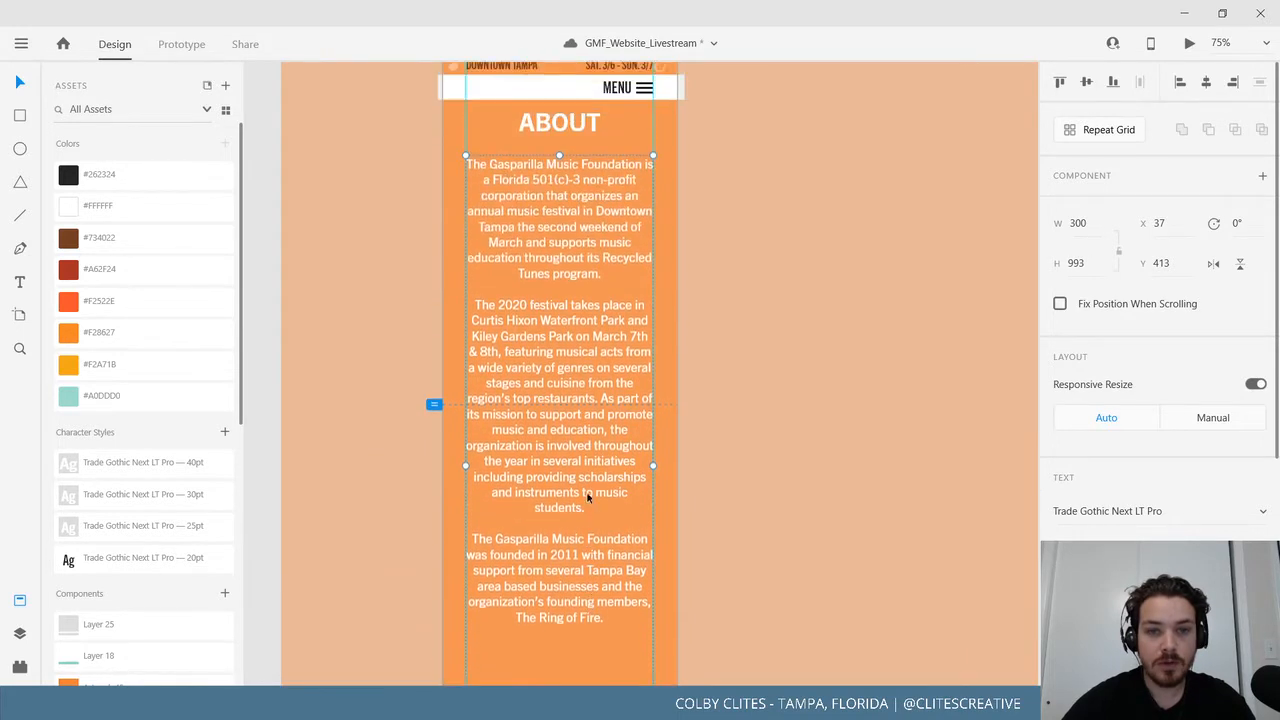
Cut the second and third paragraphs out and paste them as a separate text box.
double_click(508, 334)
key(ctrl+a)
click(569, 310)
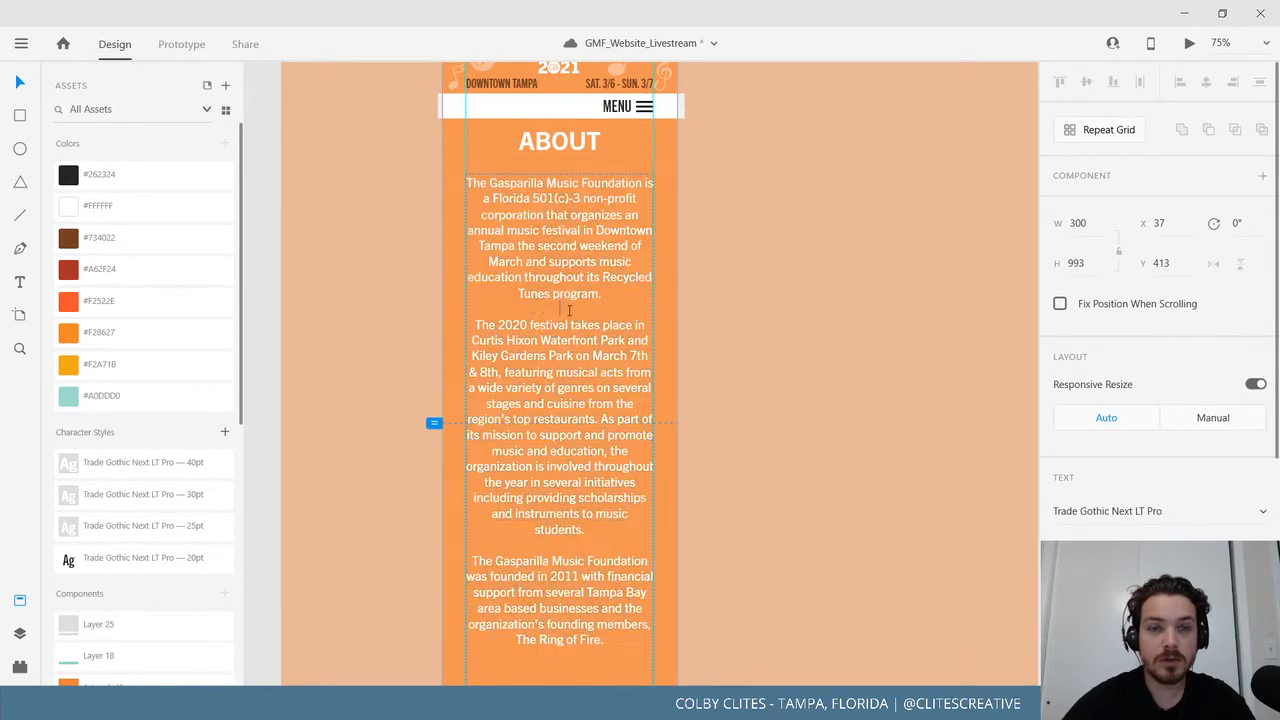
drag(624, 596, 629, 640)
key(BackSpace)
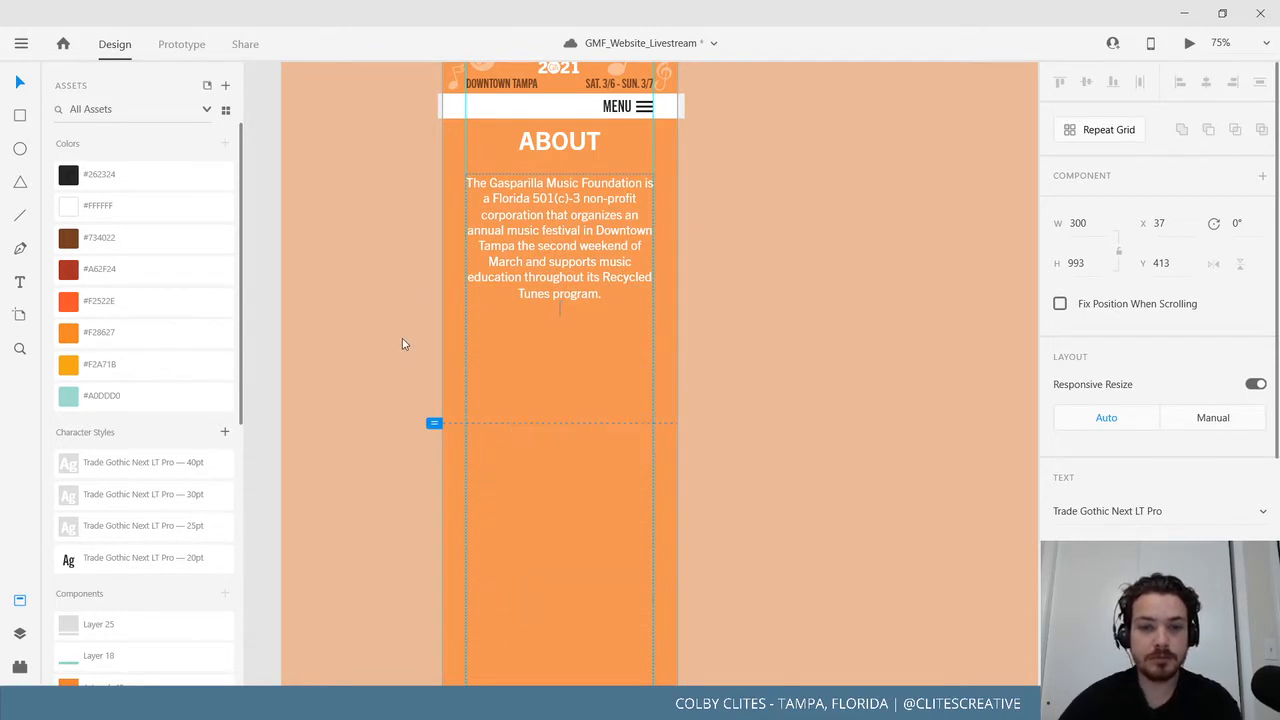
click(15, 83)
scroll(404, 371, down, 5)
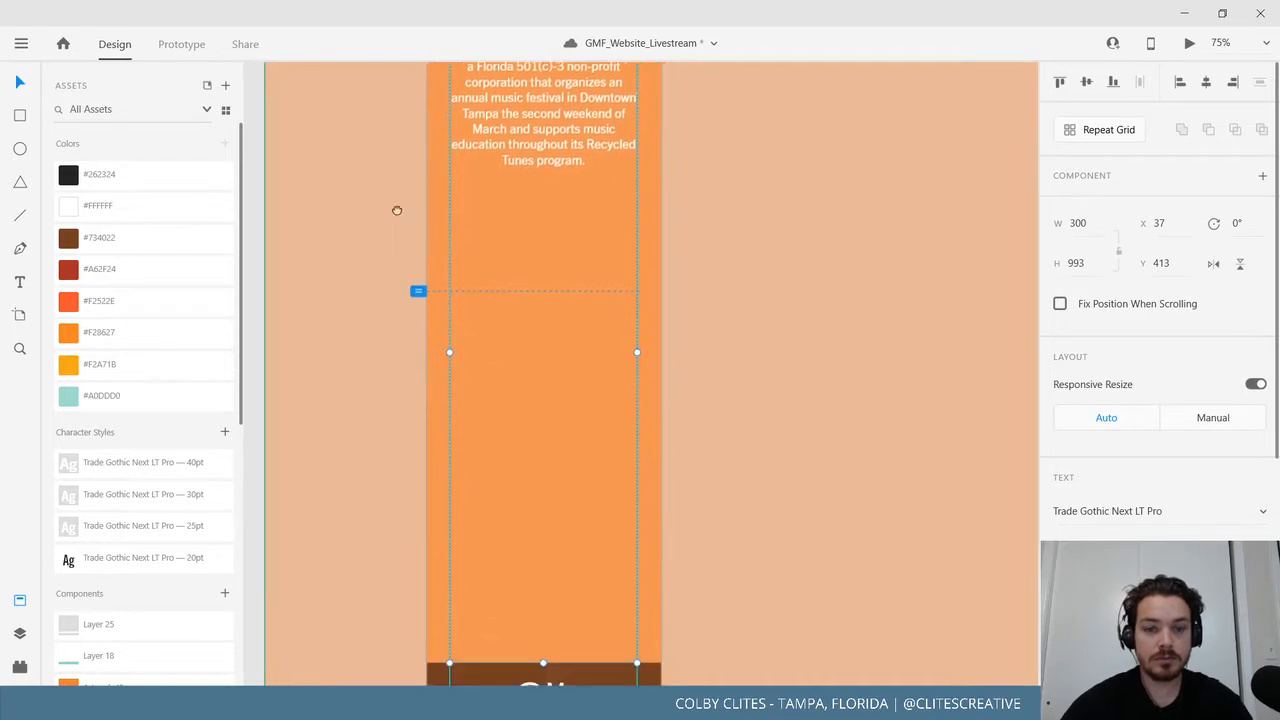
key(ctrl+v)
Expand the pasted paragraph box to show all its text and reposition both paragraph boxes.
drag(702, 381, 700, 511)
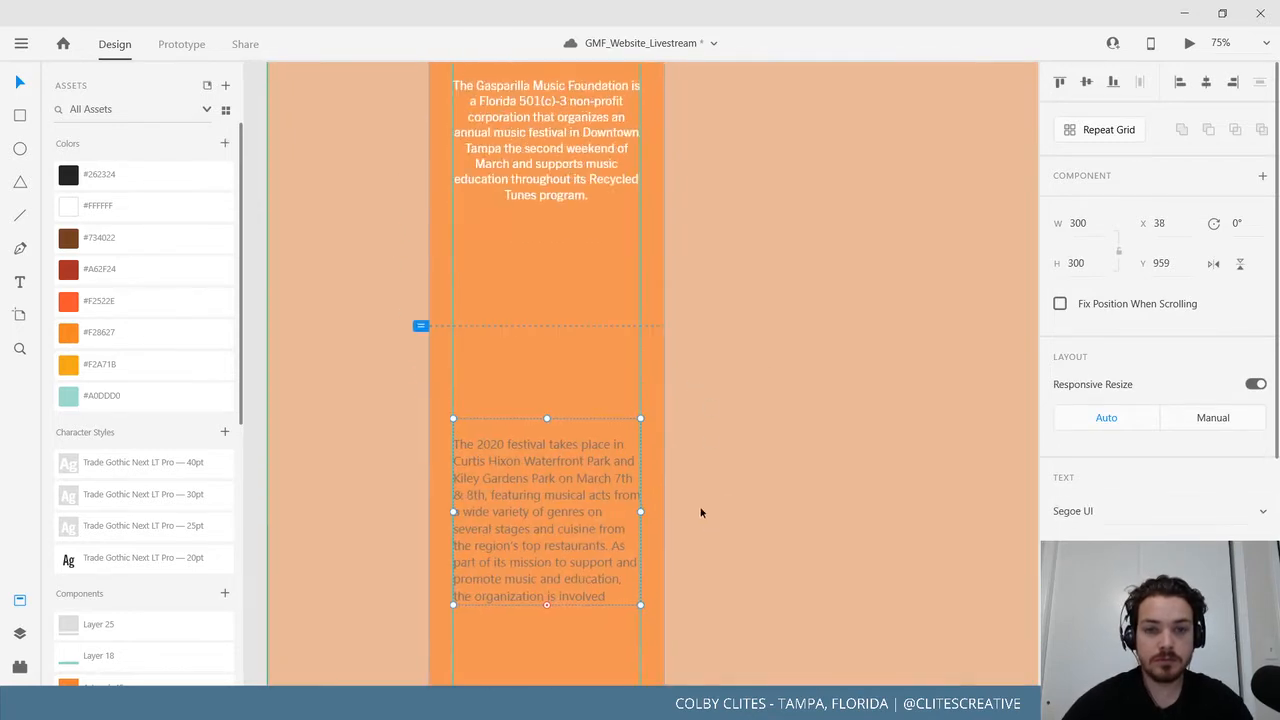
drag(547, 417, 551, 261)
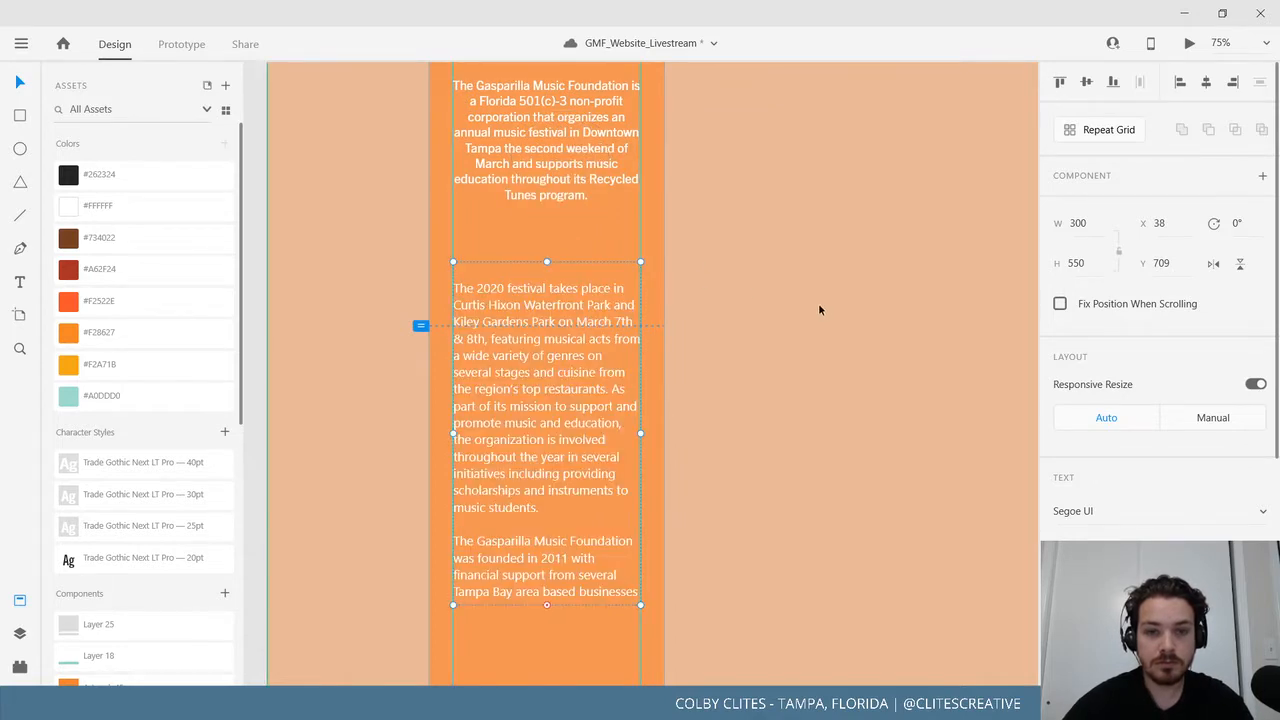
scroll(729, 387, up, 2)
drag(657, 456, 638, 221)
drag(562, 295, 555, 374)
scroll(720, 440, up, 2)
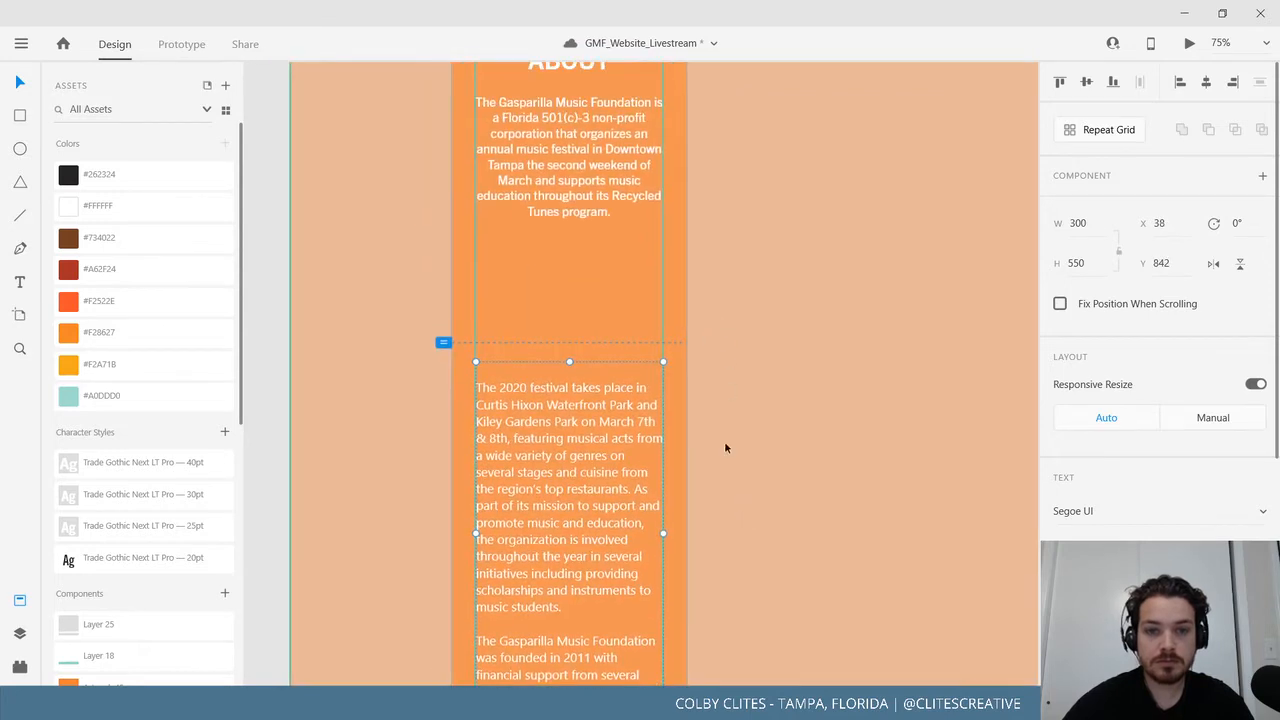
scroll(732, 443, up, 1)
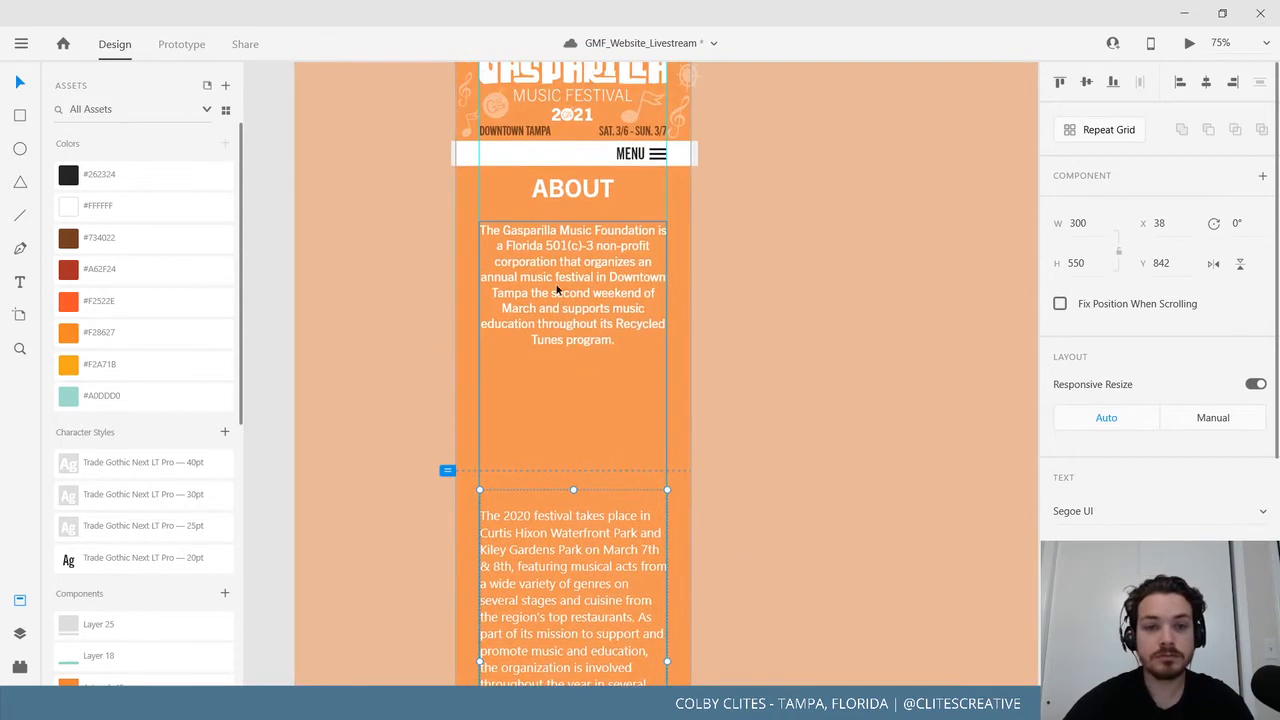
drag(557, 288, 555, 281)
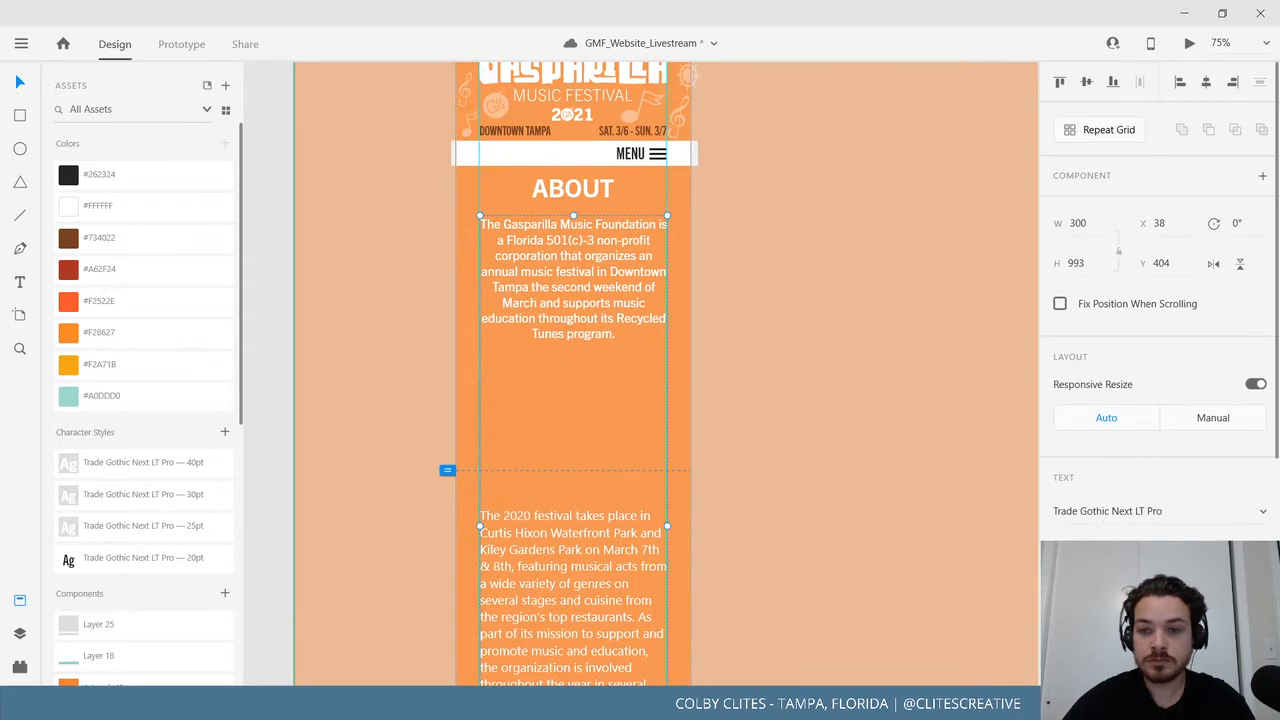
Left-align the second paragraph, then switch to File Explorer showing the GMF_Final folder.
click(632, 579)
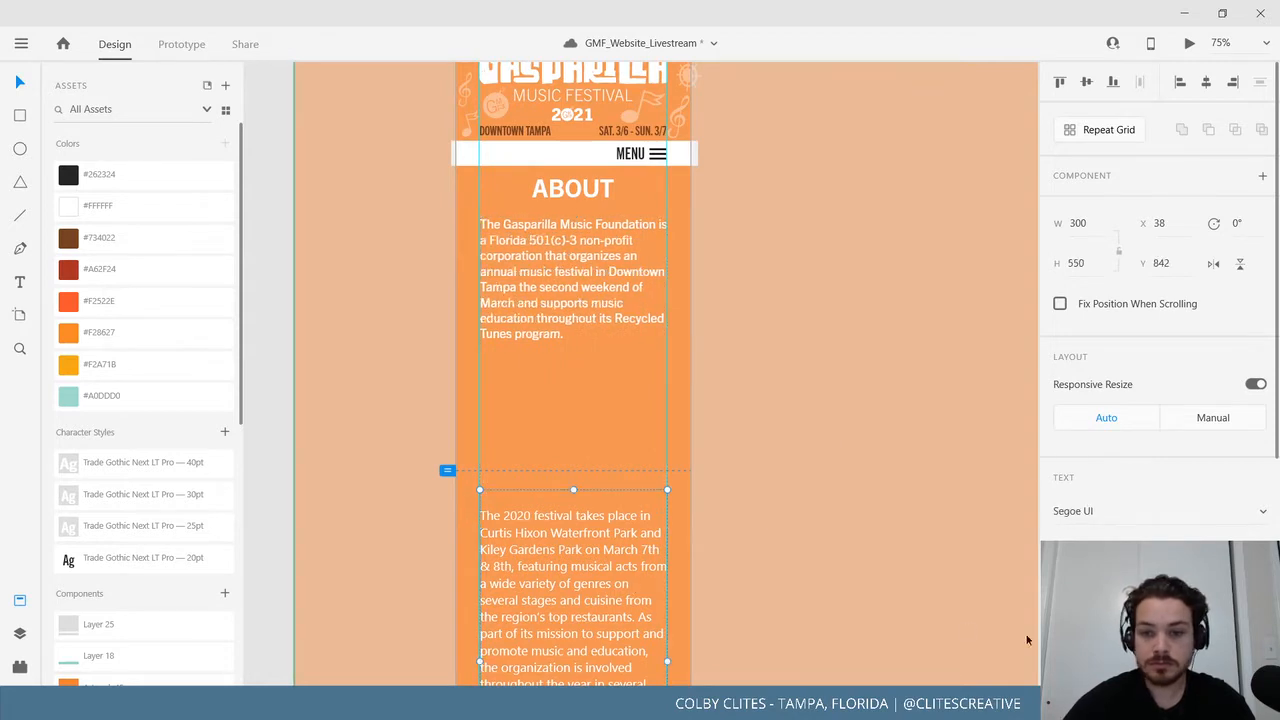
scroll(746, 447, up, 1)
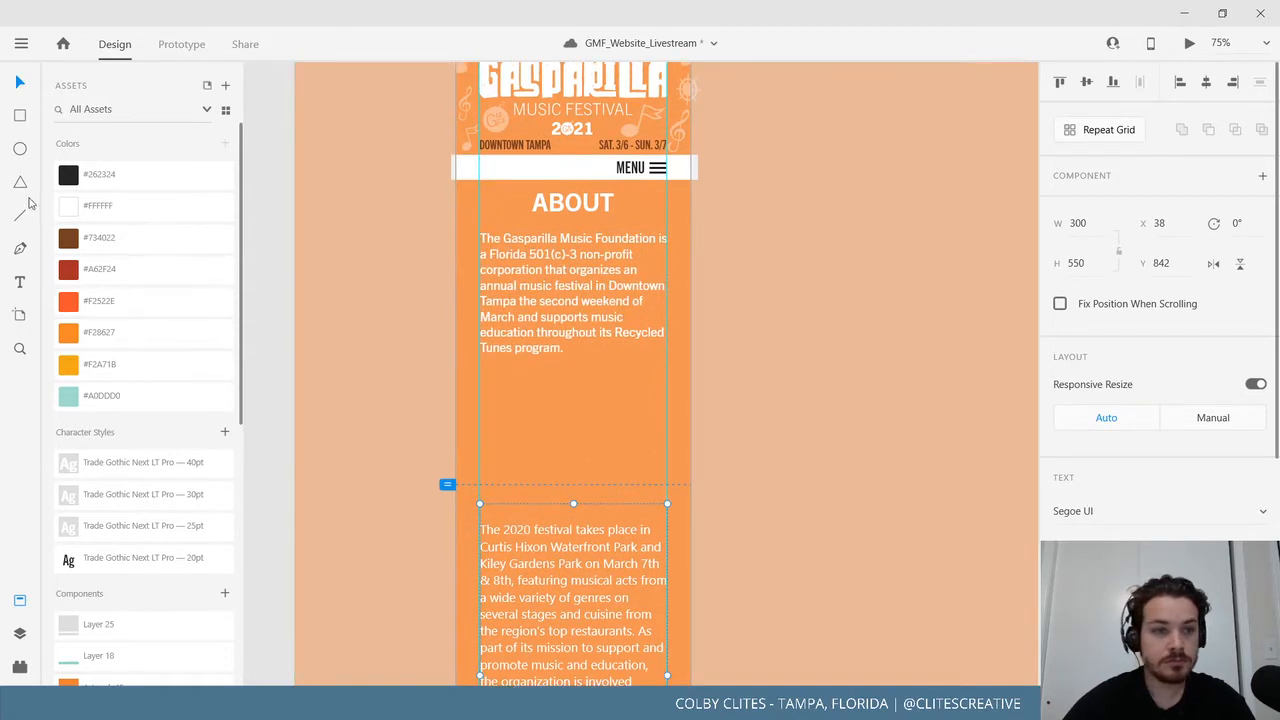
scroll(450, 262, left, 2)
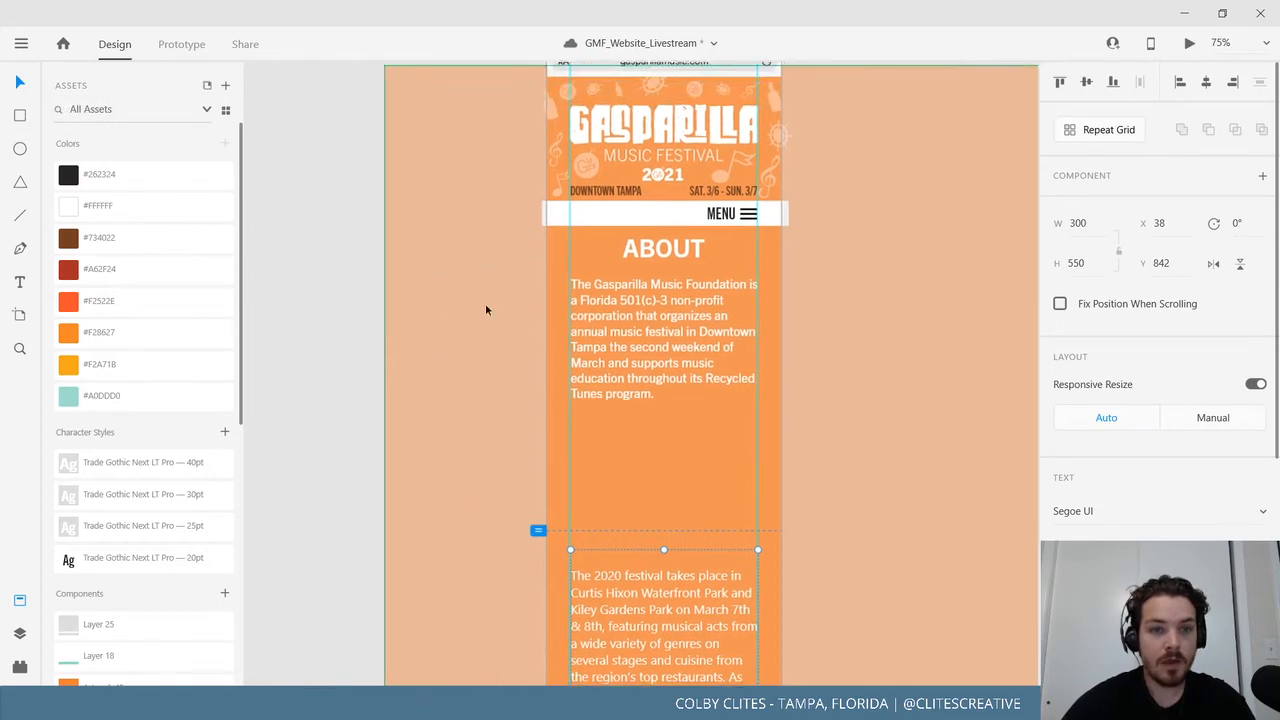
click(506, 350)
scroll(540, 368, down, 2)
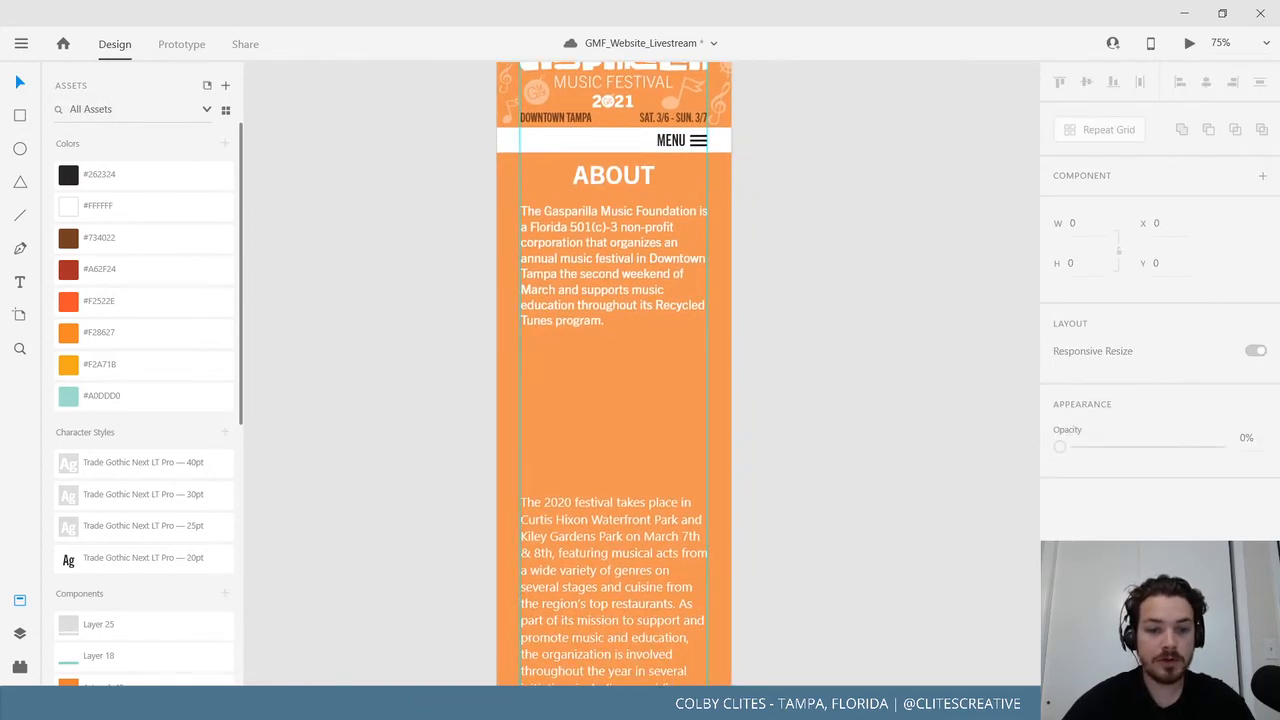
key(alt+Tab)
scroll(312, 262, up, 4)
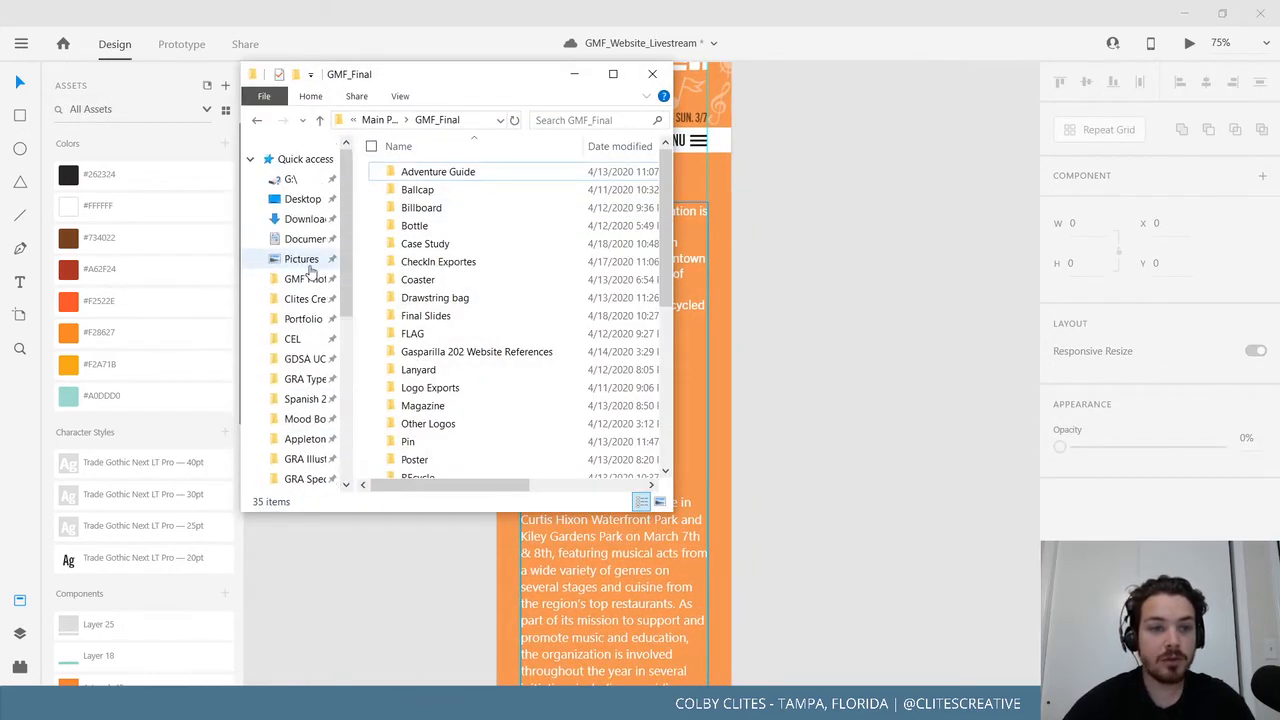
click(300, 279)
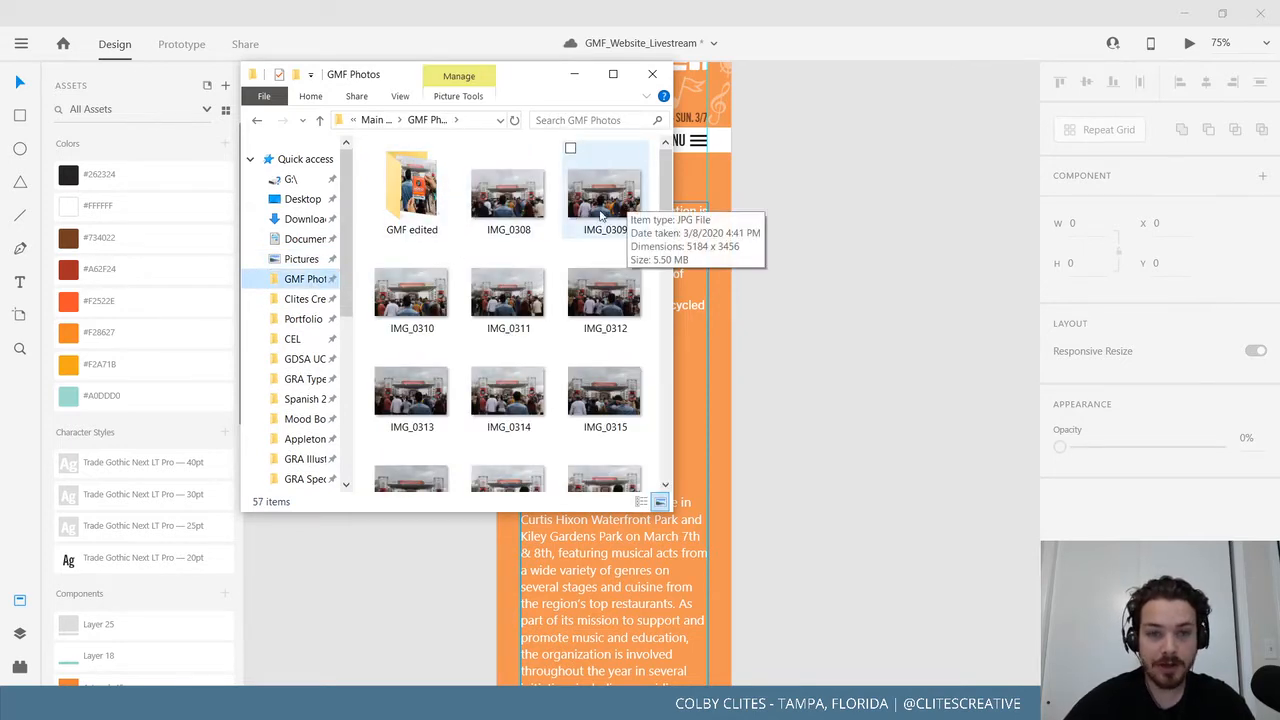
scroll(595, 425, down, 5)
scroll(565, 413, down, 6)
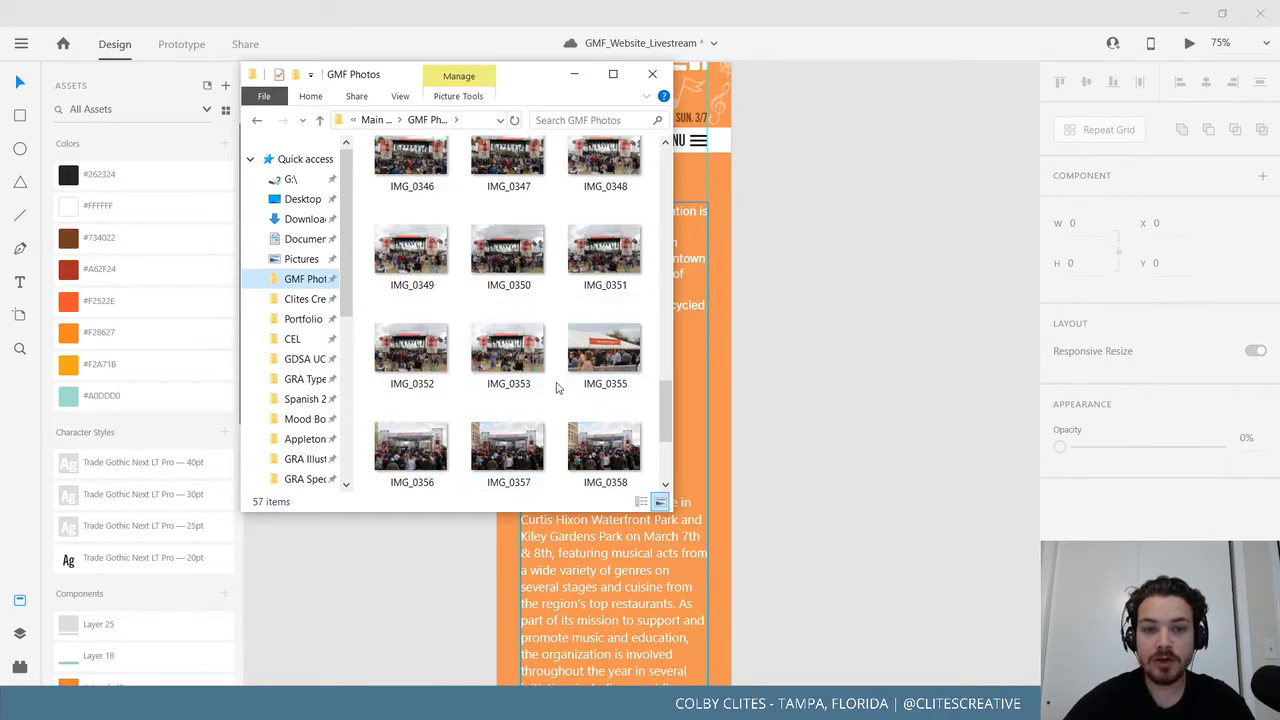
scroll(557, 388, up, 4)
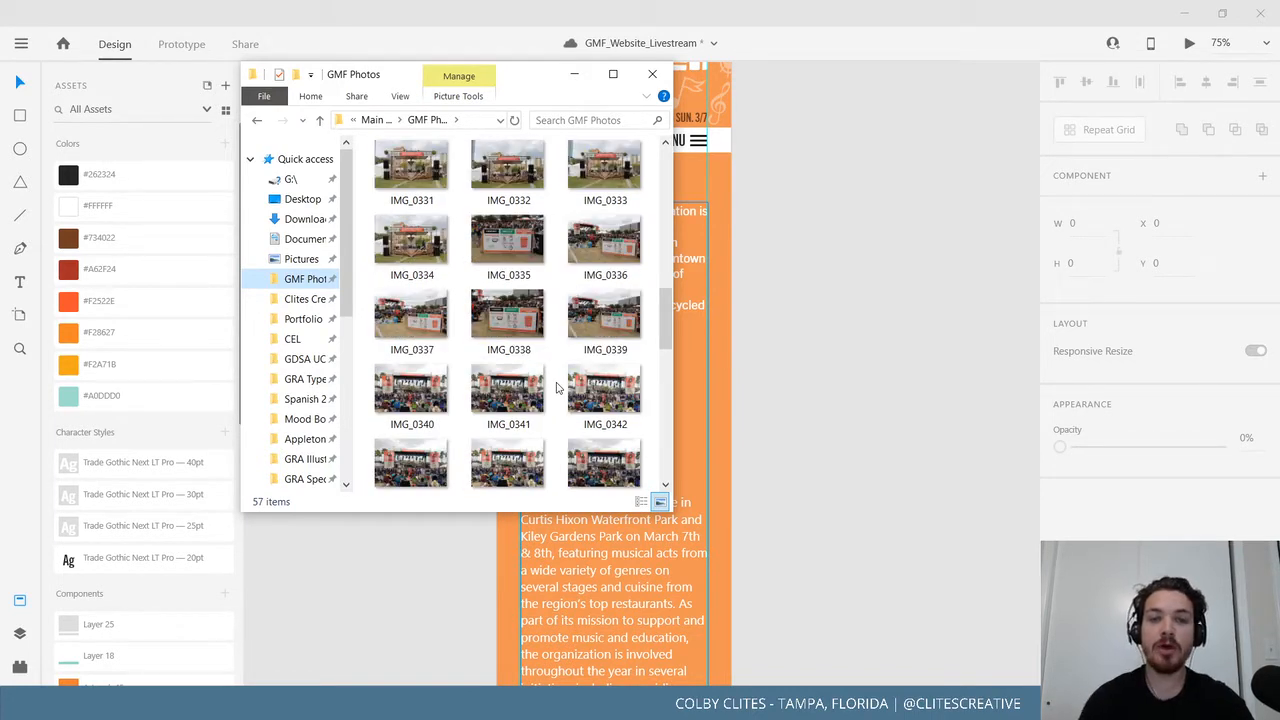
scroll(545, 360, up, 6)
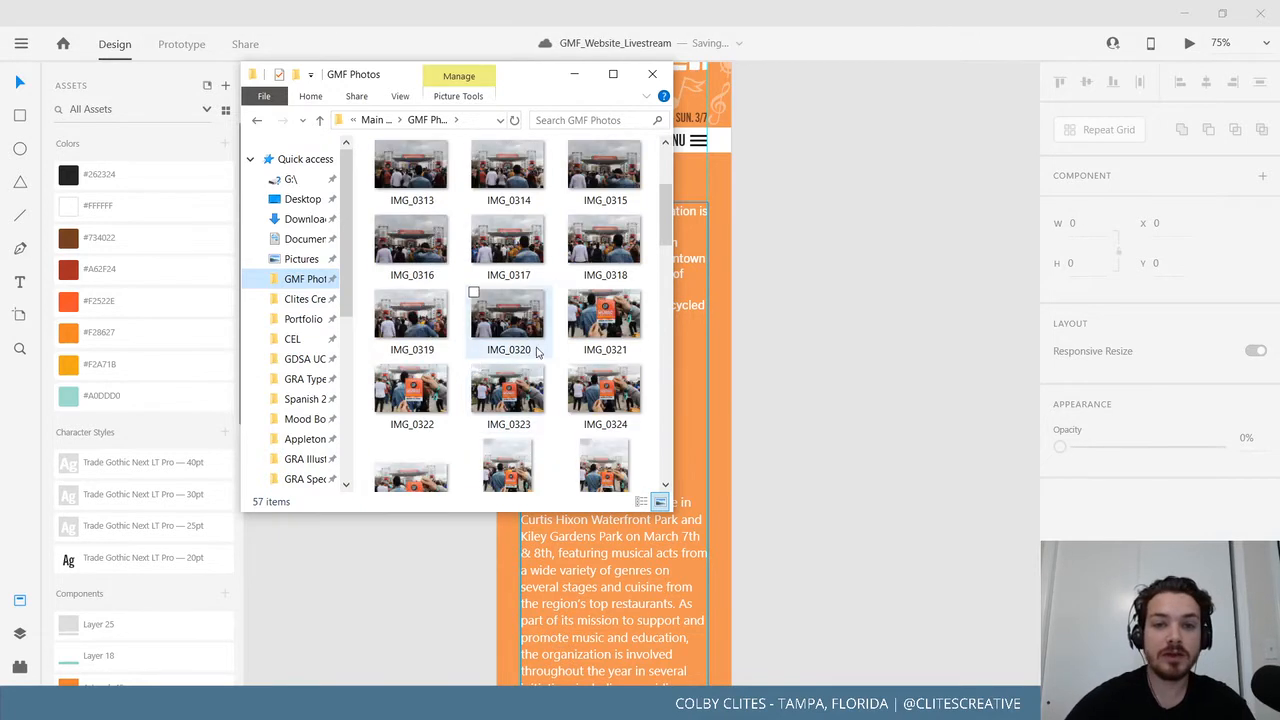
click(535, 195)
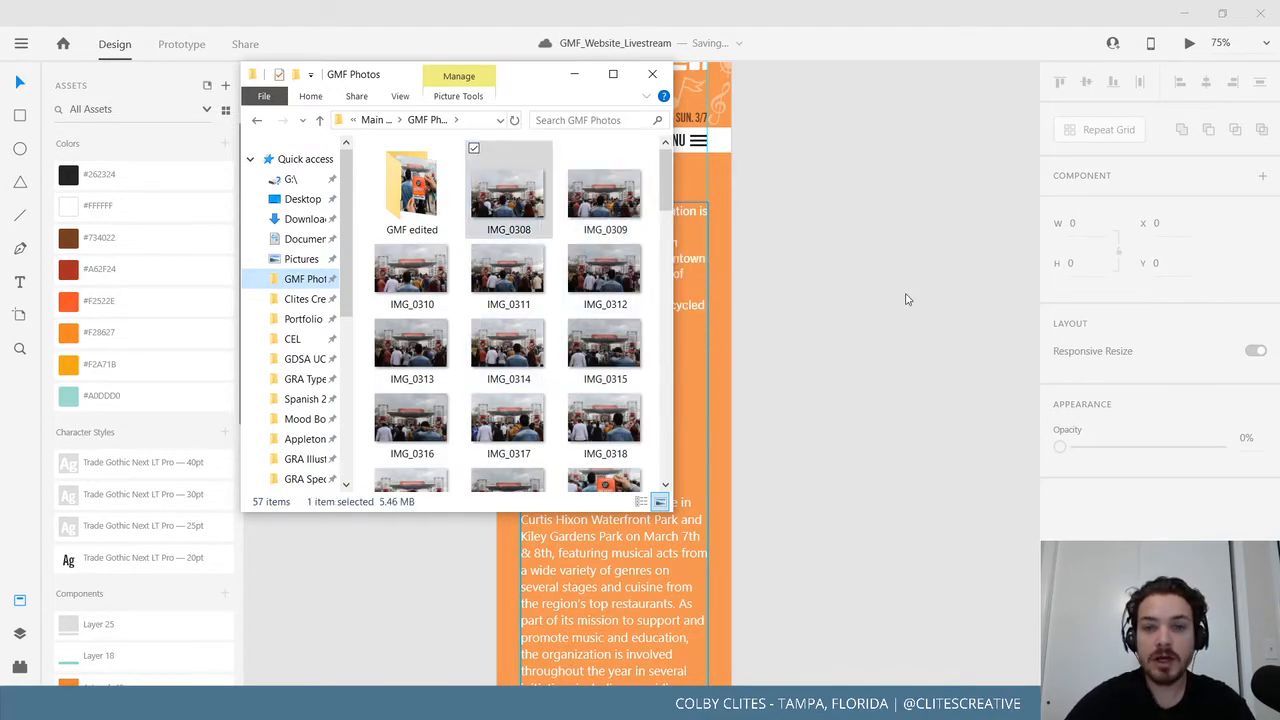
drag(505, 200, 505, 218)
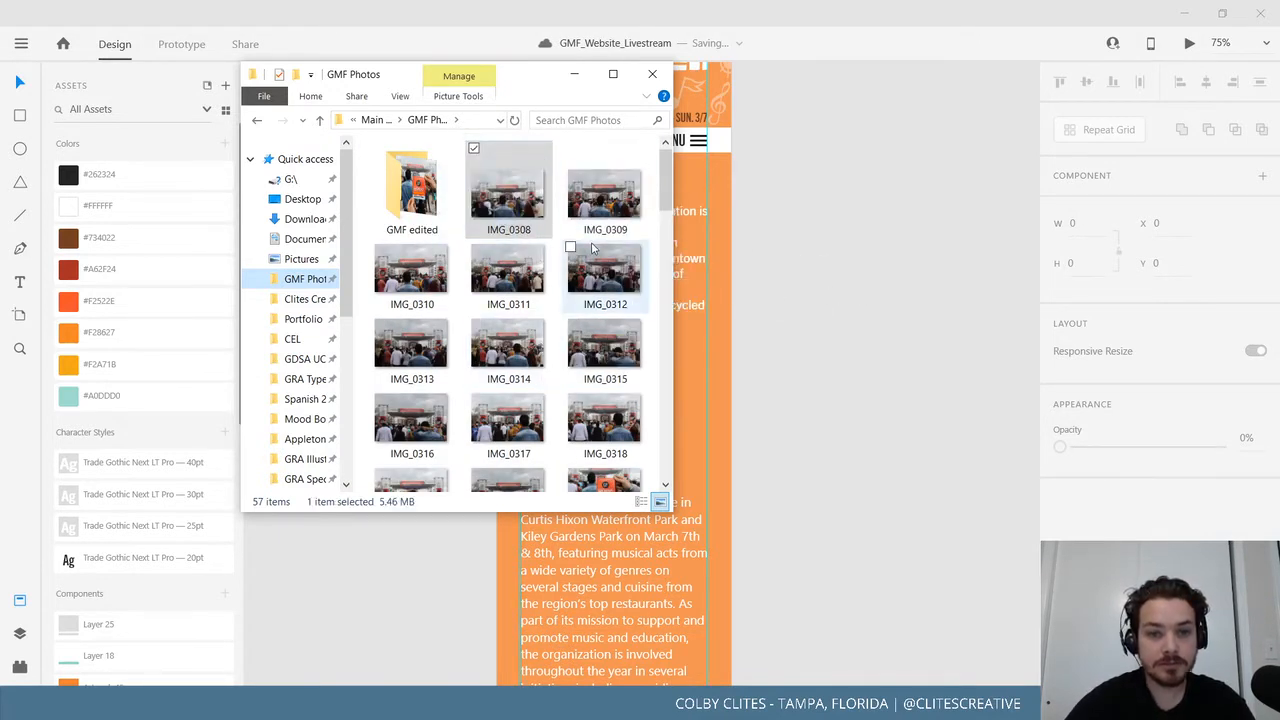
scroll(482, 368, down, 5)
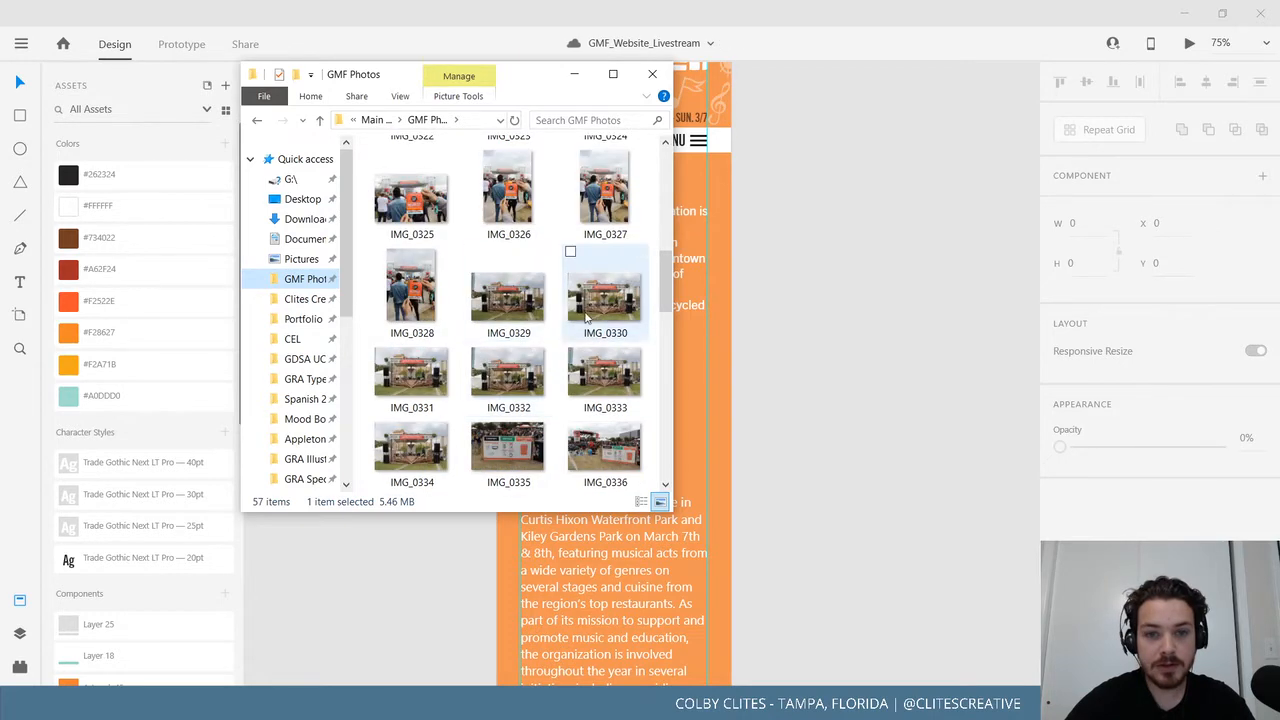
scroll(548, 348, down, 5)
scroll(630, 360, down, 3)
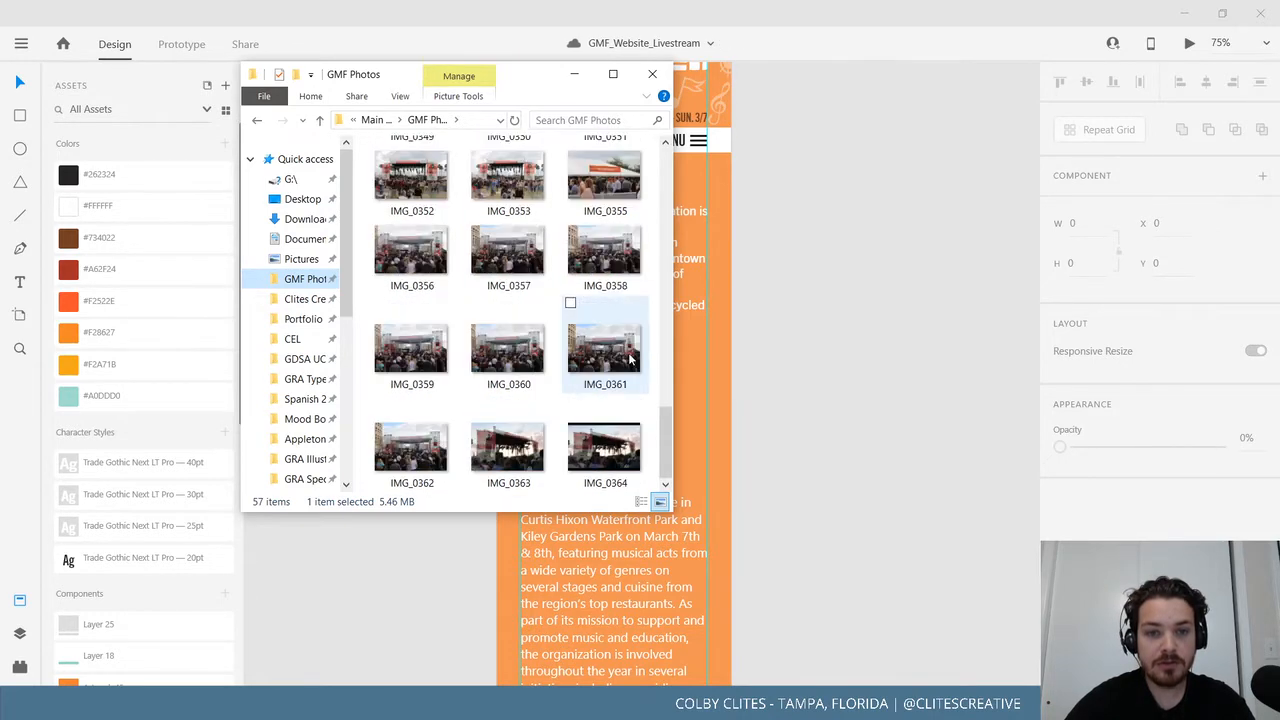
scroll(630, 360, up, 3)
scroll(630, 360, down, 3)
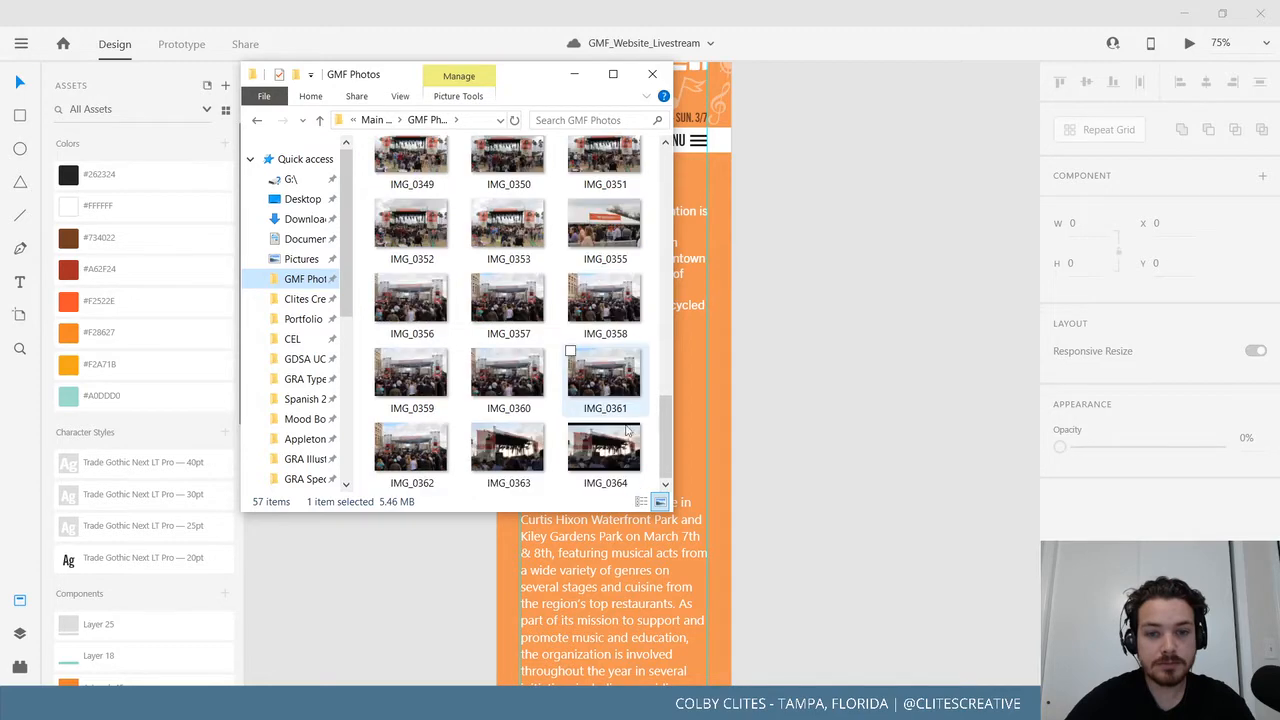
Bring in the IMG_0363 stage photo, scaled to 377 × 252, full-width between the About paragraphs.
drag(510, 460, 866, 251)
click(589, 74)
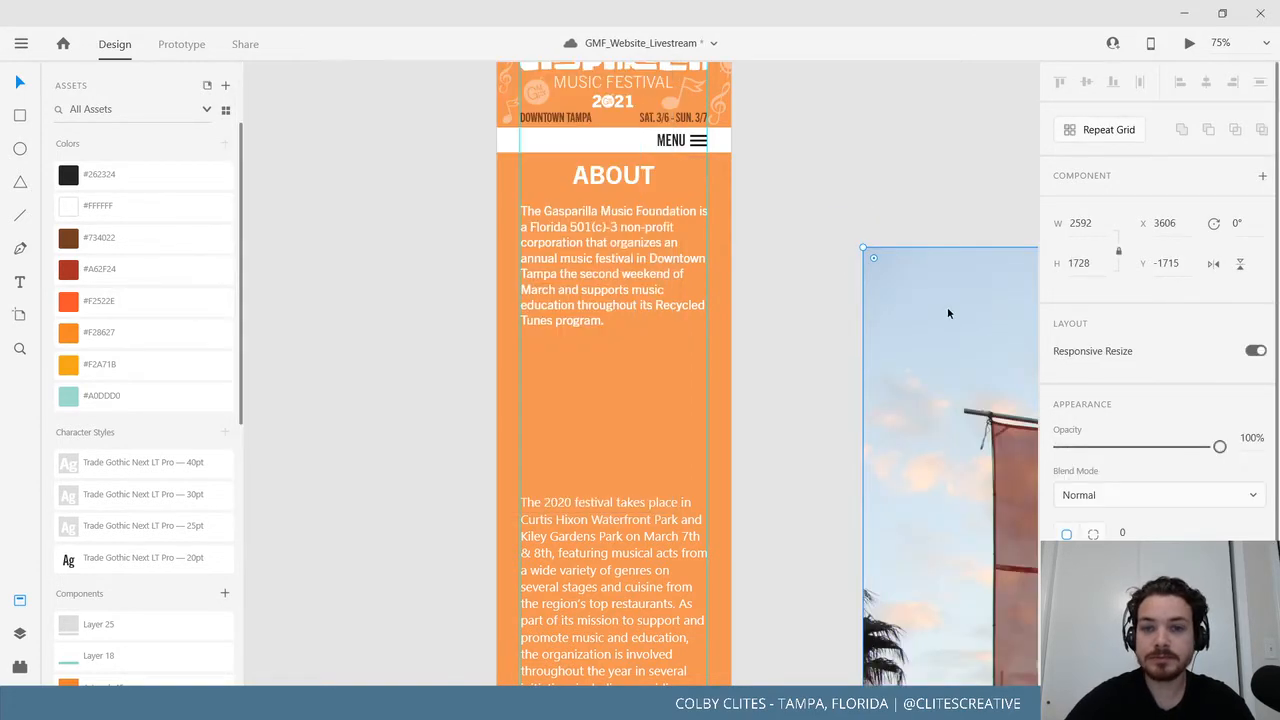
drag(946, 315, 434, 235)
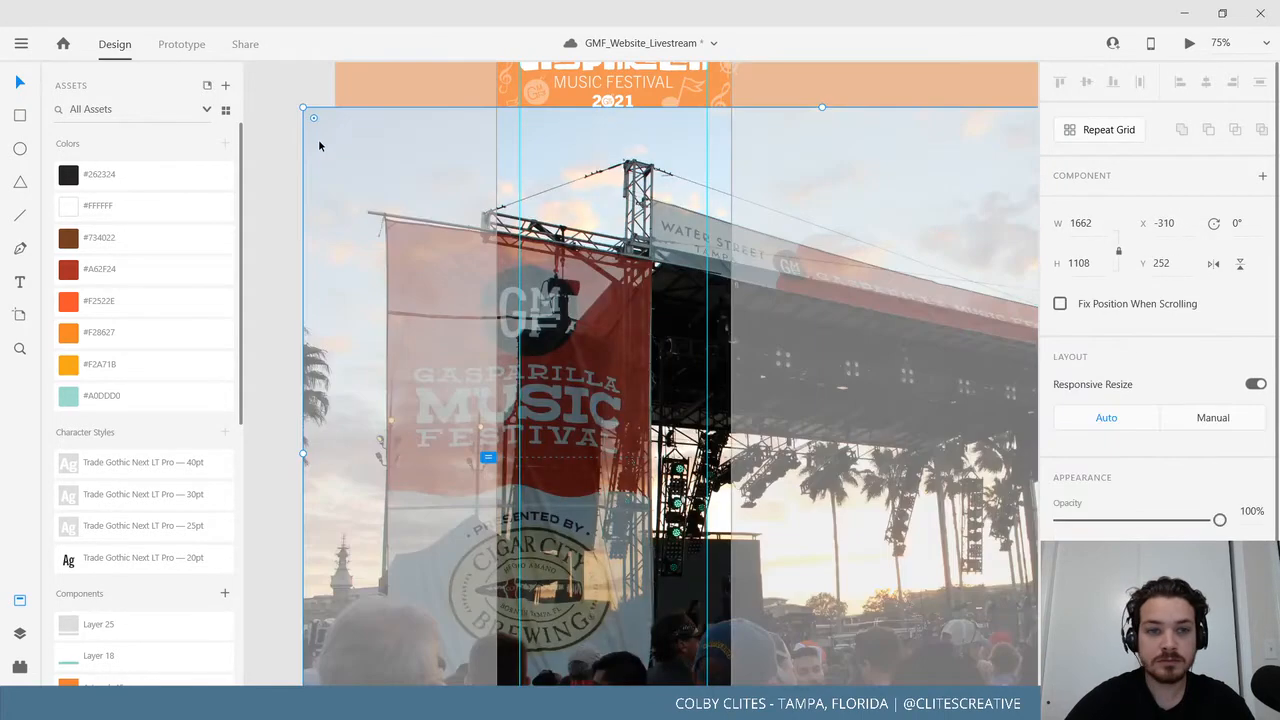
drag(302, 106, 553, 301)
drag(606, 381, 552, 411)
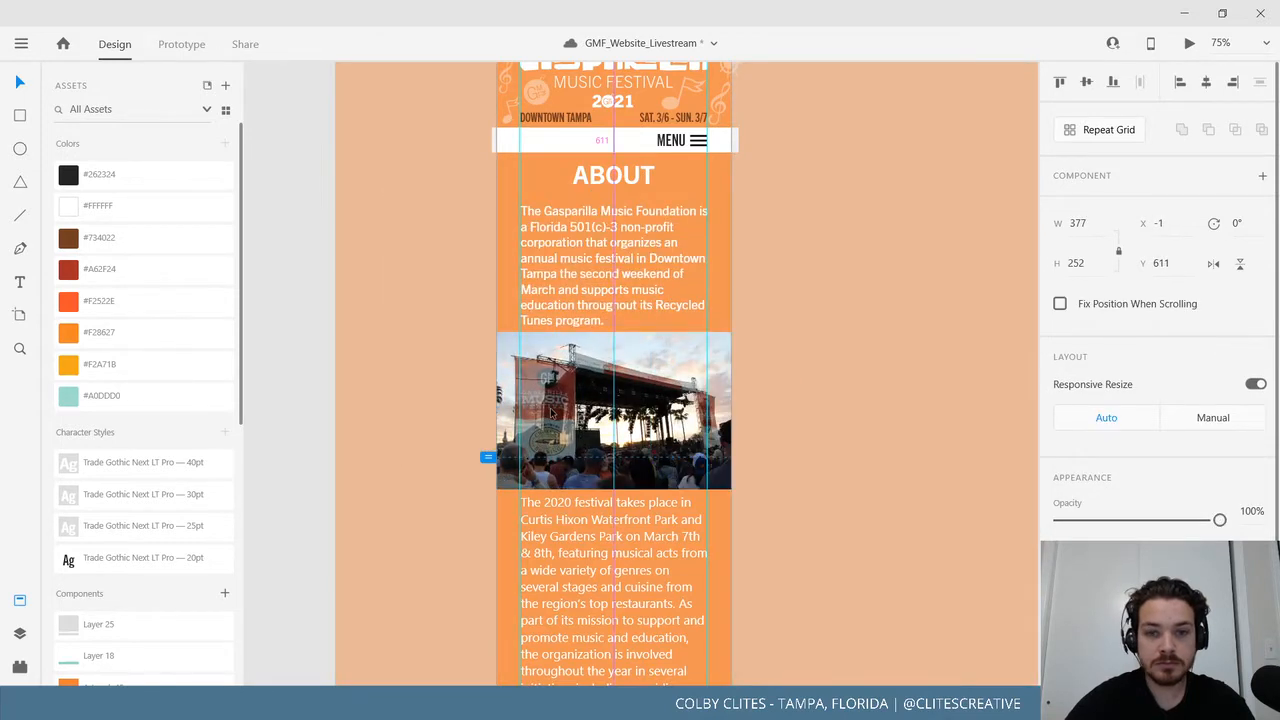
click(321, 445)
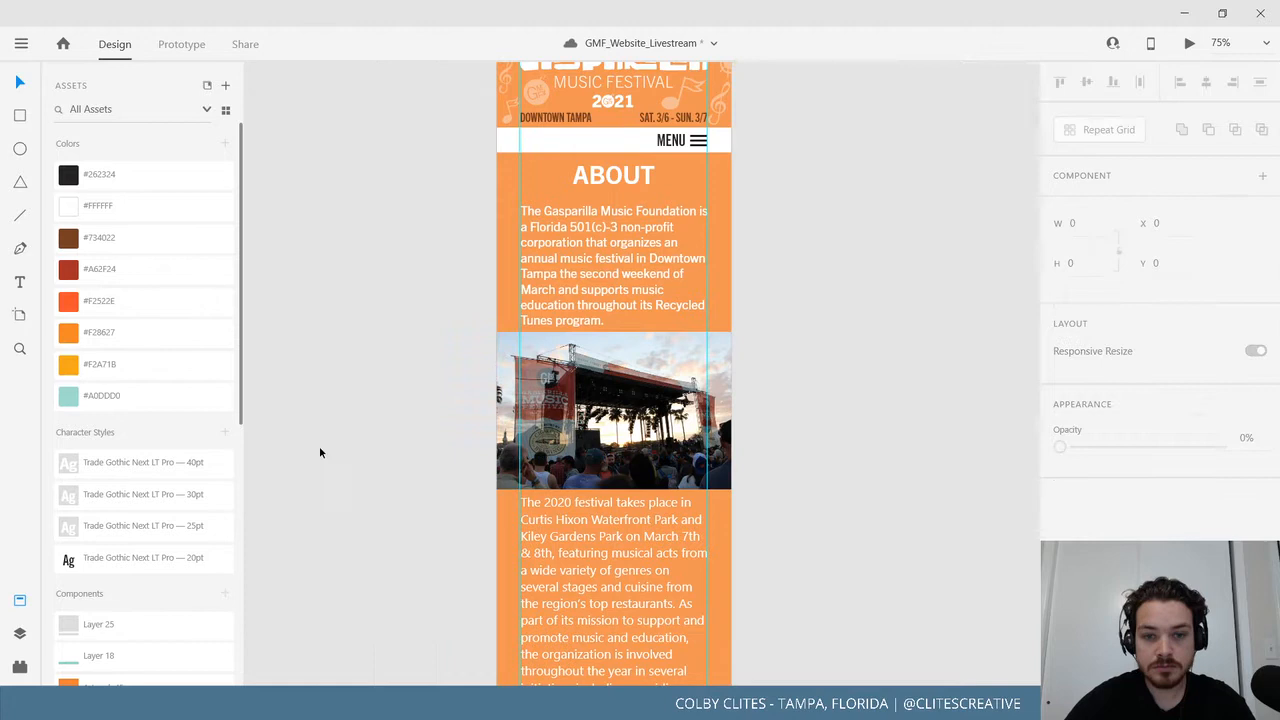
Draw a rectangle covering the stage photo with the Rectangle tool.
click(20, 117)
drag(495, 333, 733, 489)
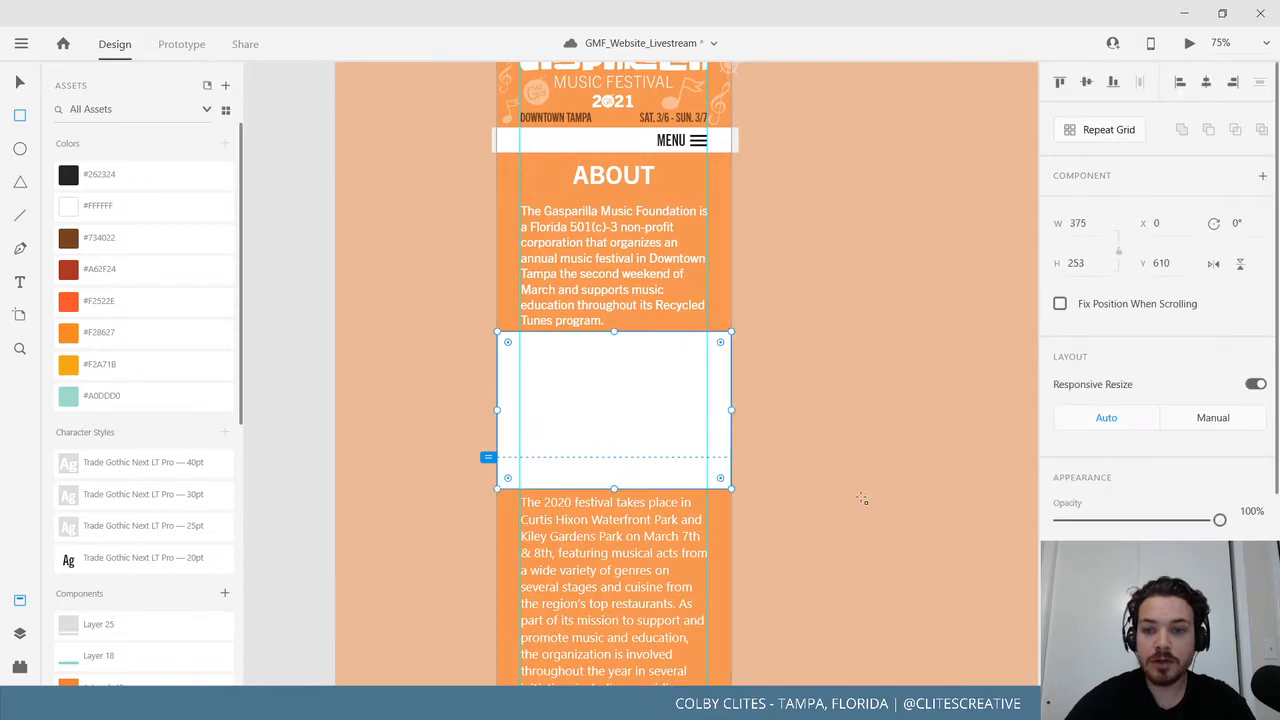
scroll(1160, 400, down, 1)
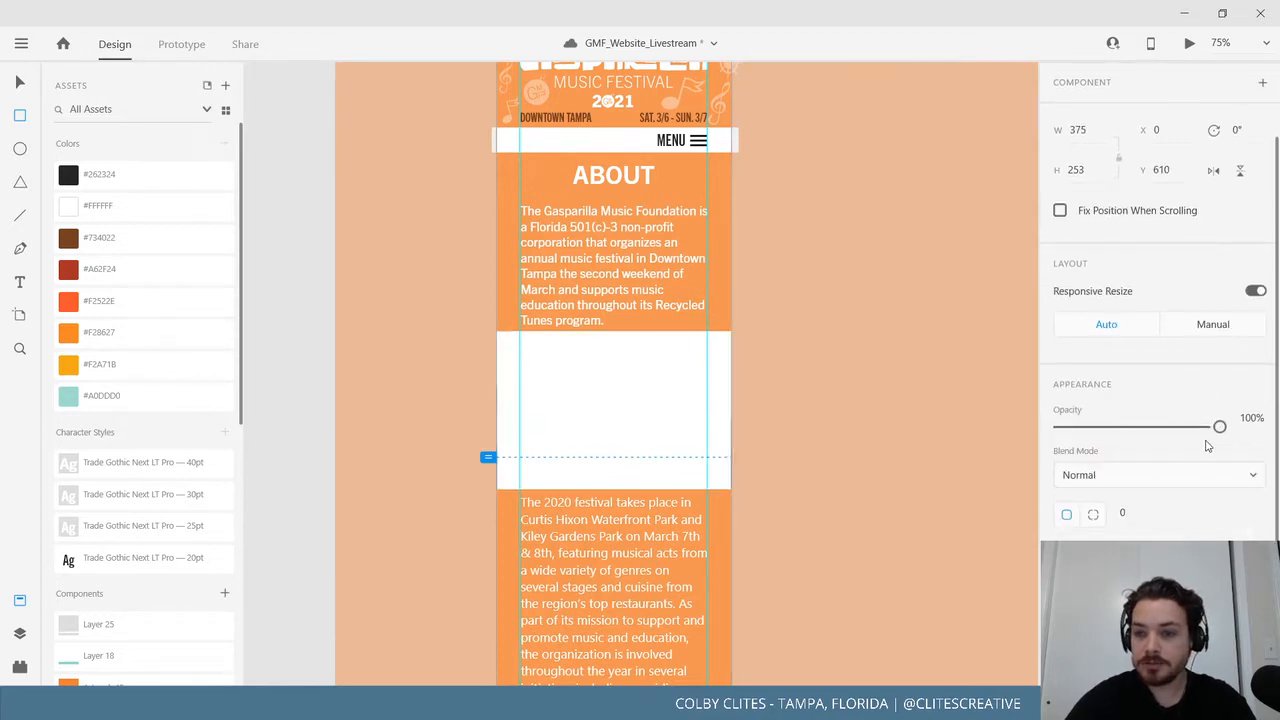
drag(1218, 427, 1126, 428)
Fill the overlay with the #F28627 orange swatch and lower its opacity to 36%.
click(1092, 558)
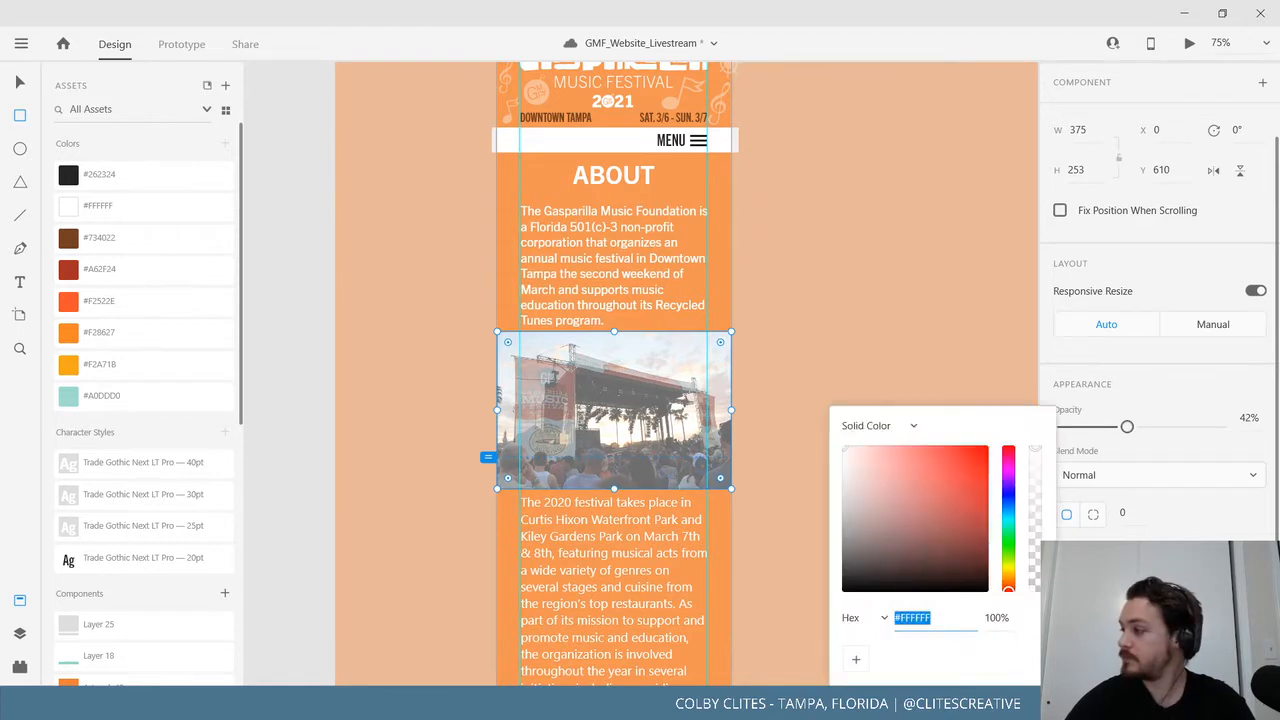
mouse_move(963, 473)
mouse_down()
mouse_move(934, 528)
mouse_move(811, 618)
mouse_up()
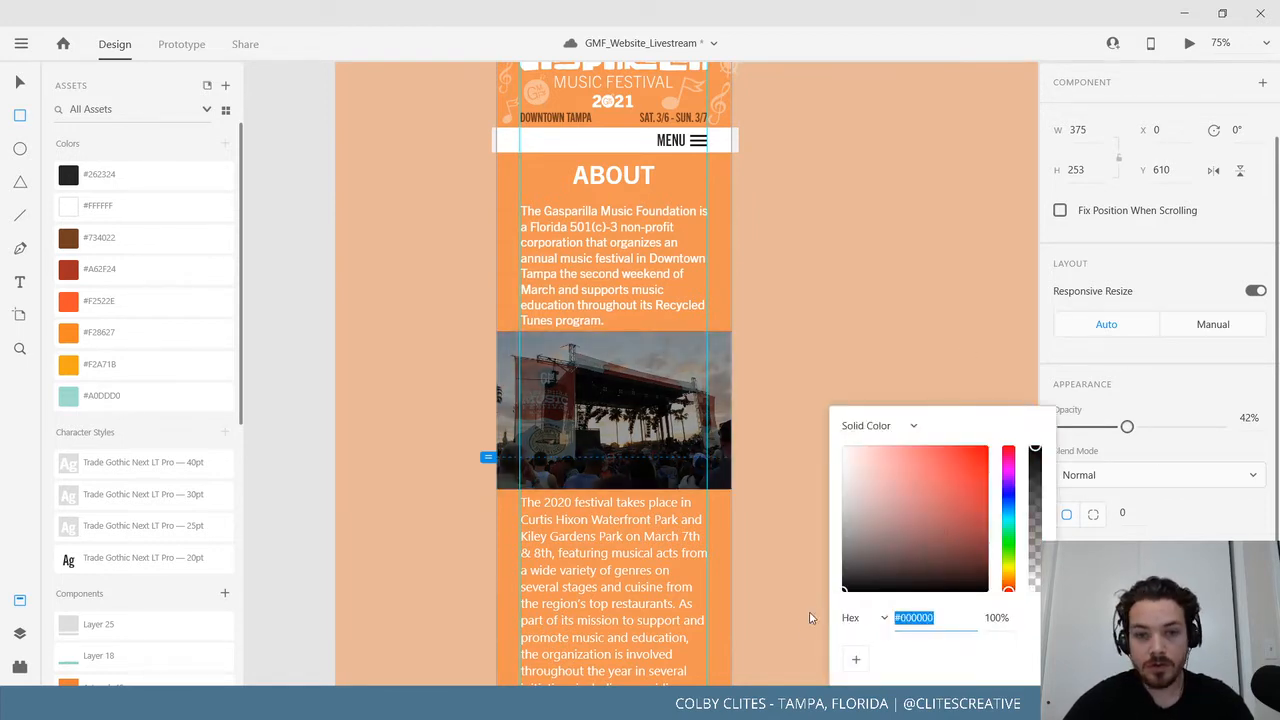
click(129, 334)
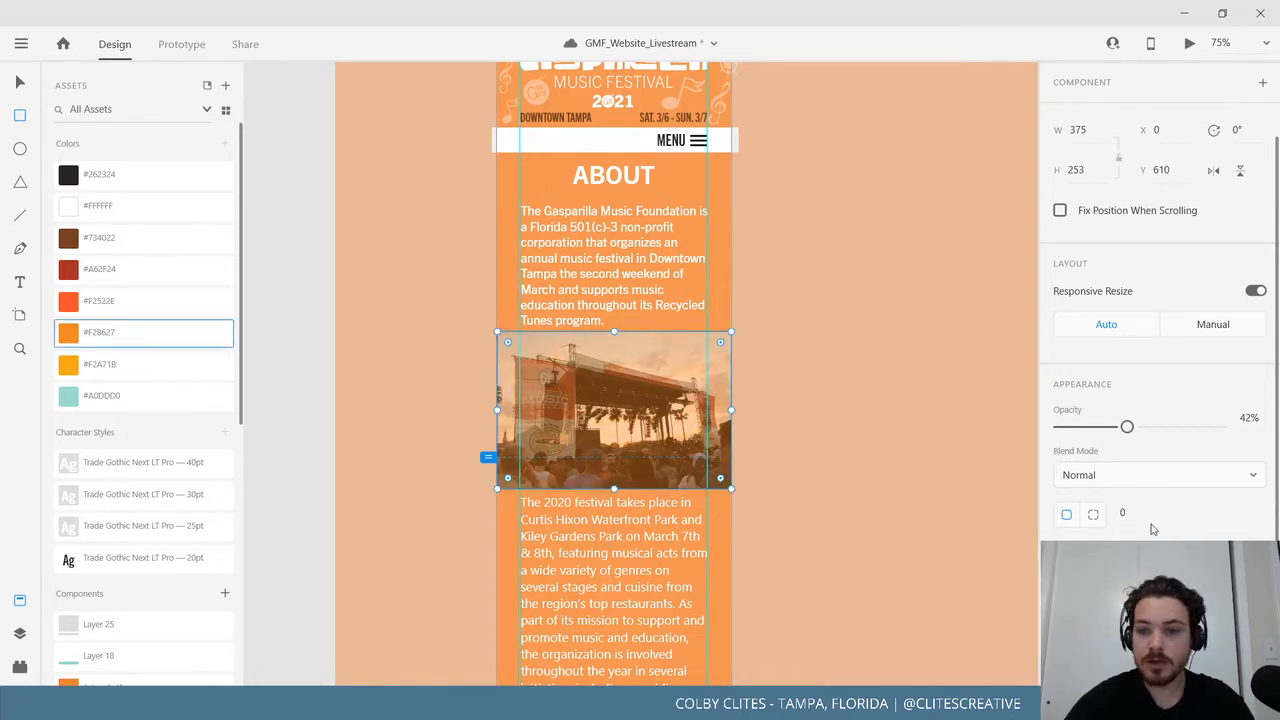
mouse_move(1127, 426)
mouse_down()
mouse_move(1155, 434)
mouse_move(1117, 433)
mouse_up()
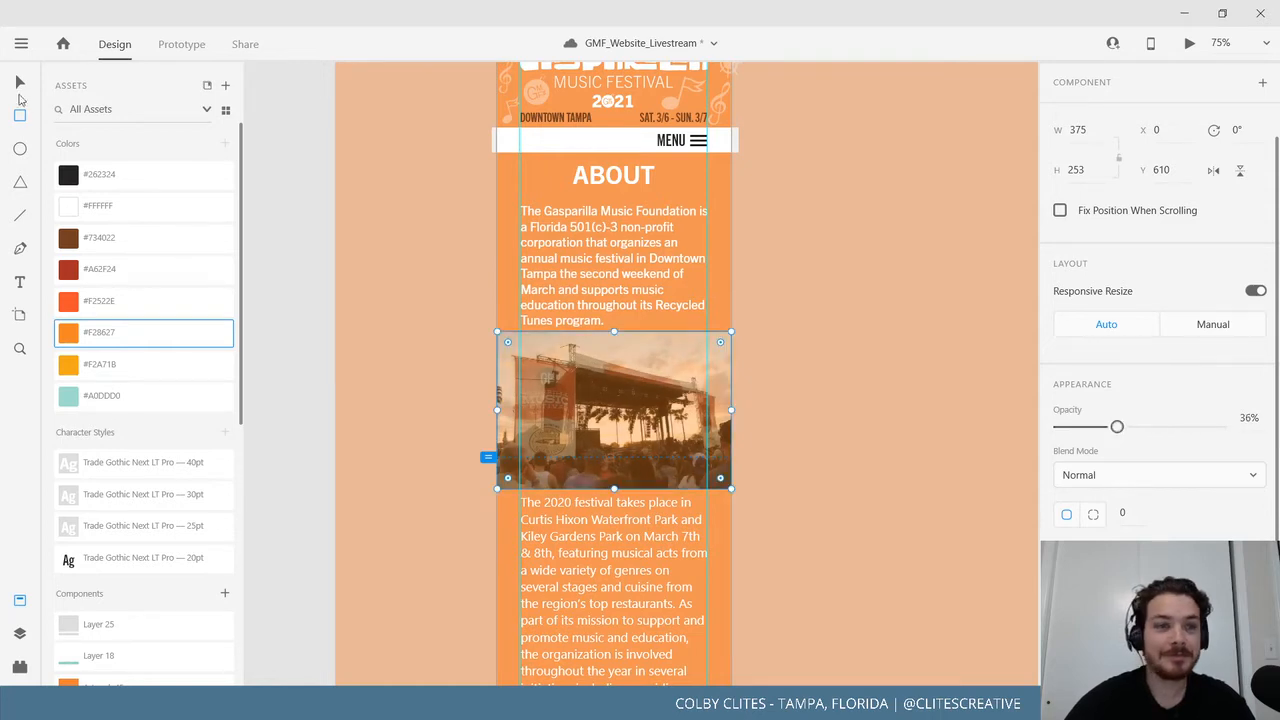
click(19, 83)
Stretch the stage photo's orange overlay to the page's left edge, undoing a trial right-side narrowing.
click(292, 231)
drag(329, 380, 304, 463)
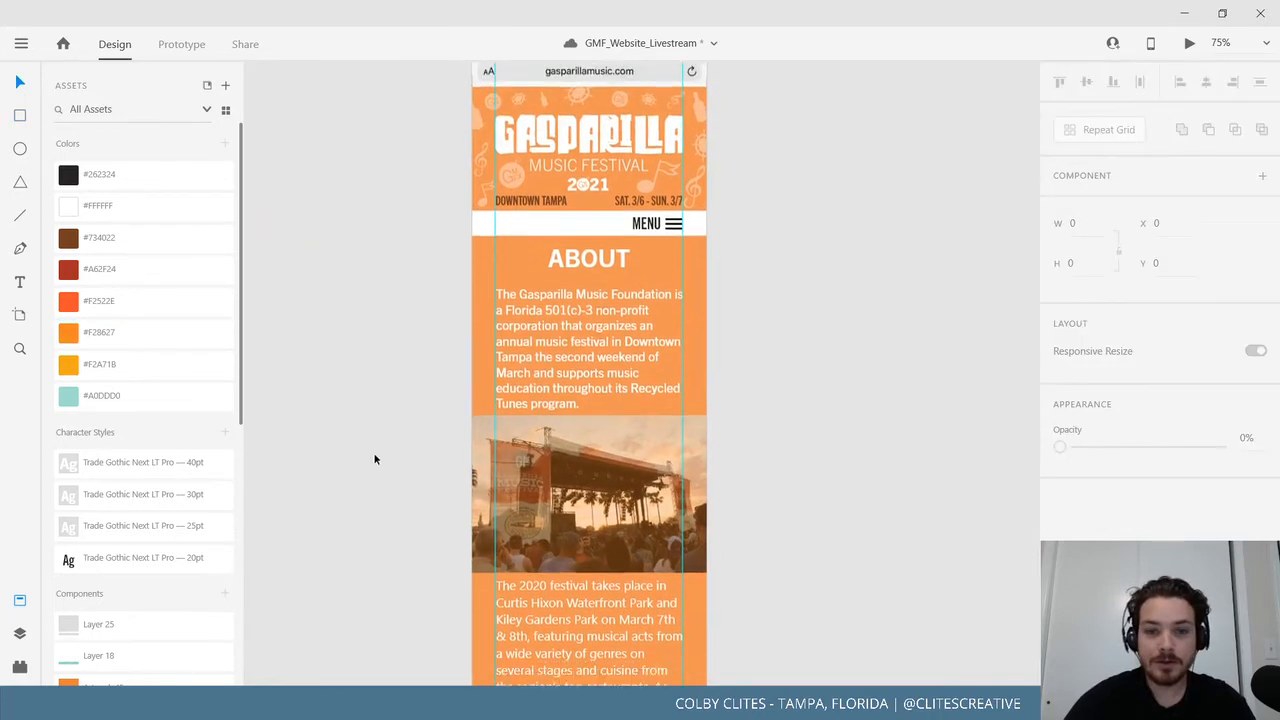
click(530, 458)
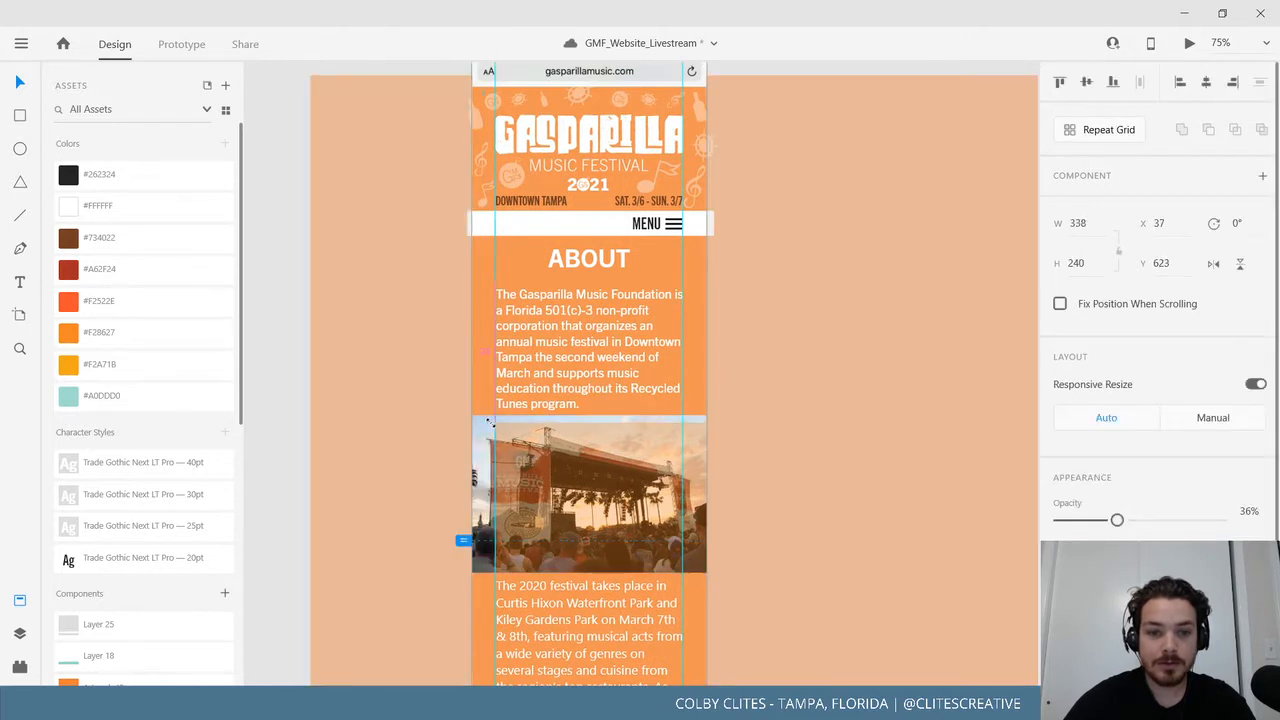
drag(493, 422, 472, 415)
click(433, 438)
click(412, 472)
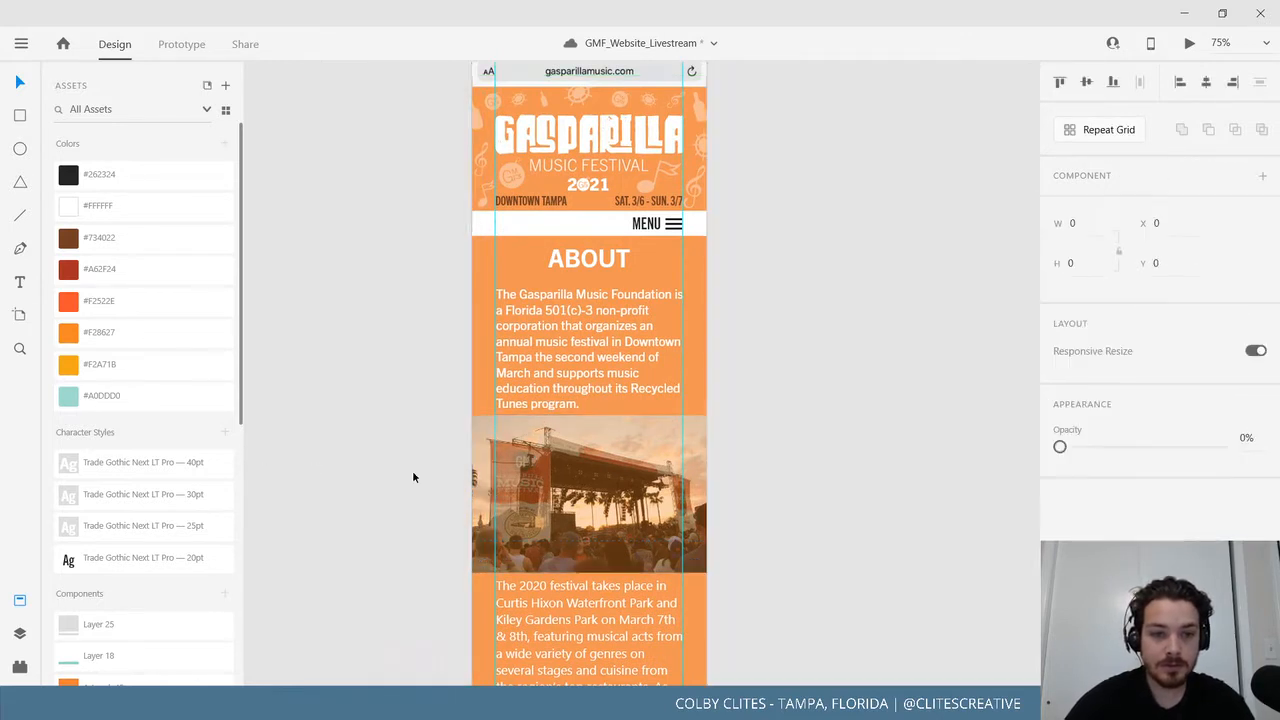
click(545, 480)
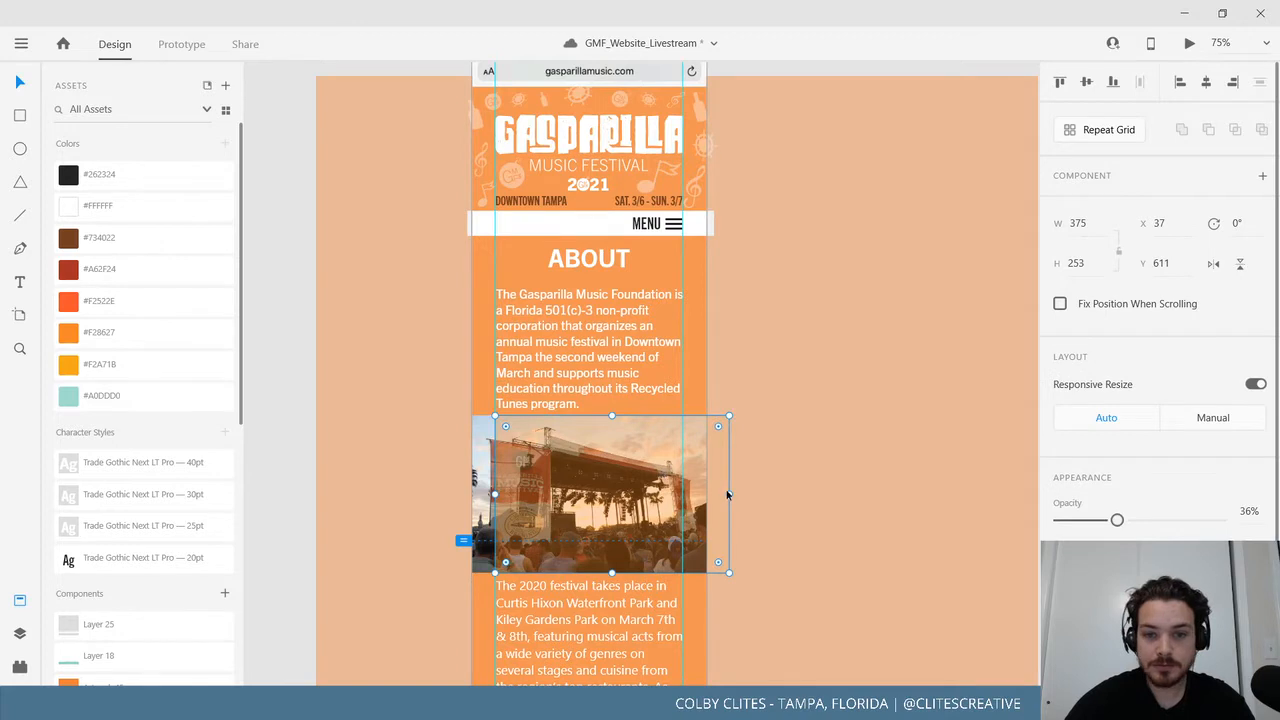
drag(728, 494, 682, 494)
click(358, 498)
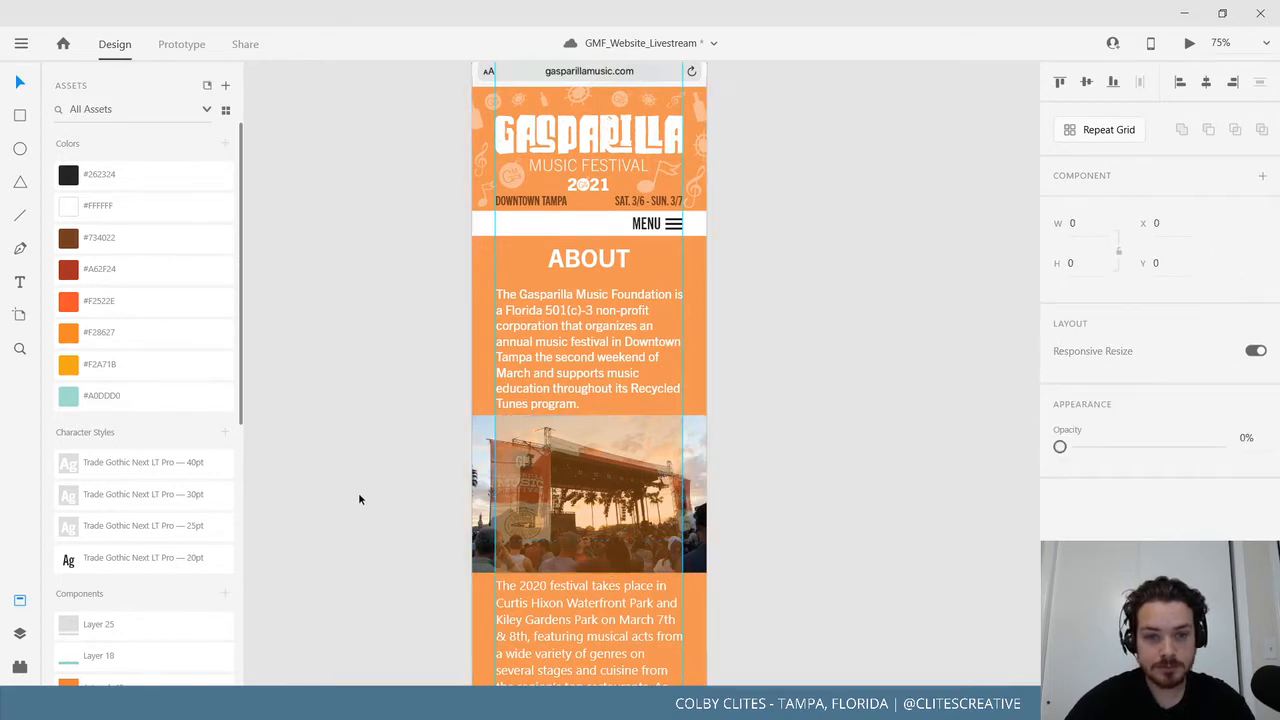
key(ctrl+z)
click(310, 376)
Group the stage photo with its orange overlay and realign the overlay exactly over the photo.
drag(543, 449, 551, 282)
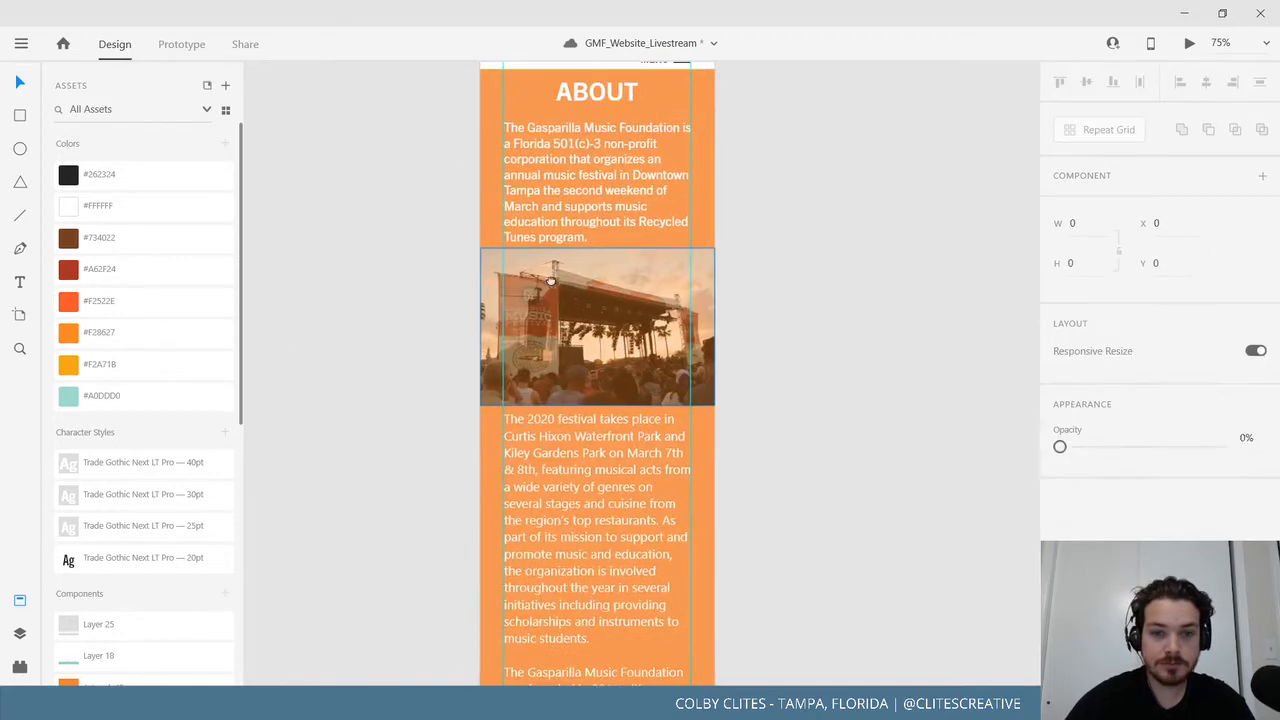
drag(604, 387, 633, 485)
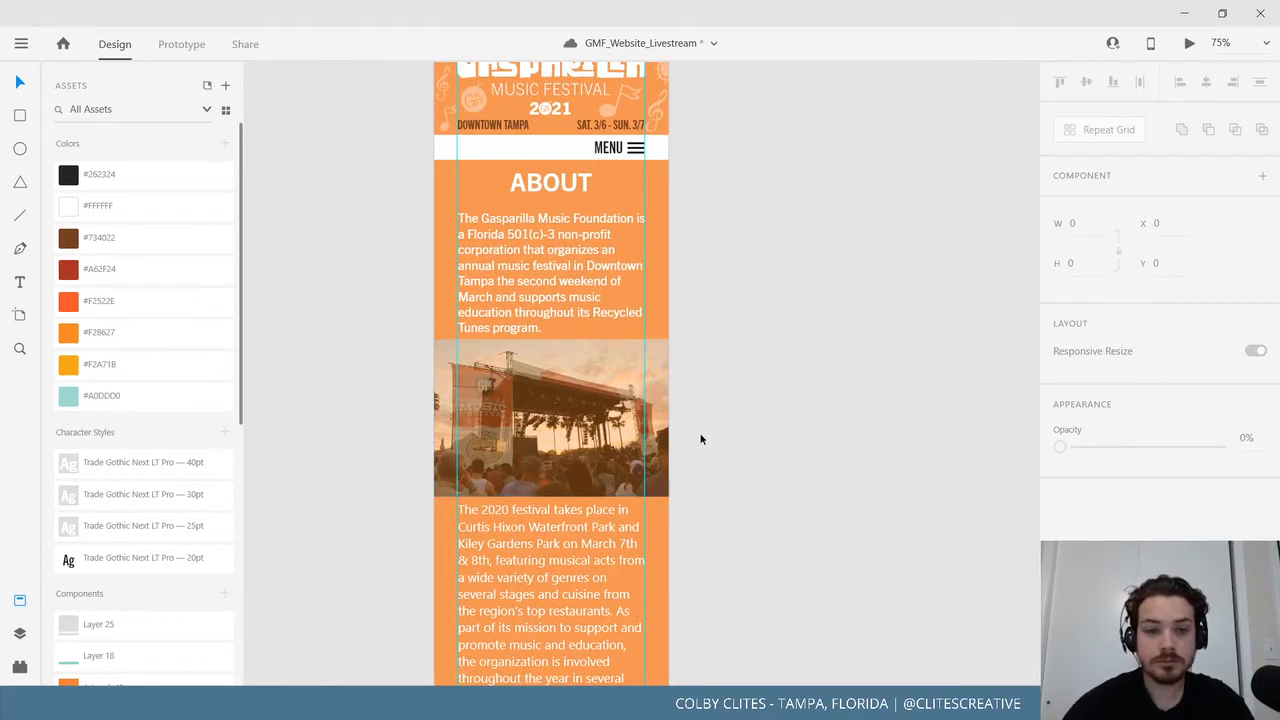
click(545, 400)
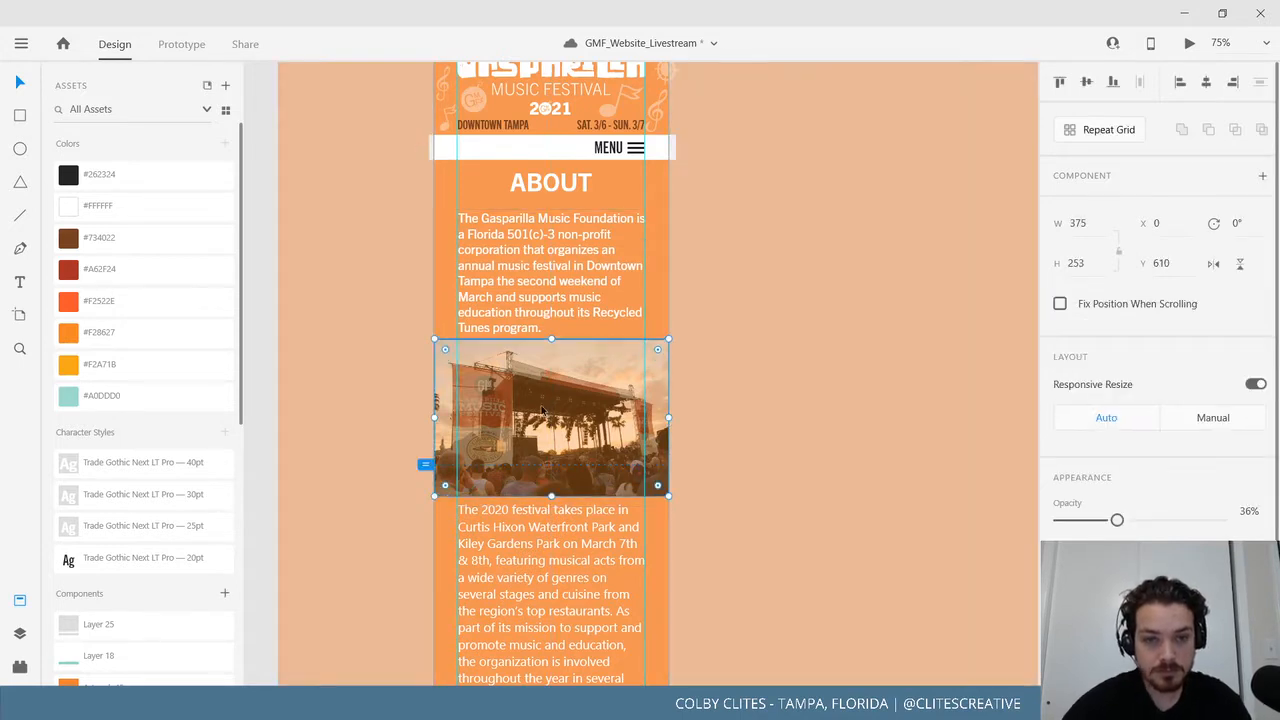
drag(601, 417, 685, 429)
click(466, 399)
shift+click(572, 397)
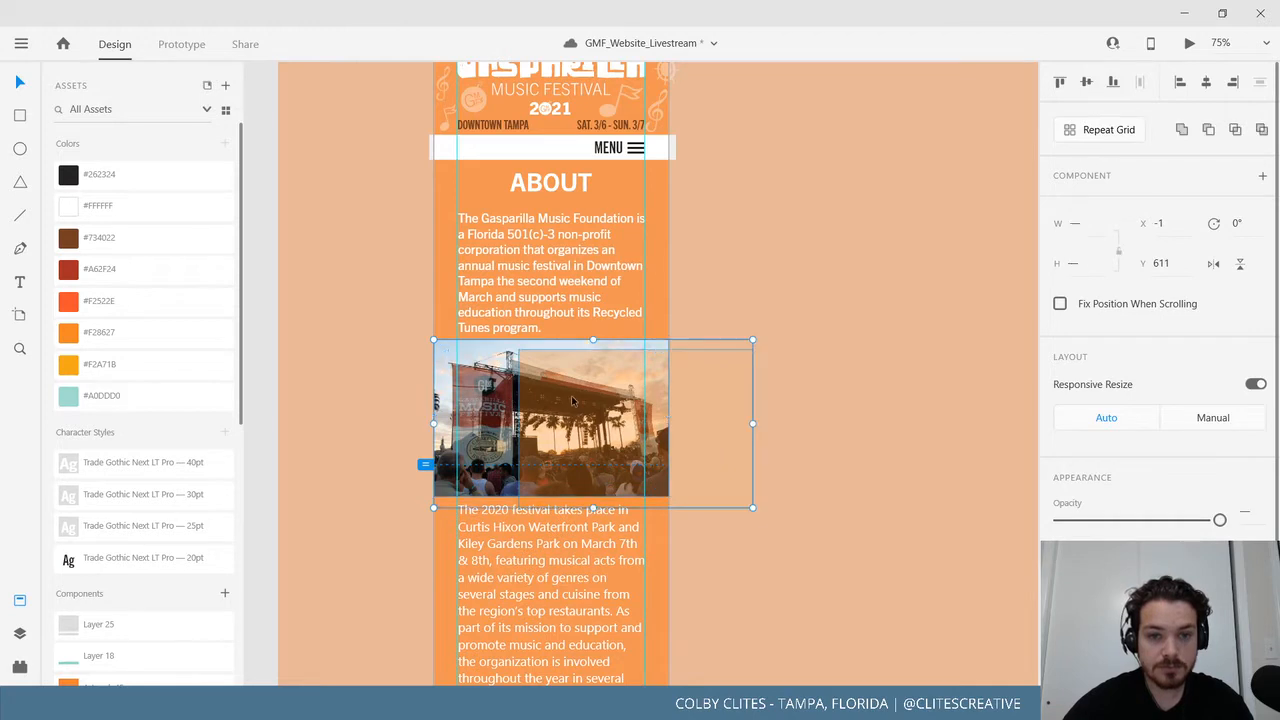
key(ctrl+g)
double_click(591, 397)
drag(591, 397, 512, 388)
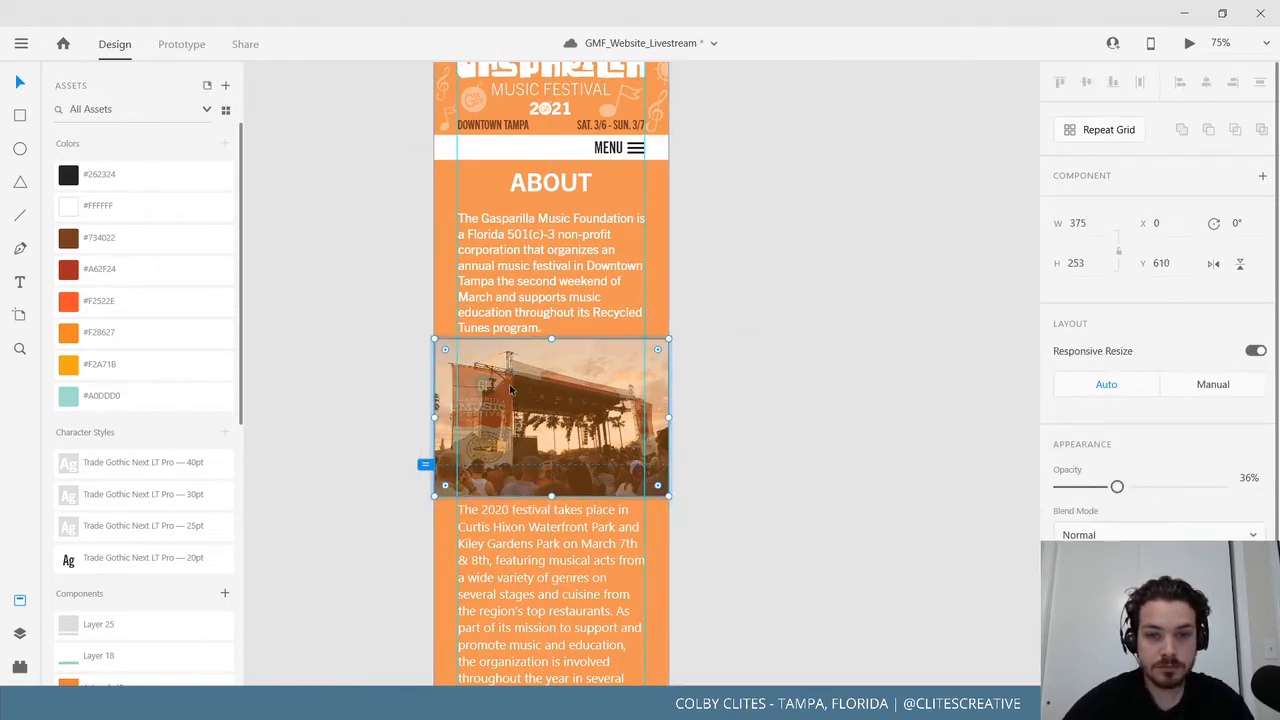
click(732, 378)
Nudge the photo group to Y 624 below the first paragraph and check the surrounding text blocks.
scroll(726, 512, down, 4)
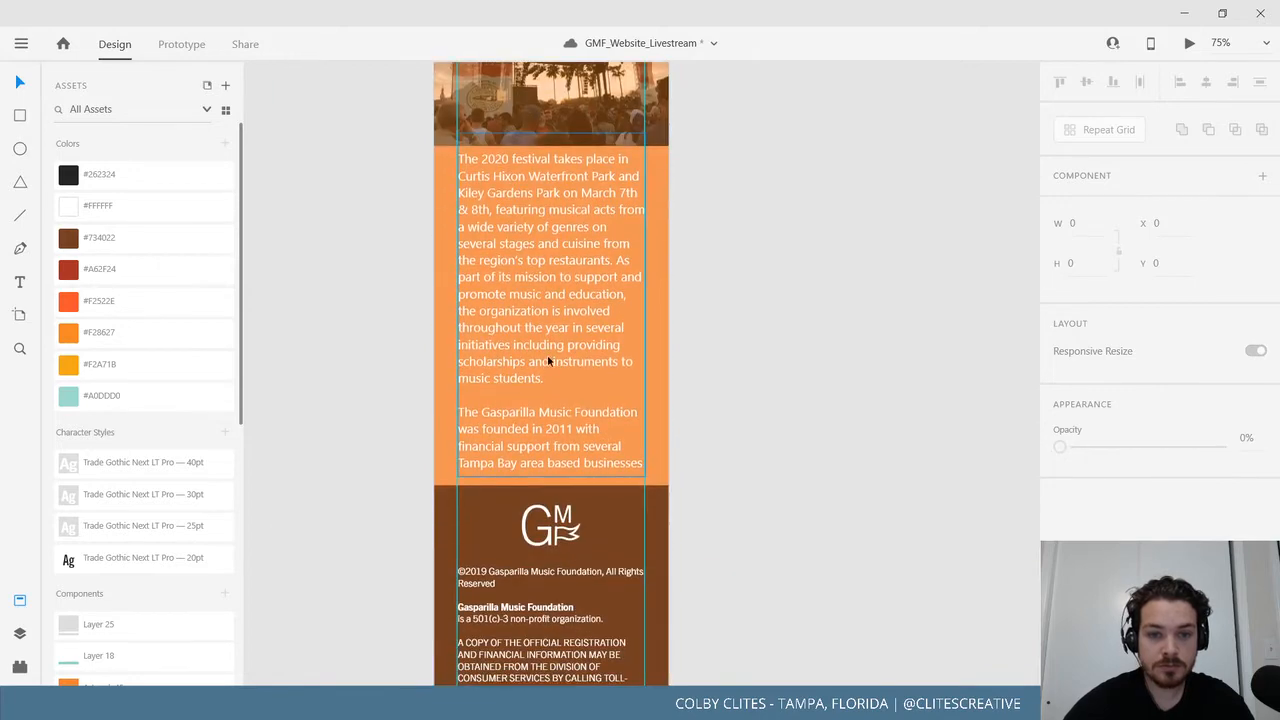
click(618, 506)
drag(618, 530, 618, 530)
drag(563, 349, 563, 375)
scroll(707, 530, up, 1)
scroll(707, 535, up, 2)
click(556, 300)
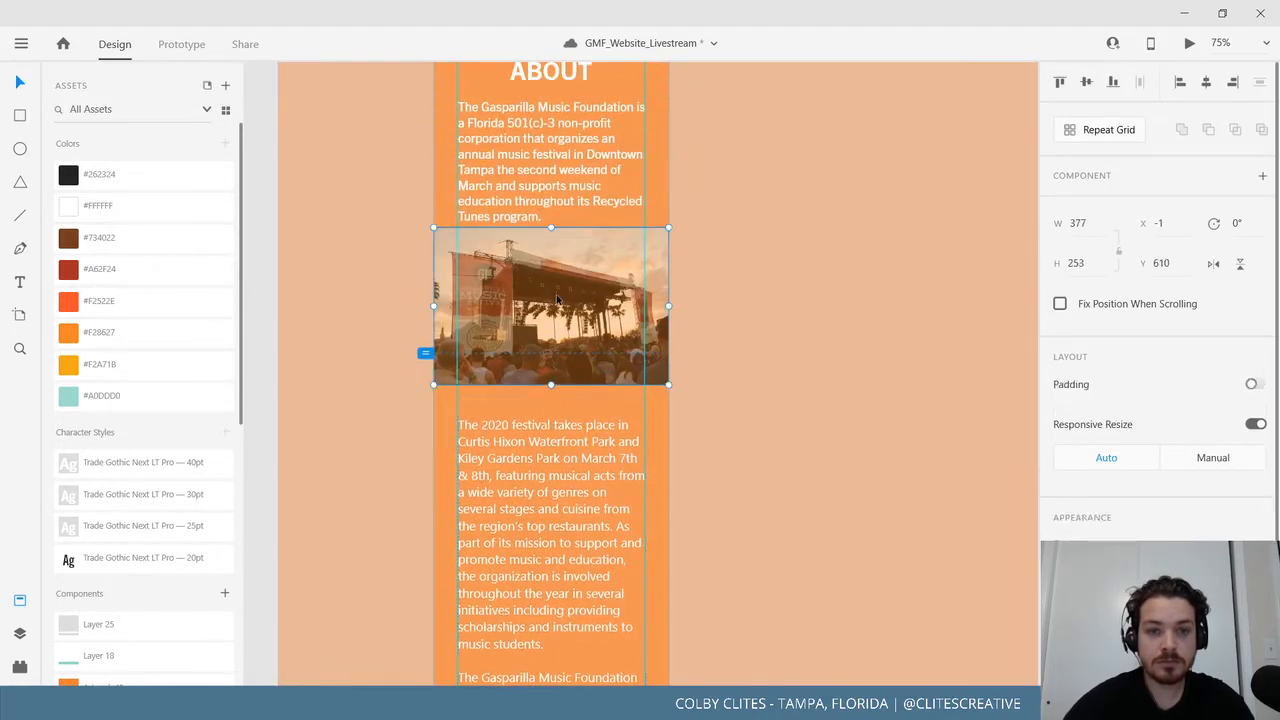
drag(556, 301, 556, 302)
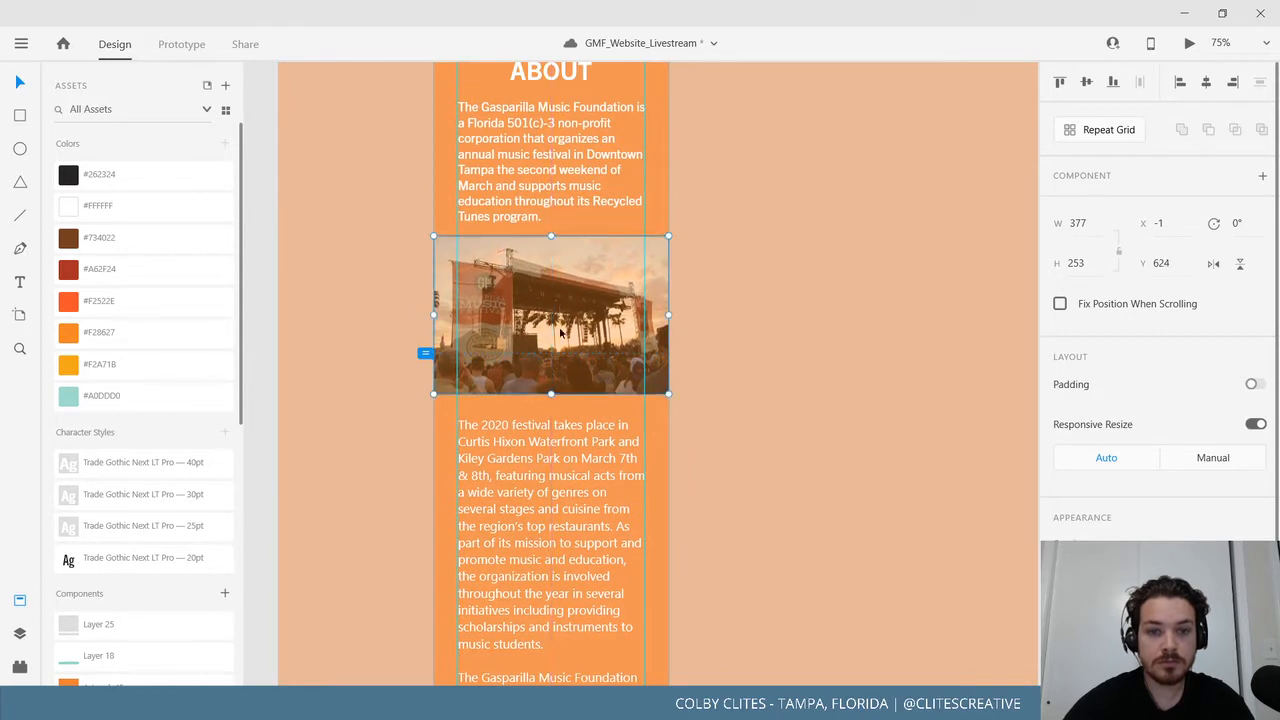
scroll(678, 492, down, 2)
click(518, 338)
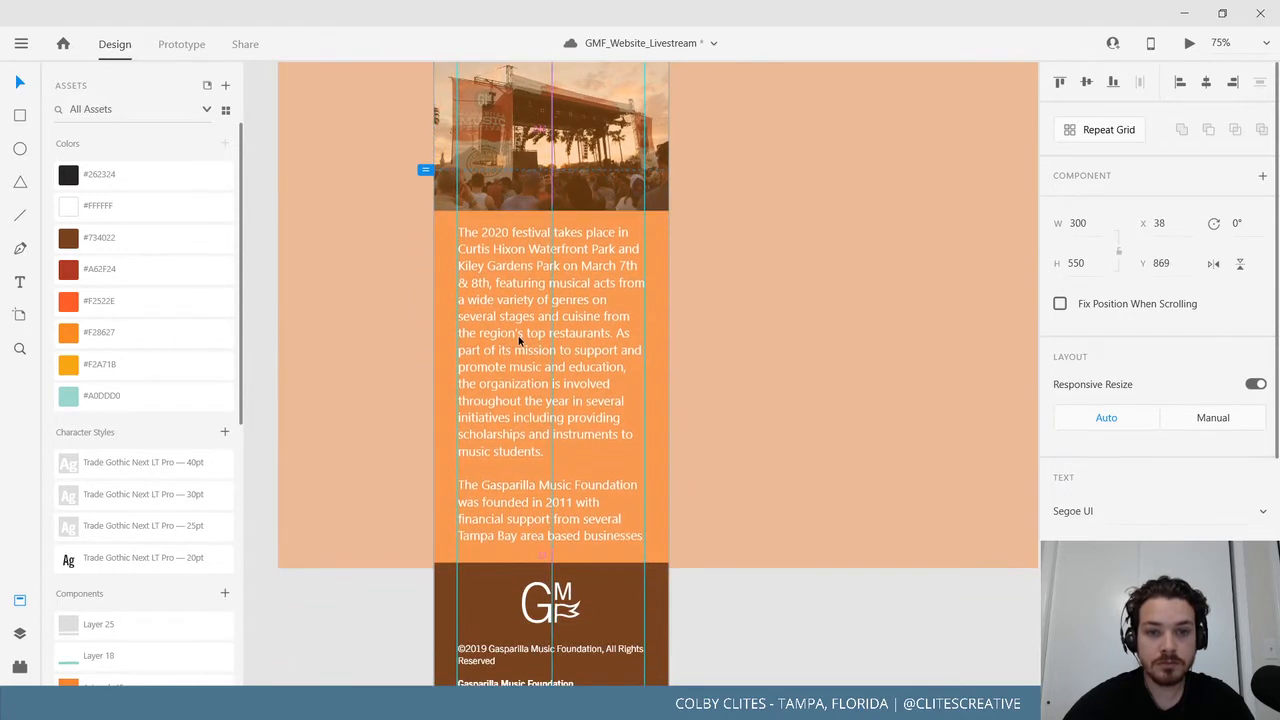
scroll(625, 475, down, 2)
click(749, 489)
scroll(745, 494, up, 1)
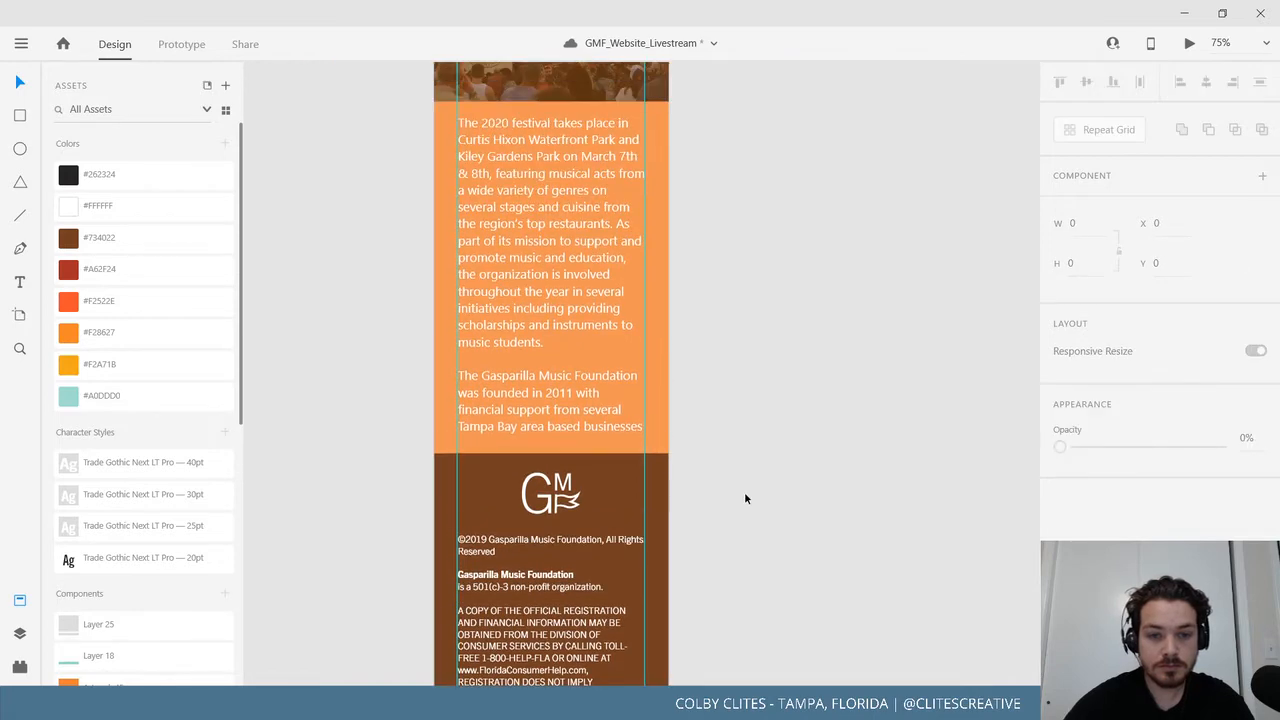
Lengthen the Mobile_About artboard to 1903 tall so it ends at the brown footer.
key(ctrl+minus)
key(ctrl+minus)
scroll(744, 491, up, 2)
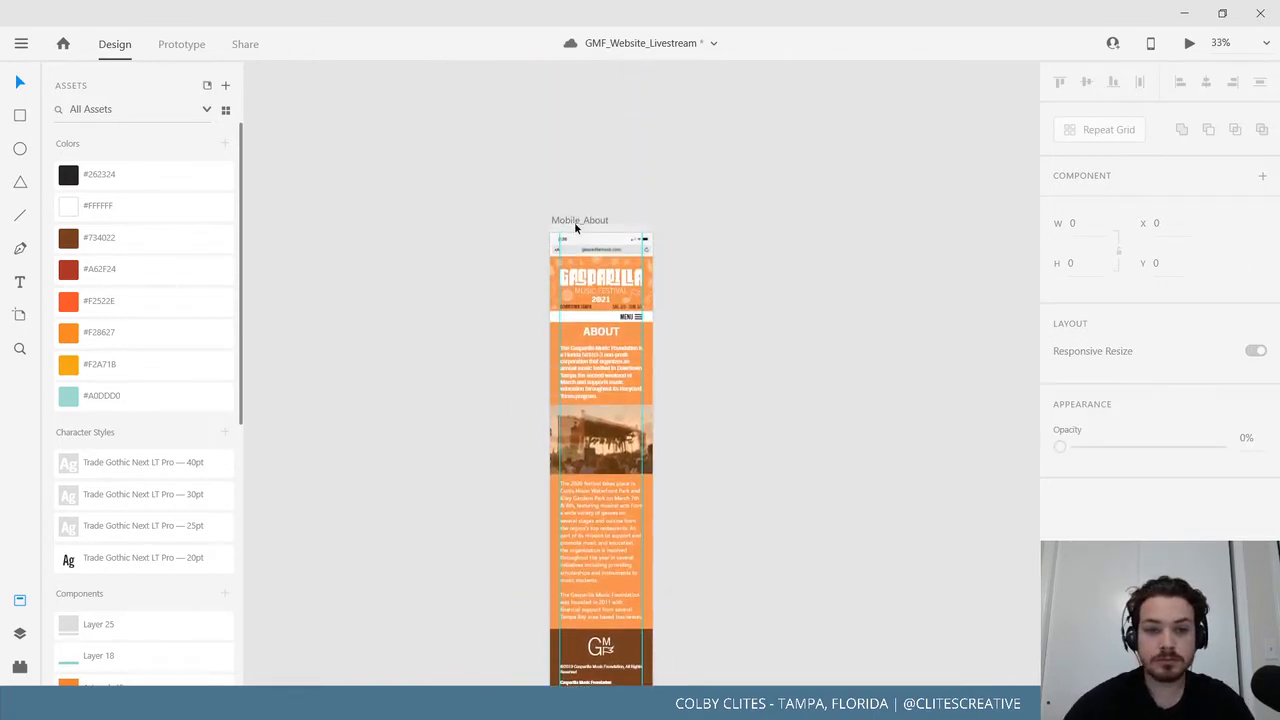
click(575, 222)
drag(748, 470, 718, 299)
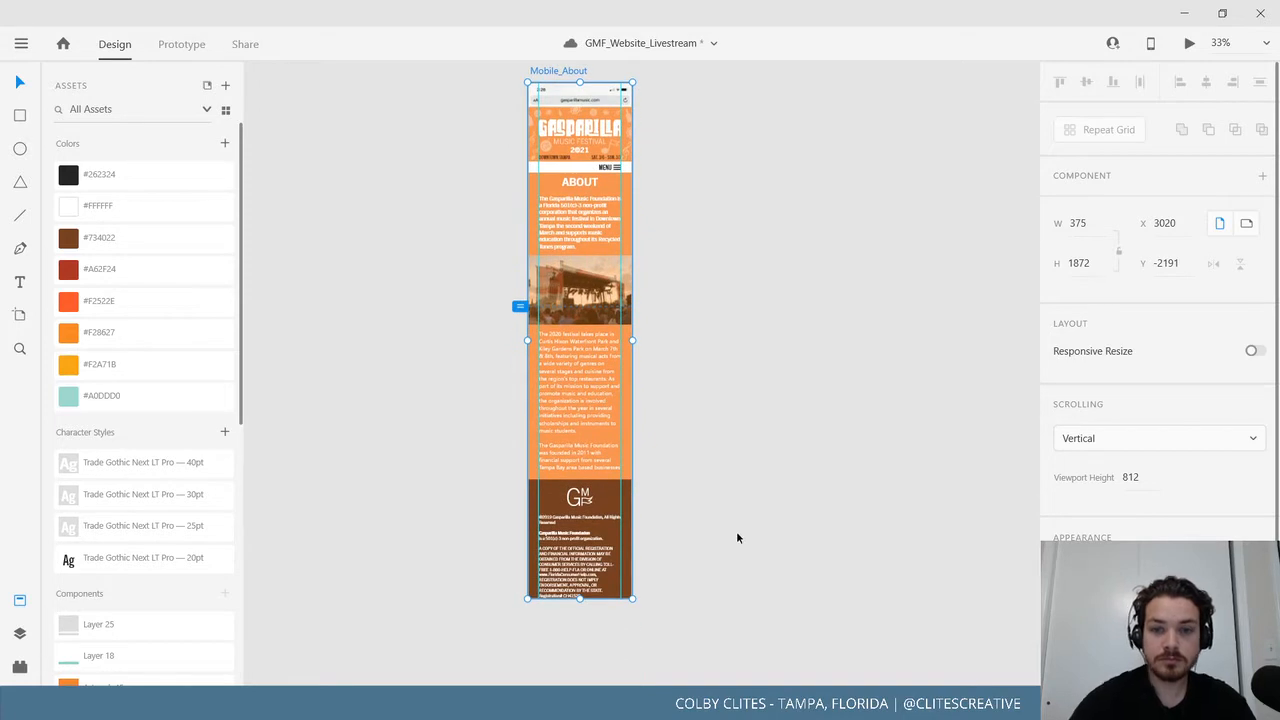
key(ctrl+plus)
key(ctrl+plus)
drag(811, 397, 819, 375)
drag(722, 340, 830, 533)
scroll(803, 533, down, 5)
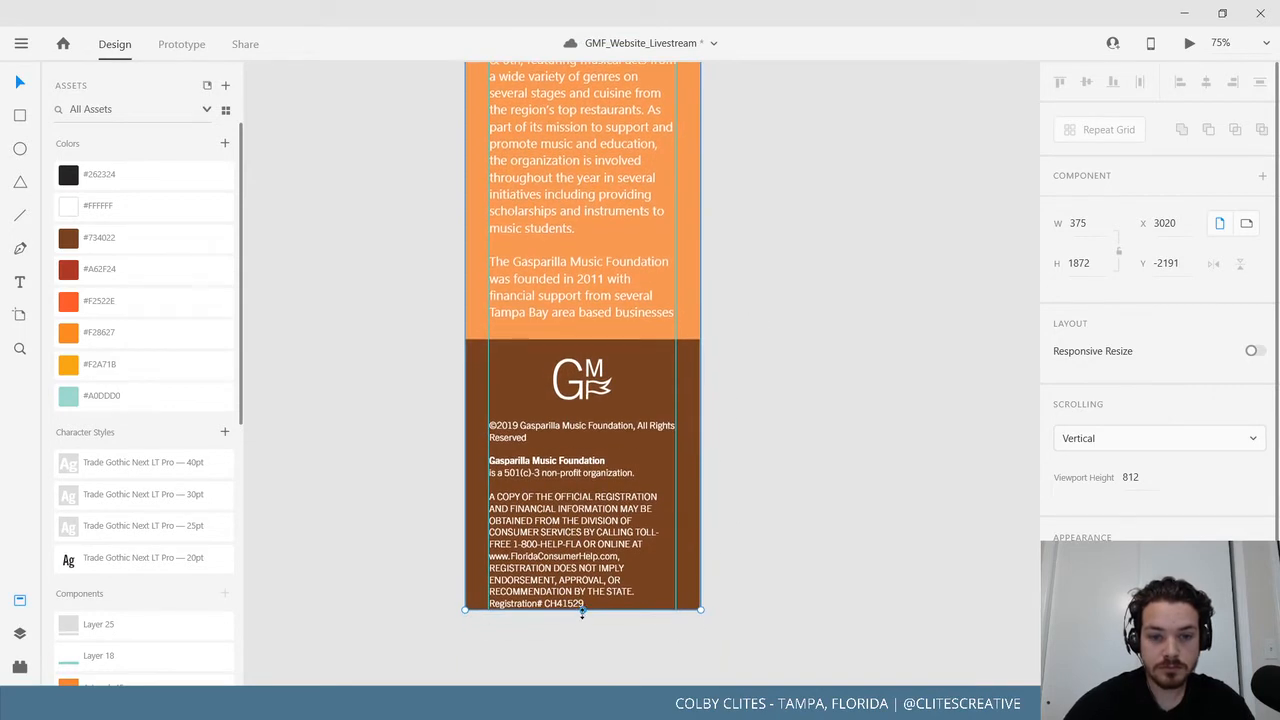
mouse_move(582, 612)
mouse_down()
mouse_move(583, 660)
mouse_move(593, 628)
mouse_up()
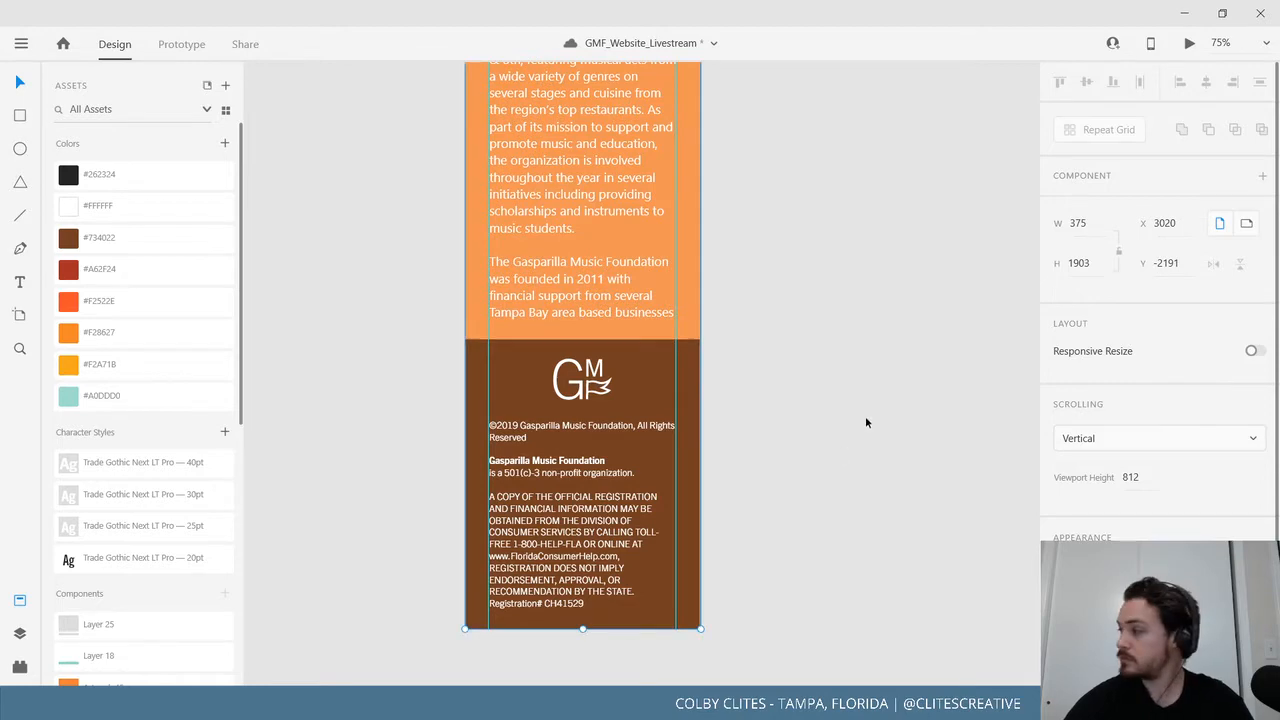
click(828, 413)
scroll(777, 531, up, 3)
scroll(792, 565, down, 6)
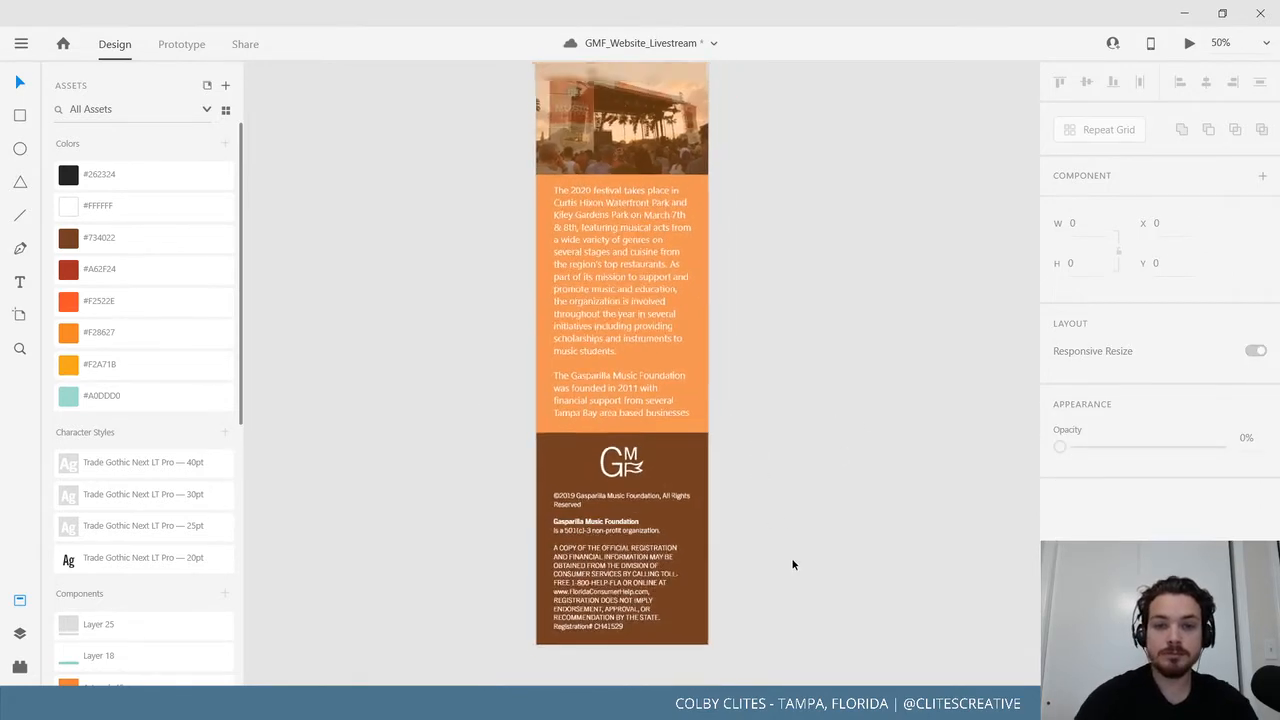
Save the document from the hamburger menu.
click(21, 45)
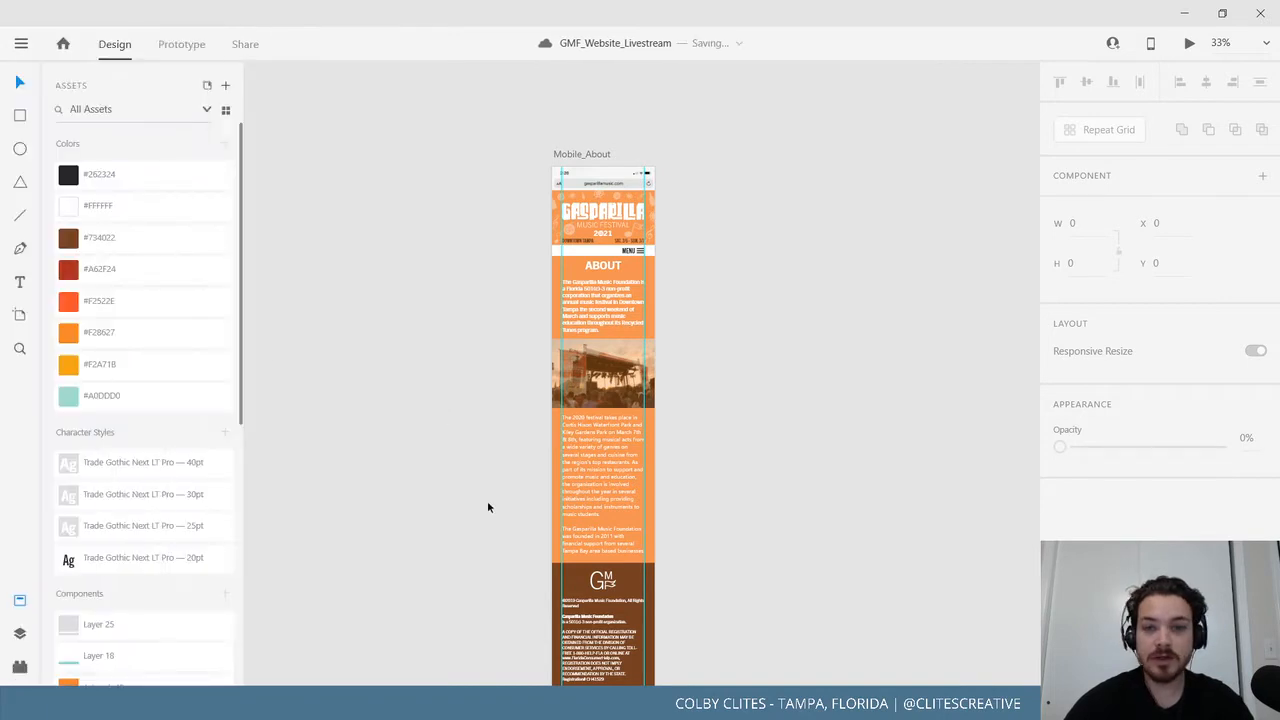
mouse_move(449, 476)
mouse_down()
mouse_move(446, 441)
mouse_move(464, 602)
mouse_up()
key(ctrl+plus)
key(ctrl+plus)
drag(423, 501, 408, 632)
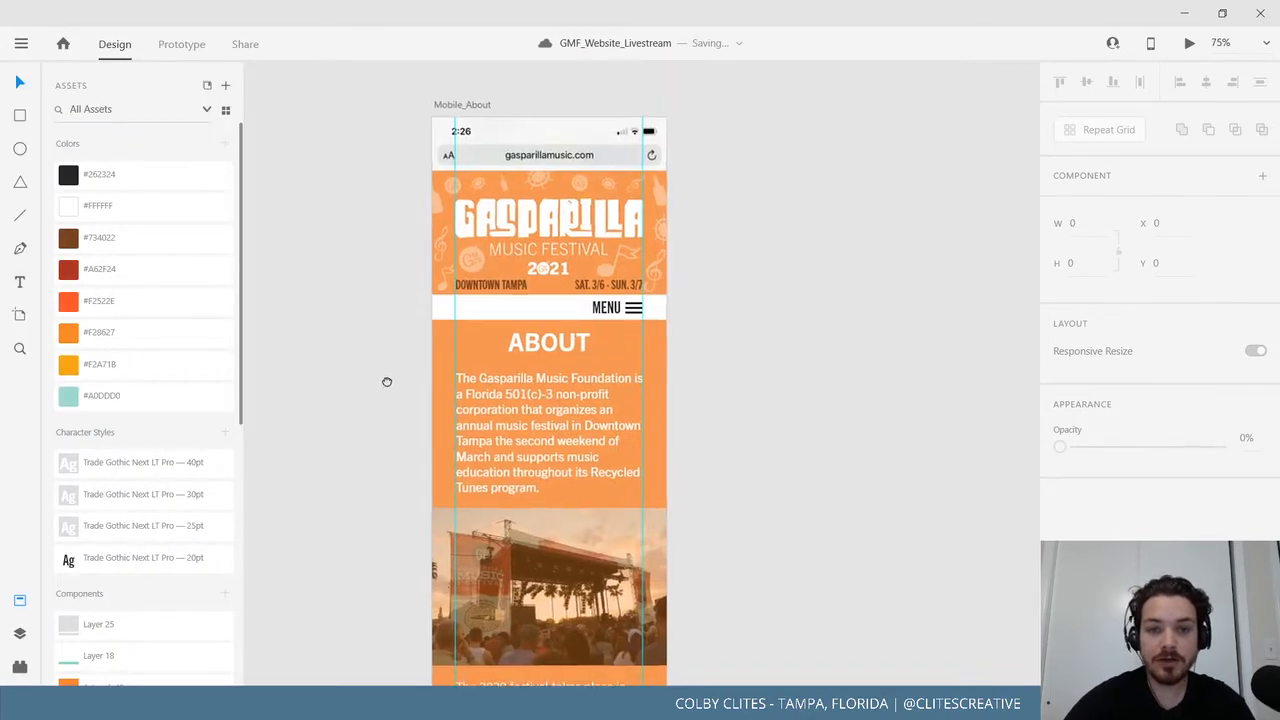
drag(386, 380, 460, 422)
key(ctrl+plus)
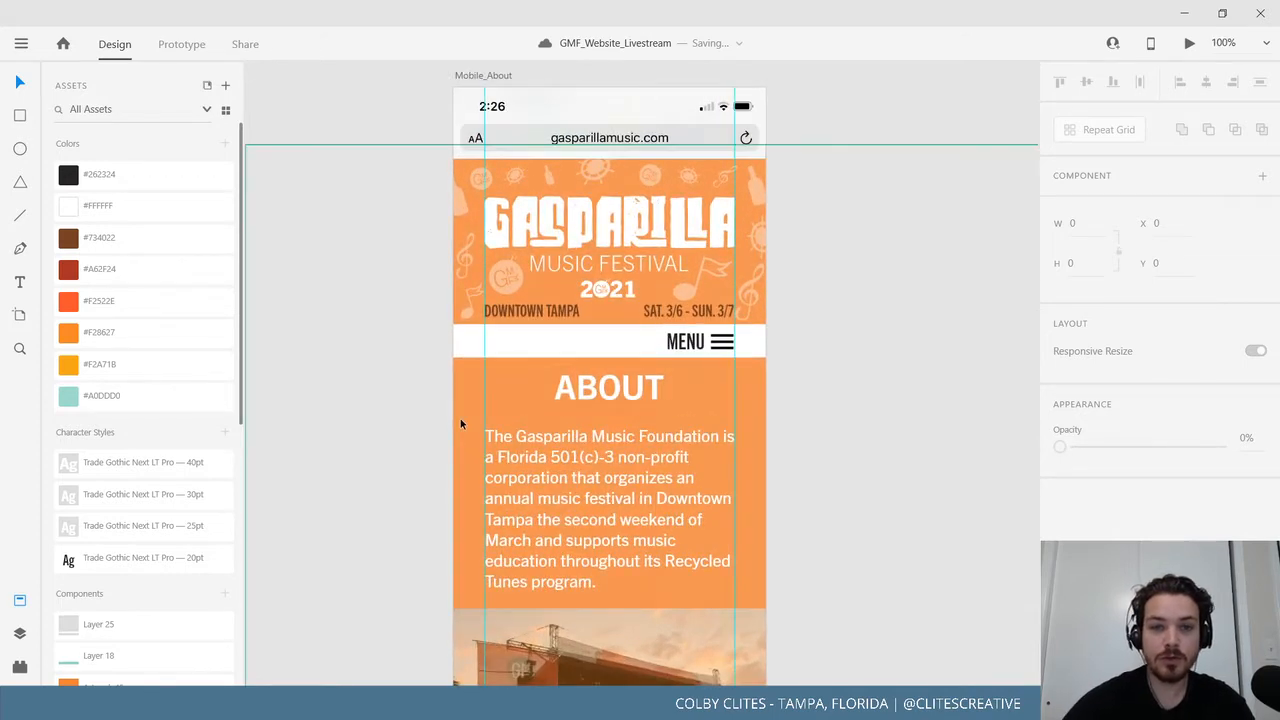
drag(410, 488, 395, 250)
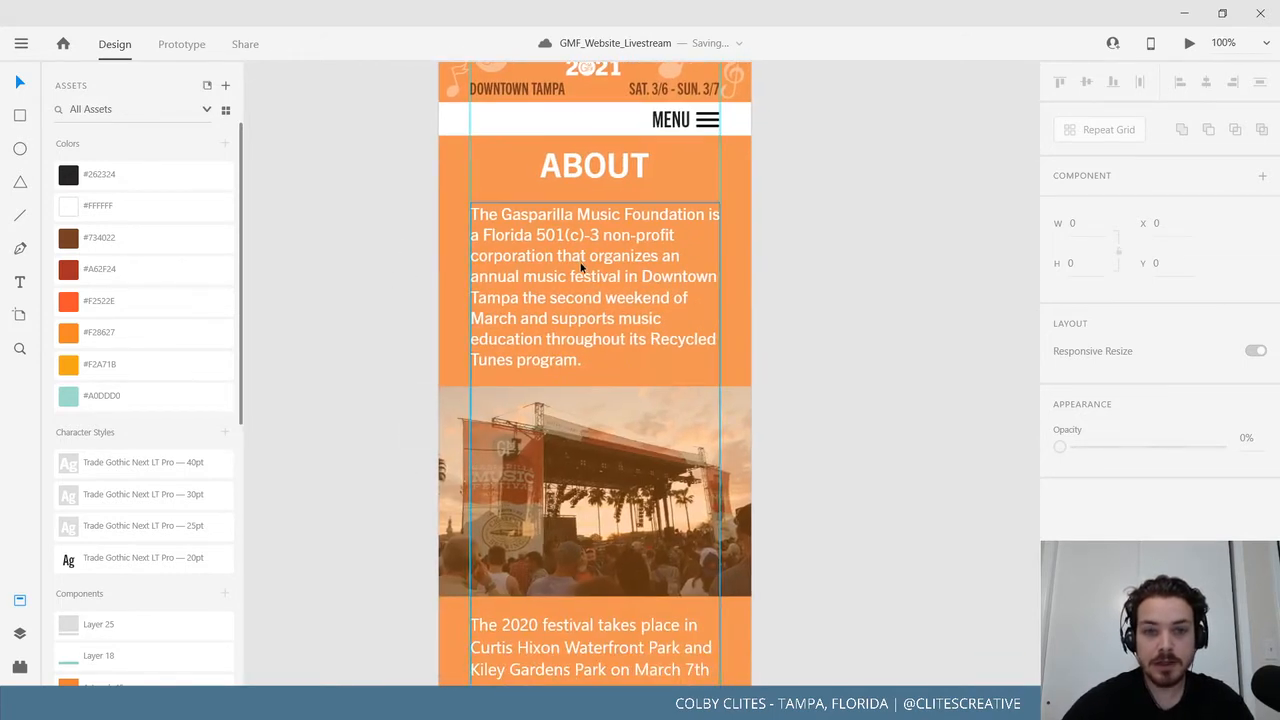
drag(581, 266, 583, 318)
drag(532, 355, 510, 500)
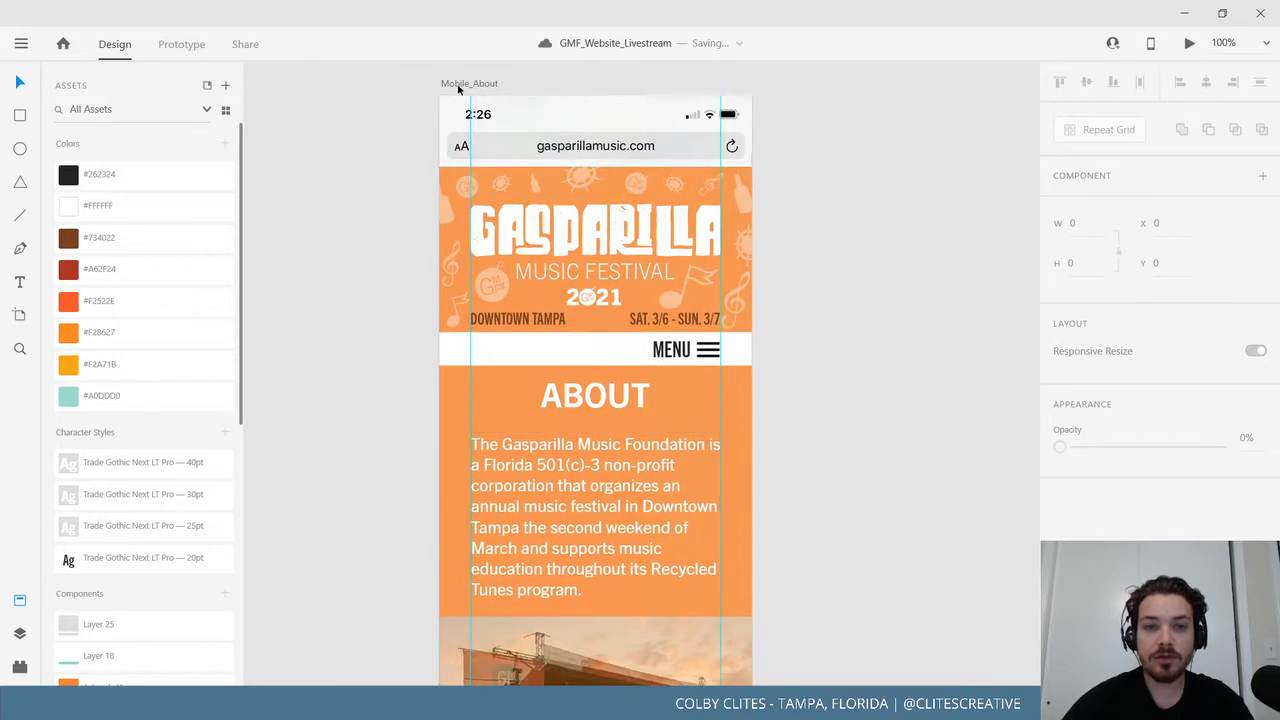
click(460, 84)
click(1189, 43)
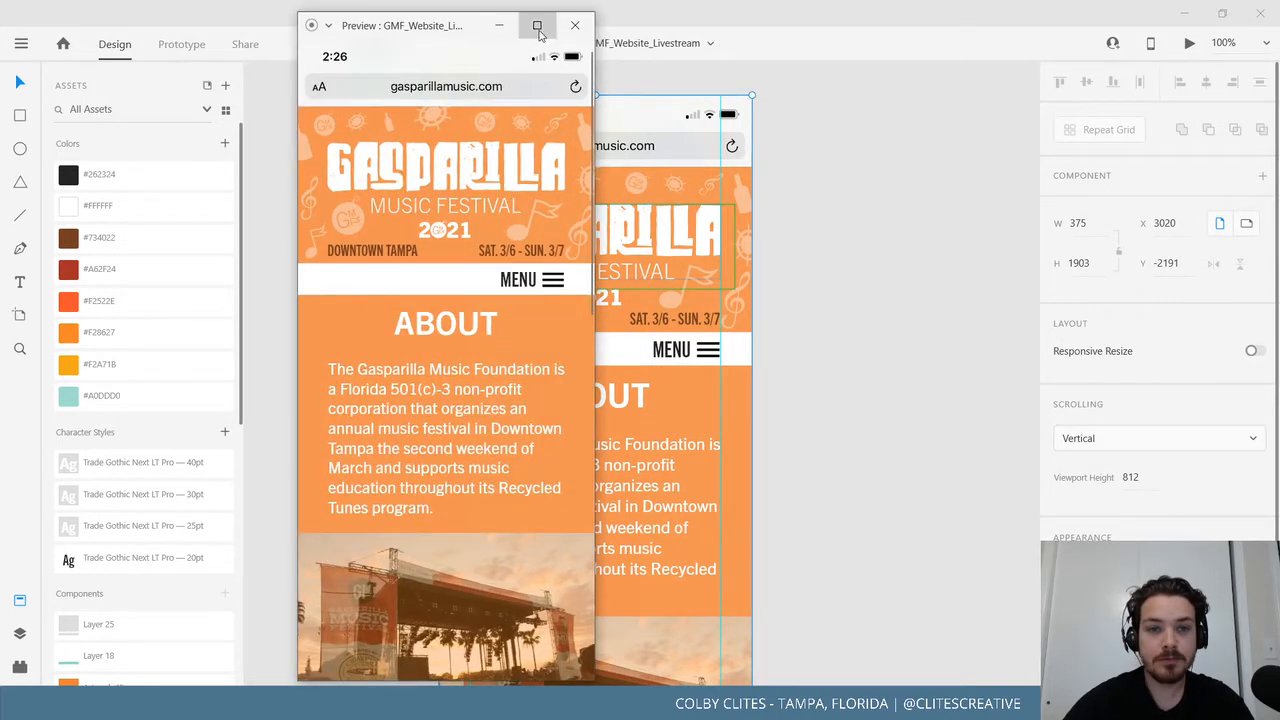
click(537, 27)
scroll(725, 333, down, 10)
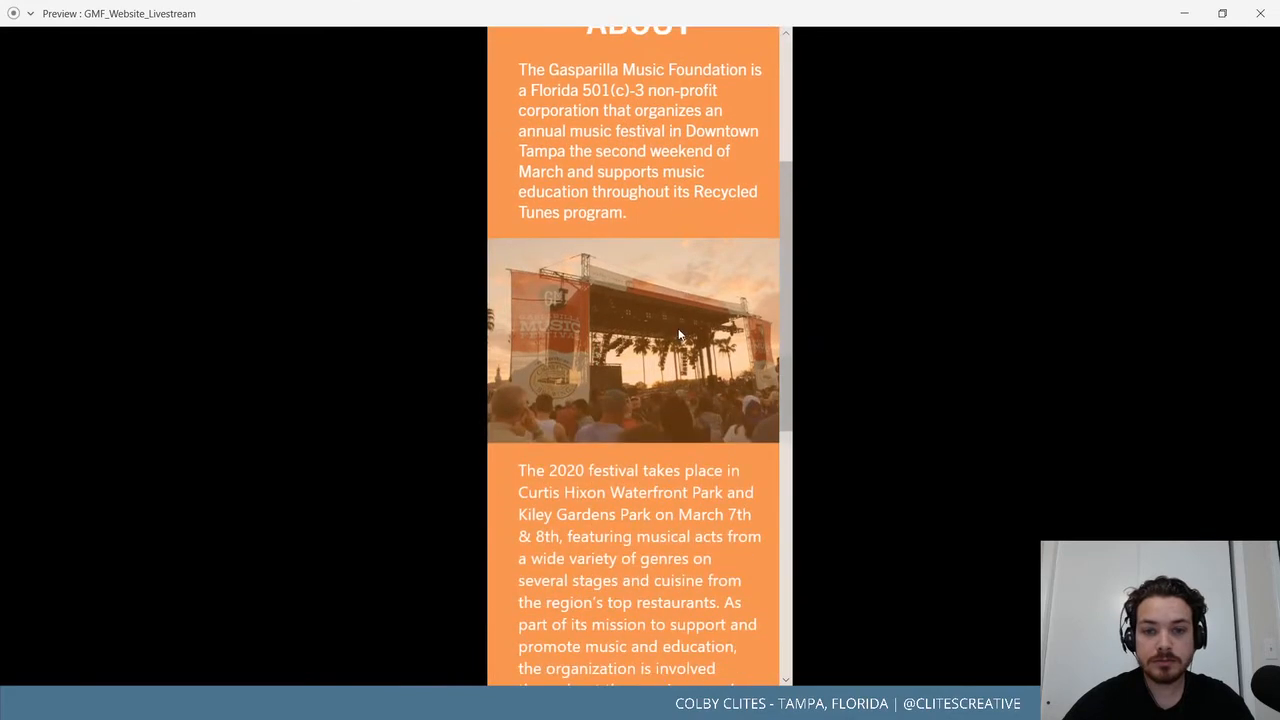
scroll(668, 357, up, 8)
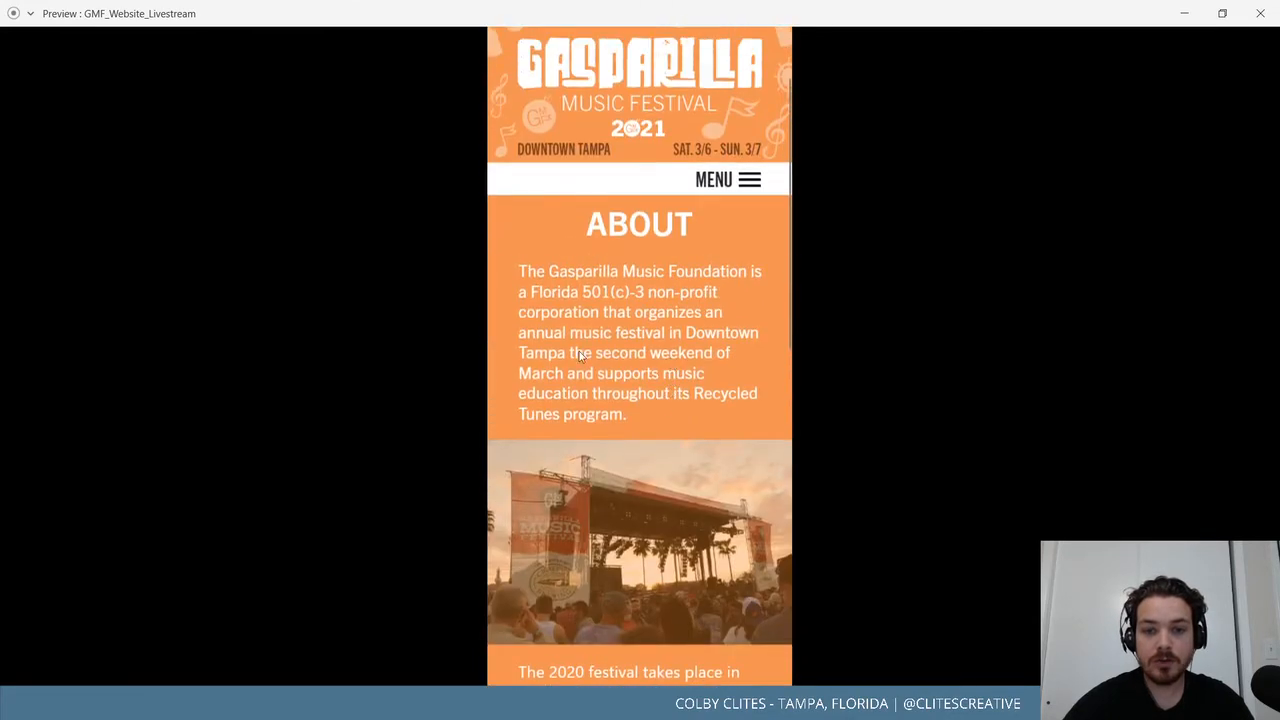
click(1260, 13)
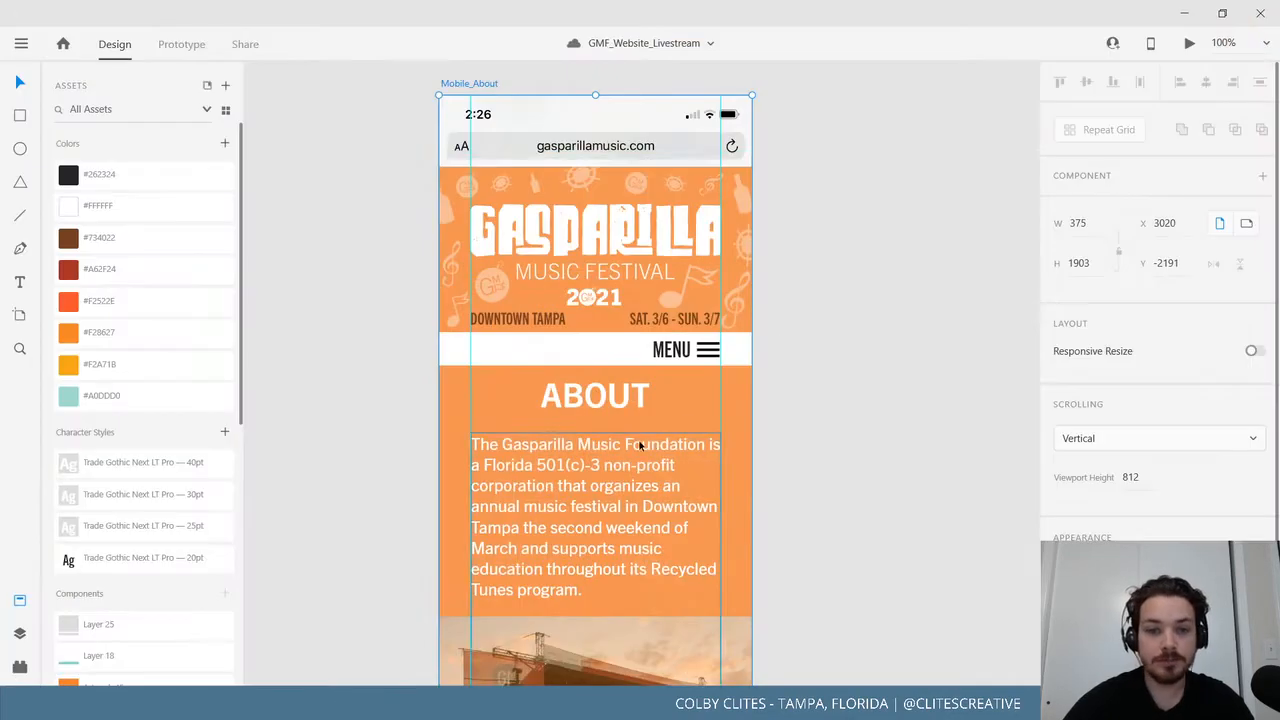
Lower the opacity of the stage photo's orange overlay rectangle to lighten the photo.
scroll(355, 420, down, 3)
double_click(597, 310)
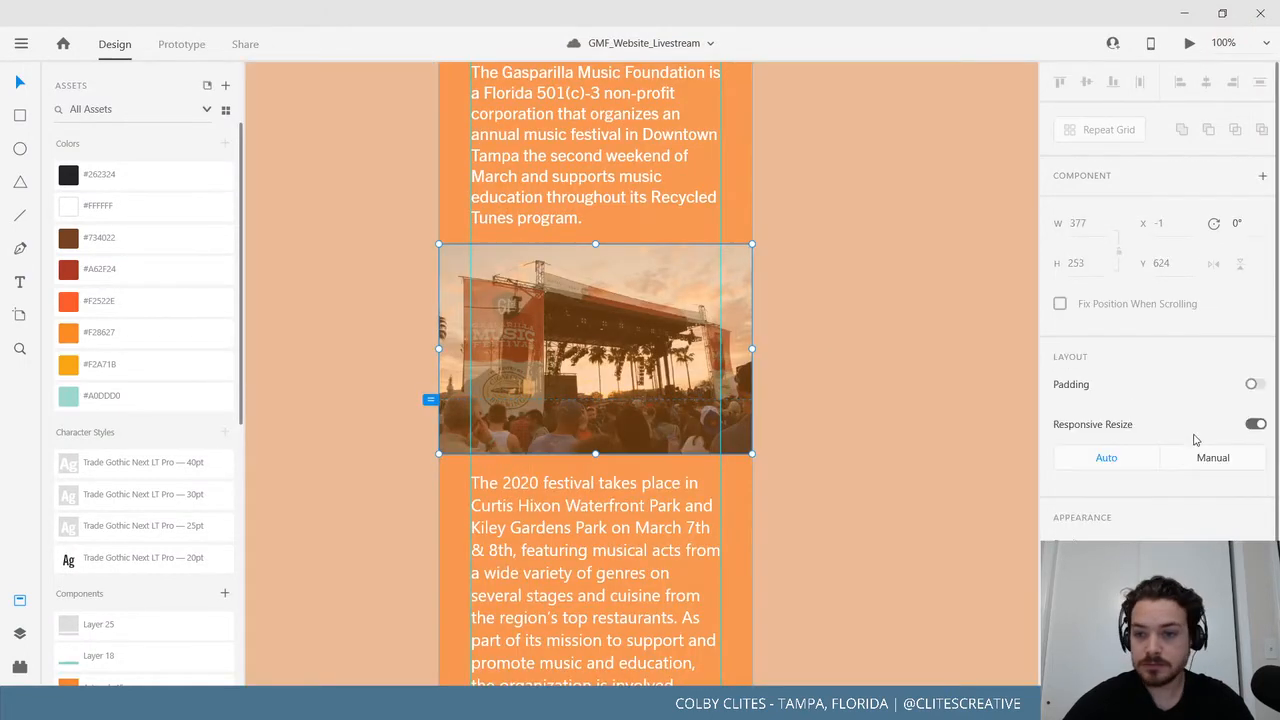
click(853, 411)
double_click(684, 344)
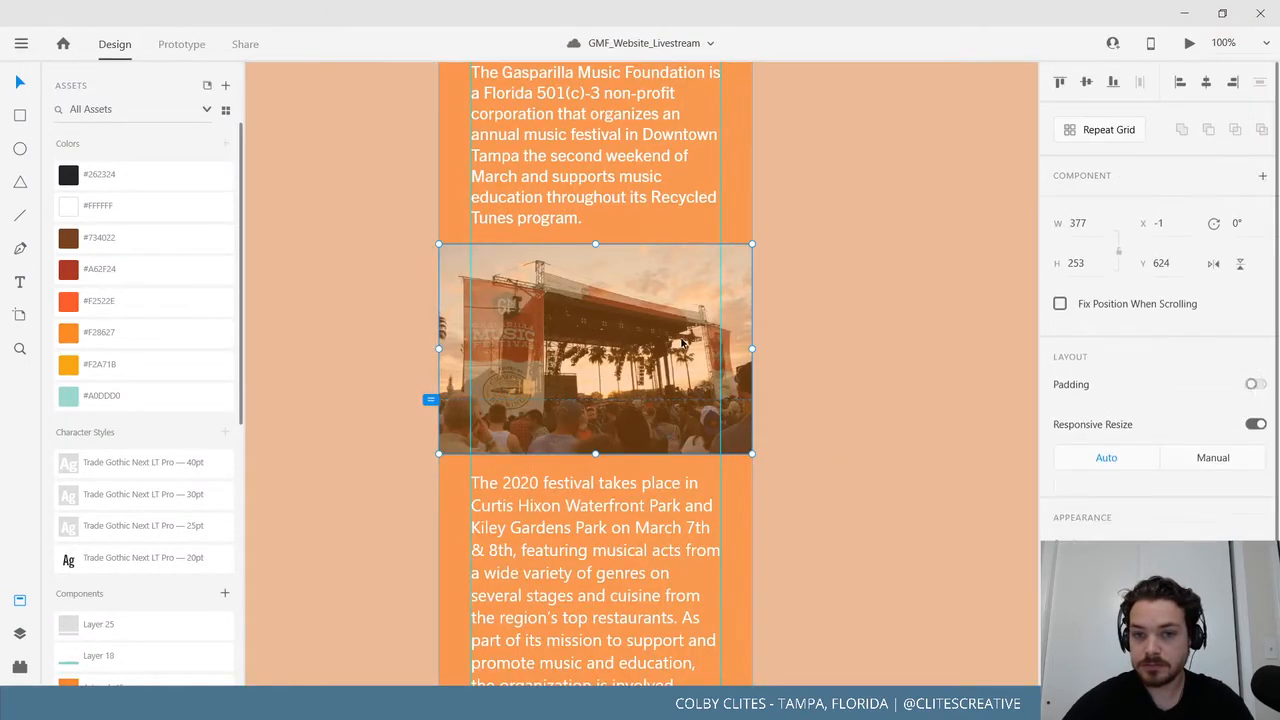
drag(1118, 488, 1101, 493)
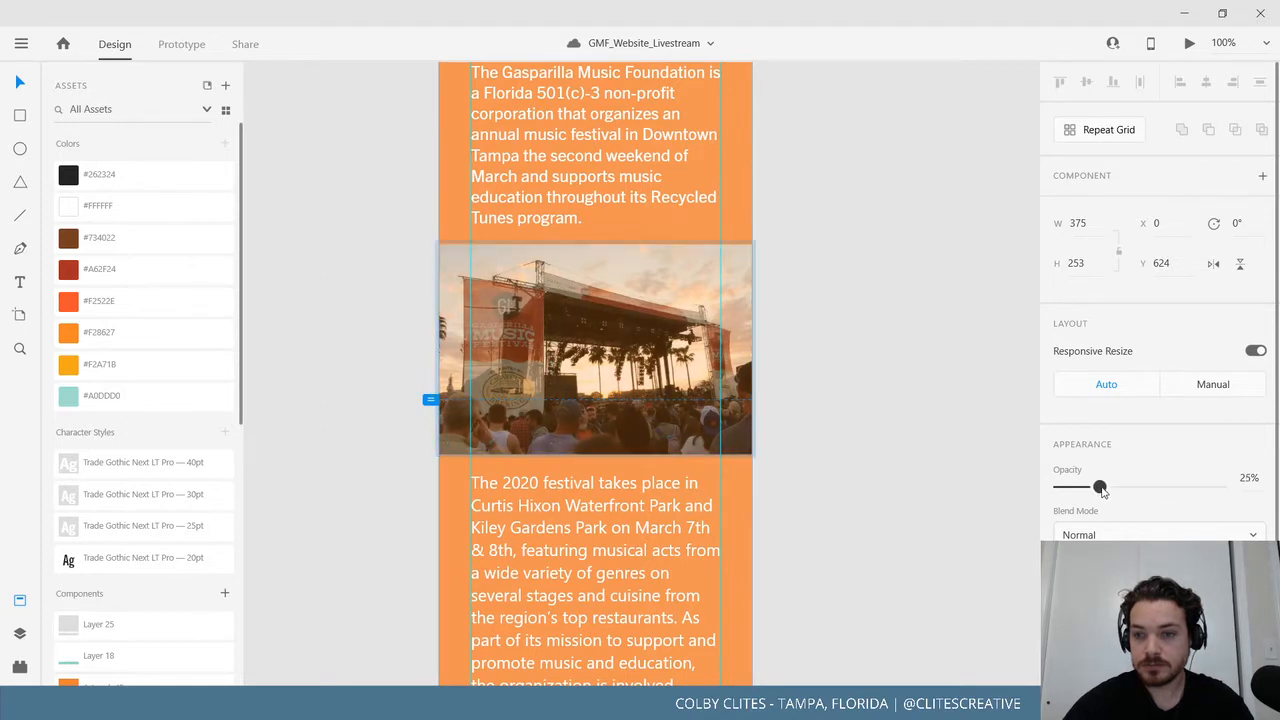
click(931, 337)
scroll(906, 414, up, 4)
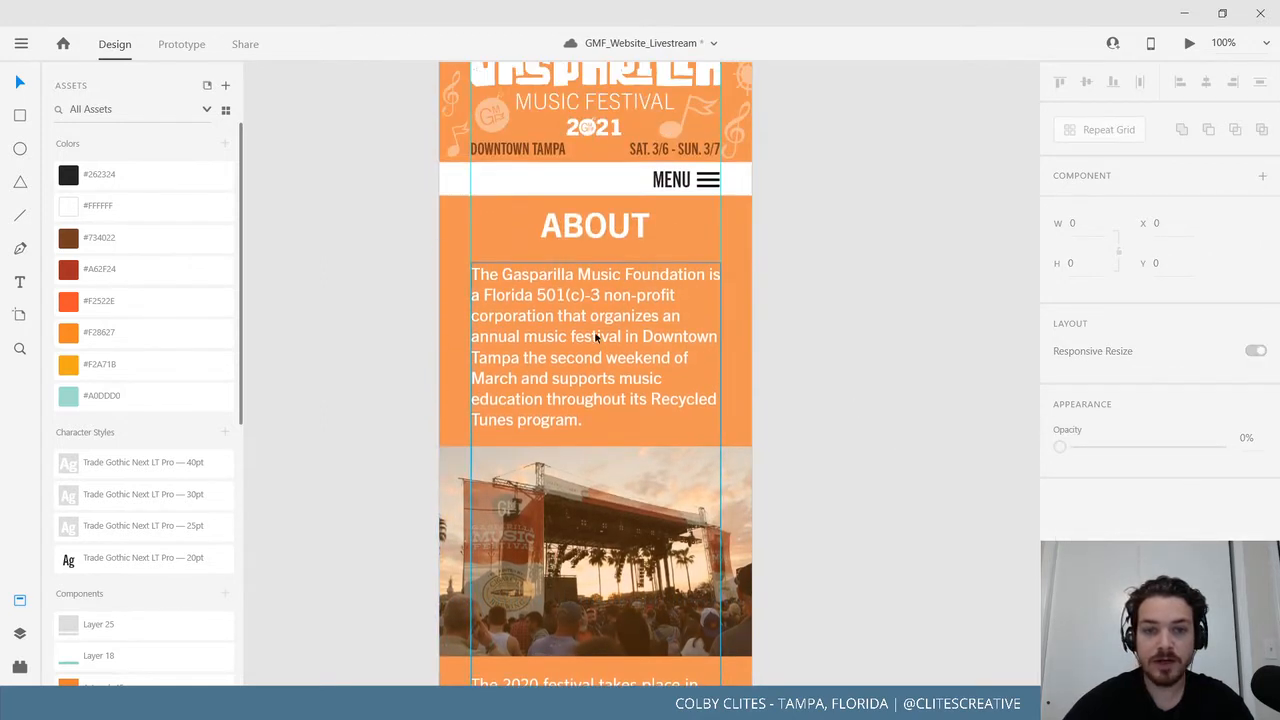
Set the About paragraph to 16pt and save it as a Character Style.
double_click(596, 338)
key(ctrl+a)
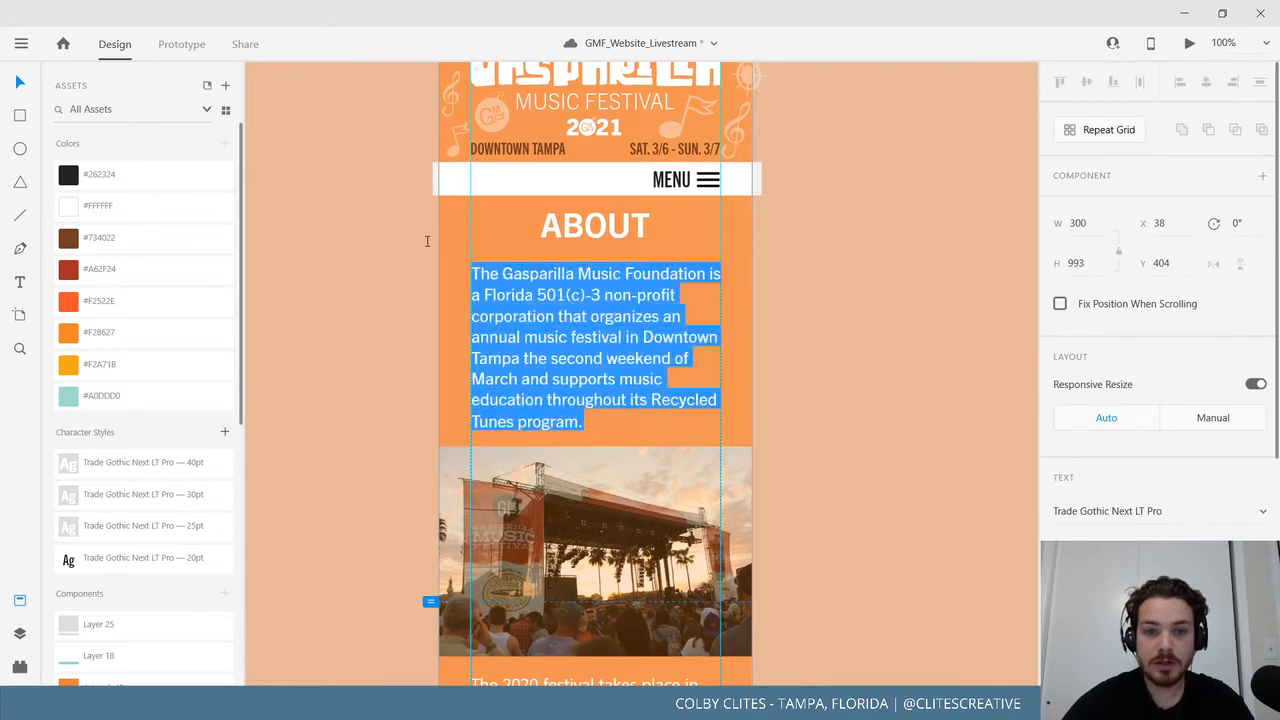
click(596, 338)
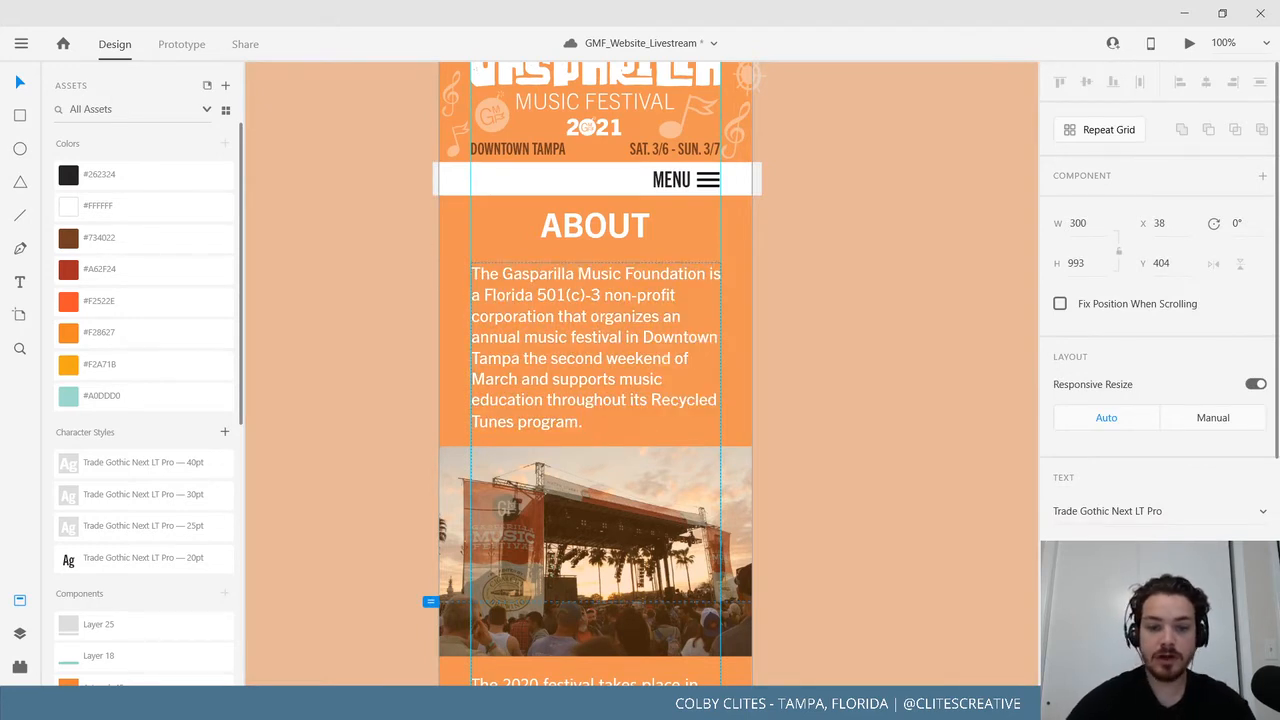
key(Return)
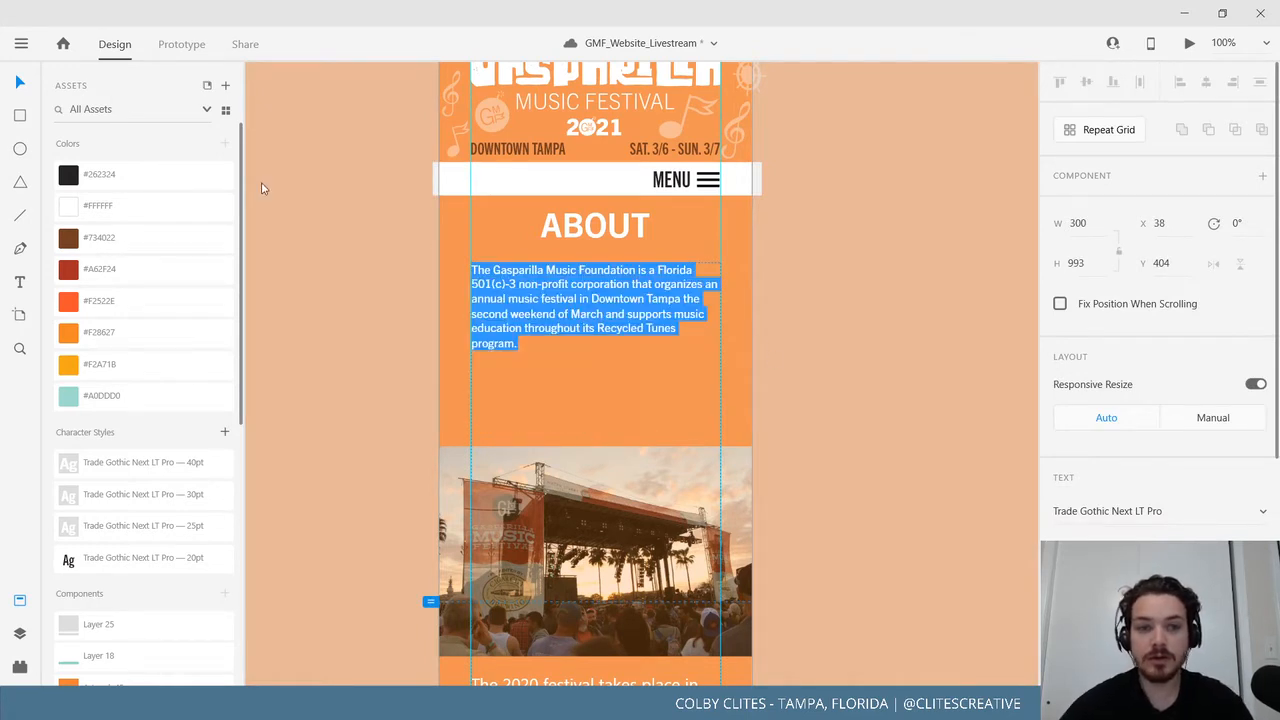
key(Escape)
double_click(531, 345)
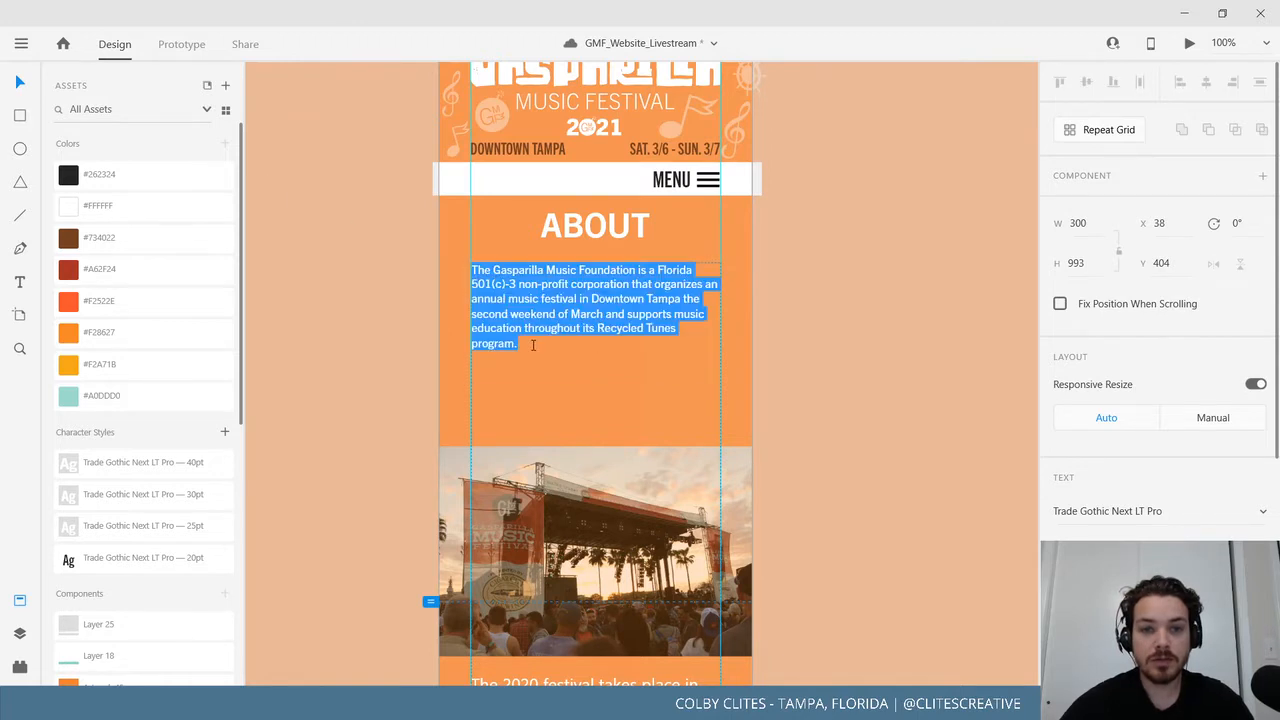
drag(531, 345, 459, 266)
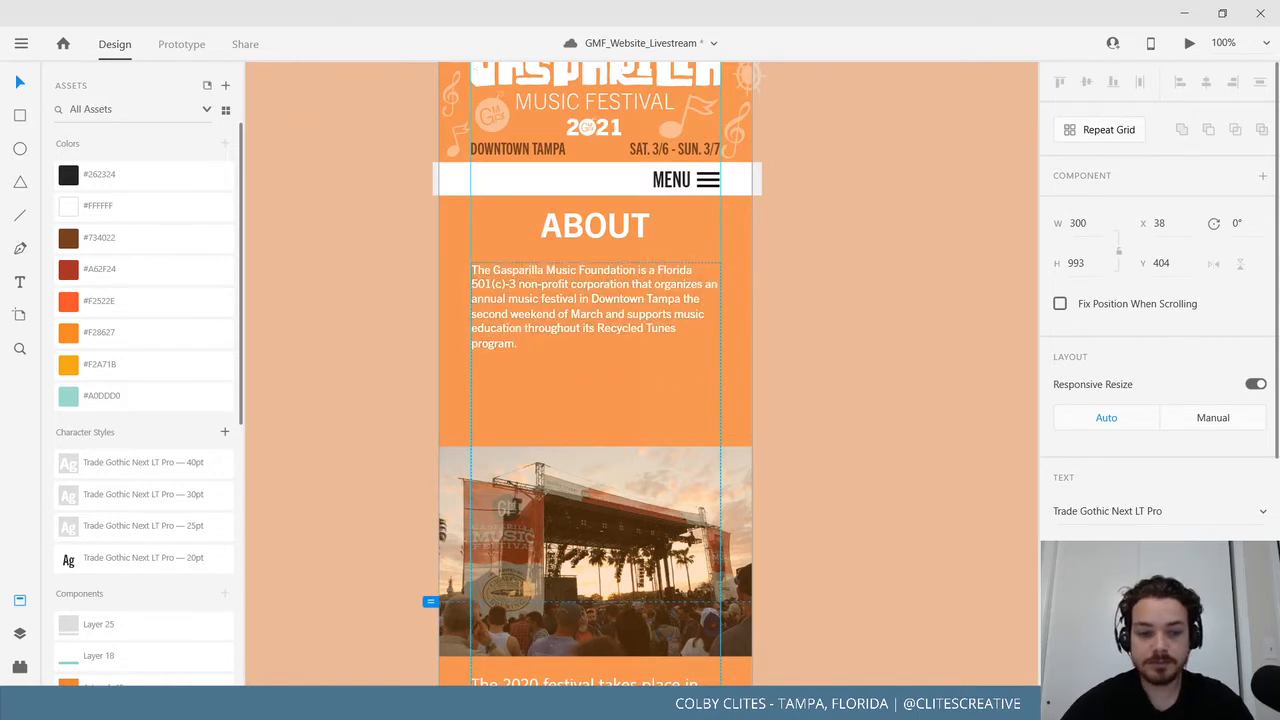
key(Return)
key(Escape)
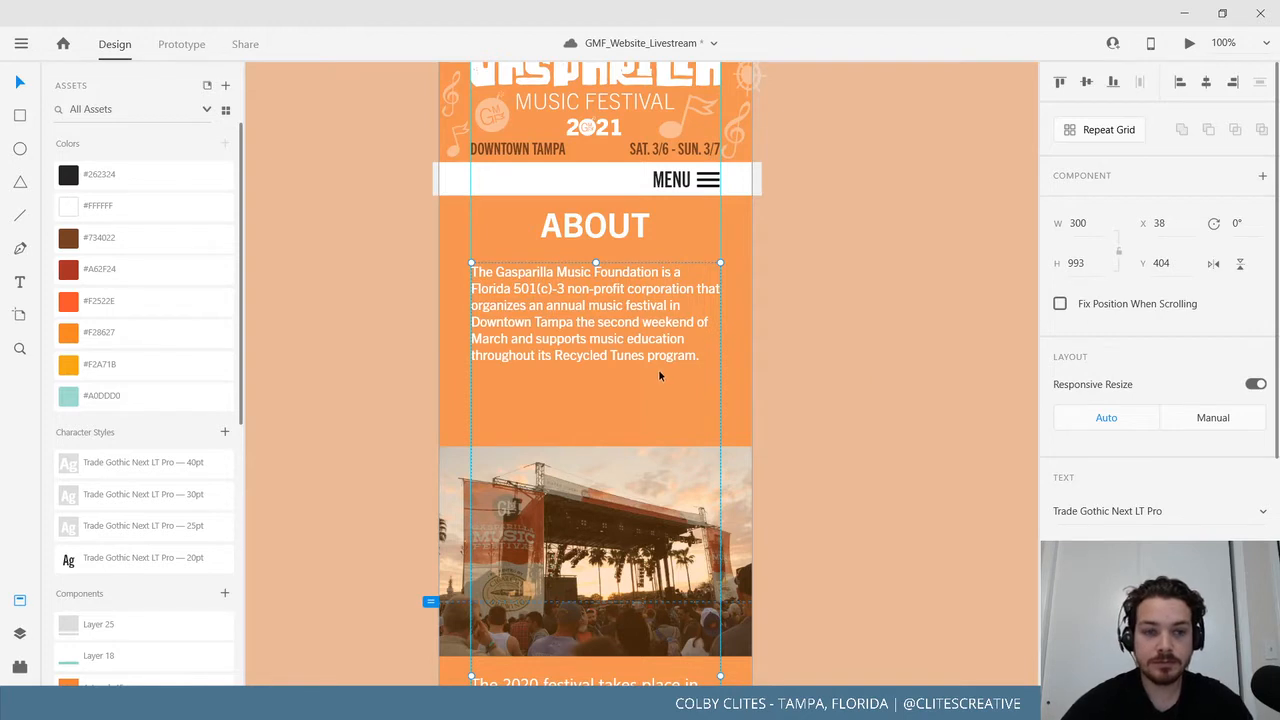
click(224, 432)
Reposition the stage photo and overlay to Y 558 beneath the opening About paragraph.
click(371, 477)
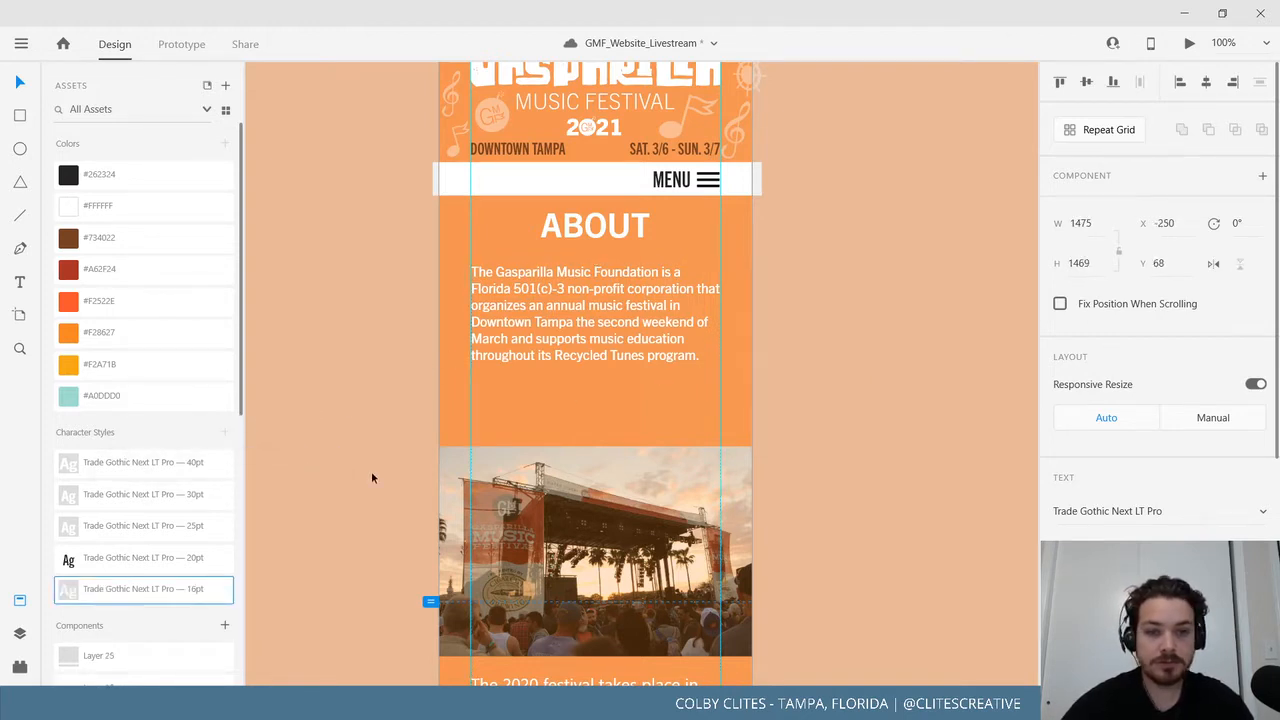
drag(689, 500, 681, 453)
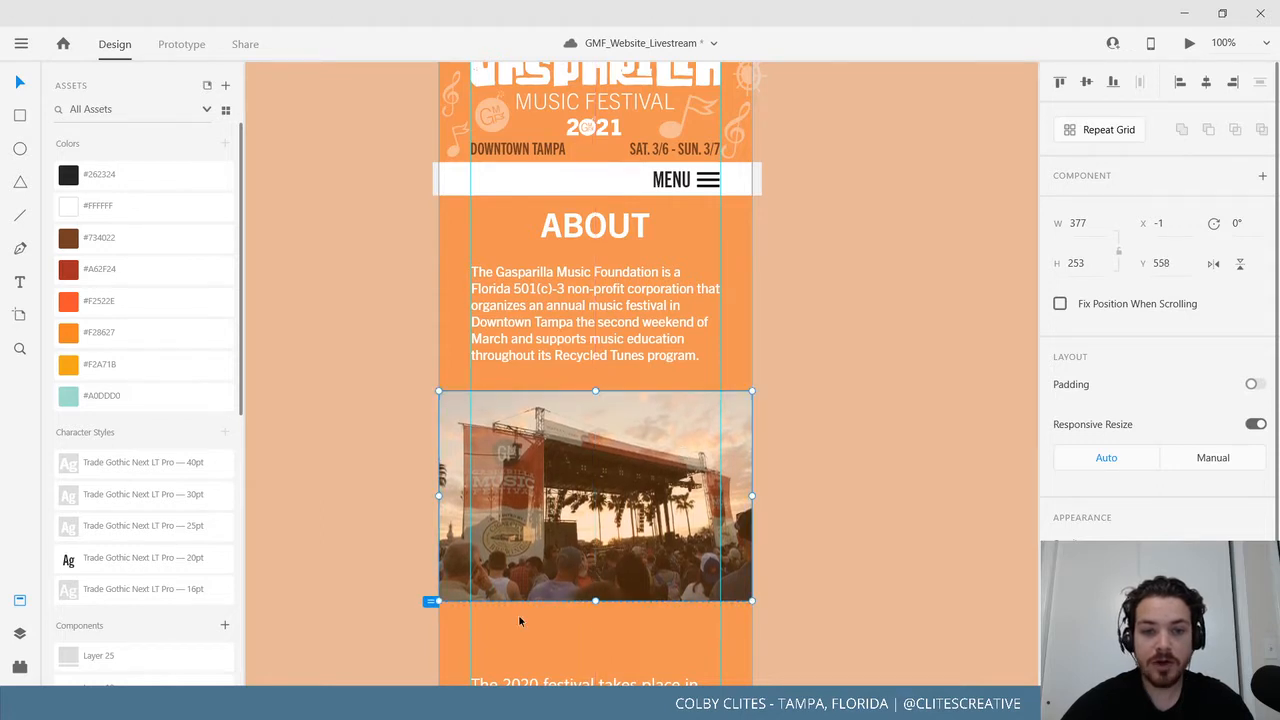
click(615, 356)
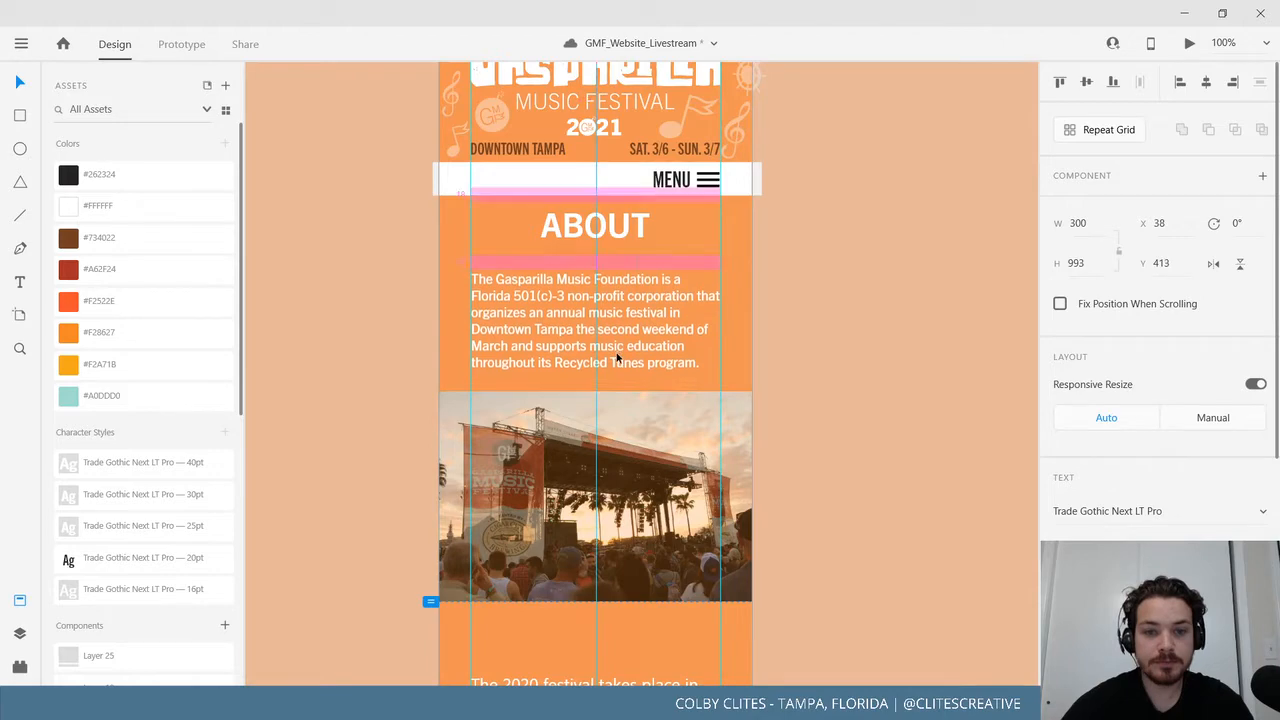
drag(255, 505, 511, 506)
key(ctrl+minus)
key(ctrl+minus)
key(ctrl+minus)
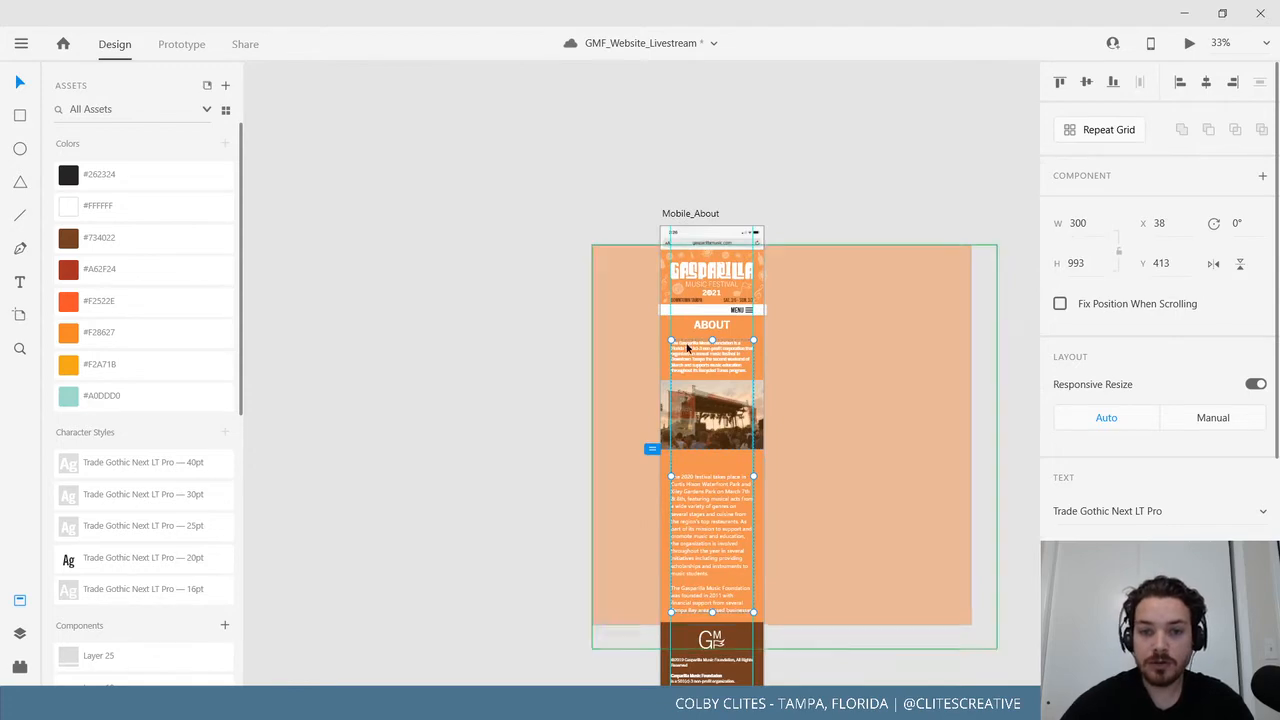
Draw a small rectangle under the TICKETS heading and shorten it from the top.
scroll(622, 391, left, 7)
drag(822, 399, 781, 402)
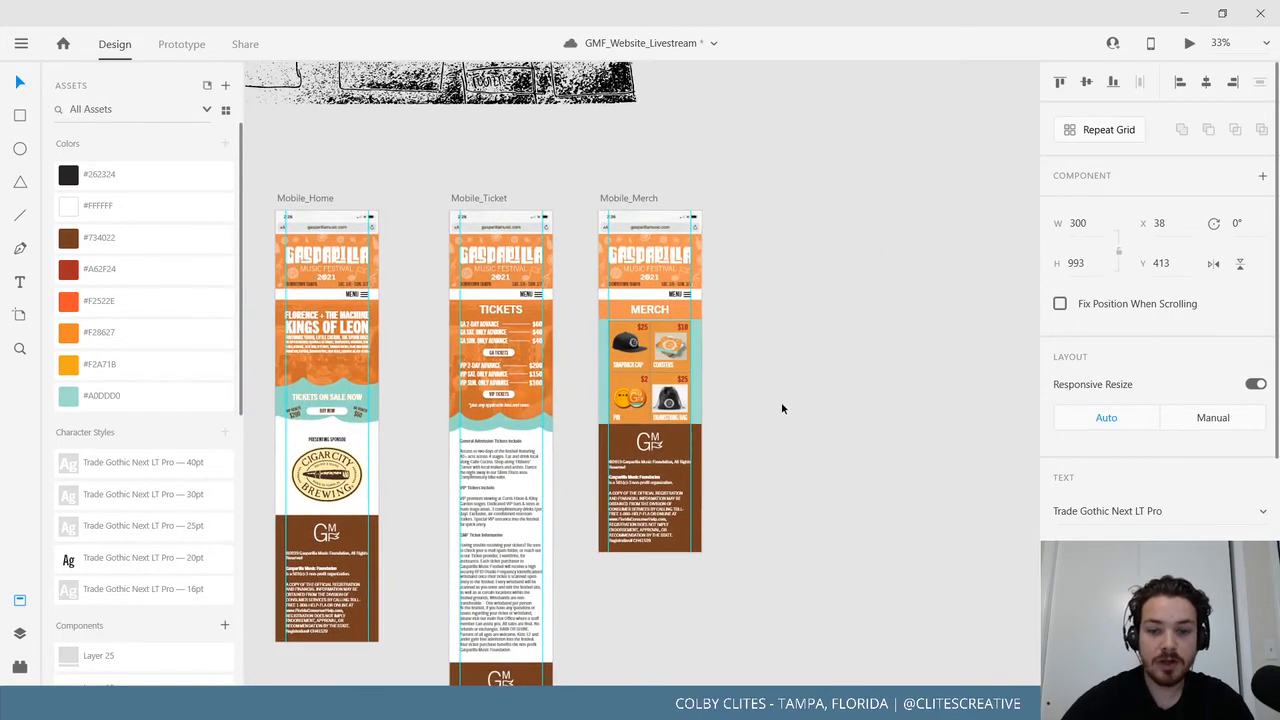
key(ctrl+plus)
key(ctrl+plus)
key(ctrl+plus)
drag(676, 345, 726, 359)
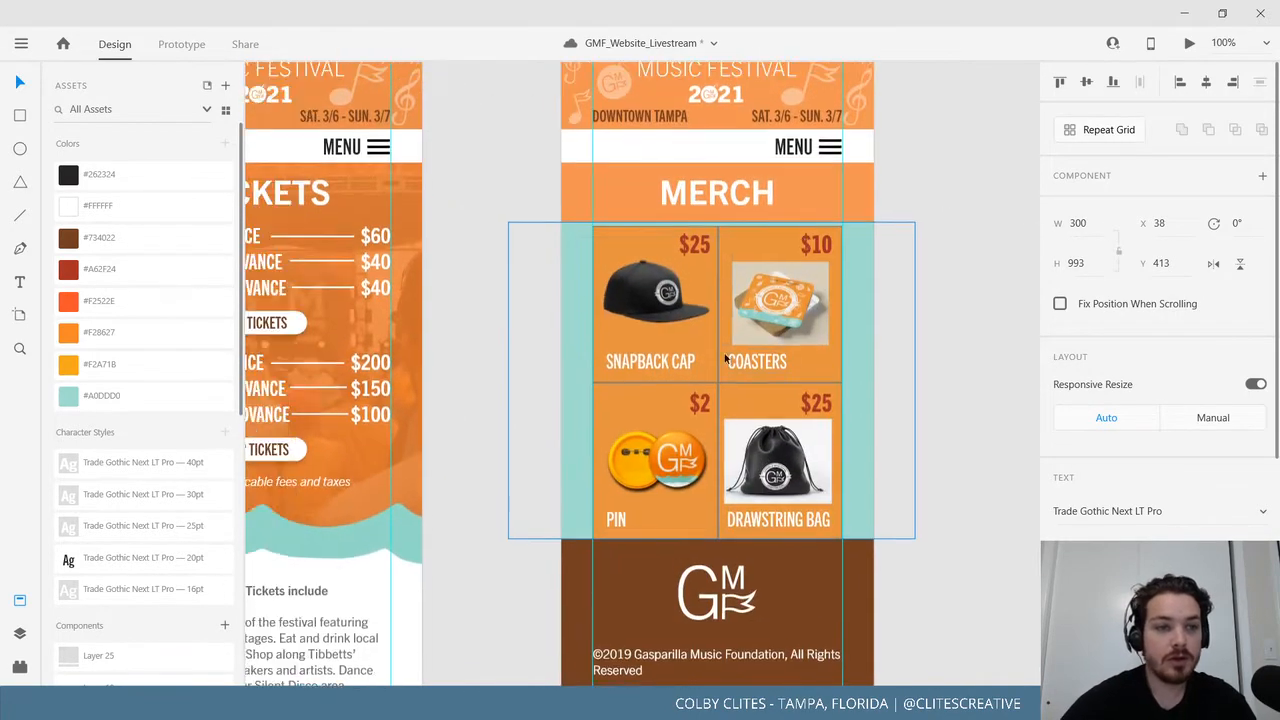
click(20, 115)
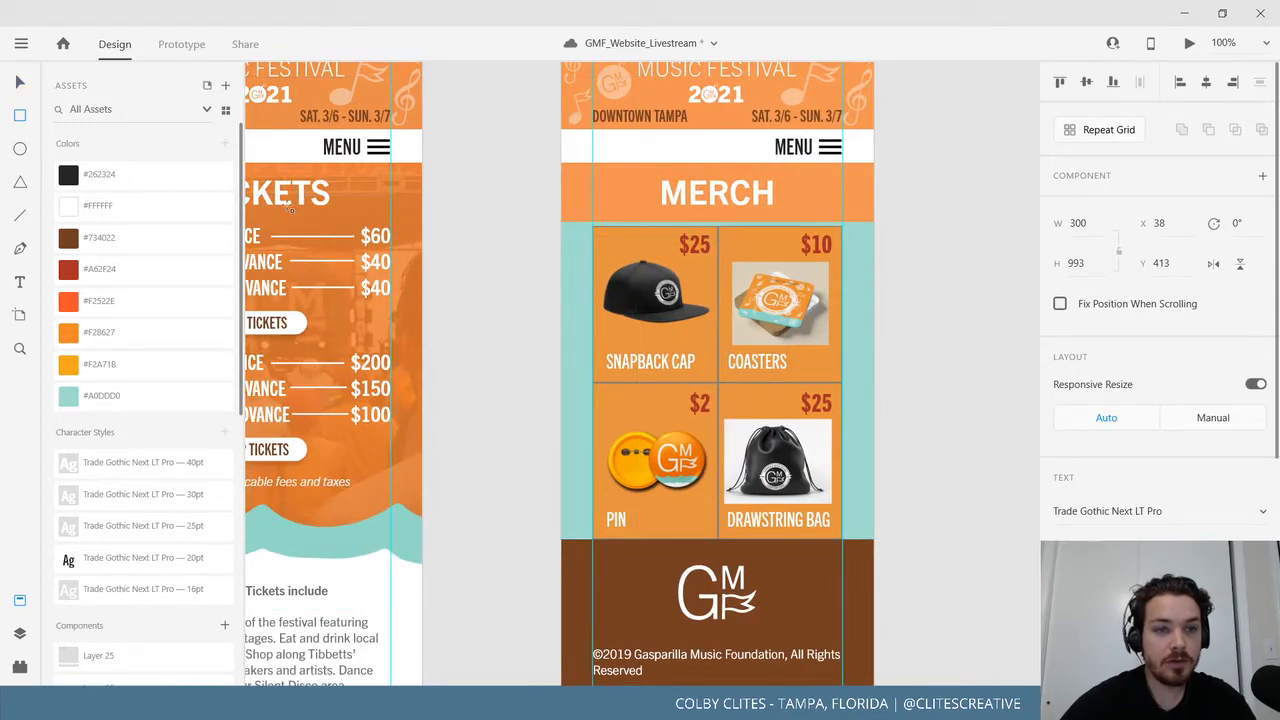
drag(282, 205, 310, 238)
click(18, 85)
key(ctrl+plus)
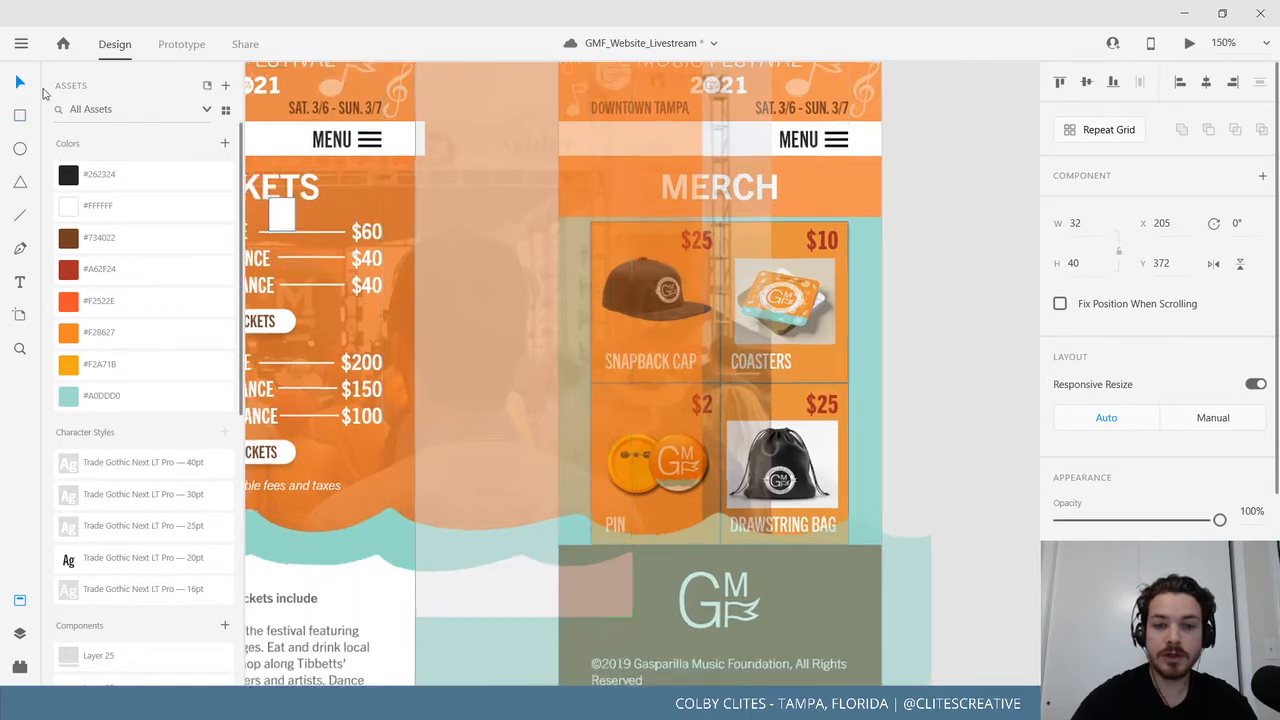
scroll(648, 257, left, 5)
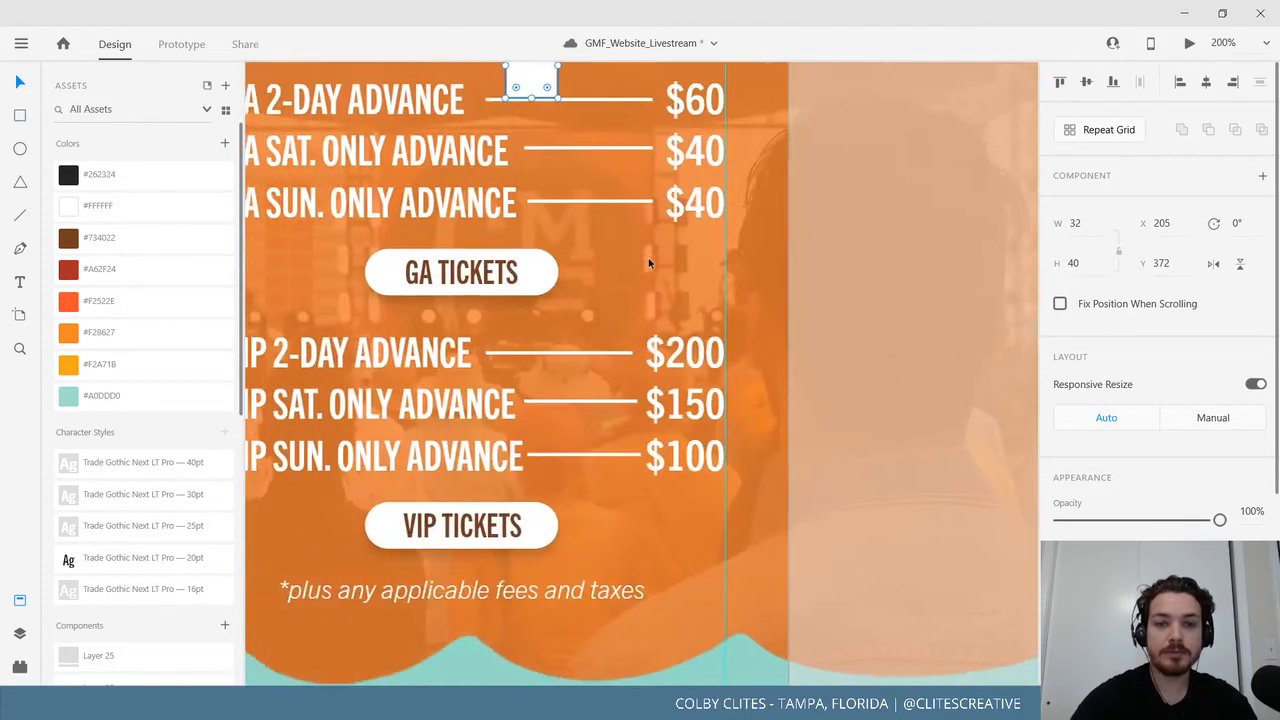
scroll(648, 260, up, 2)
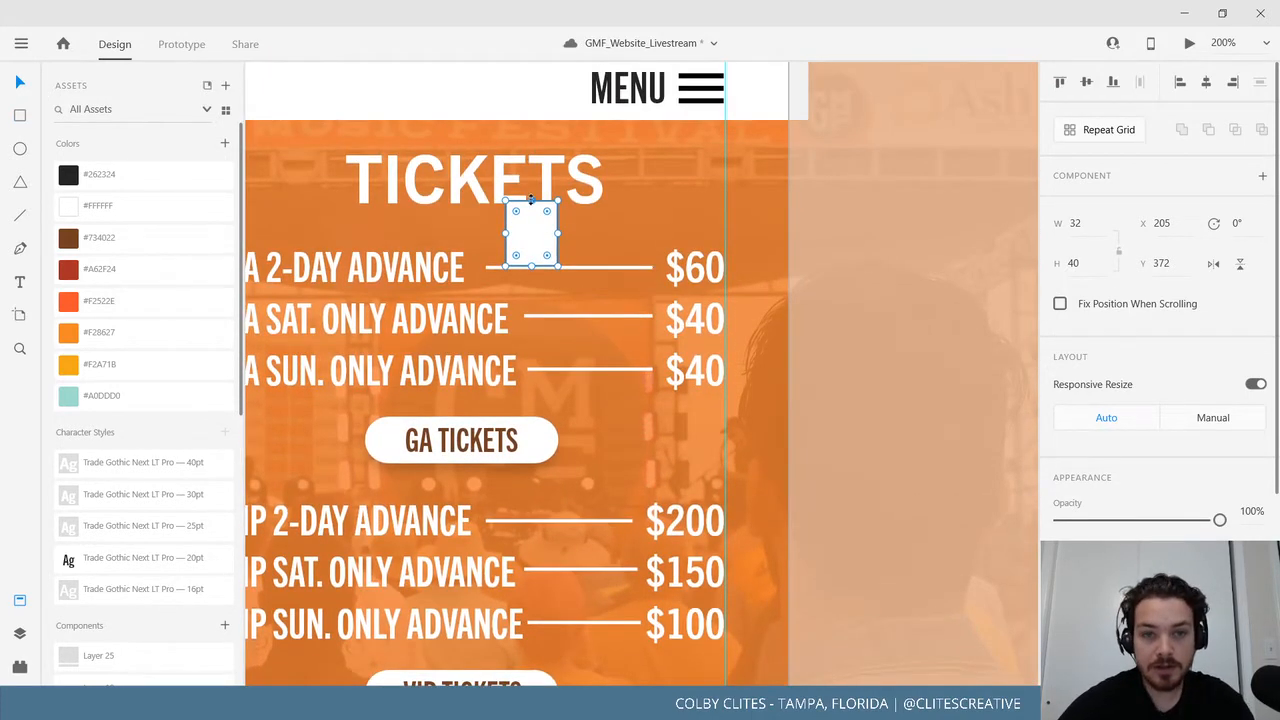
drag(531, 200, 530, 206)
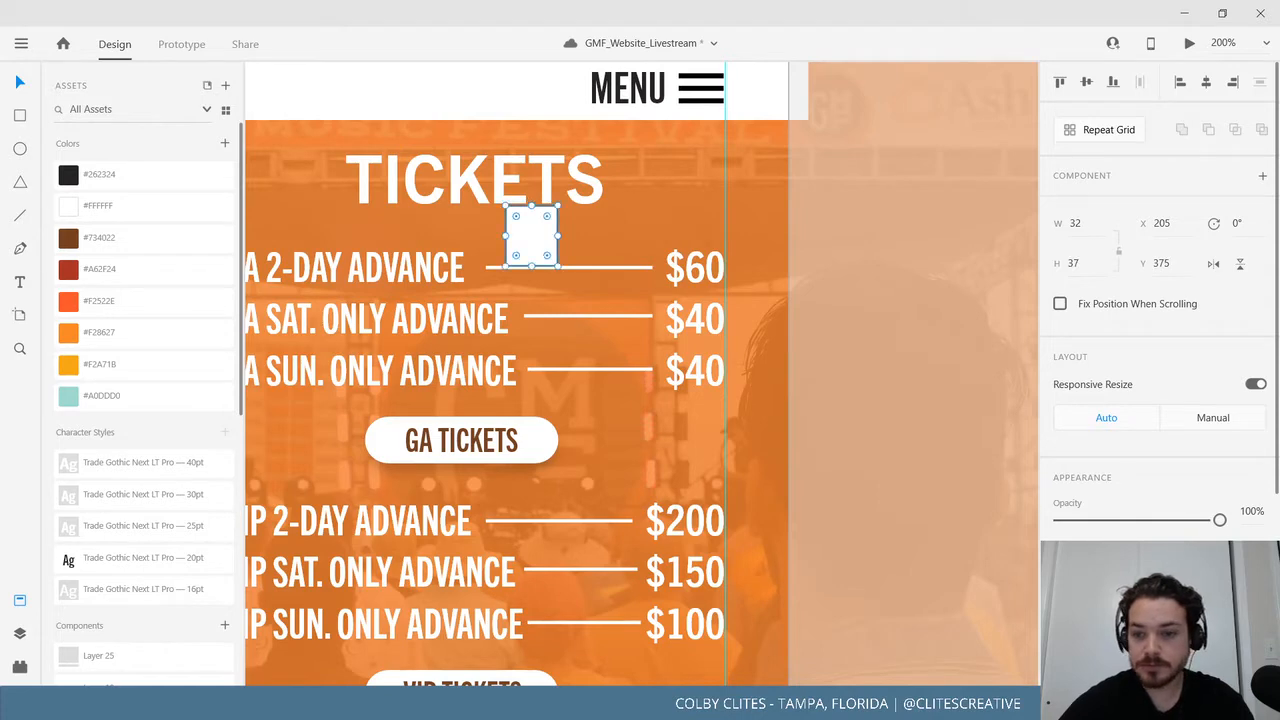
Remove the rectangle's border, fill it bright pink, and place the 32 × 28 square under TICKETS.
scroll(1150, 420, down, 4)
click(1070, 510)
click(1073, 512)
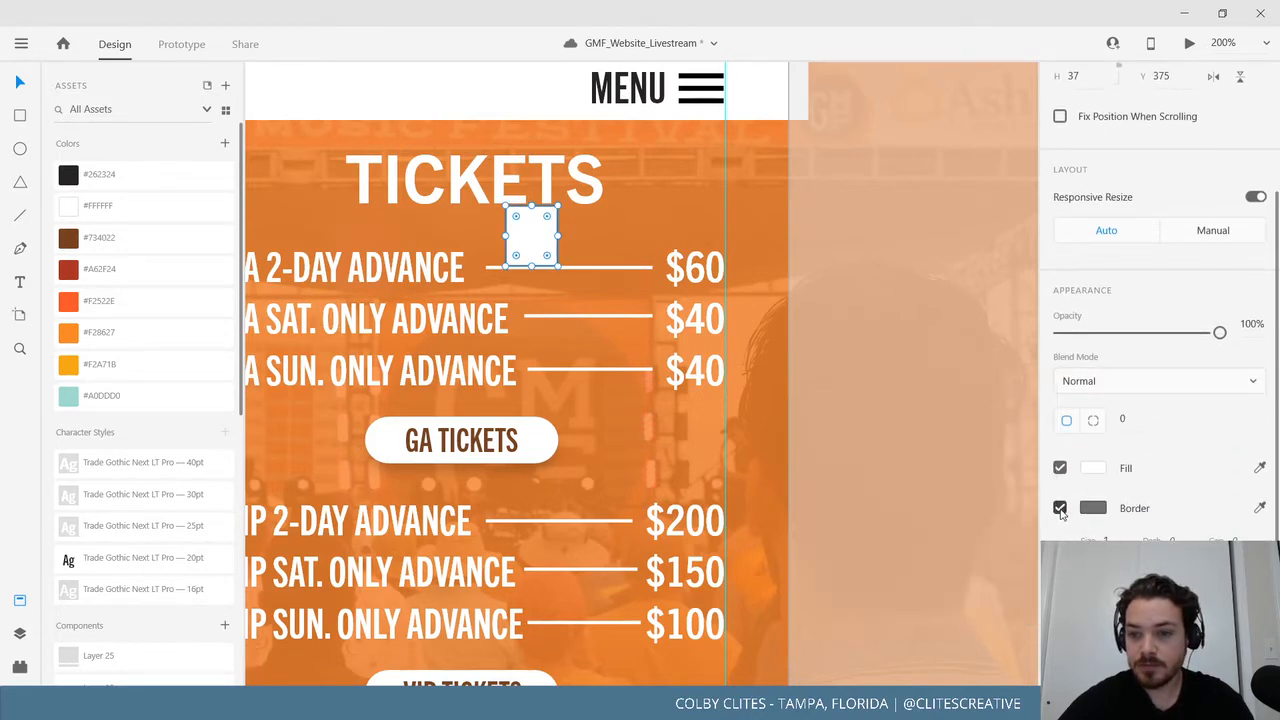
click(1060, 508)
click(1096, 497)
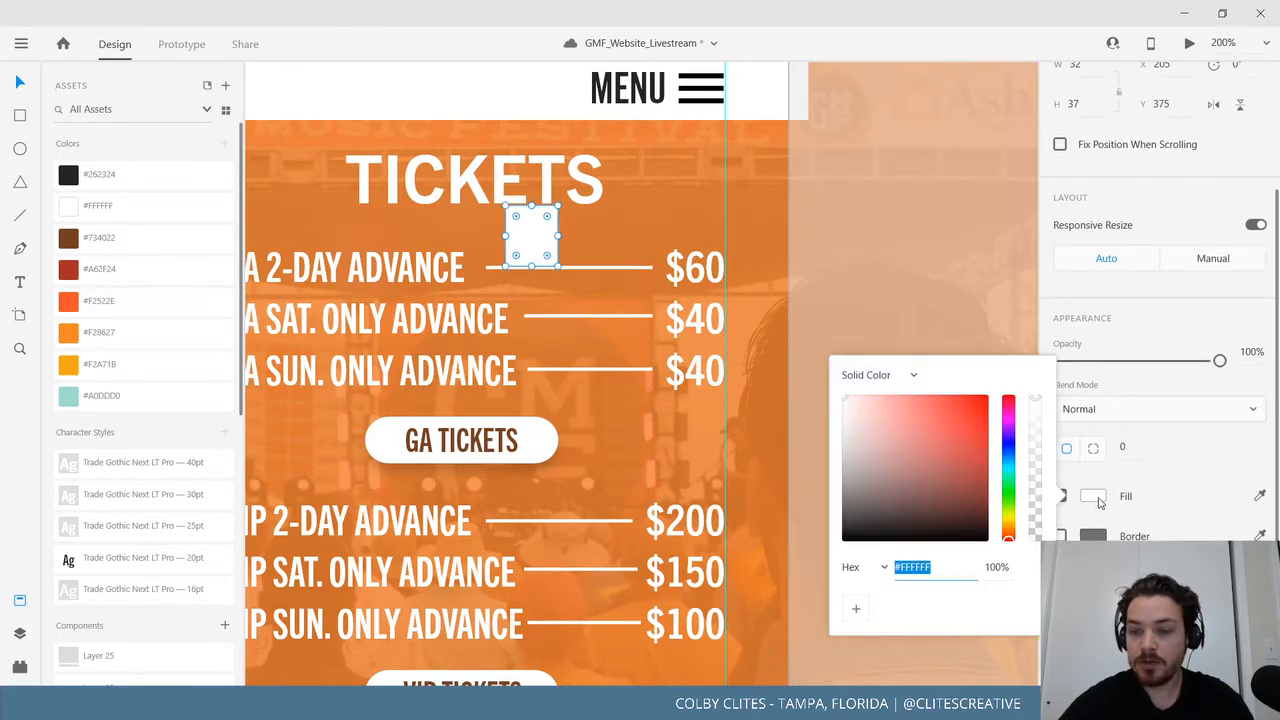
click(1008, 418)
click(945, 400)
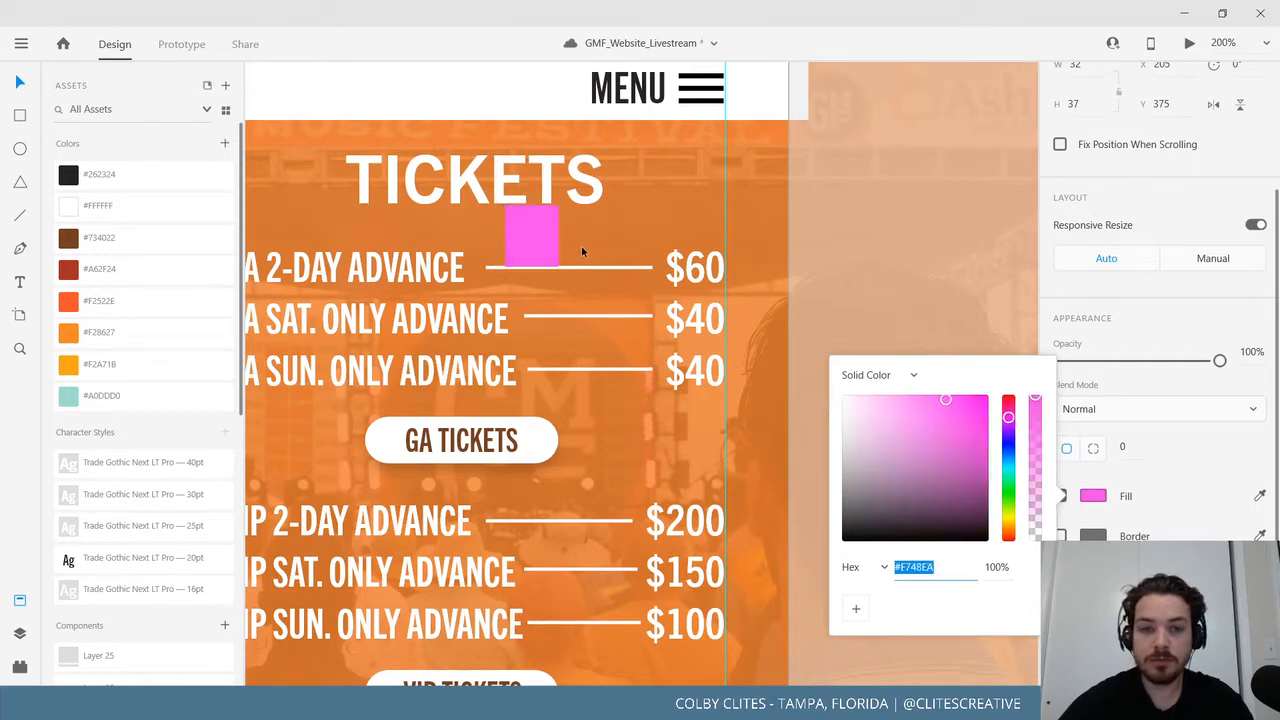
click(513, 236)
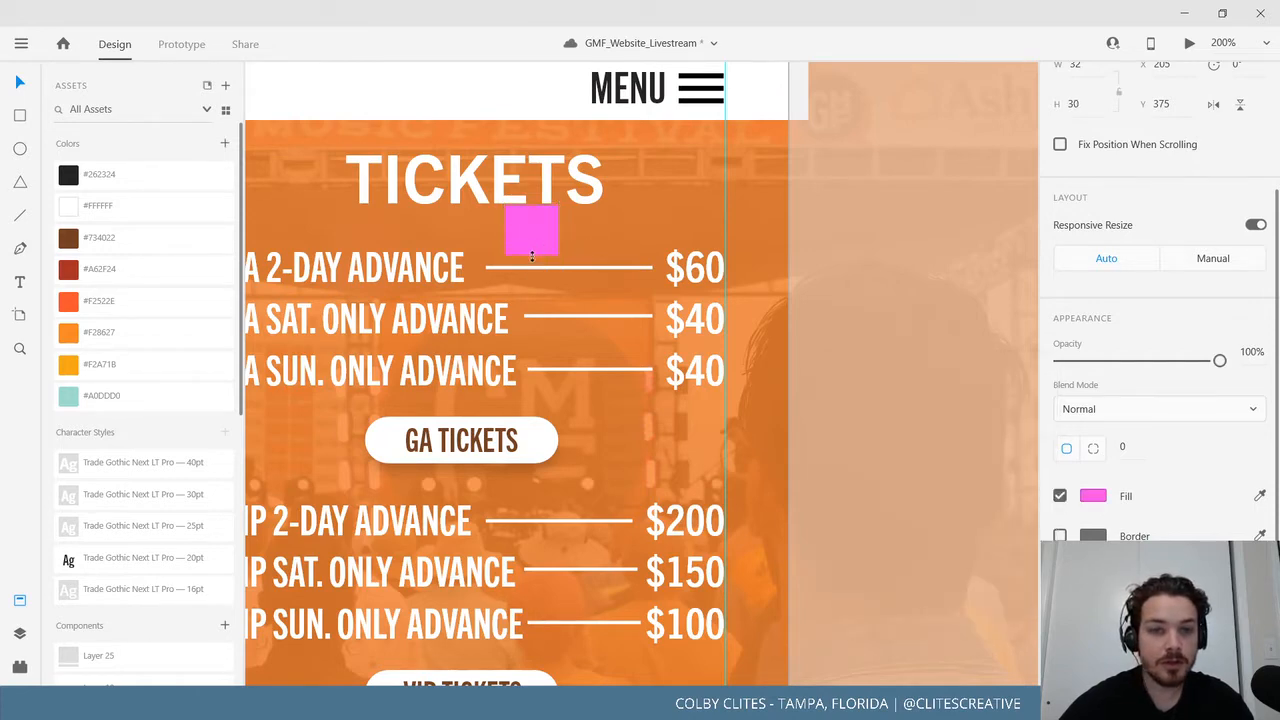
drag(498, 246, 471, 248)
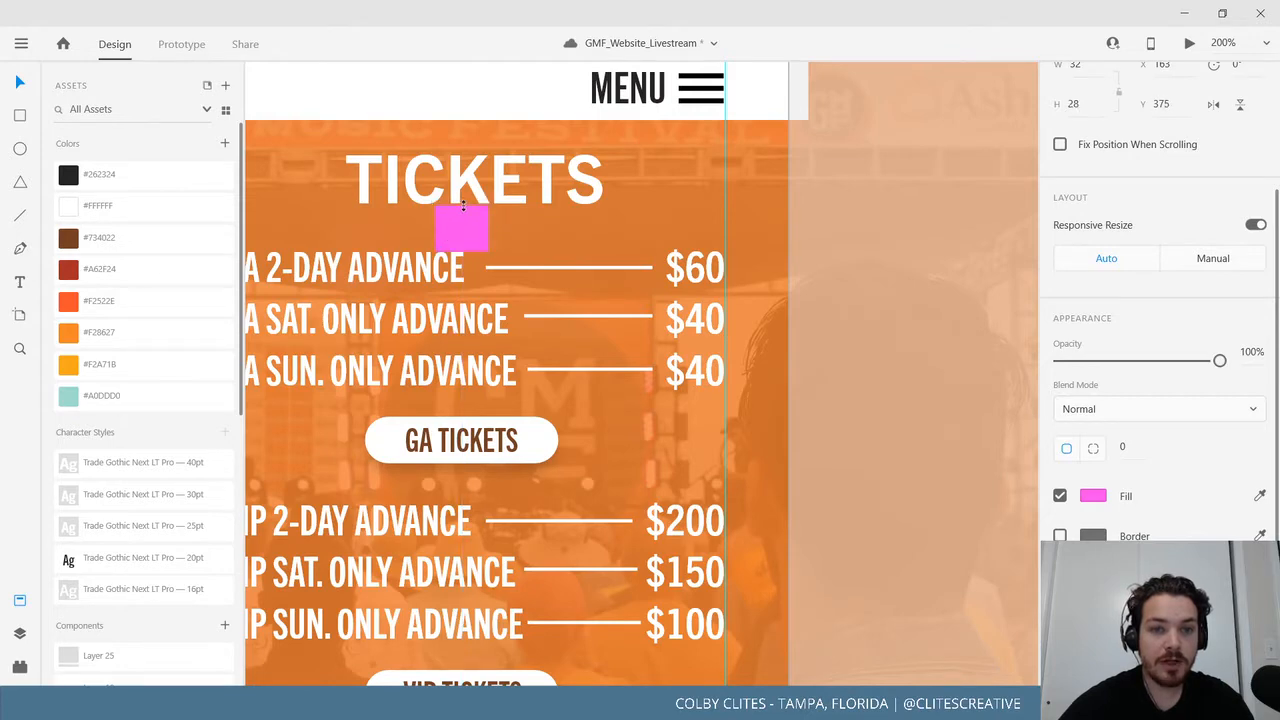
Move the Merch product repeat grid down to meet the bottom of the pink spacer.
click(897, 355)
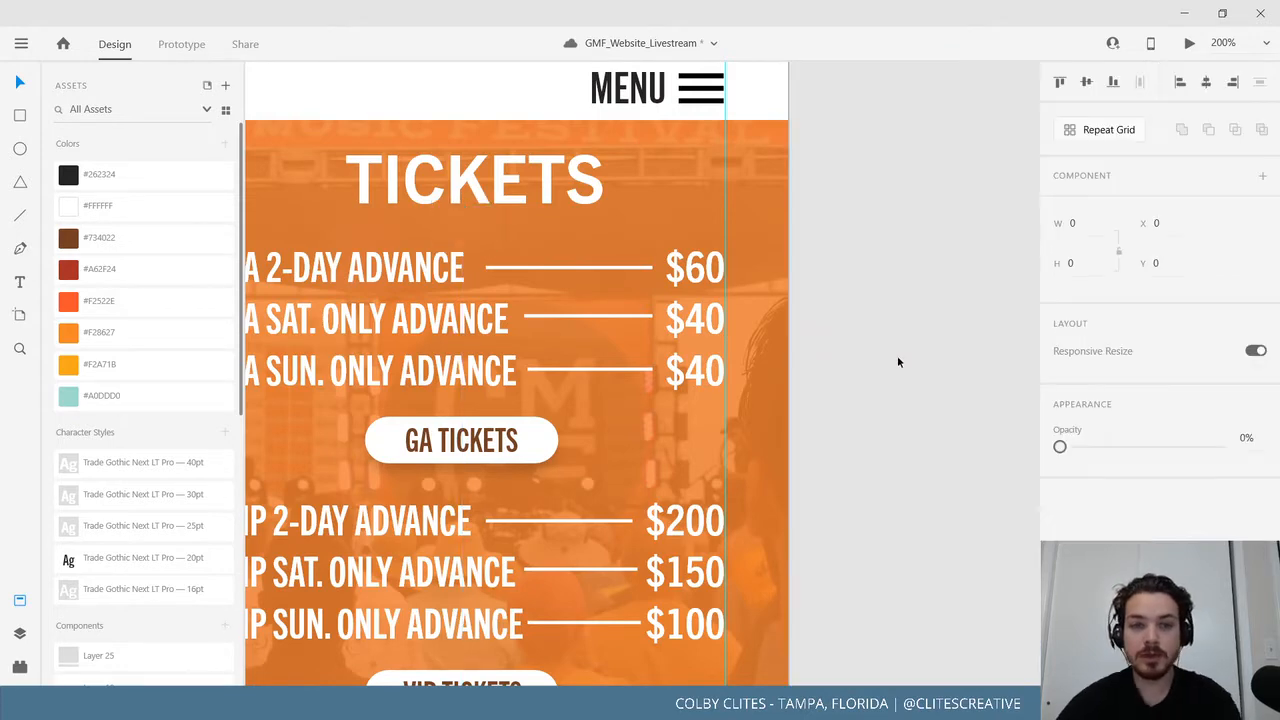
scroll(897, 355, right, 10)
scroll(597, 489, up, 3)
scroll(438, 227, up, 5)
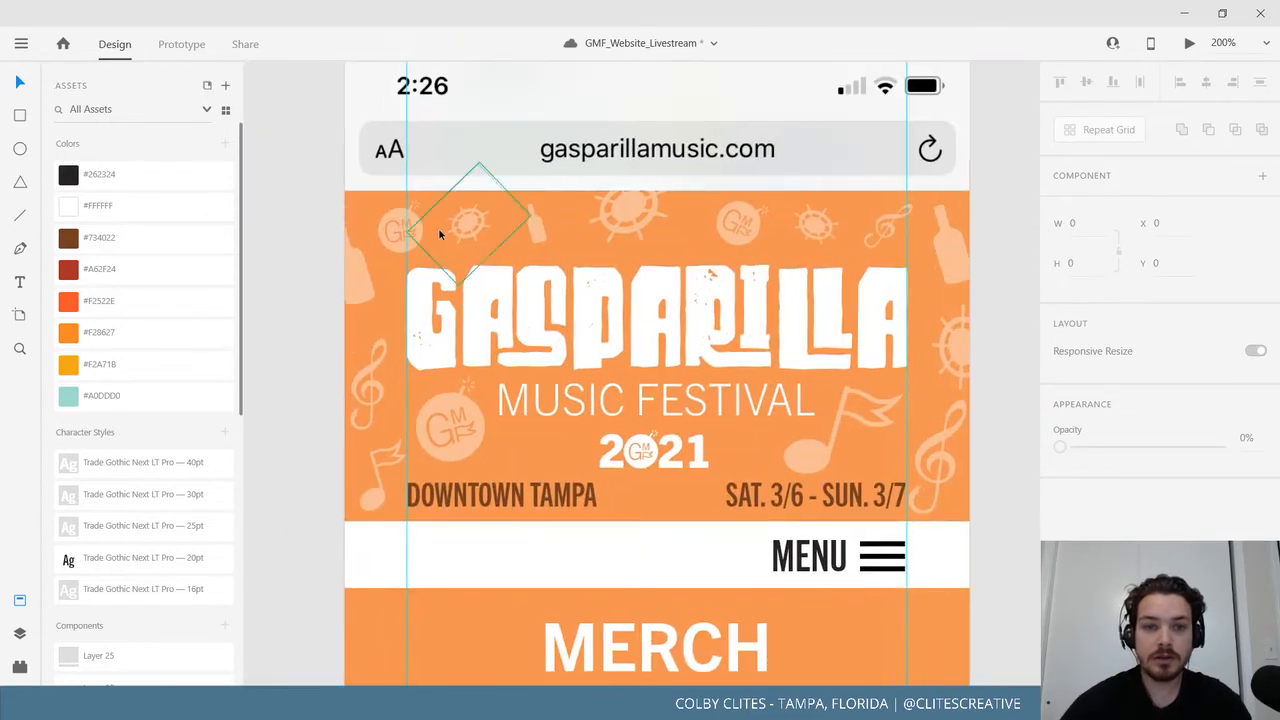
scroll(488, 317, down, 2)
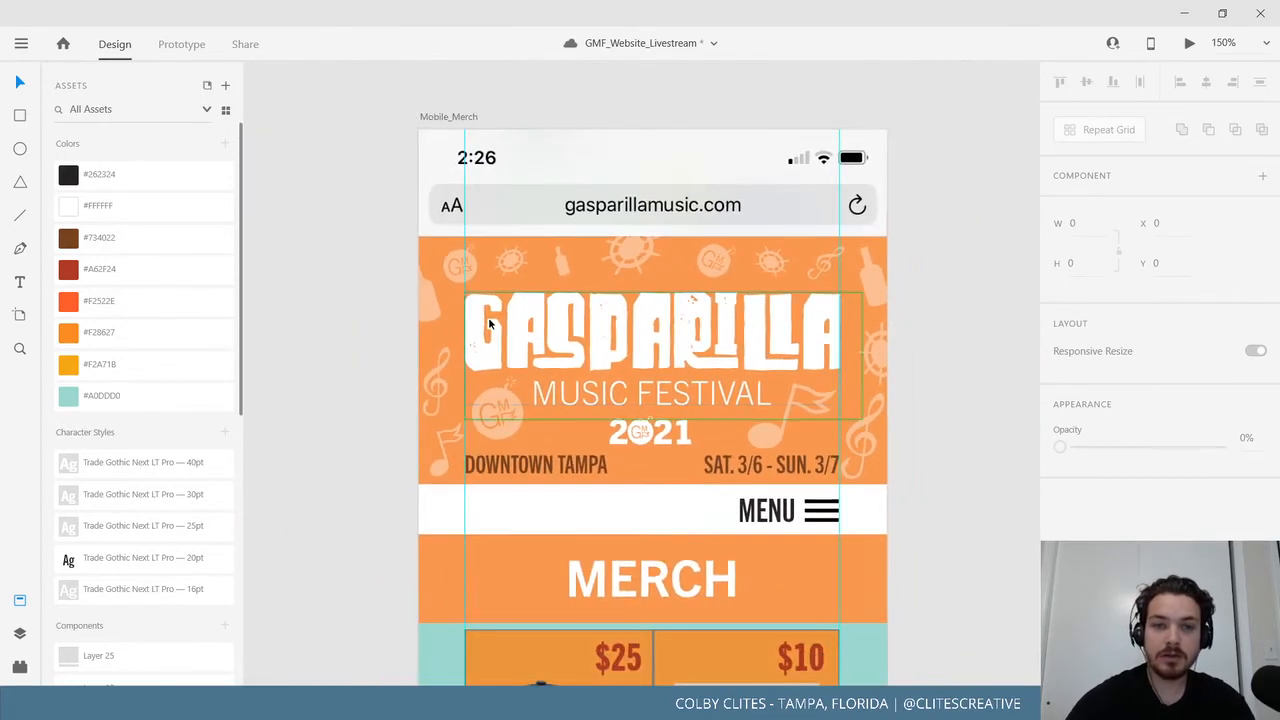
click(448, 116)
click(632, 614)
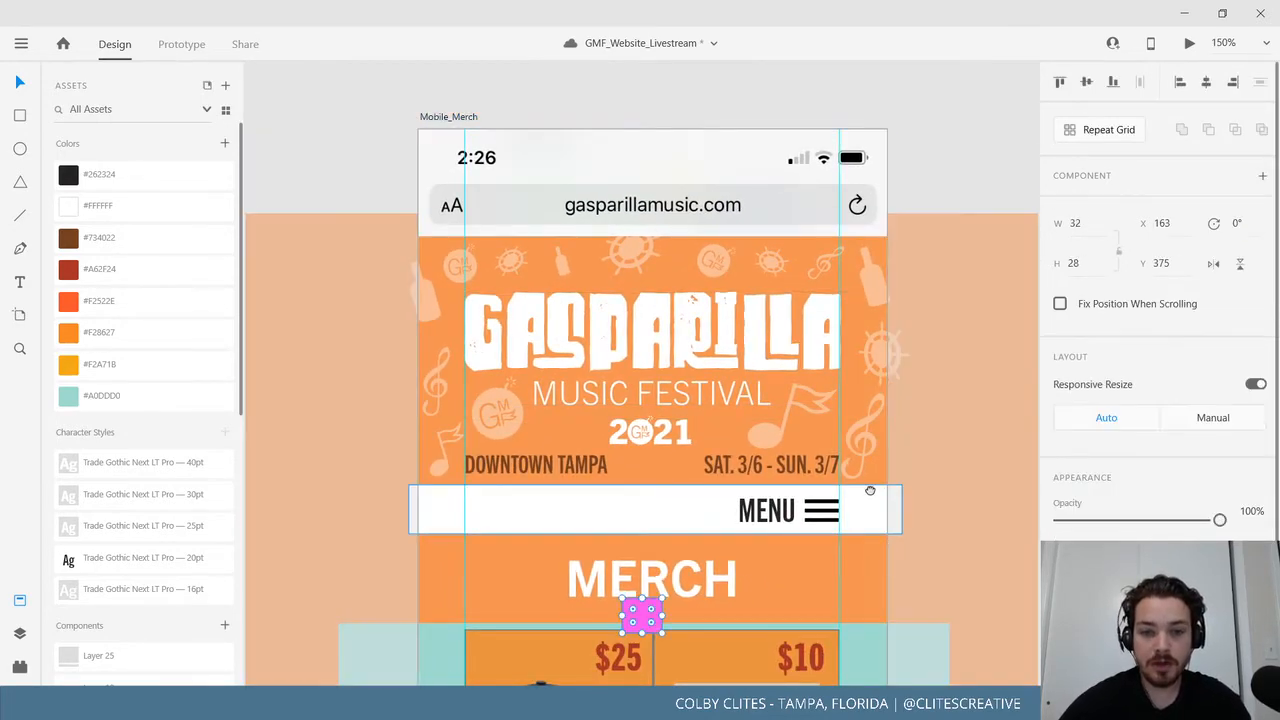
scroll(866, 486, down, 5)
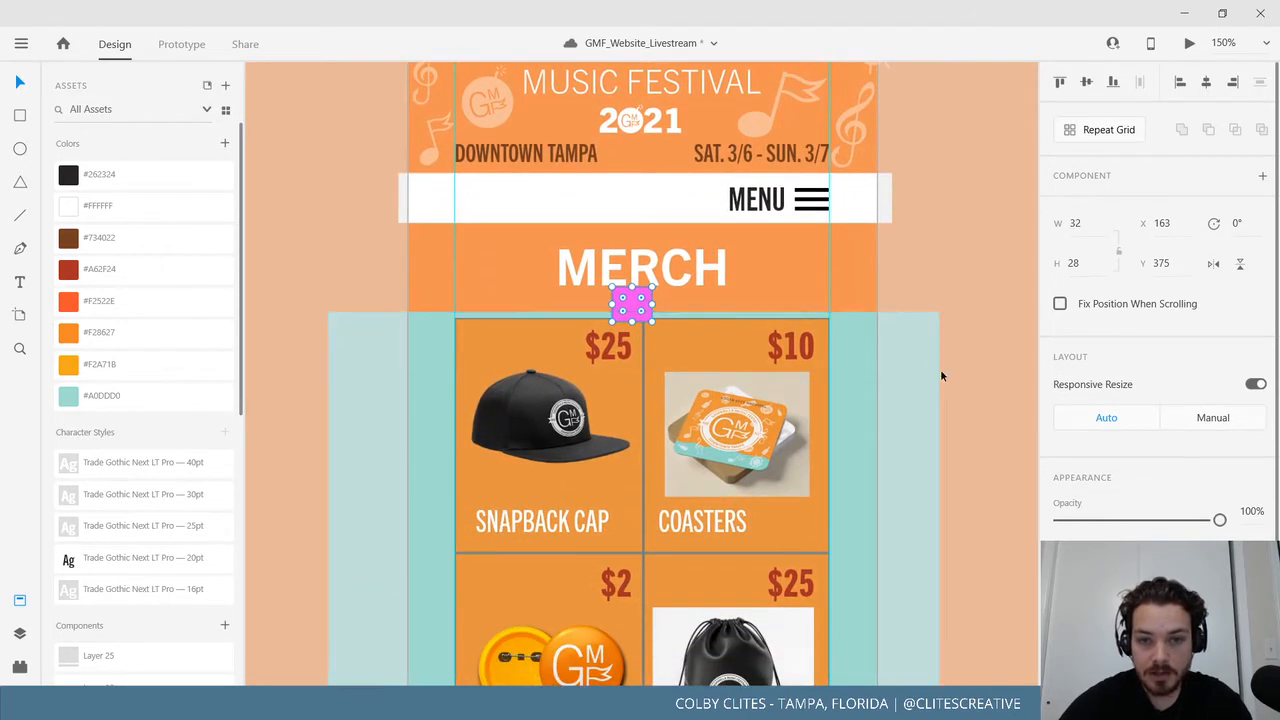
drag(869, 373, 867, 391)
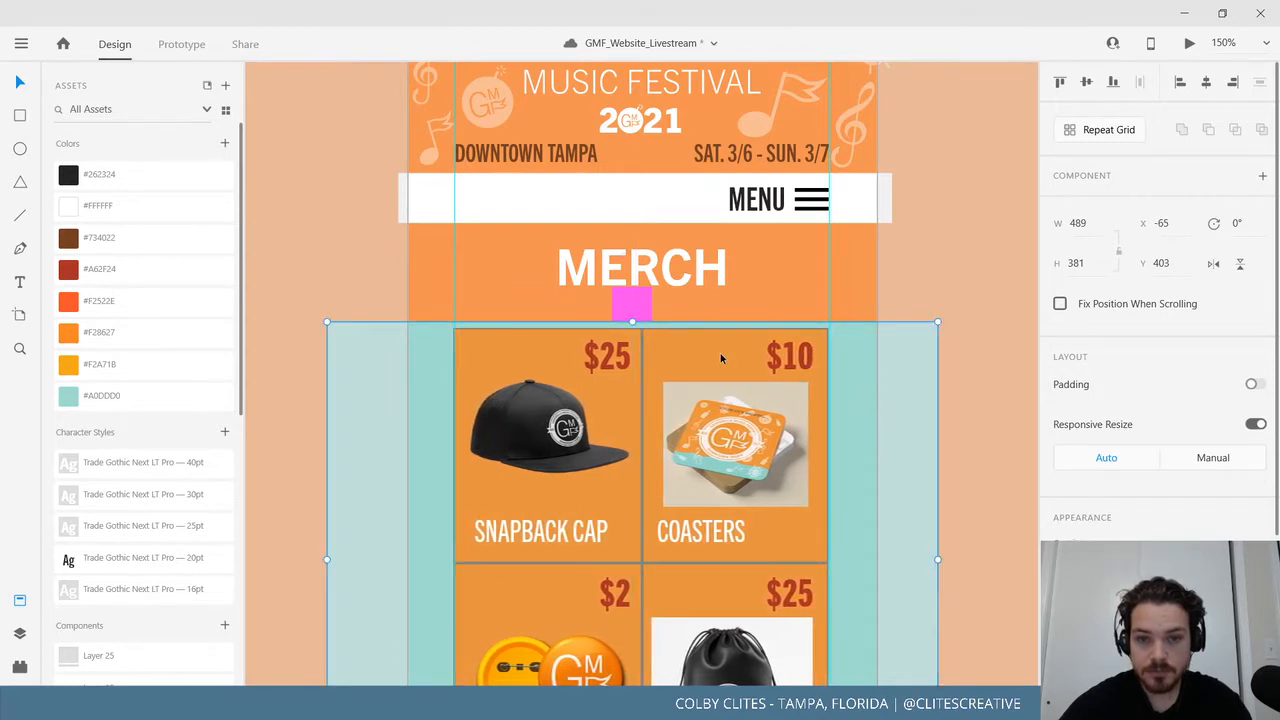
scroll(720, 353, down, 2)
click(603, 210)
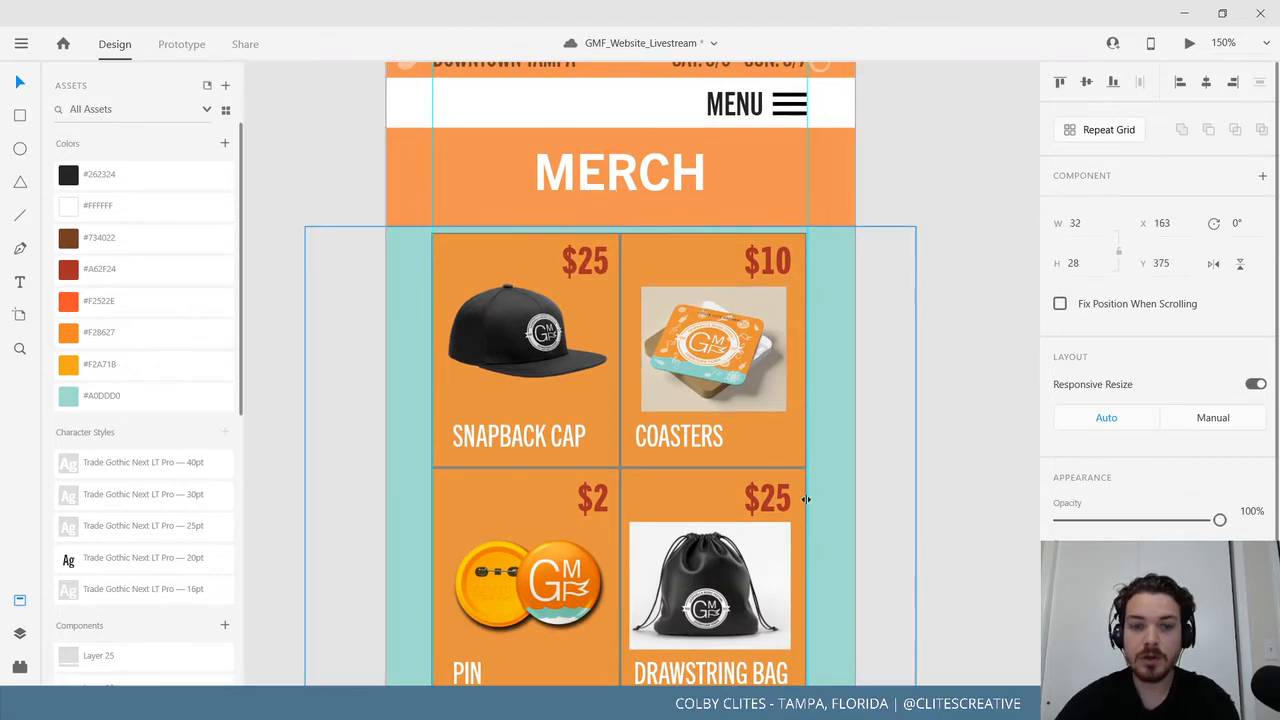
scroll(807, 495, down, 5)
Adjust the Mobile_Merch artboard's bottom edge to a height of 1247.
click(758, 400)
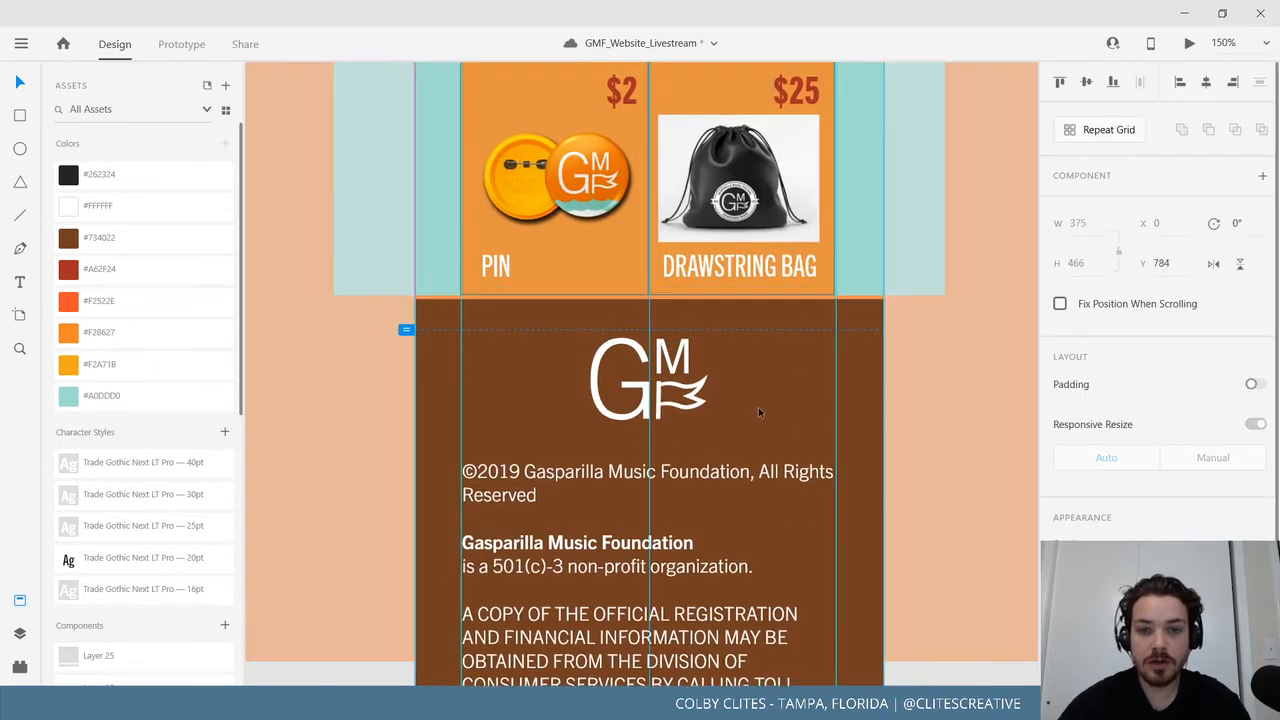
scroll(770, 410, down, 3)
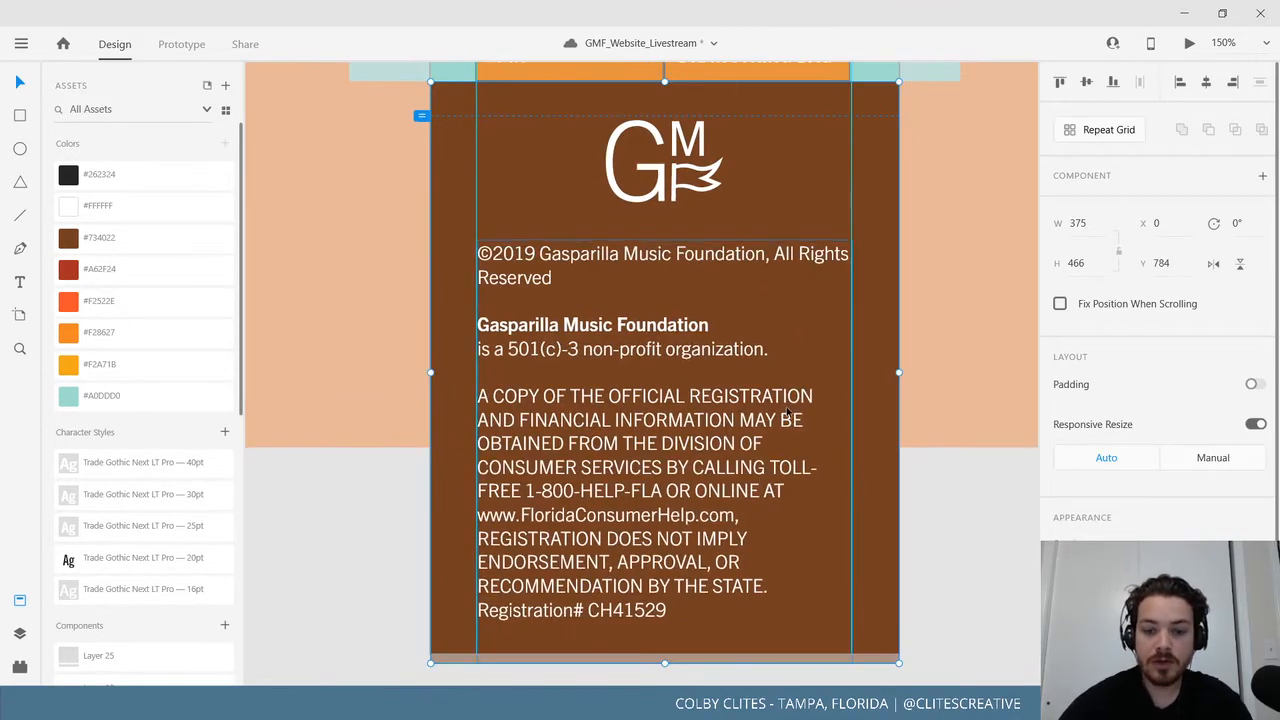
ctrl+scroll(787, 411, down, 6)
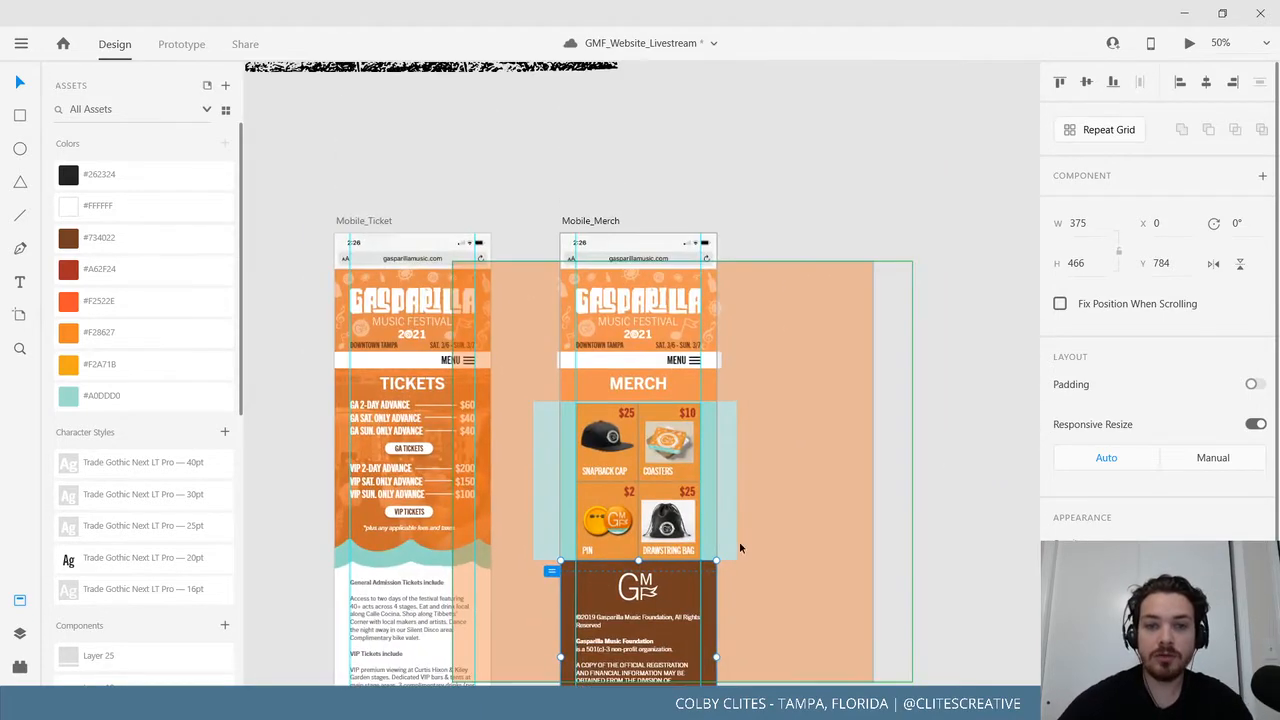
click(603, 226)
scroll(771, 356, down, 4)
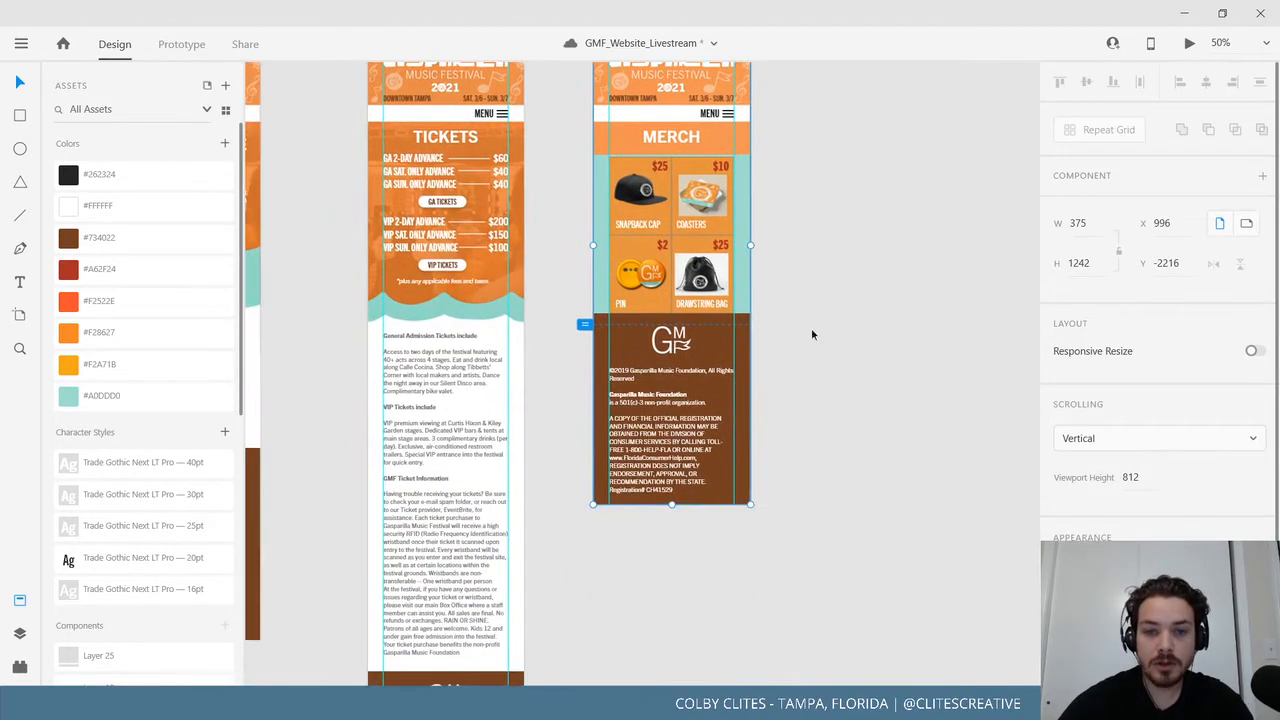
mouse_move(671, 508)
mouse_down()
mouse_move(671, 531)
mouse_move(671, 508)
mouse_up()
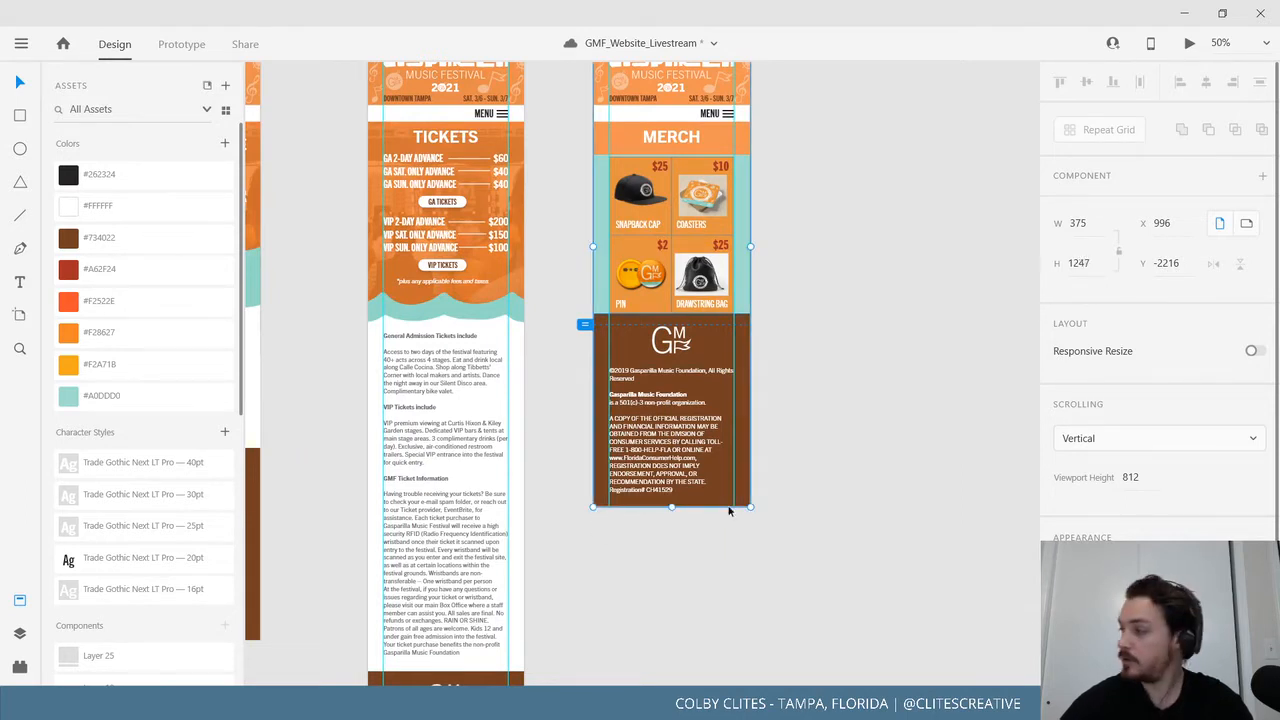
click(838, 483)
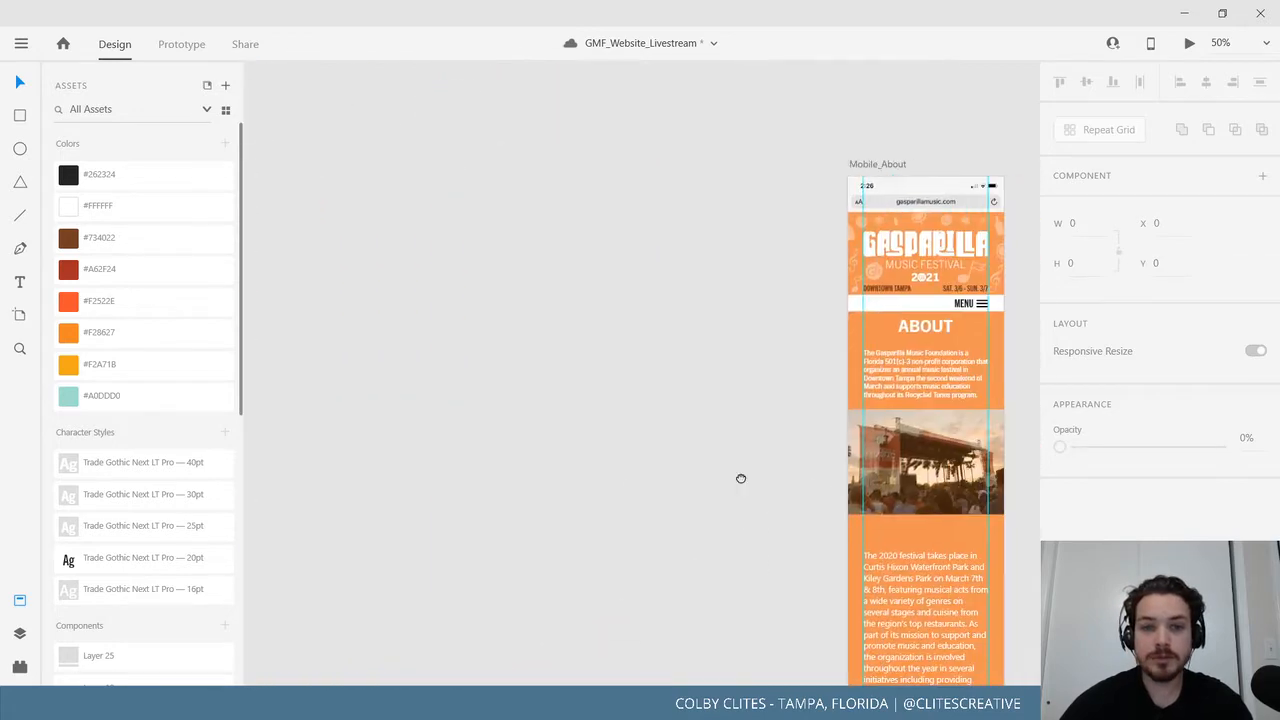
Paste the pink spacer under ABOUT, fit the paragraph gap to its height, then delete it.
scroll(741, 478, right, 5)
click(587, 139)
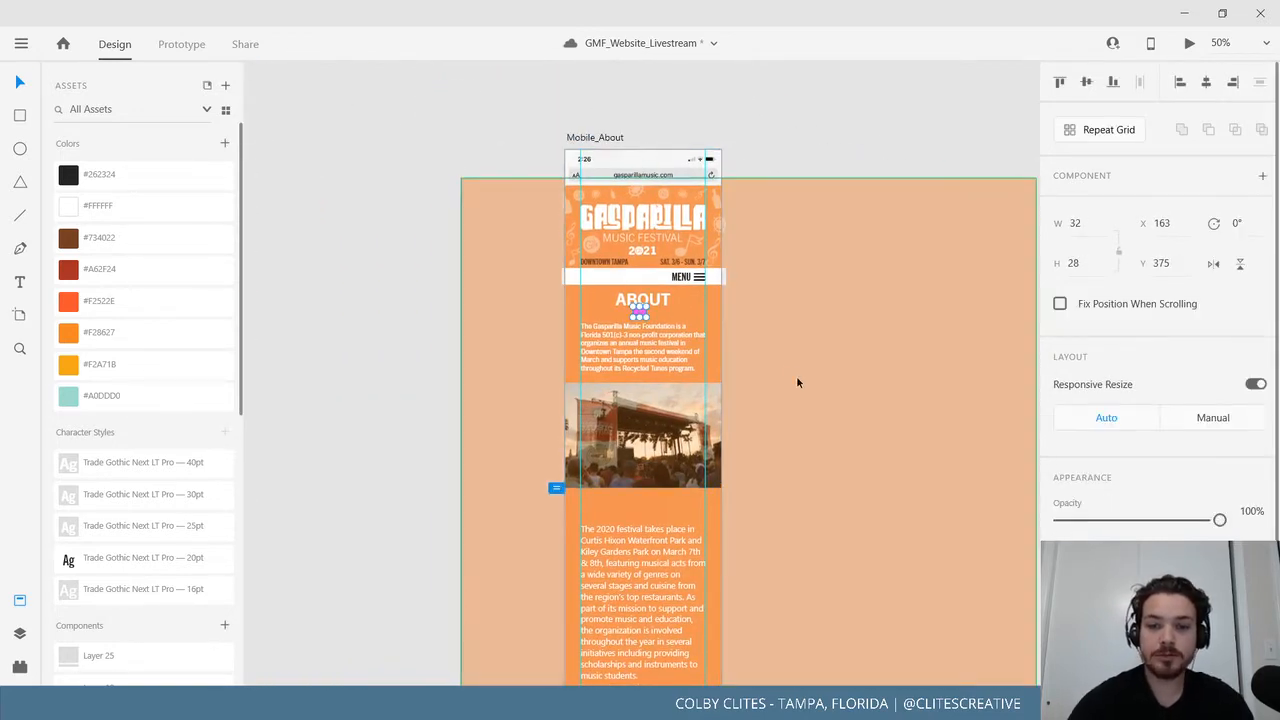
key(ctrl+1)
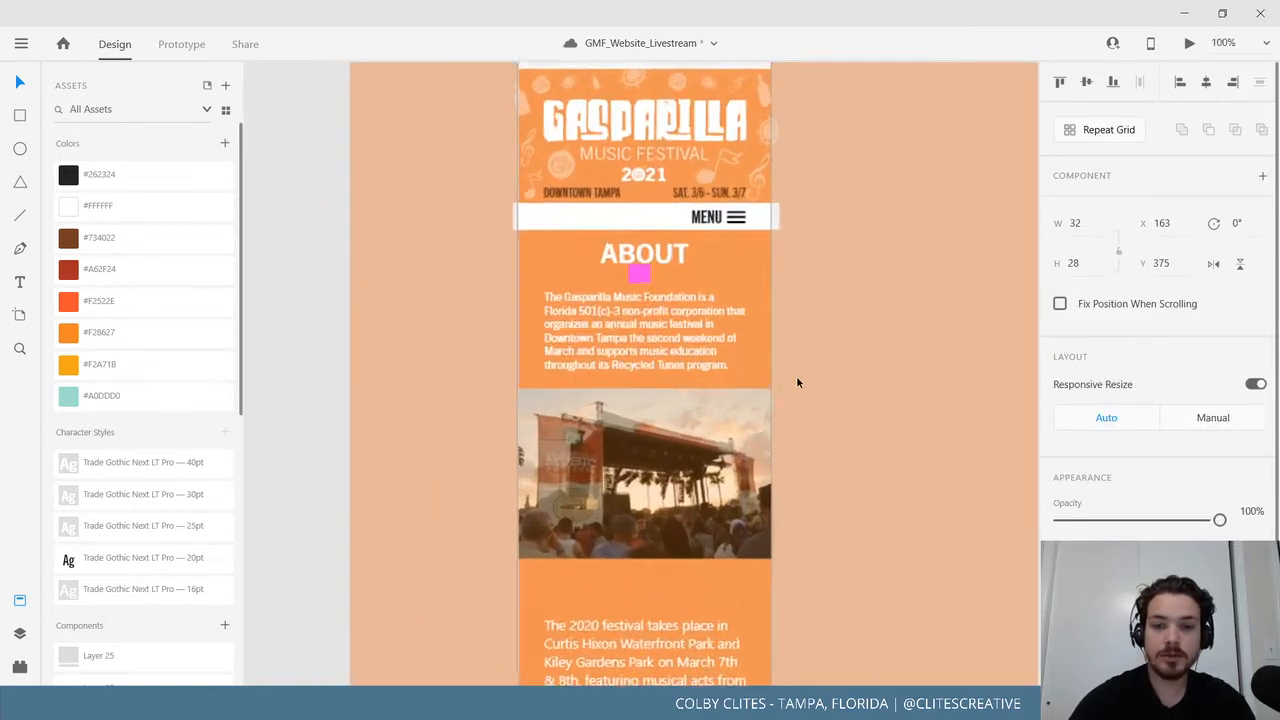
key(ctrl+equal)
click(673, 255)
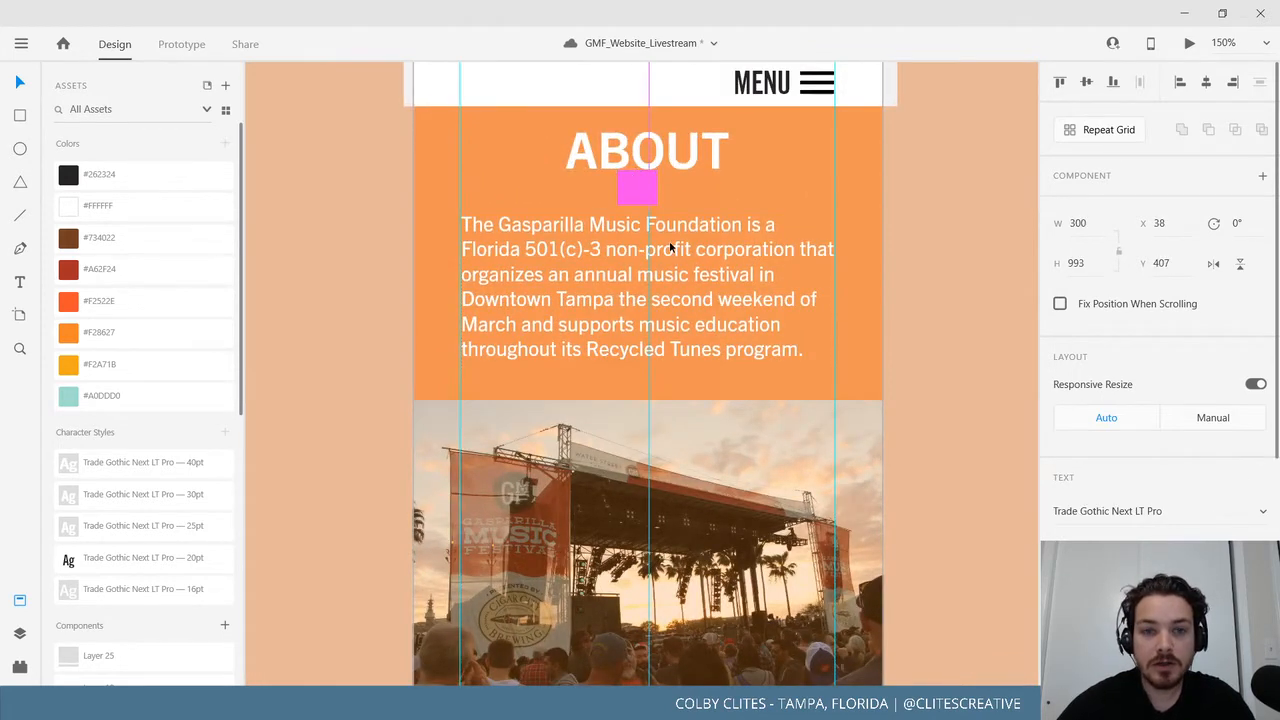
click(637, 187)
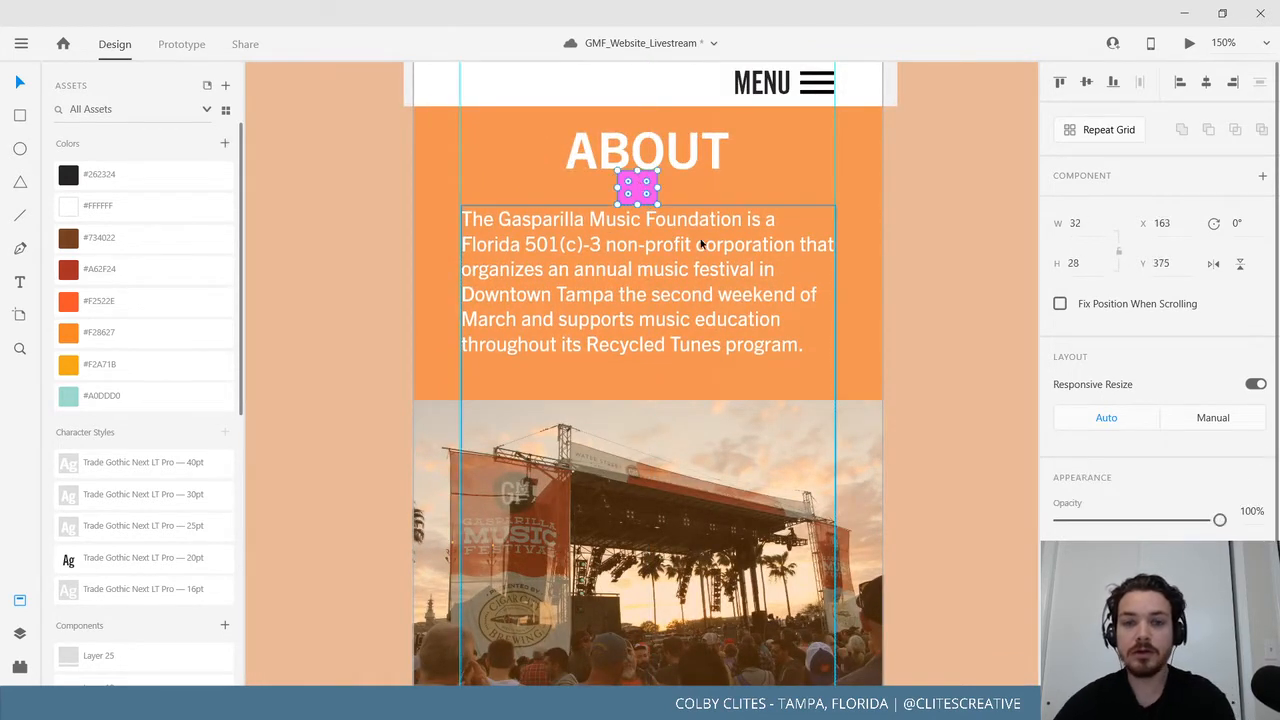
key(Delete)
key(ctrl+minus)
key(ctrl+minus)
key(ctrl+minus)
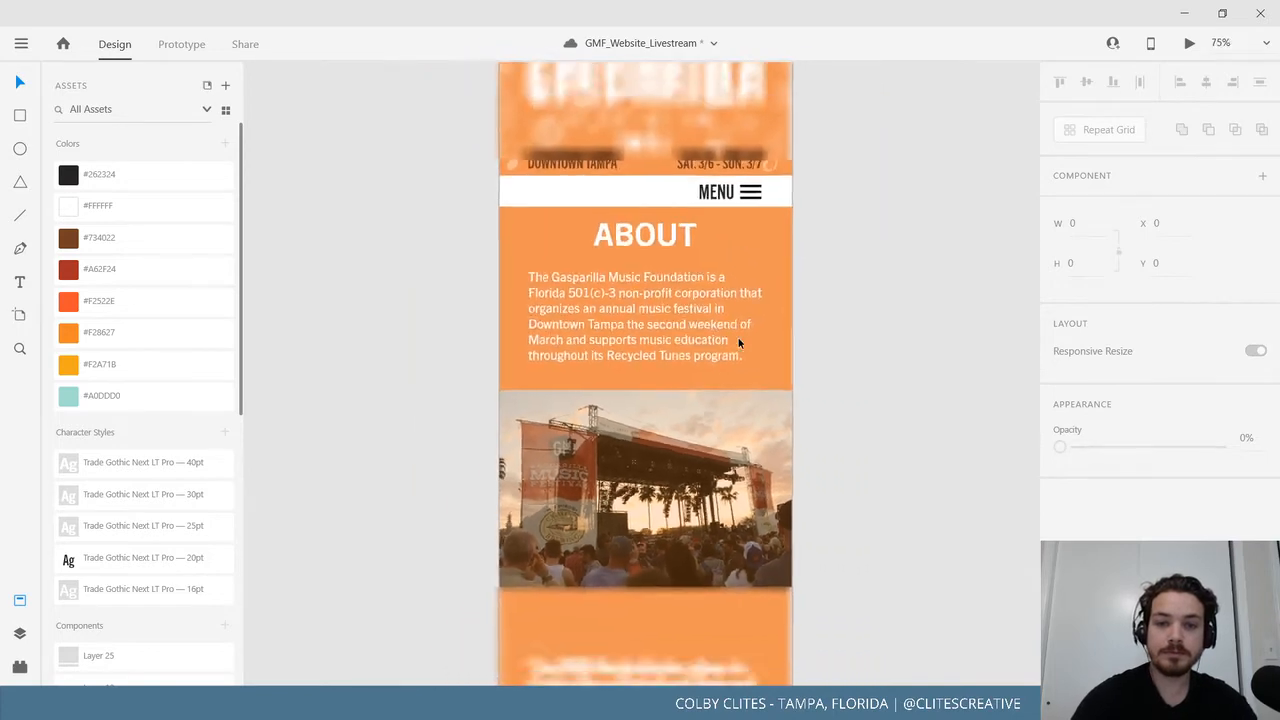
scroll(740, 383, down, 10)
scroll(740, 383, right, 3)
Paste the small pink spacer square beneath the menu bar on Mobile_BASE.
drag(740, 388, 951, 588)
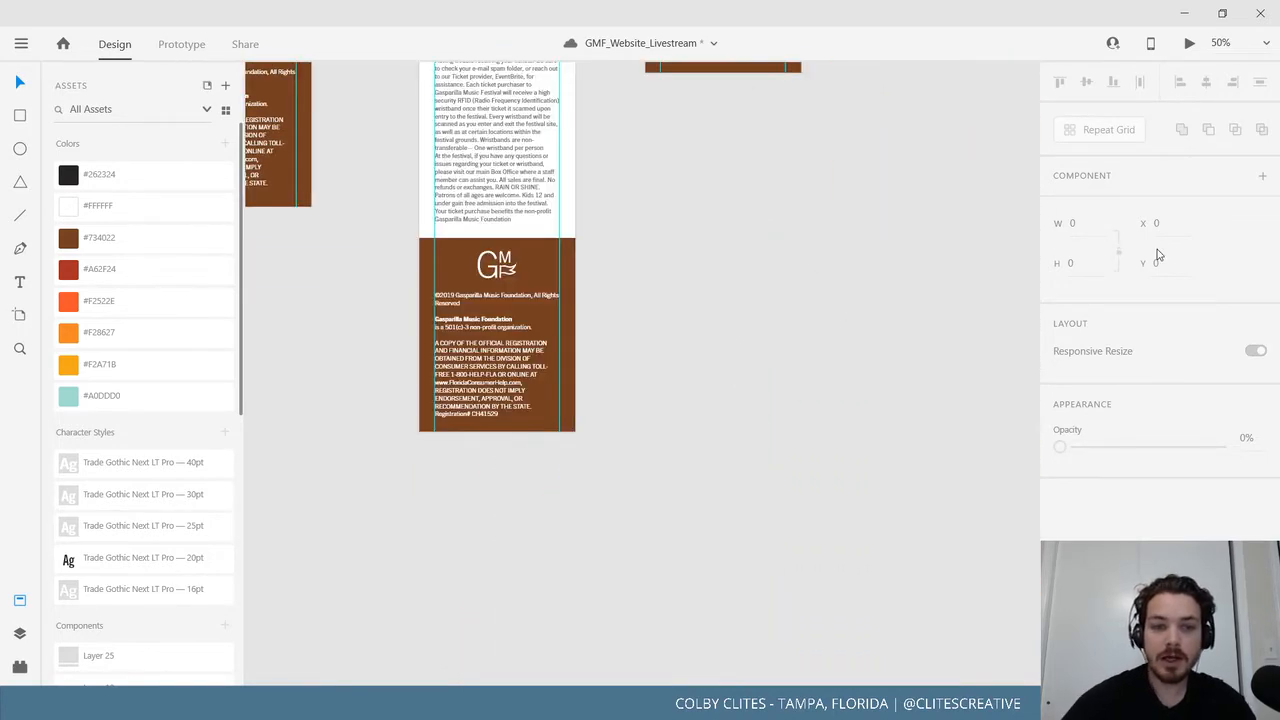
drag(737, 427, 1111, 383)
drag(697, 362, 1017, 277)
drag(753, 445, 904, 281)
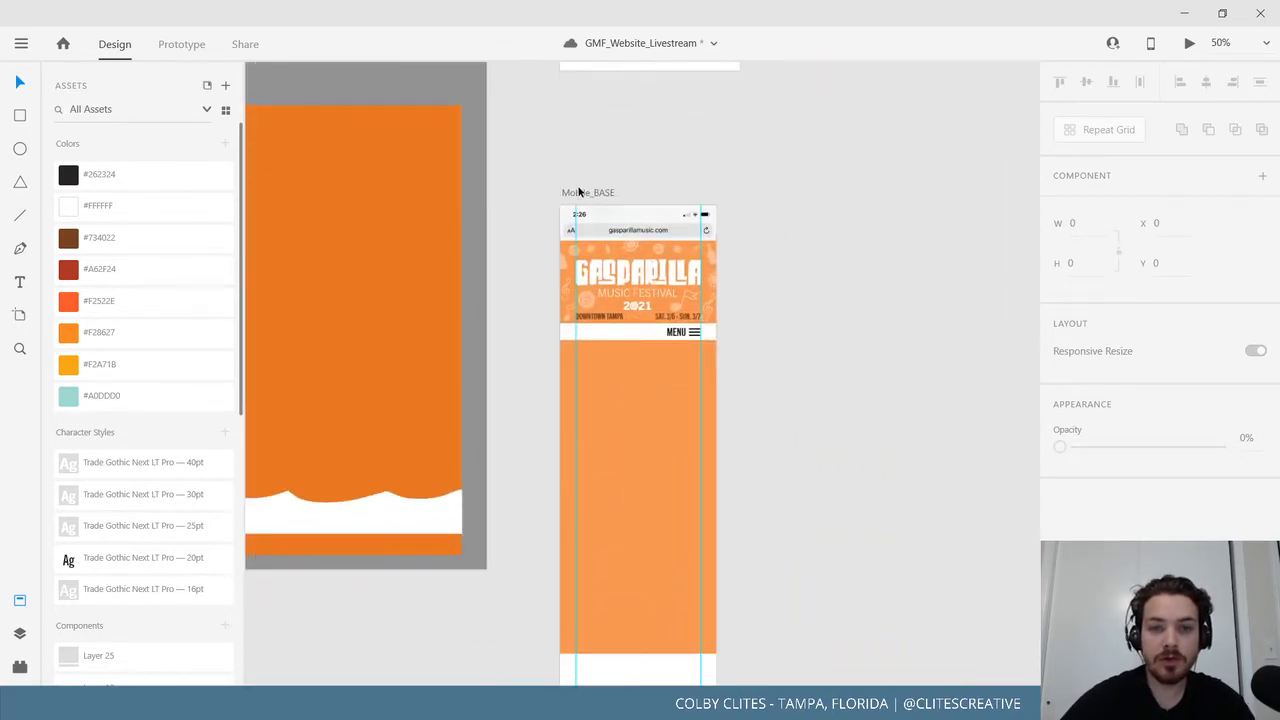
click(582, 195)
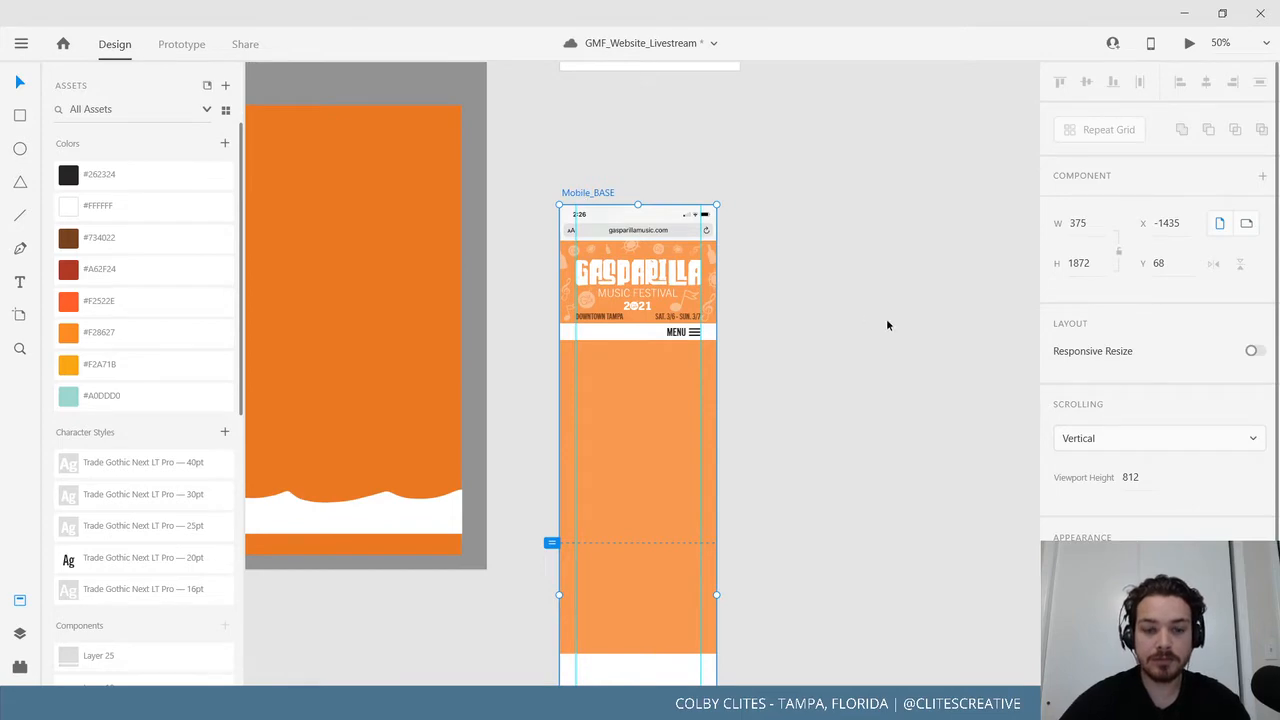
key(ctrl+v)
click(954, 275)
Select the TICKETS heading text layer inside Mobile_Ticket via the Layers panel.
drag(928, 288, 592, 574)
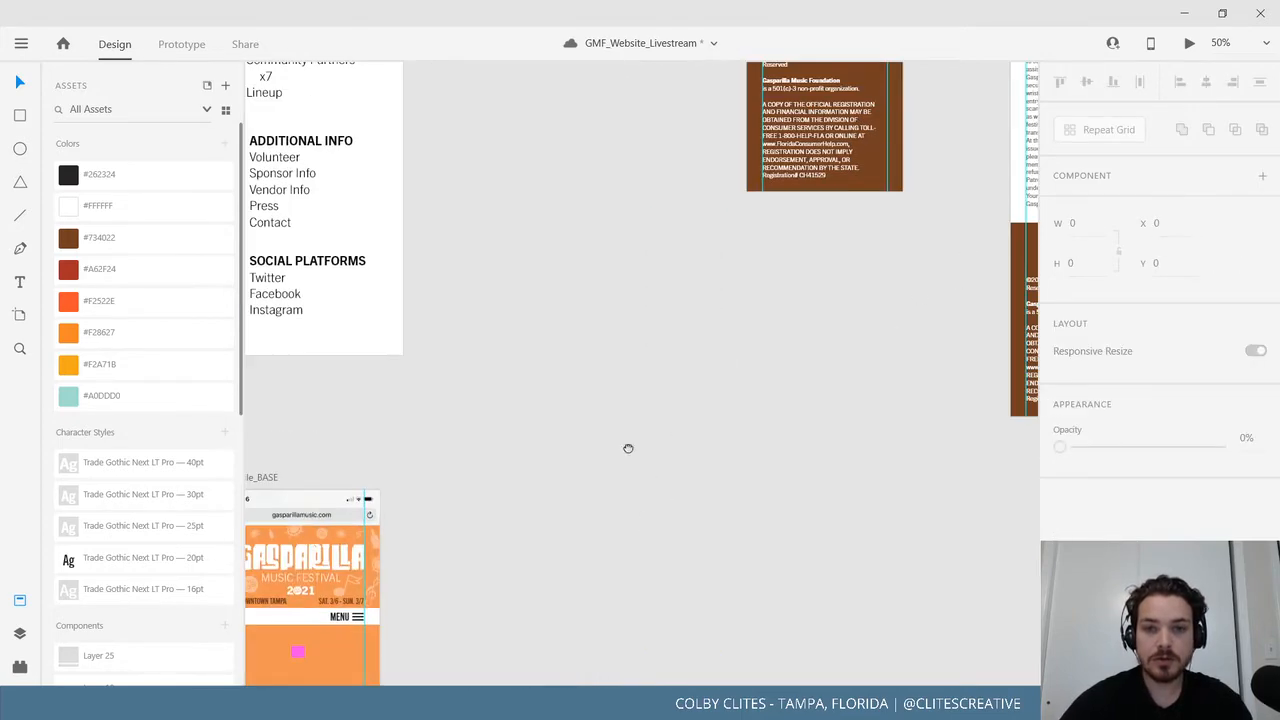
drag(628, 448, 431, 607)
drag(580, 467, 415, 593)
drag(486, 512, 350, 713)
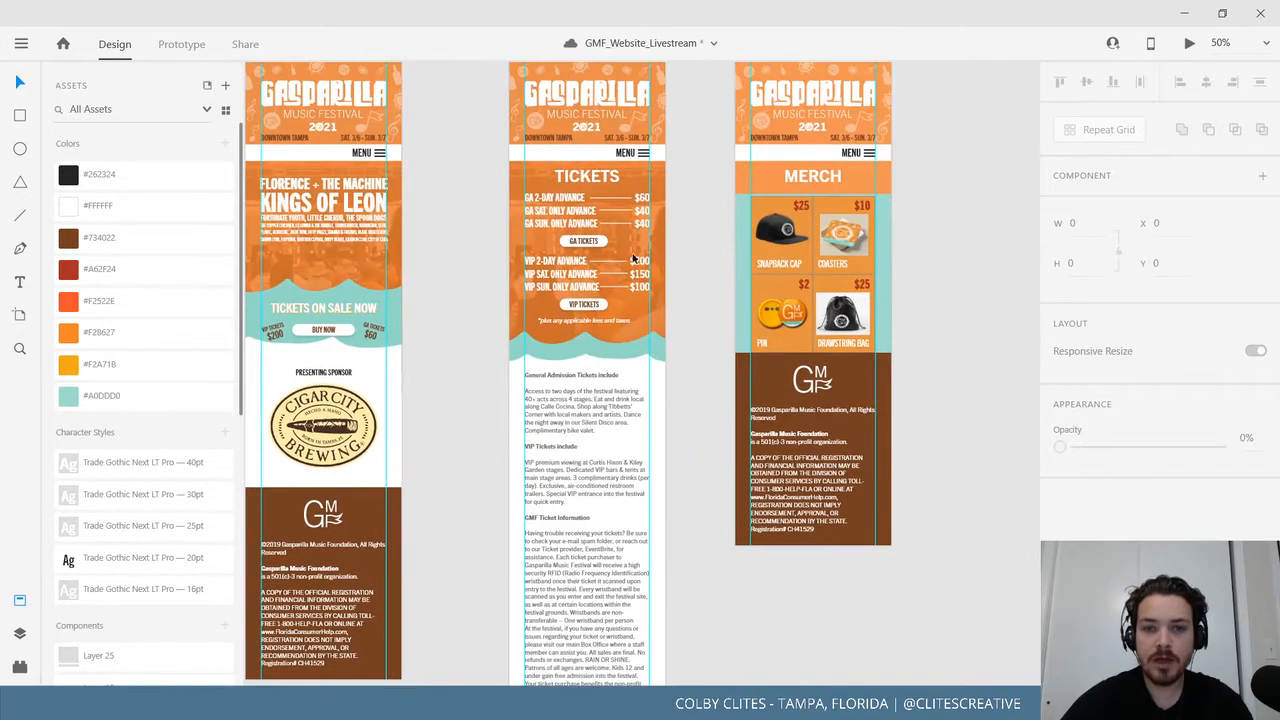
click(572, 175)
drag(518, 256, 467, 433)
click(490, 191)
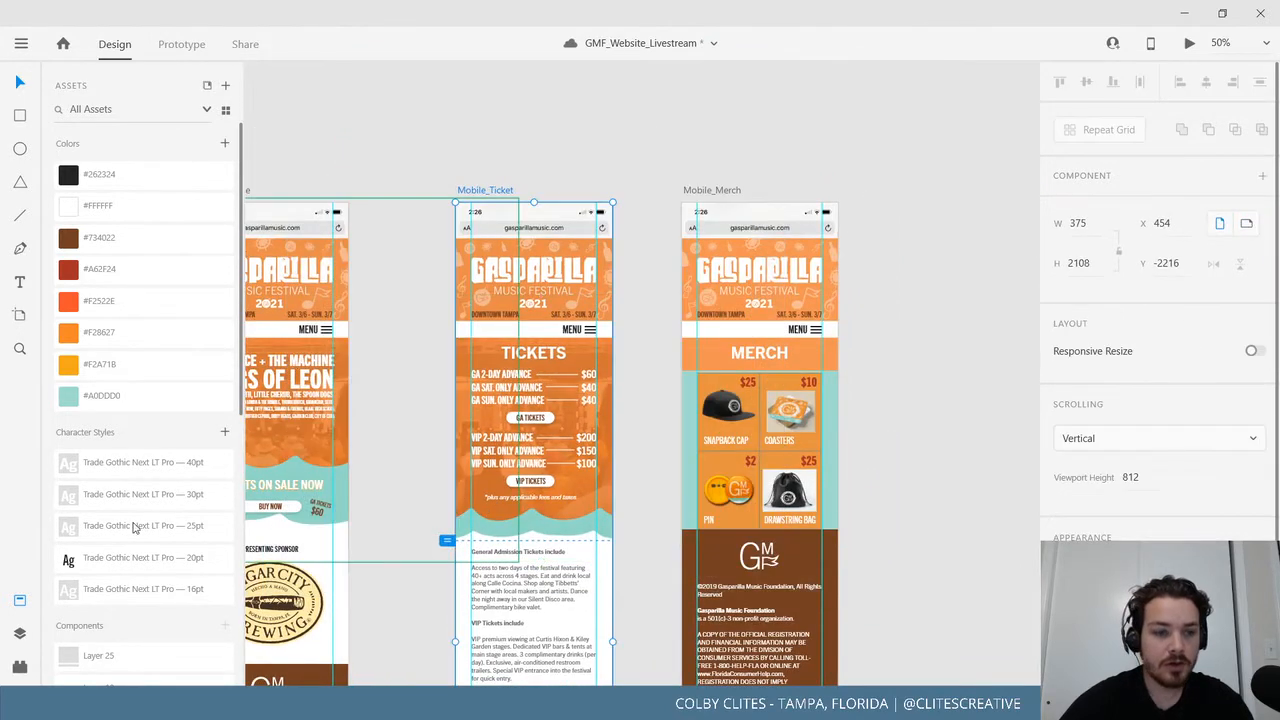
click(20, 633)
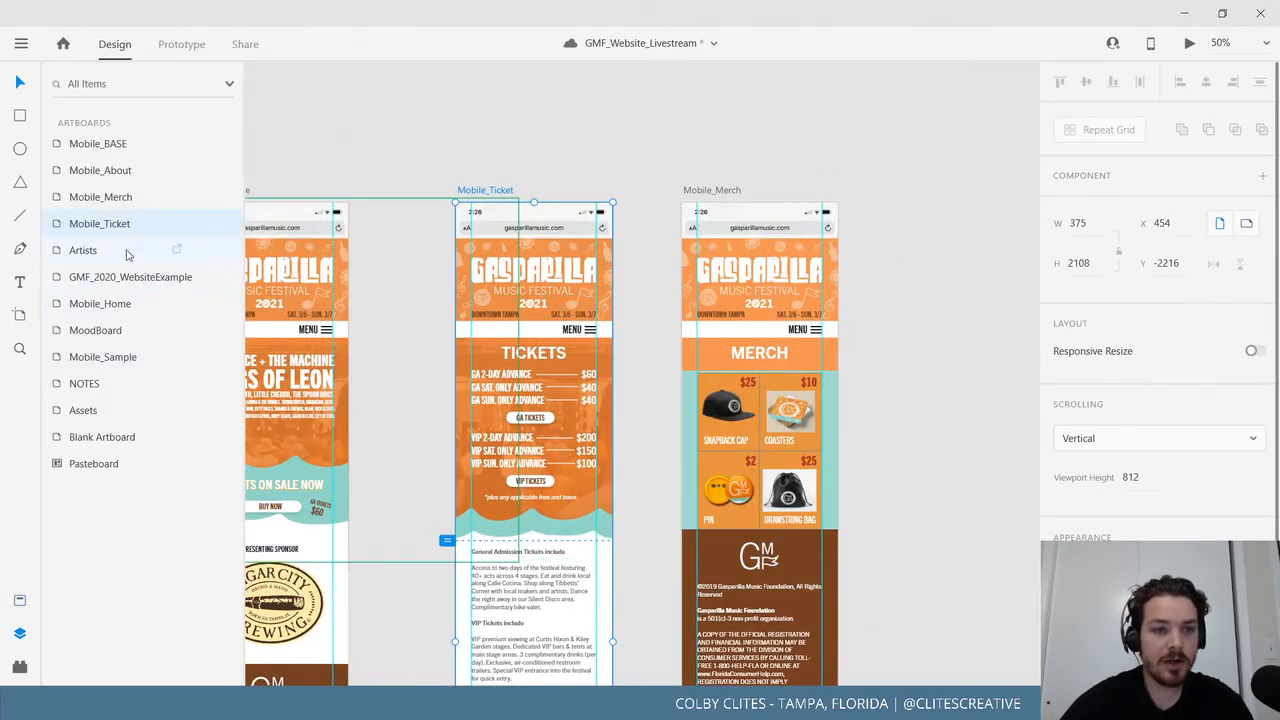
double_click(62, 228)
click(86, 250)
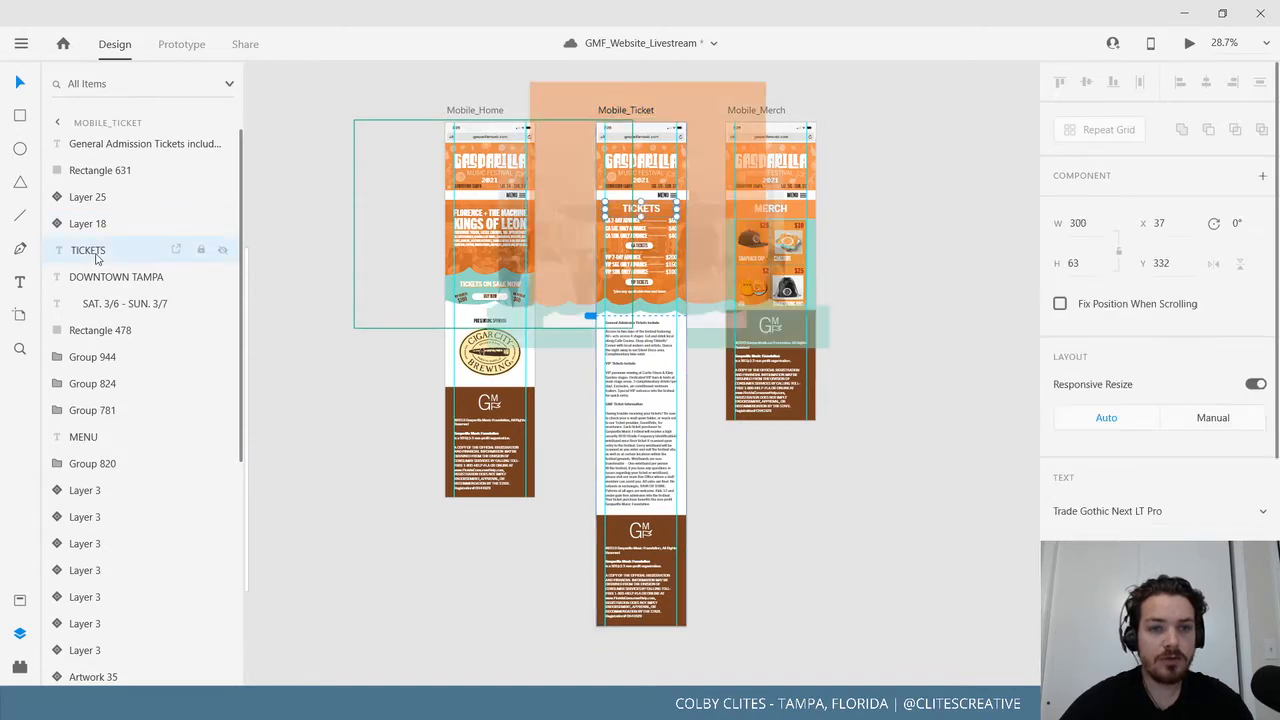
click(459, 530)
scroll(459, 530, down, 4)
scroll(459, 530, left, 4)
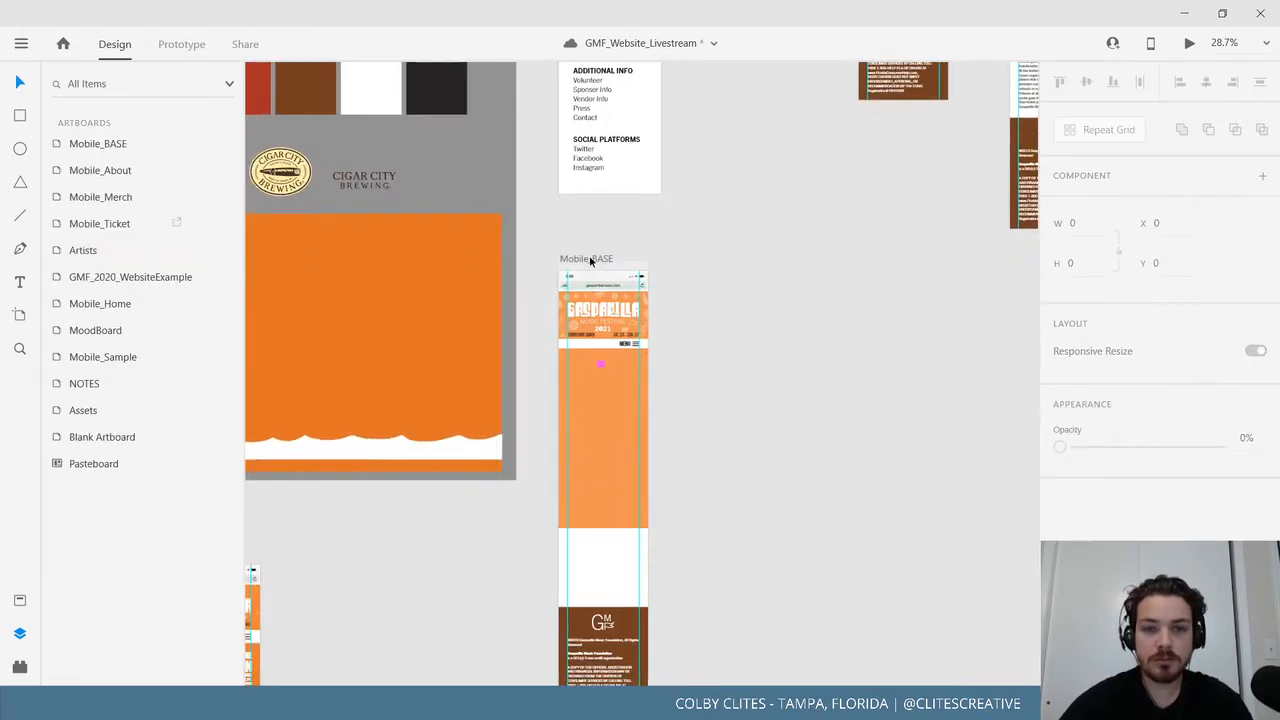
Paste the TICKETS heading onto Mobile_BASE and retype its text as TITLE.
click(589, 258)
text(TICKETS)
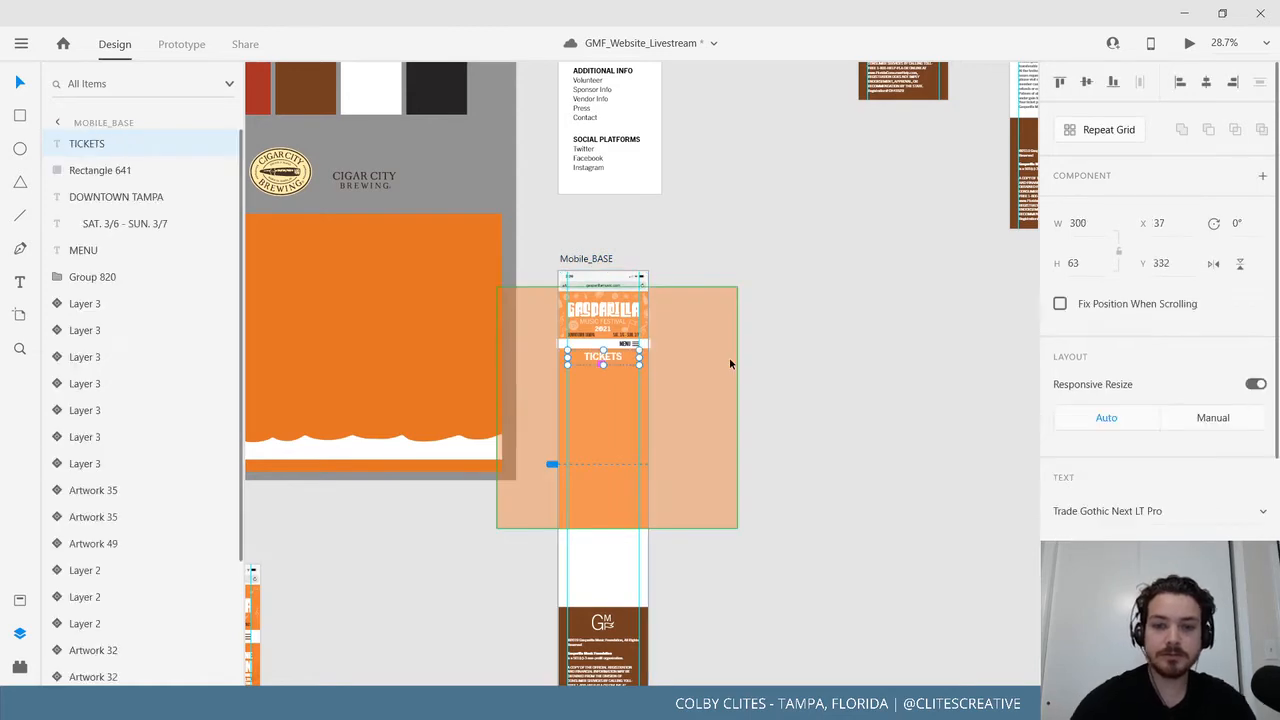
key(ctrl+1)
double_click(538, 313)
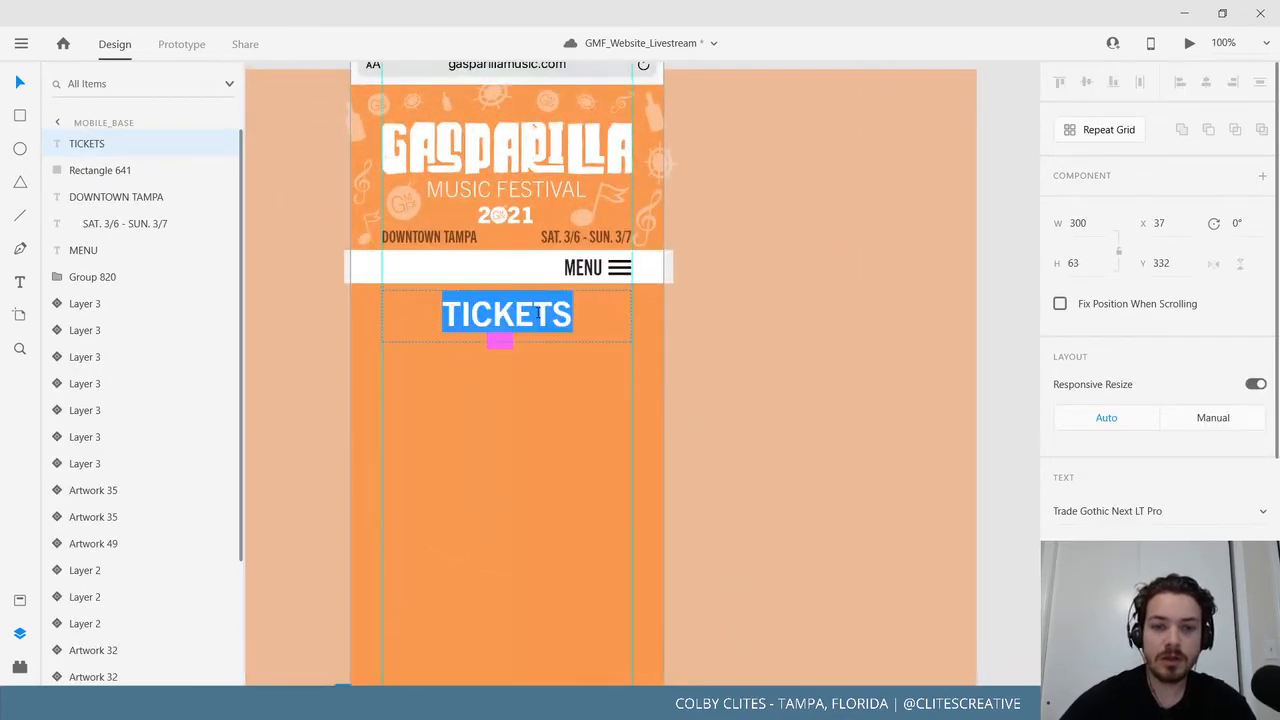
text(TITLE)
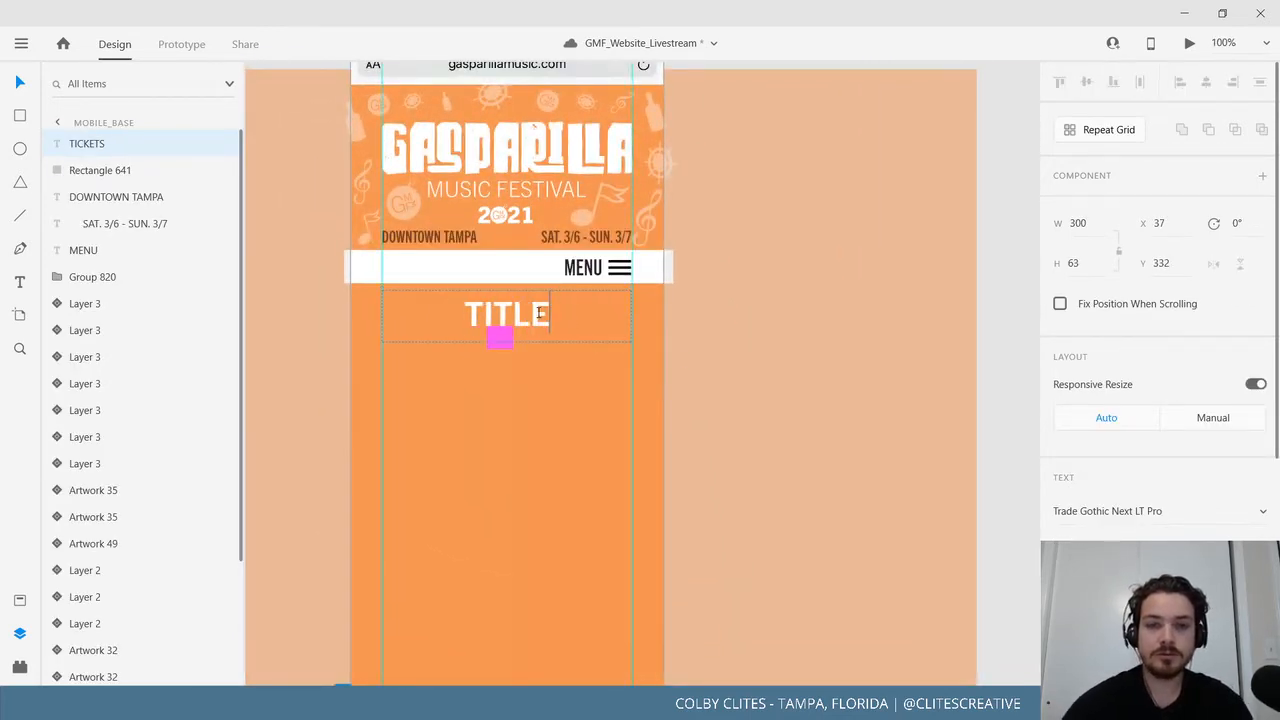
click(26, 87)
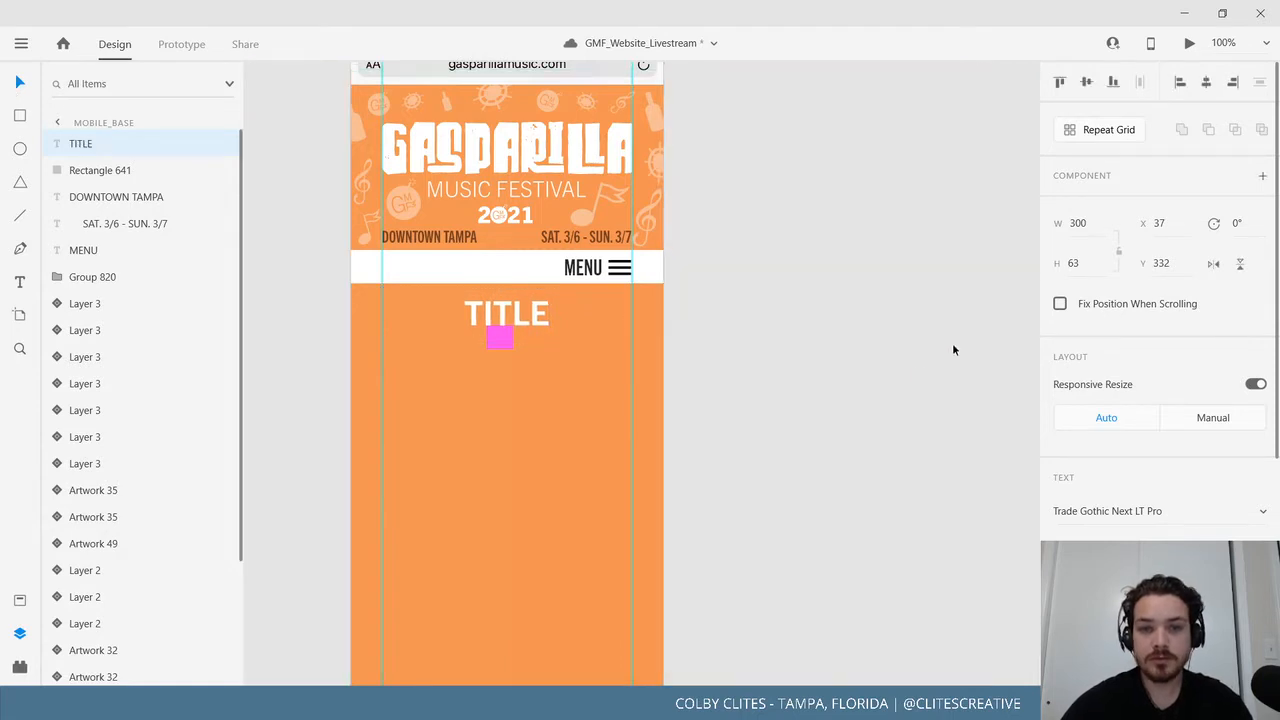
click(614, 376)
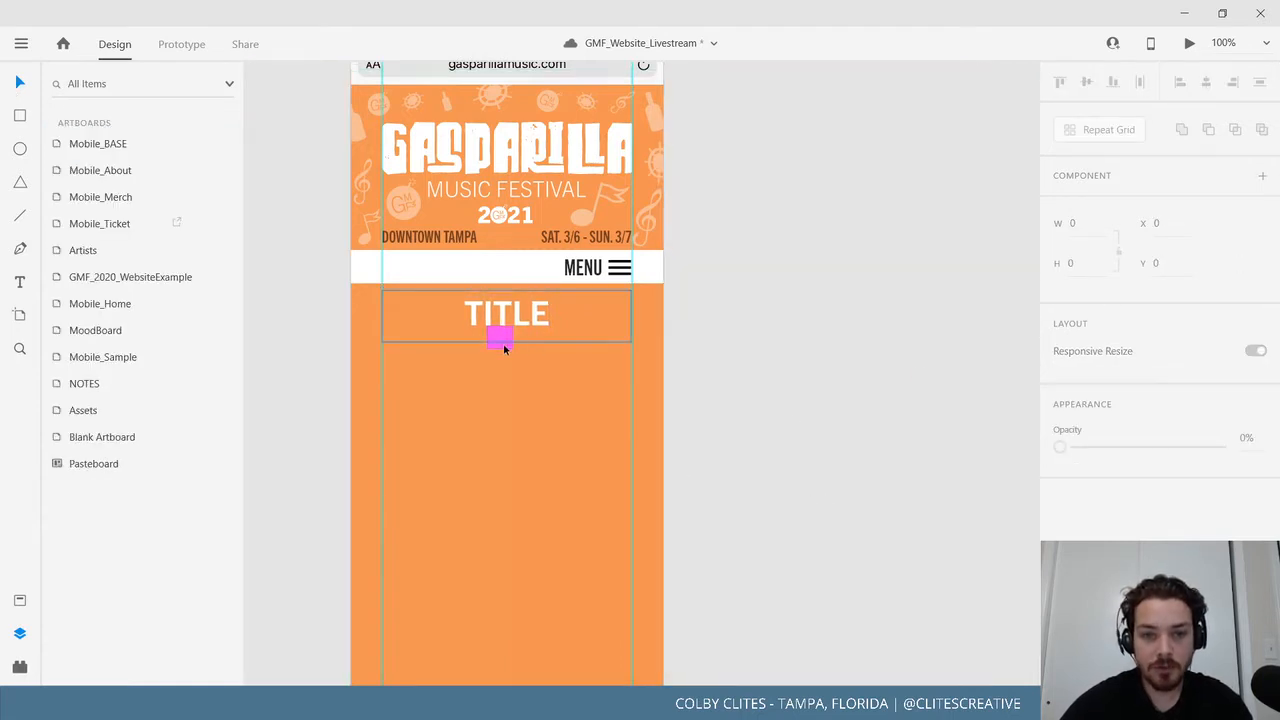
drag(856, 510, 848, 380)
key(ctrl+minus)
key(ctrl+minus)
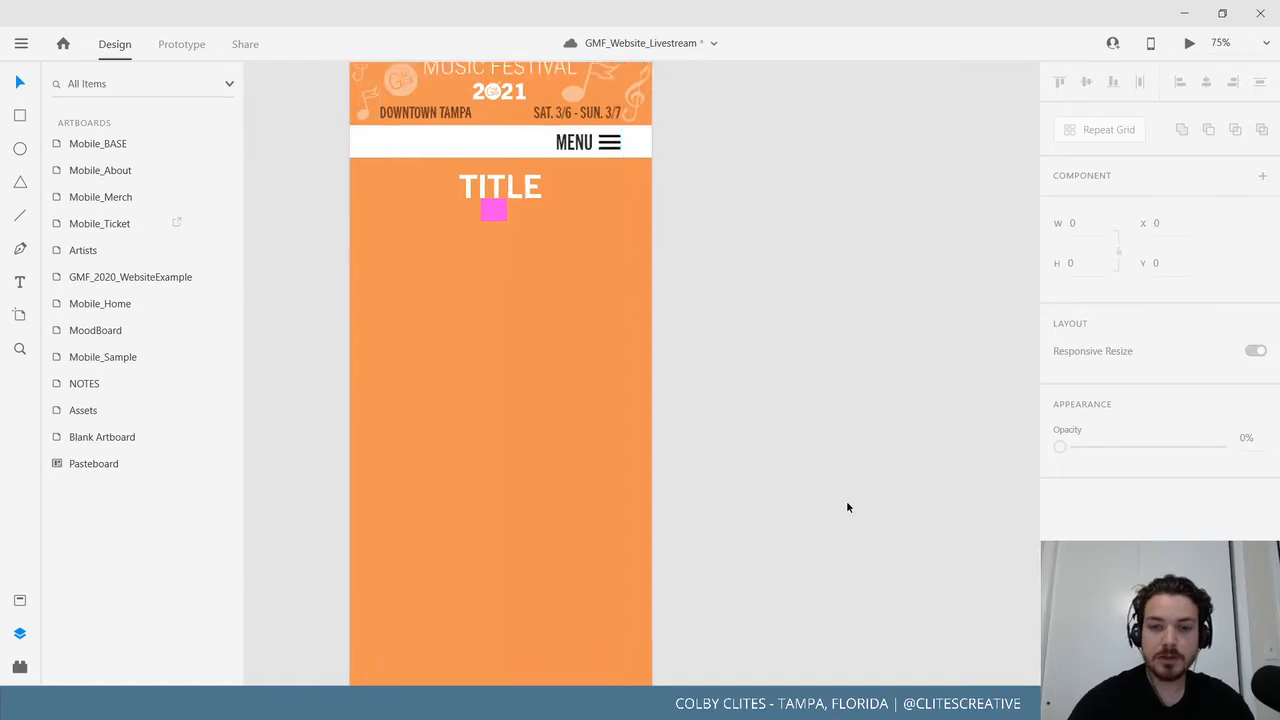
Save the document.
click(21, 43)
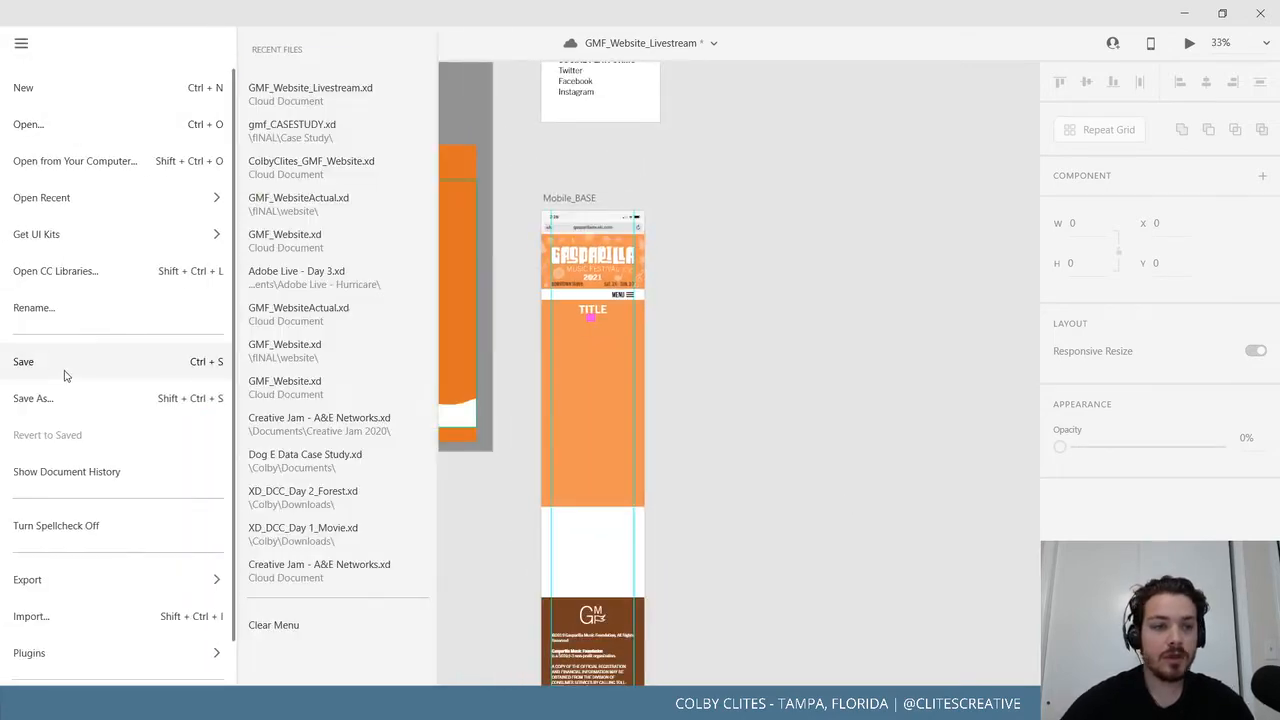
click(30, 361)
drag(898, 303, 612, 516)
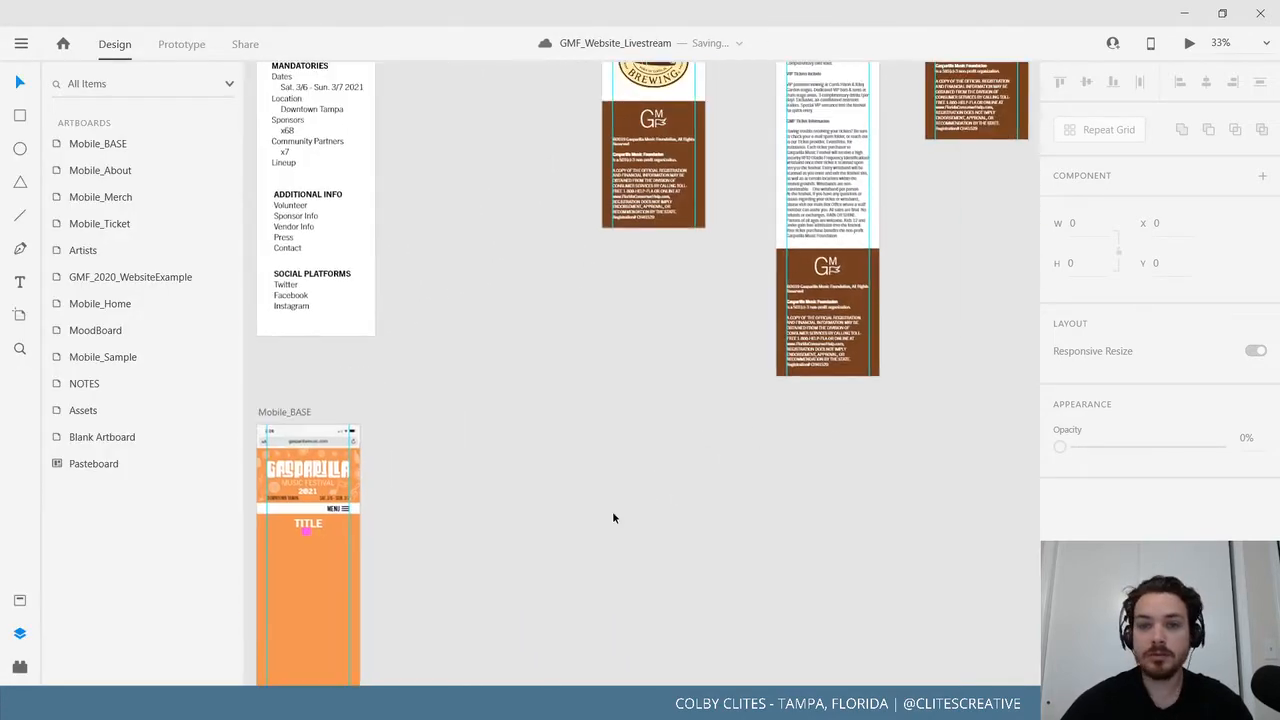
drag(940, 392, 491, 600)
drag(721, 453, 445, 473)
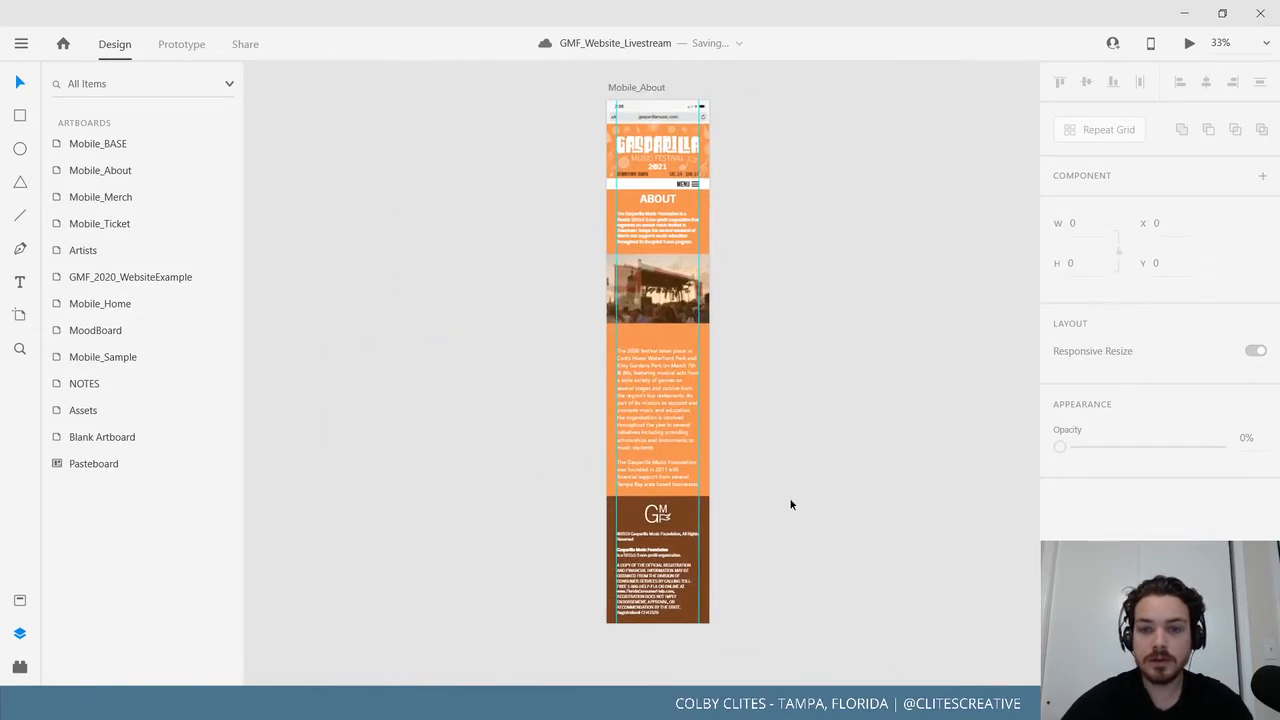
Nudge the Mobile_About stage photo up to Y 542, just beneath the About paragraph.
drag(790, 504, 731, 530)
key(ctrl+equal)
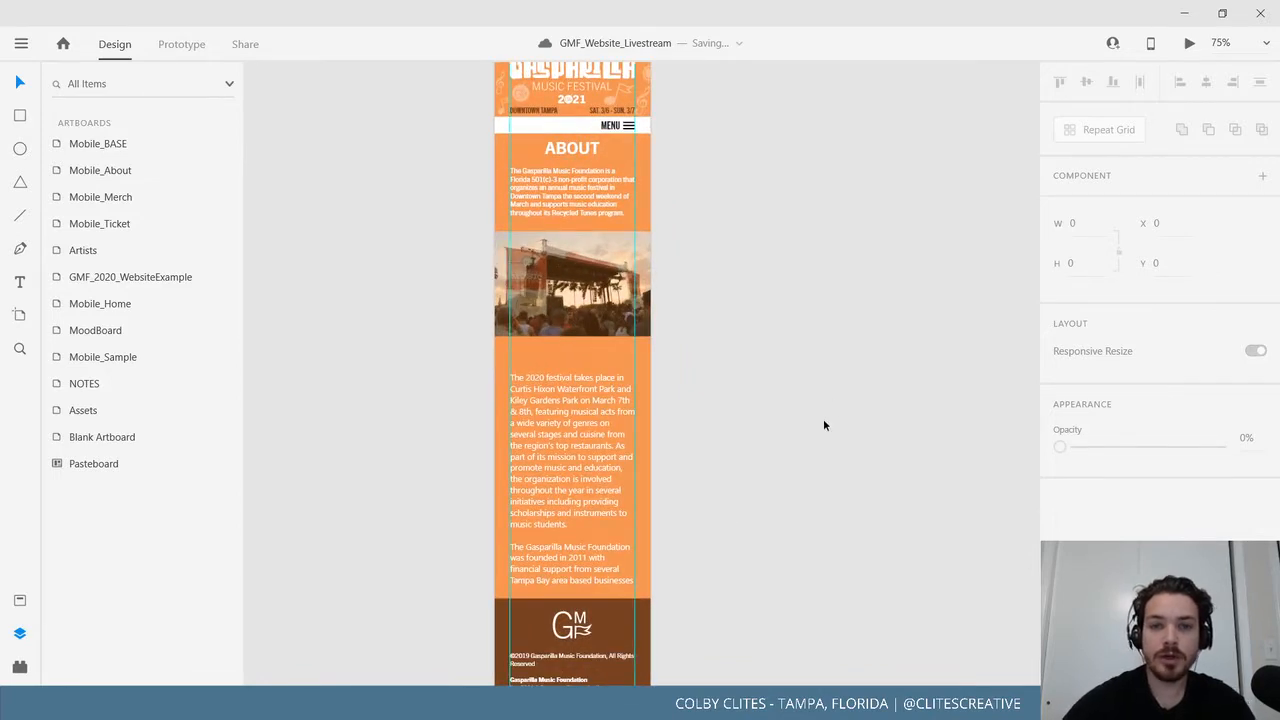
scroll(821, 430, up, 2)
key(ctrl+equal)
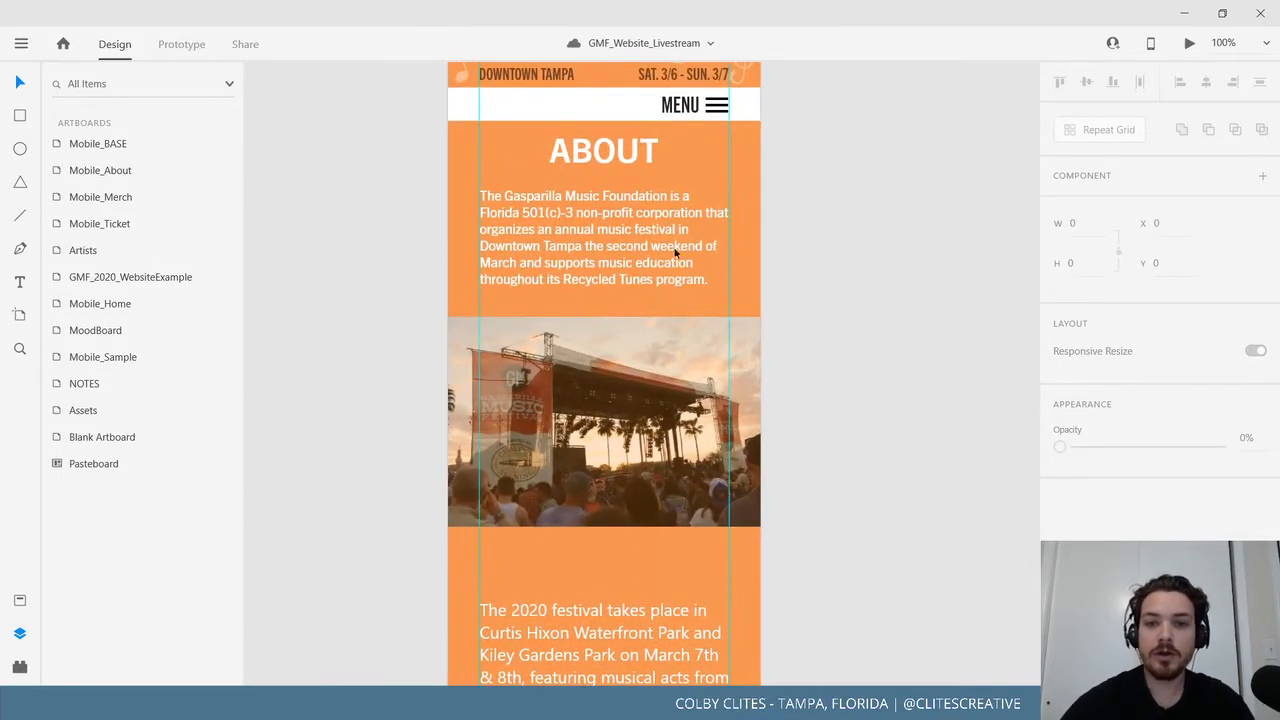
click(664, 379)
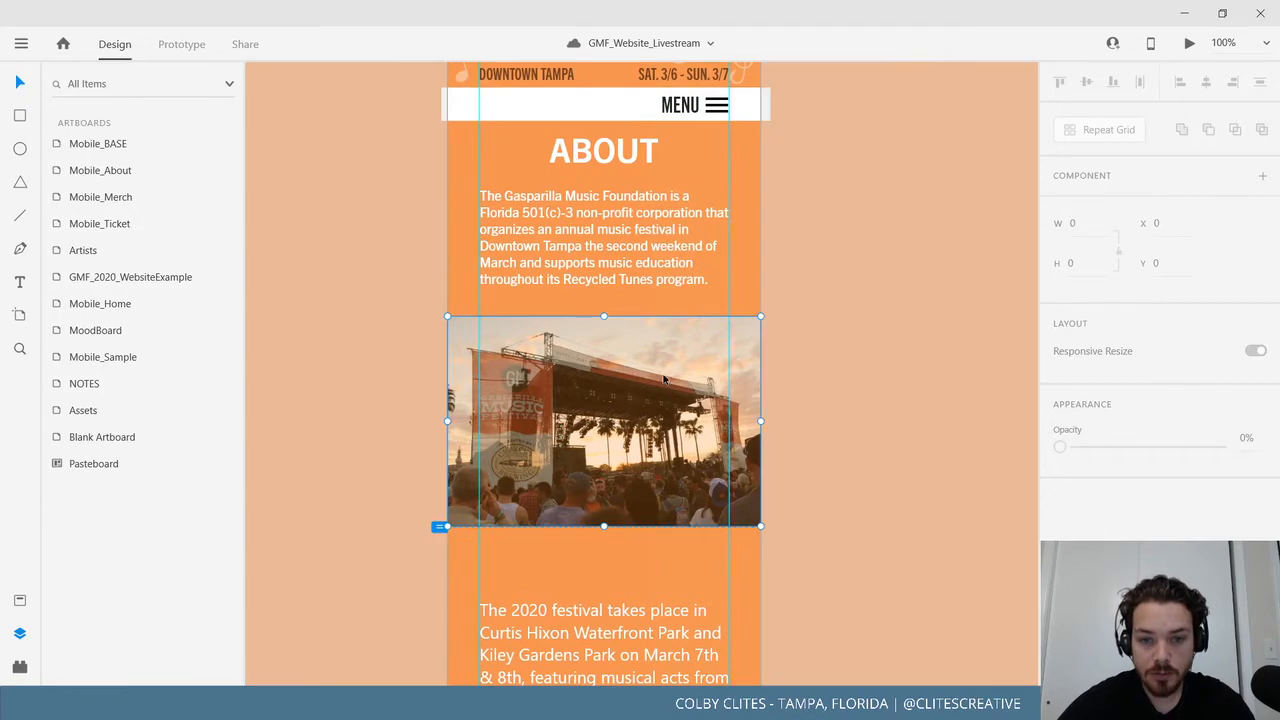
drag(663, 374, 664, 374)
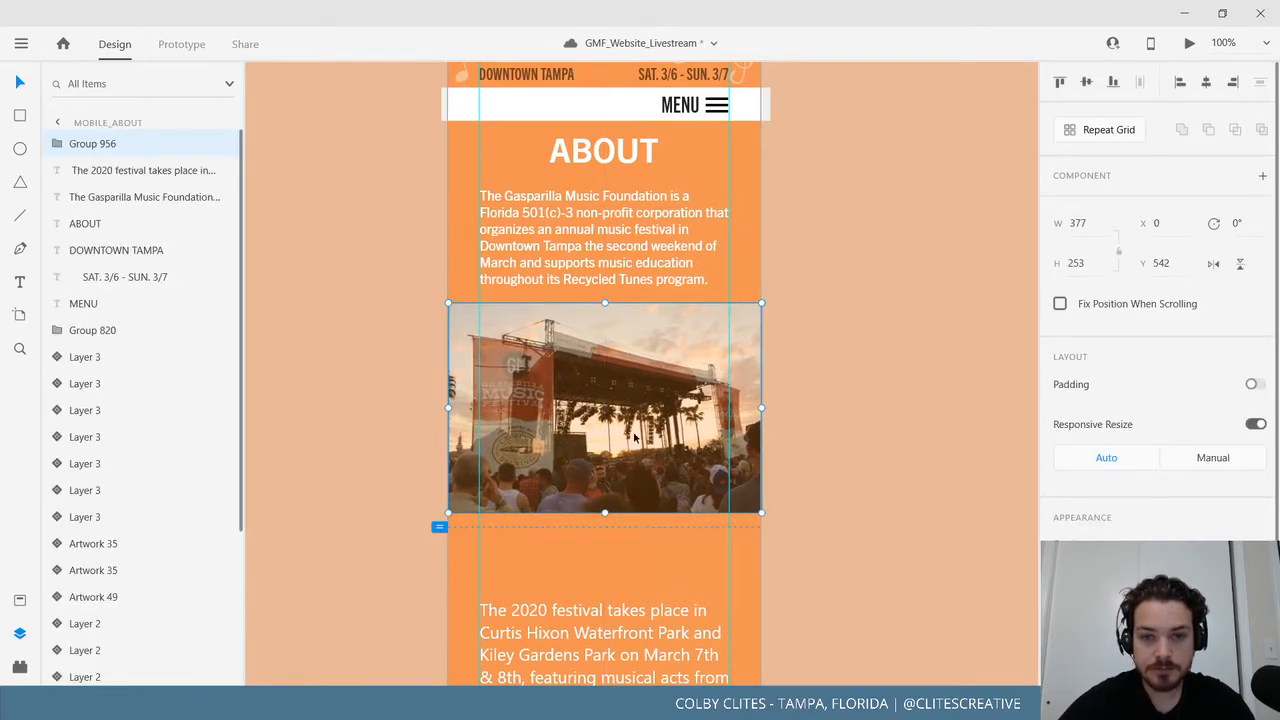
scroll(770, 513, up, 2)
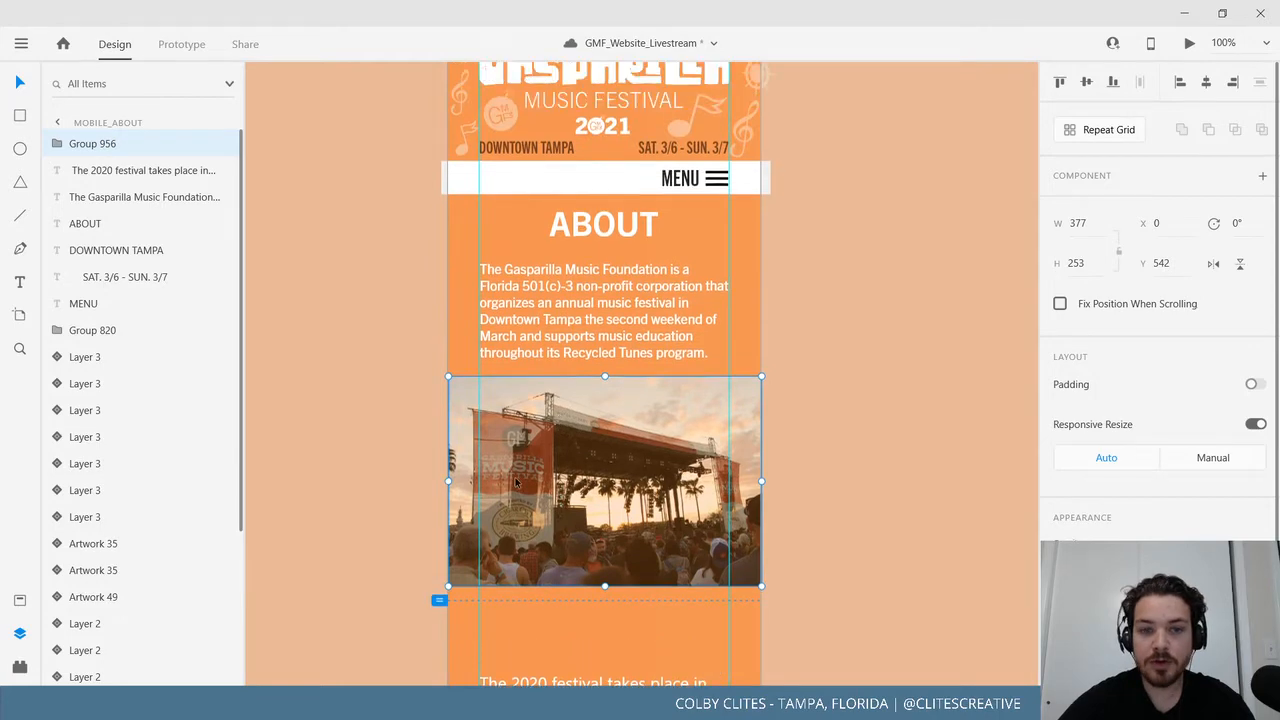
scroll(516, 483, up, 5)
click(478, 114)
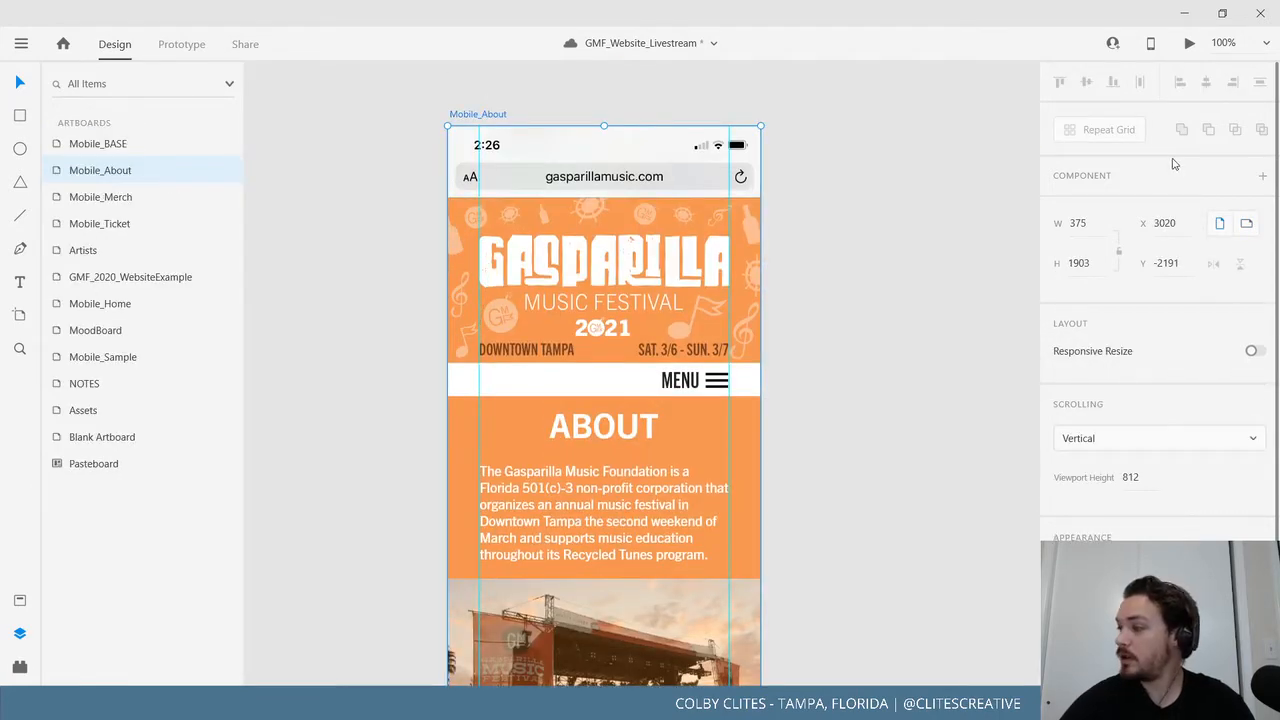
Preview Mobile_About full screen and scroll through its header, About paragraph and stage photo.
click(1189, 46)
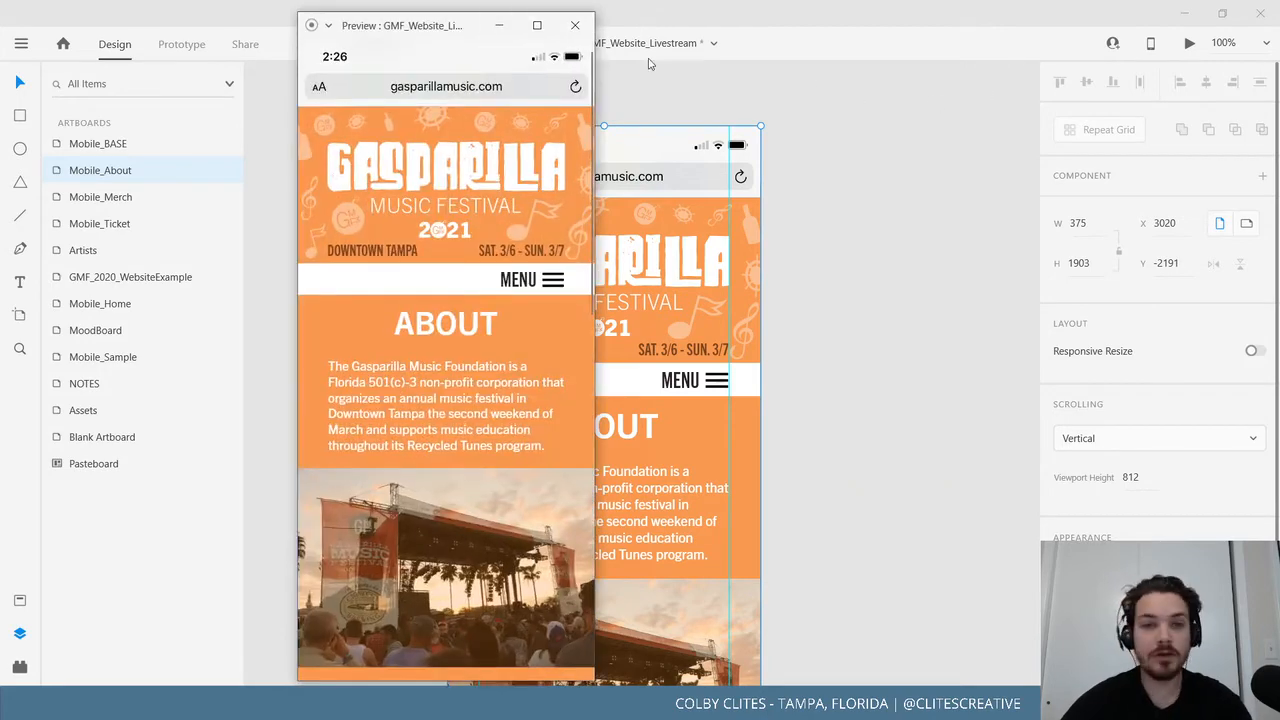
click(537, 25)
scroll(634, 320, down, 4)
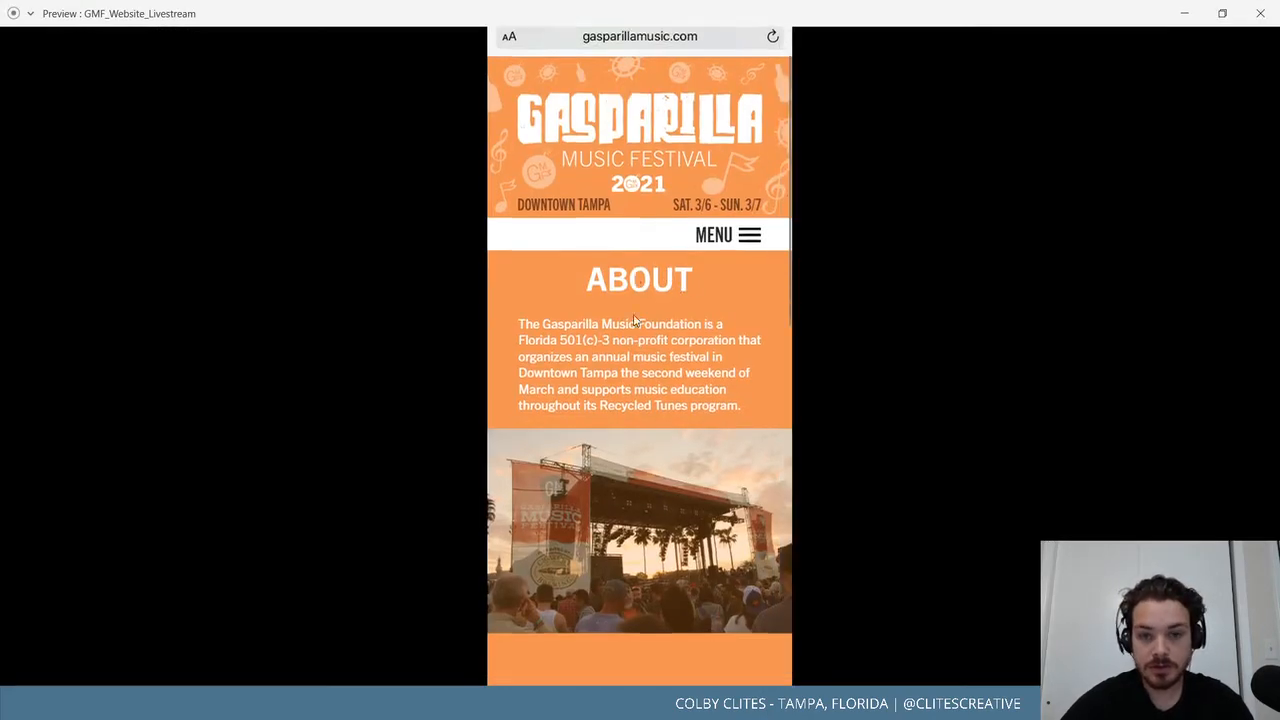
scroll(631, 318, up, 4)
scroll(619, 321, down, 3)
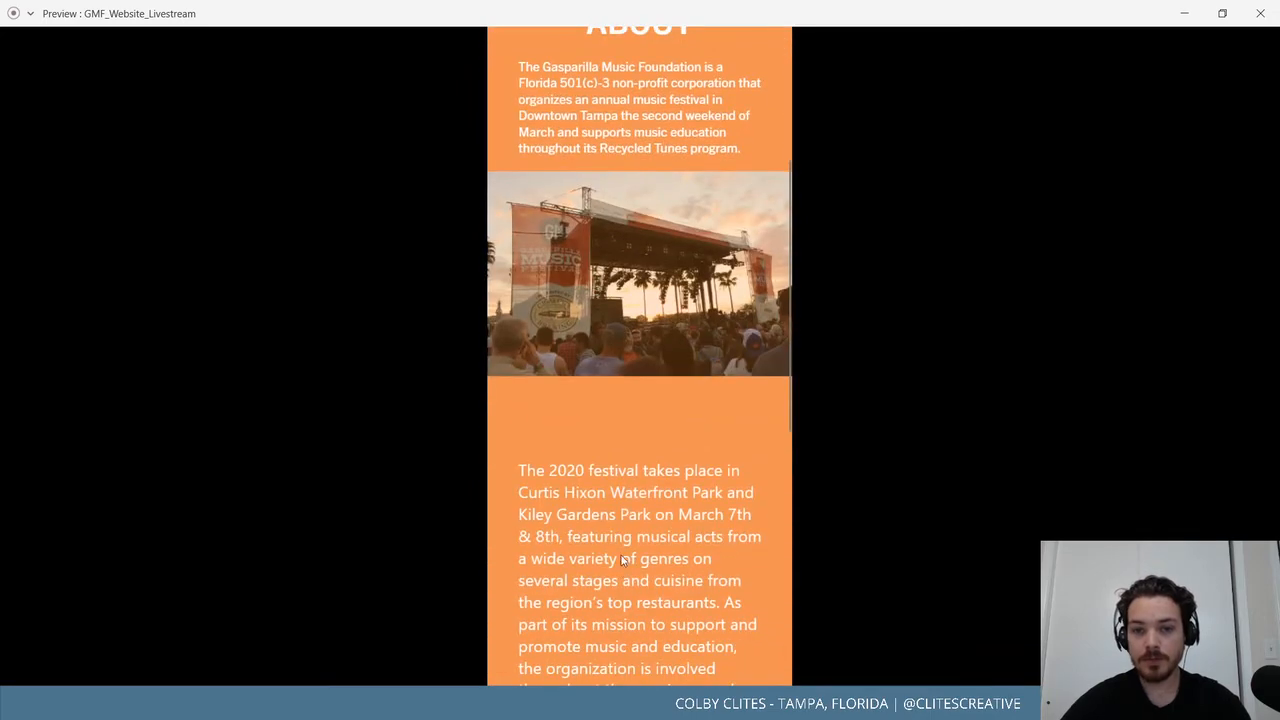
scroll(601, 406, up, 3)
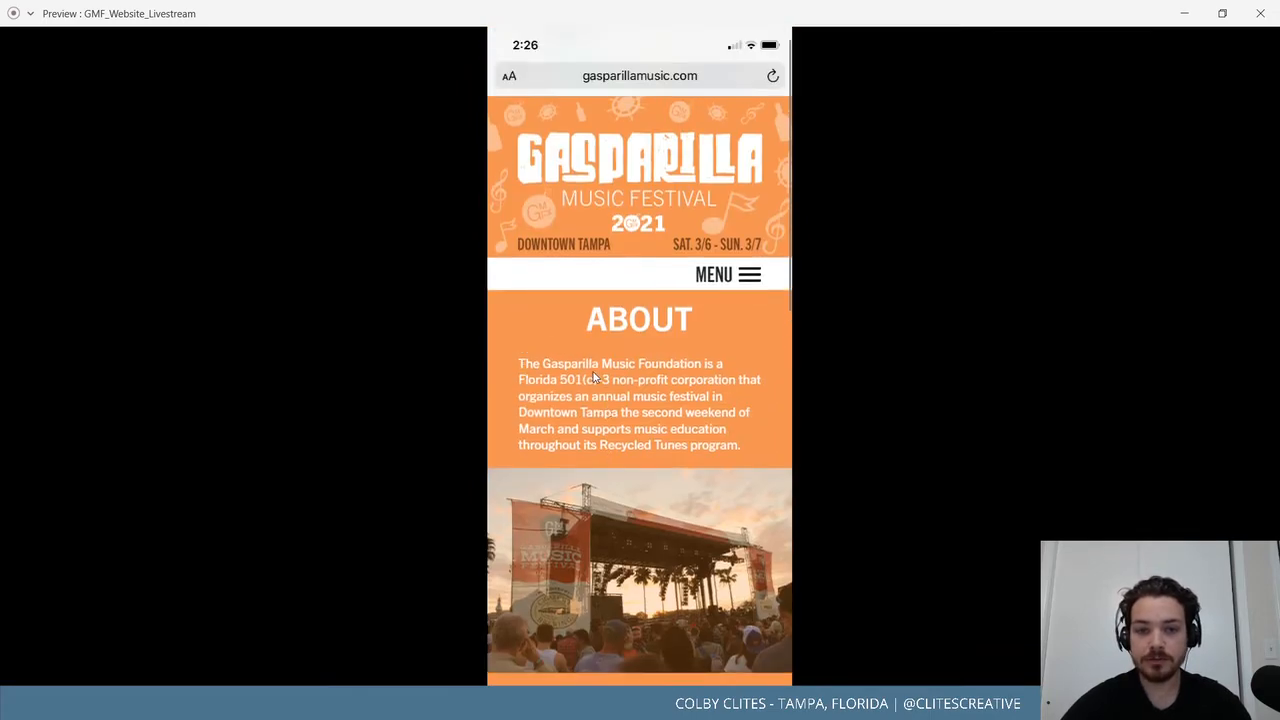
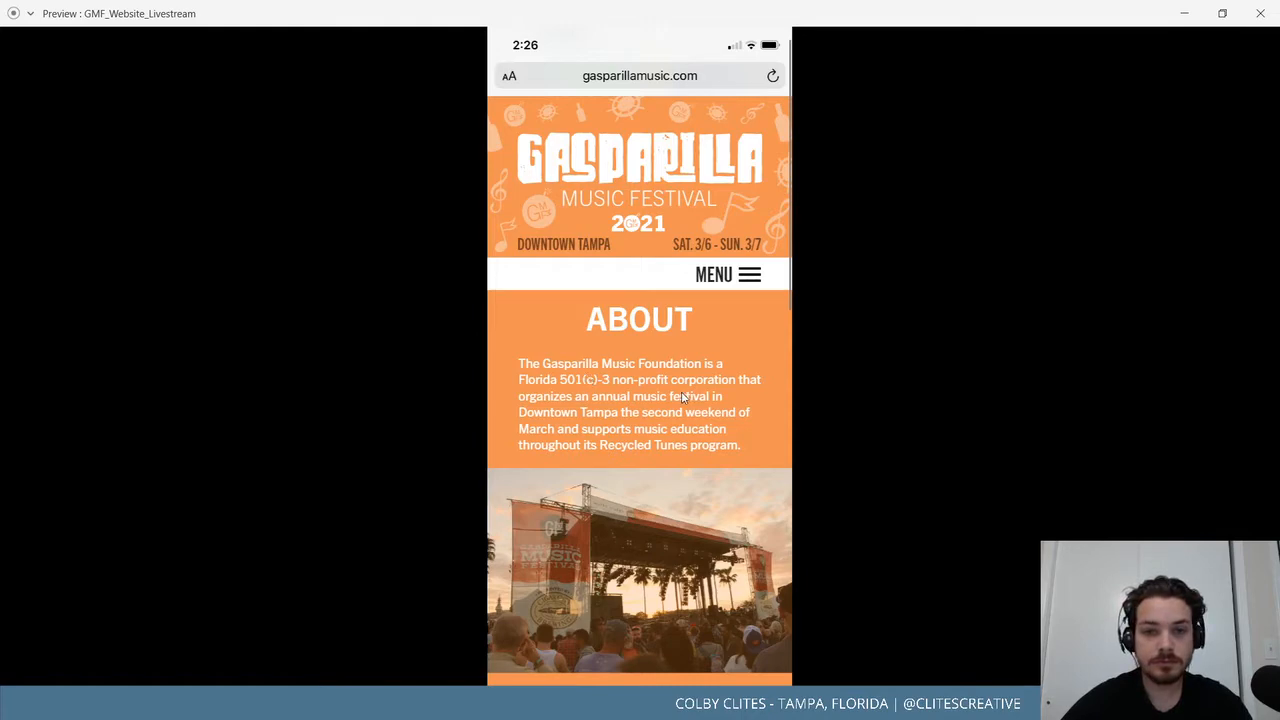
Scroll through the Mobile_About phone preview, then close it to return to the artboard.
scroll(681, 391, down, 7)
scroll(685, 433, up, 3)
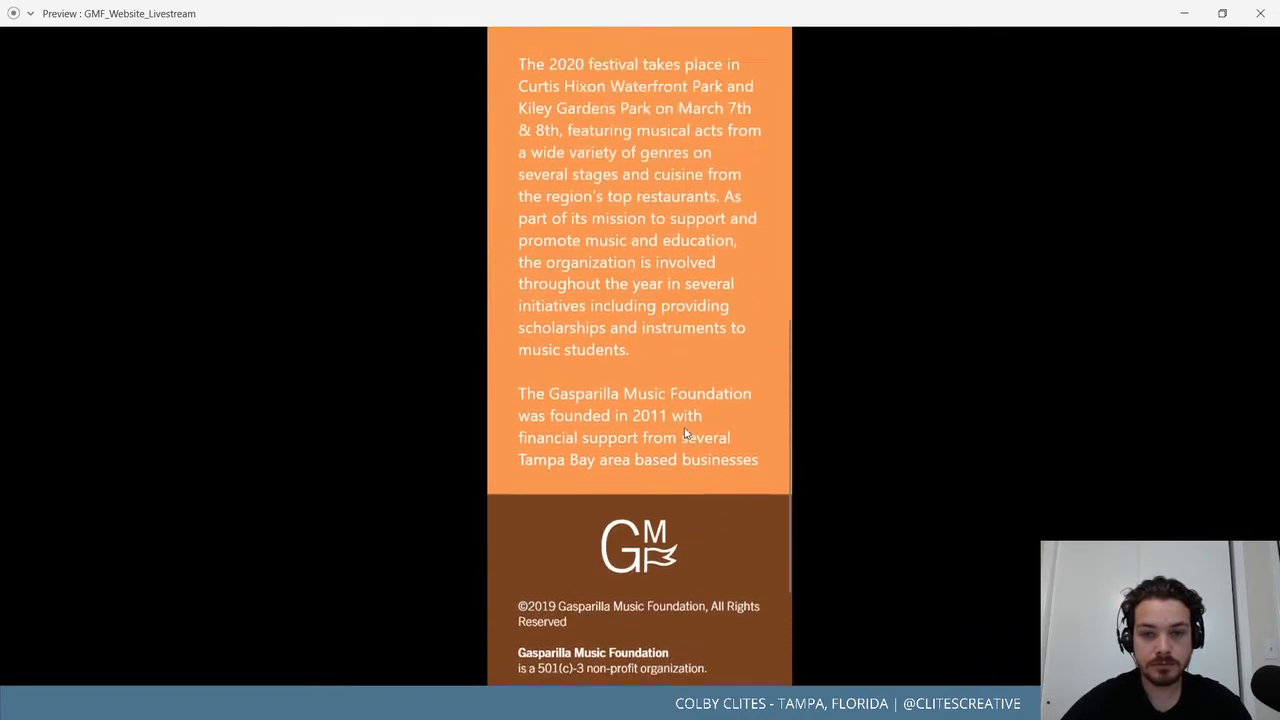
scroll(686, 433, up, 7)
scroll(687, 435, down, 3)
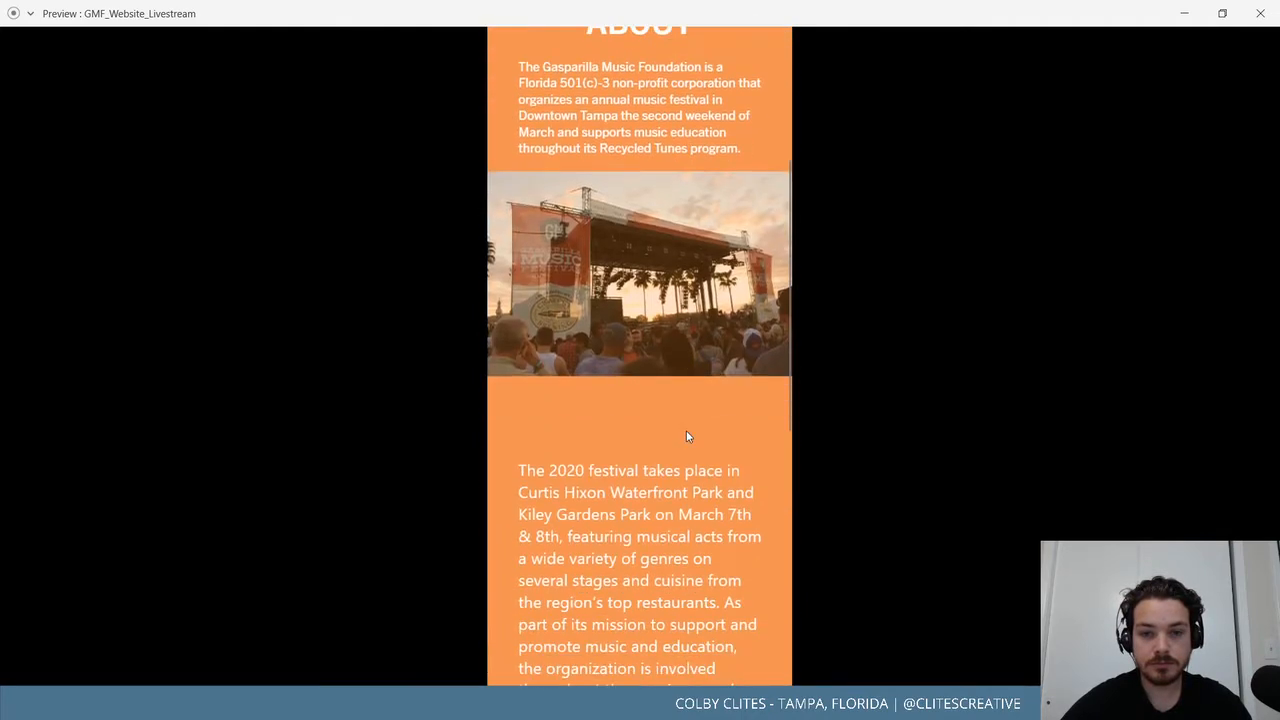
scroll(686, 436, up, 3)
click(1260, 13)
Move the 2020 festival paragraph up nearer the stage photo.
scroll(590, 496, down, 3)
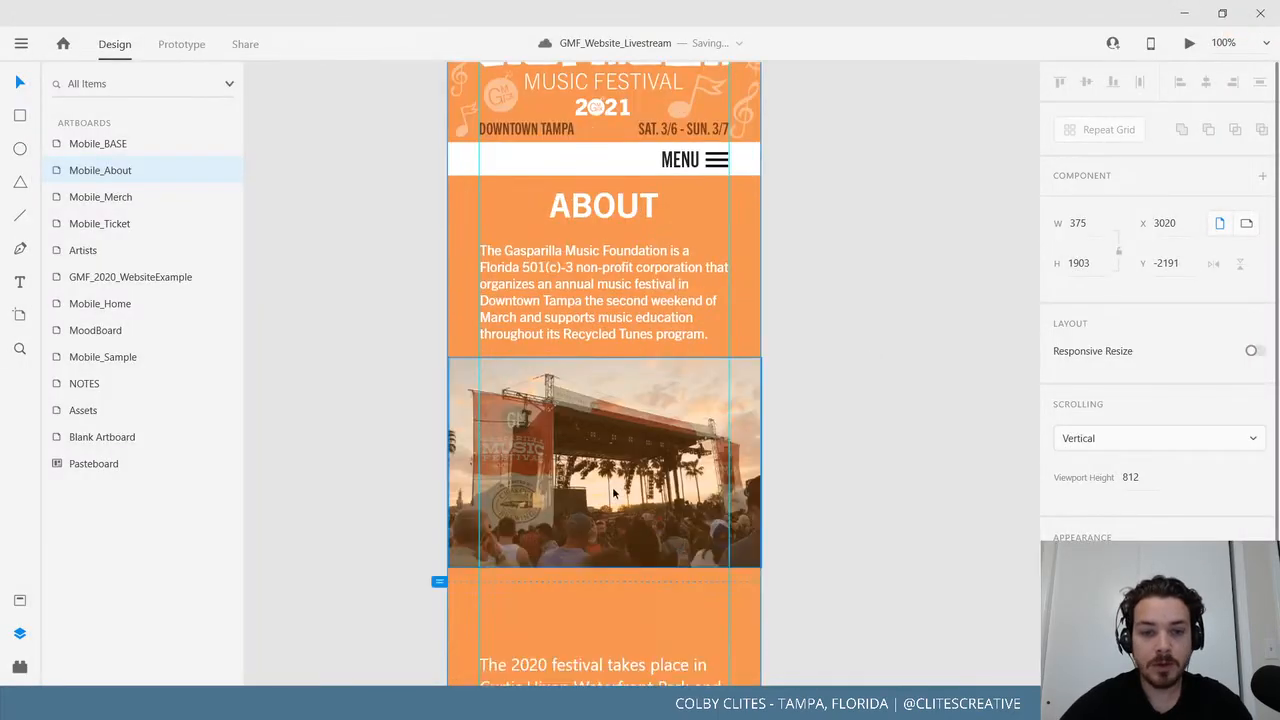
scroll(612, 486, down, 4)
click(612, 420)
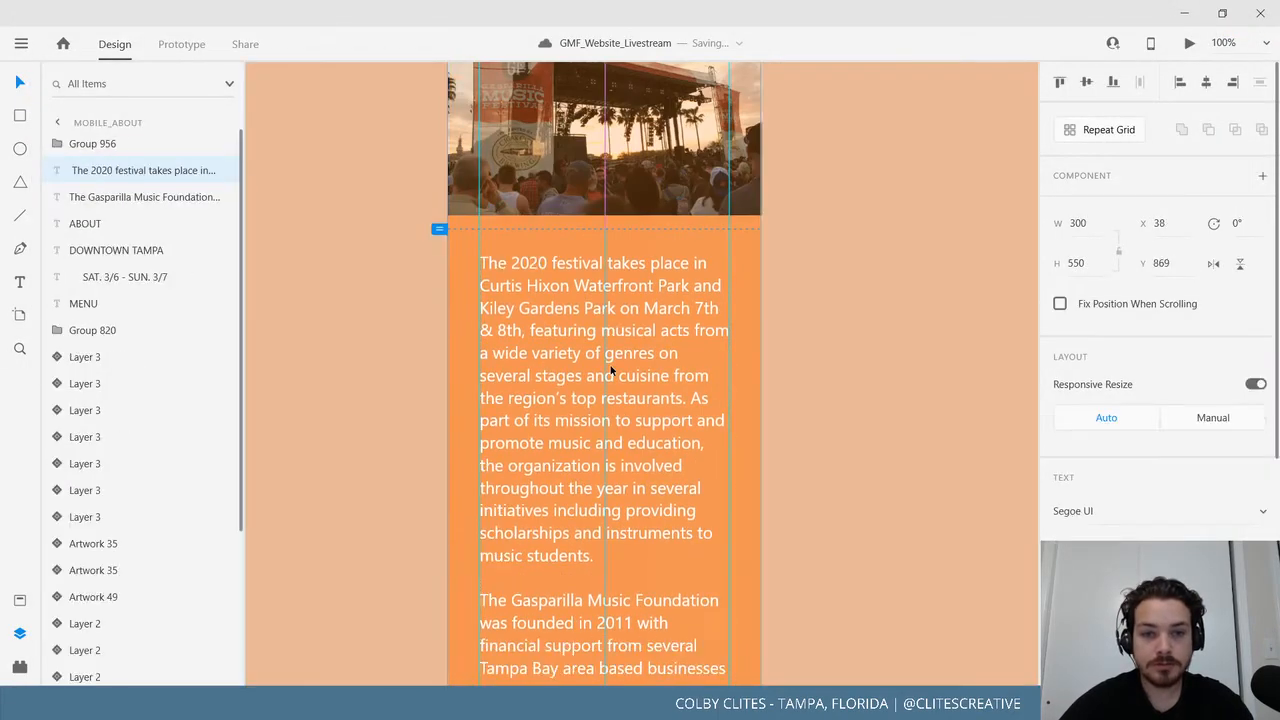
drag(611, 370, 605, 354)
Nudge the brown footer group further down the artboard.
scroll(731, 554, down, 3)
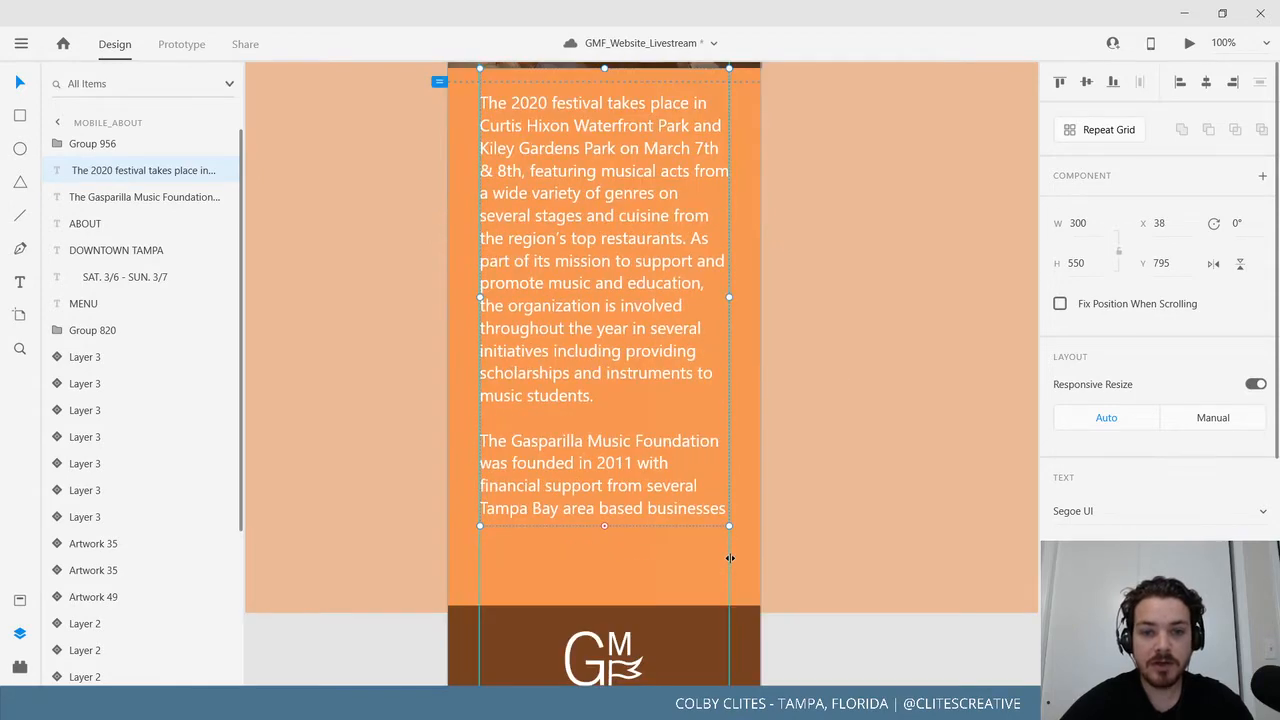
scroll(731, 554, down, 5)
click(652, 508)
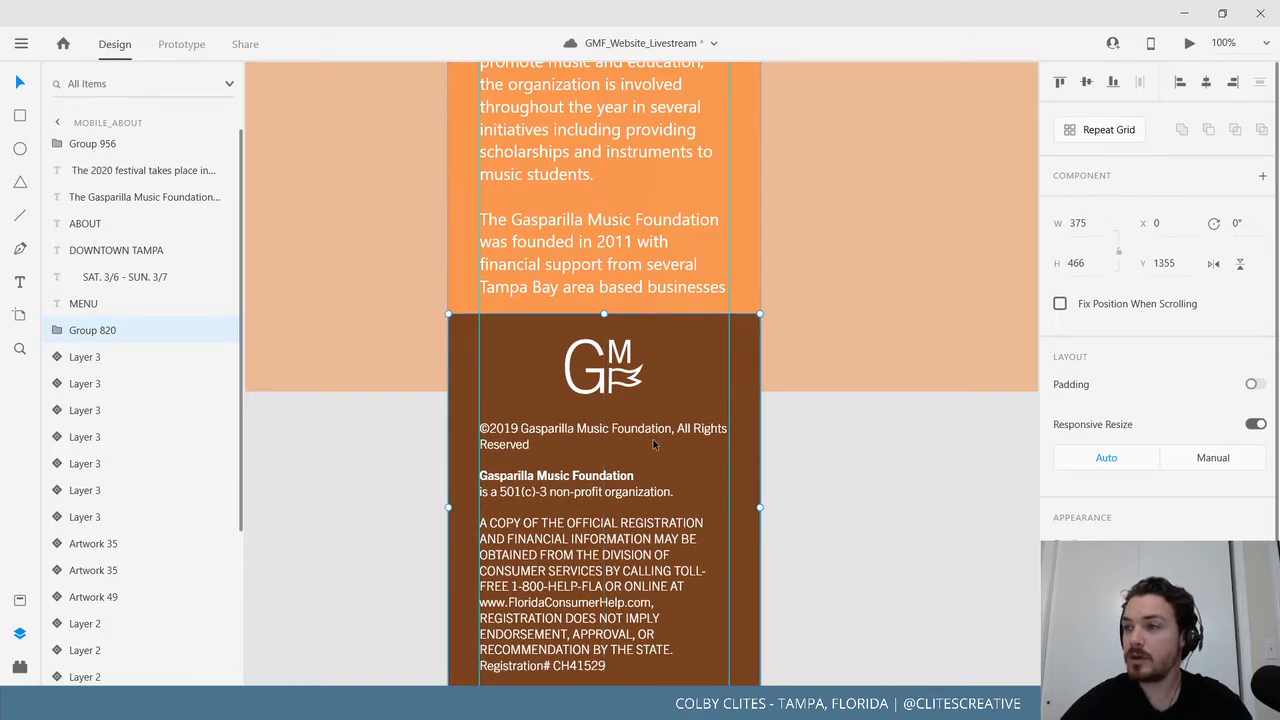
scroll(654, 443, down, 4)
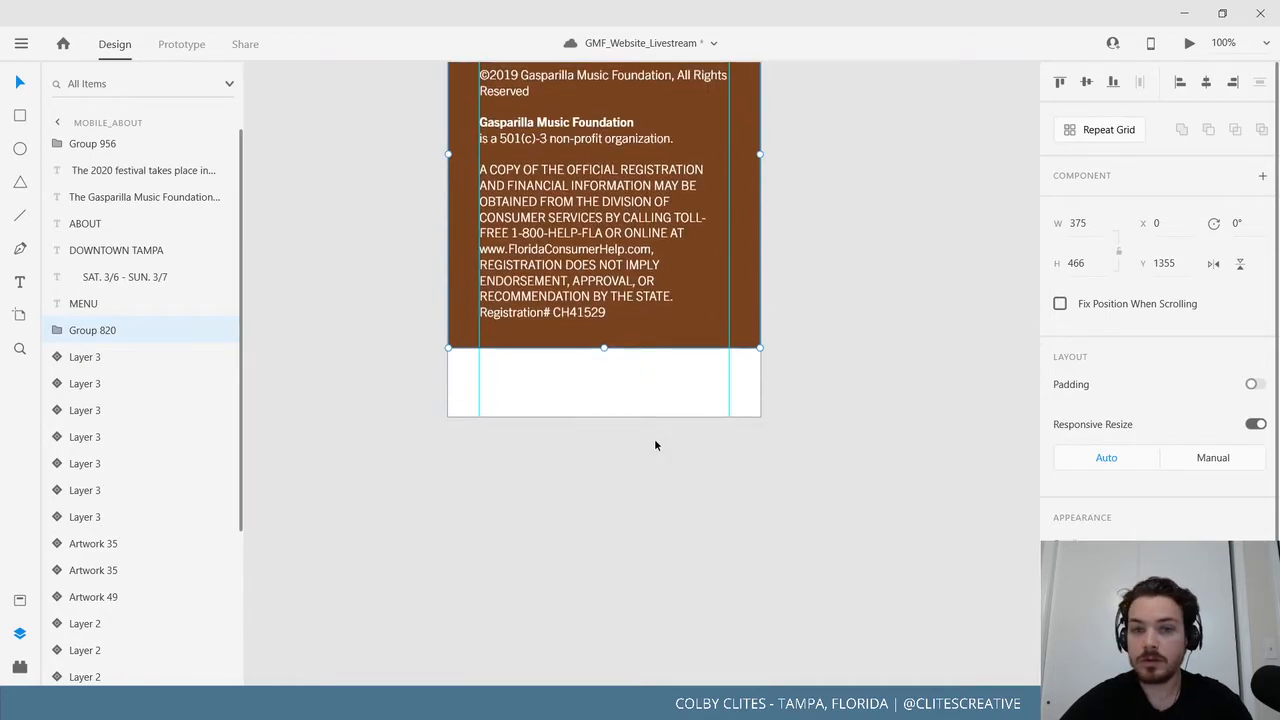
key(ctrl+shift+Down)
scroll(750, 470, up, 3)
scroll(759, 484, up, 1)
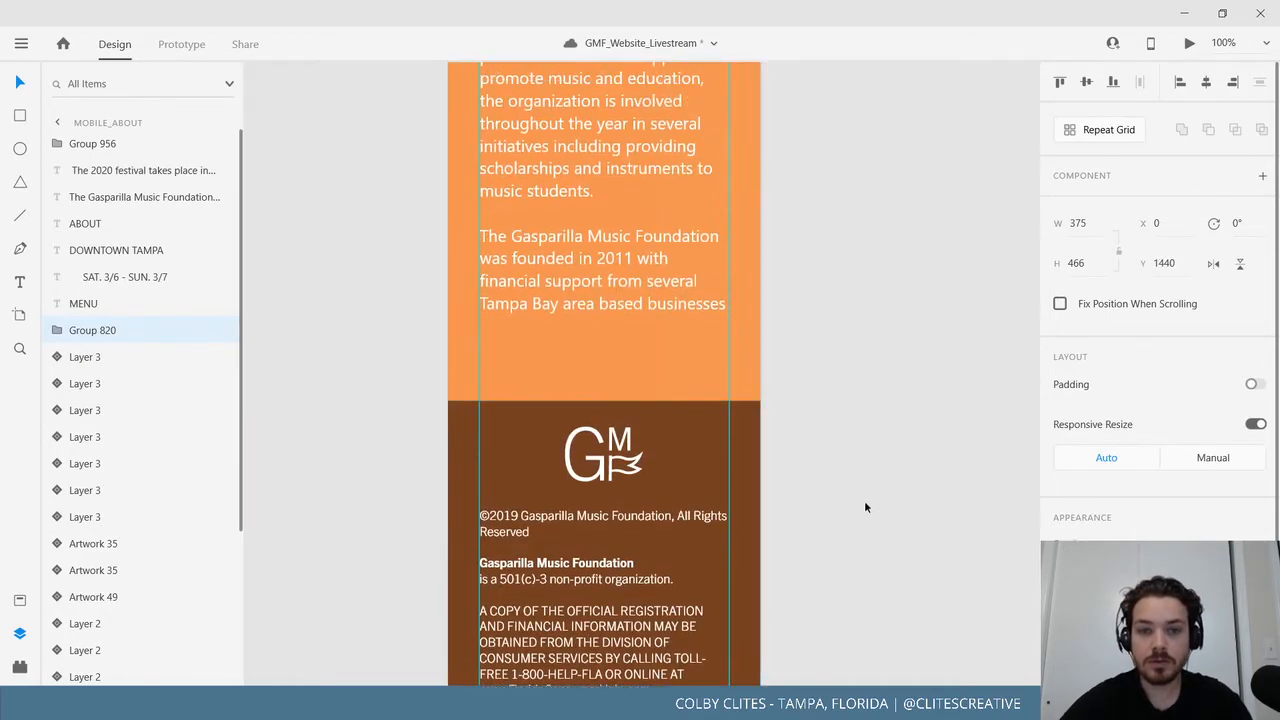
click(866, 506)
key(ctrl+minus)
key(ctrl+minus)
key(ctrl+minus)
scroll(866, 507, up, 3)
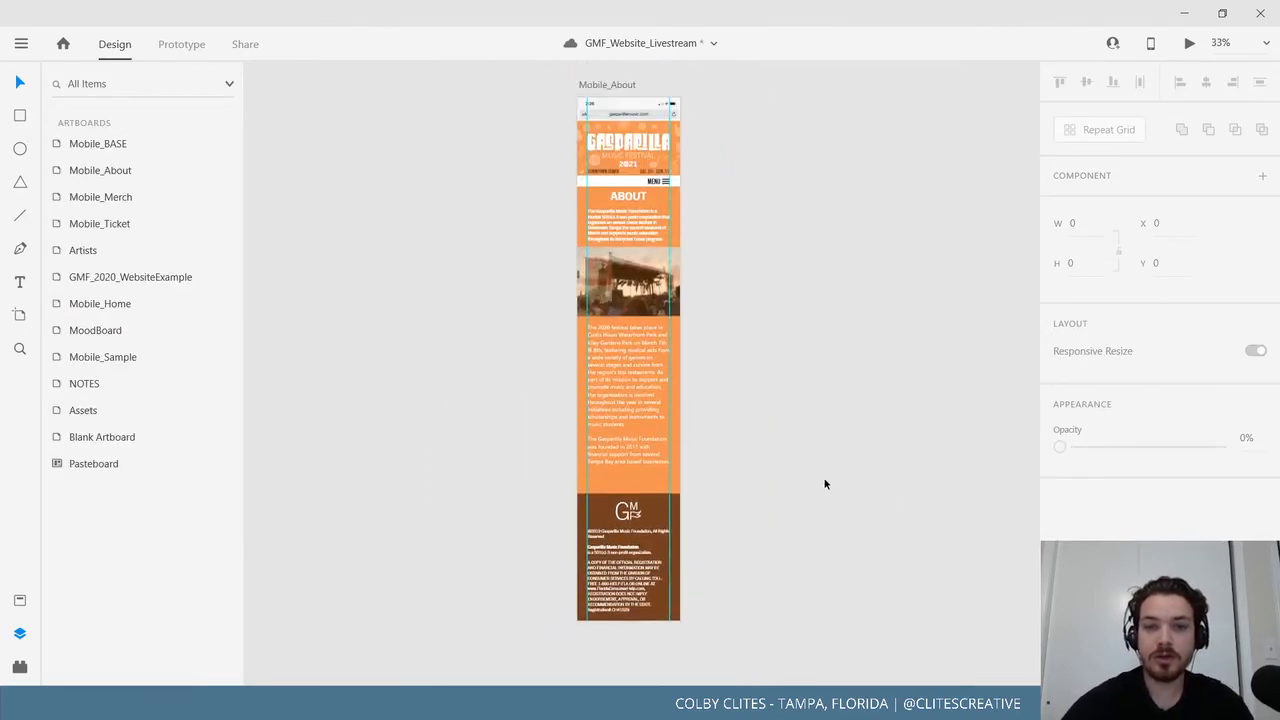
Lengthen the Mobile_About artboard to 3117 high and move the brown footer to its new bottom.
click(621, 182)
scroll(811, 510, down, 2)
scroll(811, 514, down, 2)
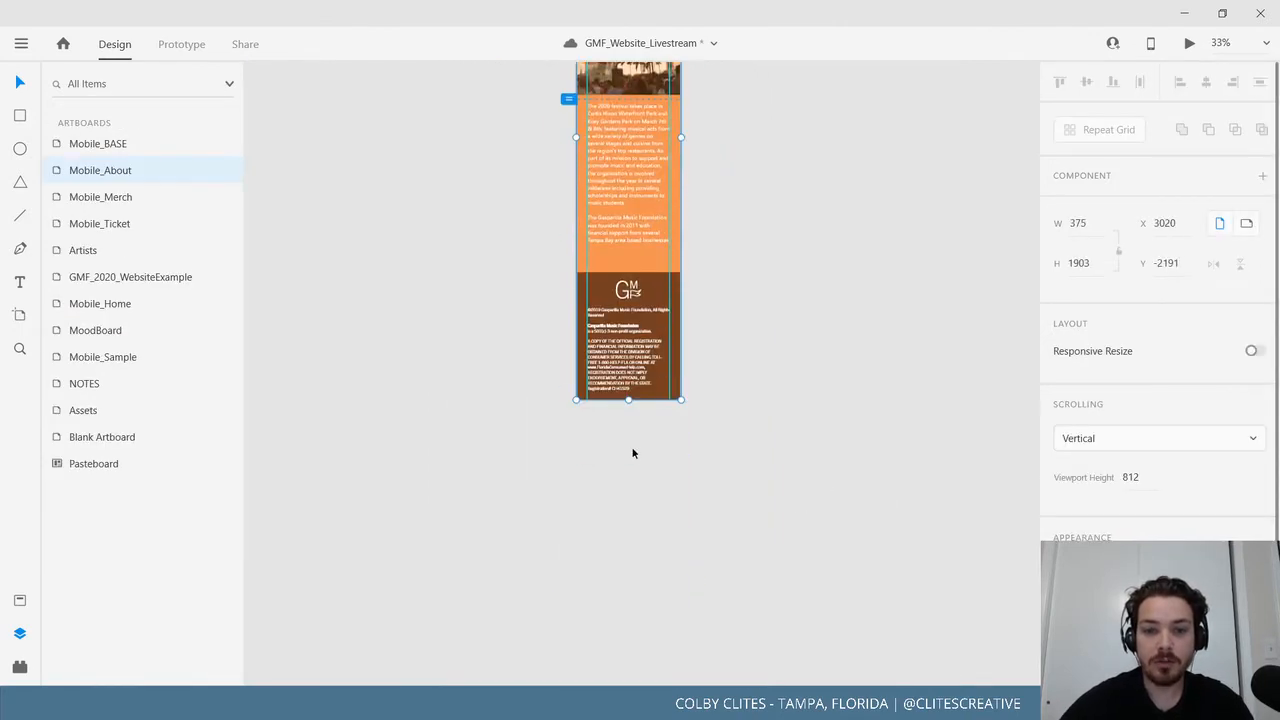
drag(627, 401, 666, 609)
drag(634, 259, 632, 594)
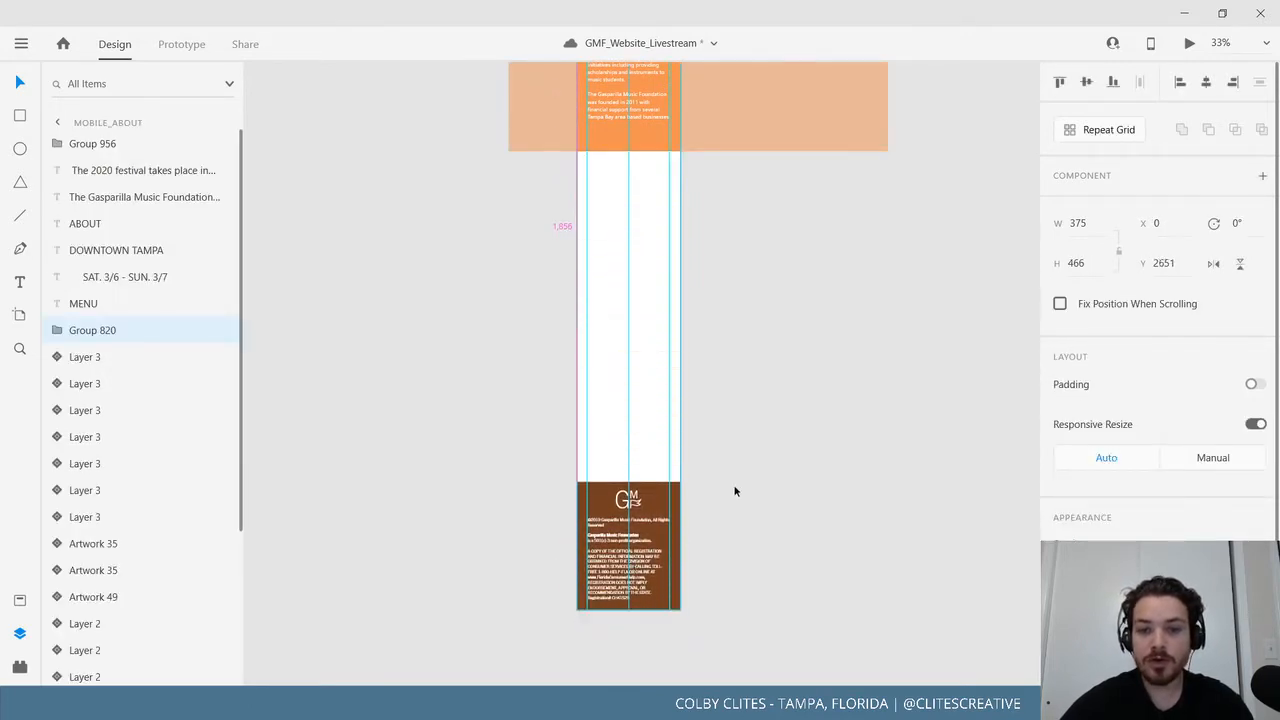
click(736, 492)
scroll(738, 500, up, 6)
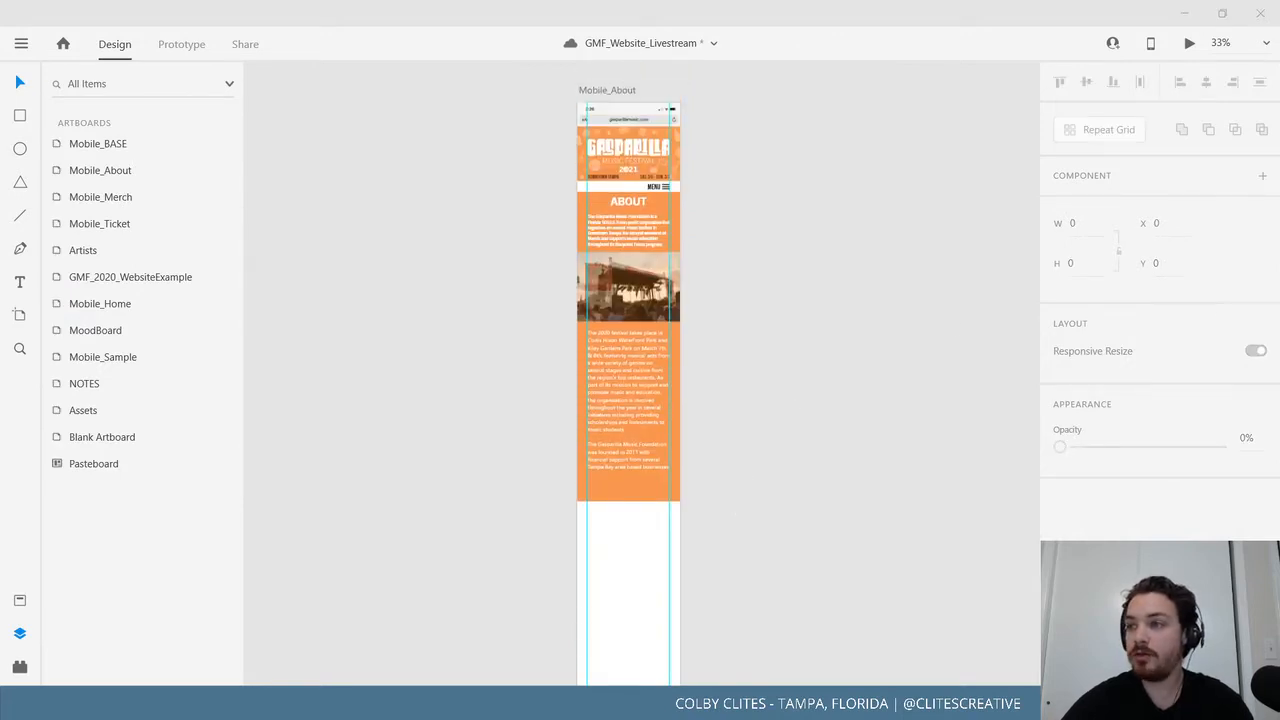
scroll(870, 459, down, 3)
scroll(712, 365, up, 2)
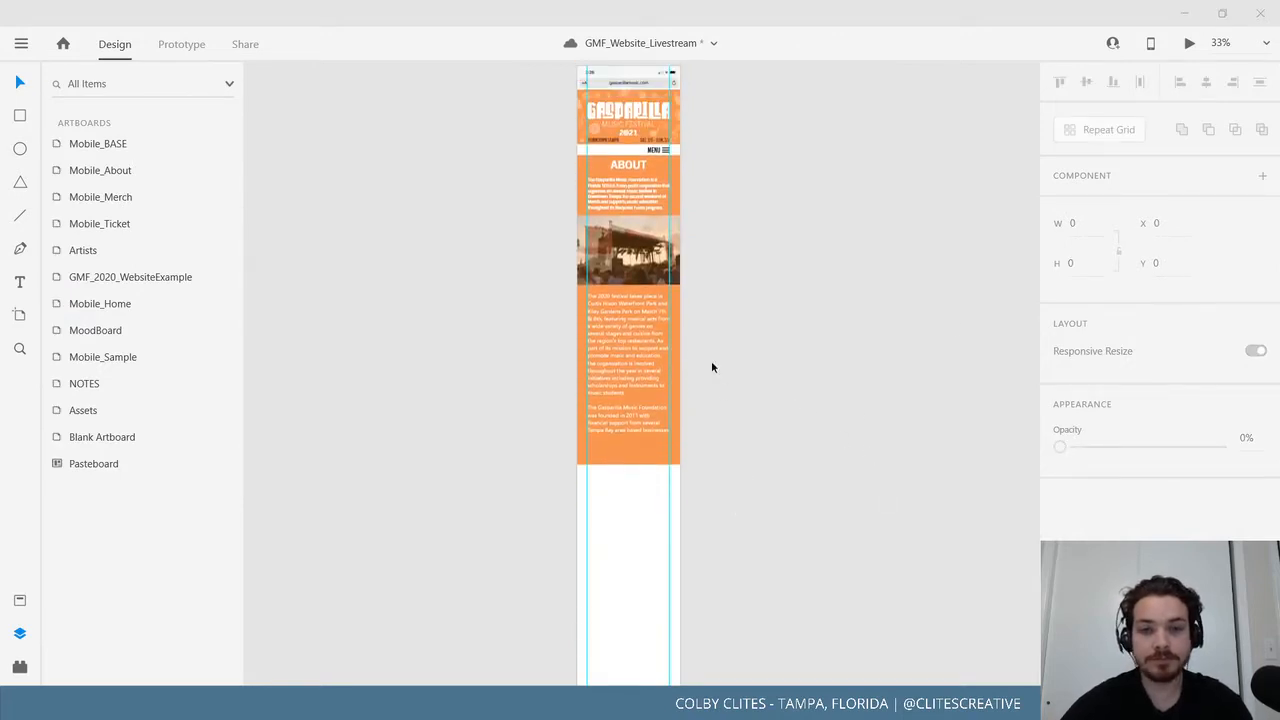
Delete the large orange background component from the artboard.
click(823, 477)
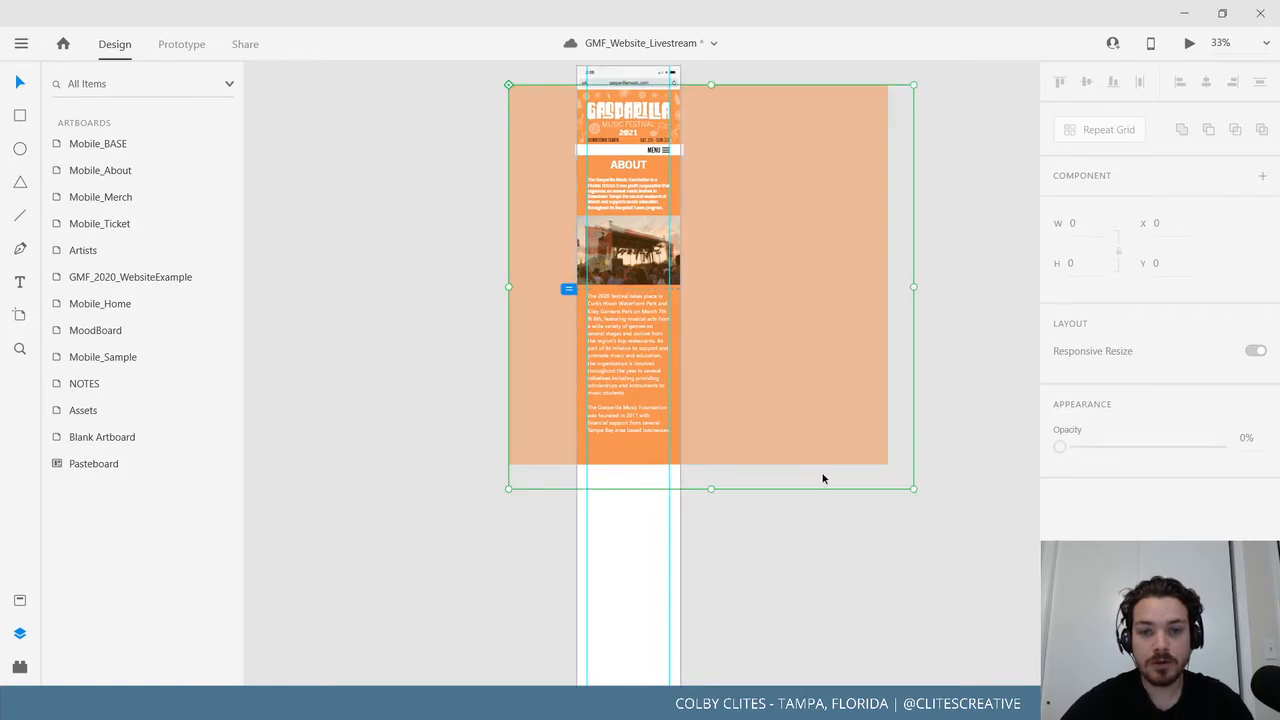
scroll(823, 478, down, 2)
scroll(897, 319, down, 1)
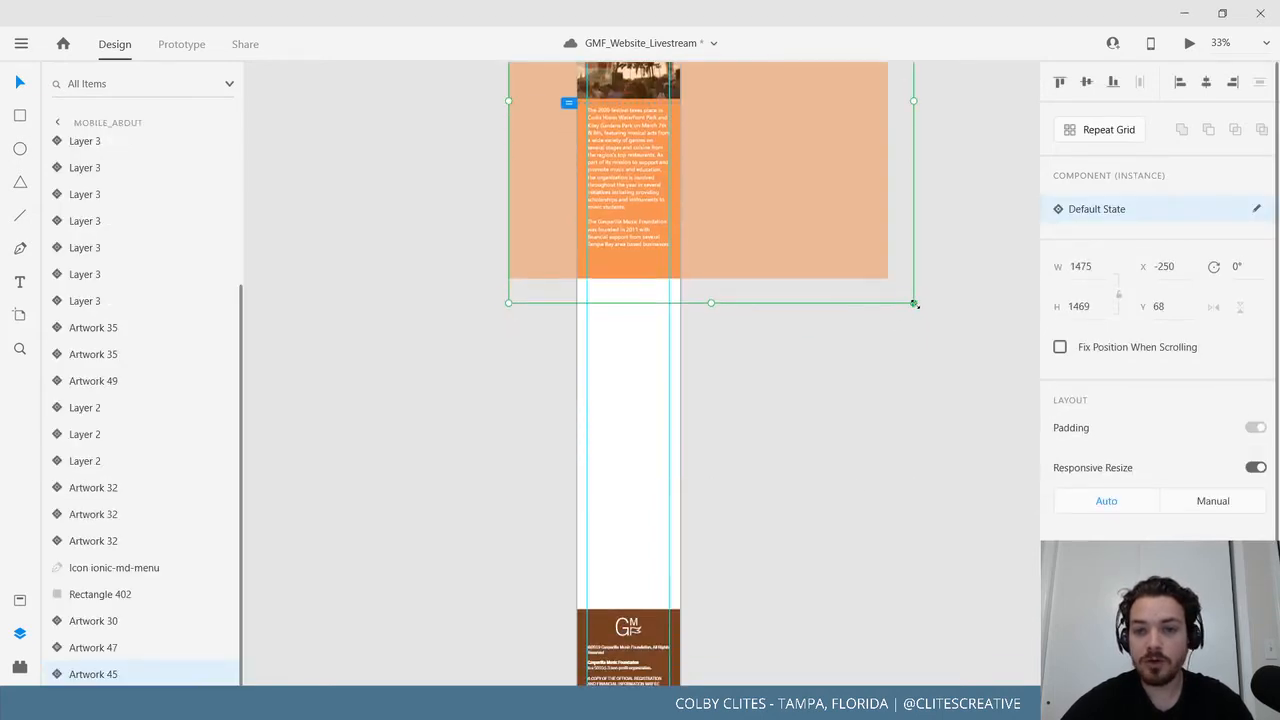
drag(944, 393, 965, 636)
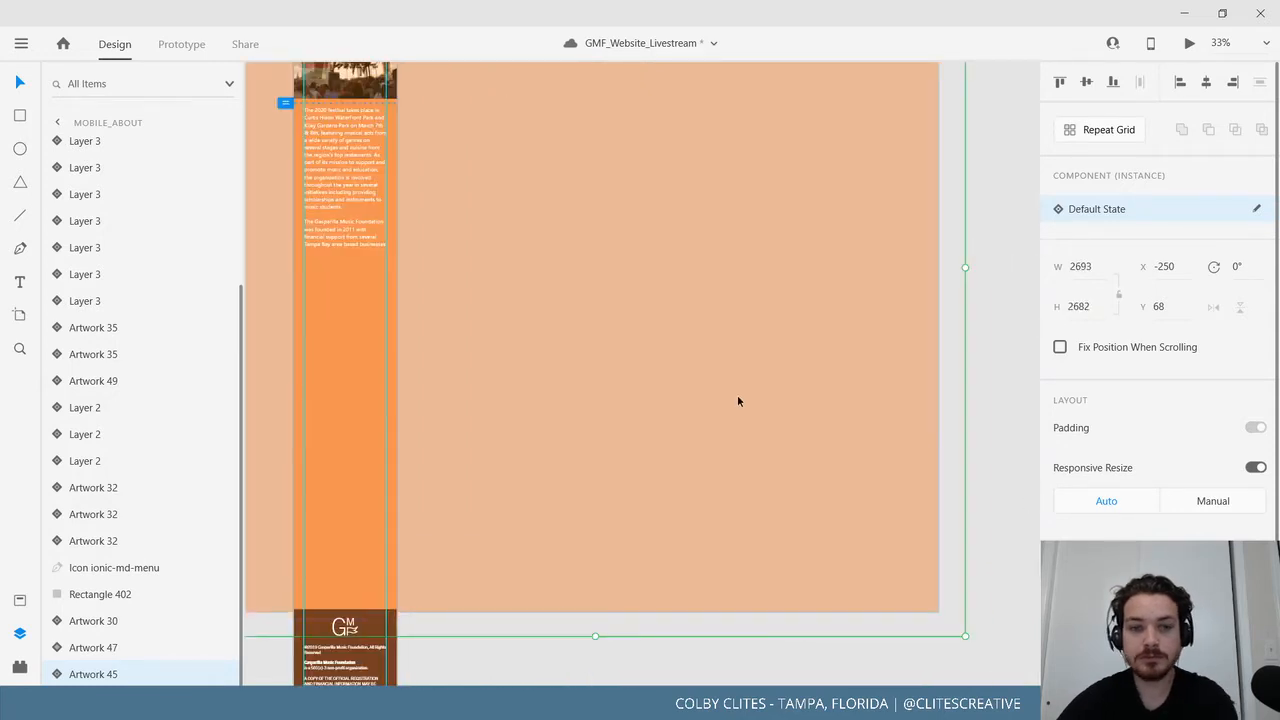
key(Delete)
scroll(351, 306, left, 2)
scroll(200, 200, up, 3)
Draw a trial rectangle on the artboard, then undo it.
scroll(613, 330, up, 3)
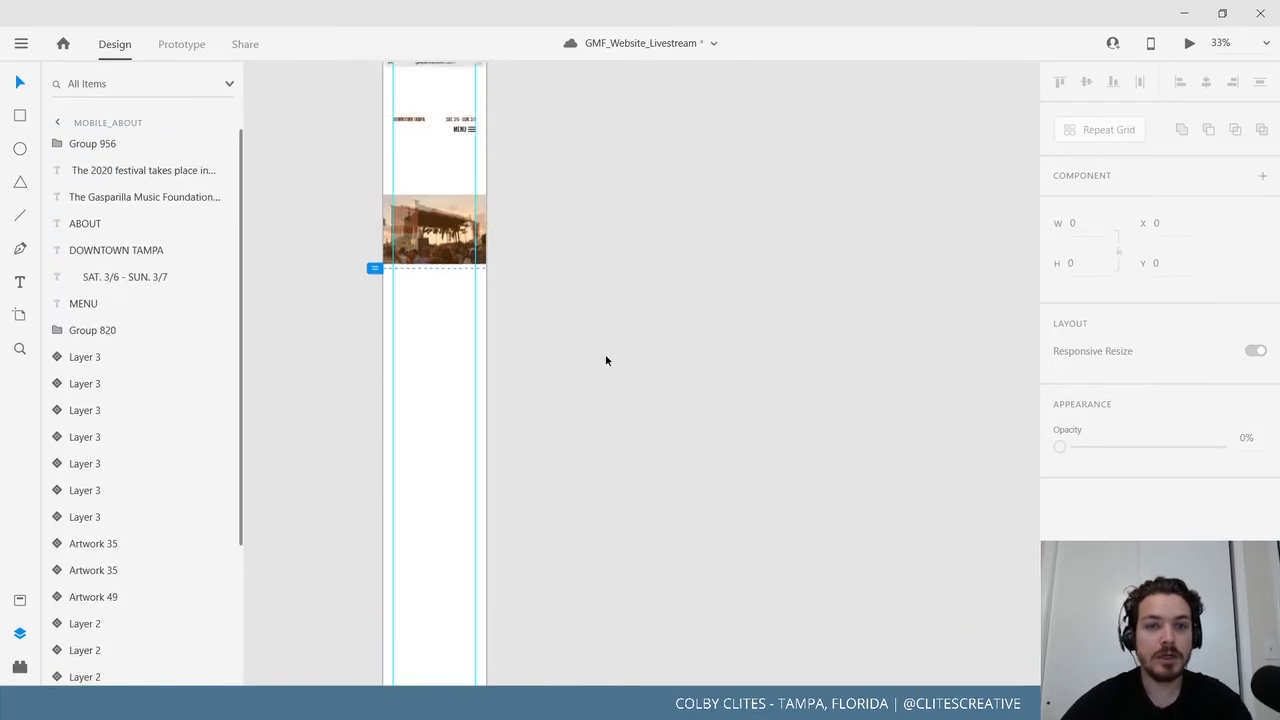
scroll(605, 360, up, 3)
key(r)
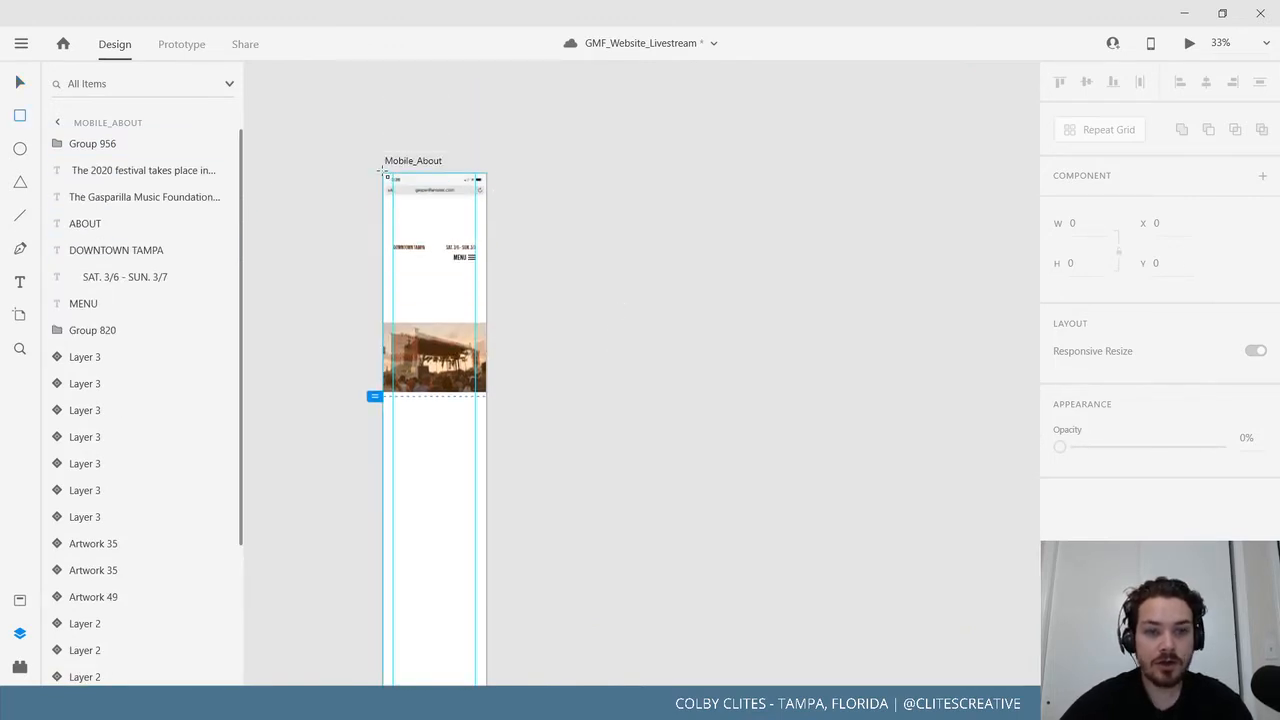
drag(381, 171, 487, 496)
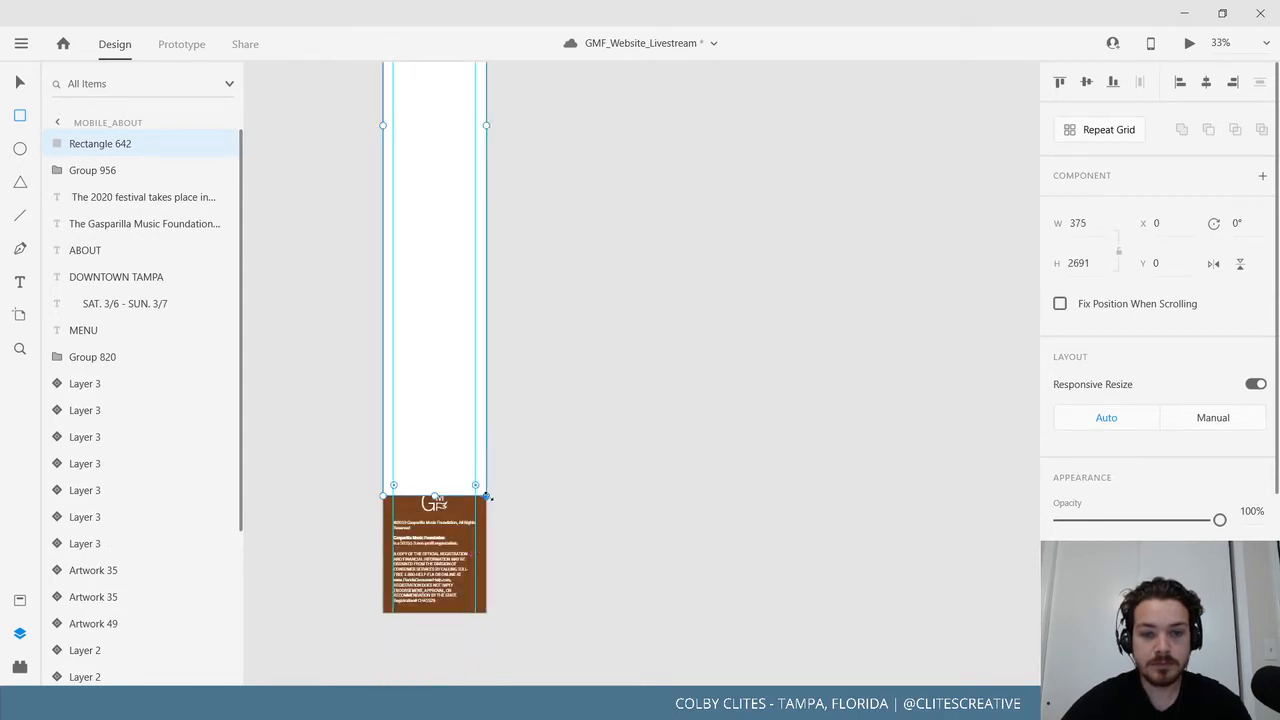
key(ctrl+z)
Fill the Mobile_About artboard with the #F28627 orange swatch from Assets and view at 100%.
scroll(583, 465, up, 5)
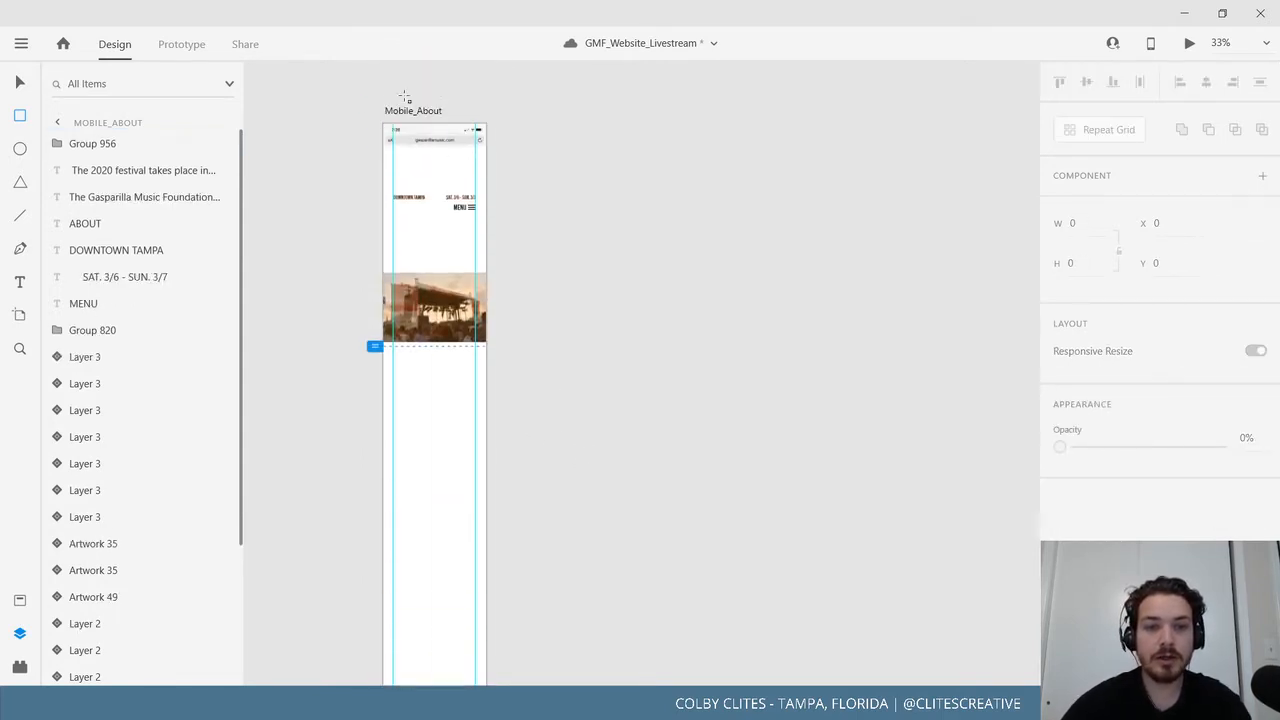
click(392, 111)
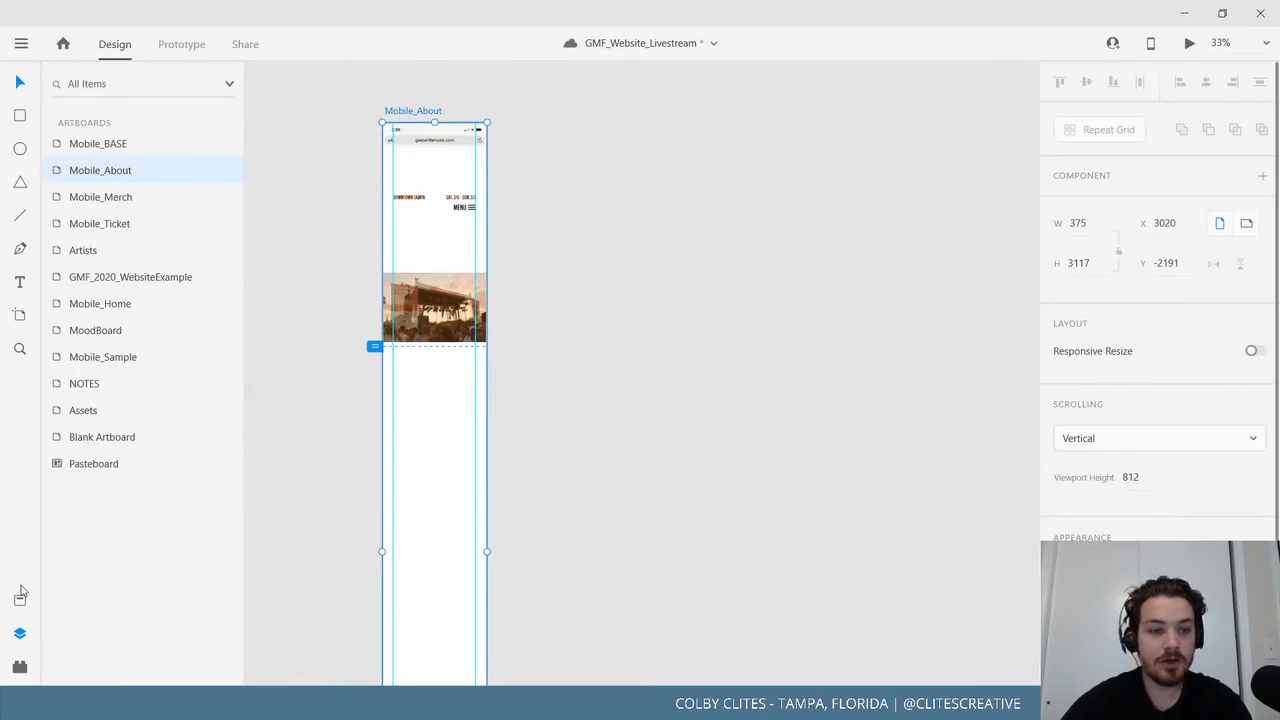
click(19, 600)
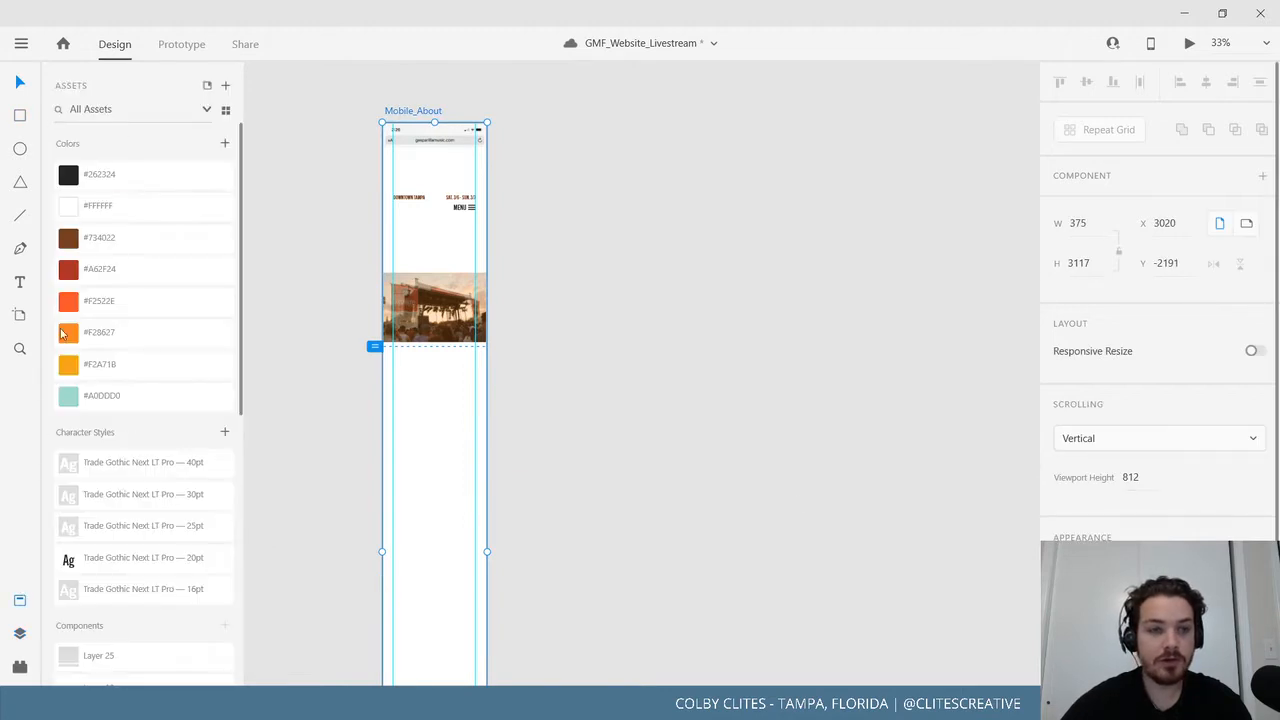
click(771, 381)
drag(574, 416, 749, 420)
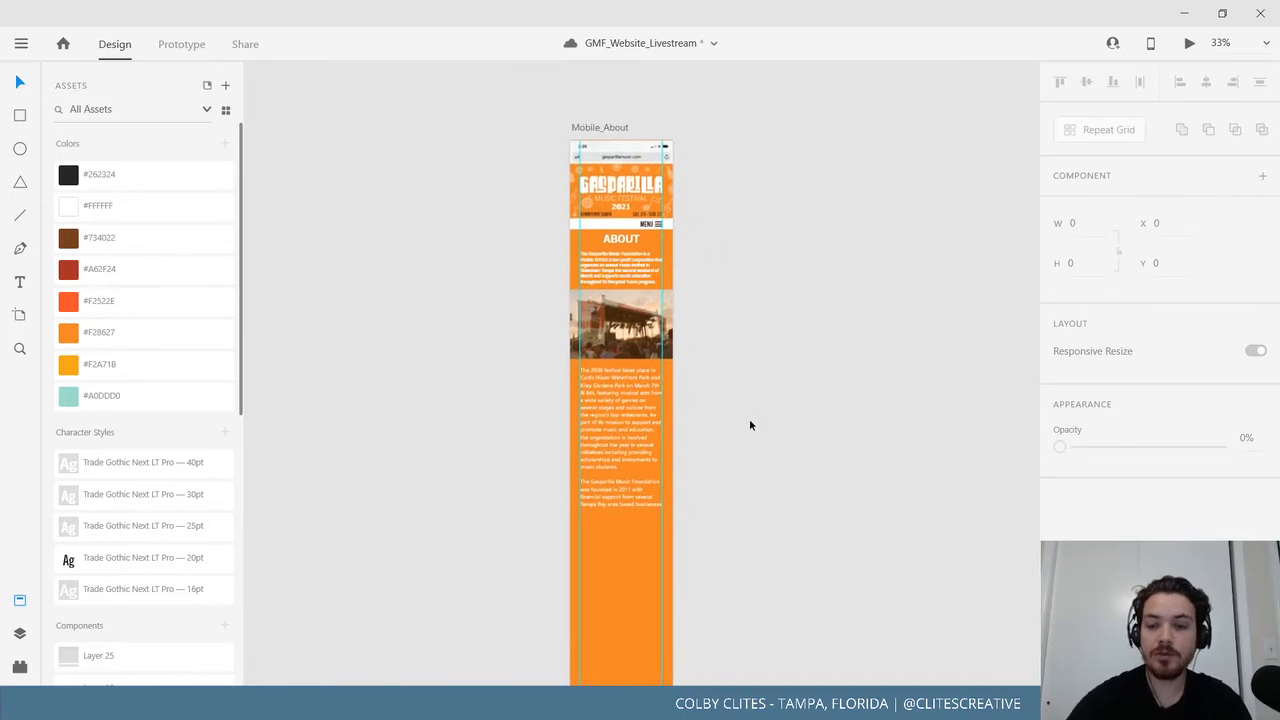
key(ctrl+1)
scroll(834, 390, up, 3)
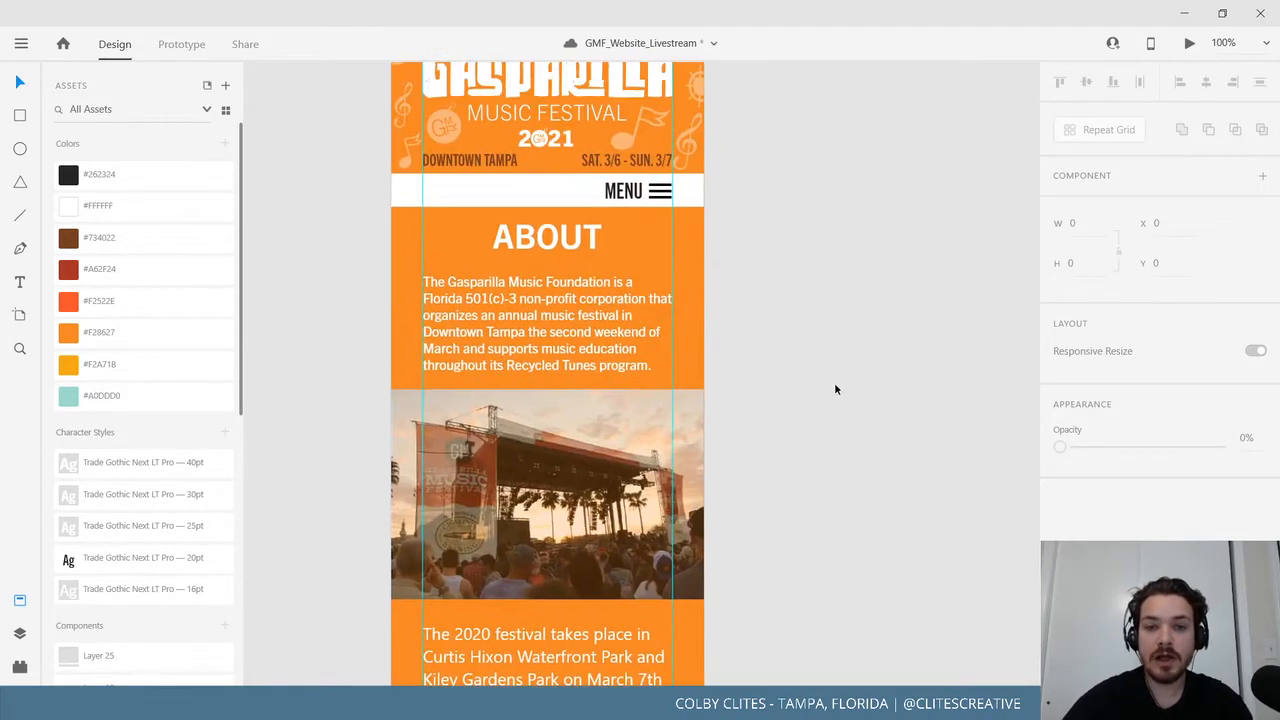
scroll(811, 402, up, 3)
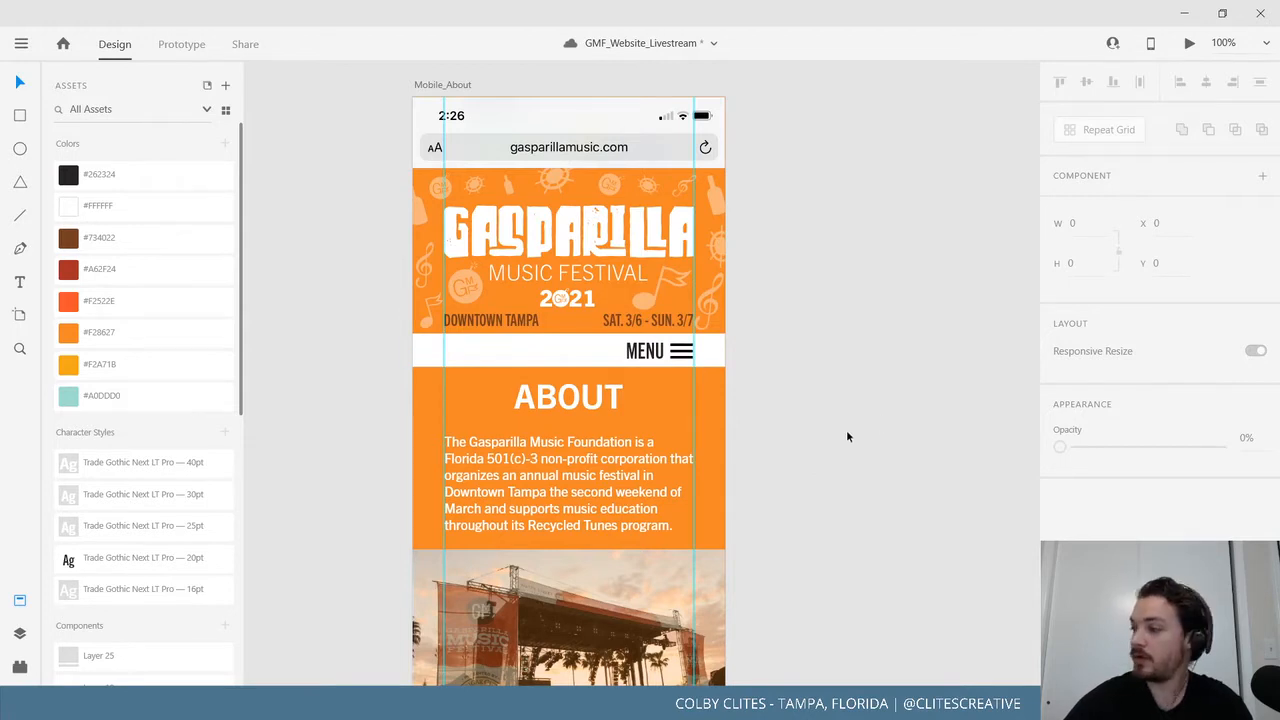
Save the document.
scroll(849, 380, down, 4)
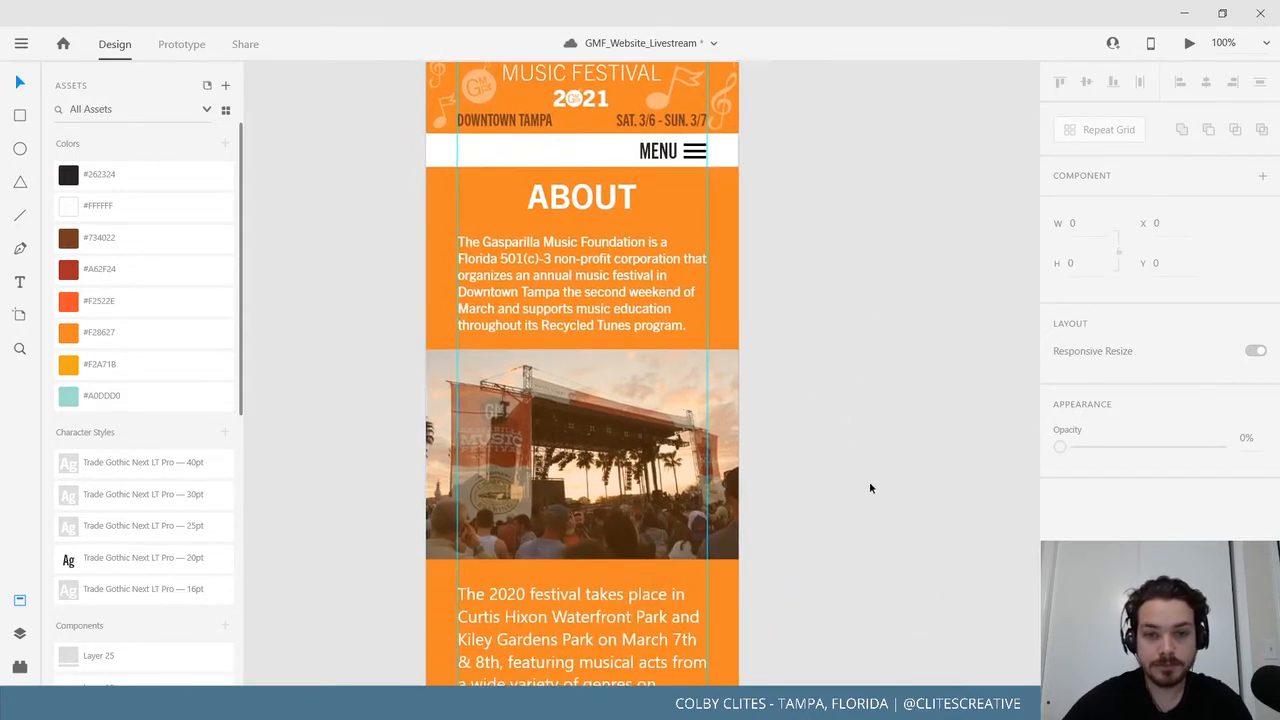
scroll(869, 485, down, 3)
scroll(871, 251, down, 8)
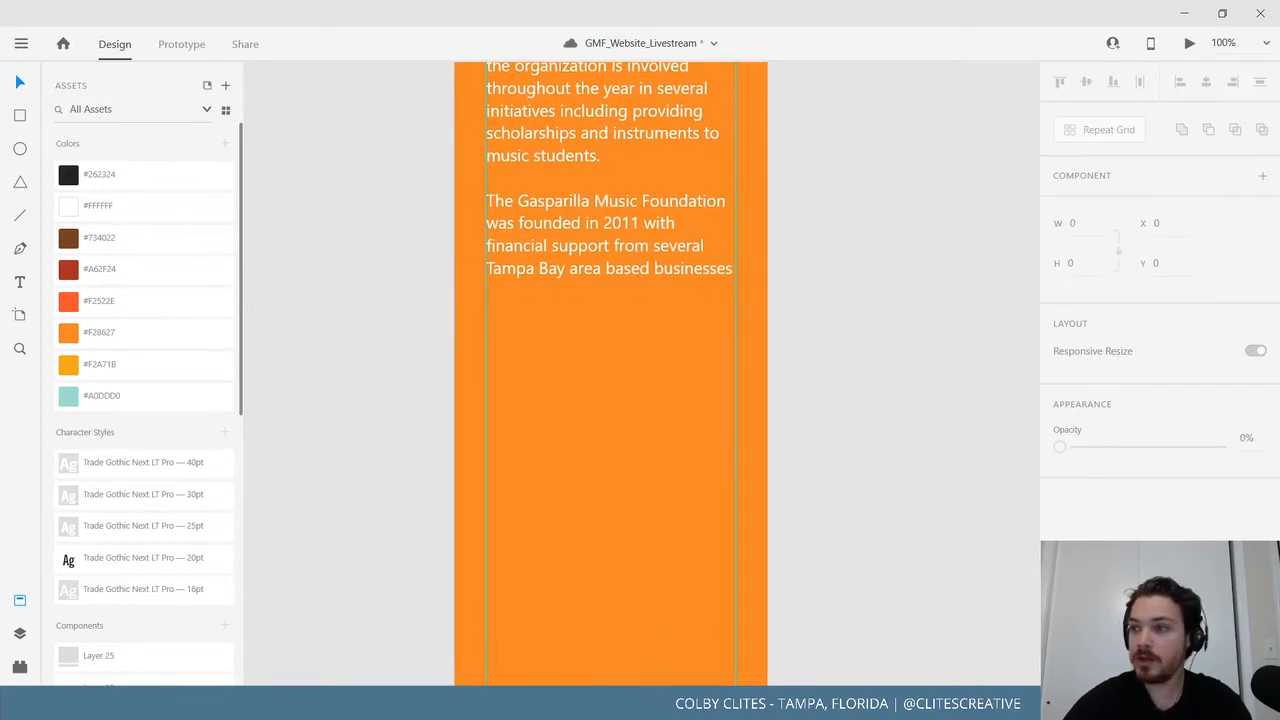
key(ctrl+s)
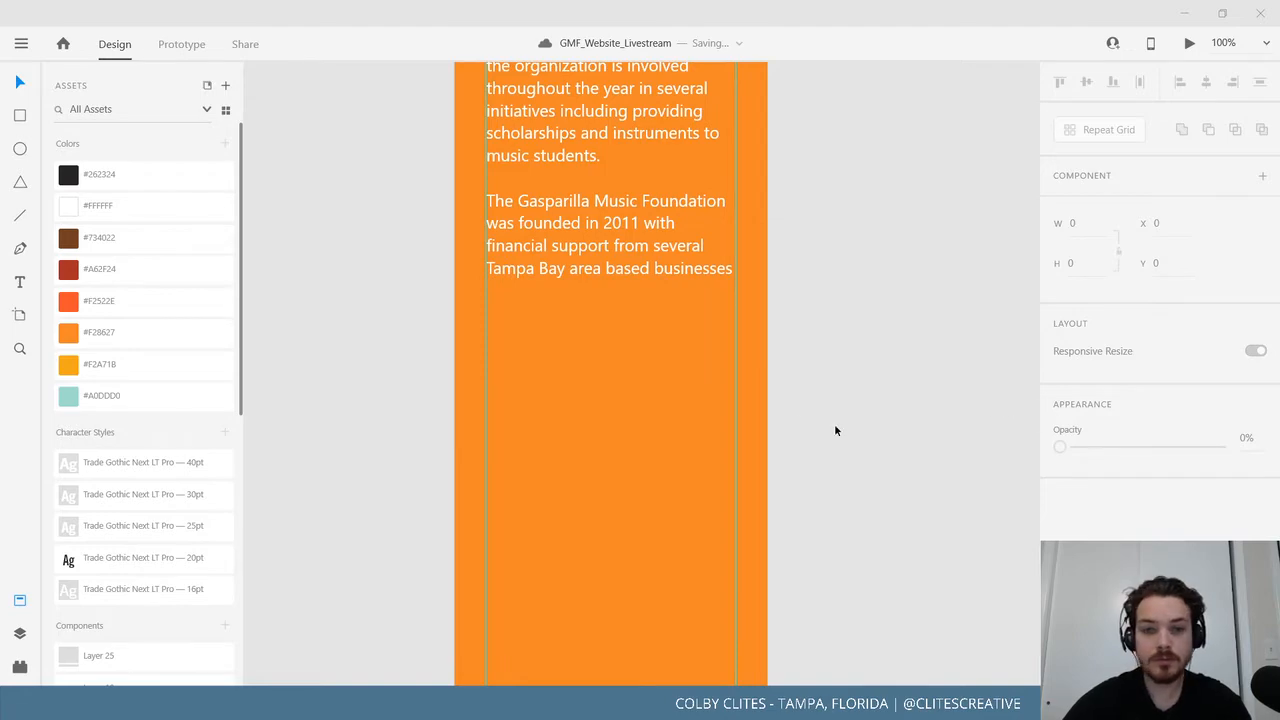
Shorten the About paragraph text box to 942 high so it ends below its last line.
scroll(766, 320, up, 12)
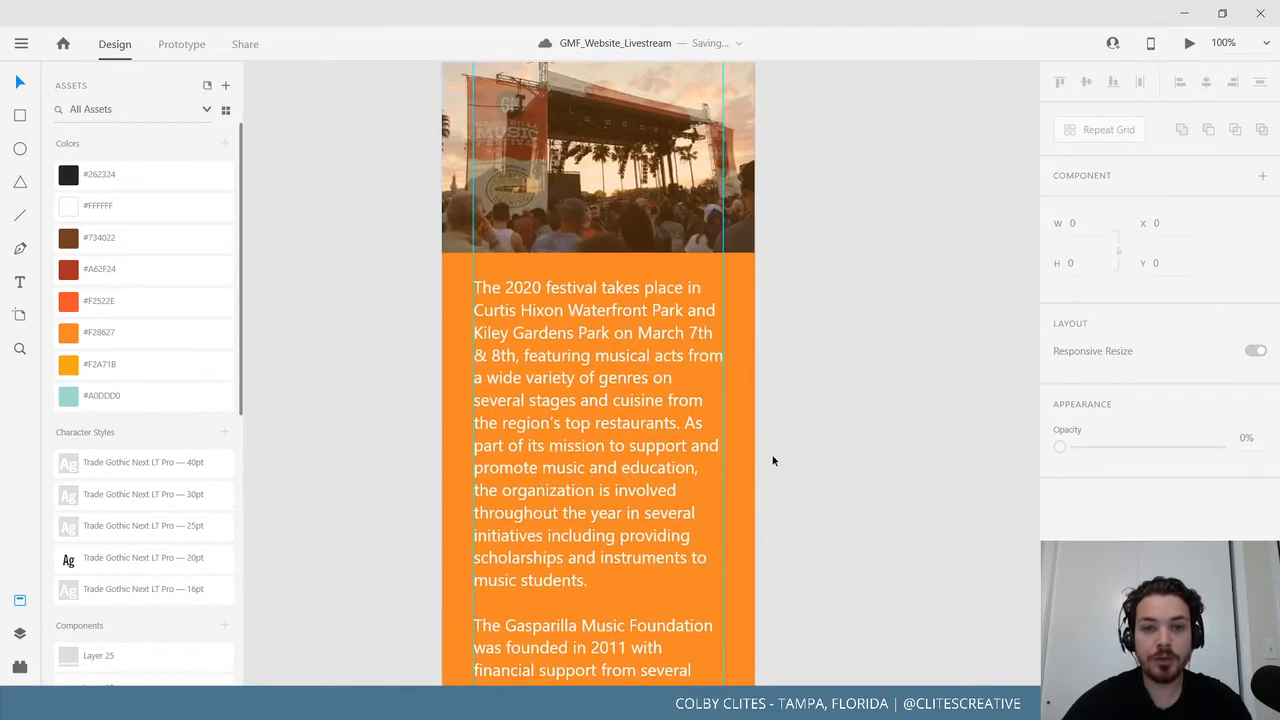
scroll(810, 535, up, 3)
scroll(809, 537, down, 10)
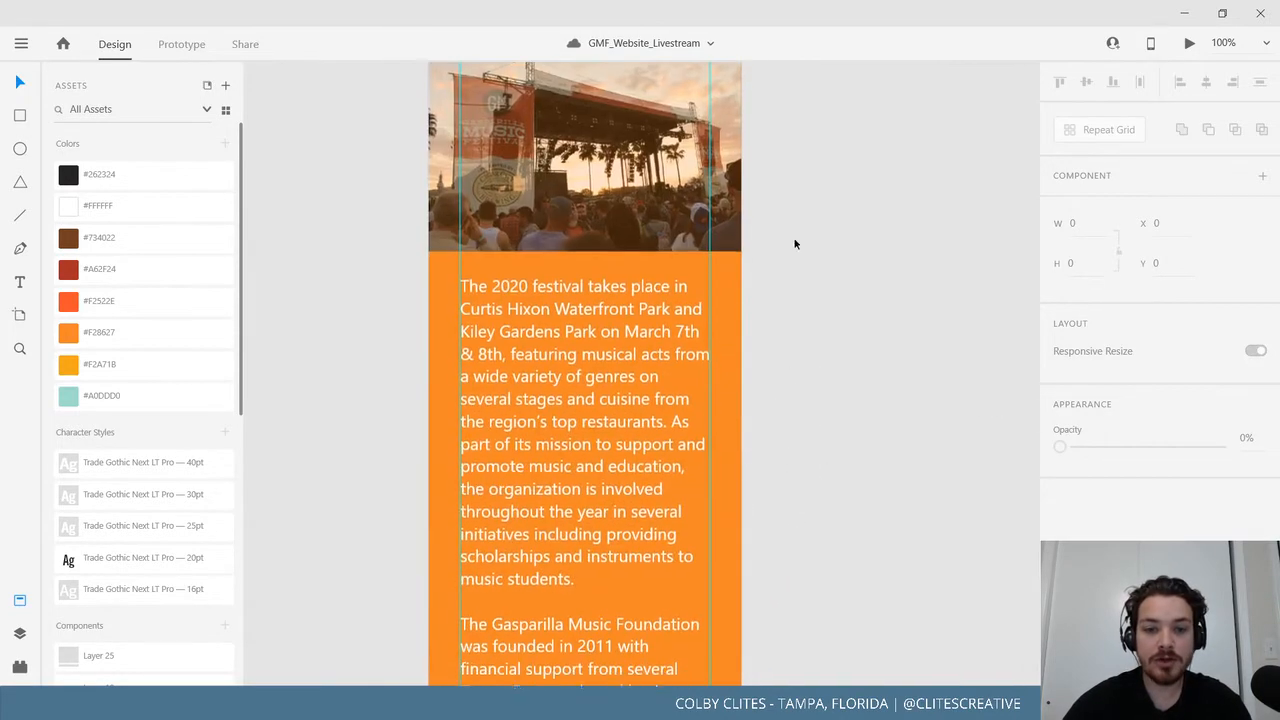
scroll(786, 200, down, 3)
key(ctrl+minus)
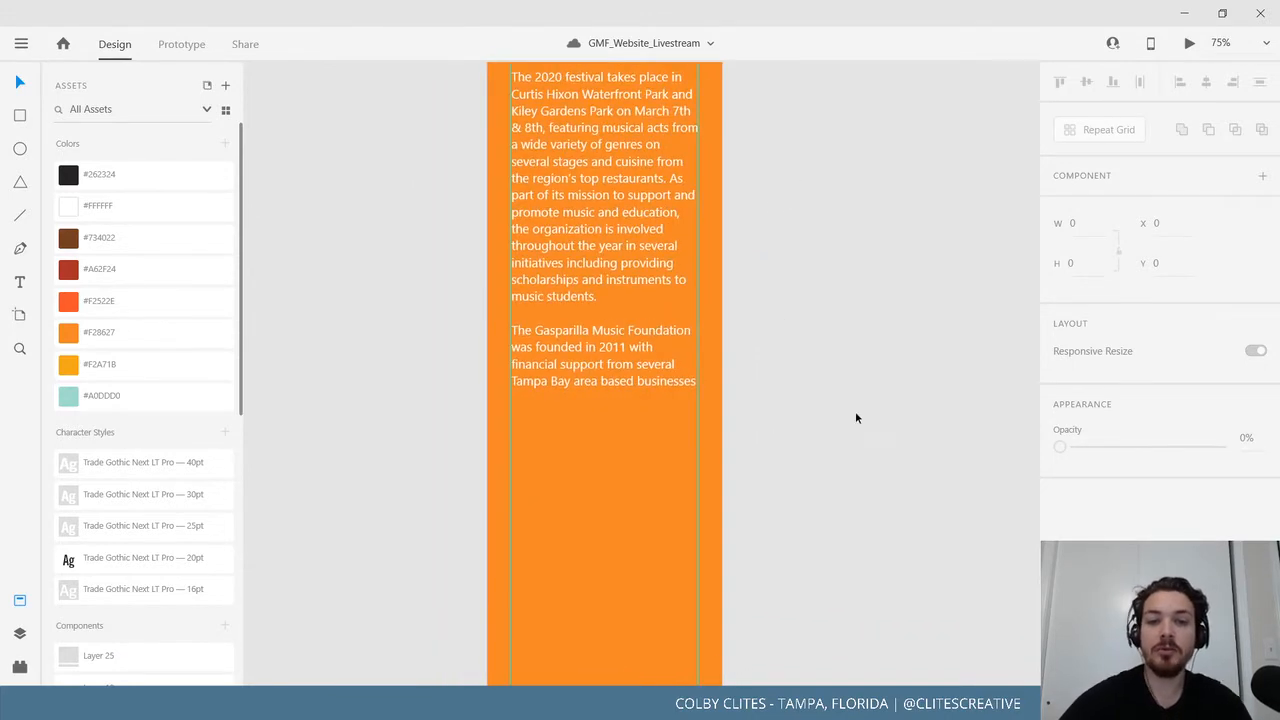
scroll(855, 411, down, 5)
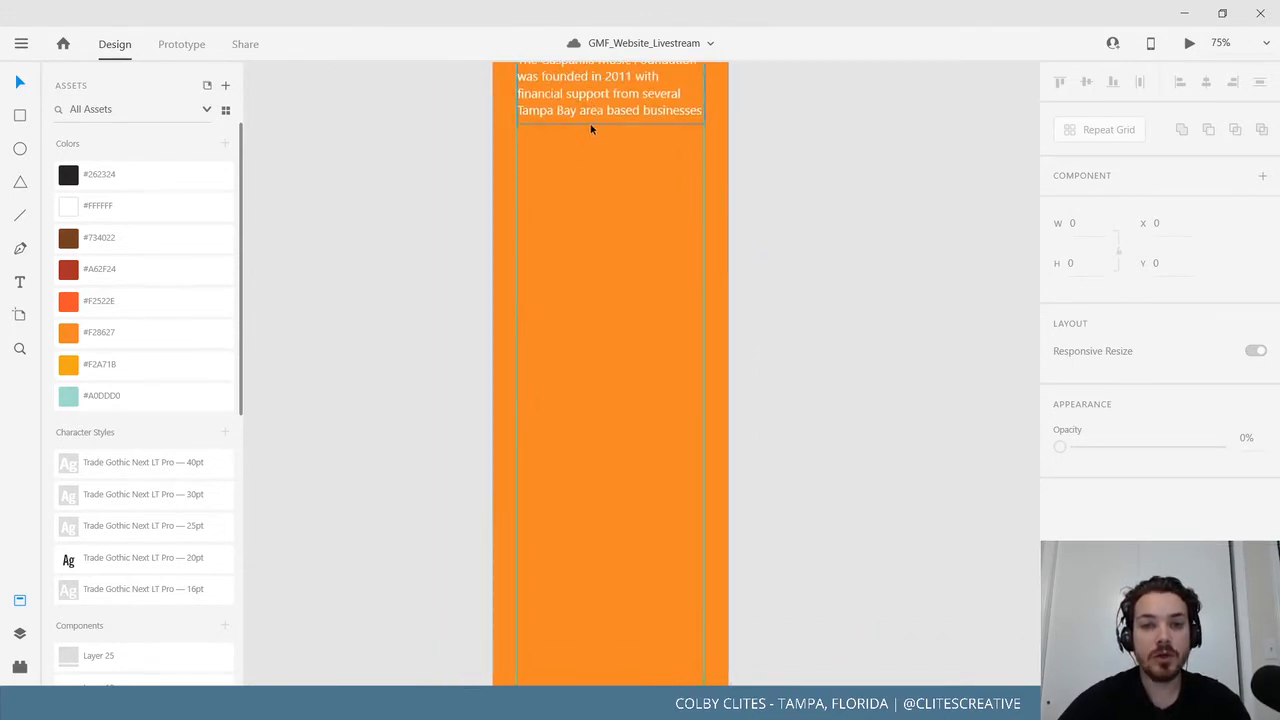
click(591, 157)
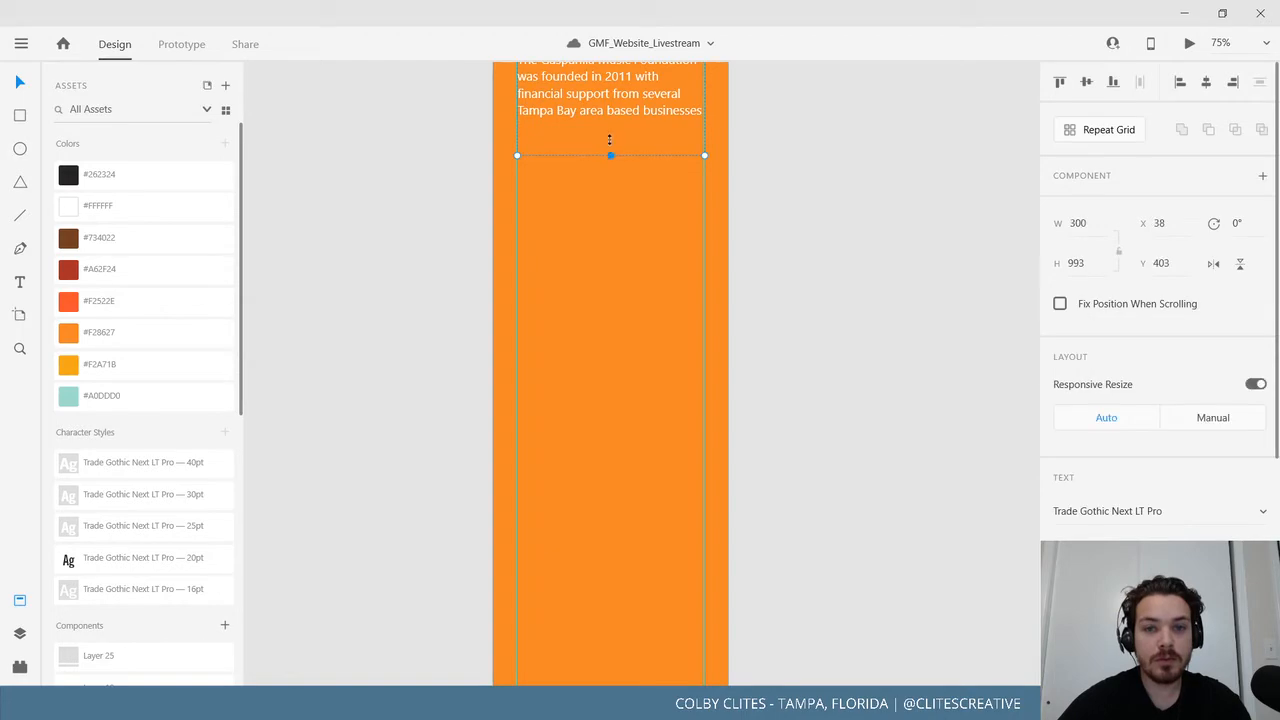
drag(610, 156, 610, 127)
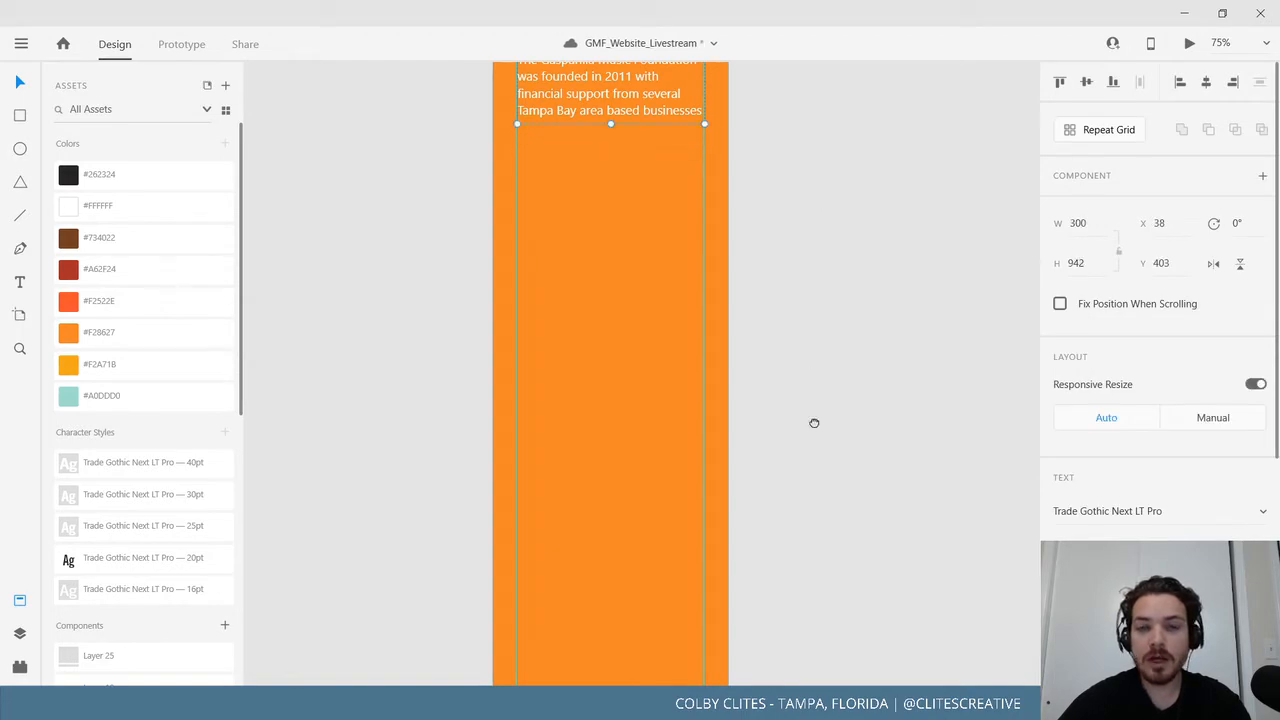
scroll(797, 440, up, 10)
drag(762, 442, 726, 80)
drag(772, 672, 763, 309)
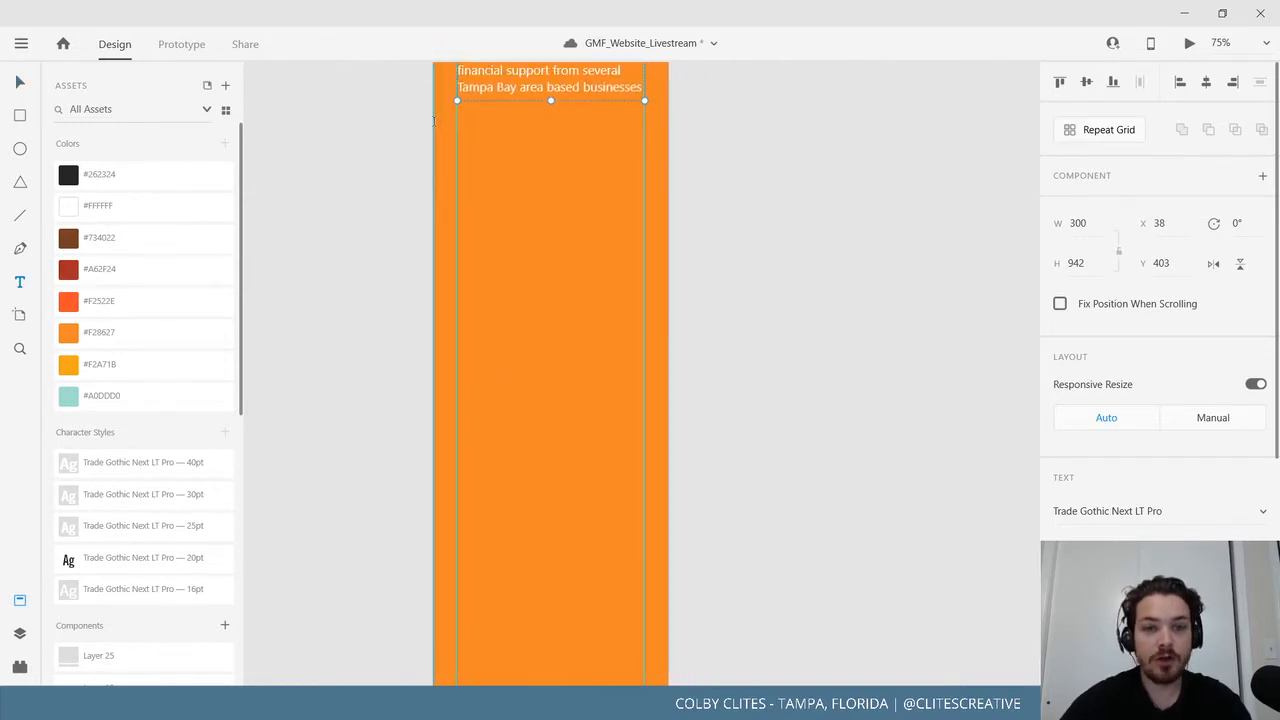
Paste the goals text into a new area text box and apply the Trade Gothic 16pt style.
drag(457, 116, 643, 578)
key(ctrl+v)
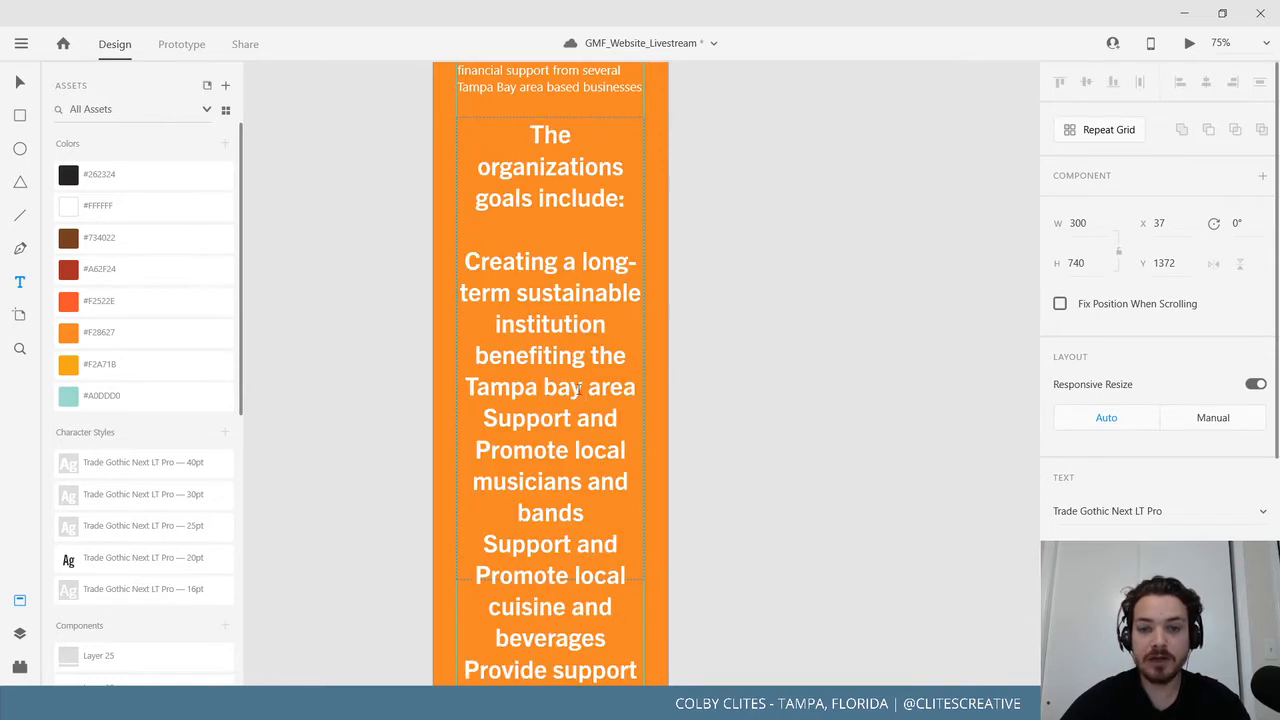
click(160, 590)
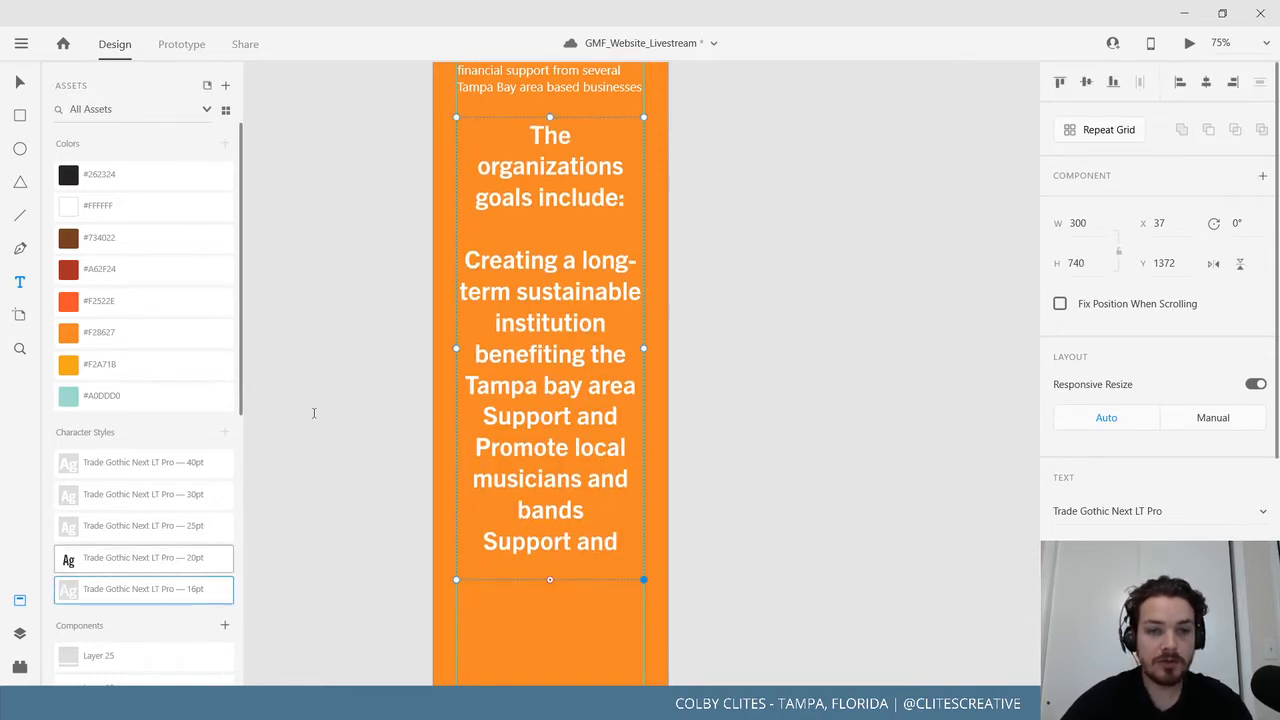
click(565, 530)
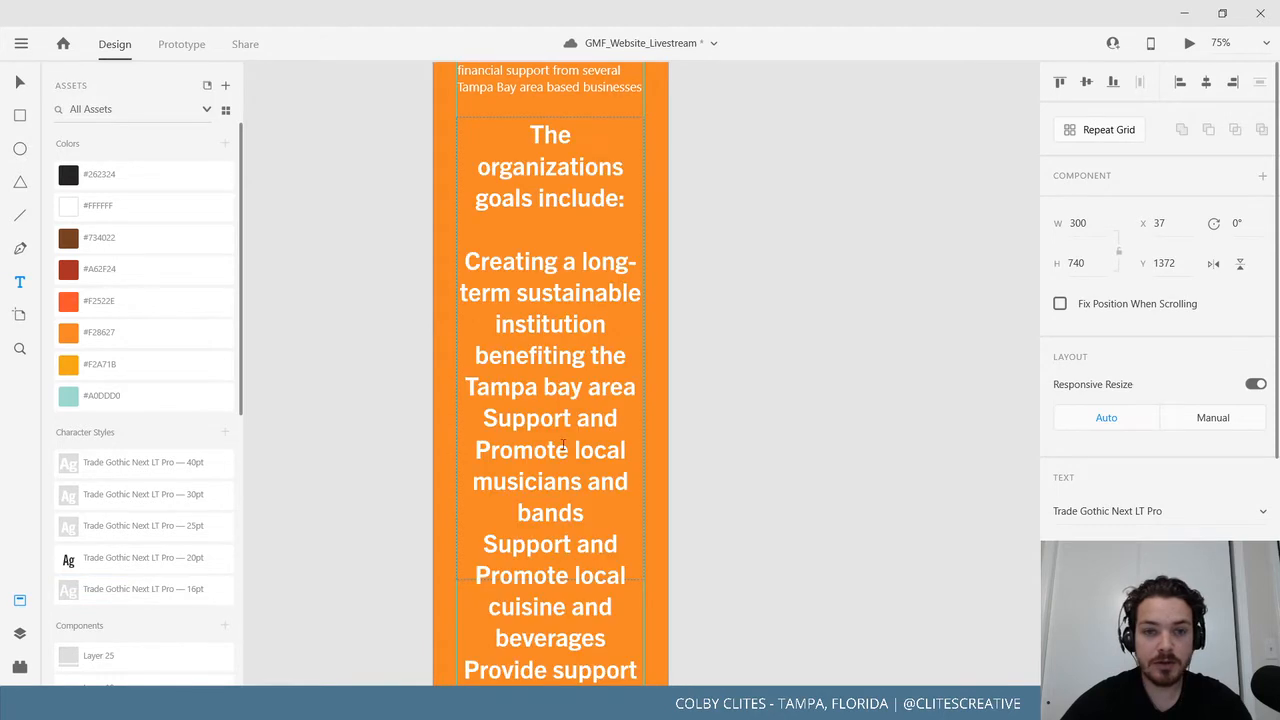
click(163, 586)
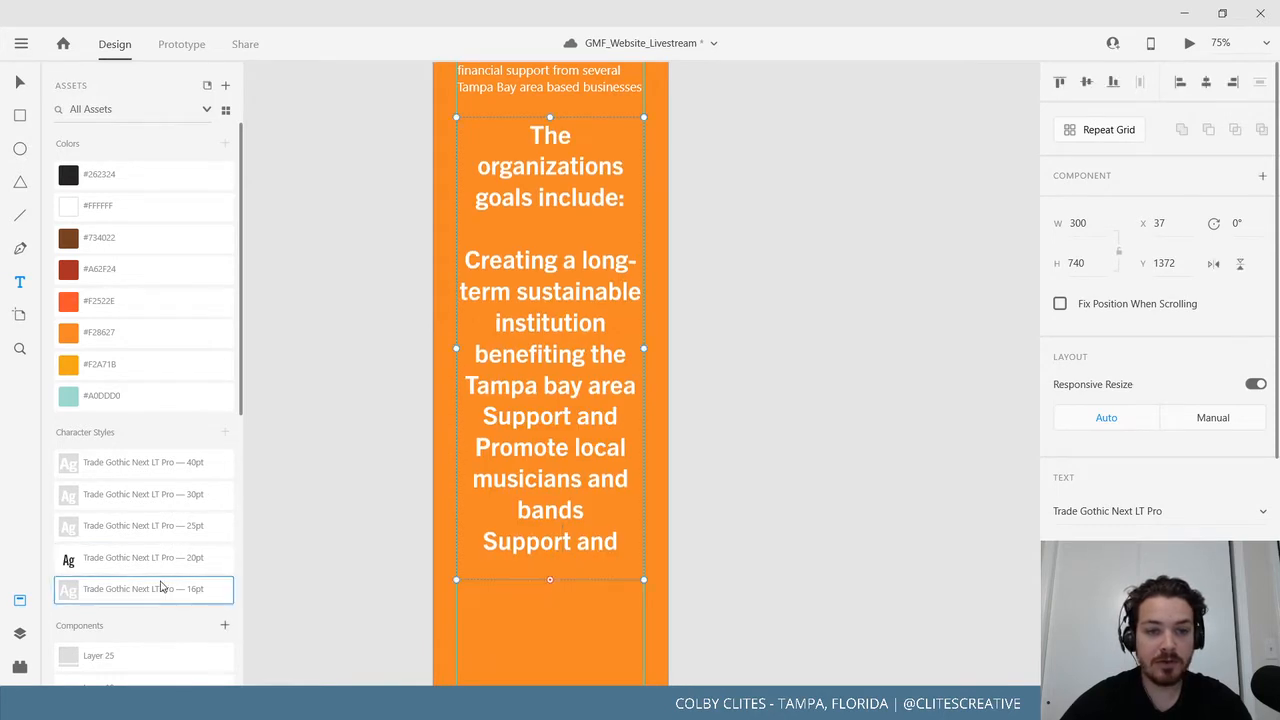
click(595, 523)
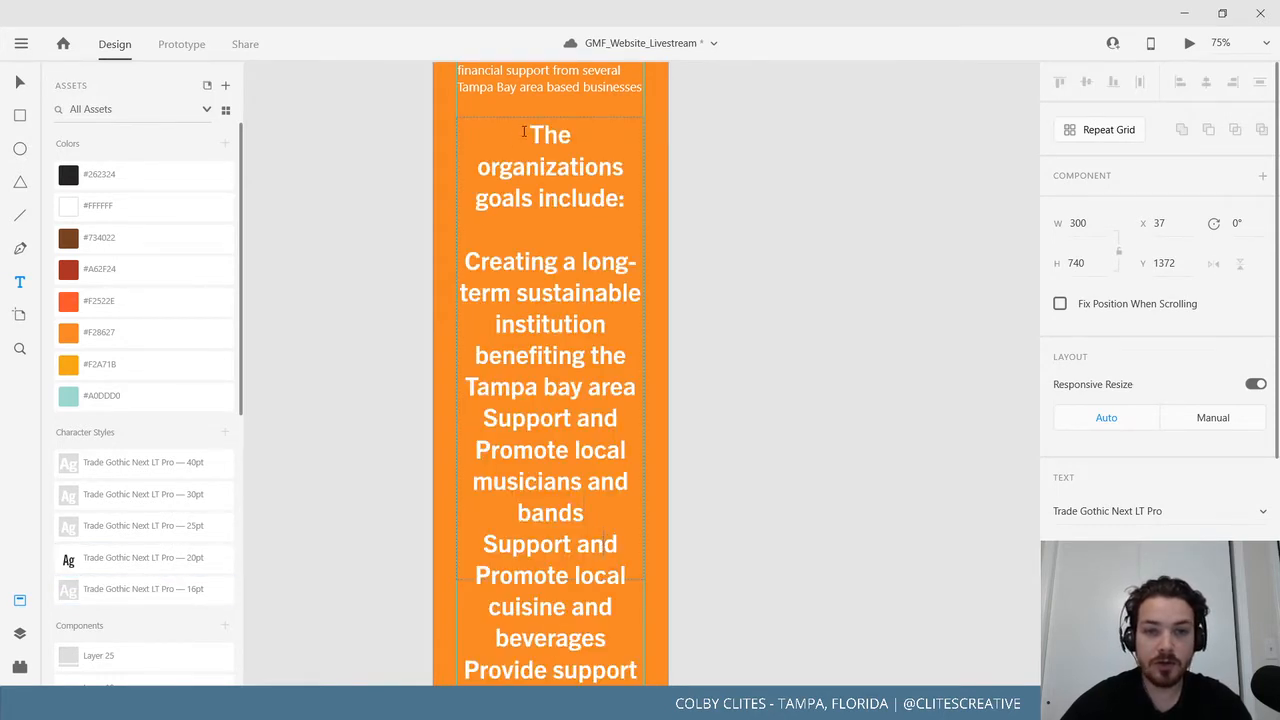
drag(524, 131, 600, 682)
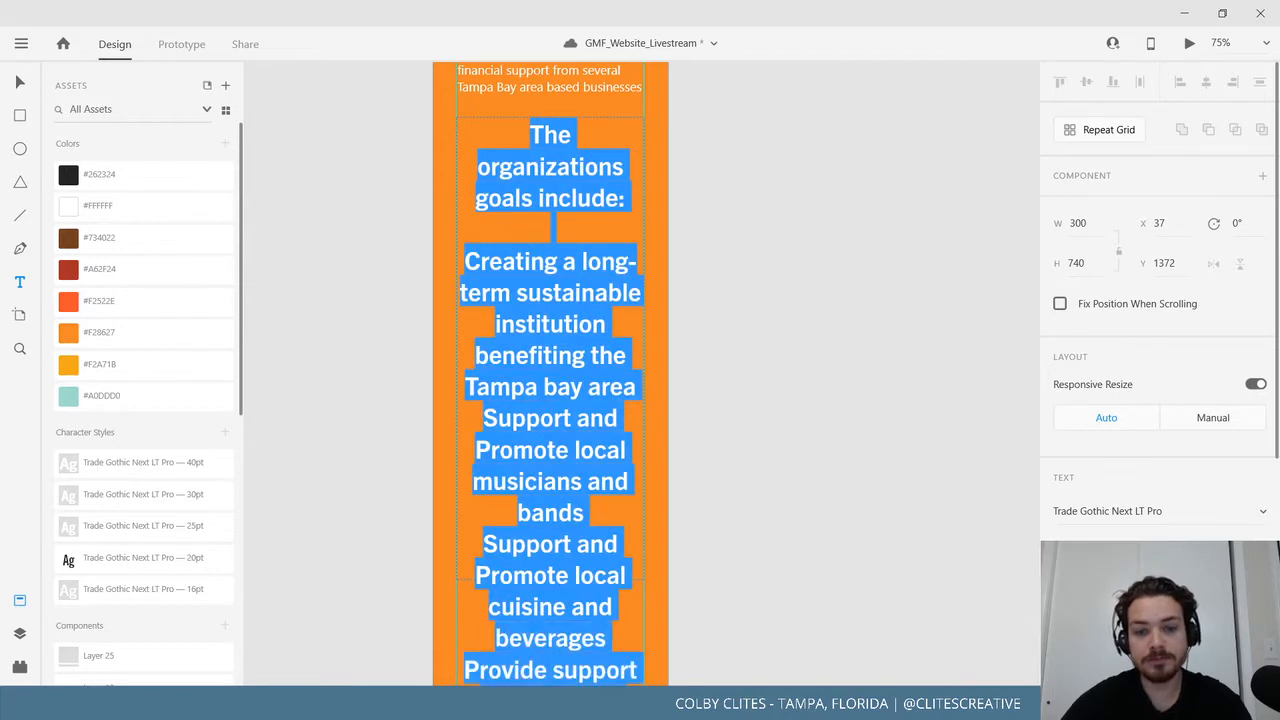
click(133, 589)
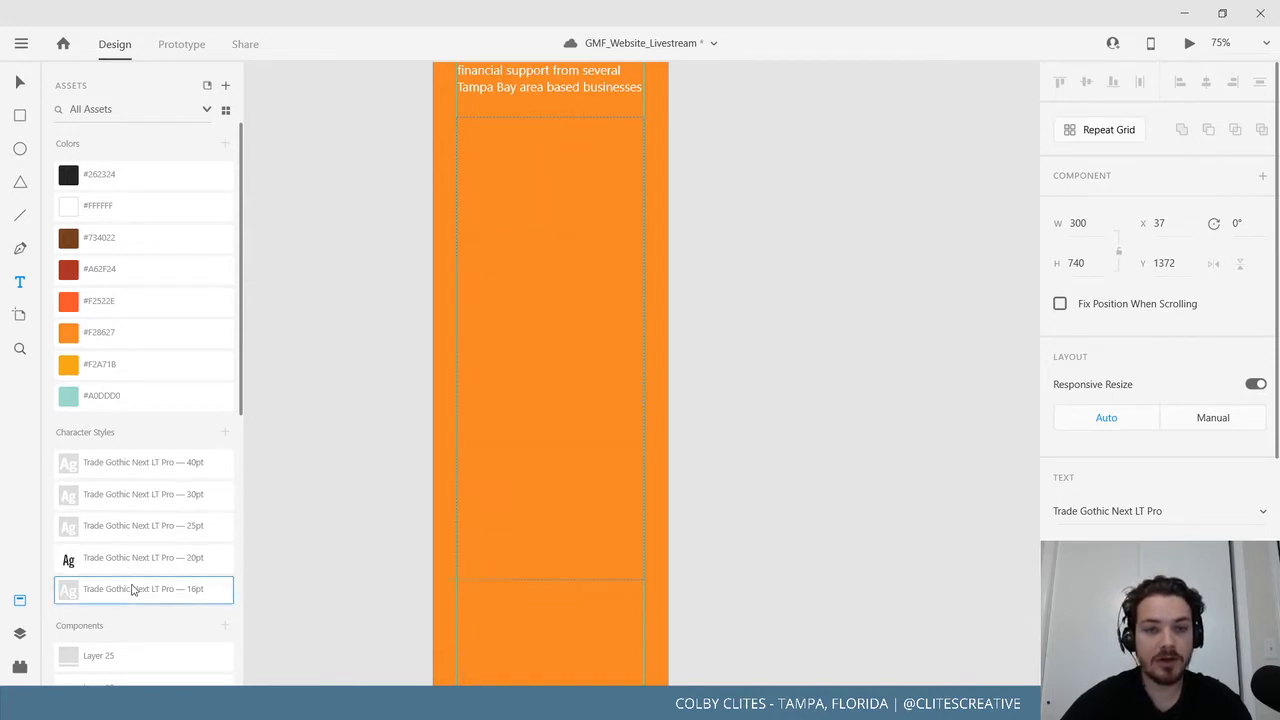
Resize the goals text box to 300×1189 and reapply the 16pt character style.
drag(477, 245, 616, 580)
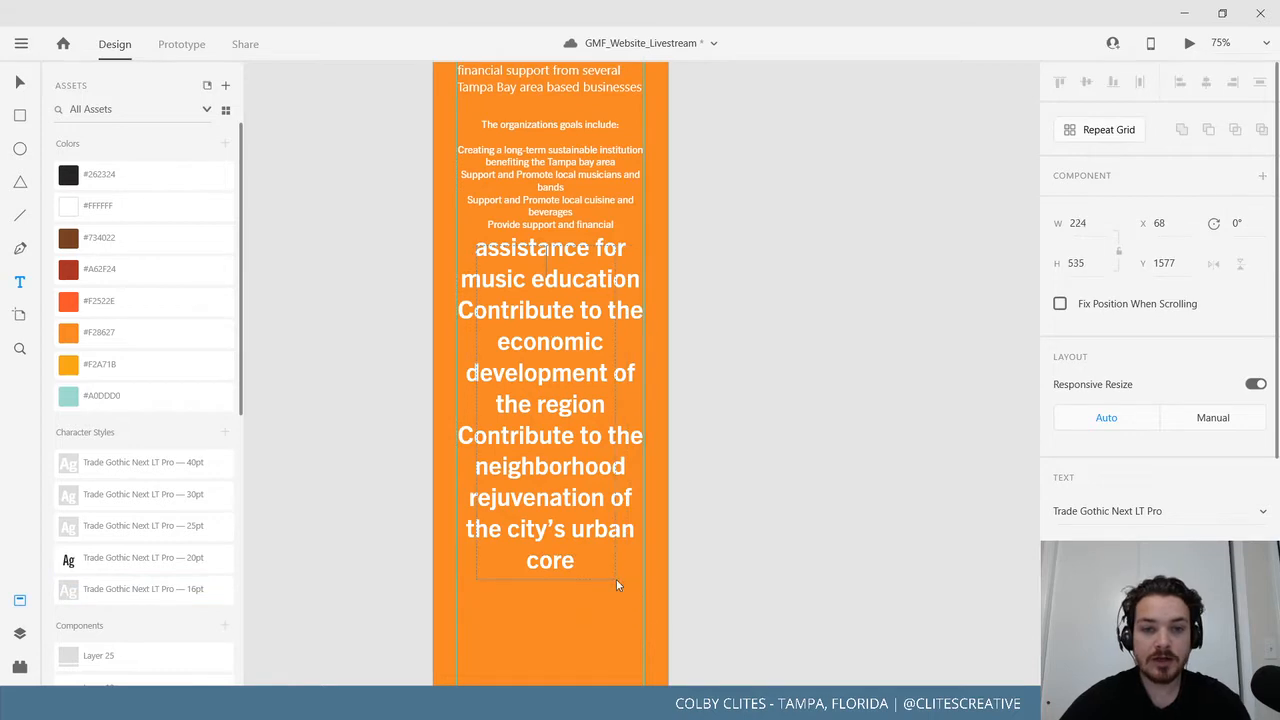
click(20, 88)
click(537, 253)
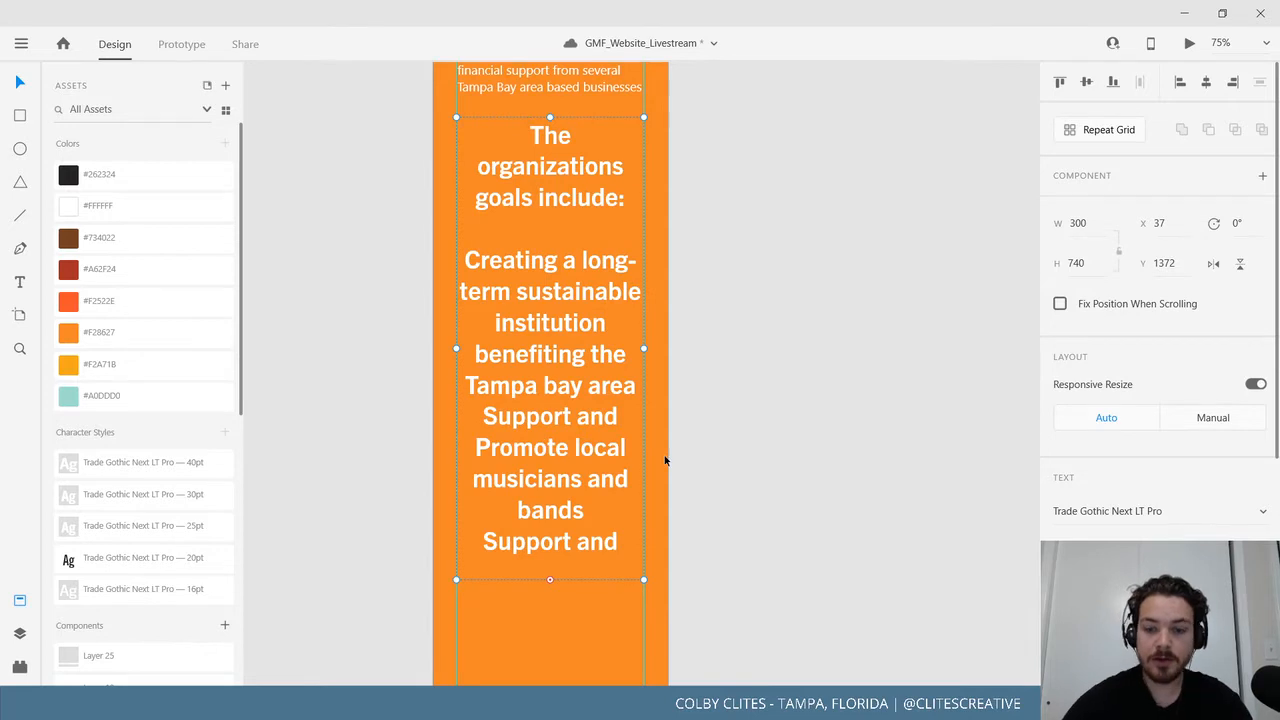
key(ctrl+minus)
key(ctrl+minus)
drag(641, 443, 914, 536)
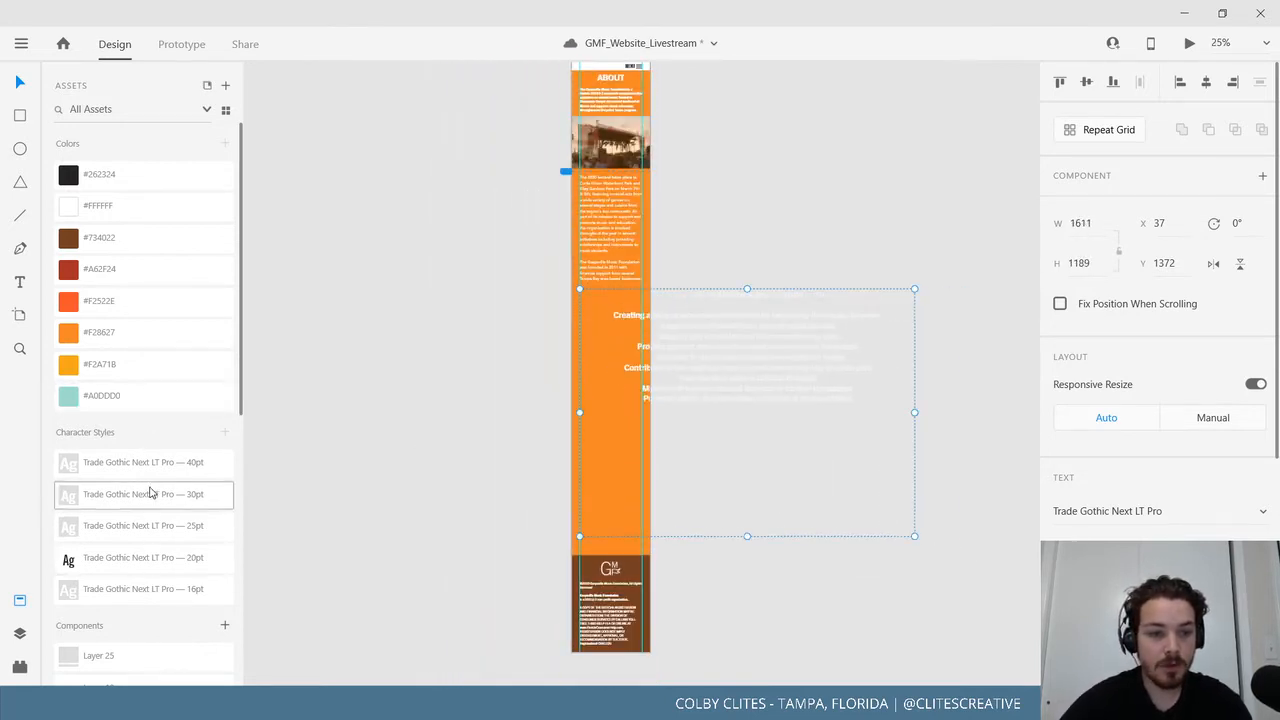
click(152, 597)
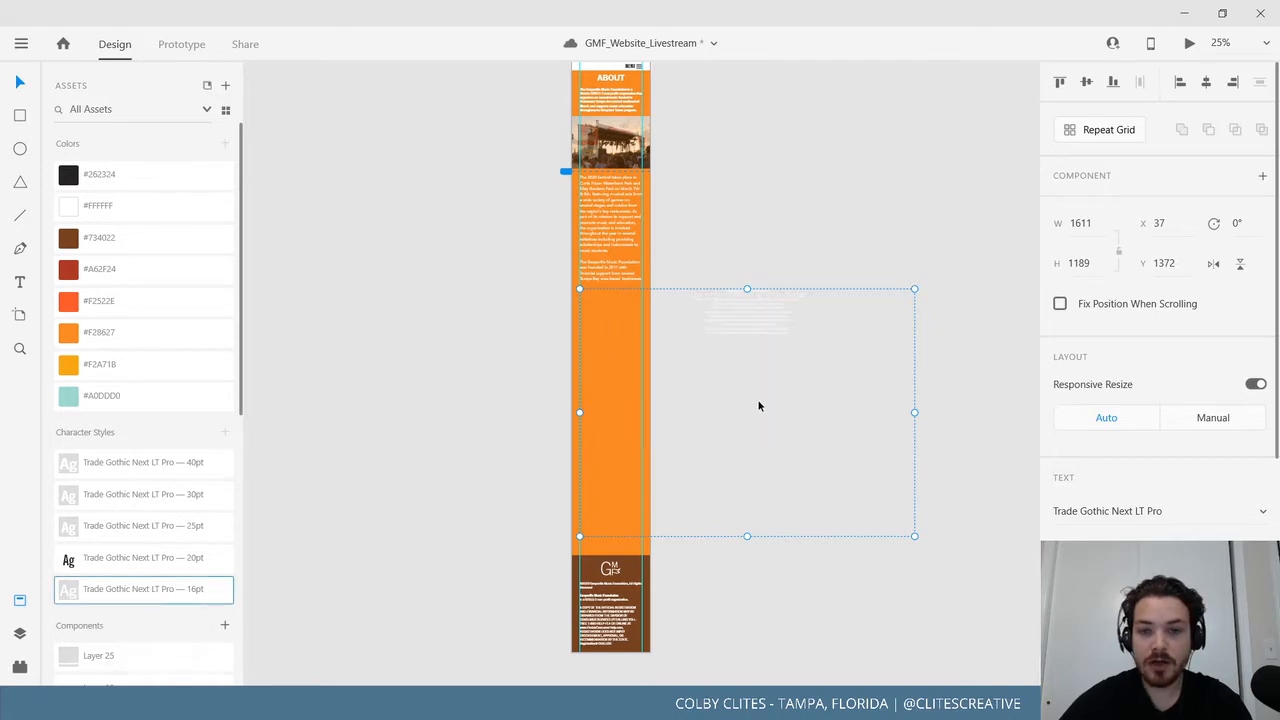
drag(914, 412, 642, 423)
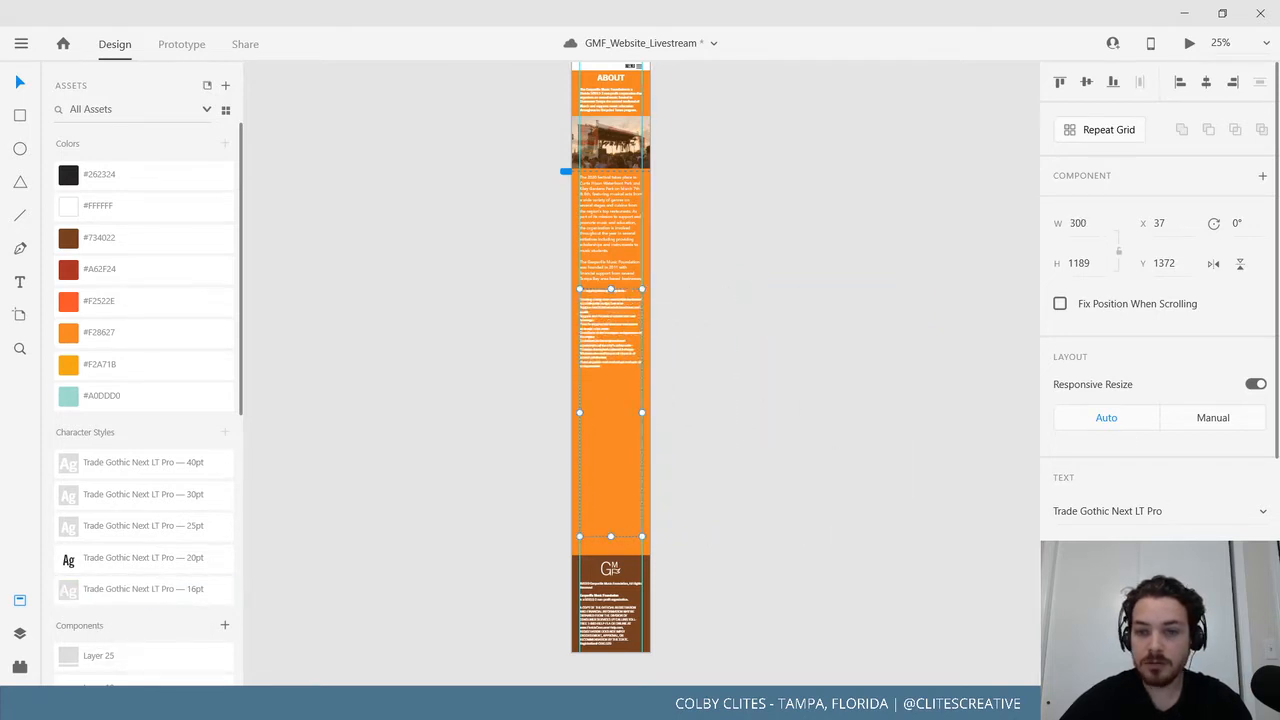
key(ctrl+=)
key(ctrl+=)
key(ctrl+=)
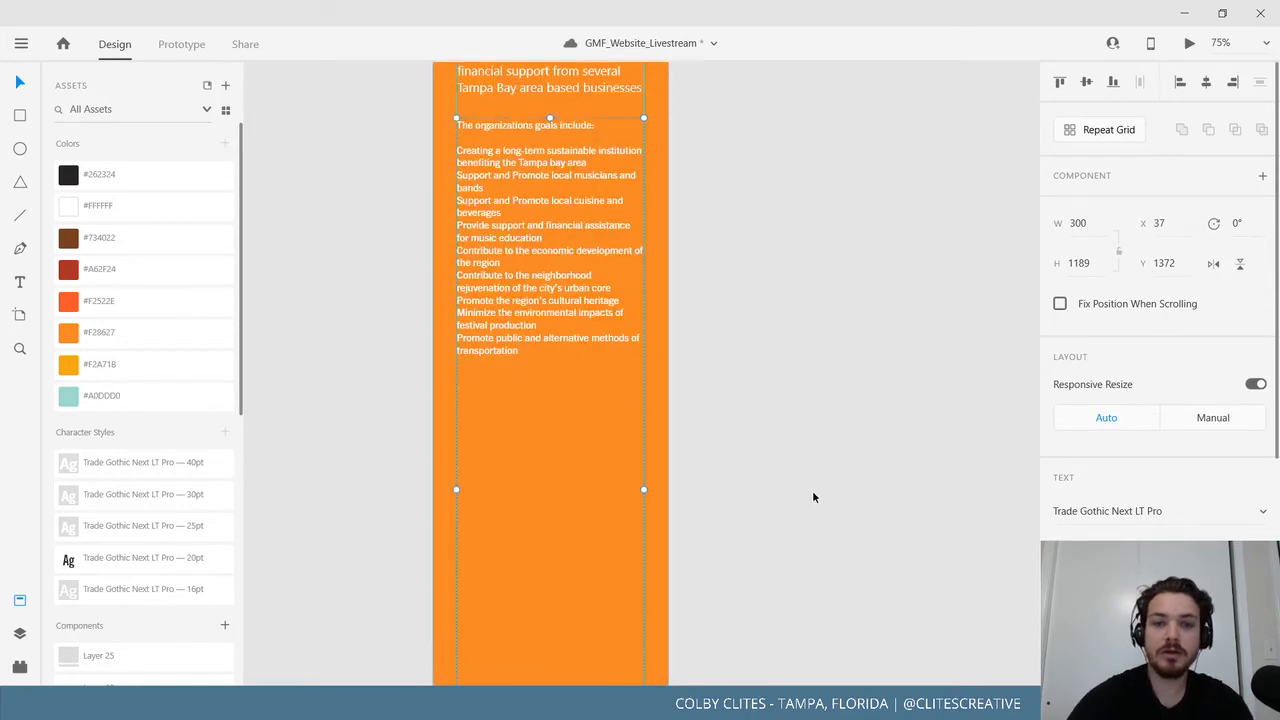
Select the Gasparilla paragraph text, then move the goals text block lower.
scroll(665, 475, up, 1)
scroll(665, 480, up, 3)
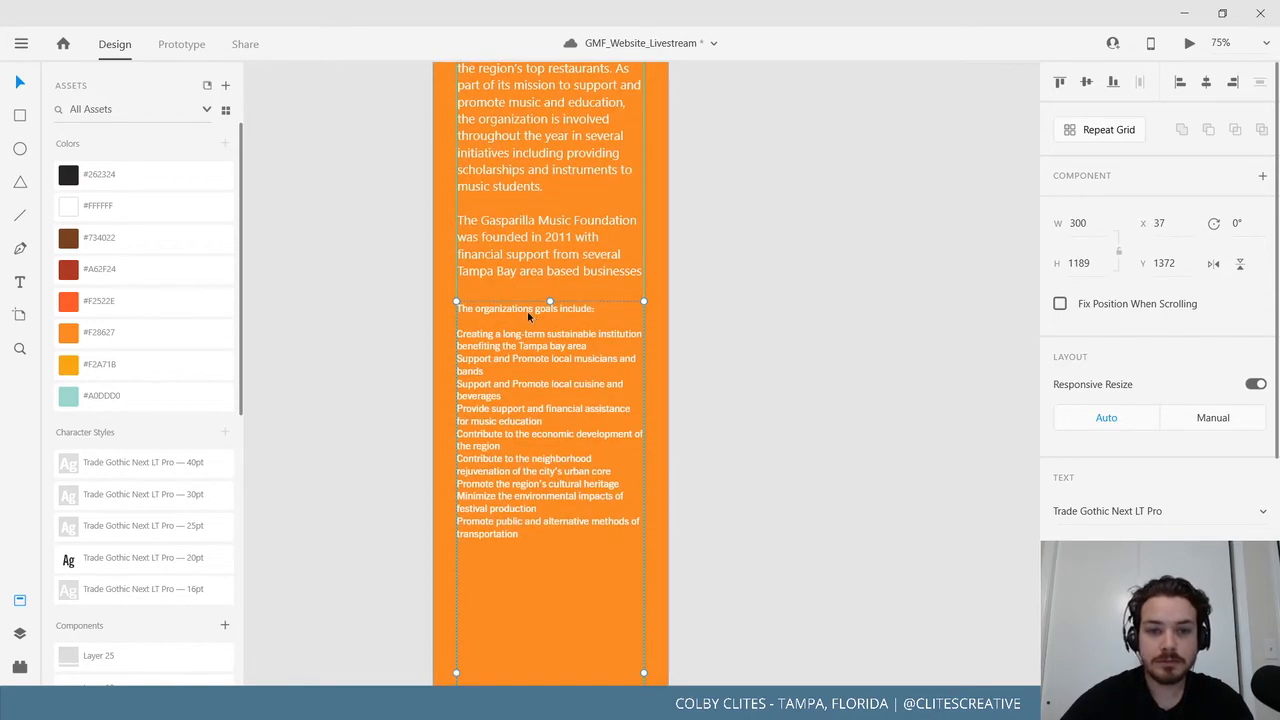
click(523, 254)
double_click(538, 257)
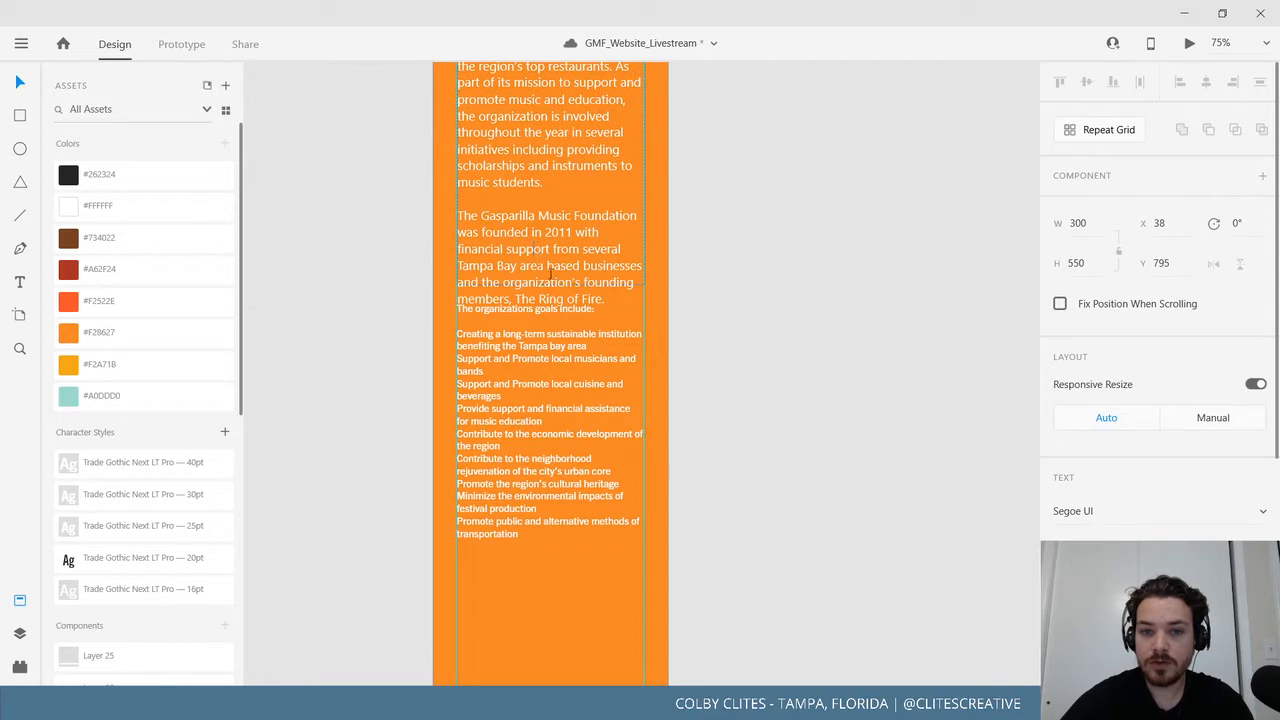
triple_click(533, 253)
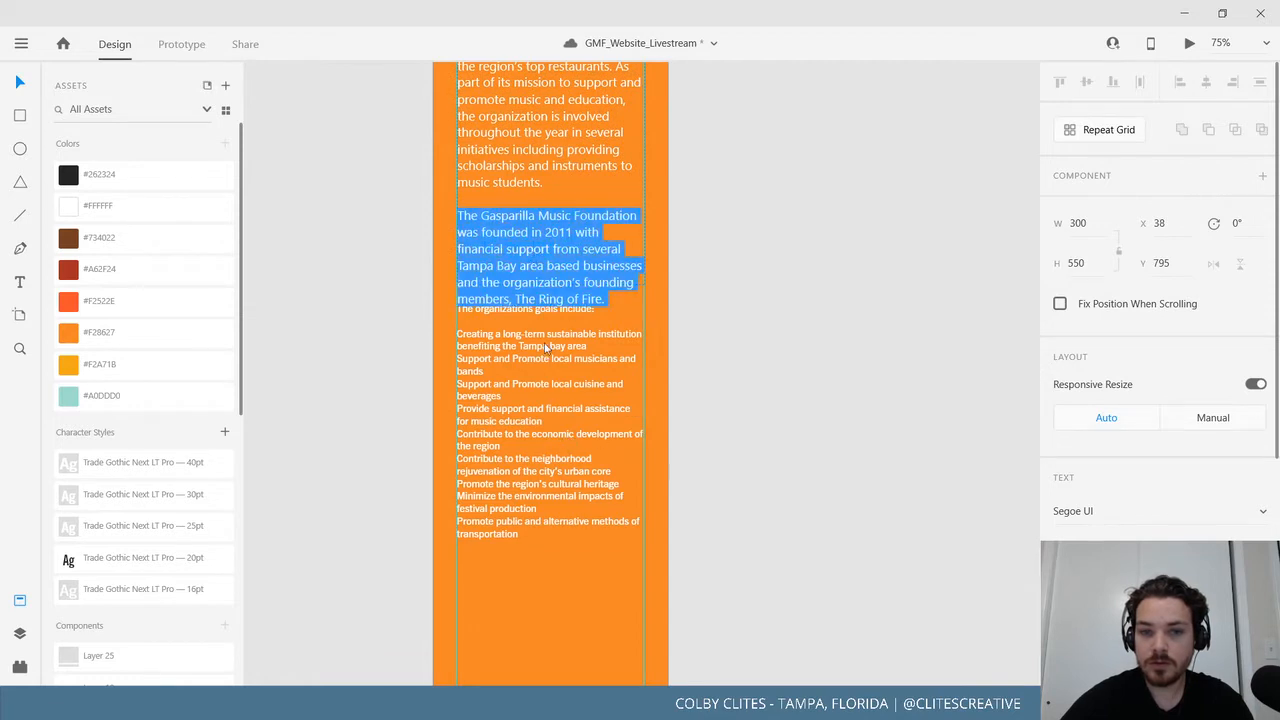
click(554, 185)
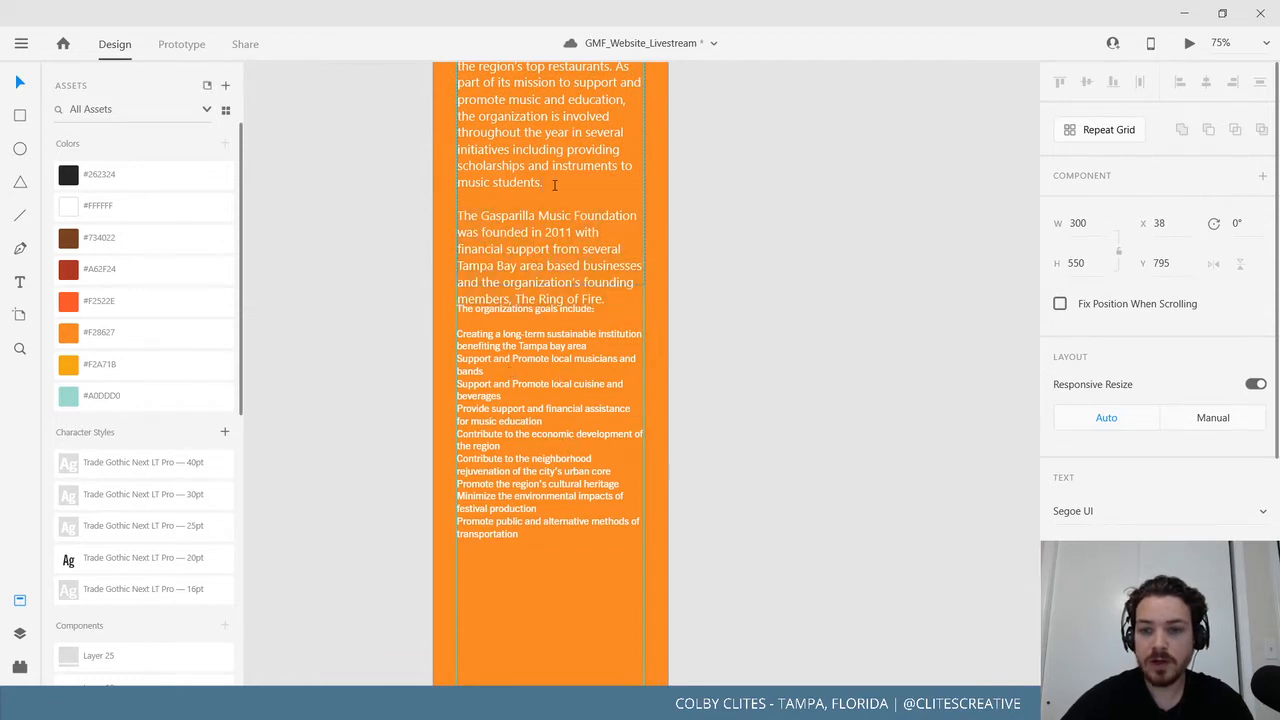
double_click(560, 148)
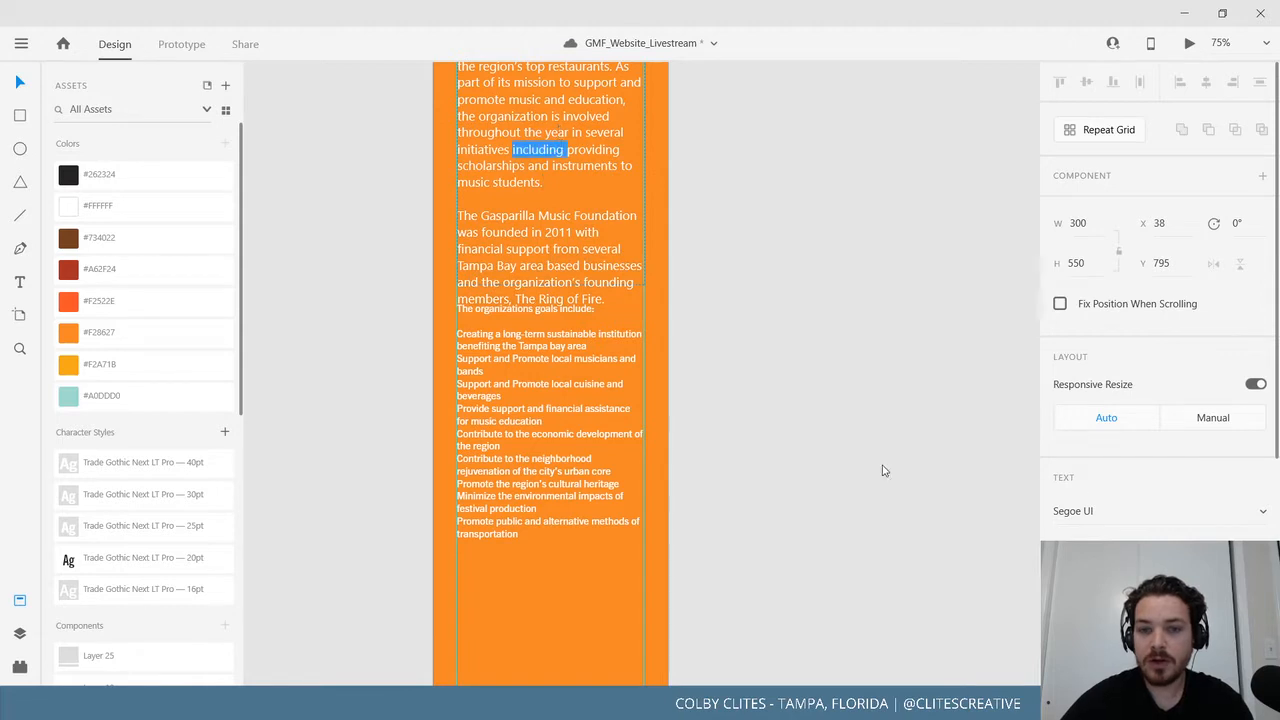
click(17, 83)
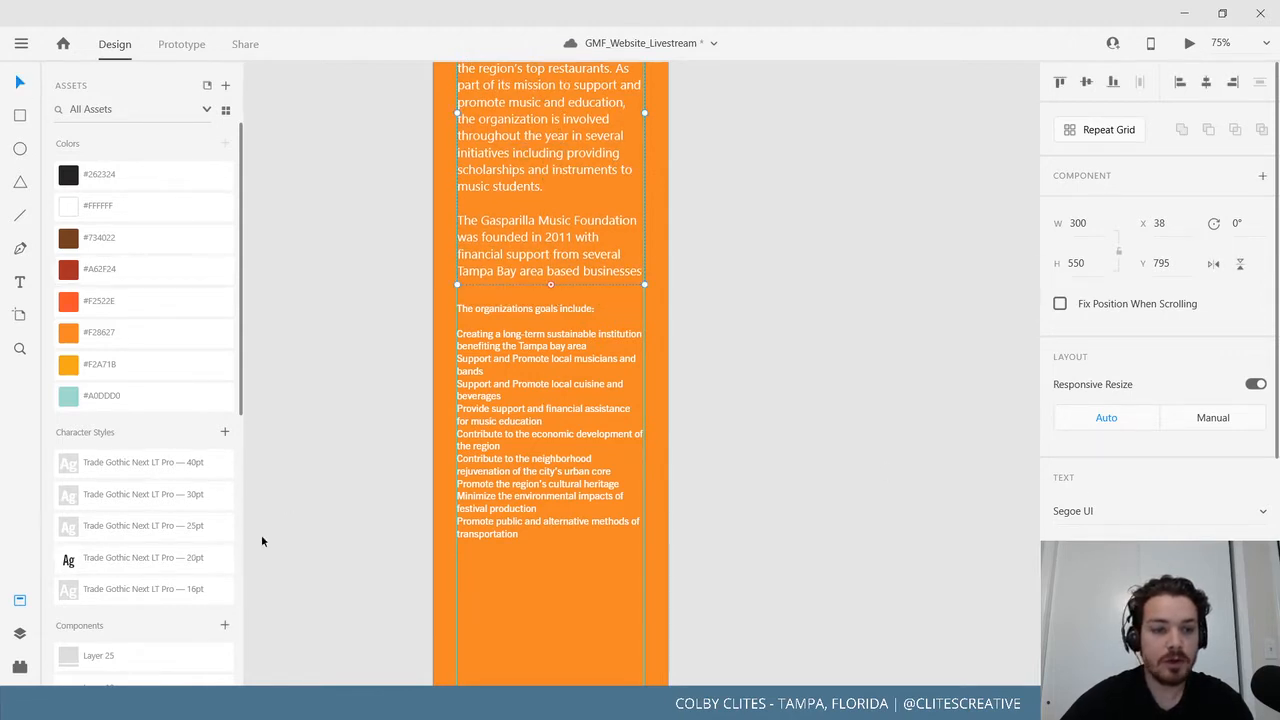
scroll(378, 434, up, 3)
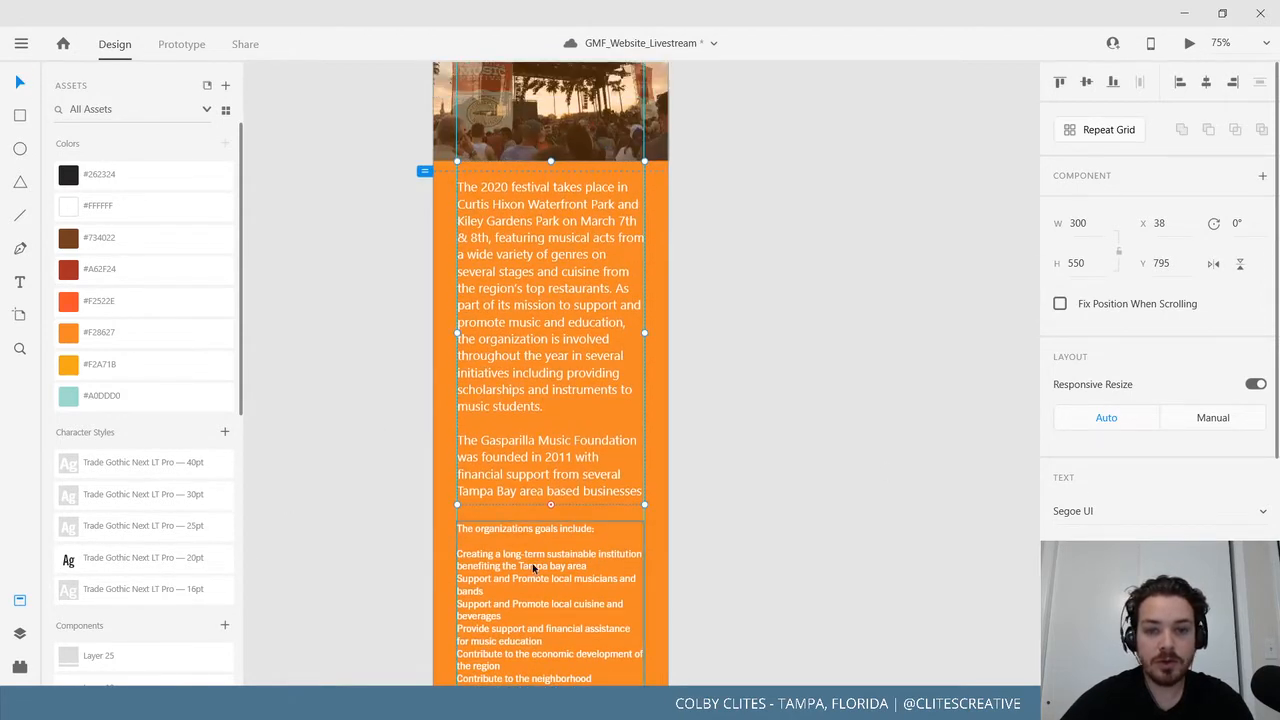
drag(528, 563, 538, 626)
Set both intro paragraphs in the Trade Gothic Next LT Pro font.
double_click(540, 359)
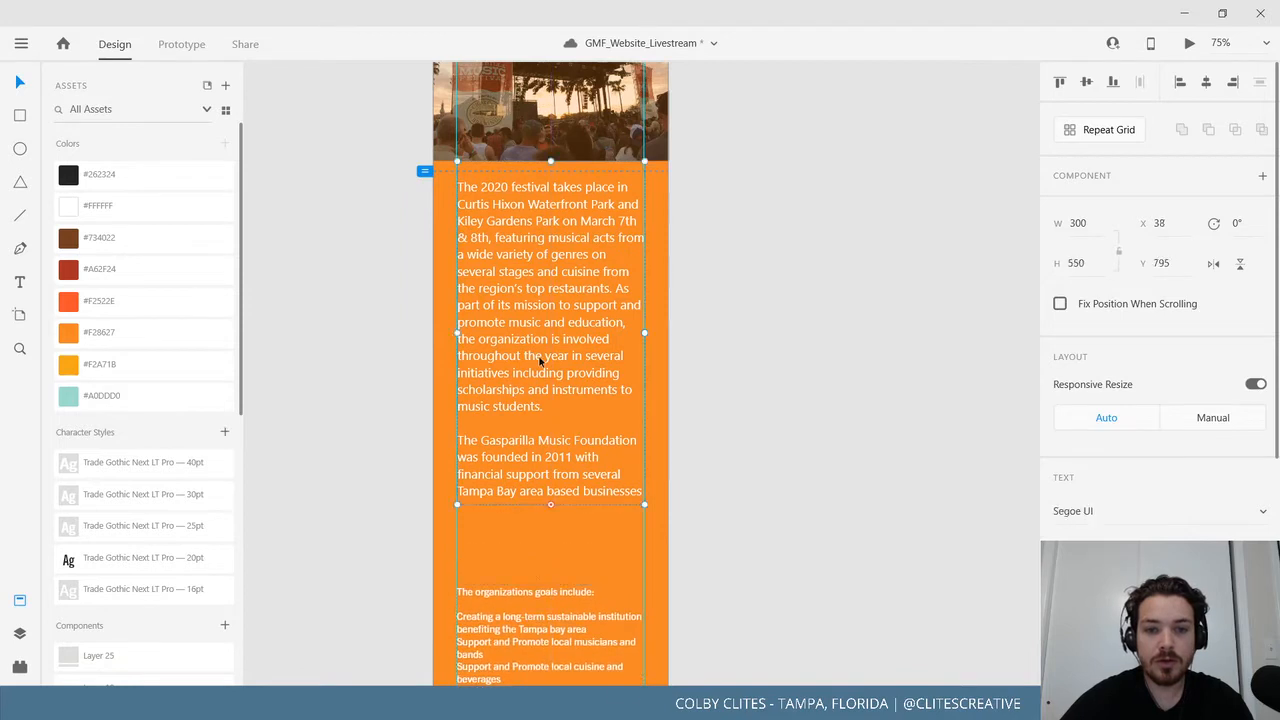
click(1264, 516)
text(tr)
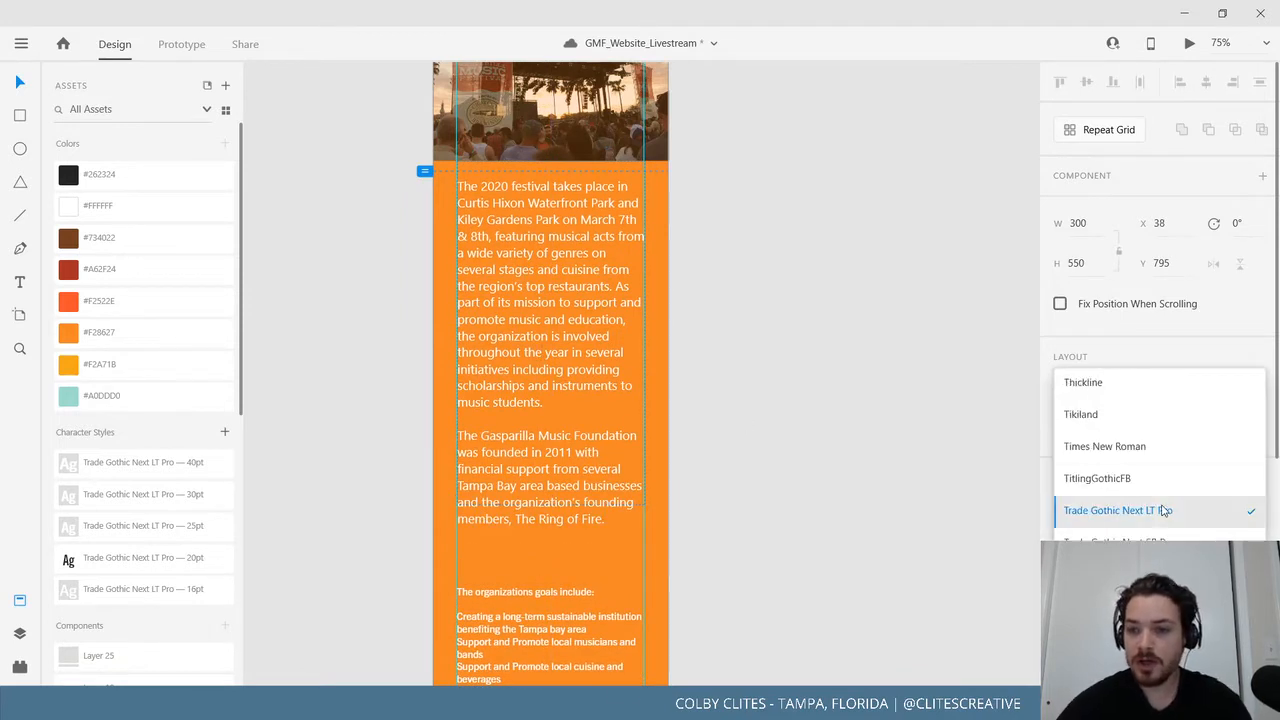
click(1160, 508)
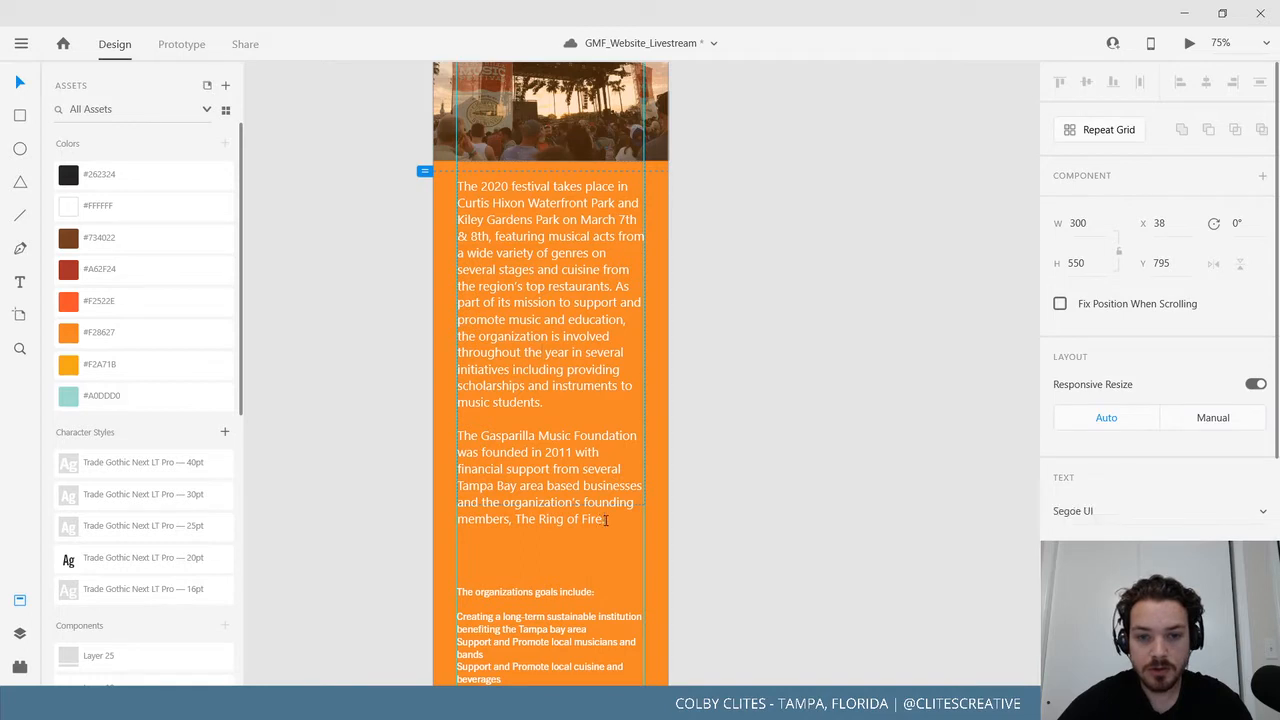
drag(601, 518, 425, 184)
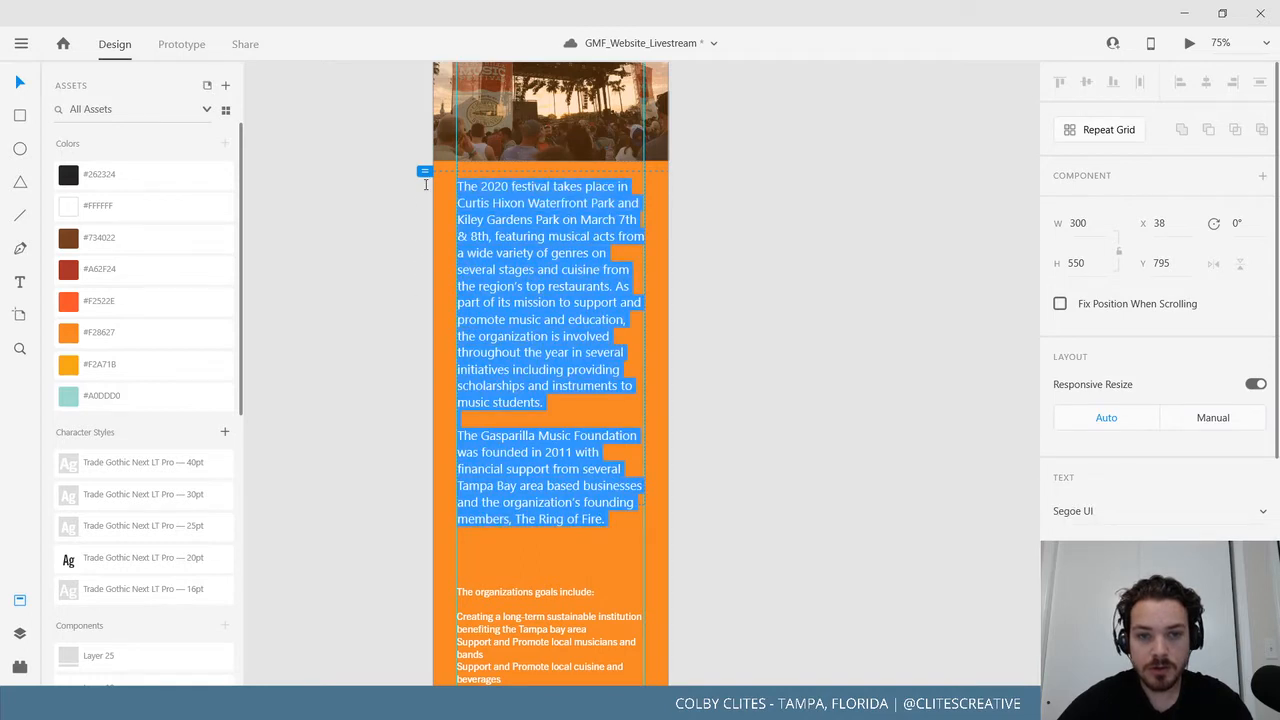
click(1265, 520)
text(tr)
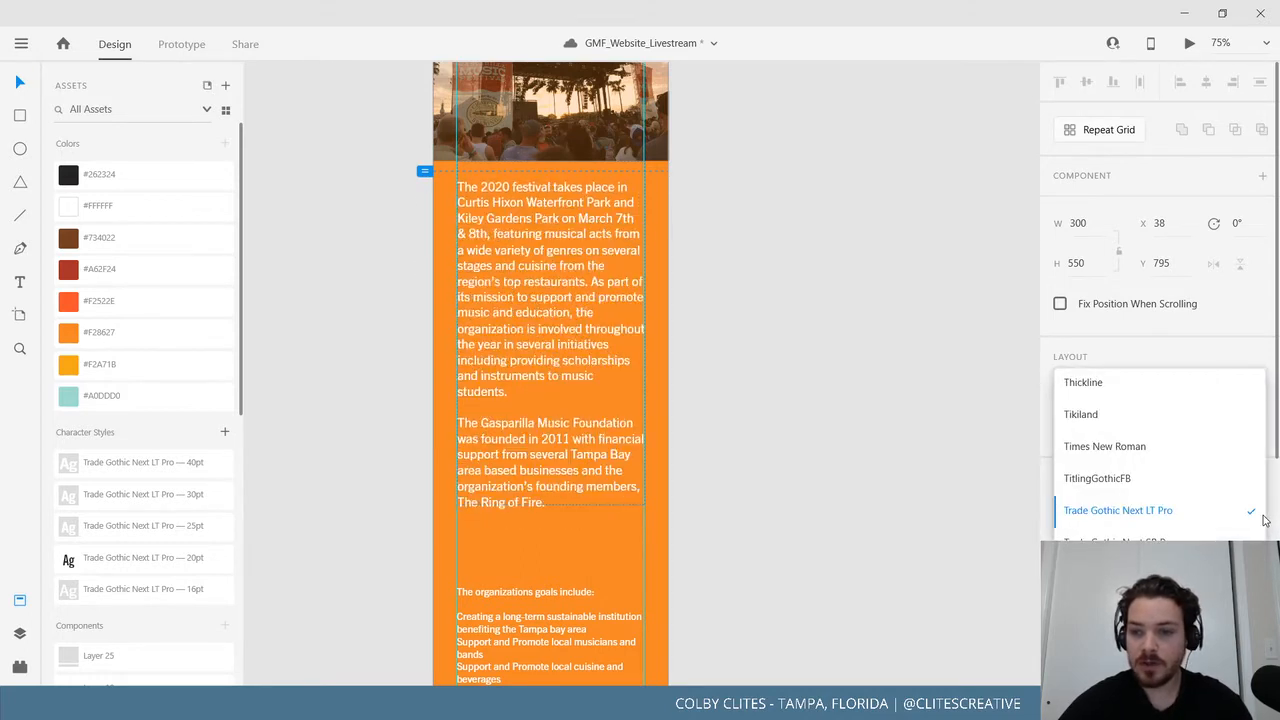
click(1186, 512)
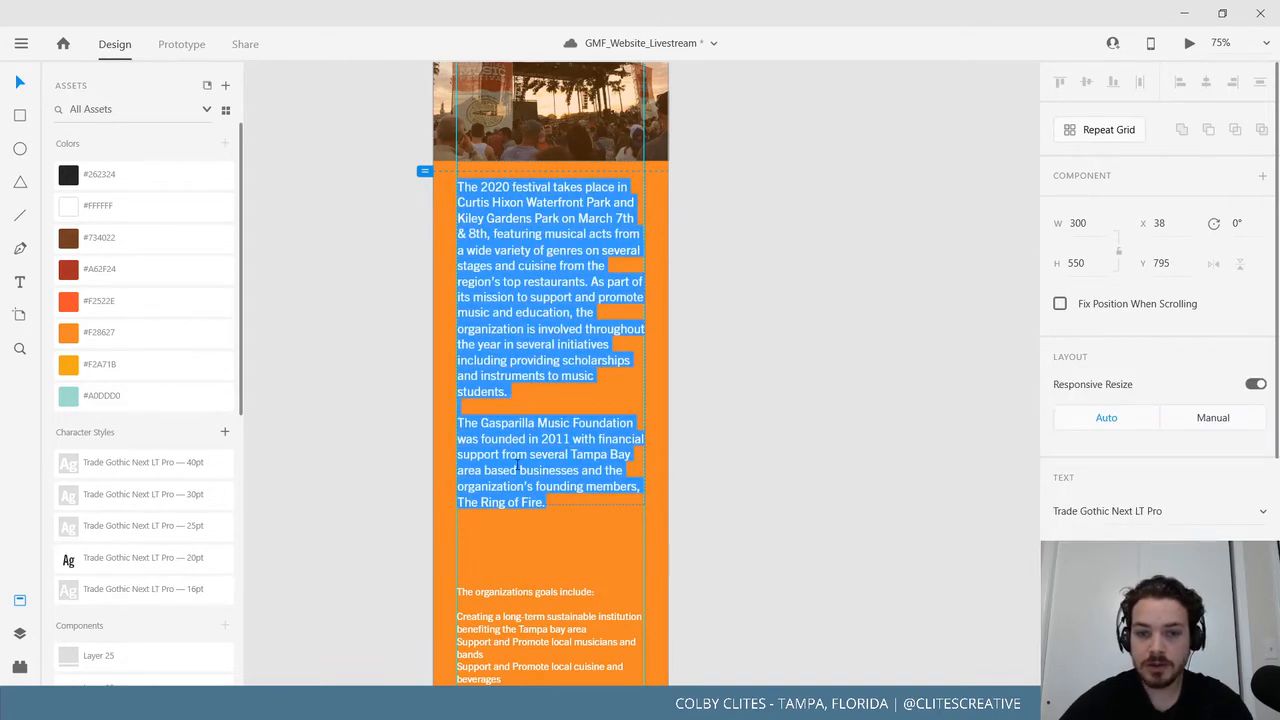
Lengthen the intro paragraph box so its final line shows.
click(519, 466)
click(10, 87)
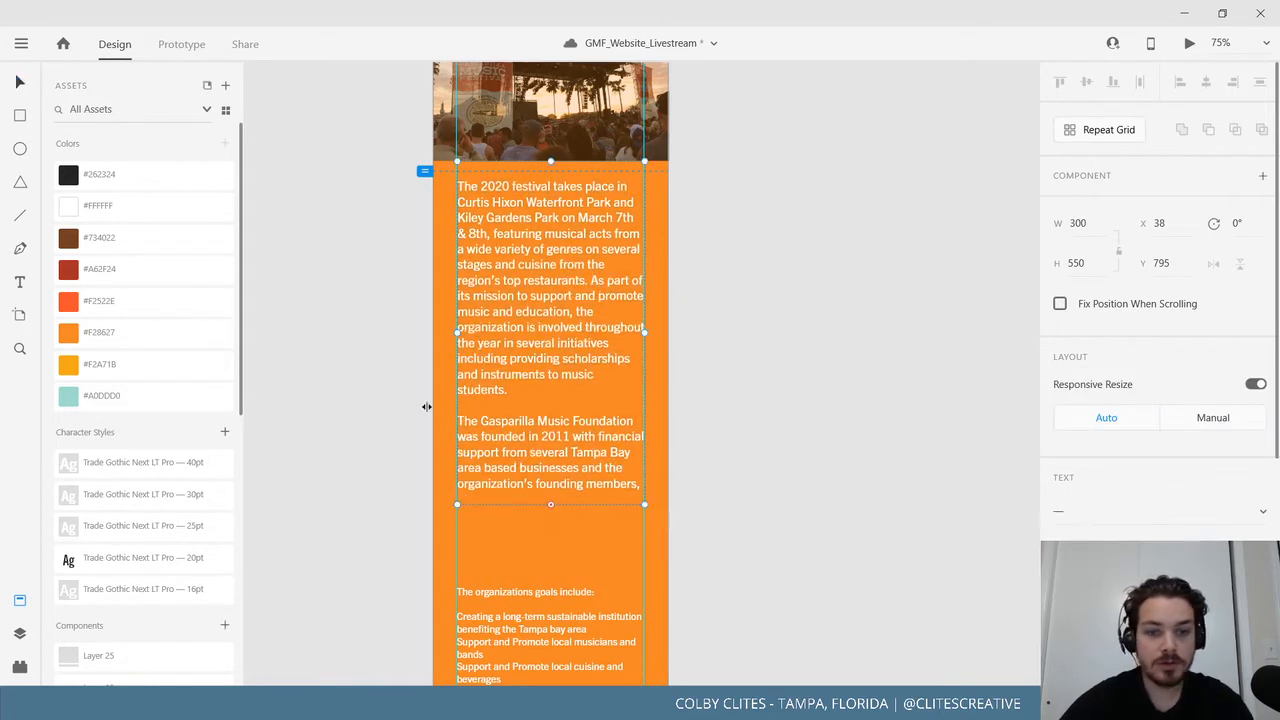
mouse_move(551, 504)
mouse_down()
mouse_move(557, 562)
mouse_move(557, 519)
mouse_up()
click(766, 512)
Apply the Trade Gothic Next LT Pro 16pt style to the goals text box.
scroll(779, 528, down, 3)
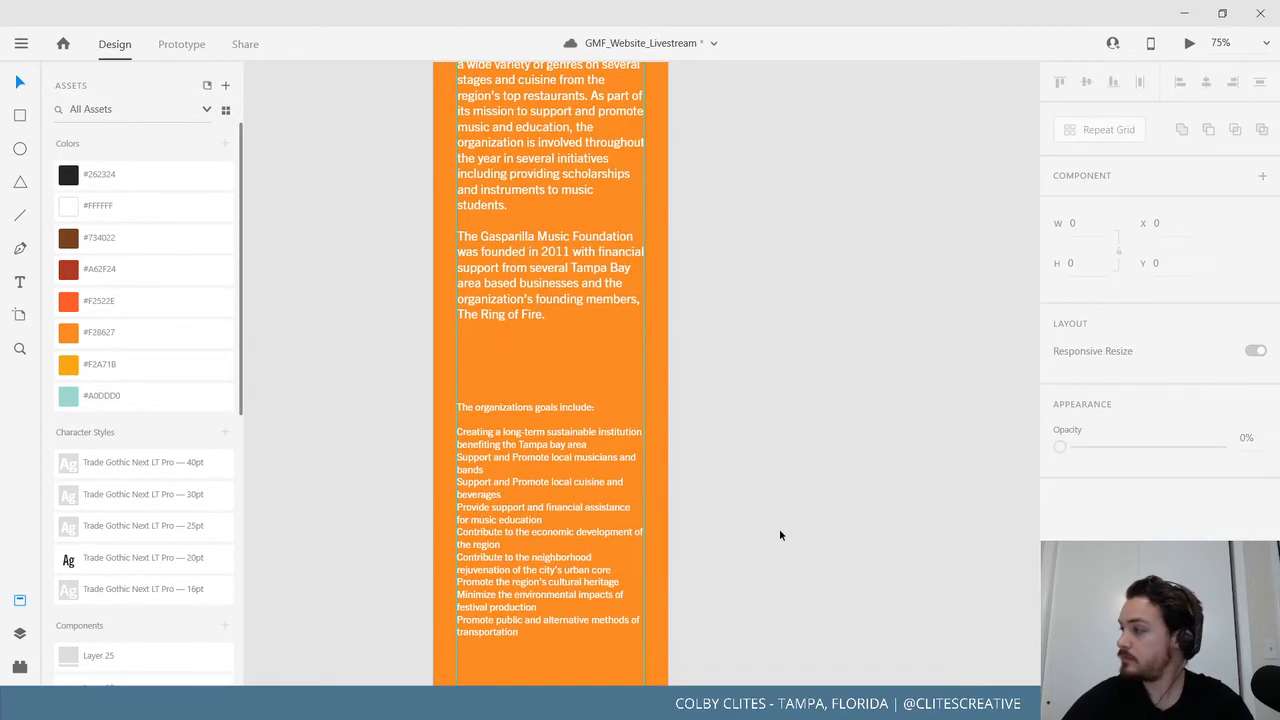
click(522, 402)
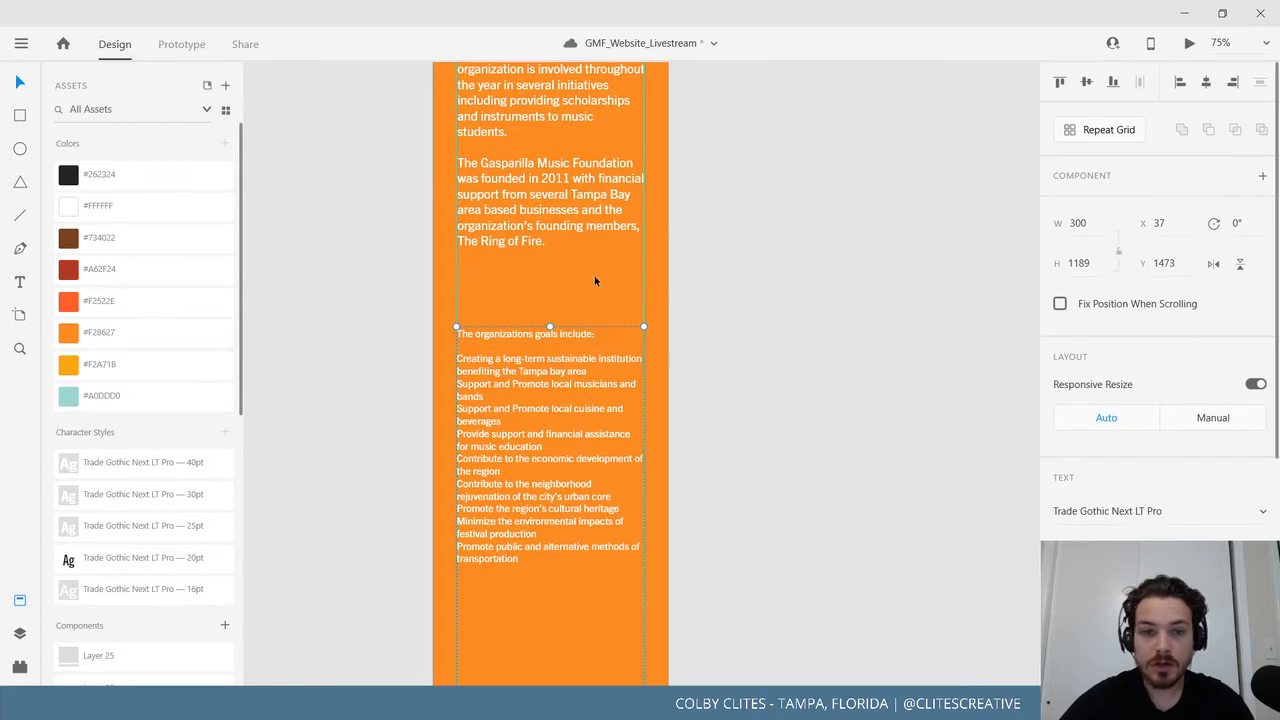
click(140, 591)
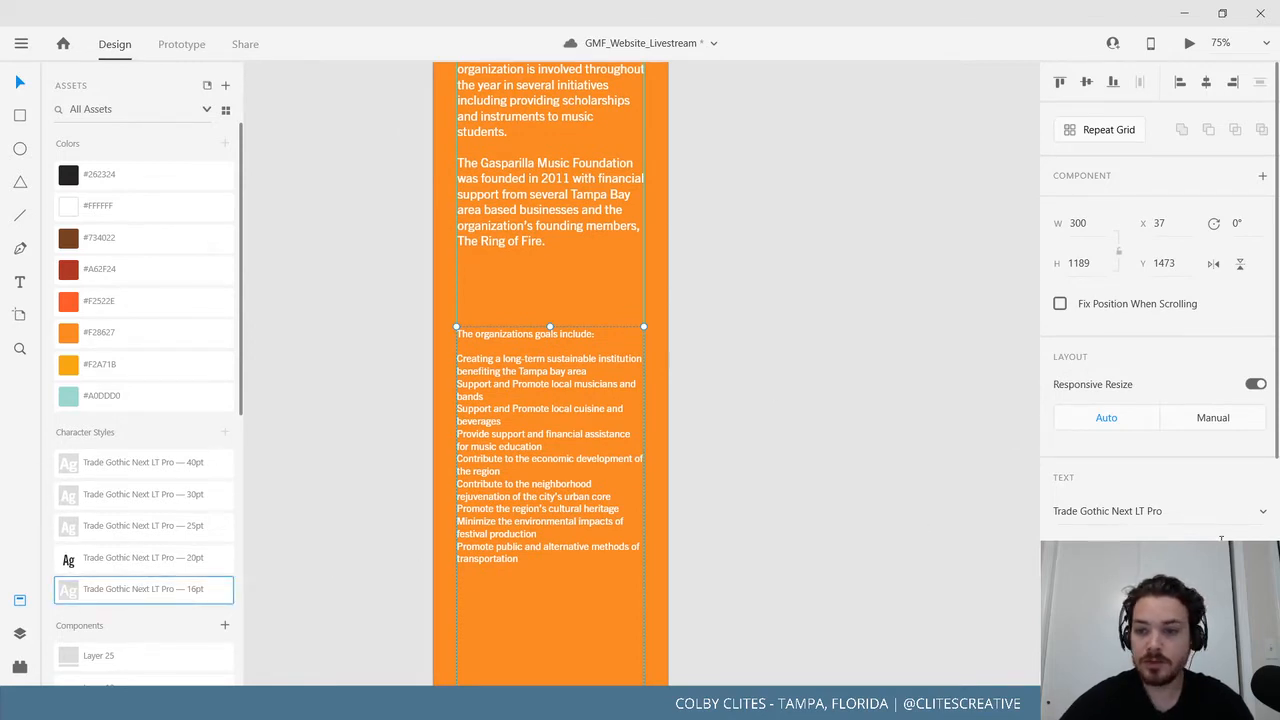
double_click(551, 458)
triple_click(563, 497)
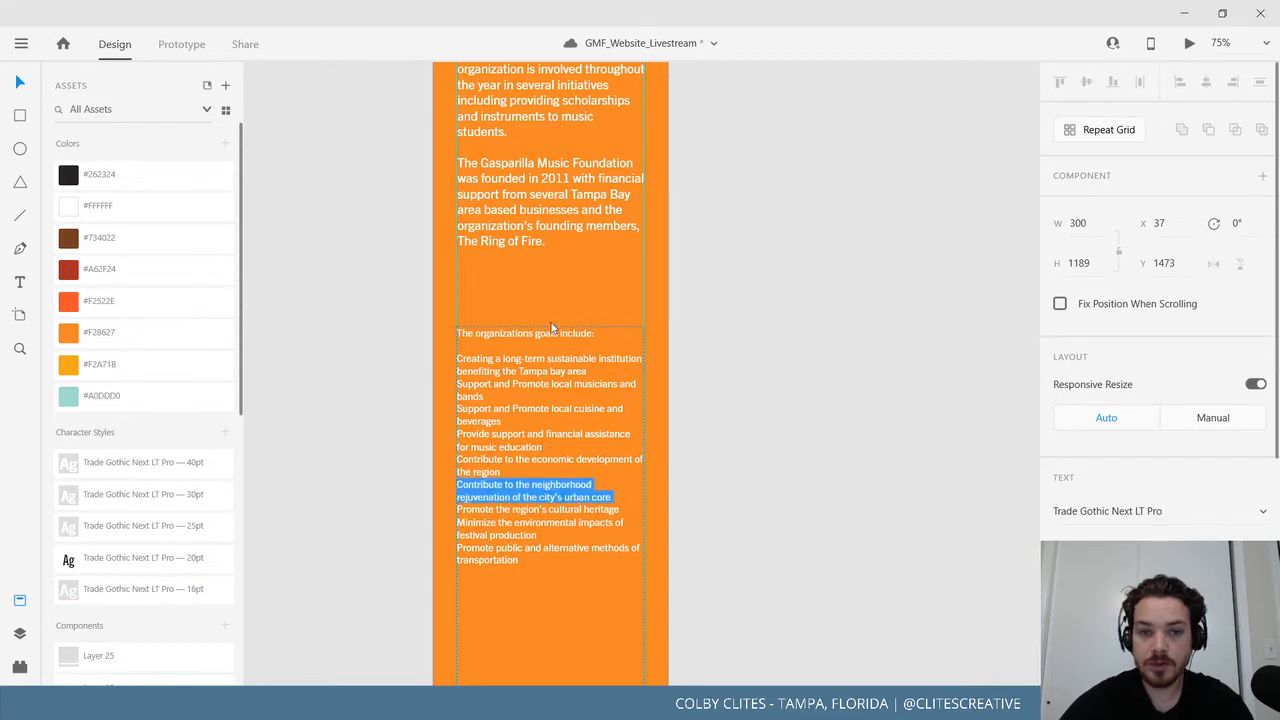
click(541, 225)
double_click(545, 486)
click(545, 216)
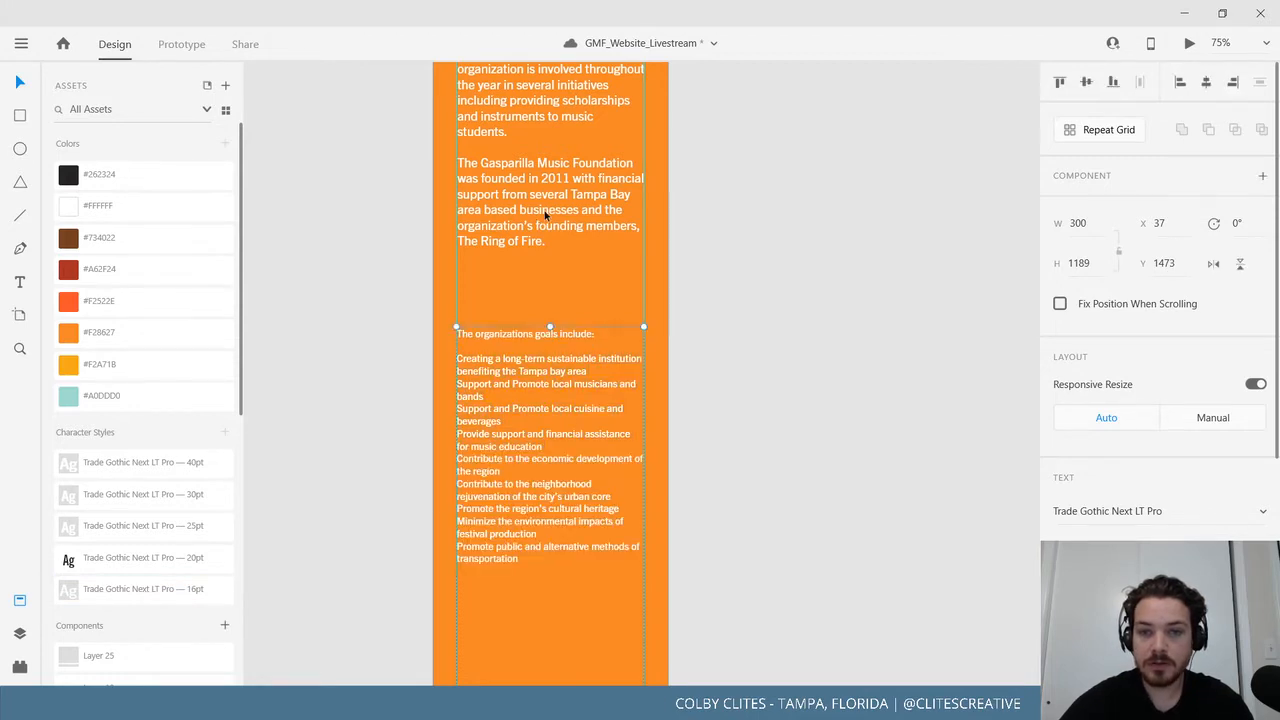
Set all of the goals text to 20pt.
double_click(545, 214)
click(542, 205)
triple_click(541, 202)
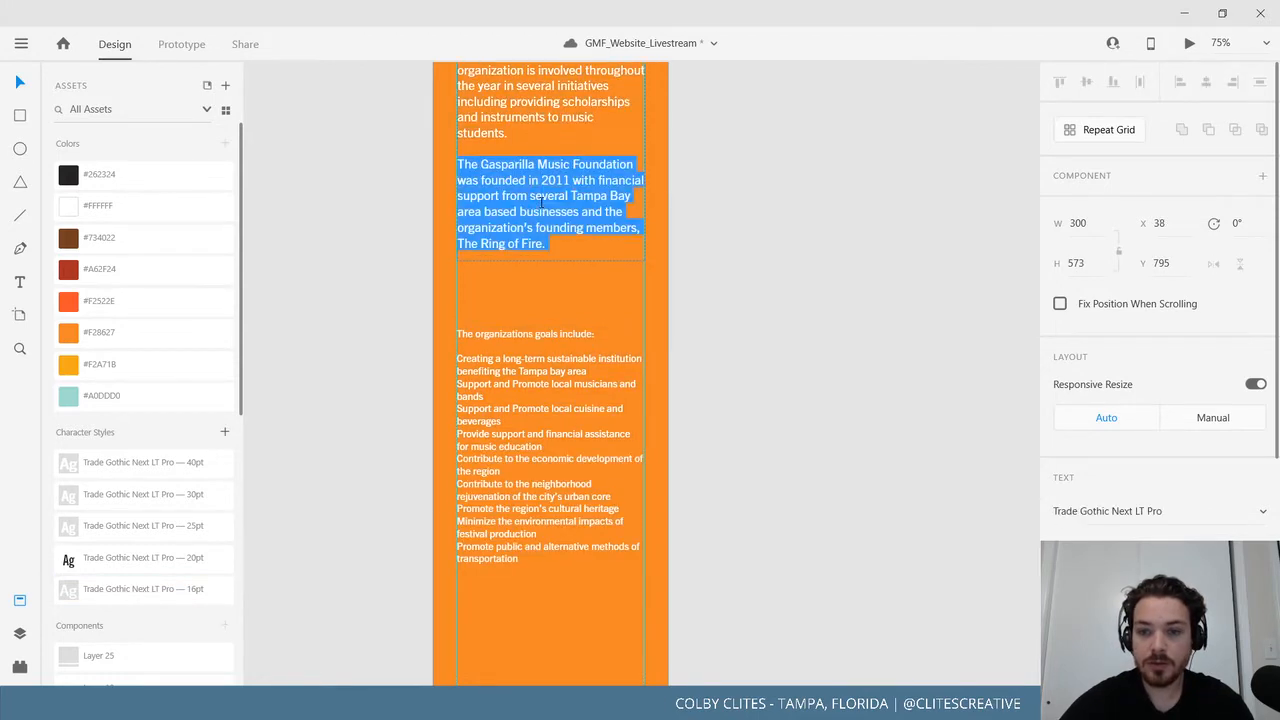
click(546, 490)
double_click(546, 490)
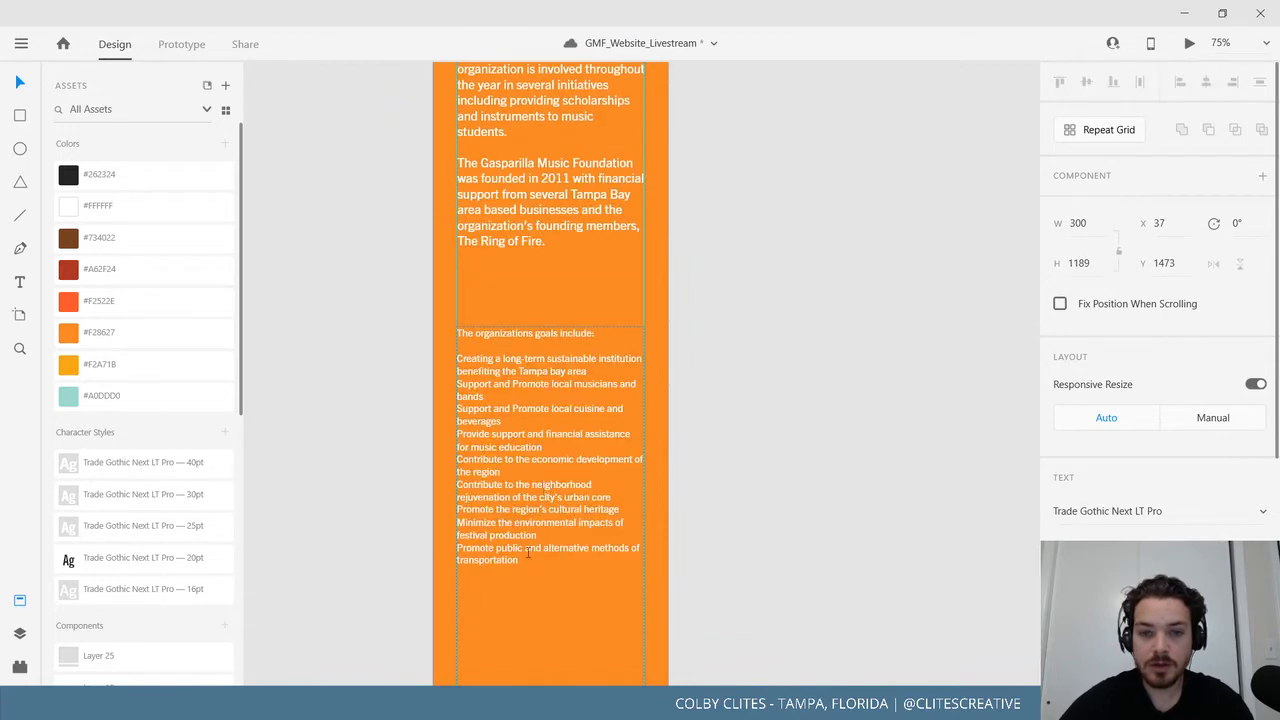
key(ctrl+a)
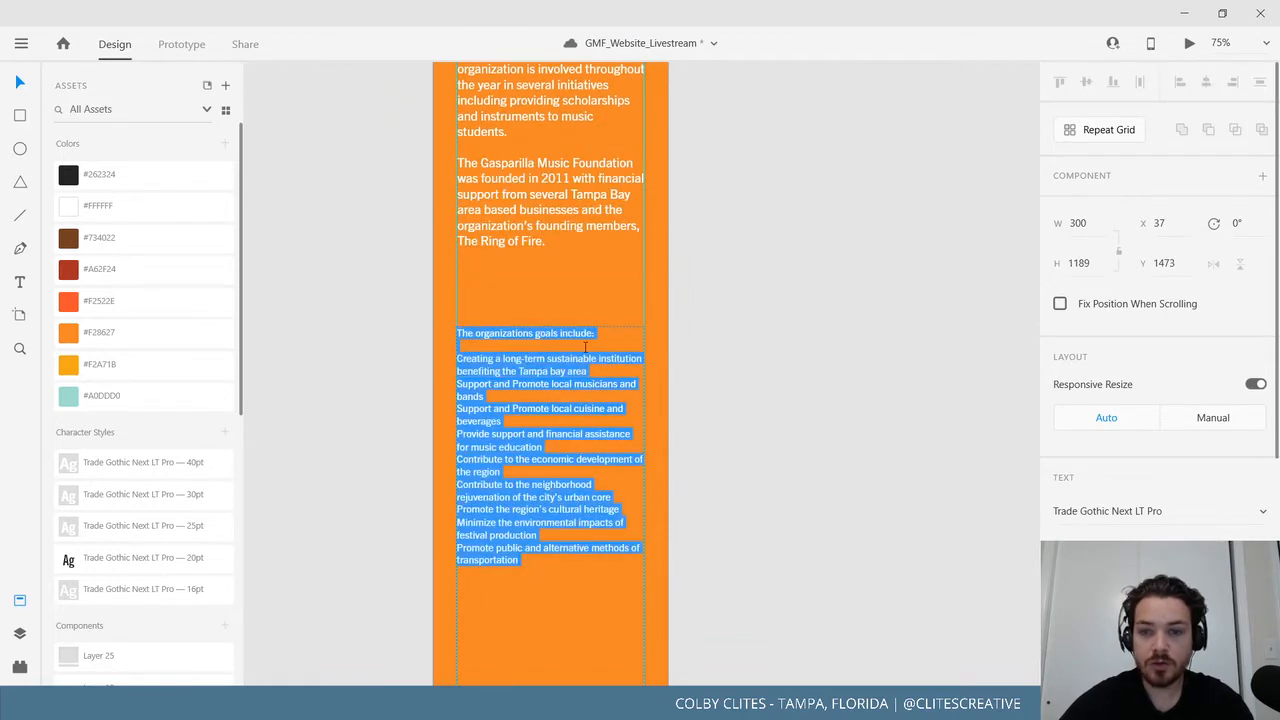
click(1075, 548)
text(20)
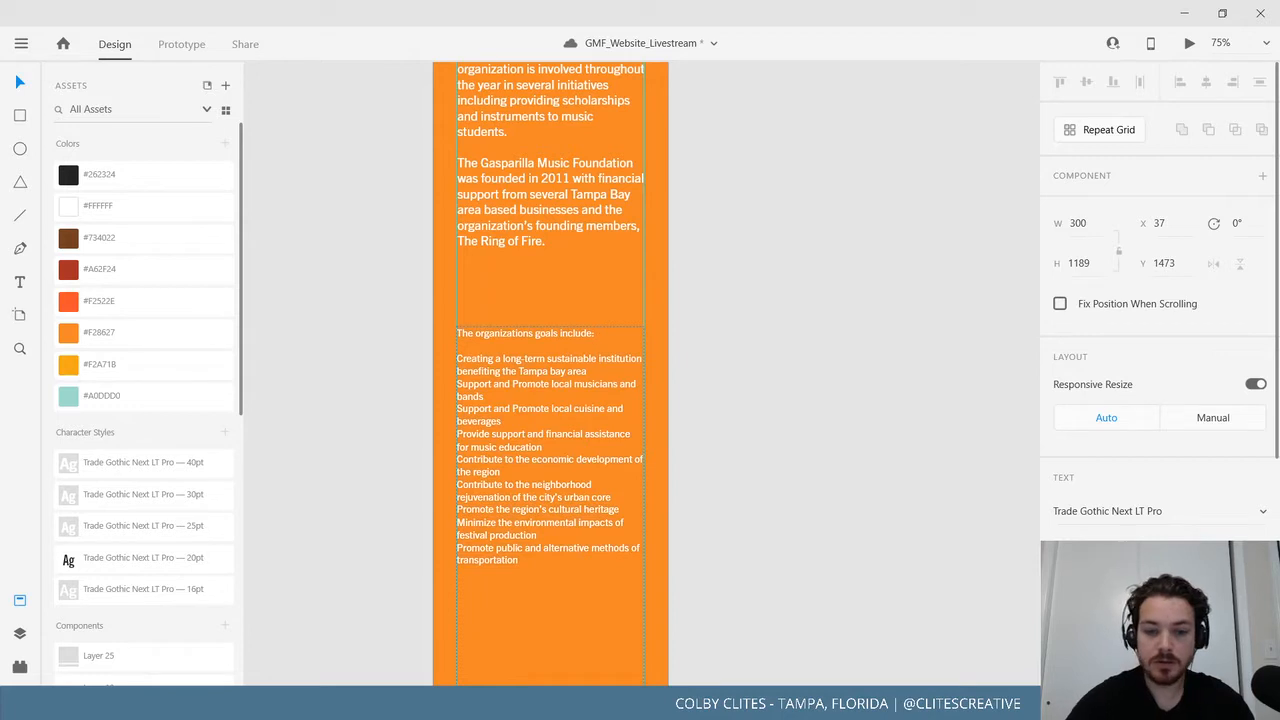
key(Return)
Move the goals box up to Y 1386, just beneath the intro paragraphs.
click(327, 408)
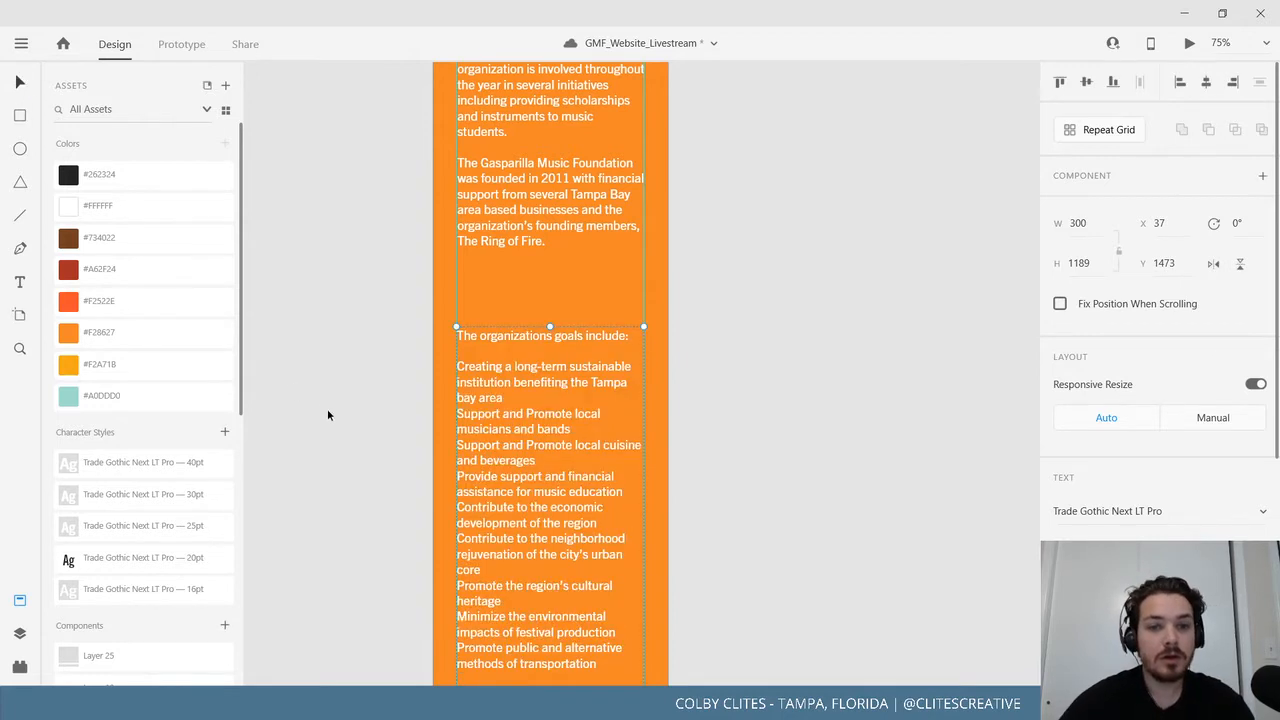
click(522, 192)
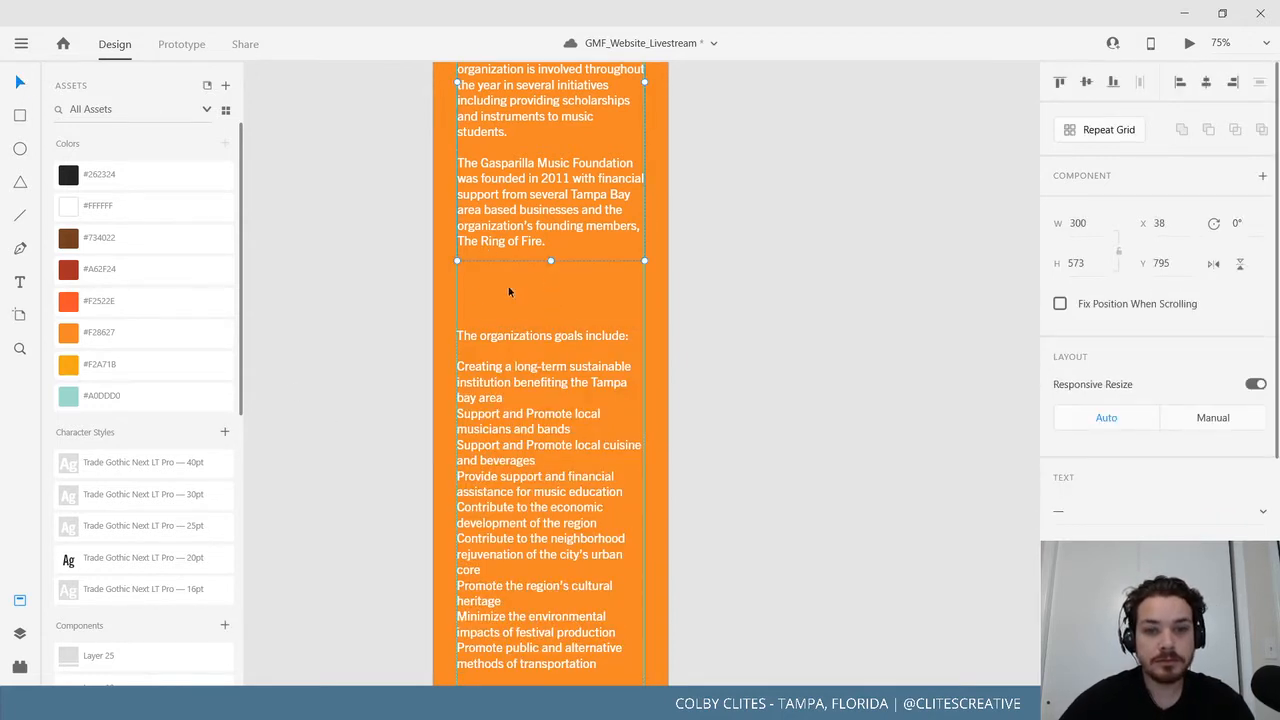
click(483, 358)
drag(535, 378, 530, 324)
Set the goals heading 'The organizations goals include:' to Bold weight.
triple_click(548, 281)
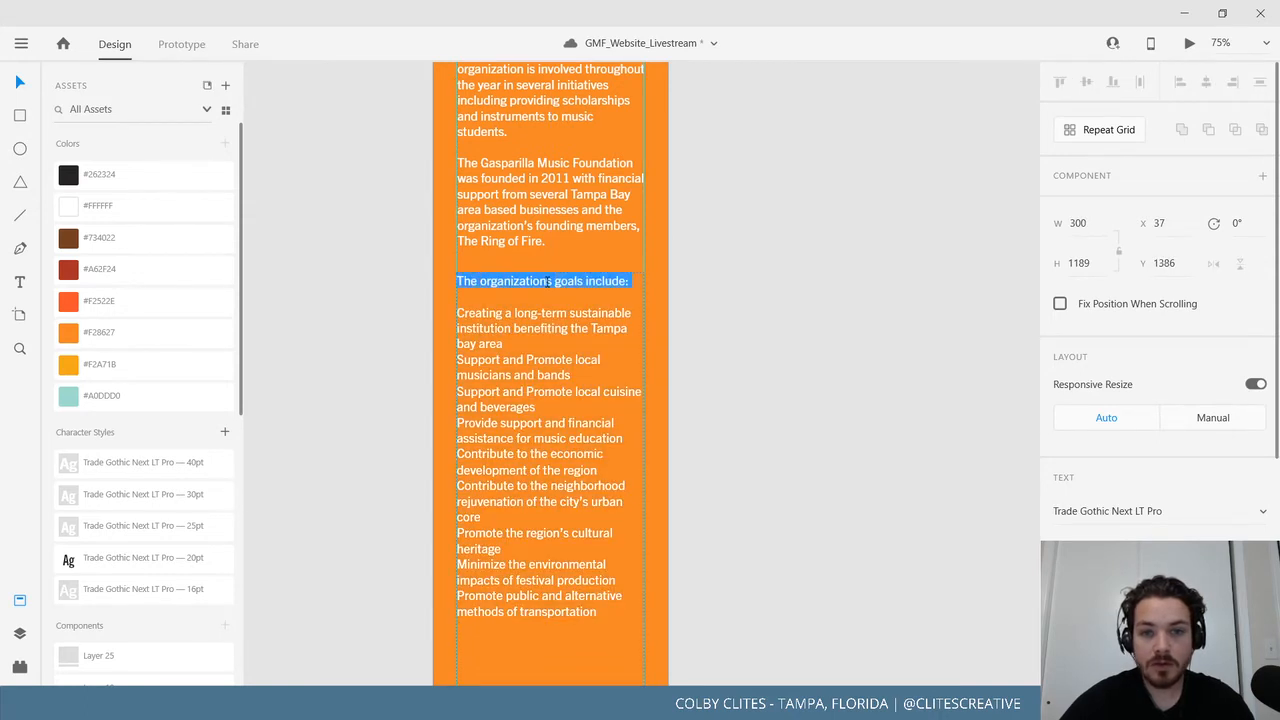
click(1200, 550)
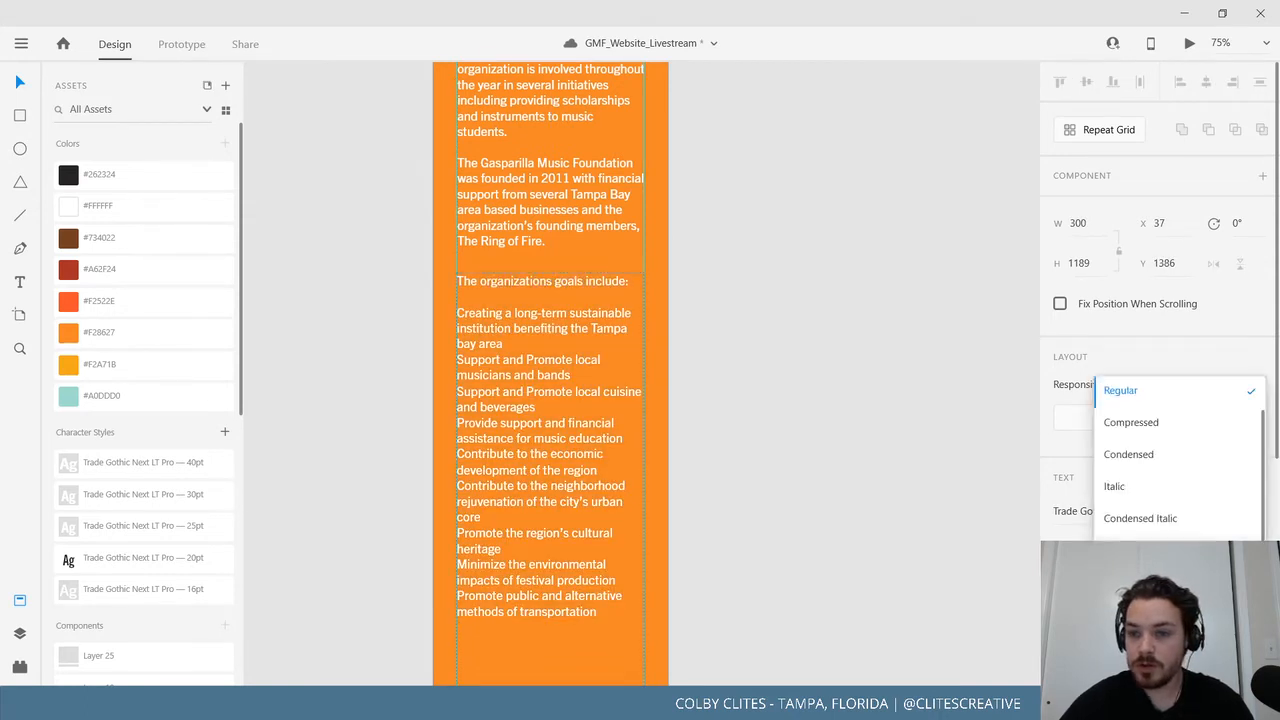
click(1200, 550)
click(581, 324)
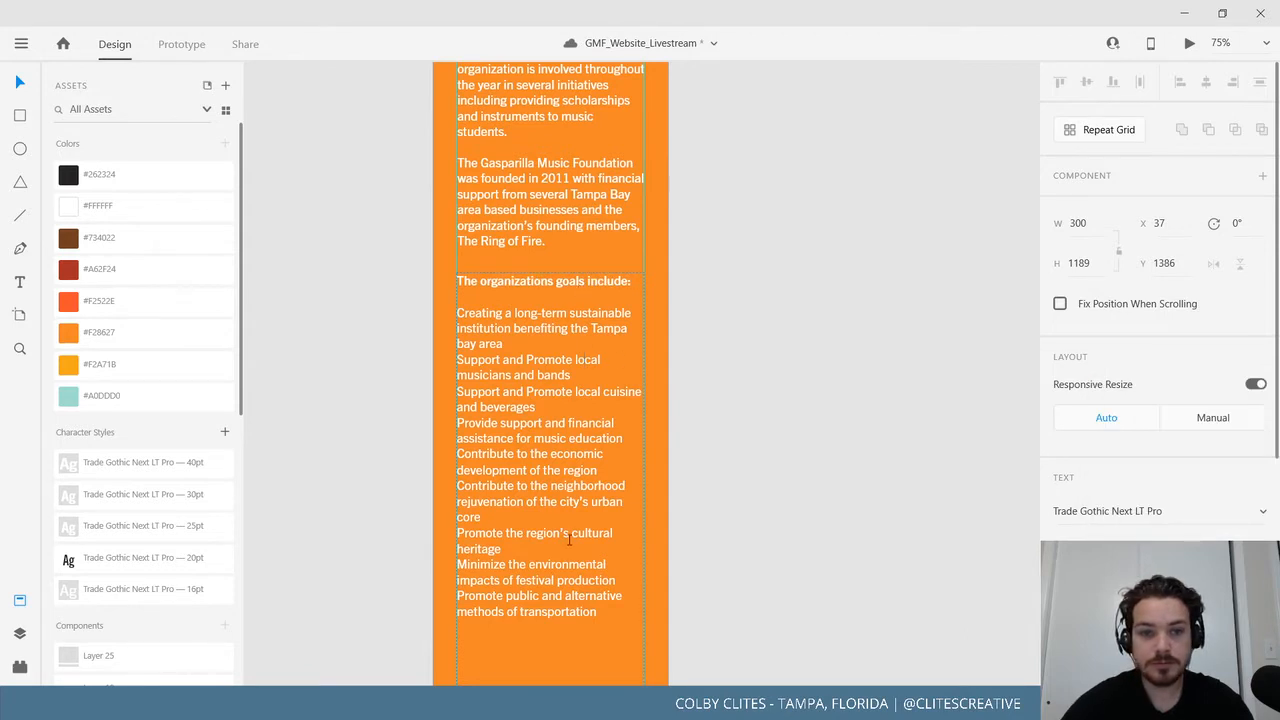
double_click(572, 281)
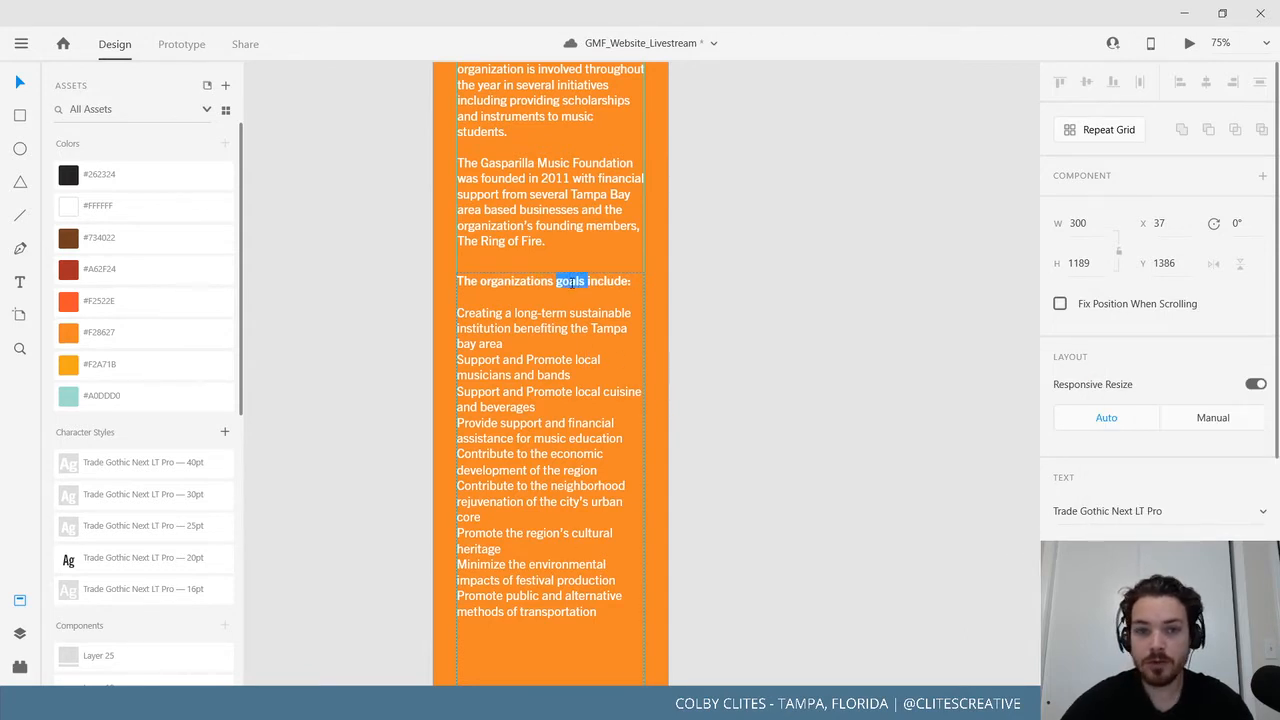
click(486, 323)
key(Escape)
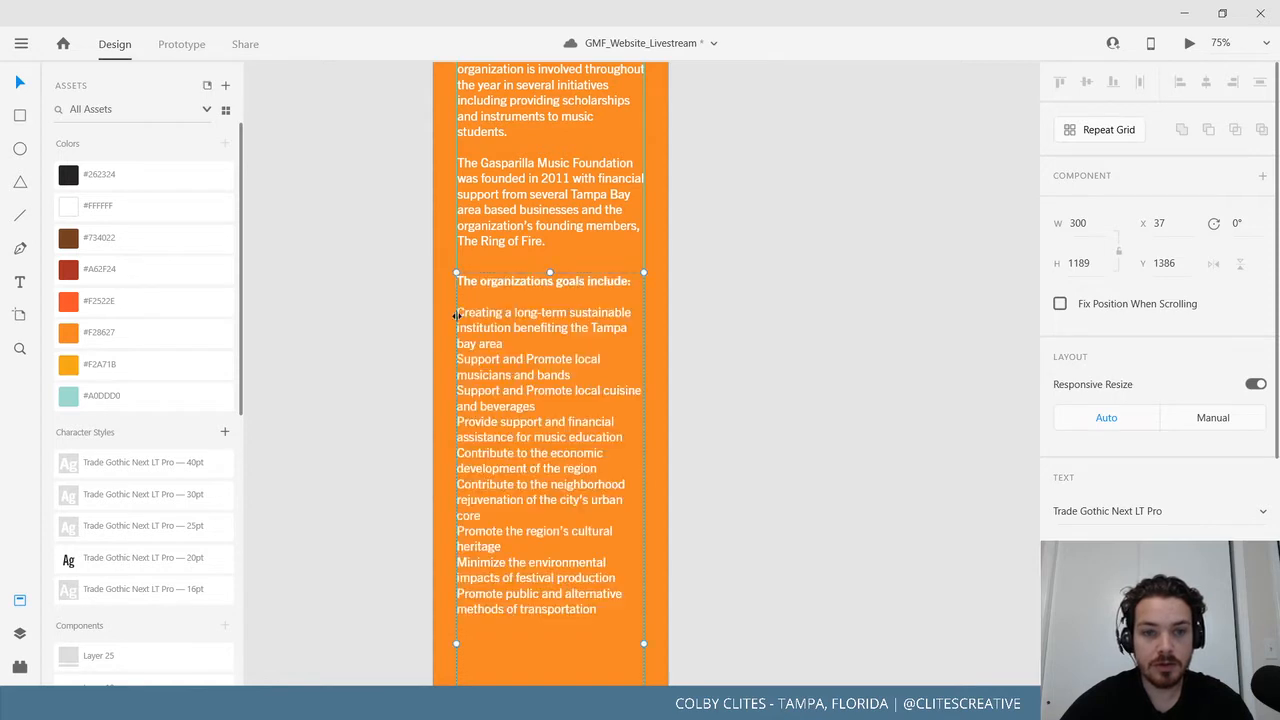
double_click(461, 314)
click(461, 314)
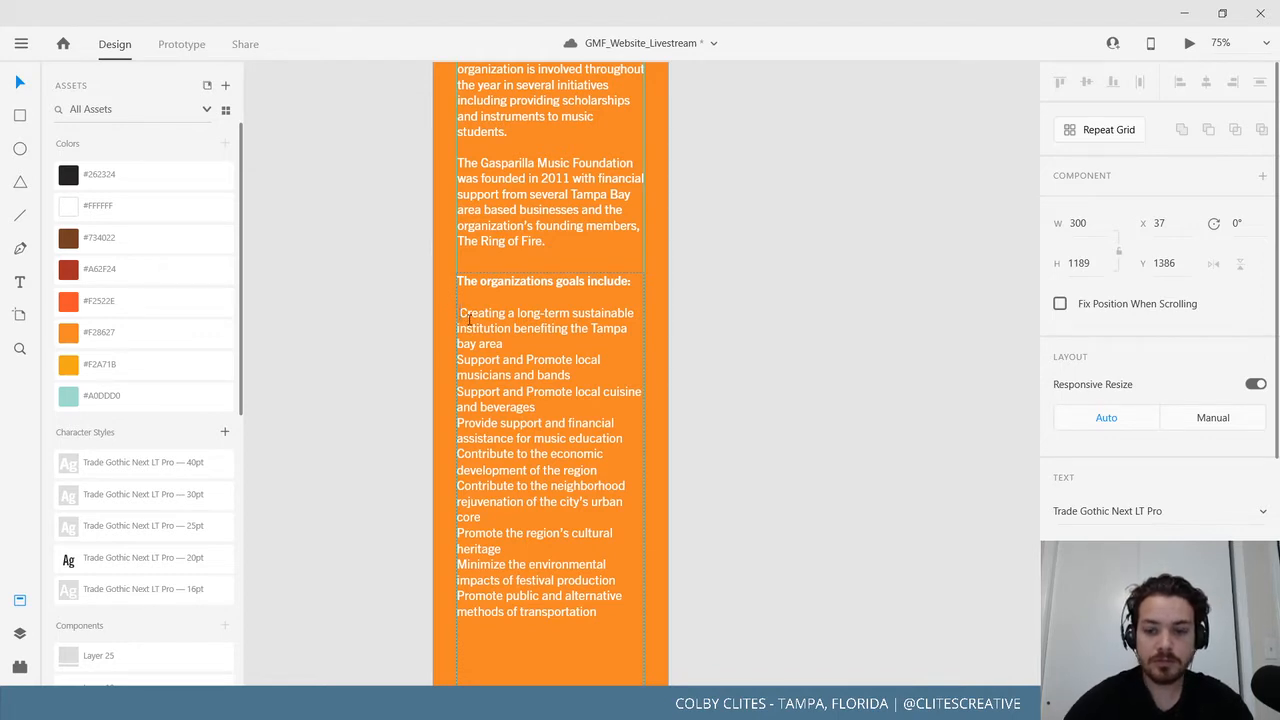
Put a dash before the first two goals and a blank line after each.
key(BackSpace)
text(-)
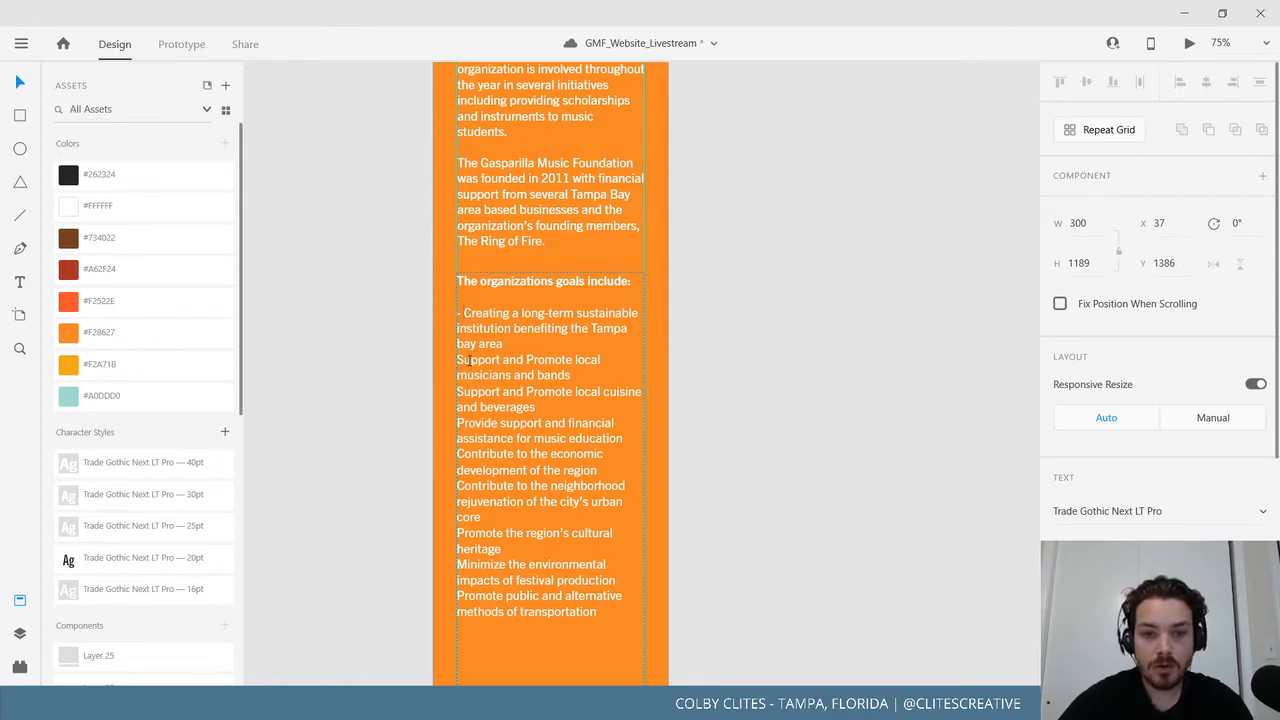
click(524, 347)
key(Return)
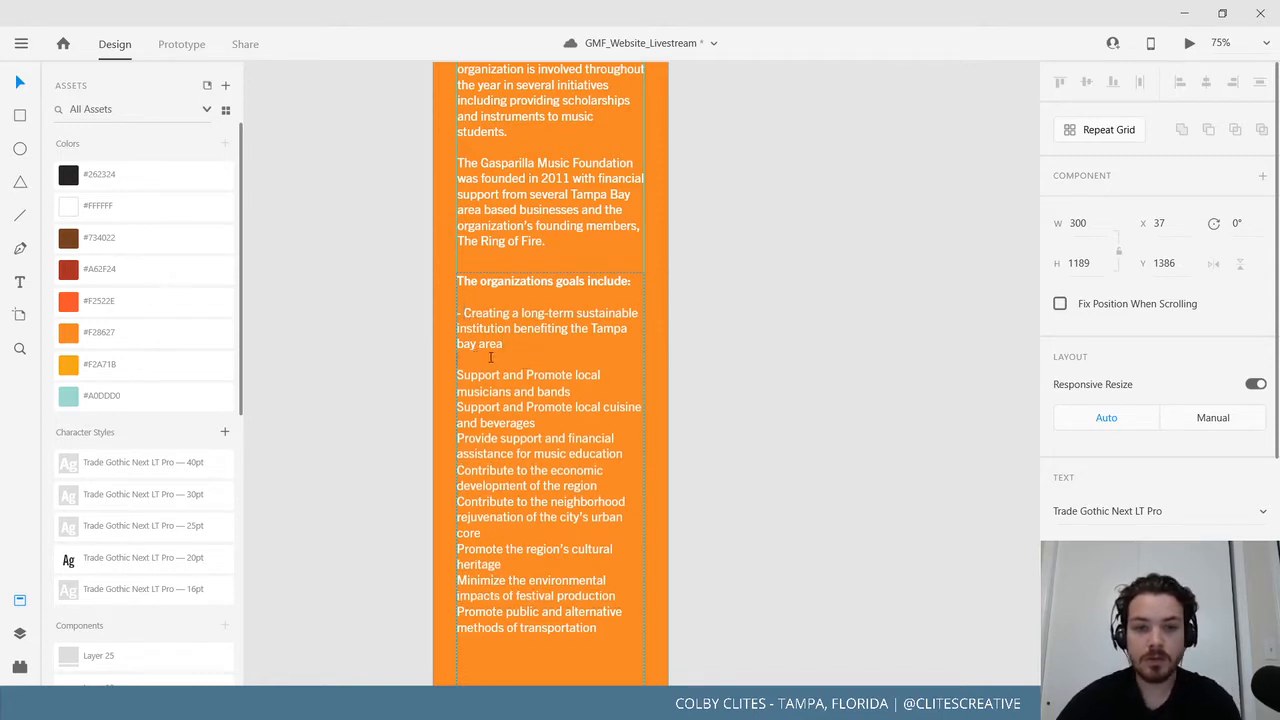
click(474, 380)
text(-)
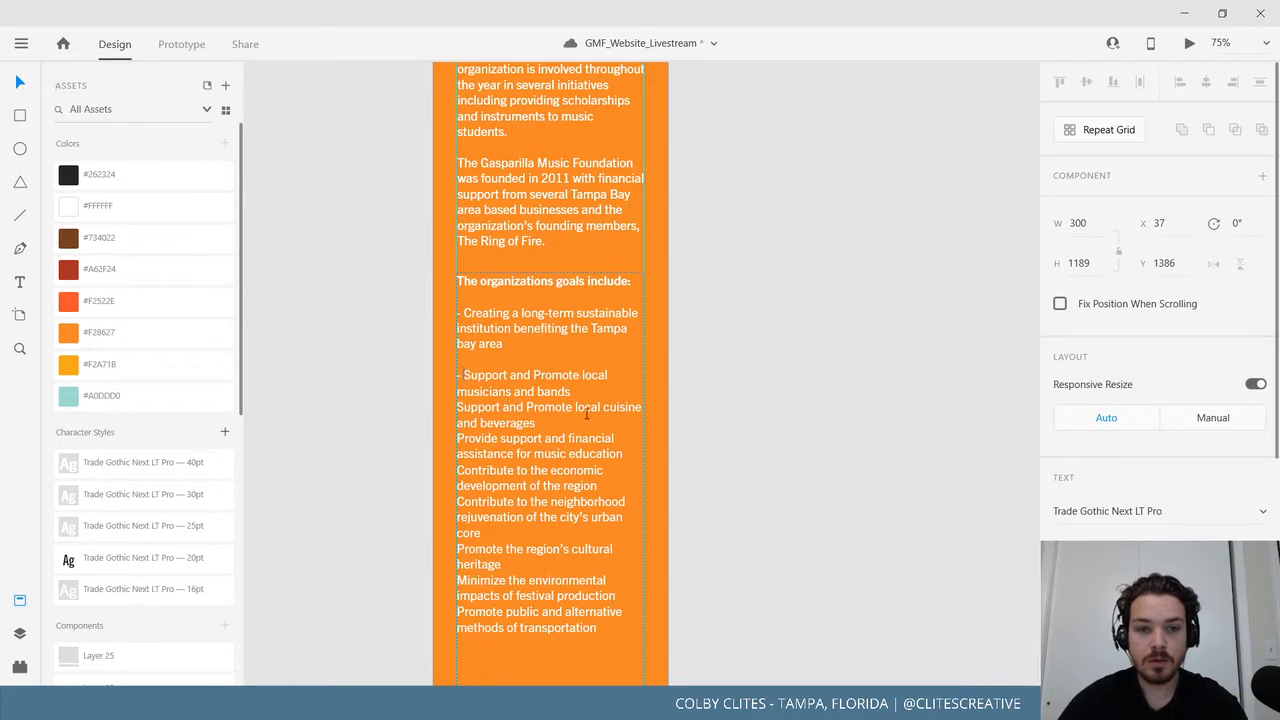
click(599, 390)
key(Return)
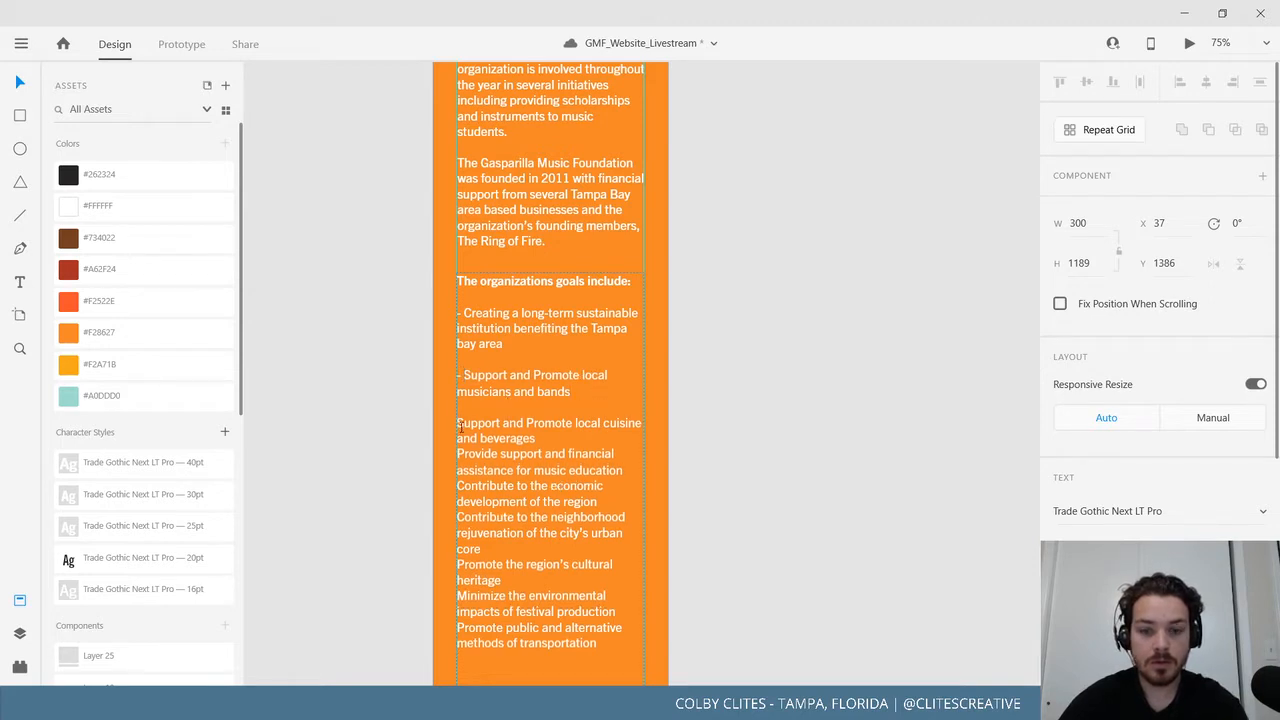
Dash and space the cuisine, music education and economic development goals, plus the neighborhood goal.
click(460, 427)
text(-)
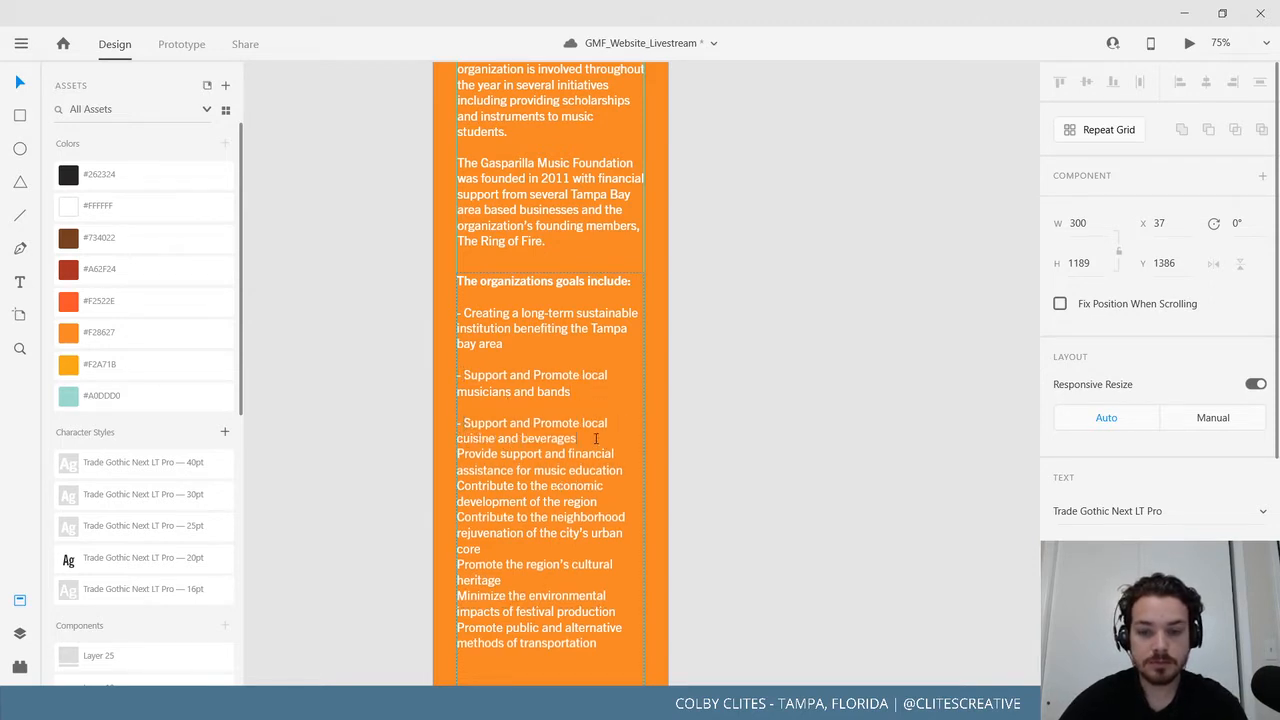
click(596, 438)
key(Return)
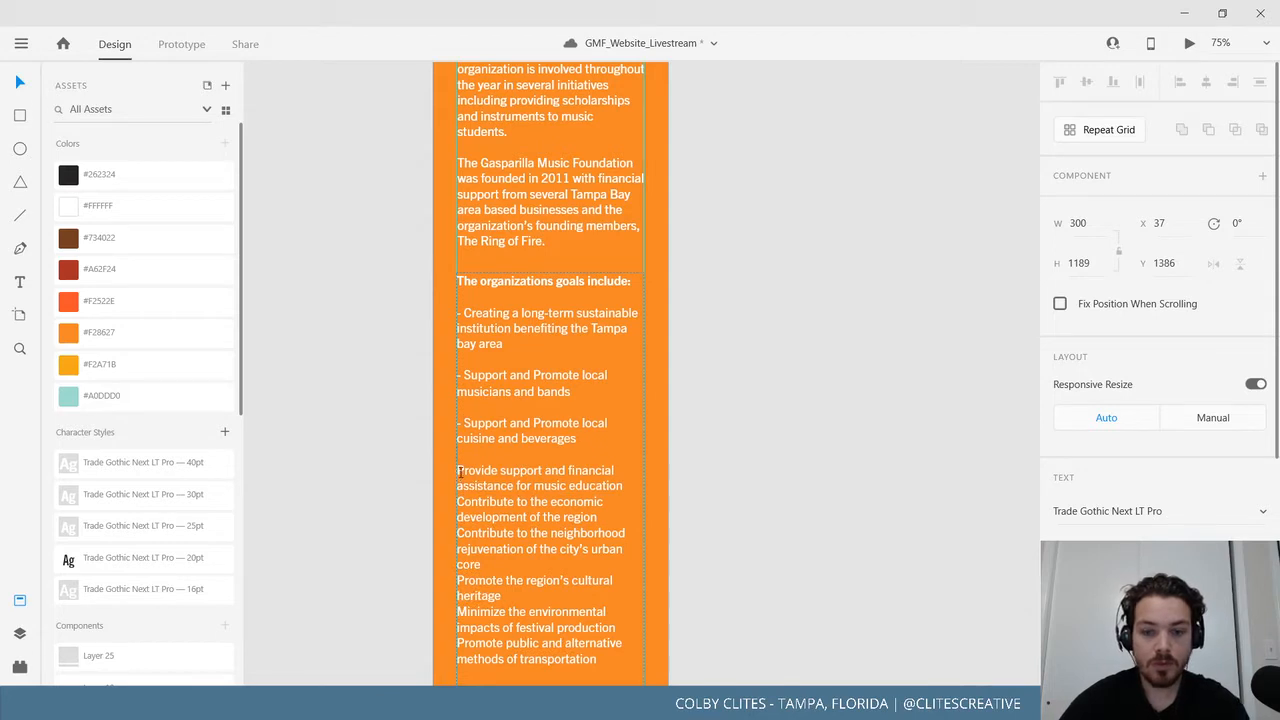
click(458, 472)
text(-)
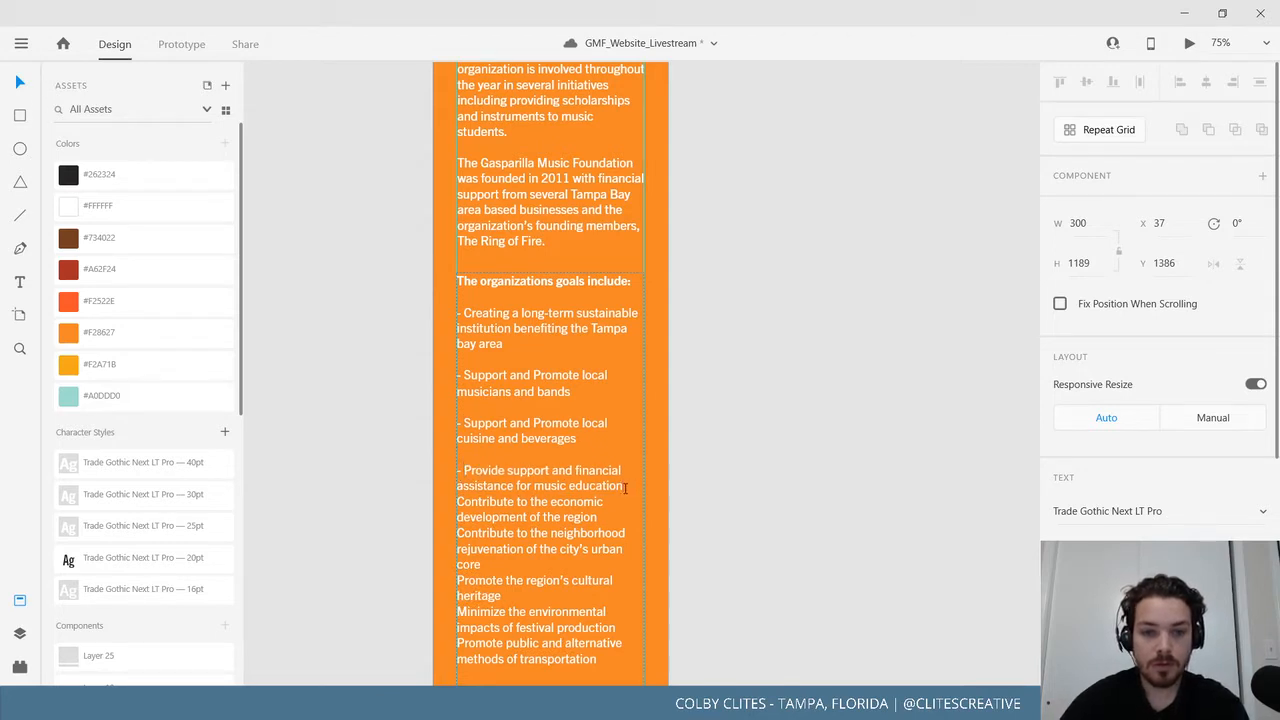
key(Return)
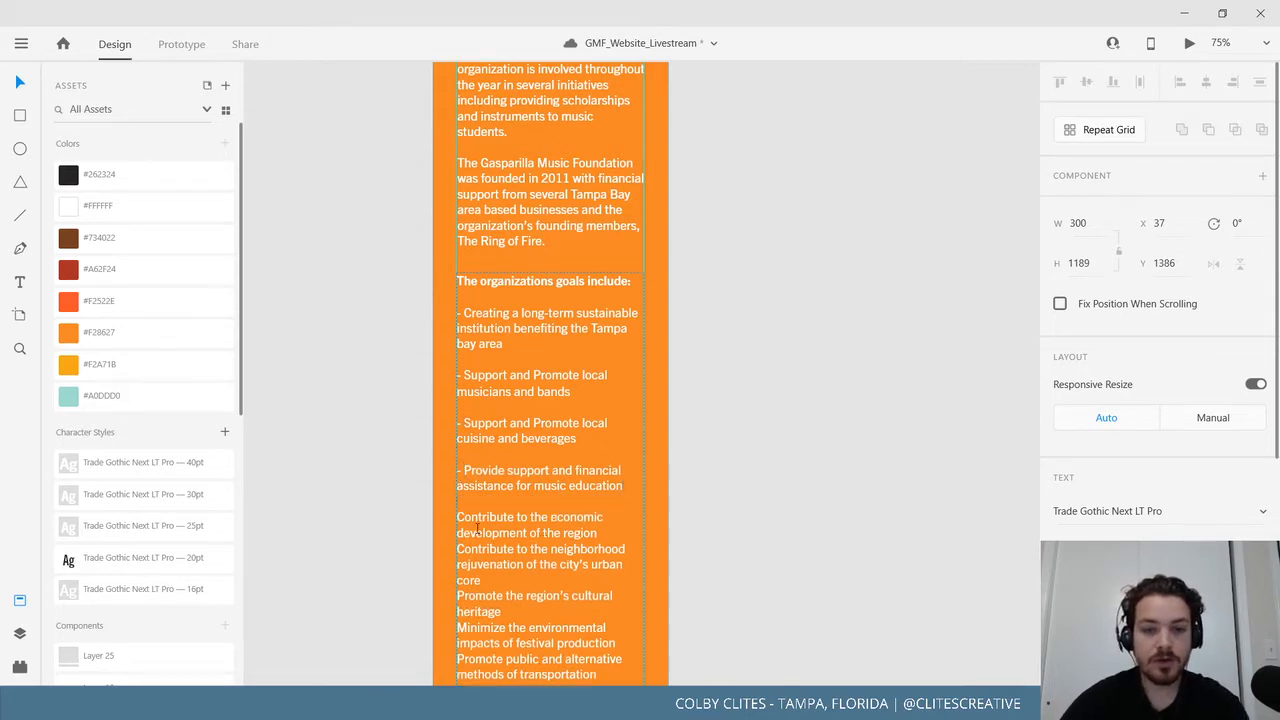
click(458, 517)
text(-)
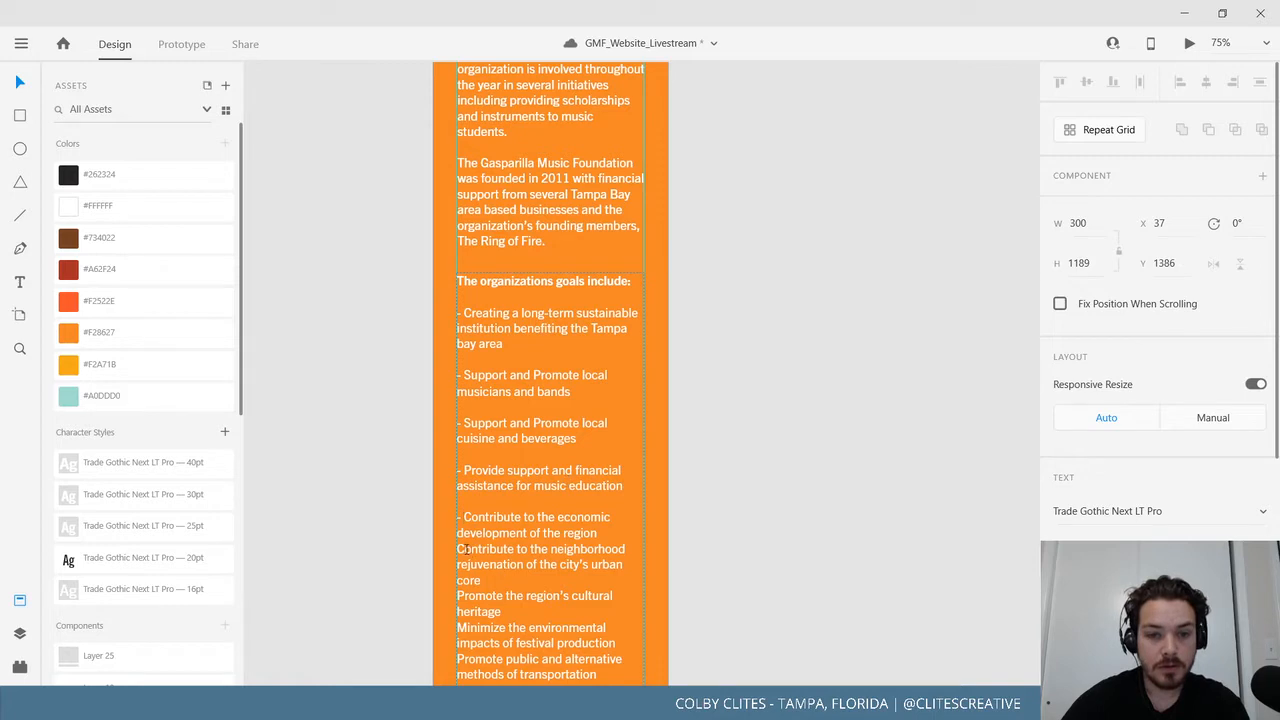
click(605, 531)
key(Return)
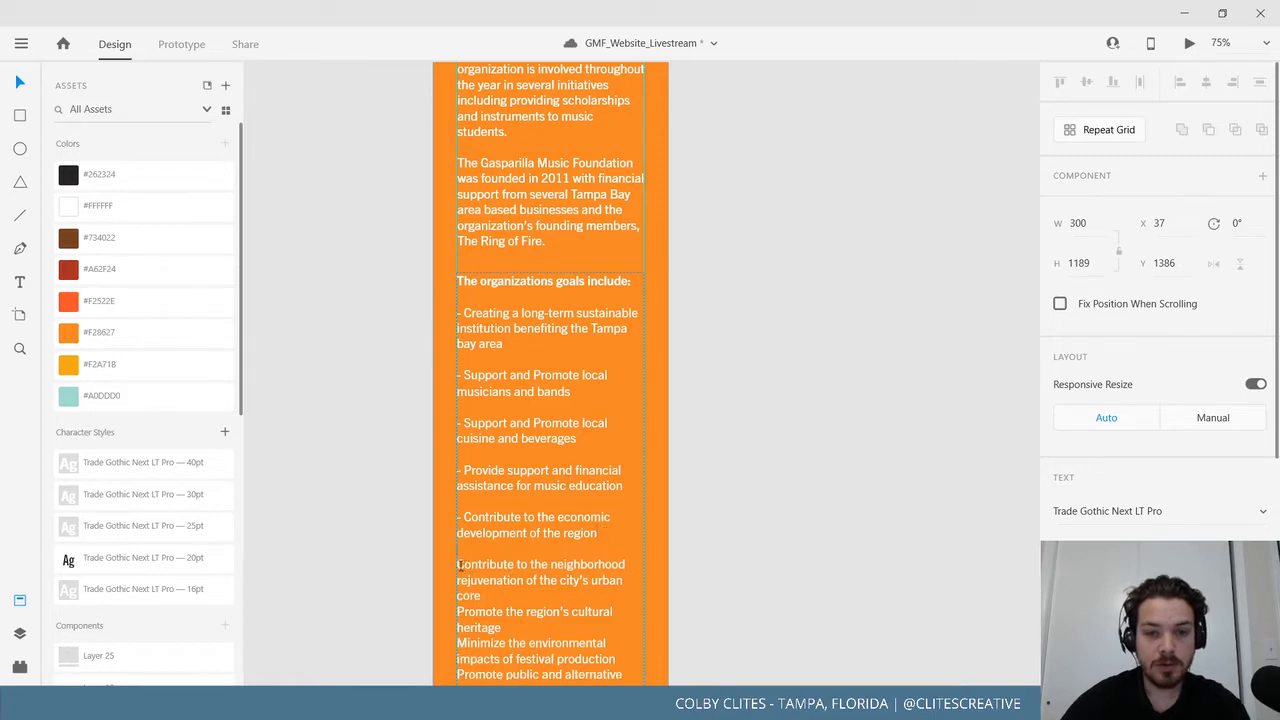
text(-)
key(Escape)
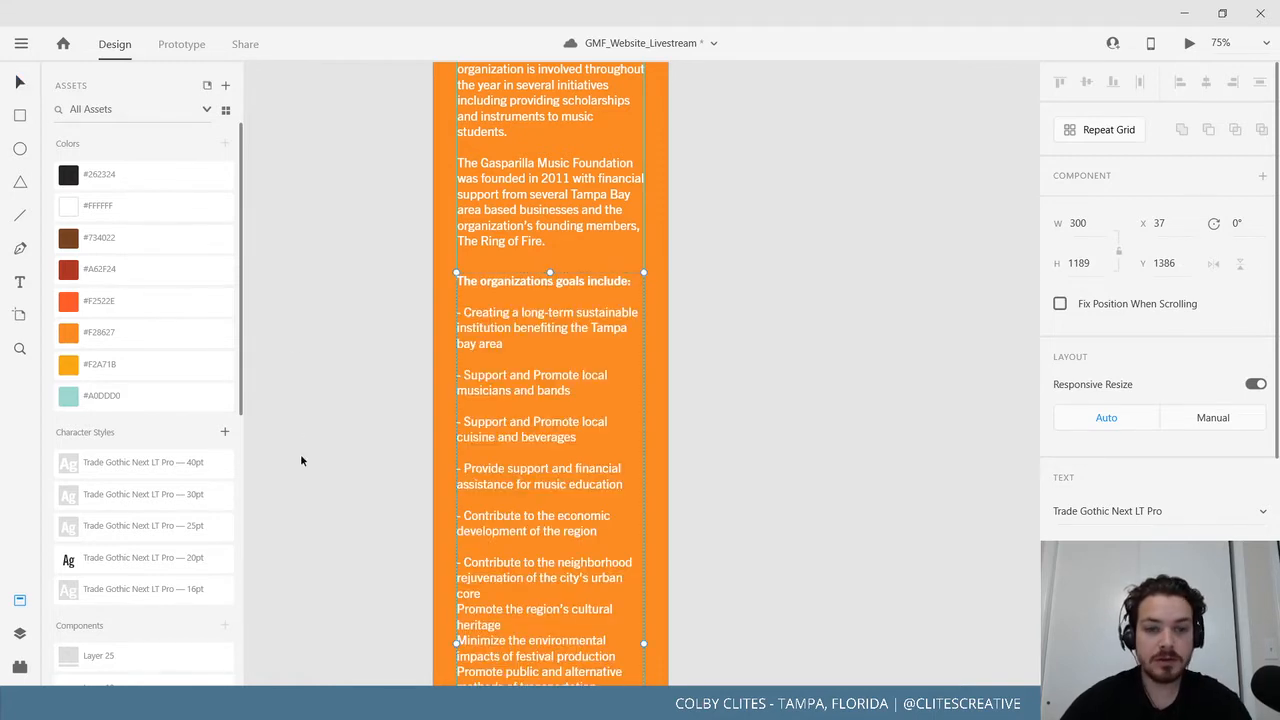
click(391, 552)
At 100% zoom, add dashes and spacing to the Promote heritage and Minimize goals.
drag(391, 552, 396, 314)
key(ctrl+1)
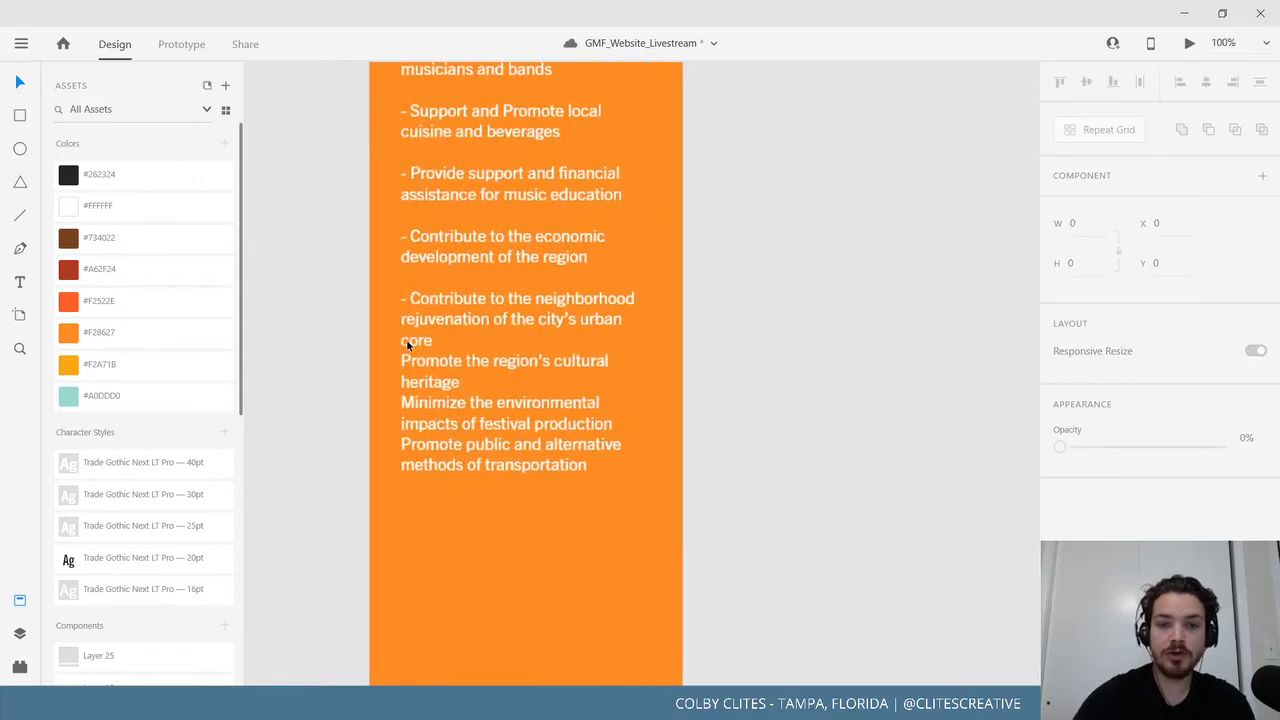
scroll(450, 352, left, 2)
click(461, 368)
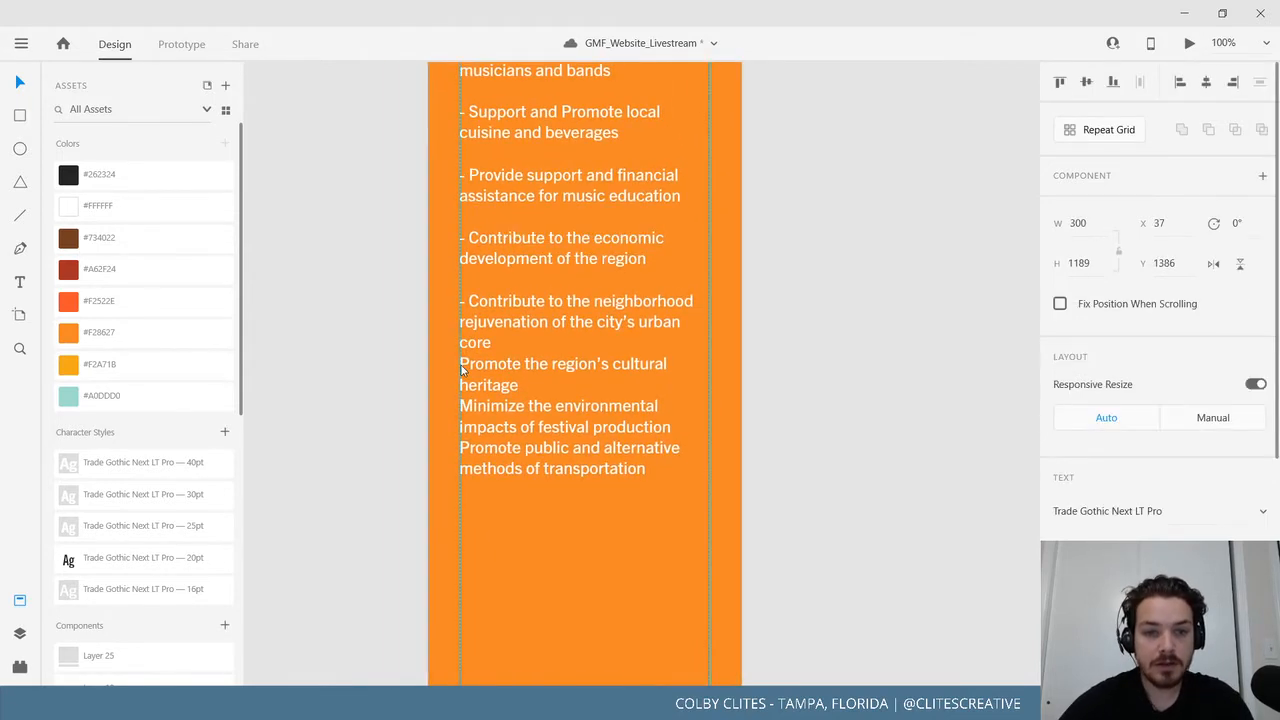
double_click(465, 364)
text(-)
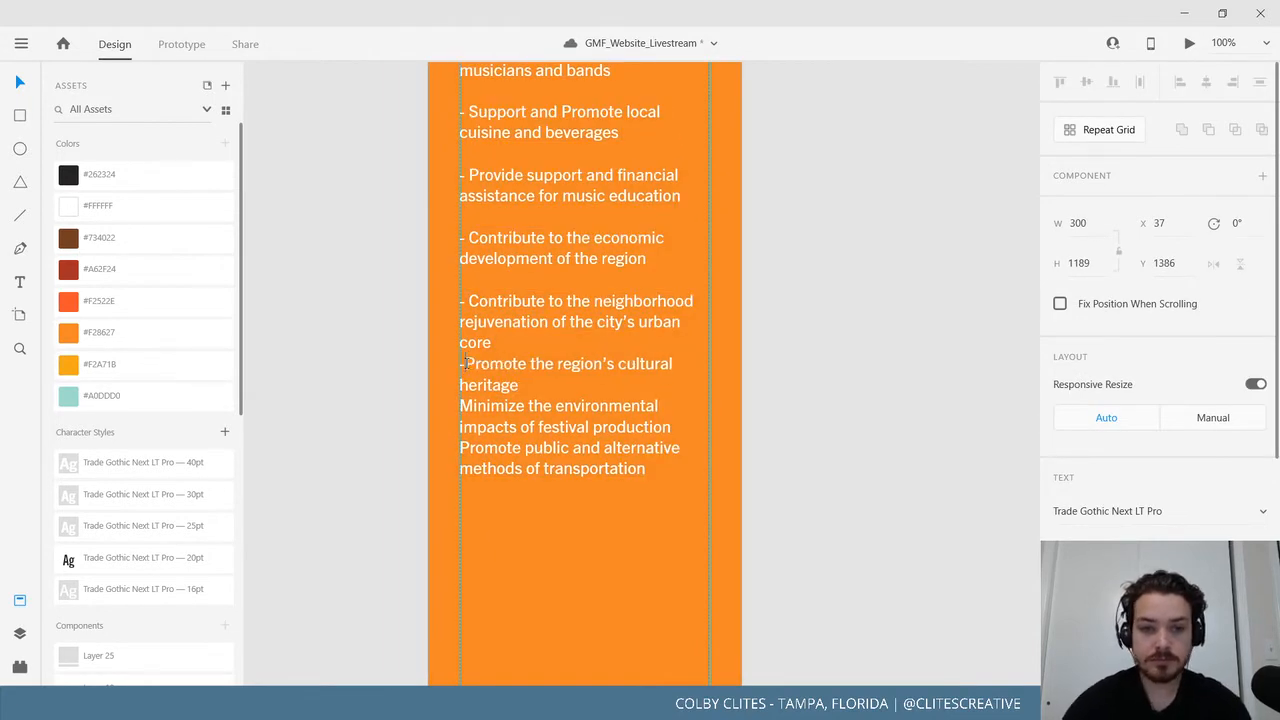
click(530, 388)
key(Return)
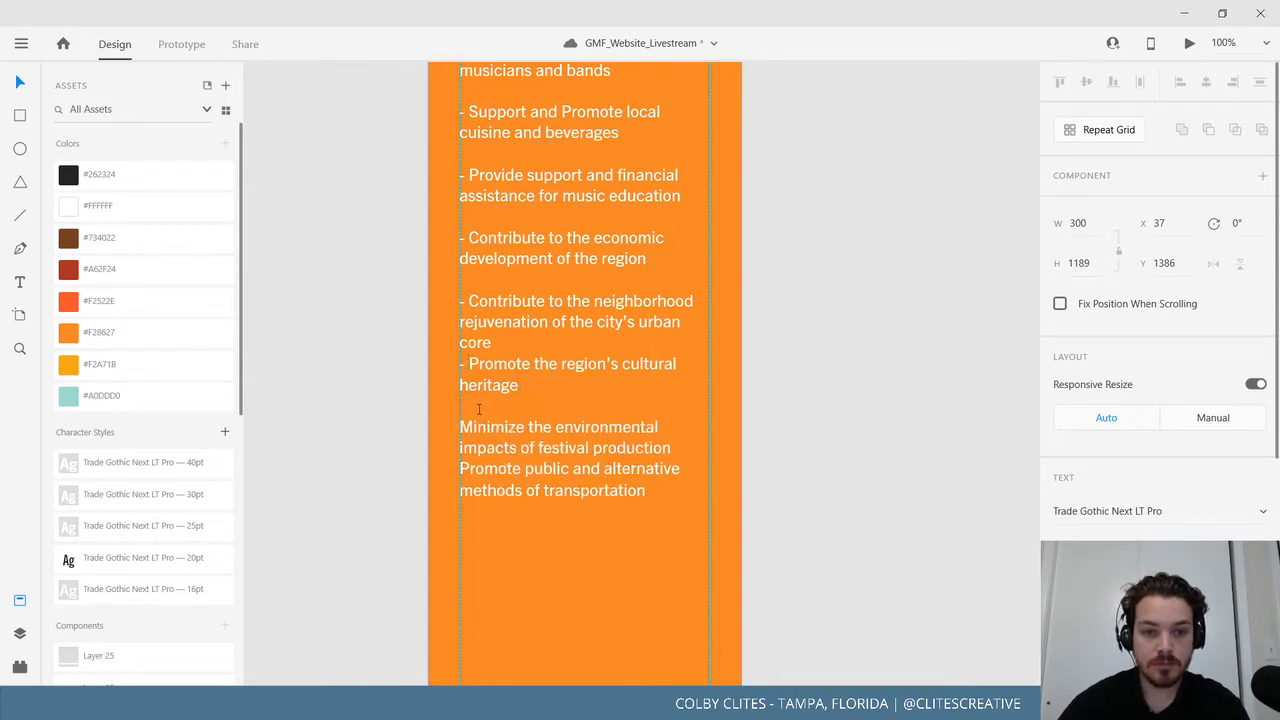
key(Down)
text(-)
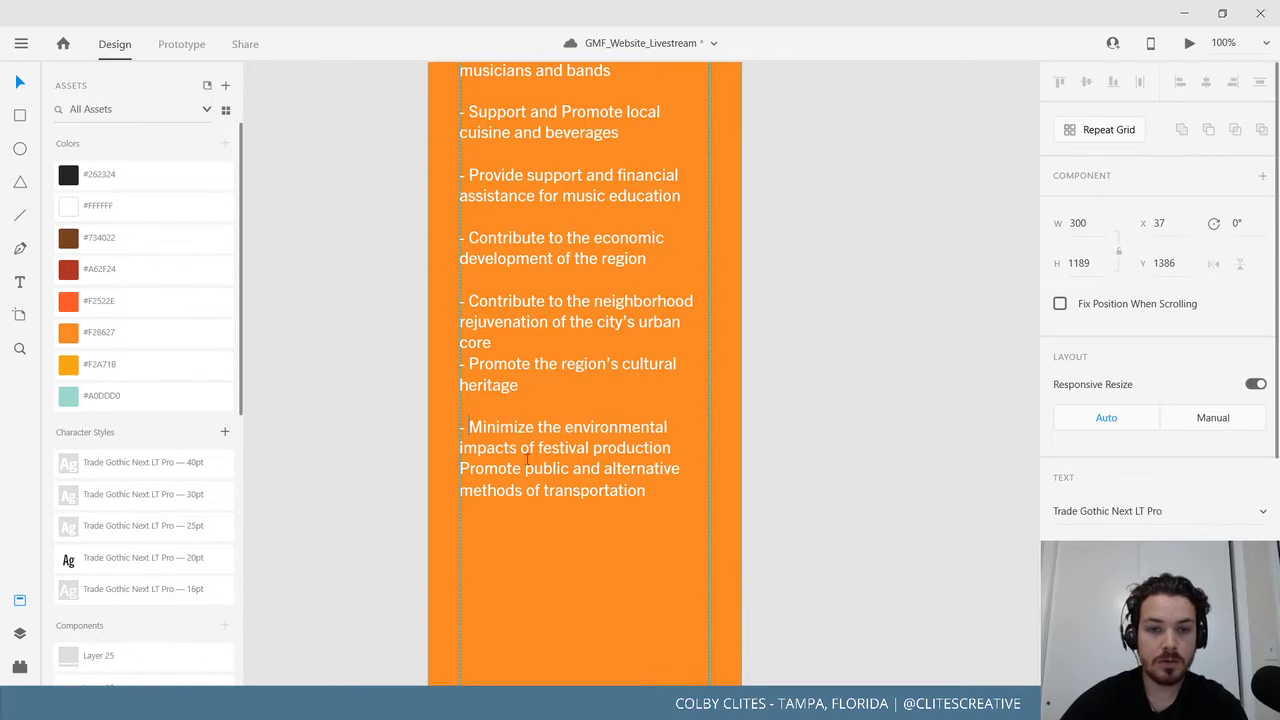
Dash and space the alternative transportation goal, then zoom back out to 75%.
click(674, 452)
key(Return)
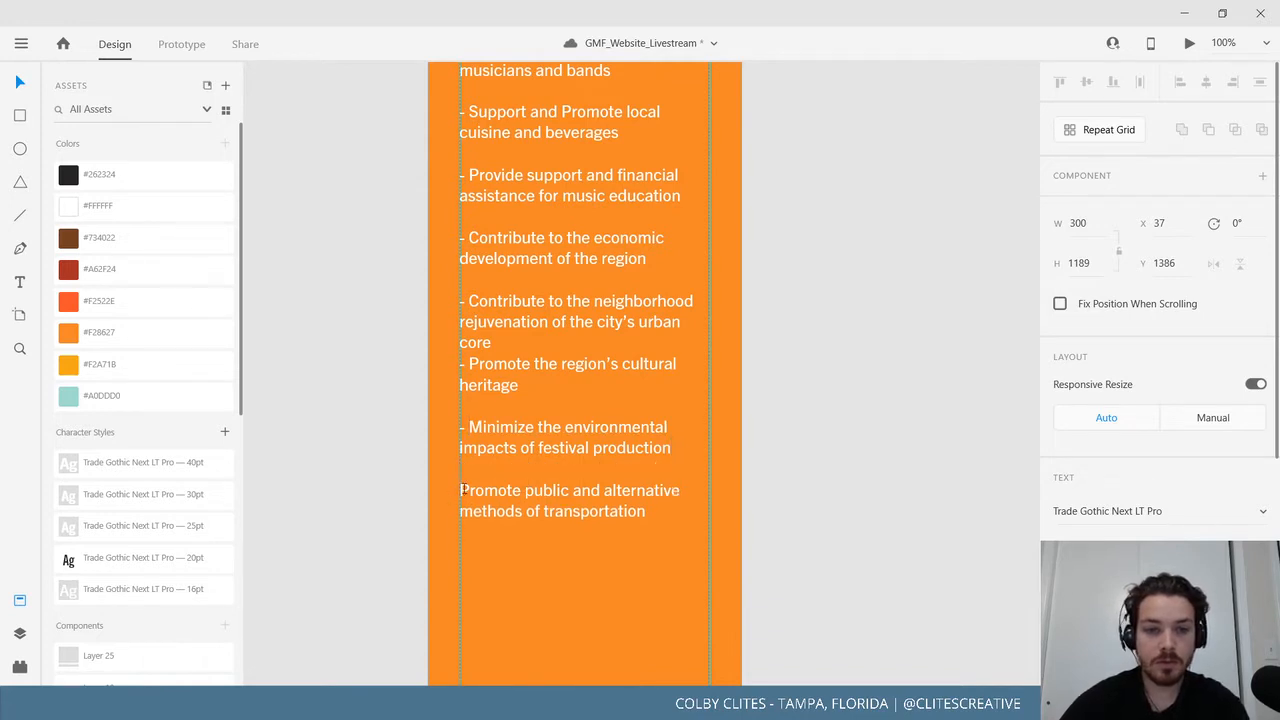
text(-)
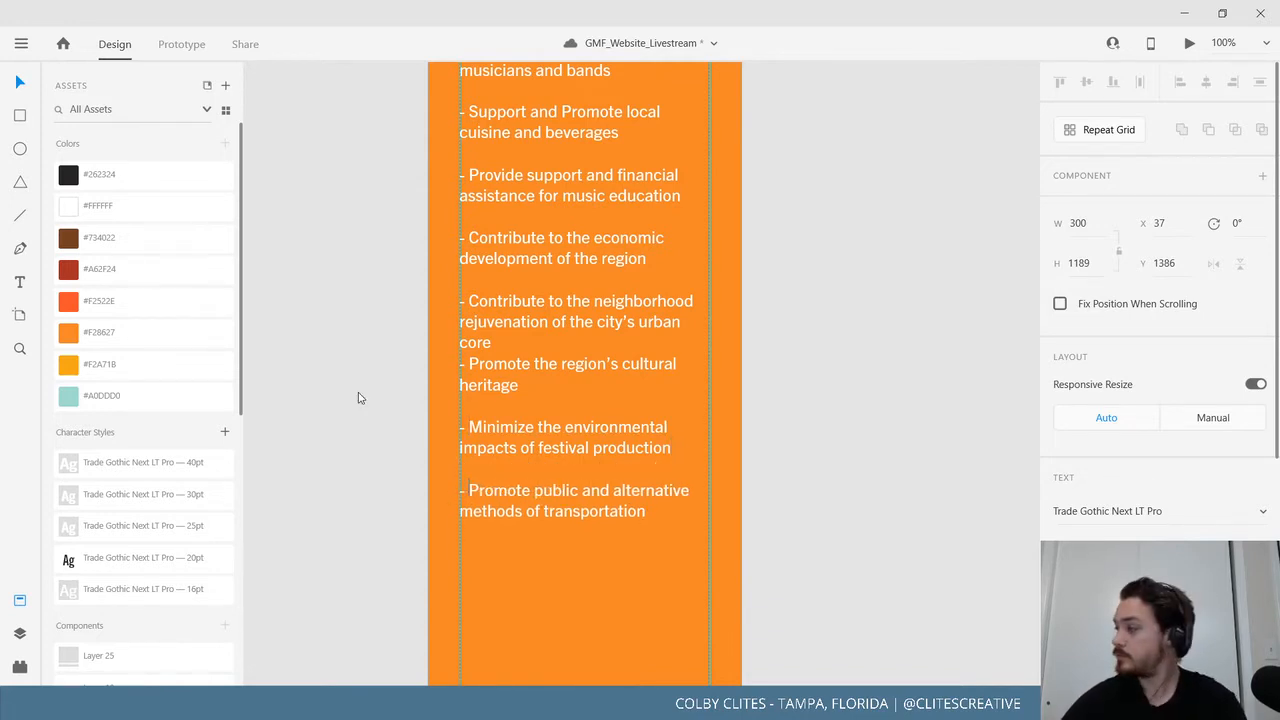
click(22, 82)
click(343, 271)
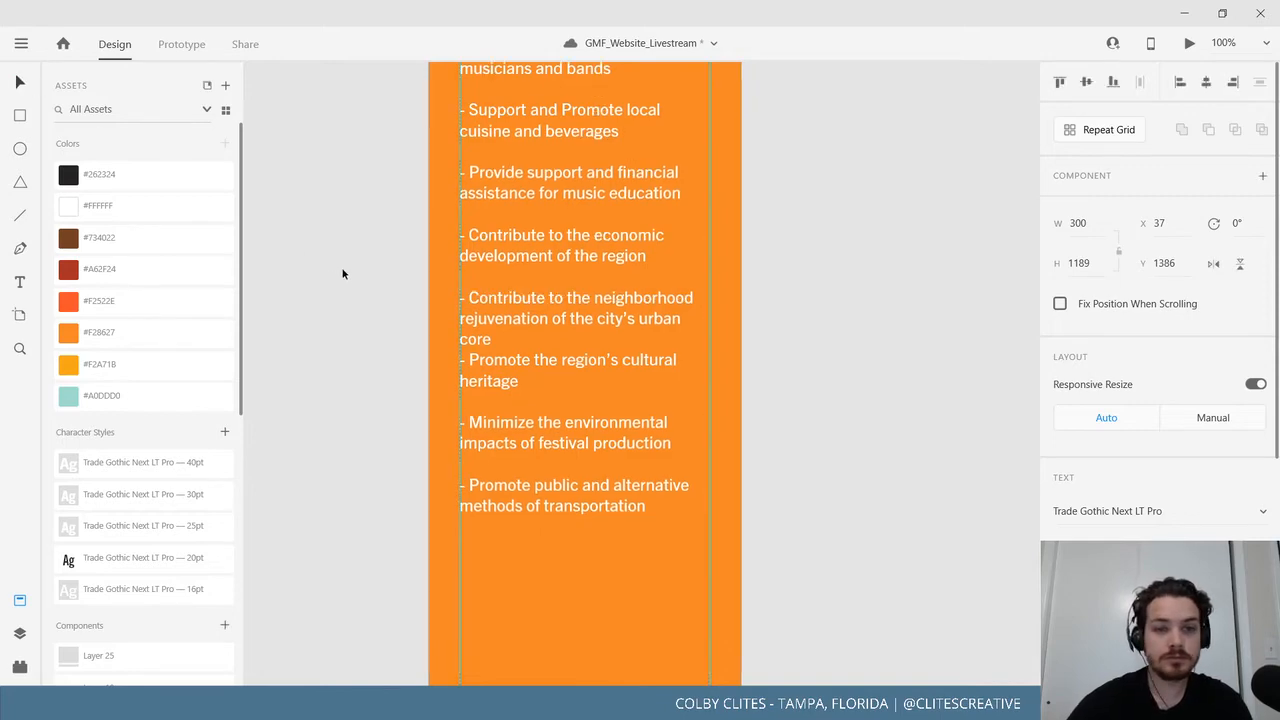
drag(336, 236, 343, 437)
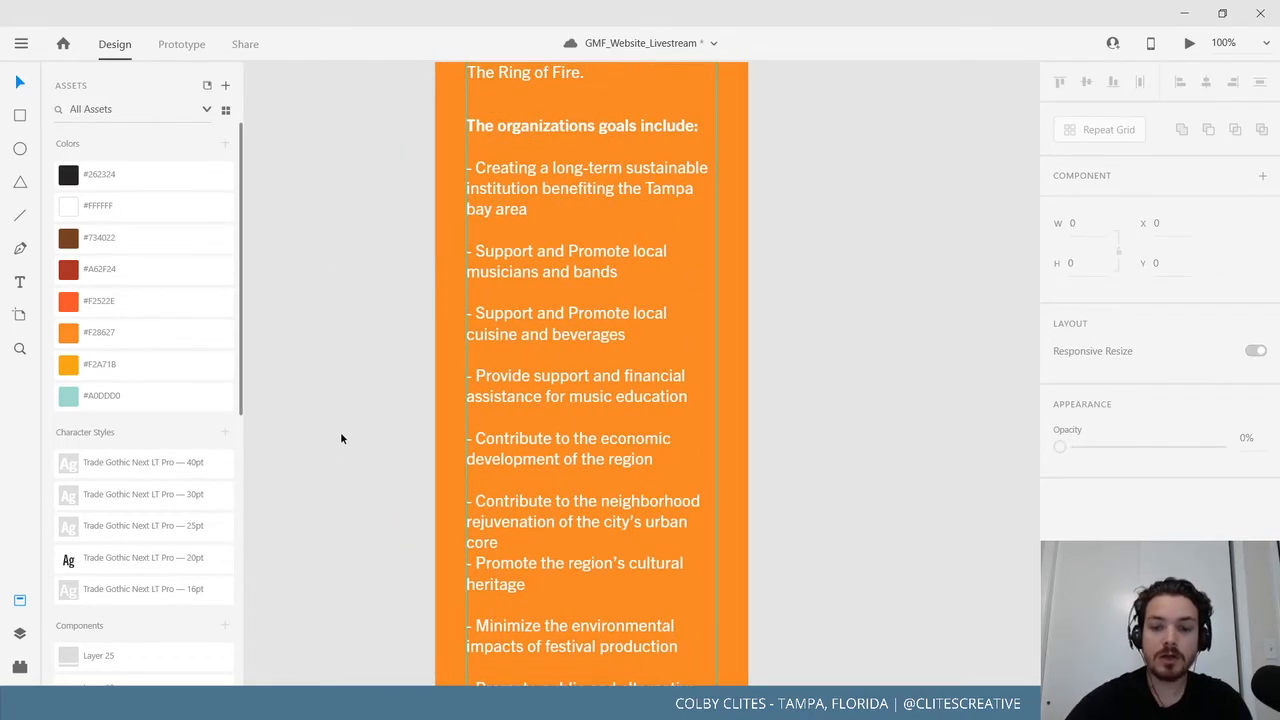
key(ctrl+minus)
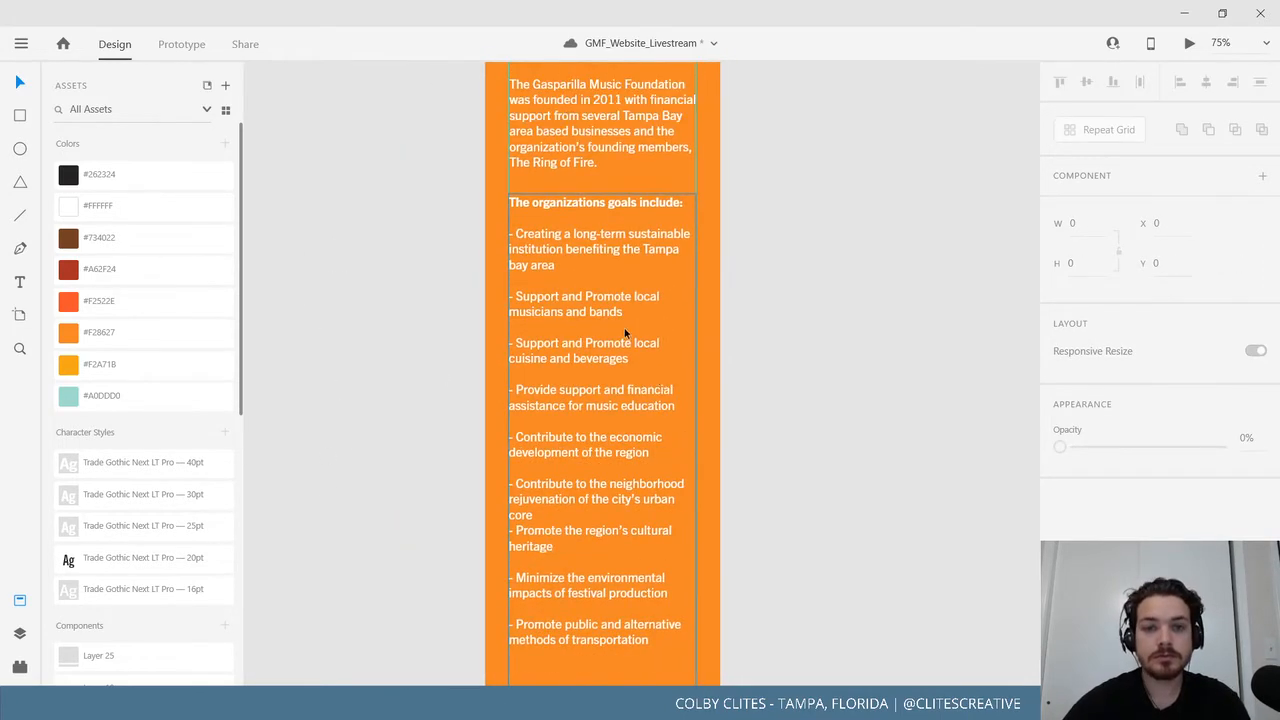
Select the whole goals list below the heading and reduce its font size.
click(600, 300)
double_click(587, 273)
click(513, 234)
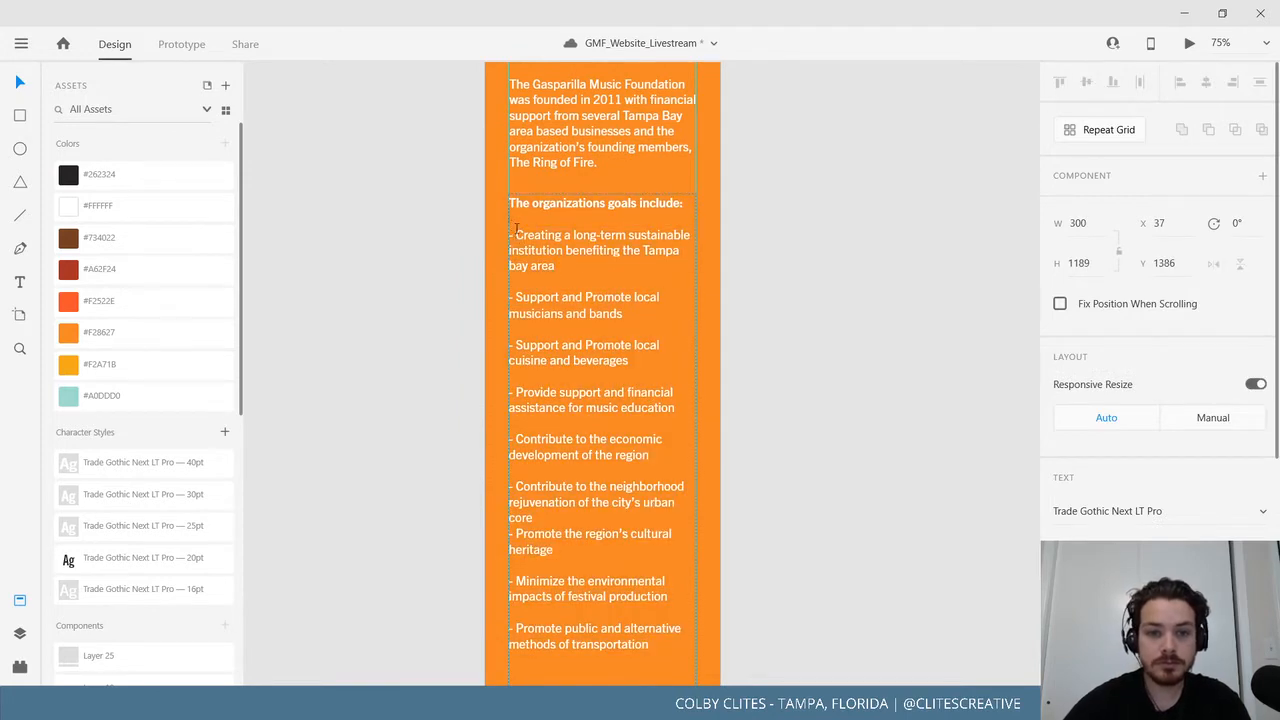
drag(515, 228, 714, 654)
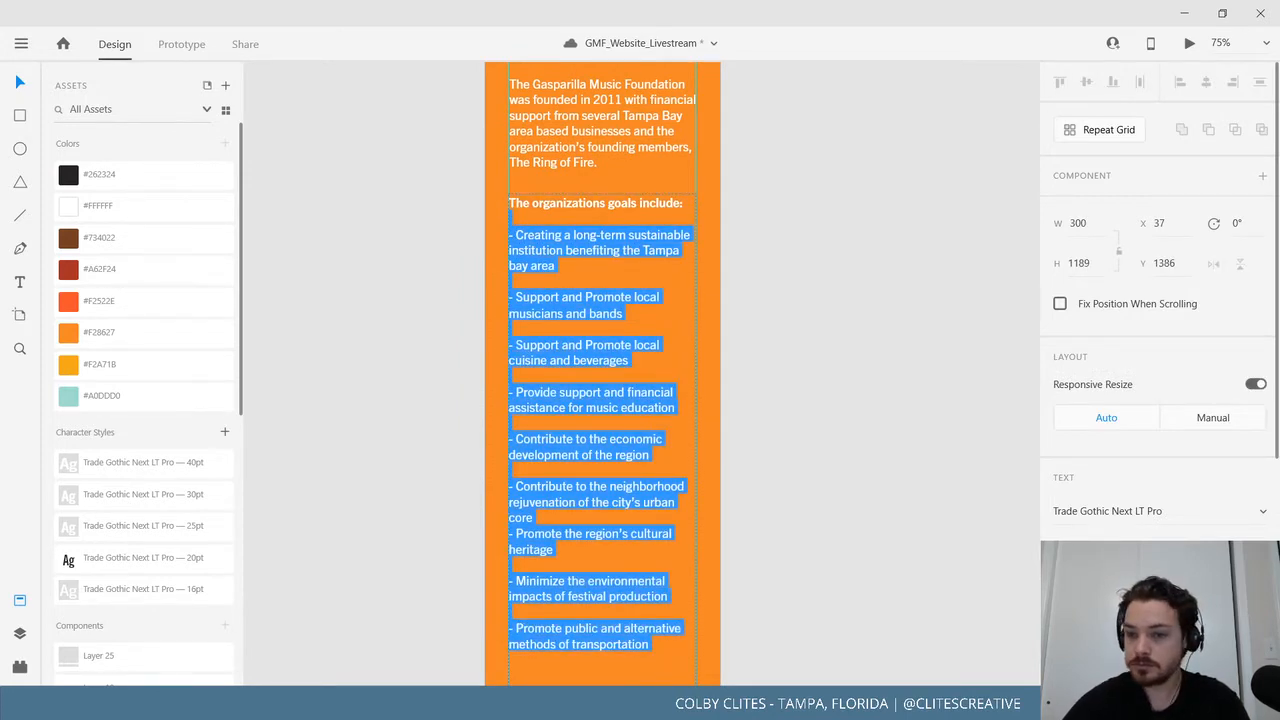
key(Escape)
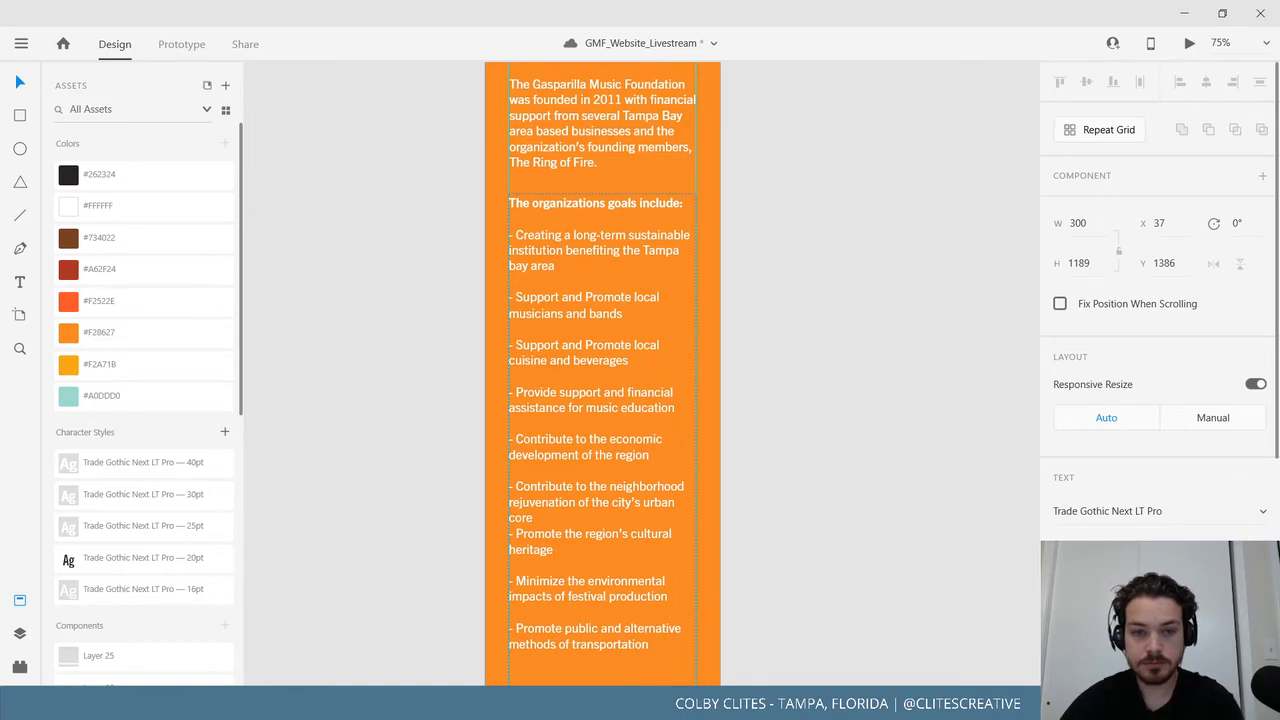
key(Return)
click(582, 341)
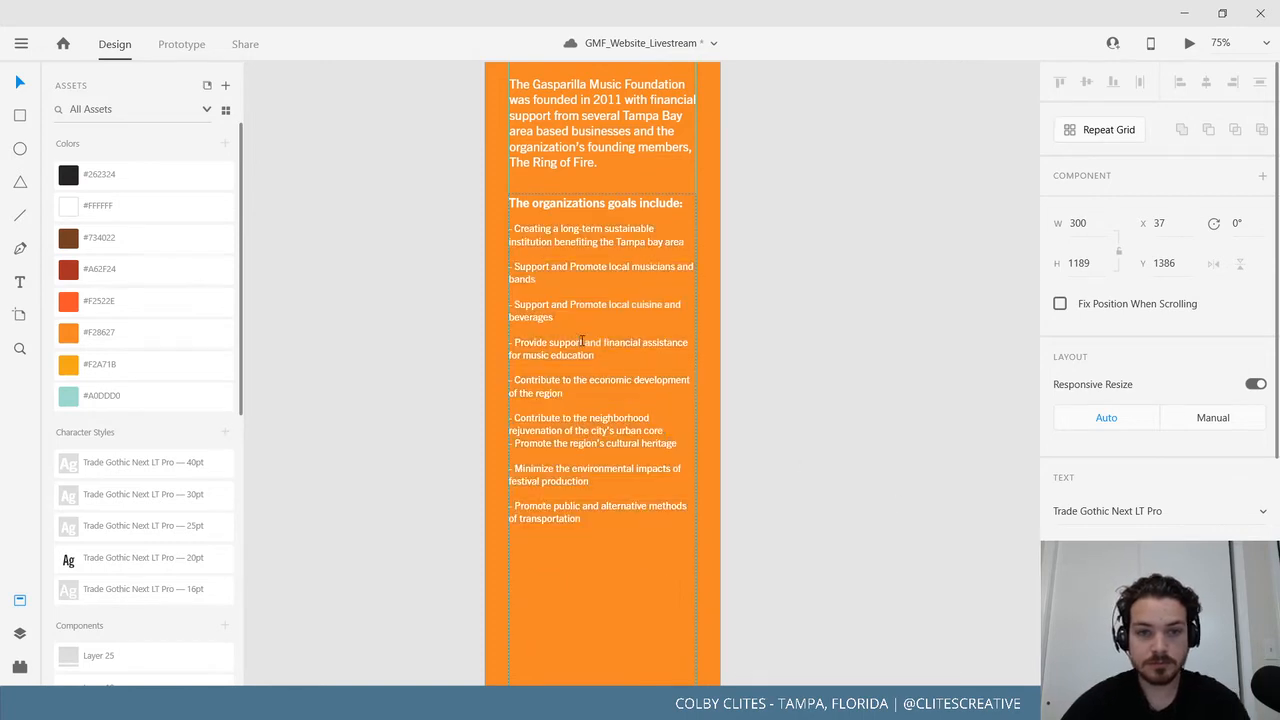
Set the heading 'The organizations goals include:' to Bold weight.
triple_click(630, 205)
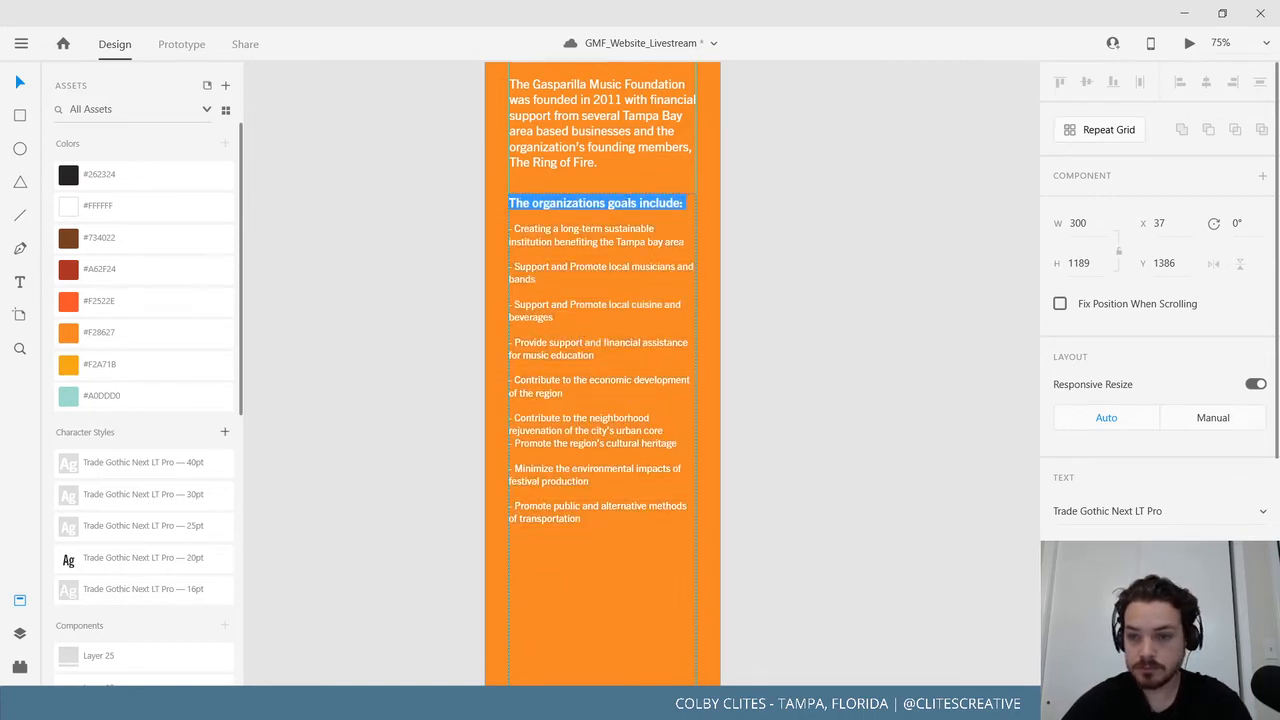
click(1180, 553)
click(1160, 550)
click(638, 267)
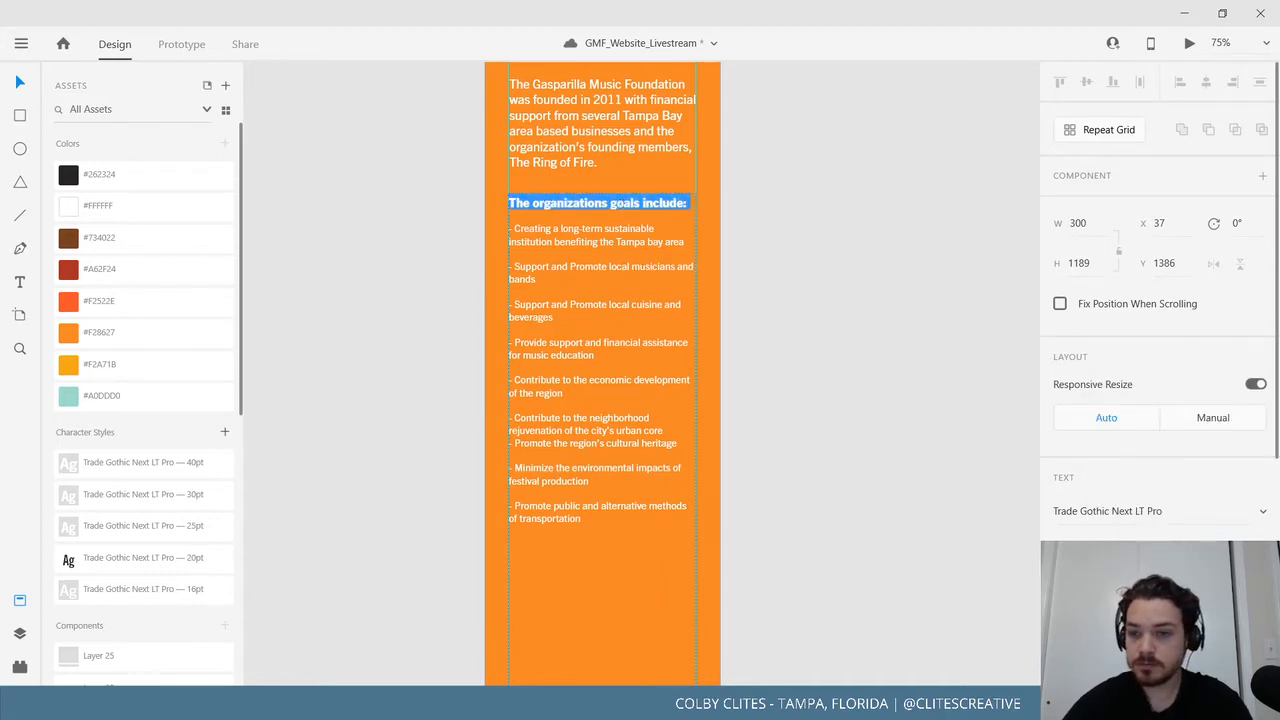
click(1180, 545)
scroll(1168, 455, up, 2)
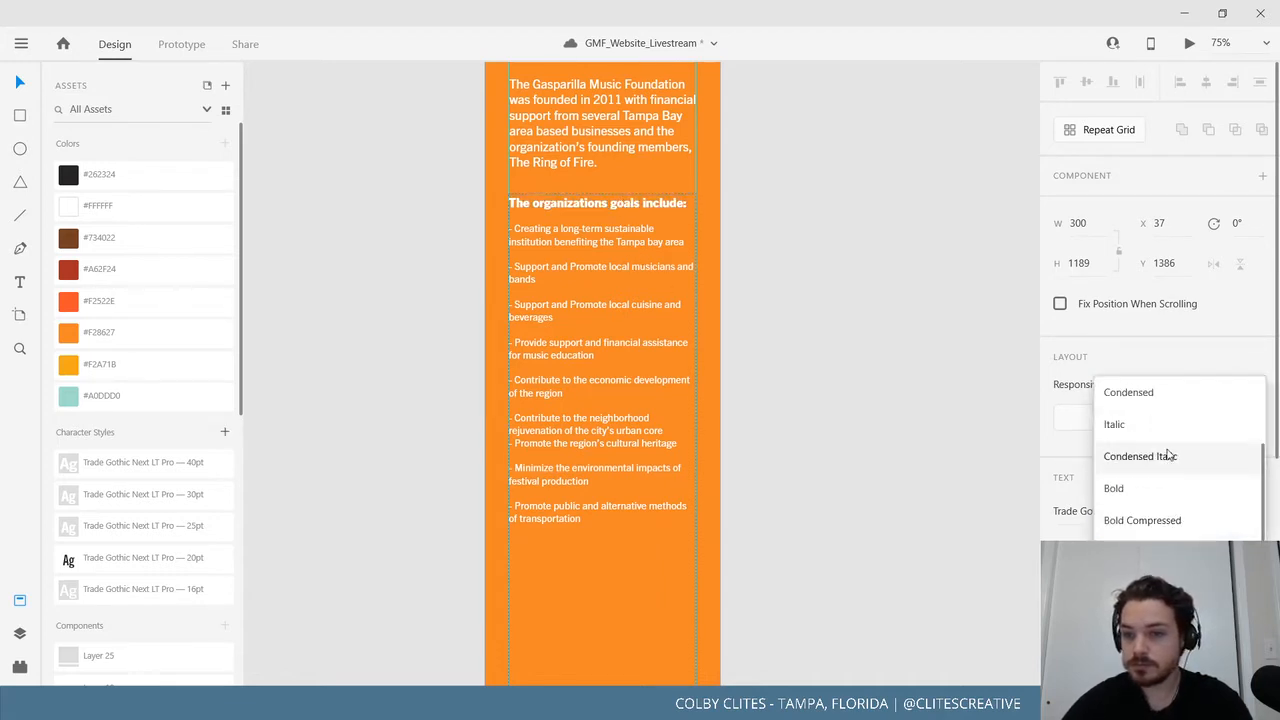
click(1157, 487)
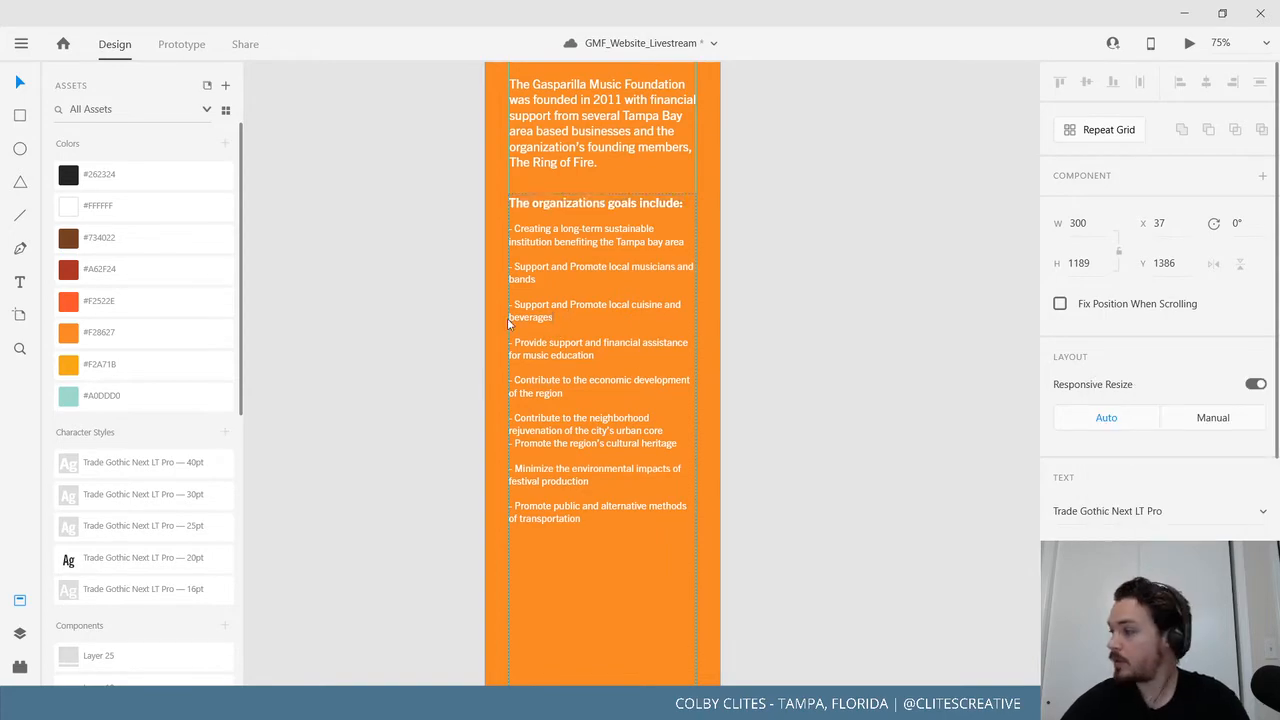
click(397, 363)
drag(371, 343, 363, 409)
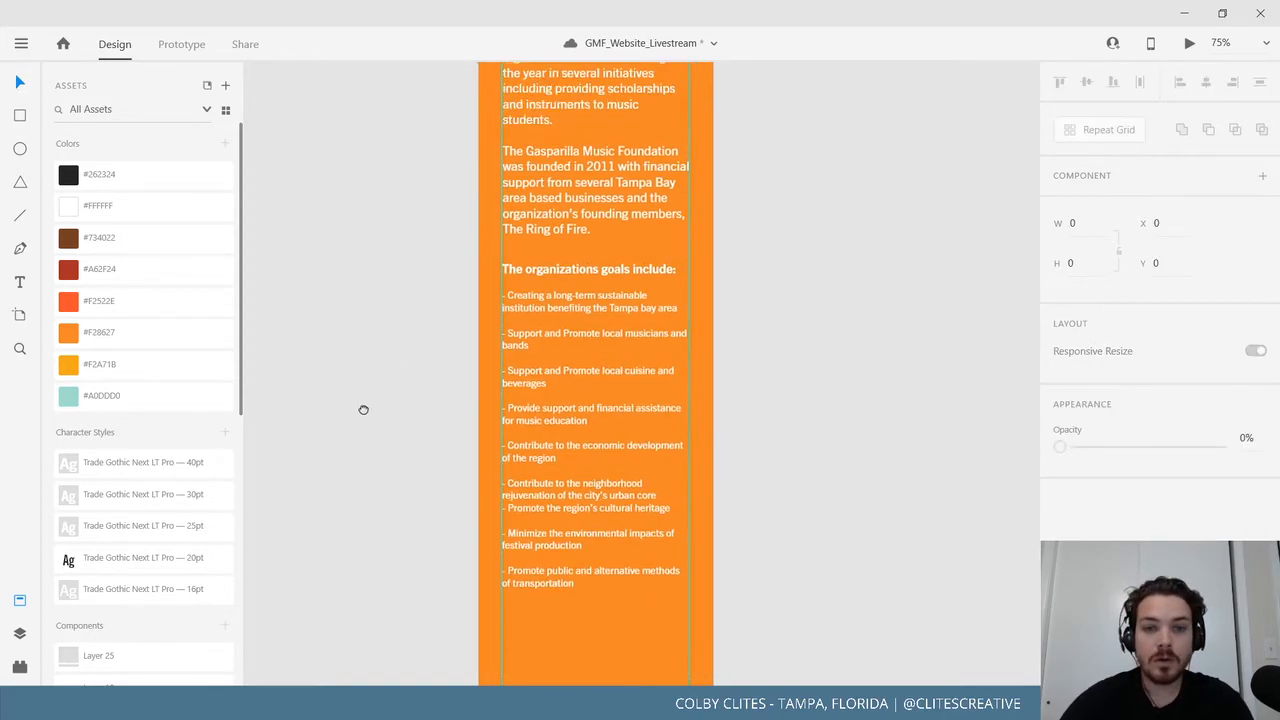
drag(320, 280, 323, 434)
drag(317, 213, 275, 572)
drag(294, 430, 278, 273)
drag(344, 485, 337, 534)
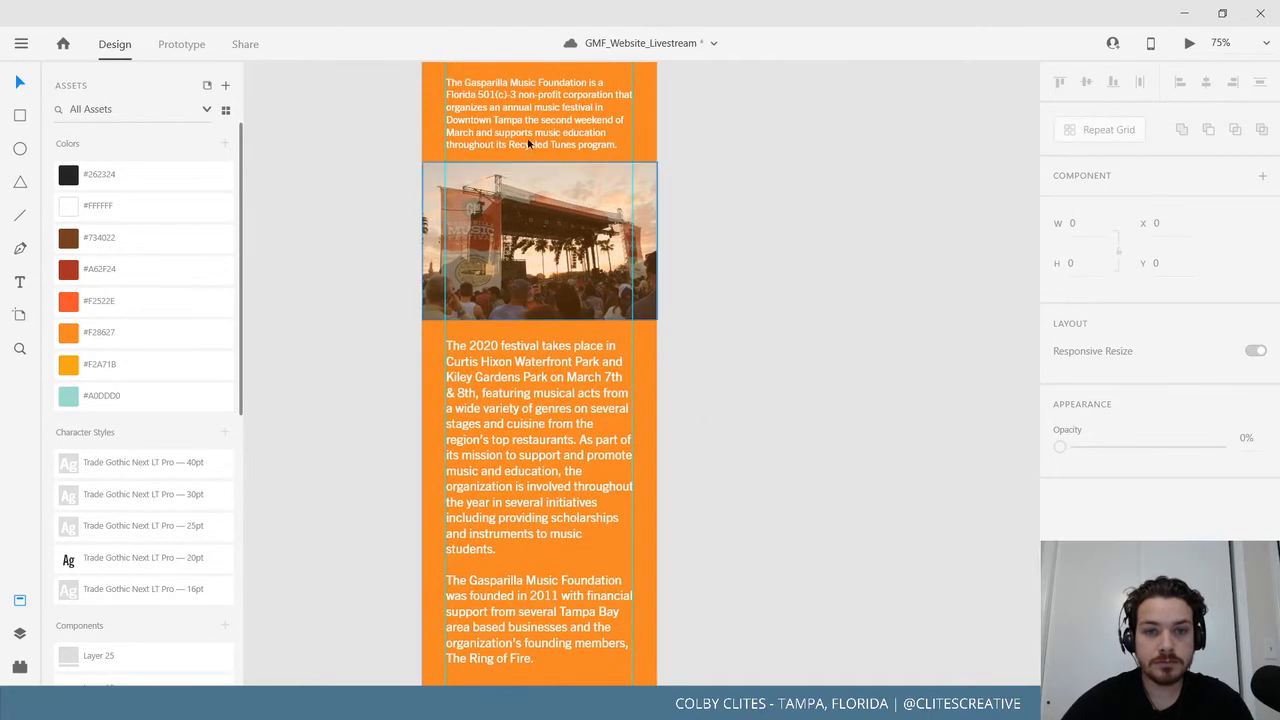
Select both paragraphs below the photo and adjust their text size.
click(557, 119)
double_click(557, 119)
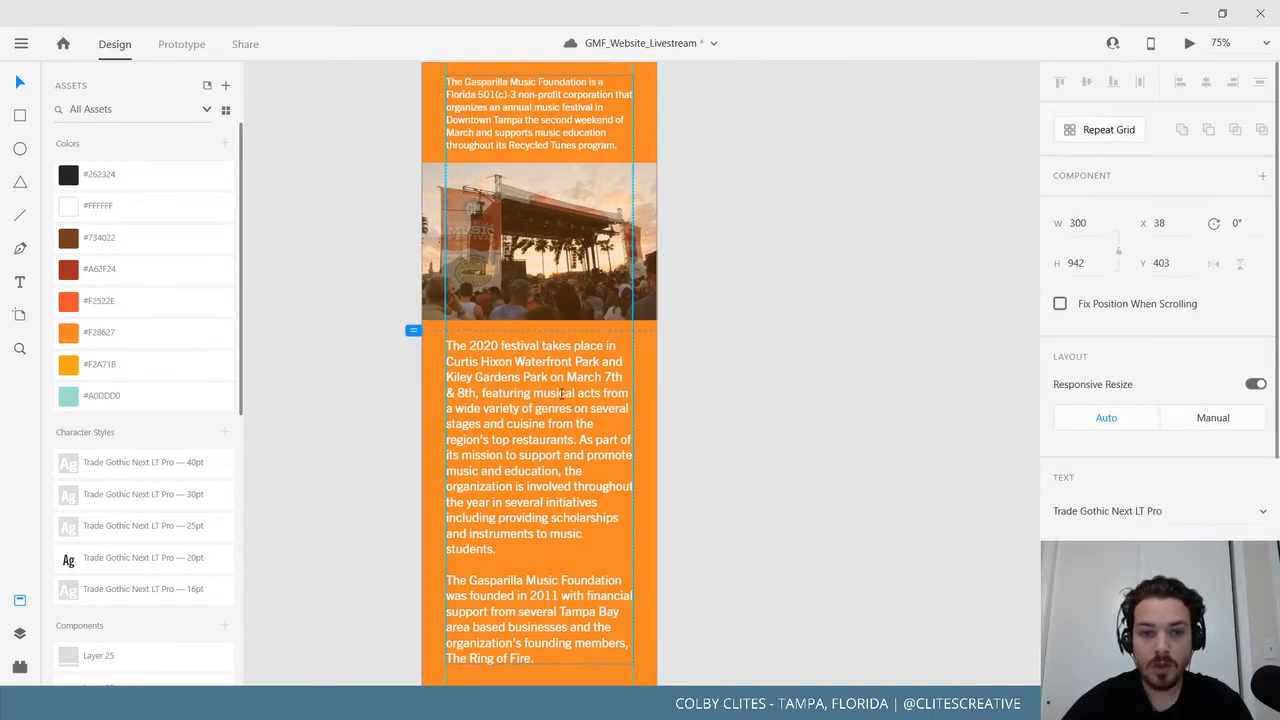
click(447, 345)
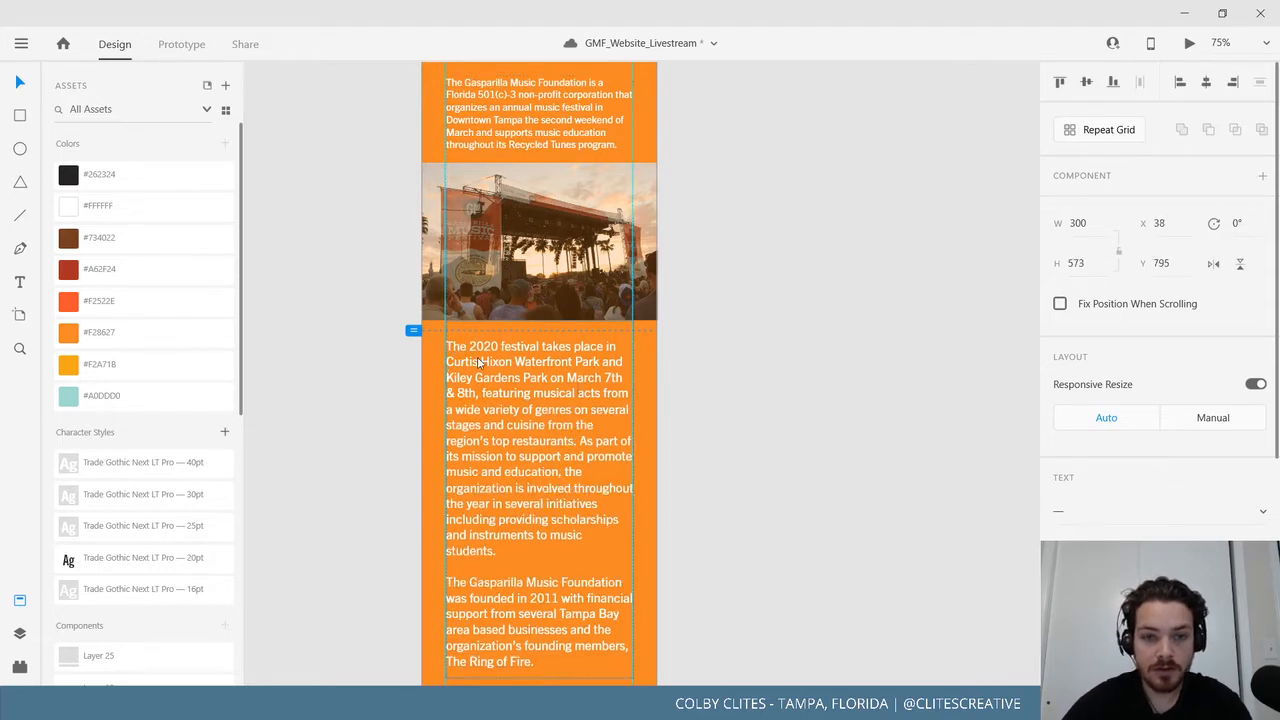
double_click(463, 362)
click(525, 581)
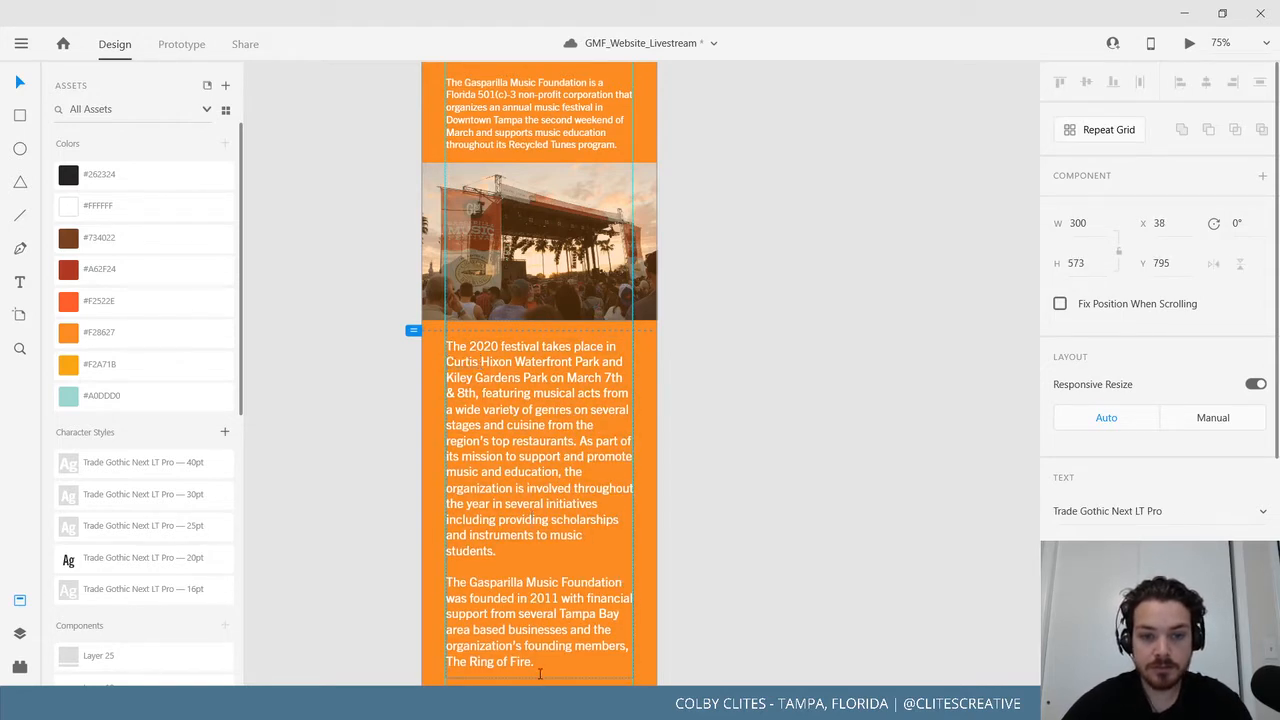
drag(539, 674, 411, 320)
click(617, 661)
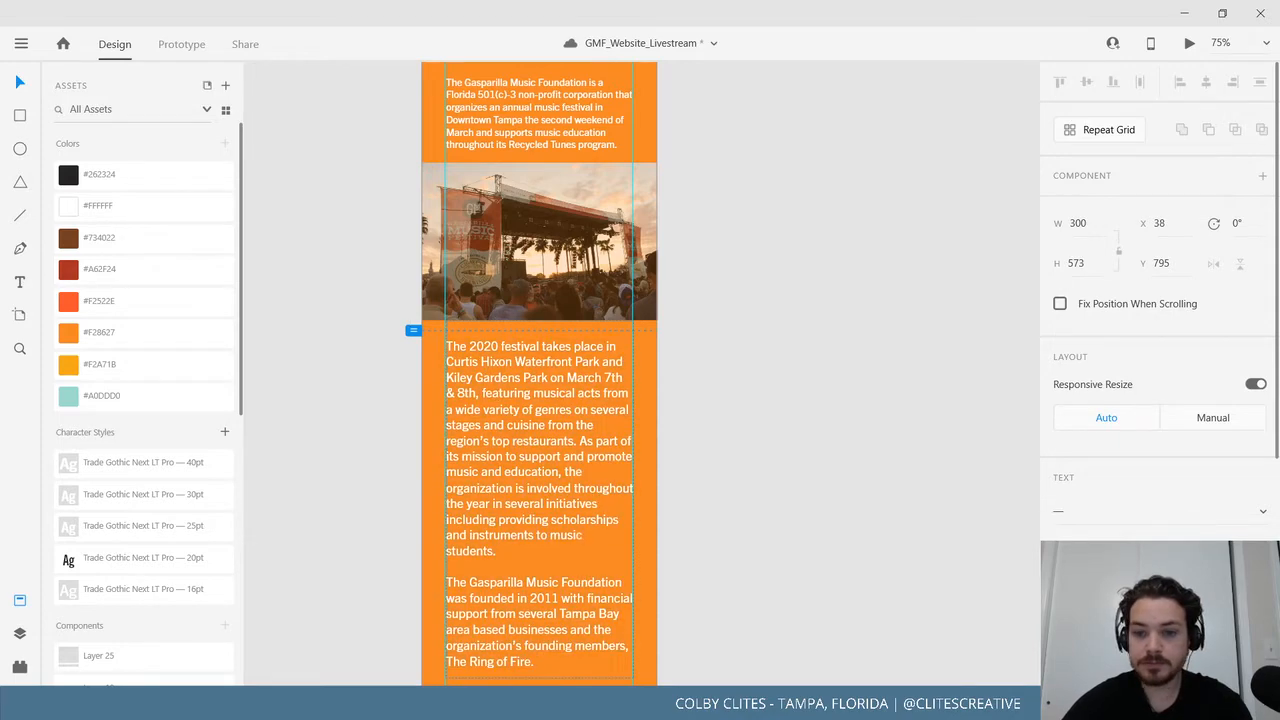
key(ctrl+z)
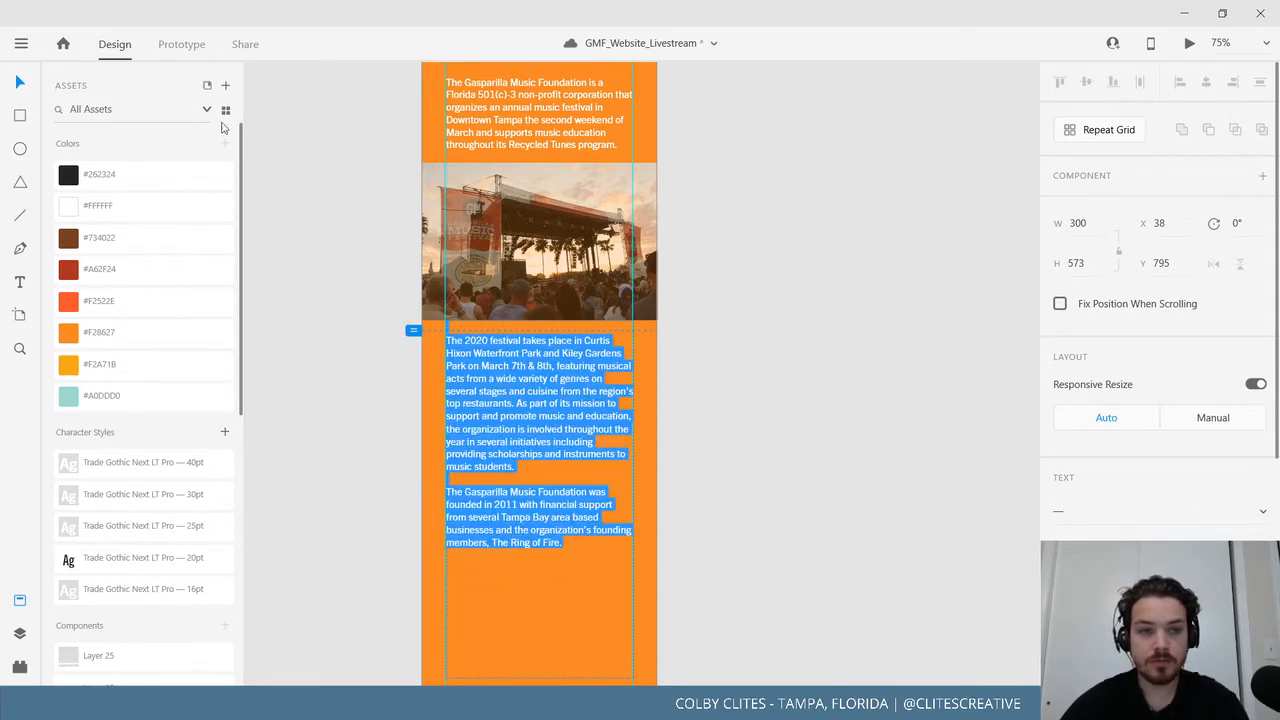
click(17, 84)
Shorten the founding-history paragraph's box and move the goals list up beneath it.
click(279, 354)
scroll(329, 386, down, 3)
click(537, 258)
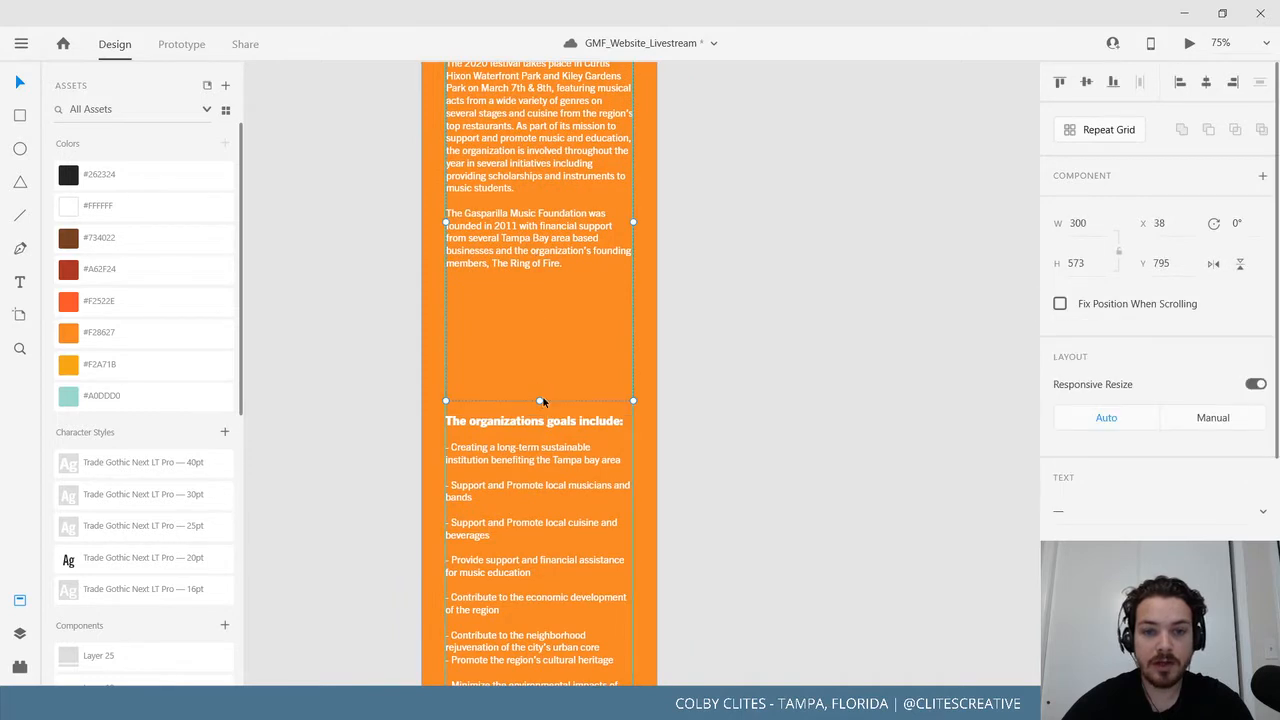
drag(521, 277, 522, 273)
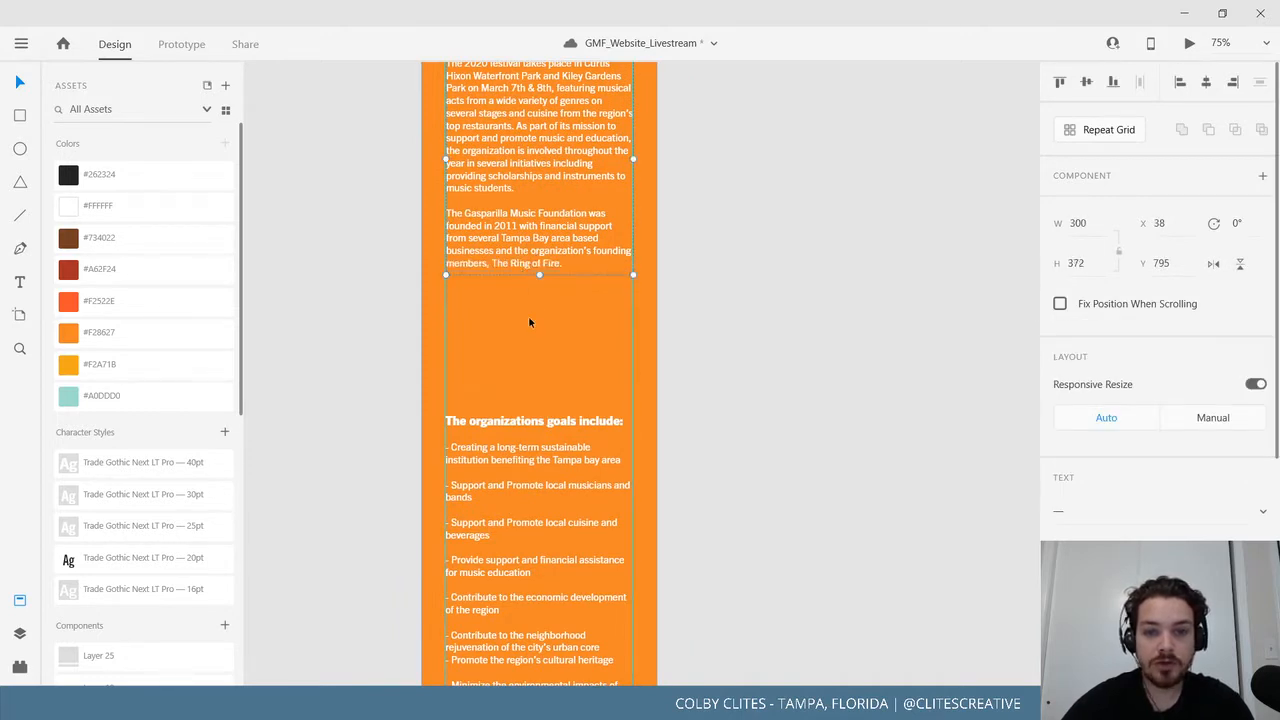
drag(532, 436, 522, 381)
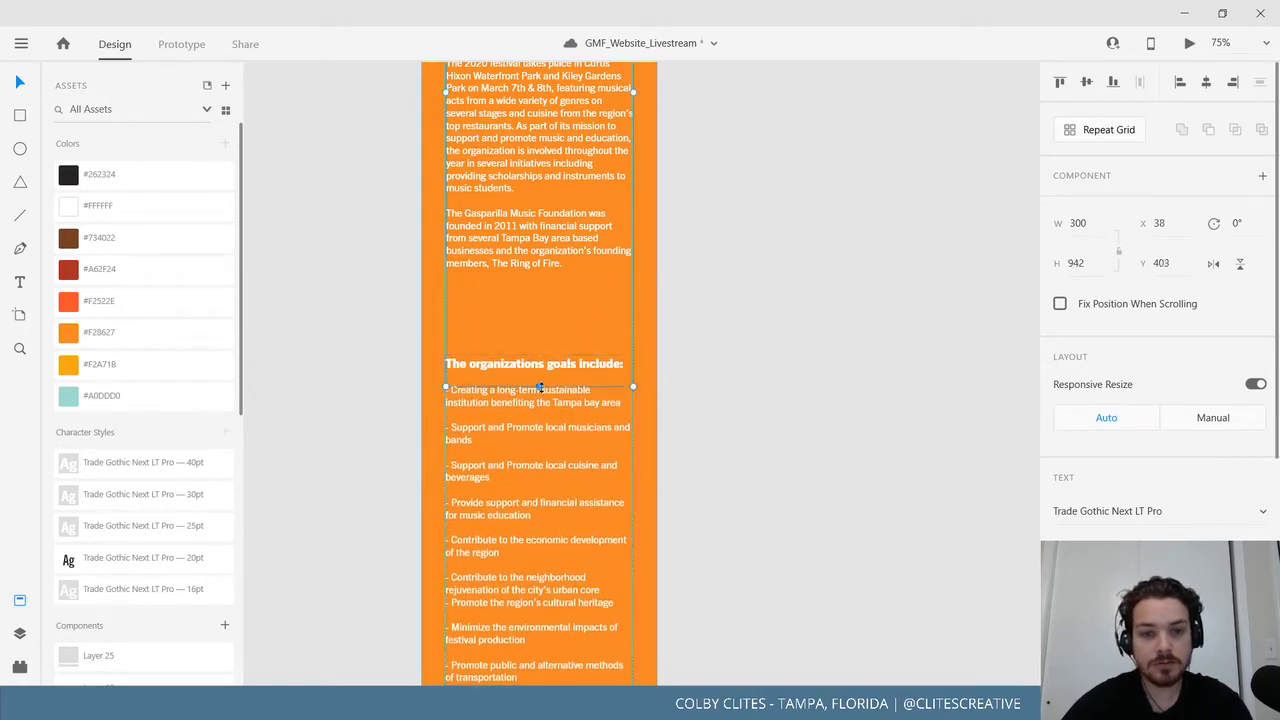
Place the white Layer 25 wave component, scaled to page width, above the goals heading.
click(720, 548)
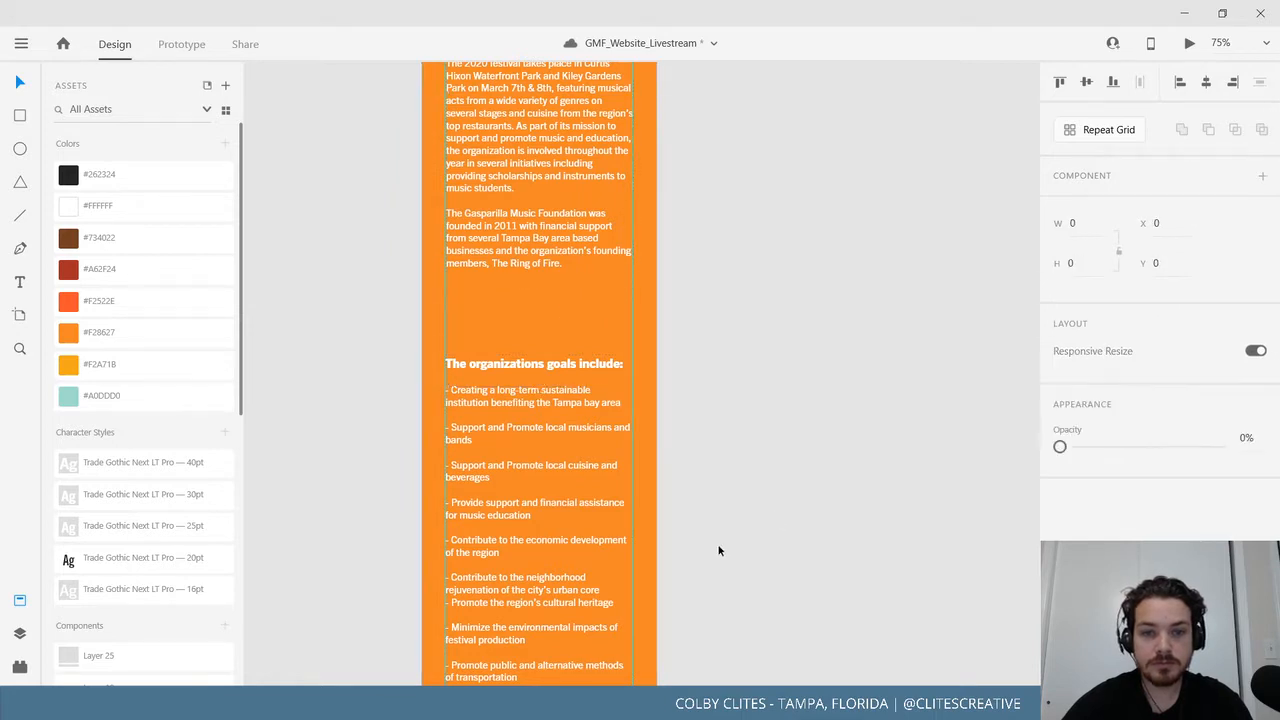
drag(769, 406, 865, 431)
scroll(200, 493, down, 1)
scroll(200, 494, down, 5)
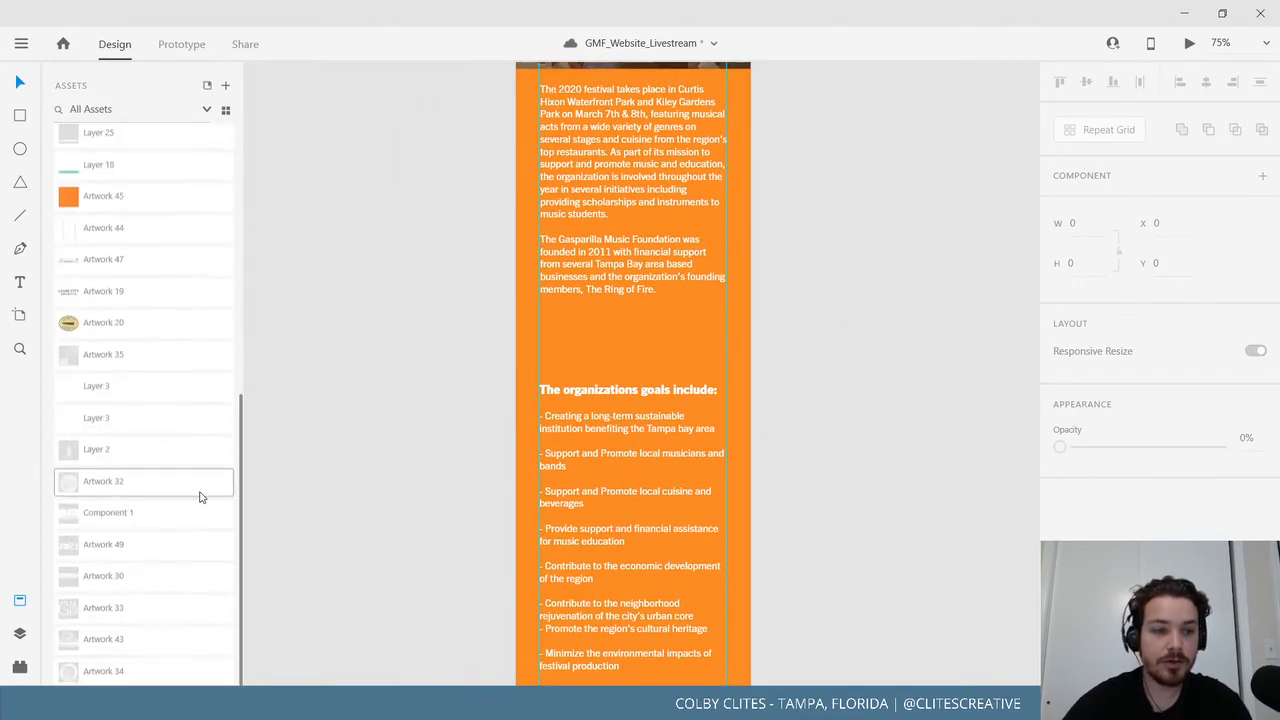
scroll(166, 334, up, 3)
click(149, 390)
drag(390, 375, 403, 372)
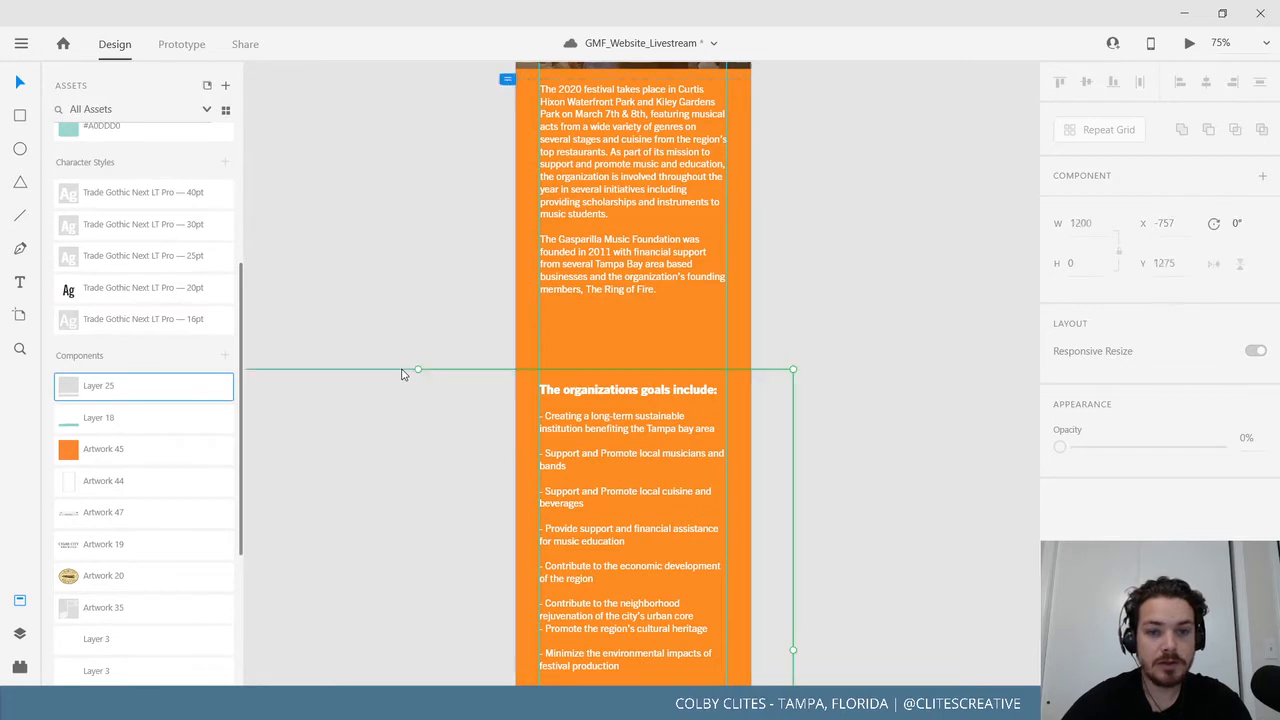
drag(434, 566, 457, 359)
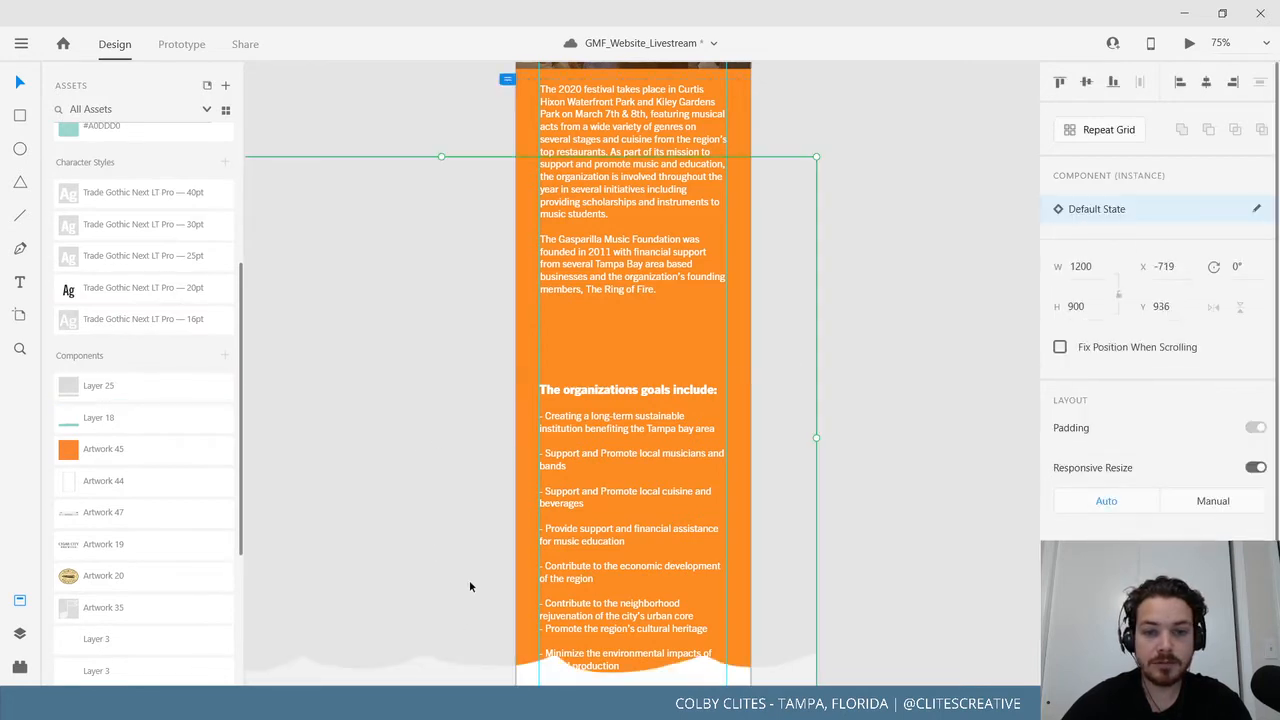
drag(462, 618, 627, 280)
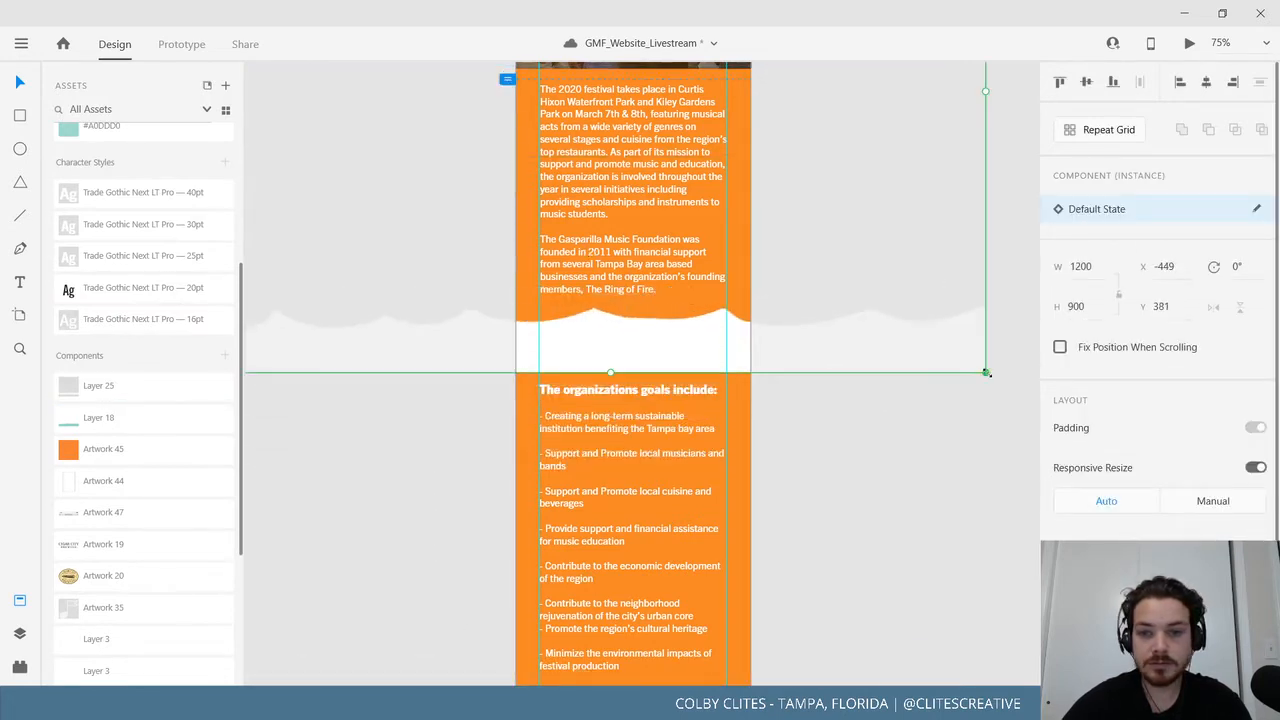
drag(985, 372, 585, 232)
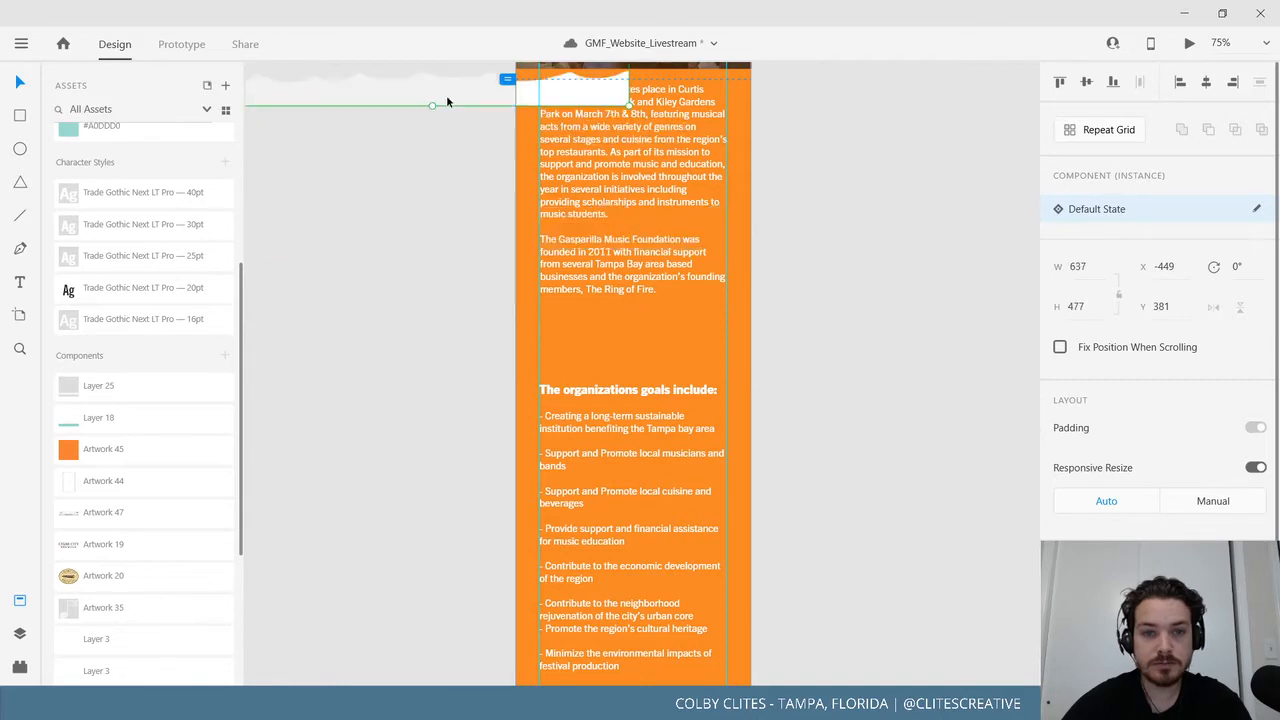
drag(446, 95, 644, 353)
Add the teal Layer 18 wave at matching size, behind and aligned with the white wave.
drag(118, 427, 434, 471)
drag(514, 196, 640, 150)
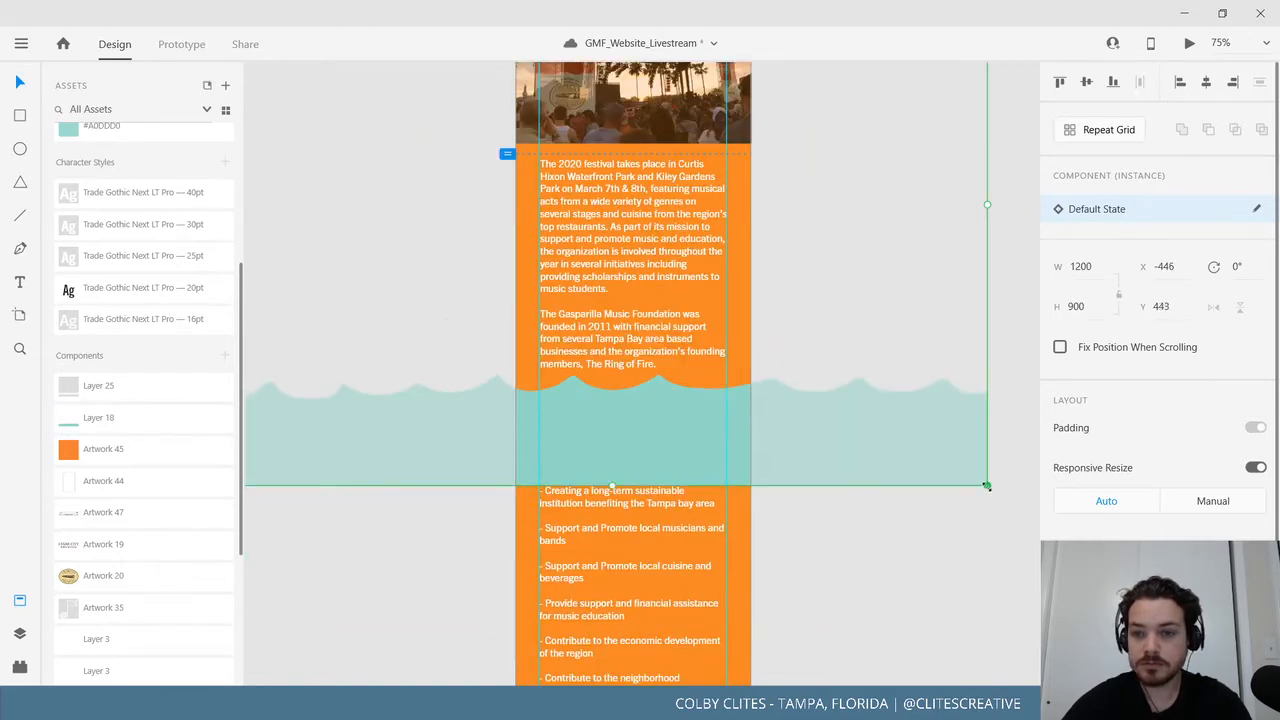
drag(987, 486, 705, 272)
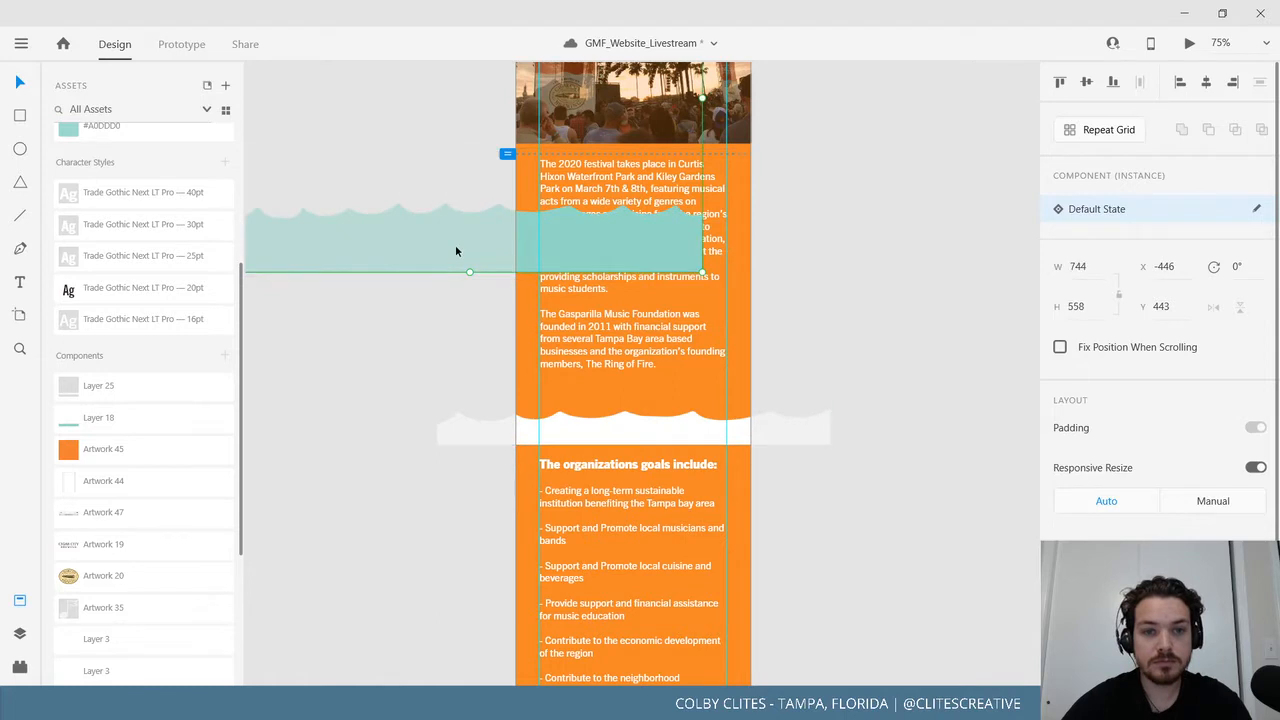
drag(455, 251, 640, 422)
key(ctrl+[)
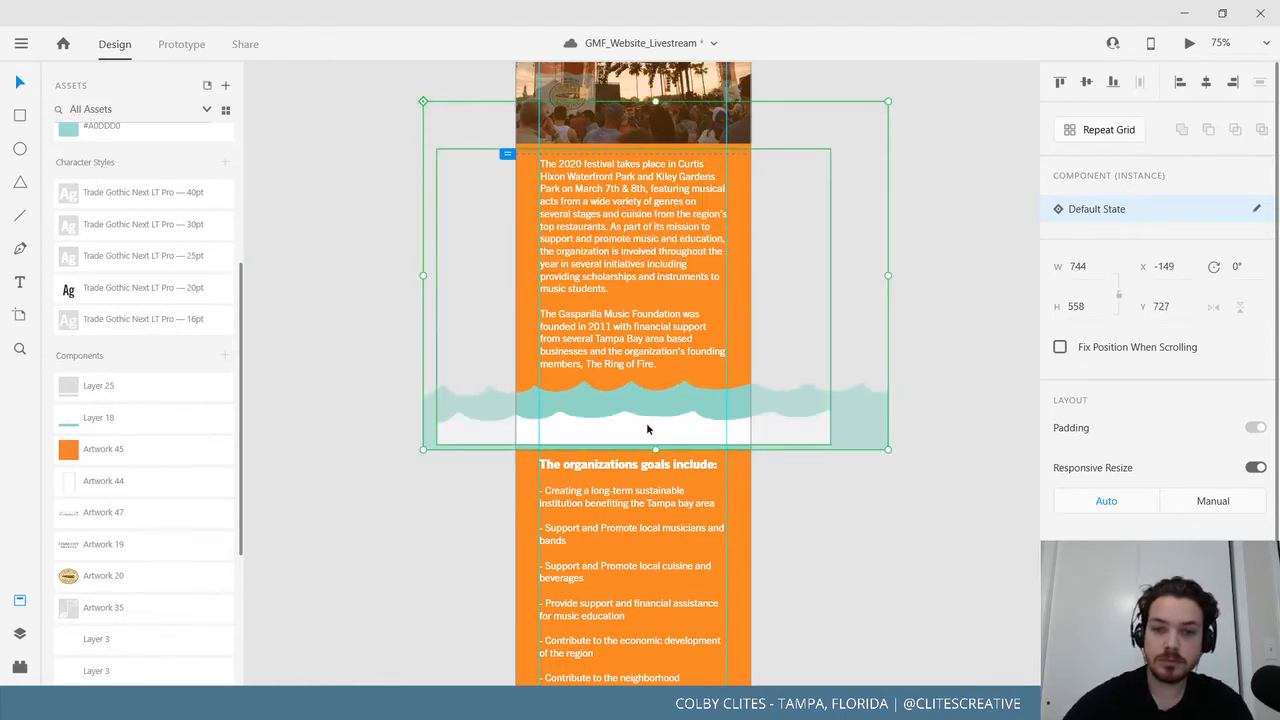
drag(868, 412, 863, 406)
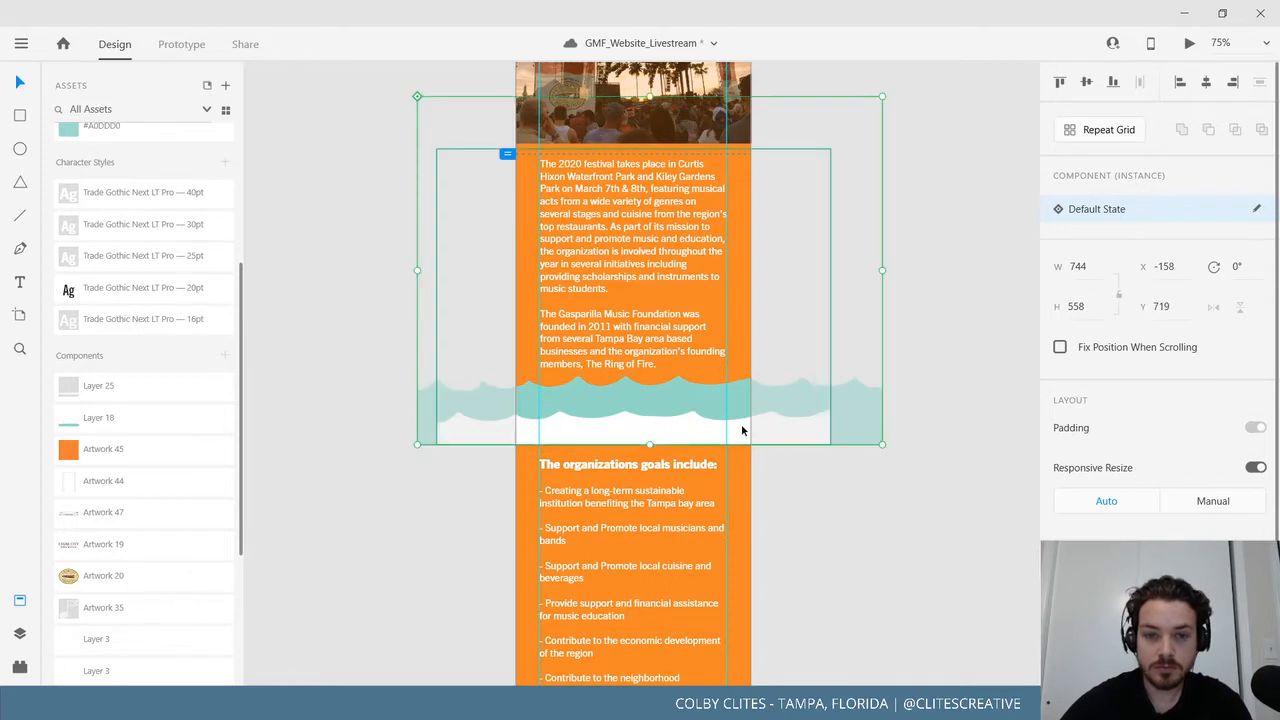
drag(768, 431, 805, 436)
click(902, 411)
click(811, 409)
click(796, 600)
Move the brown footer up to Y 1869, directly beneath the goals list.
scroll(800, 450, down, 3)
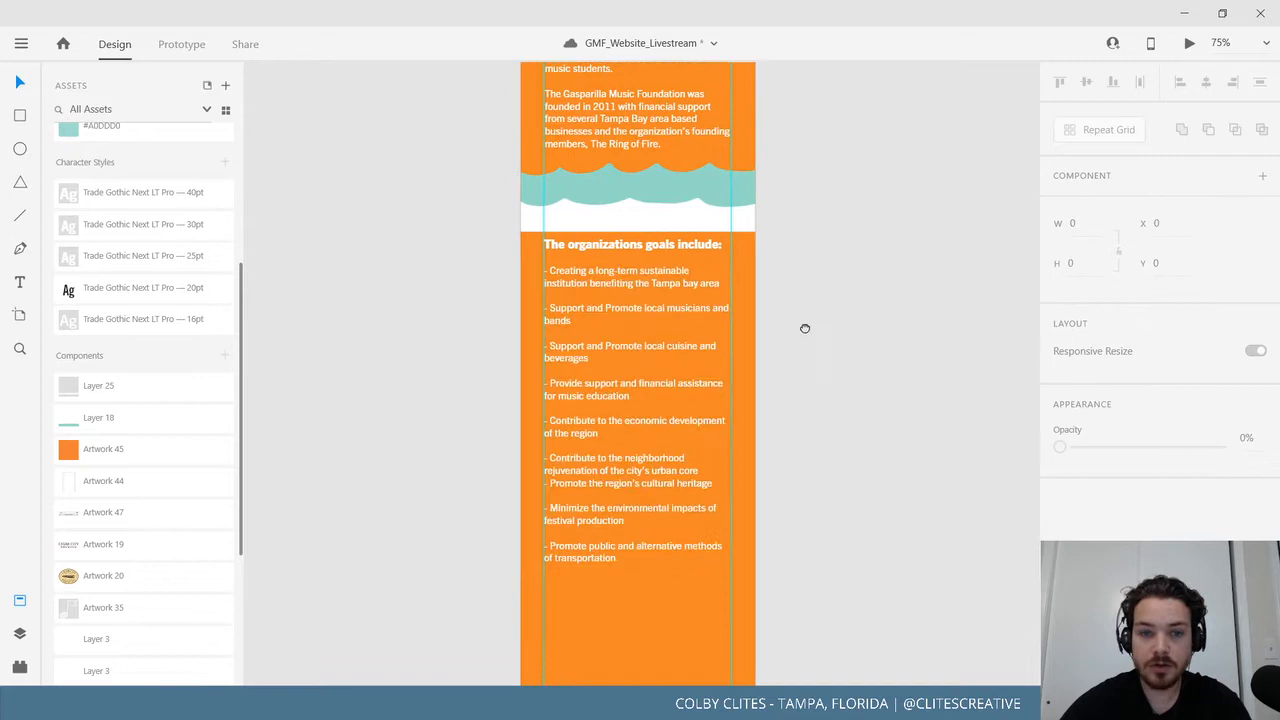
click(623, 336)
click(900, 520)
scroll(931, 314, down, 3)
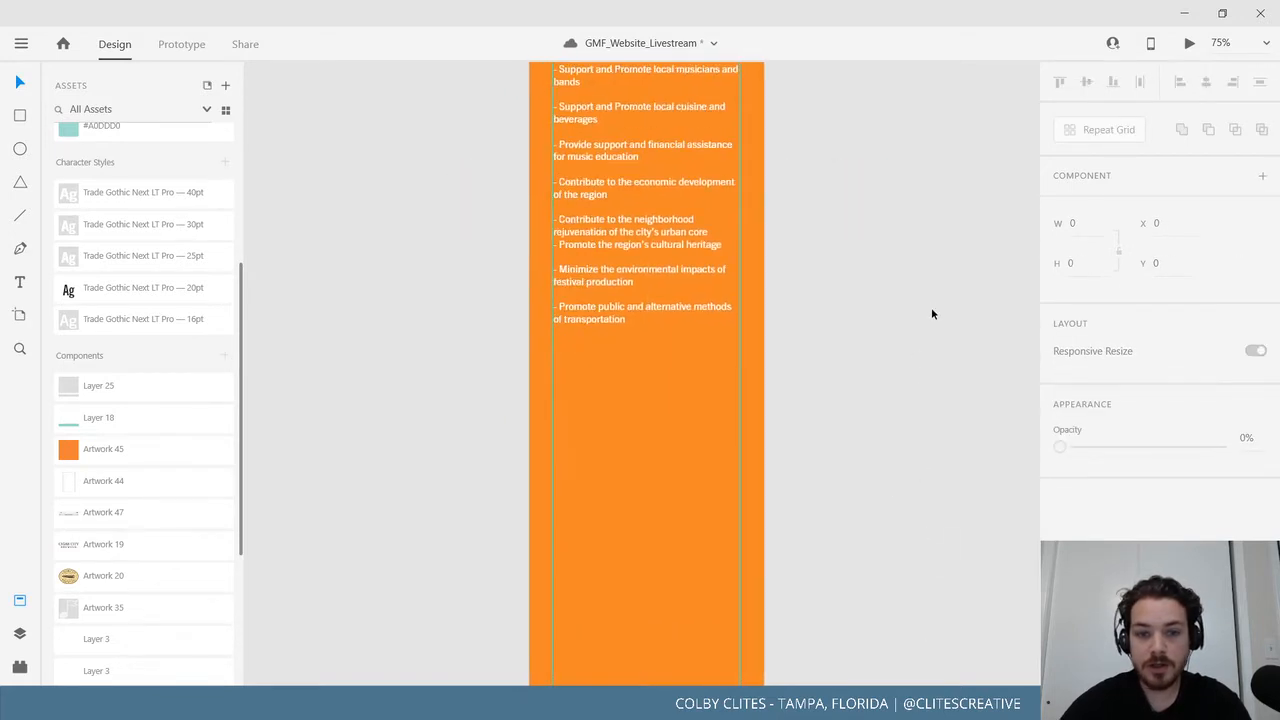
scroll(931, 314, down, 2)
click(664, 567)
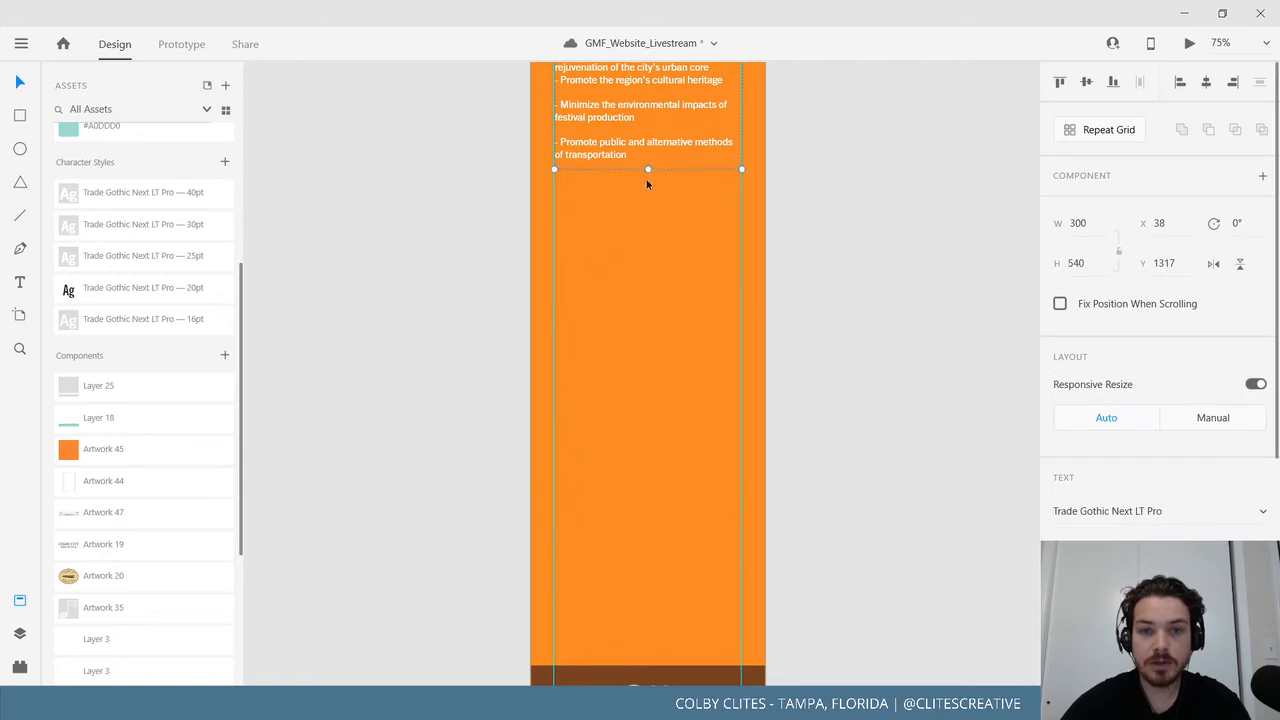
drag(709, 679, 706, 187)
drag(797, 537, 788, 637)
Drag the Mobile_About artboard's bottom edge up to the footer, making it 2332 high.
scroll(788, 637, up, 10)
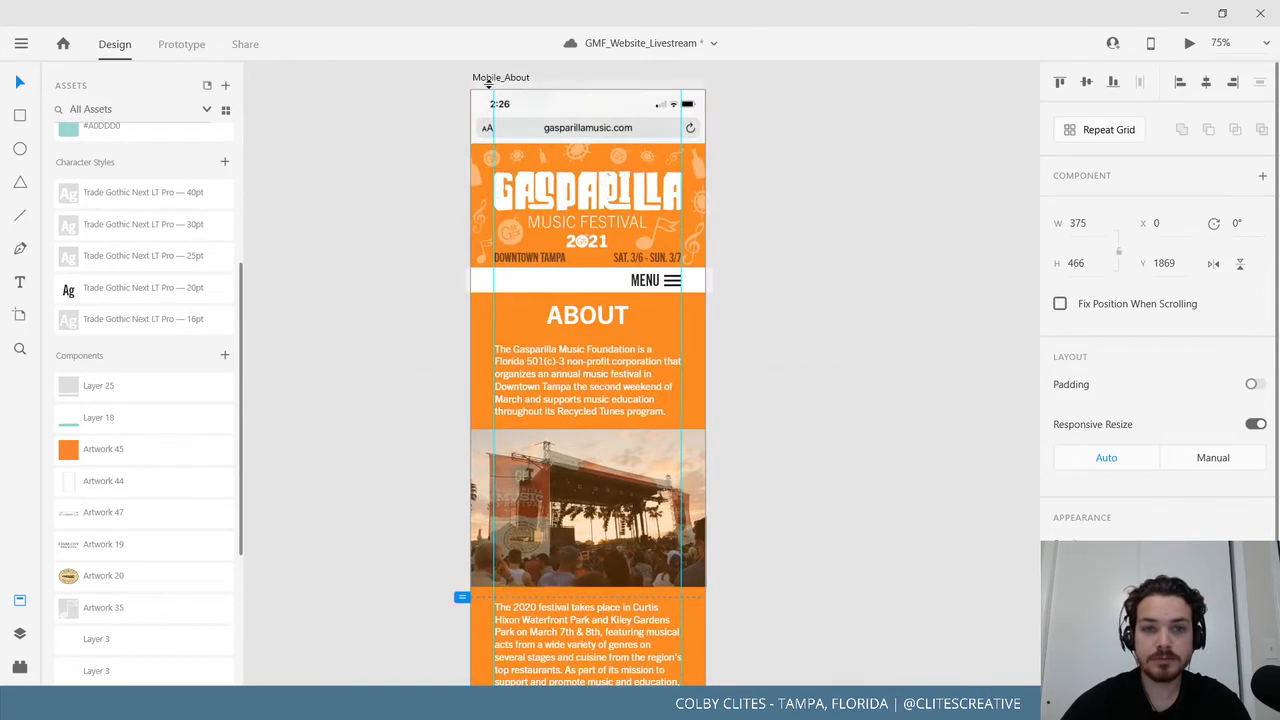
click(492, 78)
scroll(587, 412, down, 5)
scroll(587, 412, down, 10)
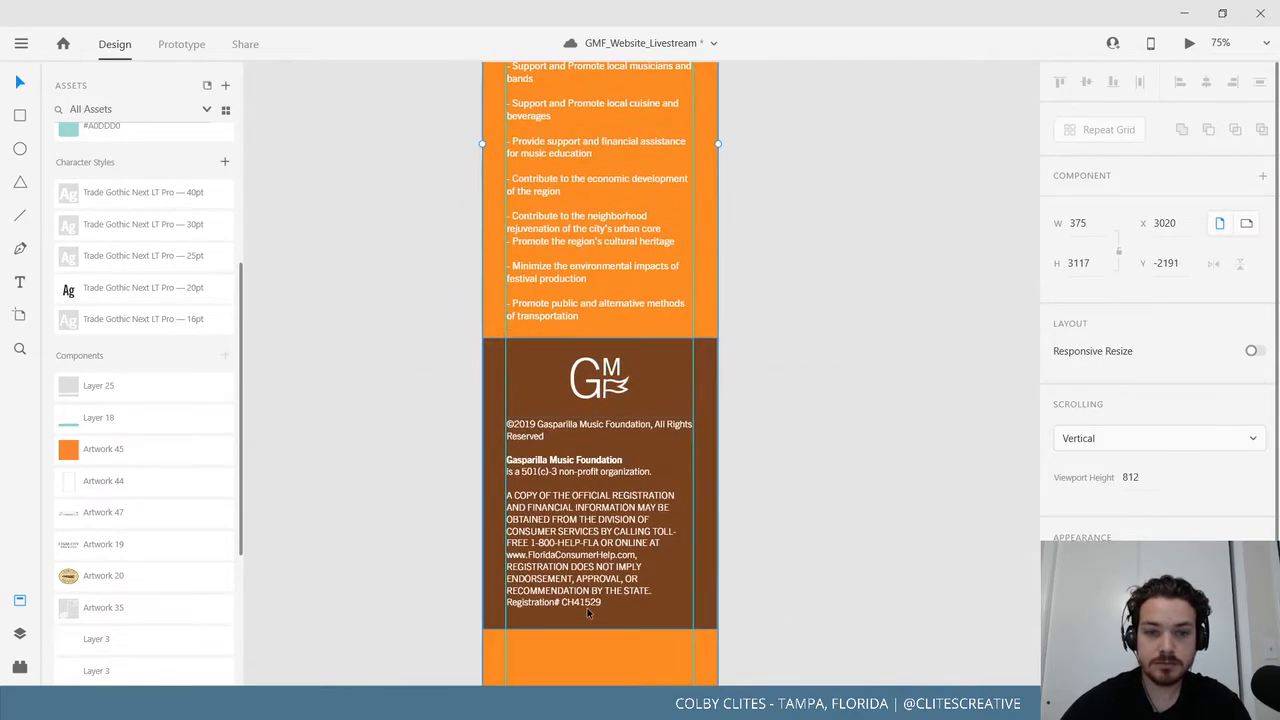
drag(612, 639, 634, 148)
click(640, 257)
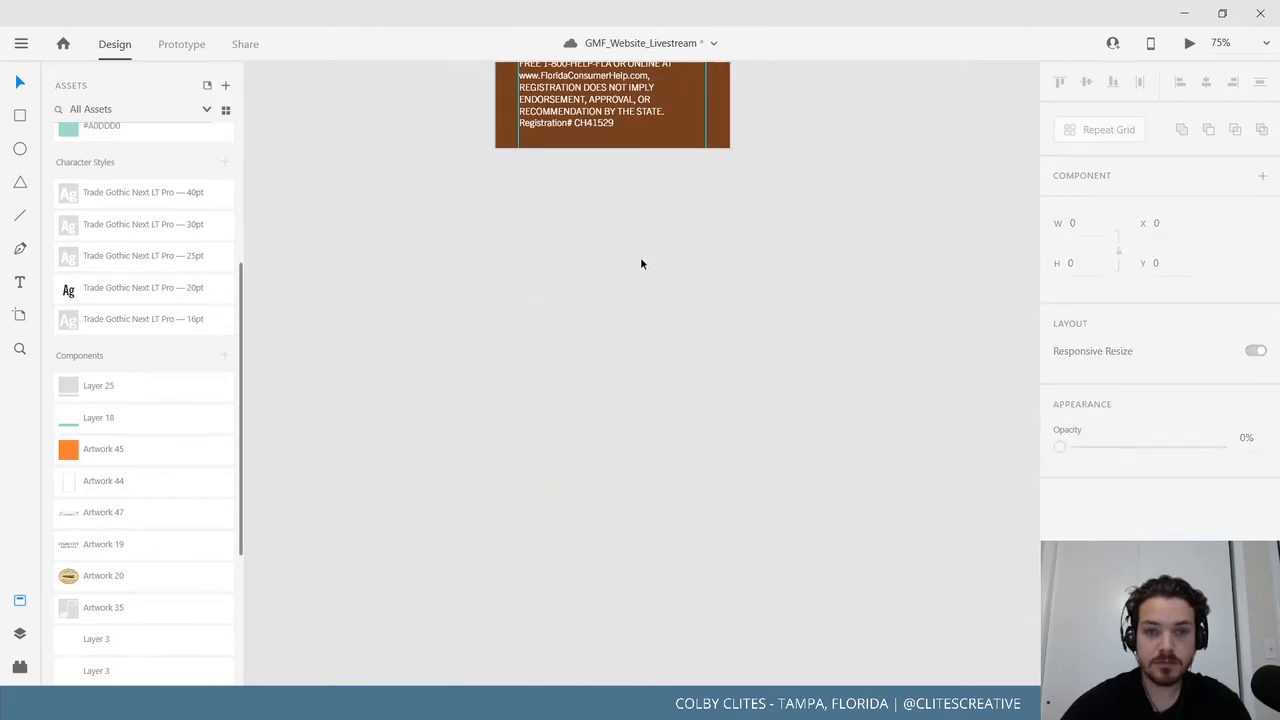
Save the document from the hamburger menu.
scroll(742, 301, up, 15)
scroll(720, 560, up, 5)
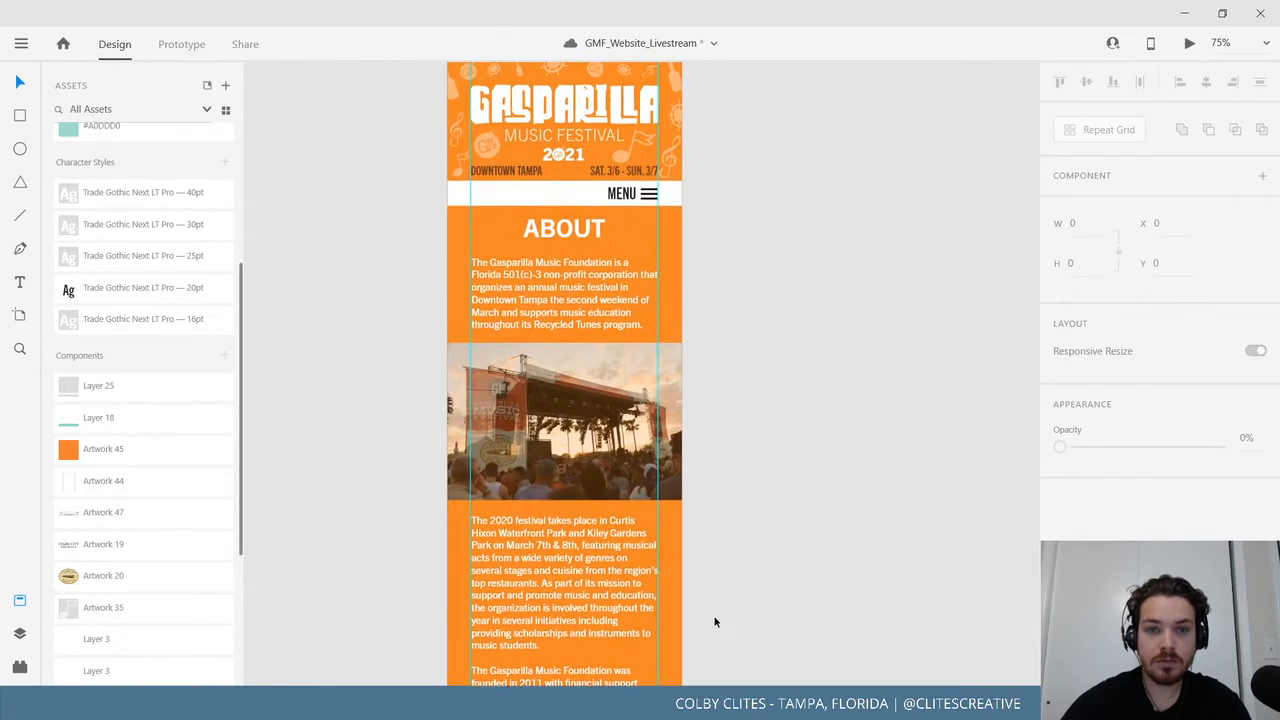
click(20, 44)
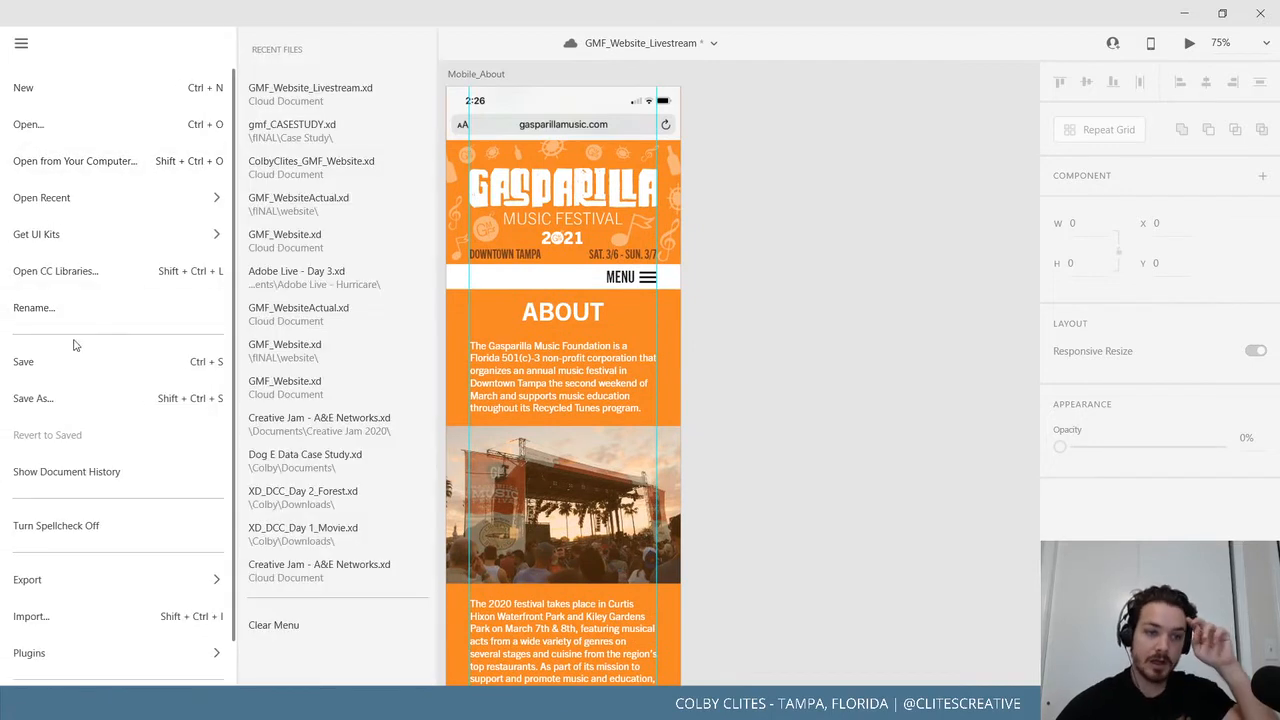
click(74, 361)
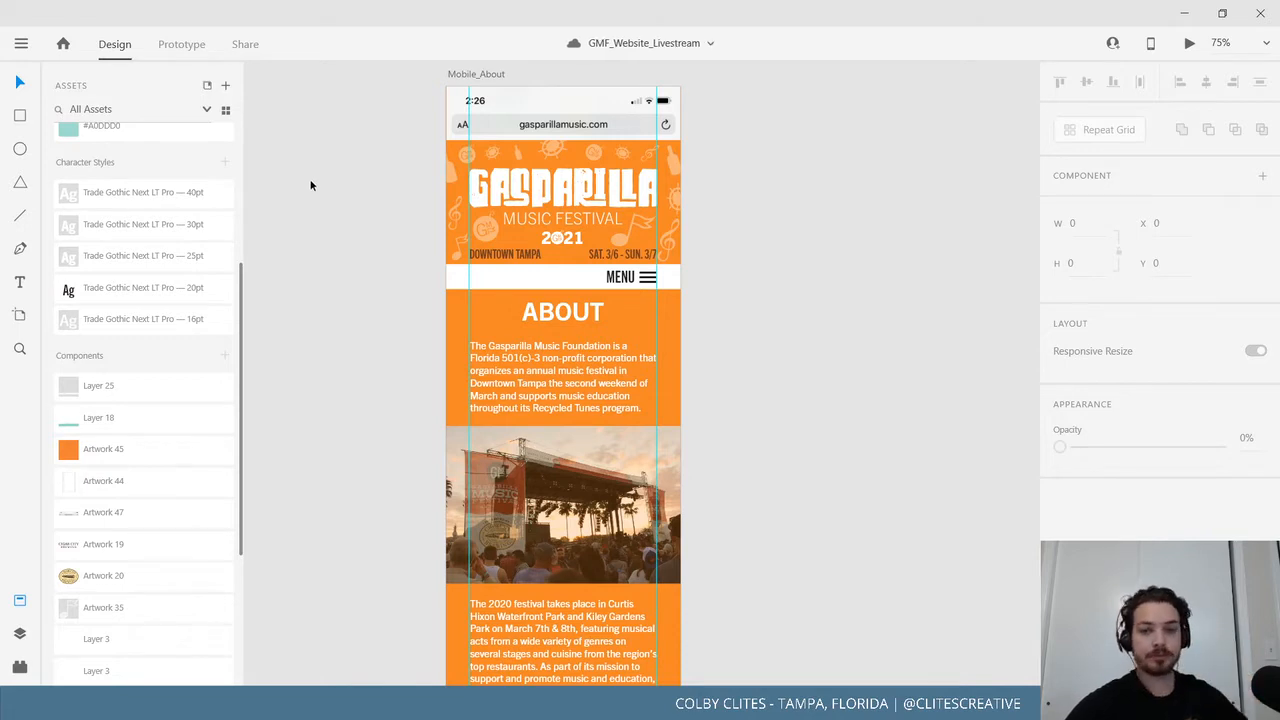
click(478, 74)
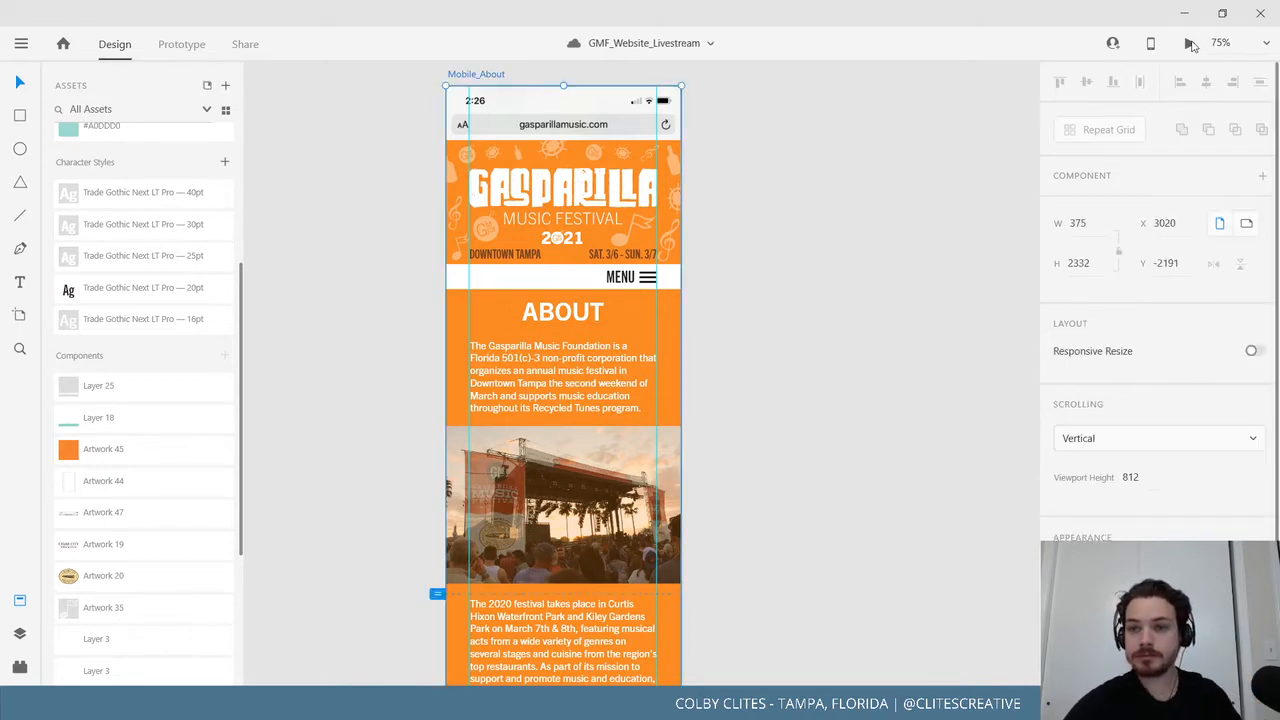
Review the About page in a full-screen phone preview, close it, and zoom out to 25%.
key(ctrl+Return)
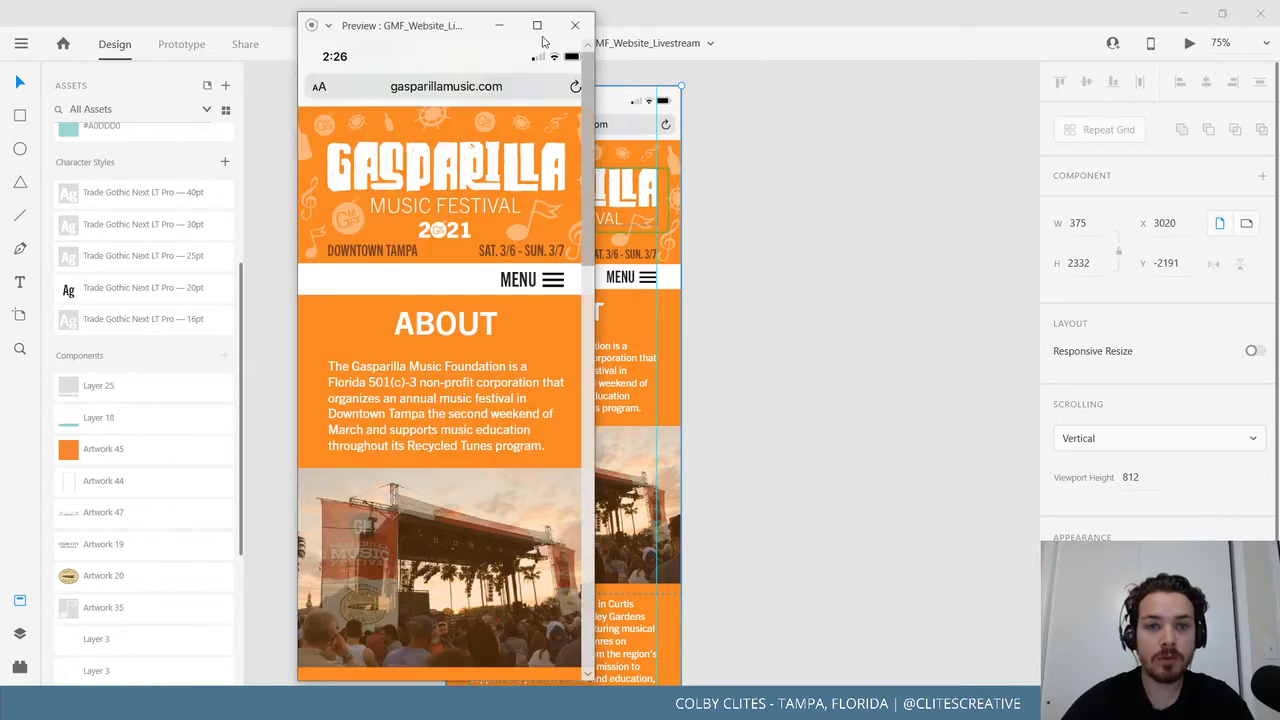
click(540, 27)
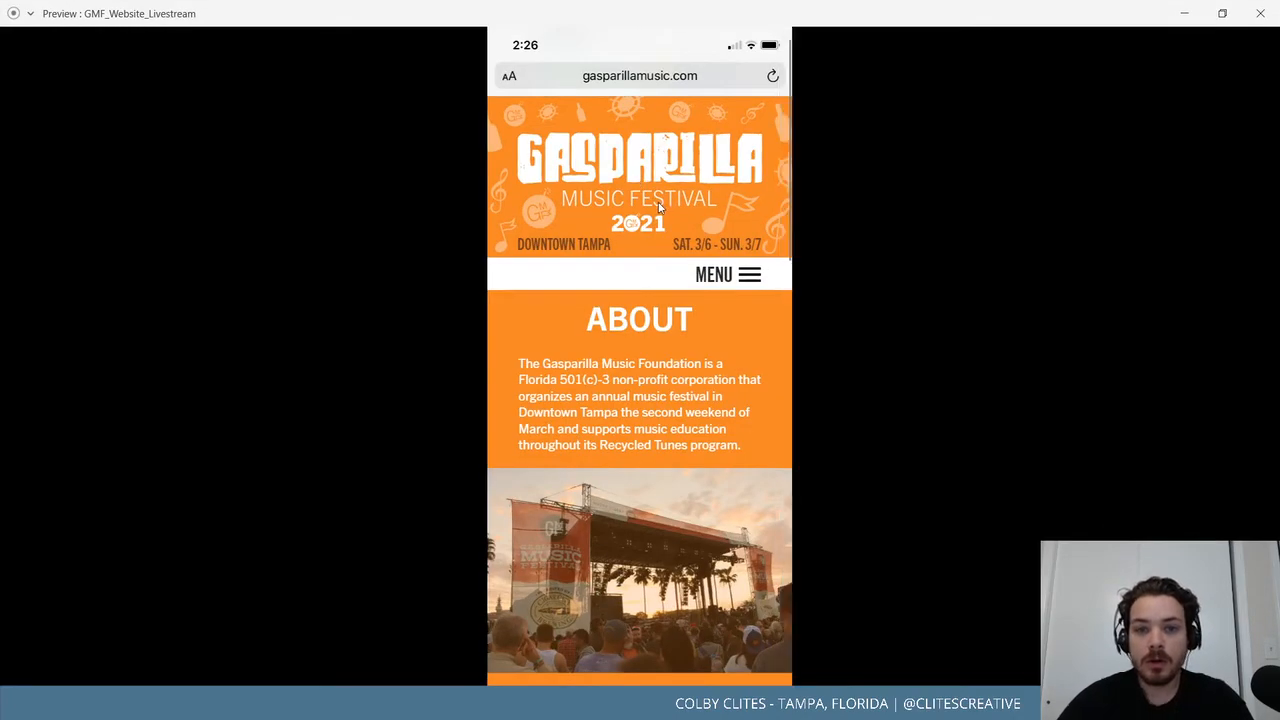
scroll(658, 200, down, 4)
scroll(655, 200, down, 3)
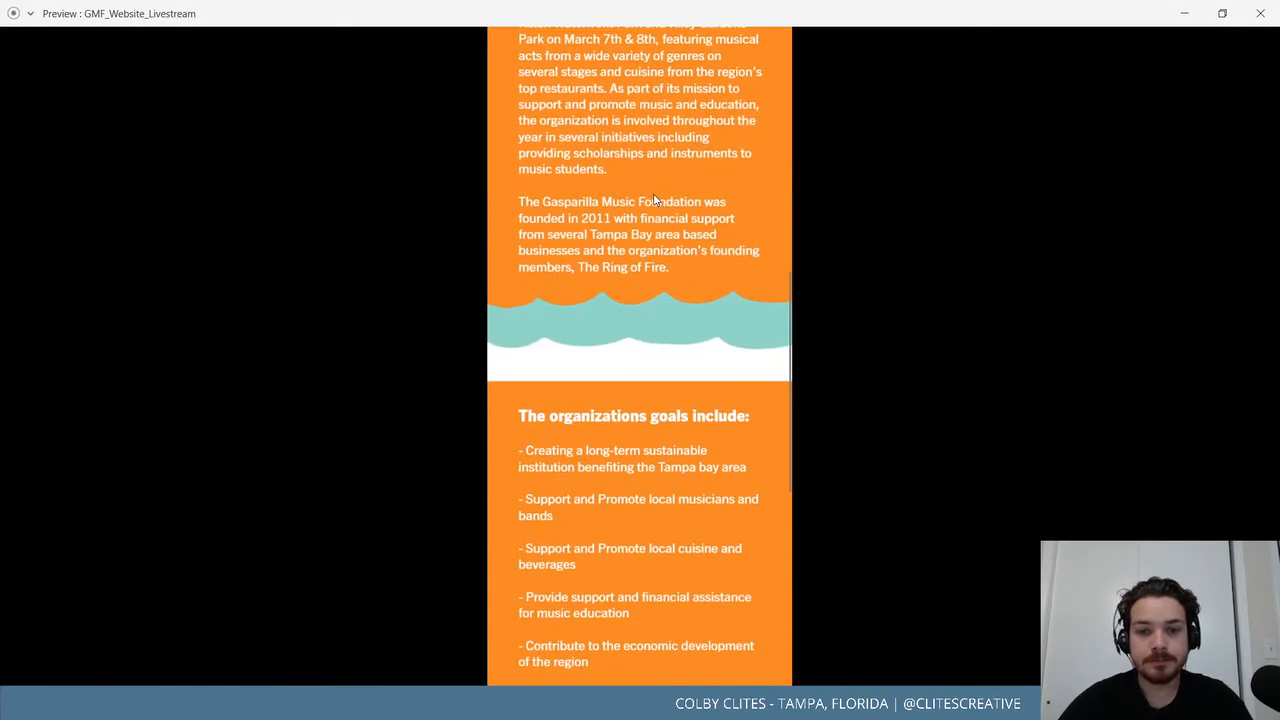
scroll(655, 200, down, 5)
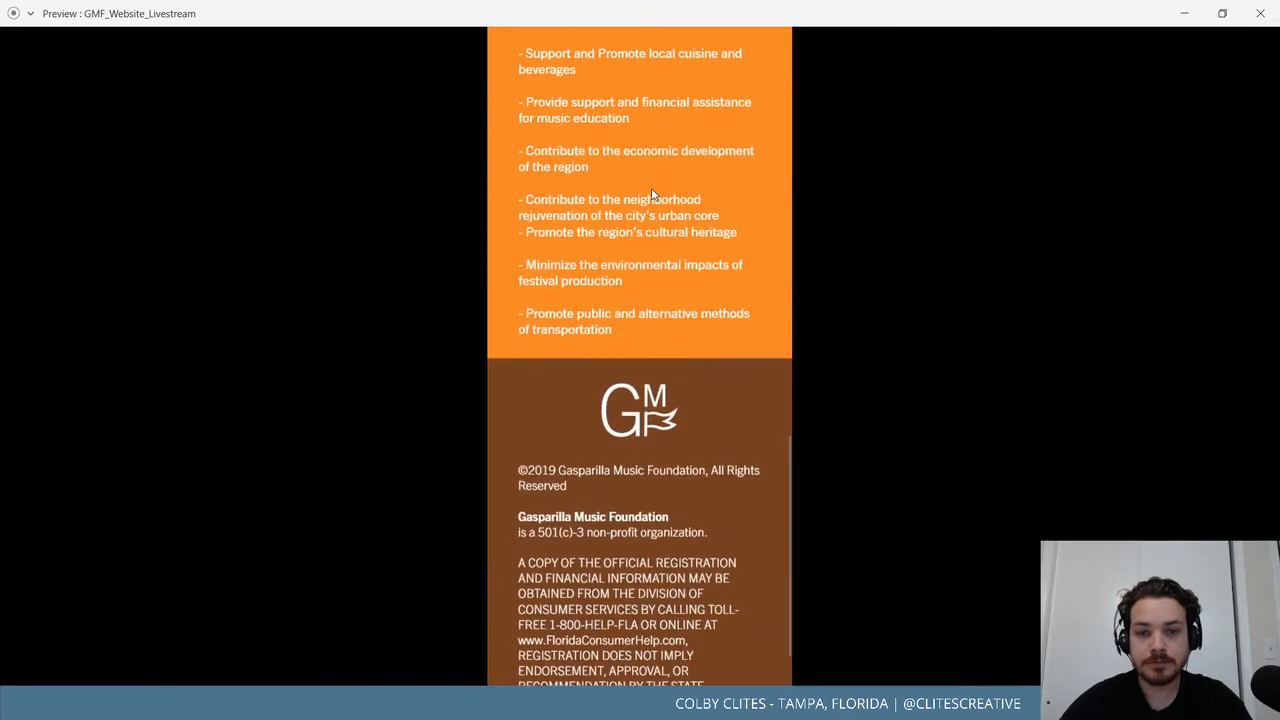
scroll(648, 197, up, 2)
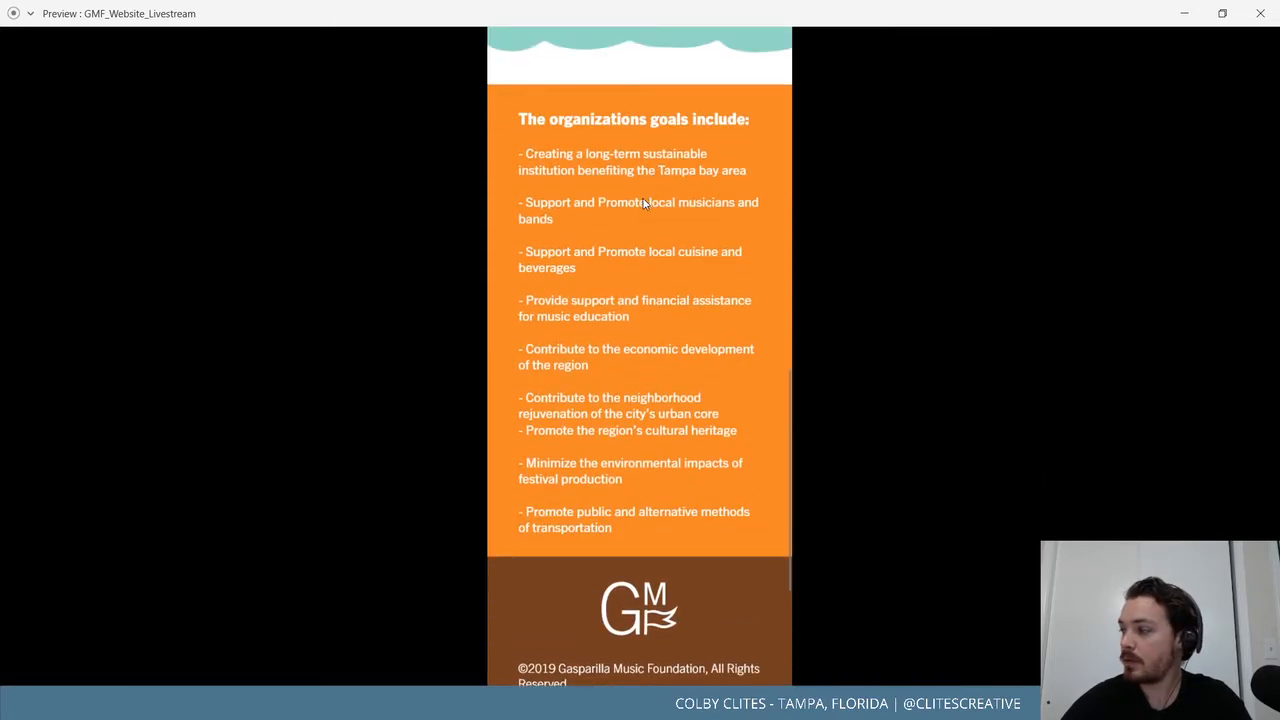
scroll(644, 208, up, 3)
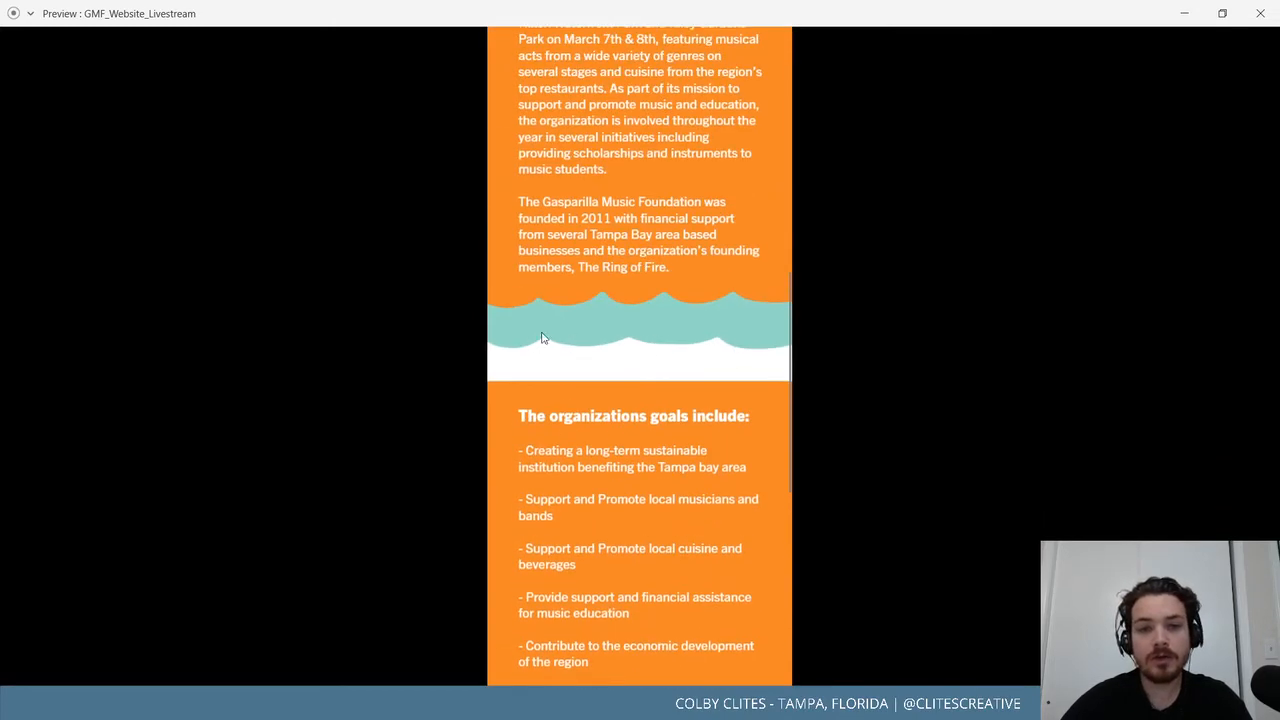
scroll(570, 347, up, 8)
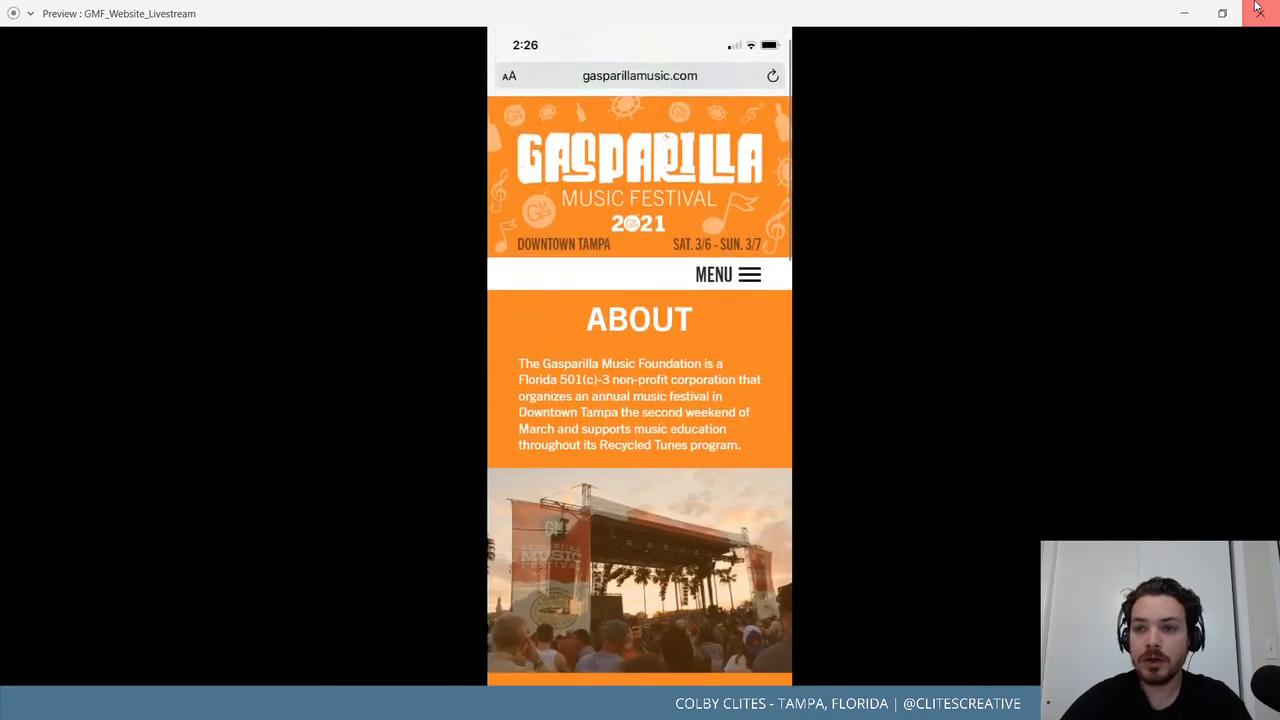
click(1260, 13)
key(ctrl+minus)
key(ctrl+minus)
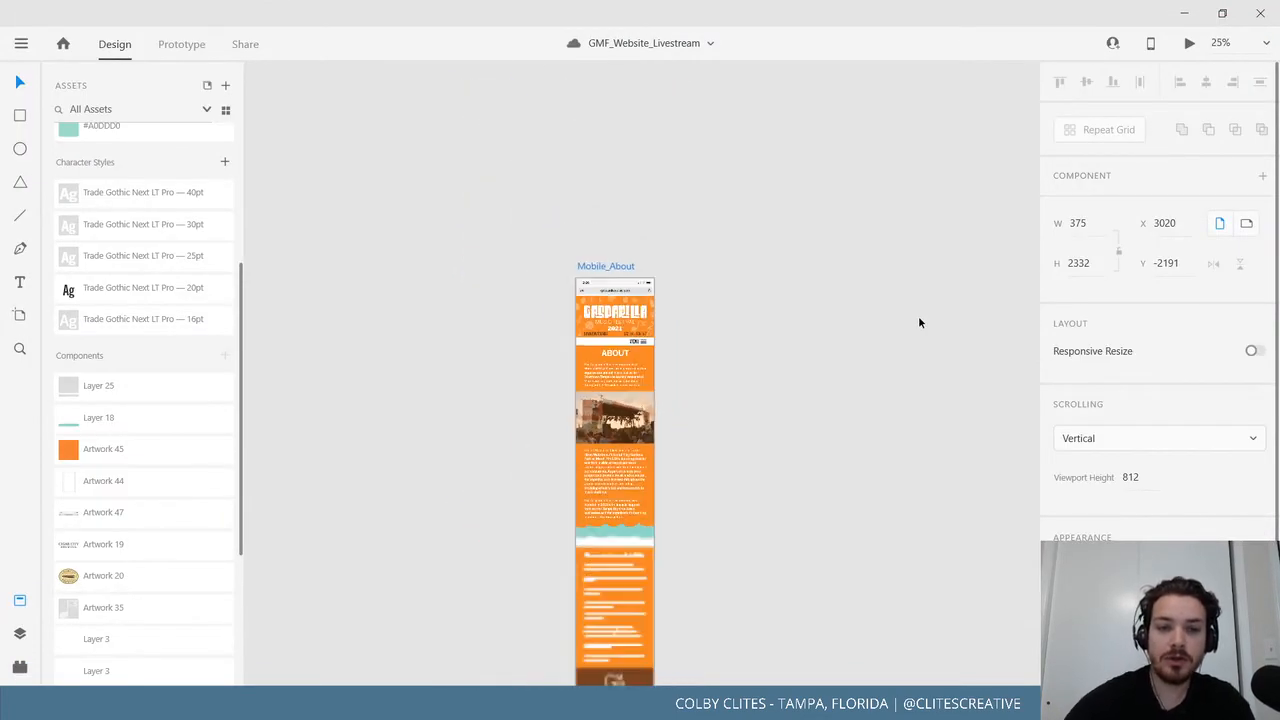
Recolour the goals heading and list to the dark #262324 swatch from Assets > Colors.
drag(262, 508, 556, 426)
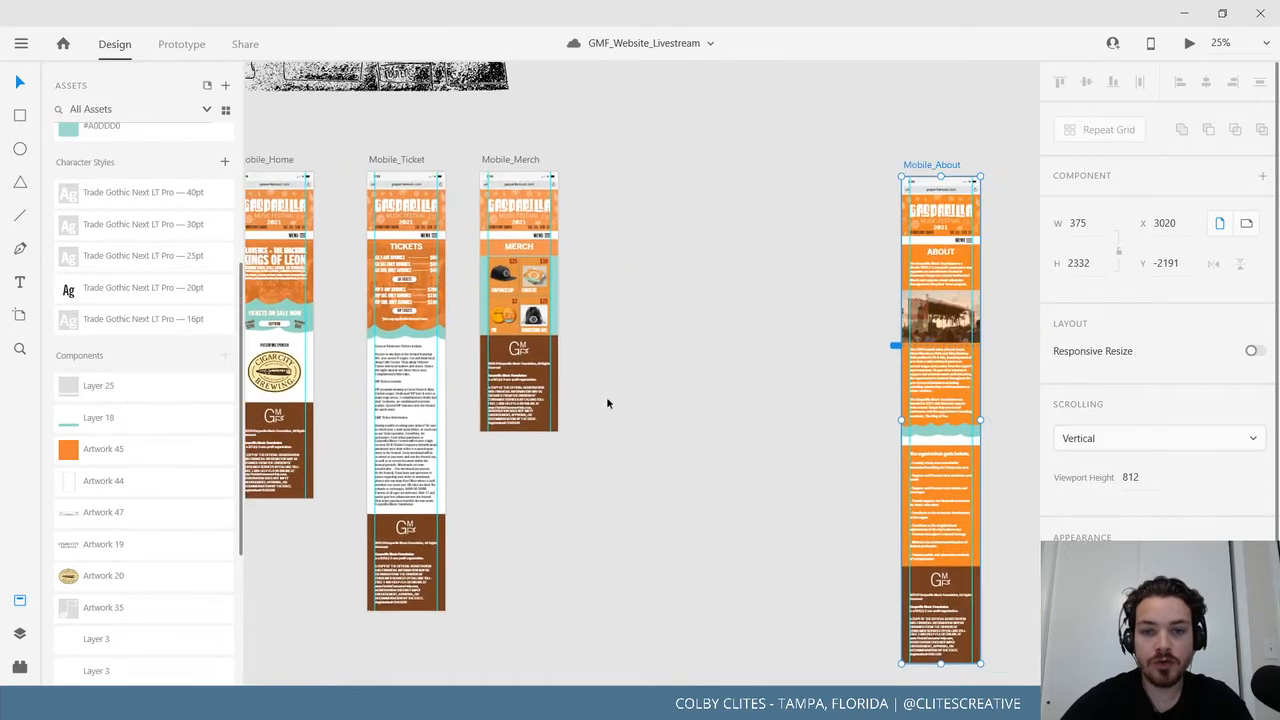
drag(710, 398, 672, 390)
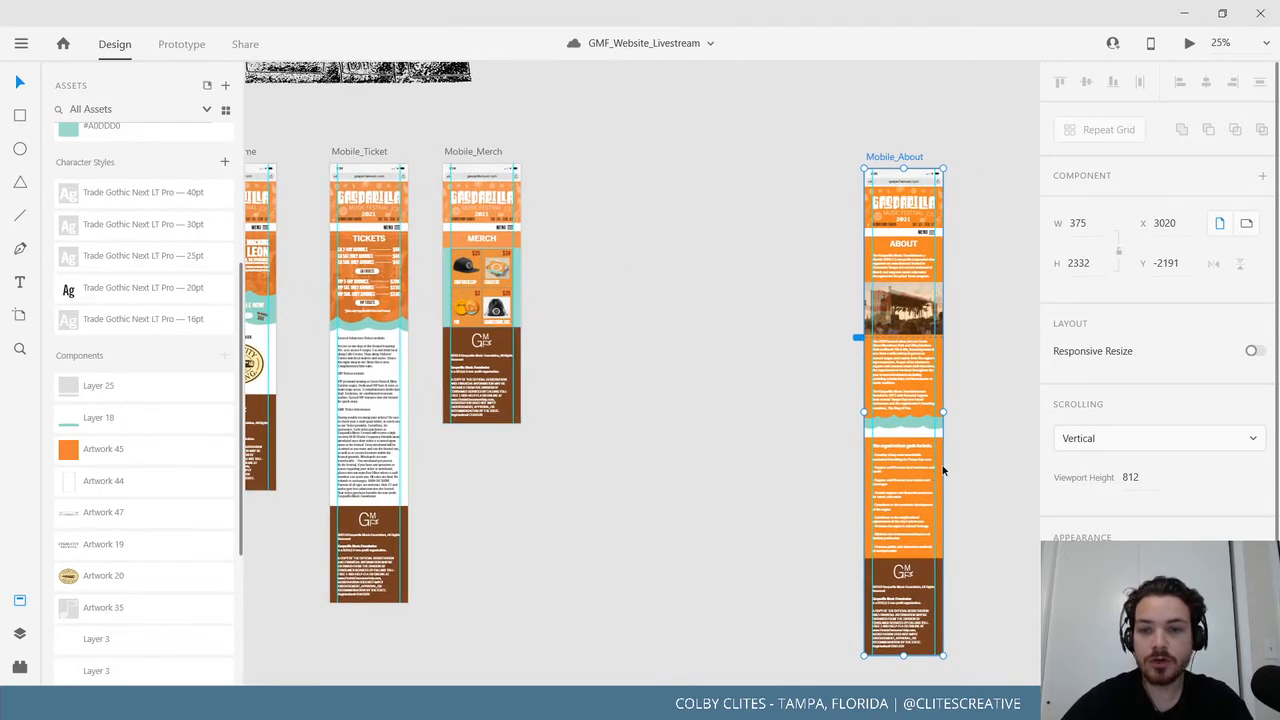
drag(758, 390, 754, 387)
key(ctrl+=)
key(ctrl+=)
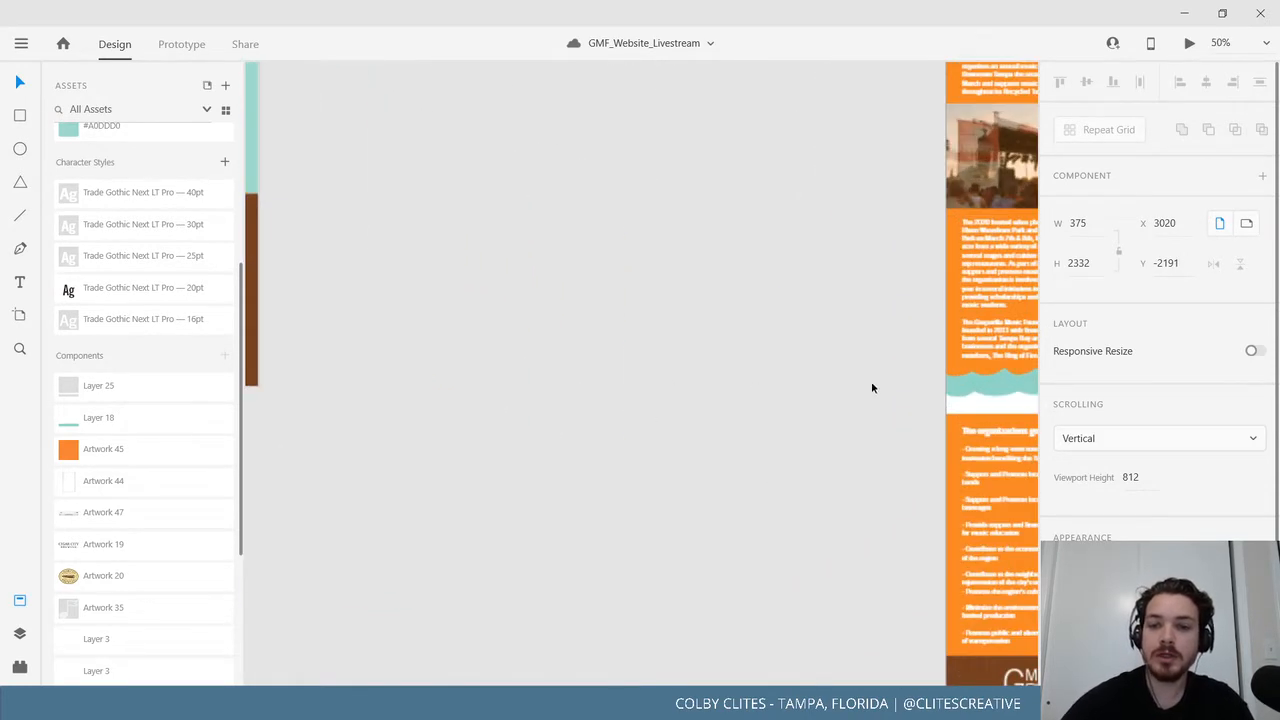
drag(871, 383, 384, 308)
click(690, 414)
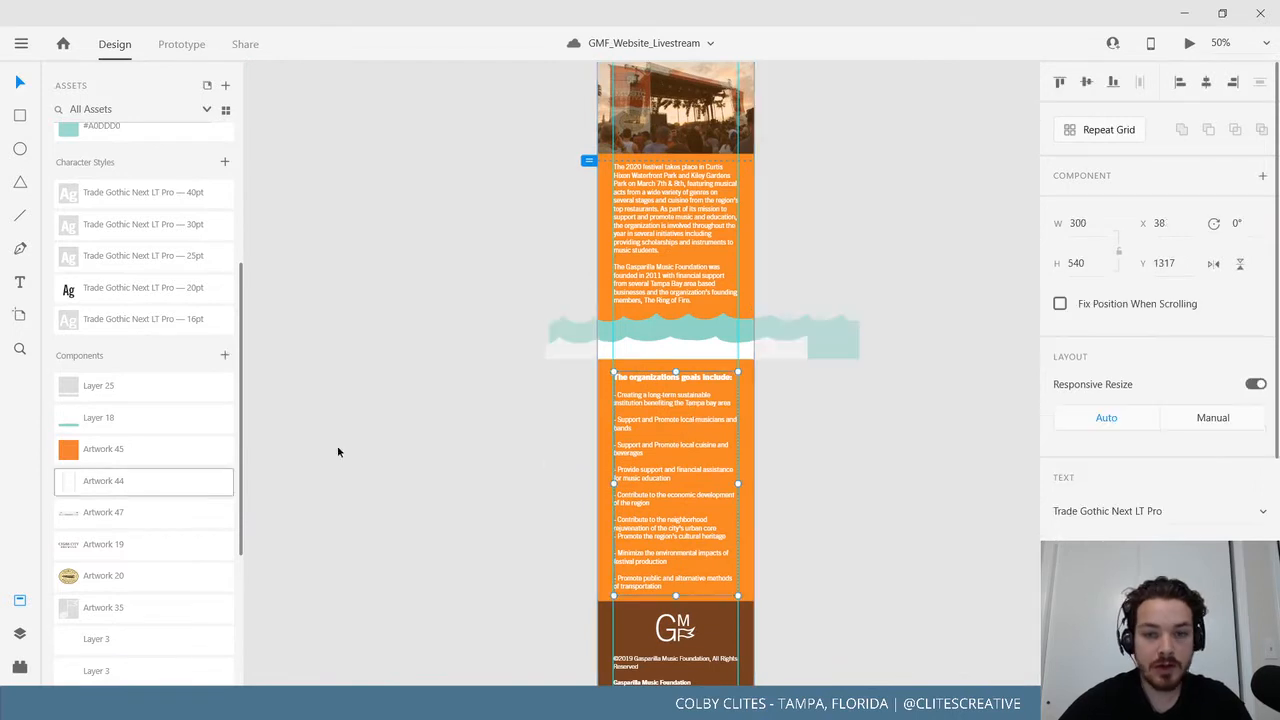
scroll(112, 446, up, 4)
click(136, 238)
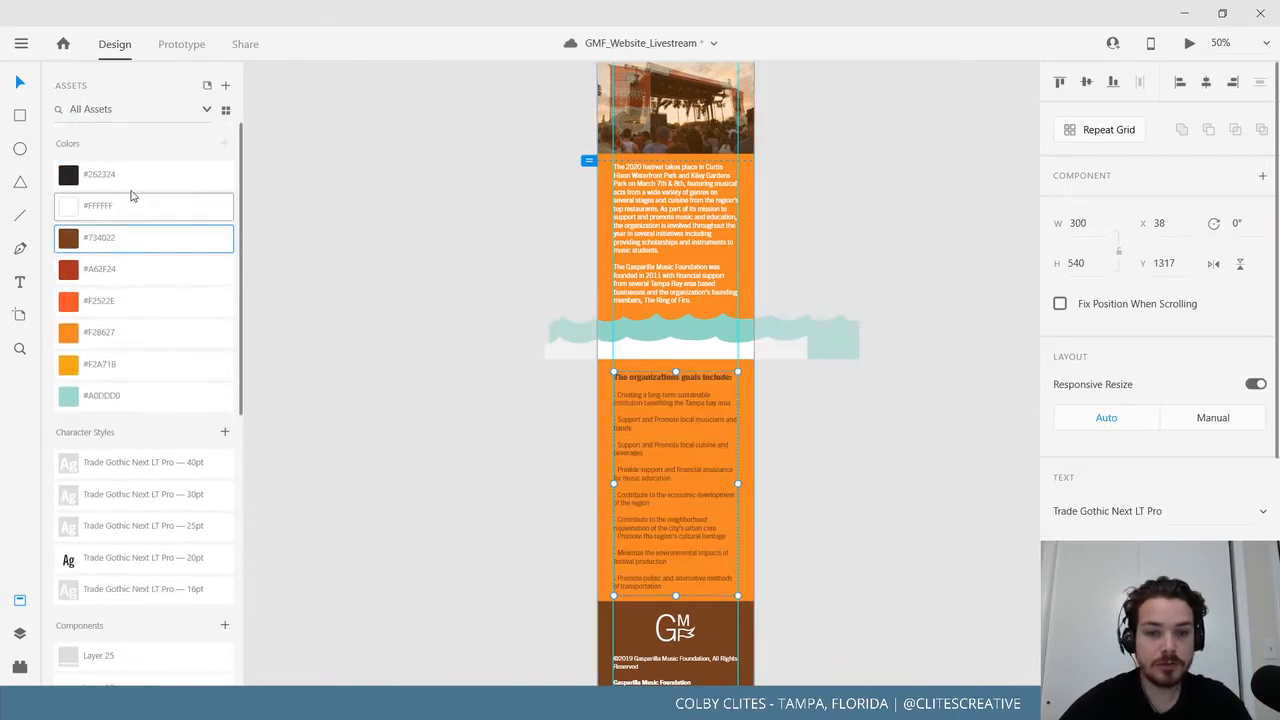
click(129, 185)
click(352, 416)
drag(355, 398, 252, 339)
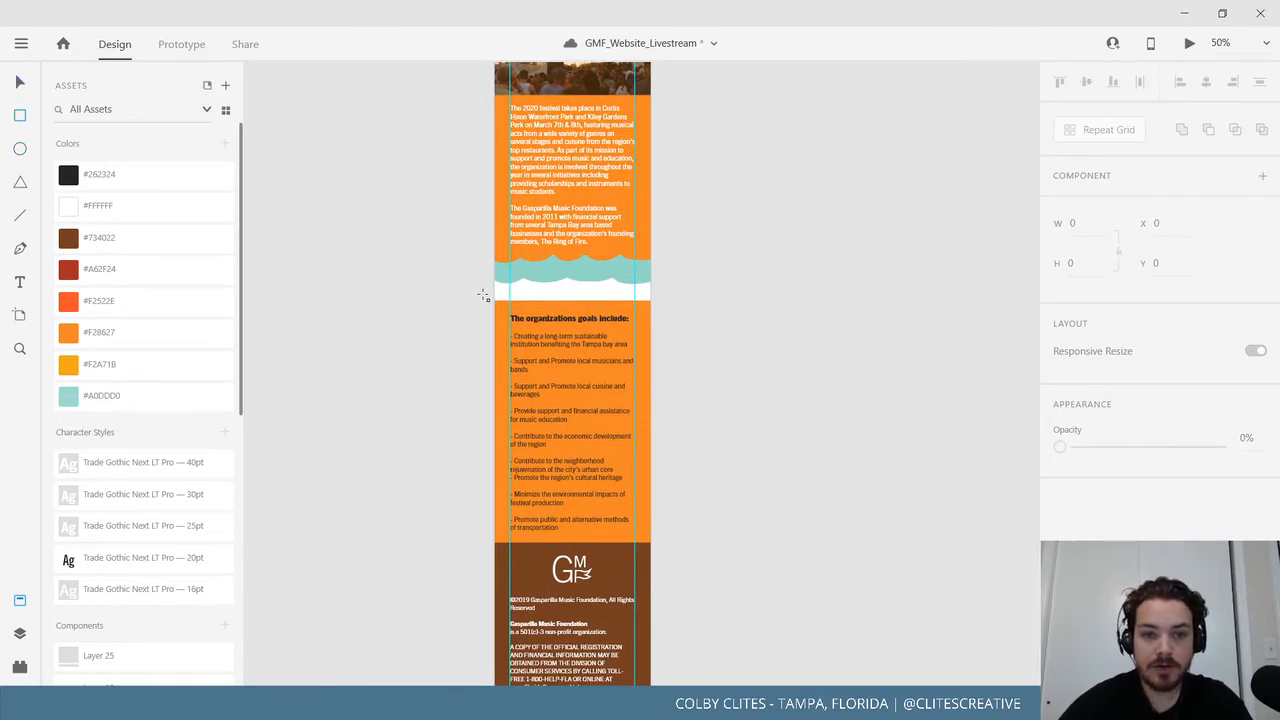
Draw a borderless white rectangle over the goals section and send it behind the text.
drag(483, 294, 669, 546)
scroll(1150, 400, down, 3)
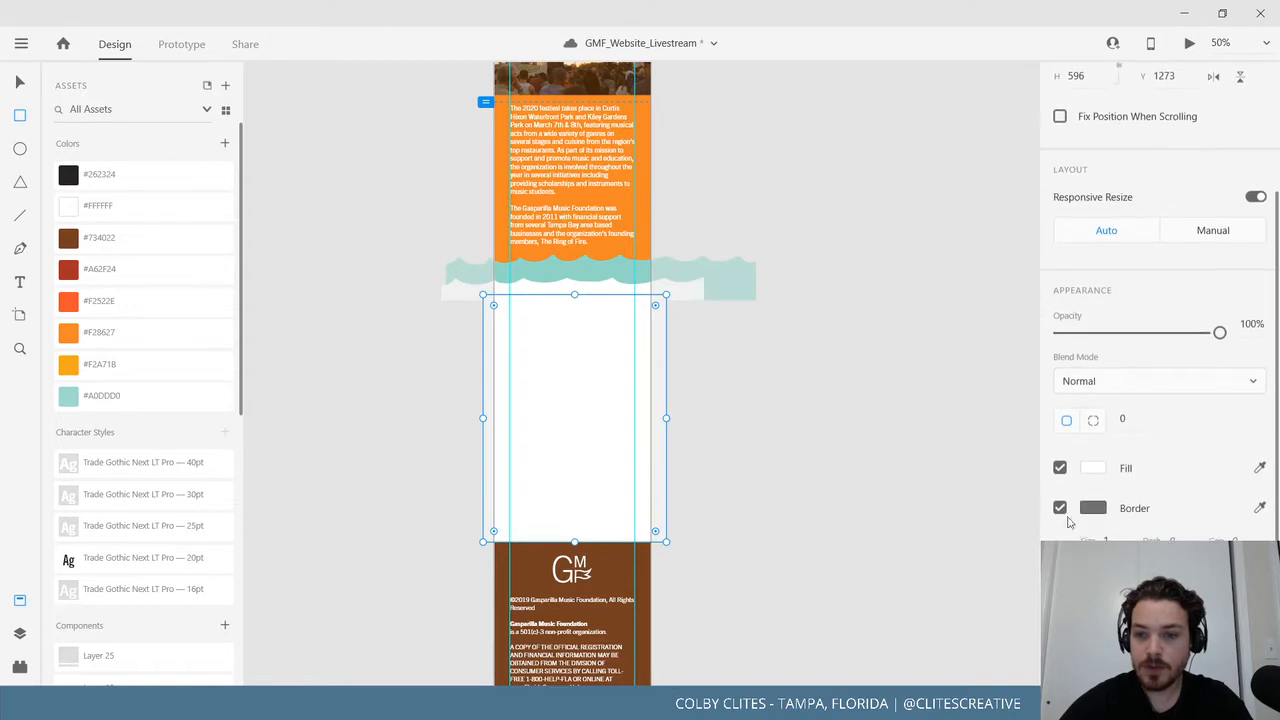
click(1062, 508)
key(v)
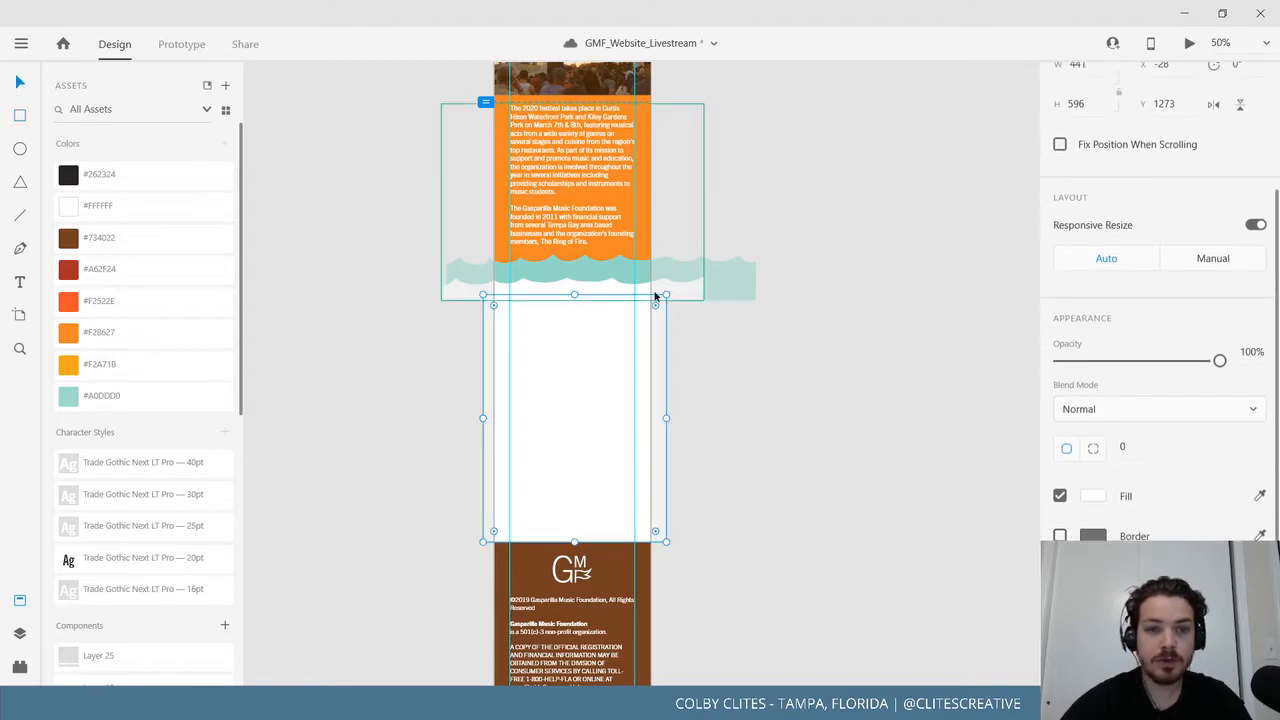
key(ctrl+shift+bracketleft)
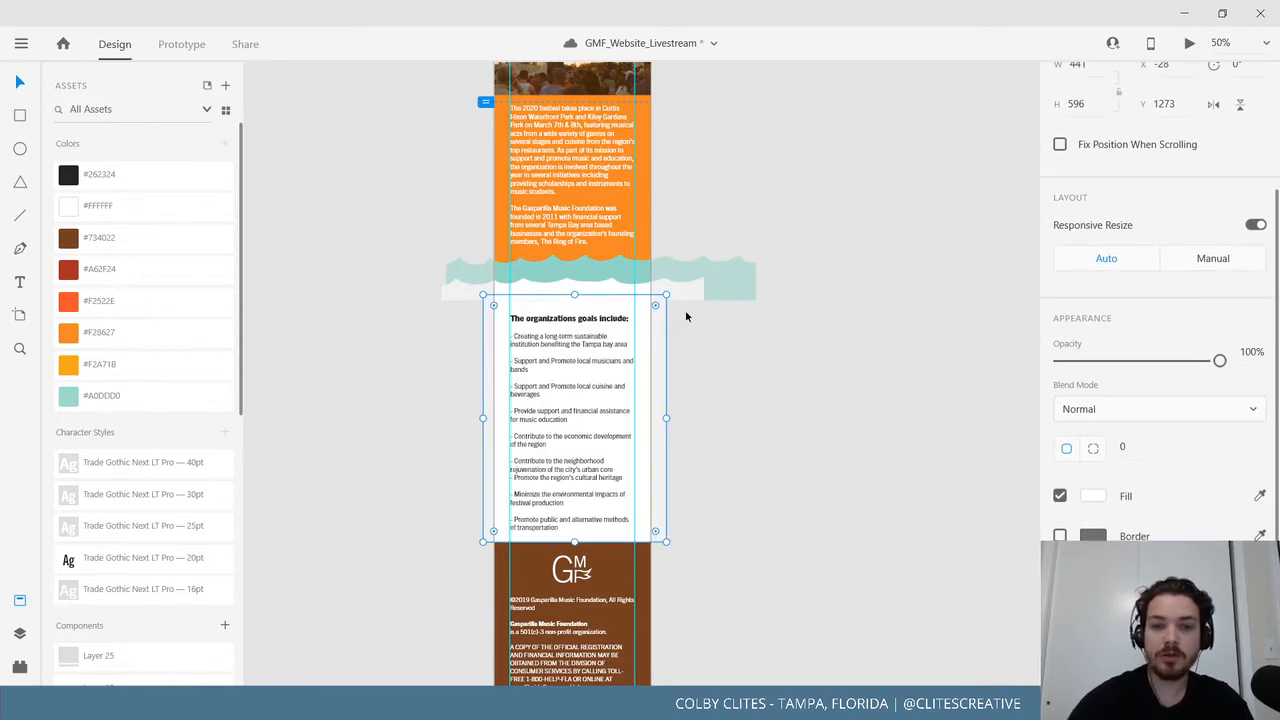
Stretch the white panel's top edge up under the teal wave, making it 636 high at Y 1233.
click(771, 376)
click(585, 308)
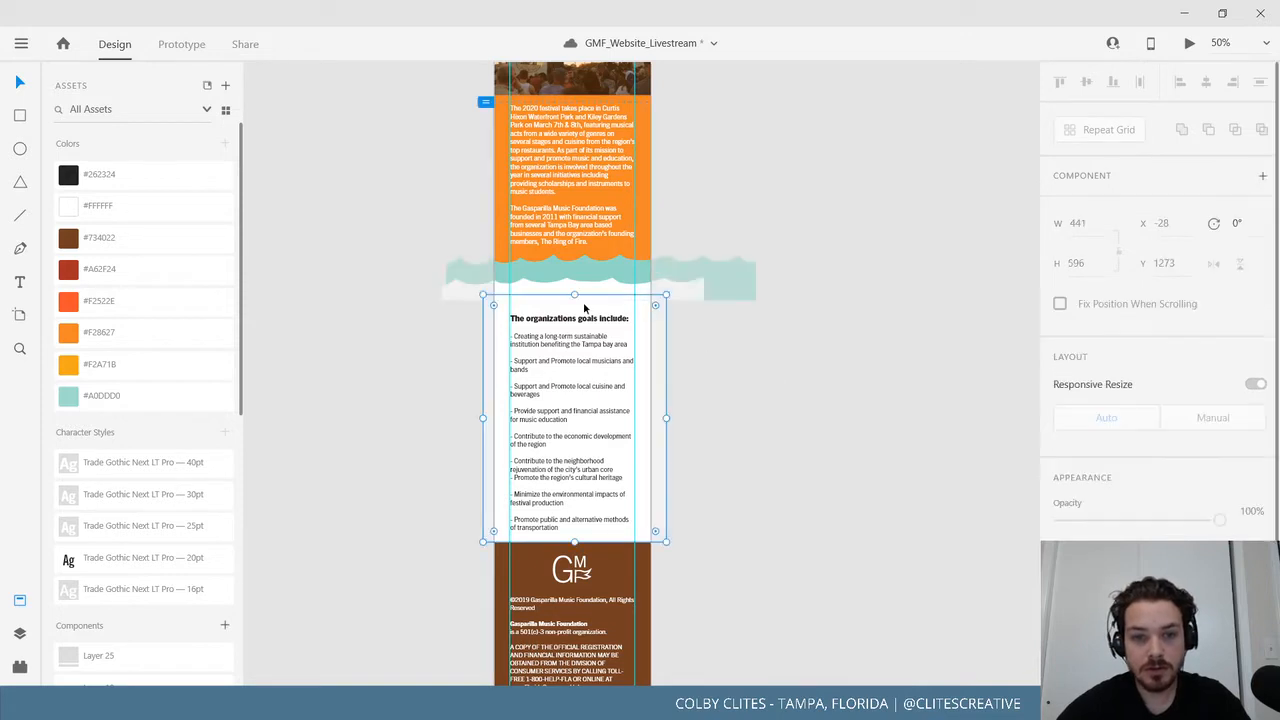
mouse_move(574, 294)
mouse_down()
mouse_move(583, 269)
mouse_move(574, 278)
mouse_up()
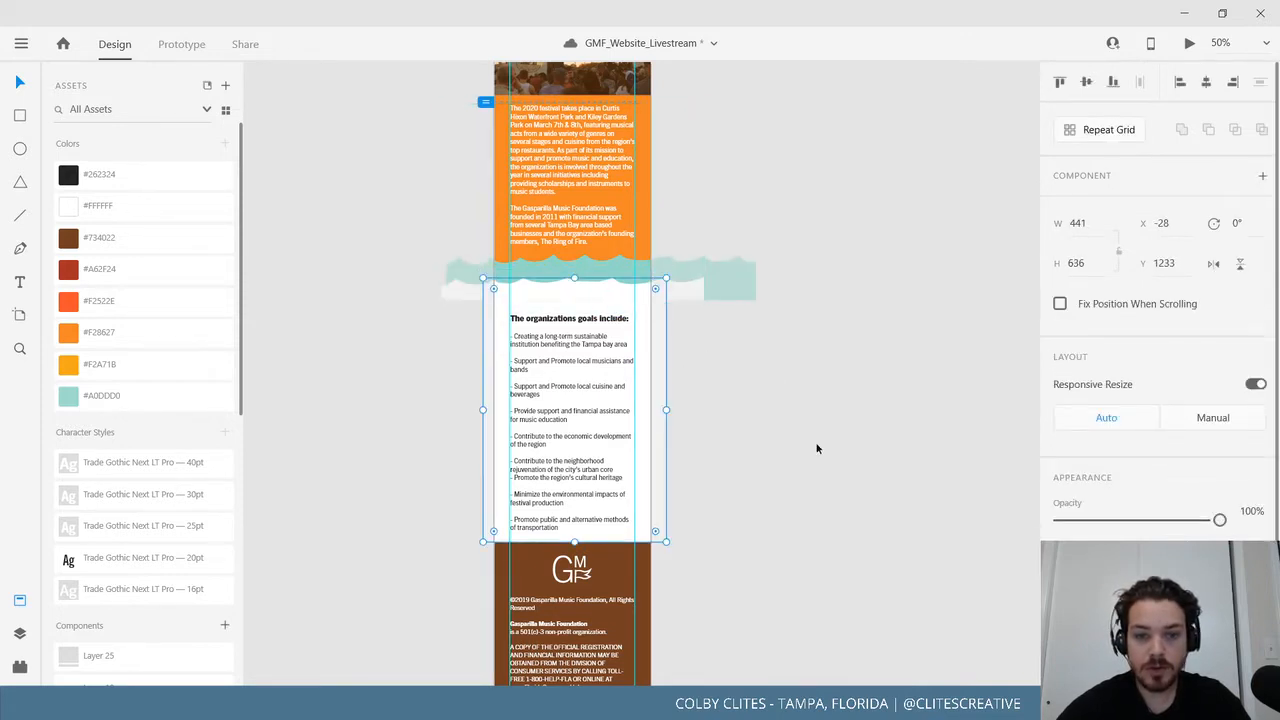
click(816, 448)
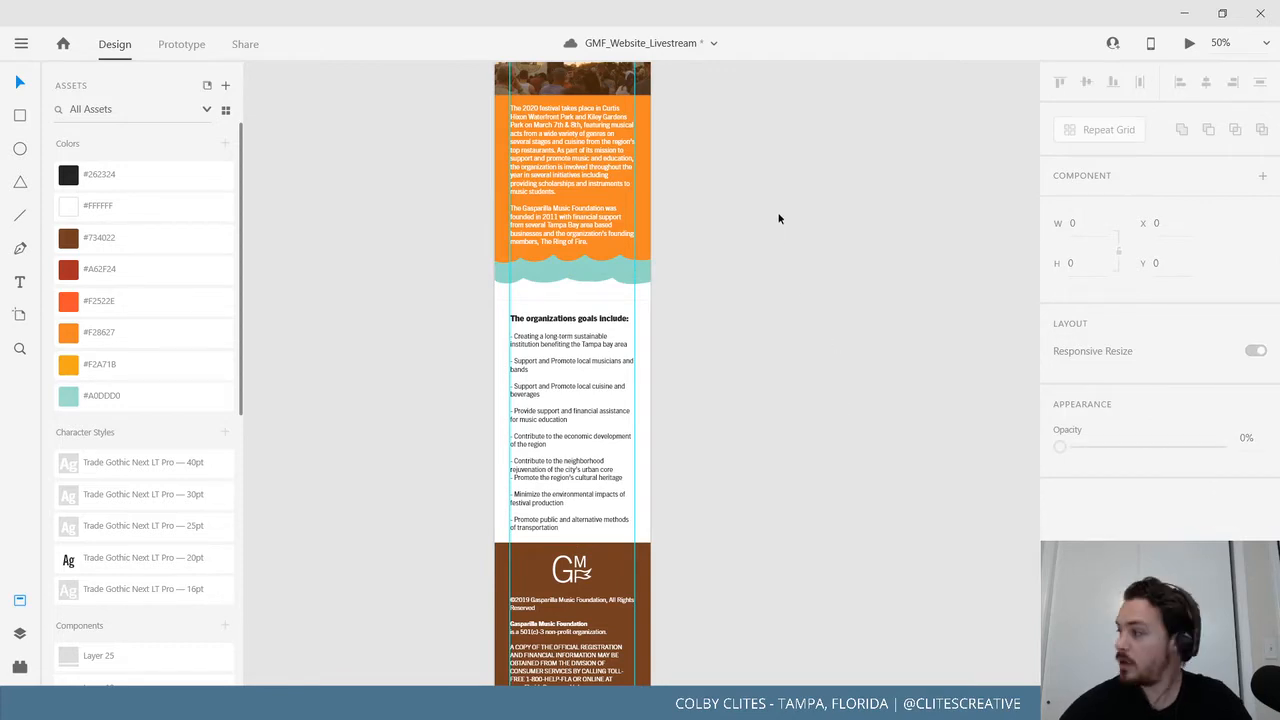
scroll(837, 429, up, 5)
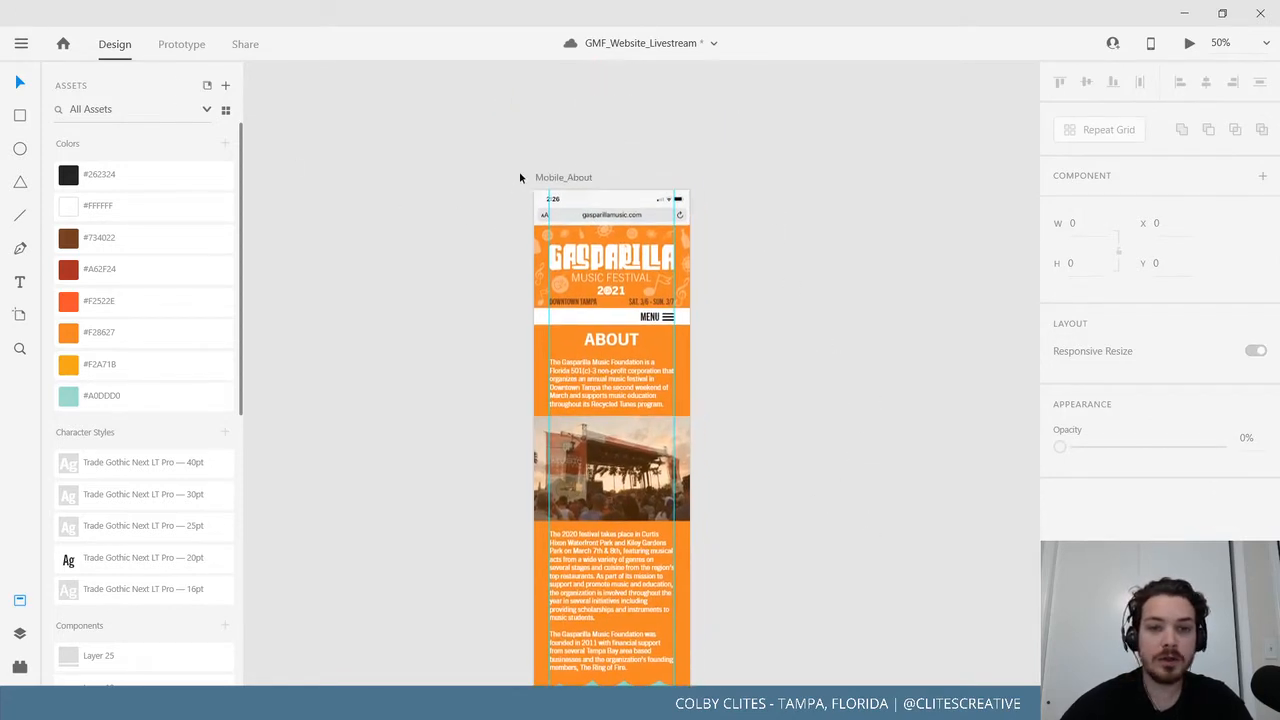
click(540, 177)
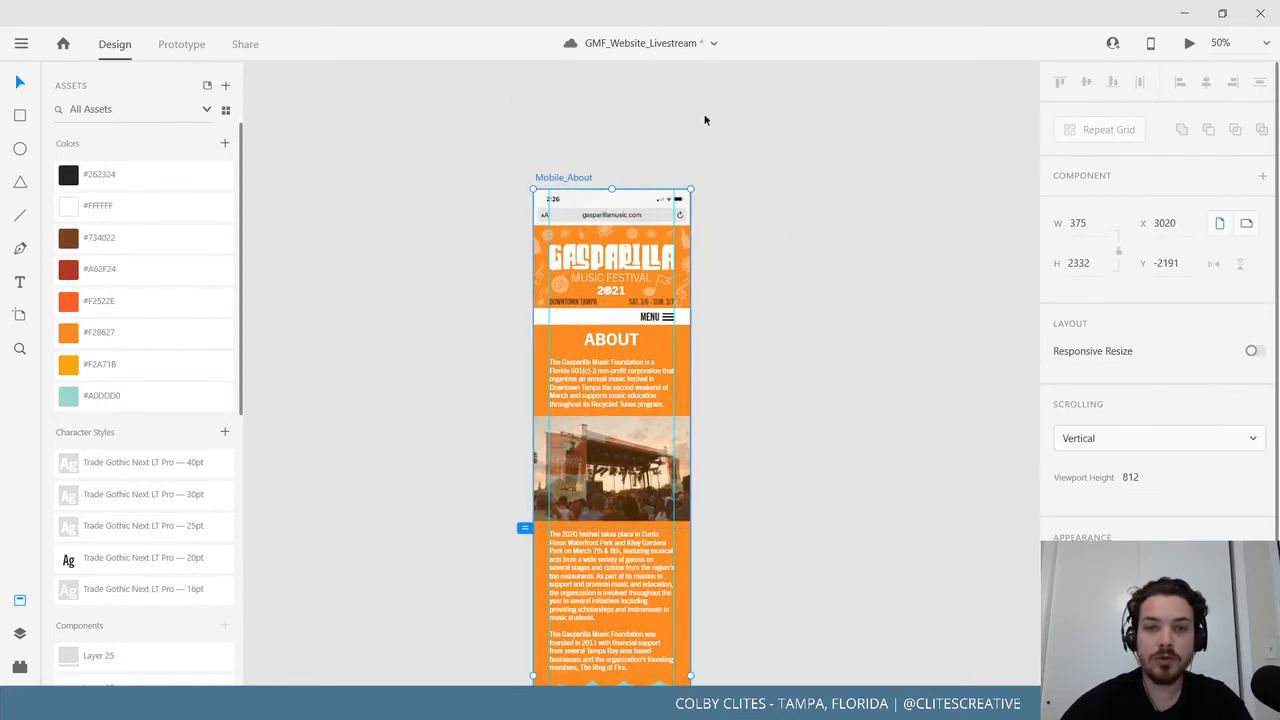
click(1191, 45)
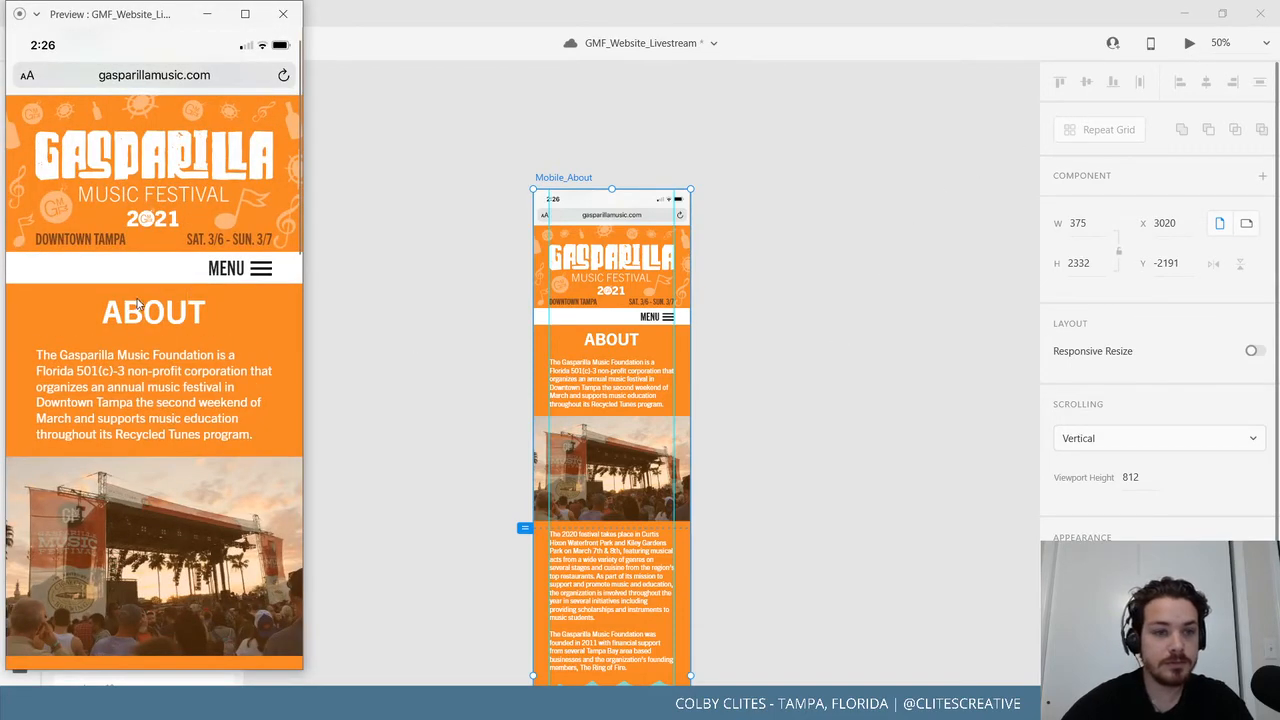
scroll(198, 314, down, 4)
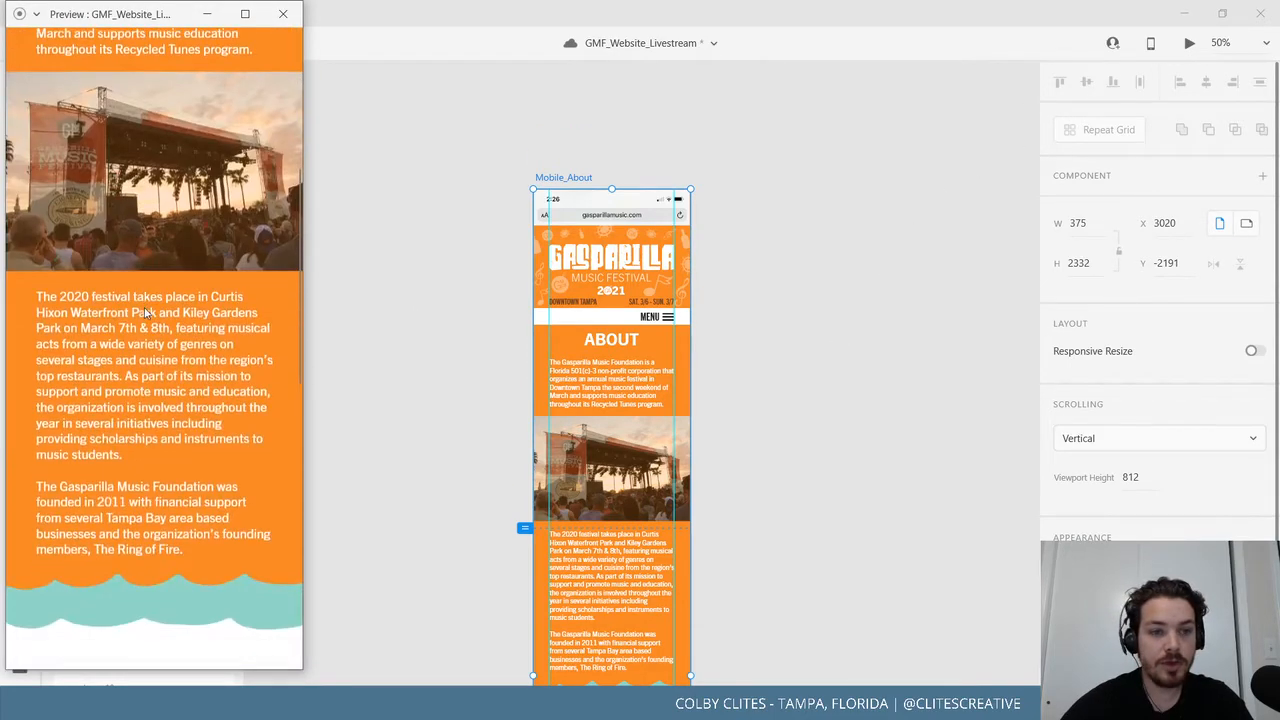
scroll(170, 313, up, 4)
scroll(147, 313, down, 4)
scroll(149, 310, down, 6)
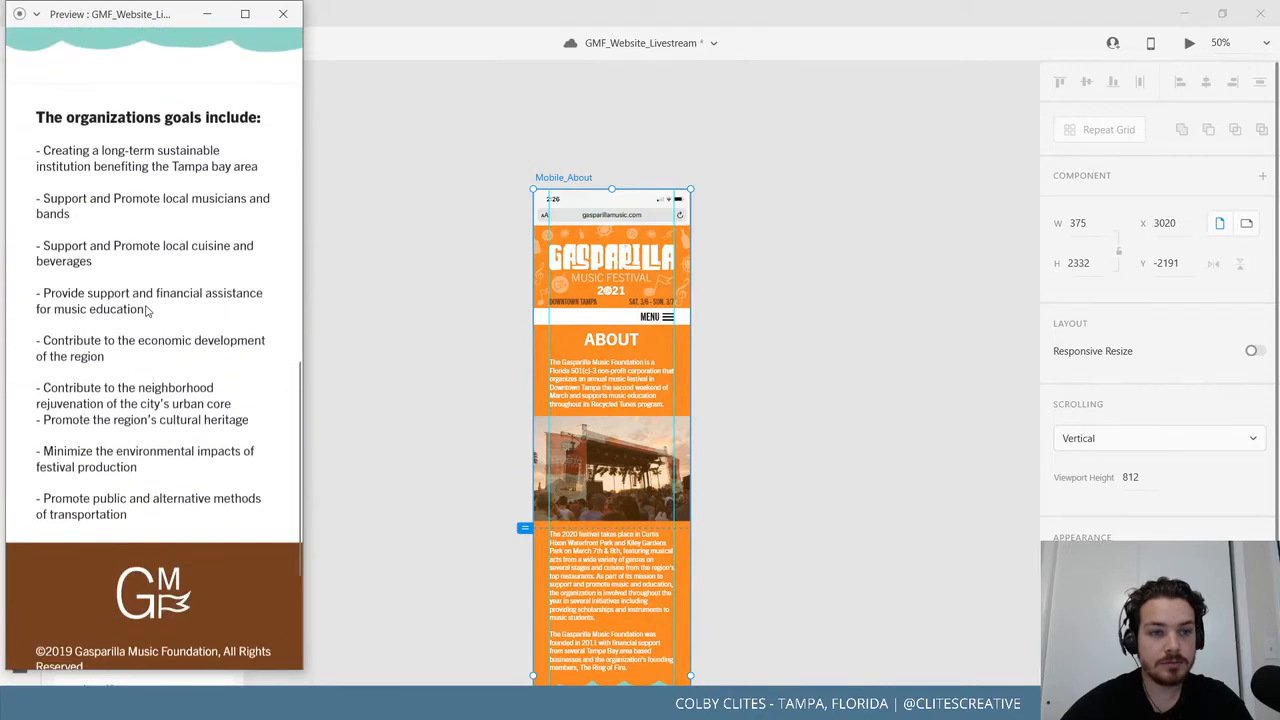
scroll(198, 157, up, 2)
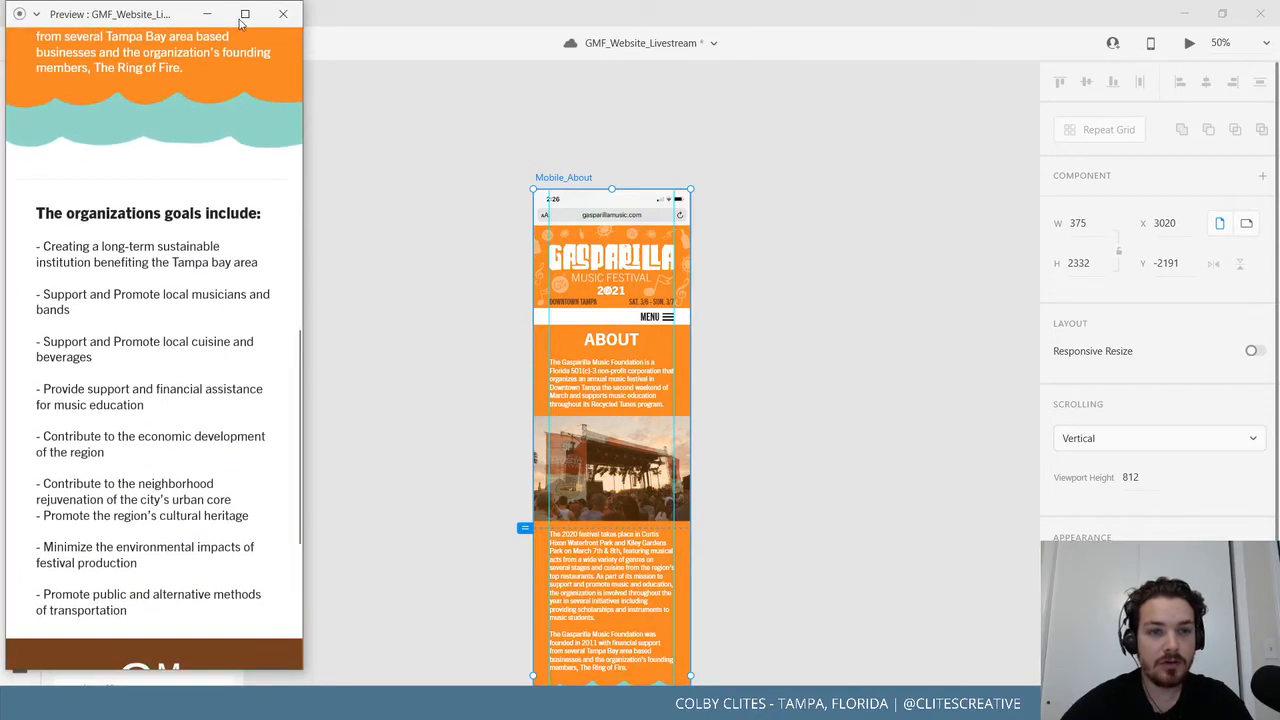
click(283, 14)
click(763, 543)
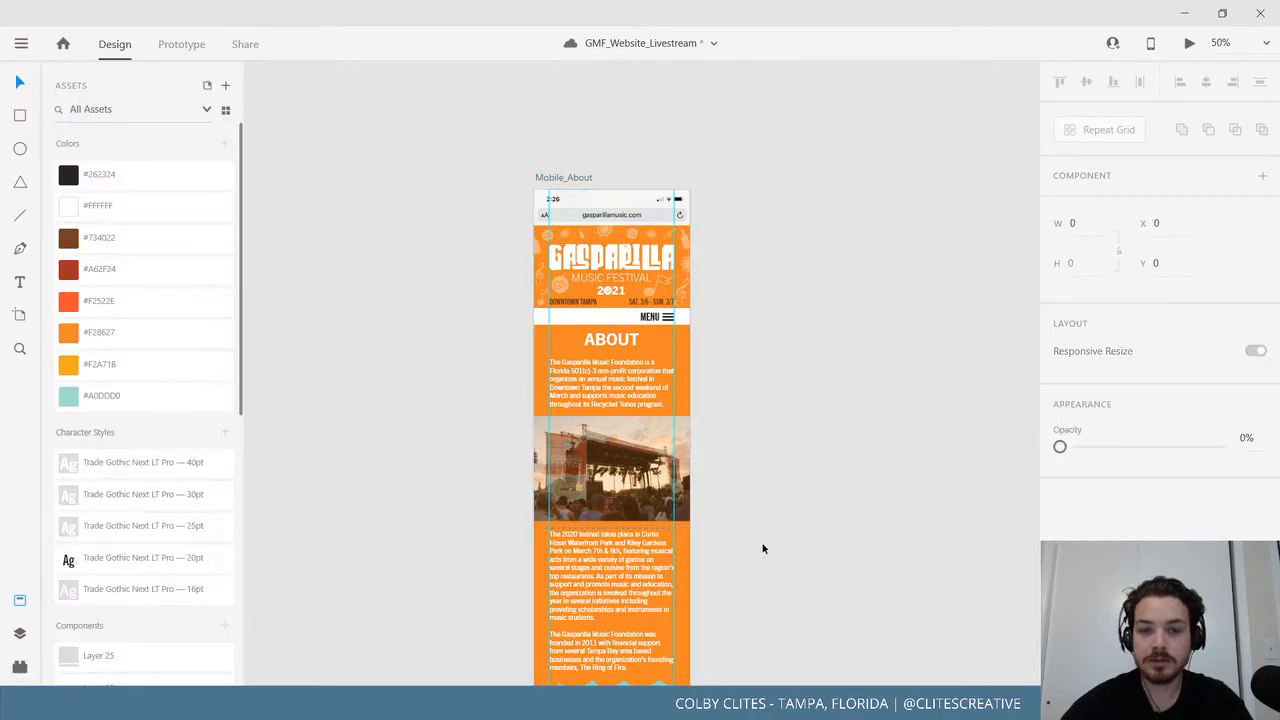
scroll(771, 297, down, 6)
scroll(767, 339, down, 1)
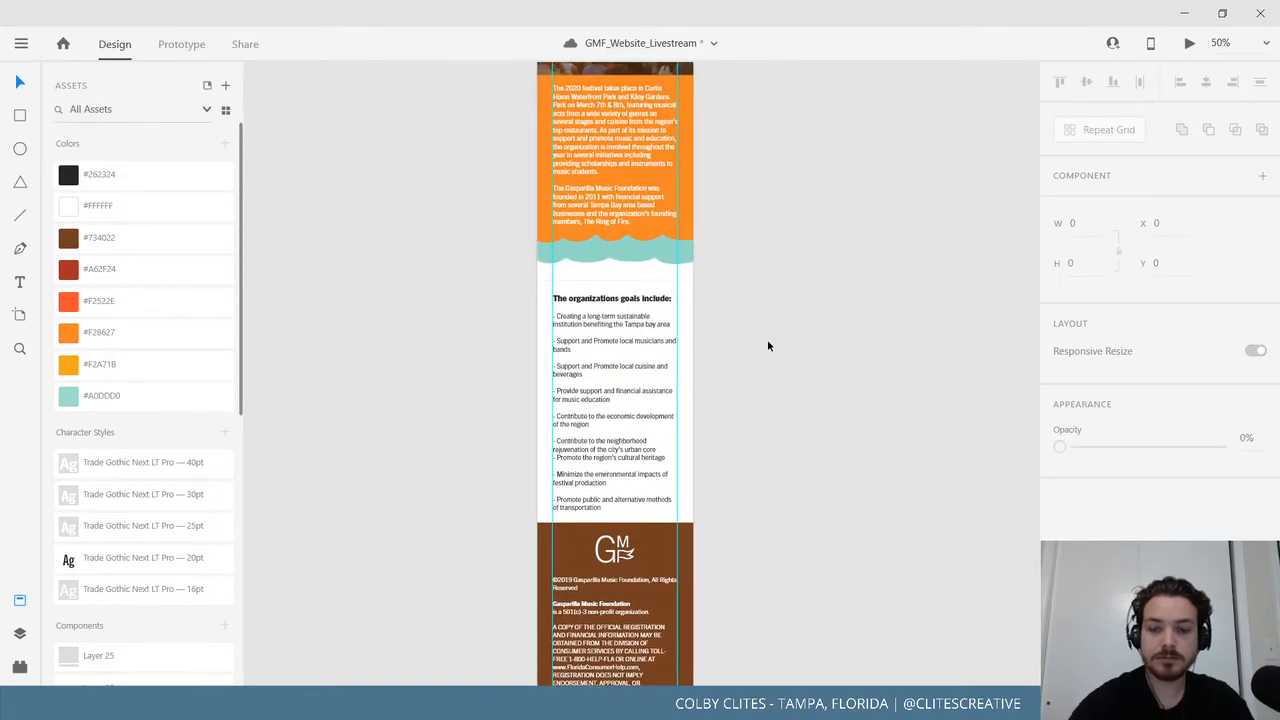
scroll(767, 339, up, 8)
scroll(543, 480, up, 5)
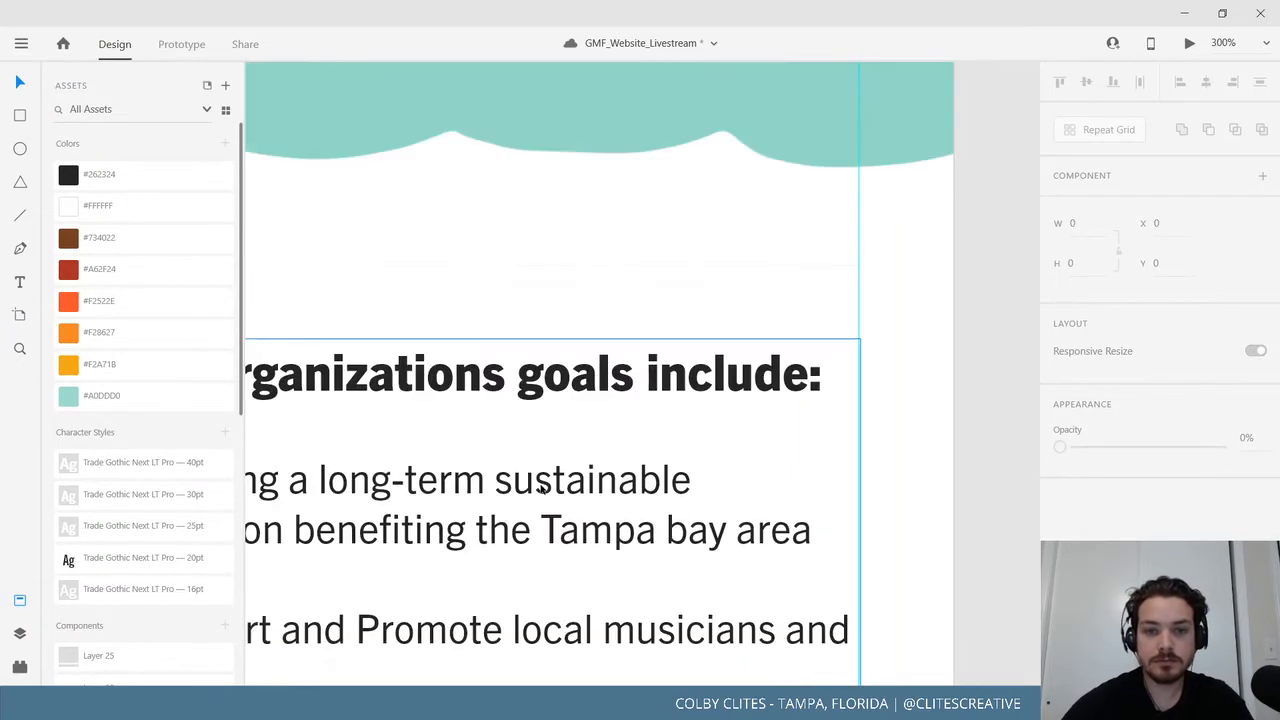
click(887, 241)
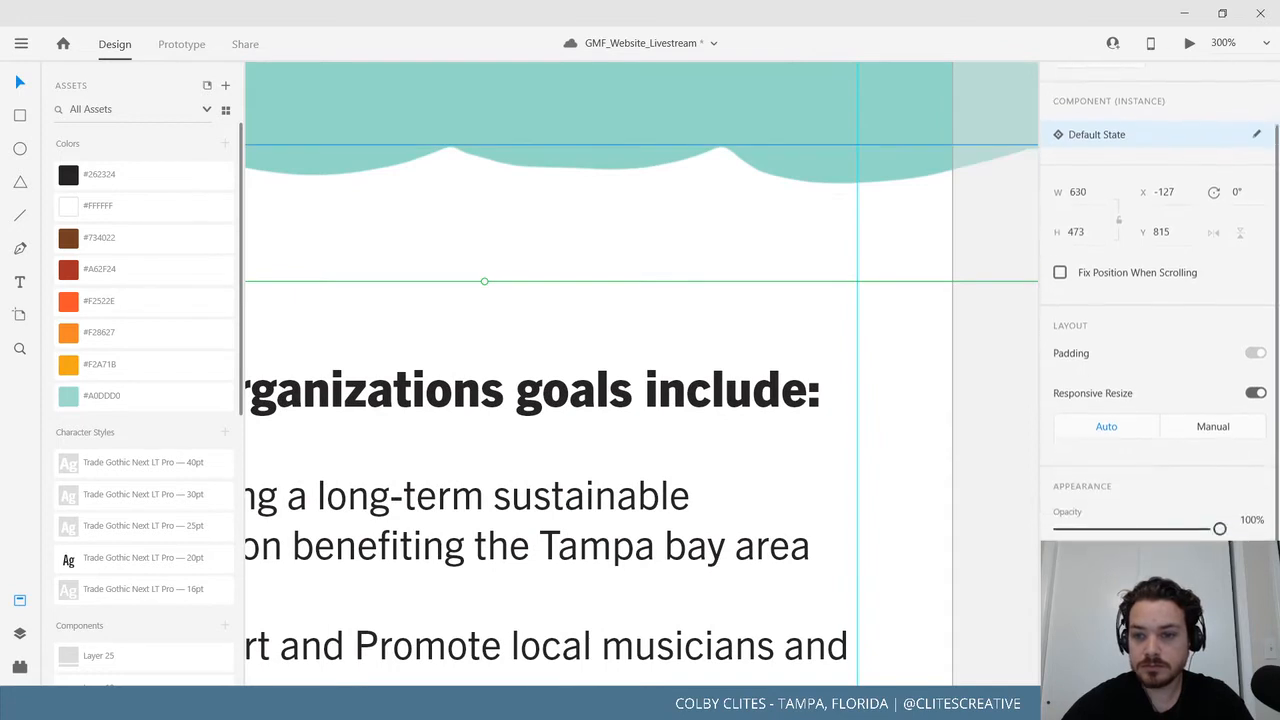
click(983, 224)
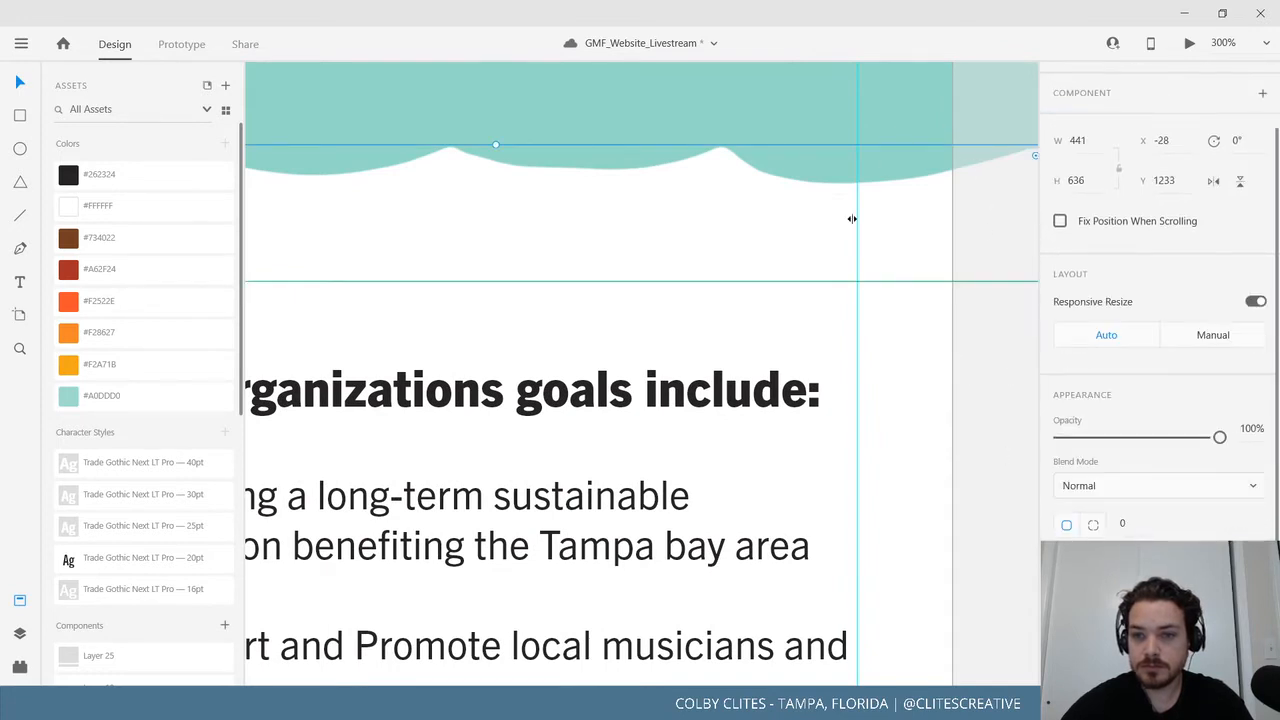
click(760, 285)
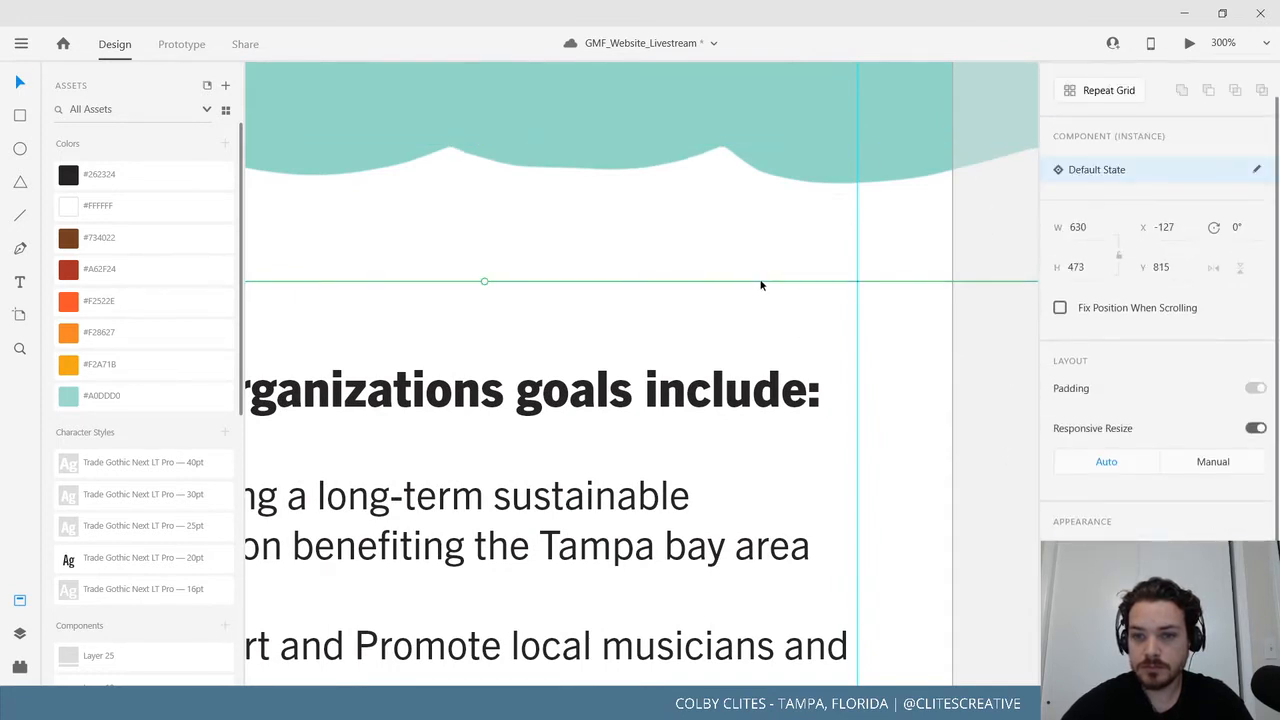
key(ctrl+minus)
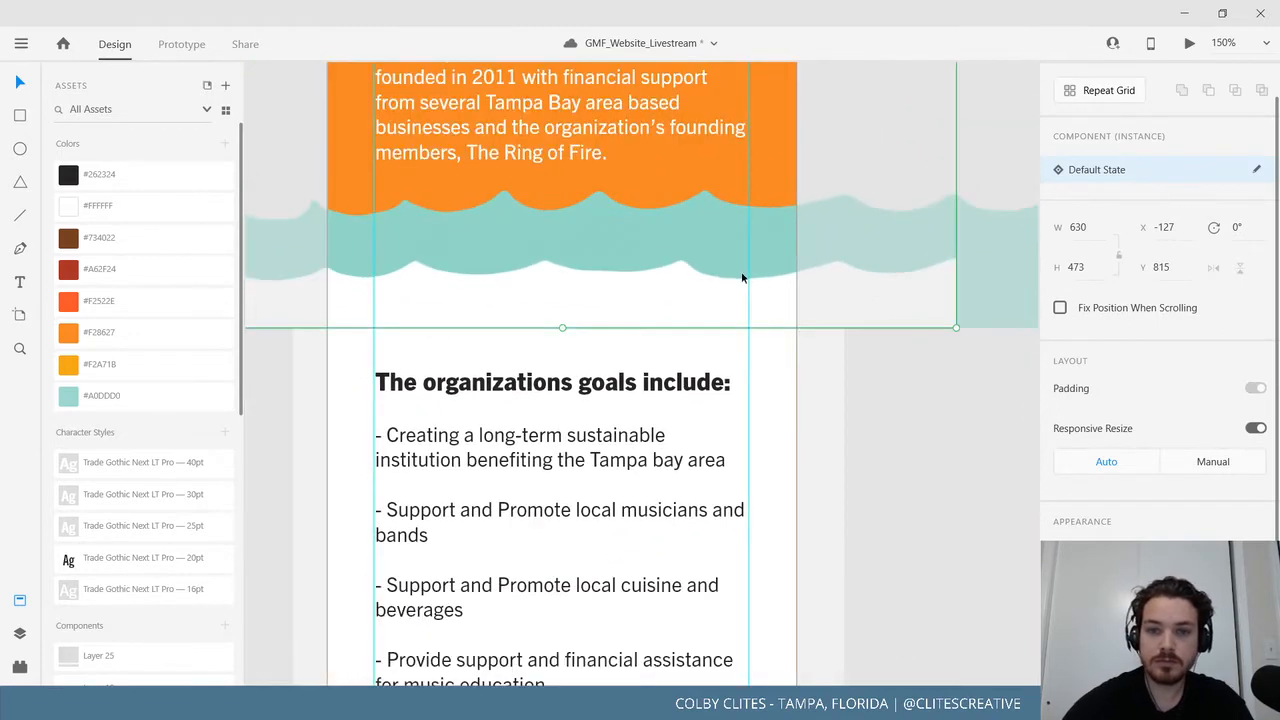
drag(817, 304, 931, 303)
key(ctrl+z)
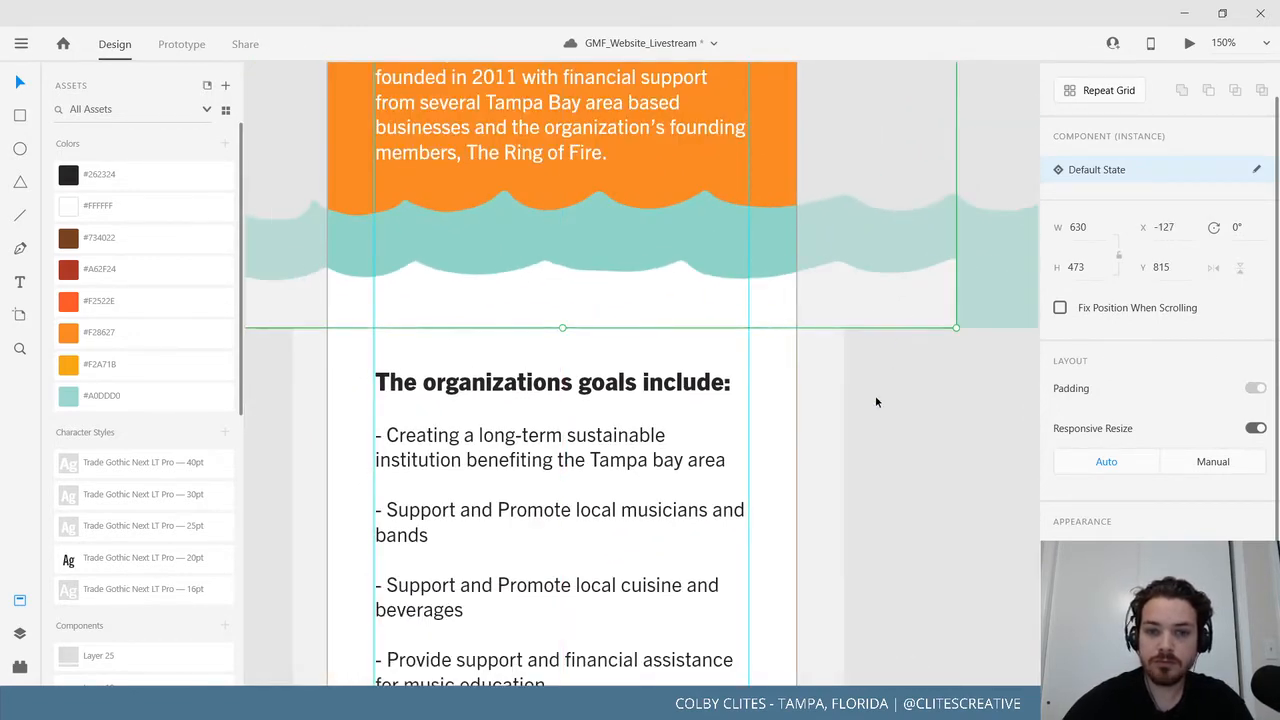
click(875, 397)
click(783, 352)
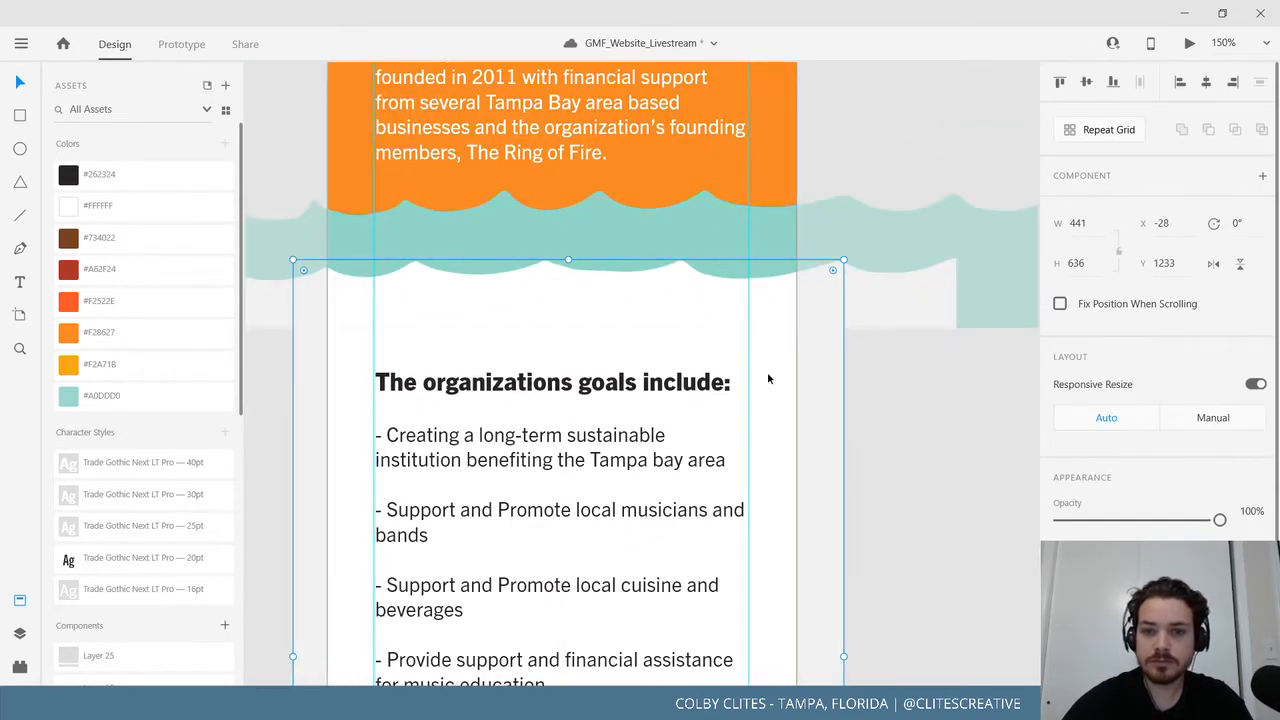
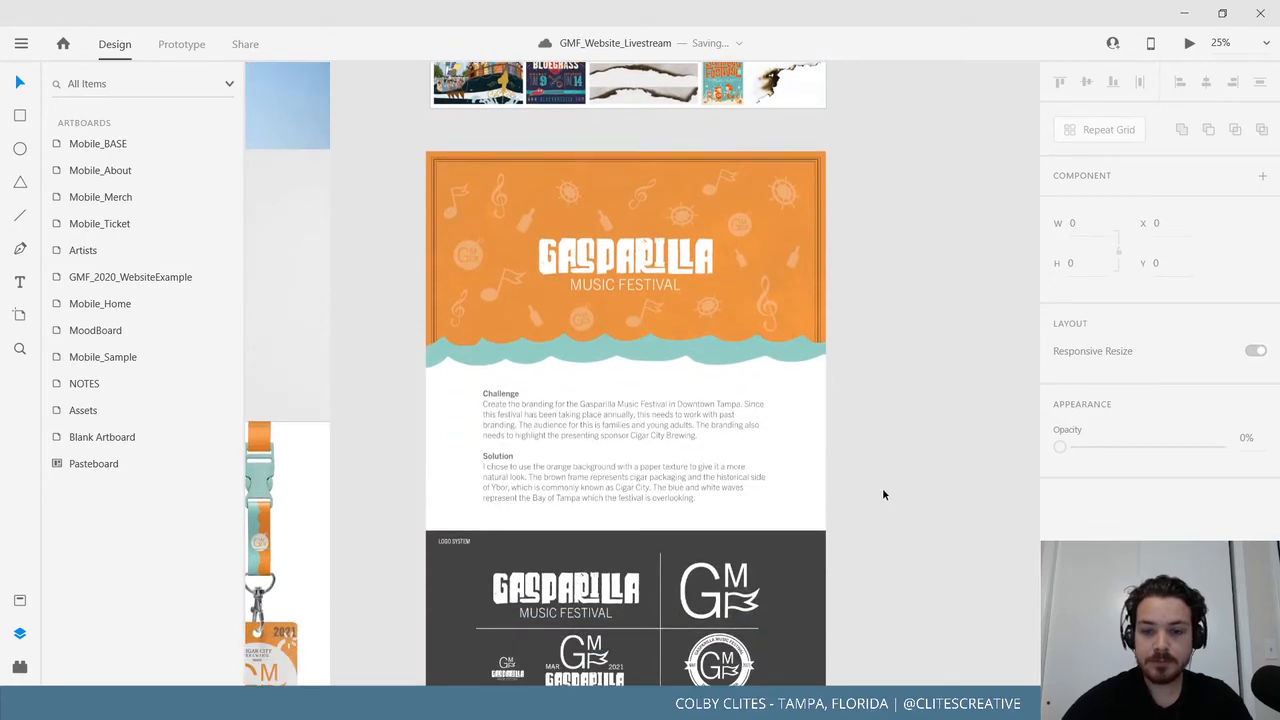
Hide the artboard list and zoom in on the Gasparilla branding case-study artboard.
key(ctrl+equal)
scroll(952, 410, down, 1)
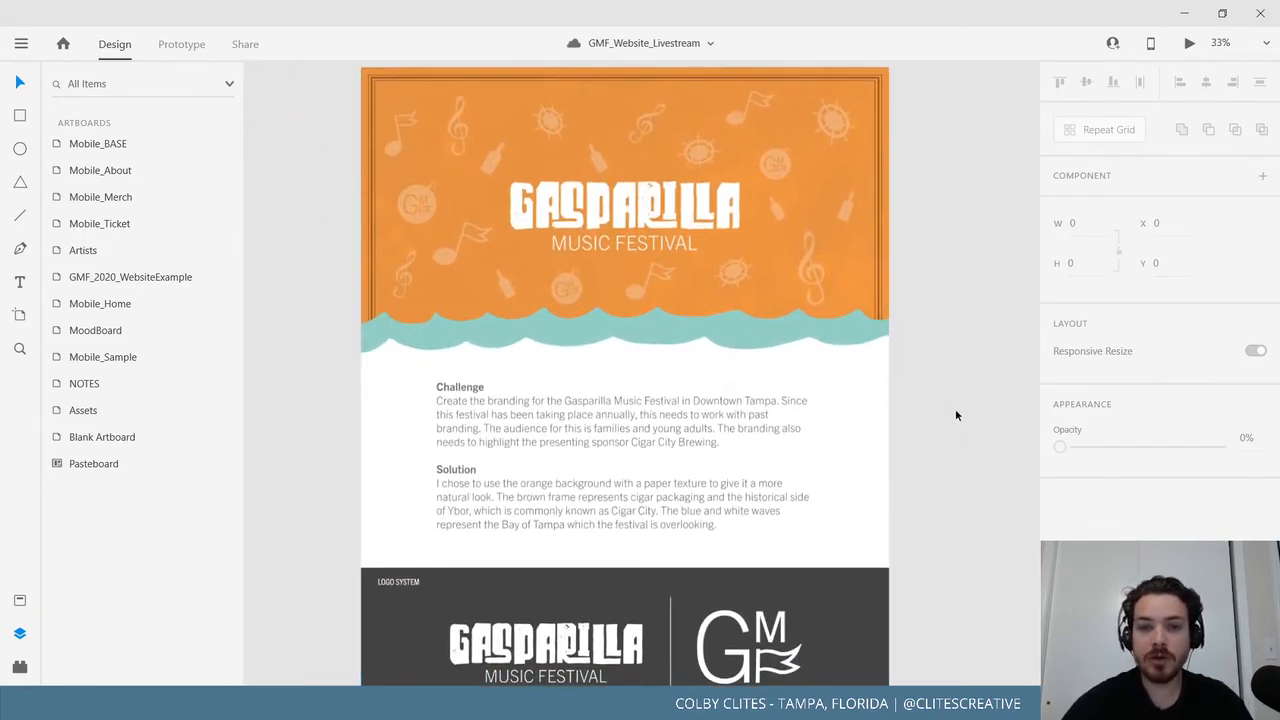
drag(946, 420, 975, 492)
scroll(975, 493, down, 1)
key(ctrl+equal)
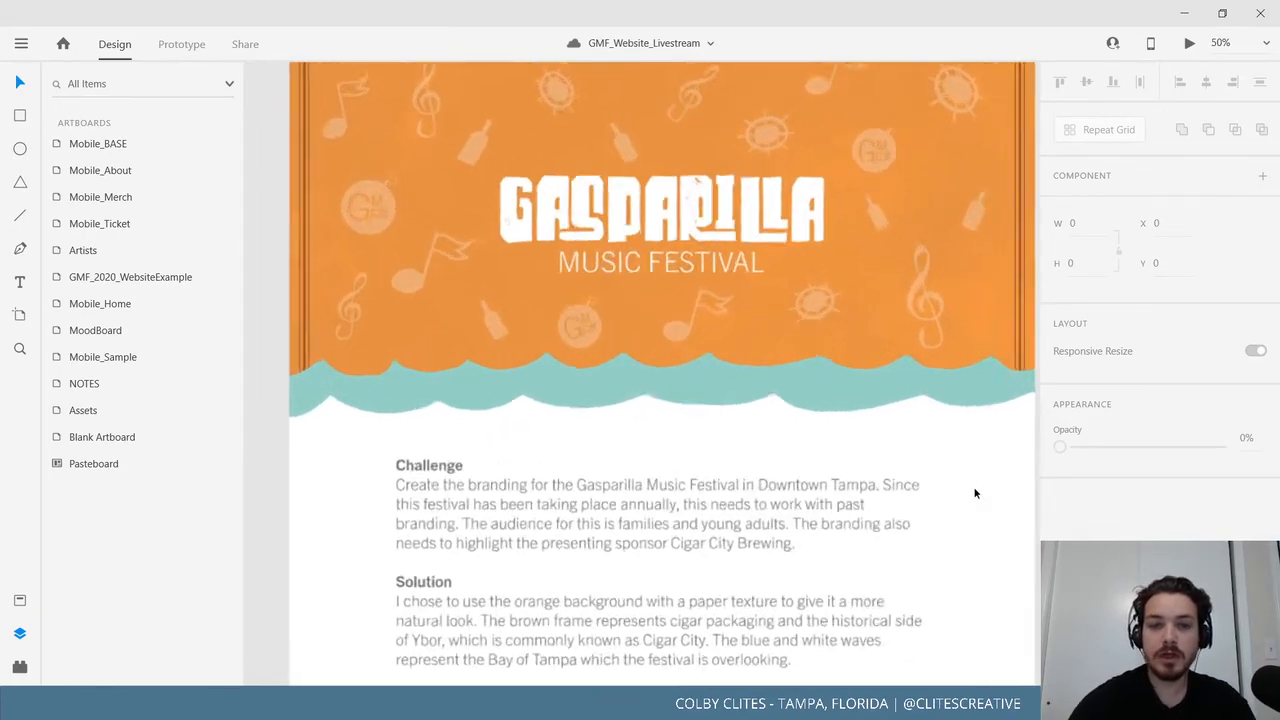
click(20, 633)
drag(378, 505, 481, 511)
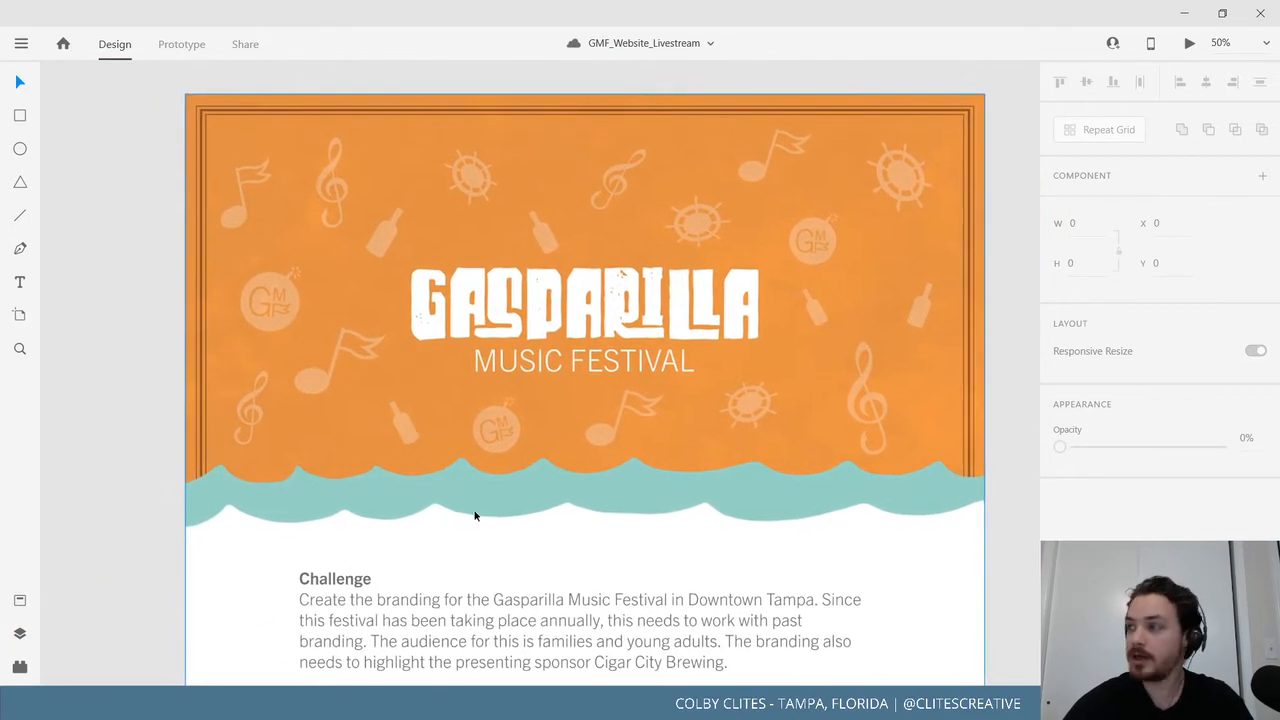
Browse the adventure guide, wristband, bag and phone mockups and the brand style-guide artboard.
scroll(475, 515, down, 1)
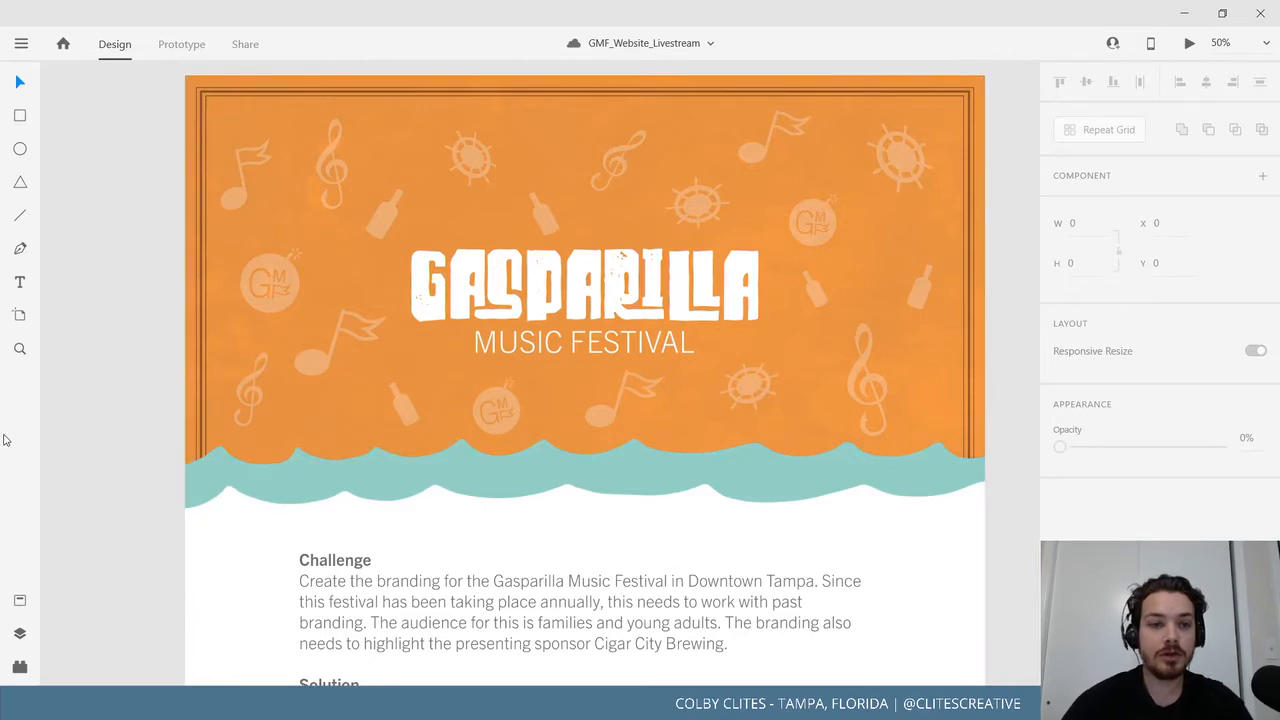
scroll(157, 337, down, 5)
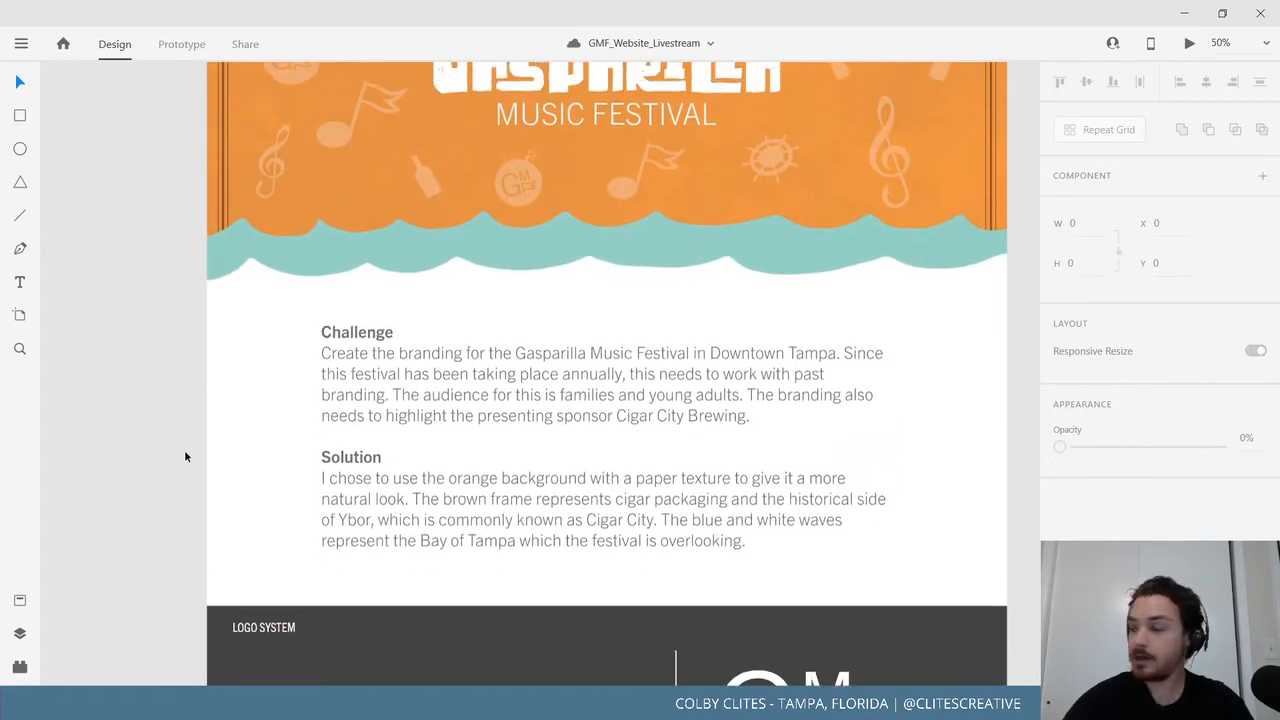
scroll(184, 440, down, 3)
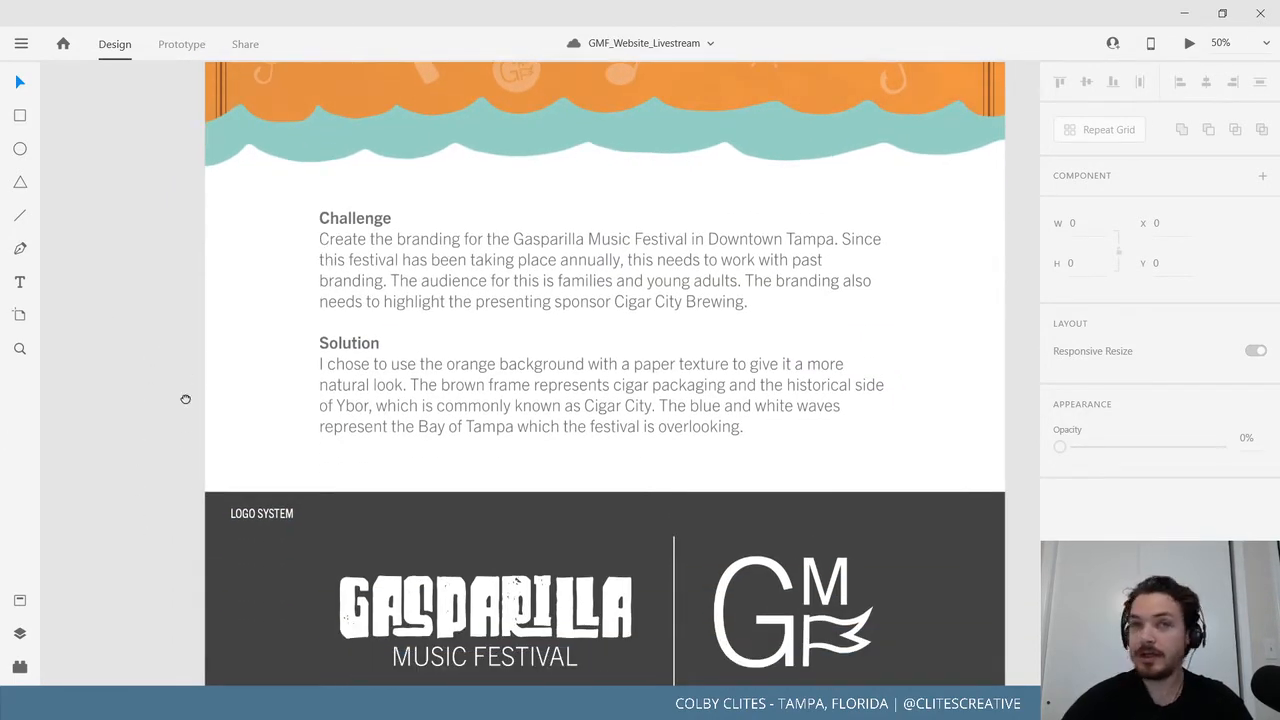
scroll(185, 400, down, 2)
scroll(210, 420, up, 5)
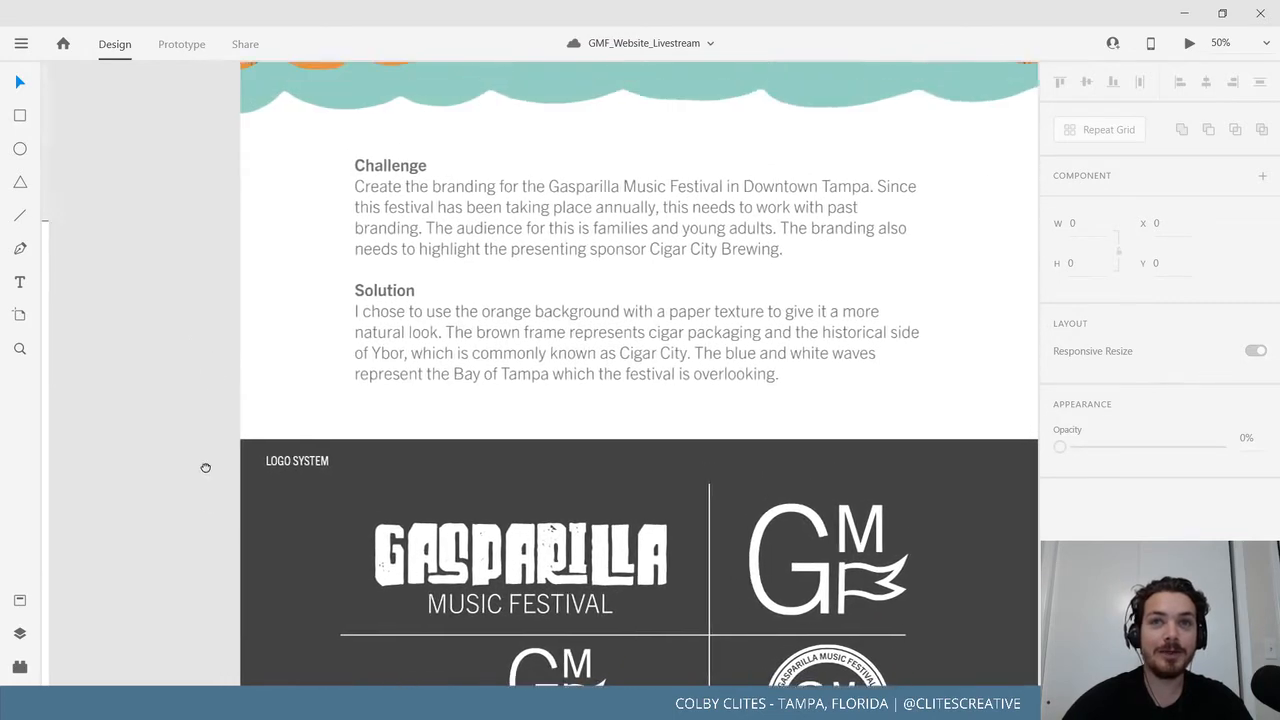
scroll(198, 440, down, 4)
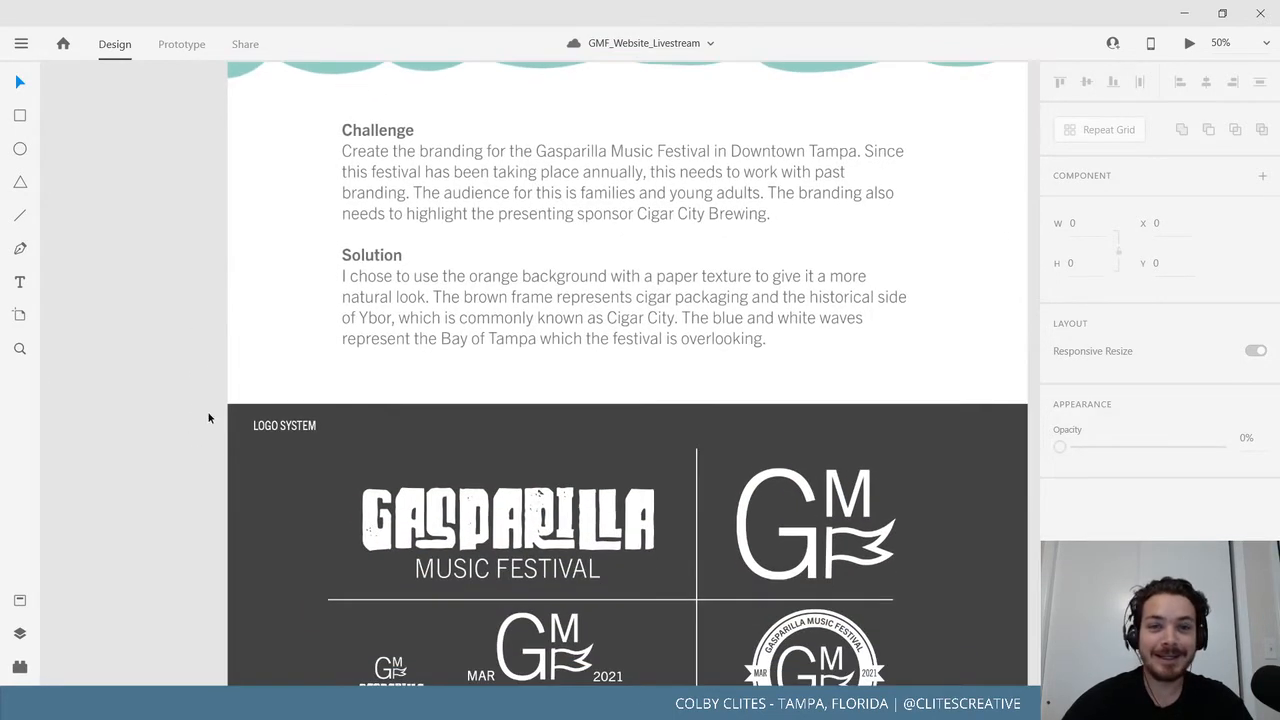
scroll(175, 433, down, 5)
scroll(230, 411, right, 2)
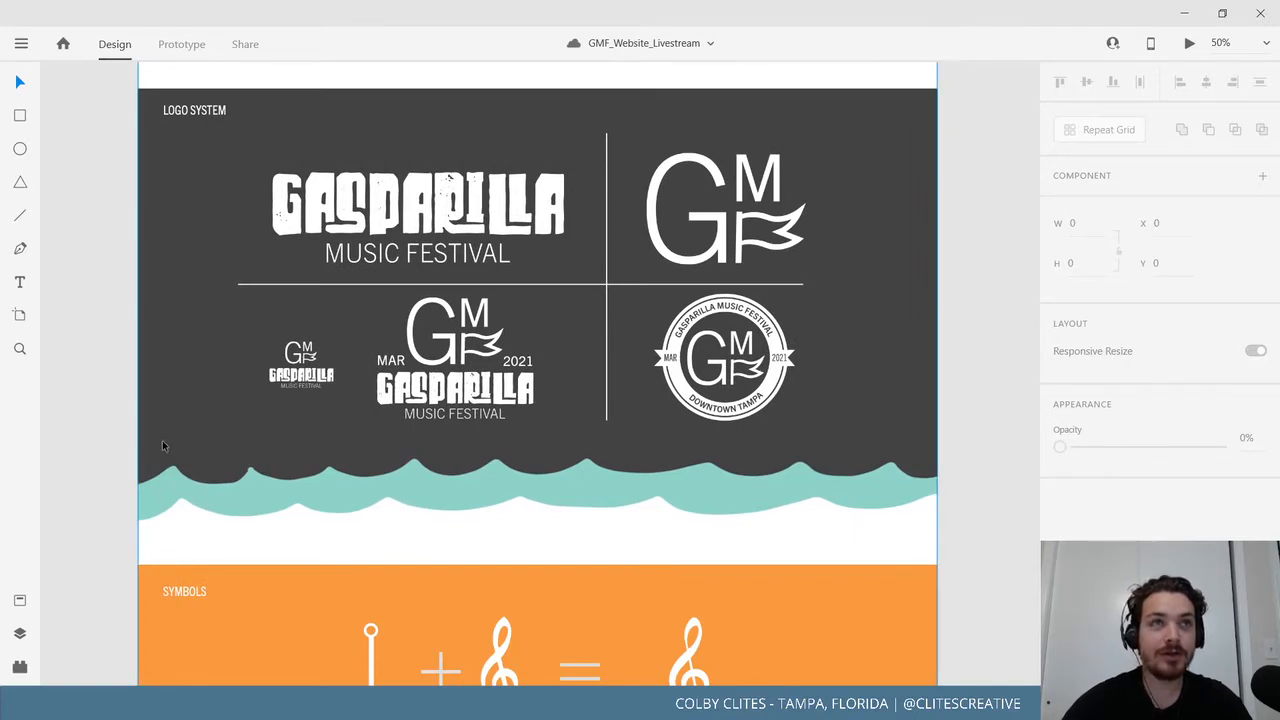
scroll(168, 325, down, 3)
scroll(168, 325, down, 4)
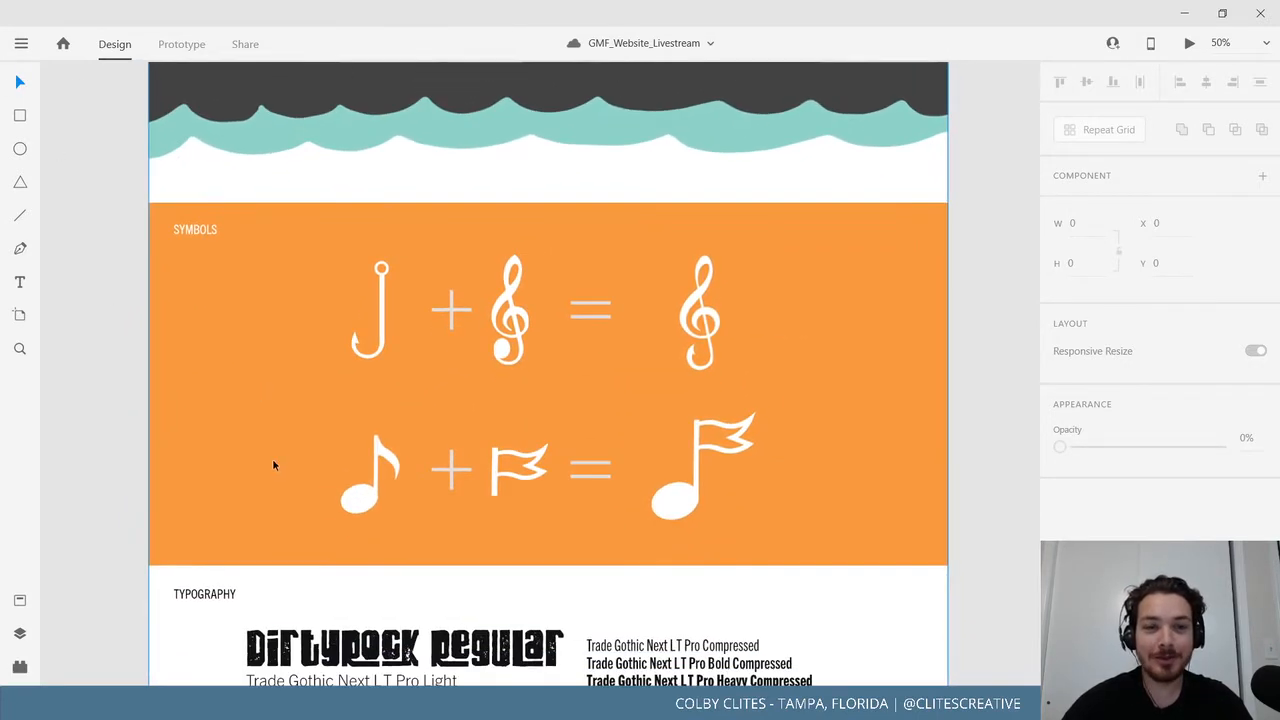
scroll(273, 465, down, 8)
scroll(397, 457, up, 3)
scroll(397, 457, left, 2)
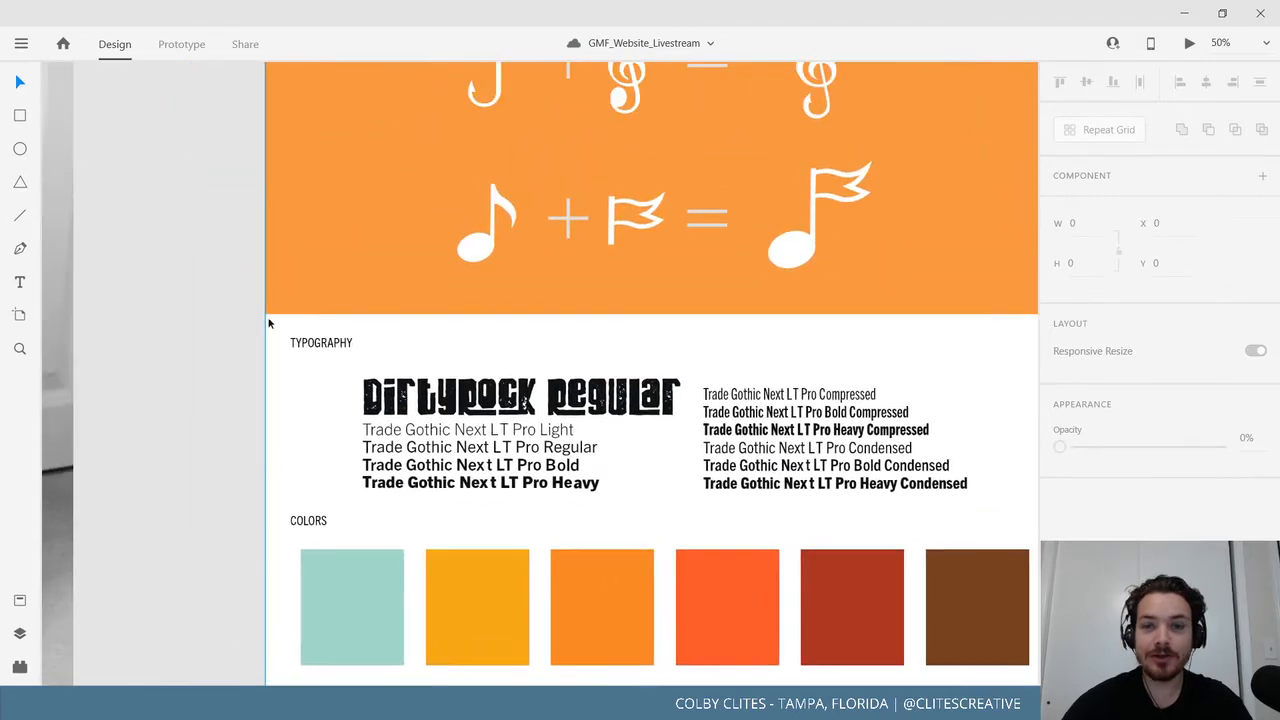
scroll(268, 322, up, 15)
scroll(268, 322, left, 12)
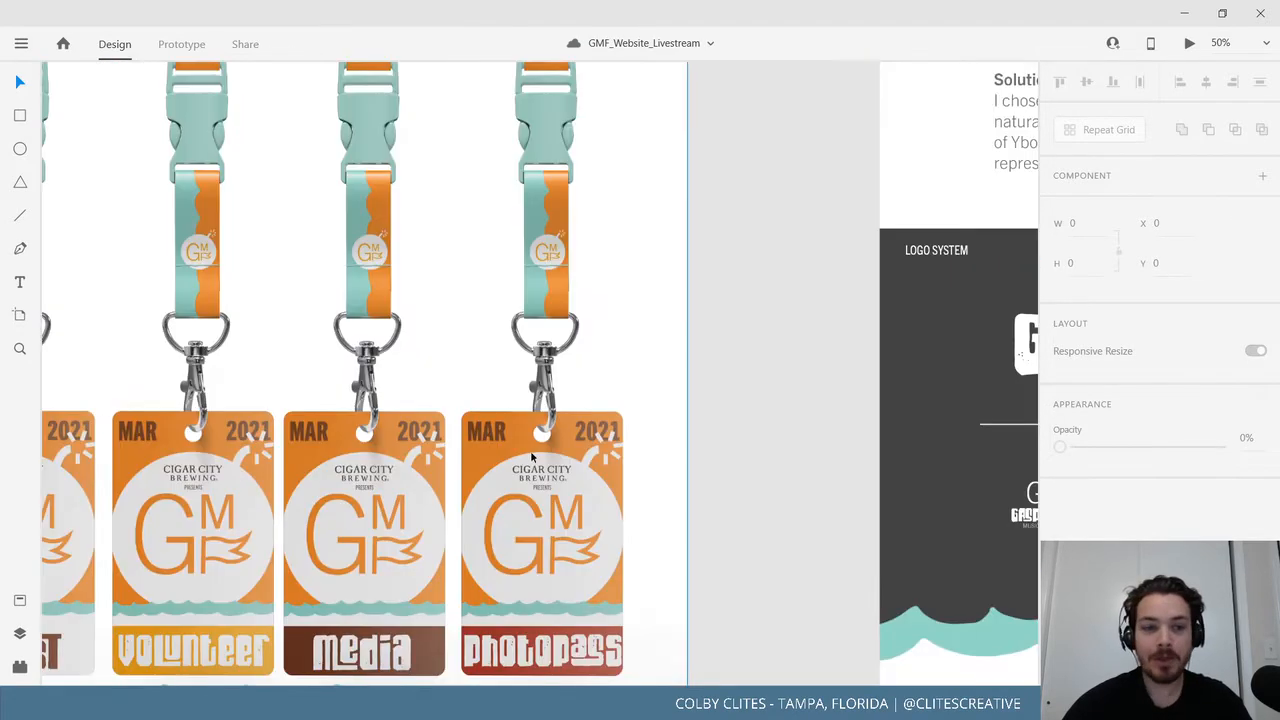
scroll(533, 457, down, 2)
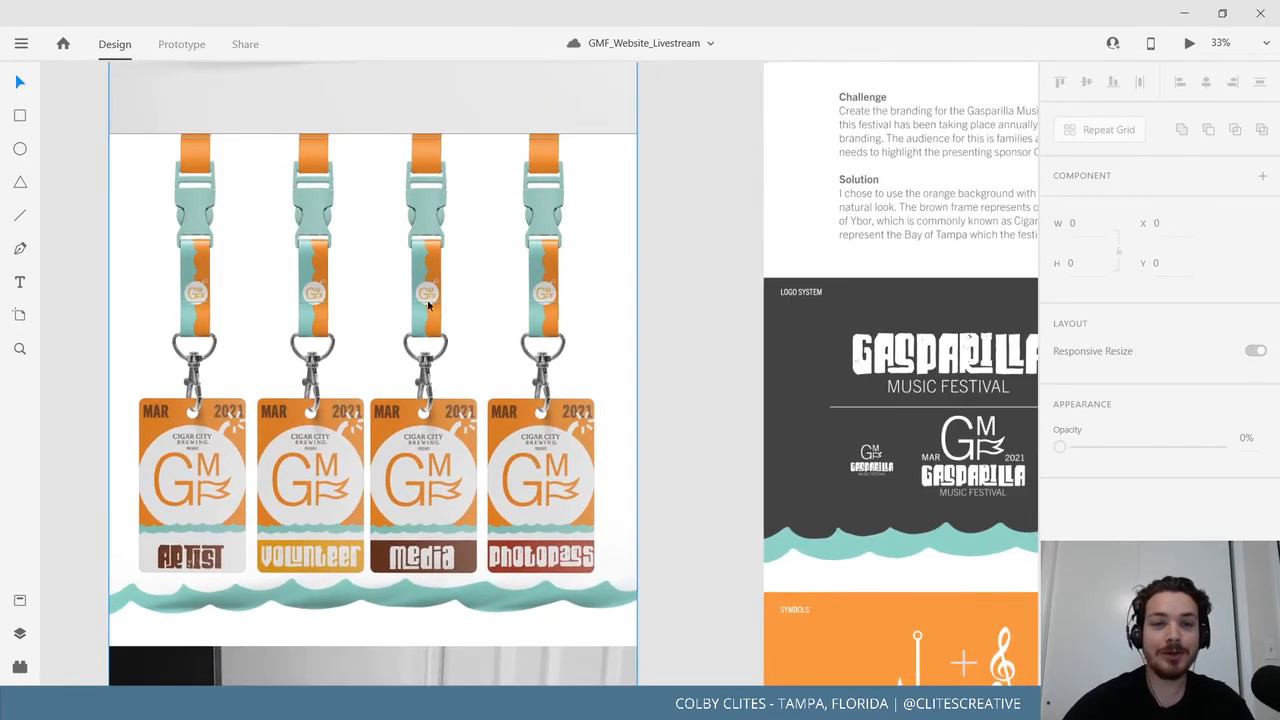
scroll(425, 450, up, 15)
scroll(425, 450, left, 3)
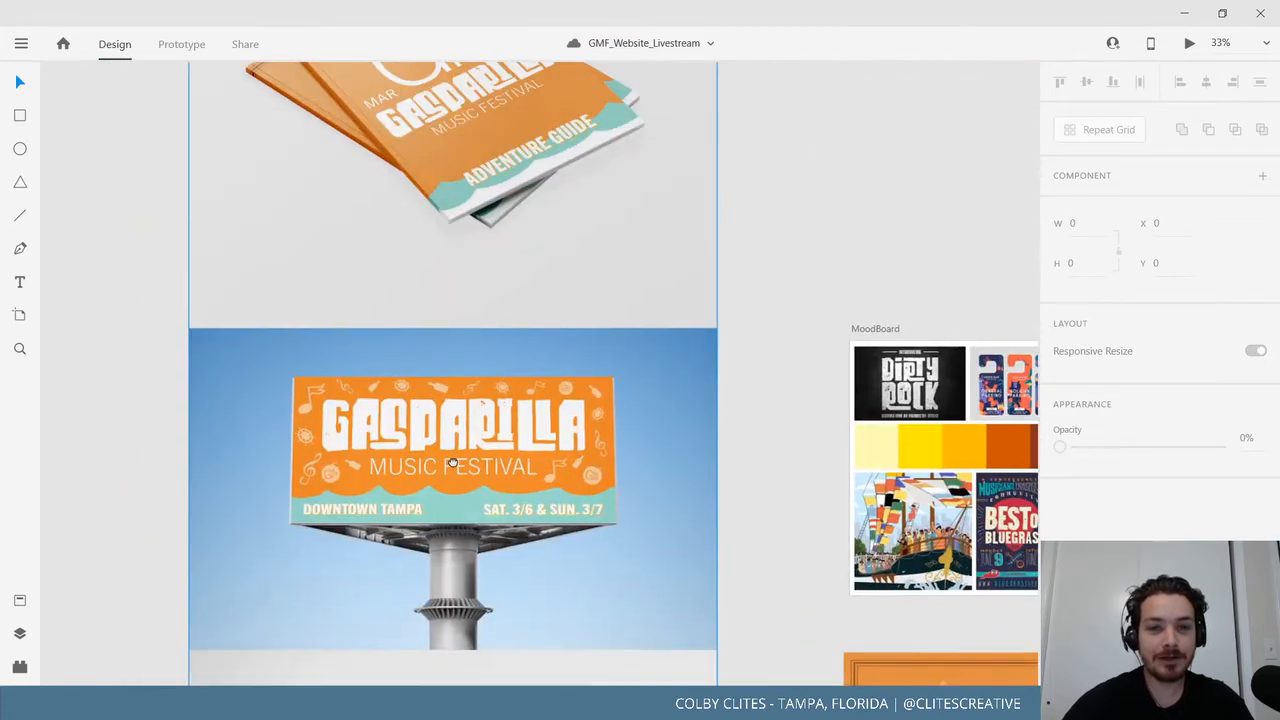
scroll(452, 463, up, 8)
scroll(534, 477, left, 3)
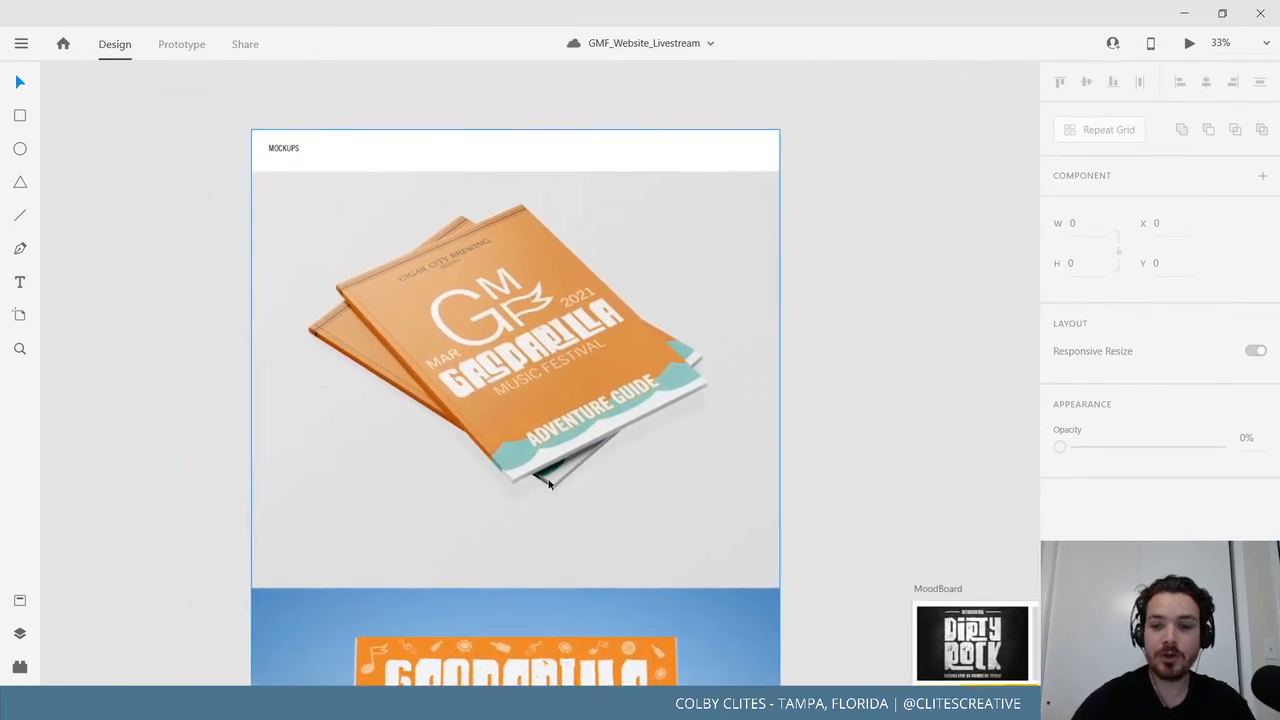
scroll(548, 483, up, 2)
scroll(546, 600, down, 1)
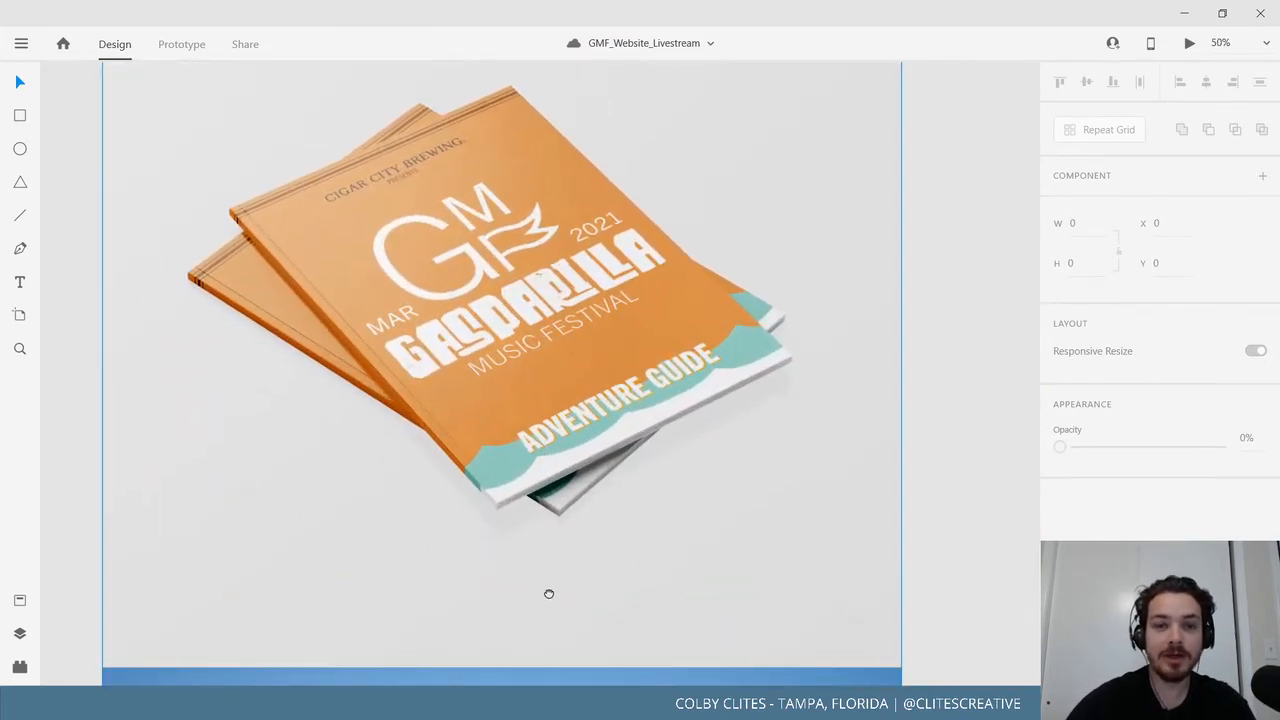
drag(549, 594, 557, 589)
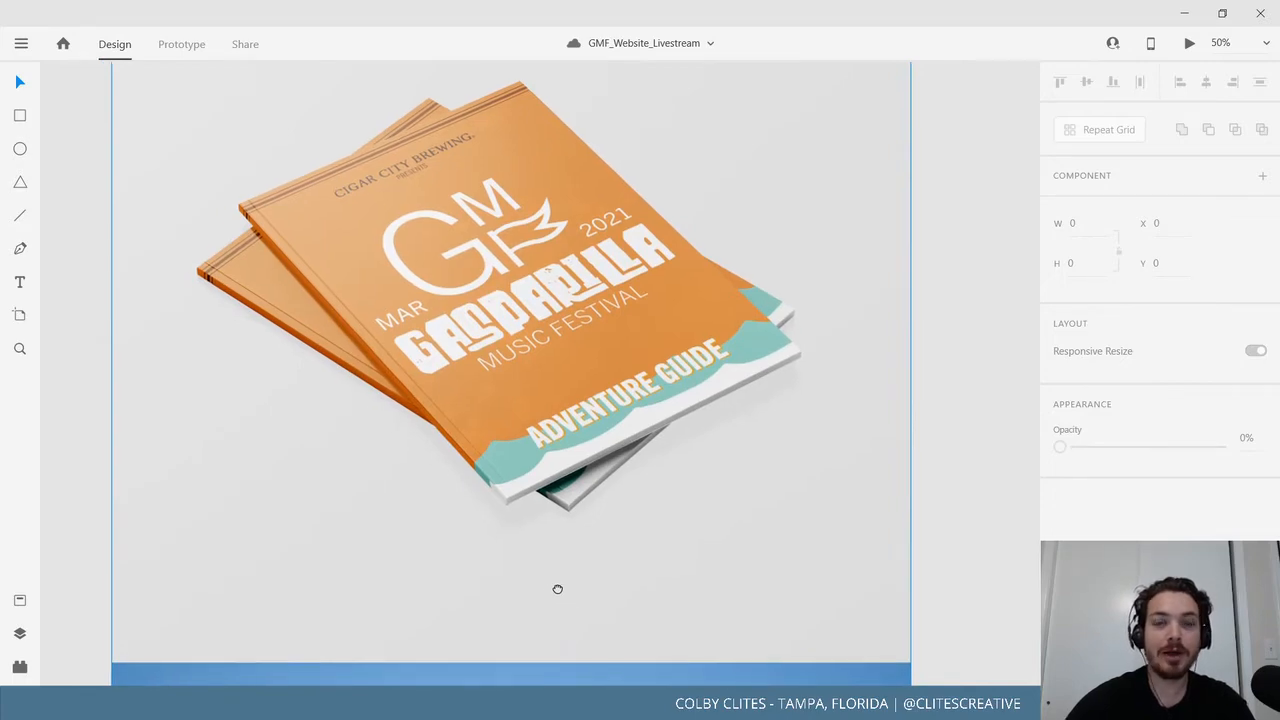
scroll(560, 570, down, 5)
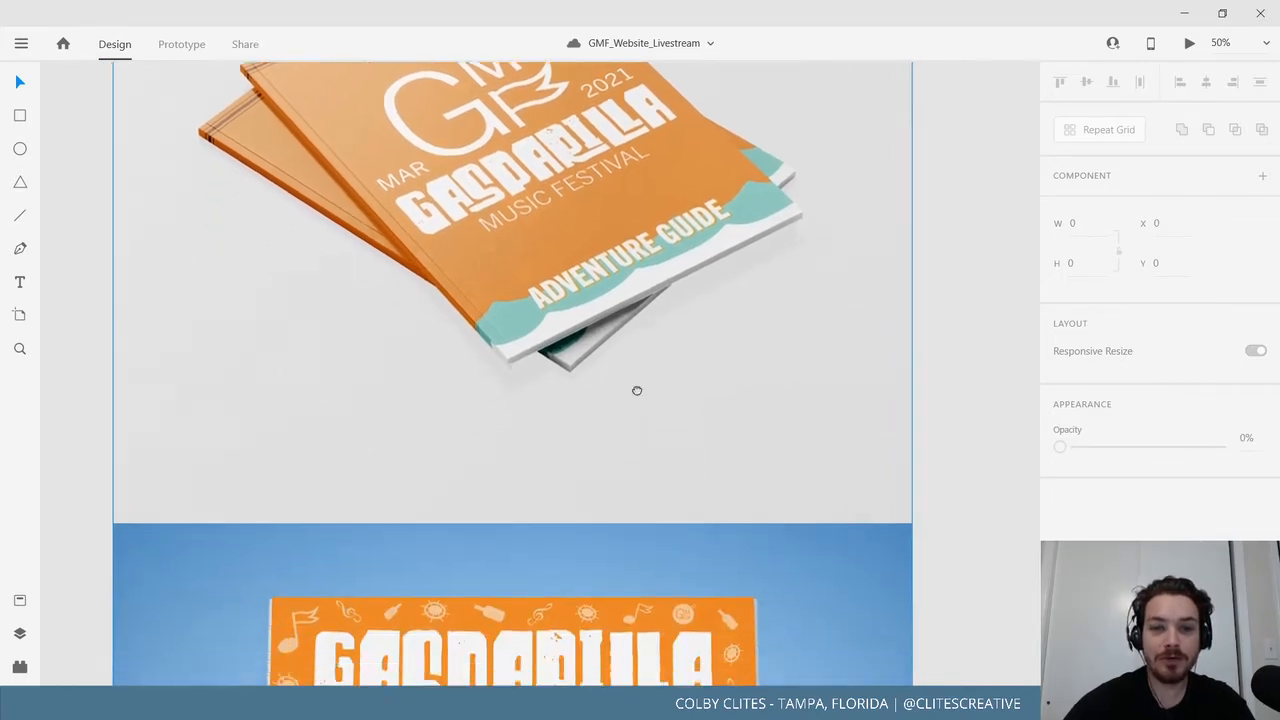
scroll(697, 361, down, 9)
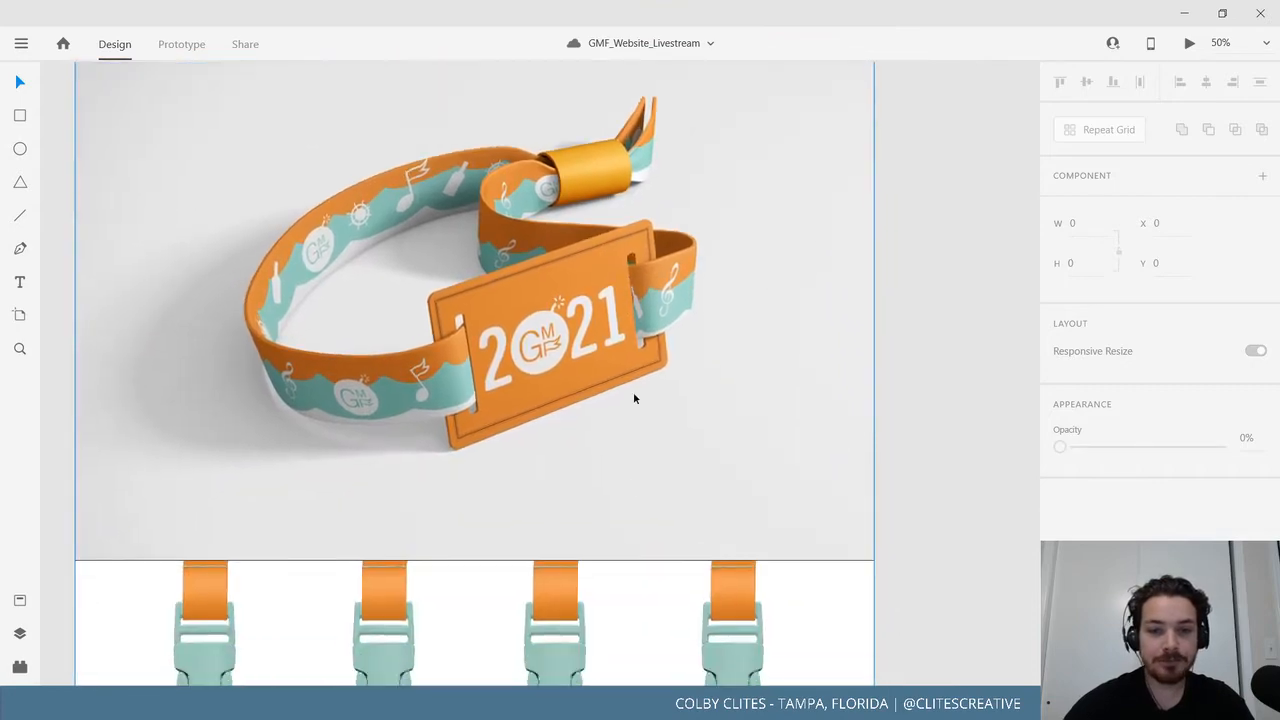
mouse_move(629, 537)
mouse_down()
mouse_move(631, 514)
mouse_move(641, 527)
mouse_up()
scroll(686, 354, down, 6)
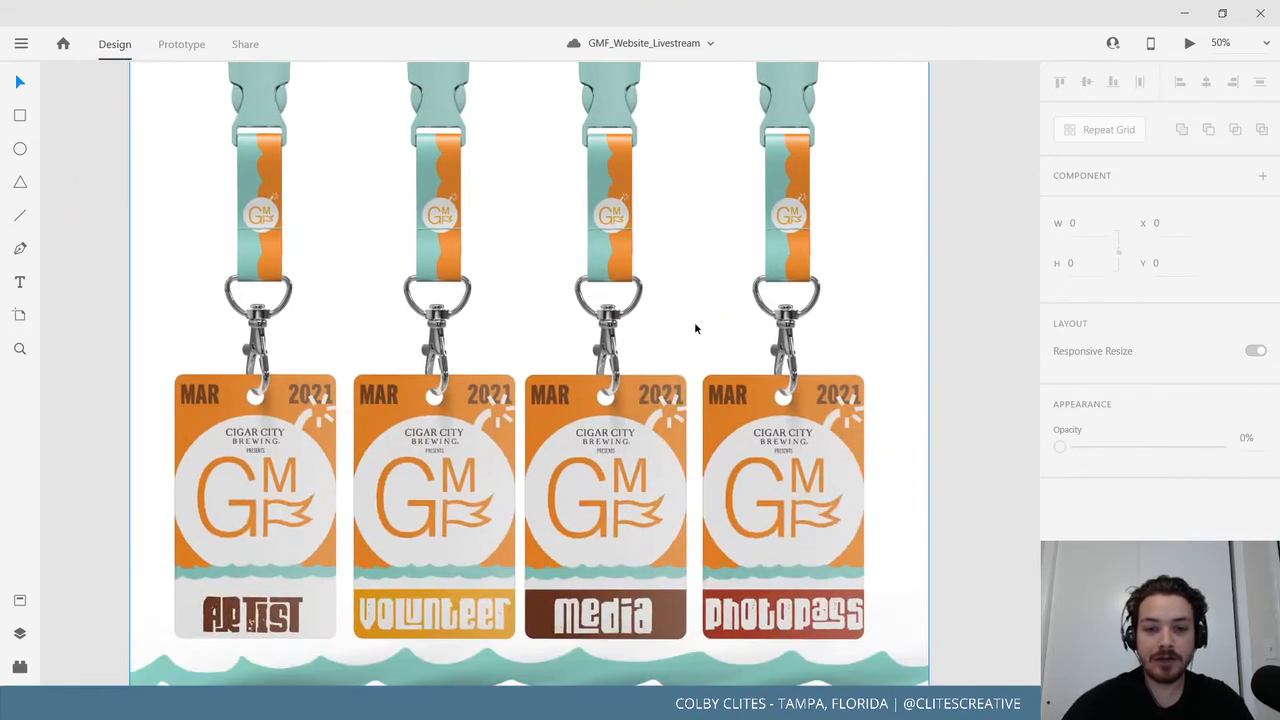
scroll(696, 328, down, 2)
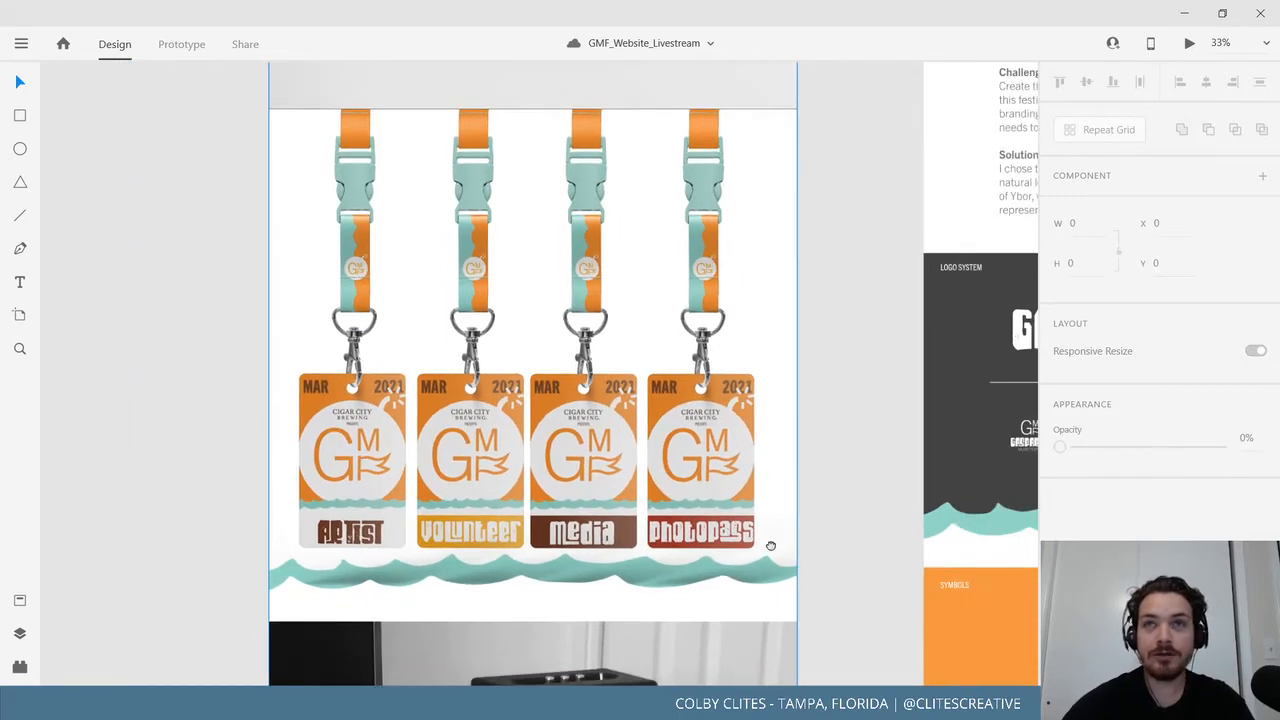
scroll(770, 545, down, 10)
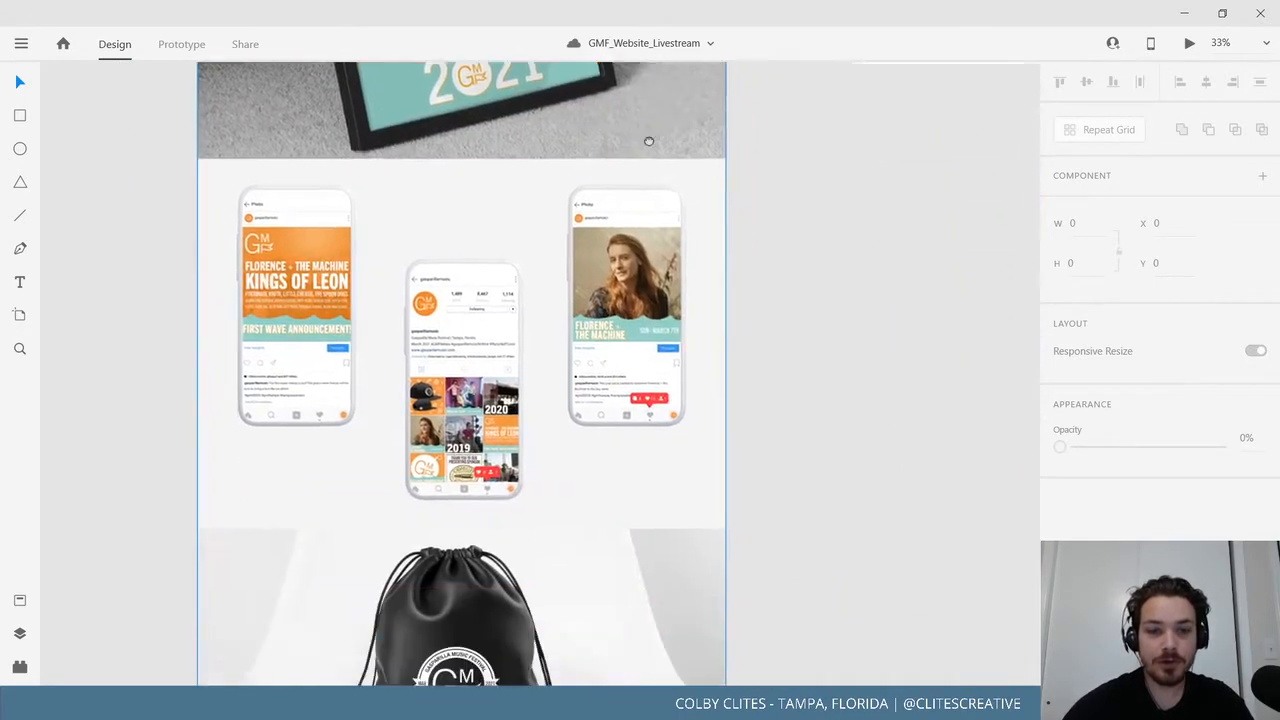
drag(649, 141, 643, 60)
drag(696, 306, 648, 349)
scroll(649, 353, down, 1)
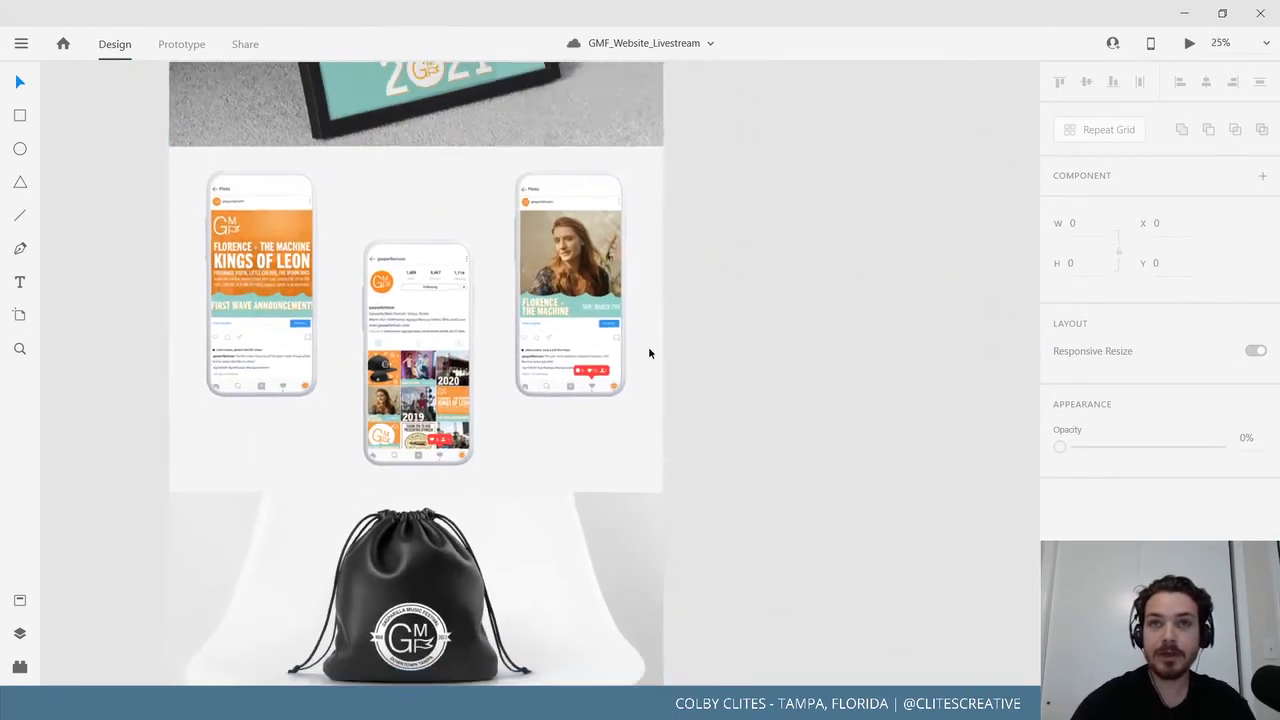
scroll(649, 353, down, 2)
drag(861, 363, 312, 576)
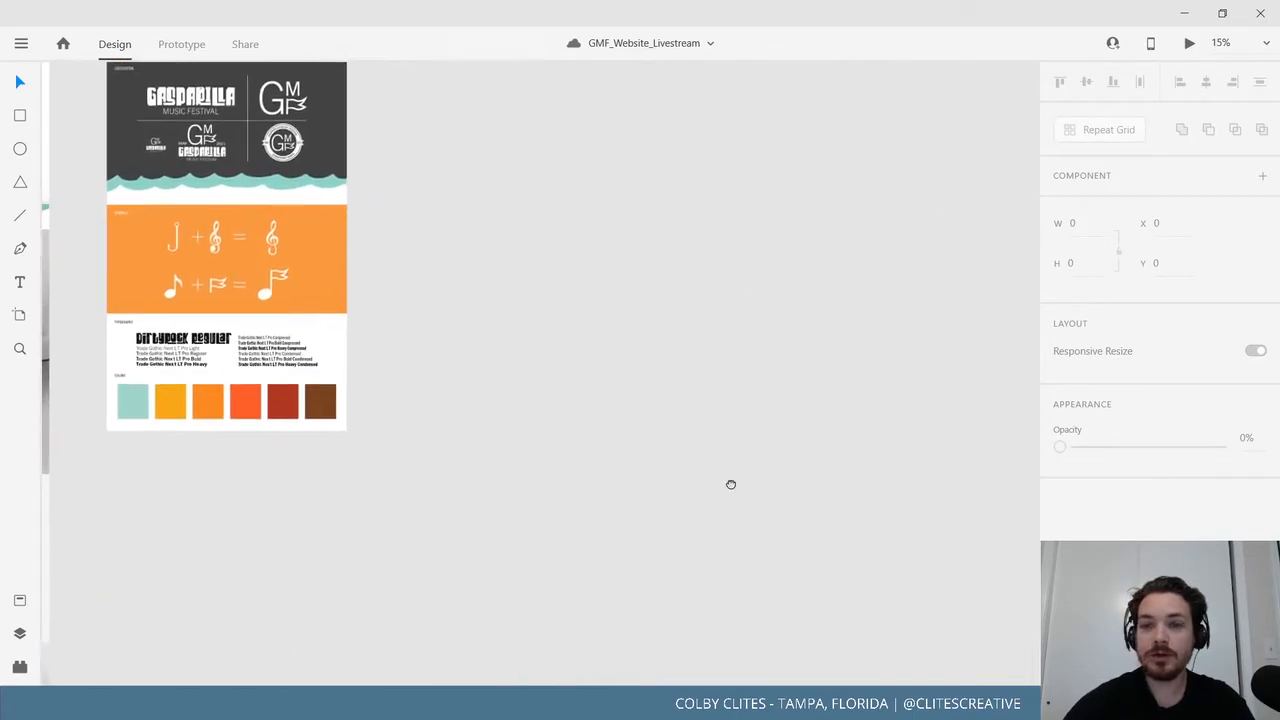
Duplicate the Mobile_BASE artboard.
drag(731, 484, 350, 600)
scroll(537, 391, up, 4)
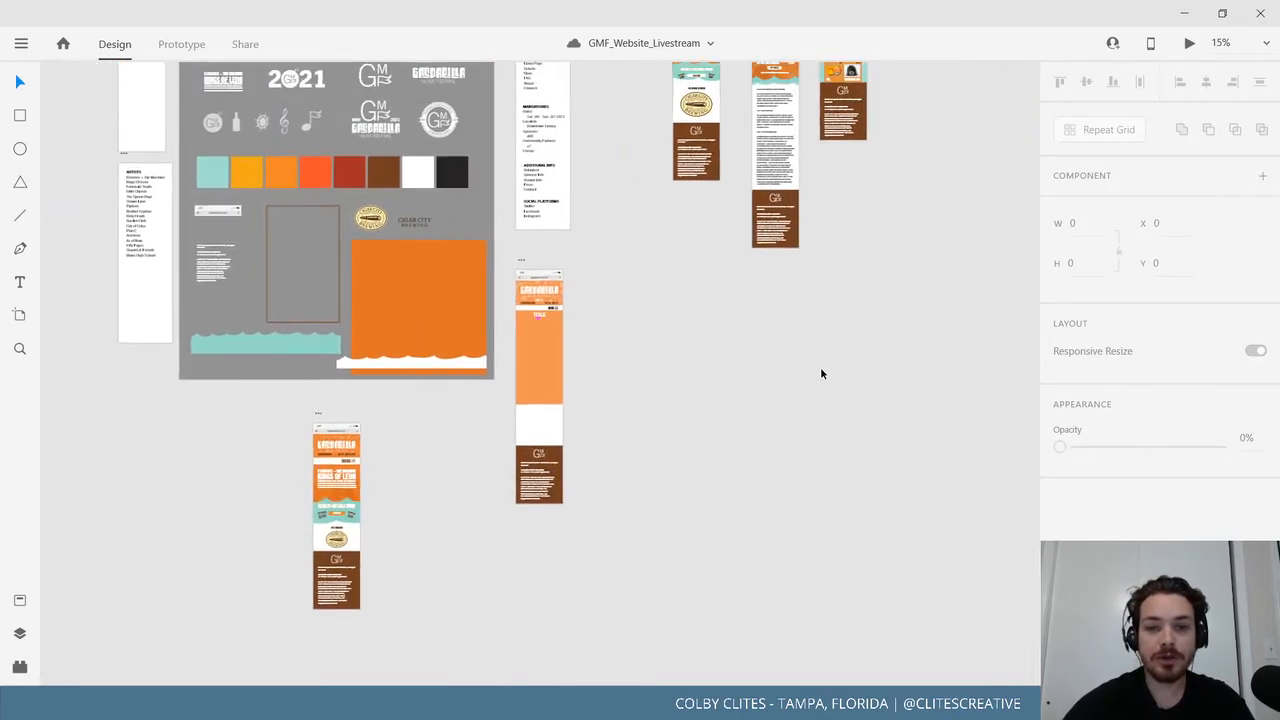
drag(995, 236, 737, 506)
key(ctrl+plus)
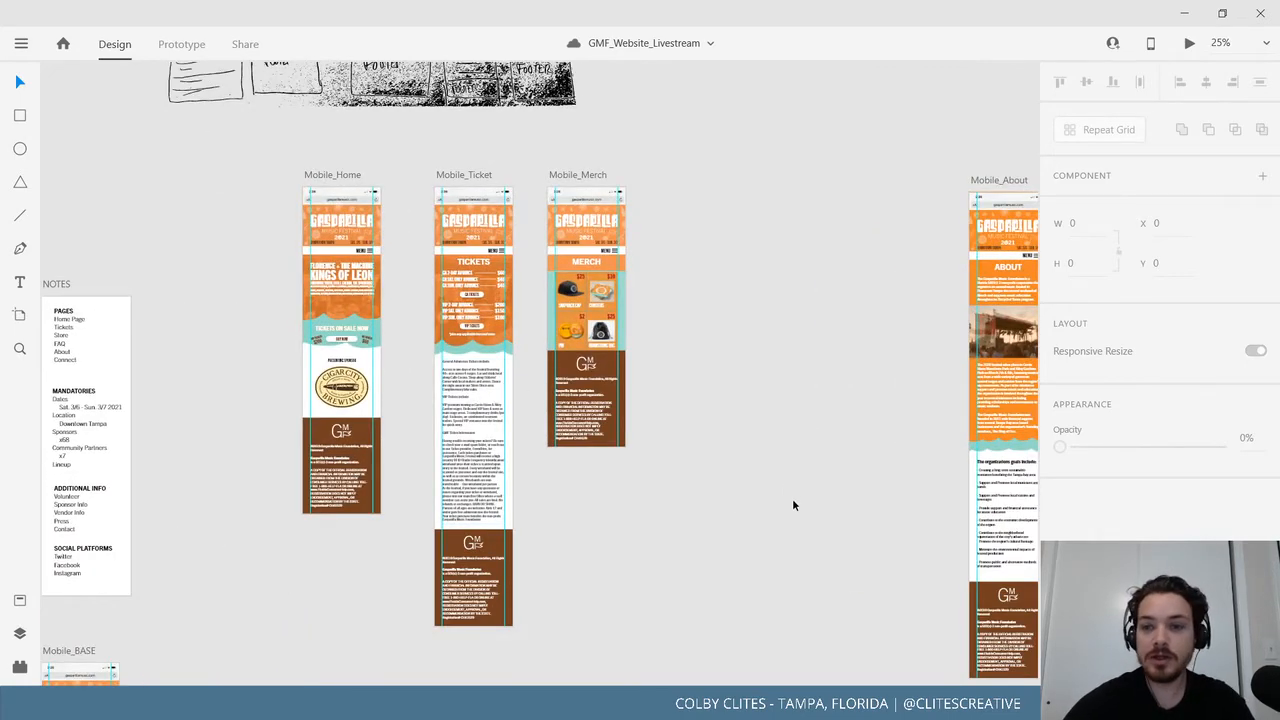
scroll(820, 455, right, 10)
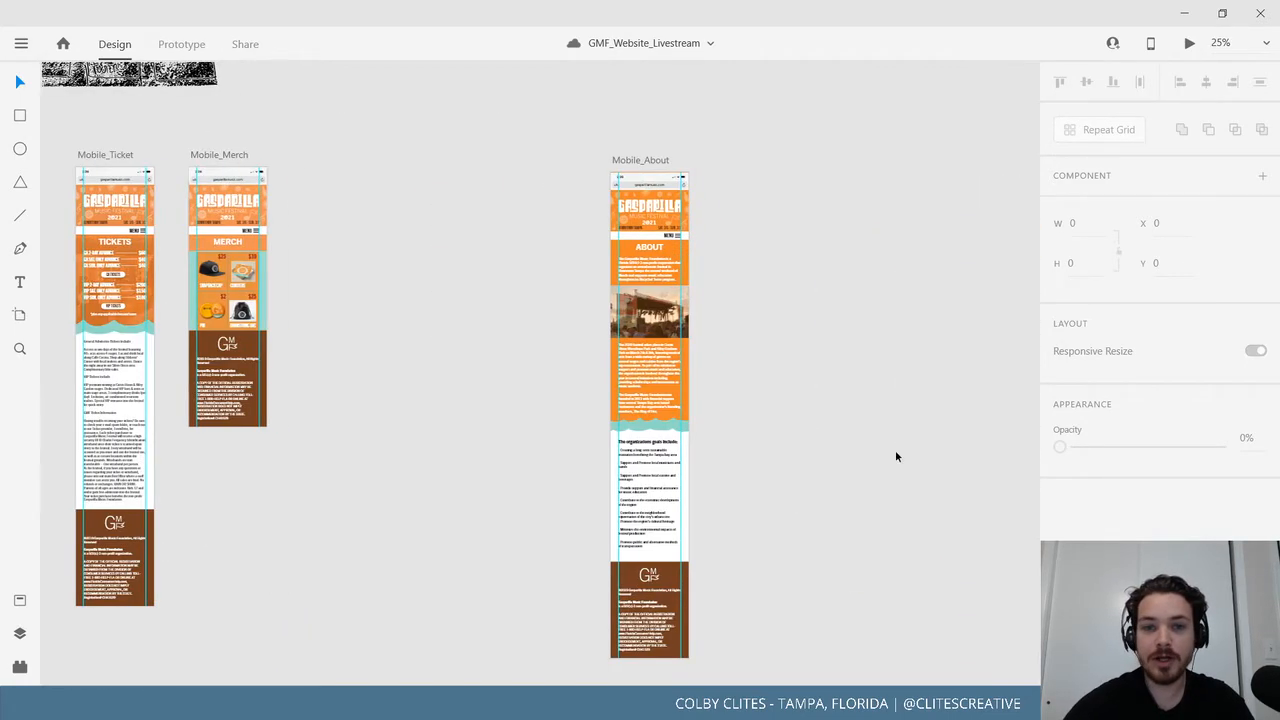
scroll(562, 430, down, 10)
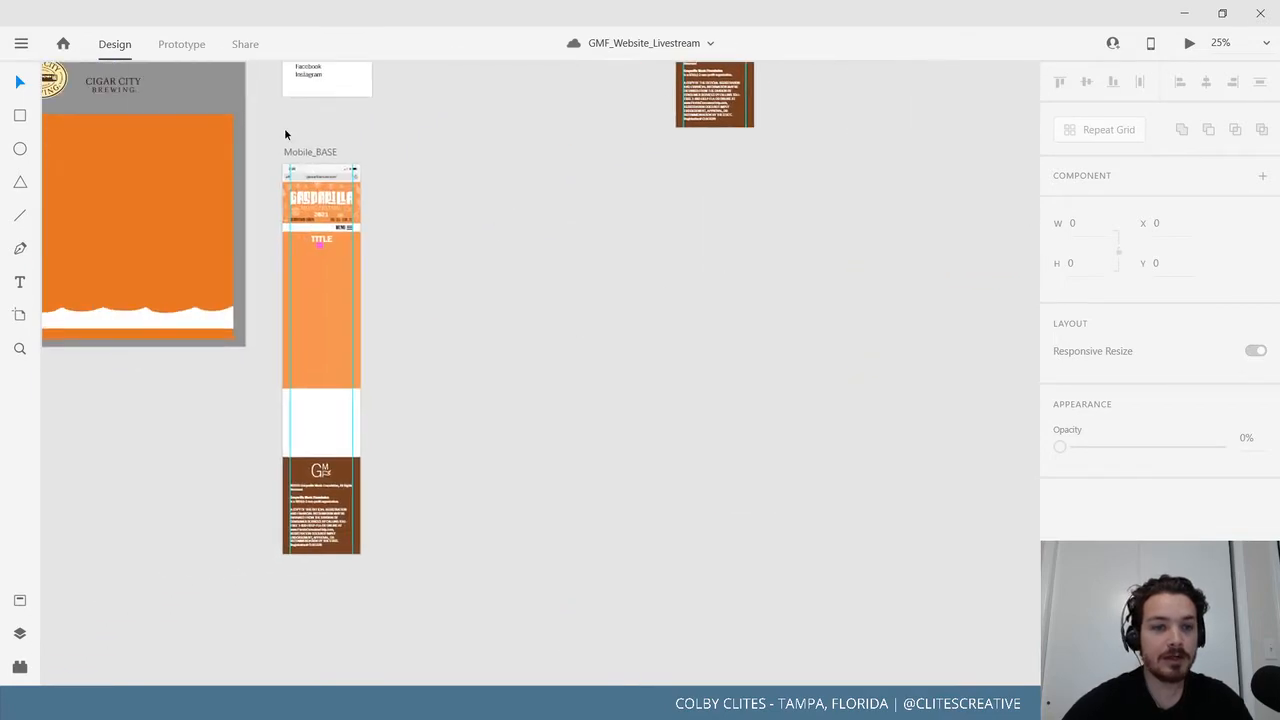
click(311, 155)
key(ctrl+d)
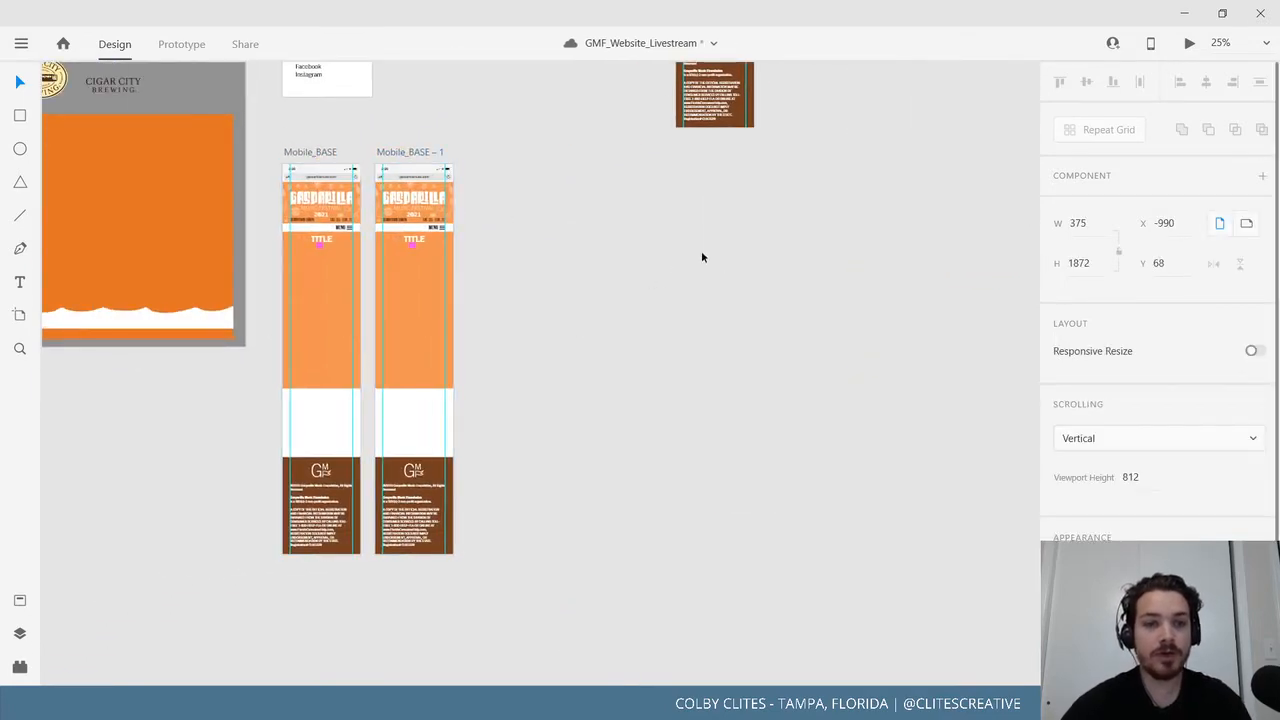
Place the Mobile_BASE copy beside Mobile_About and zoom to 50%.
scroll(477, 498, up, 5)
scroll(477, 498, right, 5)
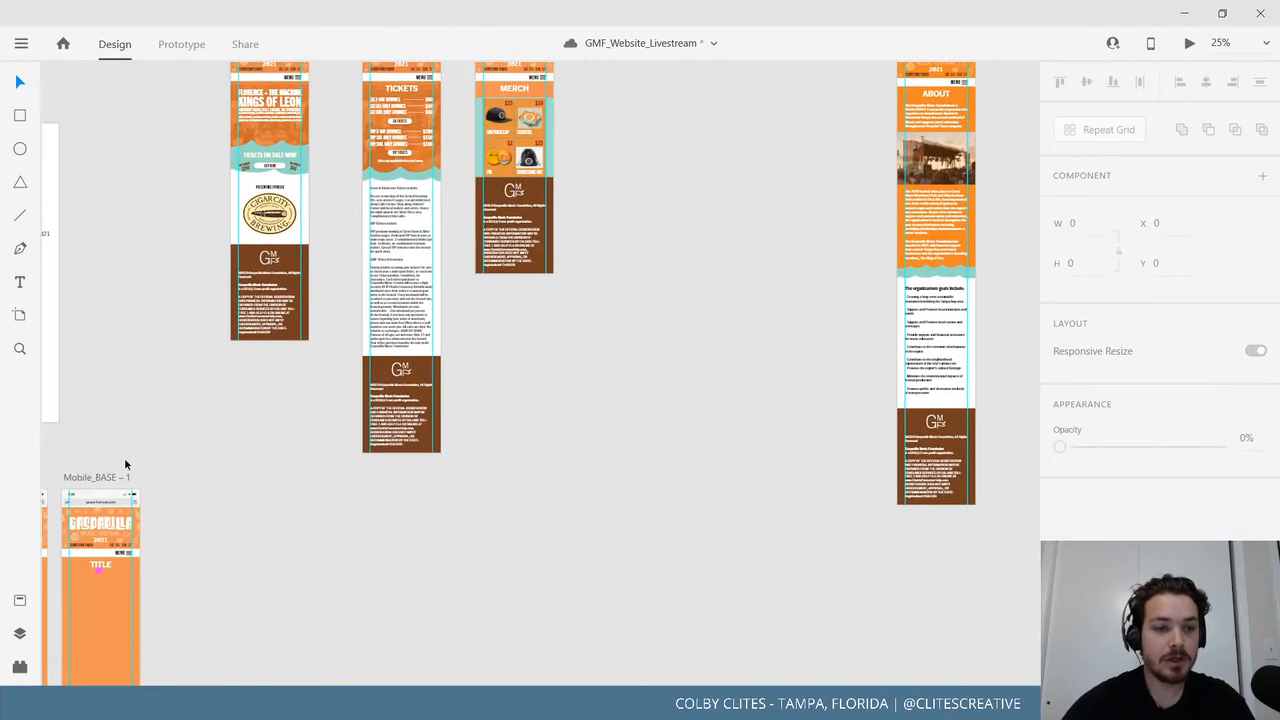
drag(201, 489, 1262, 55)
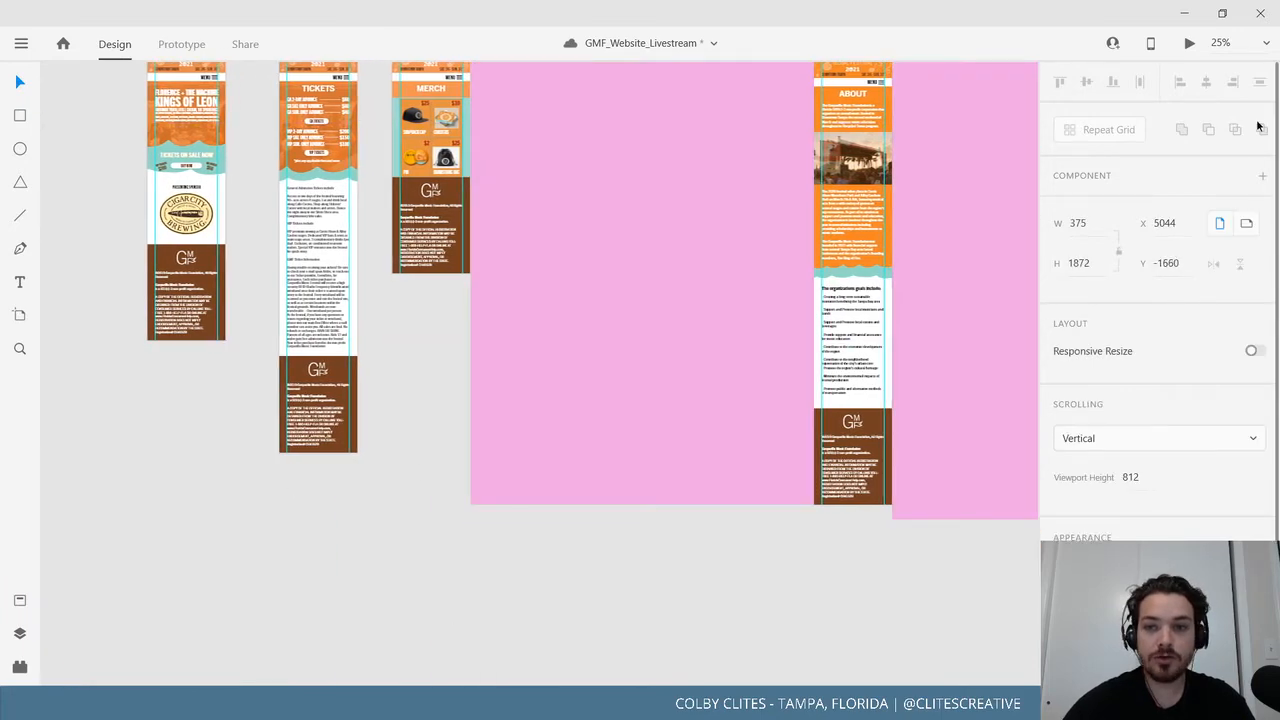
drag(1258, 125, 900, 108)
scroll(591, 216, up, 4)
scroll(591, 216, right, 2)
scroll(533, 388, up, 4)
scroll(564, 371, left, 3)
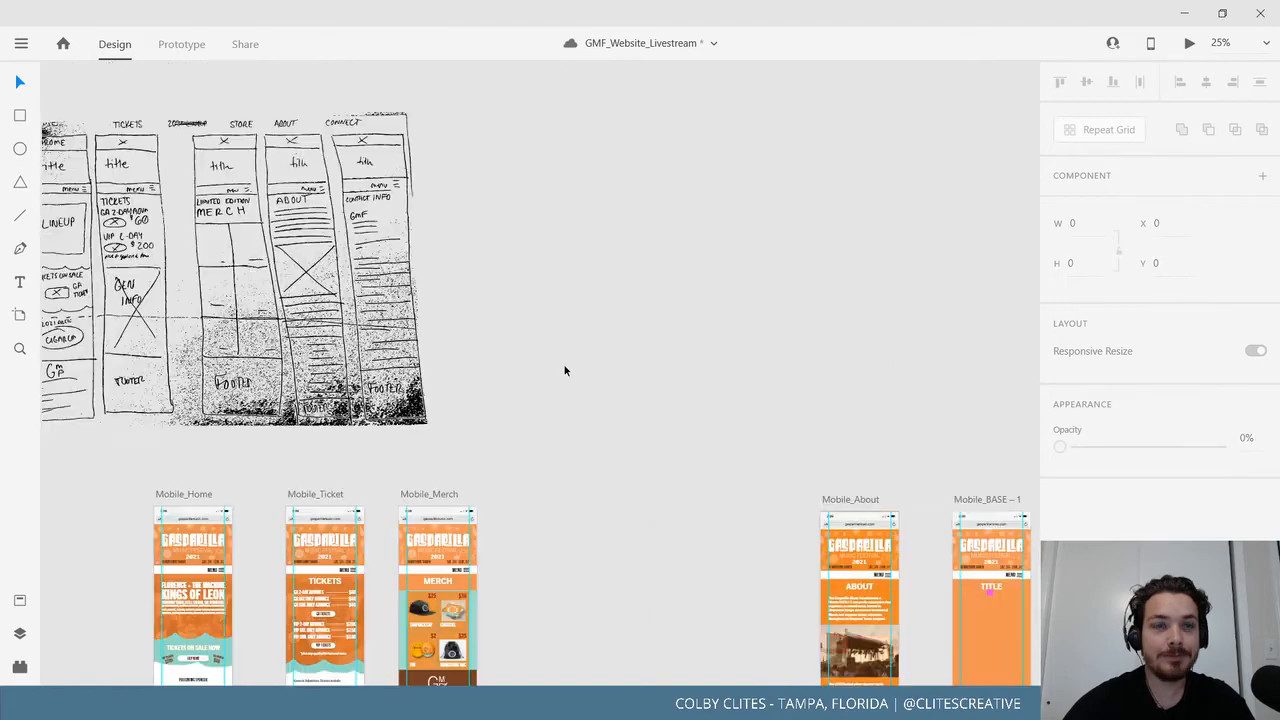
scroll(650, 429, down, 5)
scroll(650, 429, right, 4)
scroll(863, 271, up, 1)
scroll(863, 271, right, 1)
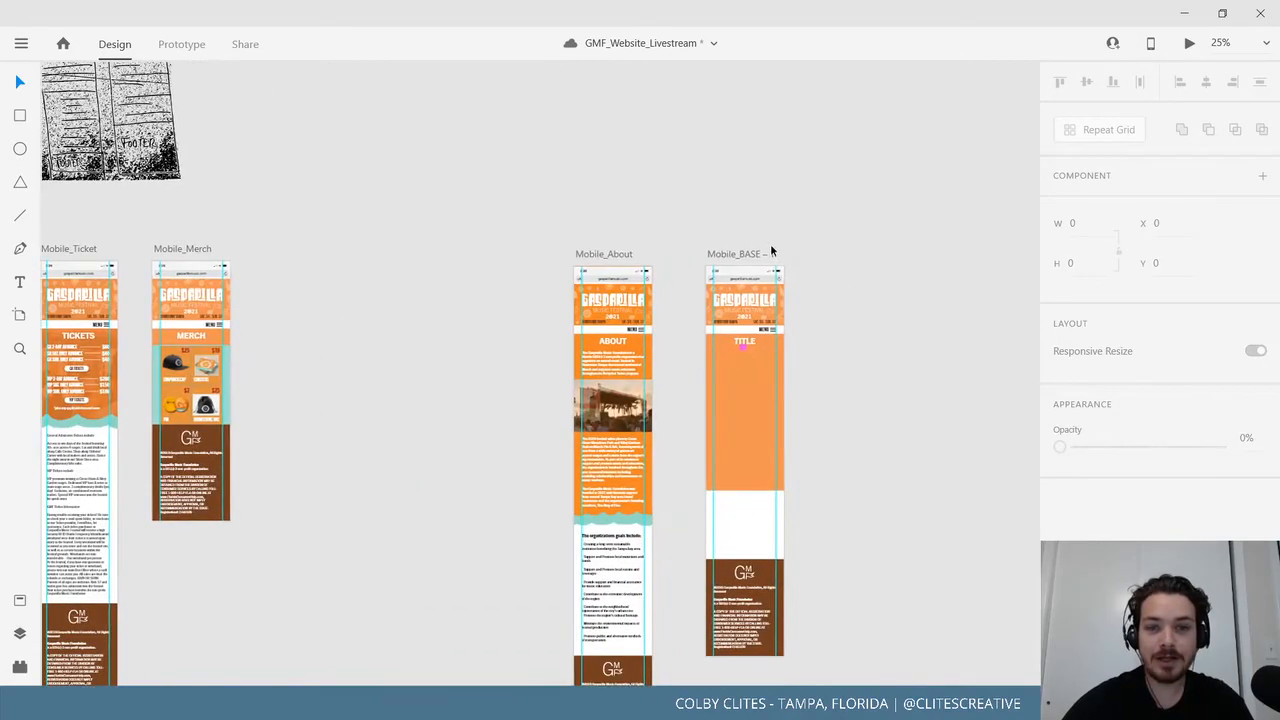
key(ctrl+plus)
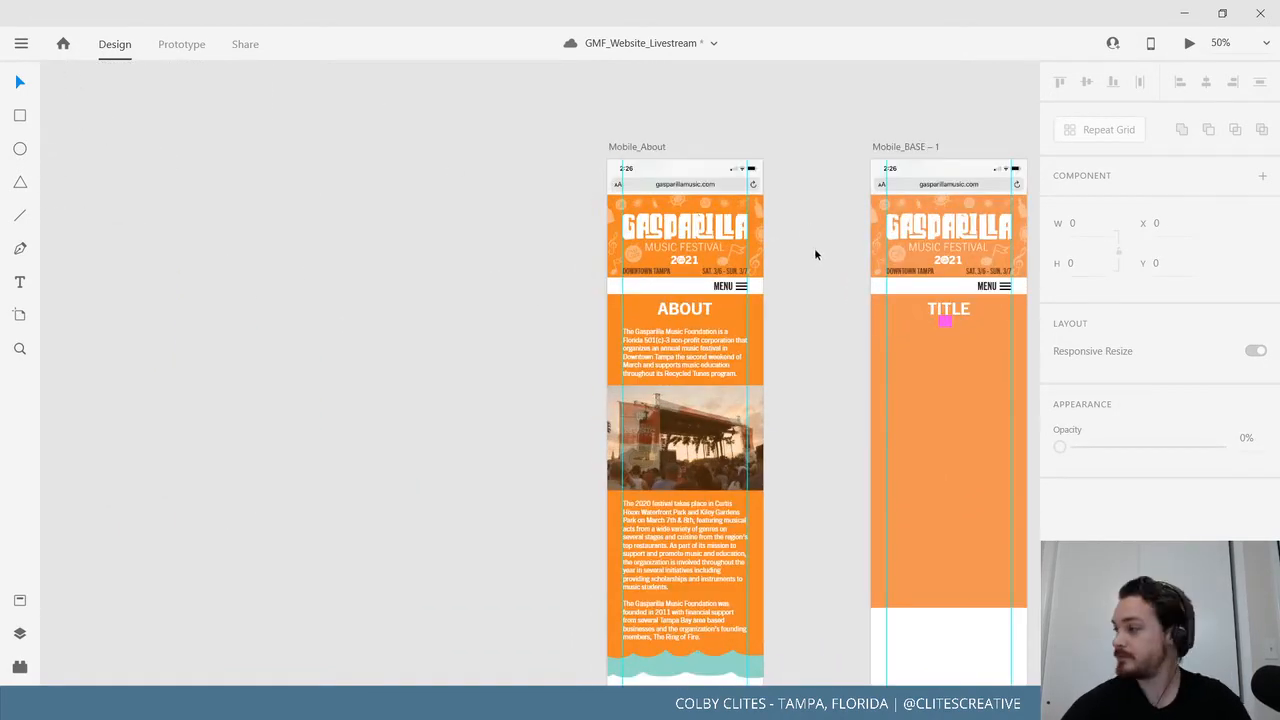
Start renaming the Mobile_BASE – 1 artboard, then cancel the rename.
drag(726, 264, 446, 291)
double_click(553, 186)
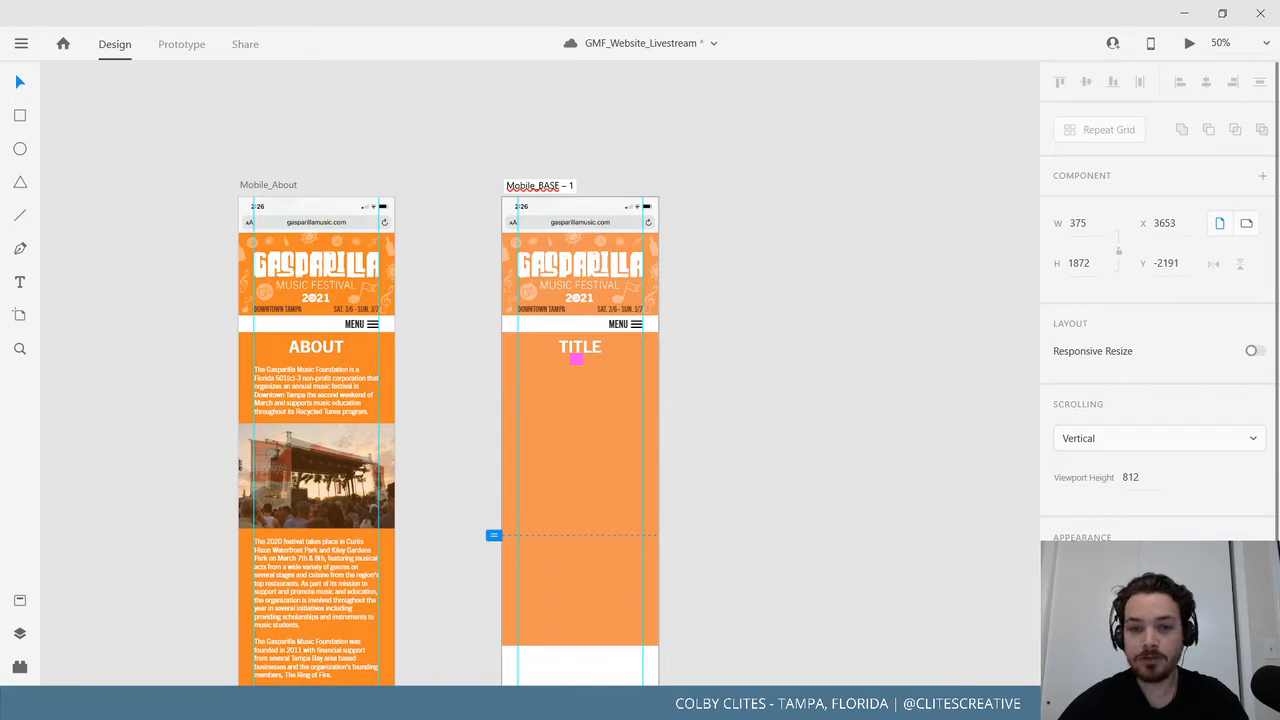
key(ctrl+plus)
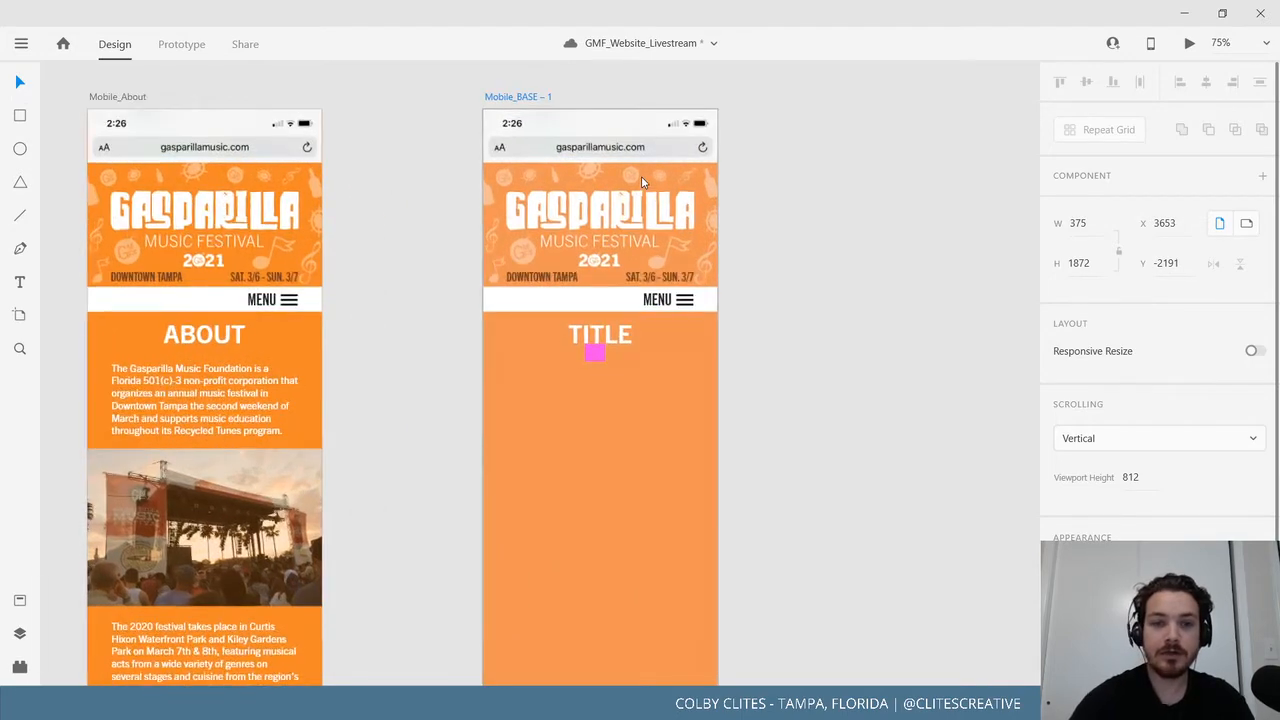
drag(828, 210, 737, 416)
drag(654, 283, 703, 220)
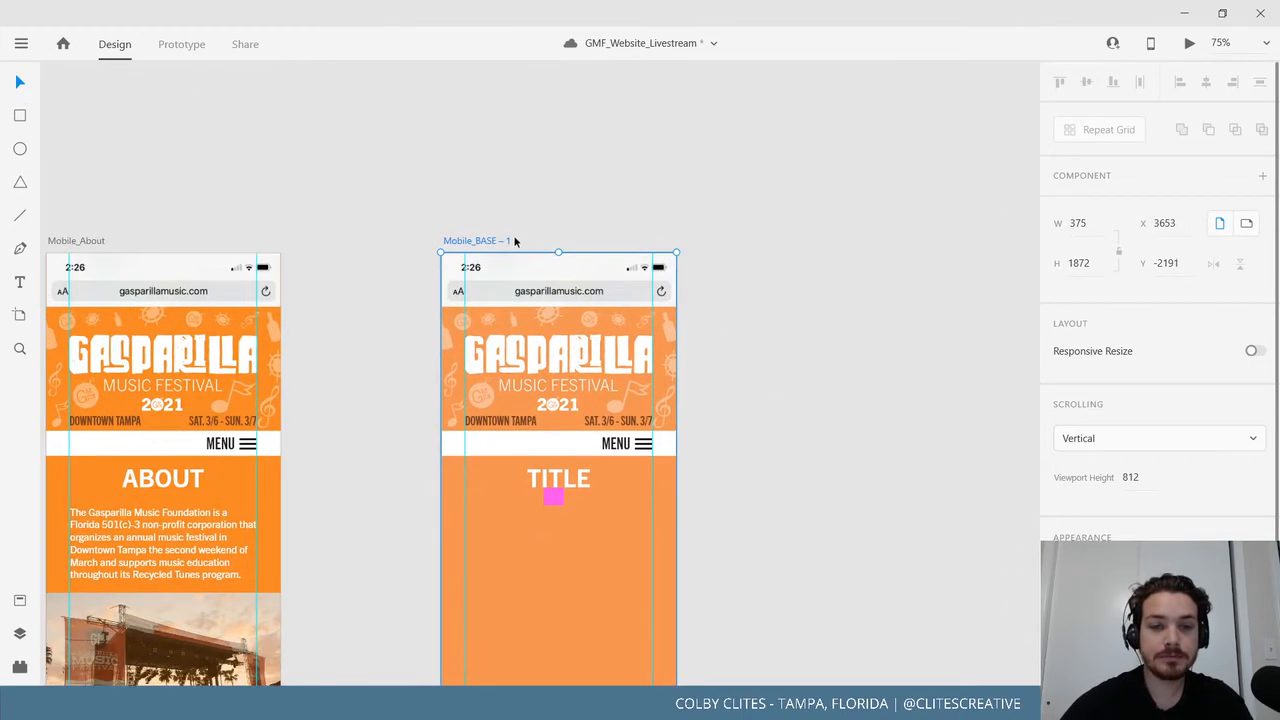
double_click(506, 242)
key(BackSpace)
text(T)
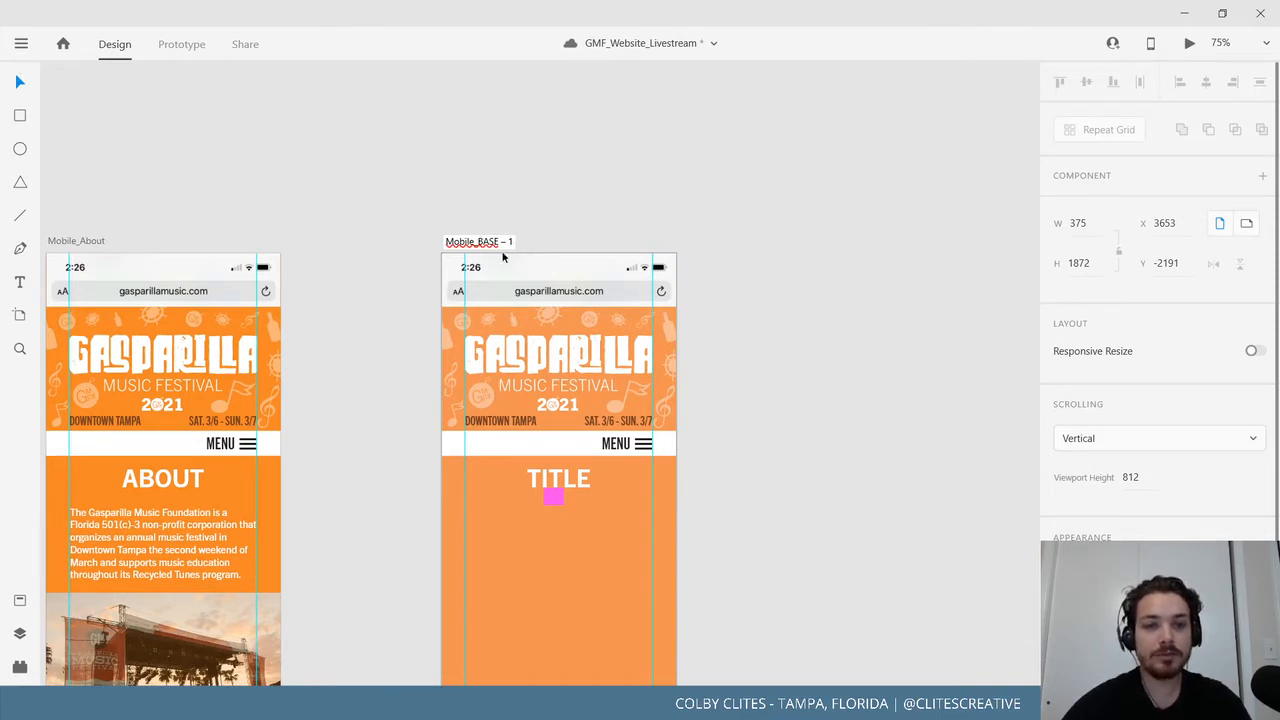
key(Escape)
key(ctrl+minus)
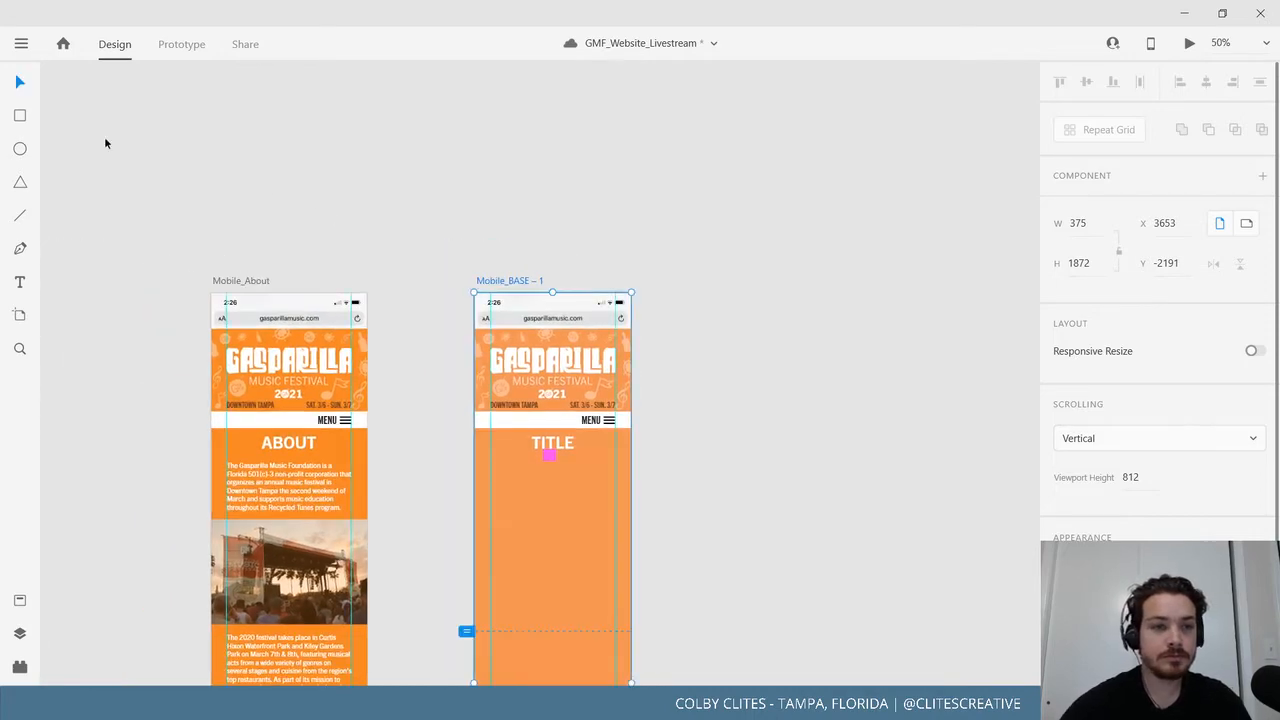
click(105, 143)
Inspect the pink square under TITLE, then delete the Mobile_BASE – 1 artboard.
scroll(743, 371, down, 5)
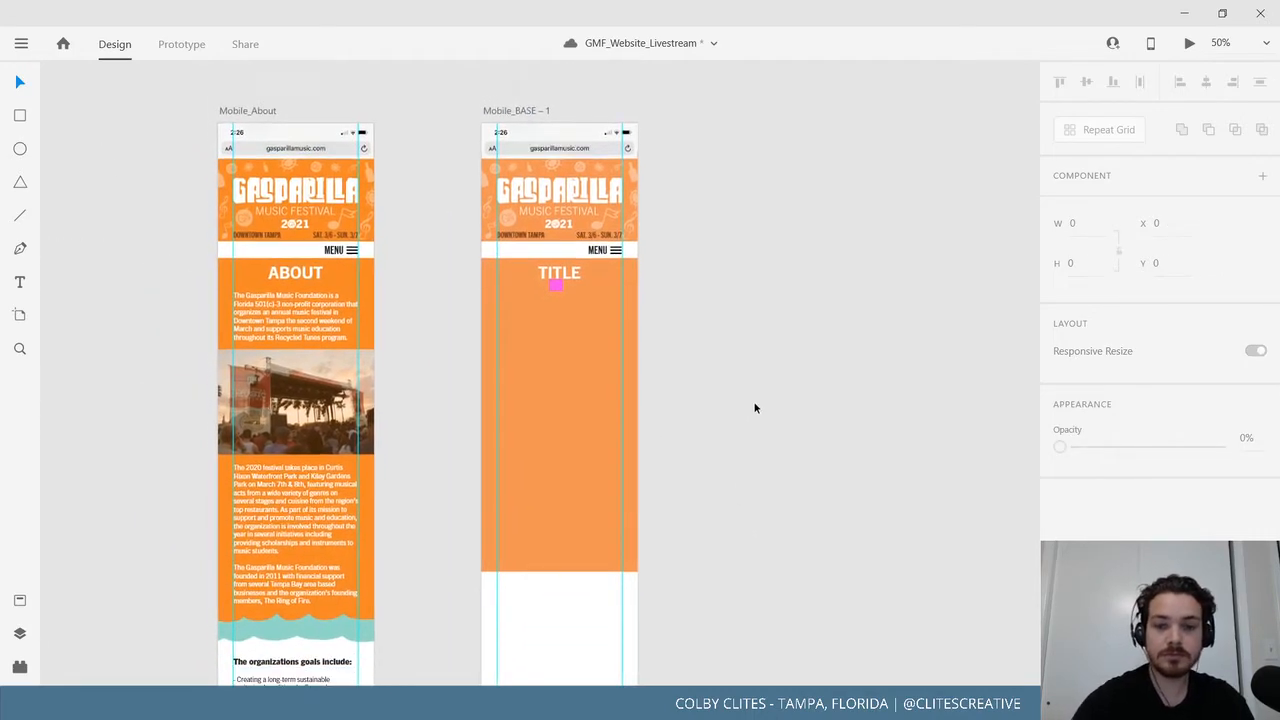
key(ctrl+plus)
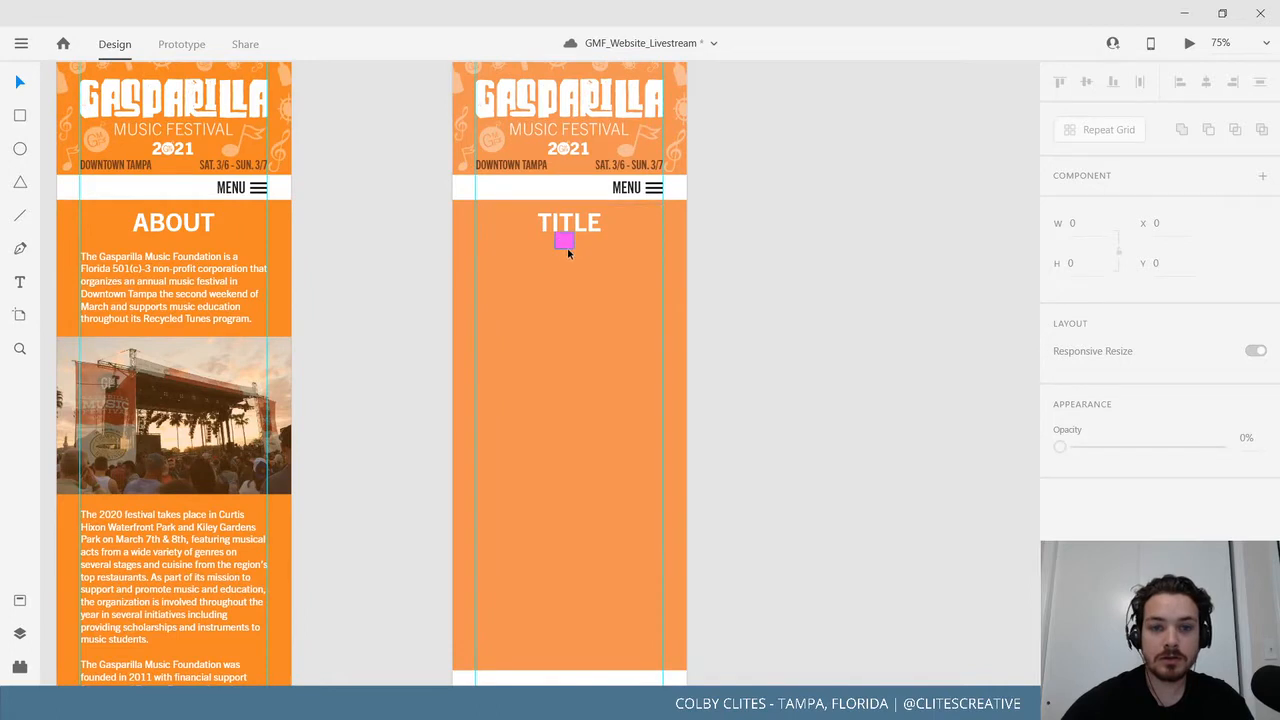
click(567, 250)
click(810, 381)
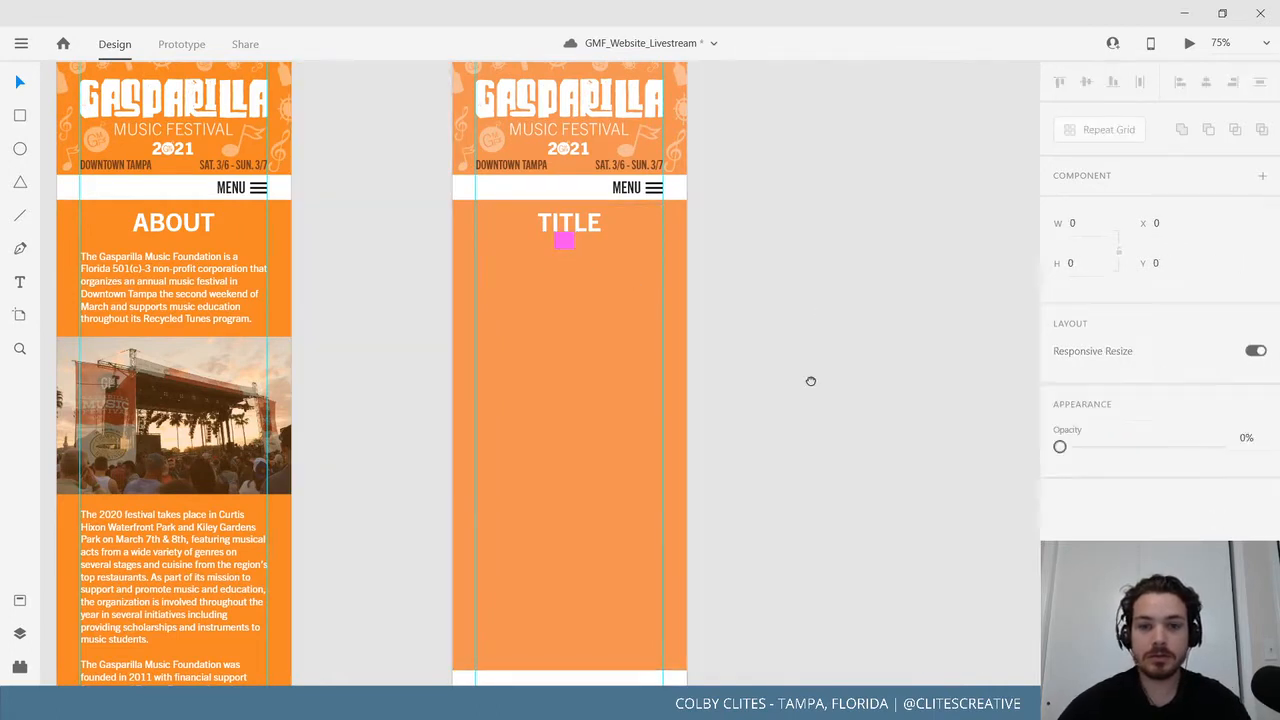
scroll(810, 381, up, 5)
double_click(490, 153)
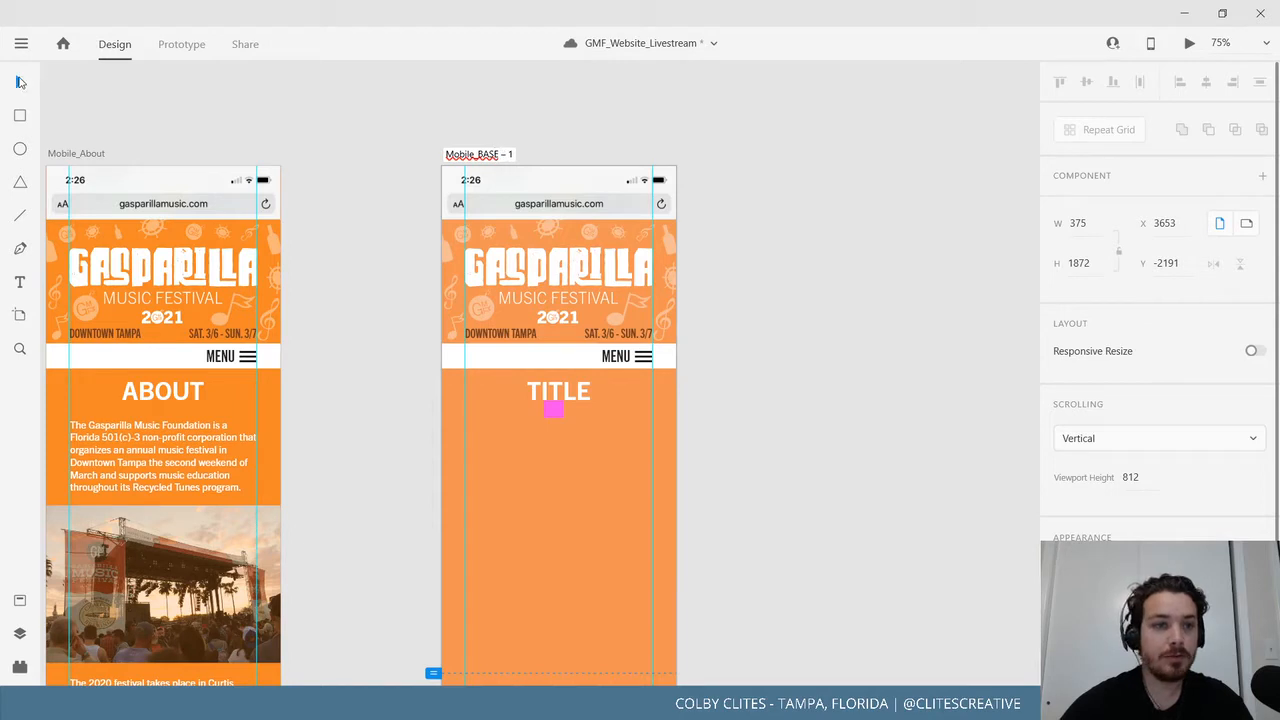
key(ctrl+minus)
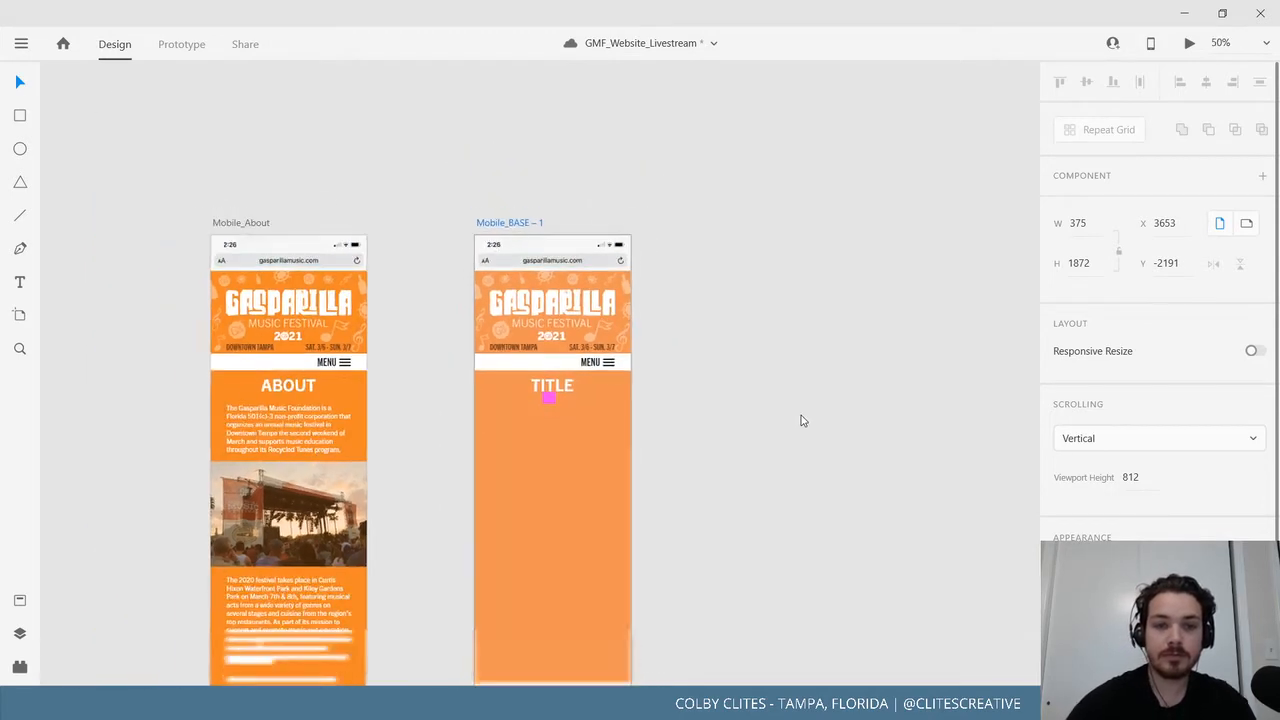
key(Delete)
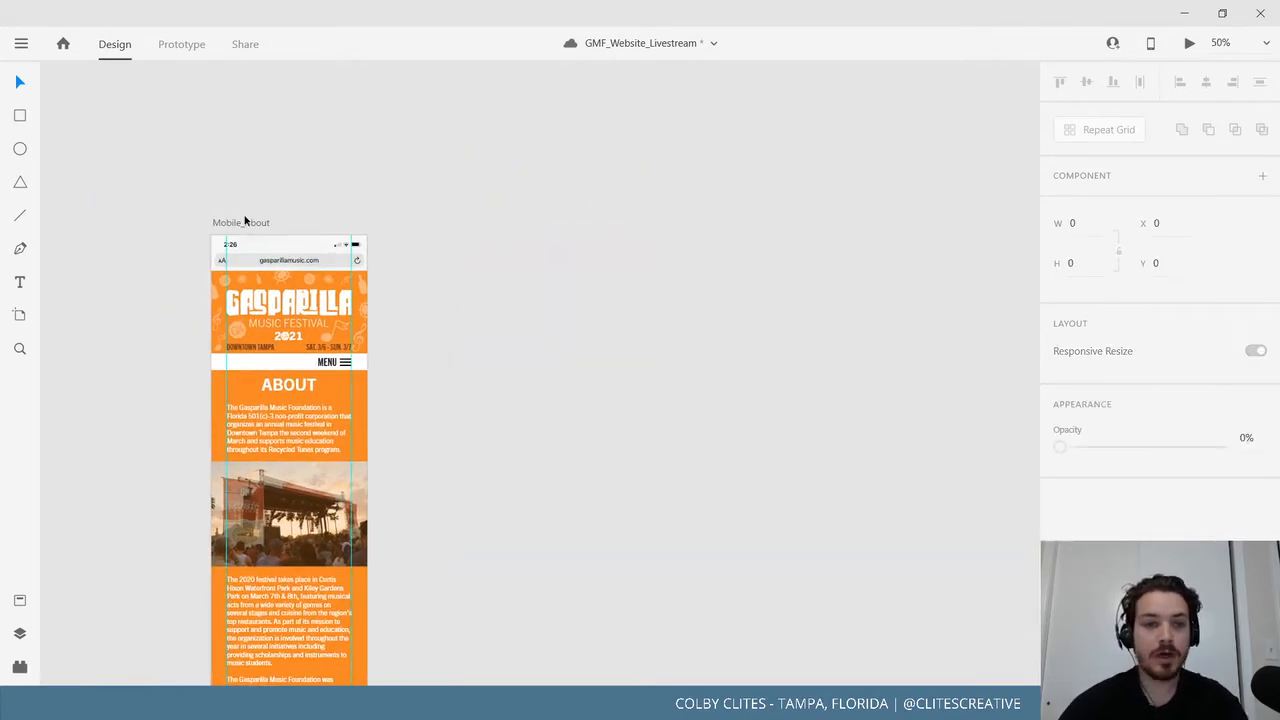
Duplicate Mobile_About, then delete the Mobile_About – 1 copy and return to Mobile_BASE.
click(243, 222)
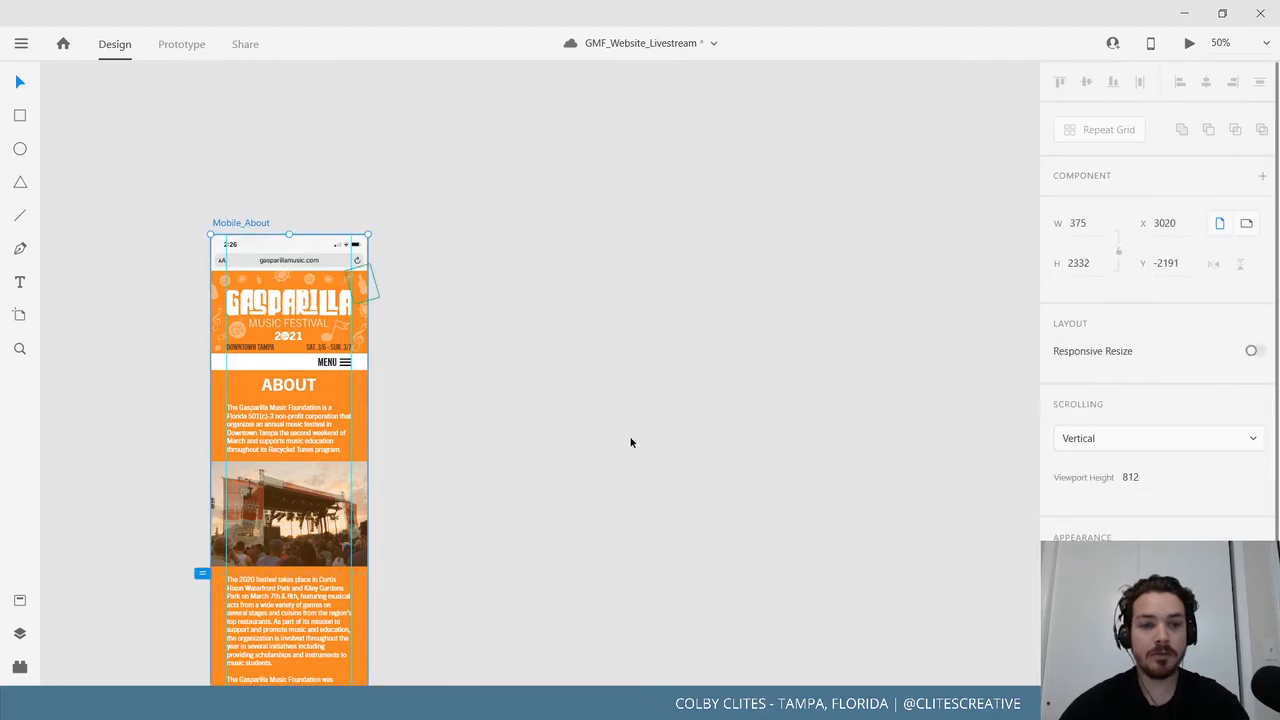
key(ctrl+d)
scroll(751, 354, up, 5)
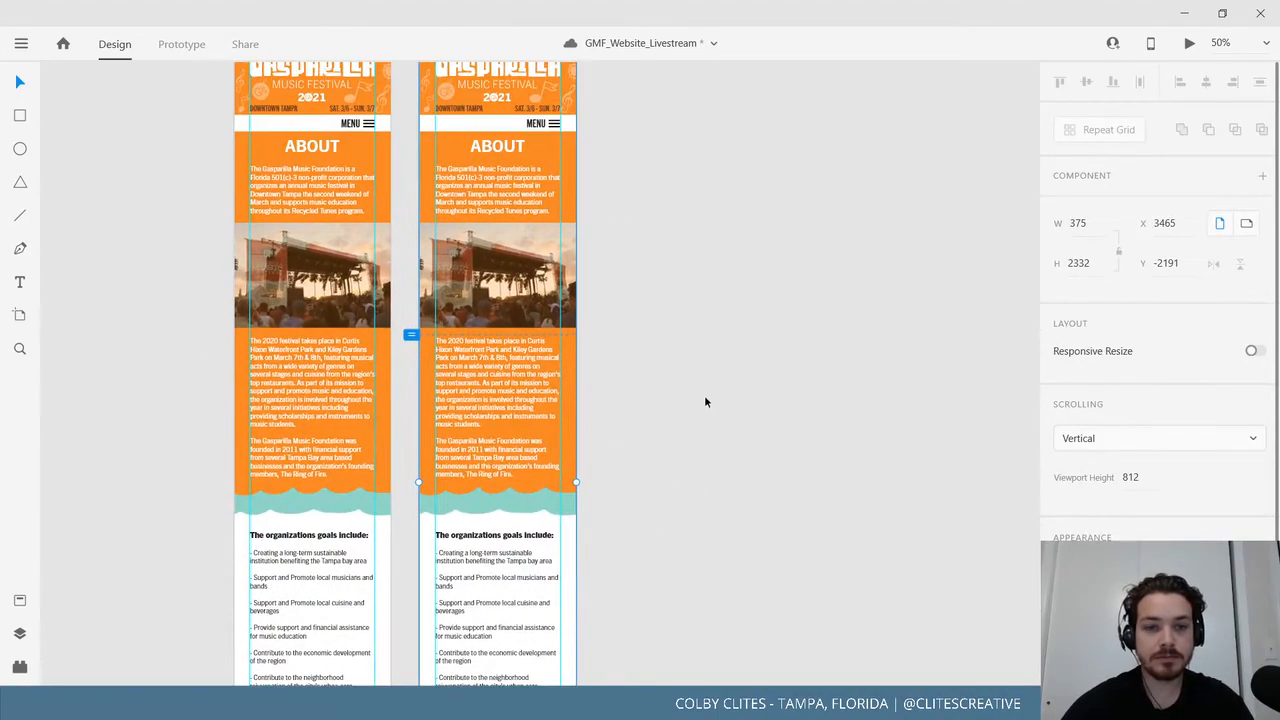
drag(372, 128, 851, 128)
drag(519, 364, 323, 426)
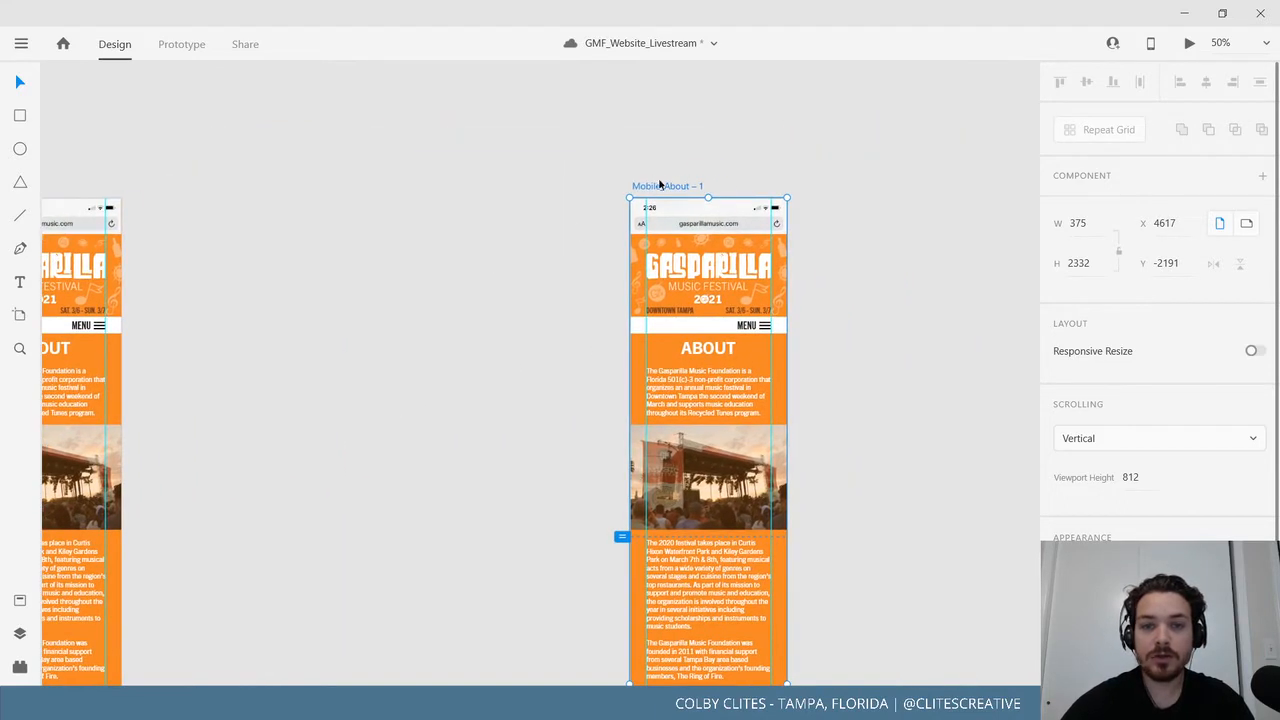
double_click(676, 187)
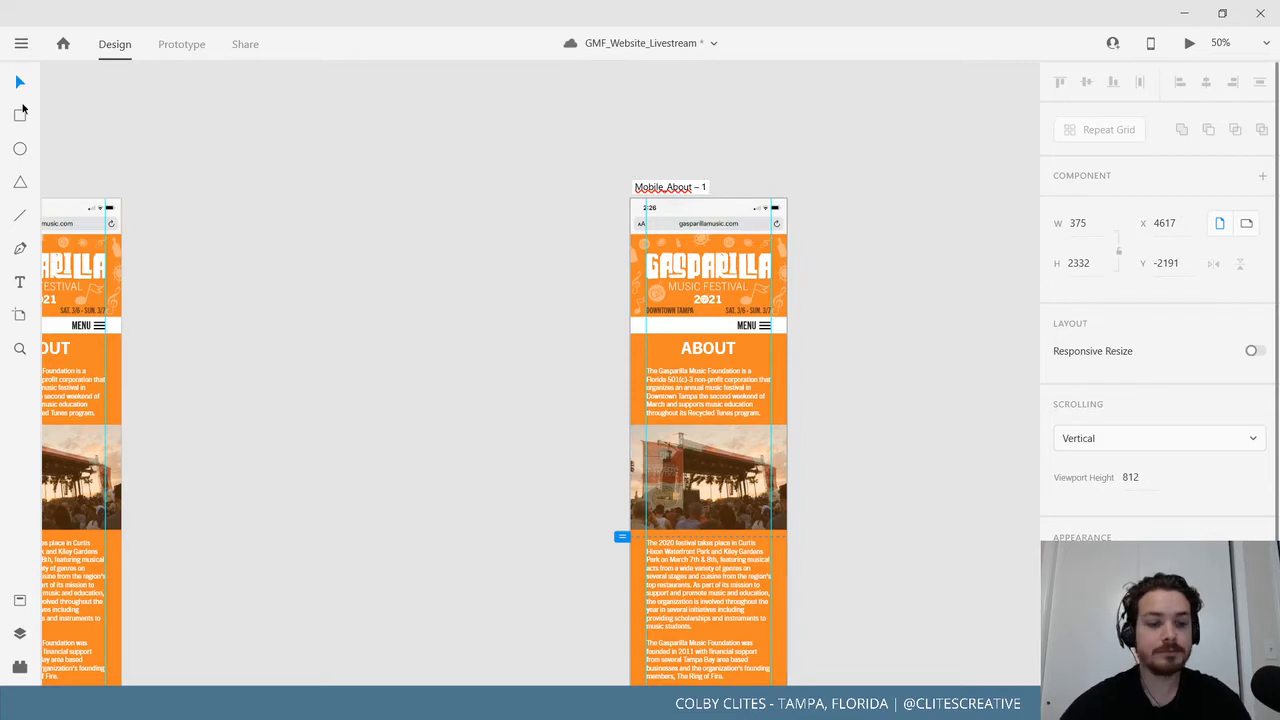
key(ctrl+minus)
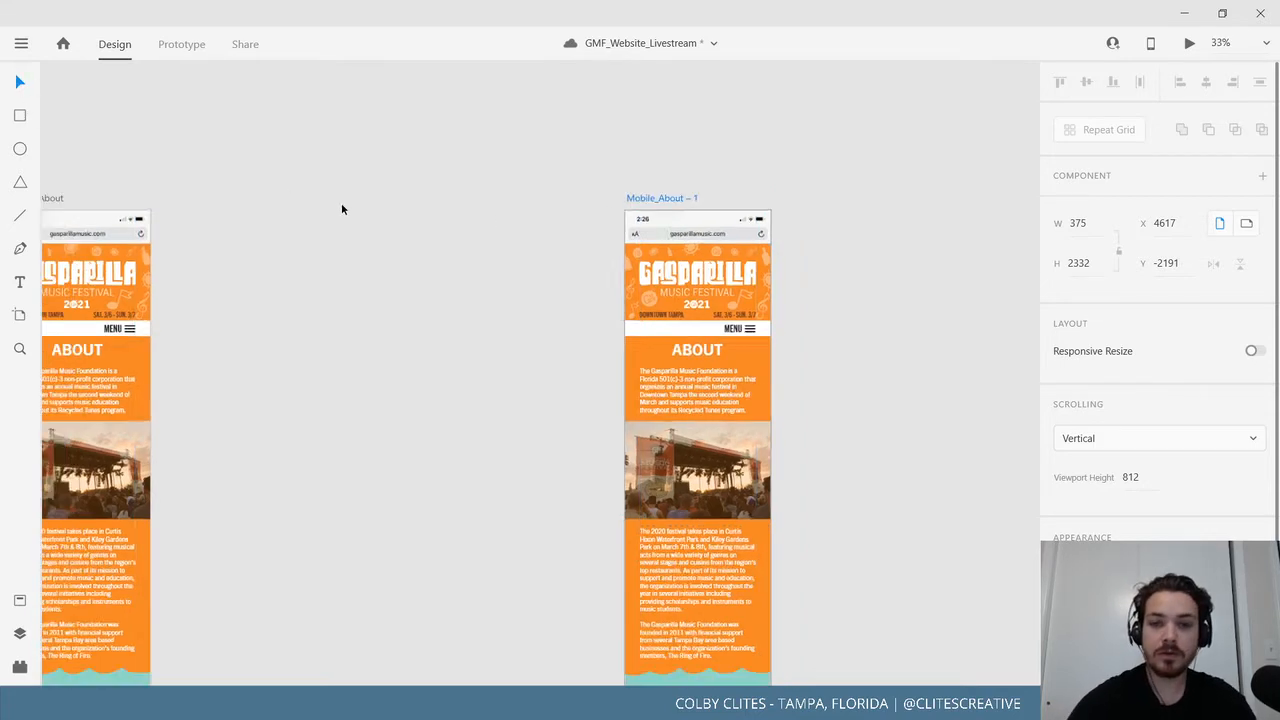
key(Delete)
mouse_move(334, 426)
mouse_down()
mouse_move(331, 406)
mouse_move(748, 234)
mouse_up()
drag(397, 425, 736, 262)
scroll(350, 375, down, 5)
scroll(350, 375, right, 4)
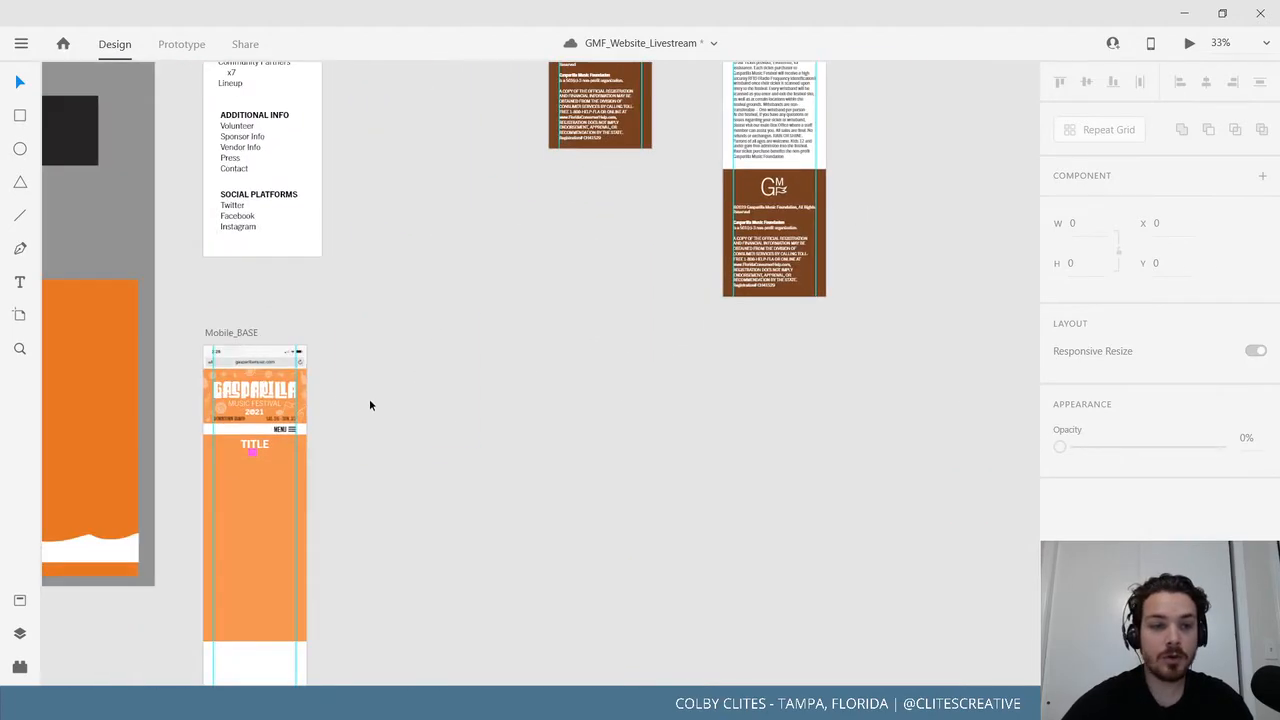
Duplicate Mobile_BASE and move the copy next to Mobile_About.
click(232, 333)
key(ctrl+d)
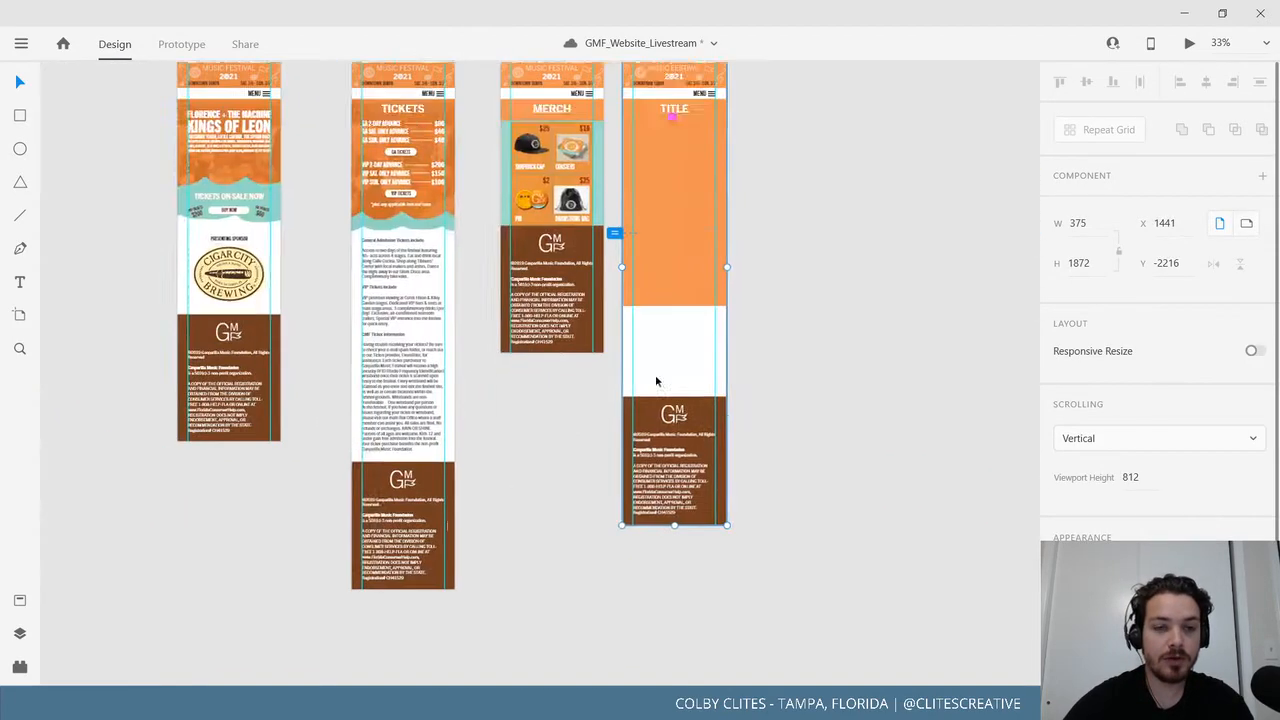
right_click(719, 283)
click(774, 214)
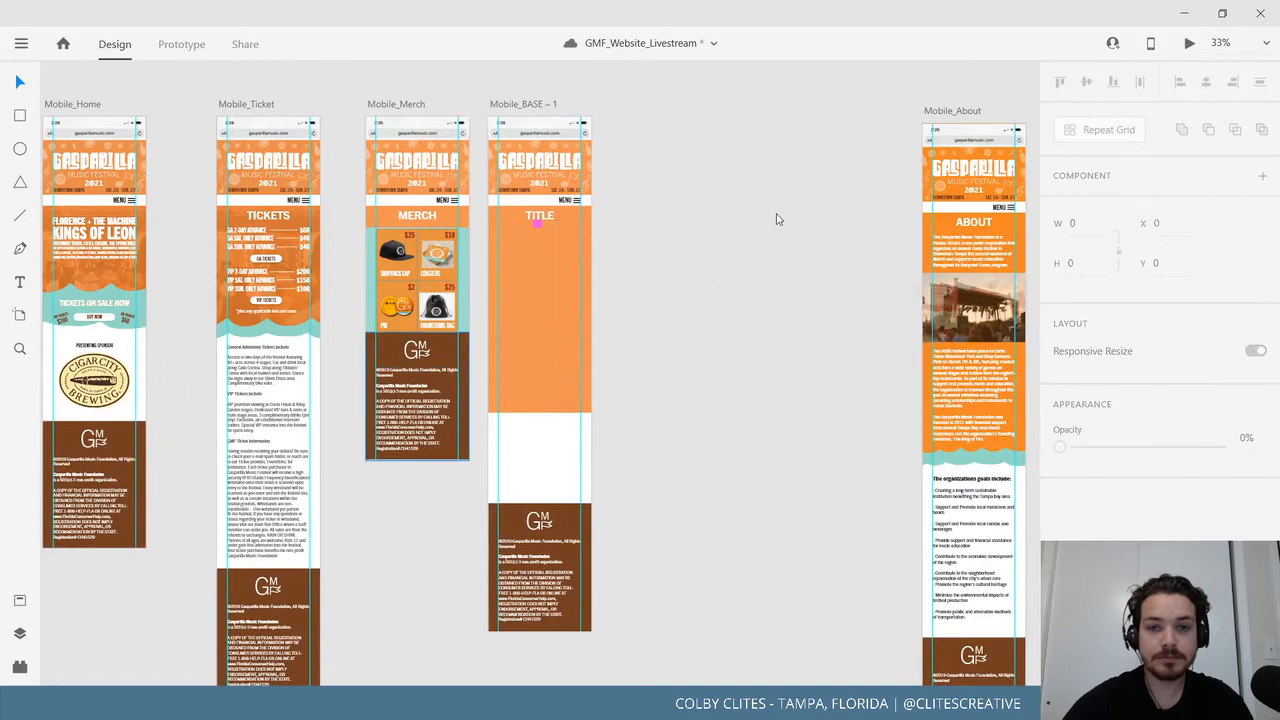
drag(634, 273, 385, 367)
drag(302, 203, 851, 208)
Move Mobile_About beside Mobile_Merch, set Mobile_BASE – 1 right after it, and open its name.
drag(695, 204, 287, 197)
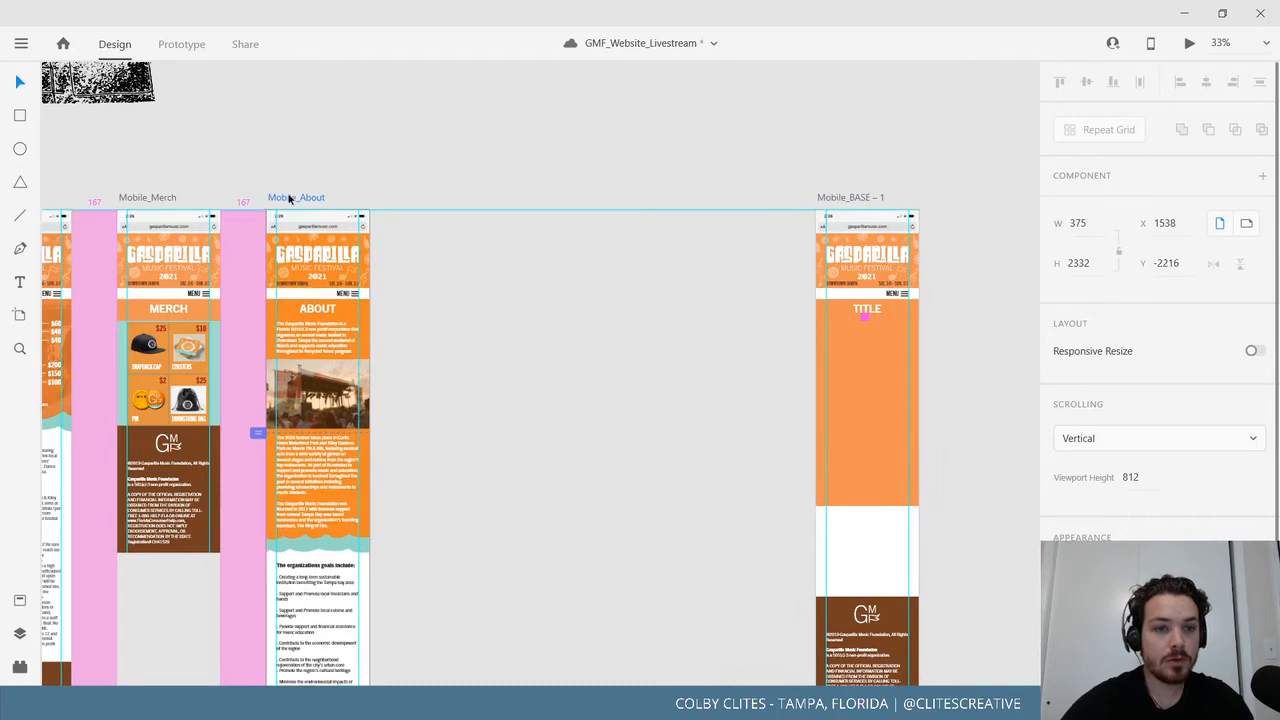
click(563, 282)
drag(466, 281, 829, 274)
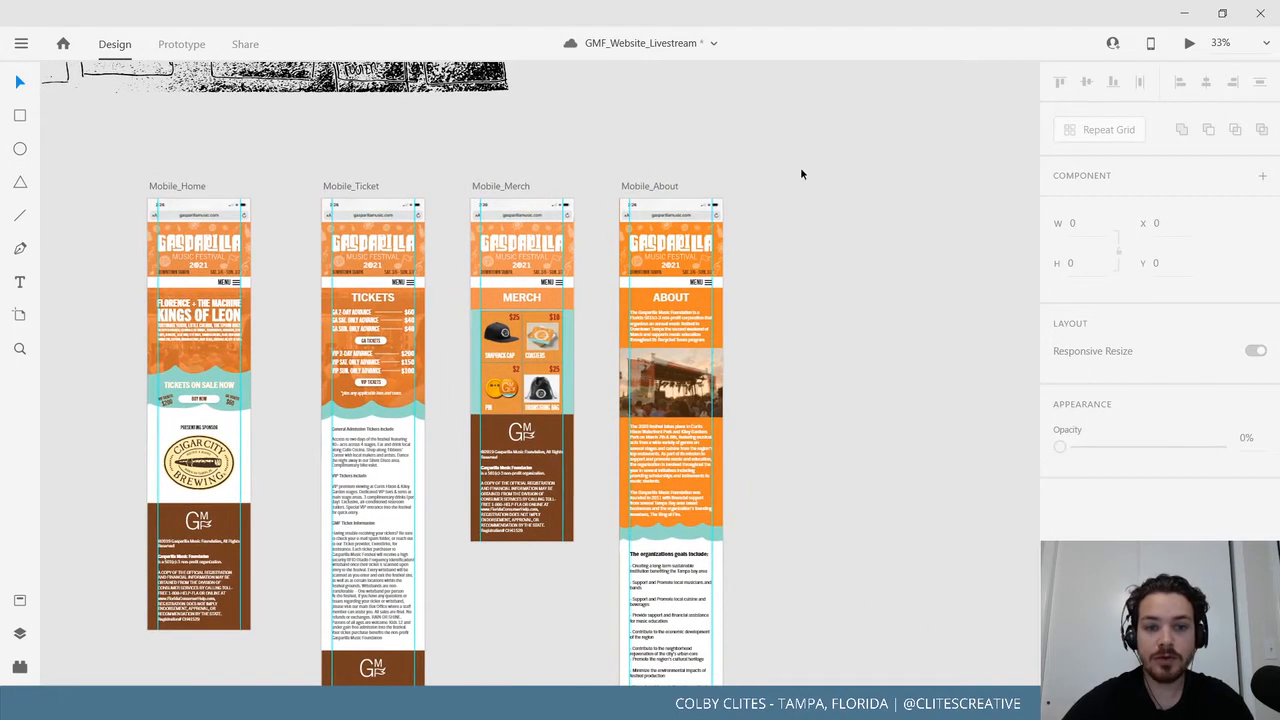
scroll(790, 494, up, 4)
drag(608, 282, 675, 526)
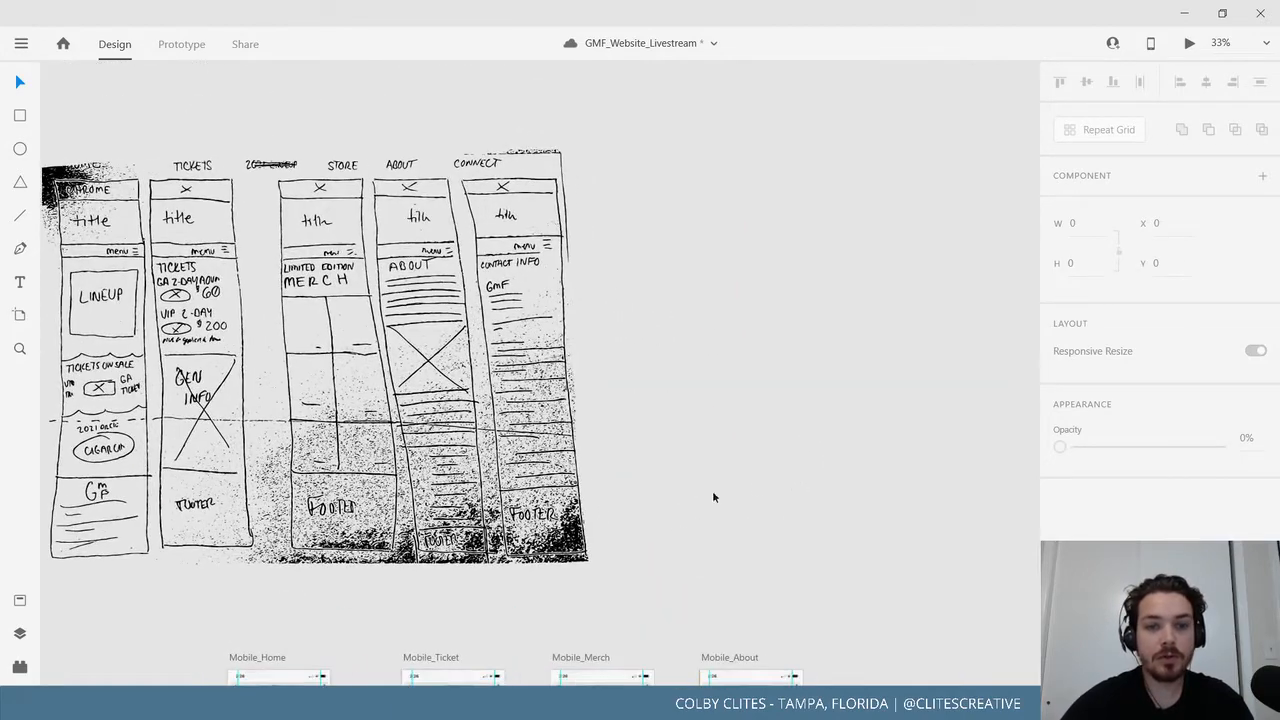
drag(760, 492, 303, 195)
drag(566, 263, 442, 201)
drag(674, 265, 557, 271)
double_click(558, 271)
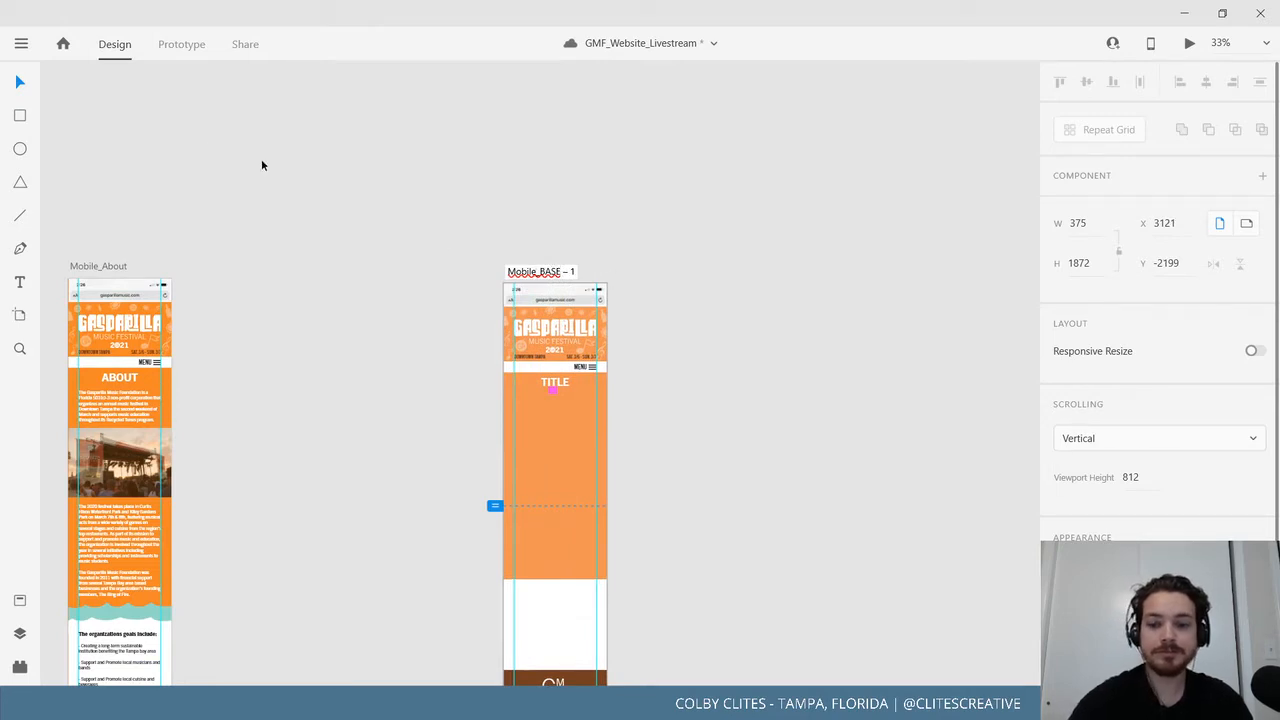
Delete a letter from the TITLE heading on the new artboard, leaving 'TTLE'.
key(ctrl+plus)
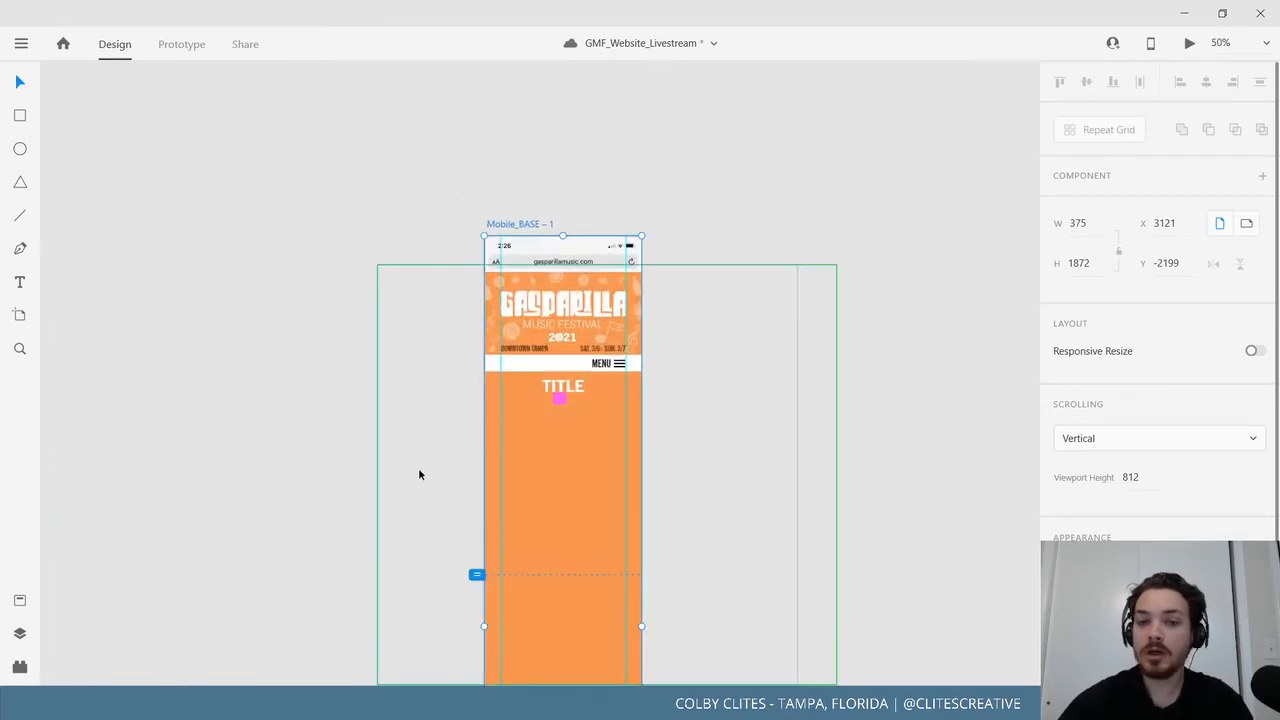
click(572, 386)
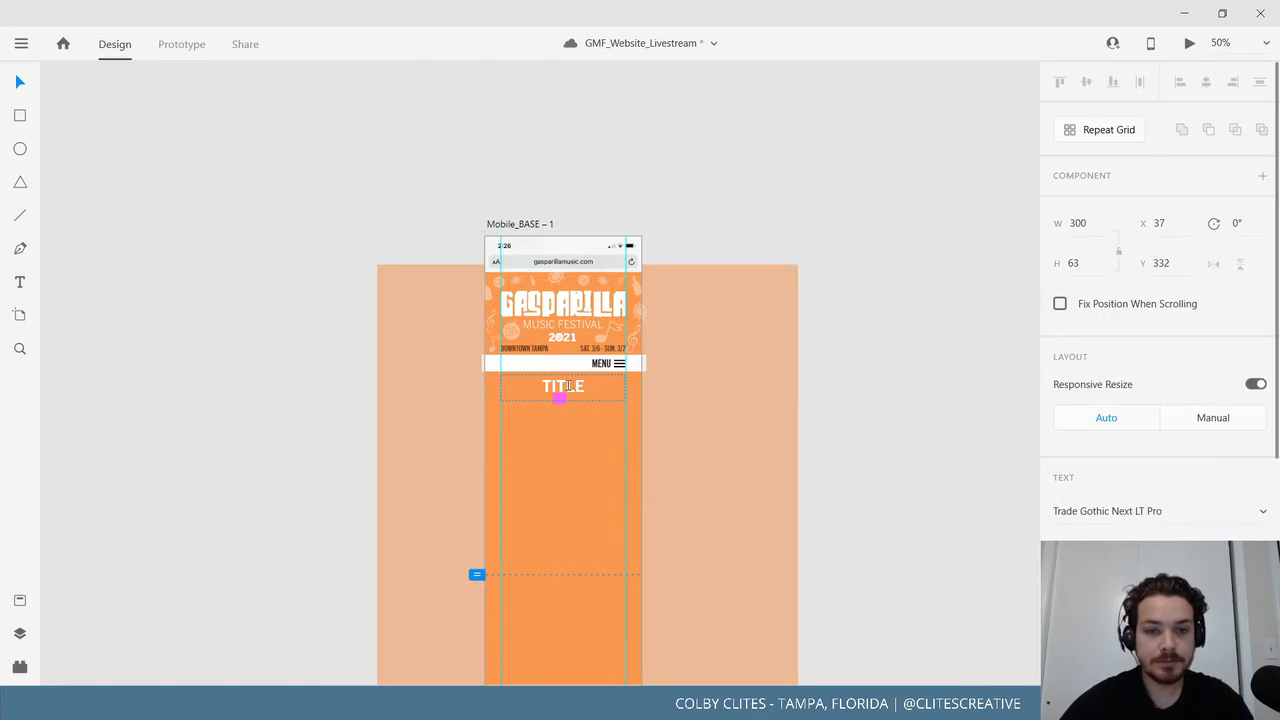
click(22, 285)
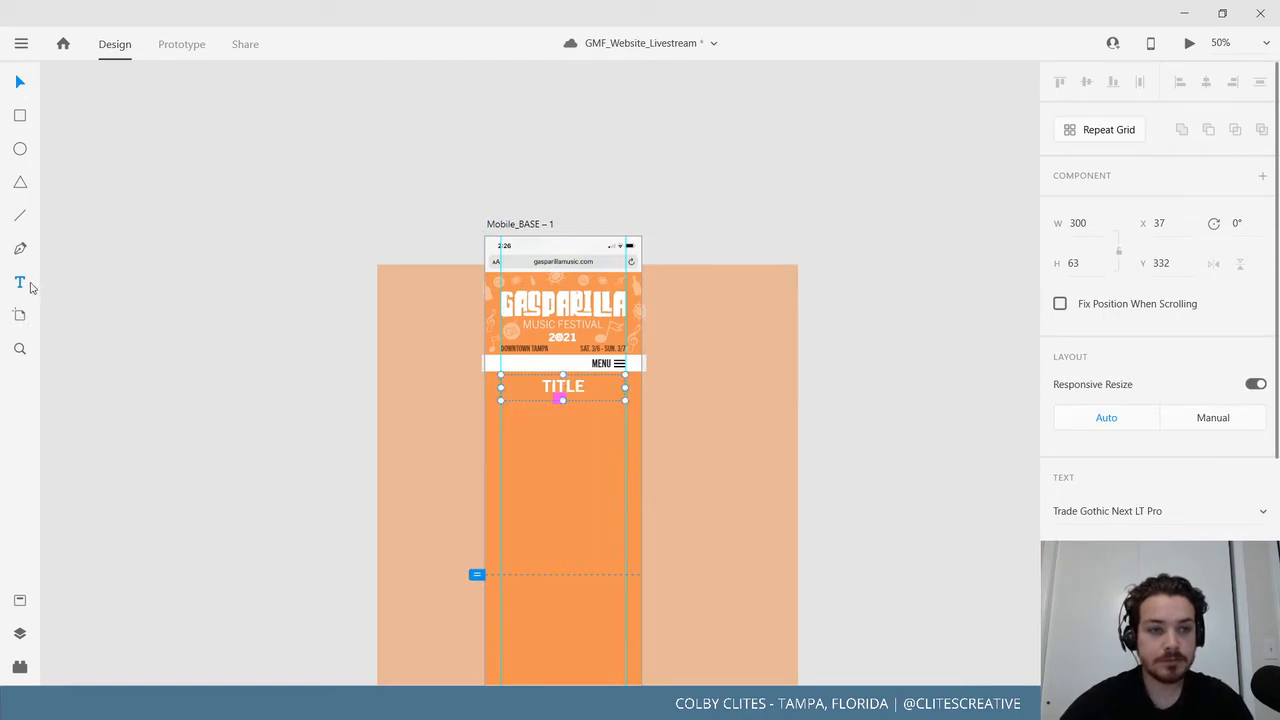
click(555, 388)
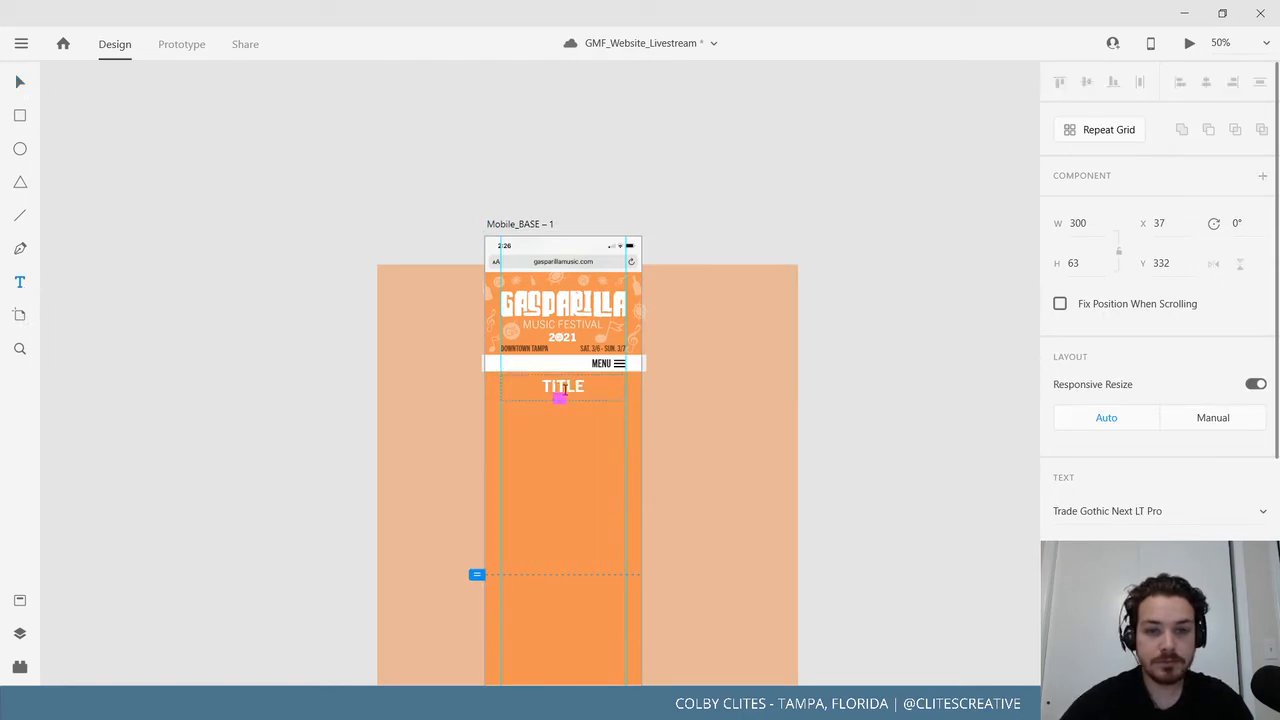
key(BackSpace)
click(20, 82)
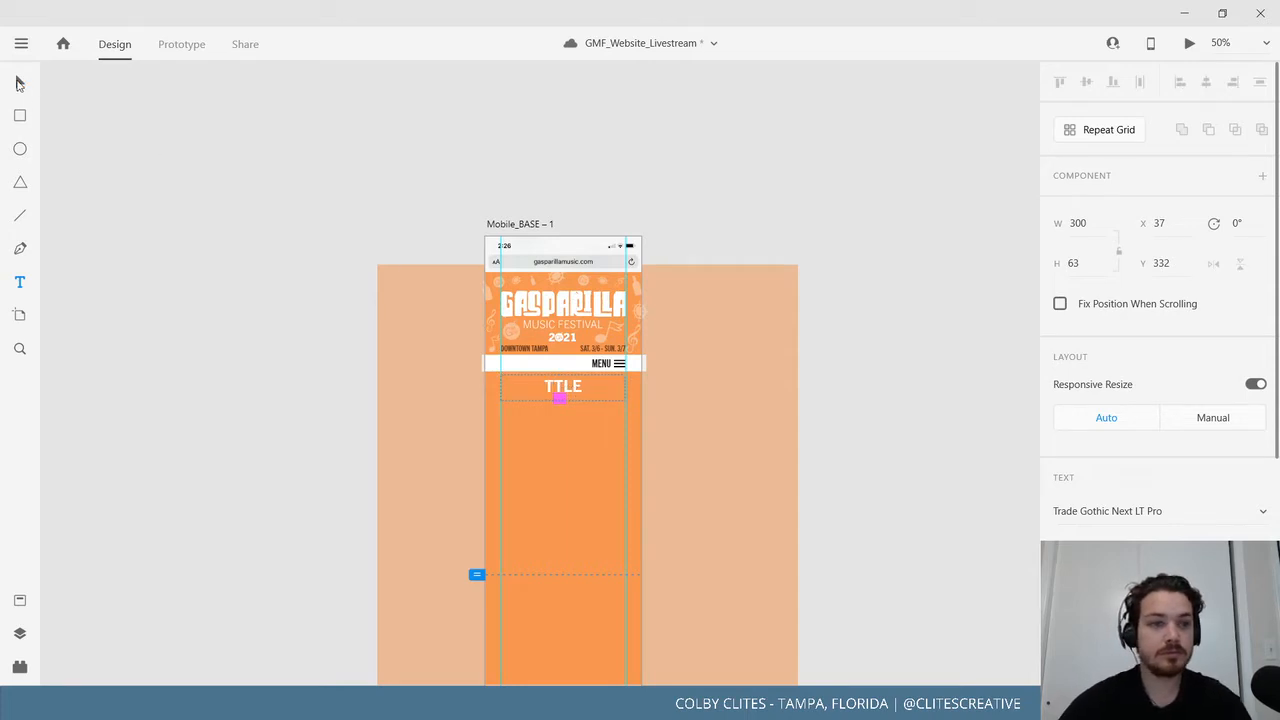
click(272, 384)
drag(272, 384, 308, 330)
key(ctrl+plus)
drag(317, 234, 306, 279)
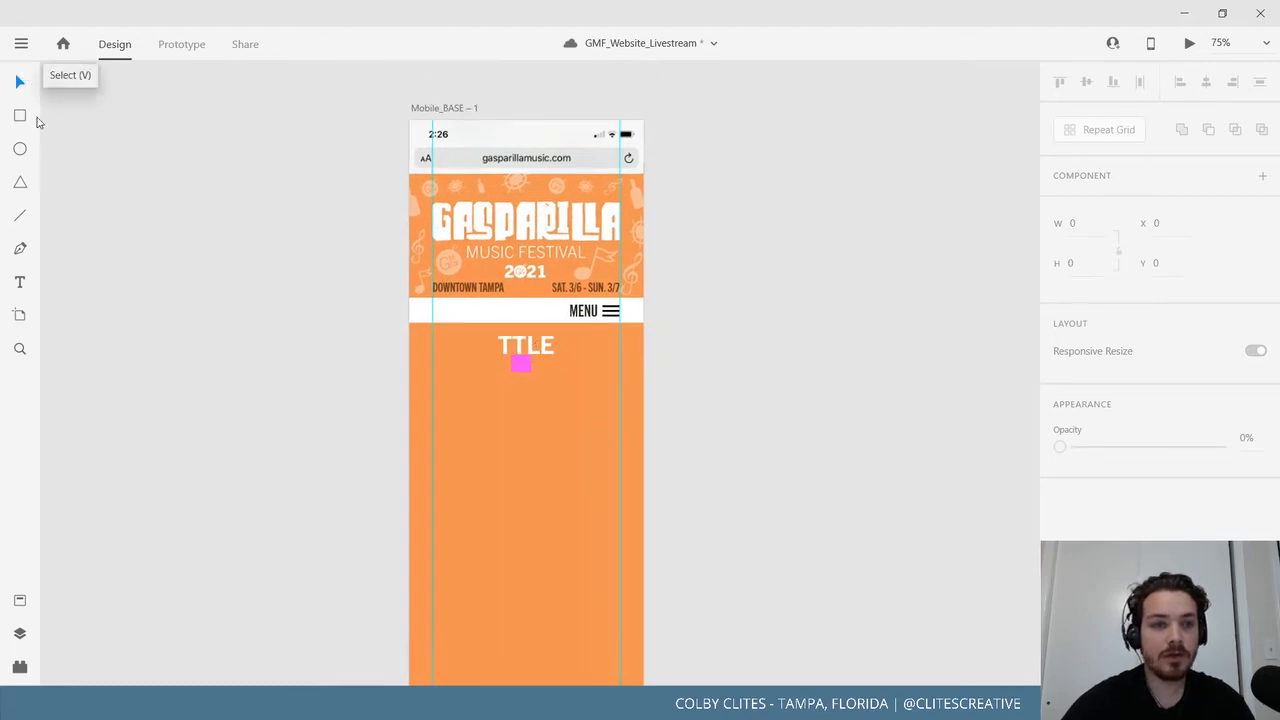
Save the GMF_Website_Livestream document and close it.
click(474, 334)
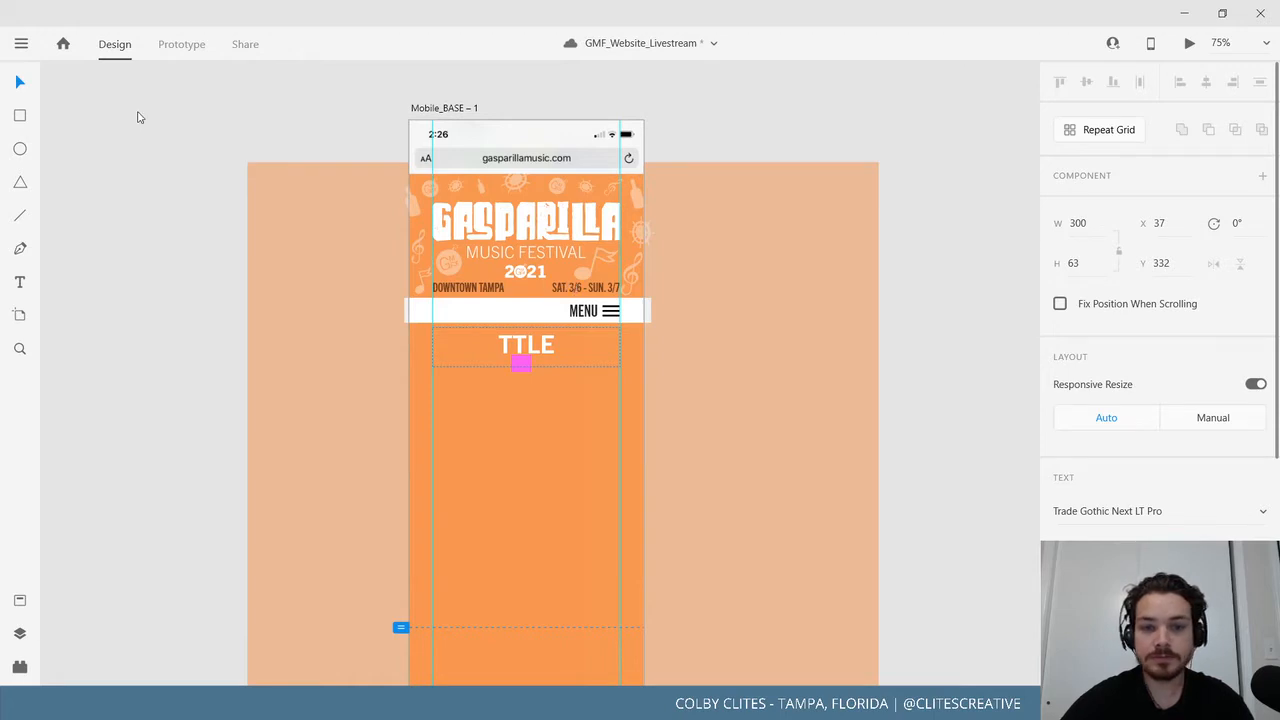
click(21, 43)
click(95, 362)
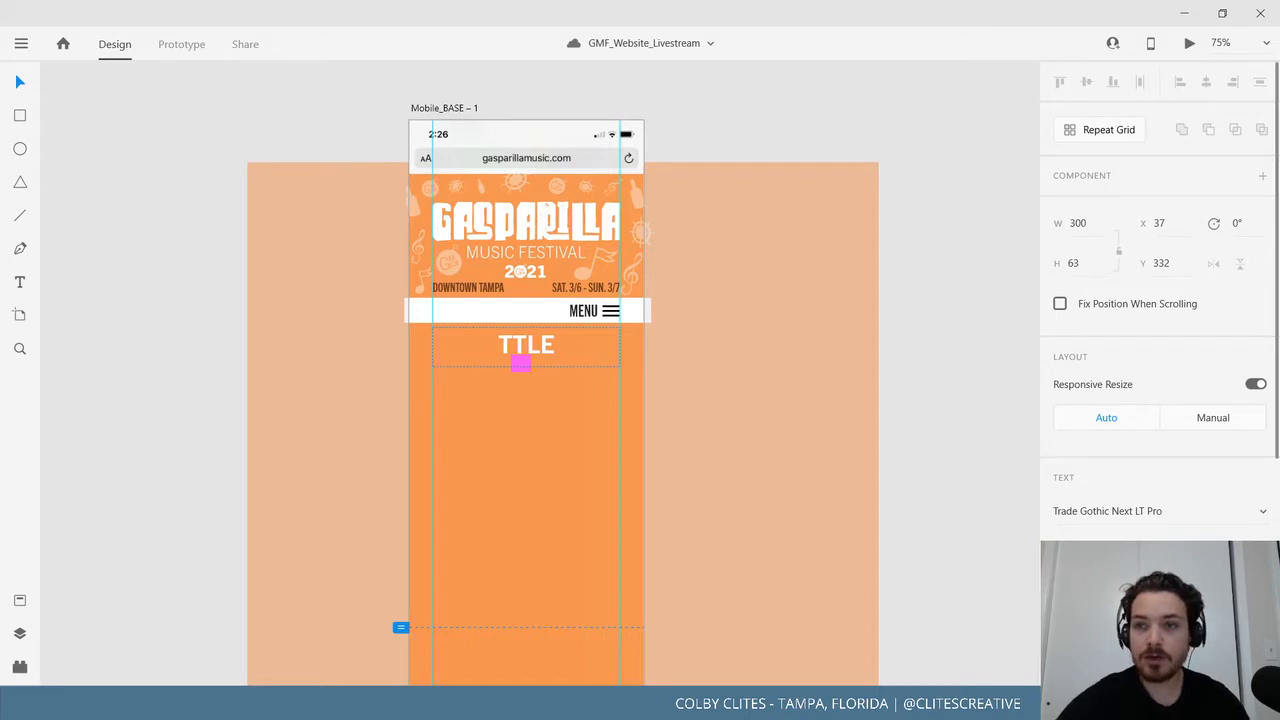
click(1260, 22)
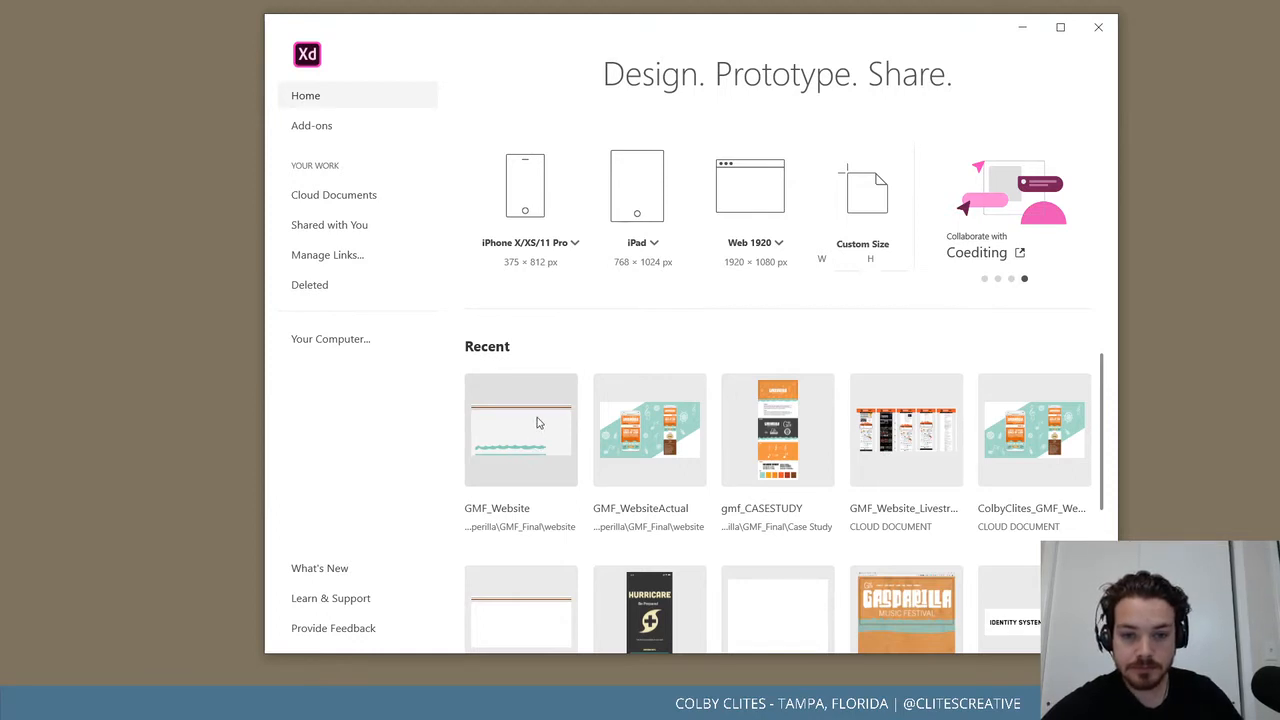
Reopen GMF_Website_Livestream from Recent and maximize its window.
click(913, 438)
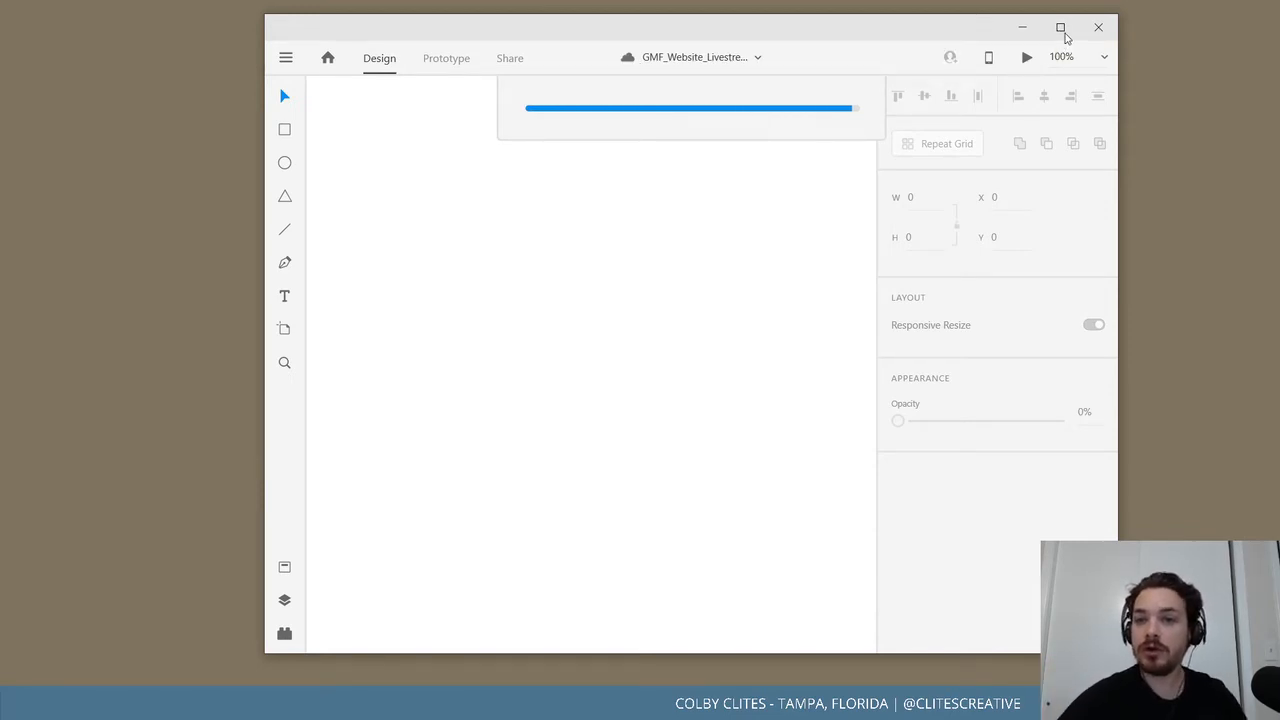
click(1059, 27)
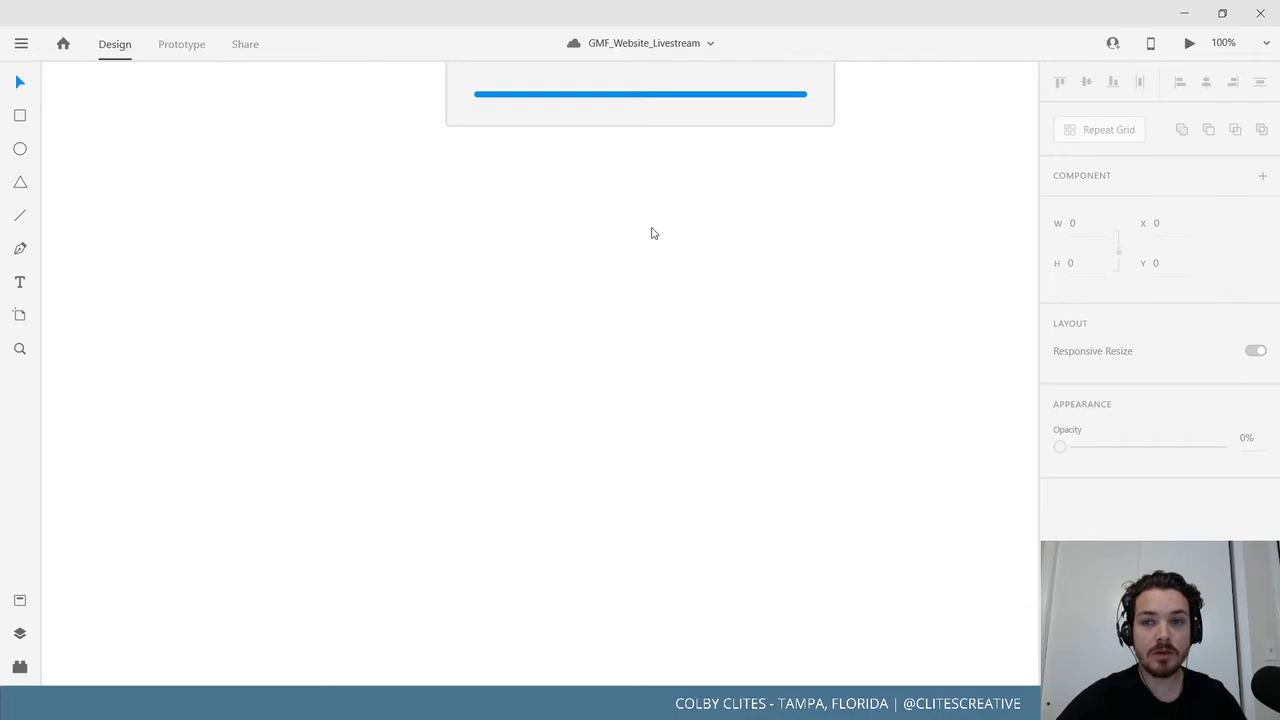
scroll(726, 218, down, 3)
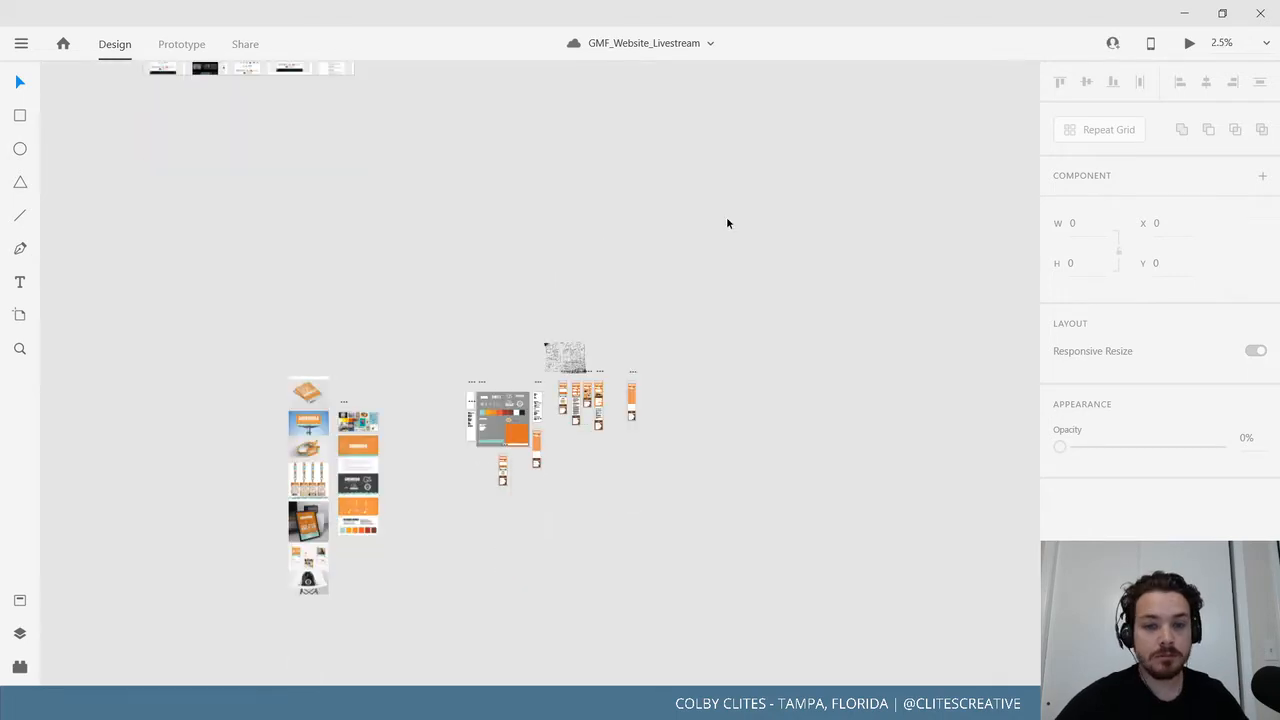
Bring the Mobile_BASE – 1 artboard into view, zoomed in on its TTLE heading.
scroll(746, 334, up, 5)
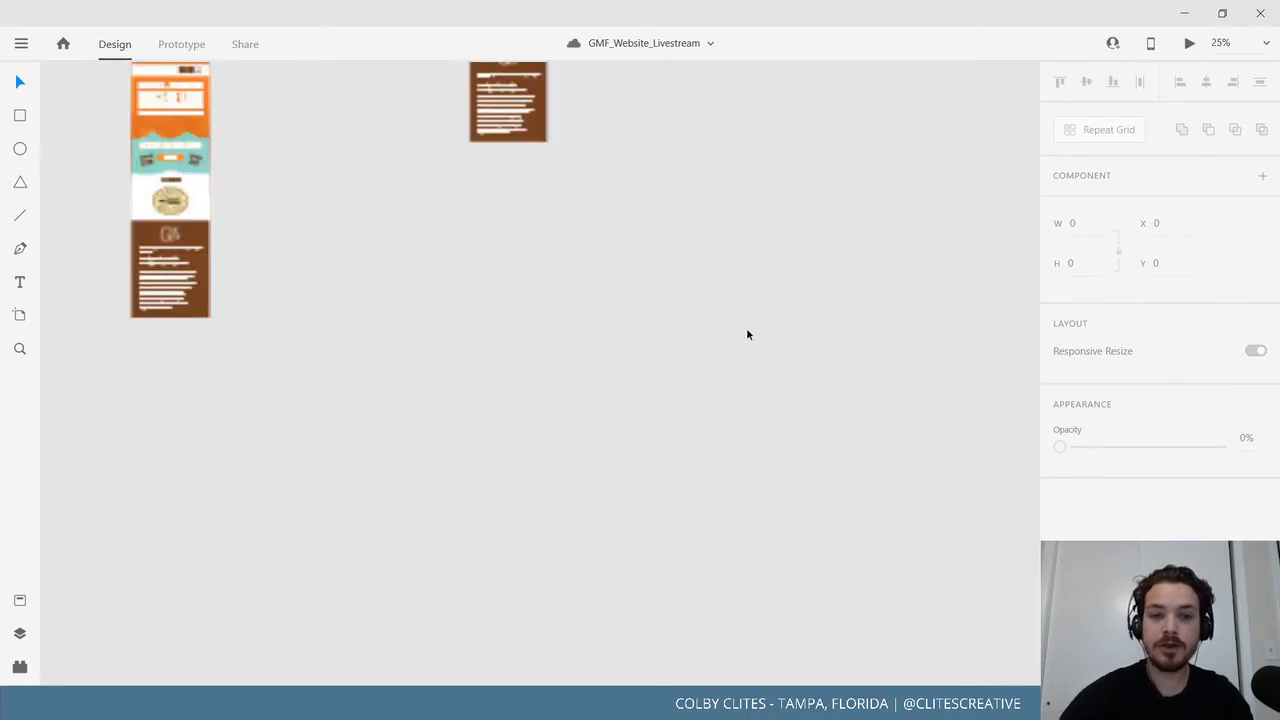
drag(817, 389, 443, 627)
drag(694, 204, 619, 446)
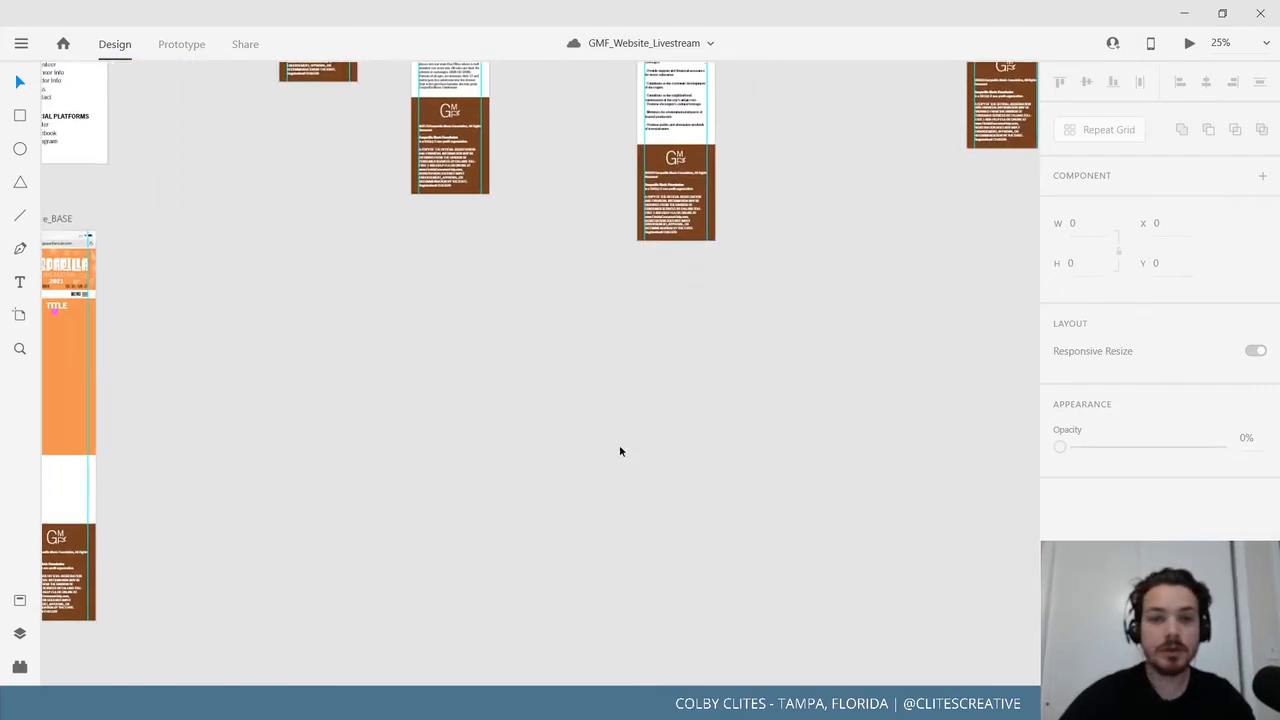
drag(879, 207, 588, 456)
drag(804, 364, 621, 481)
drag(707, 431, 727, 540)
key(ctrl+plus)
key(ctrl+plus)
key(ctrl+plus)
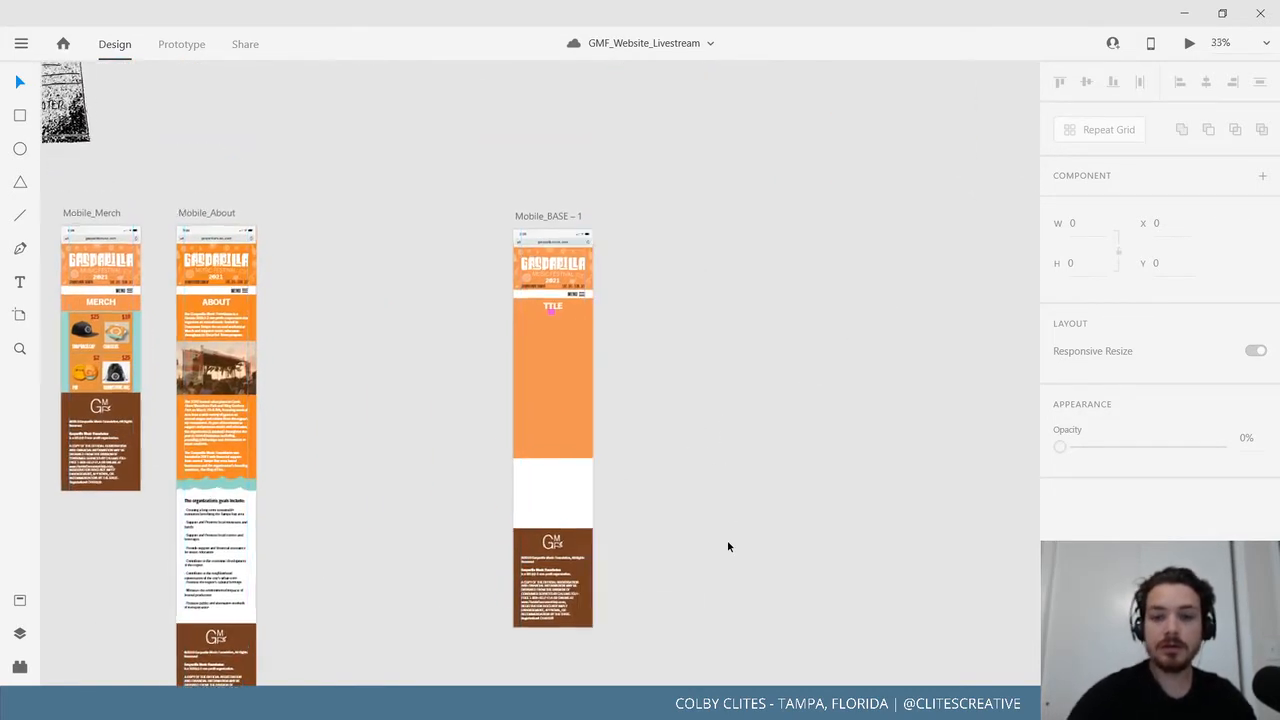
drag(800, 283, 770, 405)
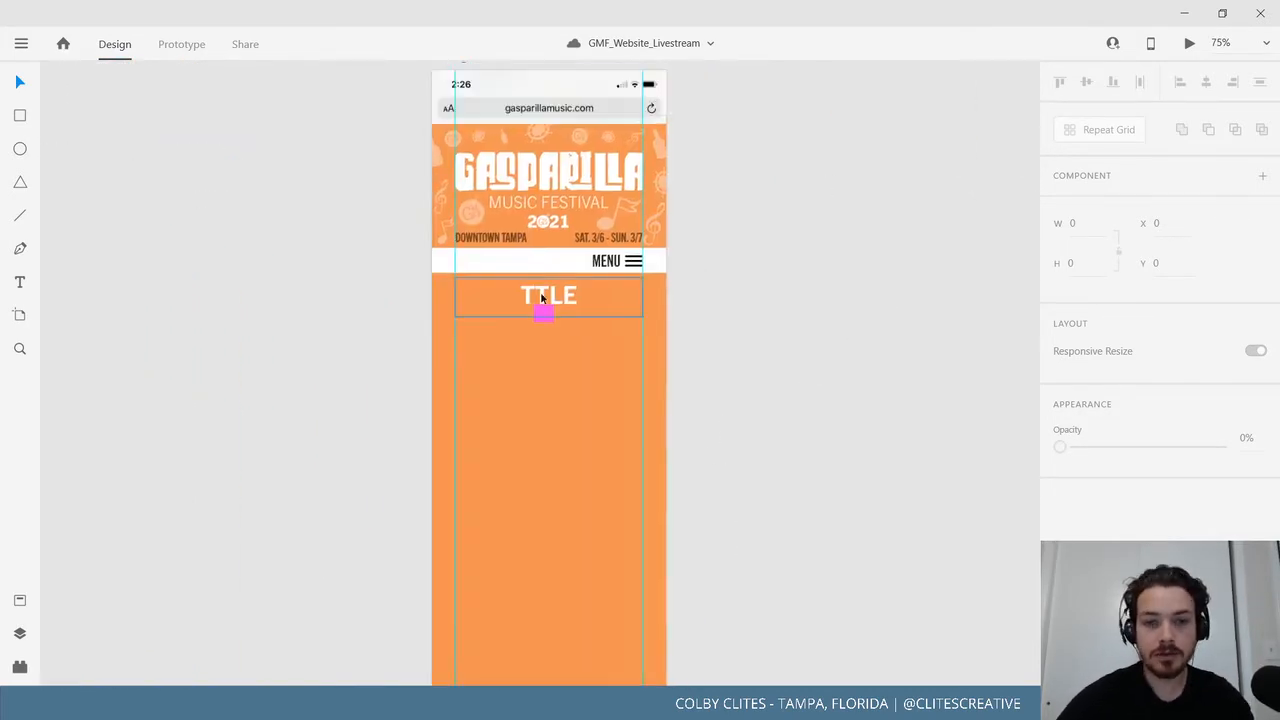
double_click(543, 297)
double_click(552, 293)
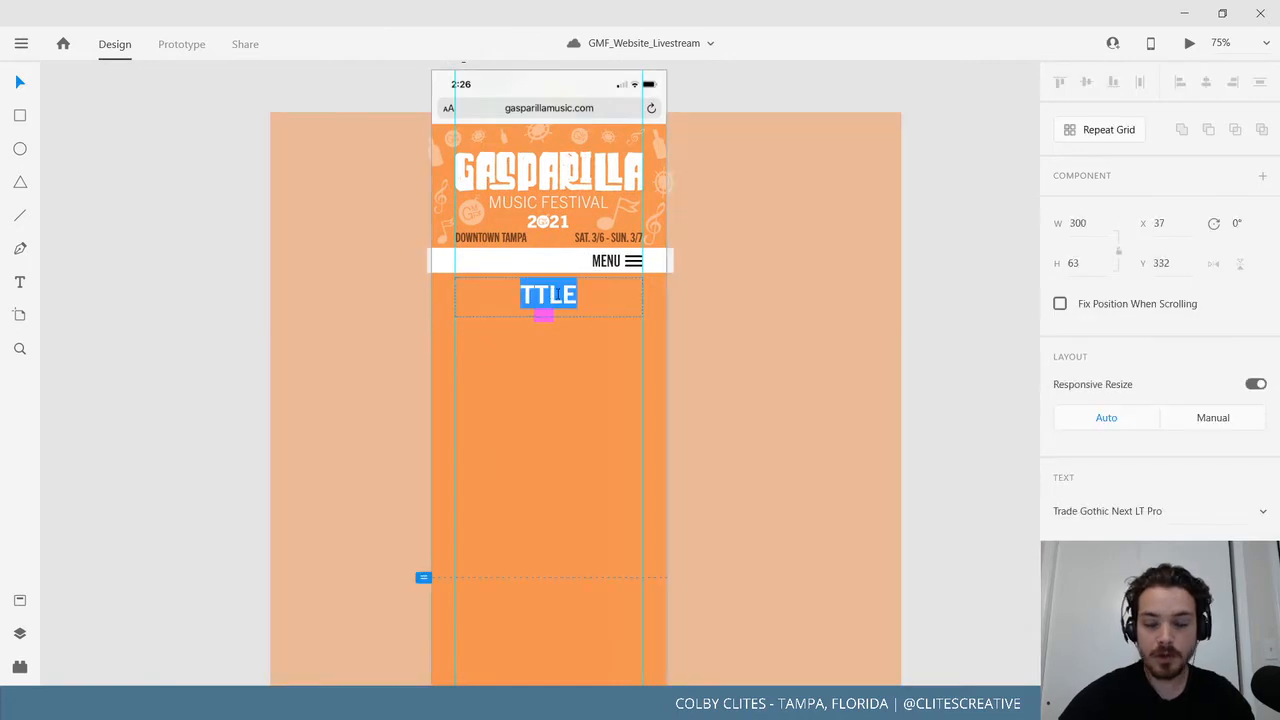
key(Escape)
Rename the artboard from Mobile_BASE – 1 to Mobile_Connect.
drag(205, 208, 166, 325)
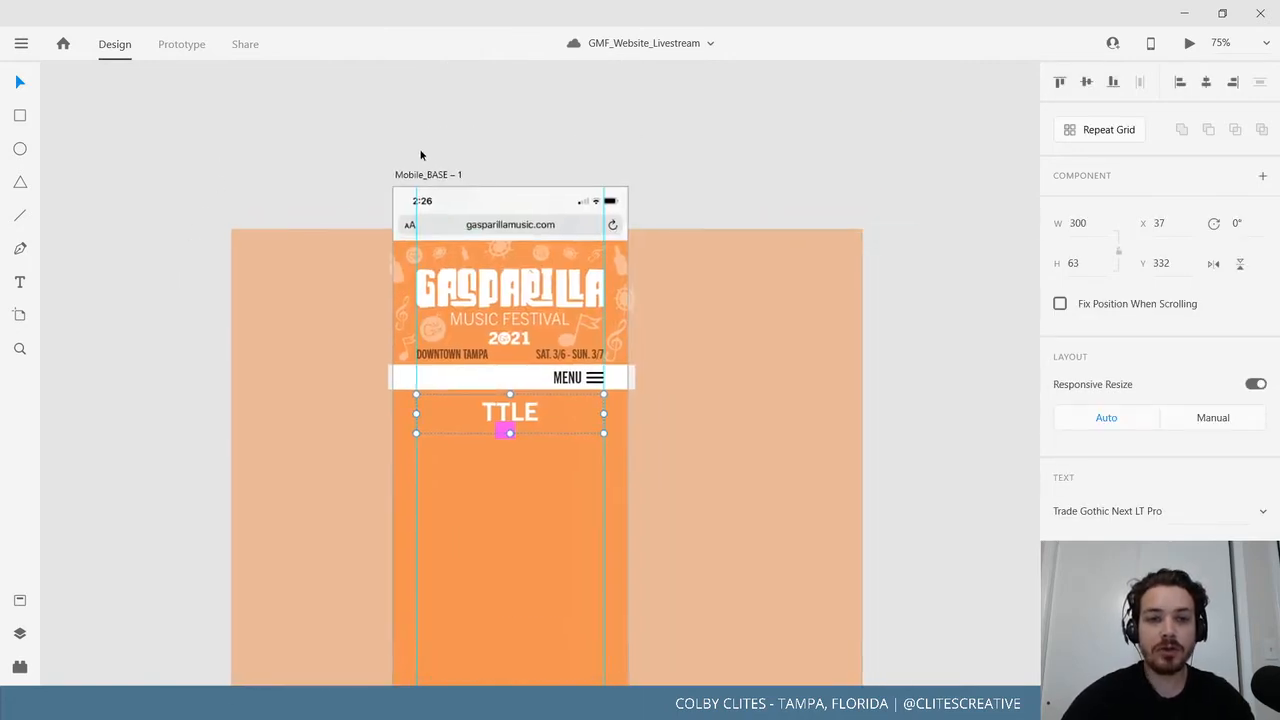
click(436, 176)
double_click(436, 176)
drag(466, 175, 430, 175)
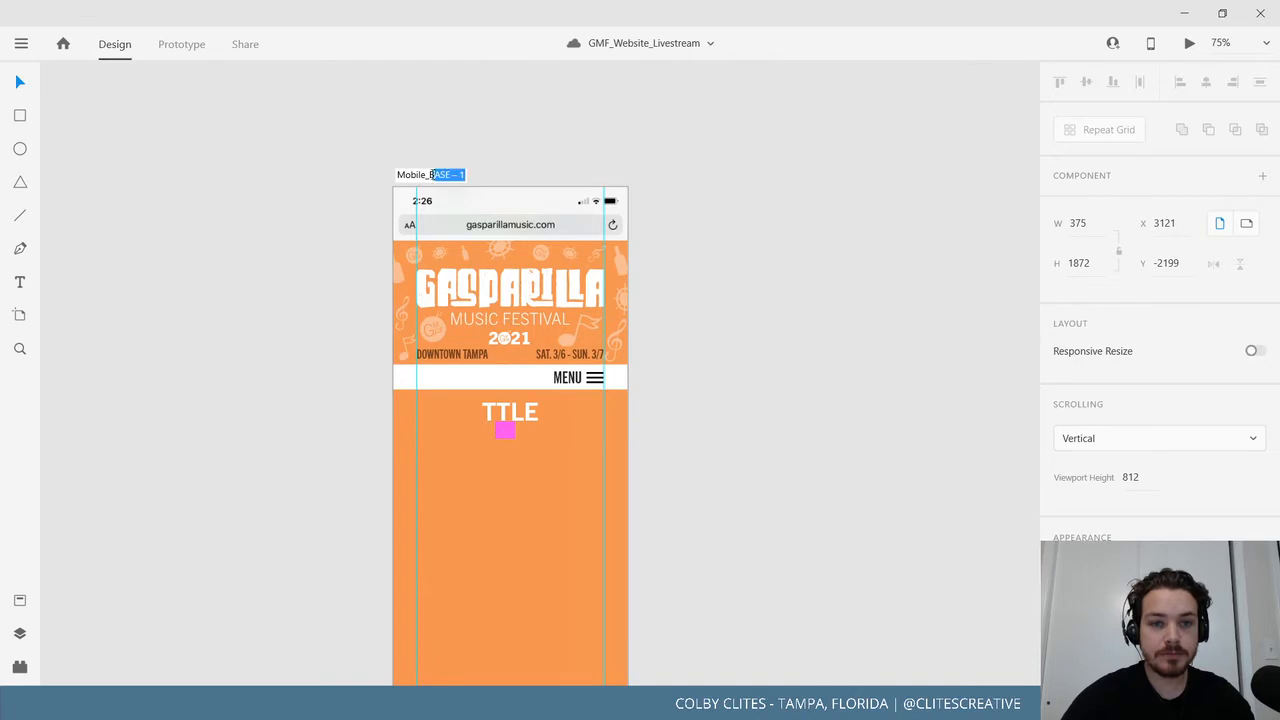
text(Conn)
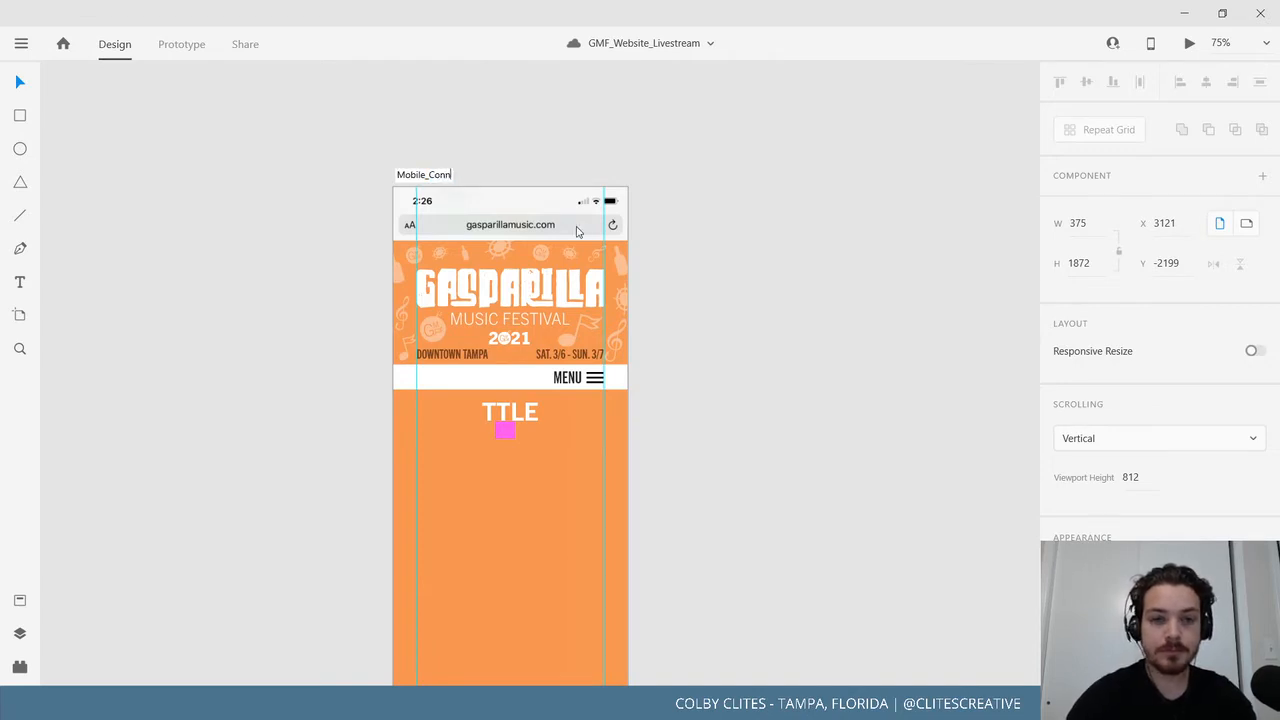
text(ect)
key(Return)
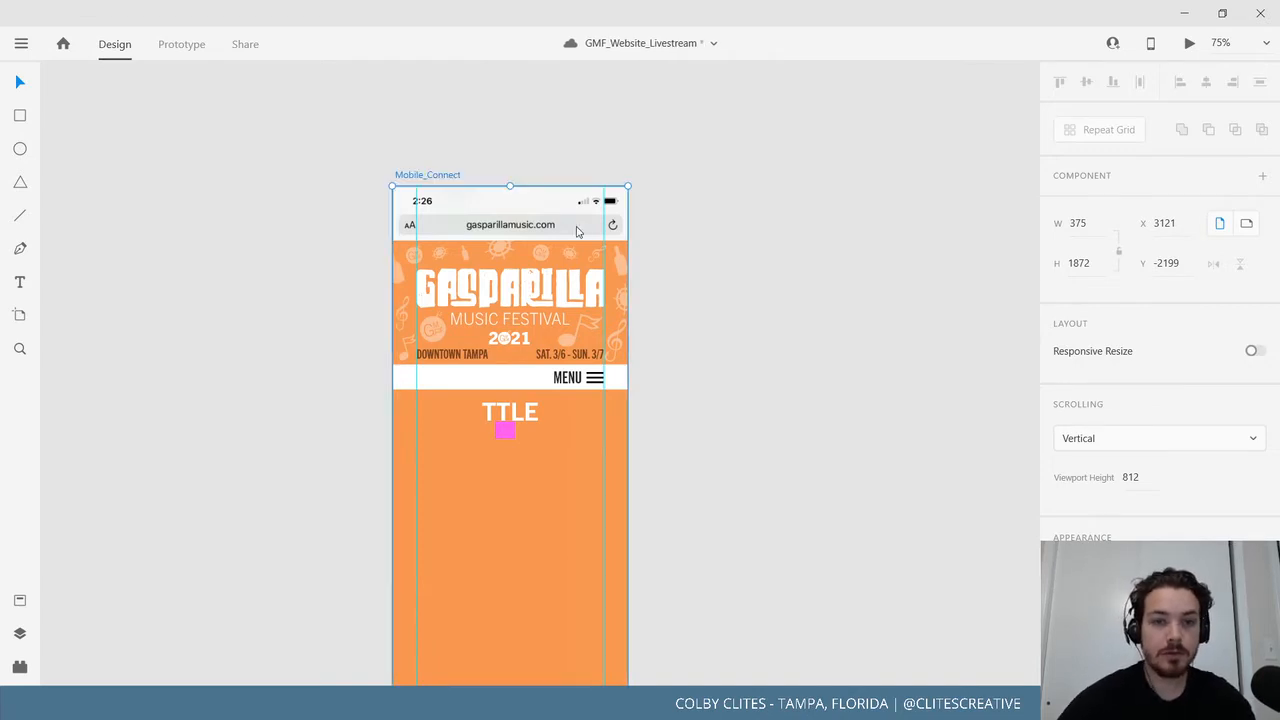
Replace the TTLE heading text with CONNECT.
click(512, 414)
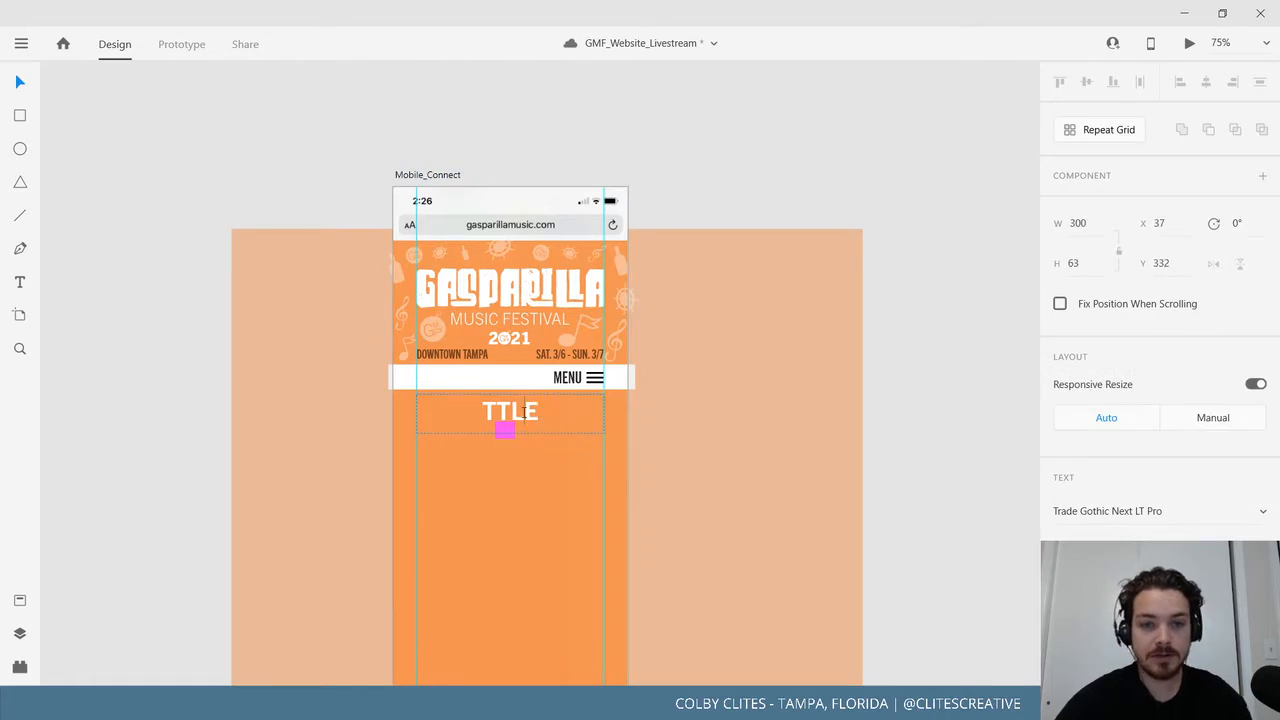
double_click(524, 412)
text(CO)
key(BackSpace)
key(BackSpace)
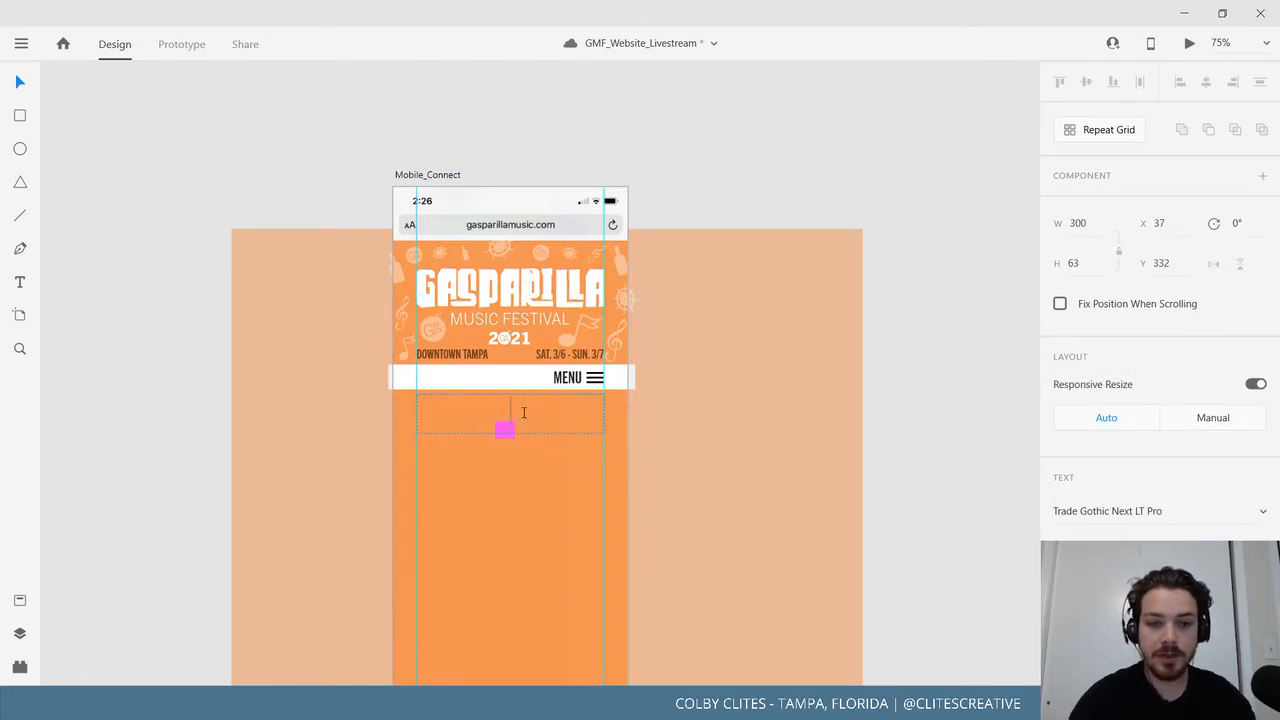
text(CONNECT)
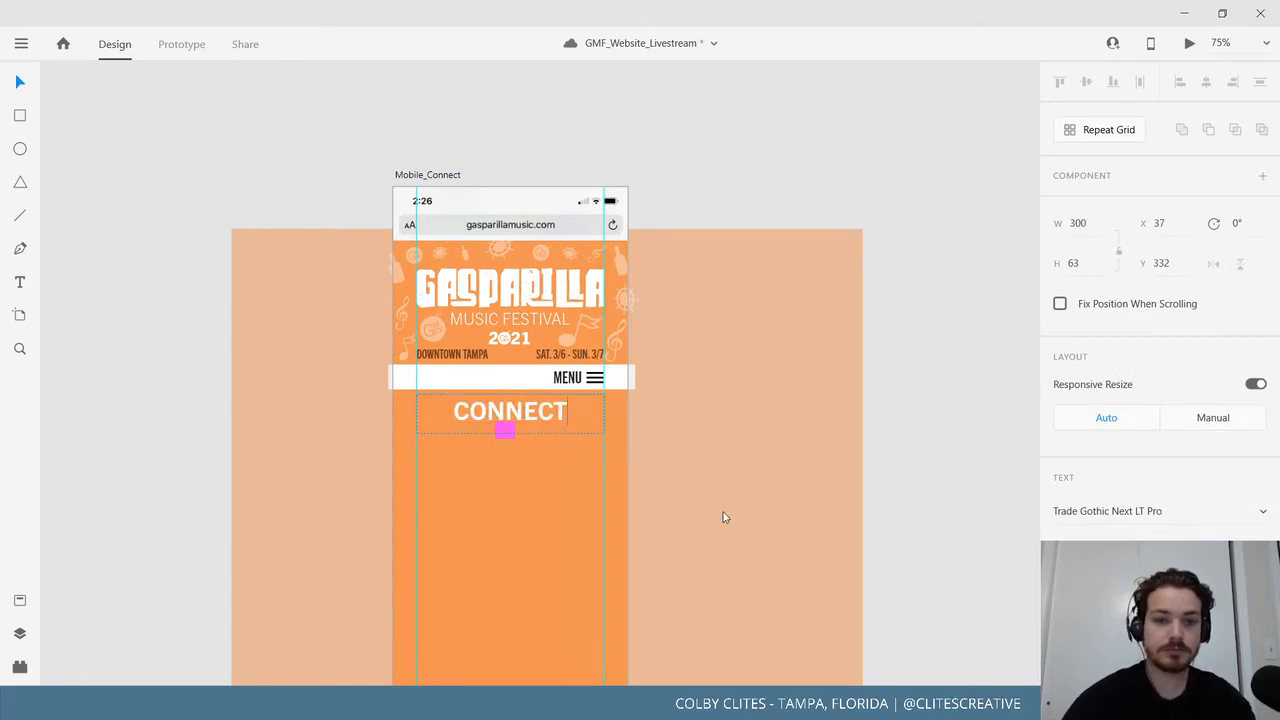
click(20, 83)
click(423, 471)
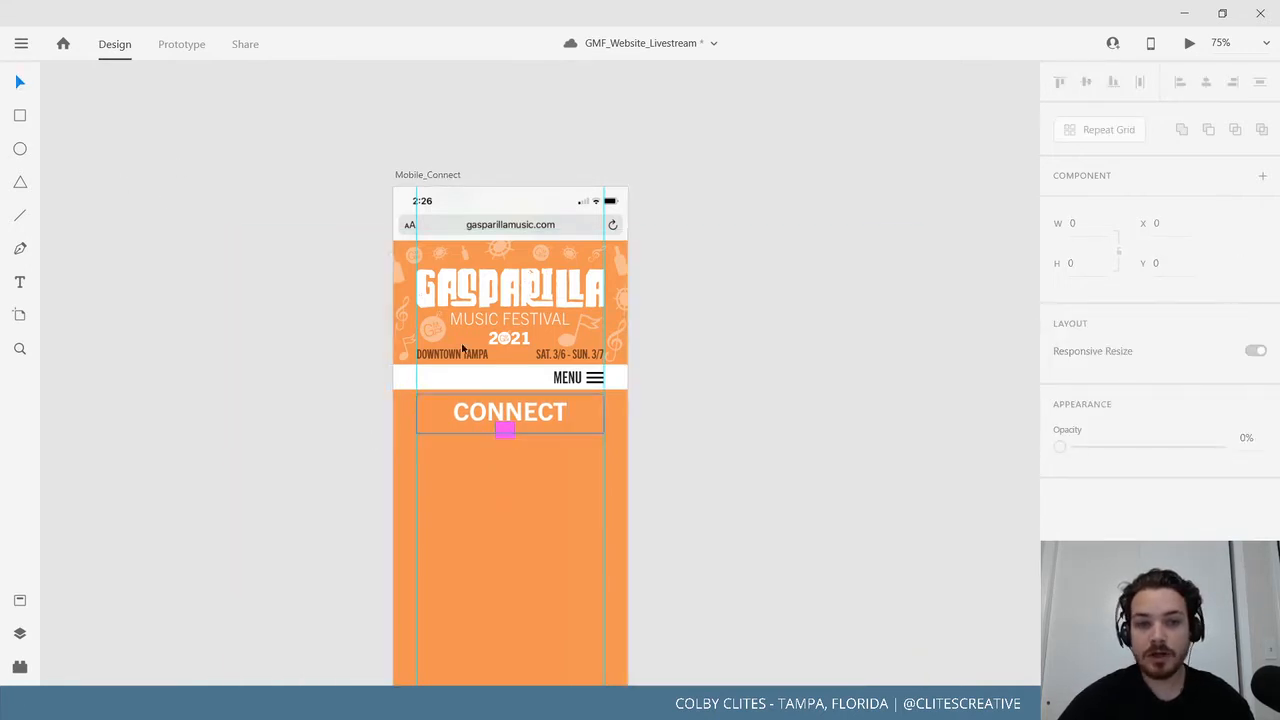
Delete the pink spacer square under CONNECT and add a guide just below the heading.
drag(457, 181, 495, 434)
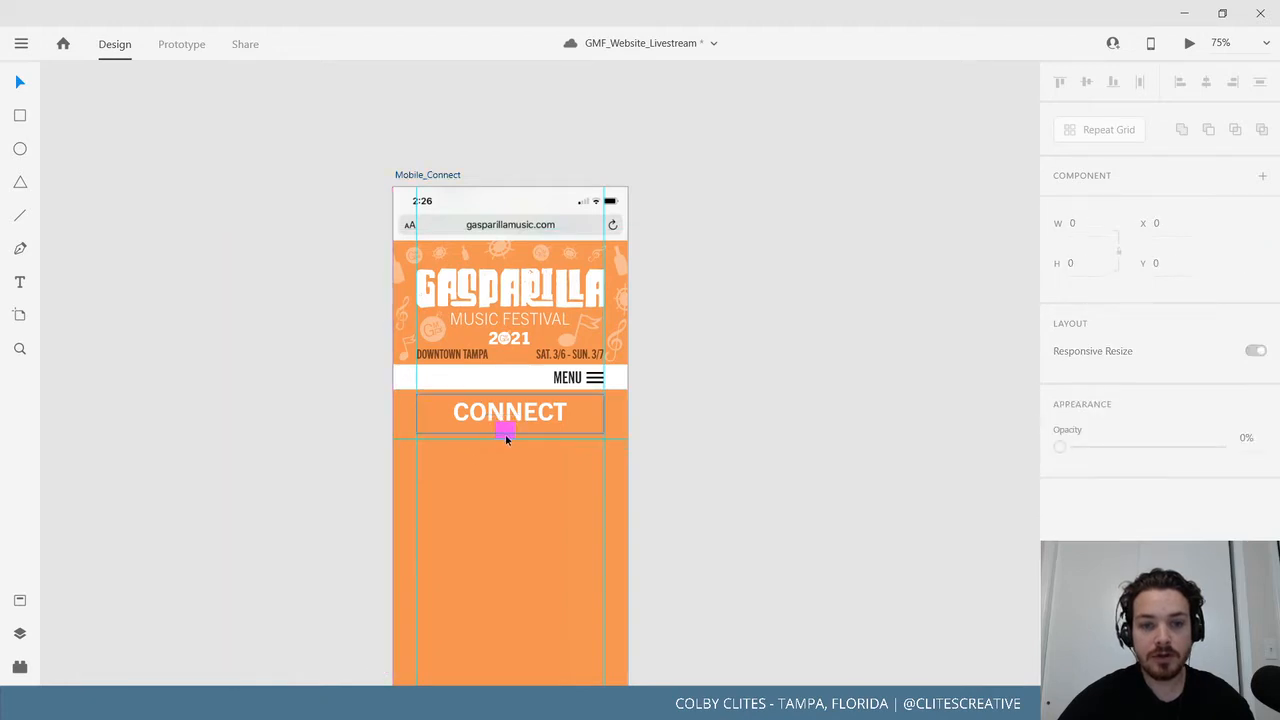
click(508, 432)
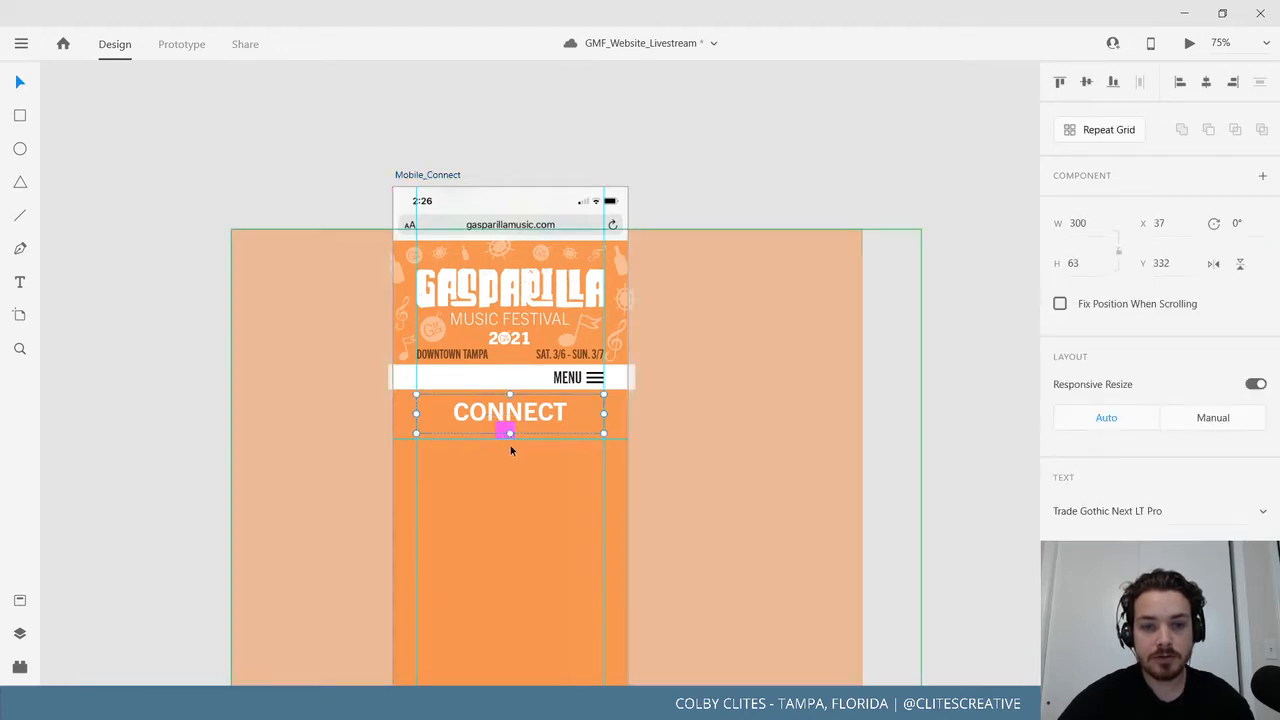
key(ctrl+2)
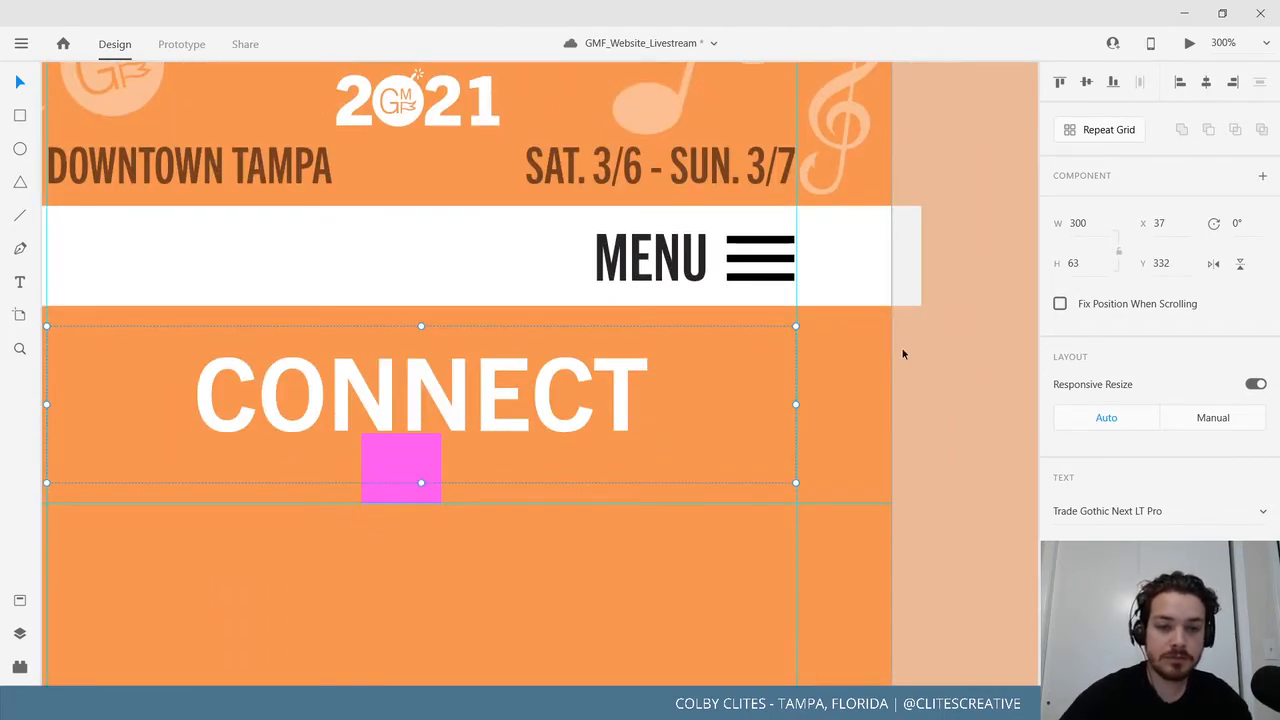
key(ctrl+z)
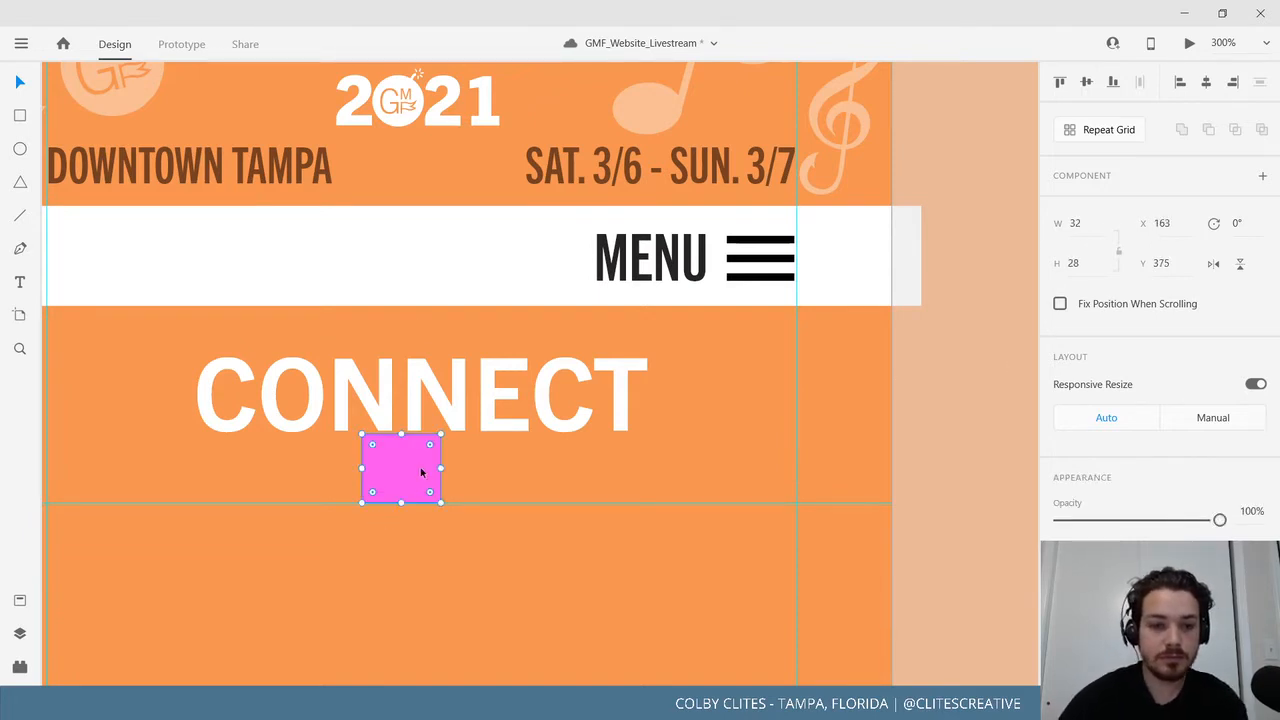
key(ctrl+minus)
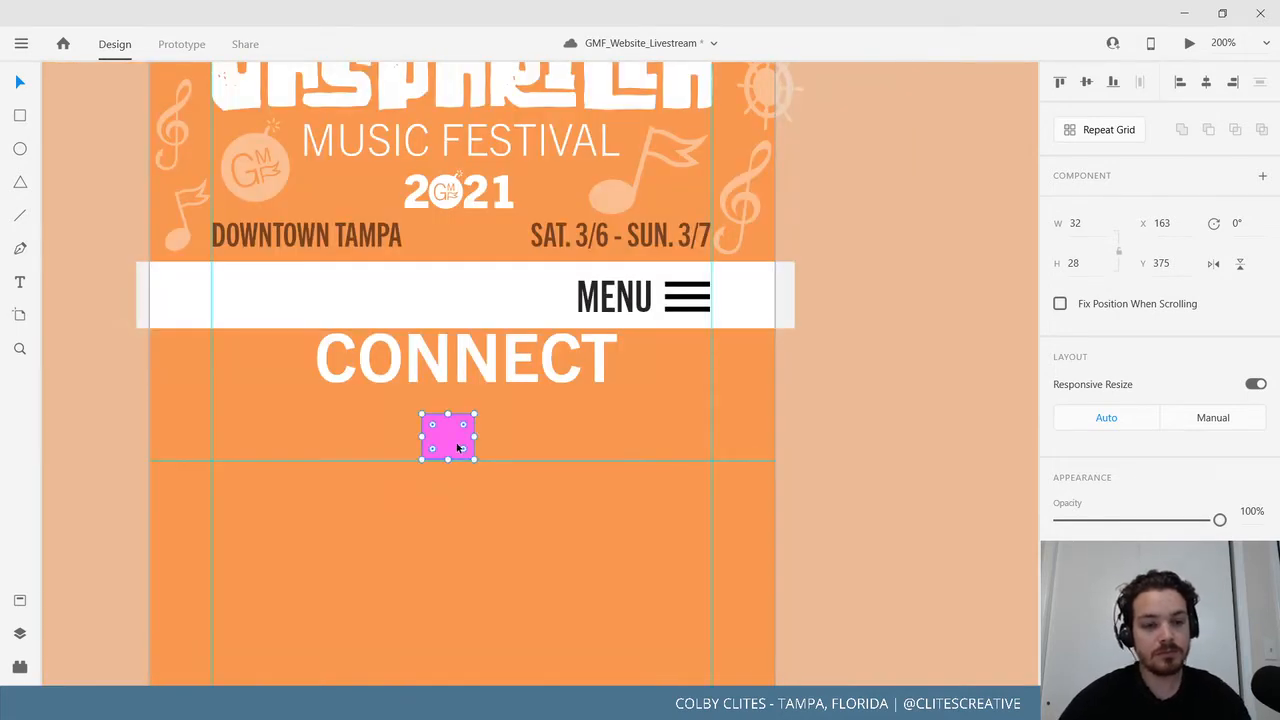
key(ctrl+z)
click(438, 458)
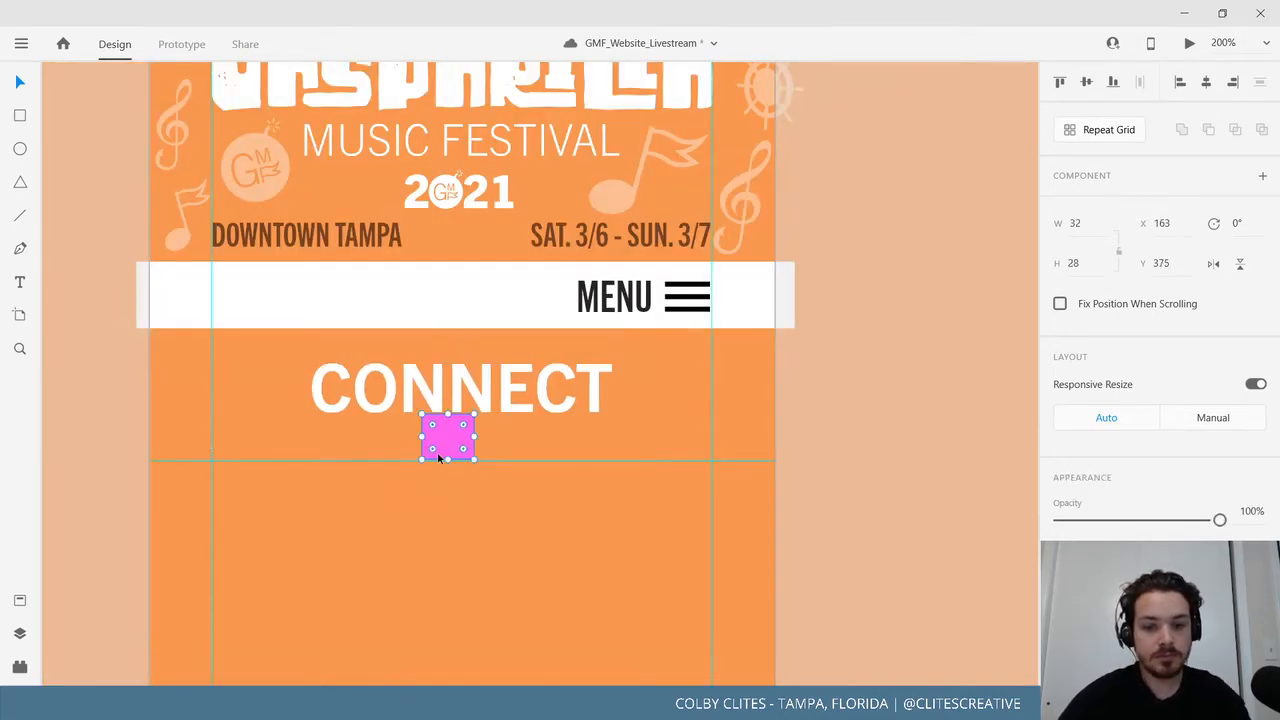
key(Delete)
key(ctrl+minus)
key(ctrl+minus)
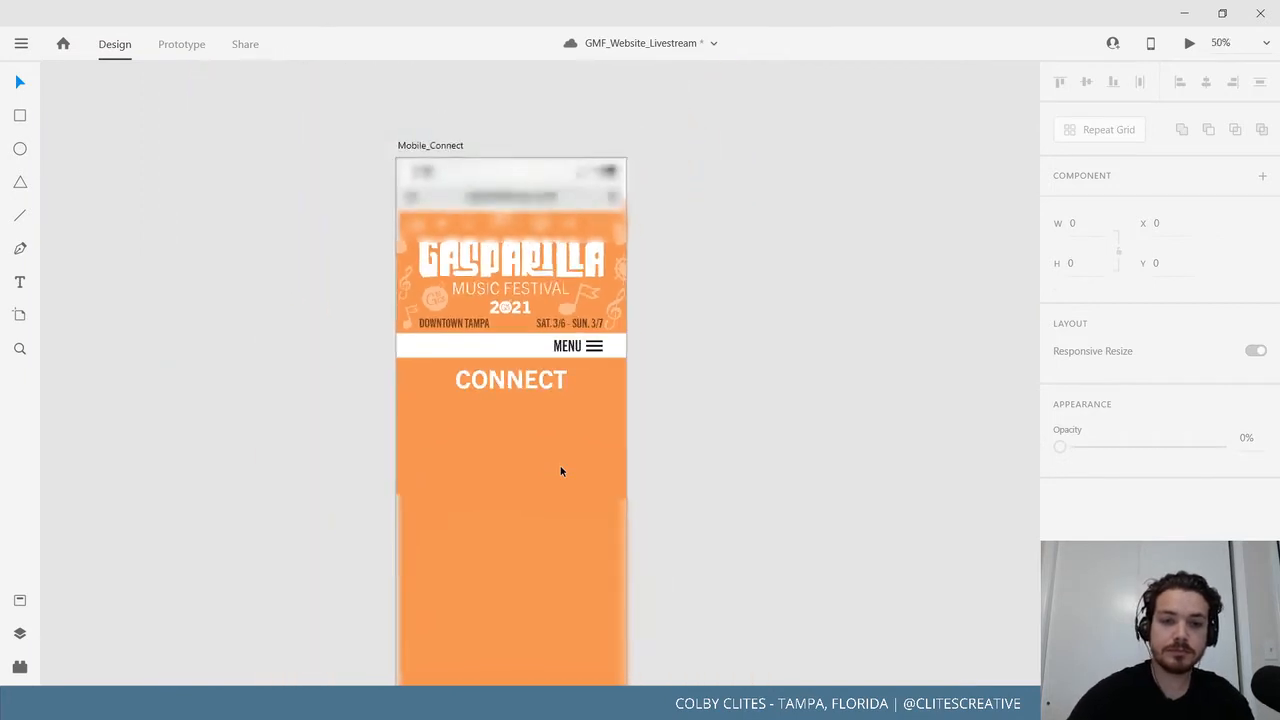
drag(537, 397, 537, 397)
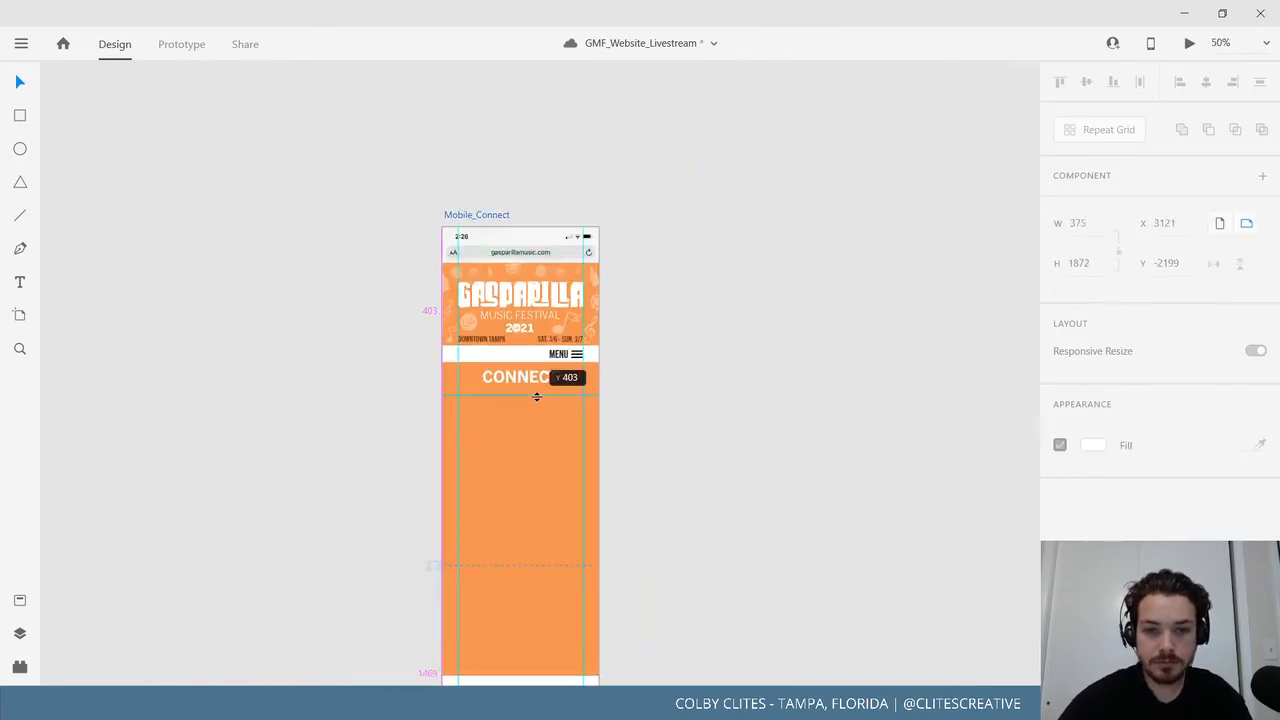
Inspect the Mobile_About page, restoring a pink spacer square deleted by mistake.
drag(253, 450, 481, 410)
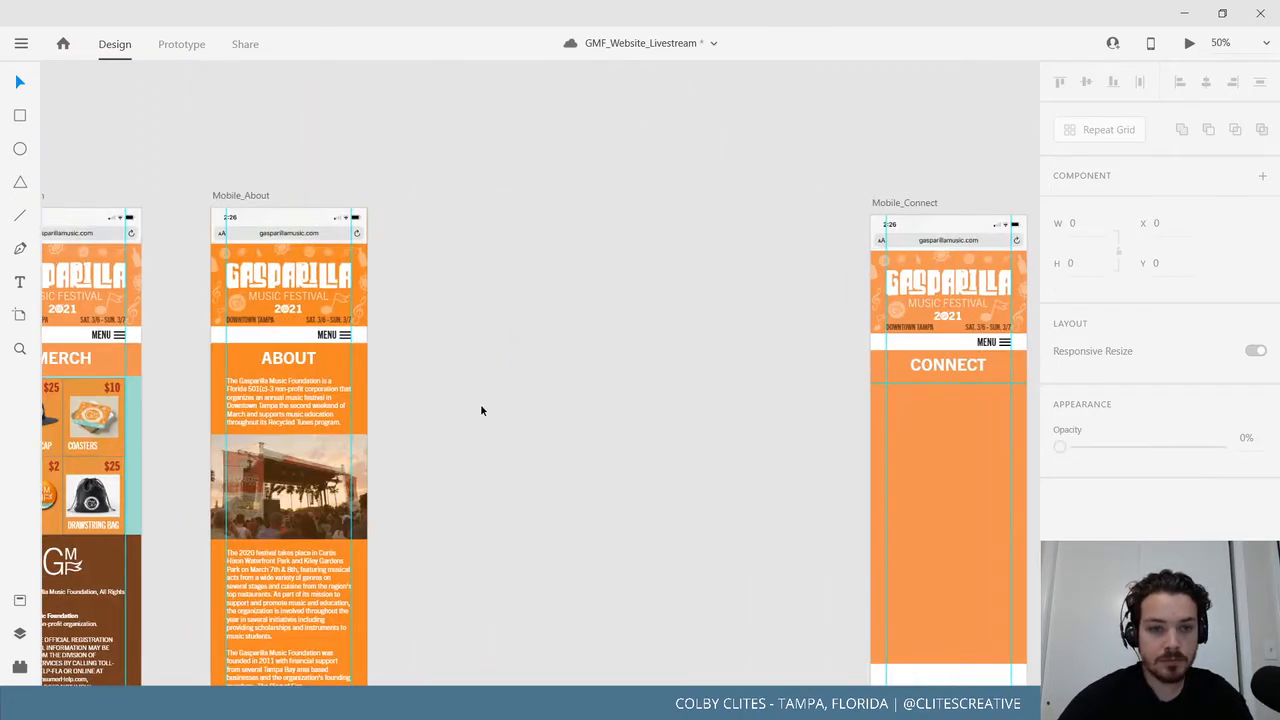
click(238, 194)
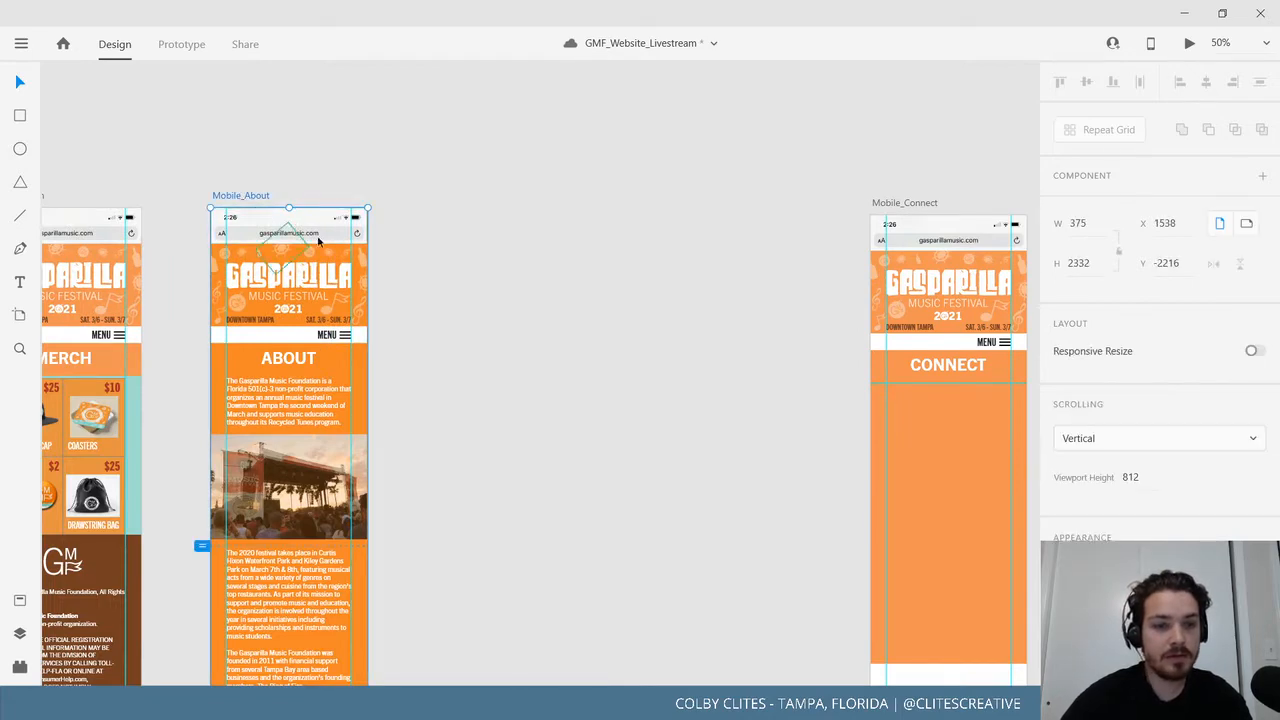
key(ctrl+z)
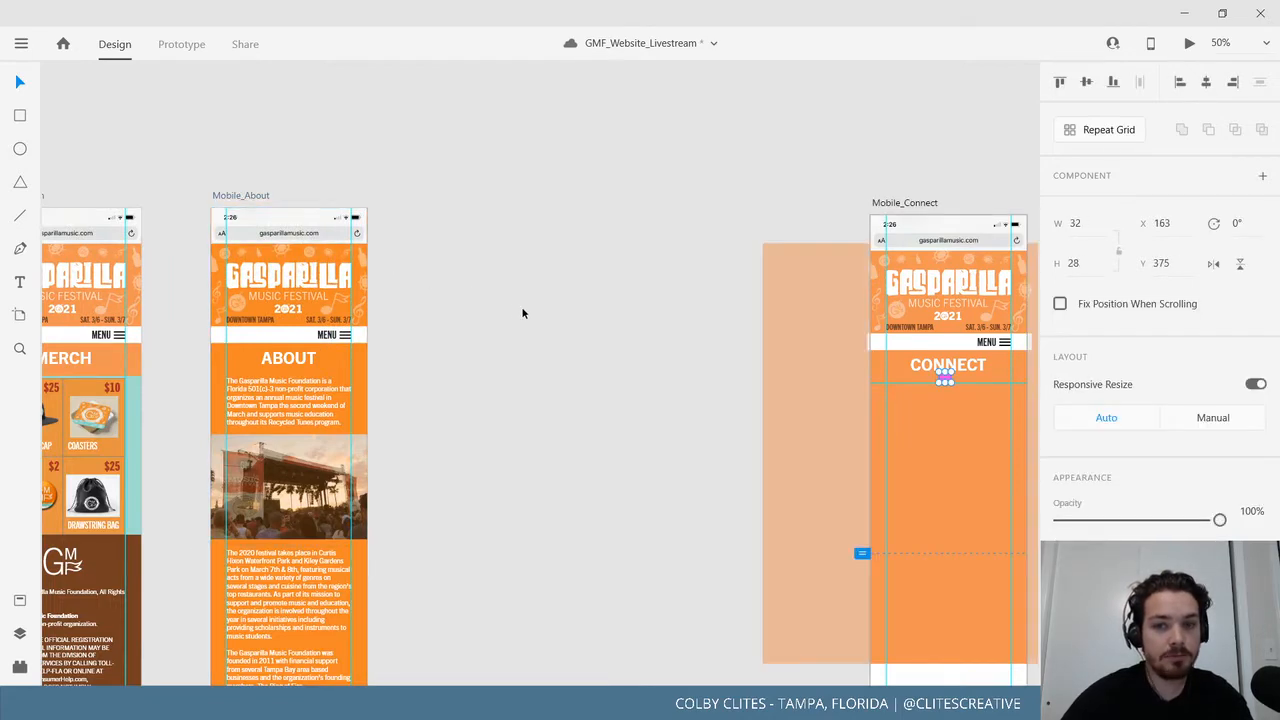
click(655, 356)
drag(655, 356, 1072, 8)
drag(497, 537, 869, 182)
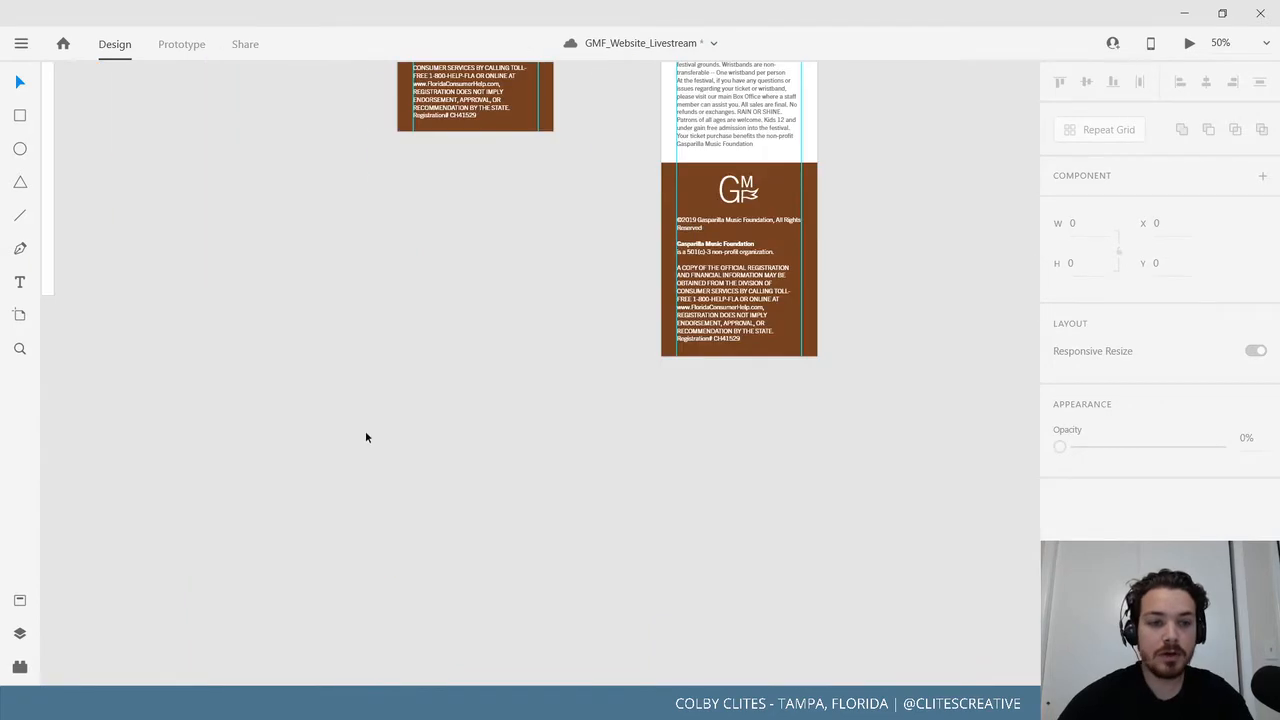
scroll(365, 430, down, 5)
scroll(365, 430, left, 4)
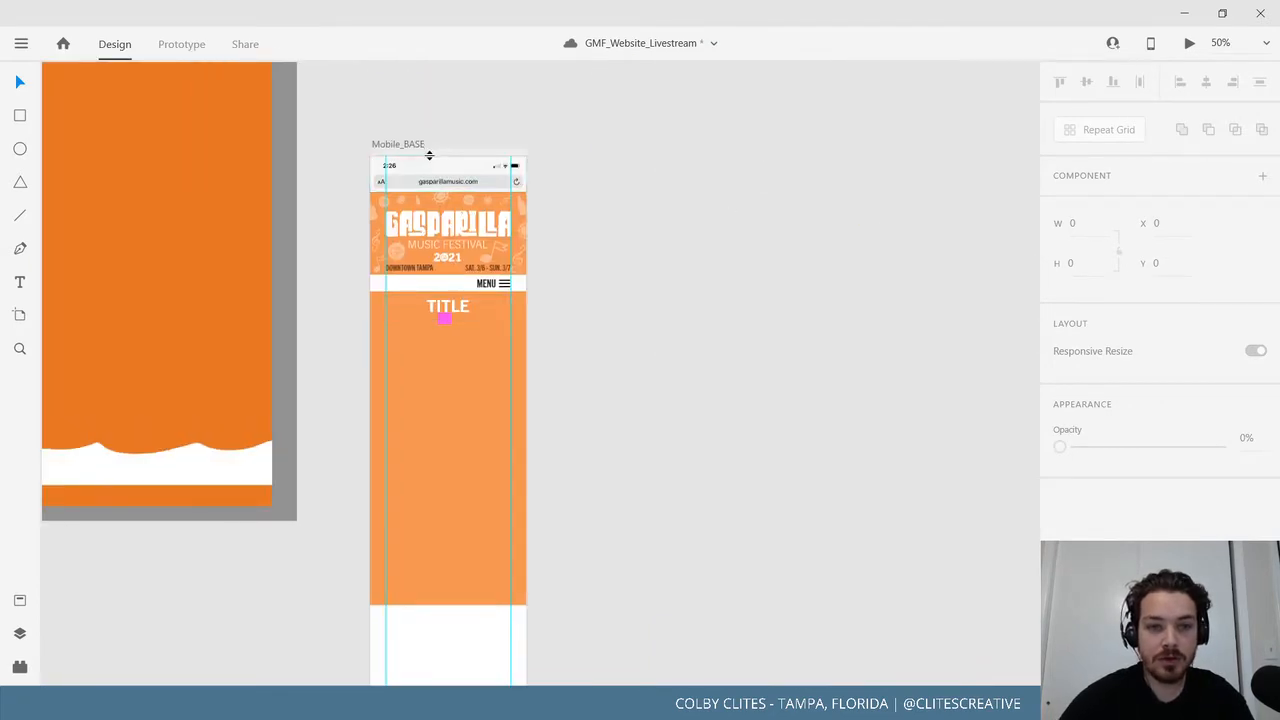
Add a guide below the base page's TITLE heading and delete its pink square.
drag(429, 155, 423, 324)
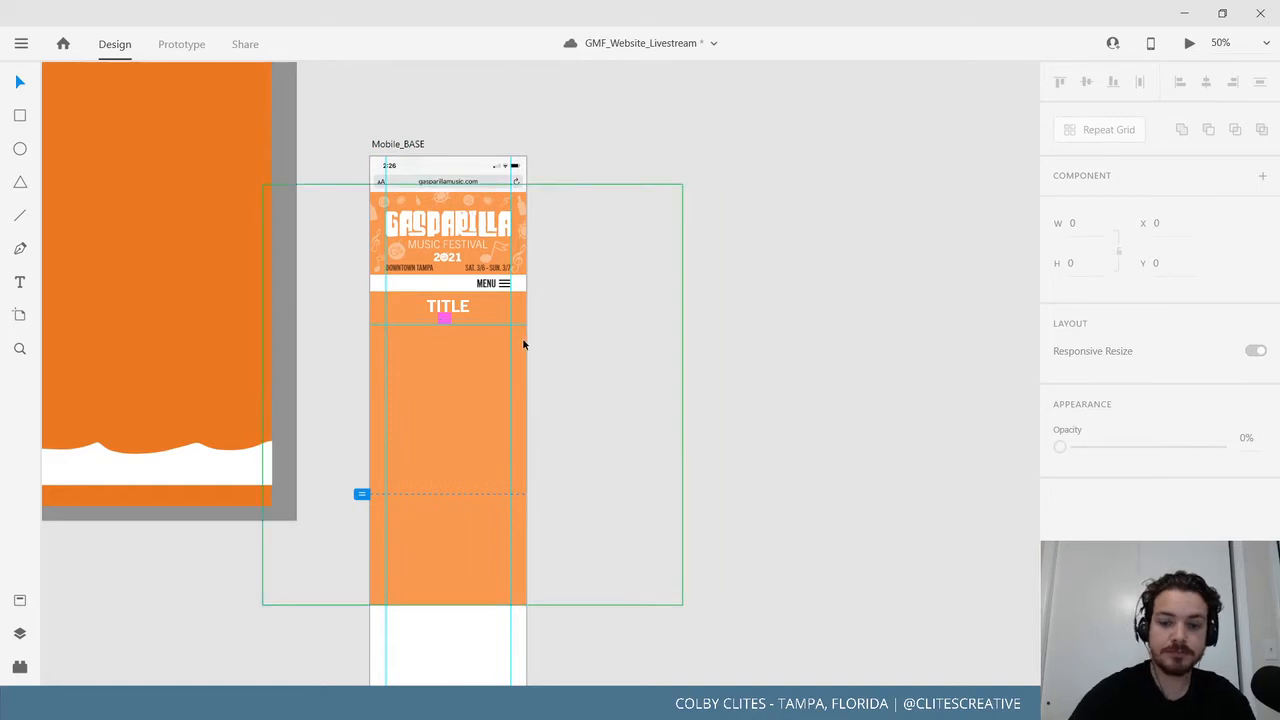
key(ctrl+=)
key(ctrl+=)
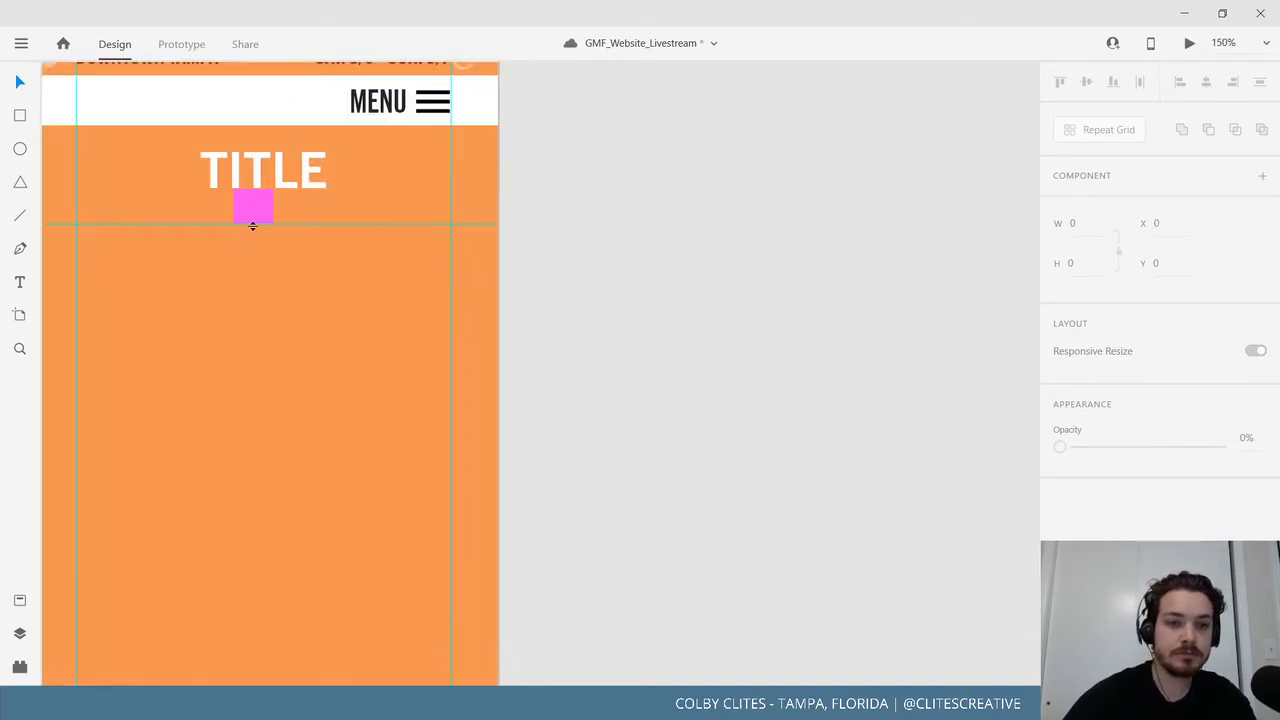
click(254, 218)
key(Delete)
key(ctrl+minus)
key(ctrl+minus)
key(ctrl+minus)
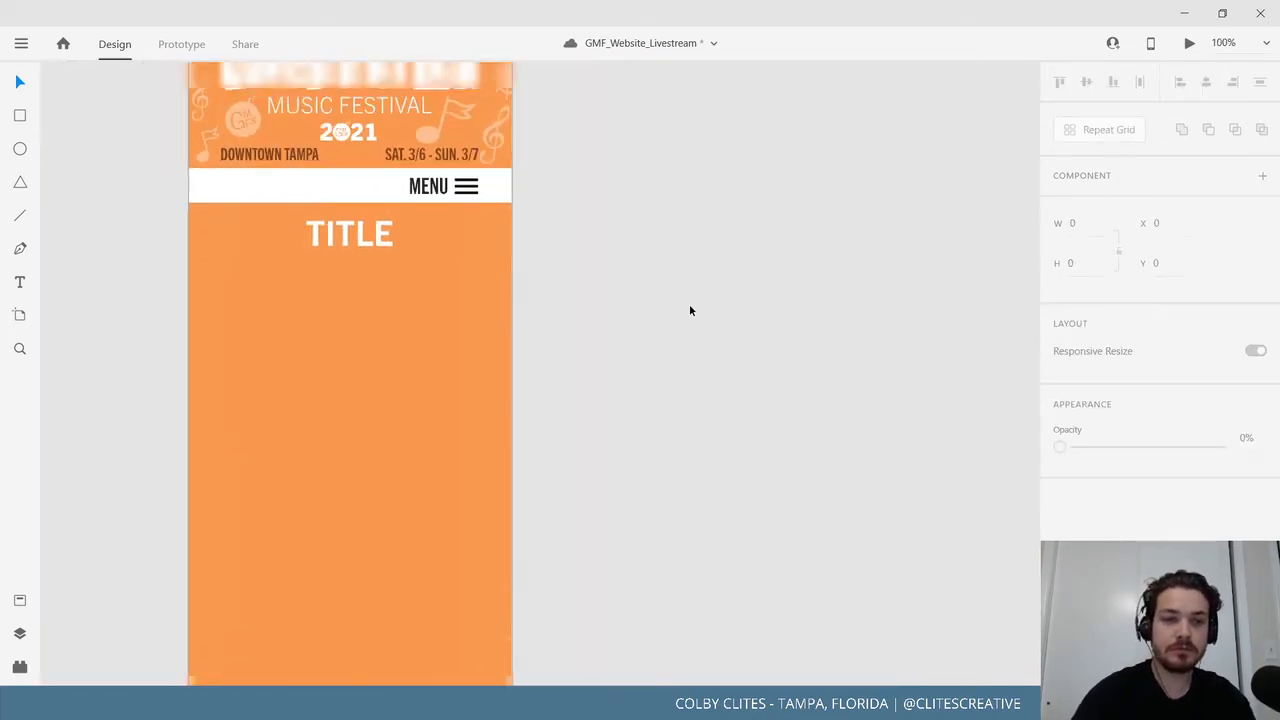
drag(880, 389, 275, 682)
drag(504, 436, 309, 585)
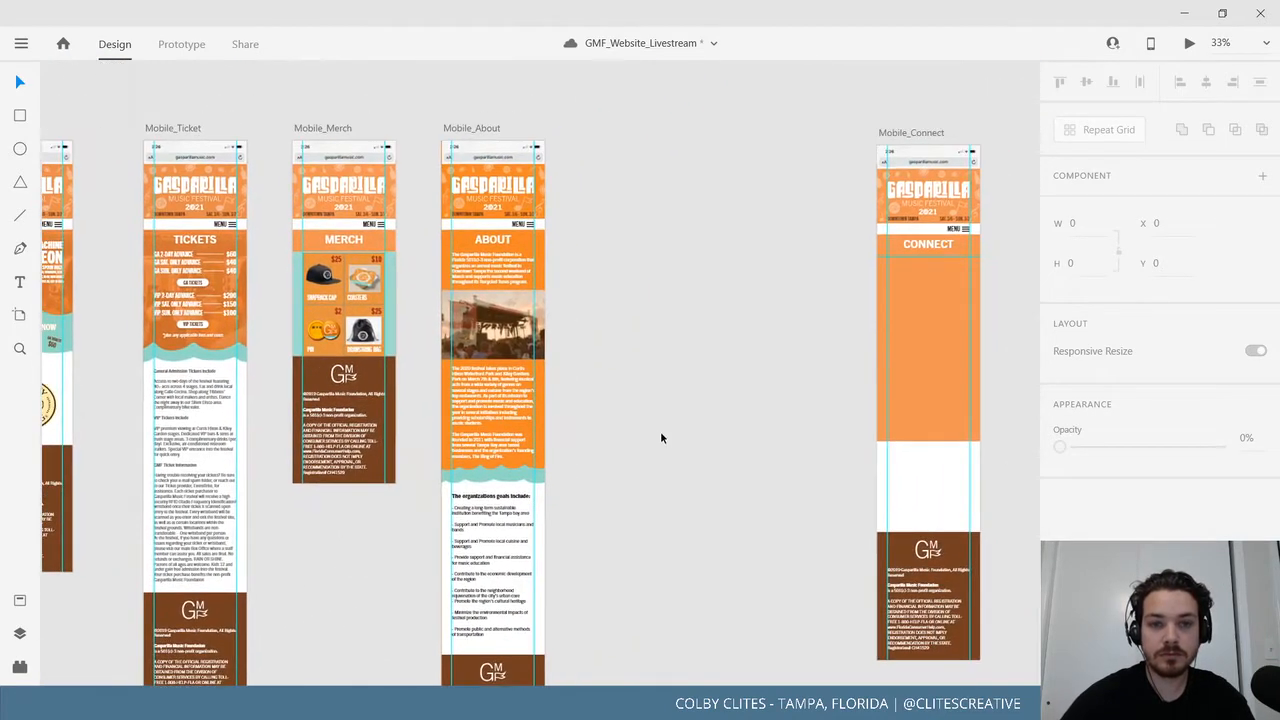
Add guides just below the ABOUT, MERCH and TICKETS headings.
drag(485, 171, 592, 193)
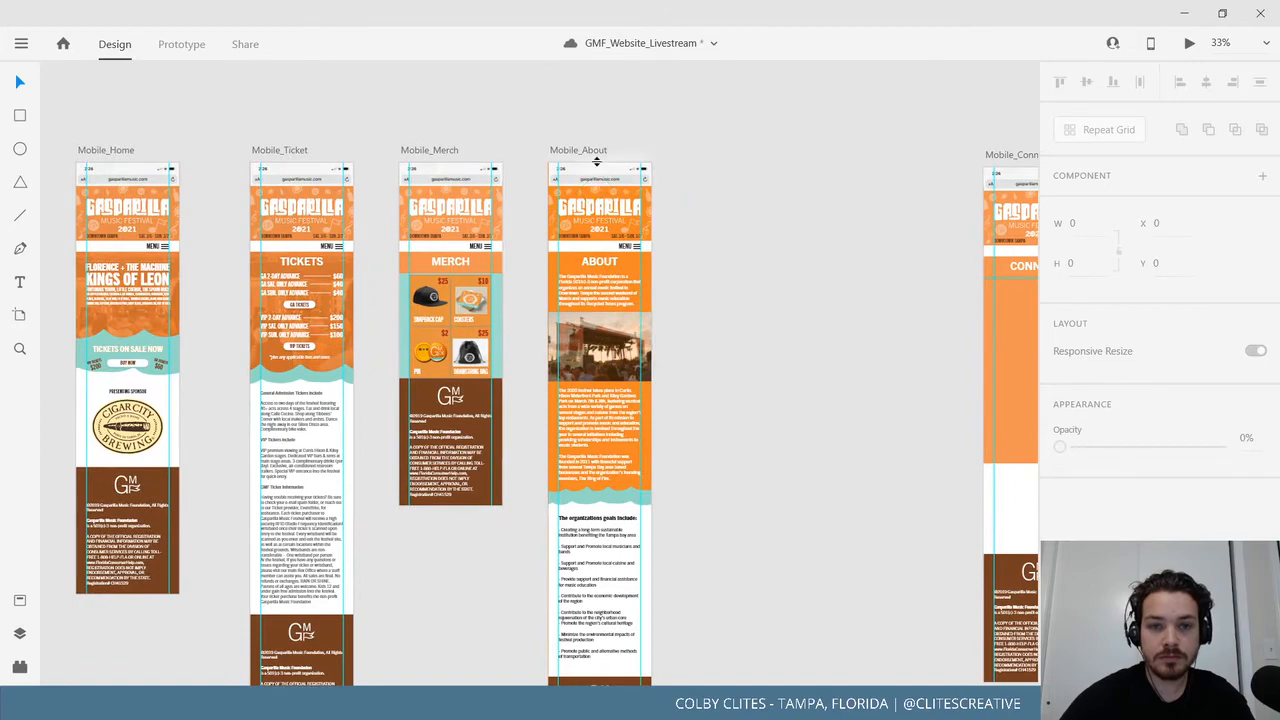
scroll(600, 175, up, 5)
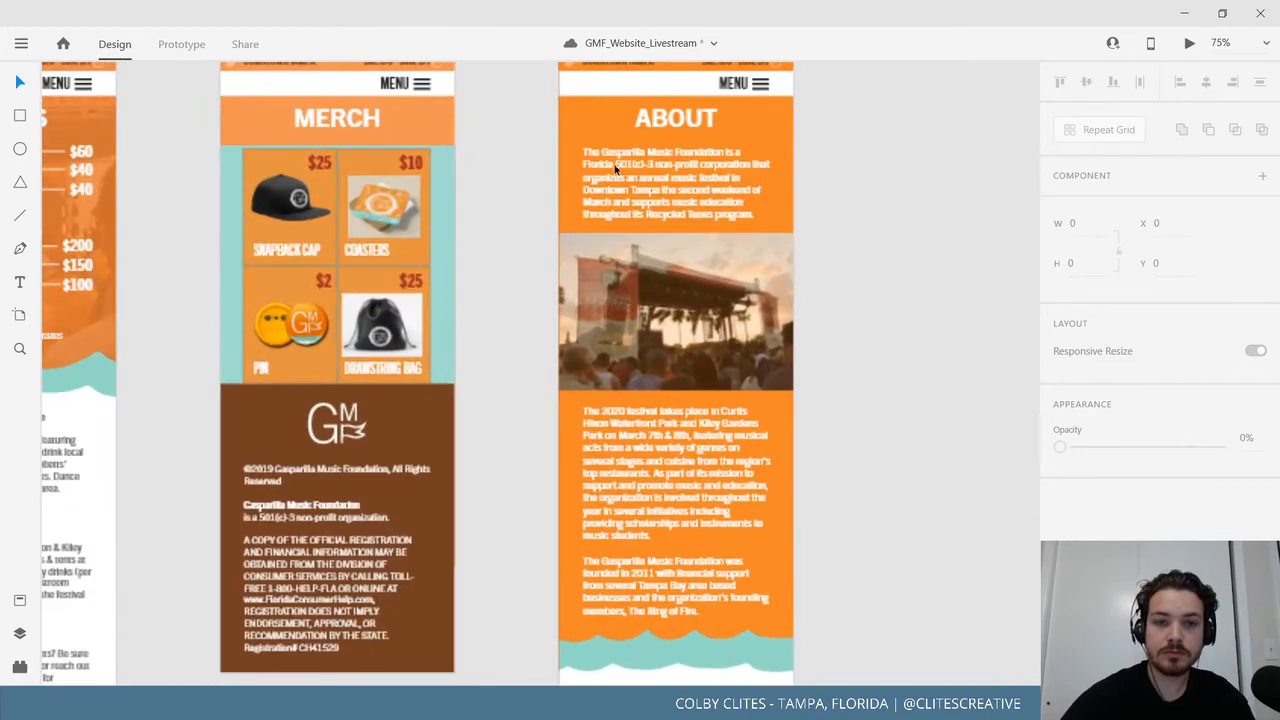
scroll(600, 175, down, 2)
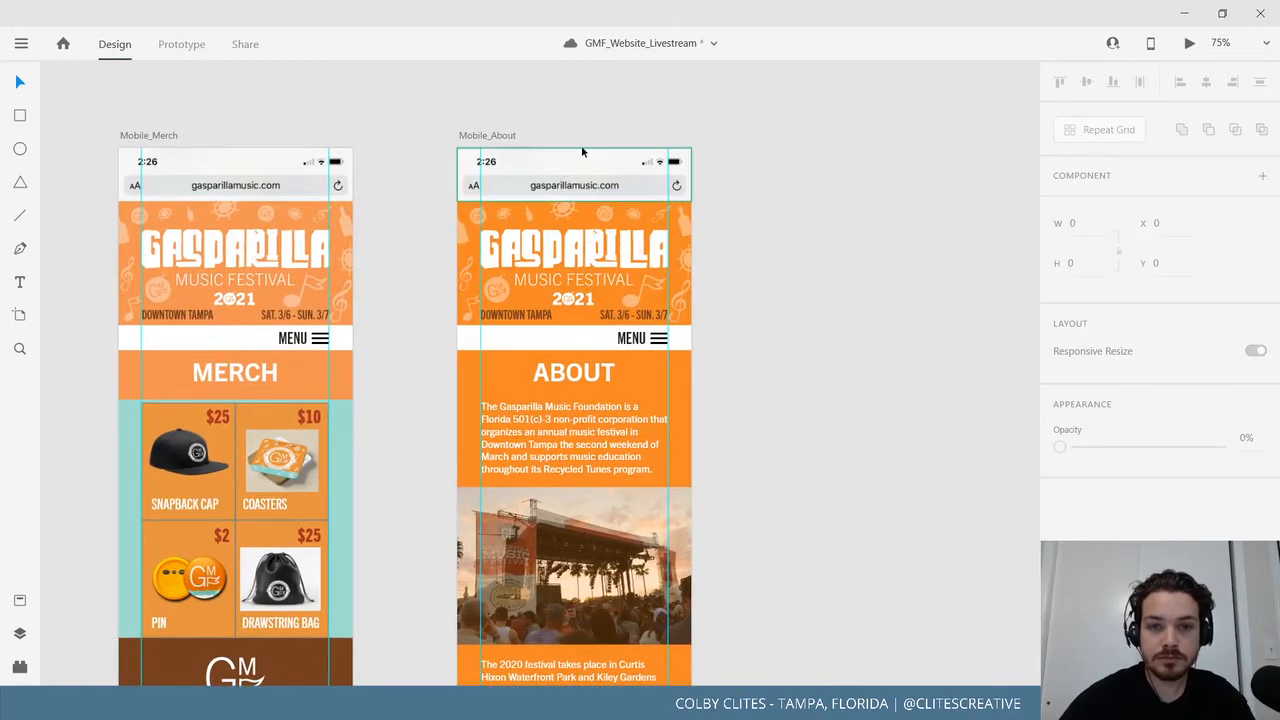
drag(582, 152, 548, 401)
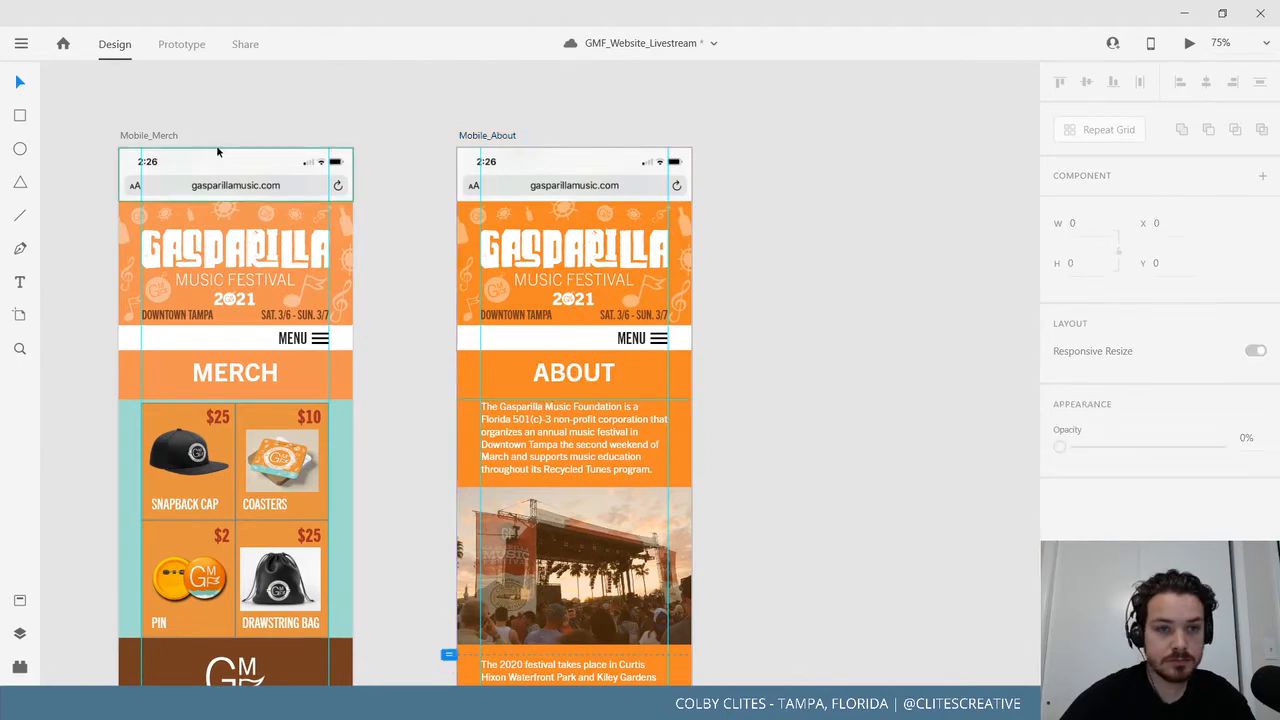
drag(218, 149, 197, 399)
drag(219, 448, 803, 407)
drag(477, 106, 705, 402)
Remove a stray guide from Mobile_Home and compare the MERCH and ABOUT heading positions.
drag(366, 111, 366, 84)
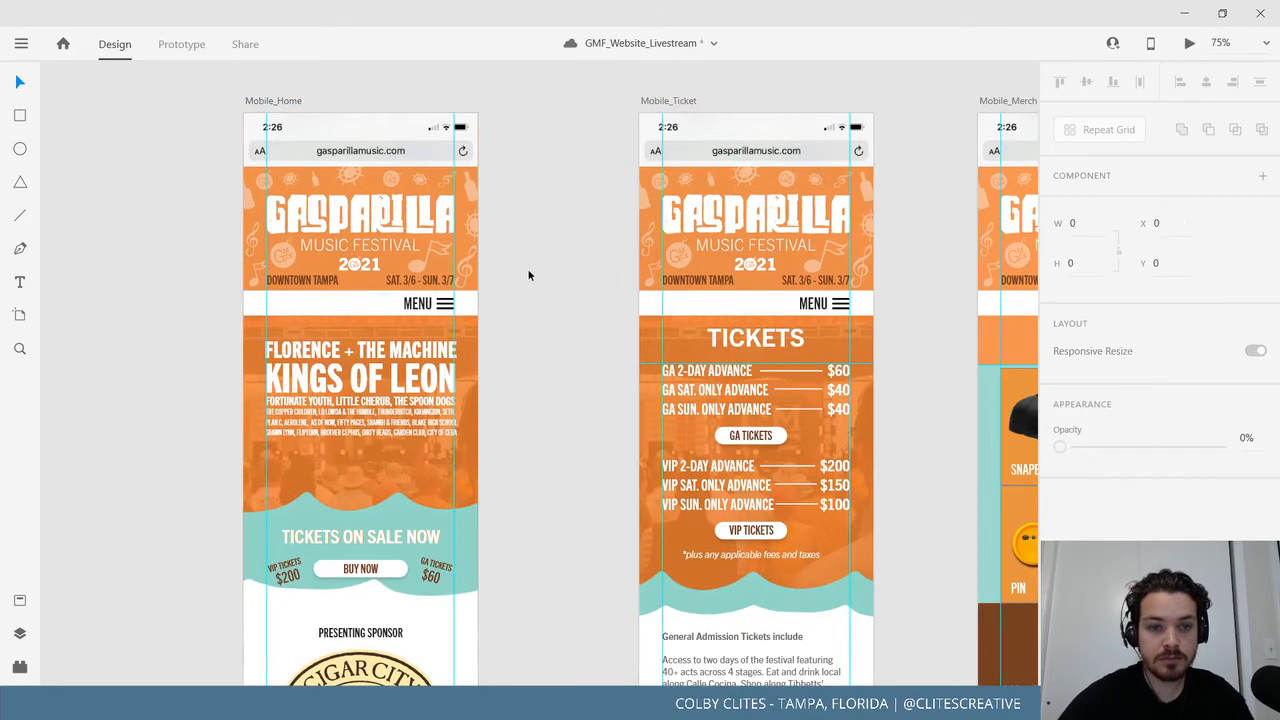
drag(429, 295, 77, 267)
drag(543, 300, 100, 300)
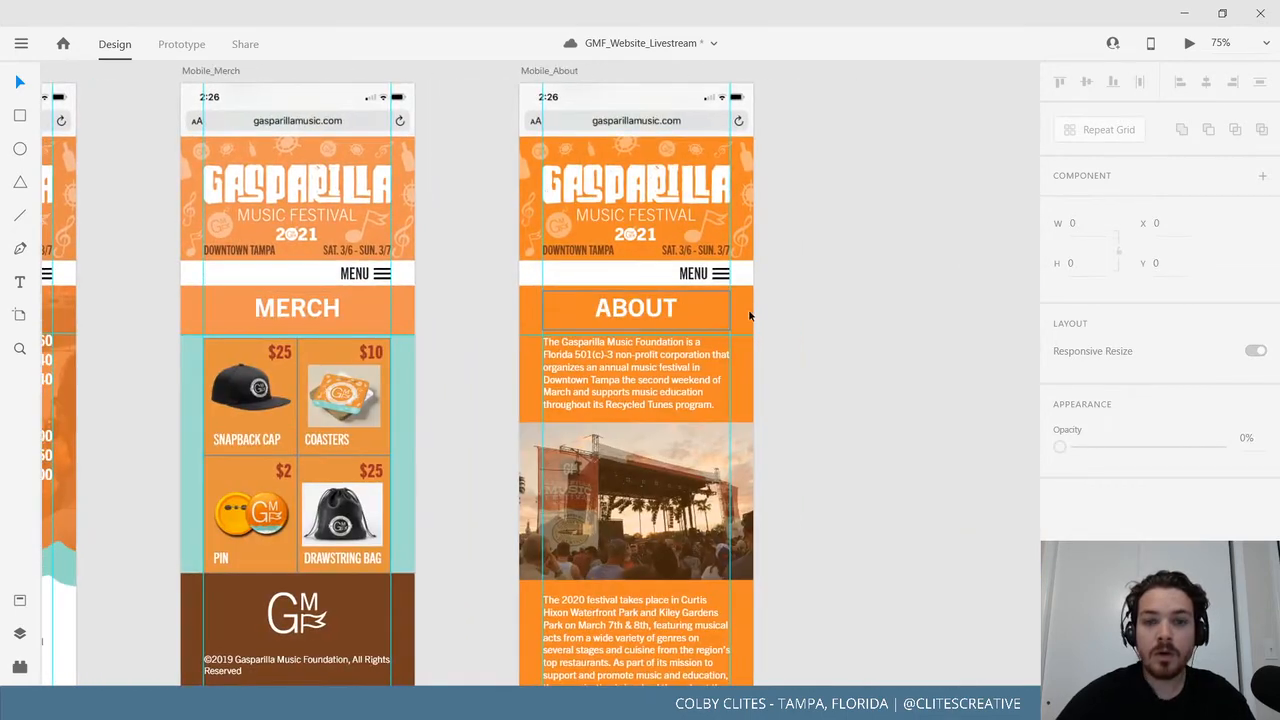
click(313, 312)
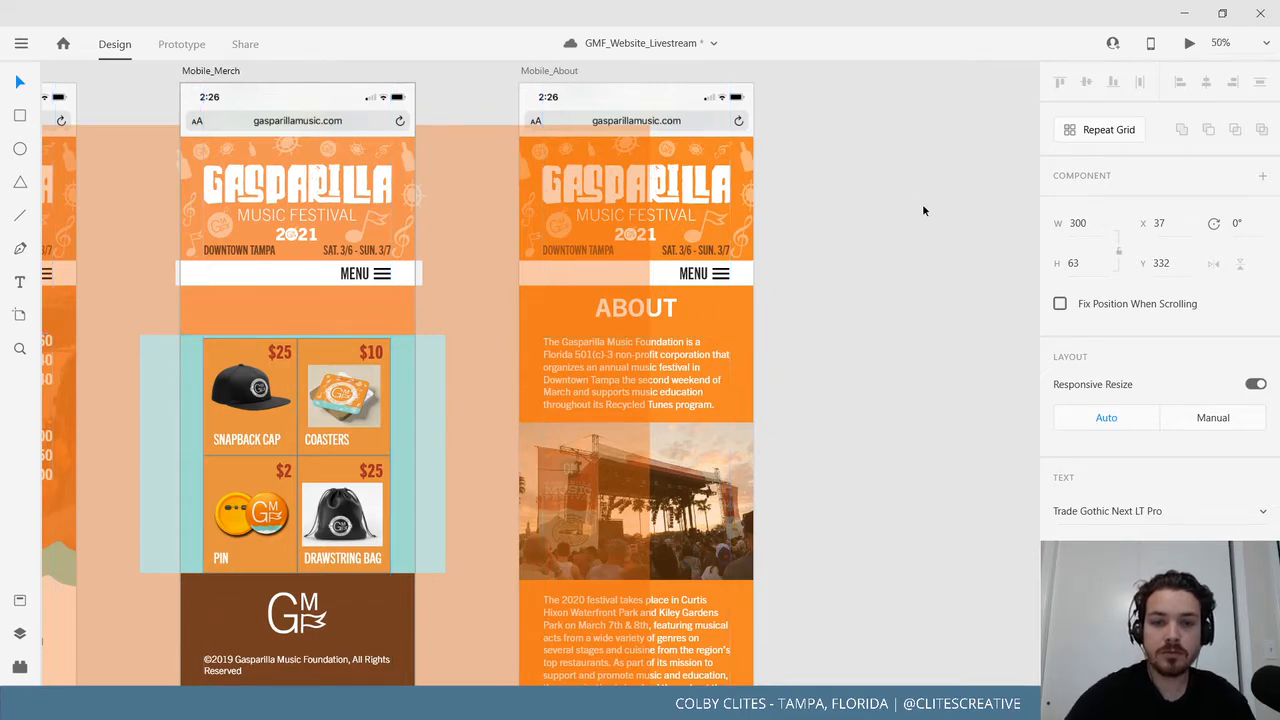
key(ctrl+minus)
click(854, 172)
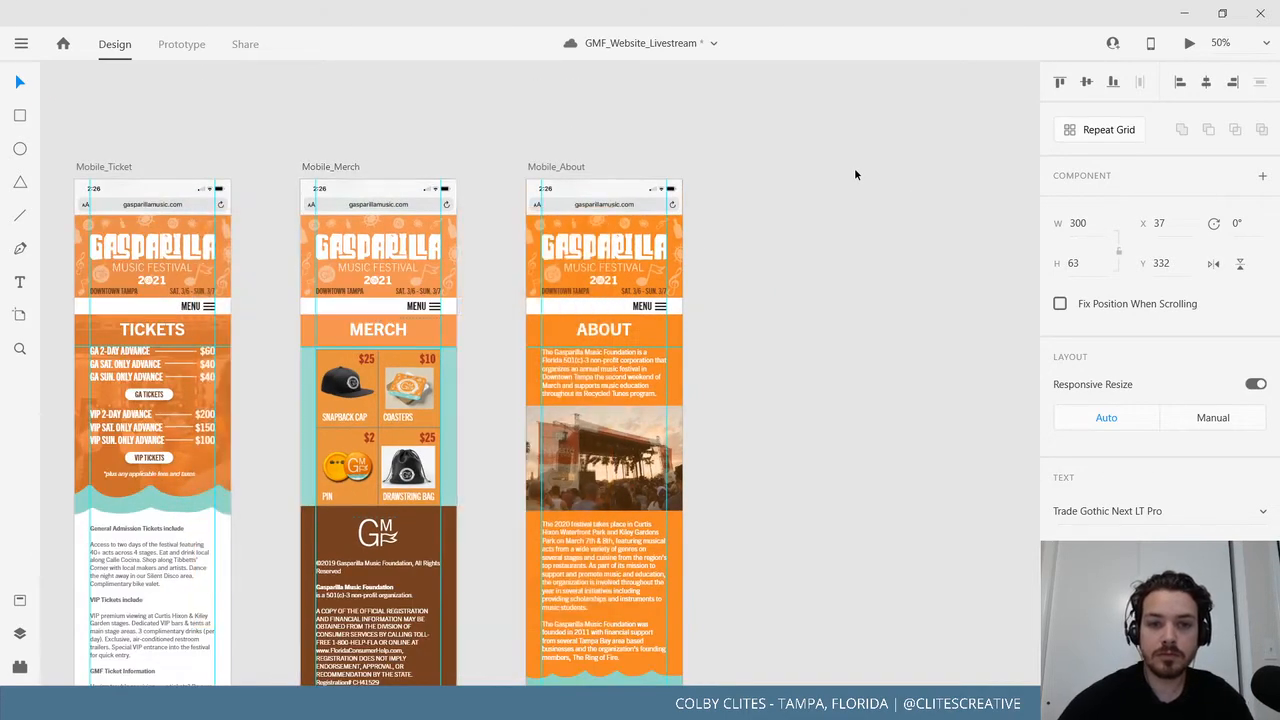
click(602, 330)
scroll(725, 339, right, 6)
scroll(673, 364, right, 5)
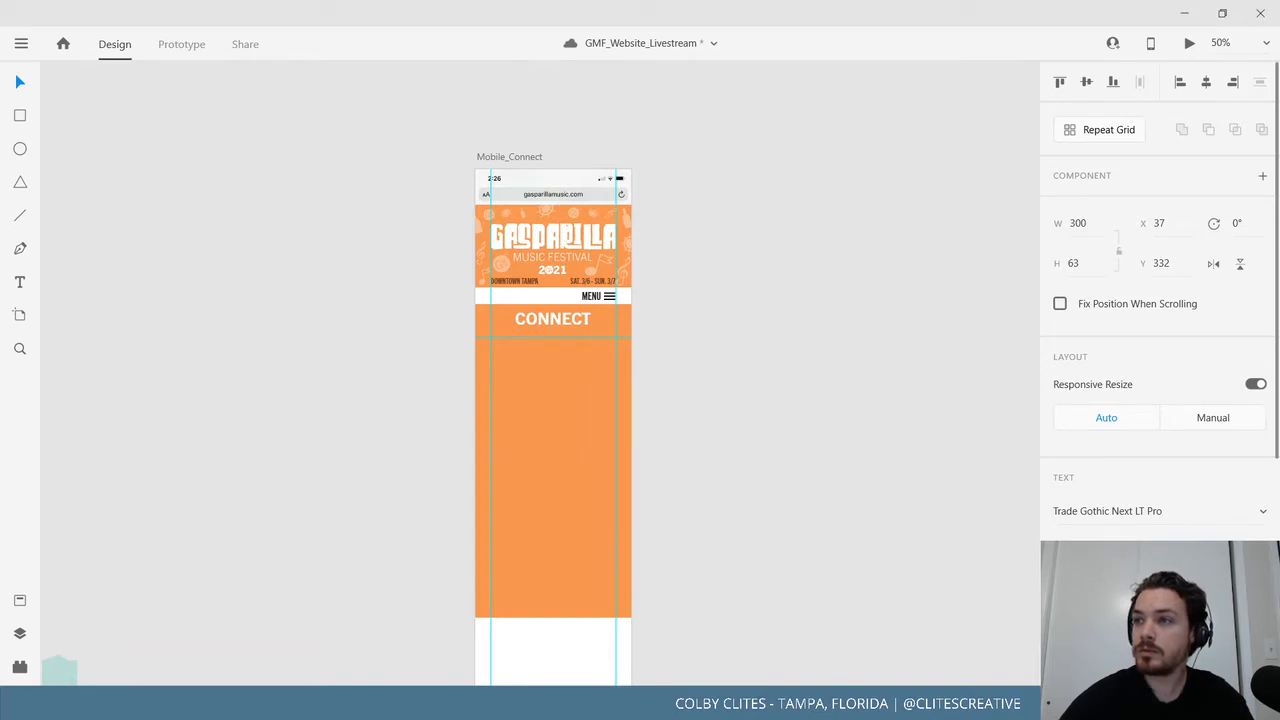
Draw a text area below CONNECT and paste the foundation address and phone number.
click(913, 400)
drag(723, 388, 748, 362)
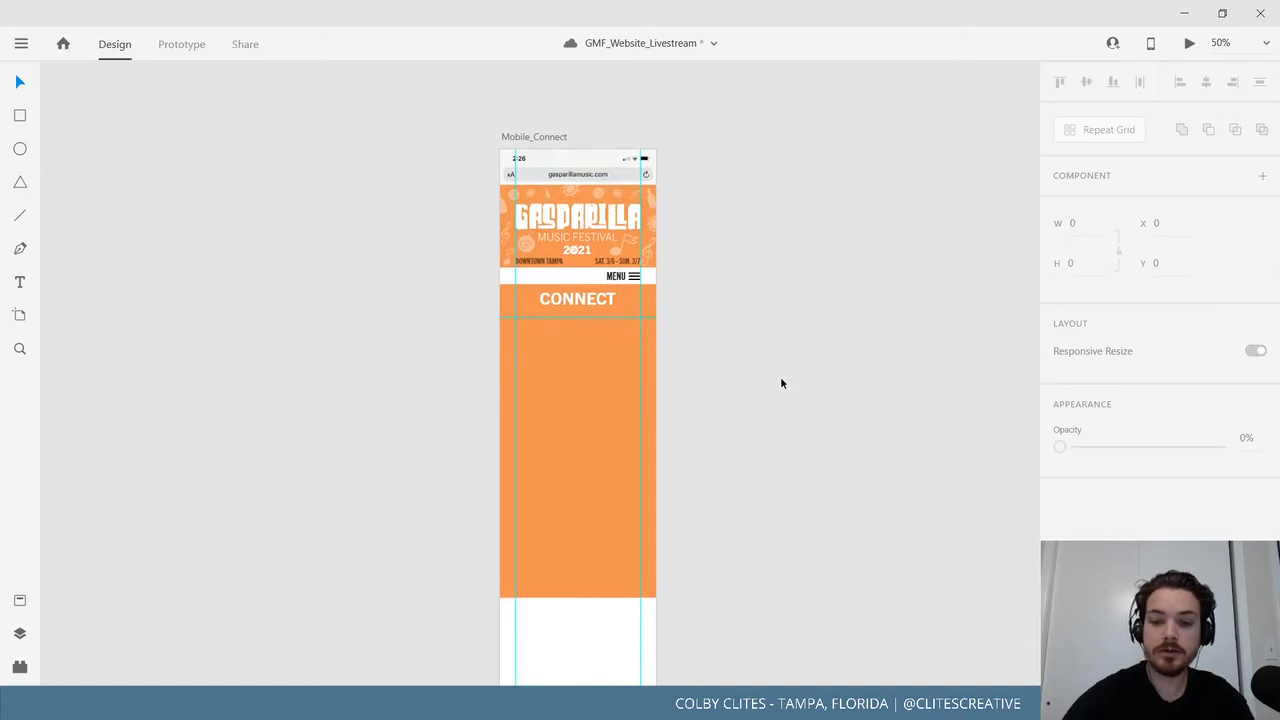
key(ctrl+=)
key(ctrl+=)
drag(826, 413, 781, 394)
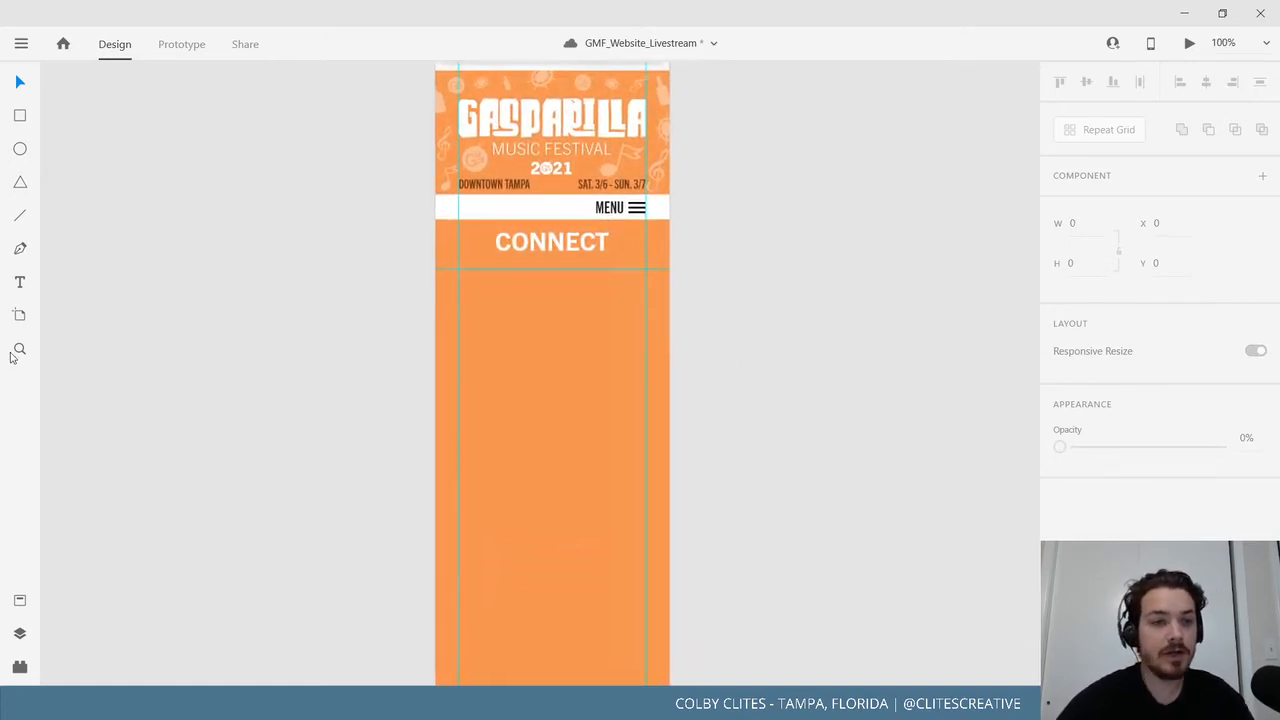
click(21, 283)
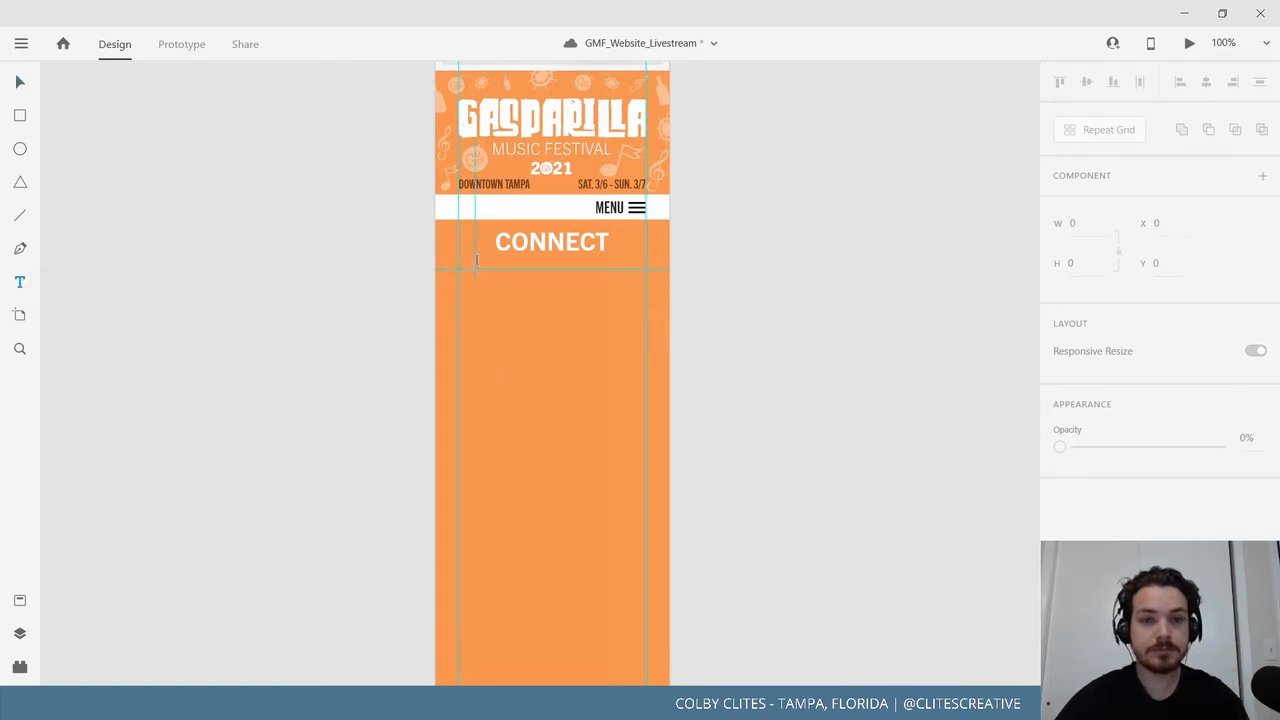
drag(458, 270, 646, 524)
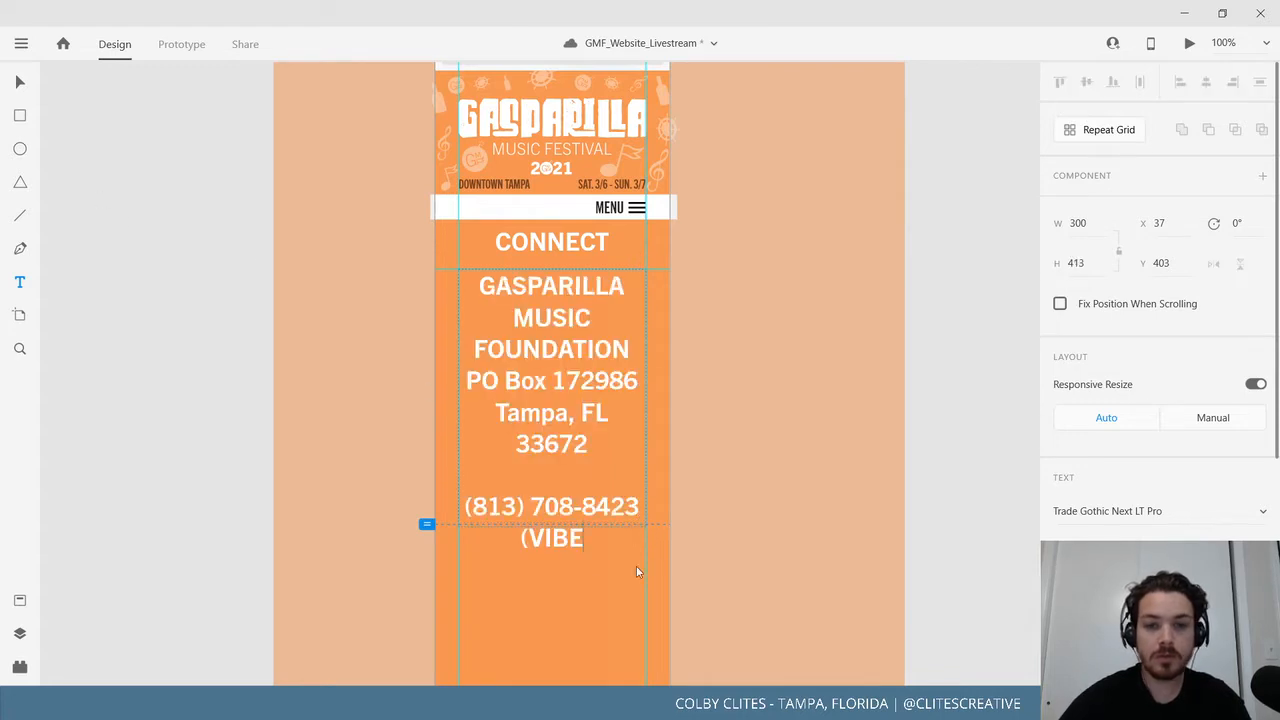
Undo the enlarged address text size and zoom out to the whole Connect artboard.
click(22, 84)
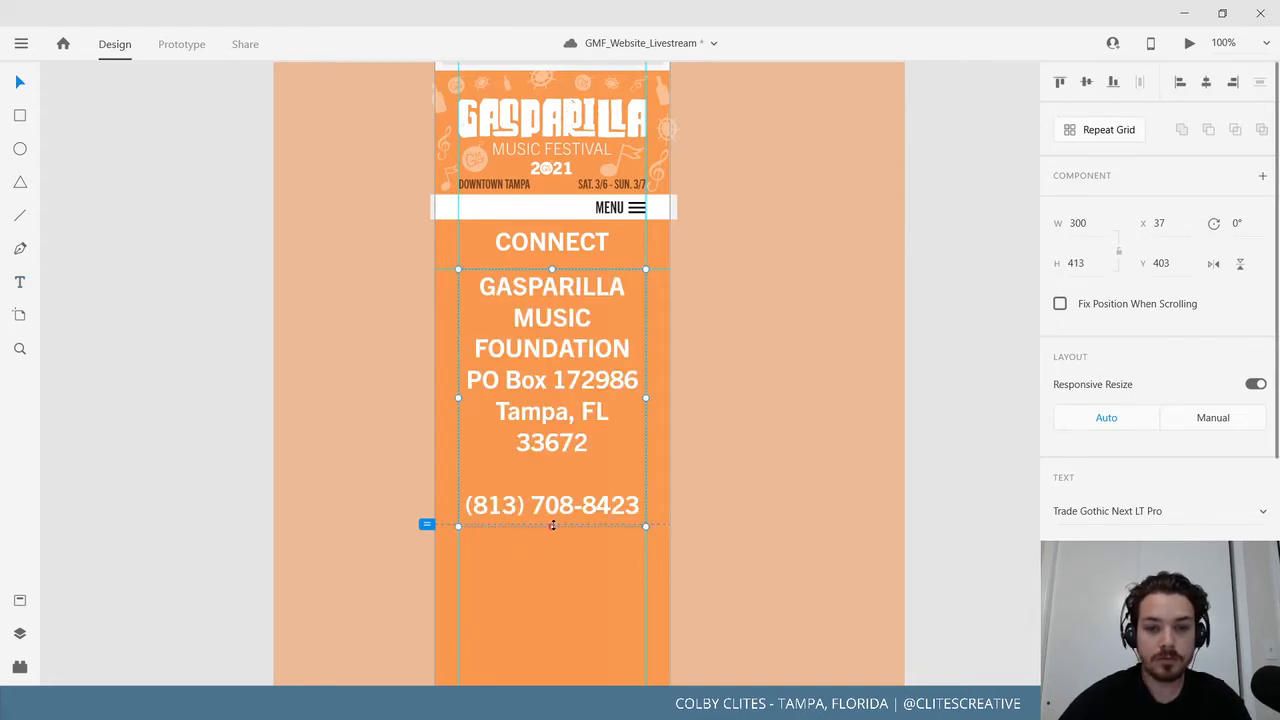
drag(551, 524, 572, 558)
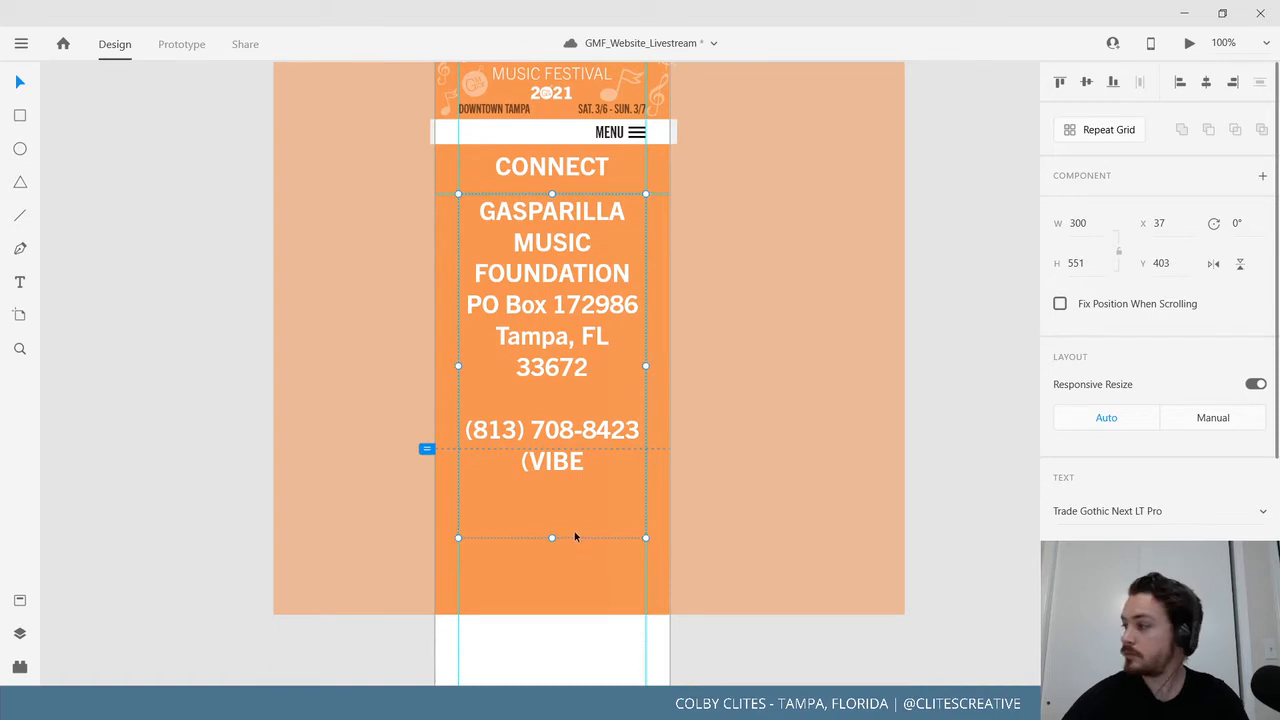
double_click(556, 452)
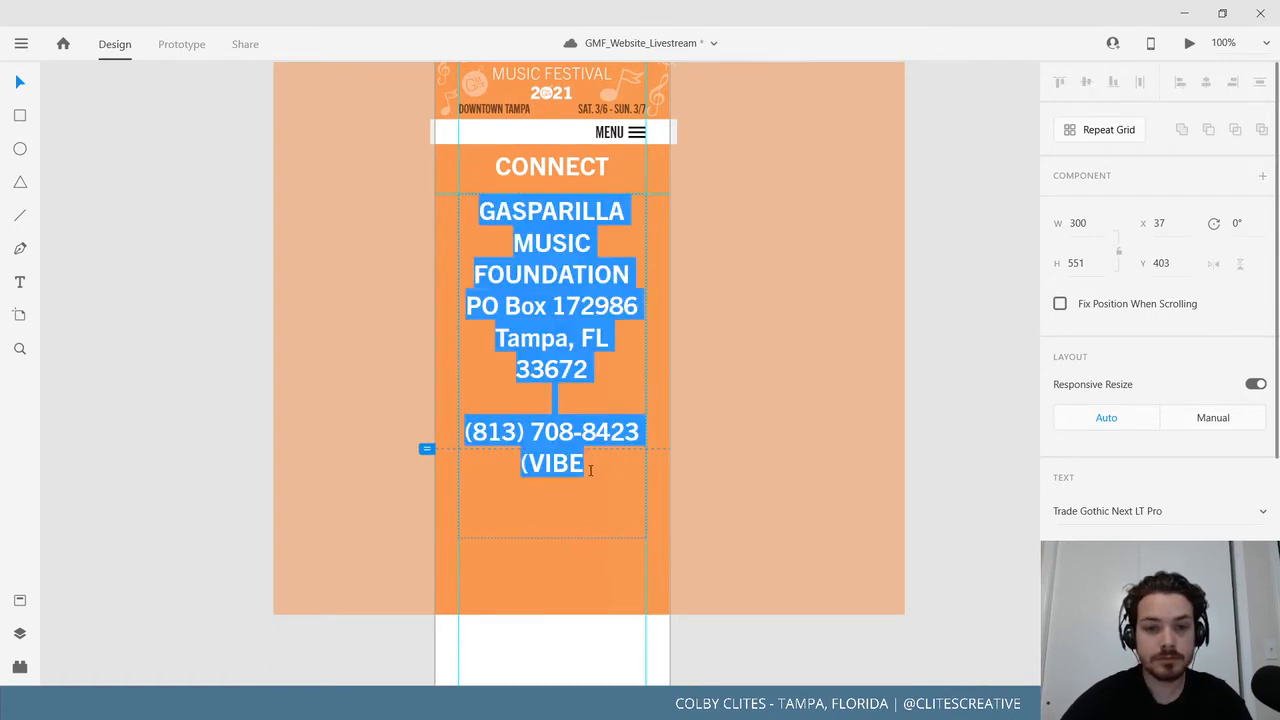
click(584, 463)
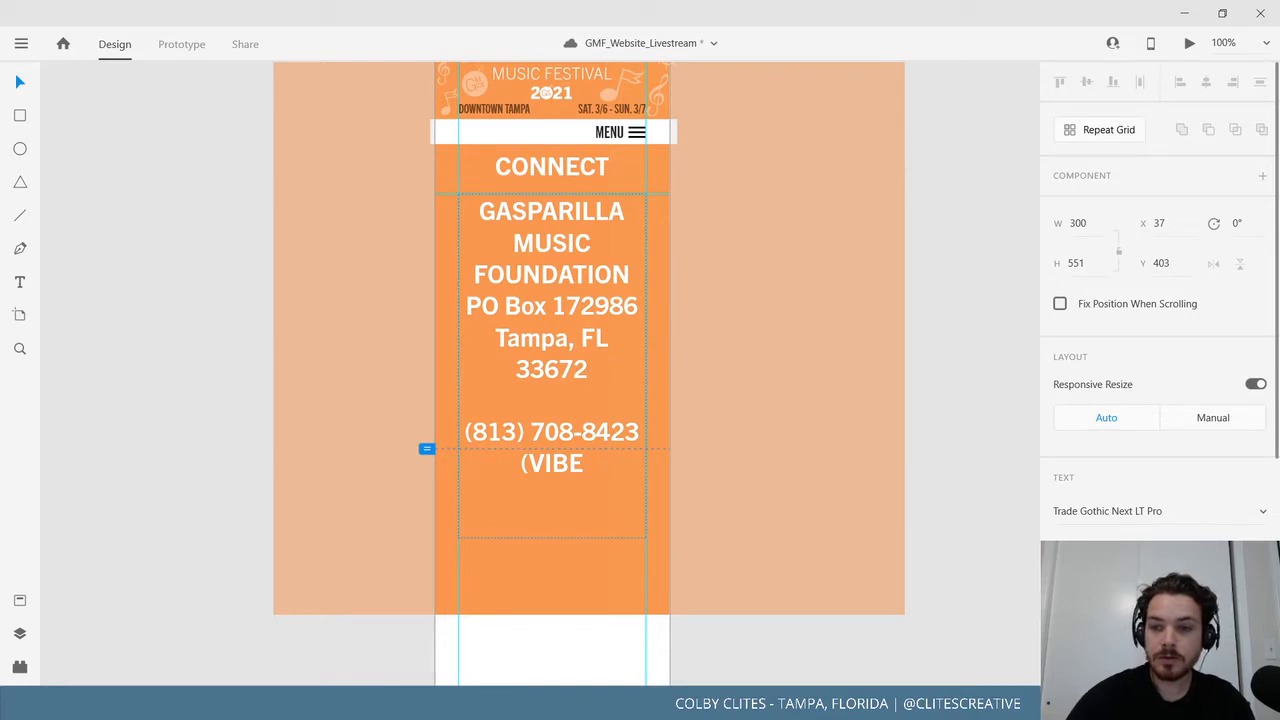
key(ctrl+z)
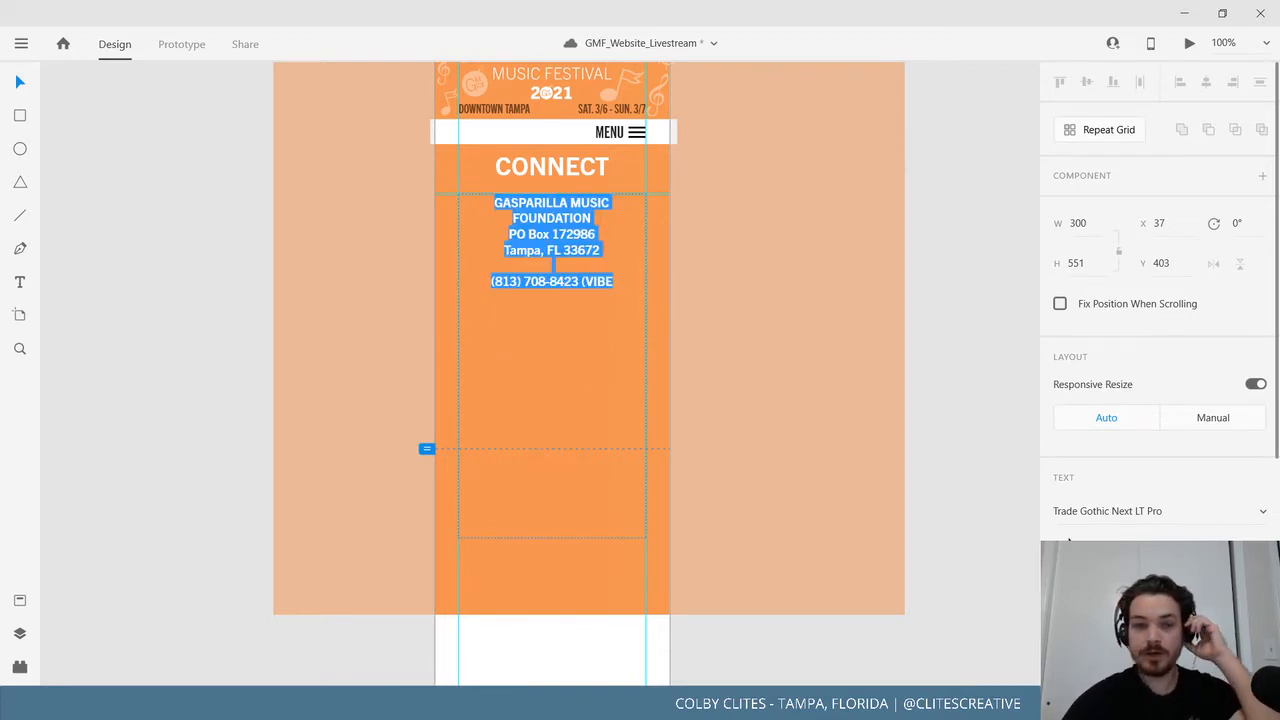
key(Escape)
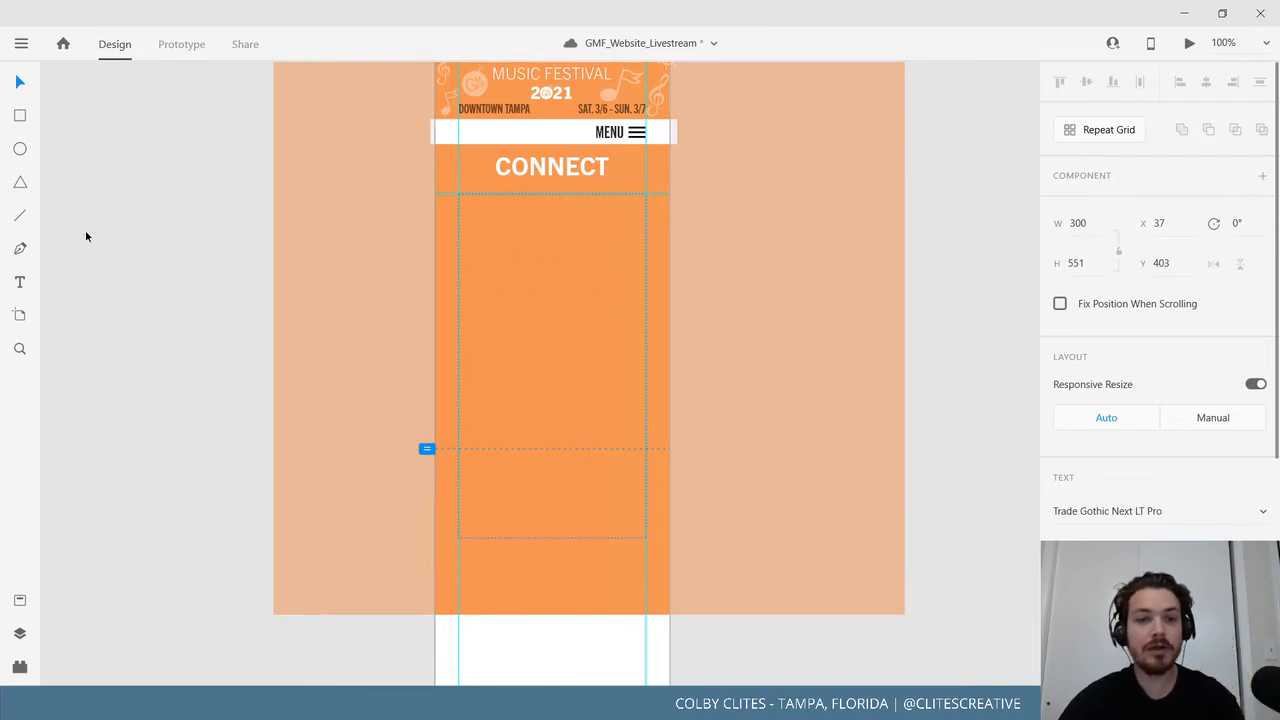
drag(208, 354, 194, 455)
key(ctrl+minus)
key(ctrl+minus)
key(ctrl+minus)
key(ctrl+minus)
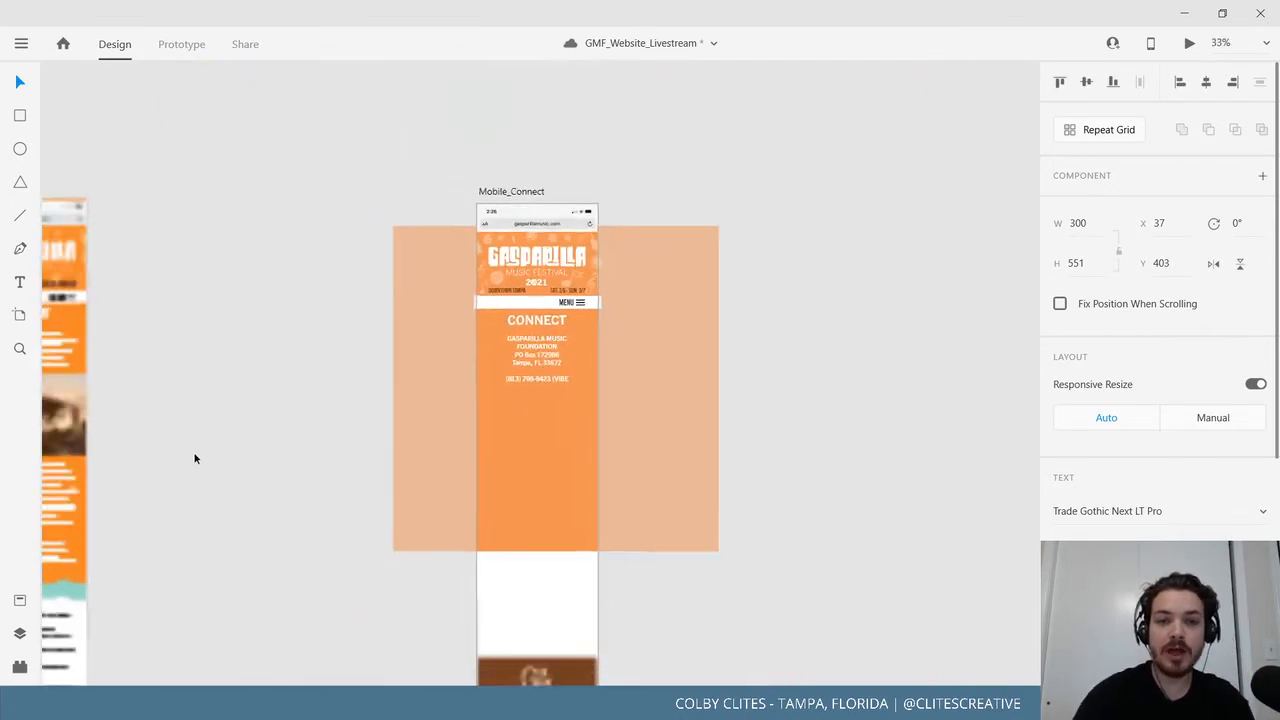
drag(326, 397, 760, 418)
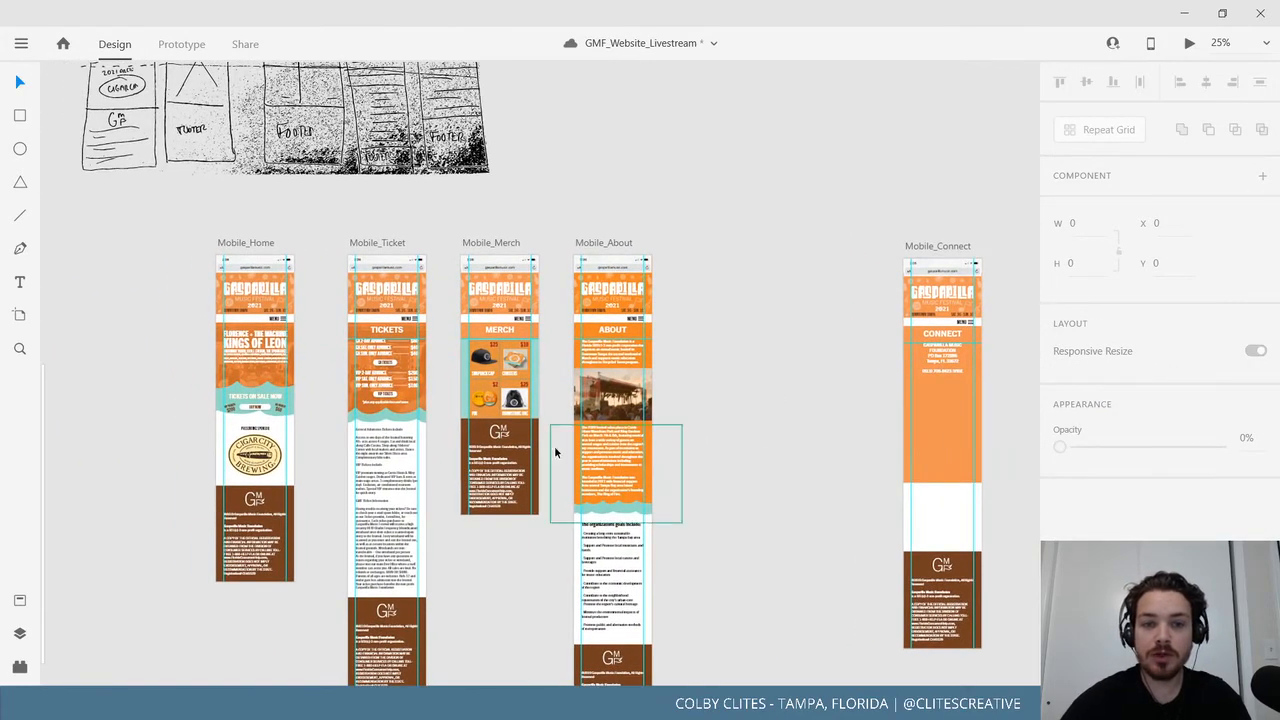
drag(206, 420, 695, 386)
drag(343, 428, 788, 269)
drag(298, 506, 657, 346)
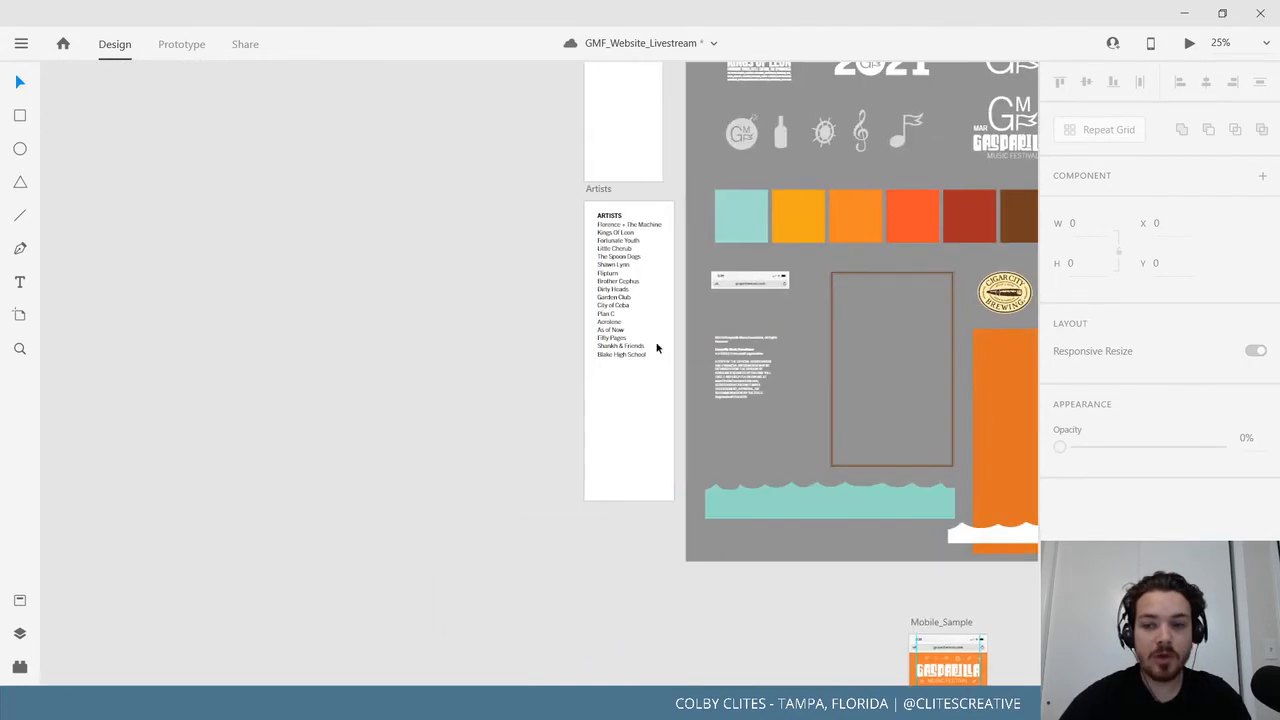
drag(390, 378, 818, 439)
drag(432, 418, 878, 325)
drag(727, 482, 877, 291)
drag(781, 381, 796, 487)
key(ctrl+plus)
drag(896, 360, 843, 492)
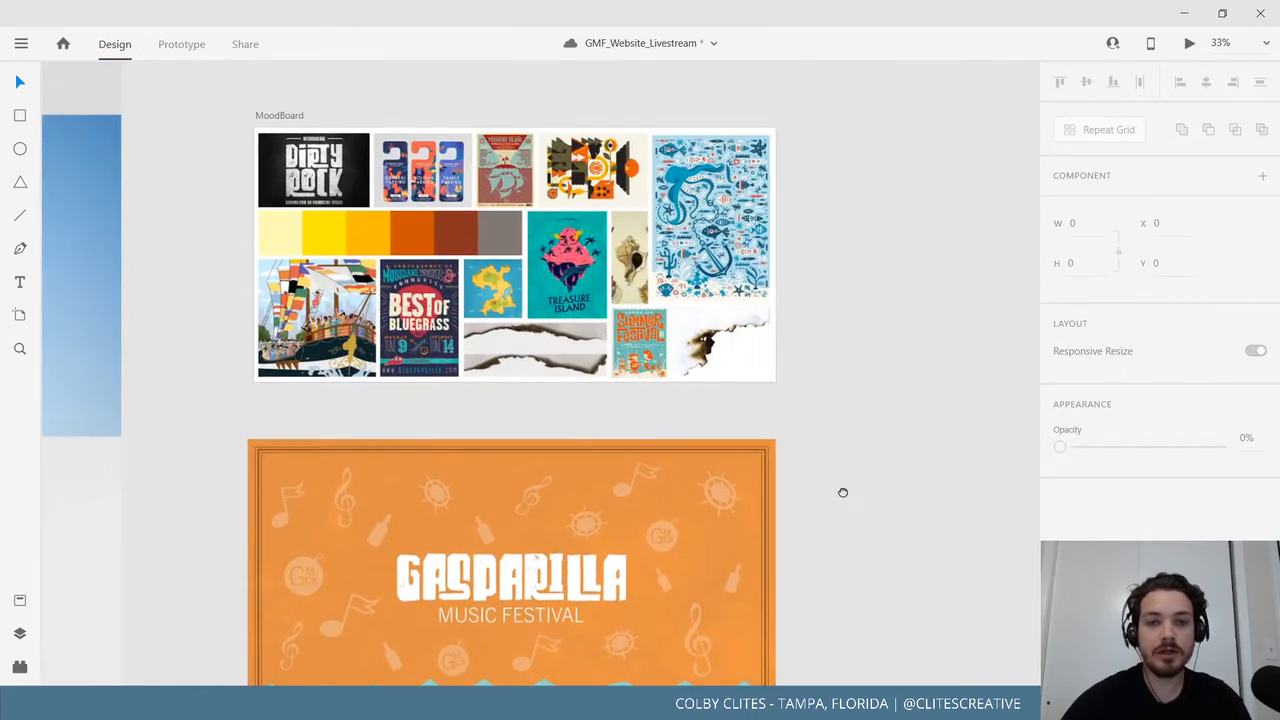
drag(839, 555, 888, 309)
drag(861, 523, 809, 260)
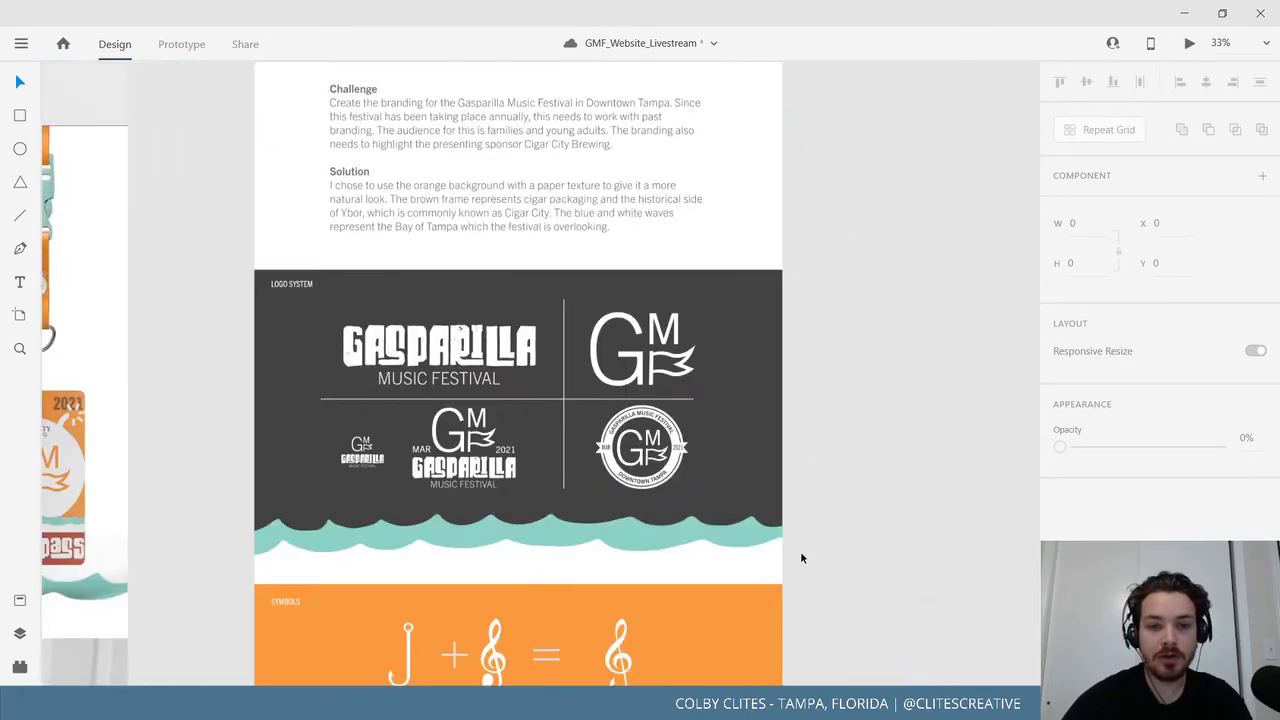
drag(800, 557, 810, 400)
drag(835, 593, 826, 414)
drag(847, 563, 857, 277)
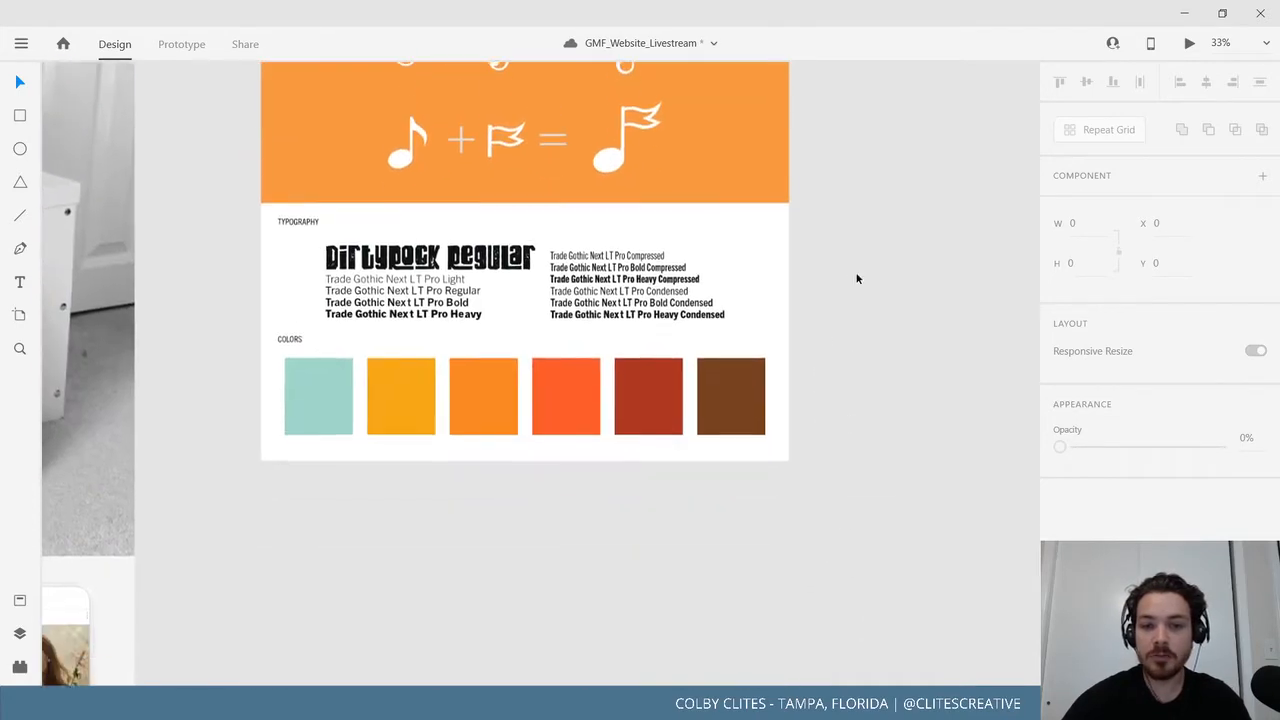
drag(309, 179, 540, 571)
drag(386, 310, 877, 620)
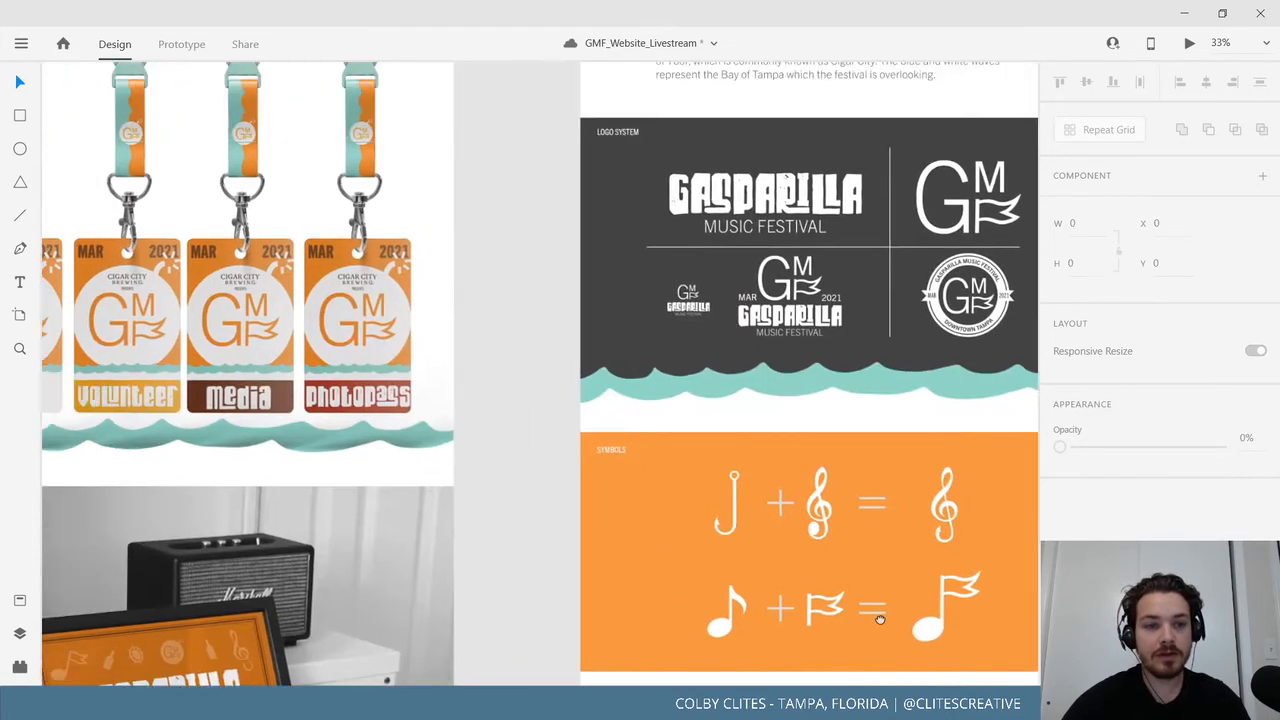
scroll(806, 507, up, 10)
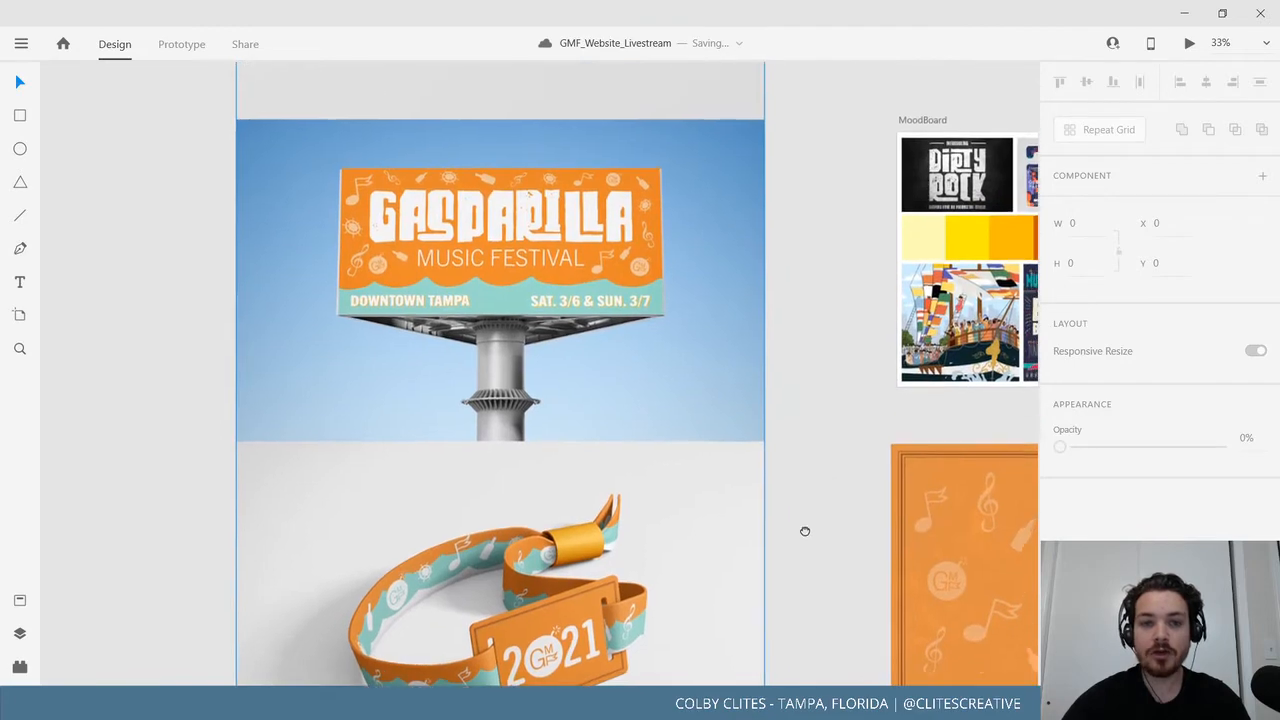
scroll(783, 244, up, 3)
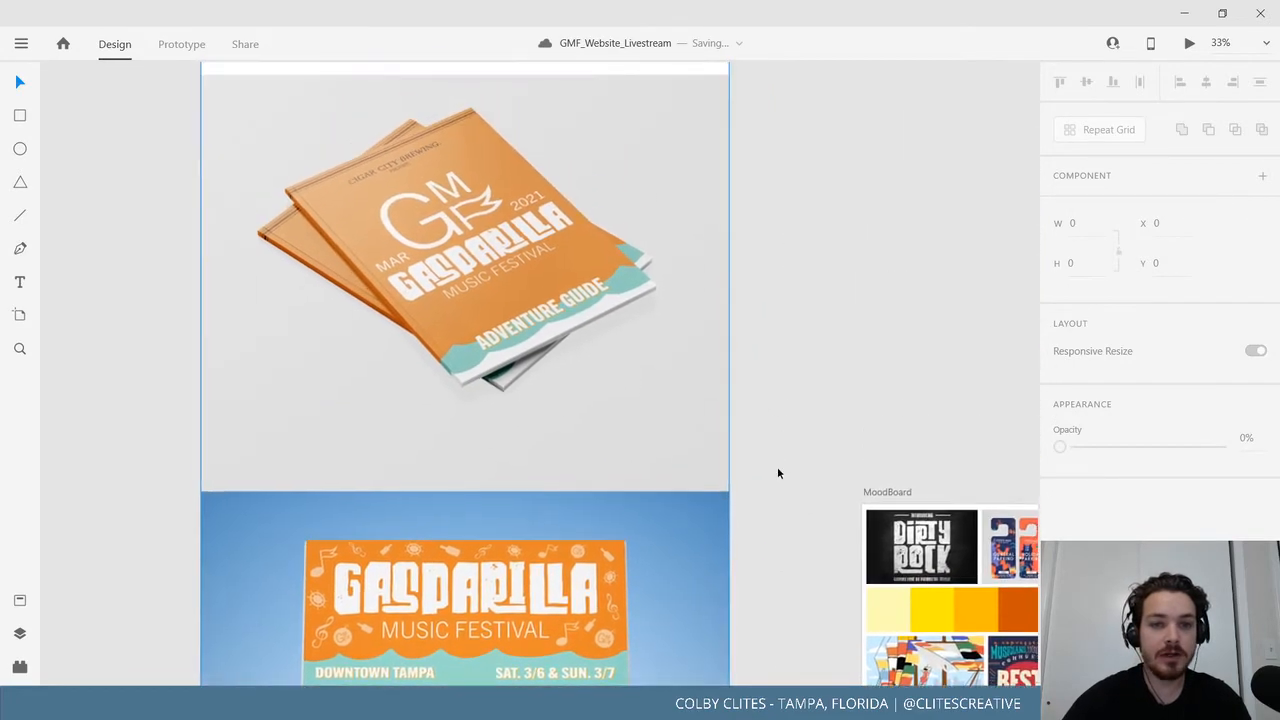
scroll(800, 535, down, 15)
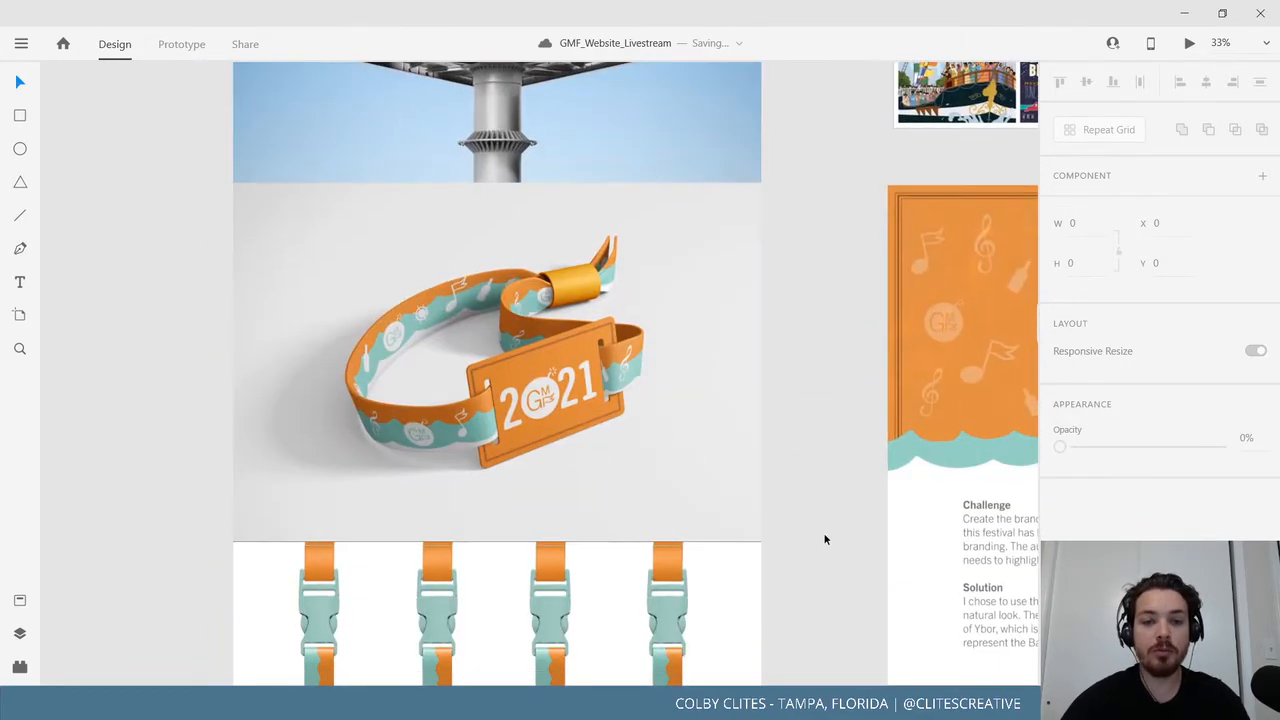
scroll(783, 301, down, 15)
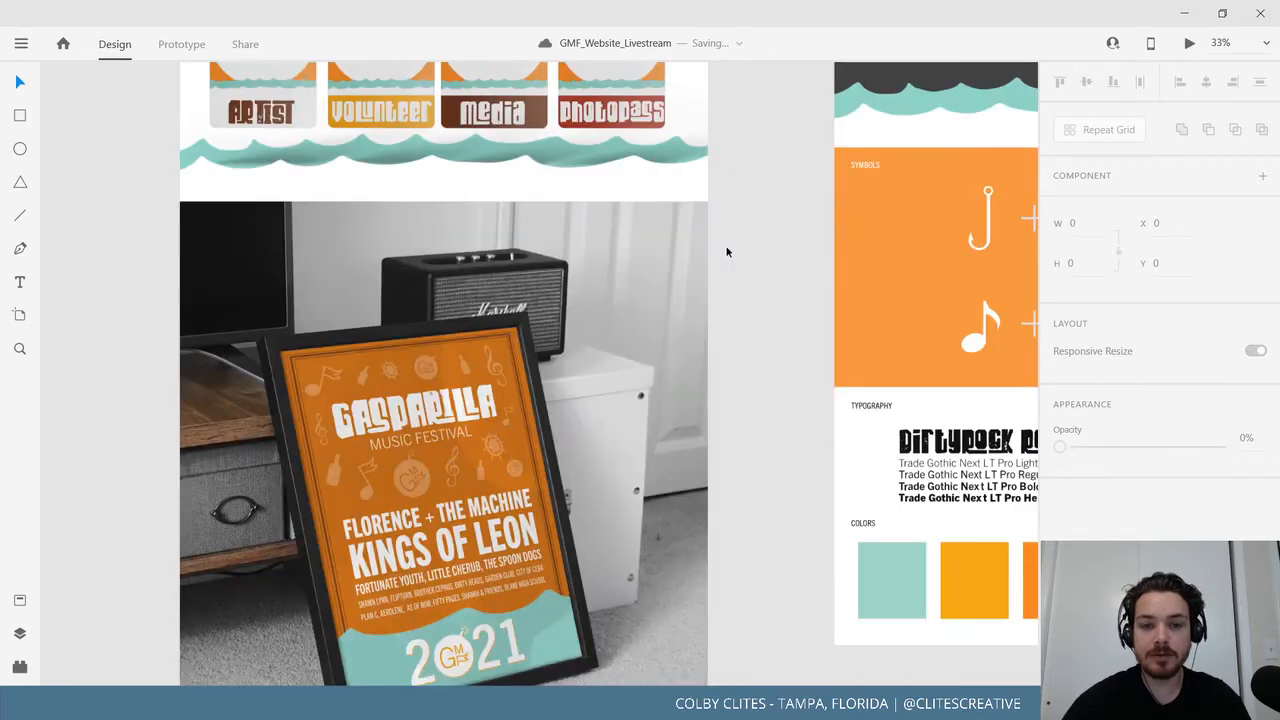
scroll(778, 540, down, 8)
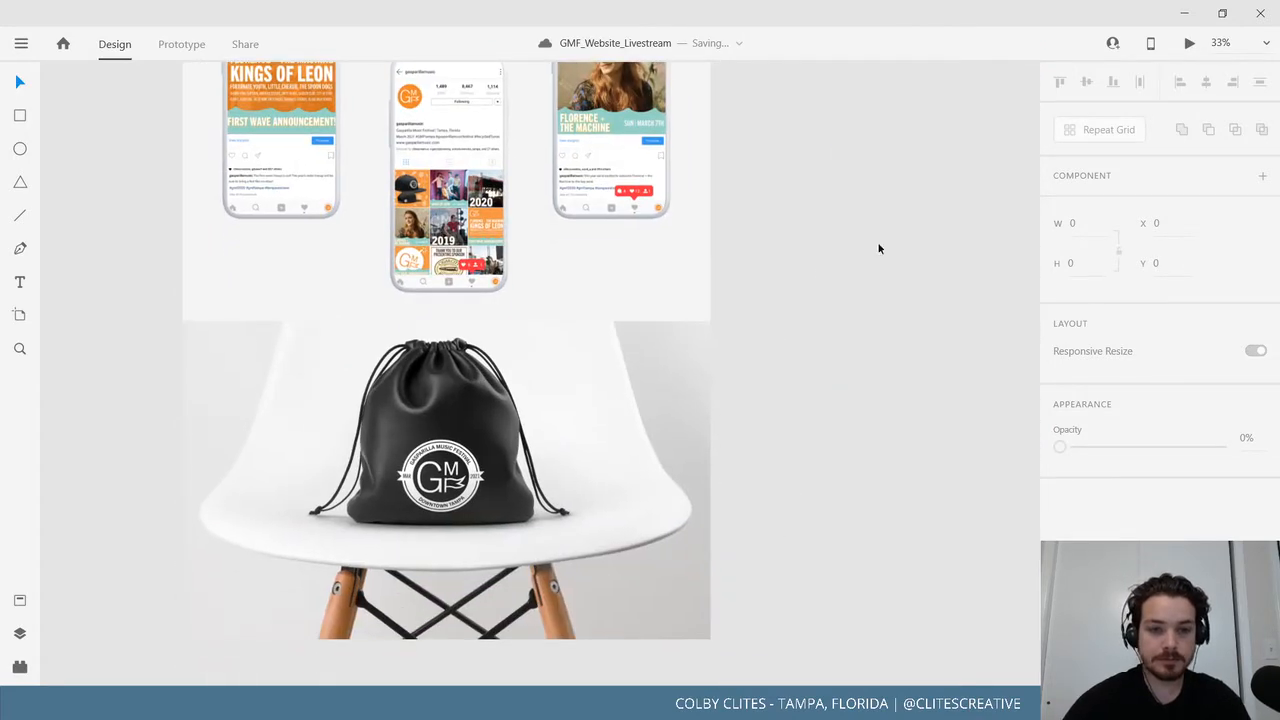
scroll(878, 248, up, 8)
scroll(878, 248, right, 15)
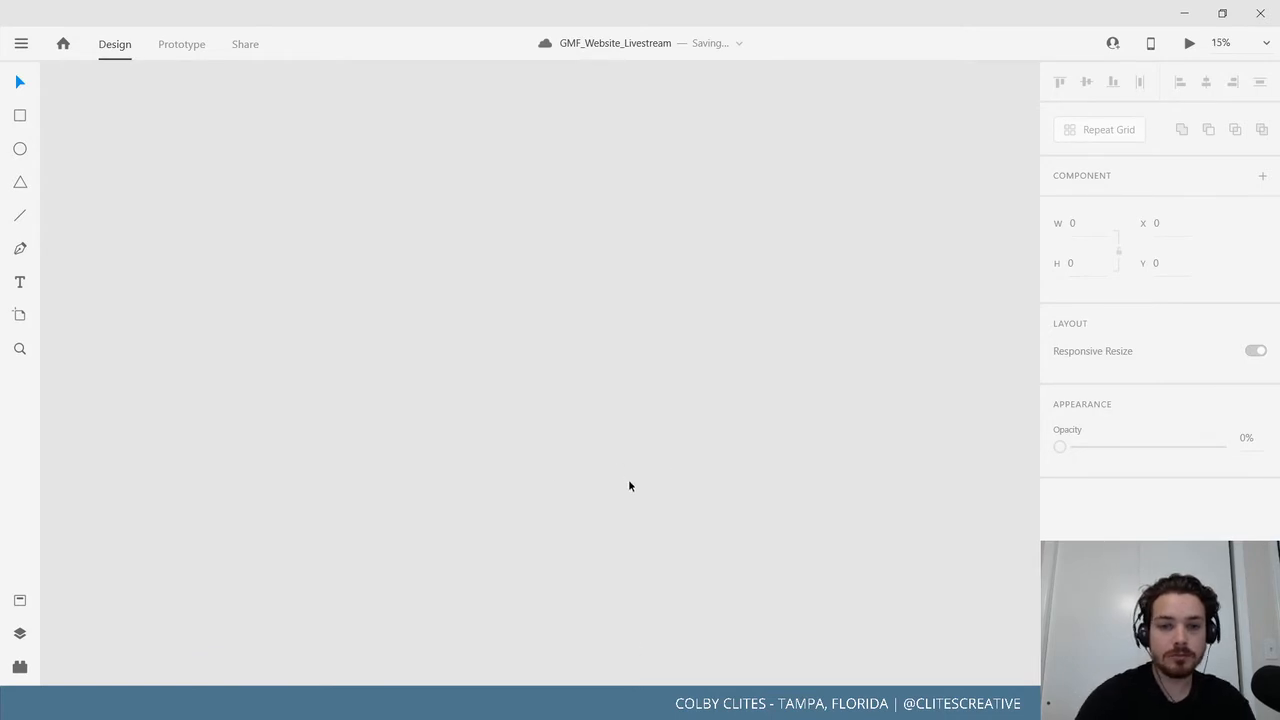
key(ctrl+minus)
key(ctrl+minus)
key(ctrl+minus)
key(ctrl+equal)
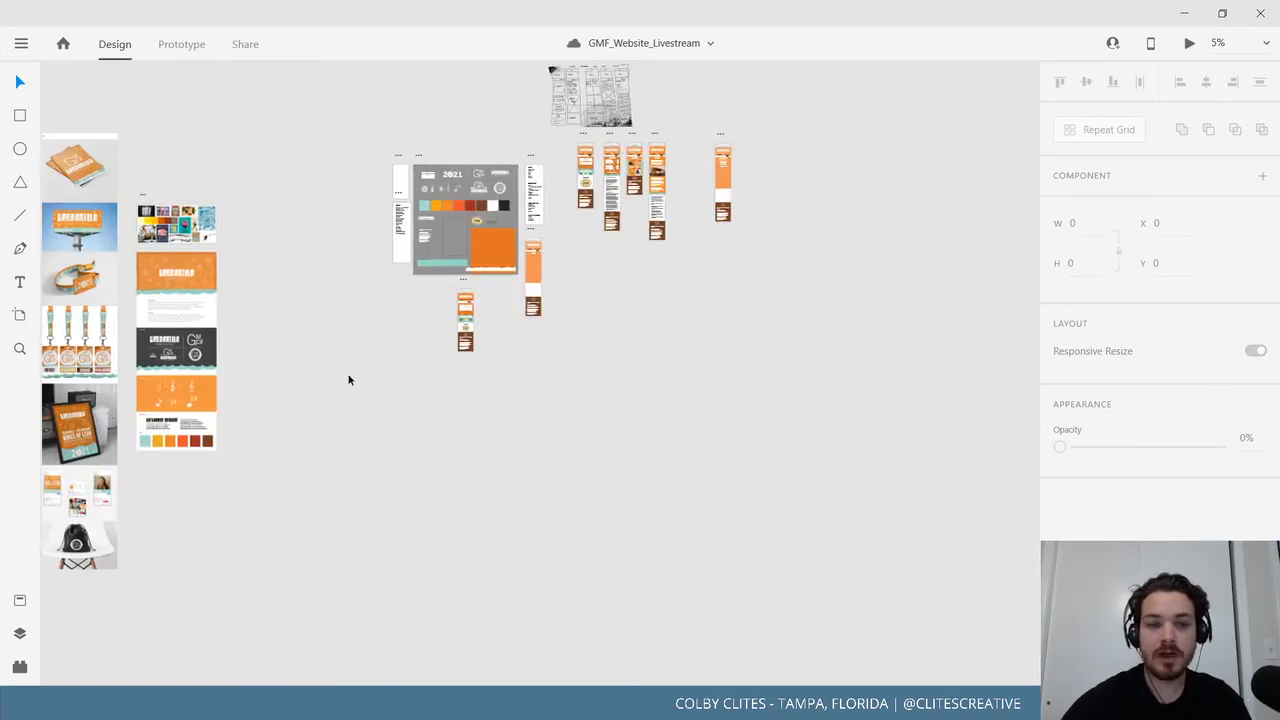
Zoom in on Mobile_Connect and add a closing parenthesis after the phone number.
click(19, 348)
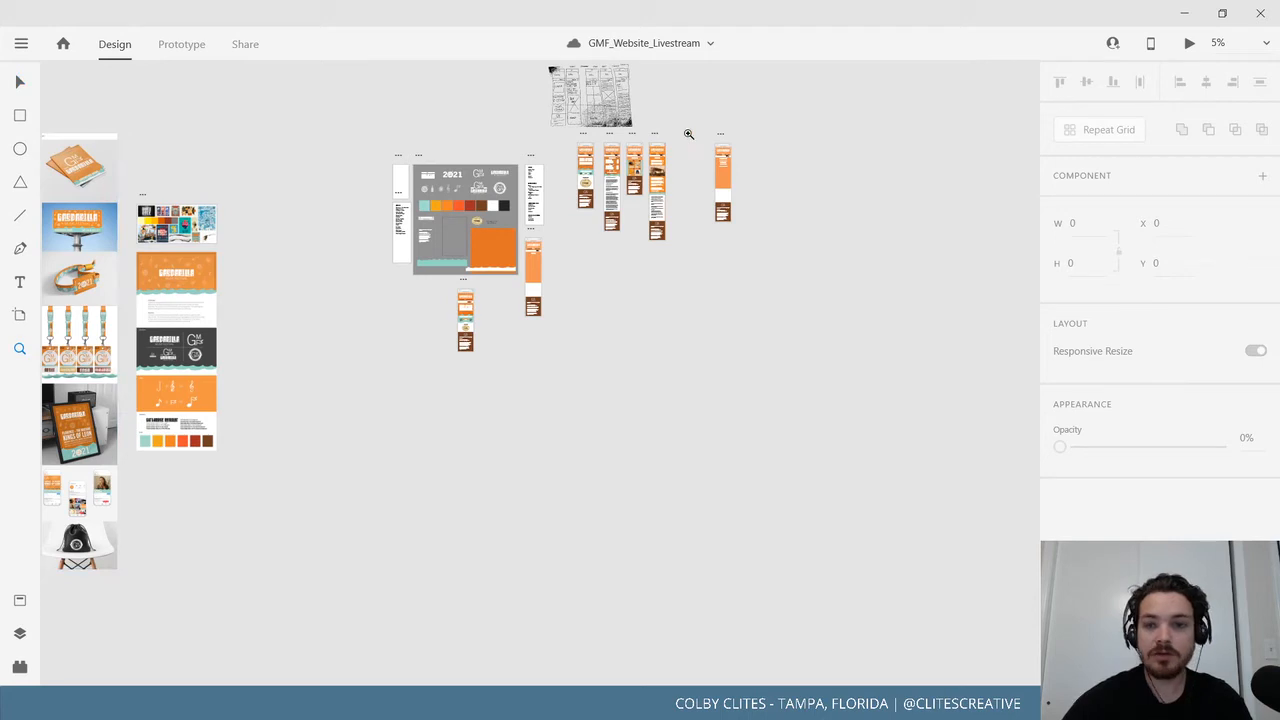
drag(688, 133, 773, 234)
drag(355, 204, 591, 371)
key(v)
drag(812, 484, 754, 518)
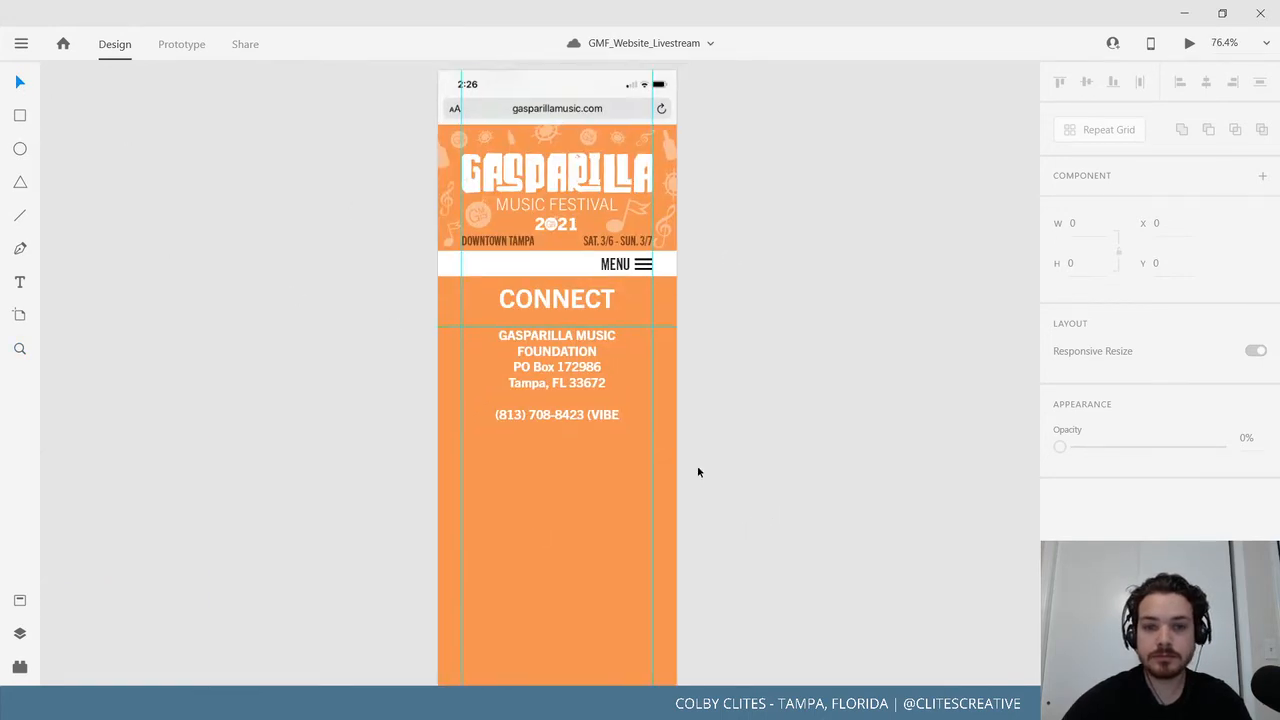
click(576, 371)
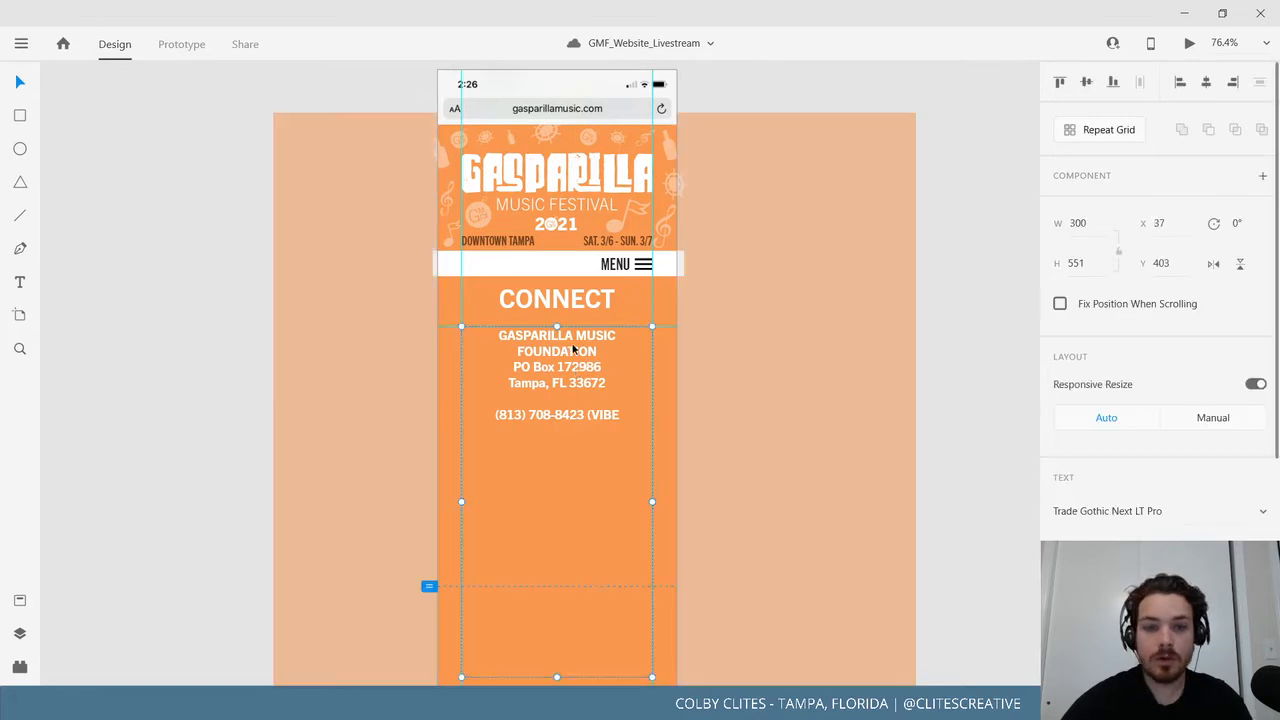
key(Return)
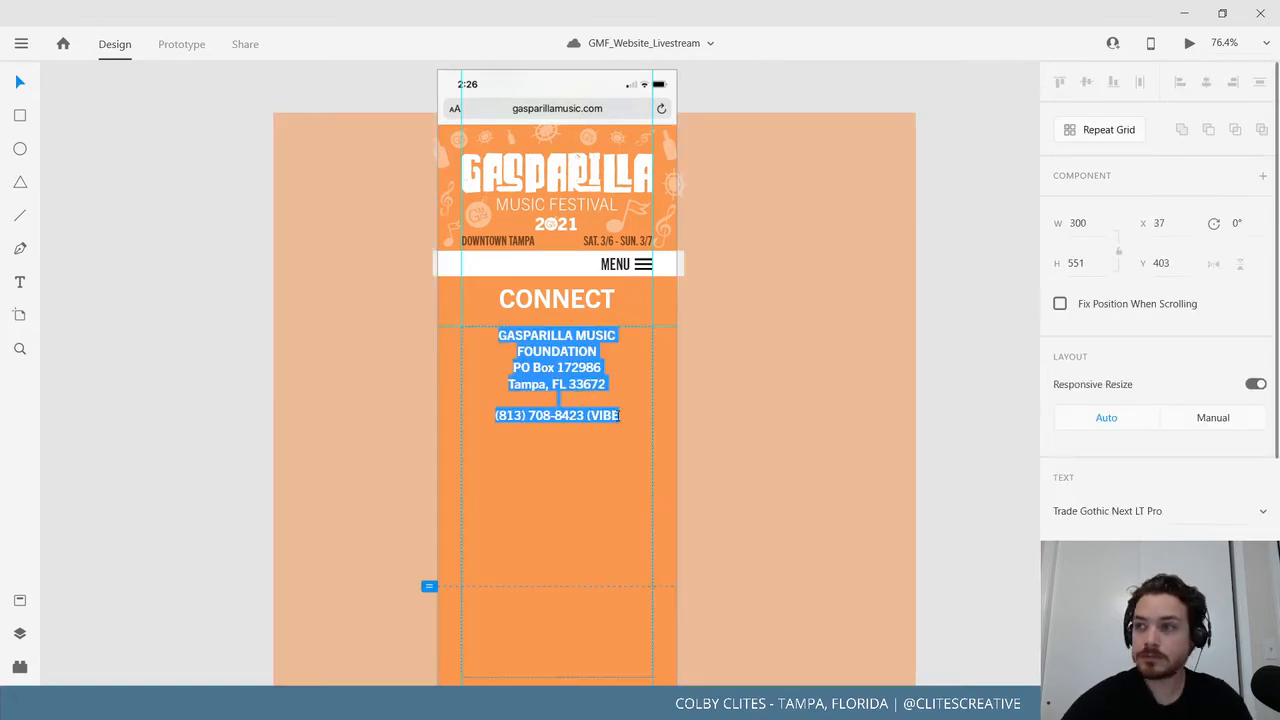
click(622, 417)
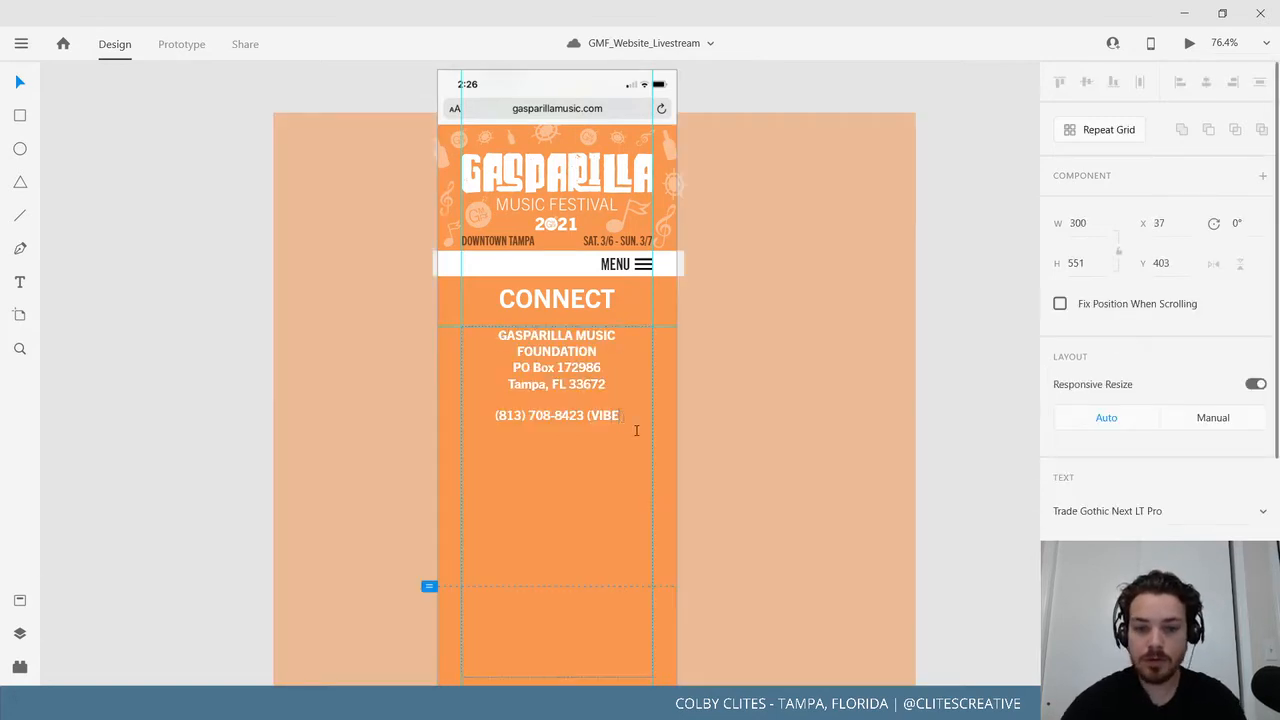
text())
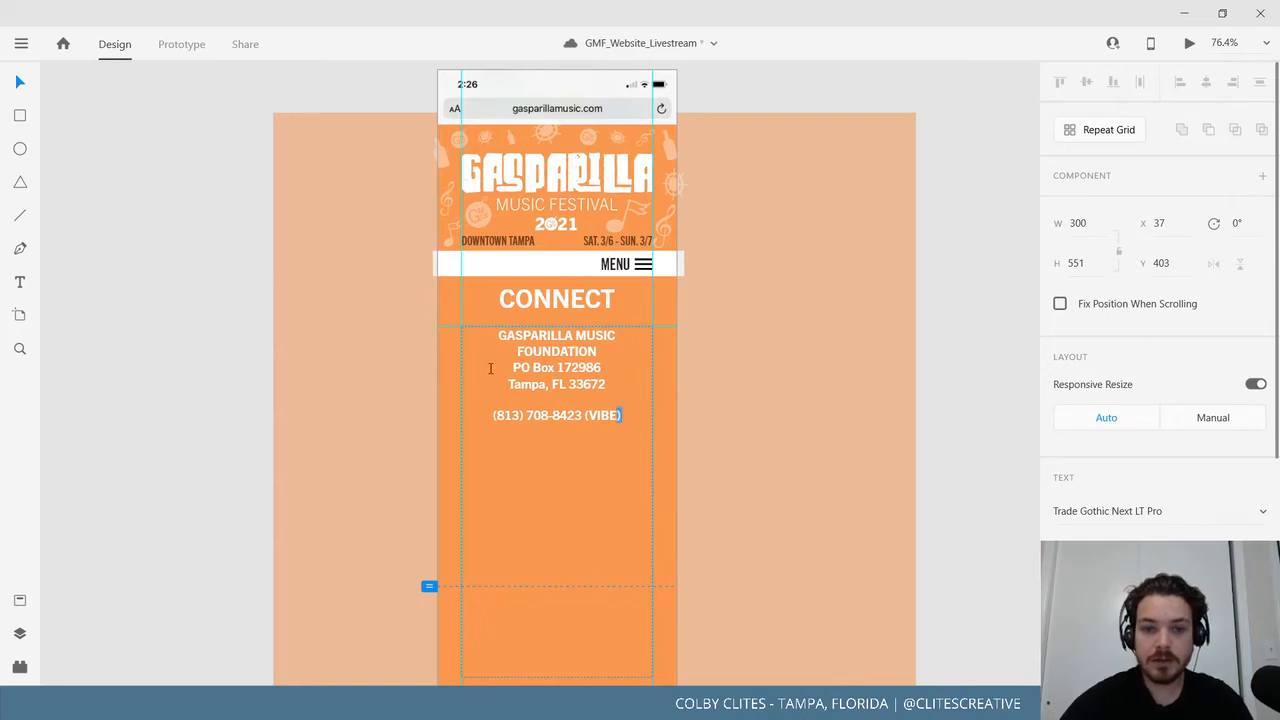
Shrink the PO Box through phone lines and set the address text to Regular style.
shift+click(490, 359)
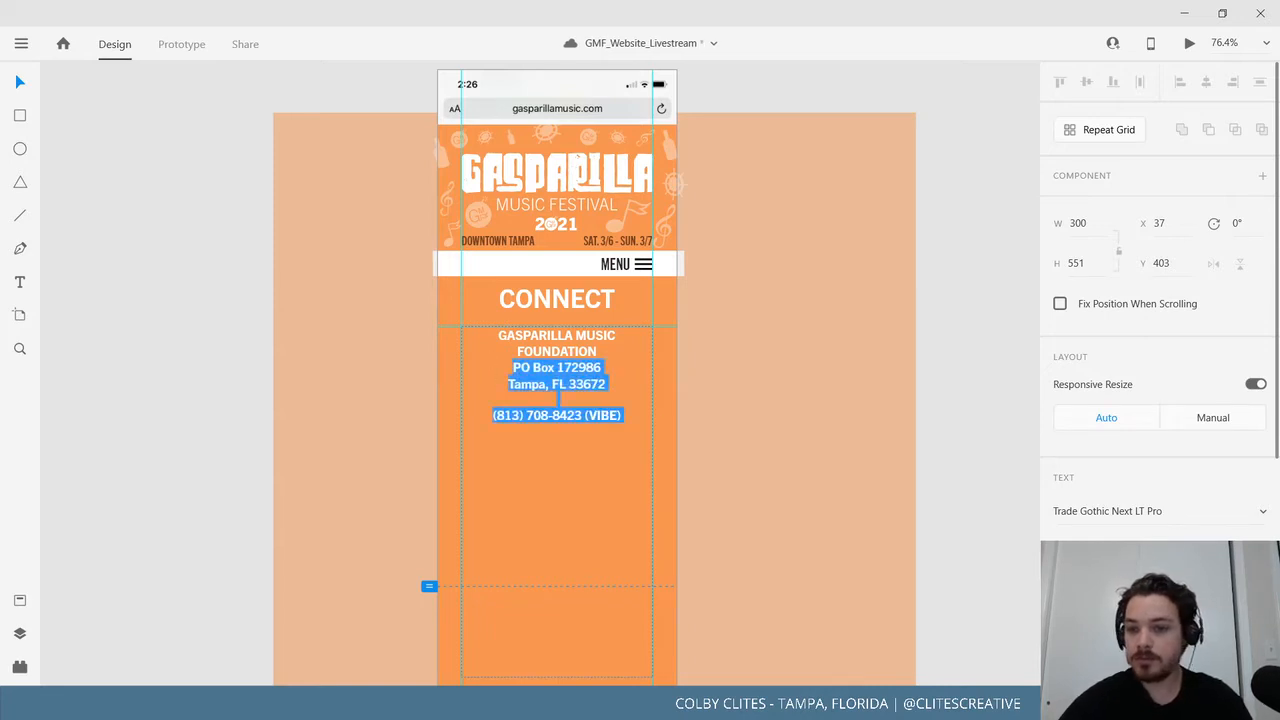
key(Right)
key(Return)
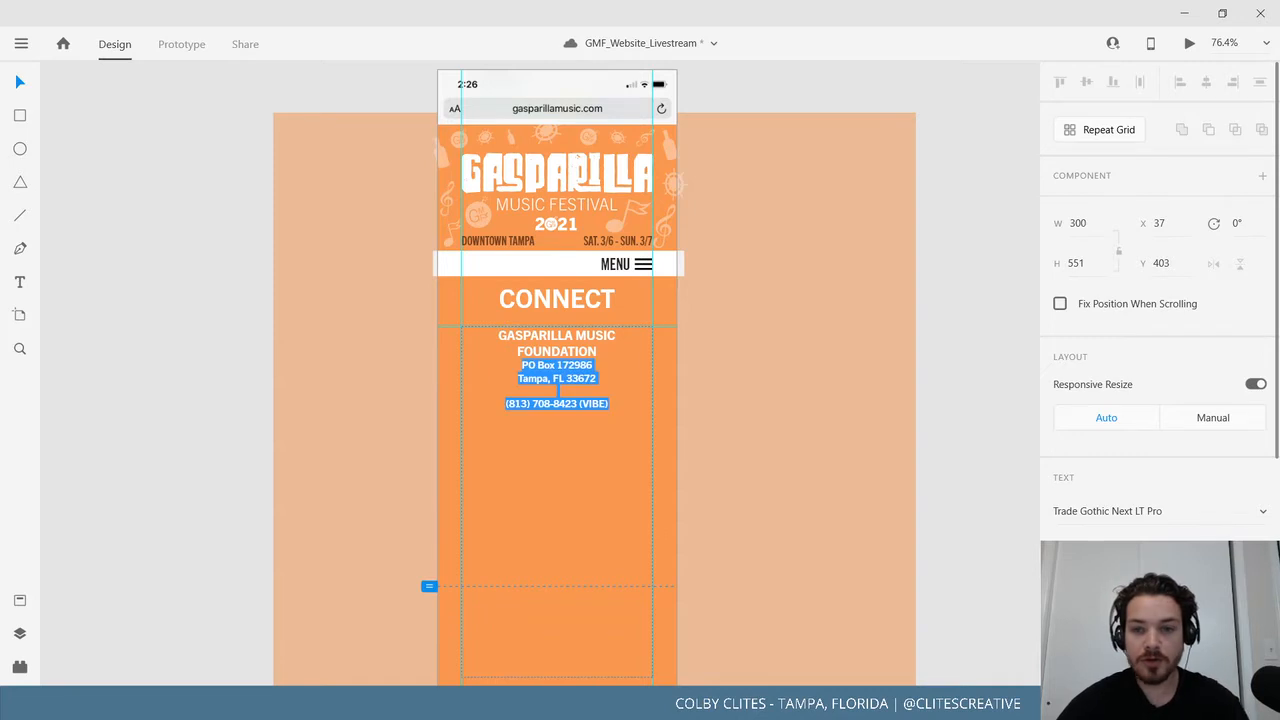
key(Escape)
click(1160, 548)
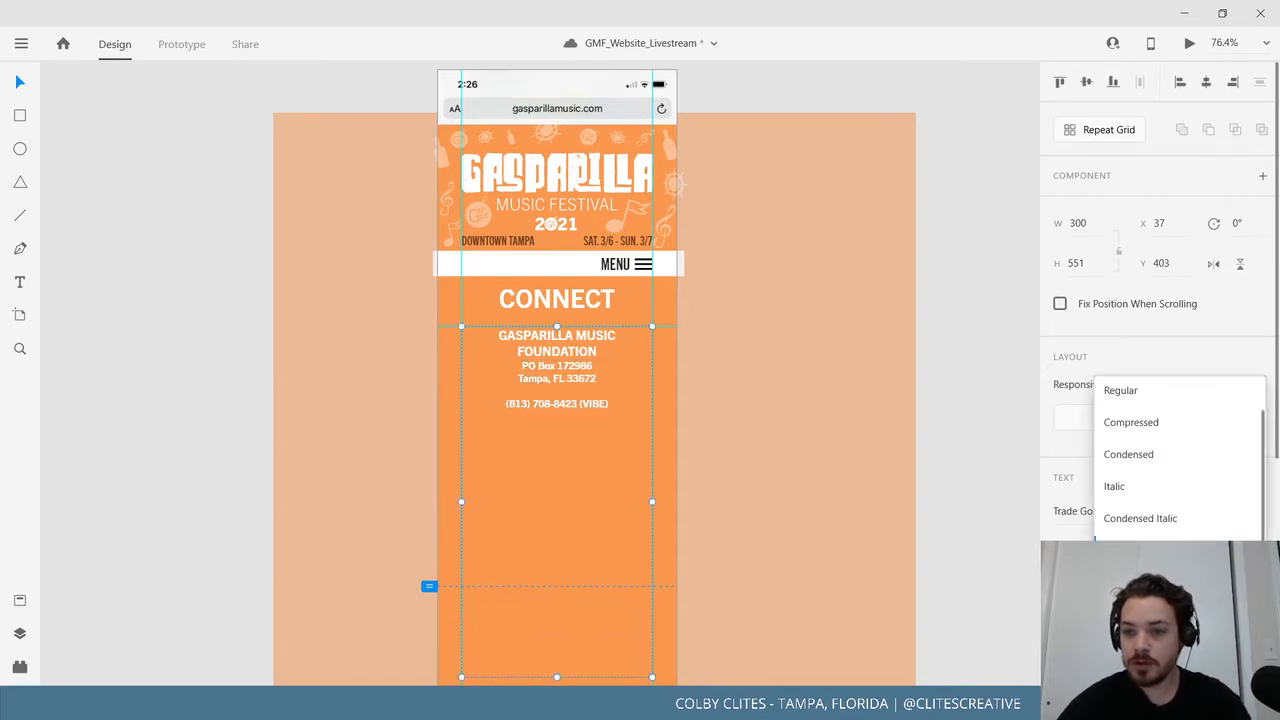
click(1157, 403)
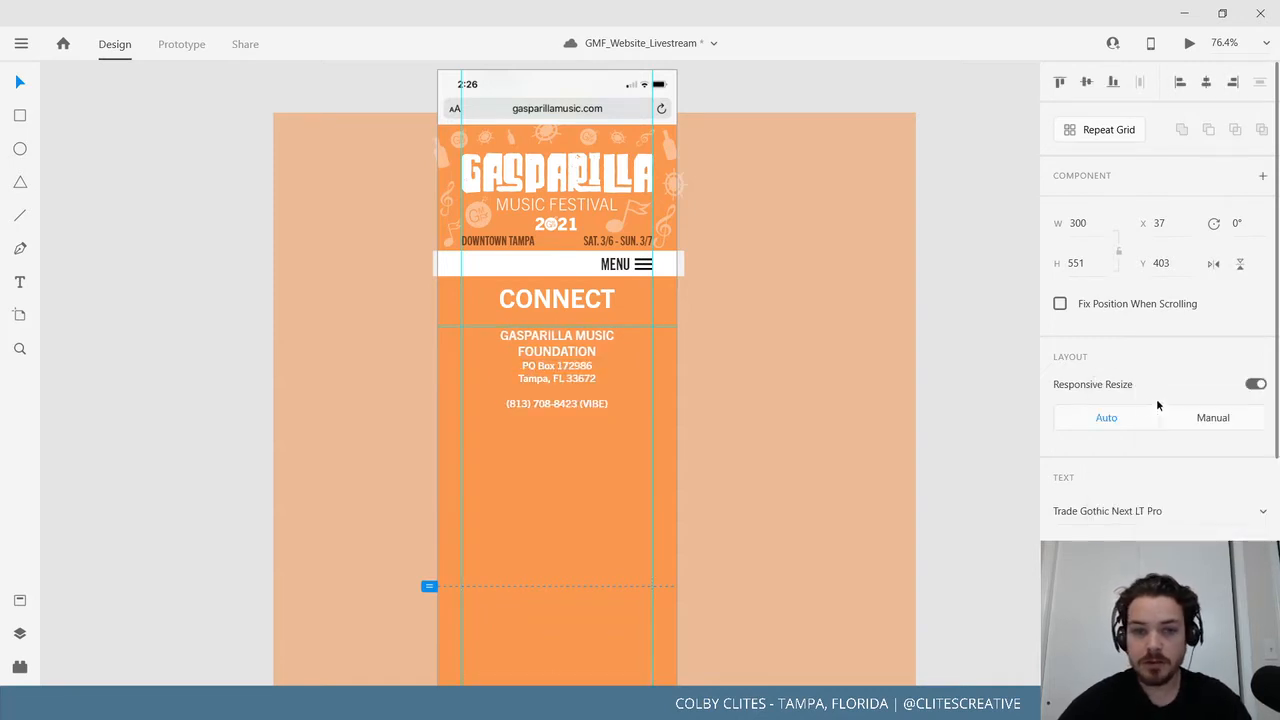
Increase the GASPARILLA MUSIC FOUNDATION line's font size by two steps.
double_click(581, 368)
click(600, 354)
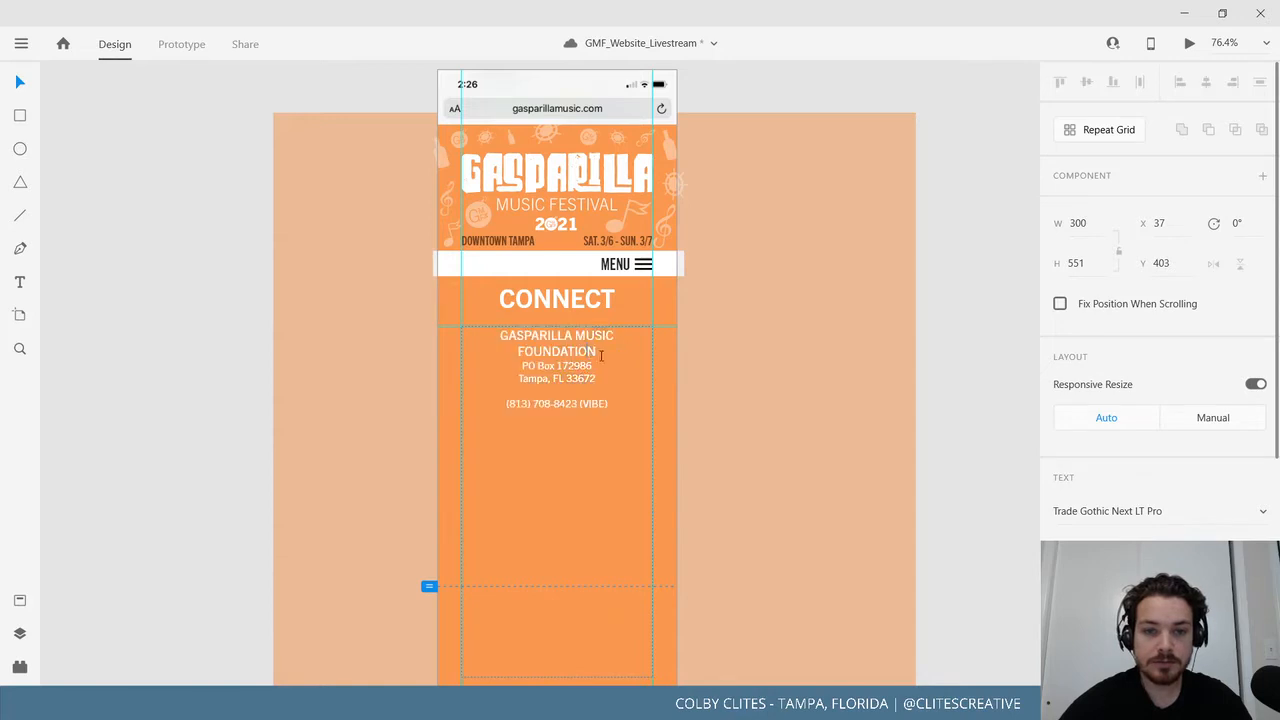
shift+click(447, 333)
click(1226, 550)
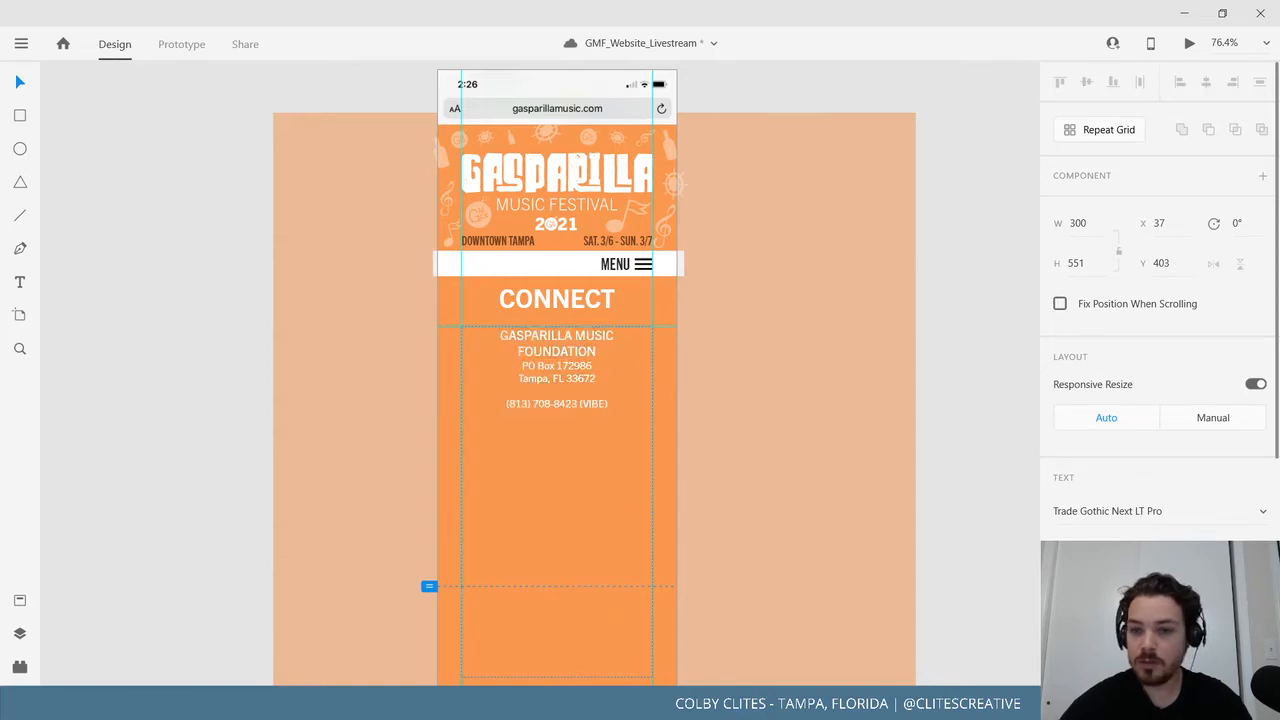
click(660, 457)
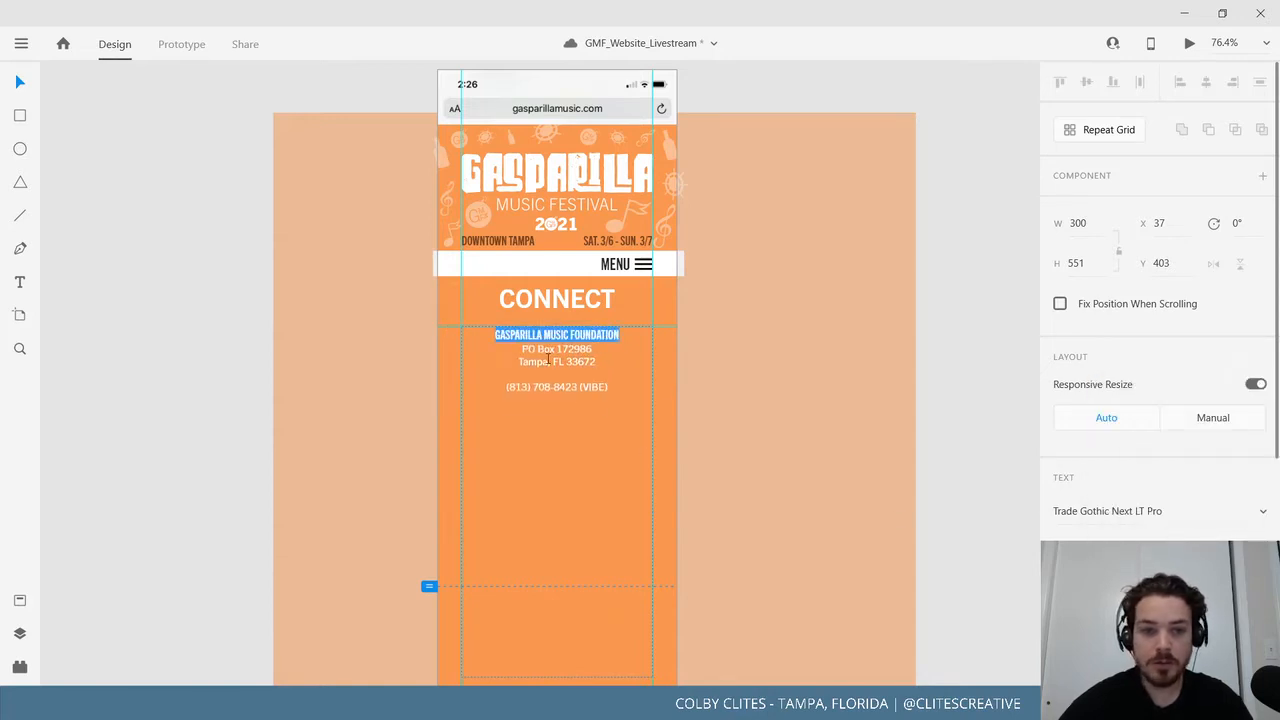
key(Right)
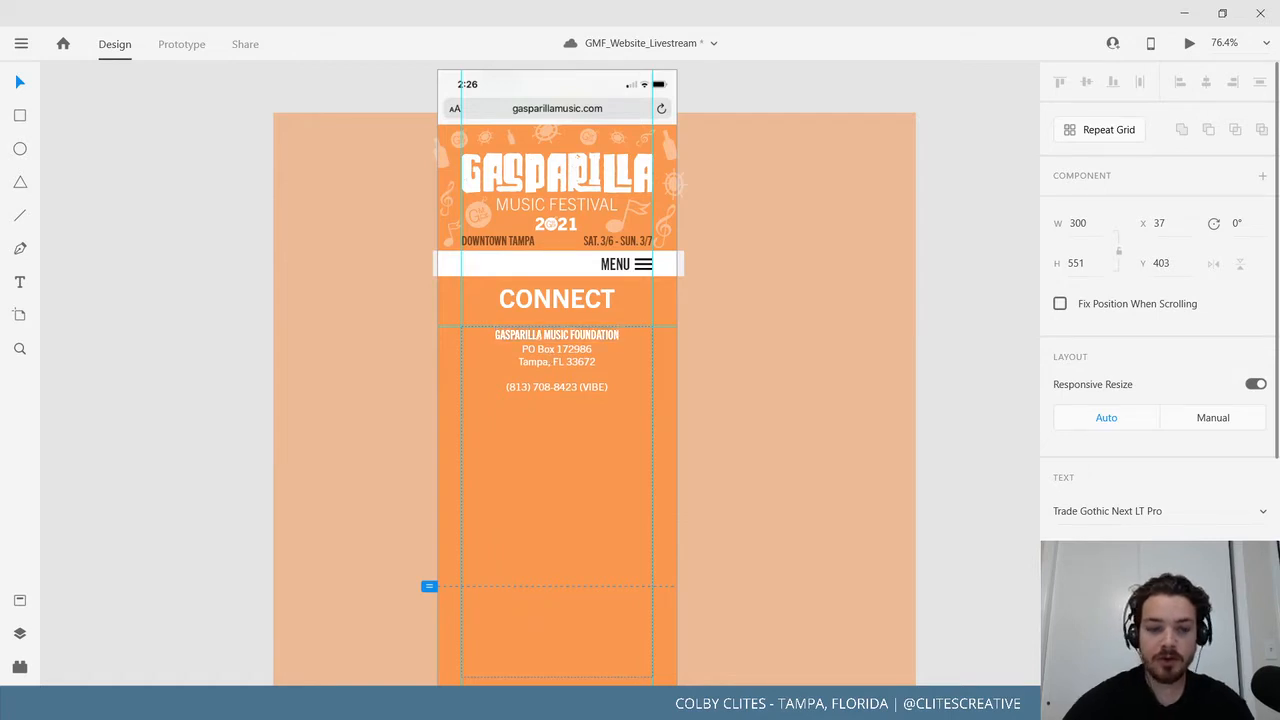
key(Return)
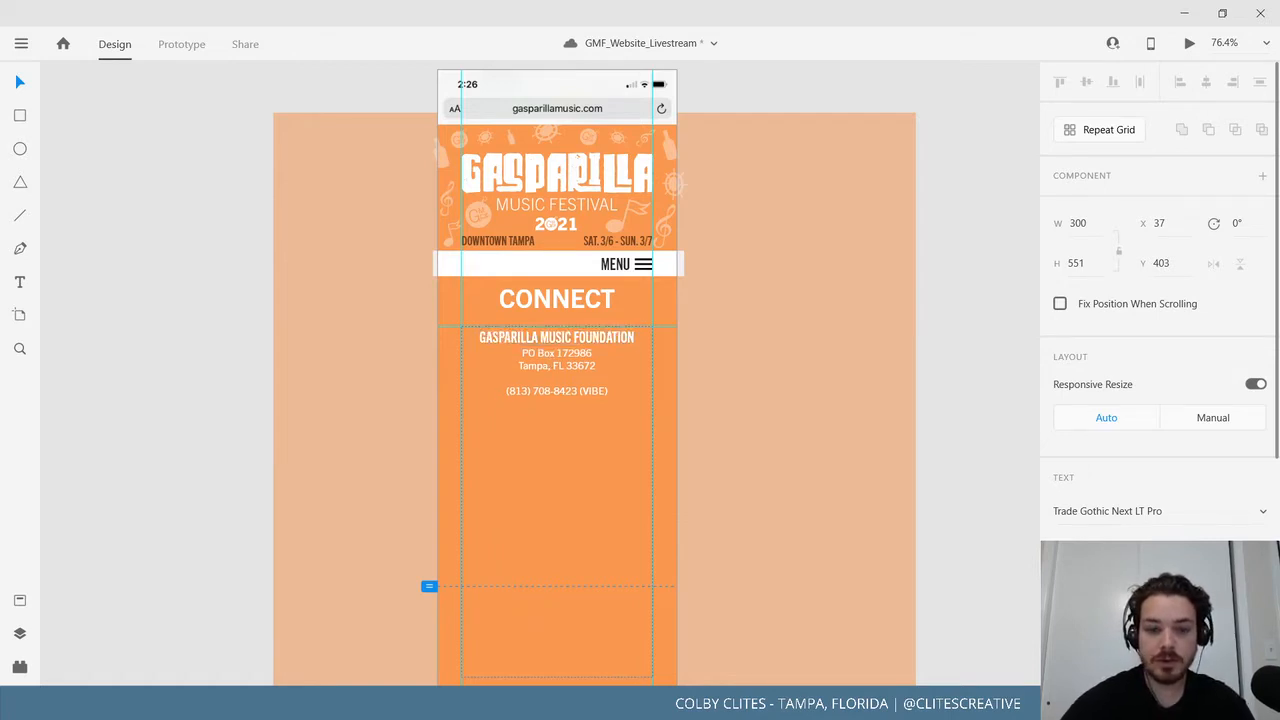
key(Return)
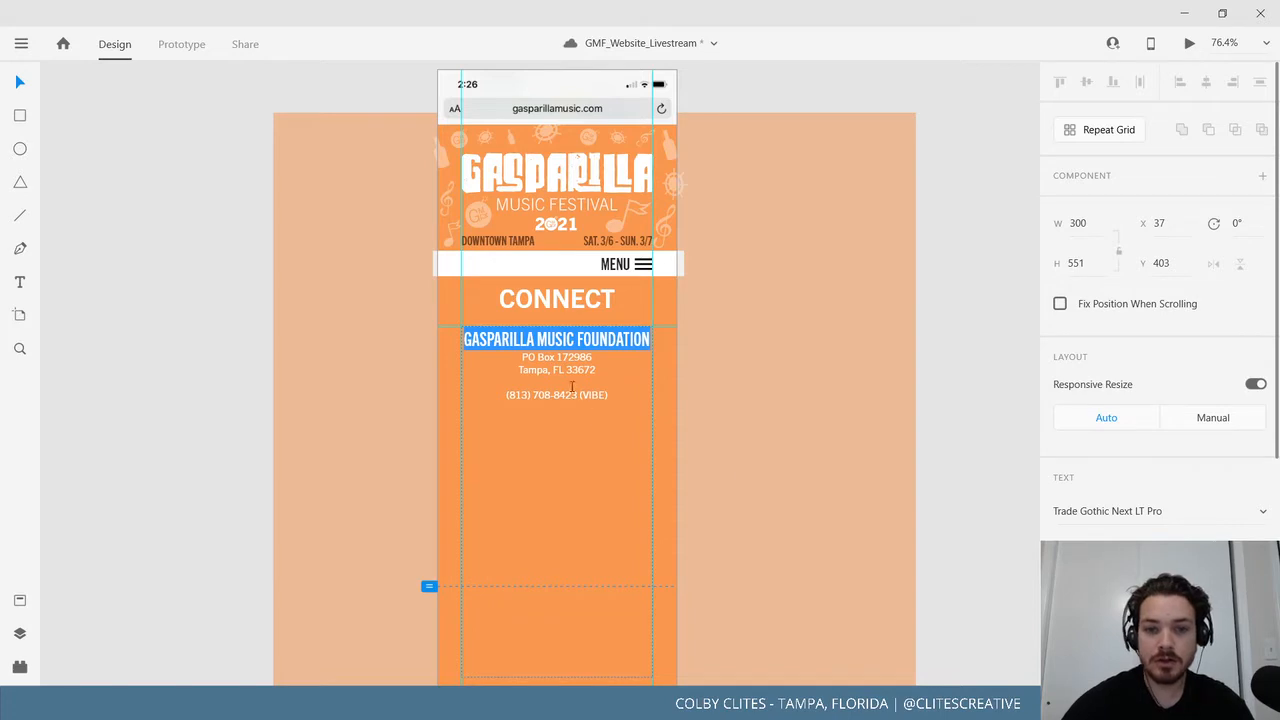
click(572, 387)
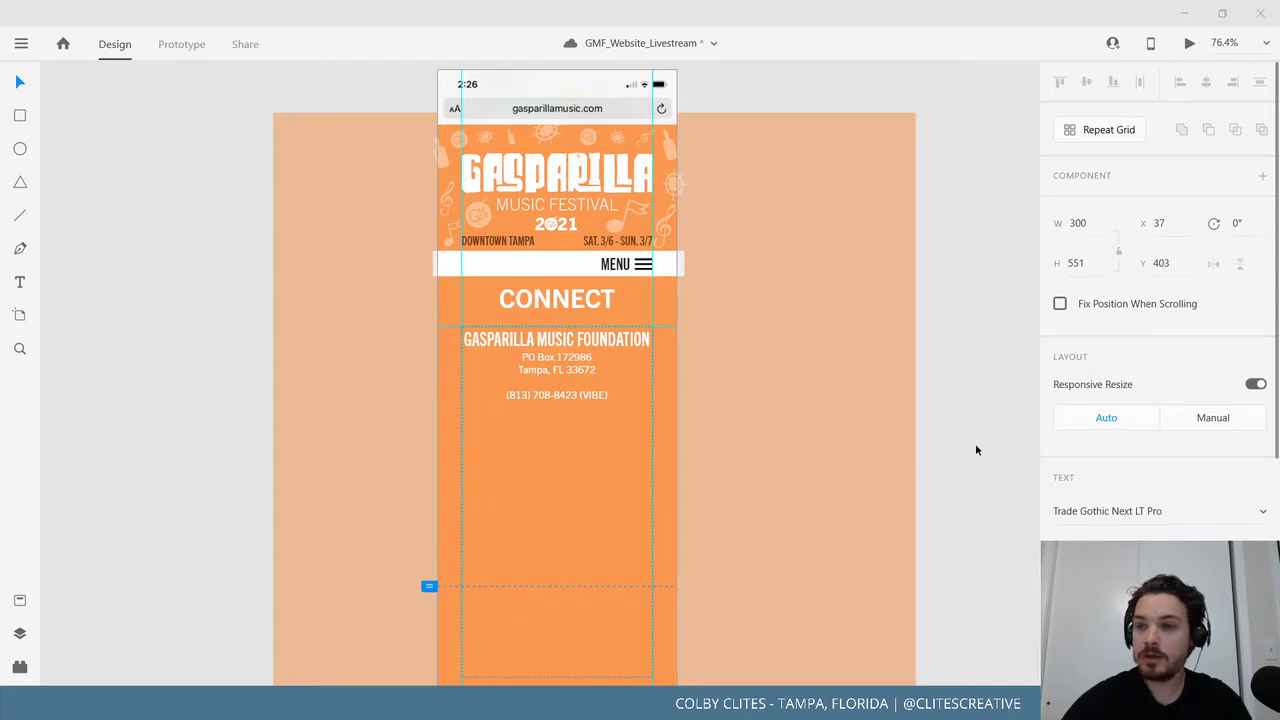
key(Escape)
Pan over to the Mobile_Ticket page, undoing an accidental move of its image.
click(131, 402)
drag(277, 411, 642, 447)
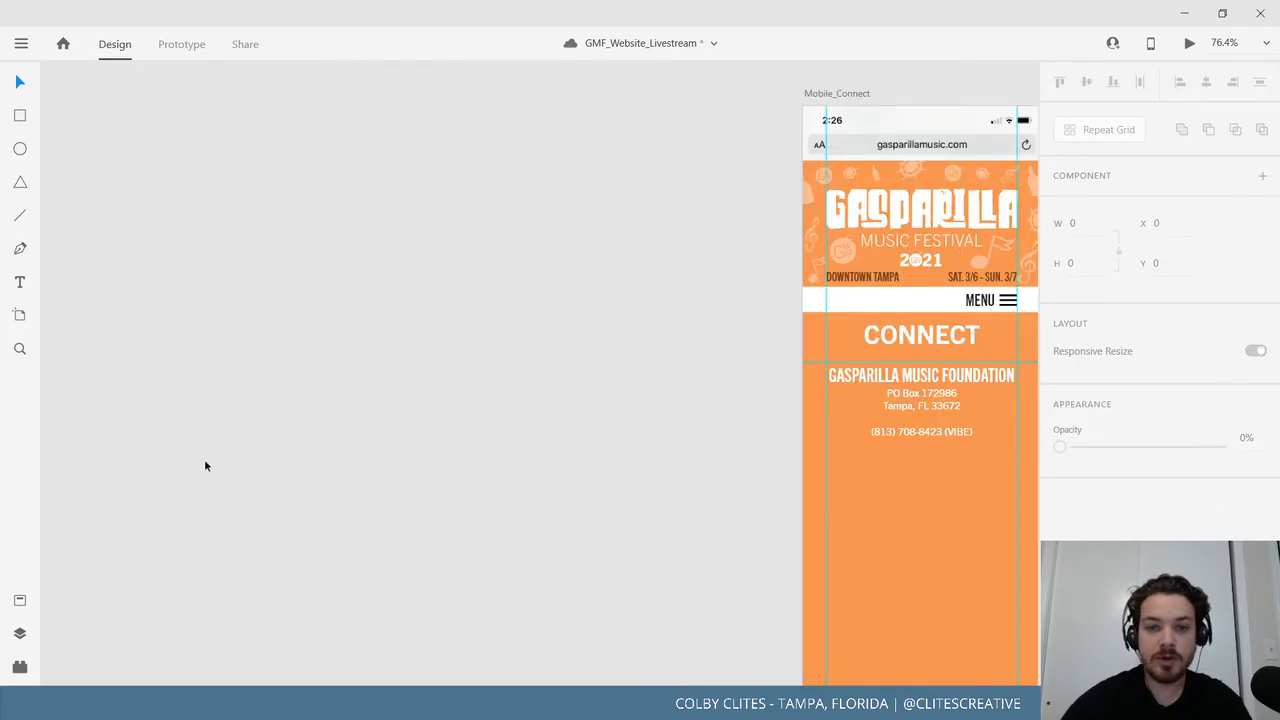
drag(222, 530, 760, 478)
drag(445, 446, 706, 408)
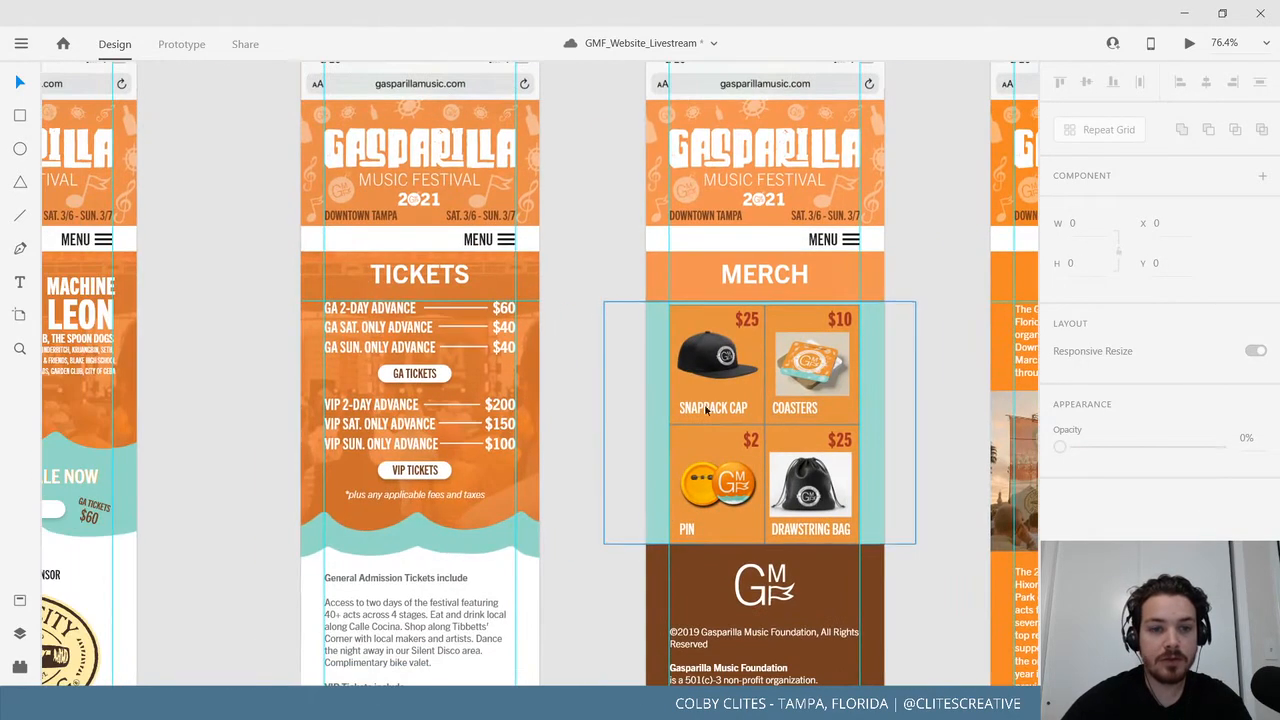
click(361, 331)
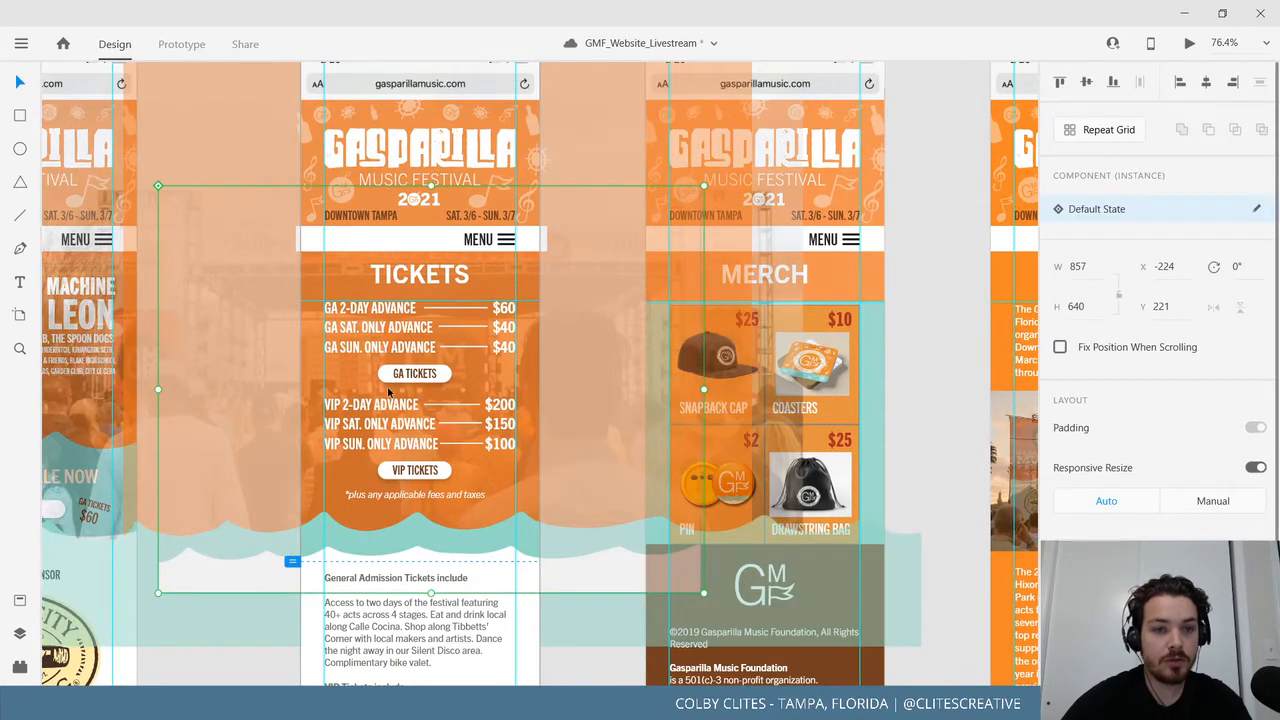
drag(404, 377, 497, 397)
key(ctrl+z)
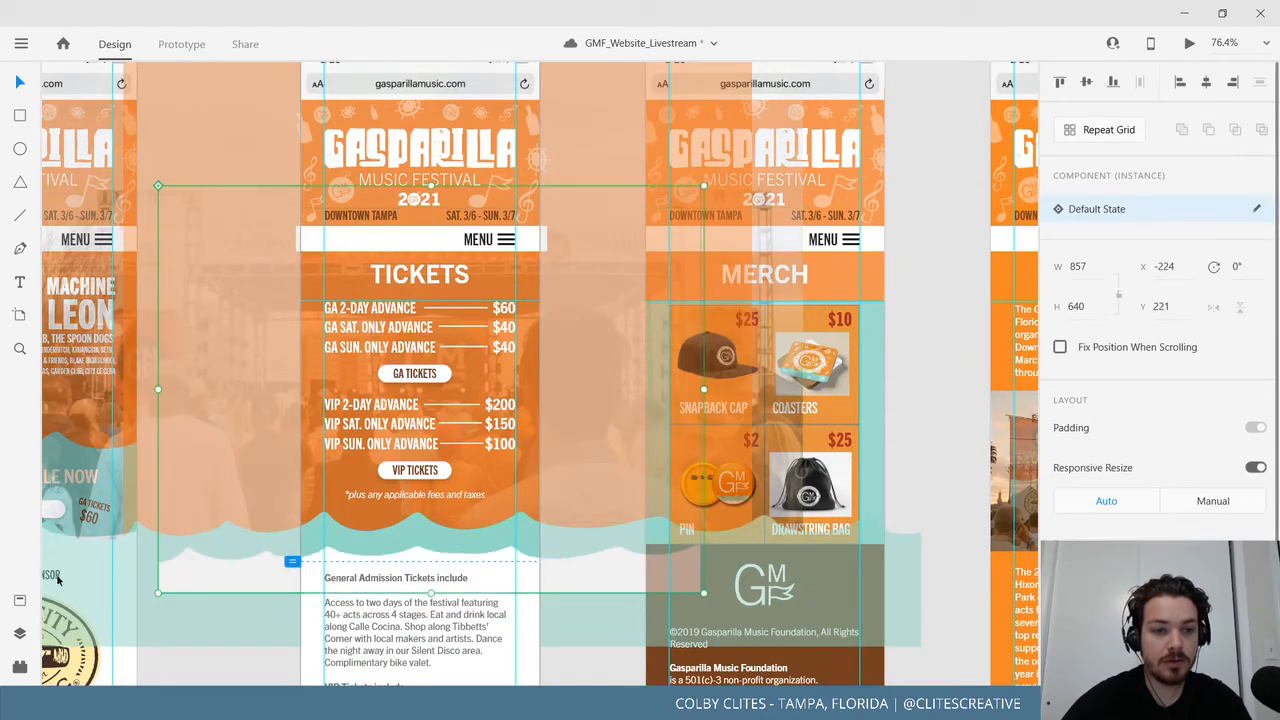
In the Layers panel, select Group 944, the whole ticket price list.
click(19, 666)
click(19, 633)
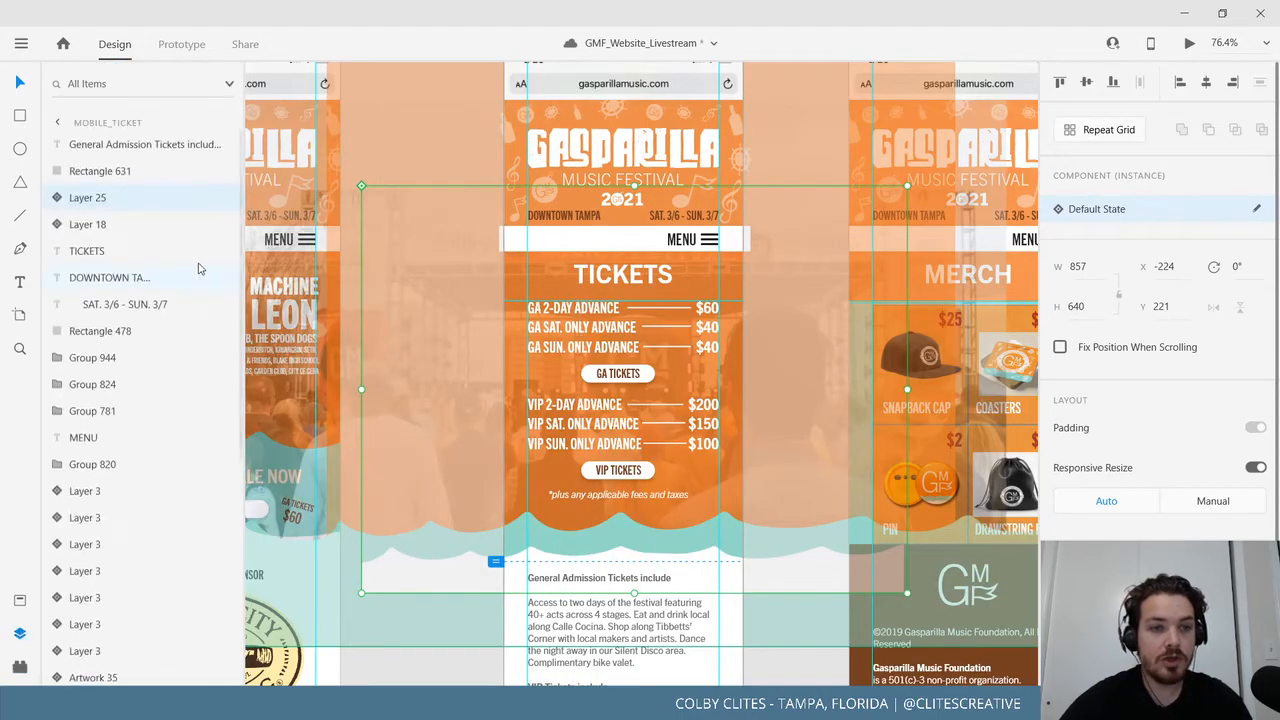
click(130, 172)
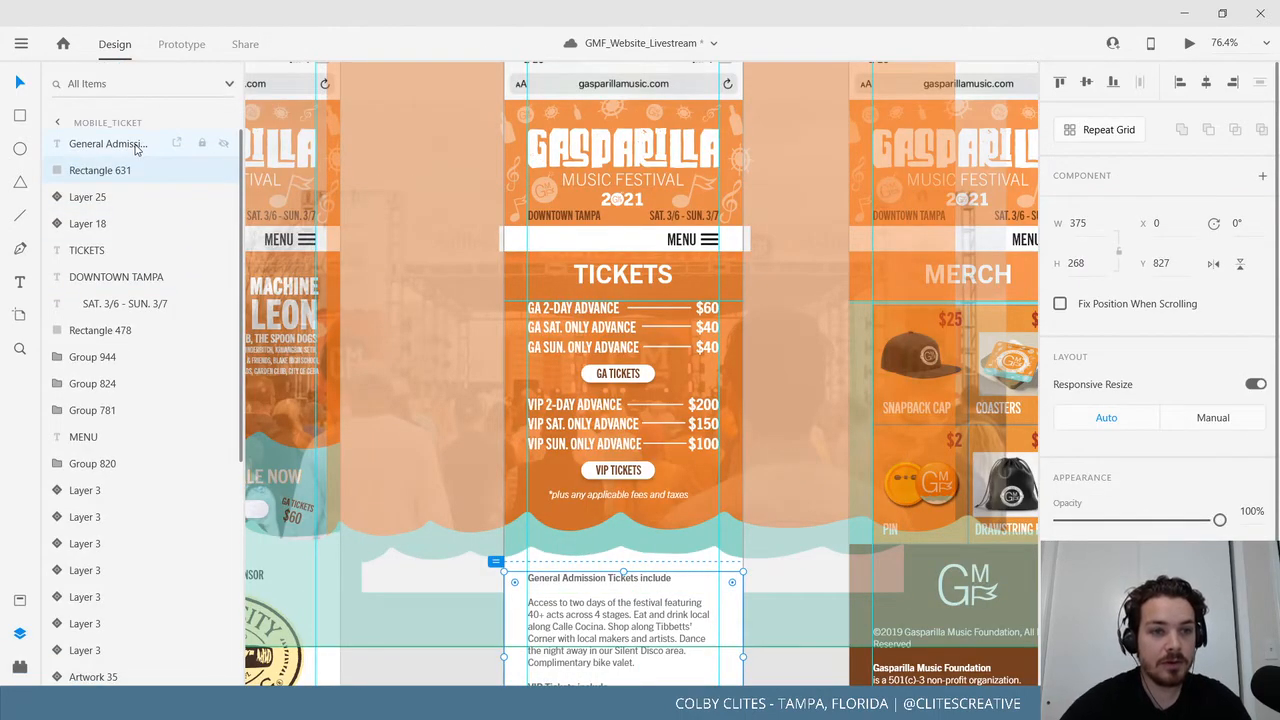
click(77, 333)
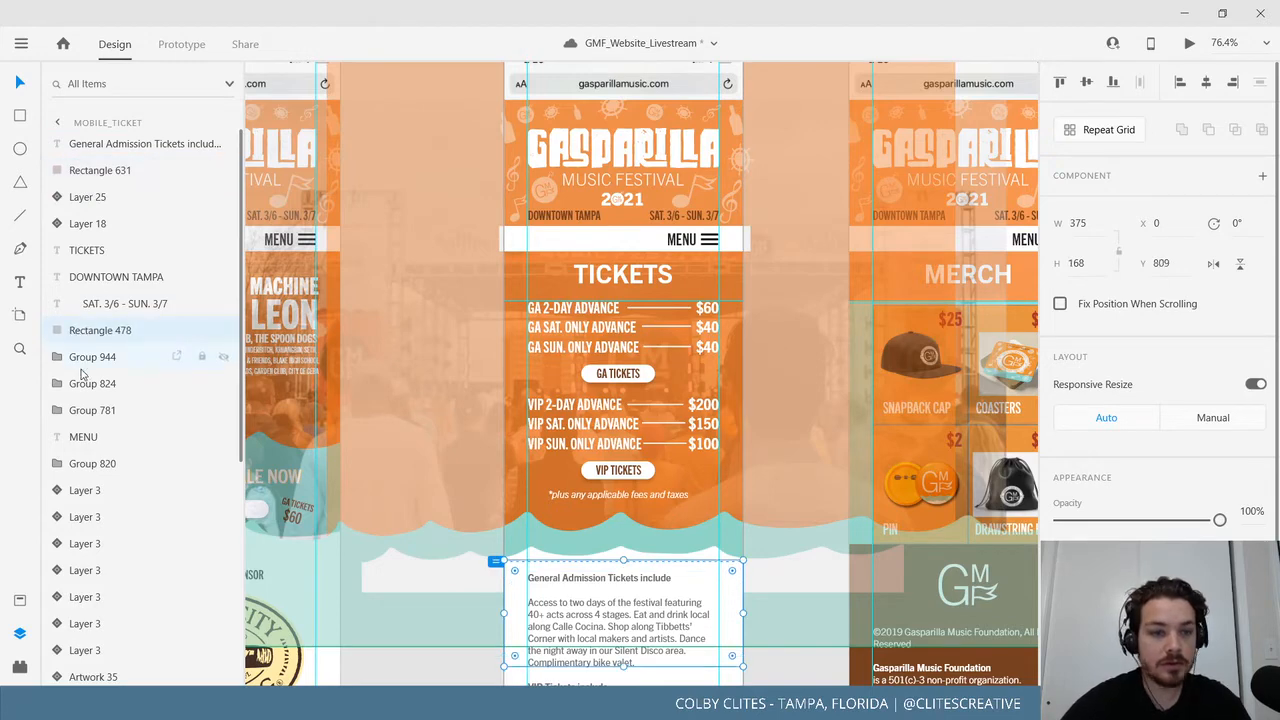
click(84, 410)
click(88, 388)
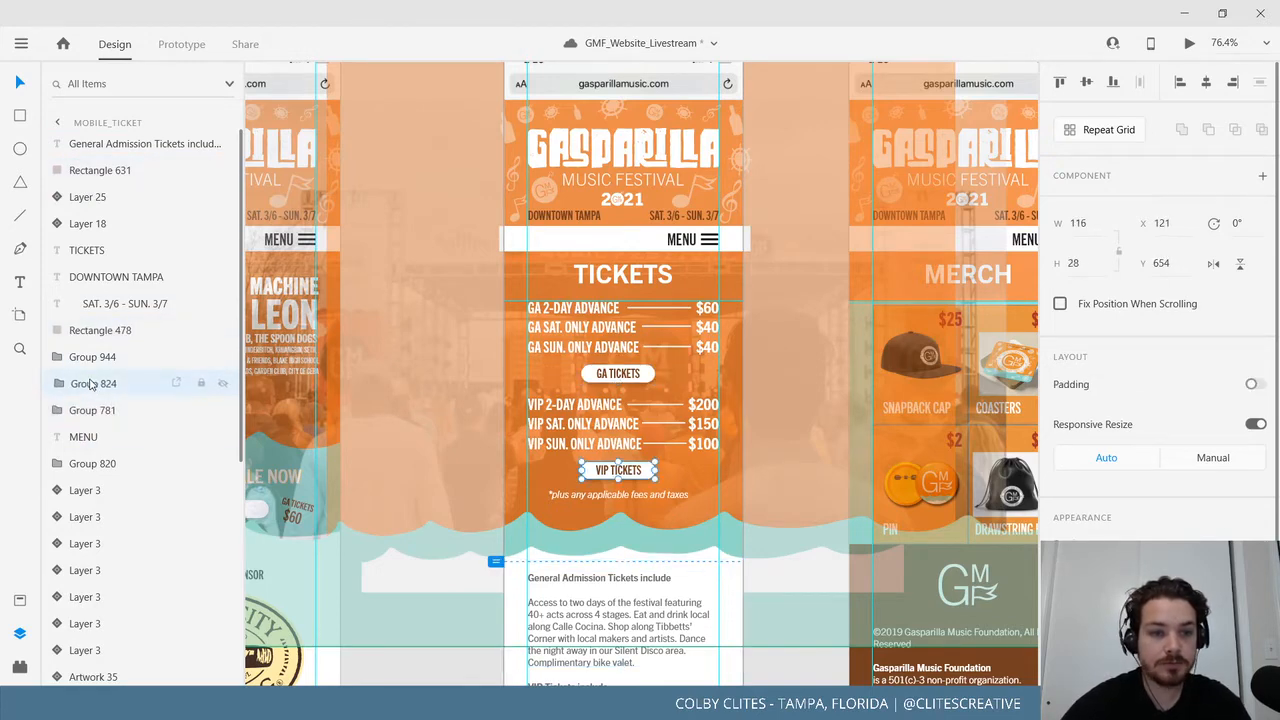
click(88, 357)
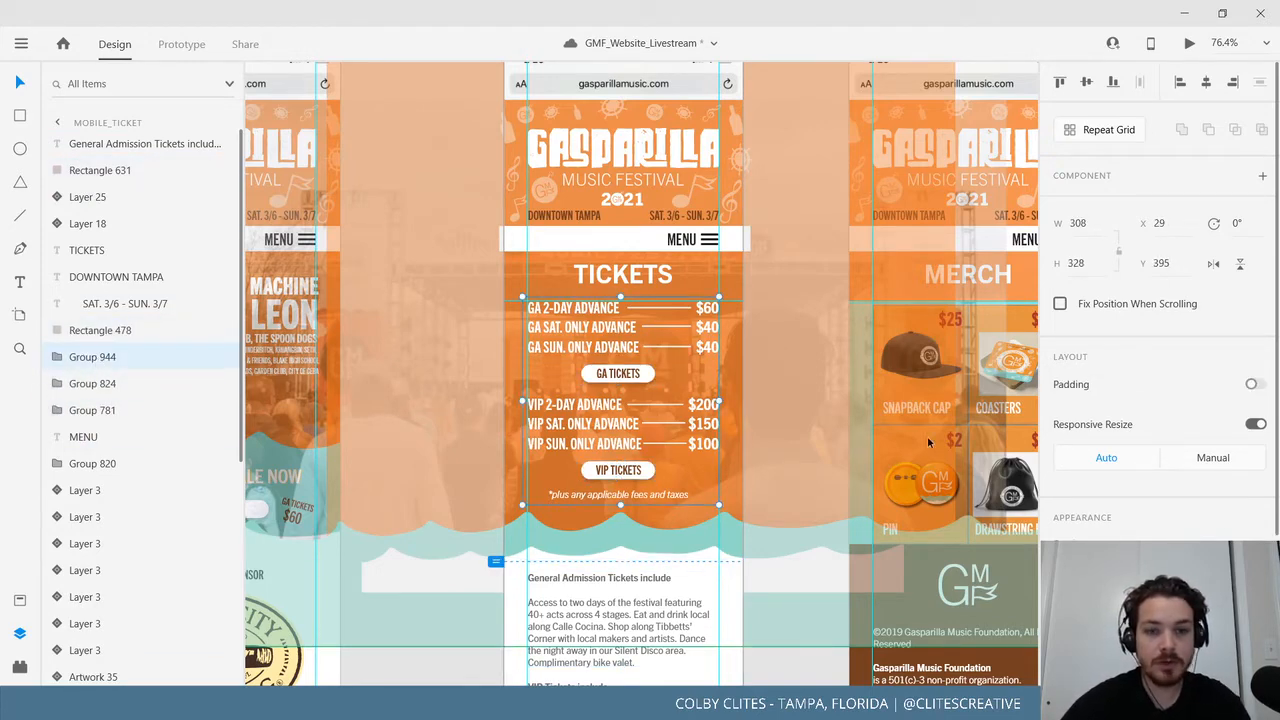
scroll(340, 400, right, 15)
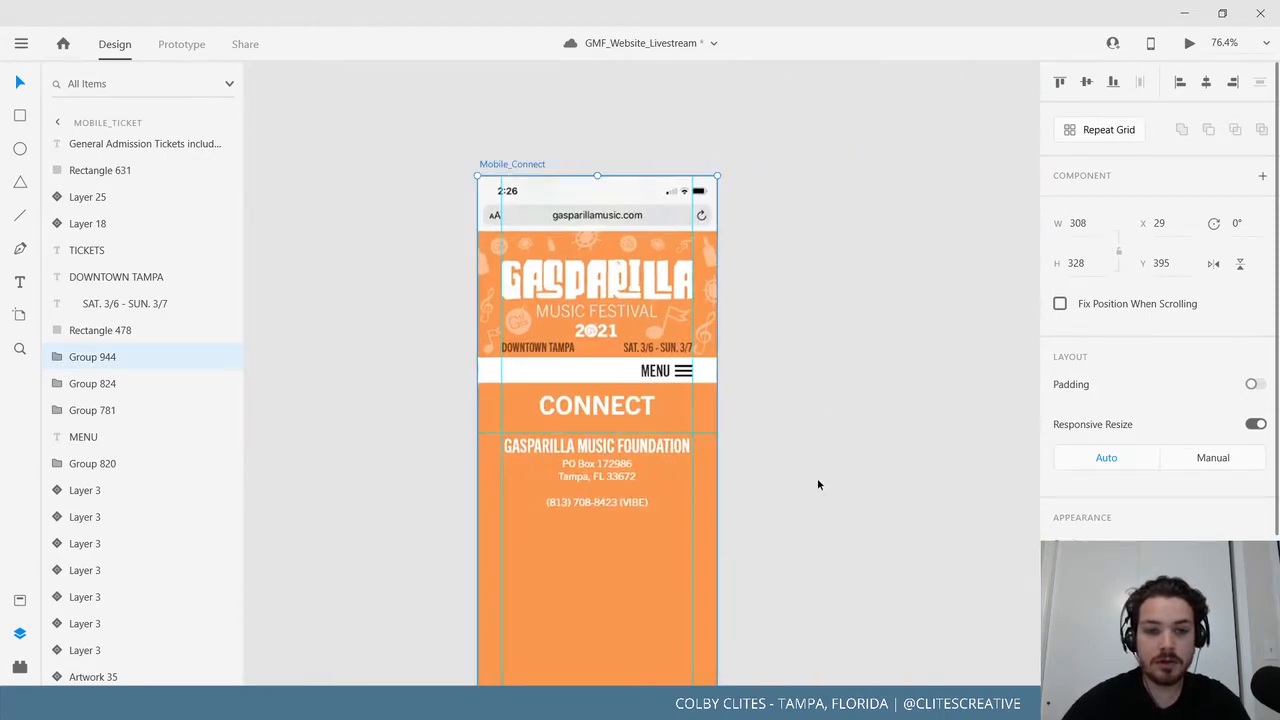
Undo the foundation heading's font size increase.
scroll(818, 484, down, 6)
scroll(823, 469, up, 3)
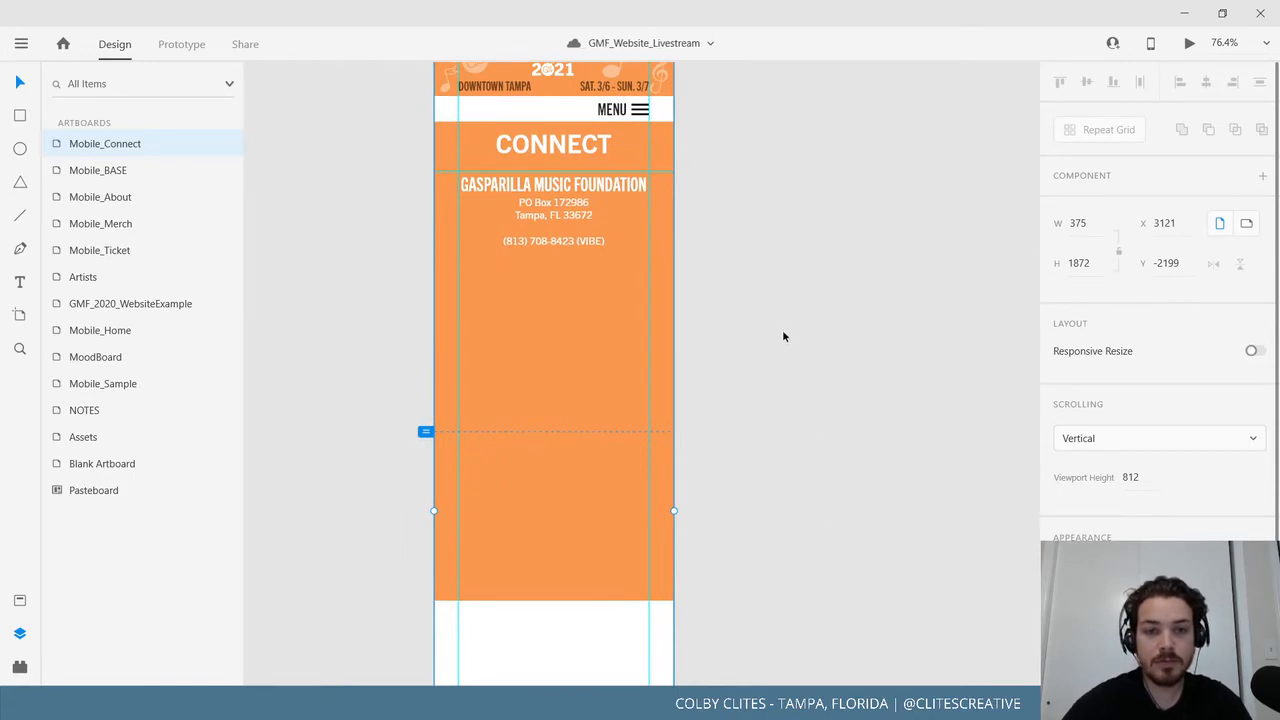
scroll(790, 400, up, 3)
key(ctrl+z)
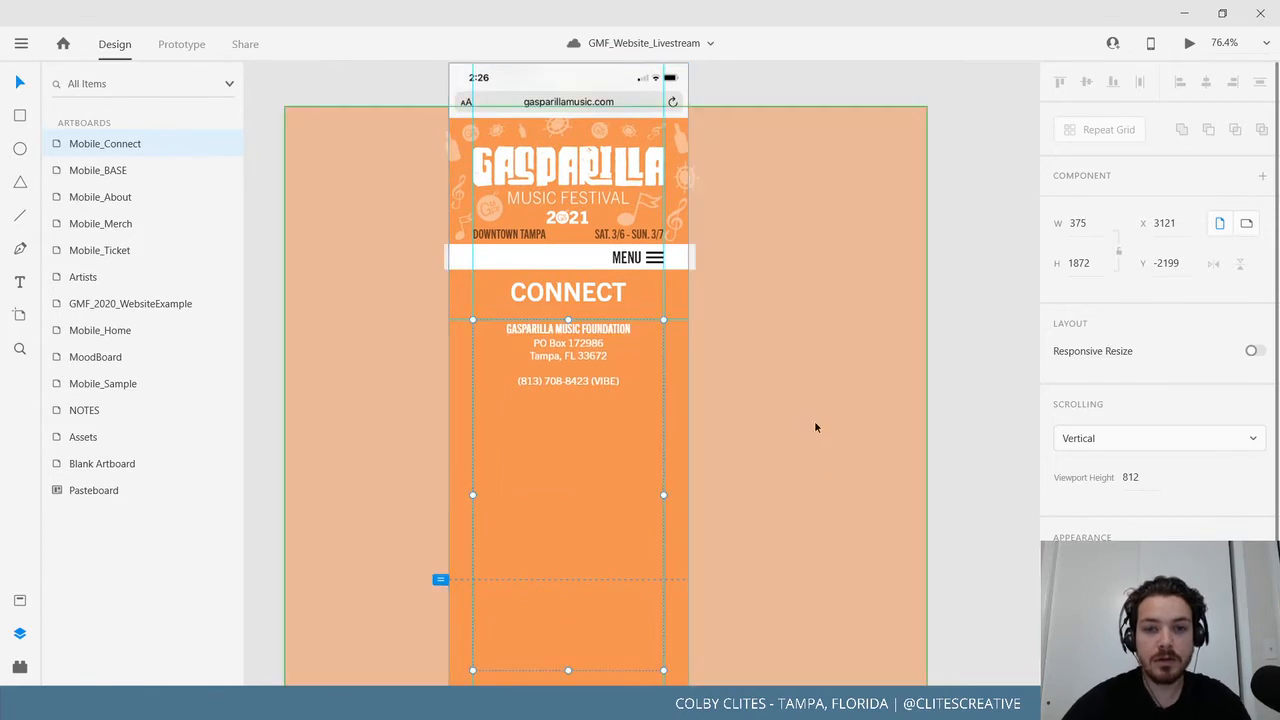
scroll(790, 450, down, 1)
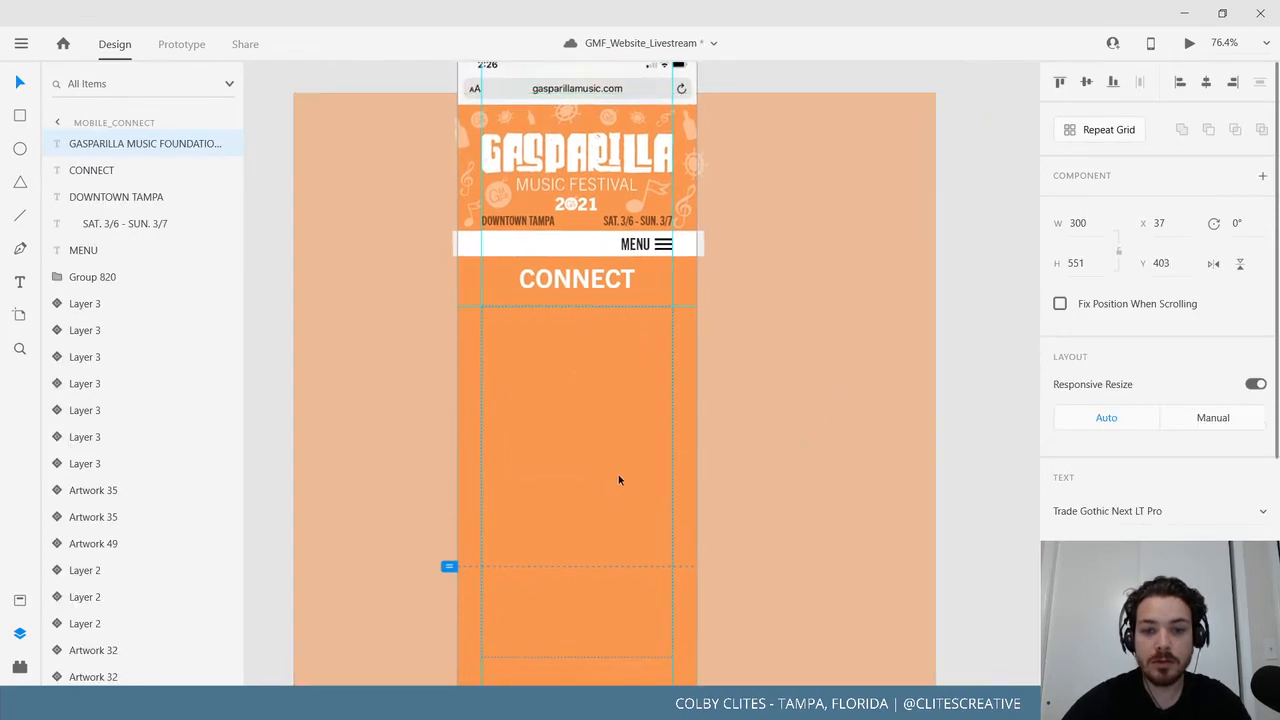
scroll(937, 318, up, 3)
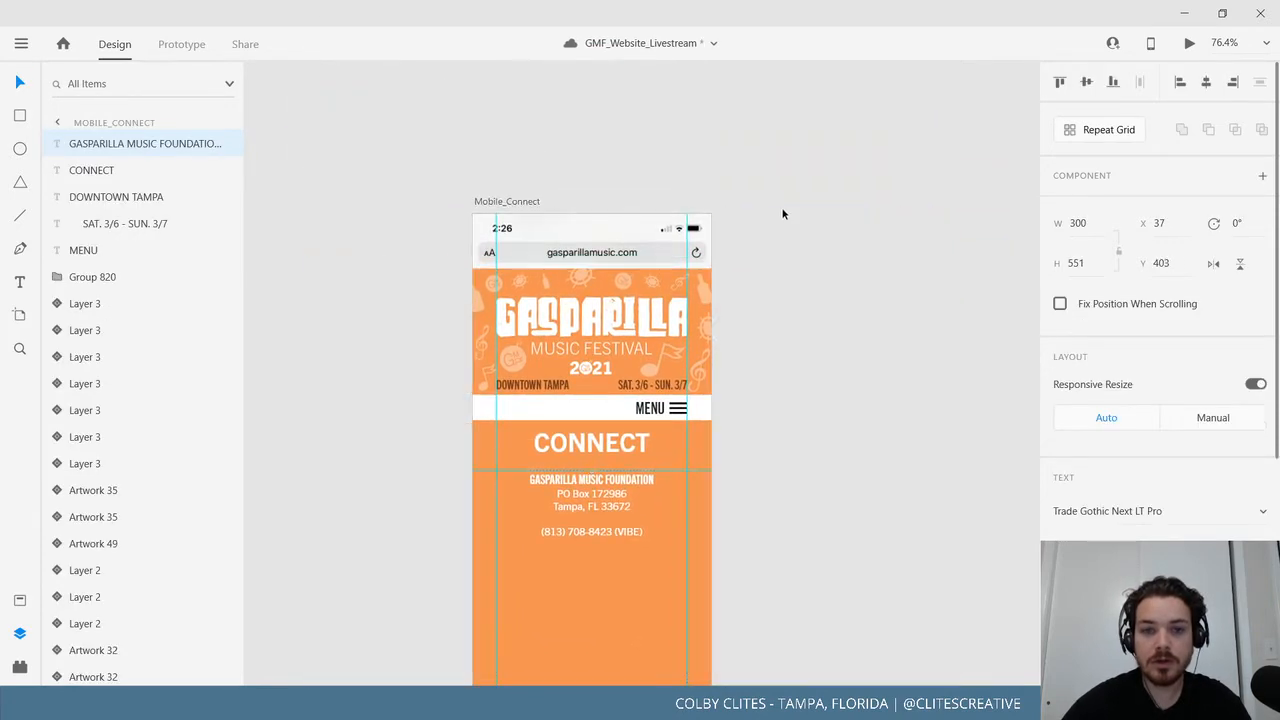
Paste the ticket price list into Mobile_Connect and move it below the phone number.
click(488, 201)
scroll(789, 391, down, 3)
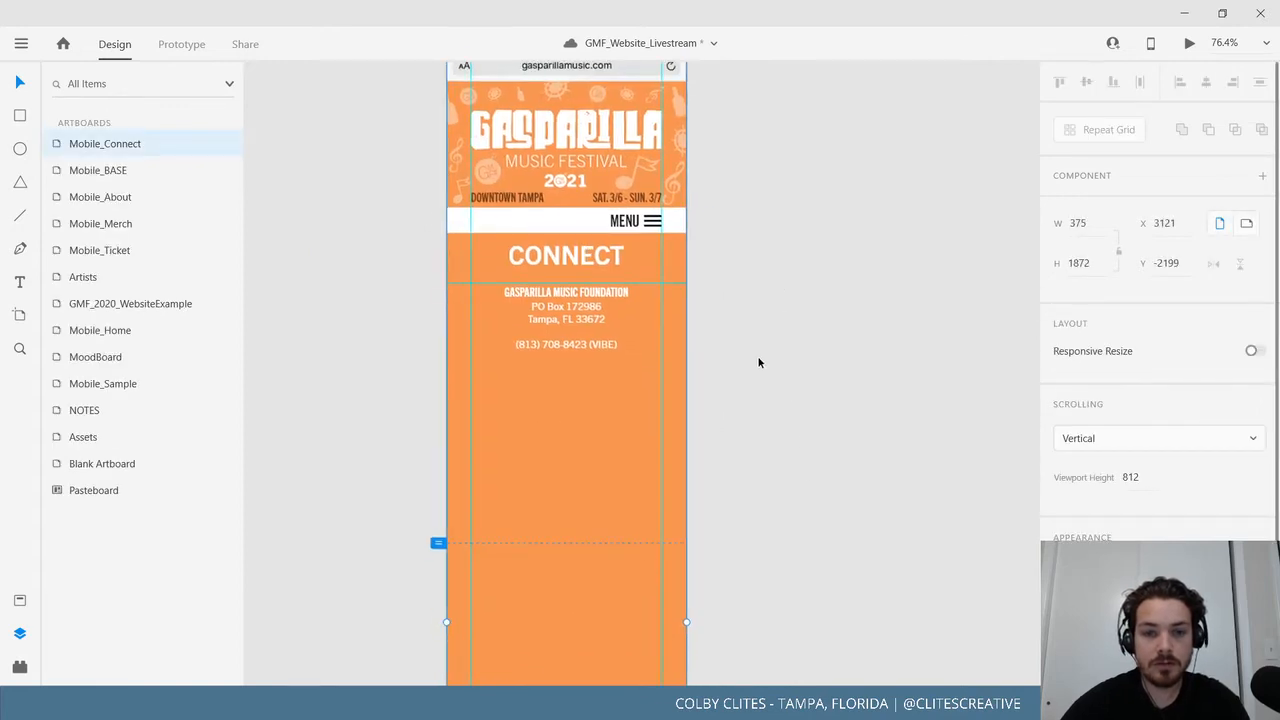
key(ctrl+v)
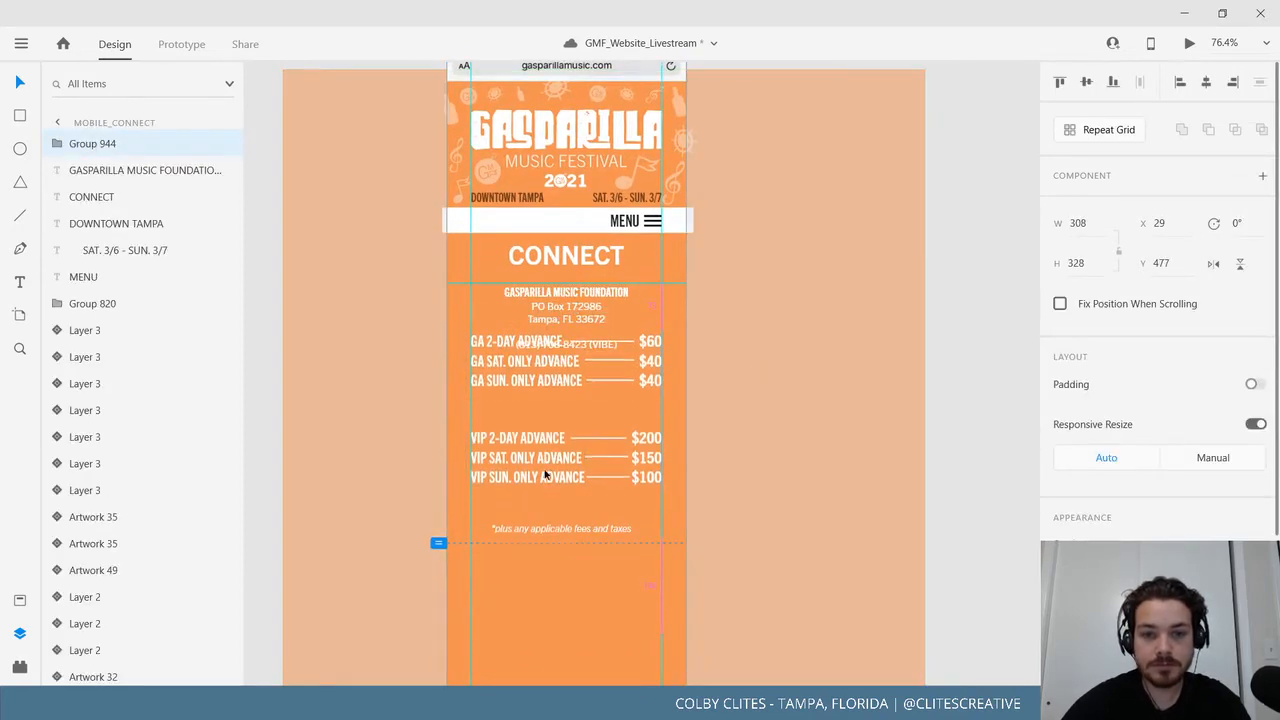
drag(545, 476, 546, 500)
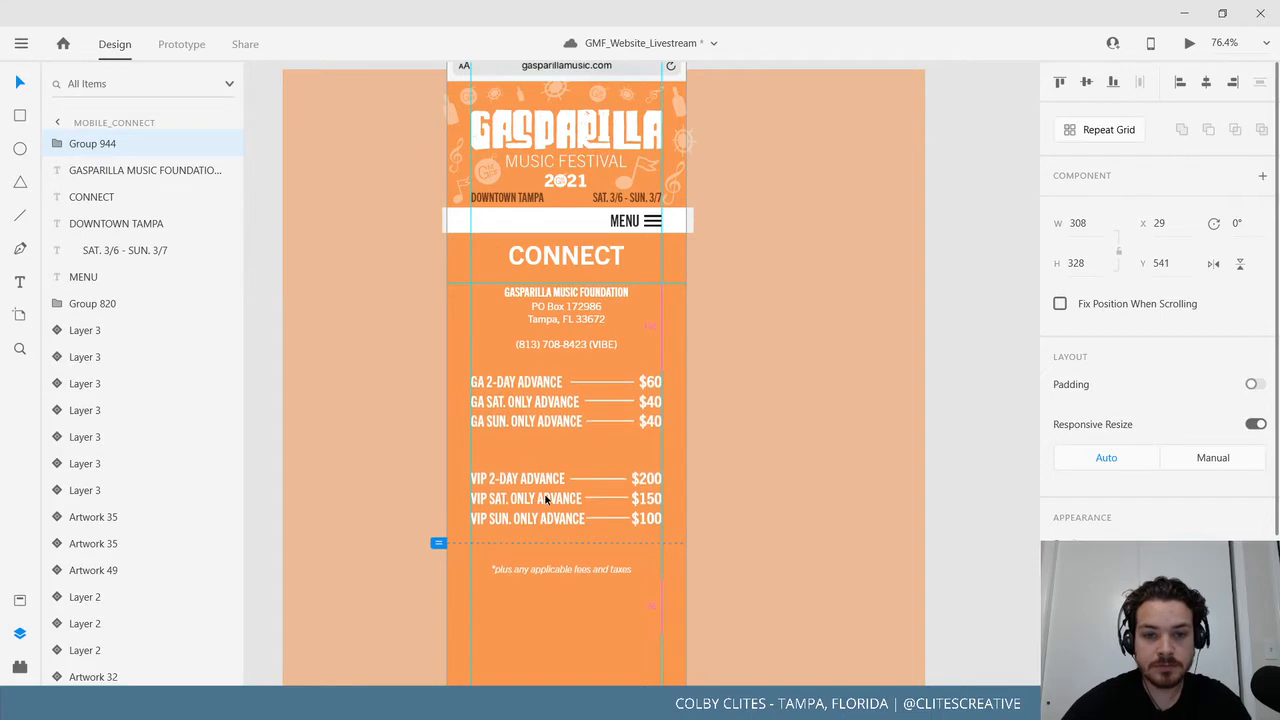
click(939, 447)
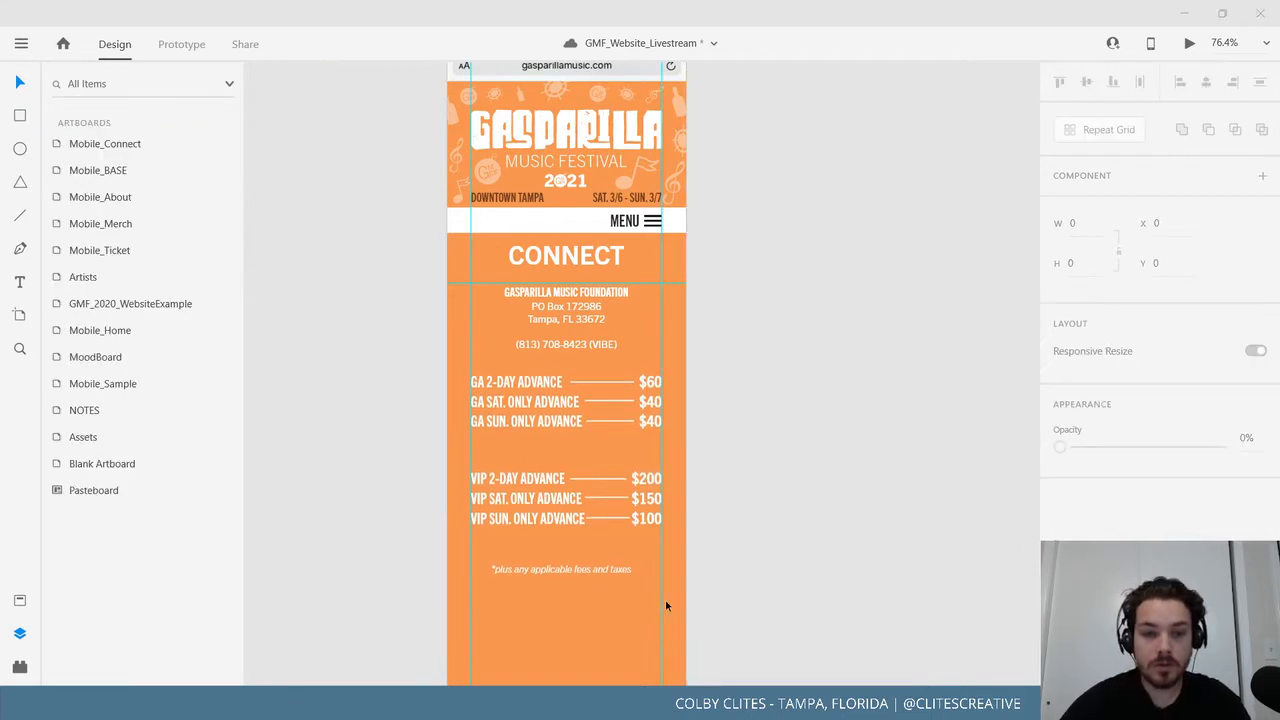
click(580, 571)
Ungroup the ticket price list.
right_click(580, 571)
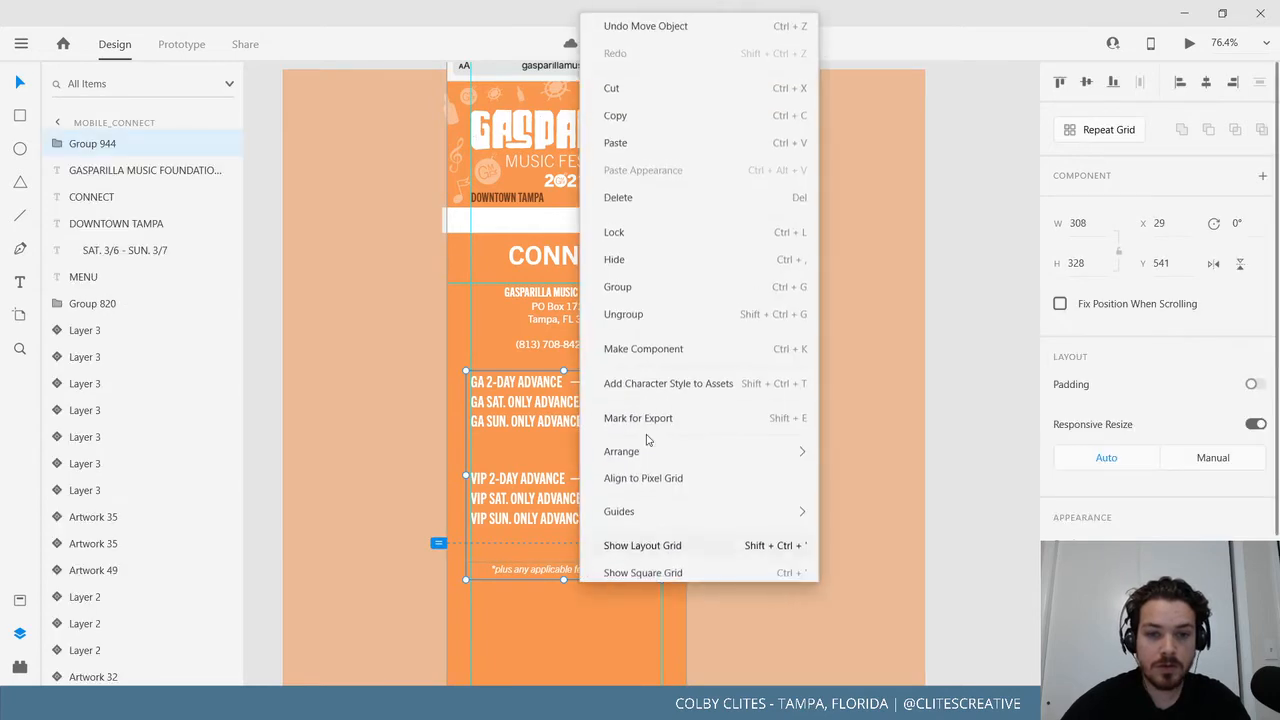
click(655, 314)
scroll(716, 540, down, 2)
click(716, 540)
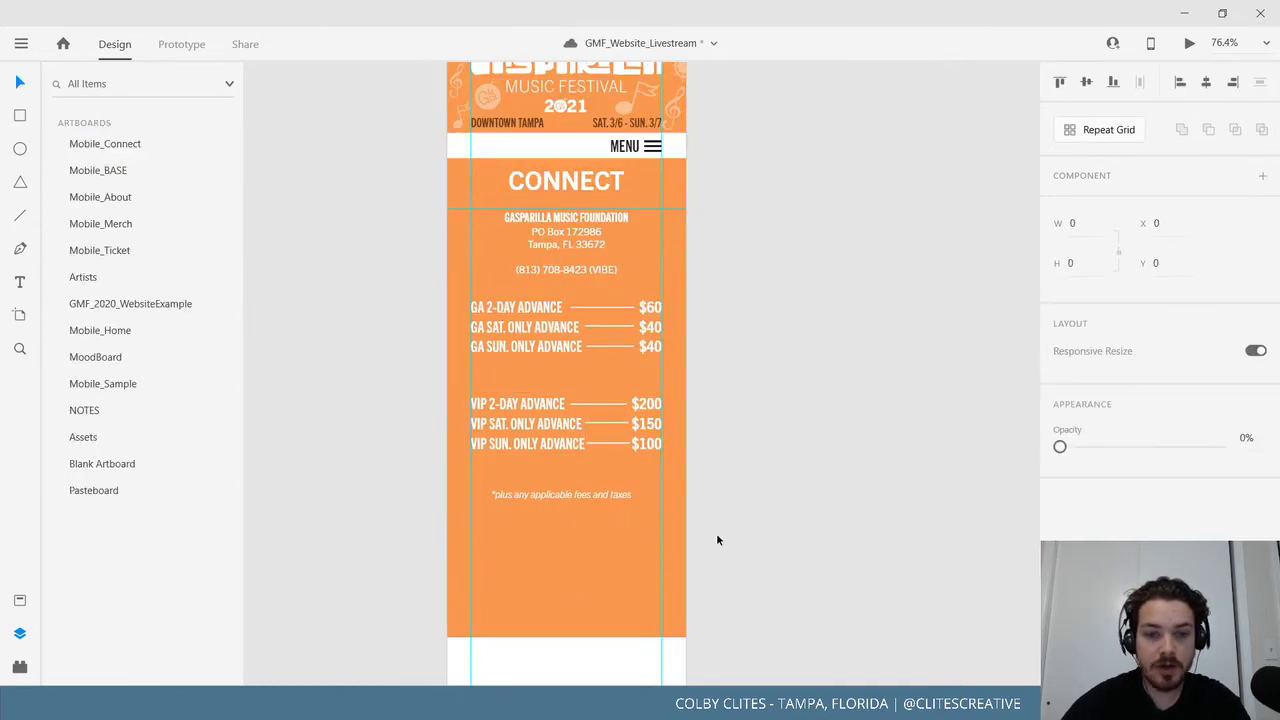
Replace the fees-and-taxes note with the pasted talent-and-vendor email sentence.
double_click(556, 493)
double_click(556, 493)
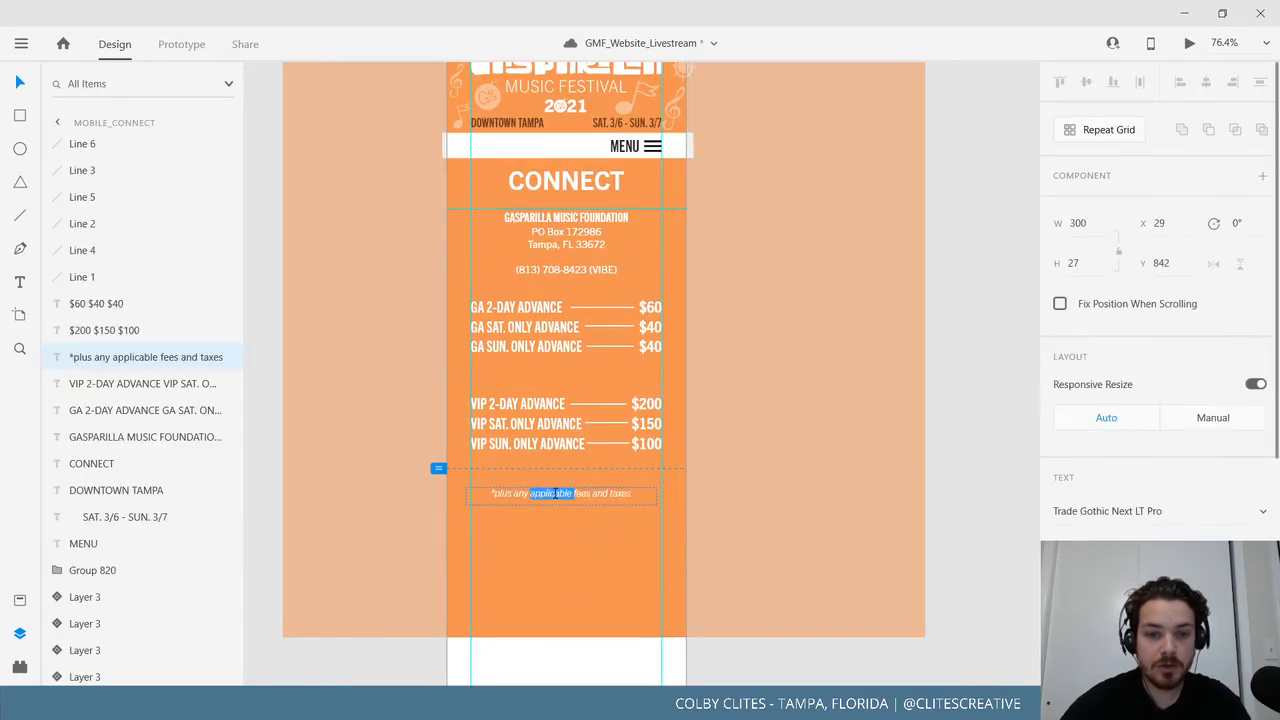
key(ctrl+a)
text(Please send all talent and vendor related emails to the appropriate address below.)
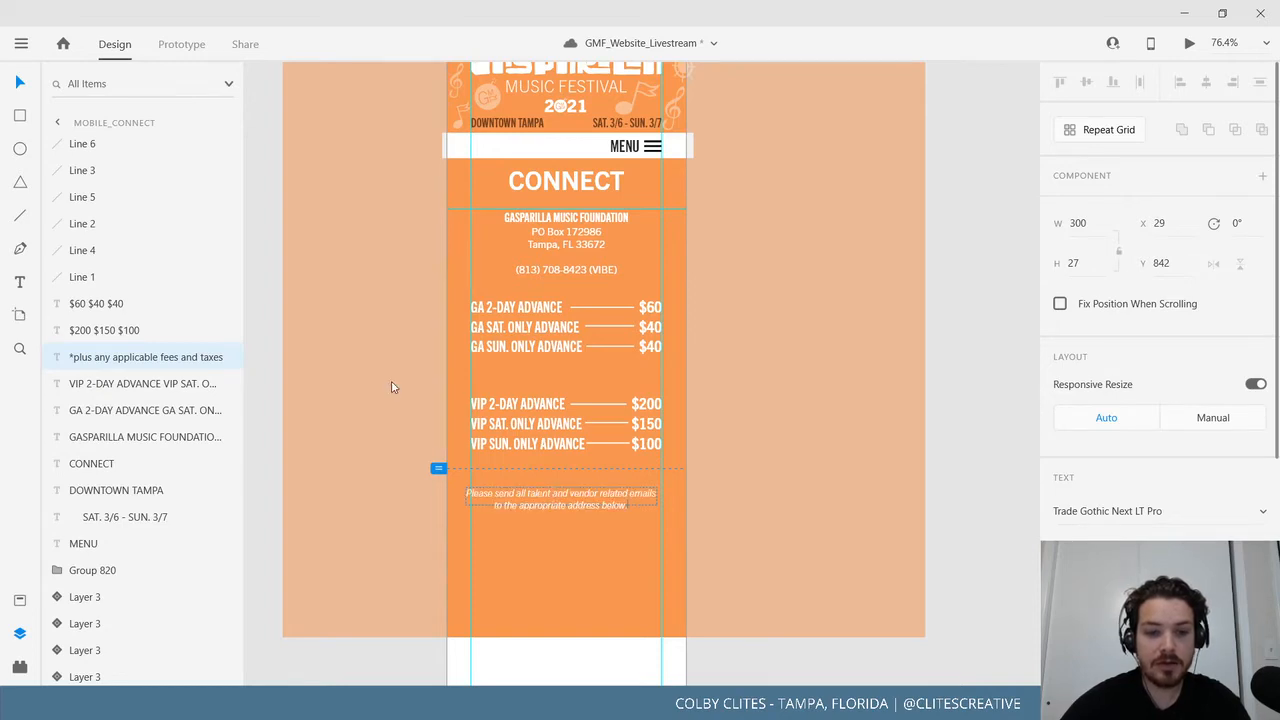
key(Escape)
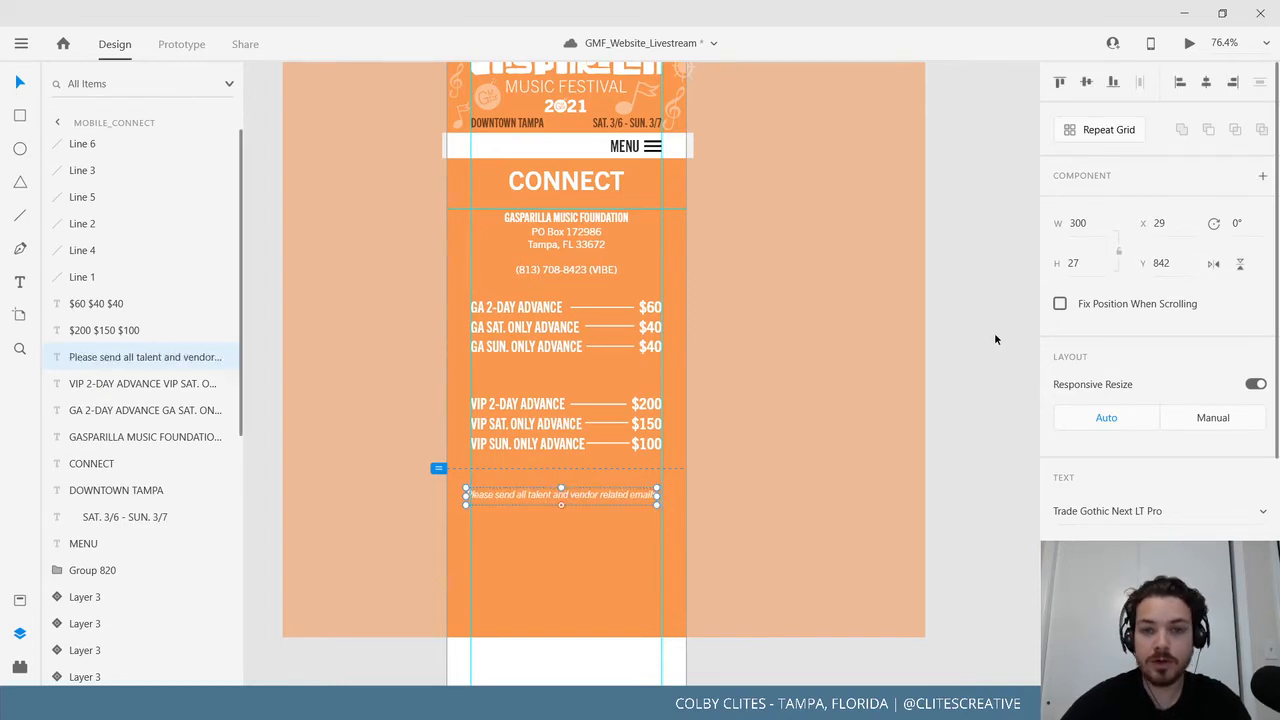
Enlarge the loose email note text box on the pasteboard so both lines show.
click(995, 334)
click(569, 500)
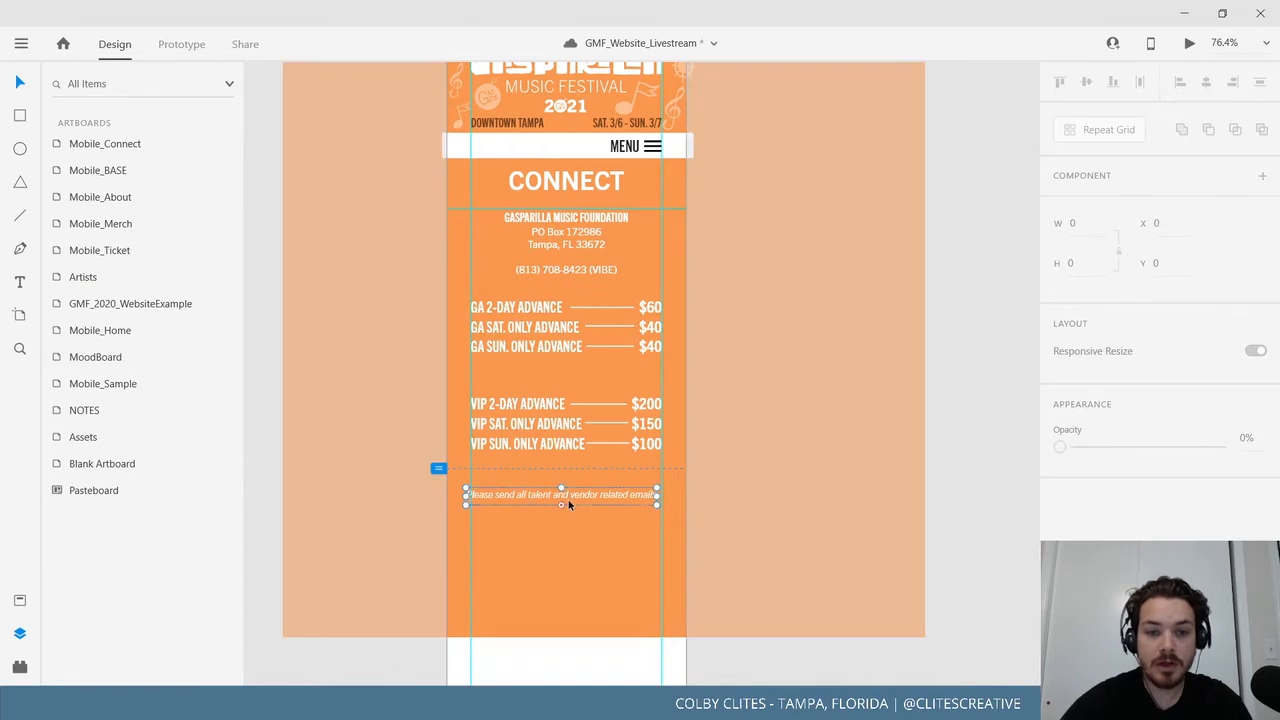
drag(561, 505, 868, 337)
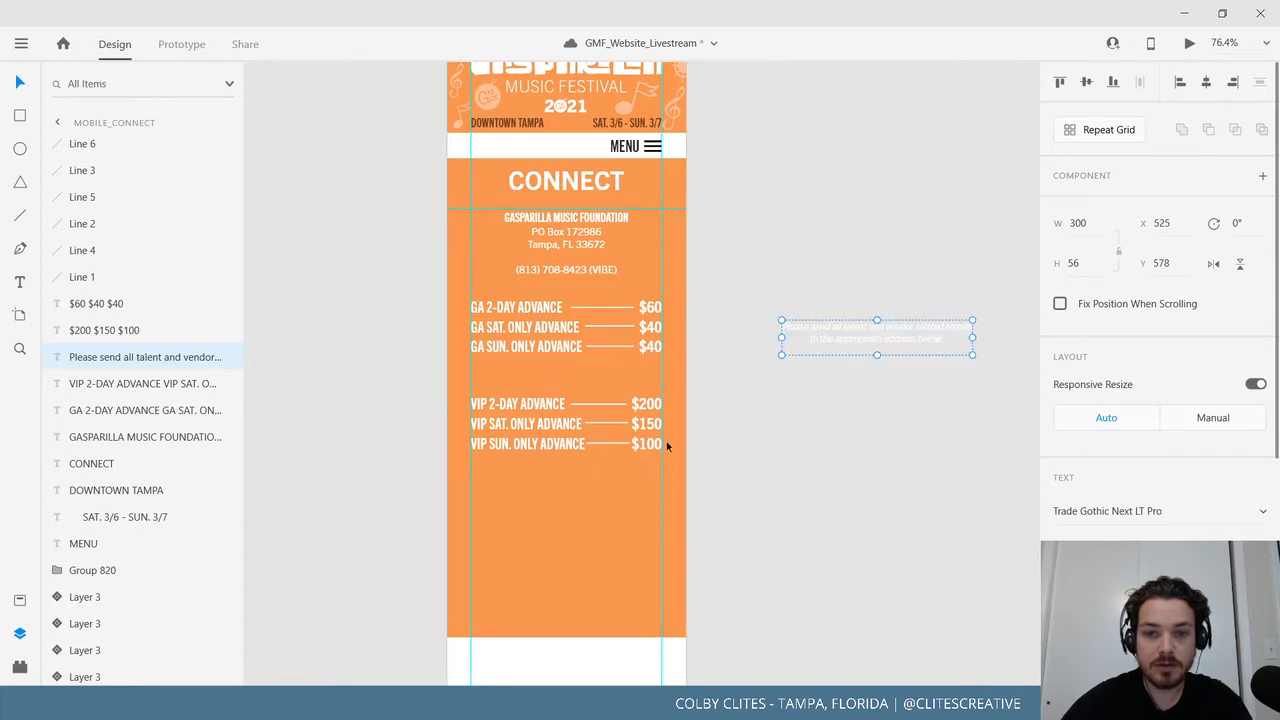
click(794, 441)
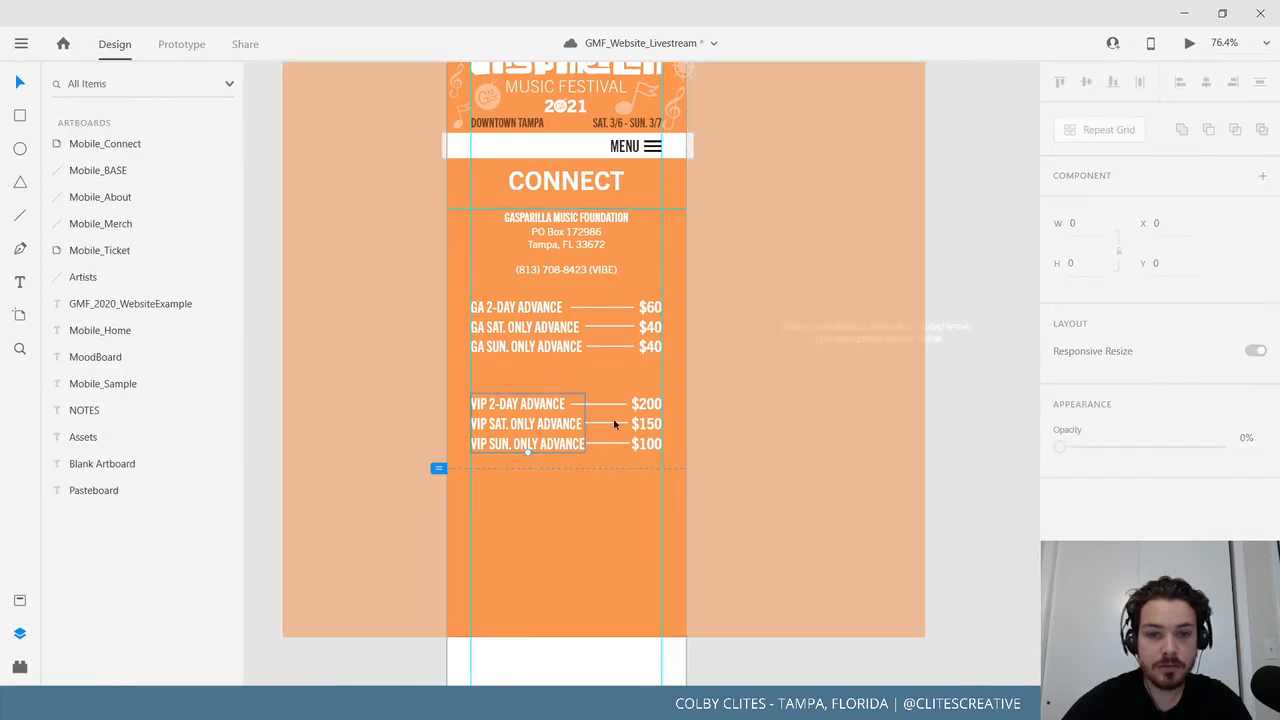
Select all the GA and VIP ticket labels, divider lines and prices and move them lower.
shift+click(608, 402)
shift+click(614, 423)
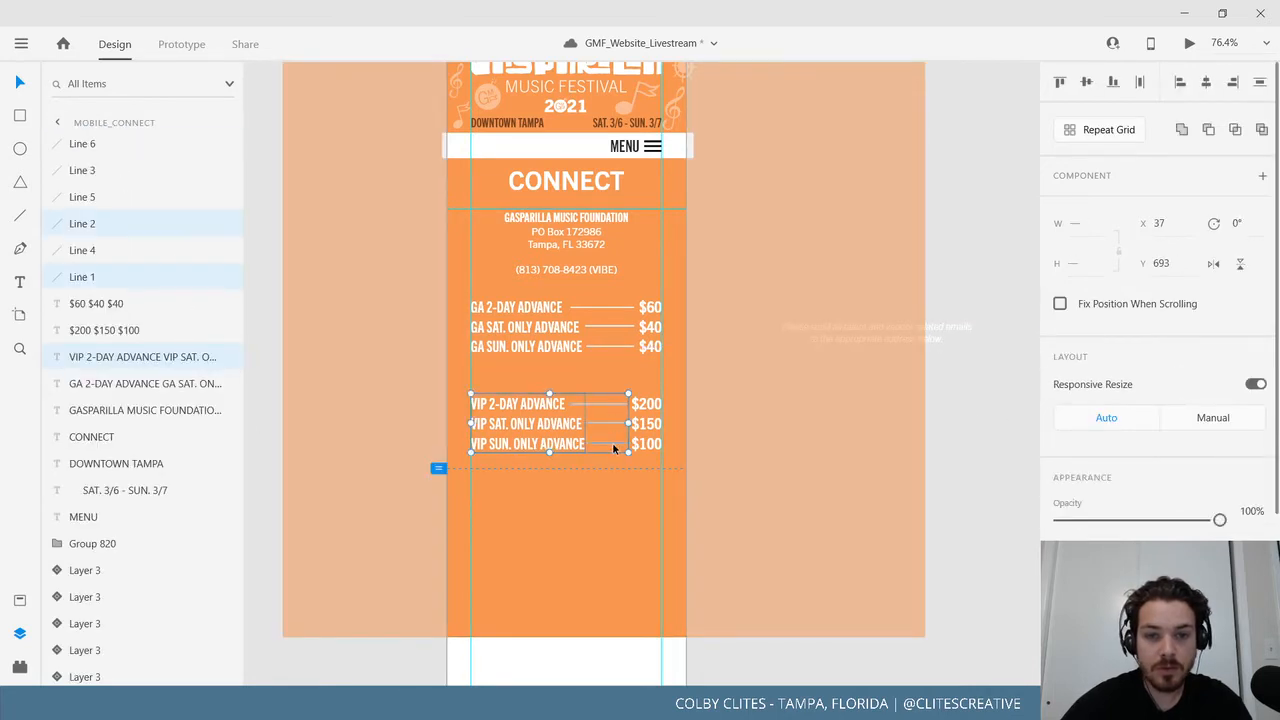
shift+click(608, 404)
shift+click(646, 430)
shift+click(652, 350)
shift+click(611, 327)
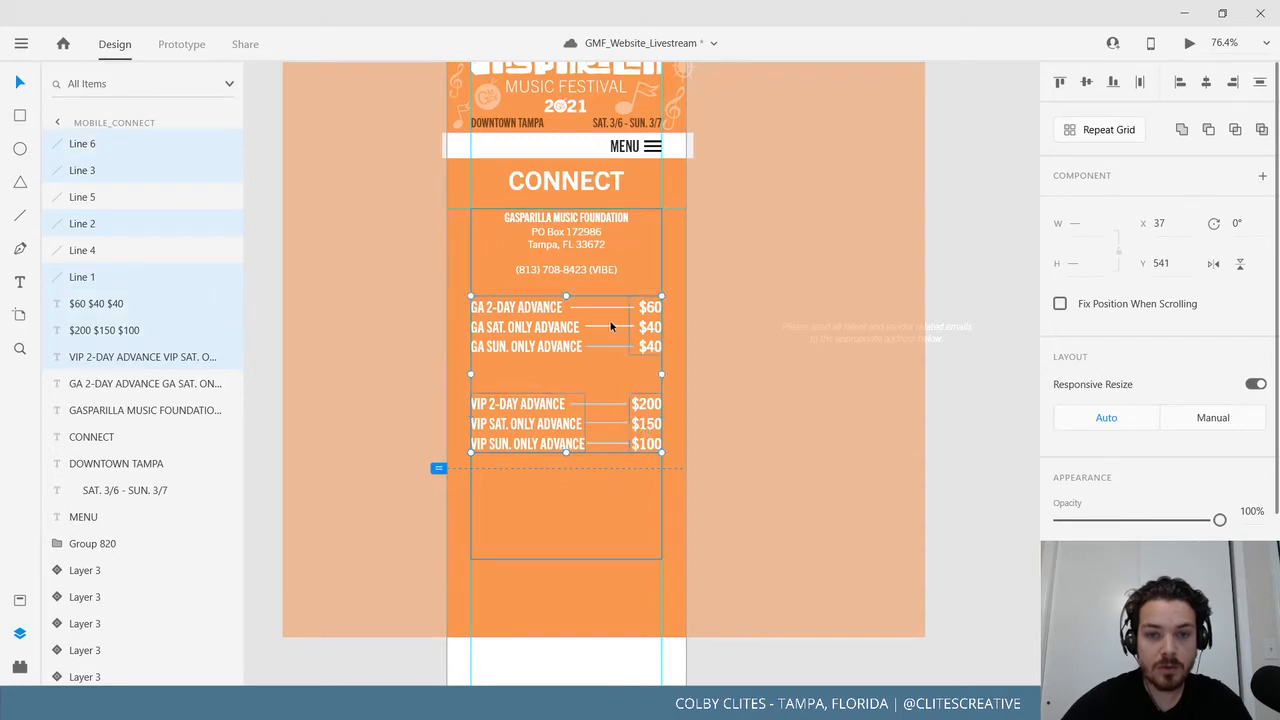
shift+click(608, 323)
shift+click(575, 441)
shift+click(524, 316)
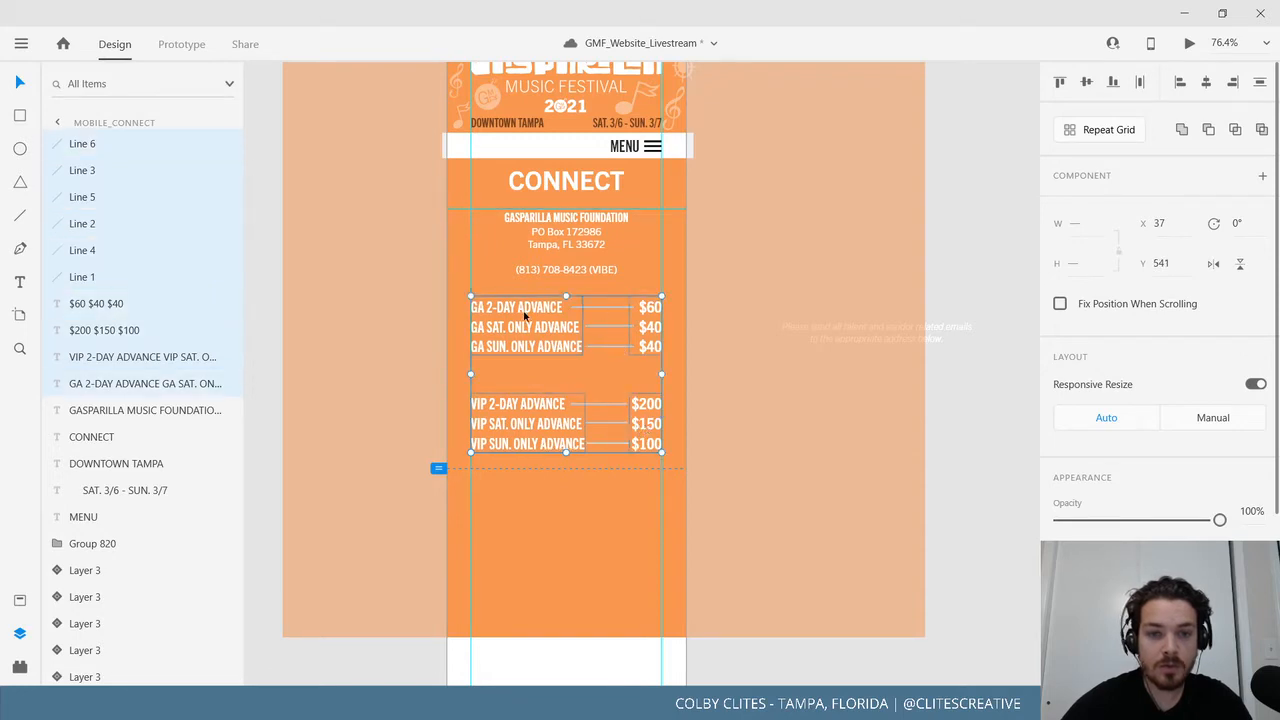
drag(536, 313, 534, 408)
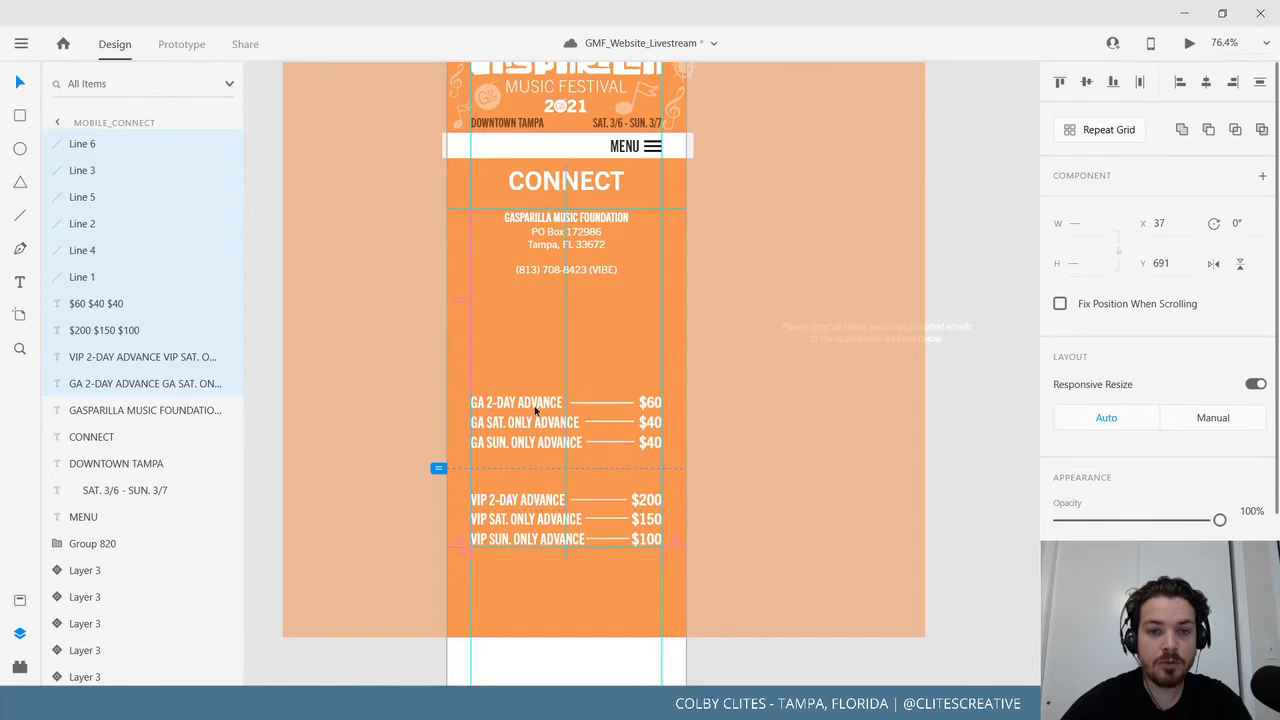
Place the email note on the artboard below the phone number, then select the GA 2-DAY ADVANCE line.
drag(934, 334, 616, 313)
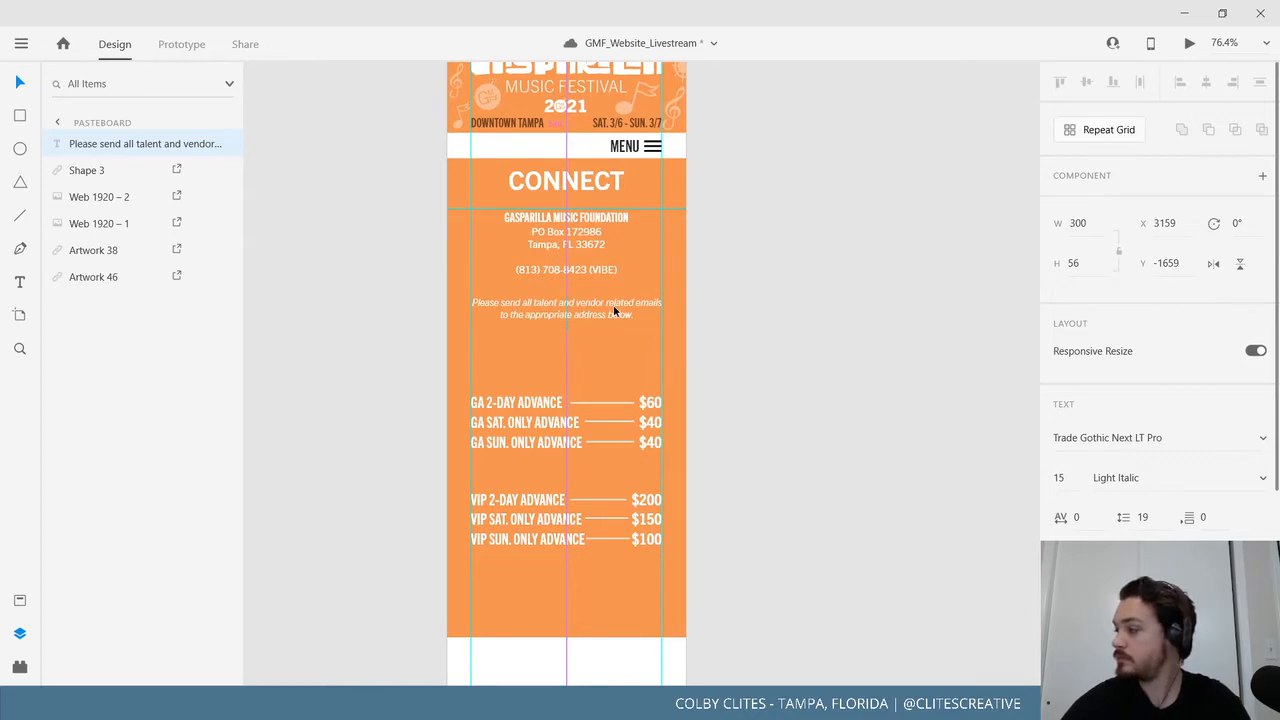
mouse_move(614, 311)
mouse_down()
mouse_move(592, 309)
mouse_move(594, 323)
mouse_up()
scroll(650, 400, up, 2)
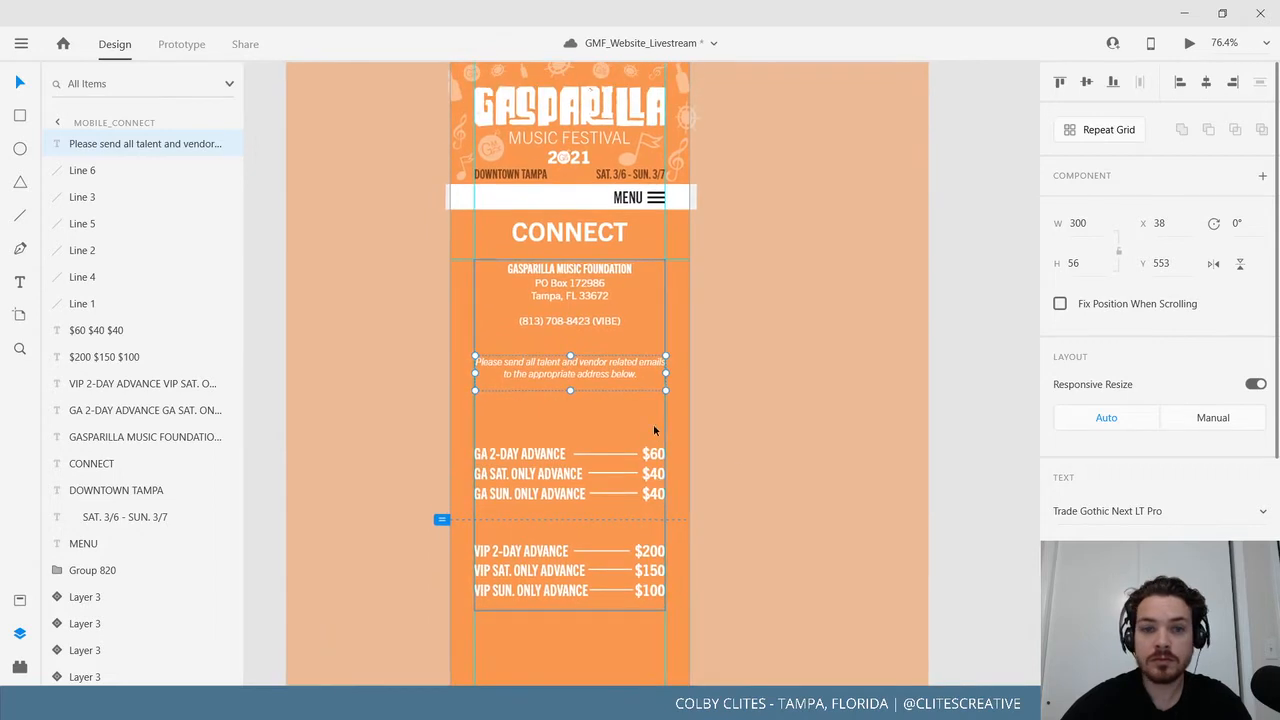
click(760, 555)
scroll(650, 450, down, 2)
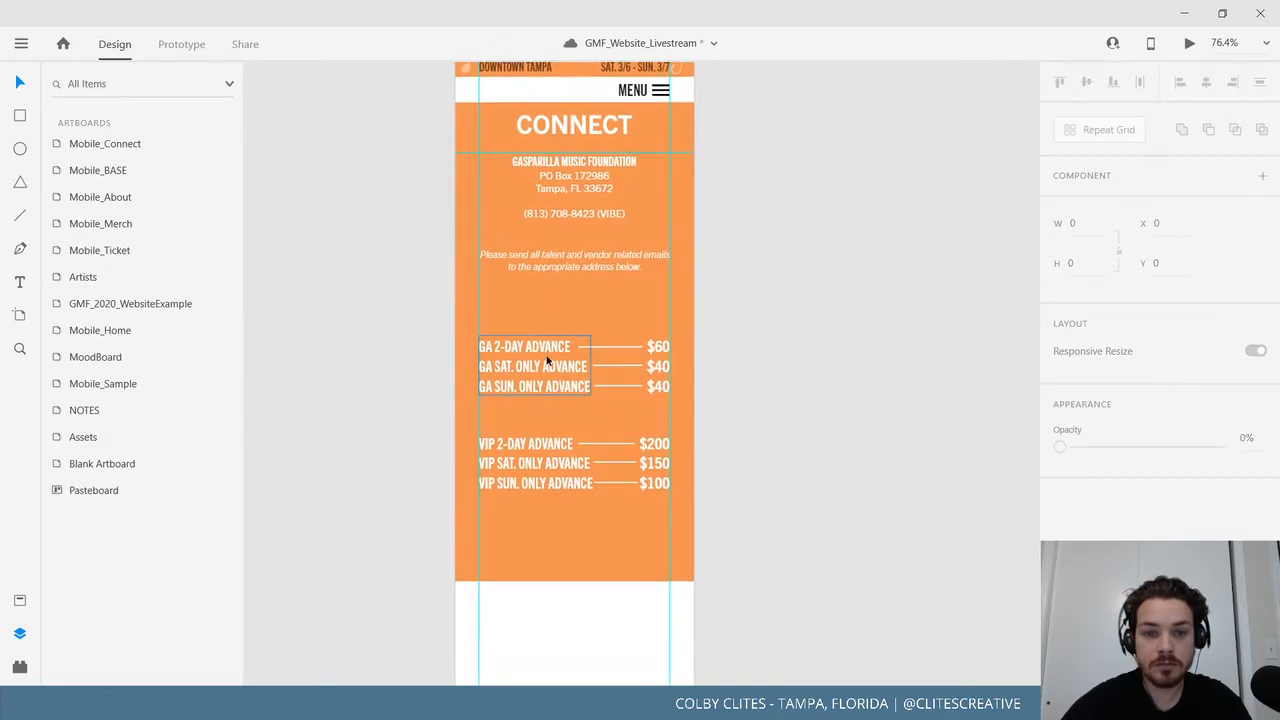
double_click(543, 348)
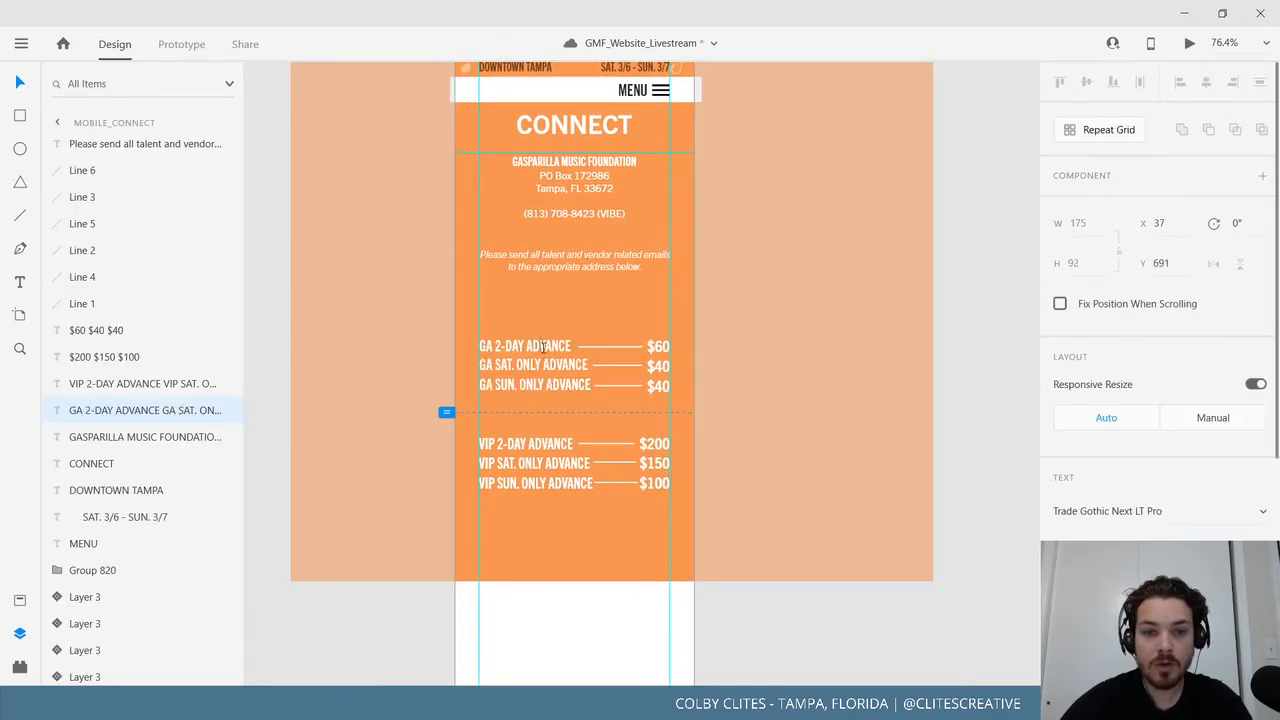
triple_click(543, 347)
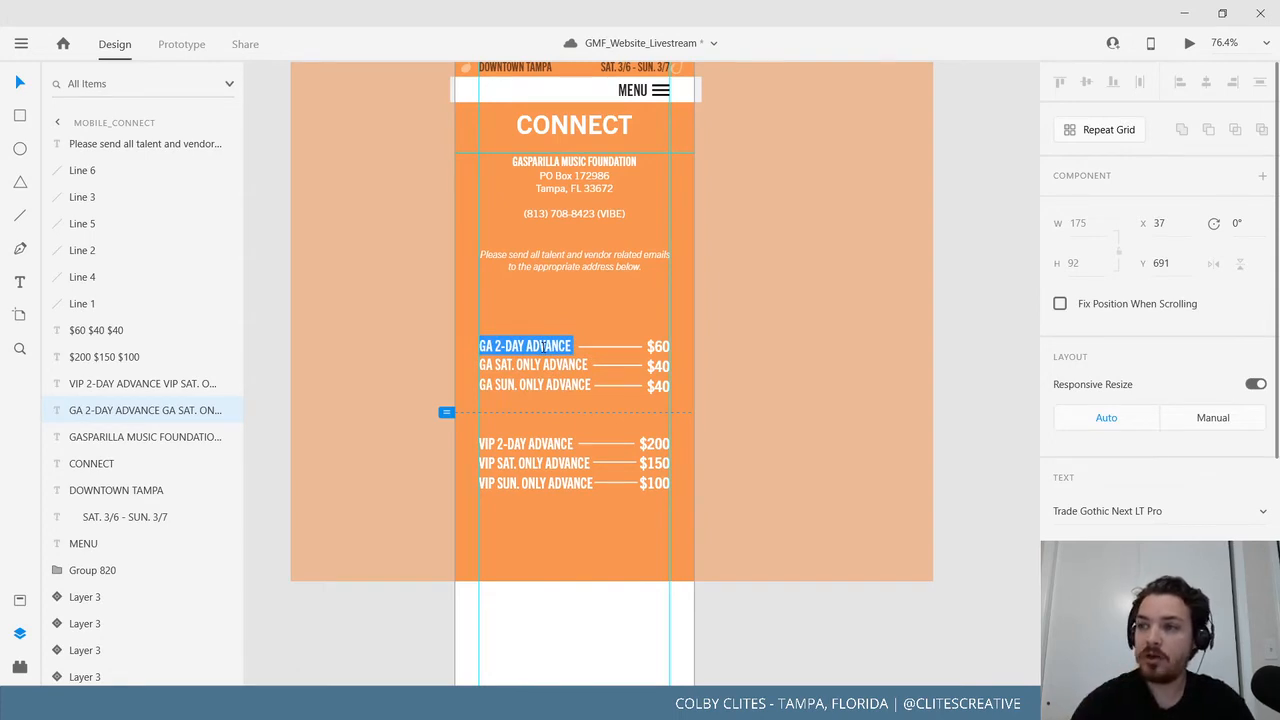
Change the first GA ticket label to GENERAL EMAIL ADDRESS, keeping its original size.
text(GEN)
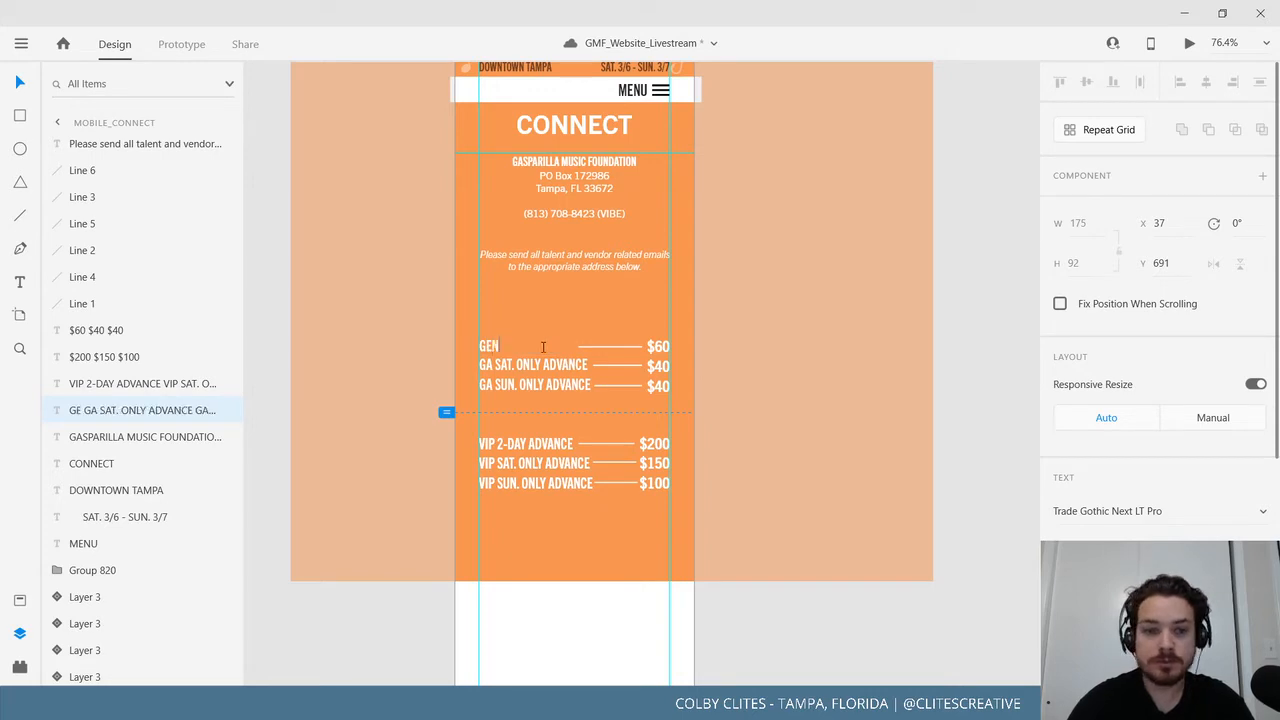
text(ERAL EMAIL)
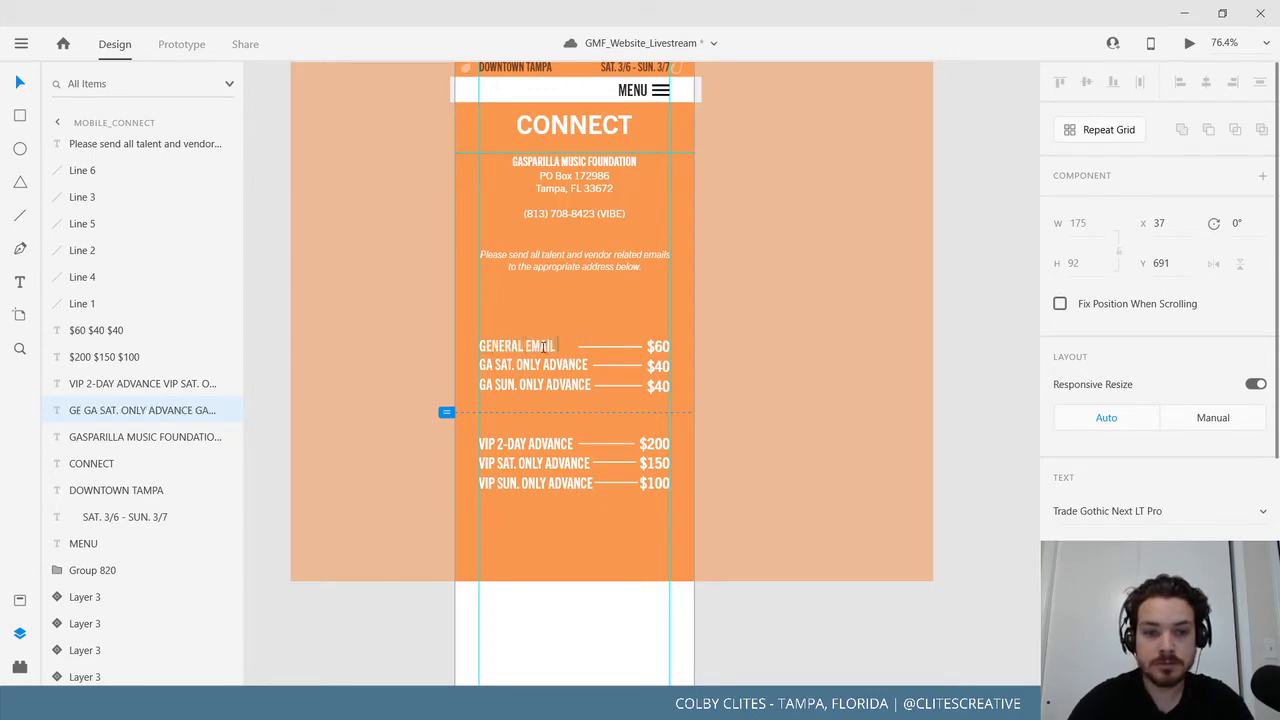
text( ADDRESS)
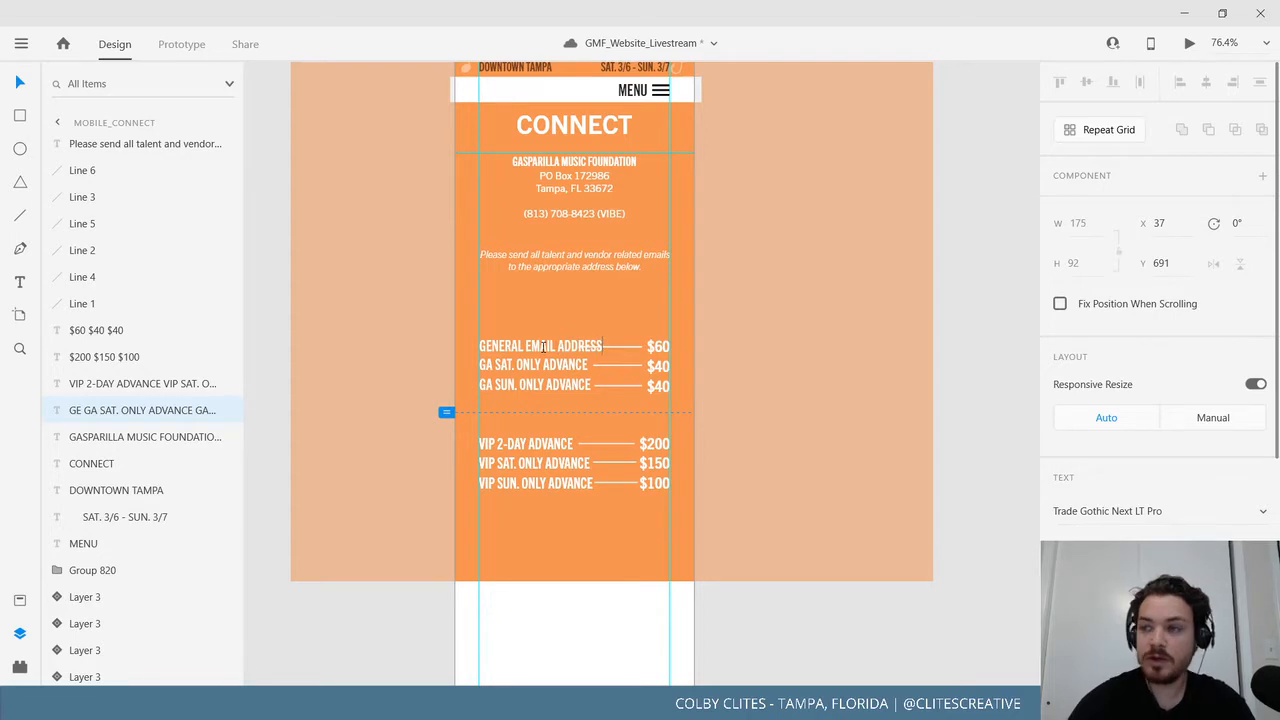
triple_click(559, 346)
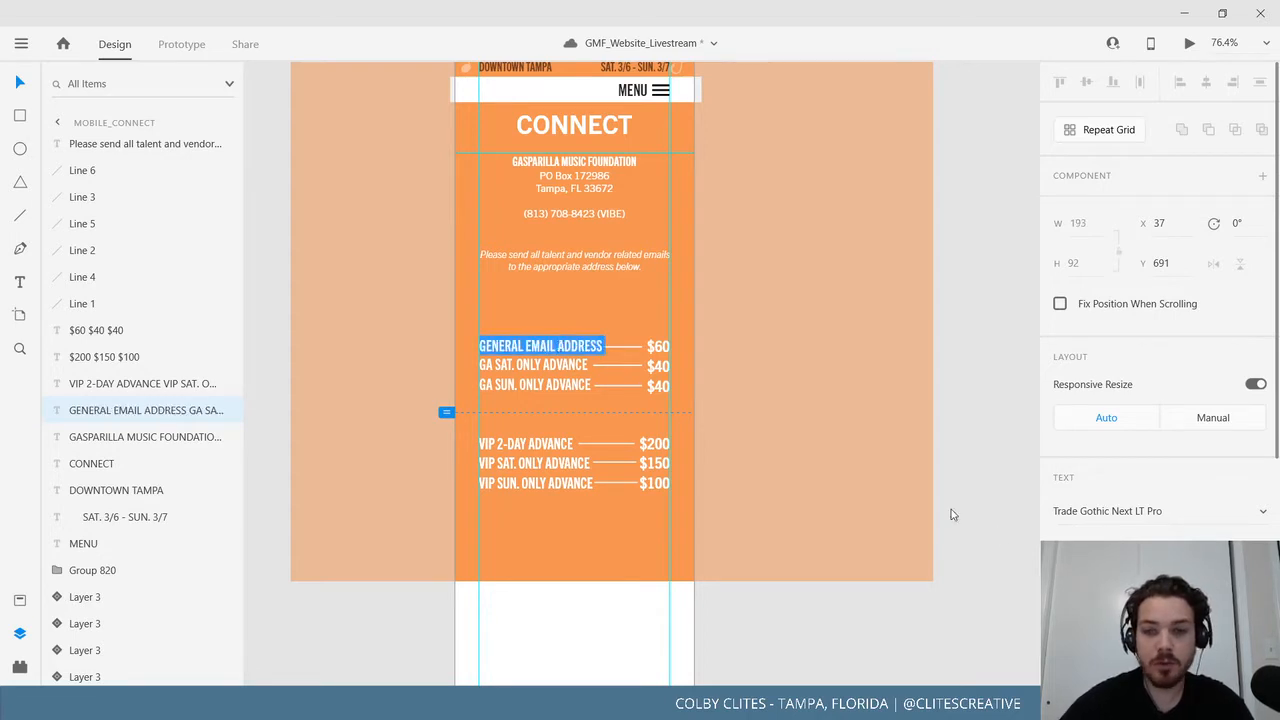
key(Right)
key(Return)
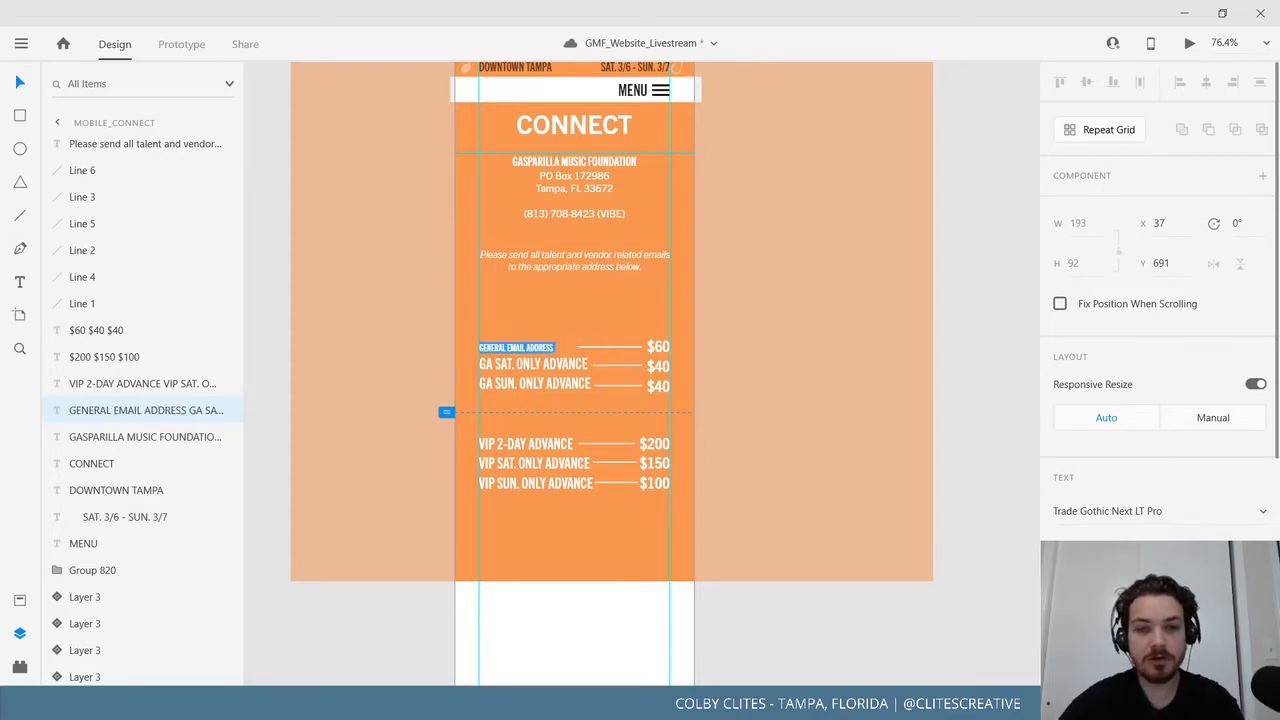
click(1075, 551)
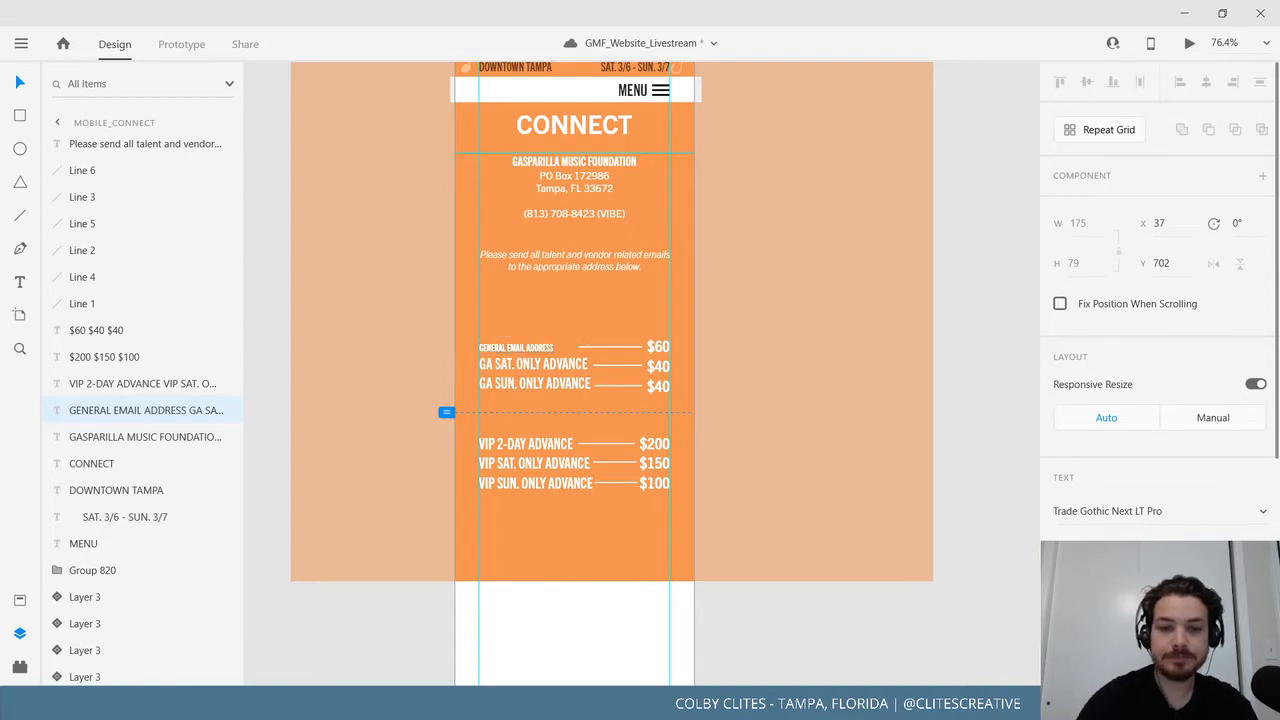
key(ctrl+z)
click(955, 405)
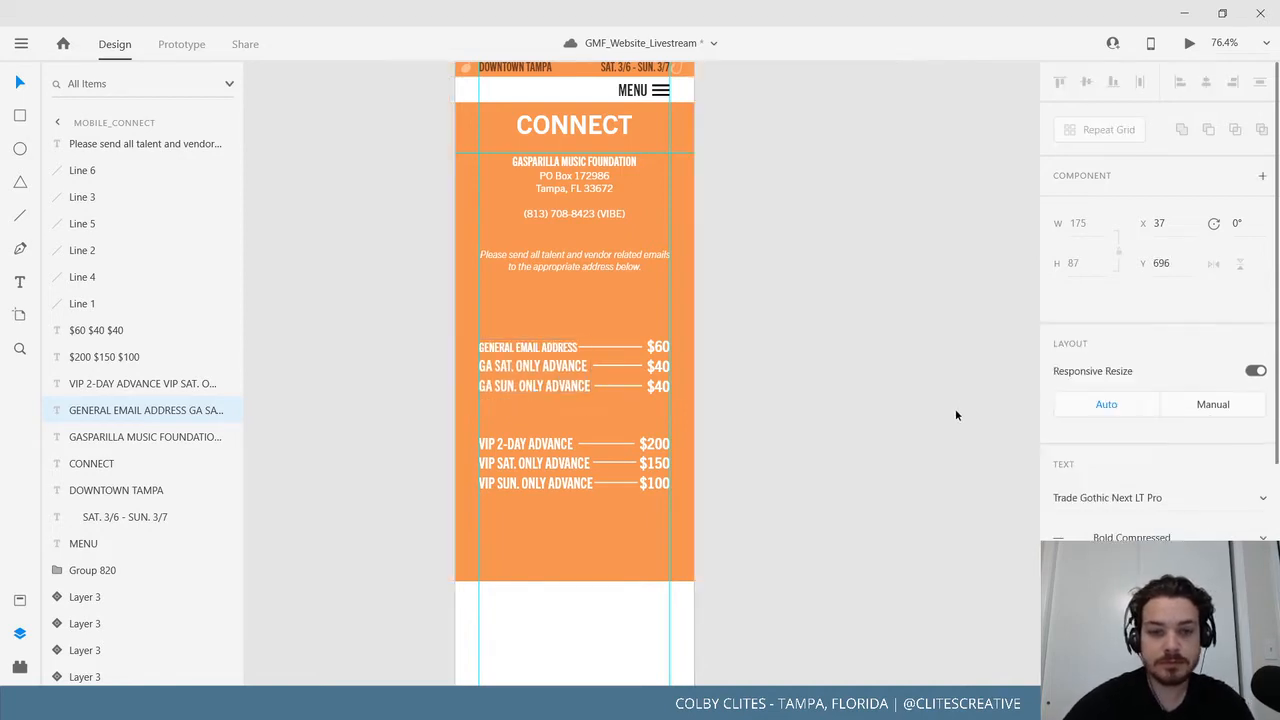
Delete the GA SAT. and SUN. ONLY ADVANCE label lines.
double_click(542, 368)
key(ctrl+a)
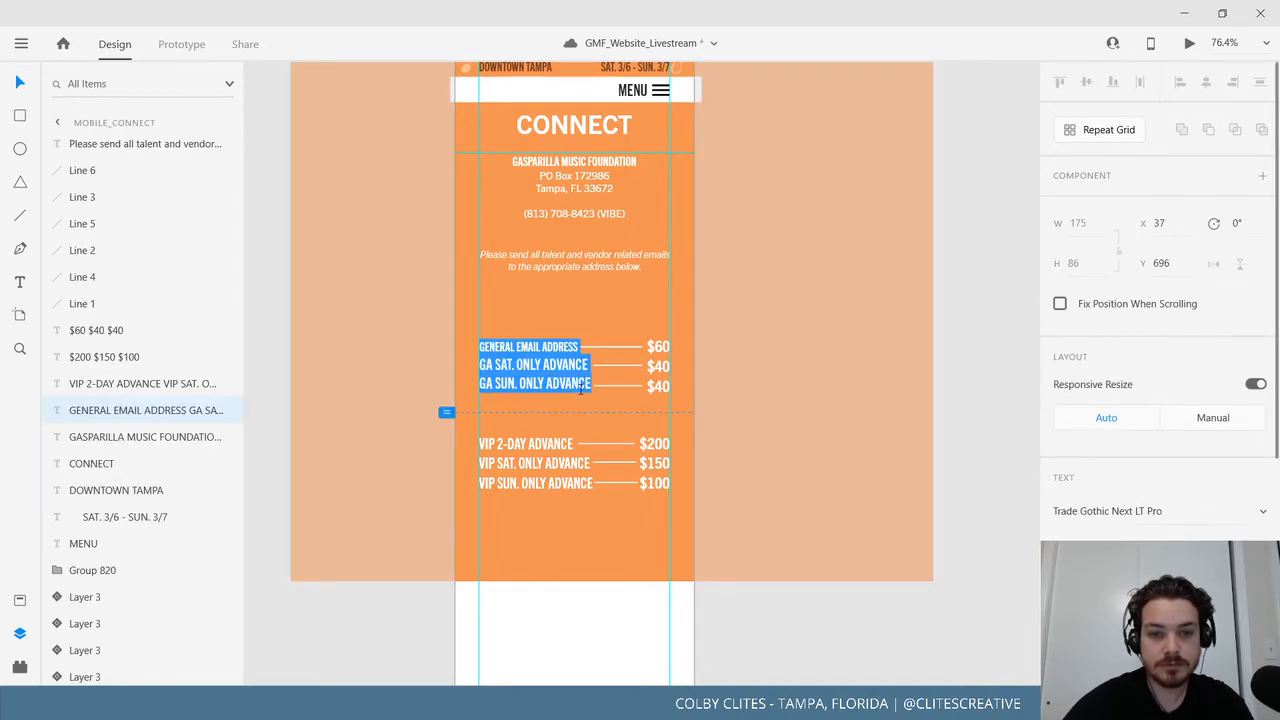
key(Escape)
drag(591, 386, 472, 368)
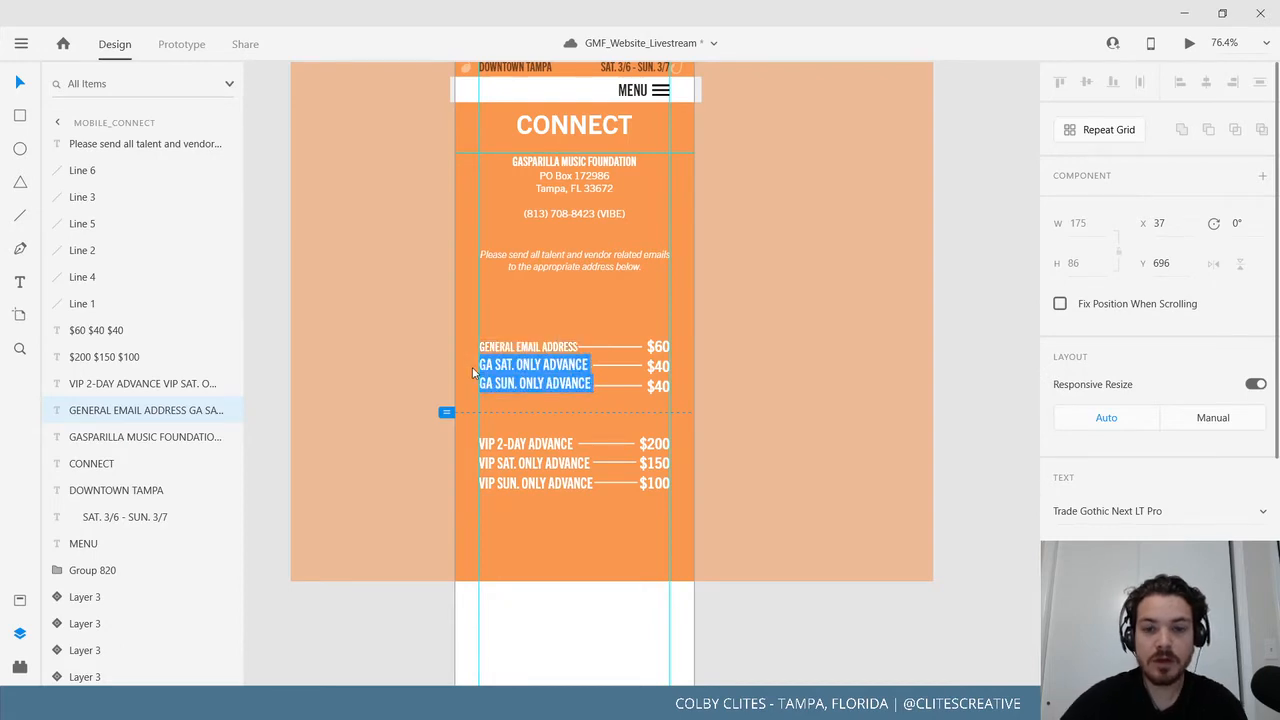
key(BackSpace)
key(Escape)
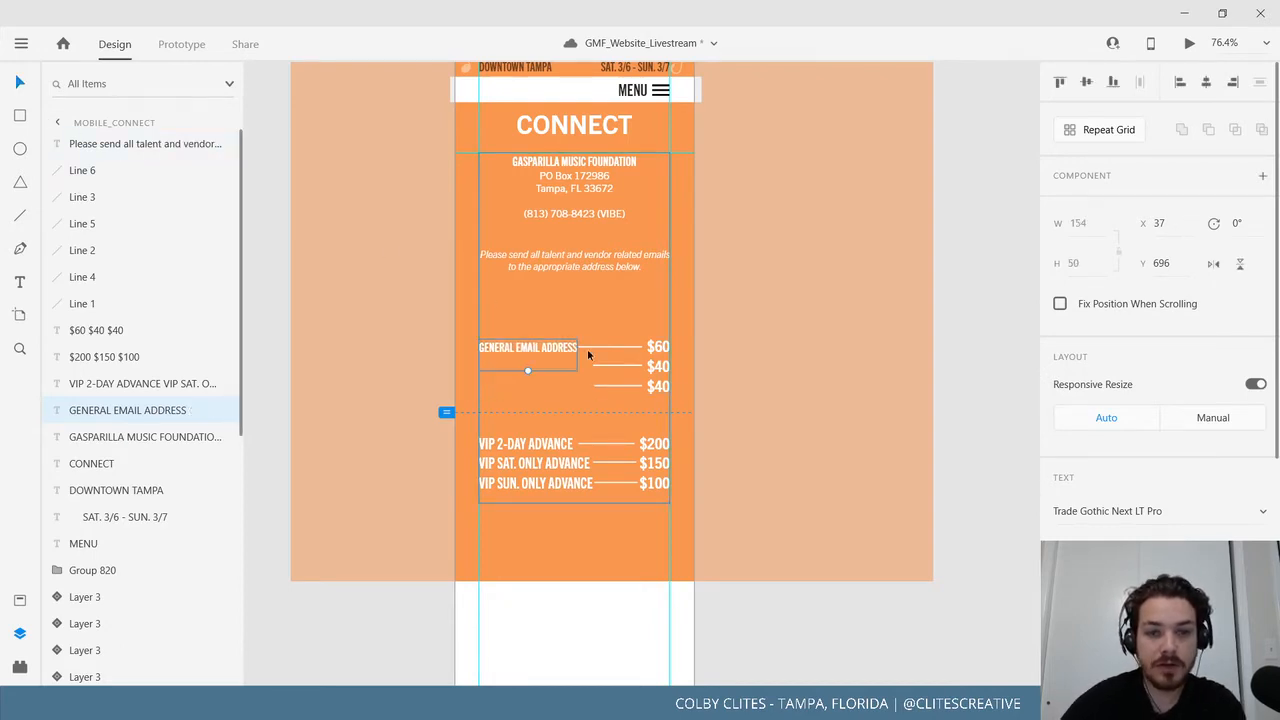
Shorten the divider line after GENERAL EMAIL ADDRESS and move it closer to the label.
click(588, 348)
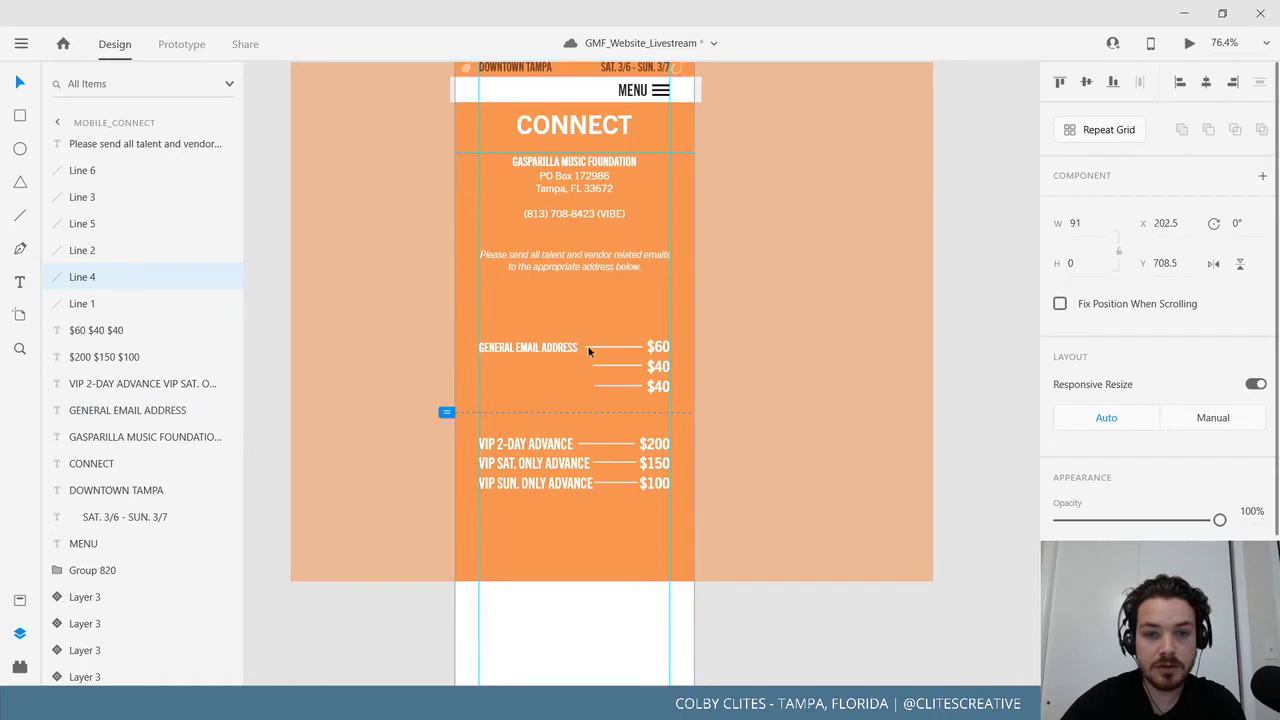
drag(588, 349, 603, 350)
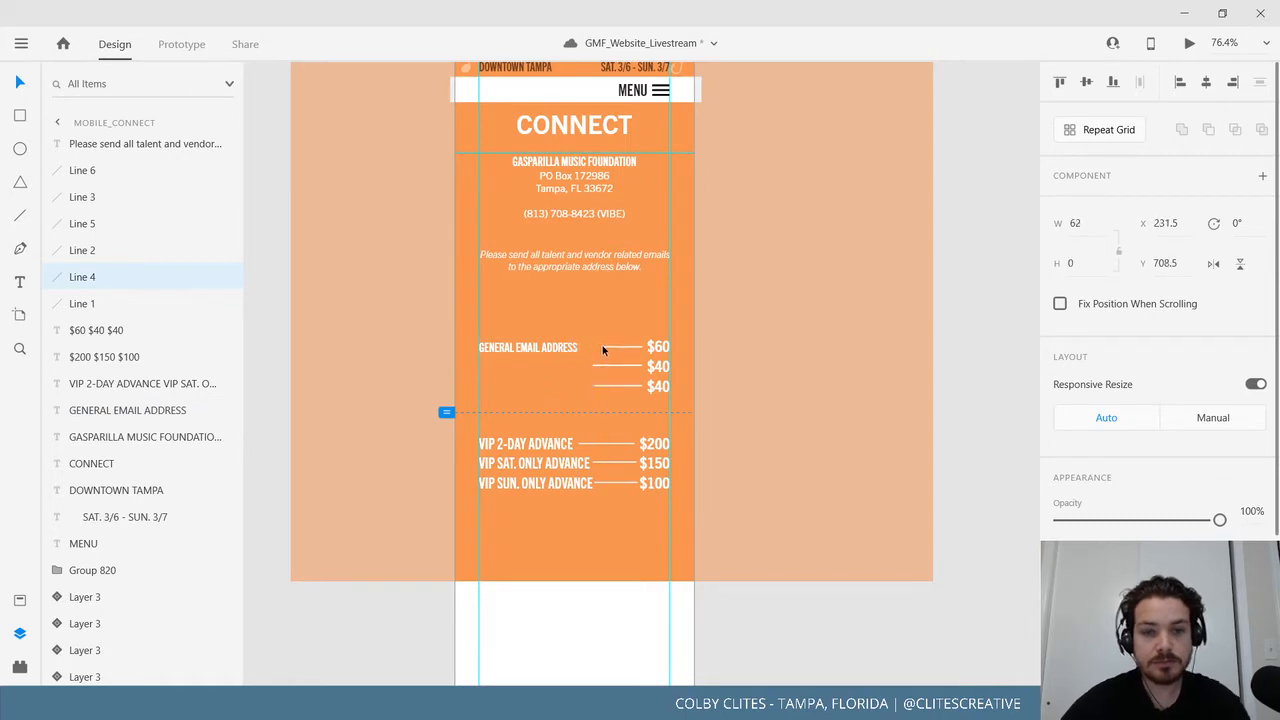
key(ctrl+plus)
key(ctrl+plus)
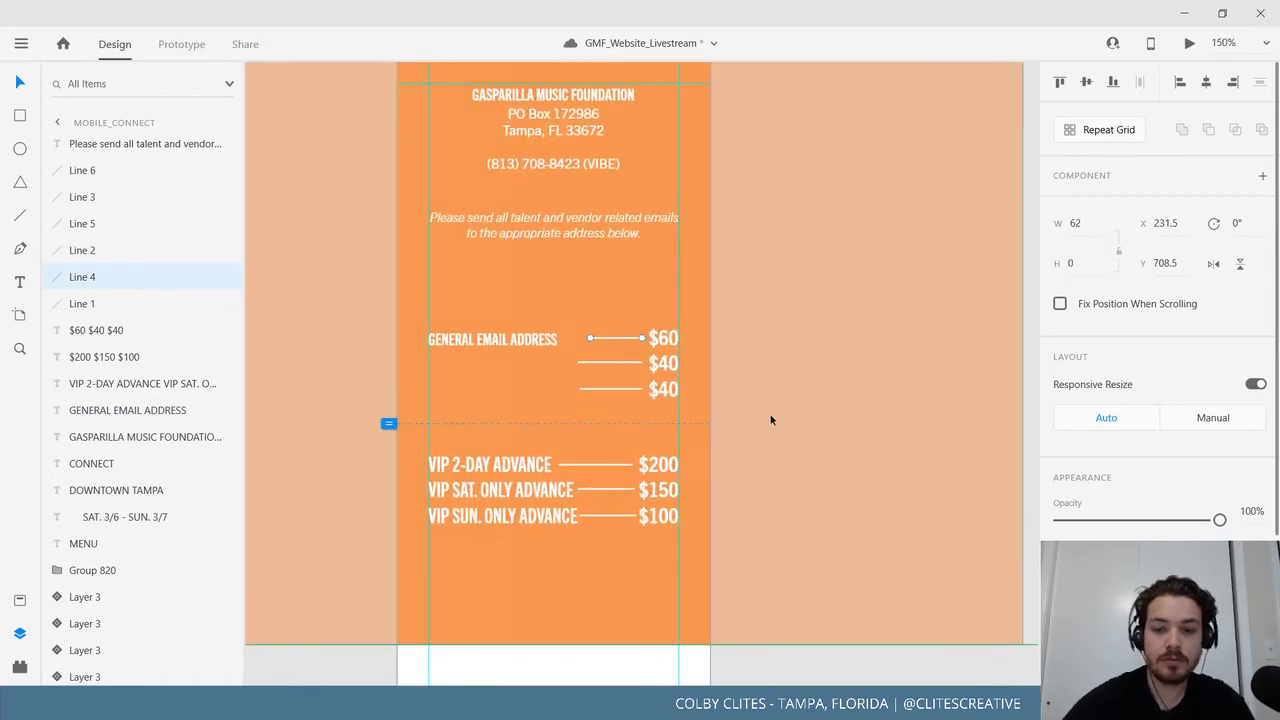
key(ctrl+plus)
drag(540, 417, 695, 510)
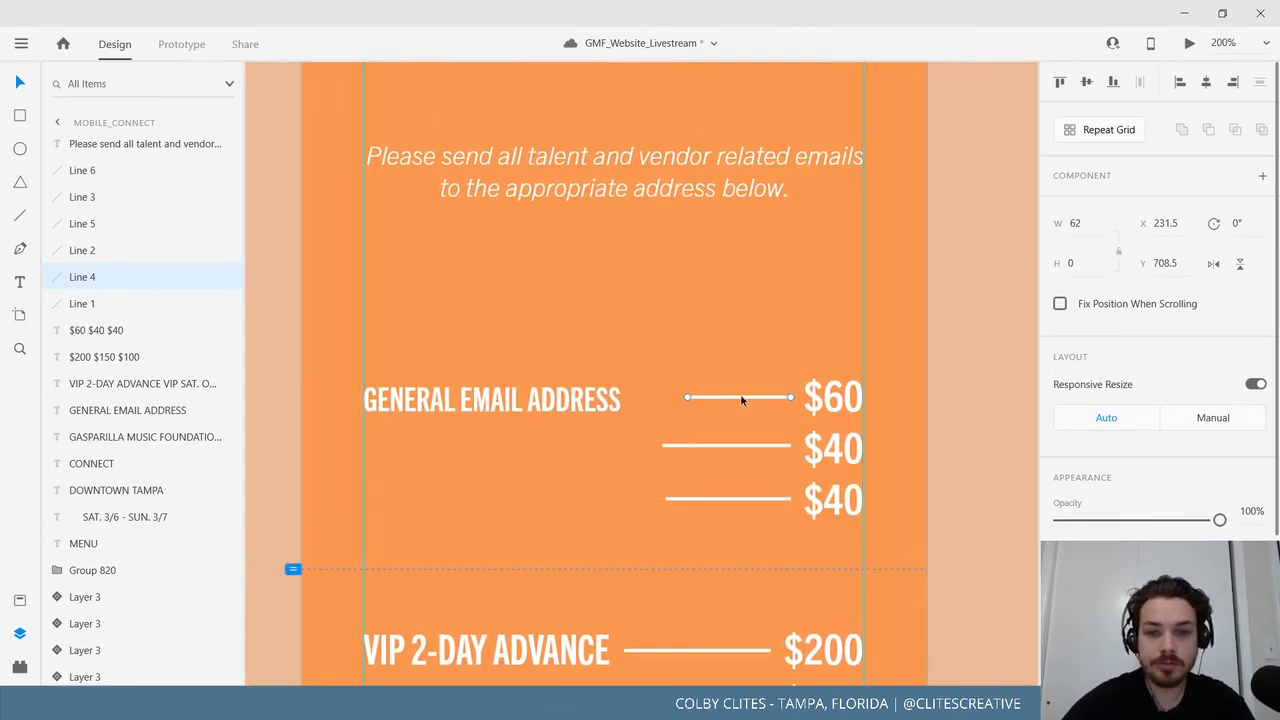
drag(741, 398, 693, 401)
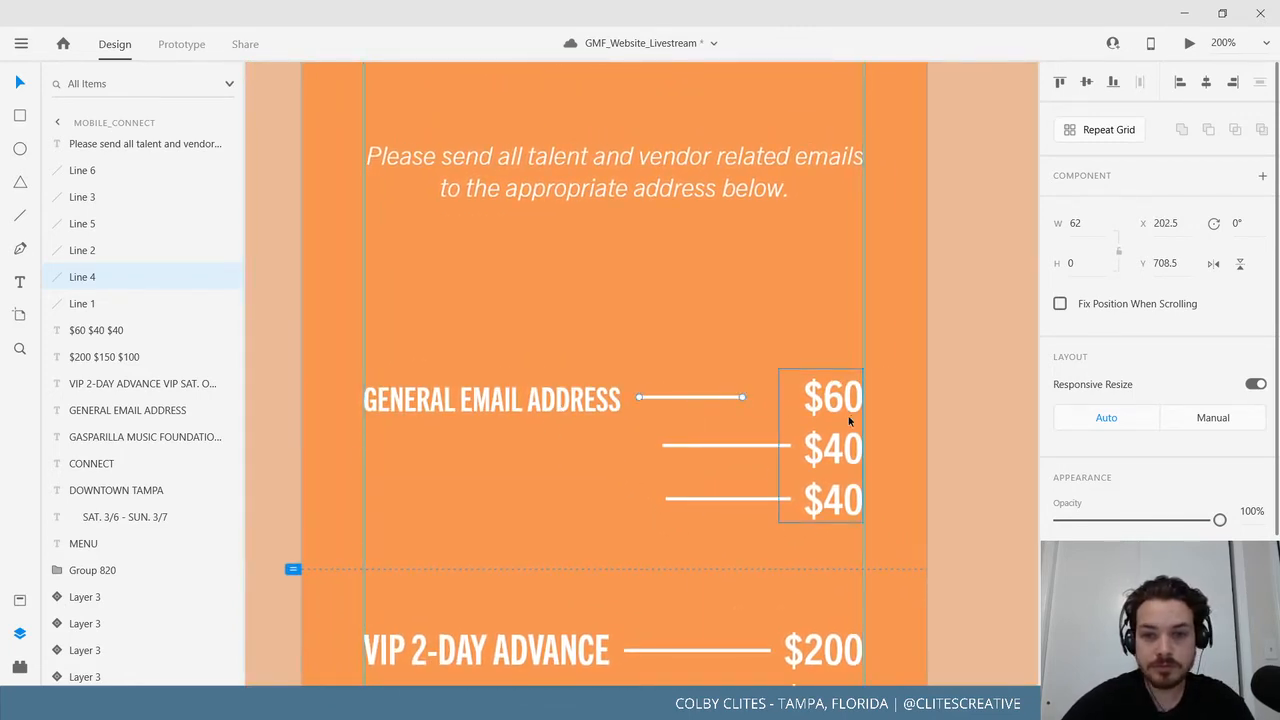
Delete the two lower divider lines and the $60 $40 $40 prices, then duplicate the label below.
click(758, 462)
click(746, 447)
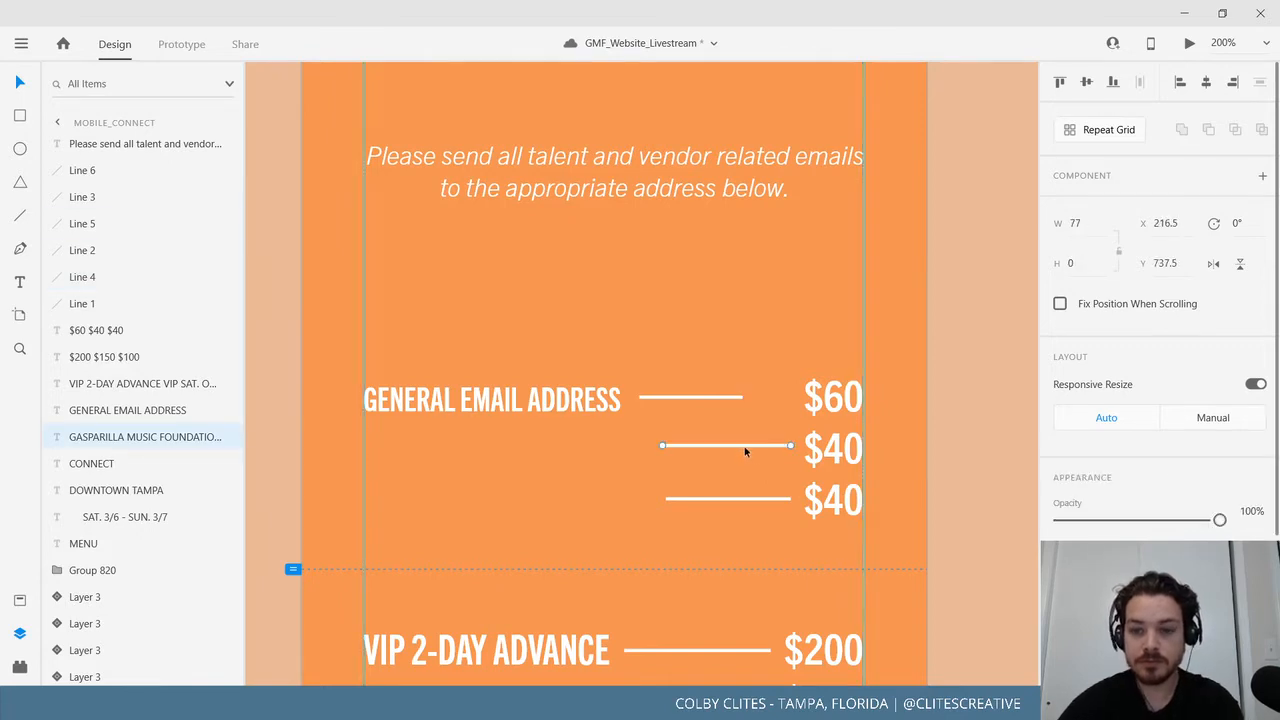
key(Delete)
click(737, 499)
key(Delete)
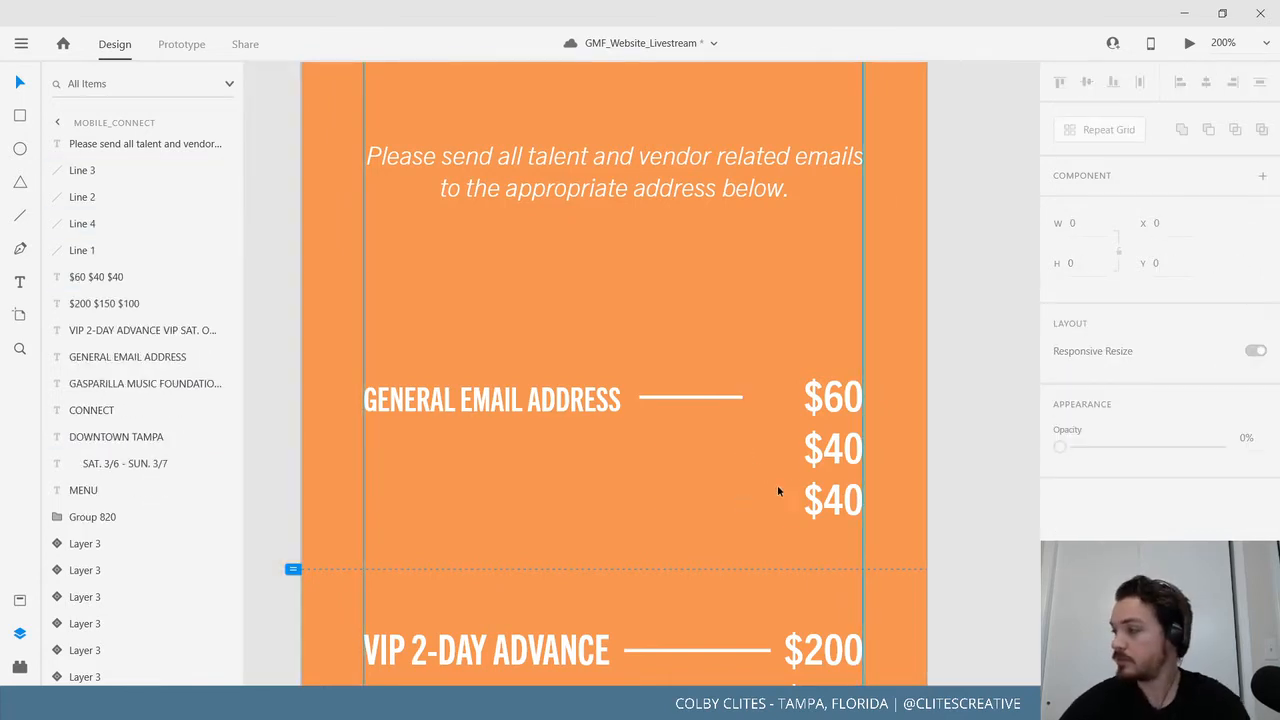
click(843, 417)
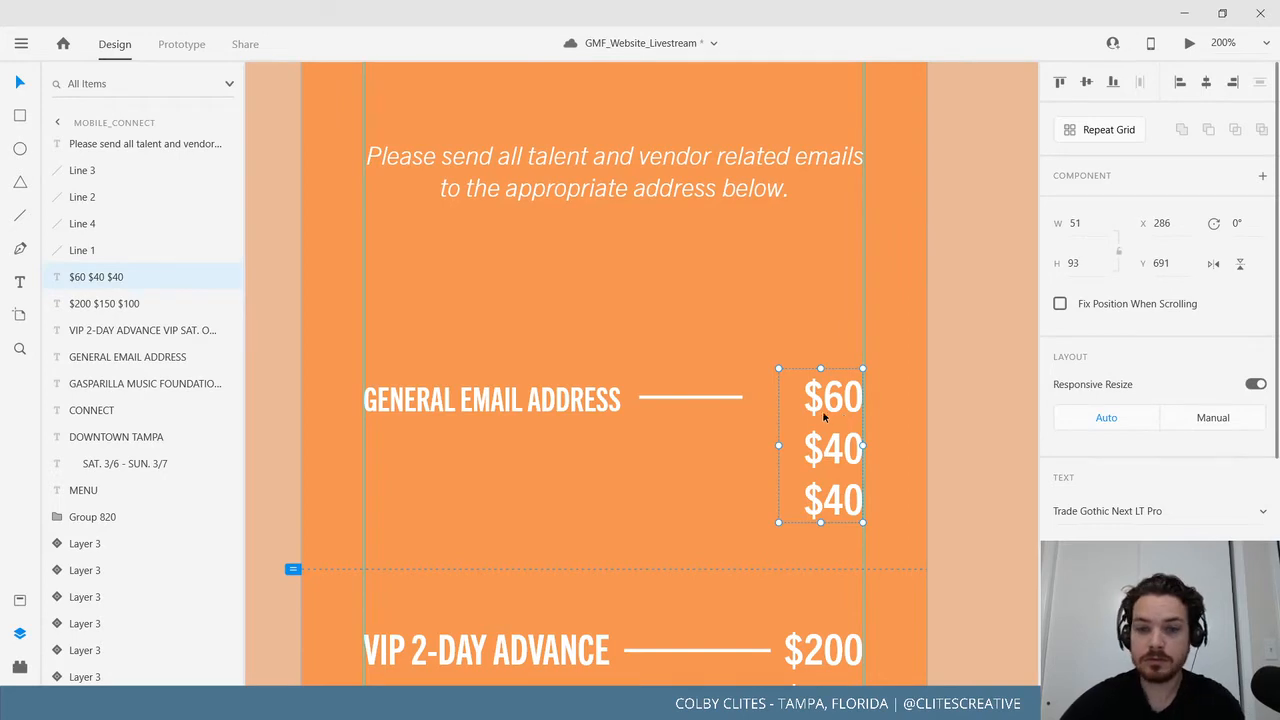
key(Delete)
drag(711, 427, 734, 442)
Replace the duplicate label's text with the pasted foundation email address.
double_click(735, 441)
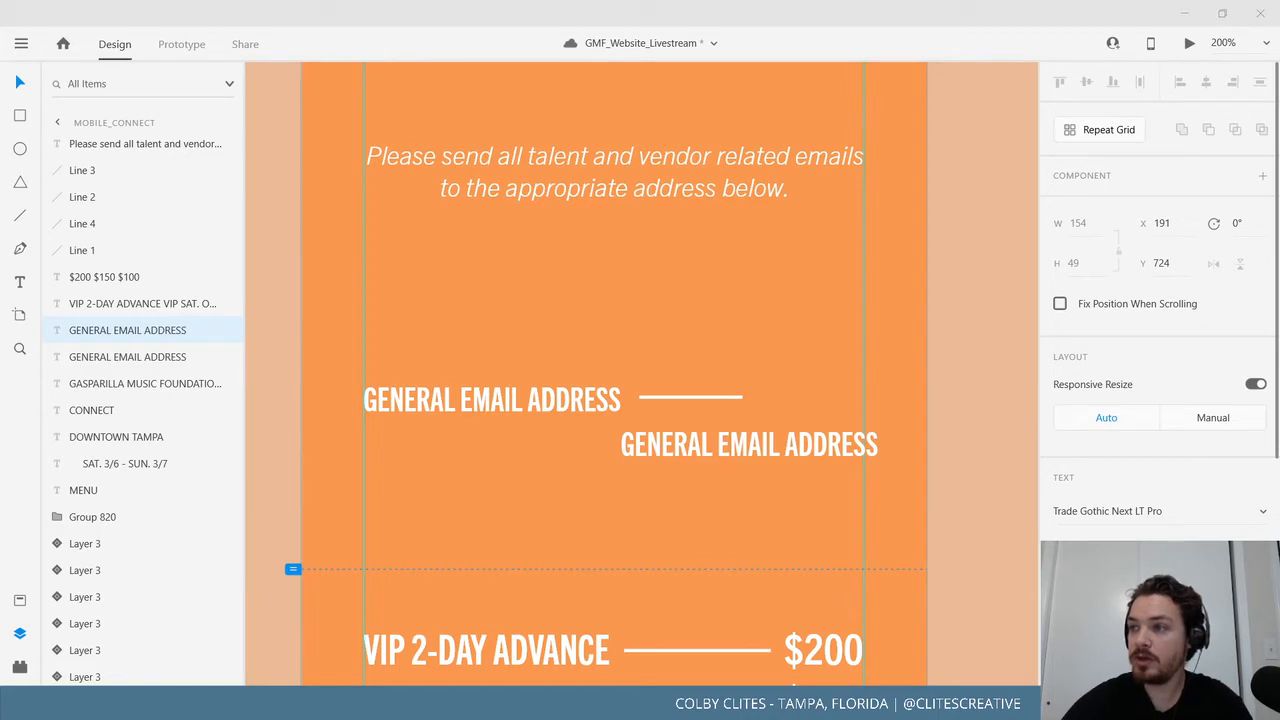
double_click(746, 451)
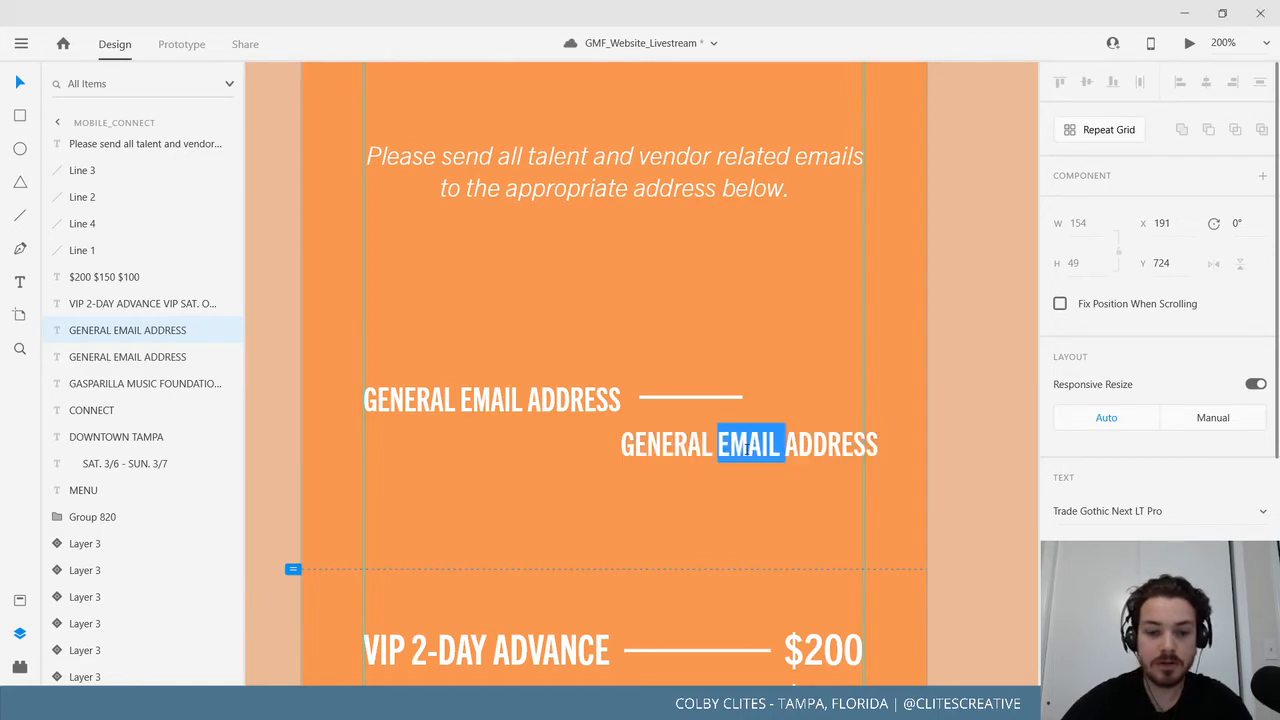
triple_click(746, 451)
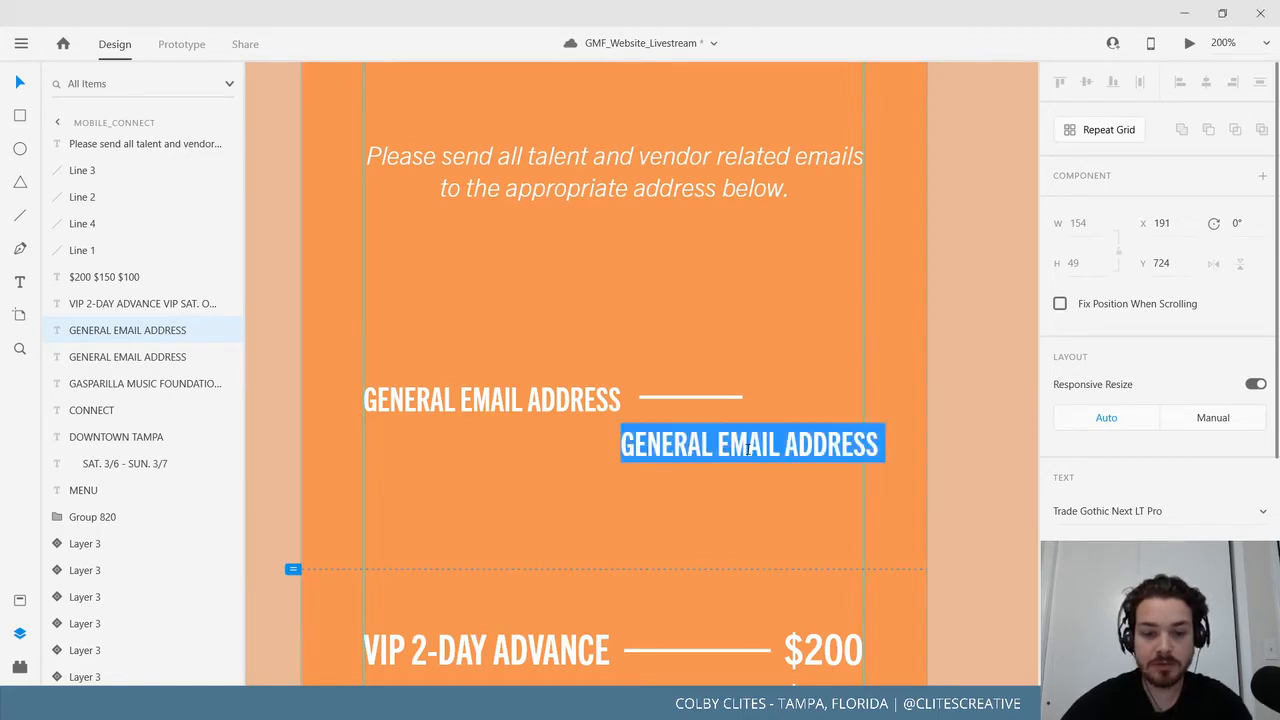
key(ctrl+v)
Set the email address text to the Compressed font style.
triple_click(772, 431)
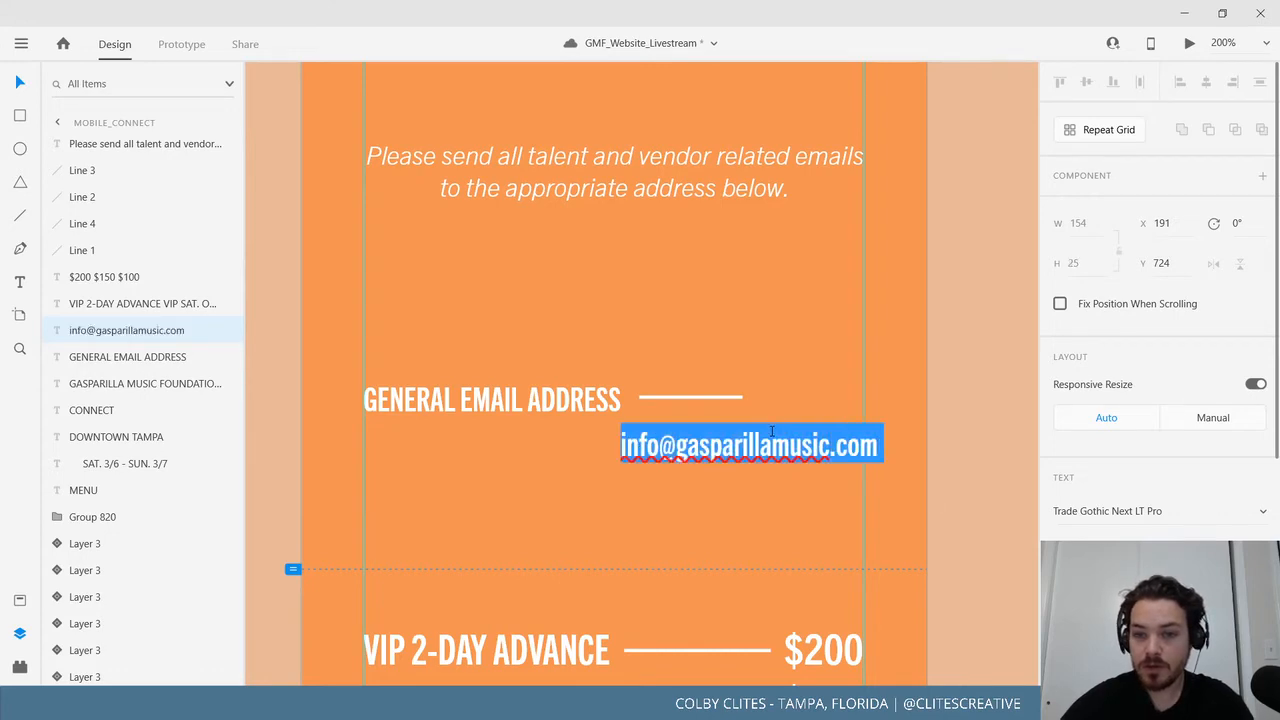
click(1190, 548)
click(1184, 428)
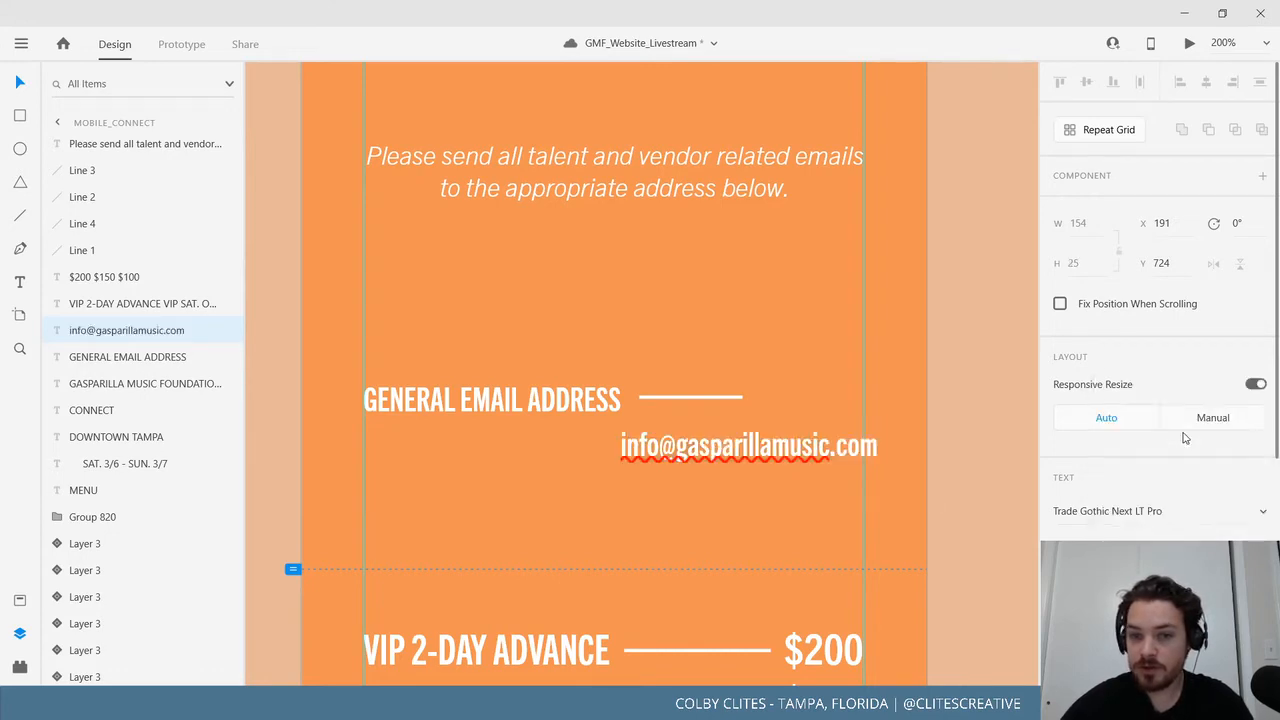
click(1190, 548)
scroll(1186, 449, up, 2)
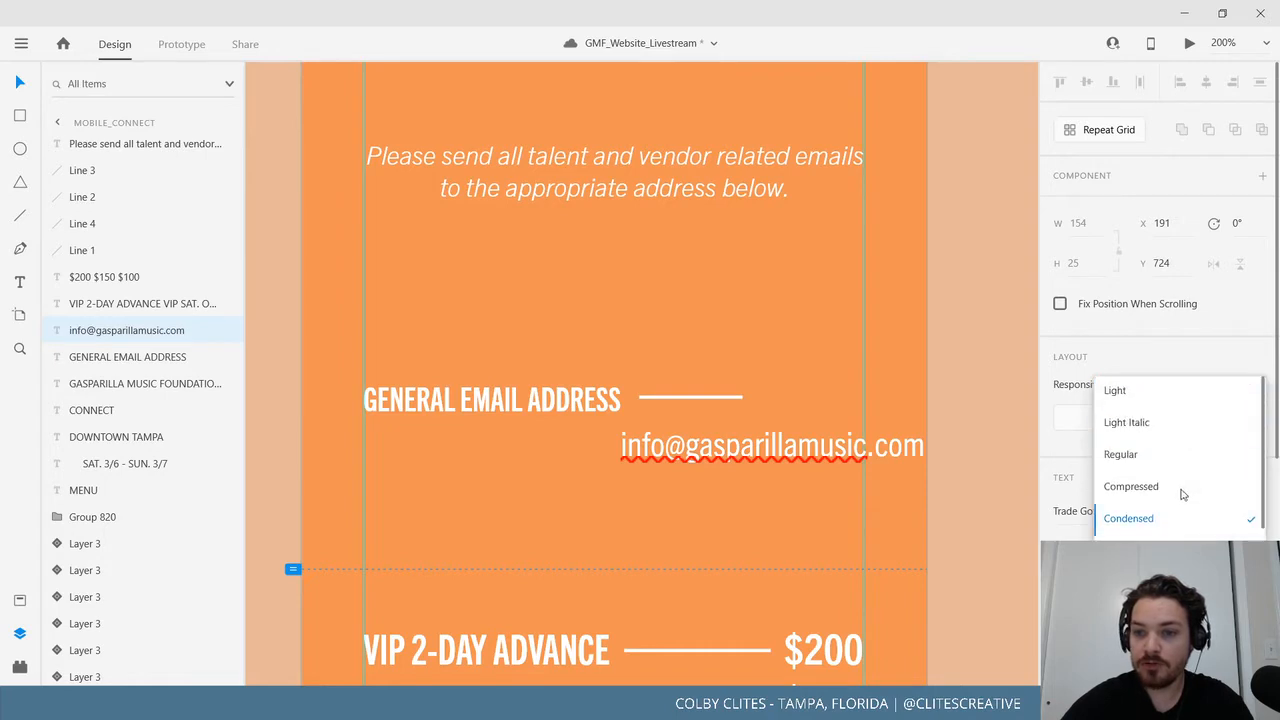
click(1185, 492)
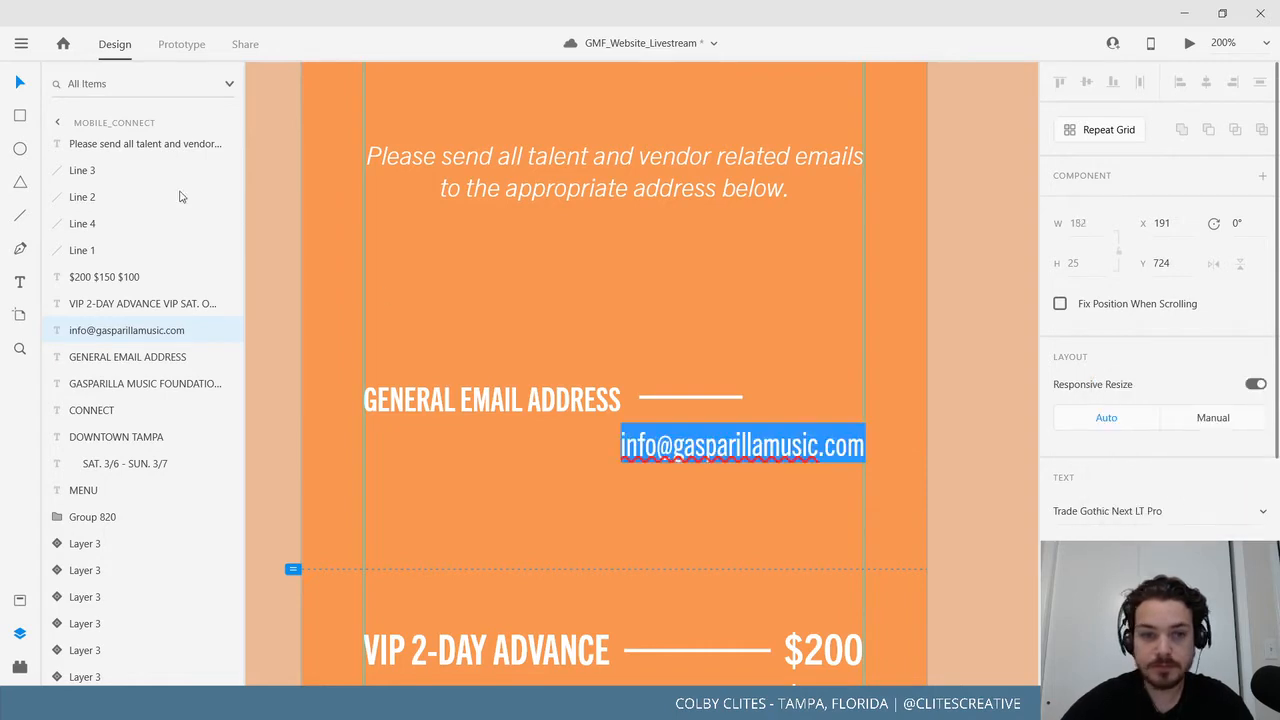
key(Escape)
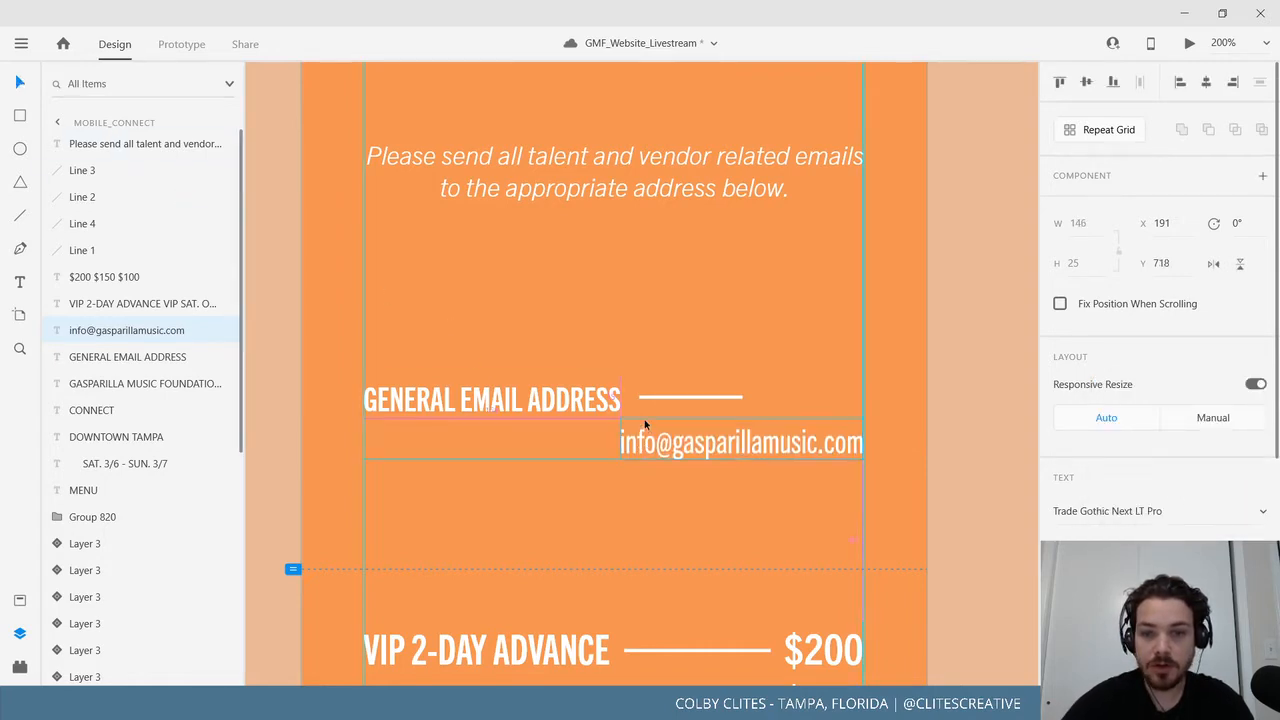
Shrink the email text, move it to the right end of the label's row, and shorten the line.
drag(645, 425, 647, 401)
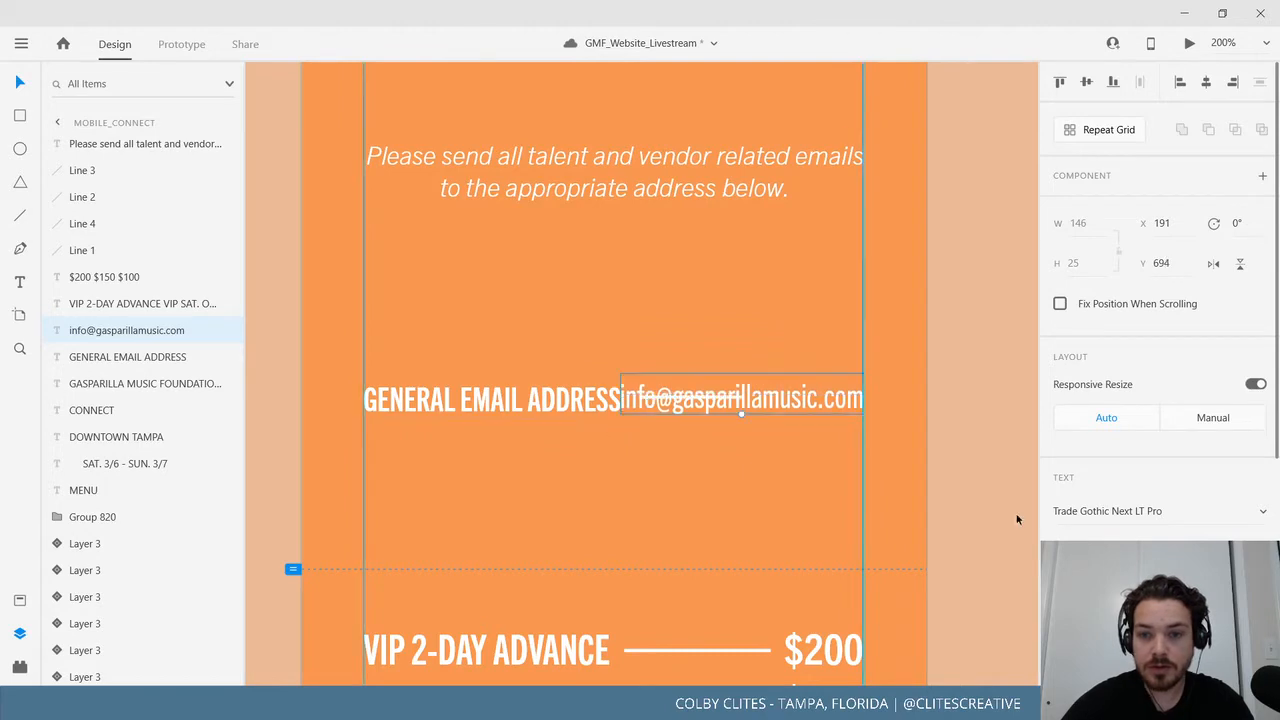
key(Return)
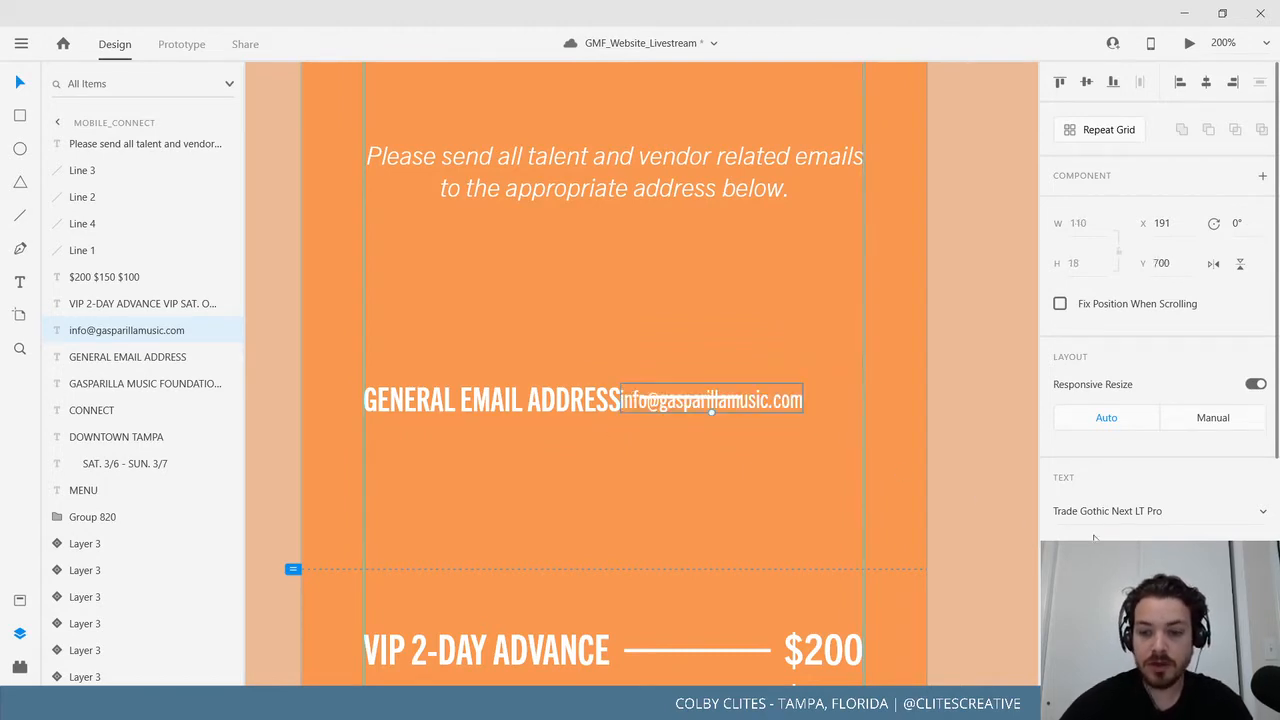
key(Return)
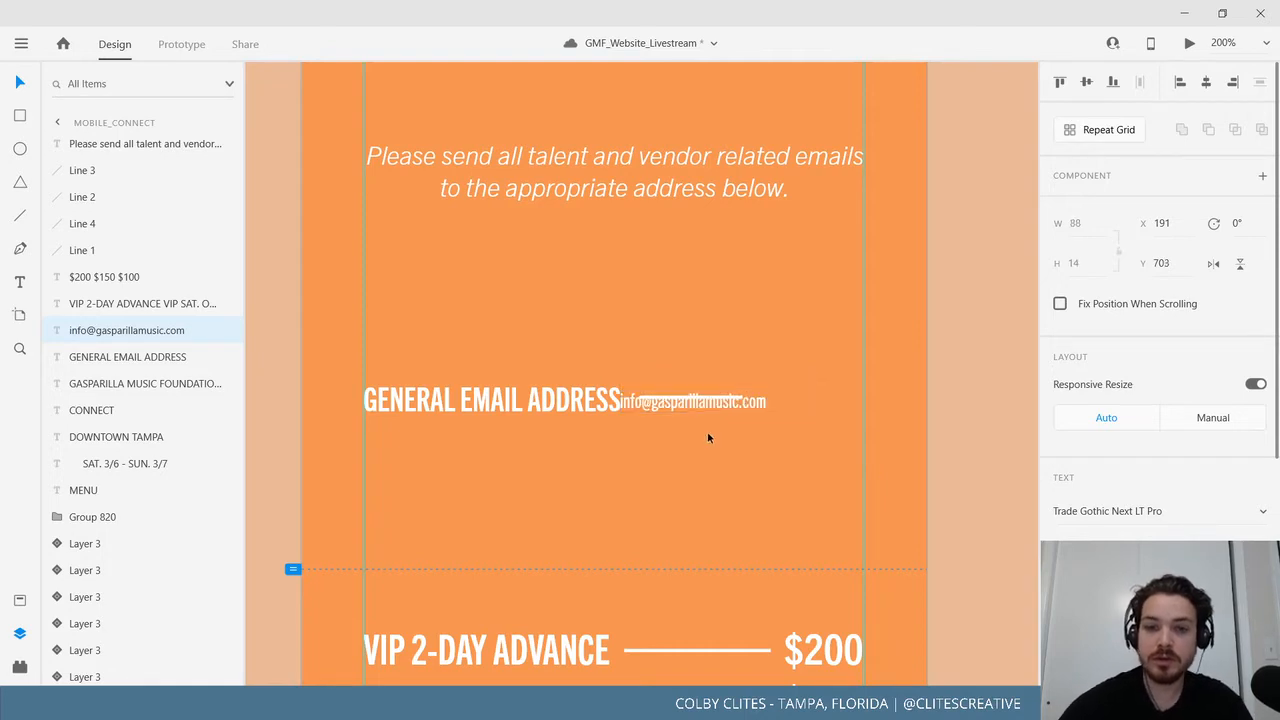
drag(745, 405, 845, 412)
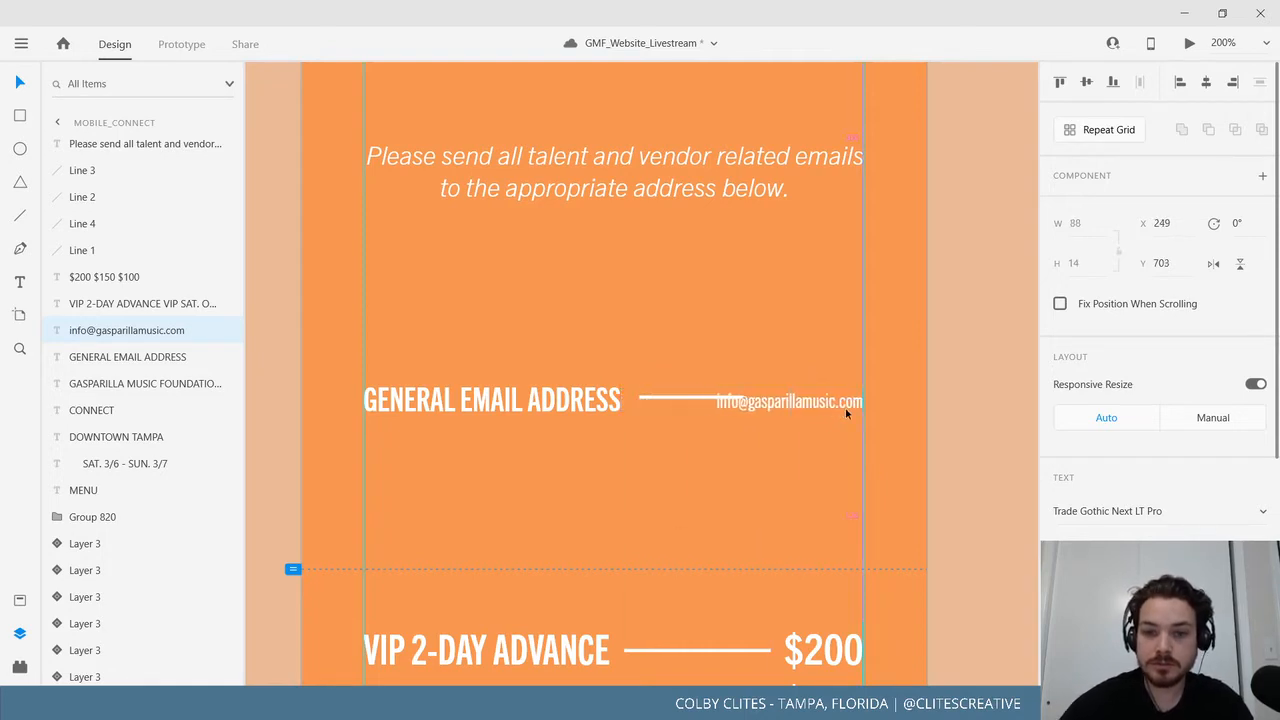
click(715, 398)
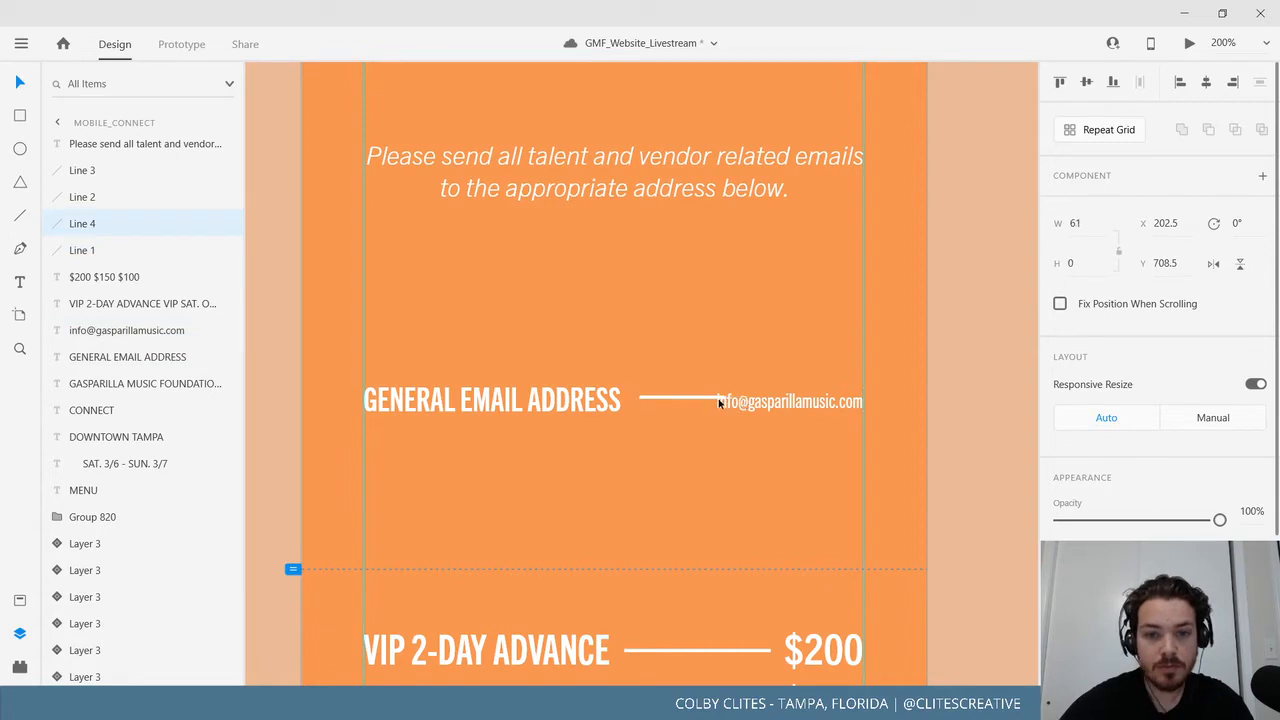
drag(718, 402, 705, 397)
Reduce the GENERAL EMAIL ADDRESS font size and move the line just after the label.
double_click(537, 397)
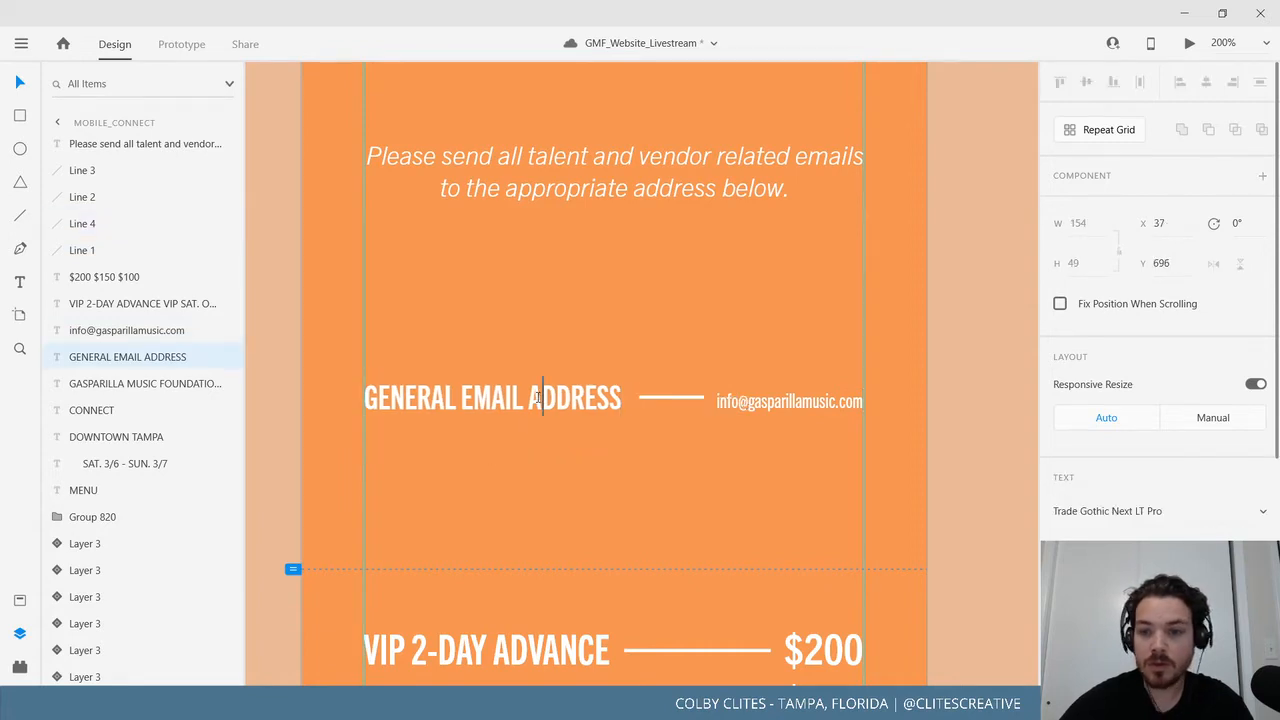
triple_click(537, 397)
key(Escape)
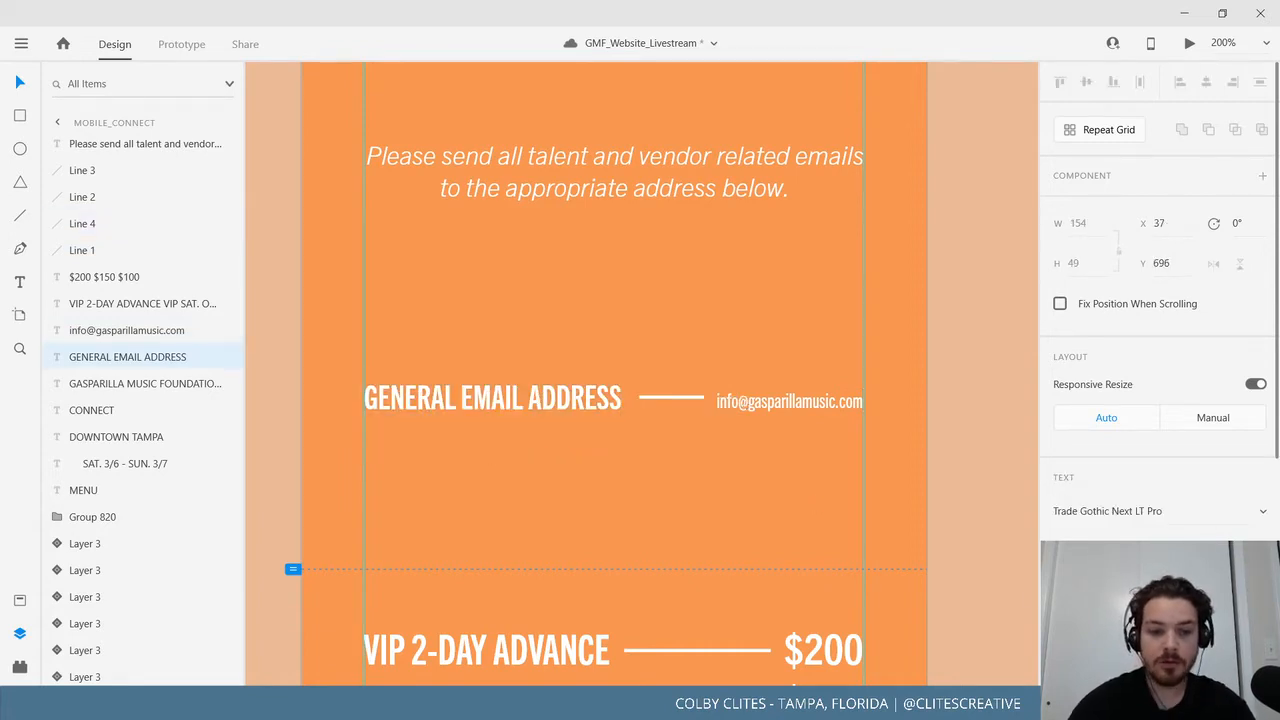
key(Return)
key(Escape)
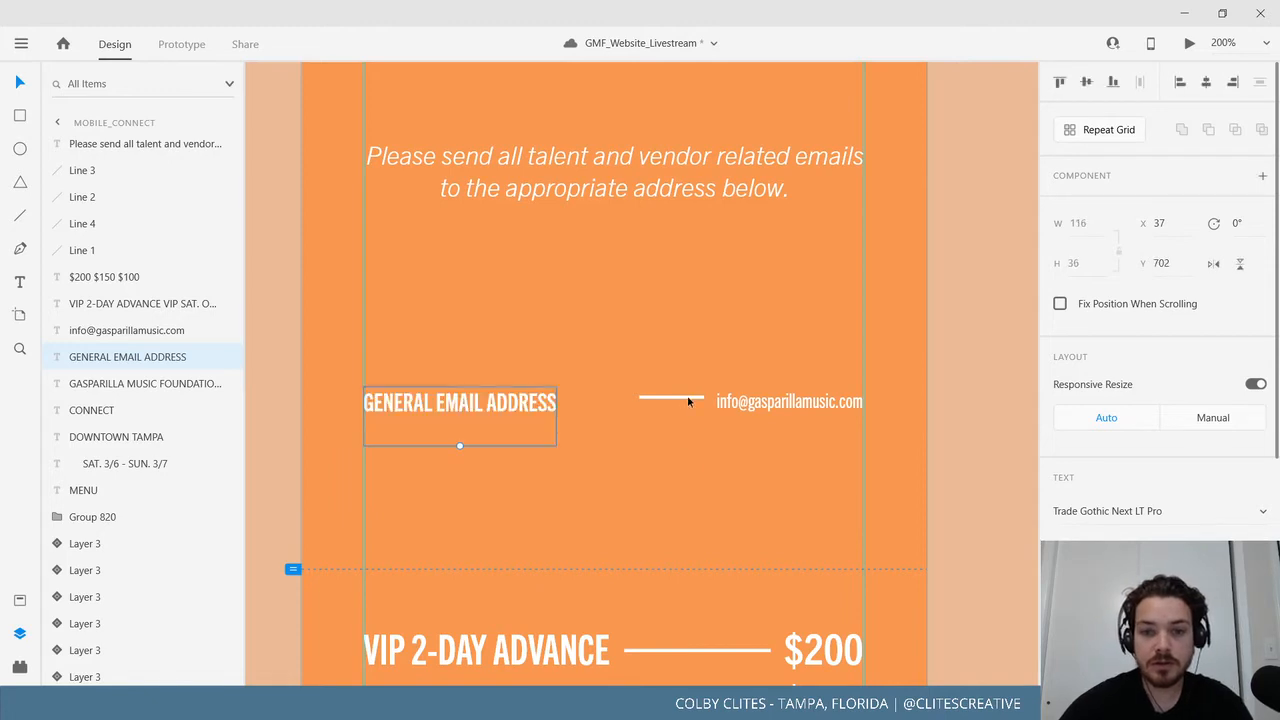
click(688, 398)
drag(688, 400, 618, 402)
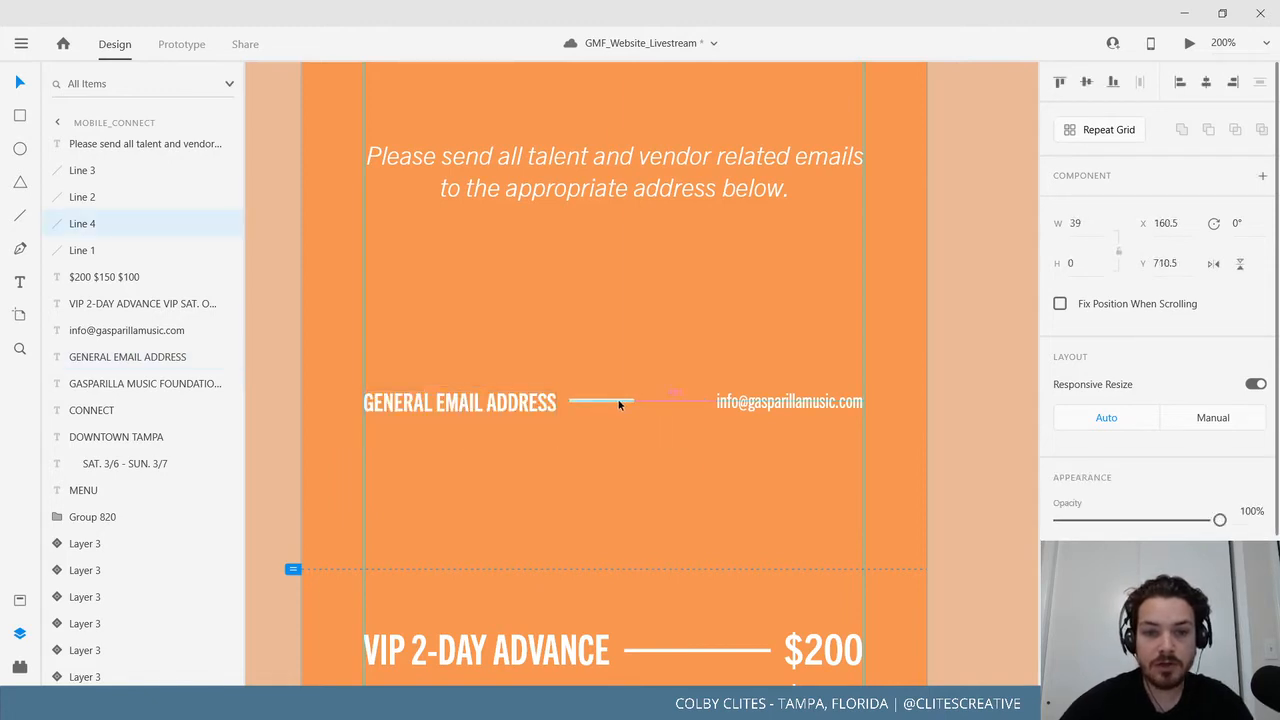
Enlarge the email address slightly and realign it to the right column edge.
click(776, 409)
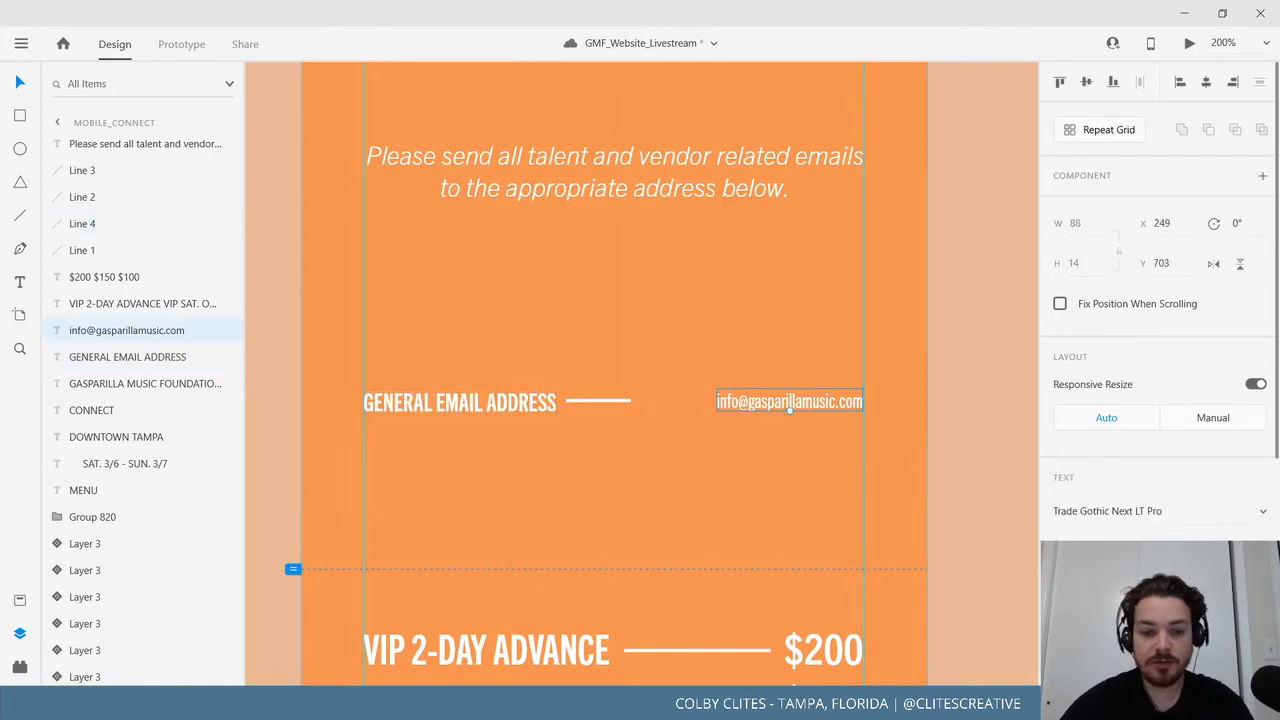
key(Return)
drag(816, 410, 781, 410)
Stretch the divider line so it meets the email address.
click(629, 401)
drag(630, 401, 651, 402)
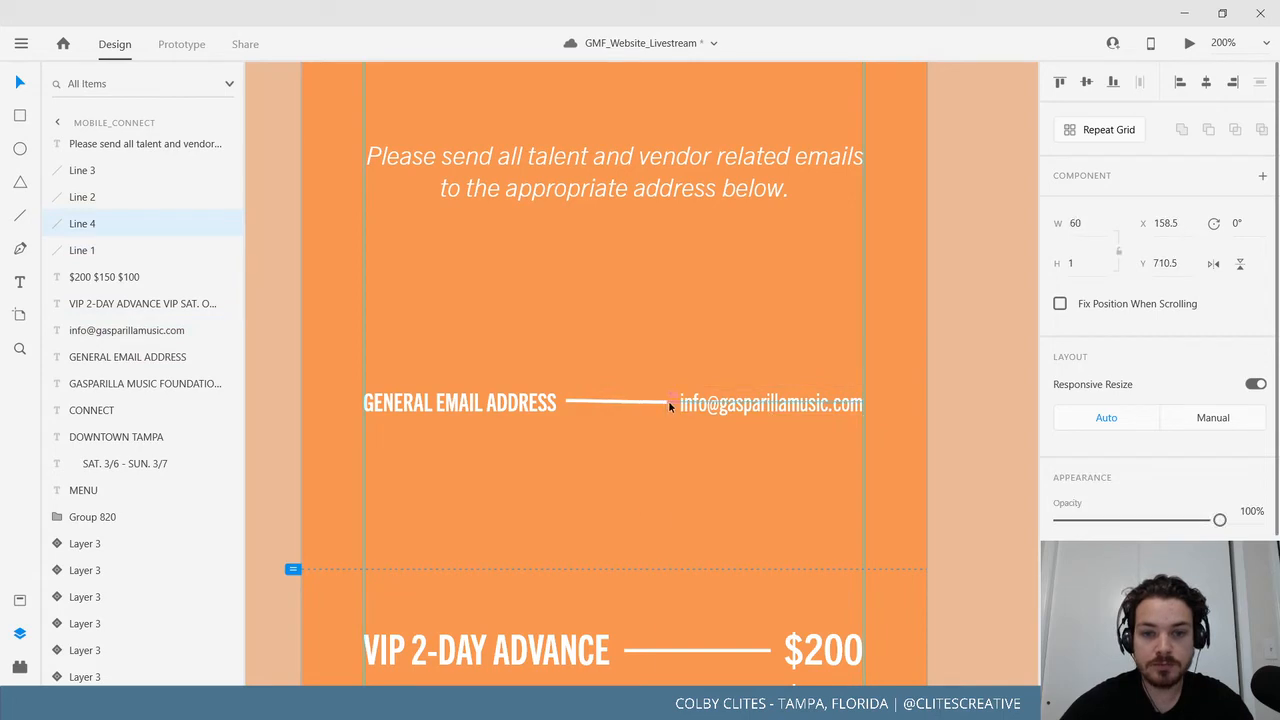
click(1021, 406)
key(ctrl+z)
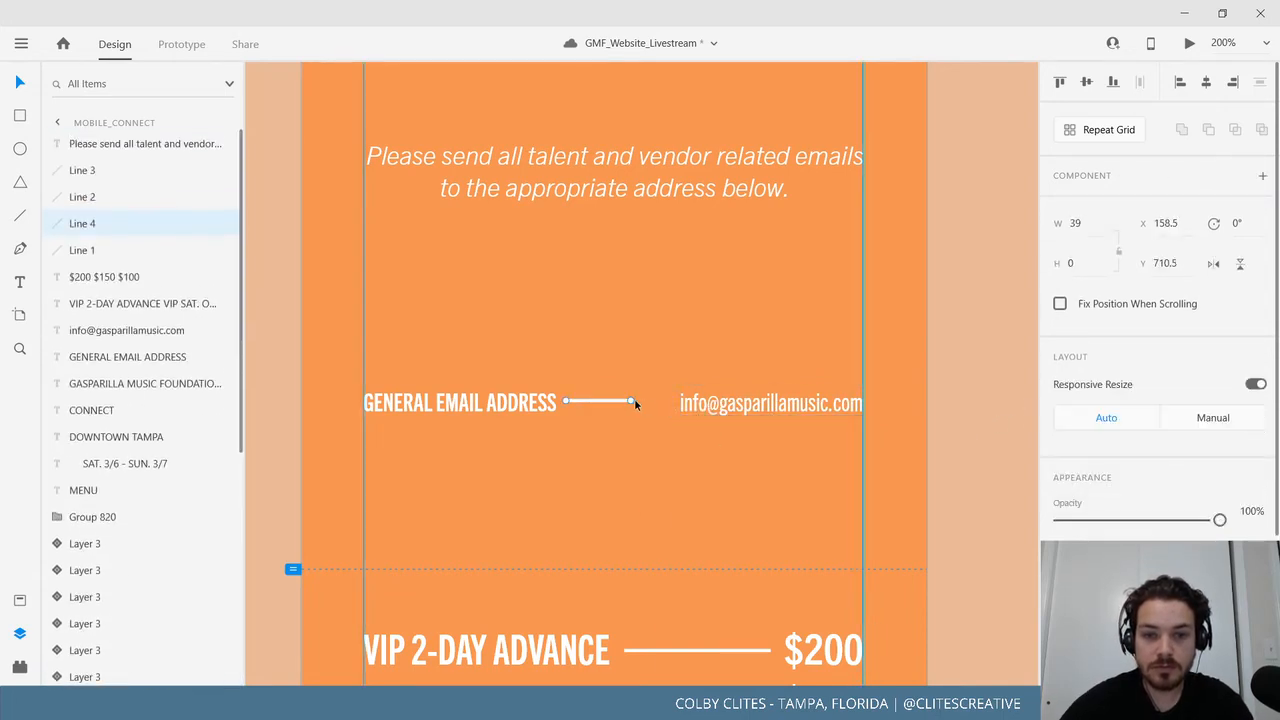
drag(634, 400, 660, 404)
click(975, 397)
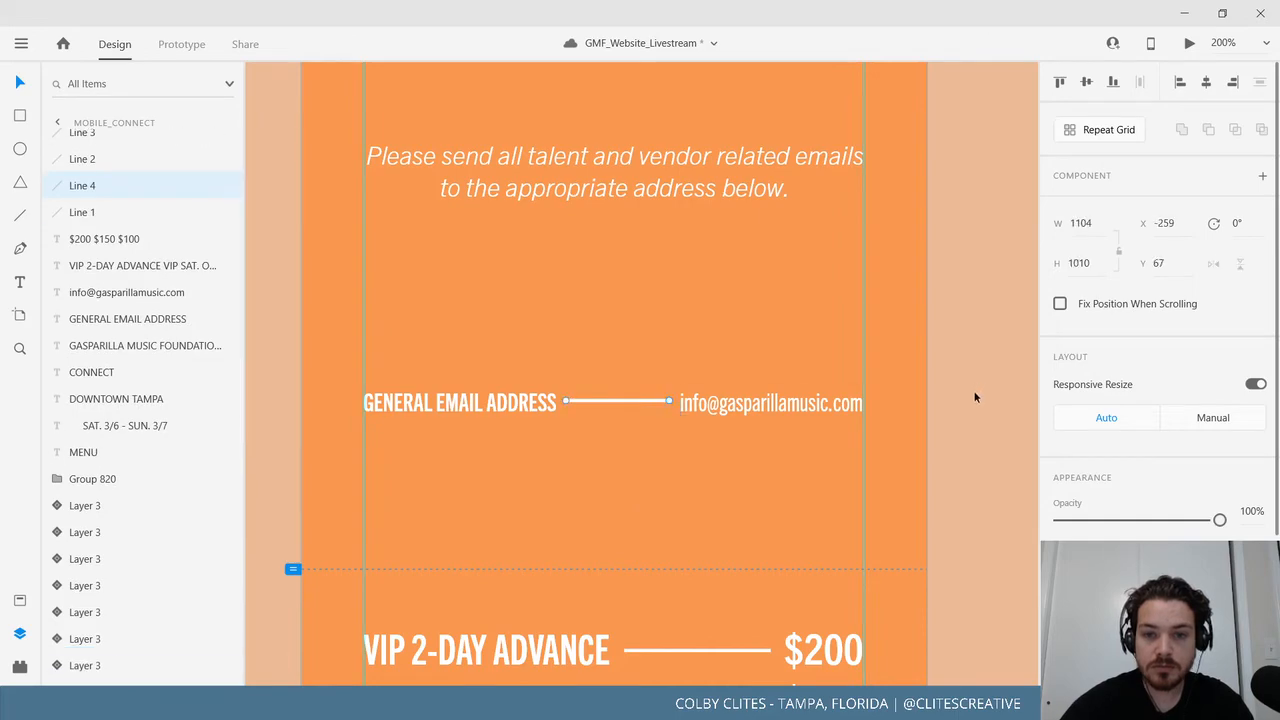
scroll(952, 430, up, 3)
key(ctrl+minus)
key(ctrl+minus)
key(ctrl+minus)
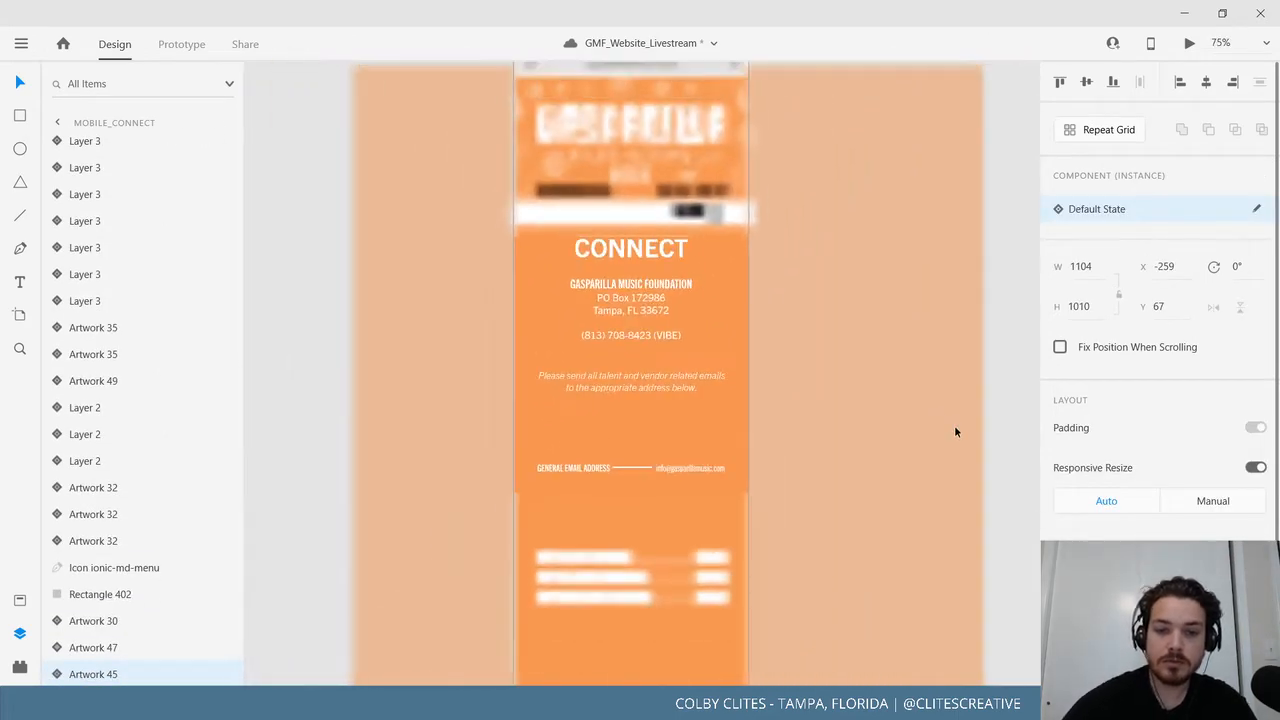
Move the label, line and email address together up beneath the email note.
click(590, 470)
shift+click(630, 468)
shift+click(697, 469)
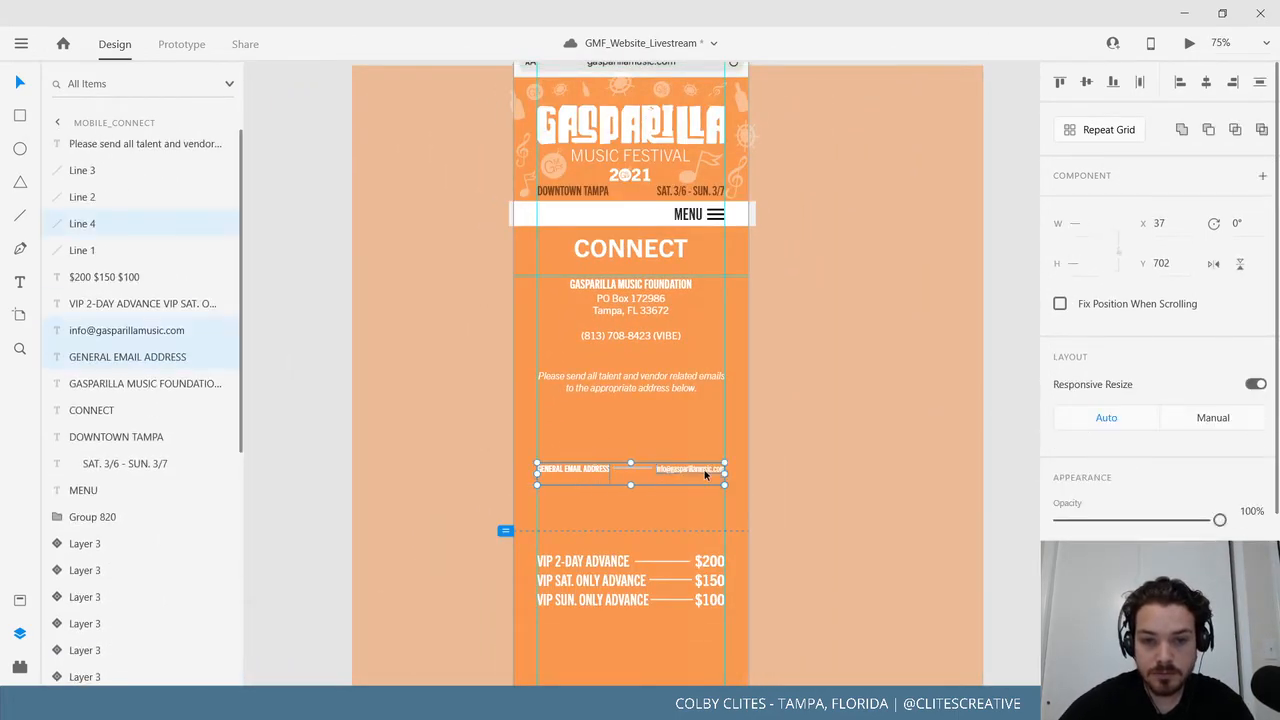
drag(705, 470, 700, 424)
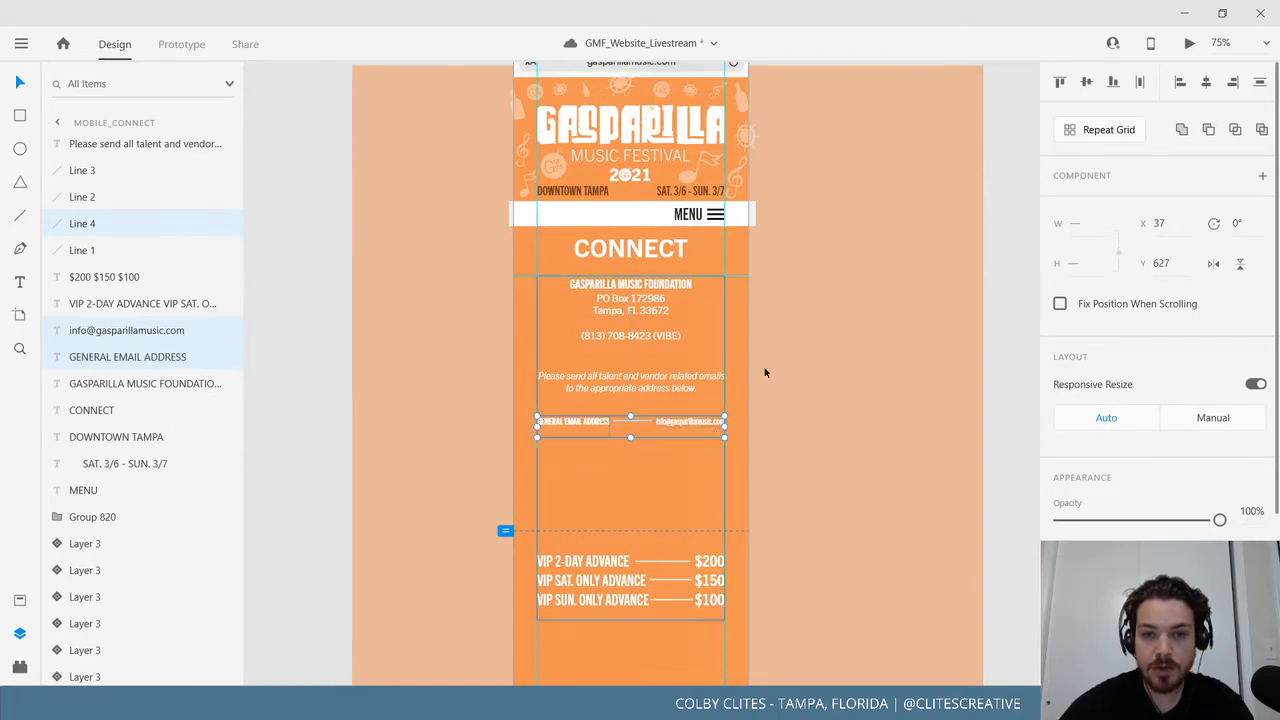
Preview the Mobile_Connect artboard in a maximized Desktop Preview window.
scroll(685, 351, up, 4)
click(820, 140)
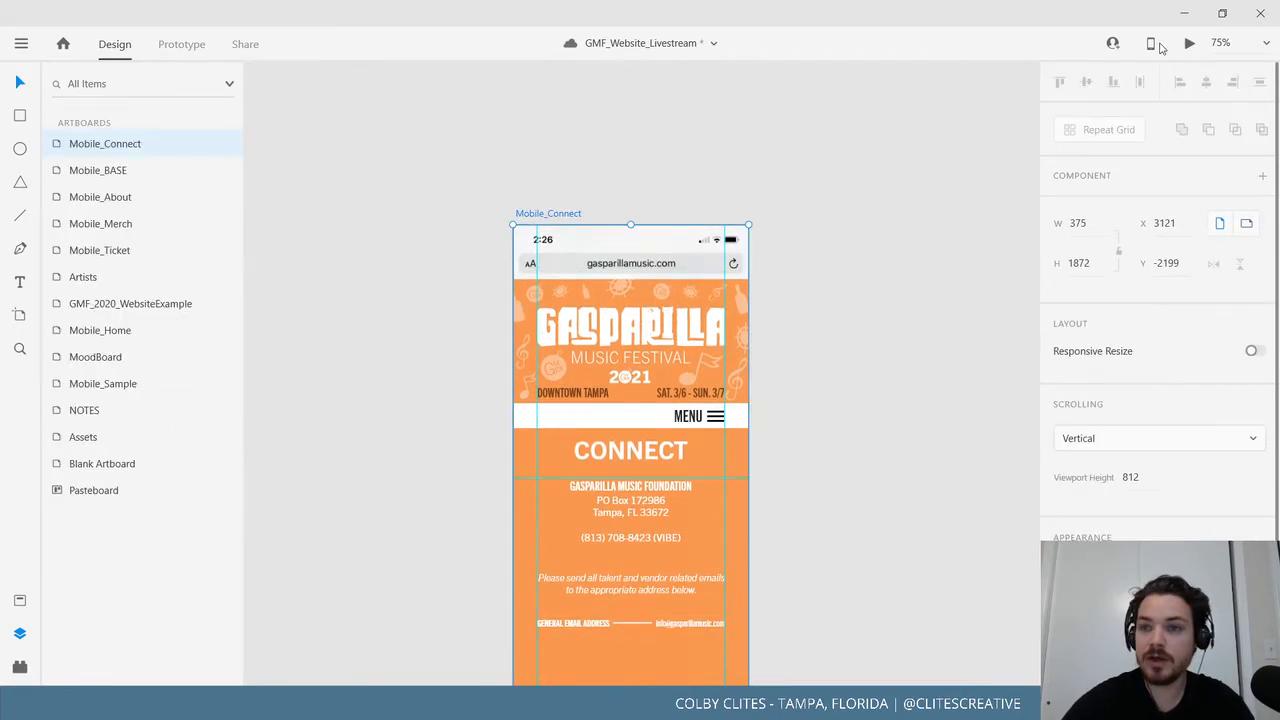
click(1189, 44)
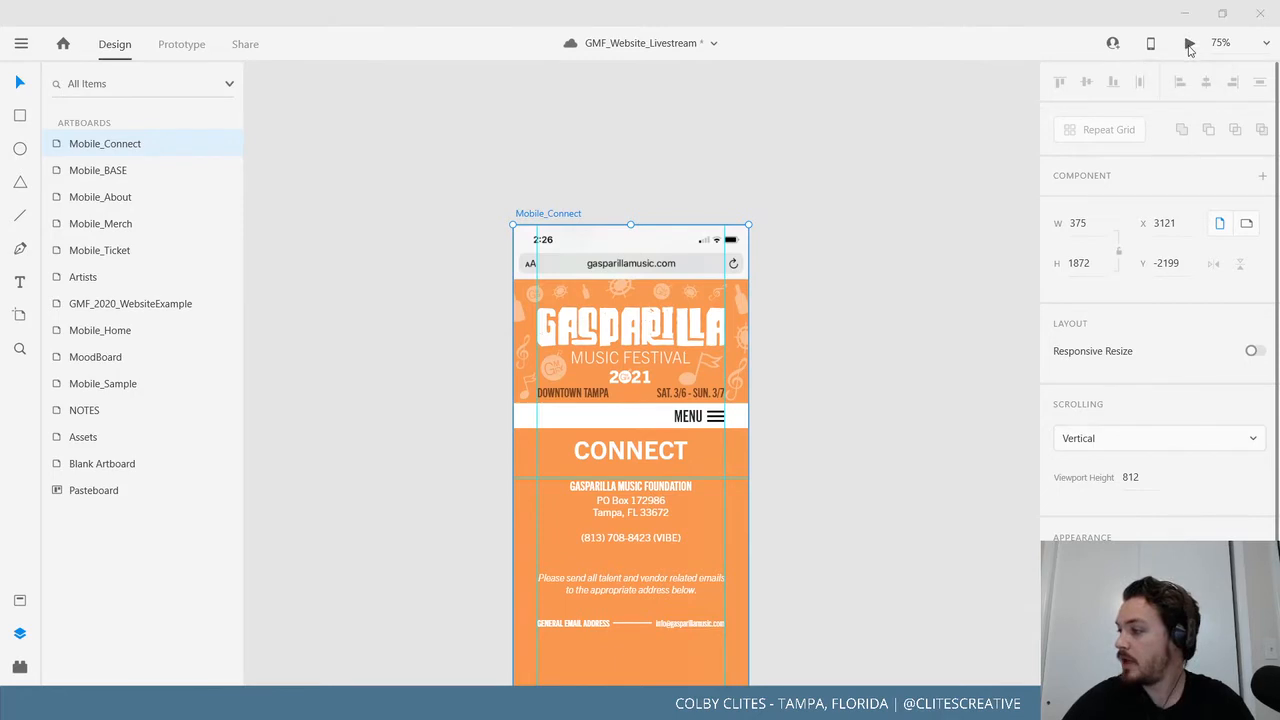
click(537, 26)
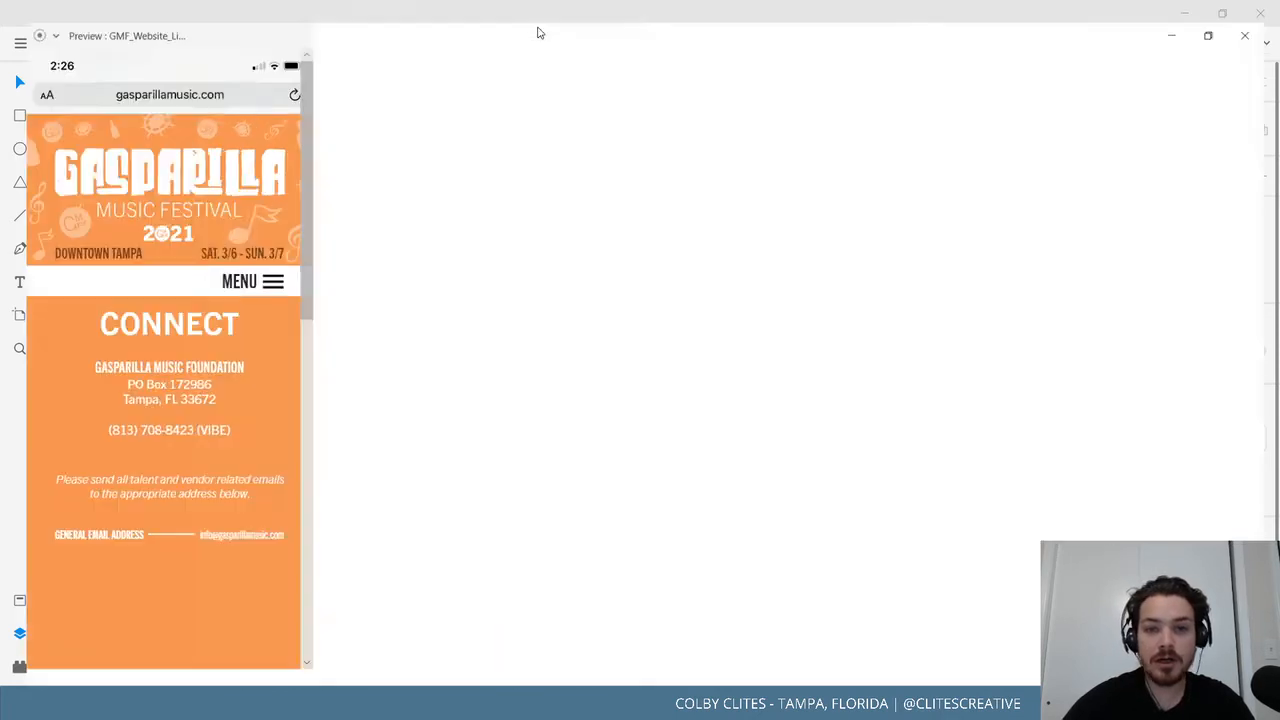
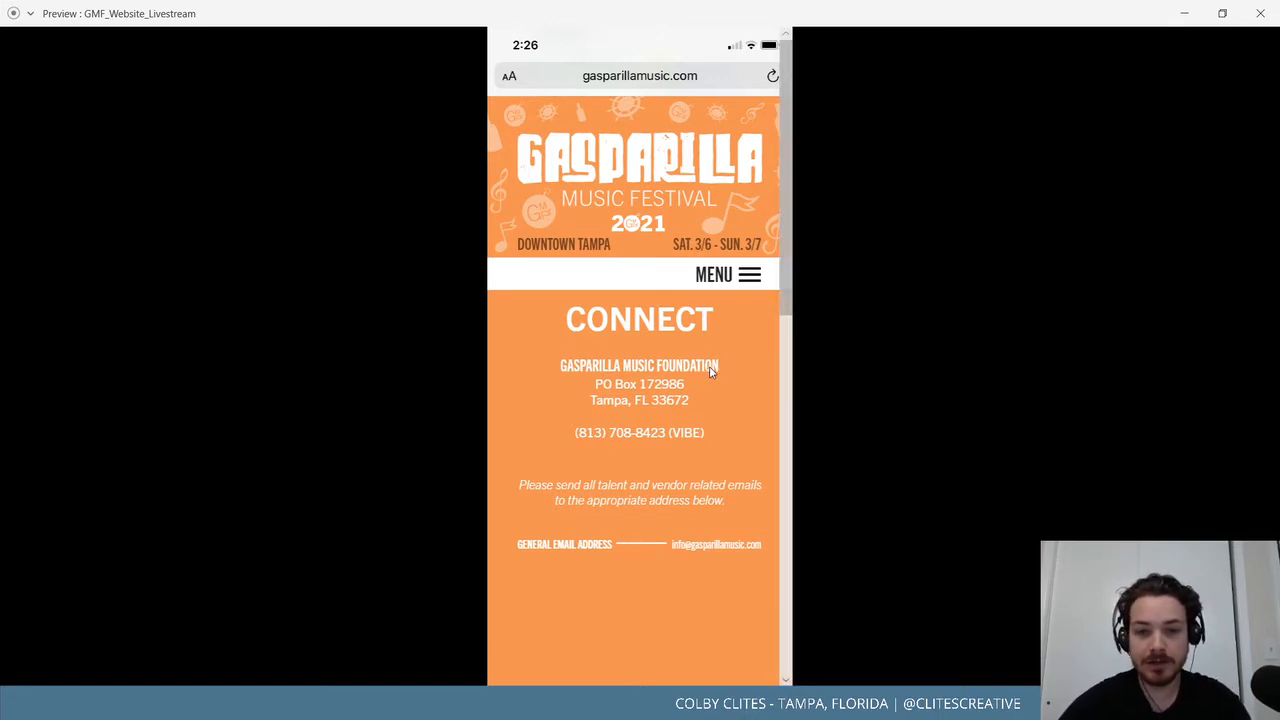
Close the preview and zoom in on the email address row.
scroll(696, 375, down, 5)
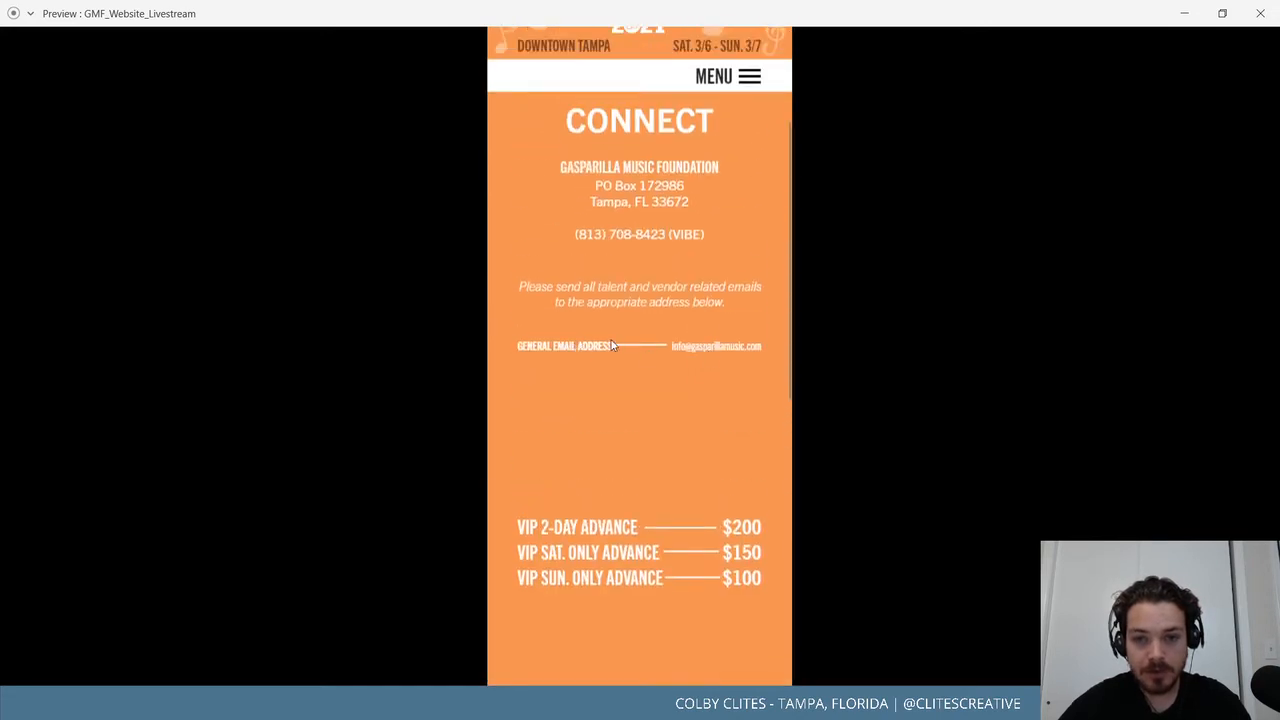
scroll(675, 349, up, 2)
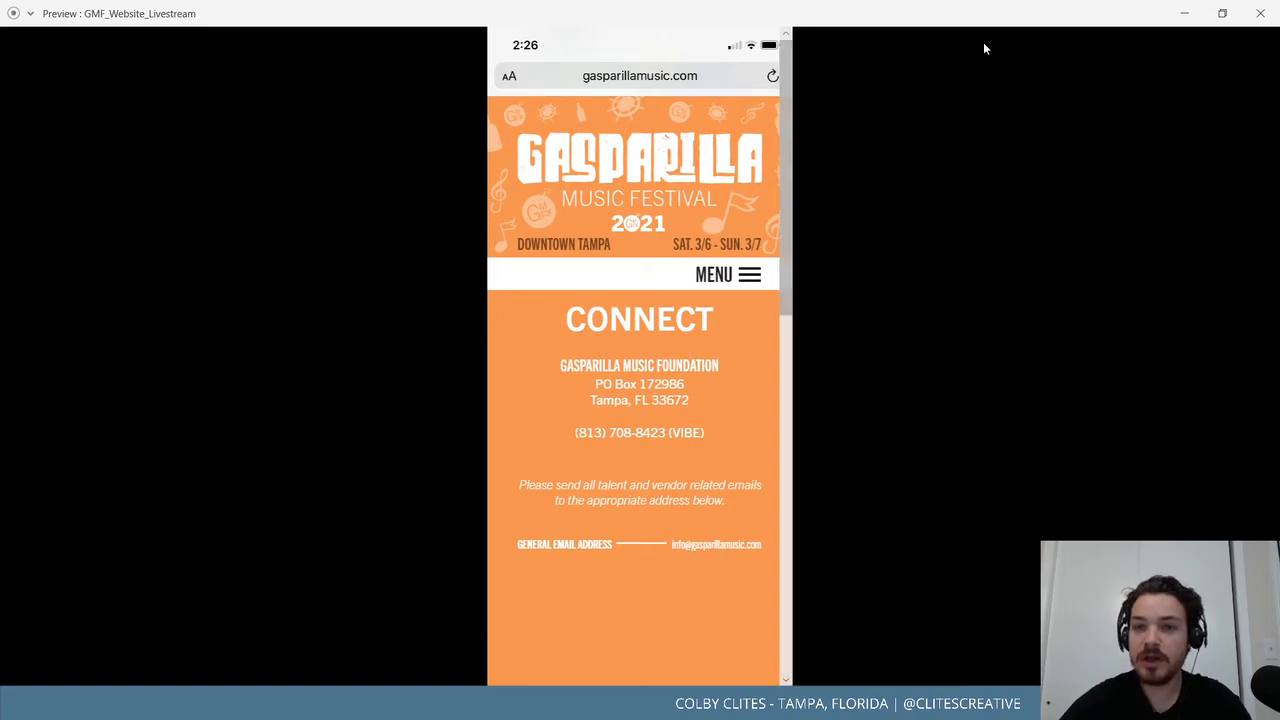
click(1250, 40)
scroll(687, 516, down, 3)
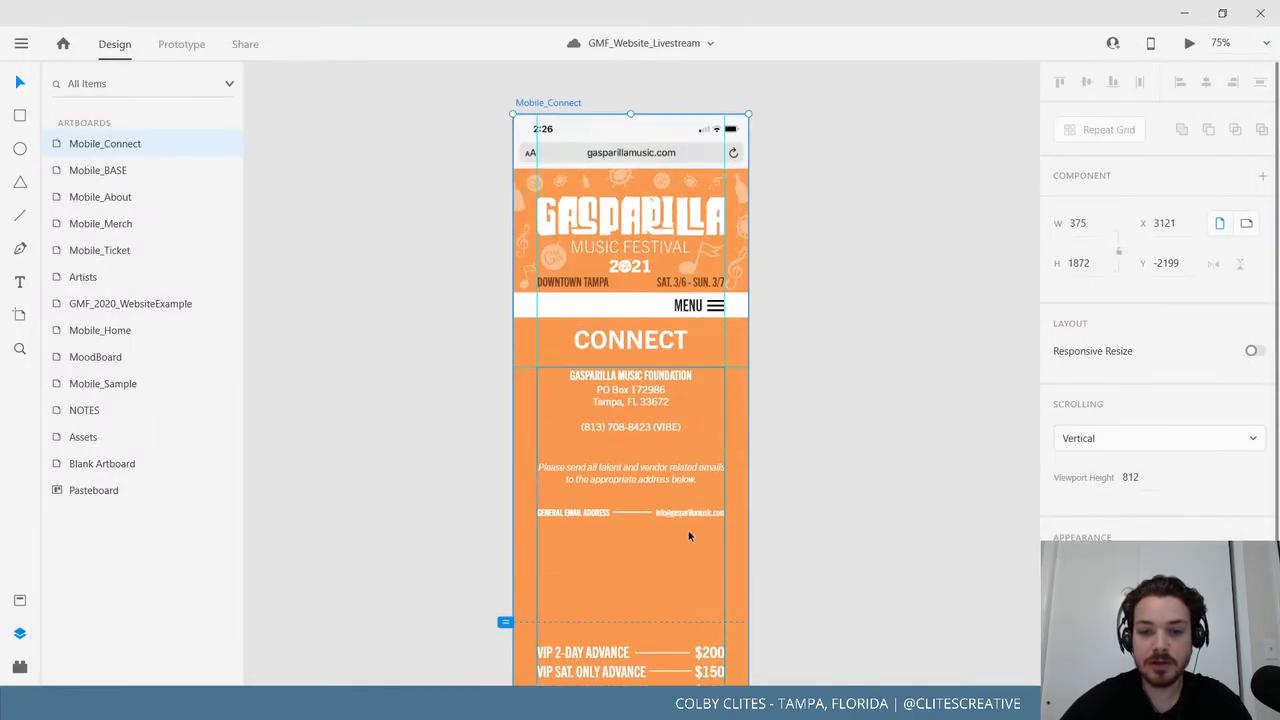
click(688, 515)
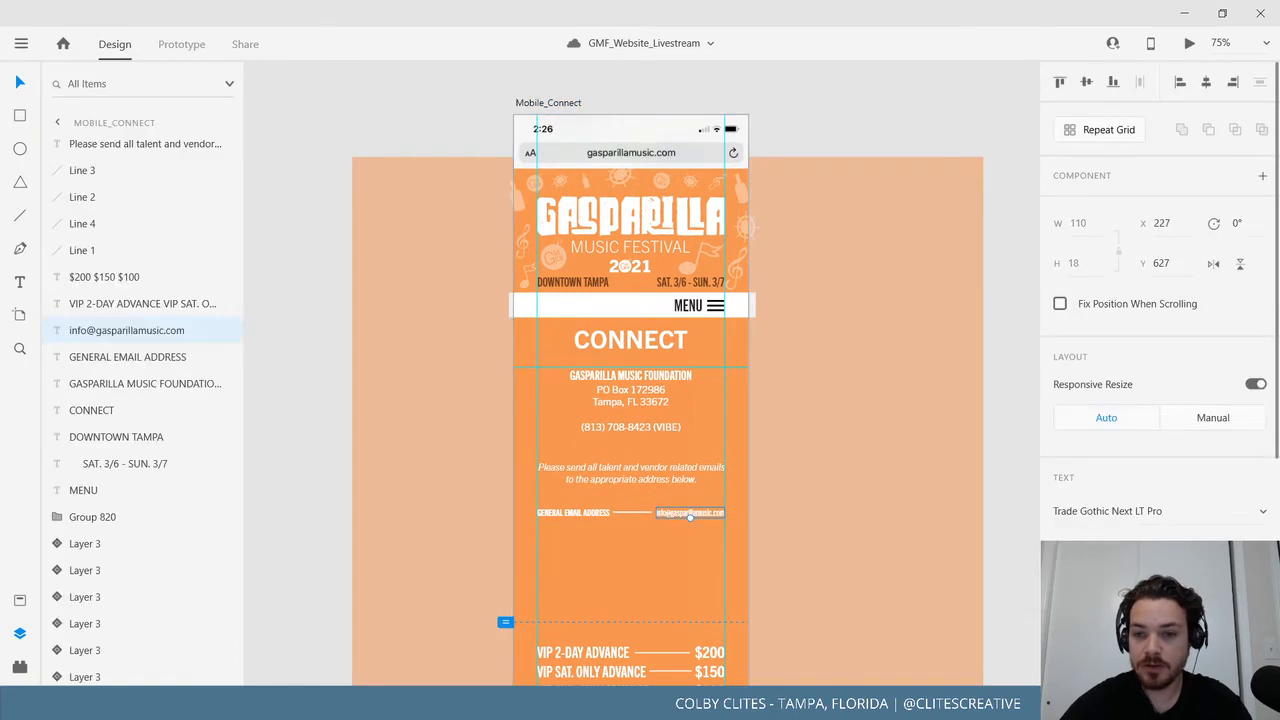
click(1205, 547)
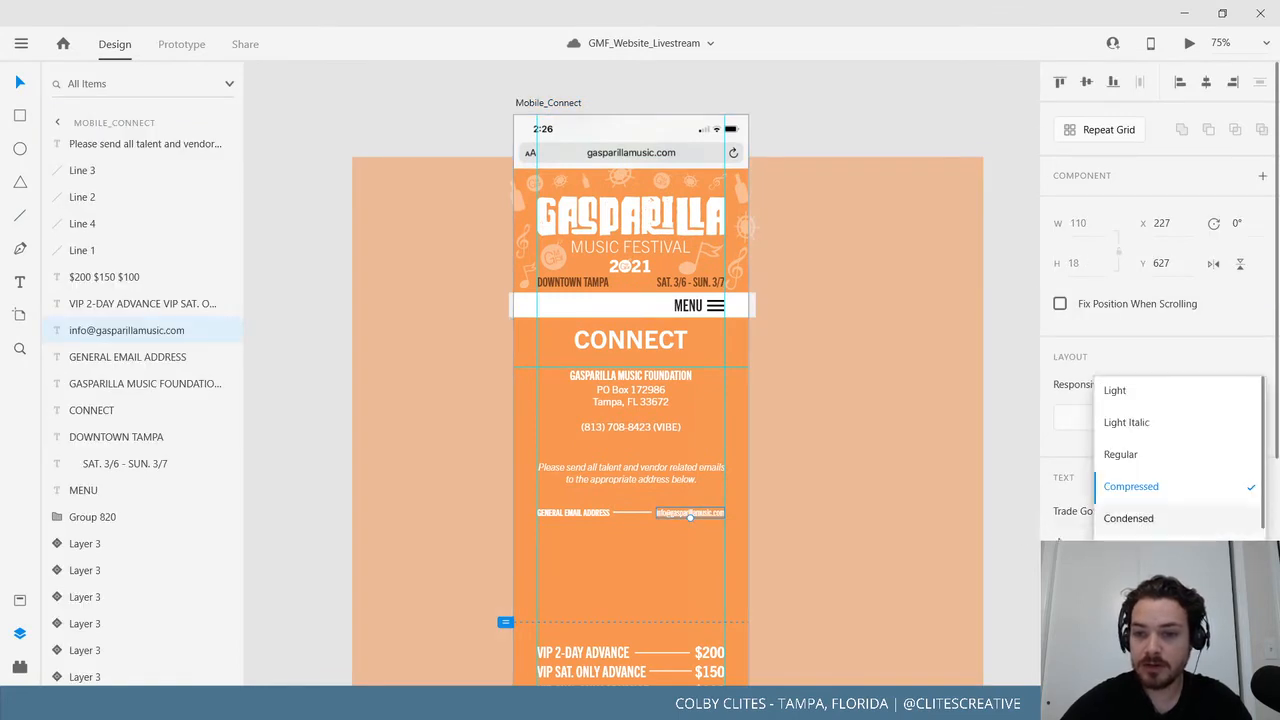
click(863, 534)
scroll(855, 432, down, 3)
key(ctrl+2)
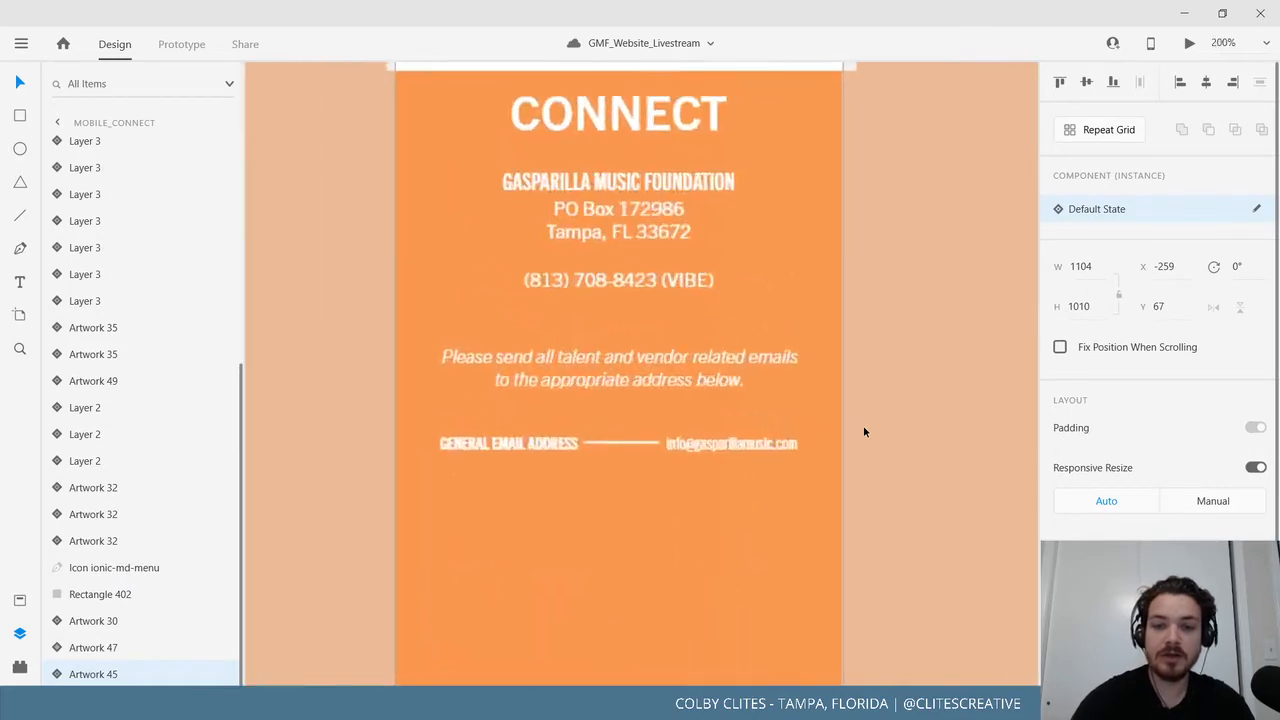
key(ctrl+plus)
scroll(851, 416, down, 2)
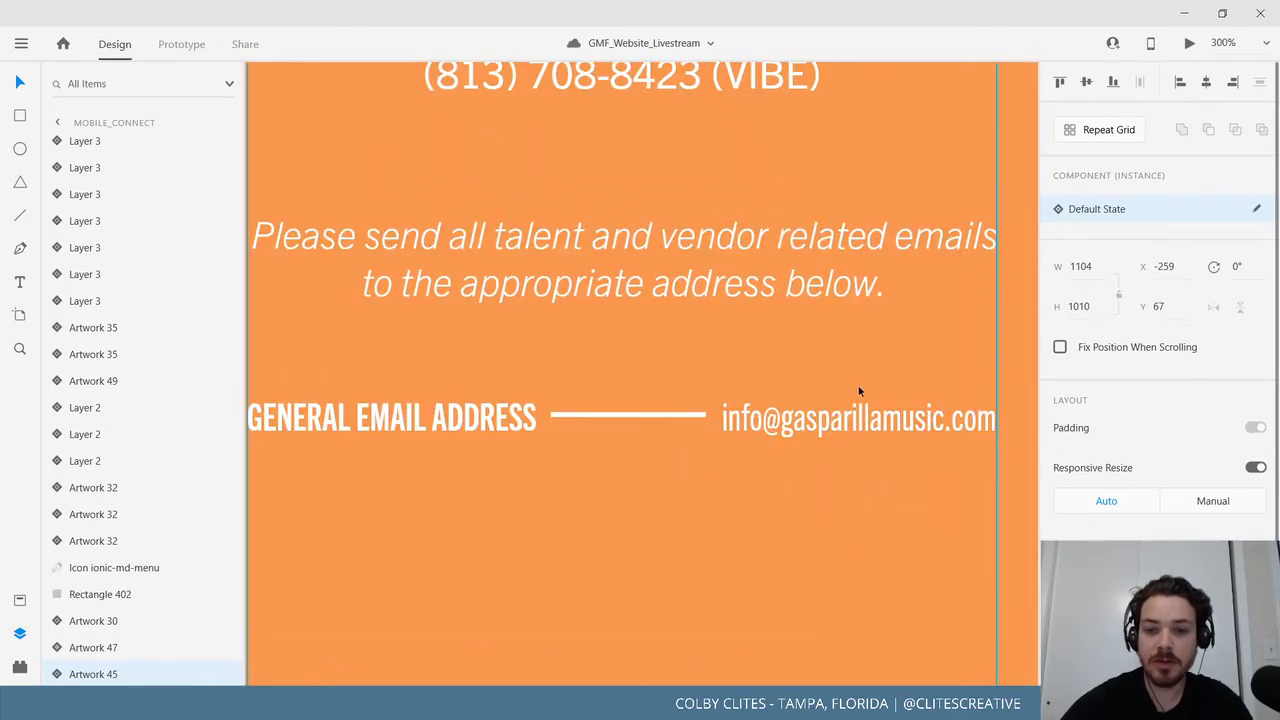
Switch the email address to a wider font style, move it left, and shorten the dash to meet it.
double_click(857, 423)
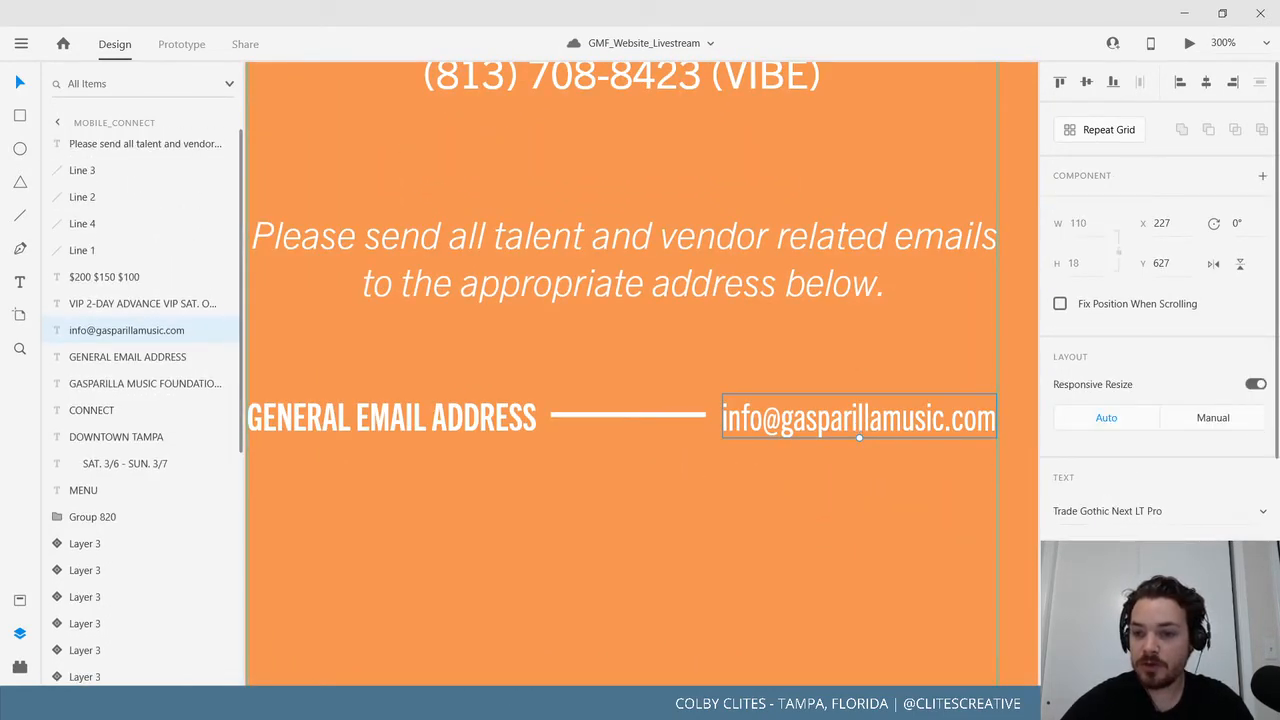
click(1210, 548)
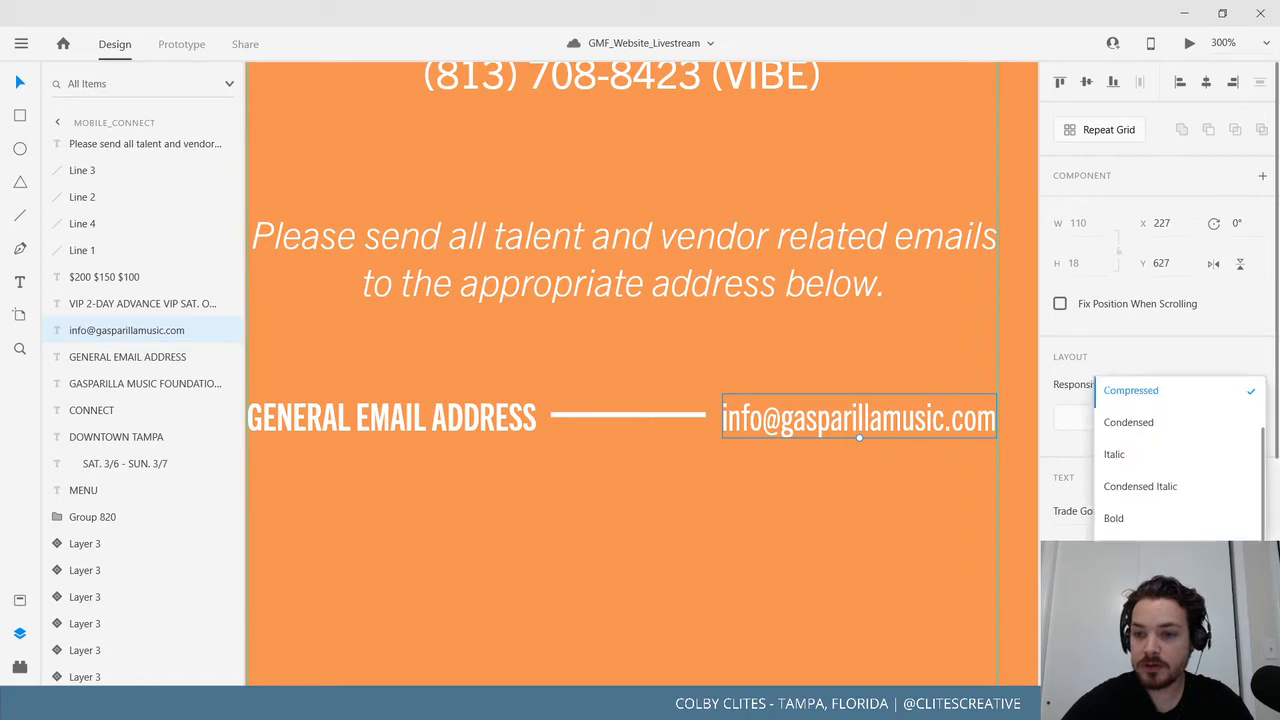
click(1130, 423)
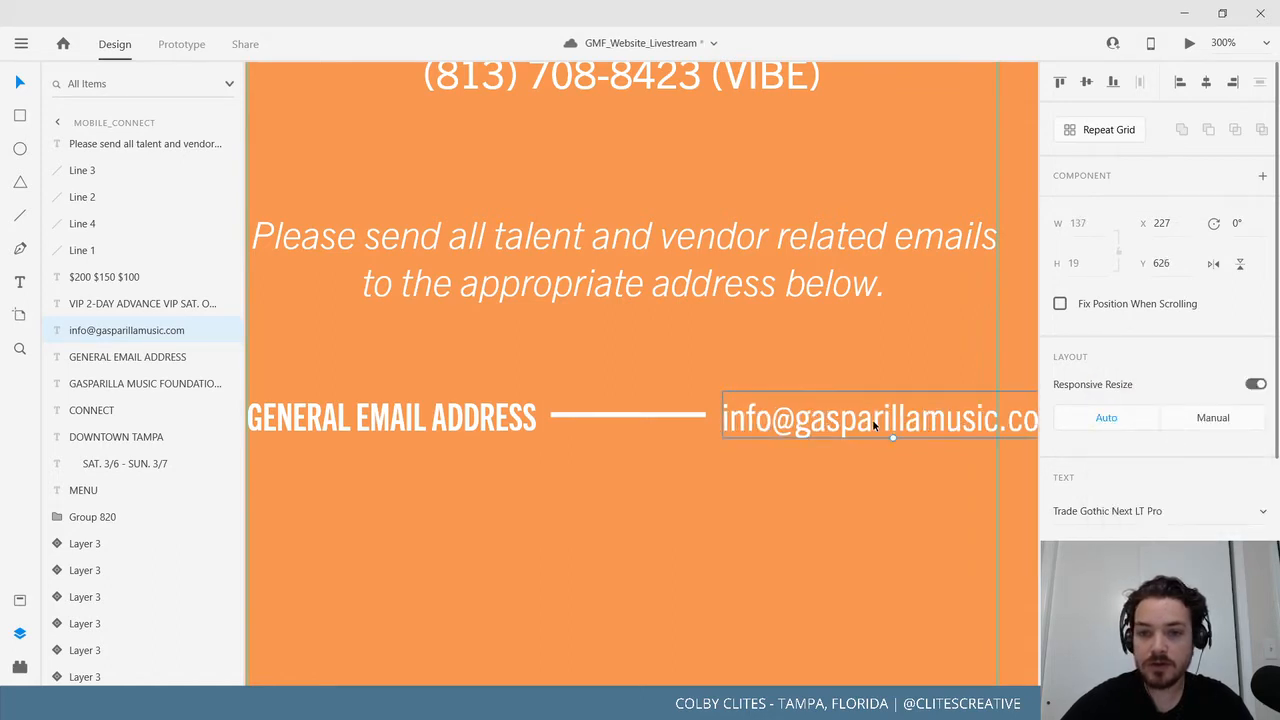
drag(872, 419, 809, 420)
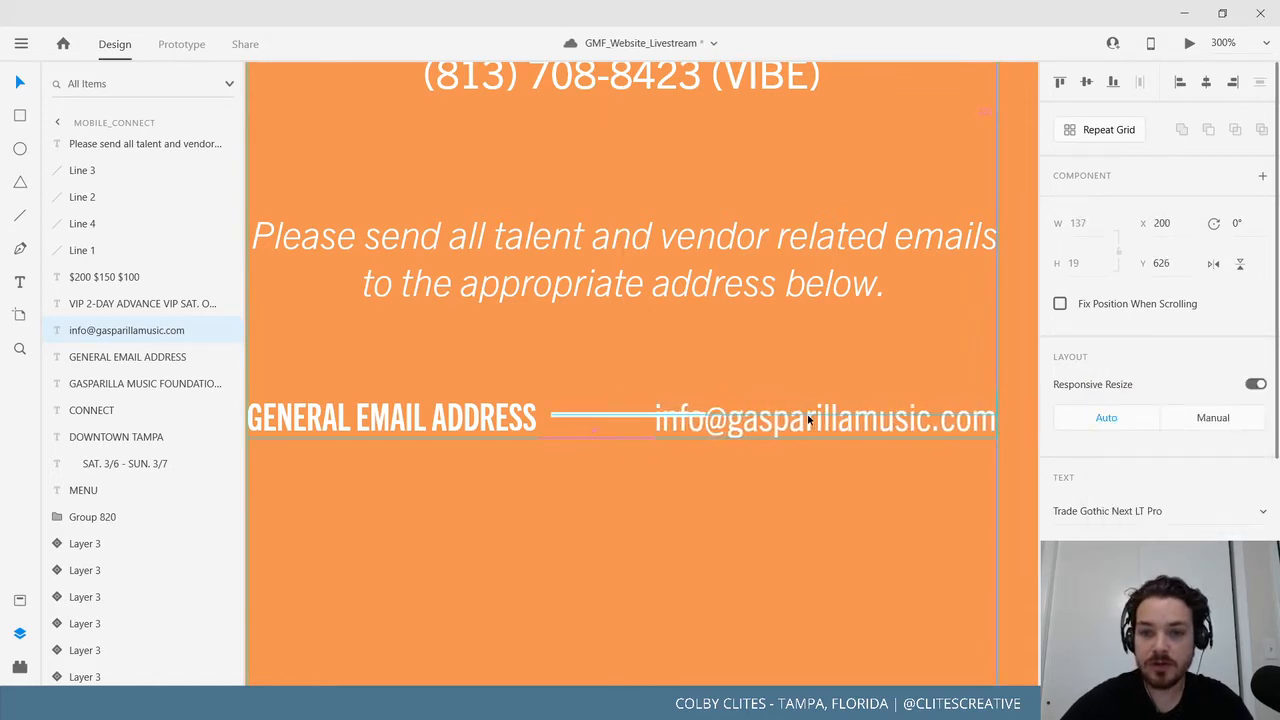
click(638, 419)
drag(656, 419, 645, 419)
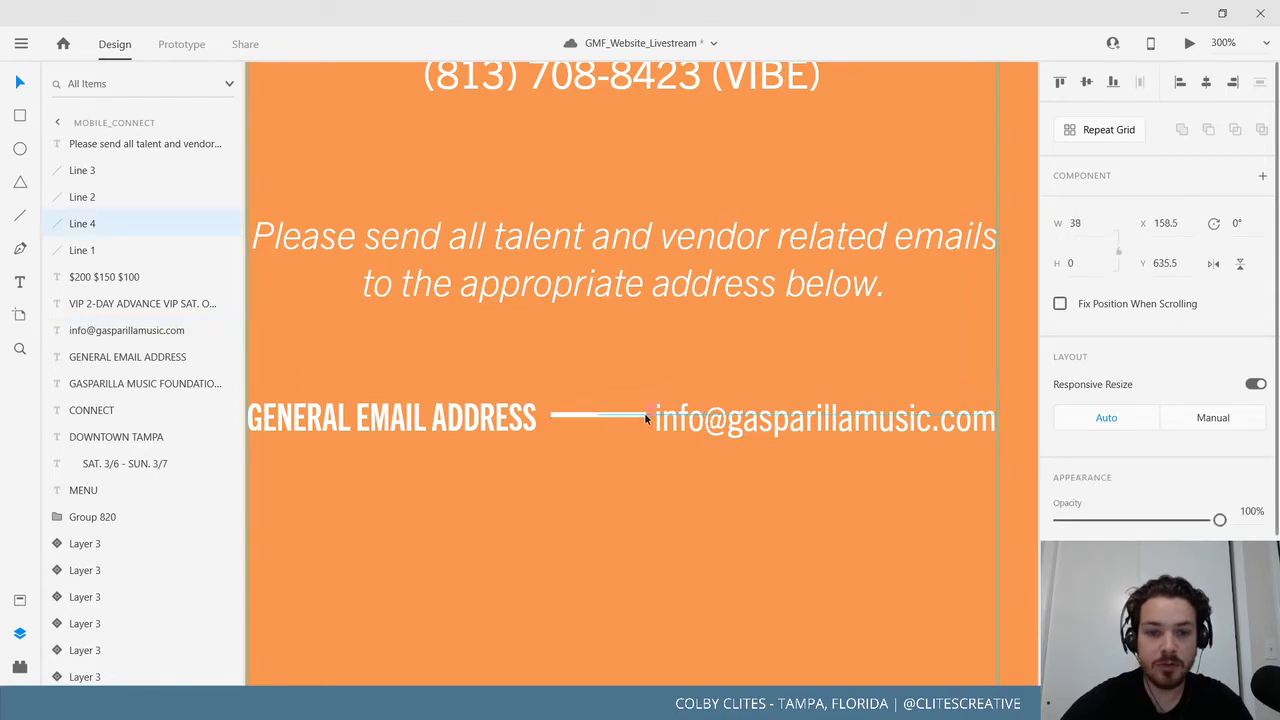
click(575, 516)
Delete the VIP ticket names text.
scroll(738, 446, left, 3)
scroll(738, 446, down, 2)
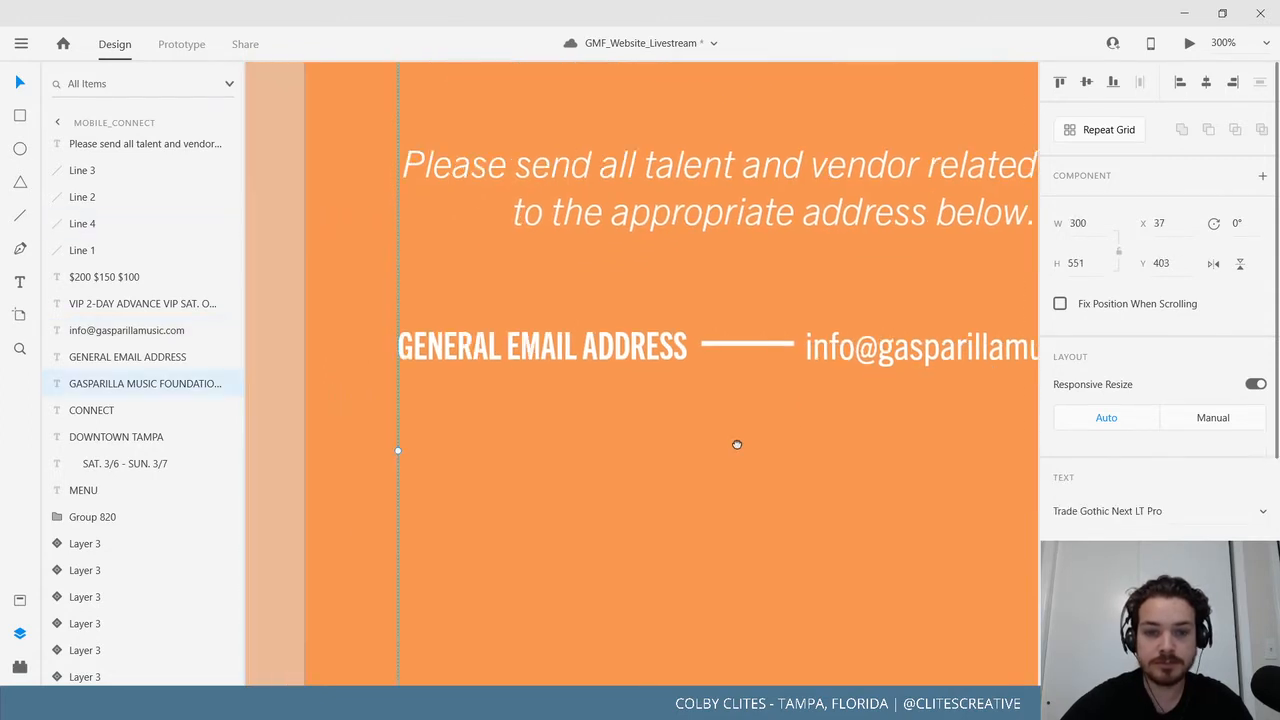
scroll(682, 410, down, 3)
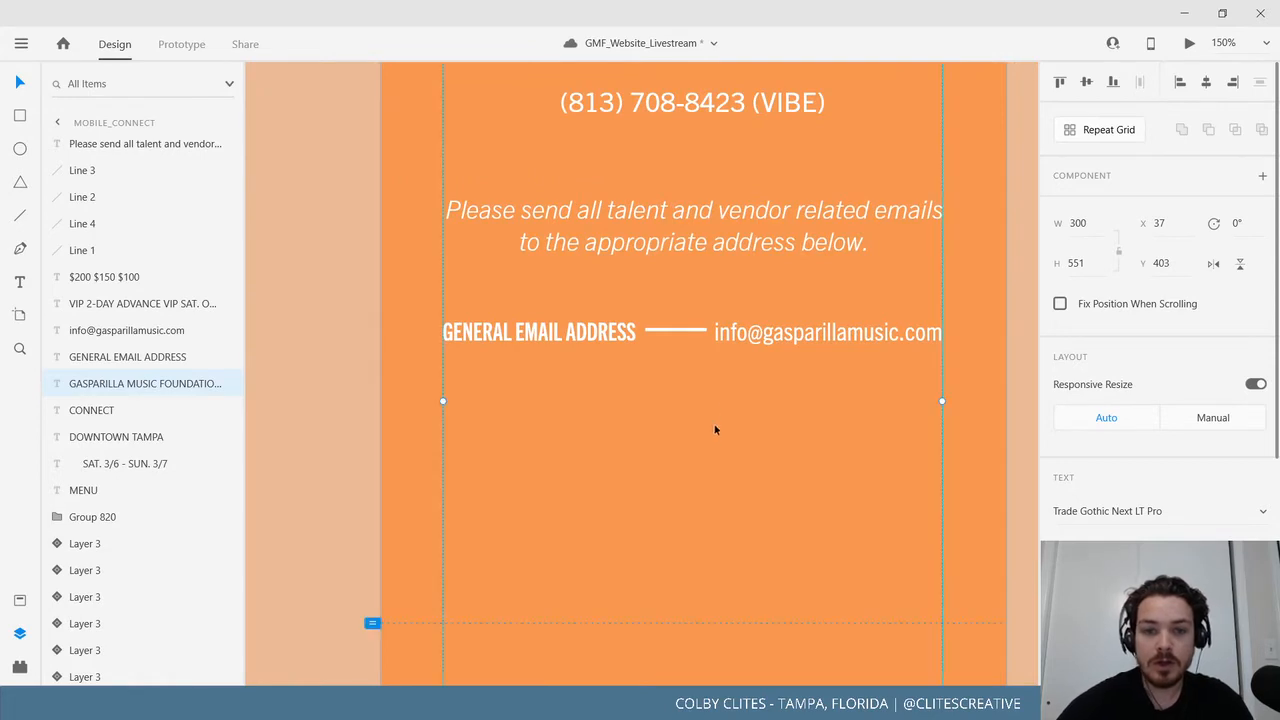
scroll(714, 429, down, 1)
scroll(714, 429, right, 1)
click(495, 292)
shift+click(640, 298)
shift+click(743, 305)
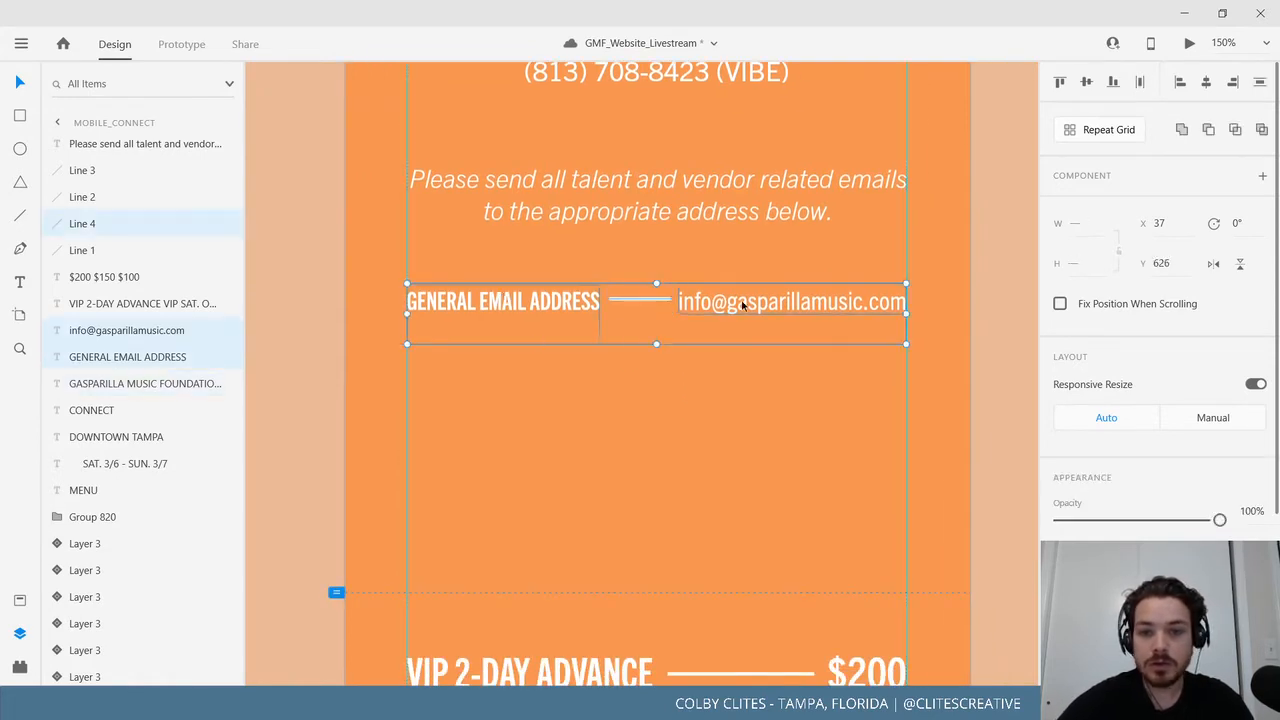
scroll(720, 400, down, 5)
click(562, 406)
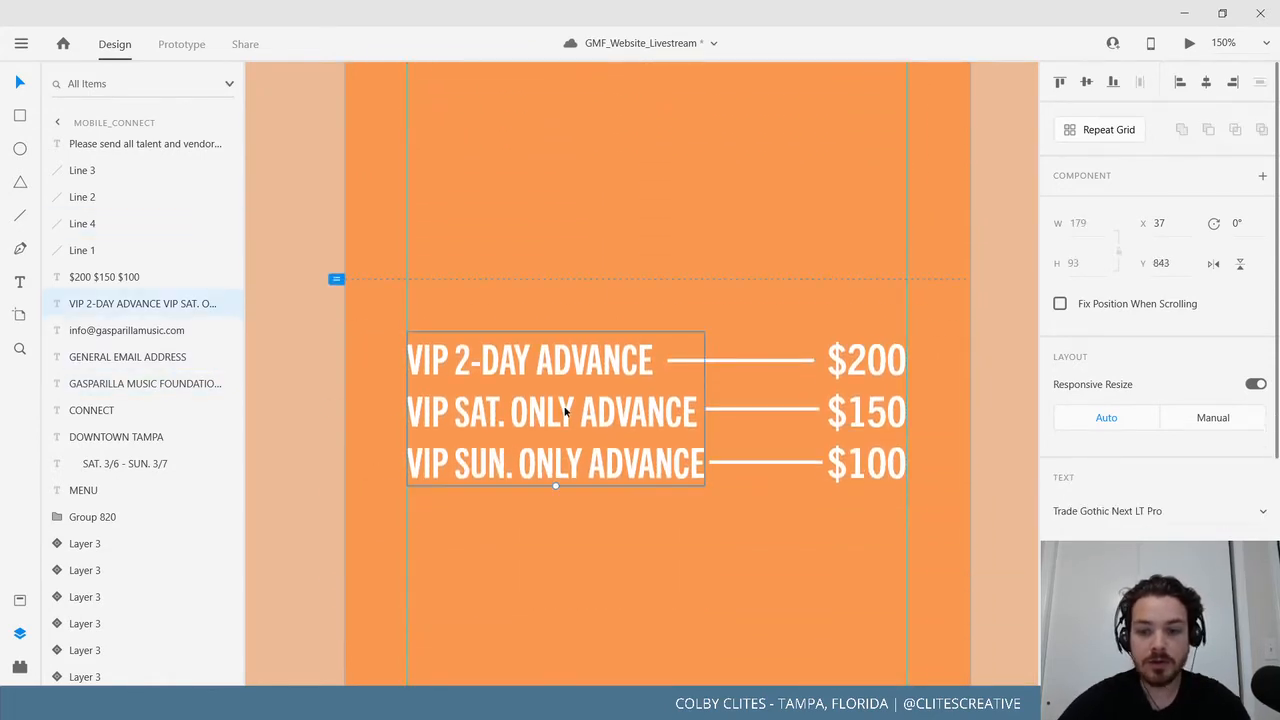
key(Delete)
Delete the dashes beside $200, $150 and $100 along with the price figures.
click(768, 367)
key(Delete)
click(769, 411)
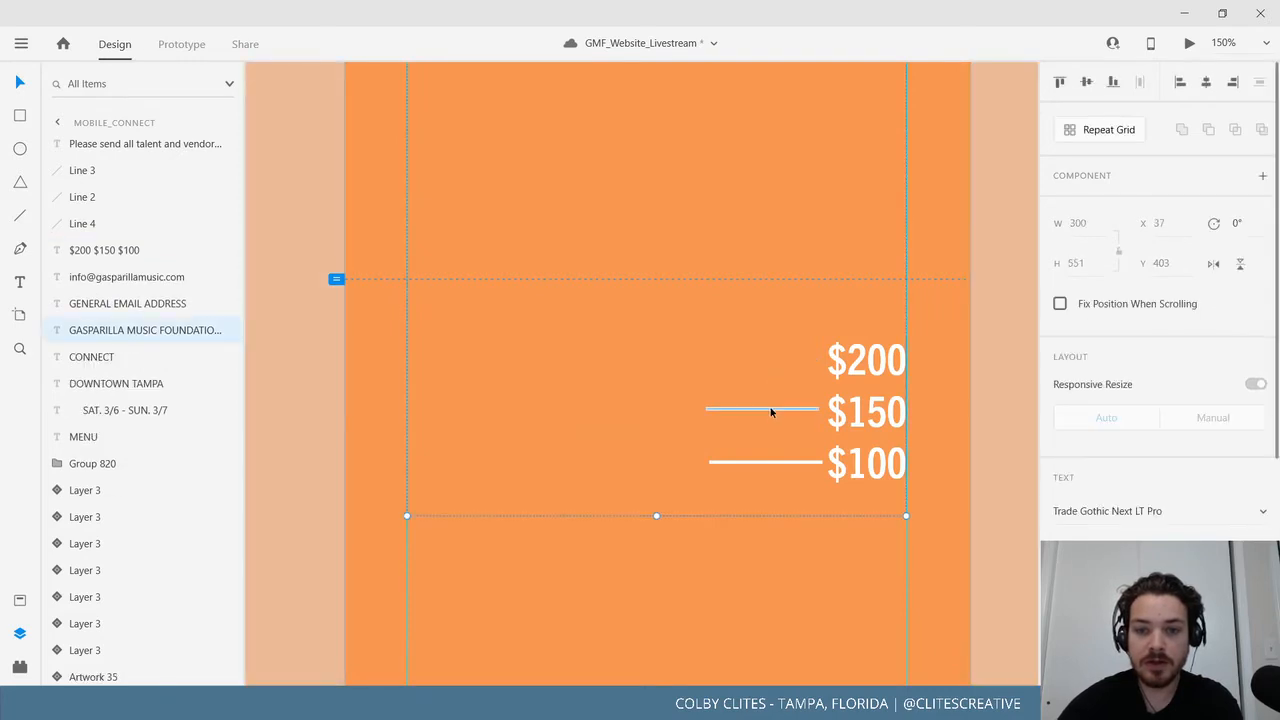
key(Delete)
click(772, 461)
key(Delete)
click(864, 421)
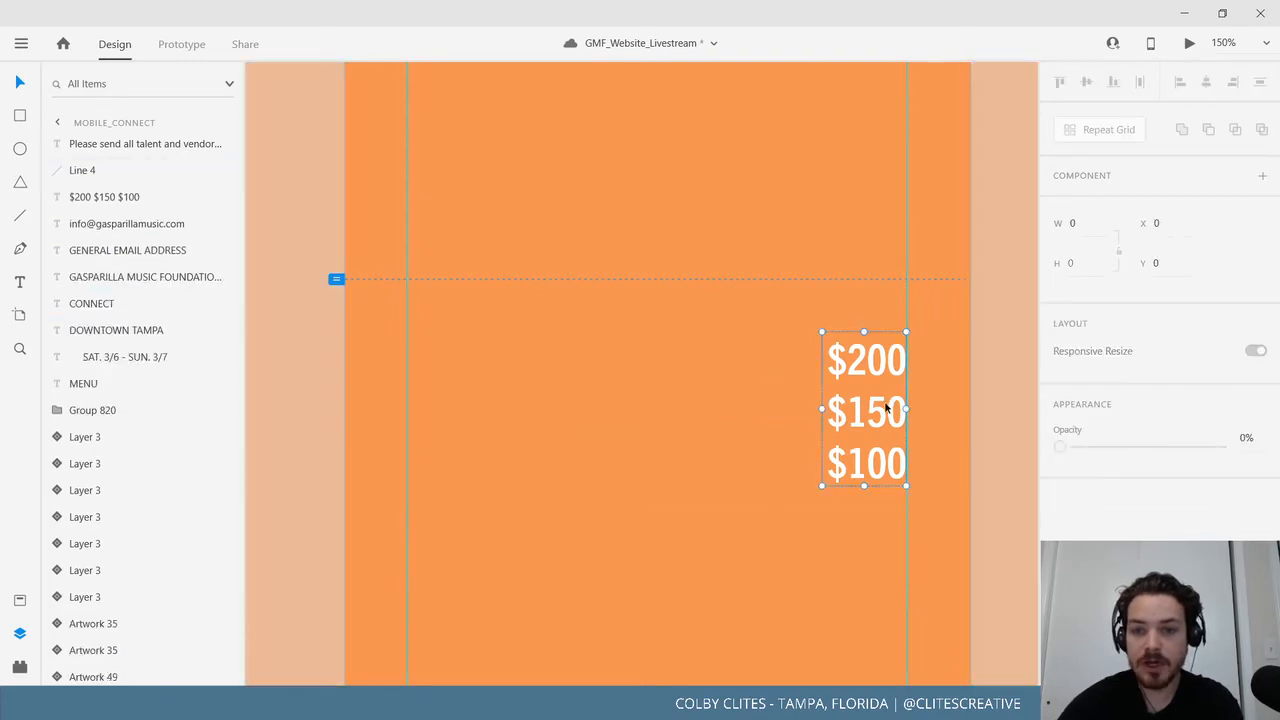
key(Delete)
scroll(864, 421, up, 2)
scroll(864, 421, up, 3)
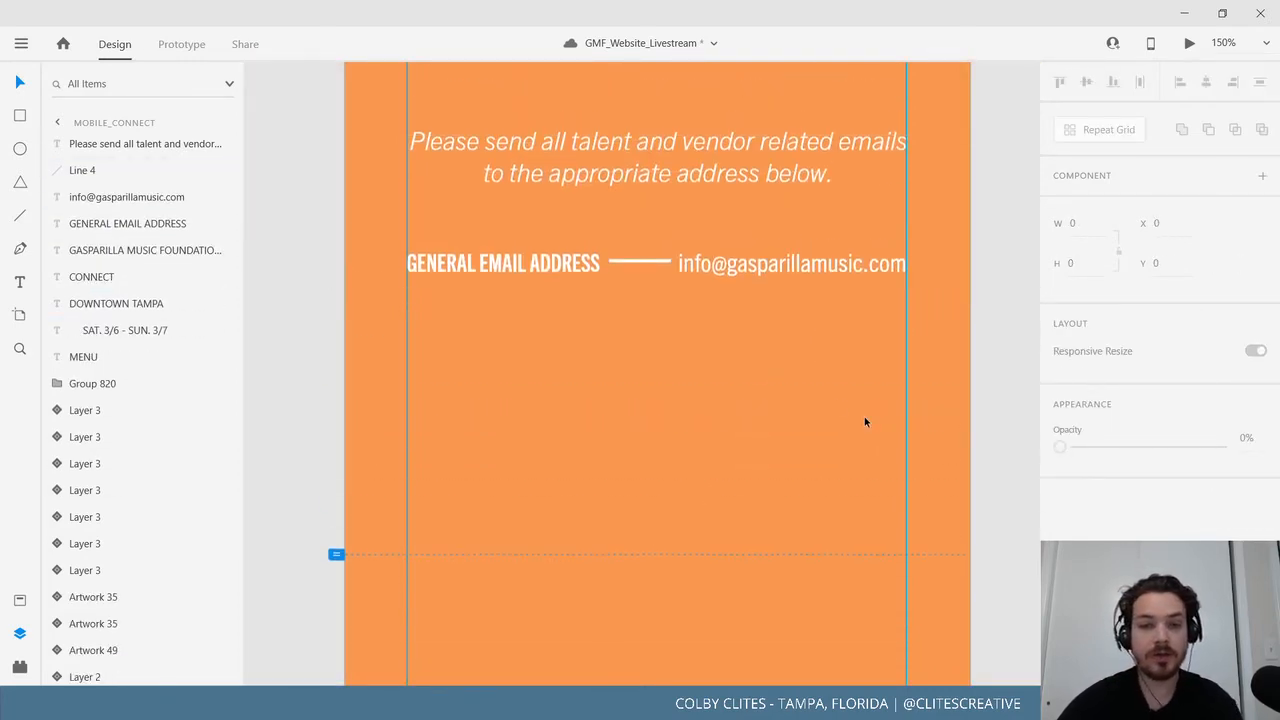
Select the GENERAL EMAIL ADDRESS label, dash and address together and duplicate the row below.
click(525, 266)
shift+click(646, 266)
shift+click(737, 271)
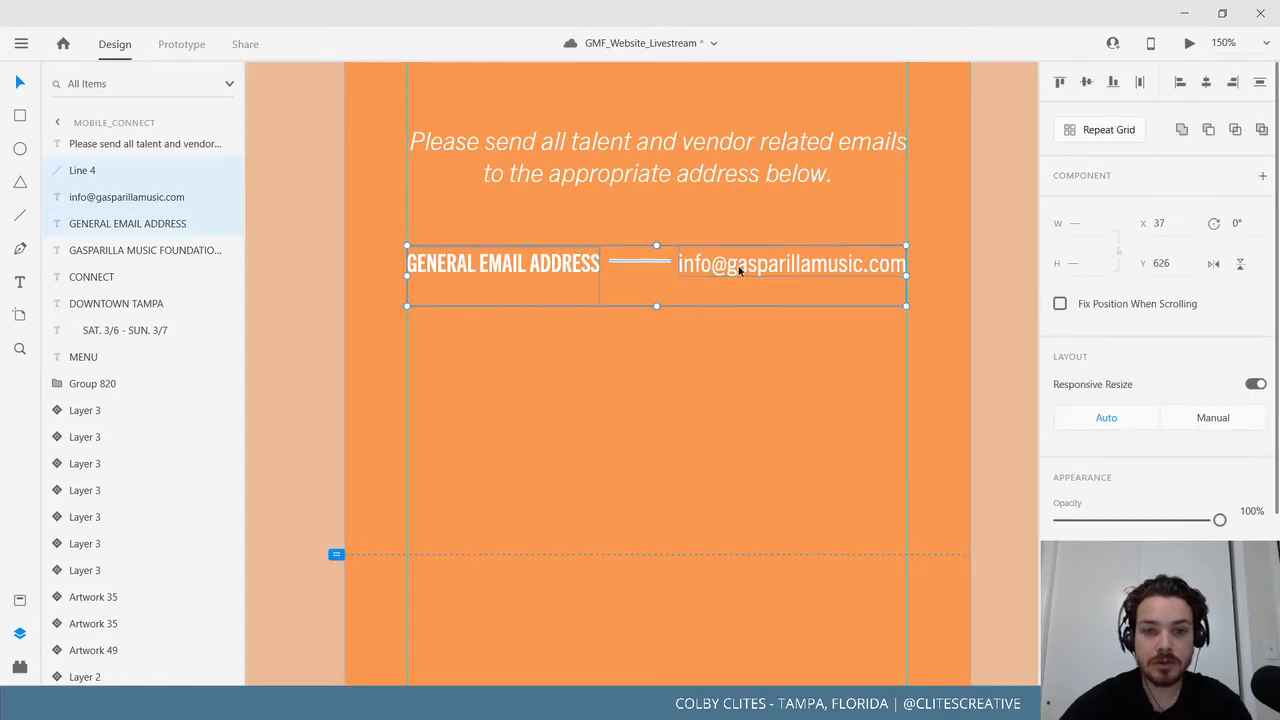
click(506, 276)
double_click(507, 285)
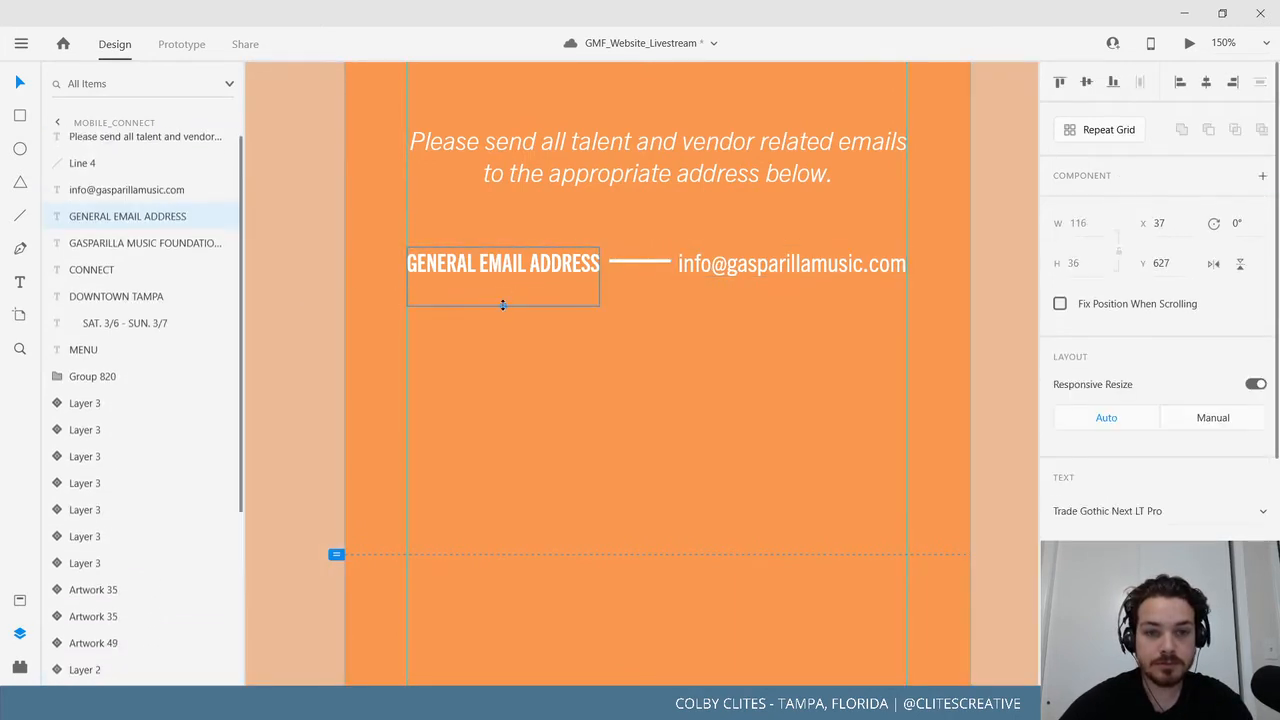
drag(503, 303, 511, 277)
key(ctrl+z)
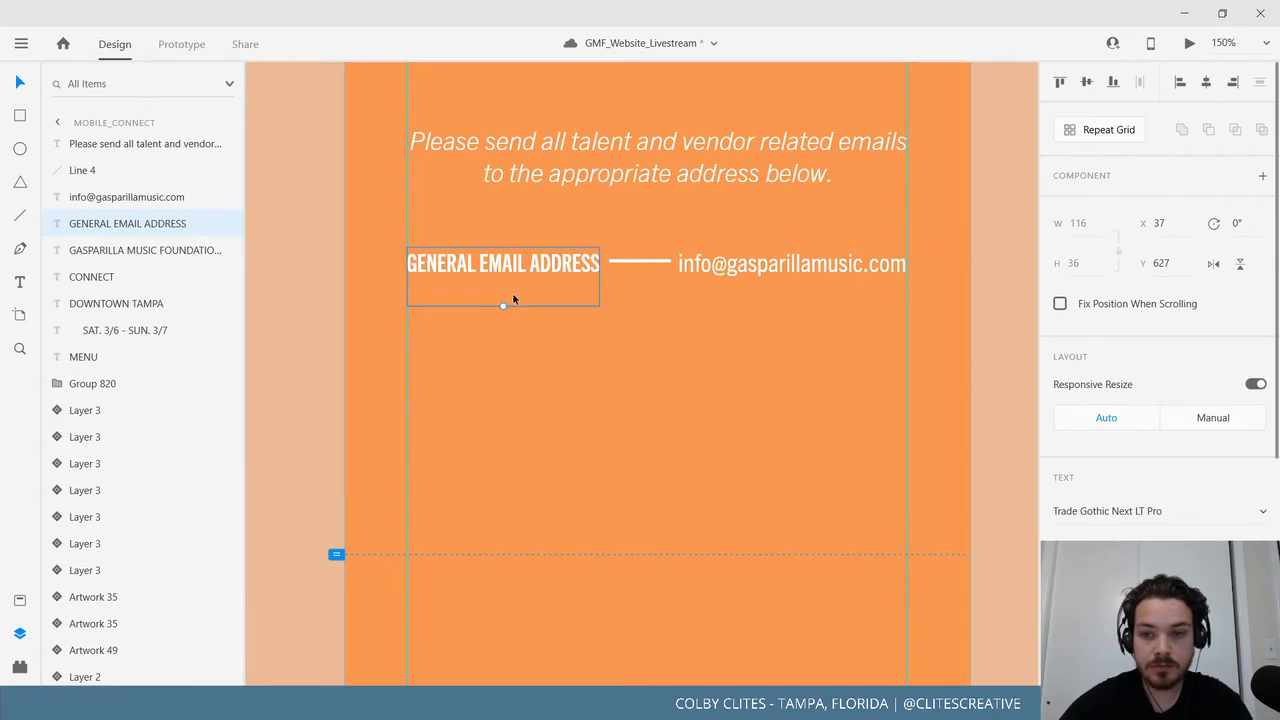
double_click(512, 292)
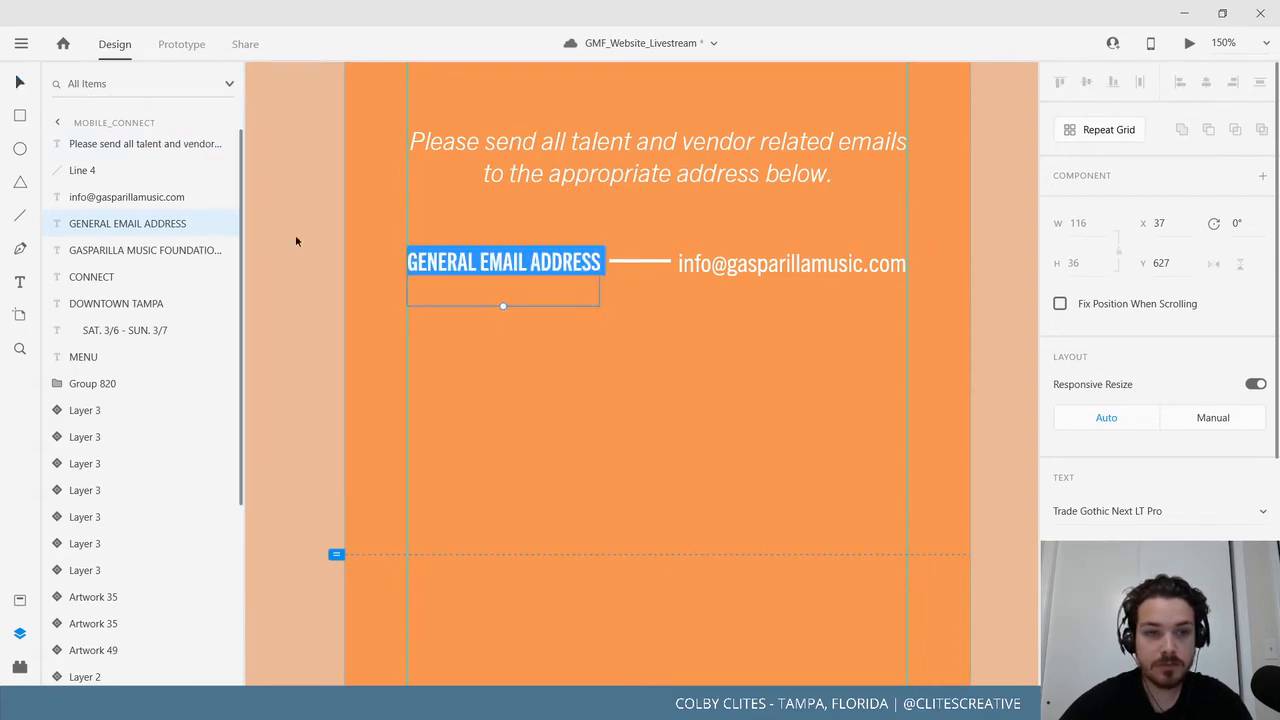
click(532, 281)
shift+click(723, 266)
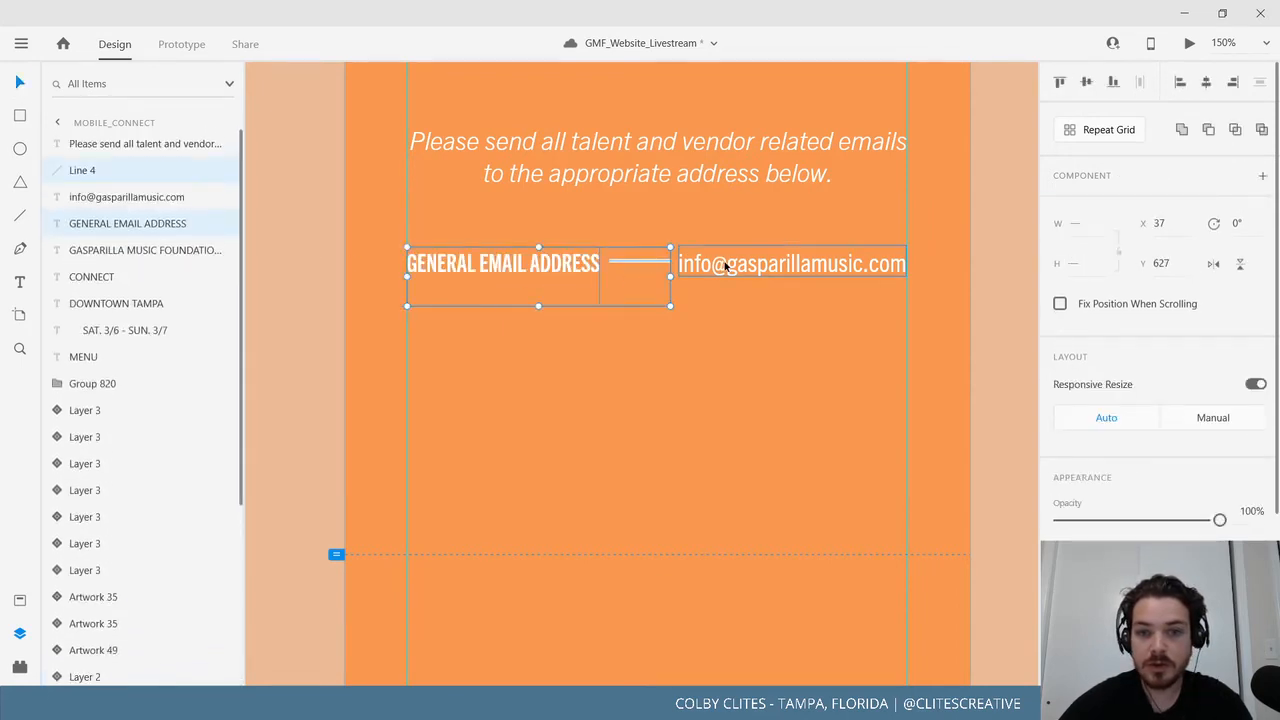
shift+click(651, 263)
alt+drag(640, 264, 621, 486)
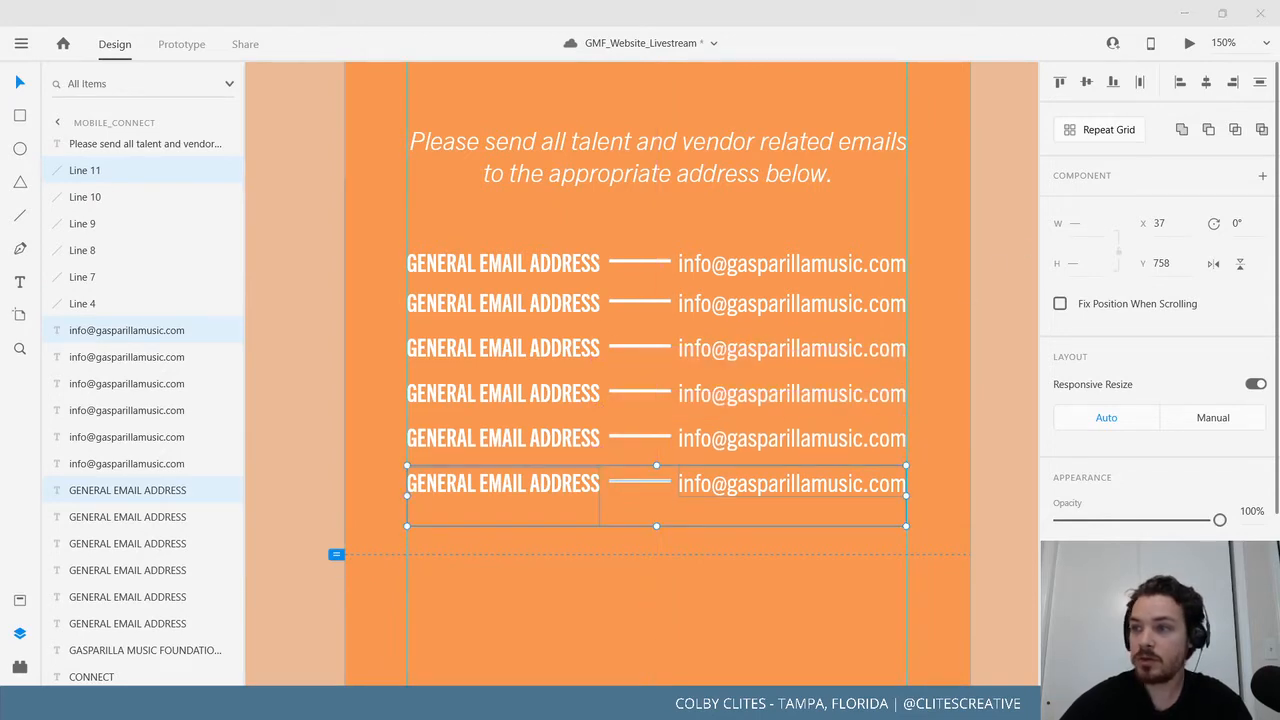
Rename the second row's label from GENERAL to SPONSOR EMAIL ADDRESS.
double_click(478, 309)
double_click(420, 303)
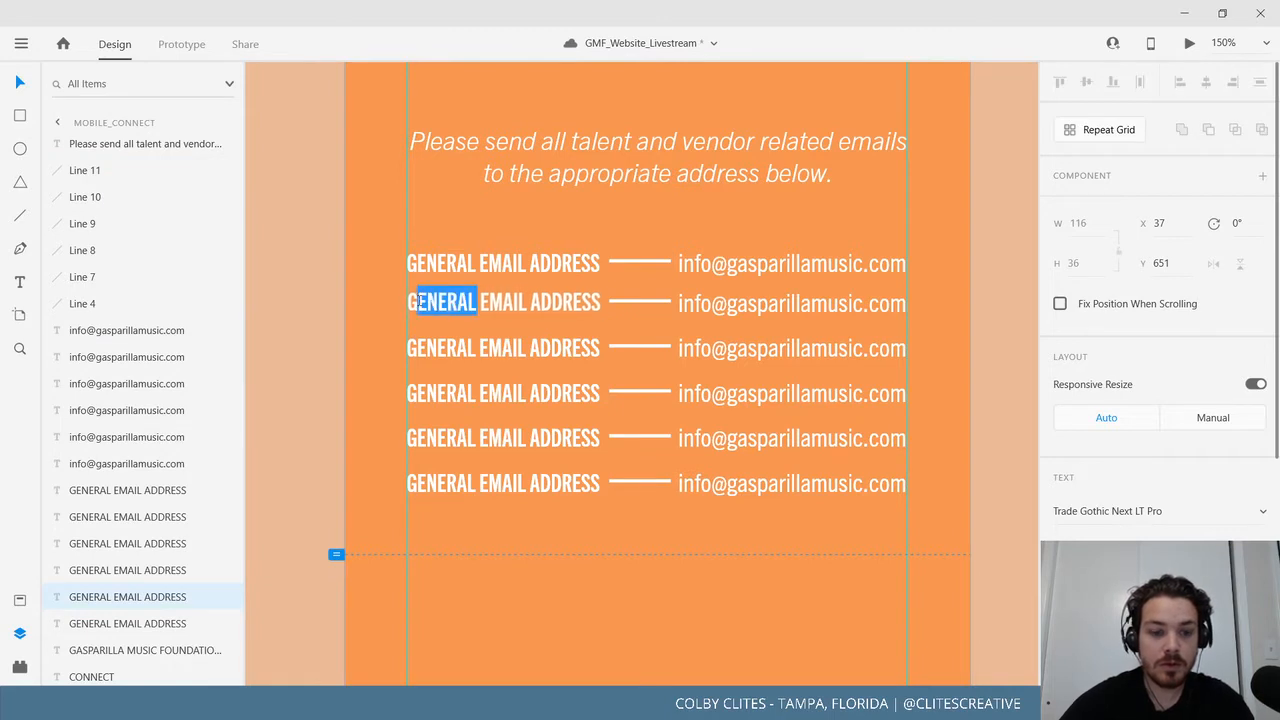
key(BackSpace)
text(SP)
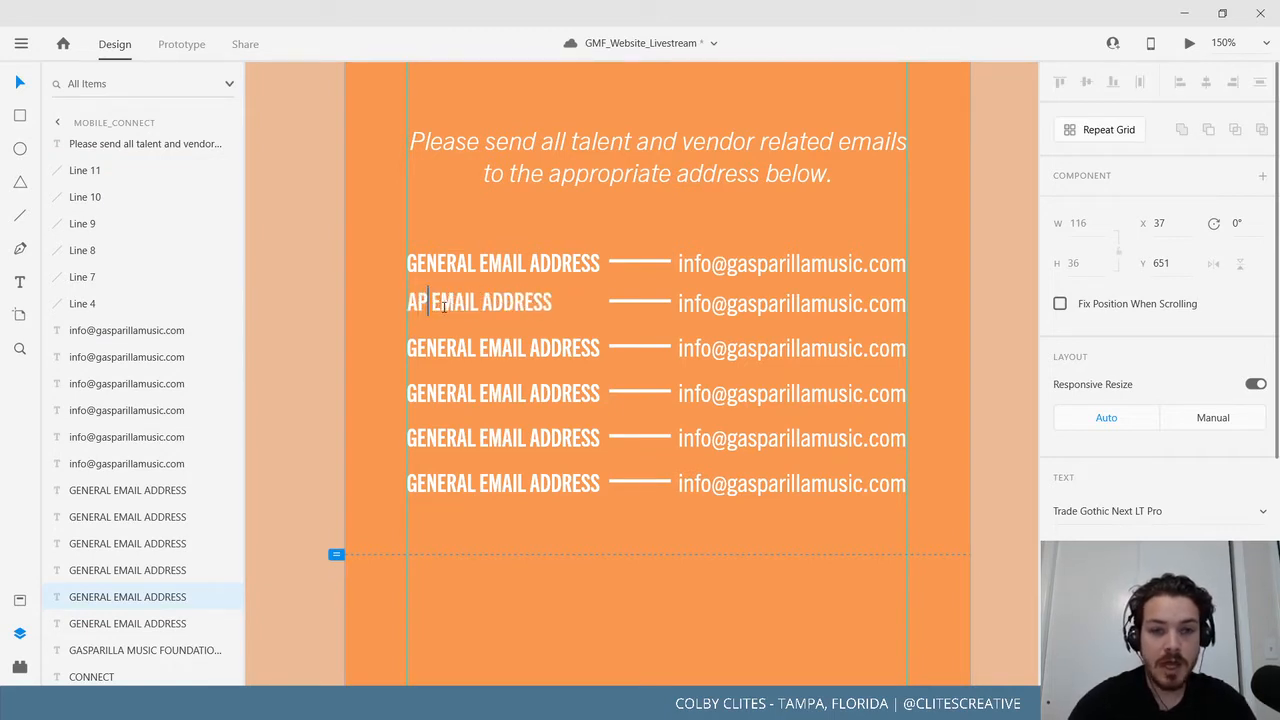
key(BackSpace)
key(BackSpace)
text(SPON)
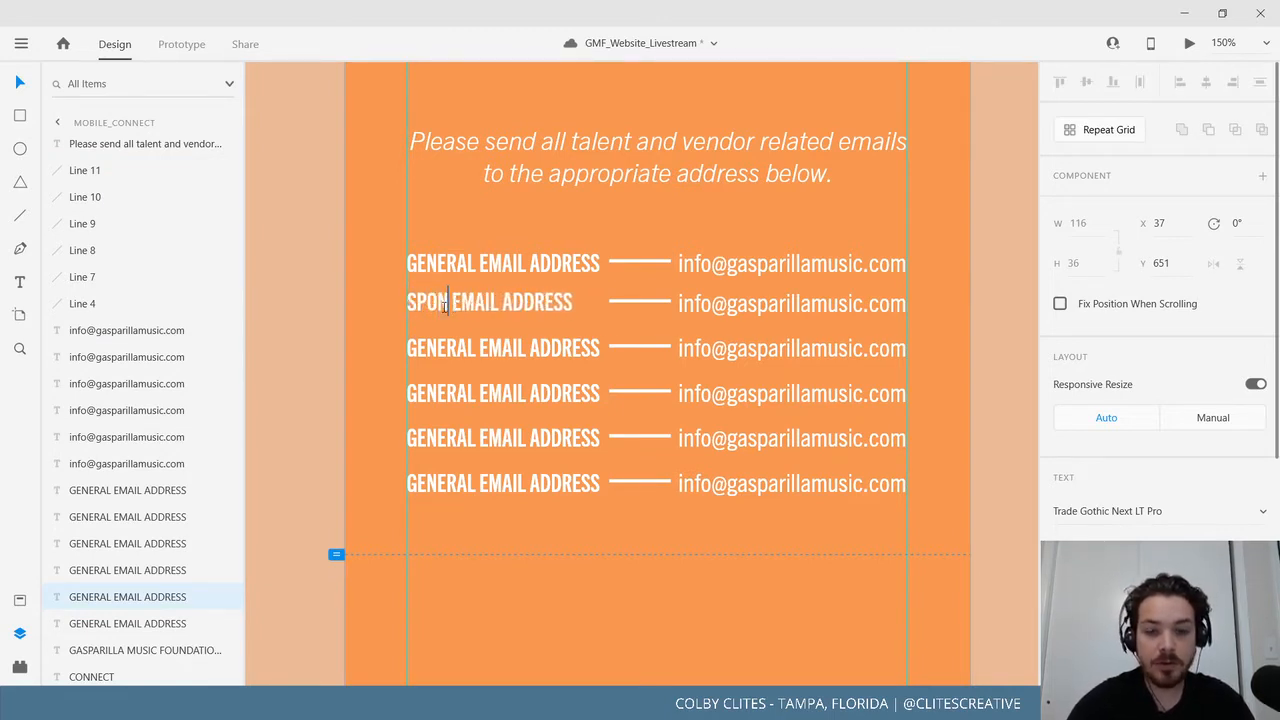
text(SOR)
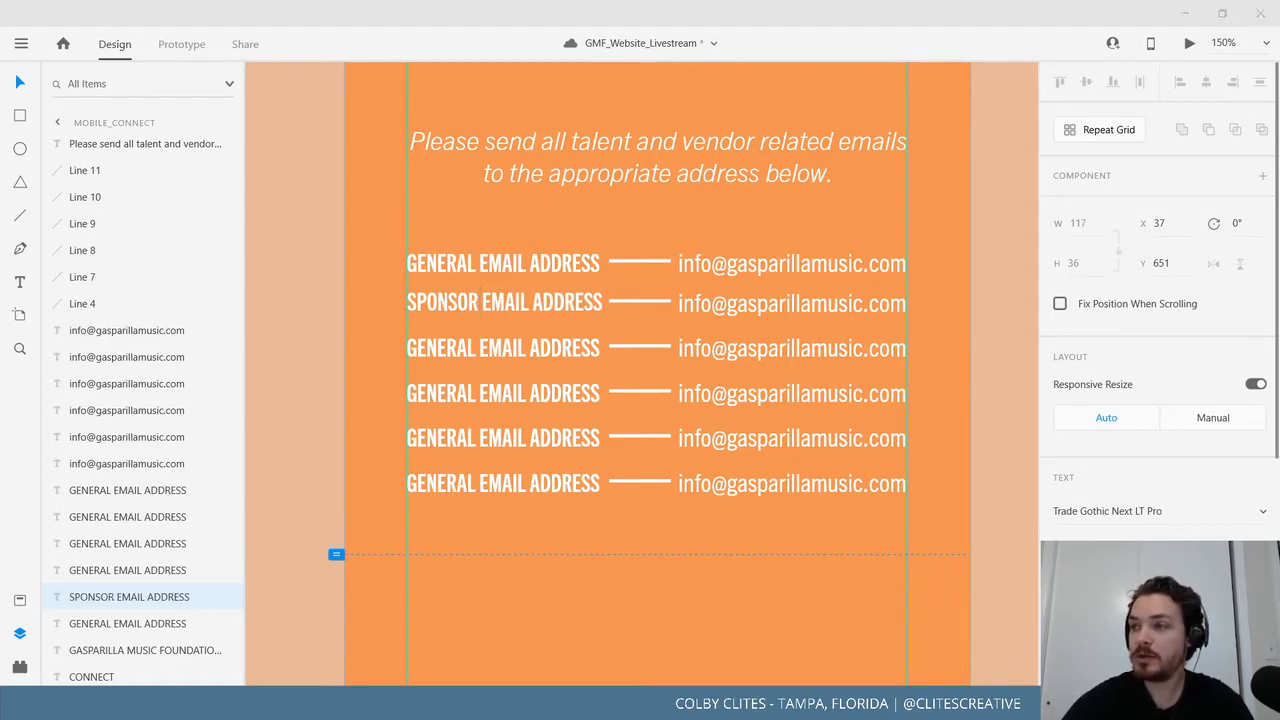
Move the second row's email address left to X 200, in line with the others.
double_click(719, 305)
triple_click(720, 302)
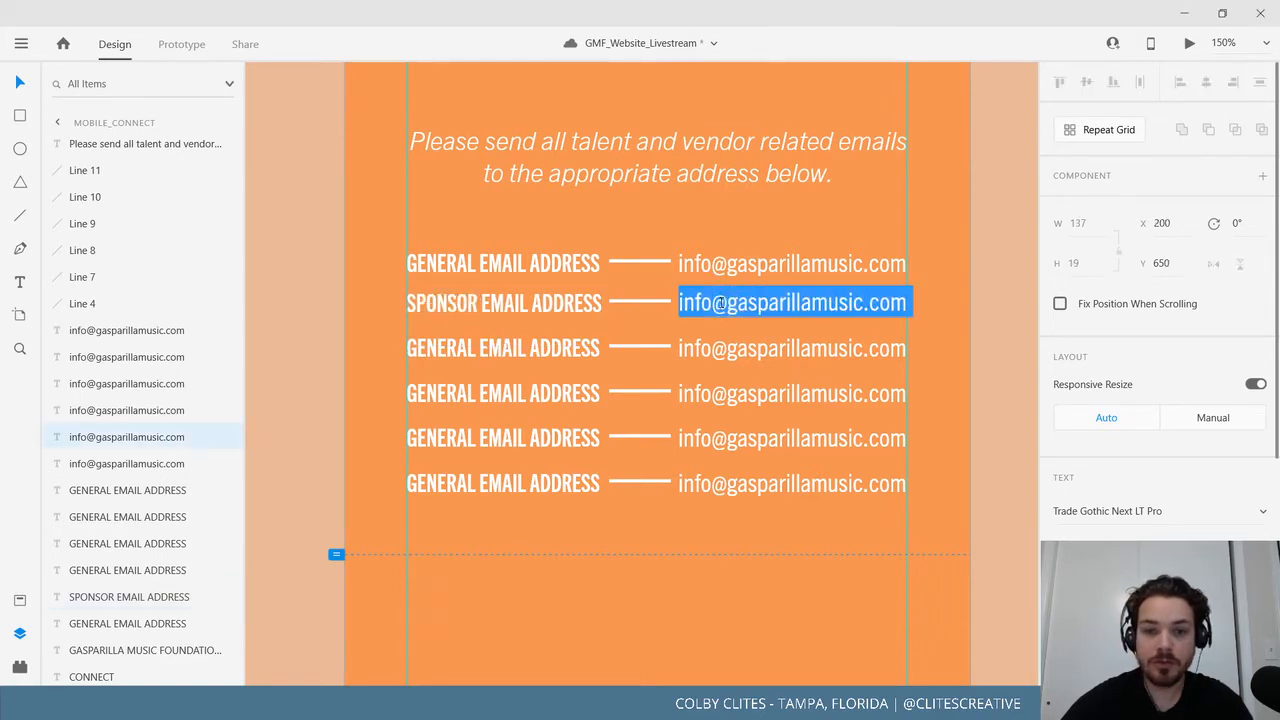
key(ctrl+v)
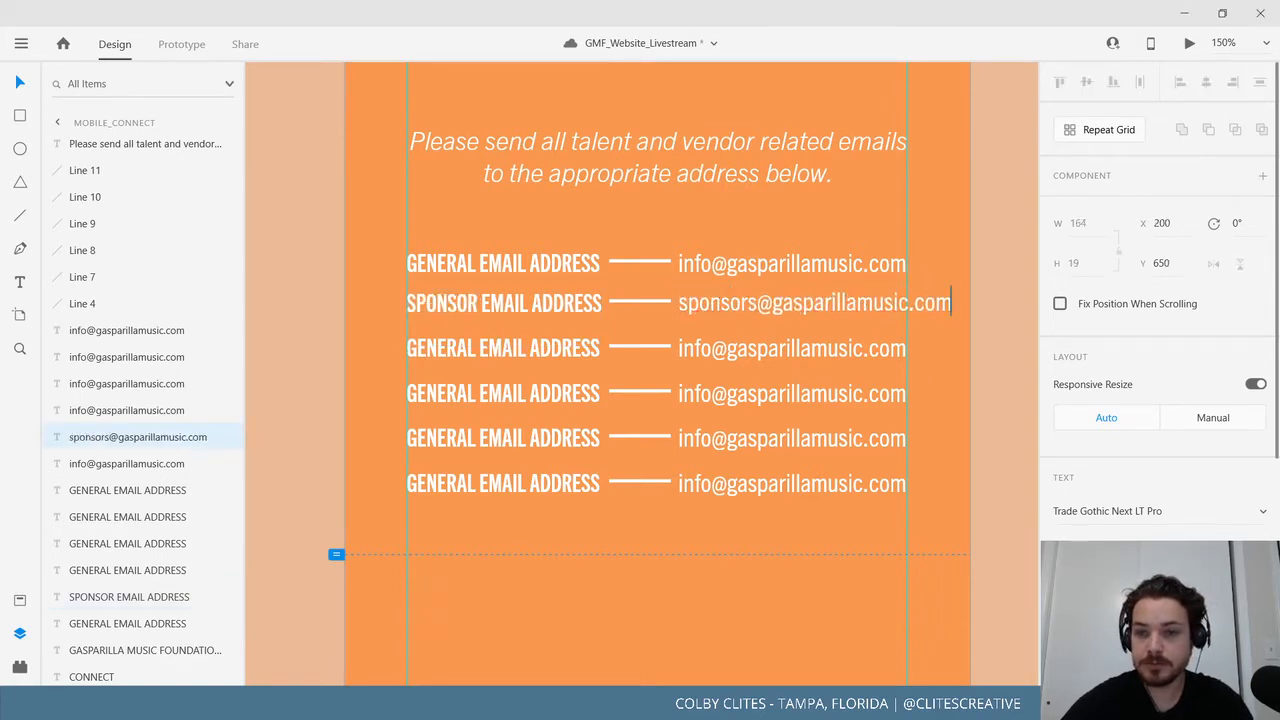
key(ctrl+z)
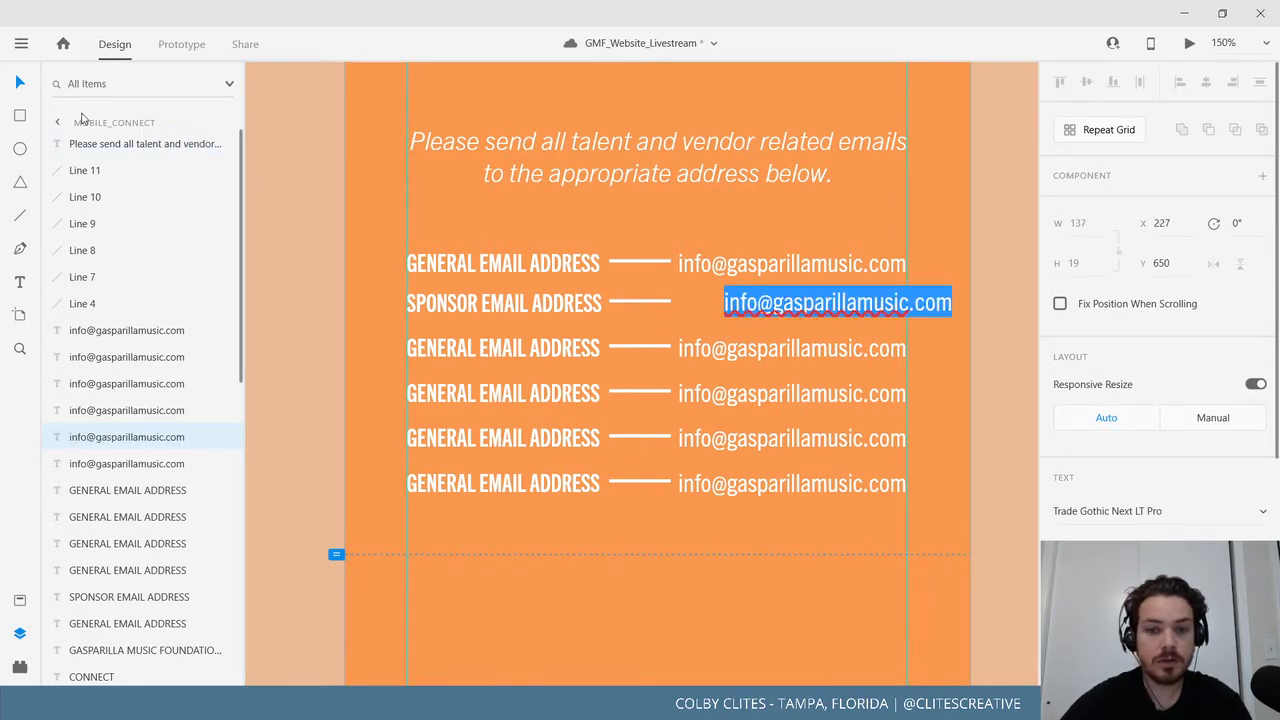
click(19, 84)
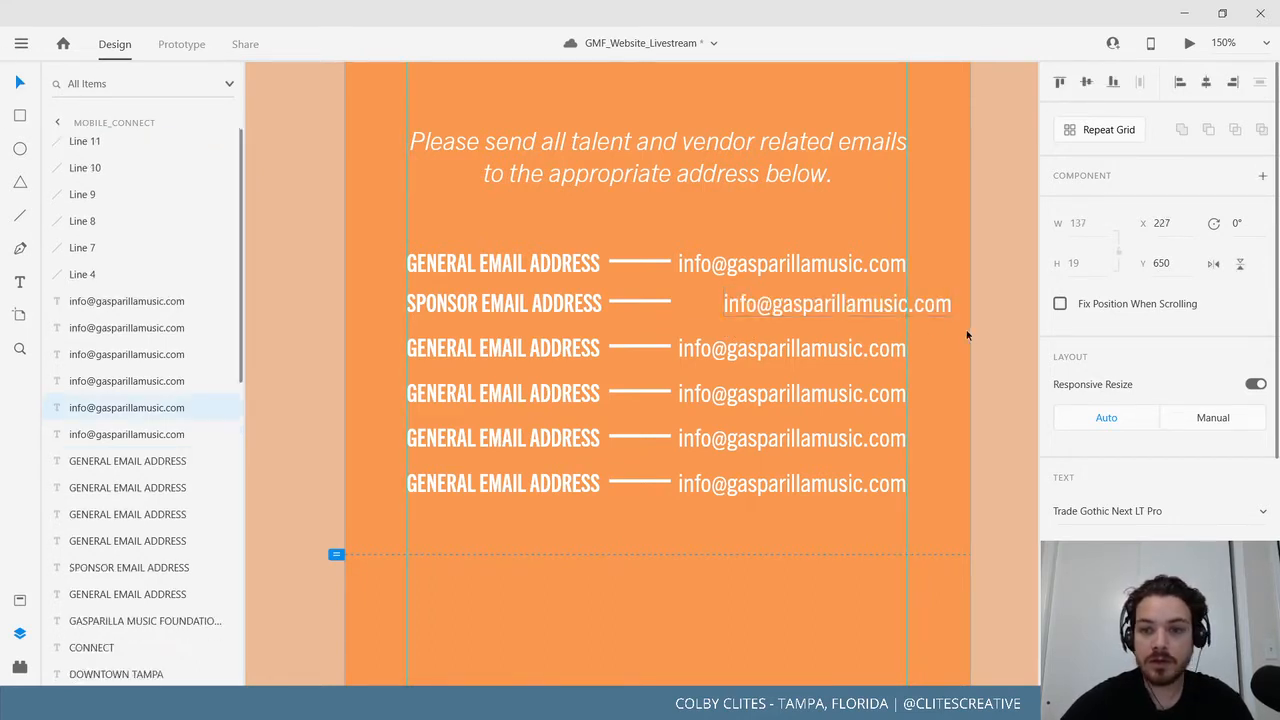
drag(862, 309, 806, 306)
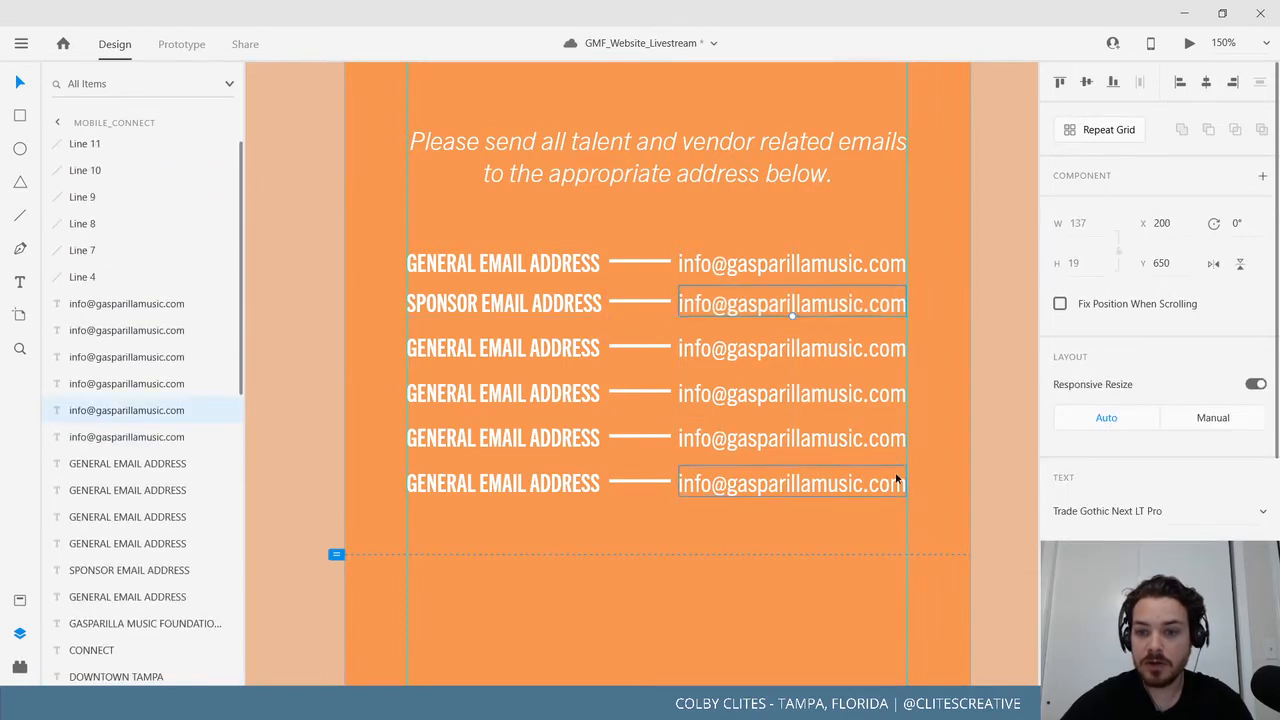
Select all six email address texts together.
shift+click(756, 366)
shift+click(756, 356)
shift+click(760, 400)
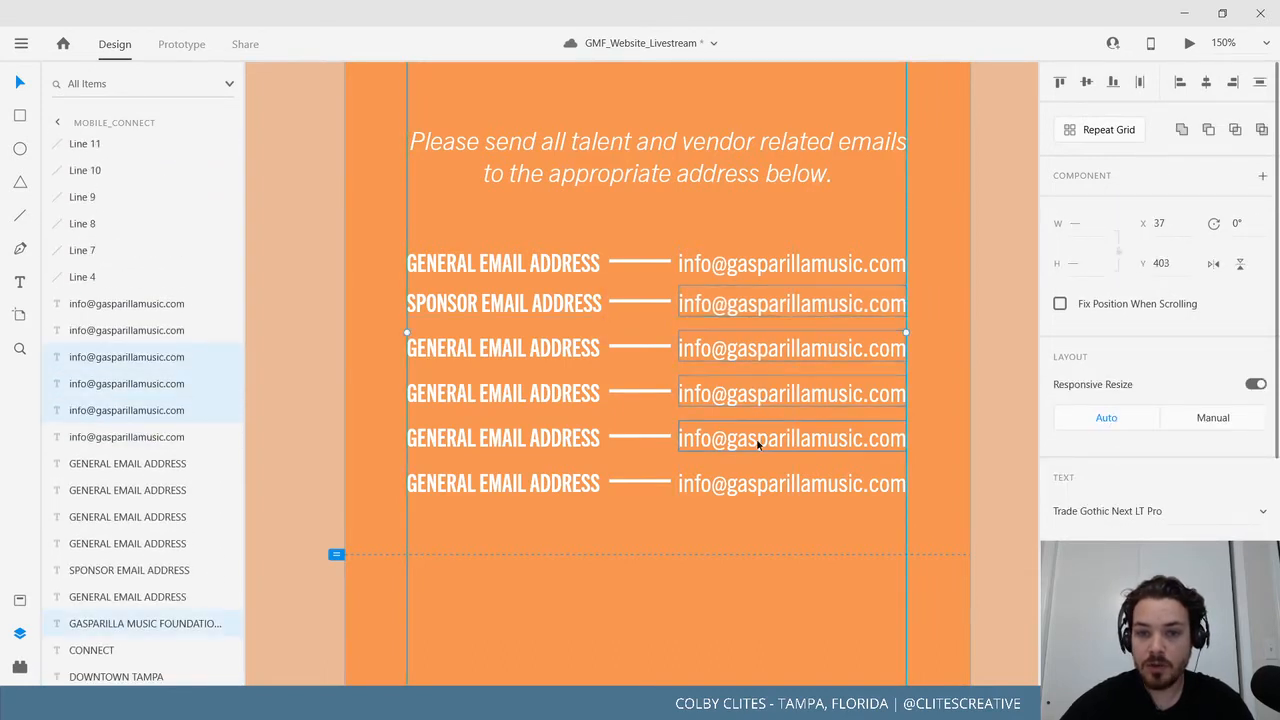
shift+click(752, 487)
shift+click(730, 263)
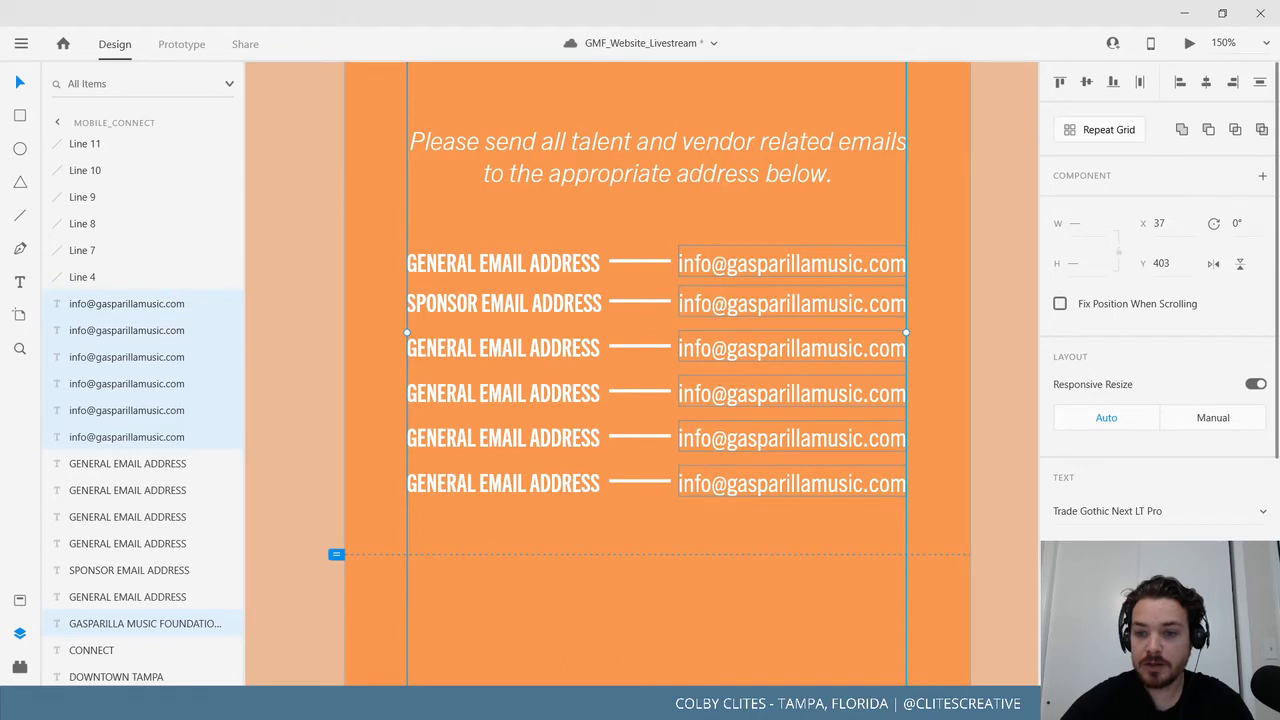
Replace the second row's email with the sponsors department address.
scroll(1130, 466, down, 3)
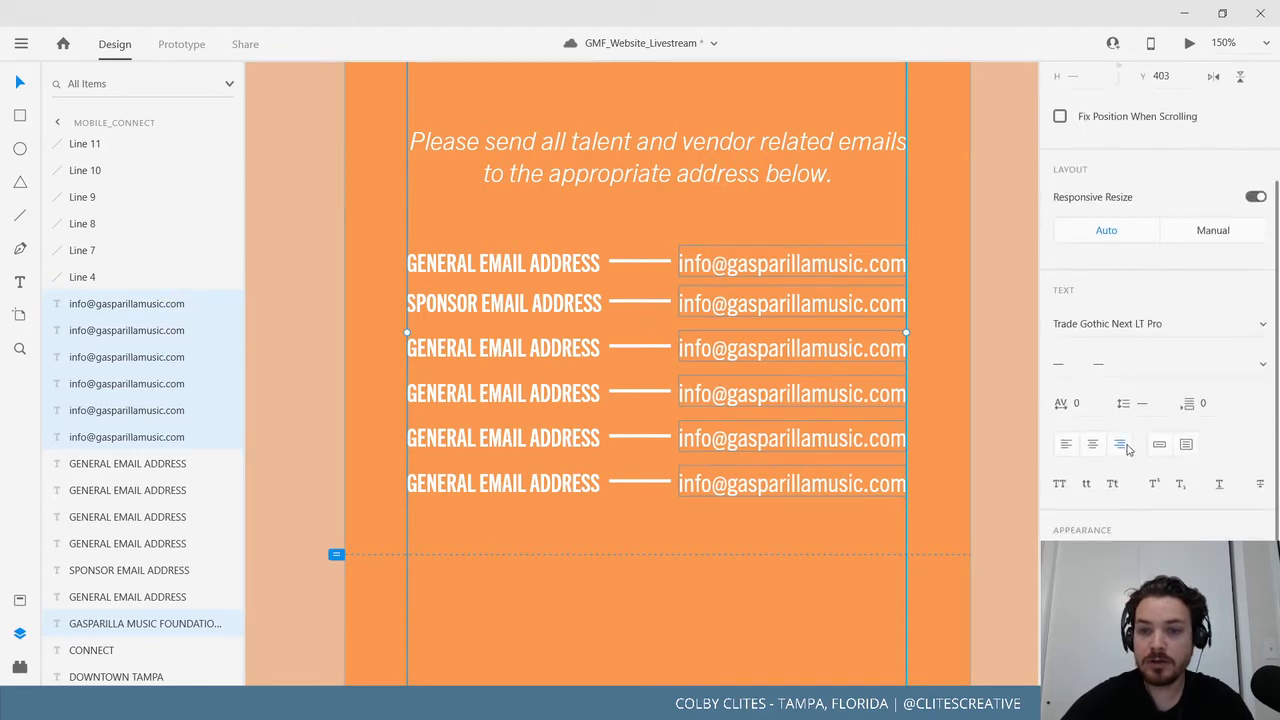
double_click(733, 316)
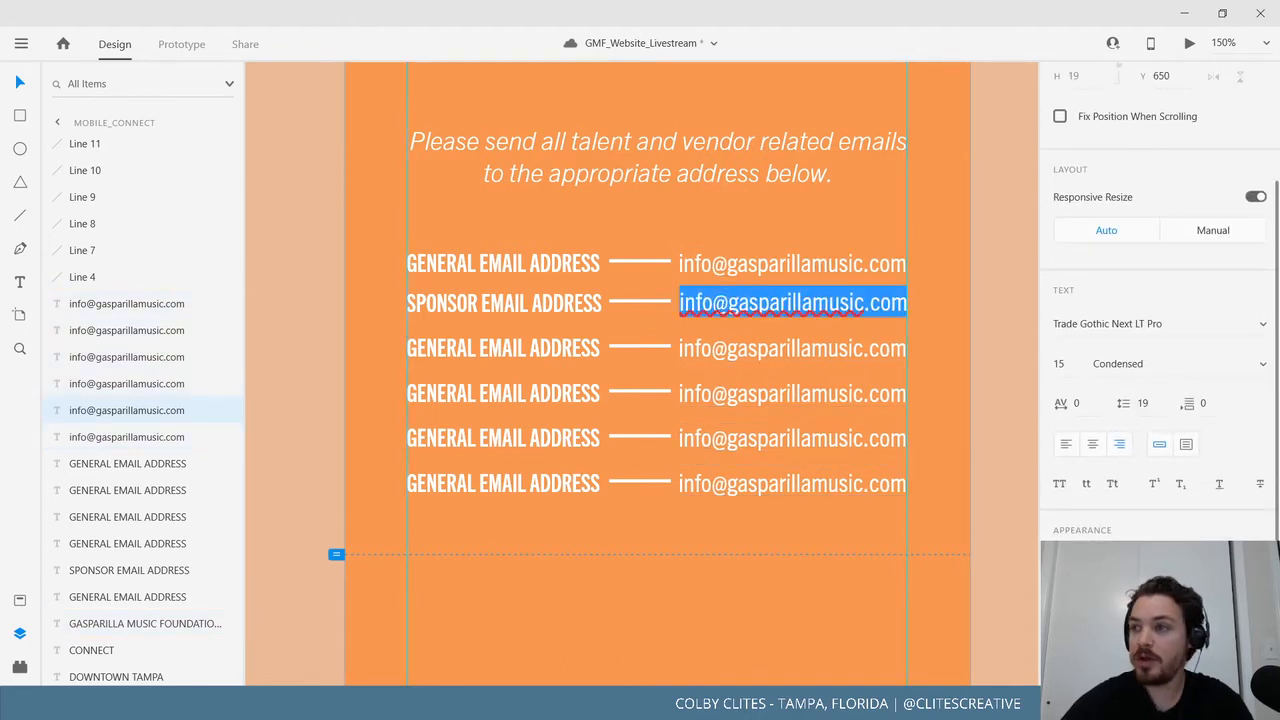
key(Right)
triple_click(770, 303)
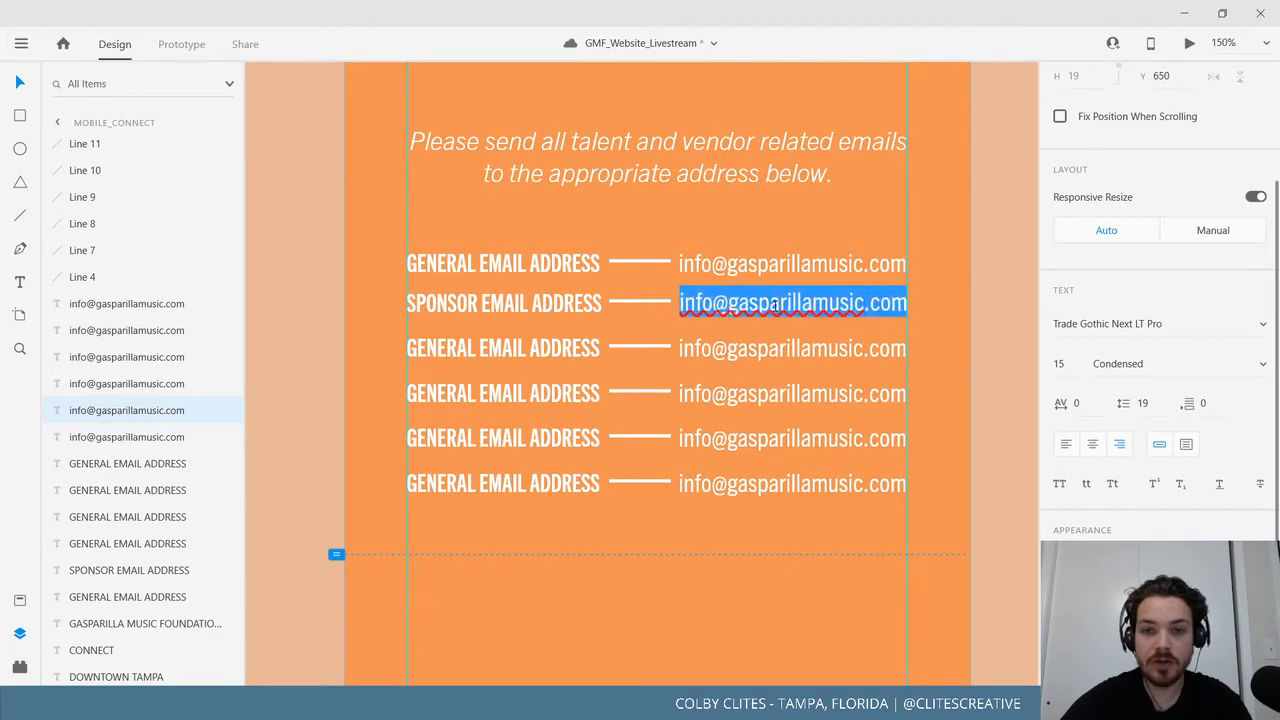
key(Right)
key(ctrl+a)
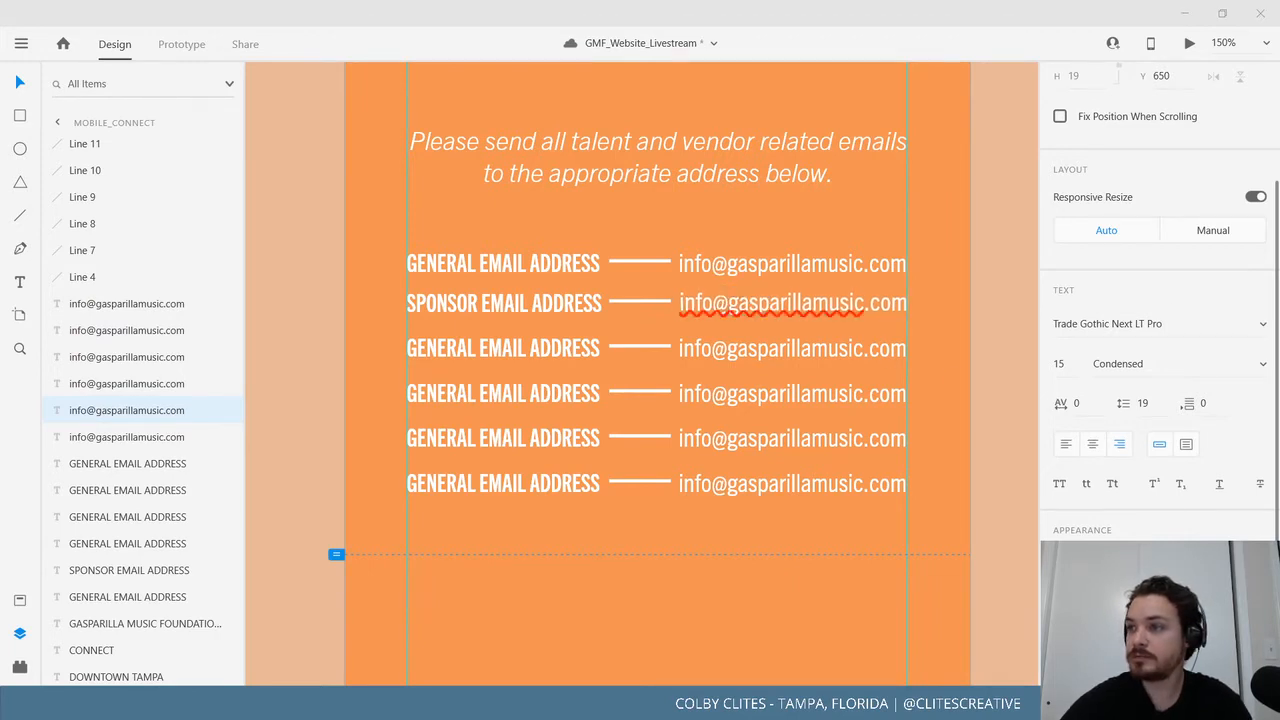
triple_click(773, 299)
key(ctrl+v)
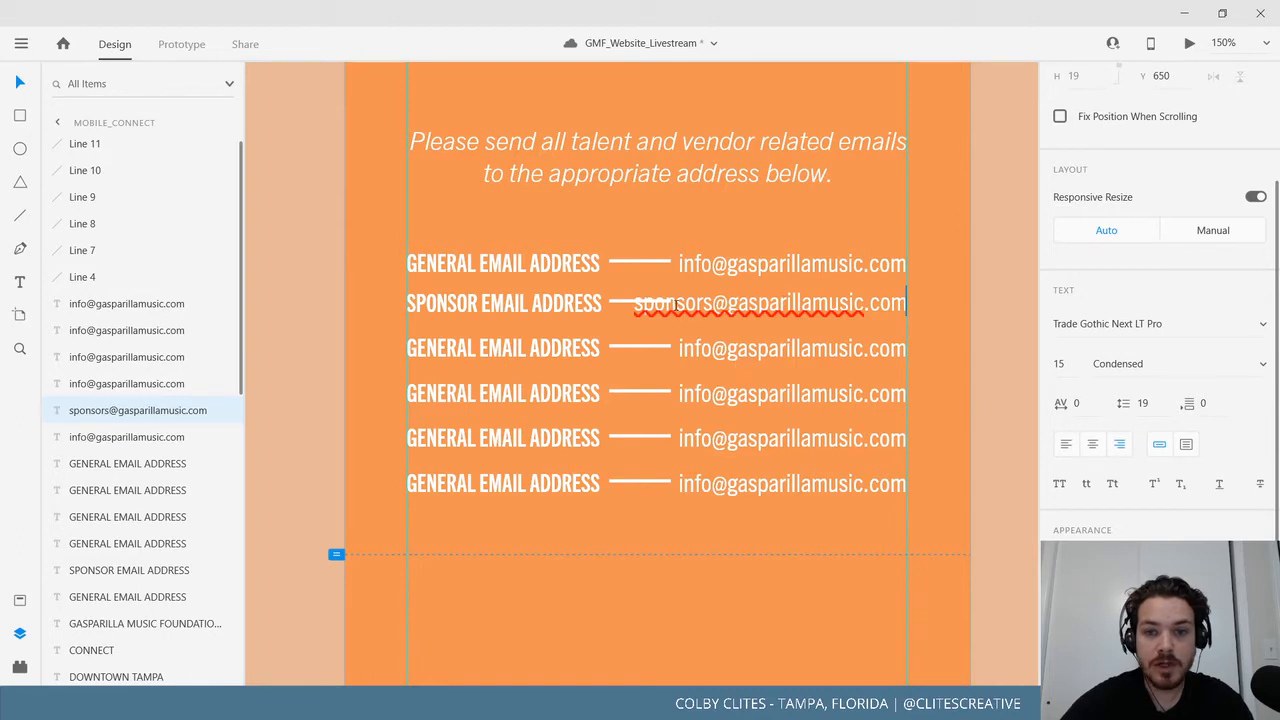
key(Escape)
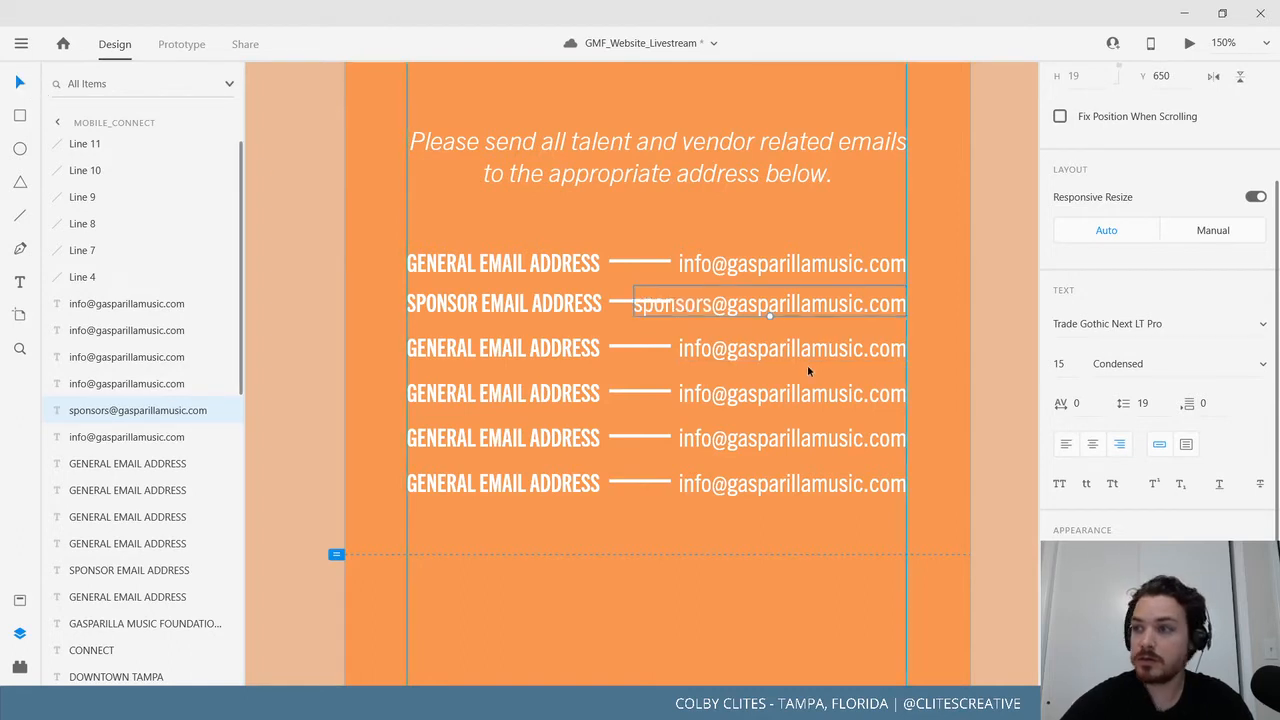
Shorten the dash beside SPONSOR EMAIL ADDRESS to meet the address.
scroll(808, 369, down, 1)
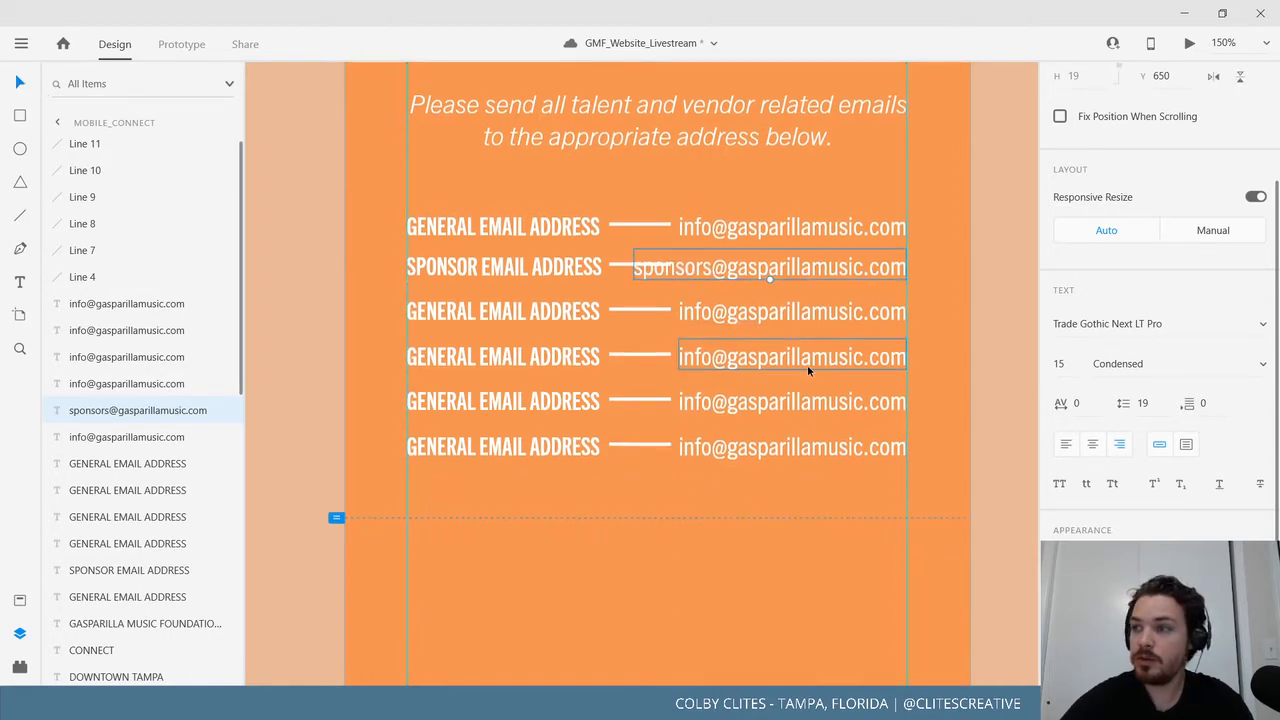
click(630, 265)
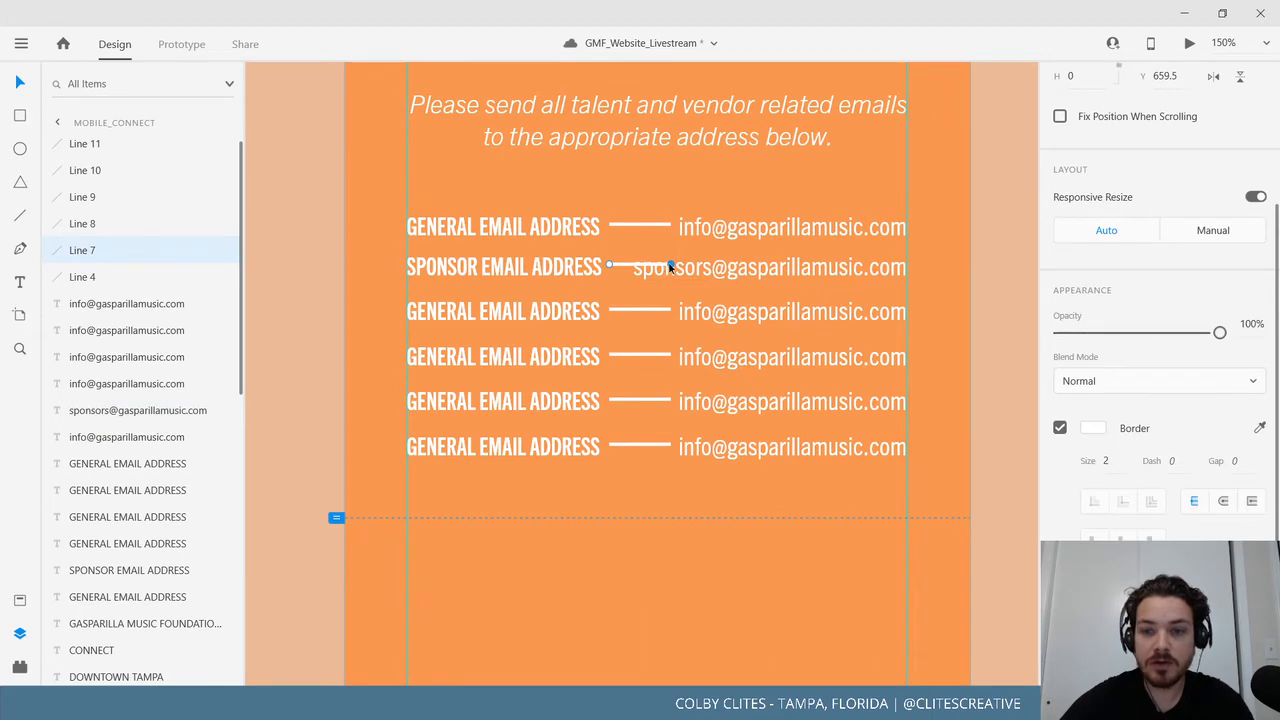
drag(670, 267, 626, 265)
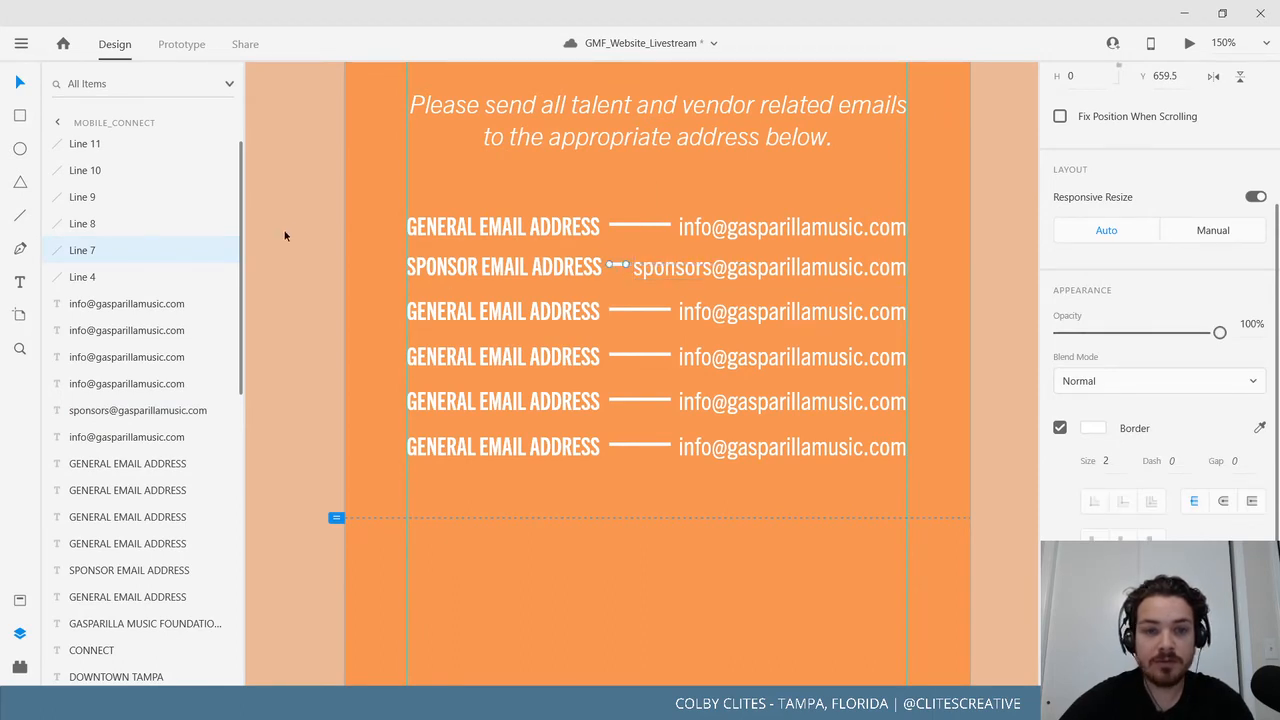
click(783, 237)
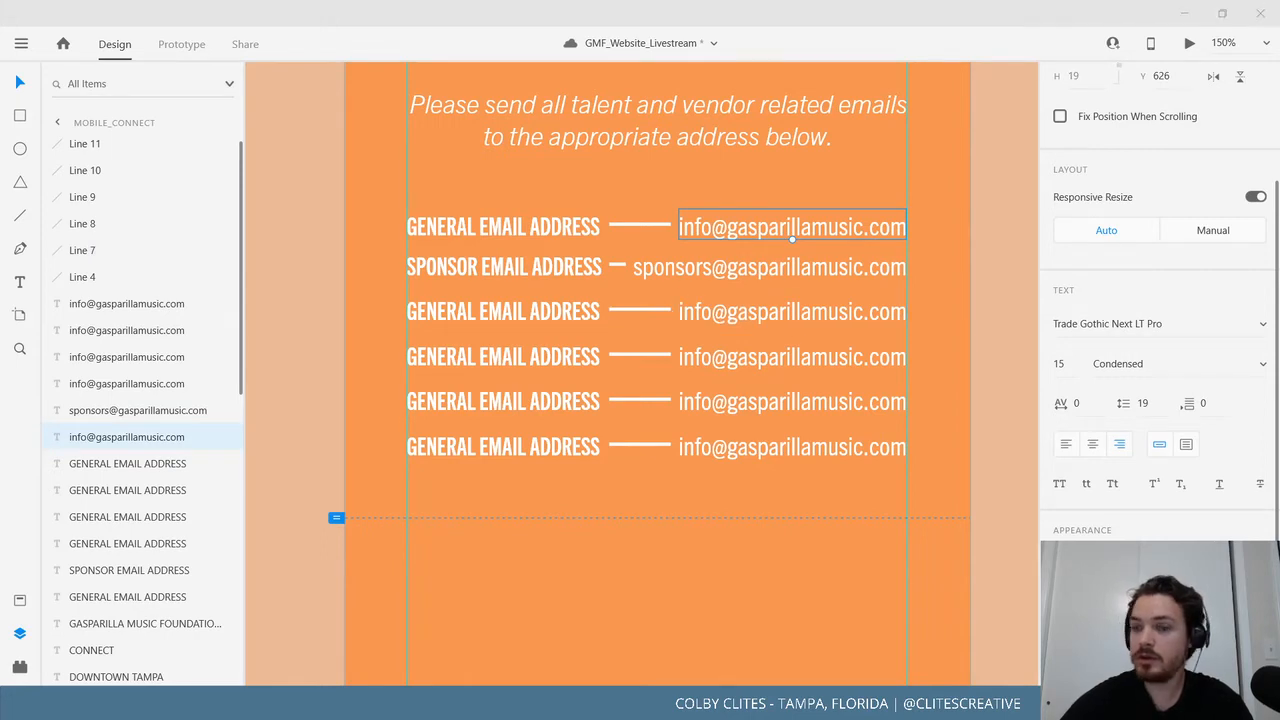
Replace the third and fourth row emails with the PR and vendors addresses.
click(770, 311)
double_click(770, 311)
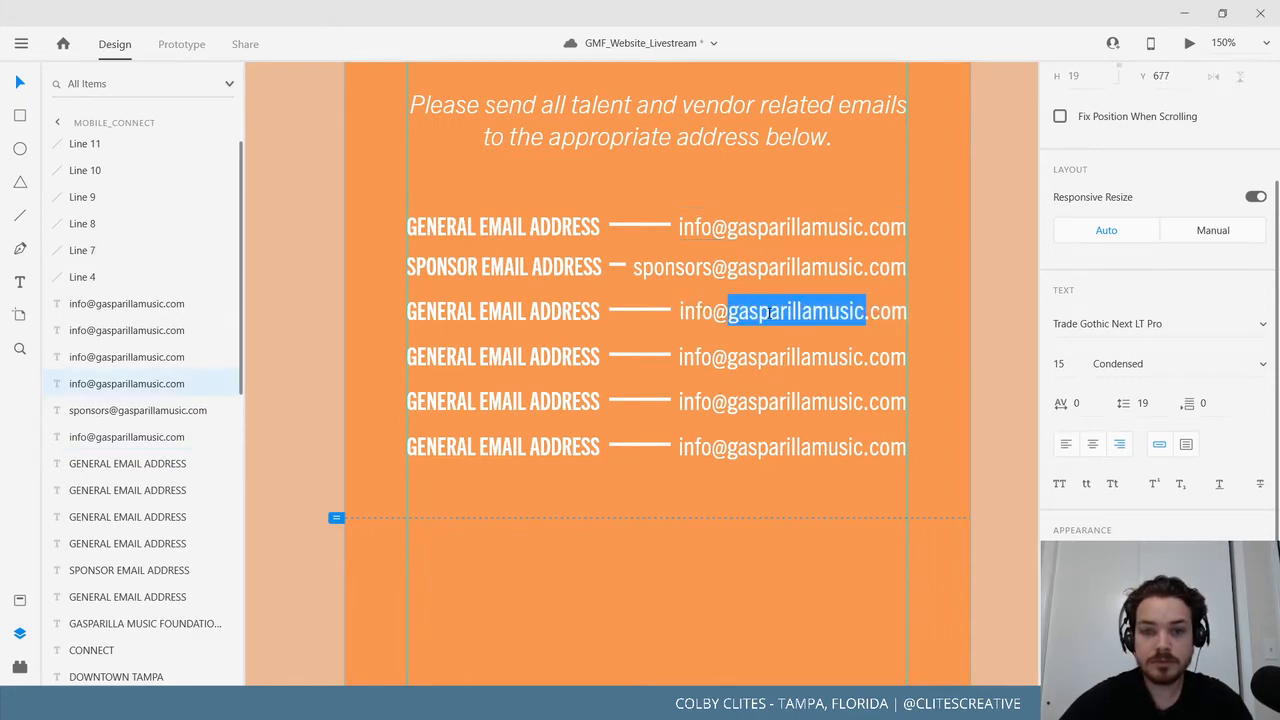
key(ctrl+a)
key(ctrl+v)
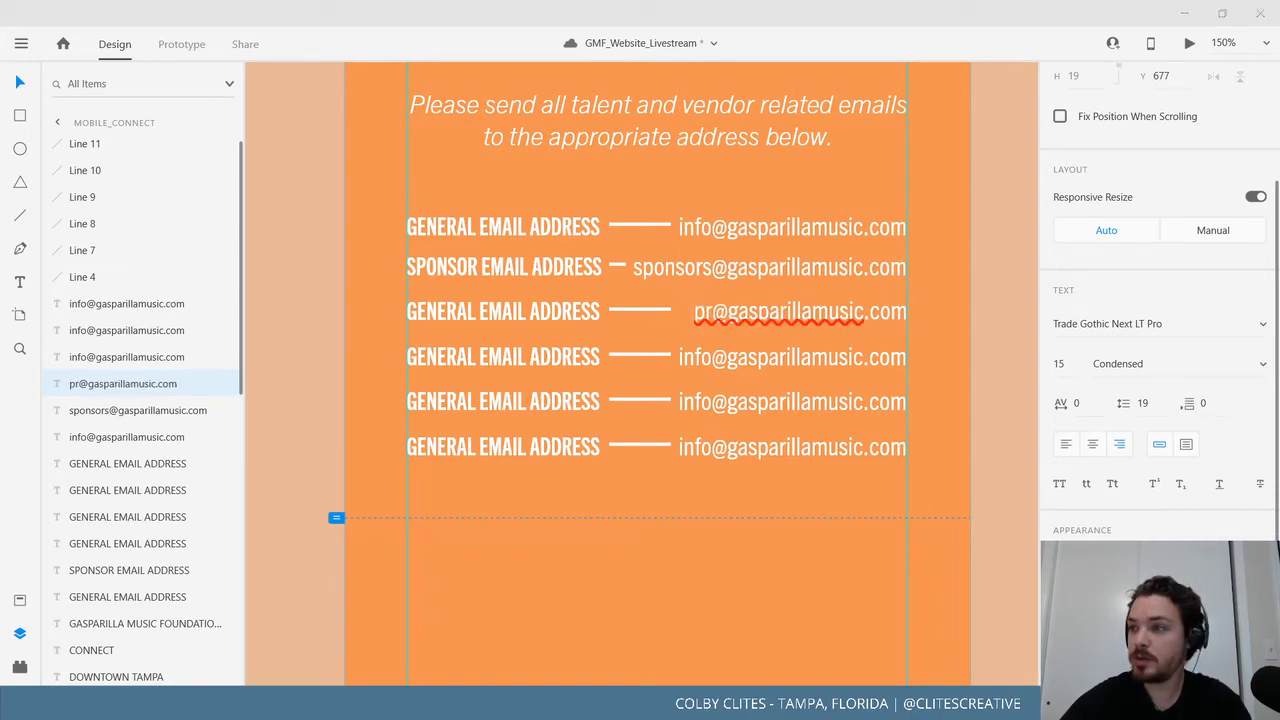
click(806, 357)
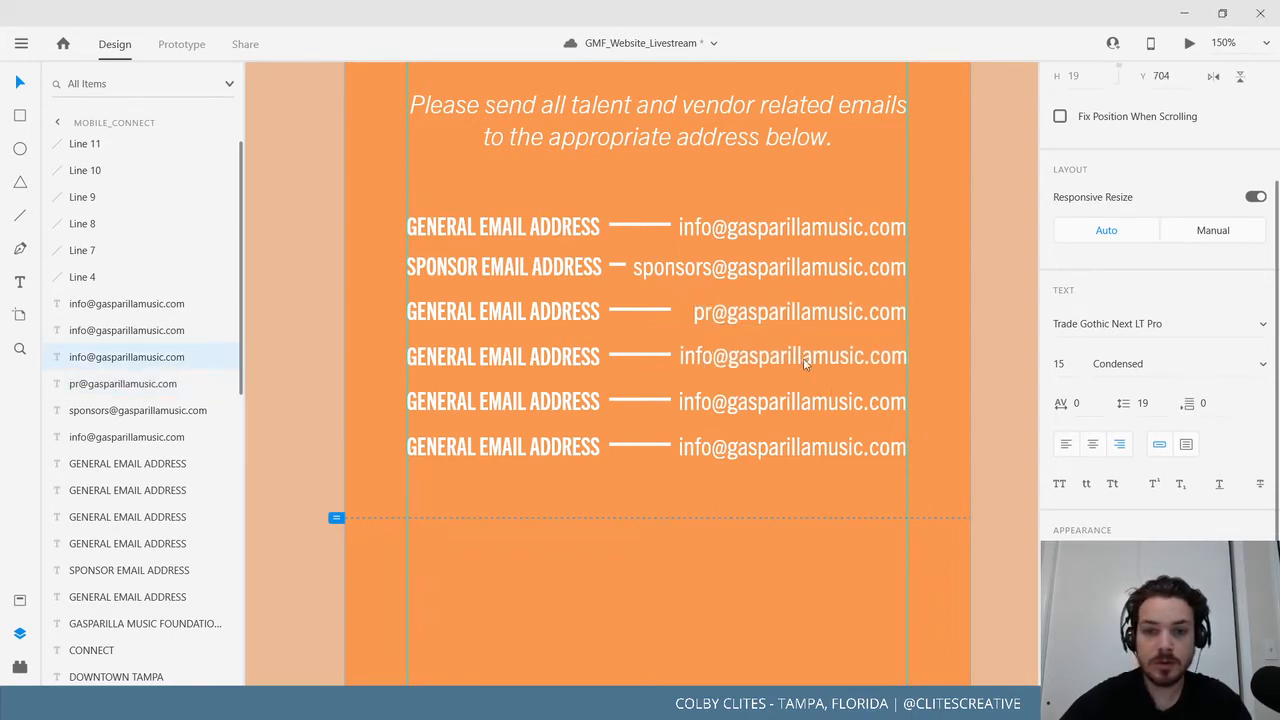
double_click(806, 357)
key(ctrl+a)
key(ctrl+v)
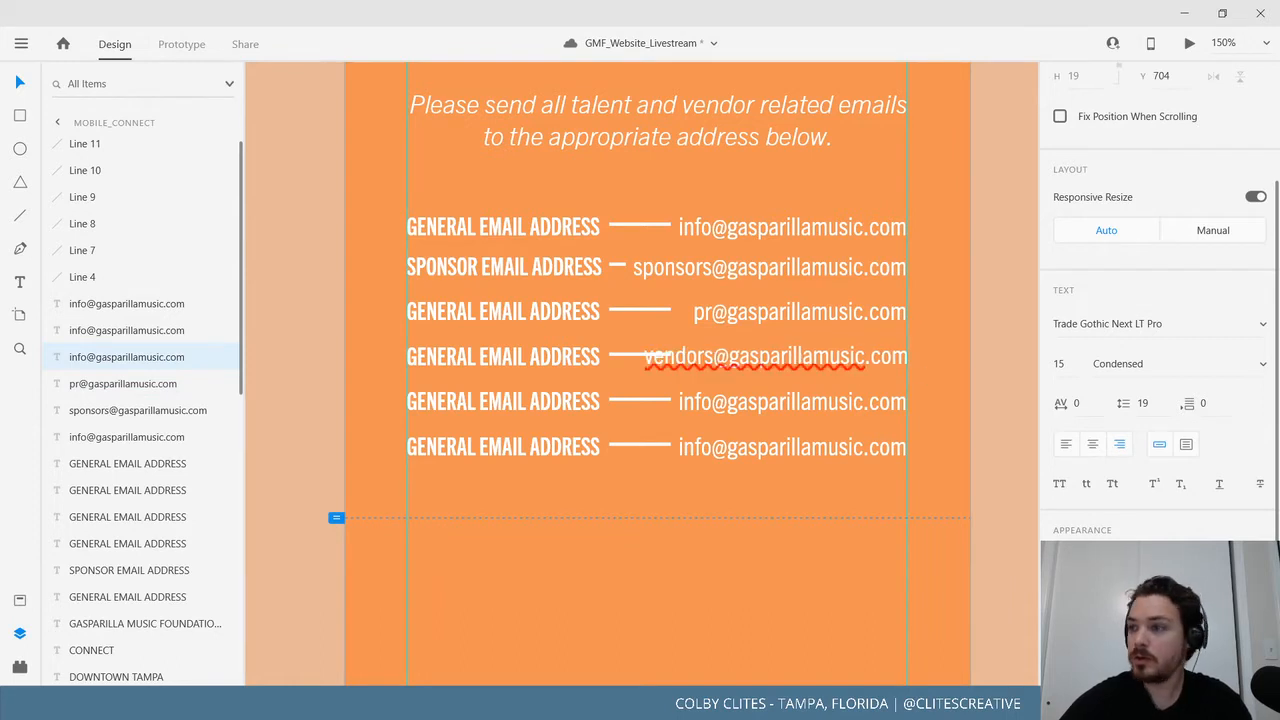
Replace the fifth and sixth row emails with the volunteers and talent addresses.
click(789, 401)
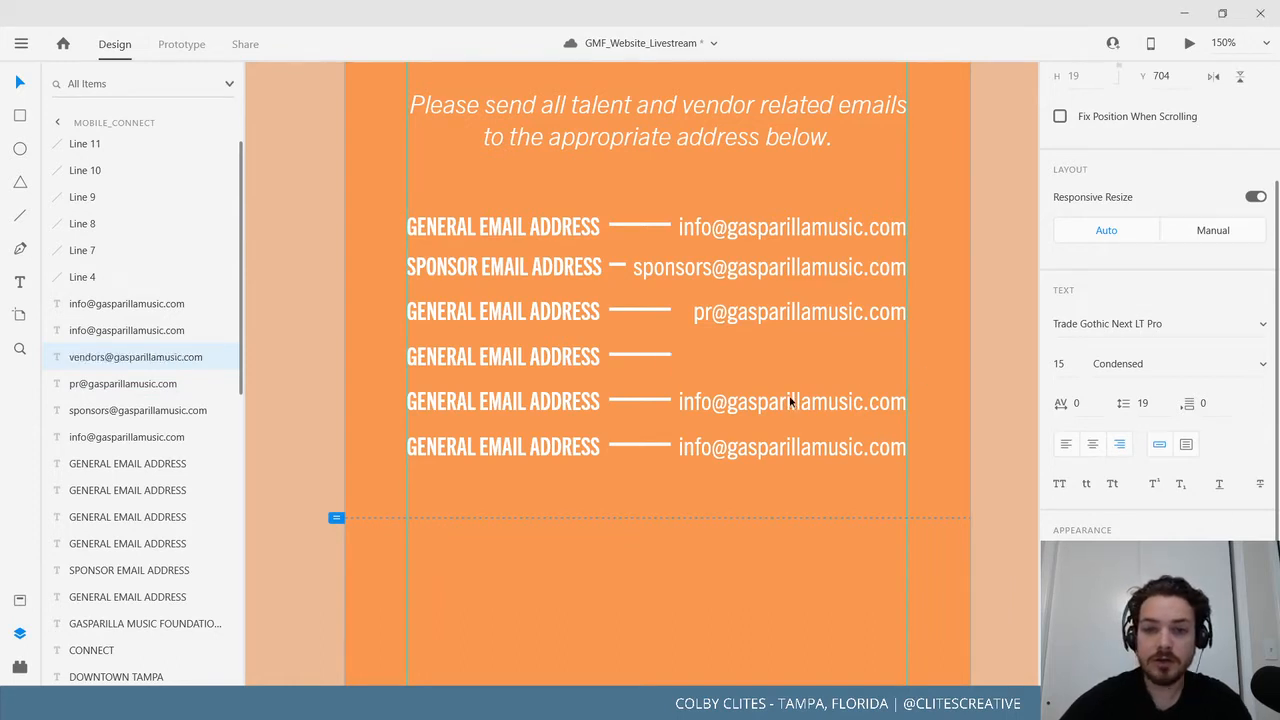
double_click(789, 401)
double_click(790, 401)
key(ctrl+a)
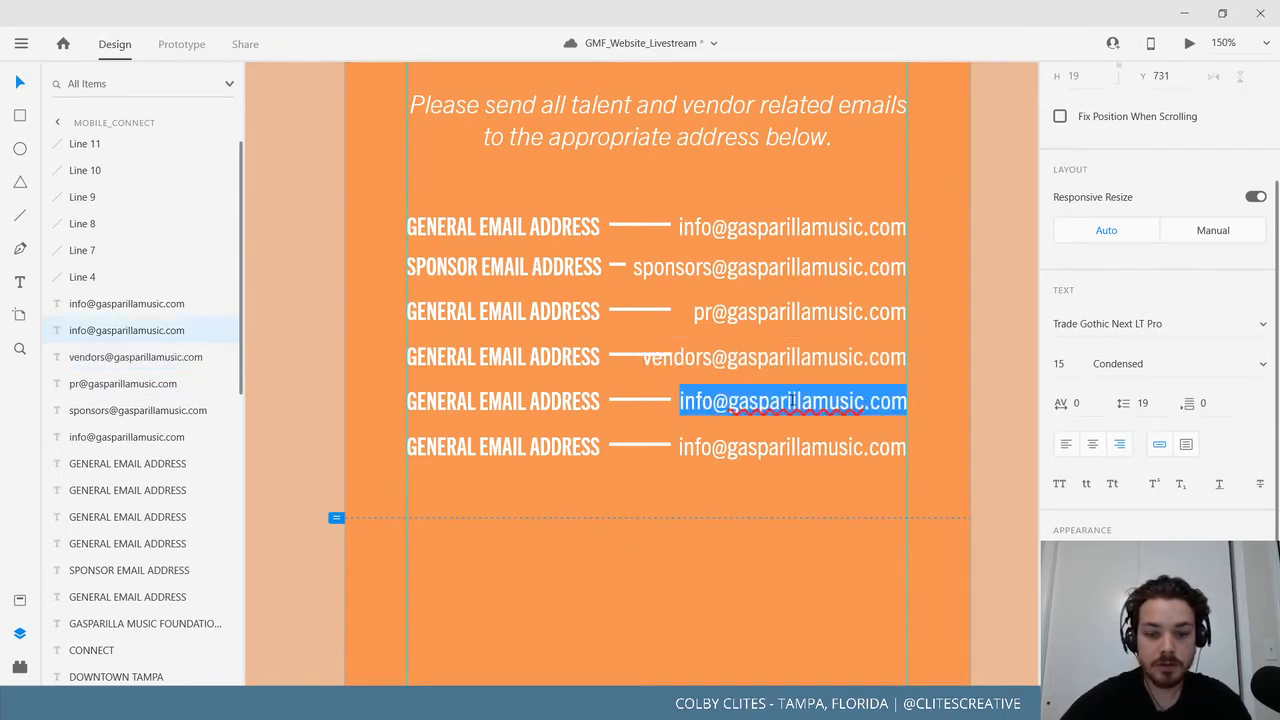
key(ctrl+v)
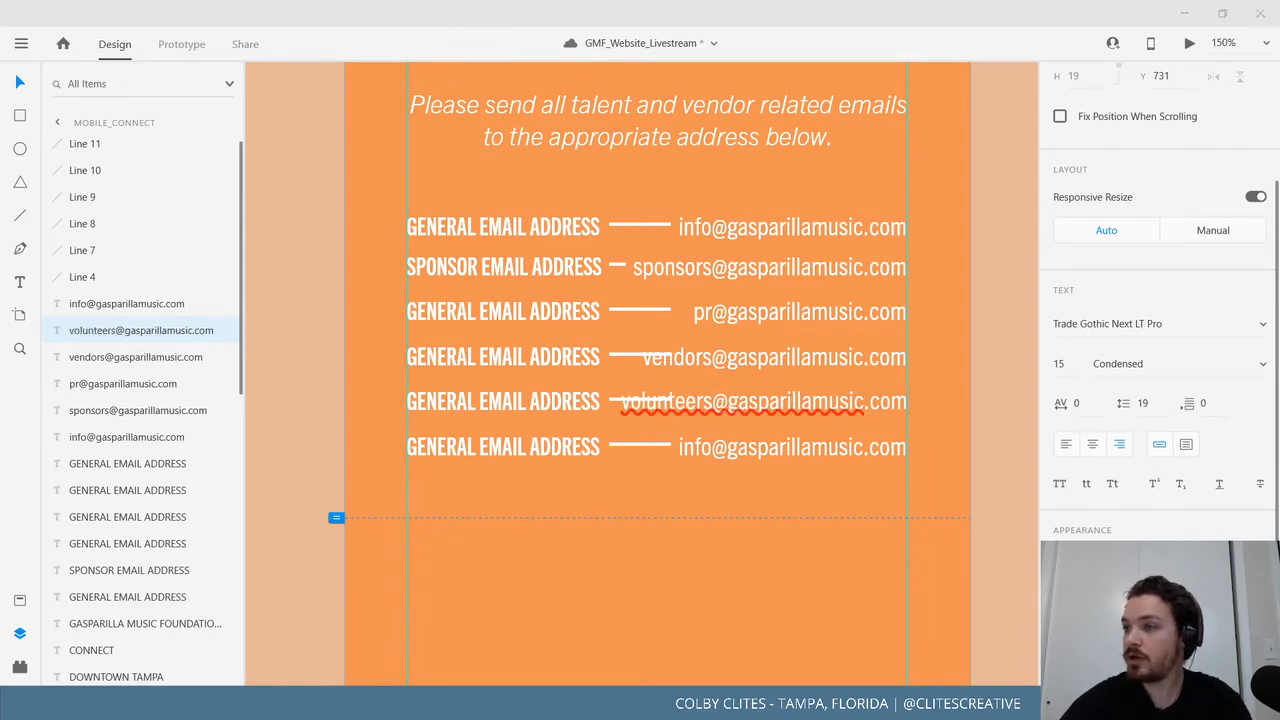
click(822, 454)
double_click(822, 454)
key(ctrl+v)
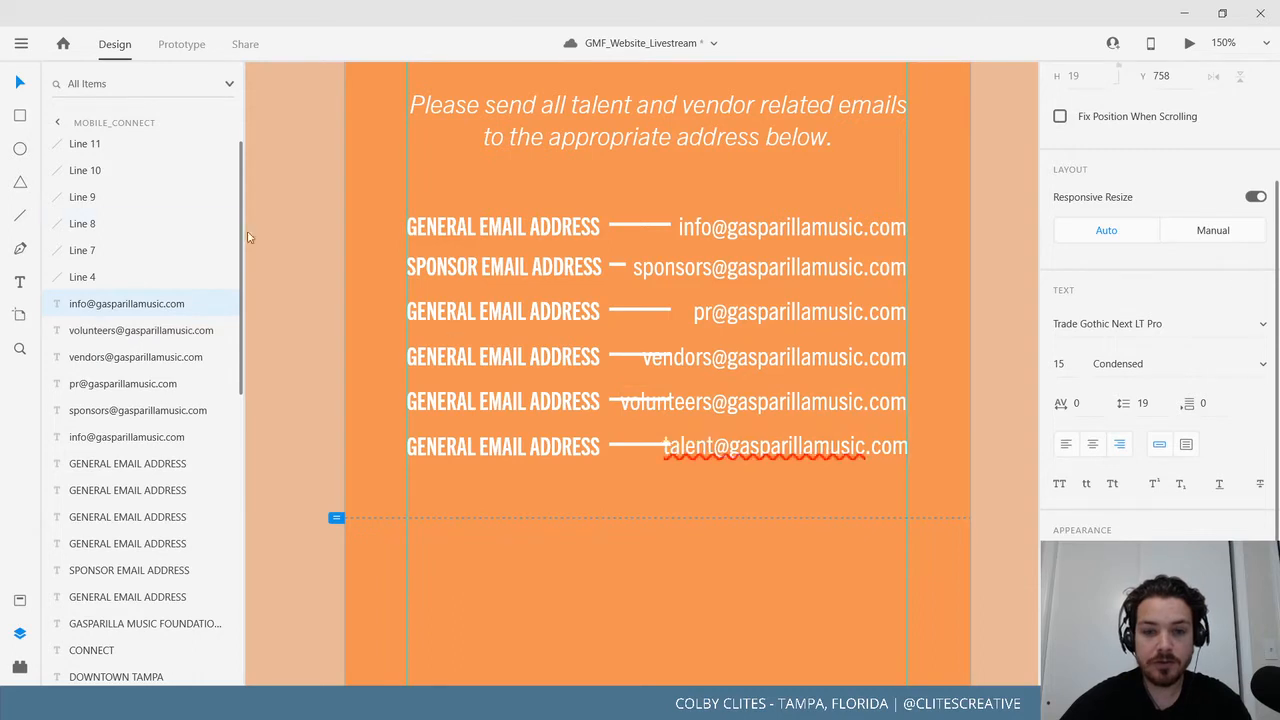
key(Escape)
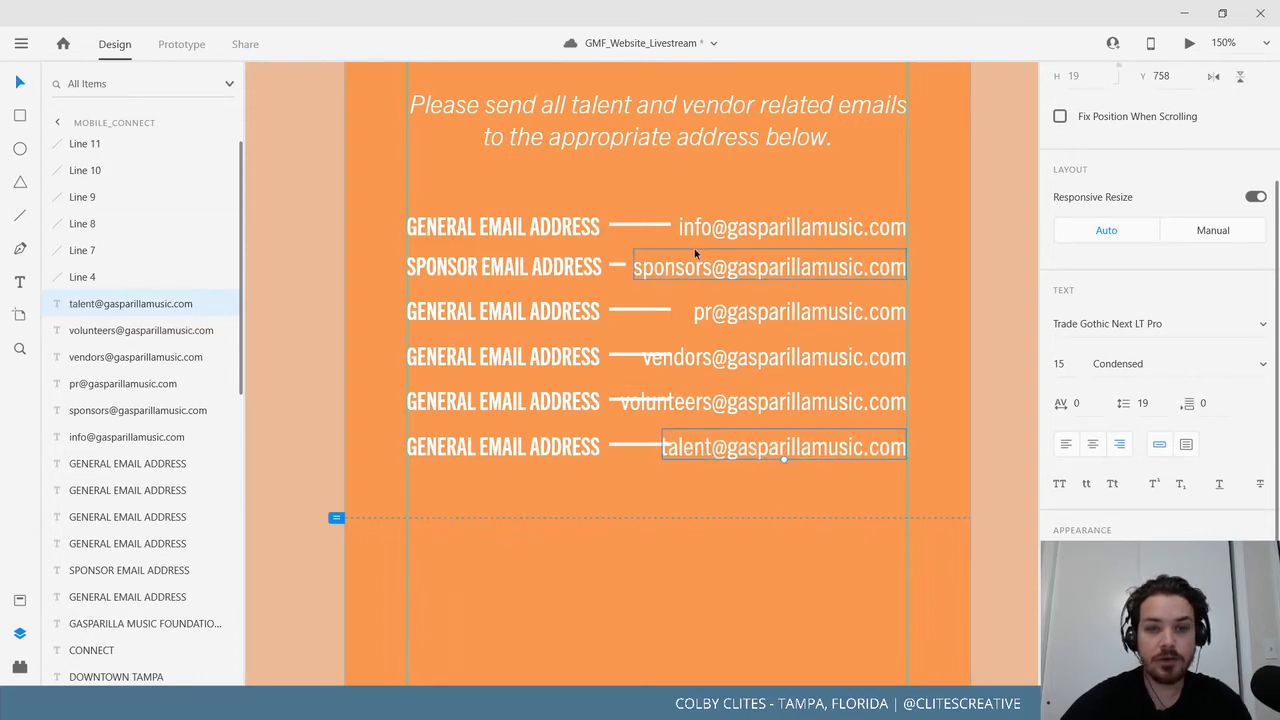
Try shortening the dashes beside the vendors and volunteers addresses, then undo those changes.
click(666, 309)
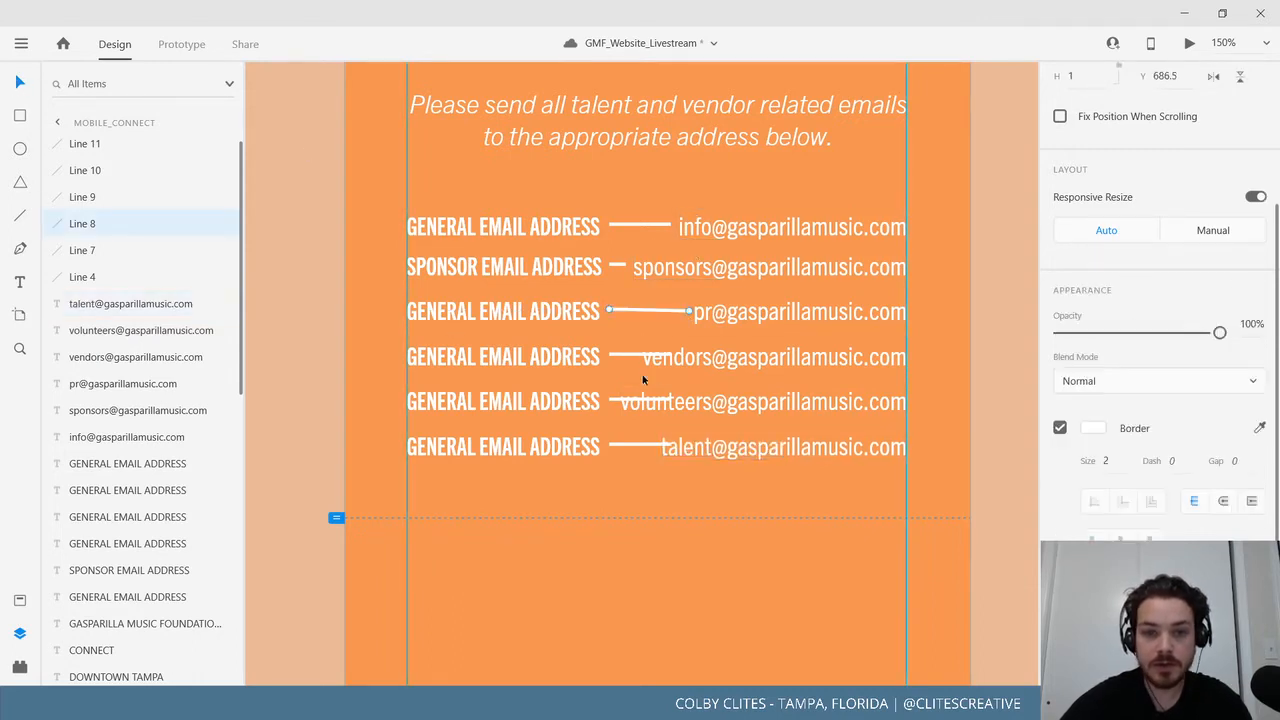
click(671, 356)
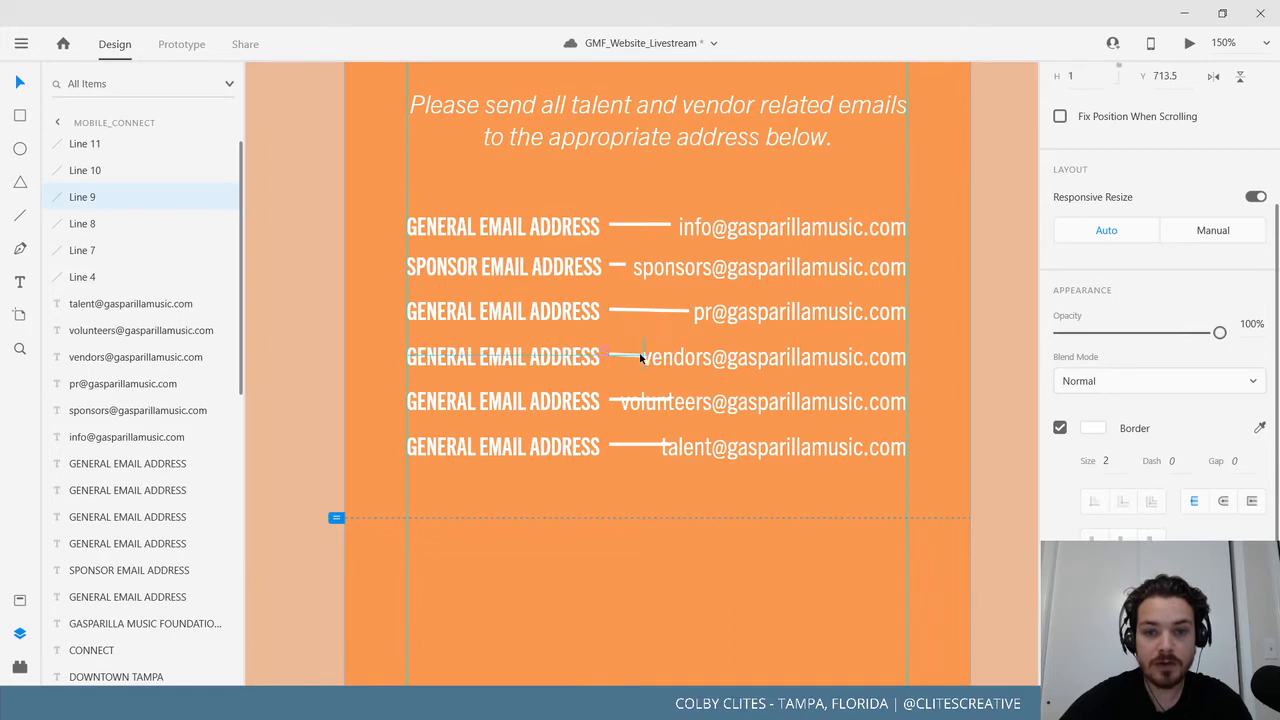
drag(641, 357, 634, 357)
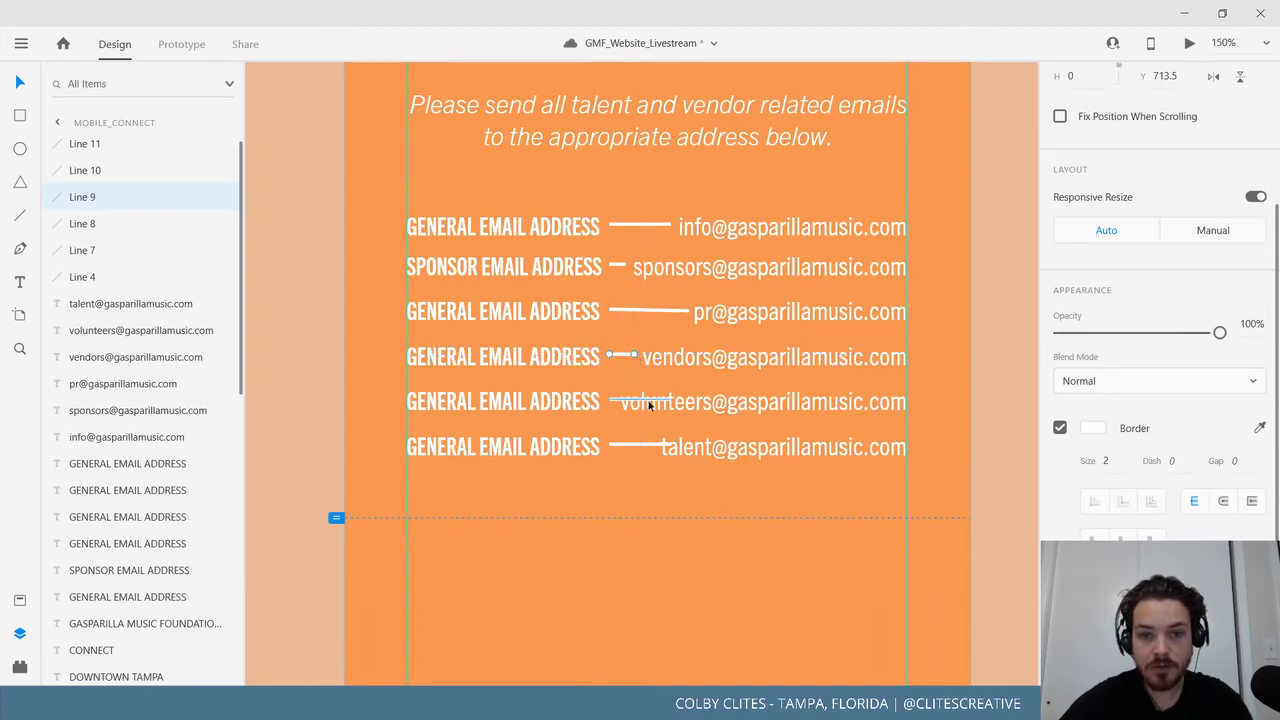
click(666, 401)
drag(670, 401, 617, 401)
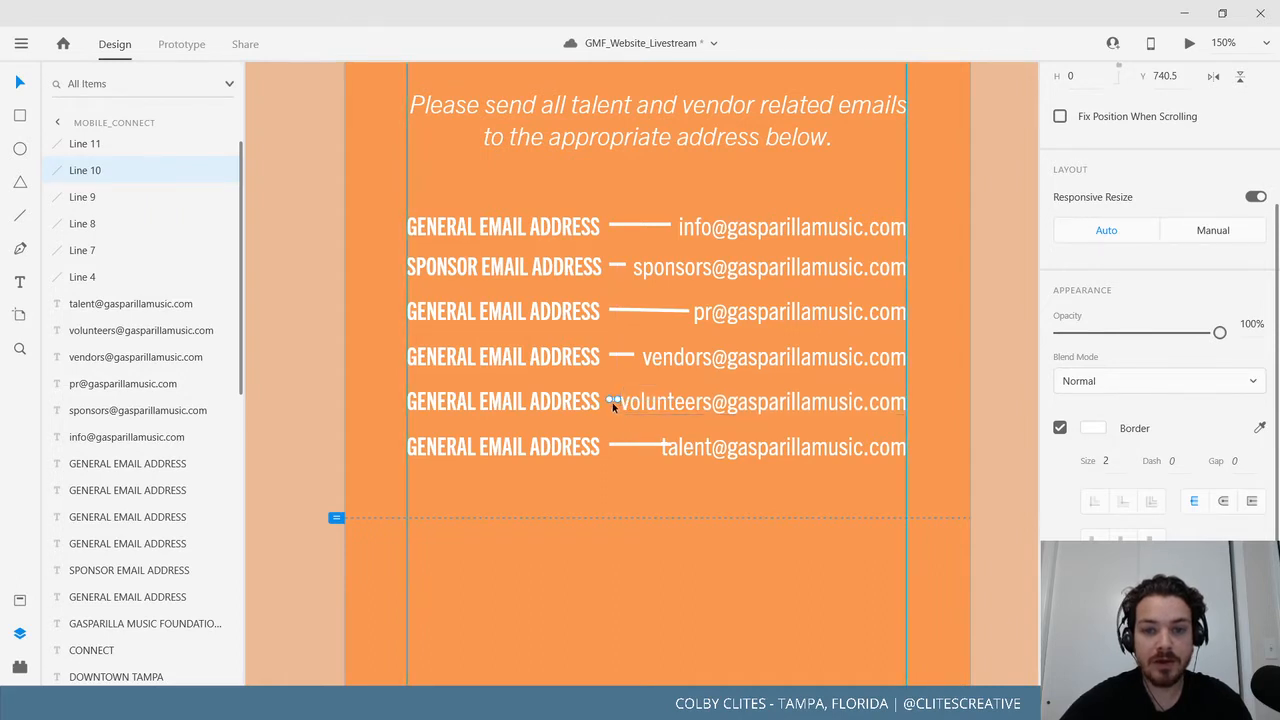
click(640, 426)
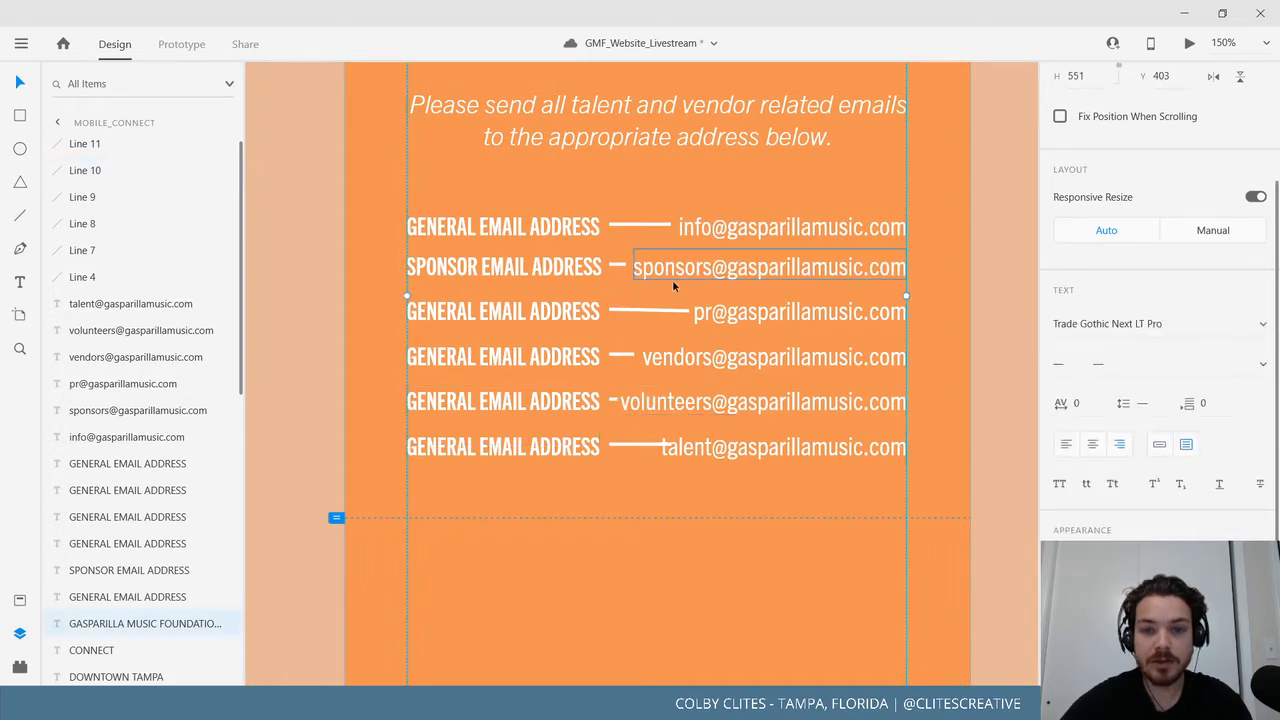
key(ctrl+z)
key(ctrl+z)
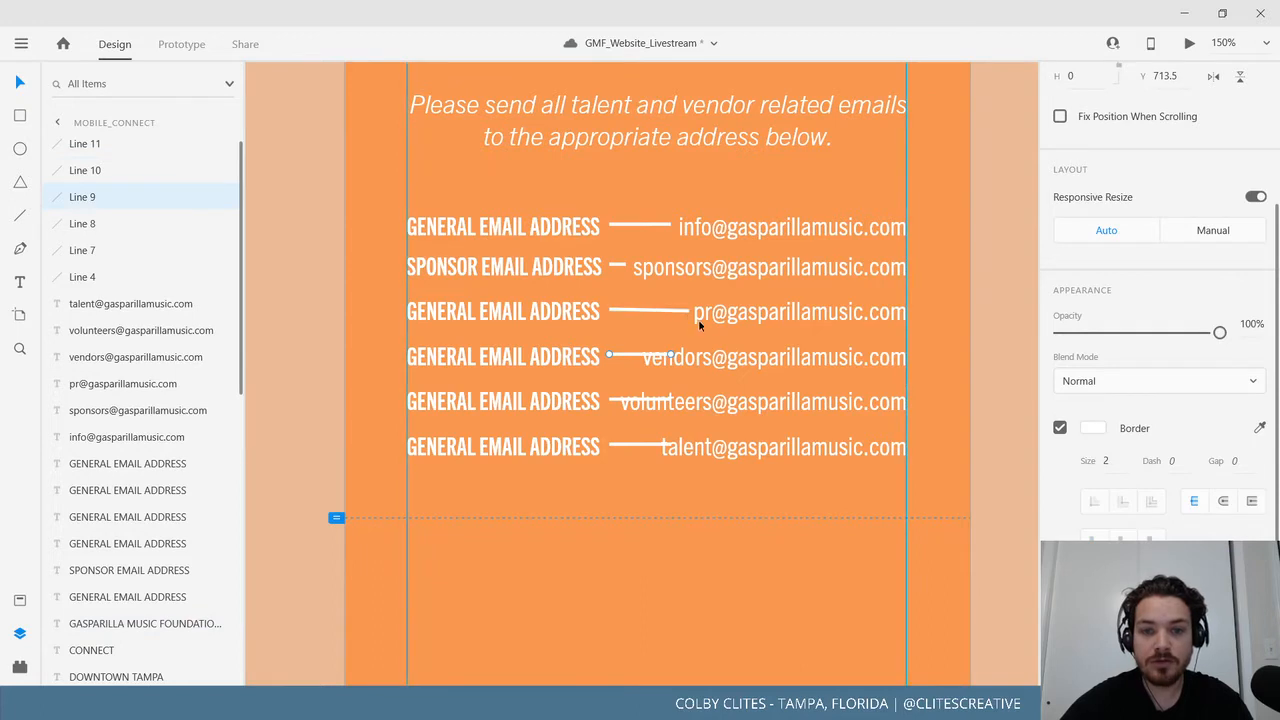
key(ctrl+z)
Try Bold Condensed on the five lower labels, then return them to Bold Compressed.
click(777, 227)
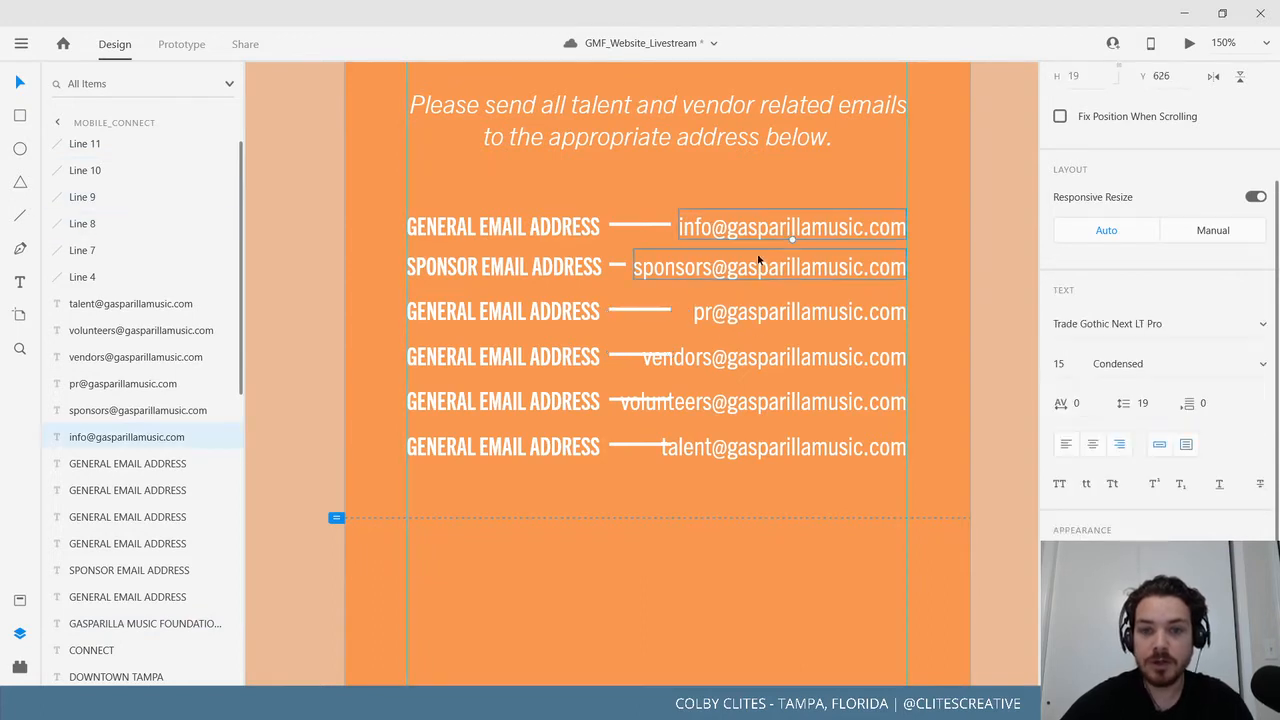
click(561, 232)
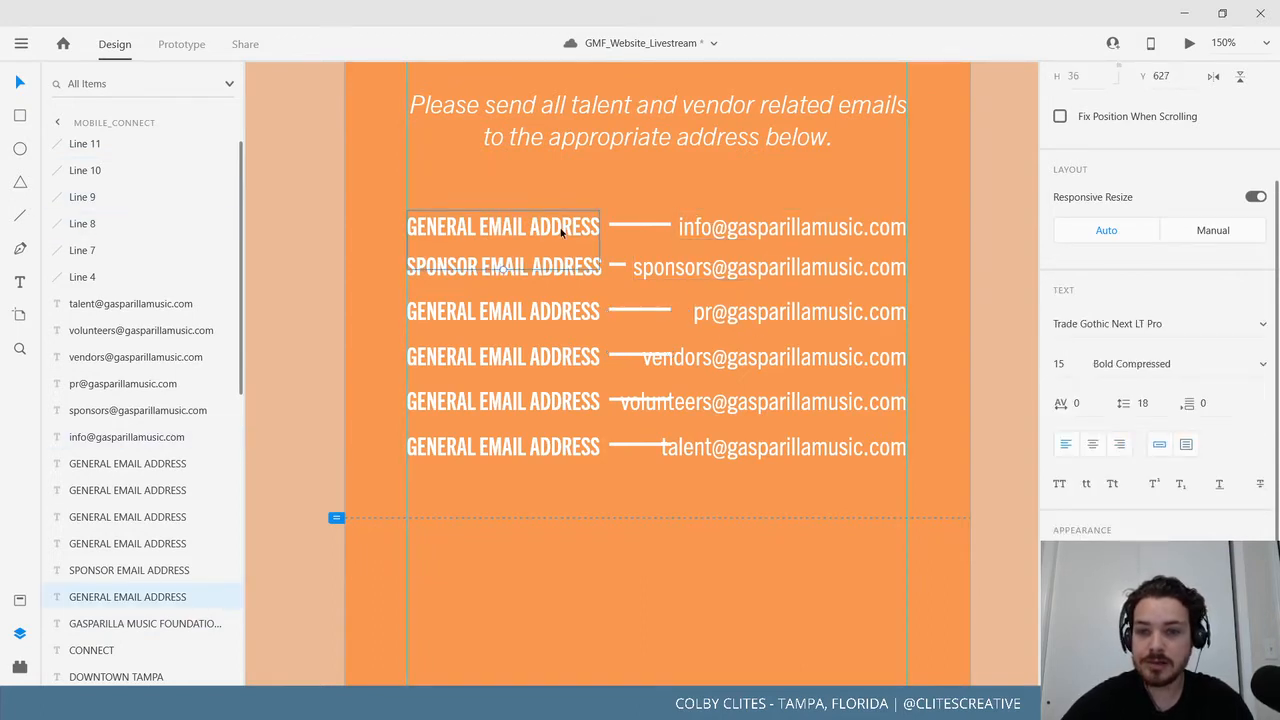
shift+click(530, 275)
shift+click(530, 311)
shift+click(530, 356)
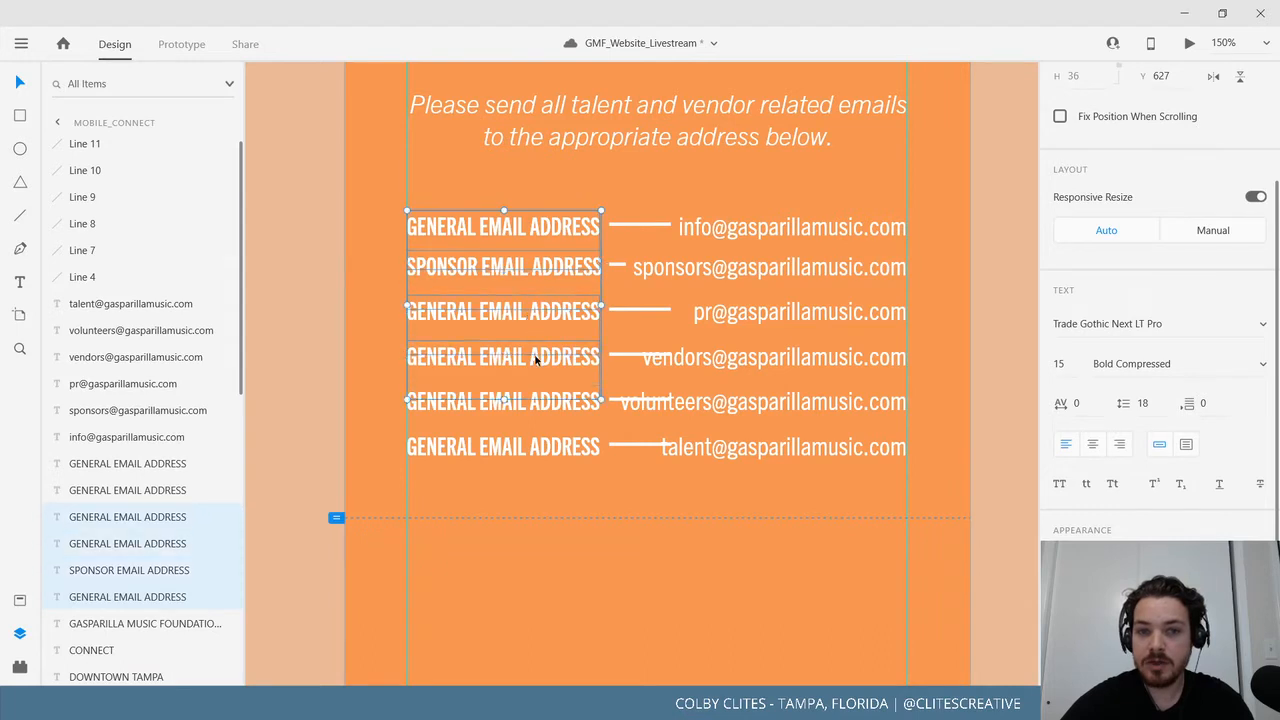
shift+click(530, 401)
shift+click(530, 447)
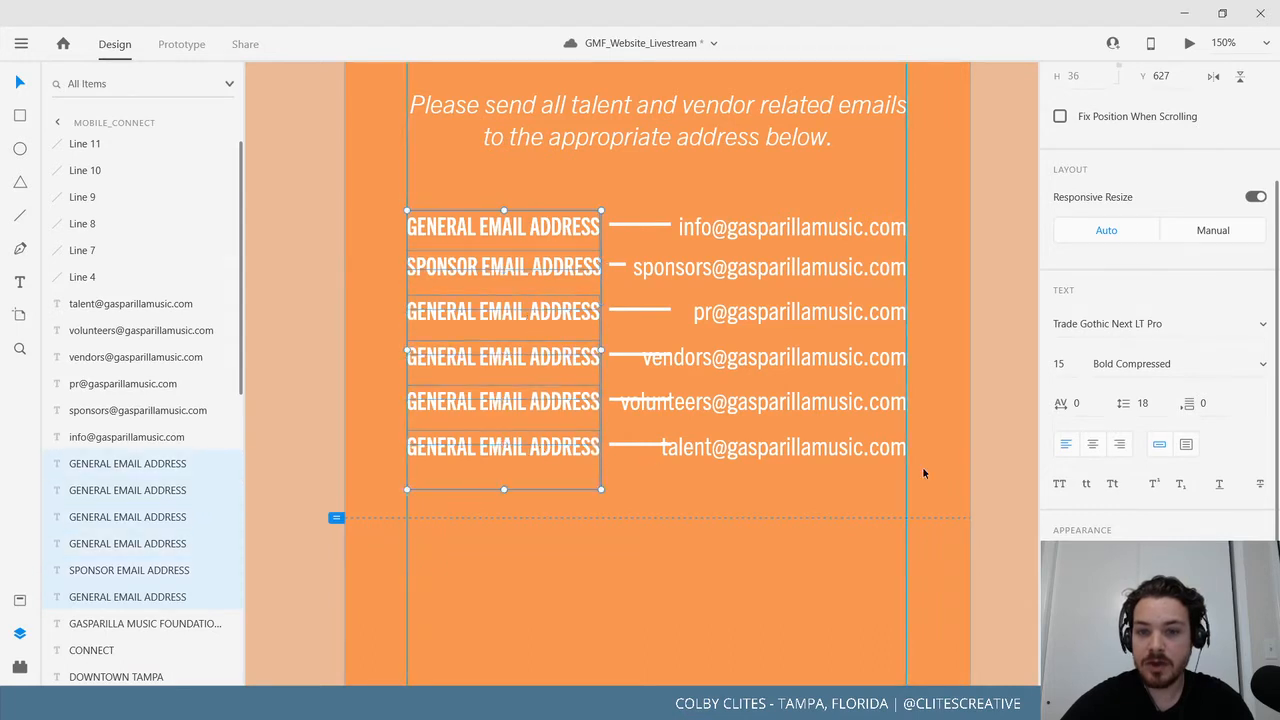
click(1260, 368)
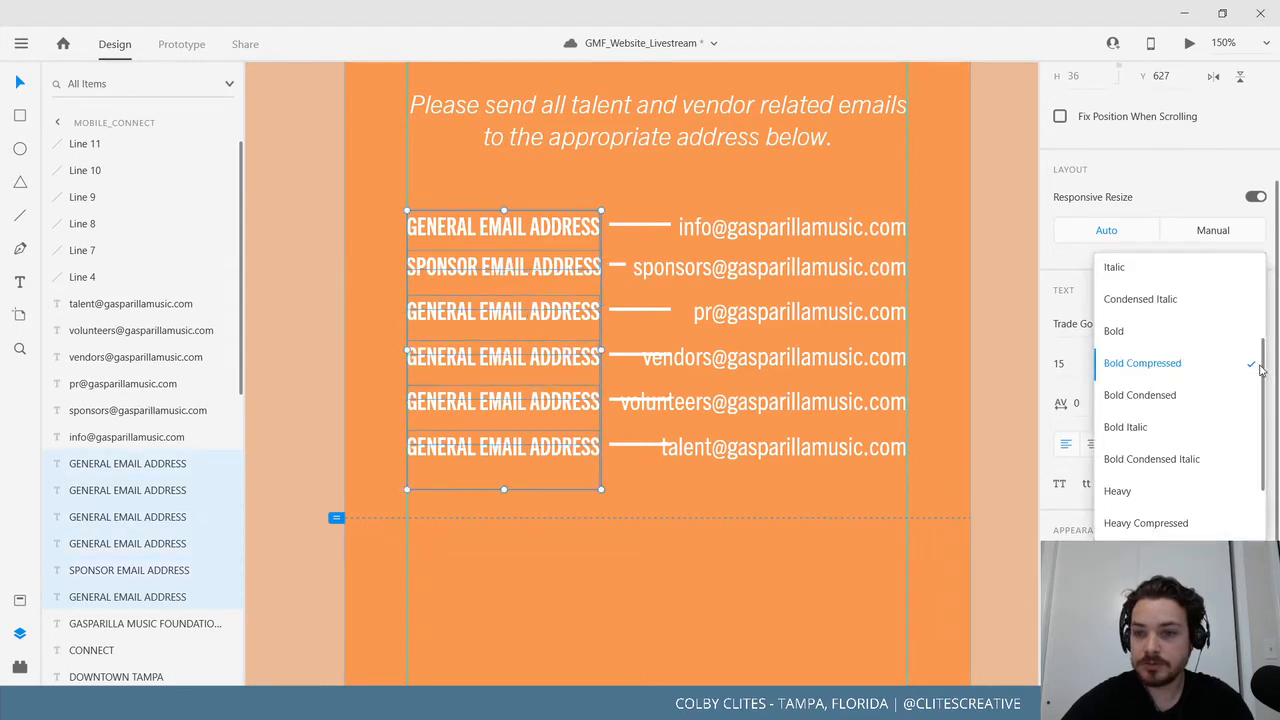
click(1199, 397)
click(1245, 367)
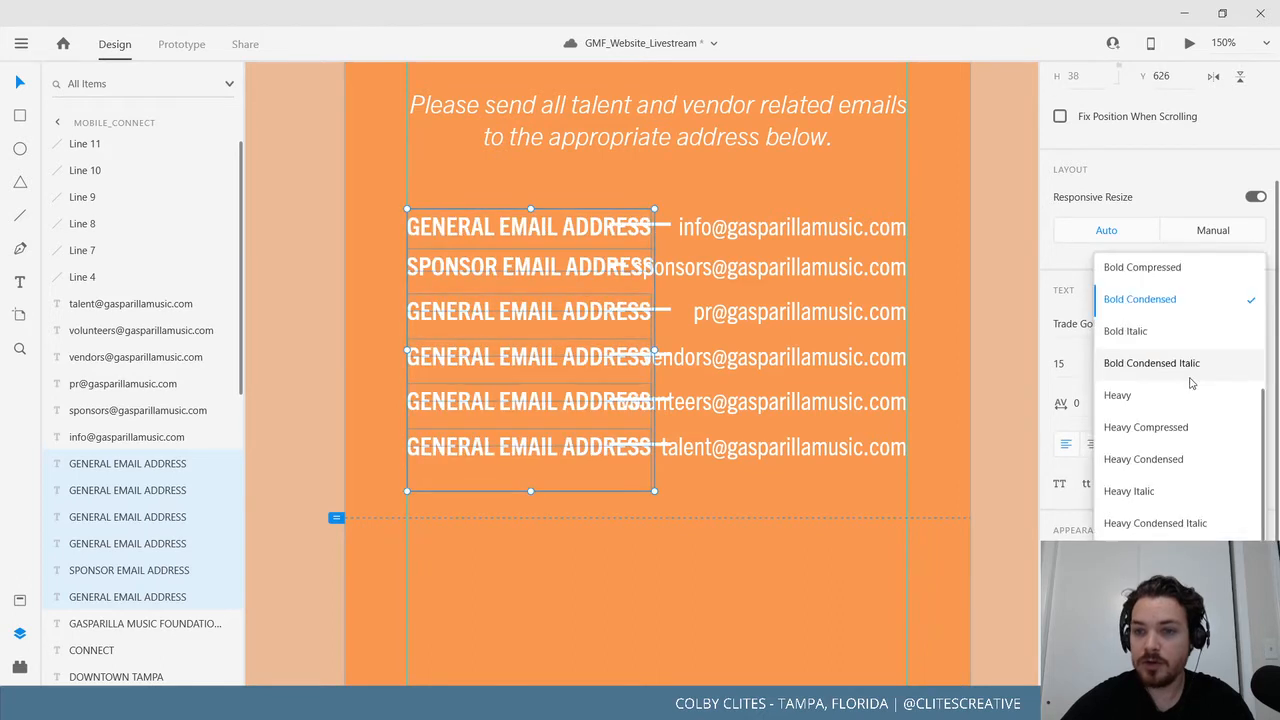
click(1170, 268)
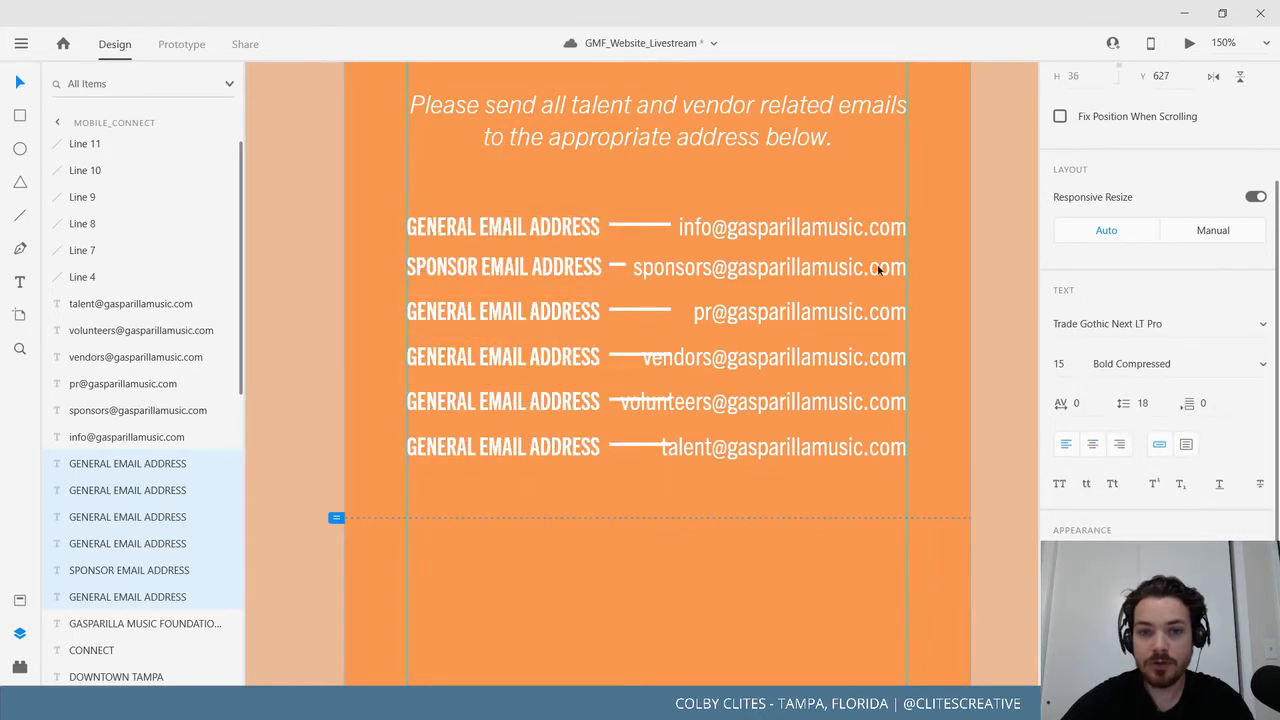
Set all six email addresses, info@ through talent@, to the Compressed weight.
click(765, 232)
shift+click(776, 270)
shift+click(785, 313)
shift+click(772, 358)
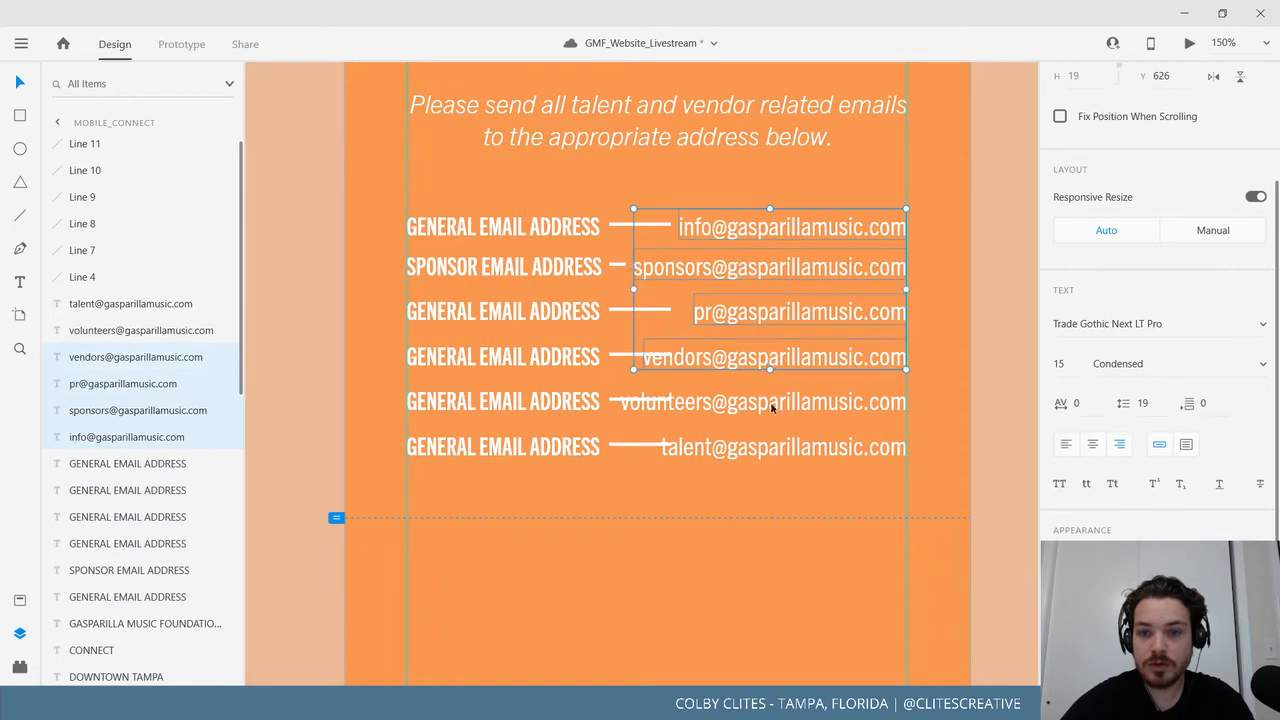
shift+click(770, 403)
shift+click(772, 445)
click(1249, 365)
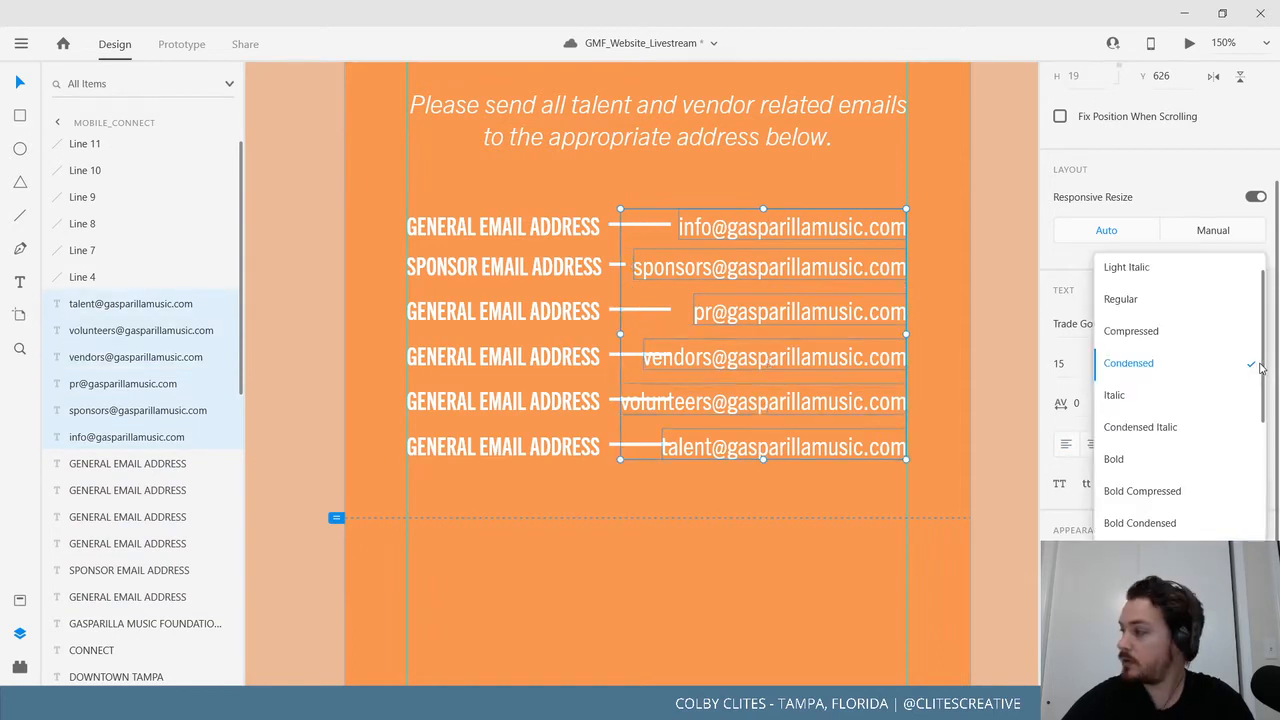
click(1180, 331)
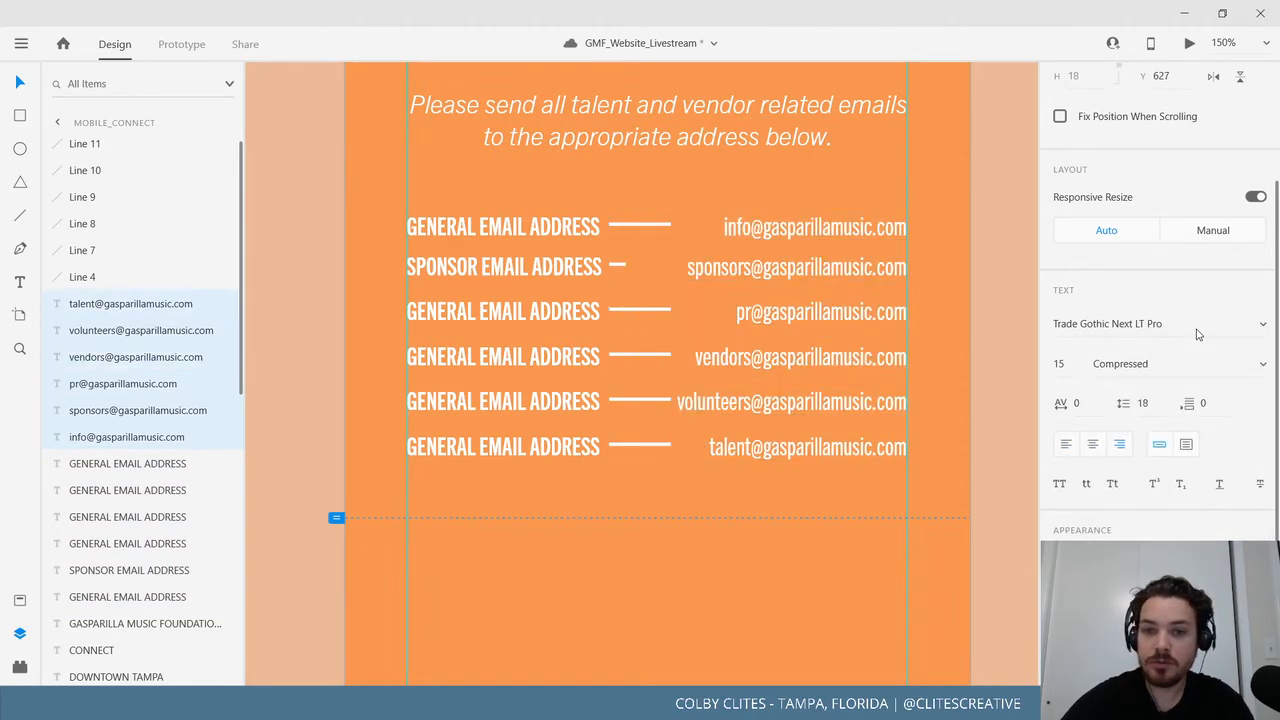
Extend the info@, sponsors@, pr@ and talent@ connector lines to reach their email addresses.
click(665, 224)
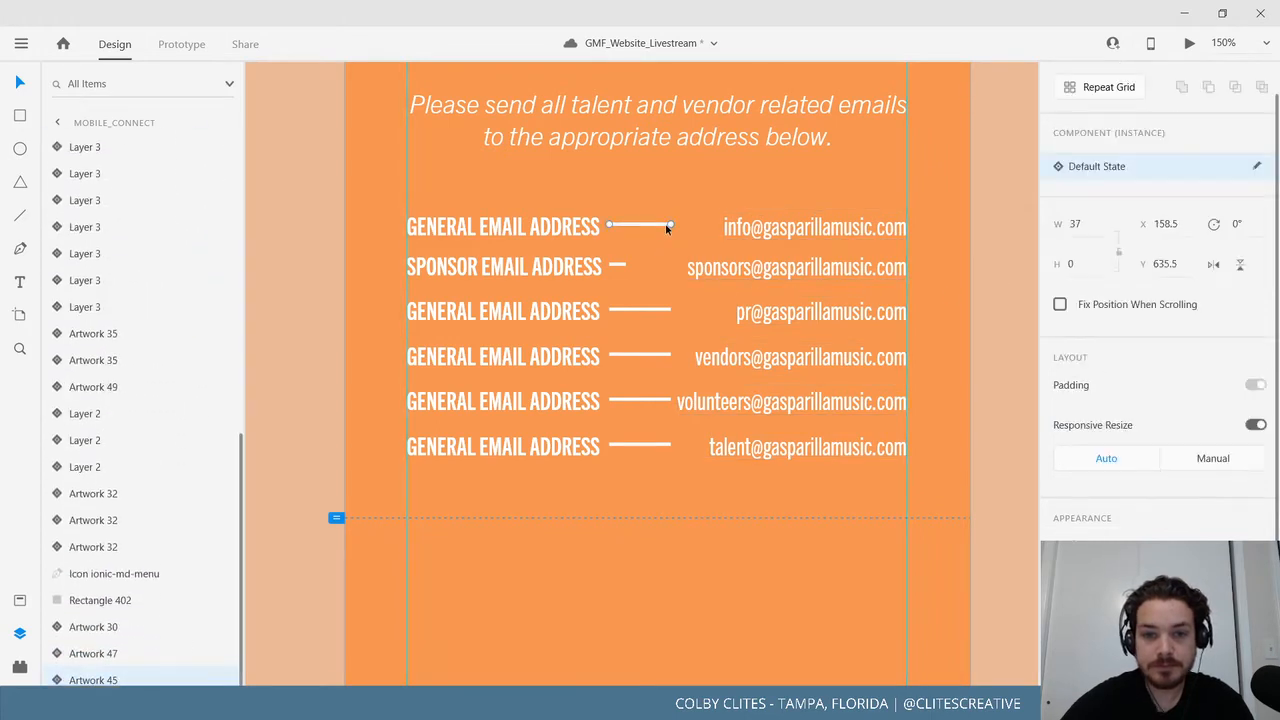
drag(670, 226, 716, 228)
click(621, 266)
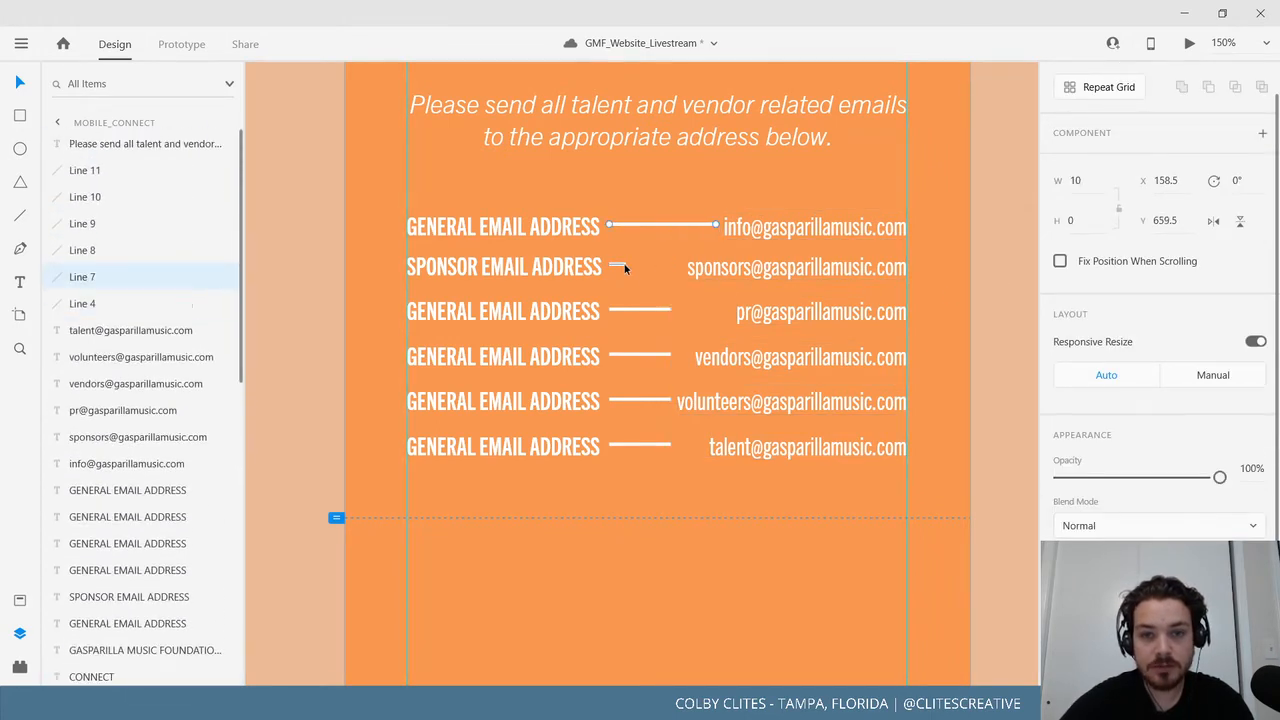
drag(624, 266, 680, 266)
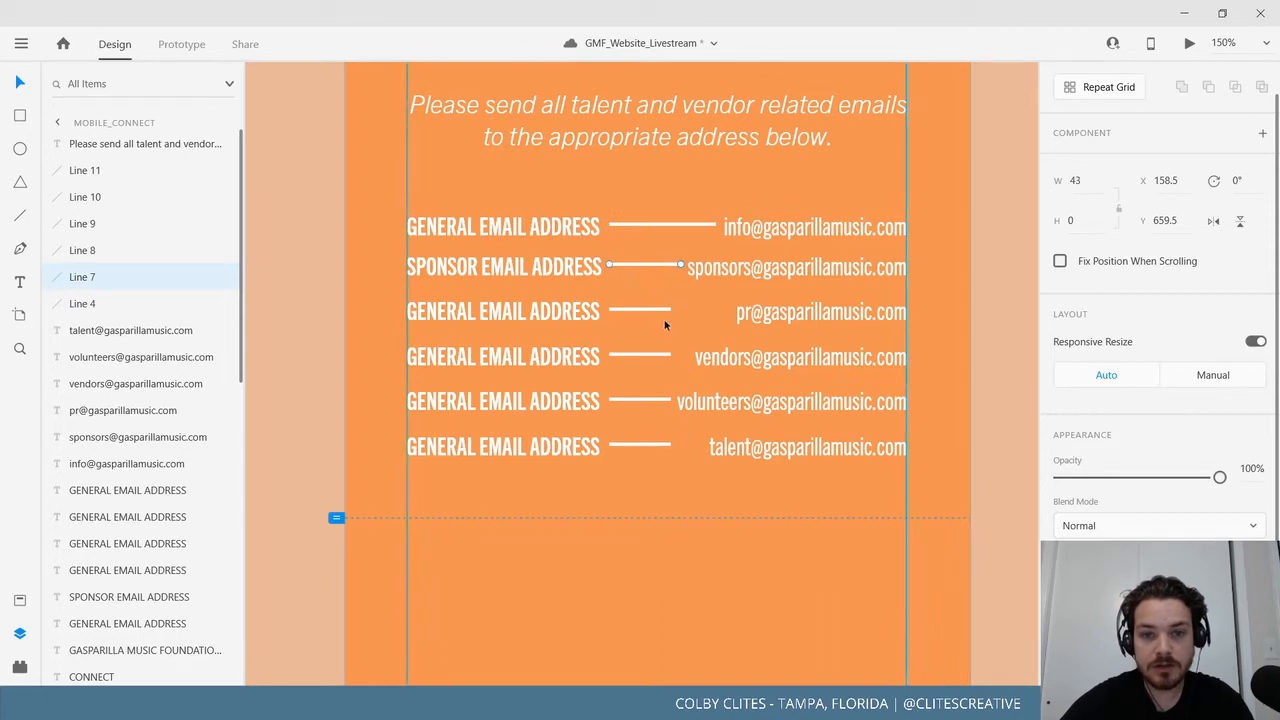
click(660, 310)
click(669, 310)
drag(669, 310, 728, 316)
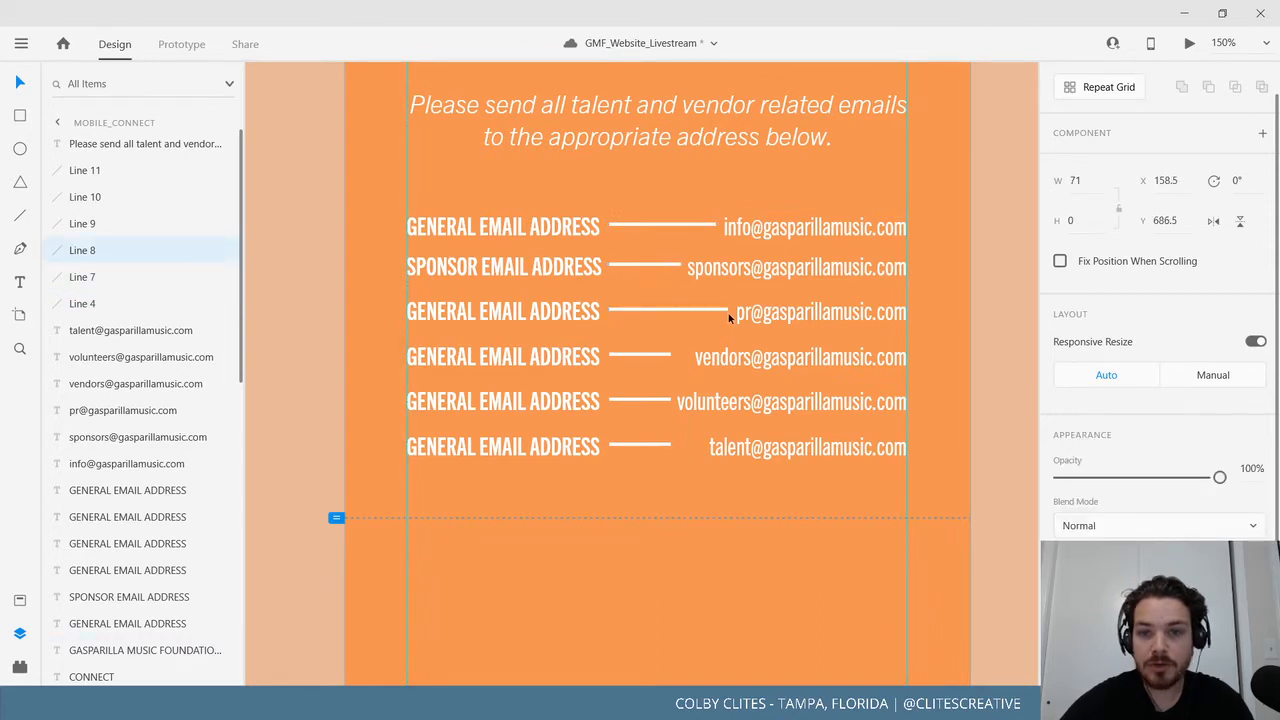
click(651, 355)
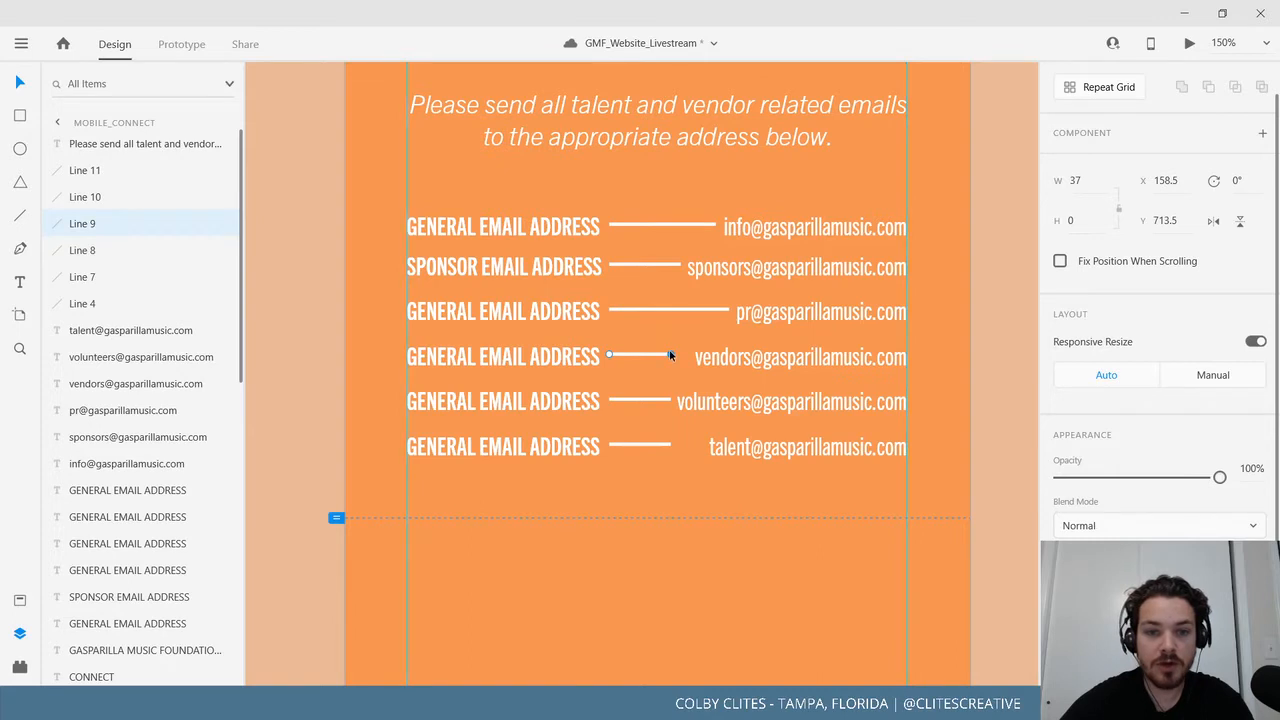
click(669, 444)
drag(671, 444, 700, 448)
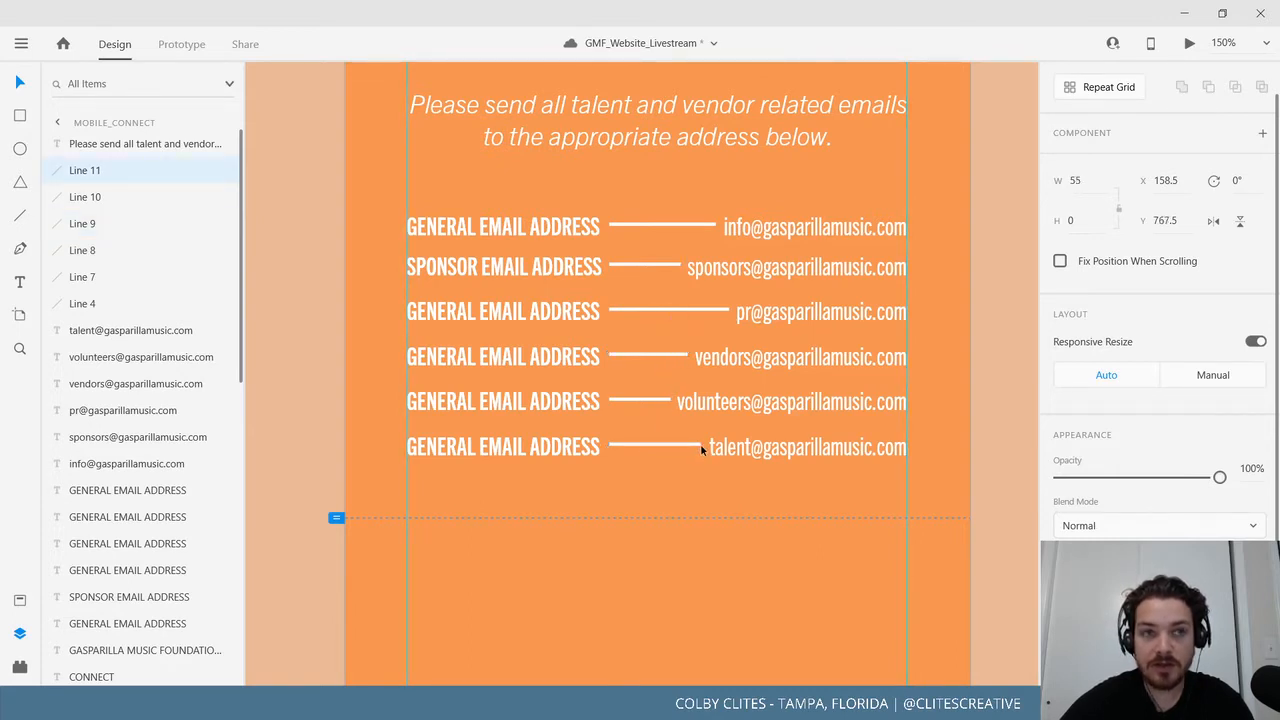
Select all six connector lines and nudge them down 2 px.
click(650, 225)
shift+click(631, 266)
shift+click(632, 310)
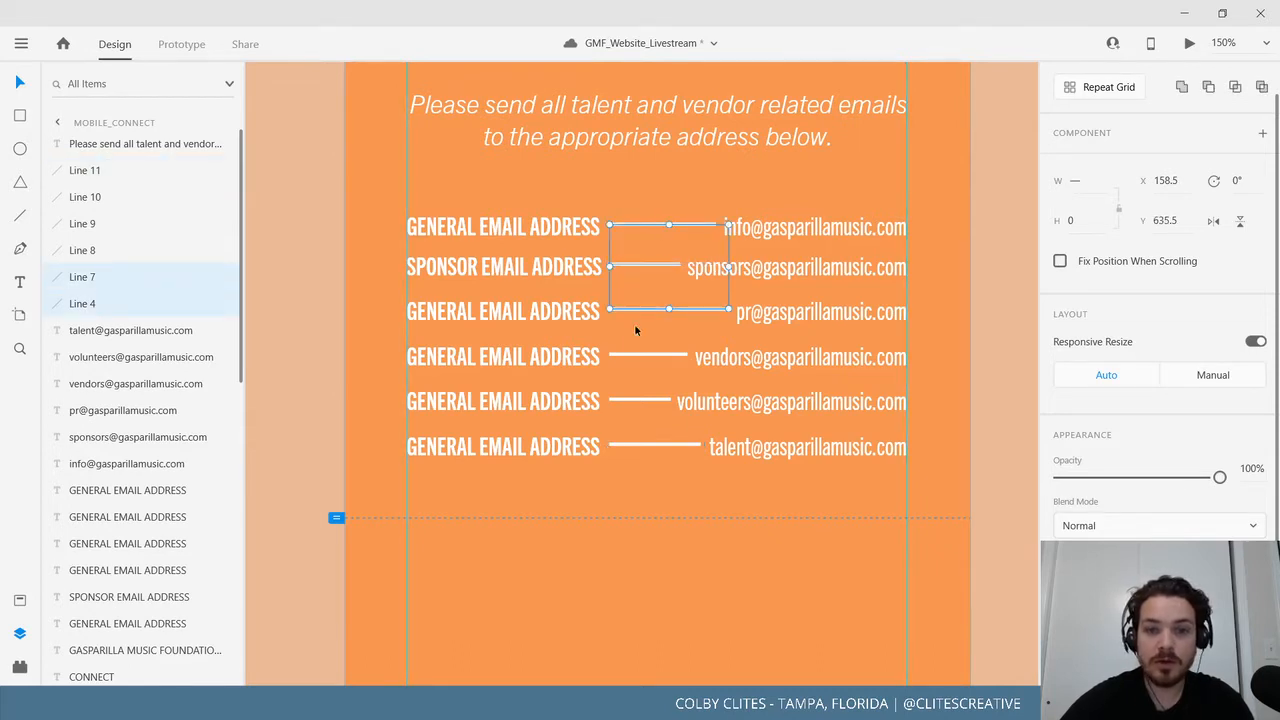
shift+click(634, 356)
shift+click(636, 401)
shift+click(635, 446)
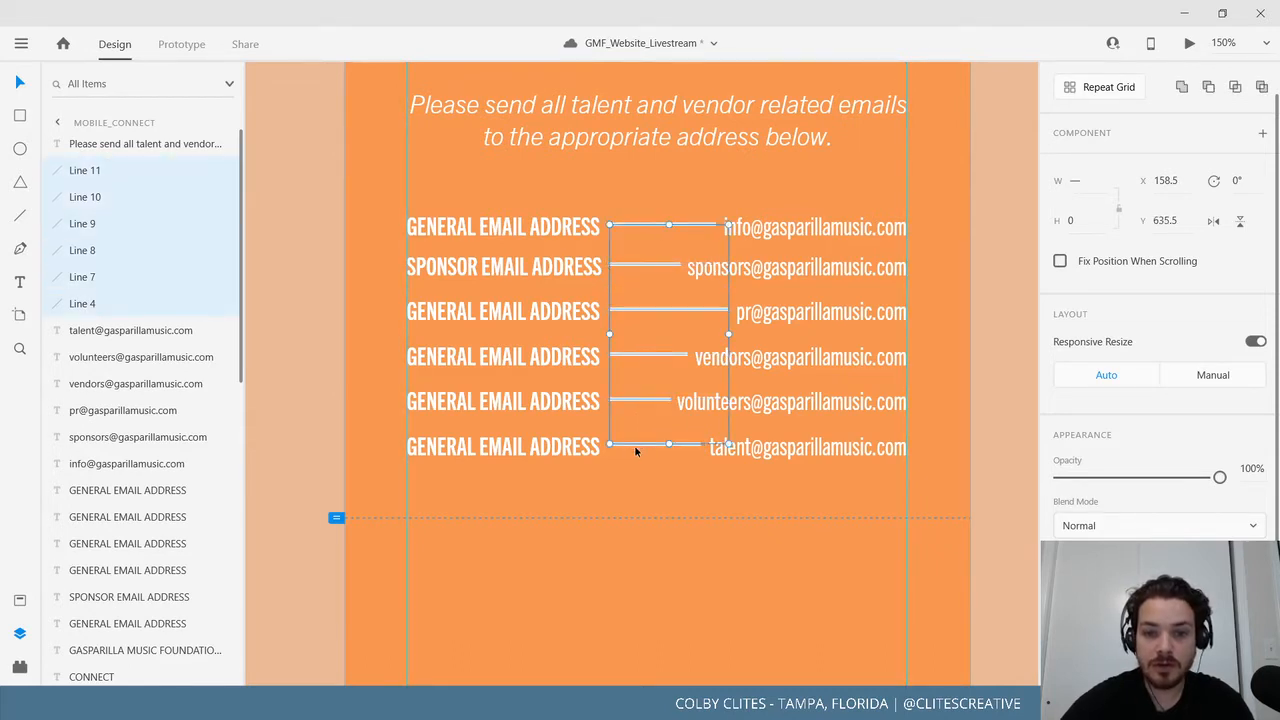
drag(635, 449, 633, 452)
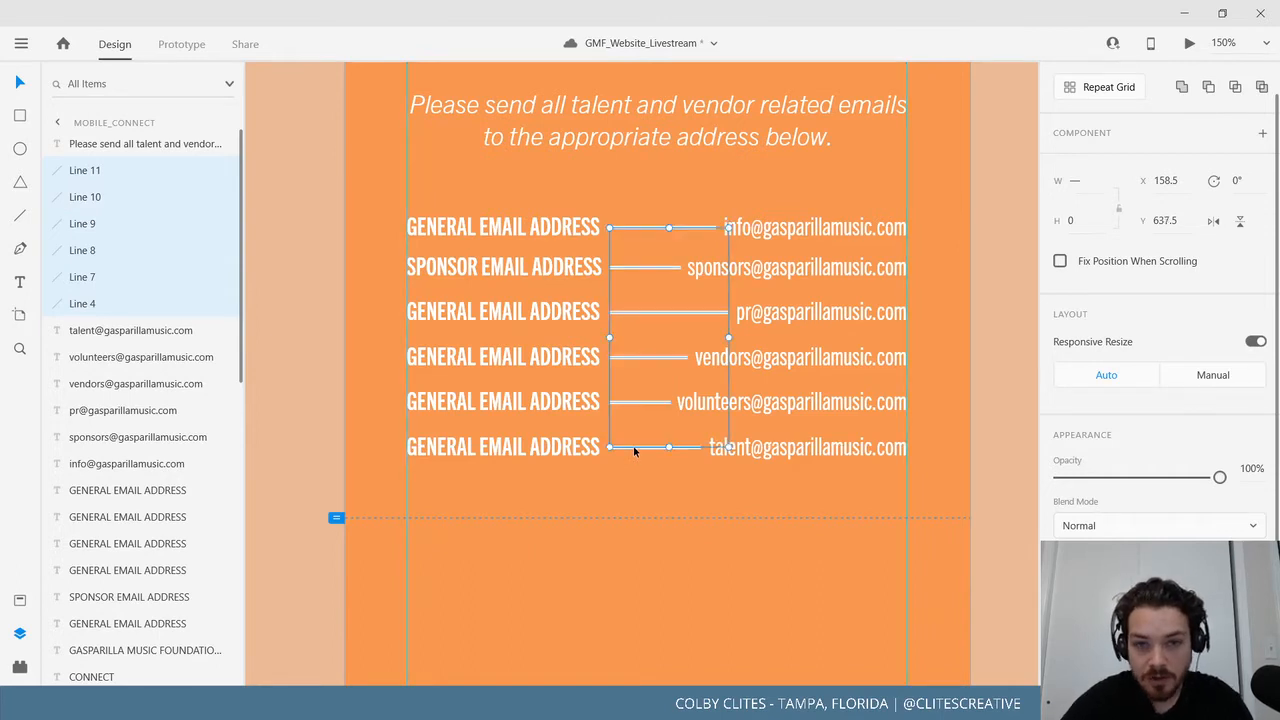
click(514, 226)
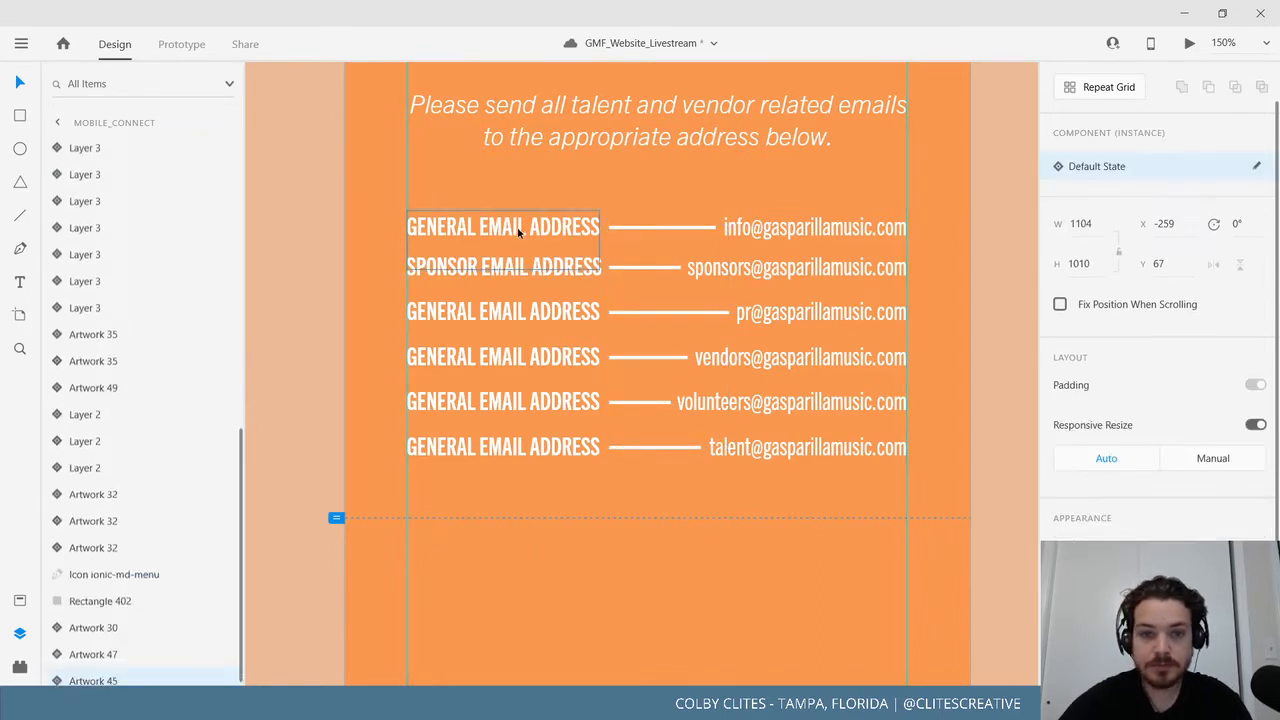
Change the third and fourth labels to PRESS EMAIL ADDRESS and VENDOR EMAIL ADDRESS.
click(461, 319)
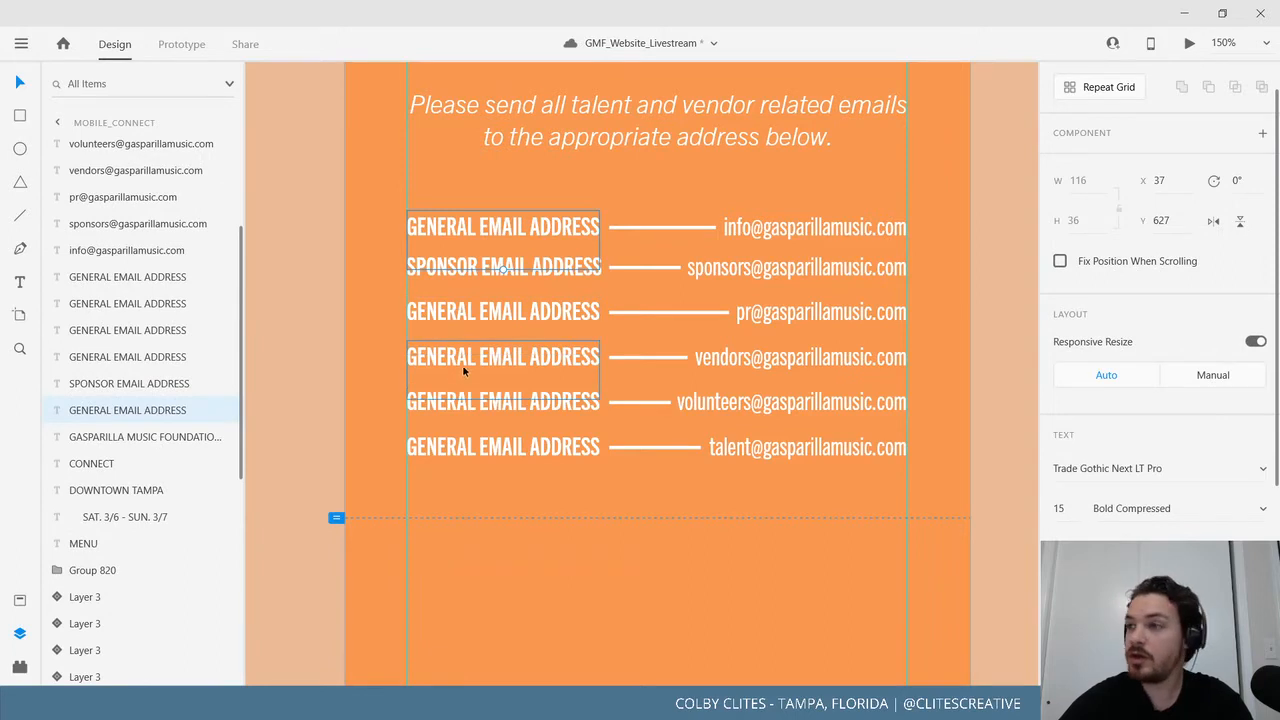
double_click(448, 320)
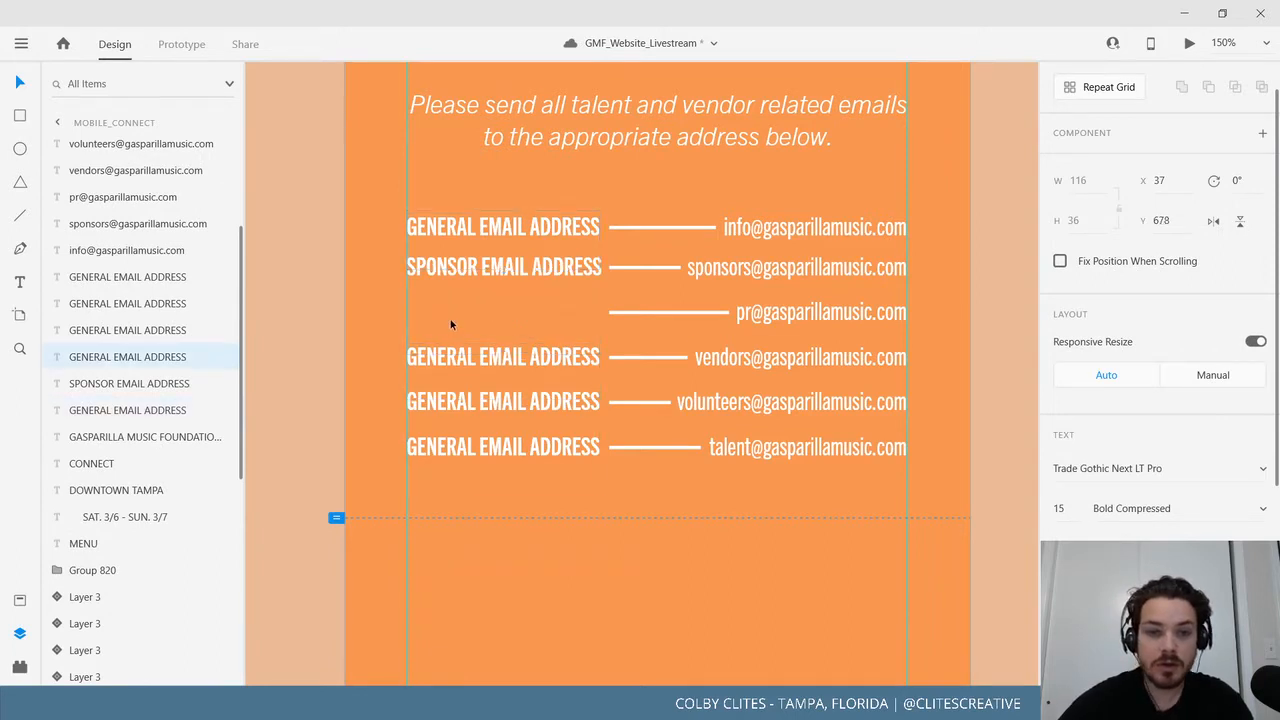
drag(478, 311, 403, 311)
text(PRESS EMAIL ADDRESS)
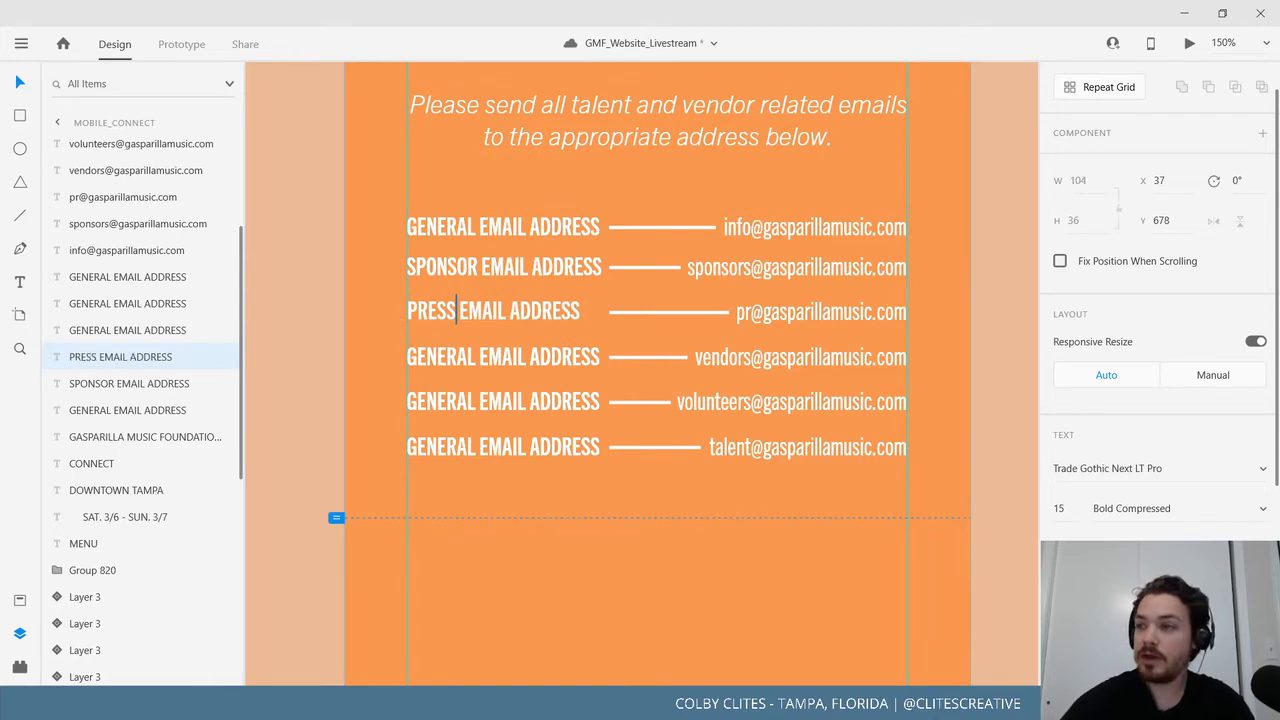
key(Escape)
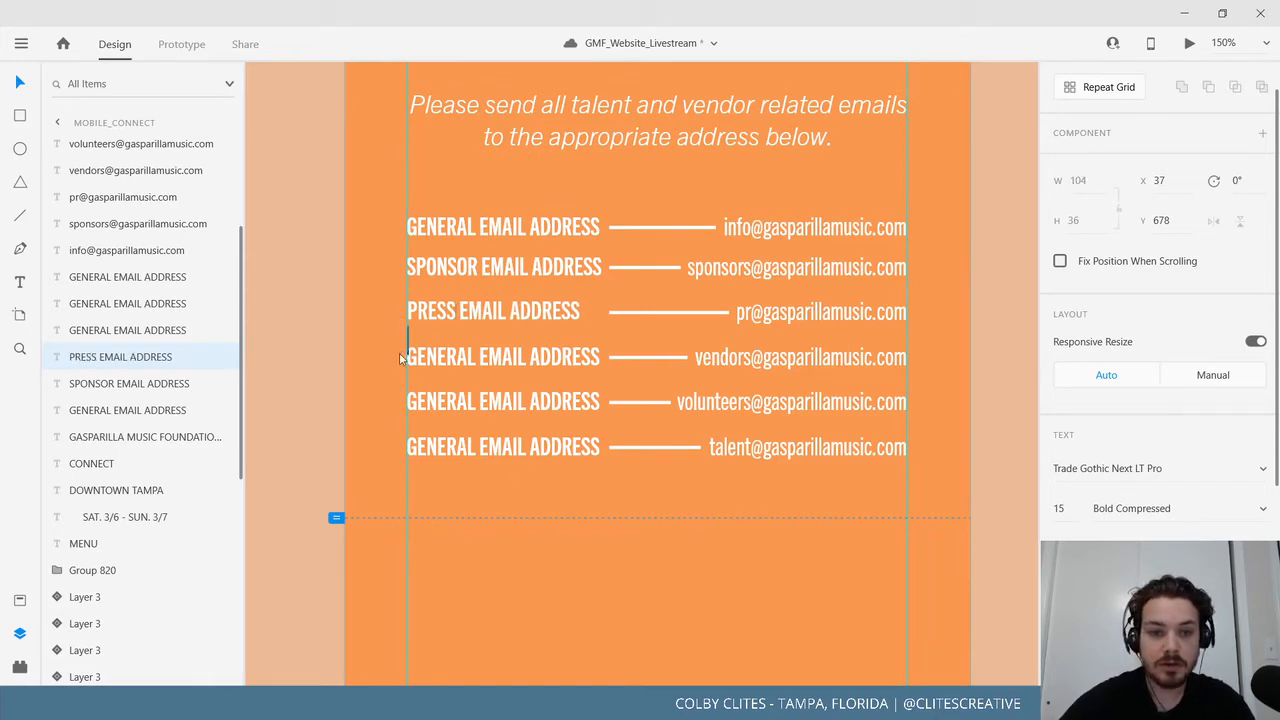
double_click(476, 362)
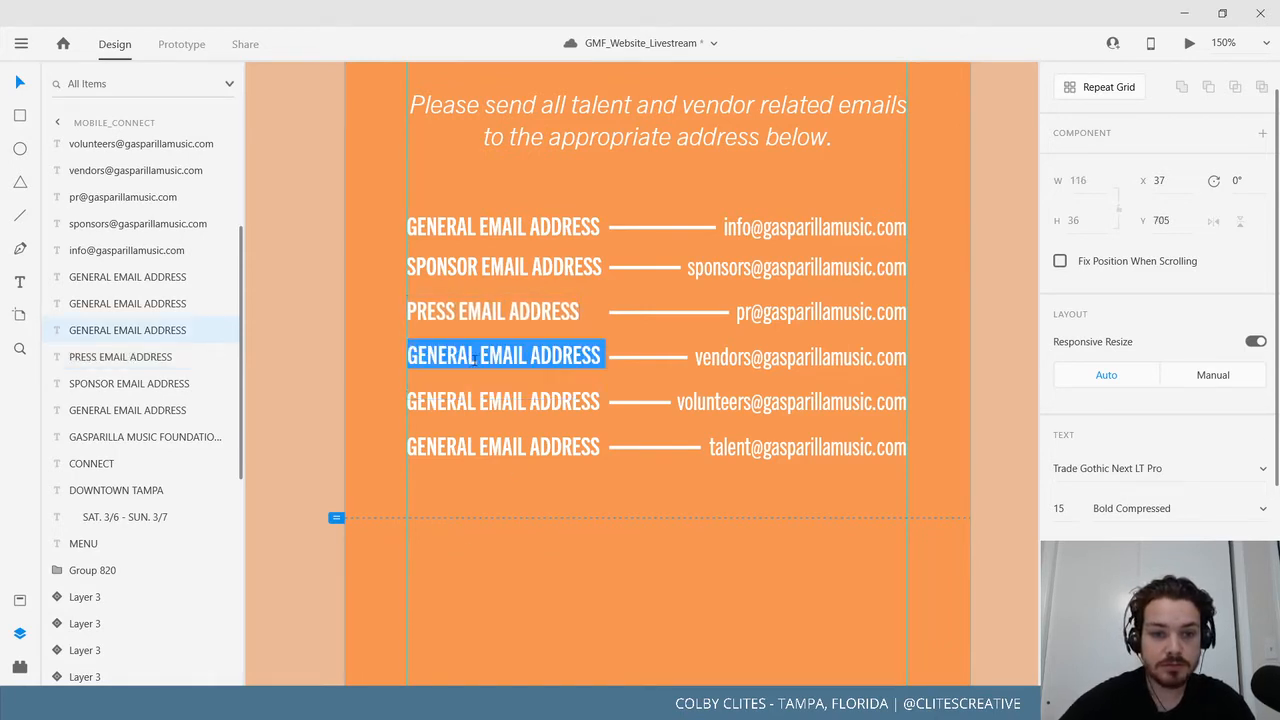
click(477, 357)
key(BackSpace)
key(BackSpace)
key(BackSpace)
key(BackSpace)
key(BackSpace)
key(BackSpace)
key(BackSpace)
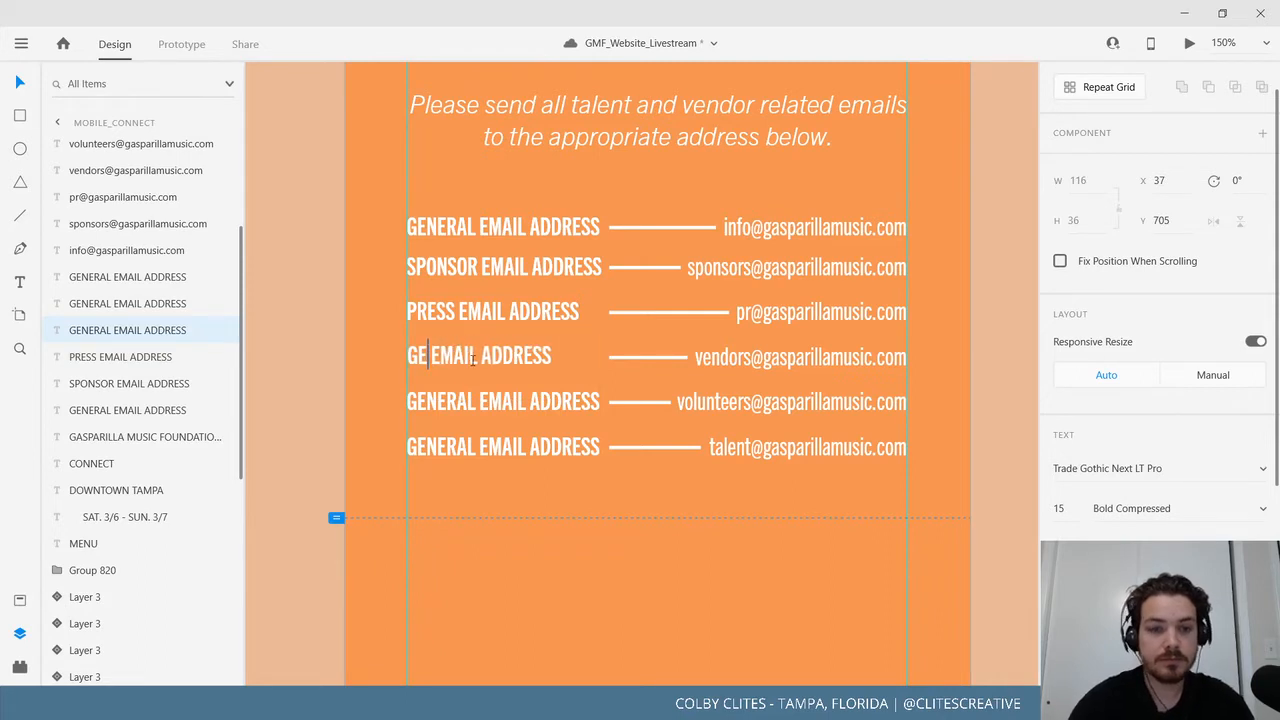
text(VENDOR)
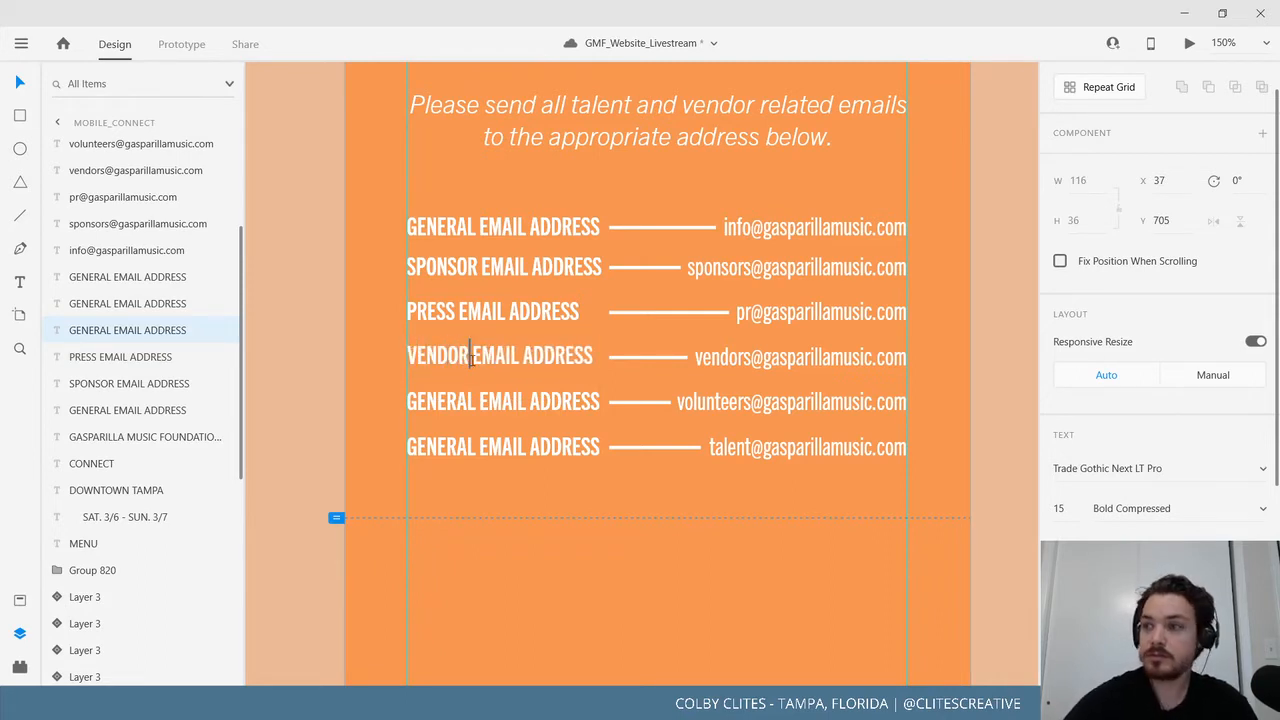
key(Escape)
Rename the fifth label VOLUNTEER EMAIL ADDRESS and the last label TALENT INQUIRIES.
click(454, 408)
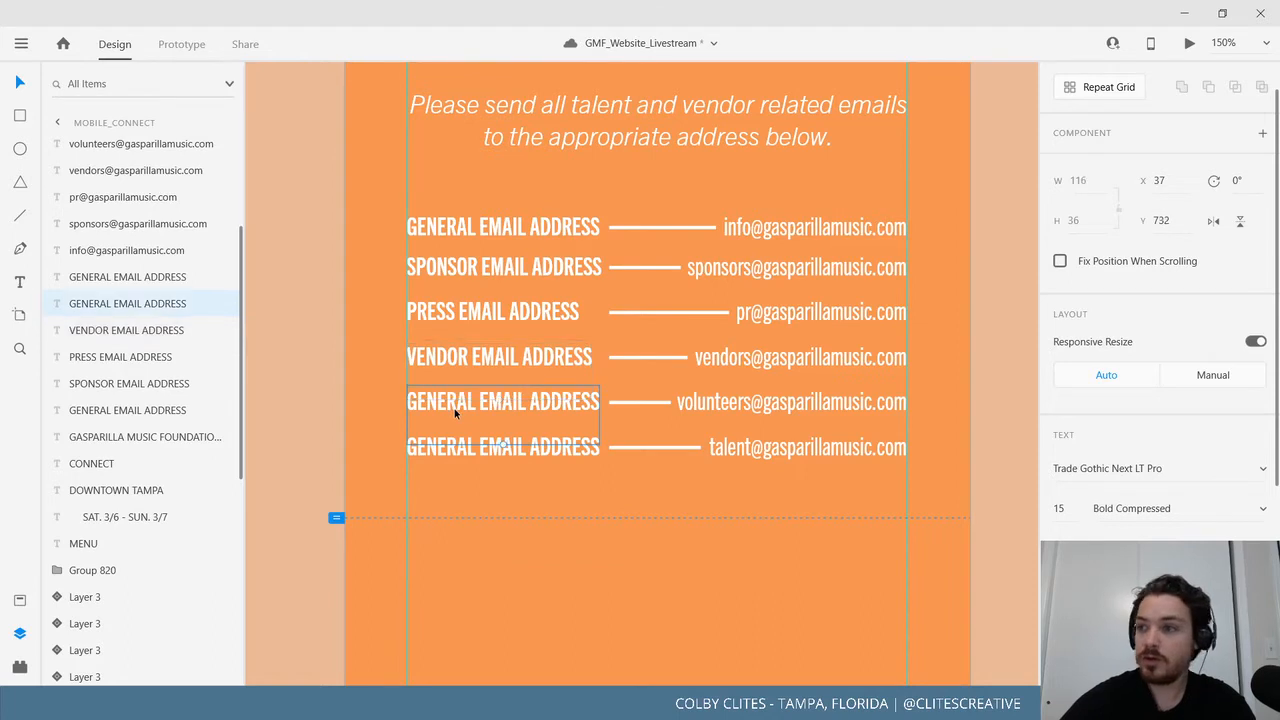
double_click(458, 404)
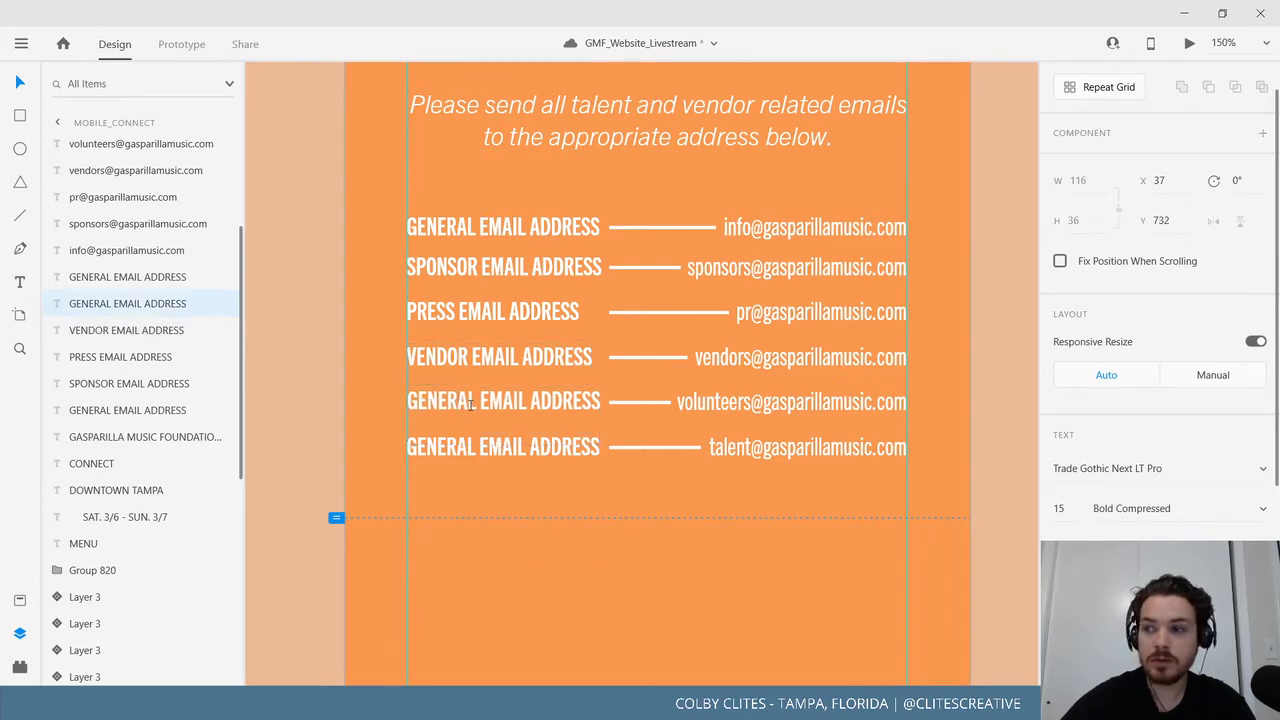
drag(478, 402, 397, 400)
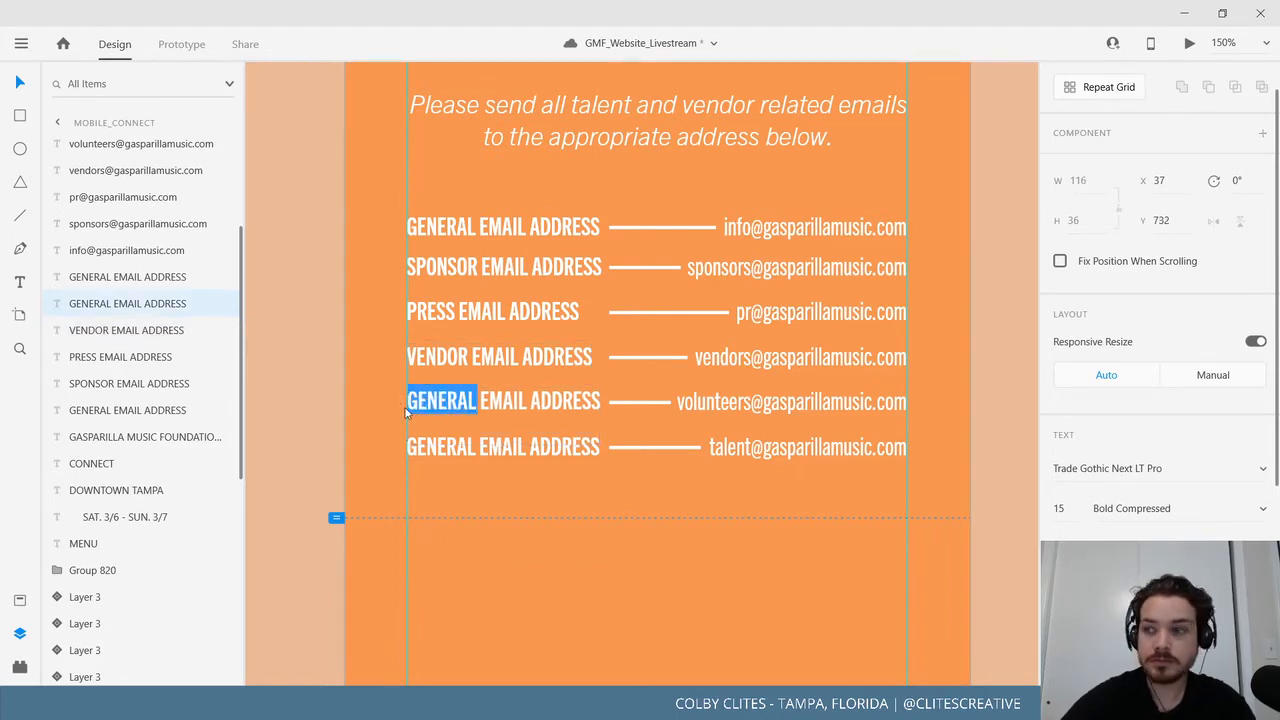
text(VOLUNTEER)
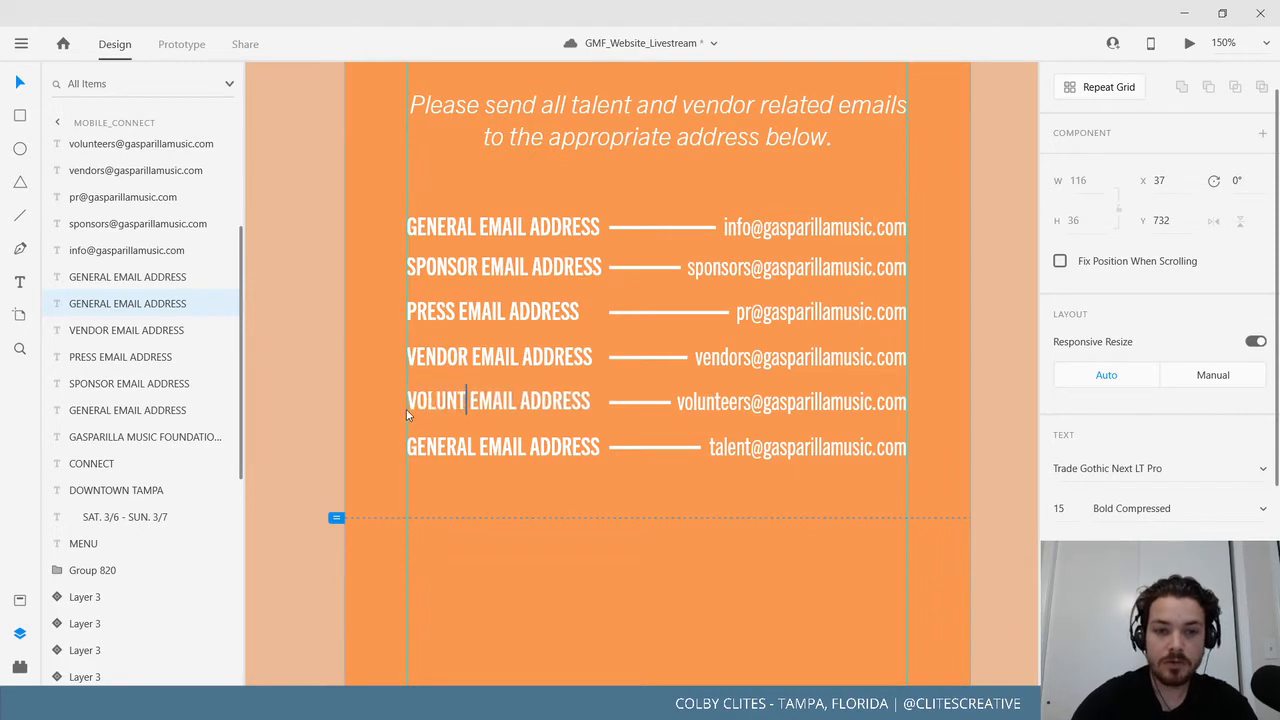
click(460, 455)
double_click(455, 460)
key(ctrl+a)
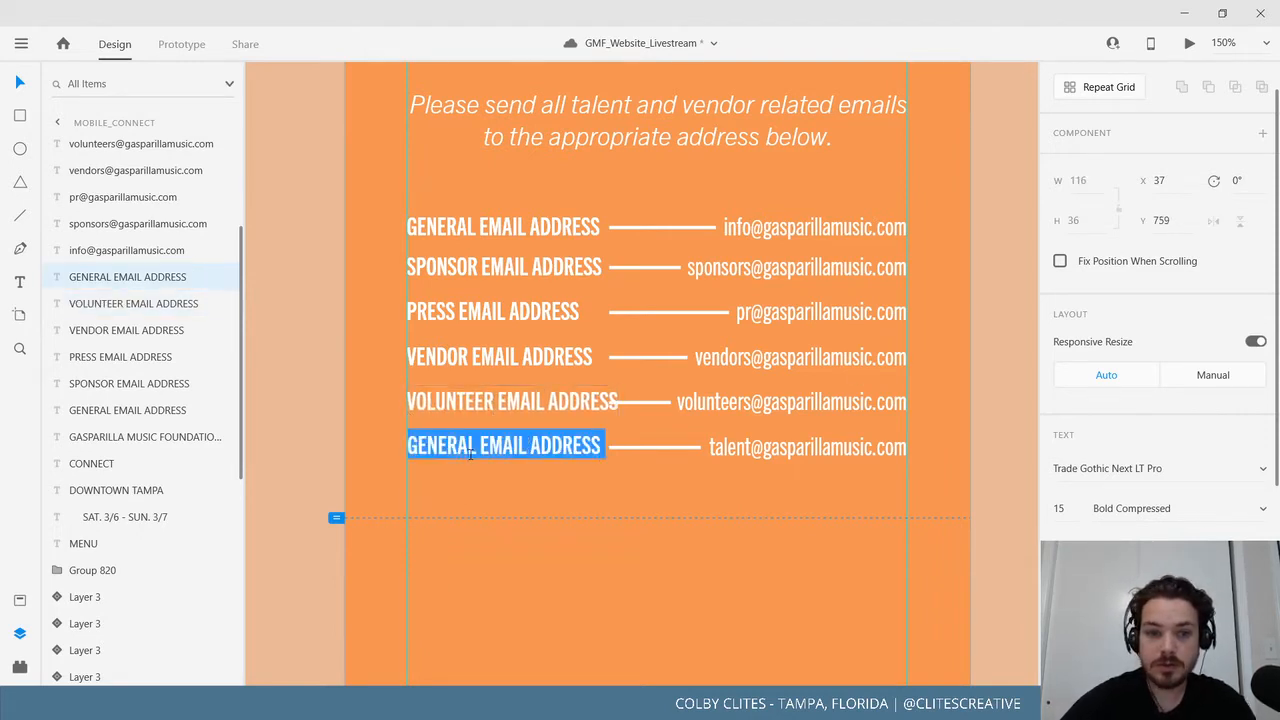
text(TALENT )
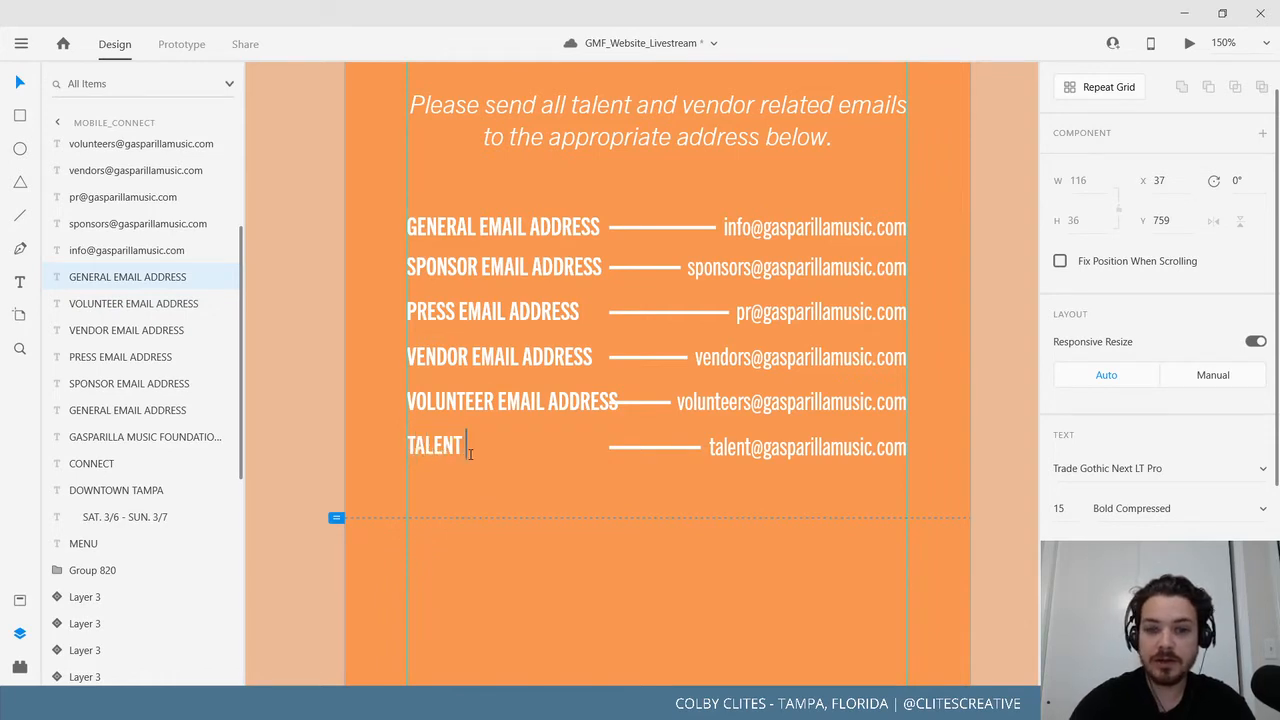
text(INQUI)
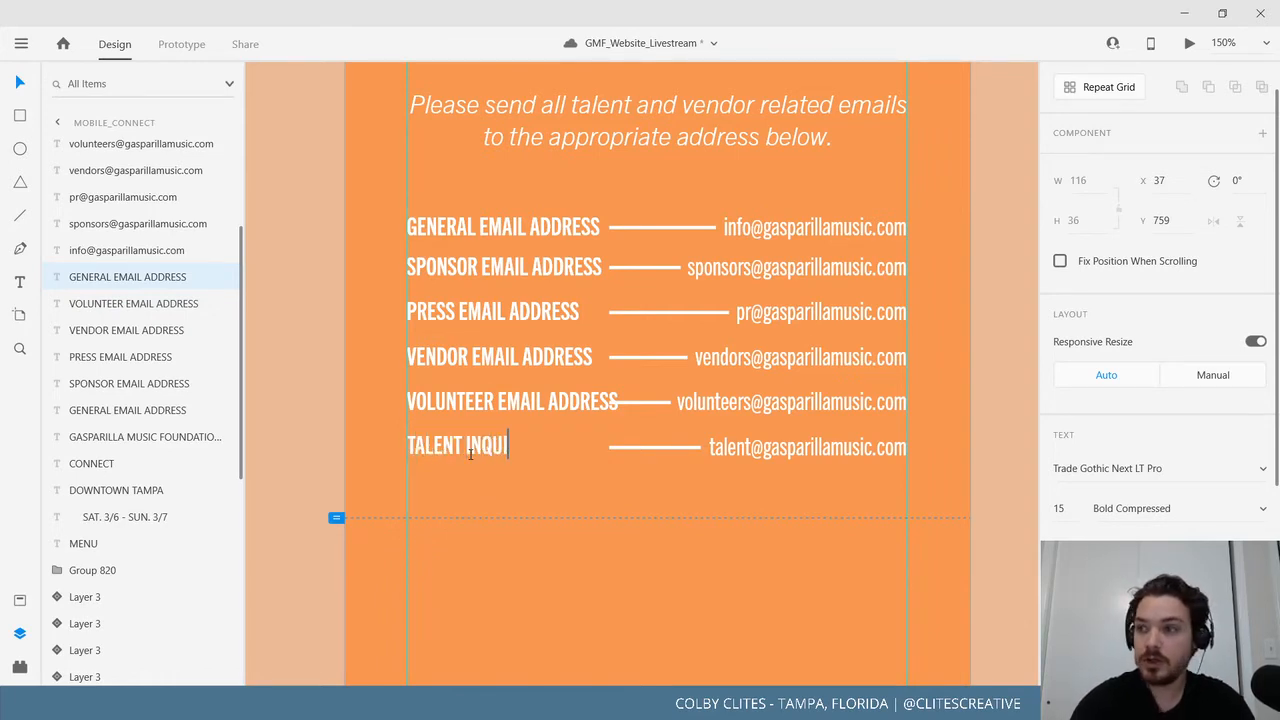
text(R)
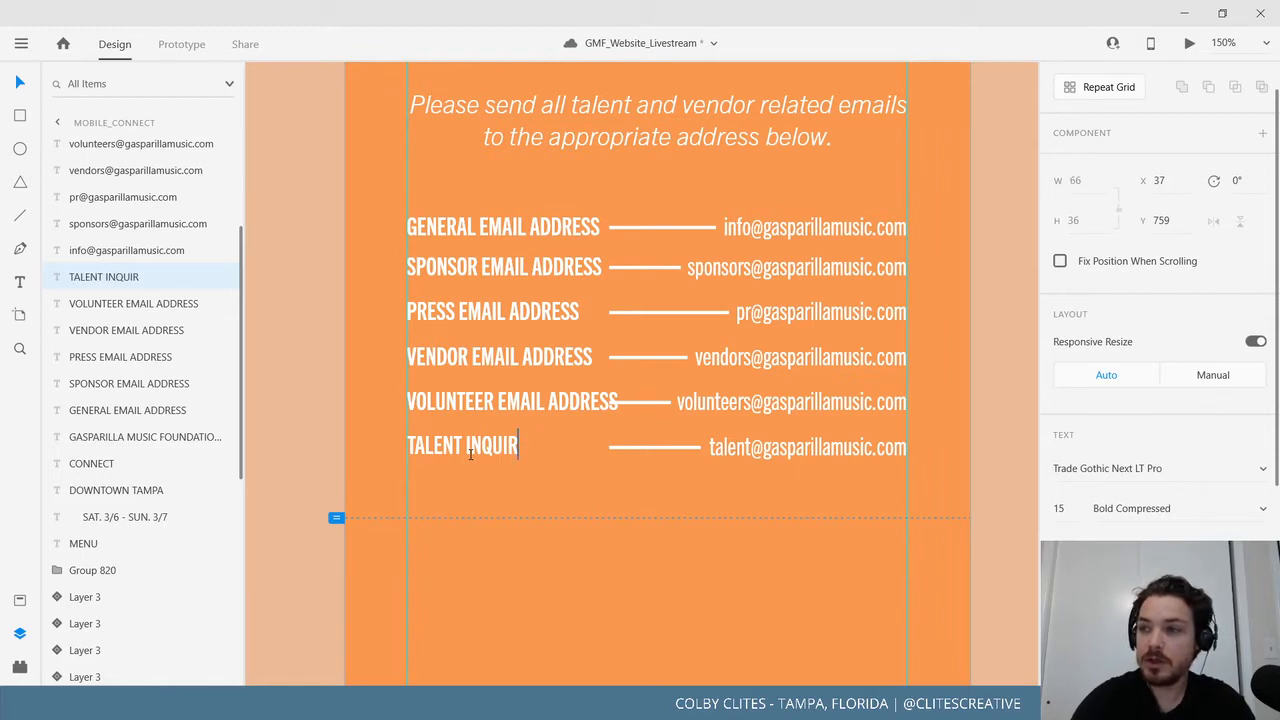
text(IES)
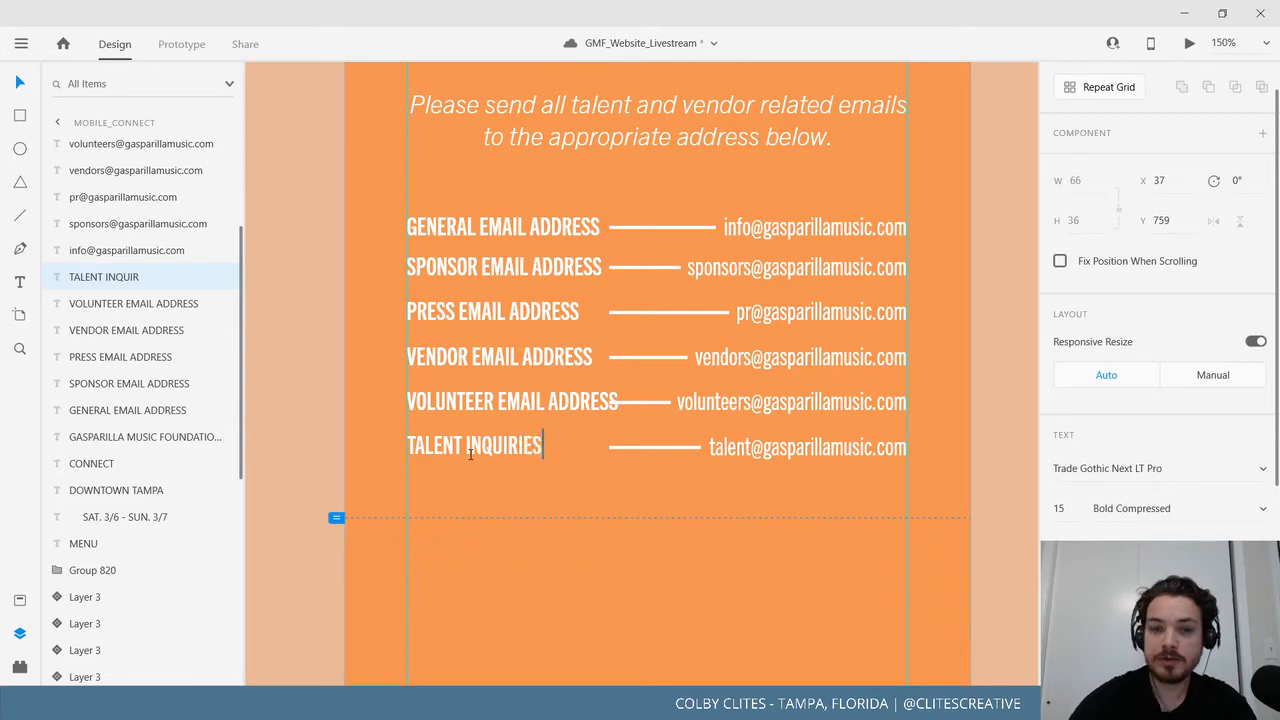
click(19, 82)
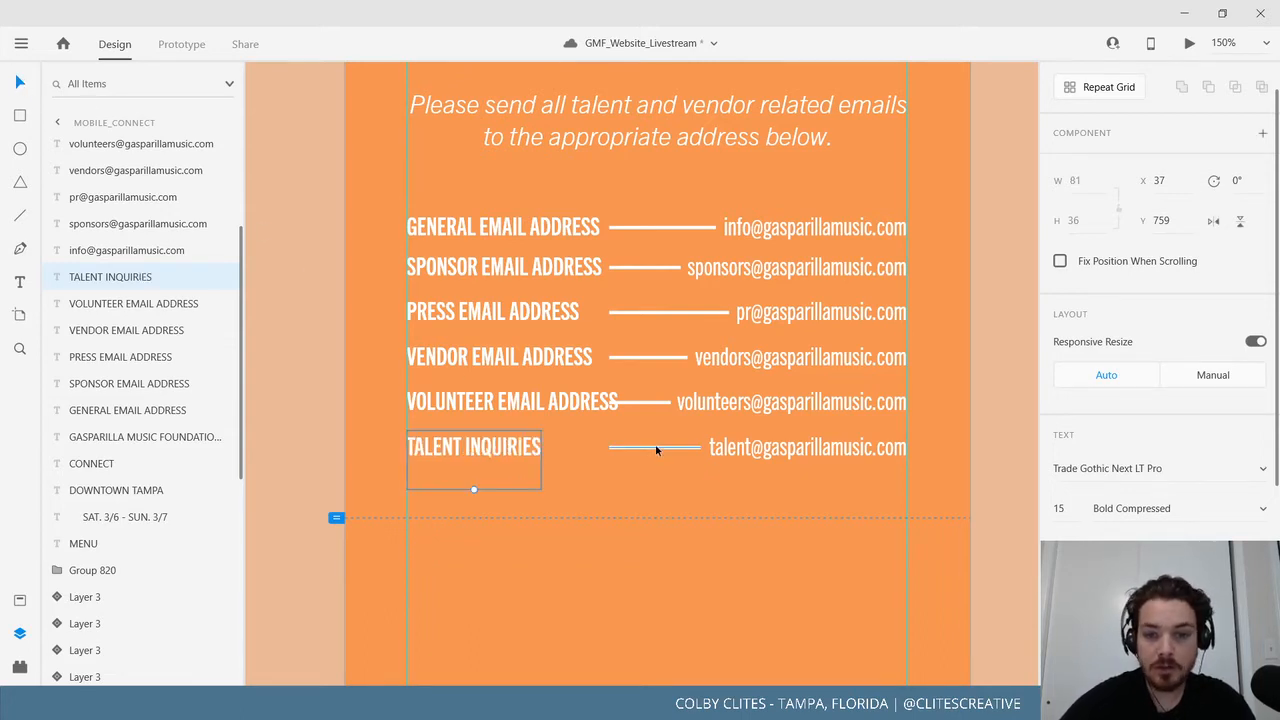
Shorten the VOLUNTEER connector line and lengthen the TALENT INQUIRIES line toward its label.
click(632, 401)
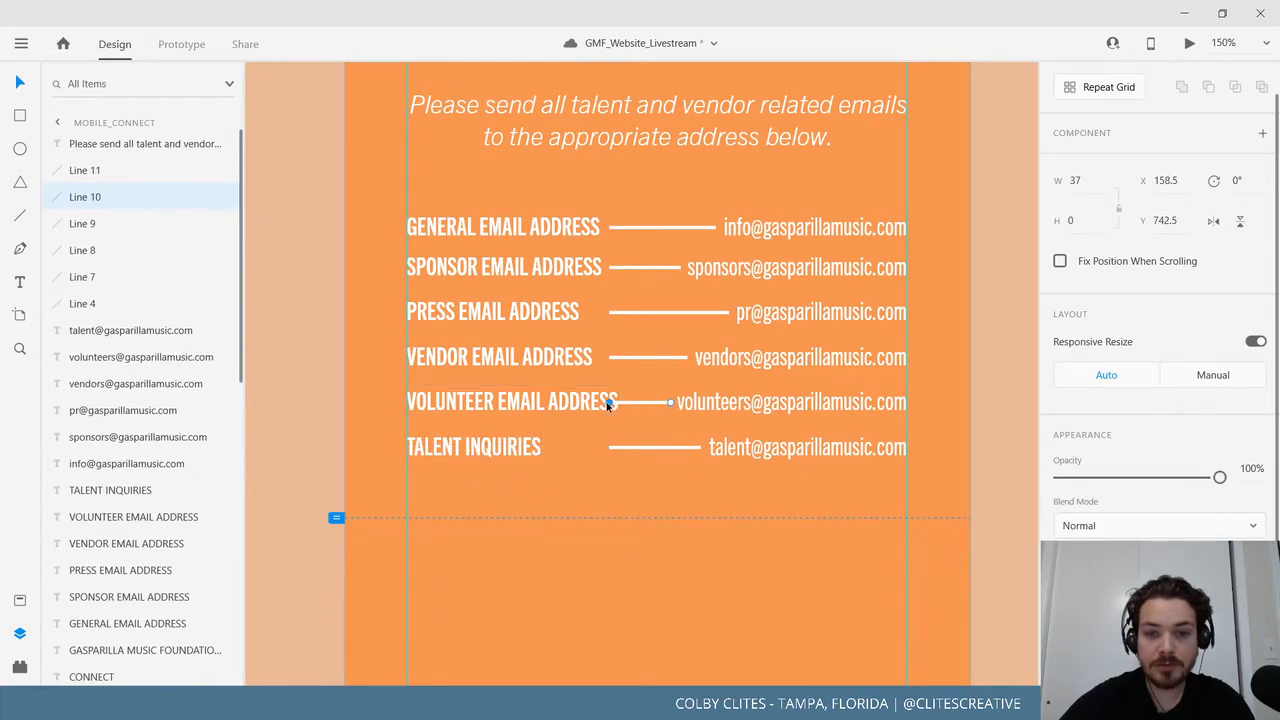
drag(609, 402, 627, 404)
click(611, 448)
drag(587, 445, 555, 447)
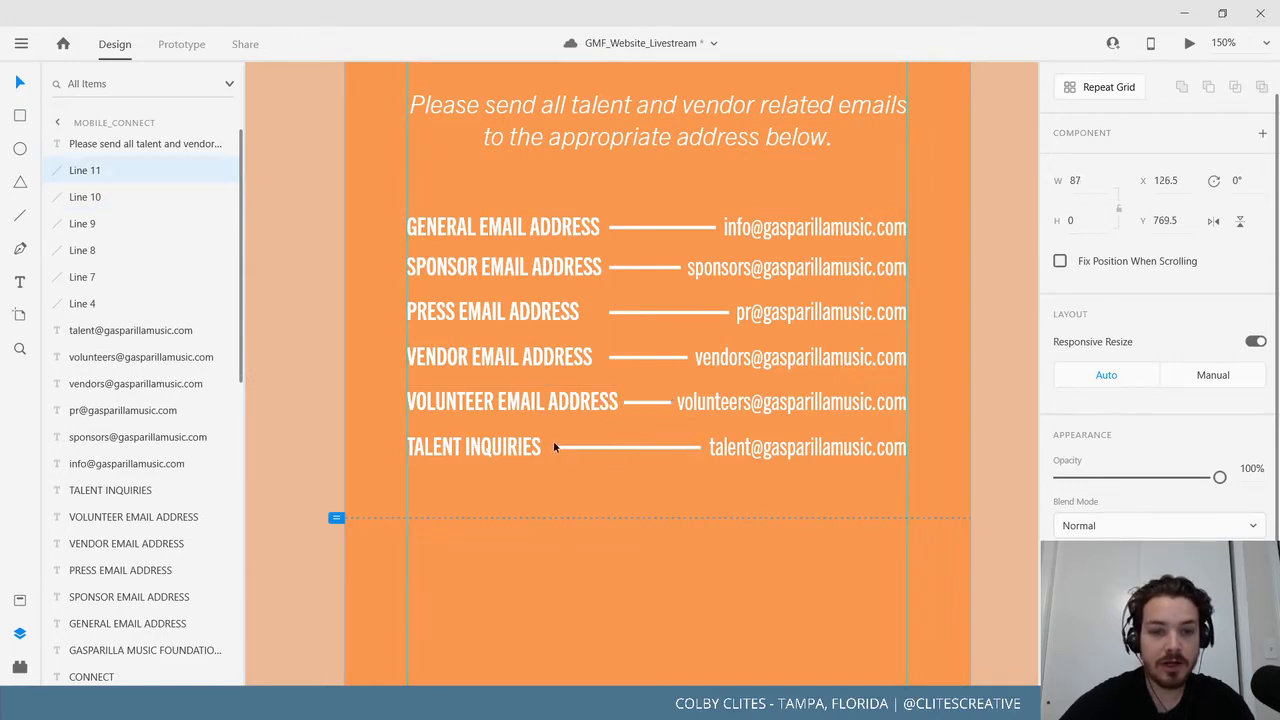
Centre-align the foundation name, PO box address and phone number text.
click(998, 421)
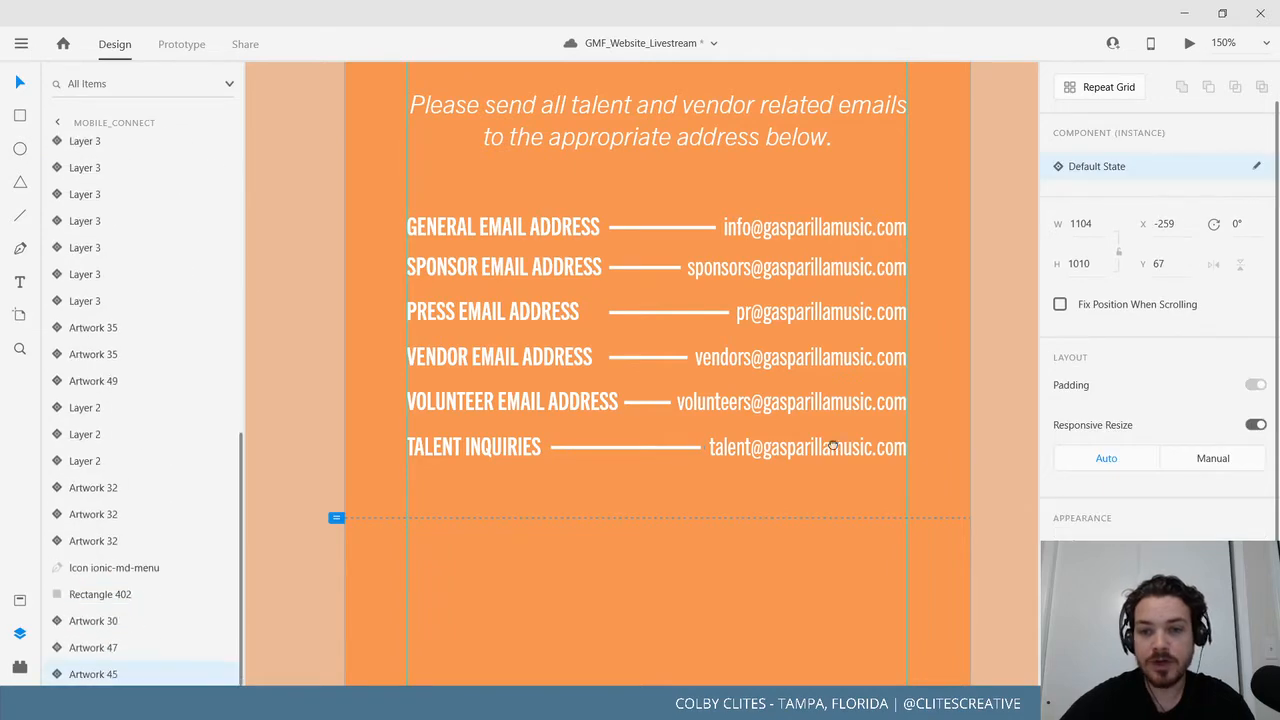
drag(1006, 450, 516, 429)
drag(683, 430, 187, 425)
click(807, 389)
drag(405, 417, 919, 516)
key(ctrl+minus)
key(ctrl+minus)
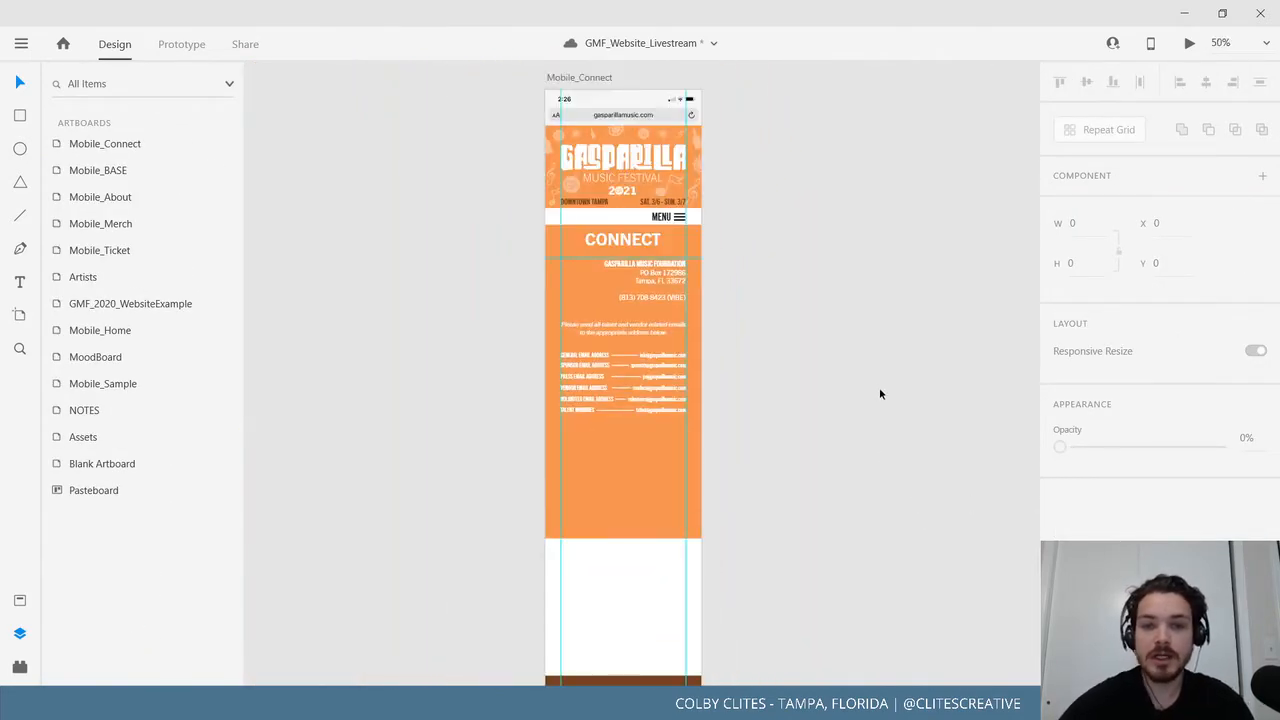
drag(877, 390, 862, 435)
click(655, 315)
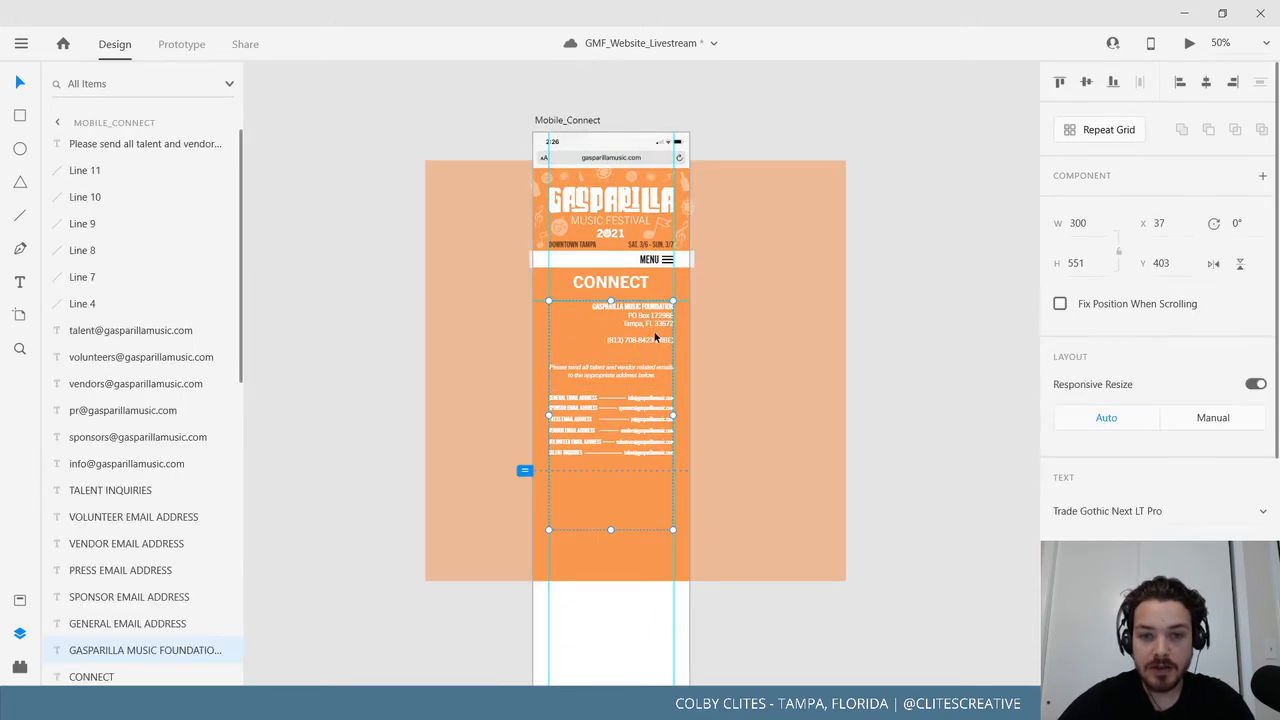
drag(661, 340, 575, 301)
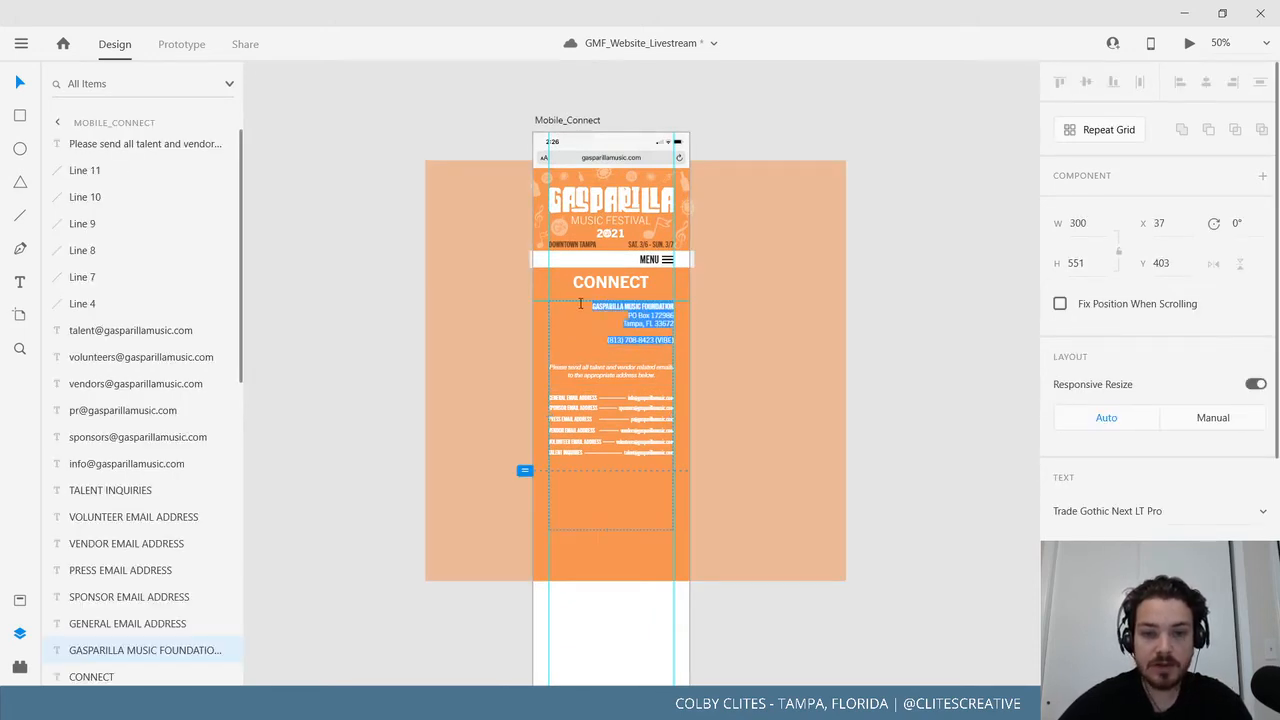
key(ctrl+shift+c)
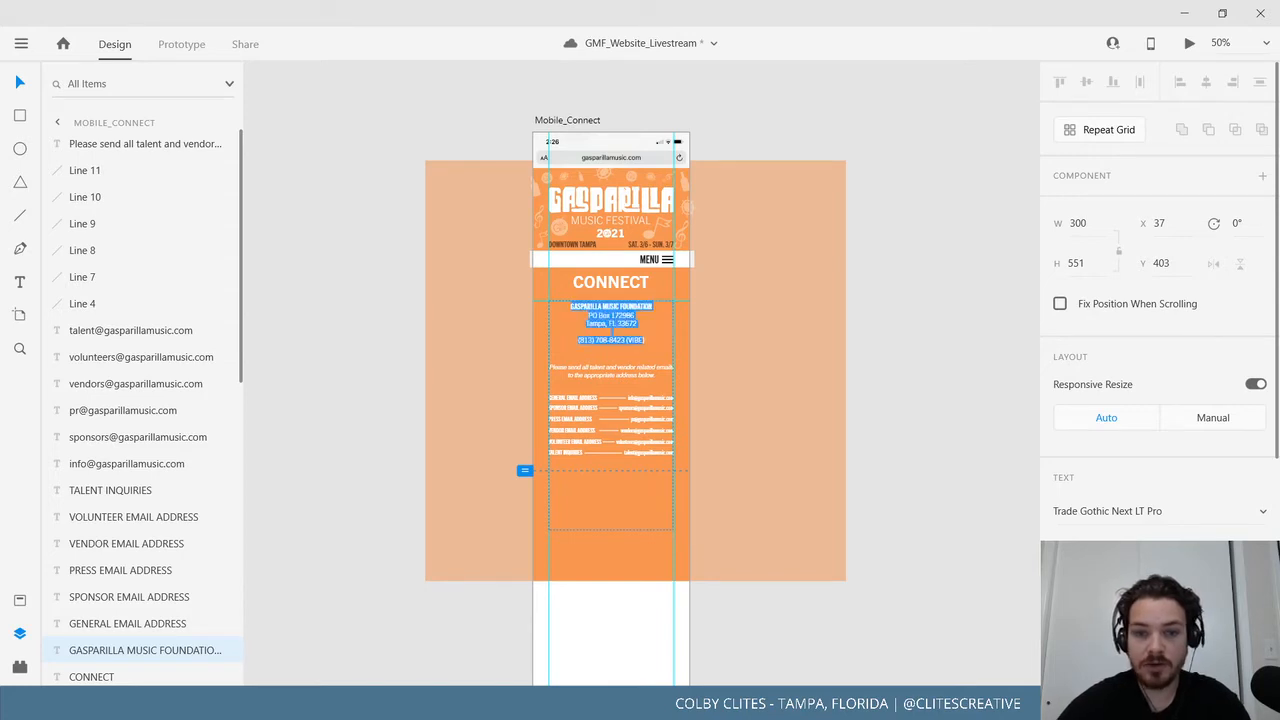
key(Escape)
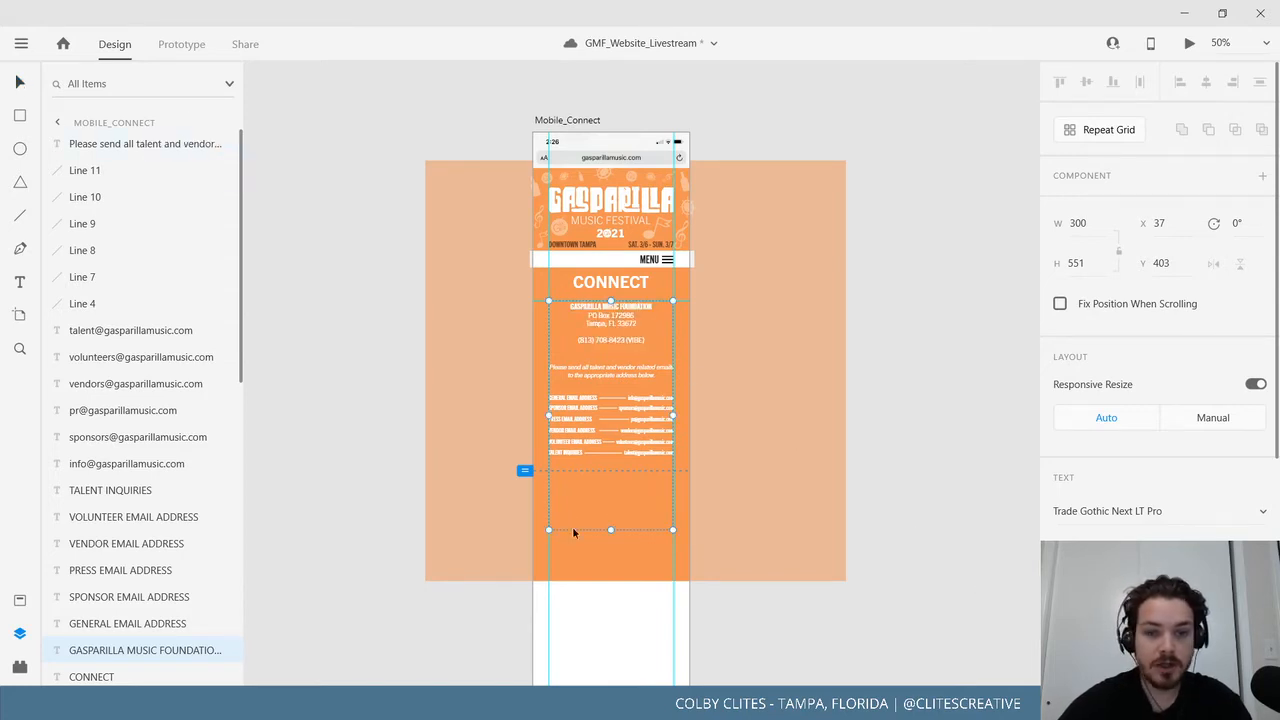
Trim the address text box so it ends just under the phone line.
drag(612, 530, 602, 354)
click(949, 396)
drag(935, 419, 917, 447)
key(ctrl+1)
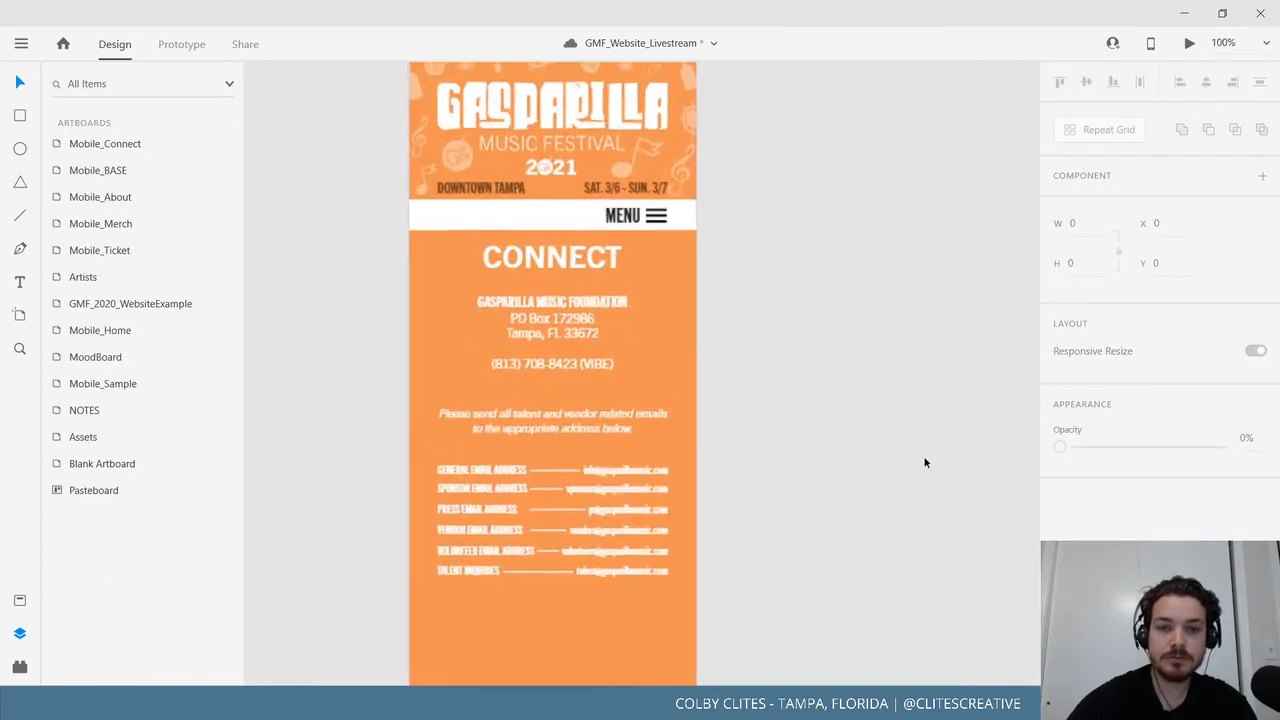
Move the 'Please send all…' talent and vendor note up slightly.
drag(844, 425, 876, 383)
click(568, 262)
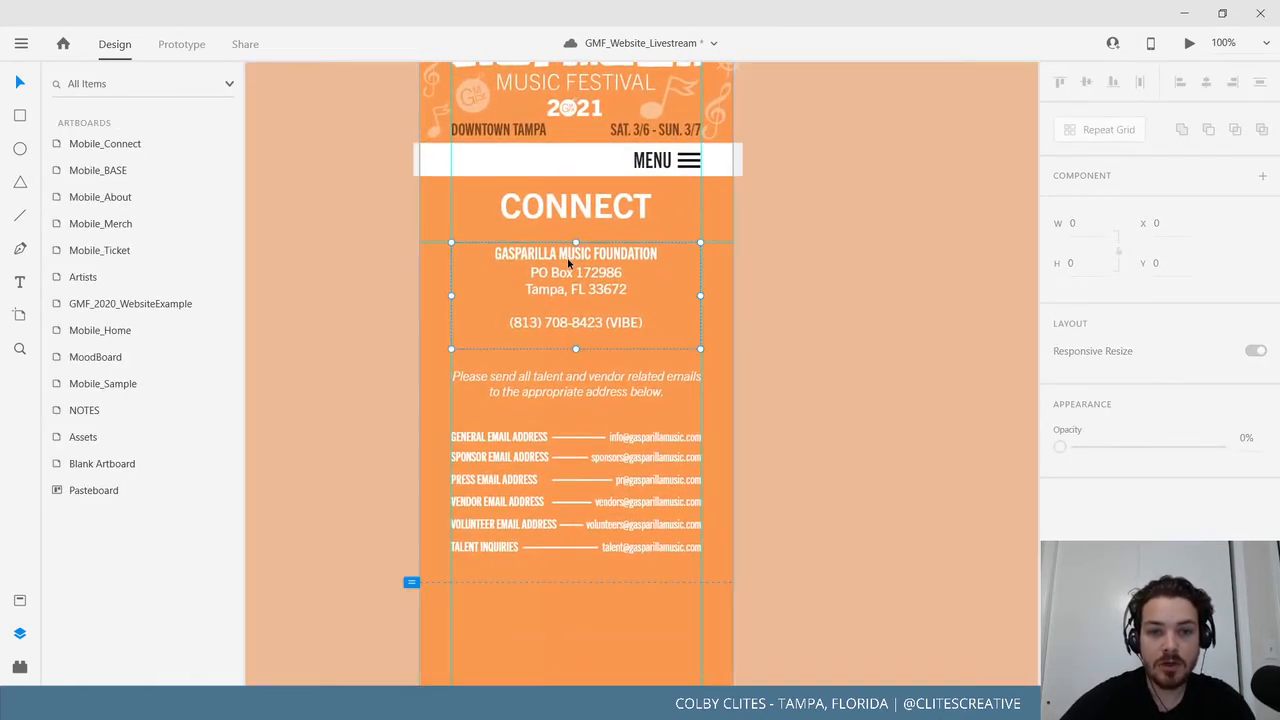
click(889, 354)
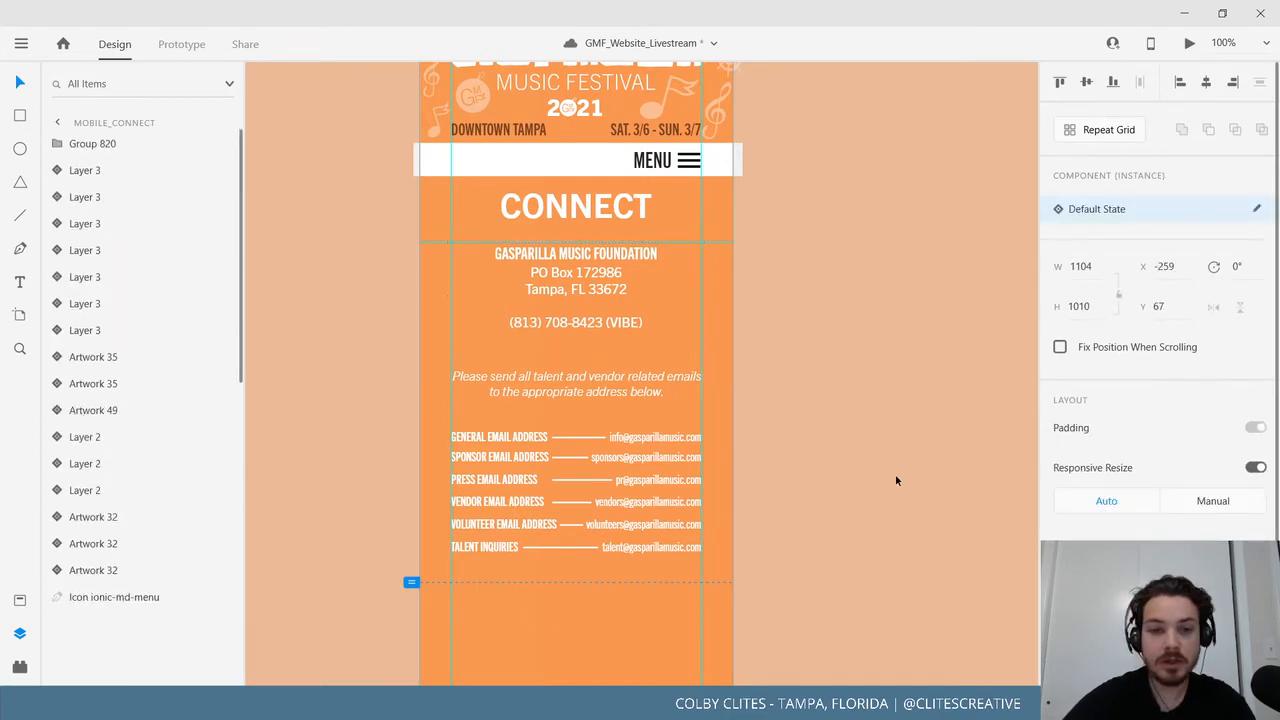
drag(594, 383, 602, 364)
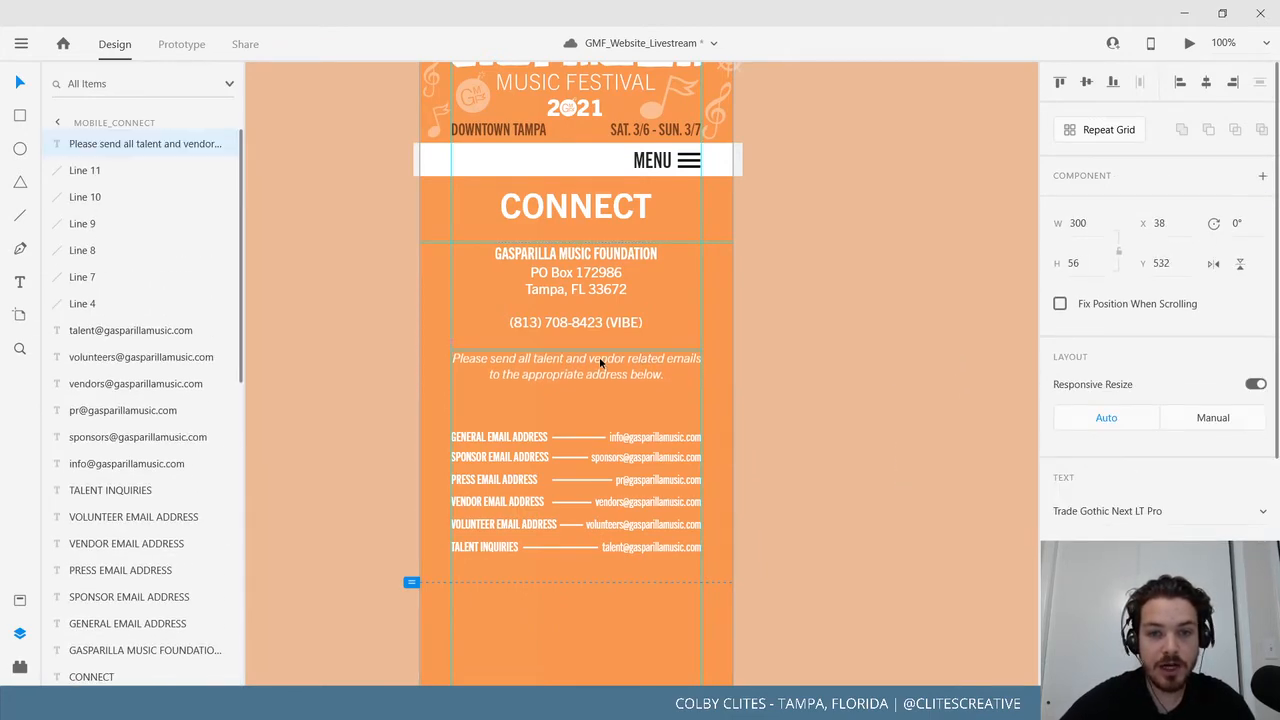
Select all six email addresses, labels and connector lines and move them up about 65 px.
click(636, 449)
key(ctrl+=)
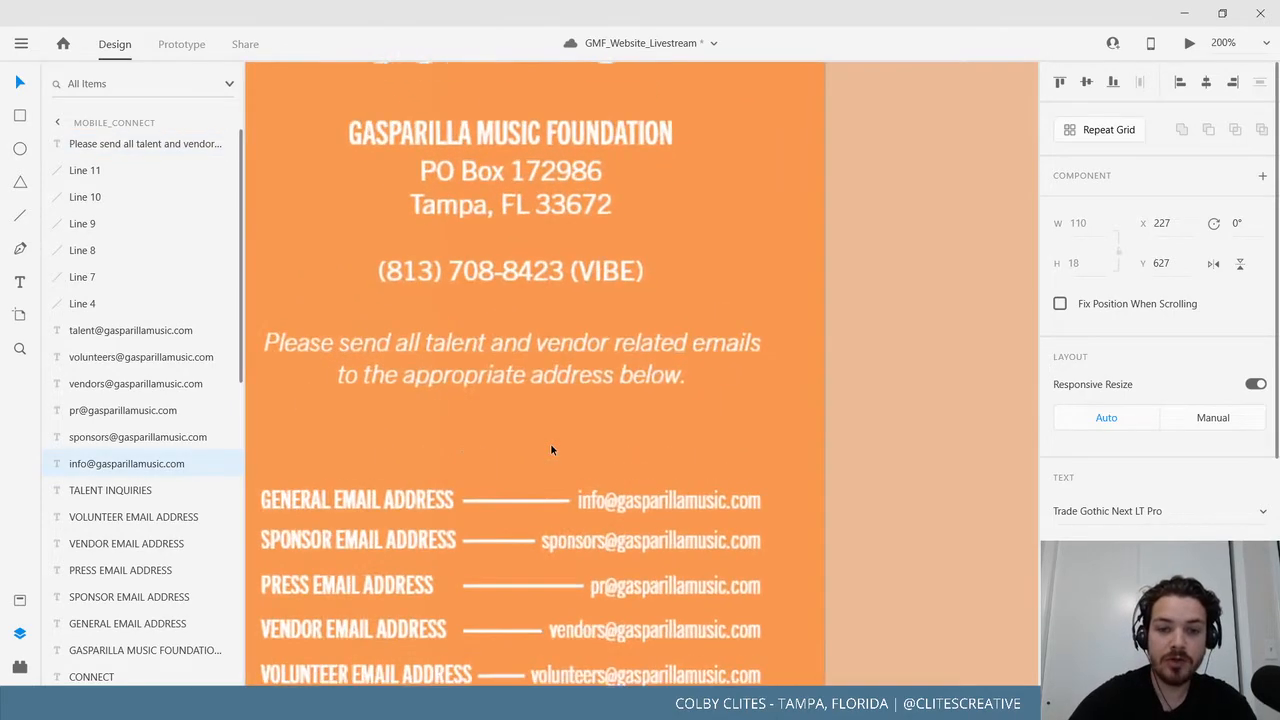
scroll(550, 450, down, 3)
shift+click(680, 394)
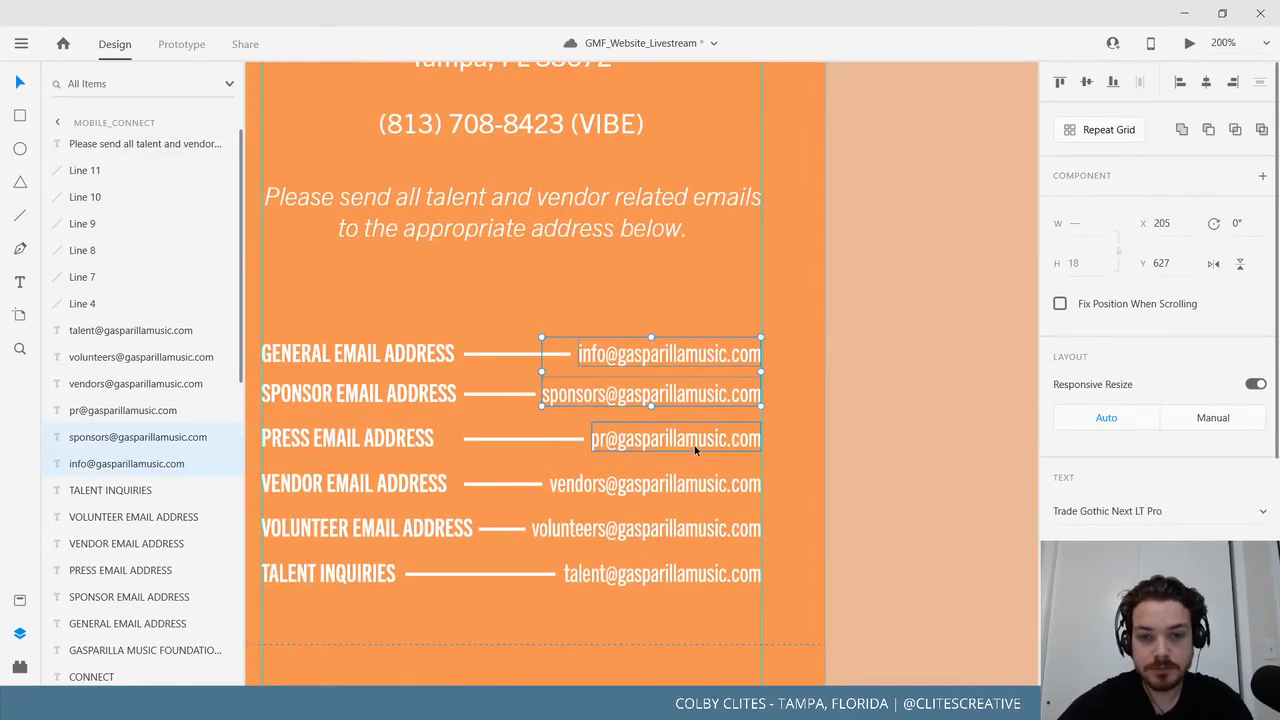
shift+click(695, 440)
shift+click(650, 484)
shift+click(648, 528)
shift+click(663, 574)
shift+click(334, 352)
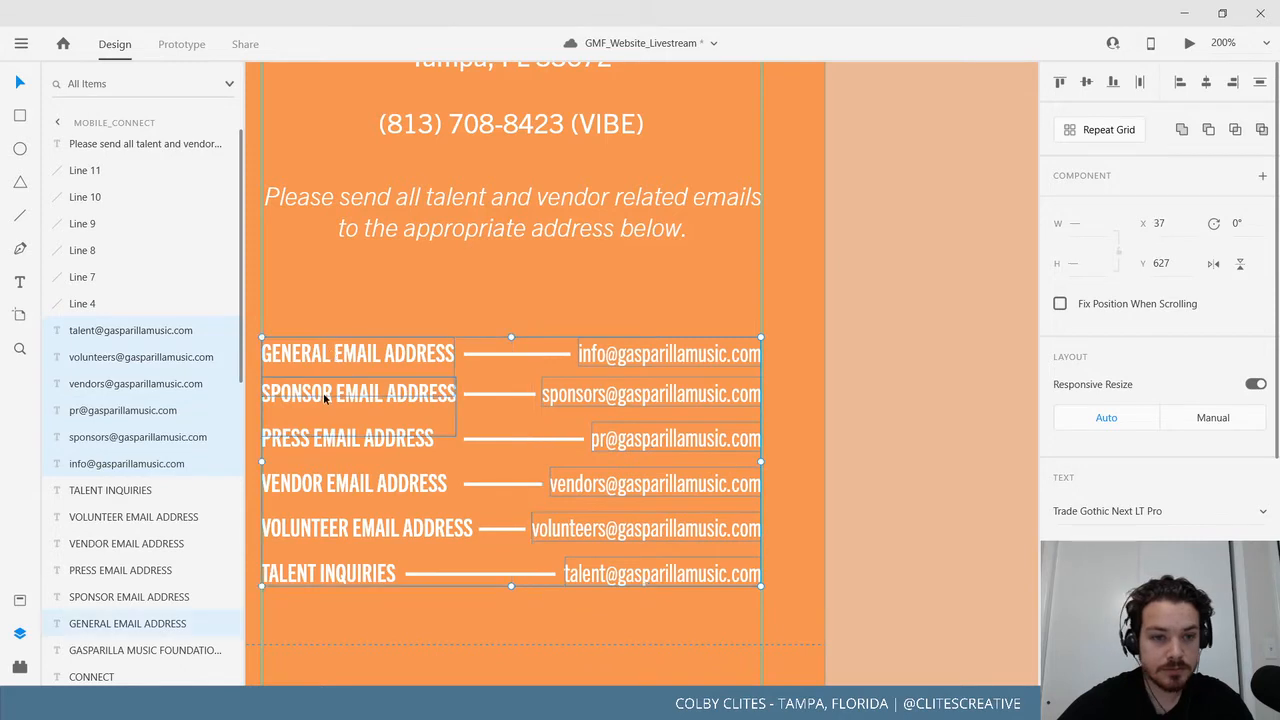
shift+click(325, 397)
shift+click(320, 437)
shift+click(318, 484)
shift+click(309, 527)
shift+click(303, 572)
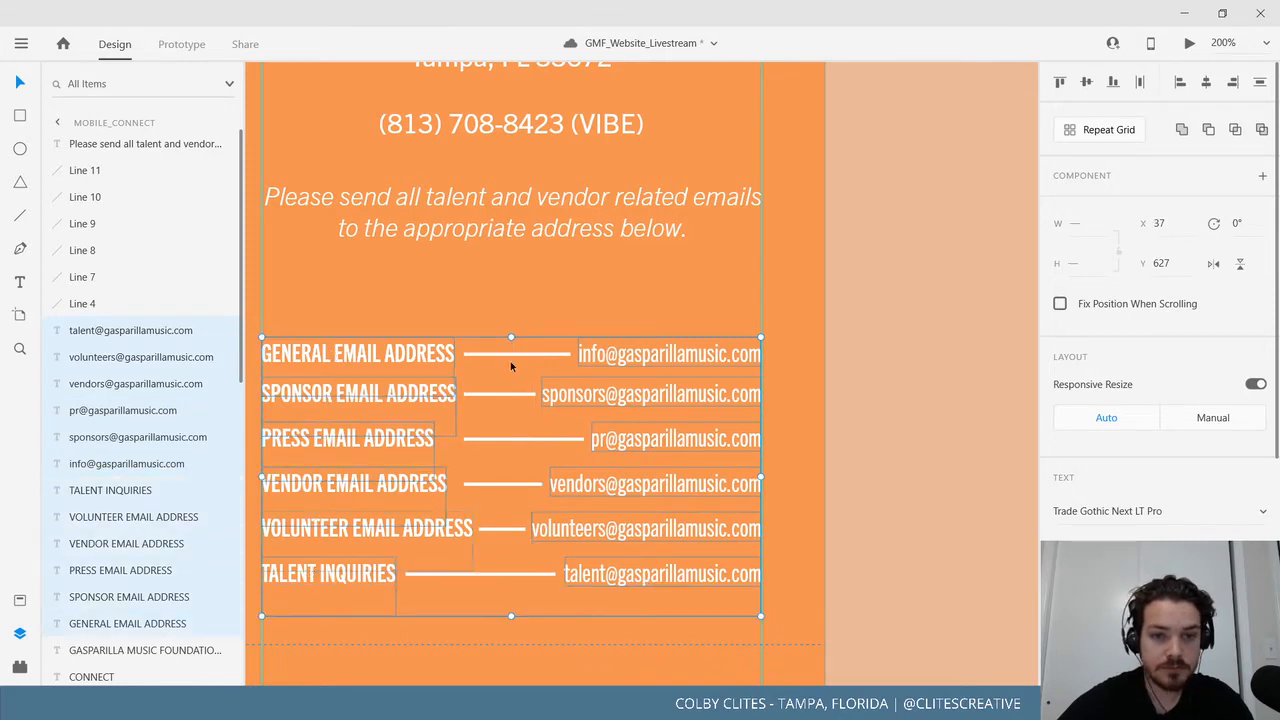
shift+click(510, 355)
shift+click(503, 394)
shift+click(503, 438)
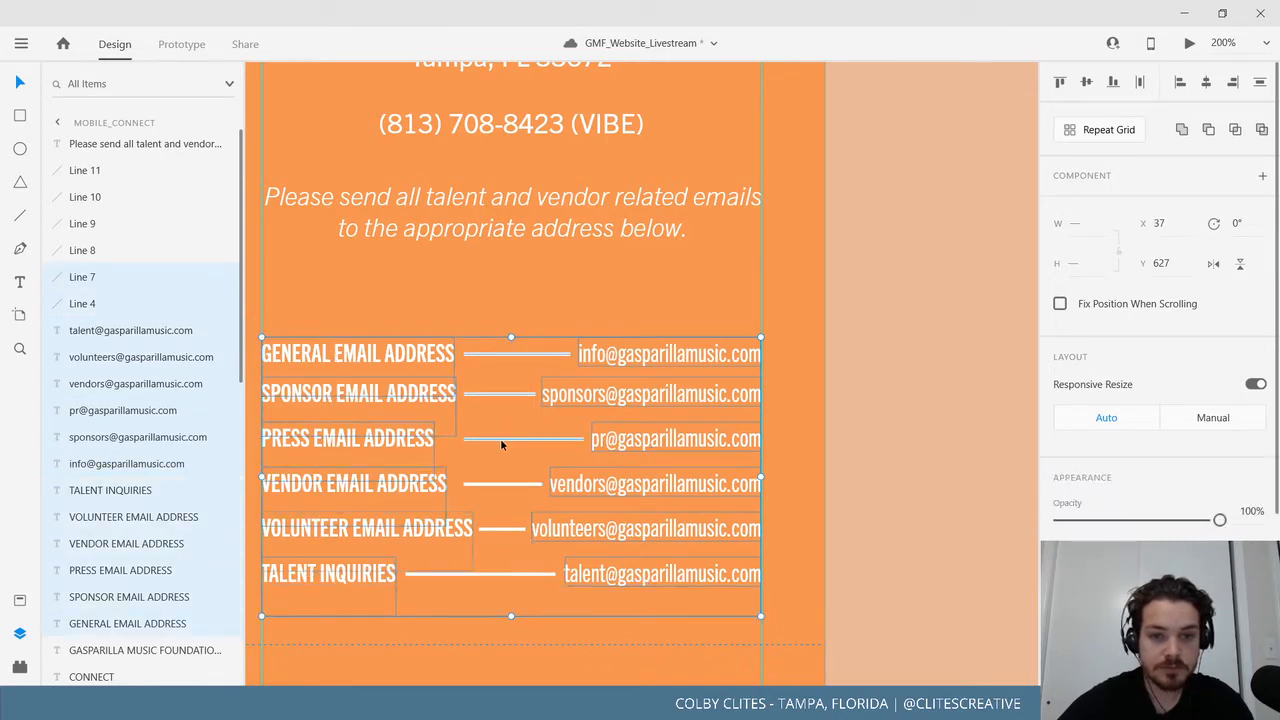
shift+click(502, 484)
shift+click(500, 529)
shift+click(498, 574)
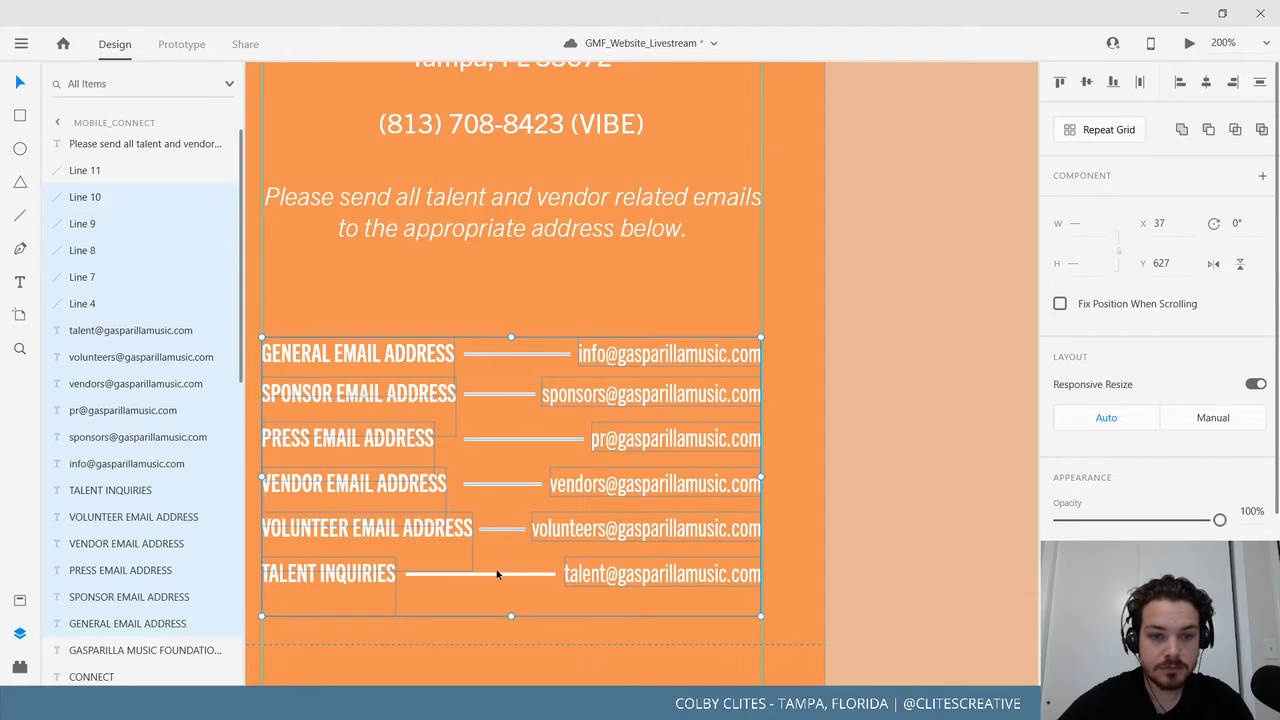
shift+click(498, 574)
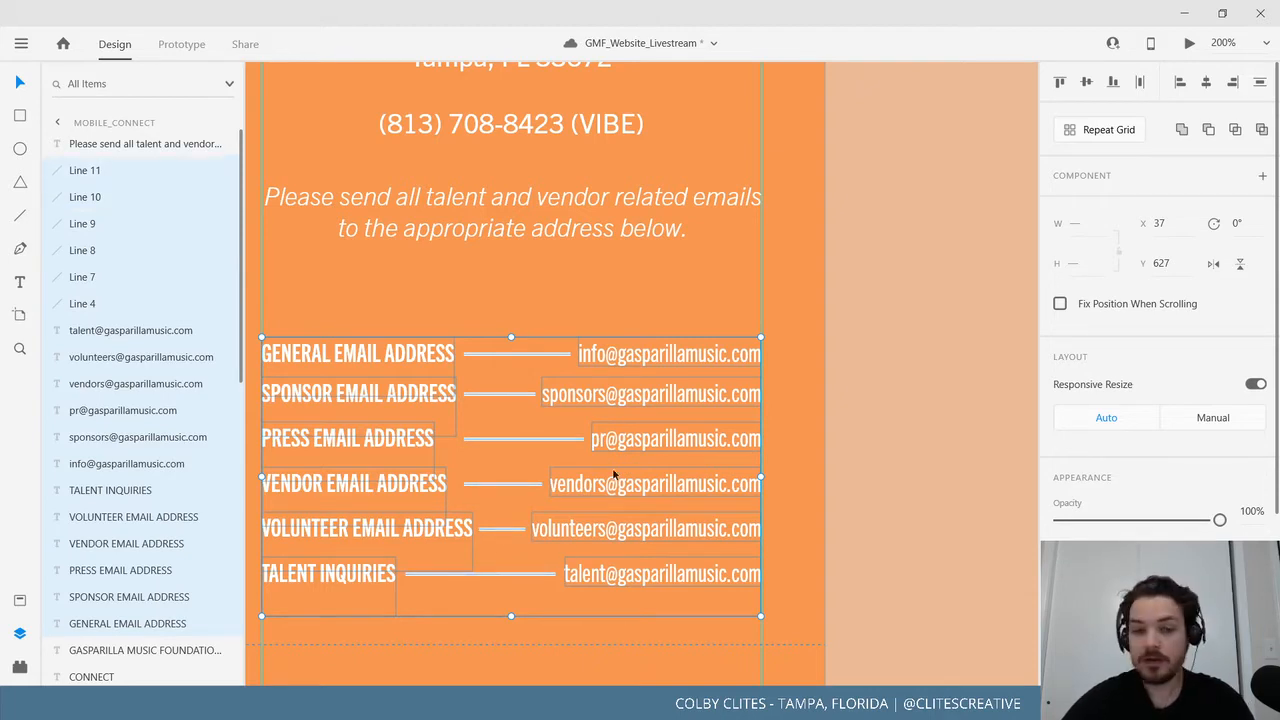
drag(658, 357, 657, 299)
click(924, 405)
drag(837, 543, 958, 600)
key(ctrl+minus)
key(ctrl+minus)
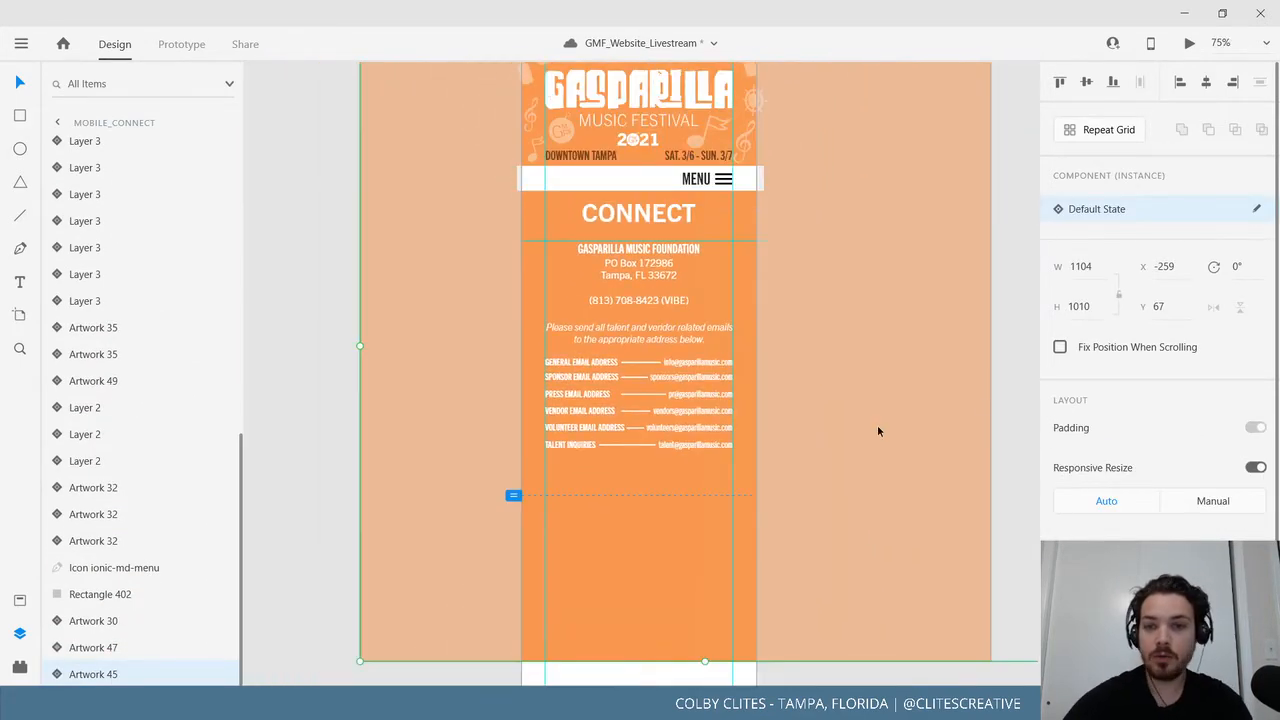
Preview the Mobile_Connect artboard as a phone page.
click(907, 341)
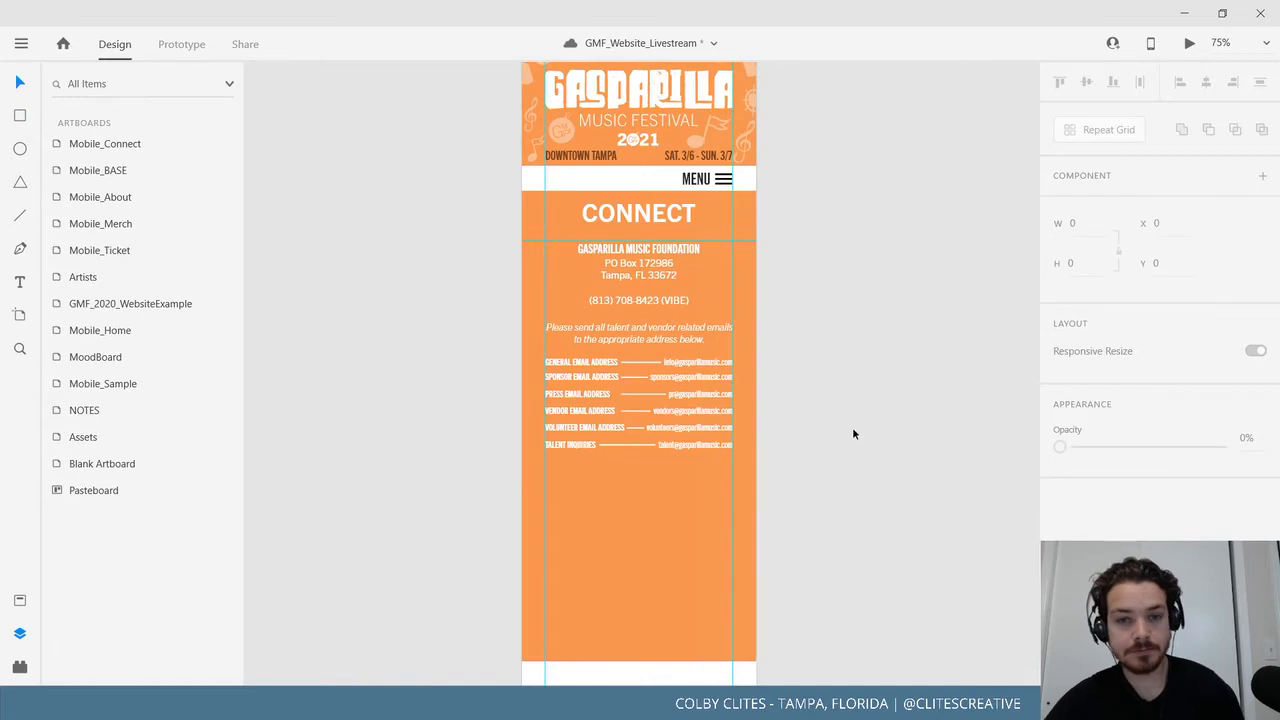
scroll(746, 433, up, 2)
click(549, 73)
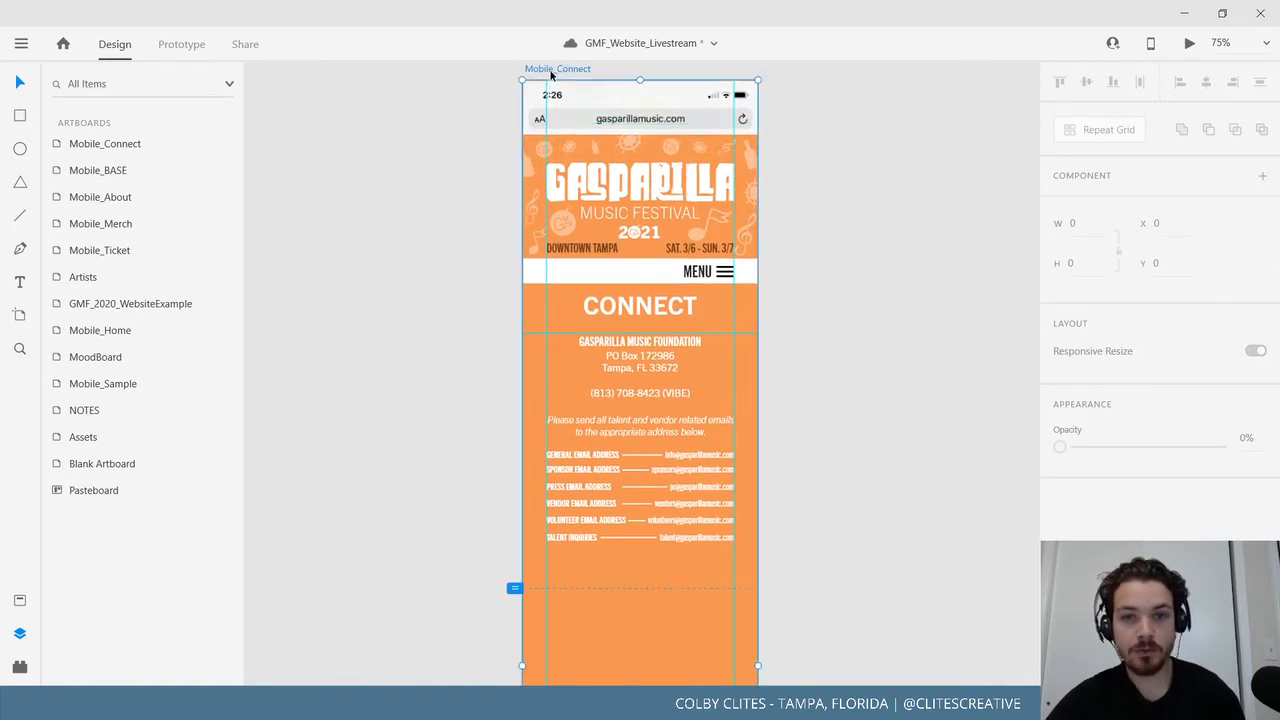
click(1186, 44)
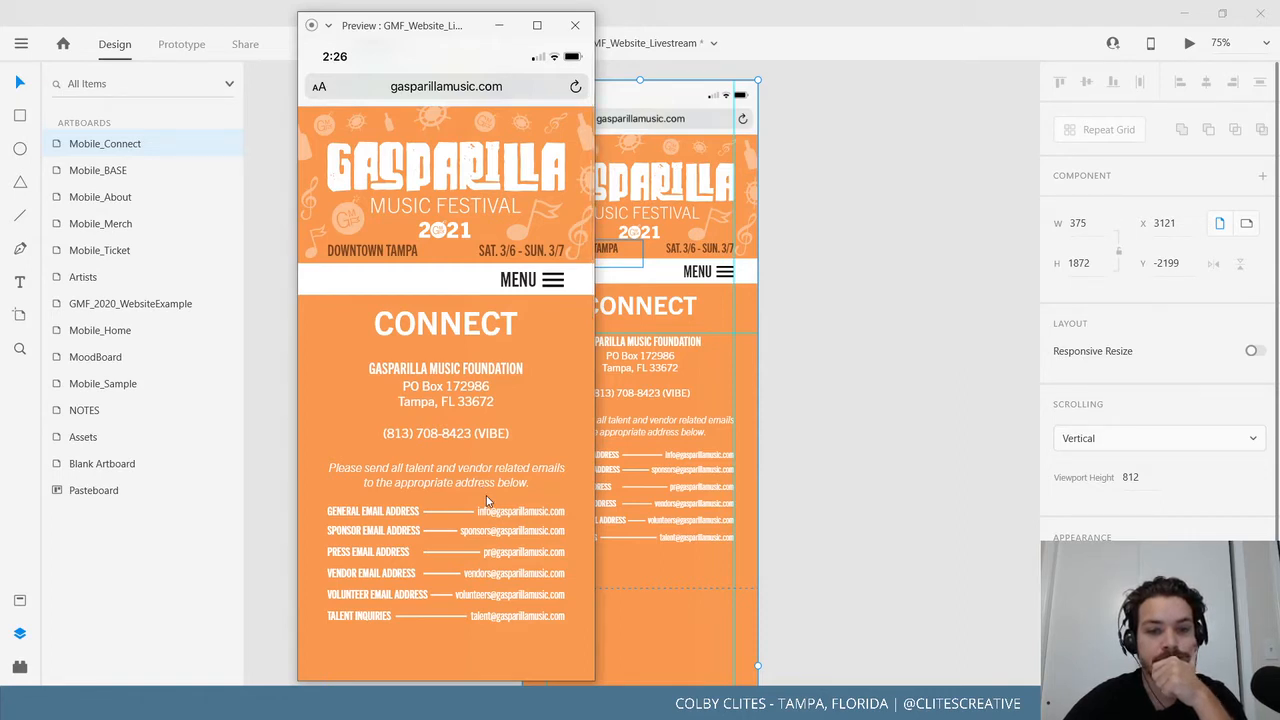
Close the preview and save GMF_Website_Livestream.
click(575, 25)
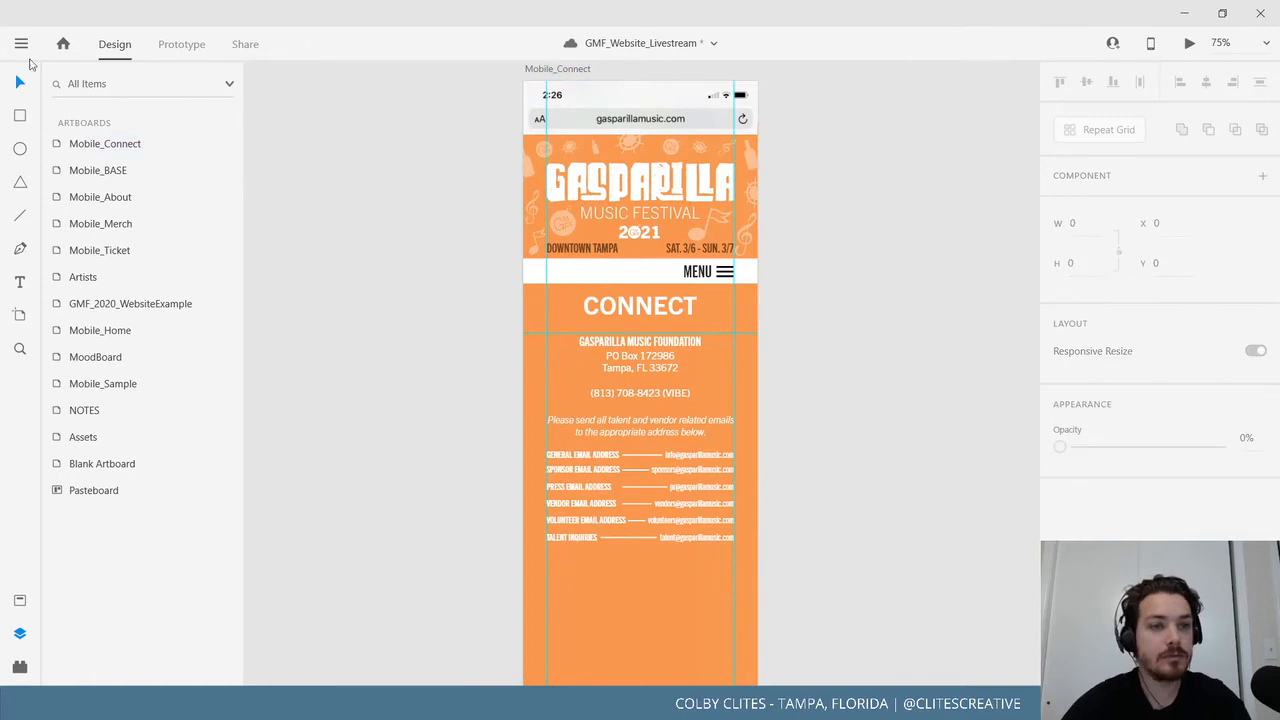
click(21, 43)
click(25, 360)
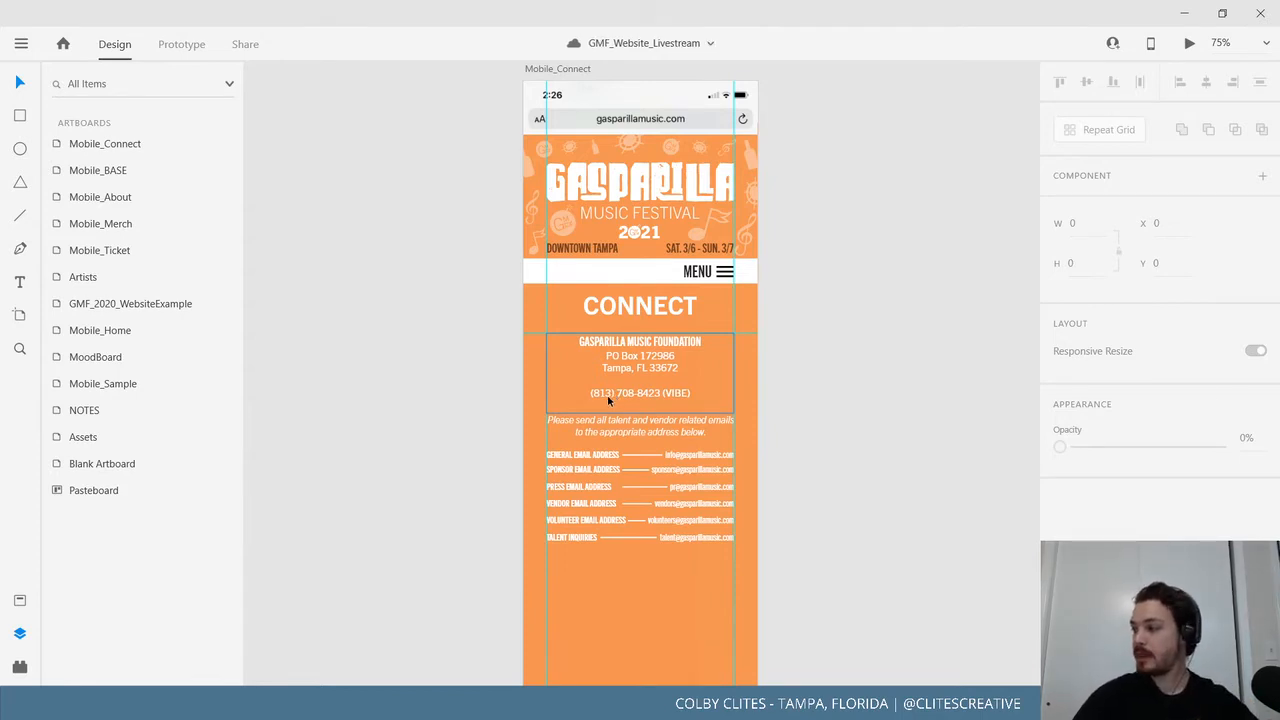
Move the brown footer up so it sits right below the orange panel.
drag(896, 372, 820, 426)
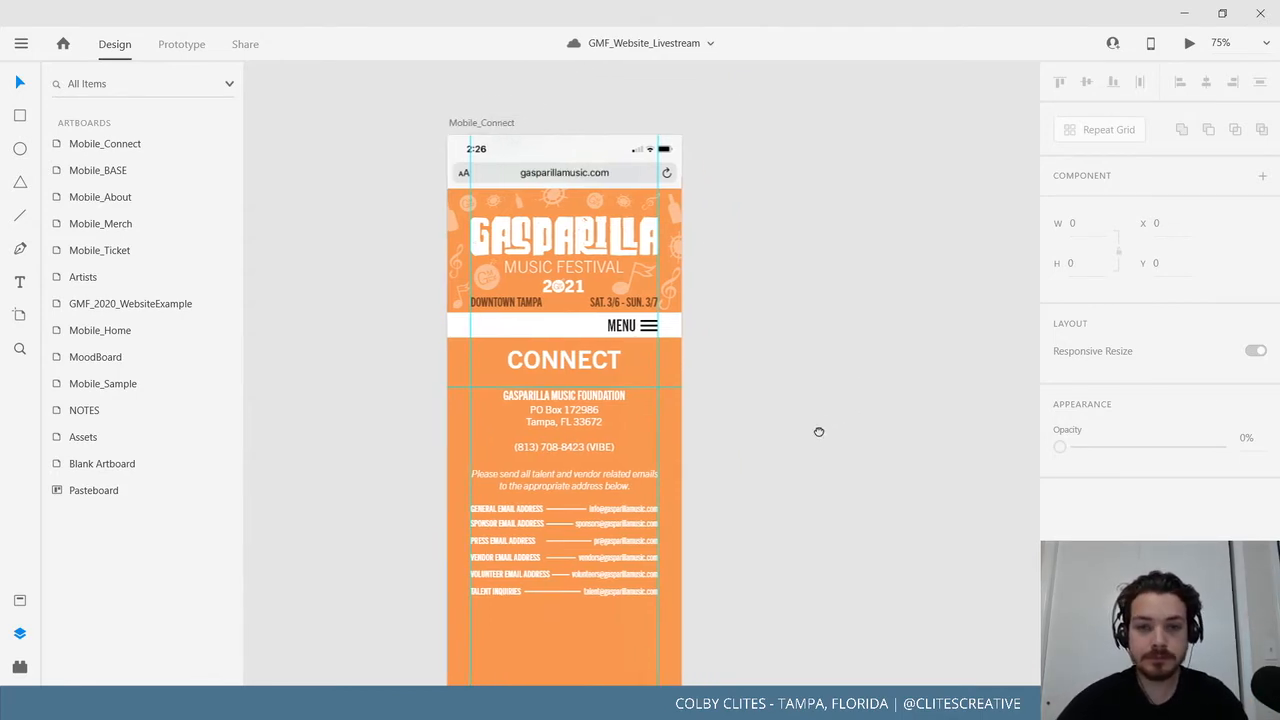
key(ctrl+=)
drag(805, 383, 923, 174)
drag(843, 513, 855, 440)
key(ctrl+-)
key(ctrl+-)
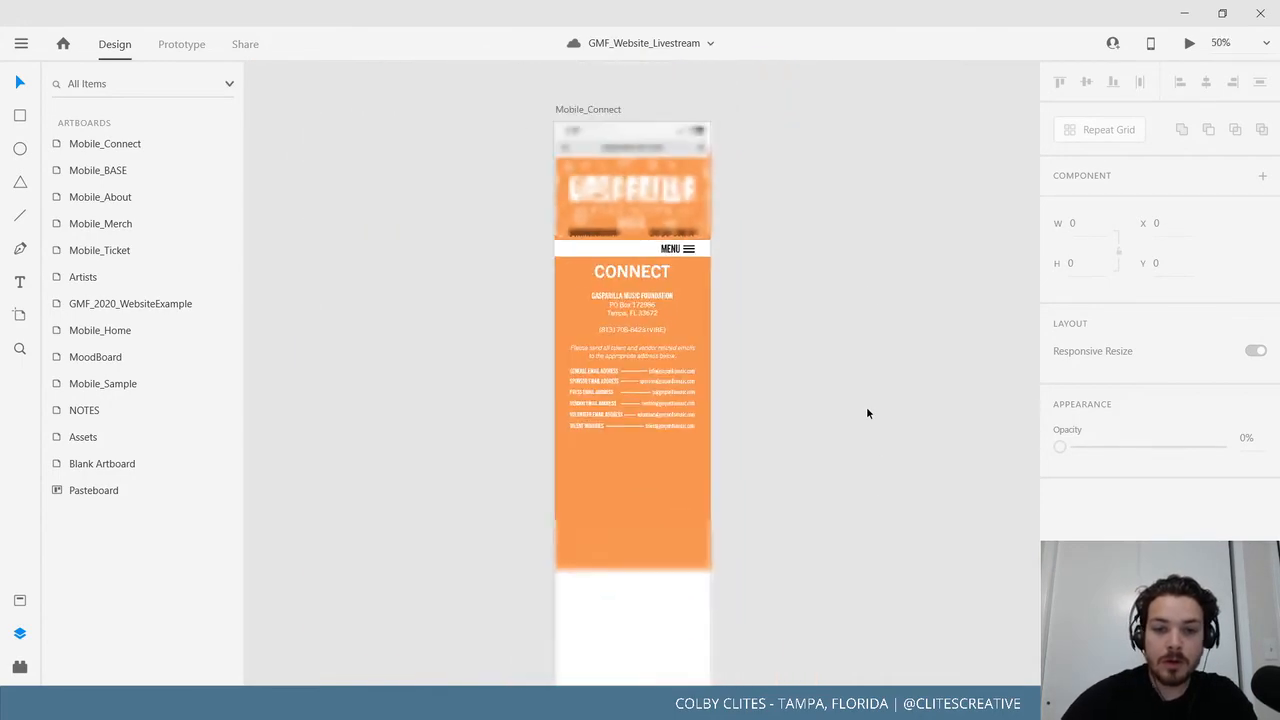
click(581, 111)
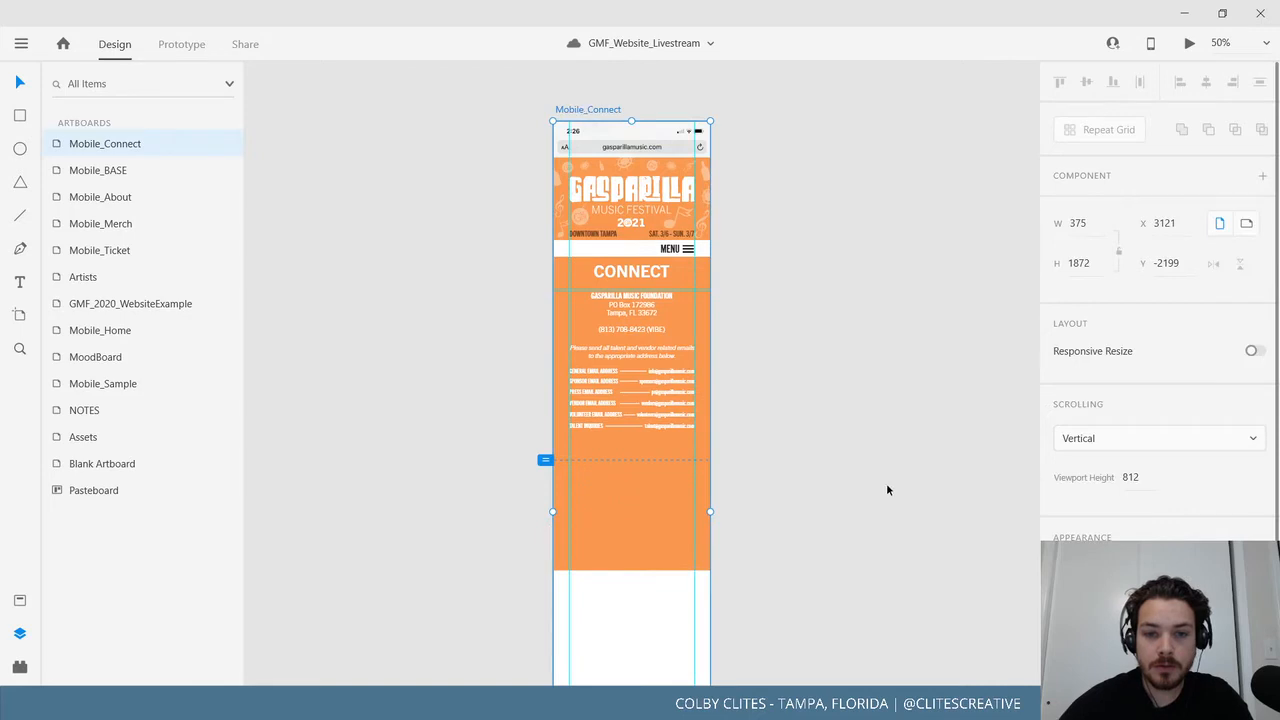
click(631, 566)
click(814, 605)
drag(841, 626, 830, 363)
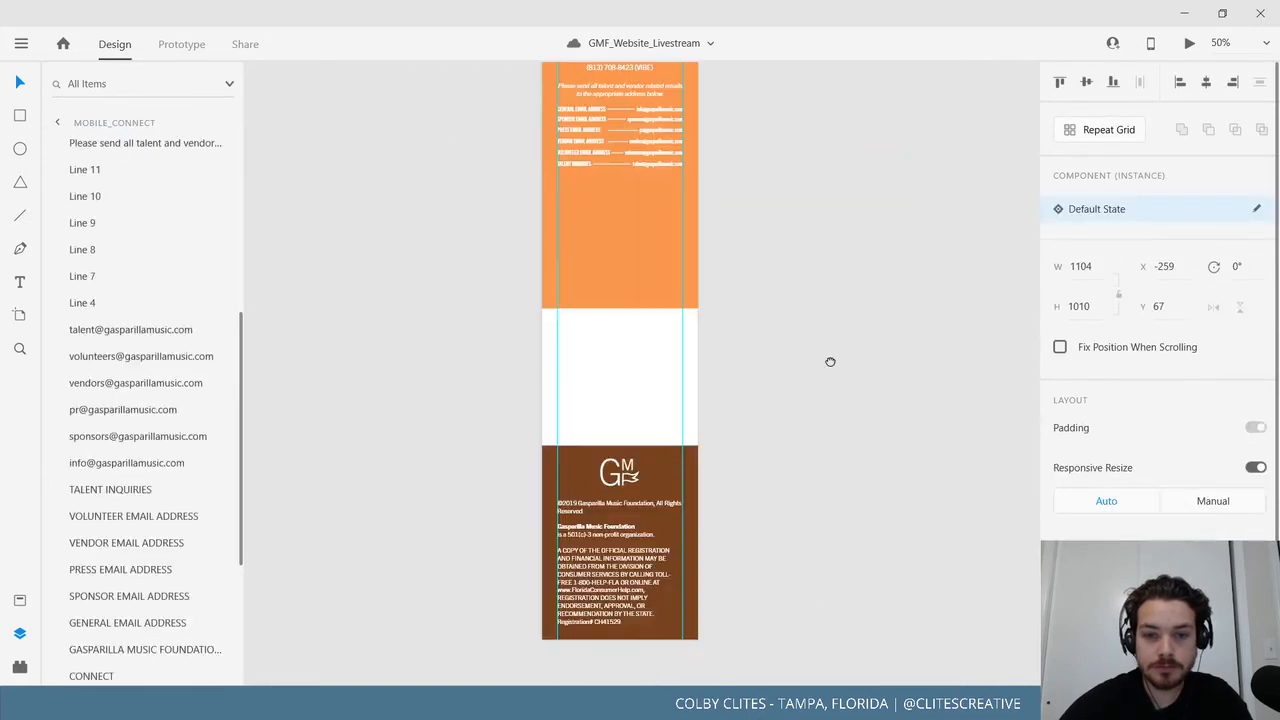
click(631, 495)
drag(631, 495, 625, 292)
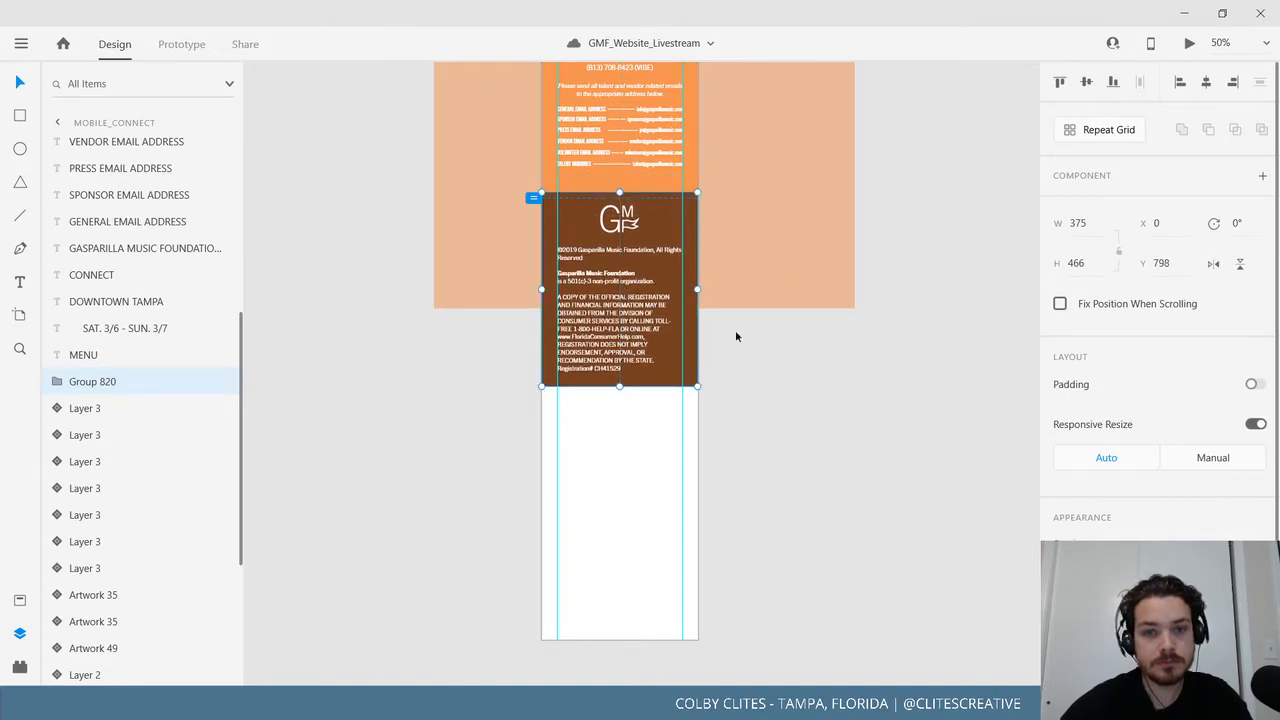
click(873, 392)
Shorten the Mobile_Connect artboard from 1872 to 1262 px tall, ending at the footer.
drag(808, 420, 763, 685)
click(514, 113)
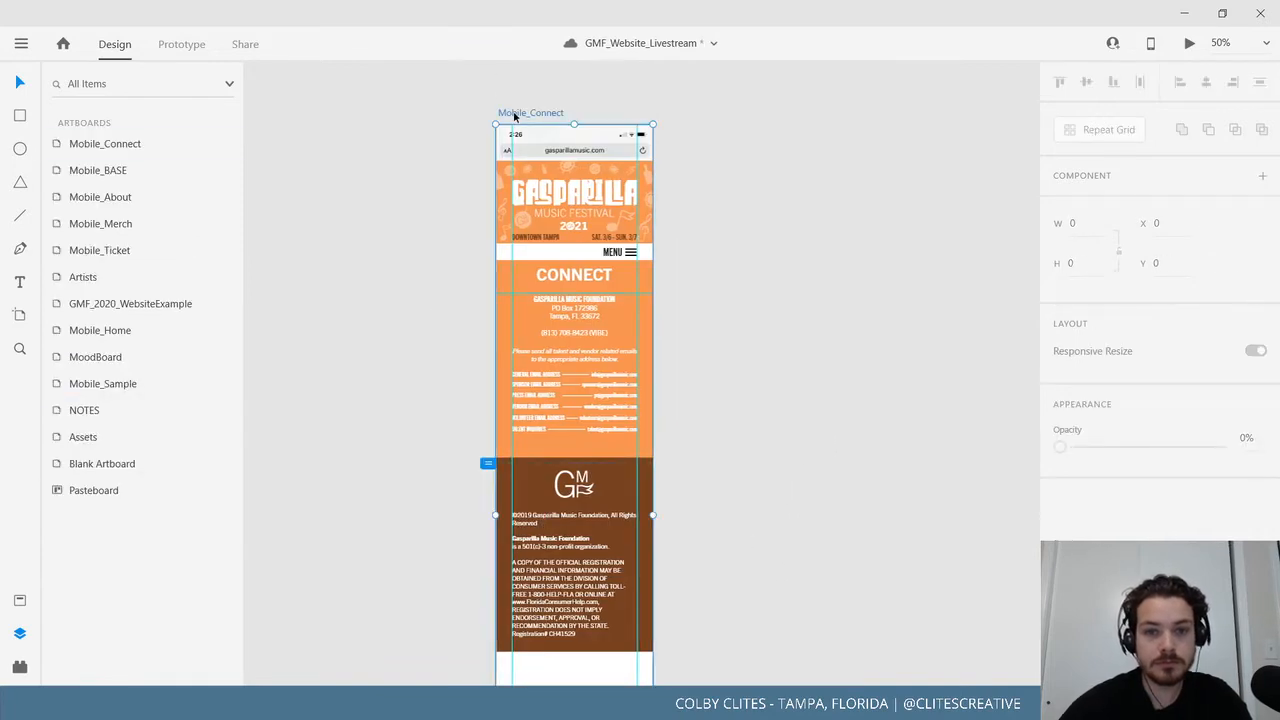
scroll(614, 551, down, 5)
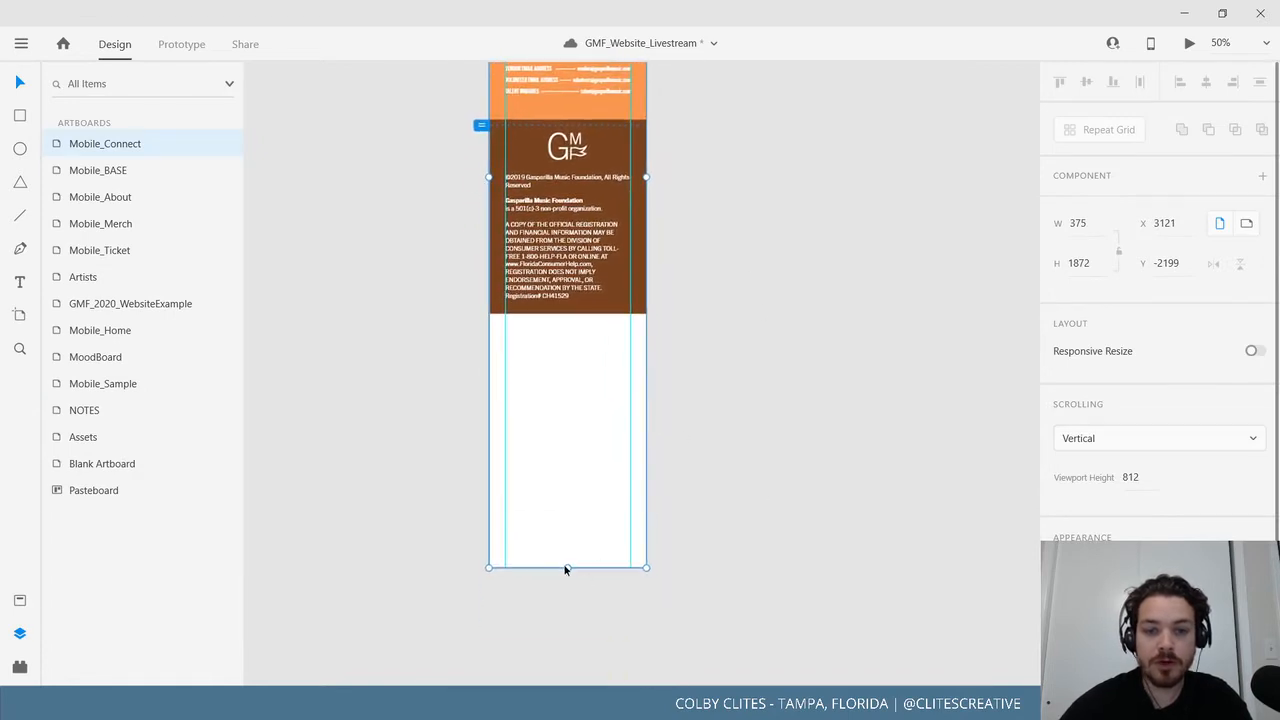
drag(565, 568, 551, 313)
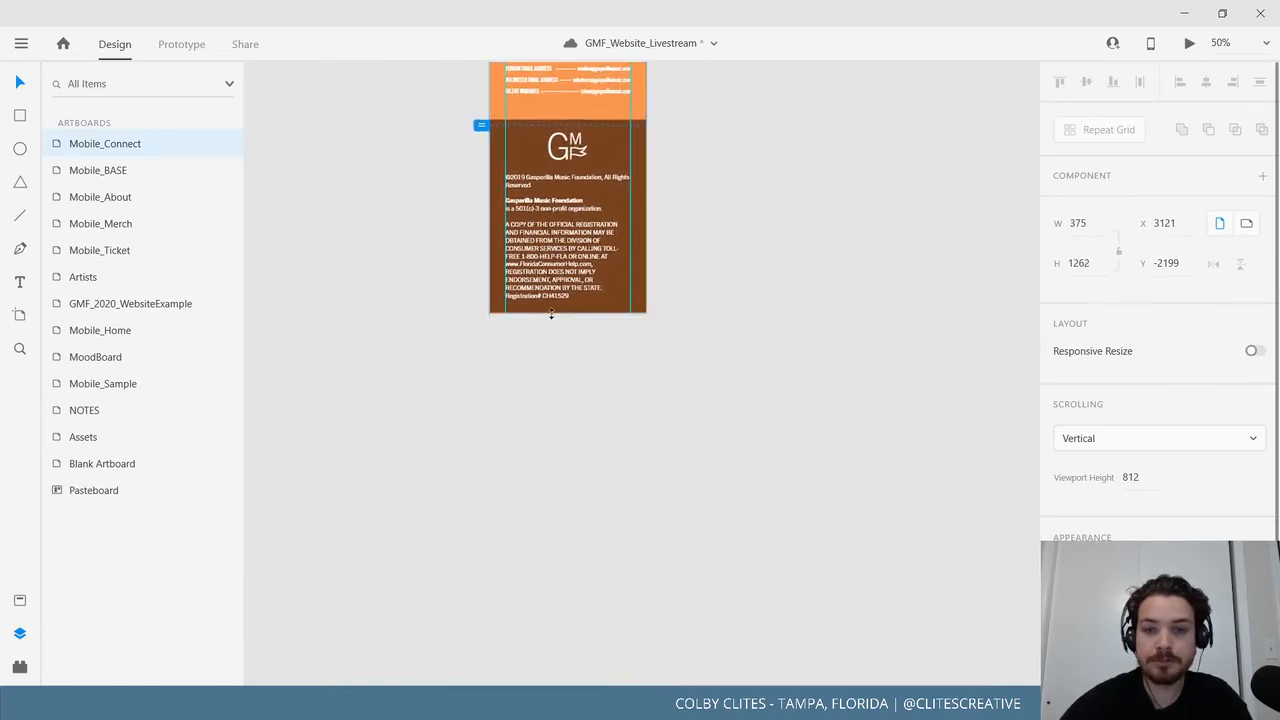
click(488, 440)
drag(500, 466, 740, 660)
key(ctrl+minus)
key(ctrl+minus)
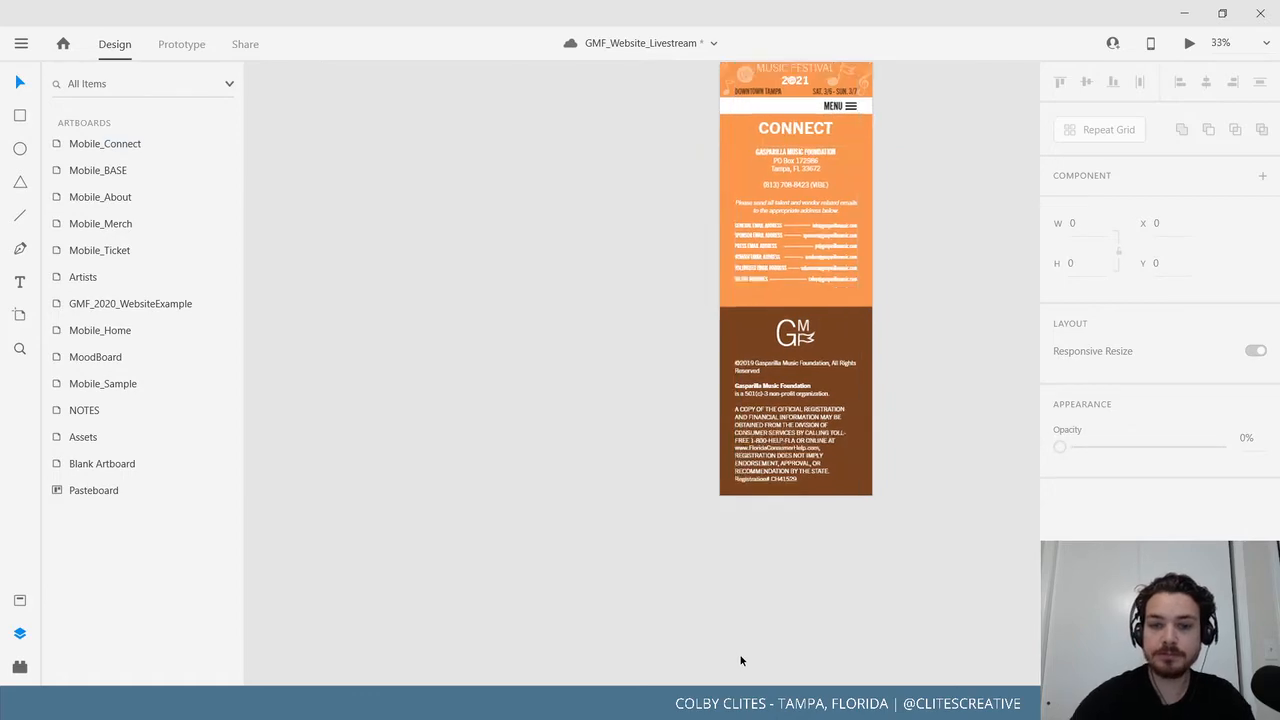
drag(760, 565, 878, 583)
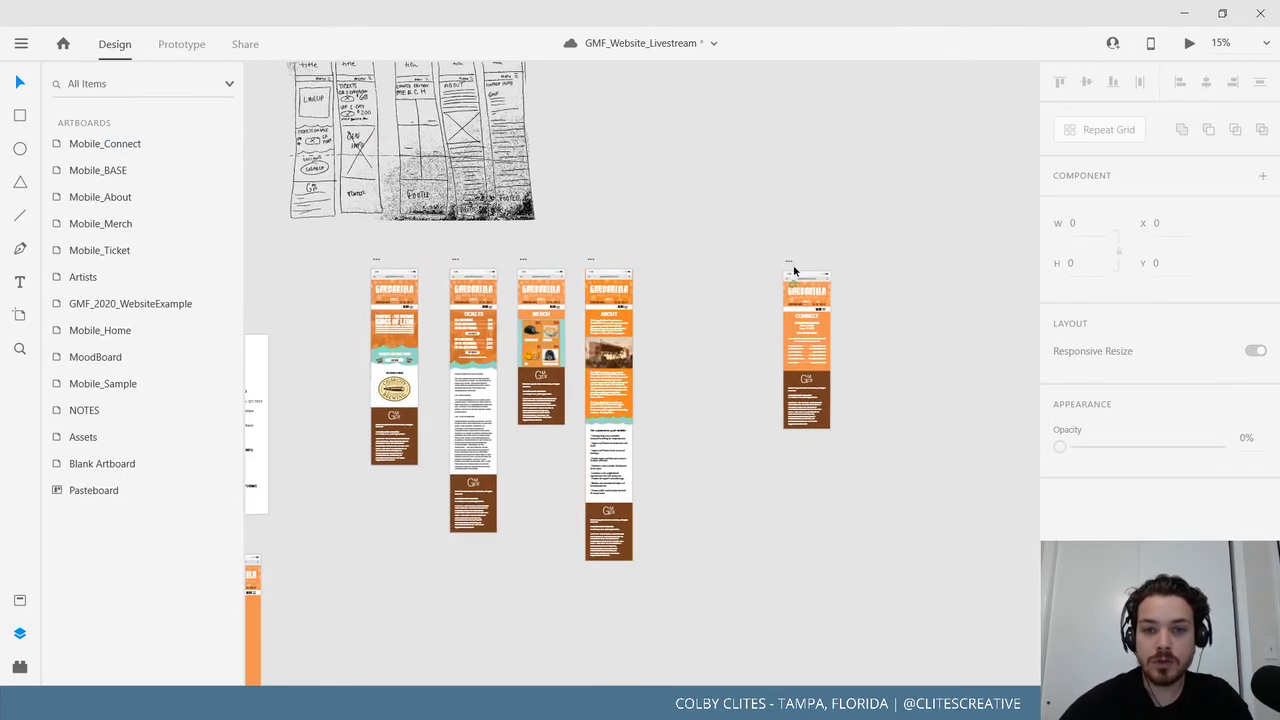
Place Mobile_Connect beside Mobile_About and save the document.
drag(793, 263, 668, 262)
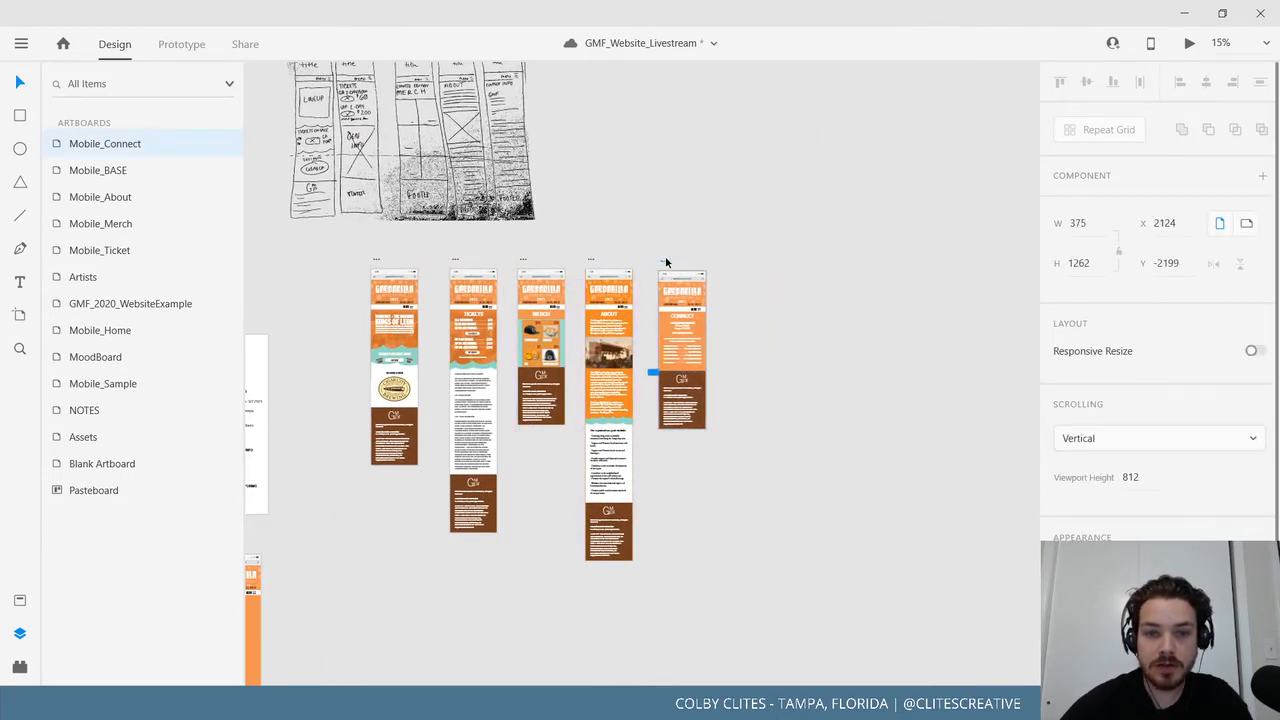
click(351, 404)
click(20, 43)
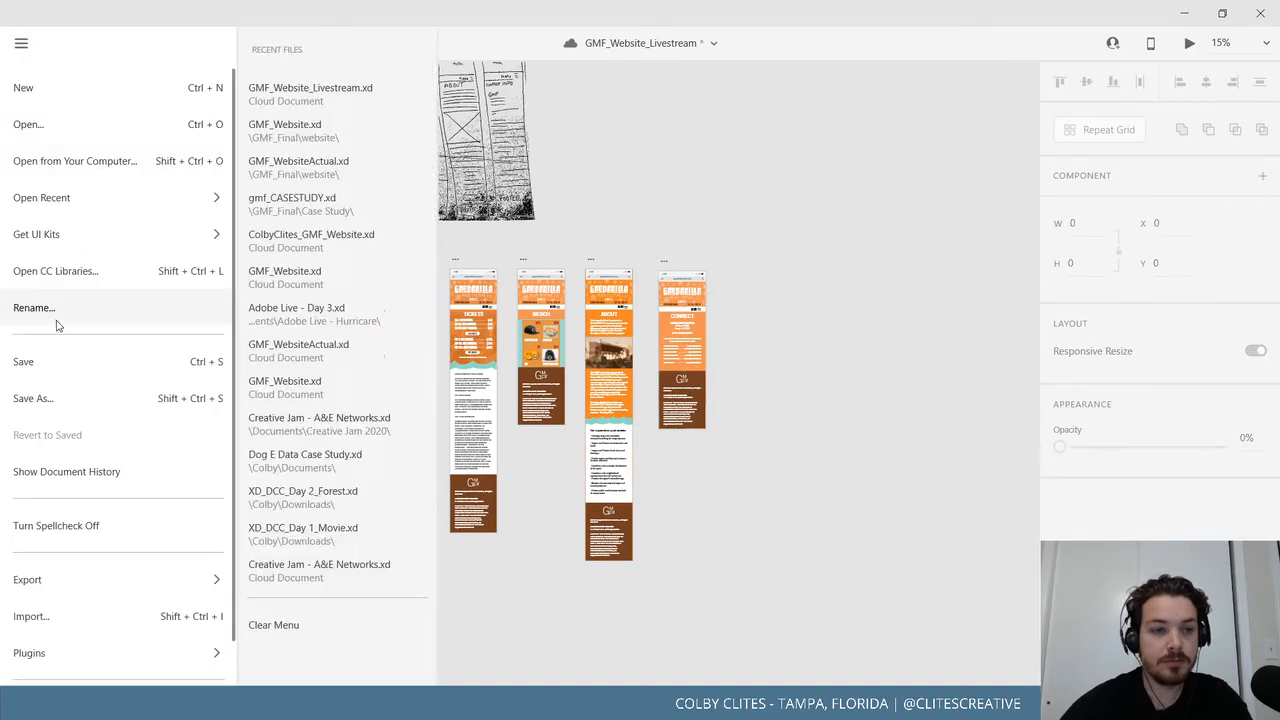
click(54, 361)
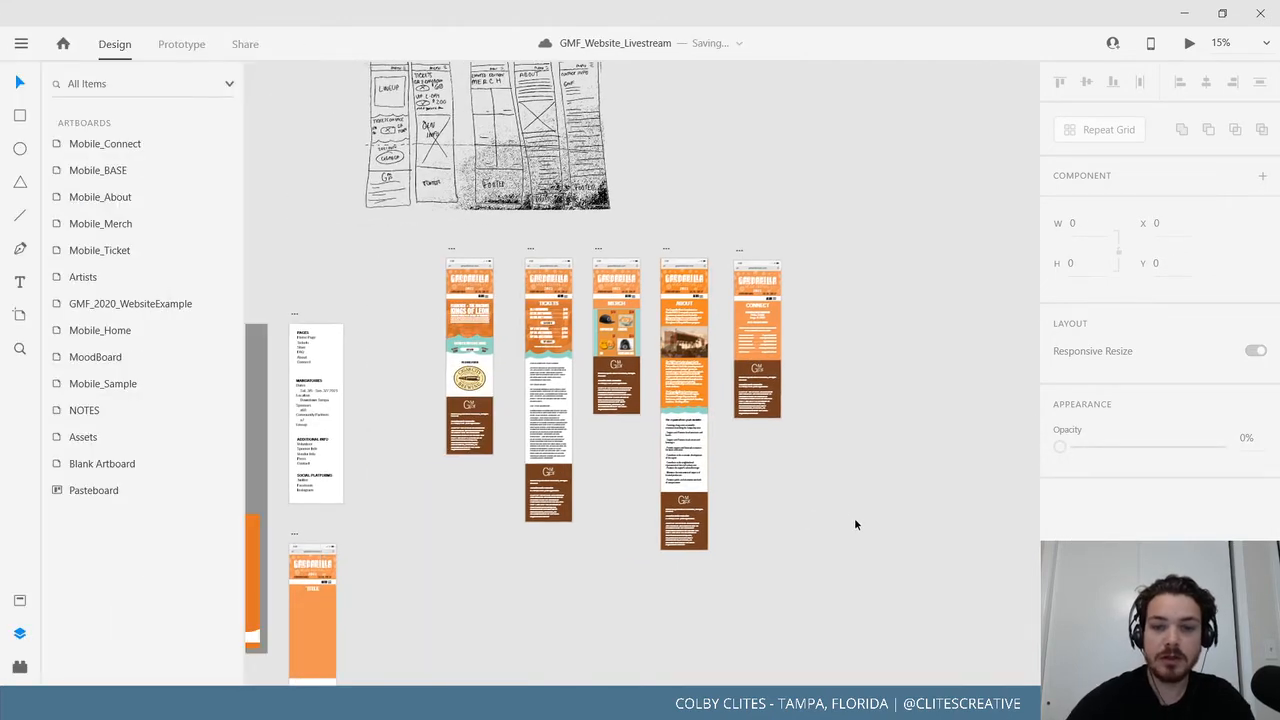
Zoom in on the mobile artboards and select Mobile_Connect.
key(ctrl+=)
key(ctrl+=)
drag(885, 563, 971, 543)
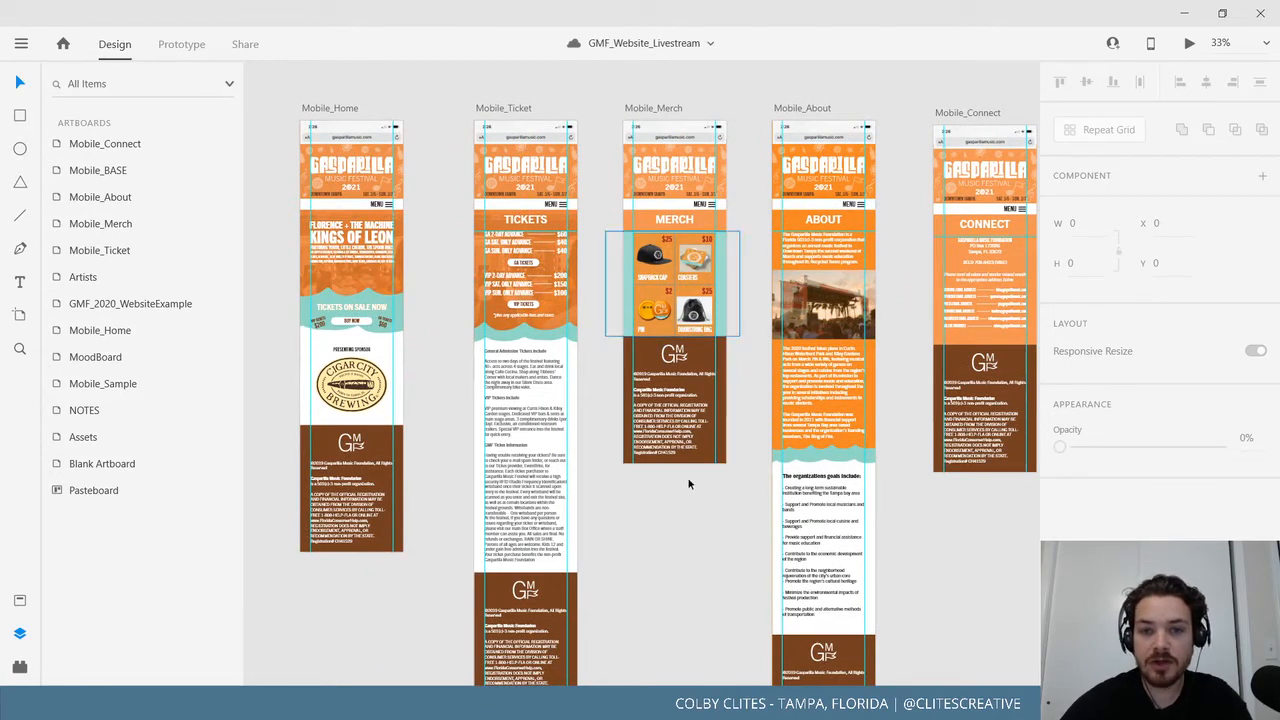
drag(951, 558, 917, 561)
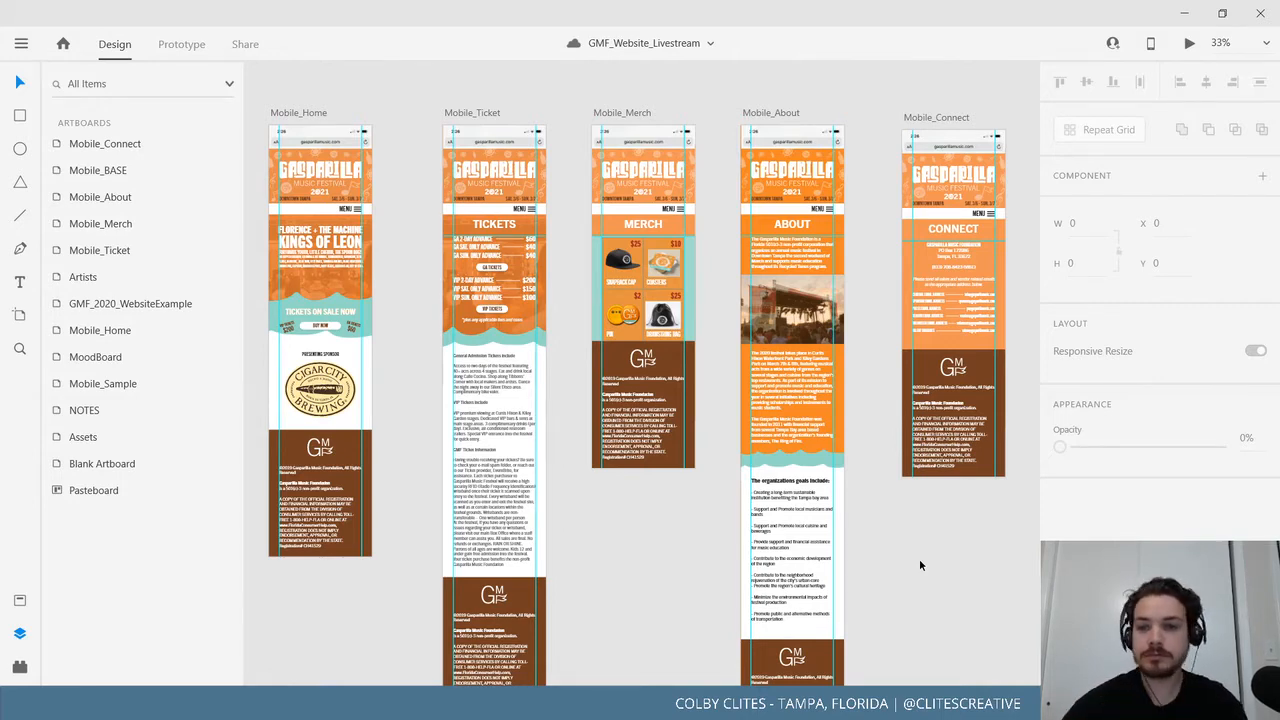
drag(928, 574, 771, 589)
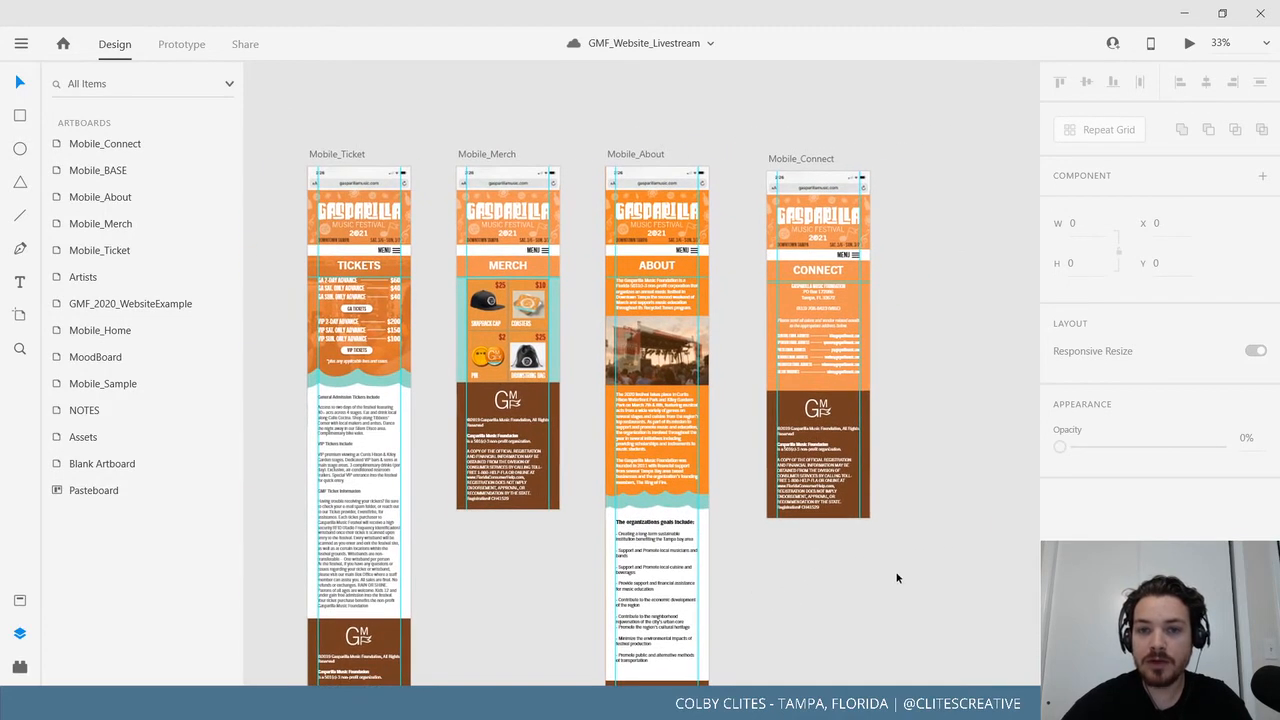
drag(900, 579, 697, 607)
click(683, 180)
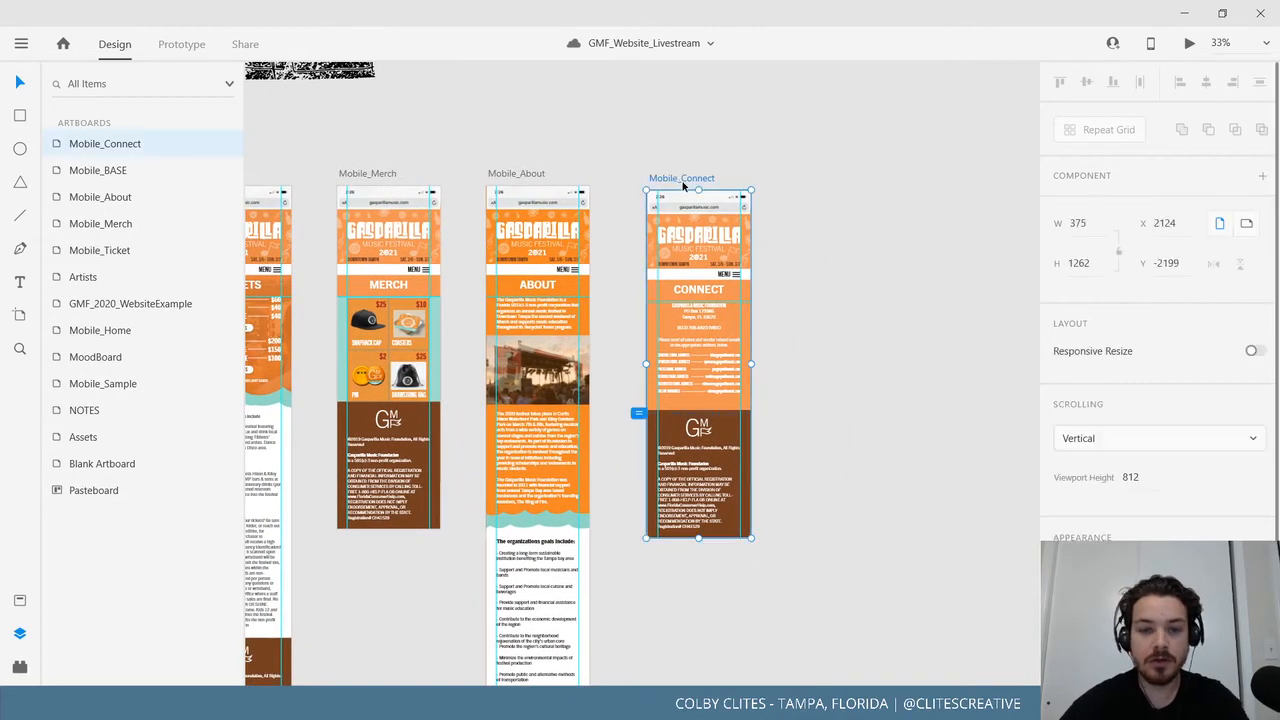
Duplicate the Mobile_Connect artboard and move the copy further right.
key(ctrl+d)
scroll(730, 480, right, 5)
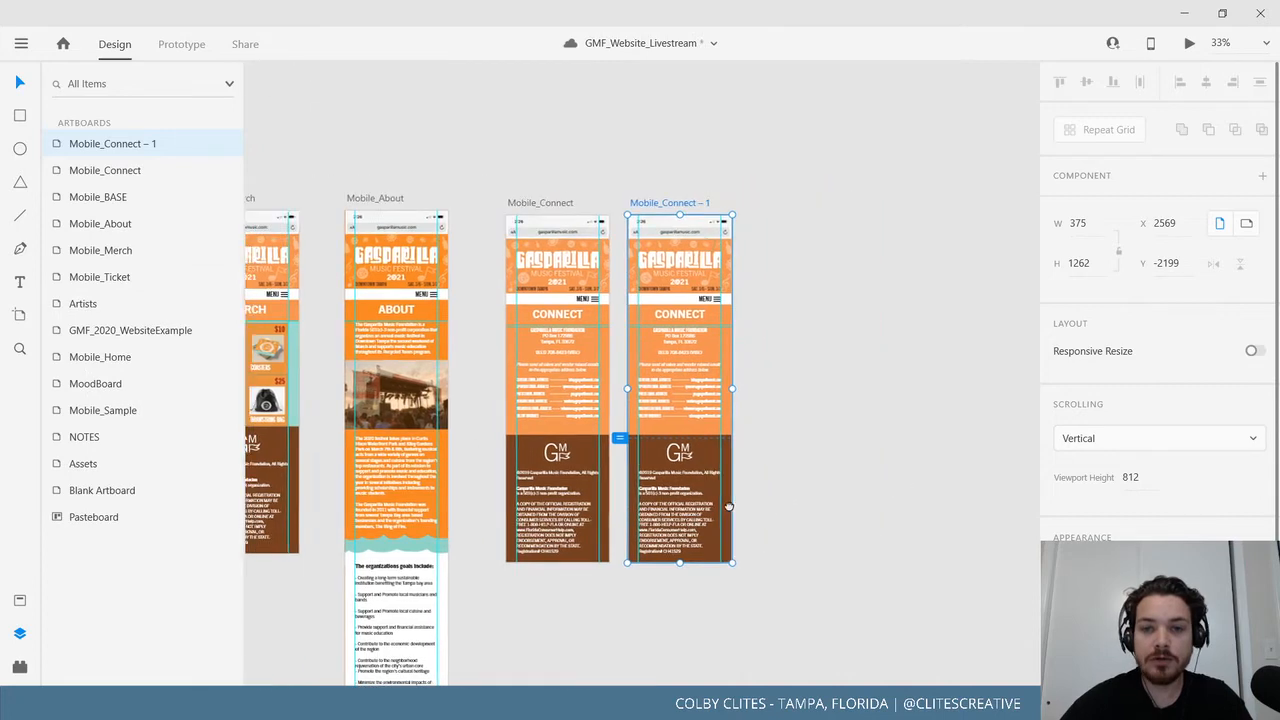
drag(643, 193, 946, 203)
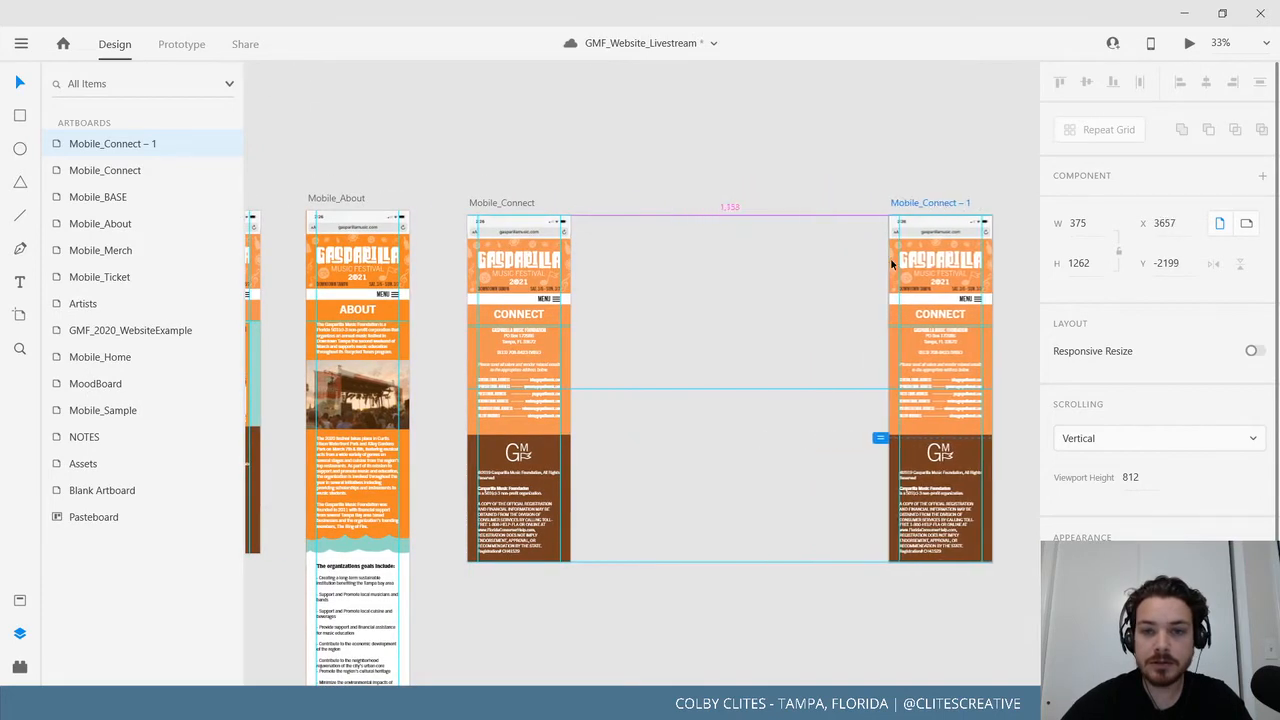
drag(721, 437, 653, 435)
key(ctrl+3)
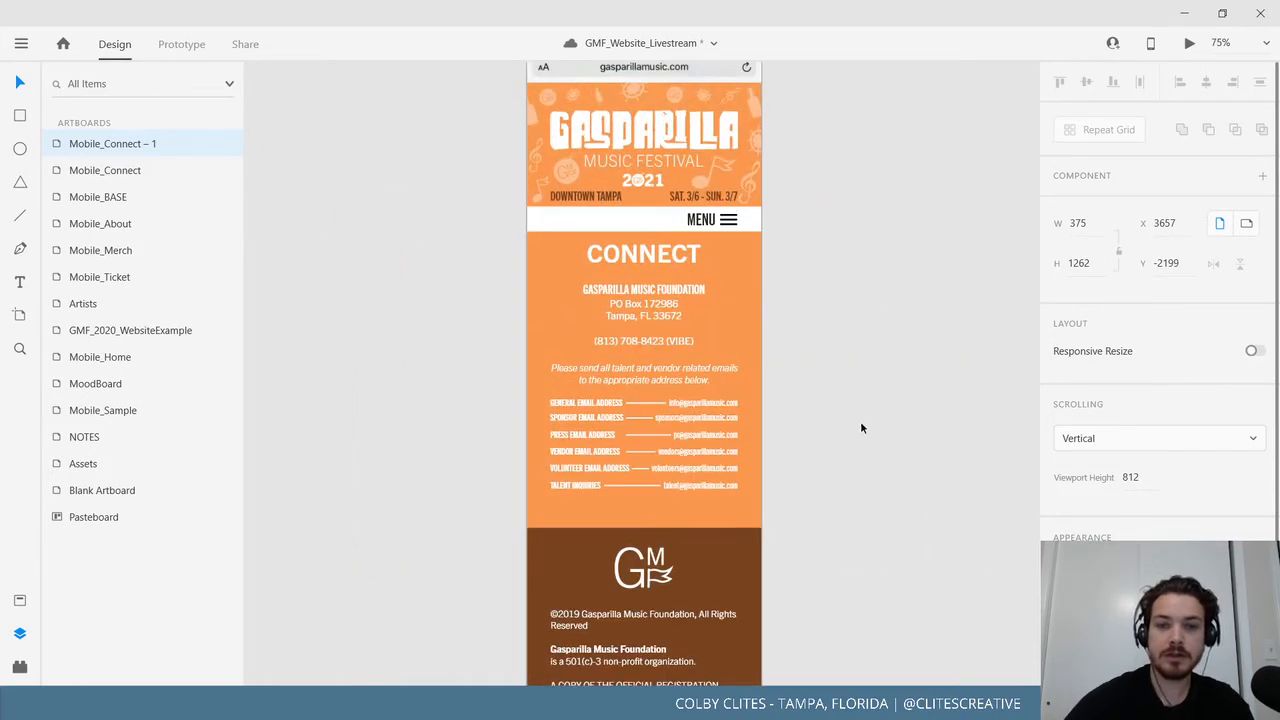
Change the copy's CONNECT heading to FAQ.
click(645, 325)
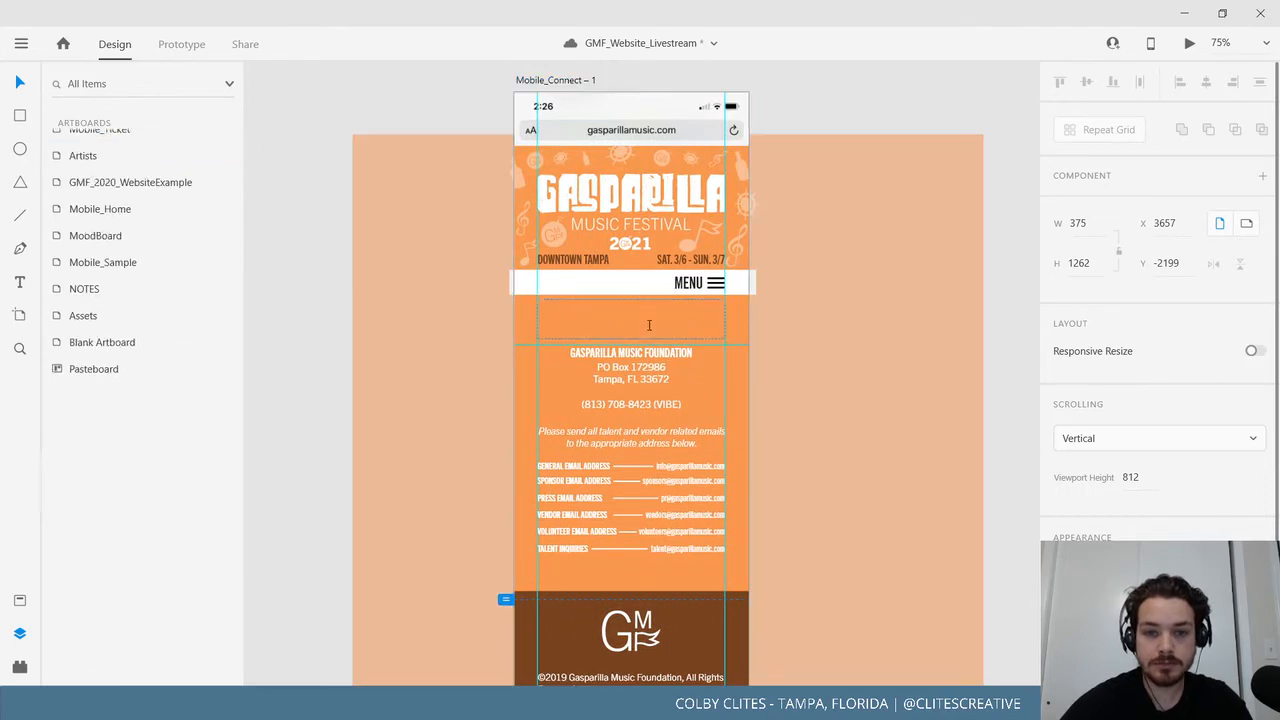
double_click(645, 322)
text(F)
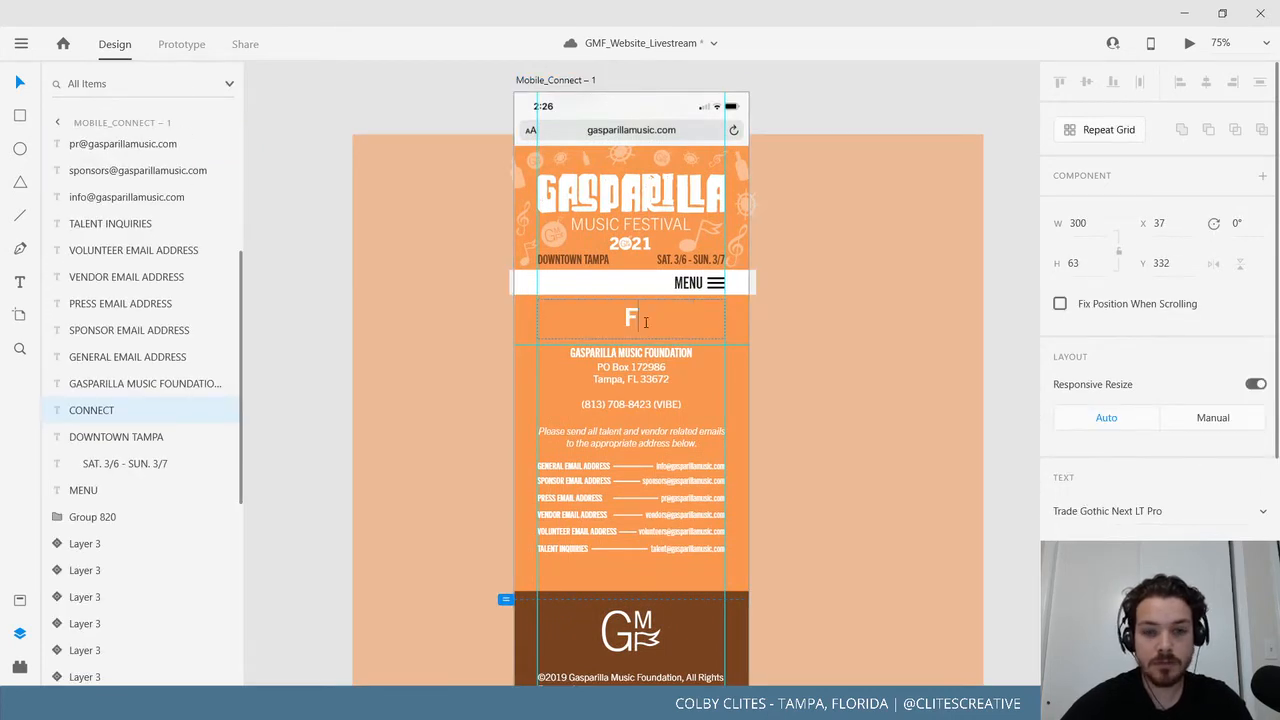
text(AQ)
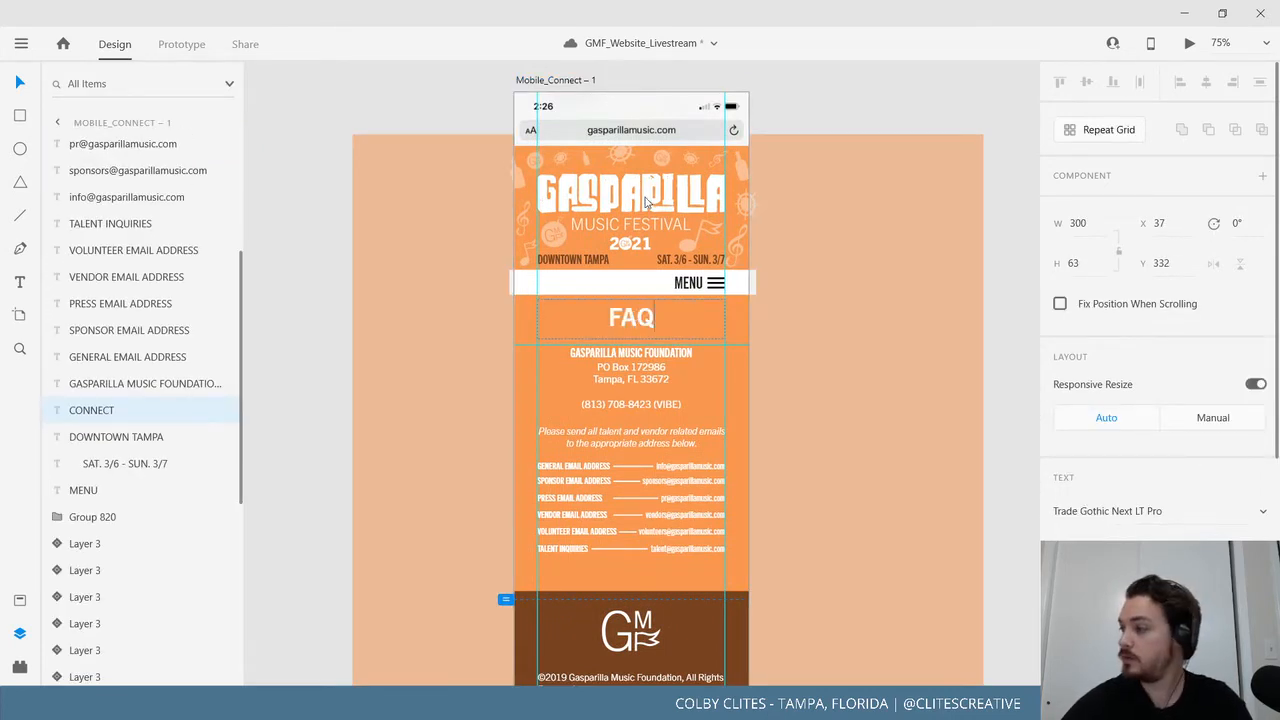
key(Escape)
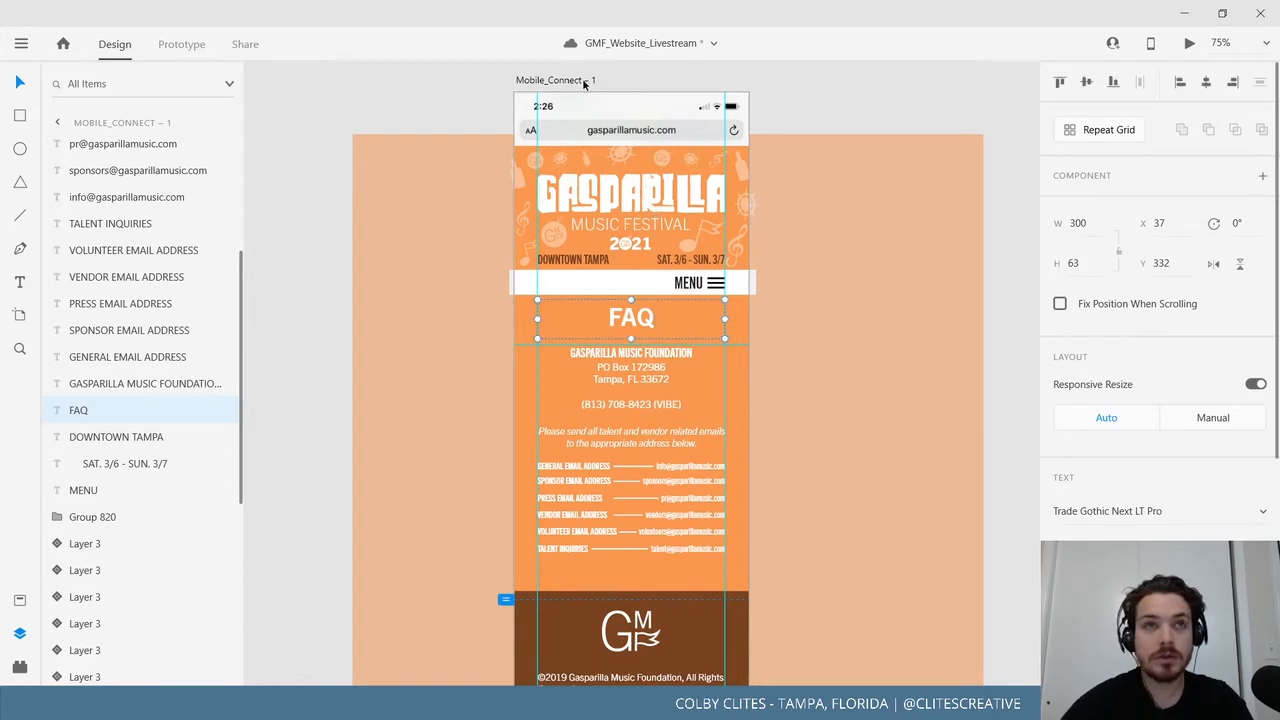
Rename the copied artboard Mobile_FAQ.
click(558, 81)
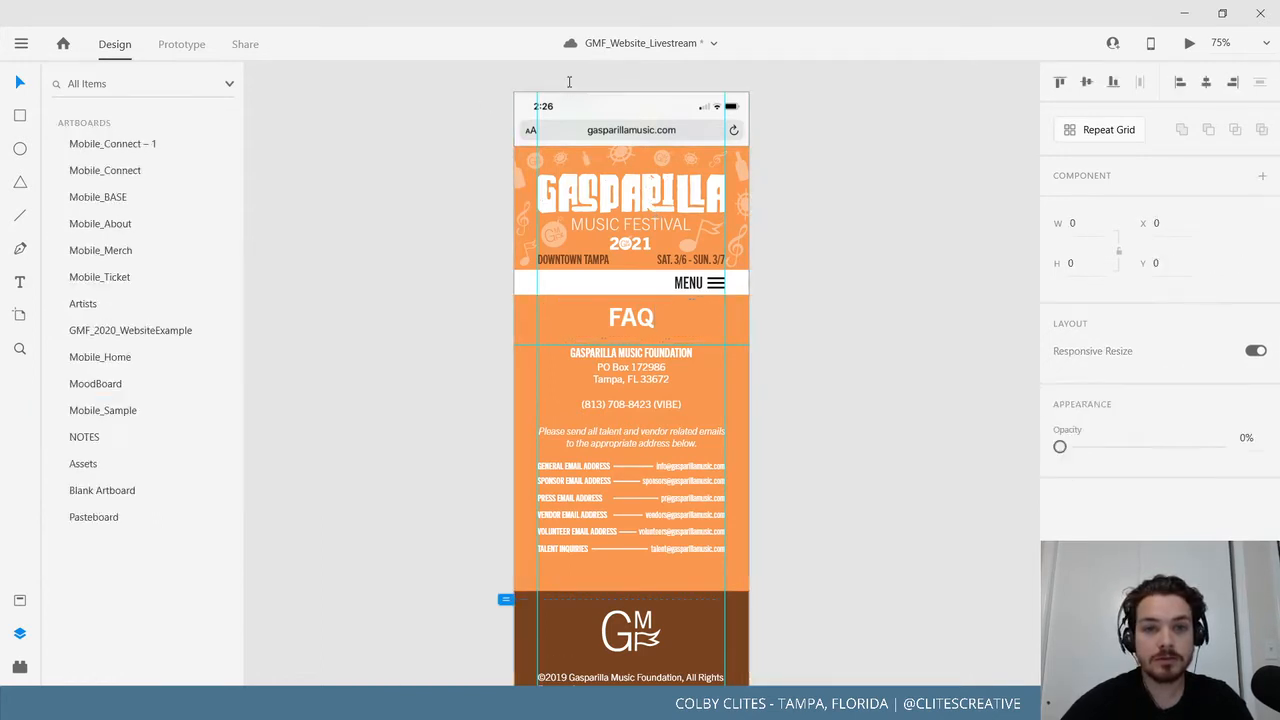
double_click(558, 81)
key(Right)
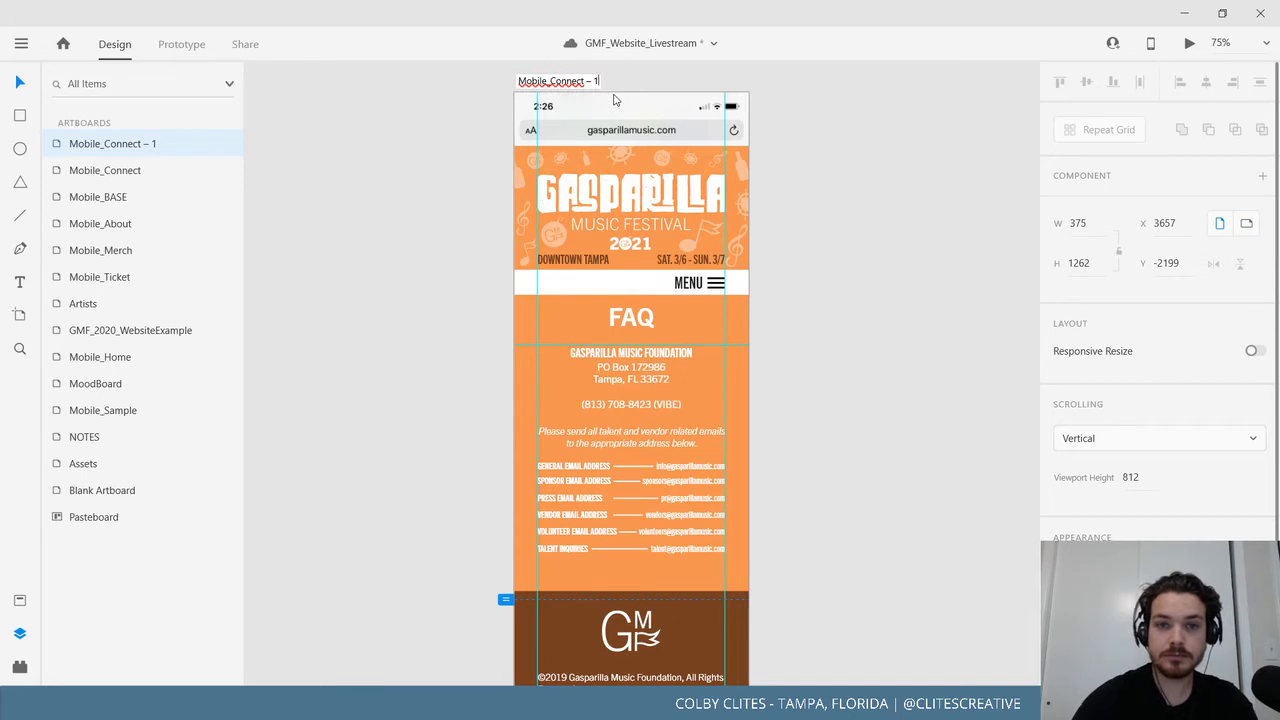
key(BackSpace)
key(BackSpace)
key(BackSpace)
key(BackSpace)
key(BackSpace)
key(BackSpace)
key(BackSpace)
key(BackSpace)
key(BackSpace)
key(BackSpace)
key(BackSpace)
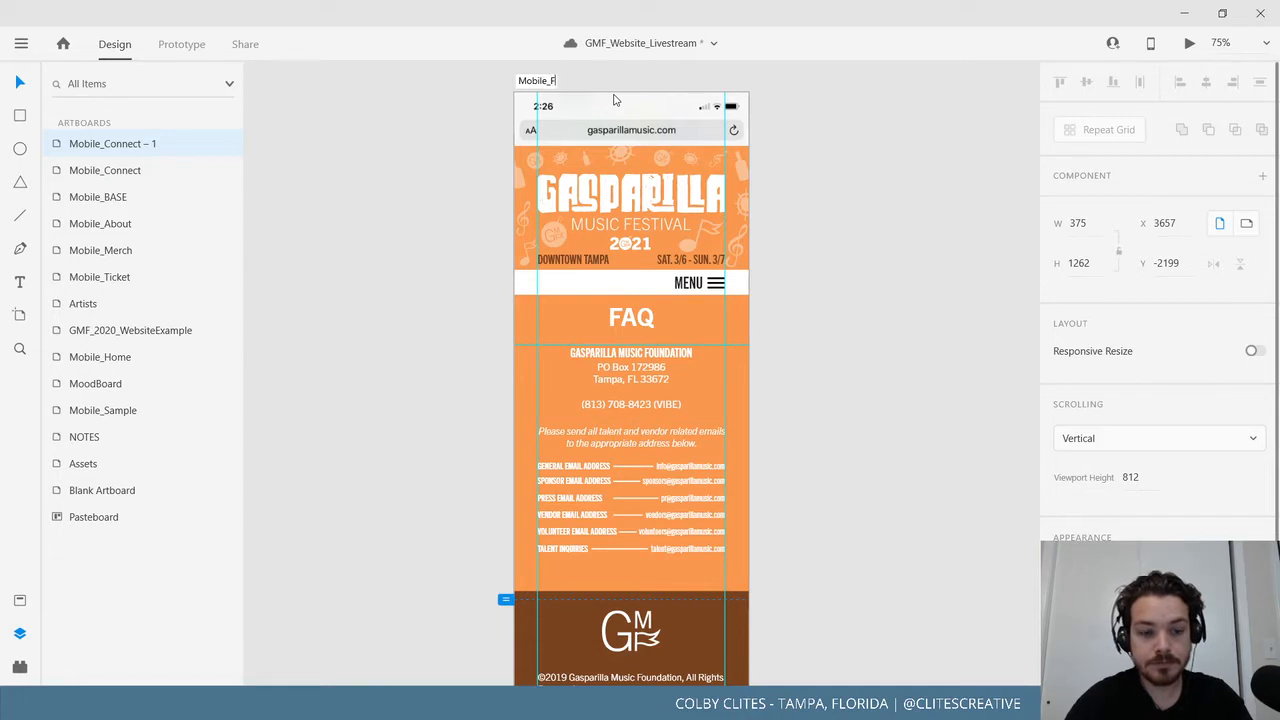
text(FAQ)
key(Return)
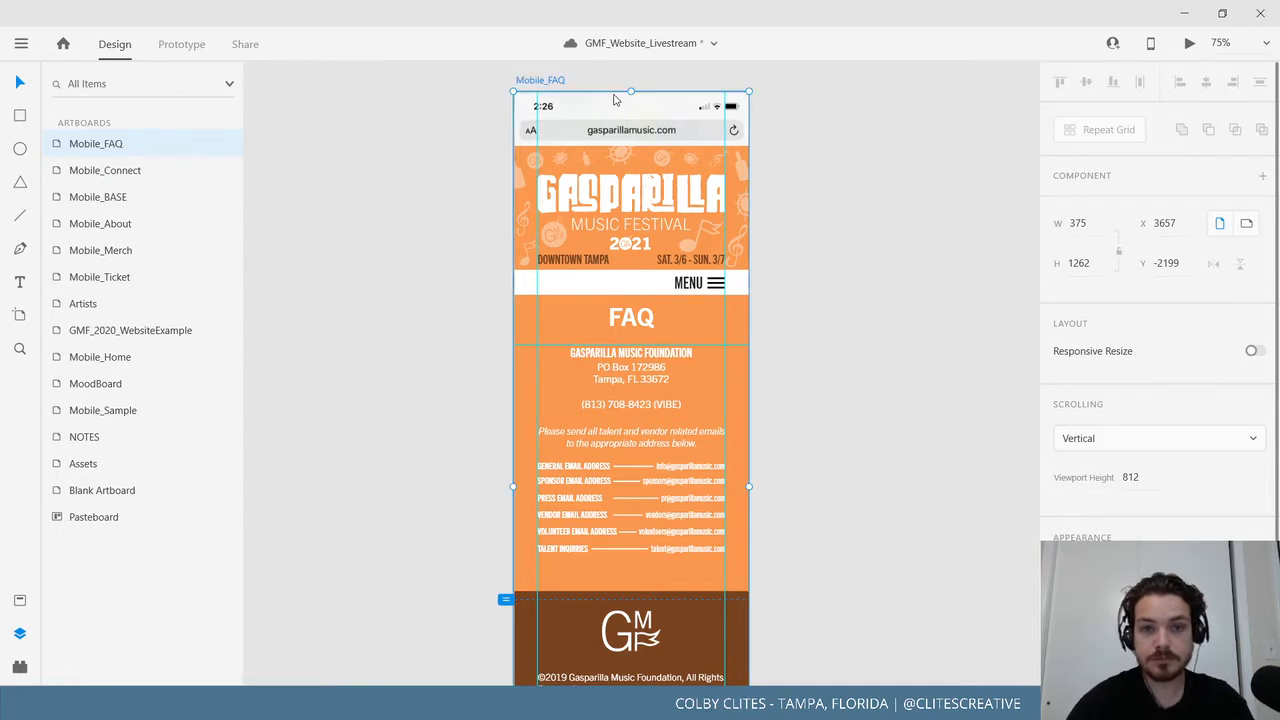
click(511, 316)
Delete the foundation address text and the email instruction paragraph.
scroll(840, 525, down, 1)
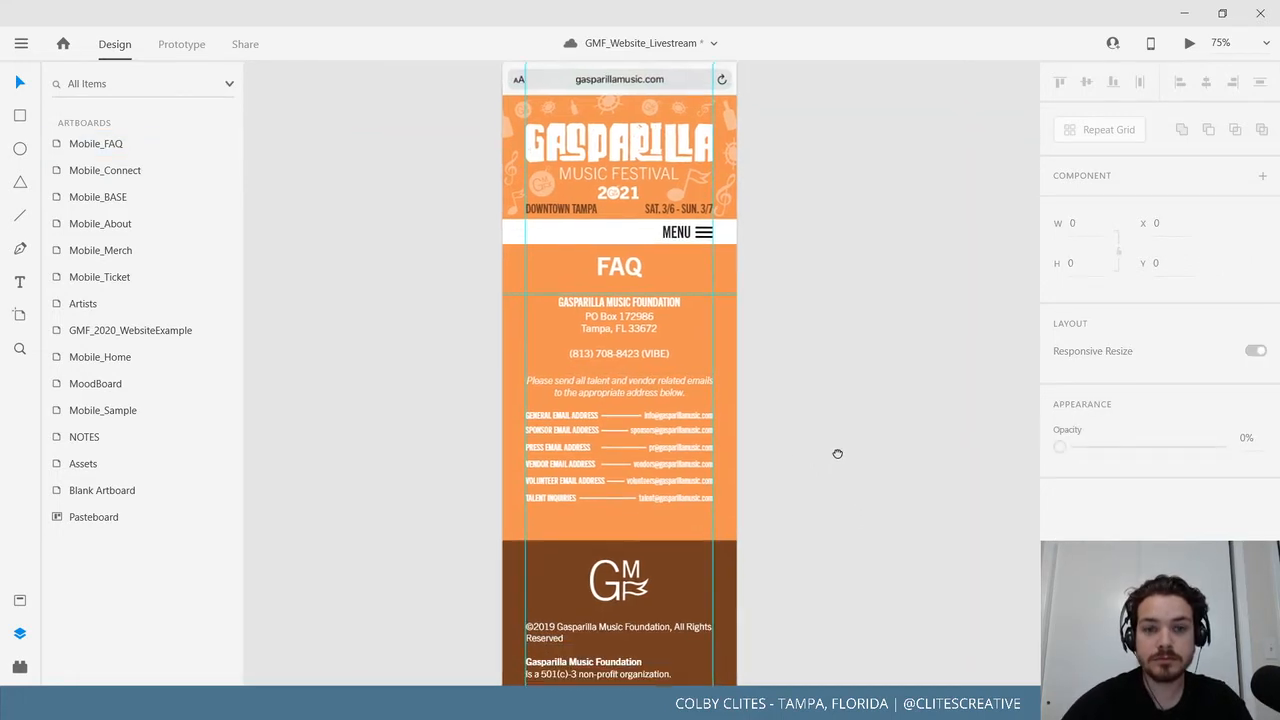
click(627, 272)
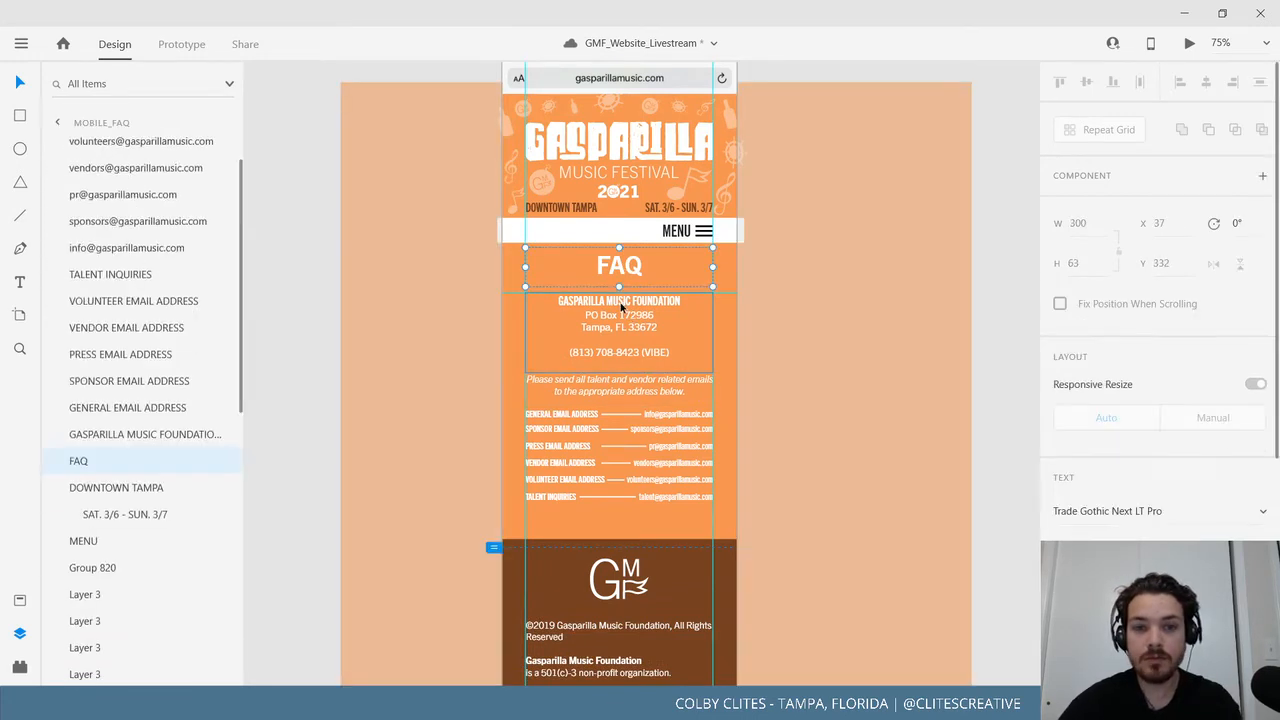
click(666, 330)
key(Delete)
click(627, 389)
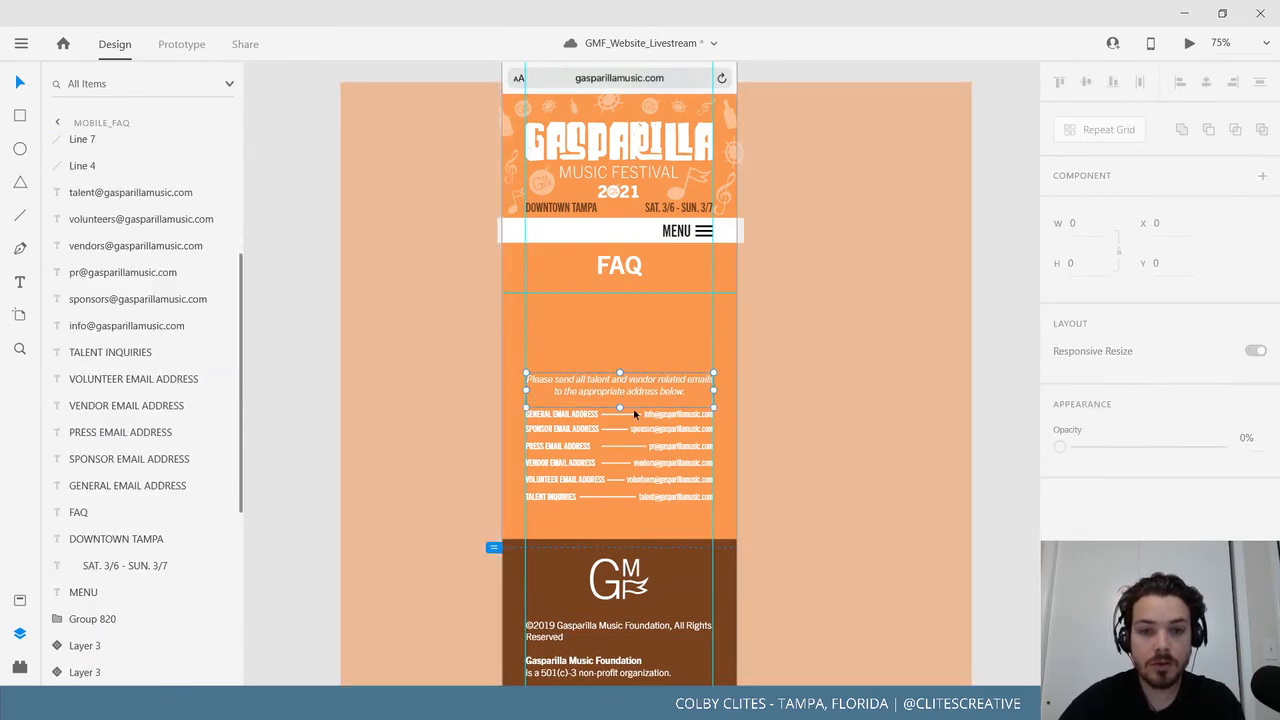
key(Delete)
Delete the six email addresses: general, sponsors, press, vendors, volunteers and talent.
click(663, 416)
key(Delete)
click(665, 430)
key(Delete)
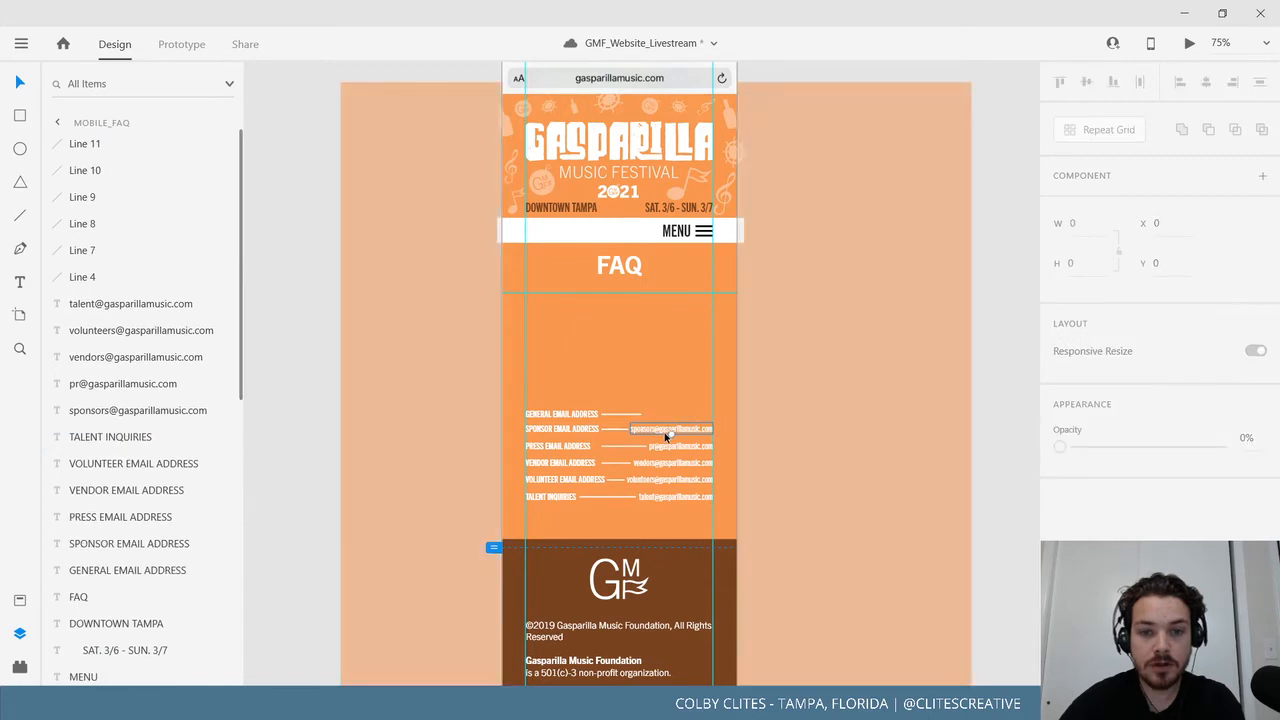
click(678, 446)
key(Delete)
click(672, 463)
key(Delete)
click(671, 483)
key(Delete)
click(672, 496)
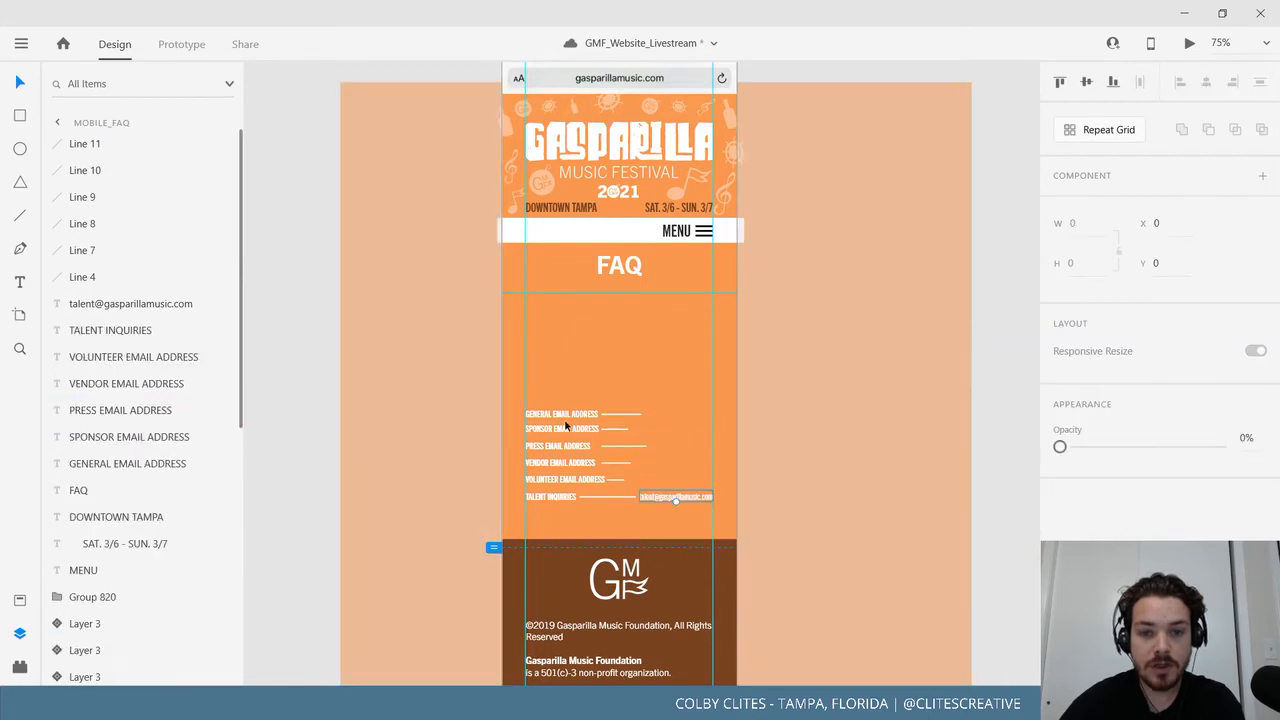
key(Delete)
Delete the leftover email labels and short divider lines.
click(564, 417)
key(Delete)
key(Delete)
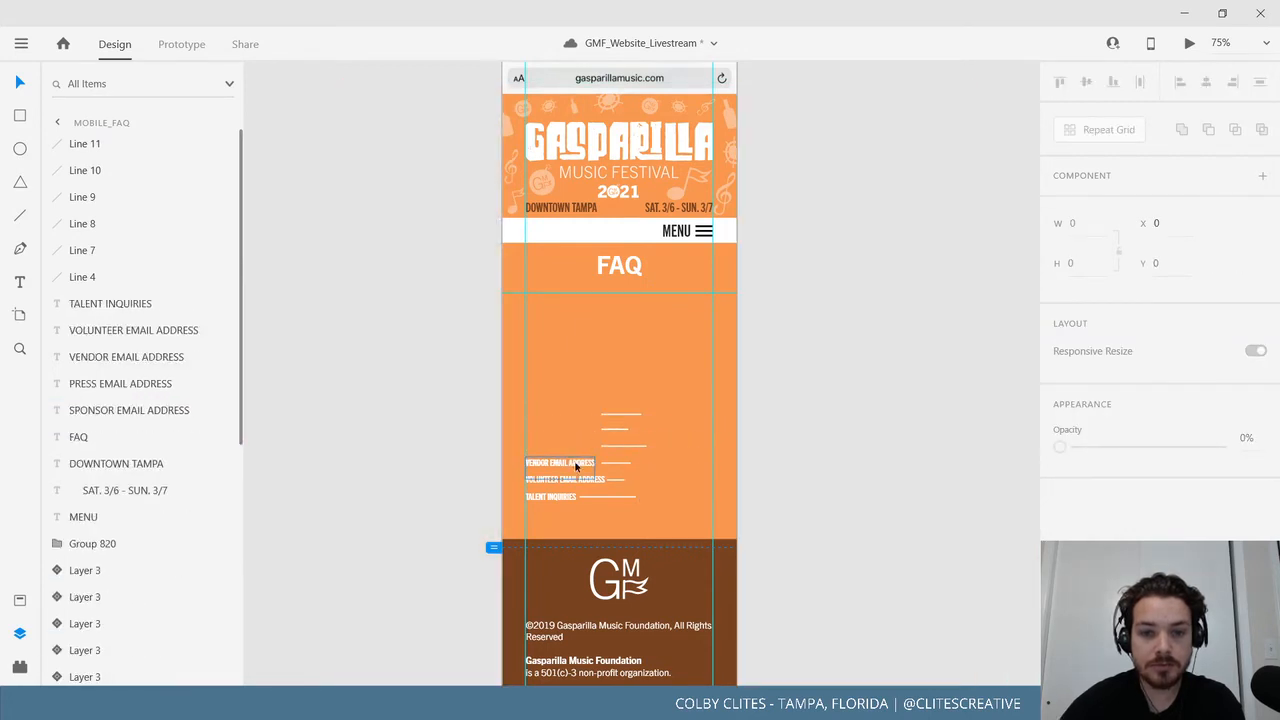
shift+click(567, 497)
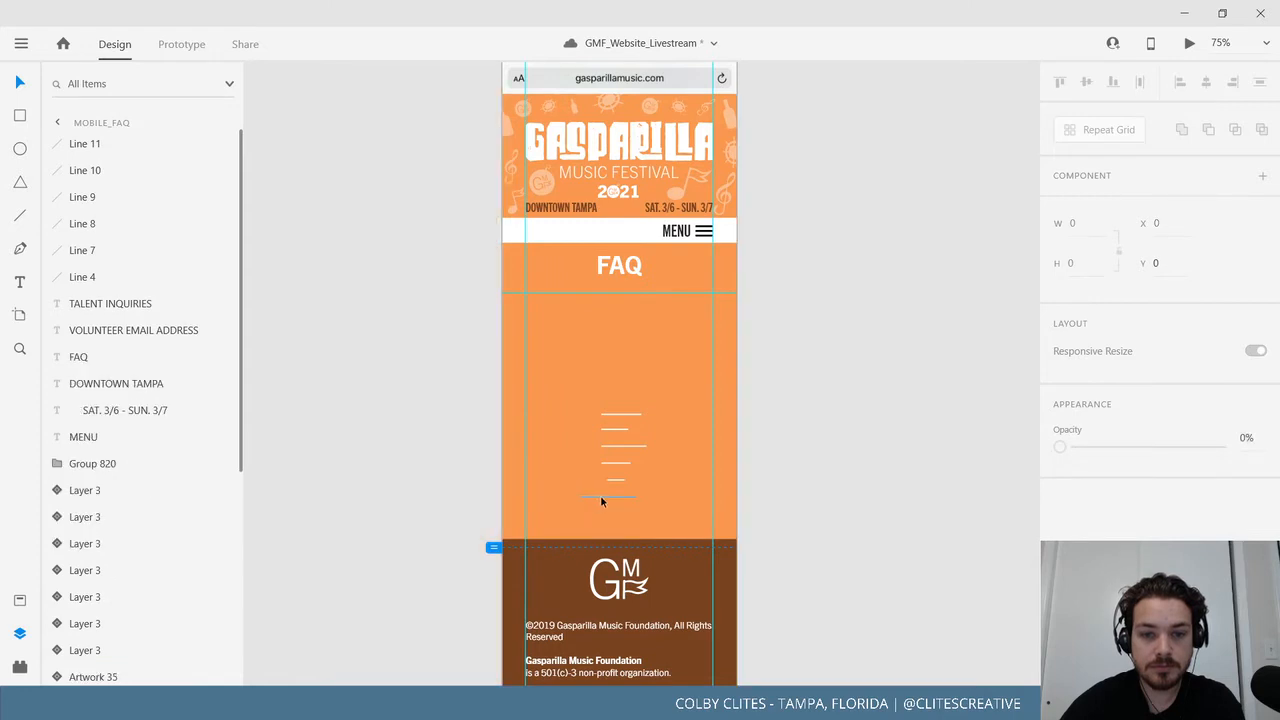
key(Delete)
click(618, 463)
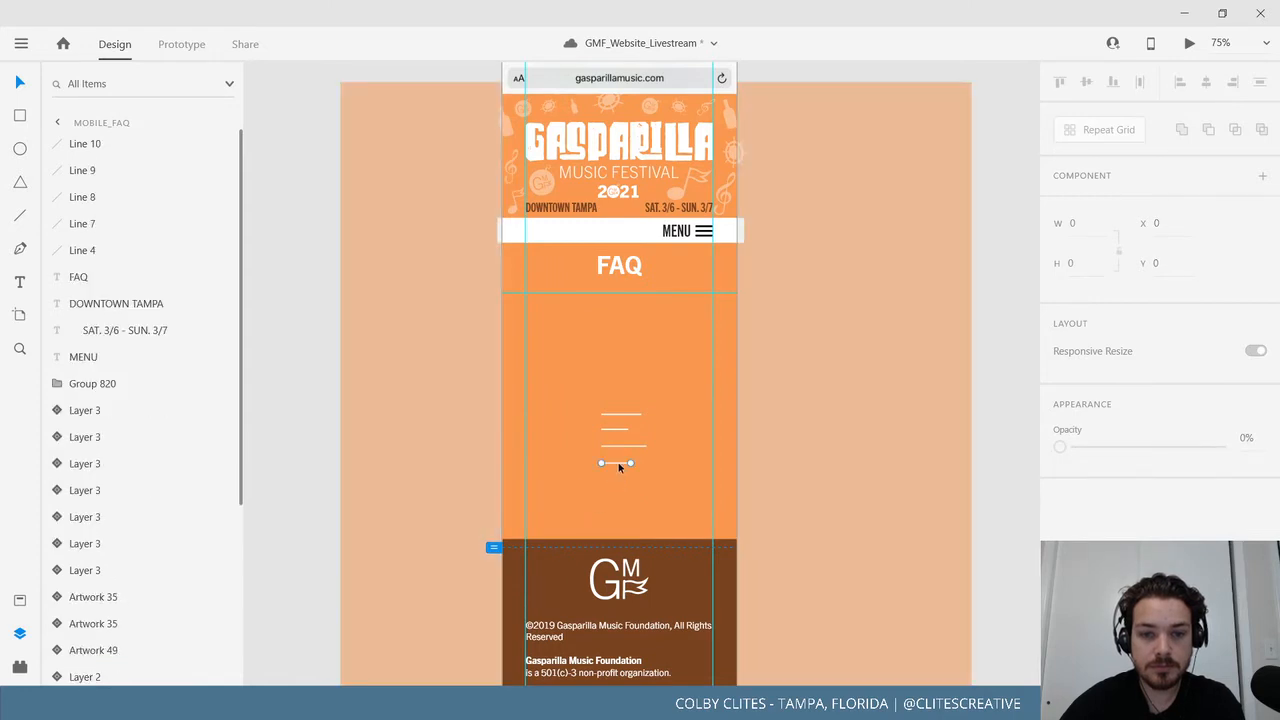
key(Delete)
click(617, 446)
key(Delete)
click(616, 429)
key(Delete)
key(Delete)
scroll(940, 374, left, 5)
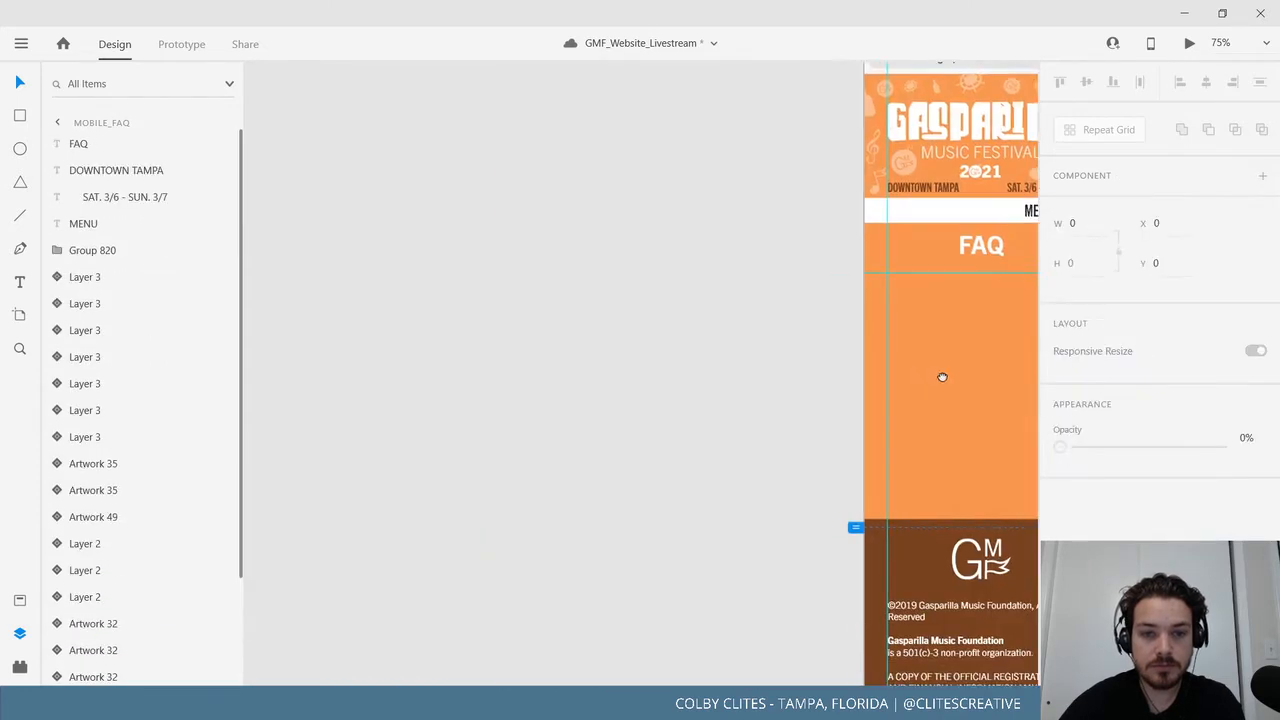
scroll(890, 383, left, 5)
Select the six email addresses: info, sponsors, pr, vendors, volunteers and talent.
click(684, 367)
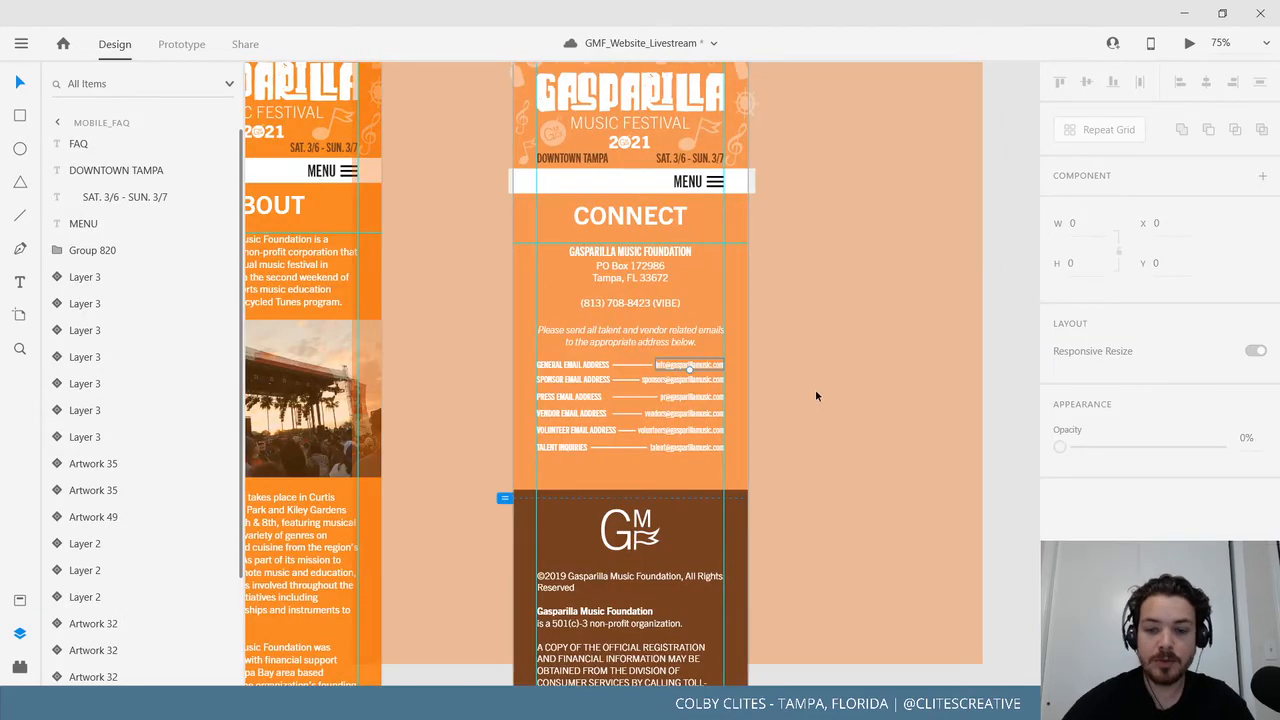
key(ctrl+plus)
key(ctrl+plus)
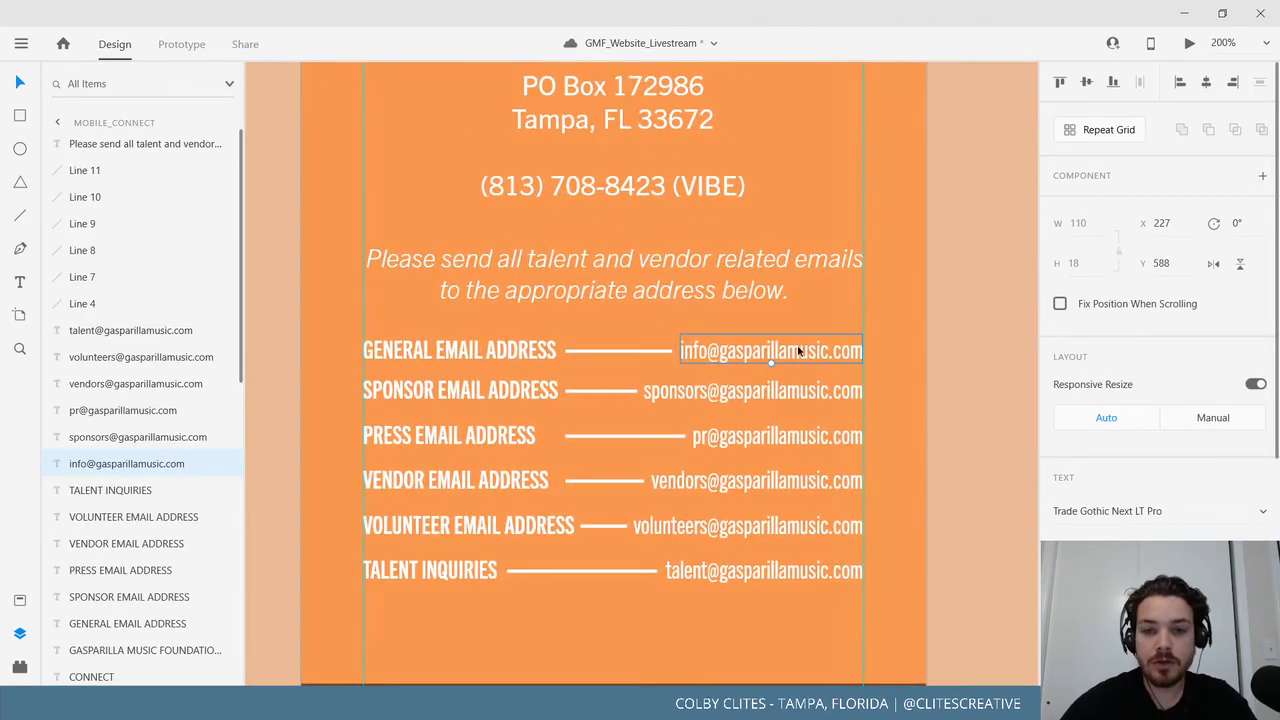
shift+click(765, 391)
shift+click(760, 436)
shift+click(755, 481)
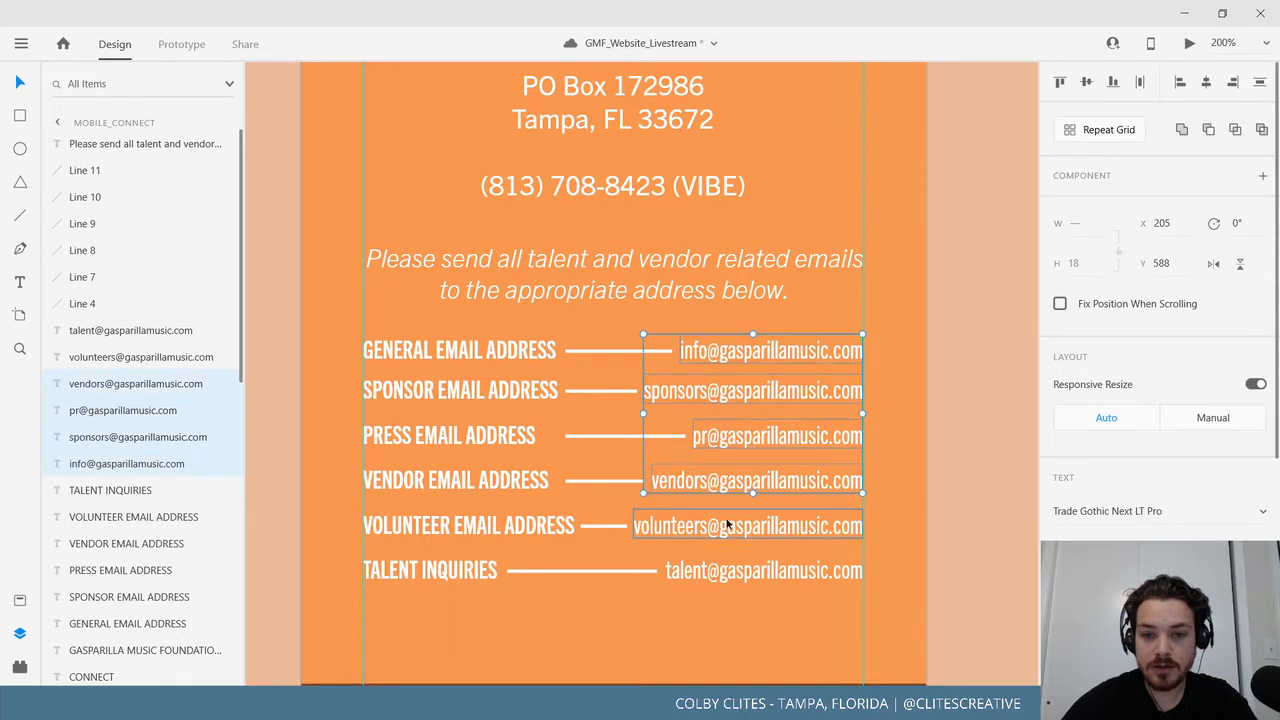
shift+click(723, 526)
shift+click(726, 571)
Add the six connector lines to the selection.
shift+click(560, 569)
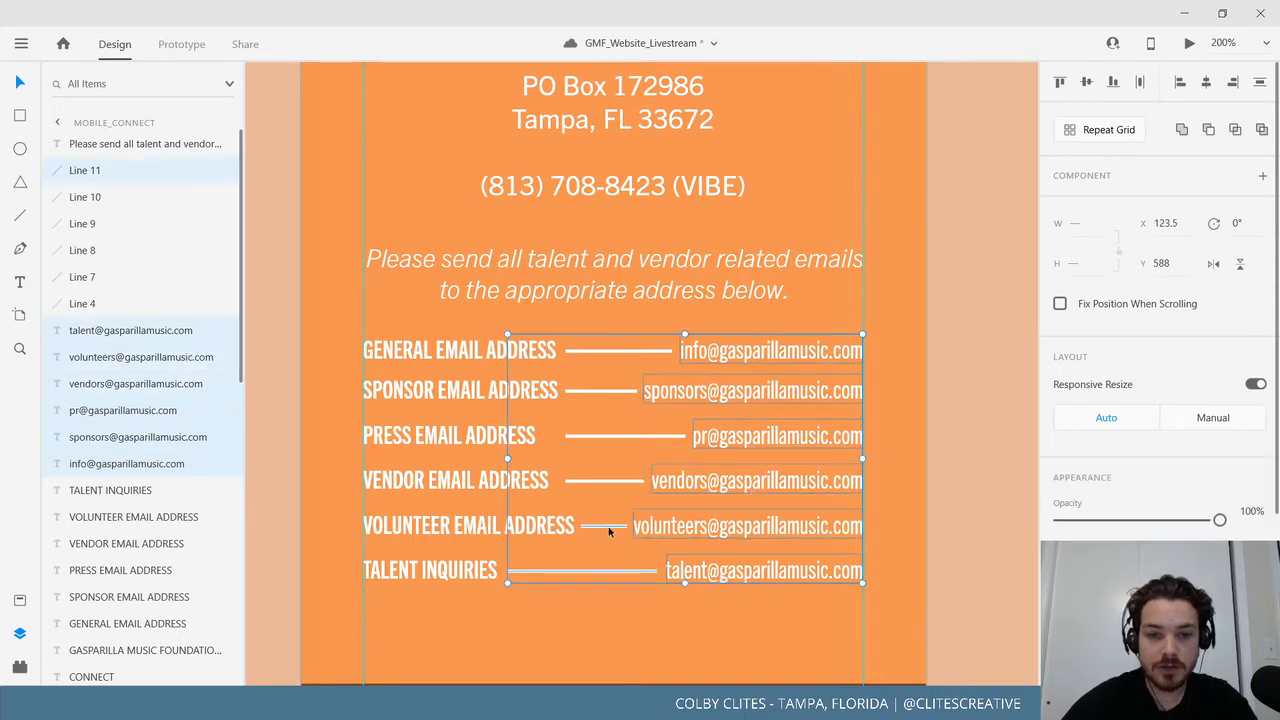
shift+click(610, 526)
shift+click(613, 483)
shift+click(616, 438)
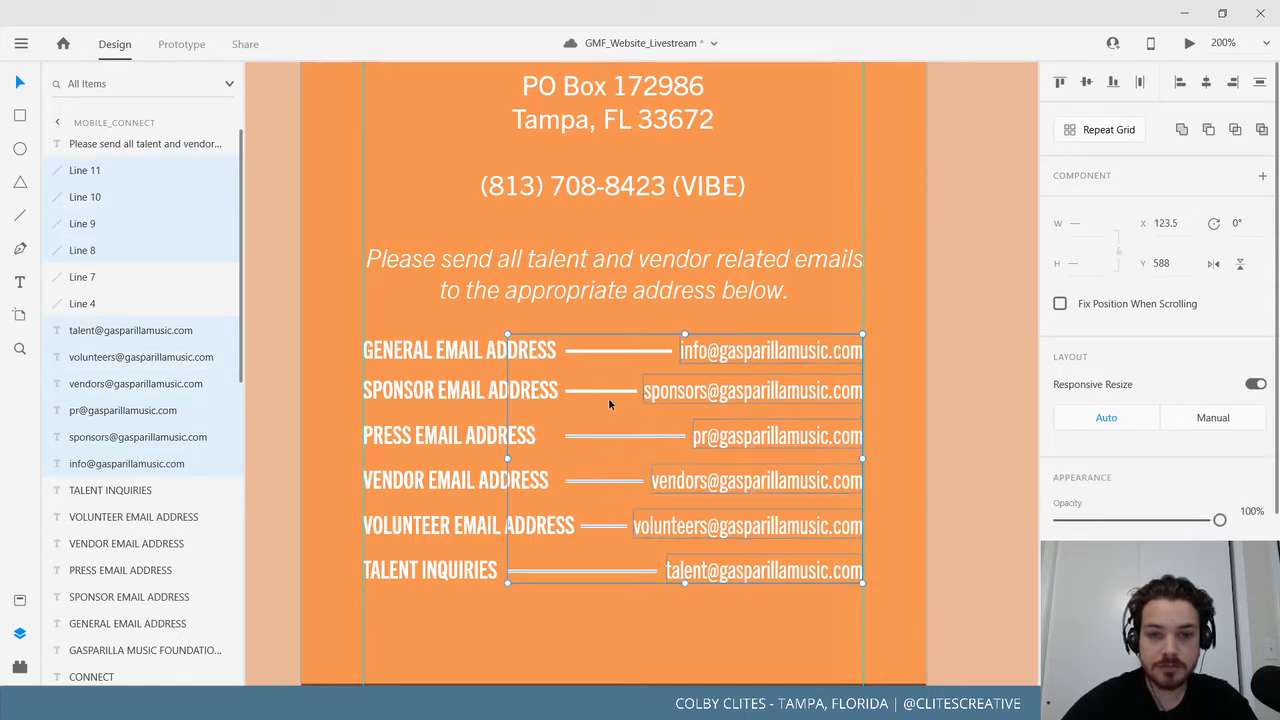
shift+click(606, 391)
shift+click(613, 352)
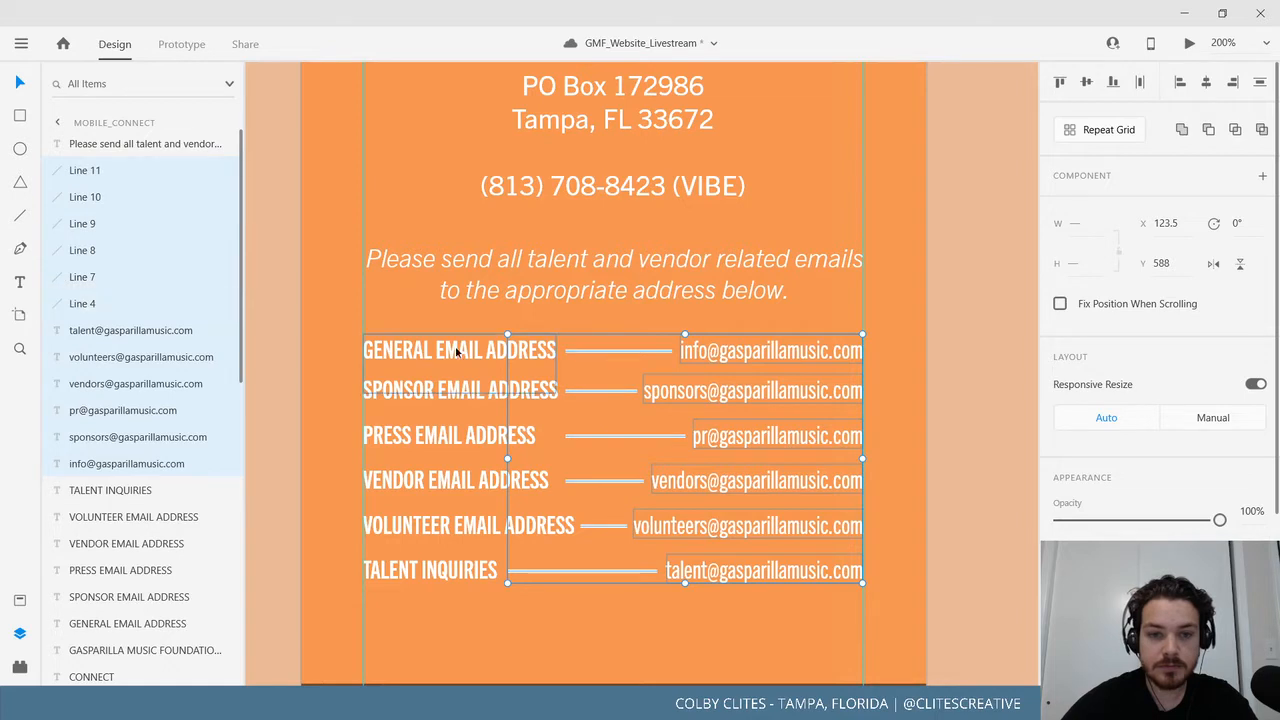
Add the six email labels and group everything with Ctrl+G.
shift+click(458, 346)
shift+click(441, 392)
shift+click(430, 437)
shift+click(436, 485)
shift+click(438, 525)
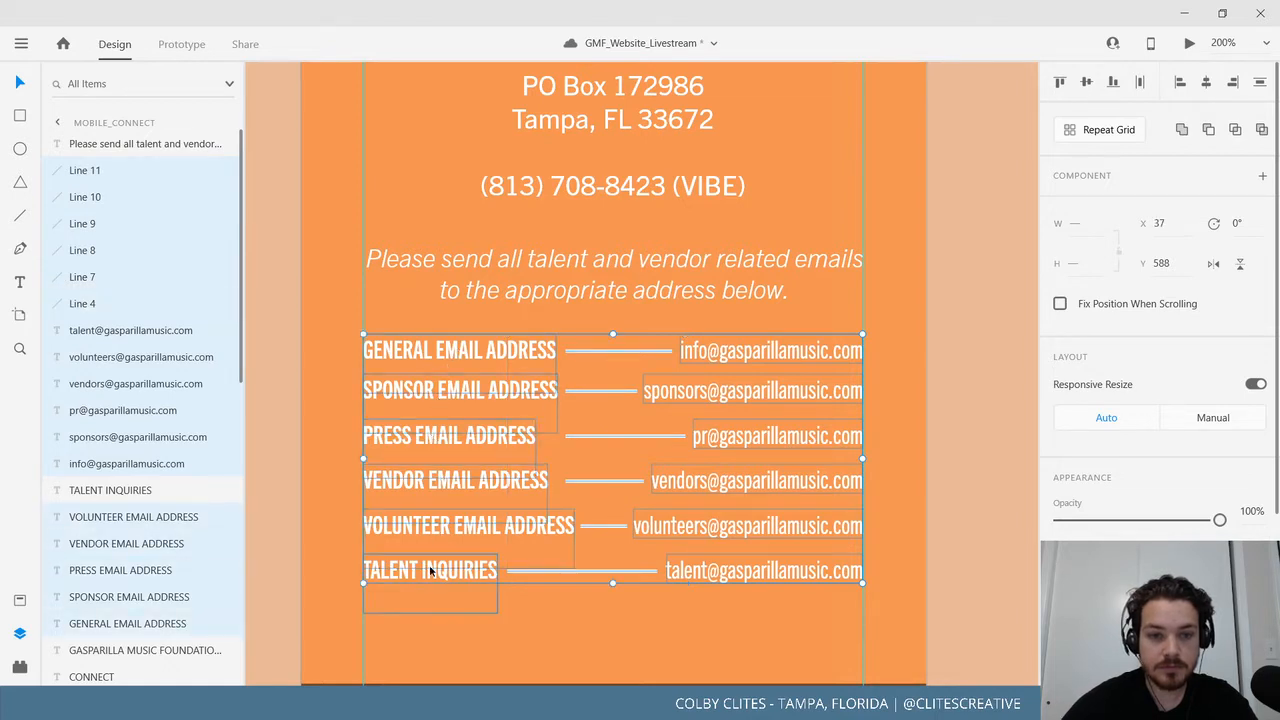
shift+click(430, 572)
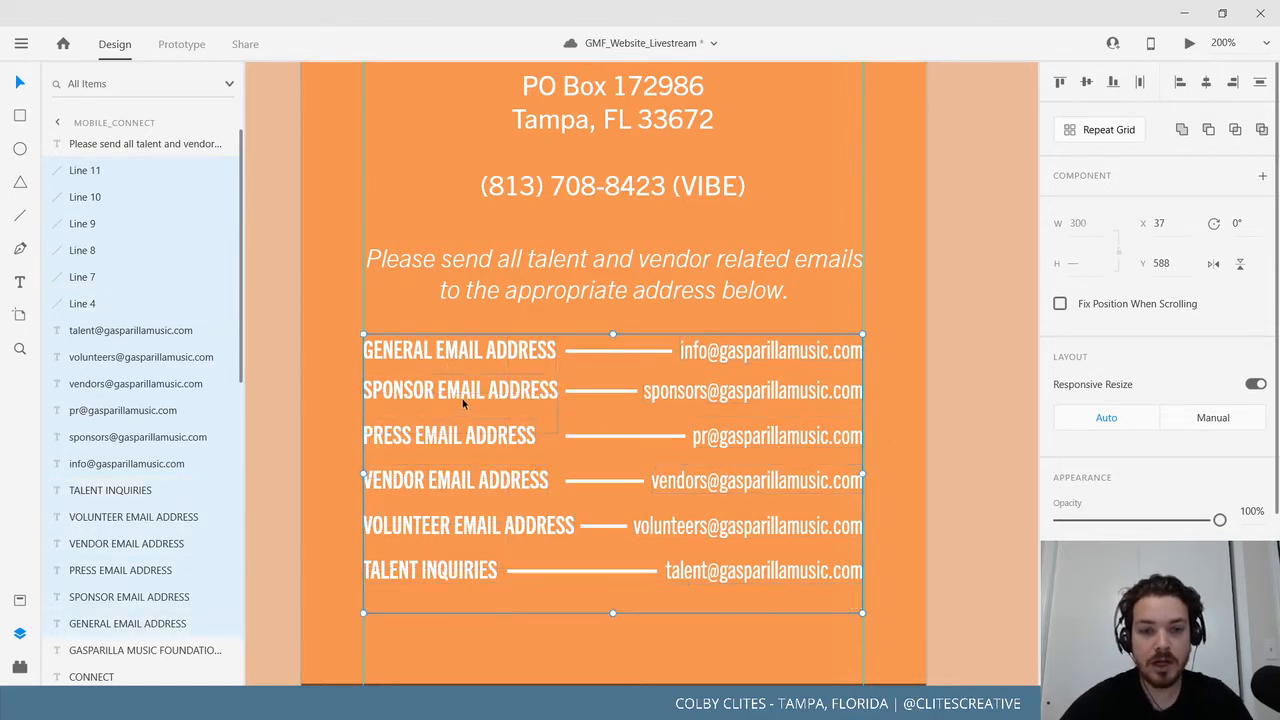
key(ctrl+g)
Test-move the email group twice, undoing each move to keep it in place.
drag(525, 409, 823, 429)
key(ctrl+z)
click(983, 291)
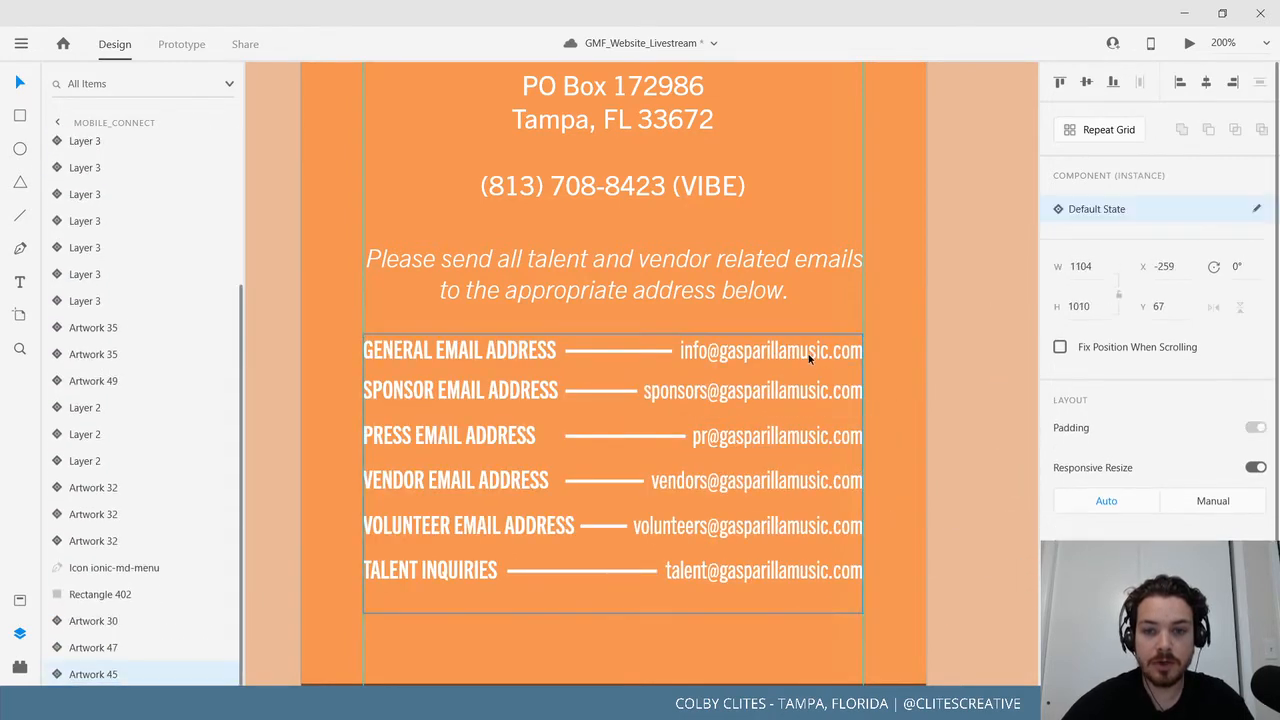
drag(807, 366, 969, 411)
key(ctrl+z)
scroll(677, 440, right, 10)
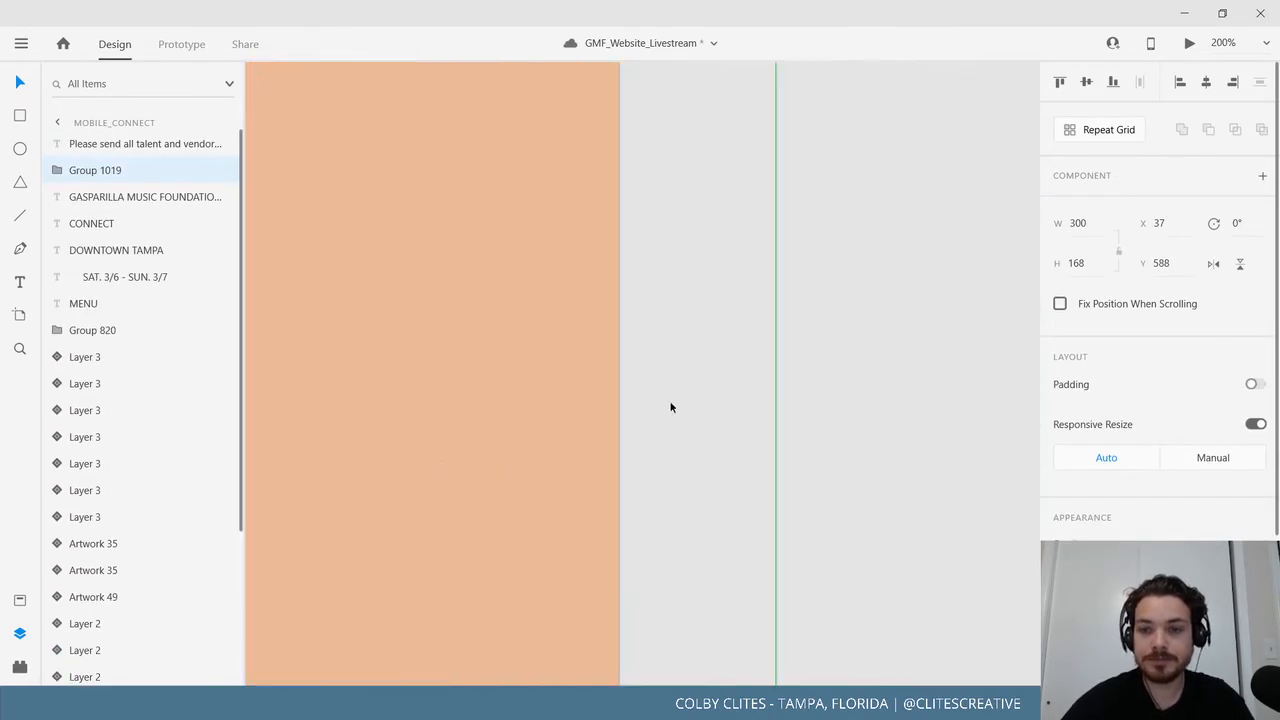
Lengthen Mobile_FAQ to H 2146 and move the footer Group 820 to its bottom.
click(698, 400)
key(ctrl+minus)
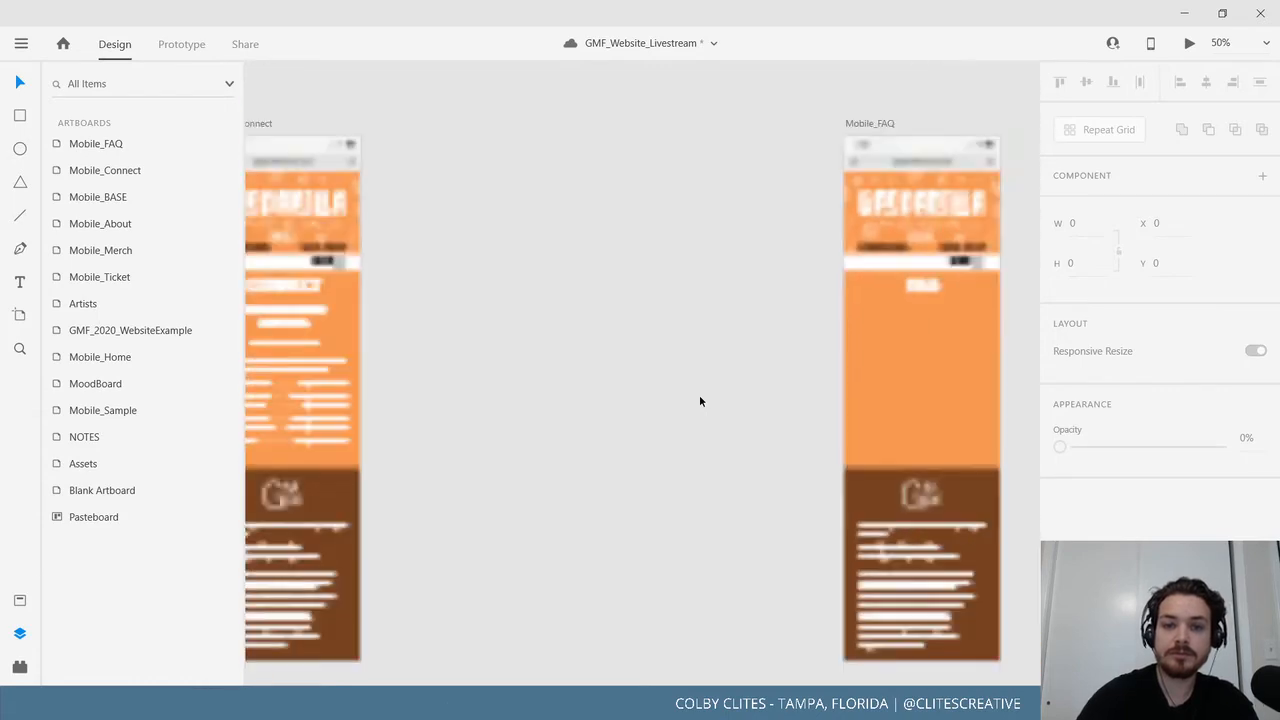
scroll(751, 405, right, 3)
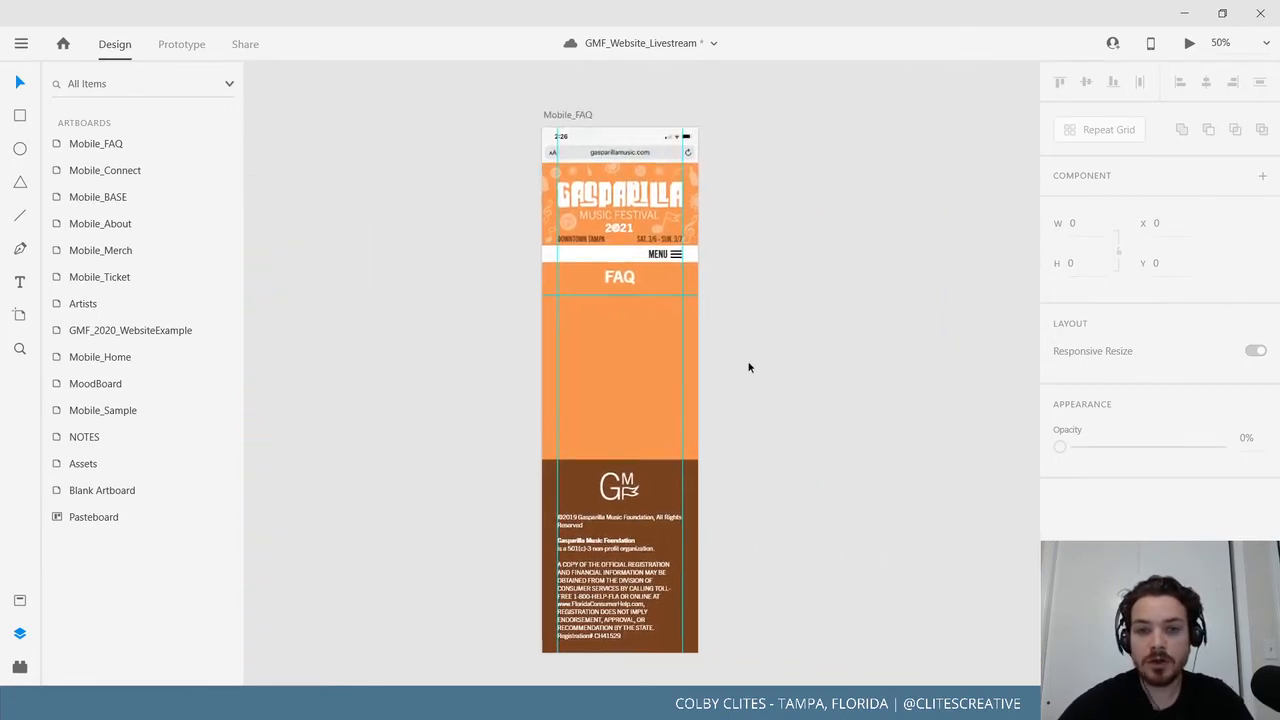
click(562, 116)
scroll(771, 500, down, 5)
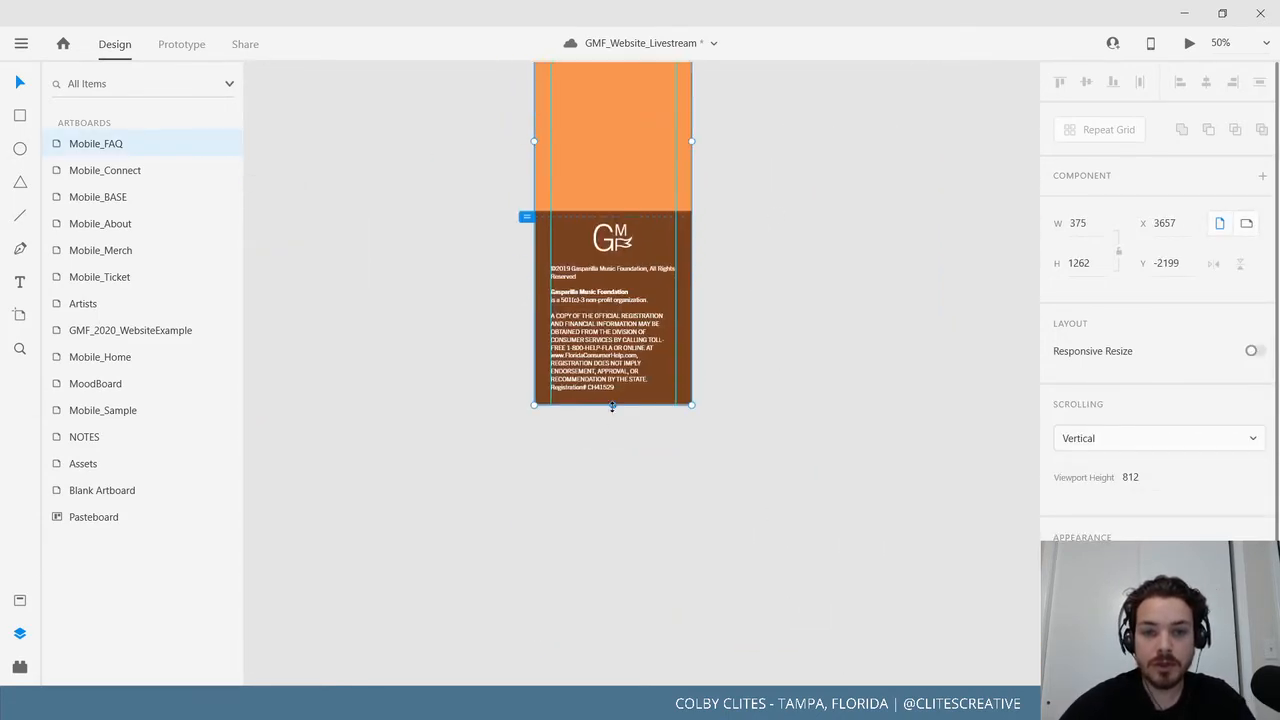
drag(613, 406, 613, 640)
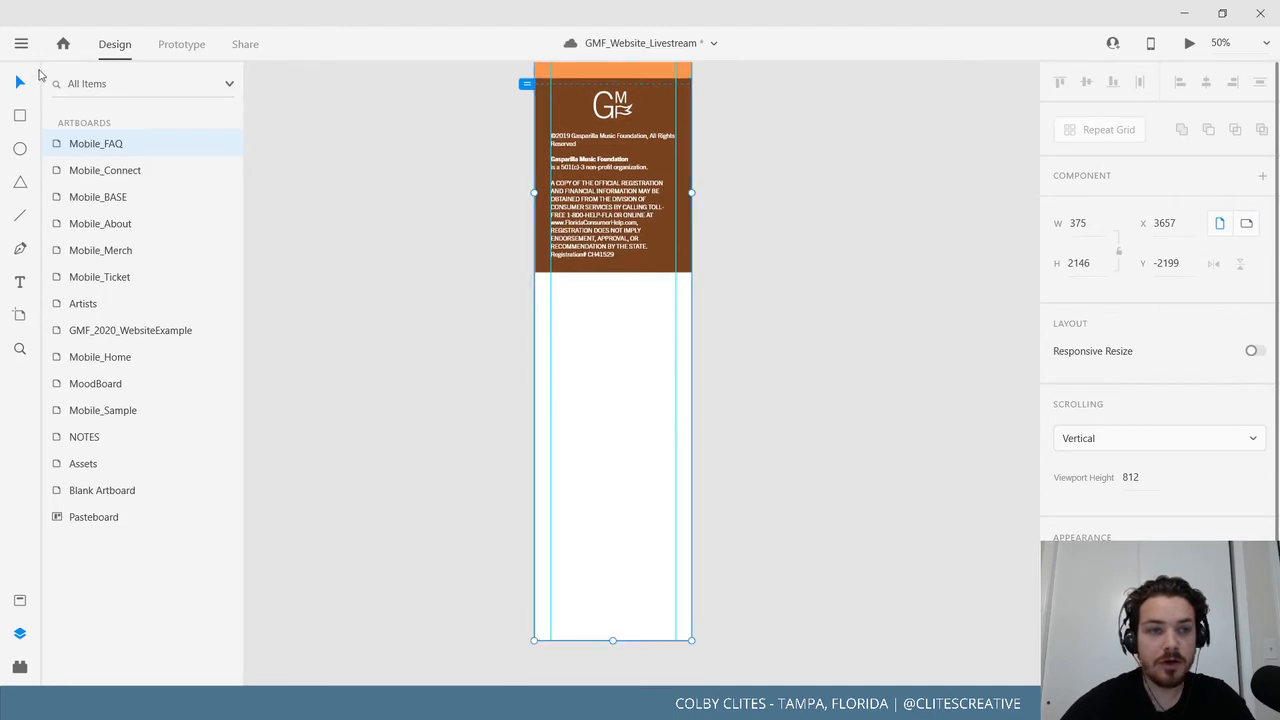
drag(655, 210, 671, 577)
click(780, 460)
Delete the orange Artwork 45 component and fill the artboard with #F28627 from Assets.
click(644, 165)
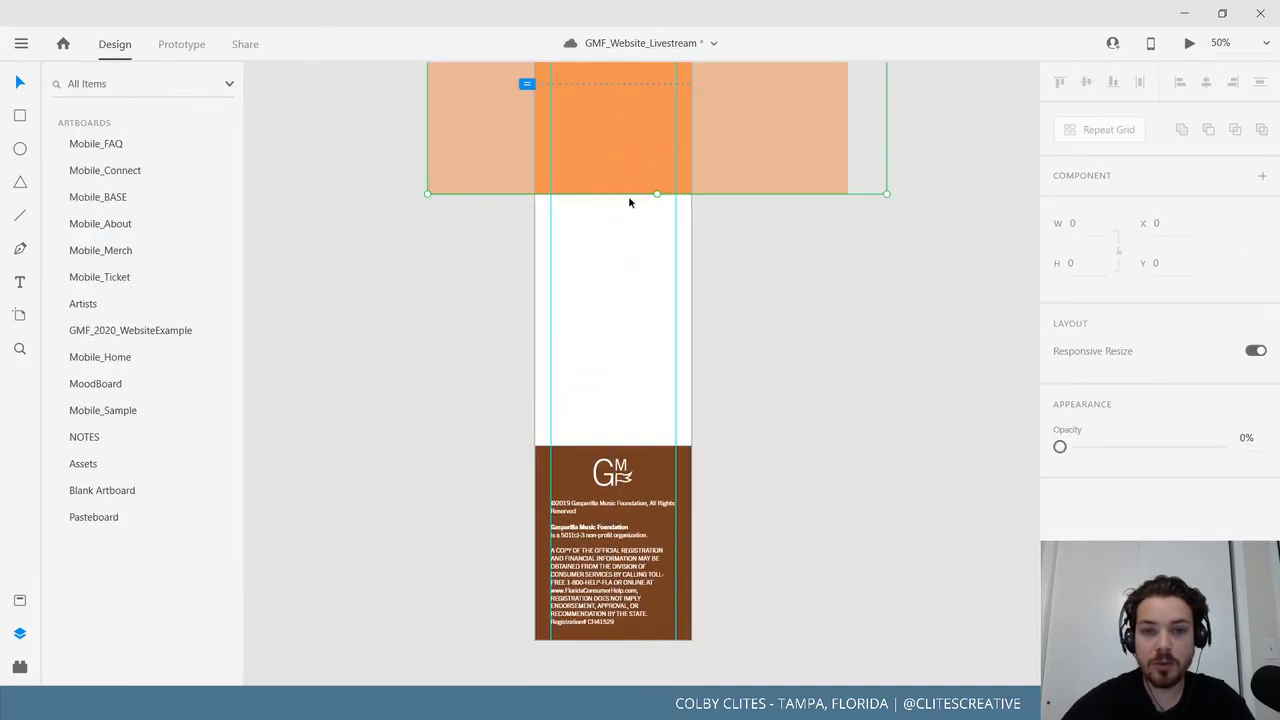
scroll(720, 490, up, 5)
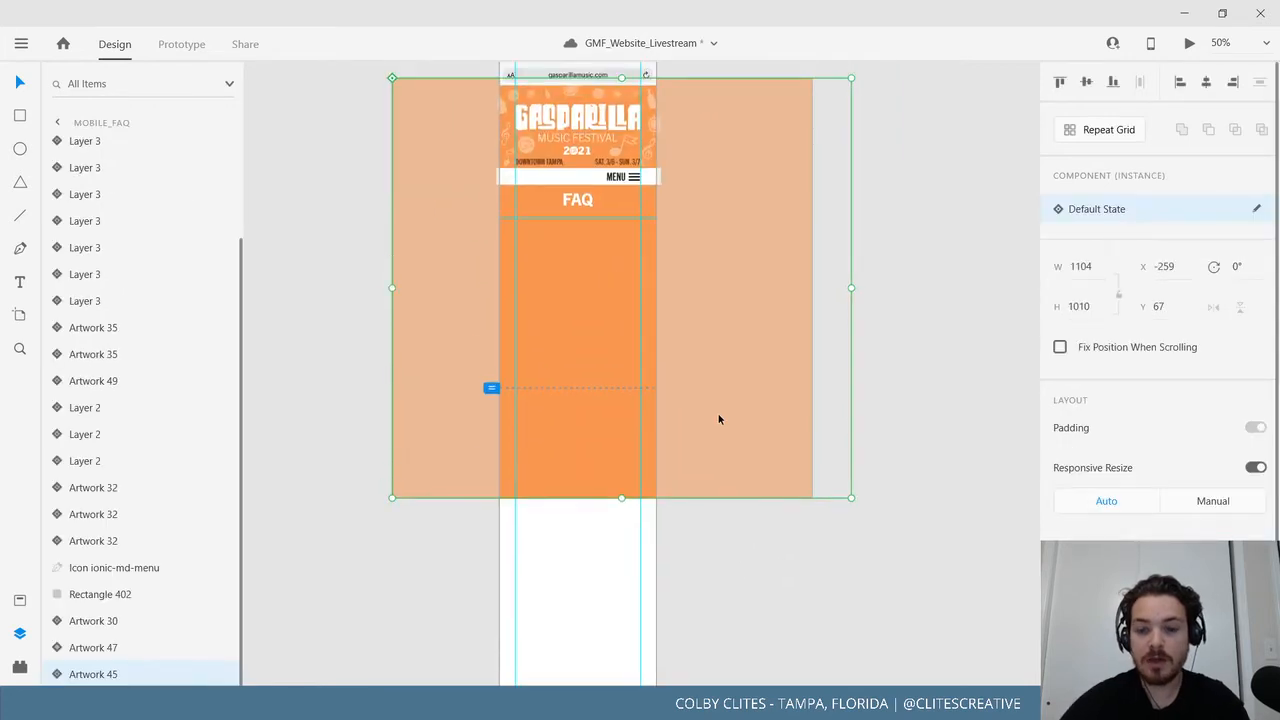
key(Delete)
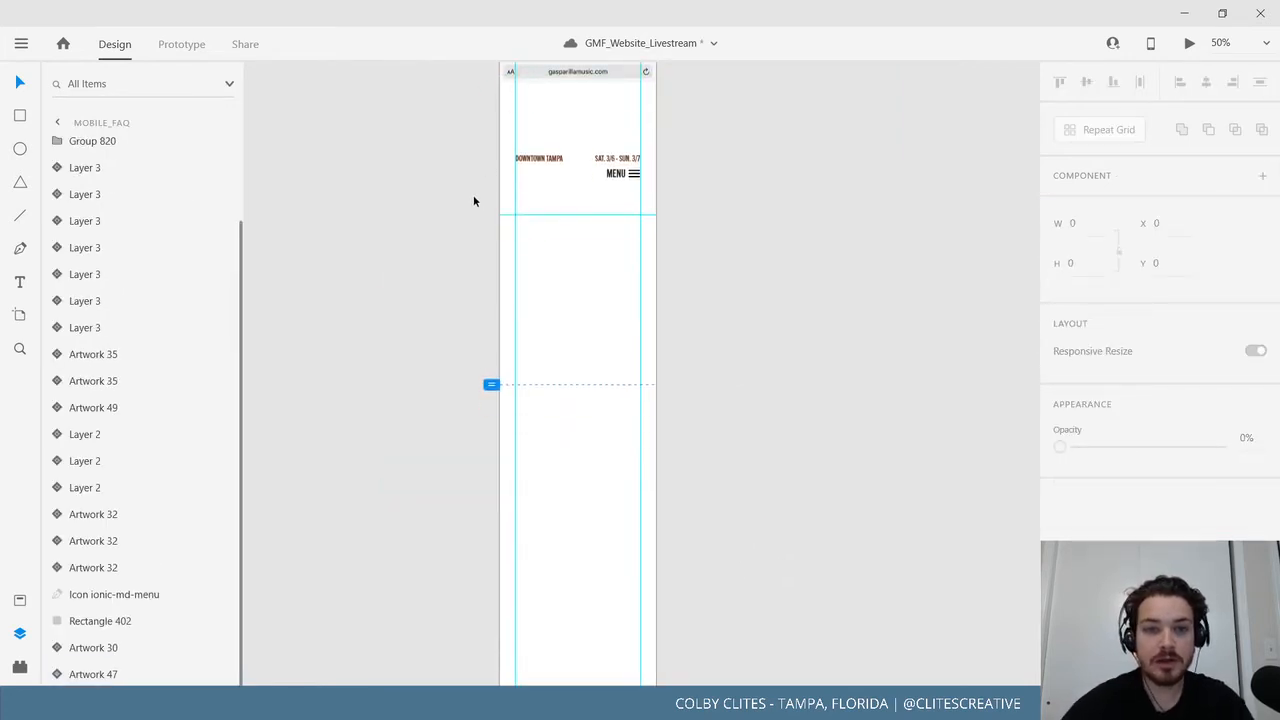
scroll(474, 201, up, 3)
click(510, 173)
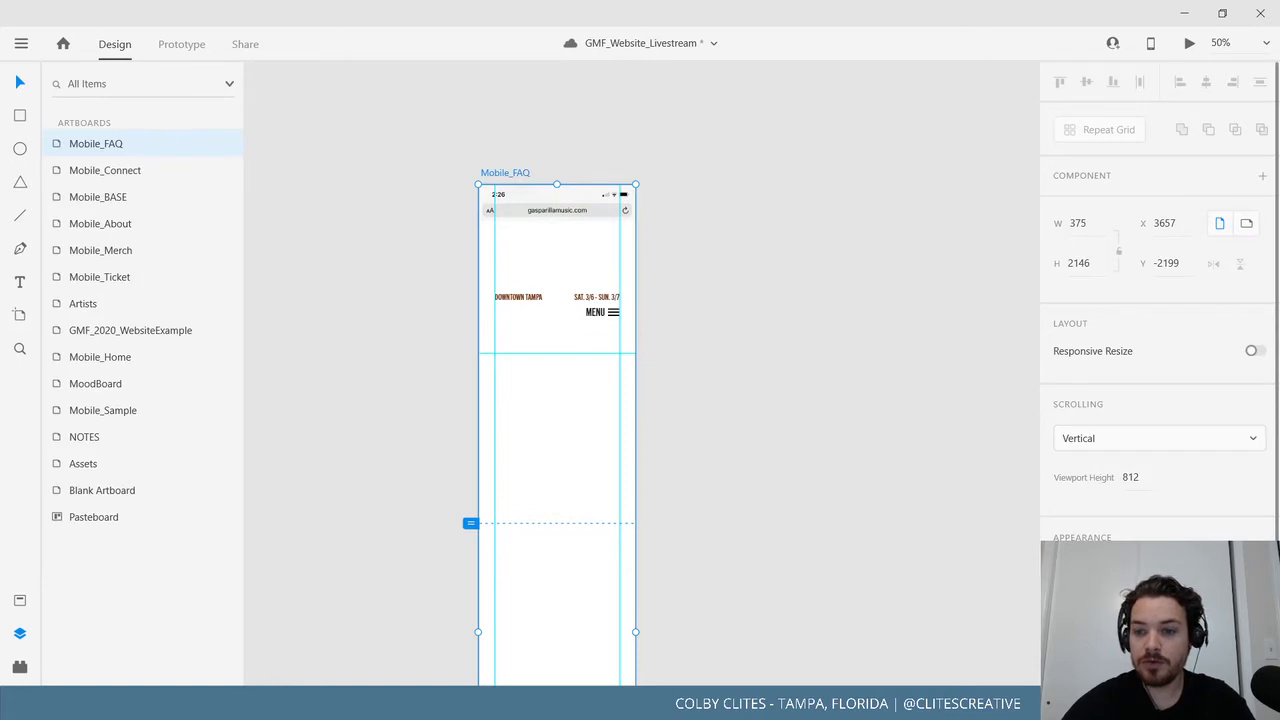
click(19, 600)
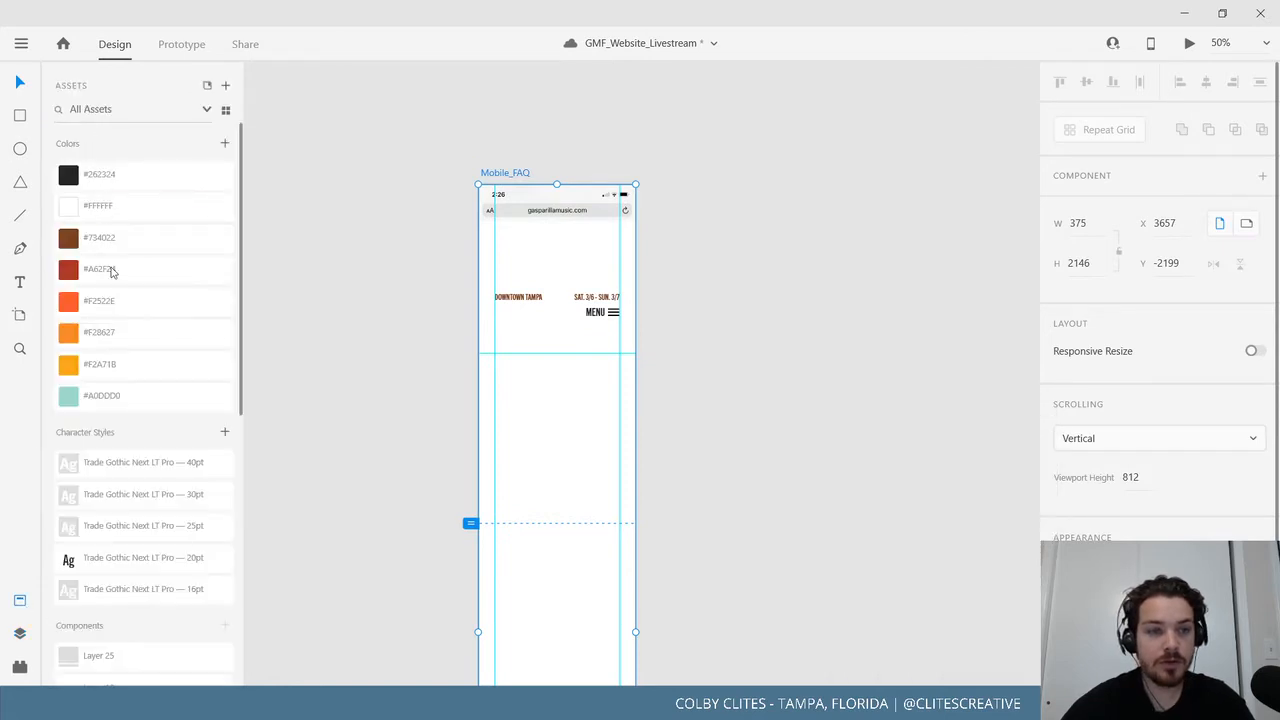
click(120, 340)
click(417, 397)
Save the document from the main menu.
scroll(853, 397, down, 2)
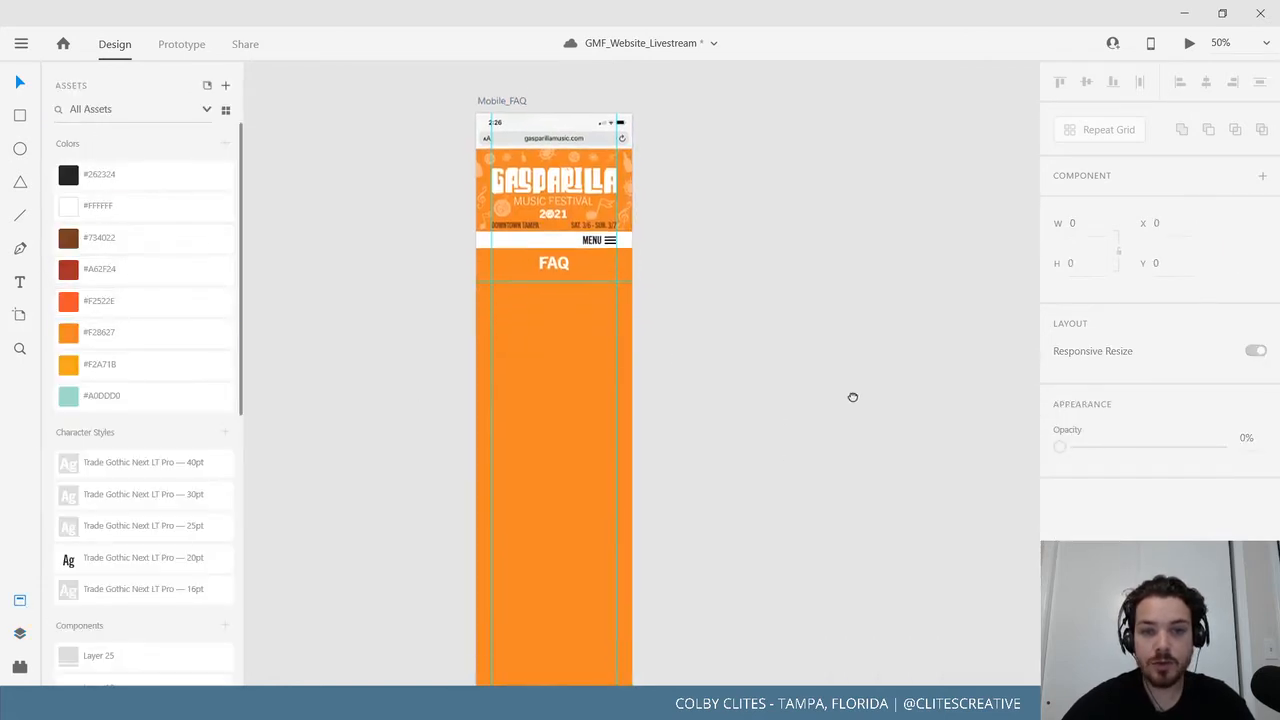
click(21, 43)
click(62, 362)
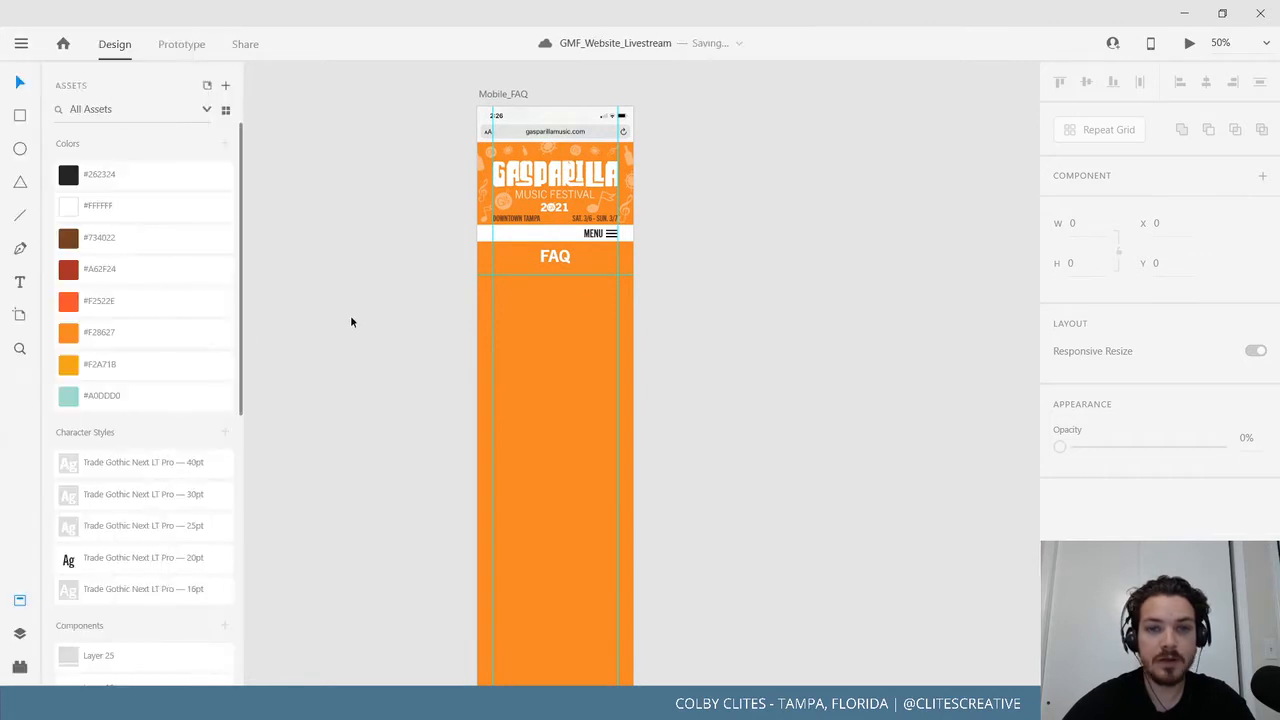
scroll(459, 358, left, 1)
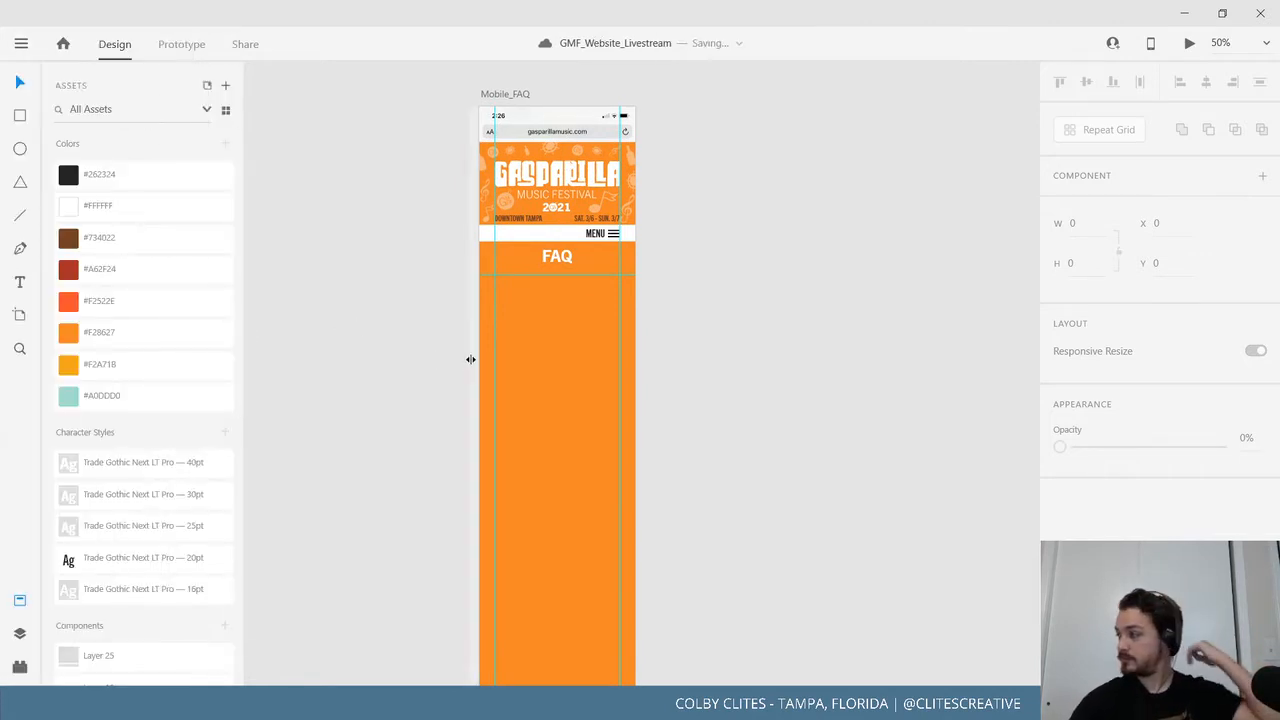
Review the FAQ artboard at 100%, then pan out to the About and Connect artboards.
scroll(748, 405, up, 3)
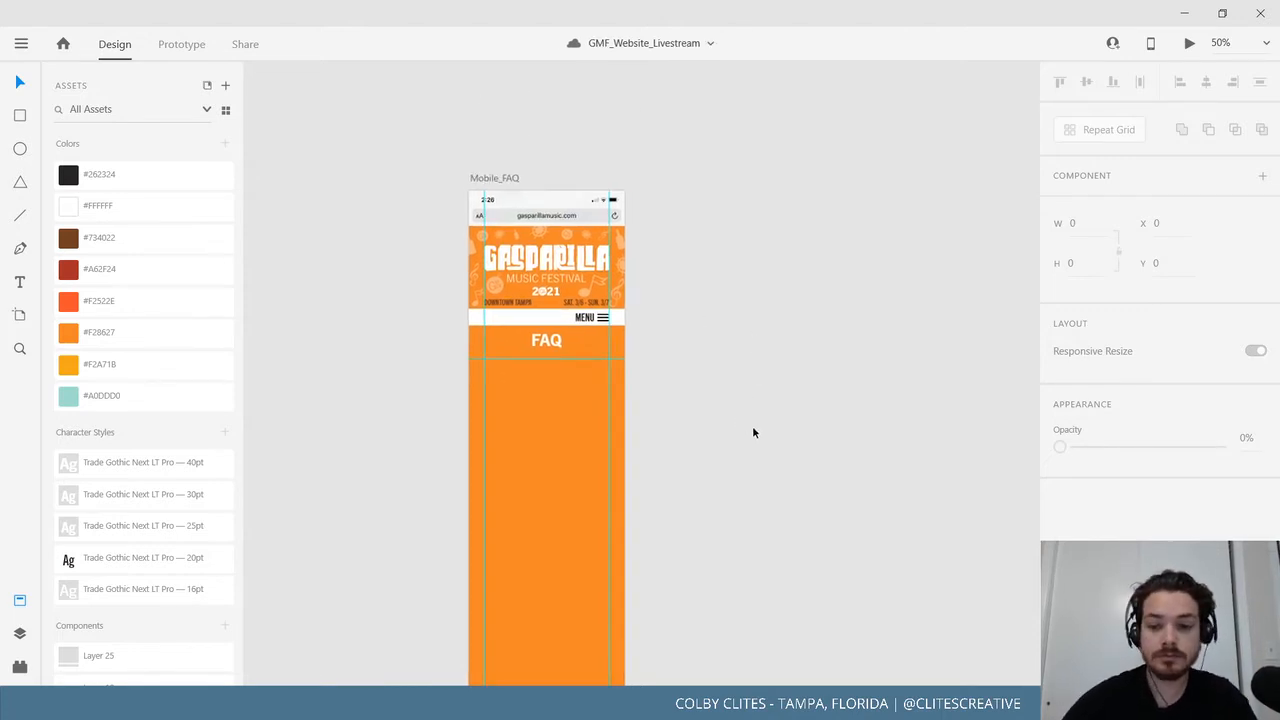
key(ctrl+1)
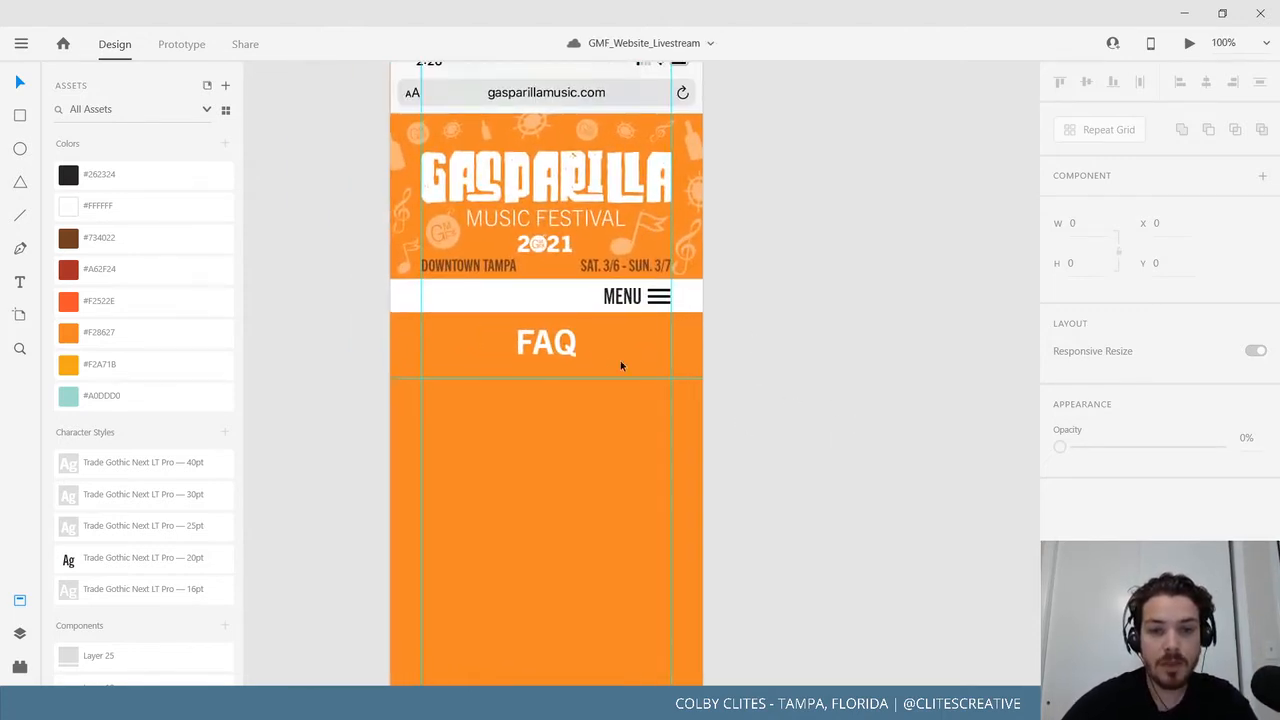
scroll(931, 440, down, 1)
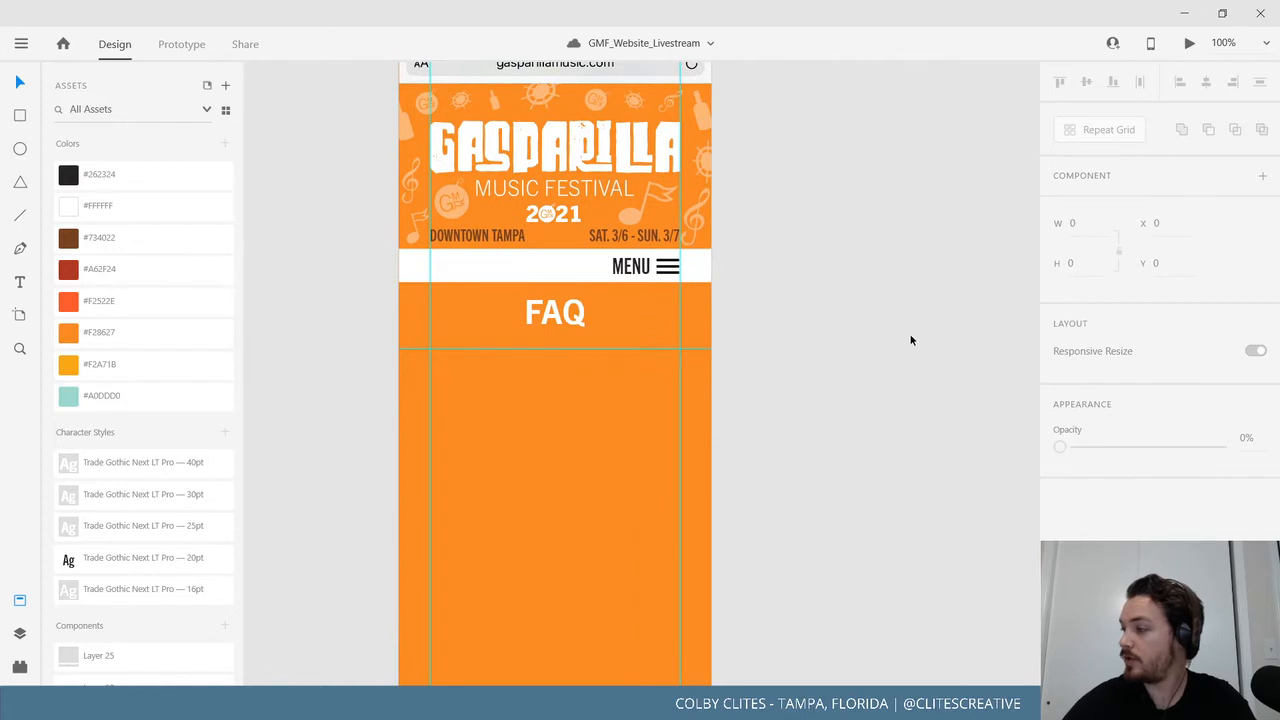
scroll(919, 370, up, 3)
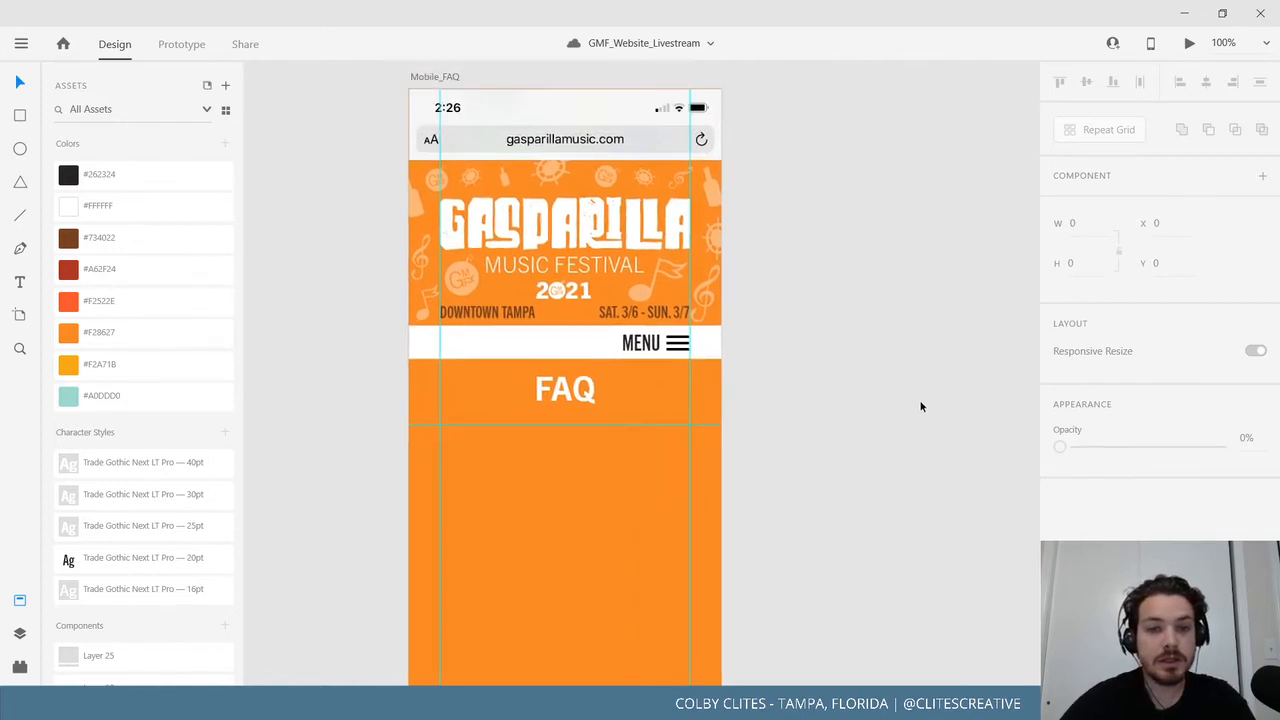
scroll(955, 405, down, 3)
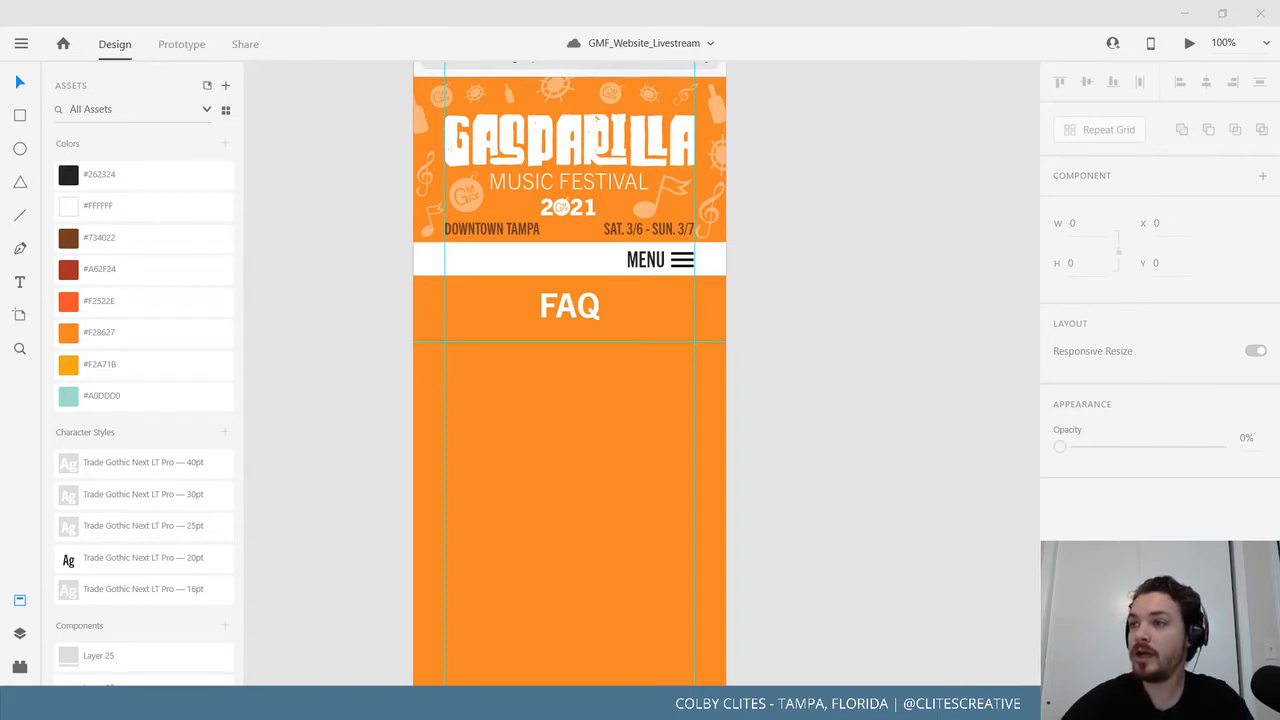
scroll(793, 375, down, 3)
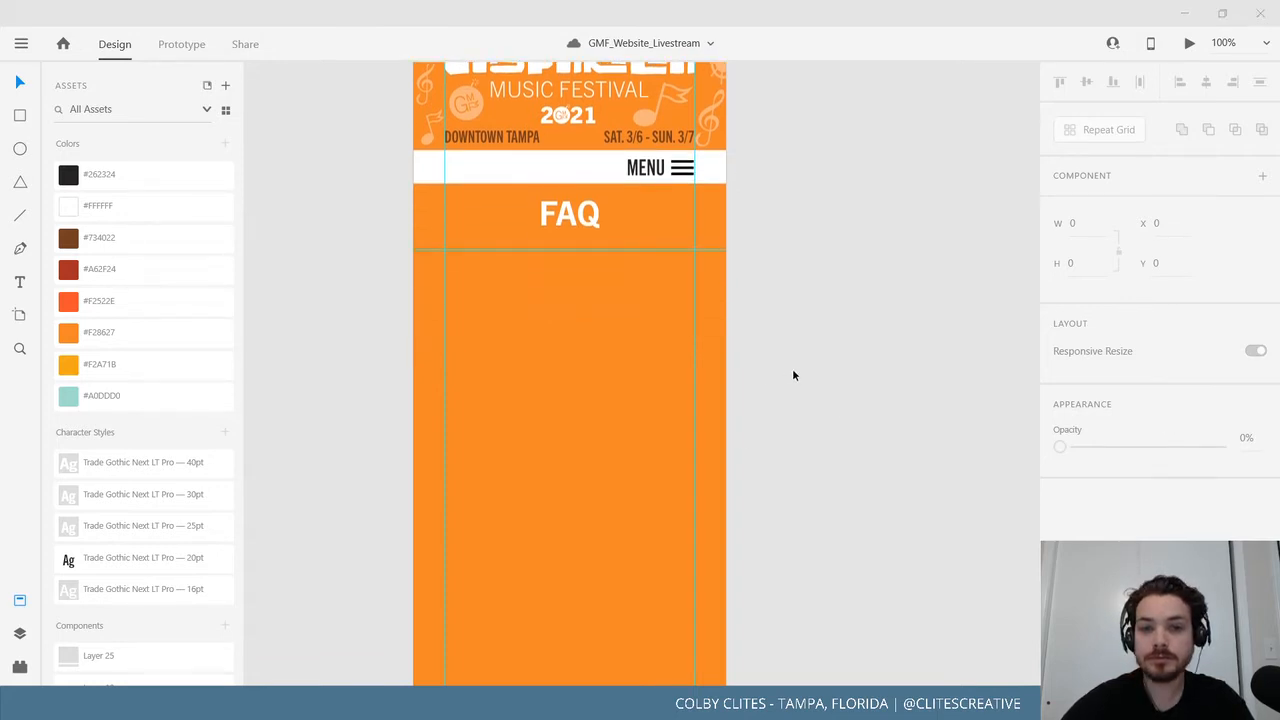
drag(445, 436, 870, 463)
key(ctrl+minus)
key(ctrl+minus)
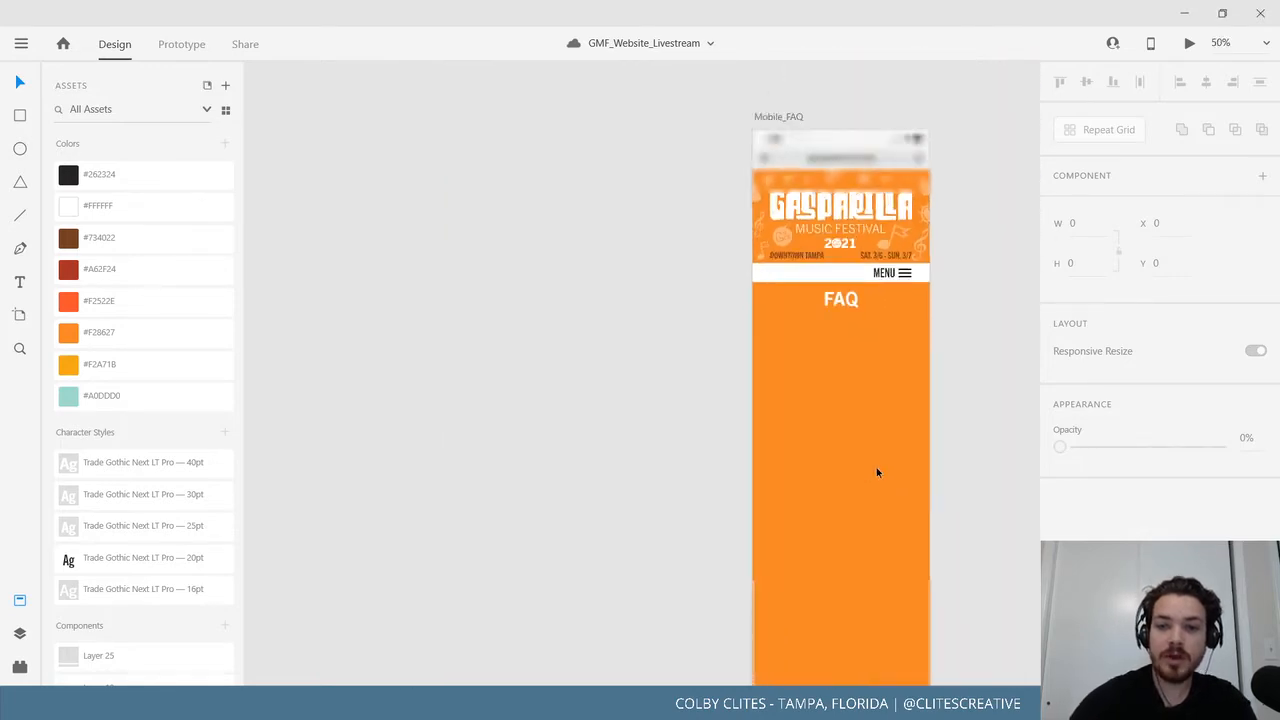
drag(649, 361, 1060, 258)
drag(540, 423, 1002, 428)
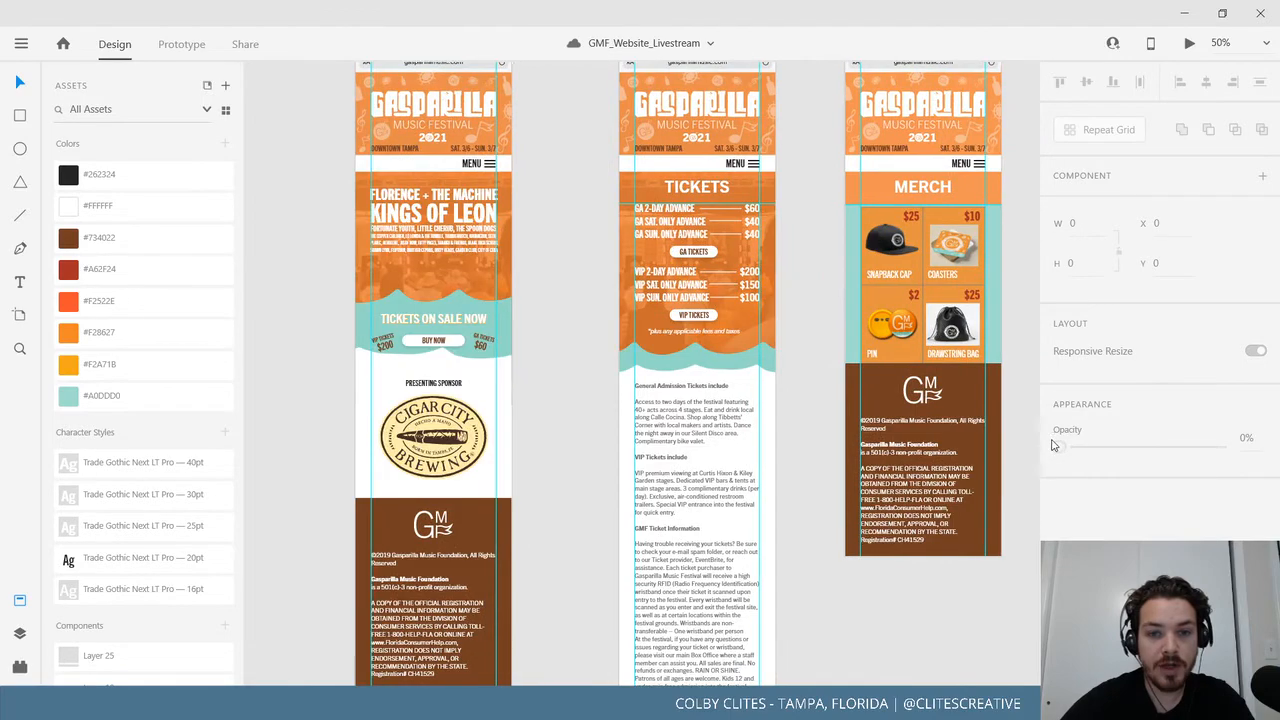
Enter the Tickets page text block and select all its text.
scroll(849, 318, right, 4)
scroll(849, 318, down, 3)
click(490, 311)
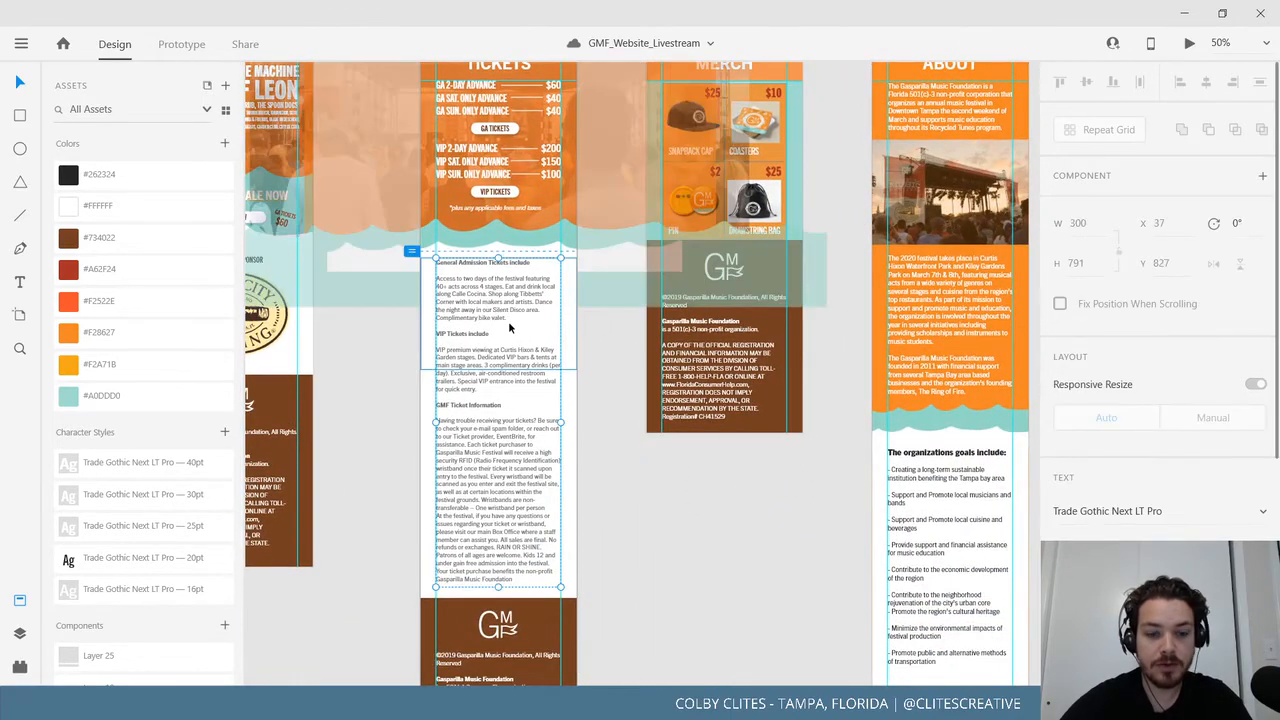
click(729, 535)
scroll(312, 450, right, 10)
scroll(312, 450, down, 1)
scroll(313, 456, left, 7)
scroll(313, 456, down, 1)
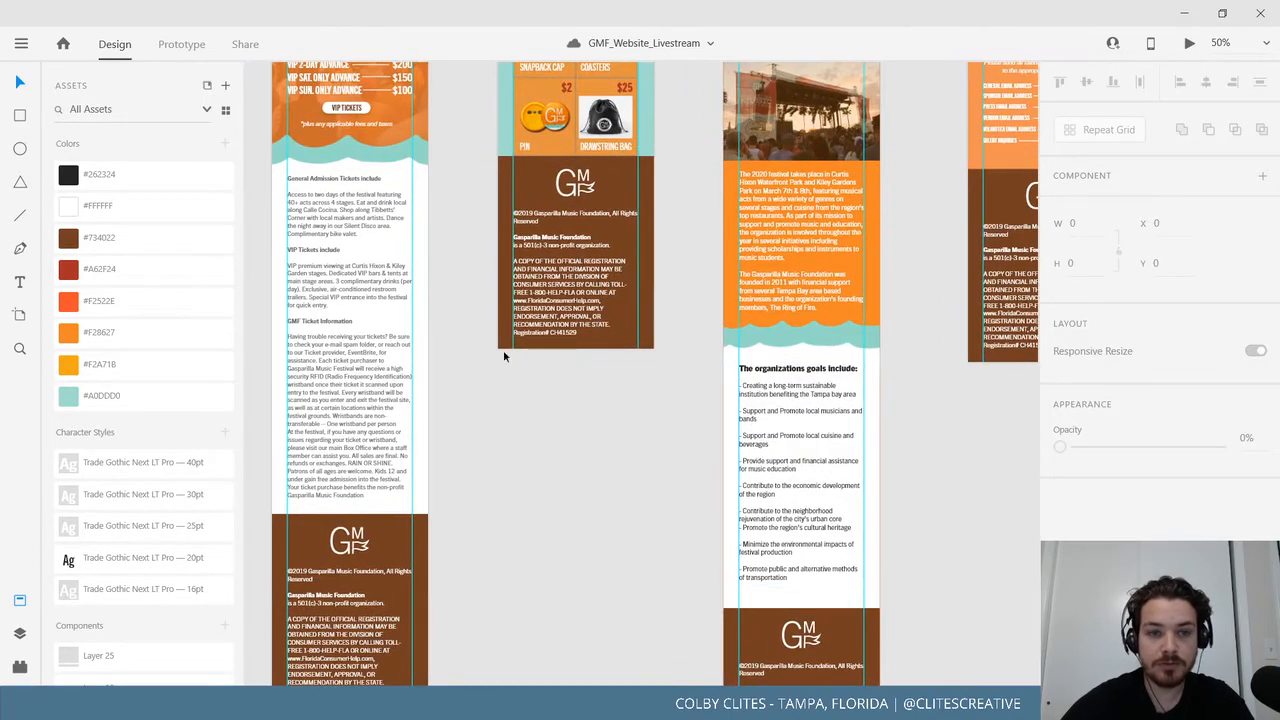
double_click(323, 182)
key(ctrl+a)
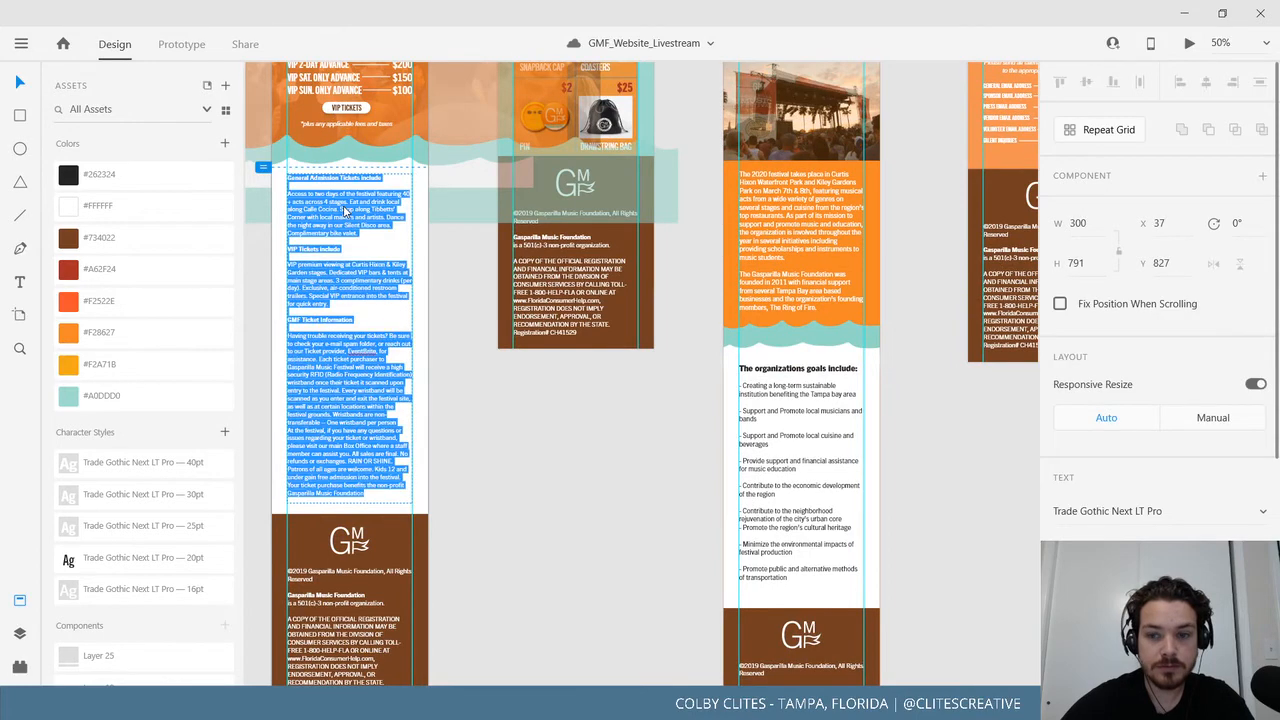
Select all the About goals text, then briefly edit the Tickets heading and exit.
double_click(802, 468)
key(ctrl+a)
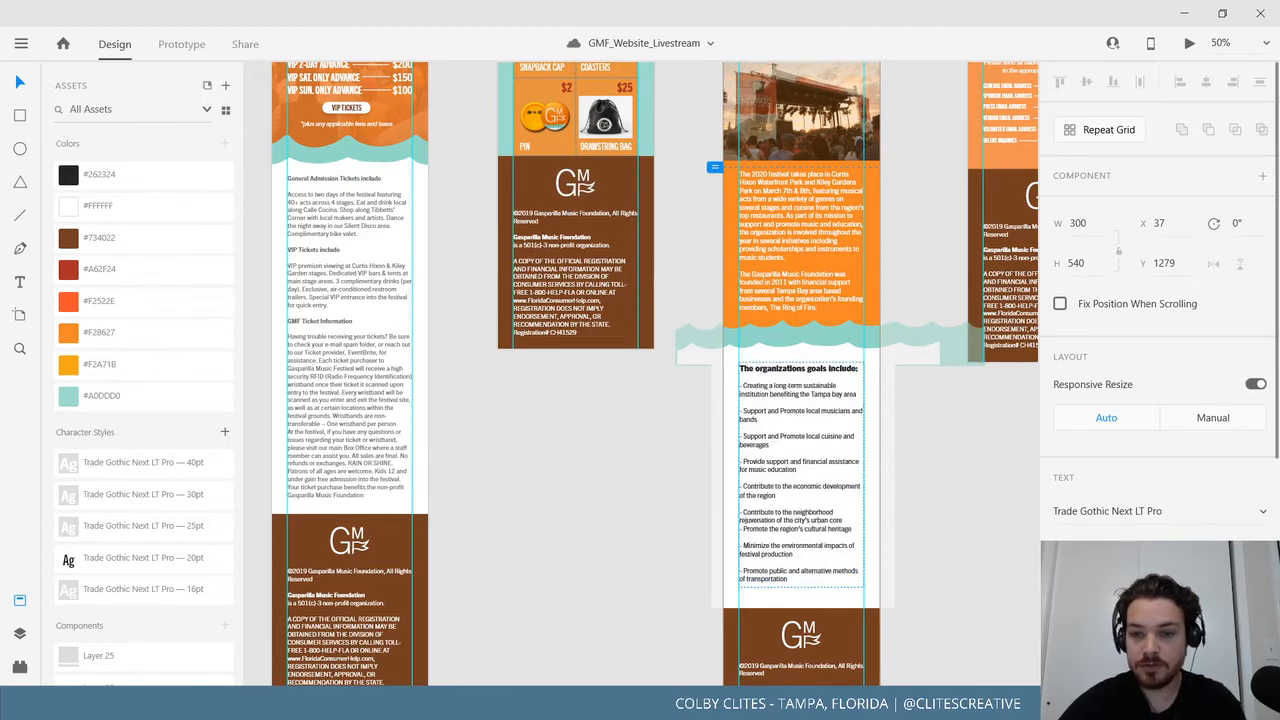
key(Return)
click(334, 178)
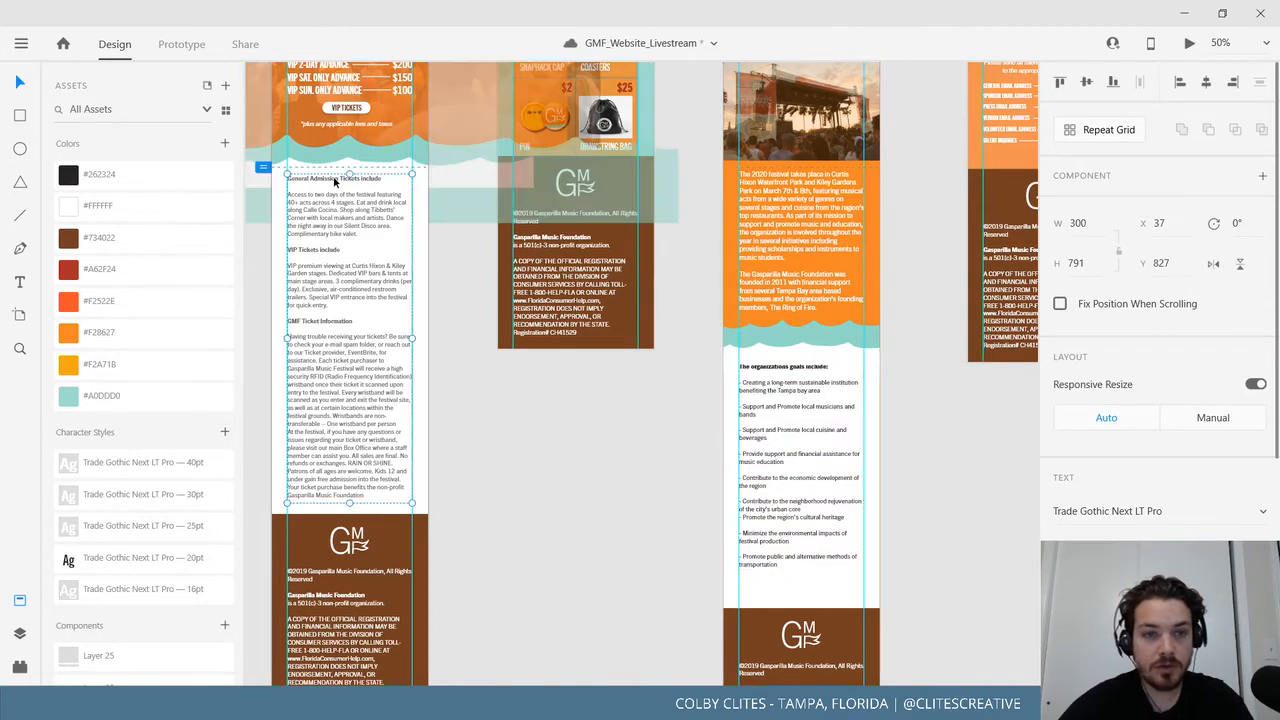
double_click(334, 178)
double_click(325, 178)
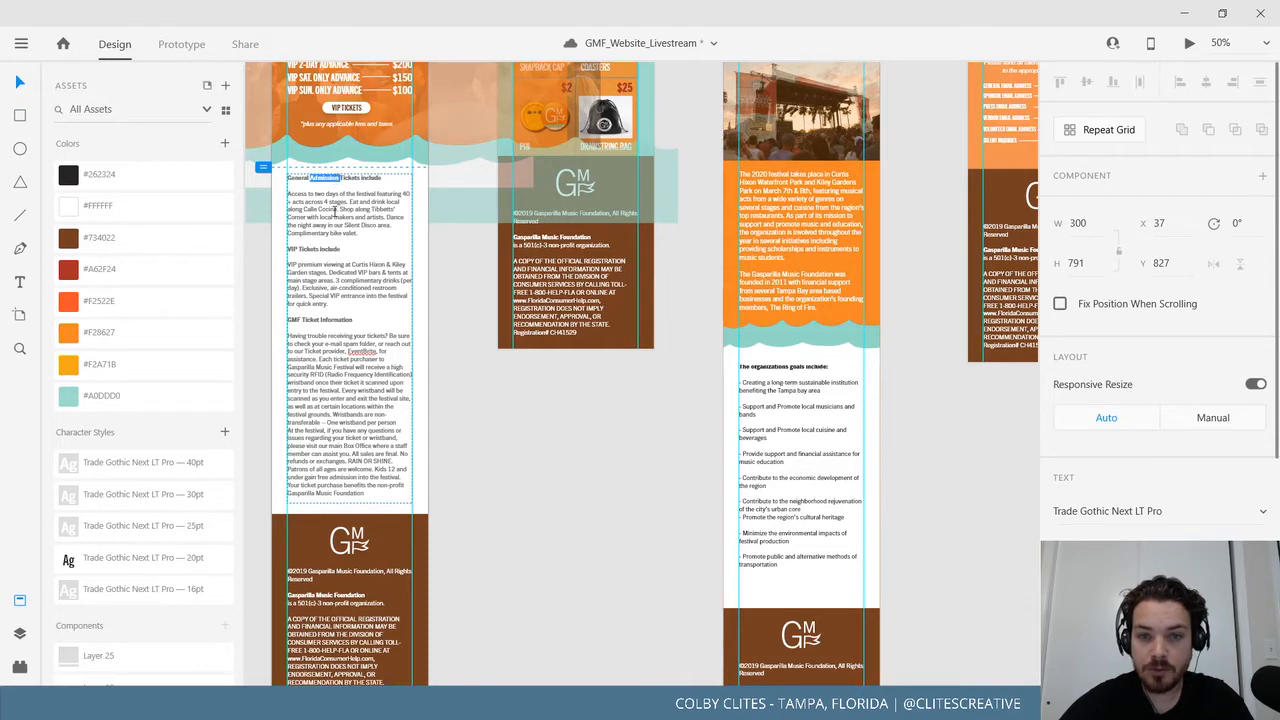
click(334, 211)
key(Escape)
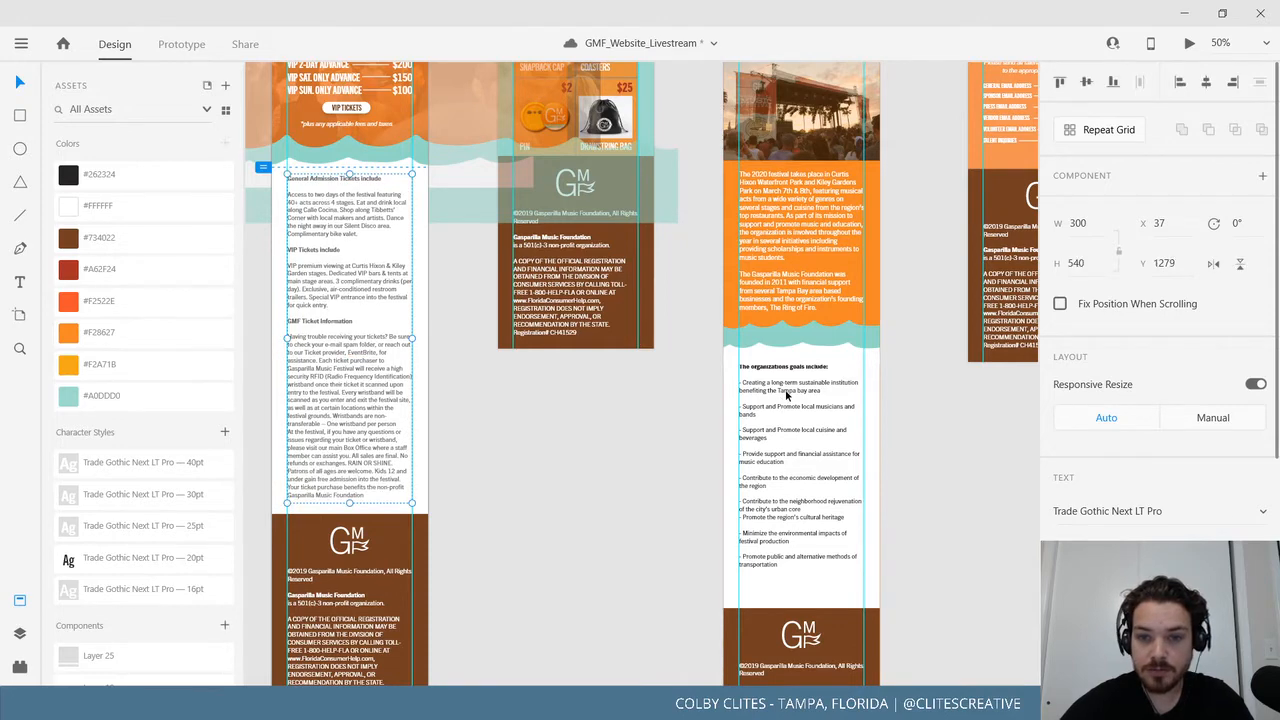
Select the goals heading line and preview the font weight choices without changing them.
click(787, 395)
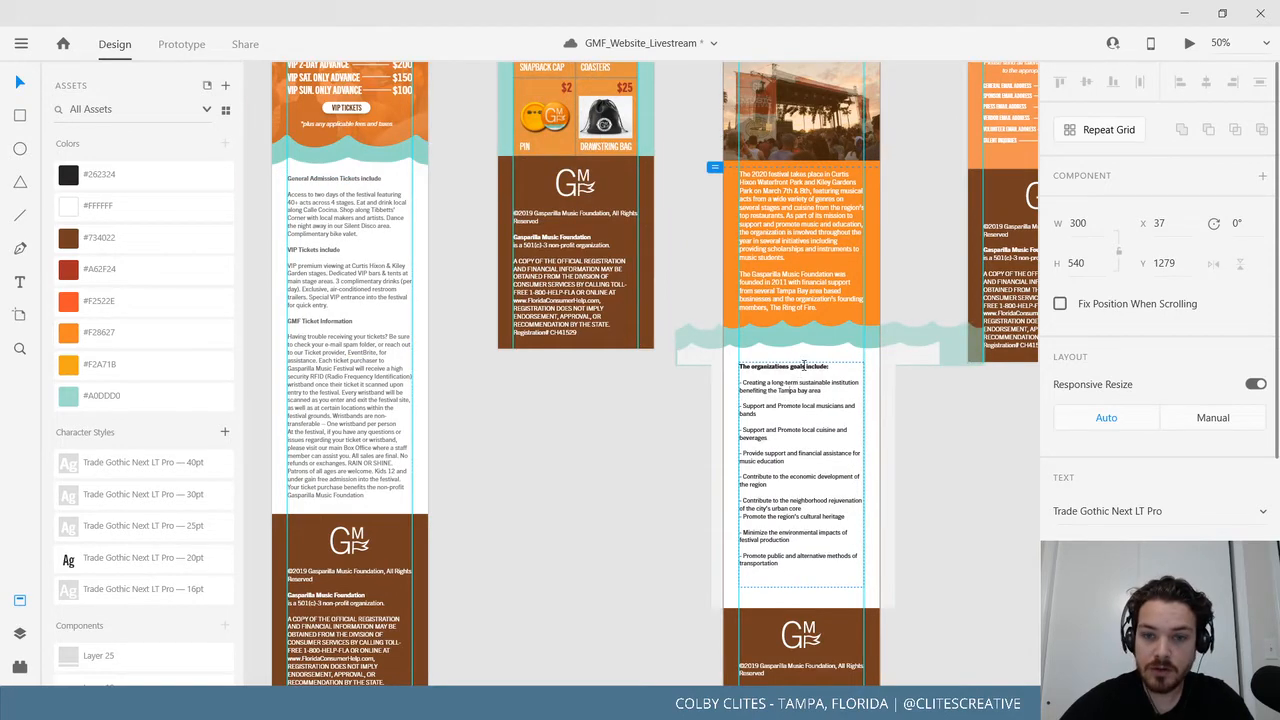
drag(829, 366, 729, 367)
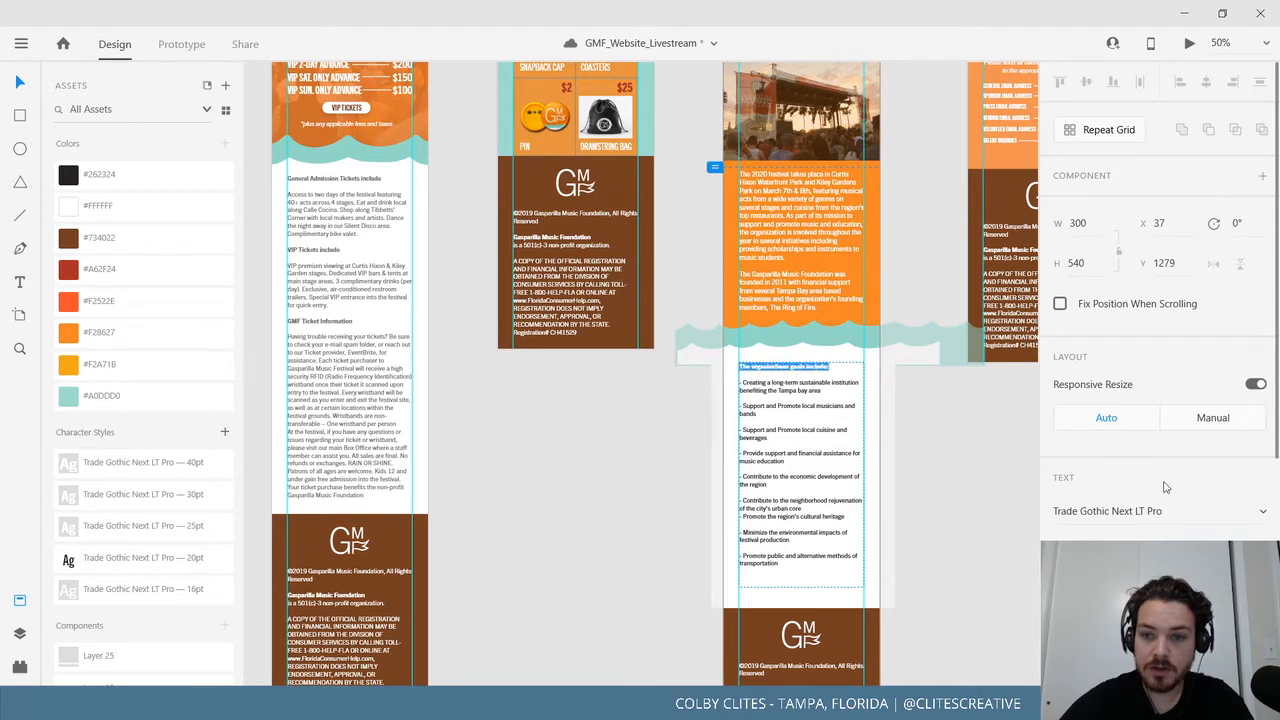
key(Escape)
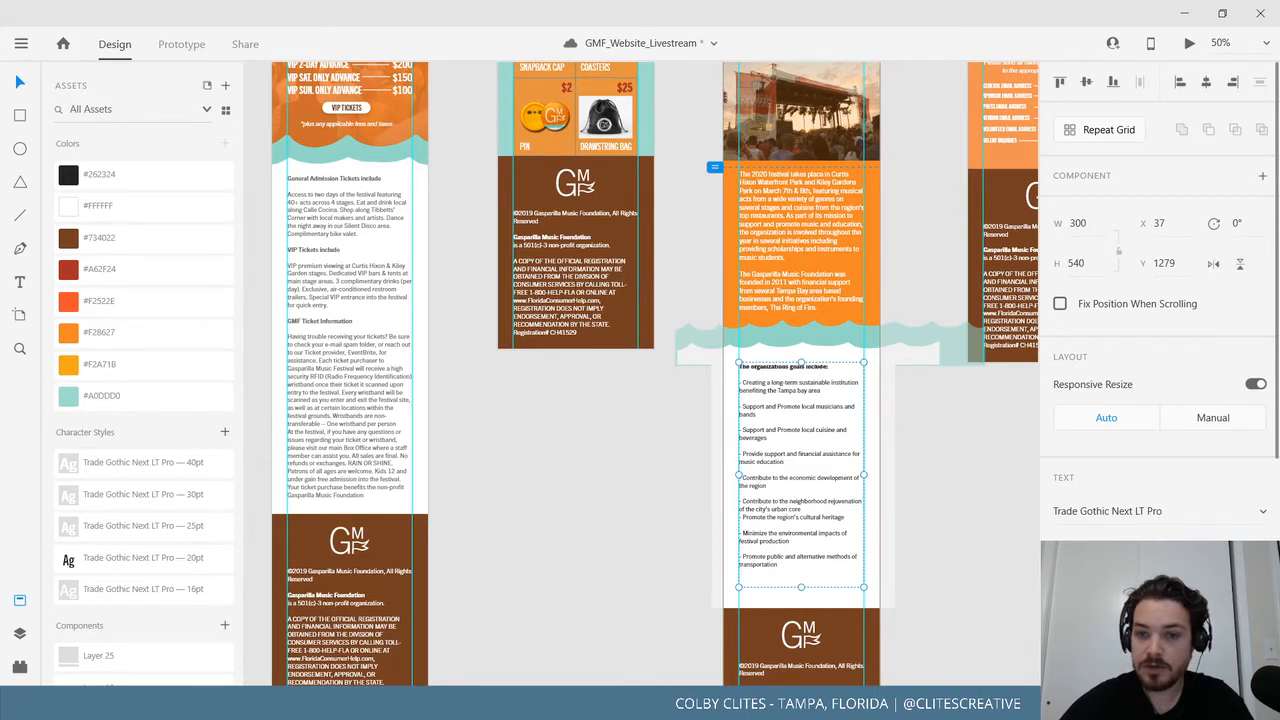
click(1178, 548)
click(832, 381)
click(818, 363)
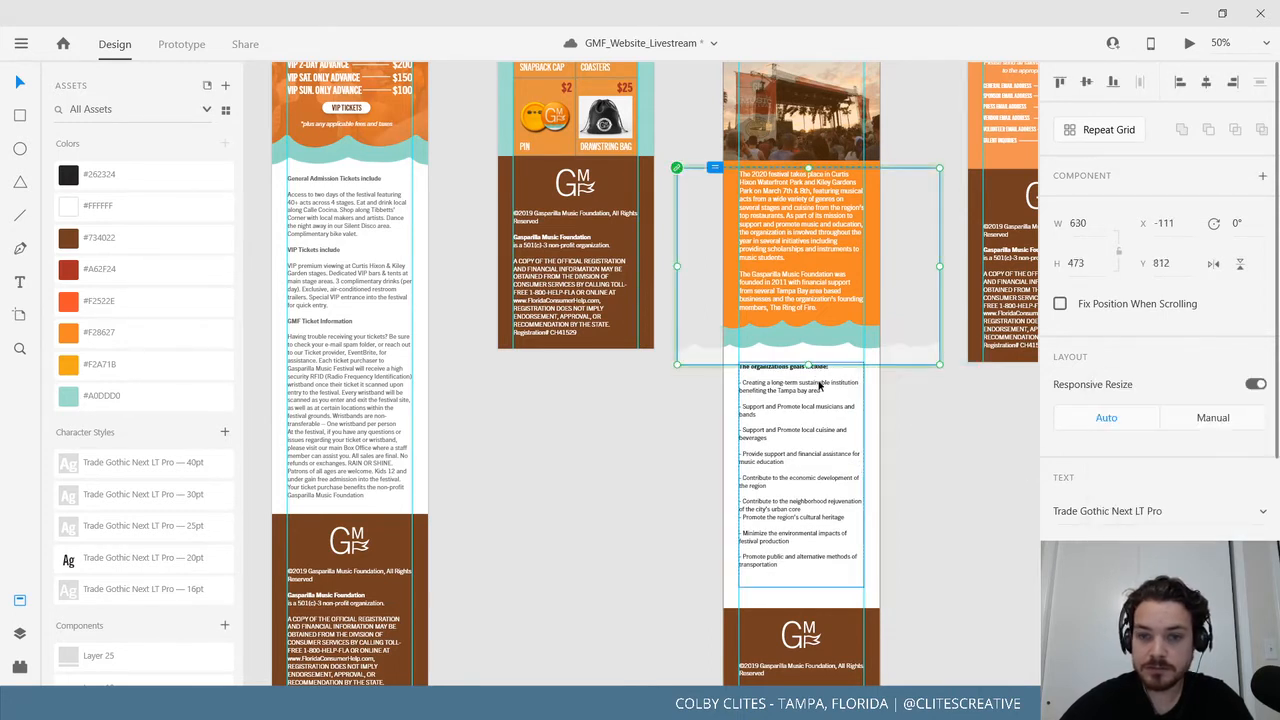
click(819, 386)
scroll(821, 392, up, 5)
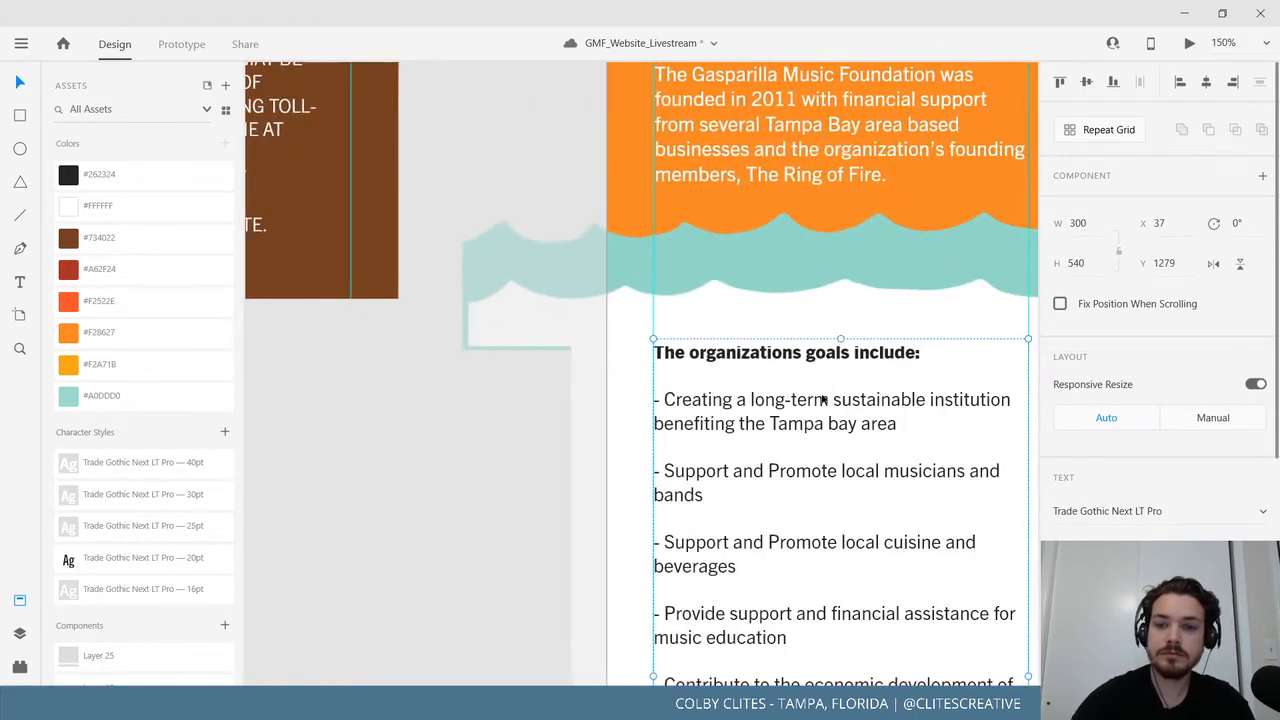
scroll(821, 398, right, 3)
Change the 'The organizations goals include:' heading from Heavy to Bold weight.
double_click(700, 362)
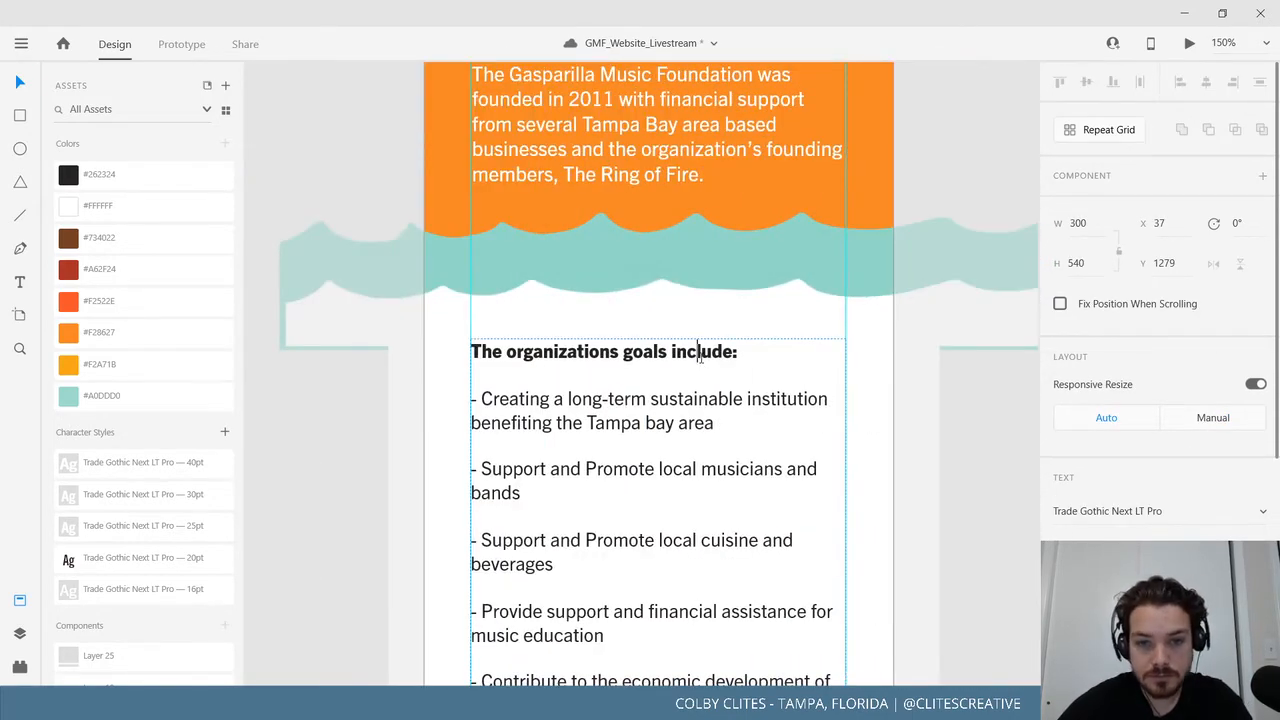
triple_click(700, 362)
click(1180, 550)
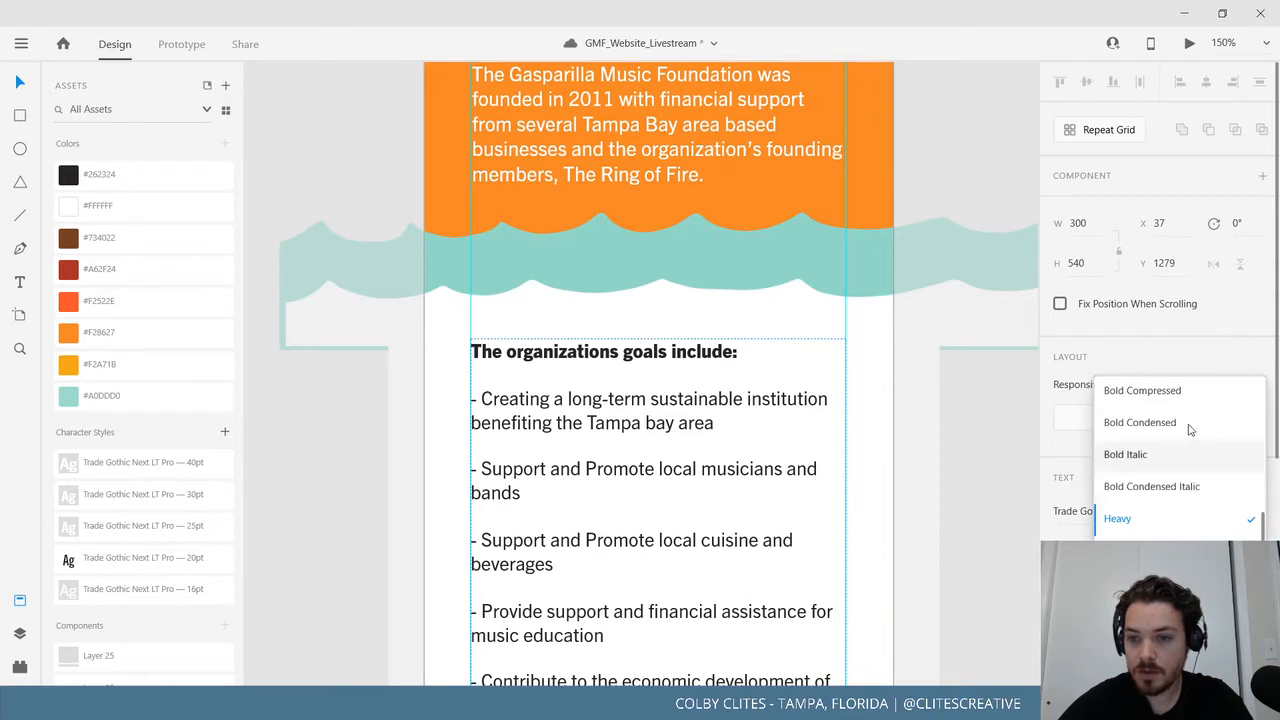
scroll(1190, 480, up, 1)
click(1160, 402)
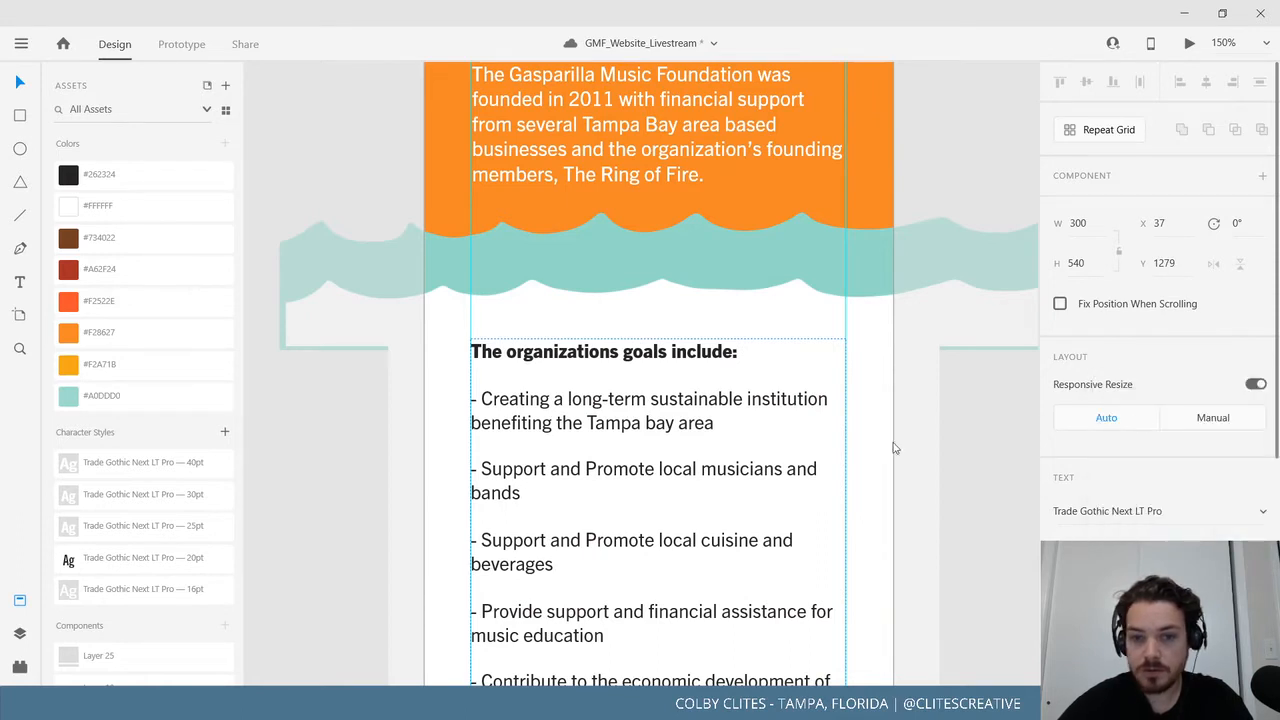
click(747, 440)
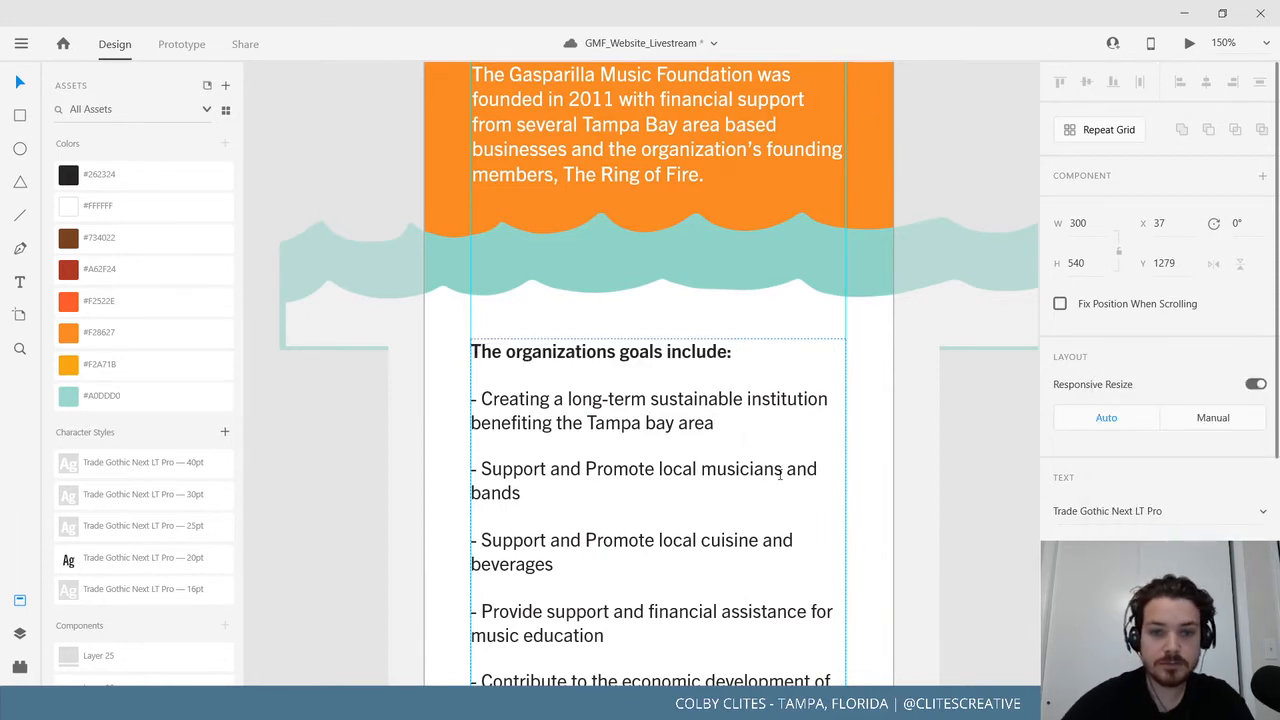
key(Escape)
key(ctrl+minus)
key(ctrl+minus)
key(ctrl+minus)
key(ctrl+minus)
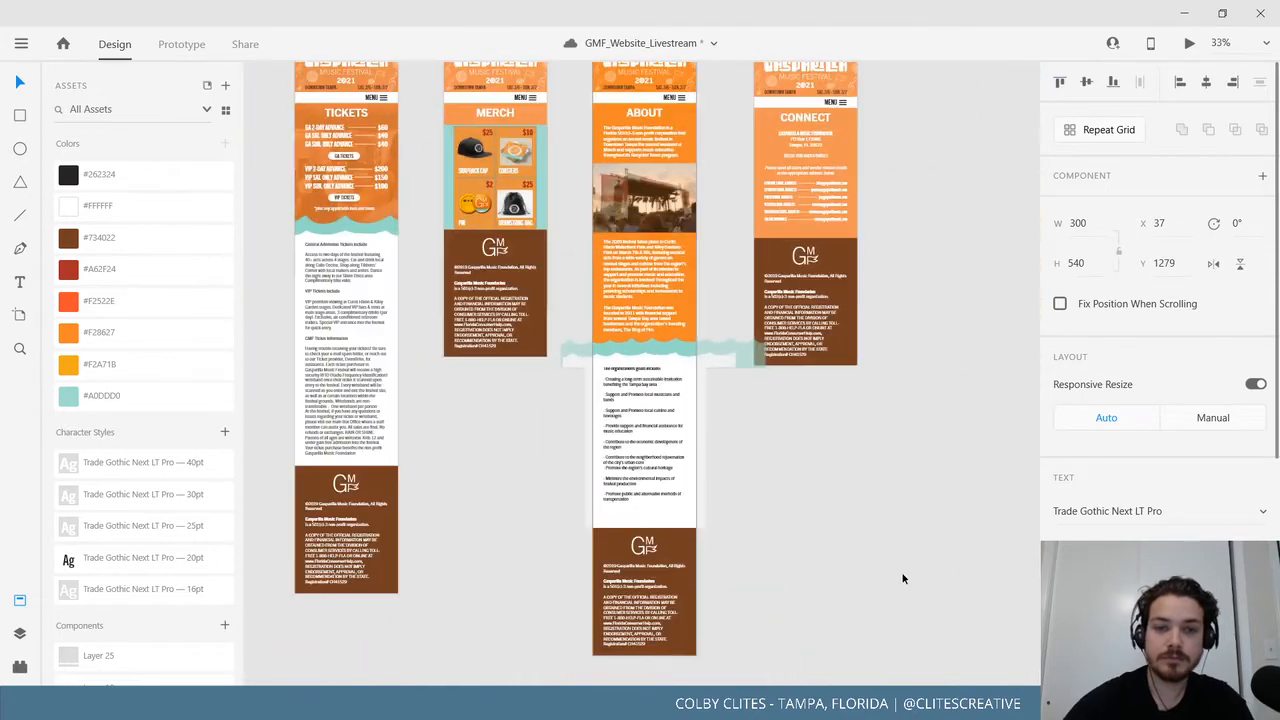
Paste the copied ticket question-and-answer text into the Mobile_FAQ artboard.
click(347, 366)
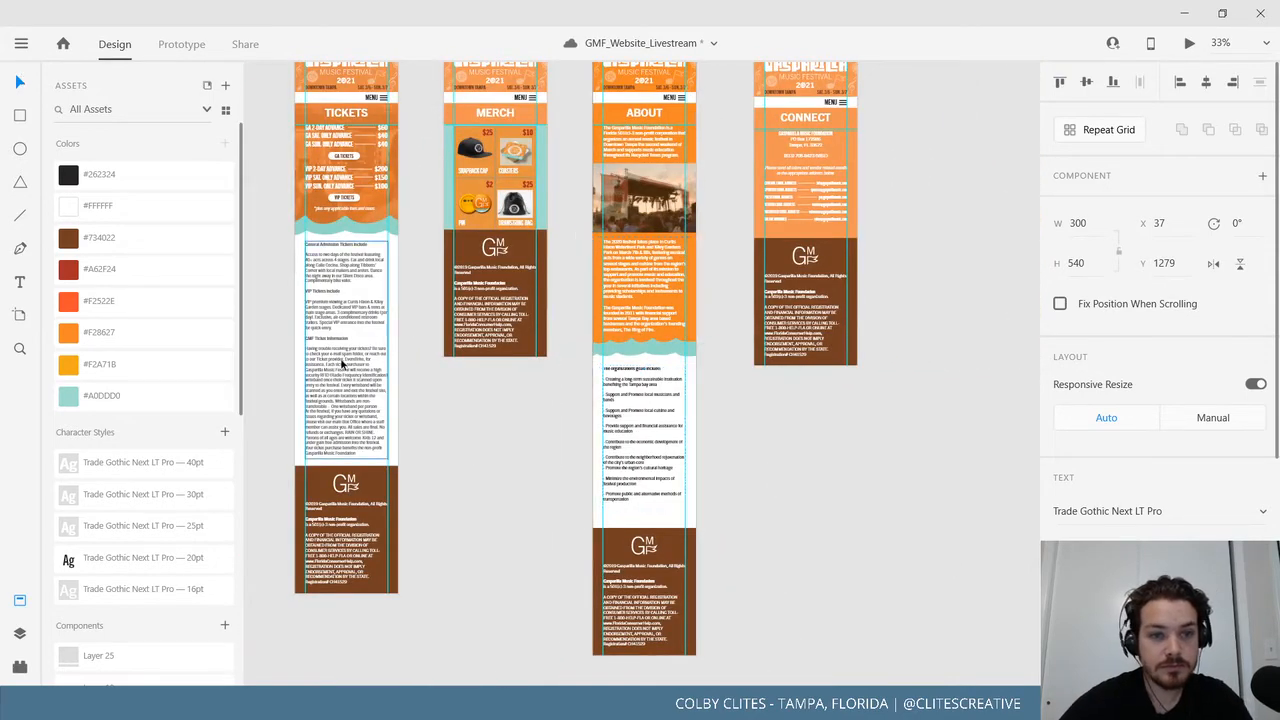
click(954, 503)
drag(954, 503, 439, 493)
drag(817, 394, 737, 480)
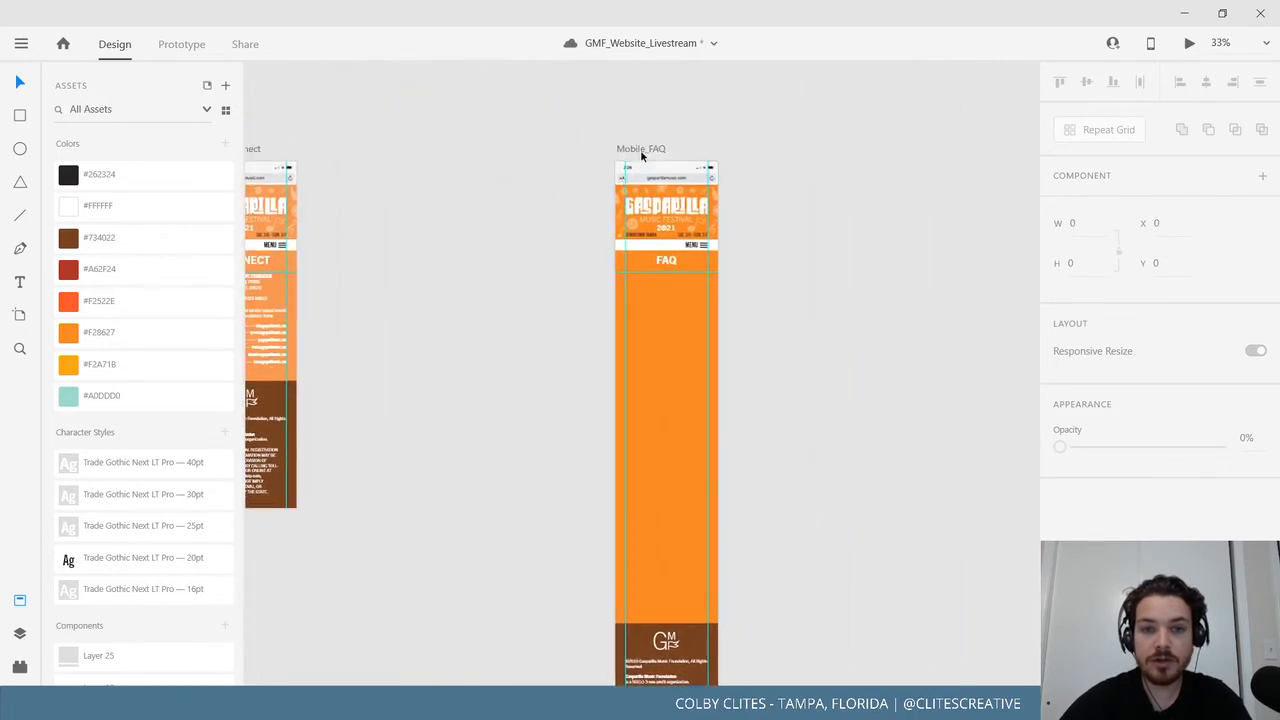
click(641, 151)
key(ctrl+v)
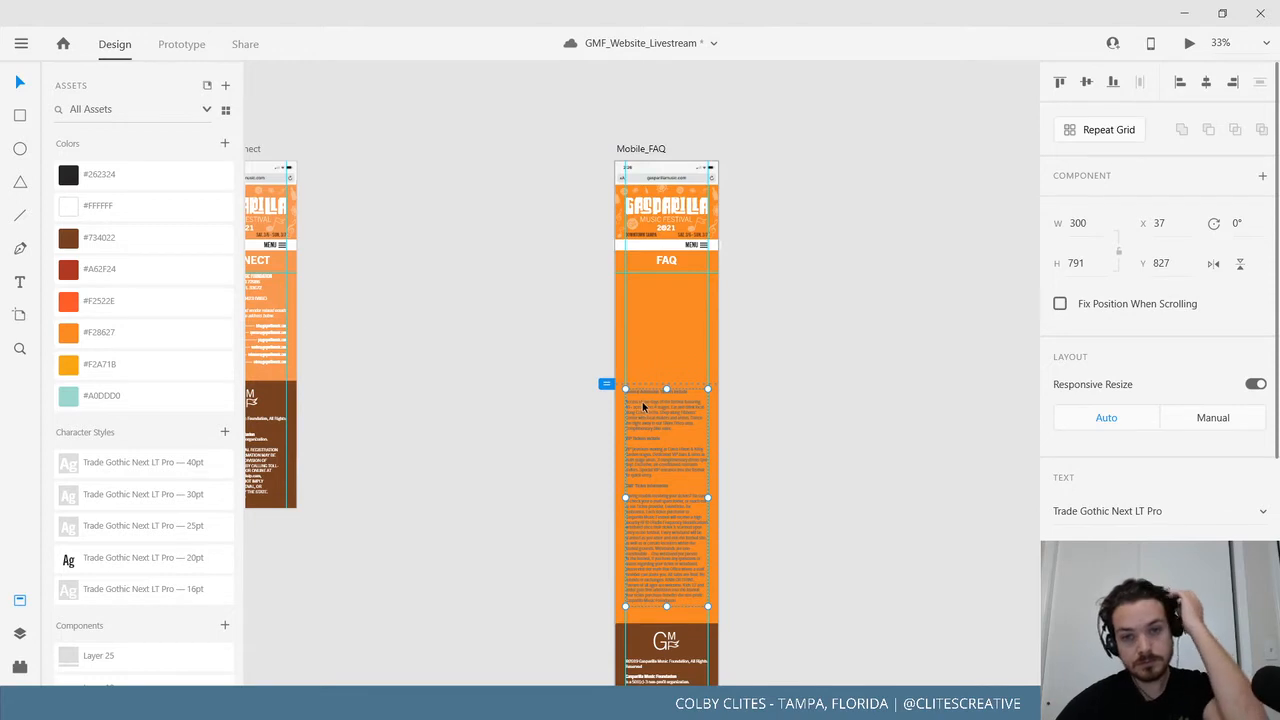
Move the pasted ticket text up to Y 403, directly beneath the FAQ header.
drag(909, 384, 909, 484)
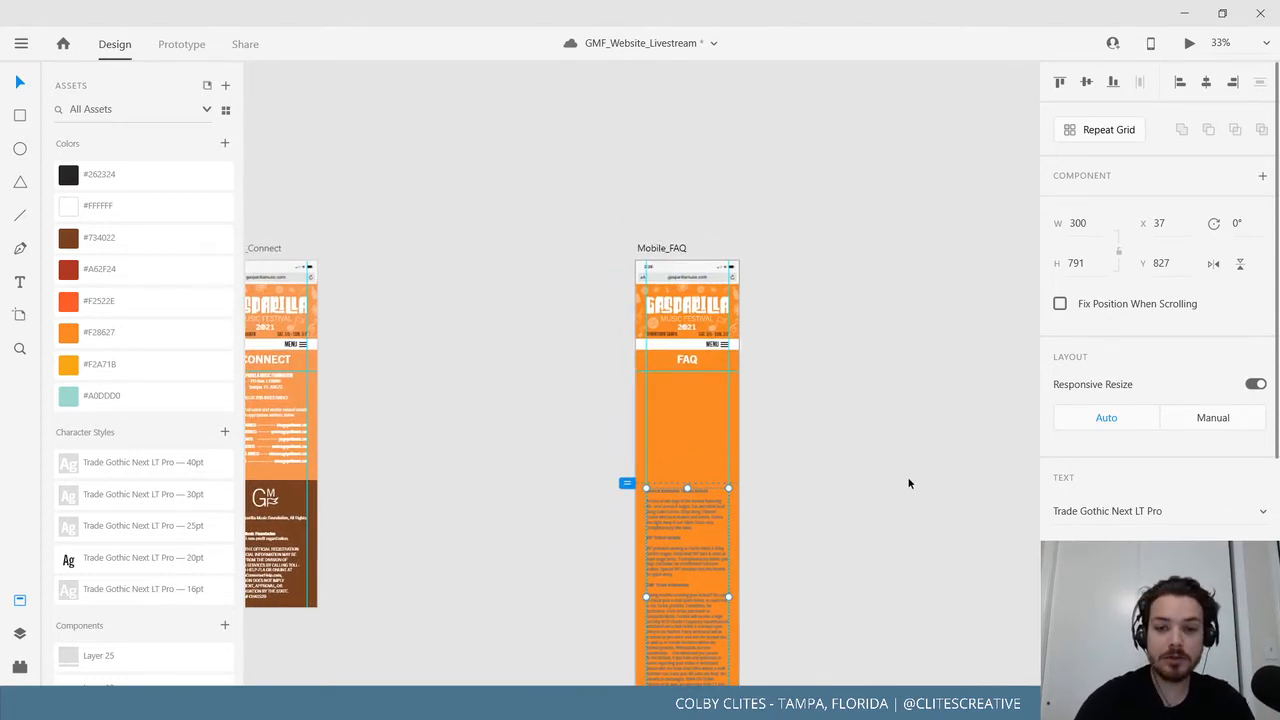
key(ctrl+1)
drag(823, 560, 719, 418)
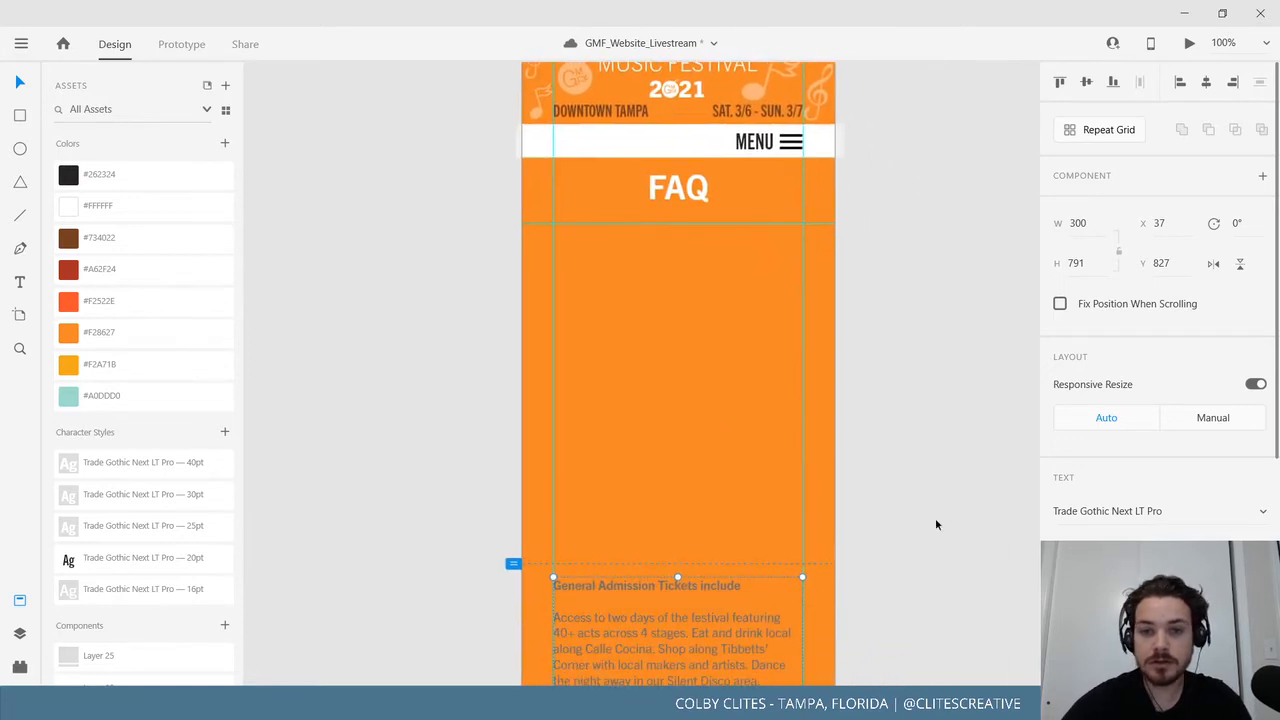
drag(936, 524, 906, 480)
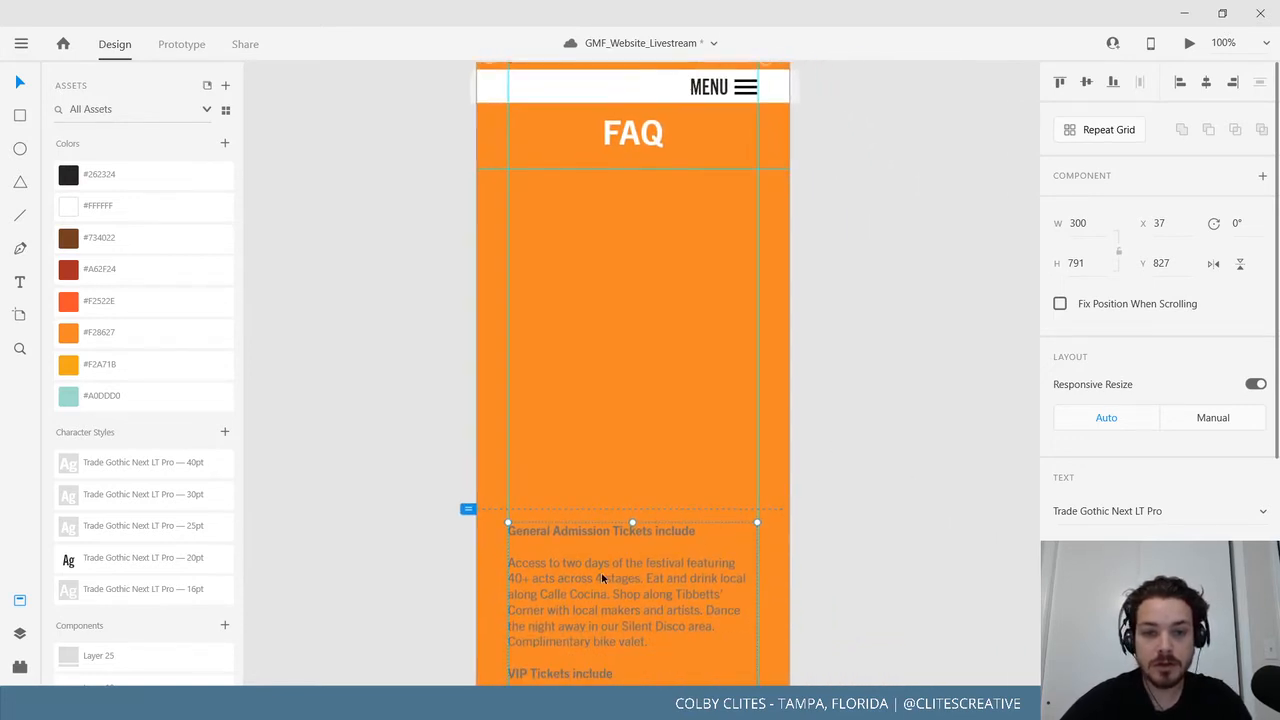
drag(602, 578, 614, 225)
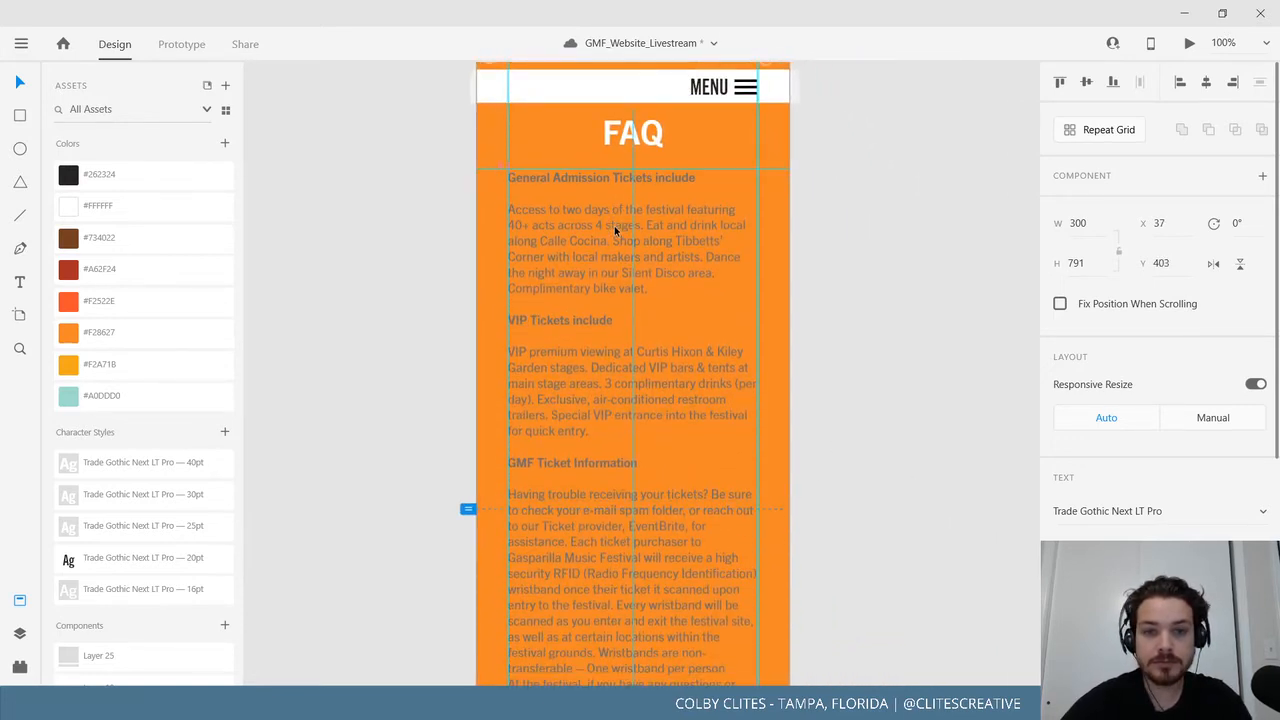
click(926, 300)
drag(882, 294, 869, 377)
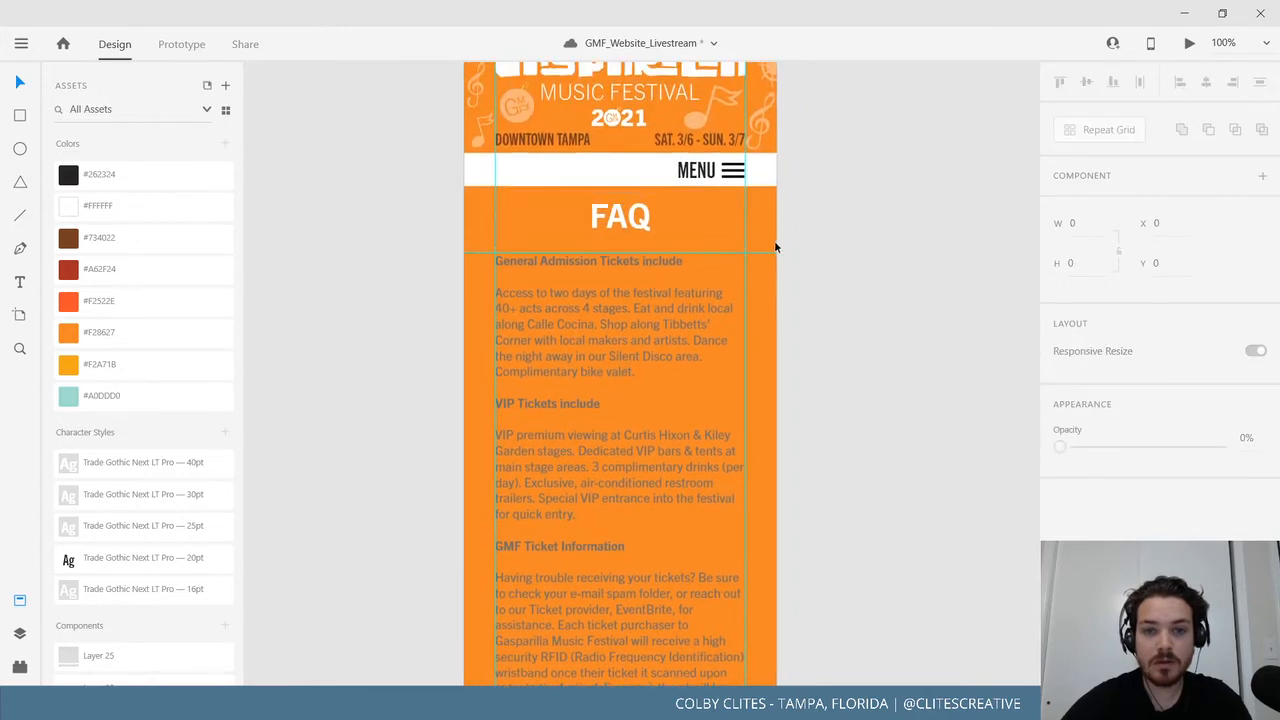
scroll(843, 449, down, 2)
Draw a white rectangle panel below the FAQ header and remove its border.
key(r)
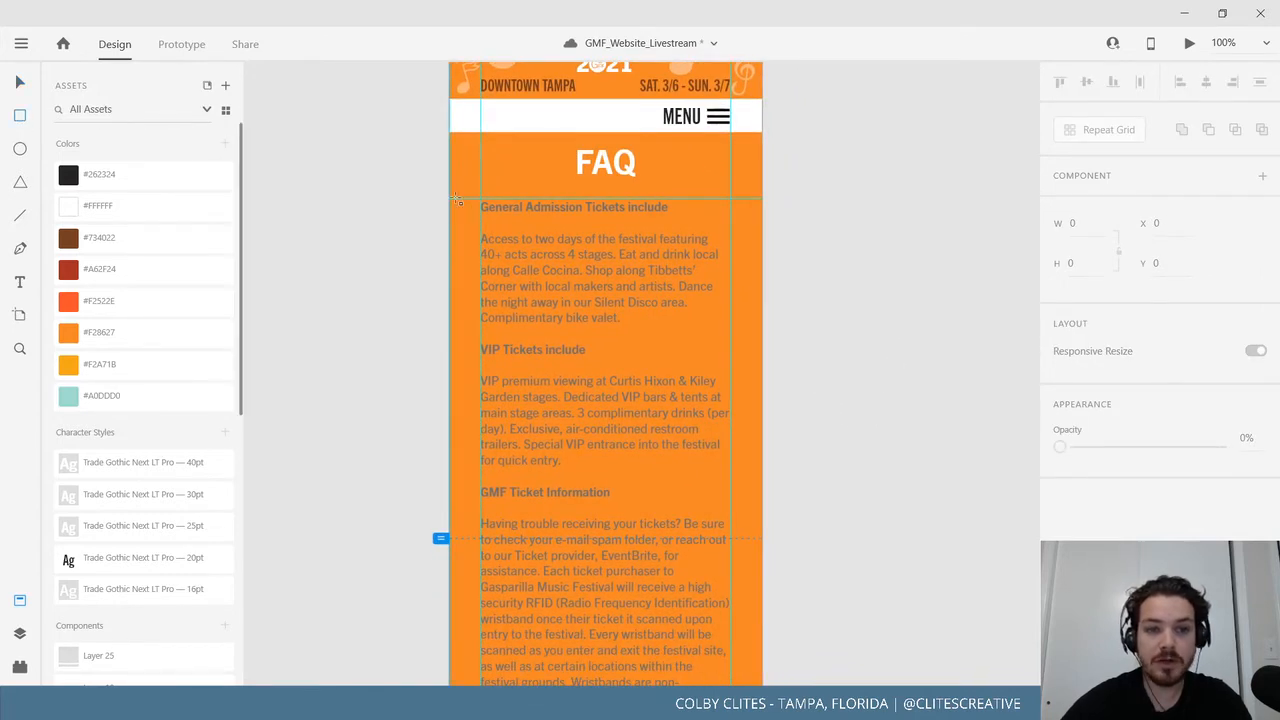
mouse_move(450, 199)
mouse_down()
mouse_move(656, 537)
mouse_move(782, 686)
mouse_move(745, 488)
mouse_move(764, 548)
mouse_move(762, 536)
mouse_up()
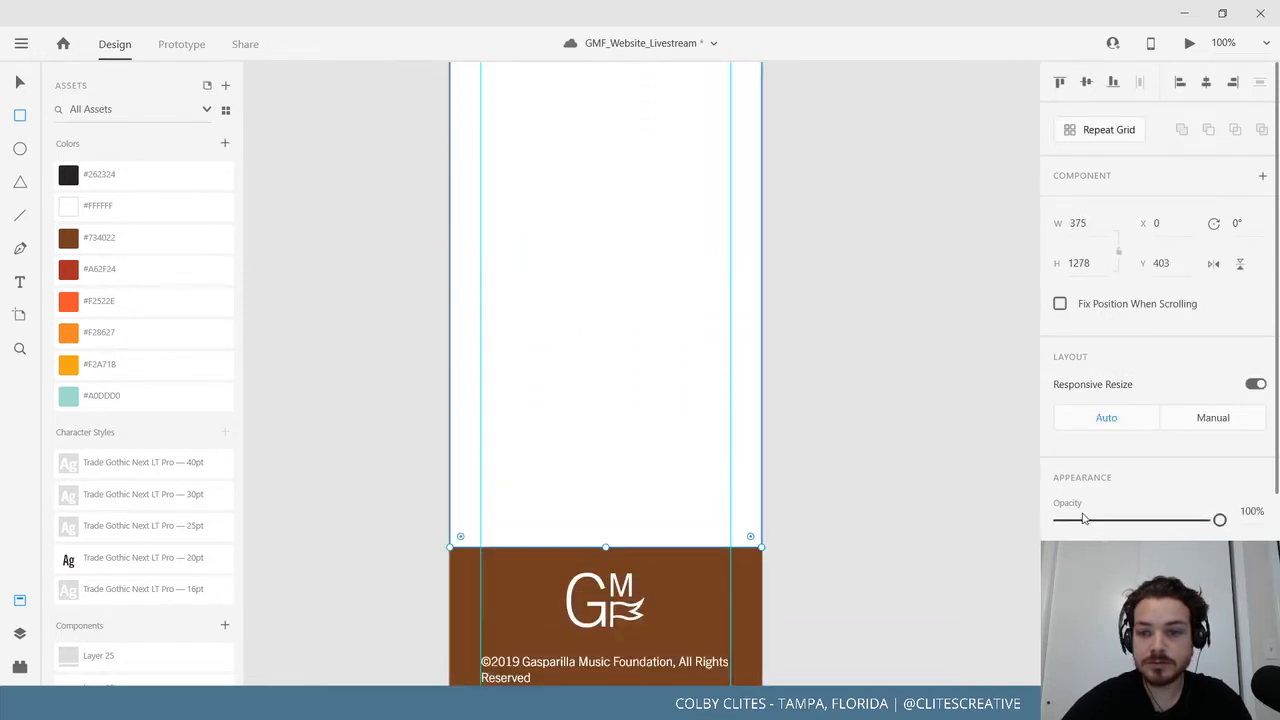
scroll(968, 535, down, 1)
scroll(1150, 400, down, 3)
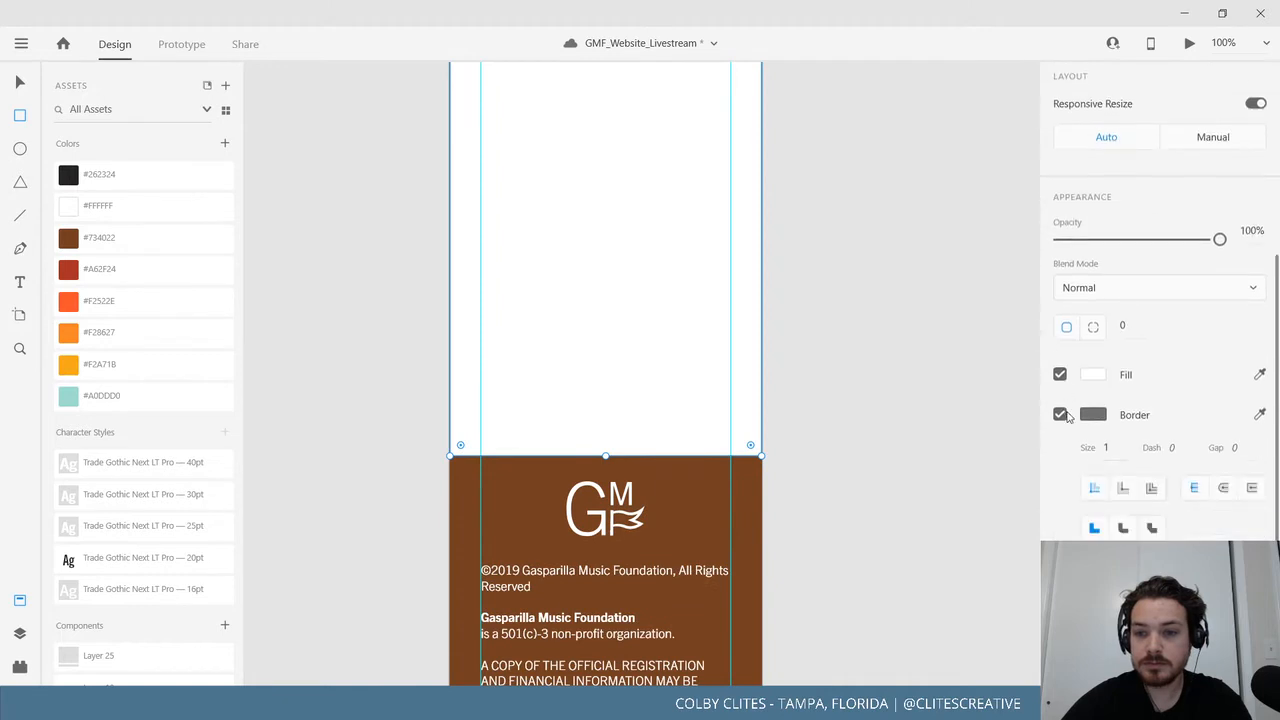
click(1080, 415)
click(1034, 281)
click(1062, 414)
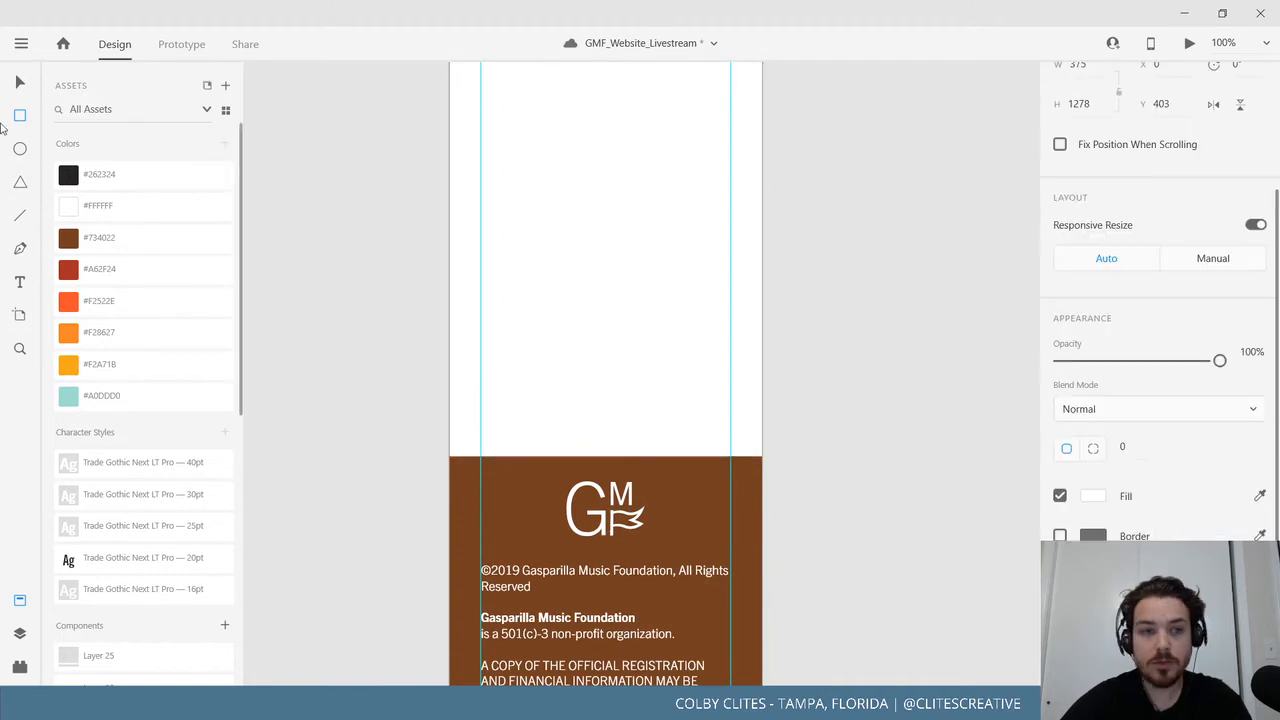
Send the white panel backward behind the FAQ text.
right_click(558, 285)
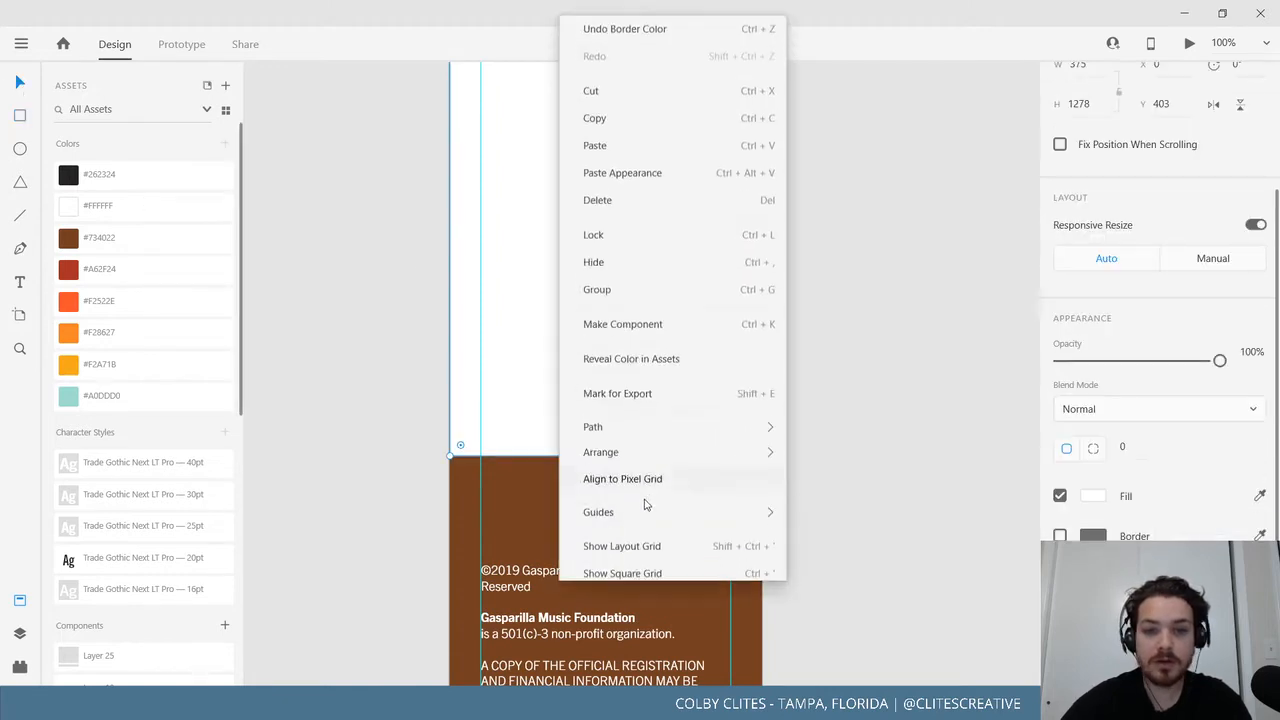
mouse_move(655, 450)
click(855, 535)
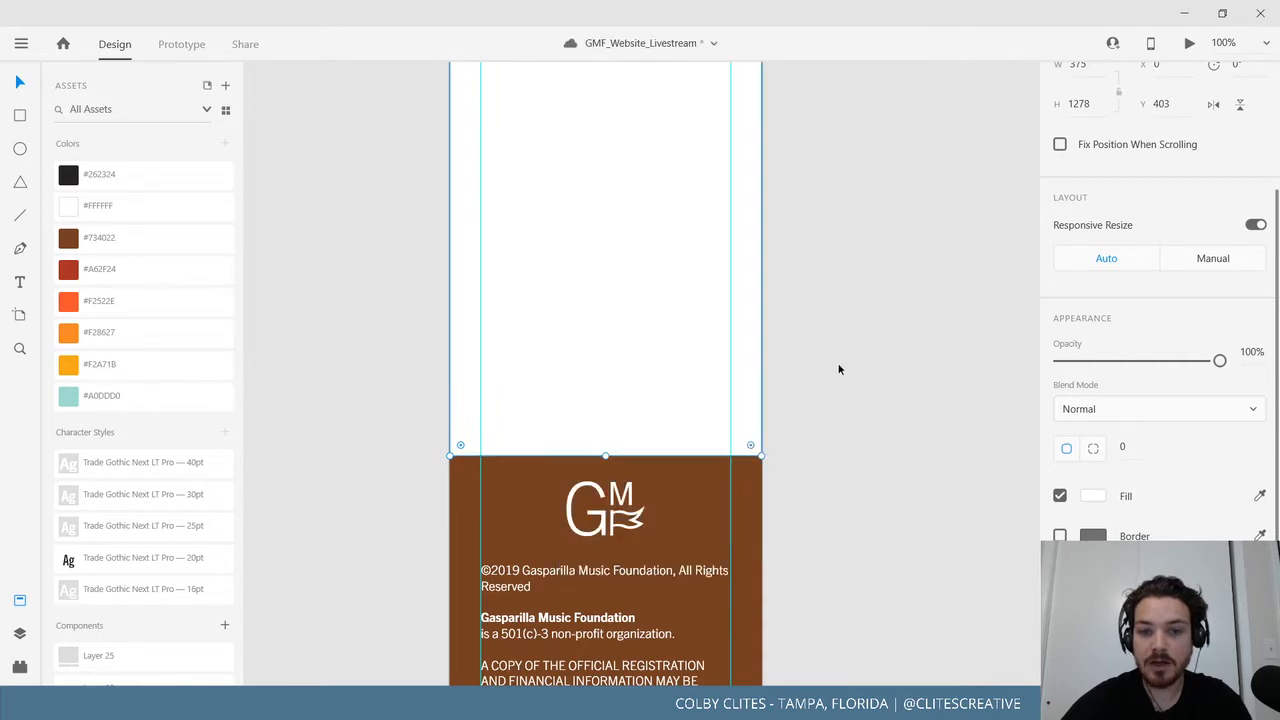
scroll(861, 370, up, 3)
scroll(862, 370, up, 10)
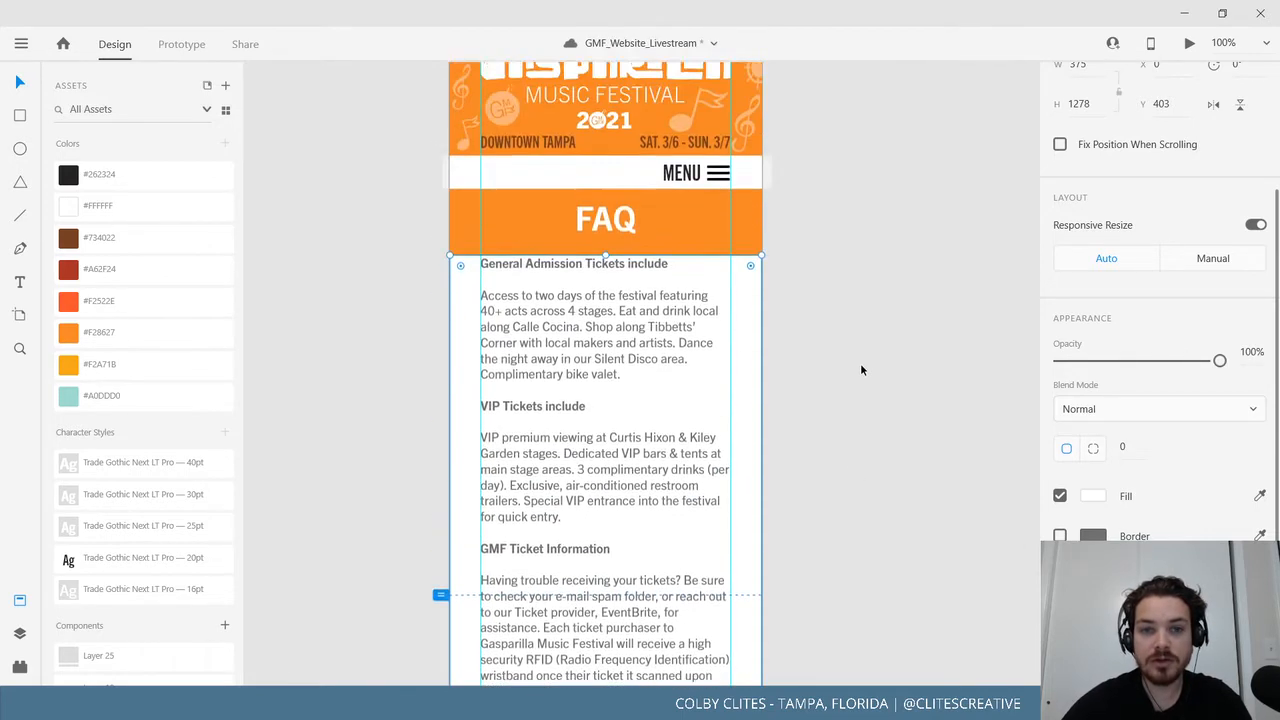
Move the white panel up to Y 395, flush beneath the orange FAQ header.
click(864, 370)
drag(573, 338, 574, 346)
click(866, 336)
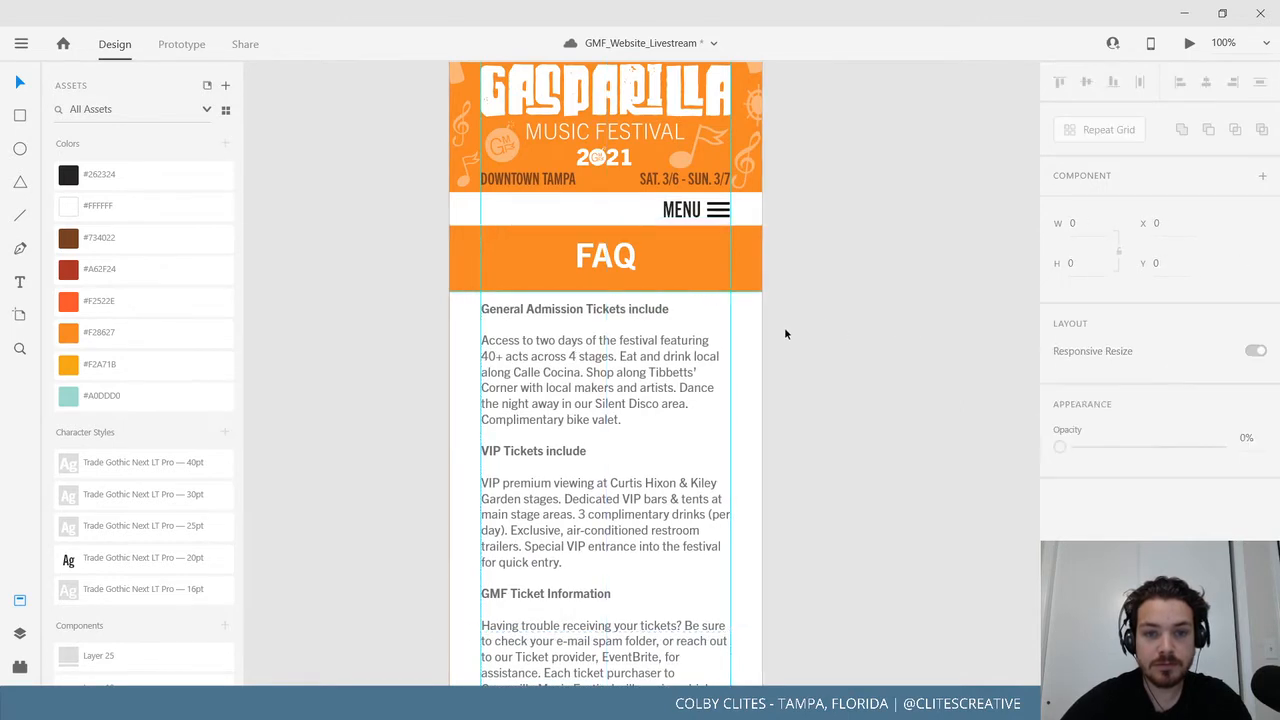
key(ctrl+z)
drag(748, 309, 749, 301)
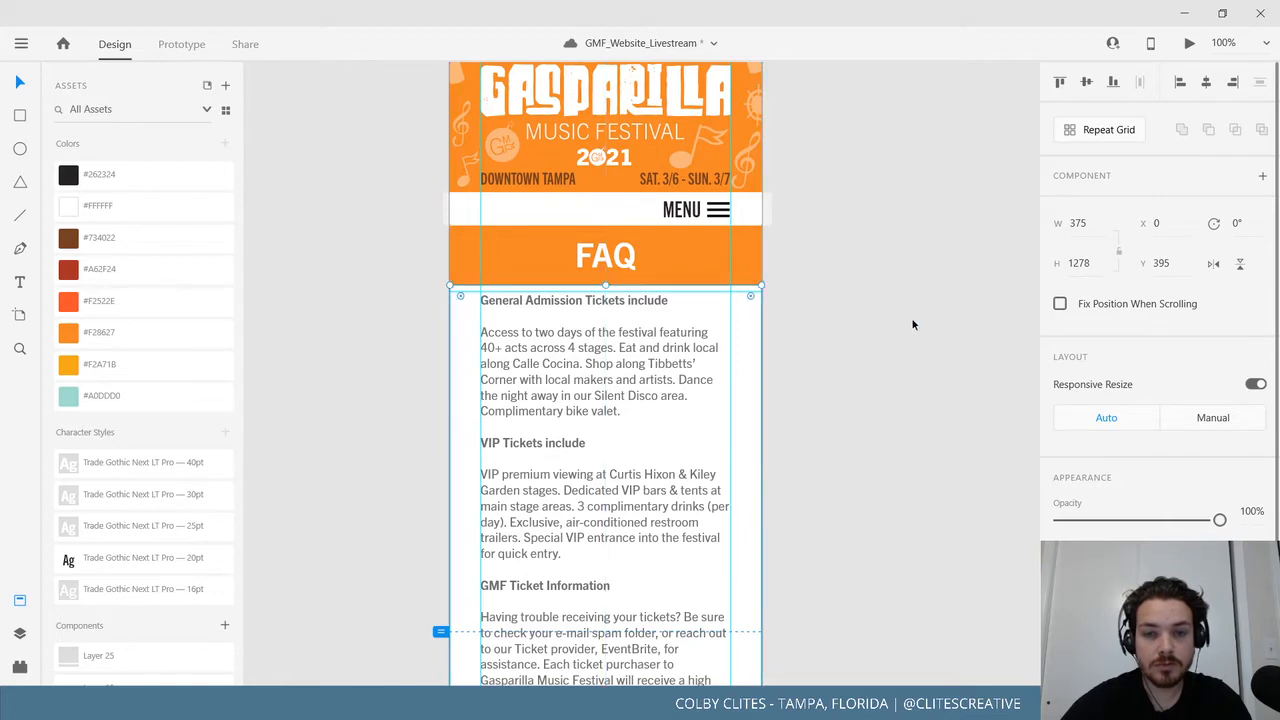
Deselect the panel and pan the view to recenter the FAQ artboard.
click(893, 439)
drag(915, 427, 963, 361)
drag(353, 383, 439, 432)
drag(926, 432, 799, 391)
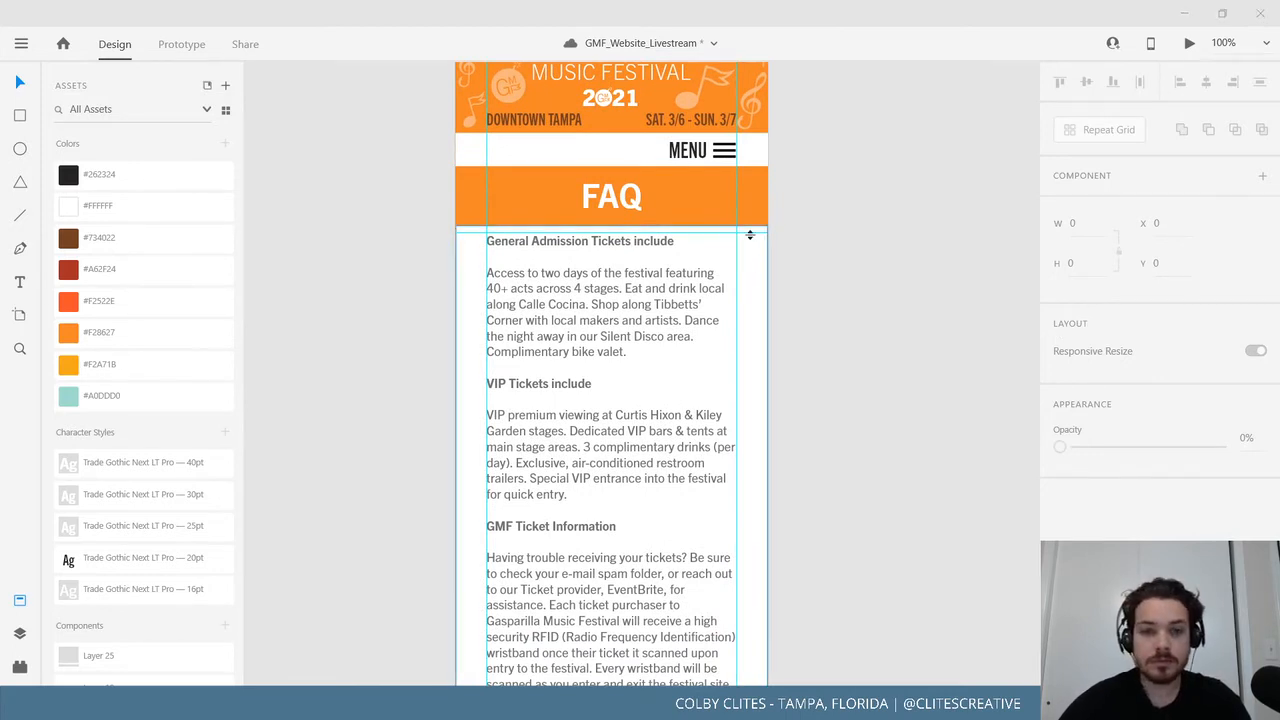
Delete the old ticket paragraphs and retitle the heading WHAT IS GASPARILLA MUSIC FESTIVAL?
double_click(651, 245)
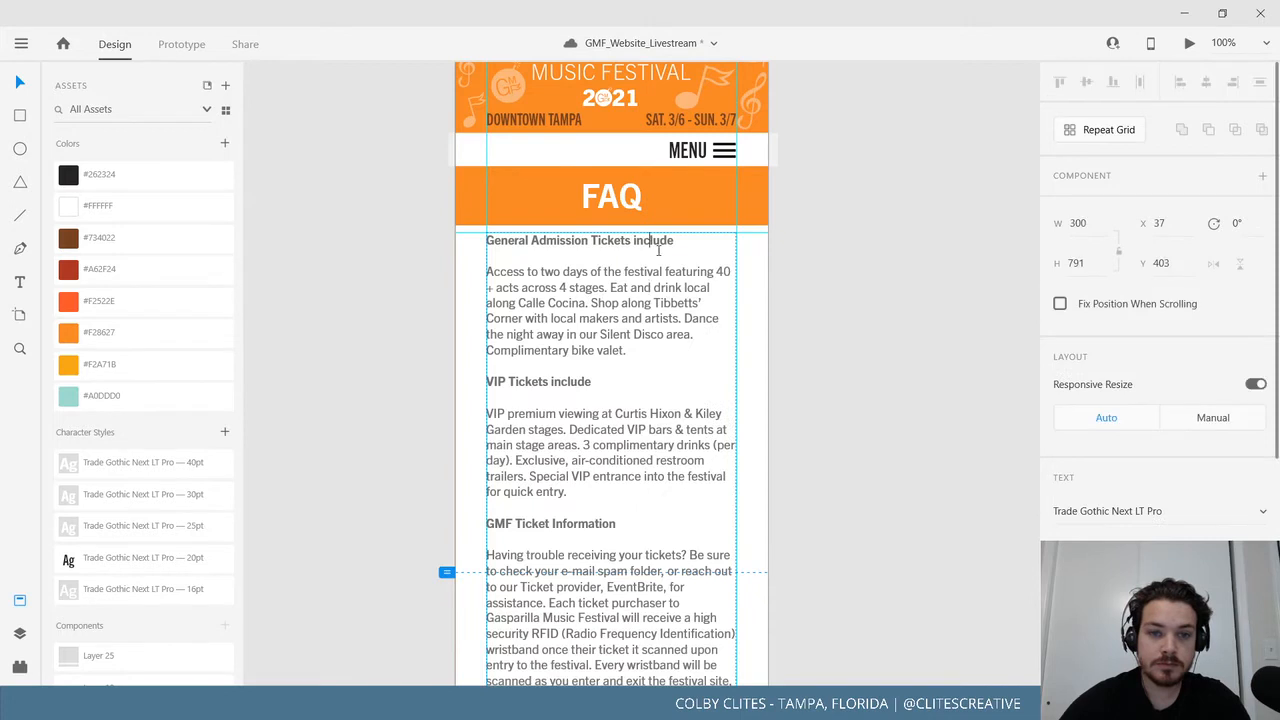
drag(507, 368, 700, 700)
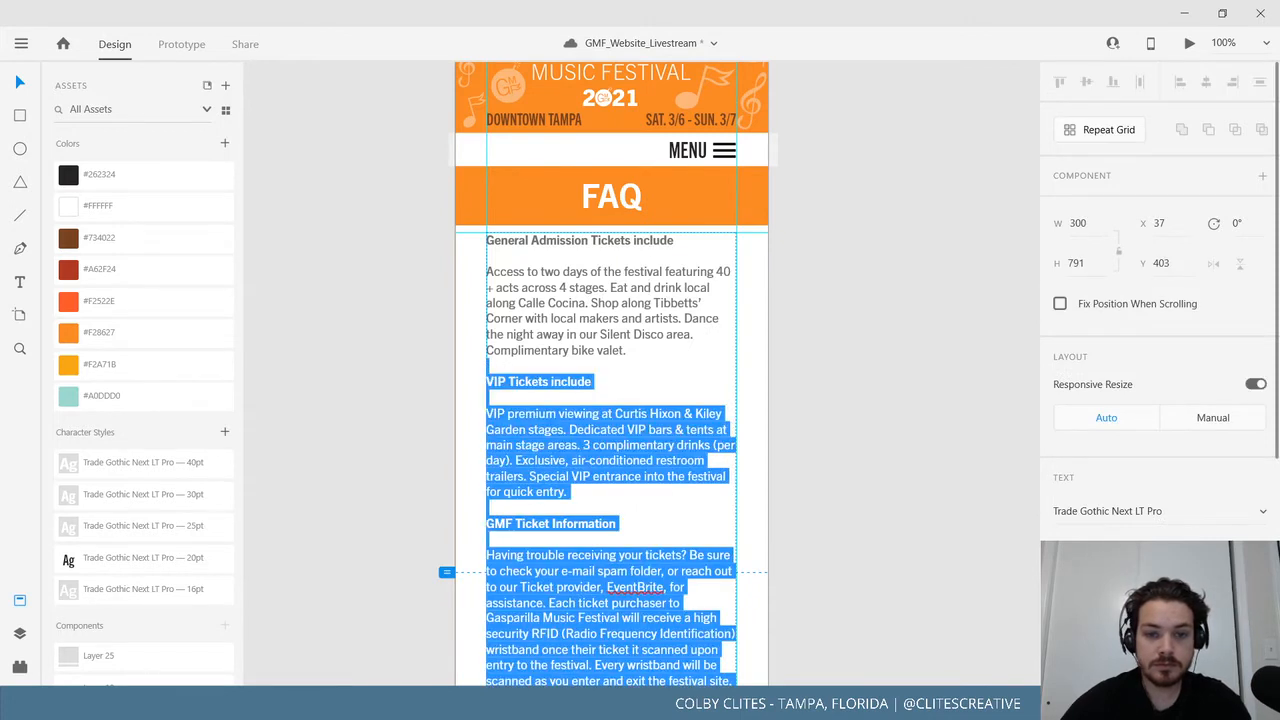
key(BackSpace)
drag(690, 530, 463, 373)
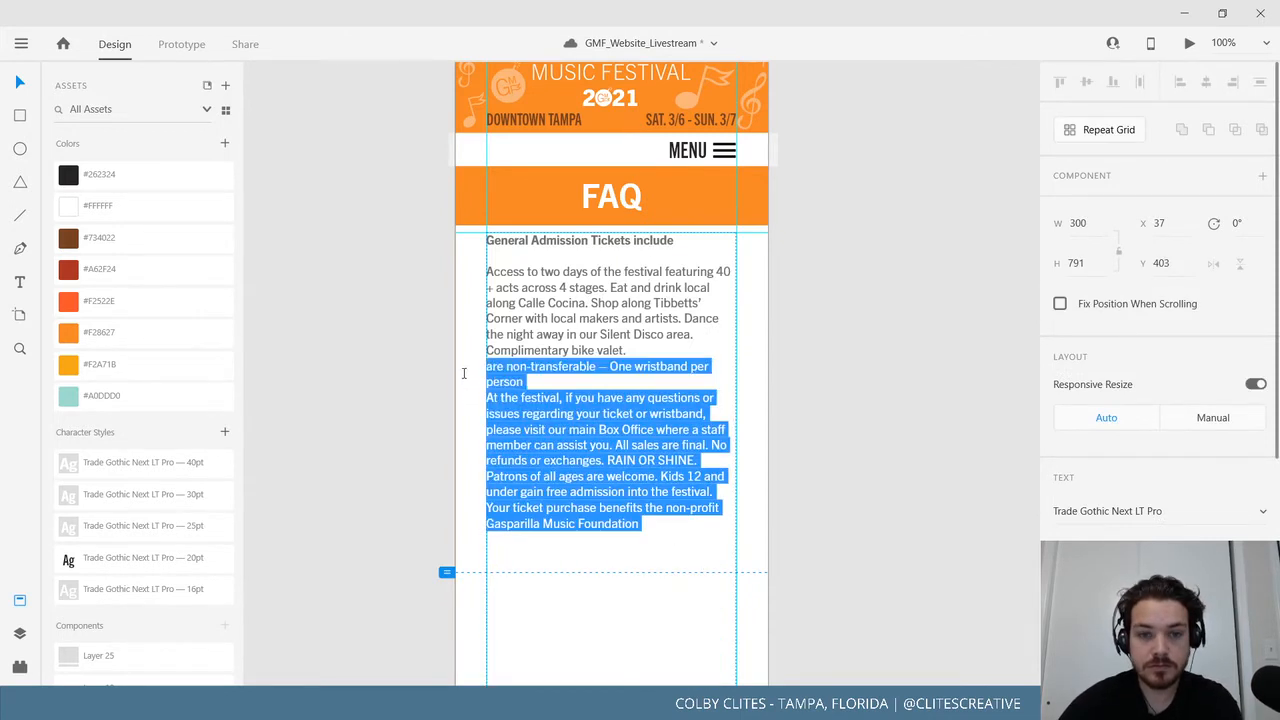
key(BackSpace)
triple_click(647, 242)
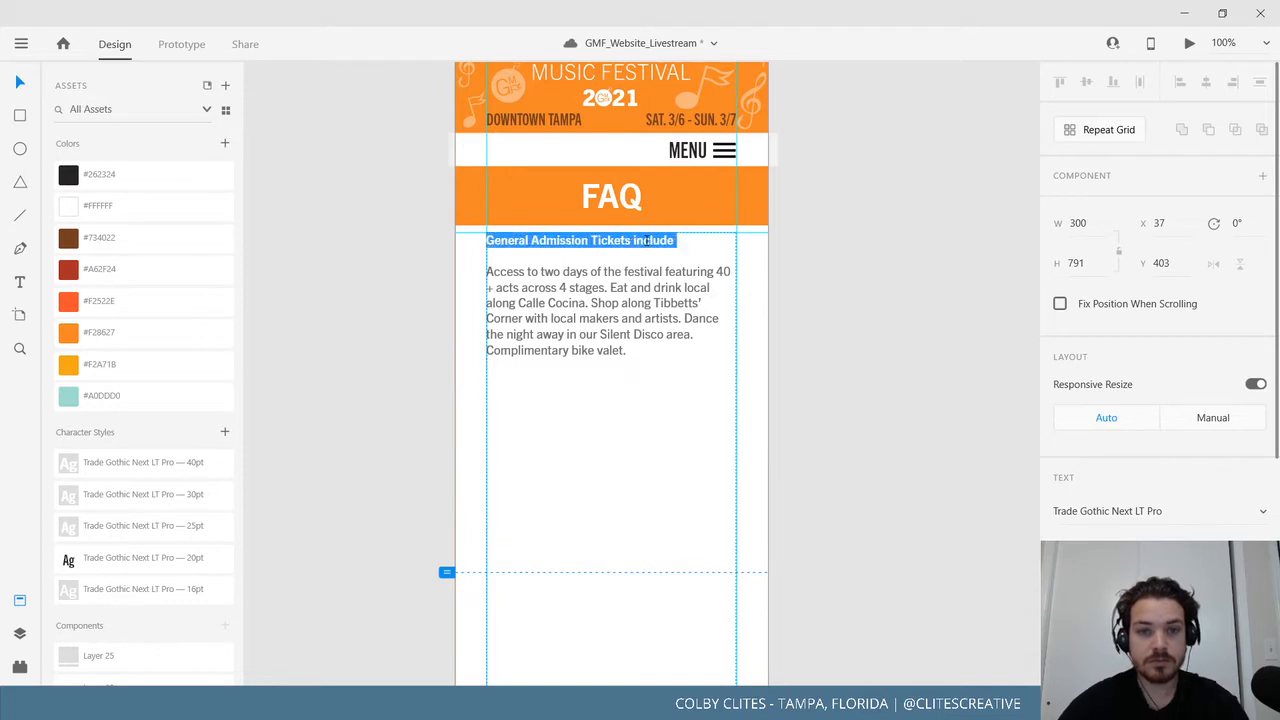
text(WHAT IS GASPARILLA MUSIC FESTIVAL?)
key(Return)
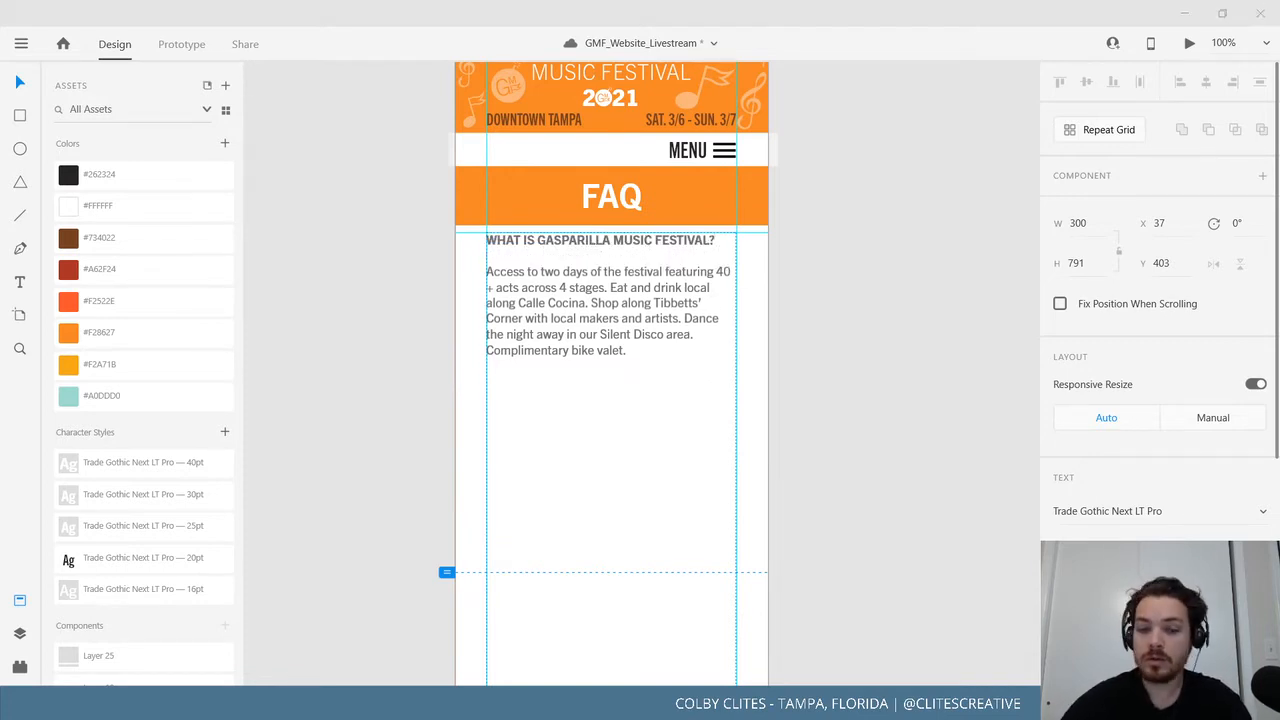
Paste the festival description under the question and duplicate the question block below it.
click(631, 350)
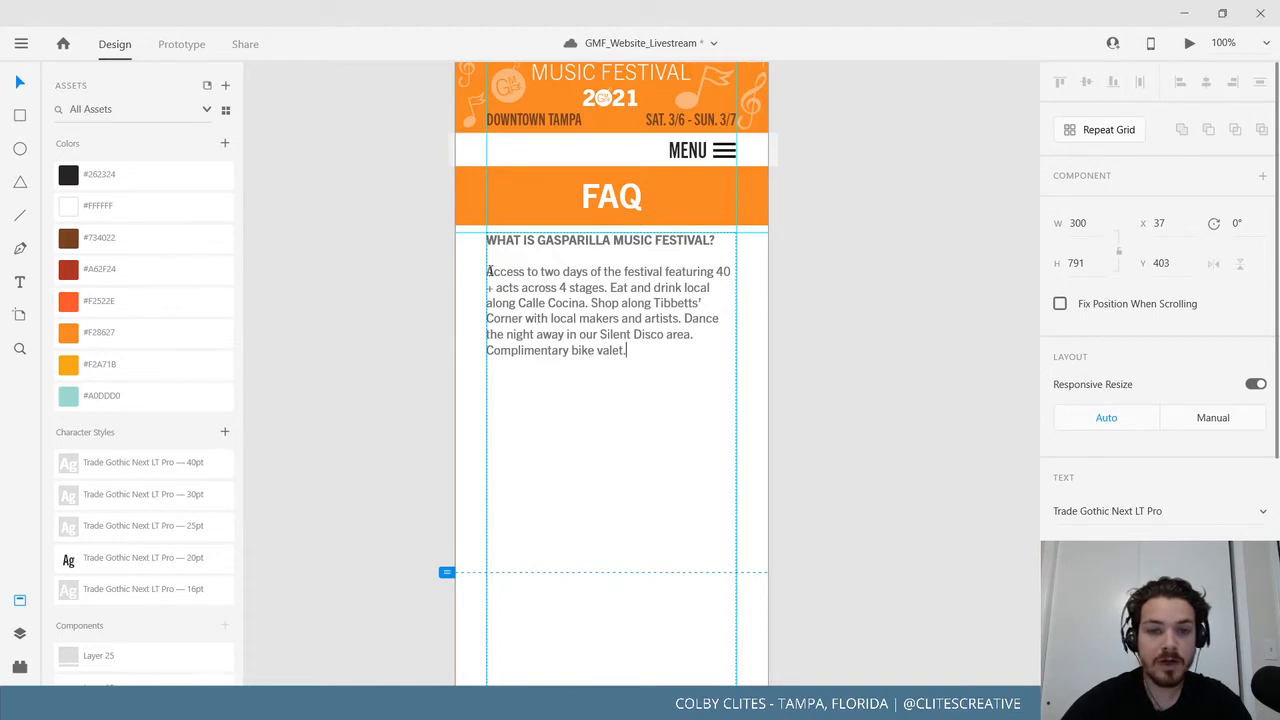
drag(487, 271, 649, 371)
text(The Gasparilla Music Festival ("GMF") is a community-funded festival celebrating the arts in Tampa Bay by showcasing diverse local acts alongside nationally recognized headliners. GMF is organized by the Gasparilla Music Foundation, a Florida 501(c)3 non-profit corporation. Our mission is to create a sustainable community event for the Tampa Bay area while promoting arts education and benefiting local organizations and businesses. Find out more about some of our community outreach HERE.)
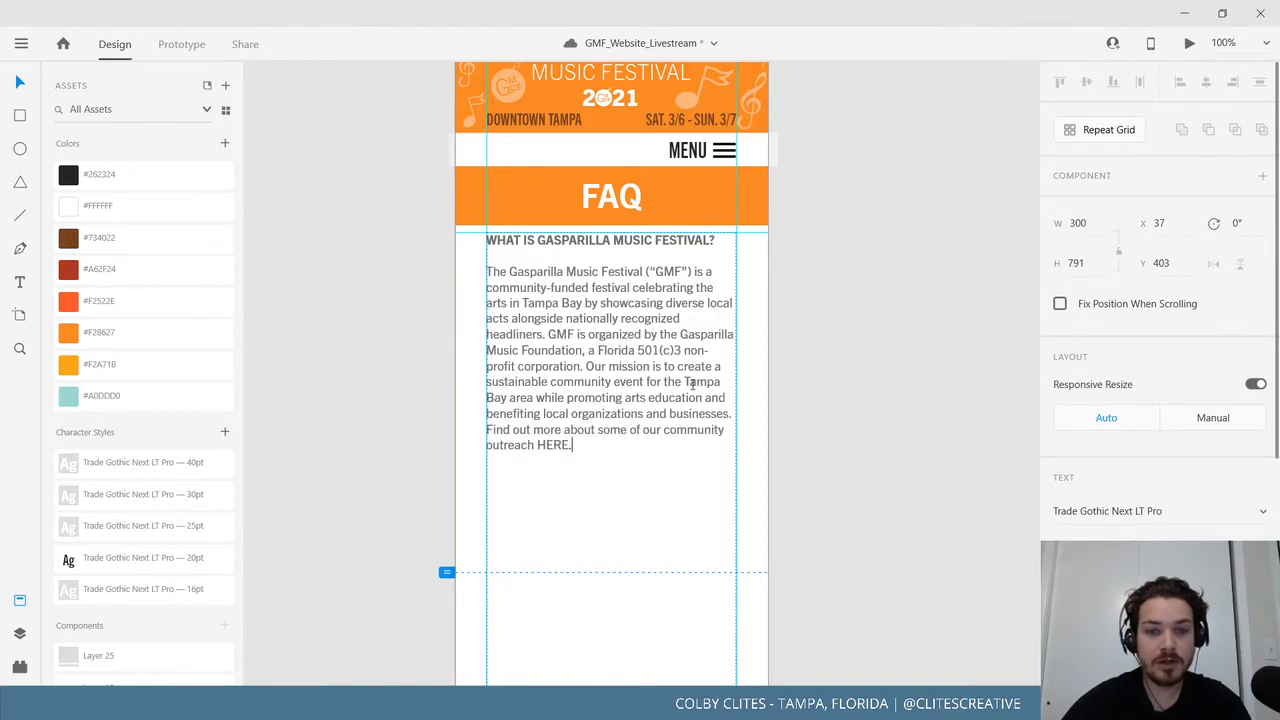
key(Return)
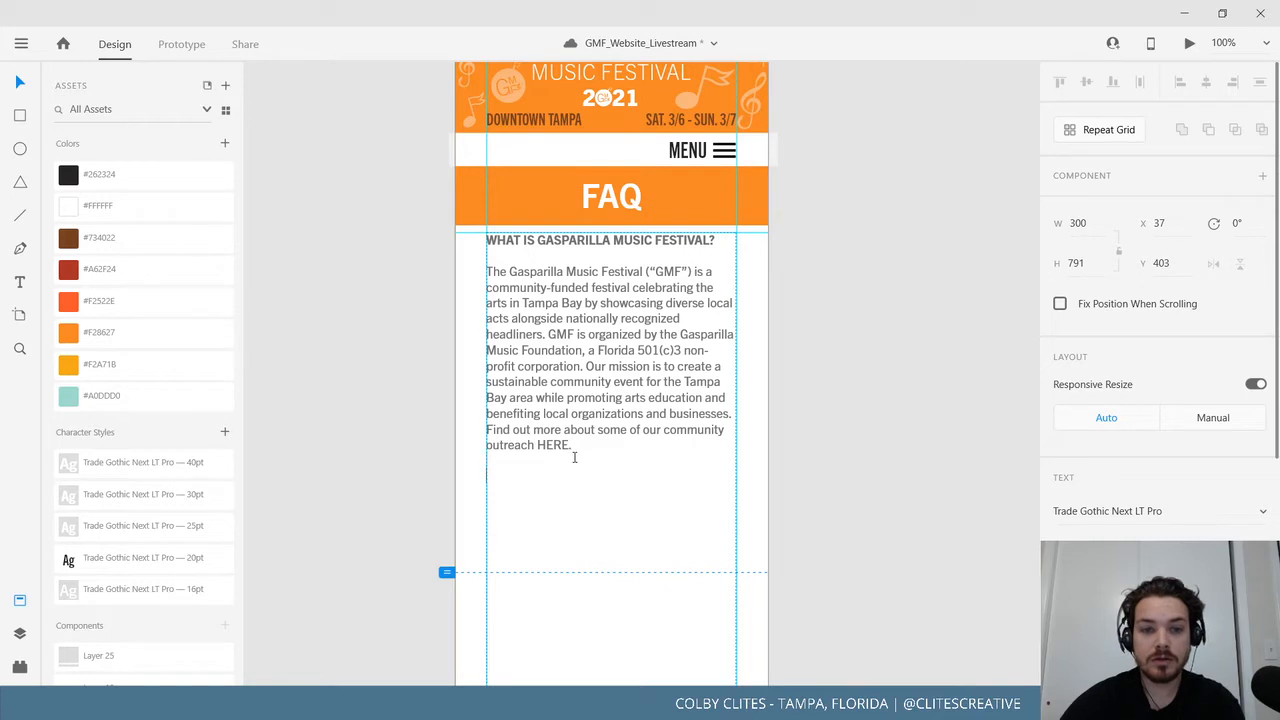
drag(588, 441, 469, 236)
key(ctrl+c)
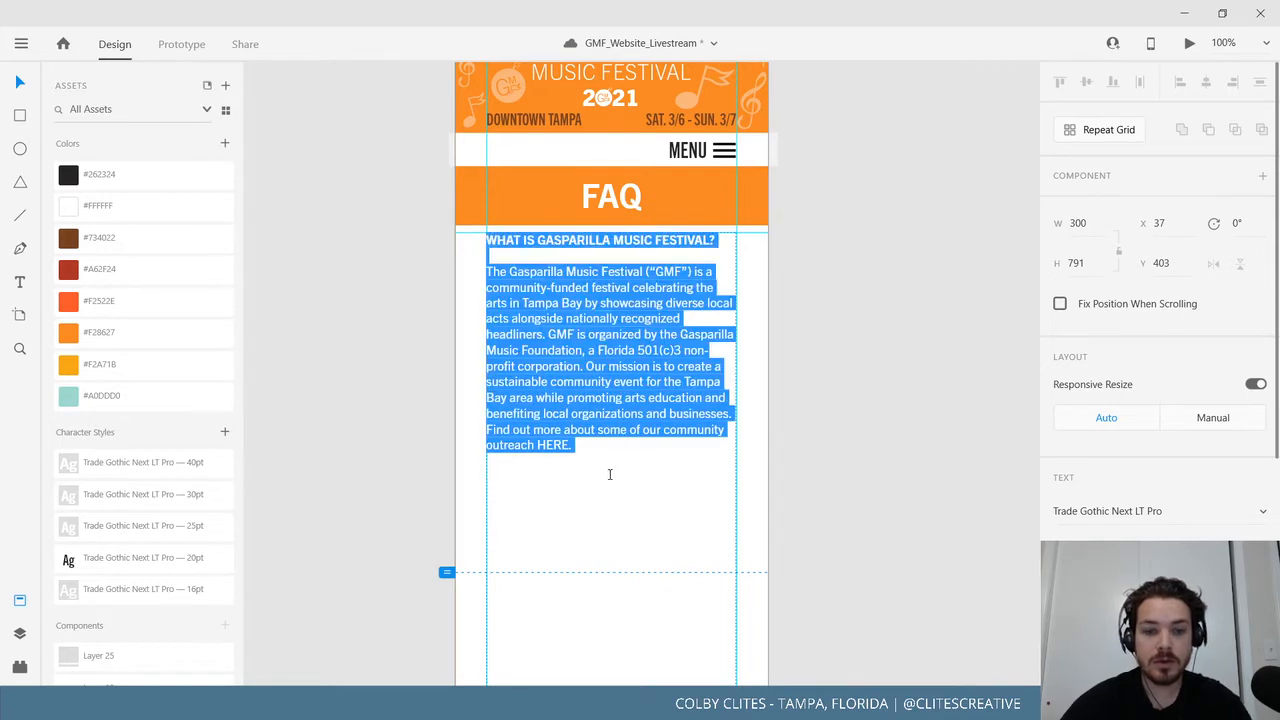
click(609, 474)
key(ctrl+v)
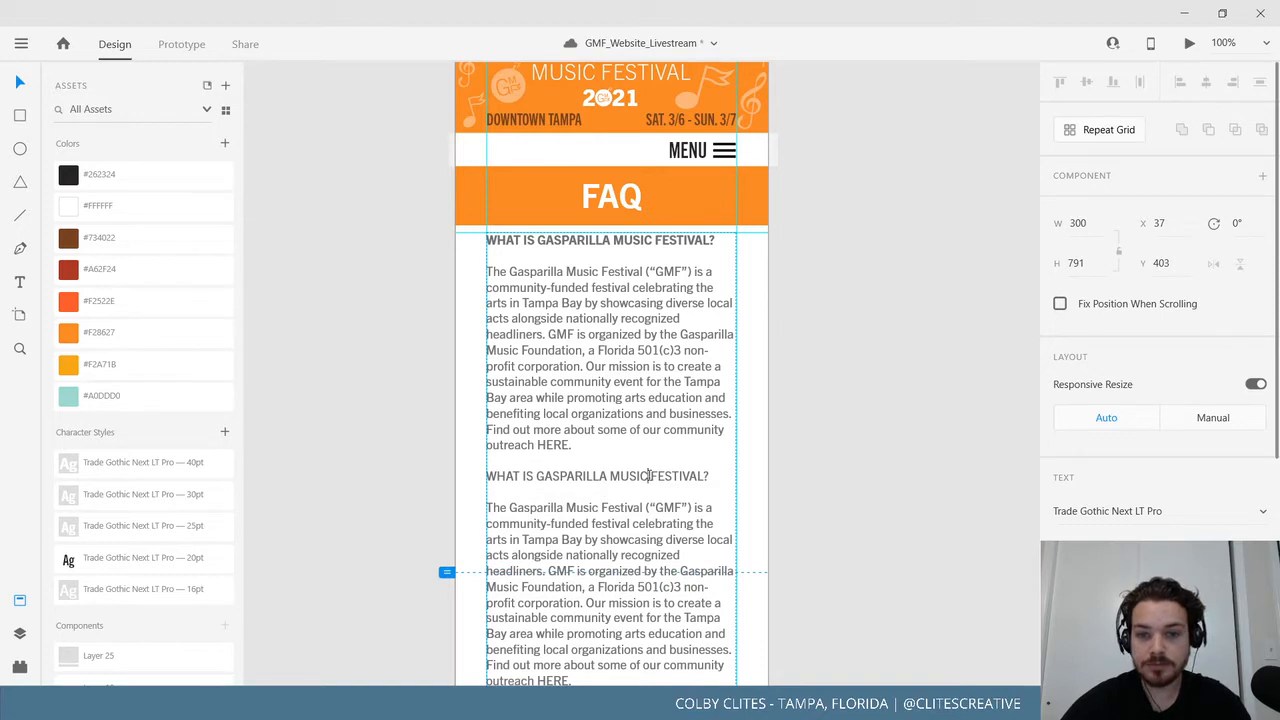
Retitle the duplicated heading WHEN AND WHERE? with blank lines under both headings.
triple_click(649, 476)
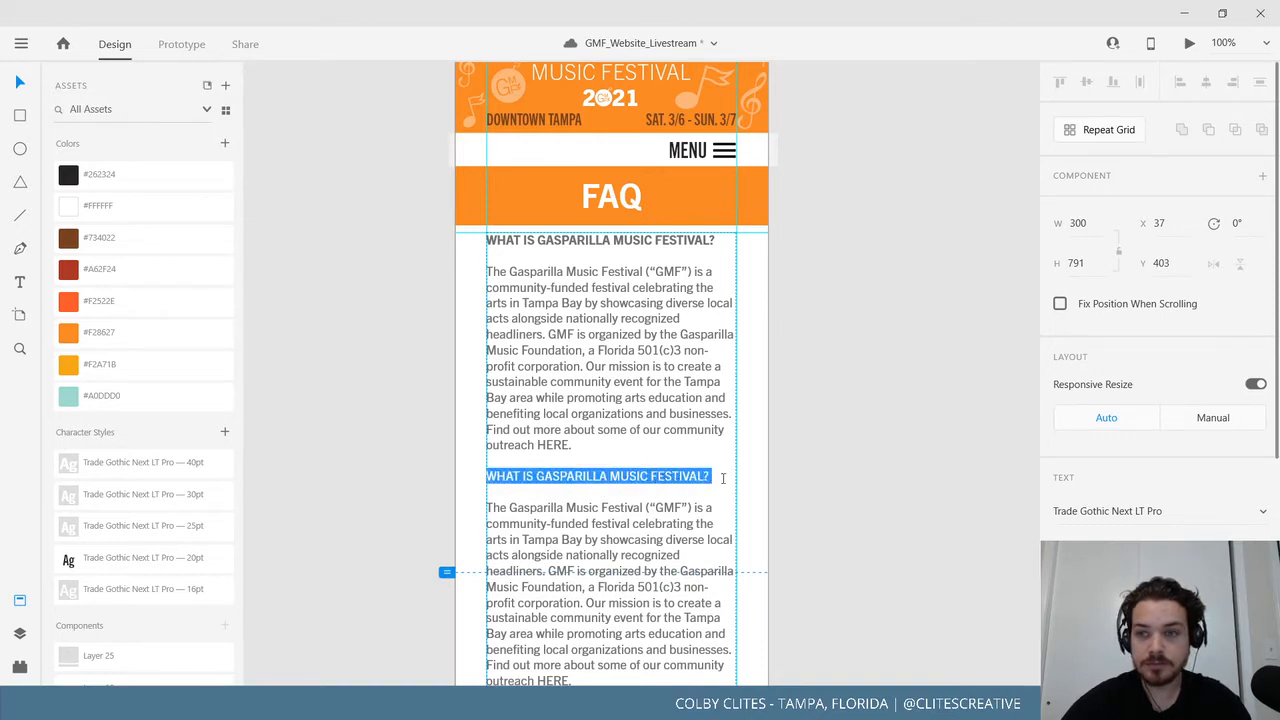
key(alt+Tab)
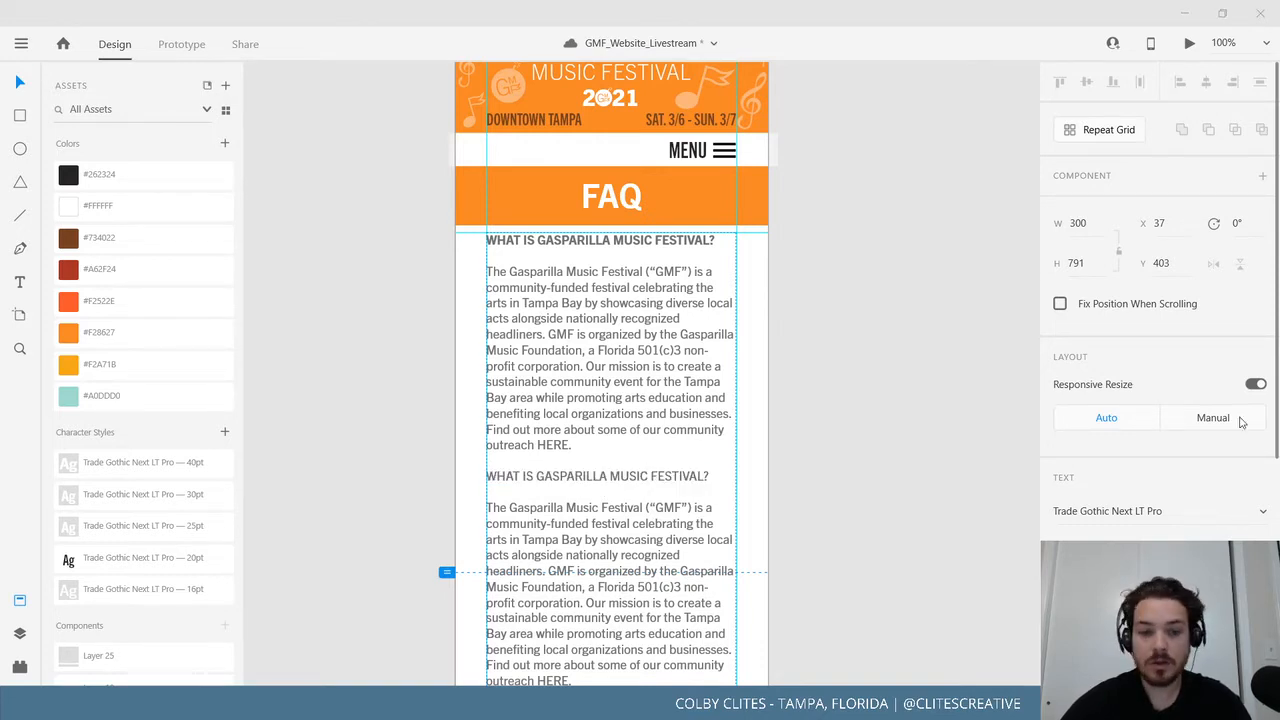
key(alt+Tab)
text(WHEN AND WHERE?)
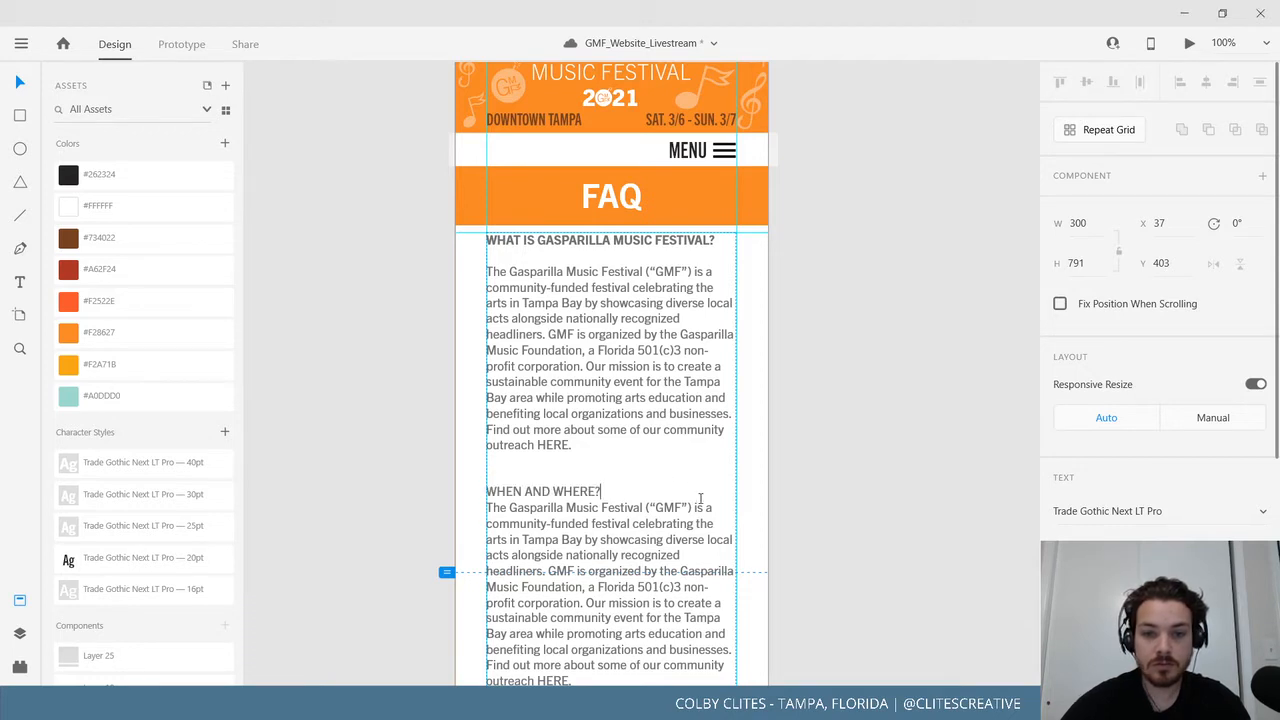
key(BackSpace)
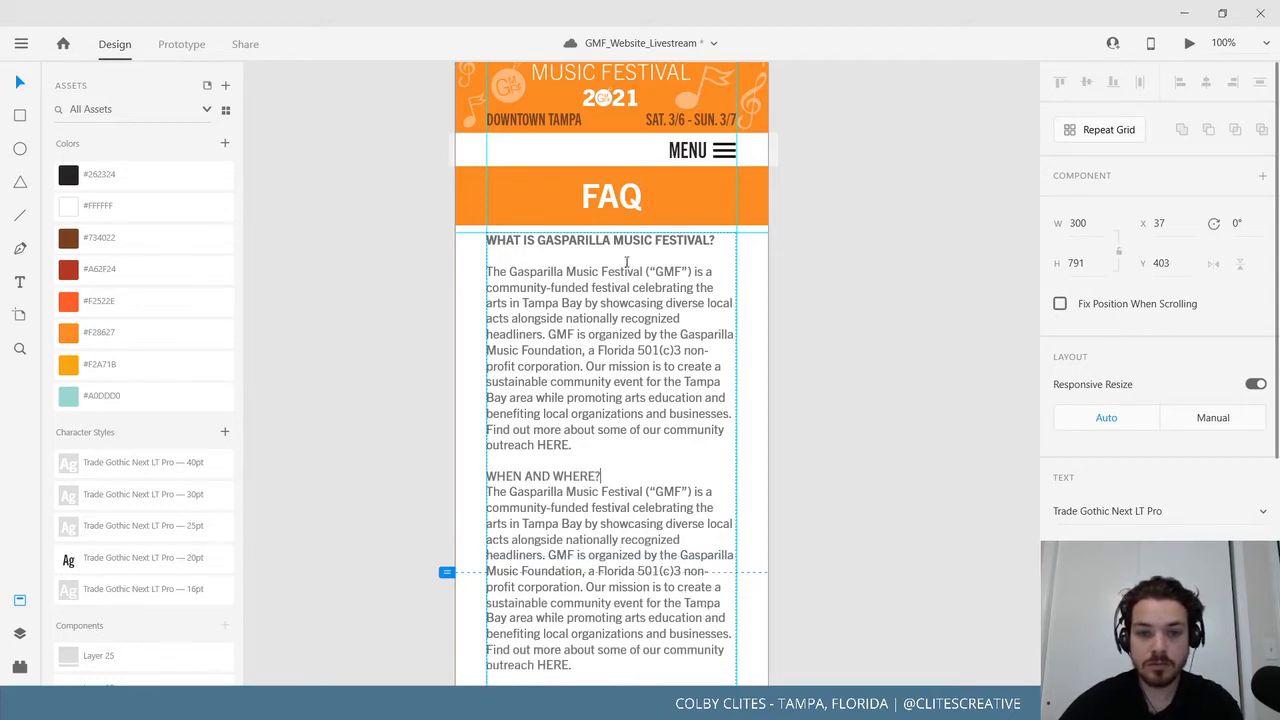
key(BackSpace)
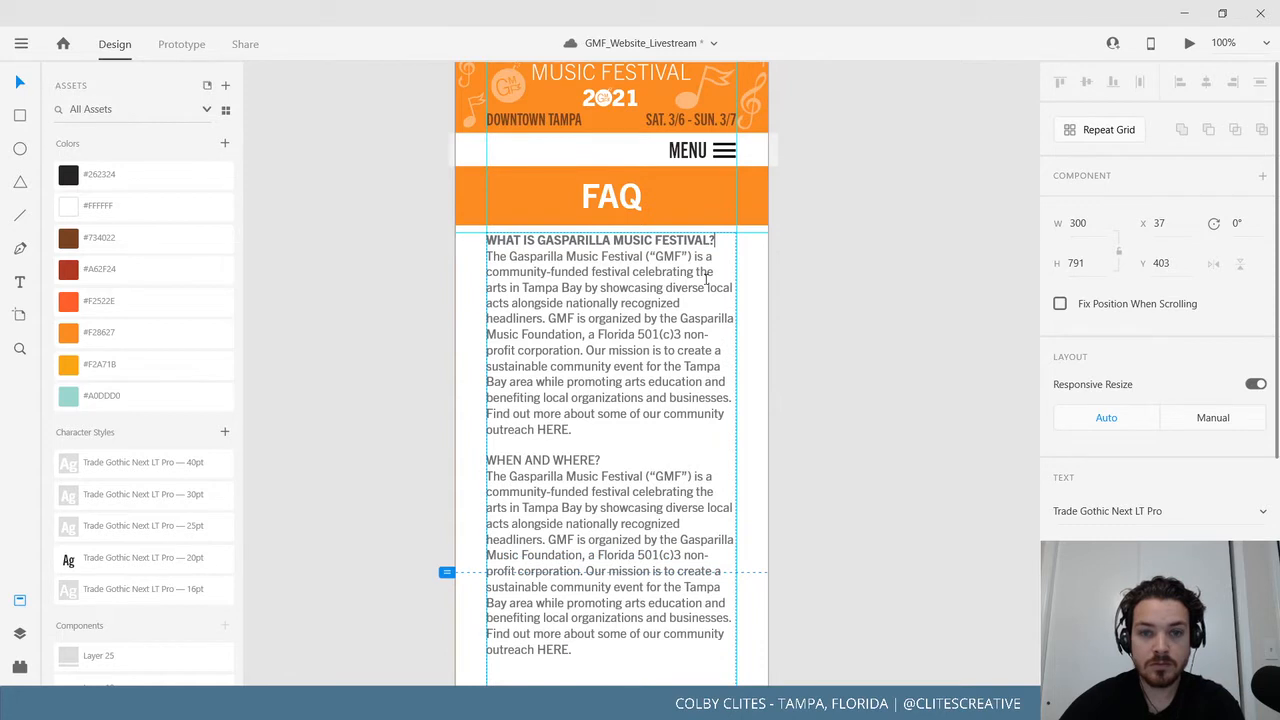
key(Return)
click(643, 475)
key(Return)
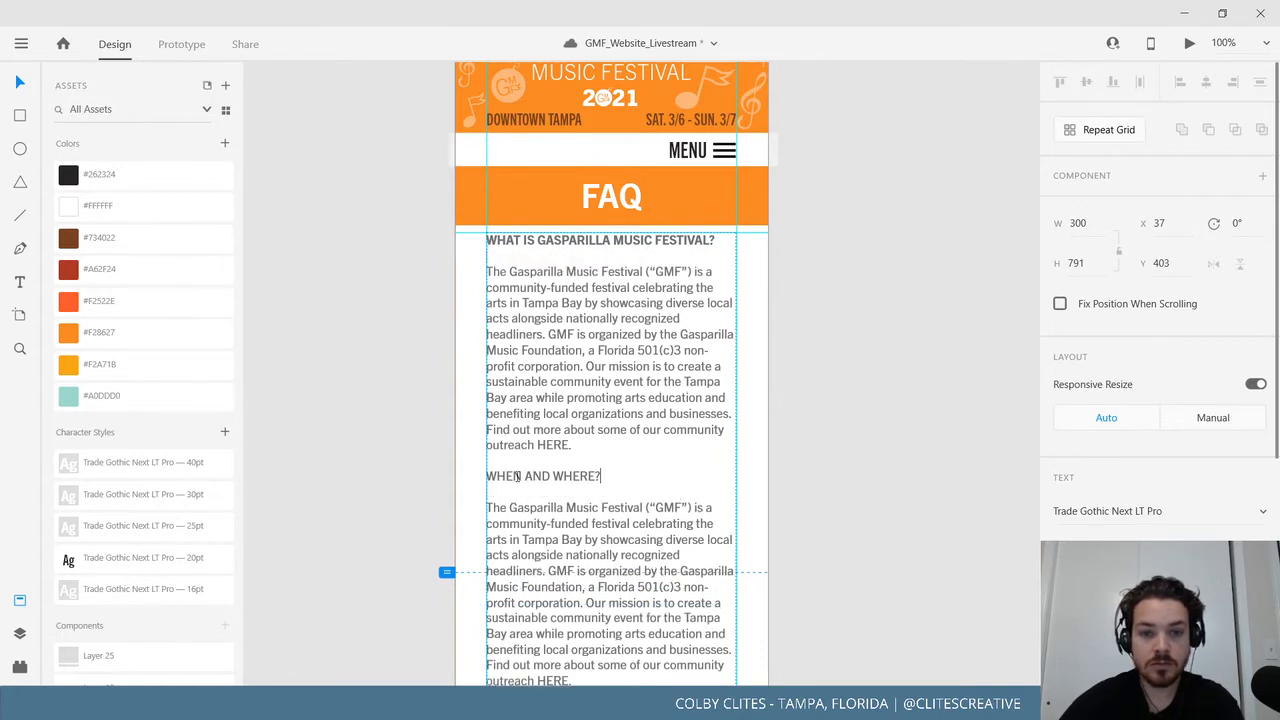
Make the WHEN AND WHERE? heading bold.
triple_click(517, 477)
click(1180, 550)
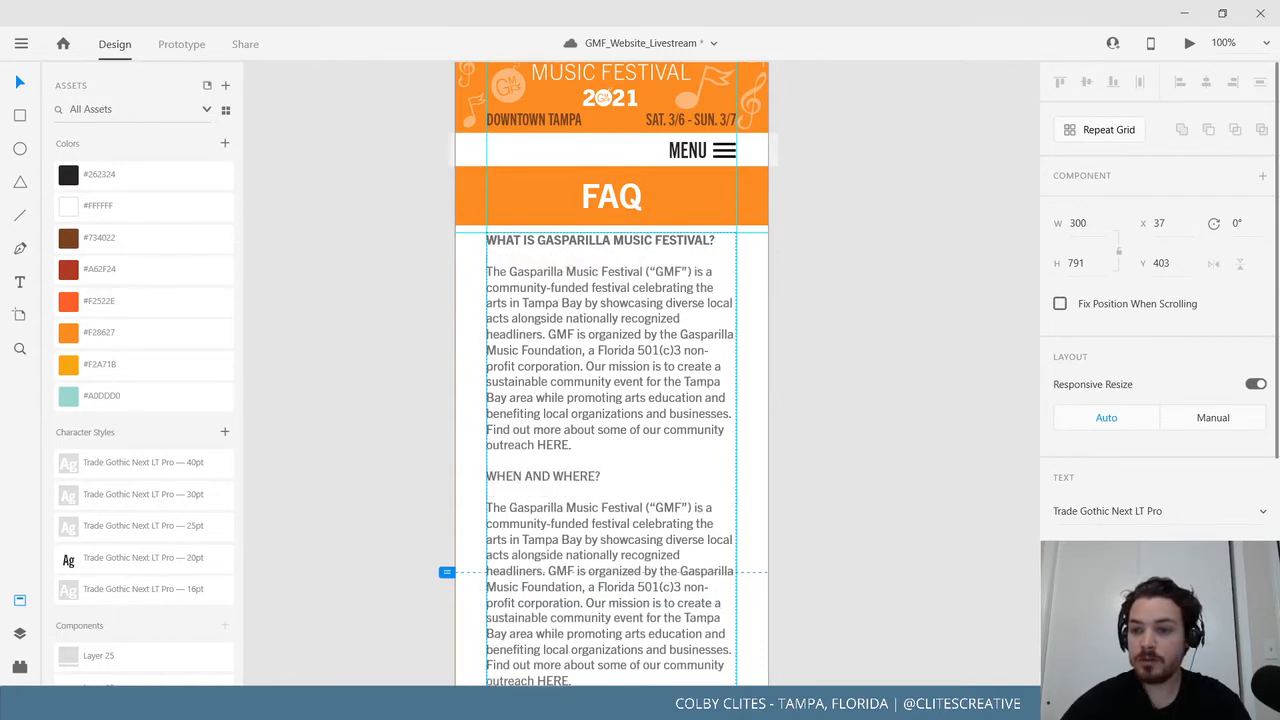
click(1150, 549)
click(628, 510)
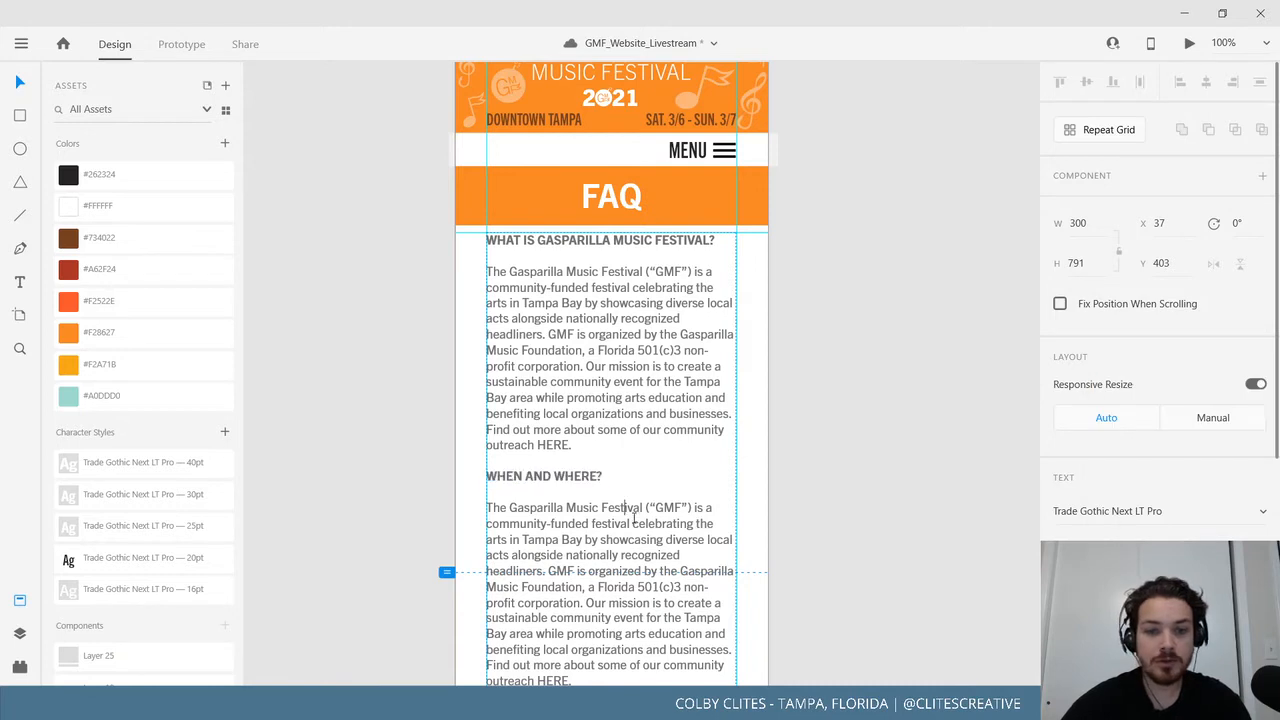
click(298, 315)
Reopen the FAQ text and select the answer paragraph under WHEN AND WHERE?
scroll(418, 449, down, 4)
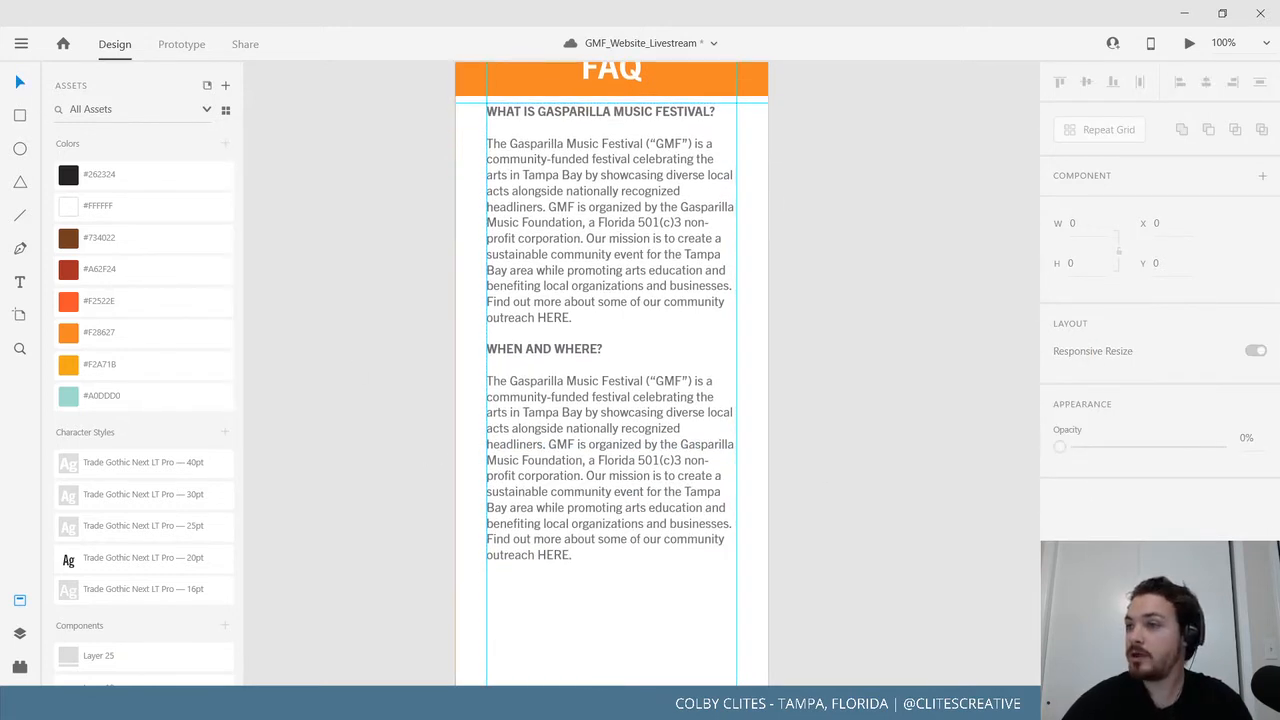
click(657, 540)
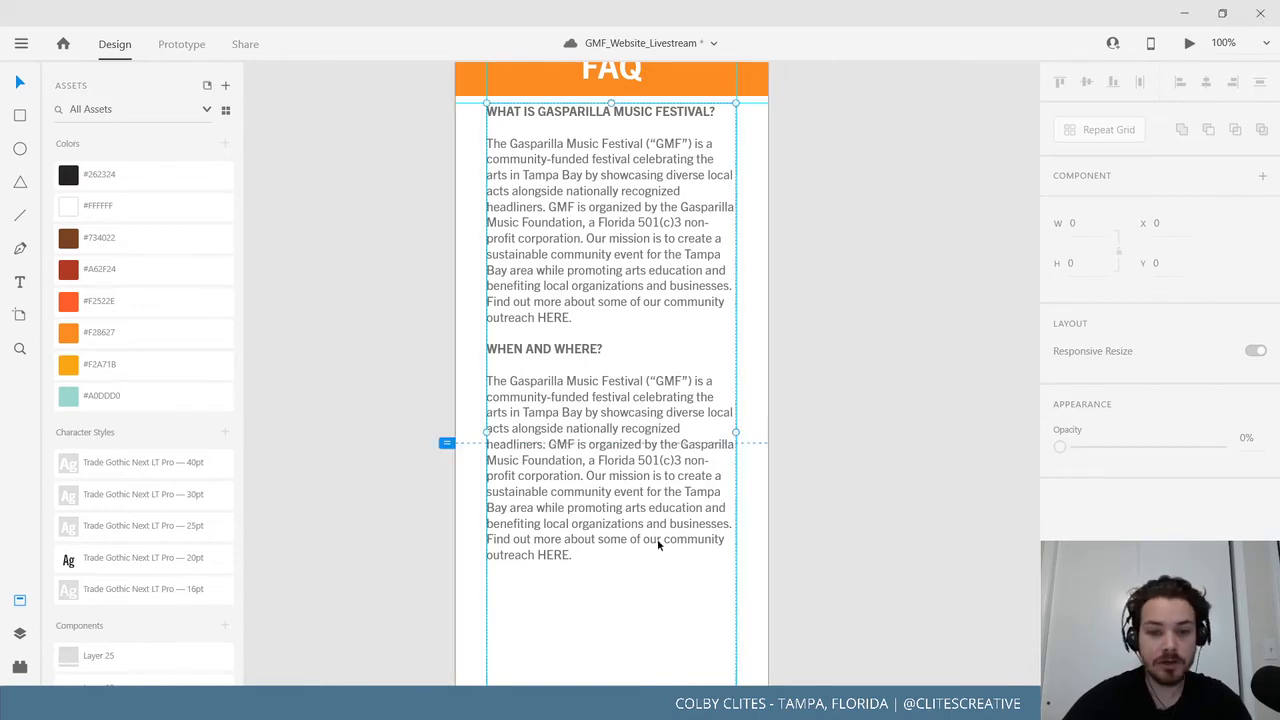
double_click(597, 560)
drag(598, 558, 492, 383)
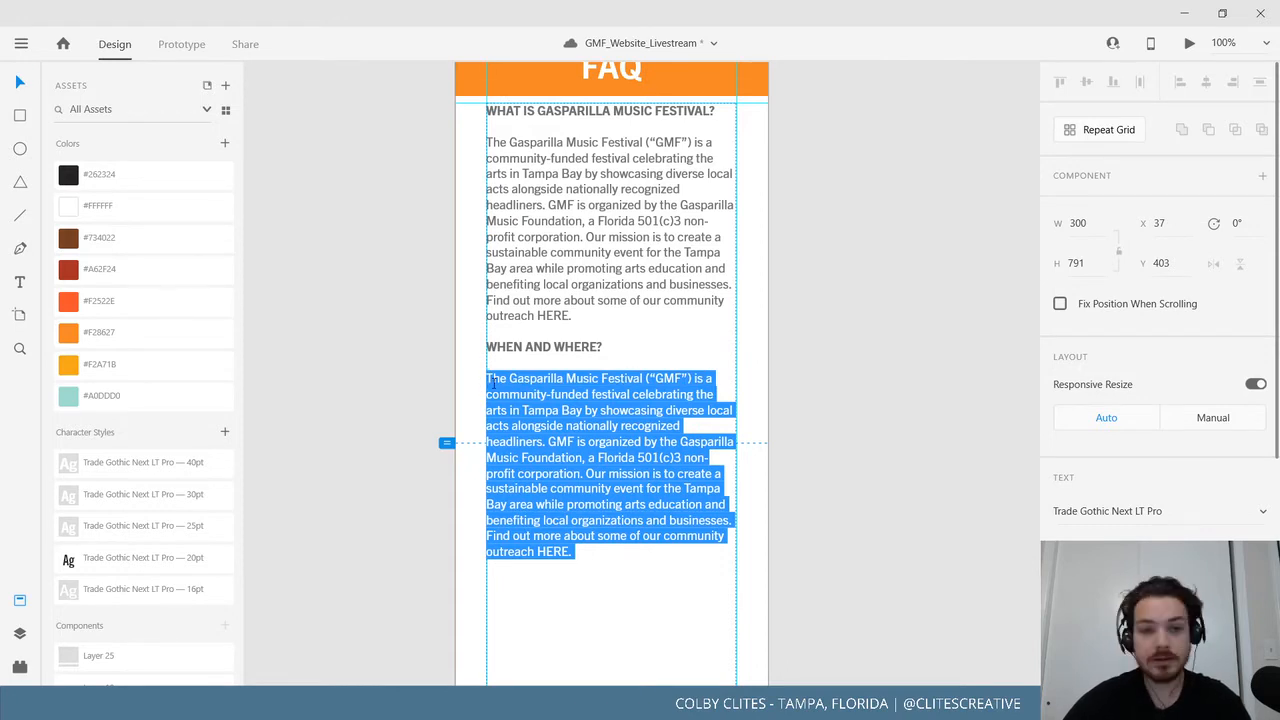
Paste the festival date and venue details, removing the Gates: line and Kiley Gardens Park.
text(March 7-8, 2020! Gates: Saturday – 11:30 am – 11 pm Sunday – 11:30 am -9 pm Curtis Hixon Waterfront Park, Kiley Gardens Park Downtown Tampa 600 N Ashley Drive Tampa, Florida 33602)
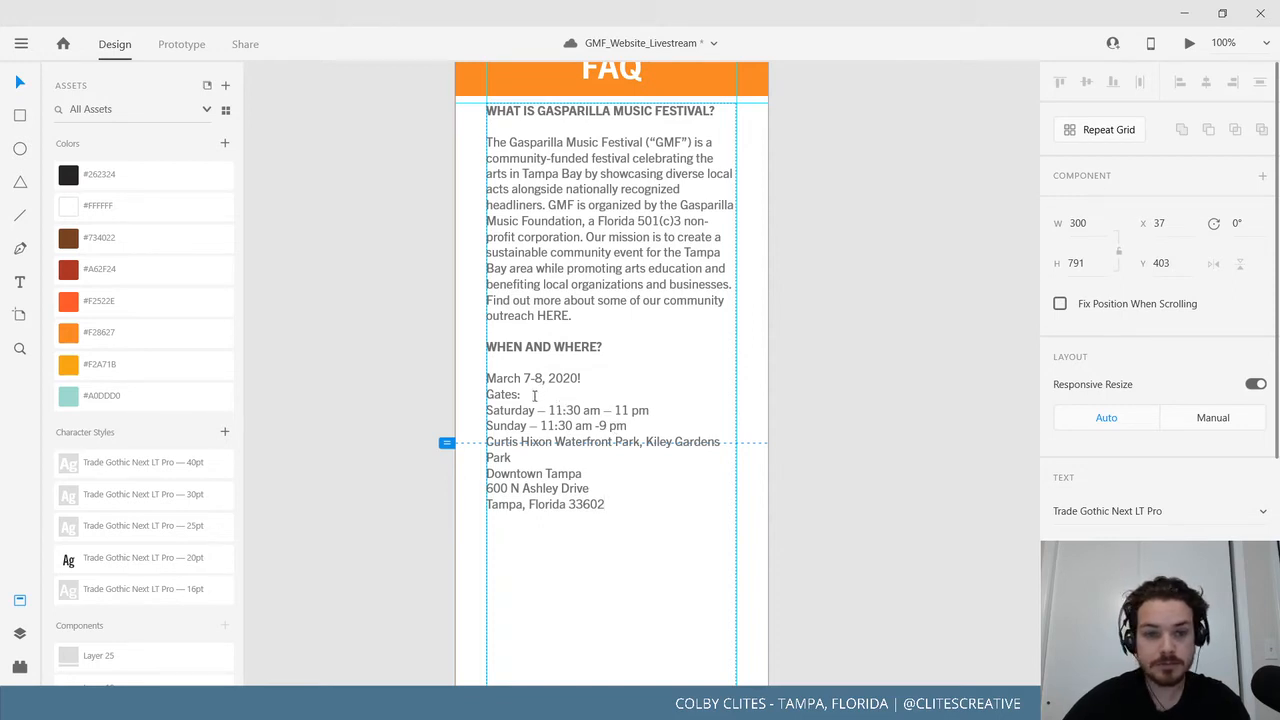
drag(522, 395, 478, 398)
key(BackSpace)
key(BackSpace)
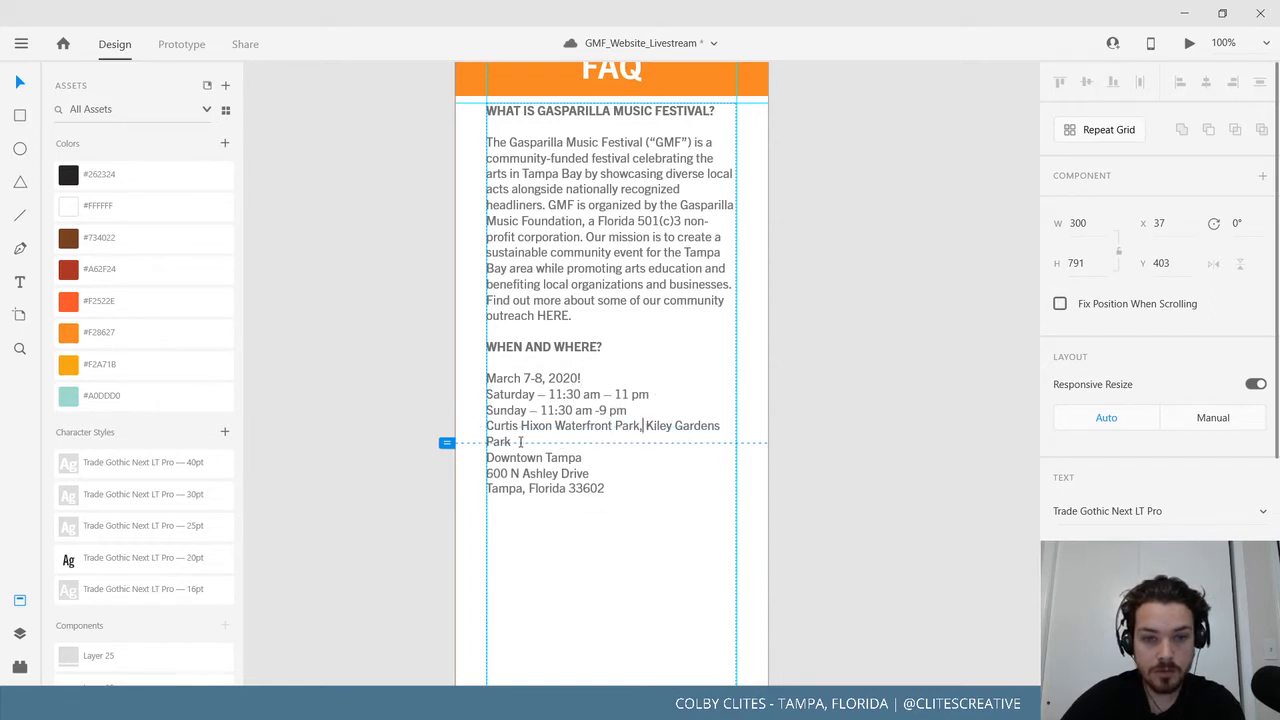
drag(520, 441, 643, 425)
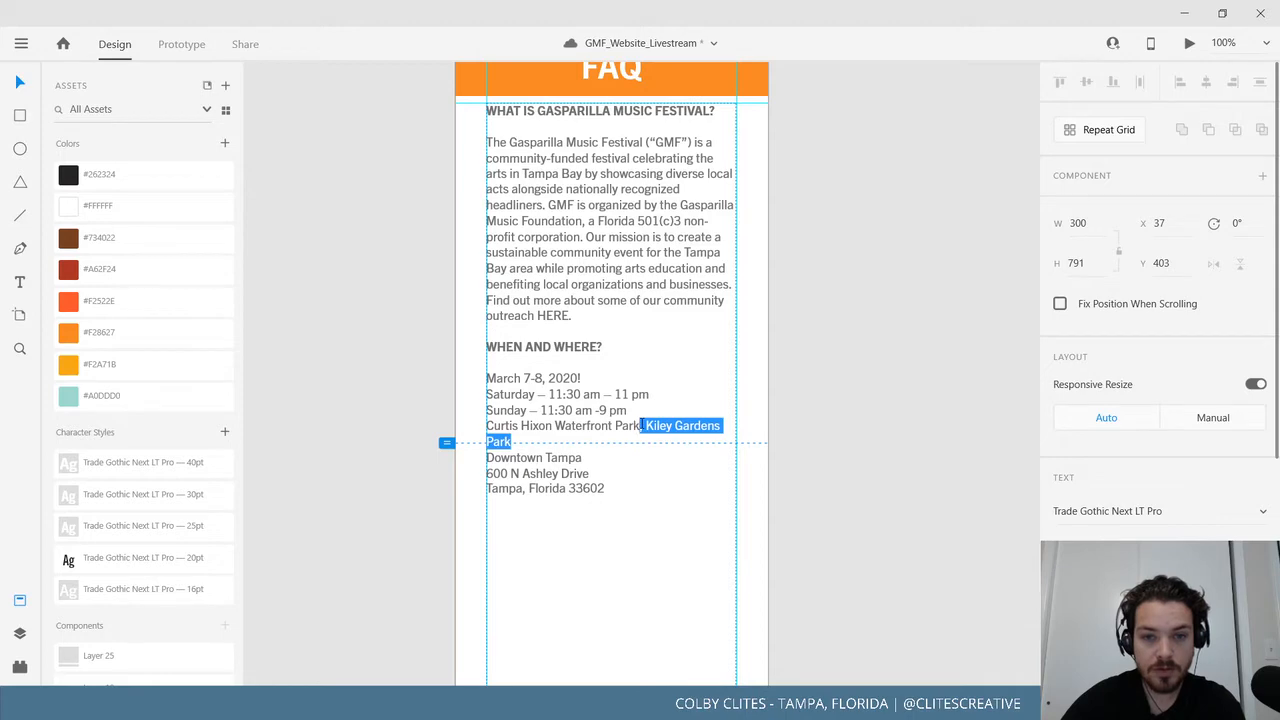
key(BackSpace)
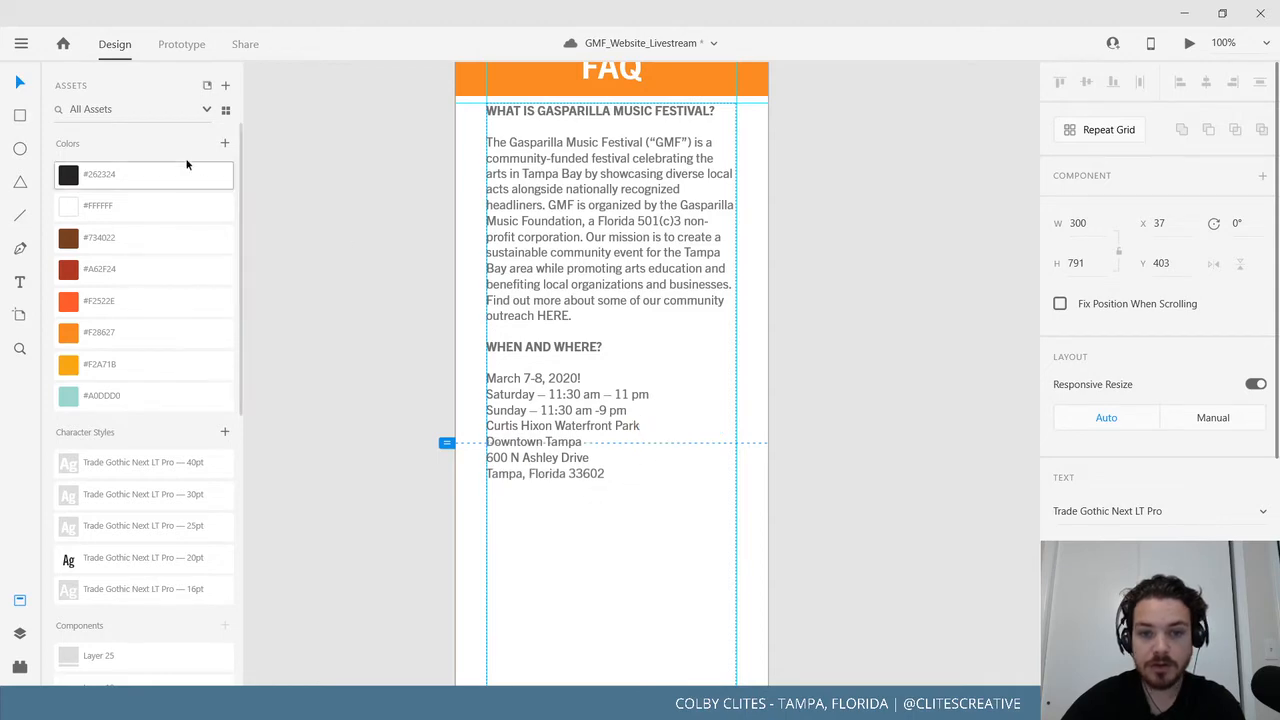
key(Escape)
Copy the WHEN AND WHERE? block below the last address line.
double_click(628, 474)
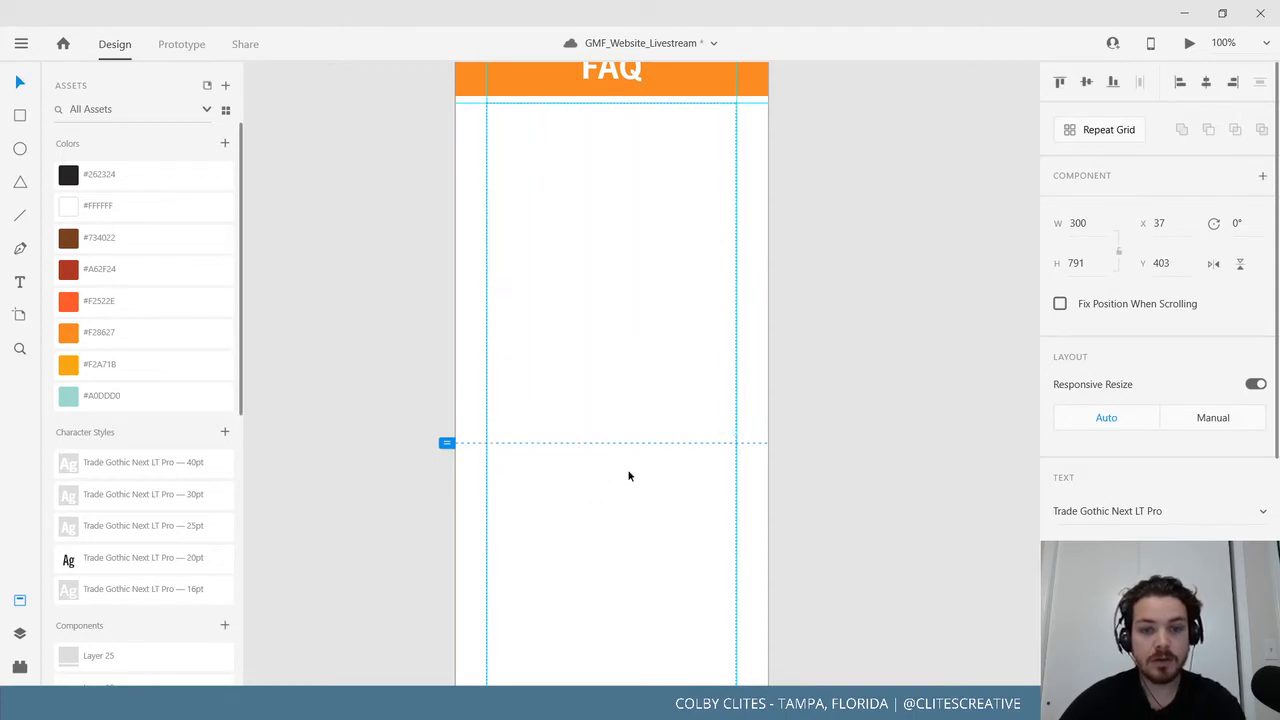
click(623, 476)
drag(623, 476, 472, 348)
key(ctrl+c)
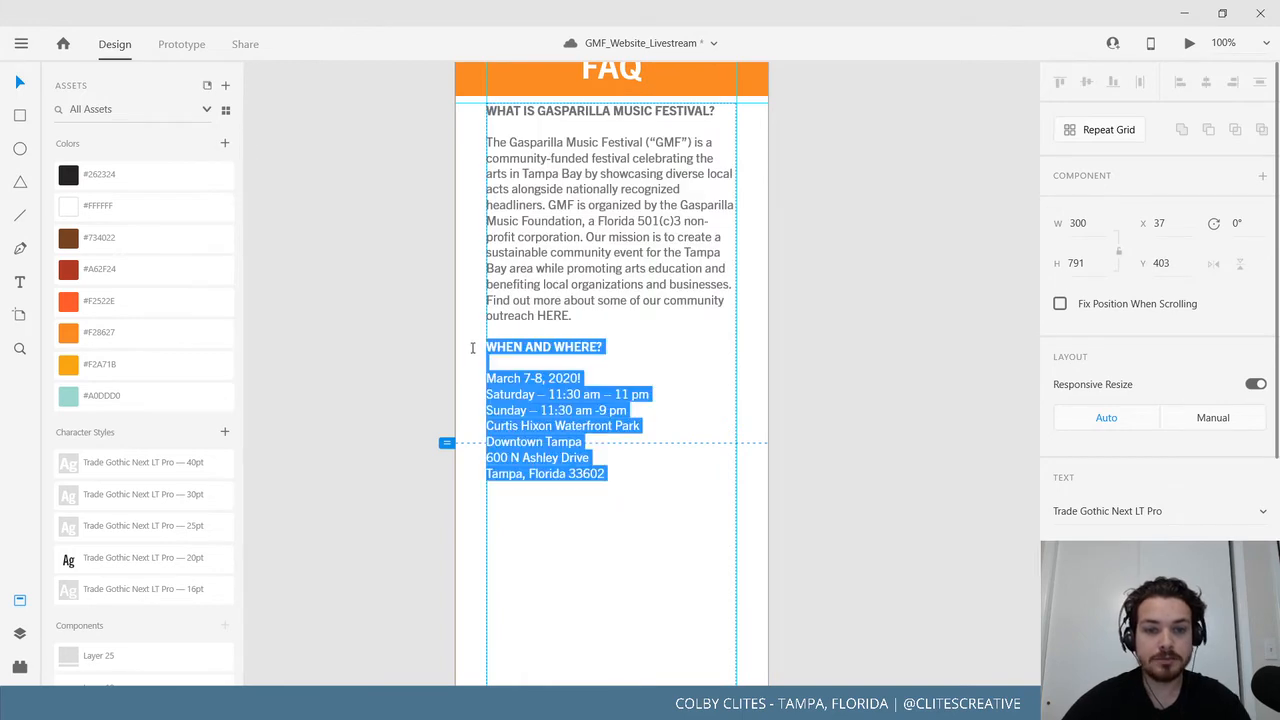
click(668, 500)
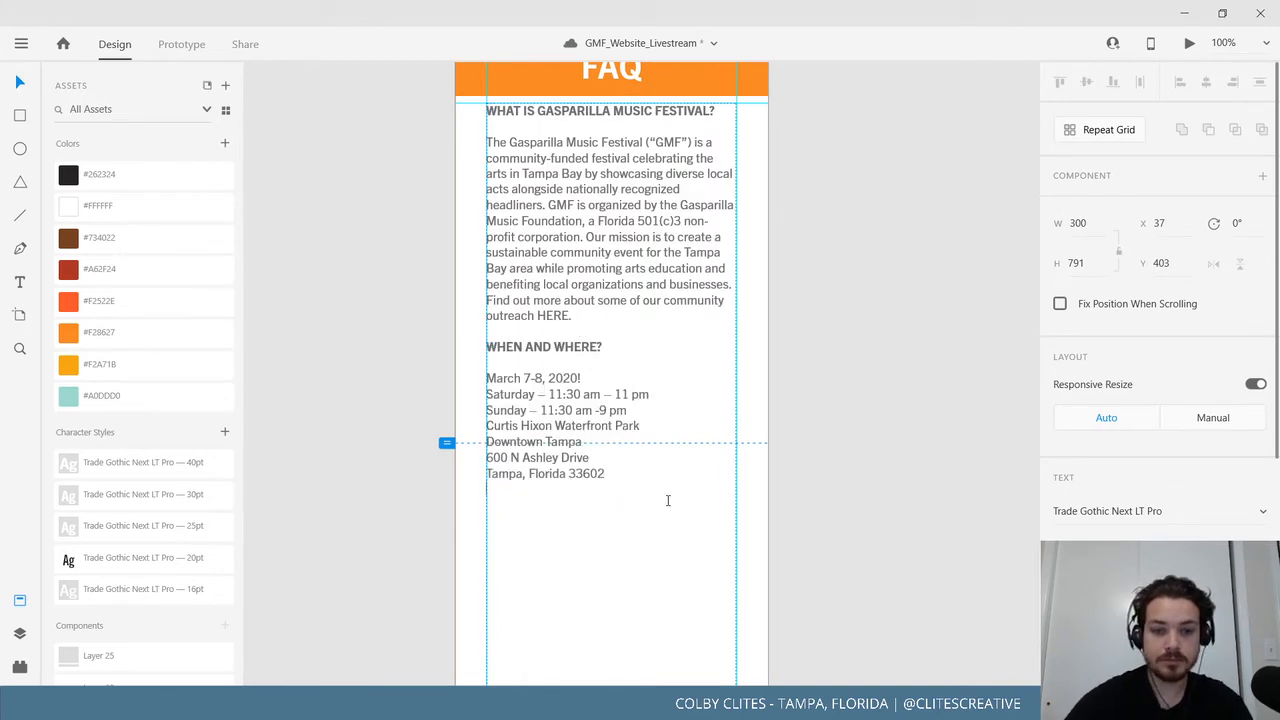
key(ctrl+v)
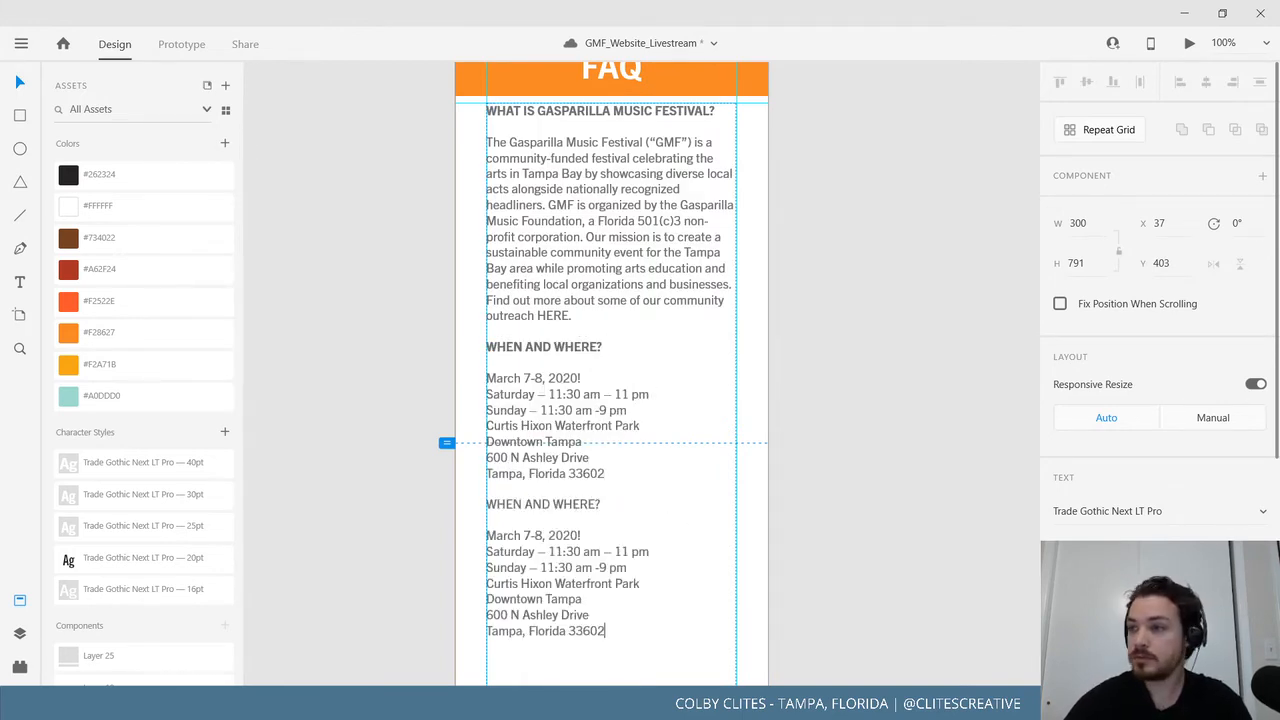
Retitle the copied heading HOW CAN I VOLUNTEER TO HELP OUT AT GMF? in bold.
key(alt+Tab)
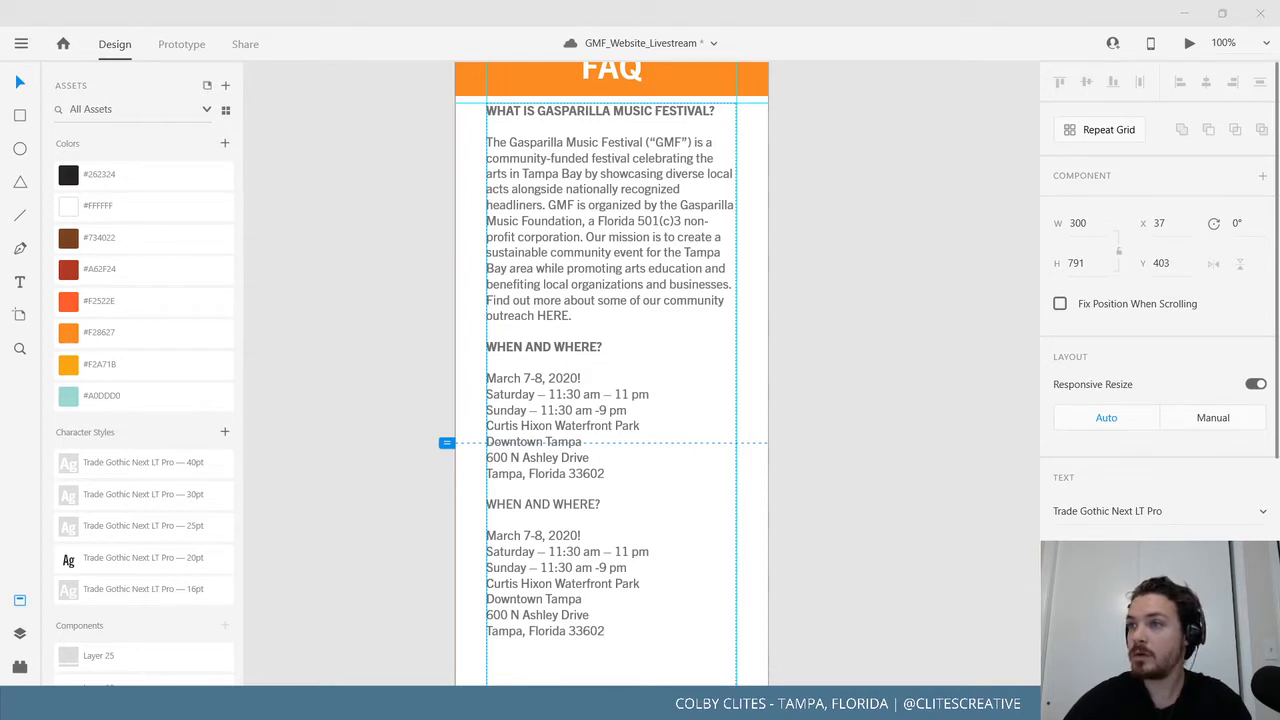
click(565, 513)
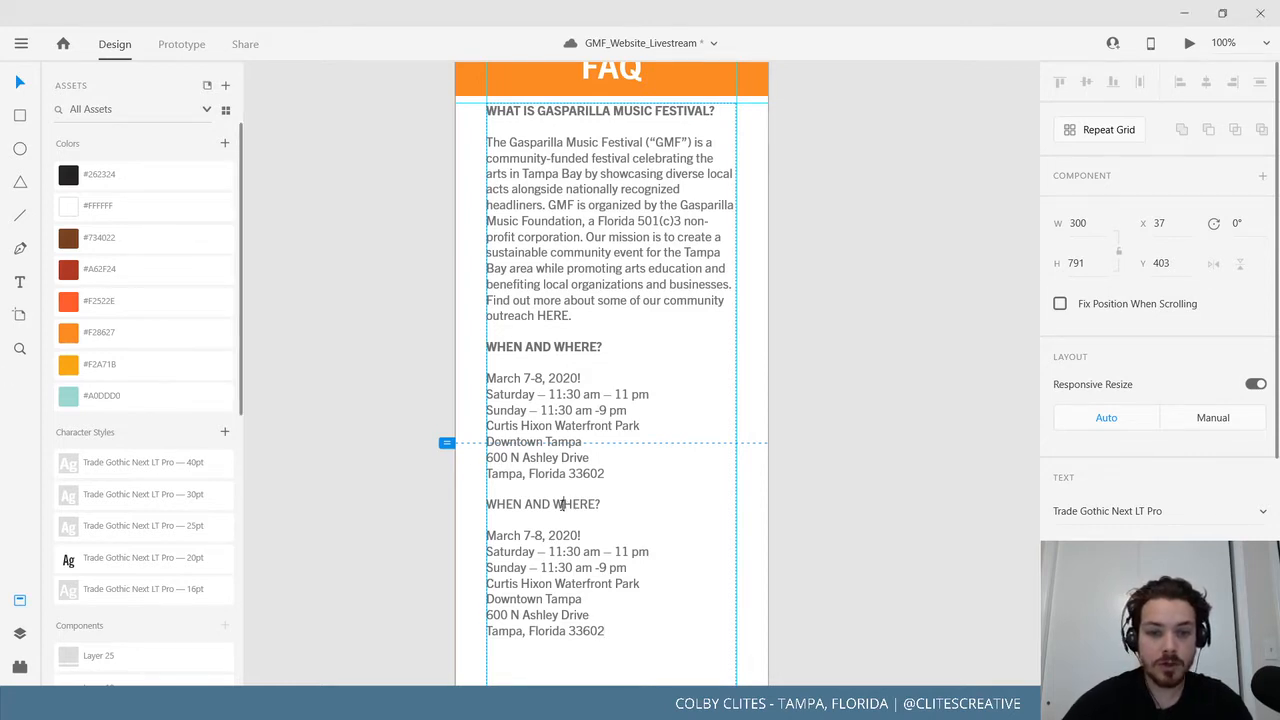
triple_click(565, 513)
text(HOW CAN I VOLUNTEER TO HELP OUT AT GMF?)
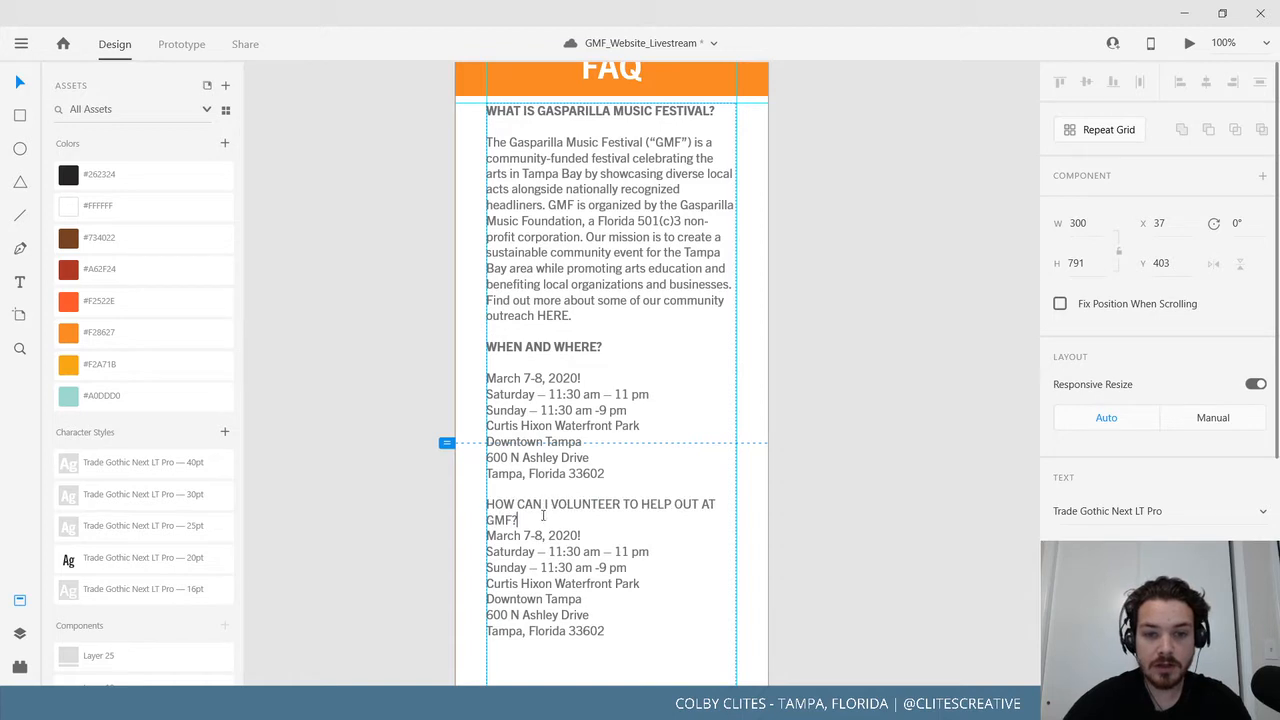
drag(543, 515, 461, 501)
click(1211, 538)
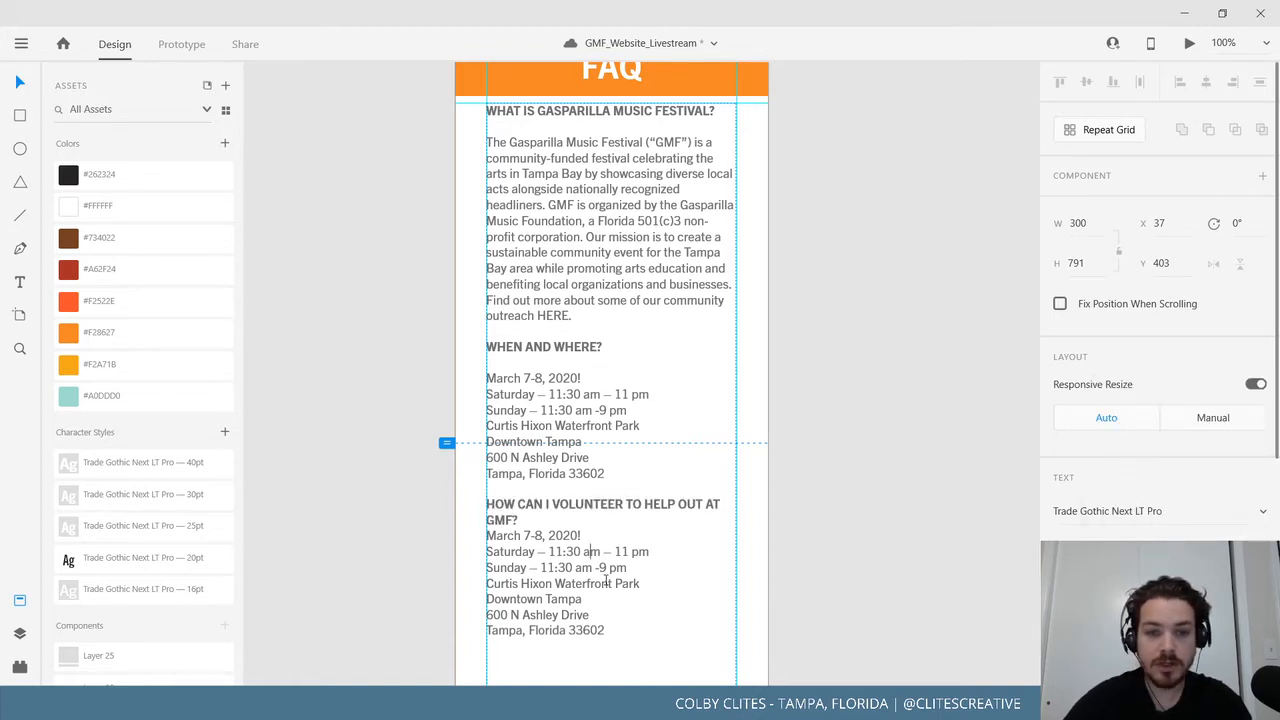
key(Escape)
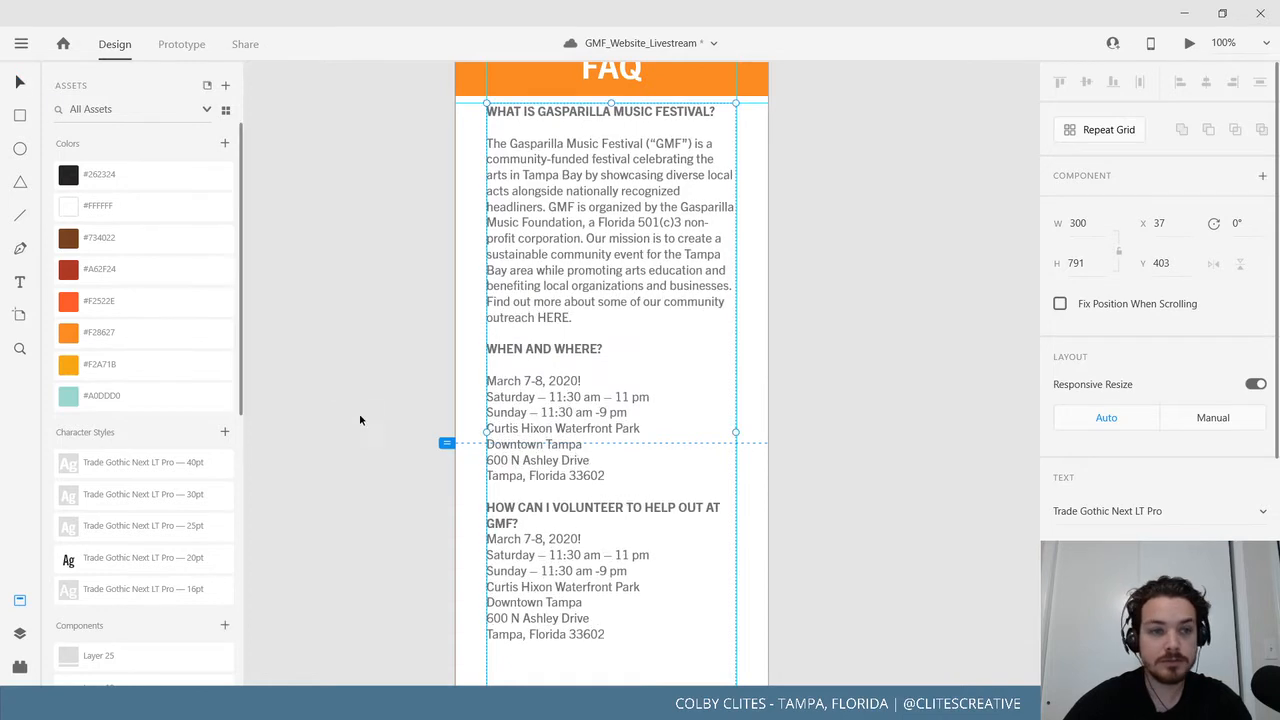
Stretch the FAQ text box down to 1233 px tall, just above the footer.
scroll(376, 444, down, 5)
drag(611, 448, 651, 540)
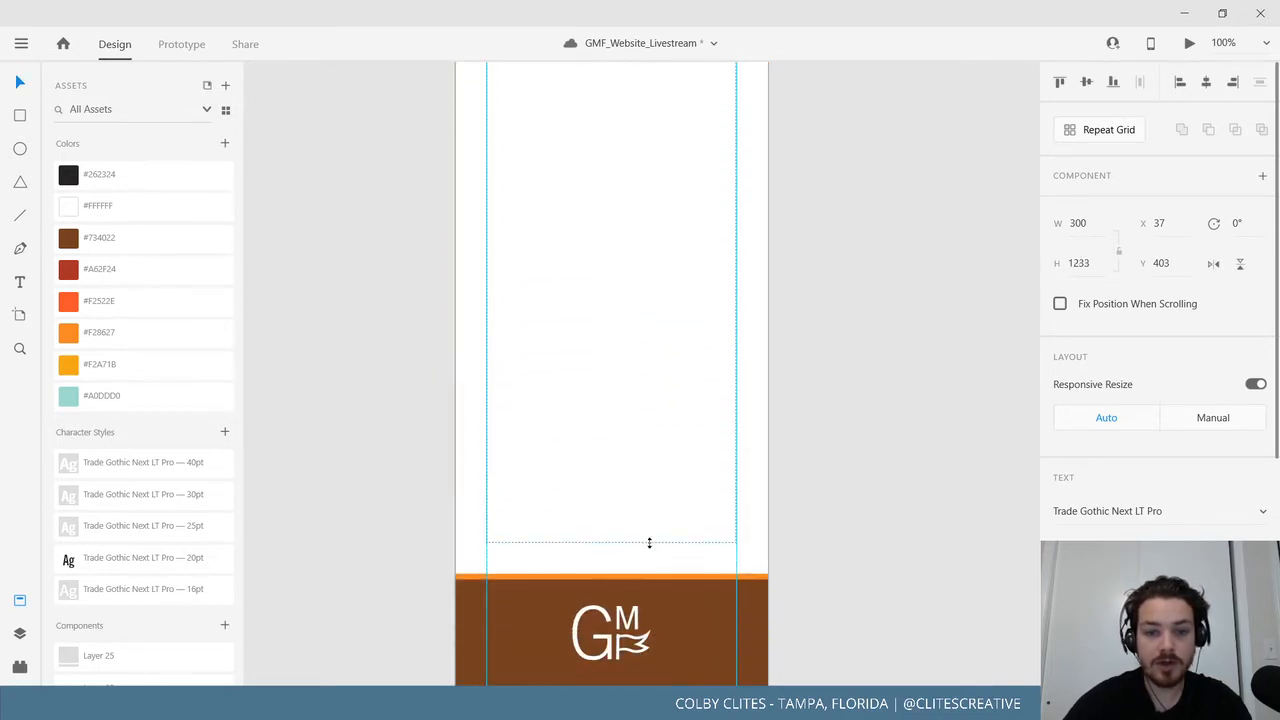
click(850, 540)
Trim the white content panel's height slightly, then reselect the FAQ text box.
scroll(850, 520, down, 4)
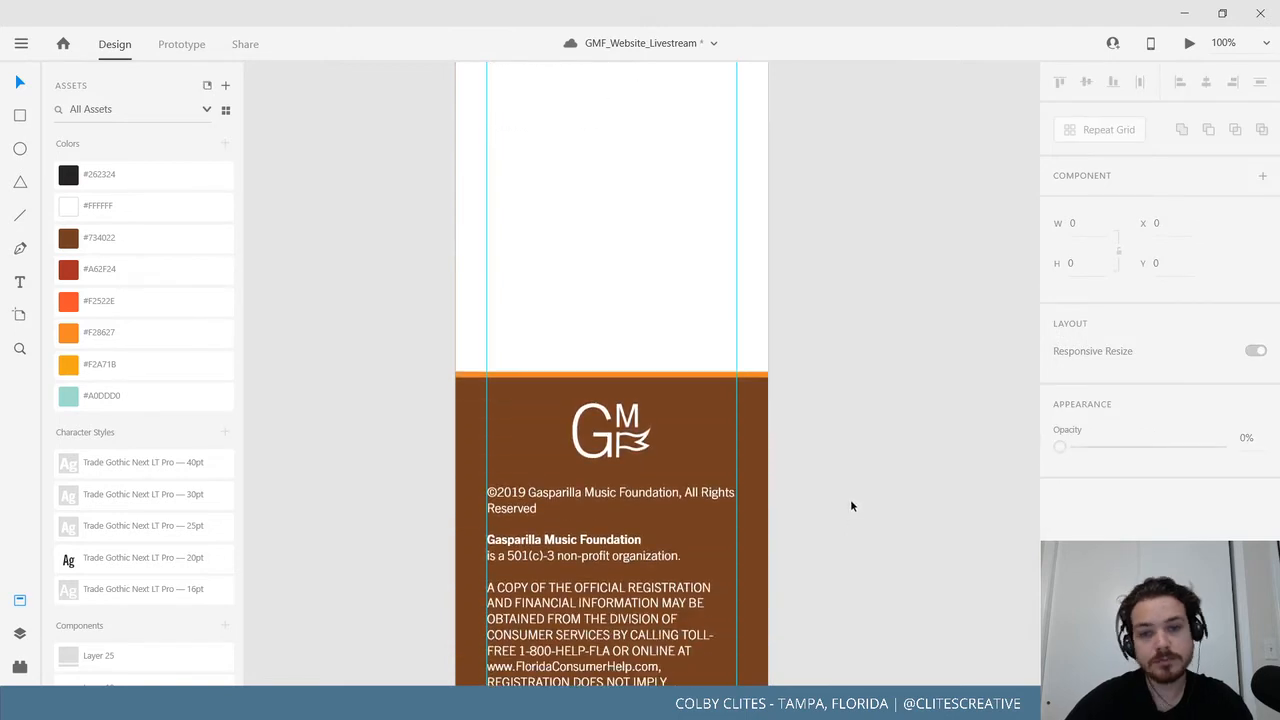
click(735, 370)
drag(611, 388, 612, 382)
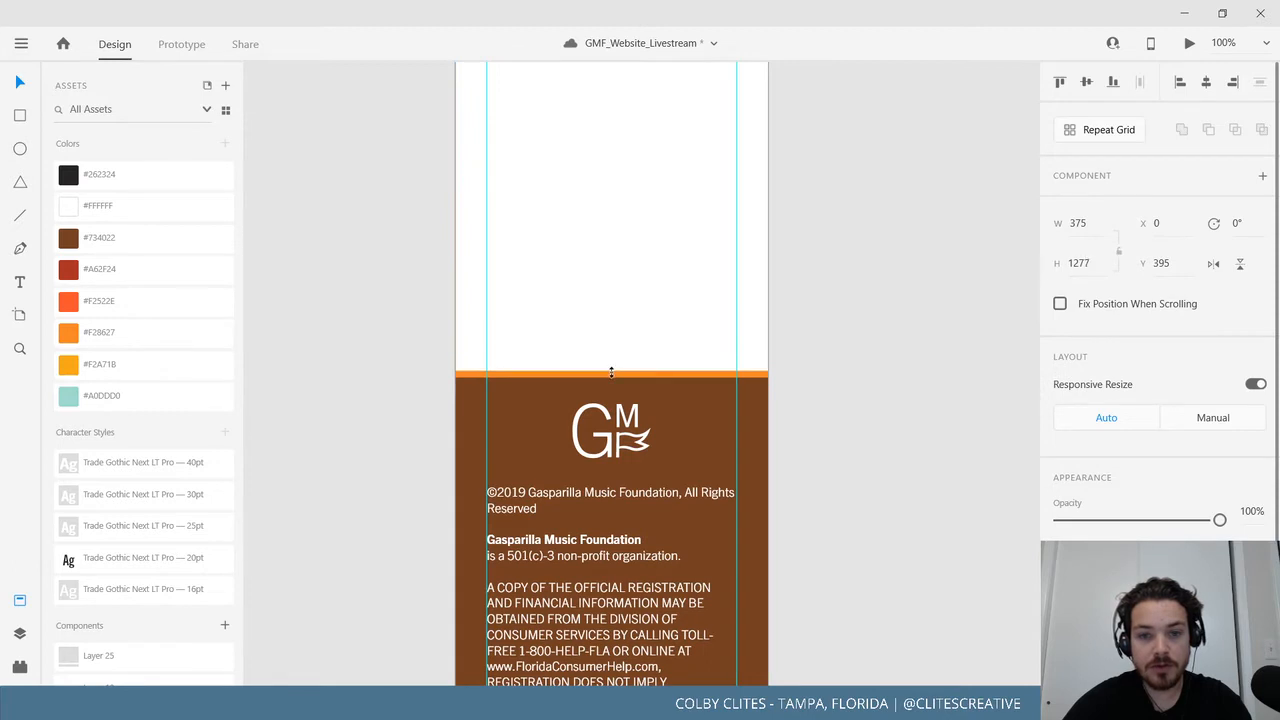
click(887, 408)
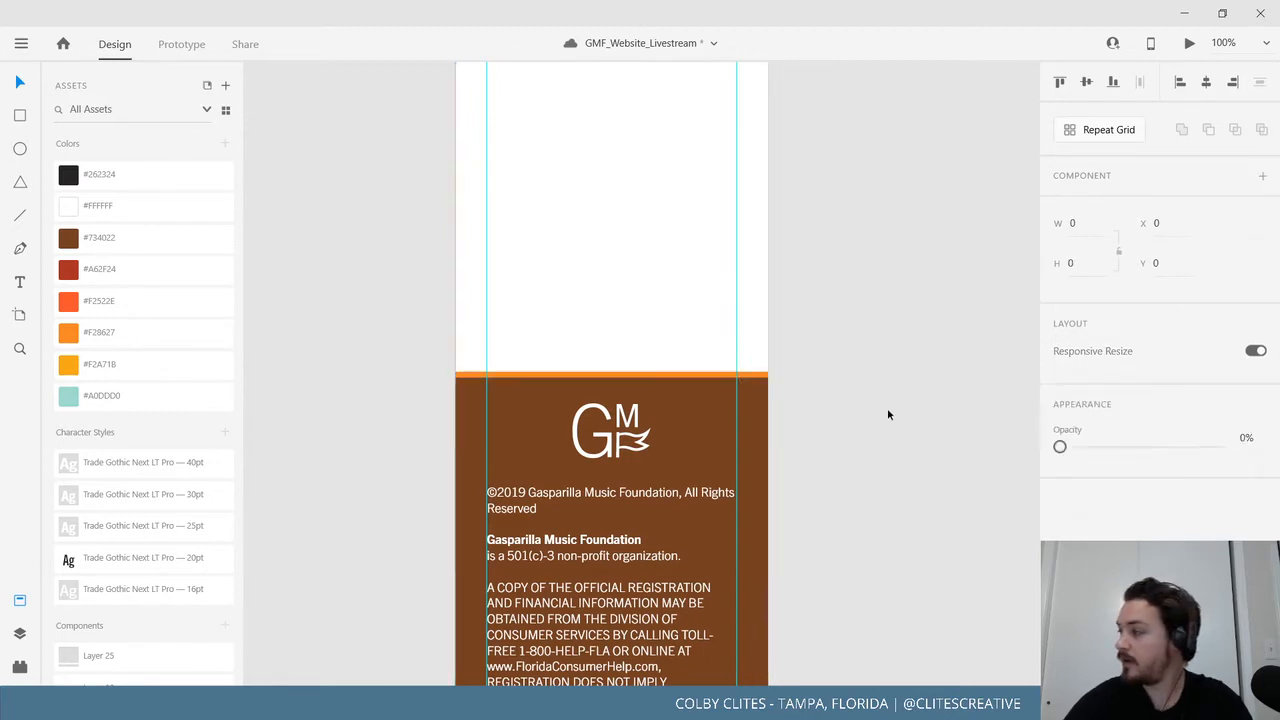
scroll(890, 405, up, 3)
scroll(891, 403, up, 3)
scroll(880, 400, down, 3)
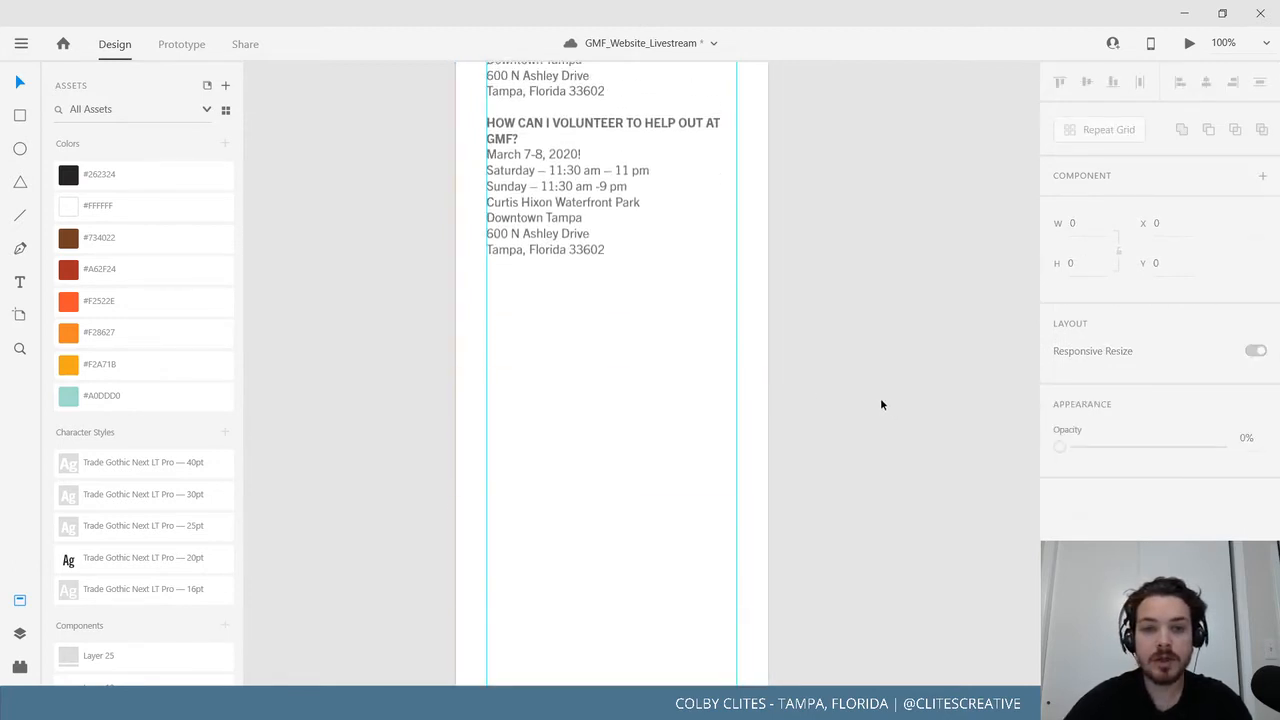
scroll(886, 420, up, 3)
scroll(897, 419, up, 1)
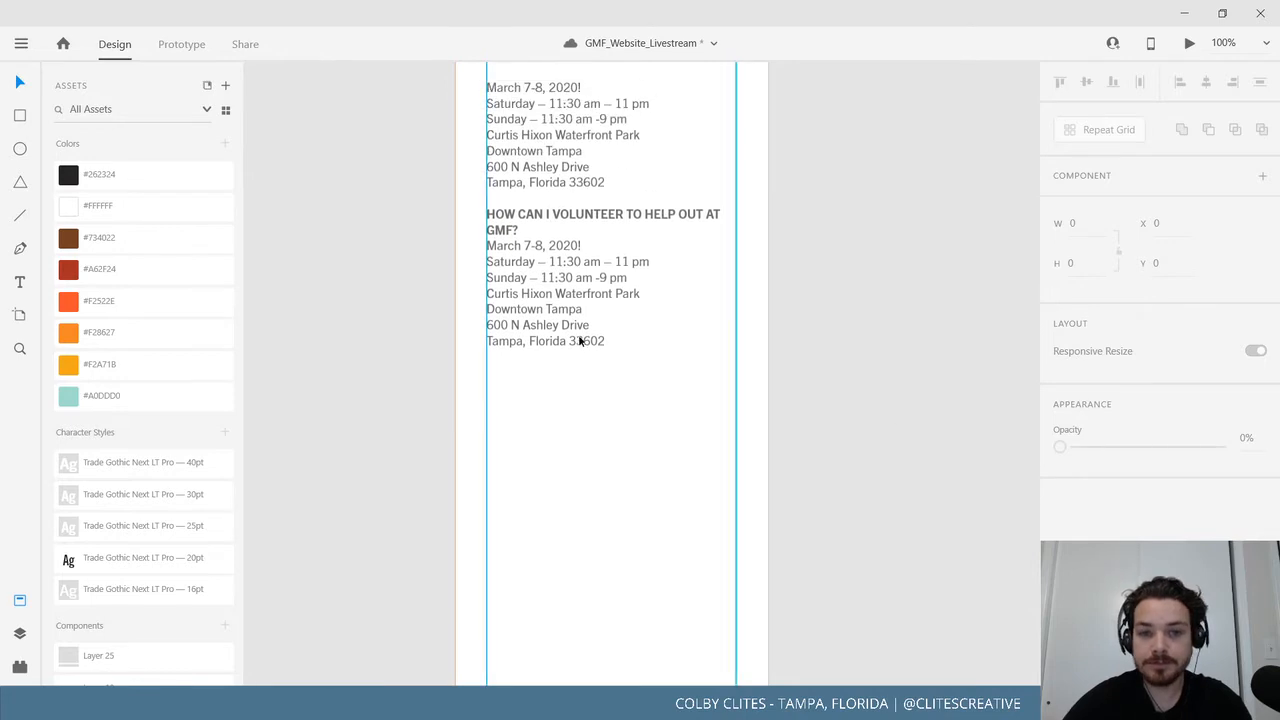
click(578, 341)
scroll(608, 371, up, 5)
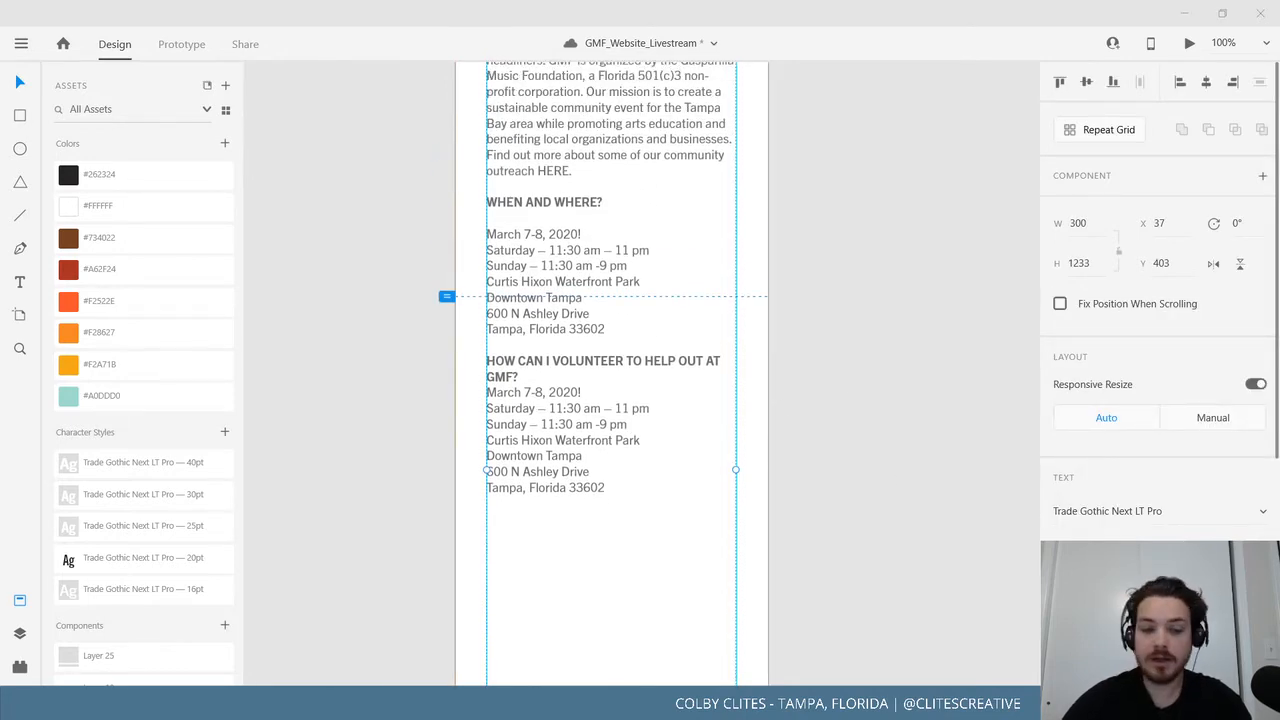
Replace the address lines with the volunteer answer and add a blank line under its heading.
double_click(619, 489)
drag(611, 488, 474, 394)
text(The Gasparilla Music Festival is completely grassroots and volunteer run. There are many options available for volunteers, and you will be joining a fun and energetic team. Please check here for volunteer opportunities for GMF 2020!)
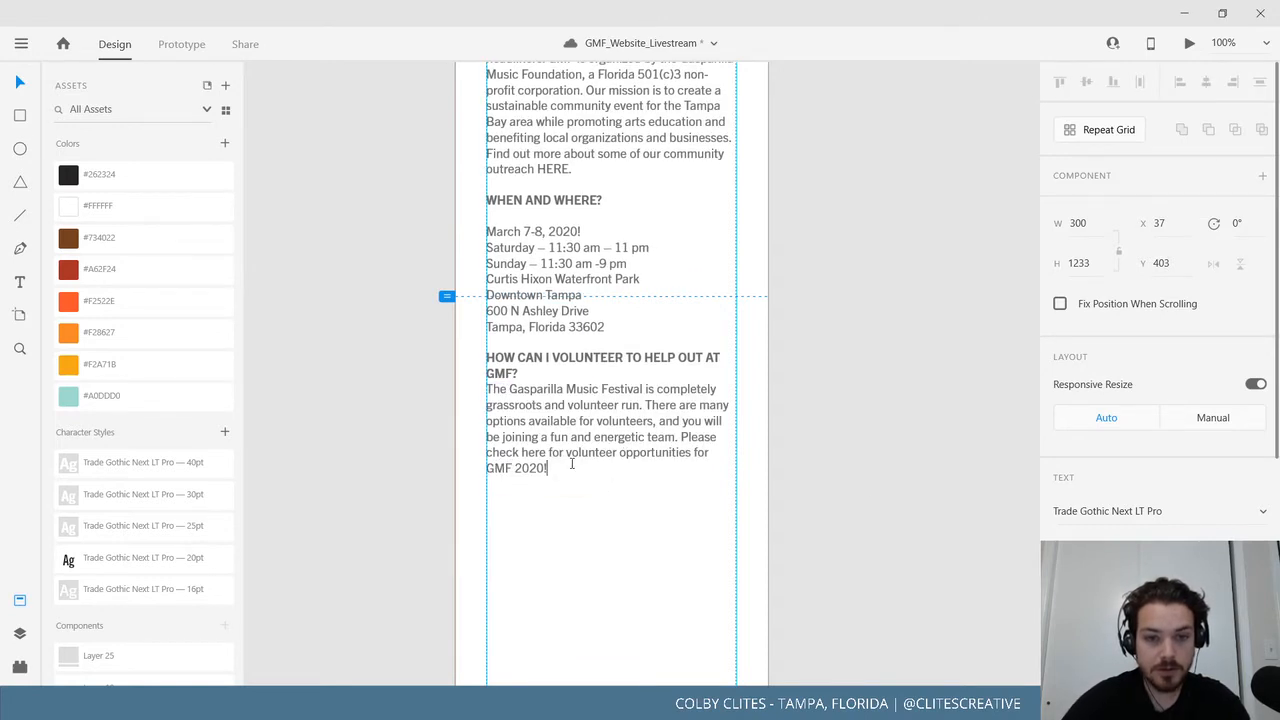
drag(573, 463, 474, 361)
click(663, 451)
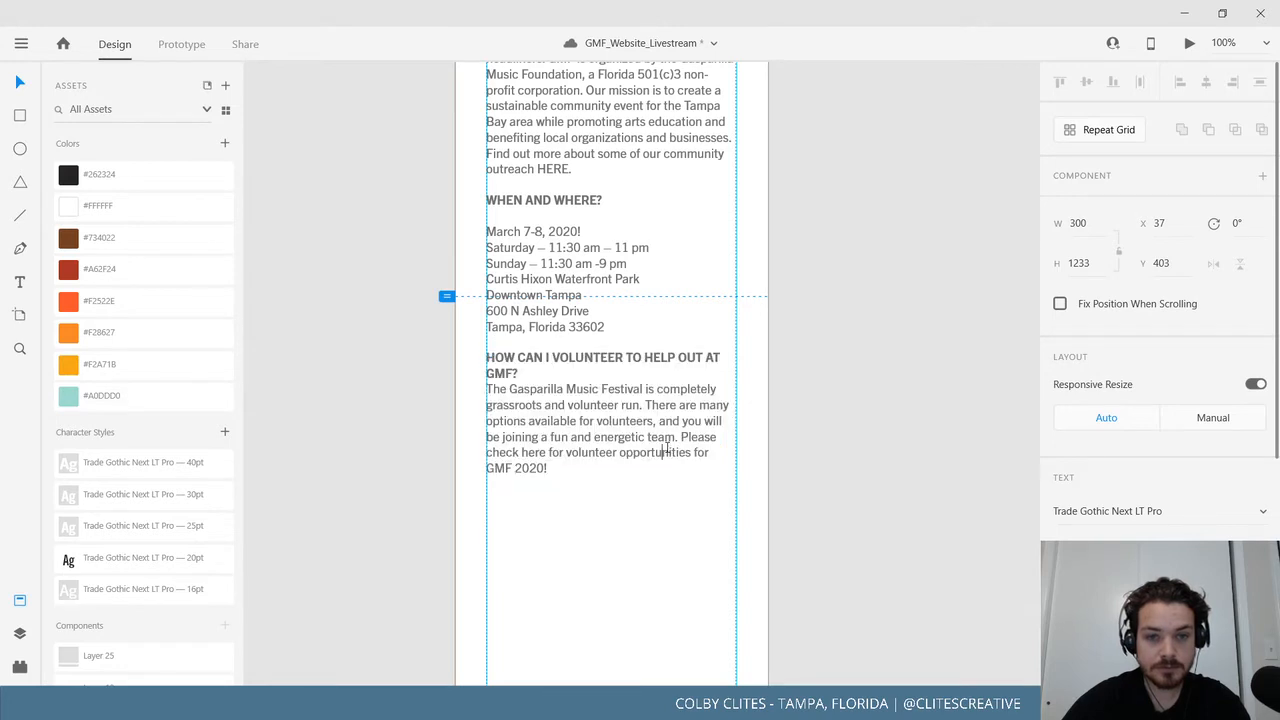
click(538, 373)
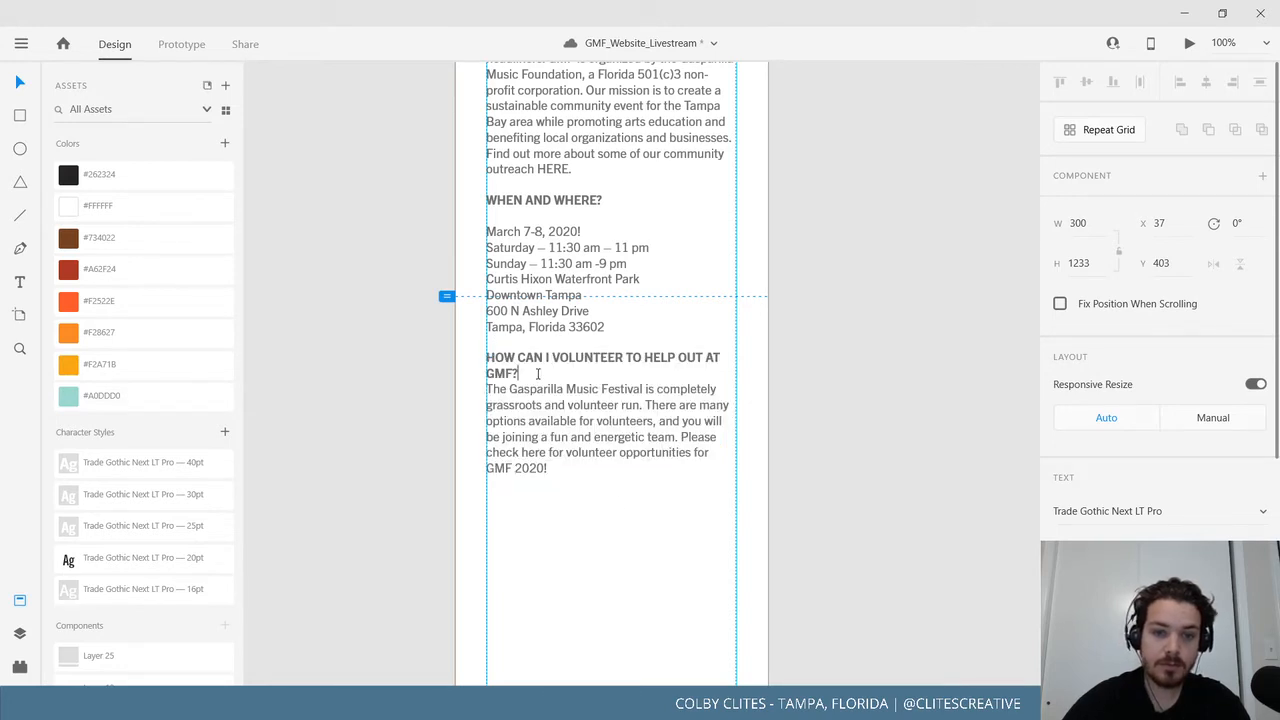
key(Return)
Copy the volunteer block below and retitle it HOW CAN I BECOME A SPONSOR? in bold.
drag(549, 484, 479, 364)
key(ctrl+c)
click(602, 521)
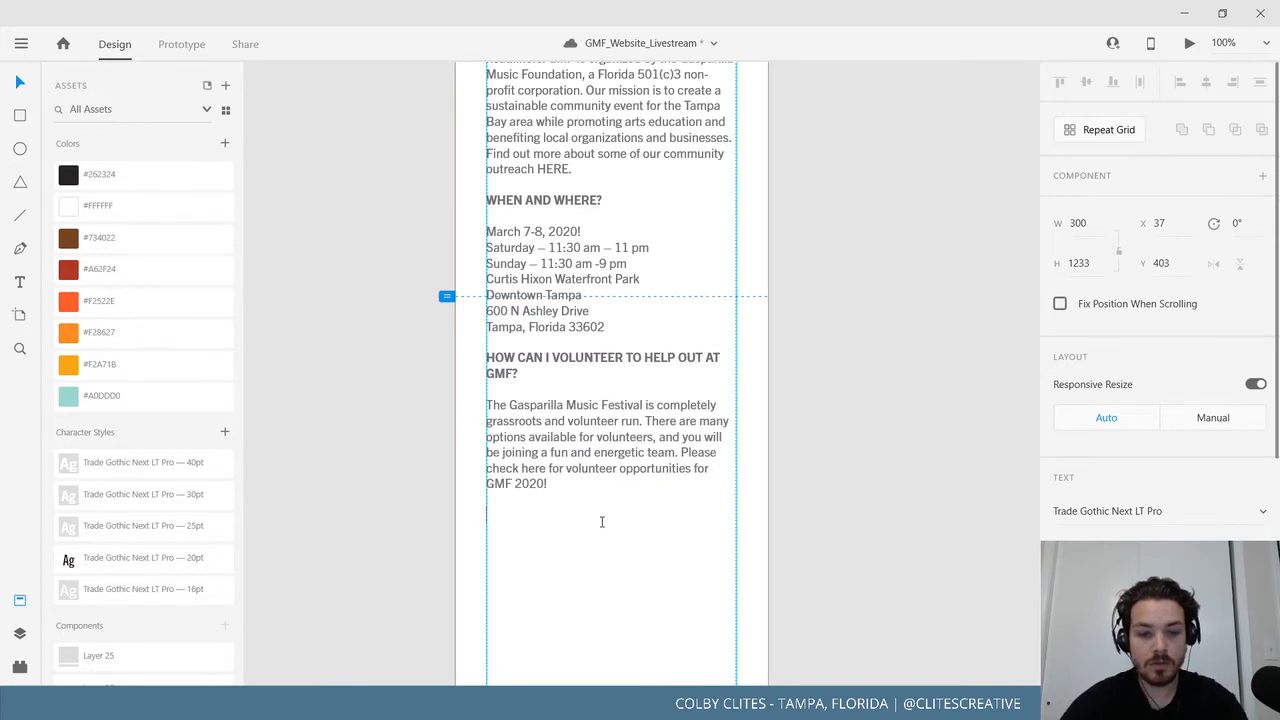
key(ctrl+v)
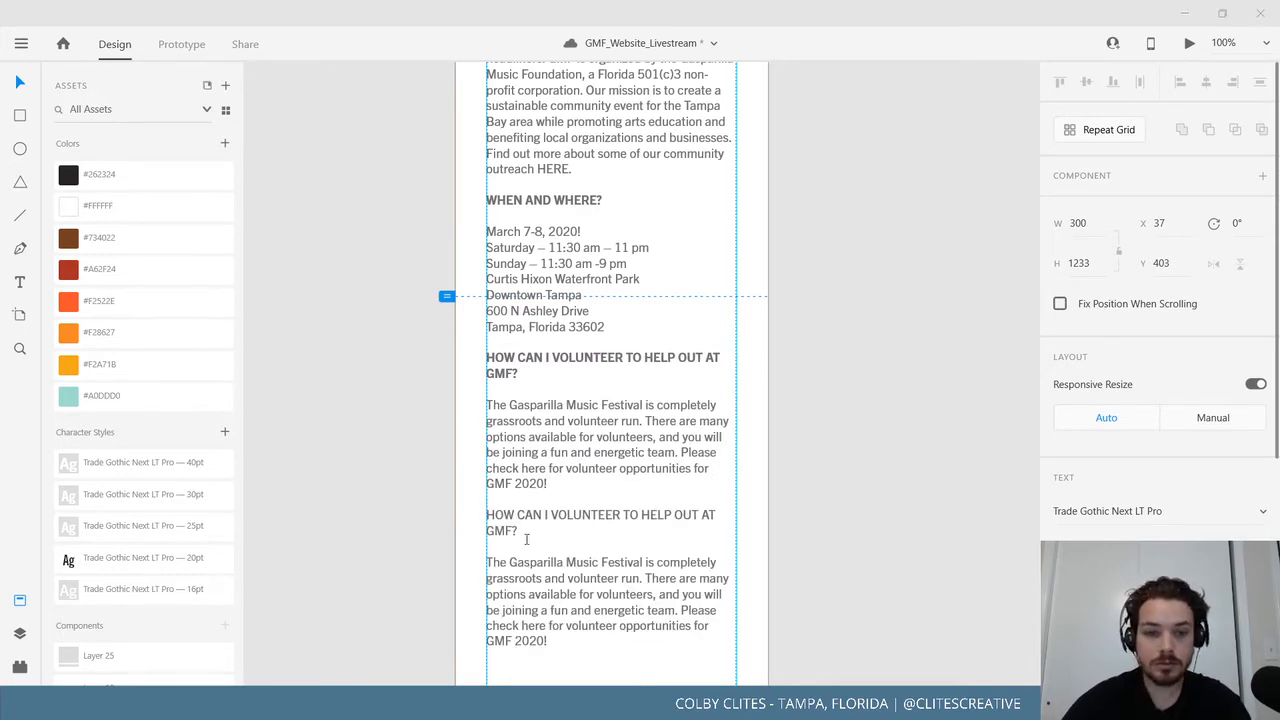
click(526, 534)
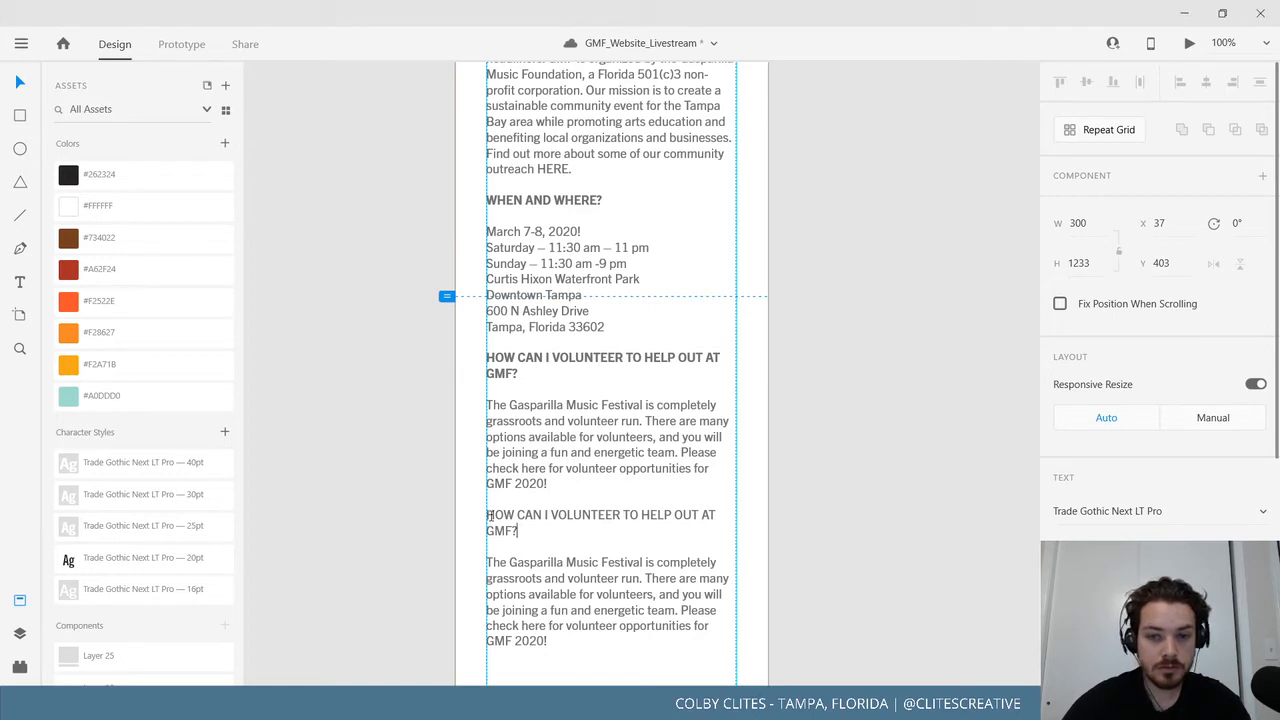
triple_click(518, 531)
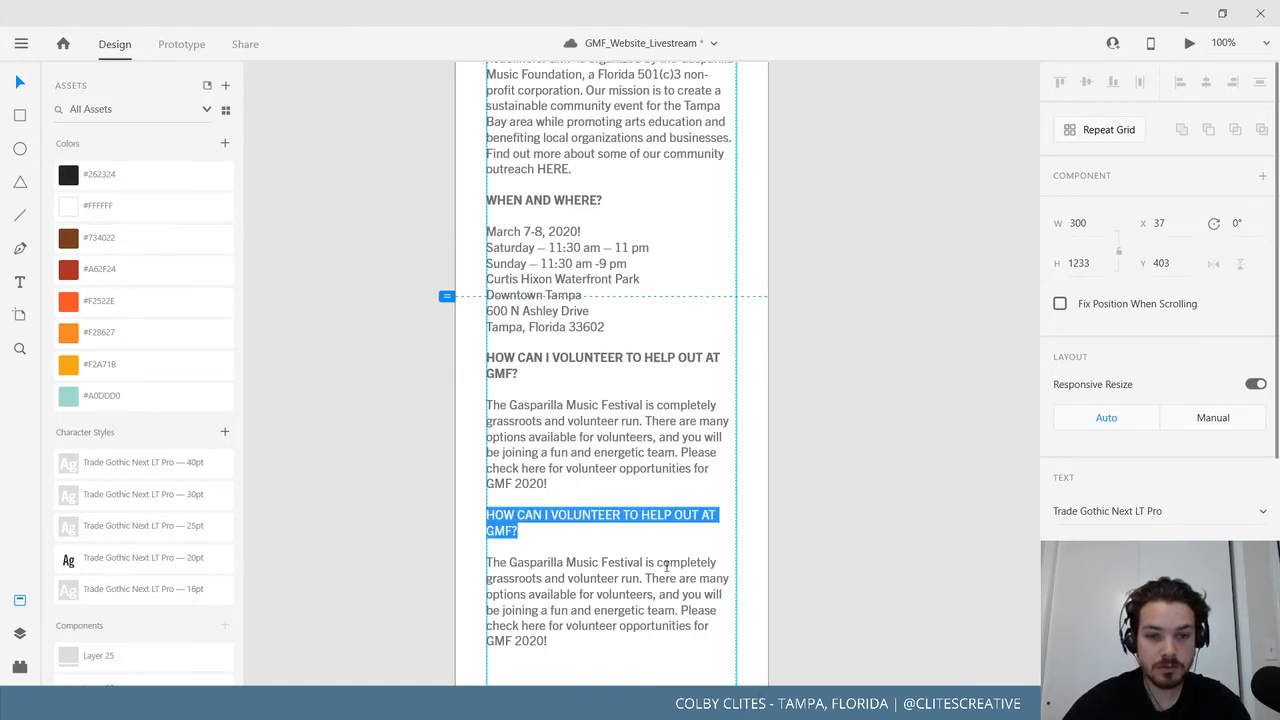
text(HOW CAN I BECOME A SPONSOR?)
triple_click(654, 512)
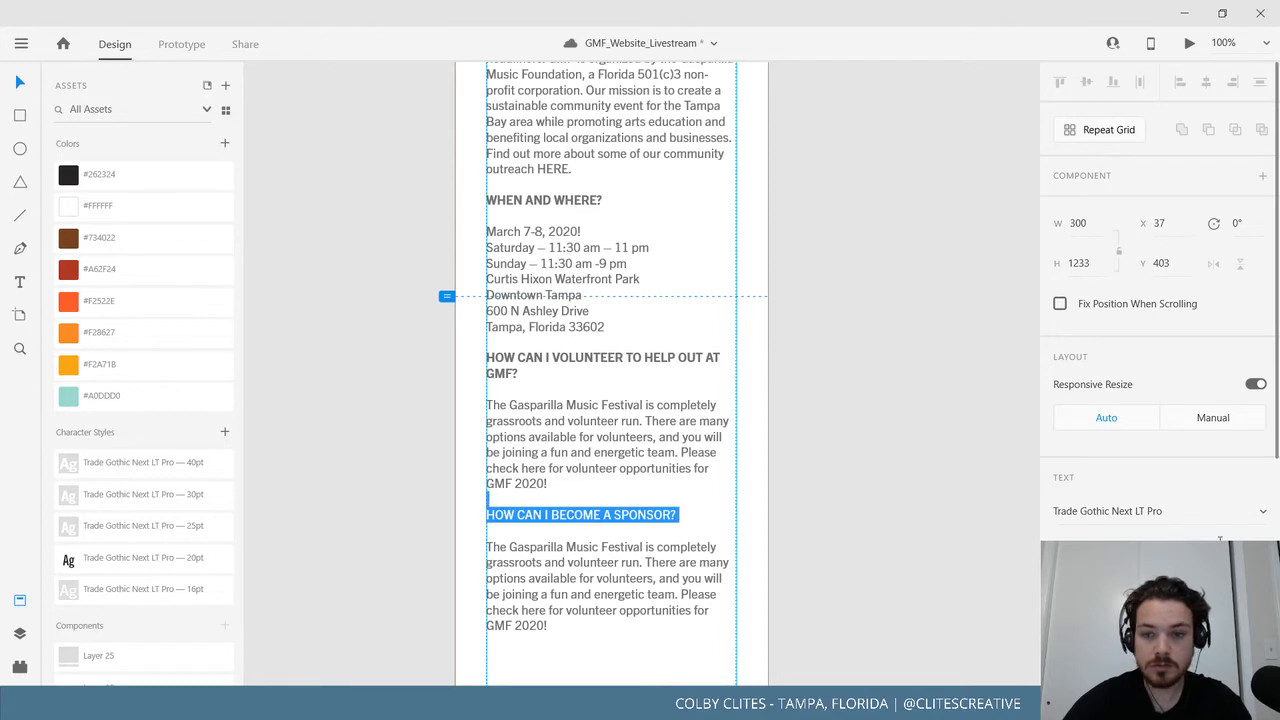
click(1134, 543)
click(1134, 552)
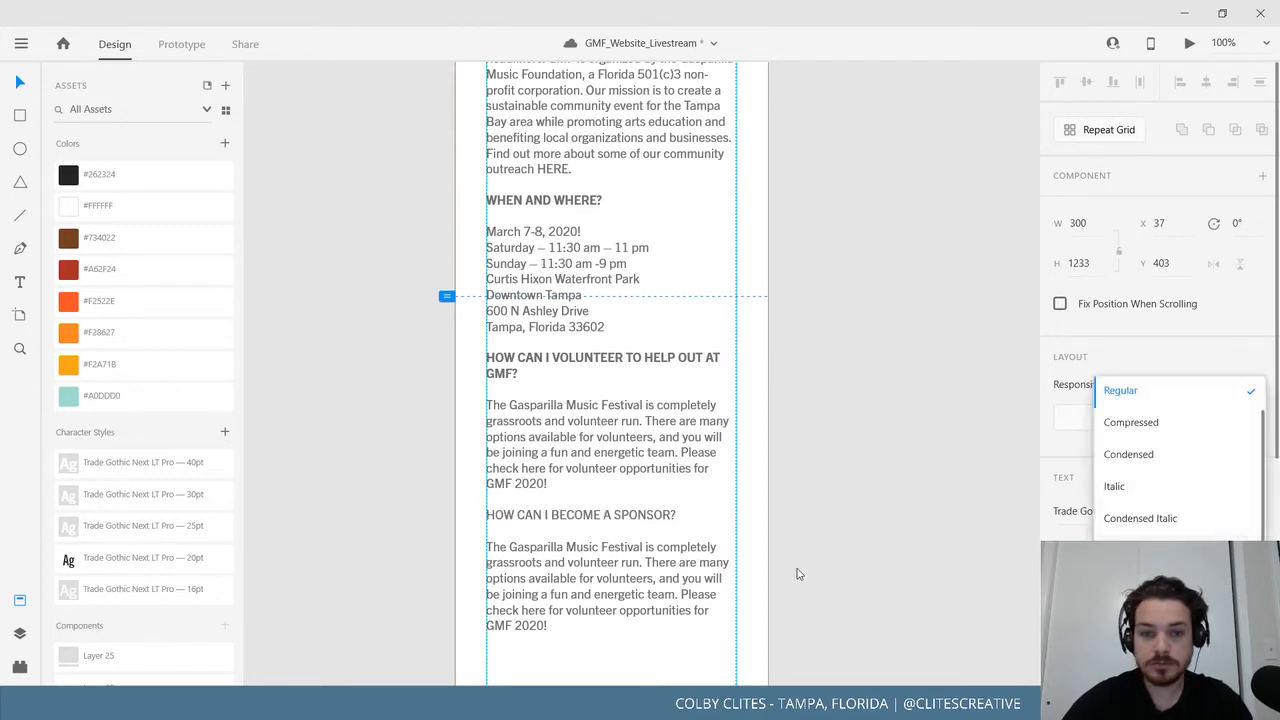
Replace the copied answer with the sponsorship paragraph.
click(633, 549)
click(597, 531)
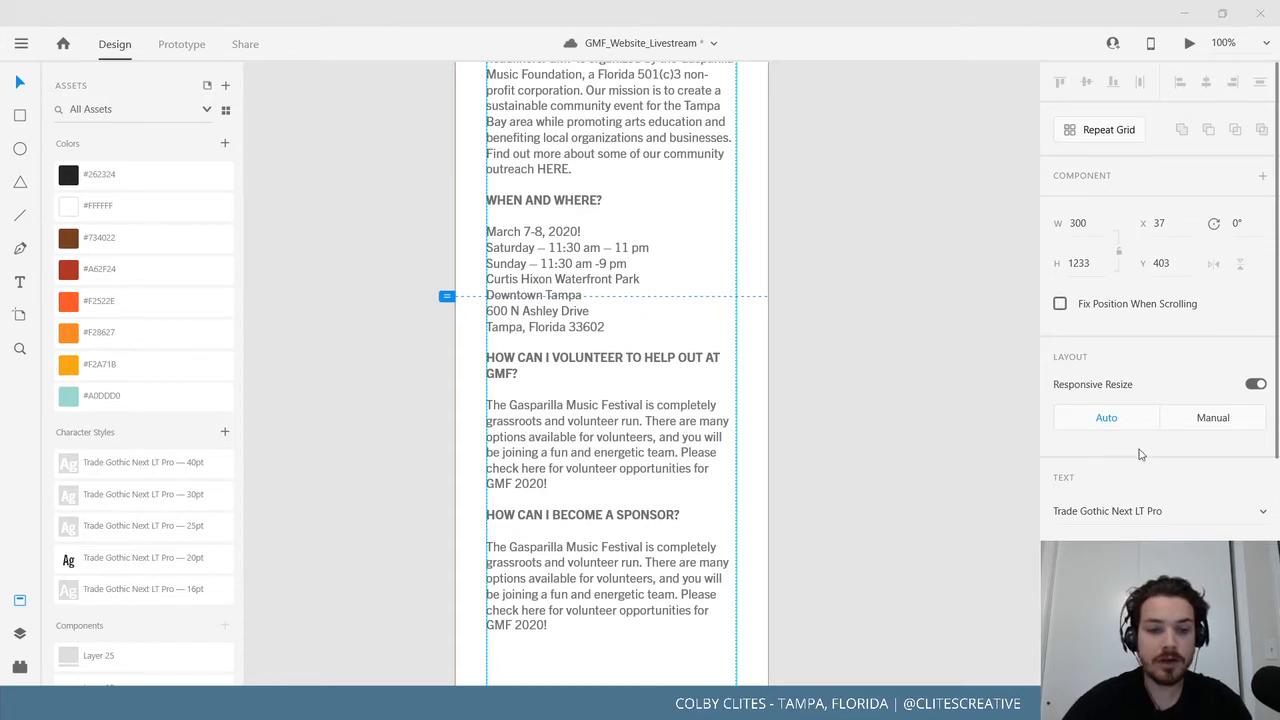
click(561, 627)
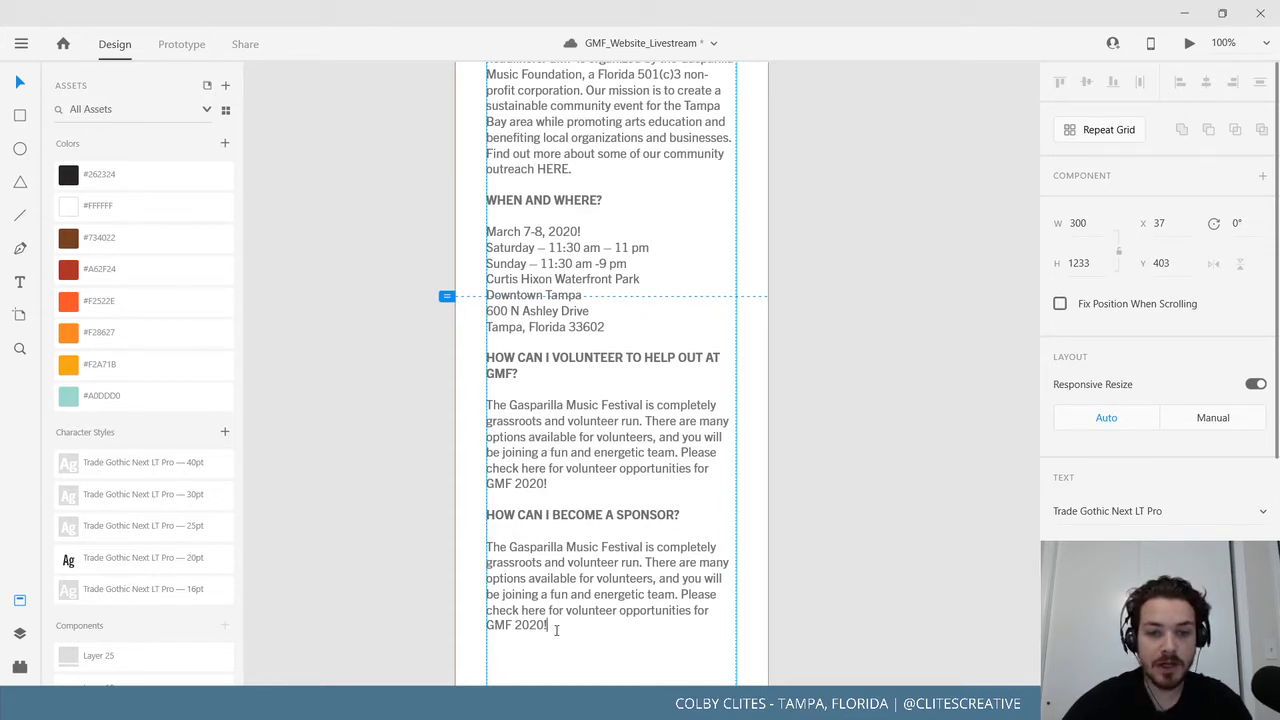
shift+click(480, 548)
key(ctrl+v)
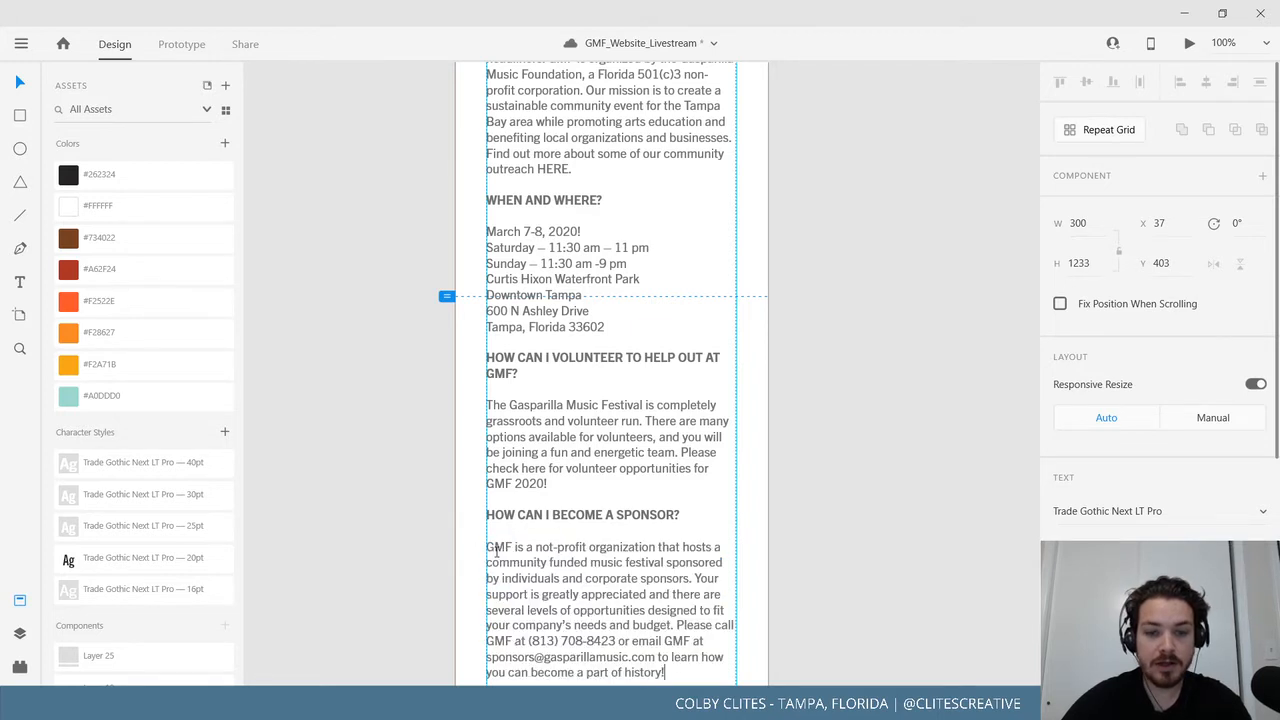
scroll(352, 480, down, 2)
click(392, 571)
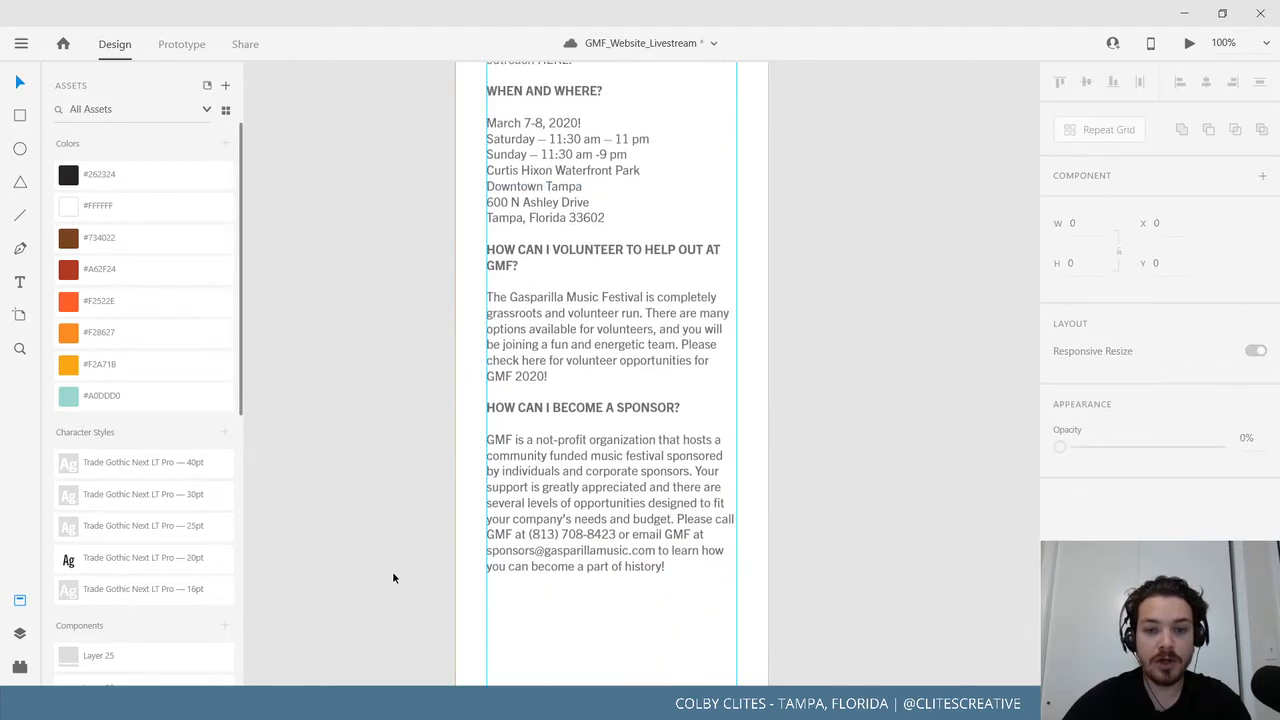
scroll(392, 571, down, 3)
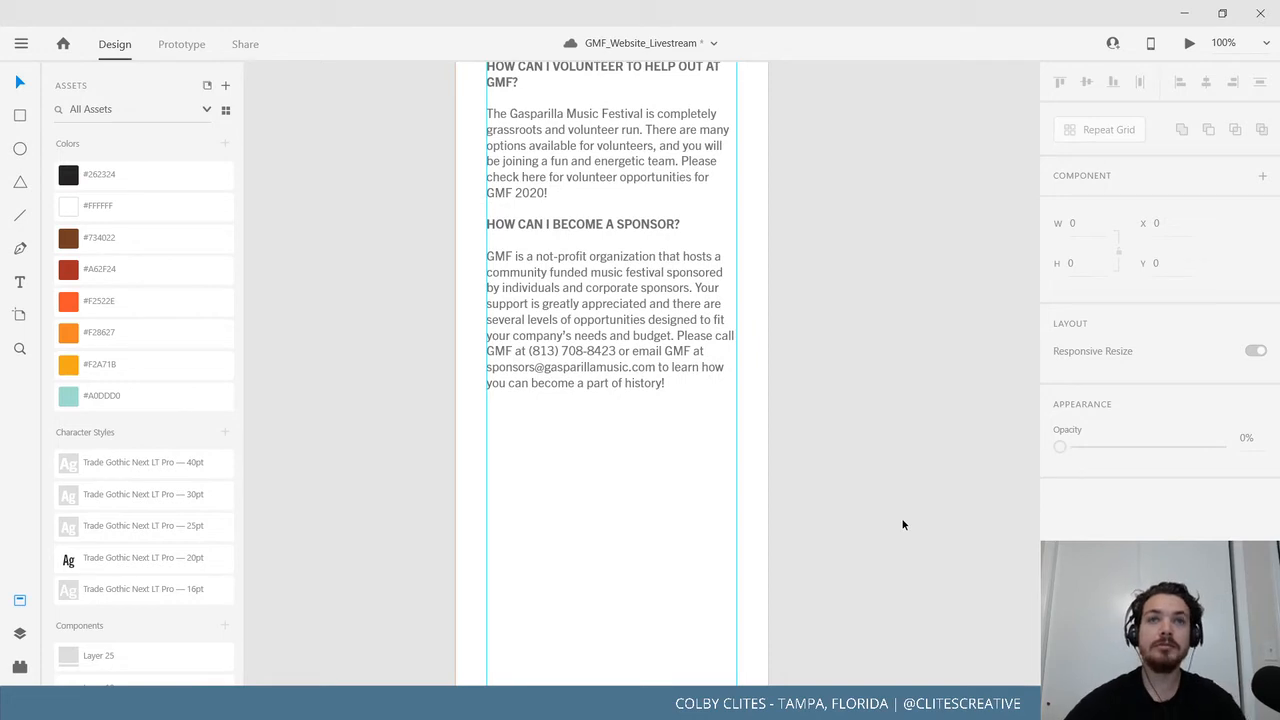
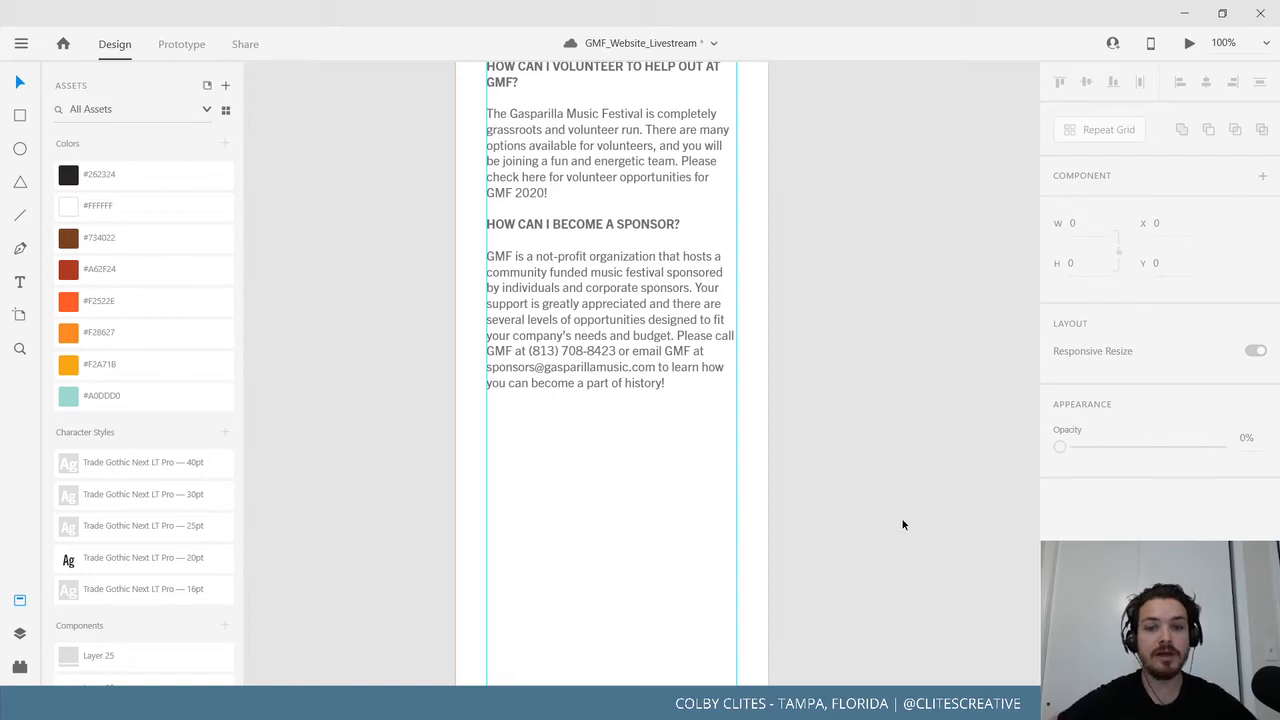
Duplicate the sponsor question and answer below the last FAQ entry.
double_click(677, 390)
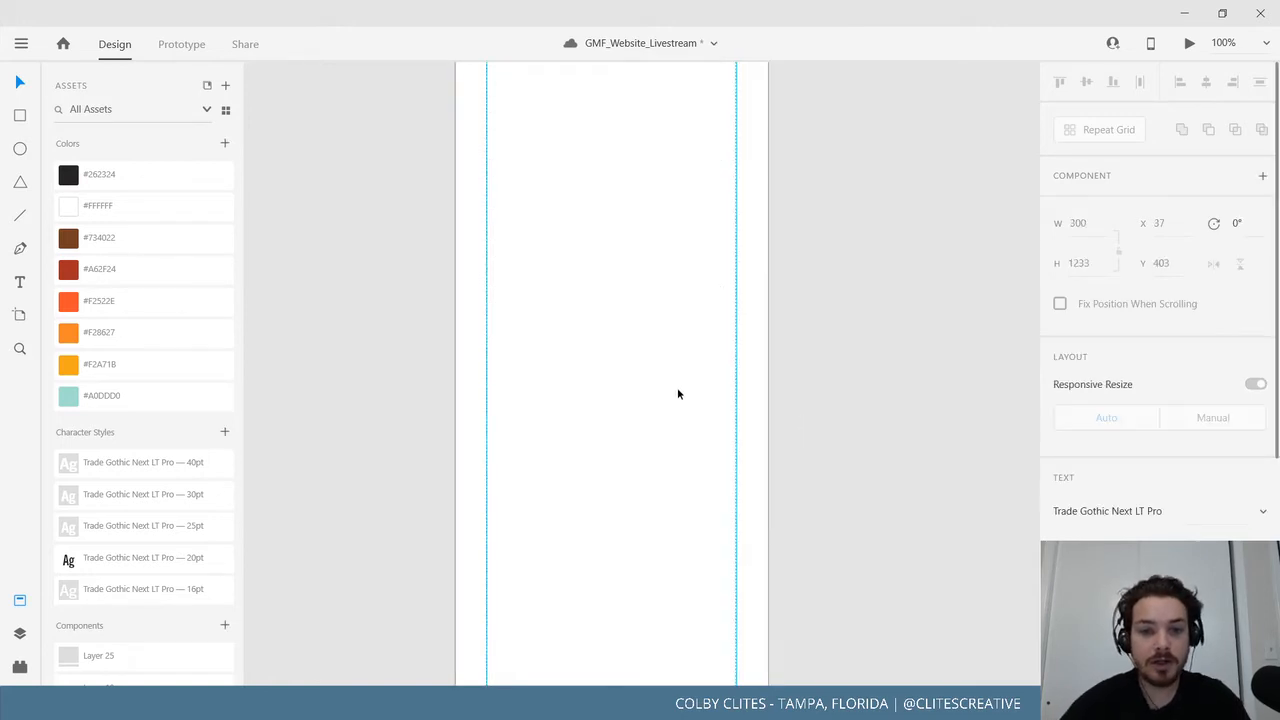
drag(686, 389, 473, 225)
key(ctrl+c)
click(640, 401)
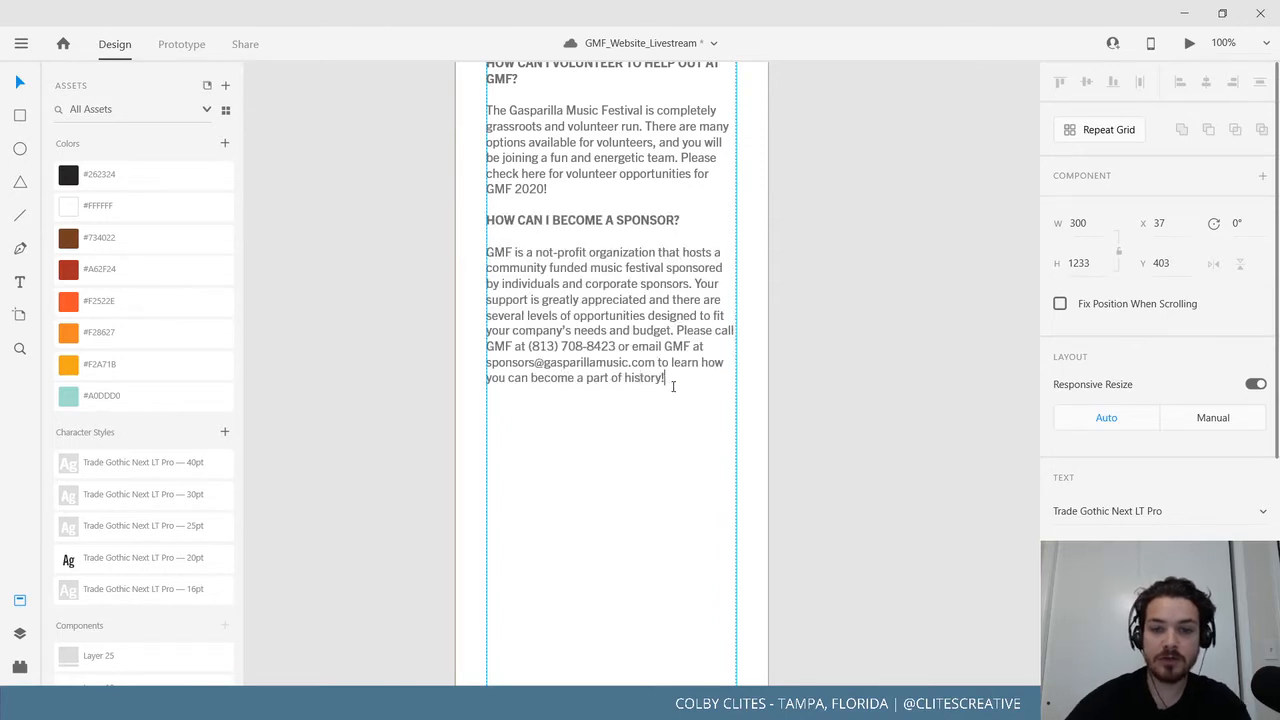
key(ctrl+v)
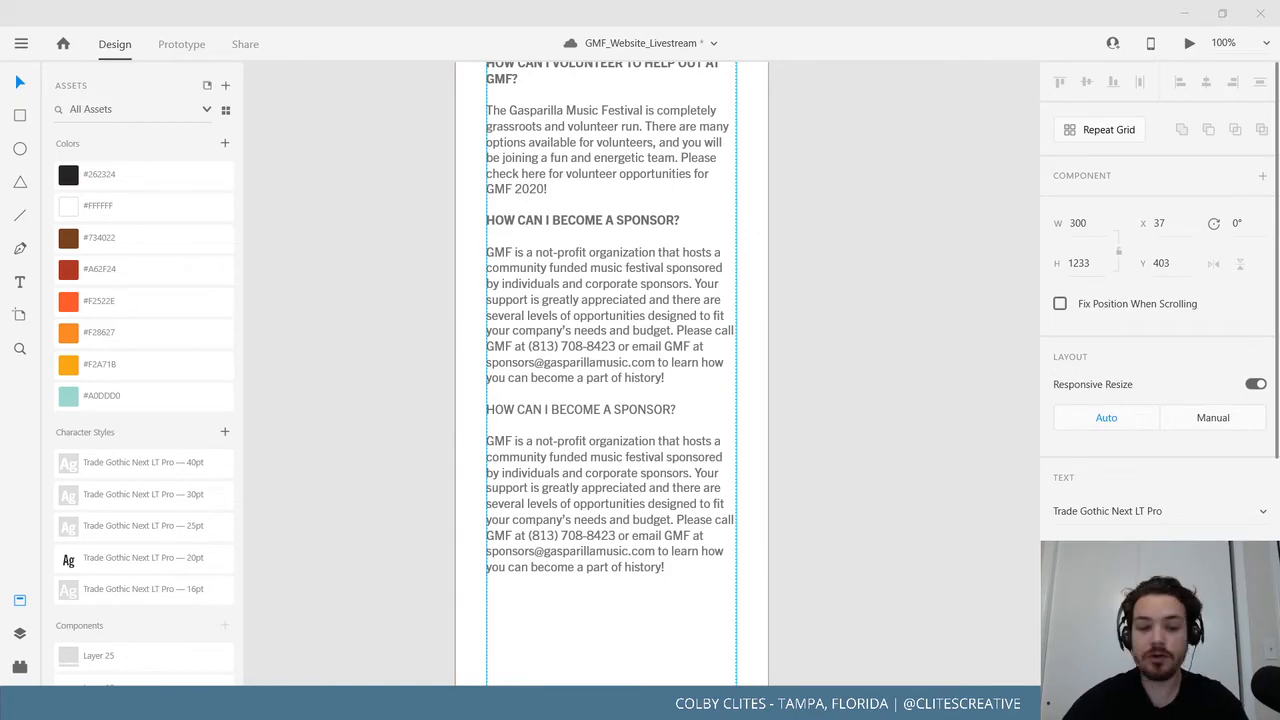
Replace the copied heading with the GMF 2020 band-submission question and make it bold.
click(683, 408)
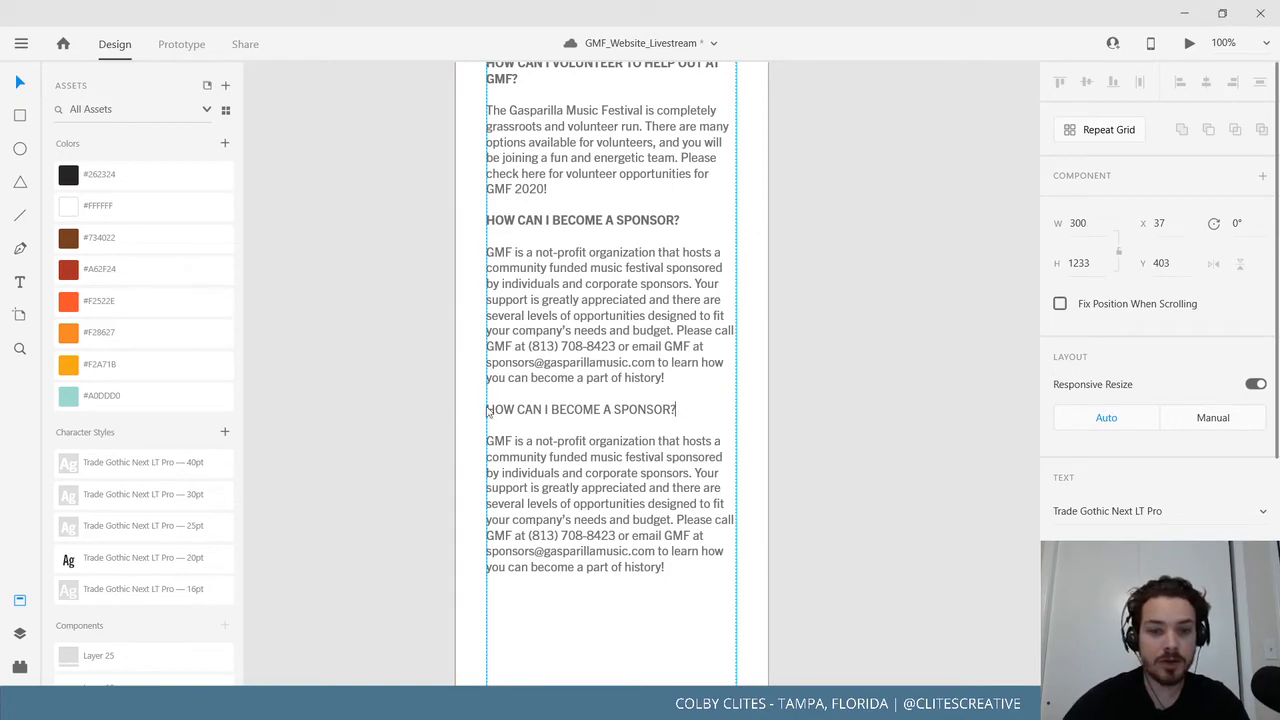
key(Escape)
double_click(589, 412)
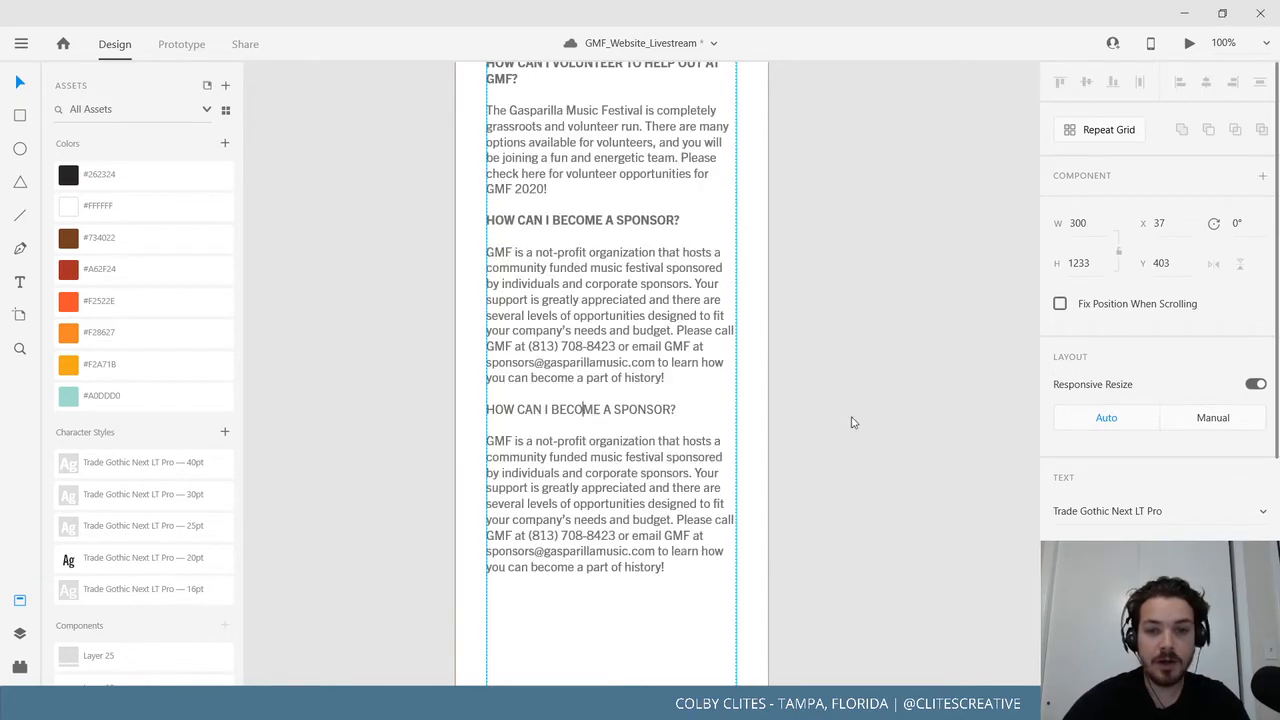
double_click(622, 410)
triple_click(622, 411)
text(HOW CAN I SUBMIT MY BAND TO PLAY AT GMF 2020?)
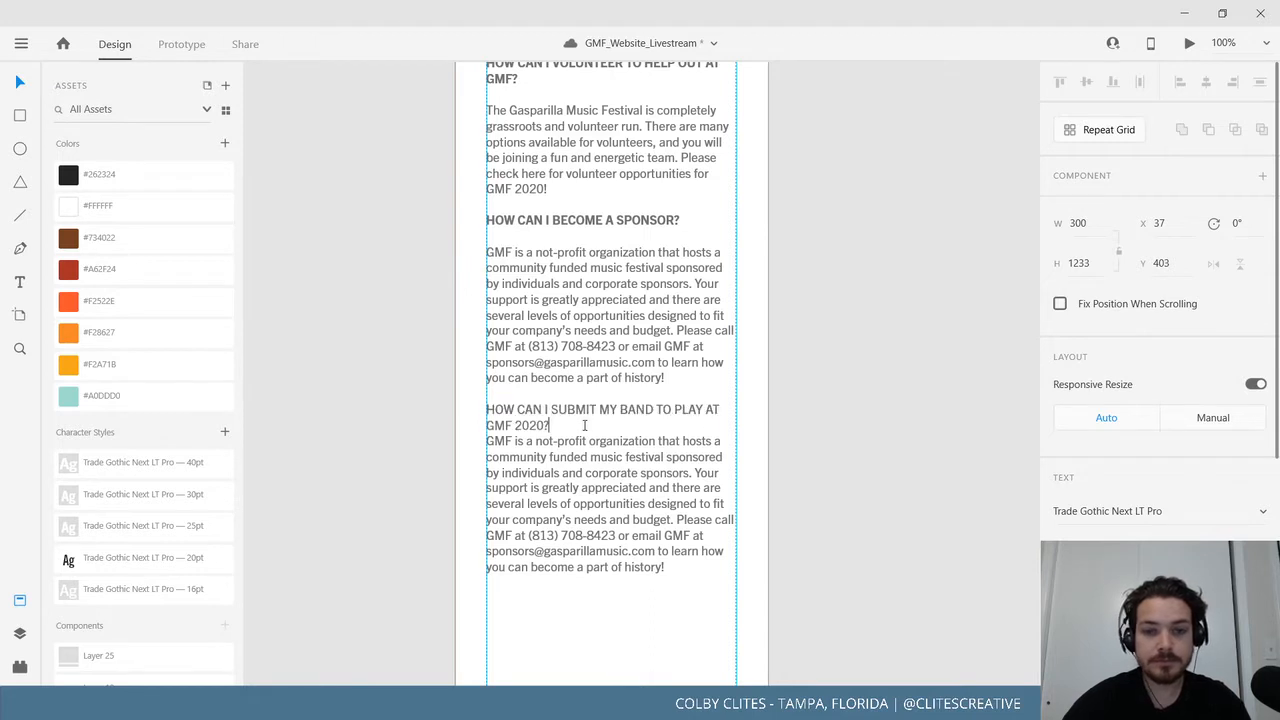
drag(546, 425, 714, 395)
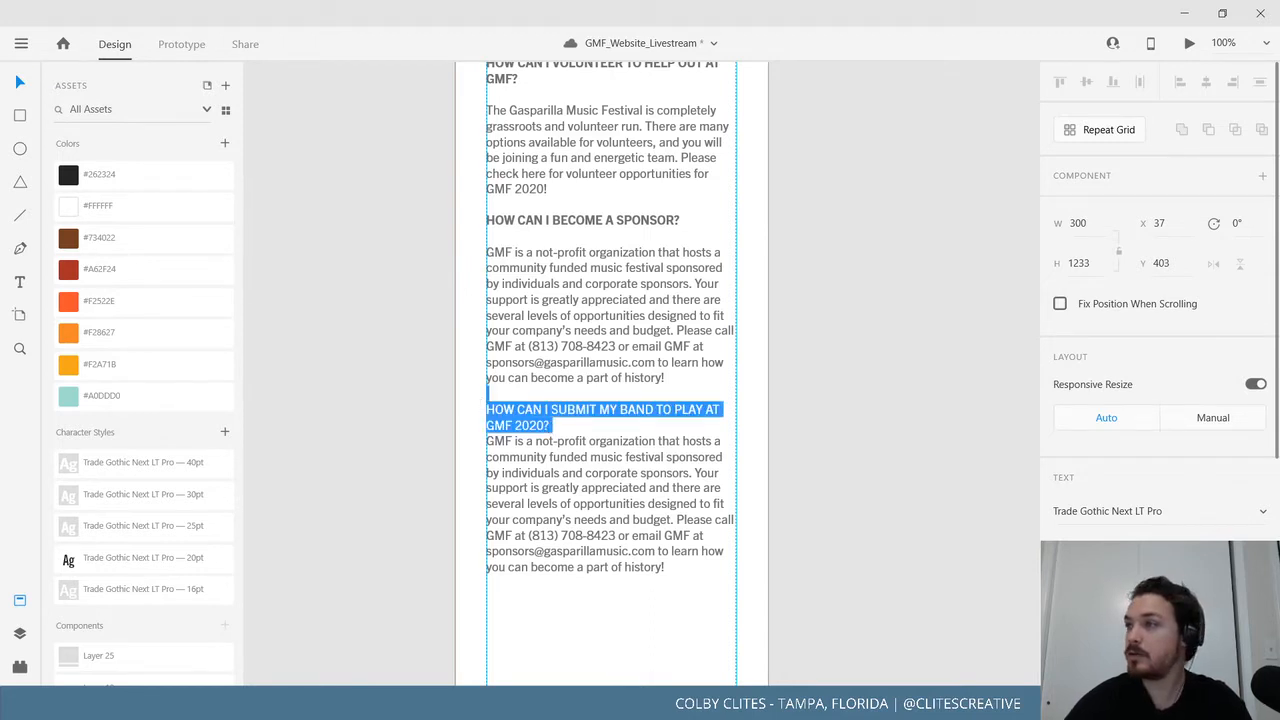
click(1209, 536)
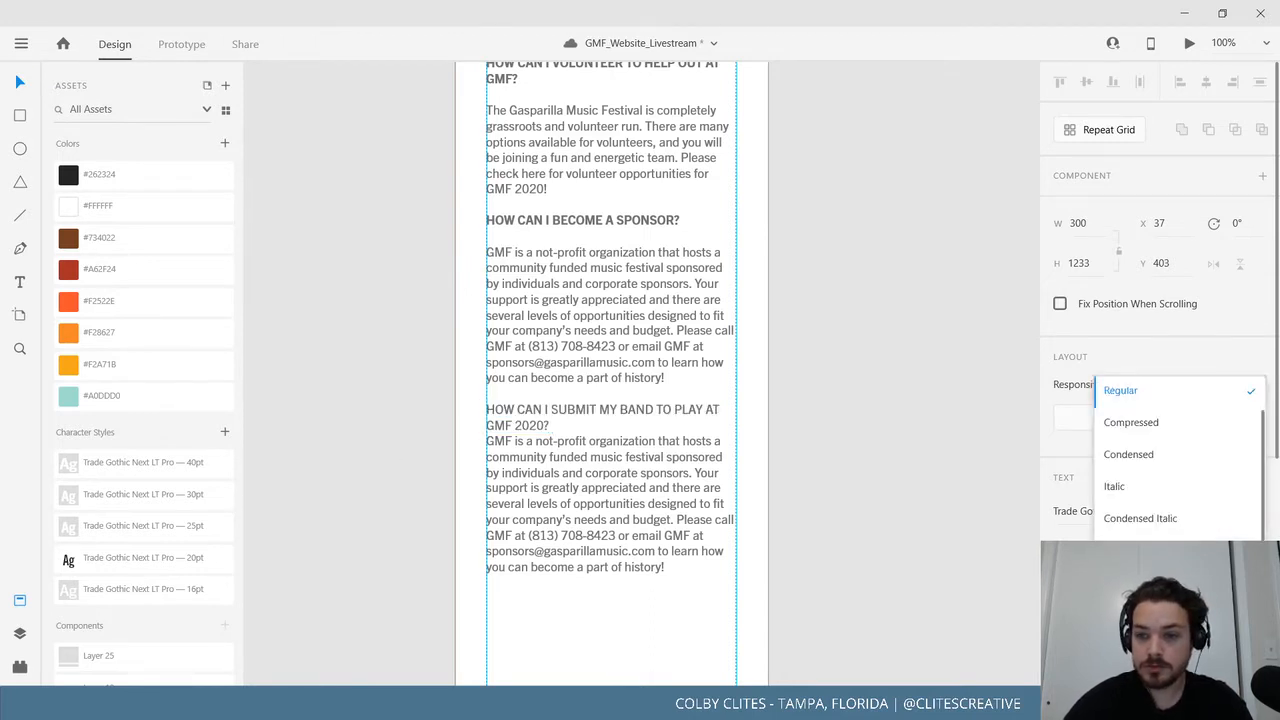
click(1118, 550)
Replace the copied answer with the talent e-mail contact line, with a blank line above it.
click(569, 441)
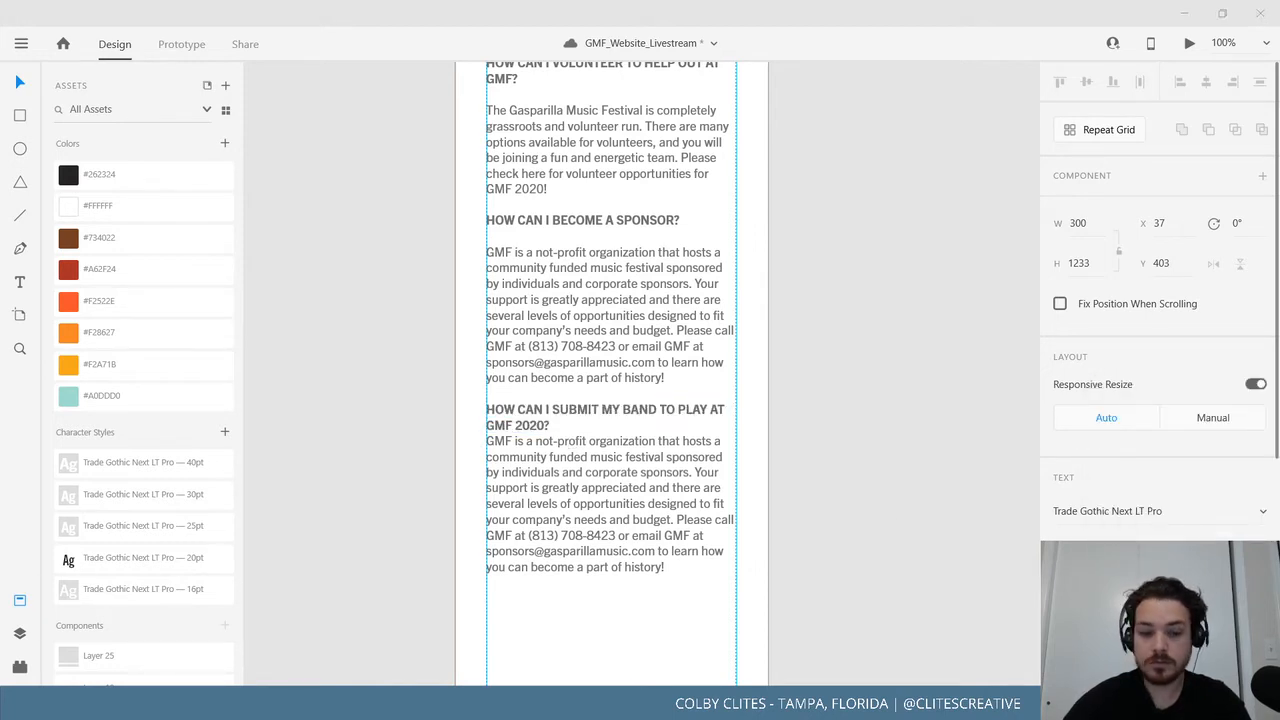
drag(668, 567, 462, 441)
key(ctrl+v)
click(595, 427)
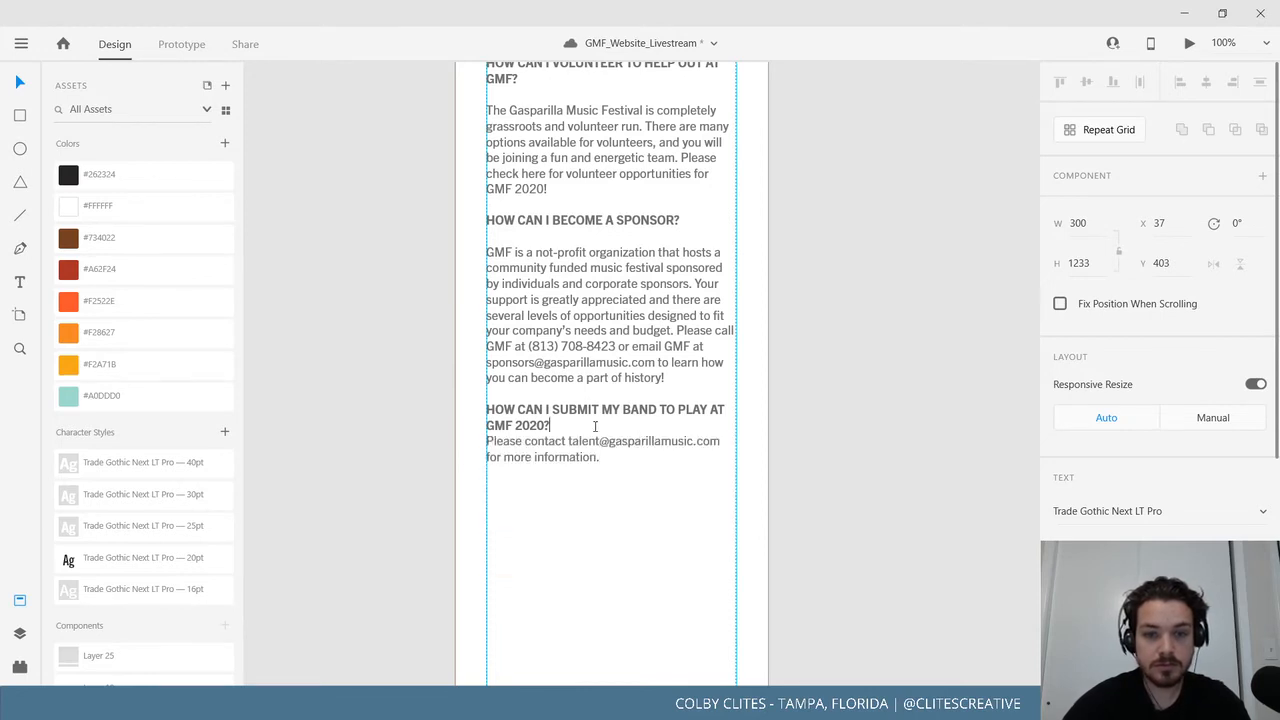
key(Return)
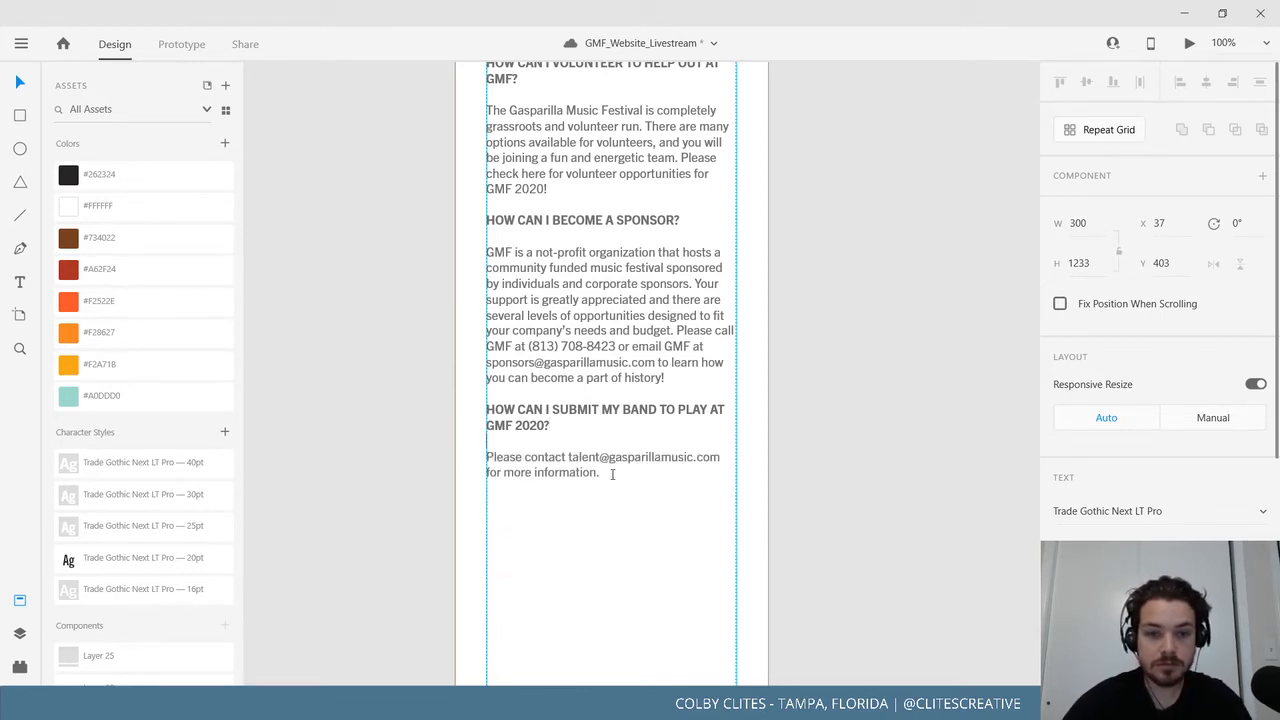
Paste a copy of the band-submission Q&A below it.
drag(602, 473, 481, 413)
key(ctrl+c)
click(639, 491)
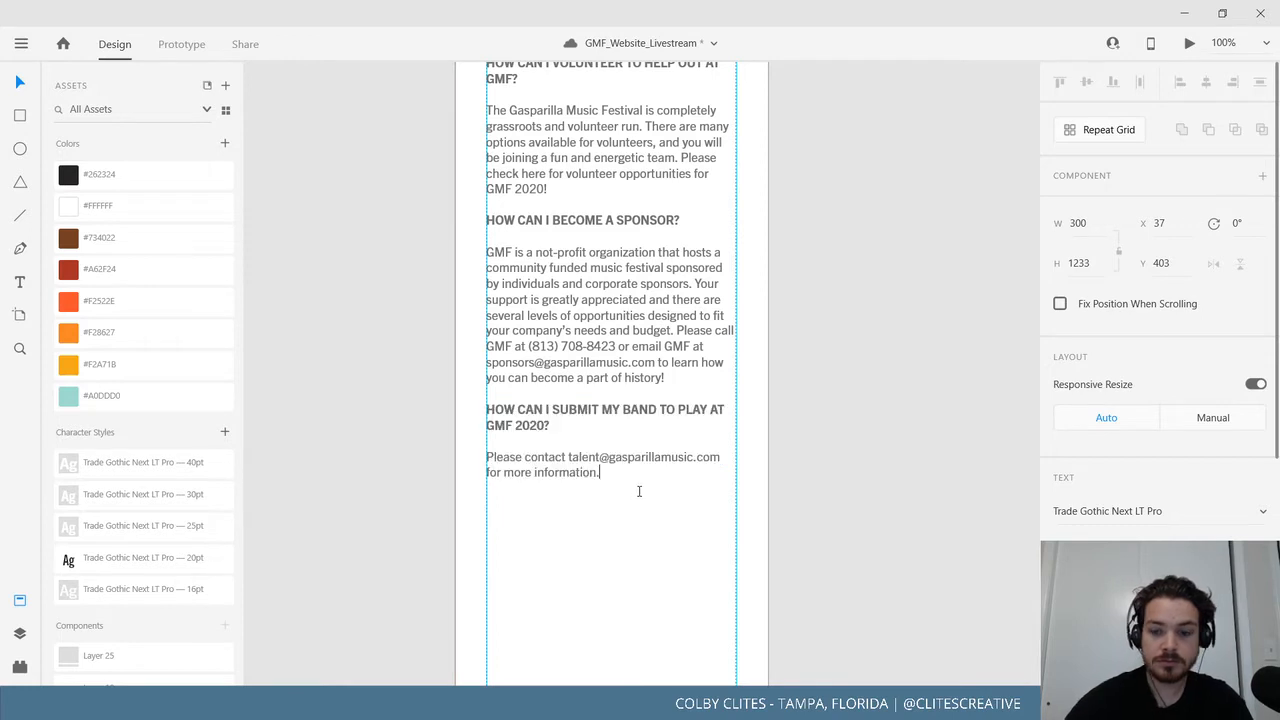
key(ctrl+v)
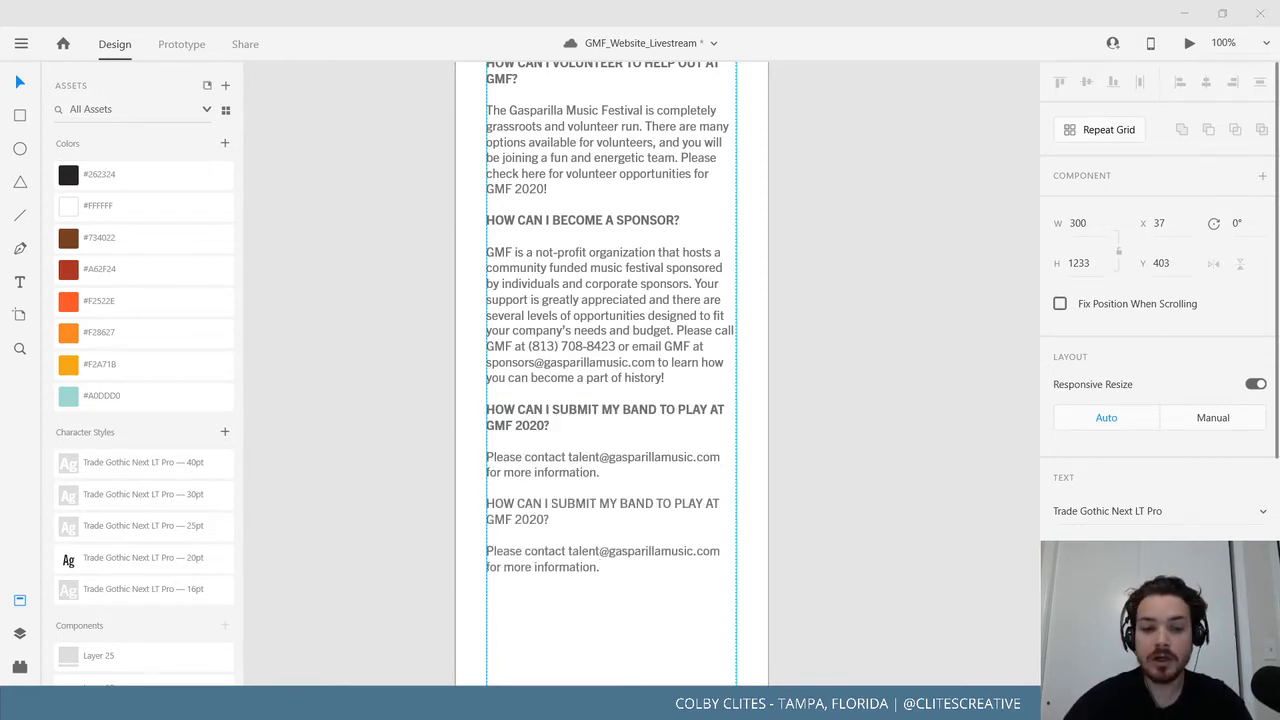
Replace the duplicate heading with the bold 'WHAT BANDS / ARTISTS ARE PLAYING AT THE 2020 GASPARILLA MUSIC FESTIVAL?' question.
drag(551, 519, 486, 500)
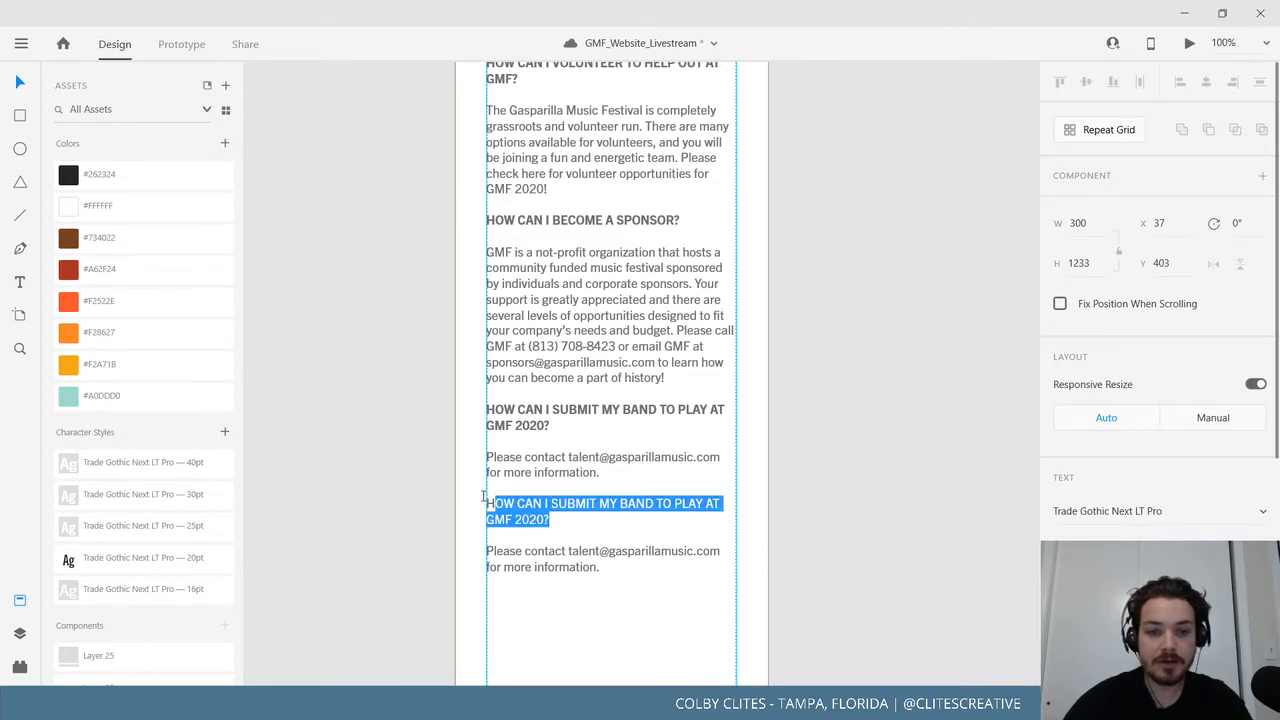
text(WHAT BANDS / ARTISTS ARE PLAYING AT THE 2020 GASPARILLA MUSIC FESTIVAL?)
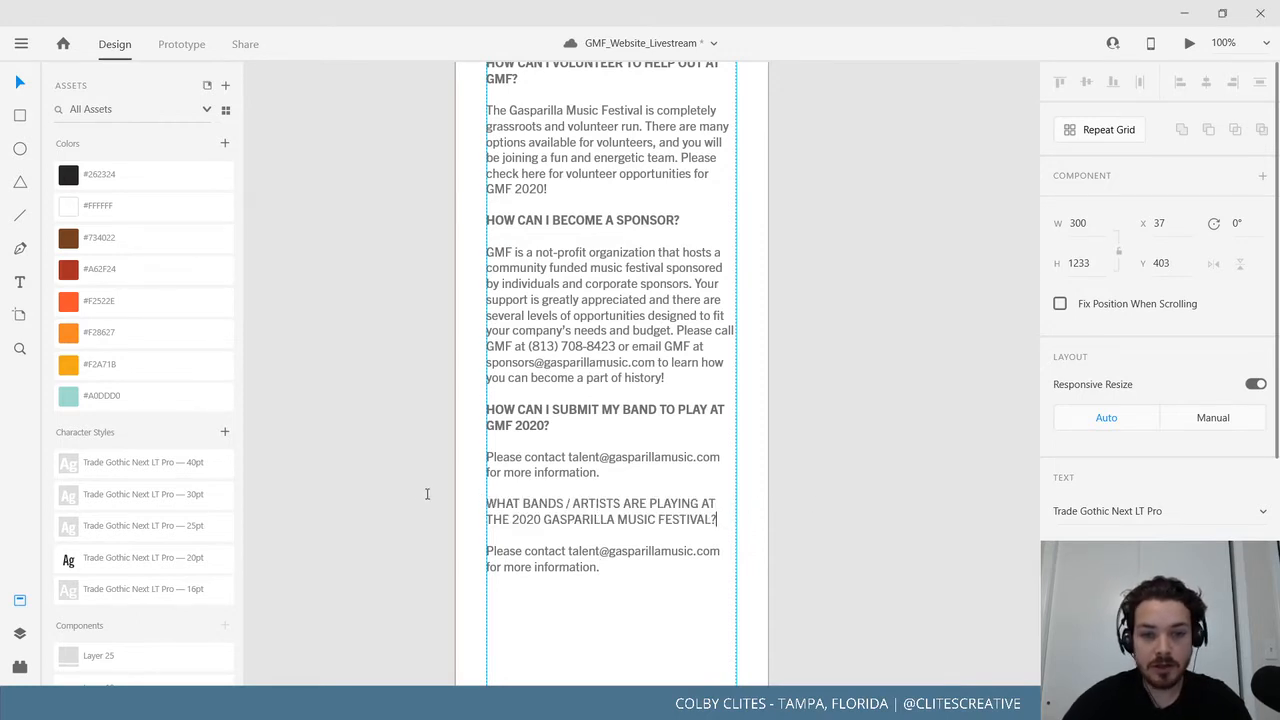
shift+click(427, 493)
click(1160, 551)
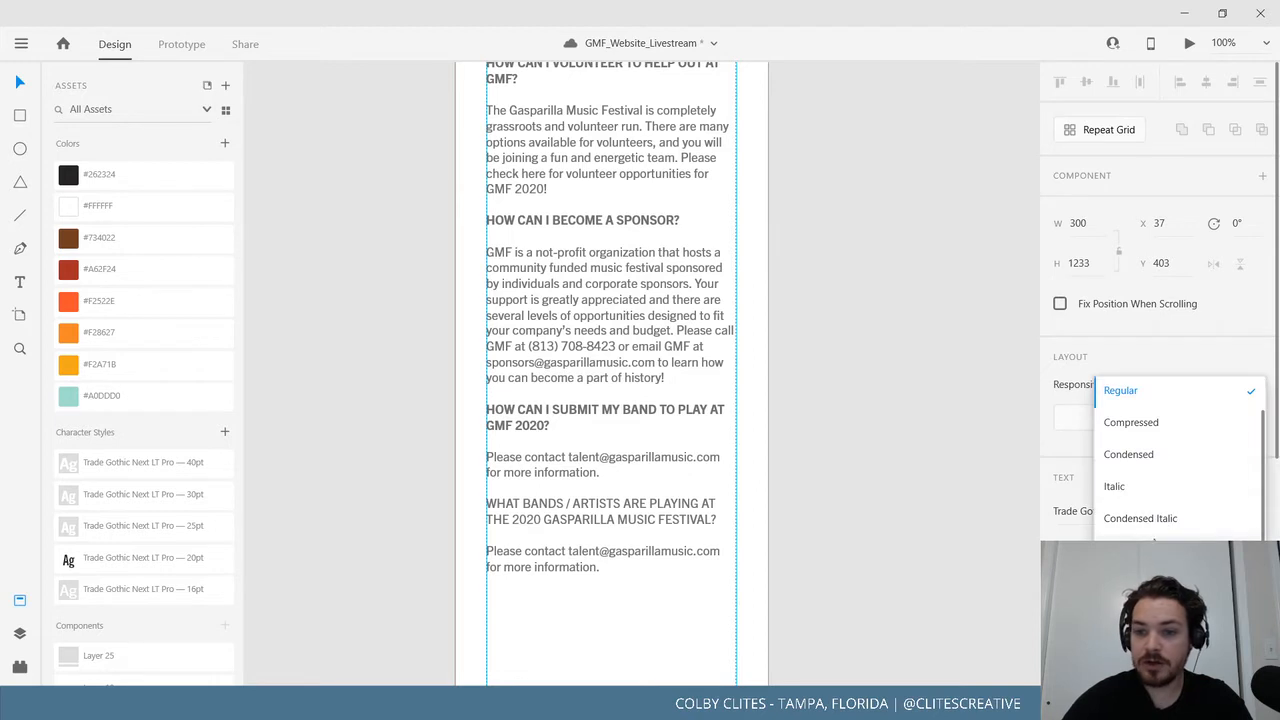
click(1157, 550)
Replace its answer with the sentence about the 40-band list.
click(658, 560)
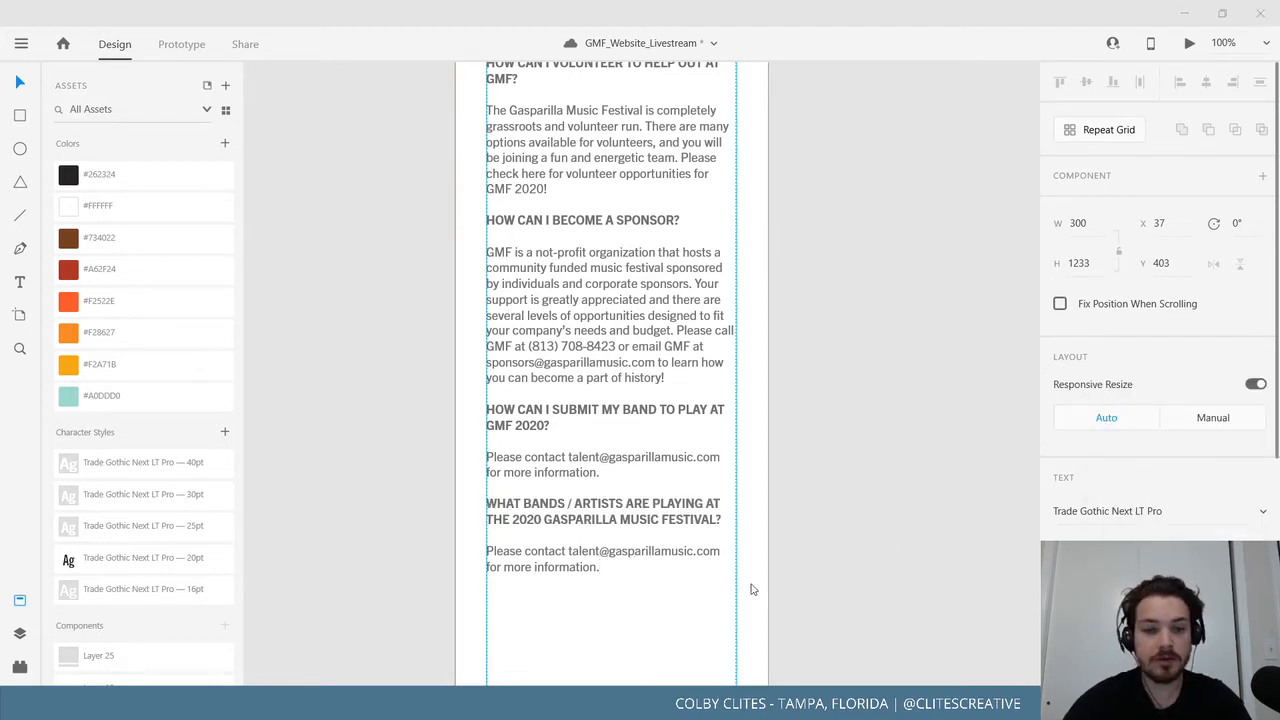
drag(600, 569, 463, 549)
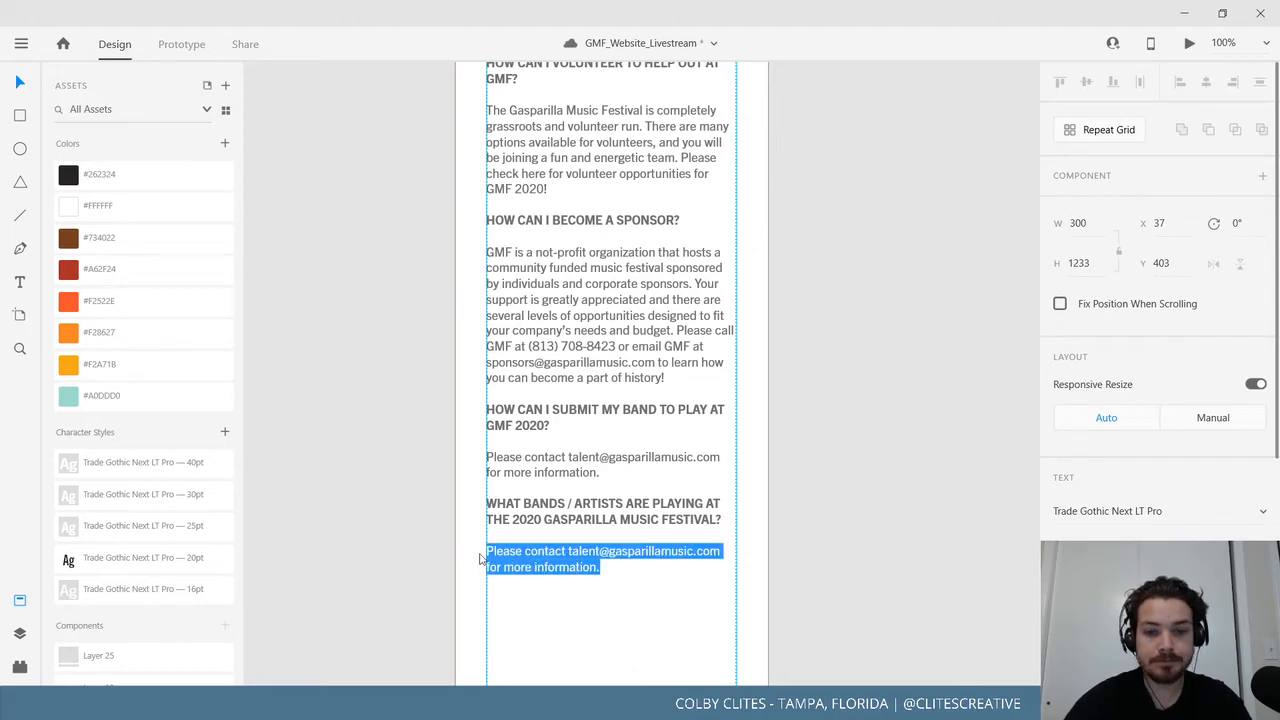
text(A complete list of the over 40 bands performing at GMF 2020 can be found here.)
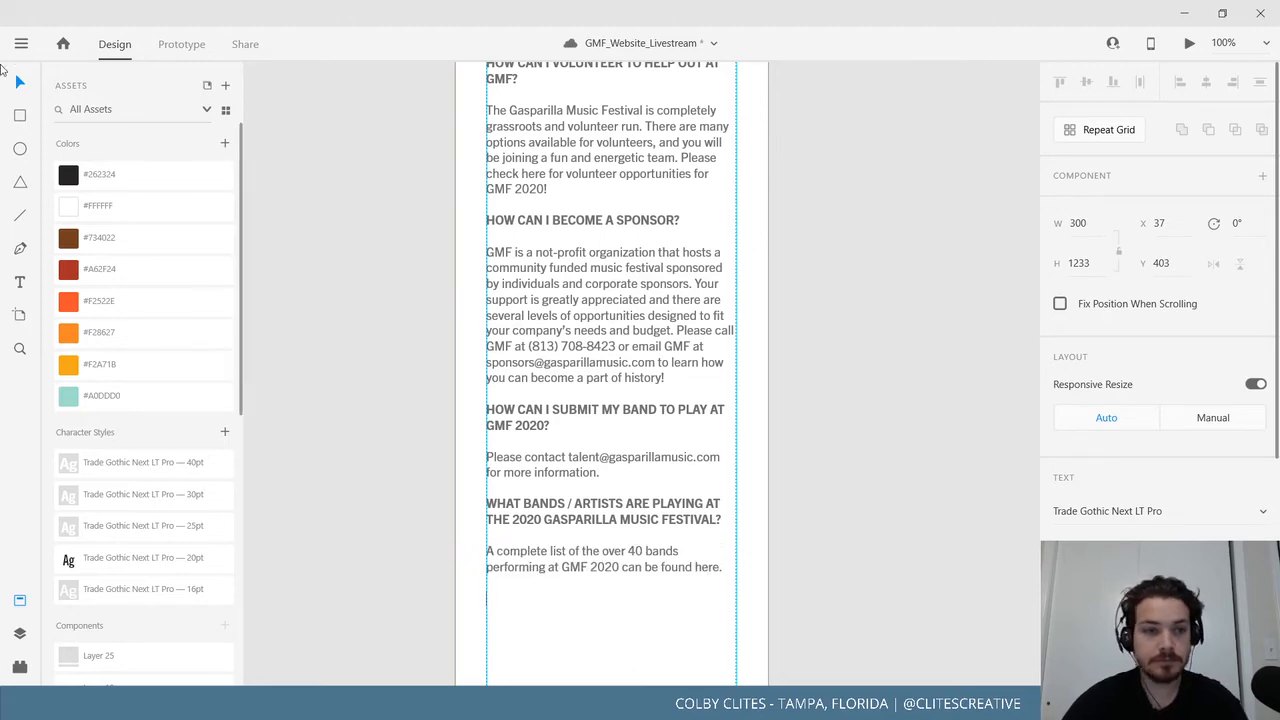
Drag the FAQ artboard's bottom edge down to make it 3004 tall.
scroll(355, 330, up, 3)
click(376, 405)
scroll(375, 400, up, 6)
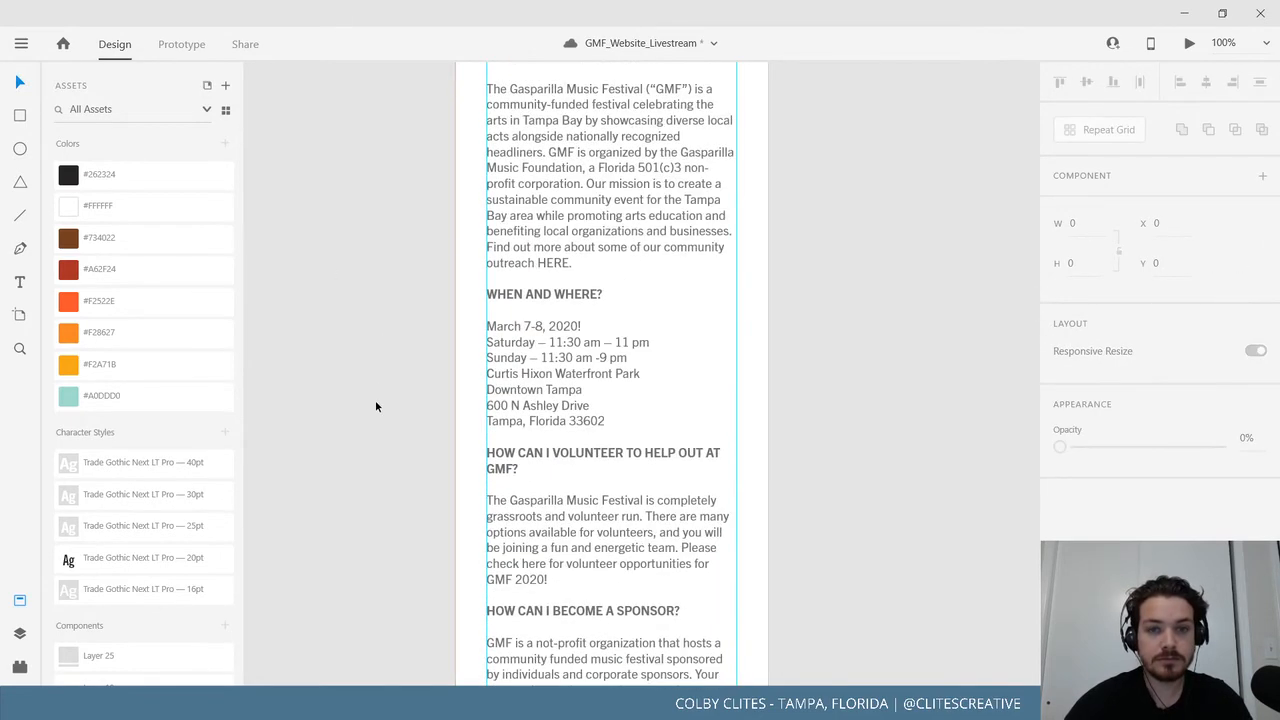
scroll(370, 392, down, 4)
scroll(367, 395, down, 8)
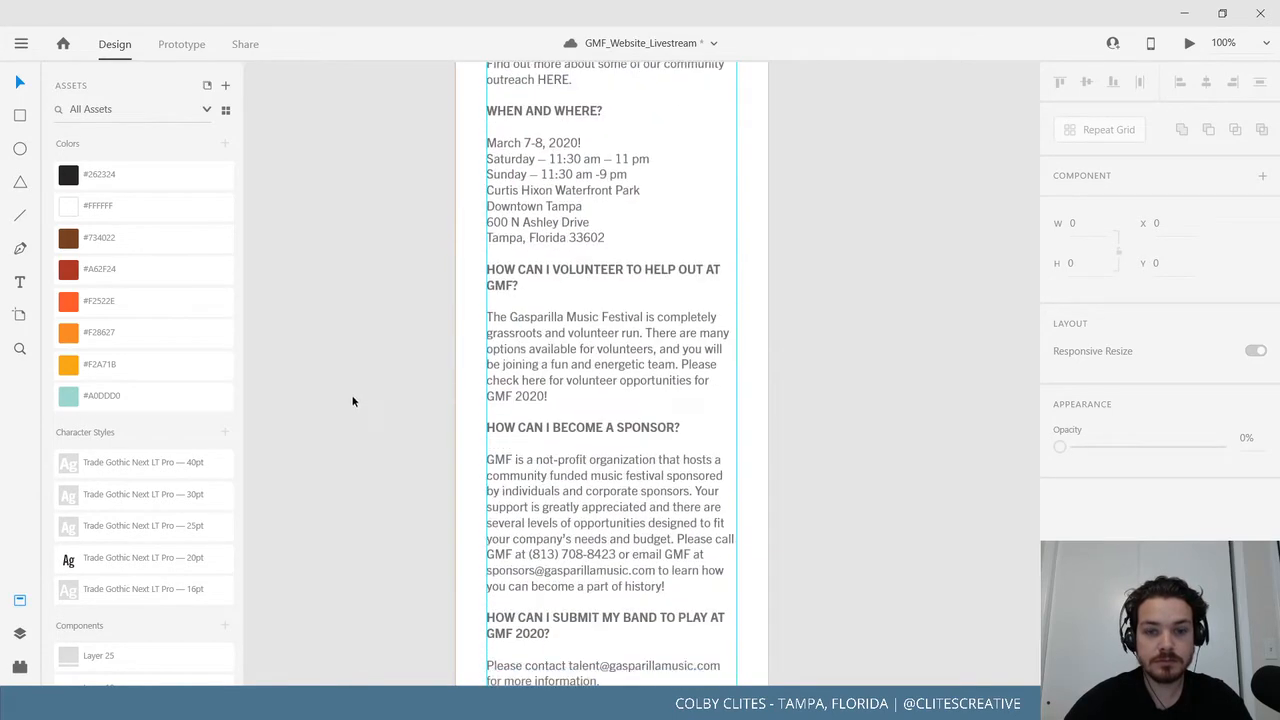
key(ctrl+minus)
key(ctrl+minus)
key(ctrl+minus)
key(ctrl+minus)
key(ctrl+minus)
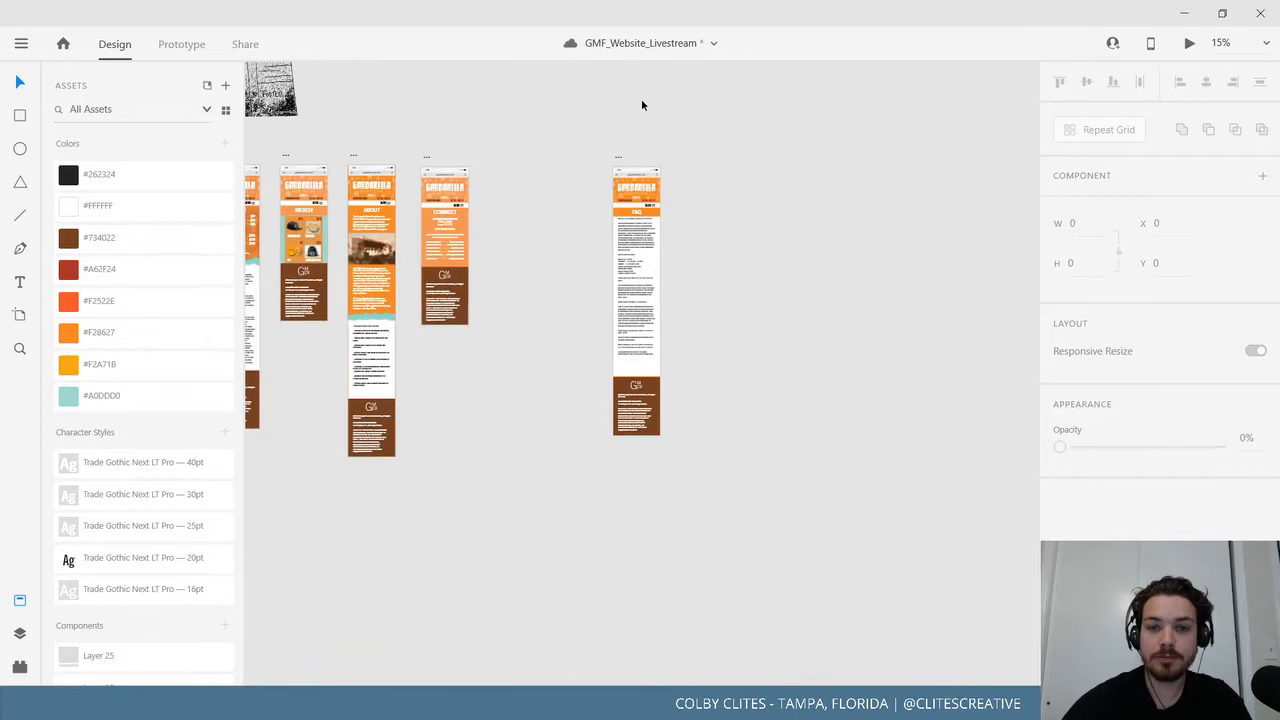
click(620, 157)
drag(636, 437, 634, 544)
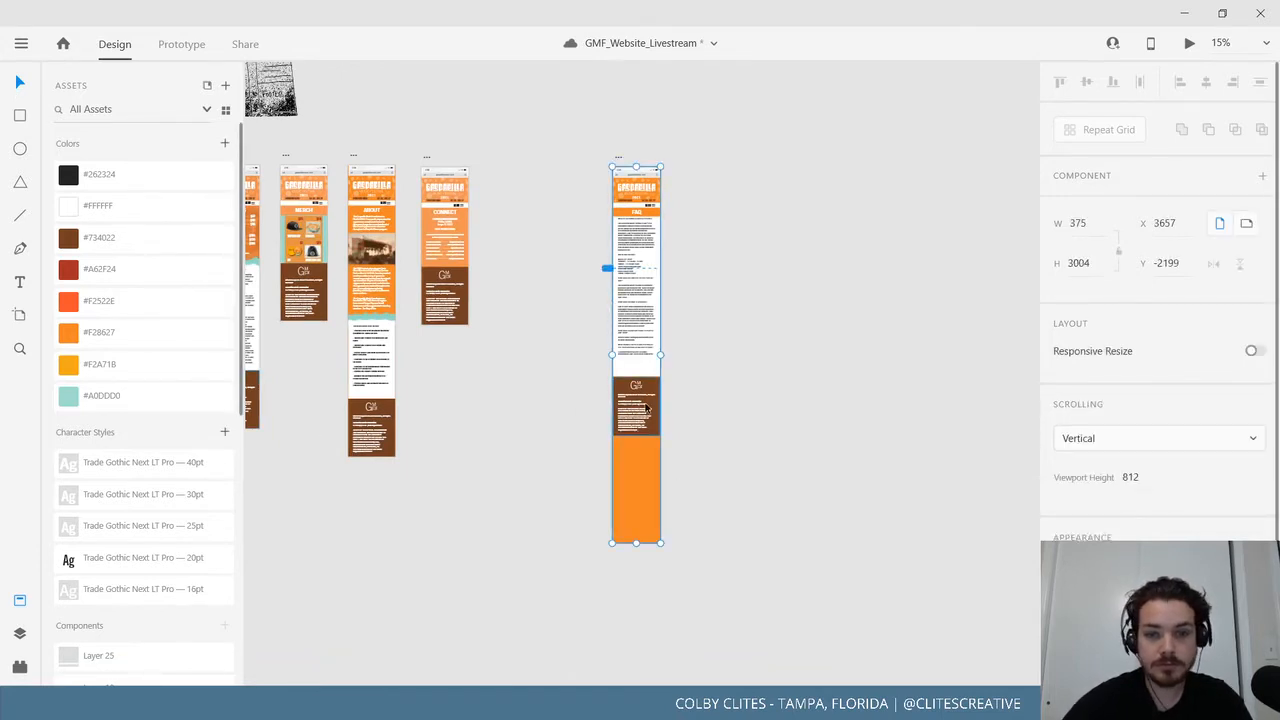
Move the brown footer to the new bottom, then view the FAQ text box at 100%.
drag(645, 410, 645, 522)
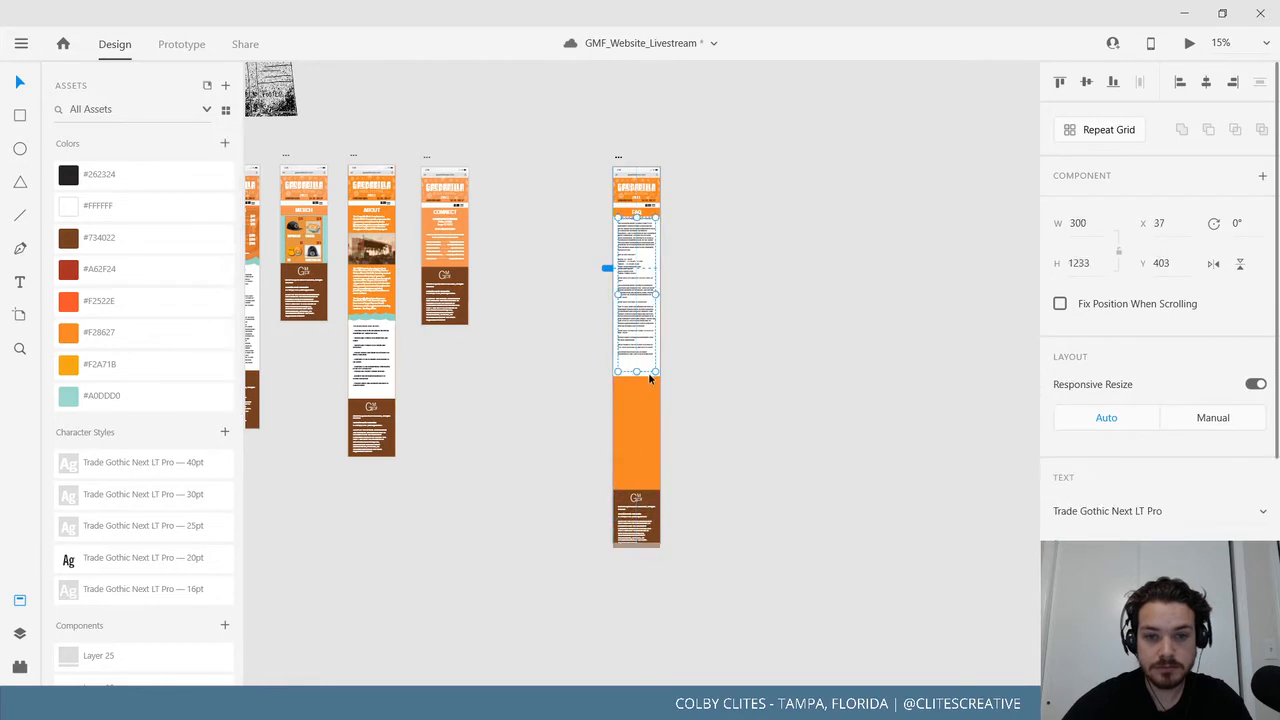
click(589, 387)
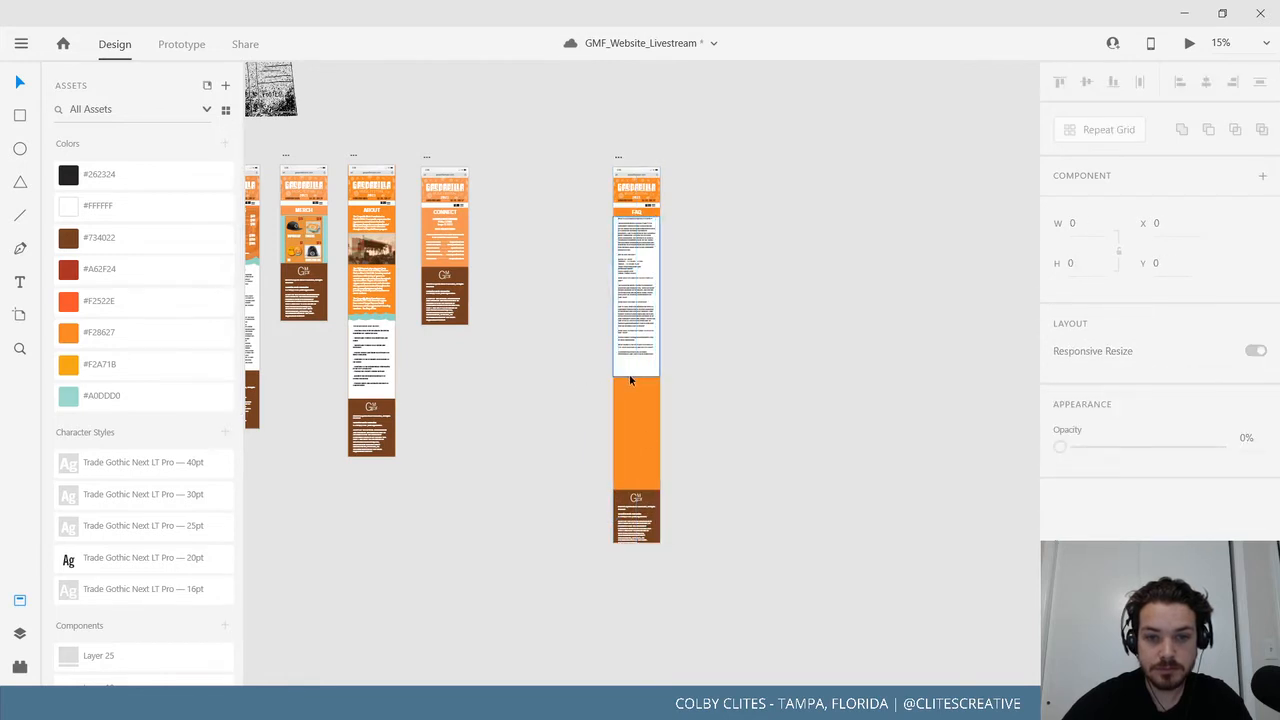
click(633, 380)
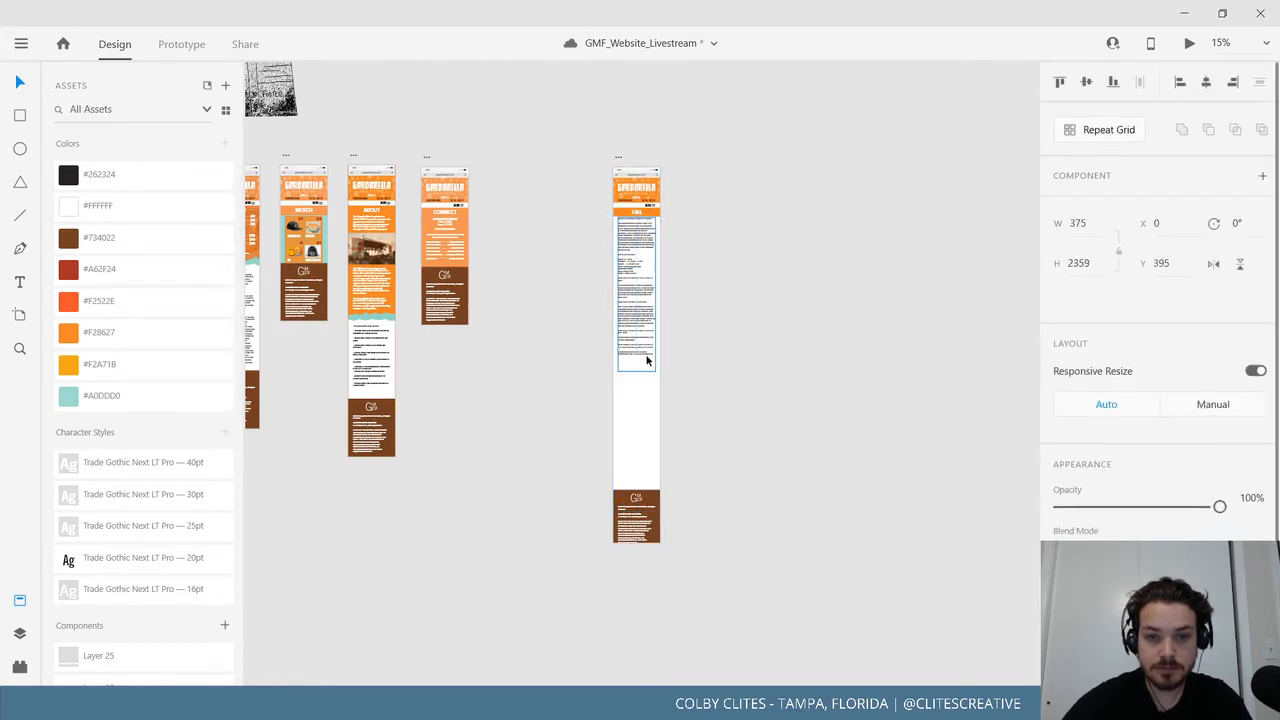
double_click(648, 357)
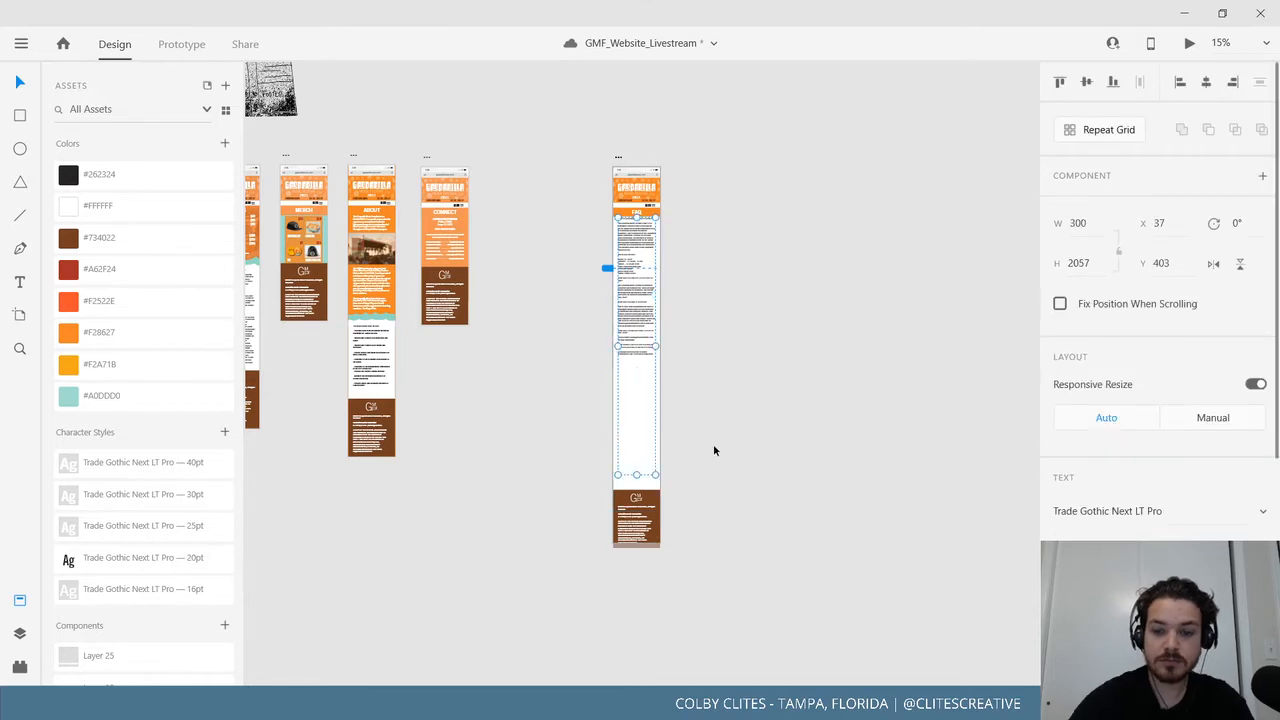
key(ctrl+1)
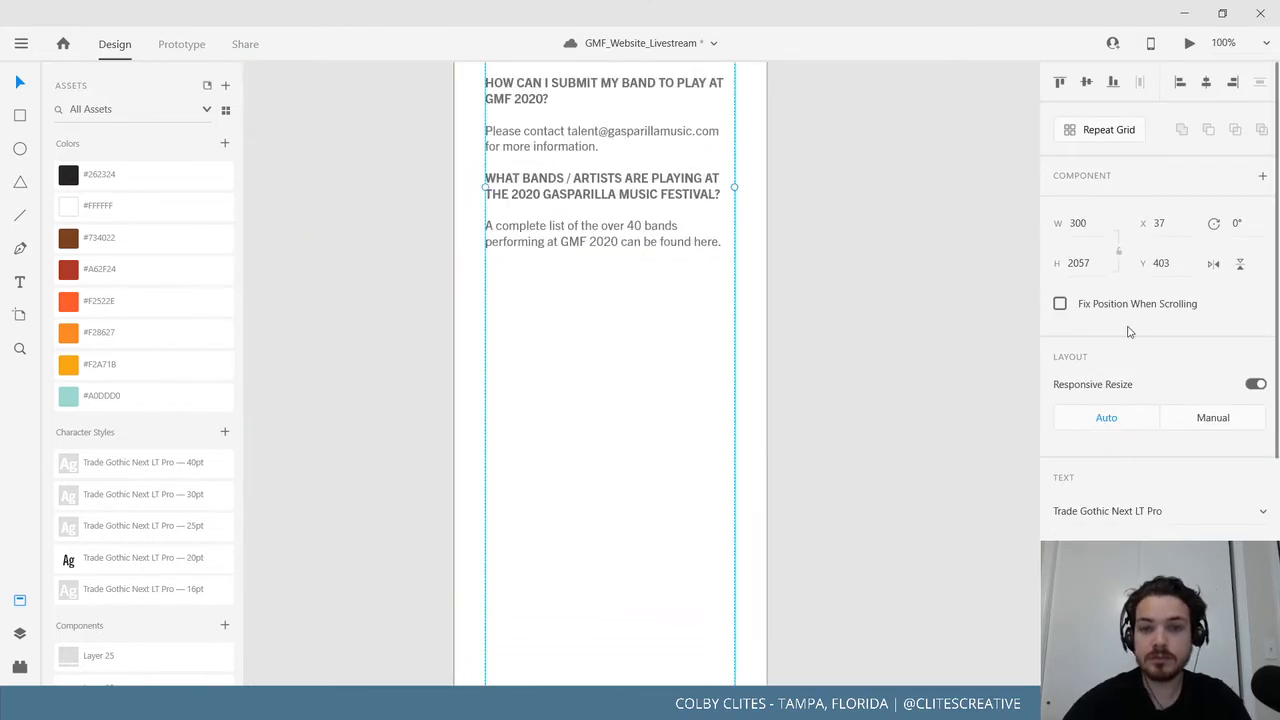
Duplicate the last FAQ question and answer below itself.
scroll(591, 414, up, 3)
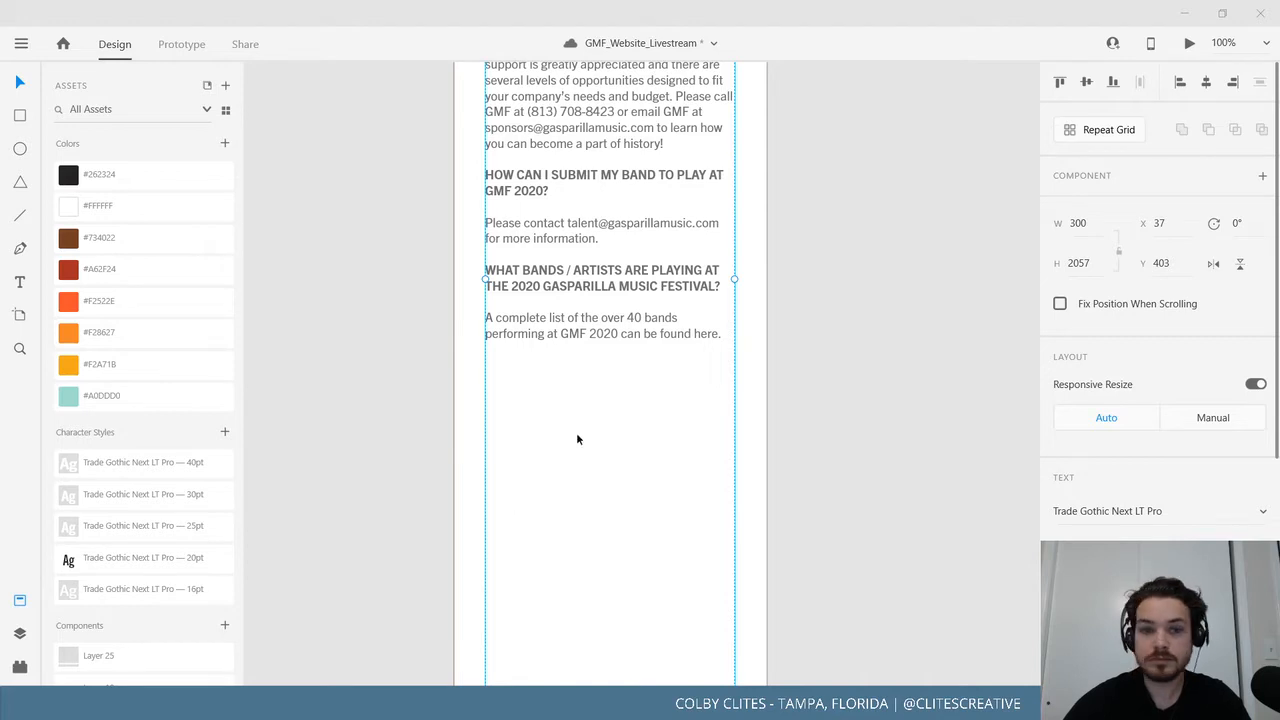
double_click(700, 336)
key(ctrl+a)
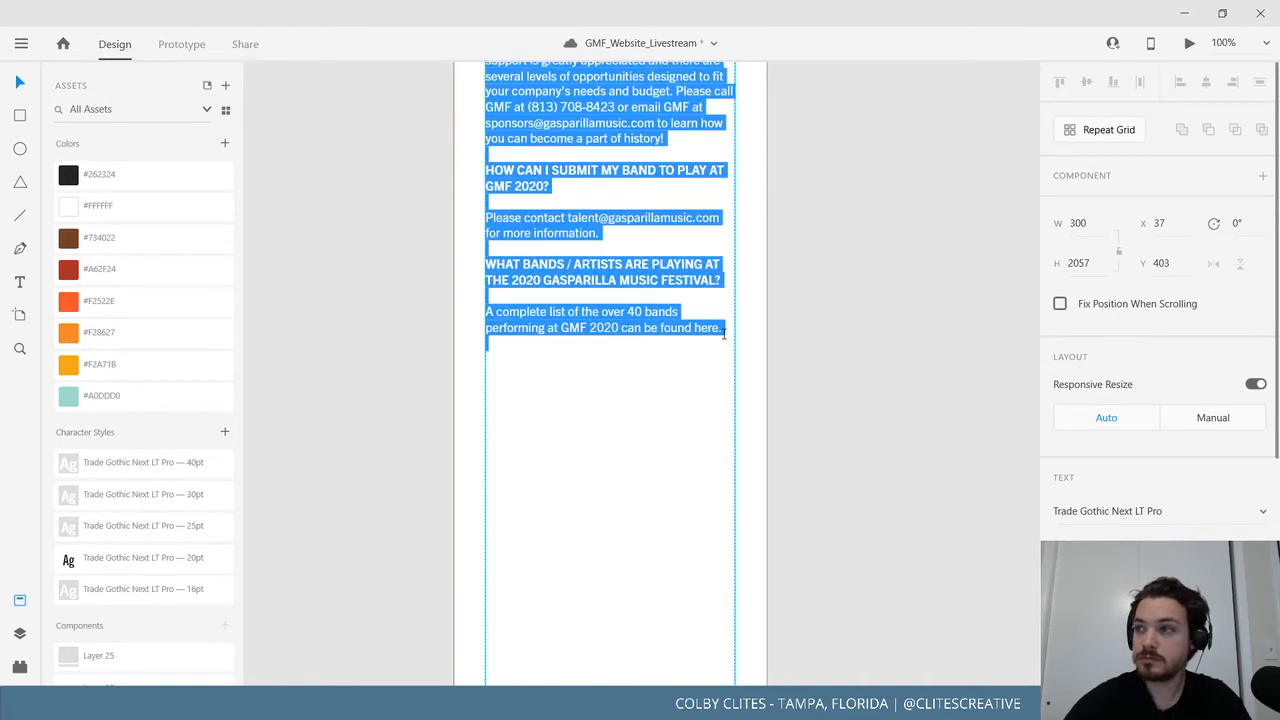
click(731, 340)
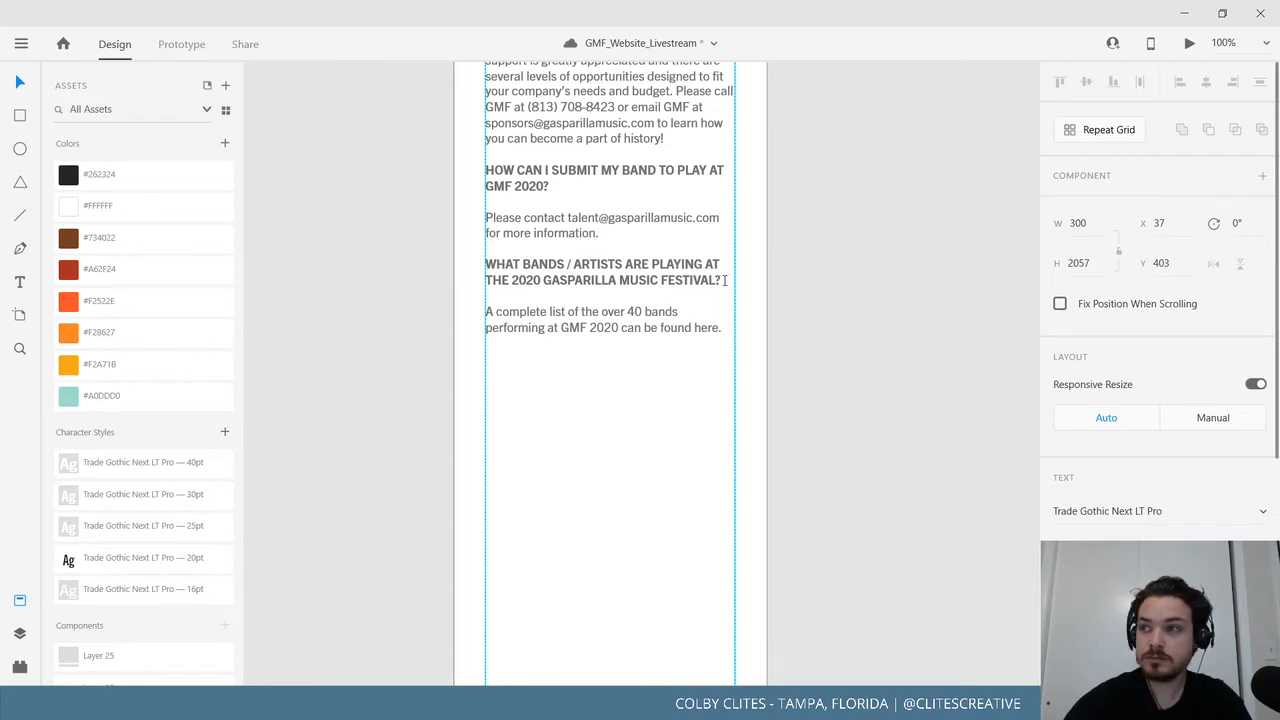
mouse_move(721, 280)
mouse_down()
mouse_move(690, 282)
mouse_move(705, 283)
mouse_up()
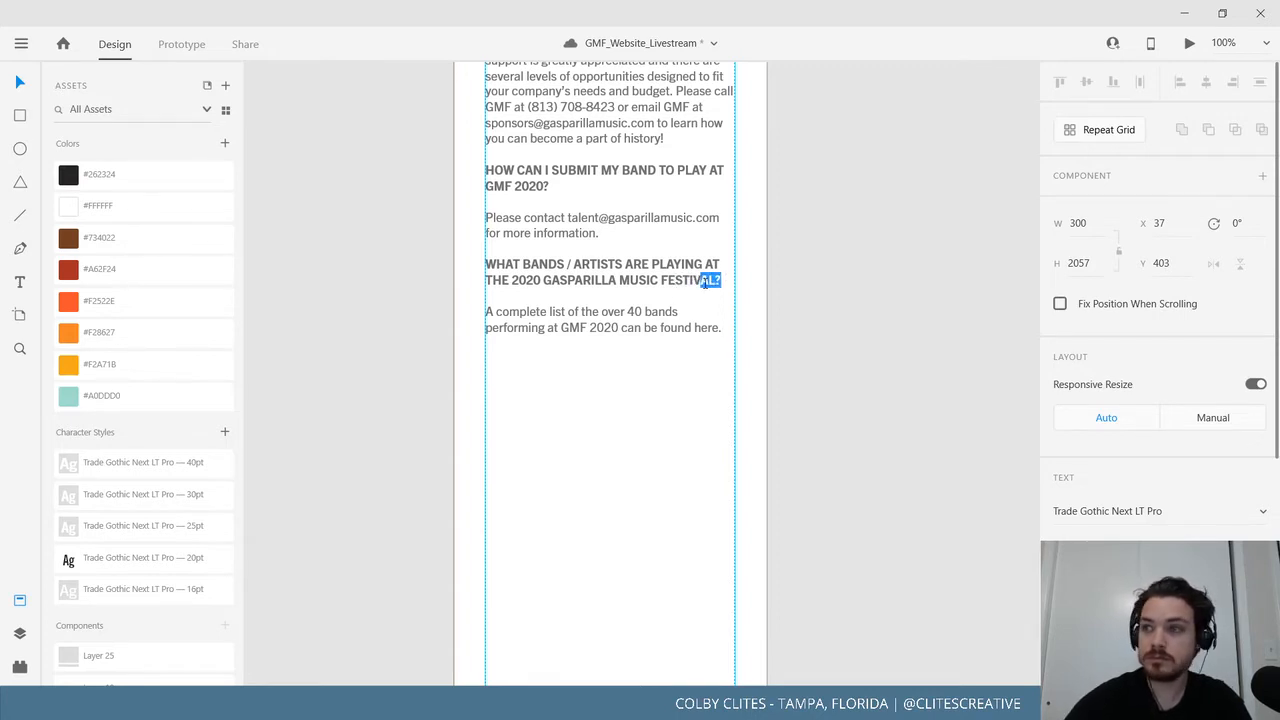
drag(479, 268, 721, 283)
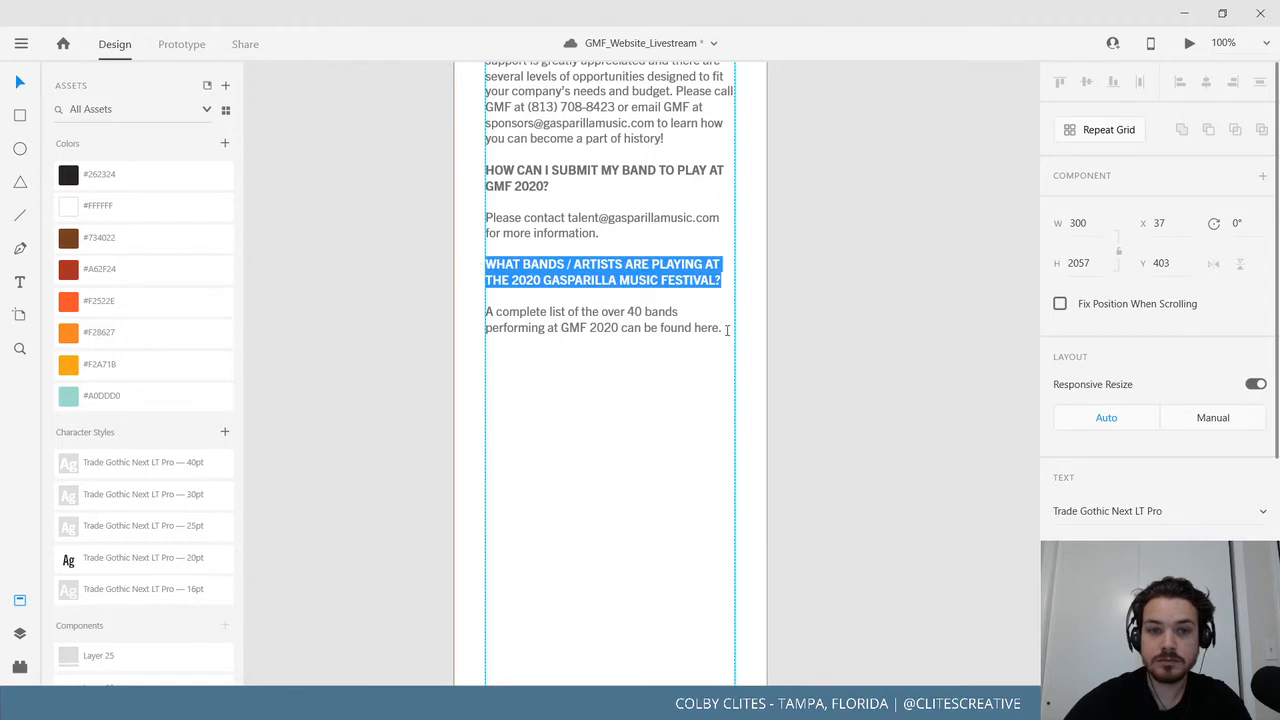
drag(722, 329, 484, 270)
key(ctrl+c)
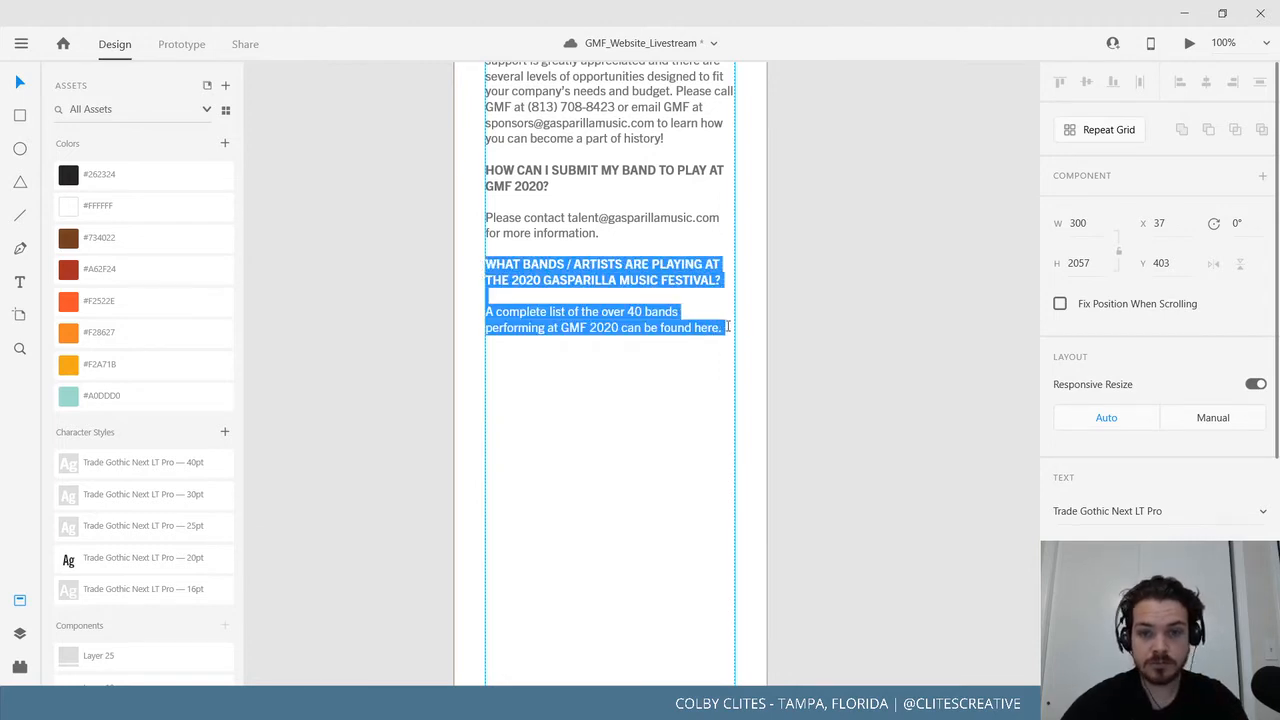
click(729, 327)
key(ctrl+v)
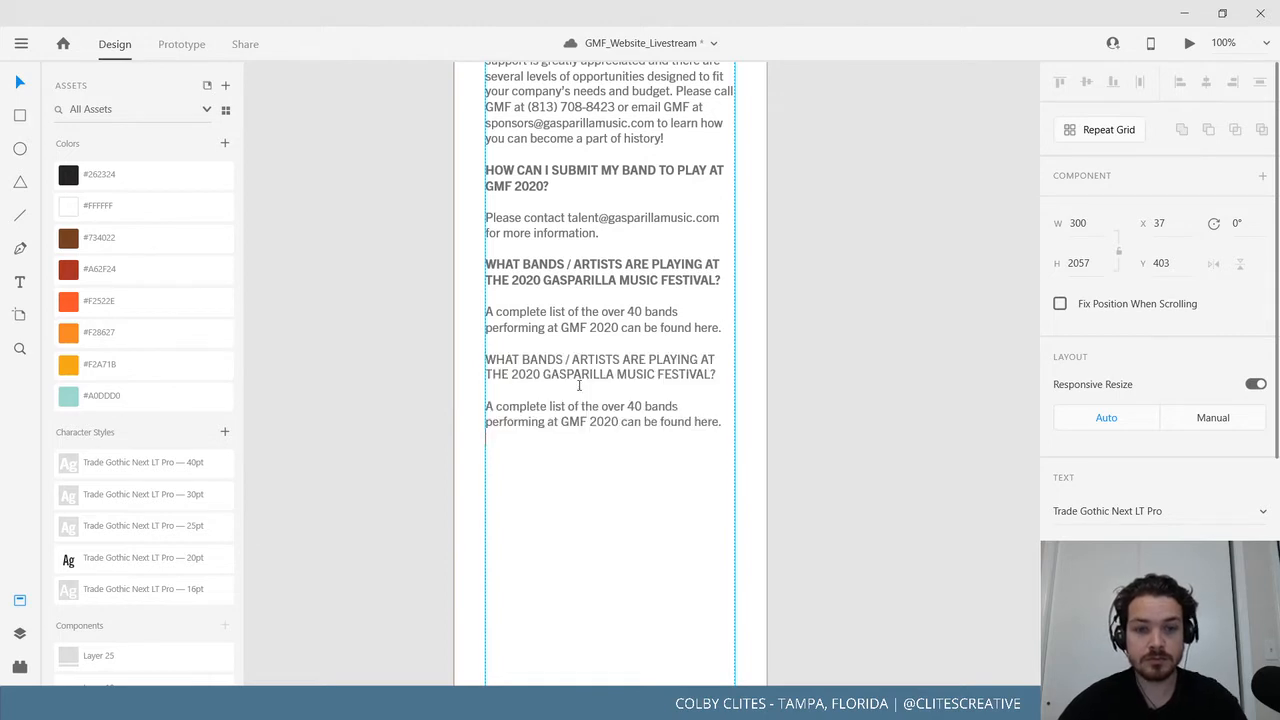
Replace the copied heading with the bold 'WHEN WILL TICKETS FOR THE 2020 GMF GO ON SALE?'.
click(505, 294)
key(BackSpace)
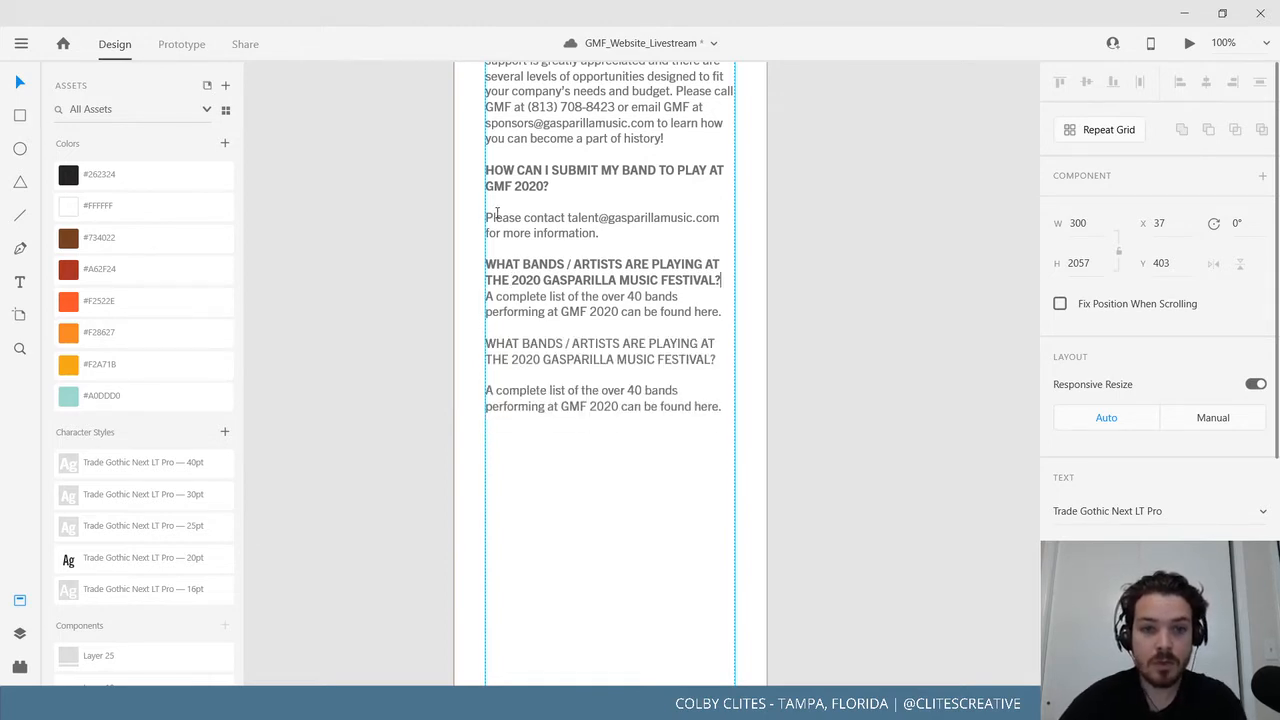
key(BackSpace)
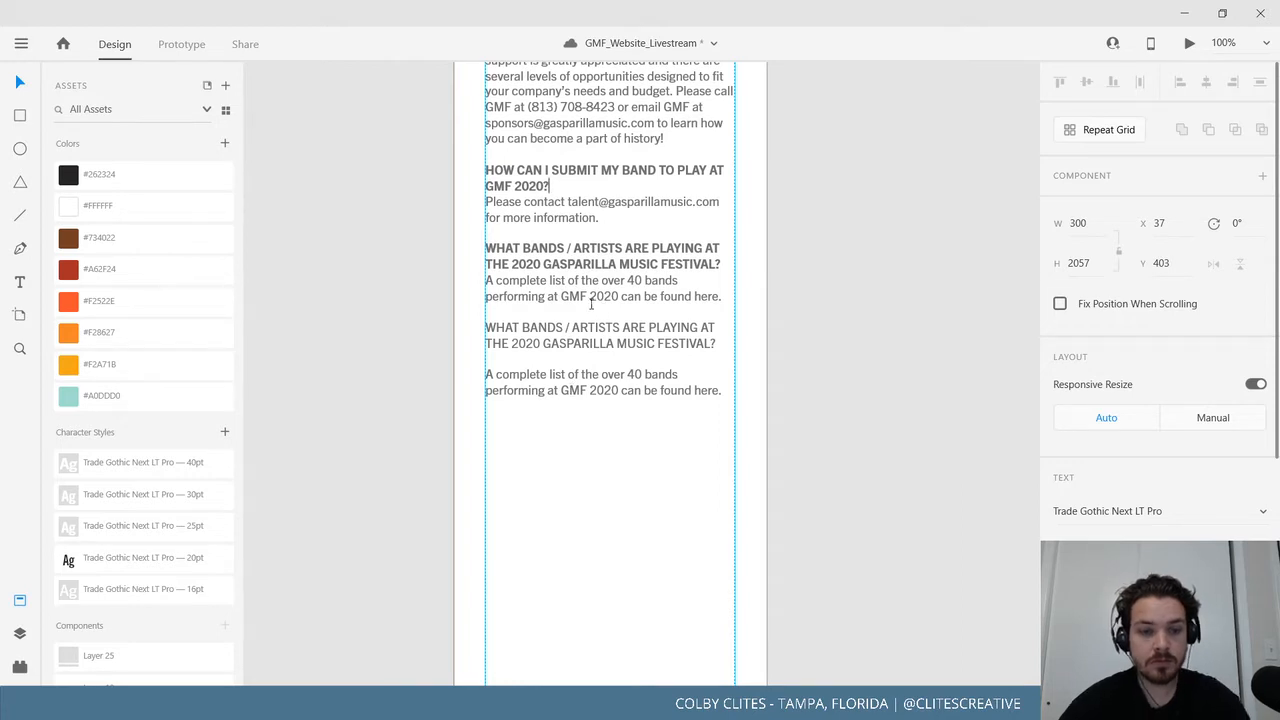
key(ctrl+z)
key(ctrl+z)
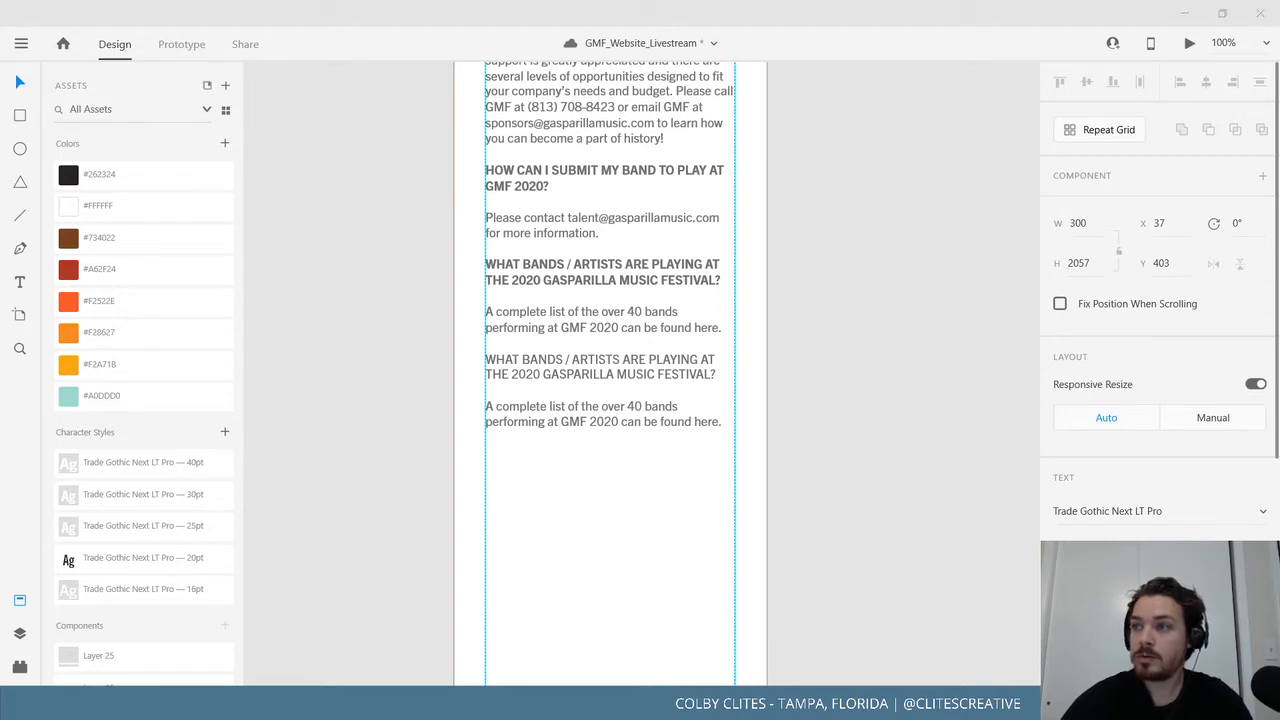
double_click(677, 362)
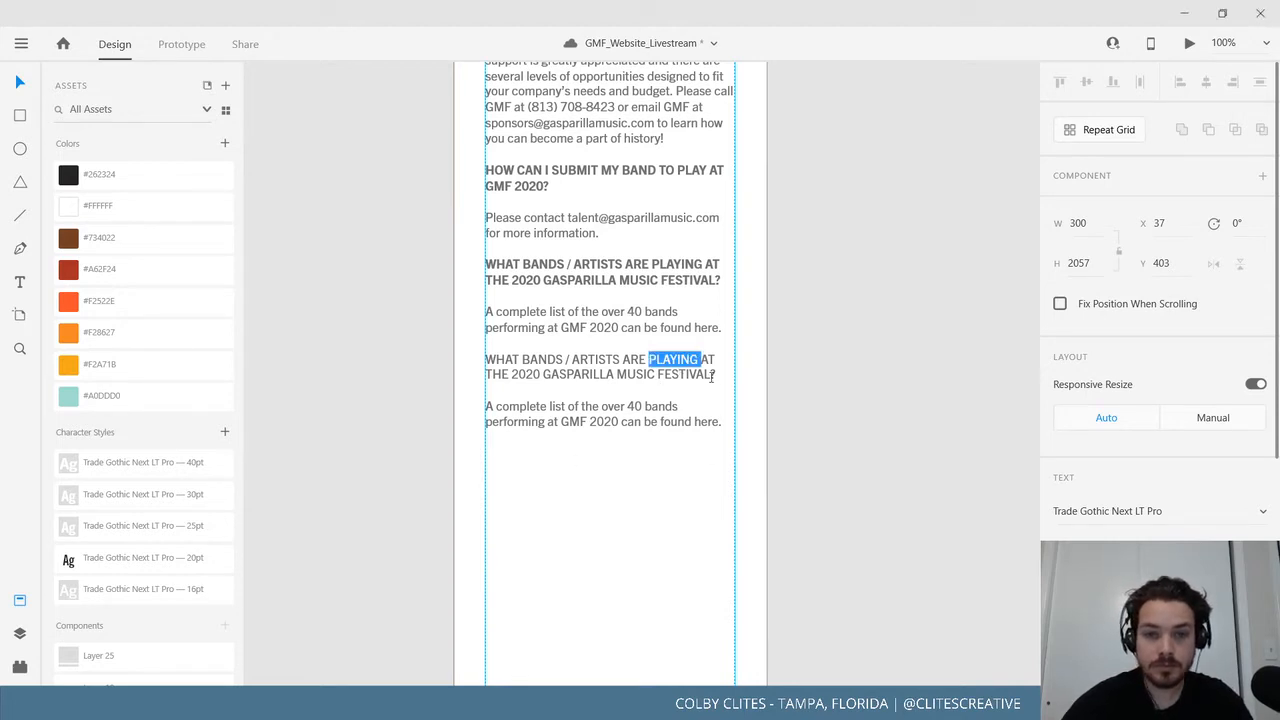
click(722, 378)
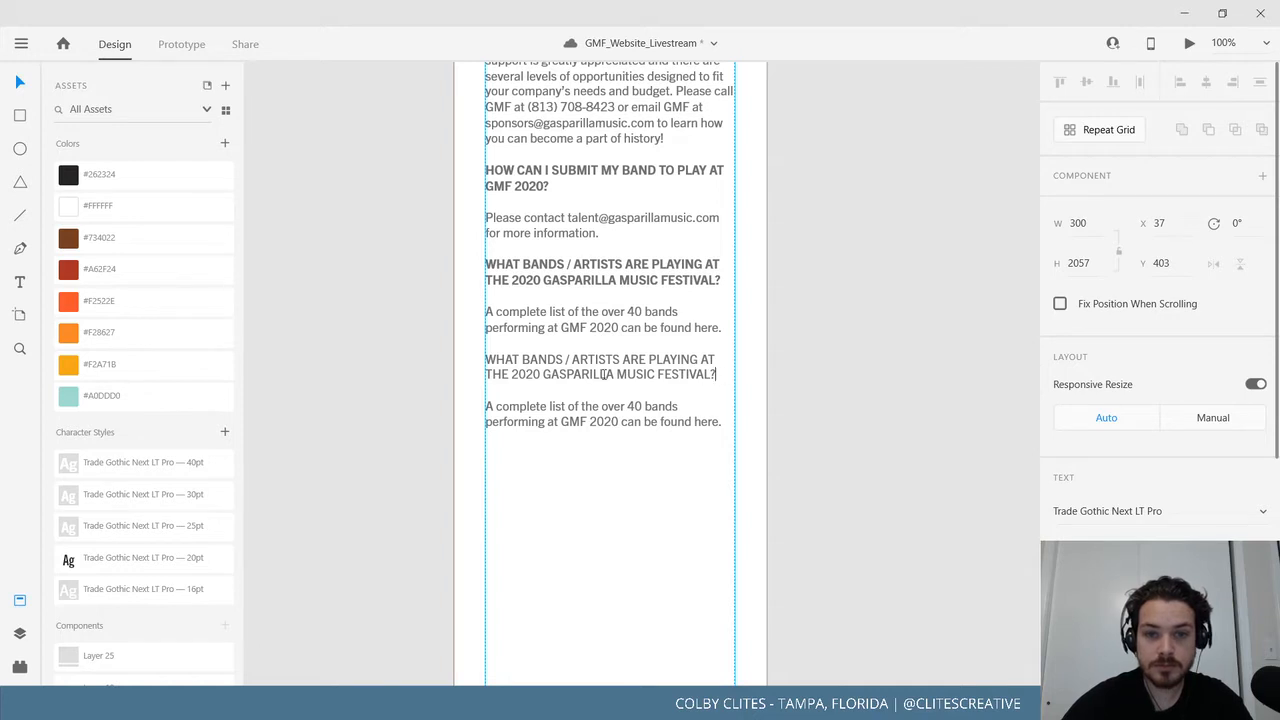
drag(604, 374, 484, 361)
text(WHEN WILL TICKETS FOR THE 2020 GMF GO ON SALE?)
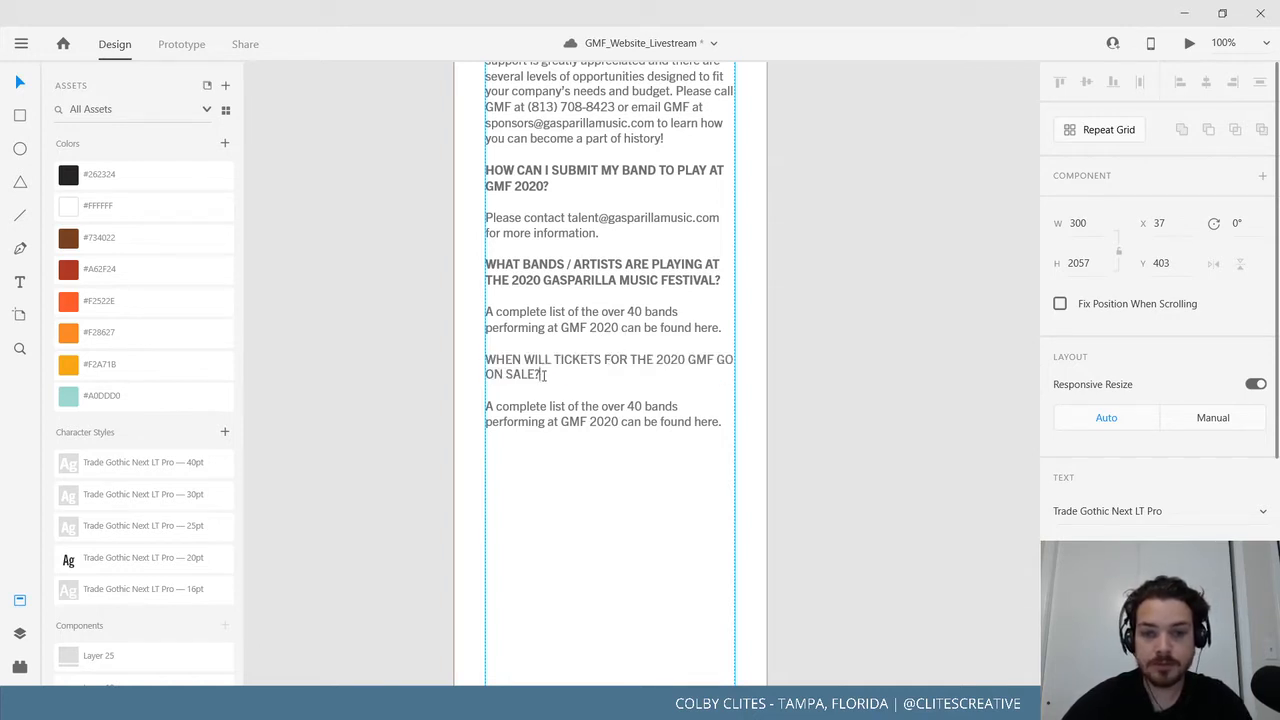
drag(544, 375, 477, 357)
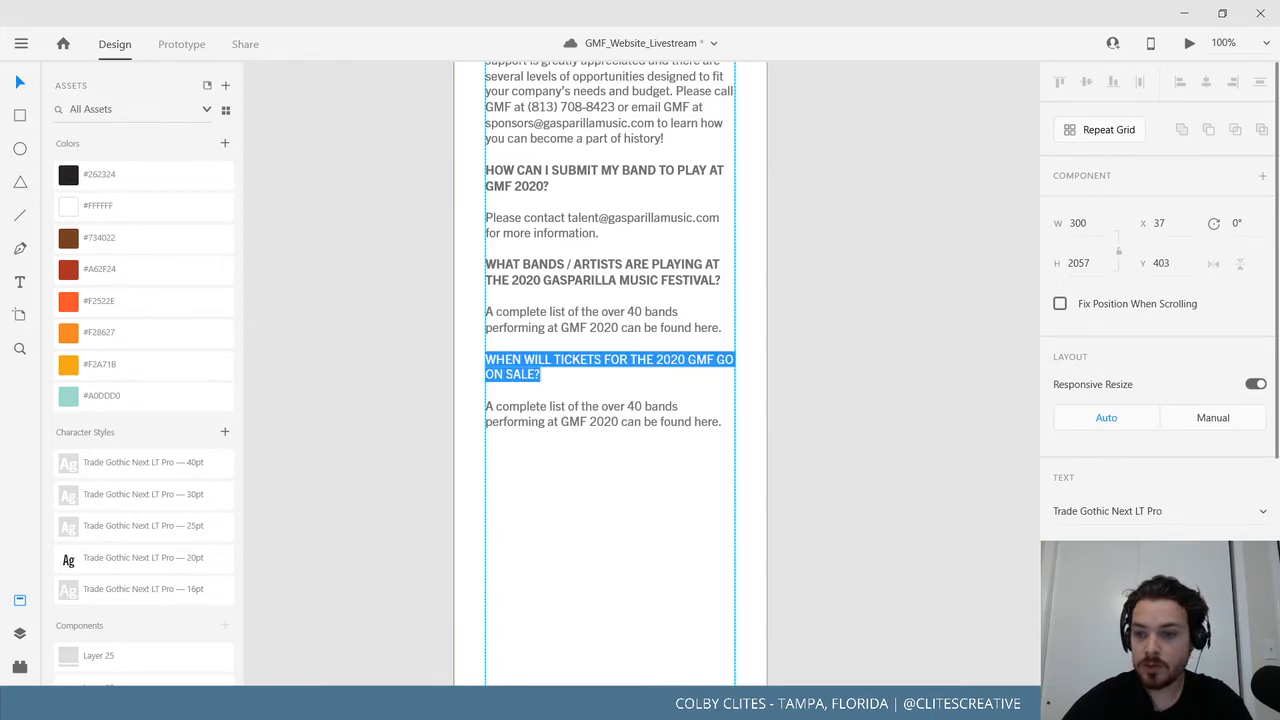
click(1180, 551)
click(1130, 550)
click(645, 405)
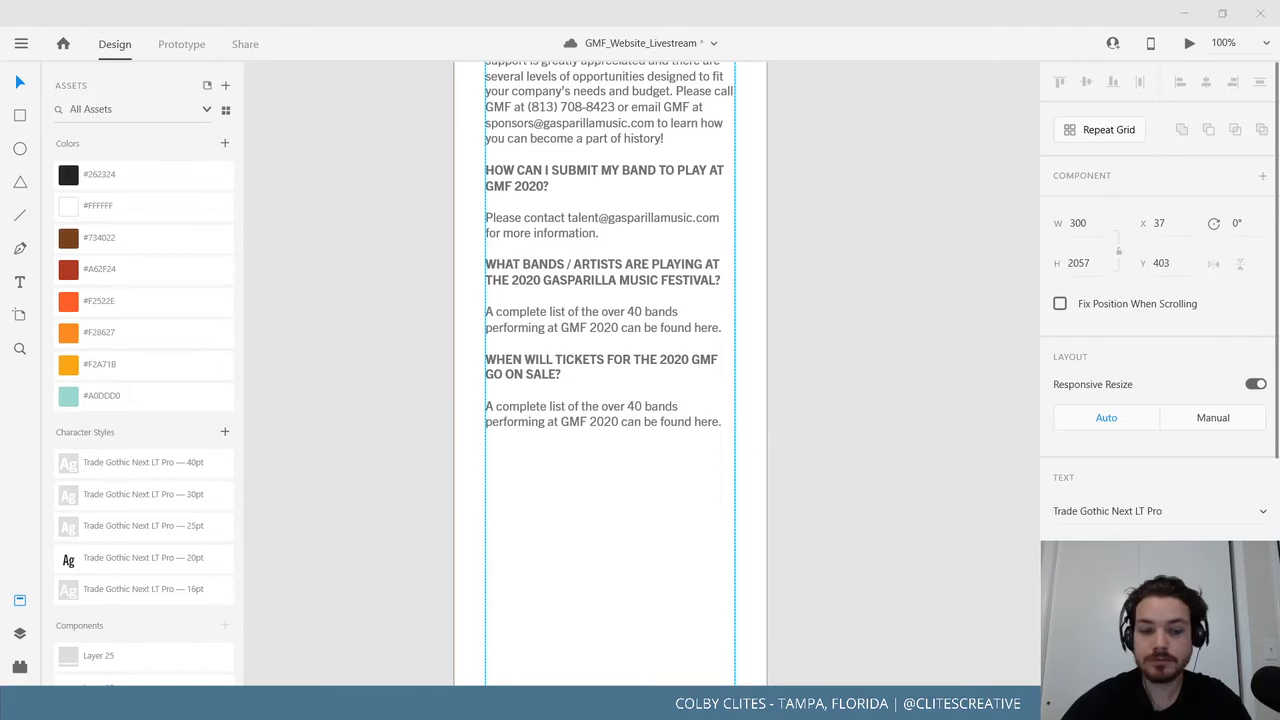
click(727, 422)
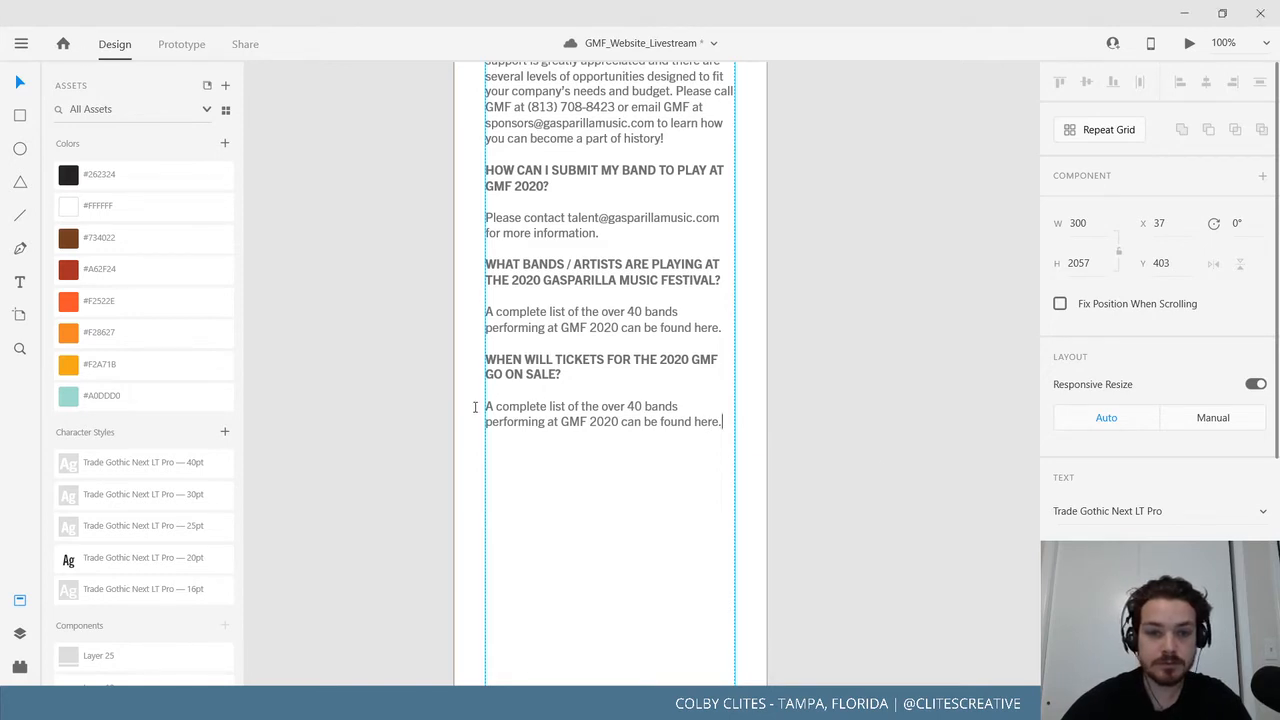
drag(718, 423, 480, 408)
text(Tickets are currently available at www.gmftickets.com)
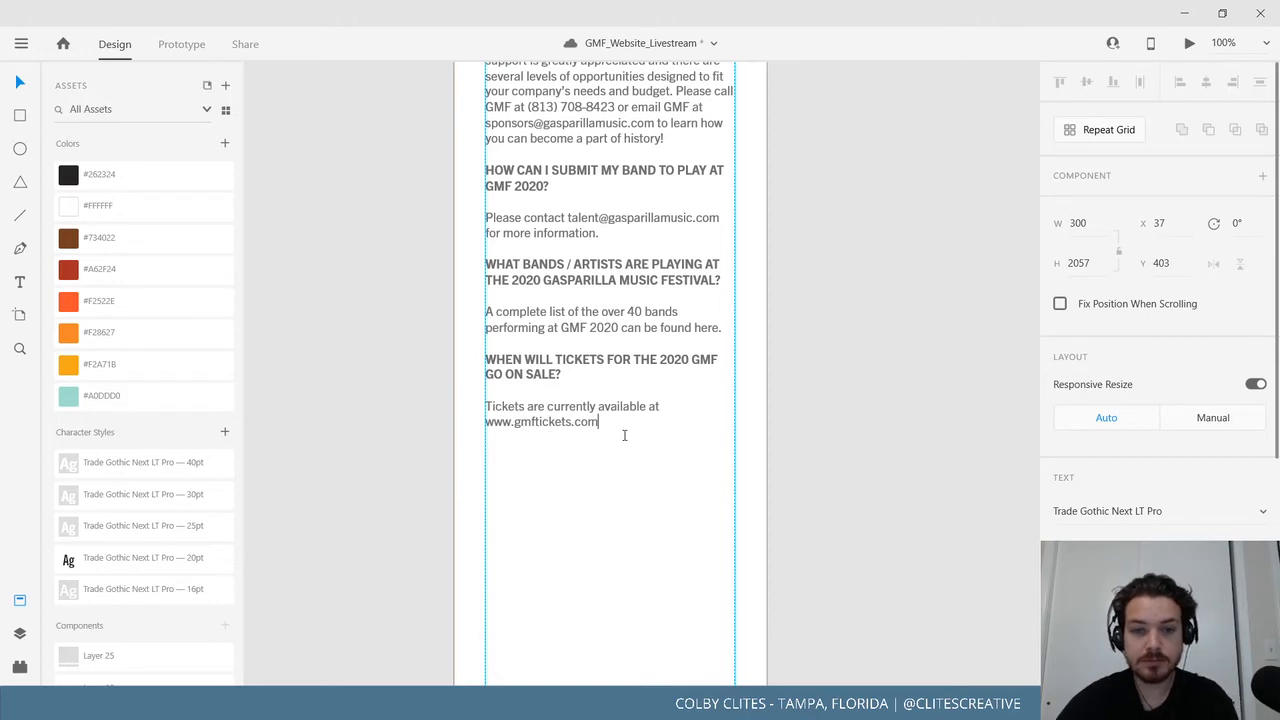
key(Return)
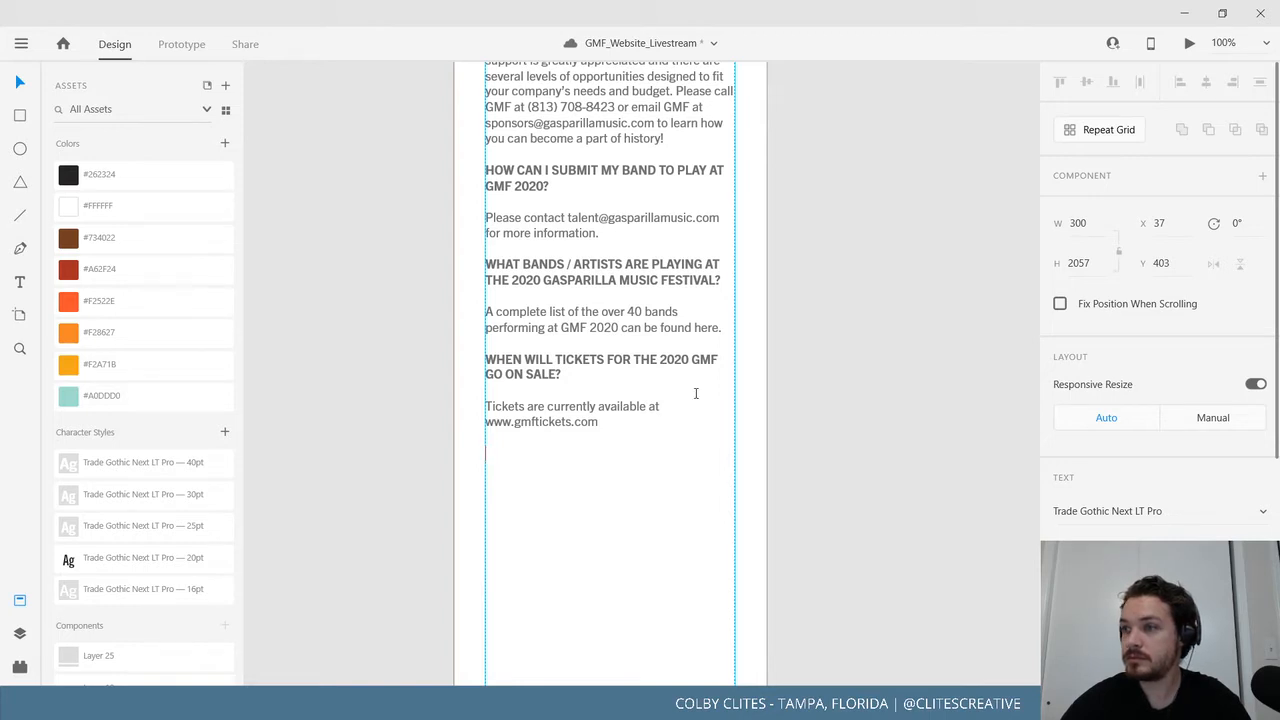
click(19, 82)
click(305, 335)
Shorten the FAQ text box so it ends just below the tickets answer.
scroll(307, 336, up, 10)
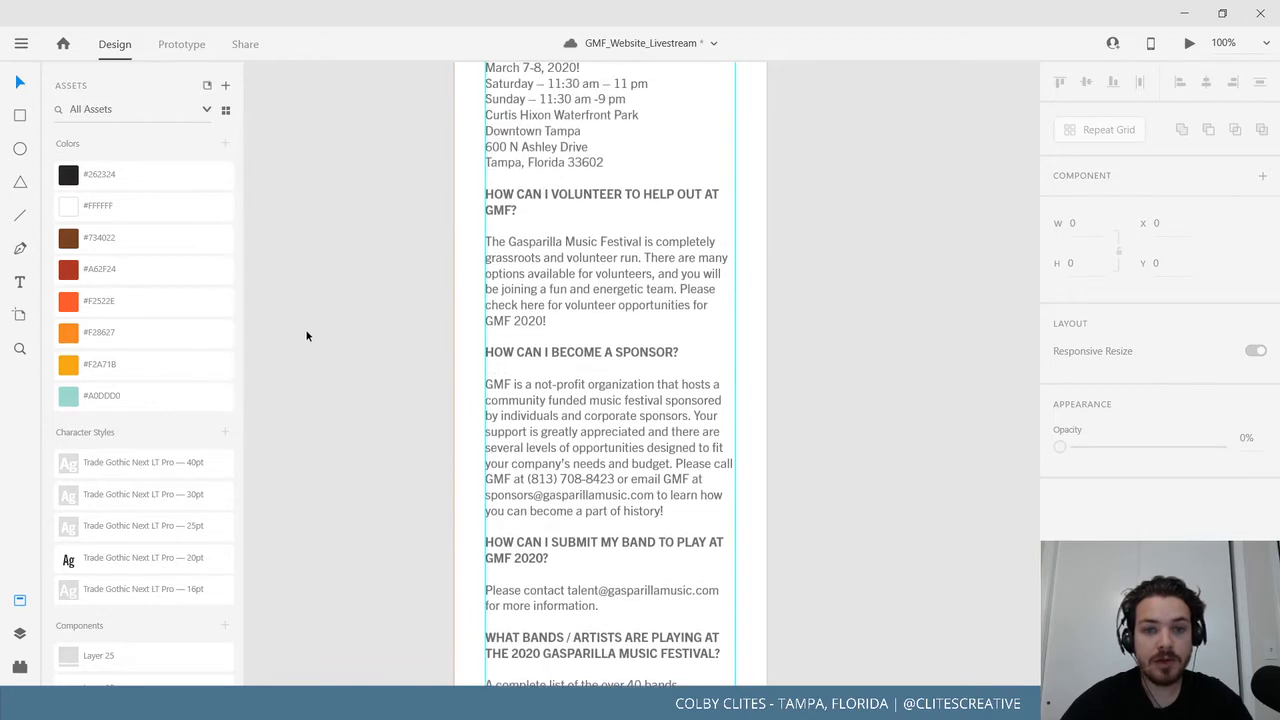
scroll(295, 334, down, 15)
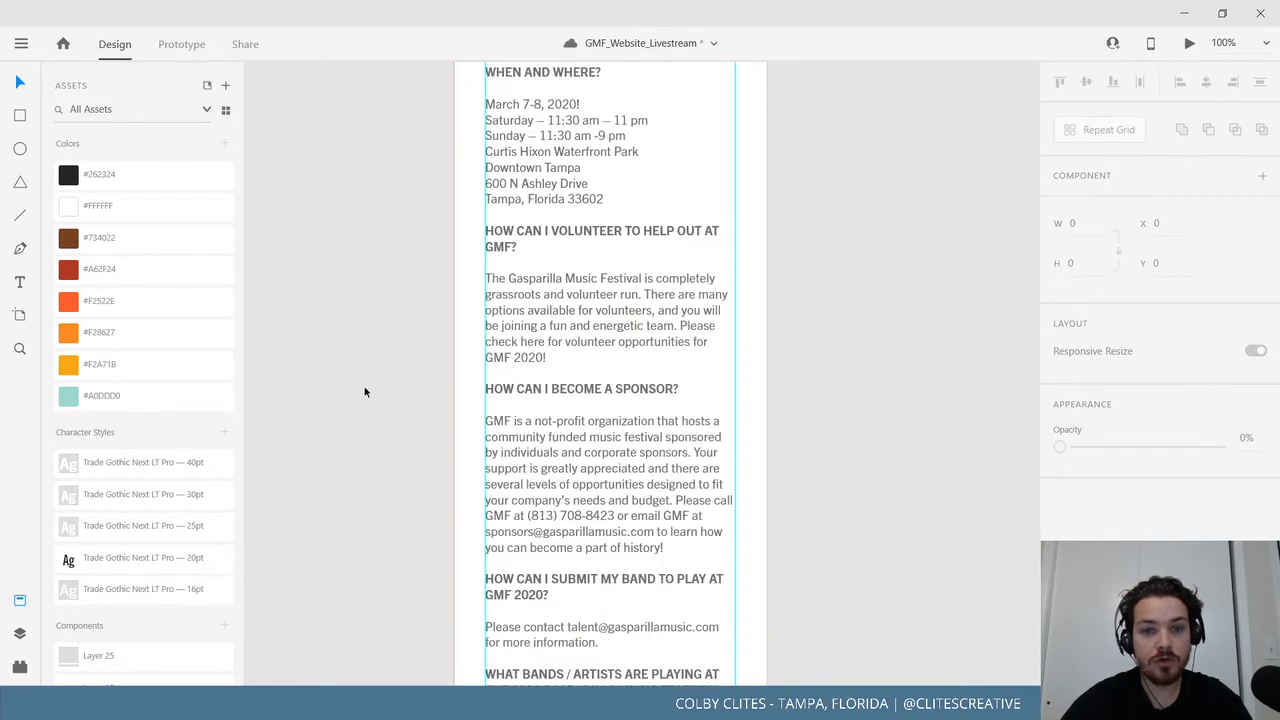
scroll(497, 363, down, 3)
click(535, 320)
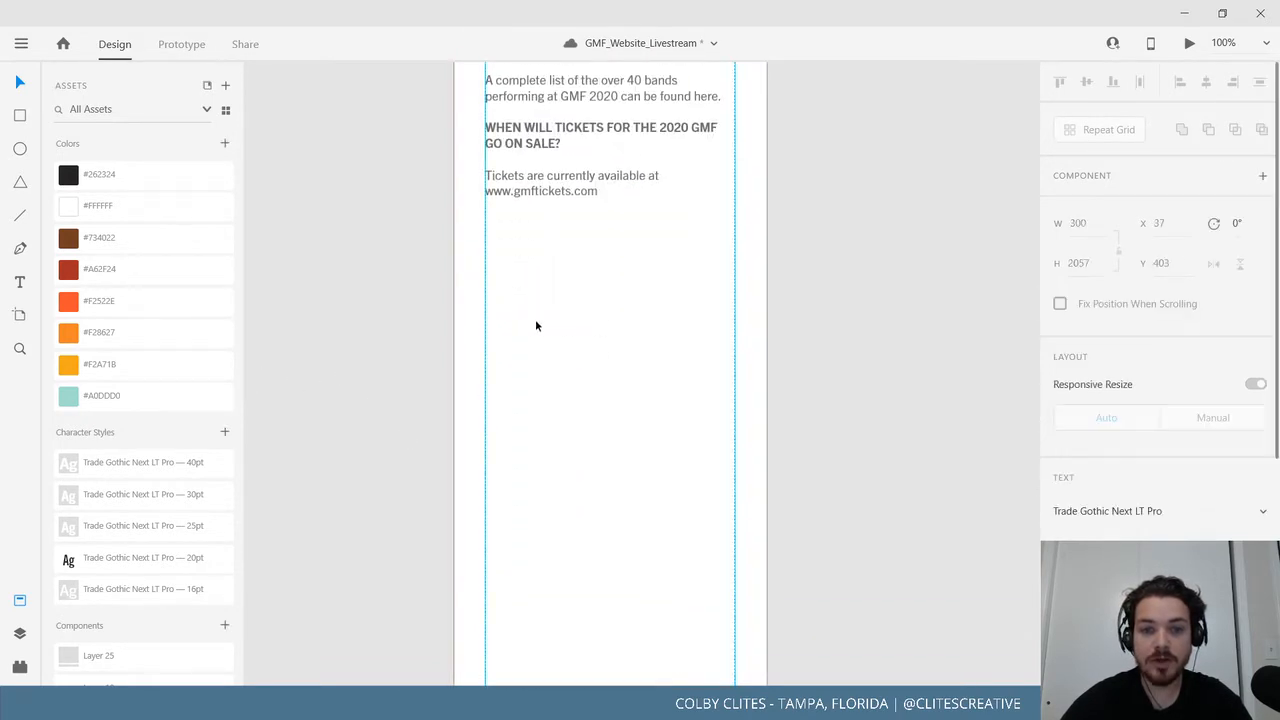
scroll(543, 345, down, 5)
scroll(581, 495, up, 8)
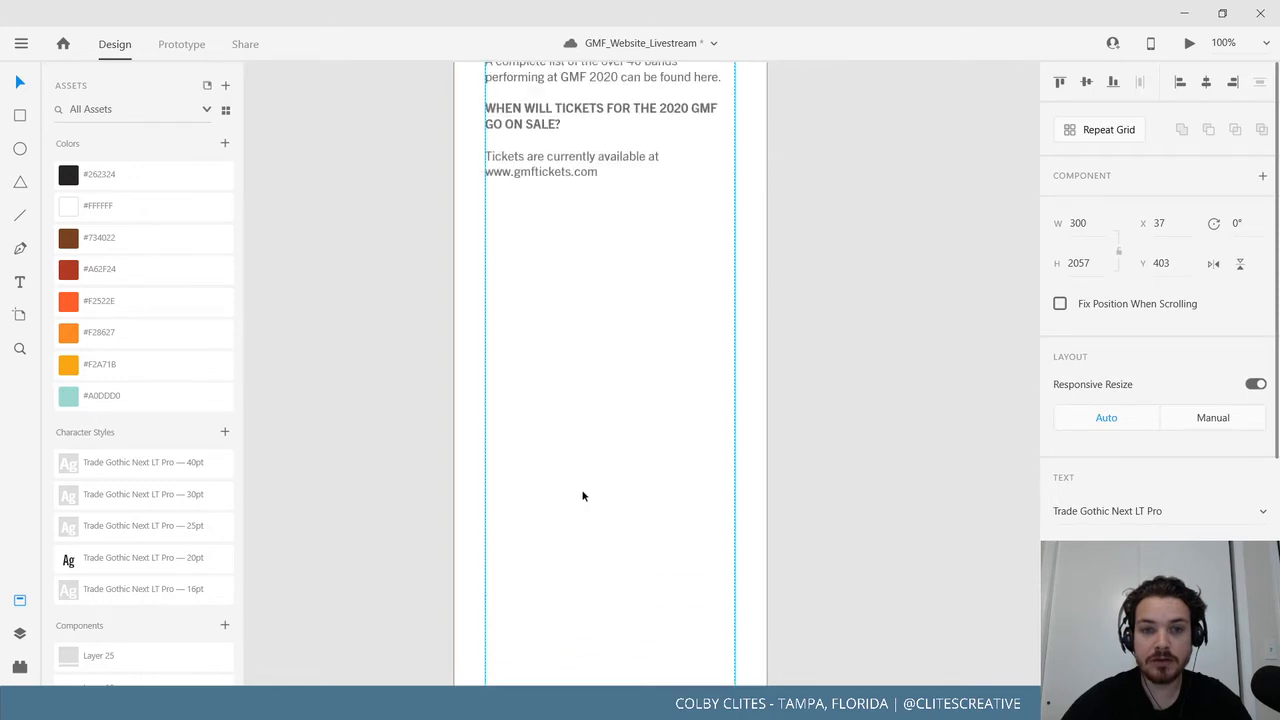
scroll(585, 487, down, 8)
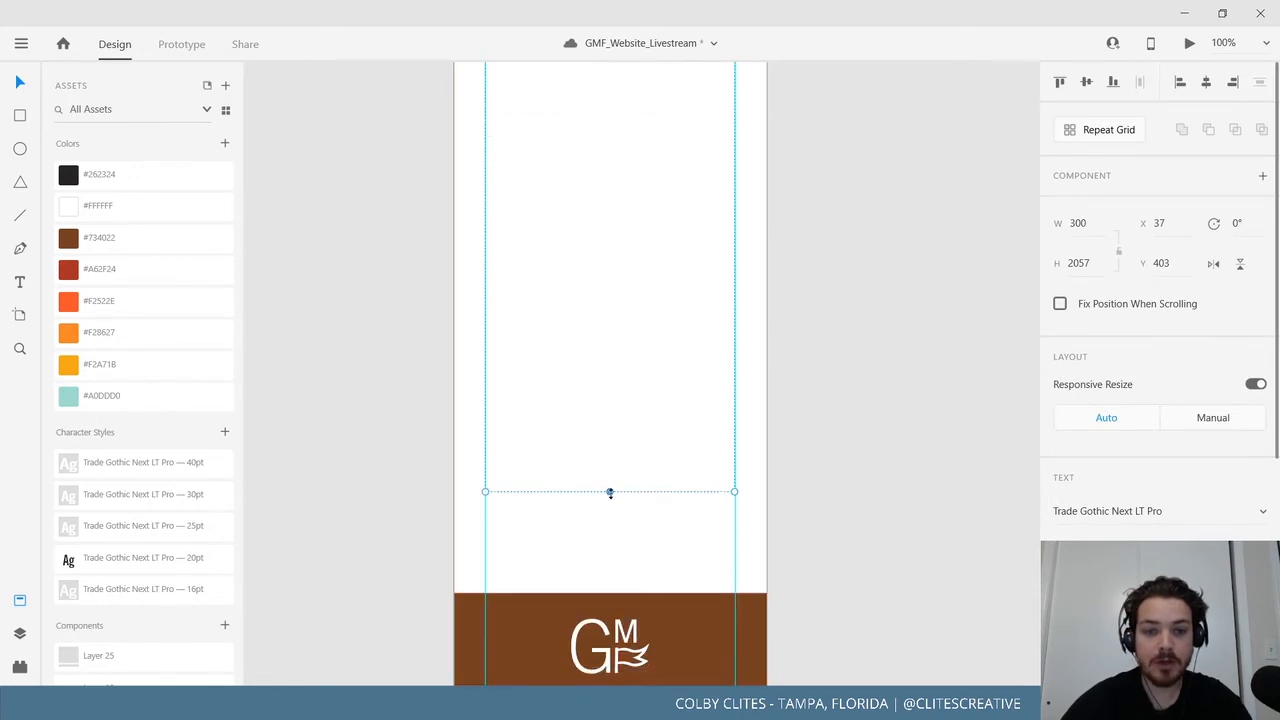
drag(610, 492, 591, 677)
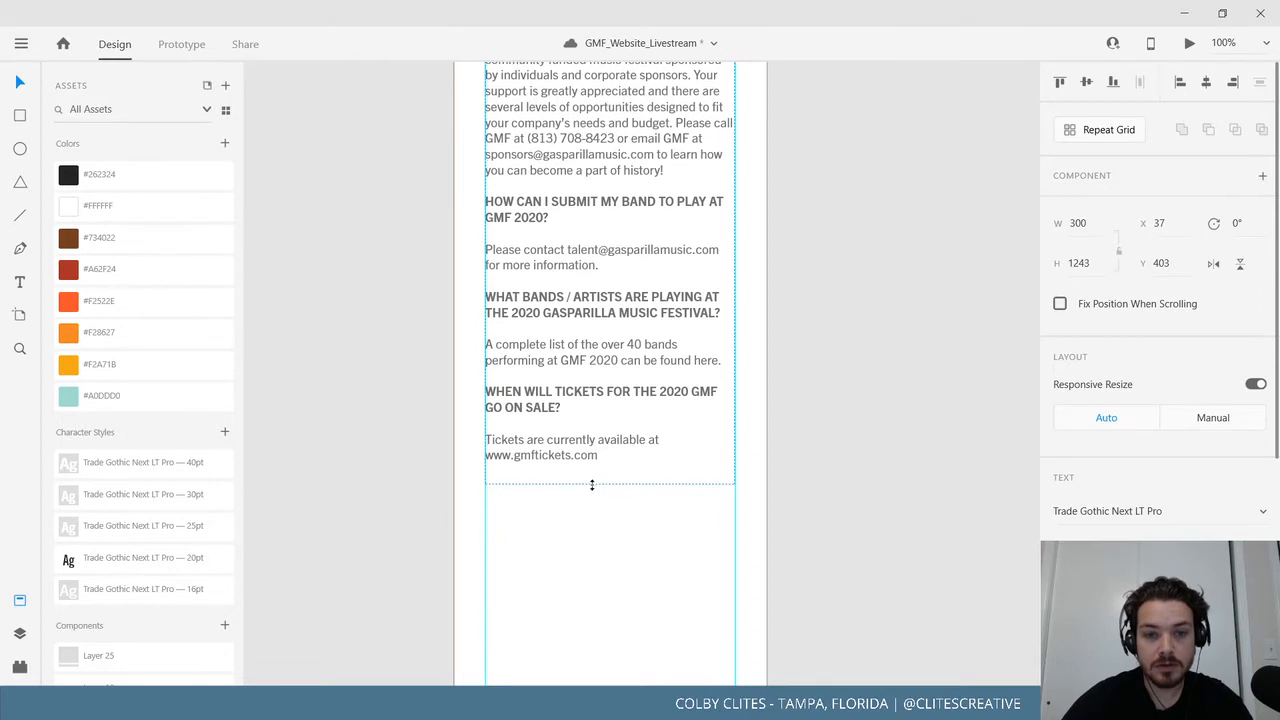
click(881, 545)
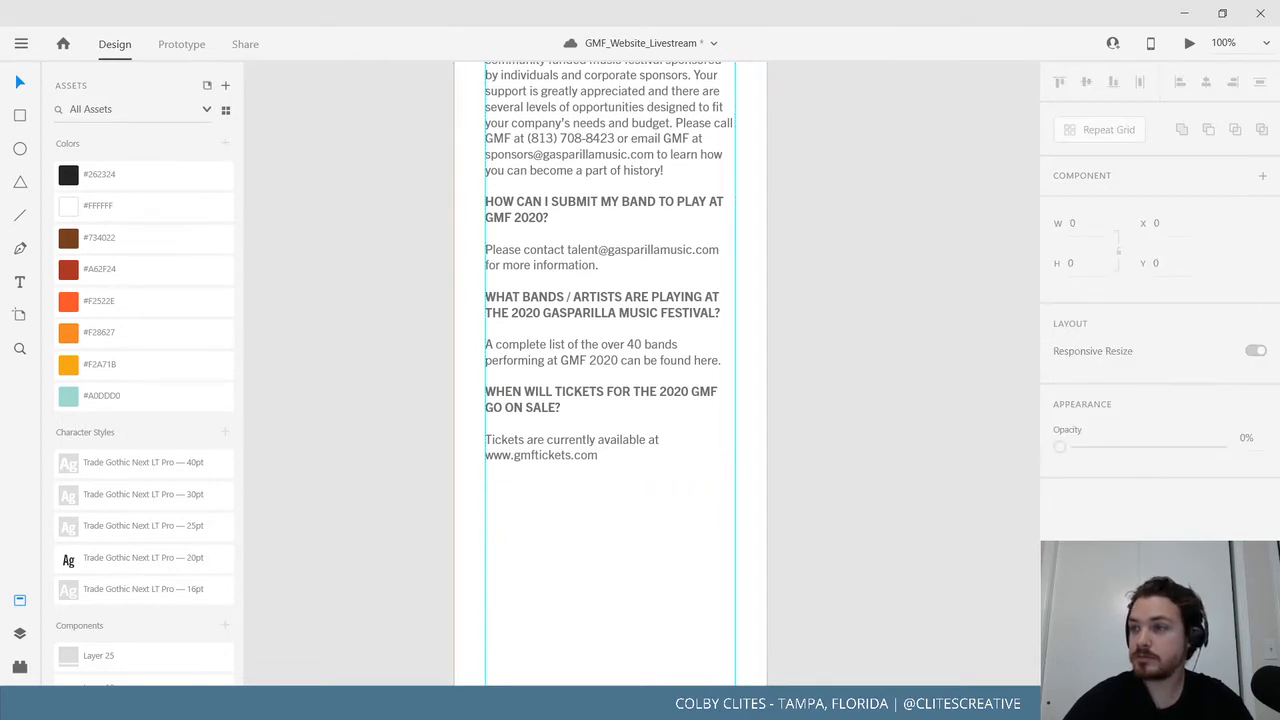
Move the brown GMF footer up directly under the FAQ text.
scroll(510, 336, down, 3)
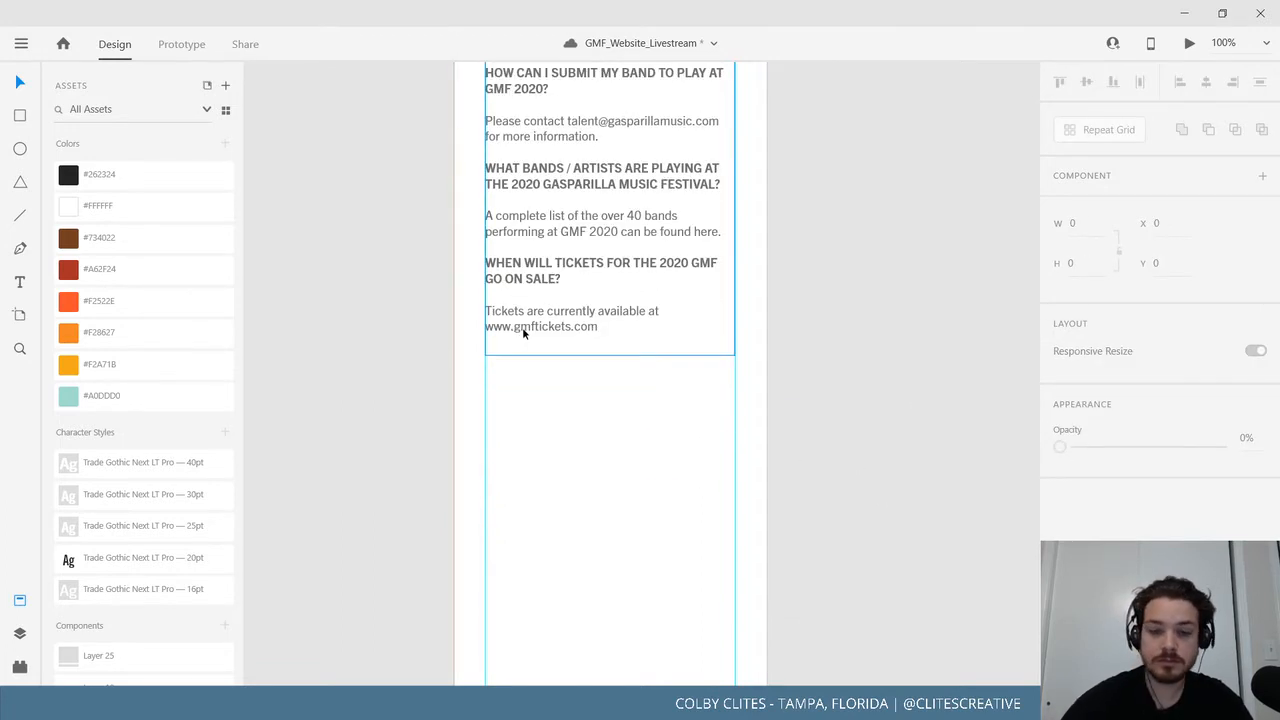
key(ctrl+minus)
scroll(545, 380, down, 5)
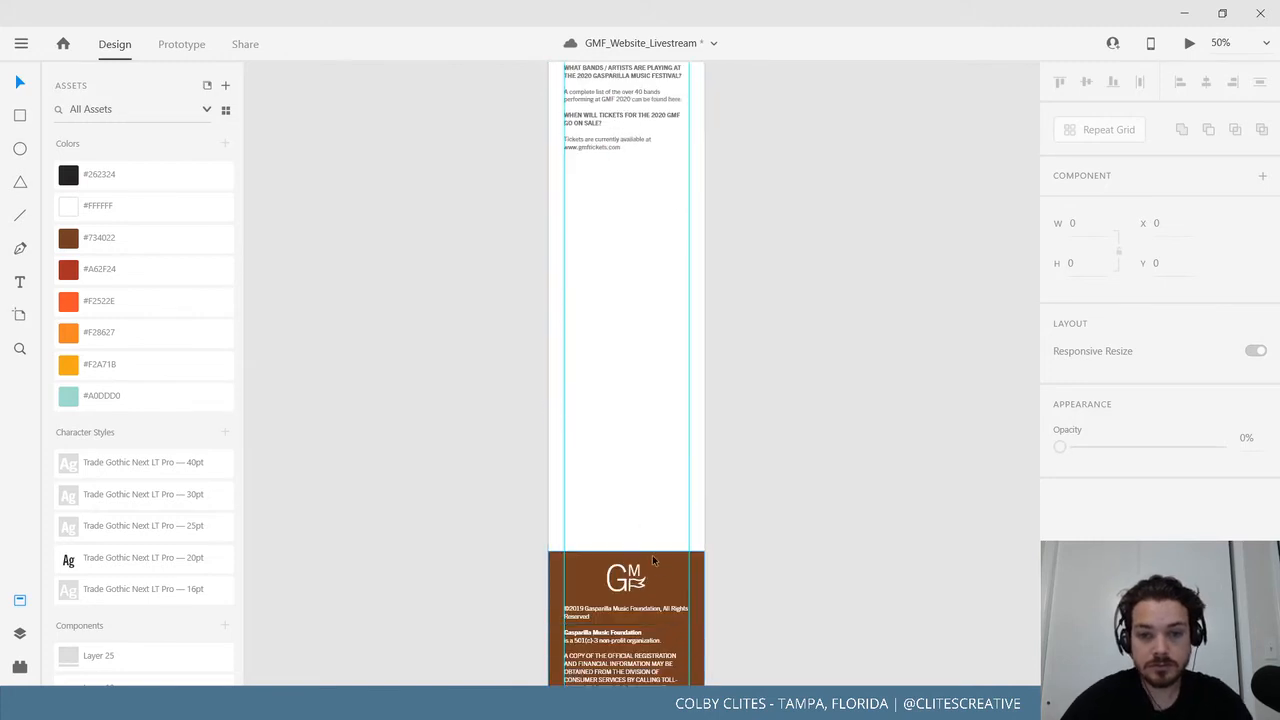
drag(652, 560, 636, 188)
Trim the Mobile_FAQ artboard to 2131 tall, ending just below the footer.
scroll(751, 398, up, 15)
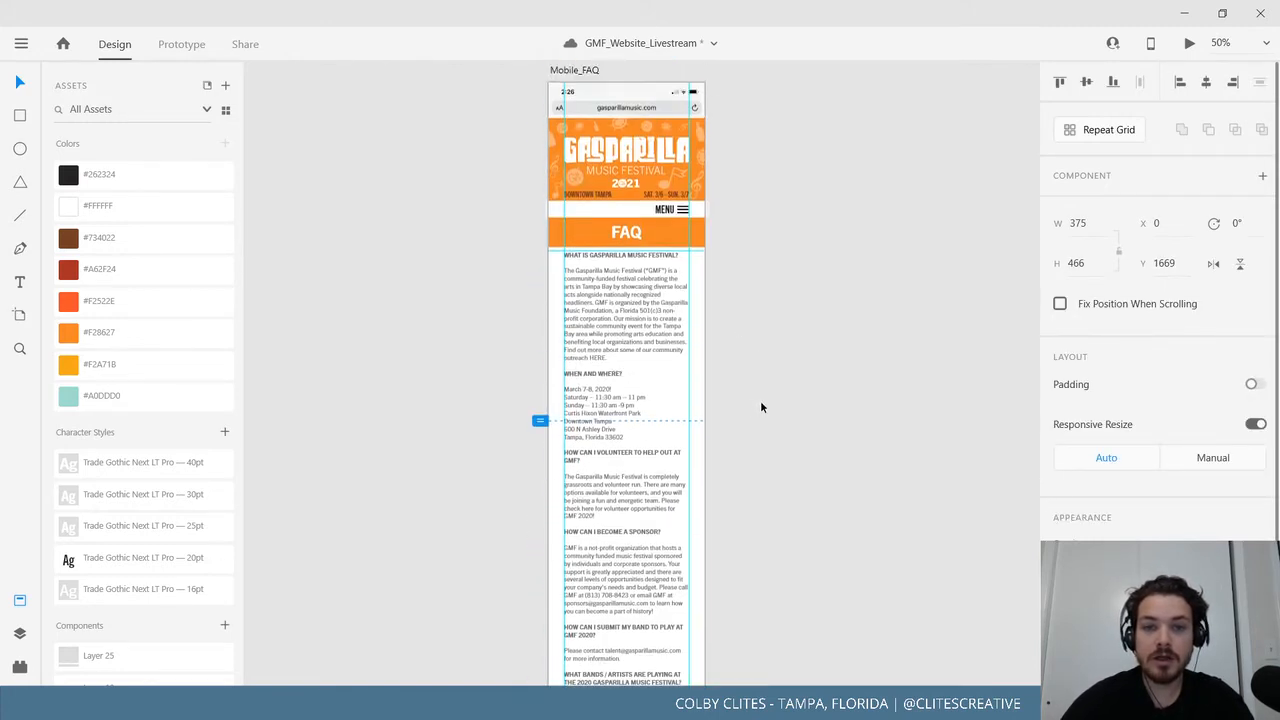
click(565, 140)
scroll(757, 349, down, 10)
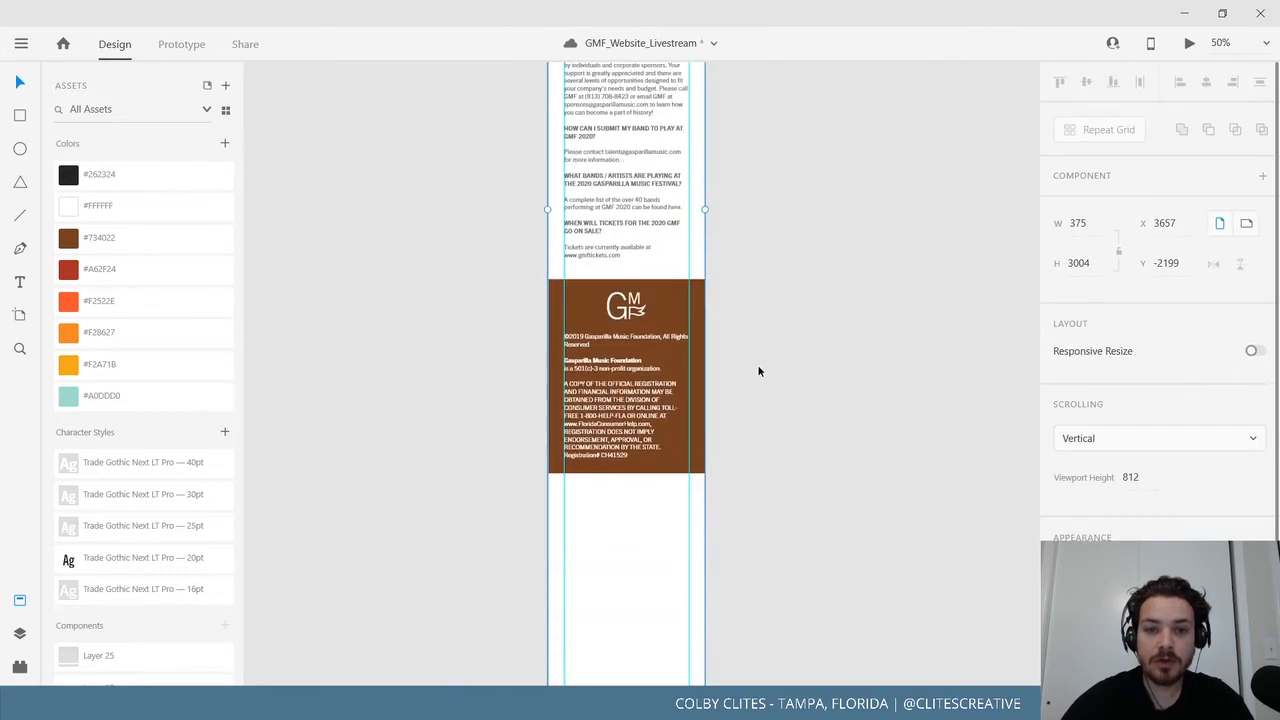
scroll(756, 375, down, 5)
drag(627, 538, 650, 179)
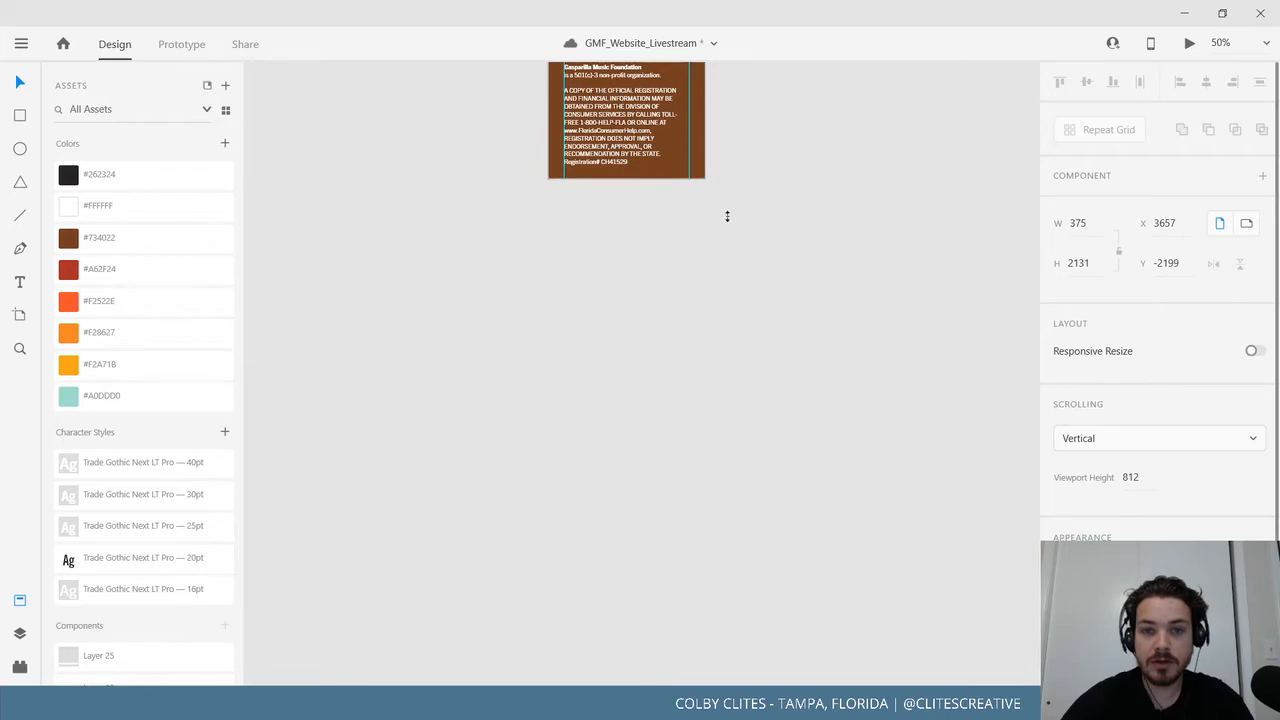
scroll(764, 280, up, 3)
scroll(775, 335, up, 10)
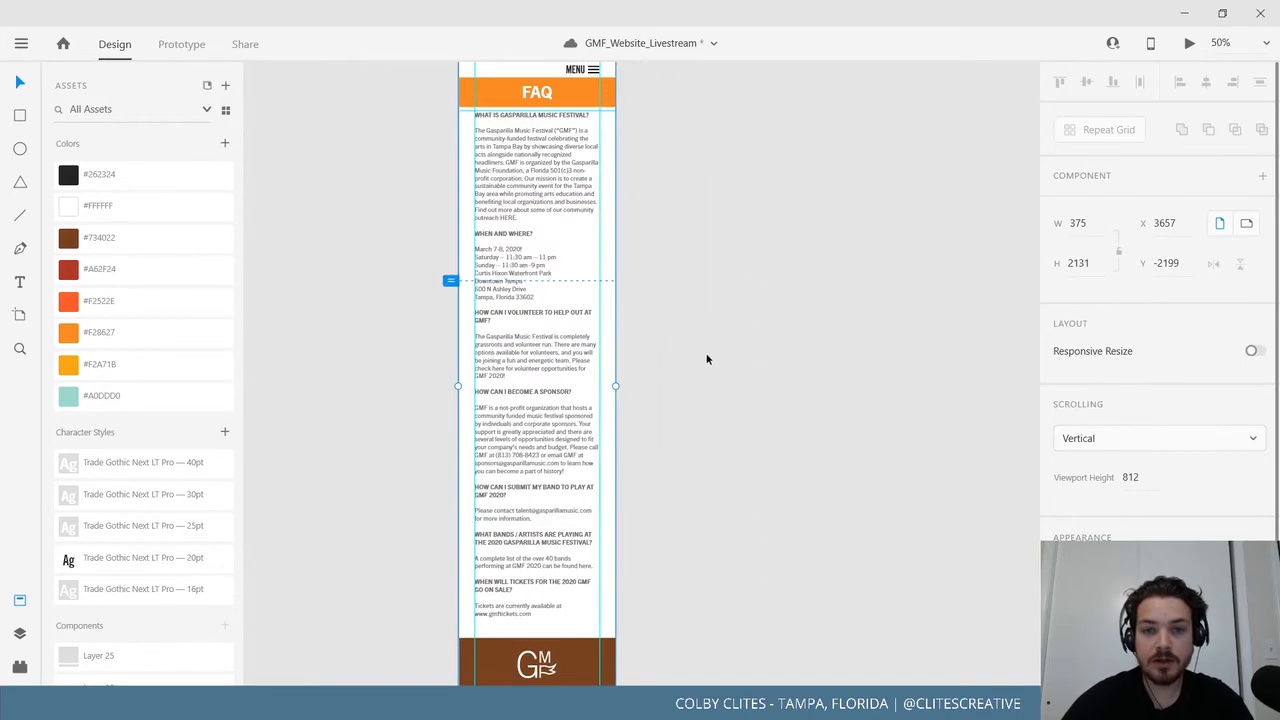
click(775, 386)
Save the file, then preview Mobile_FAQ down to the tickets answer and close the preview.
click(20, 43)
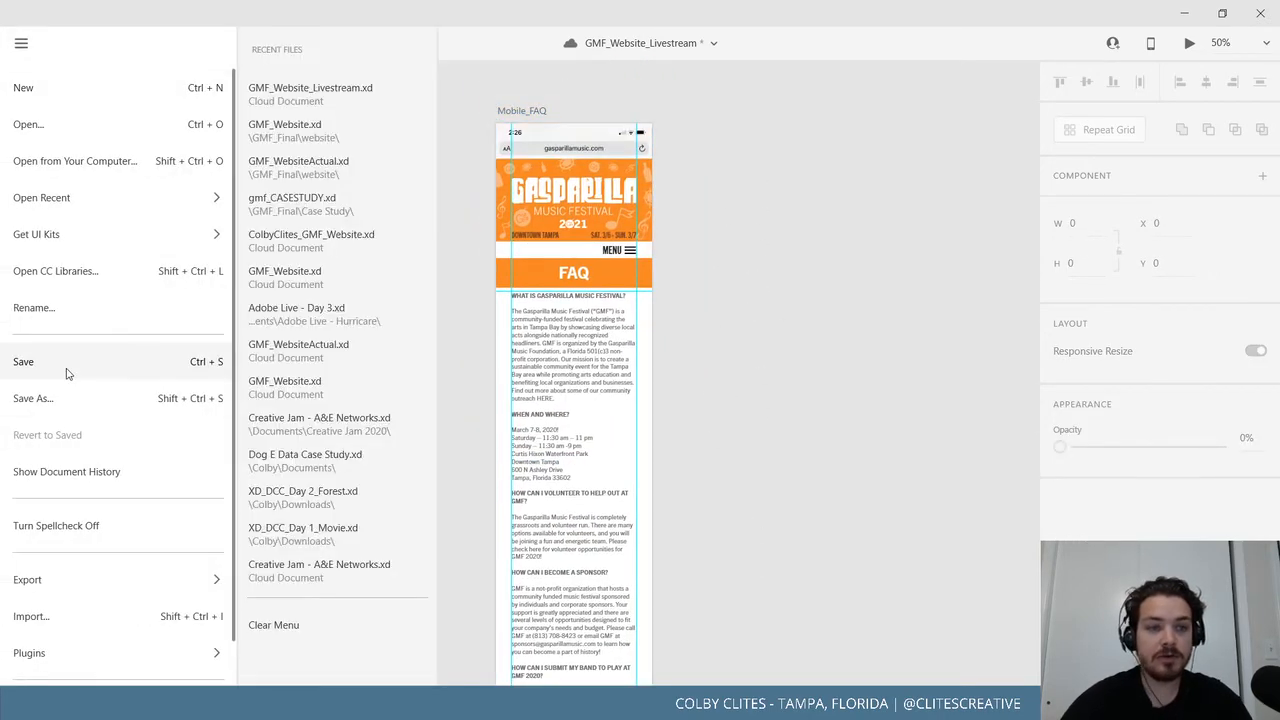
click(66, 362)
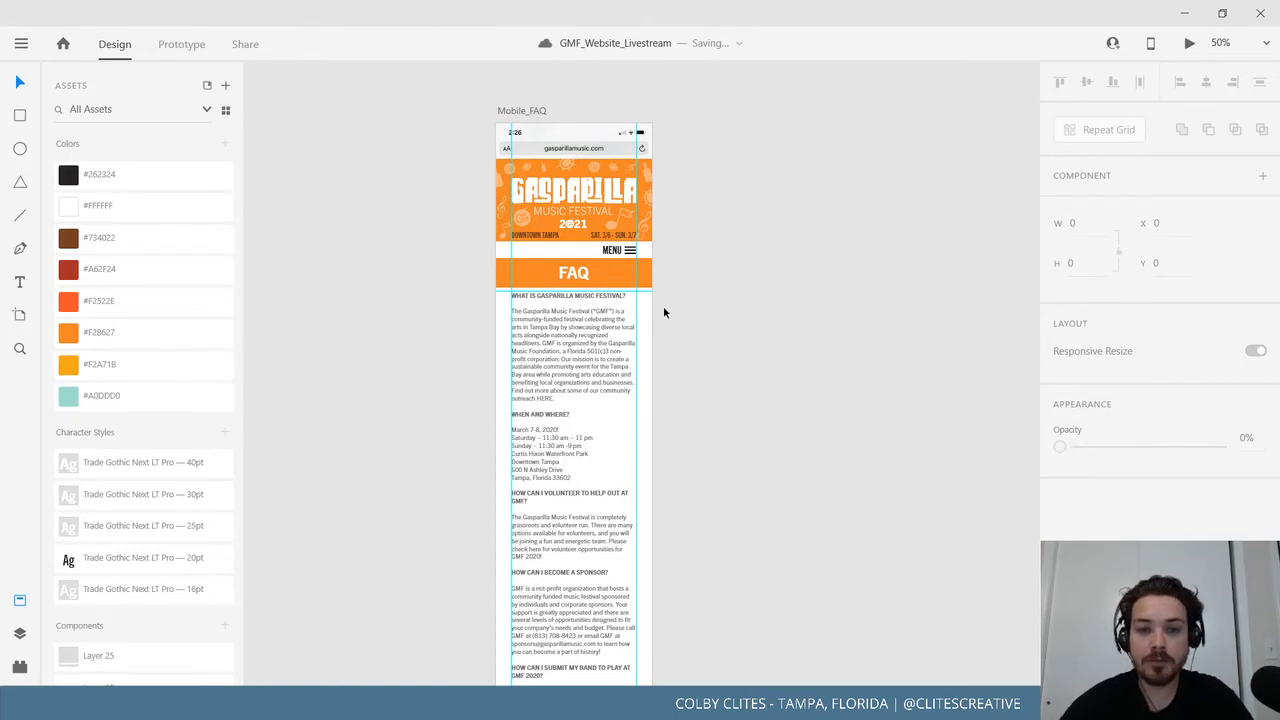
click(509, 112)
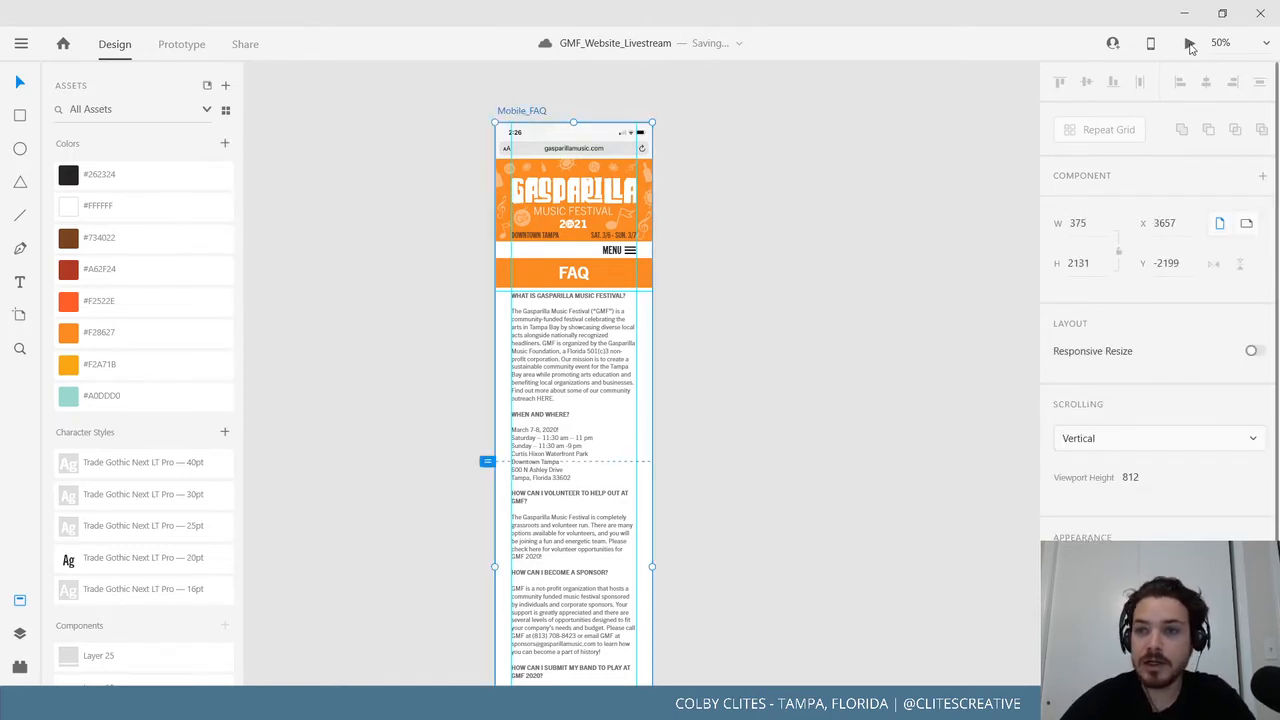
click(1189, 44)
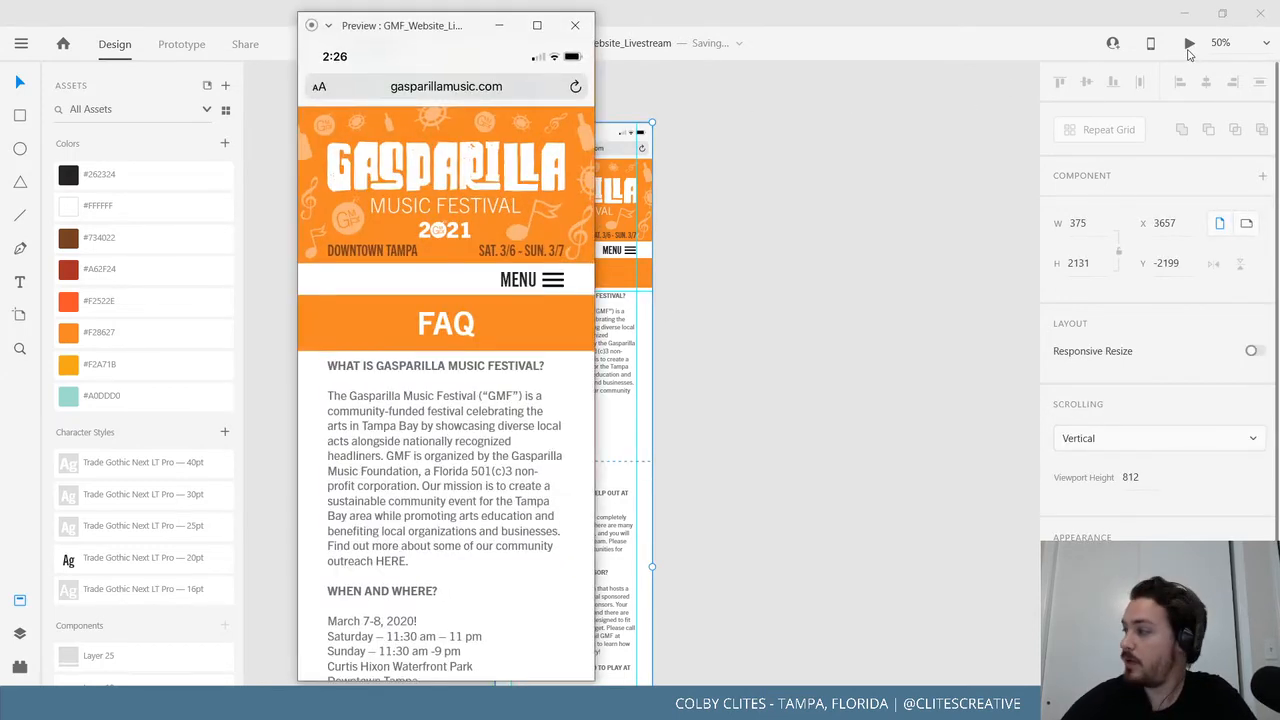
scroll(446, 305, down, 3)
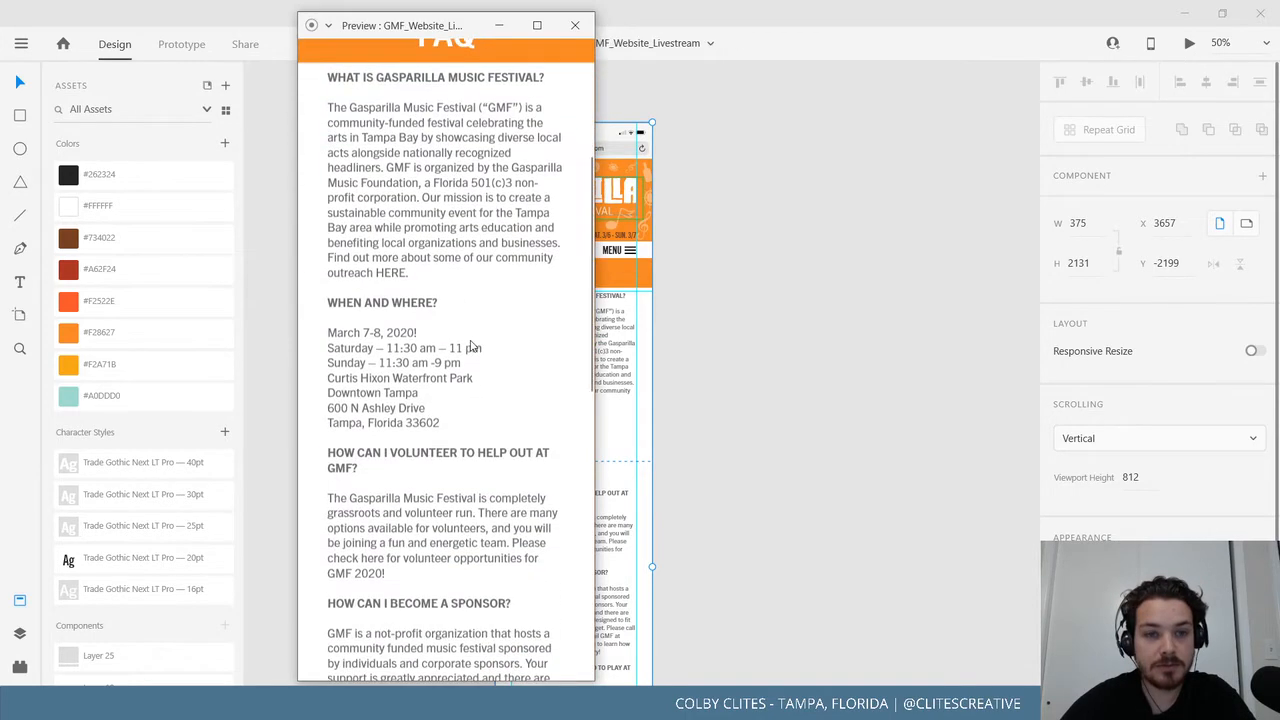
scroll(475, 345, up, 3)
scroll(475, 345, down, 15)
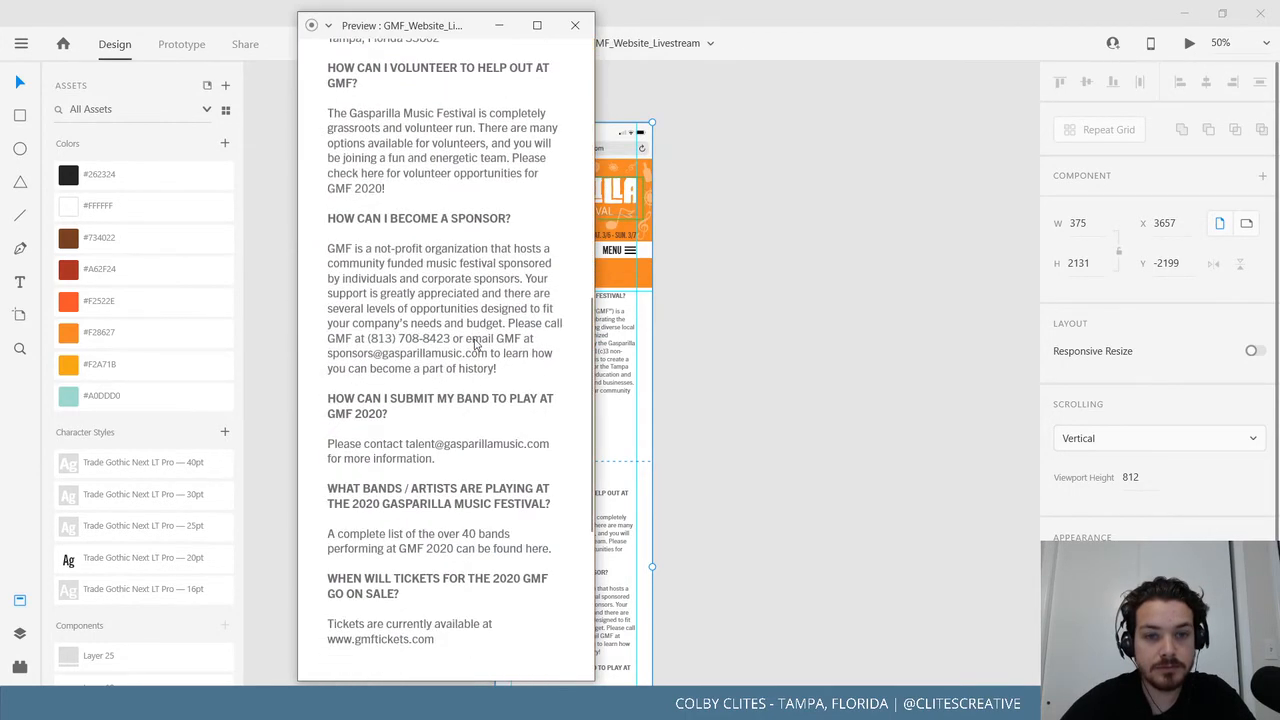
scroll(472, 370, up, 15)
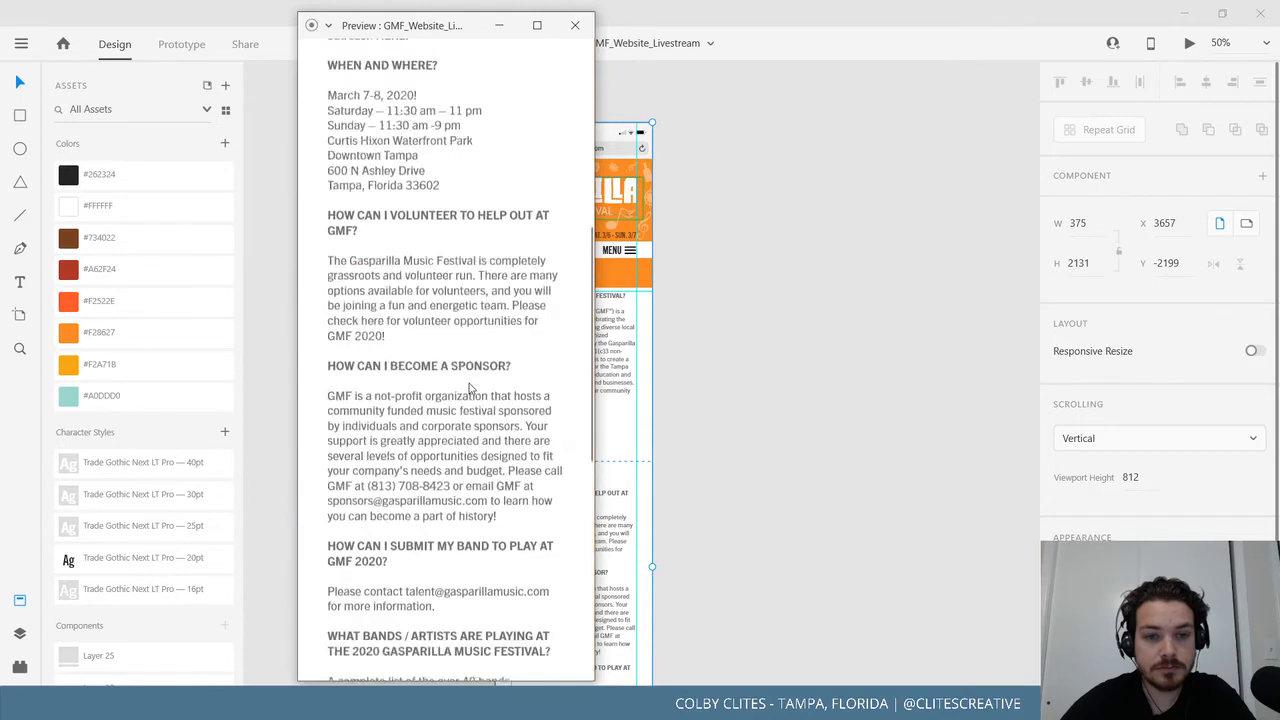
click(575, 25)
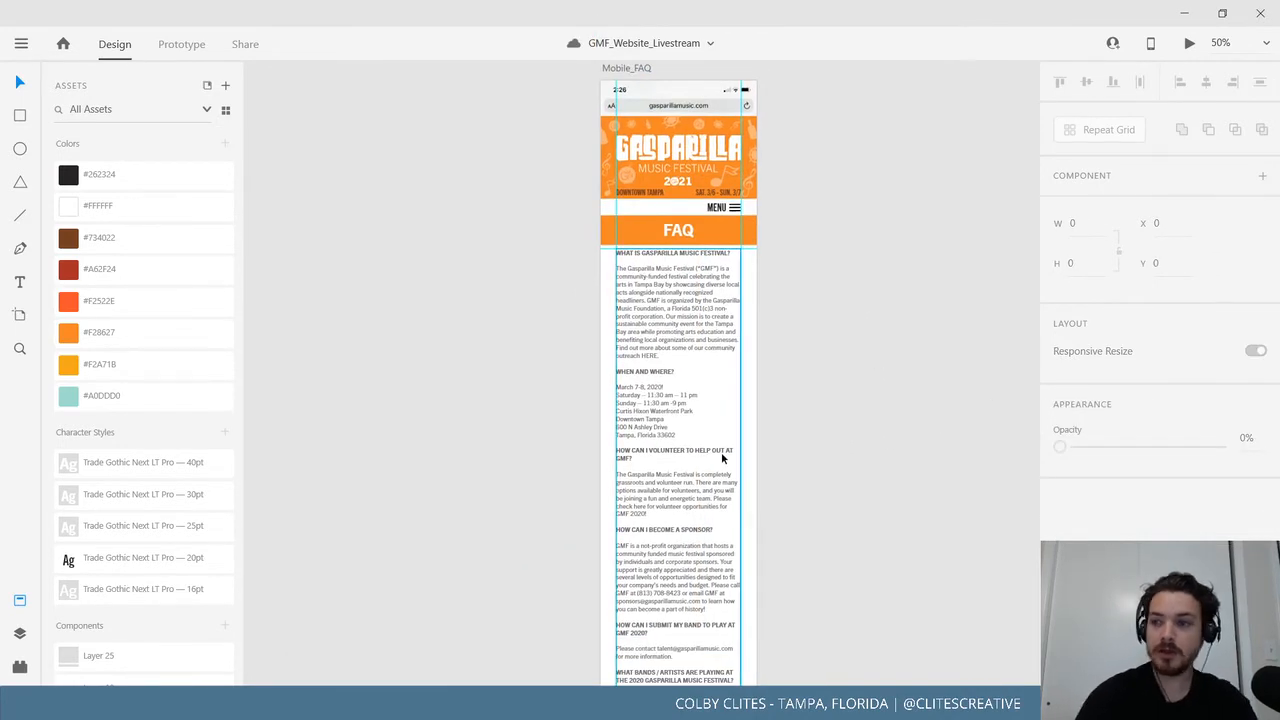
Move Mobile_FAQ left so it sits beside Mobile_Connect in the mobile row.
key(ctrl+0)
scroll(721, 452, up, 5)
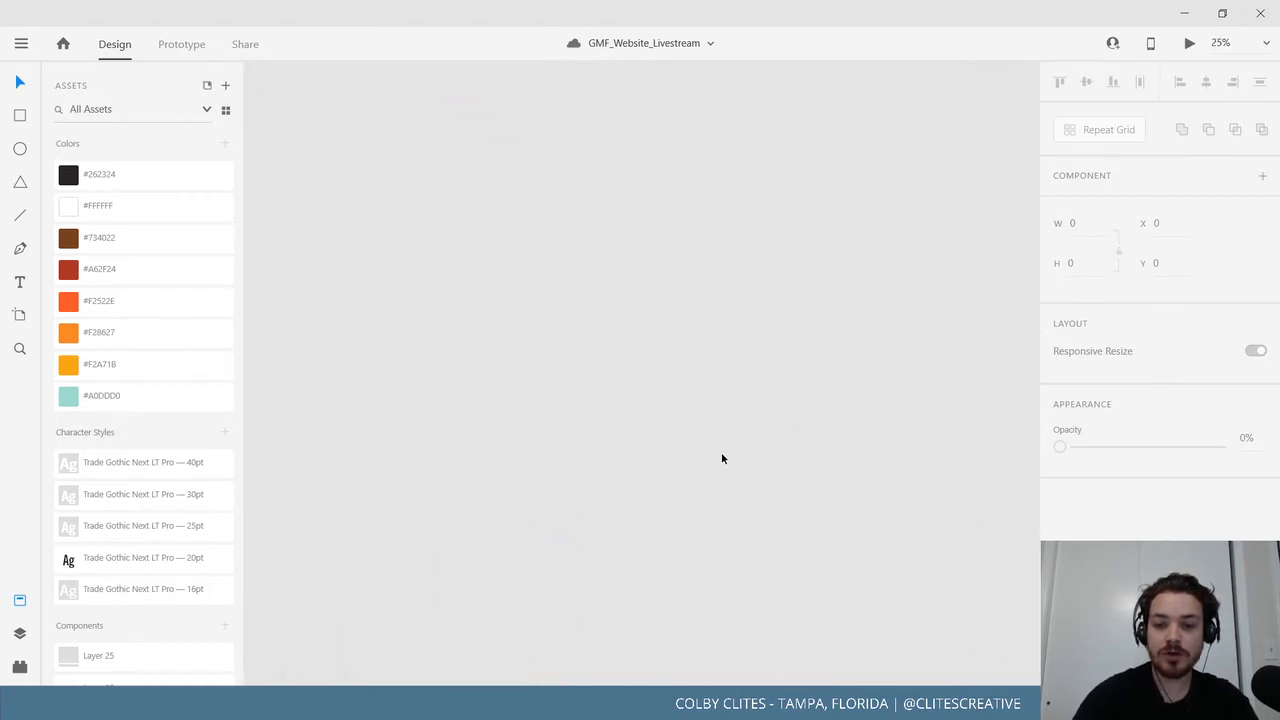
scroll(721, 458, down, 3)
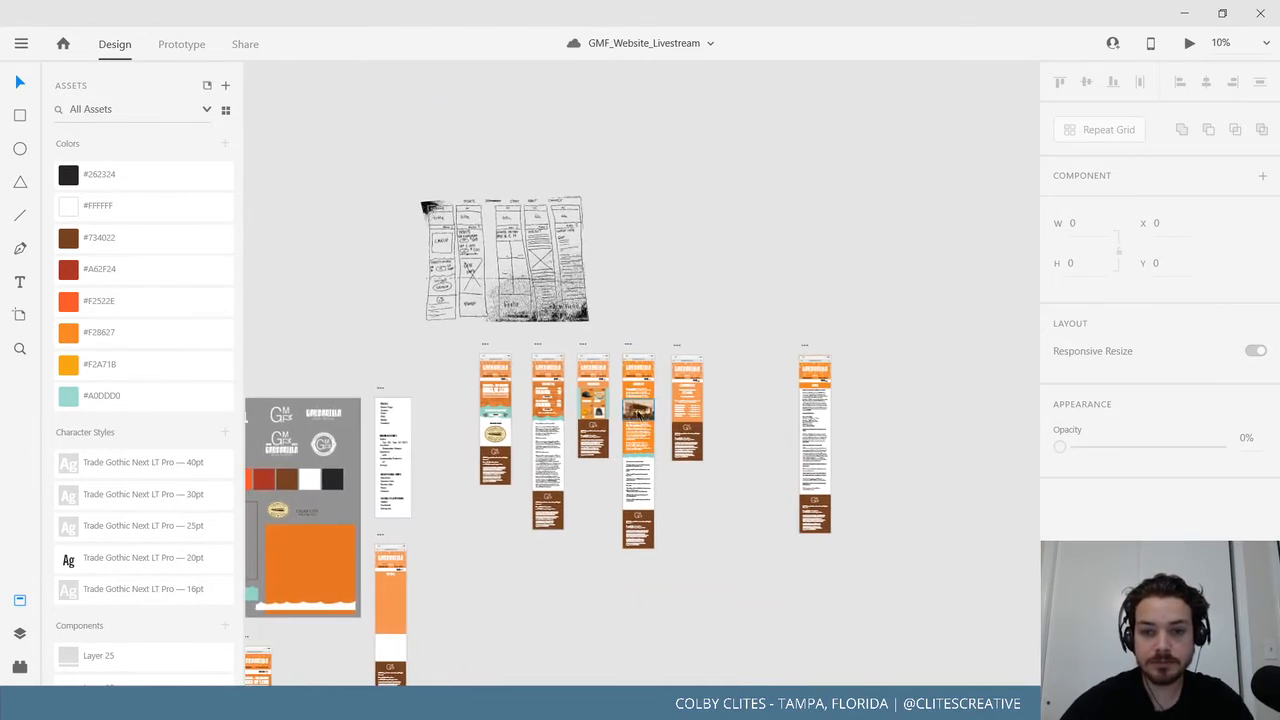
scroll(650, 420, up, 4)
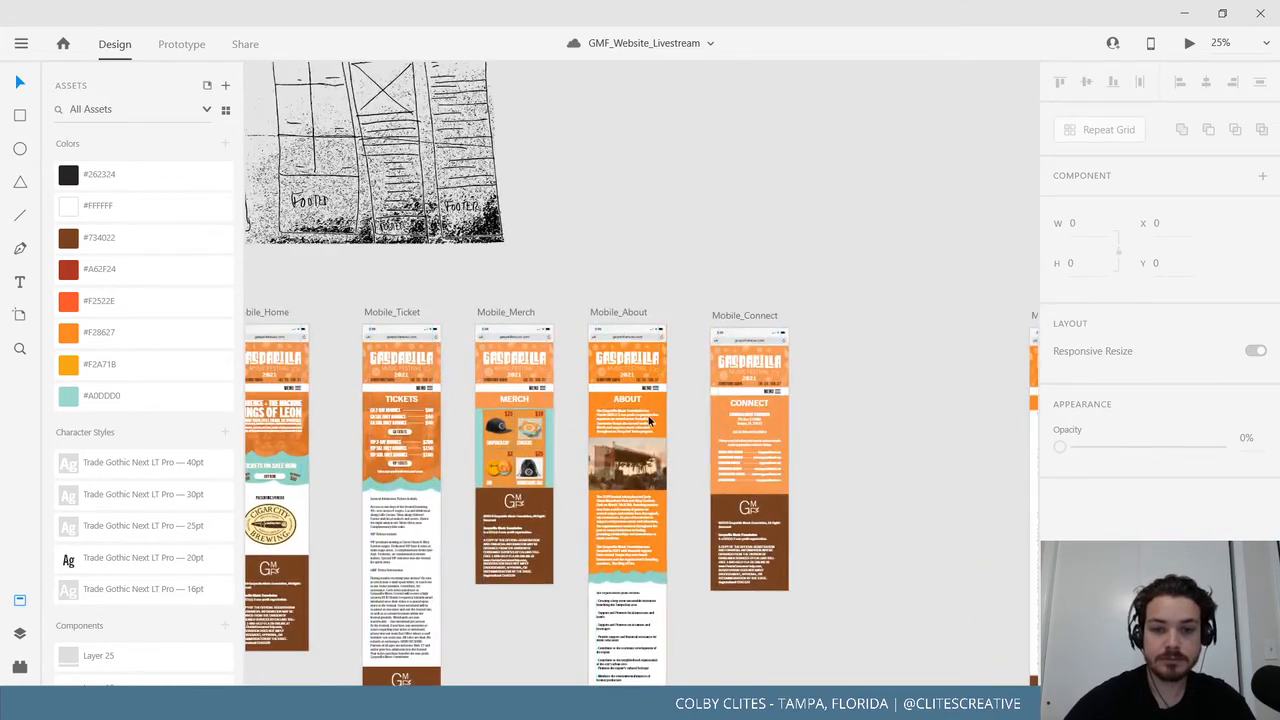
drag(687, 394, 602, 354)
drag(988, 273, 767, 281)
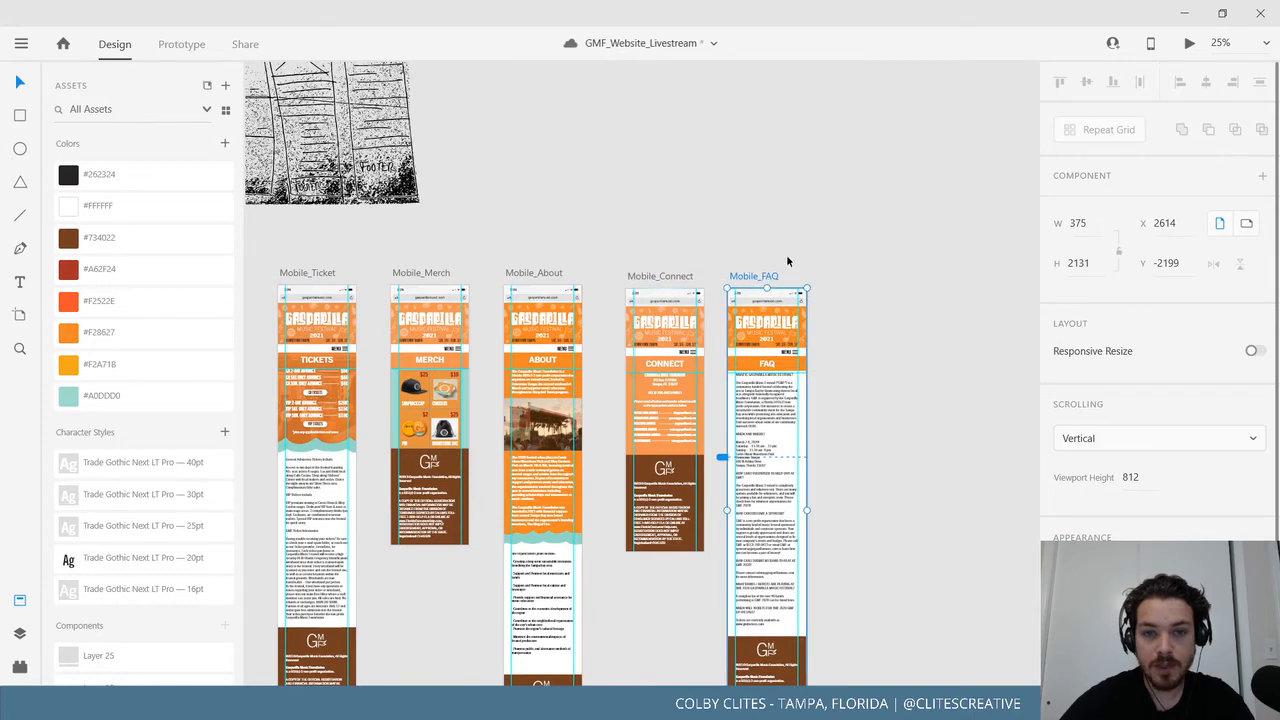
Save the document with Ctrl+S.
scroll(786, 254, left, 5)
scroll(786, 254, down, 1)
scroll(863, 199, right, 3)
scroll(863, 199, down, 1)
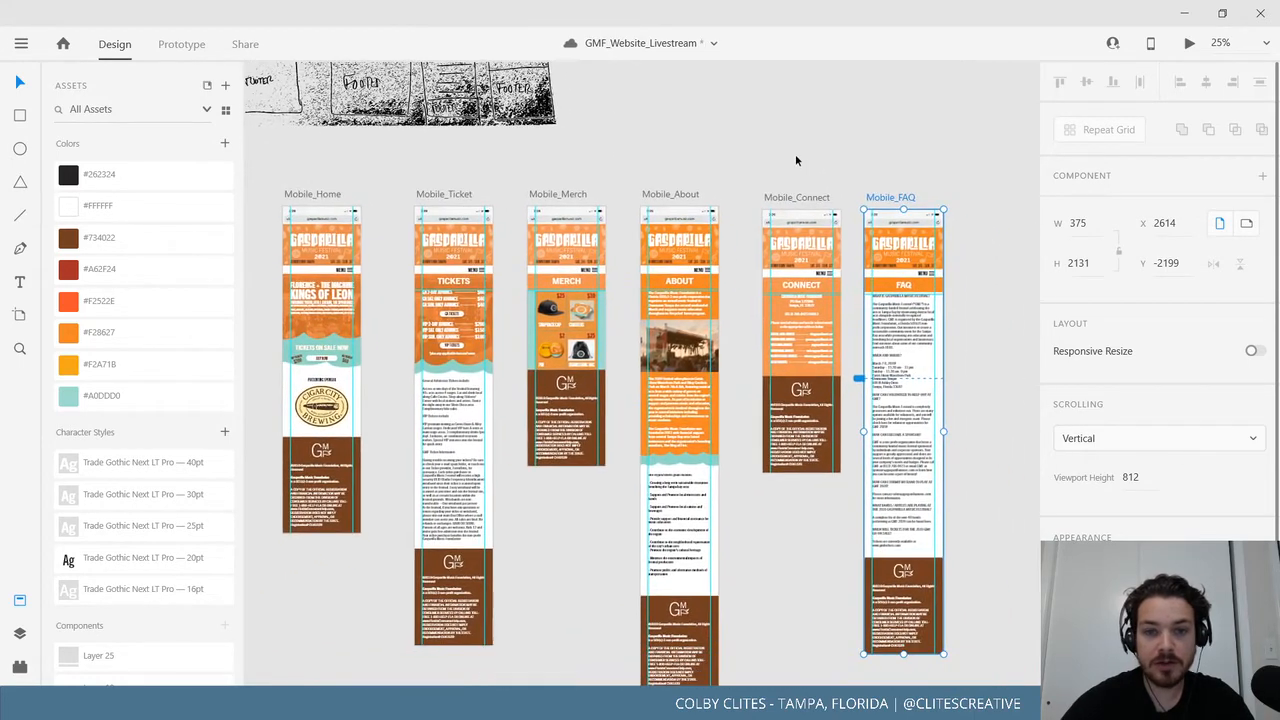
click(21, 43)
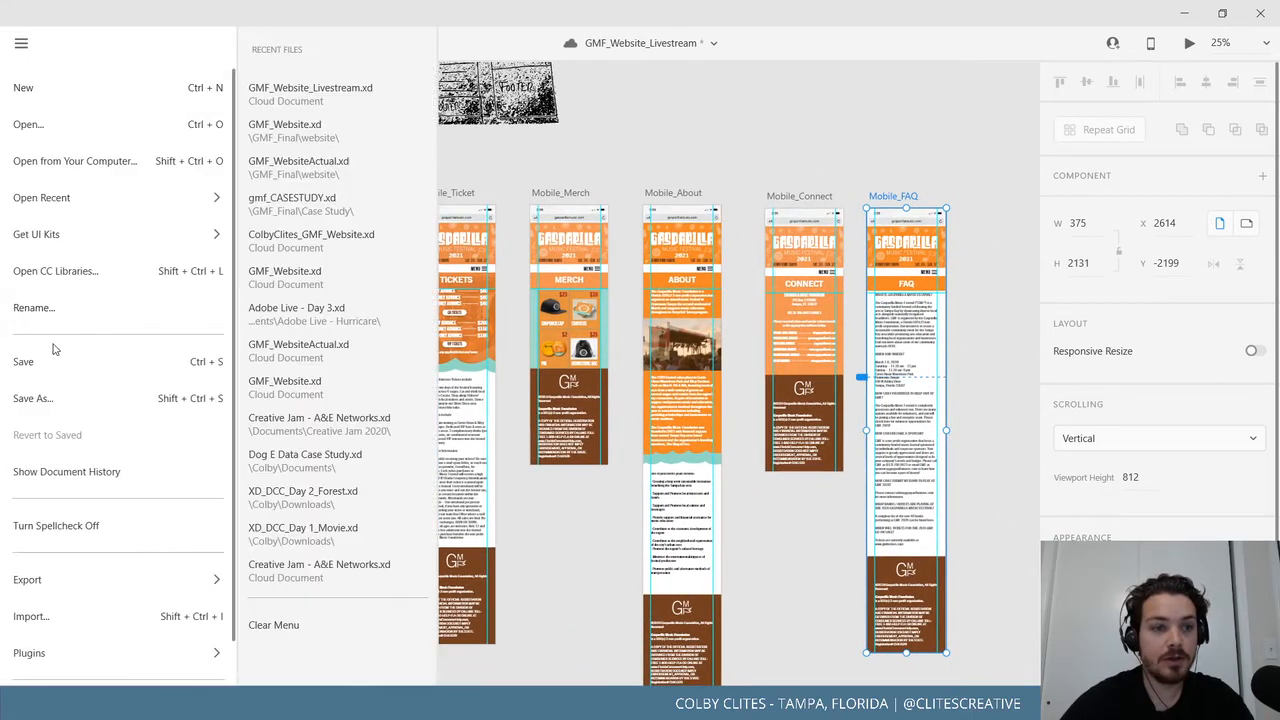
key(ctrl+s)
Select all six mobile artboards: Home, Ticket, Merch, About, Connect and FAQ.
drag(720, 181, 789, 149)
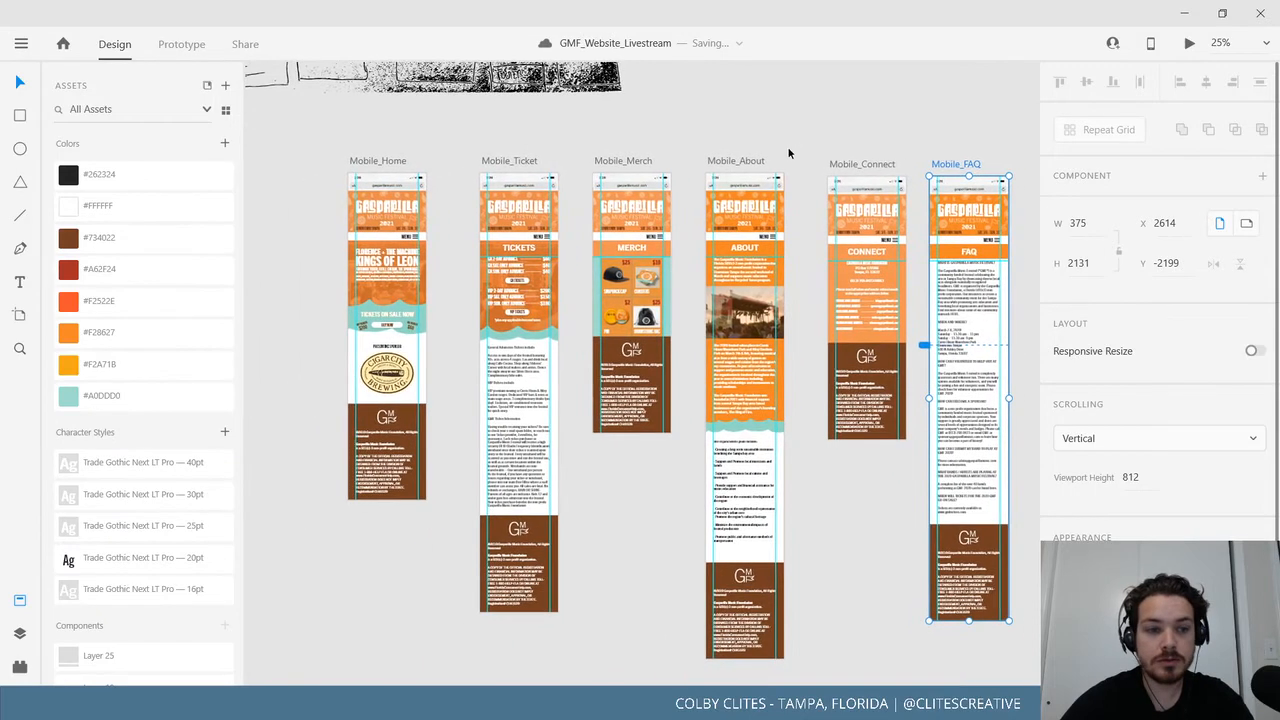
click(19, 600)
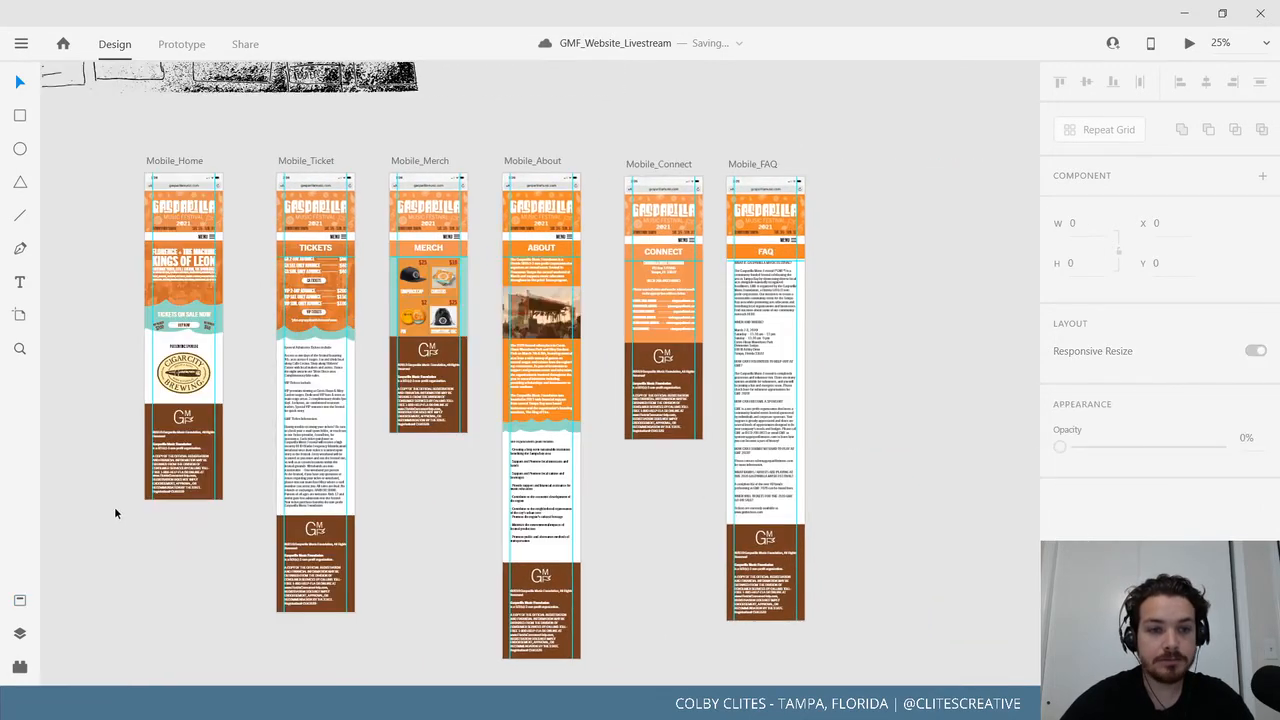
drag(143, 515, 260, 510)
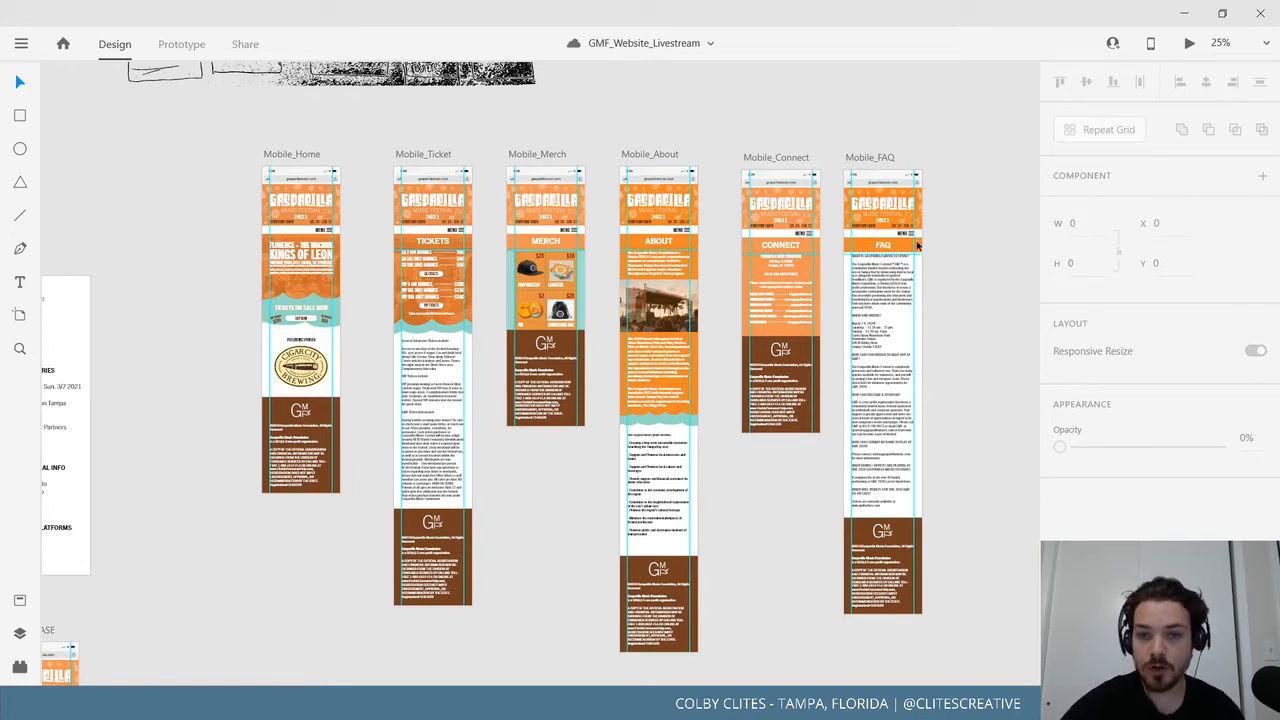
click(297, 157)
shift+click(437, 155)
shift+click(537, 154)
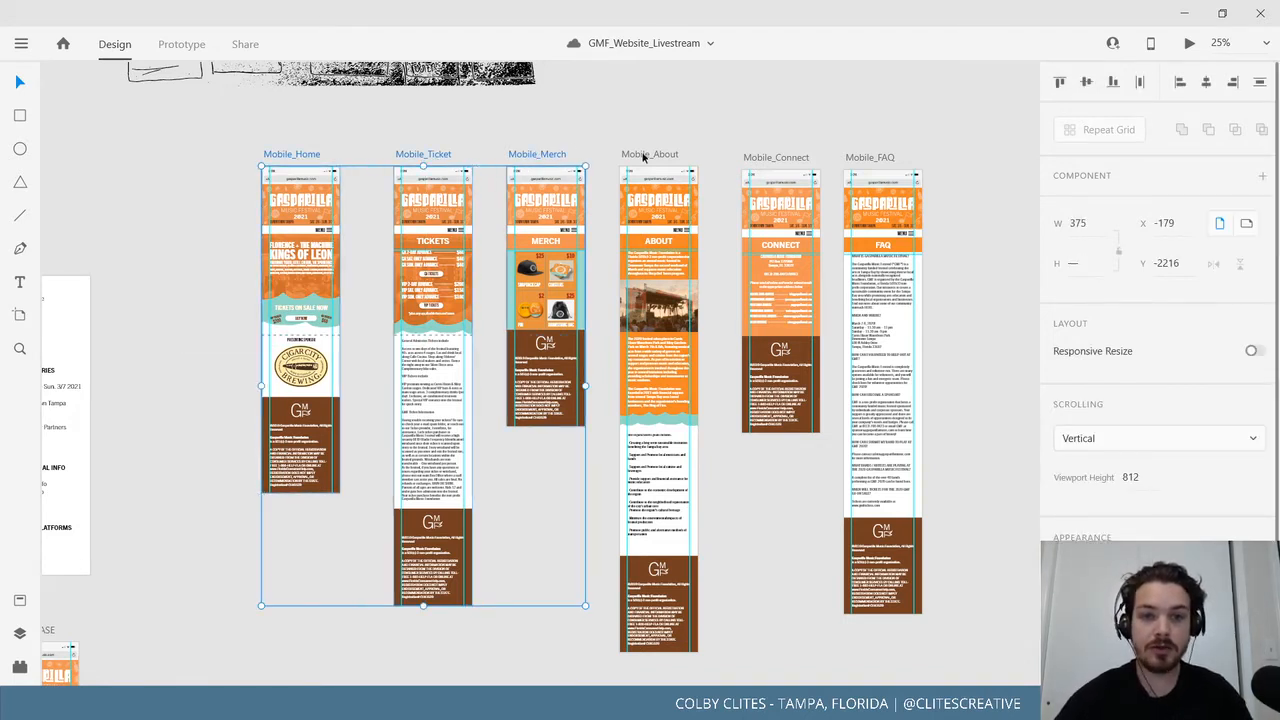
shift+click(645, 156)
shift+click(775, 157)
shift+click(868, 160)
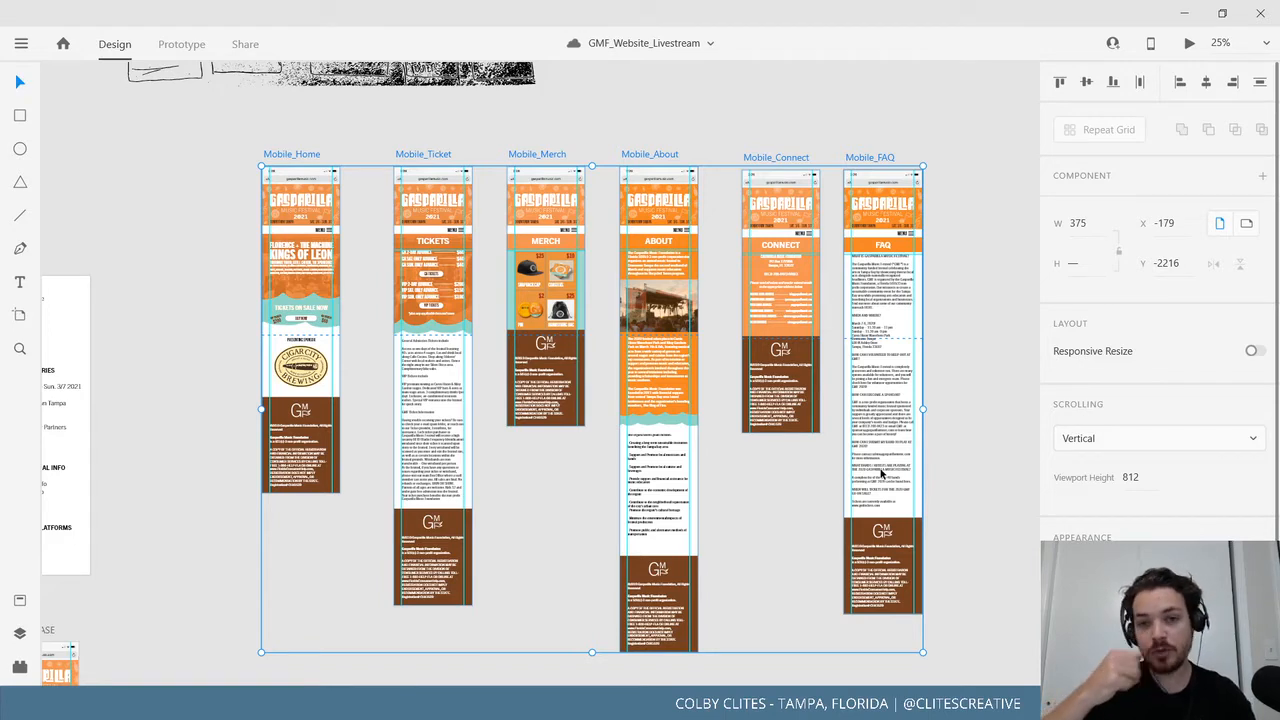
Paste a copy of the six mobile artboards and move it far to the right.
click(791, 145)
drag(939, 350, 793, 370)
key(ctrl+minus)
key(ctrl+minus)
key(ctrl+minus)
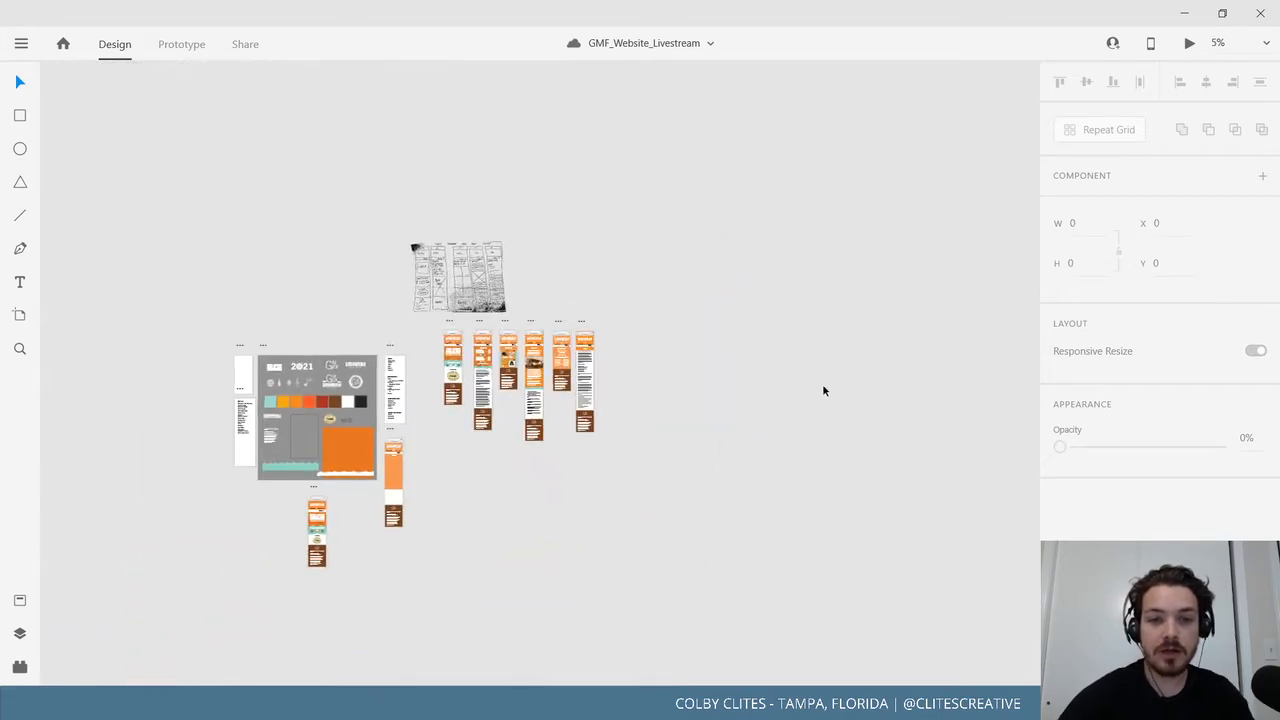
drag(677, 418, 465, 430)
drag(814, 408, 594, 394)
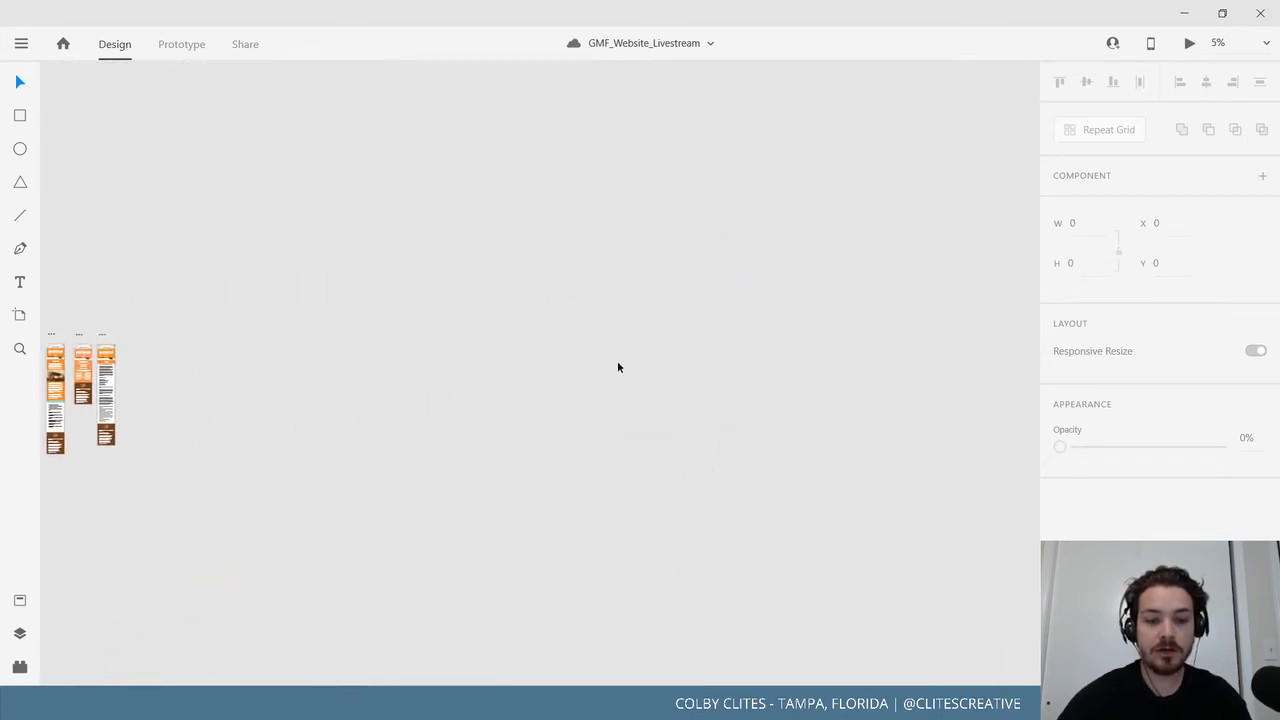
key(ctrl+v)
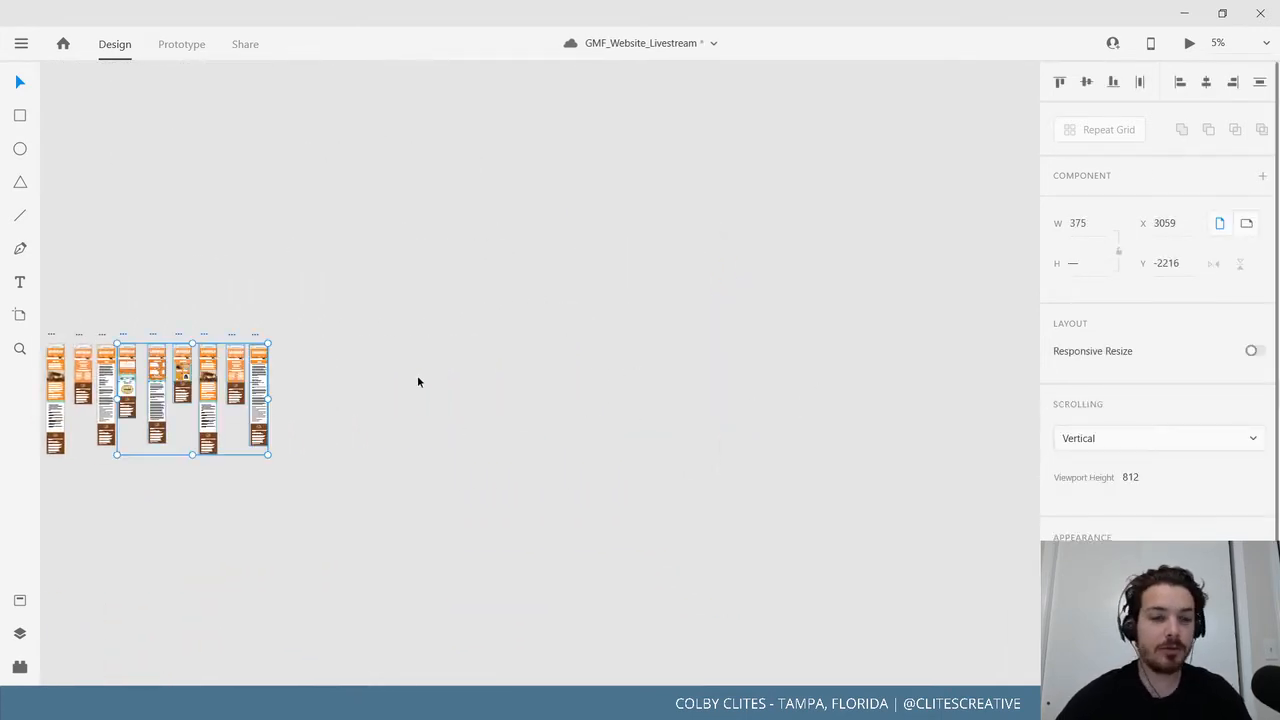
drag(233, 335, 706, 326)
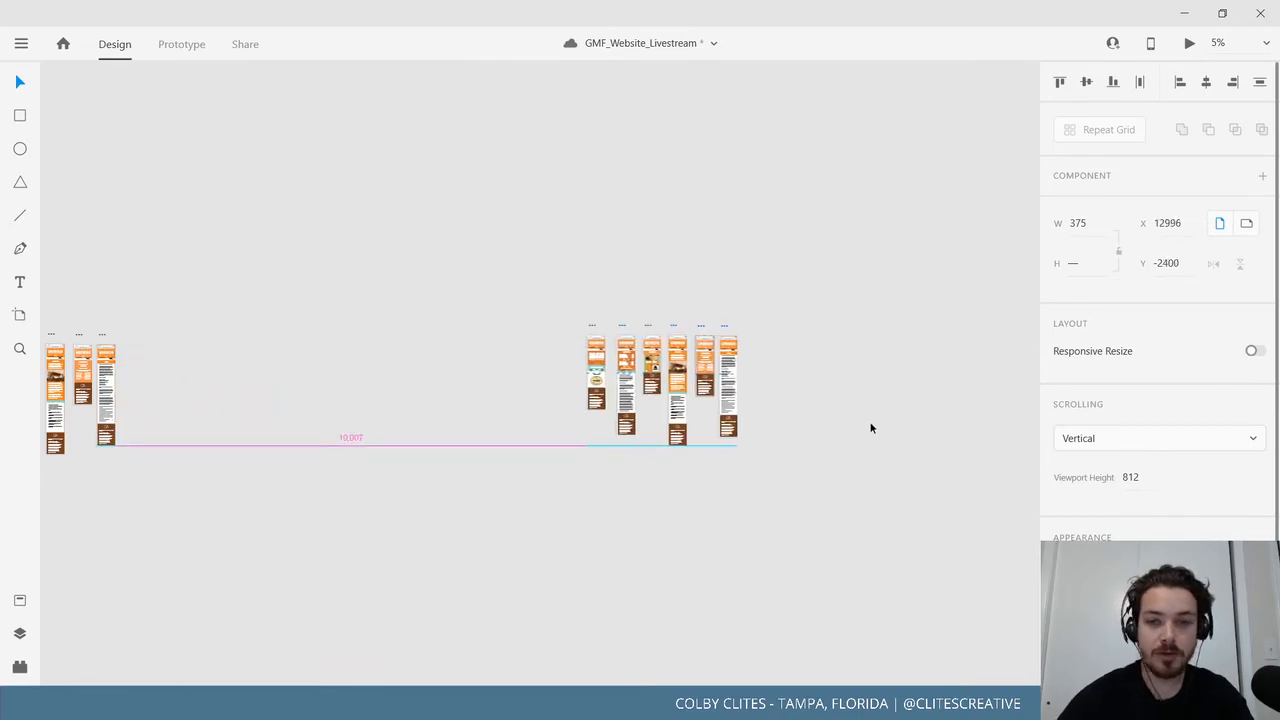
Zoom in to frame the six copied artboards.
drag(868, 425, 764, 396)
key(ctrl+3)
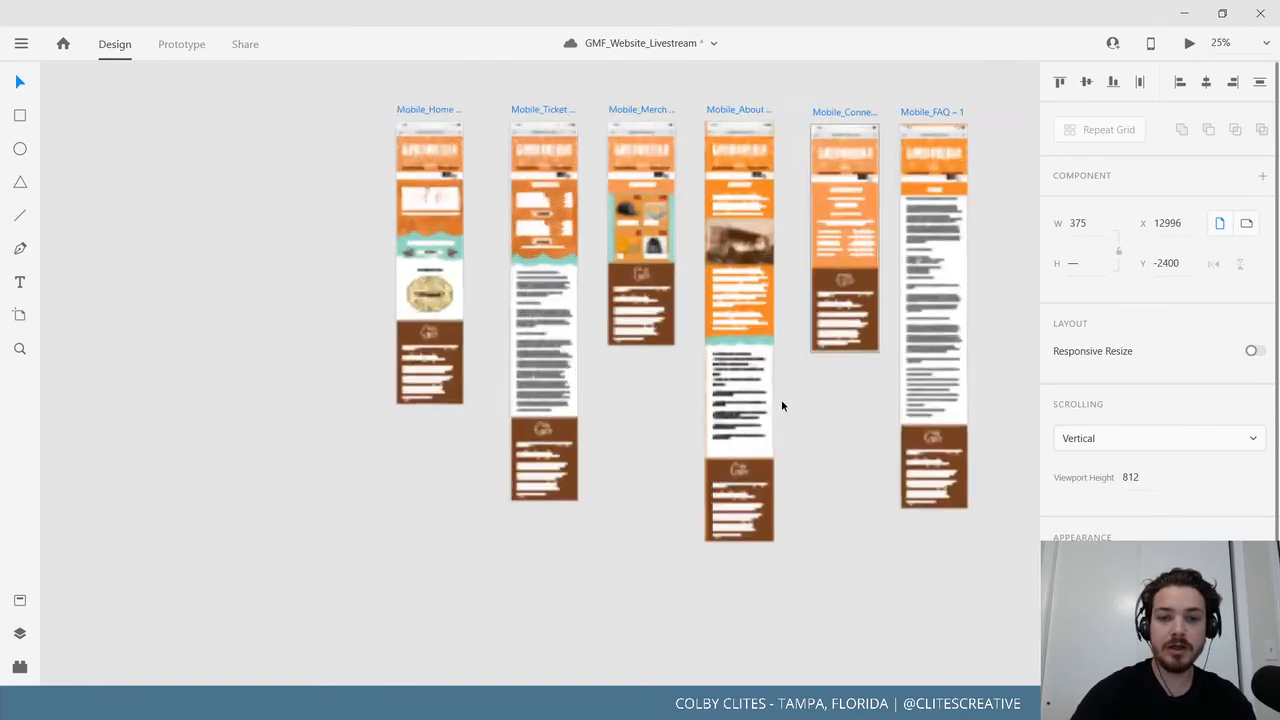
drag(874, 418, 739, 497)
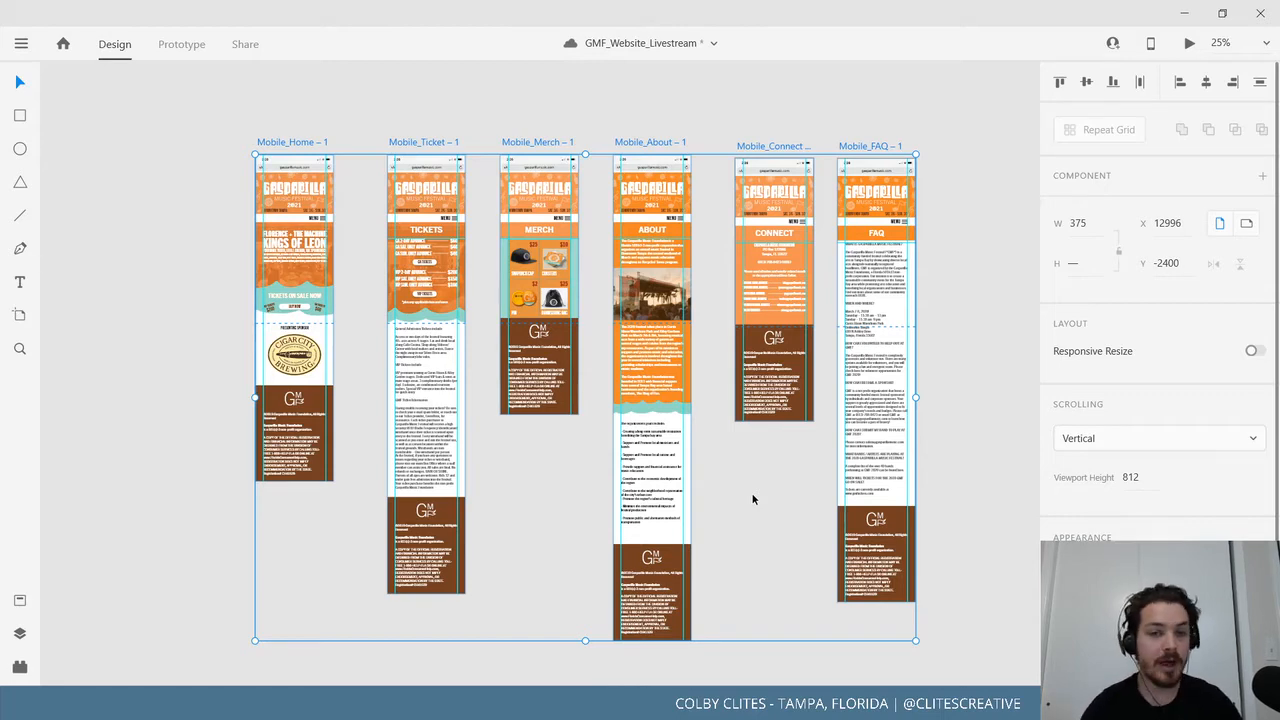
click(485, 118)
drag(461, 218, 677, 323)
key(ctrl+plus)
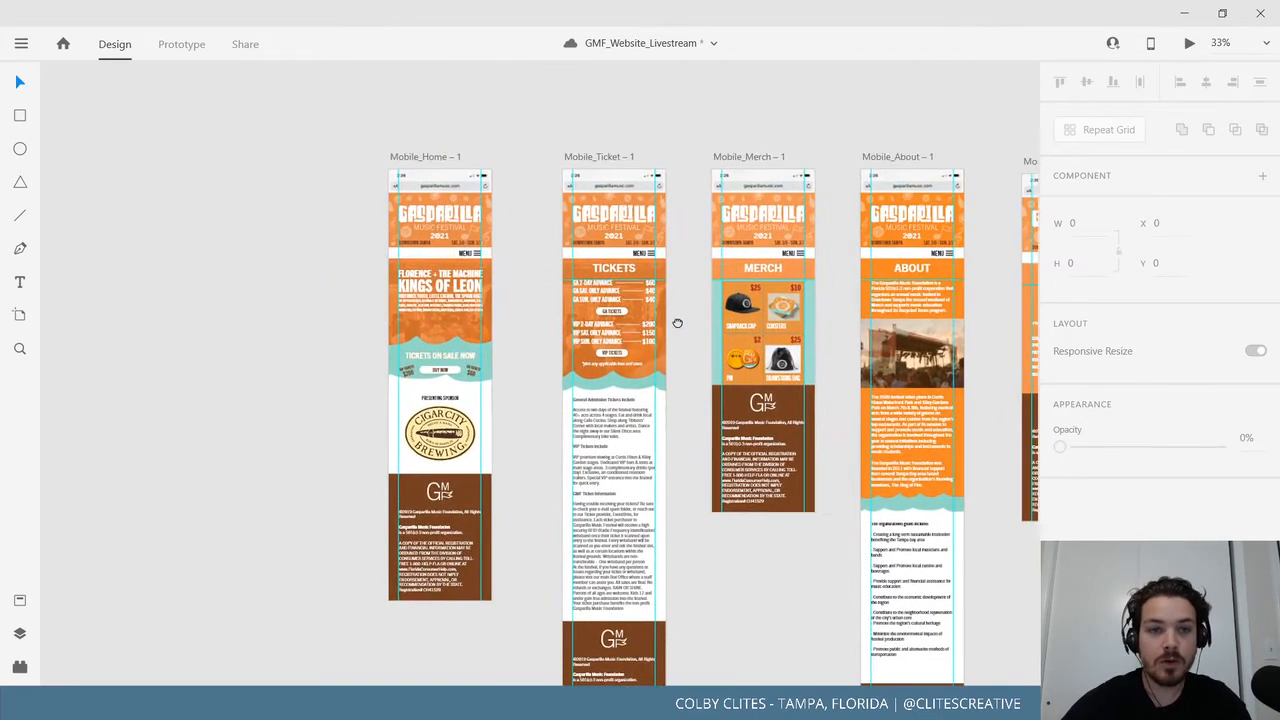
Inspect the MENU text and its bar group on the Connect page copy.
scroll(649, 327, up, 1)
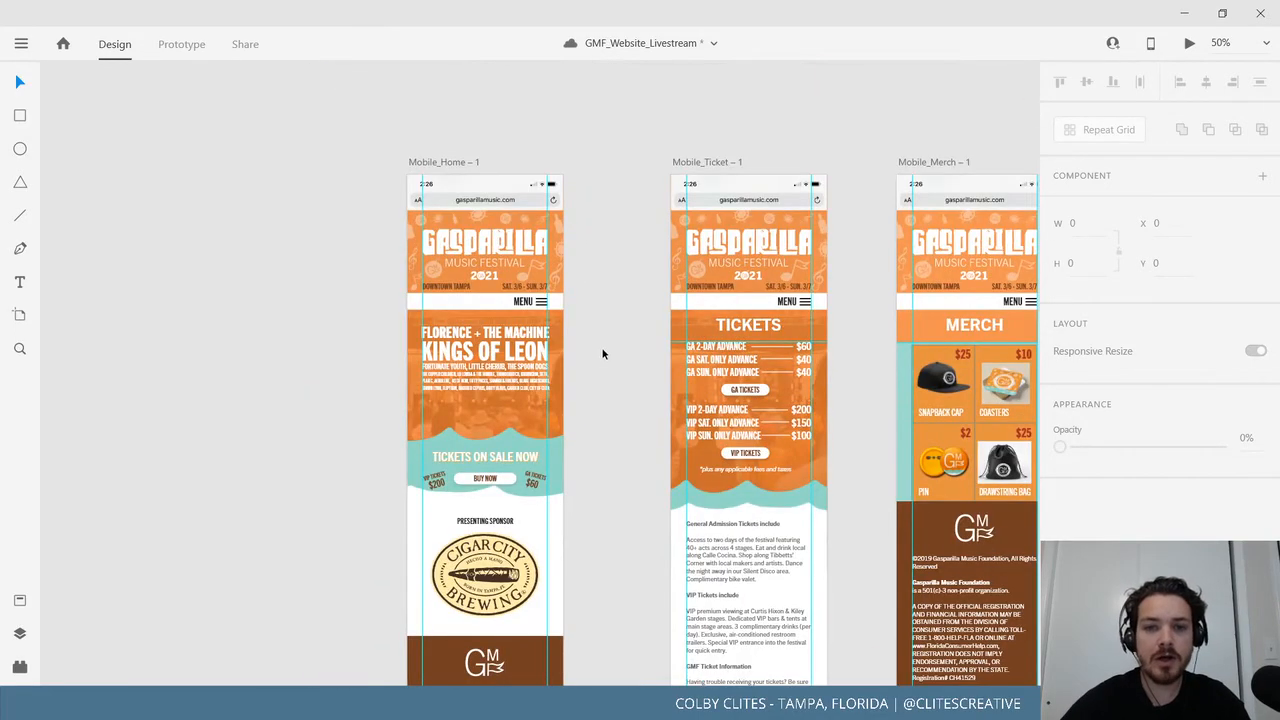
drag(600, 351, 179, 304)
scroll(287, 300, right, 8)
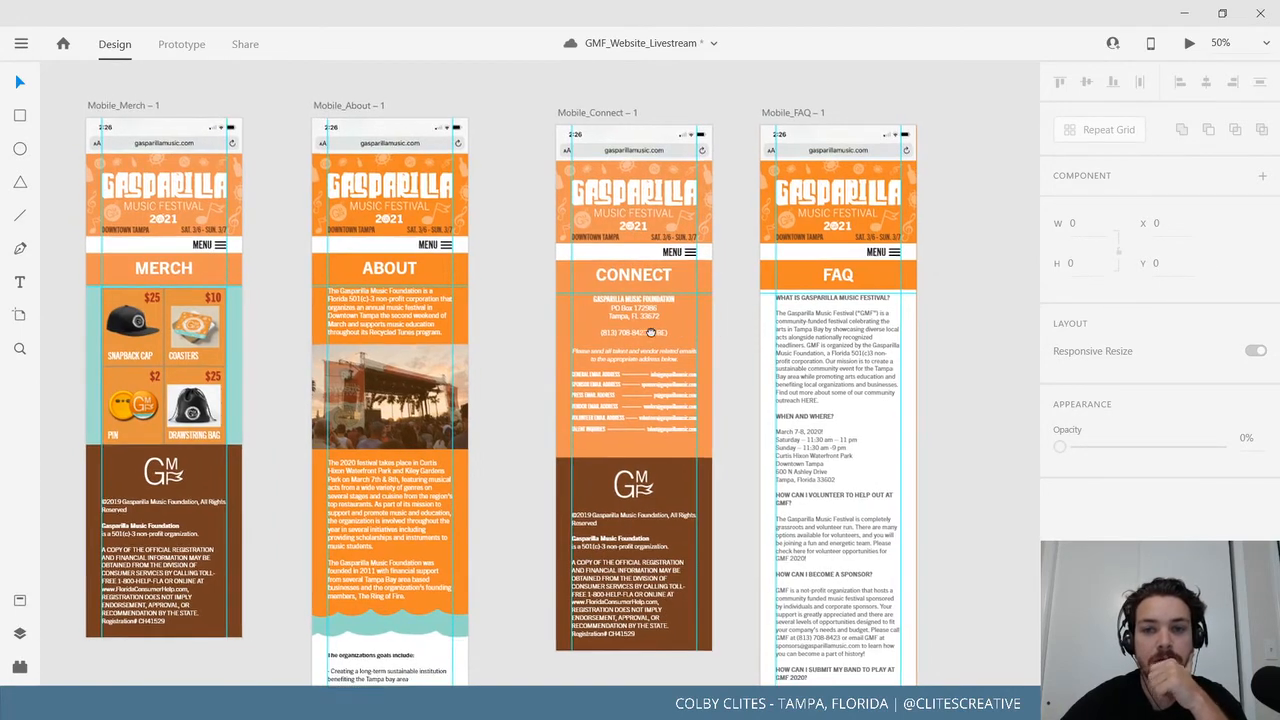
scroll(720, 320, right, 2)
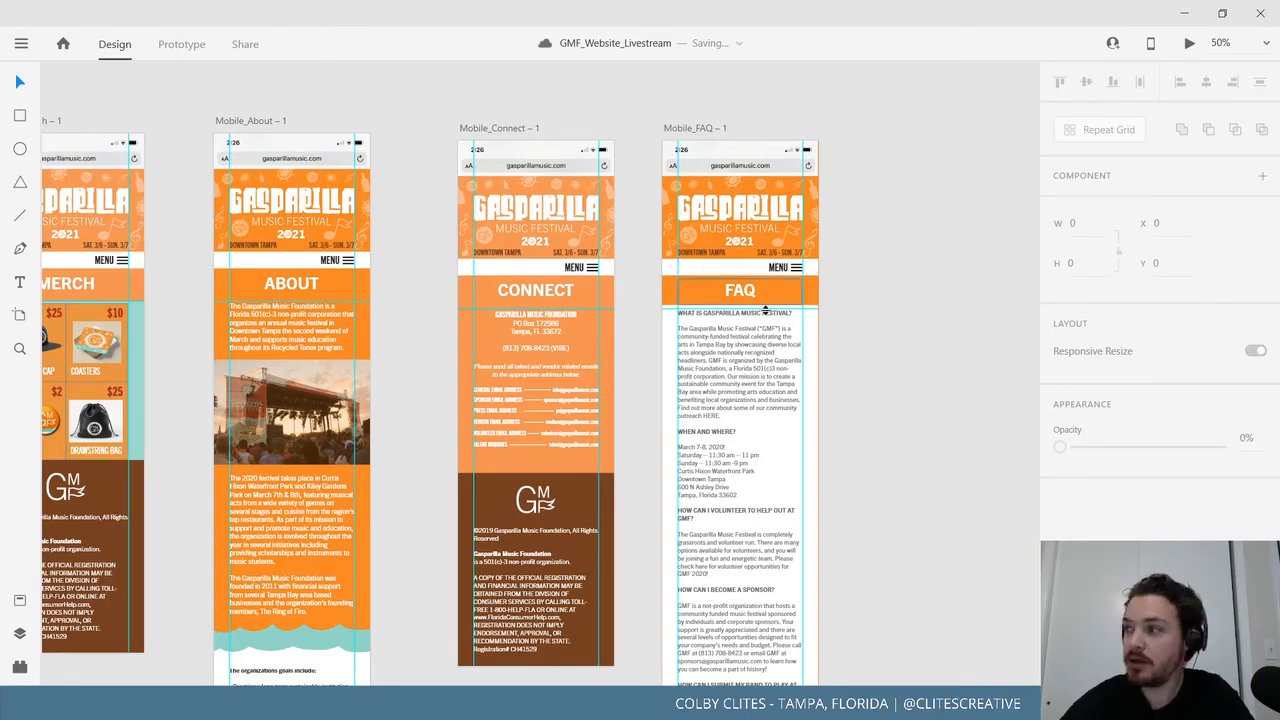
scroll(700, 330, up, 1)
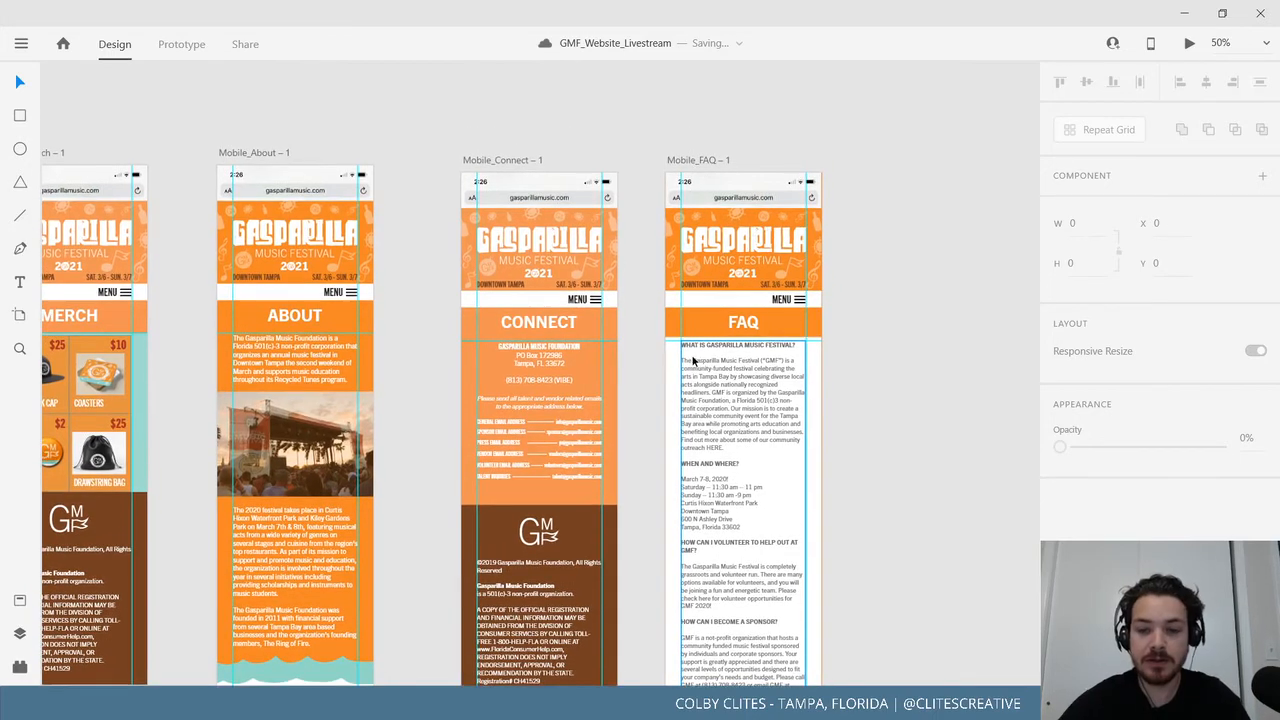
scroll(693, 361, up, 3)
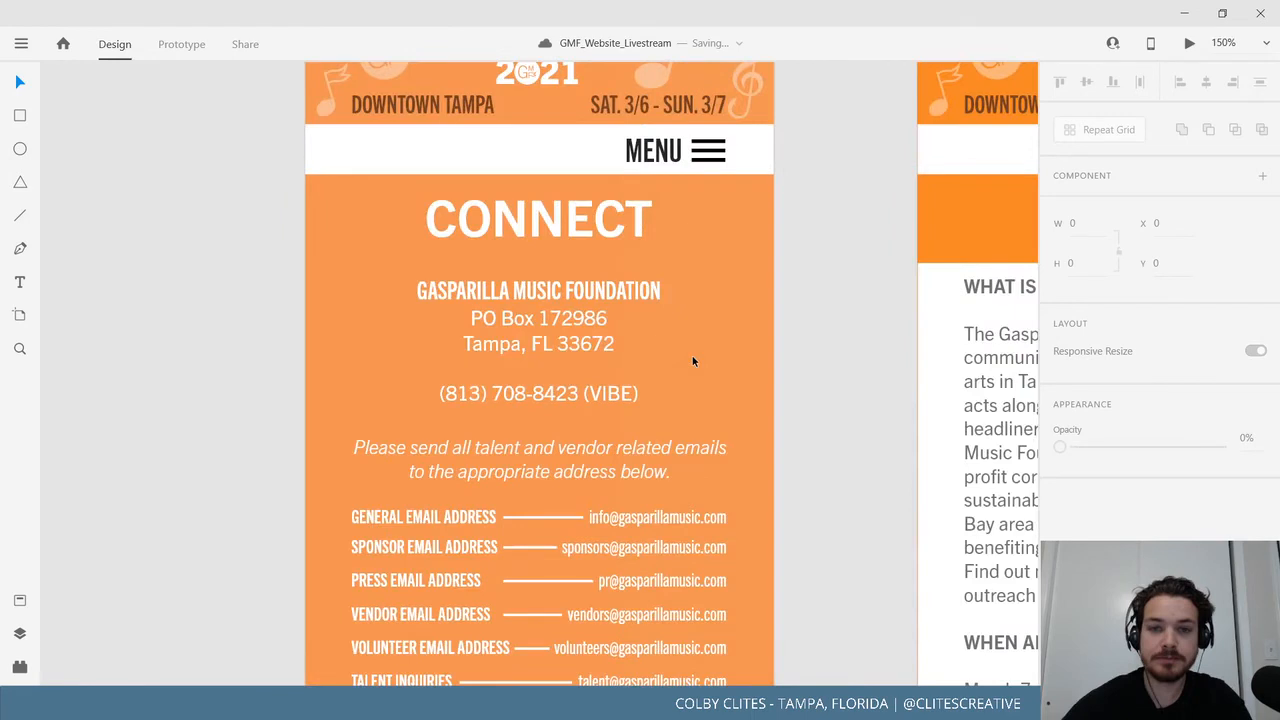
scroll(693, 361, up, 1)
double_click(665, 241)
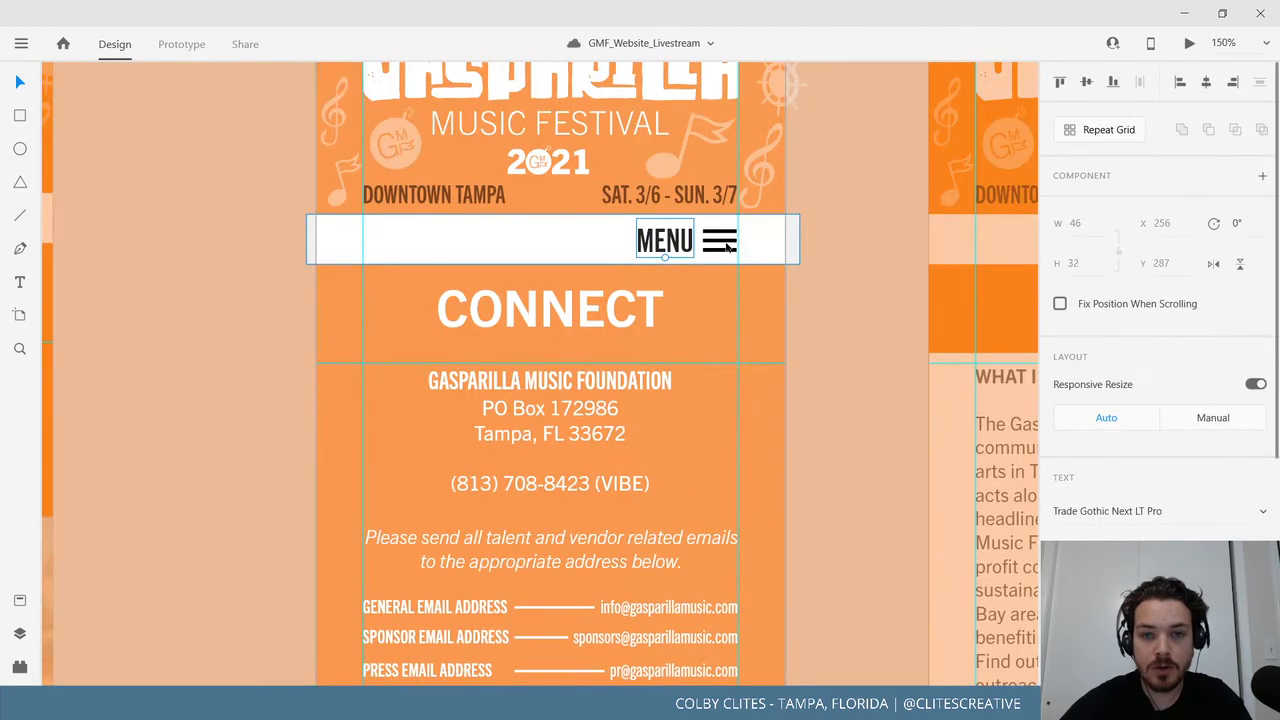
key(Escape)
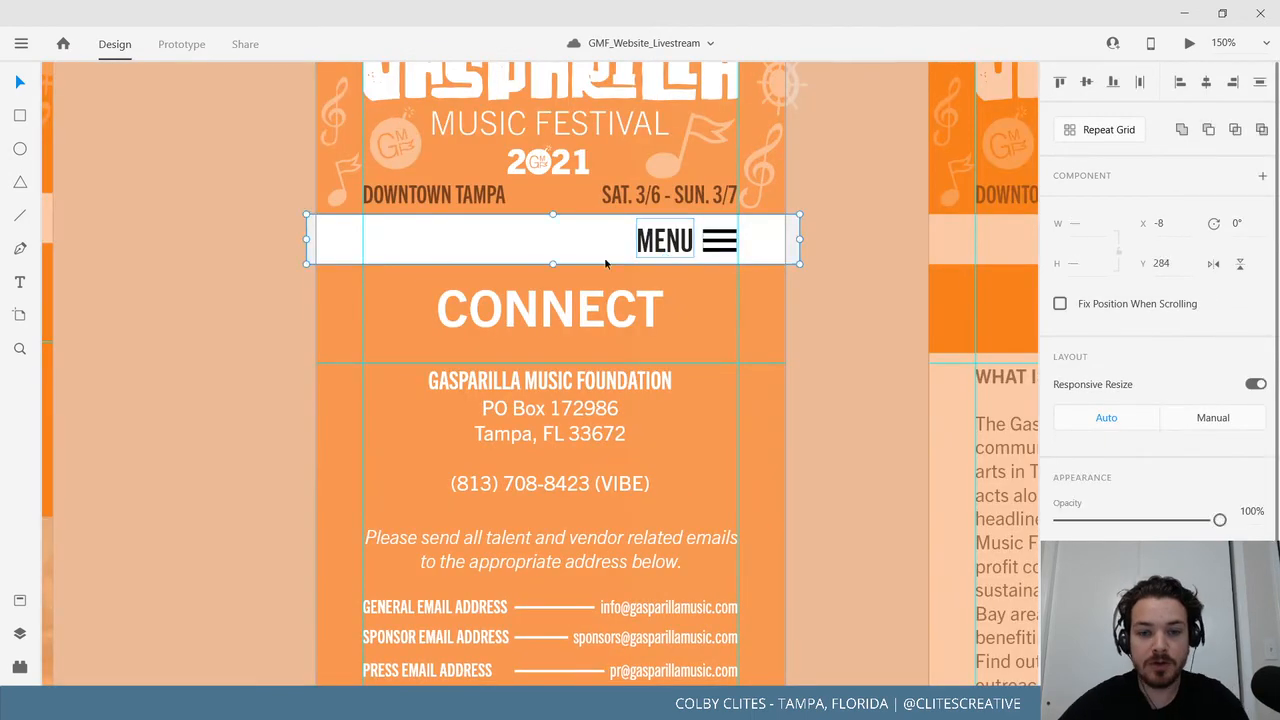
Check the MENU bar groups on the FAQ, About and Merch page copies.
scroll(681, 277, right, 7)
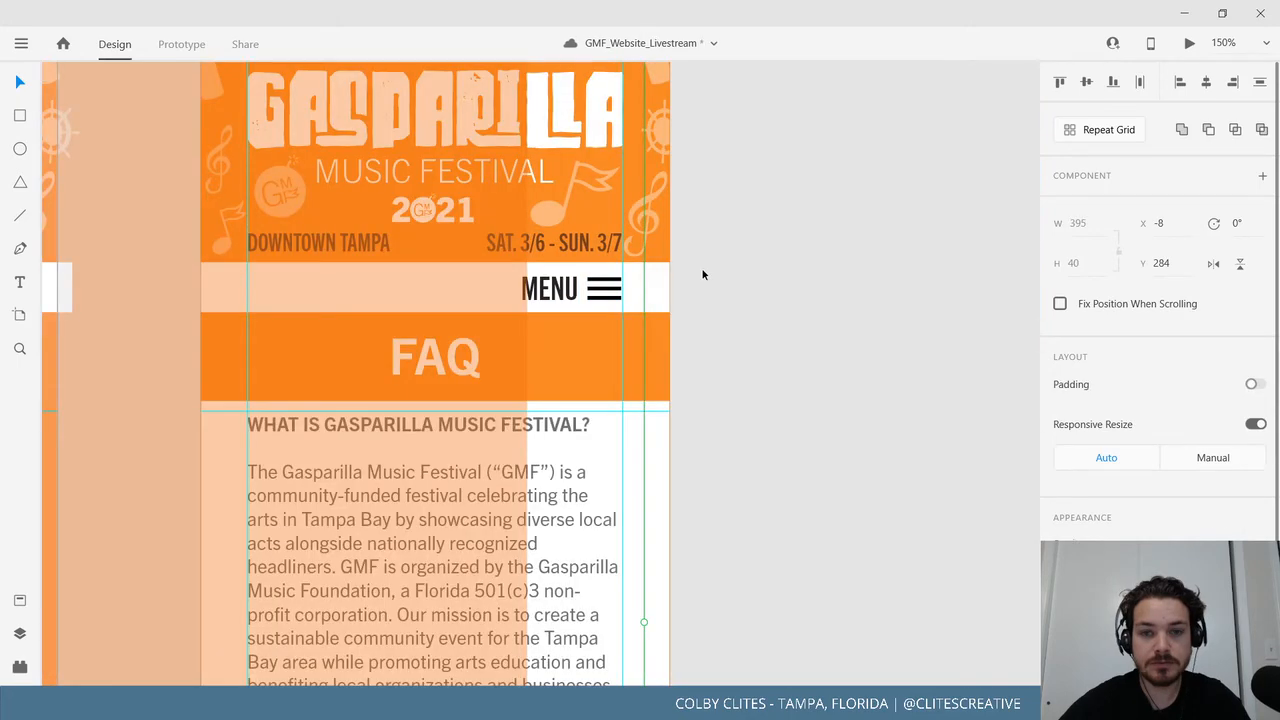
click(645, 291)
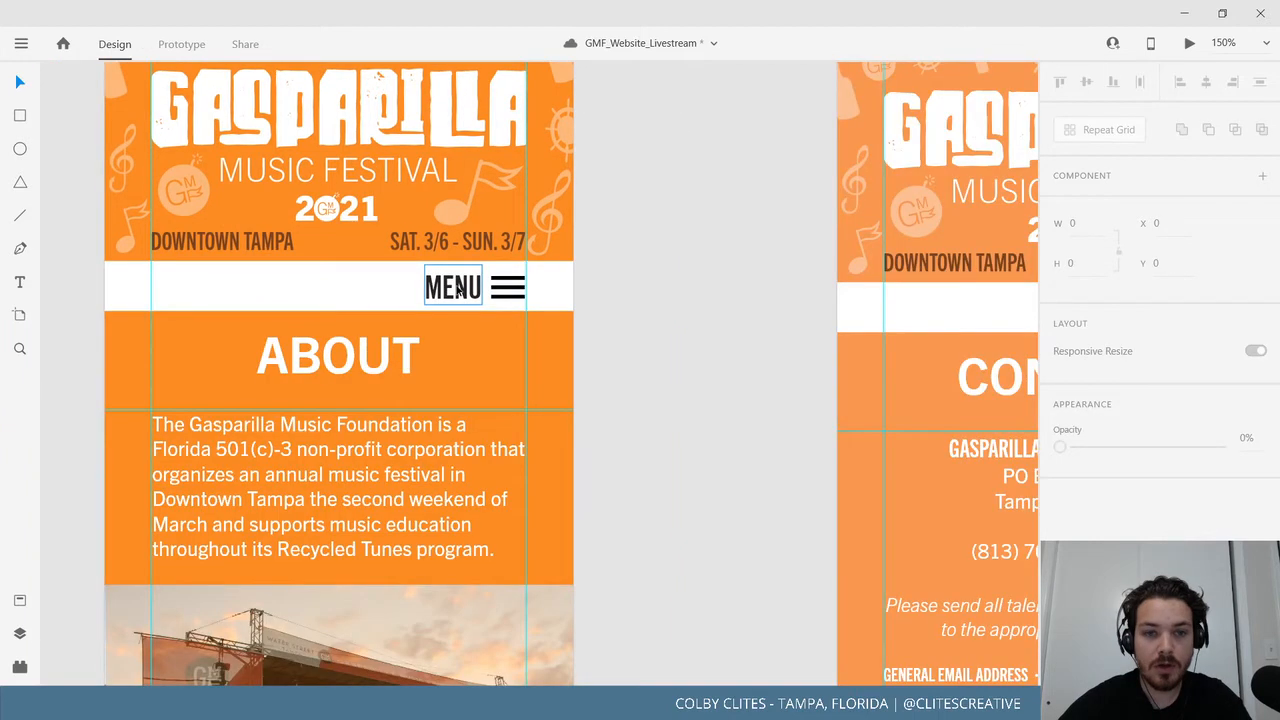
click(457, 289)
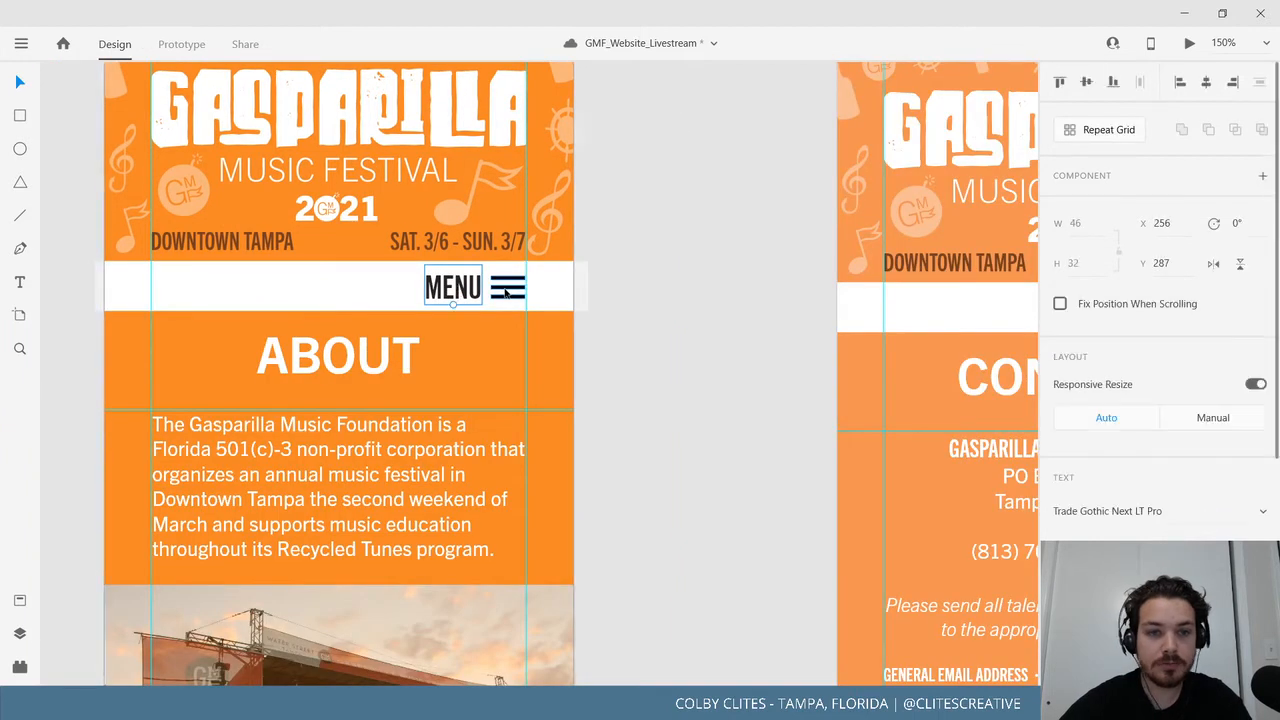
key(Escape)
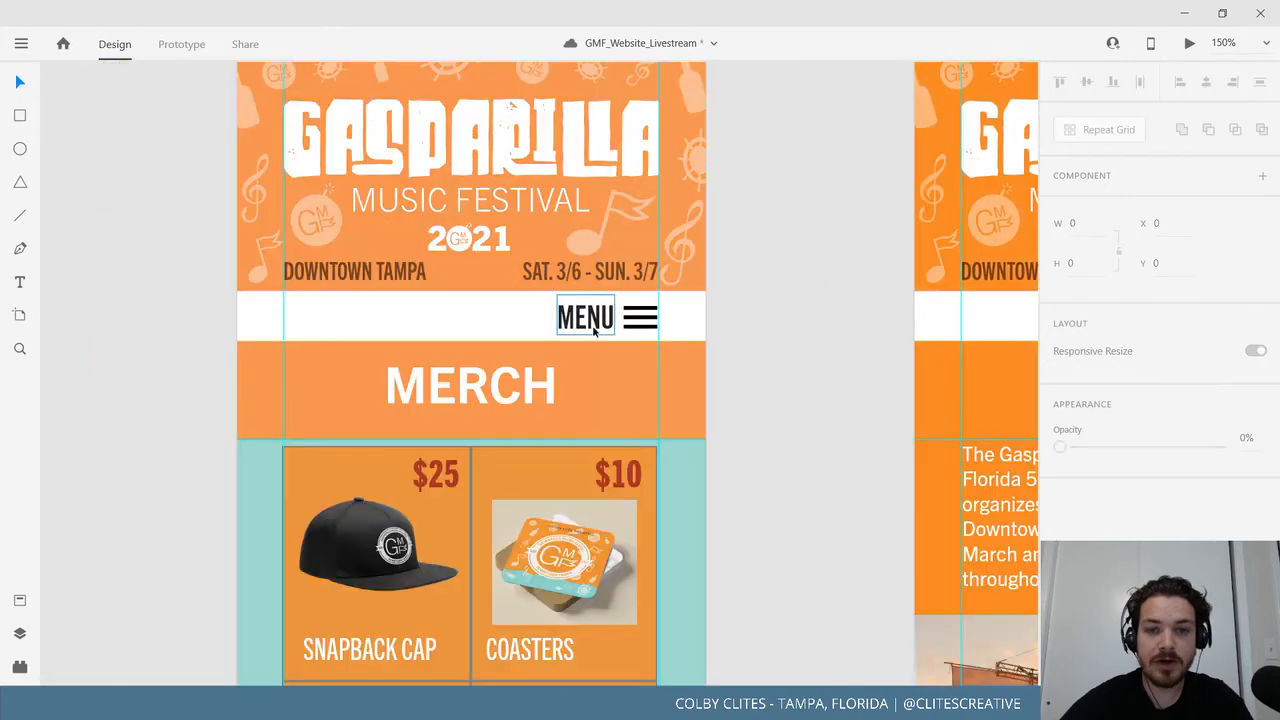
click(591, 318)
click(689, 331)
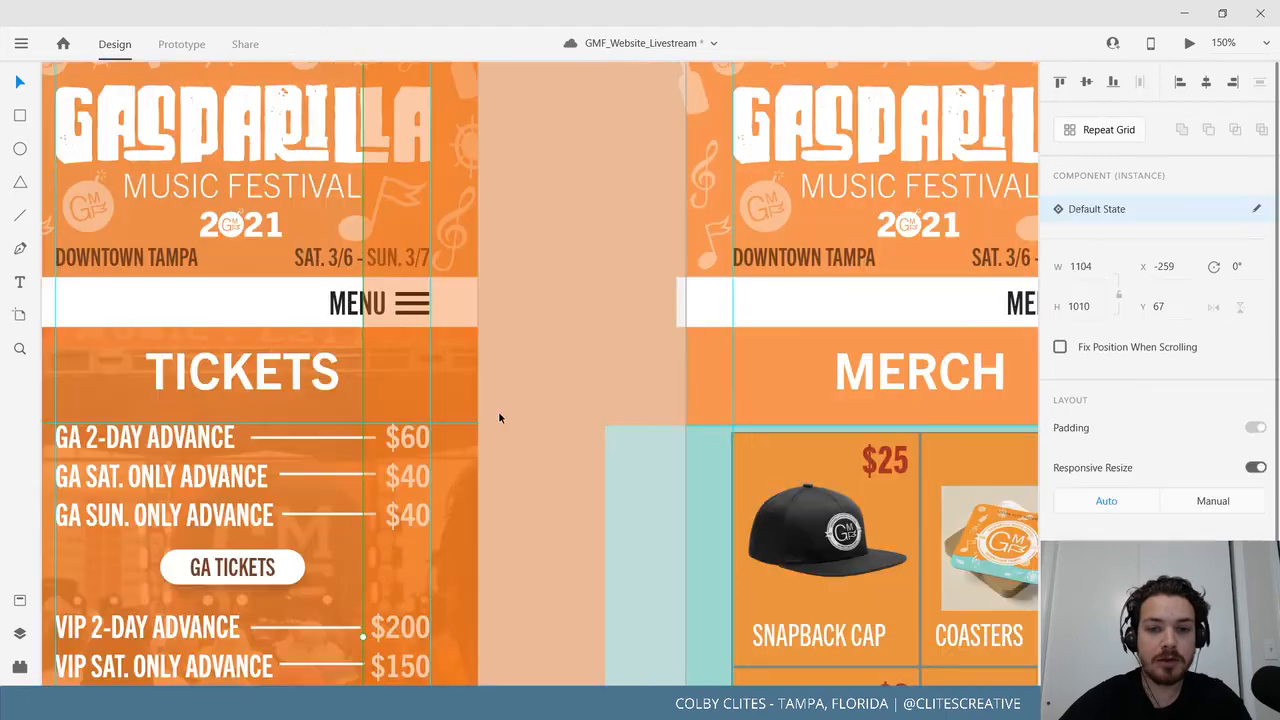
Inspect the 857×640 background component behind the Tickets header.
drag(498, 411, 793, 410)
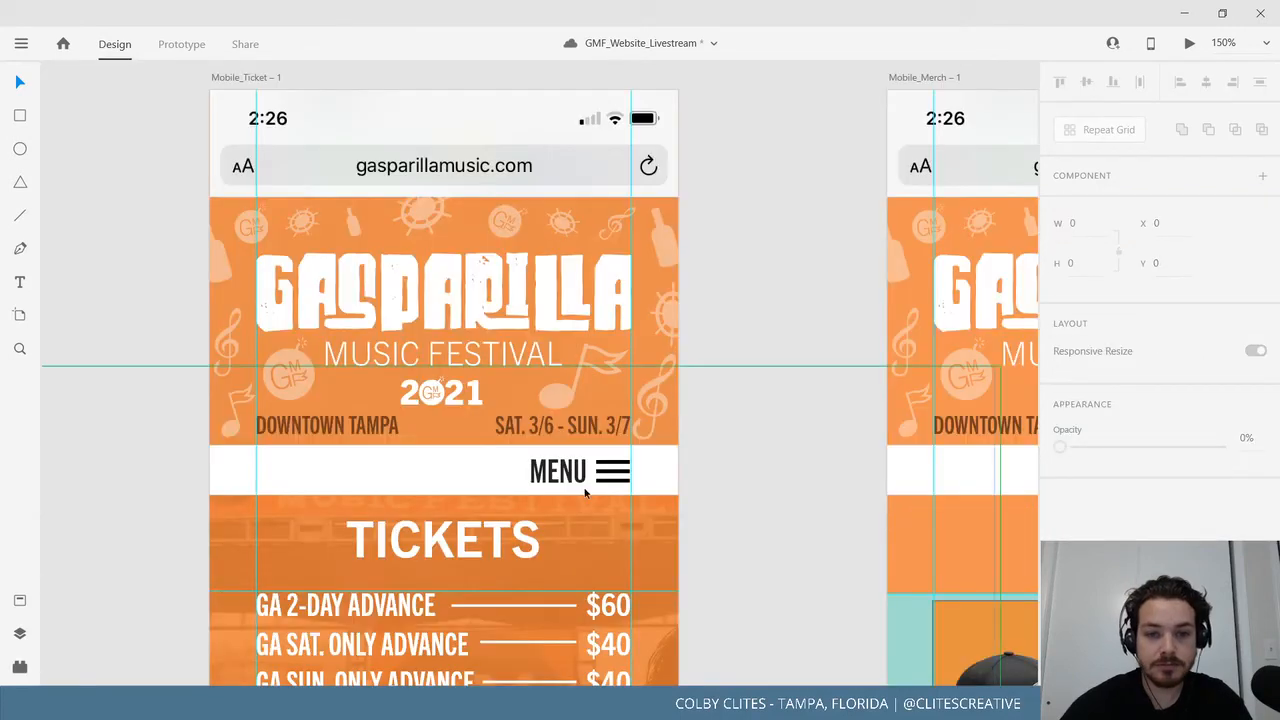
drag(570, 478, 618, 443)
click(615, 450)
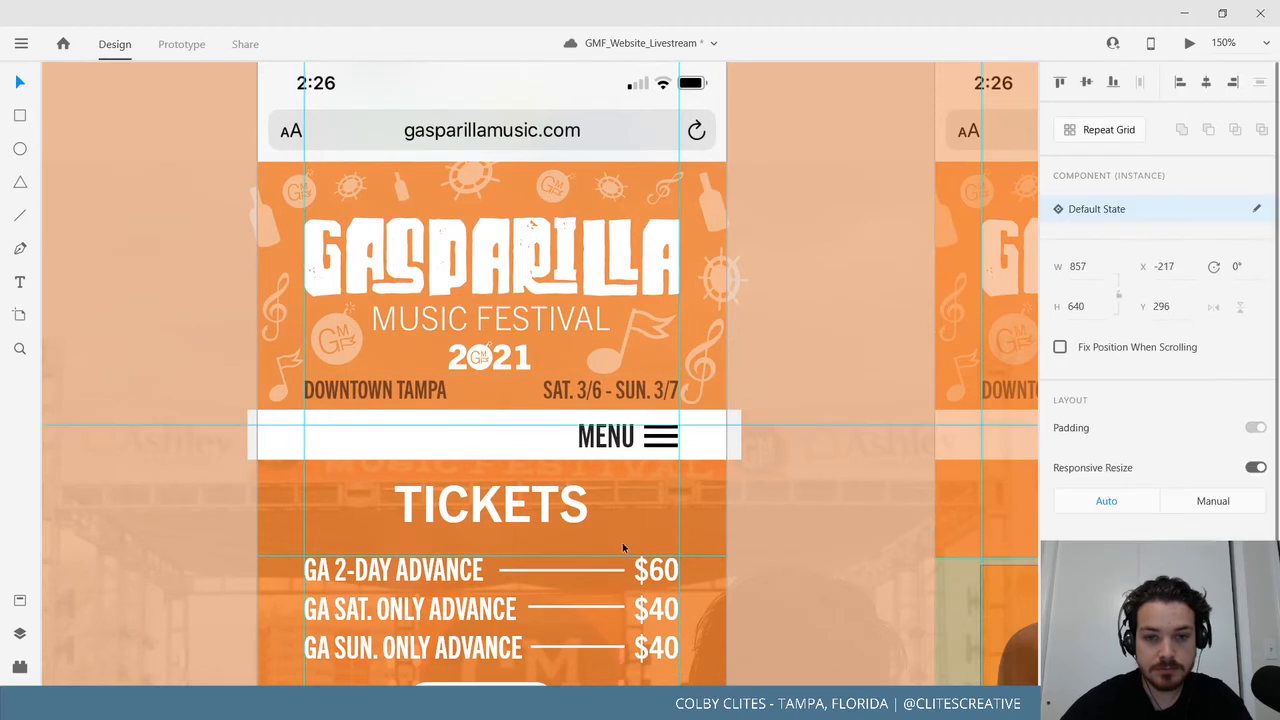
click(609, 440)
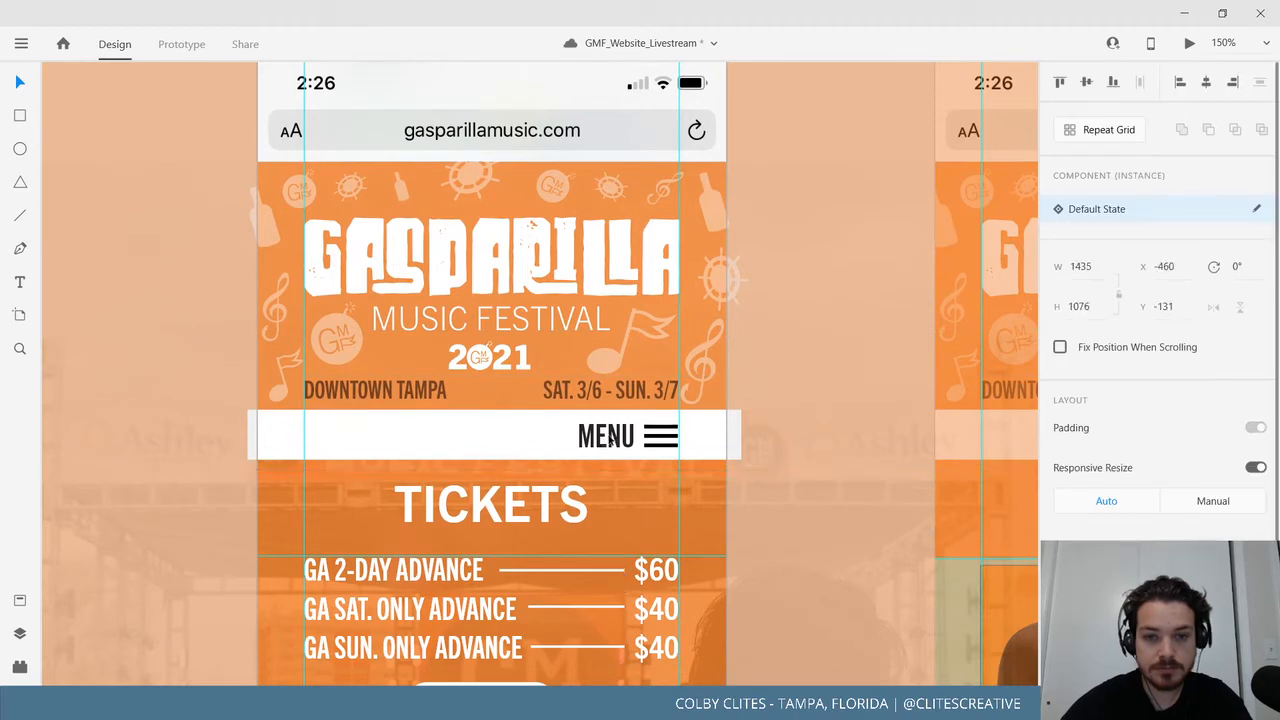
click(674, 487)
Select the Mobile_Ticket – 1 artboard and show the Layers panel.
drag(688, 471, 616, 158)
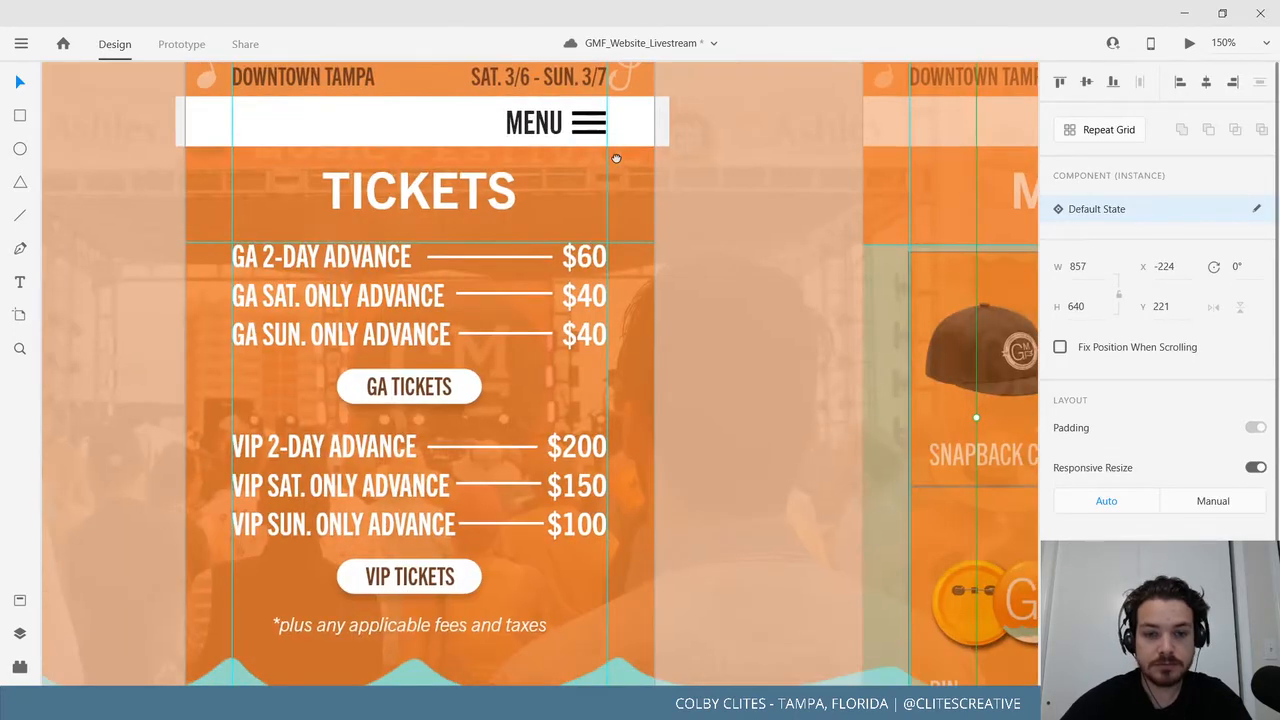
scroll(584, 557, up, 5)
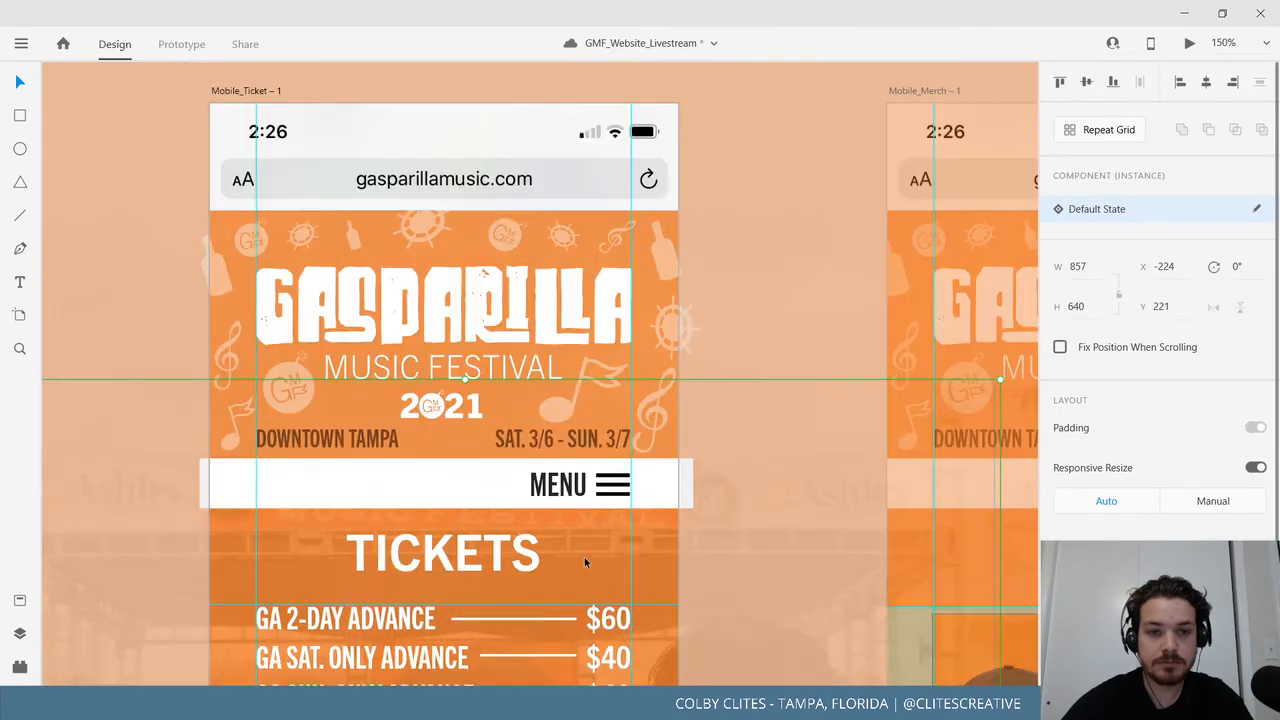
click(242, 90)
click(20, 633)
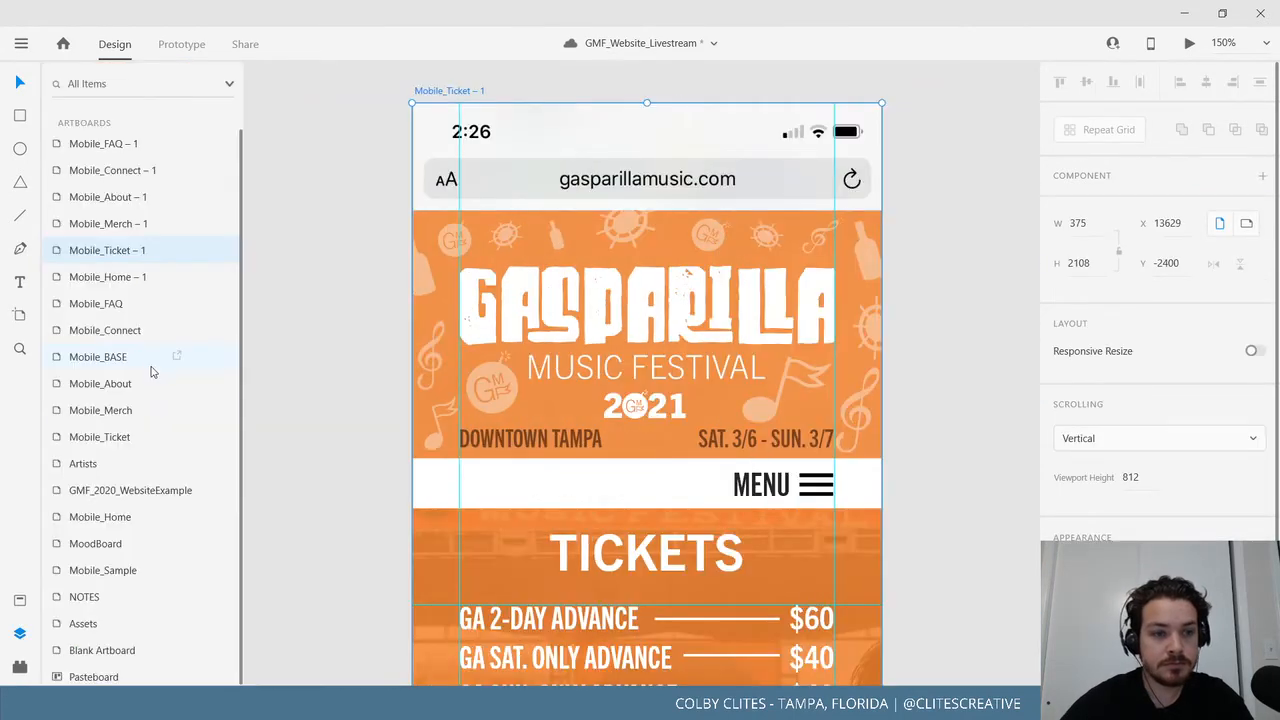
Move Layer 25 and the teal wave graphic down out of the Mobile_Ticket – 1 header.
scroll(137, 521, down, 1)
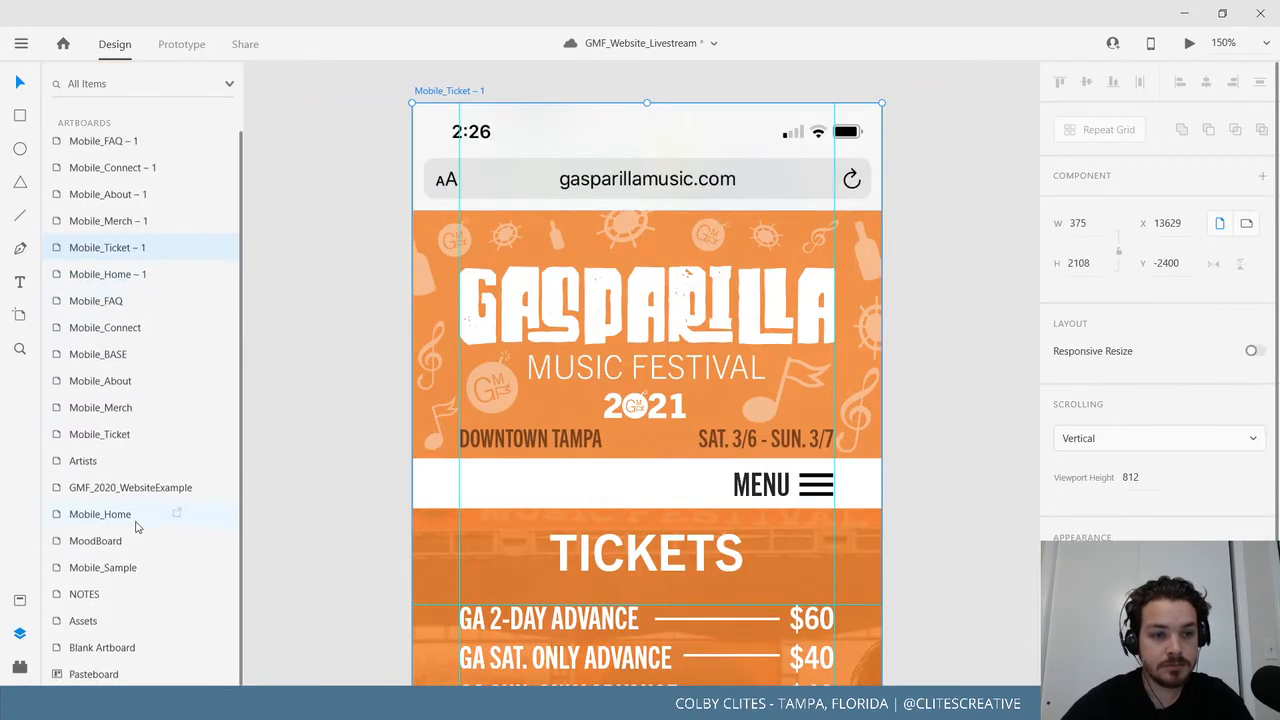
double_click(59, 254)
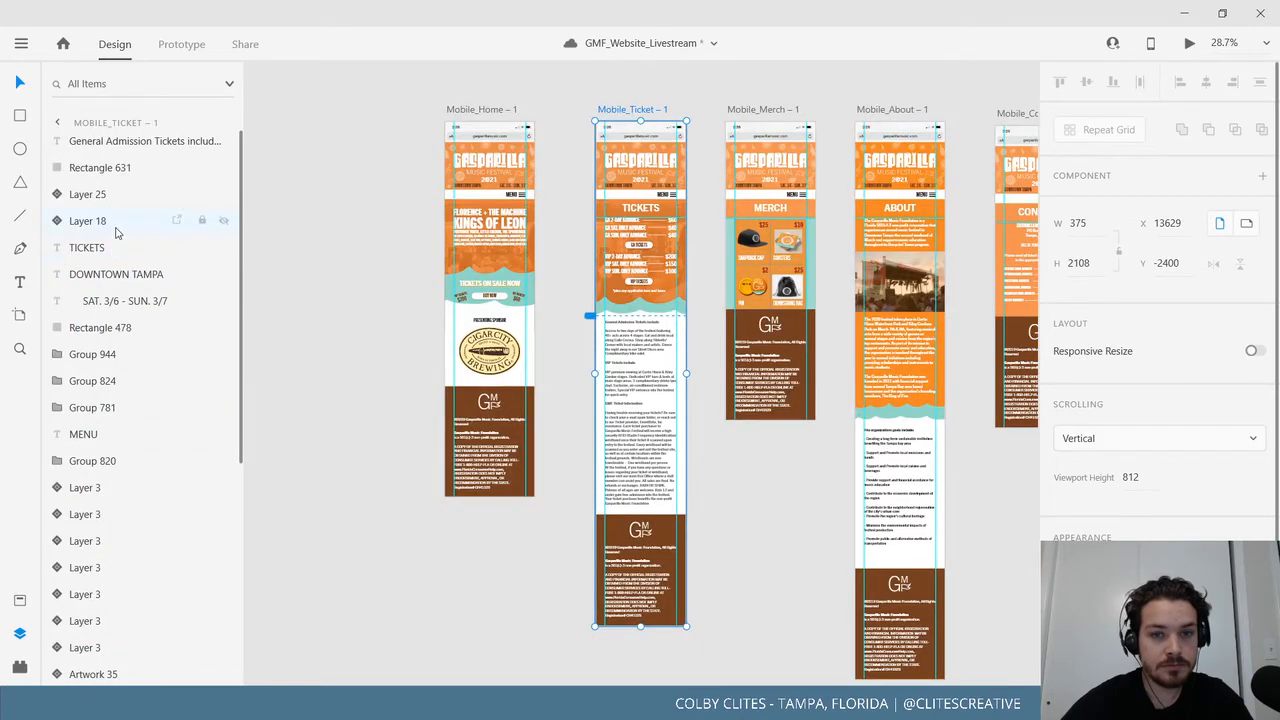
click(104, 436)
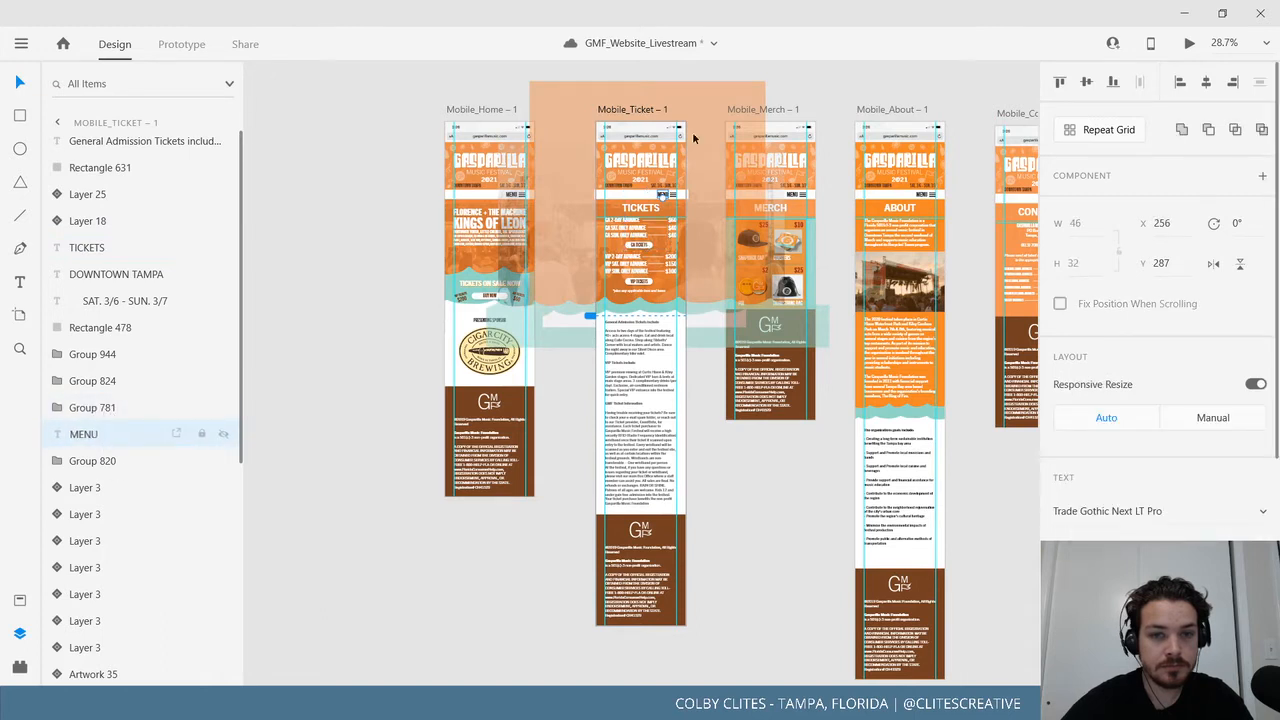
drag(676, 262, 628, 302)
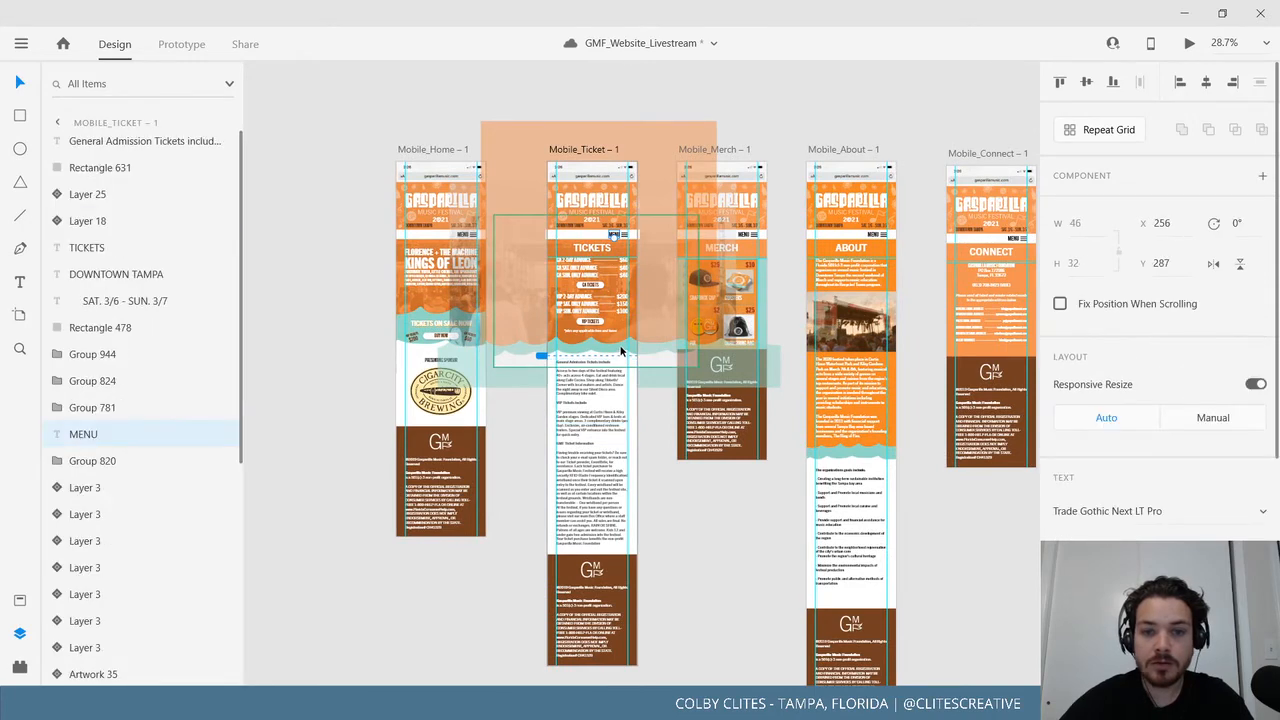
drag(620, 350, 733, 569)
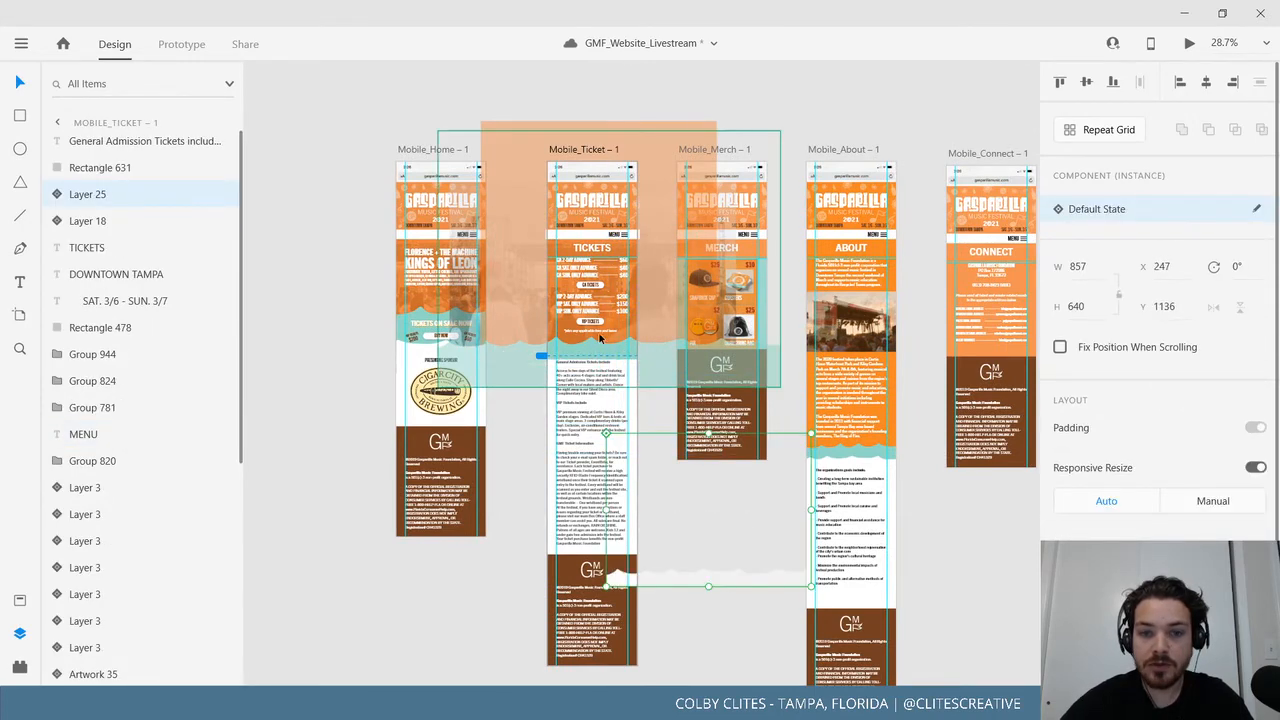
drag(586, 350, 727, 564)
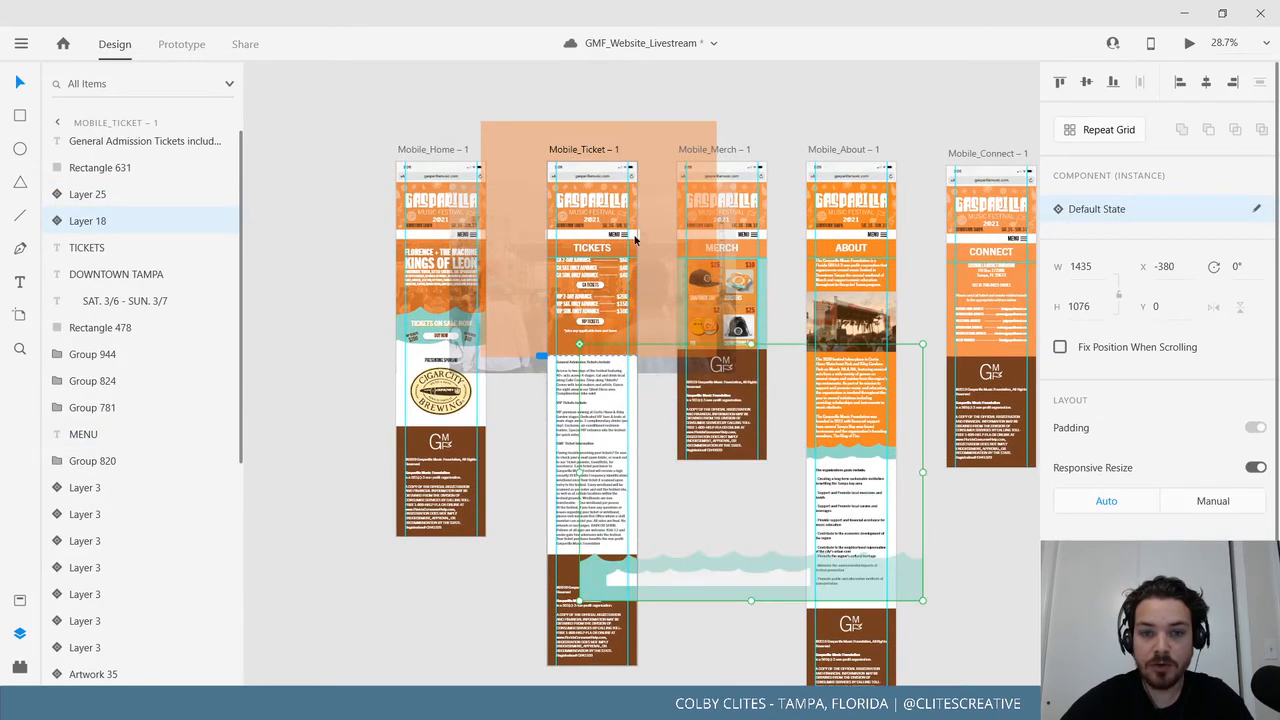
Group the Ticket page's MENU text with its white bar, viewed at 100%.
click(620, 235)
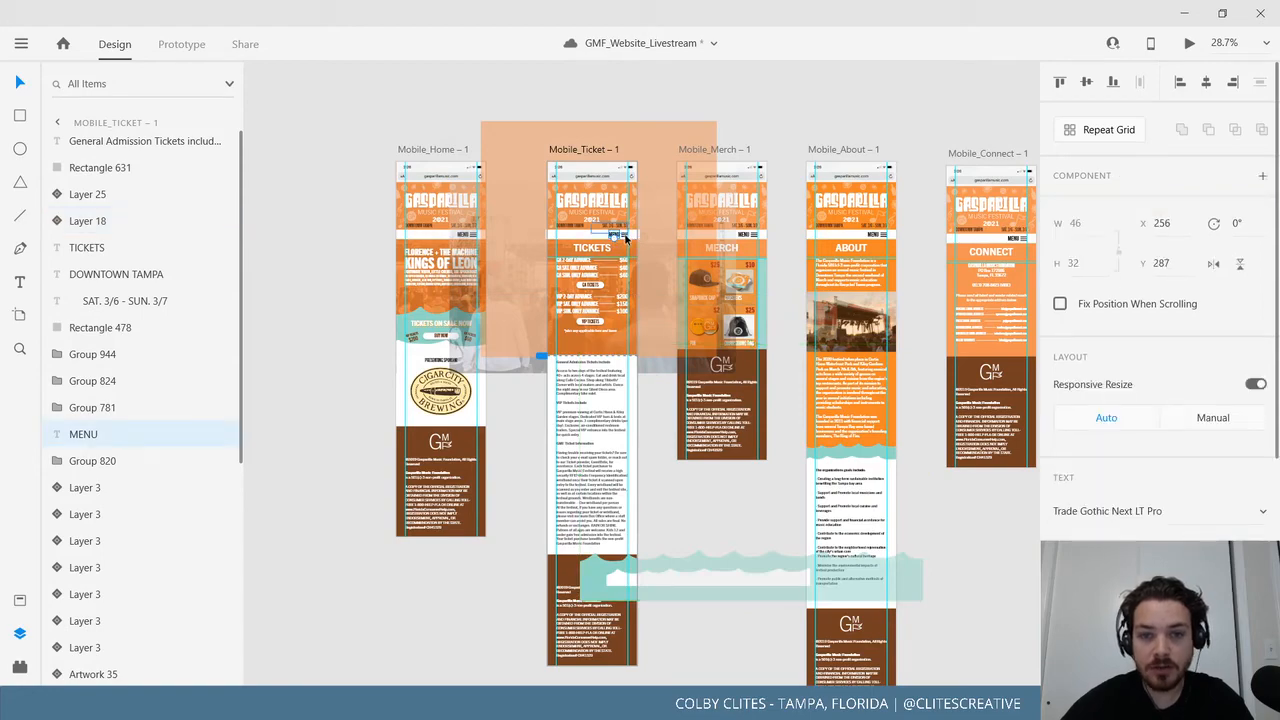
key(ctrl+1)
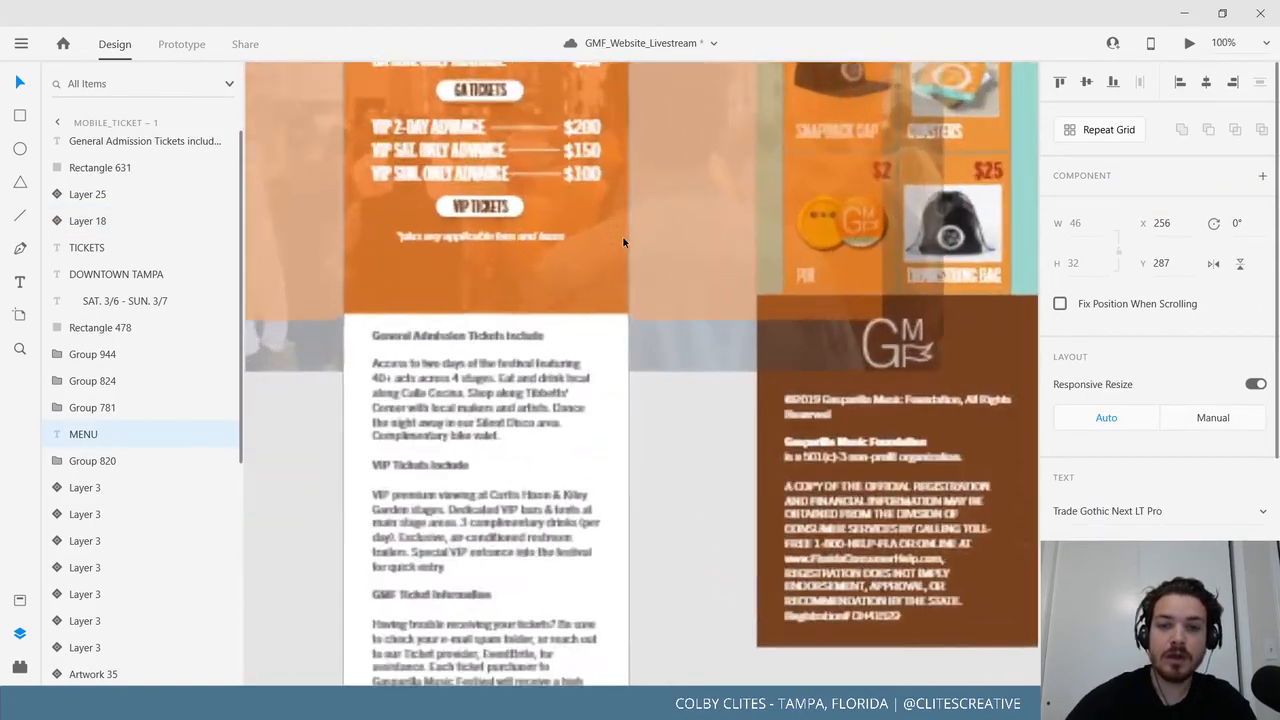
drag(560, 200, 602, 537)
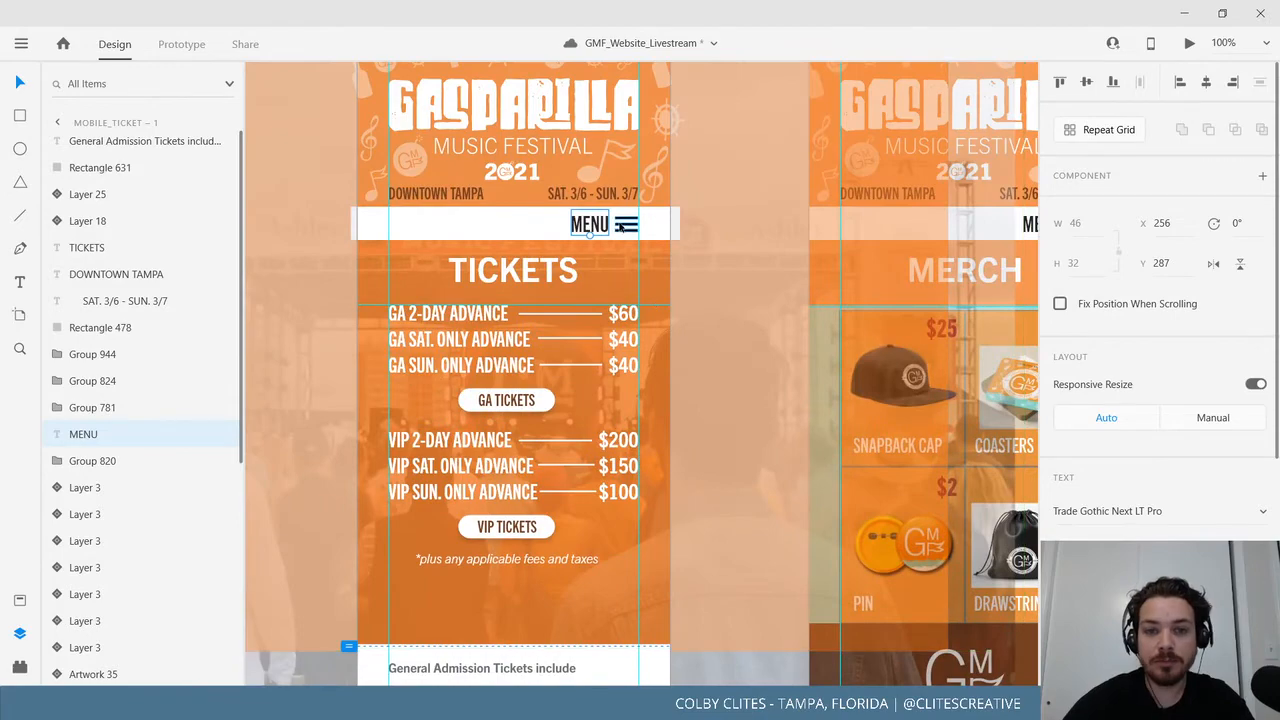
shift+click(515, 230)
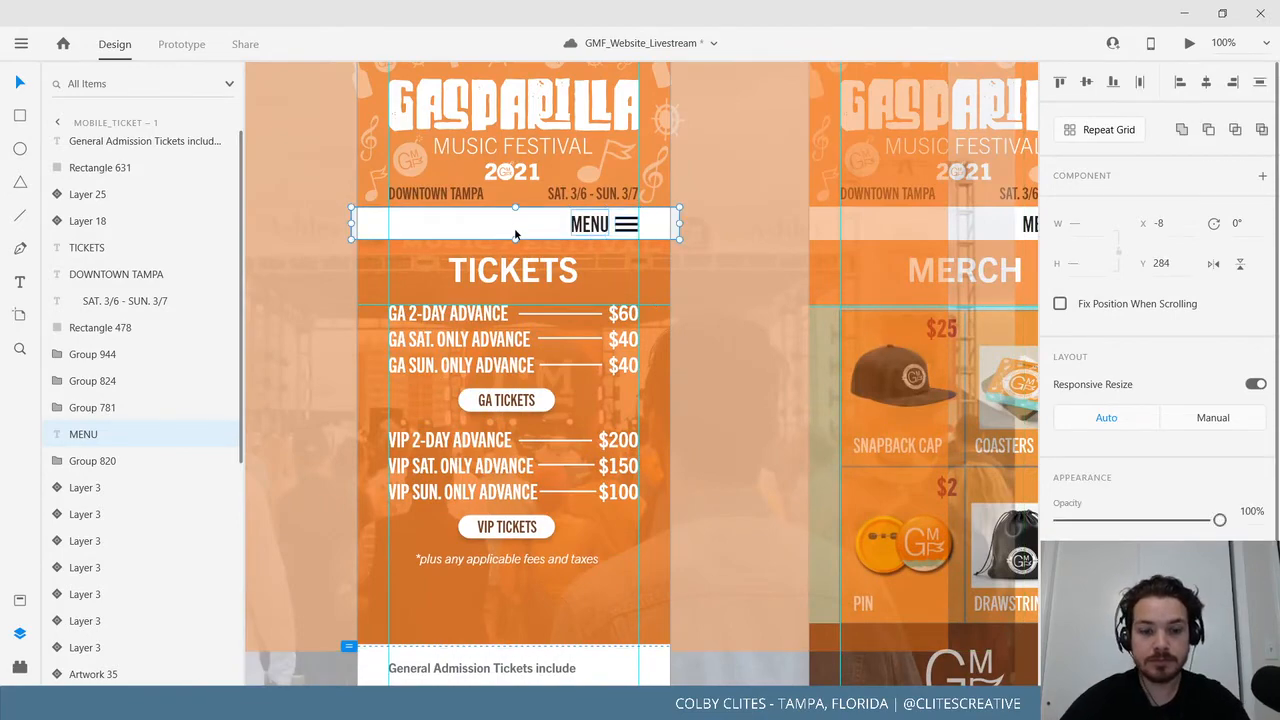
key(ctrl+g)
Pan down to the teal wave dividers below the Tickets and Merch artboards.
scroll(518, 220, down, 10)
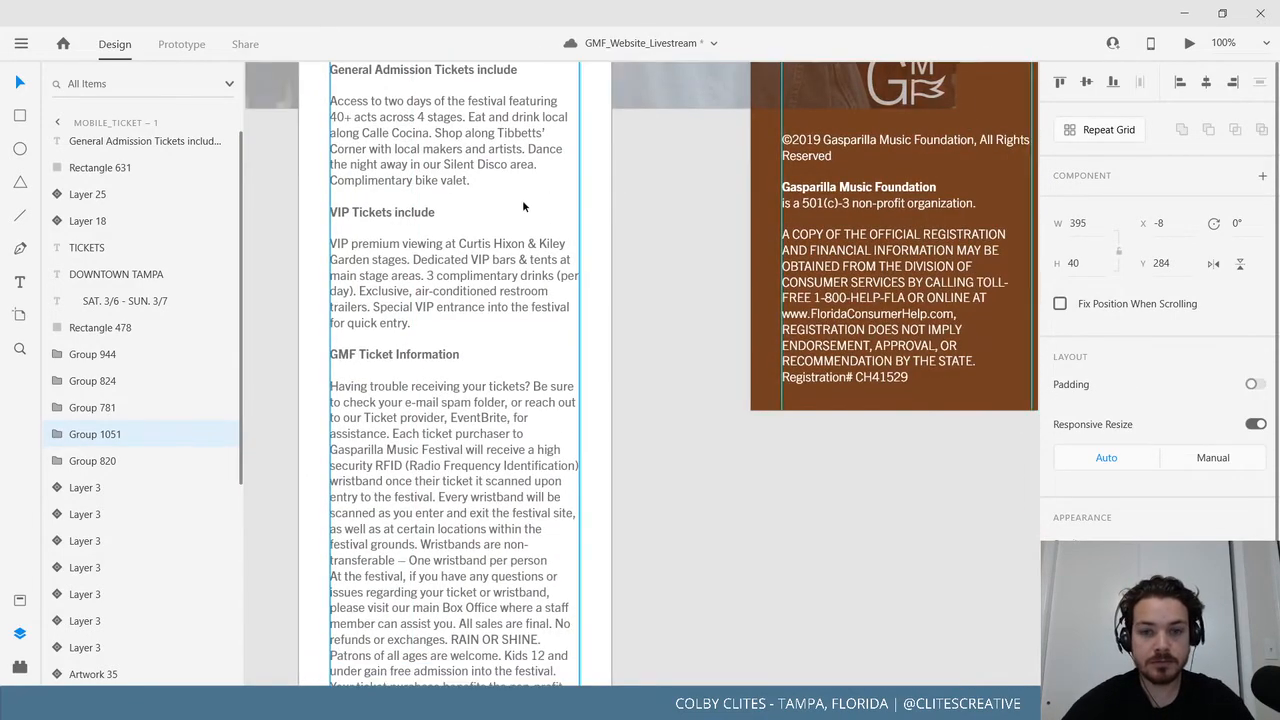
scroll(617, 303, up, 7)
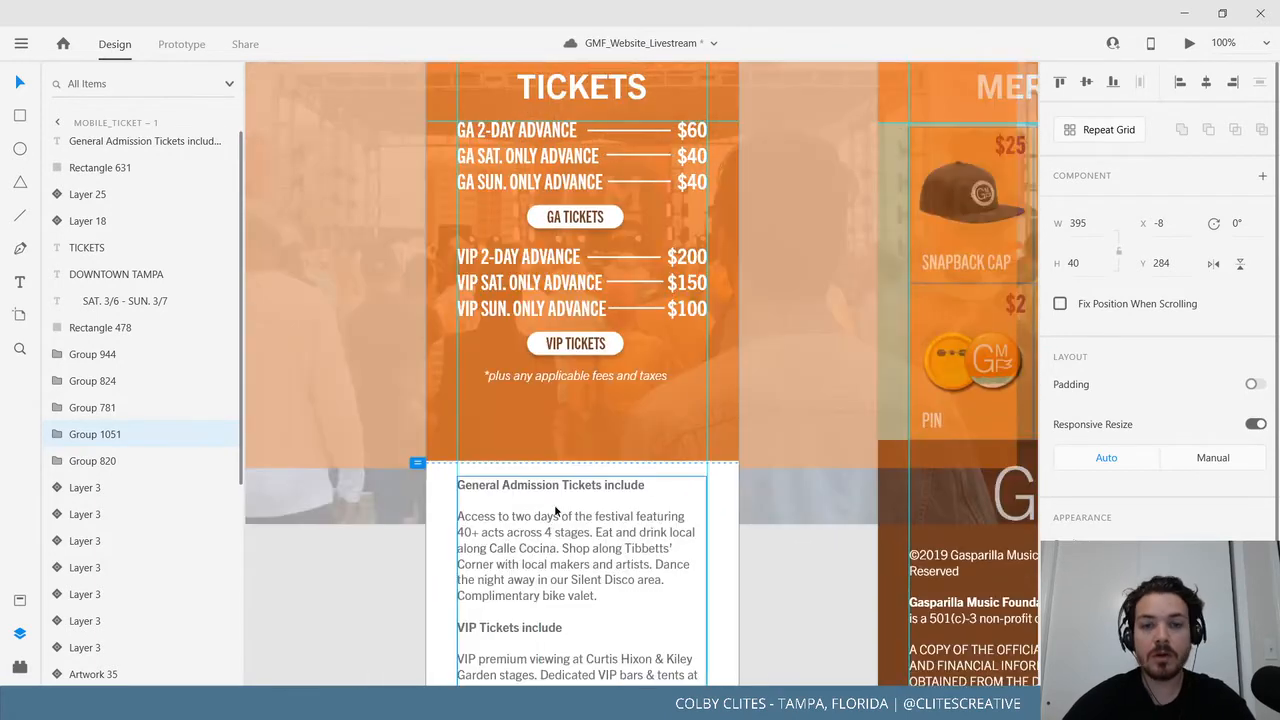
drag(562, 509, 564, 508)
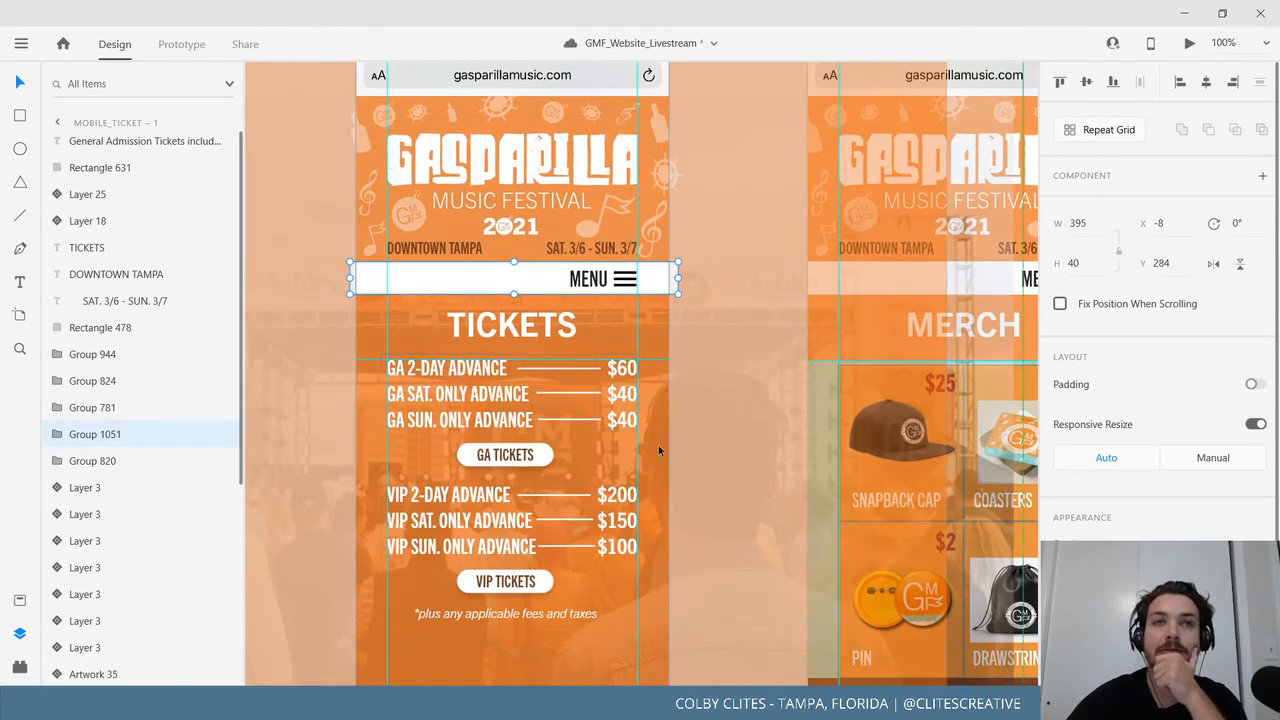
scroll(658, 445, down, 2)
scroll(658, 445, right, 1)
scroll(628, 371, down, 3)
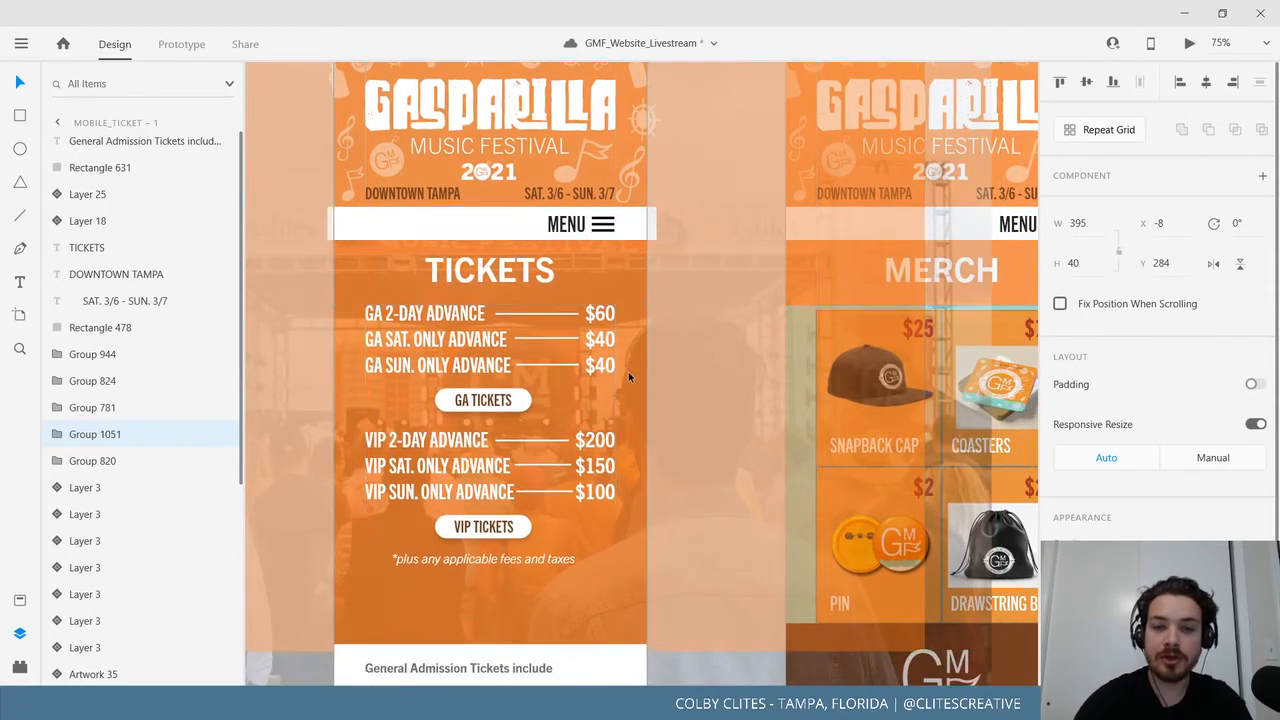
drag(679, 427, 457, 98)
scroll(460, 438, down, 2)
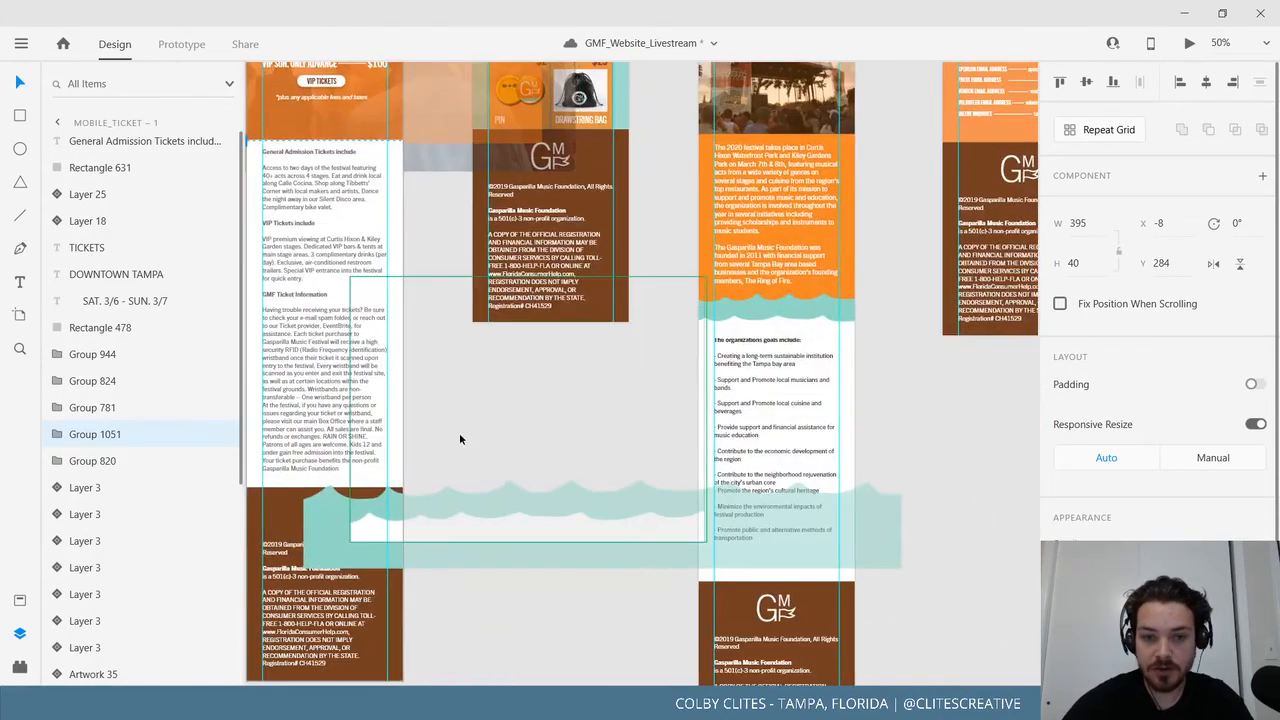
Raise the inner wave layer on the ticket page higher up.
click(505, 495)
double_click(517, 504)
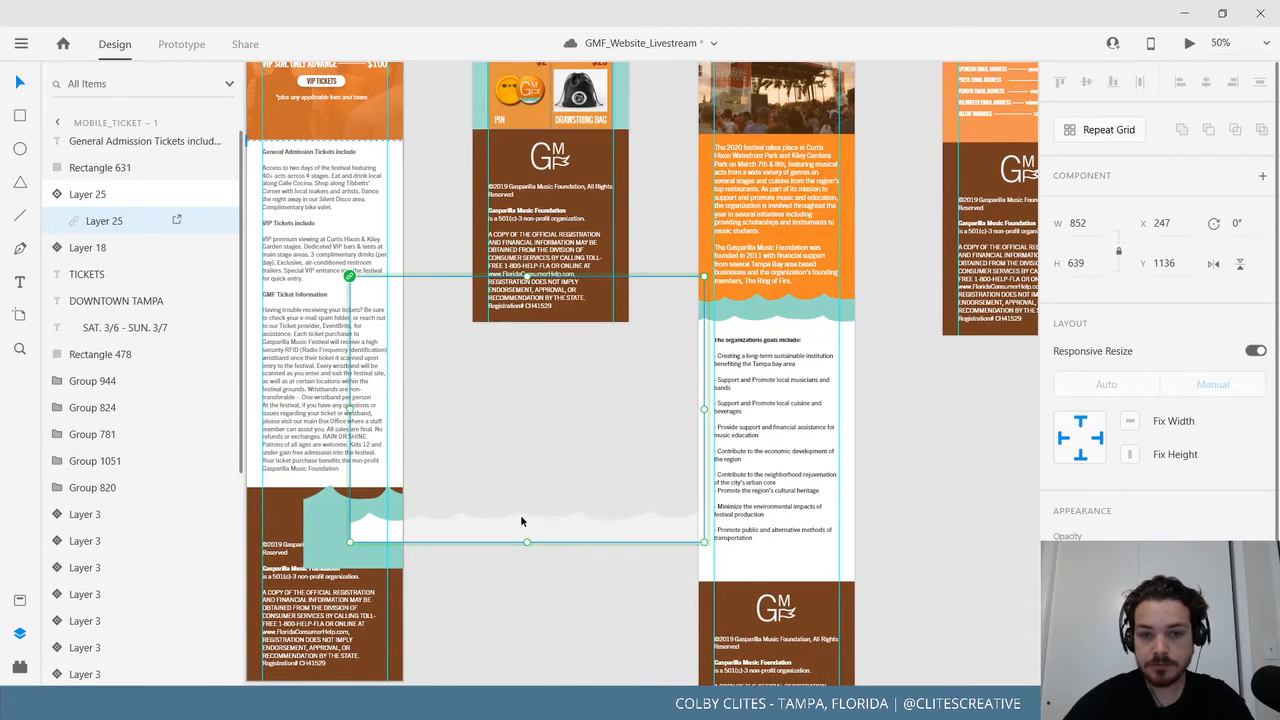
drag(517, 504, 511, 336)
key(ctrl+z)
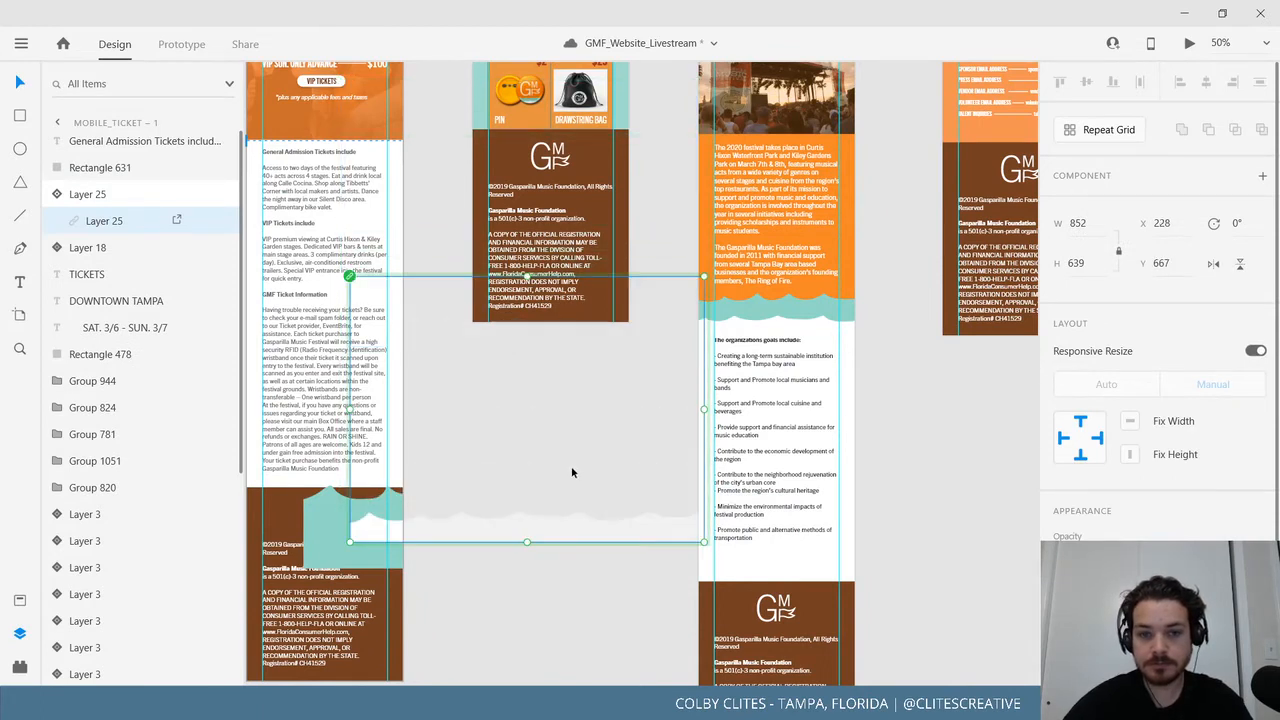
drag(536, 524, 533, 315)
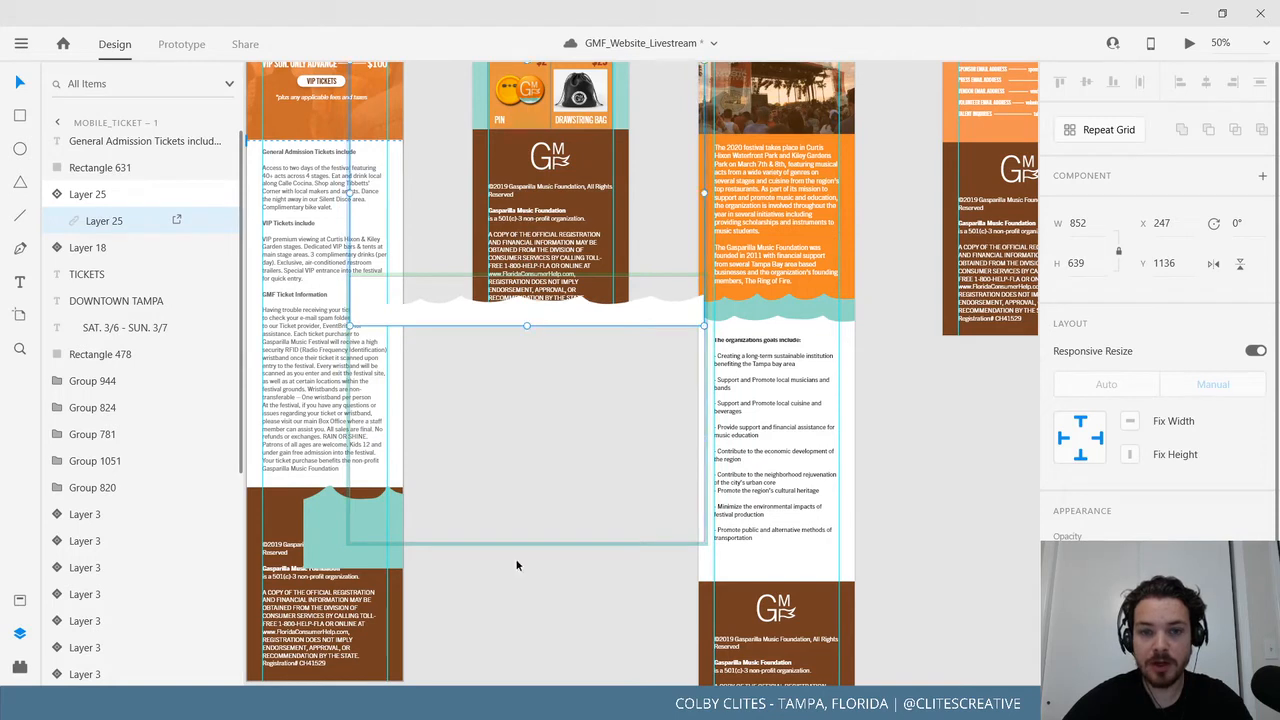
click(529, 591)
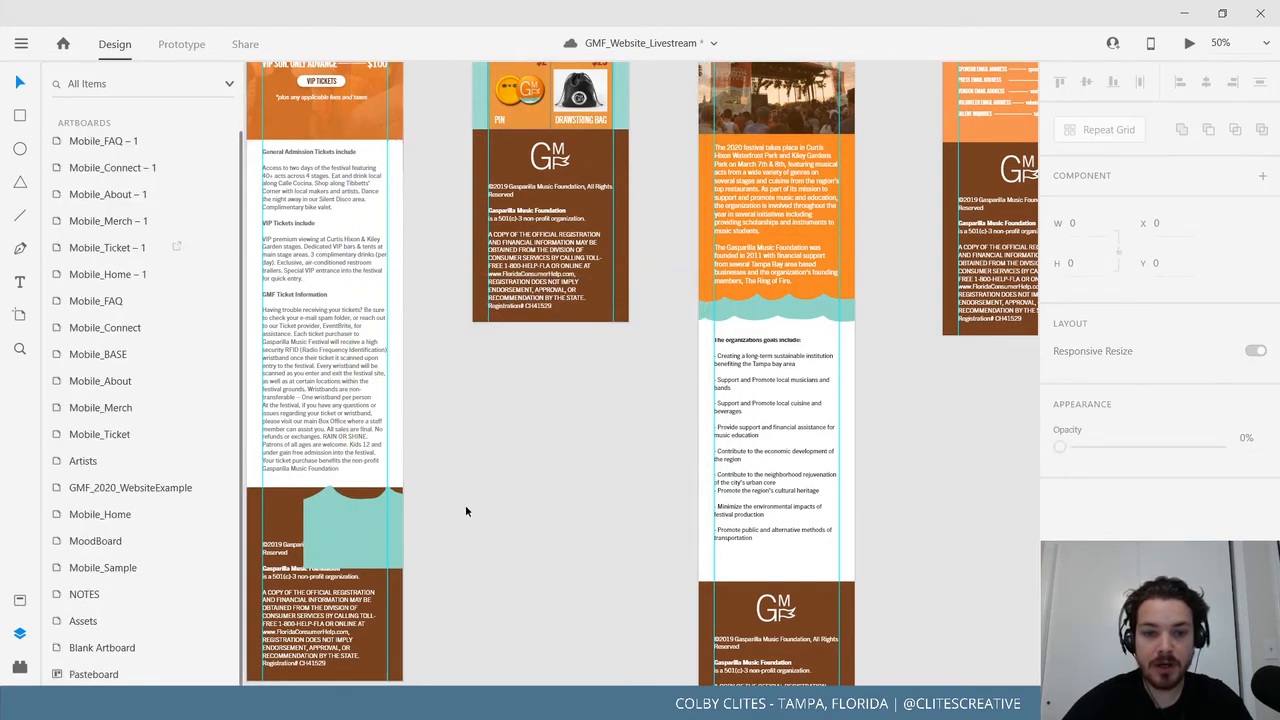
Shift the ticket page's wave element to the left.
click(386, 548)
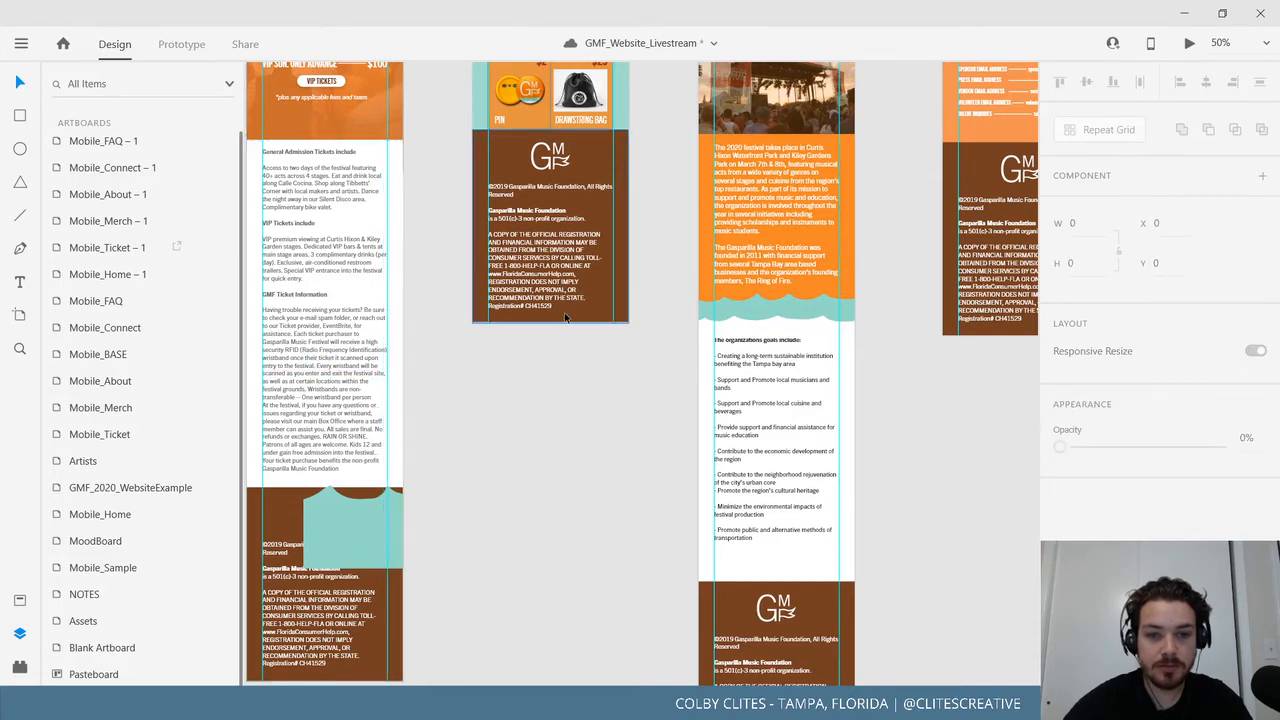
click(565, 317)
click(741, 400)
click(369, 508)
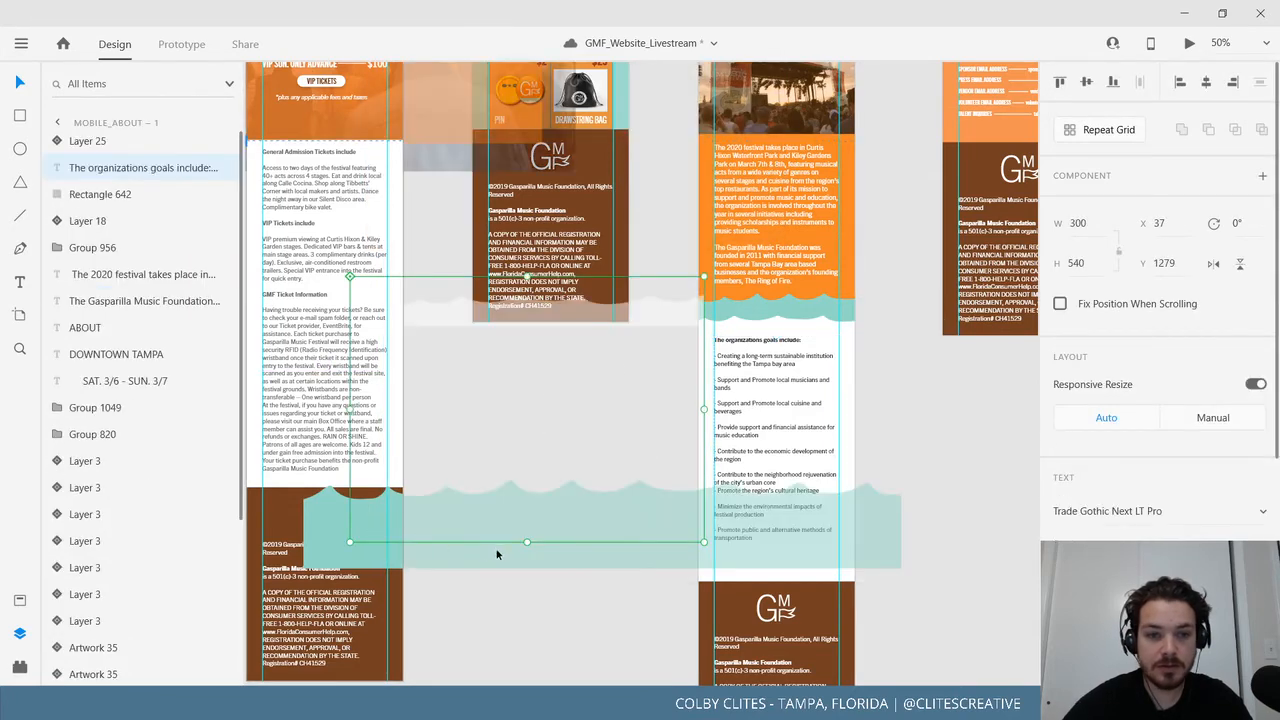
drag(380, 529, 335, 315)
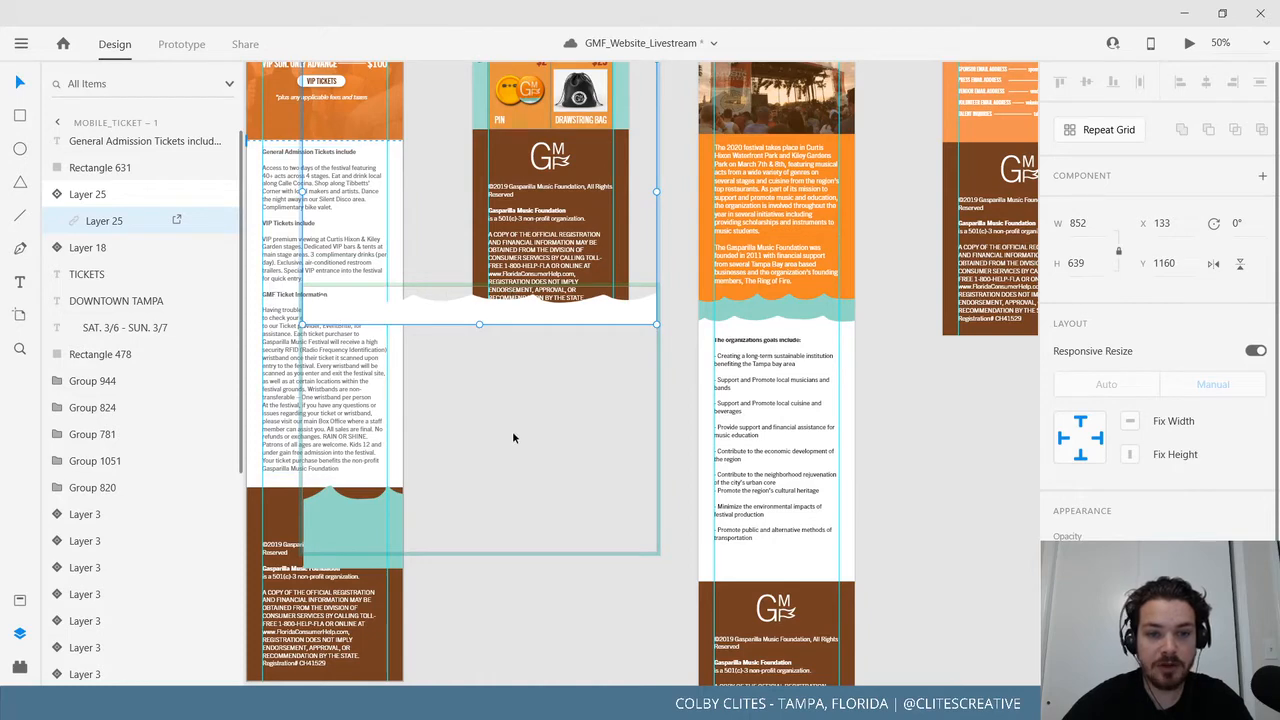
click(446, 595)
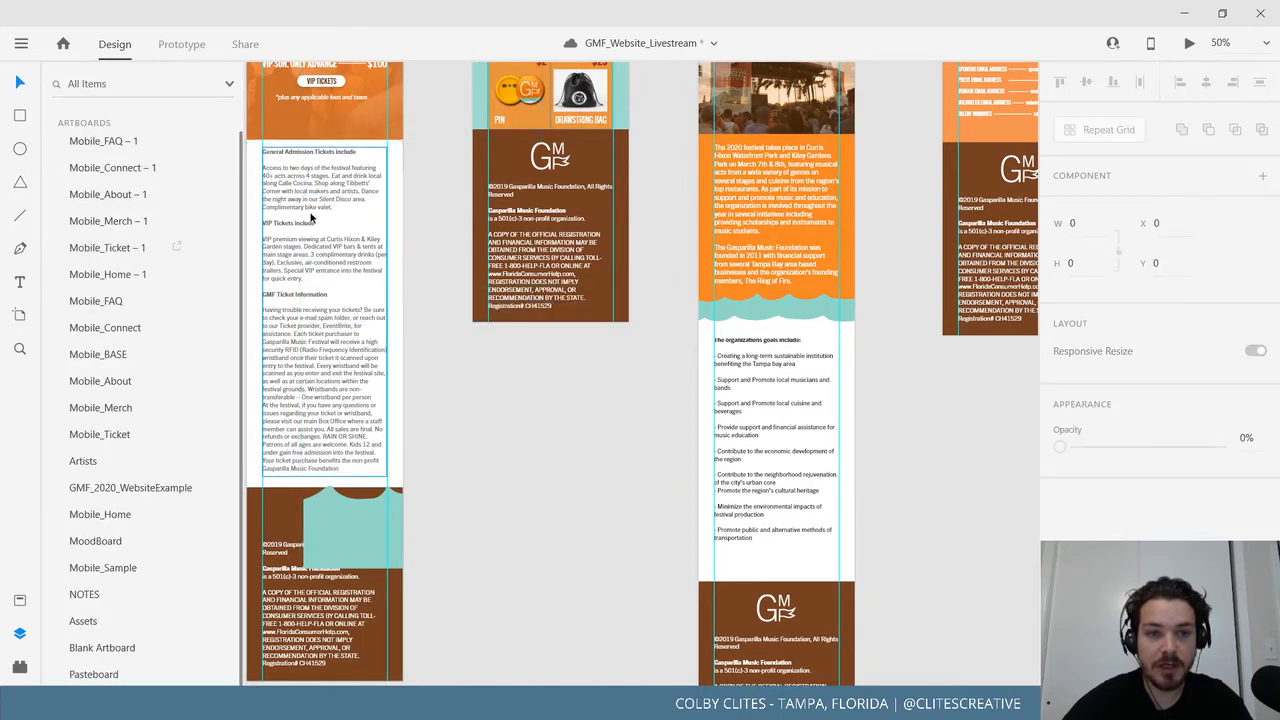
click(347, 540)
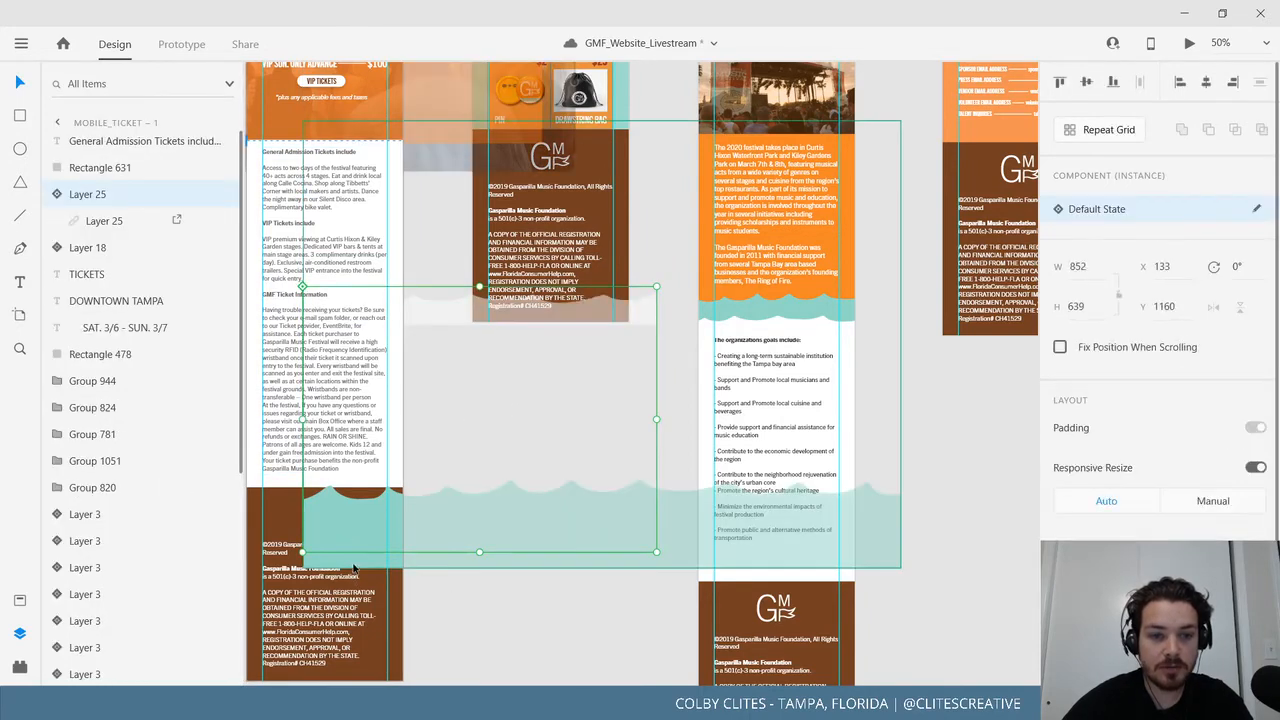
Drag the inner Layer 18 wave layer up the page, then undo it.
drag(404, 424, 343, 247)
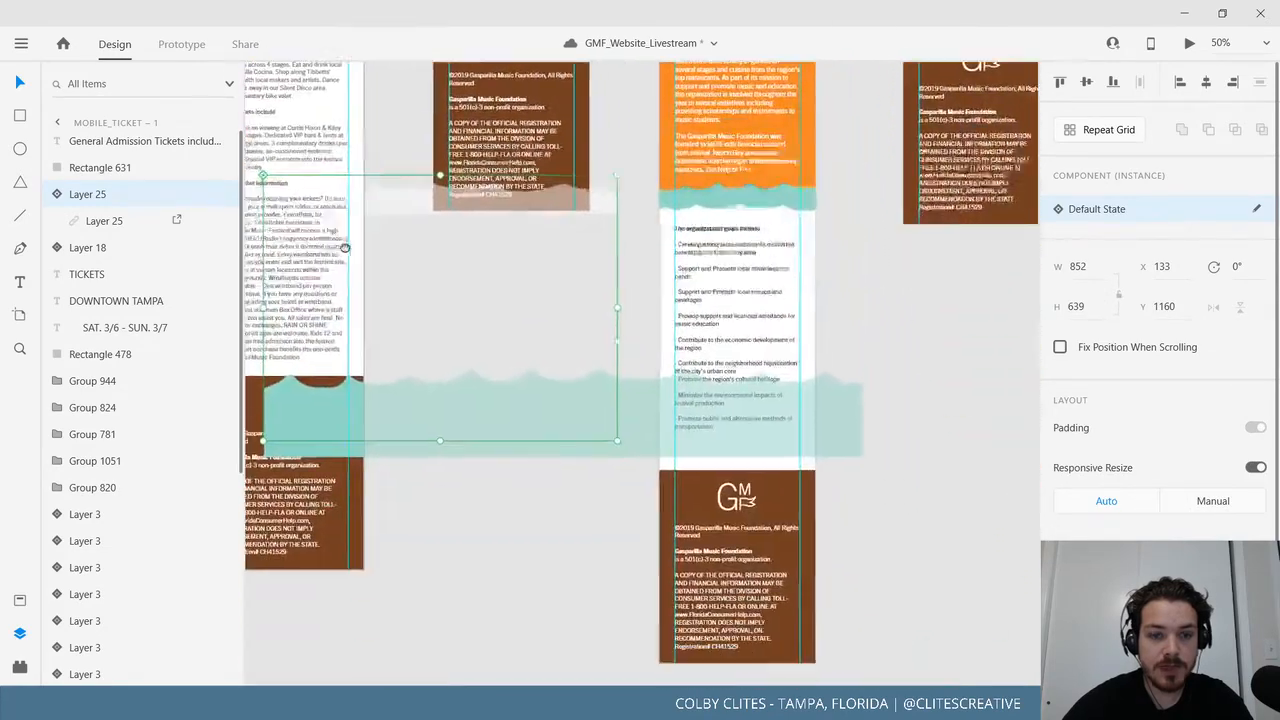
double_click(323, 425)
drag(324, 421, 334, 178)
drag(405, 346, 451, 534)
key(ctrl+z)
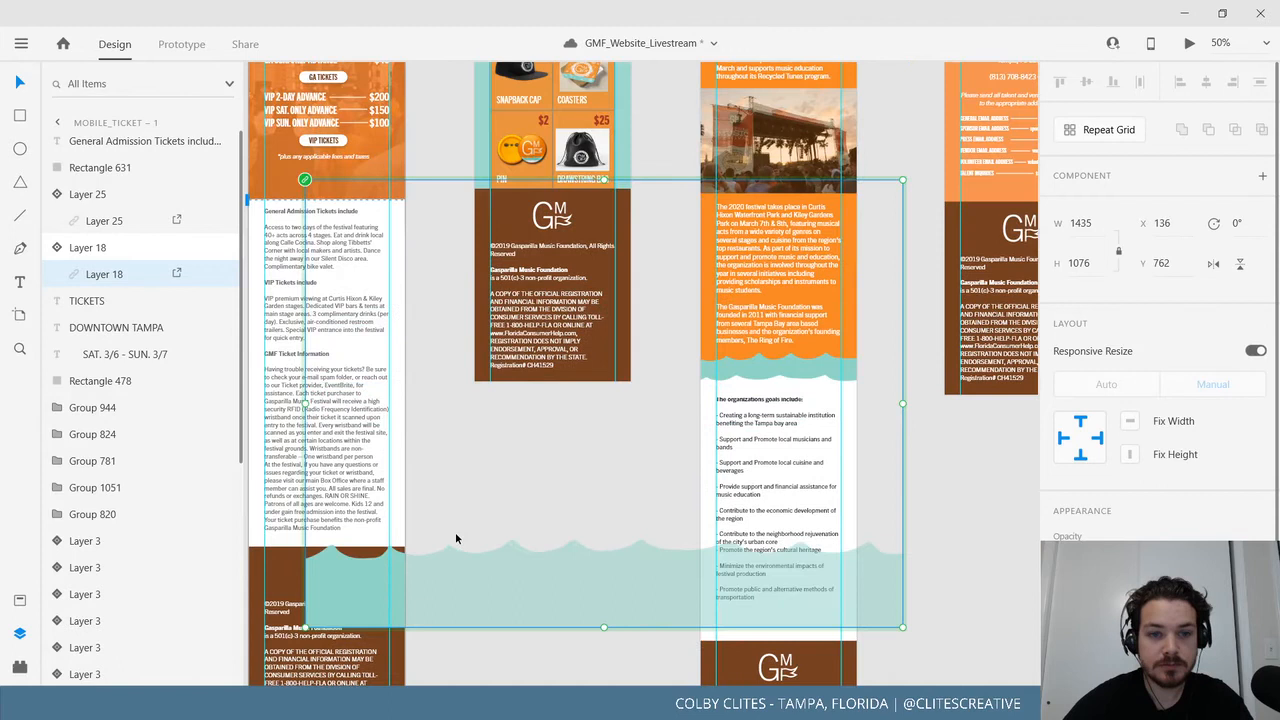
Retry moving the Layer 18 teal wave up toward the header, undoing each attempt.
click(354, 607)
click(362, 624)
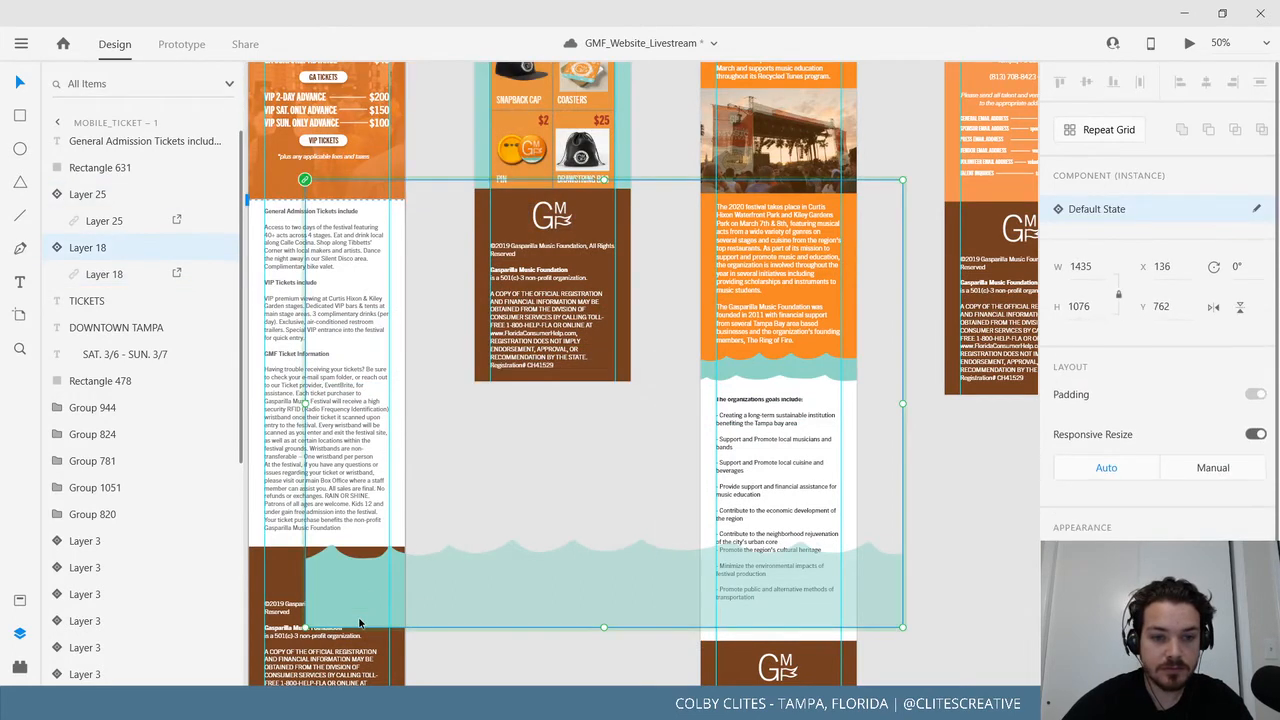
double_click(360, 560)
drag(359, 555, 348, 258)
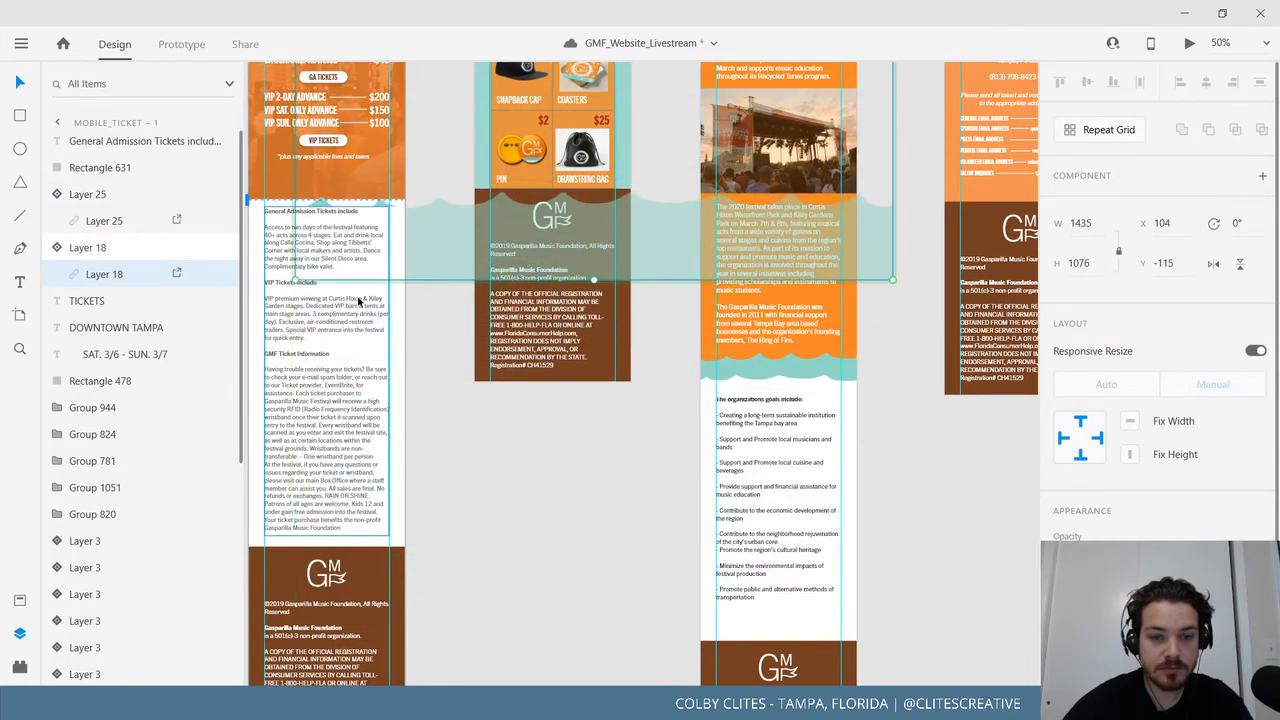
key(ctrl+z)
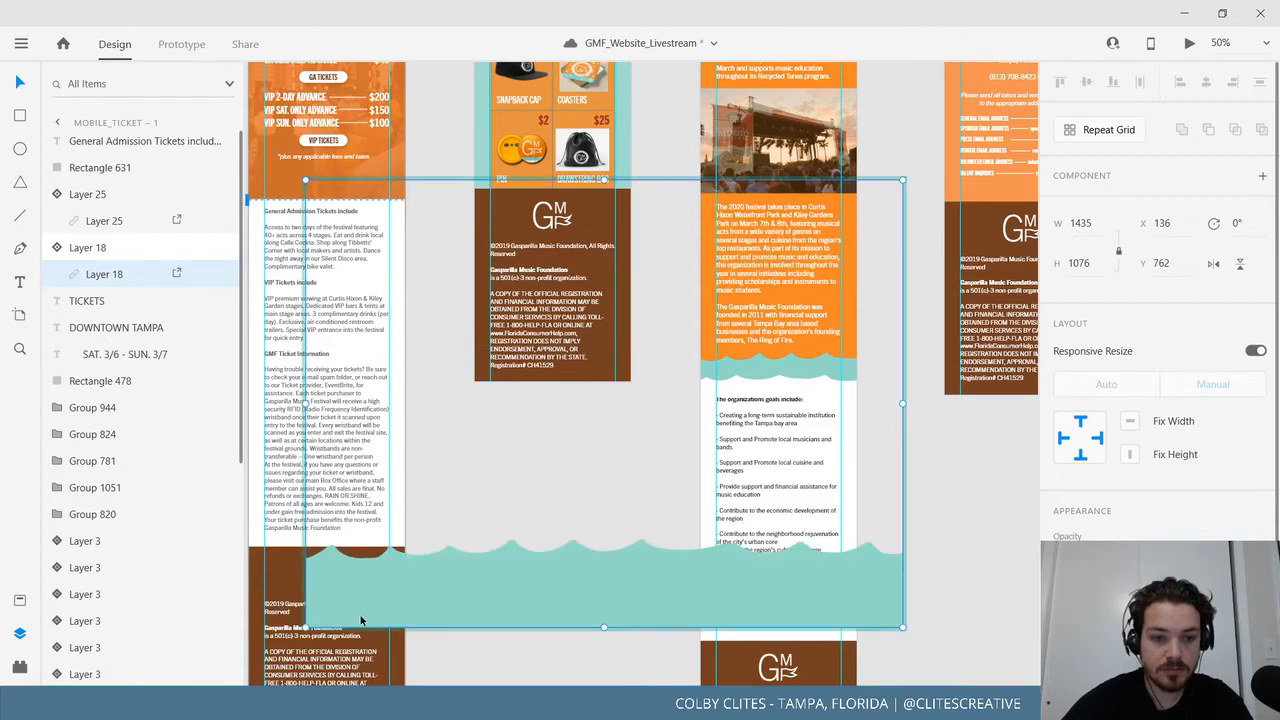
drag(361, 617, 358, 262)
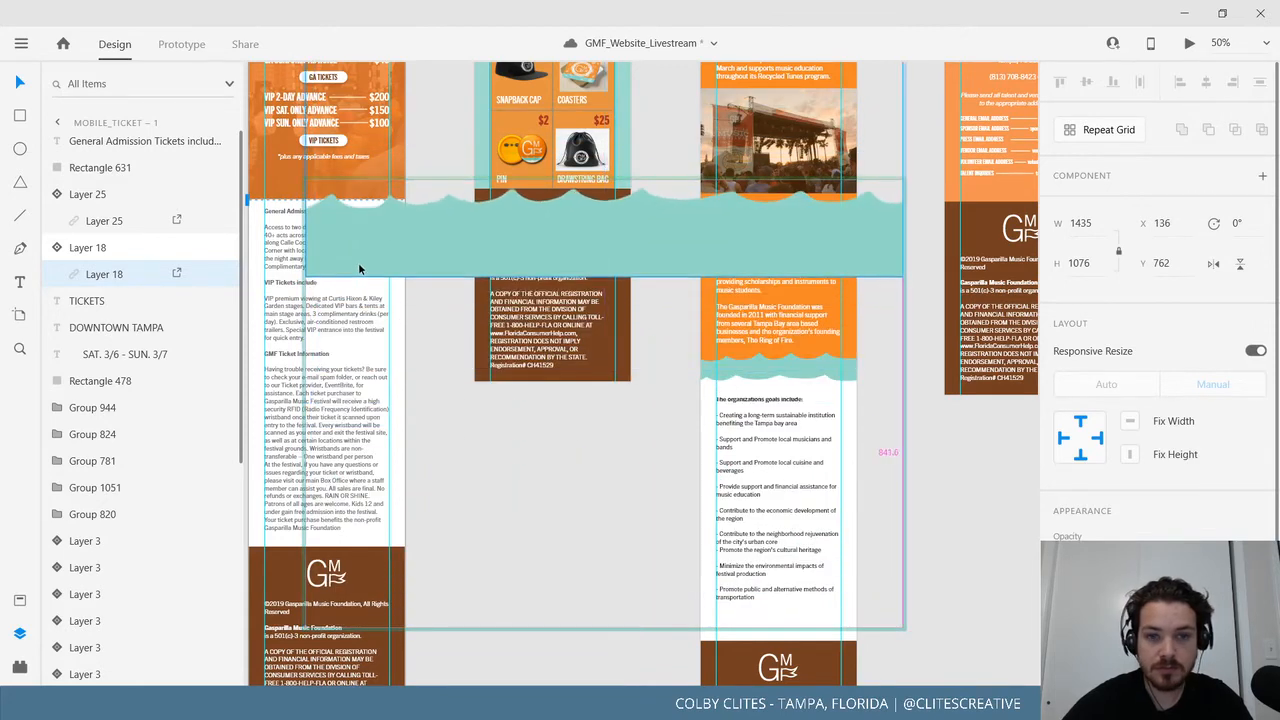
key(ctrl+z)
click(457, 642)
On the Tickets page, shift Layer 18 left and raise Layer 25 under the ticket prices.
drag(578, 580, 814, 637)
click(628, 258)
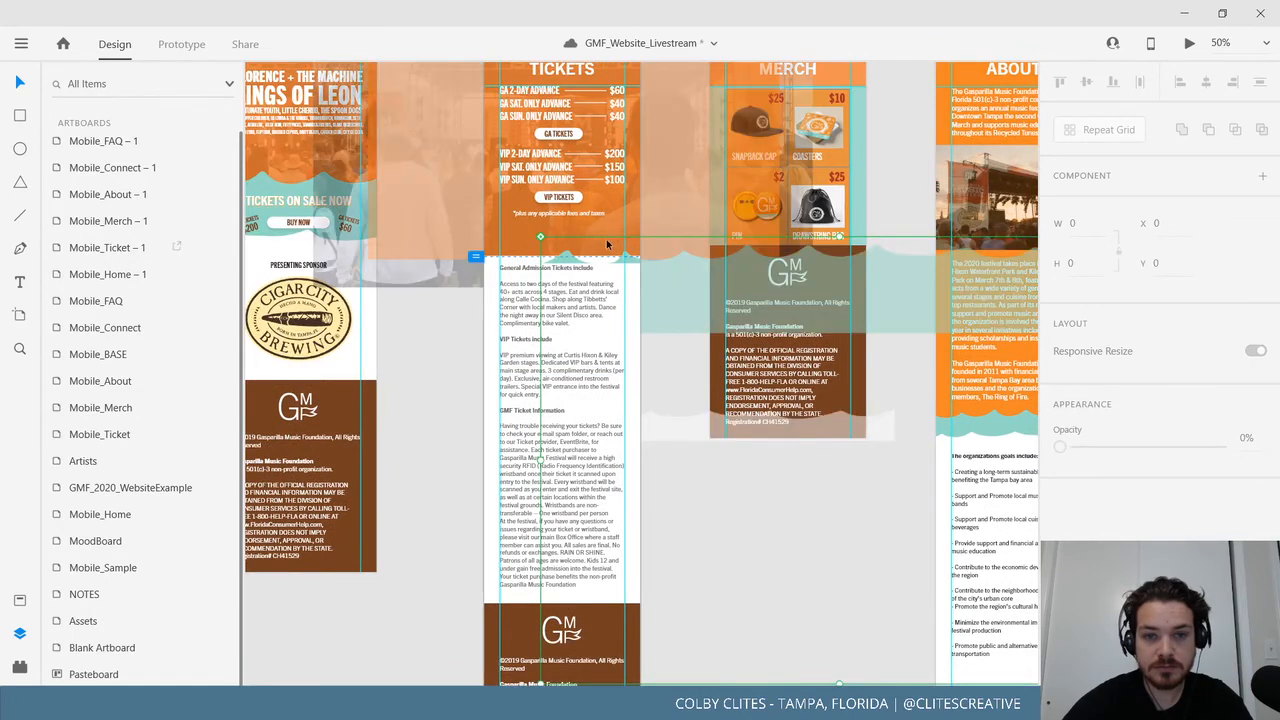
drag(580, 233, 412, 240)
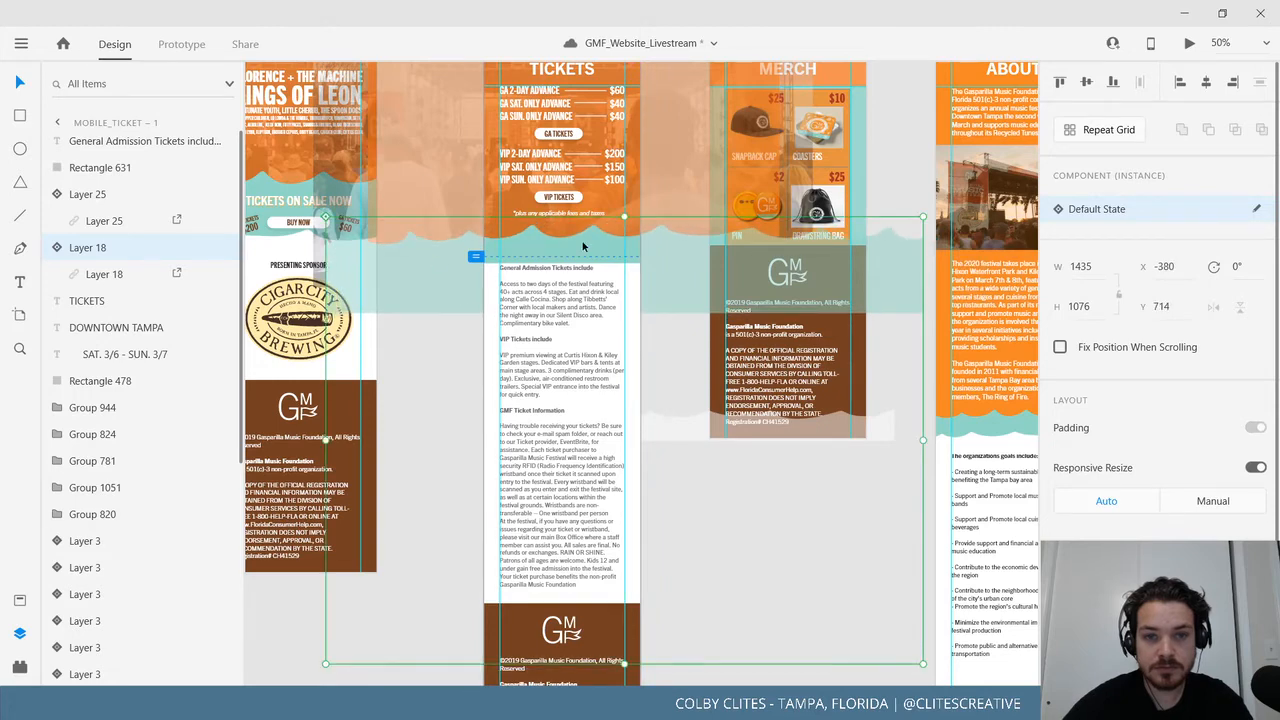
click(651, 420)
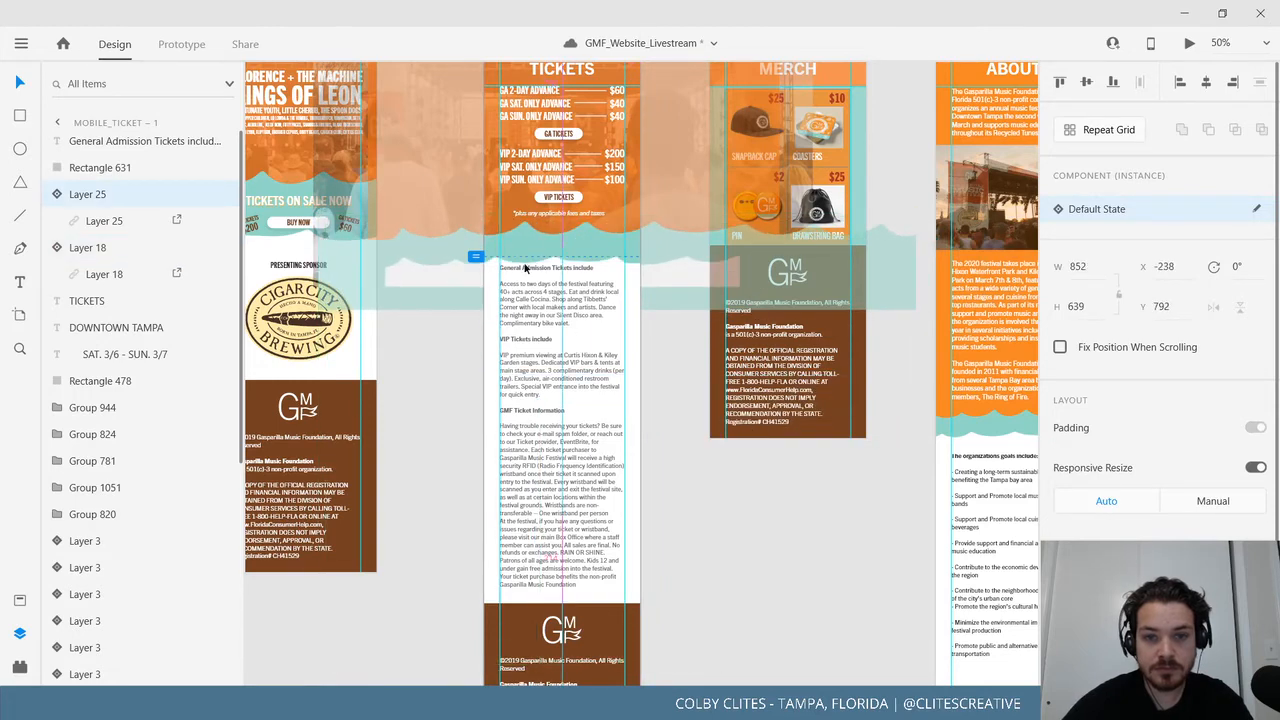
drag(524, 268, 518, 254)
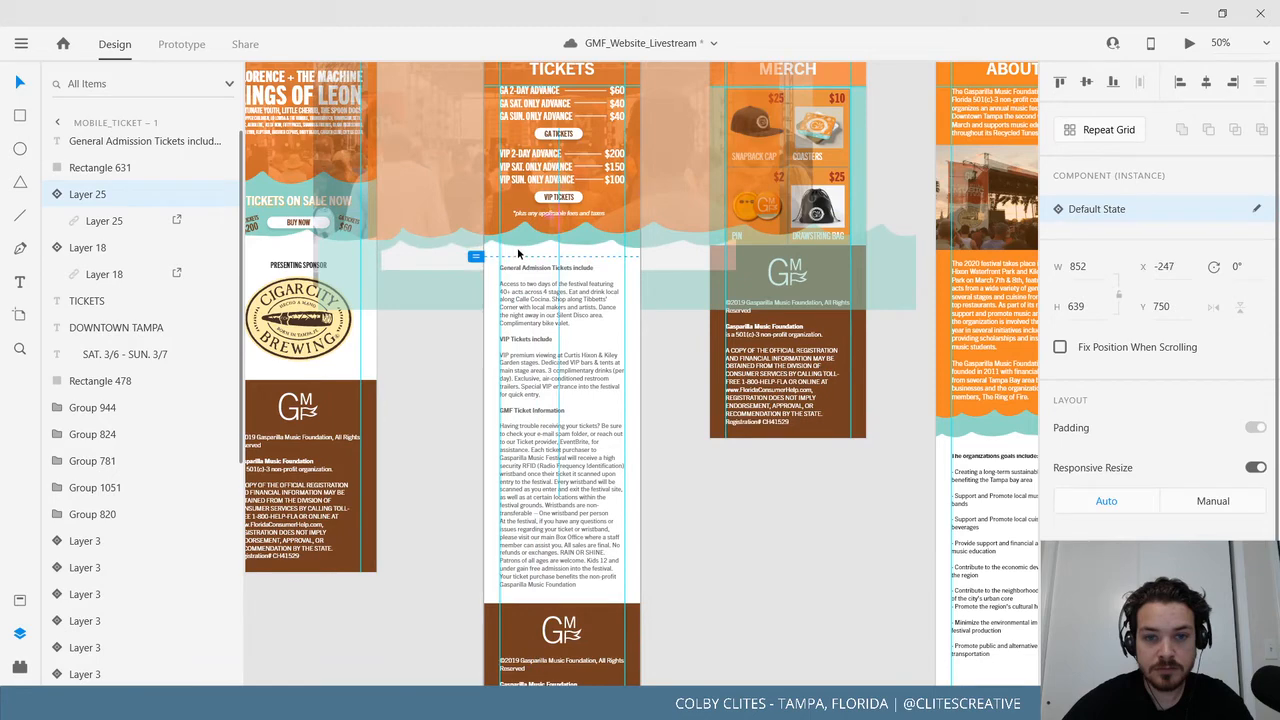
click(749, 539)
click(729, 675)
Inspect the Layer 25 wave mask group and the Layer 18 wave.
scroll(687, 378, up, 1)
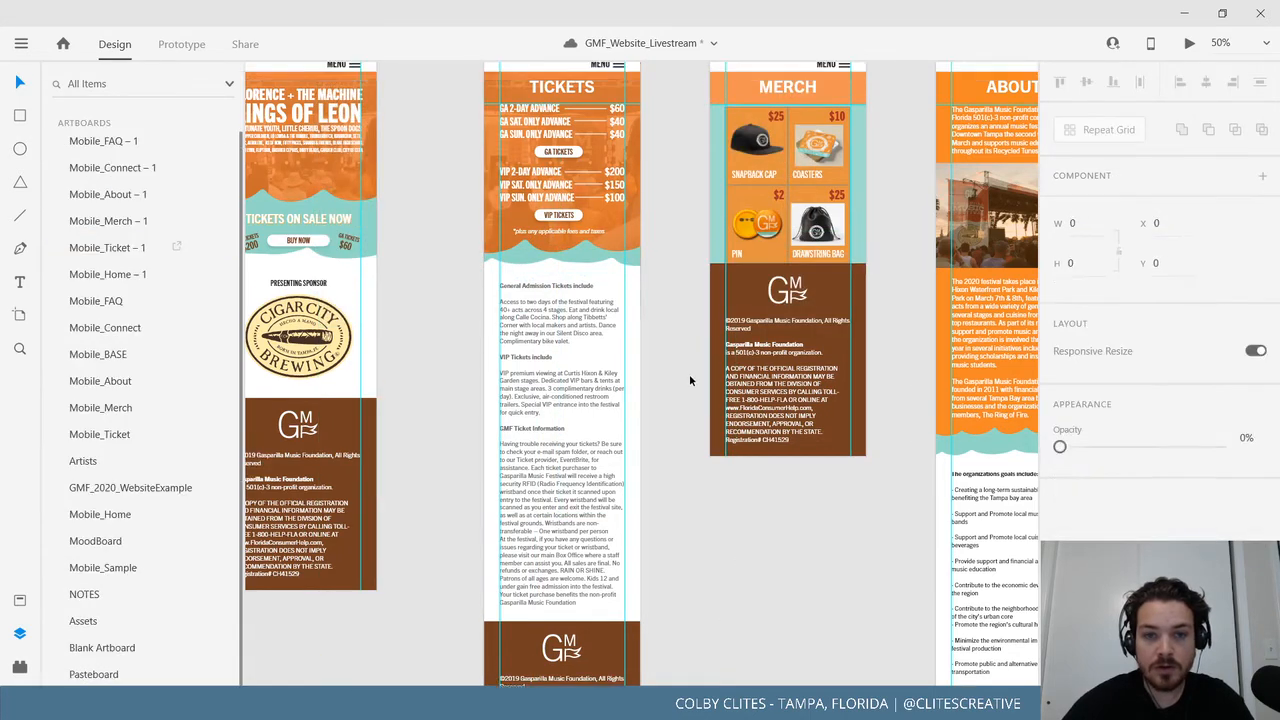
double_click(586, 271)
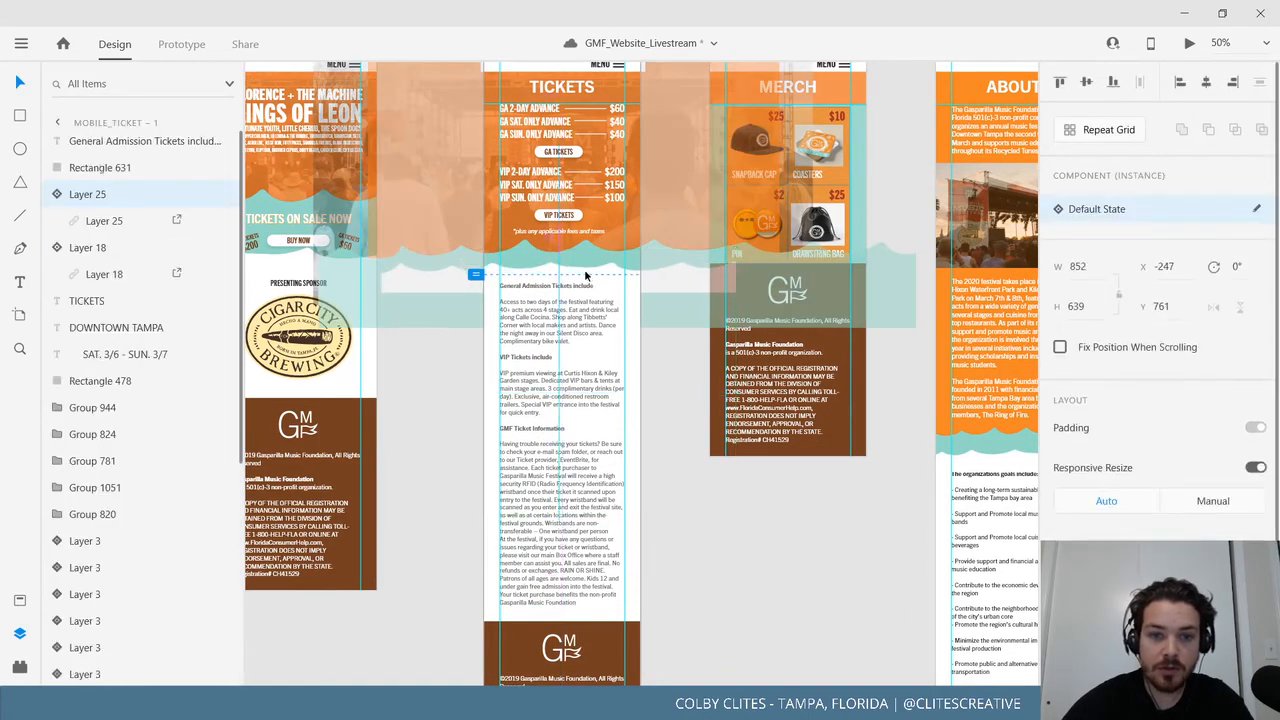
click(752, 624)
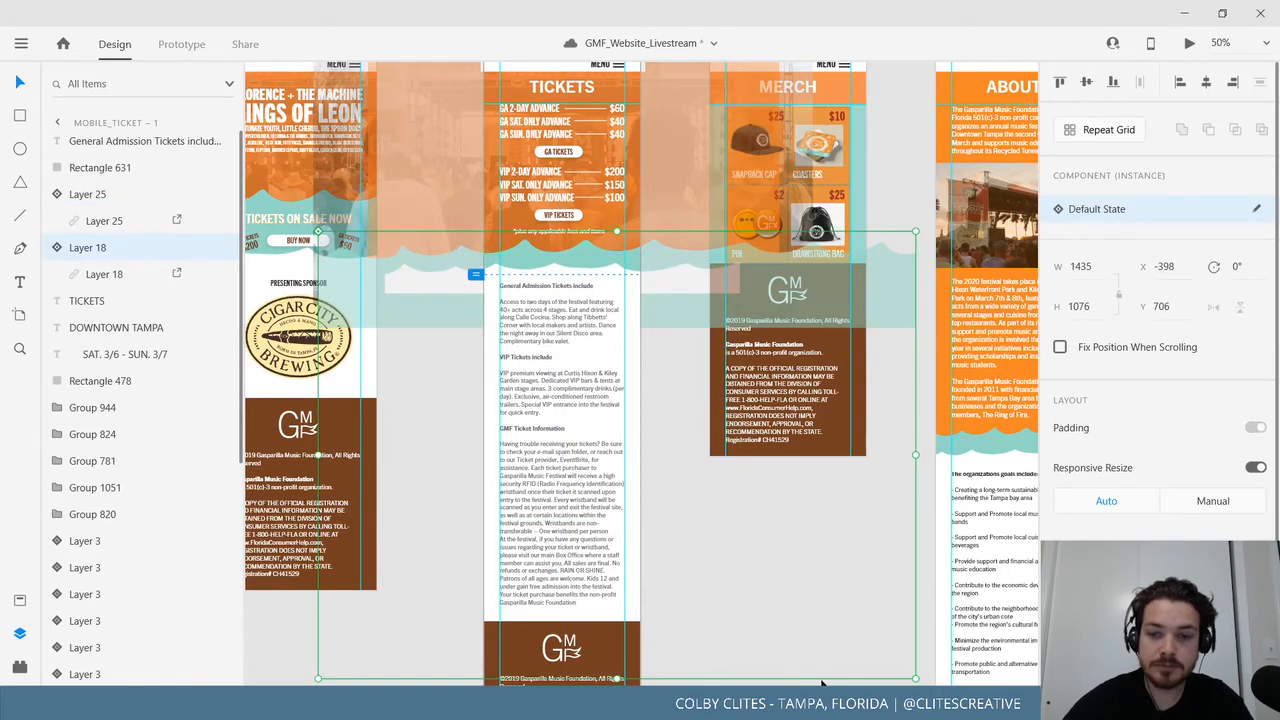
click(822, 681)
click(712, 539)
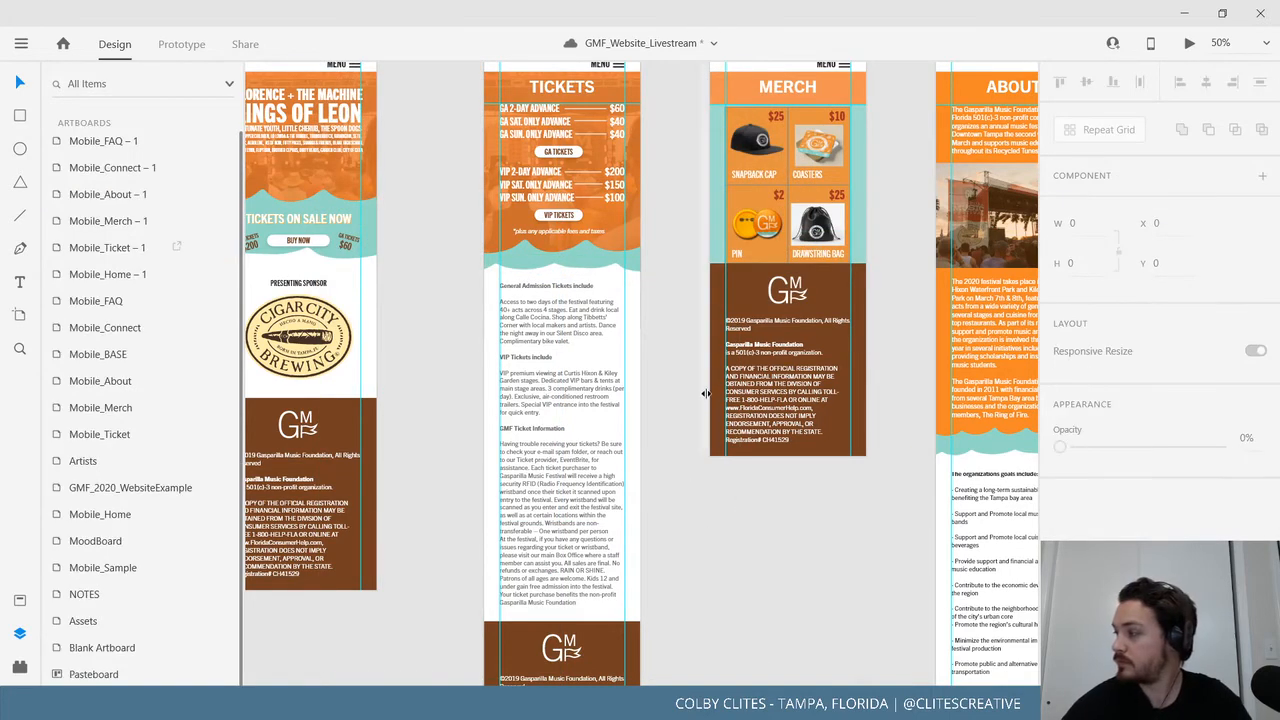
scroll(706, 393, up, 4)
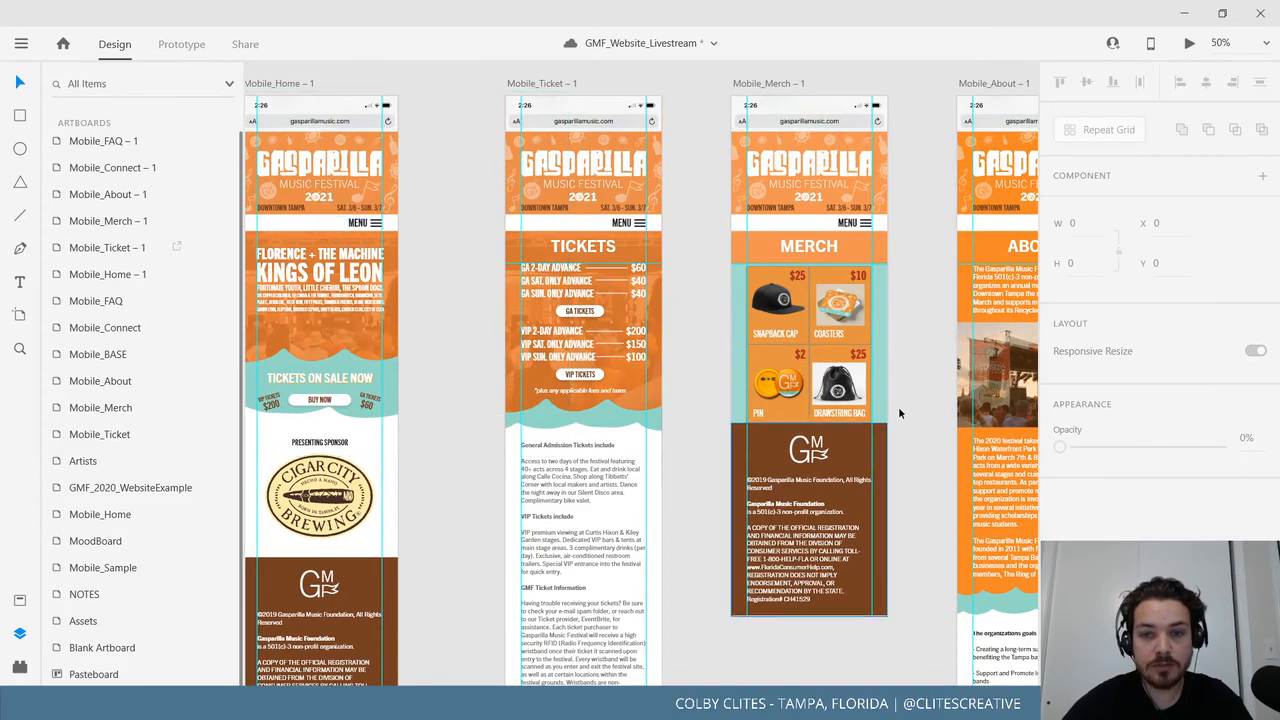
scroll(644, 526, right, 2)
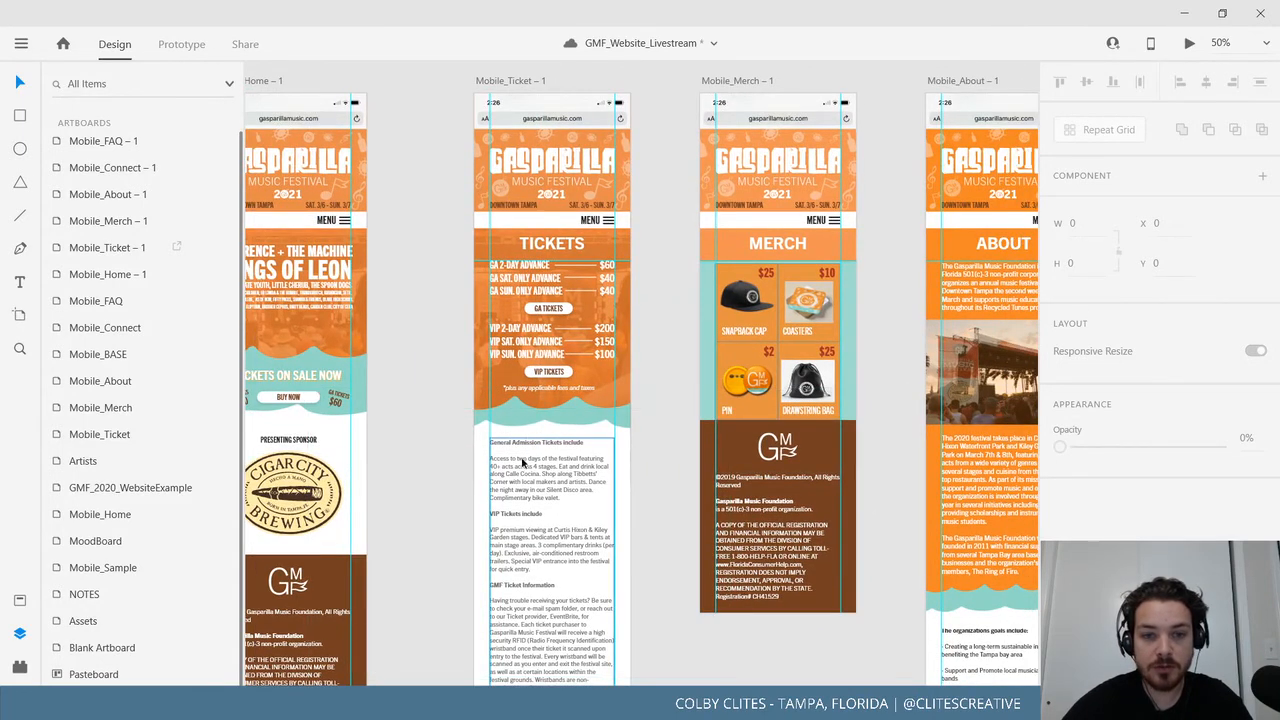
Reposition the white wave image inside Layer 25 on Mobile_Home.
drag(371, 434, 641, 441)
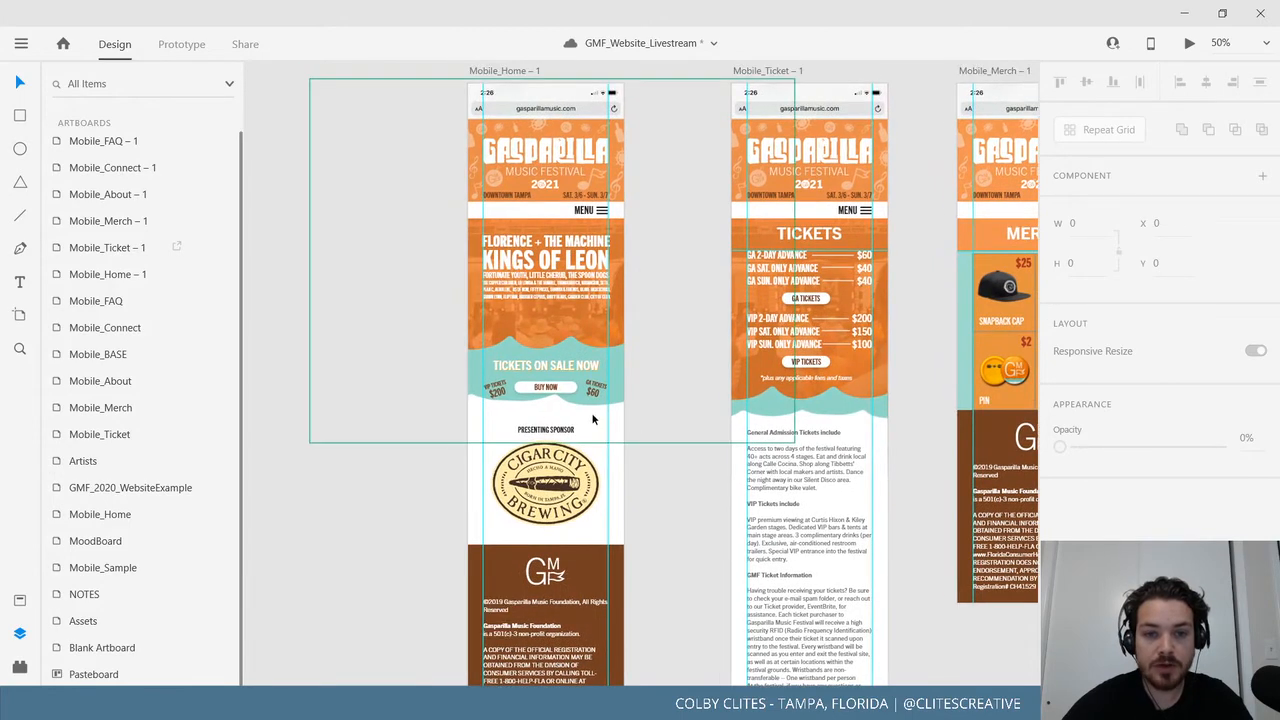
click(641, 420)
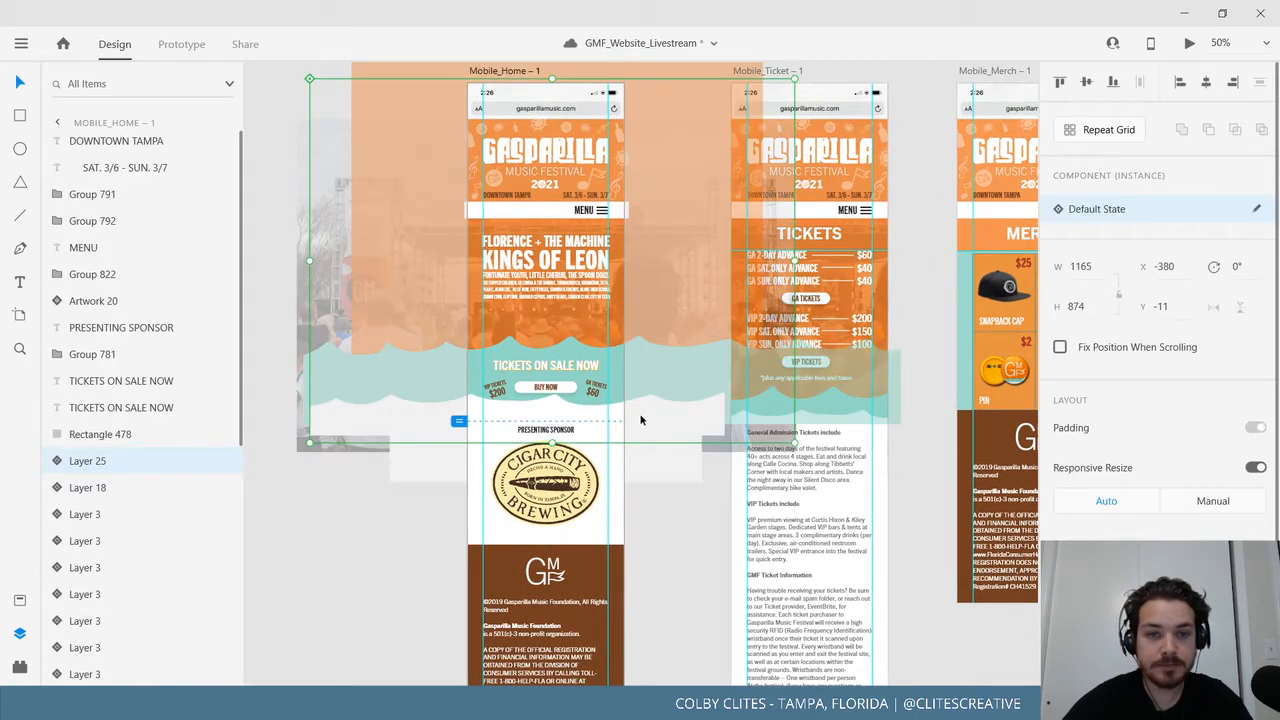
double_click(638, 418)
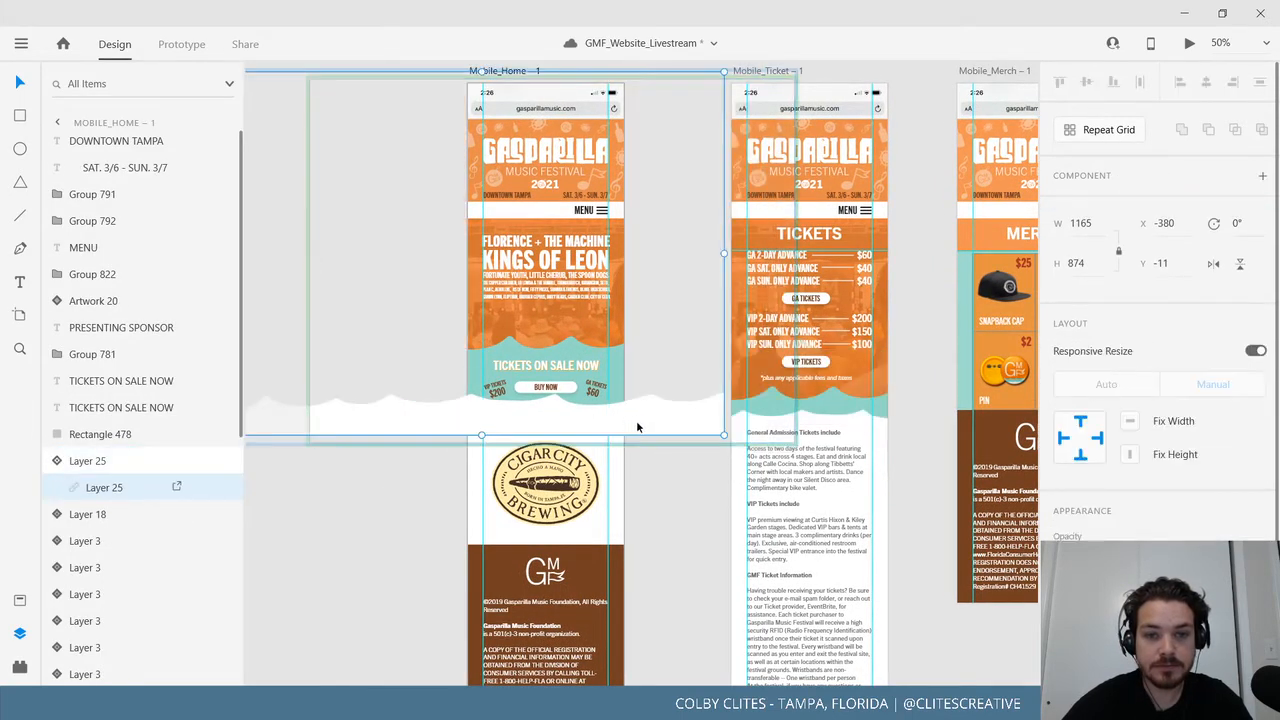
drag(635, 393, 645, 175)
click(668, 481)
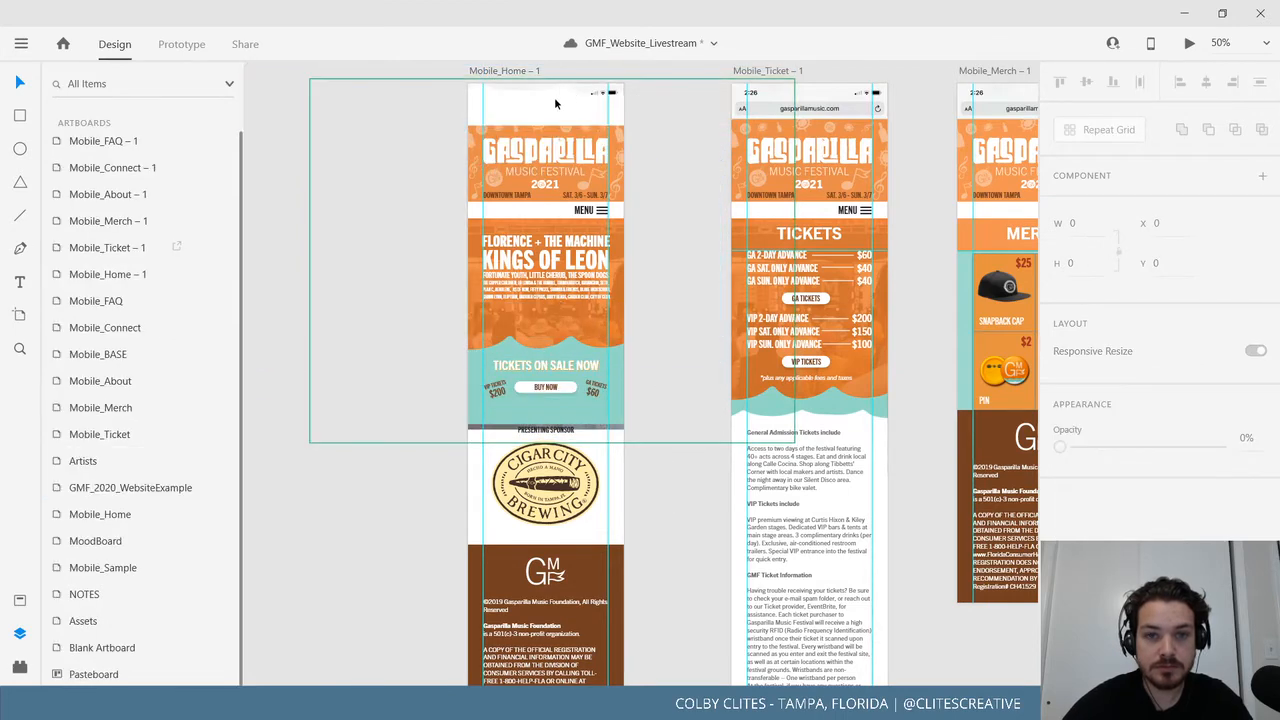
drag(557, 106, 537, 429)
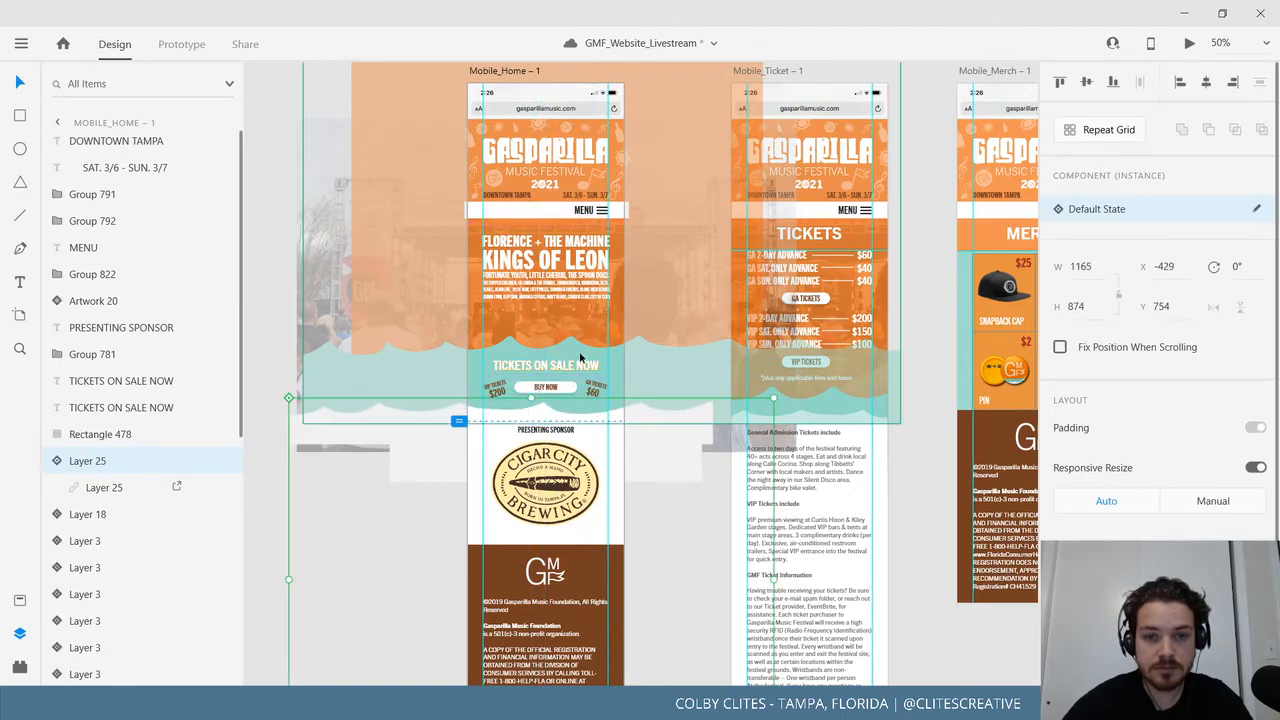
Move the teal wave image inside the orange hero component up above the artboard.
click(579, 356)
scroll(576, 407, up, 3)
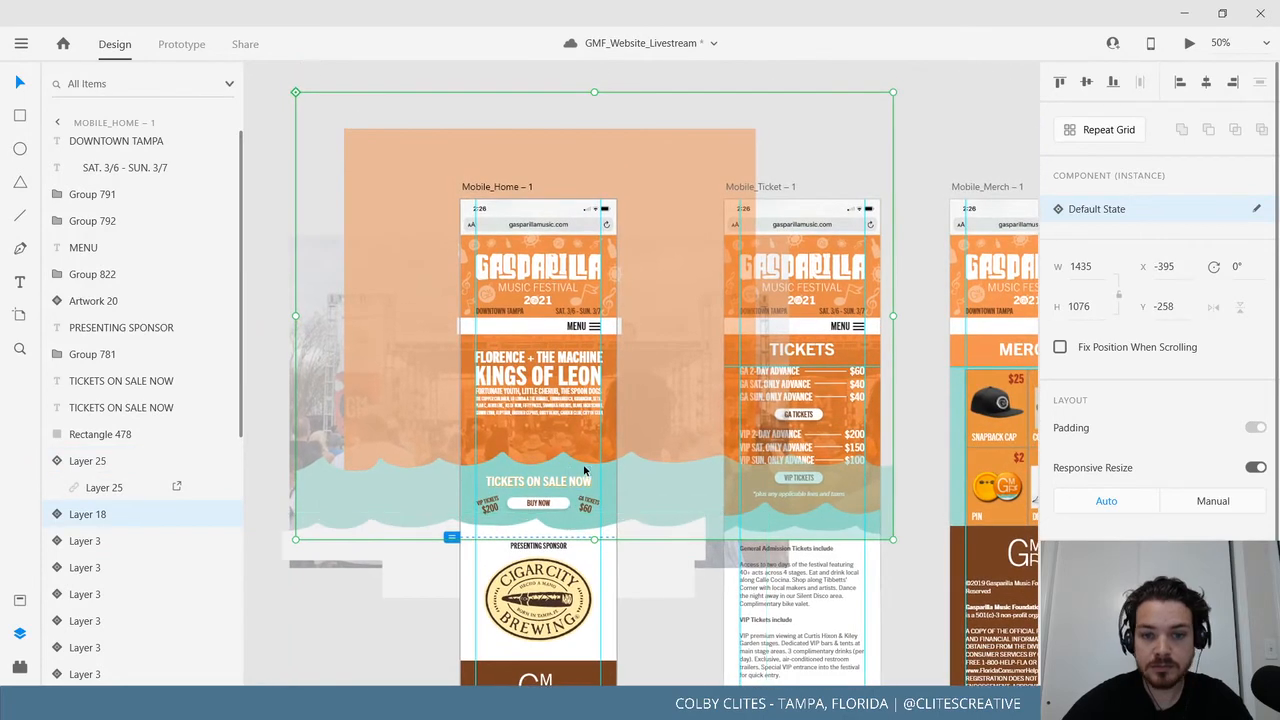
double_click(574, 466)
drag(561, 452, 545, 210)
key(ctrl+z)
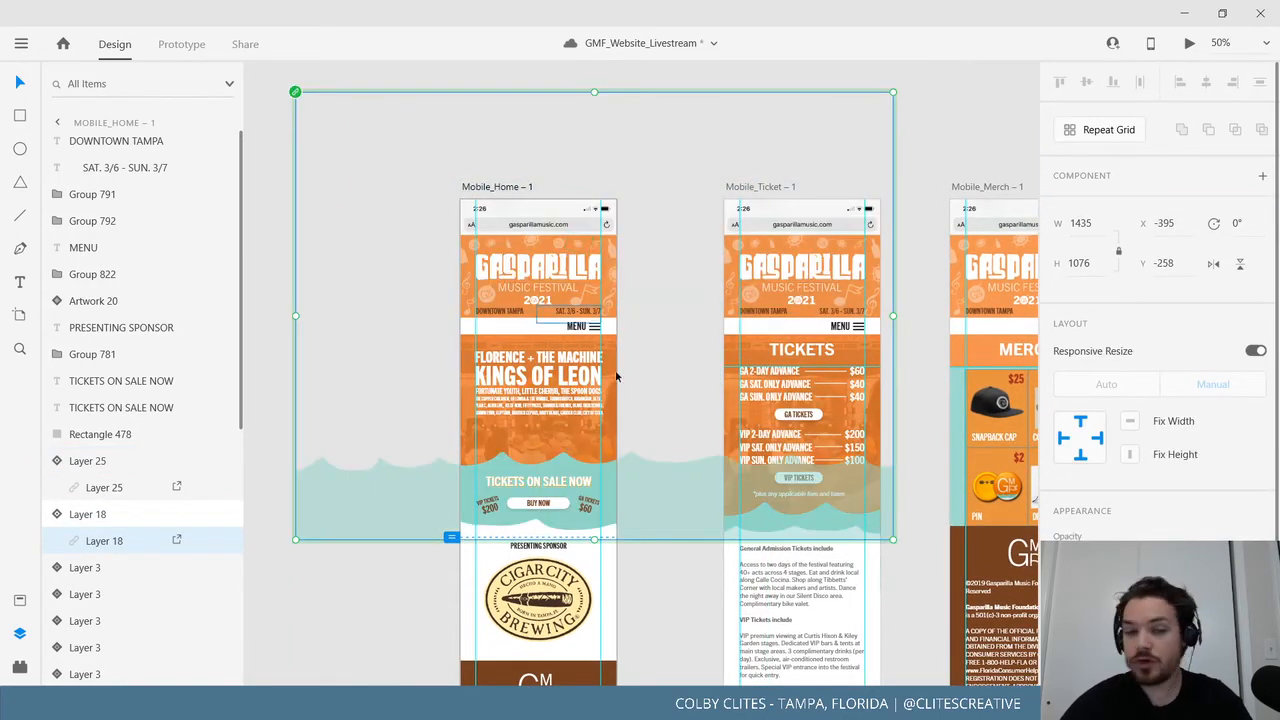
double_click(567, 463)
drag(594, 490, 597, 145)
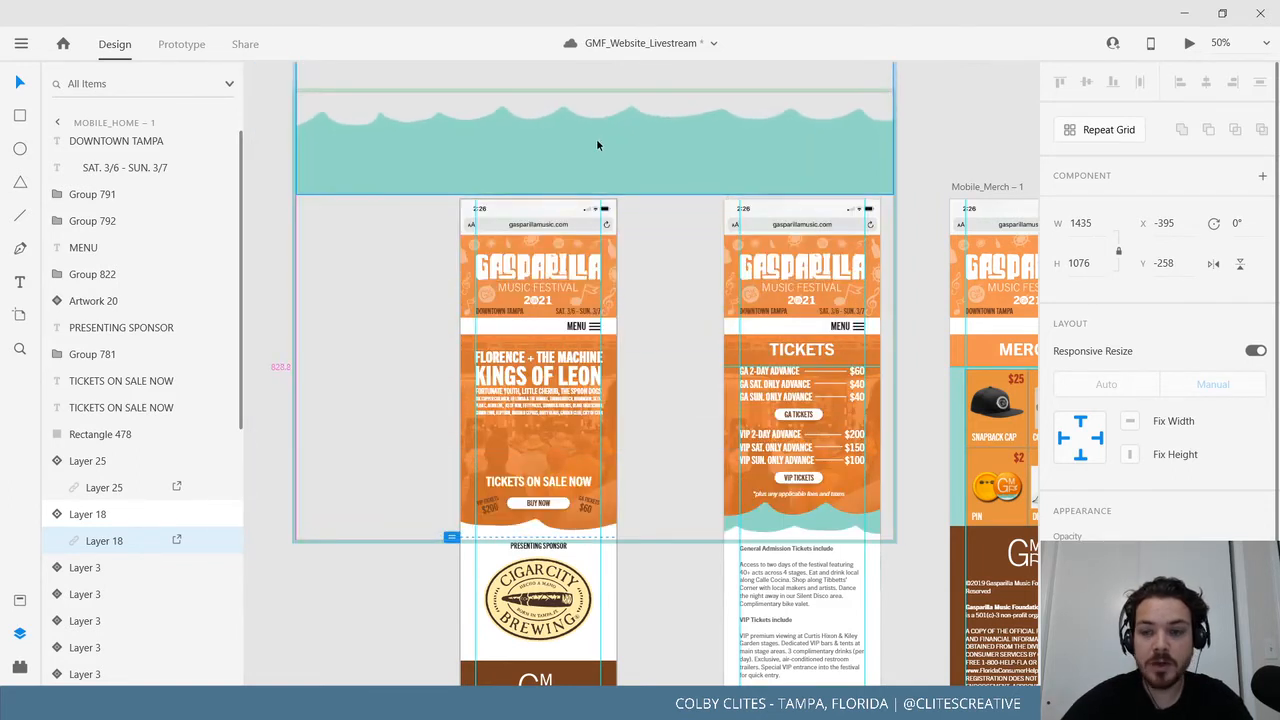
Bring the teal wave back down behind the TICKETS ON SALE NOW area.
click(283, 195)
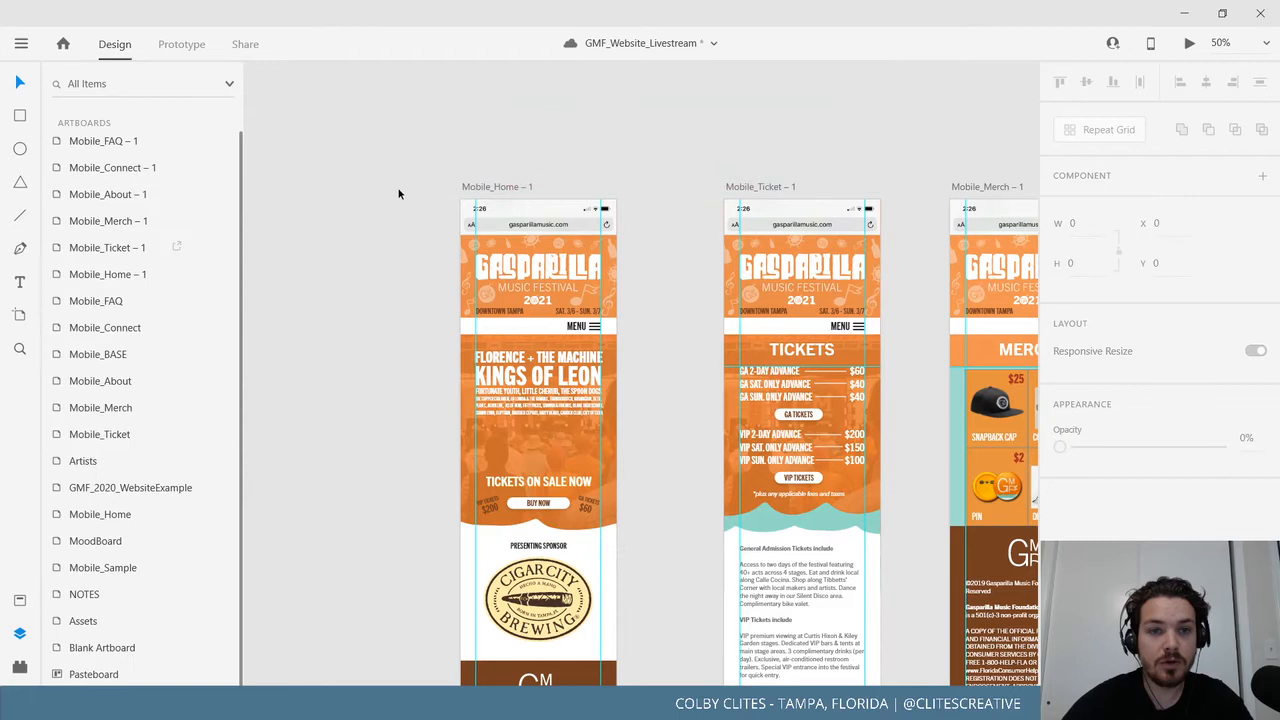
click(558, 512)
click(525, 160)
drag(549, 318, 544, 492)
scroll(666, 375, down, 3)
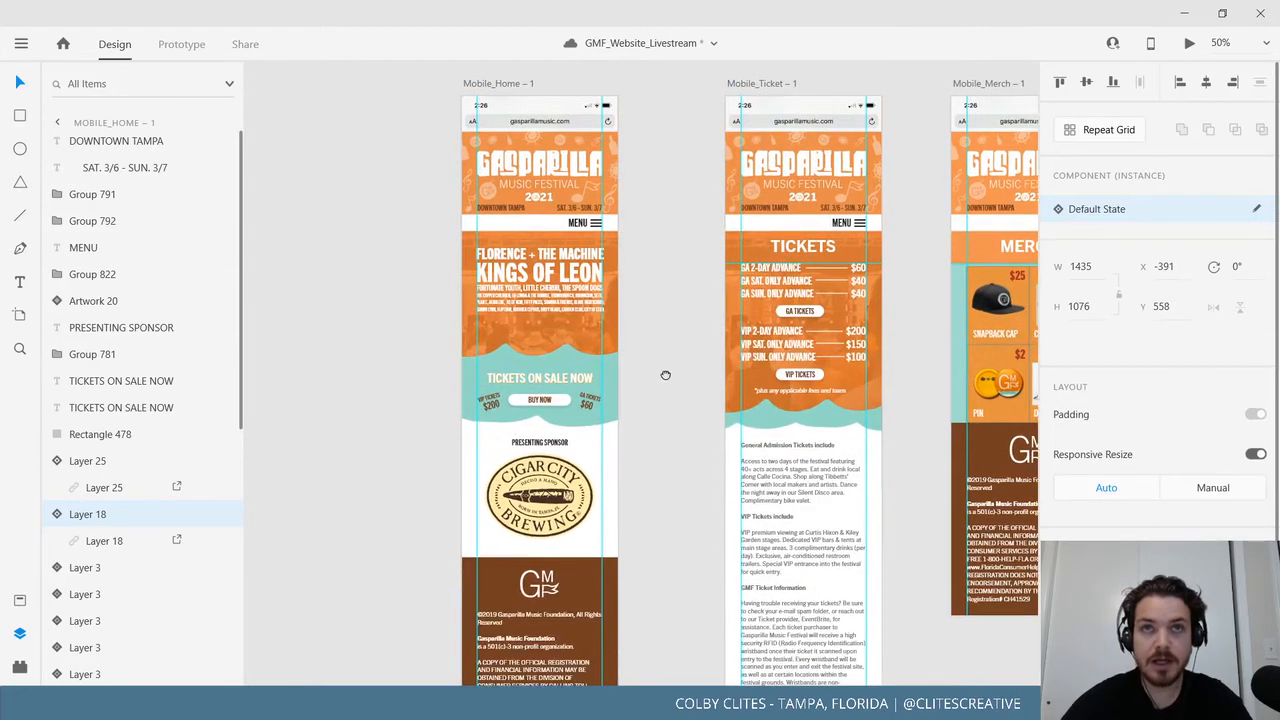
Nudge the white wave background on Mobile_Home slightly left.
click(666, 383)
scroll(666, 383, up, 3)
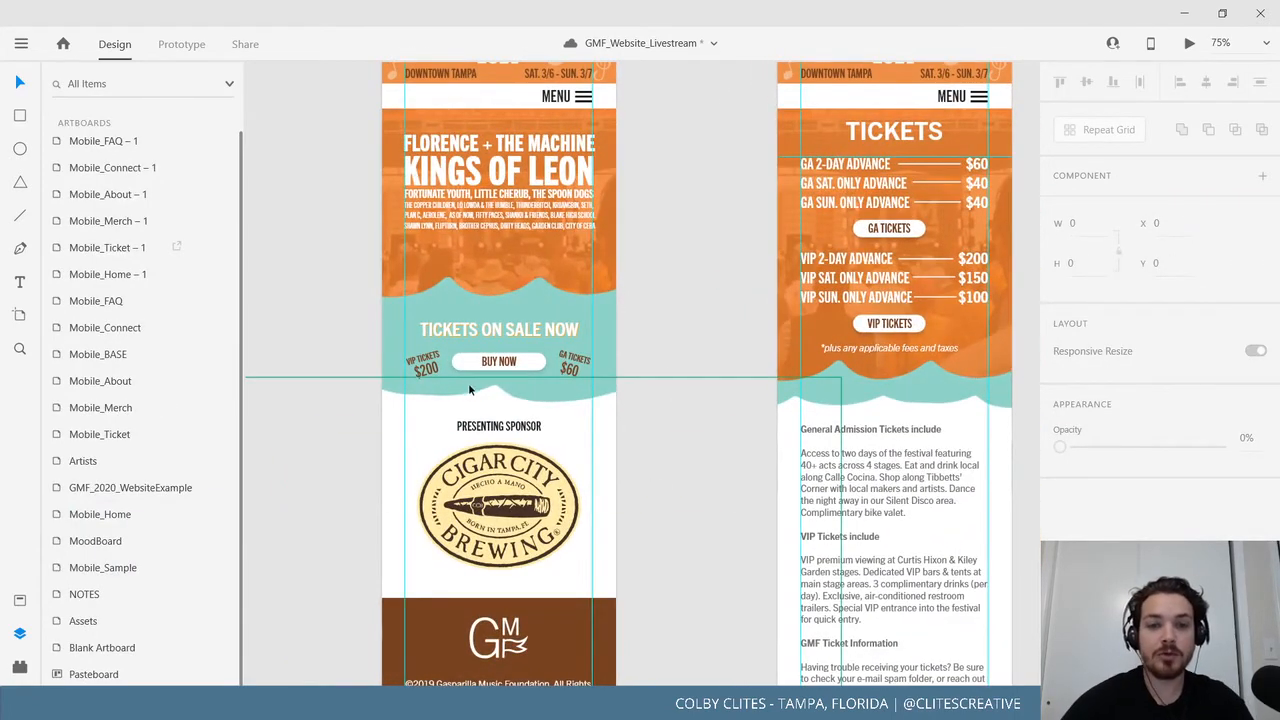
drag(494, 390, 489, 391)
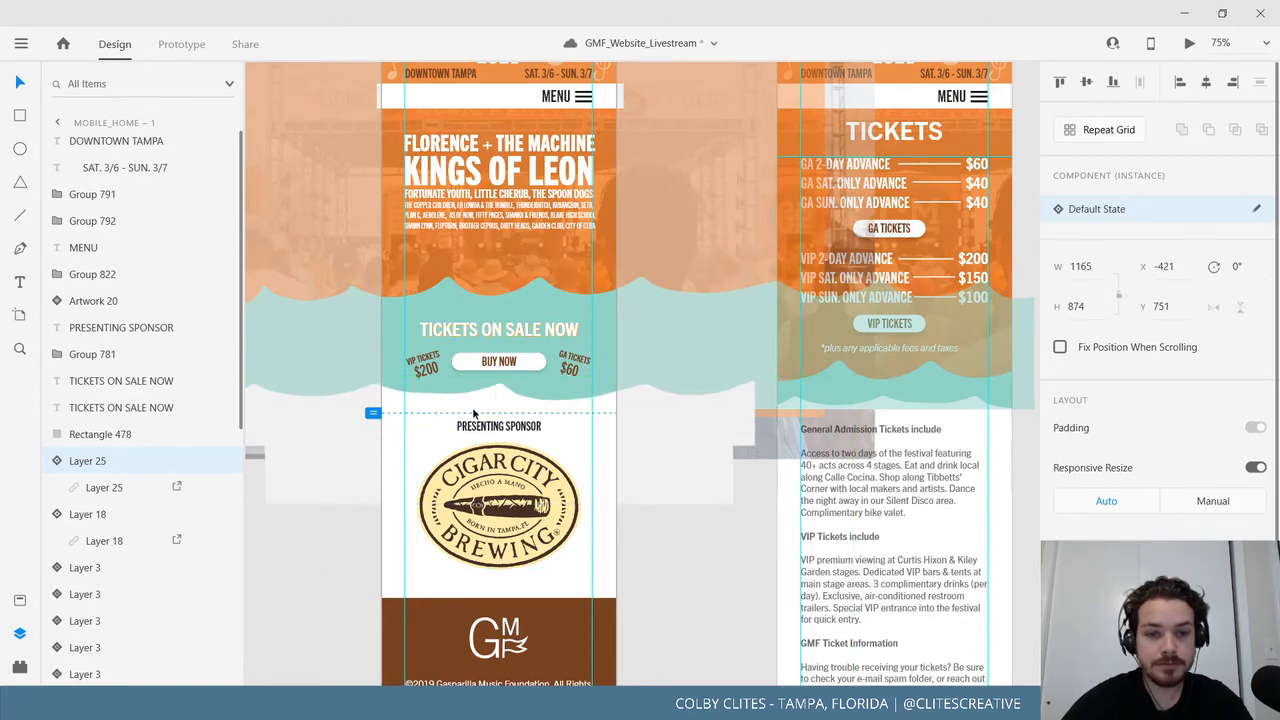
scroll(398, 475, up, 3)
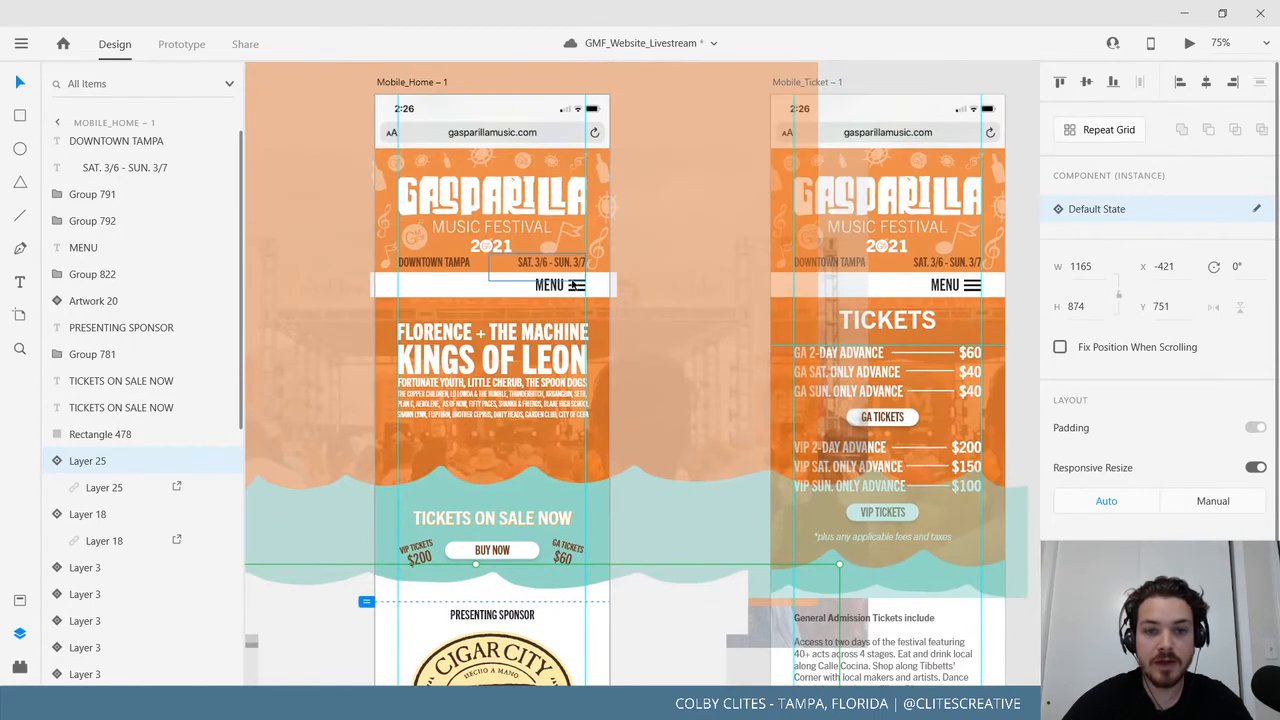
Group Rectangle 402, the MENU label and the menu icon into Group 1052.
click(573, 288)
shift+click(571, 280)
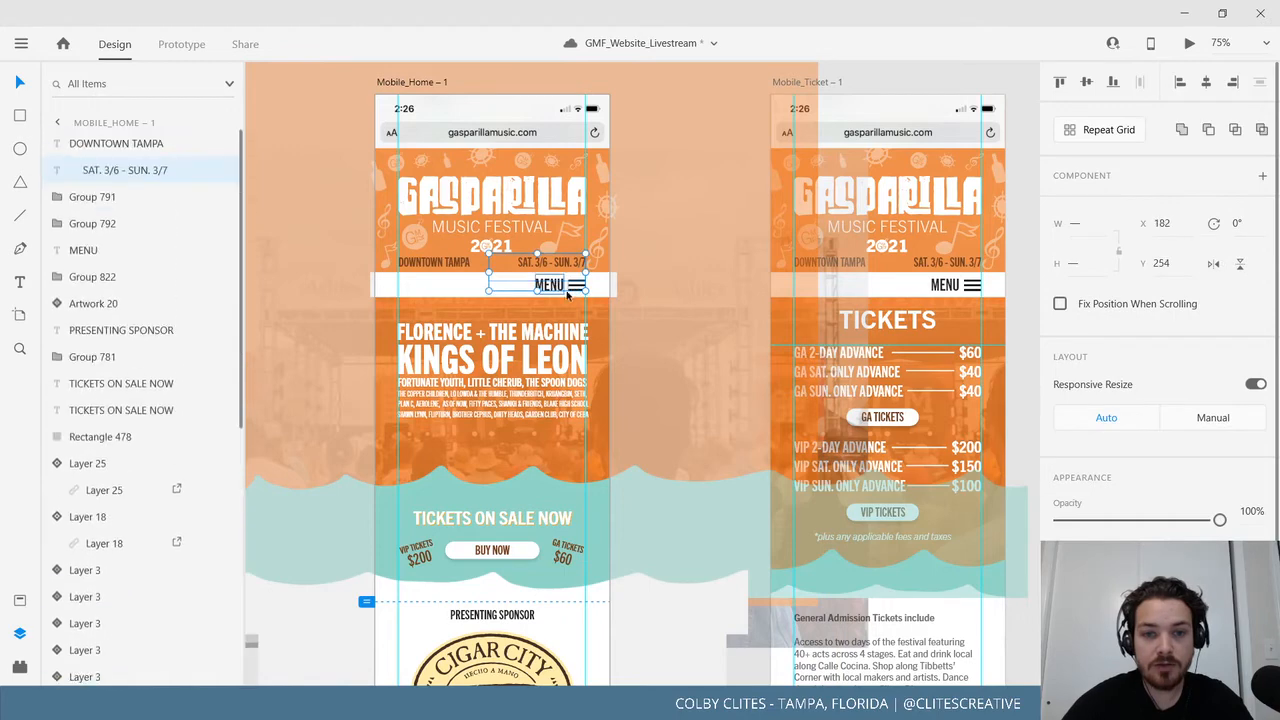
scroll(644, 532, up, 3)
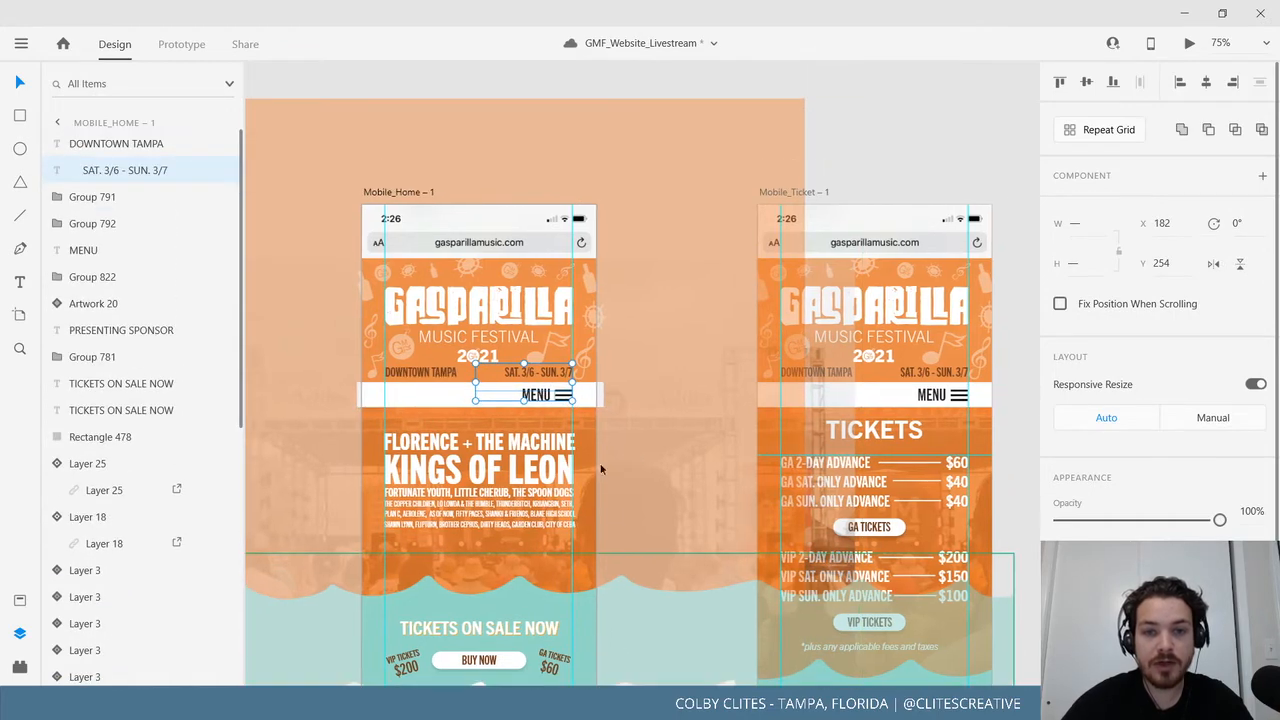
click(606, 85)
click(536, 395)
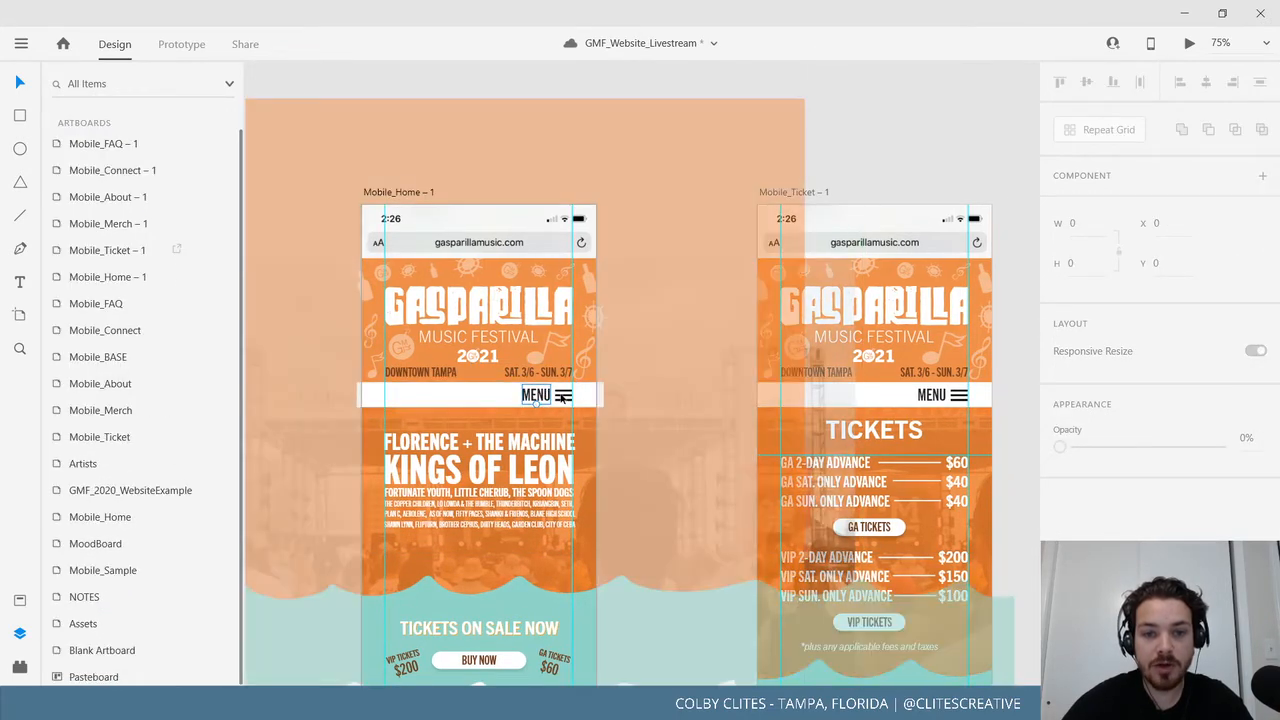
click(565, 397)
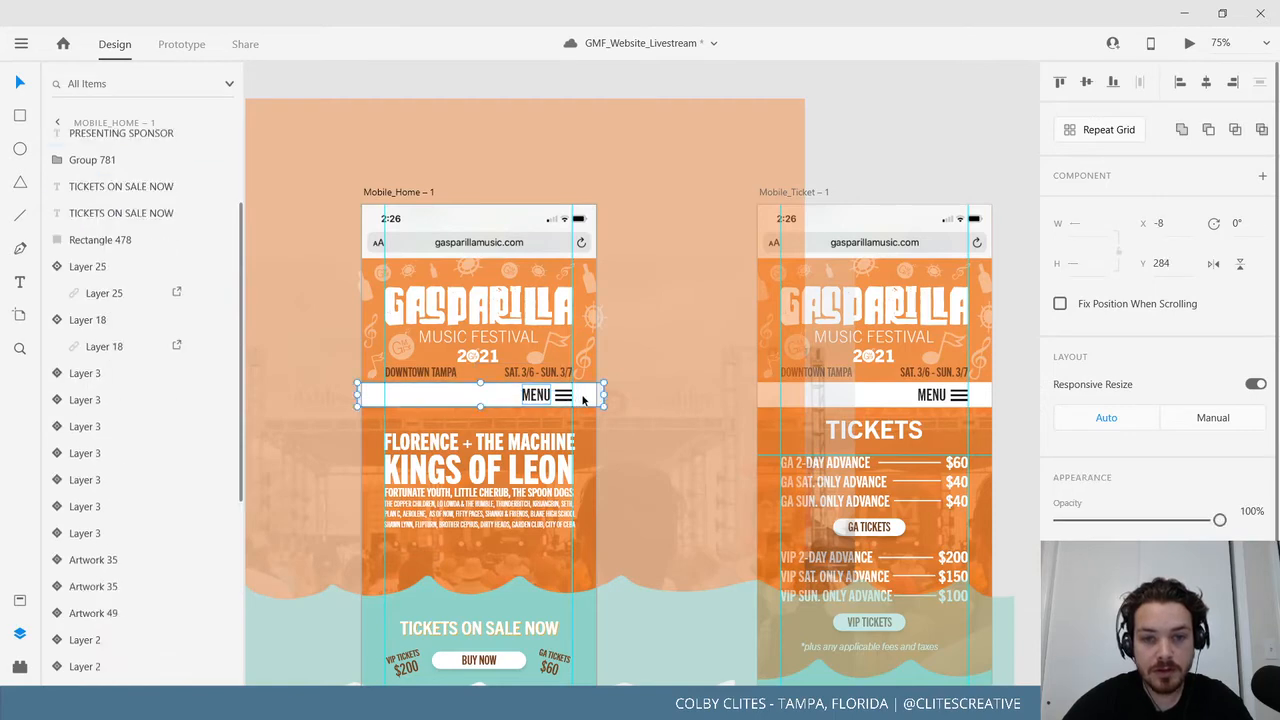
shift+click(563, 398)
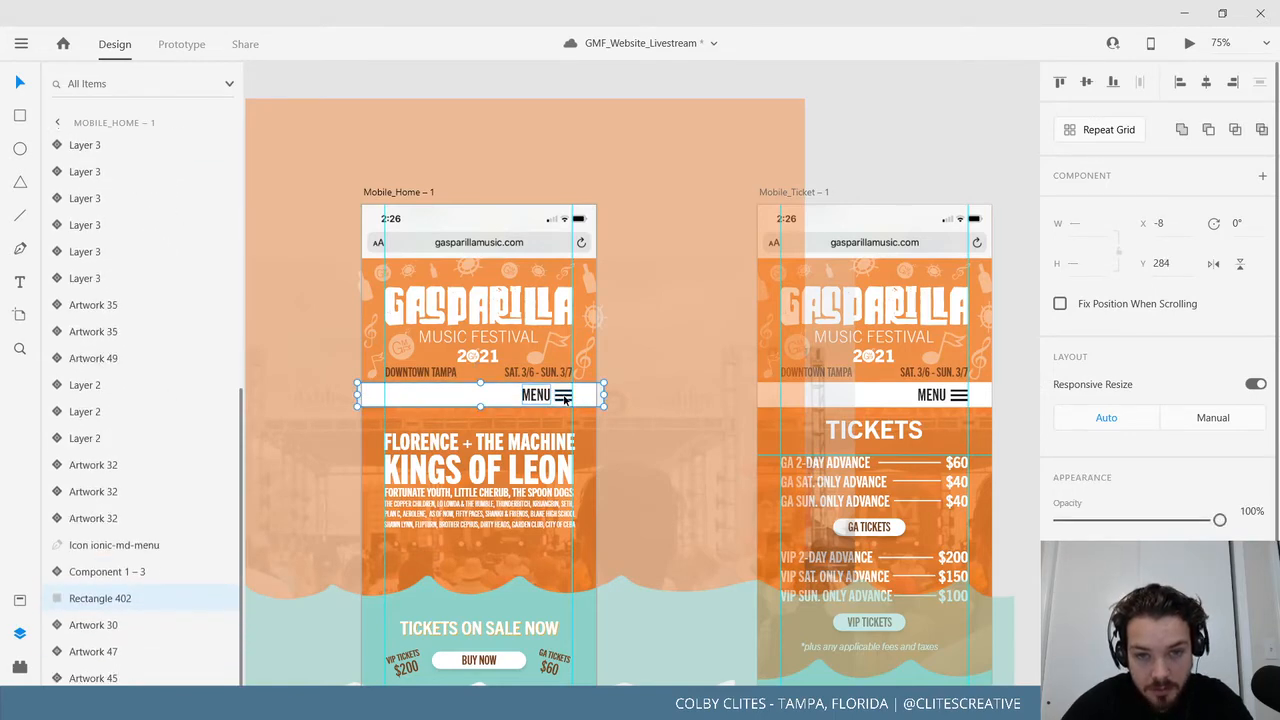
key(ctrl+plus)
key(ctrl+plus)
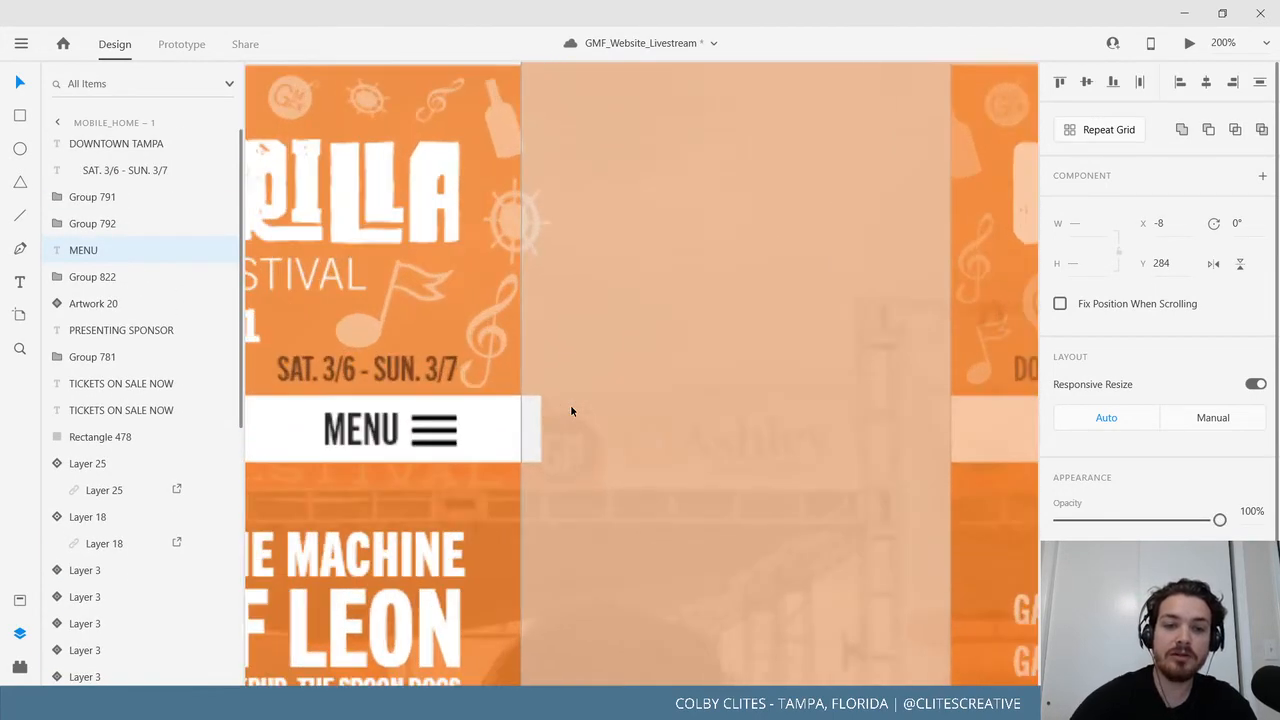
scroll(618, 386, left, 2)
scroll(617, 386, left, 2)
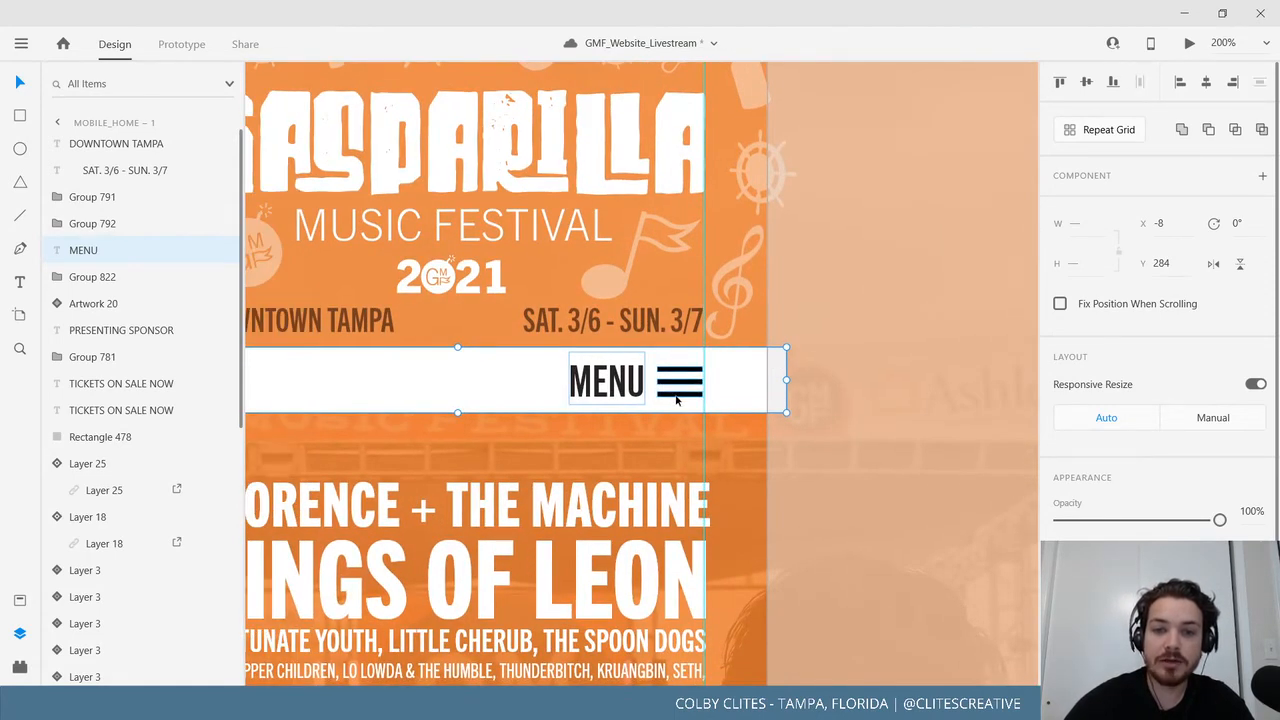
key(ctrl+g)
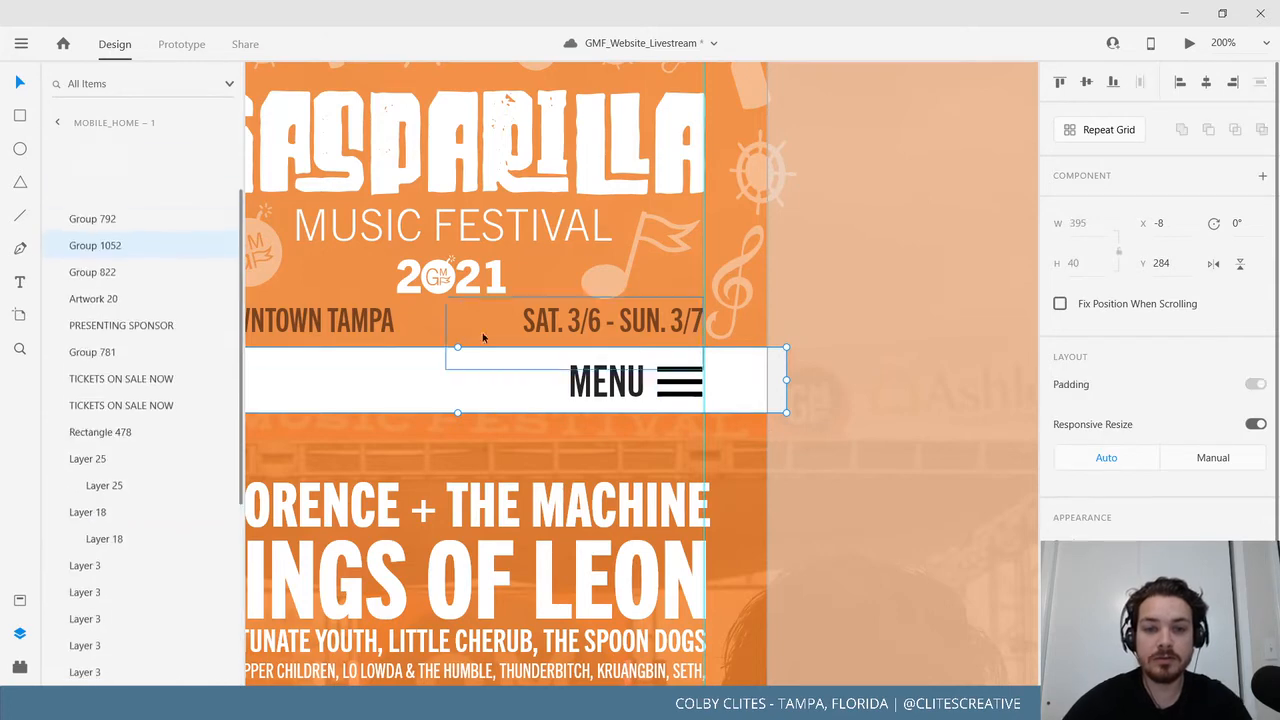
Compare with the Mobile_Ticket menu bar group, then zoom out to all mobile artboards.
scroll(820, 368, right, 10)
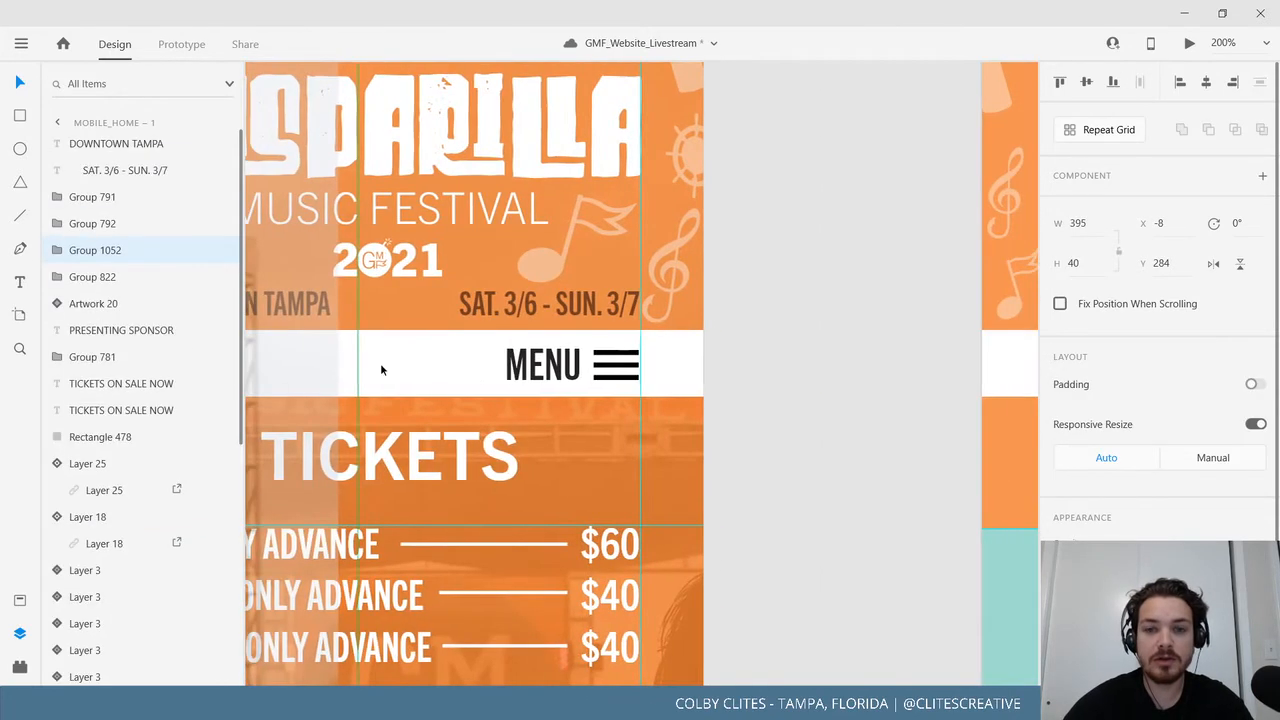
click(480, 370)
key(Escape)
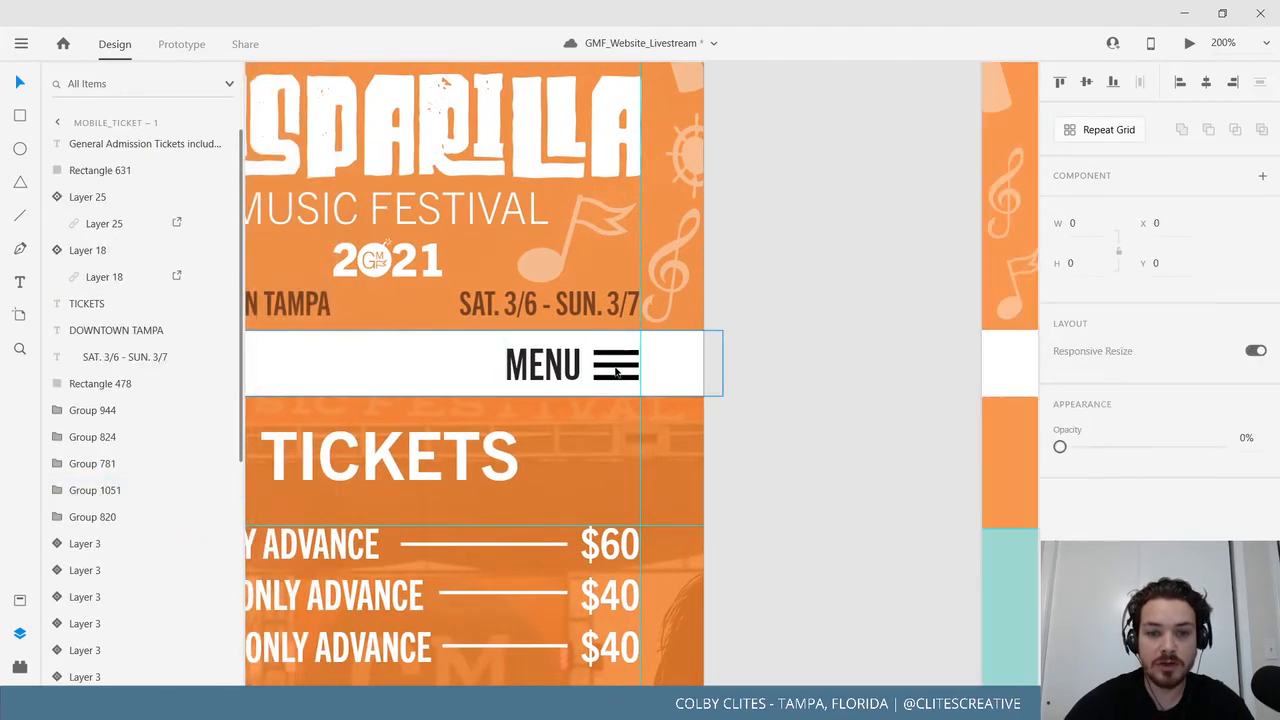
click(618, 370)
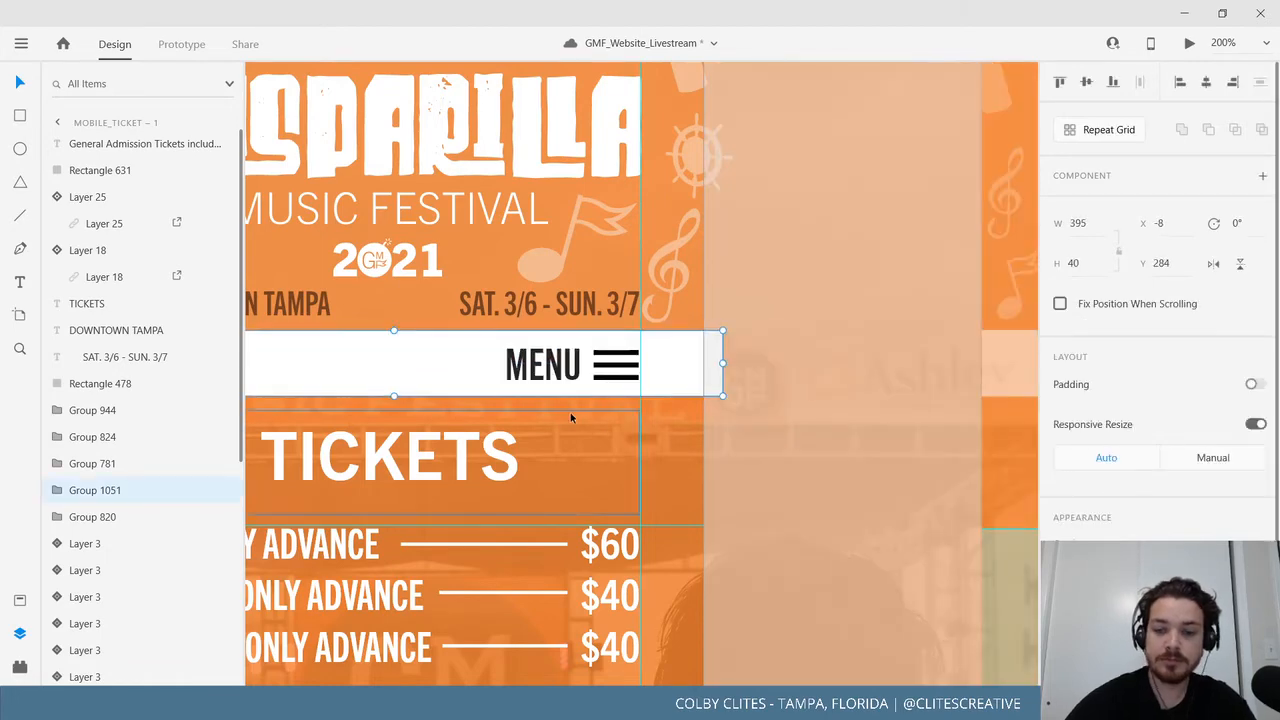
key(ctrl+0)
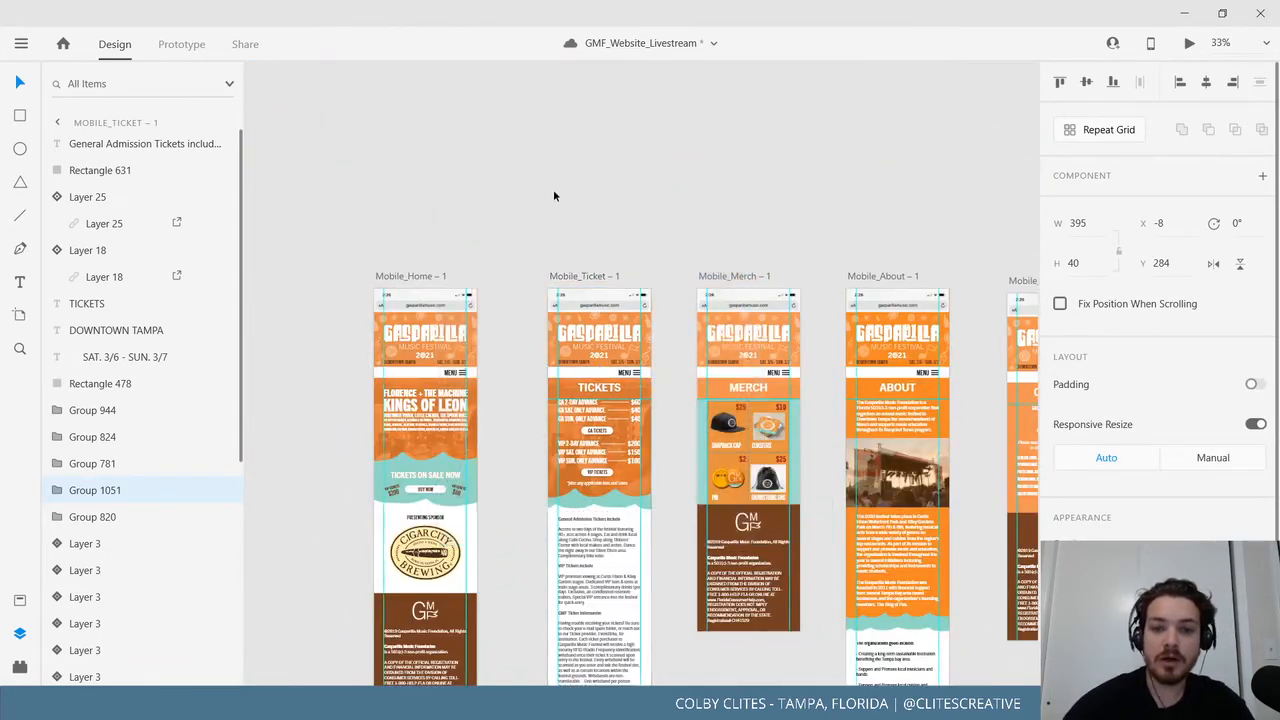
Save the GMF_Website_Livestream document from the main menu.
click(688, 540)
drag(689, 537, 586, 416)
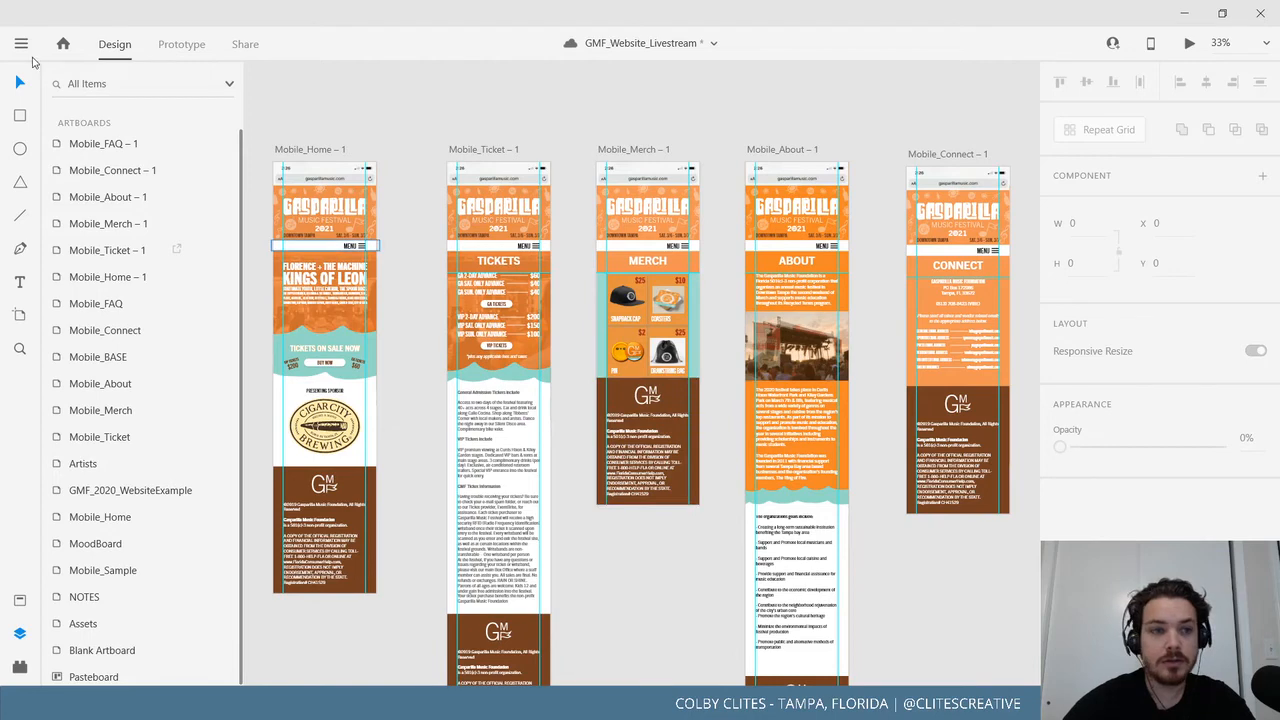
click(21, 44)
click(84, 369)
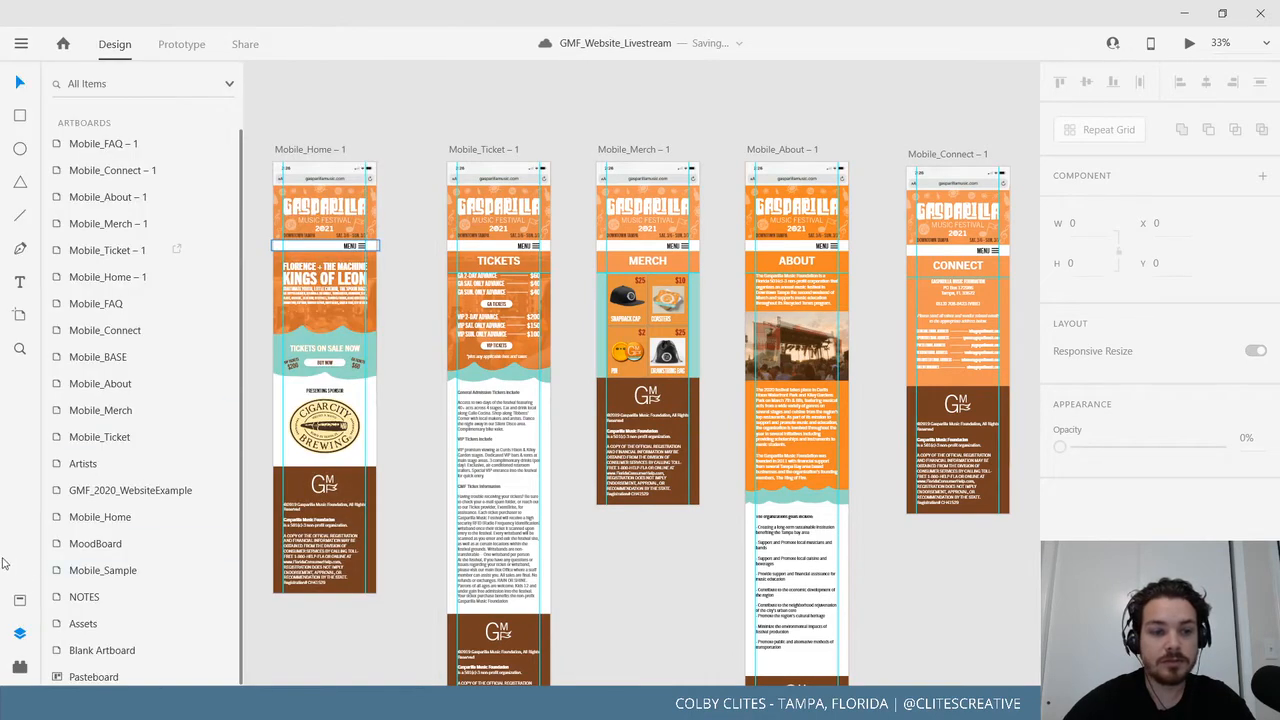
Hide the Layers panel and pan the canvas to Mobile_FAQ – 1.
click(19, 633)
drag(491, 528, 517, 478)
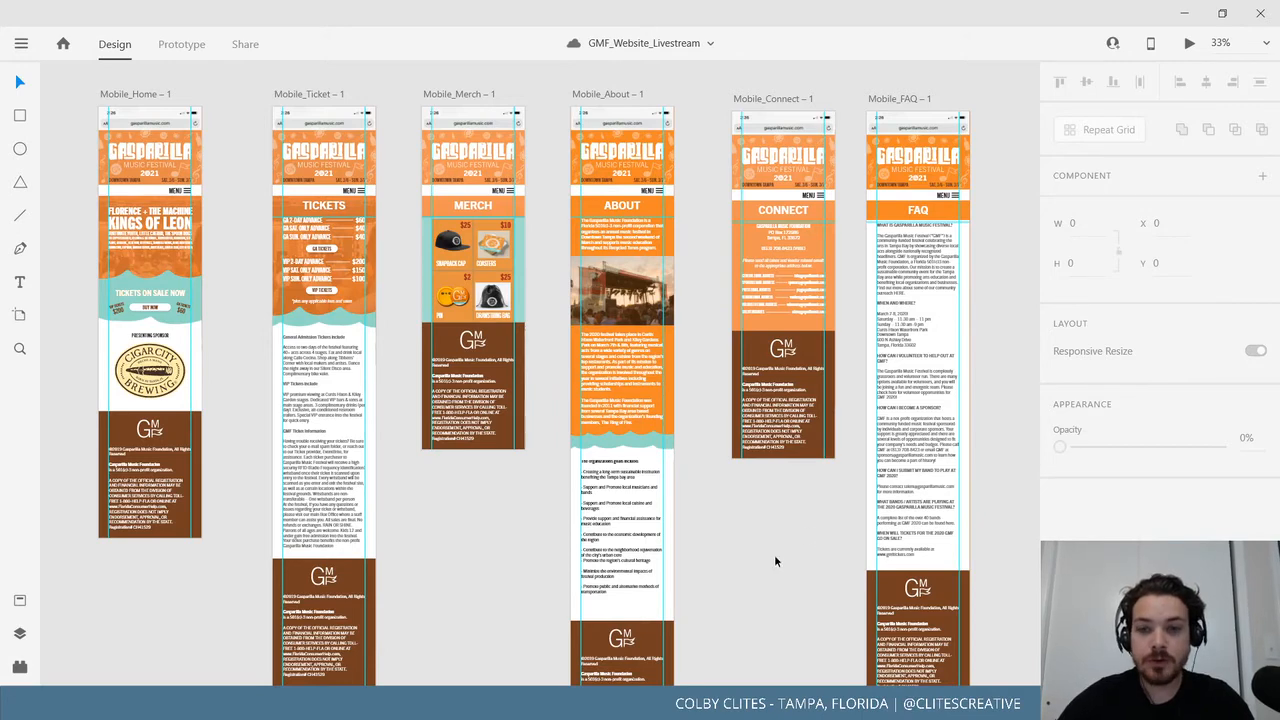
scroll(783, 547, right, 5)
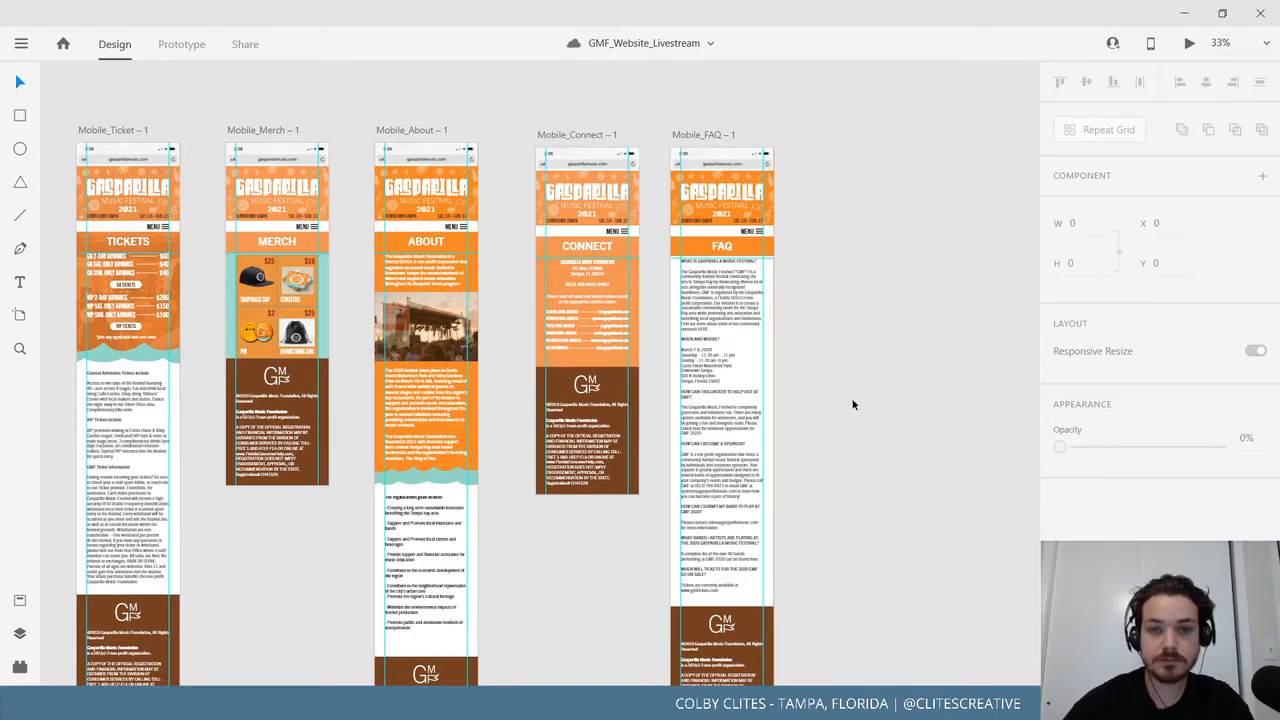
scroll(929, 451, left, 15)
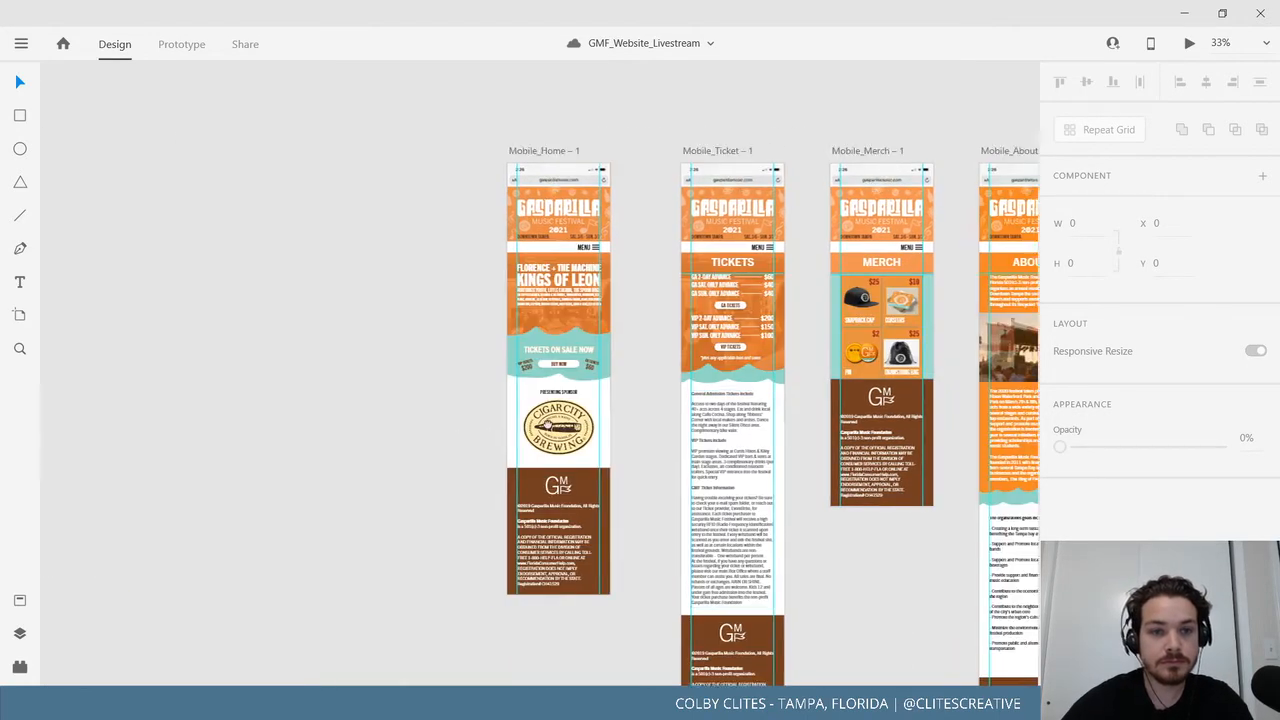
Duplicate the Mobile_FAQ – 1 artboard with Ctrl+D, creating Mobile_FAQ – 2 beside it.
scroll(474, 320, left, 2)
scroll(522, 385, up, 4)
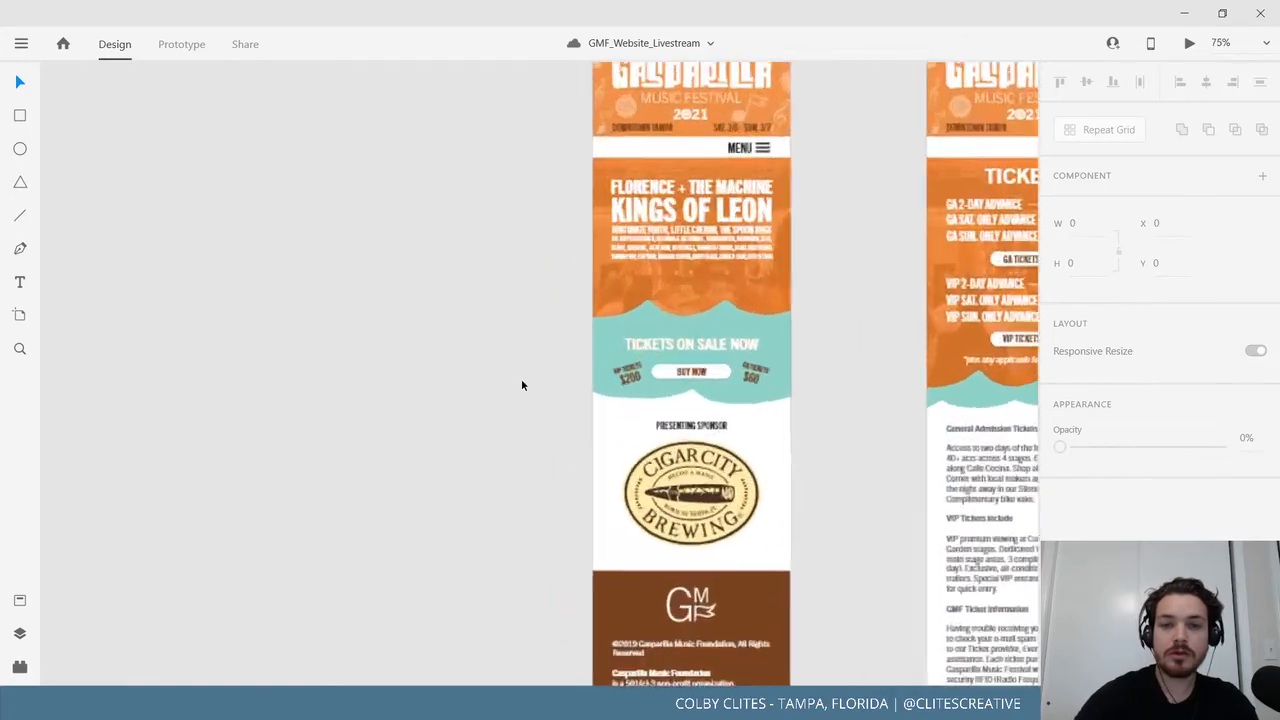
drag(510, 340, 437, 462)
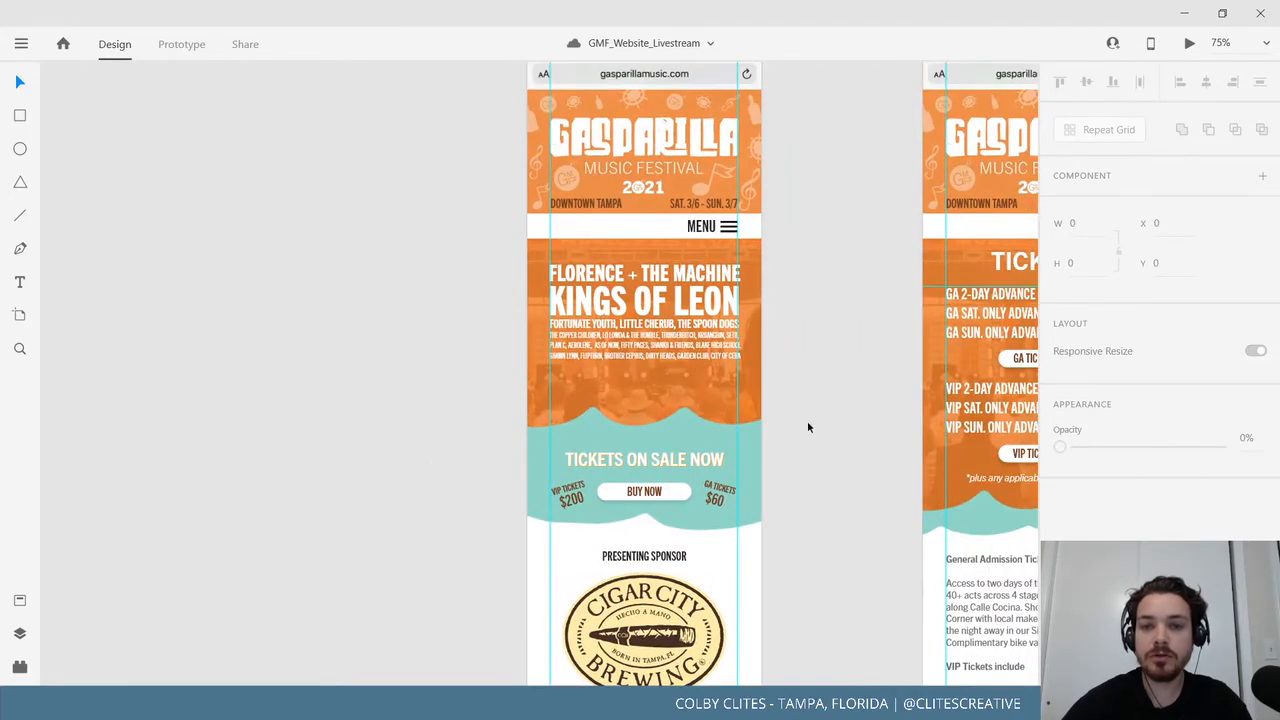
drag(824, 422, 274, 449)
drag(940, 450, 235, 462)
drag(568, 438, 103, 453)
drag(158, 450, 912, 455)
drag(306, 455, 906, 421)
drag(360, 398, 866, 463)
click(756, 117)
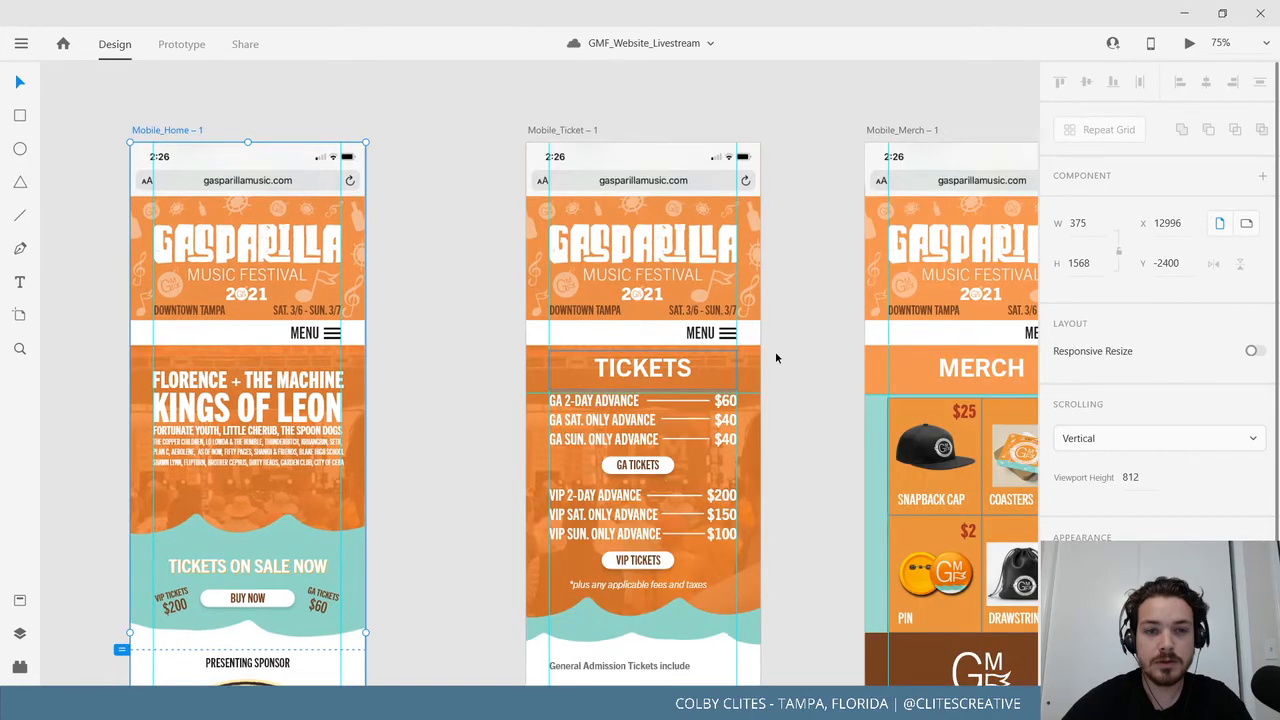
click(455, 127)
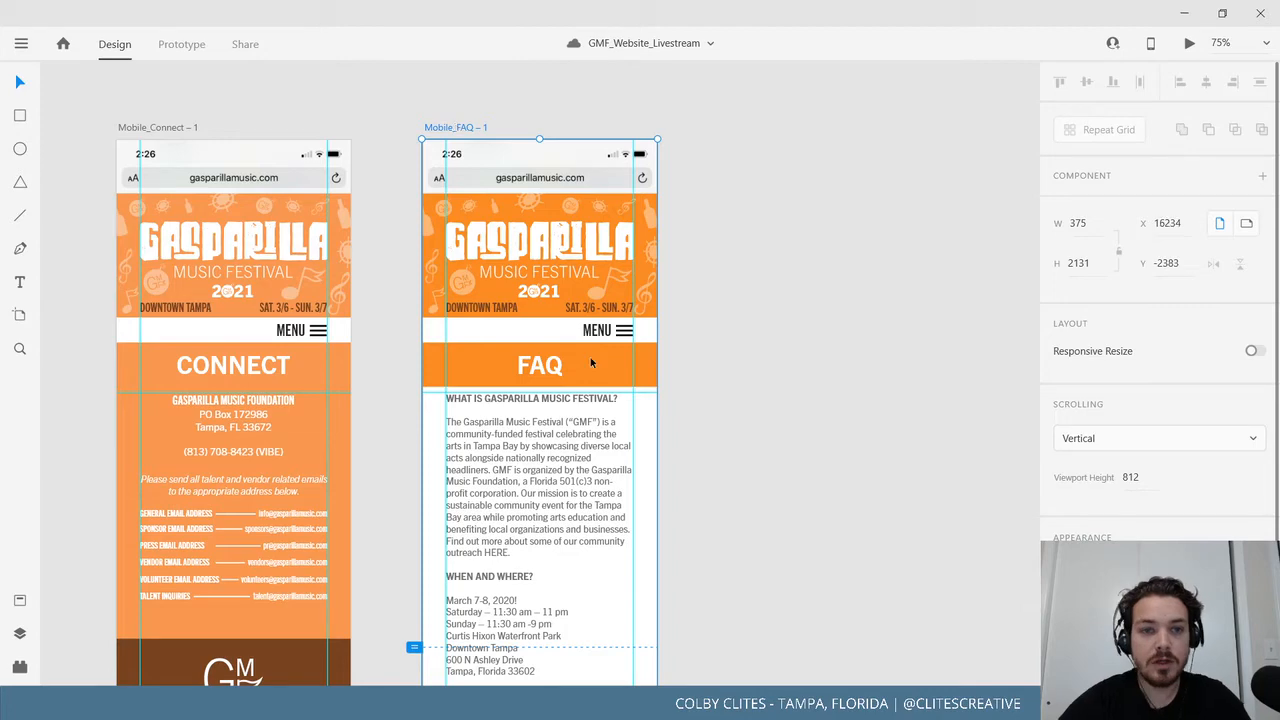
key(ctrl+d)
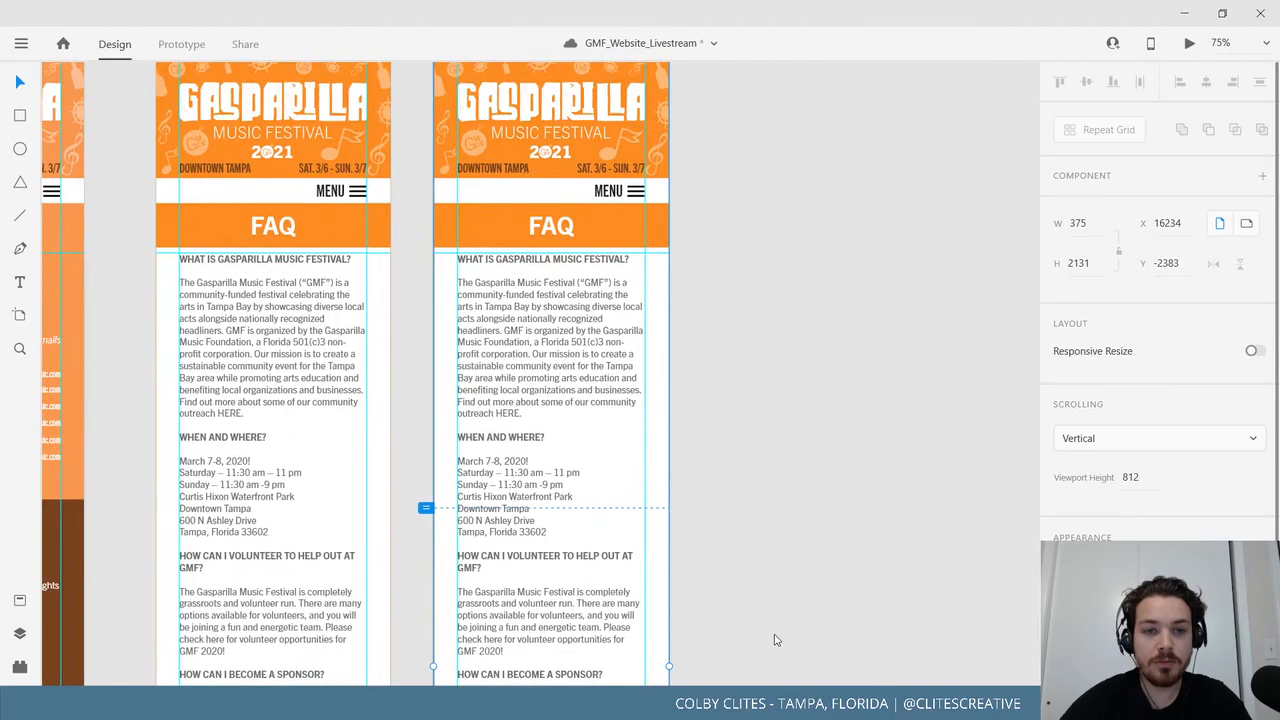
drag(597, 295, 626, 449)
drag(709, 480, 684, 8)
click(551, 440)
Delete the FAQ body text and the footer from Mobile_FAQ – 2.
key(Delete)
key(ctrl+minus)
key(ctrl+minus)
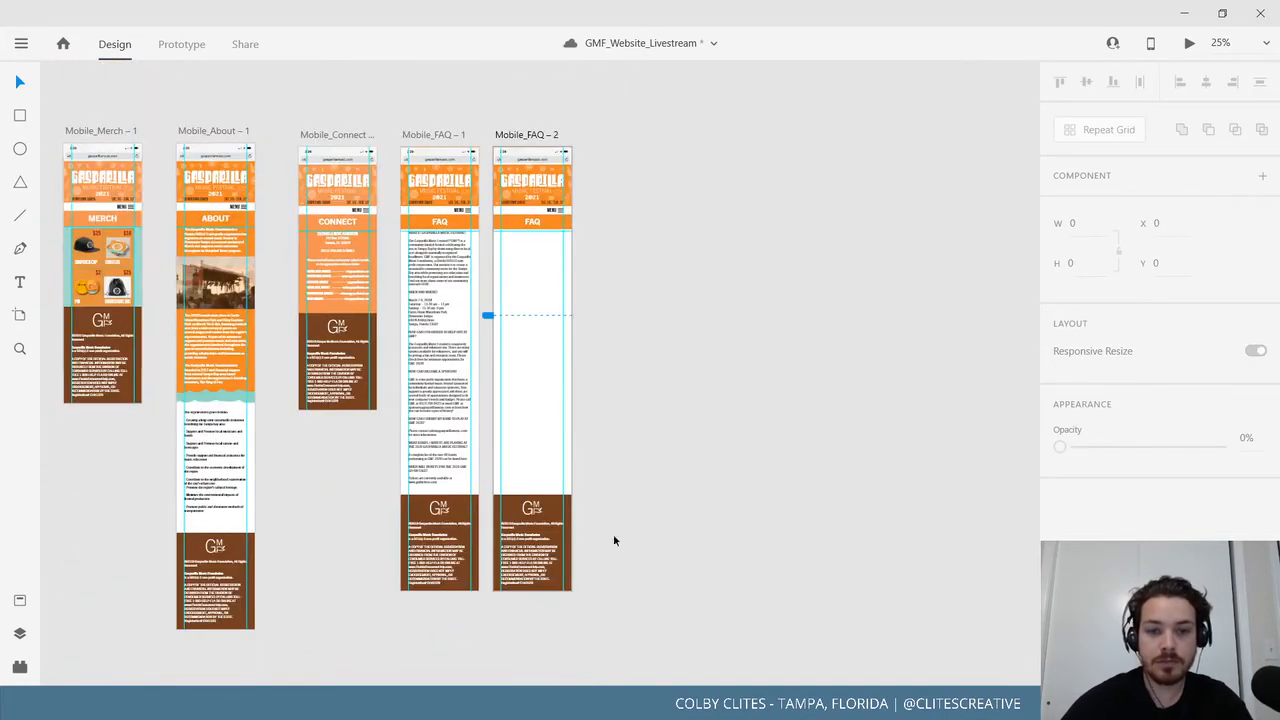
click(535, 520)
key(Delete)
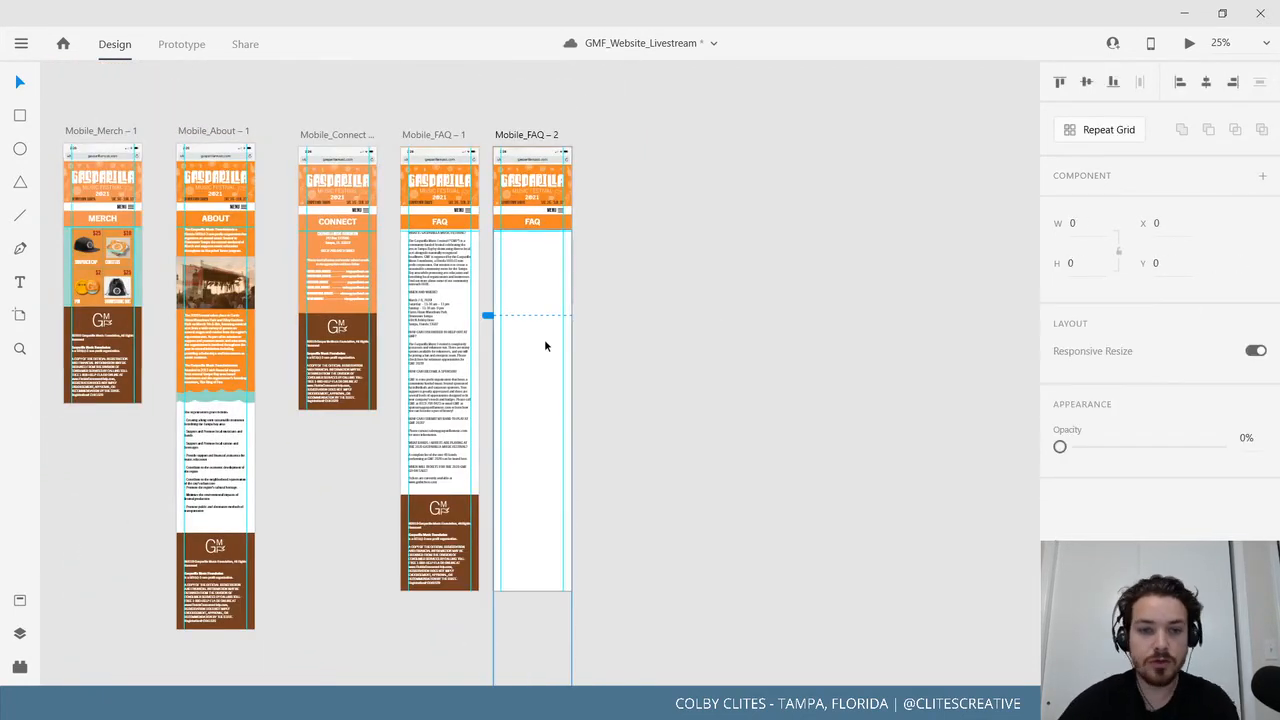
Change the Mobile_FAQ – 2 artboard background from orange to white #FFFFFF.
click(523, 260)
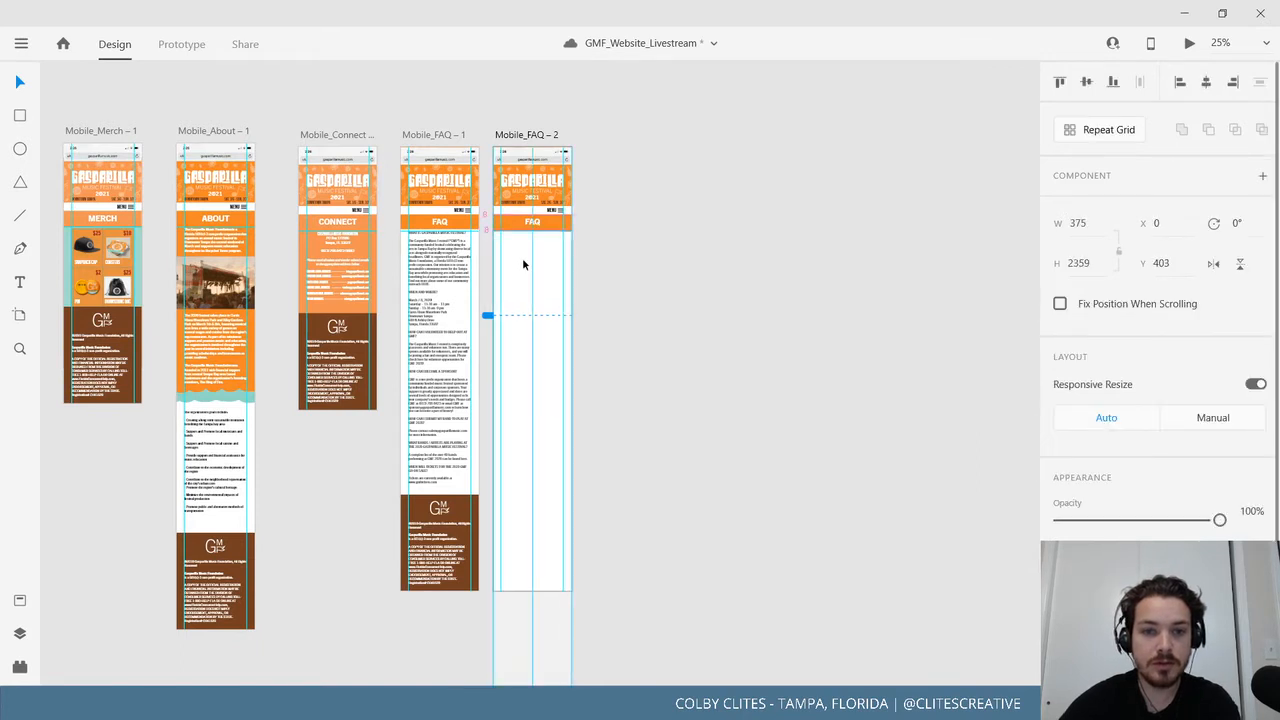
drag(523, 259, 523, 259)
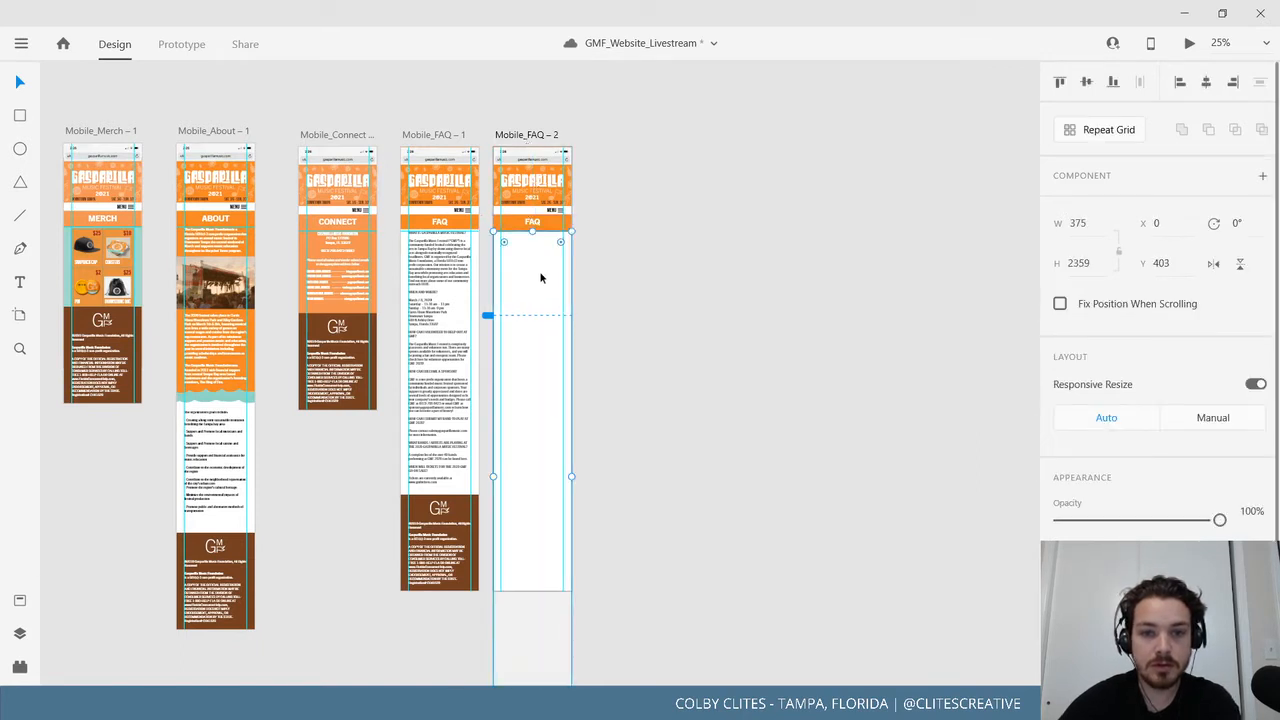
mouse_move(540, 280)
mouse_down()
mouse_move(549, 300)
mouse_move(555, 278)
mouse_up()
click(518, 134)
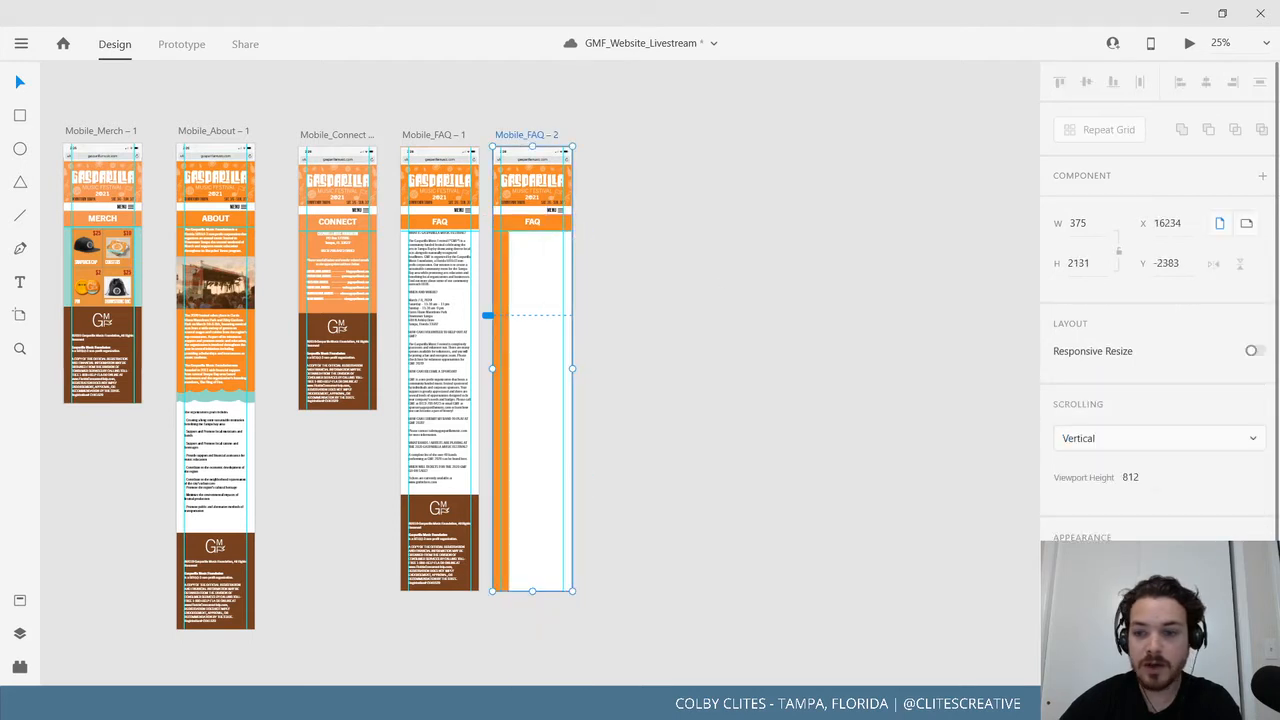
drag(944, 515, 814, 437)
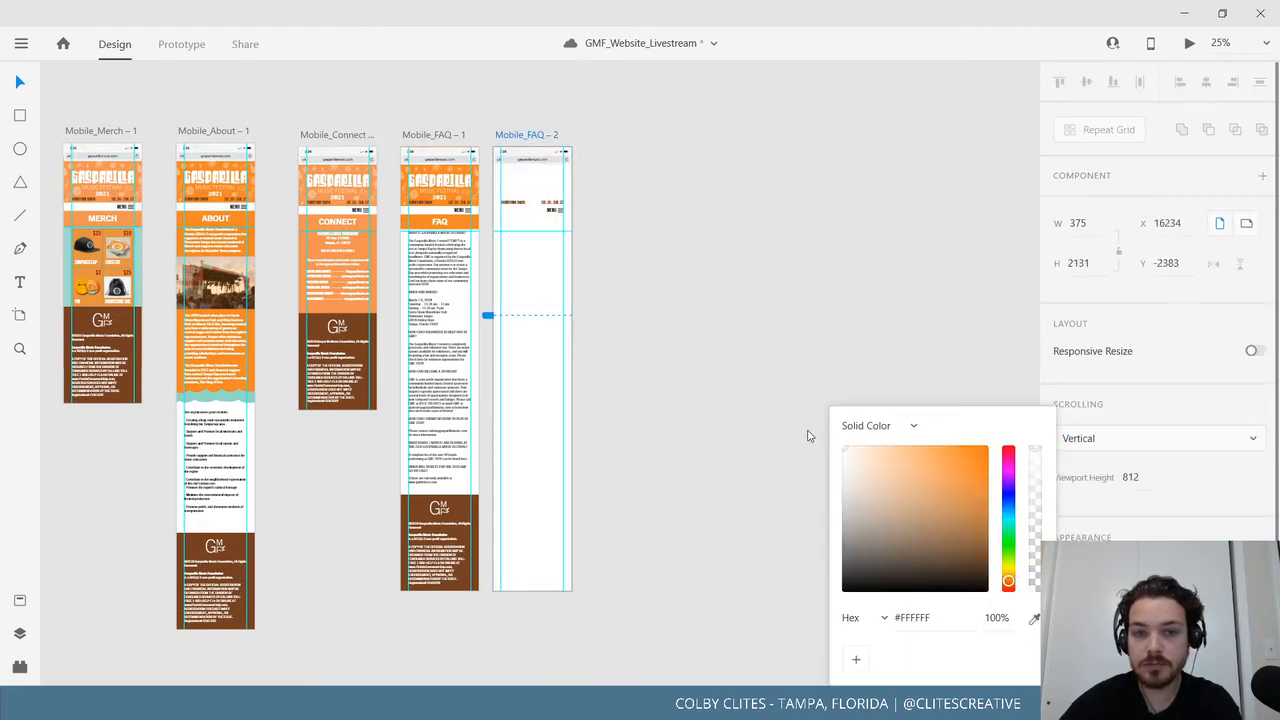
Fill the copy's rectangle with orange #F28627 and snap it to the artboard's top-left corner.
click(528, 380)
click(529, 382)
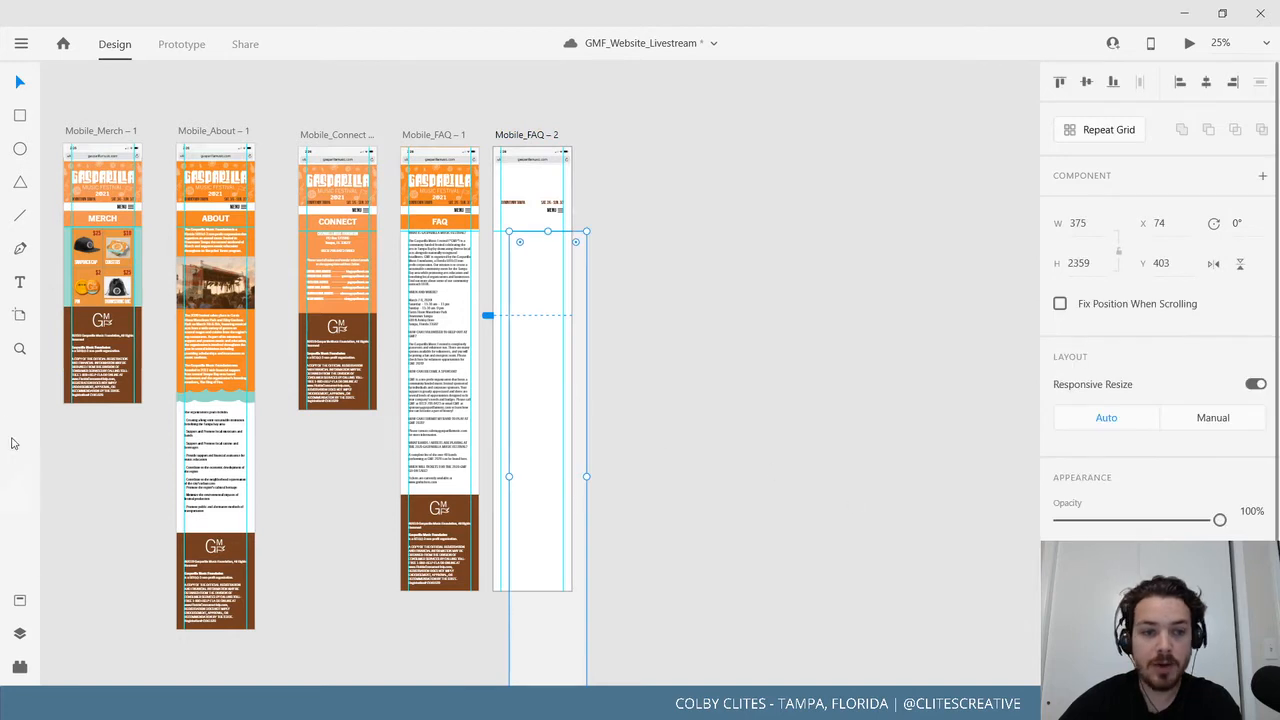
click(19, 600)
click(68, 332)
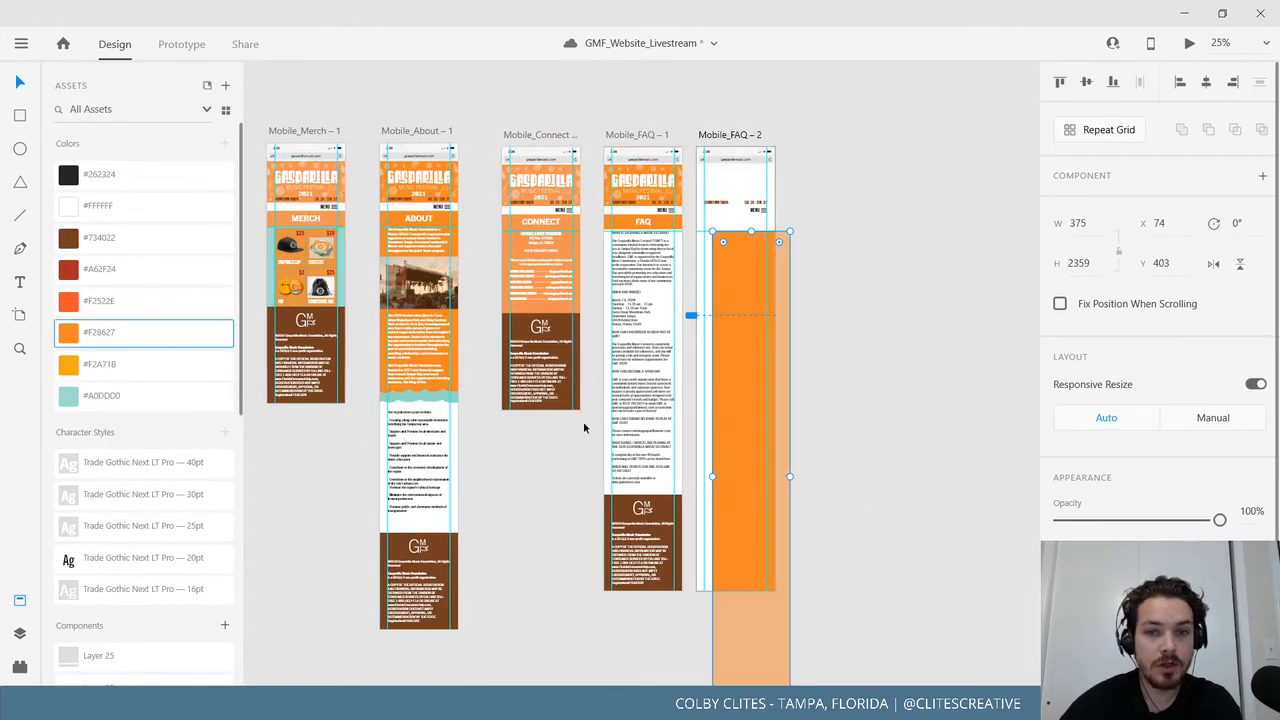
drag(737, 463, 718, 378)
Shorten the orange #F28627 rectangle to 403 px high so it sits behind the header.
scroll(781, 371, up, 2)
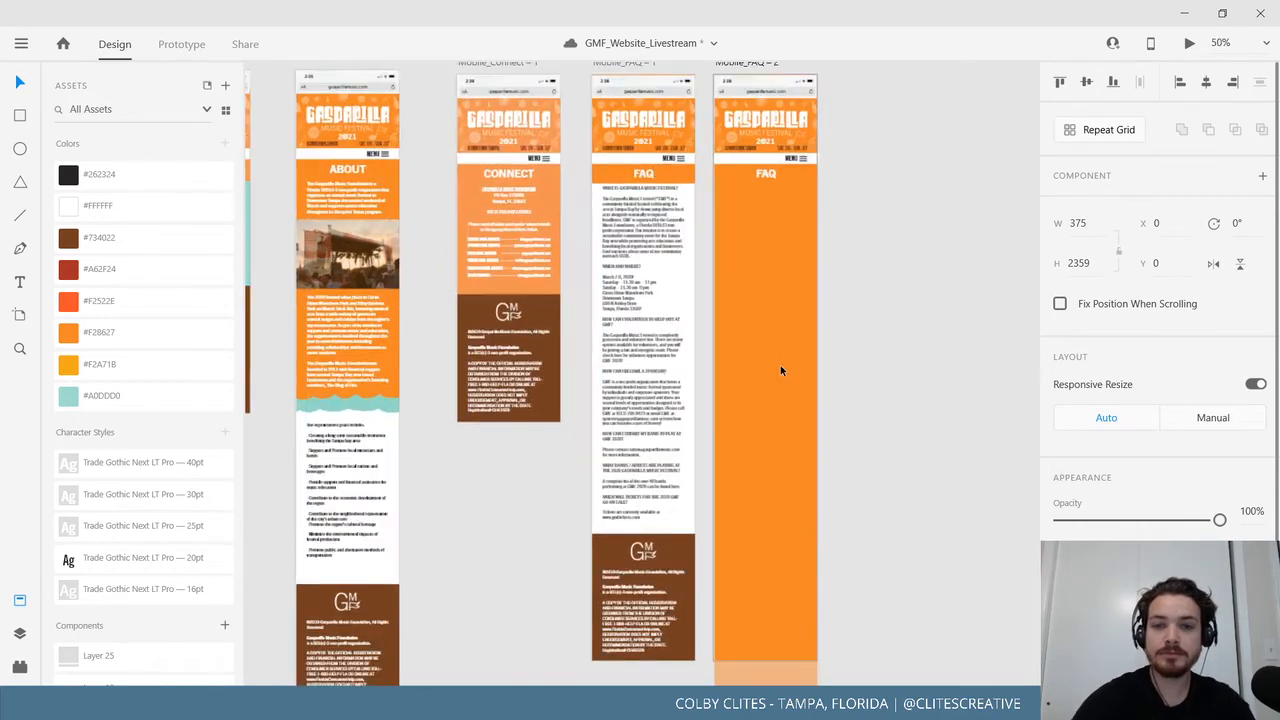
scroll(781, 371, right, 2)
scroll(781, 371, up, 3)
scroll(781, 371, up, 3)
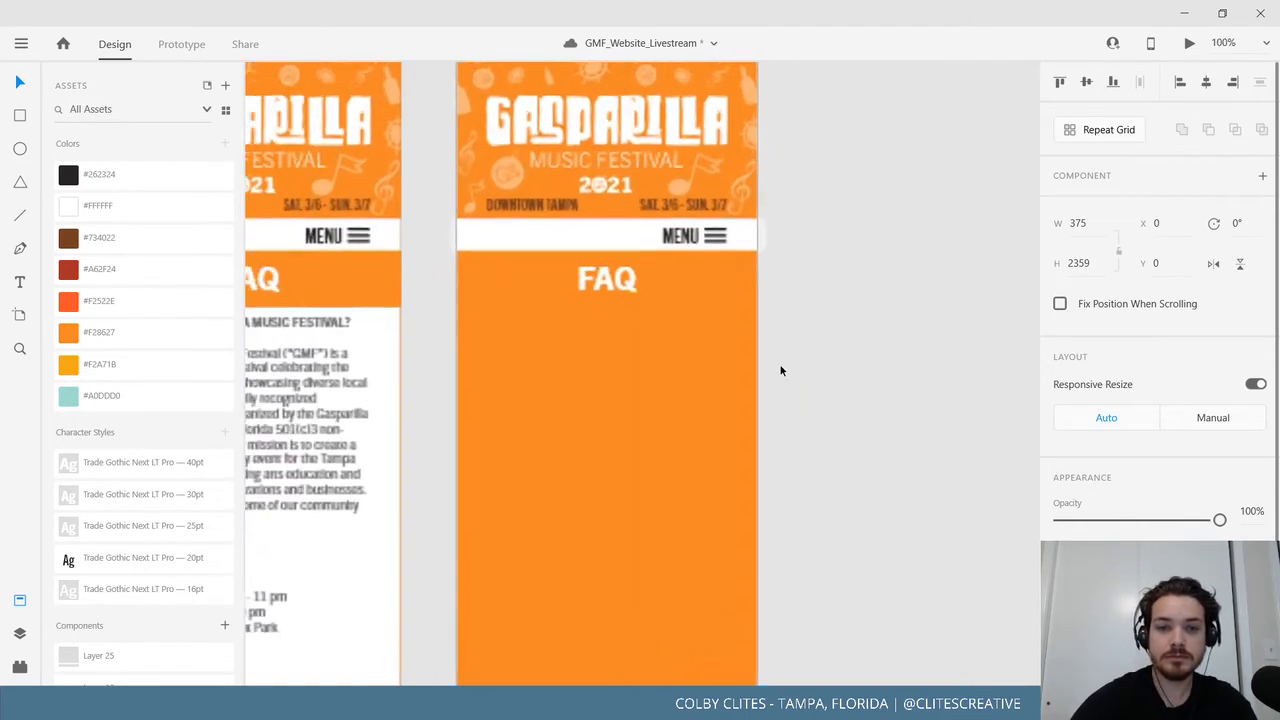
scroll(666, 354, down, 5)
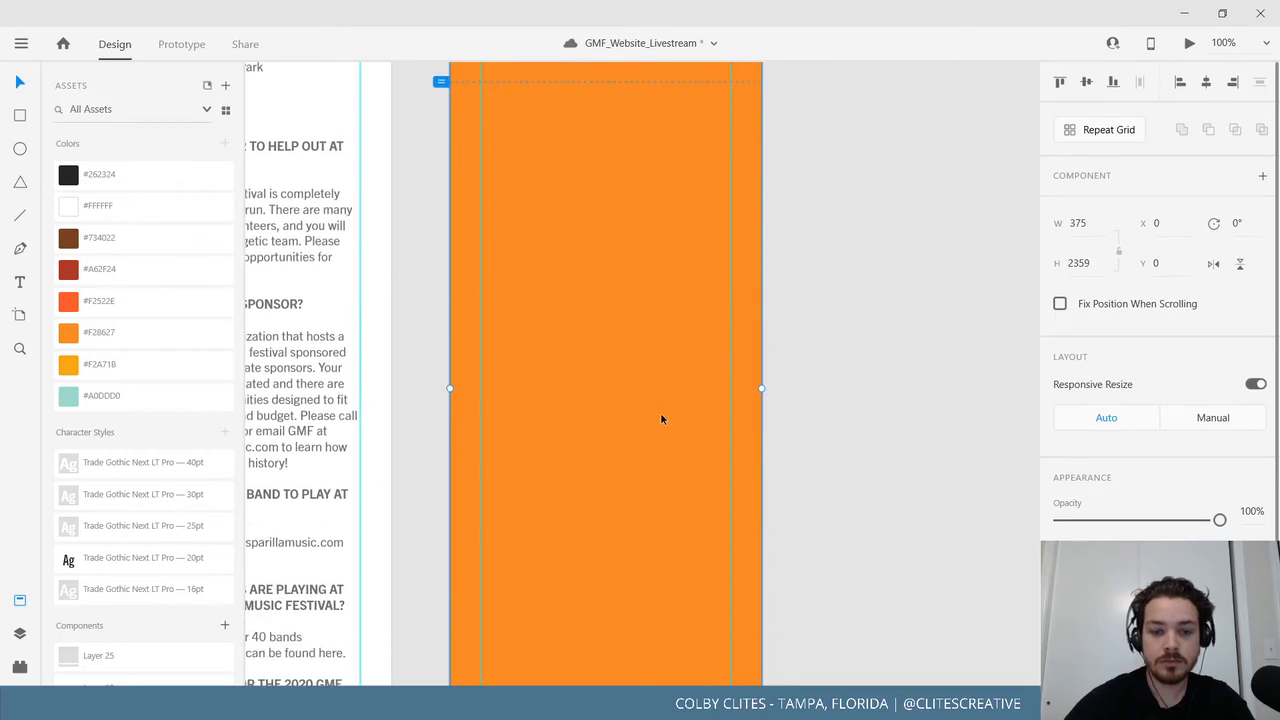
scroll(660, 412, down, 2)
scroll(660, 418, down, 1)
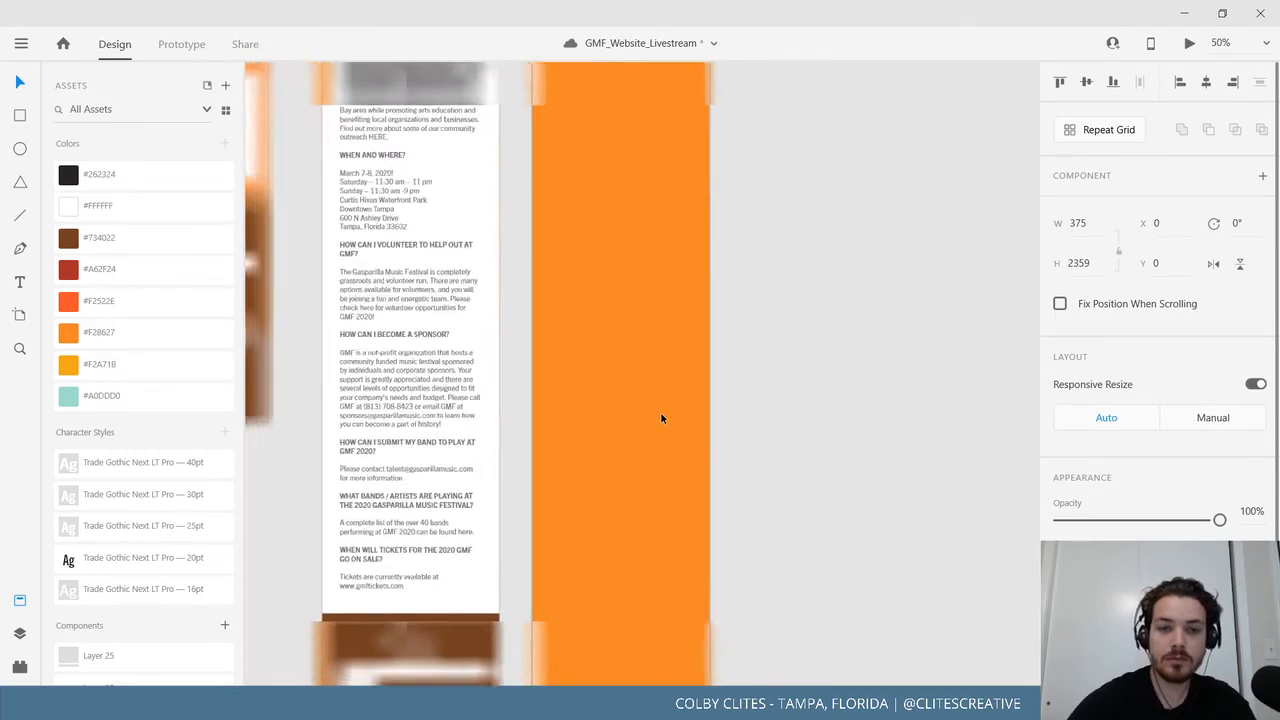
scroll(700, 430, down, 5)
click(784, 617)
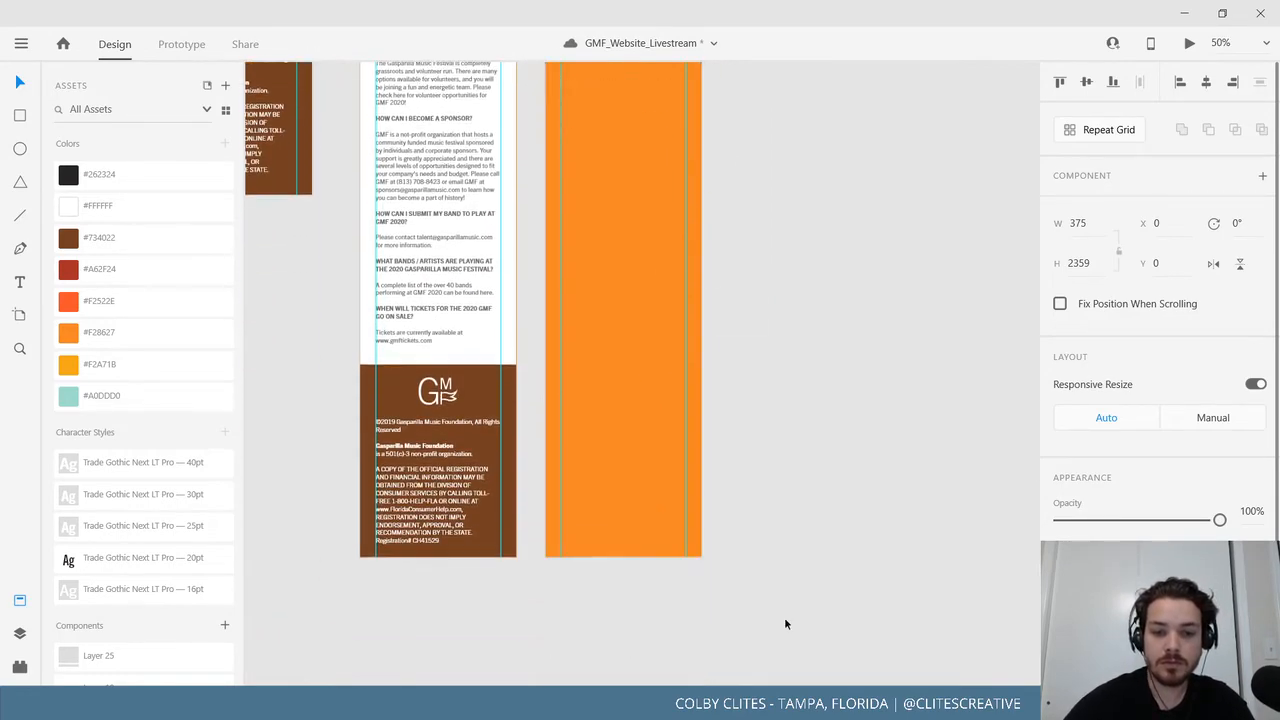
click(613, 622)
drag(624, 651, 651, 99)
Nudge the top edge of the background rectangle behind the FAQ text slightly down.
scroll(877, 548, up, 3)
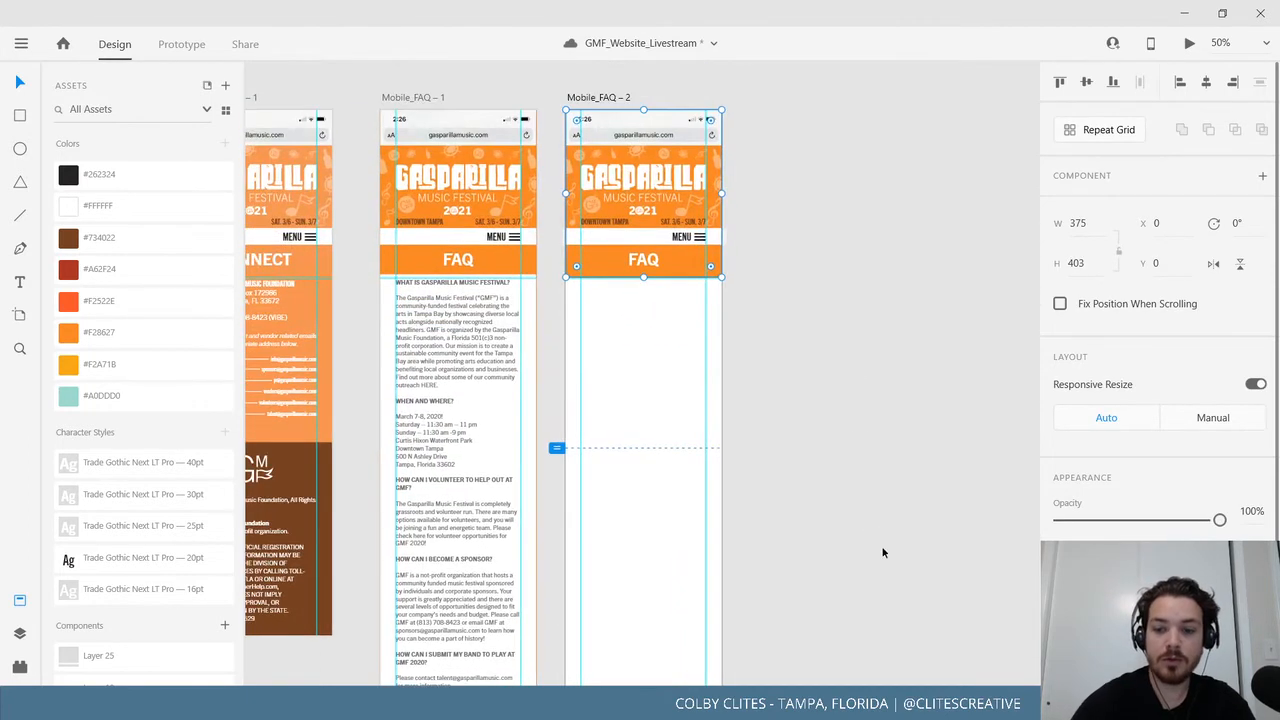
scroll(875, 540, up, 5)
drag(853, 474, 1014, 530)
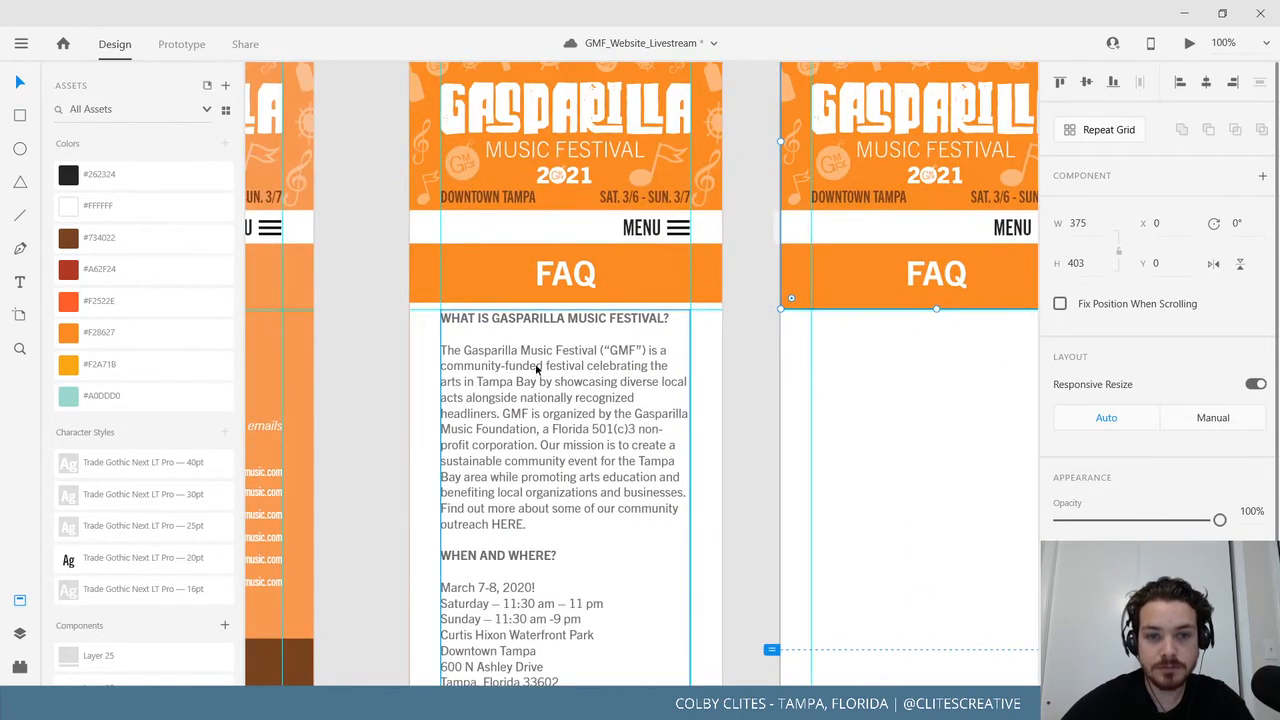
click(537, 378)
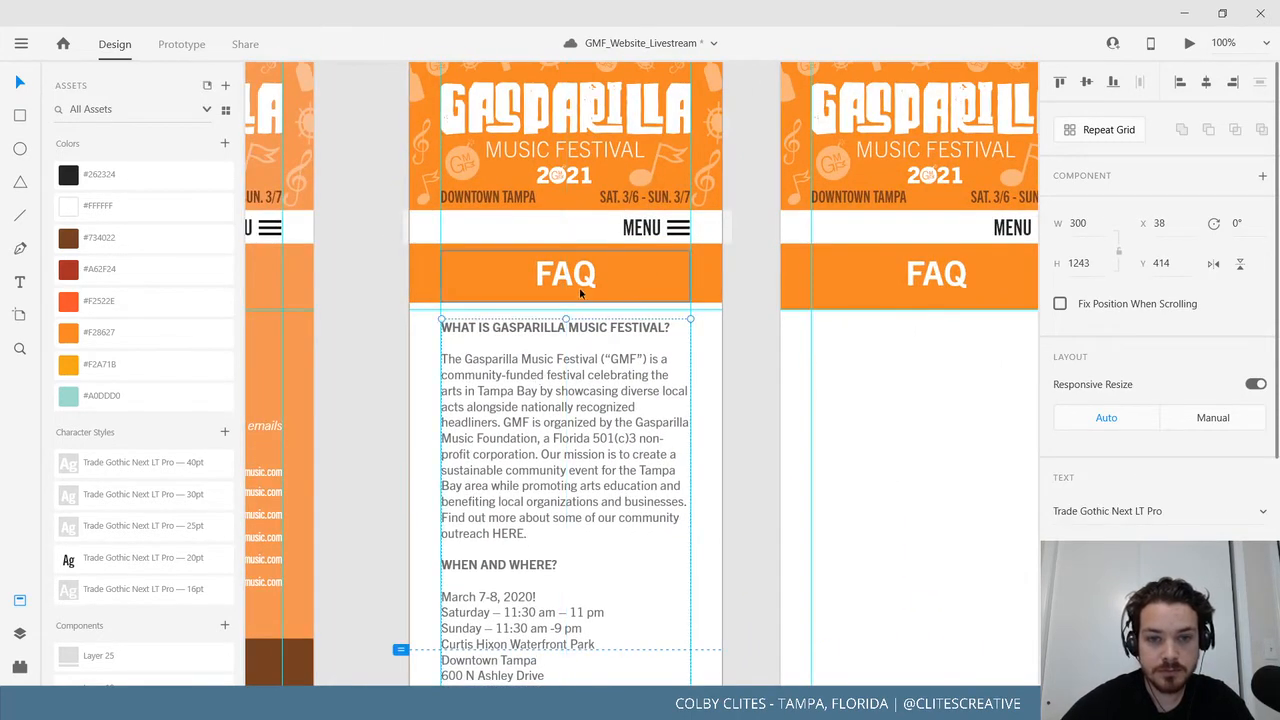
click(726, 295)
click(447, 328)
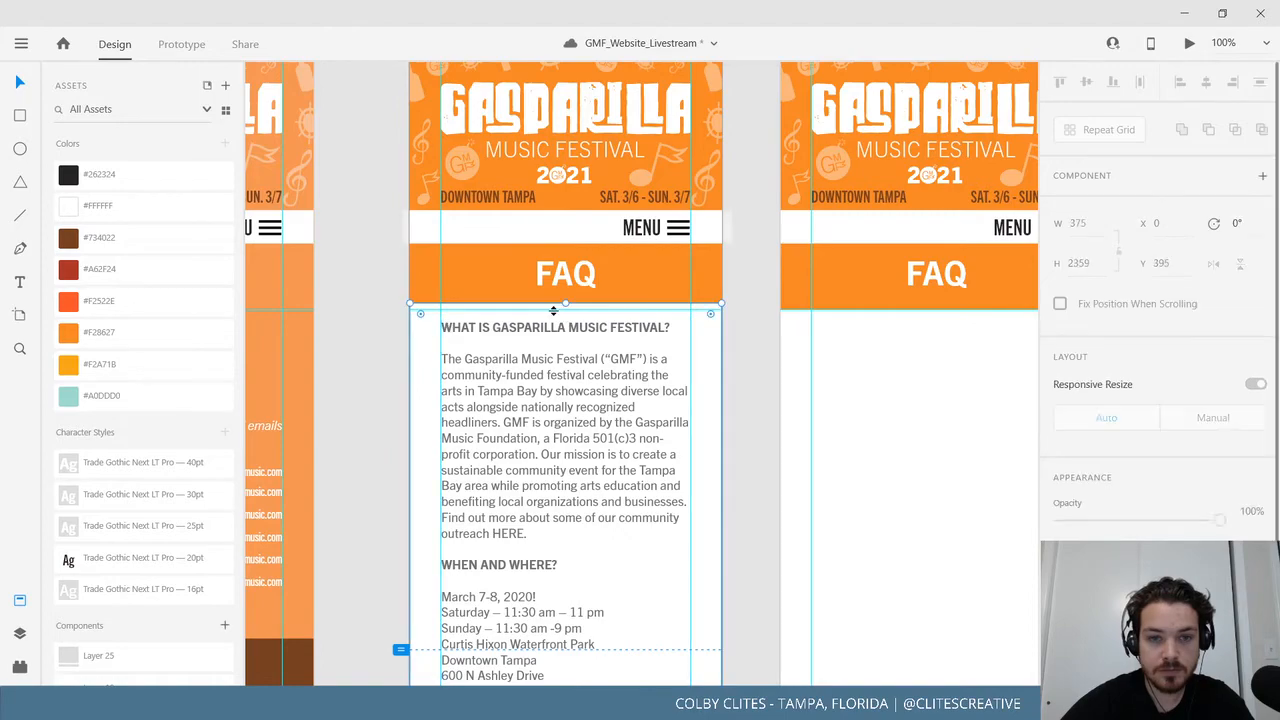
drag(566, 304, 566, 310)
click(752, 409)
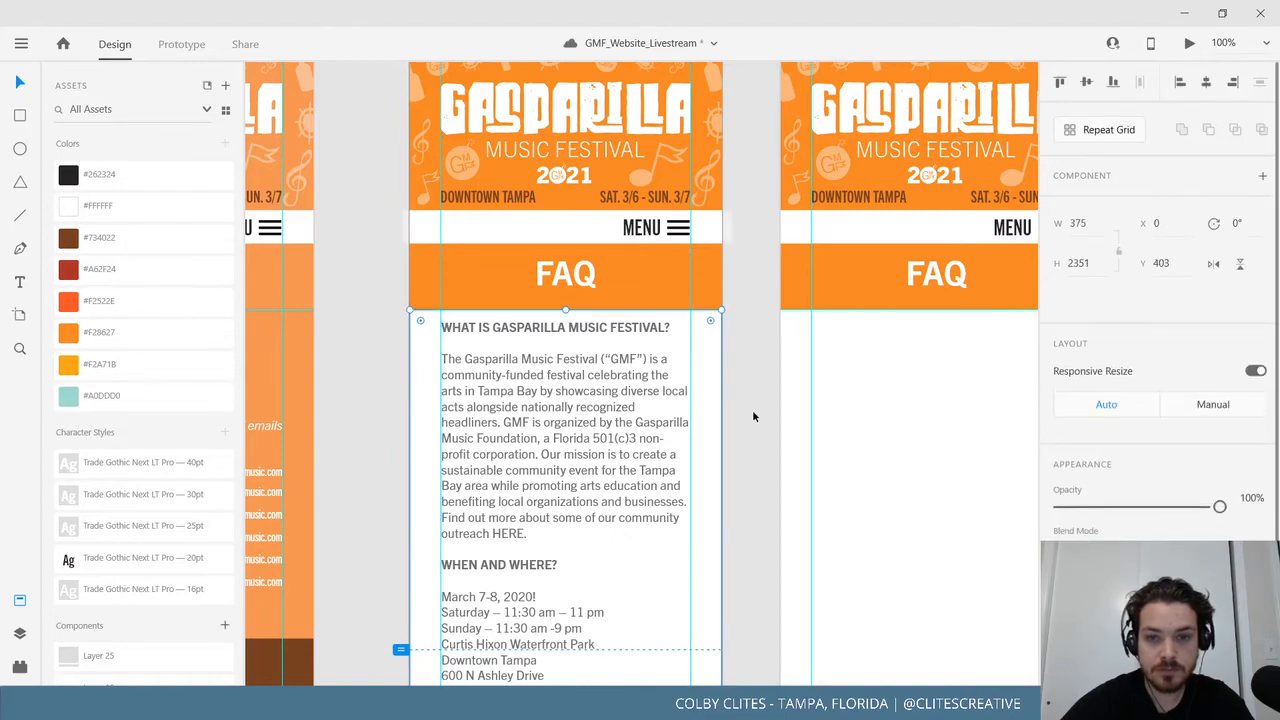
Hide the document assets panel and recentre the view on both FAQ artboards.
drag(695, 381, 640, 130)
drag(668, 600, 688, 90)
drag(671, 680, 682, 408)
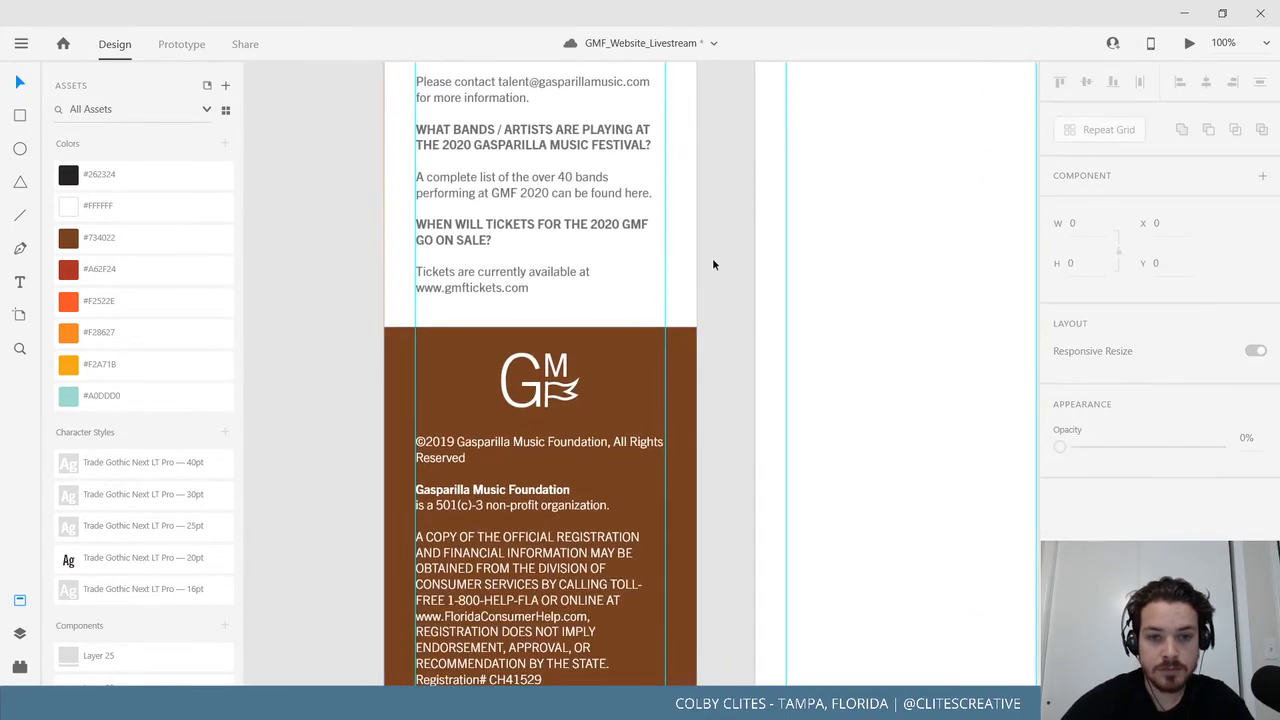
drag(712, 260, 495, 554)
drag(751, 217, 663, 652)
drag(659, 120, 868, 580)
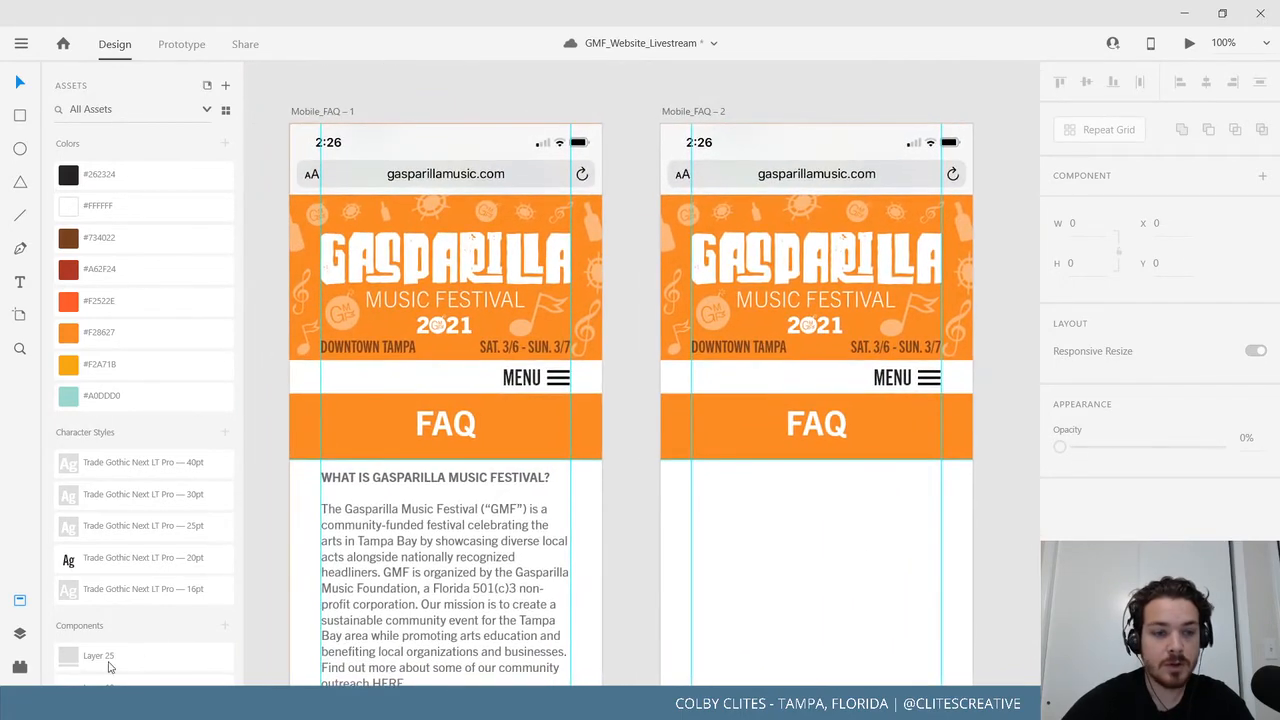
click(20, 601)
drag(334, 537, 498, 526)
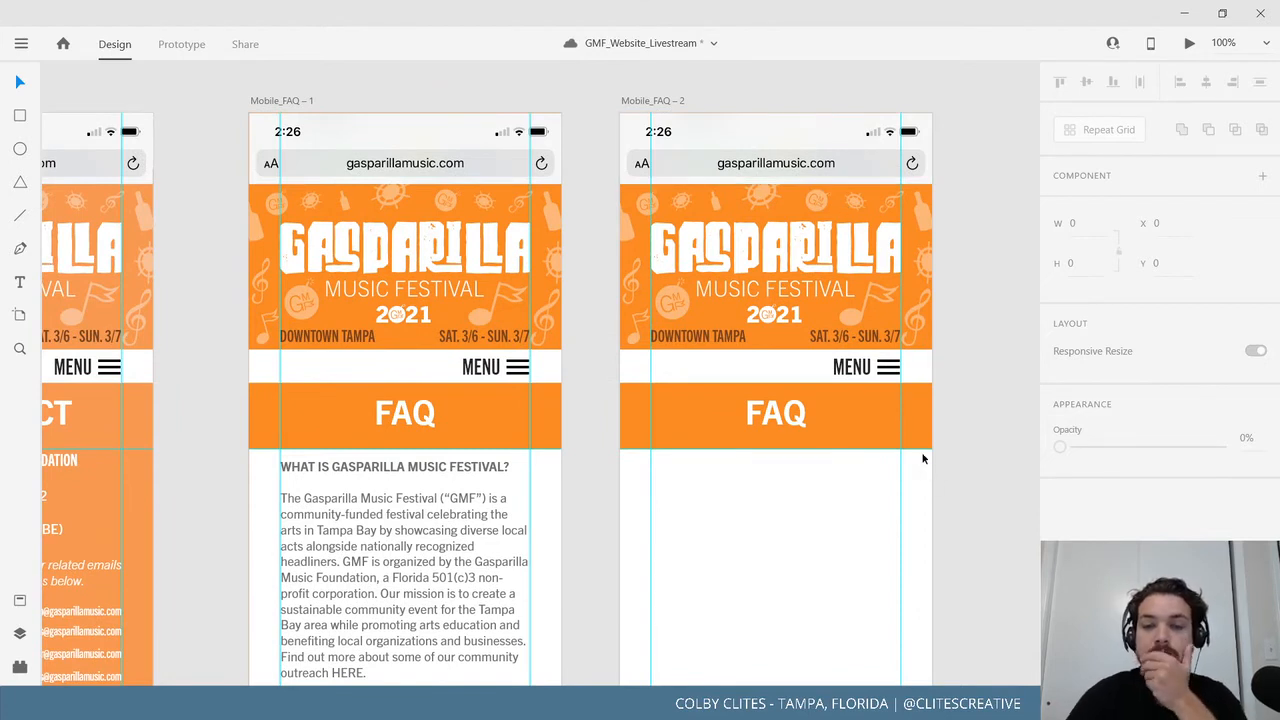
click(797, 422)
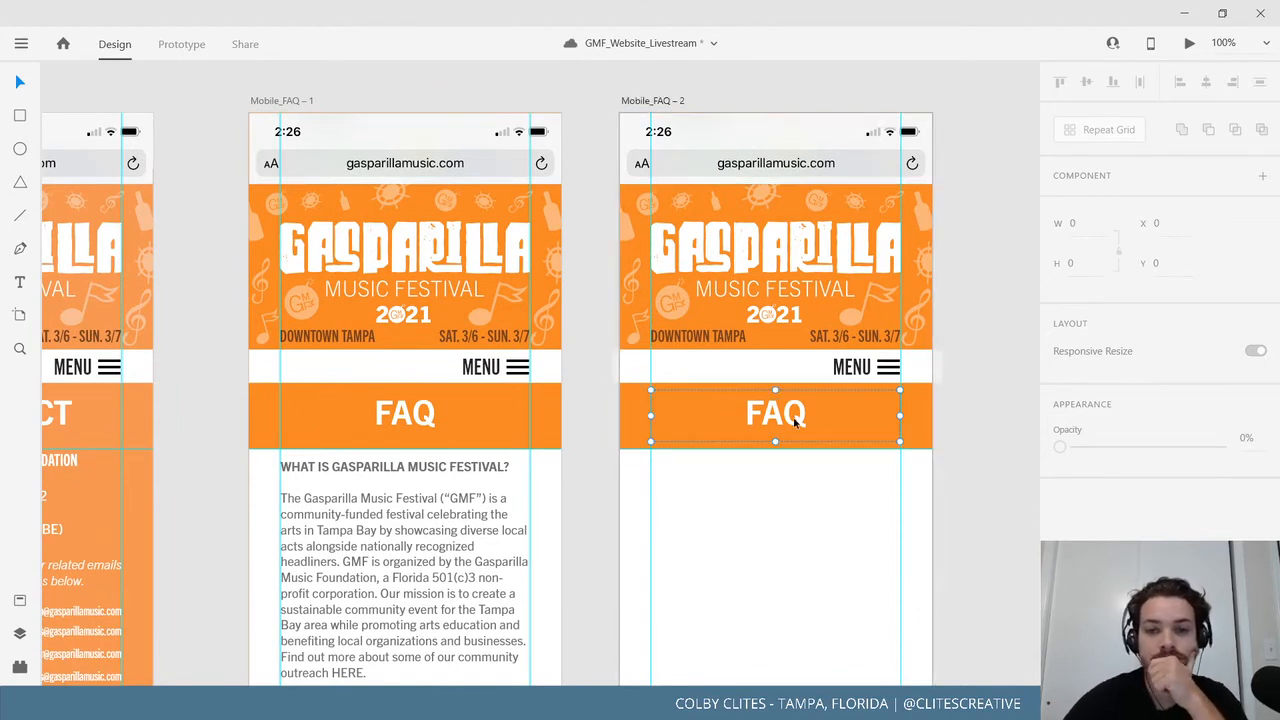
key(Delete)
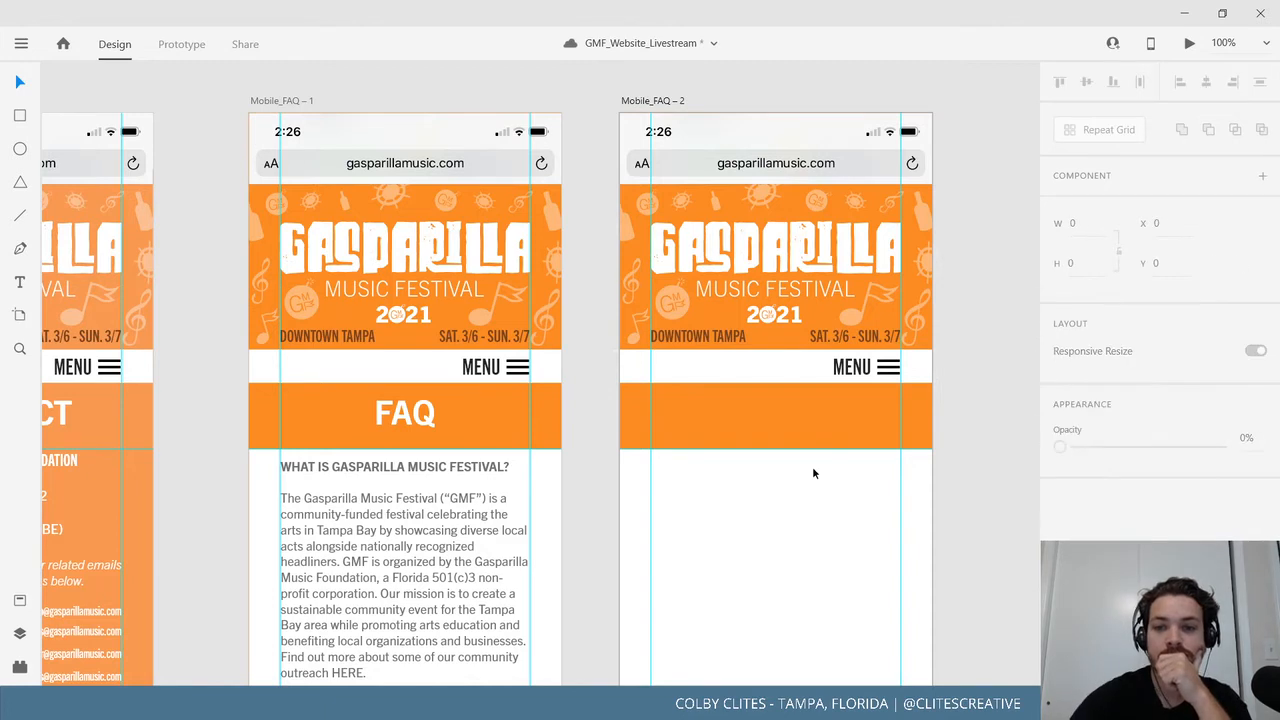
click(880, 370)
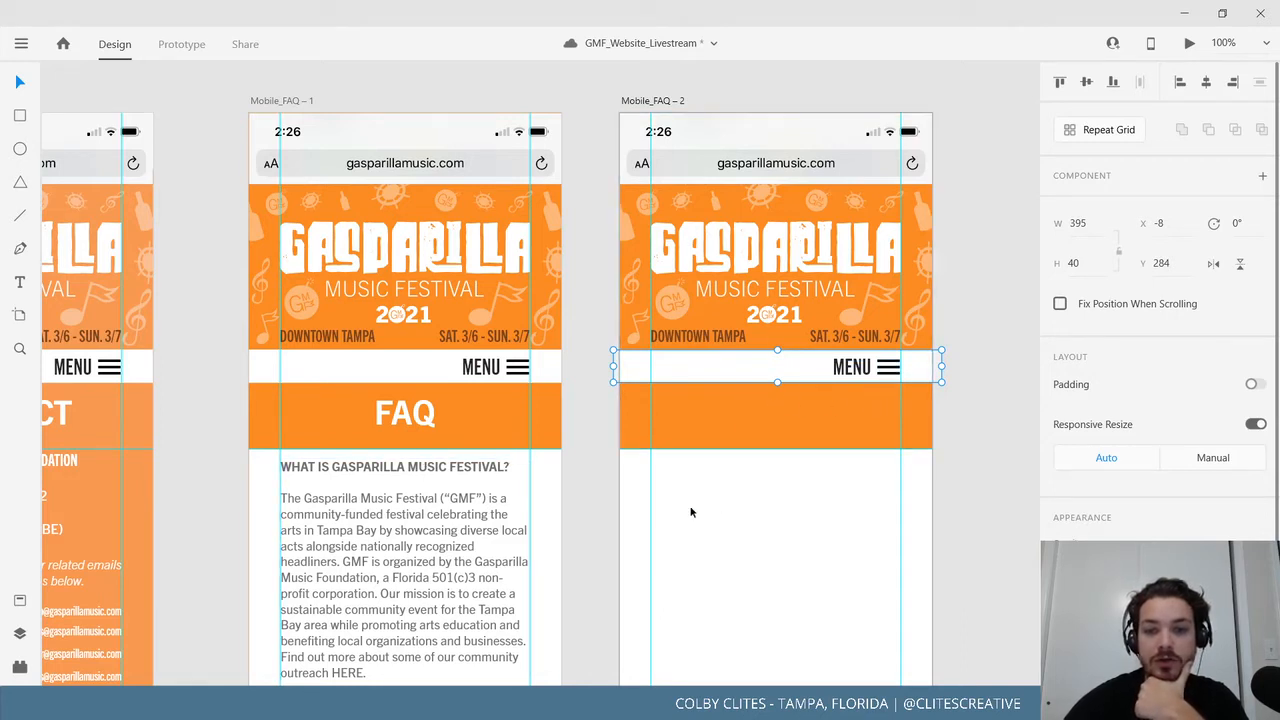
scroll(922, 640, down, 4)
scroll(922, 640, right, 3)
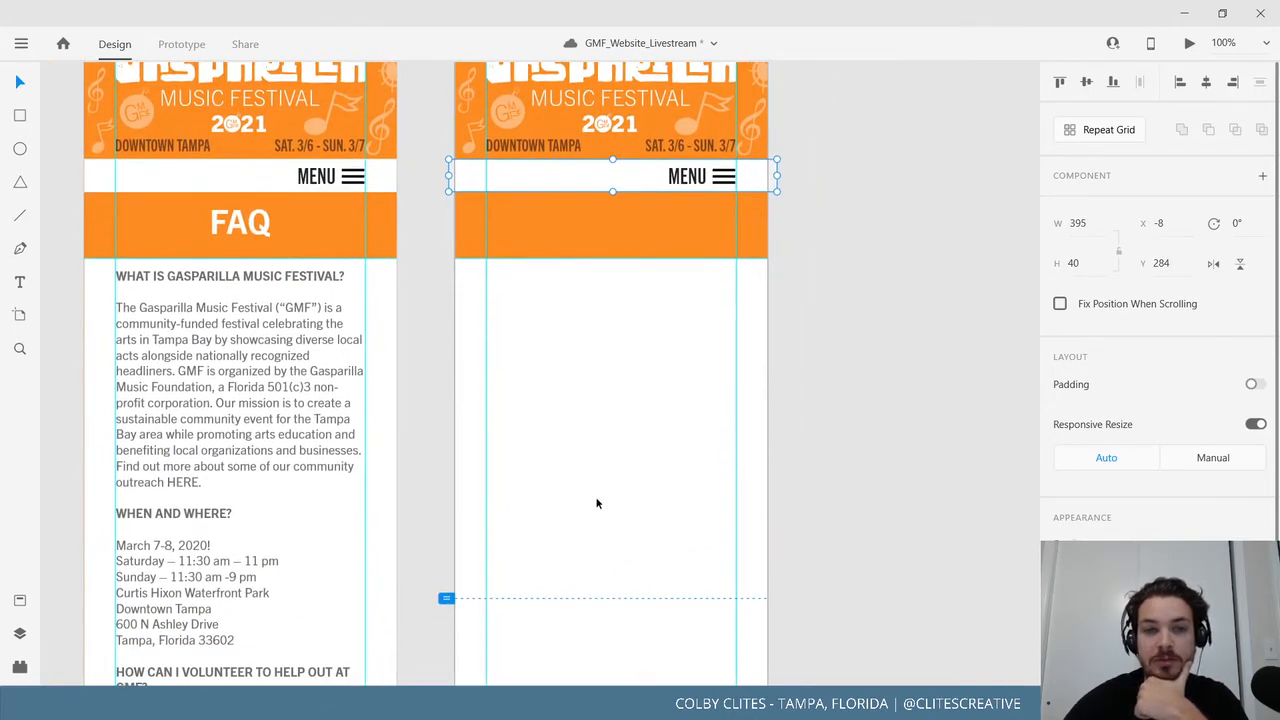
scroll(597, 503, left, 14)
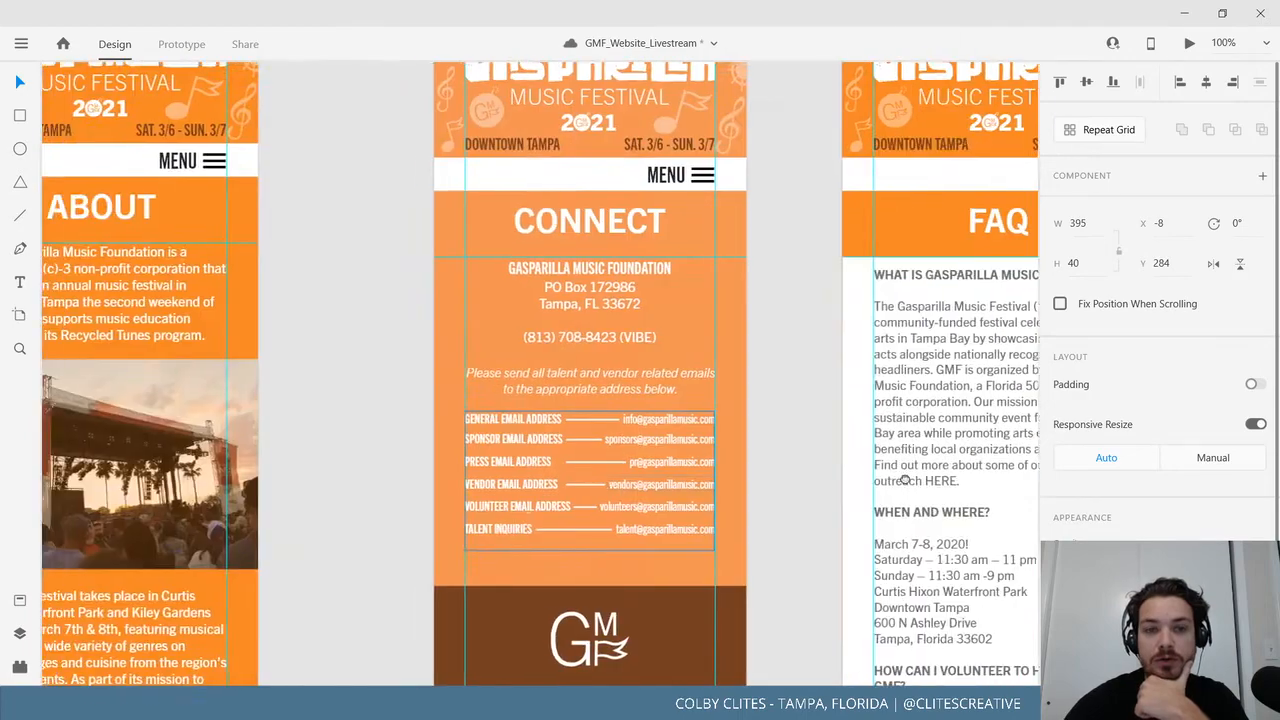
scroll(905, 480, left, 20)
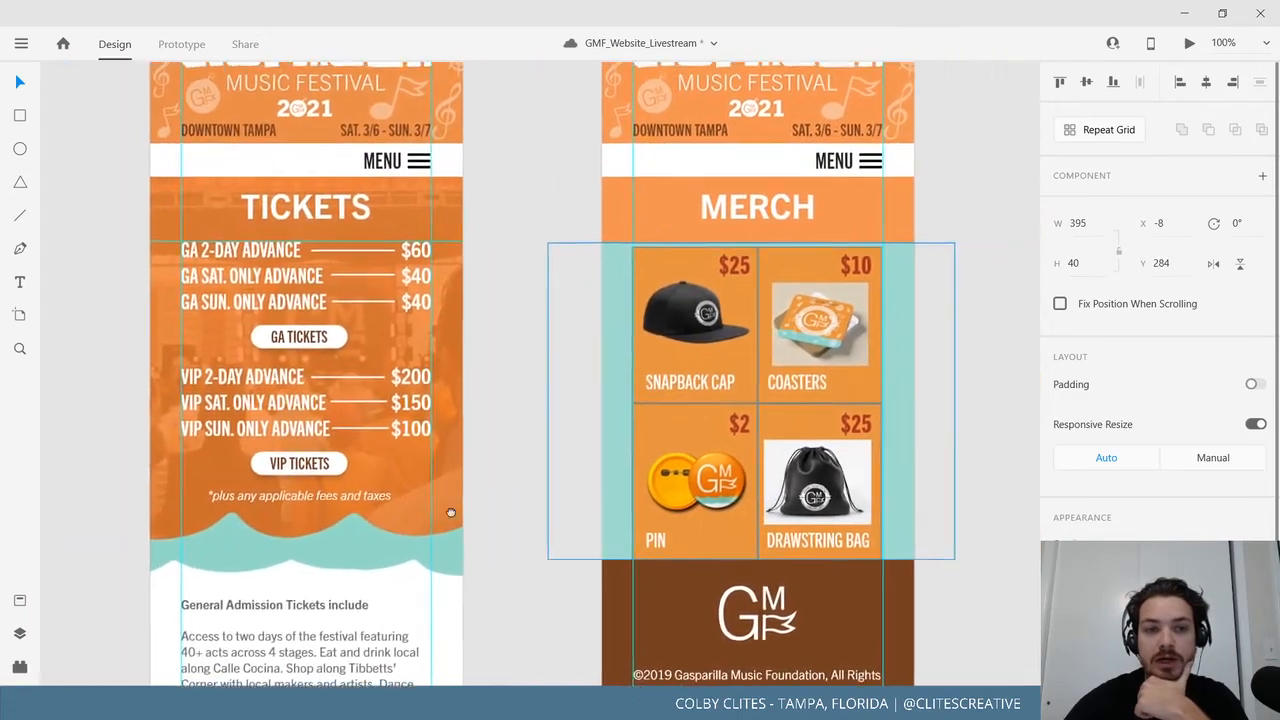
scroll(818, 476, right, 10)
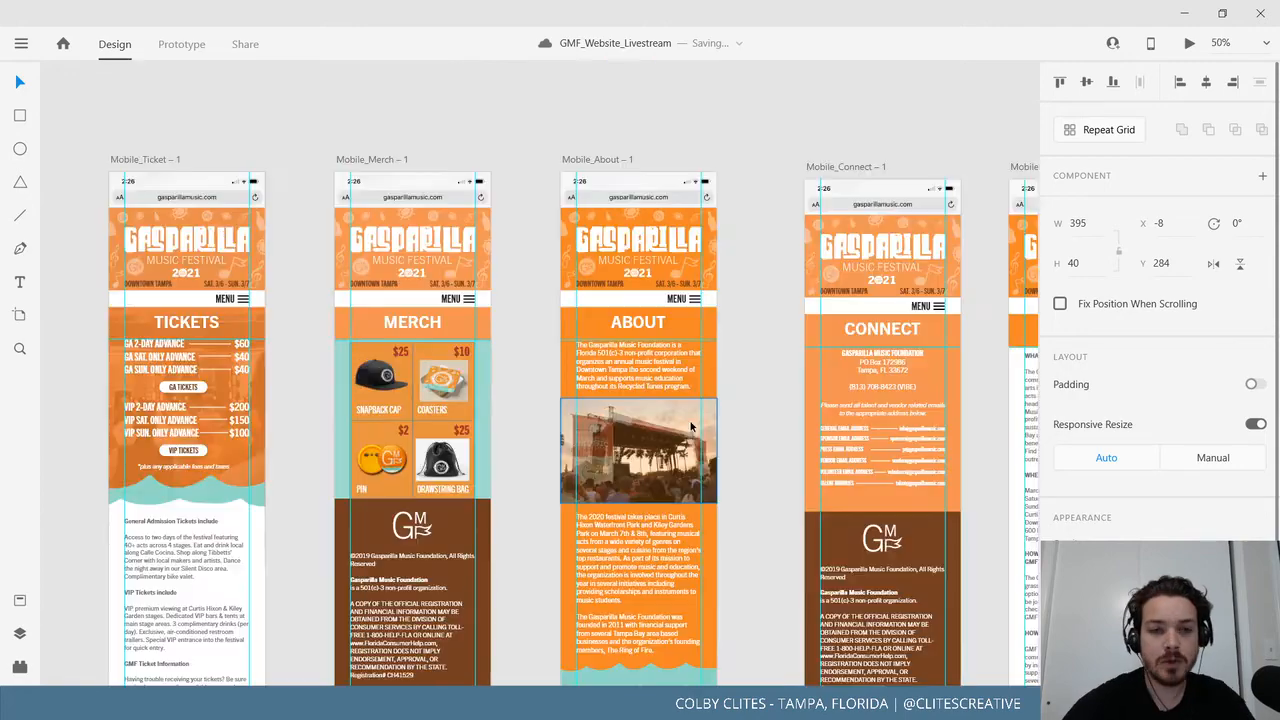
drag(692, 428, 975, 428)
mouse_move(684, 423)
mouse_down()
mouse_move(780, 412)
mouse_move(544, 388)
mouse_up()
mouse_move(826, 408)
mouse_down()
mouse_move(578, 412)
mouse_move(571, 431)
mouse_move(540, 431)
mouse_up()
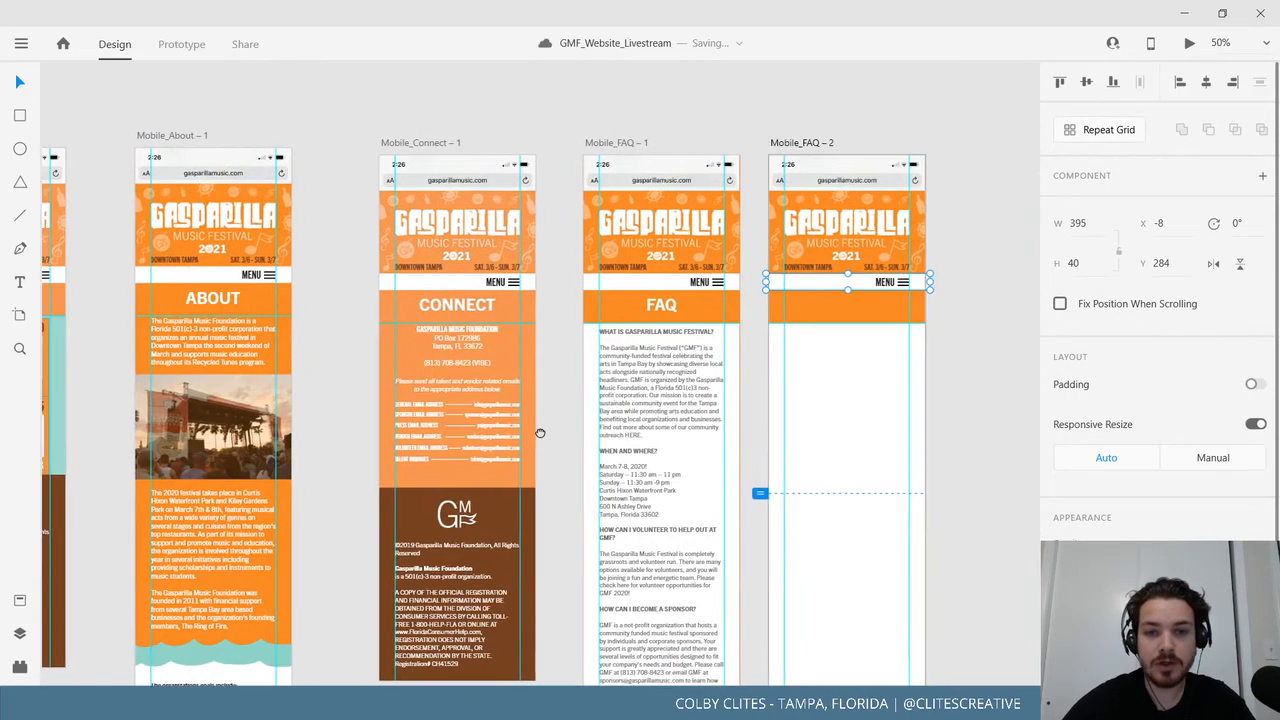
drag(742, 440, 576, 441)
drag(856, 420, 741, 423)
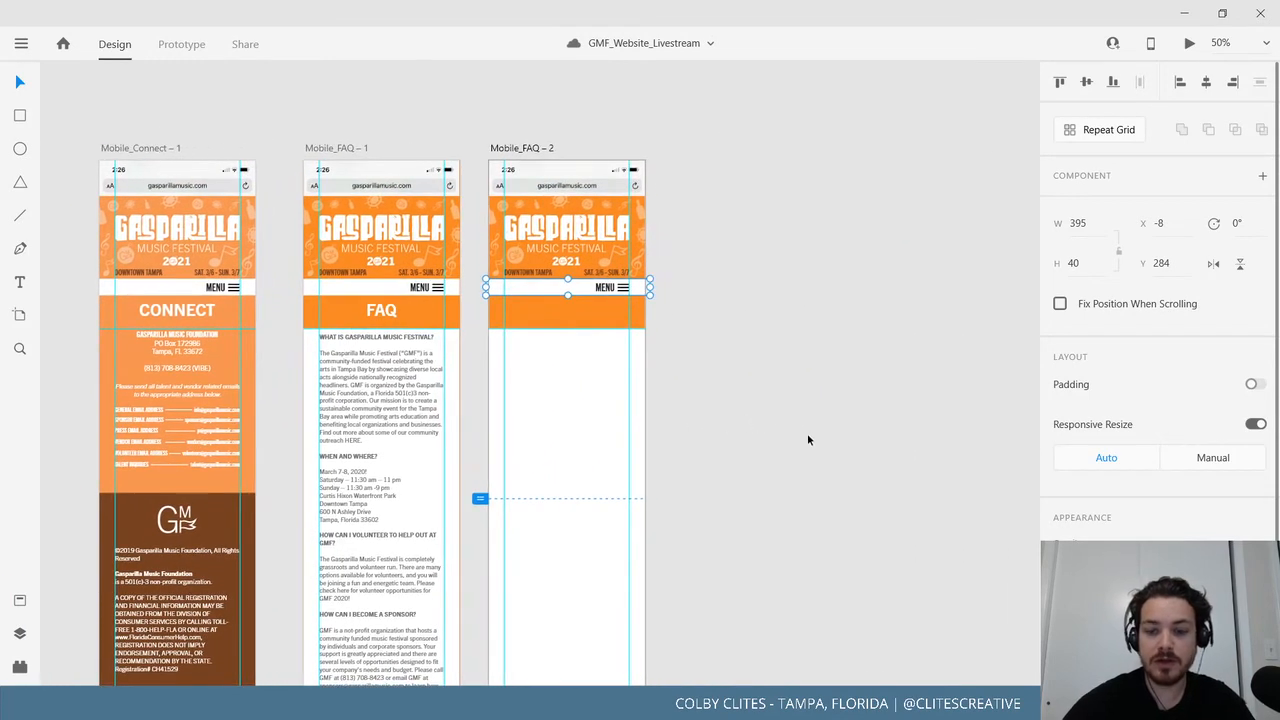
key(ctrl+=)
key(ctrl+=)
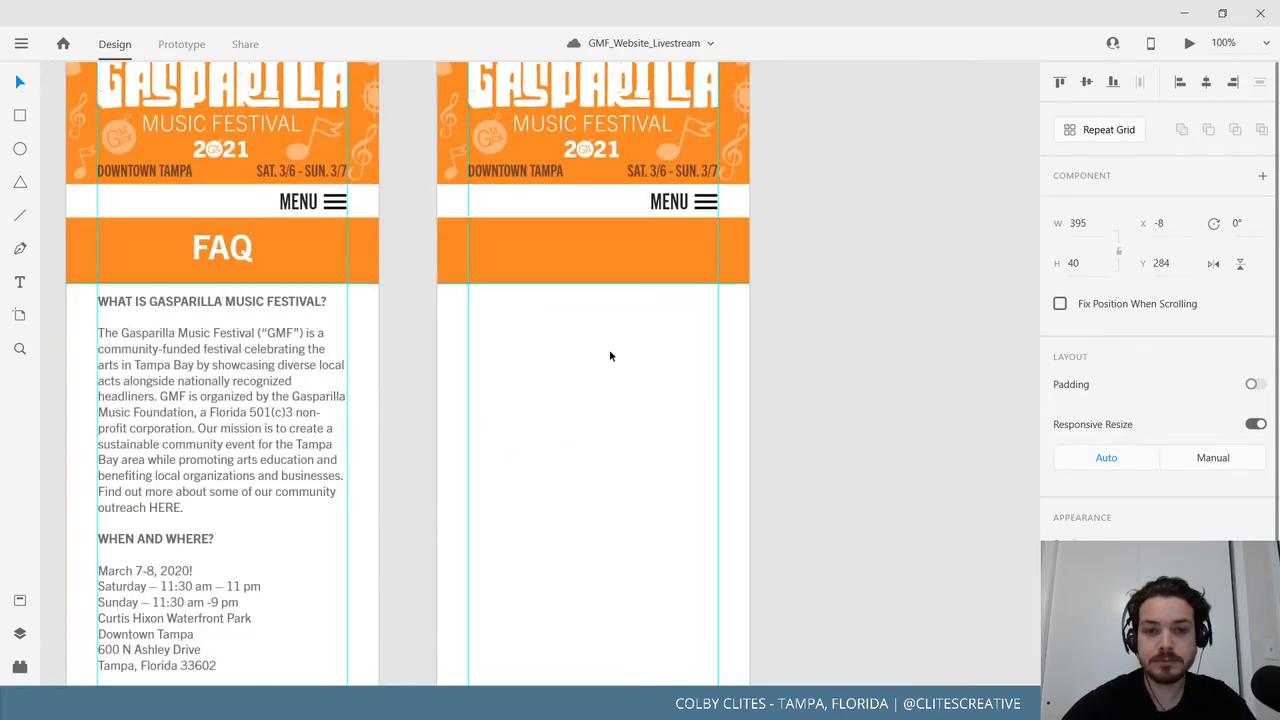
click(576, 278)
click(854, 360)
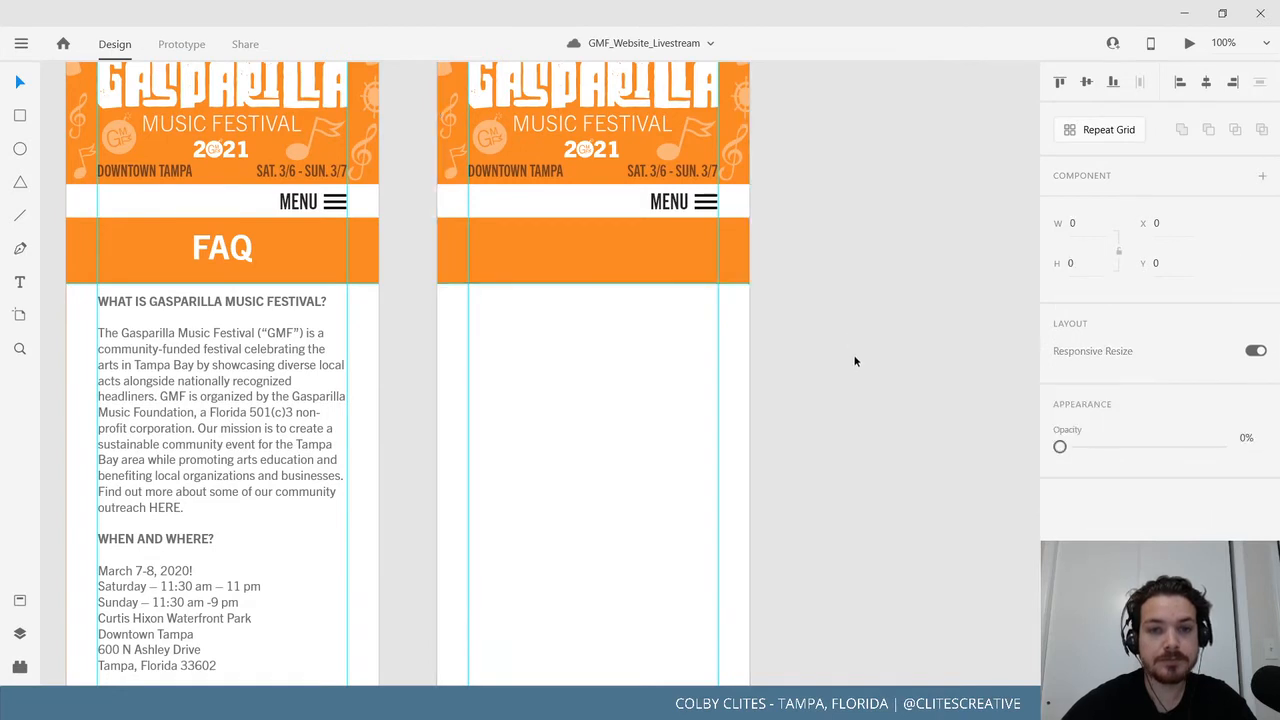
drag(794, 429, 774, 445)
click(20, 116)
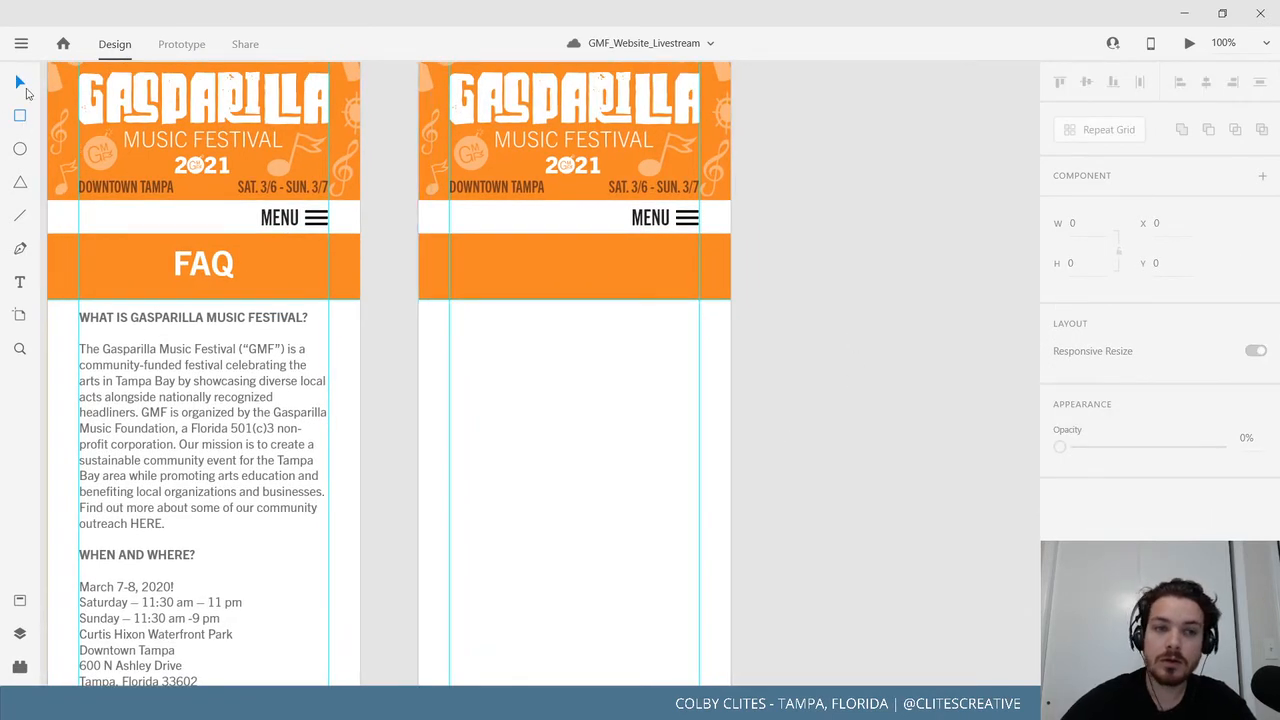
Draw a white rectangle over the orange banner, then delete it again.
scroll(892, 388, up, 3)
click(21, 43)
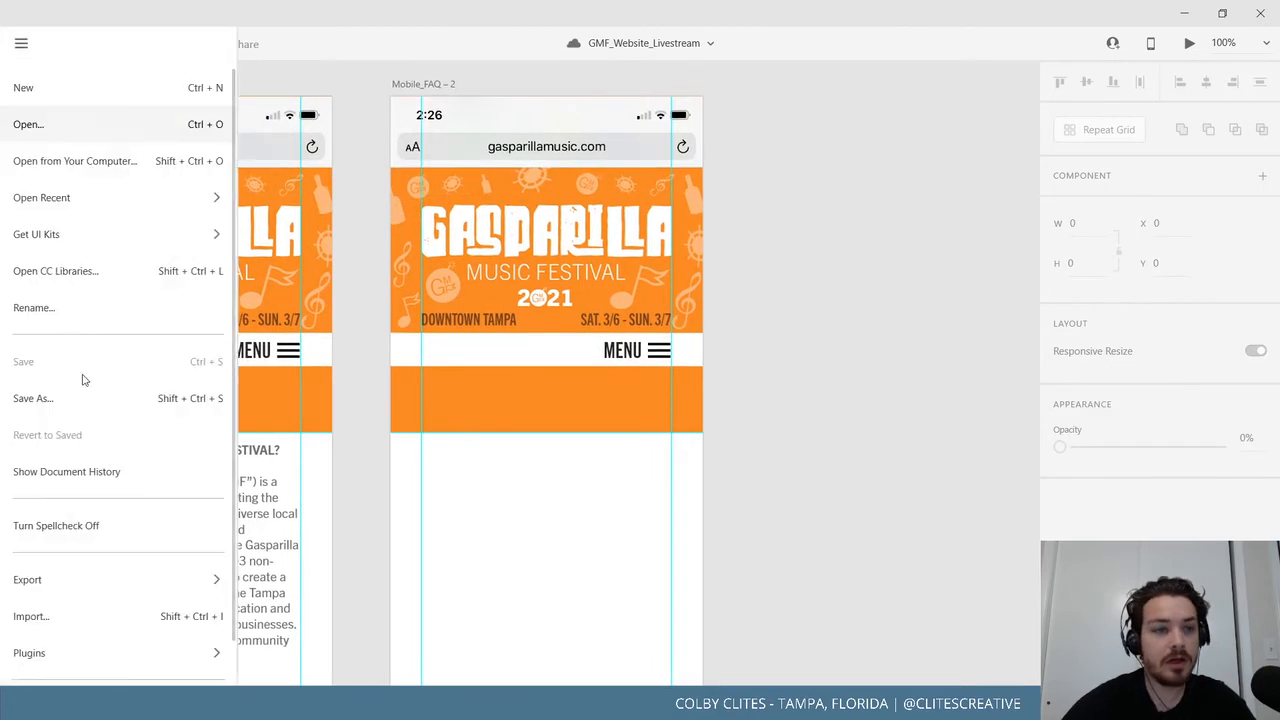
click(858, 358)
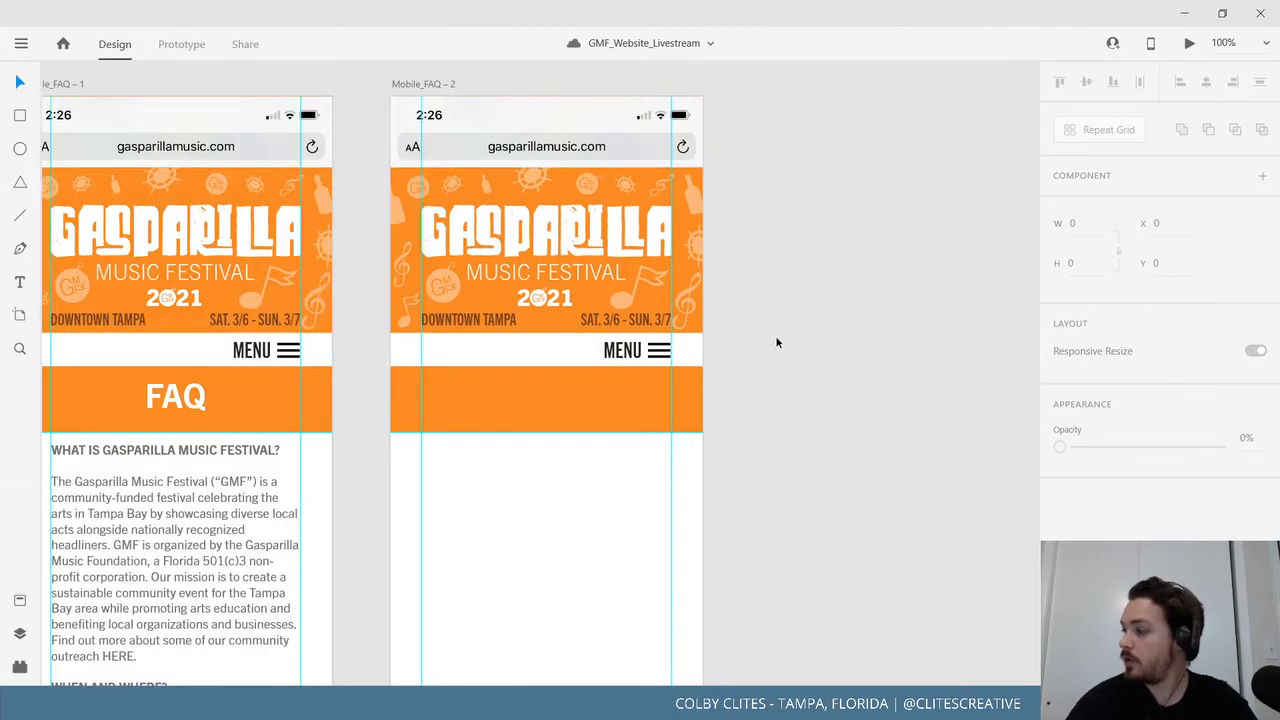
drag(777, 343, 856, 354)
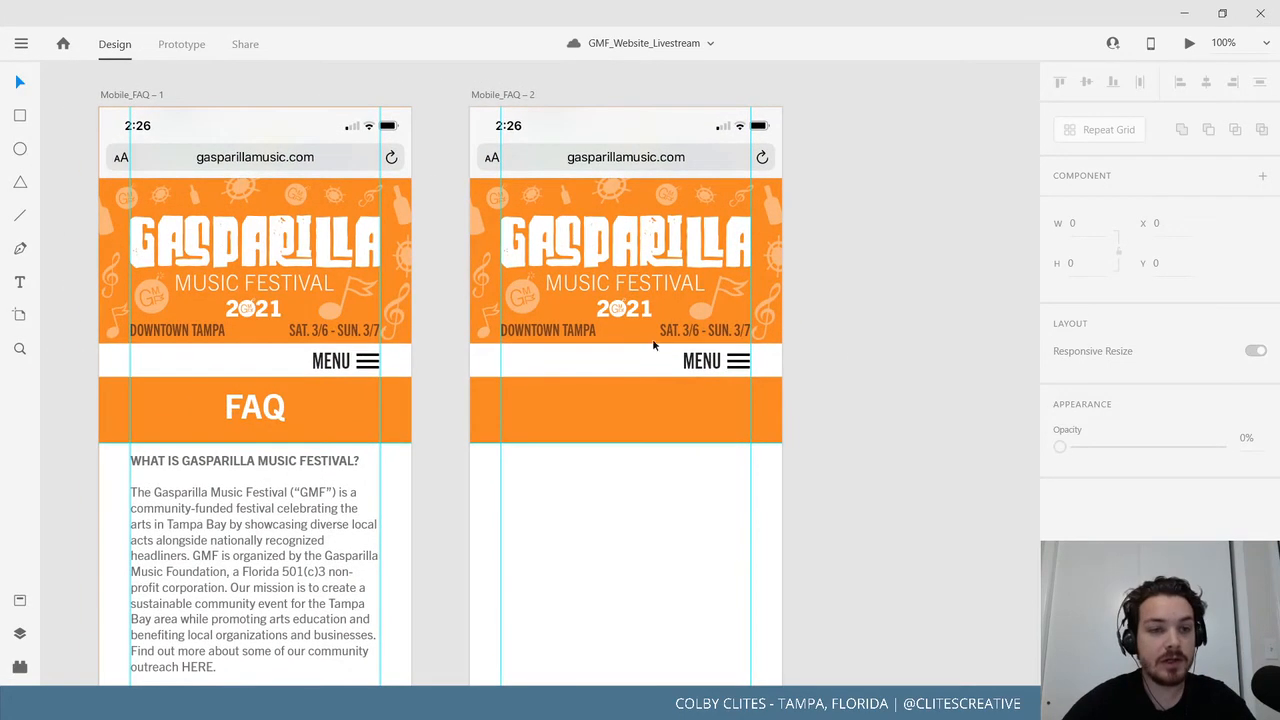
click(19, 115)
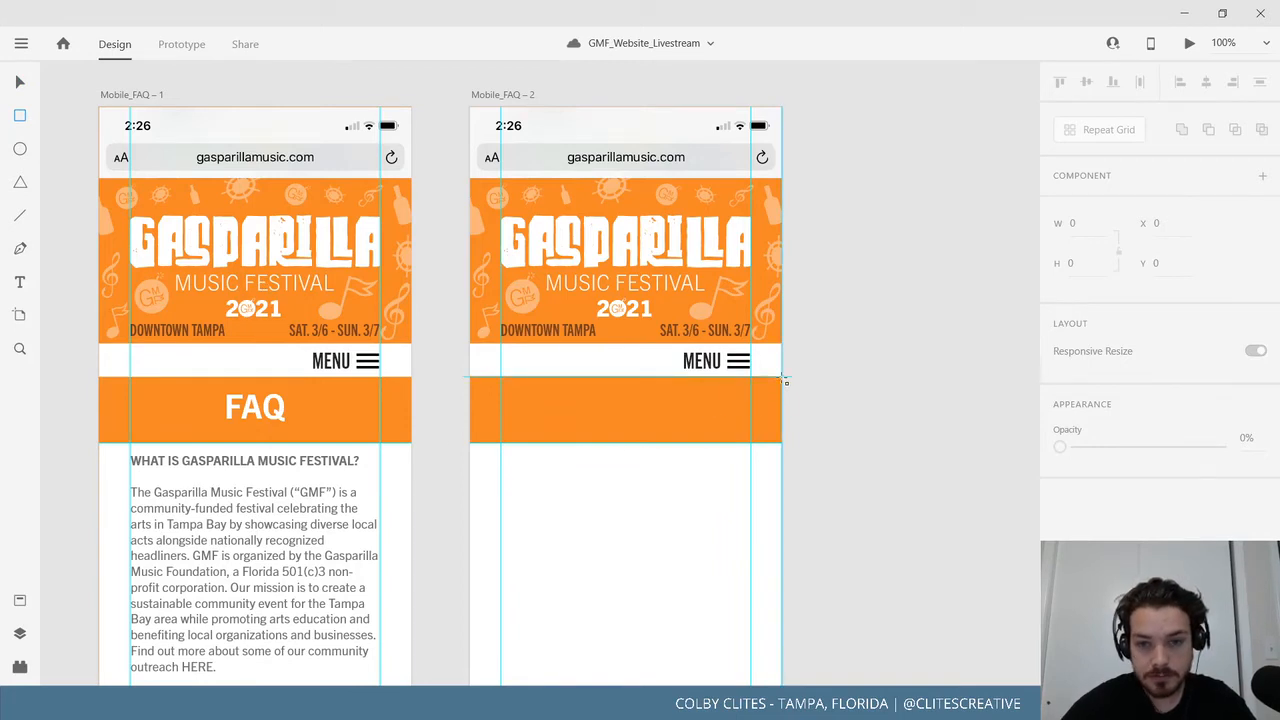
drag(785, 380, 469, 433)
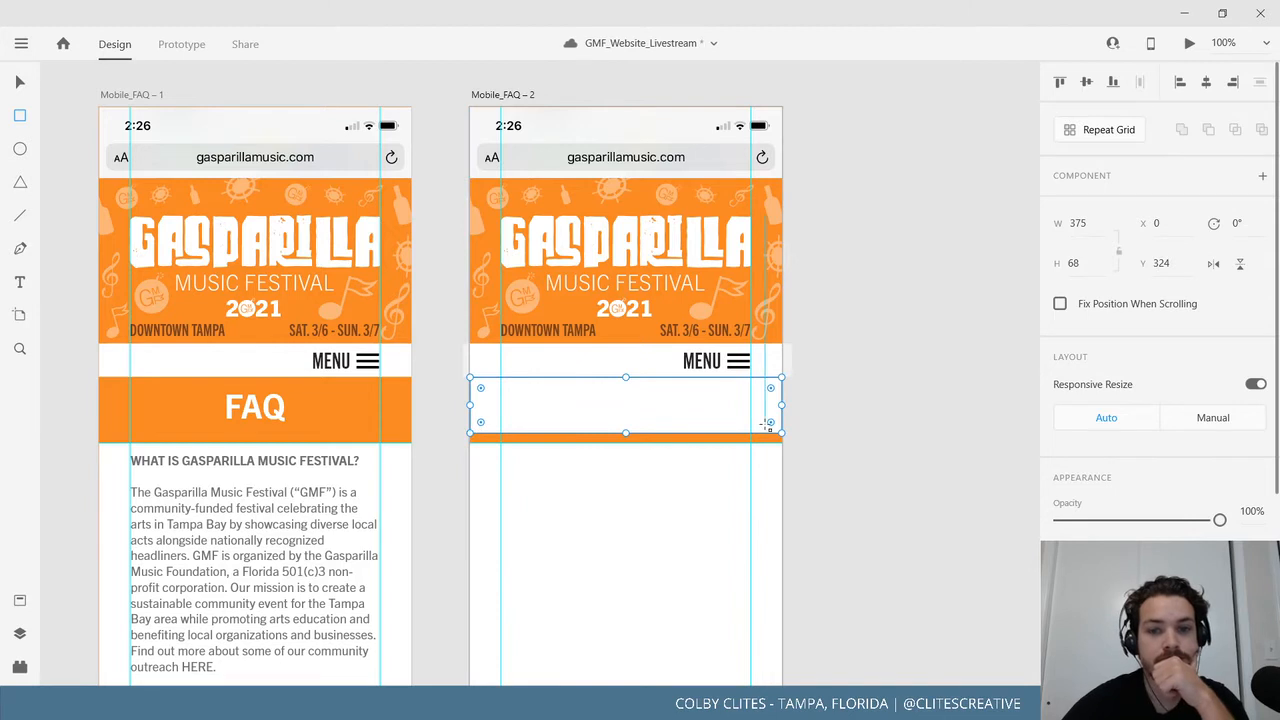
key(Delete)
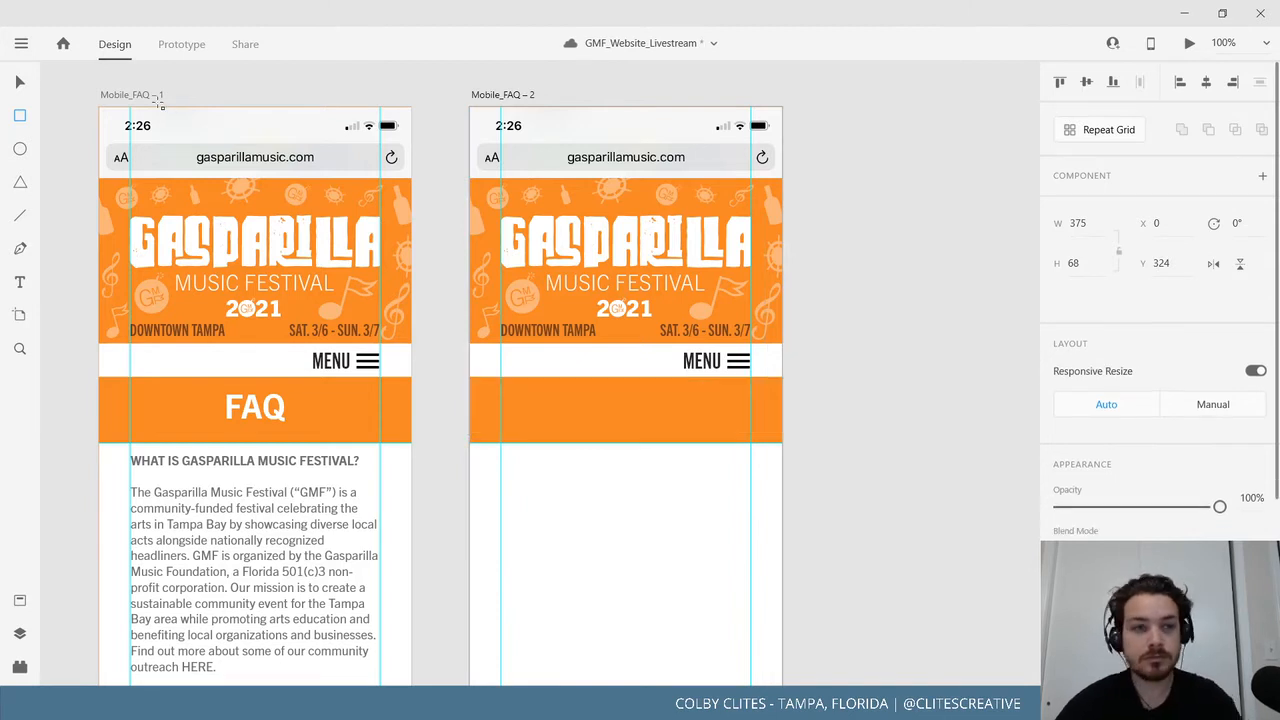
Extend the white MENU bar down over the orange banner on the FAQ copy.
click(18, 85)
click(628, 377)
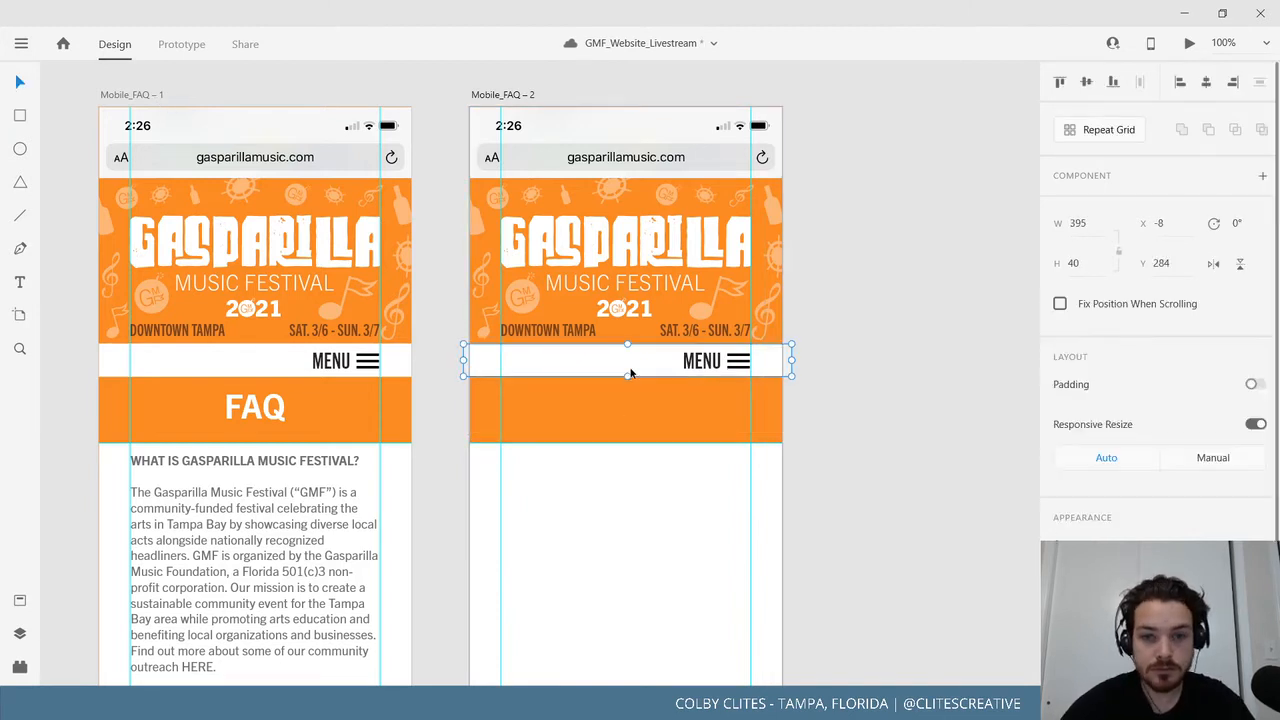
drag(628, 377, 643, 634)
scroll(877, 523, up, 5)
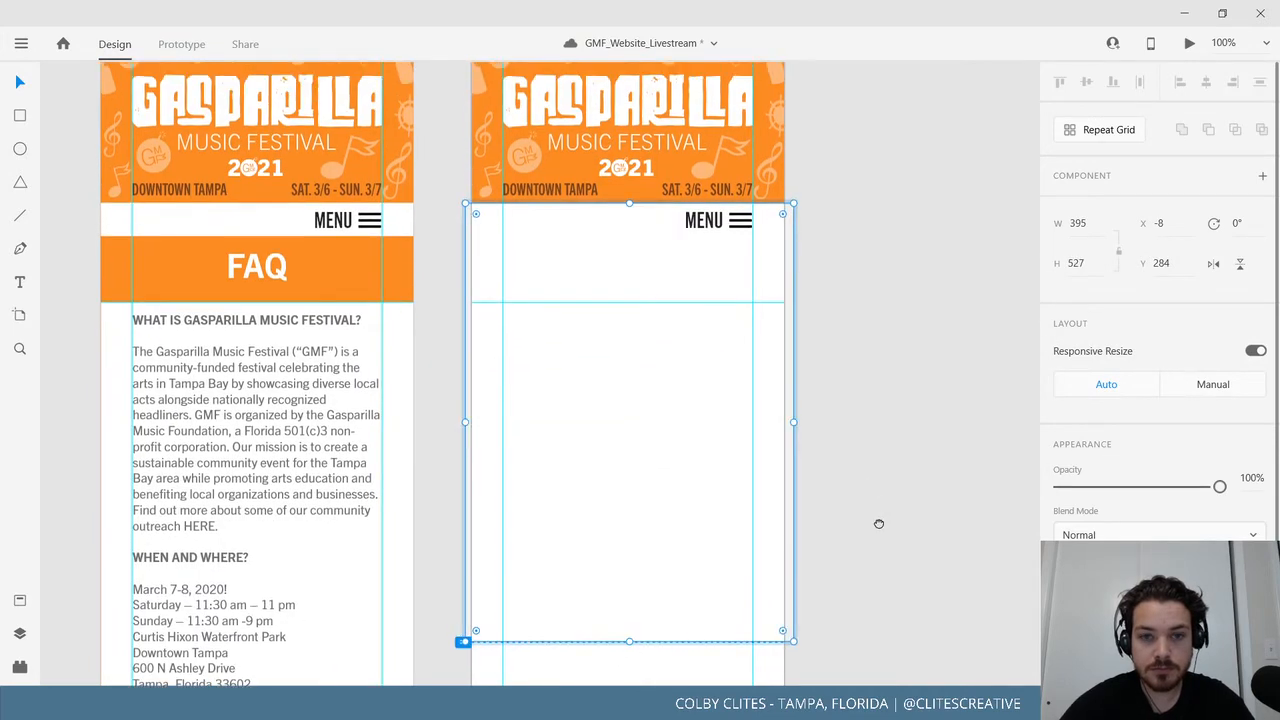
Shorten the Mobile_FAQ – 2 artboard from its bottom edge to 375 × 812.
click(496, 127)
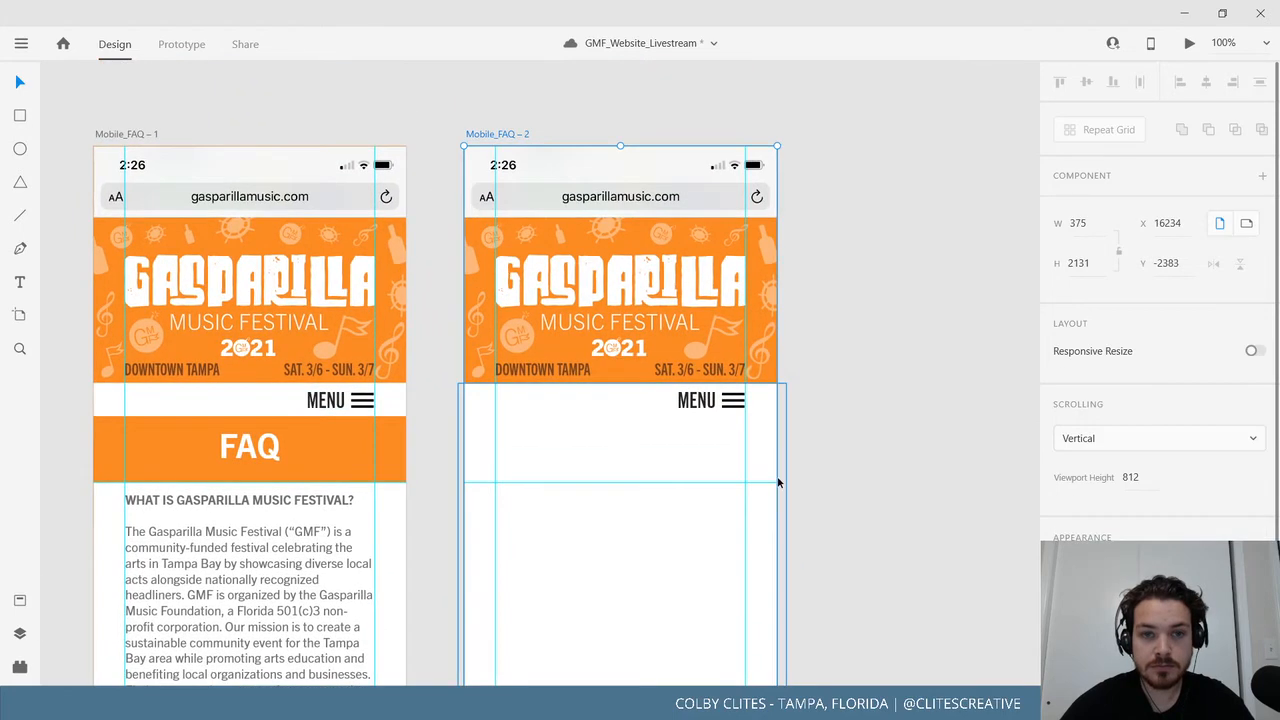
scroll(749, 346, down, 10)
scroll(778, 502, down, 5)
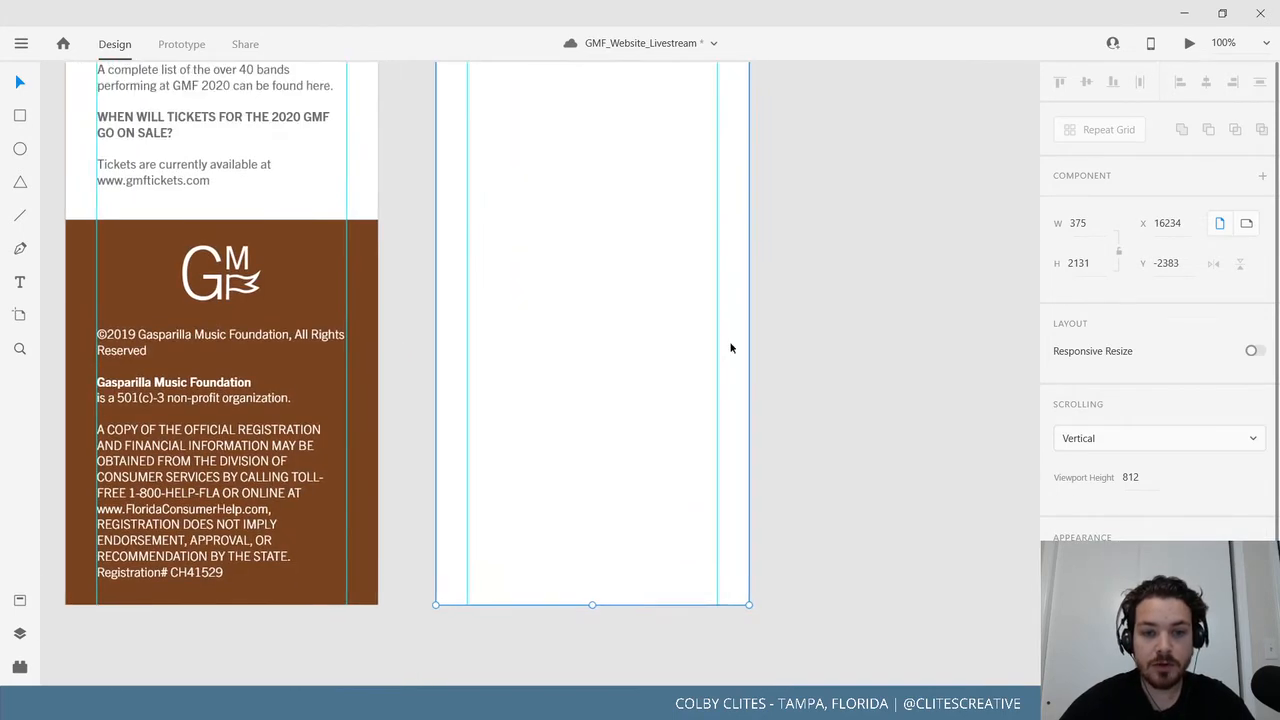
double_click(594, 604)
drag(594, 282, 602, 424)
click(788, 350)
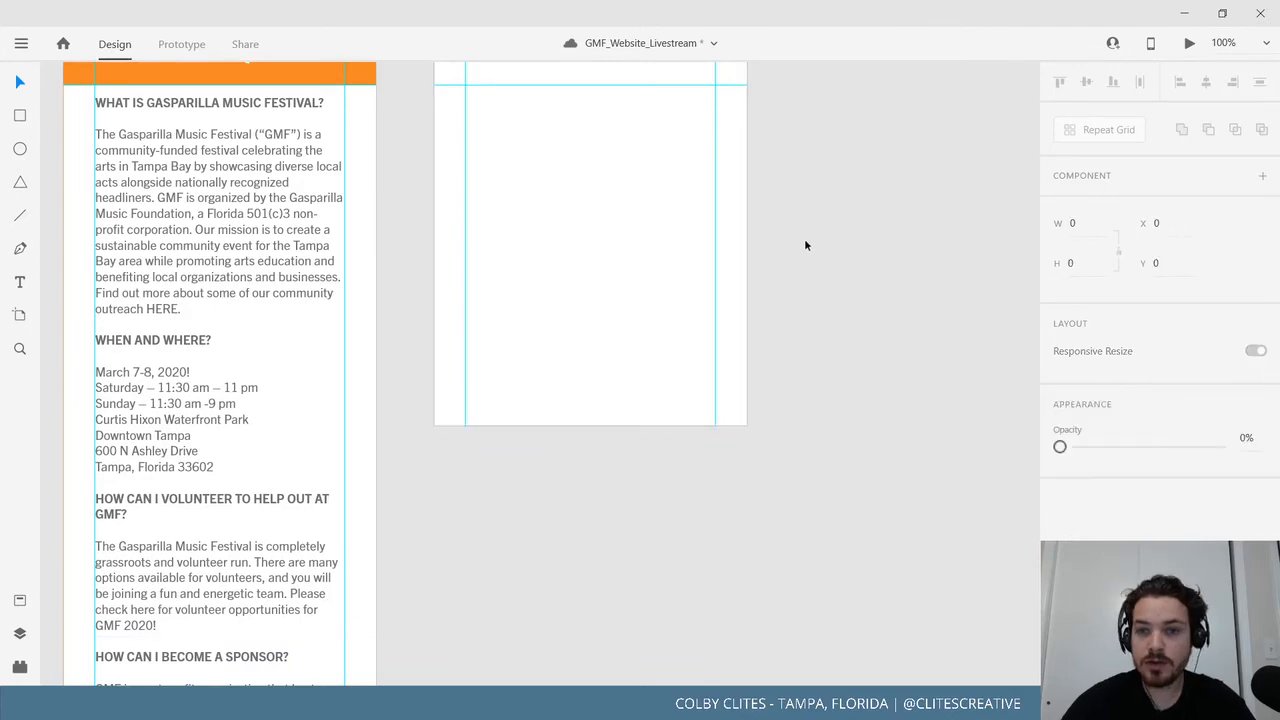
drag(806, 266, 743, 560)
scroll(743, 565, up, 2)
click(430, 116)
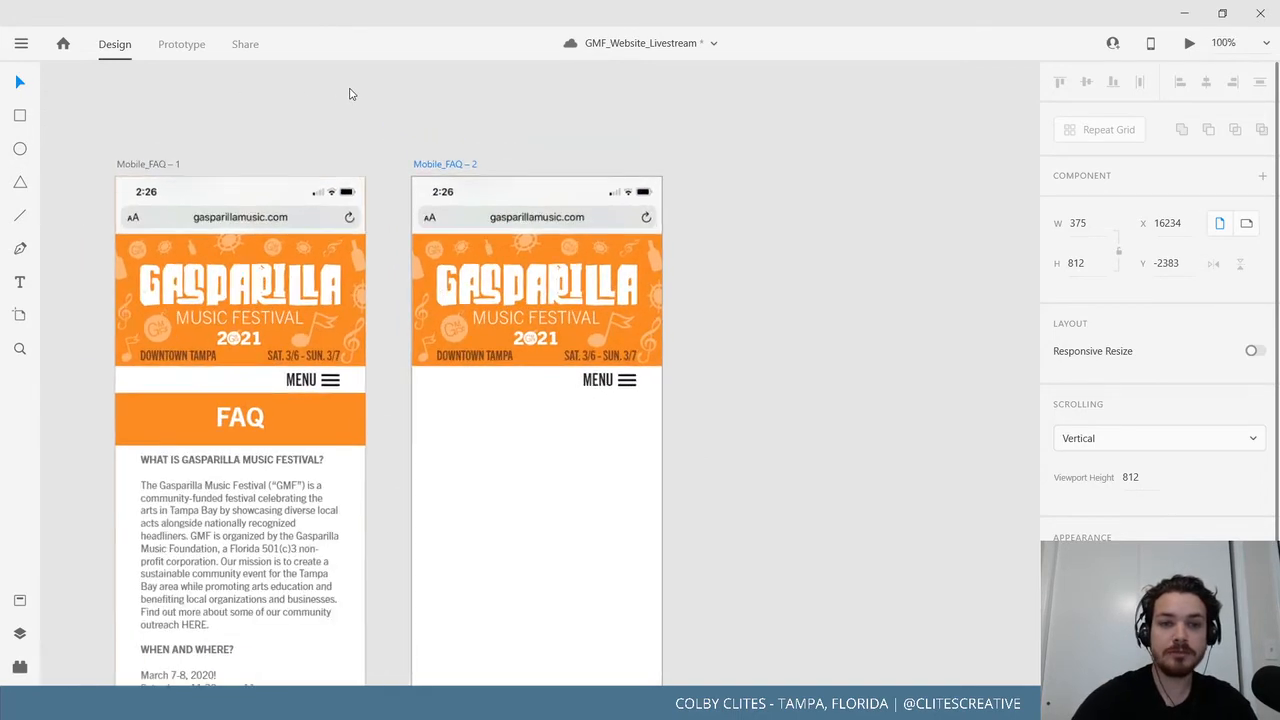
Rename the Mobile_FAQ – 2 artboard to Mobile_menu.
click(427, 117)
double_click(429, 117)
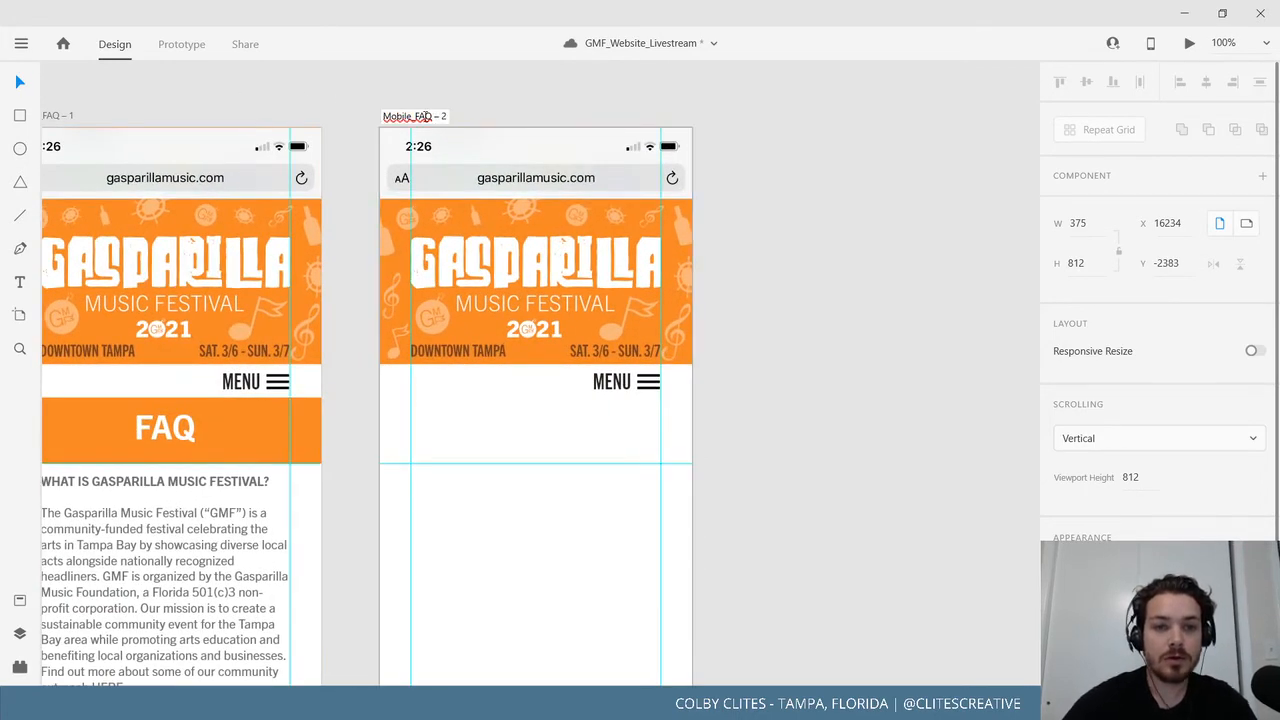
drag(426, 117, 459, 121)
text(Q)
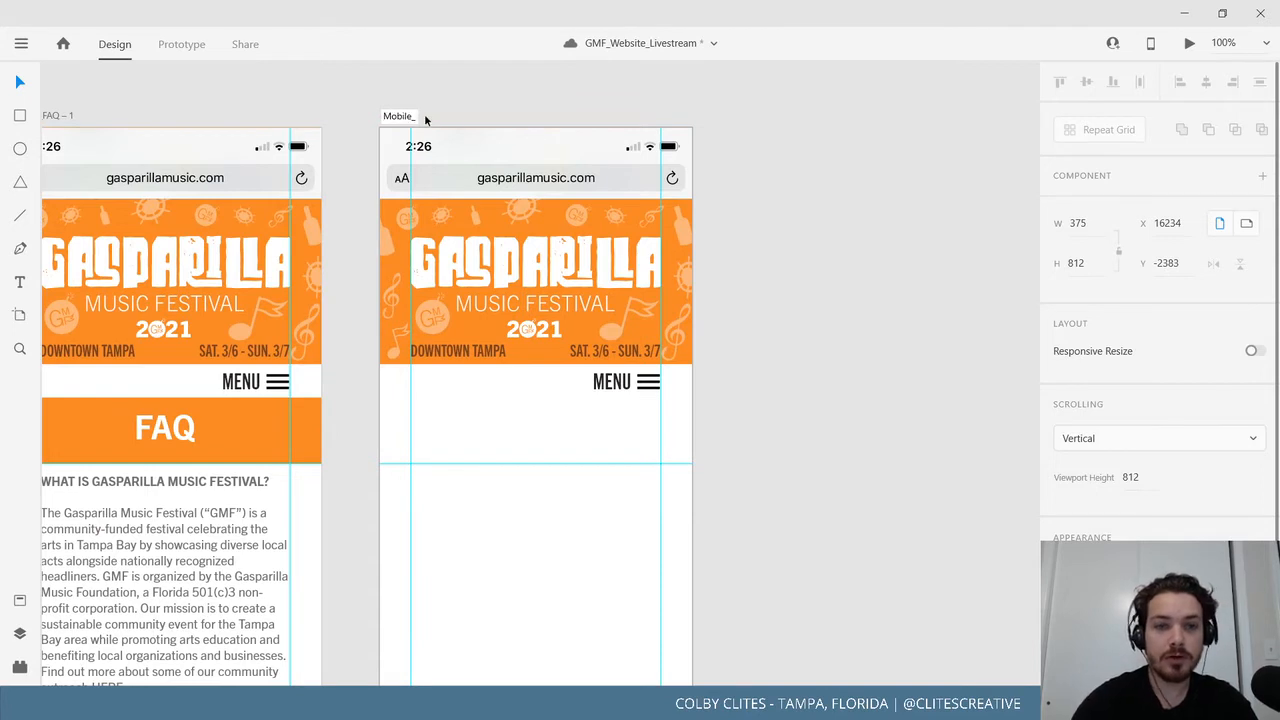
text(menu)
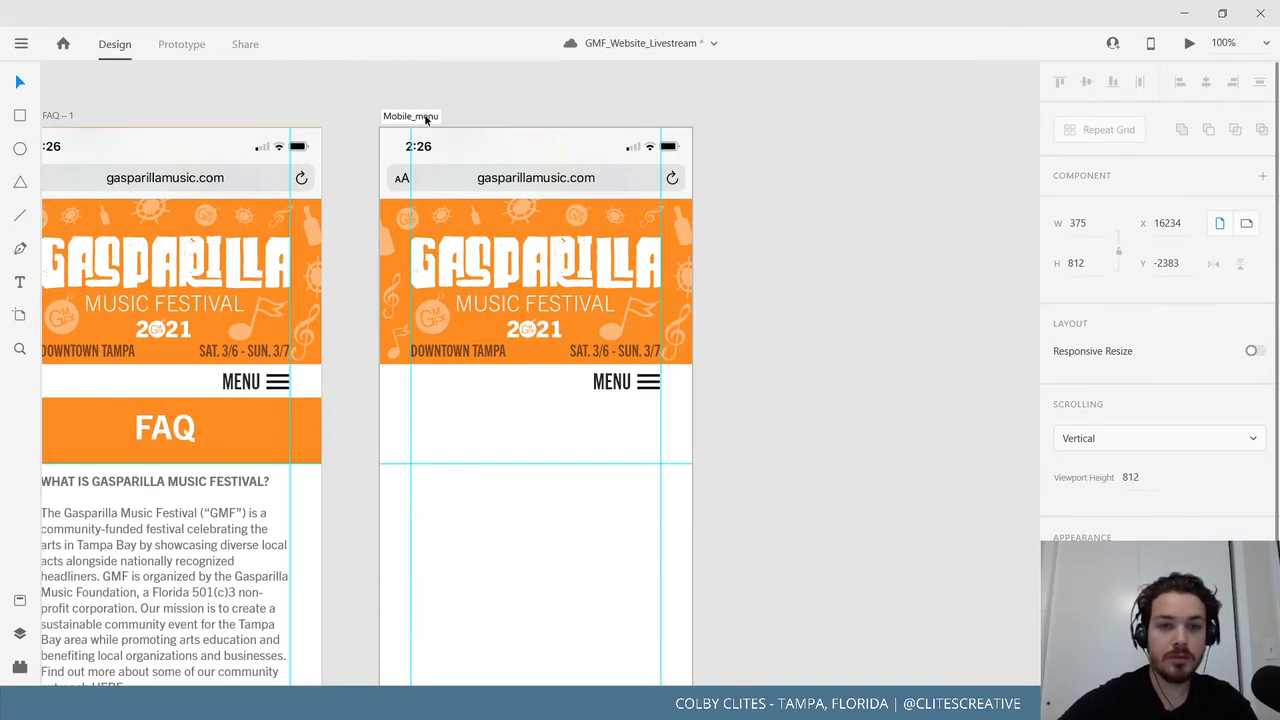
key(Return)
click(848, 306)
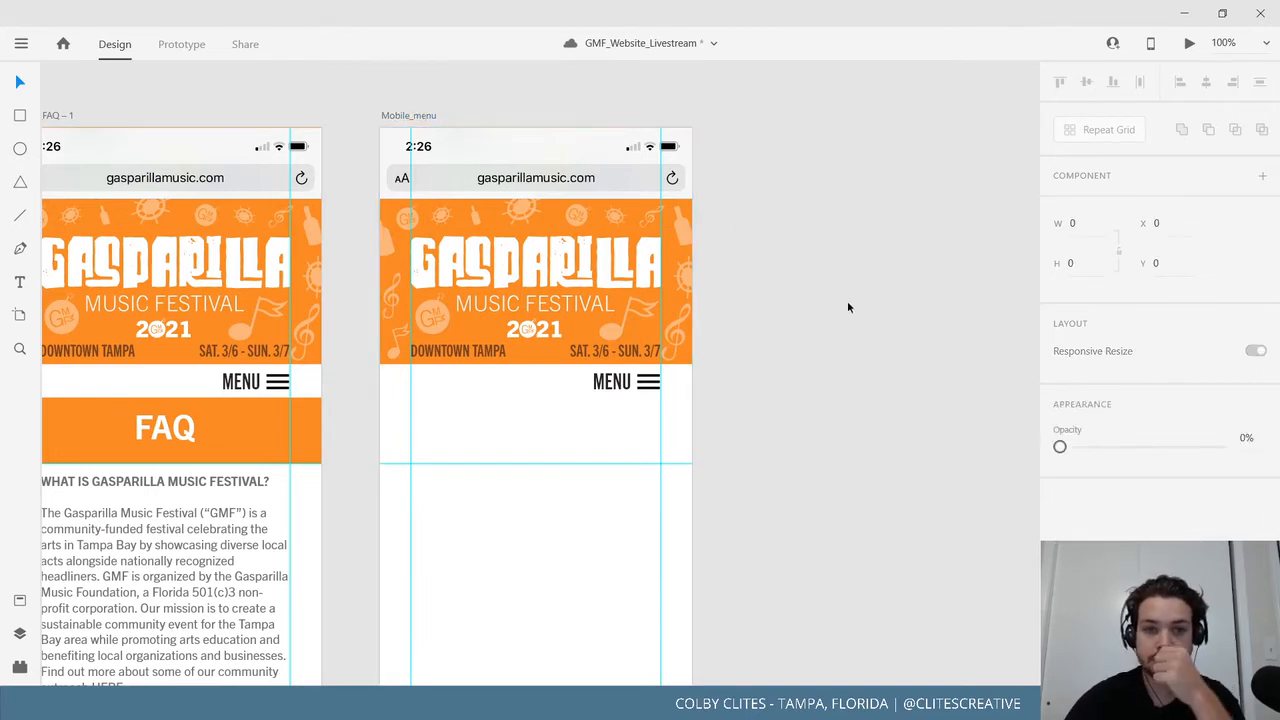
drag(737, 357, 913, 321)
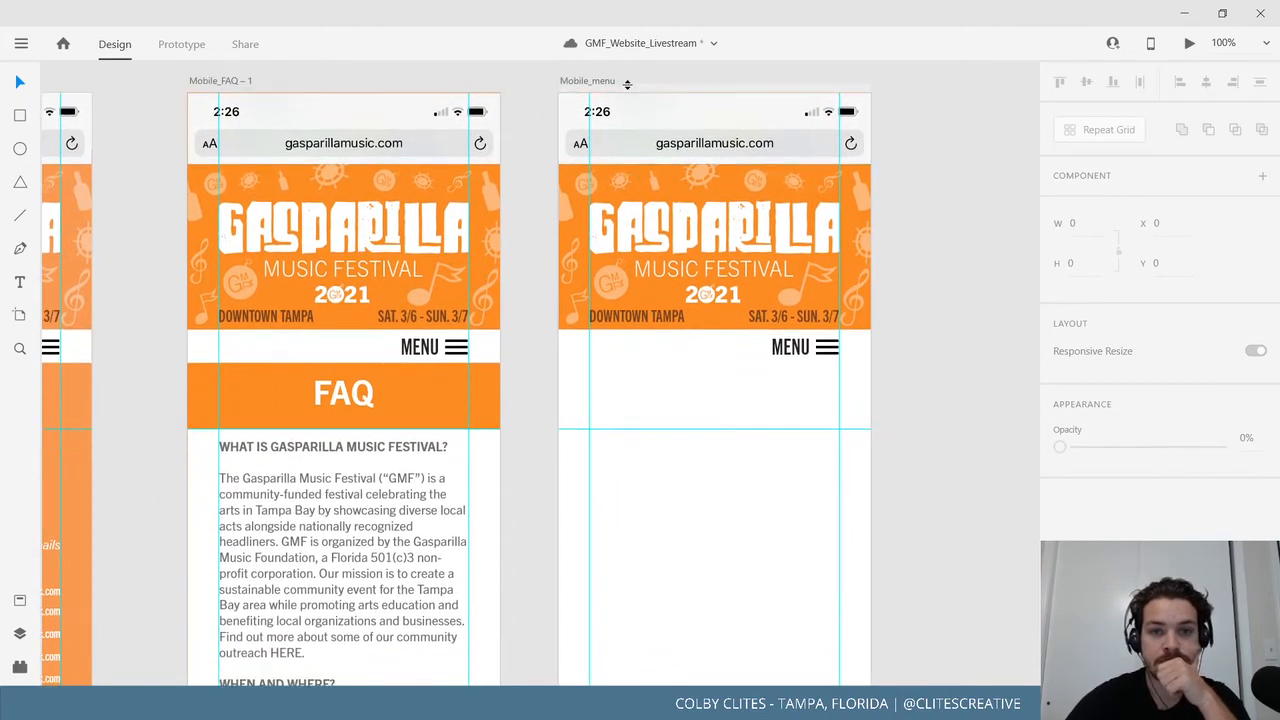
Append '- 1' to the end of the Mobile_menu artboard name.
click(608, 84)
double_click(609, 82)
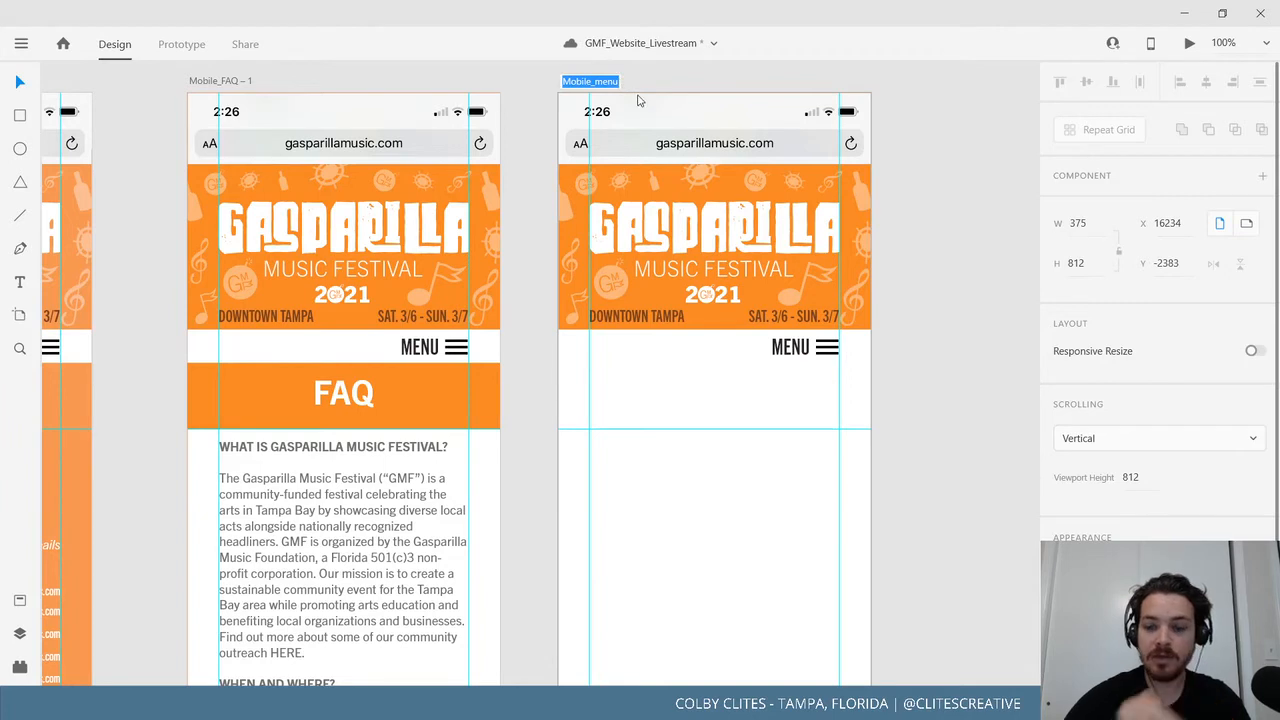
key(Return)
text(-)
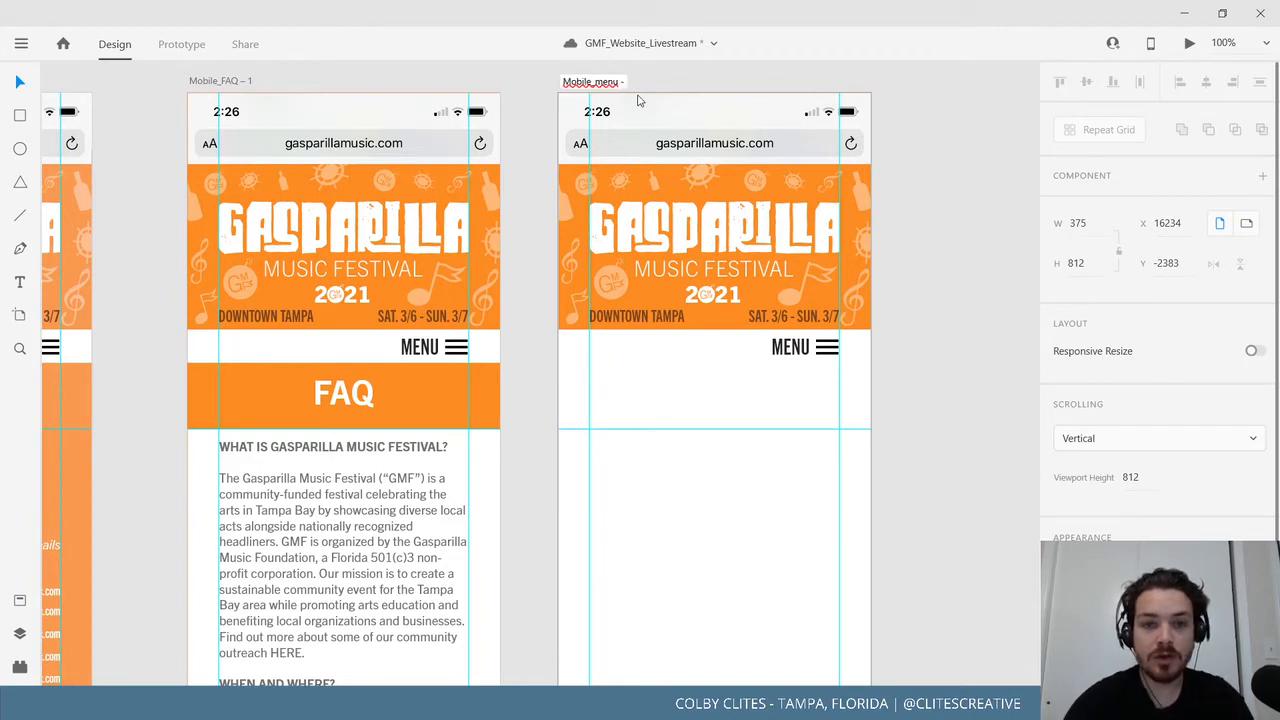
text( 1)
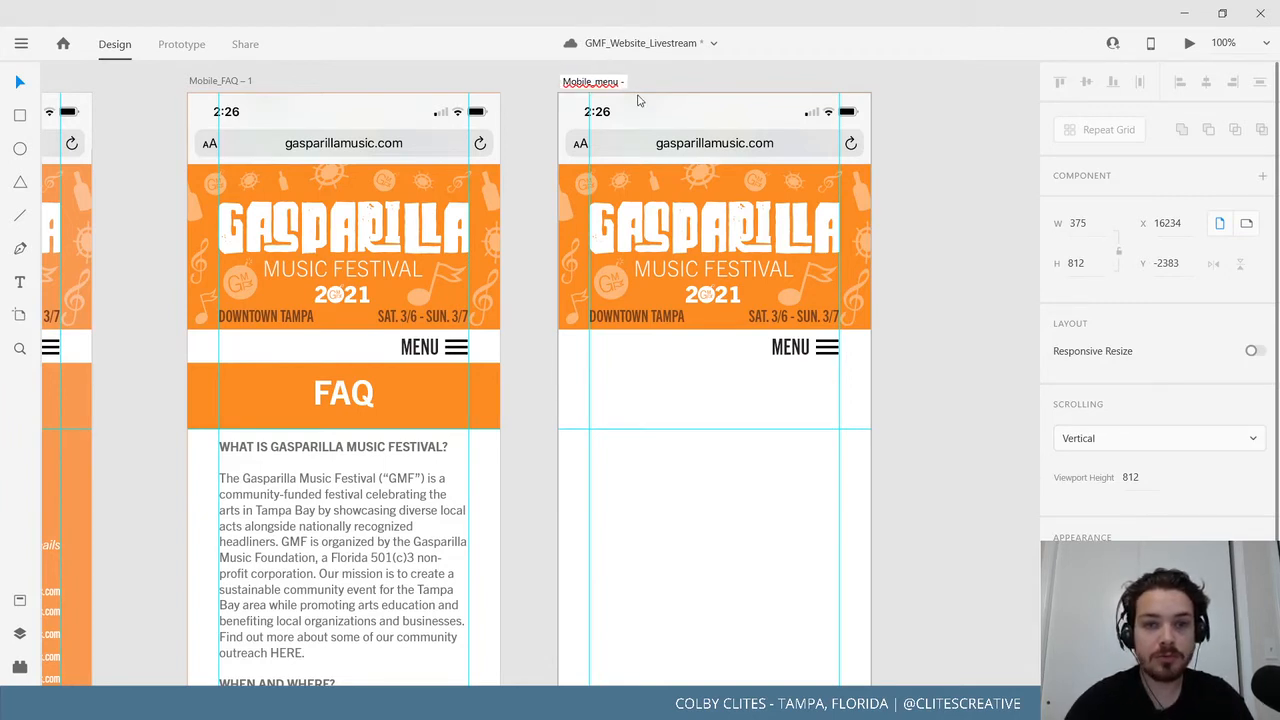
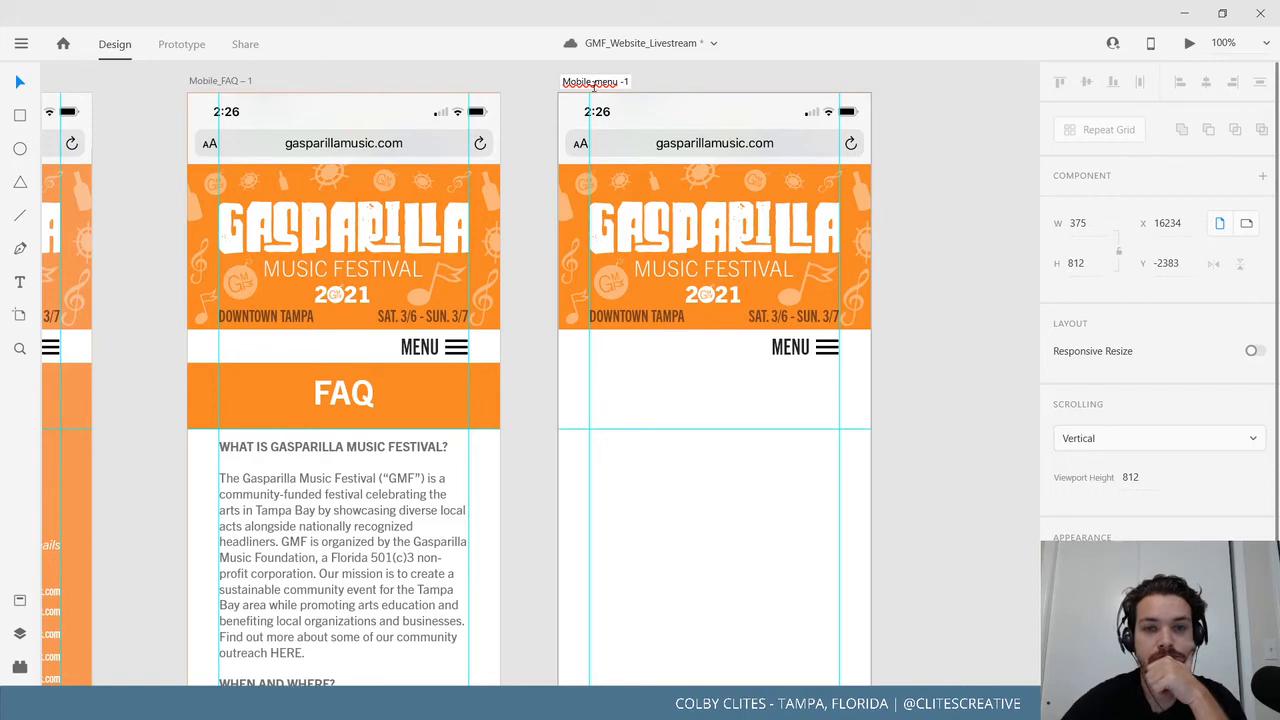
Commit the Mobile_menu -1 artboard name and bring its header into view.
key(ctrl+minus)
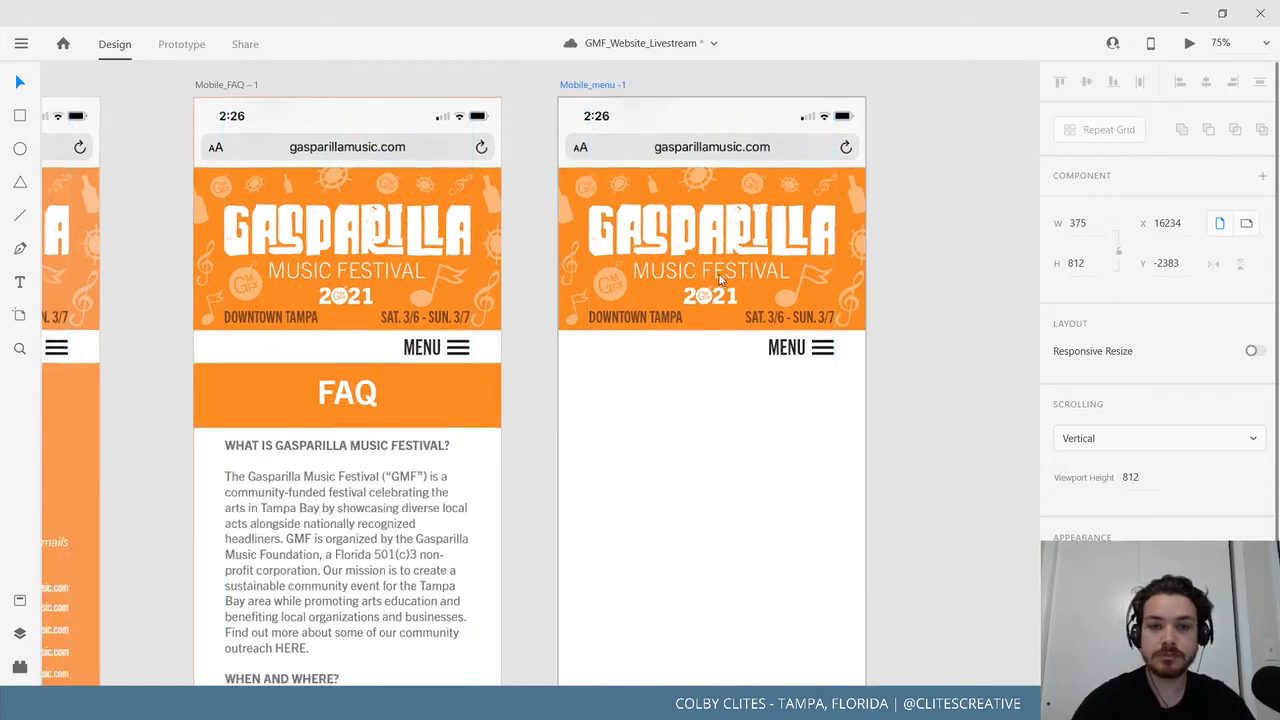
key(ctrl+plus)
click(928, 454)
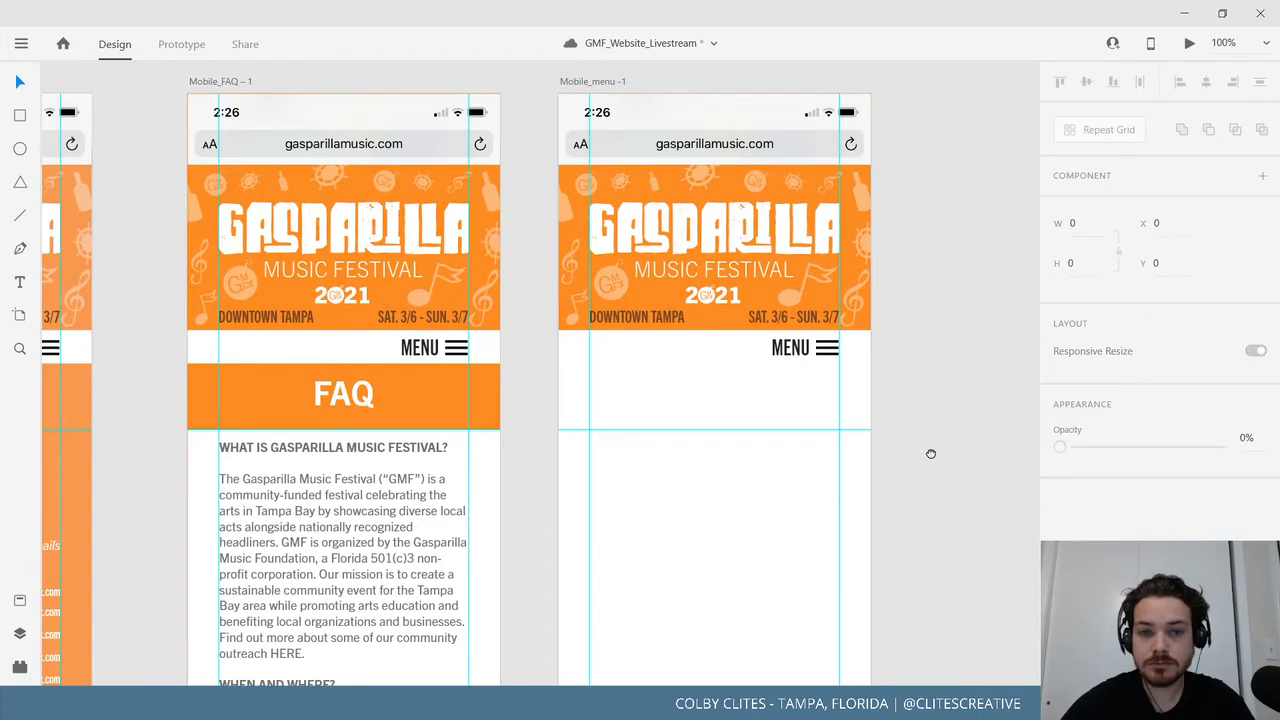
drag(928, 454, 820, 310)
Rotate the hamburger menu icon 90° into vertical bars and nudge it down slightly.
click(661, 277)
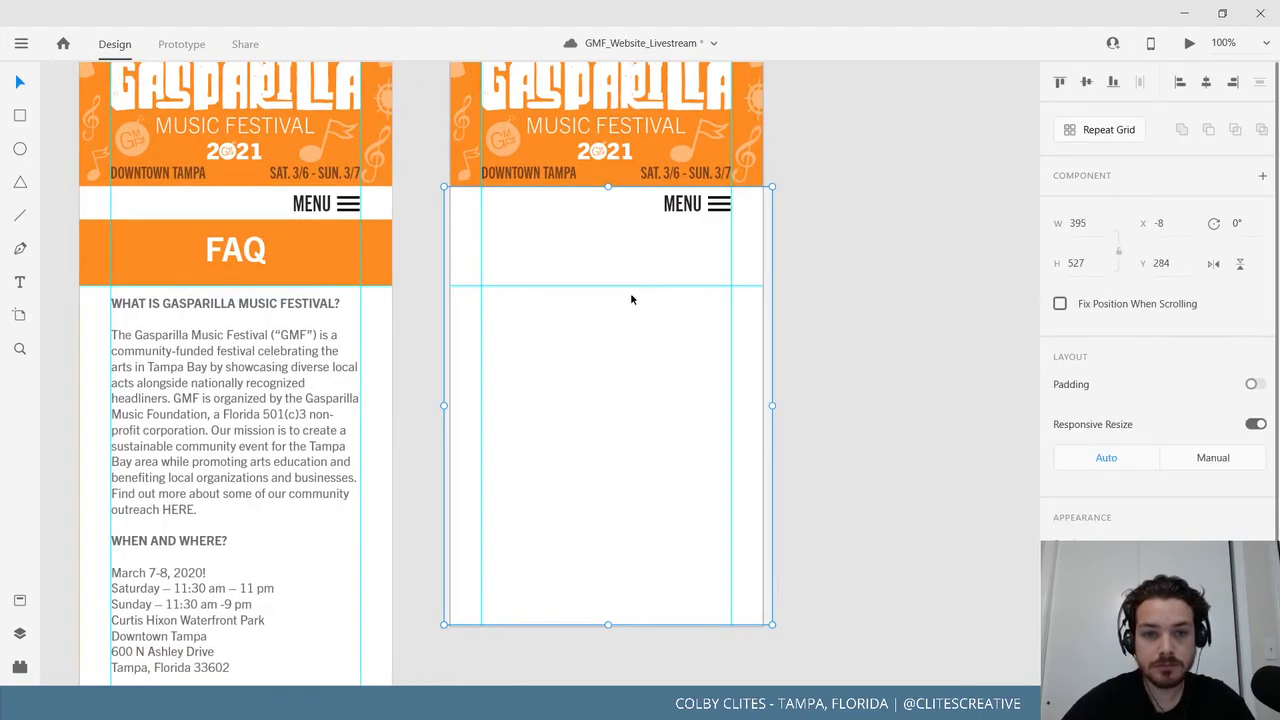
drag(929, 272, 867, 276)
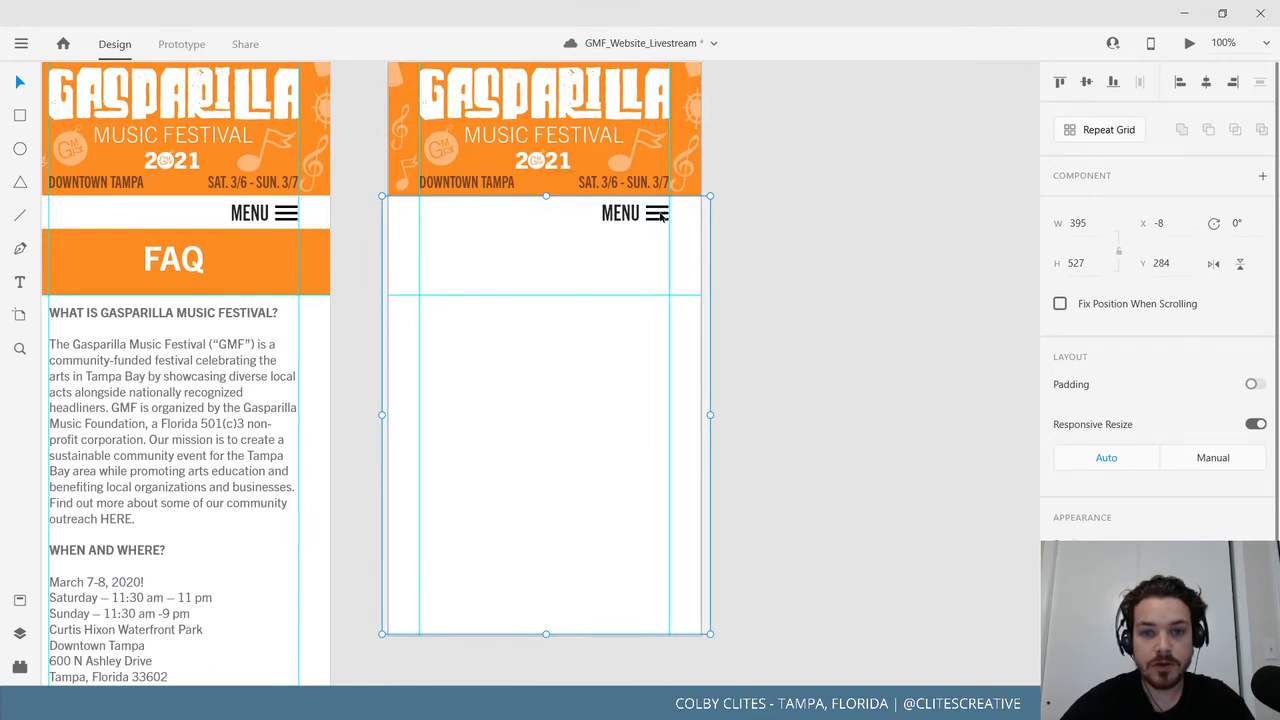
double_click(661, 216)
drag(671, 203, 668, 229)
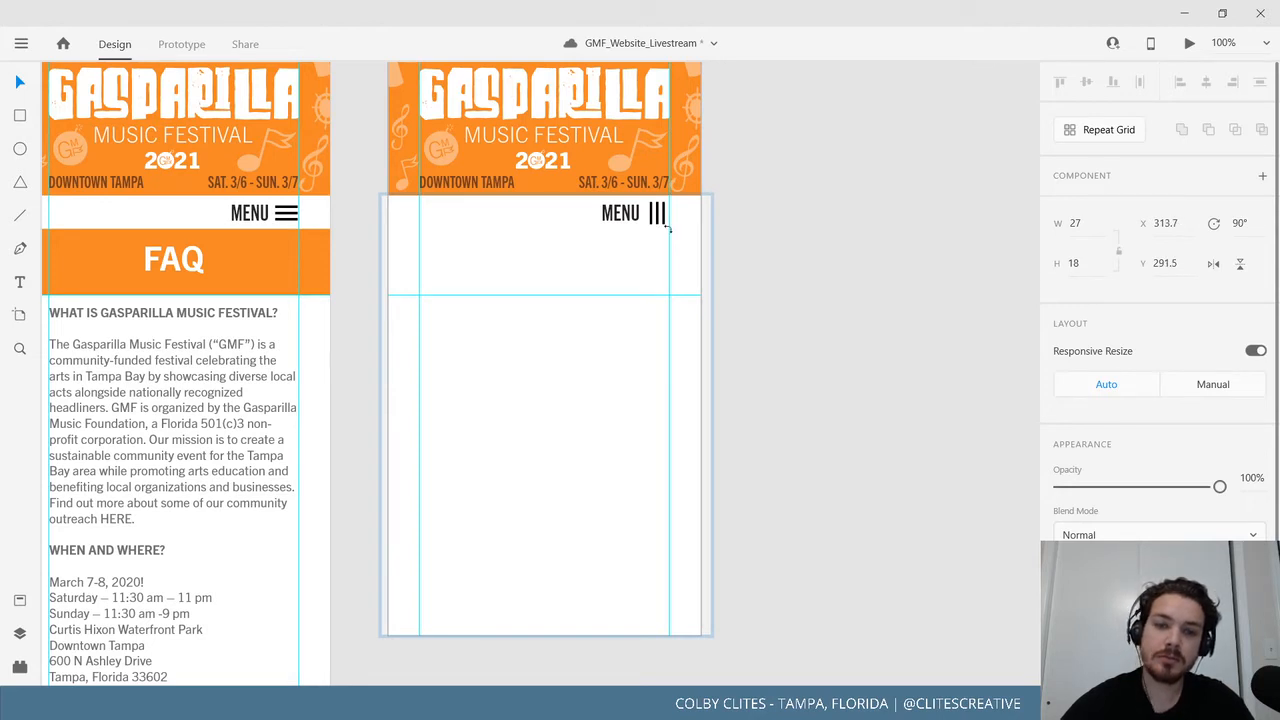
key(Down)
key(Down)
key(Down)
key(Down)
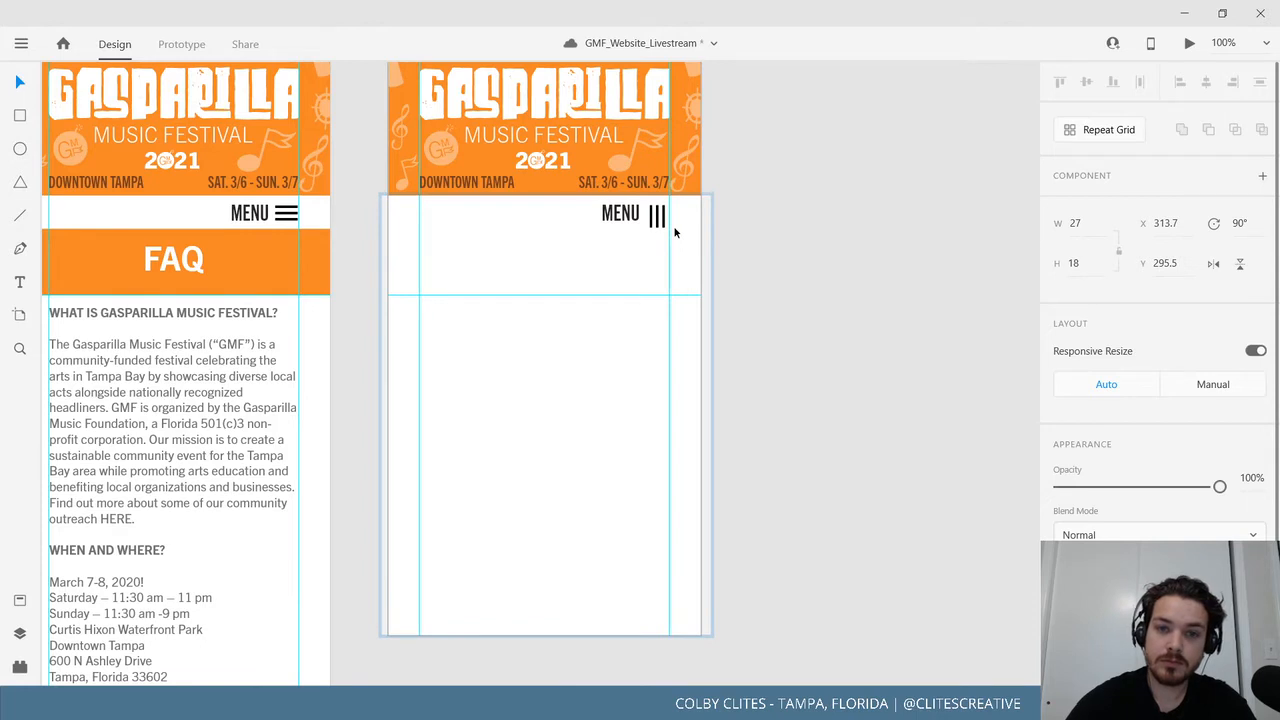
click(820, 243)
Move the Mobile_menu -1 artboard to the right and select its white rectangle.
drag(769, 293, 847, 302)
drag(480, 191, 376, 273)
drag(385, 113, 552, 113)
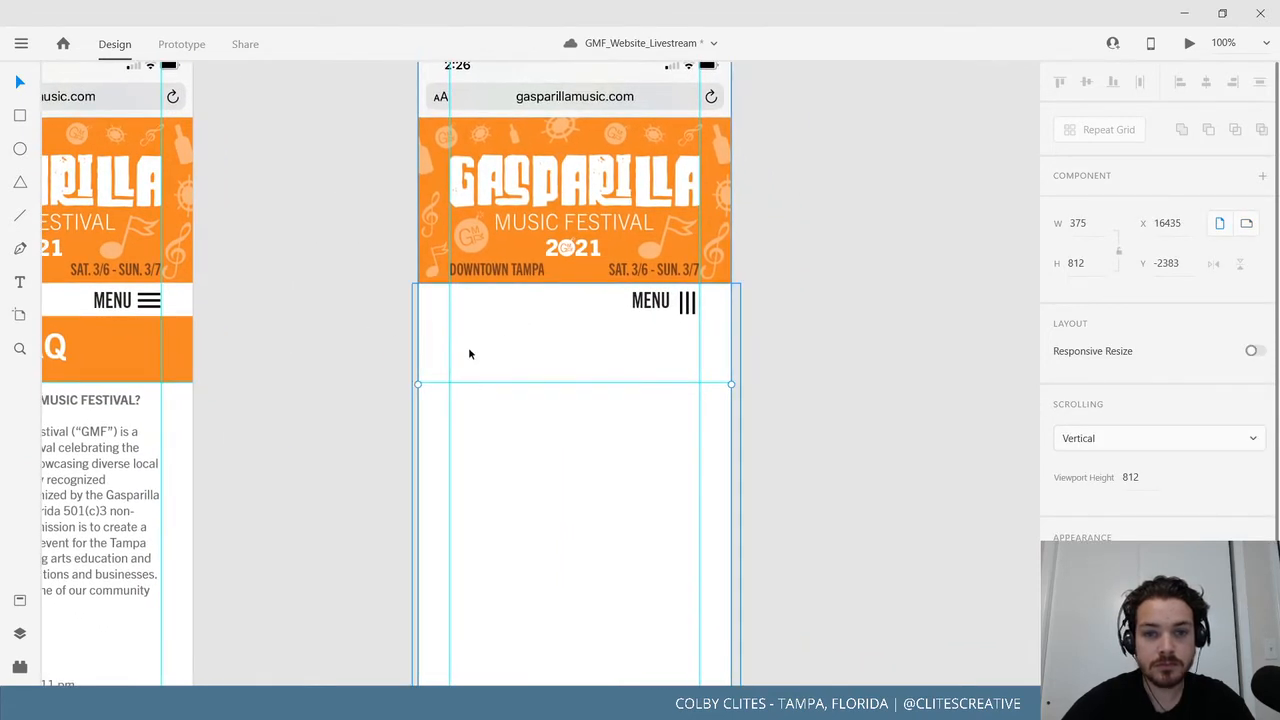
scroll(268, 243, down, 3)
scroll(268, 243, right, 2)
click(462, 256)
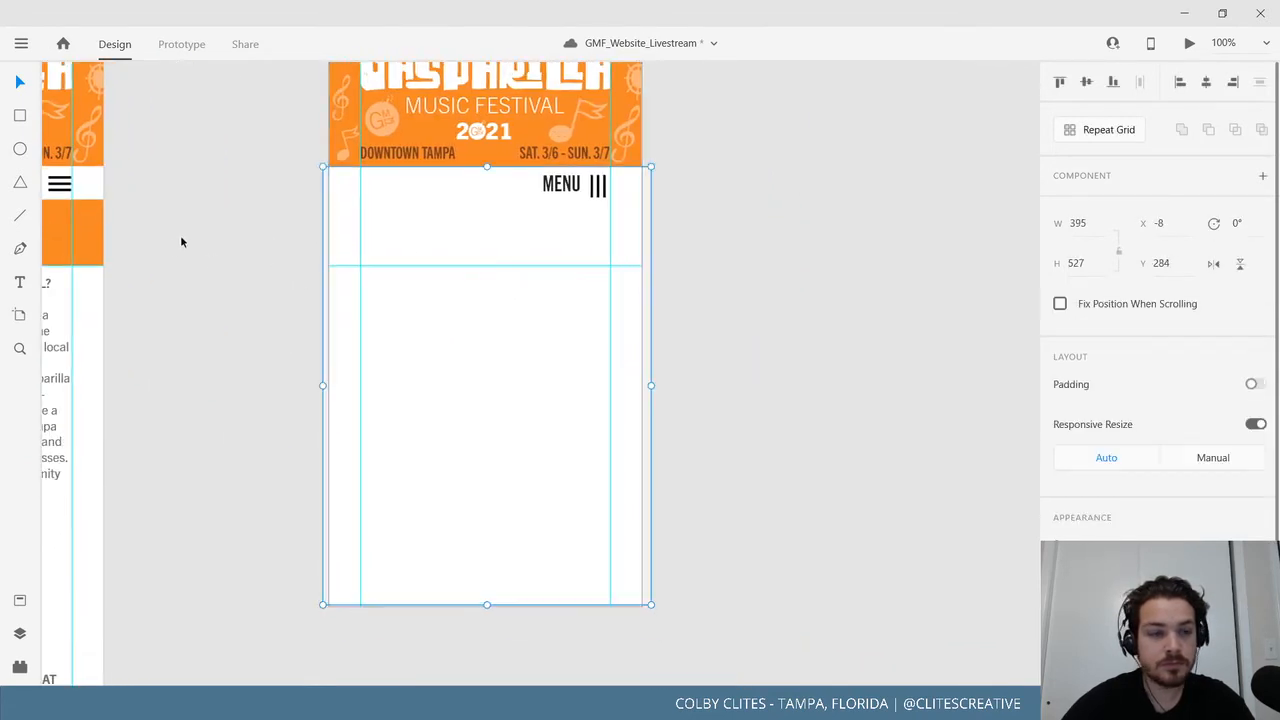
Draw a trial rectangle below the header, then undo it along with the icon rotation.
key(r)
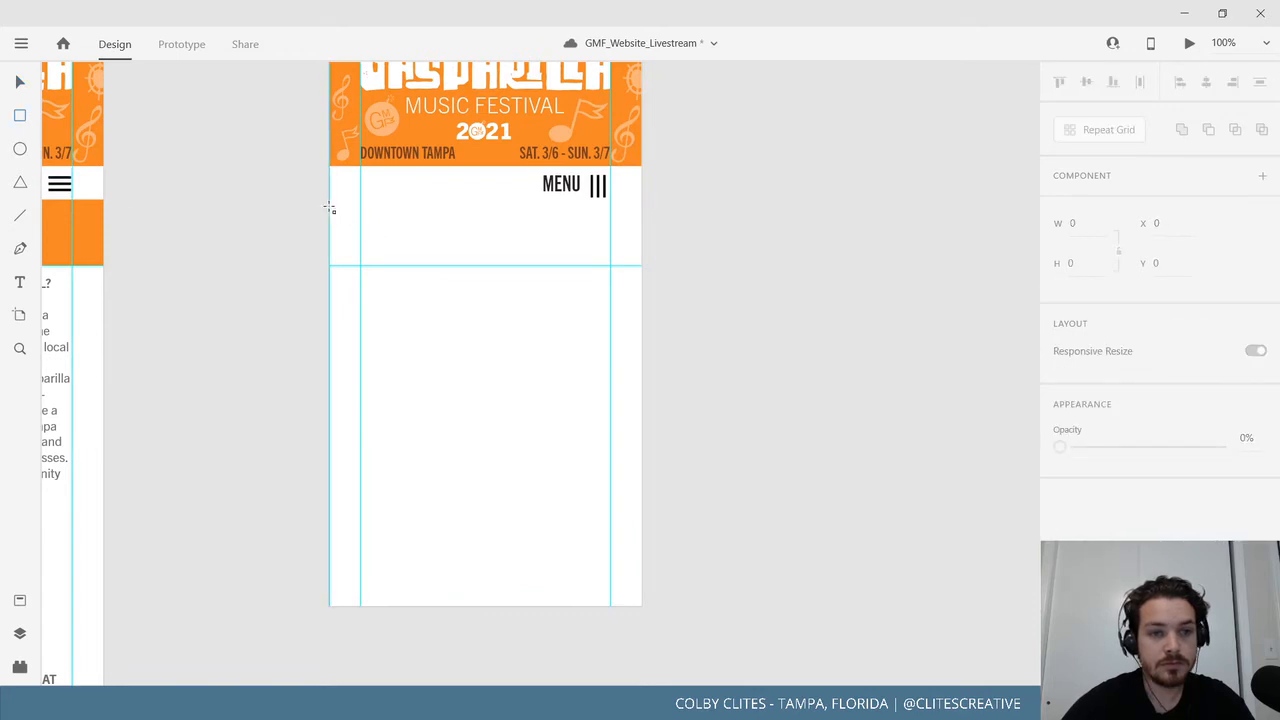
drag(331, 209, 645, 267)
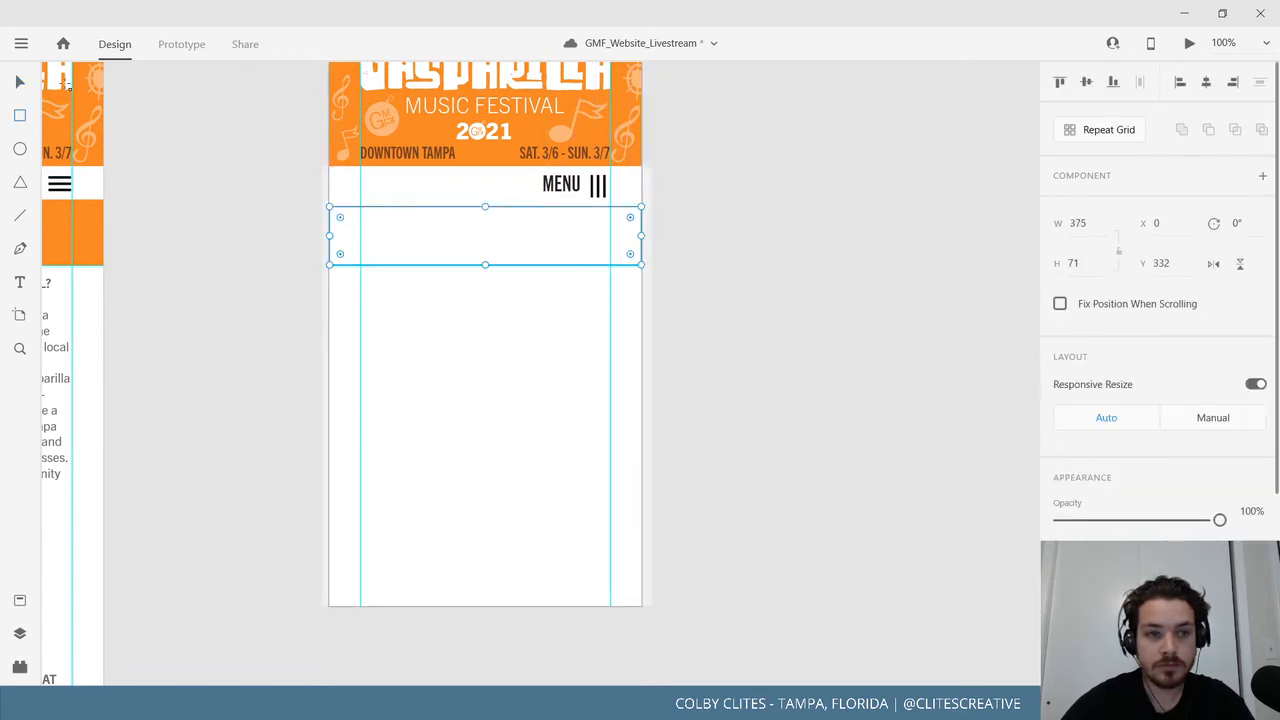
drag(485, 207, 524, 255)
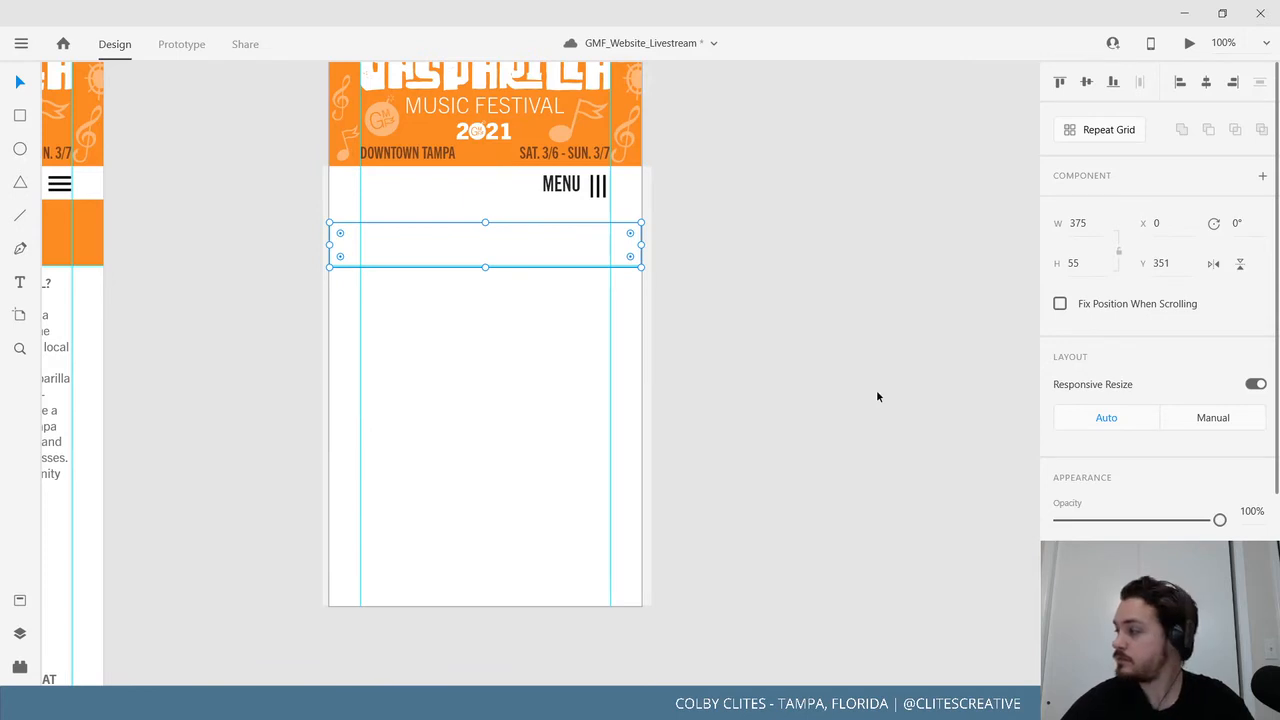
click(848, 400)
scroll(808, 391, up, 5)
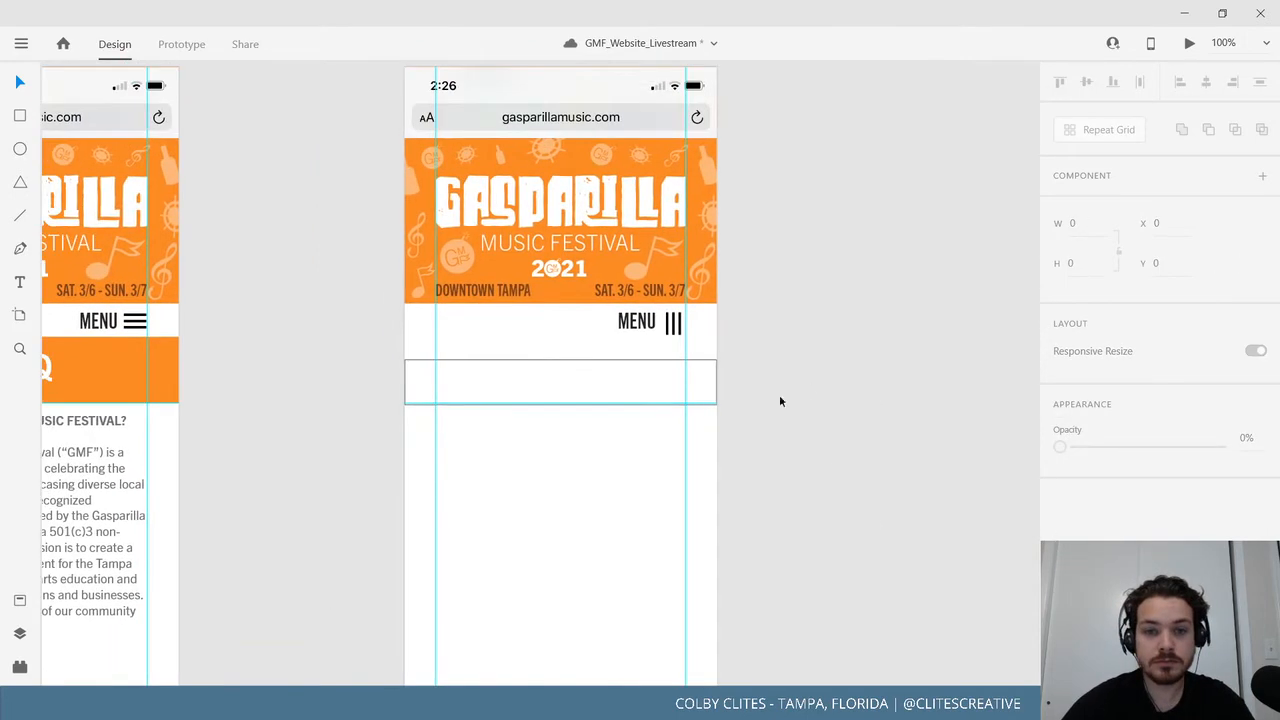
key(ctrl+z)
key(ctrl+z)
key(ctrl+z)
key(ctrl+z)
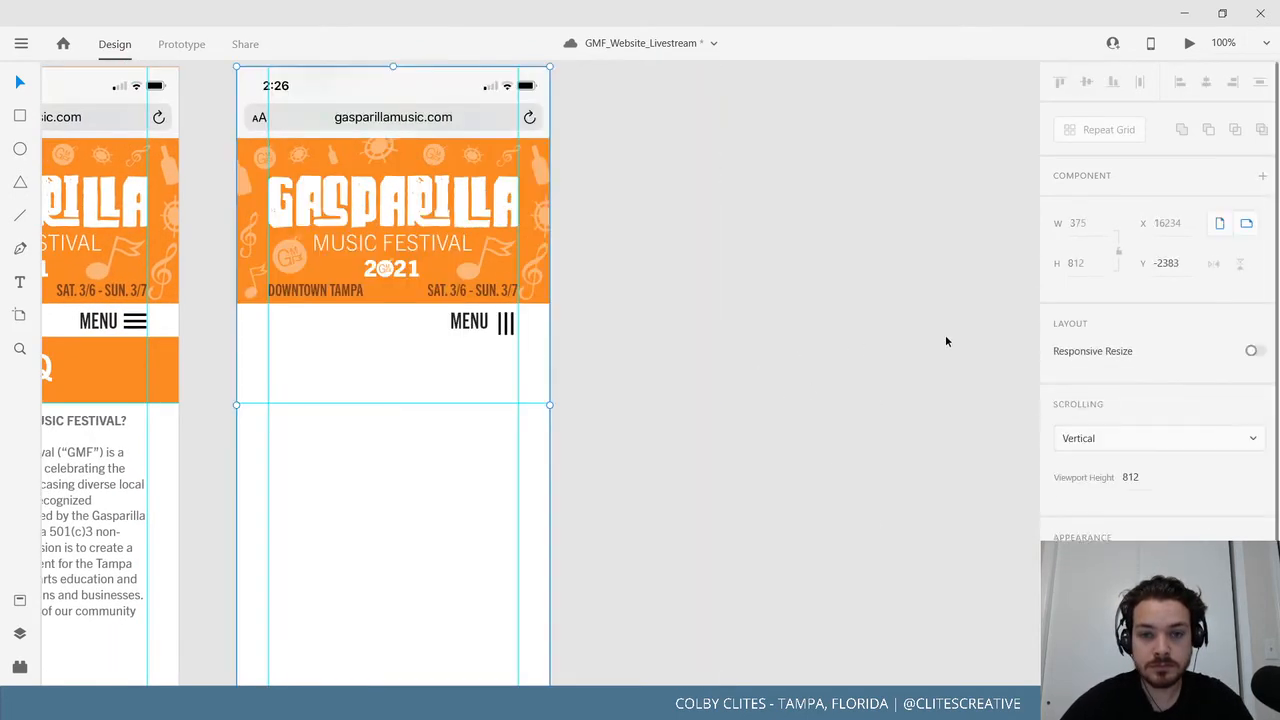
key(ctrl+z)
key(ctrl+z)
key(ctrl+z)
key(ctrl+z)
Draw a full-width bar rectangle just below MENU on the menu artboard.
drag(782, 369, 945, 335)
click(811, 405)
drag(815, 406, 924, 342)
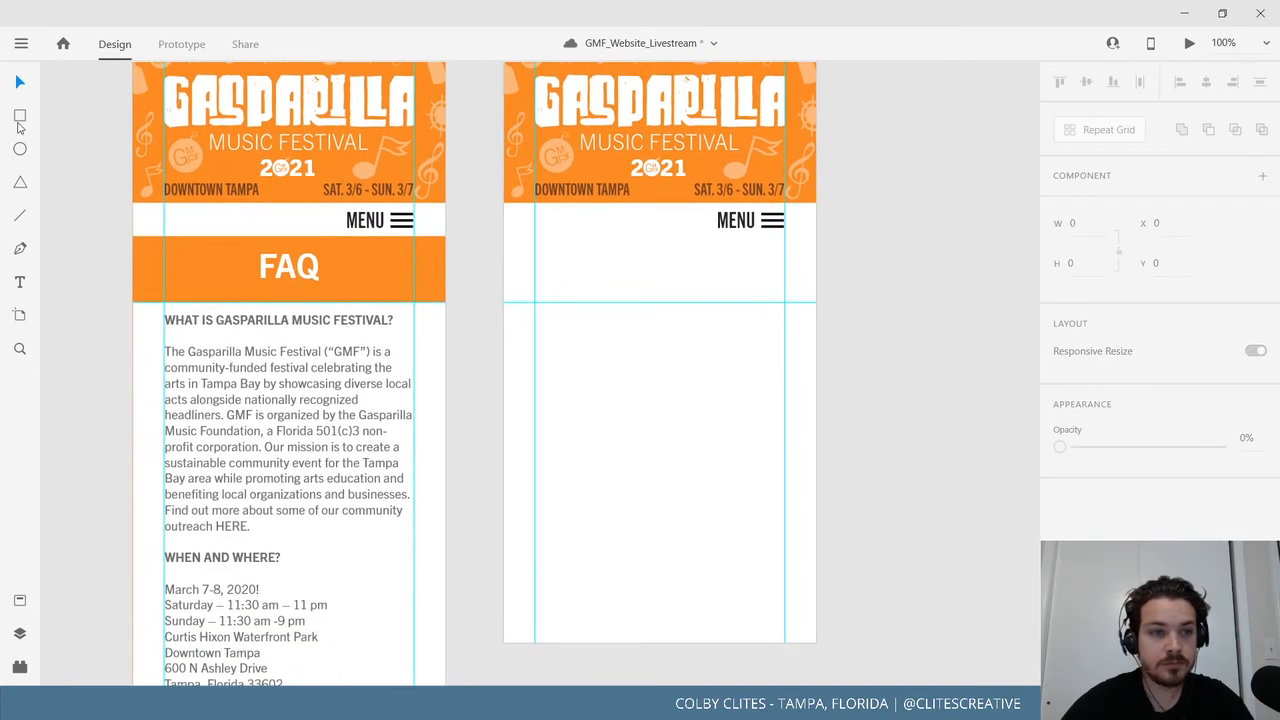
click(19, 118)
mouse_move(505, 300)
mouse_down()
mouse_move(802, 272)
mouse_move(814, 258)
mouse_up()
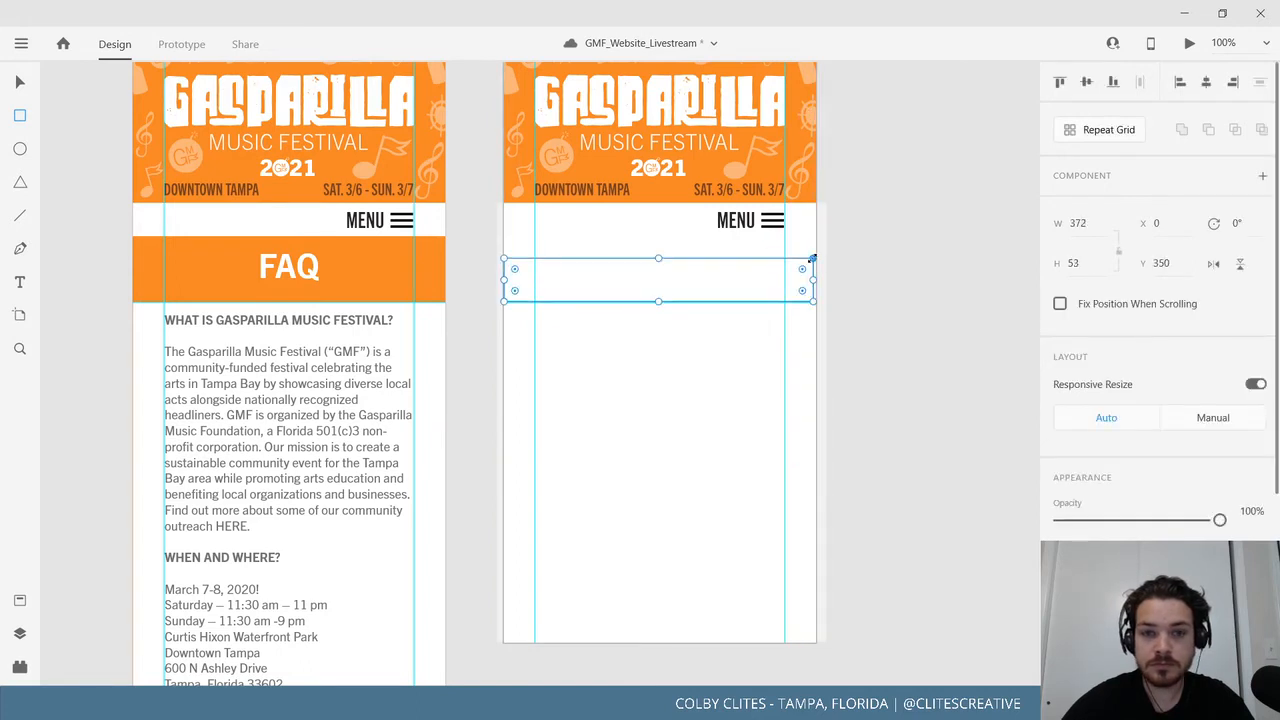
click(19, 81)
Fill the new bar with the #F2A71B colour from Assets.
scroll(998, 552, down, 1)
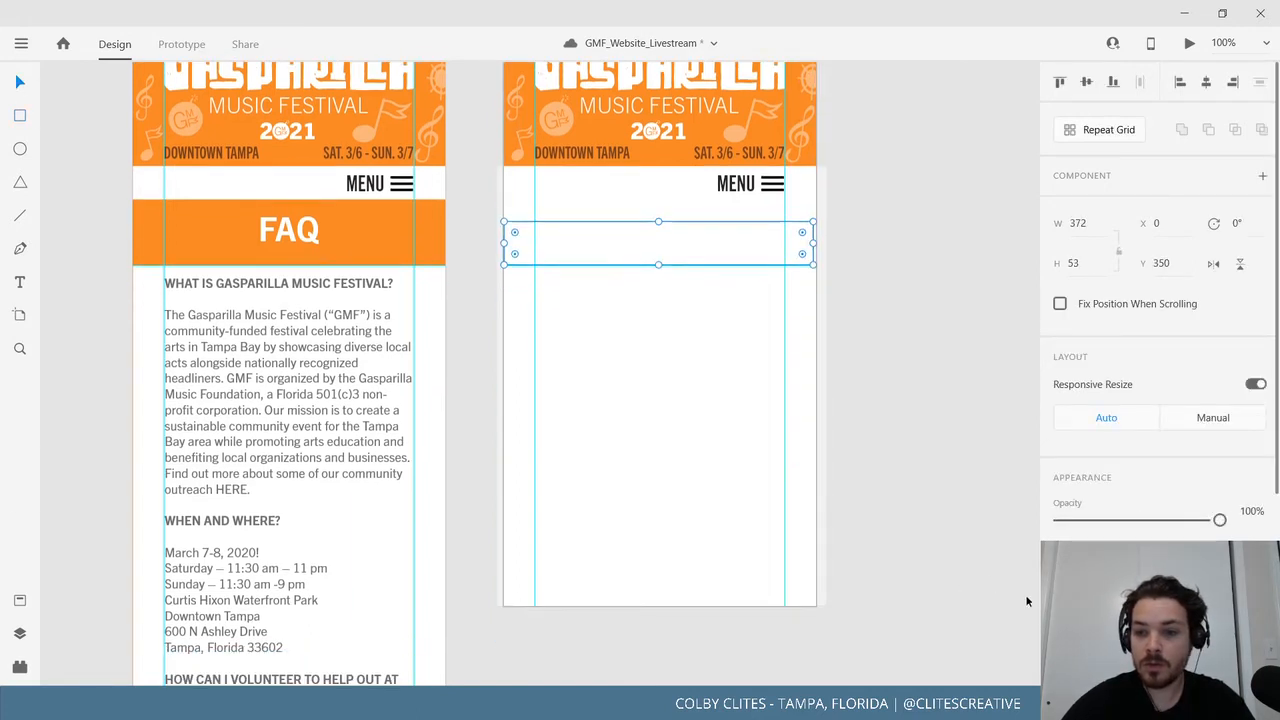
scroll(1114, 495, down, 2)
click(19, 600)
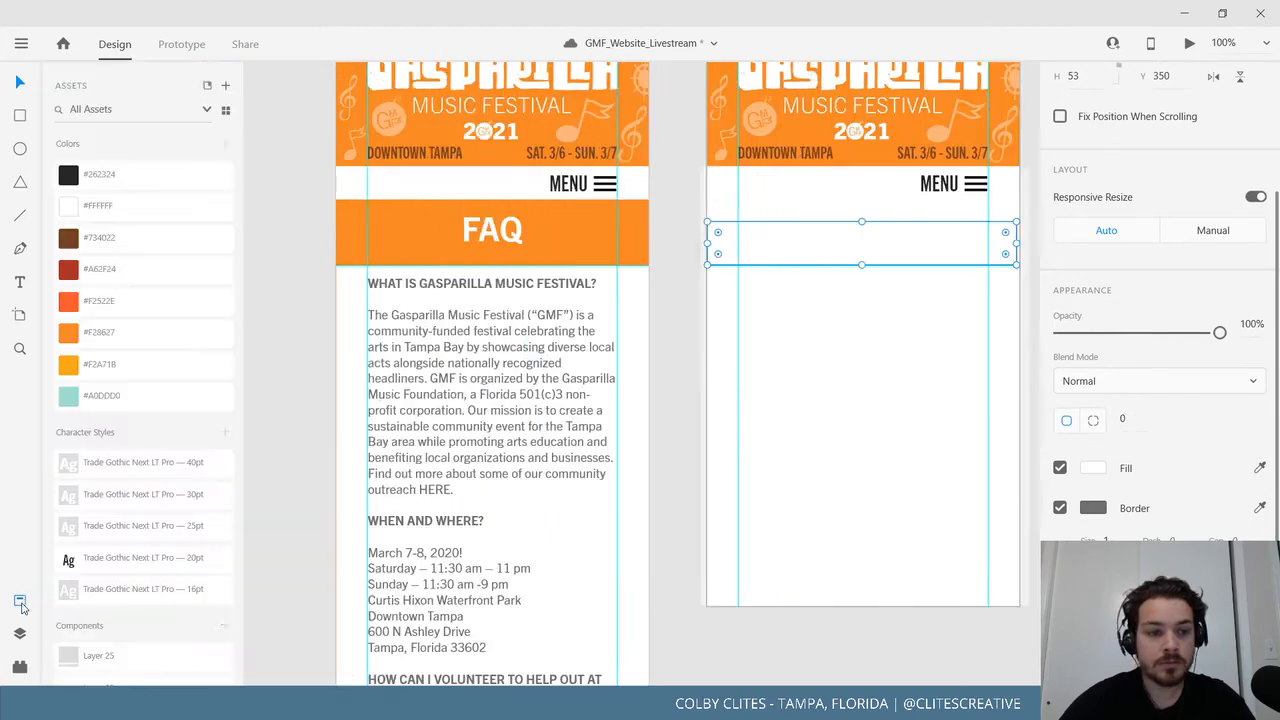
click(112, 374)
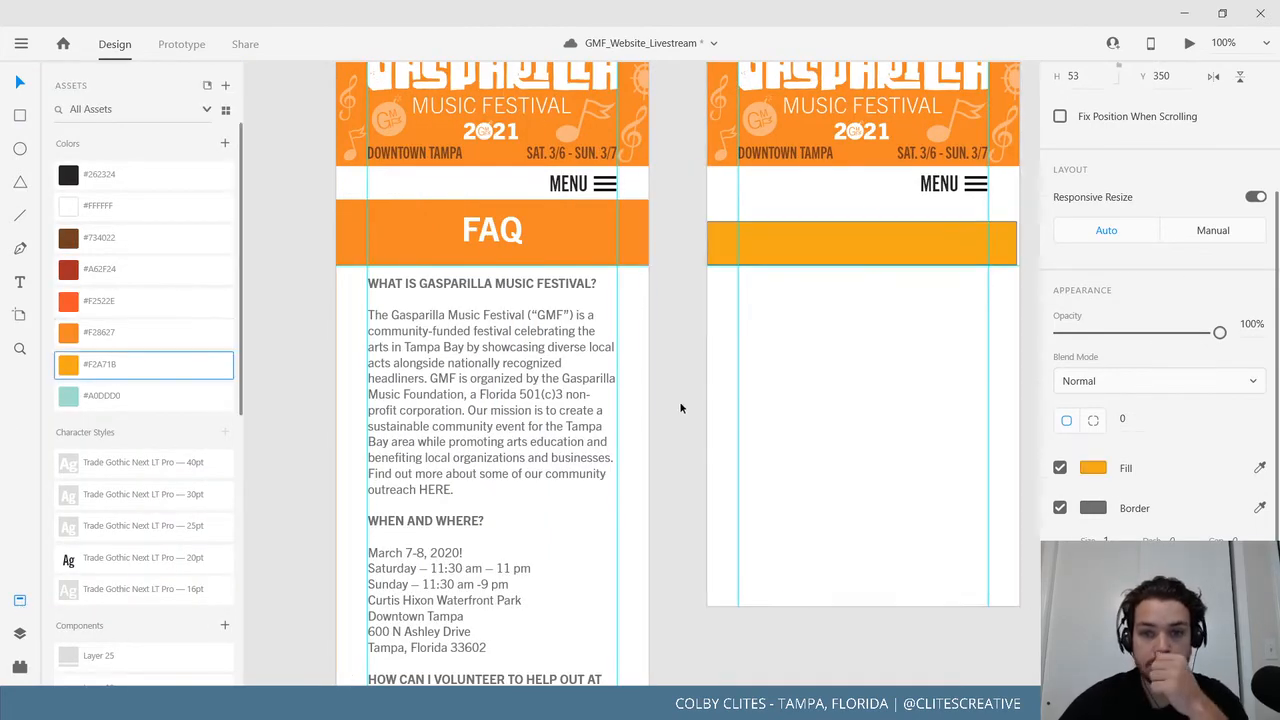
click(680, 408)
Alt-drag a copy of the orange bar directly below it.
drag(720, 477, 555, 488)
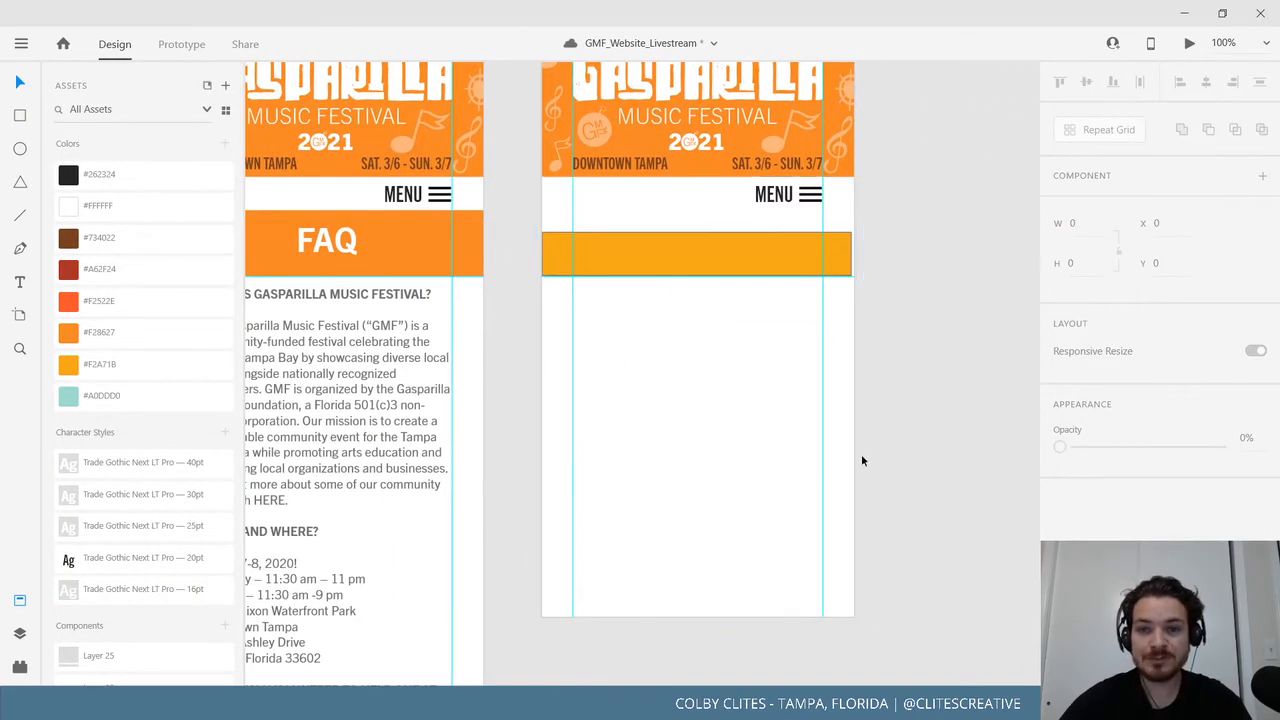
click(790, 250)
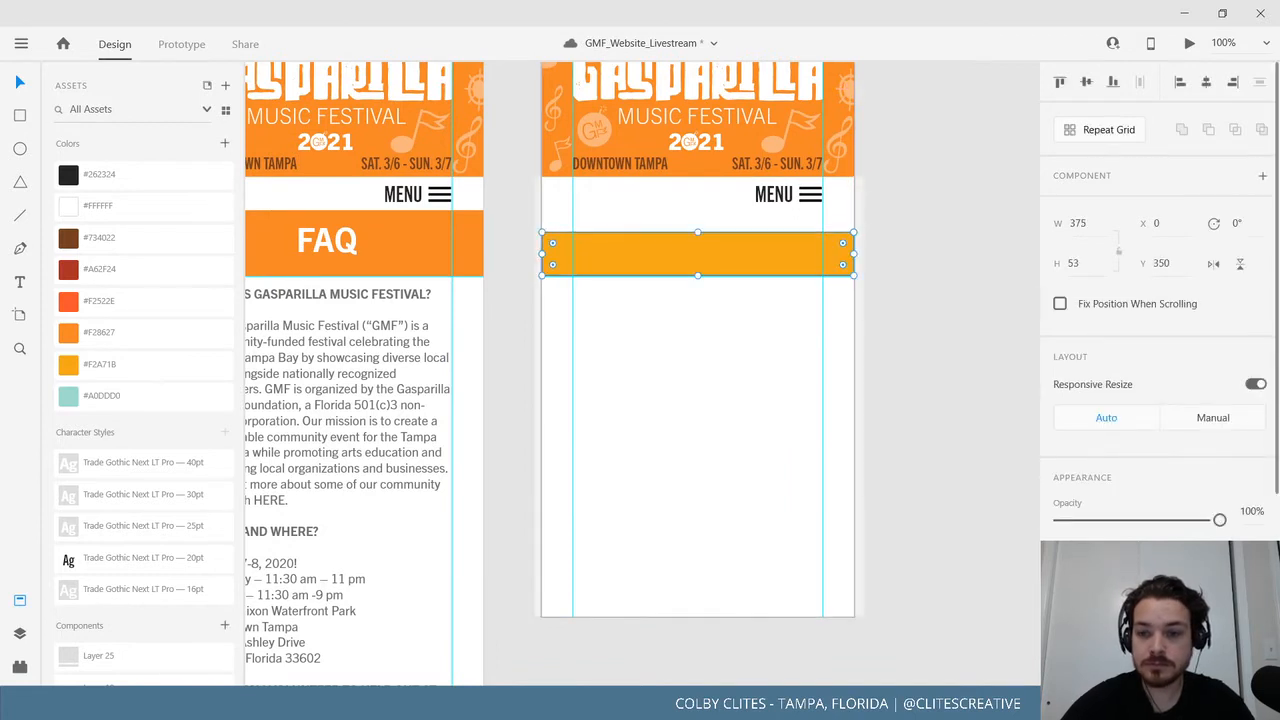
click(942, 467)
scroll(905, 570, up, 3)
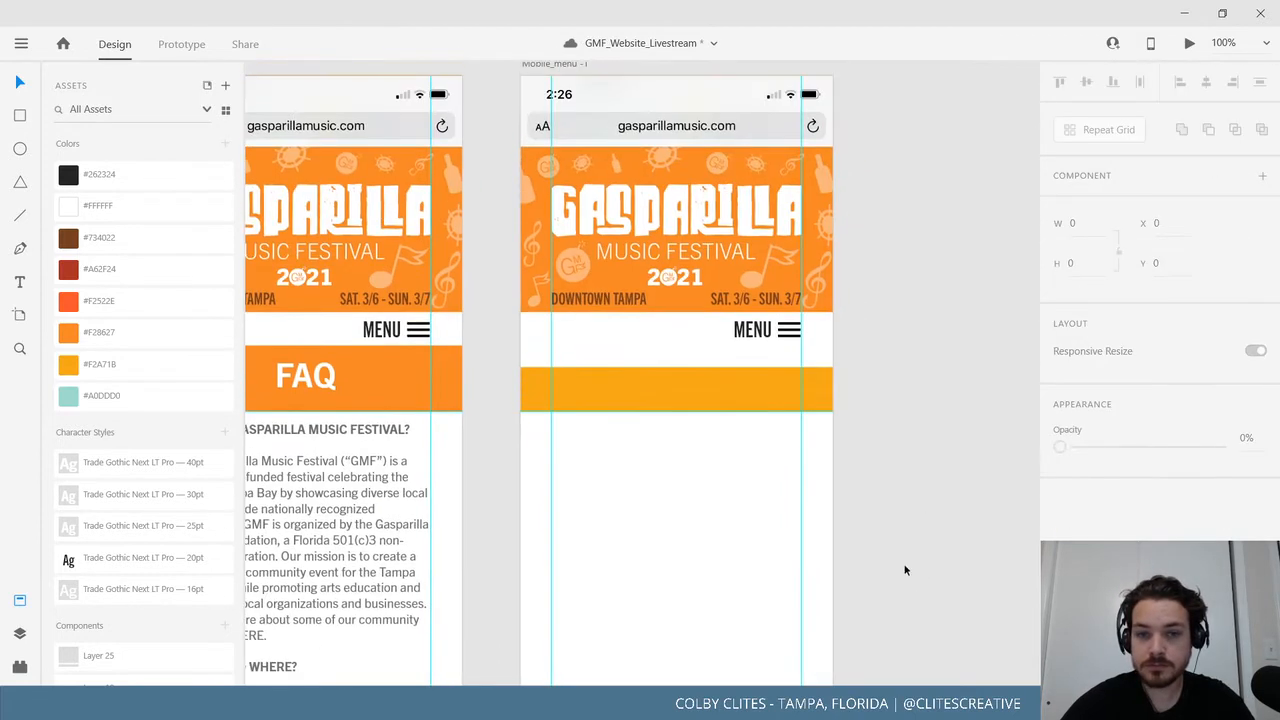
alt+drag(750, 397, 750, 479)
Add a third orange bar beneath the second and select the three-bar stack.
shift+click(788, 391)
shift+click(770, 427)
scroll(923, 557, down, 2)
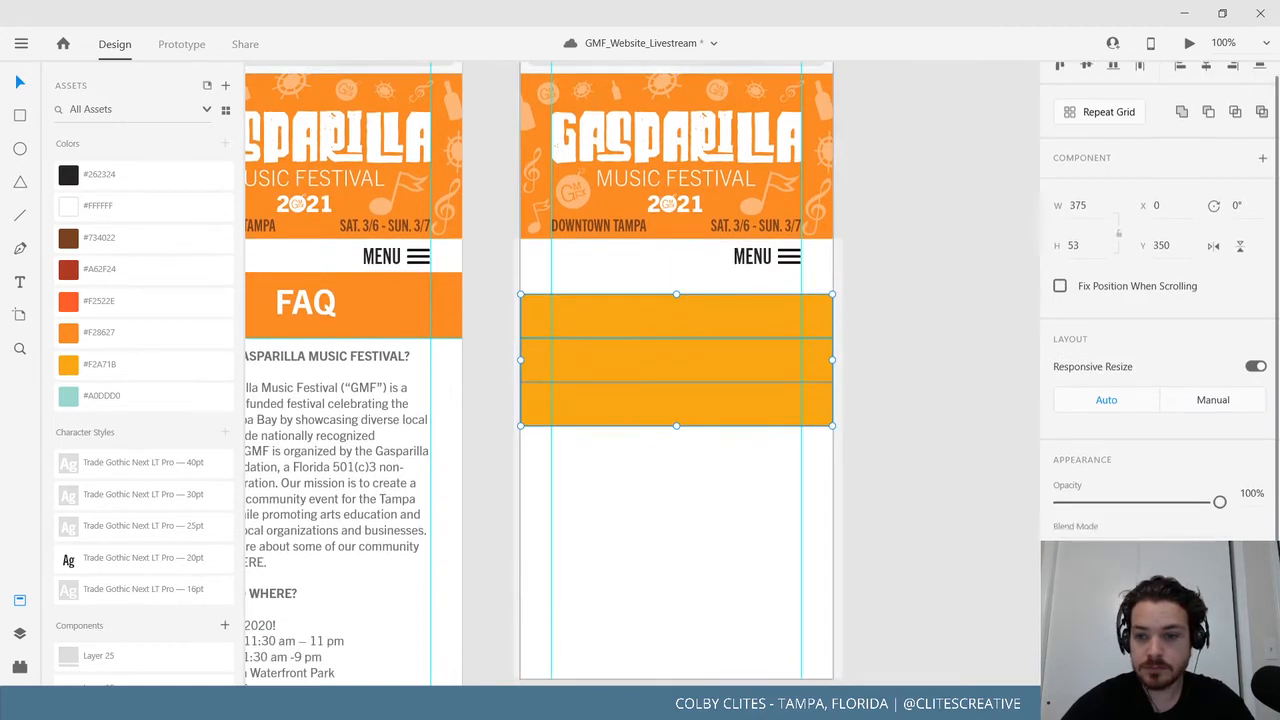
scroll(1120, 560, down, 3)
click(961, 466)
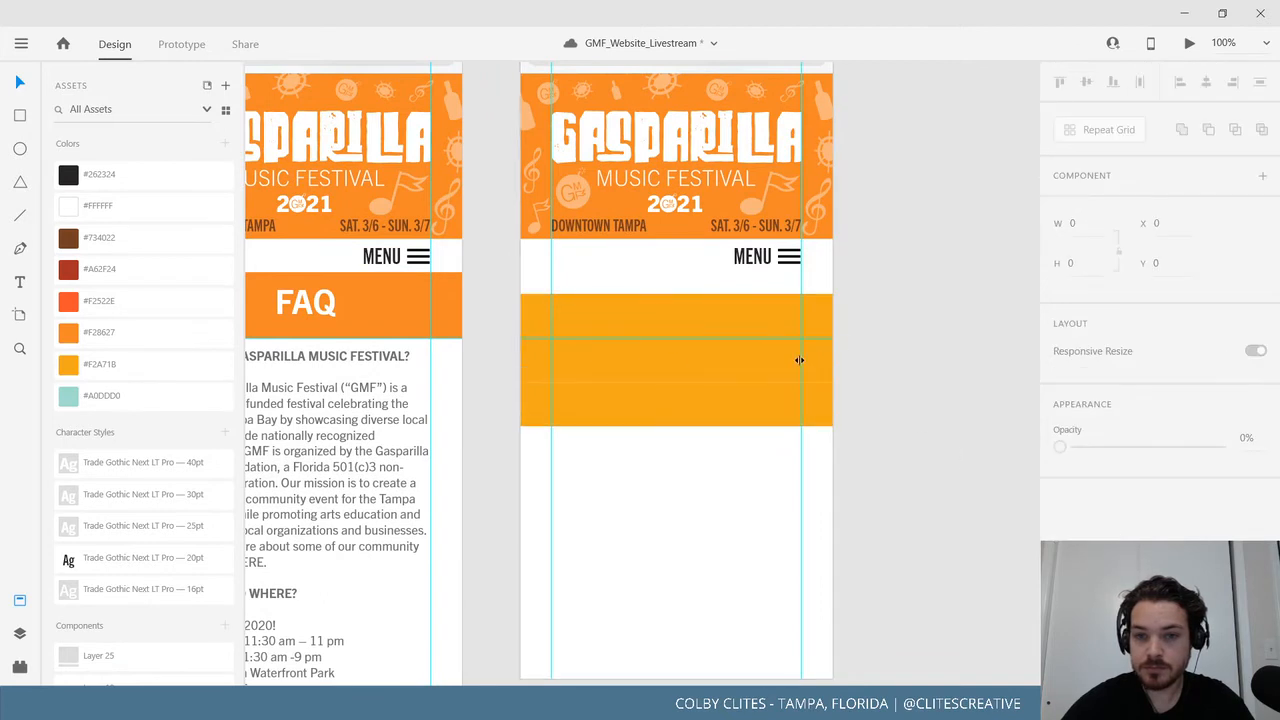
click(769, 320)
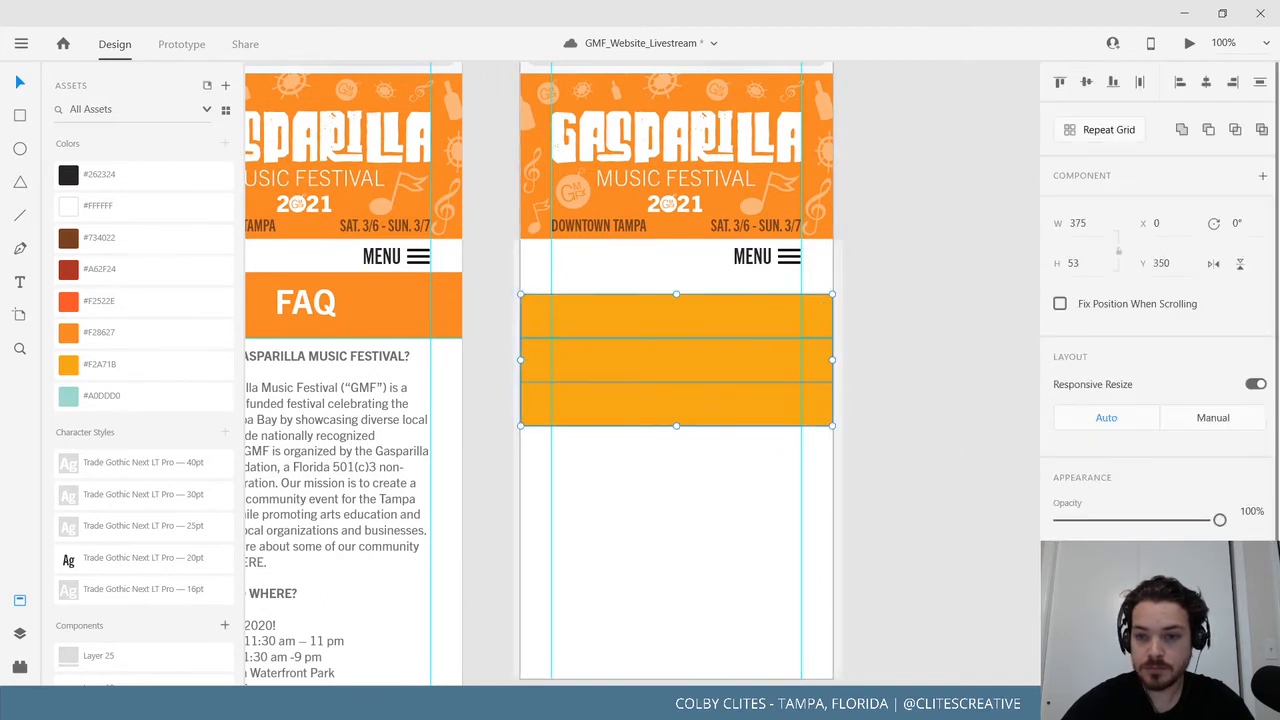
scroll(1160, 300, down, 3)
click(746, 494)
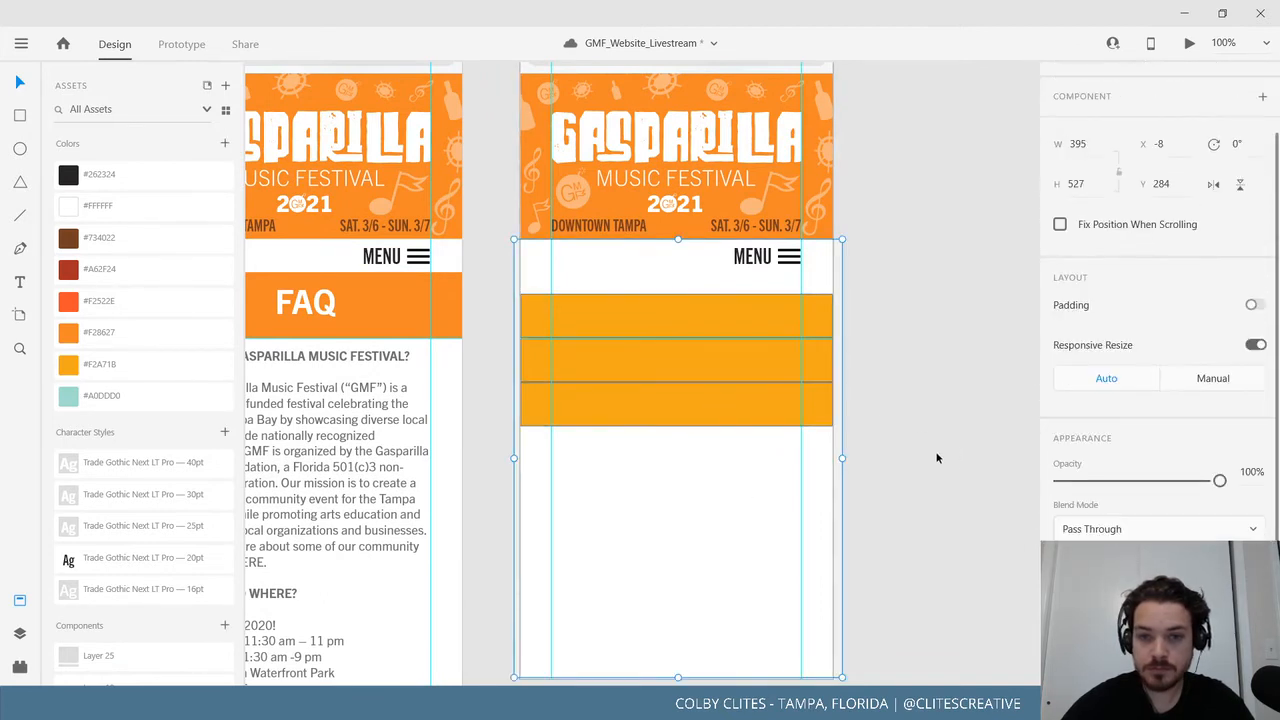
click(939, 458)
Delete the two lower orange bars, leaving a single bar.
click(713, 403)
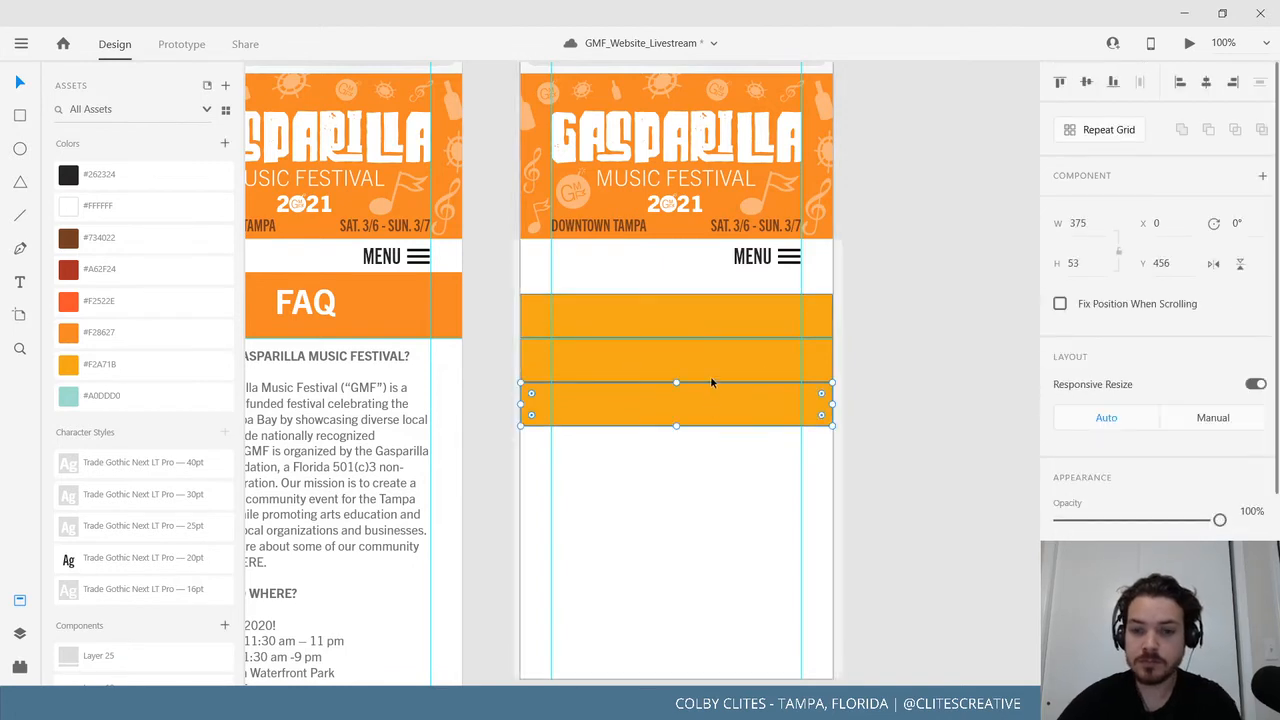
key(Delete)
click(709, 376)
key(Delete)
drag(726, 339, 722, 378)
key(Delete)
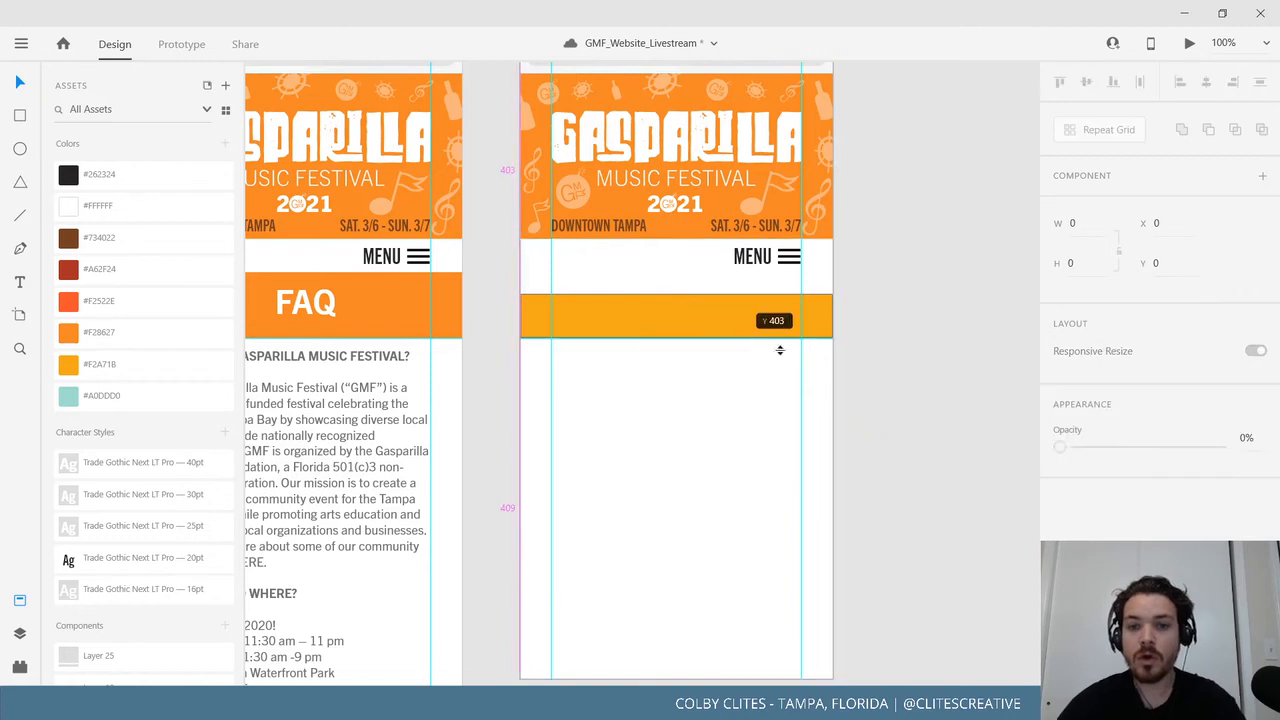
scroll(997, 489, down, 2)
Turn the orange bar into a repeat grid of six rows with tighter spacing.
click(660, 234)
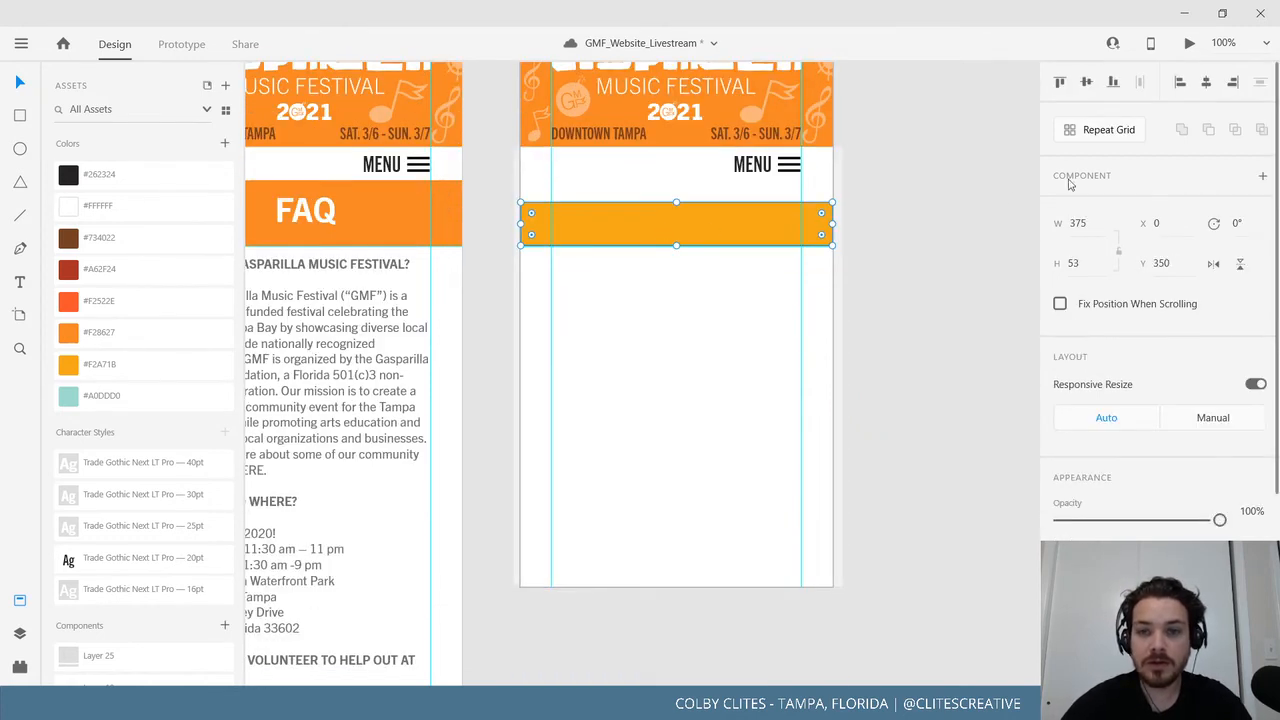
click(1110, 130)
drag(677, 247, 672, 567)
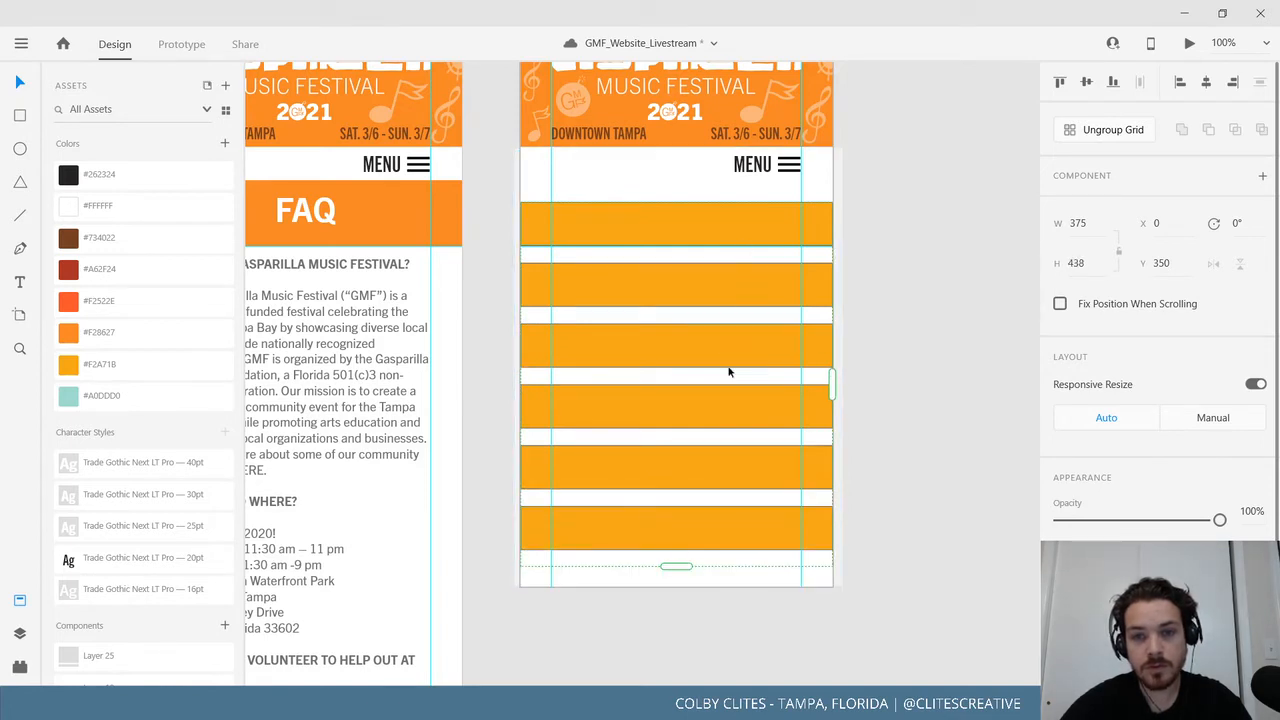
drag(709, 503, 716, 421)
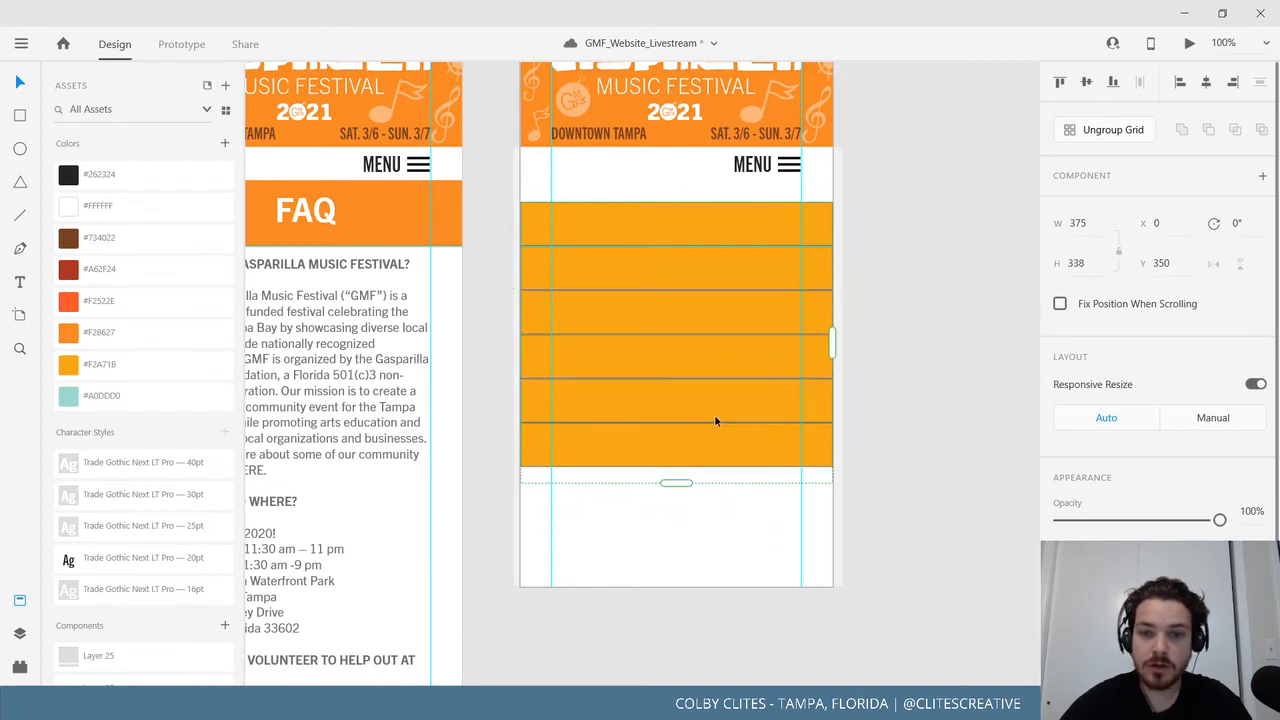
Narrow the bar repeat grid to 300 wide at X 37, sitting just below MENU.
click(1133, 138)
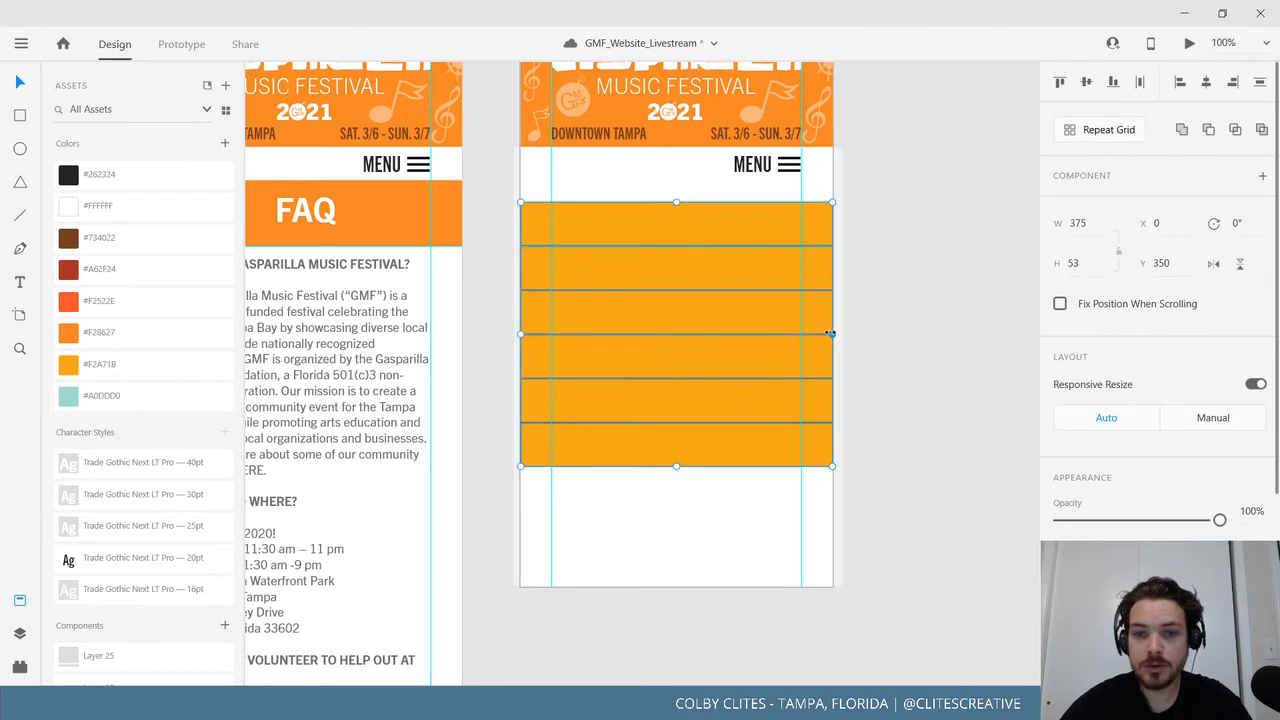
drag(830, 334, 800, 334)
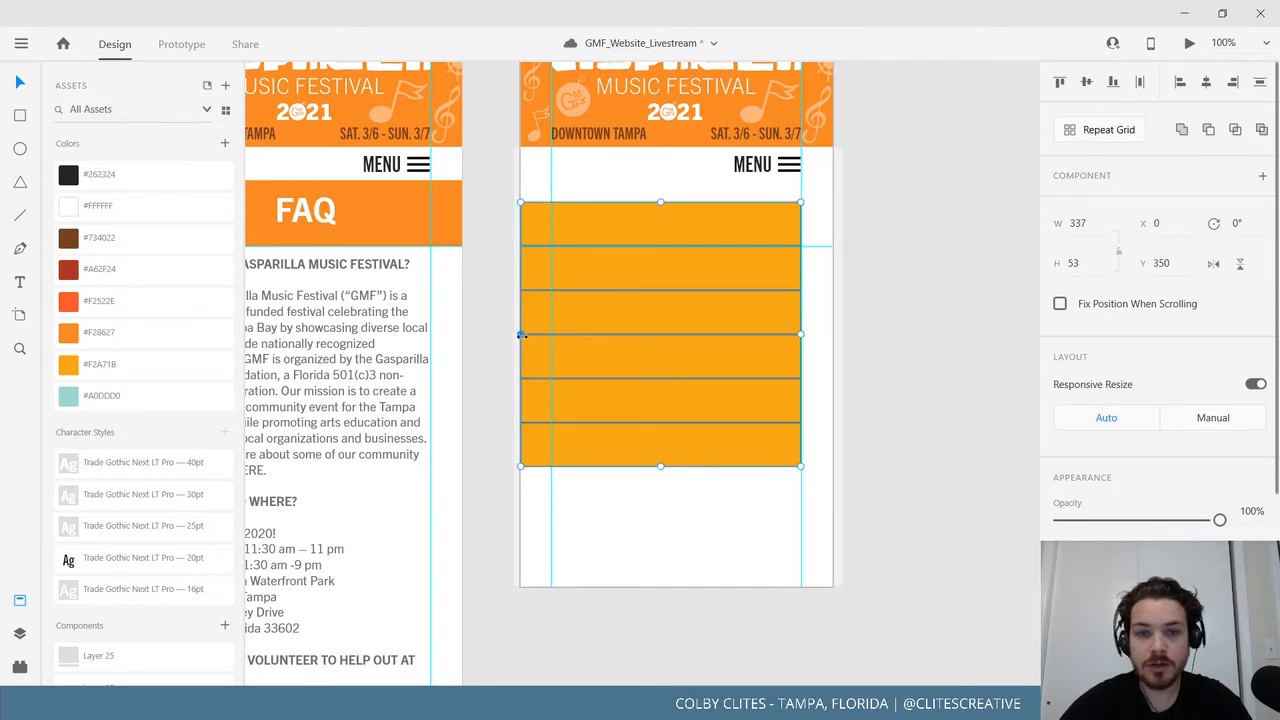
drag(520, 335, 551, 335)
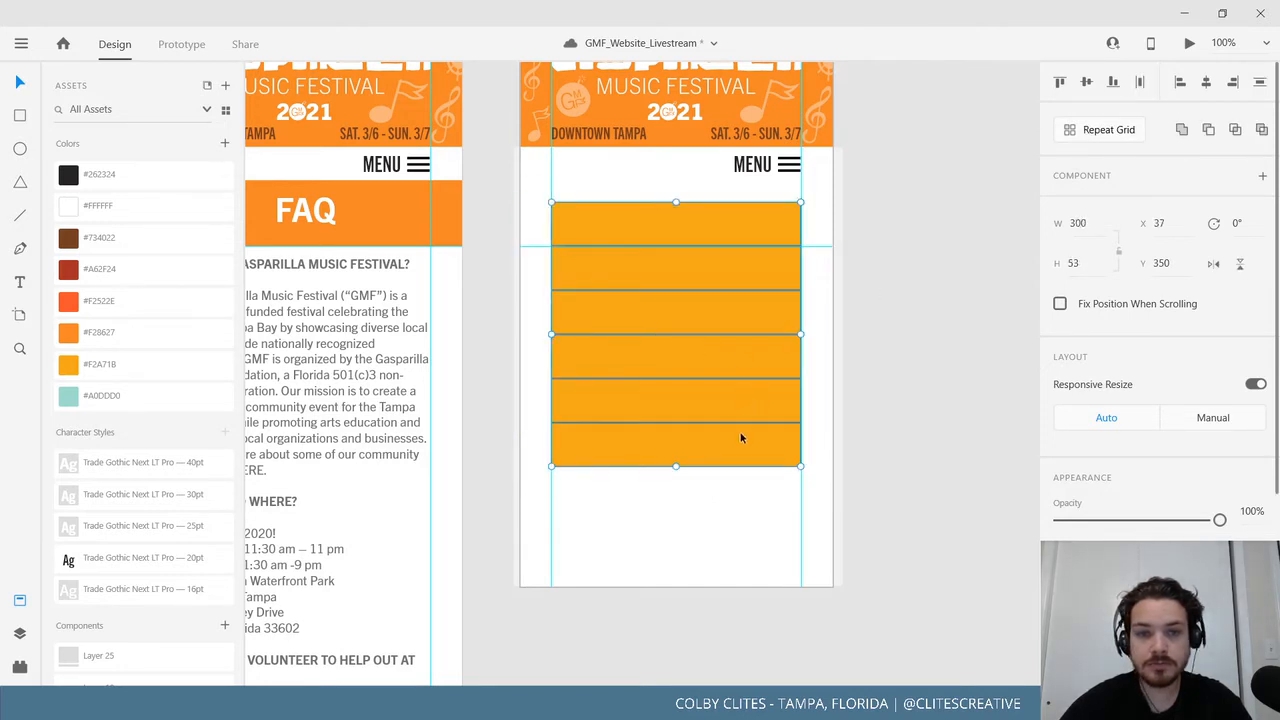
drag(741, 437, 743, 412)
click(923, 420)
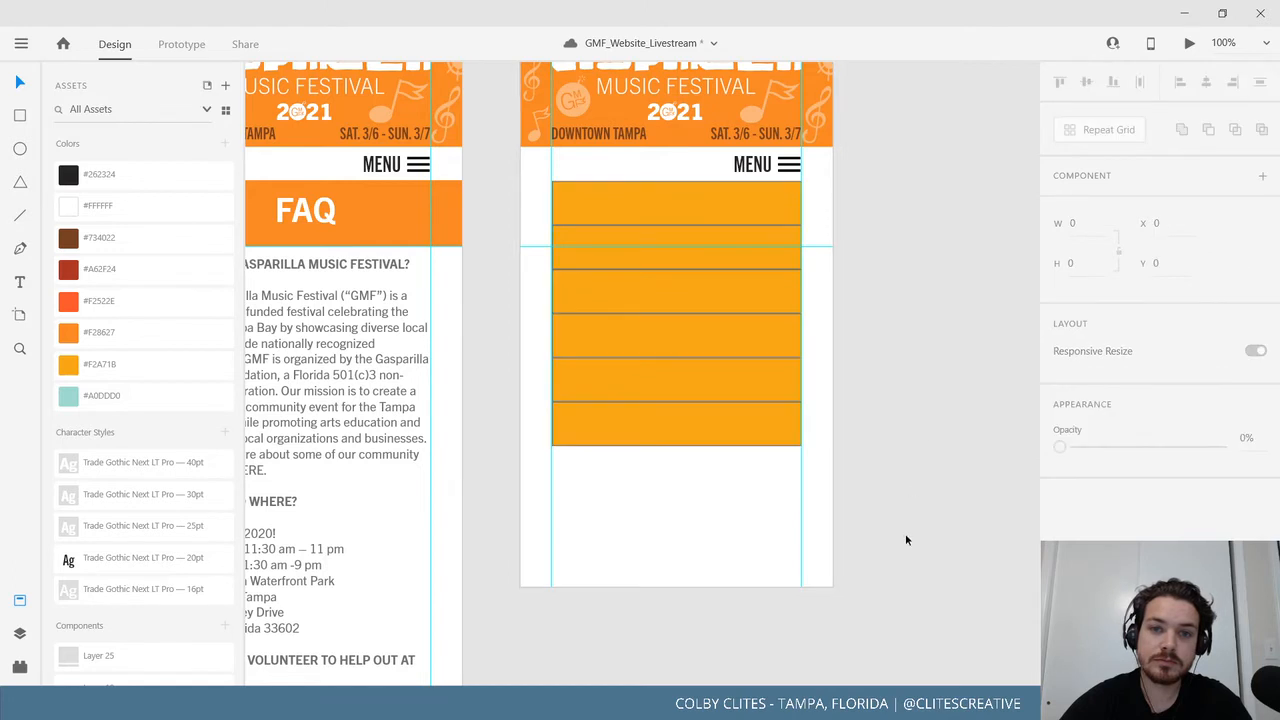
scroll(906, 540, up, 3)
scroll(909, 556, down, 1)
scroll(909, 556, up, 1)
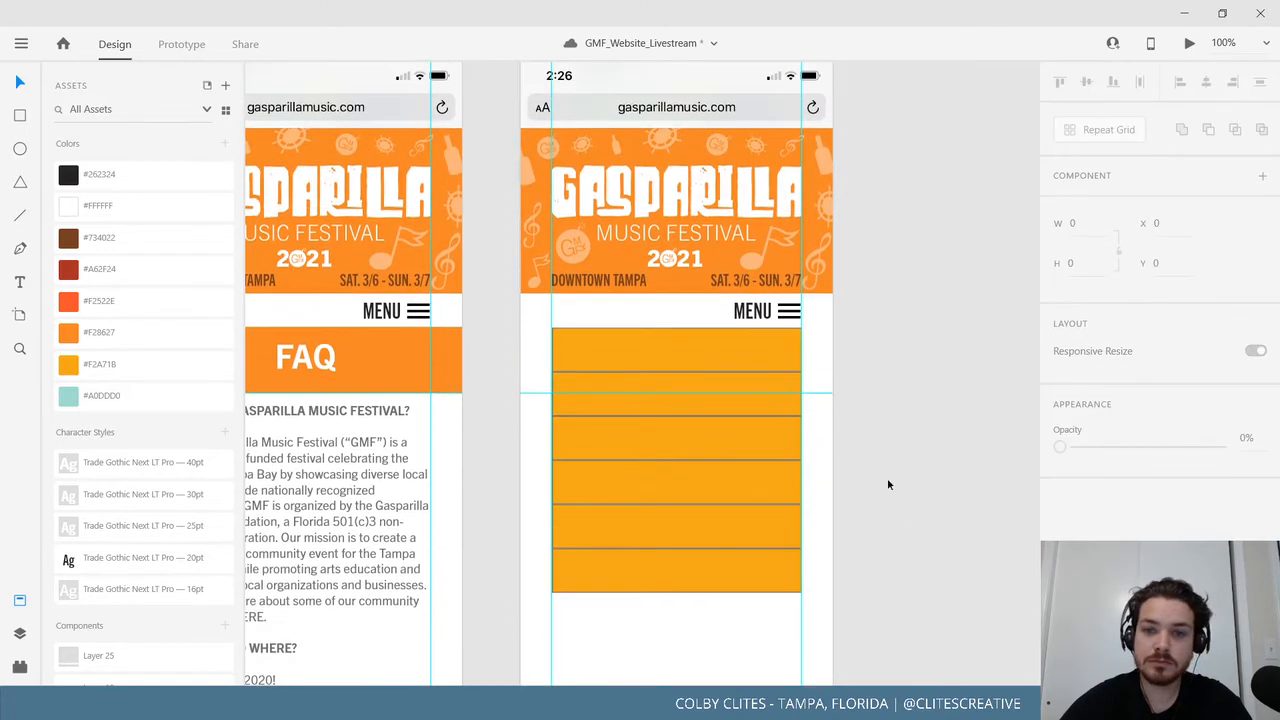
scroll(894, 438, down, 4)
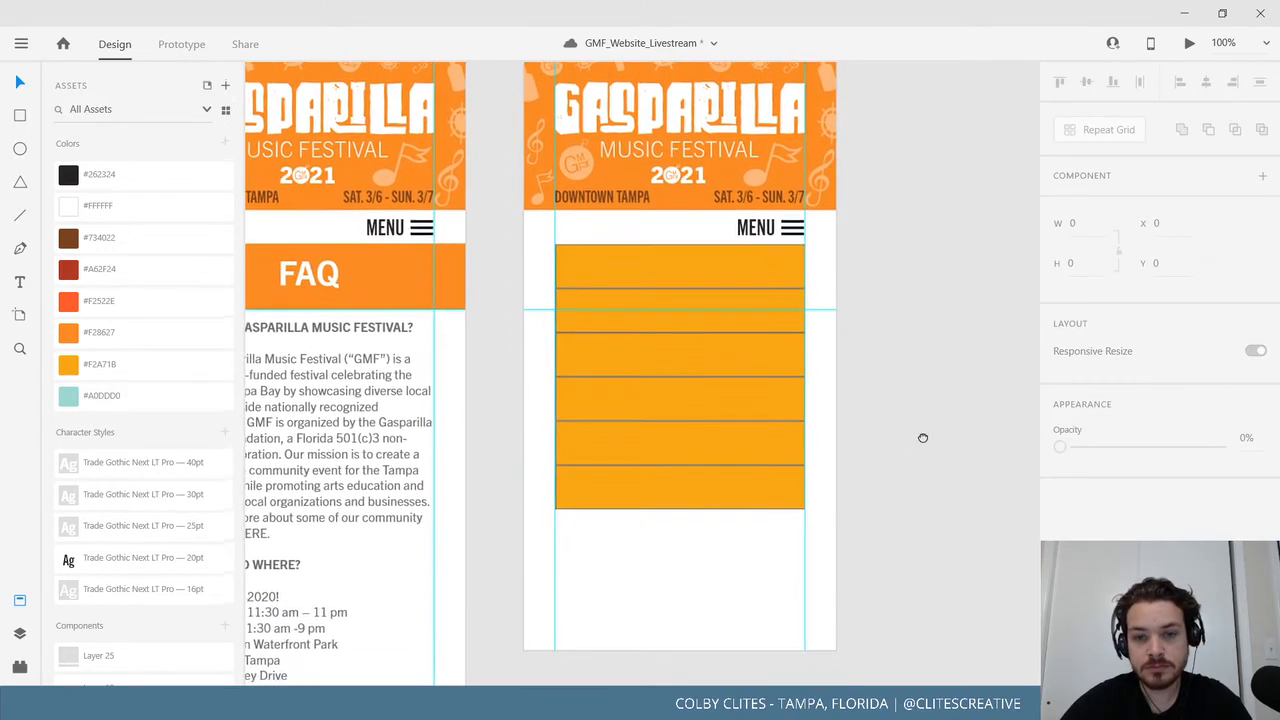
Shorten the menu overlay group to 397 high from its bottom edge.
click(667, 503)
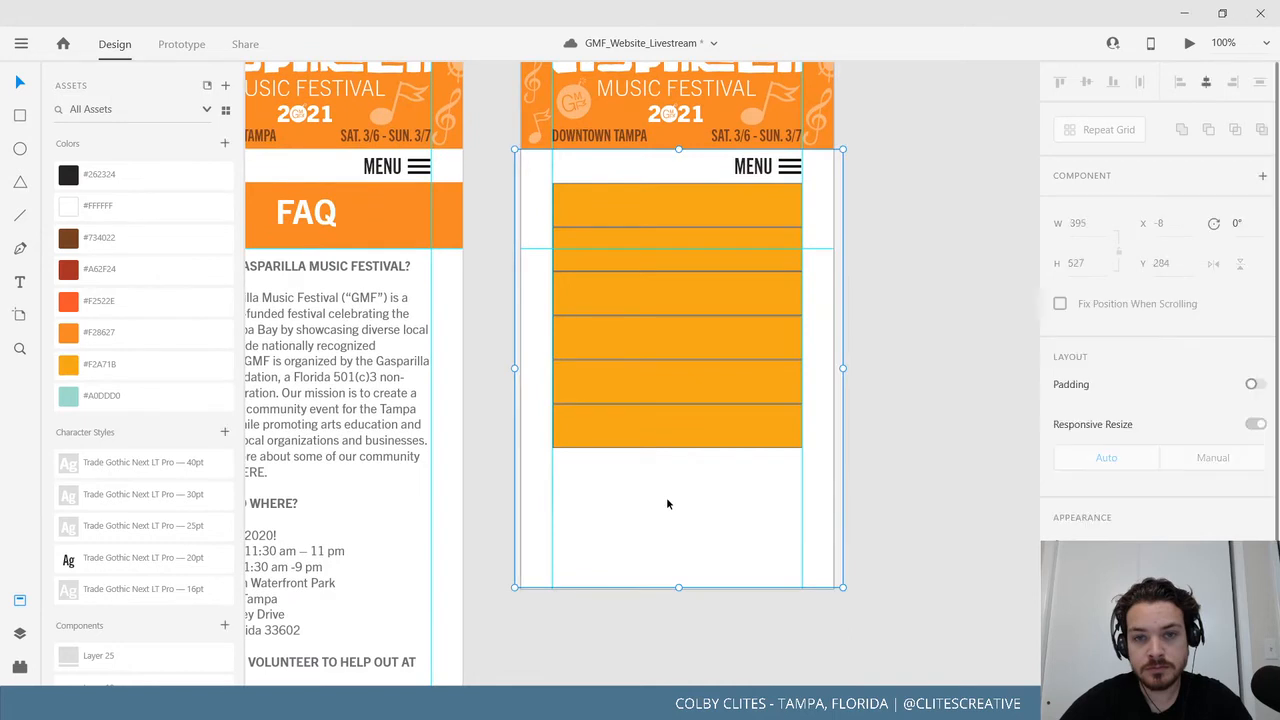
click(855, 494)
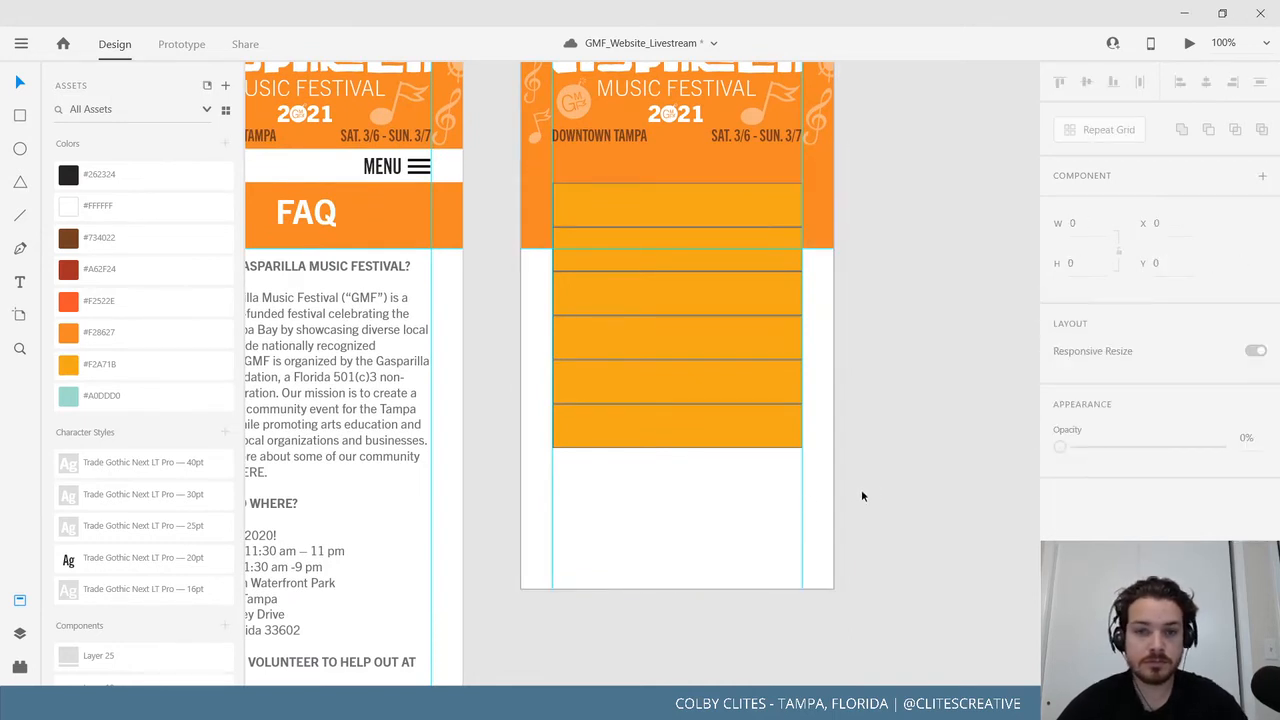
key(ctrl+z)
scroll(890, 478, up, 2)
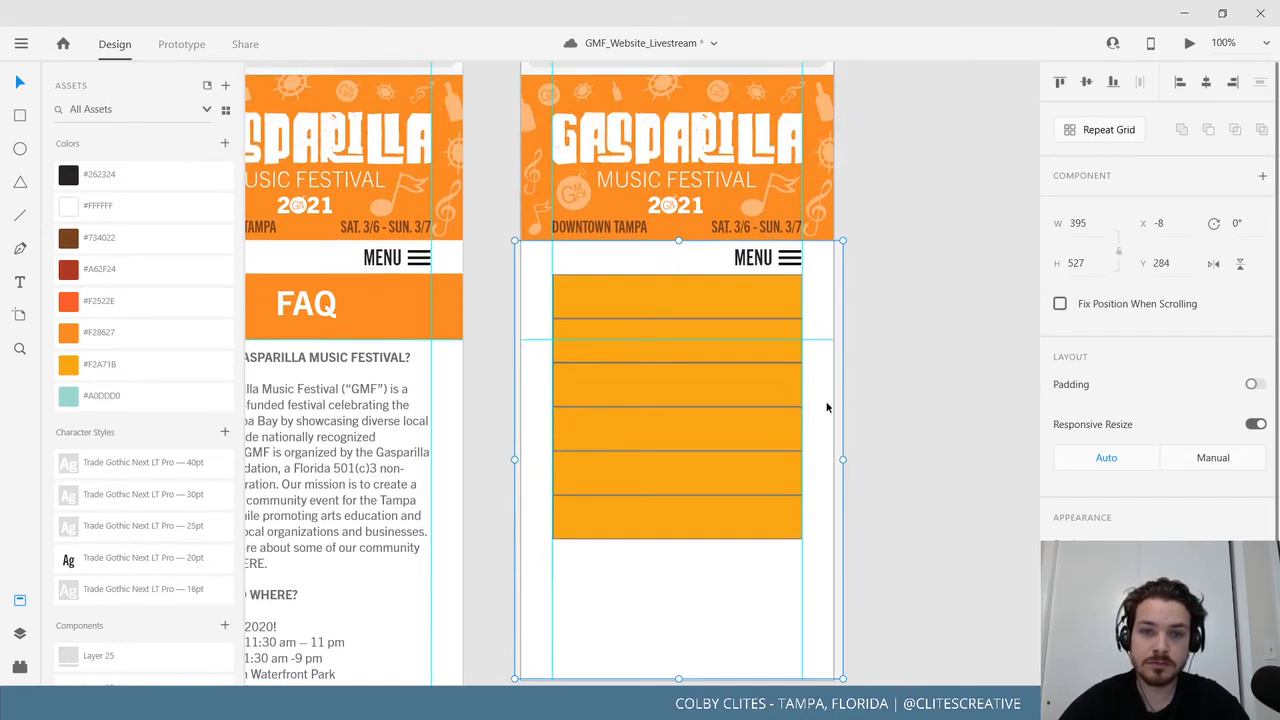
scroll(886, 480, up, 2)
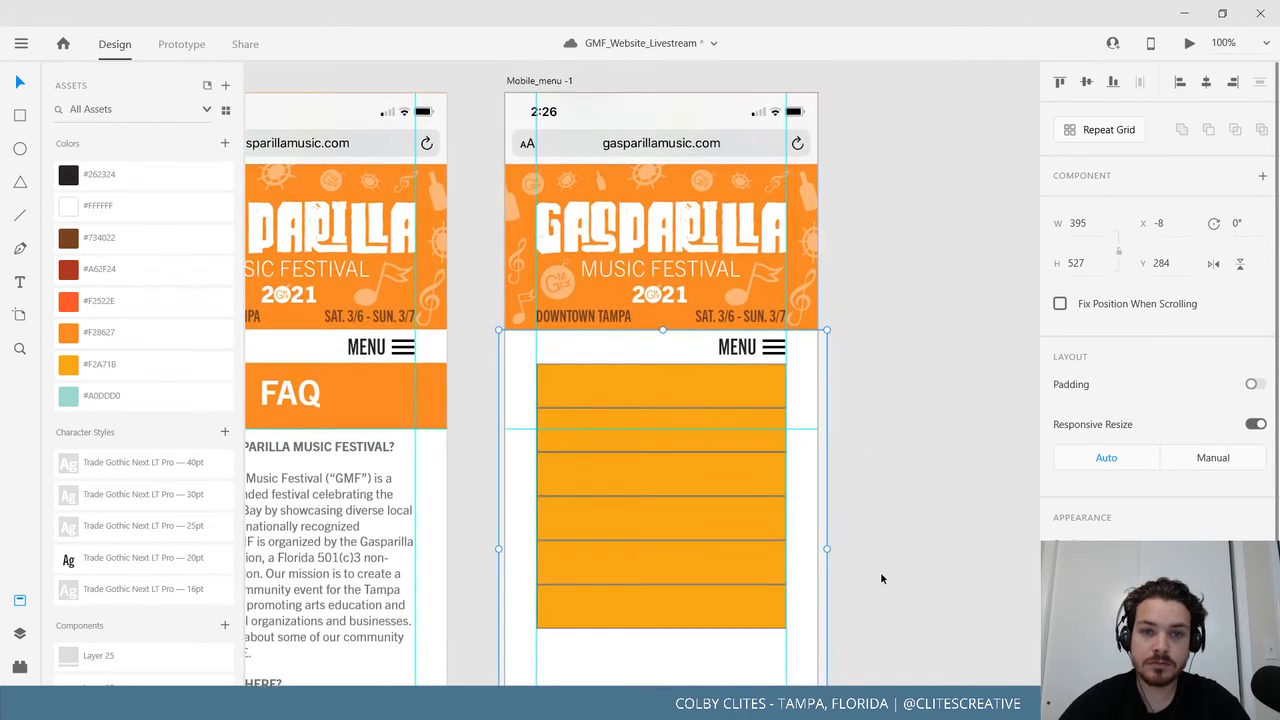
drag(799, 492, 1022, 491)
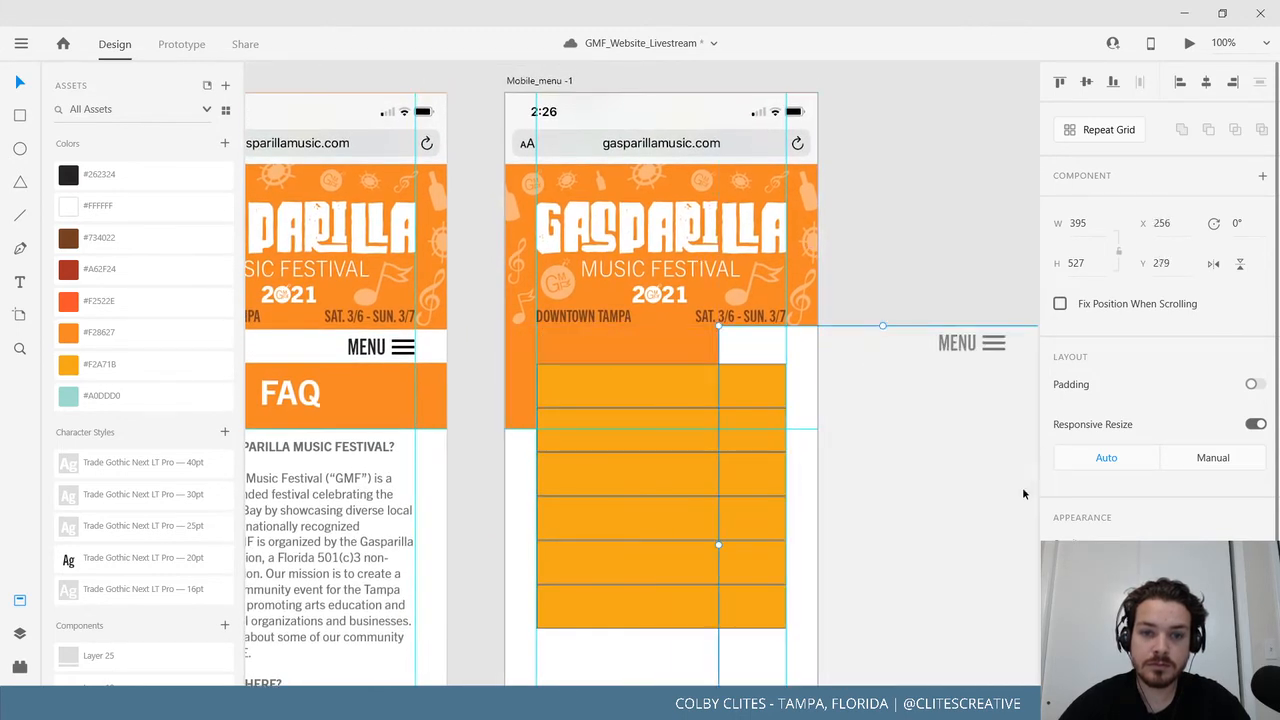
key(ctrl+z)
scroll(931, 495, down, 2)
scroll(931, 495, down, 1)
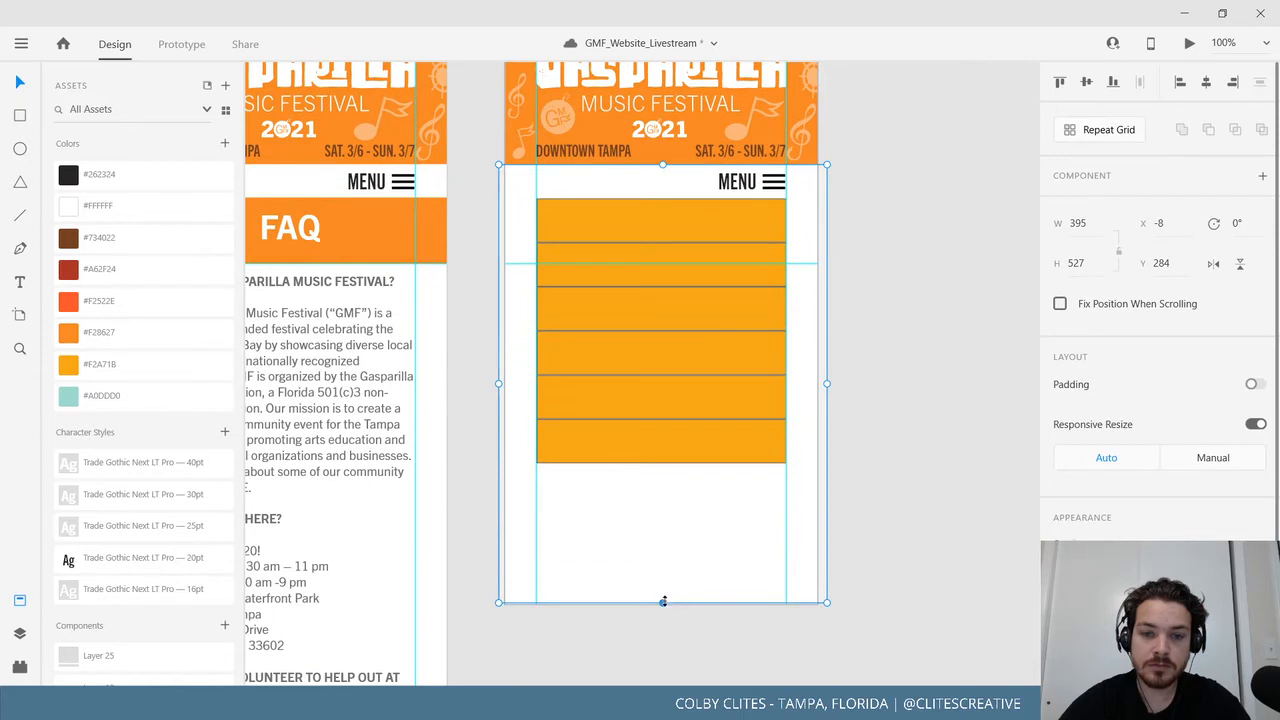
drag(663, 601, 677, 497)
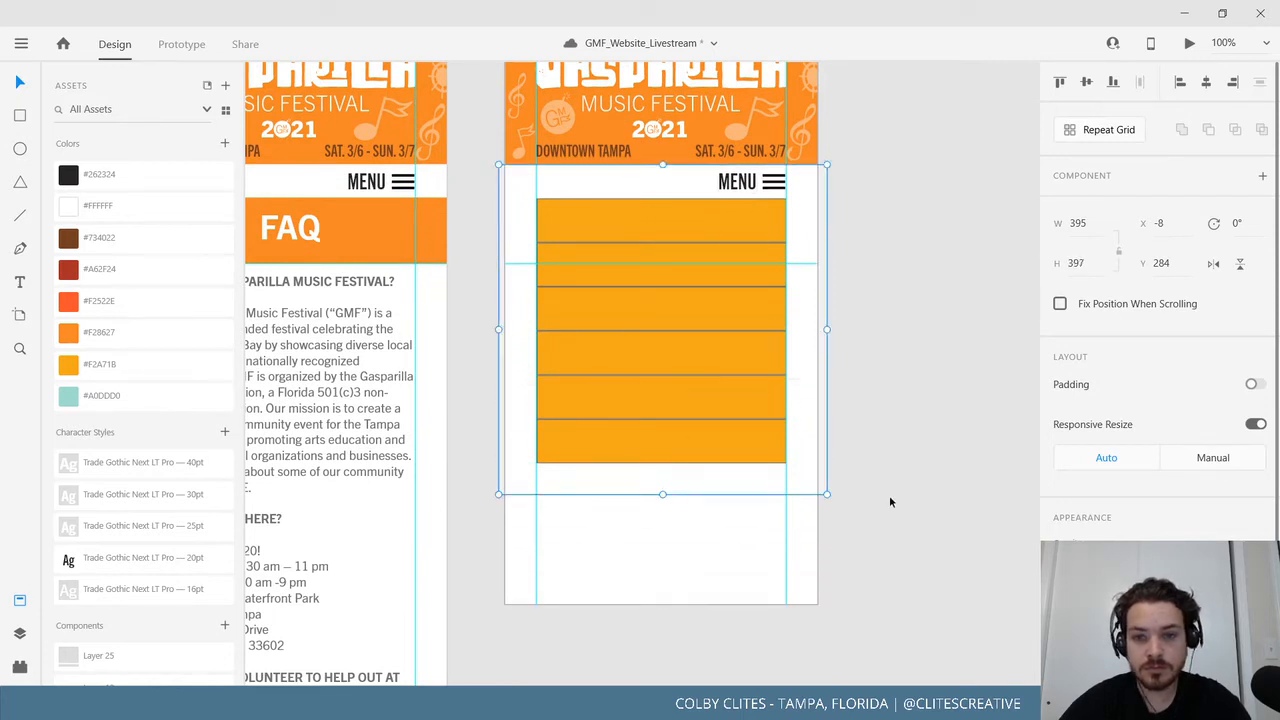
click(931, 494)
scroll(845, 508, up, 4)
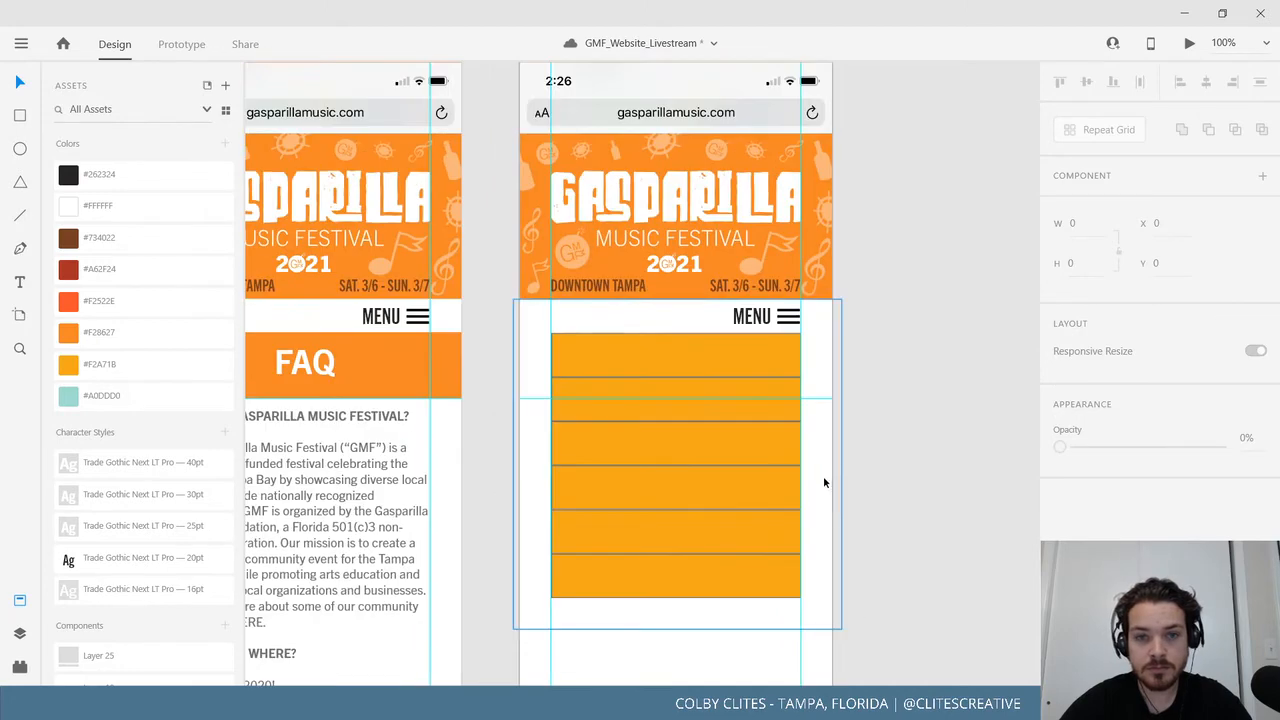
Check the menu overlay group's size on the Mobile_menu -1 artboard.
click(521, 105)
scroll(860, 421, down, 5)
scroll(860, 421, right, 1)
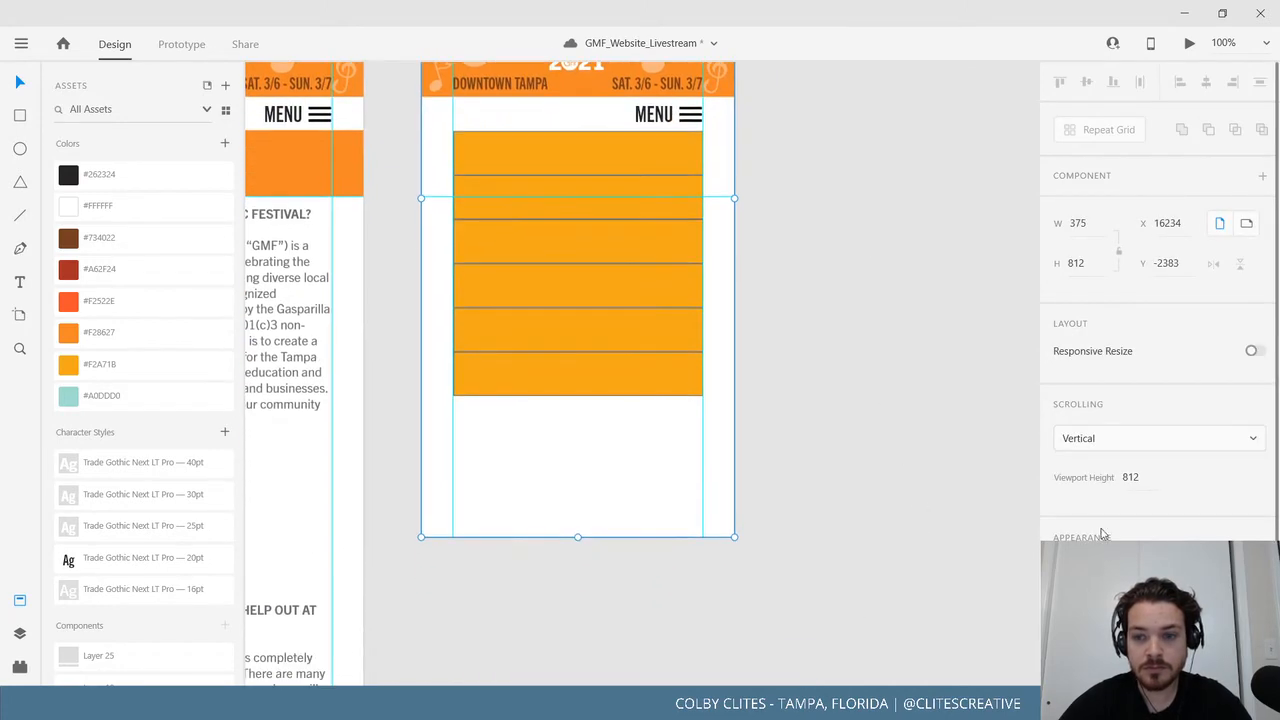
click(817, 526)
scroll(850, 500, up, 2)
scroll(850, 500, left, 1)
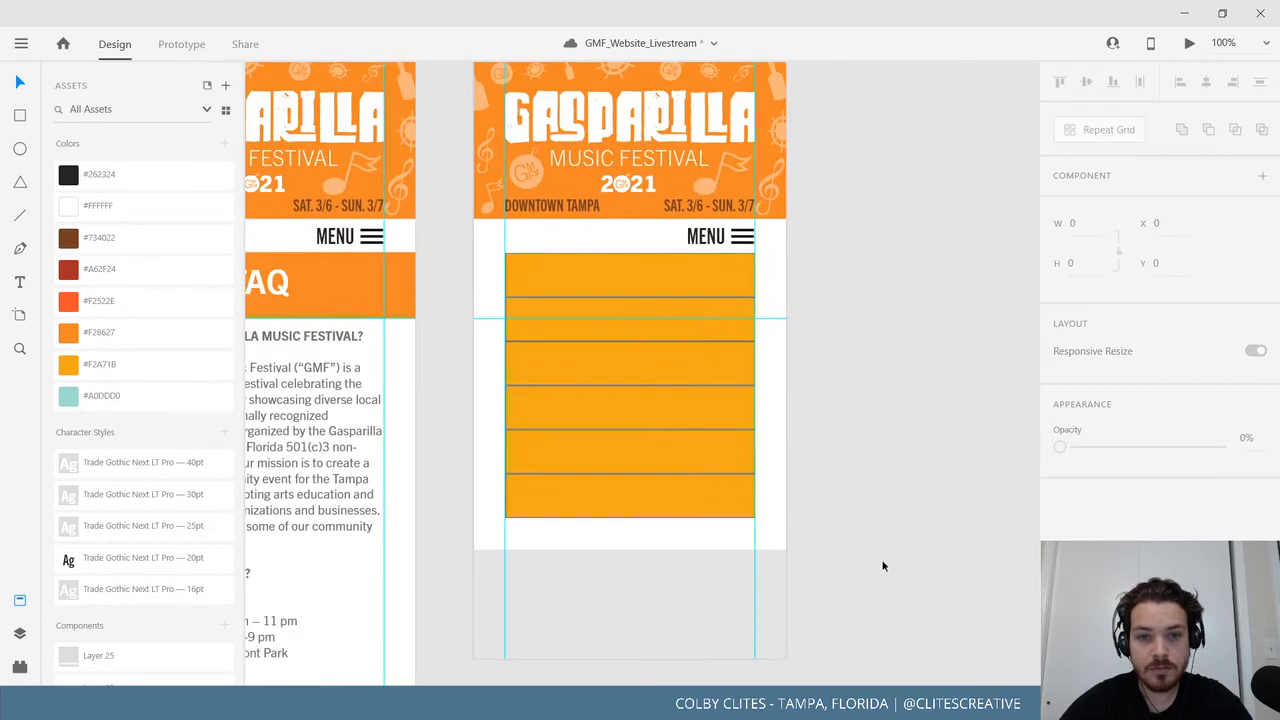
drag(614, 580, 760, 716)
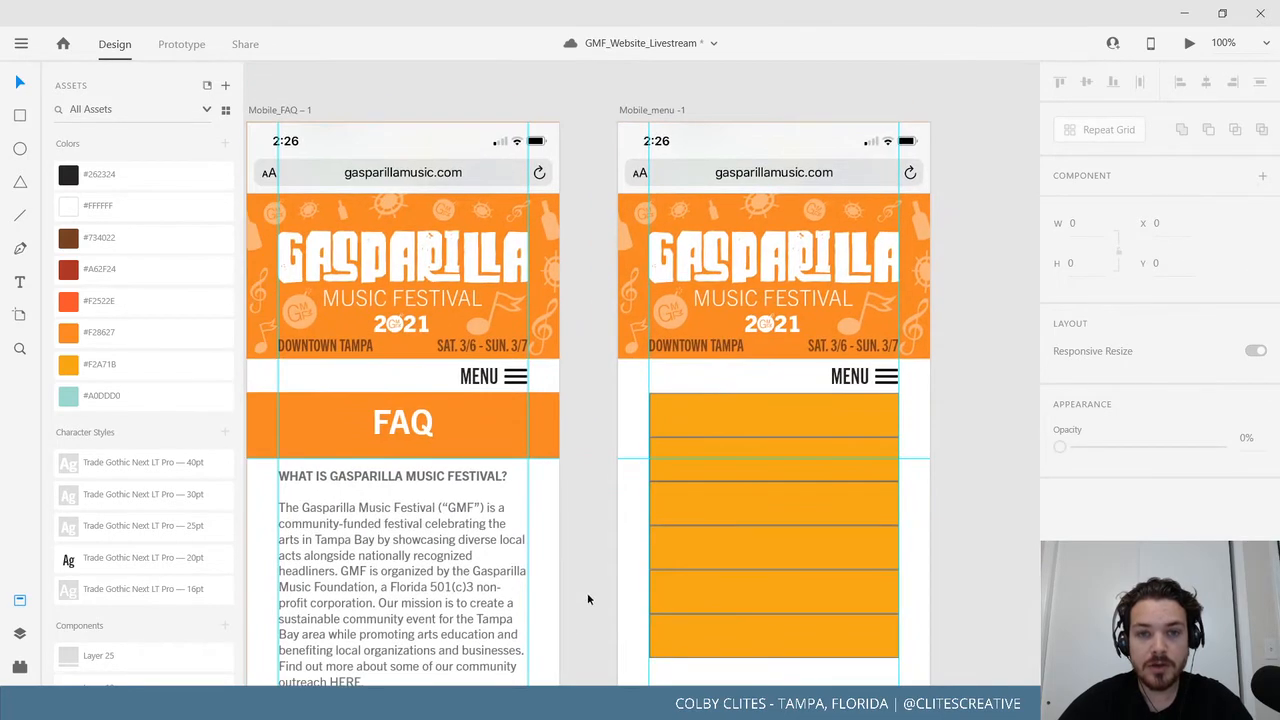
drag(894, 491, 779, 441)
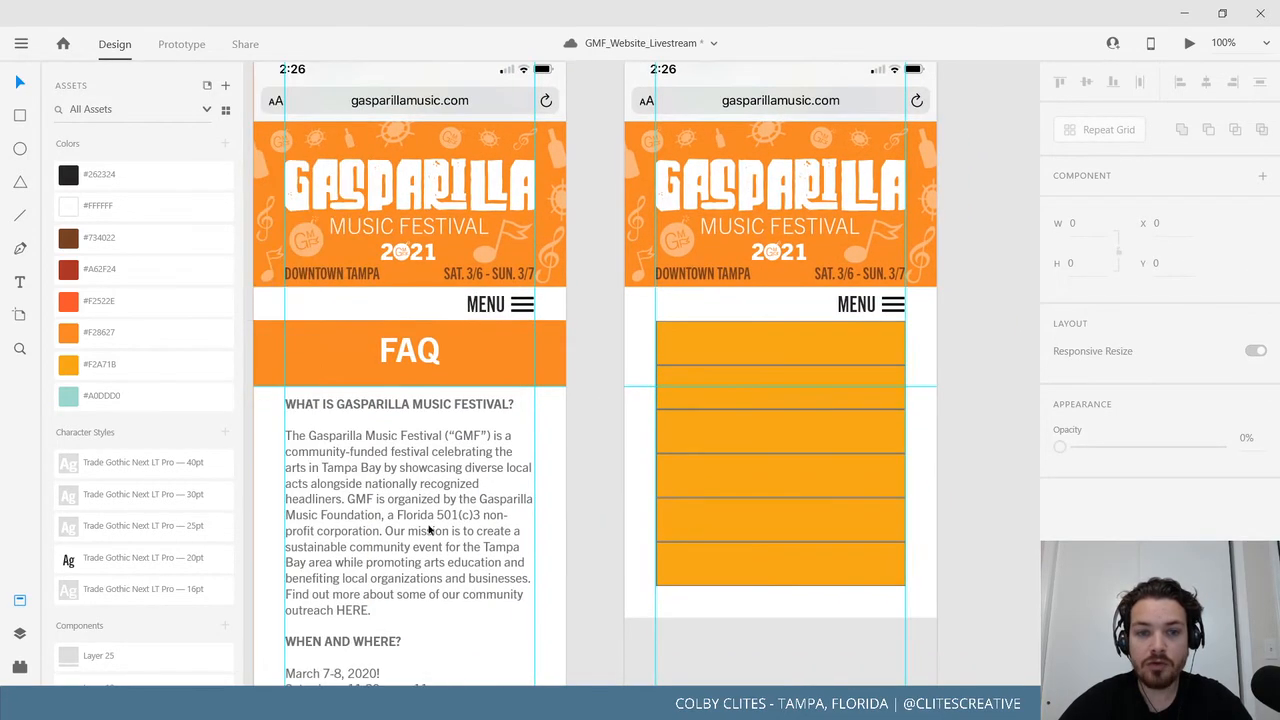
scroll(743, 391, left, 2)
scroll(743, 391, down, 1)
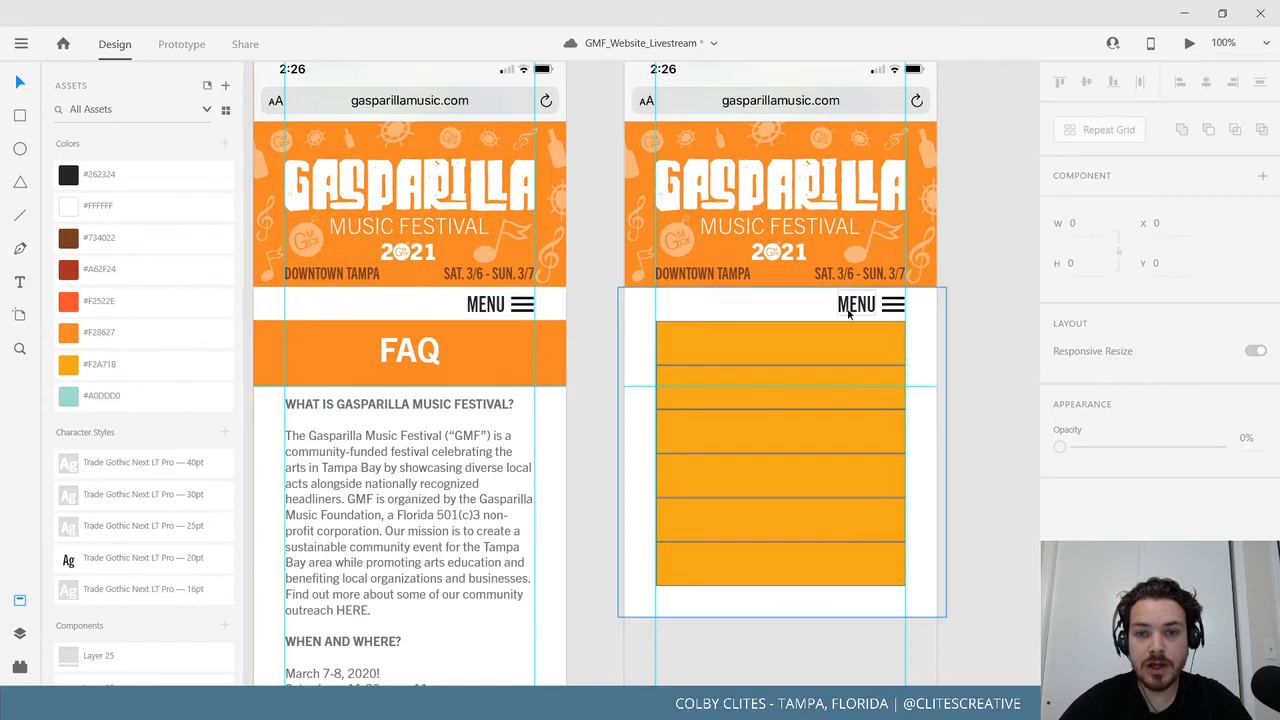
scroll(510, 478, left, 5)
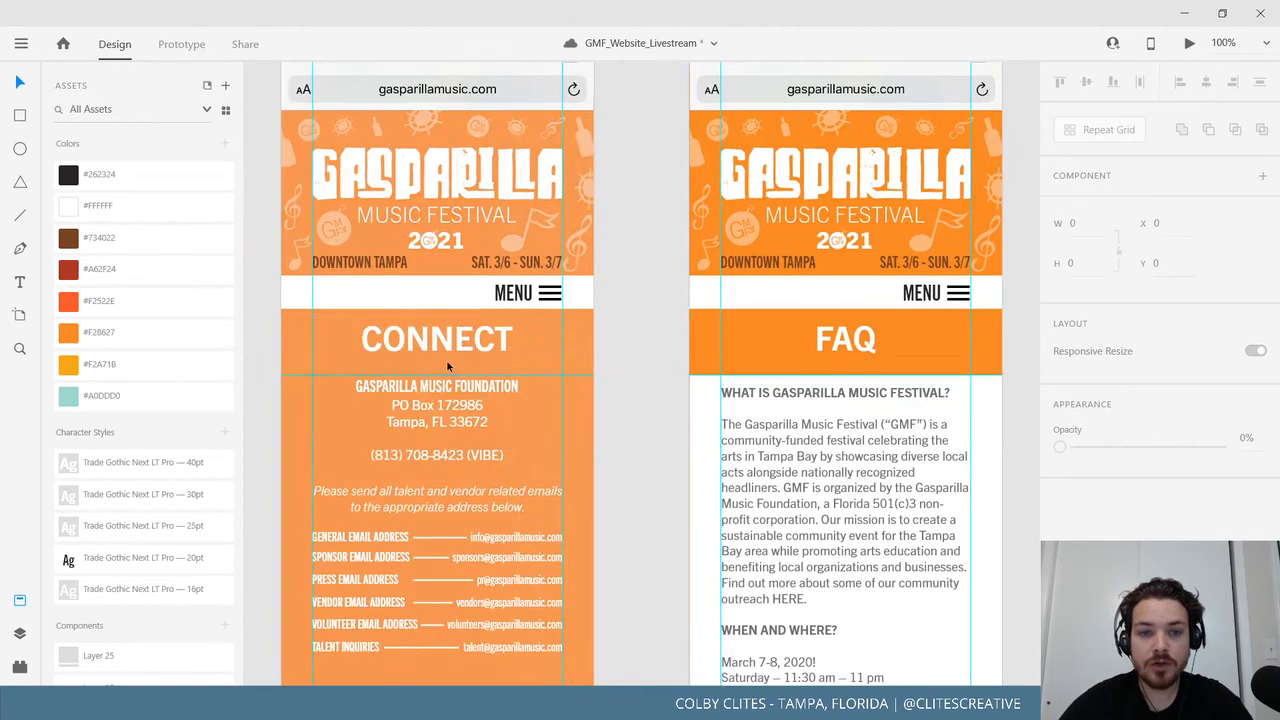
scroll(686, 476, right, 5)
click(722, 302)
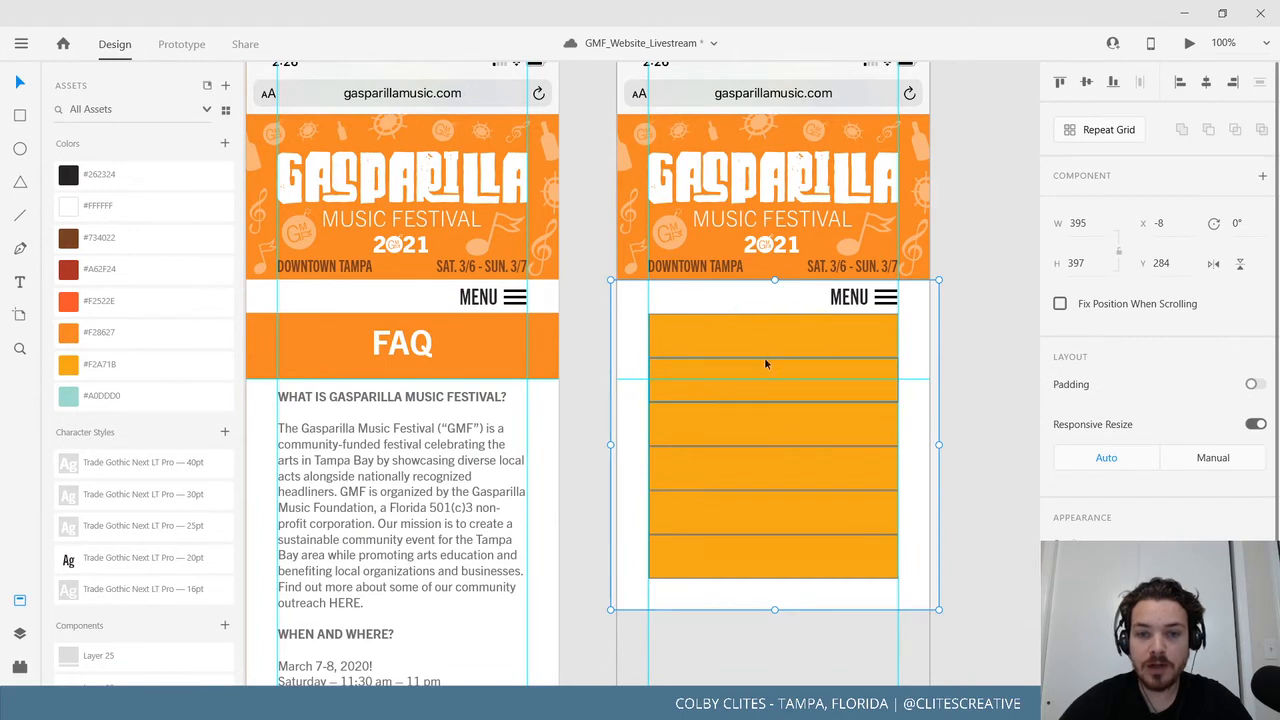
click(996, 380)
scroll(843, 486, right, 3)
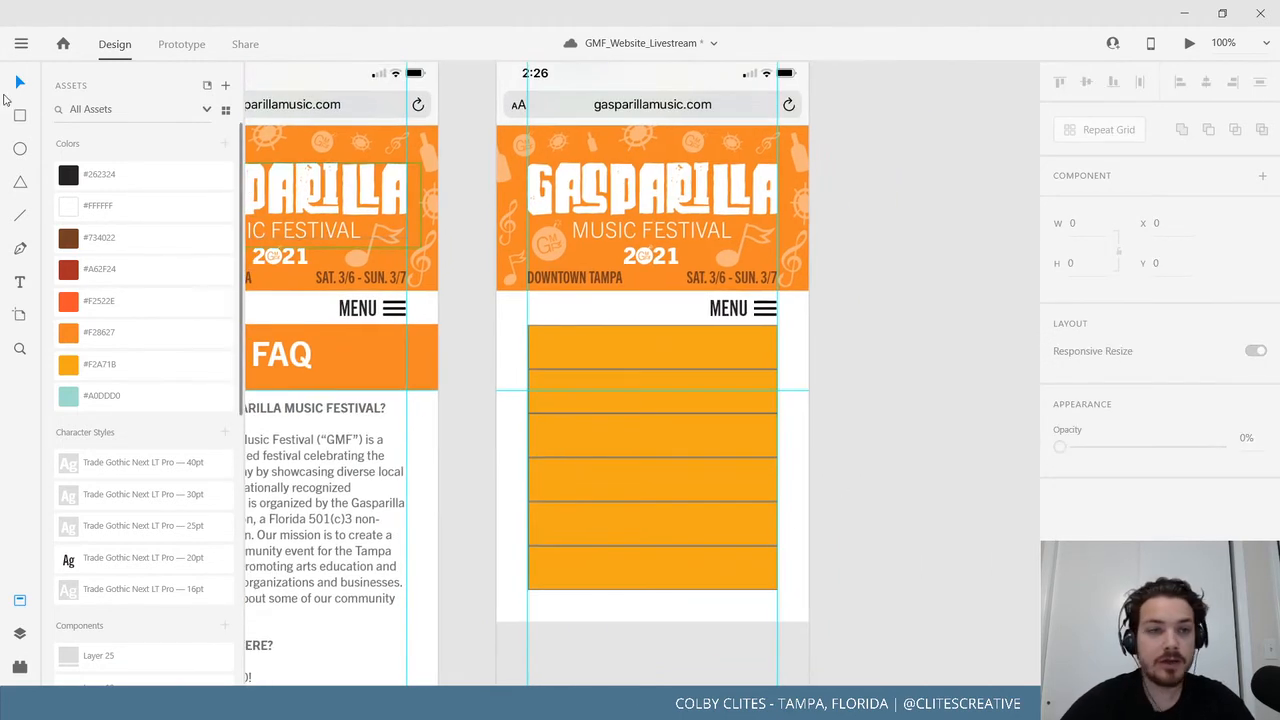
Save the document.
click(24, 45)
click(80, 362)
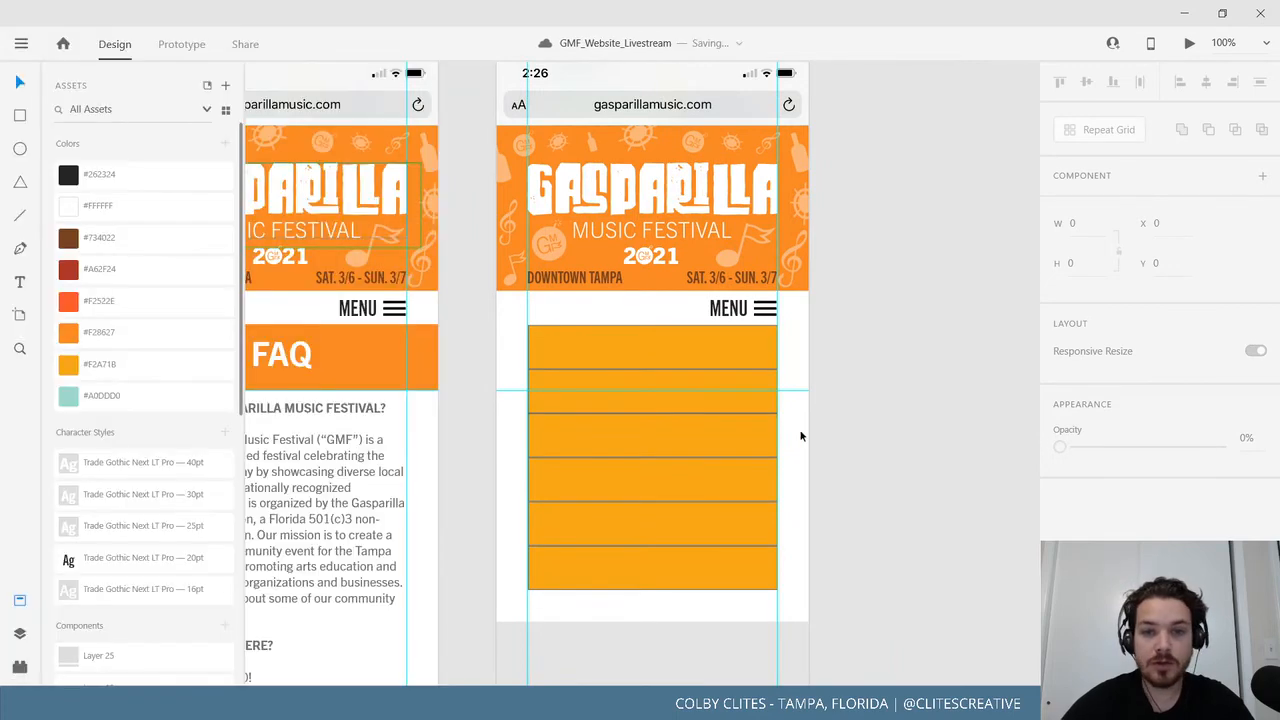
drag(869, 476, 947, 446)
click(605, 350)
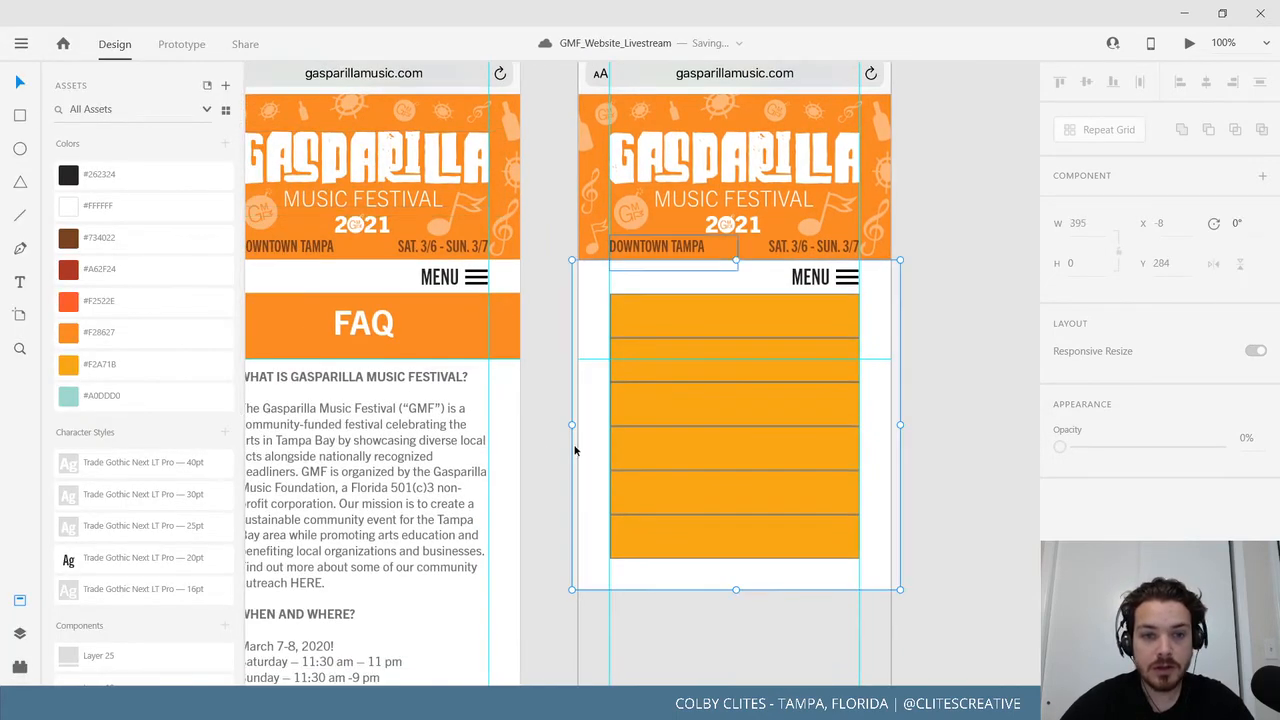
Try copying the FAQ heading onto the first orange bar, then undo it.
drag(560, 446, 652, 436)
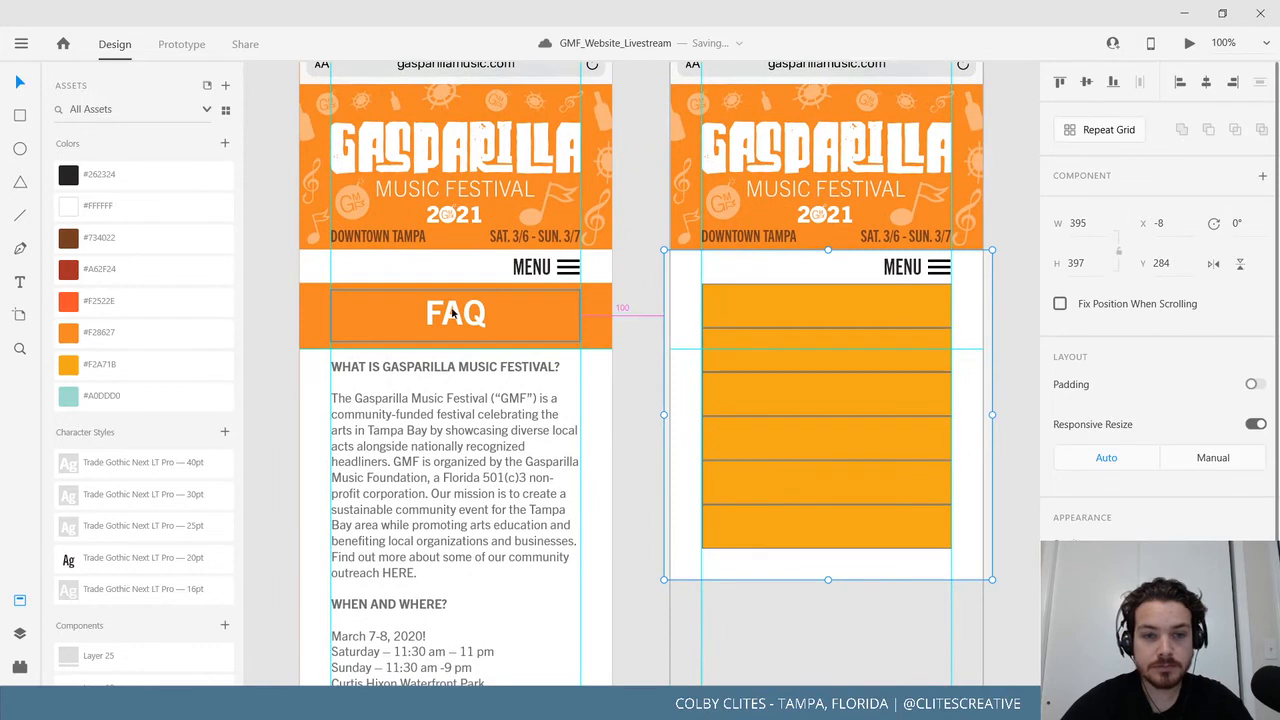
alt+drag(452, 312, 827, 305)
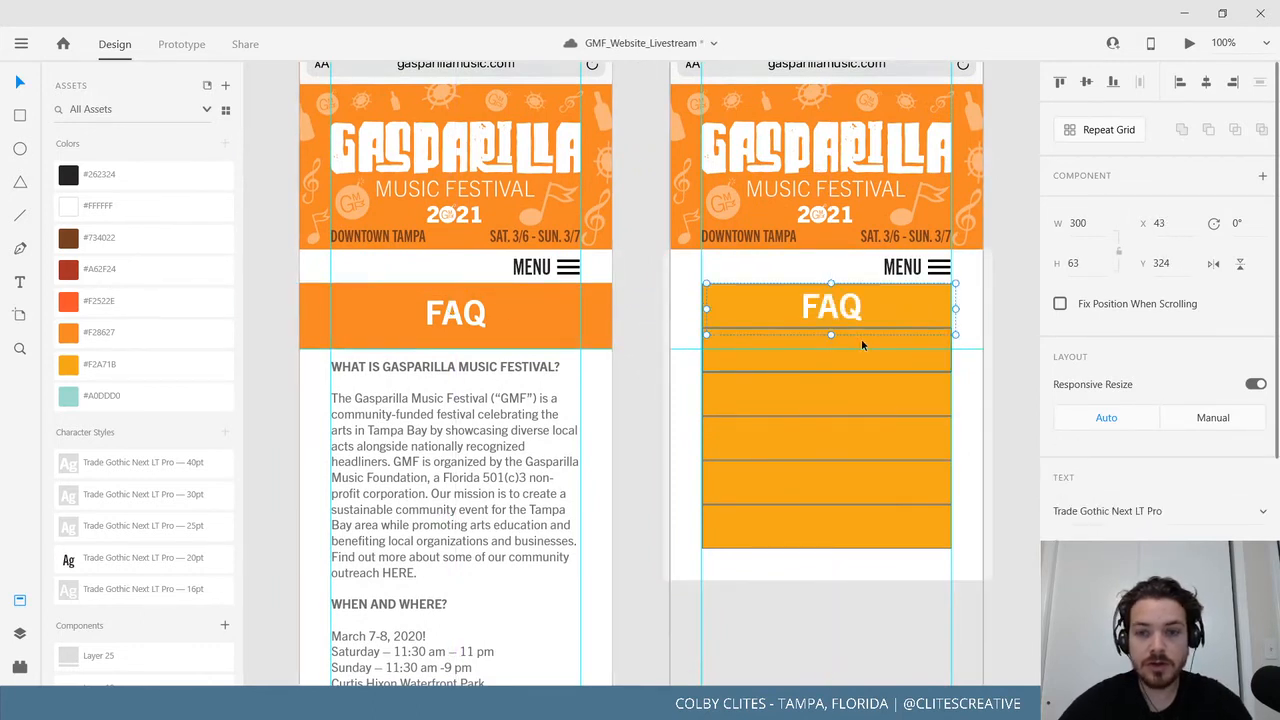
key(ctrl+z)
click(1009, 405)
drag(1009, 405, 765, 406)
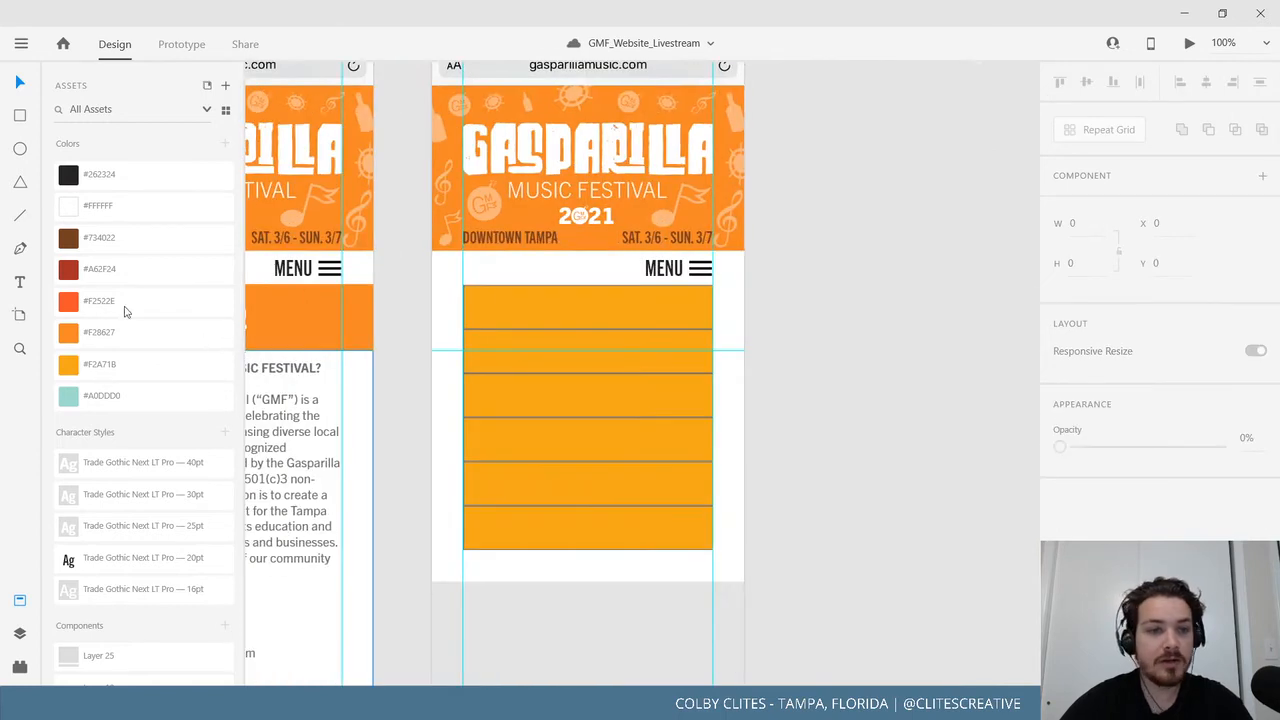
Add a trial Home text label on the first orange bar, adjusting its weight and position.
click(25, 283)
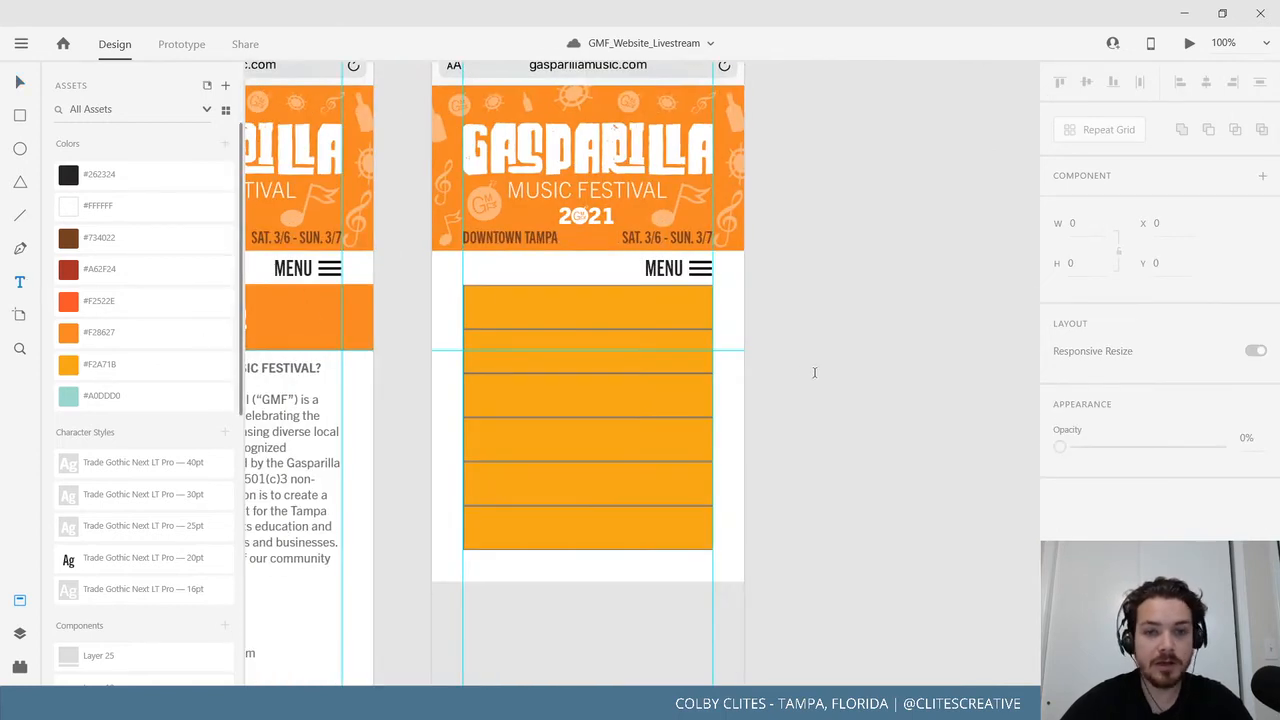
click(516, 305)
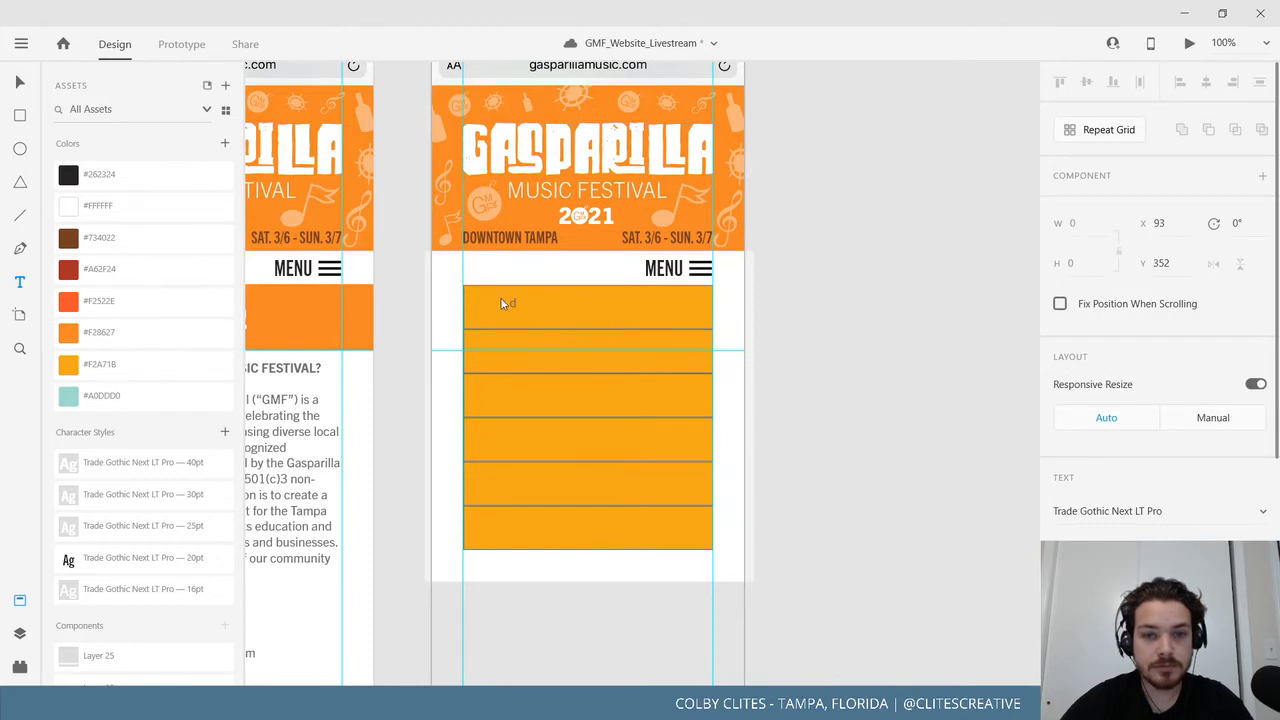
text(d)
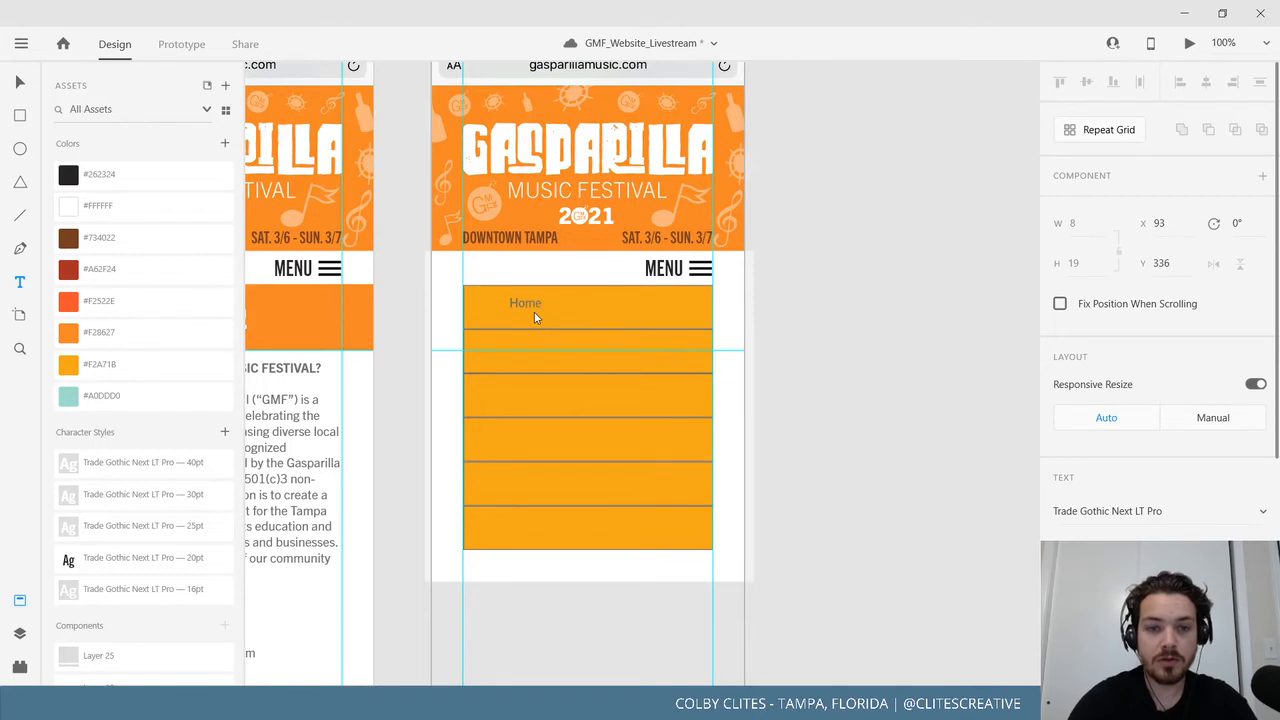
double_click(524, 302)
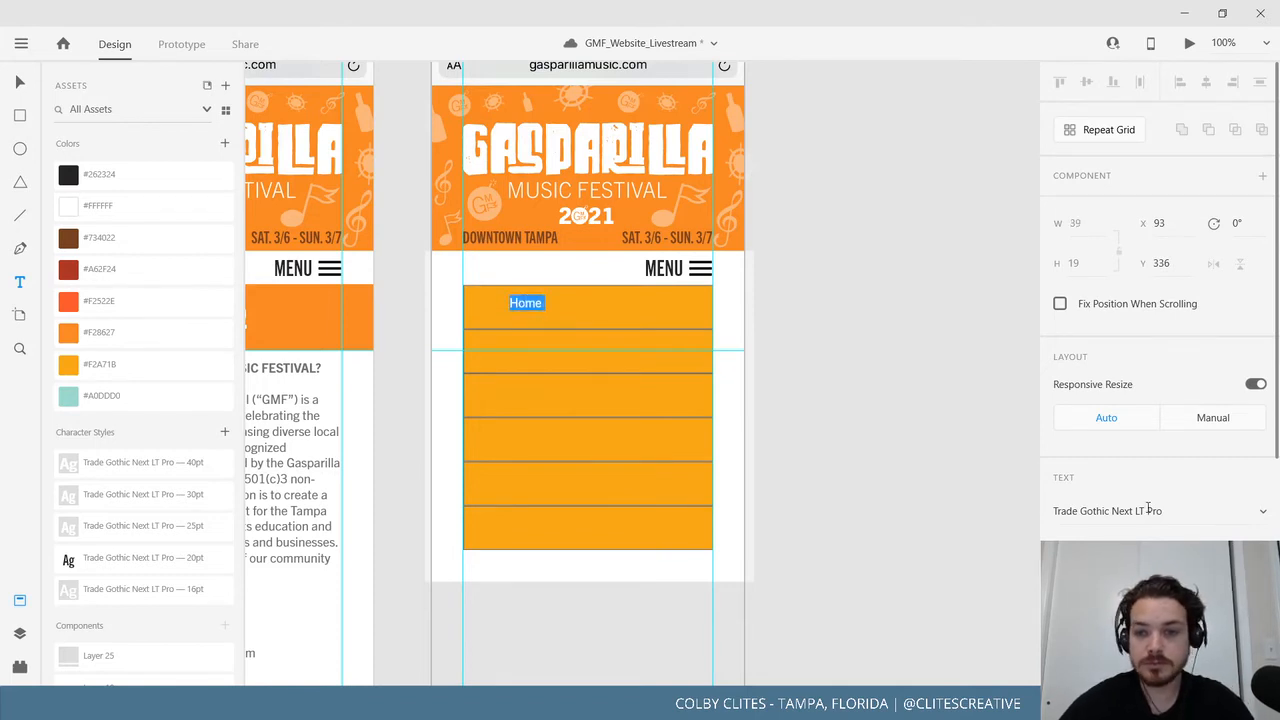
click(1180, 550)
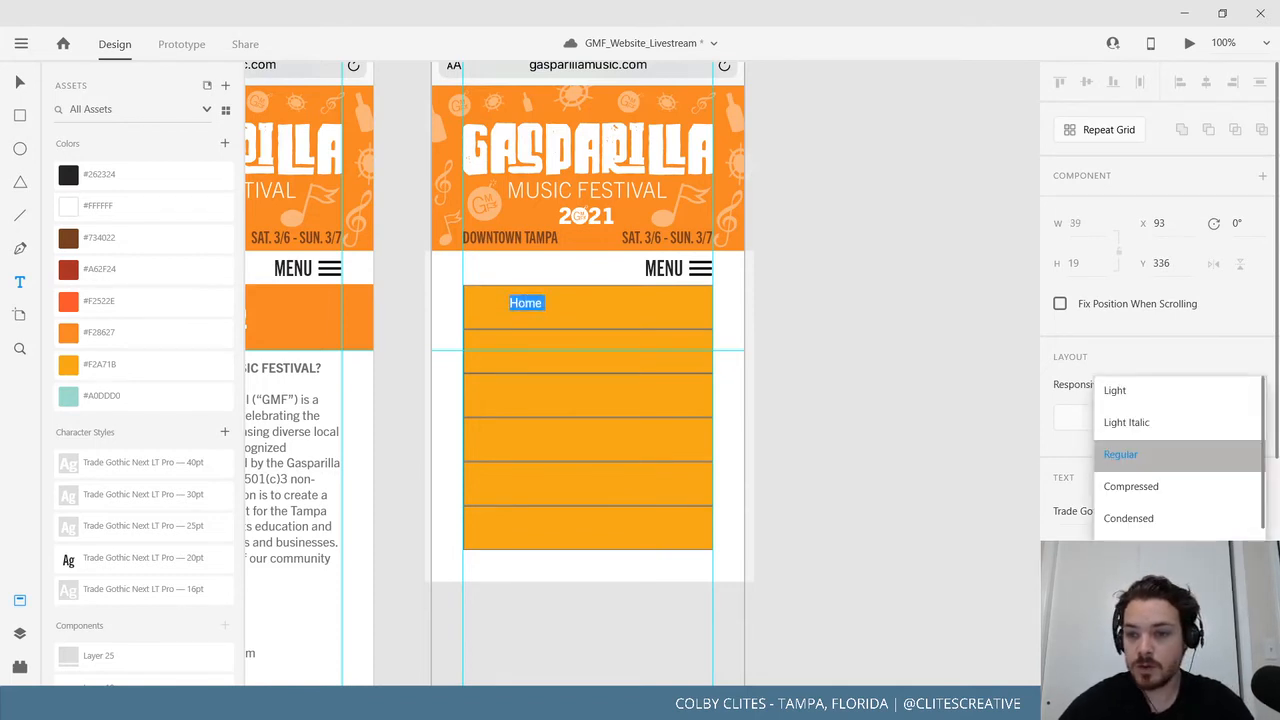
click(1172, 485)
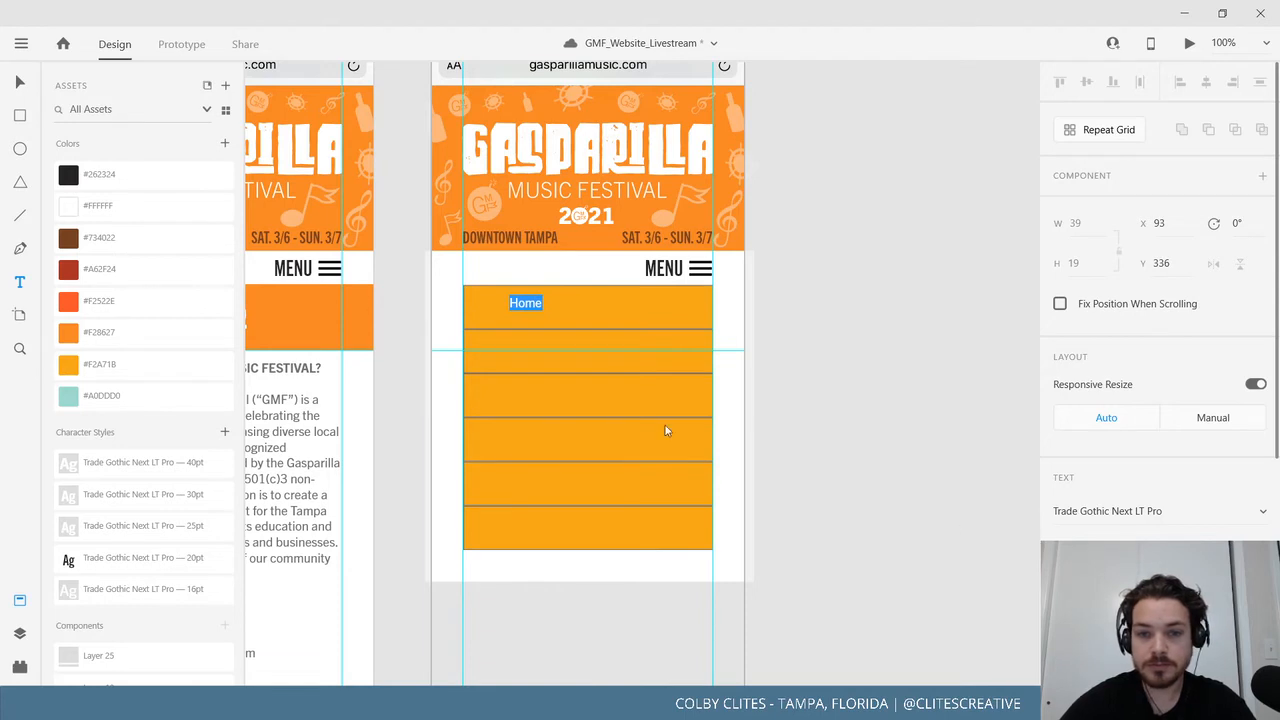
click(15, 86)
drag(556, 304, 580, 311)
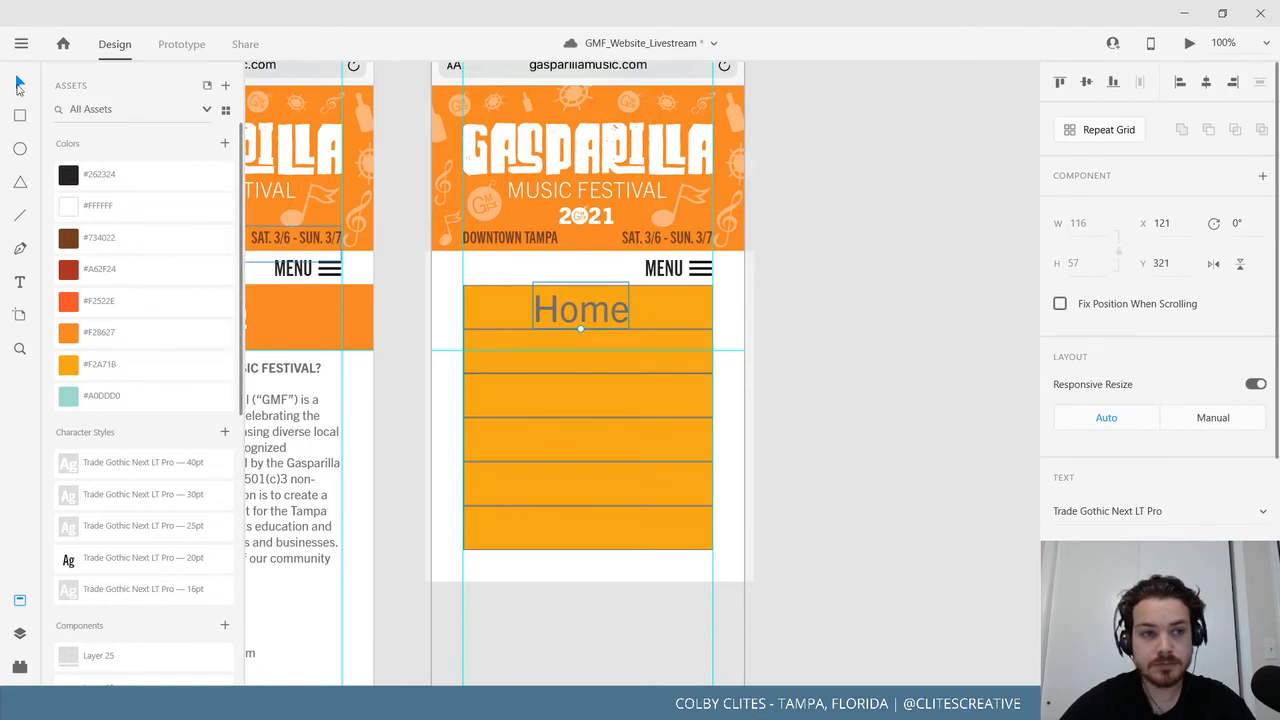
click(880, 436)
Undo until the Home label is removed, and discard an empty test text area.
key(ctrl+z)
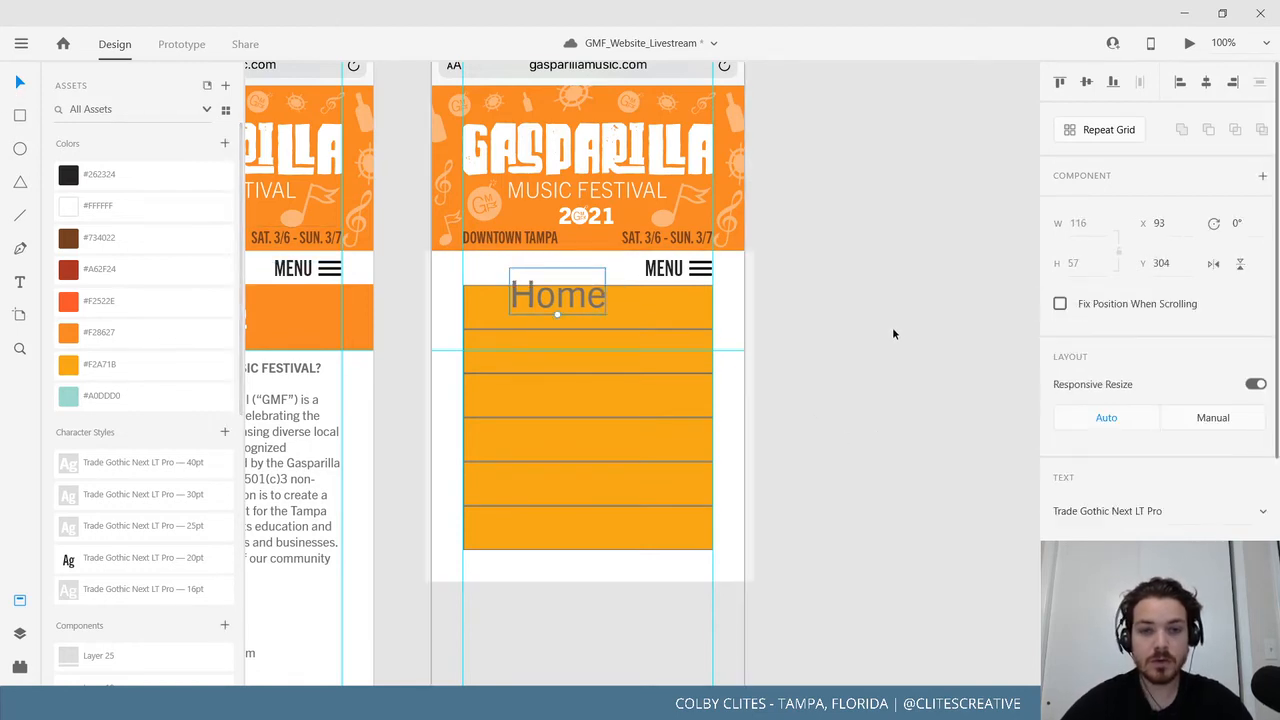
key(ctrl+z)
key(ctrl+z)
key(t)
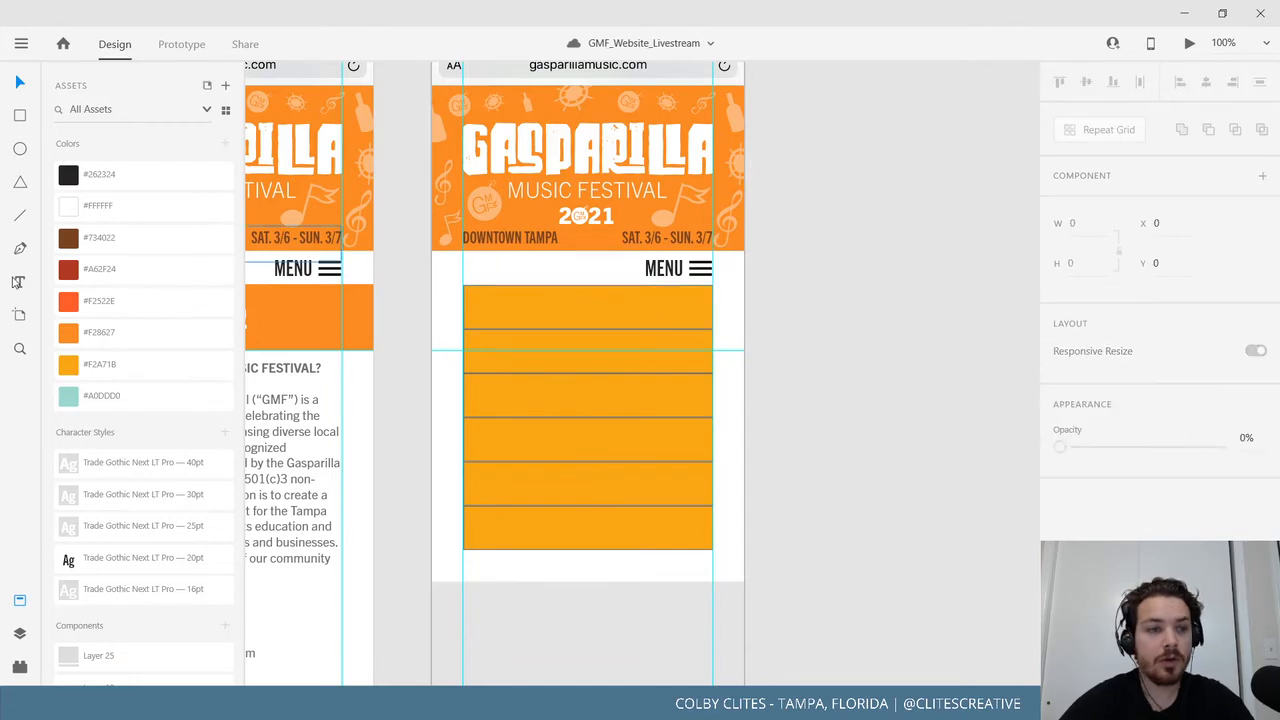
drag(811, 346, 906, 399)
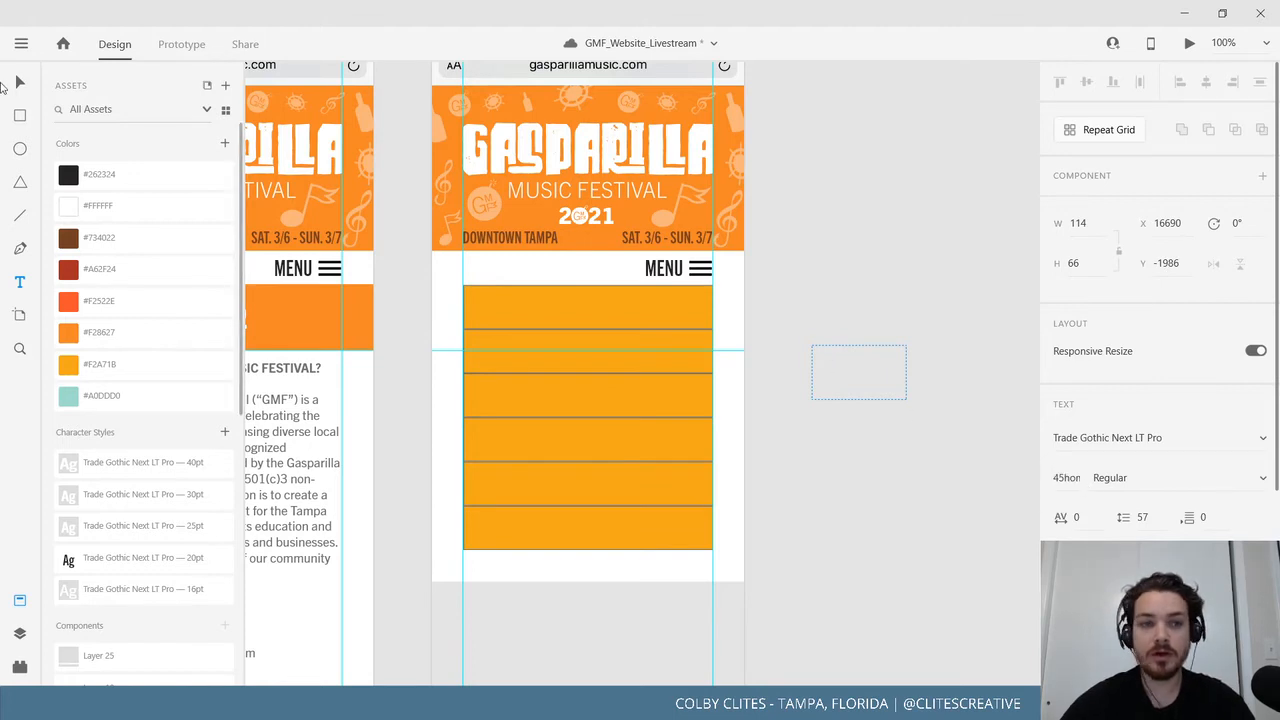
key(Escape)
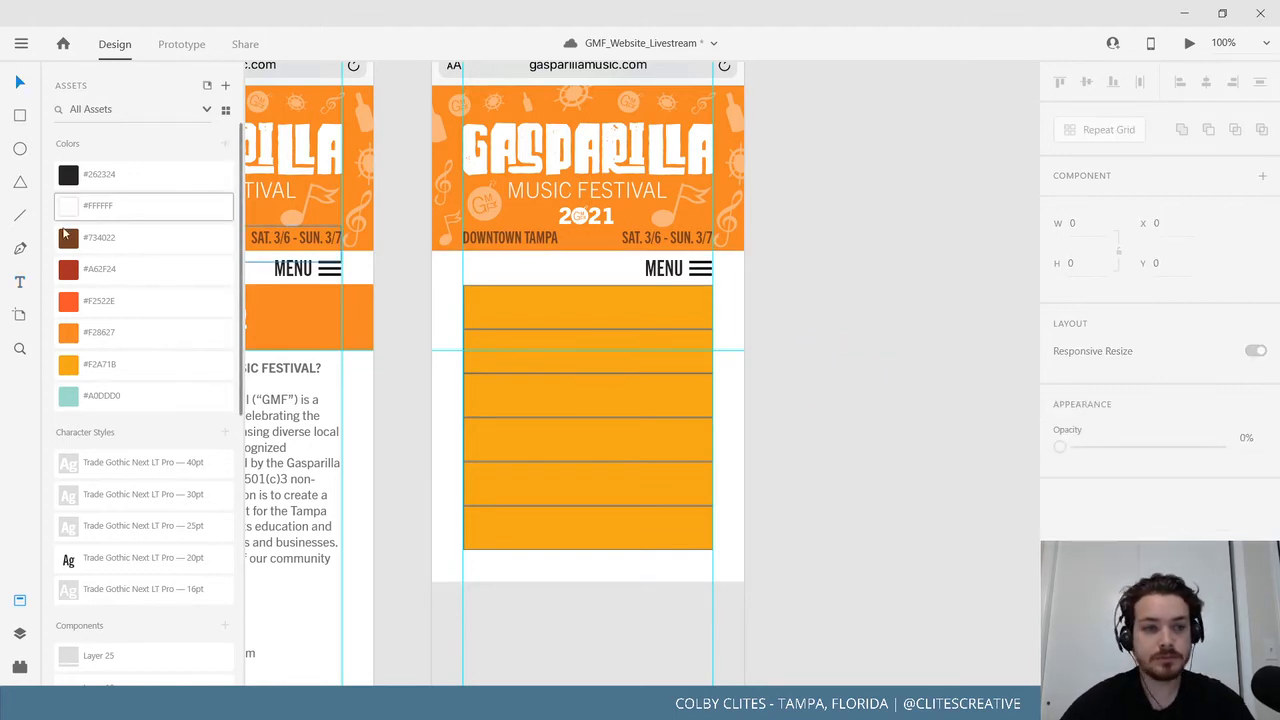
Draw another test text area, try the 20pt then 25pt character styles, and drop it.
key(t)
drag(787, 310, 921, 366)
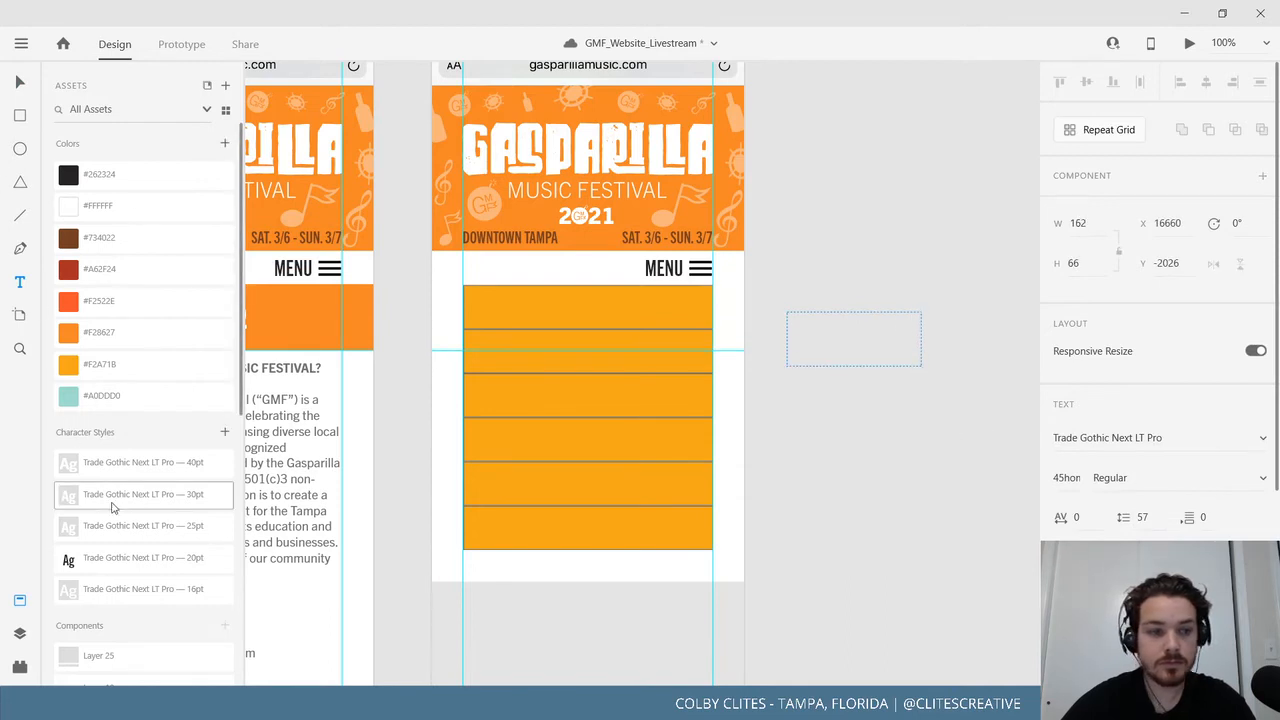
click(120, 559)
click(133, 537)
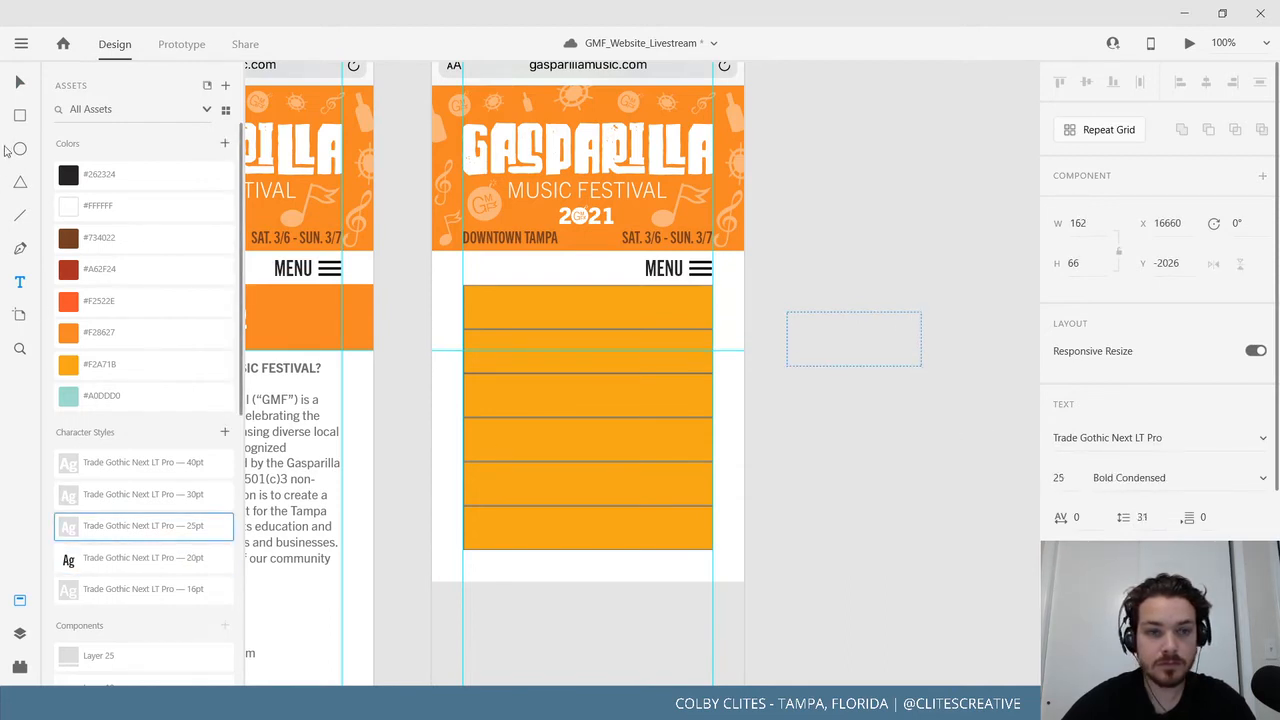
click(22, 80)
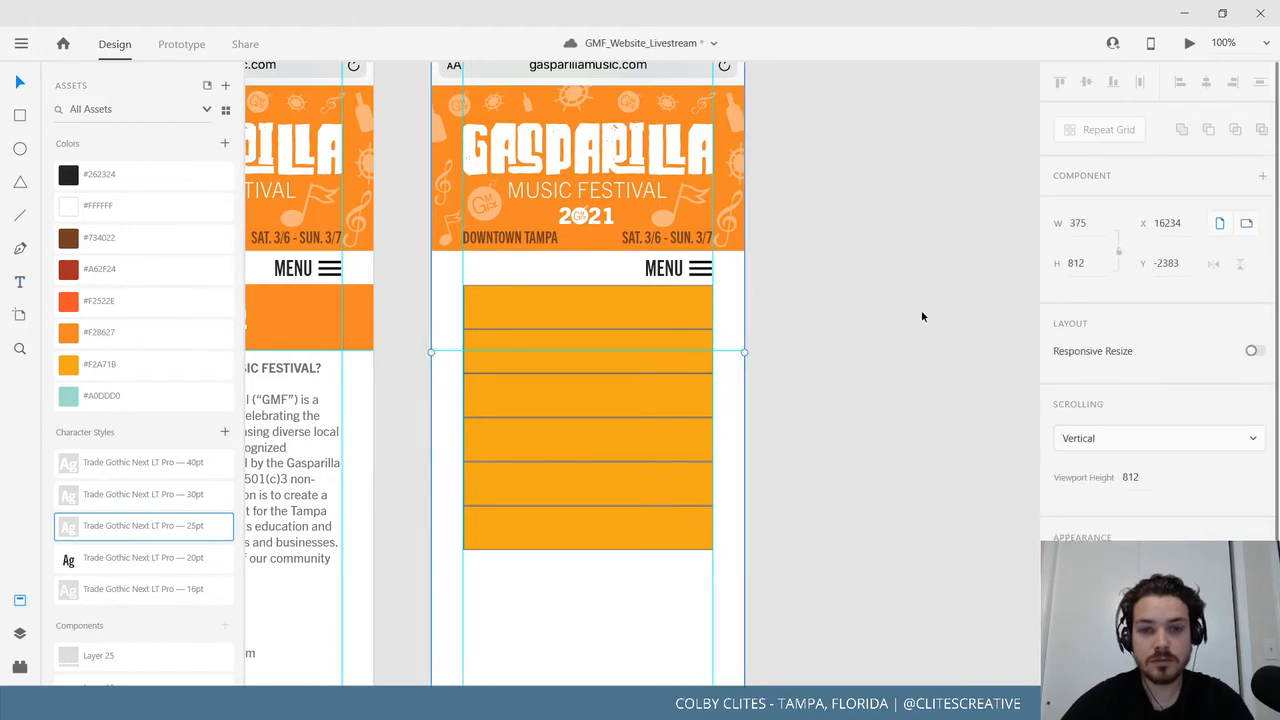
Shorten the Mobile_menu artboard from its bottom edge to a height of 681.
scroll(907, 369, down, 3)
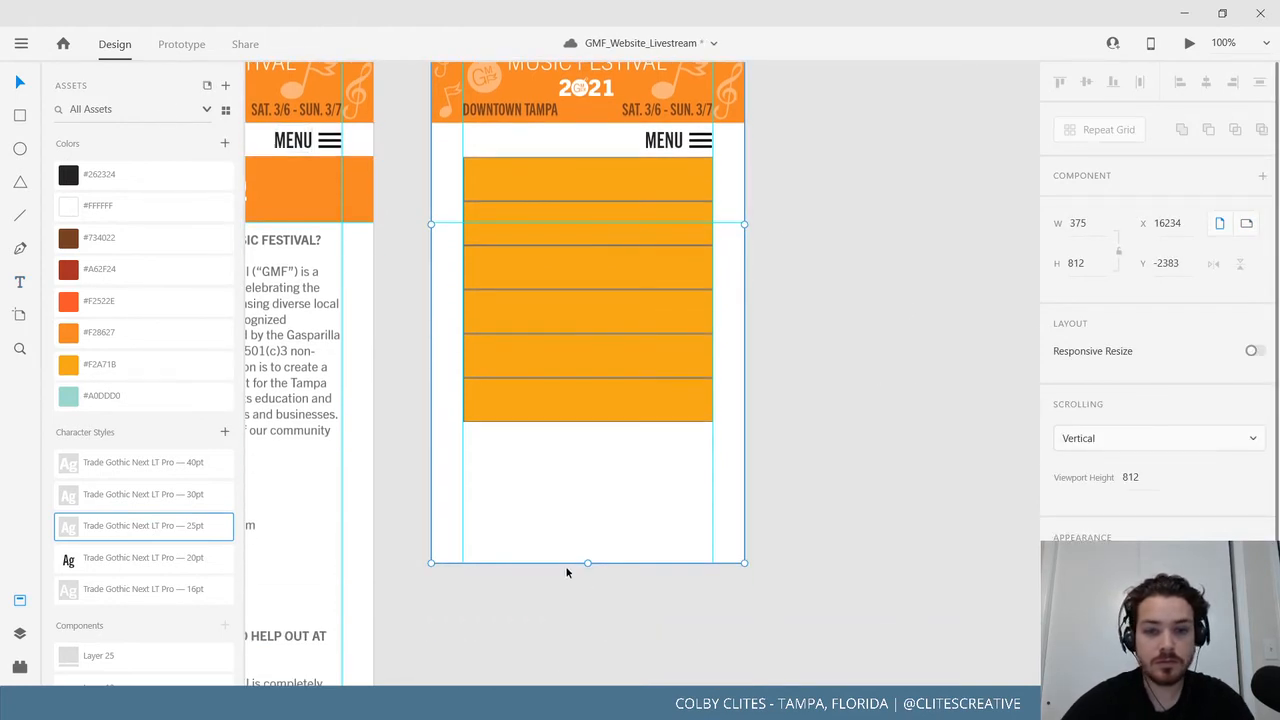
drag(587, 563, 587, 454)
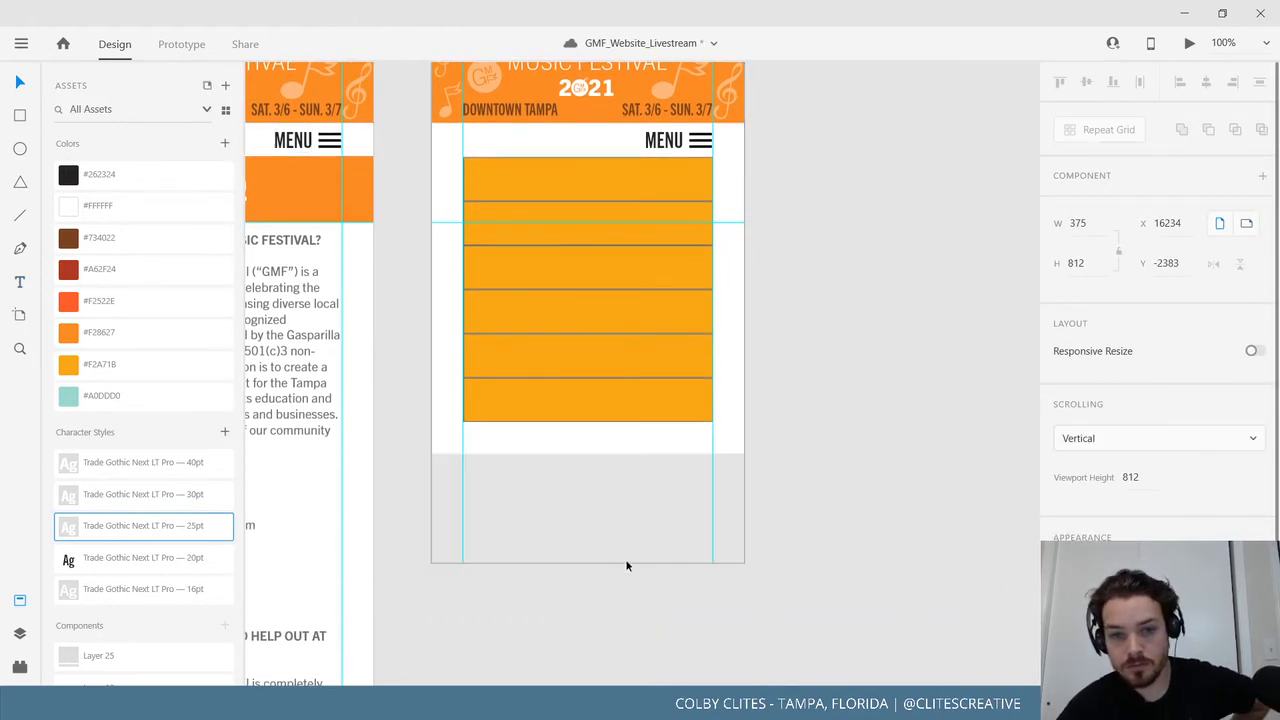
scroll(694, 514, up, 5)
click(476, 94)
scroll(910, 302, down, 3)
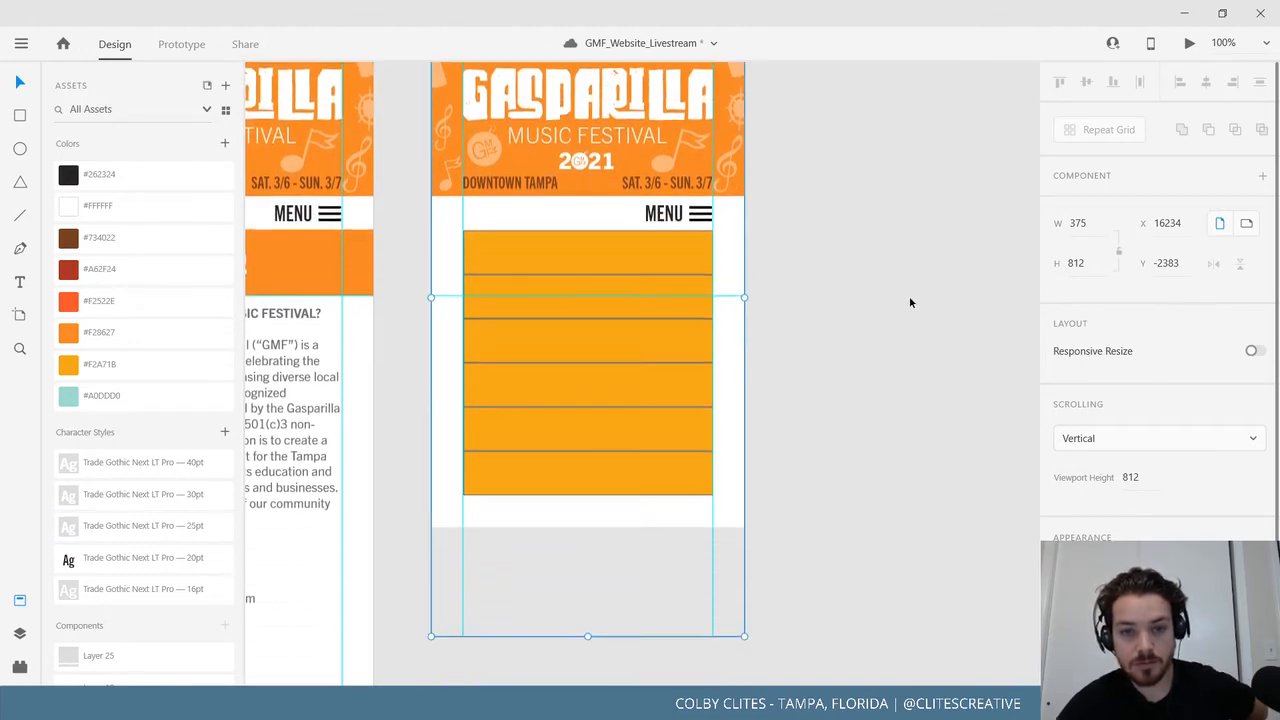
scroll(910, 302, down, 3)
drag(587, 526, 582, 429)
drag(584, 419, 584, 417)
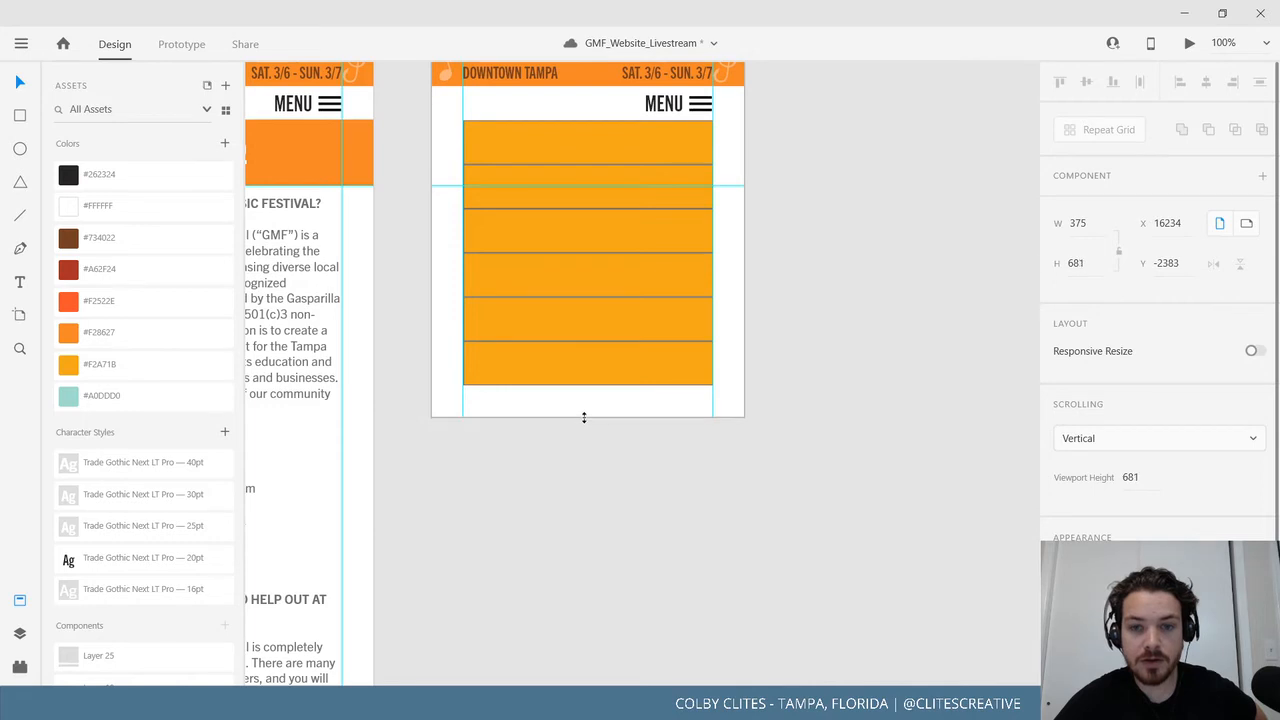
click(603, 533)
Save the GMF_Website_Livestream document from the hamburger menu.
scroll(727, 530, up, 3)
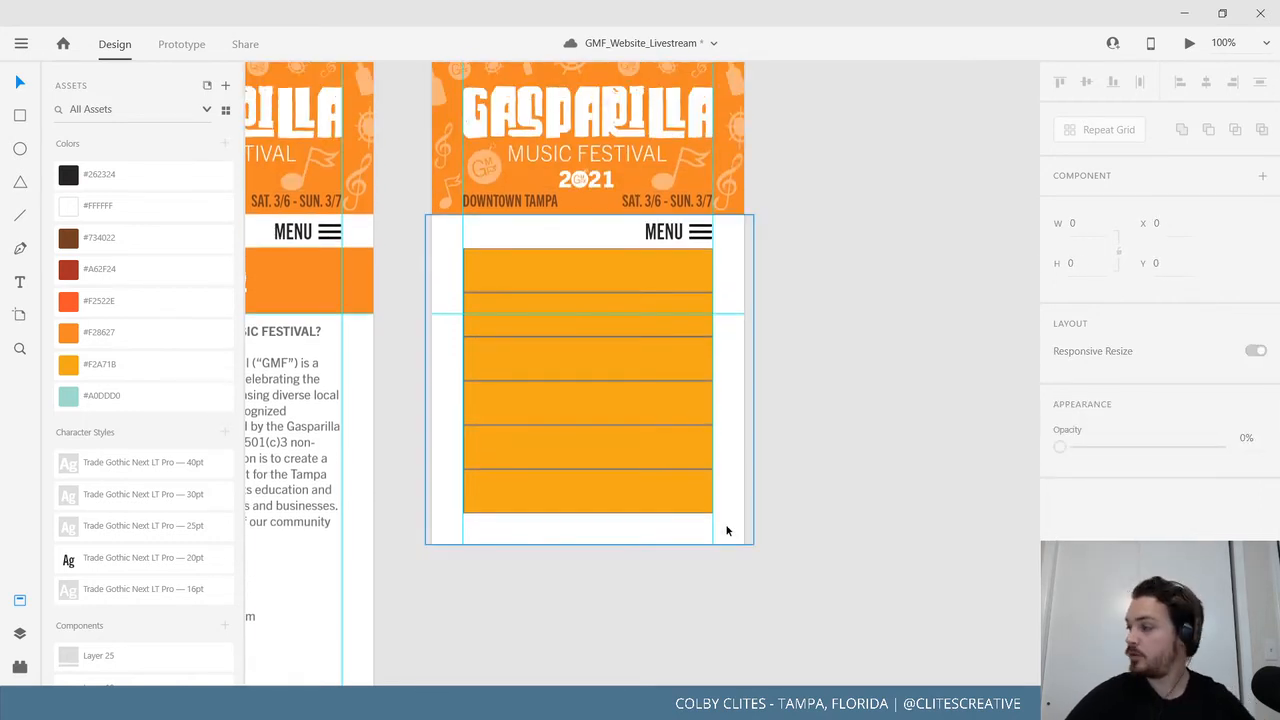
scroll(727, 530, up, 2)
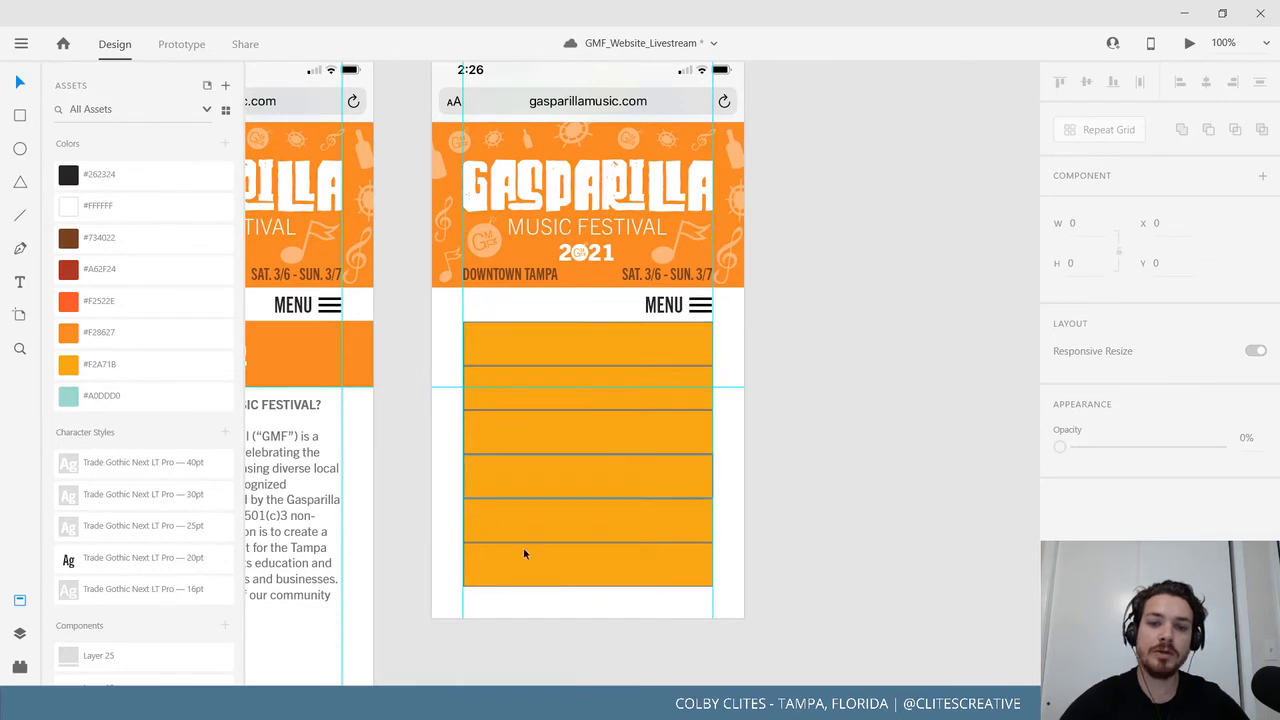
scroll(842, 436, up, 2)
scroll(830, 432, right, 2)
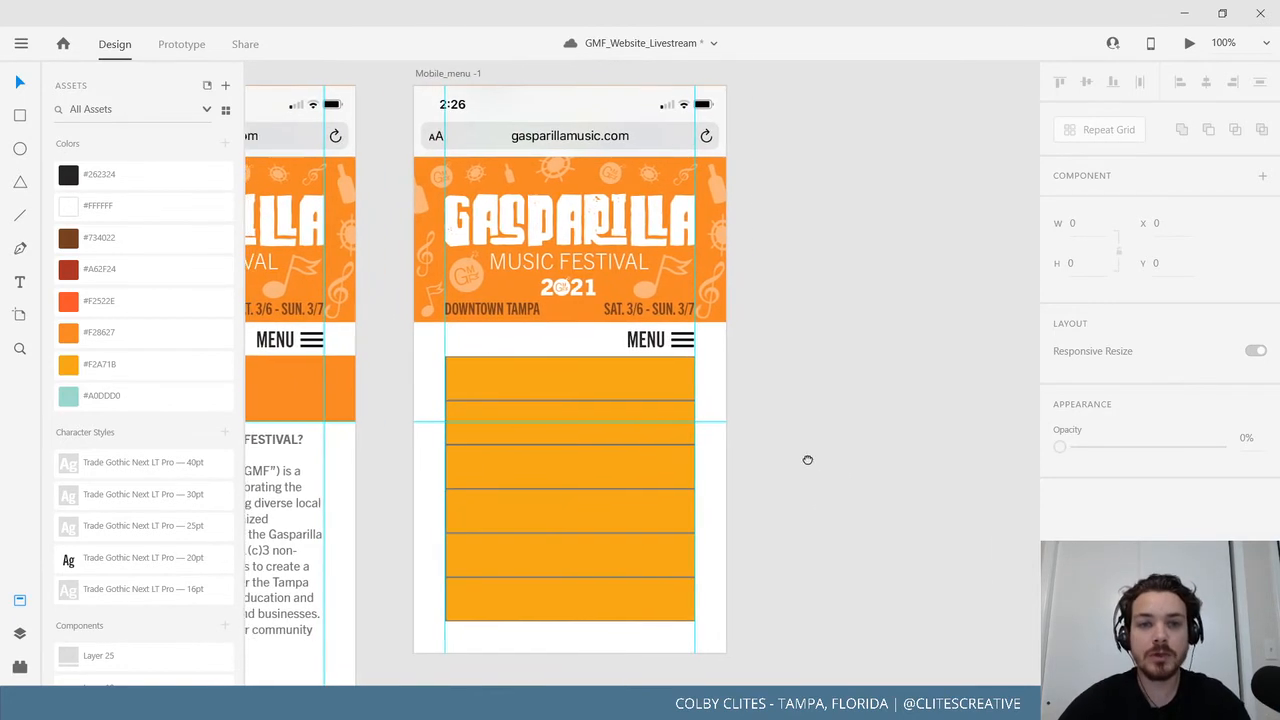
scroll(823, 402, down, 1)
click(27, 40)
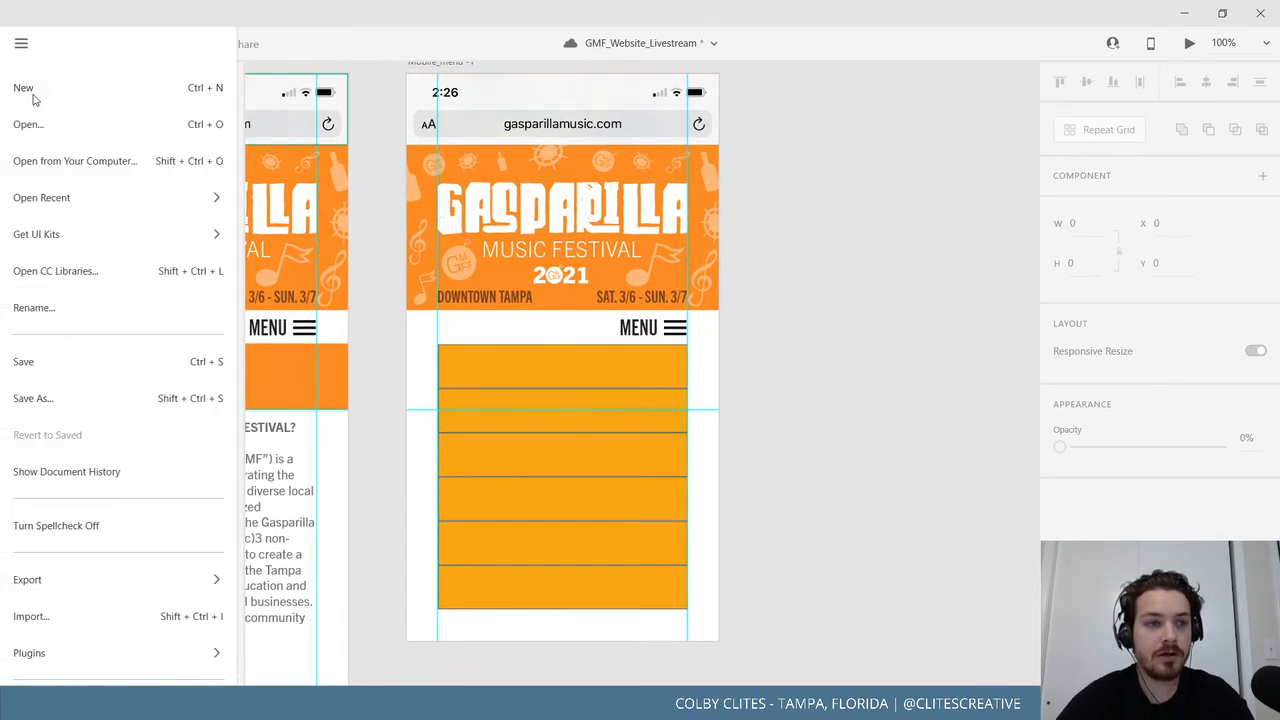
click(69, 365)
Move the Mobile_menu artboard above the row of mobile page artboards.
scroll(811, 416, left, 4)
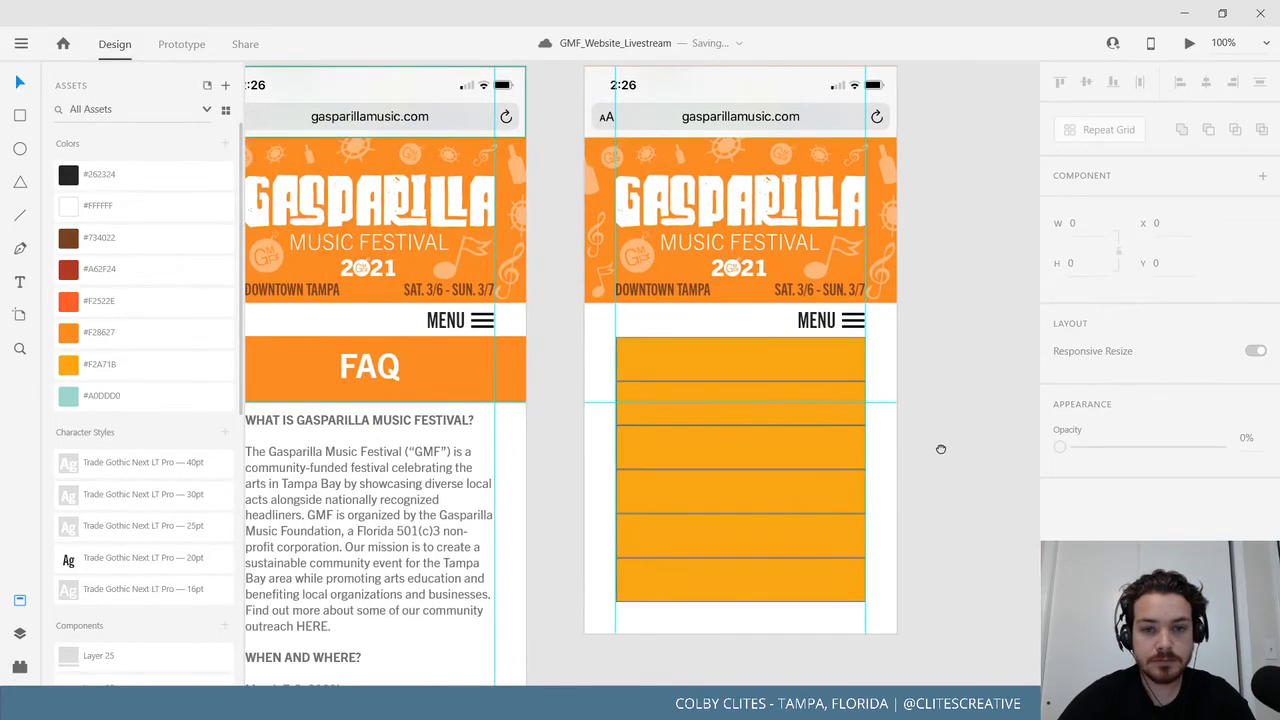
scroll(576, 452, left, 3)
scroll(576, 452, up, 1)
scroll(671, 466, right, 1)
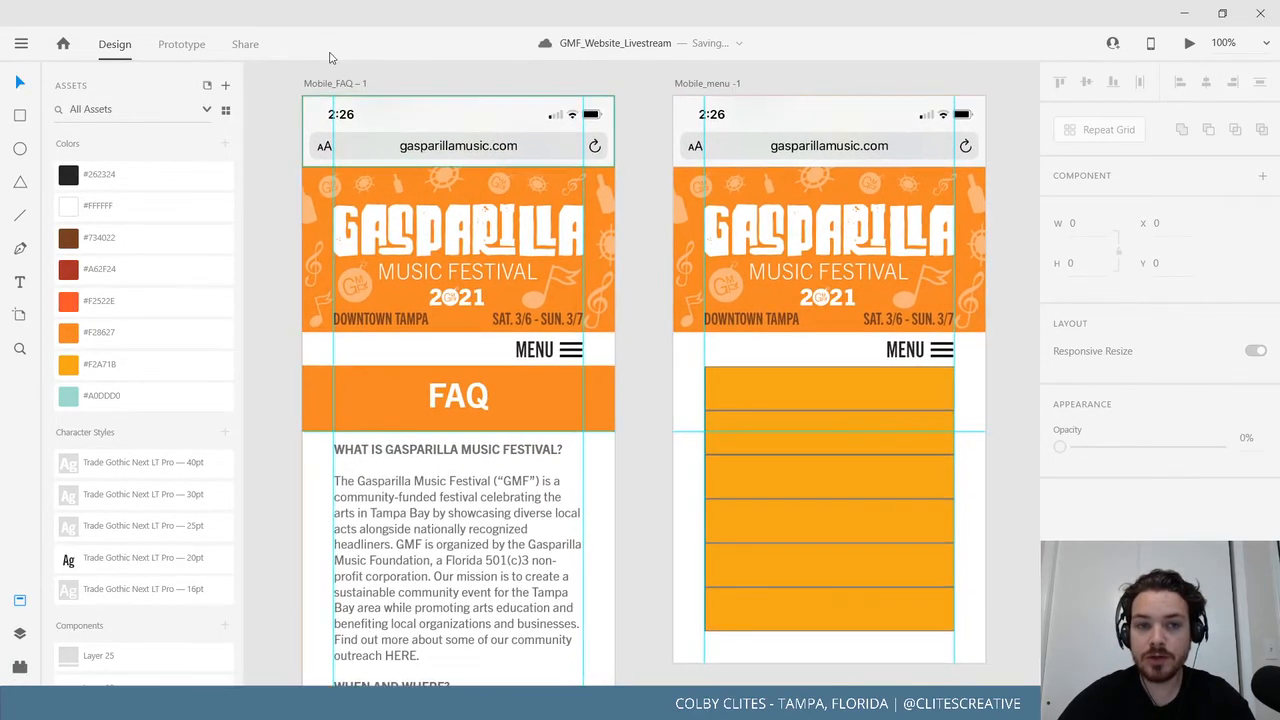
scroll(594, 275, down, 5)
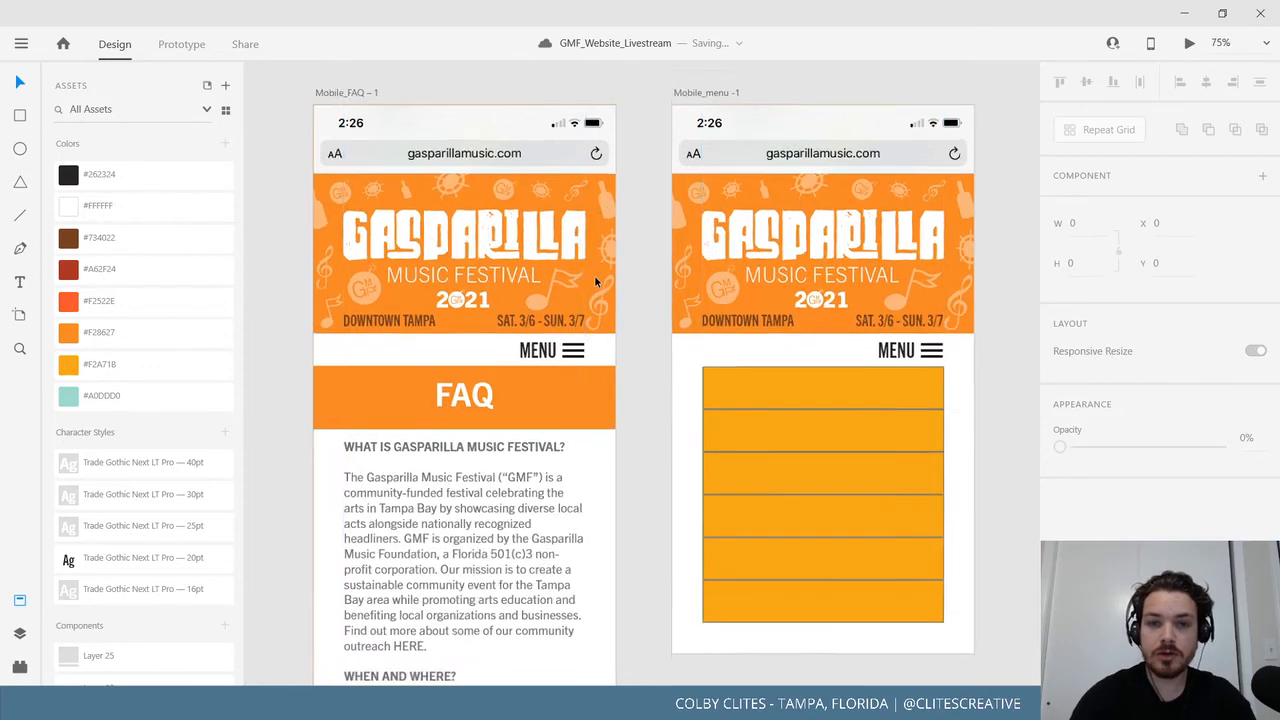
drag(595, 277, 426, 115)
drag(520, 257, 830, 357)
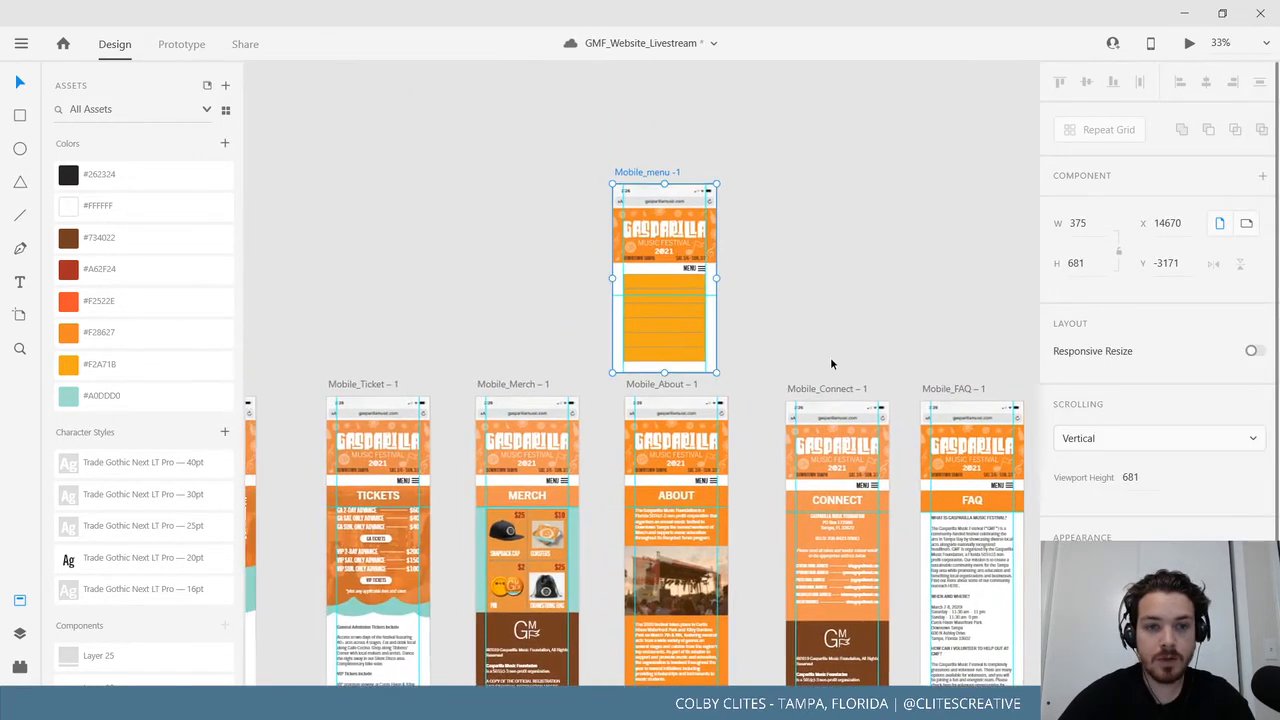
drag(666, 183, 506, 136)
Nudge Mobile_menu up-left and wire Mobile_Home's tickets area to it in Prototype mode.
drag(450, 250, 568, 192)
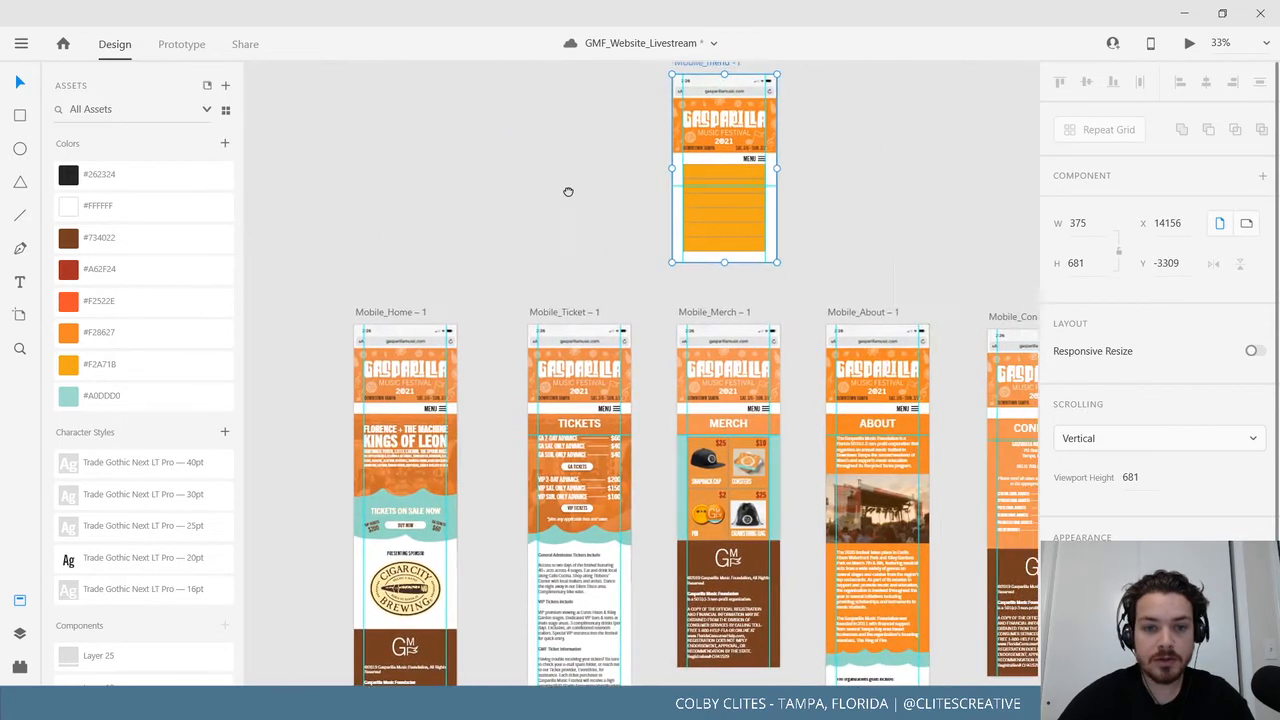
click(395, 313)
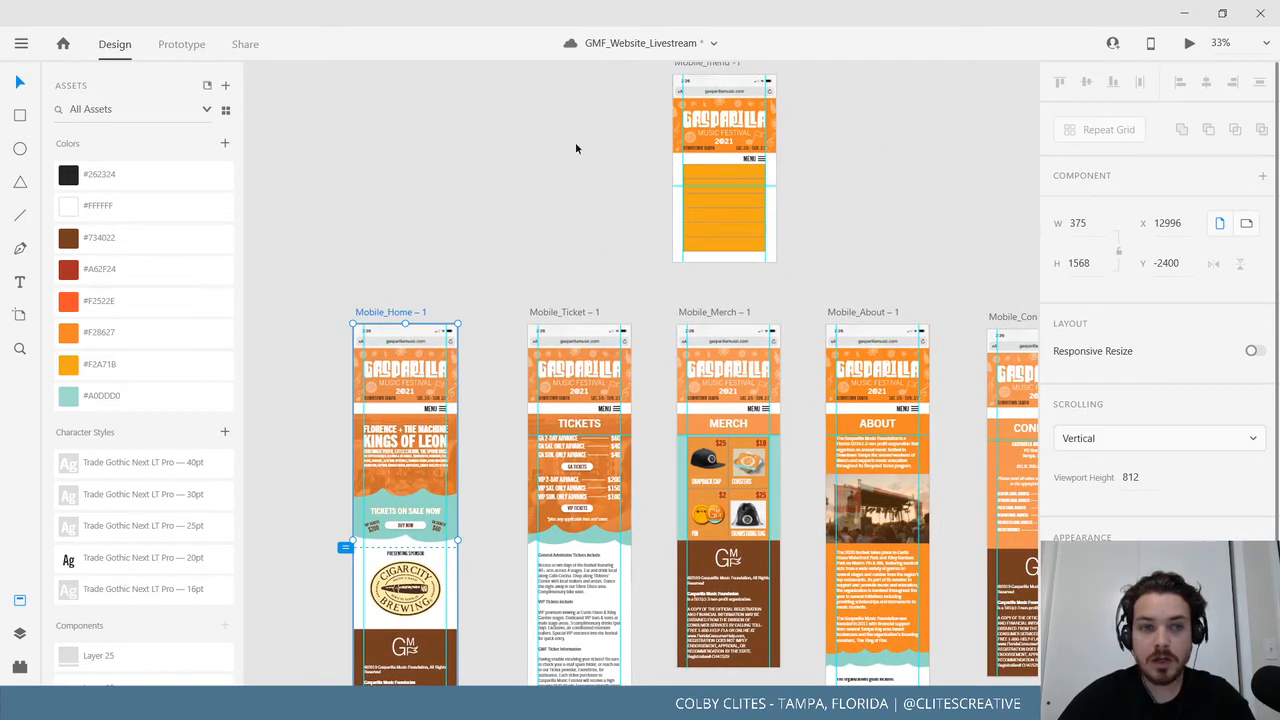
click(181, 44)
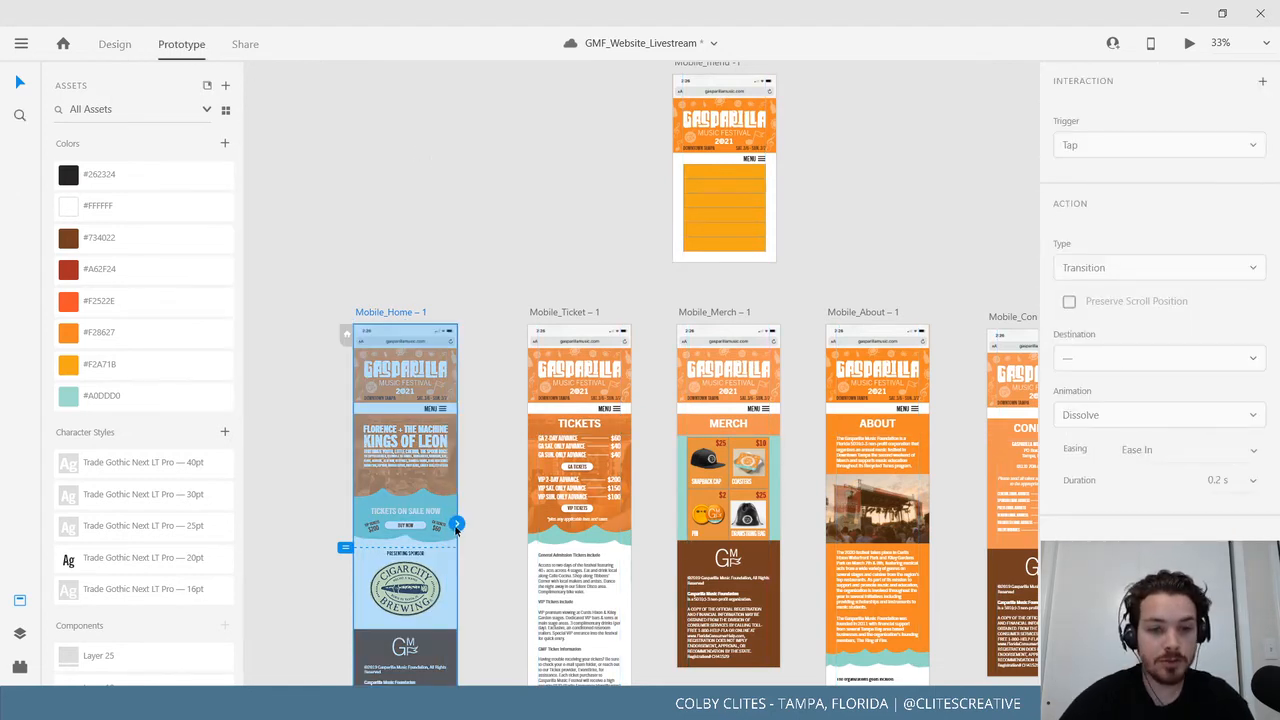
drag(456, 529, 672, 156)
Make the tap interaction an Overlay and position the menu on the home screen.
click(1201, 271)
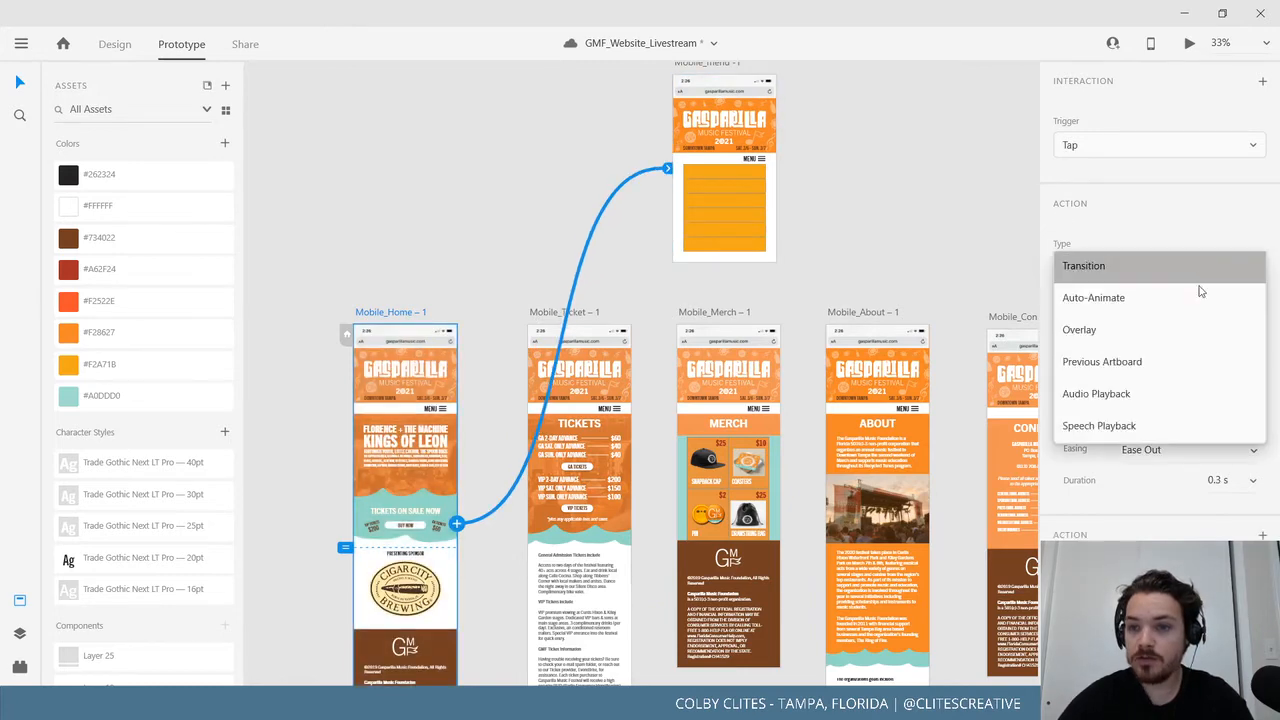
click(1198, 290)
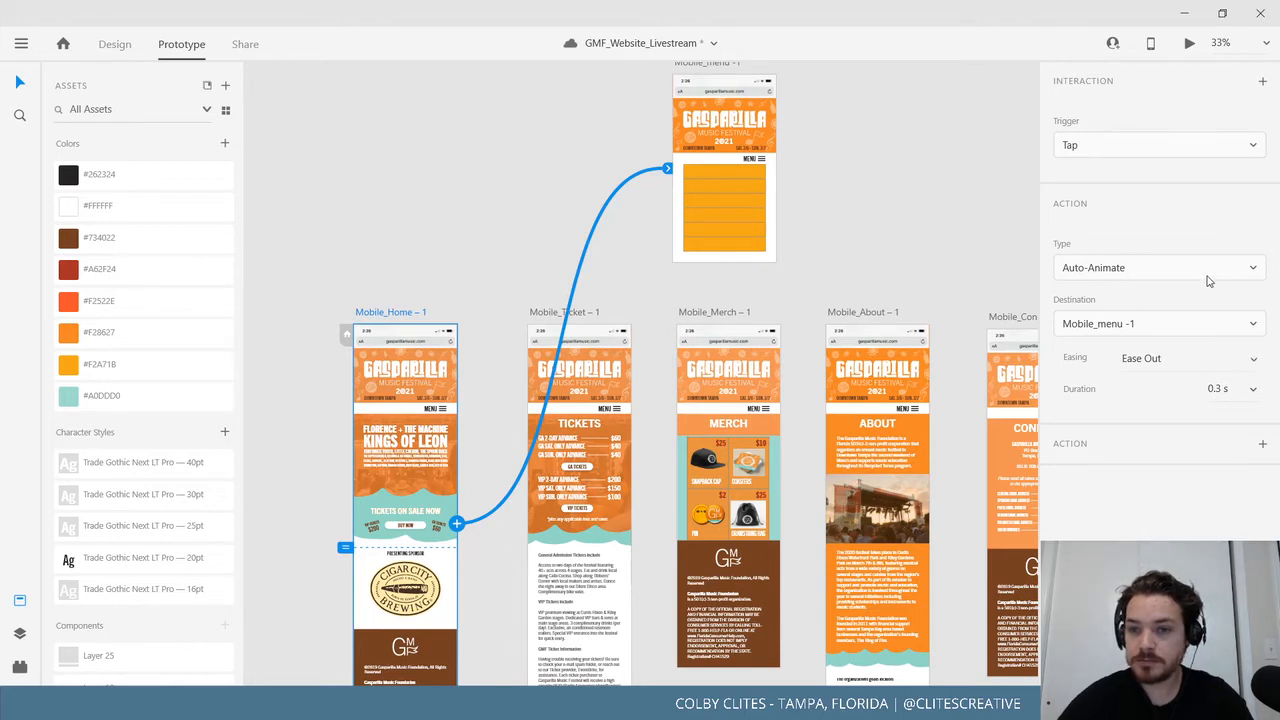
click(1208, 281)
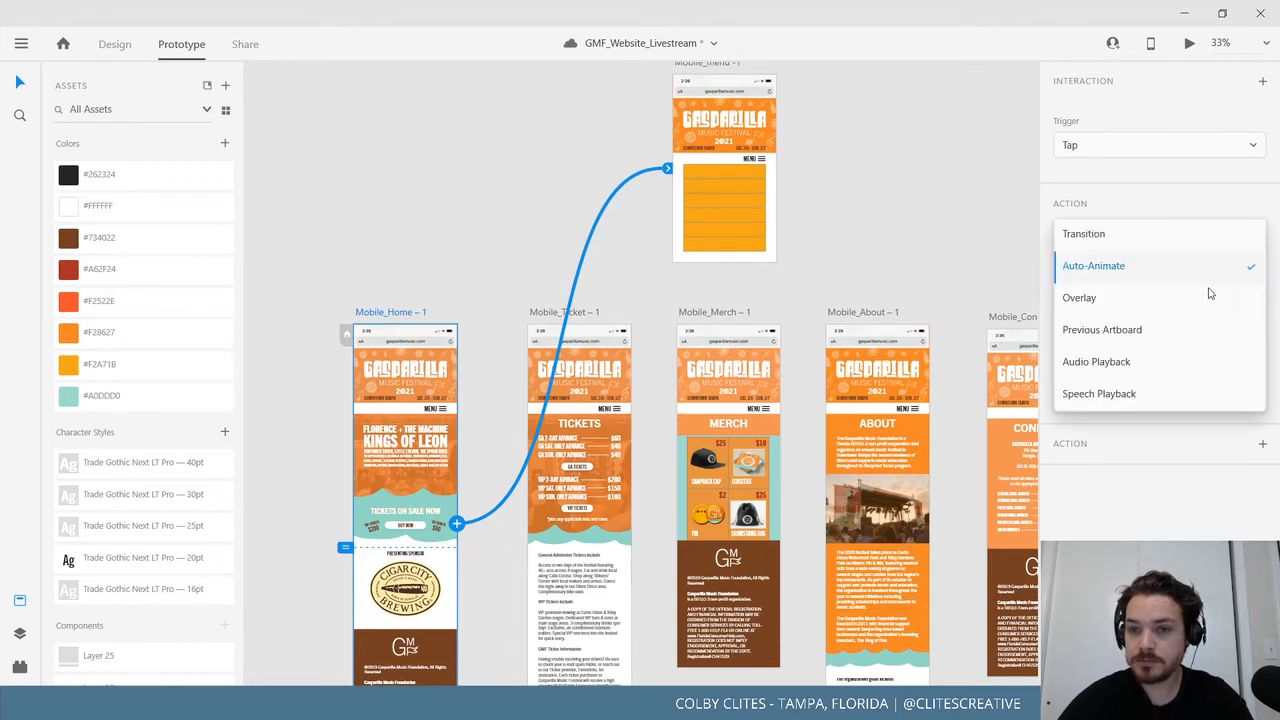
click(1132, 305)
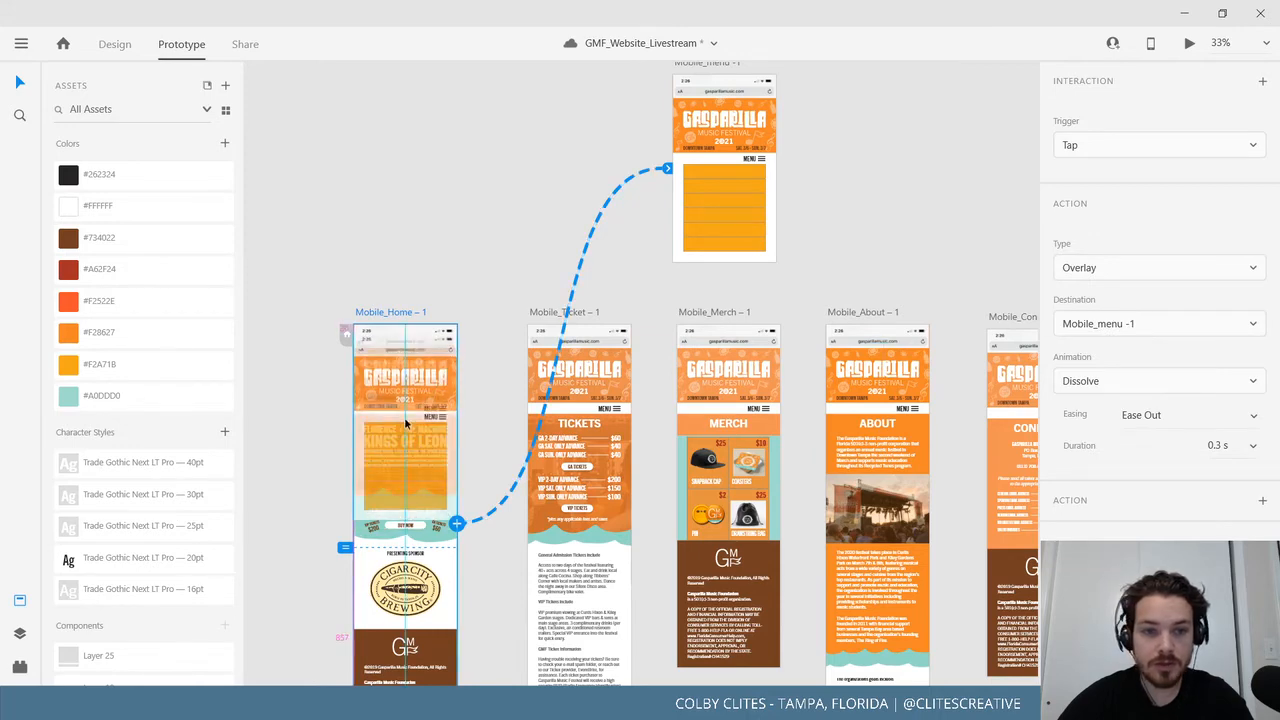
drag(405, 425, 405, 418)
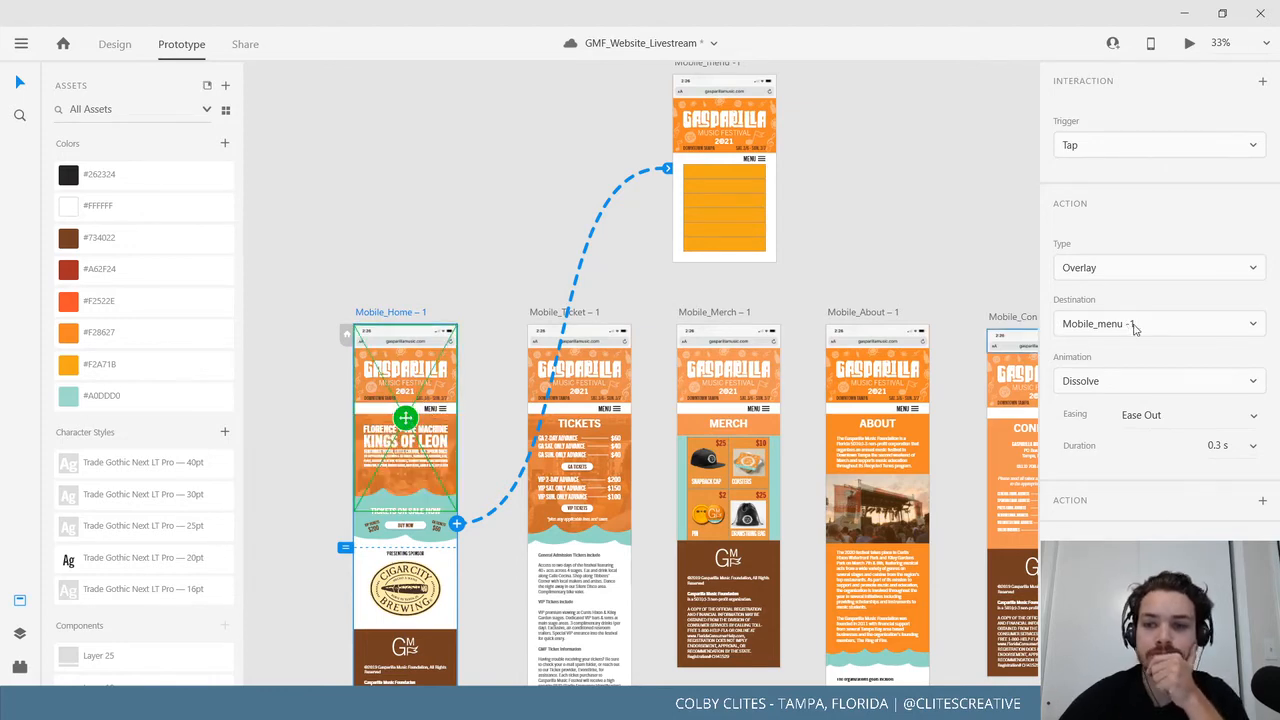
Try Slide Down, then set the overlay animation back to Dissolve.
click(1188, 379)
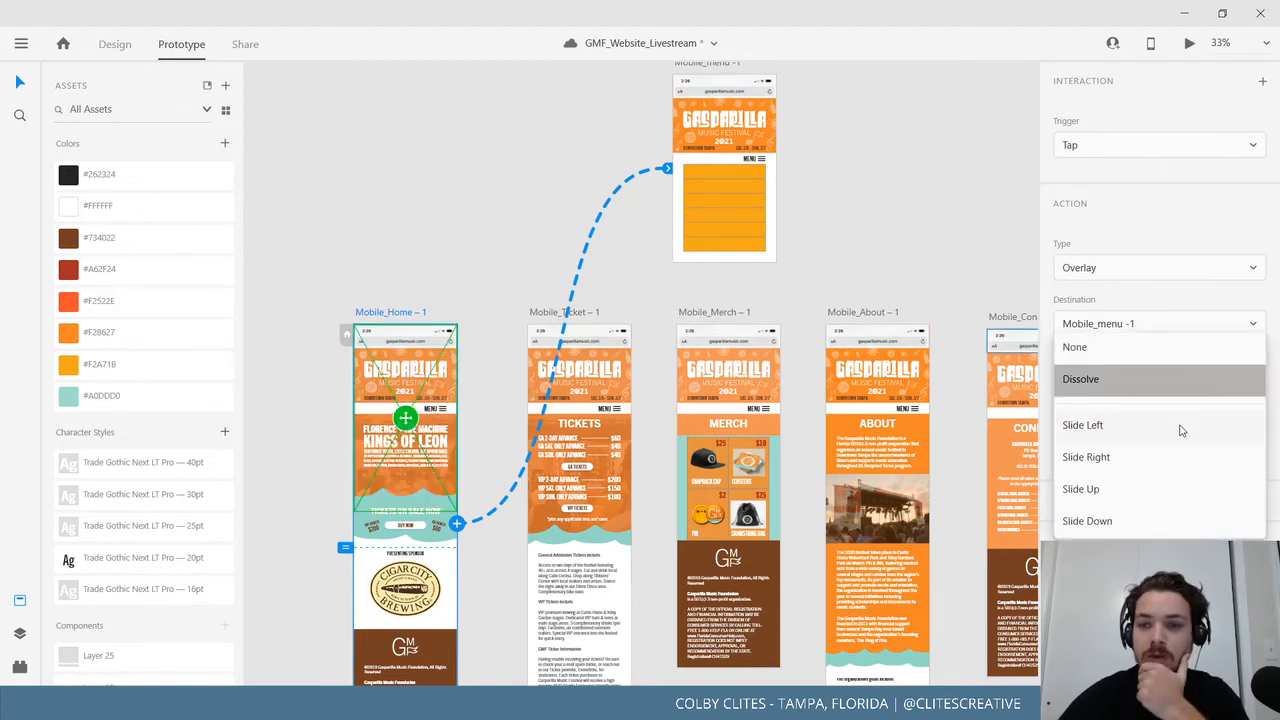
click(1147, 522)
click(1127, 380)
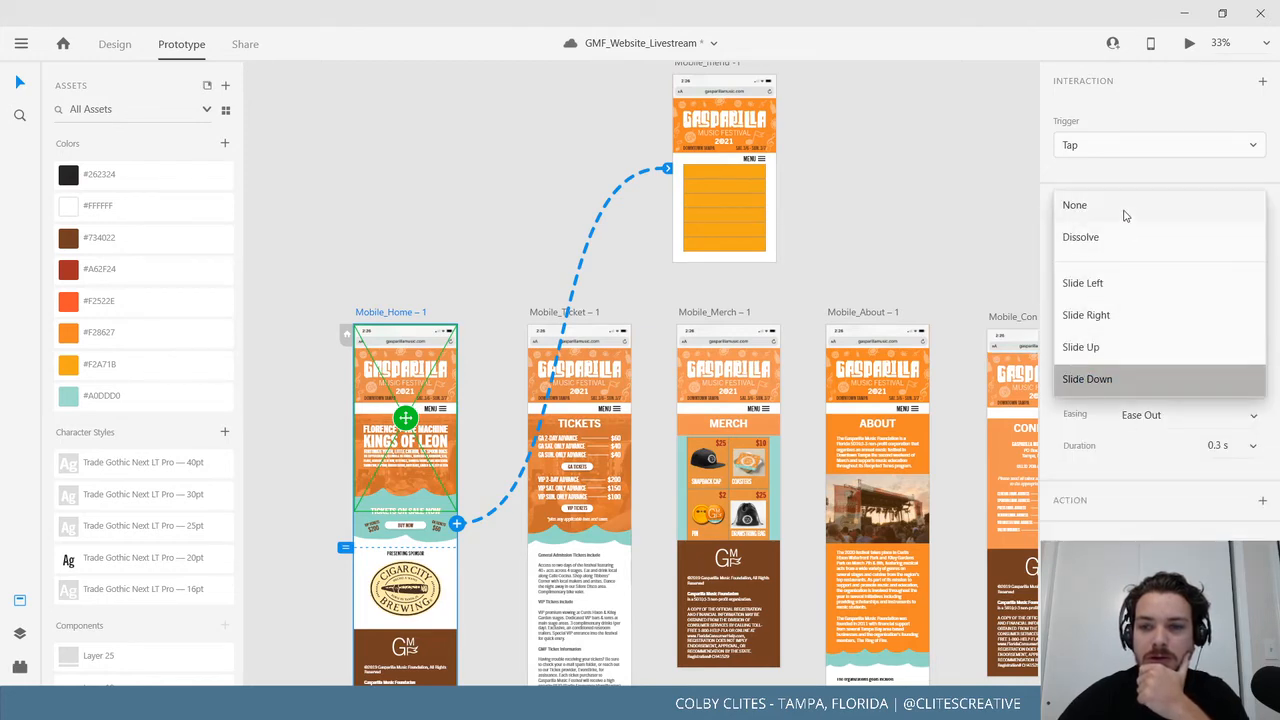
click(1127, 380)
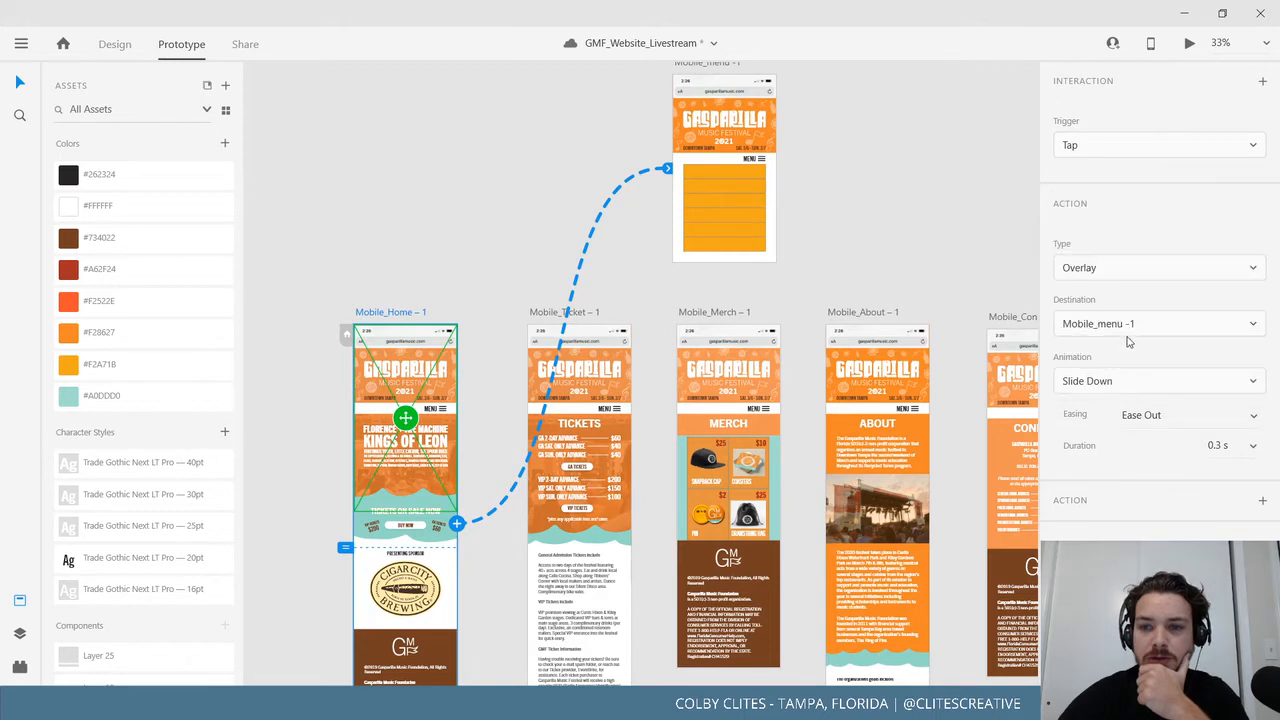
click(1125, 386)
click(1118, 236)
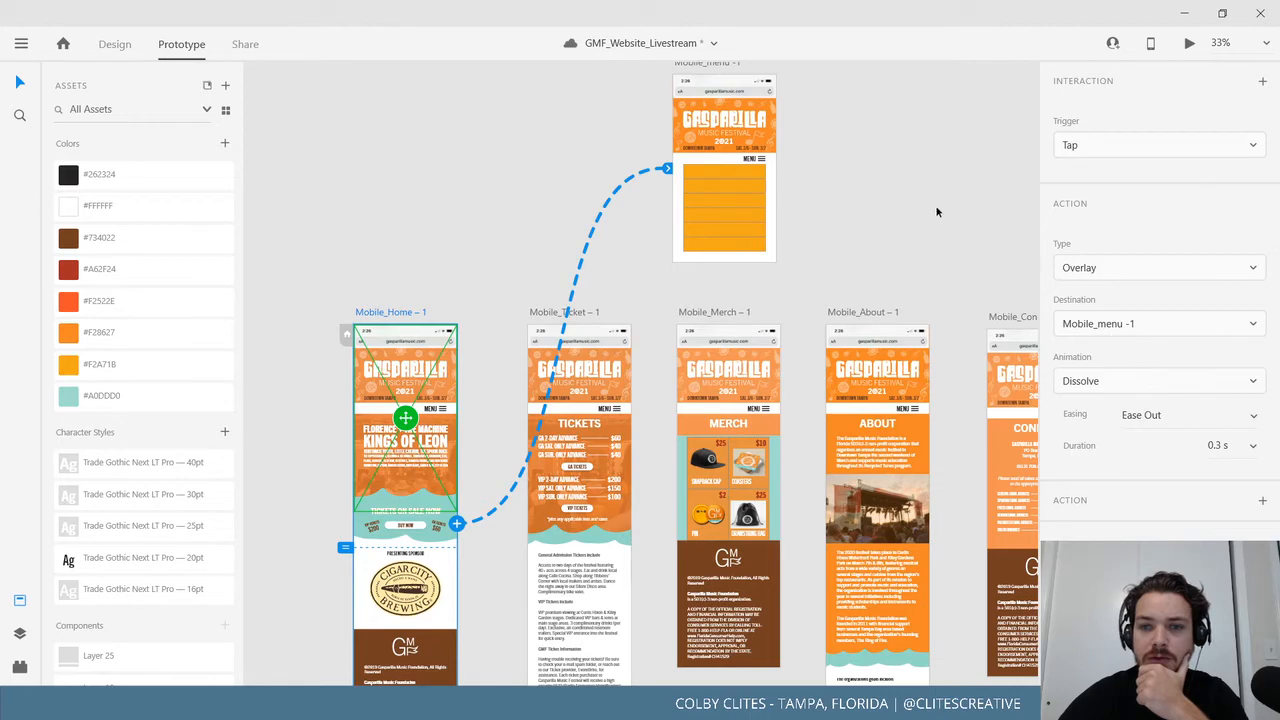
click(1191, 45)
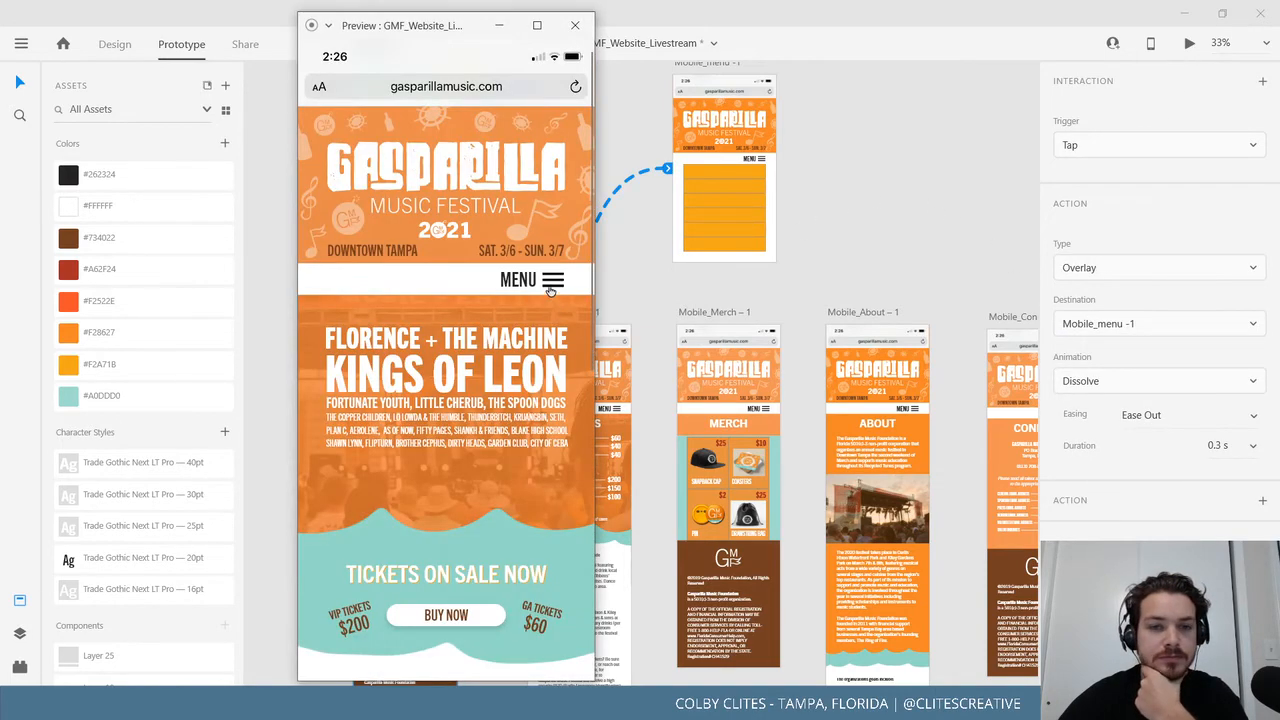
click(549, 289)
click(544, 282)
click(542, 281)
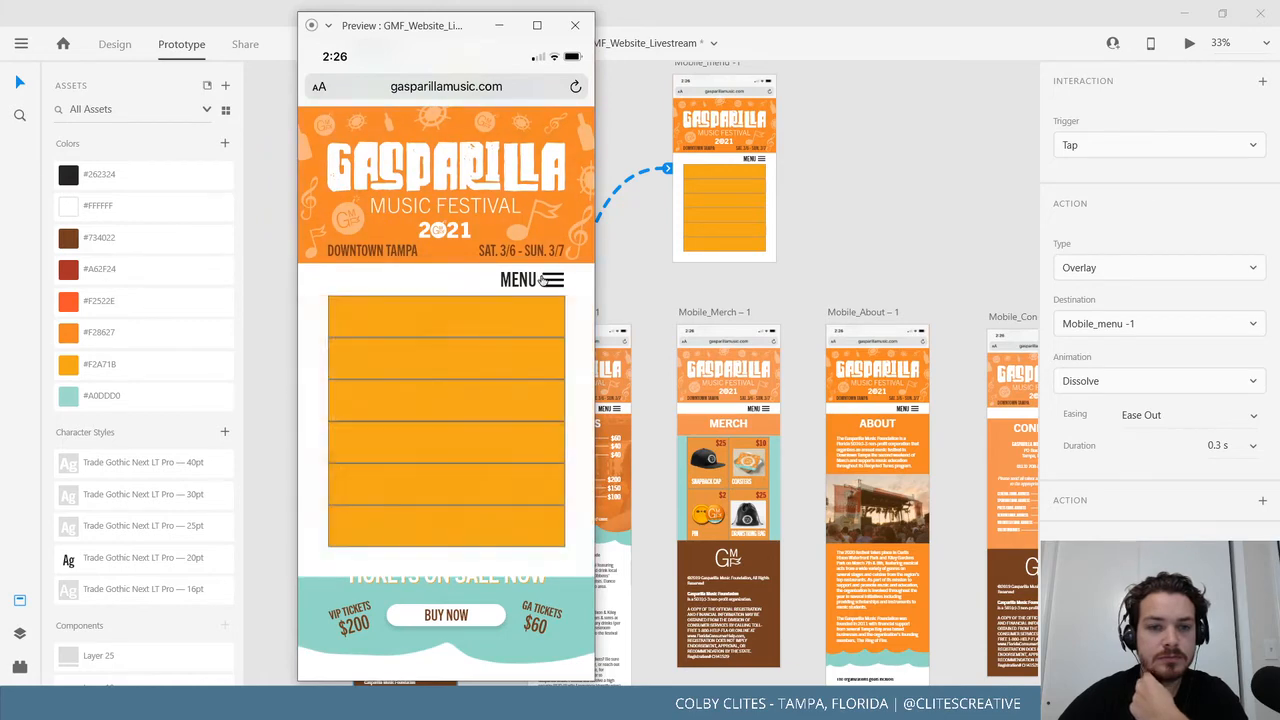
click(543, 281)
click(543, 281)
click(543, 281)
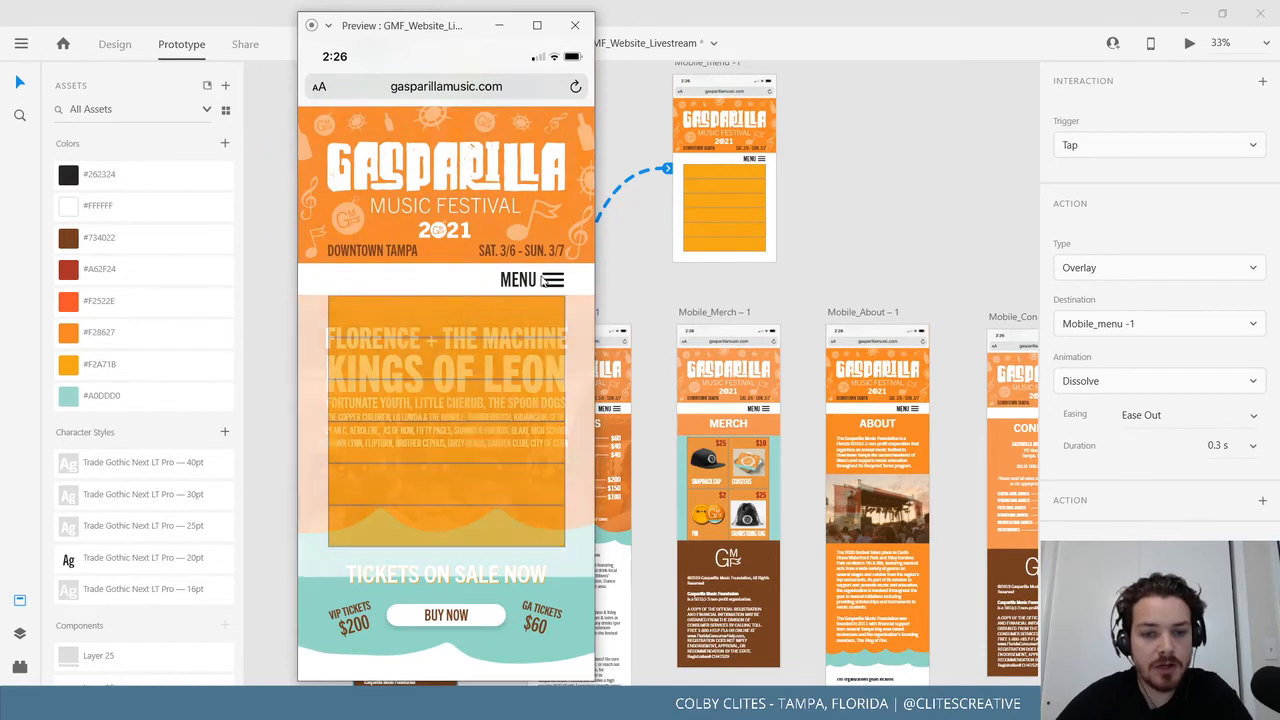
click(543, 281)
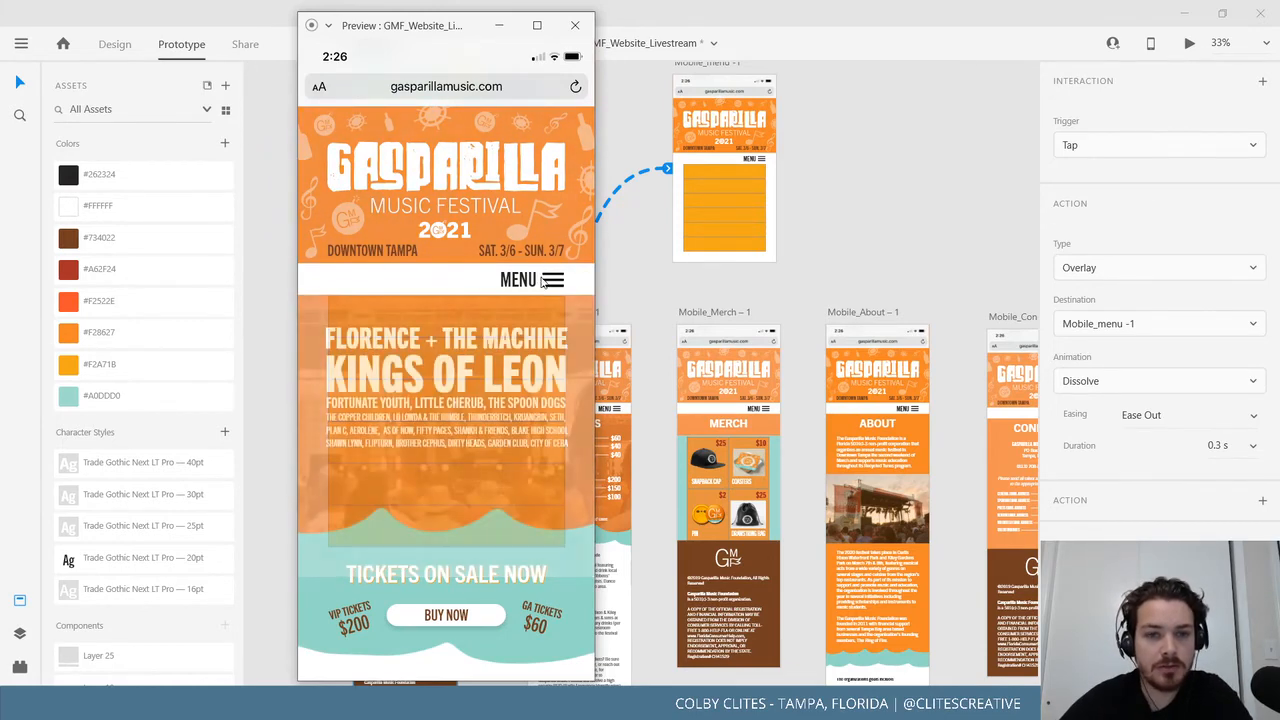
click(543, 281)
click(543, 281)
click(543, 281)
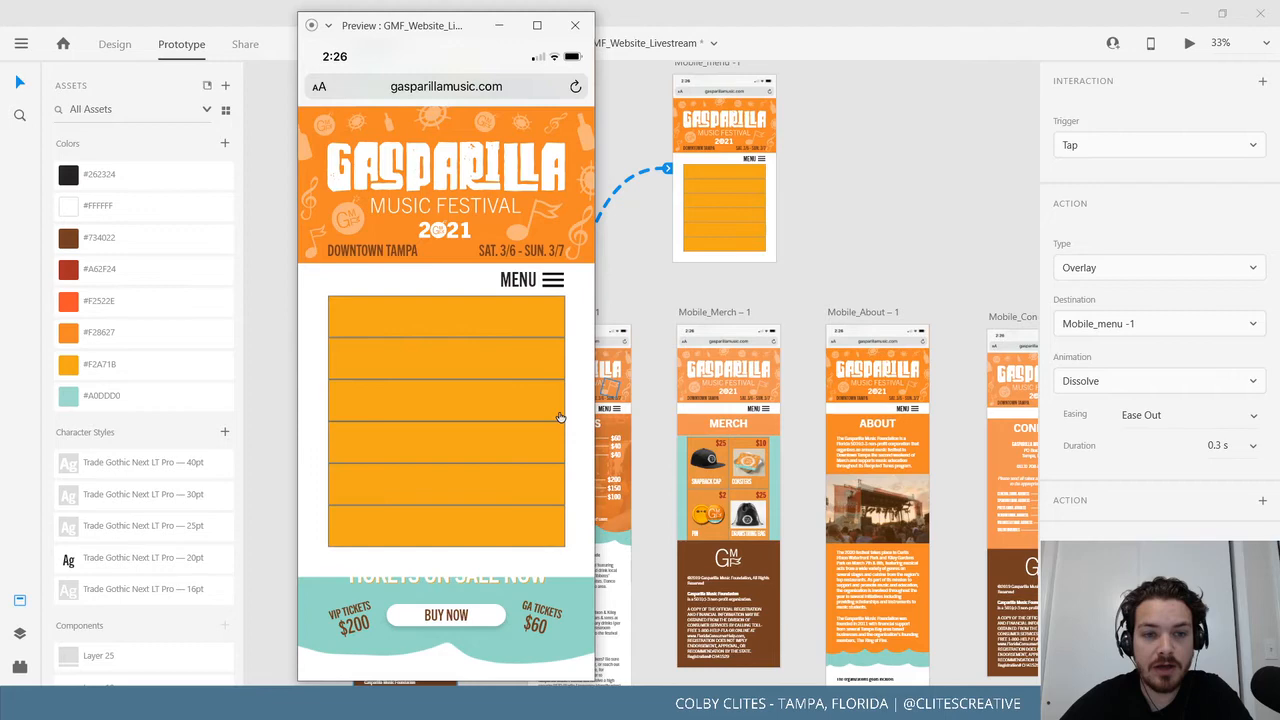
click(545, 283)
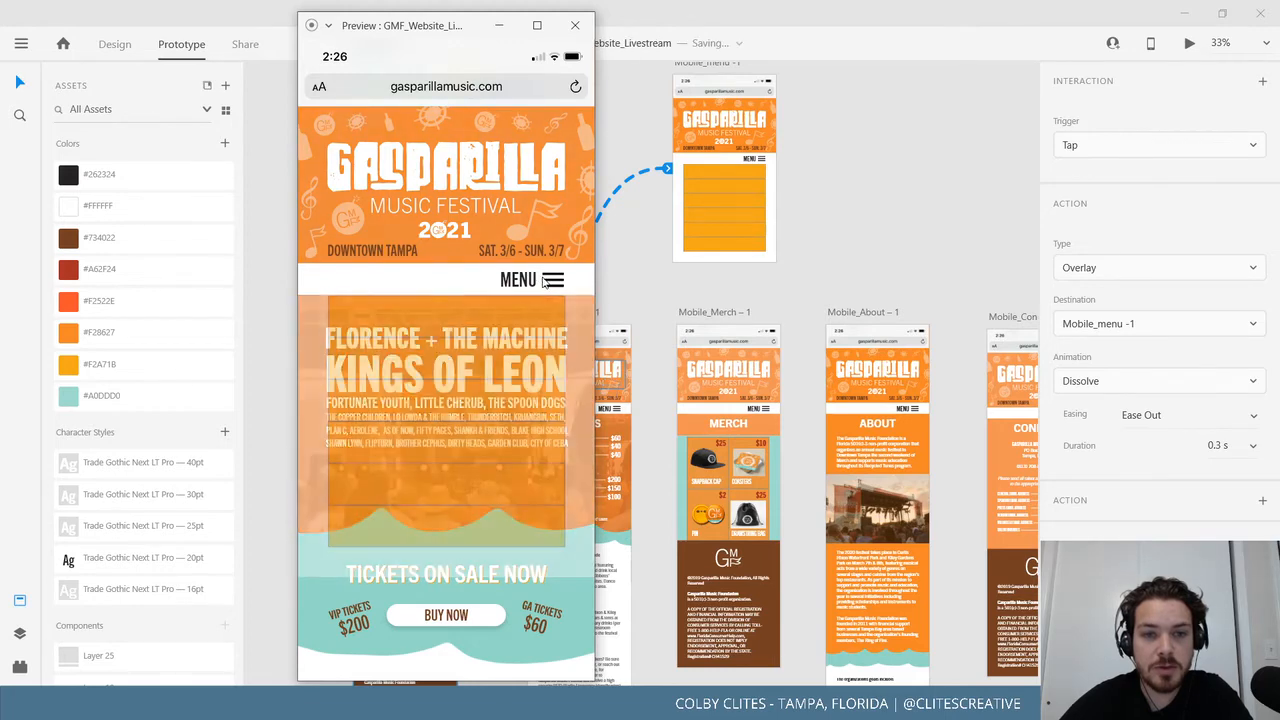
click(543, 279)
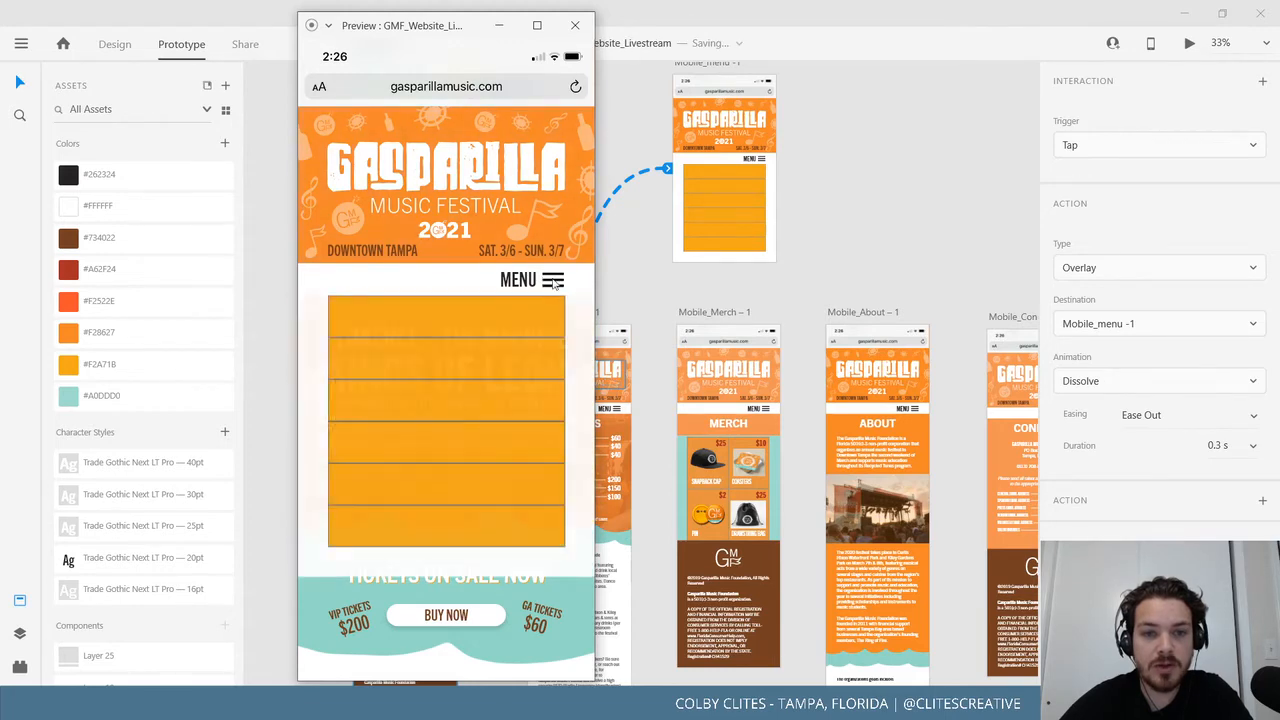
click(545, 282)
click(546, 282)
click(546, 283)
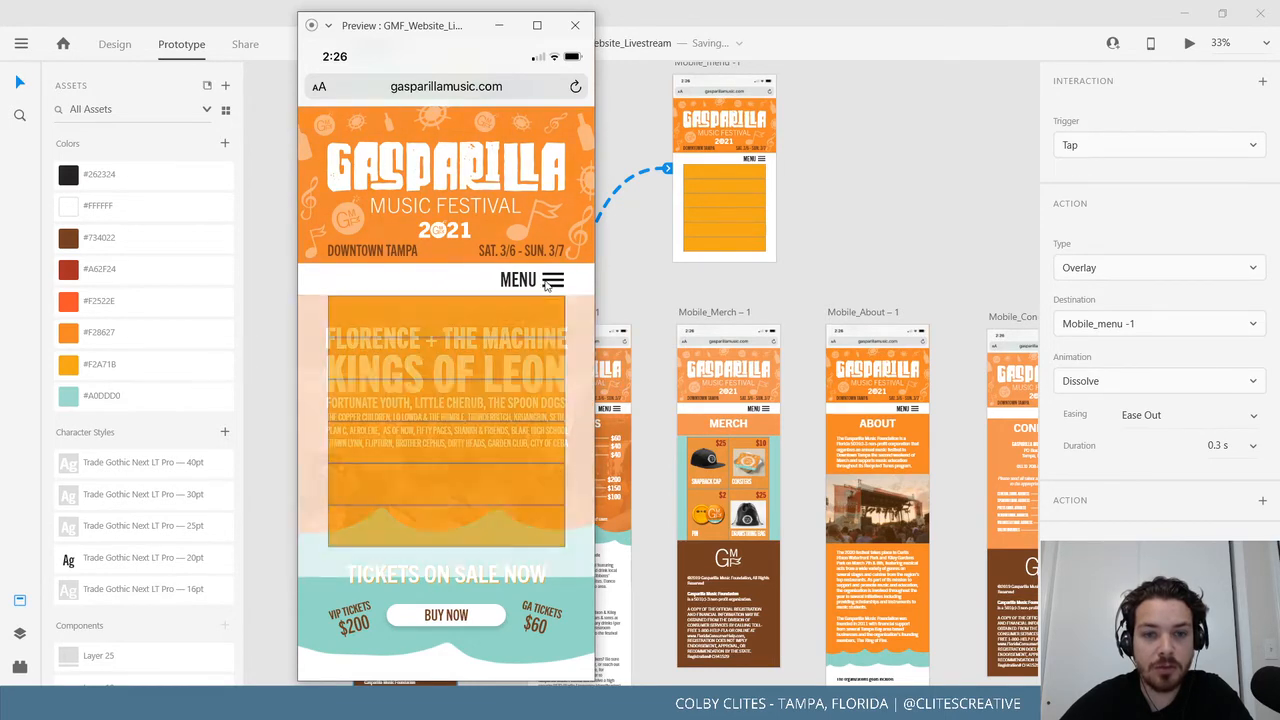
click(571, 35)
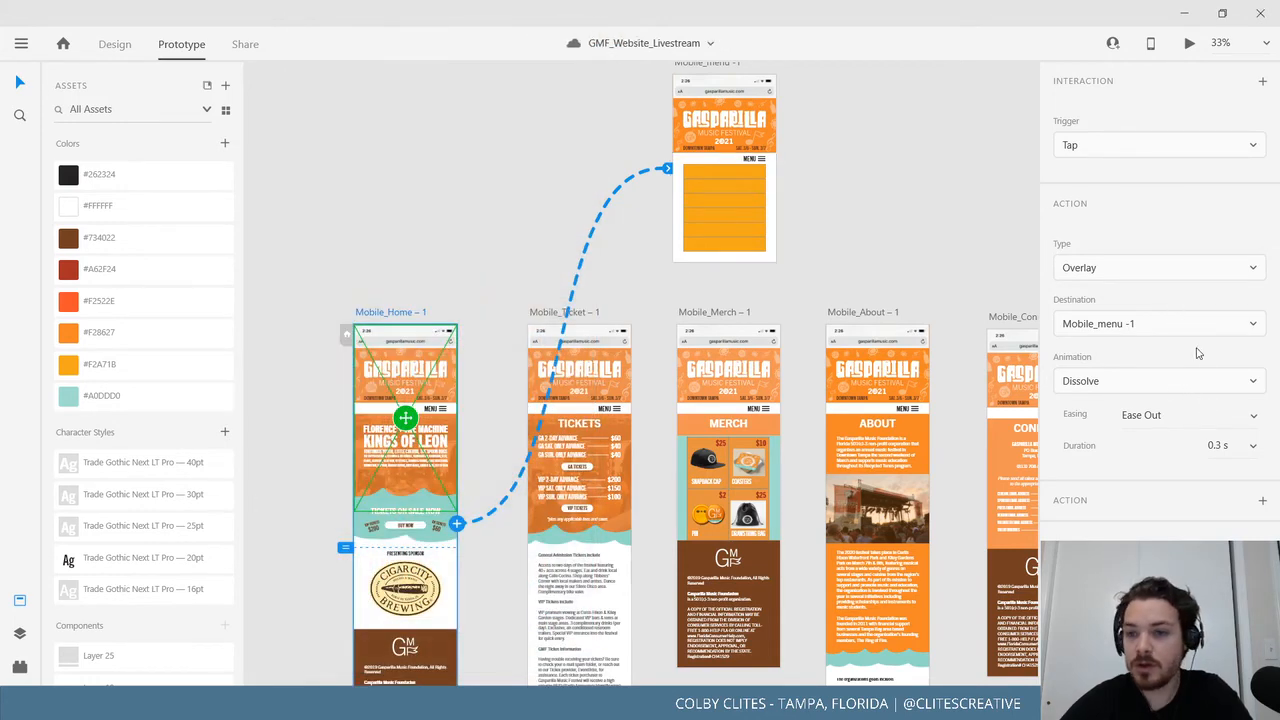
Set the overlay easing to Snap and the animation to Slide Right.
click(1195, 414)
click(1248, 416)
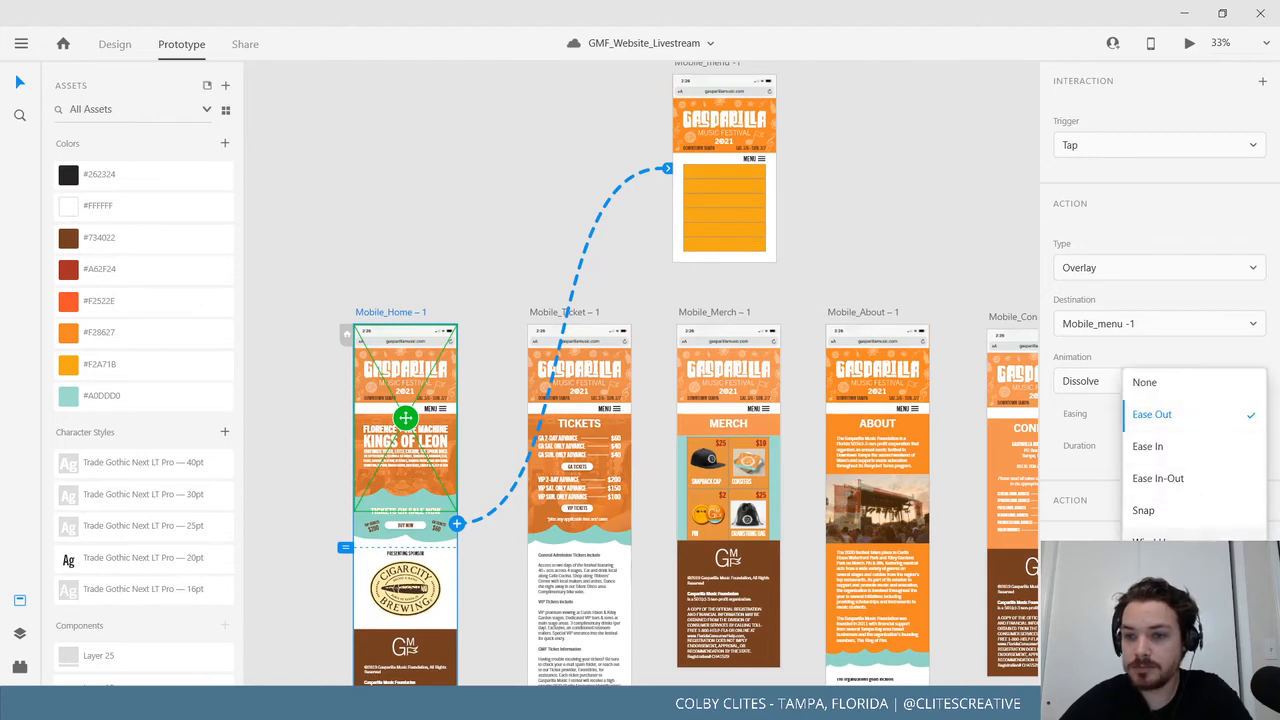
click(1194, 518)
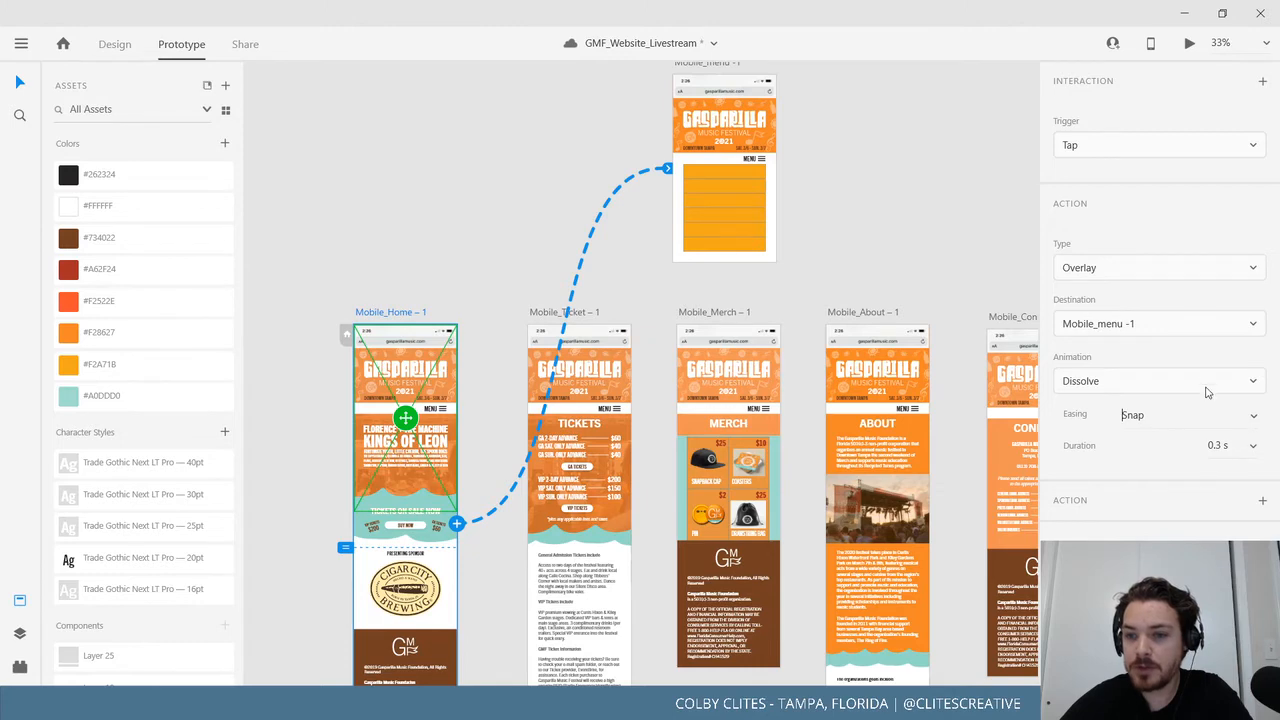
click(1202, 381)
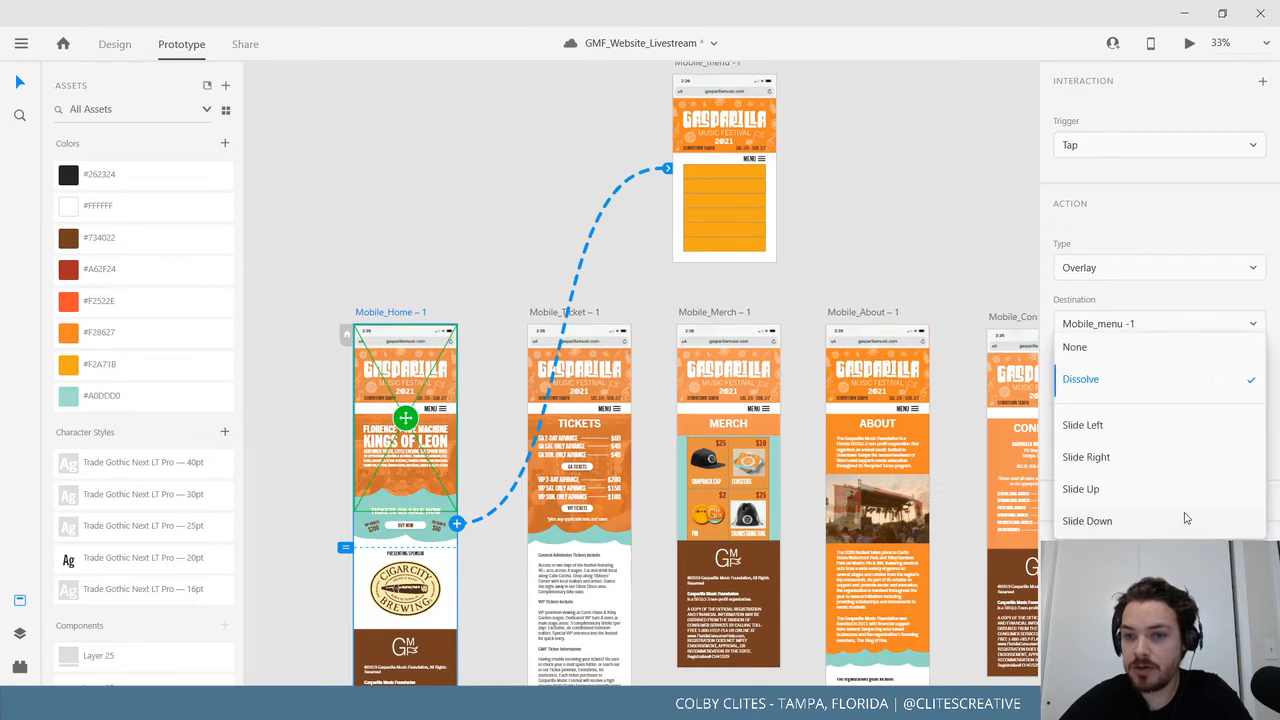
click(1181, 458)
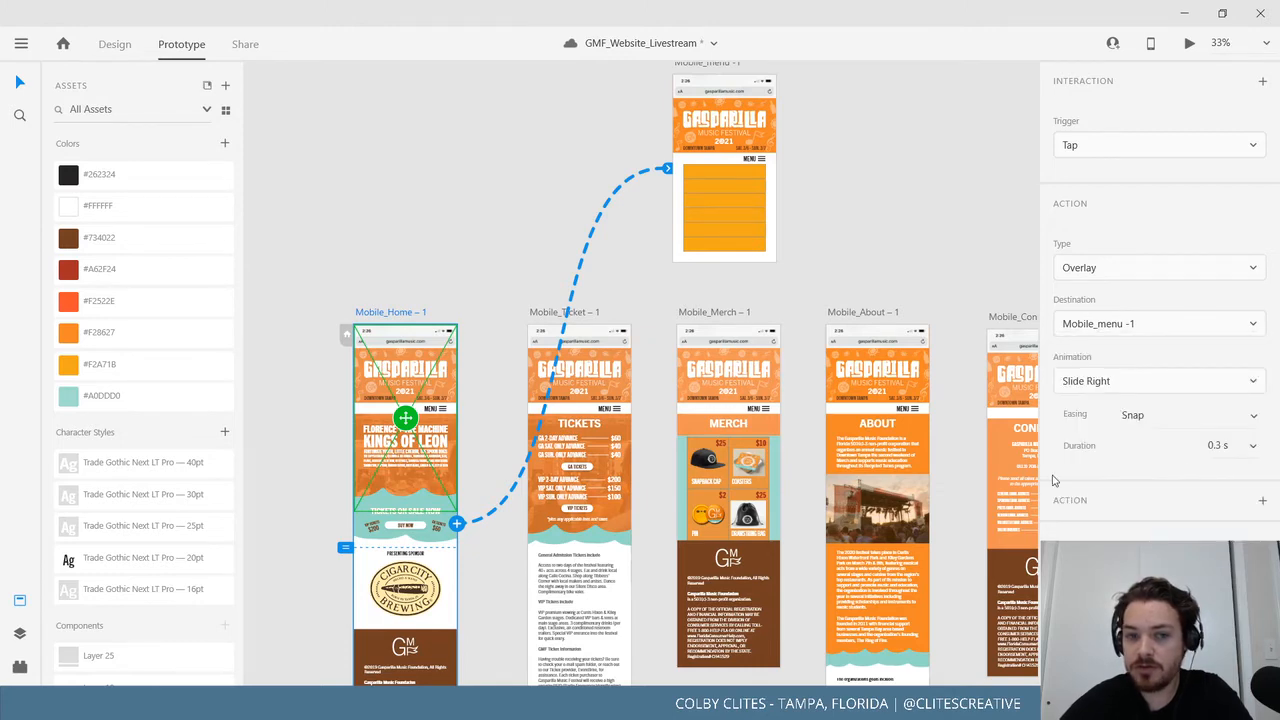
Preview Mobile_Home and toggle the menu to test the Slide Right overlay.
click(444, 285)
click(394, 312)
click(1189, 48)
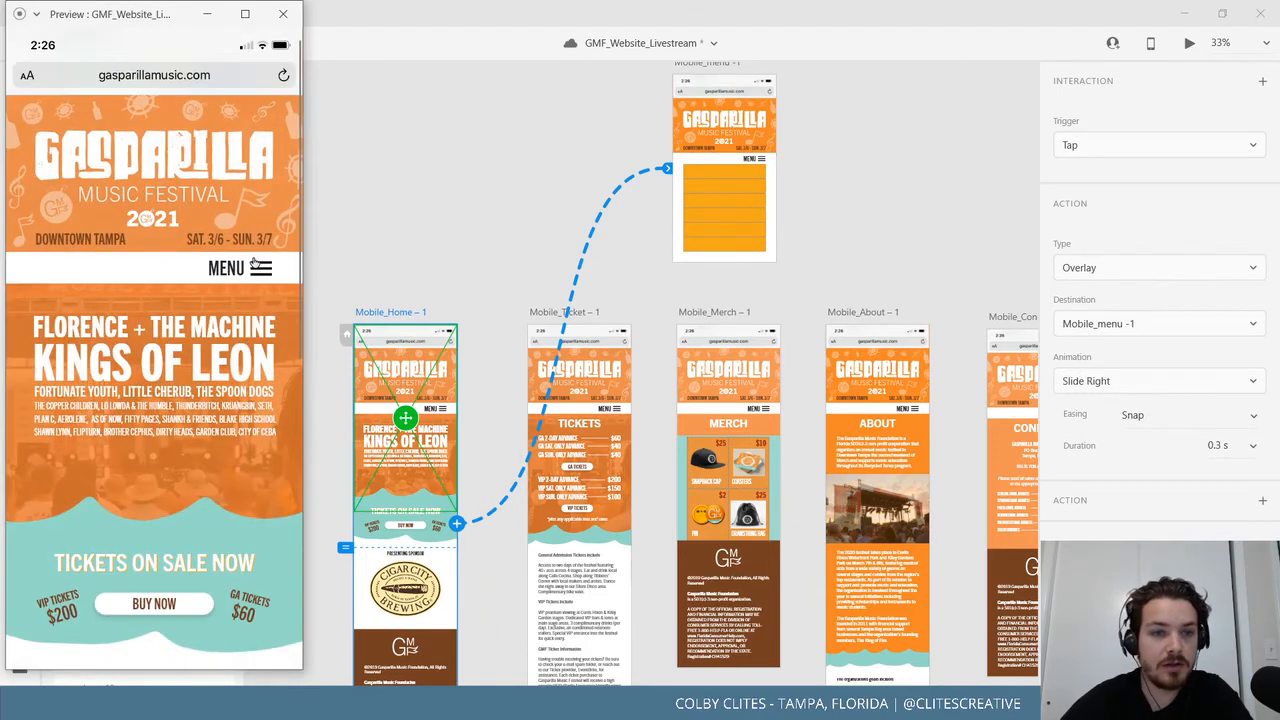
click(254, 263)
click(256, 266)
click(256, 266)
click(256, 266)
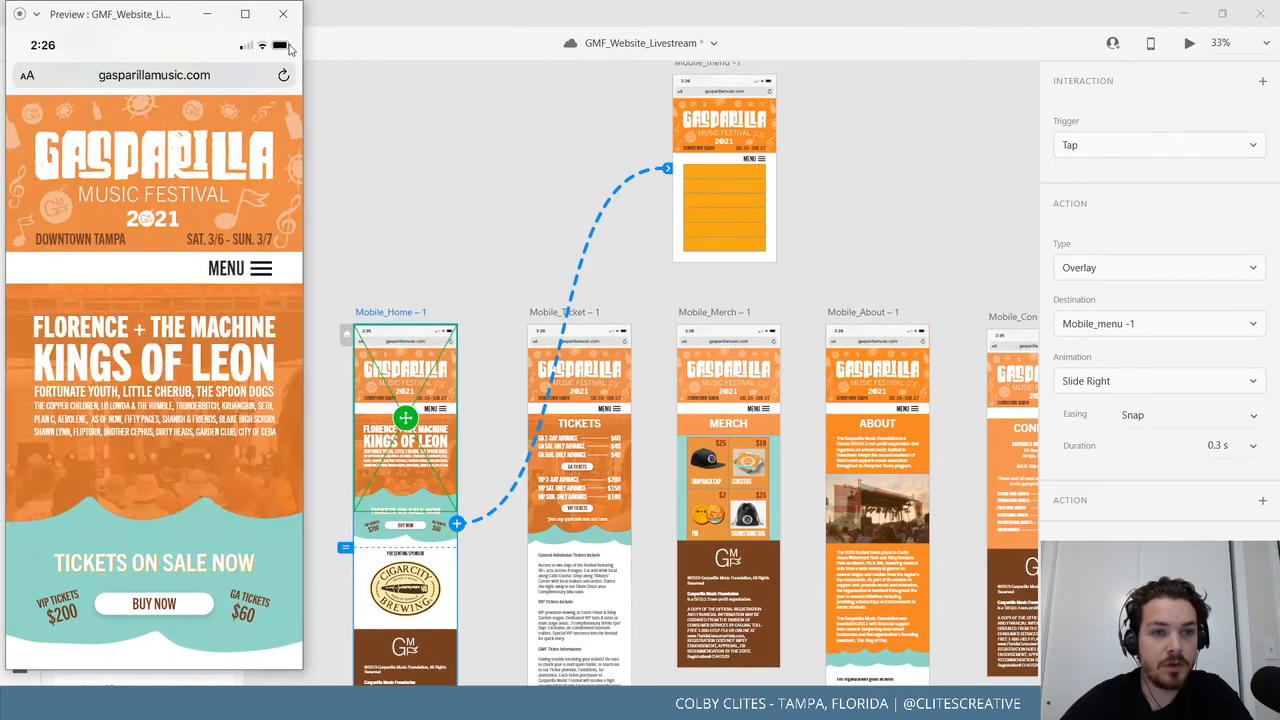
click(283, 14)
Switch the overlay animation to Slide Left and test it repeatedly in the preview.
click(1196, 389)
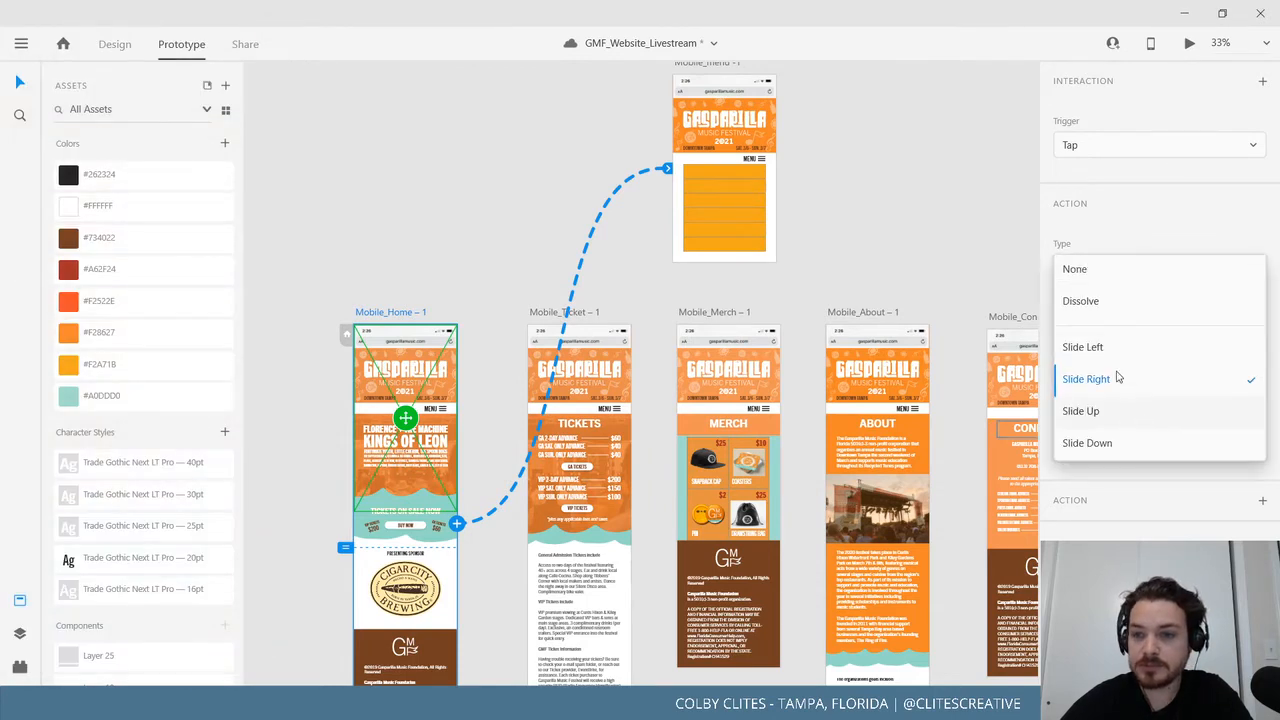
click(1117, 348)
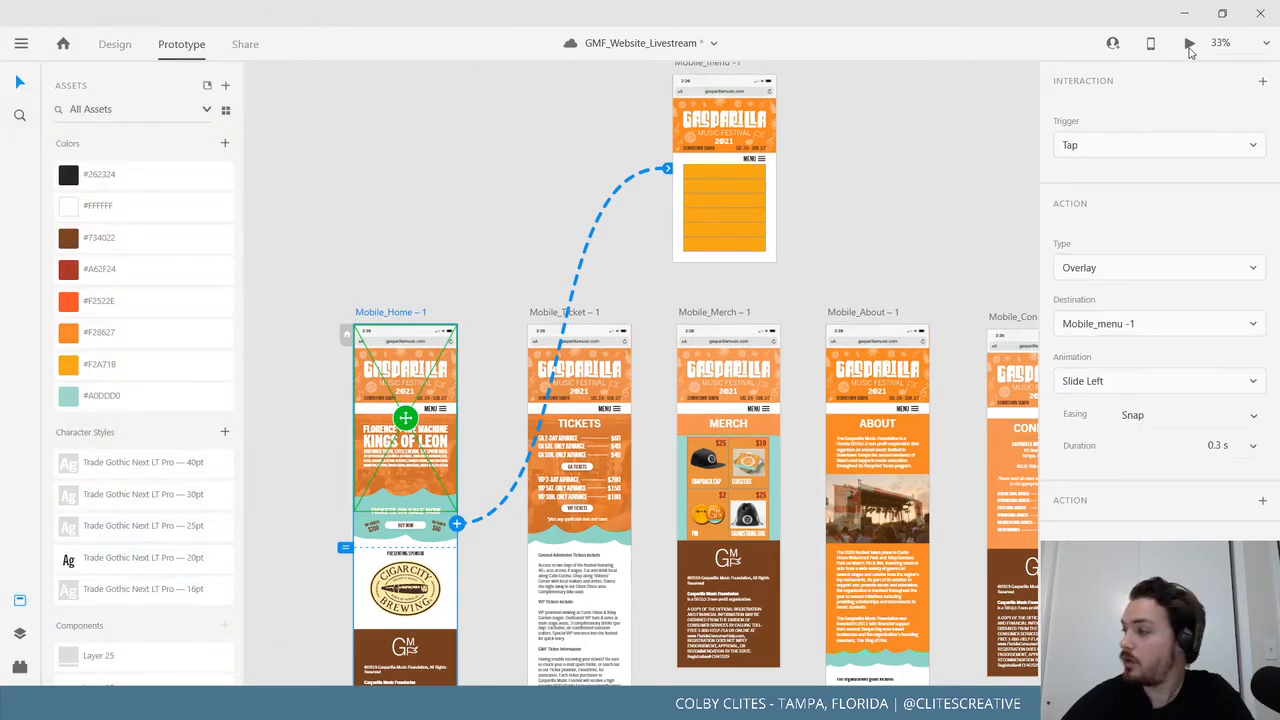
key(ctrl+Return)
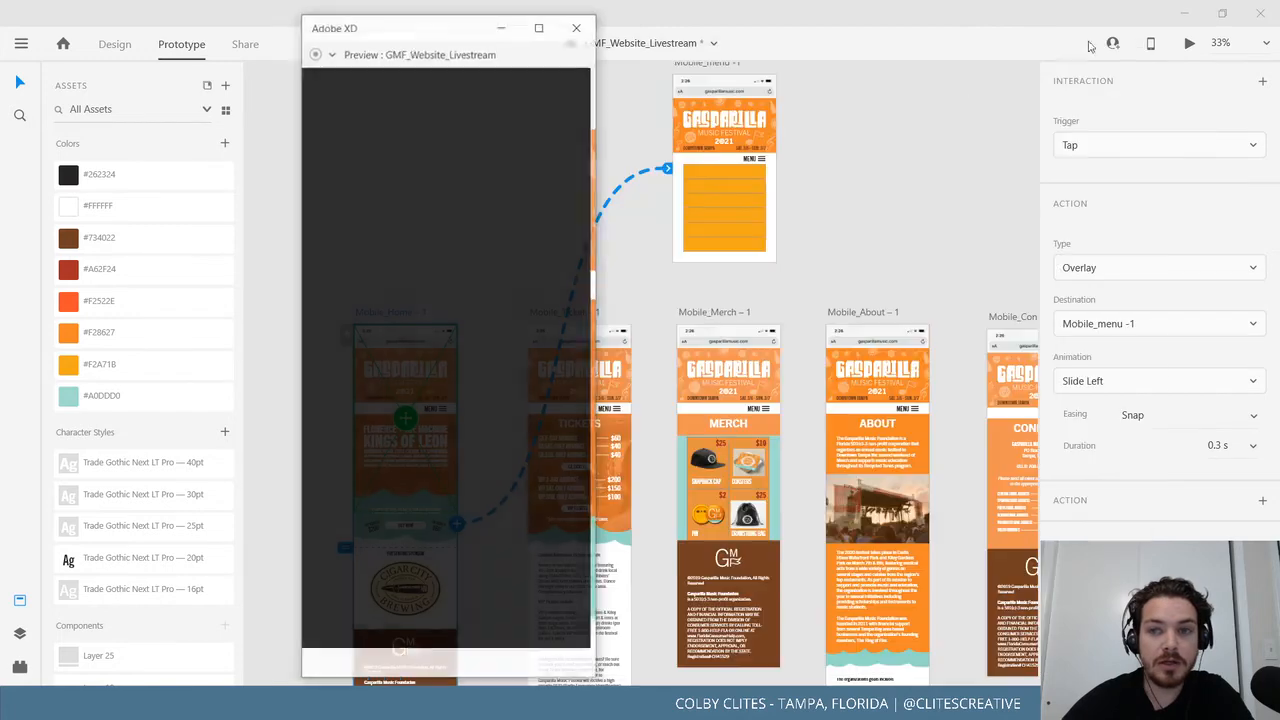
click(482, 347)
click(483, 350)
click(483, 350)
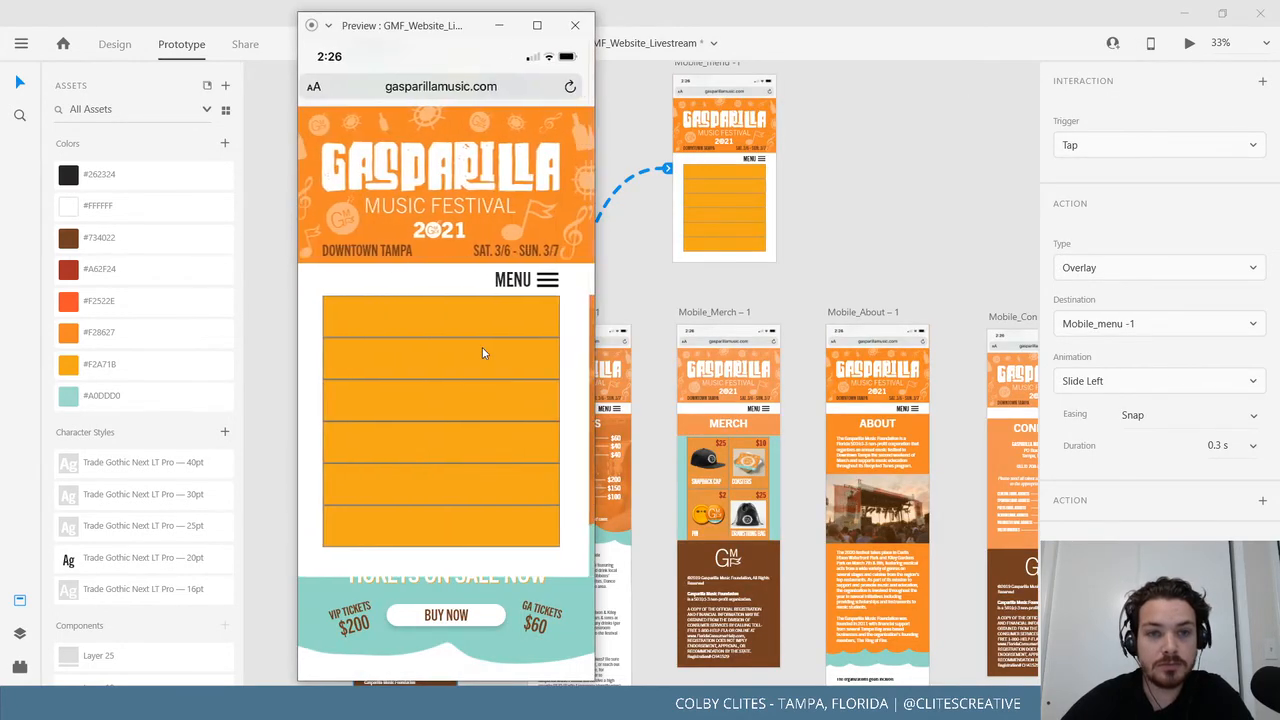
click(483, 350)
click(483, 350)
click(495, 338)
click(498, 337)
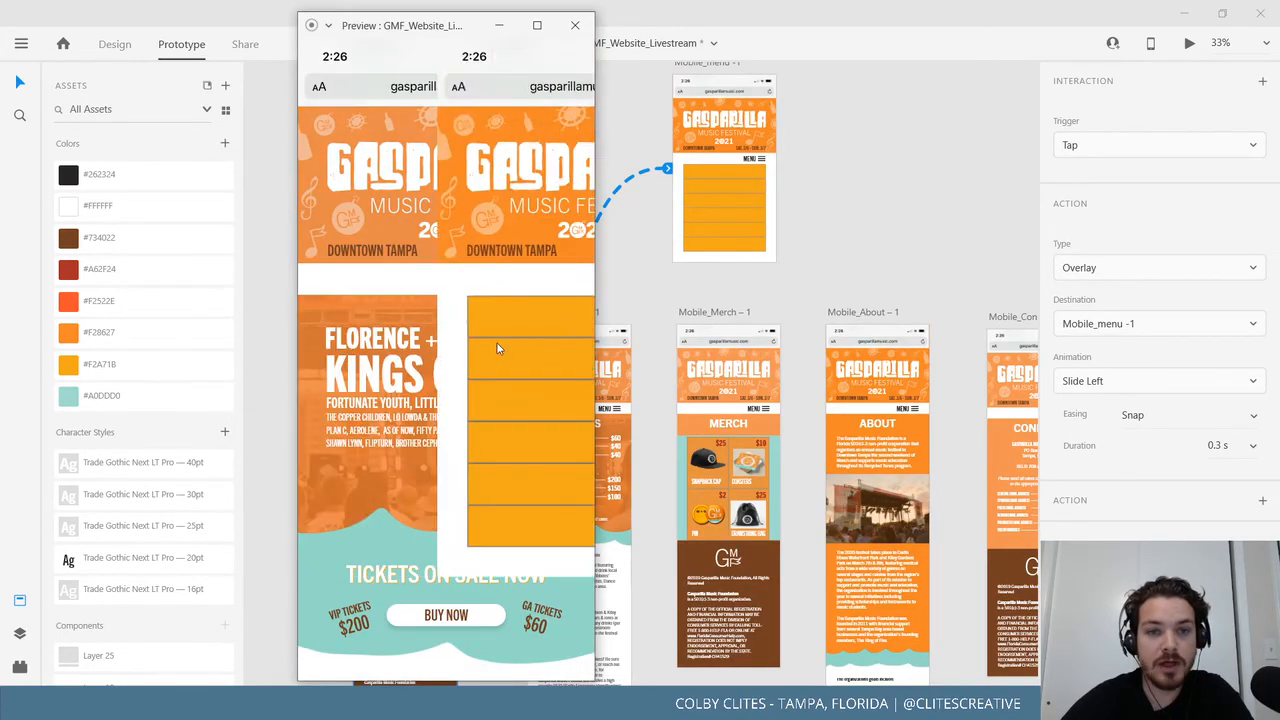
click(498, 339)
click(497, 341)
click(497, 344)
click(497, 345)
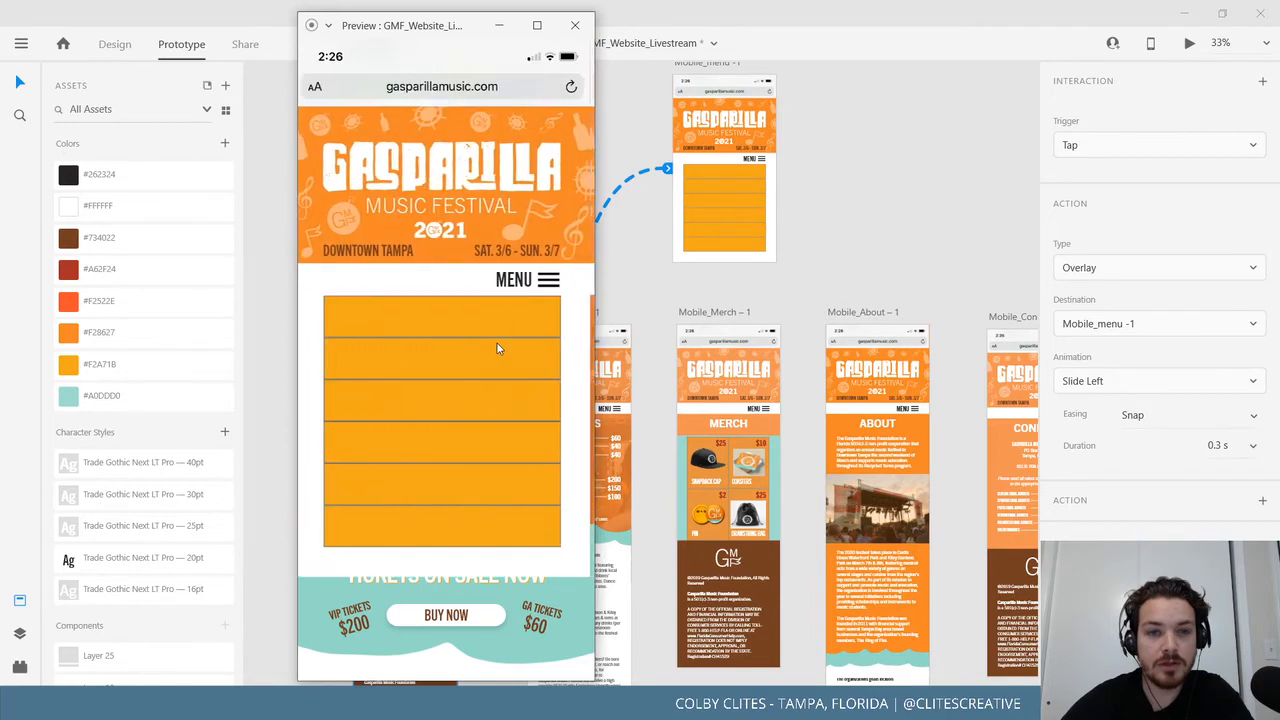
click(497, 345)
click(497, 344)
click(497, 344)
click(497, 345)
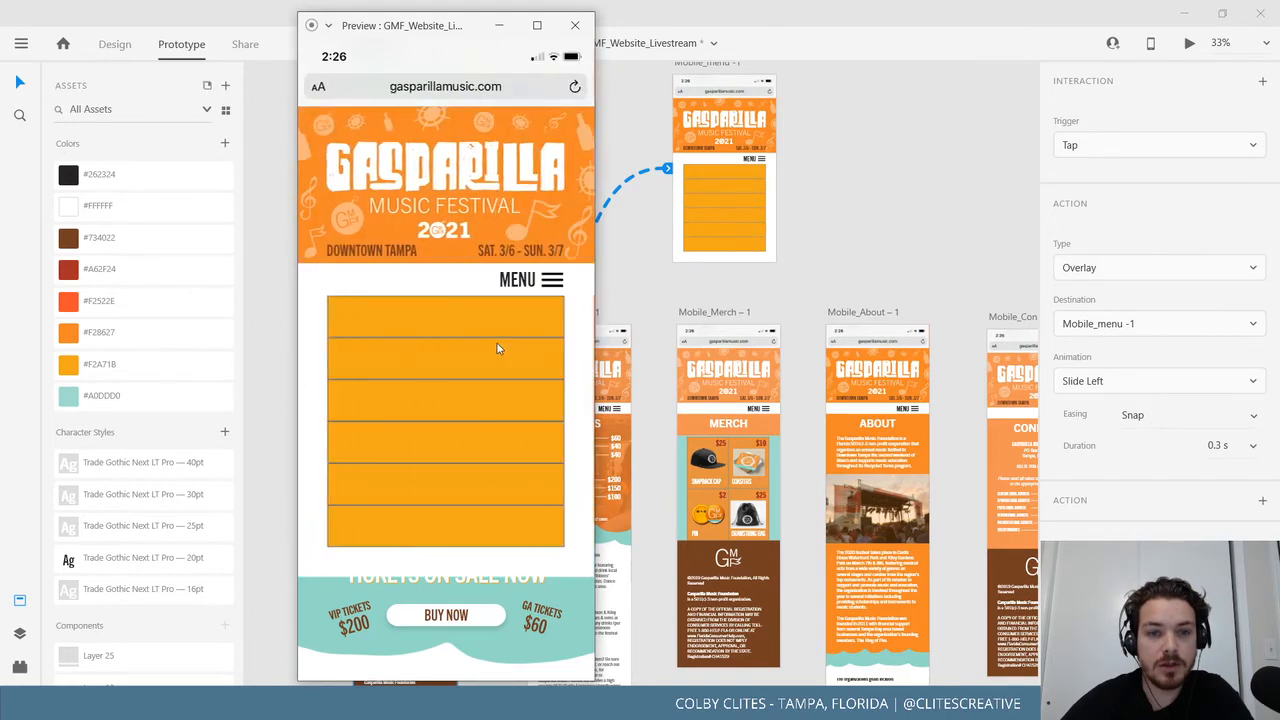
click(497, 345)
click(497, 345)
click(498, 347)
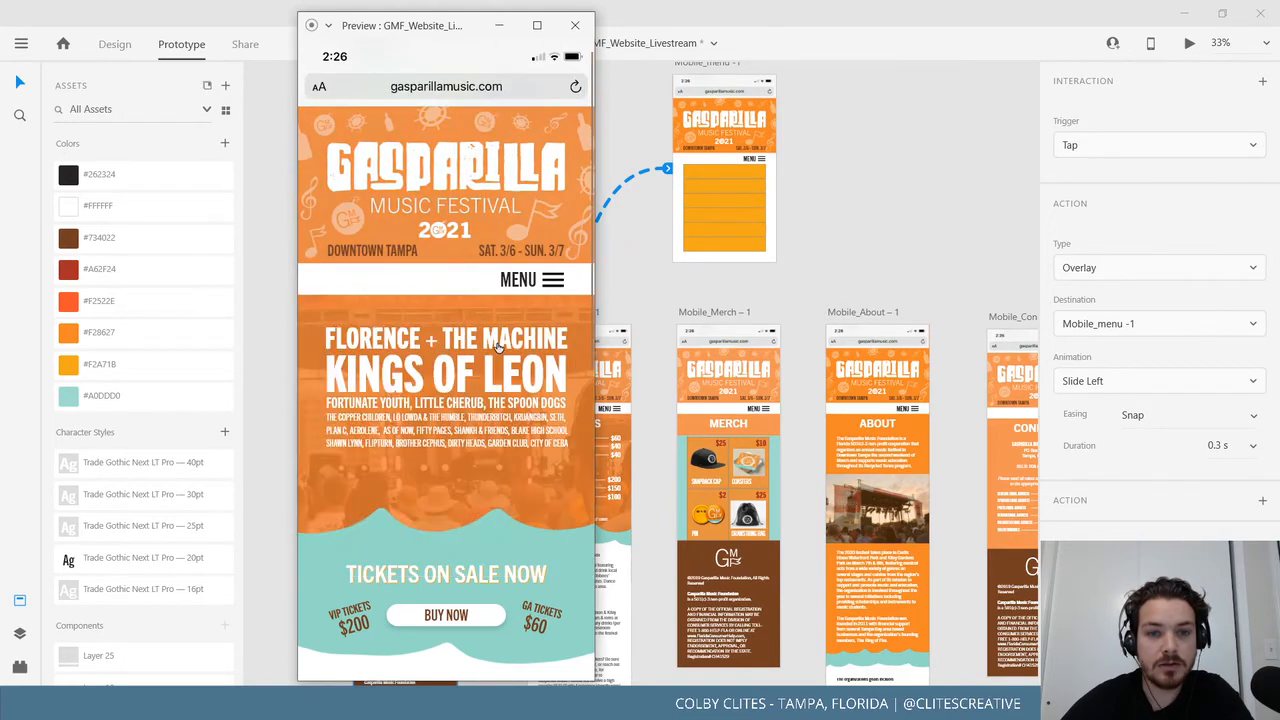
click(498, 347)
click(498, 347)
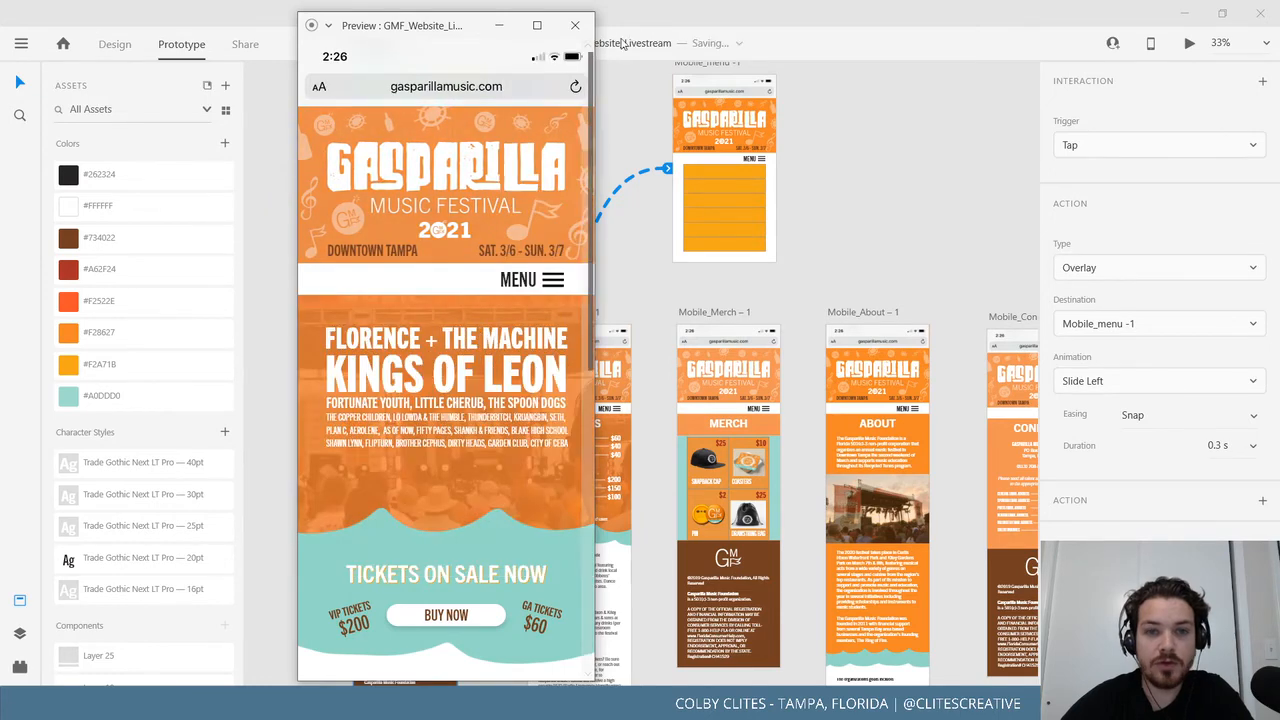
click(575, 25)
drag(900, 210, 755, 345)
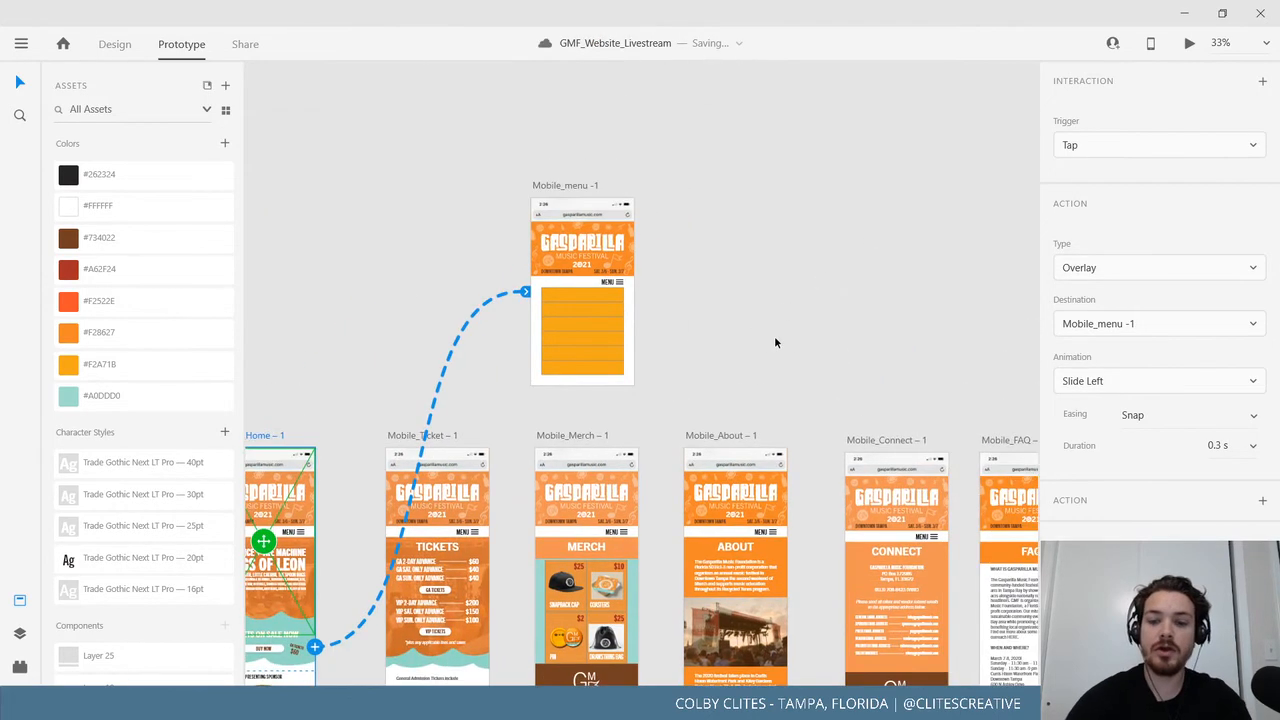
Delete the phone header and festival banner from the Mobile_menu artboard.
click(775, 341)
key(ctrl+1)
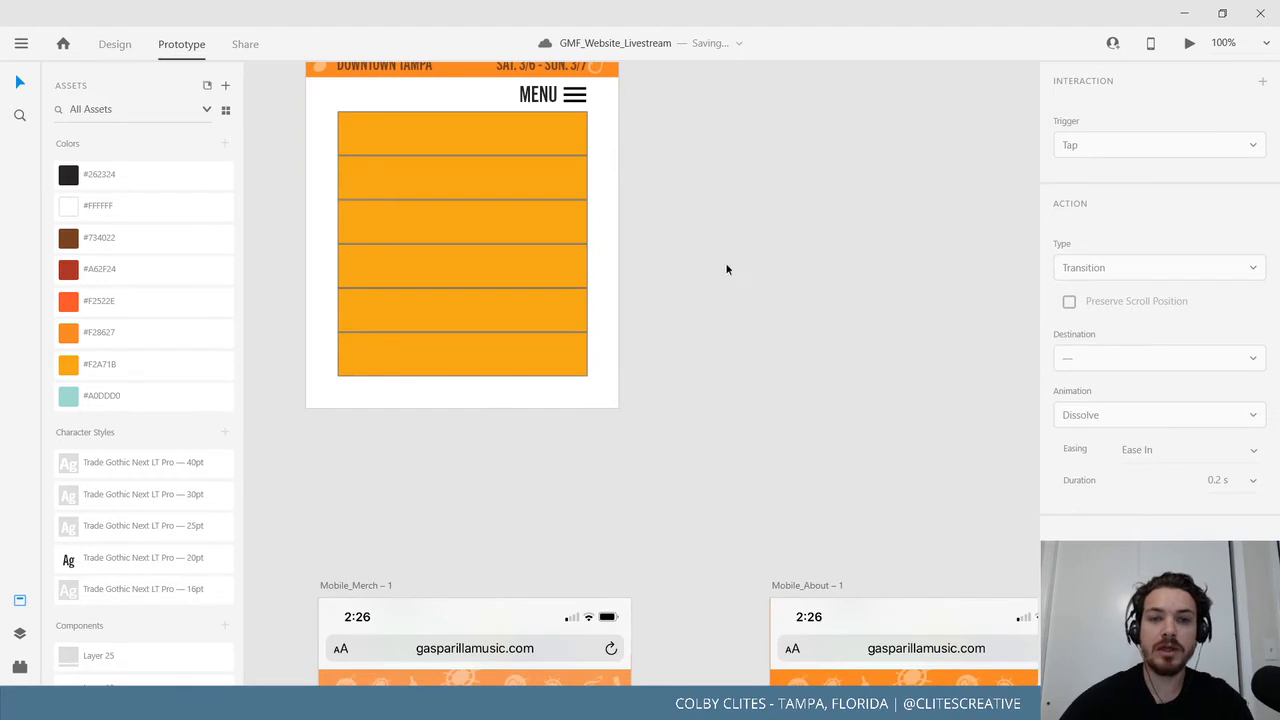
drag(701, 186, 760, 480)
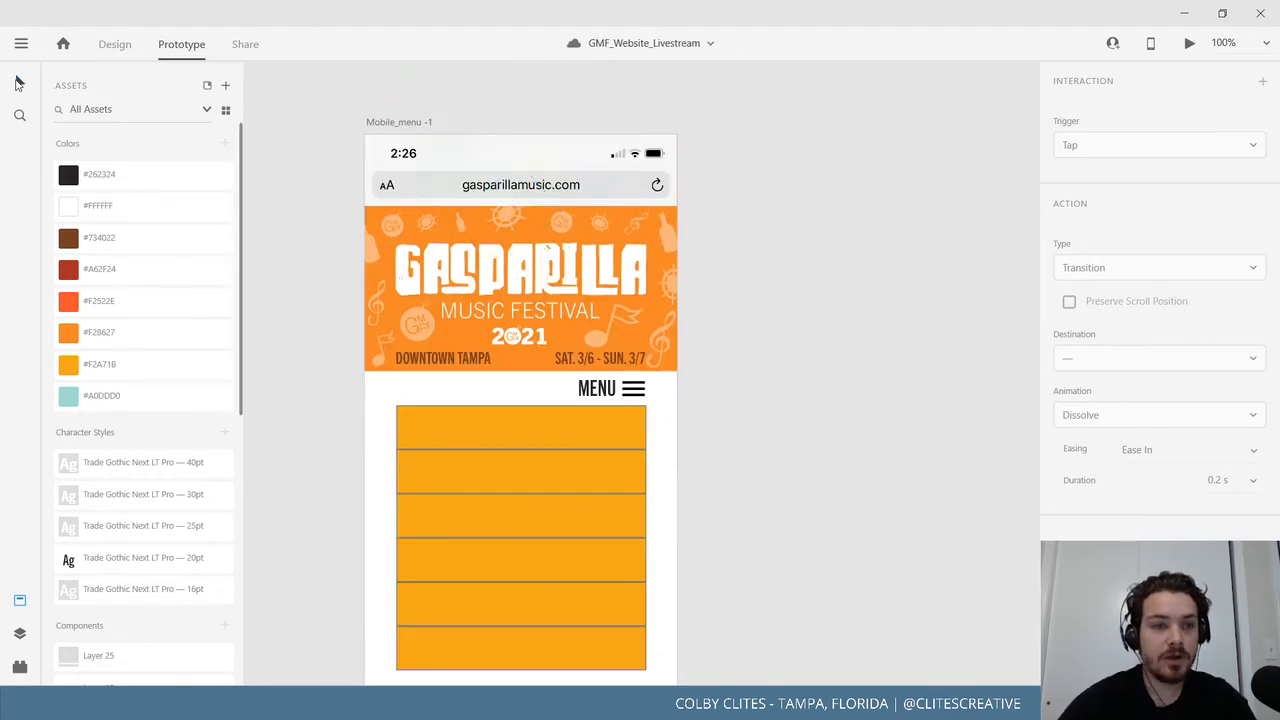
drag(309, 151, 704, 361)
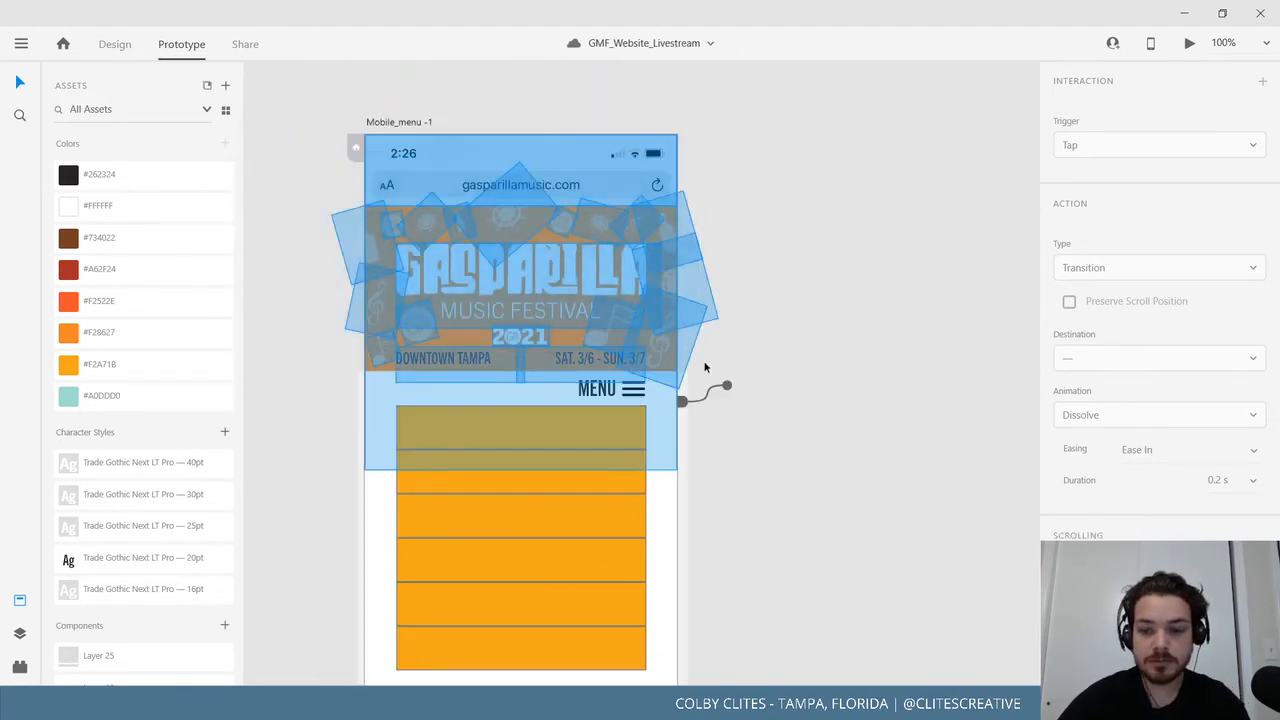
key(Delete)
Set the MENU group's tap action to Previous Artboard, then select Mobile_menu in Design mode.
click(632, 390)
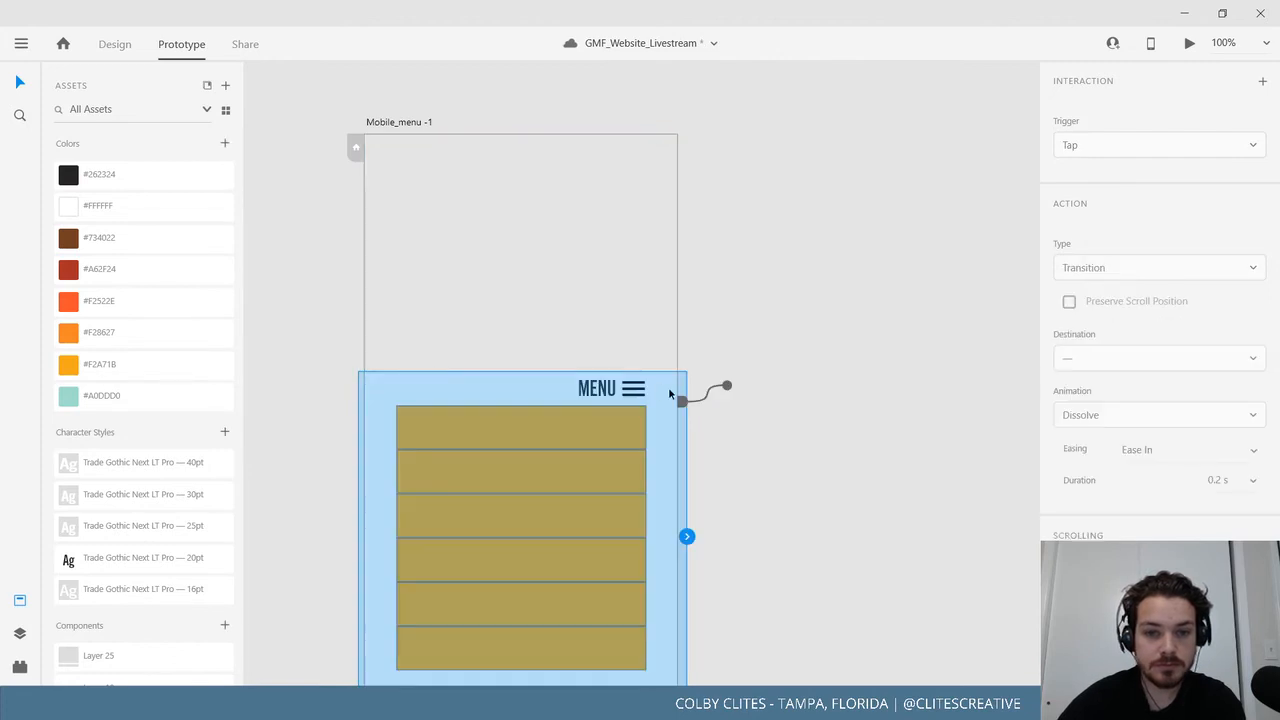
click(755, 371)
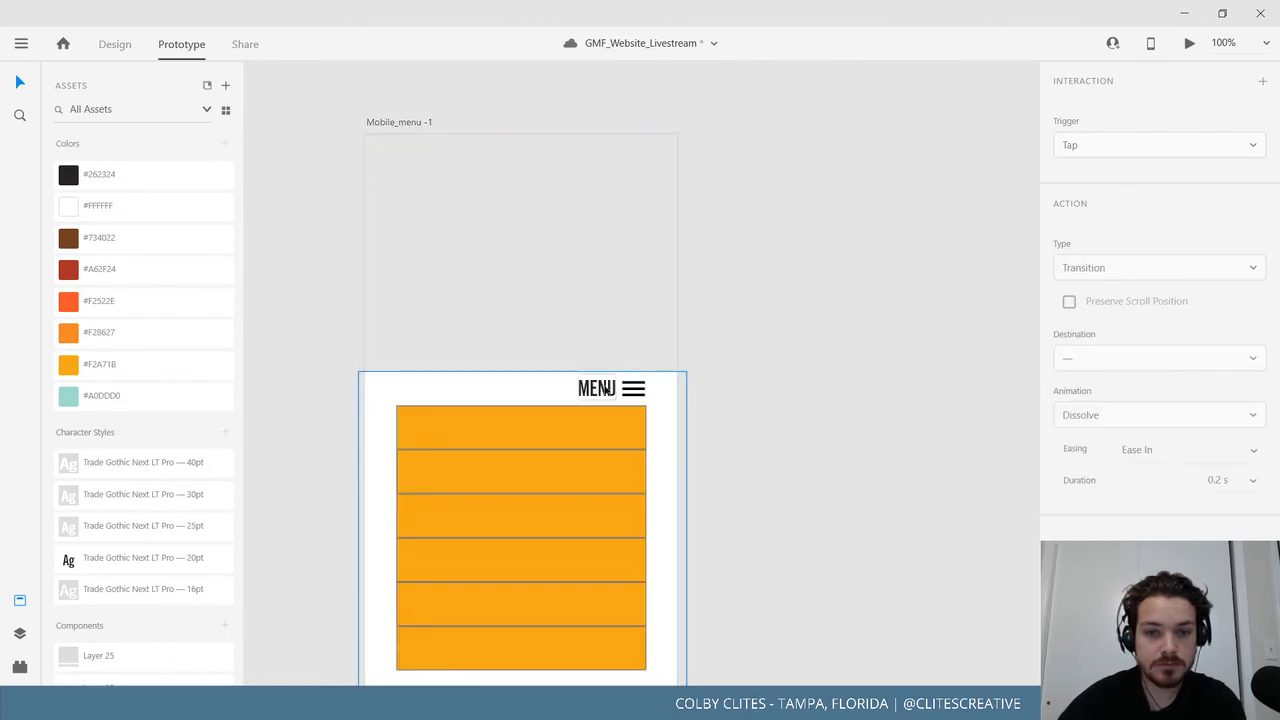
click(640, 390)
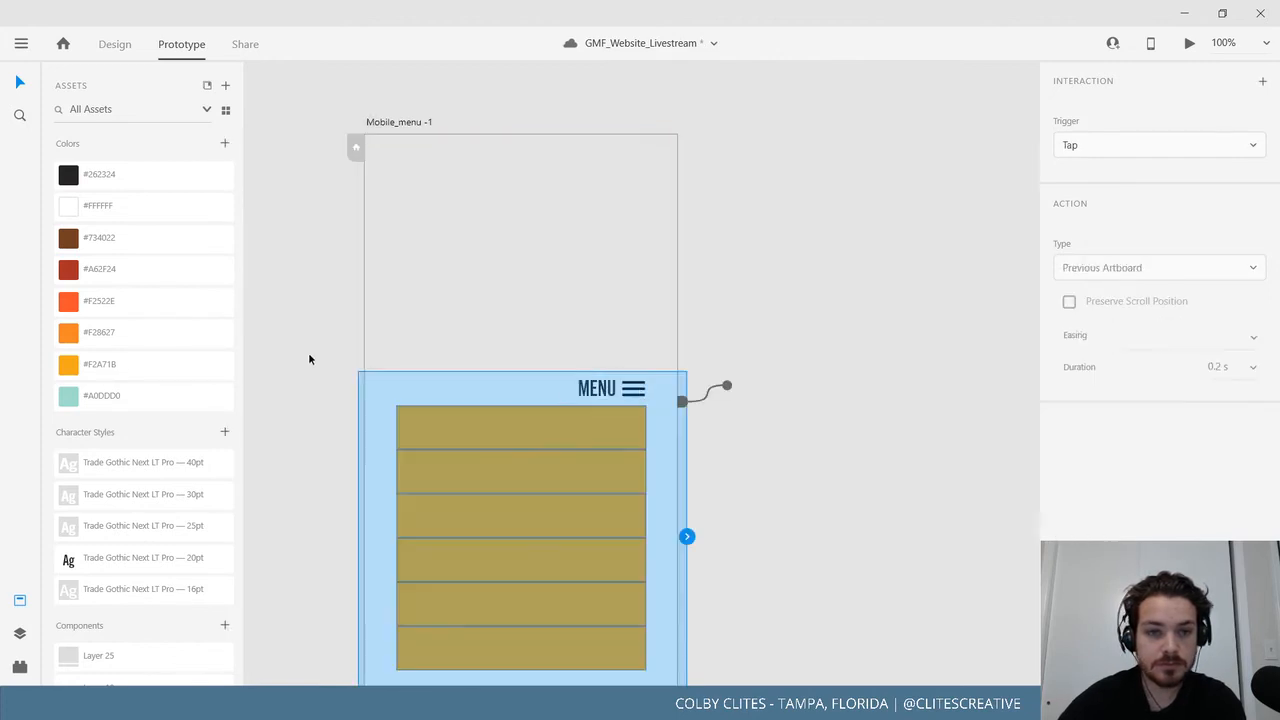
click(308, 352)
click(114, 44)
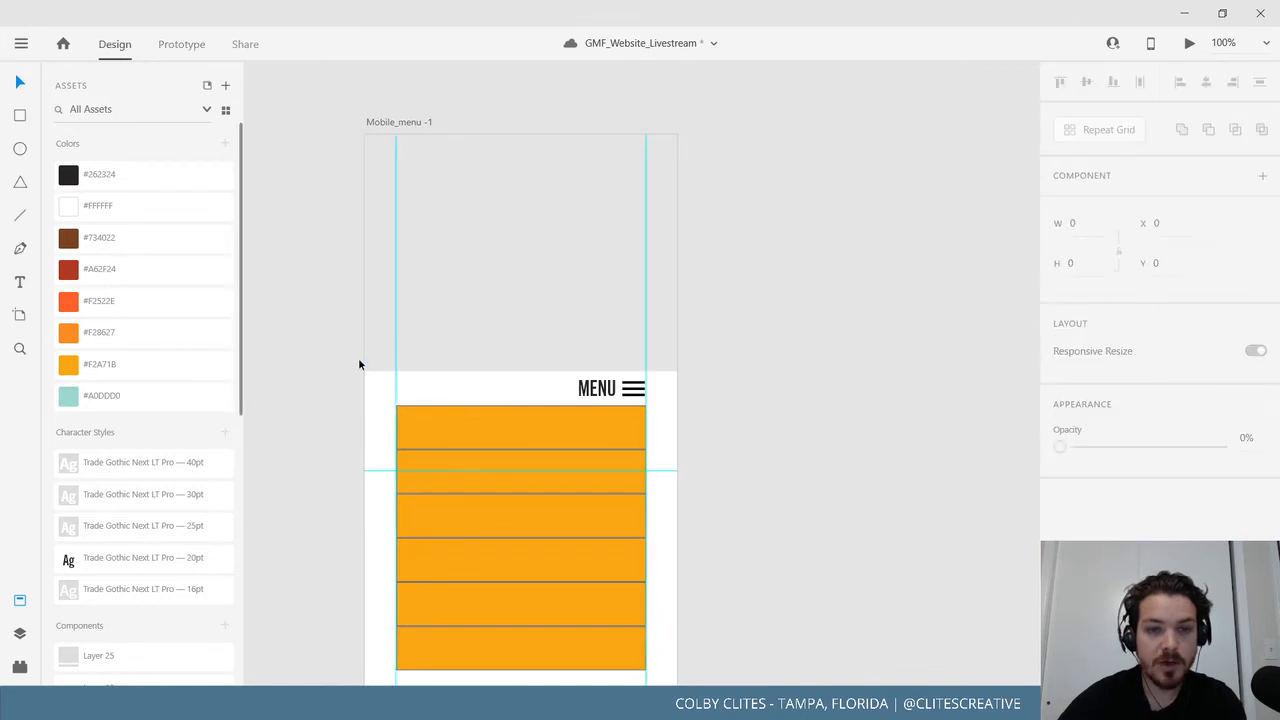
click(400, 122)
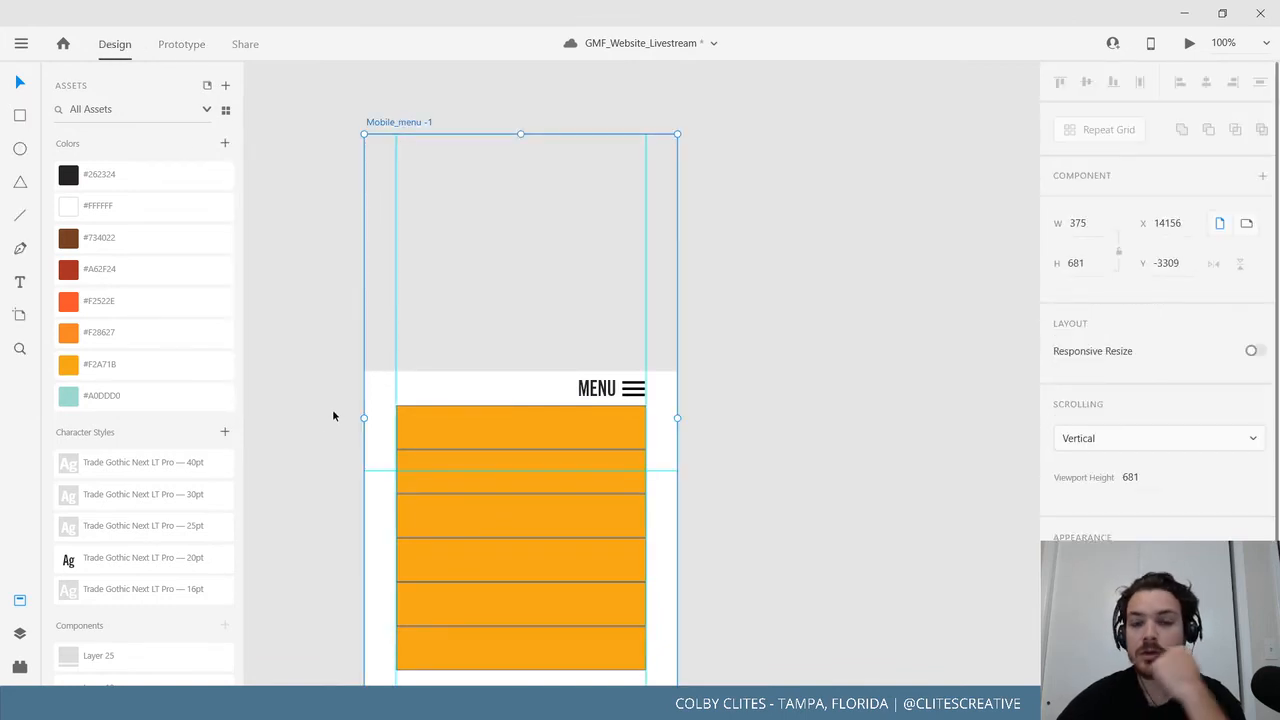
Preview Mobile_Home and toggle the hamburger menu overlay a few times.
scroll(434, 216, down, 2)
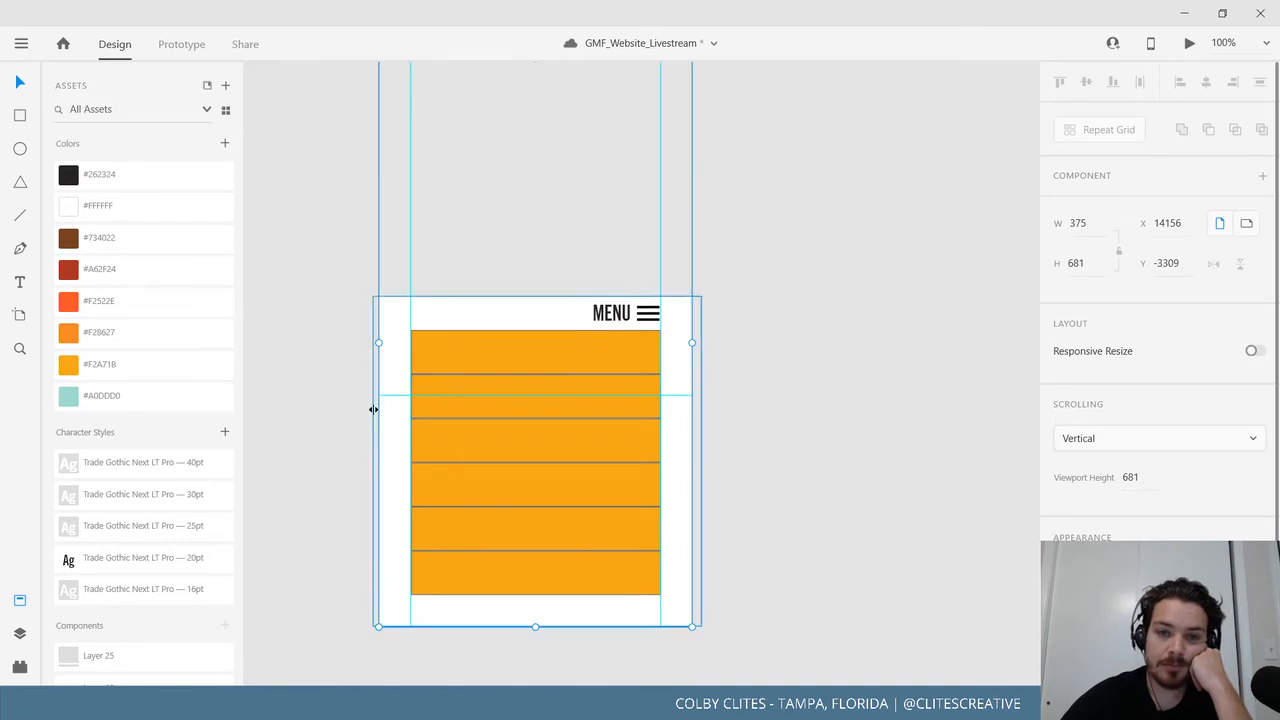
scroll(394, 534, left, 5)
scroll(575, 417, down, 4)
scroll(540, 378, left, 3)
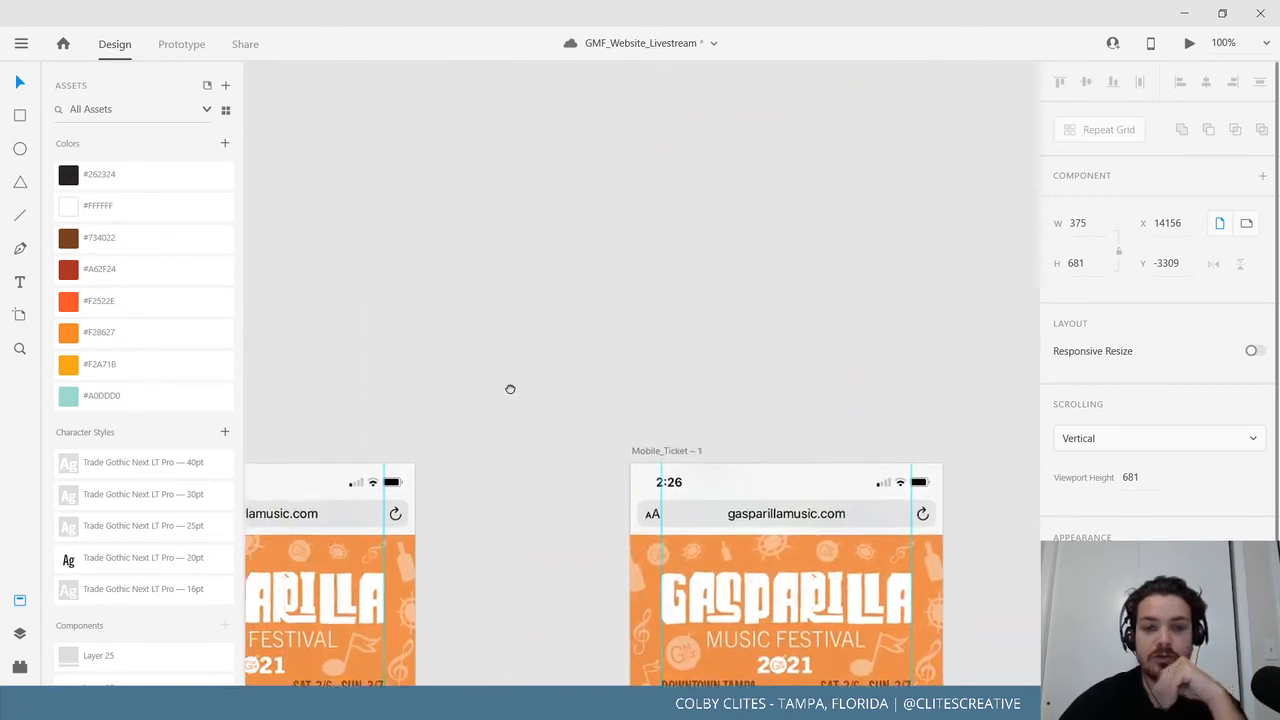
scroll(509, 389, down, 3)
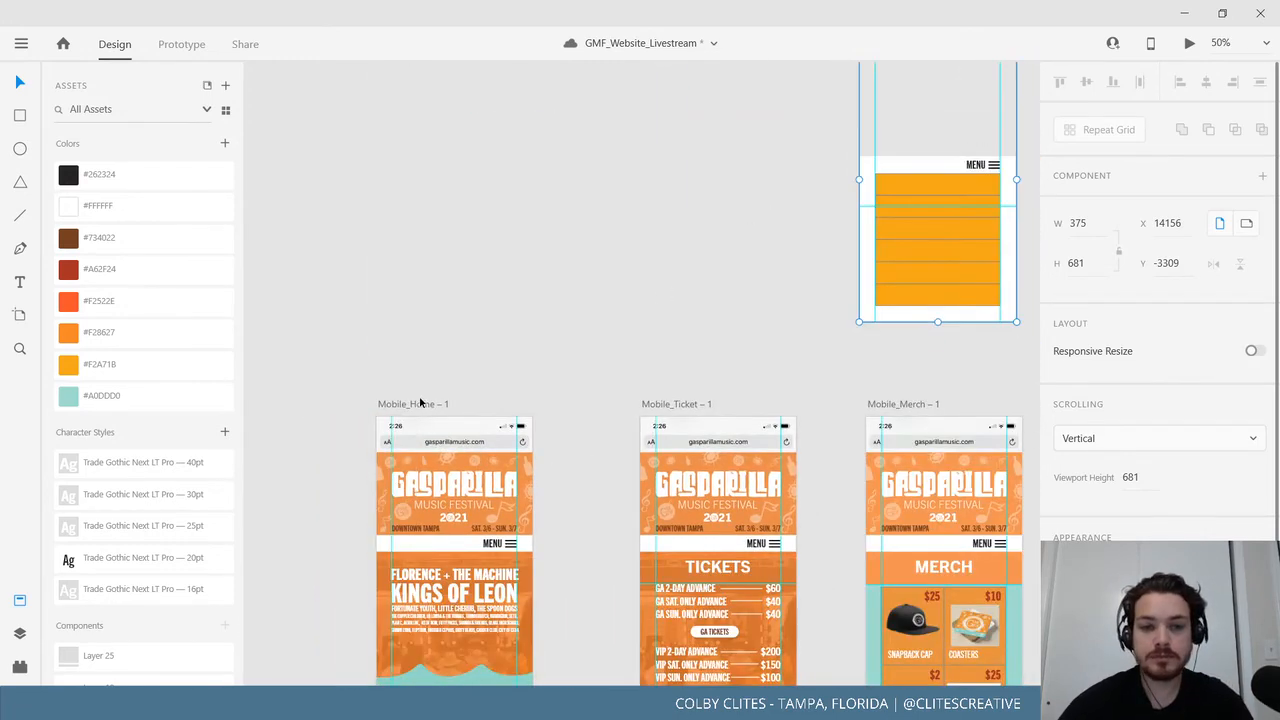
click(420, 404)
click(1189, 45)
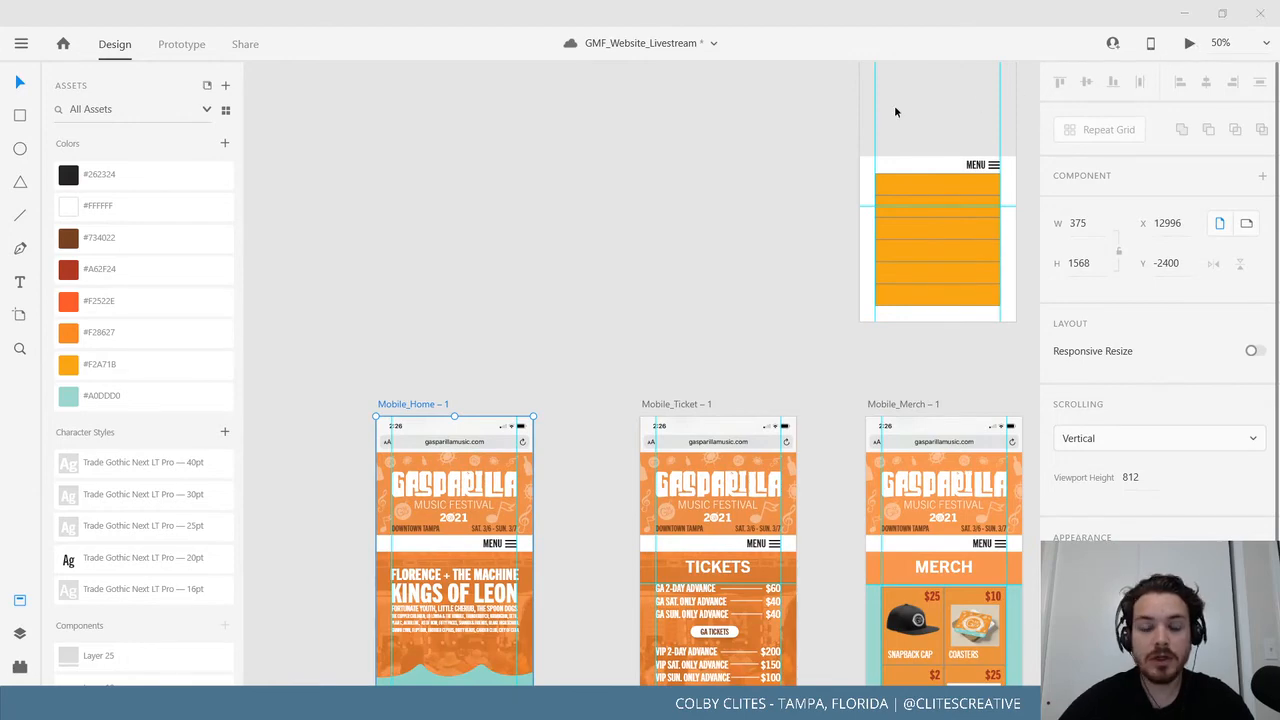
click(256, 269)
click(256, 269)
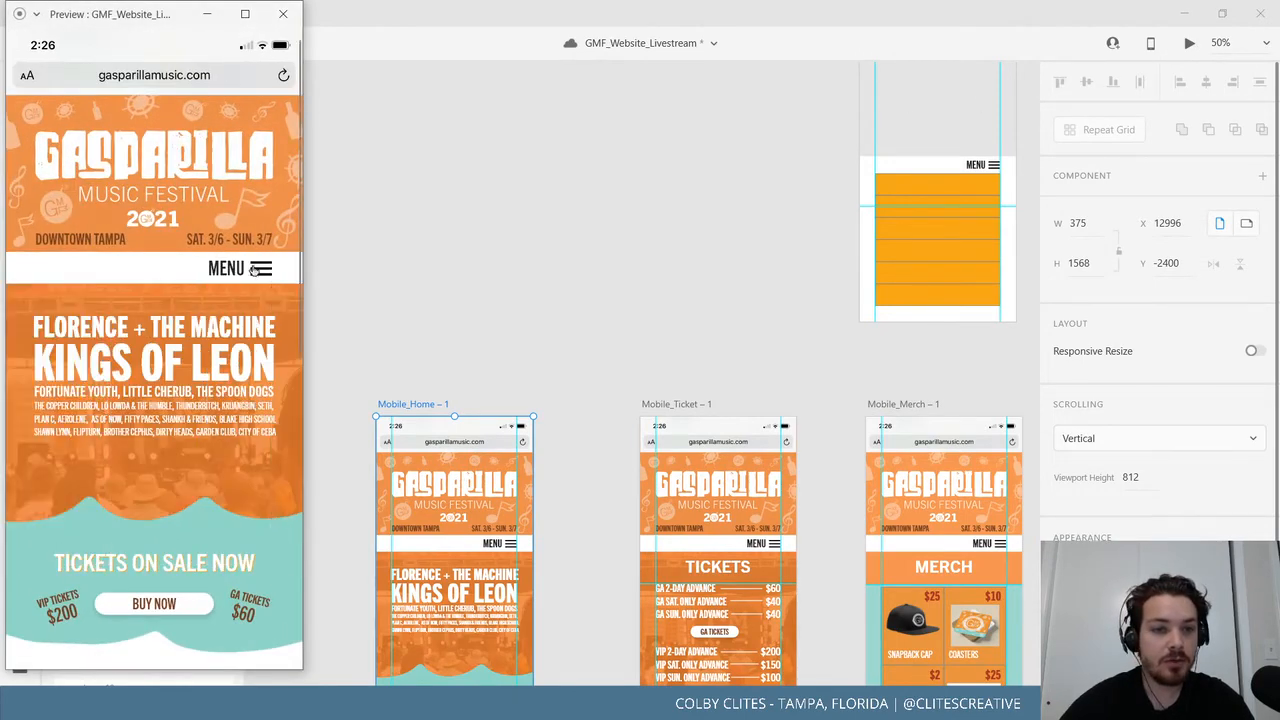
click(256, 269)
click(255, 270)
click(255, 270)
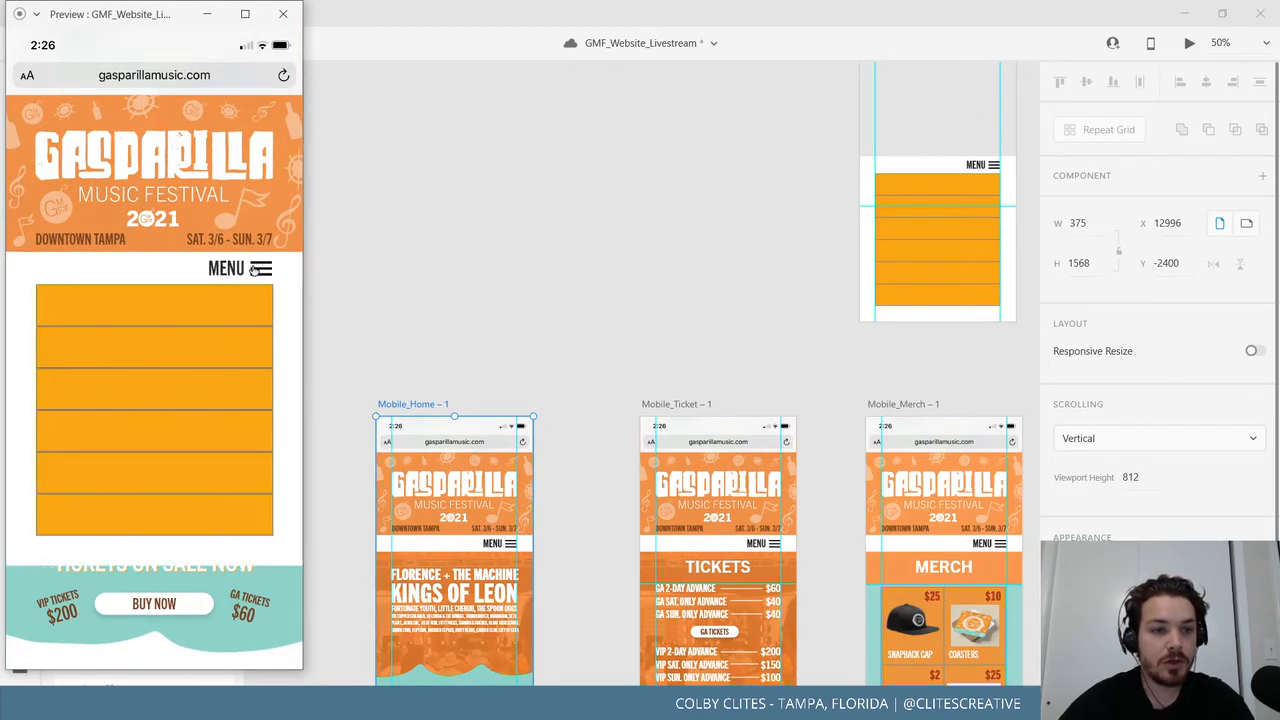
click(255, 270)
click(283, 14)
Ungroup the menu overlay group on Mobile_menu.
click(669, 263)
scroll(593, 361, right, 5)
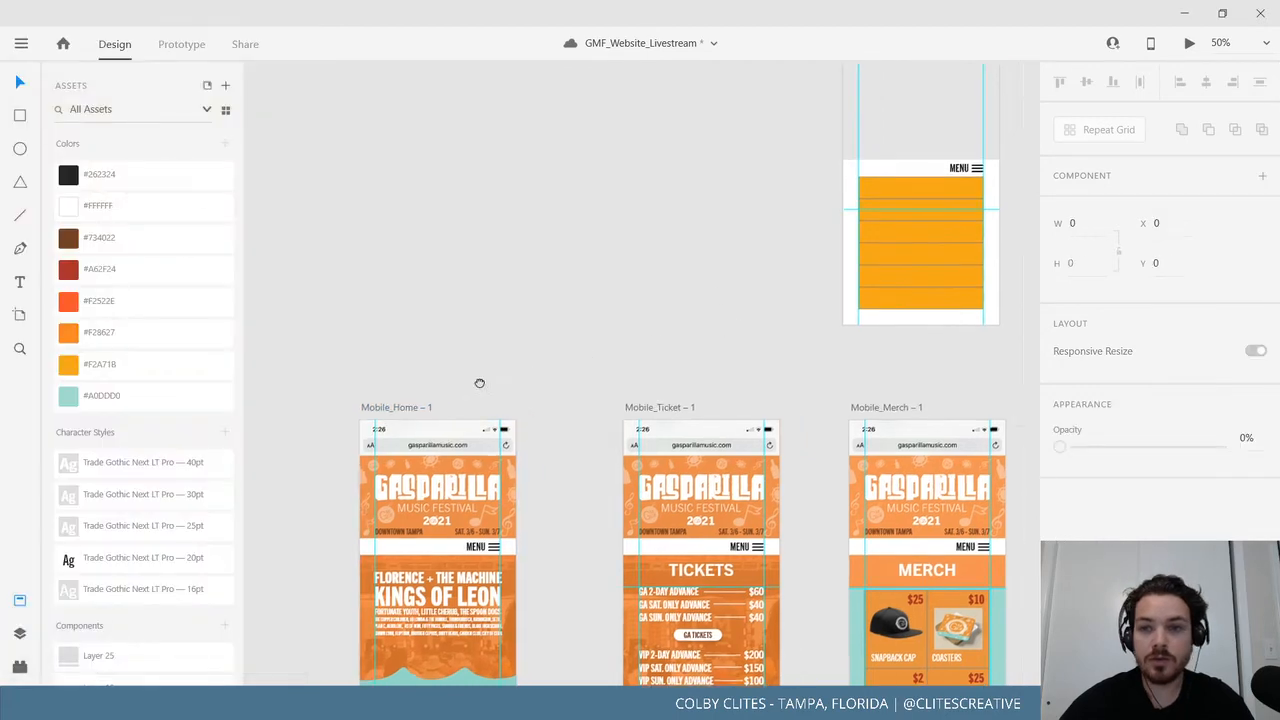
click(647, 340)
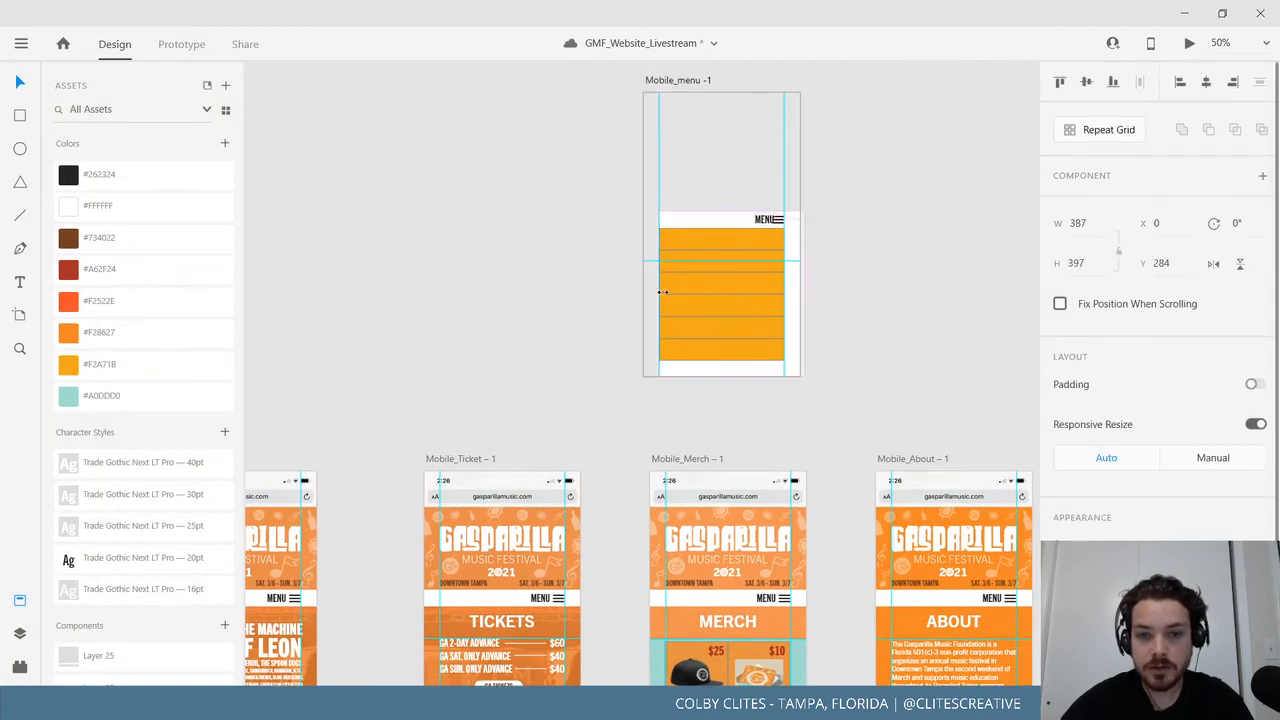
click(869, 320)
scroll(771, 423, right, 3)
scroll(771, 423, up, 3)
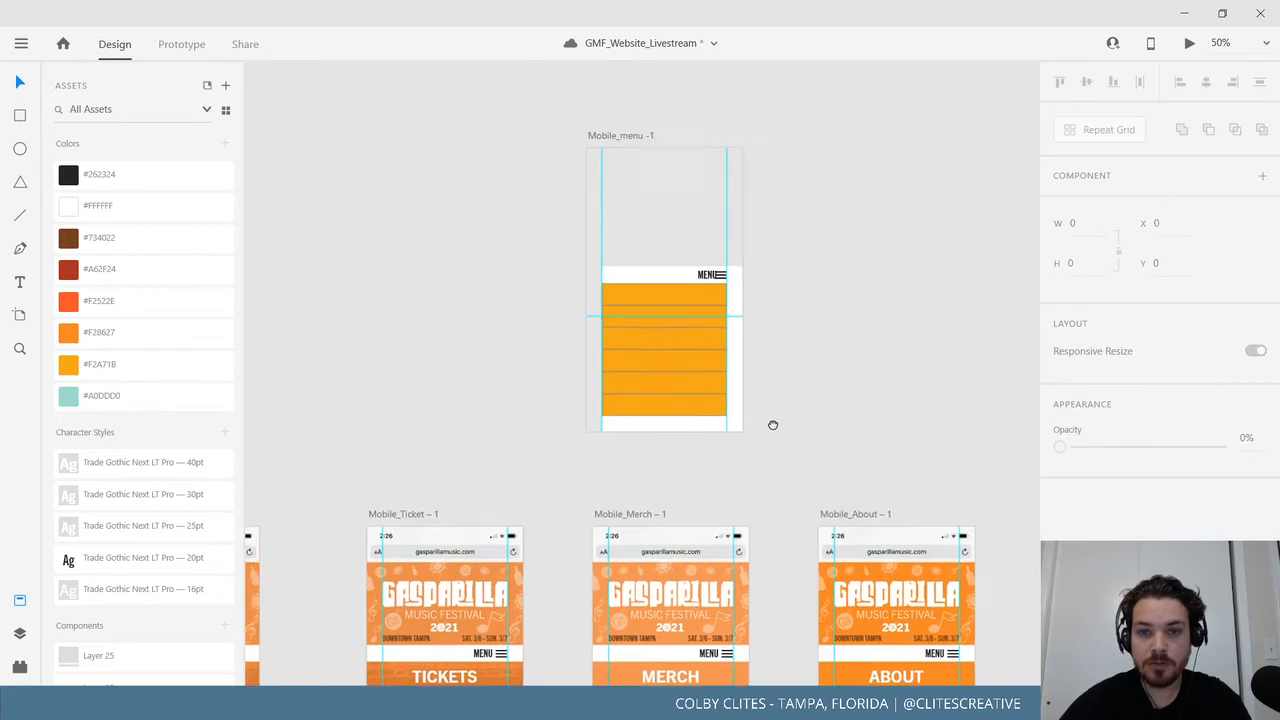
key(ctrl+equal)
key(ctrl+z)
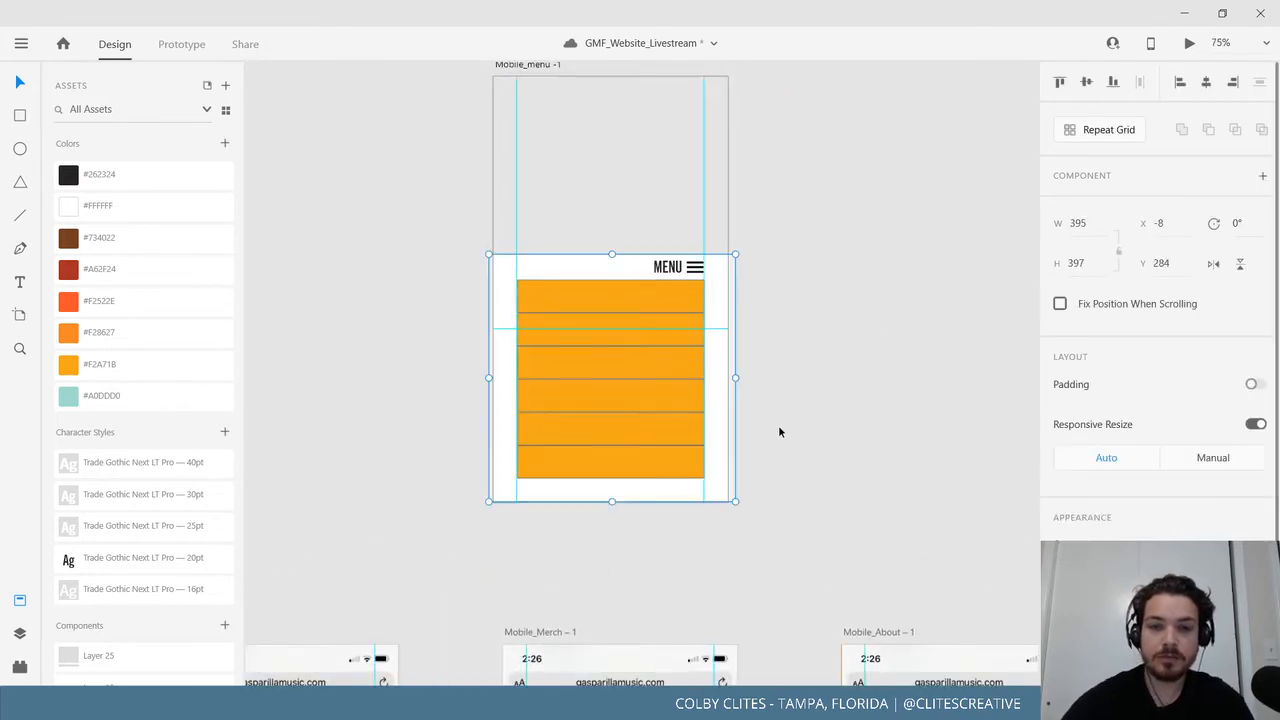
right_click(506, 268)
click(590, 309)
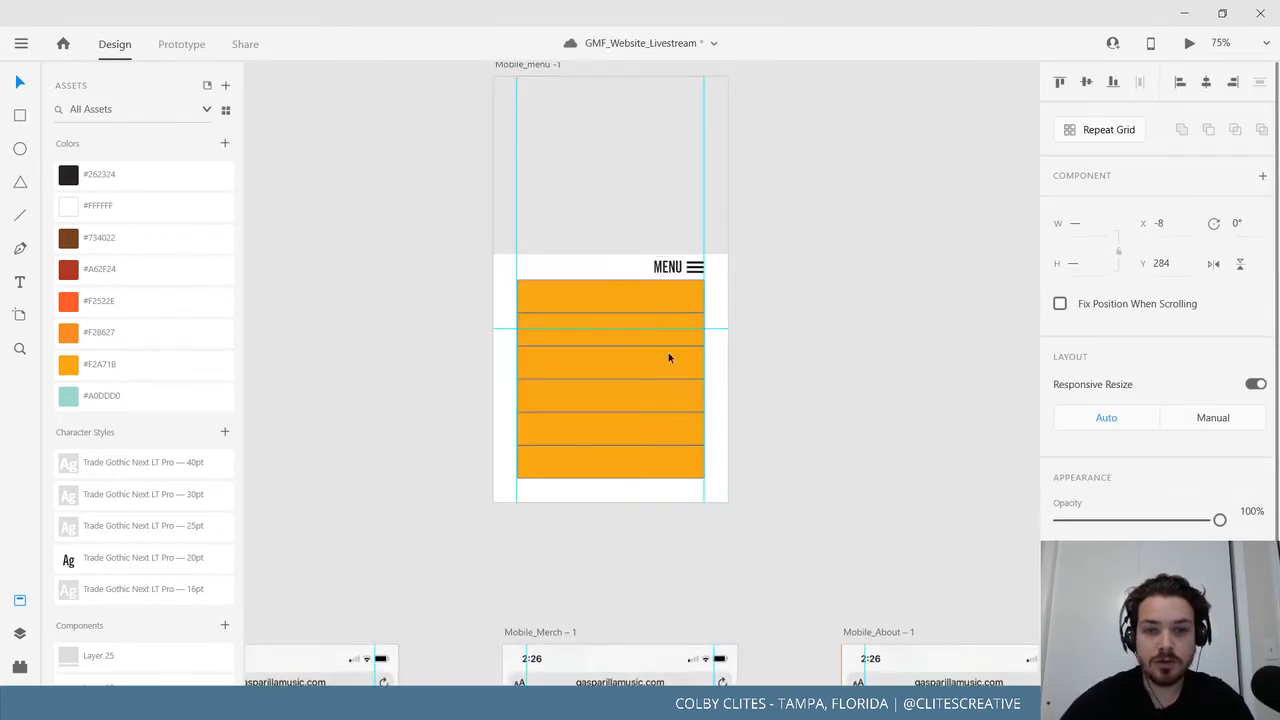
Narrow the white menu backing from its left edge to 350 wide.
click(507, 297)
drag(491, 378, 517, 377)
click(815, 389)
scroll(763, 383, up, 1)
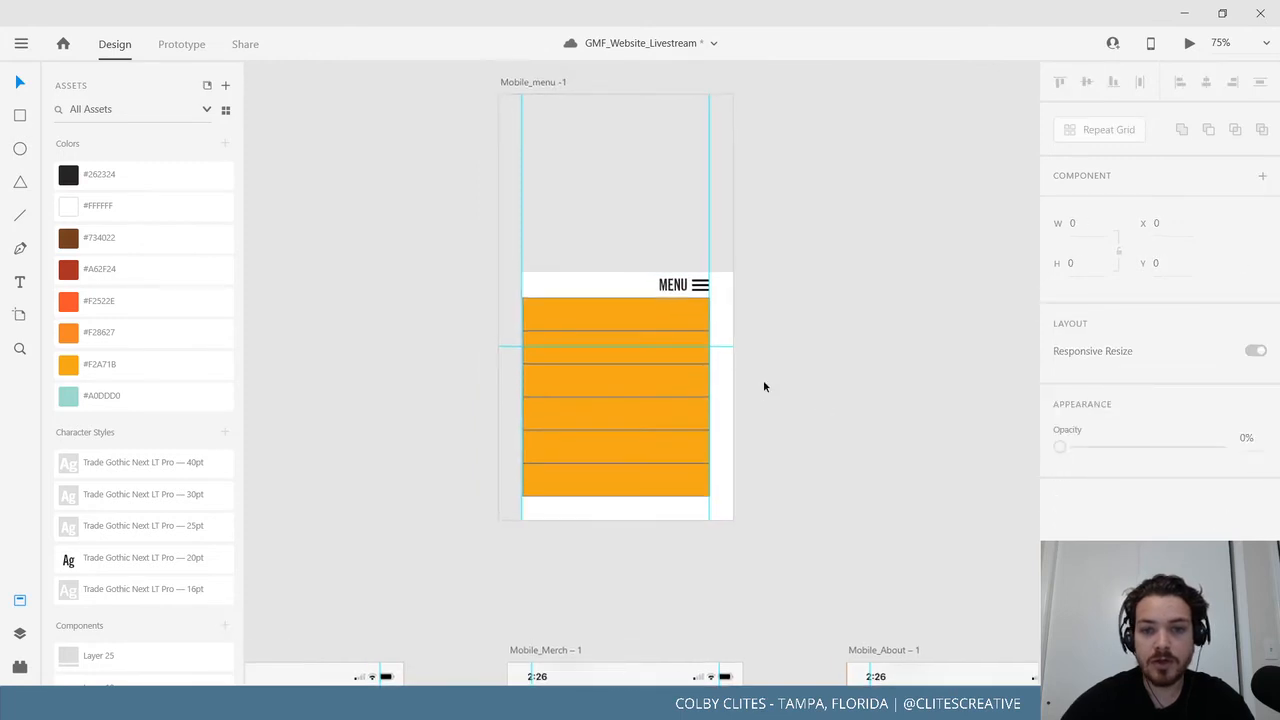
click(563, 506)
click(824, 425)
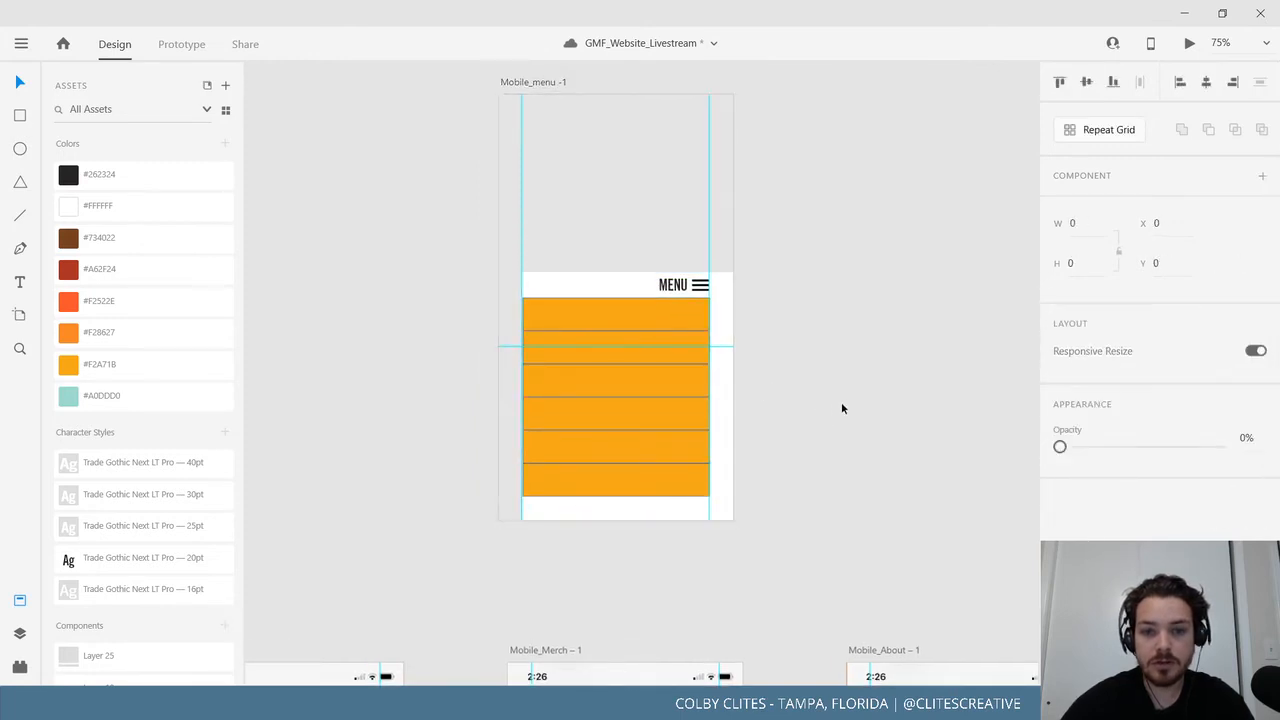
Browse the installed plugins list and the plugin manager.
click(18, 667)
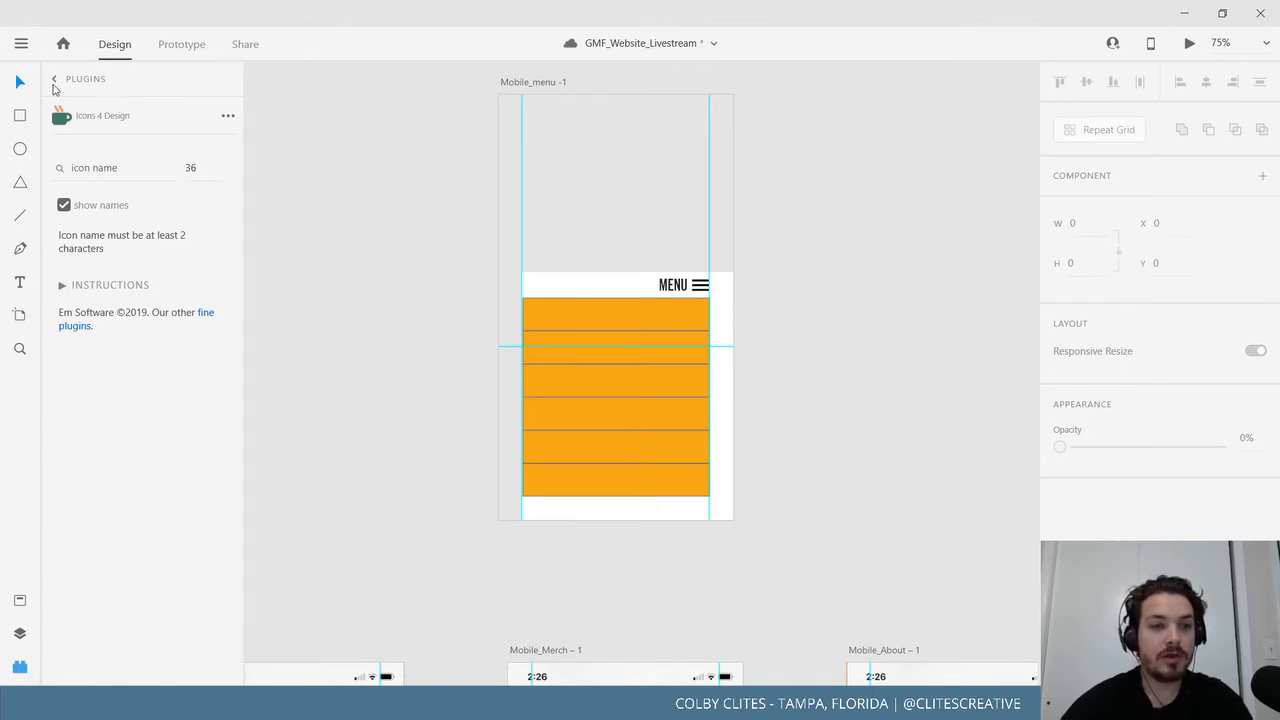
click(55, 82)
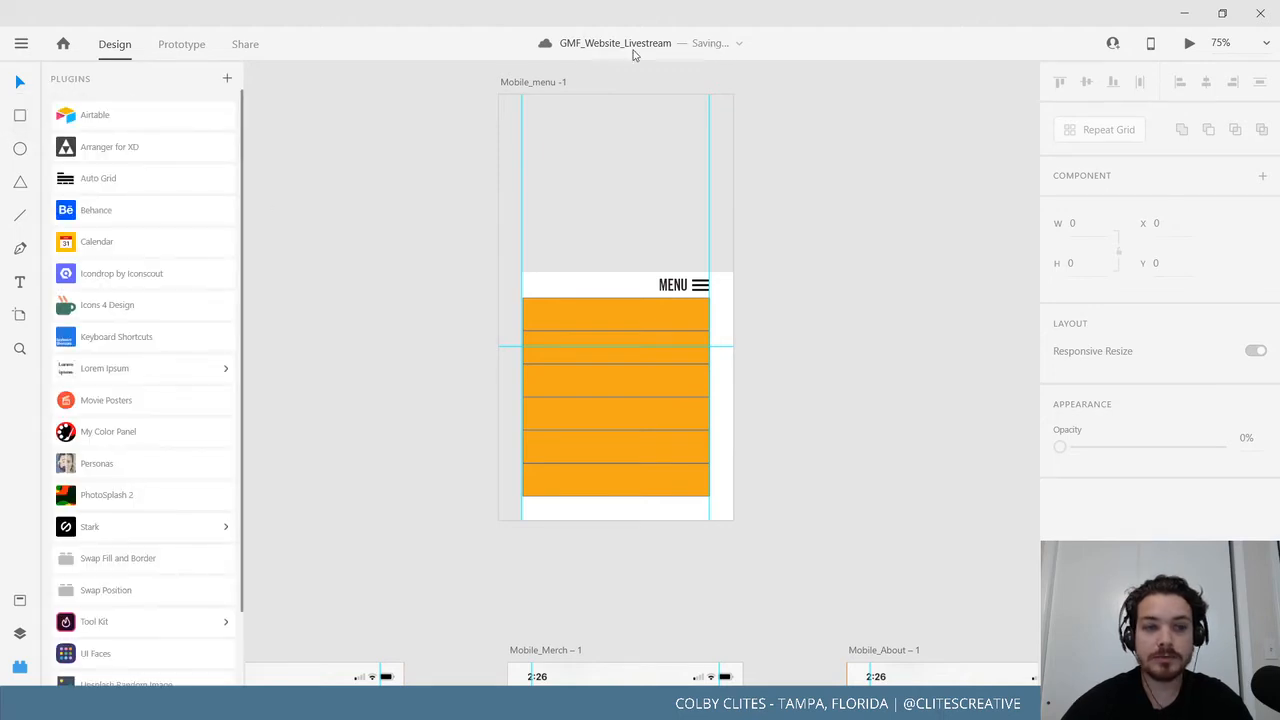
scroll(137, 570, down, 2)
scroll(219, 190, up, 2)
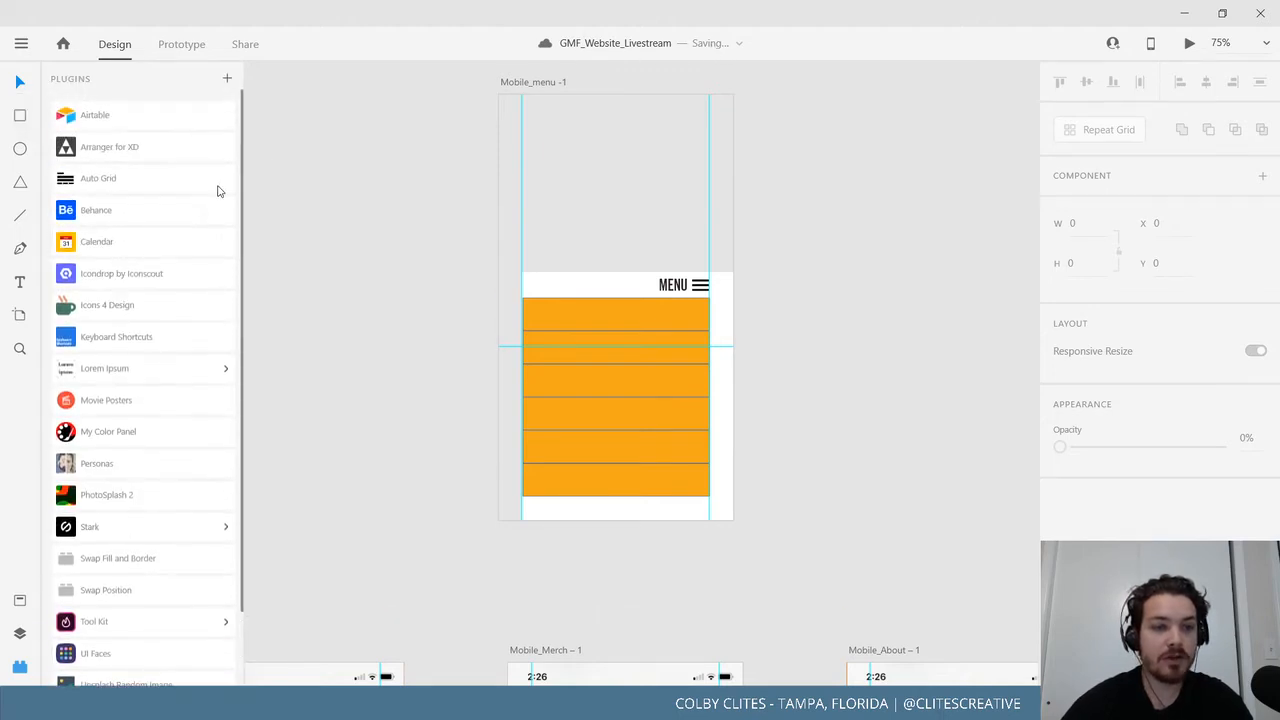
click(227, 80)
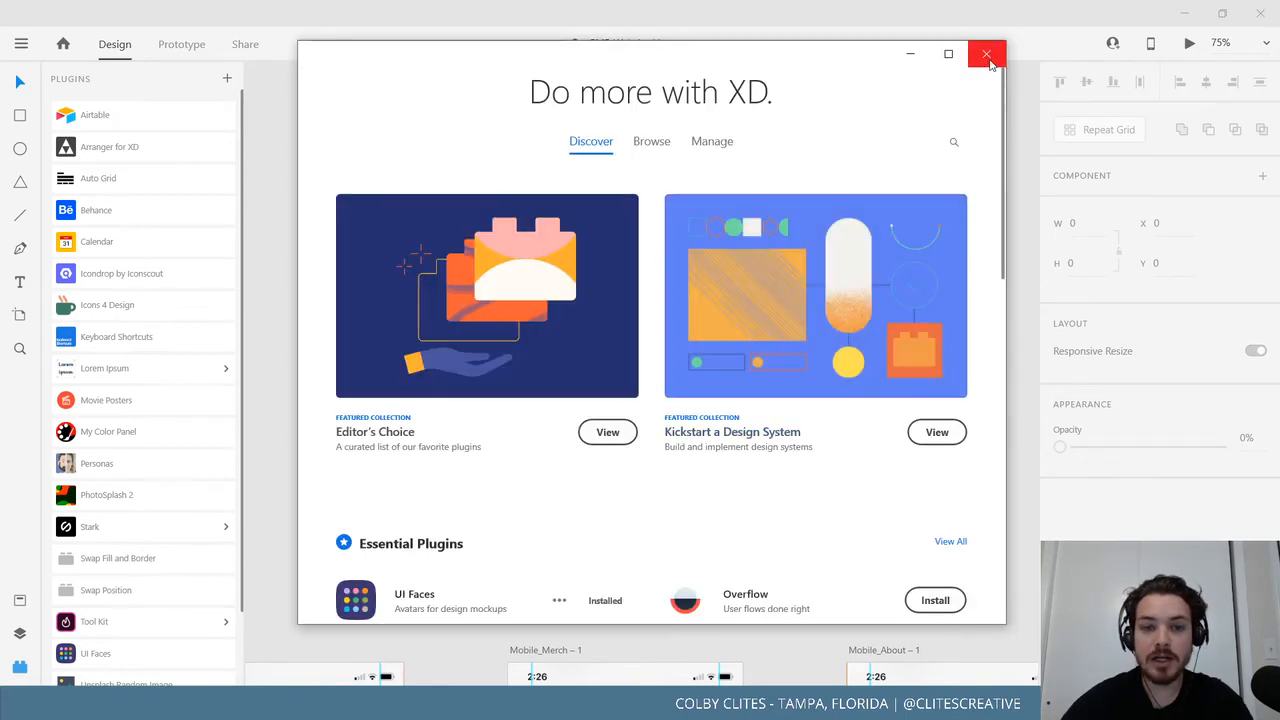
scroll(806, 288, down, 5)
scroll(806, 288, up, 6)
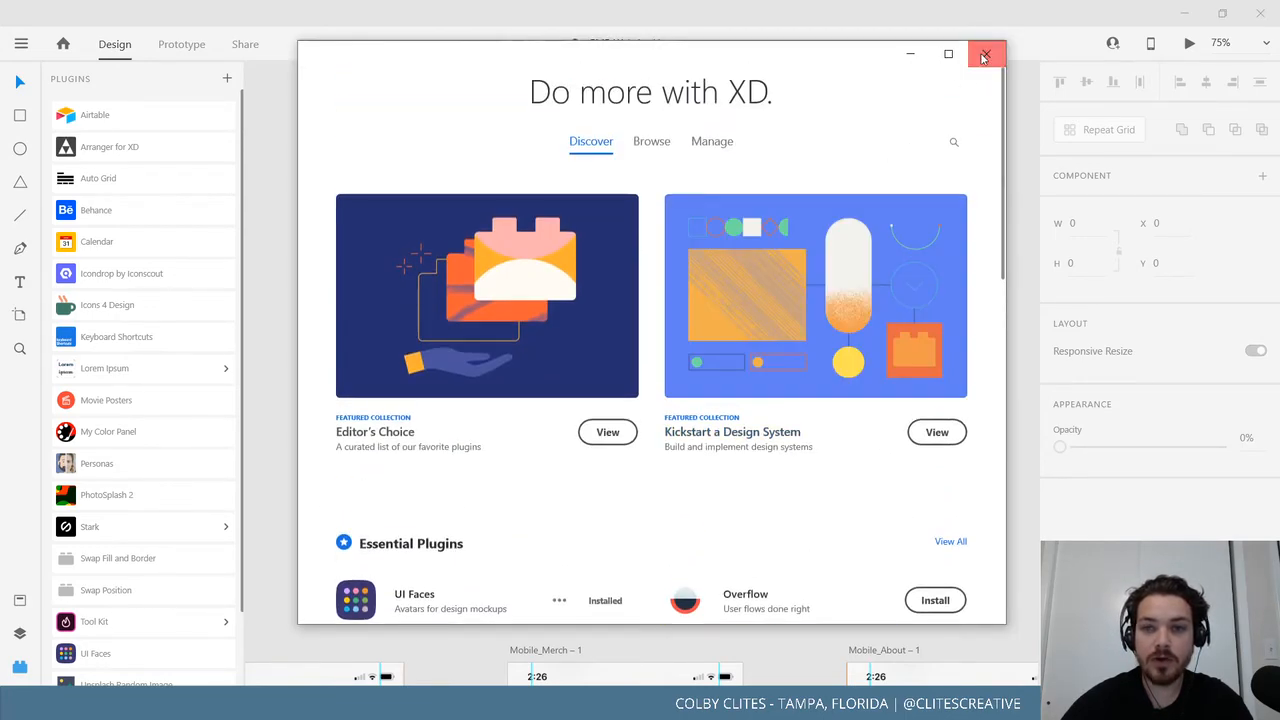
click(986, 53)
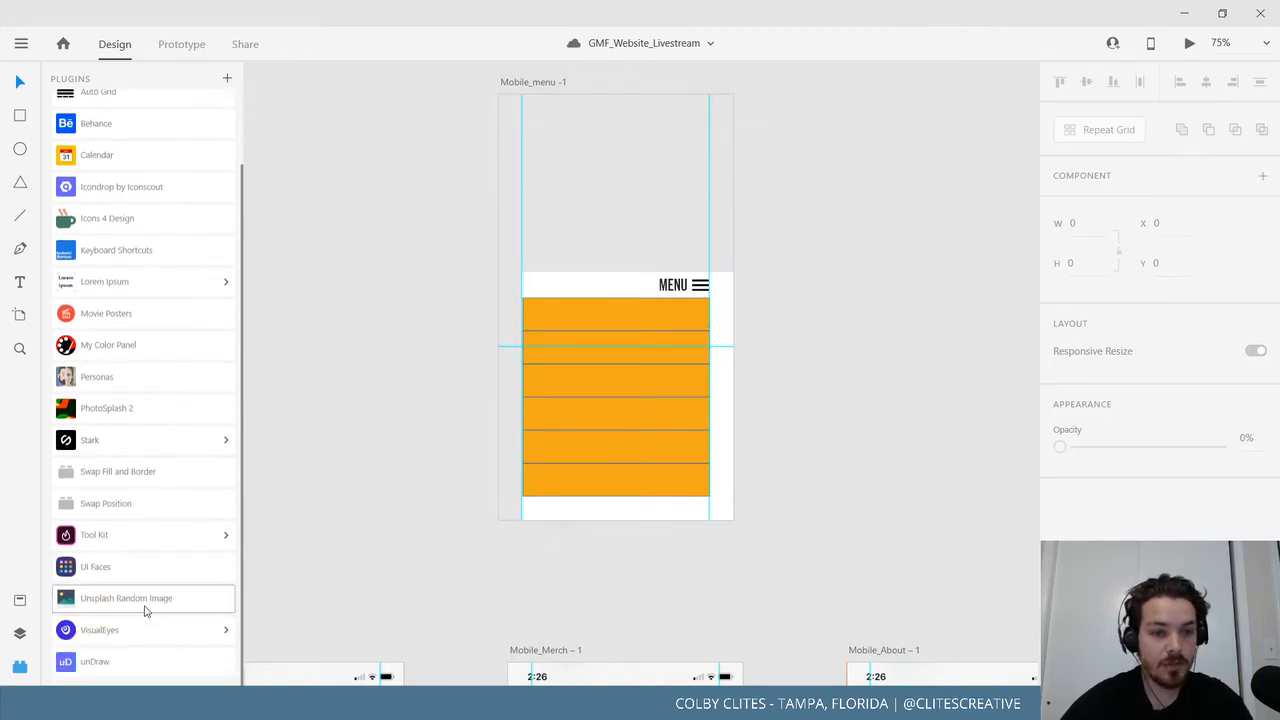
Search the Icons 4 Design plugin for 'cancel' icons after trying 'exit'.
click(135, 220)
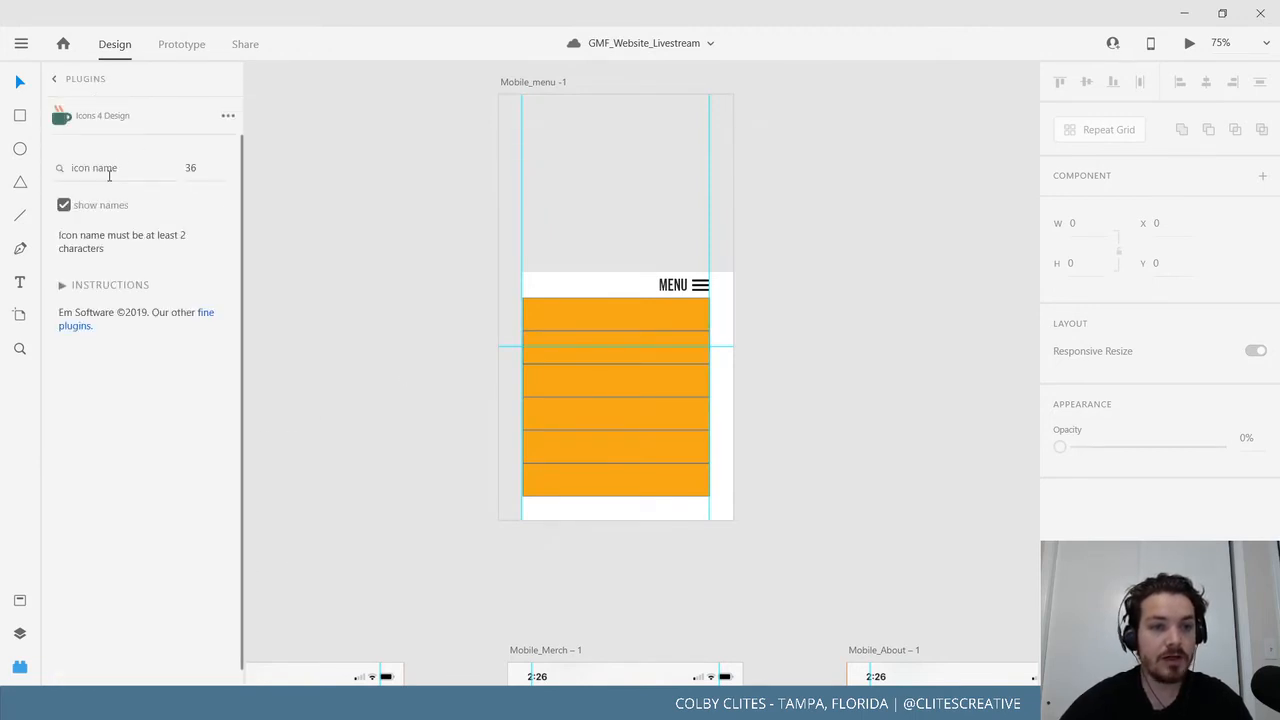
click(110, 170)
text(exit)
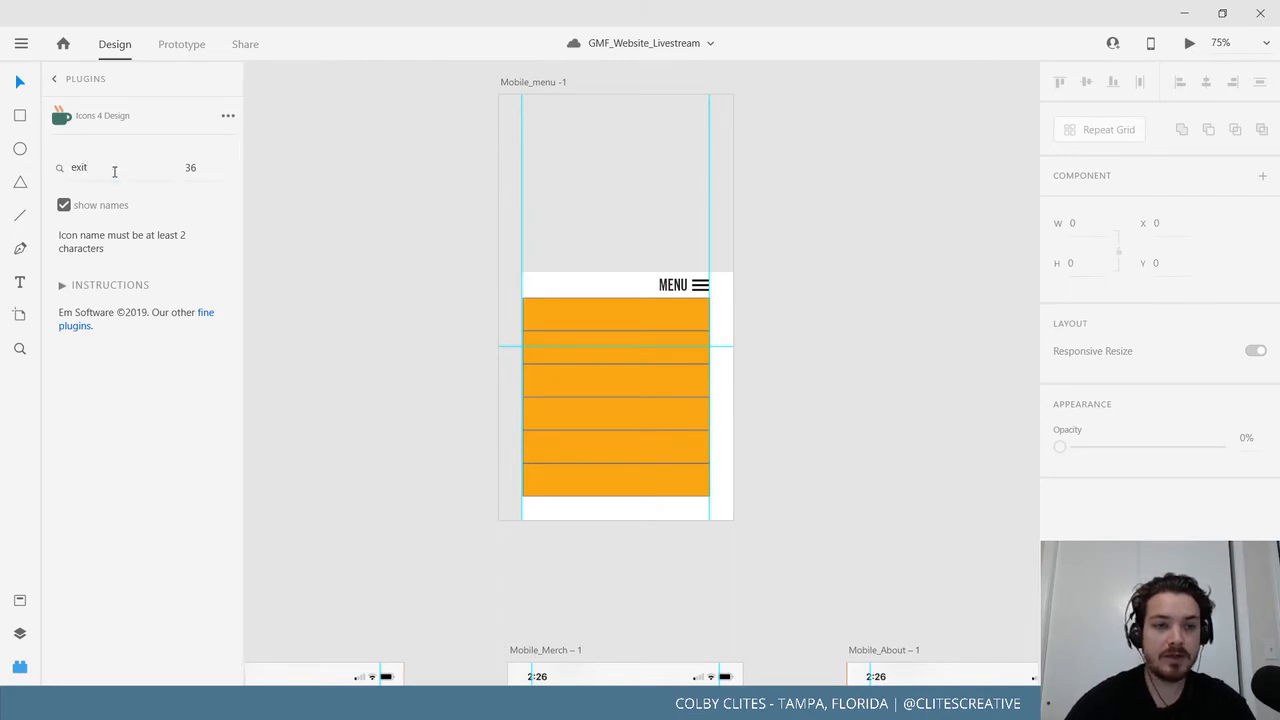
click(114, 171)
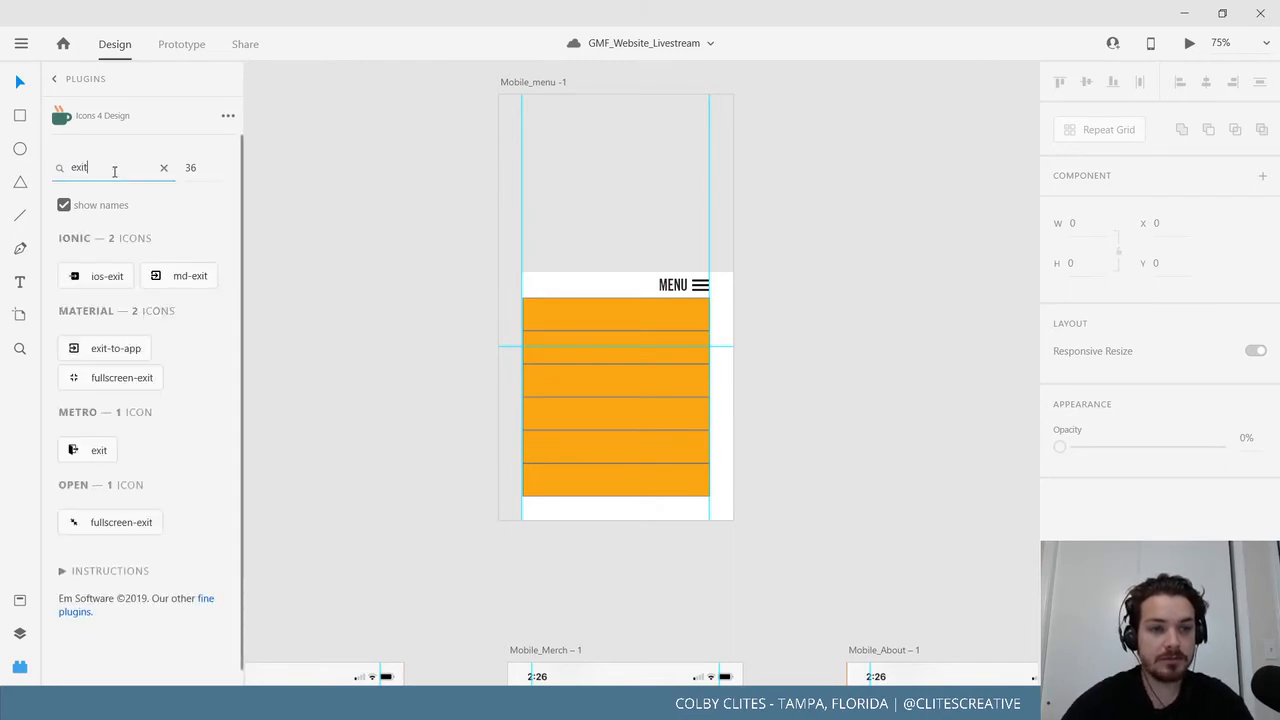
key(ctrl+a)
text(x)
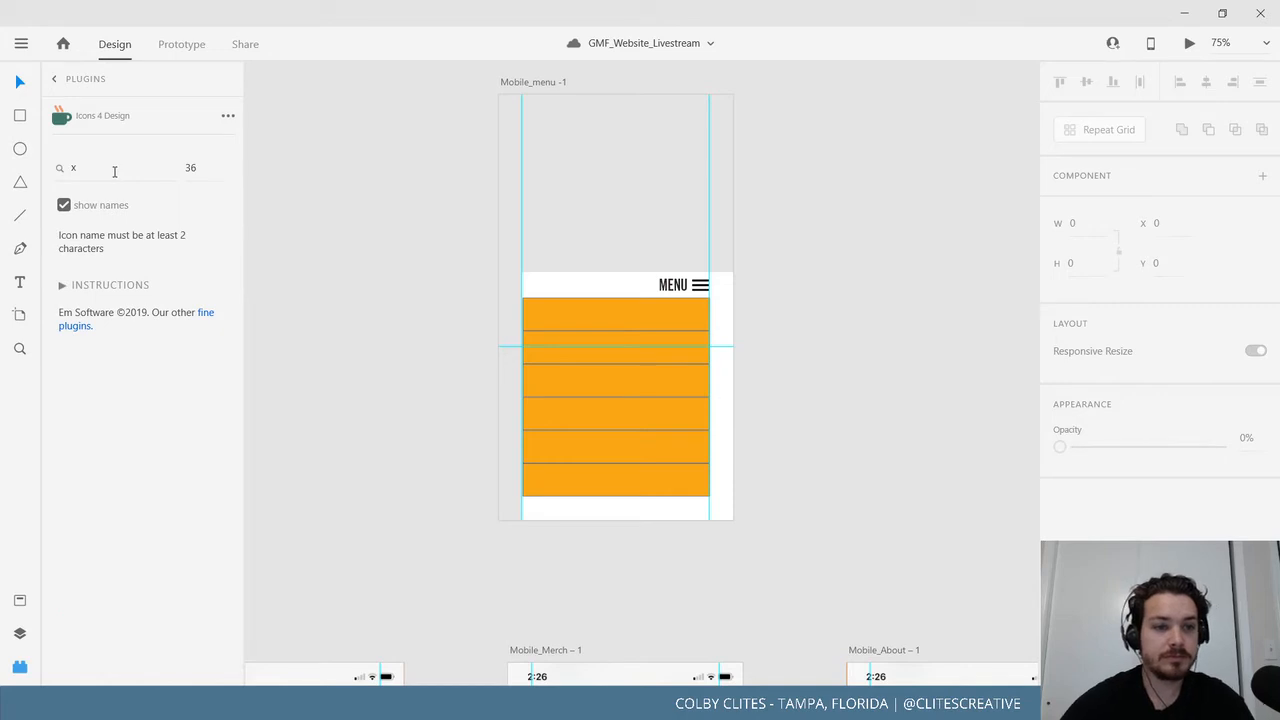
click(114, 171)
key(BackSpace)
text(can)
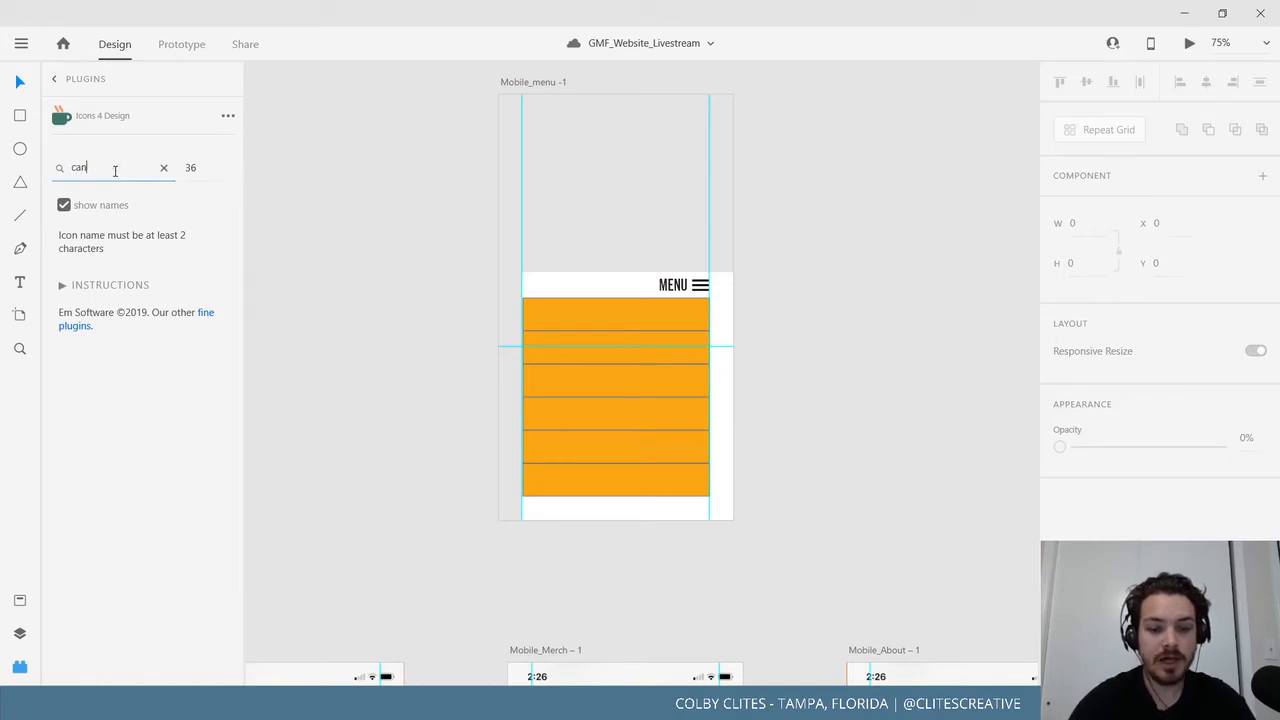
text(cel)
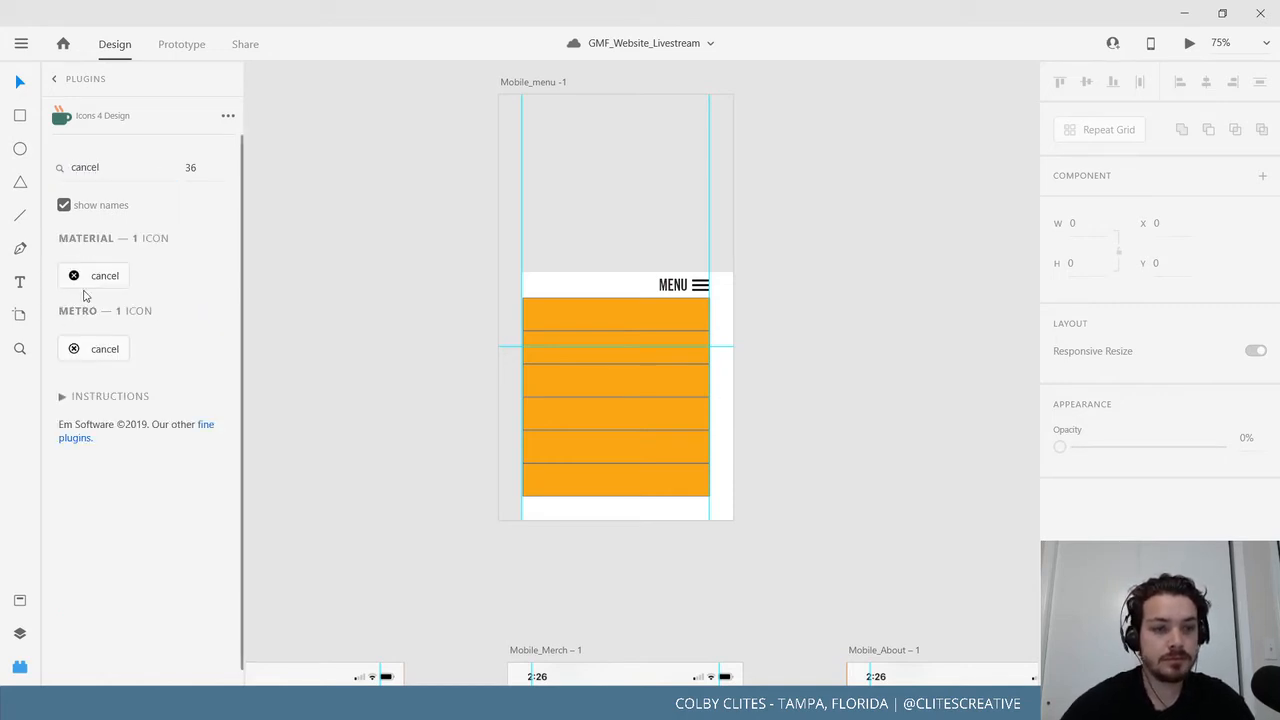
Insert the Metro-style cancel icon into the menu overlay and place it on the menu bar.
click(672, 286)
click(110, 278)
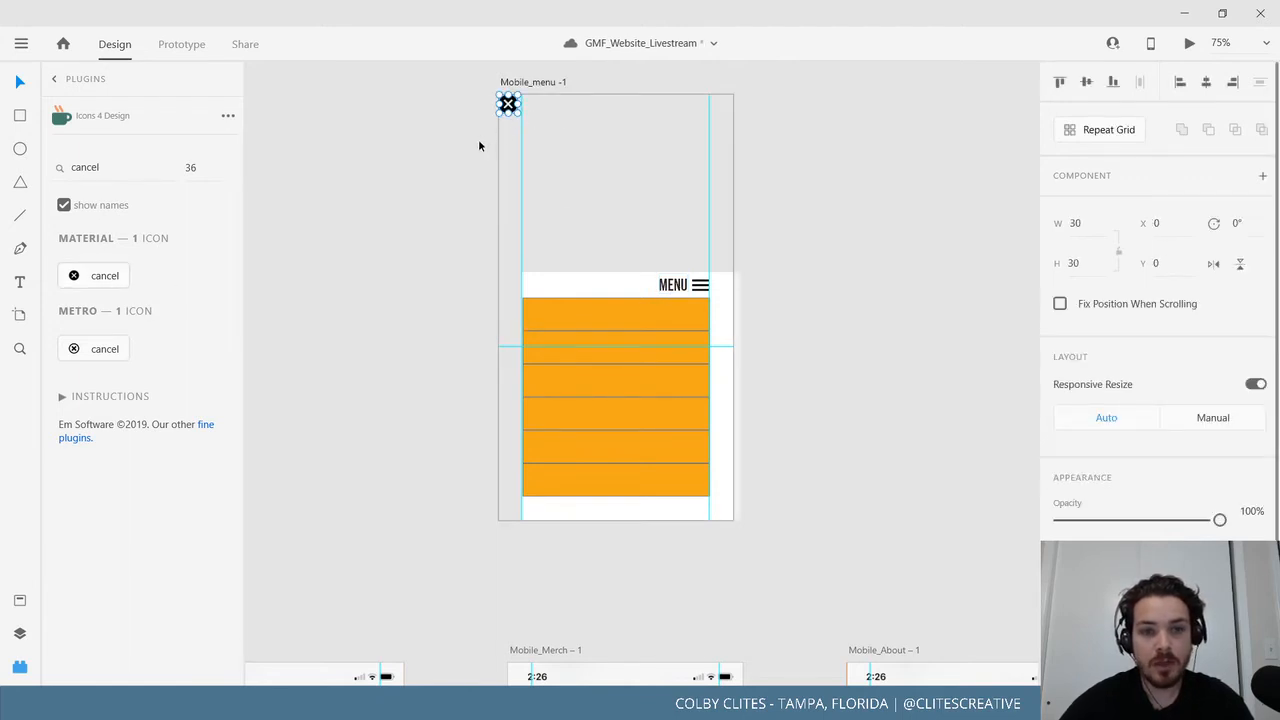
click(105, 349)
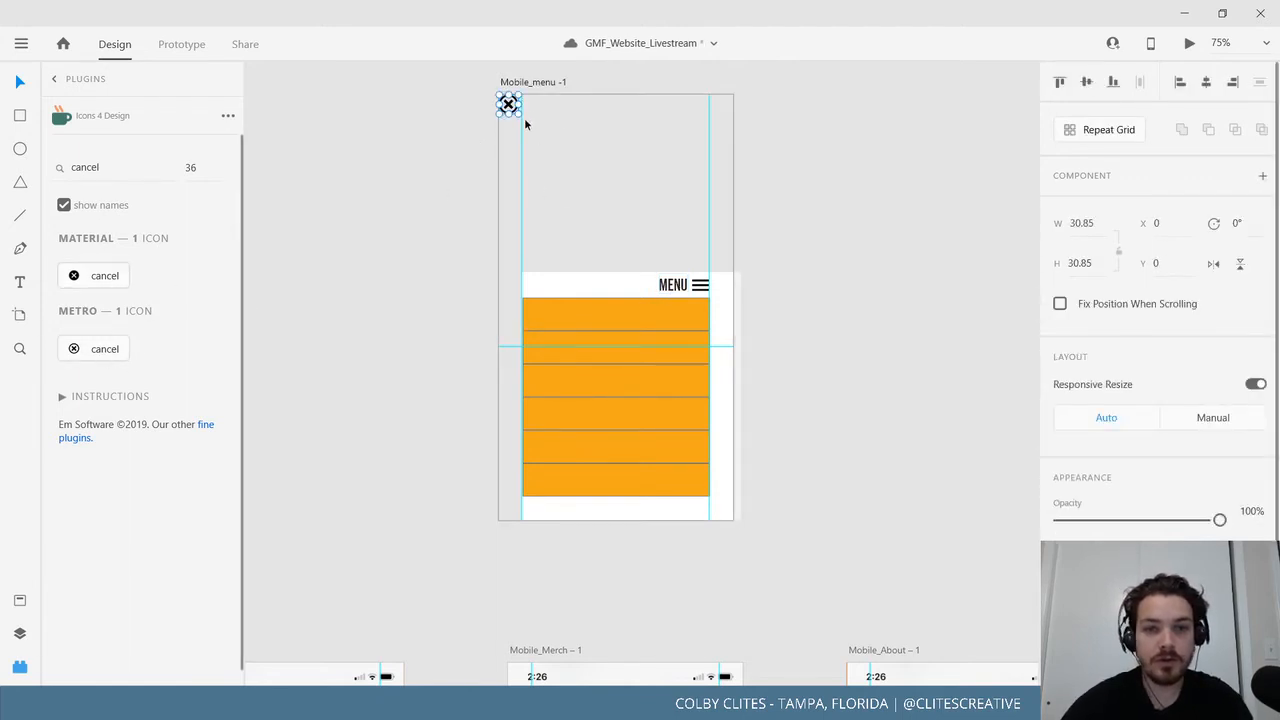
drag(512, 107, 536, 289)
key(ctrl+plus)
key(ctrl+plus)
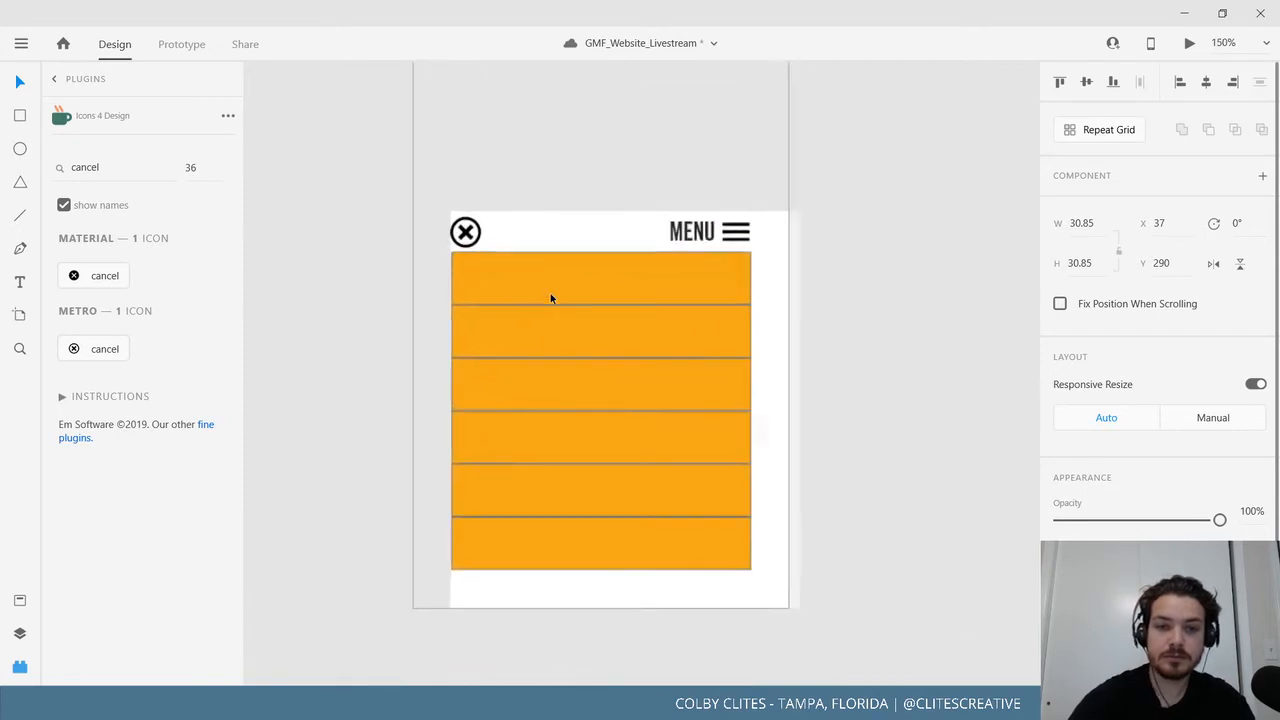
drag(507, 313, 608, 291)
drag(524, 185, 533, 183)
click(429, 237)
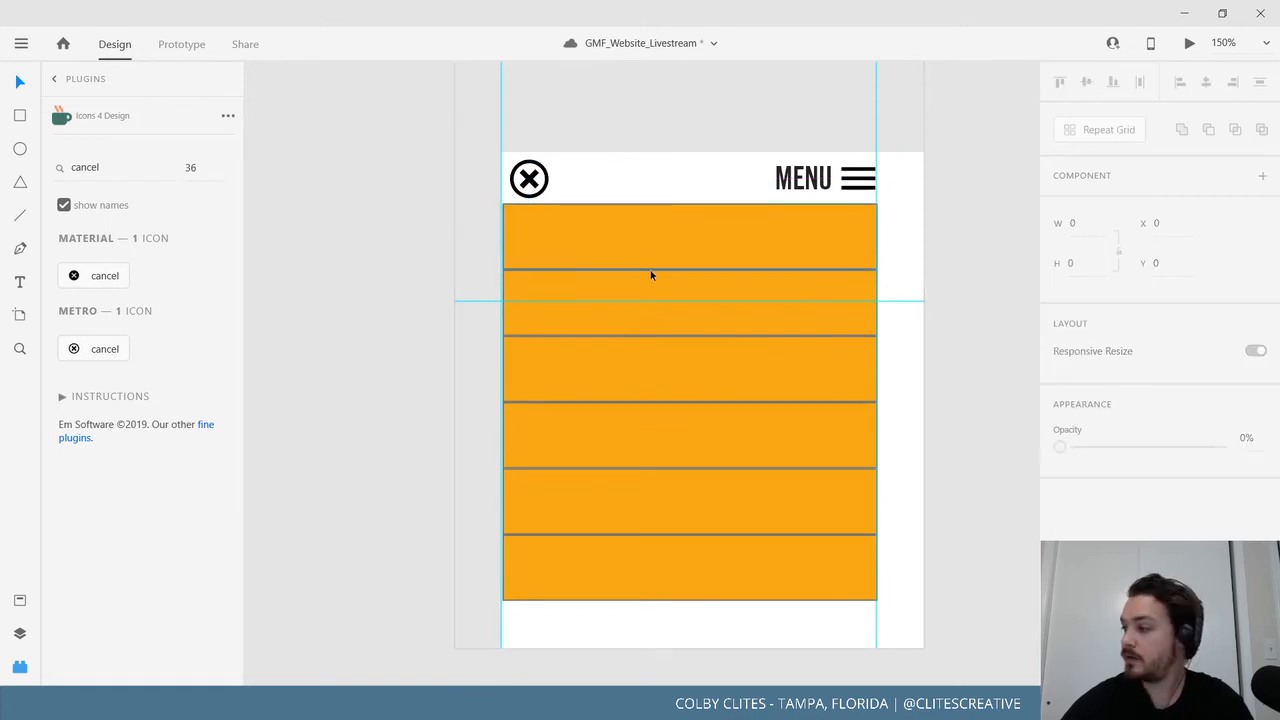
drag(651, 274, 561, 293)
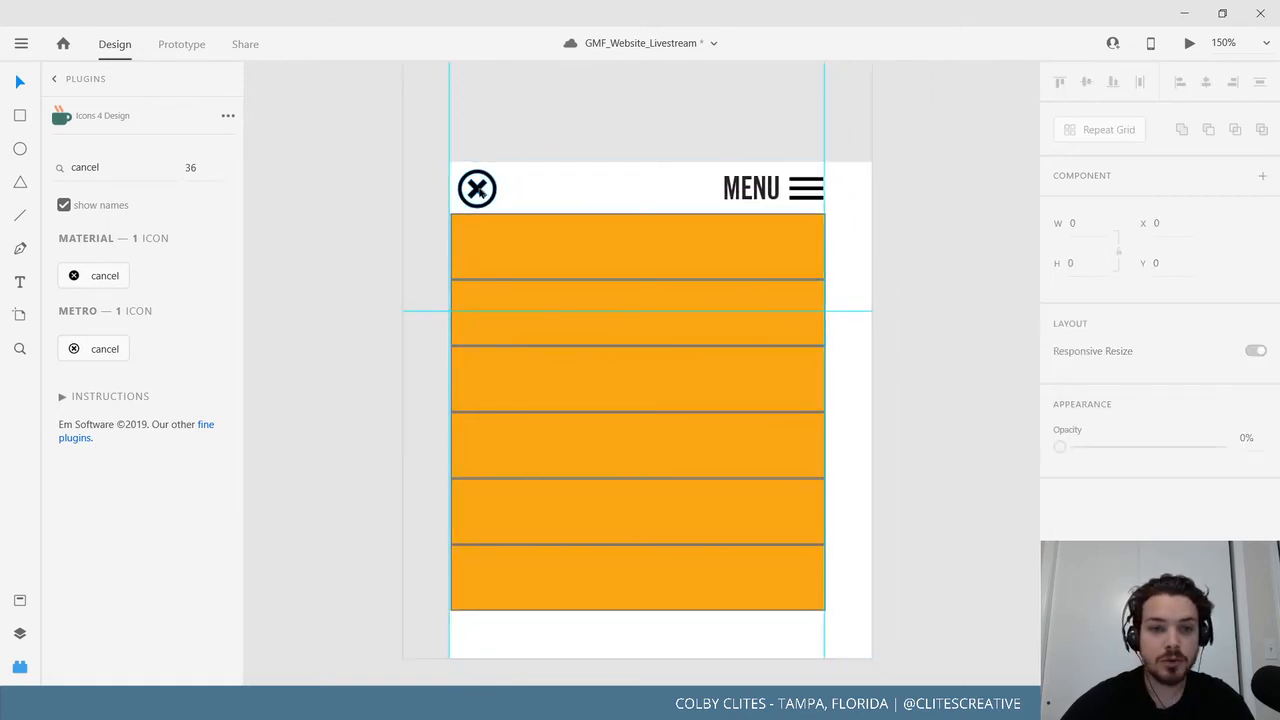
Colour the cancel icon dark red #A62F24 from the document swatches.
click(480, 189)
click(19, 600)
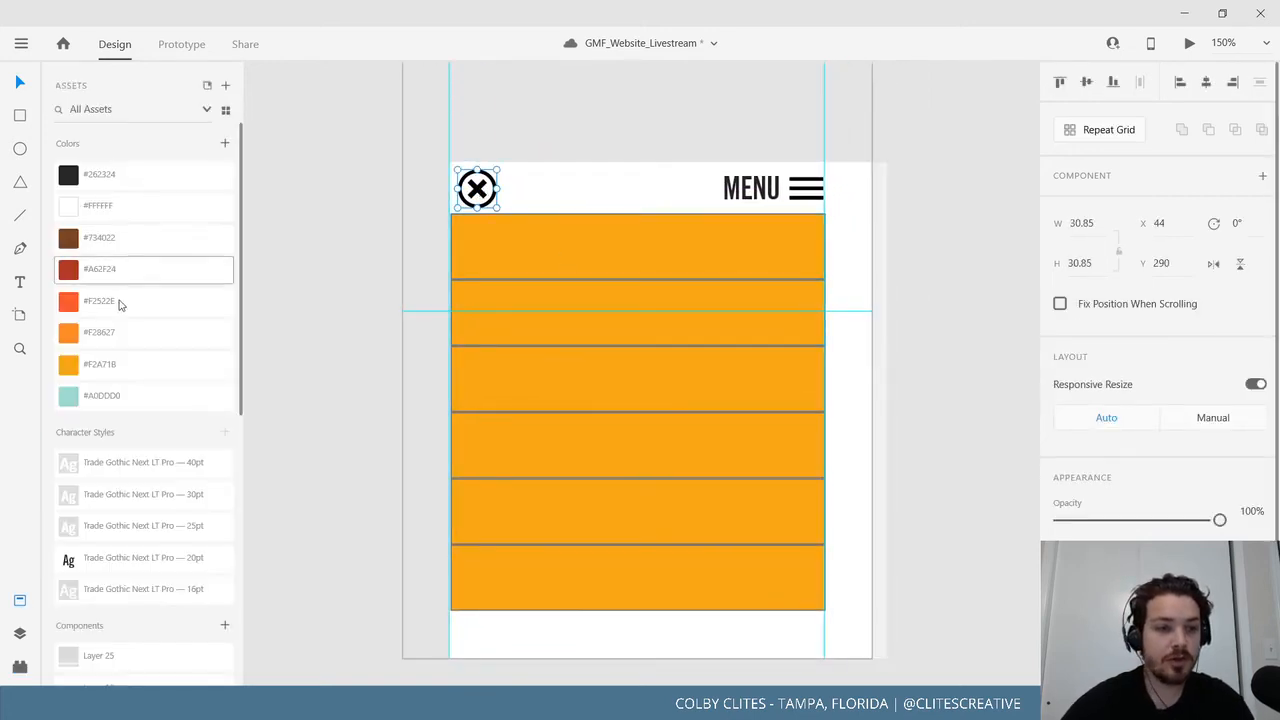
click(121, 340)
click(124, 373)
click(123, 398)
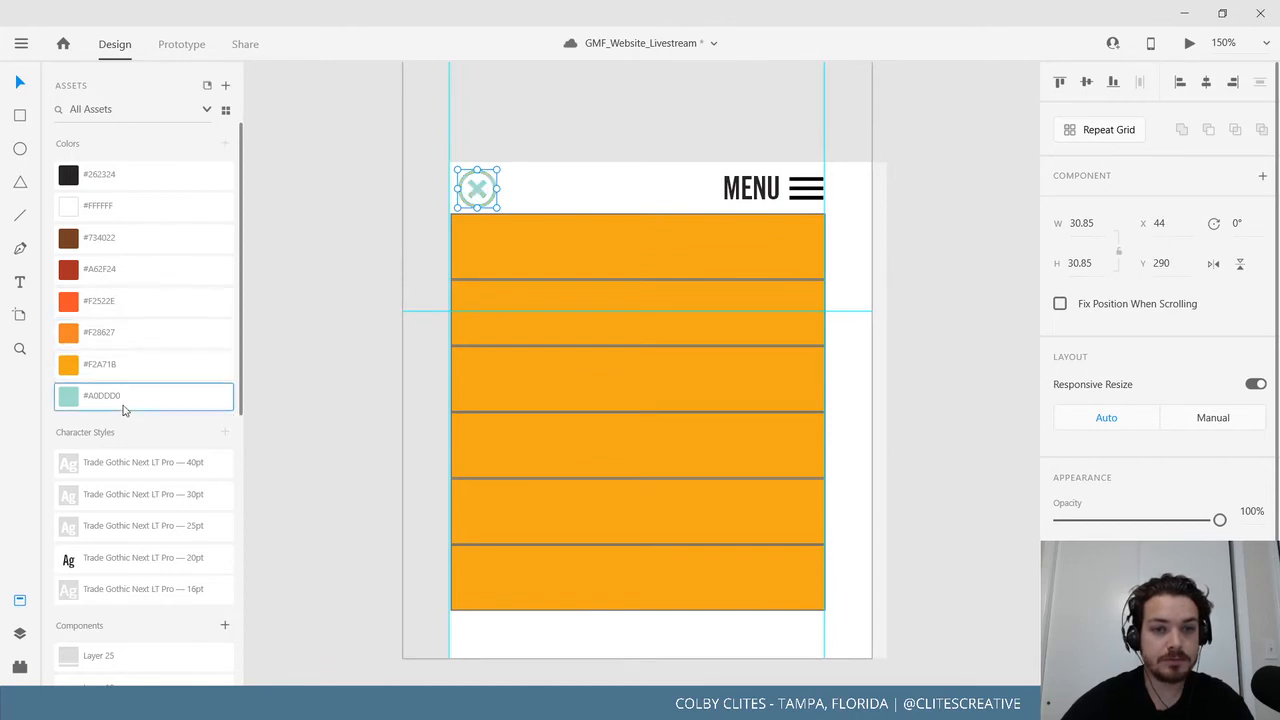
click(123, 369)
click(126, 275)
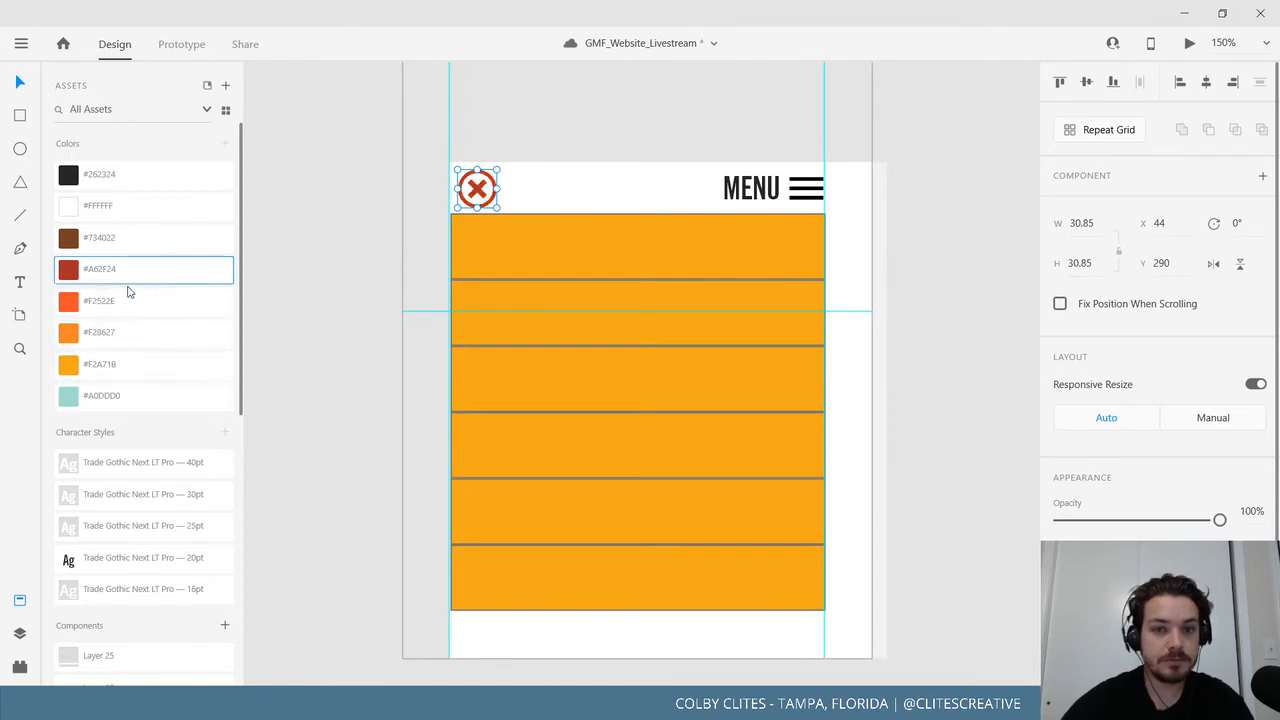
click(316, 250)
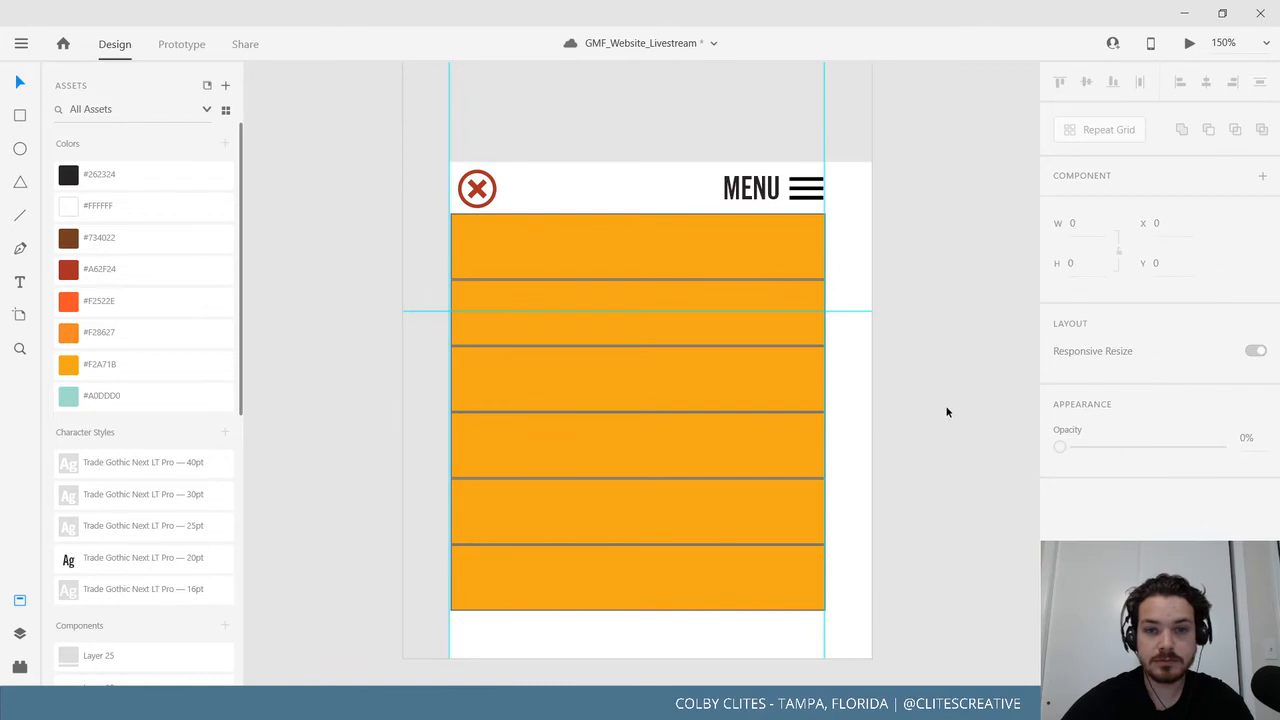
Try a lower opacity on the top orange bar, then undo it.
scroll(920, 380, down, 1)
scroll(920, 380, right, 1)
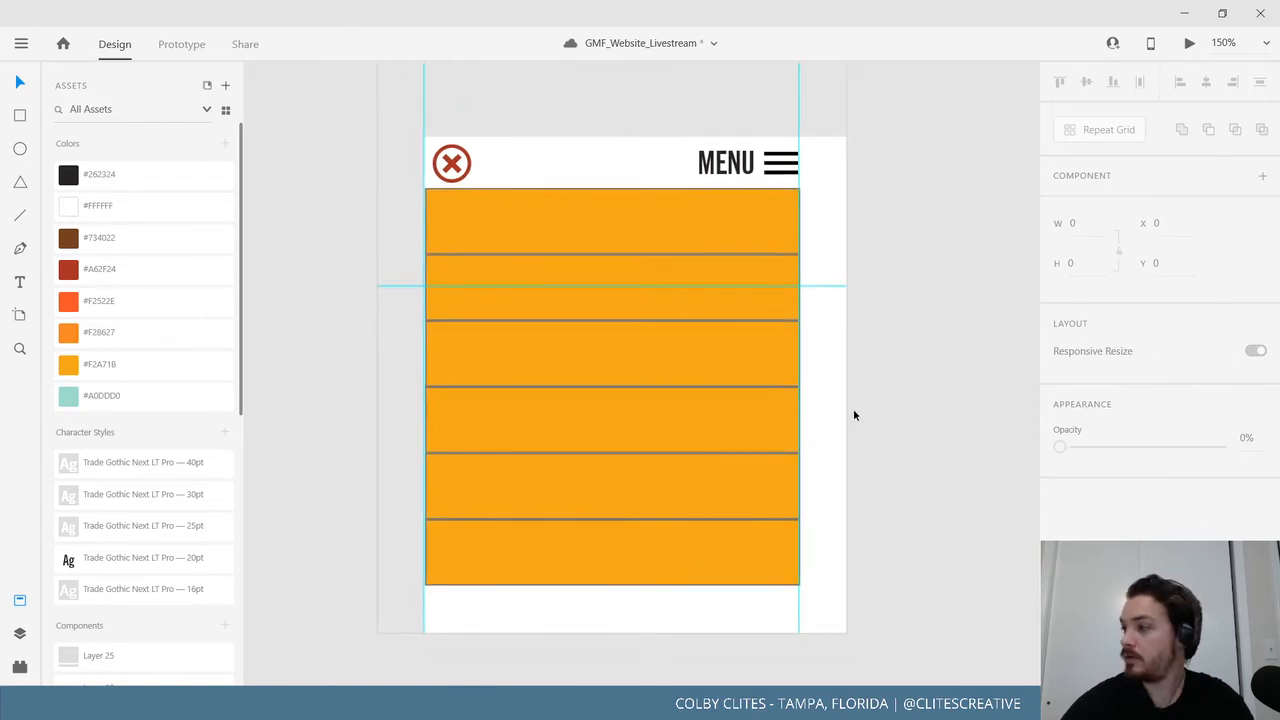
click(697, 246)
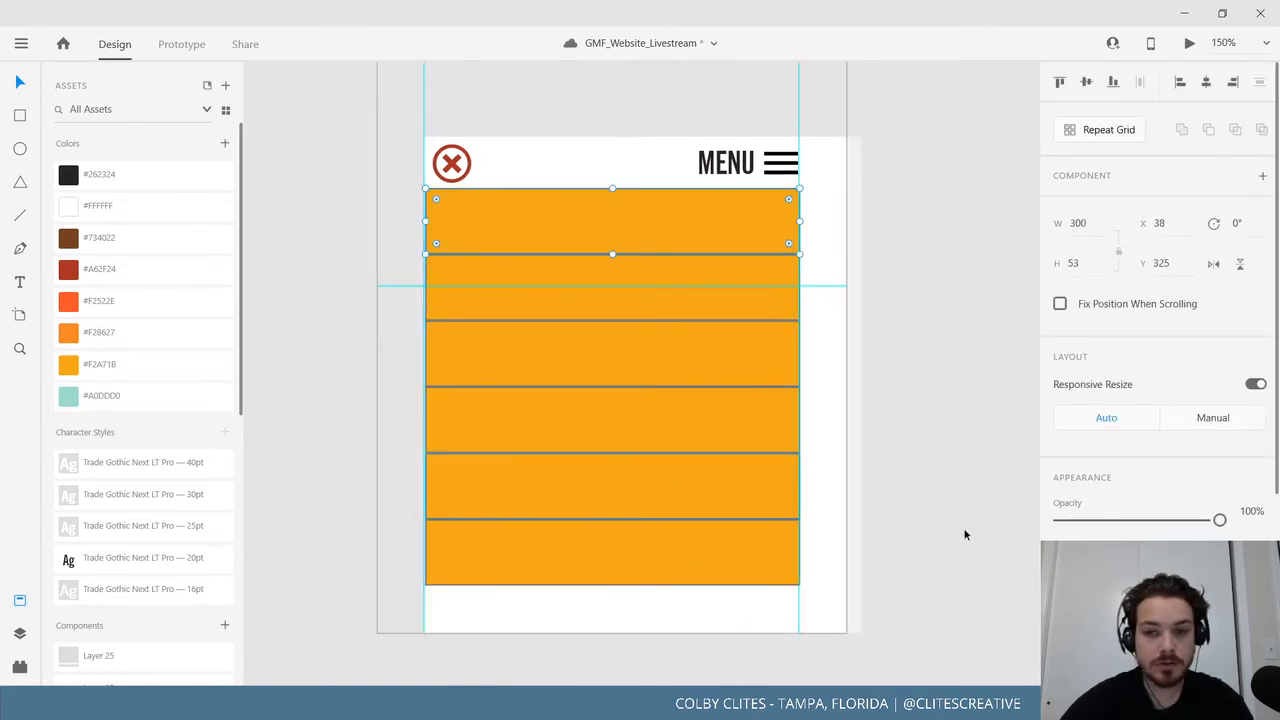
drag(1219, 520, 1149, 522)
key(ctrl+z)
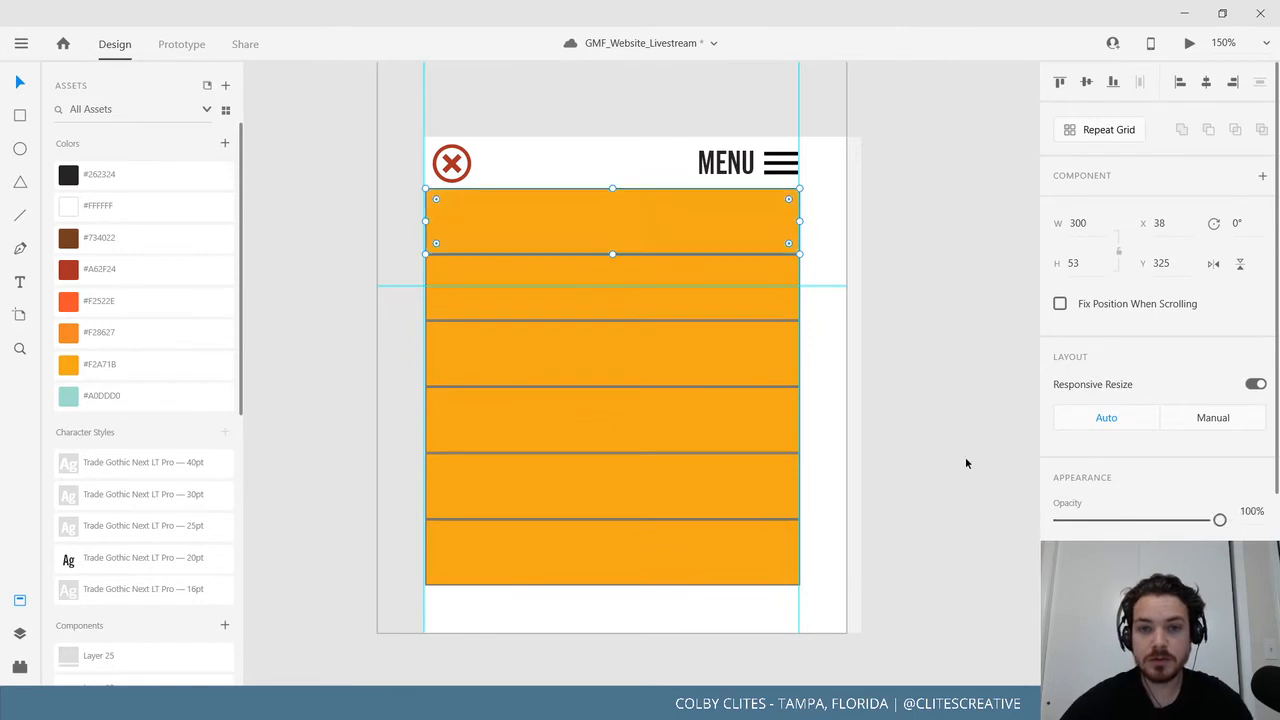
click(964, 459)
drag(943, 496, 993, 496)
key(ctrl+minus)
key(ctrl+minus)
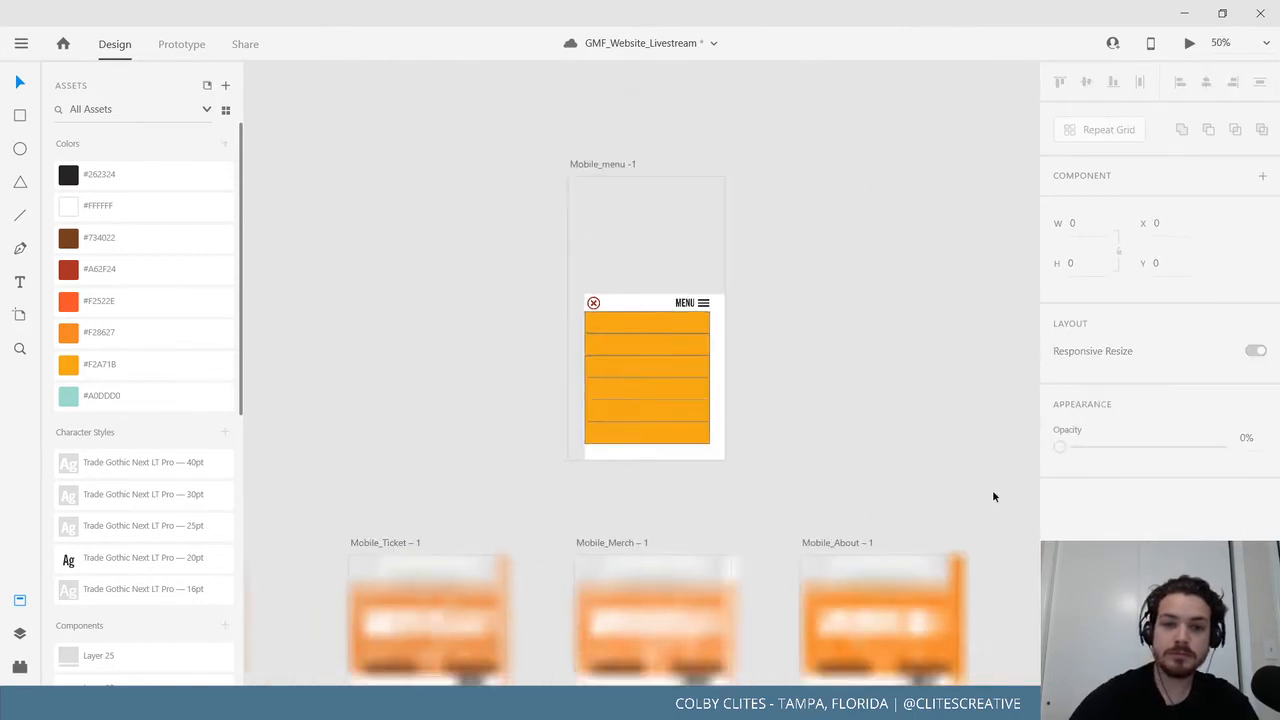
drag(492, 267, 522, 192)
drag(491, 353, 482, 302)
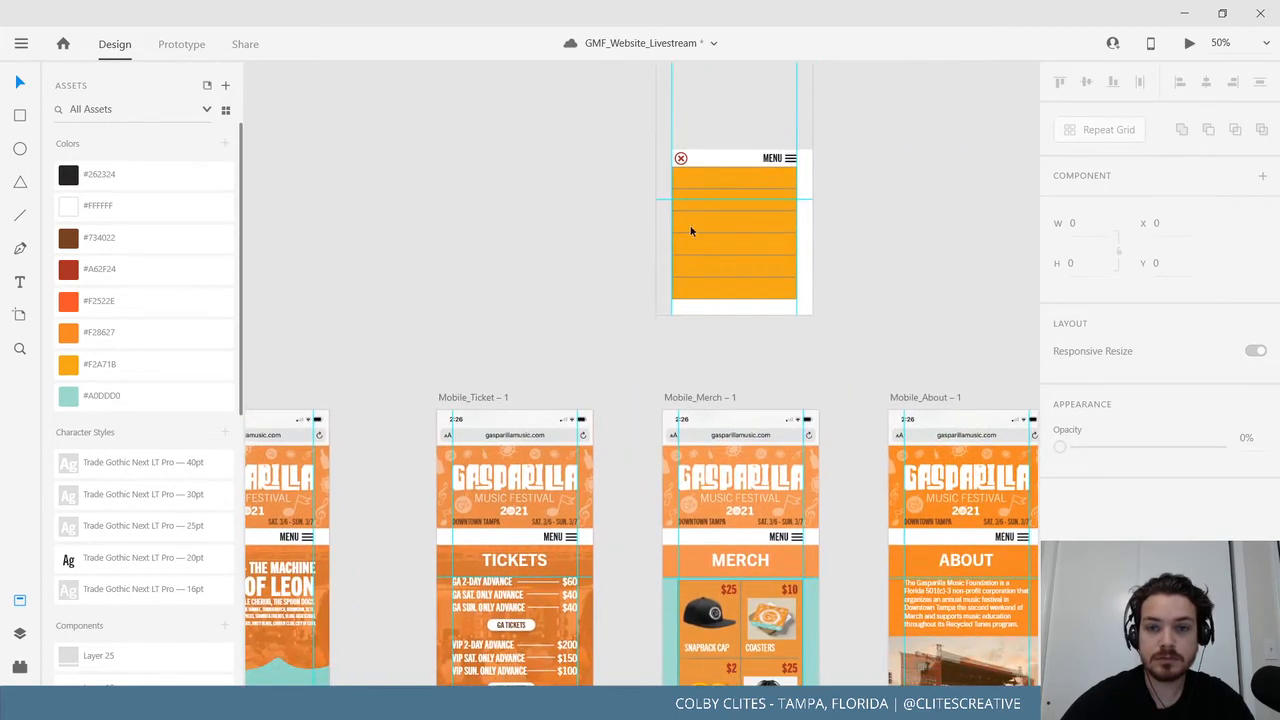
Delete the hamburger icon inside the MENU group, then undo the deletion.
click(771, 161)
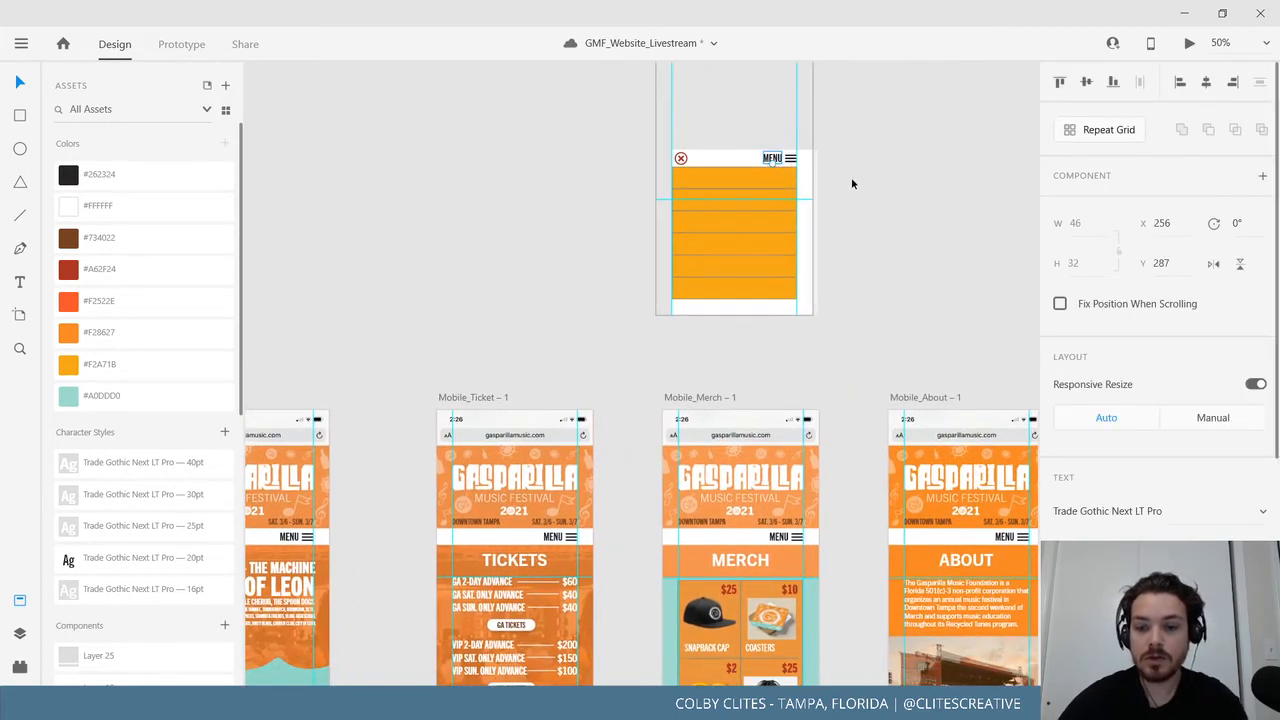
click(790, 161)
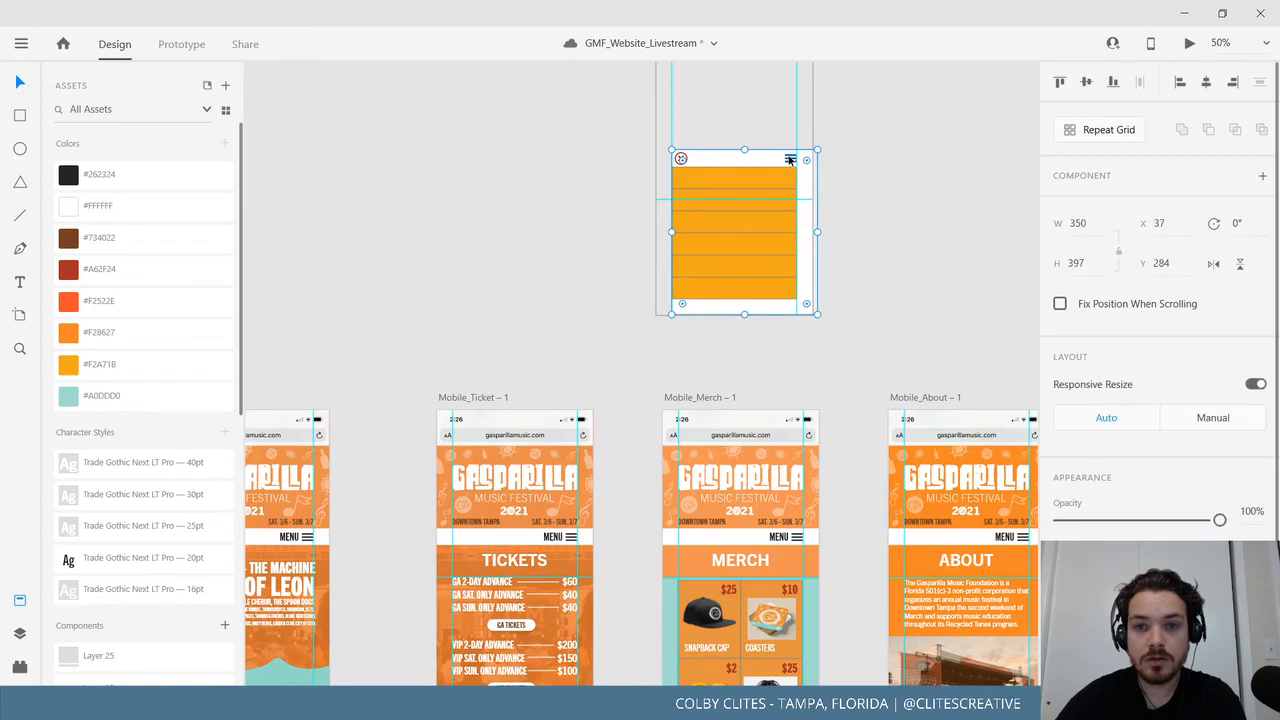
double_click(790, 160)
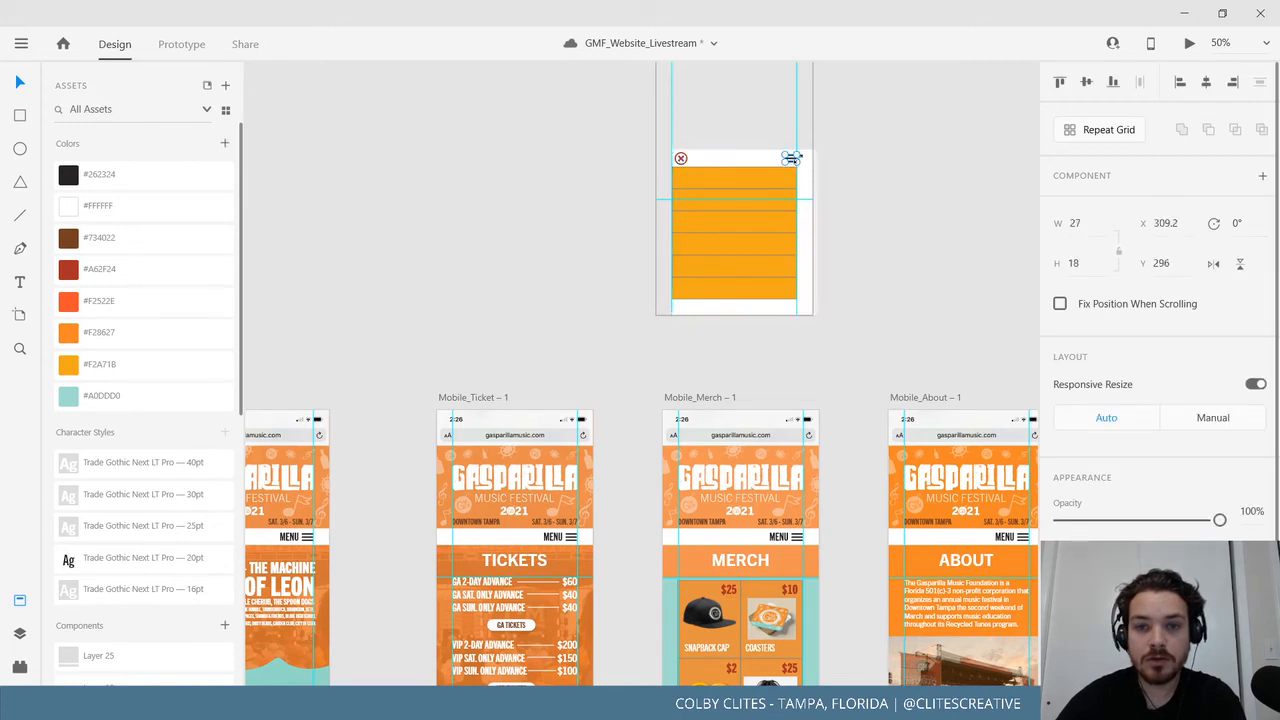
key(Delete)
drag(850, 239, 753, 350)
key(ctrl+z)
key(ctrl+z)
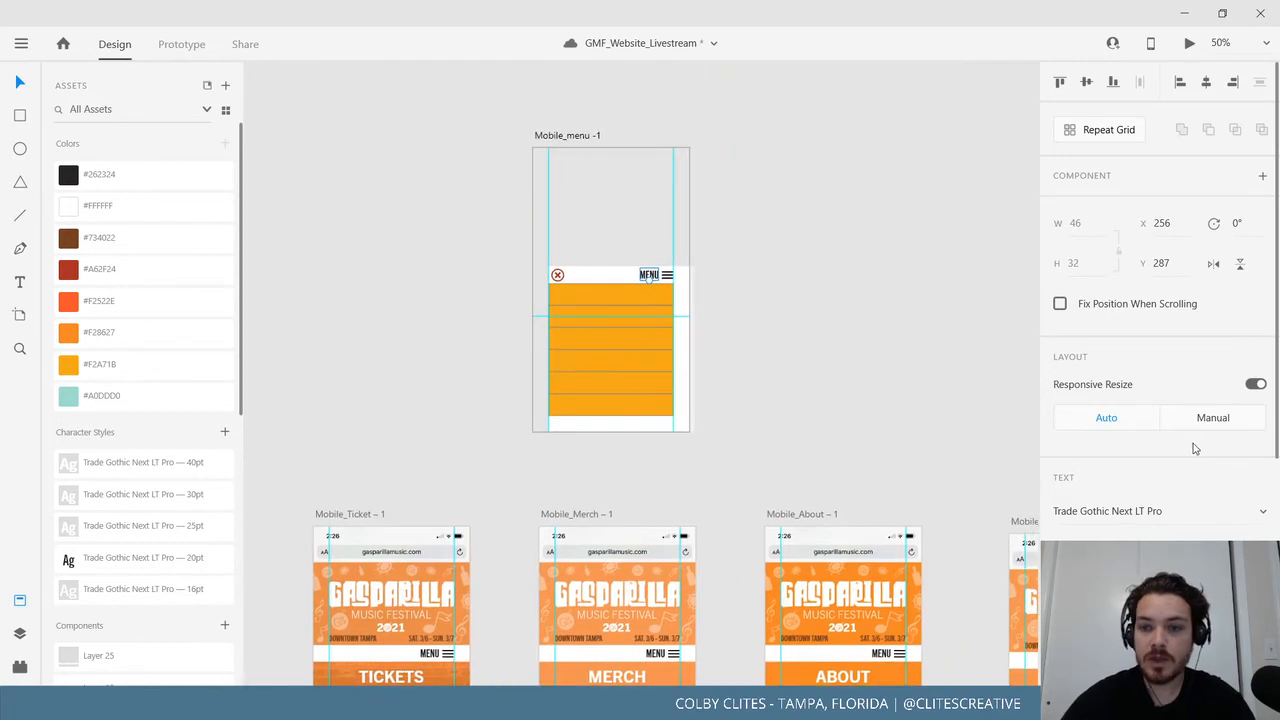
Set the MENU label group to 0% opacity and move the close icon to the bar's right end.
click(668, 278)
drag(1220, 518, 991, 521)
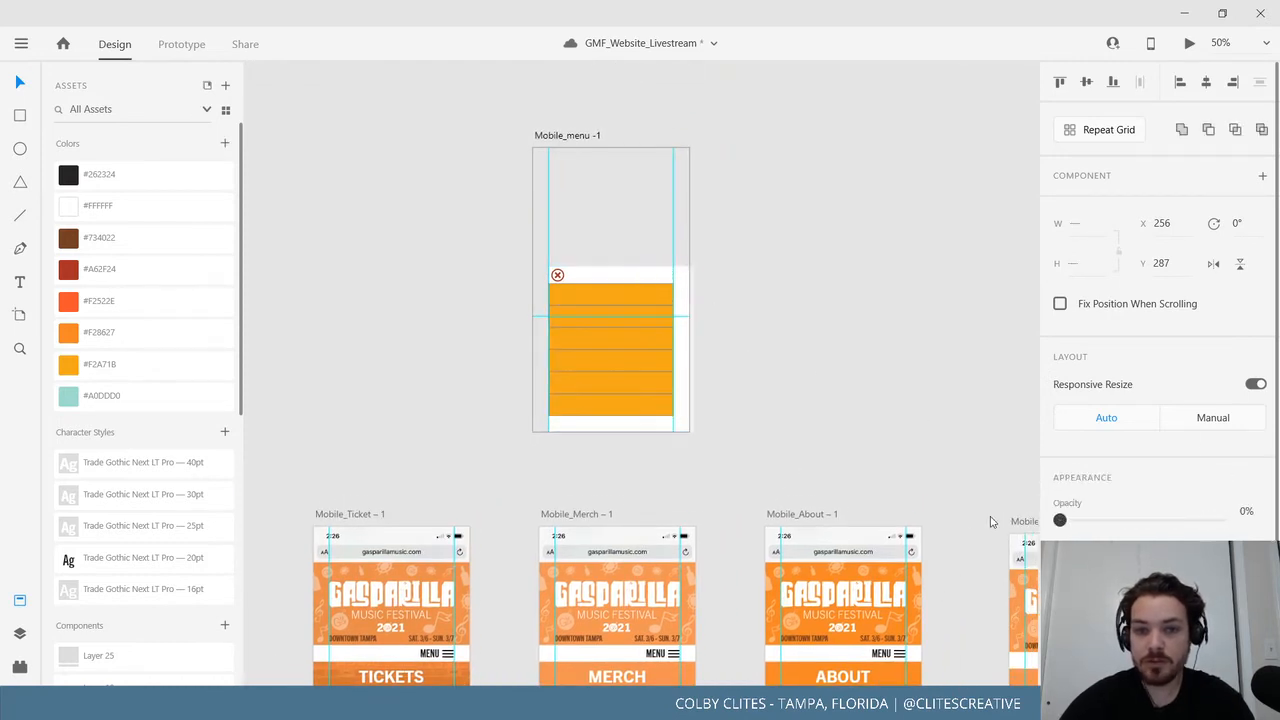
double_click(557, 276)
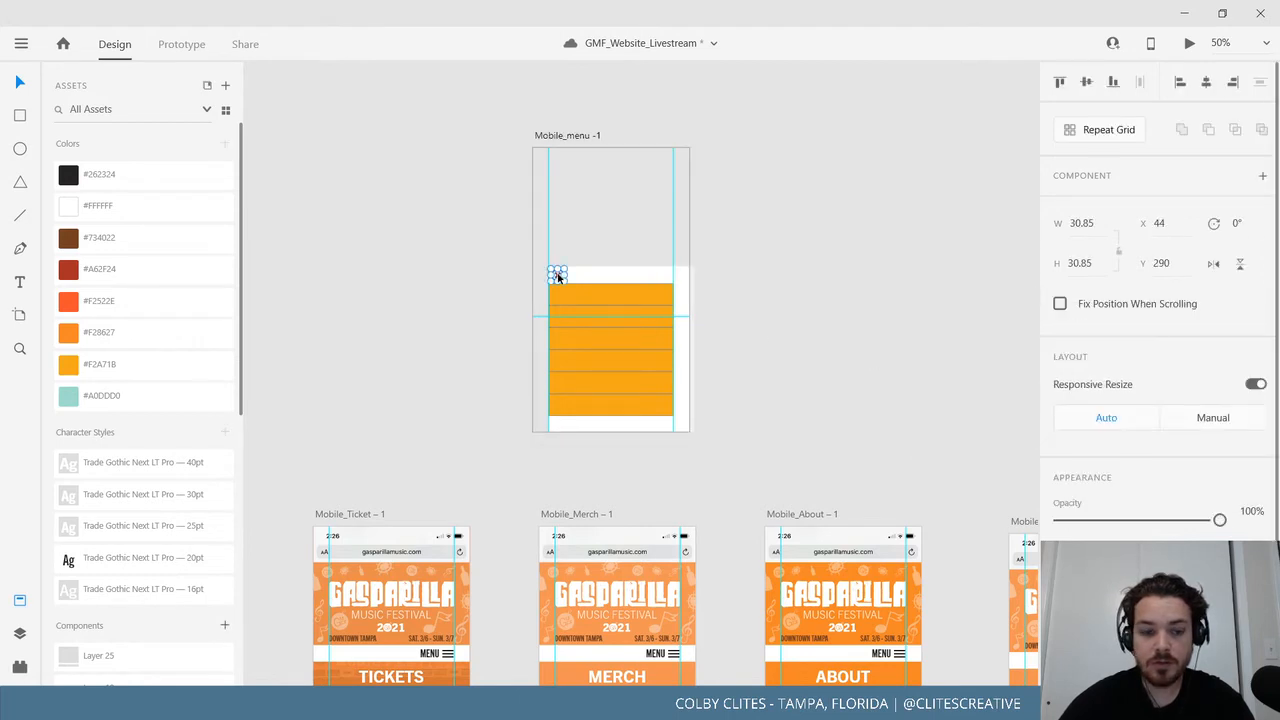
drag(557, 276, 667, 277)
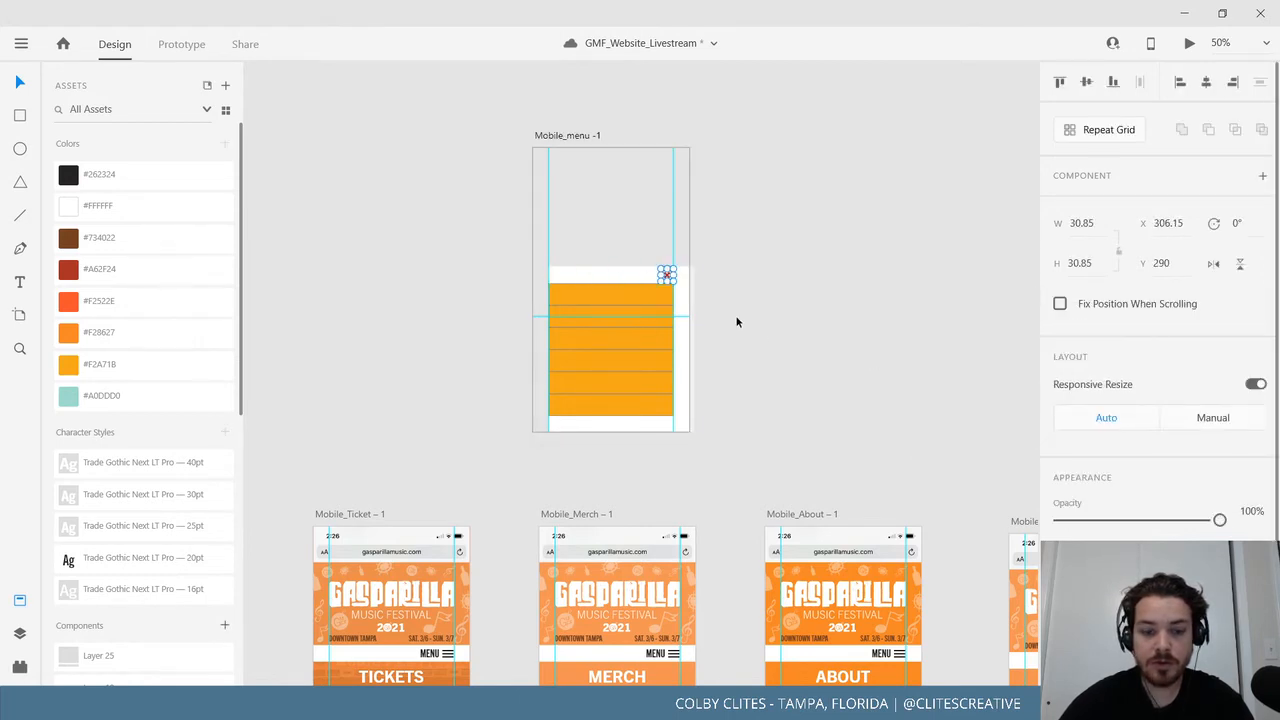
Paste the close icon into Mobile_Home, make it invisible, and paste it into Mobile_Ticket.
click(391, 437)
scroll(506, 251, down, 2)
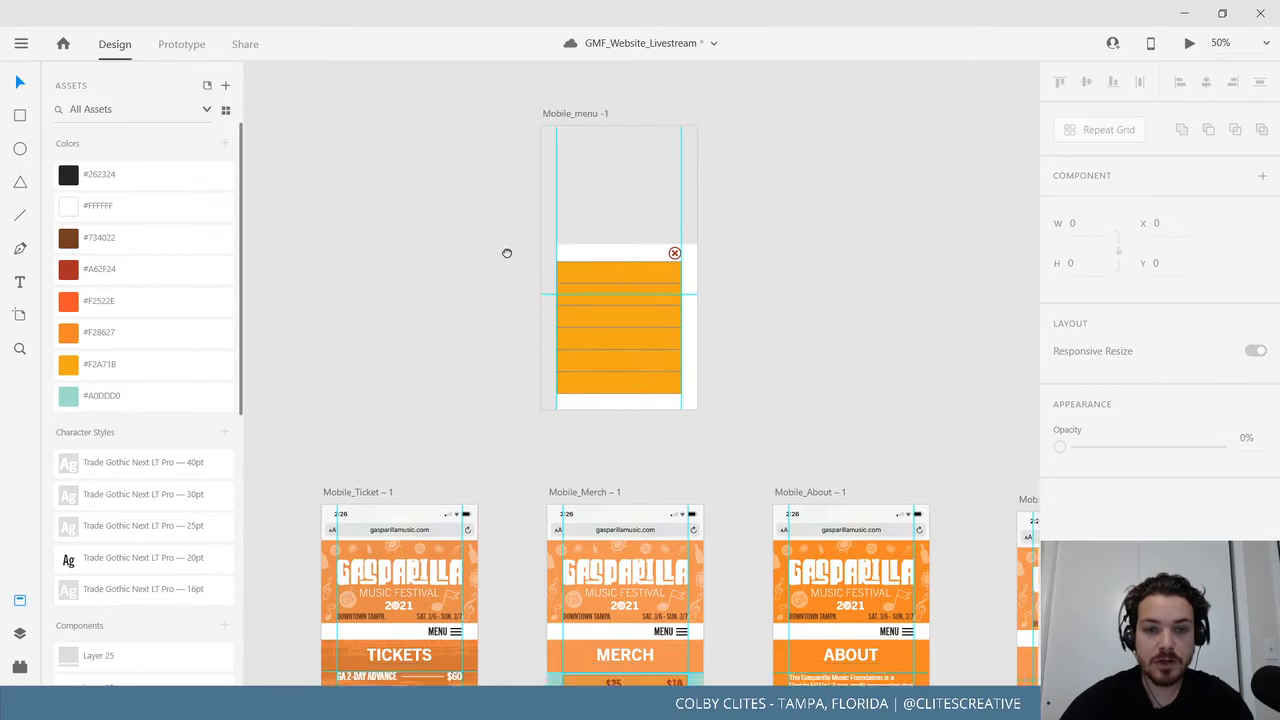
drag(479, 346, 501, 219)
drag(368, 291, 688, 256)
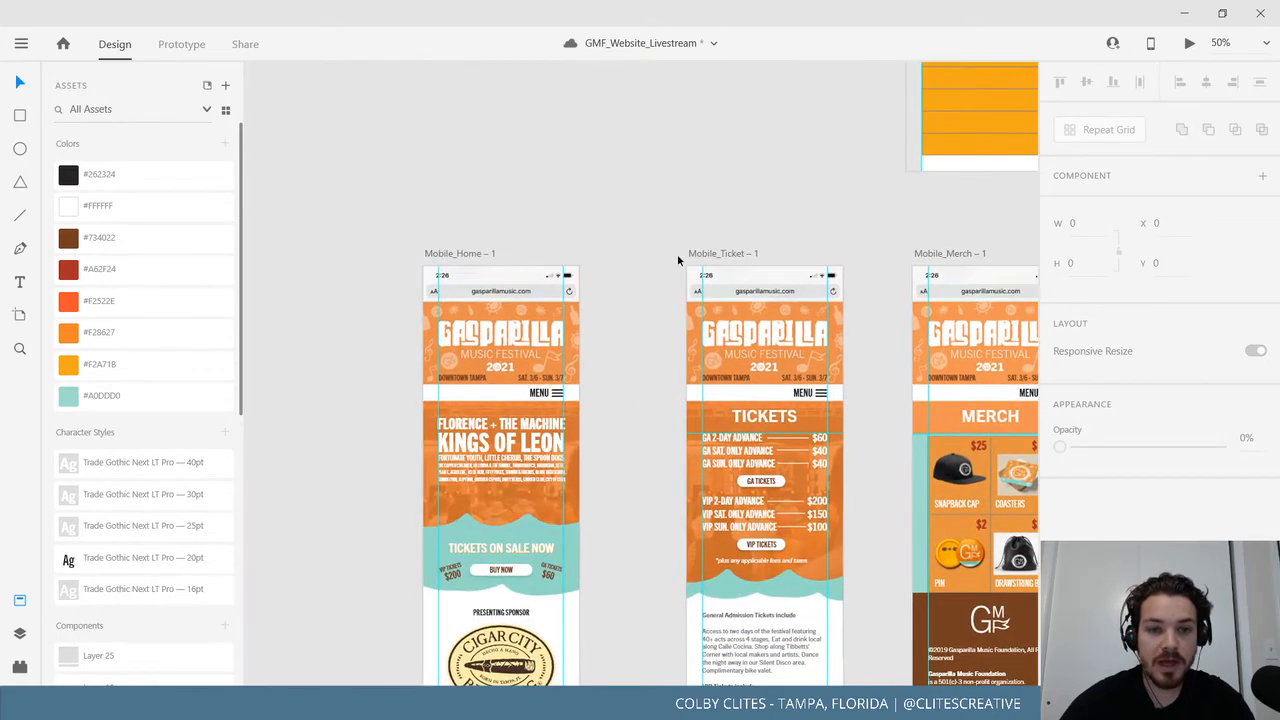
click(448, 254)
key(ctrl+v)
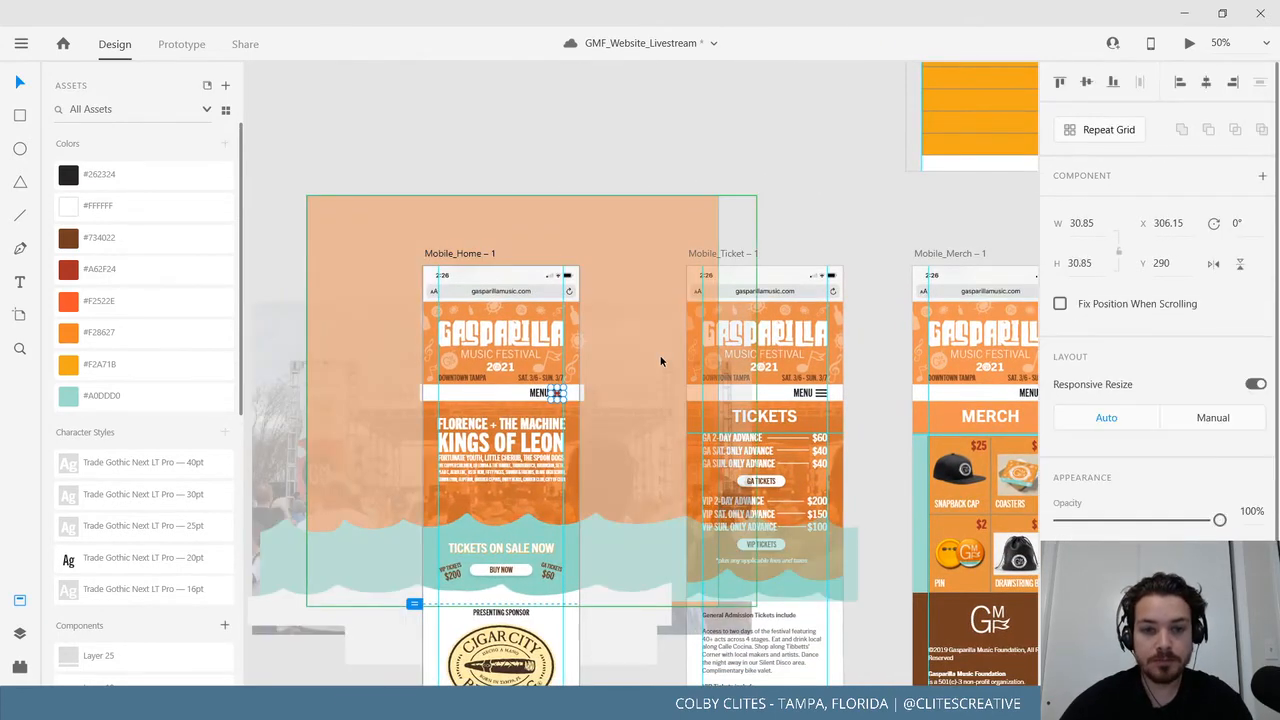
drag(1219, 520, 1040, 522)
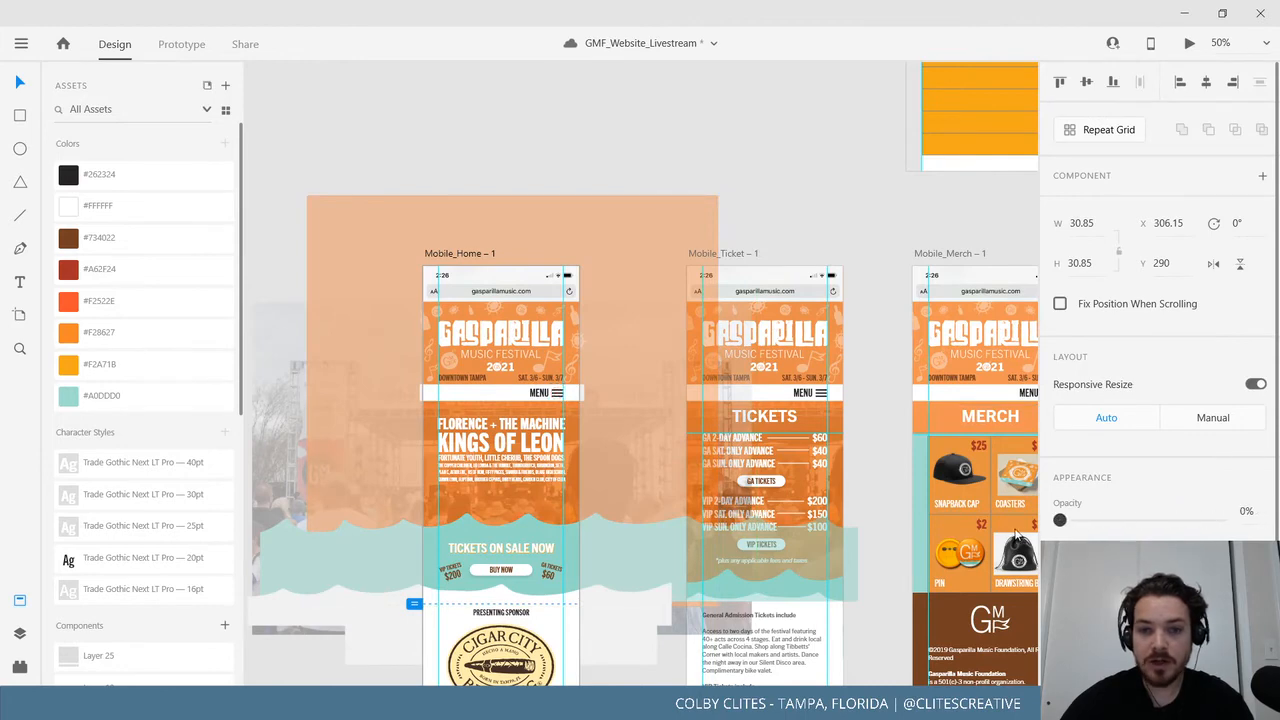
click(724, 254)
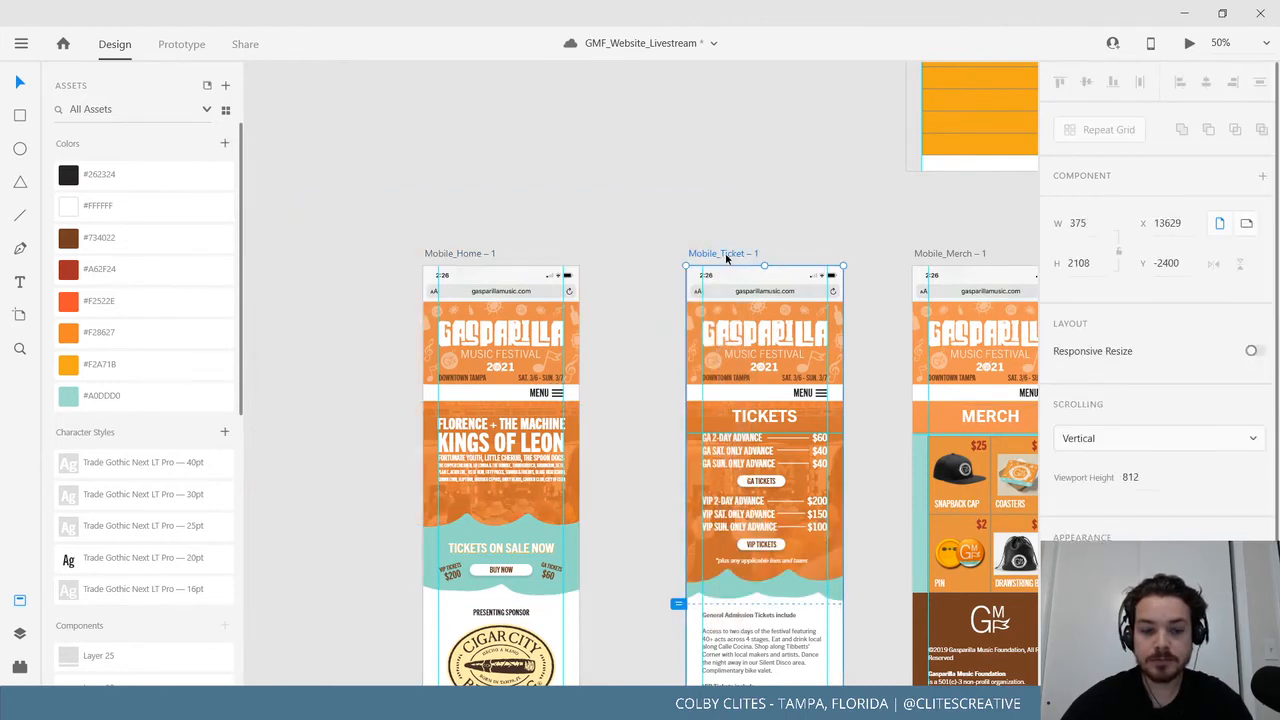
key(ctrl+v)
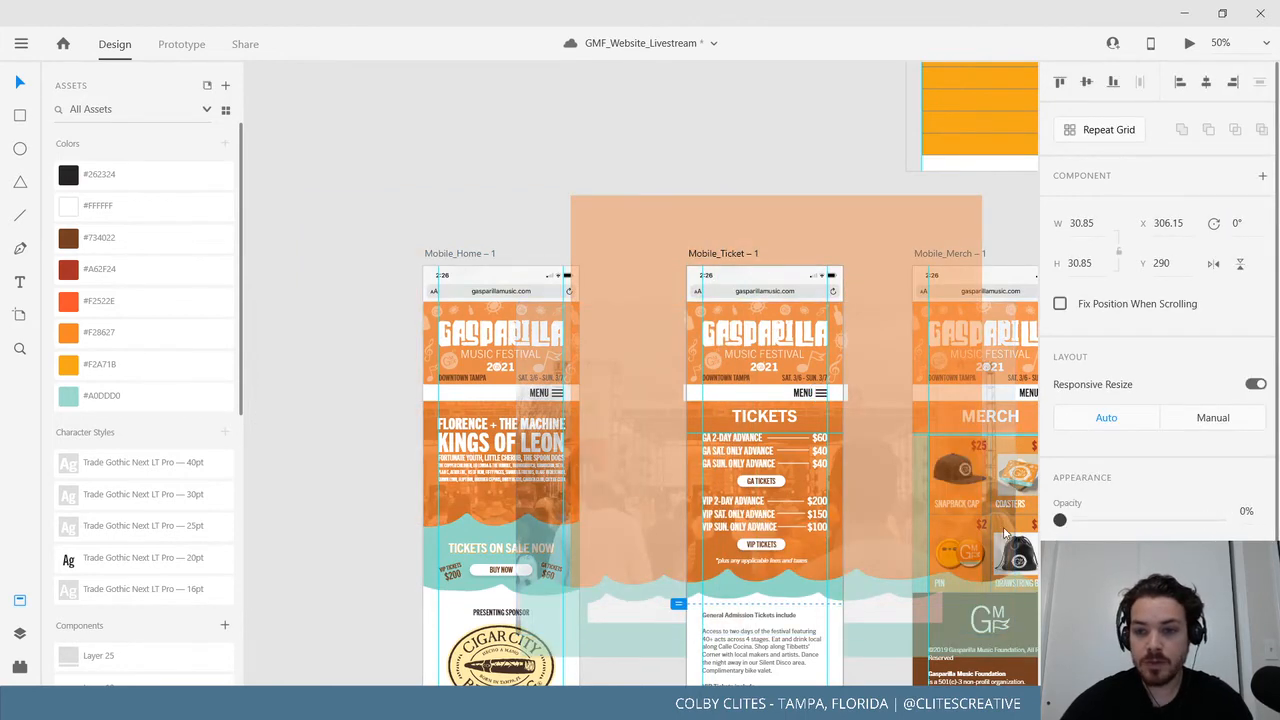
Paste the menu-icon component into Mobile_Merch, Mobile_About, Mobile_Connect and Mobile_FAQ.
click(857, 177)
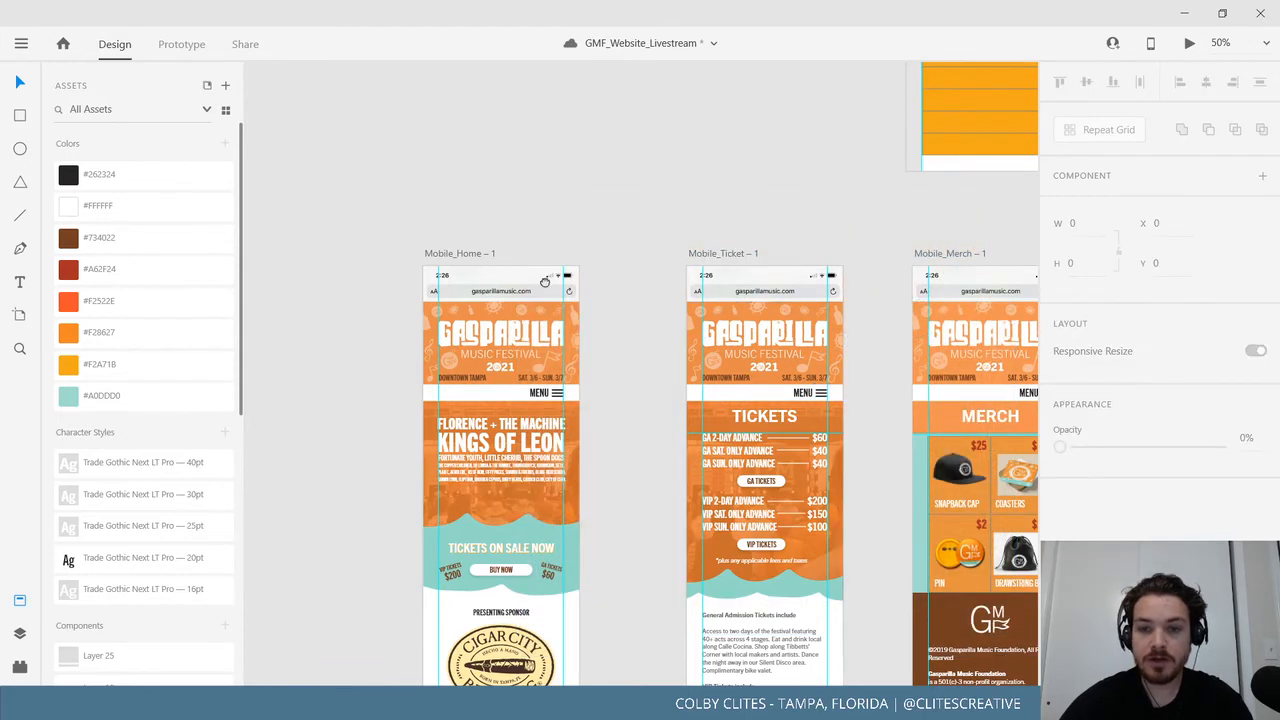
drag(545, 281, 462, 281)
click(880, 255)
key(ctrl+v)
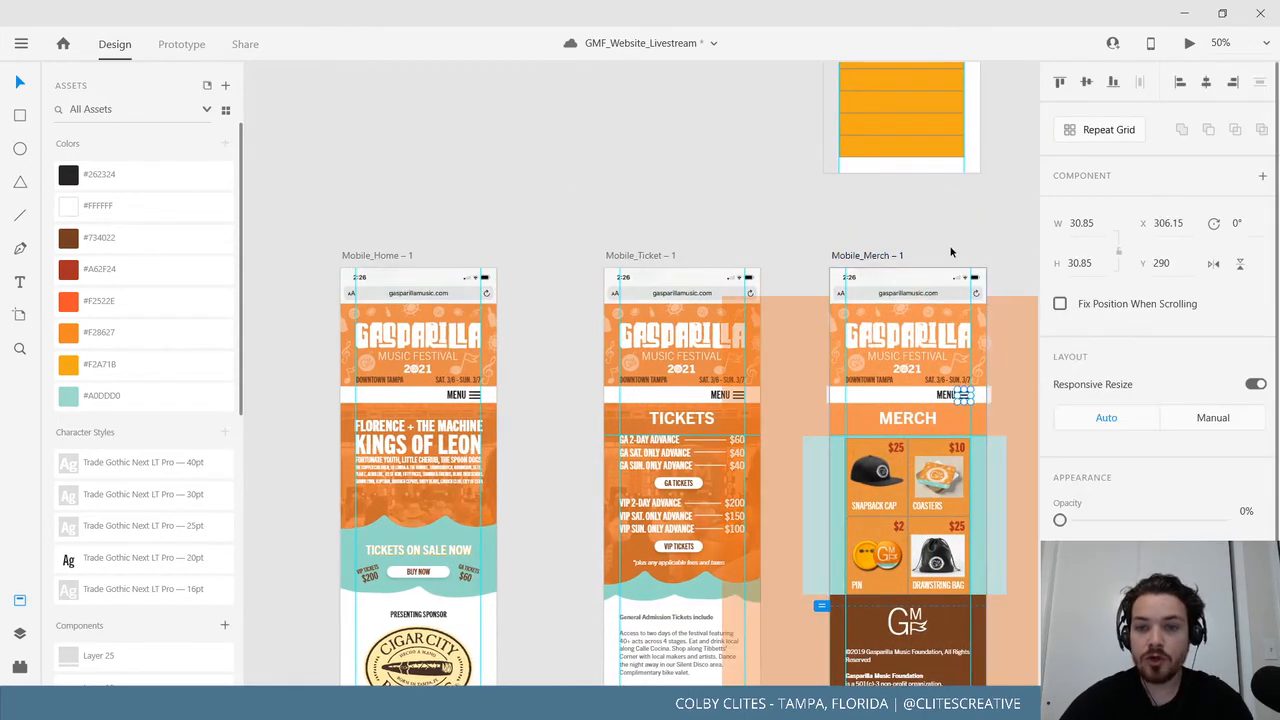
drag(951, 252, 635, 243)
click(648, 246)
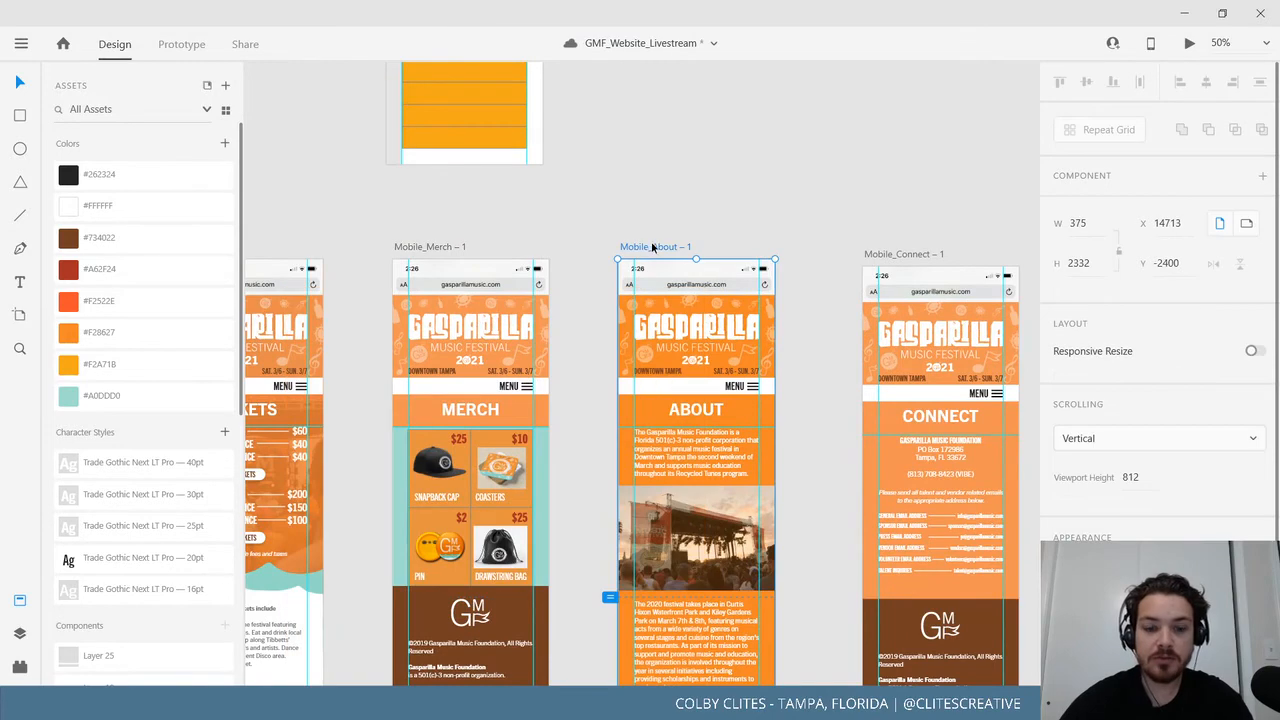
key(ctrl+v)
click(877, 218)
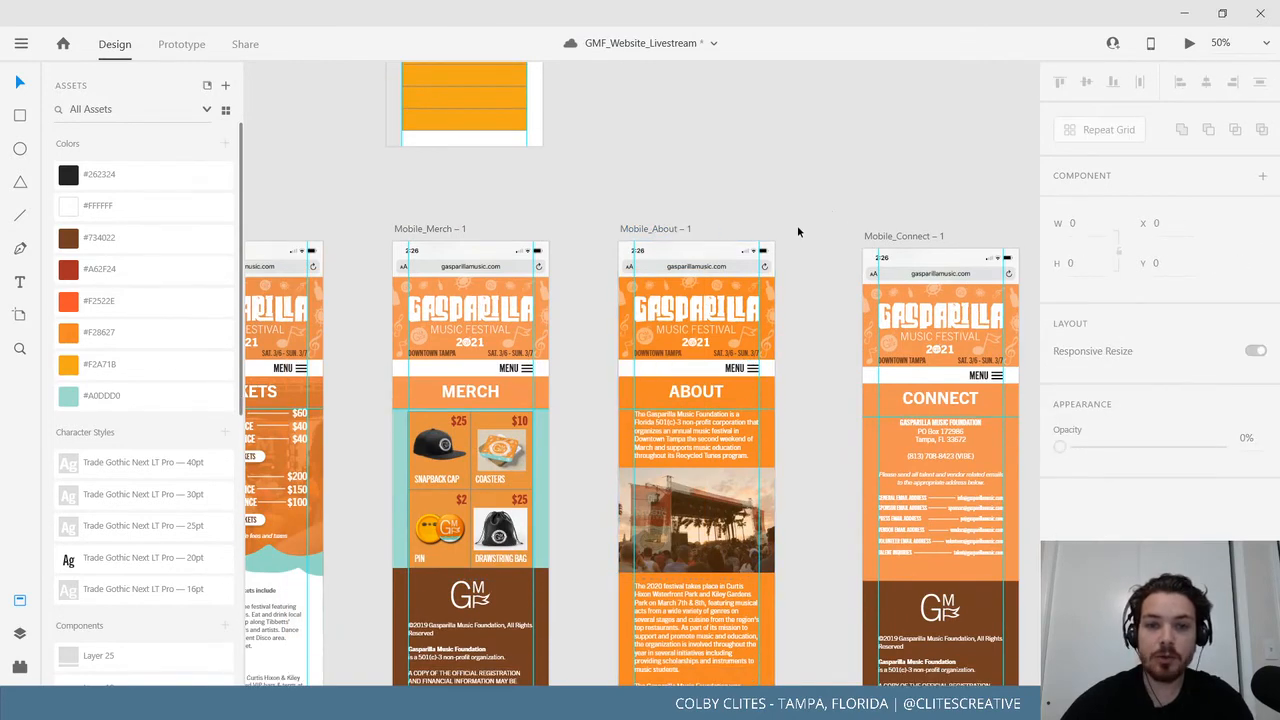
drag(866, 255, 580, 289)
click(580, 289)
key(ctrl+v)
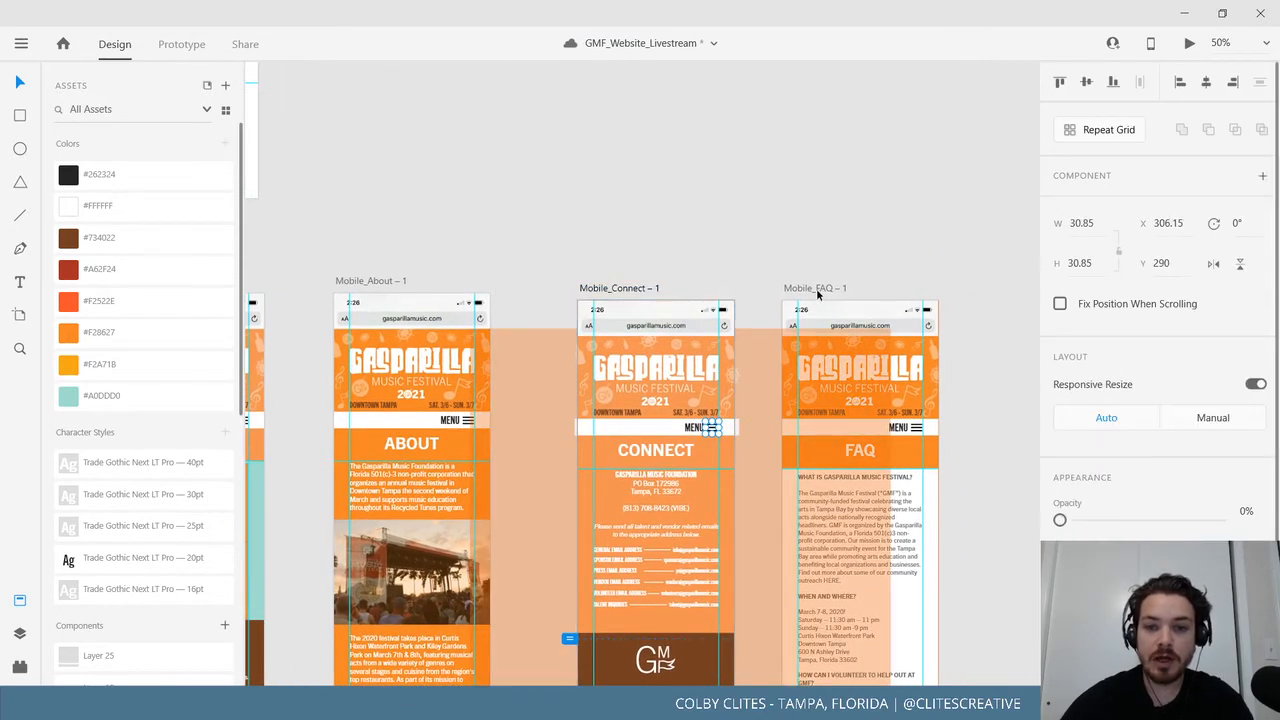
click(814, 288)
key(ctrl+v)
click(533, 251)
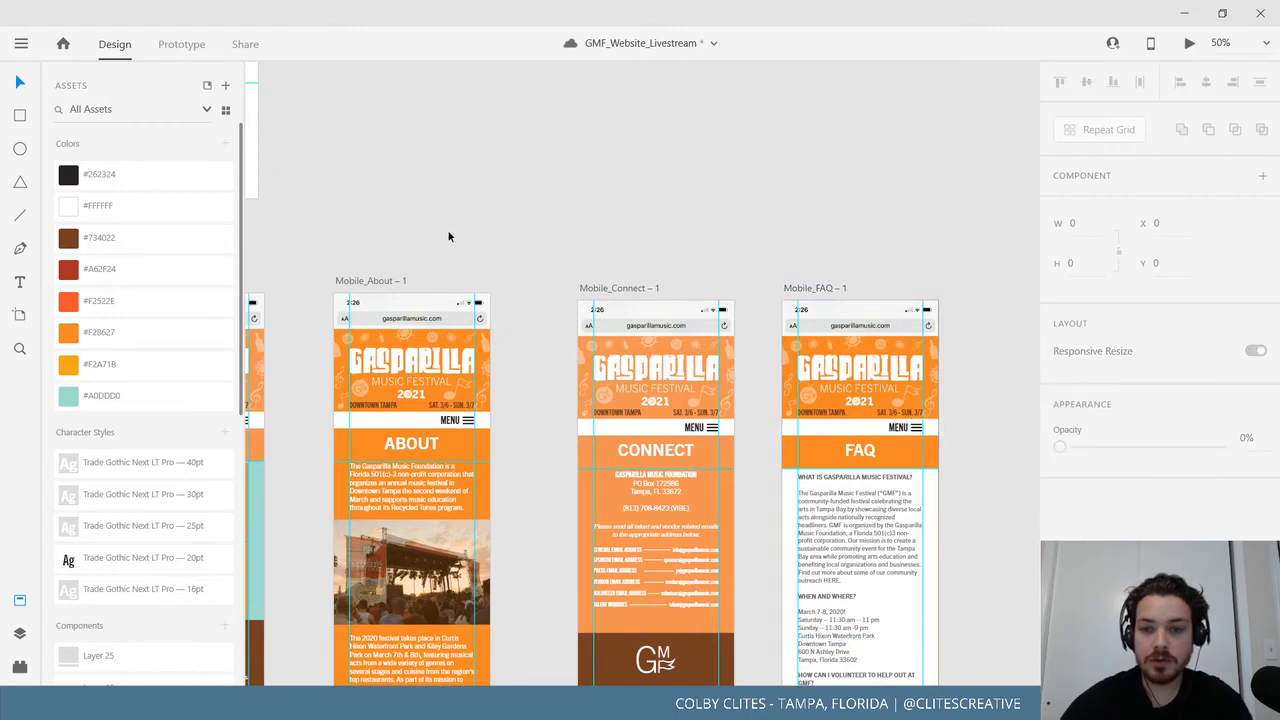
Bring the artboards back into view and select the Mobile_Home artboard.
drag(449, 234, 806, 394)
drag(451, 334, 679, 303)
drag(468, 396, 680, 377)
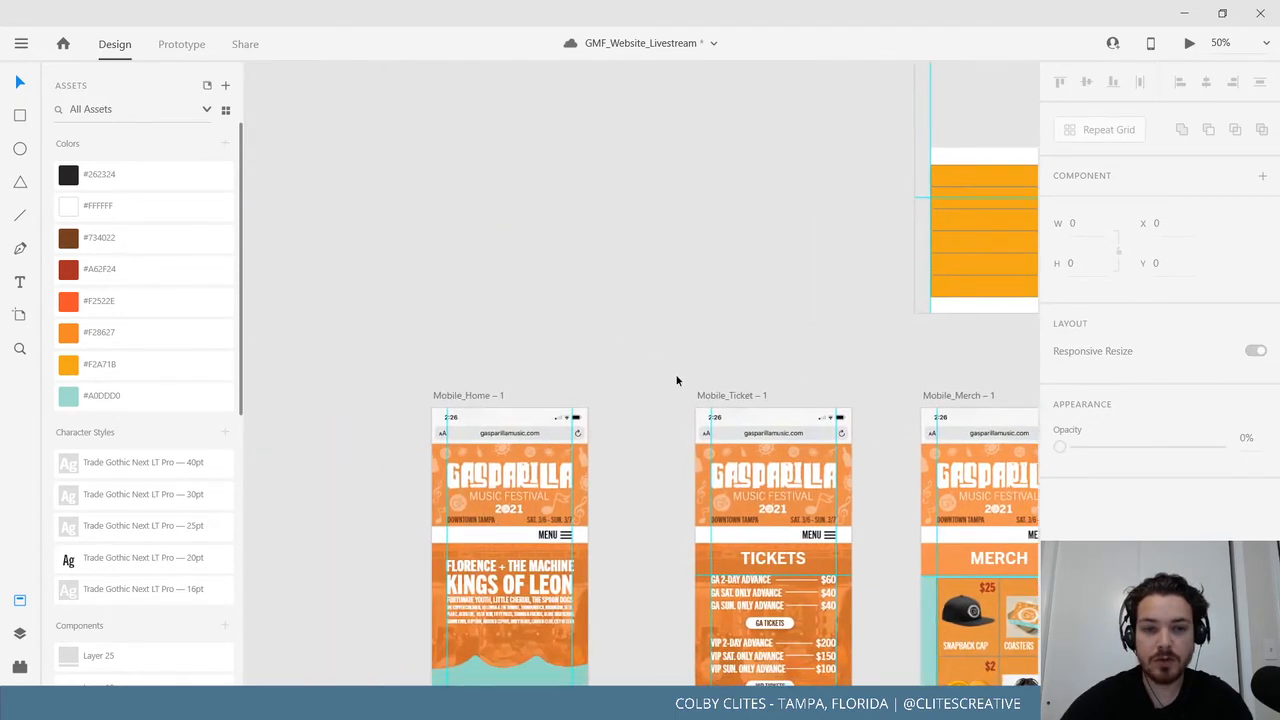
click(458, 395)
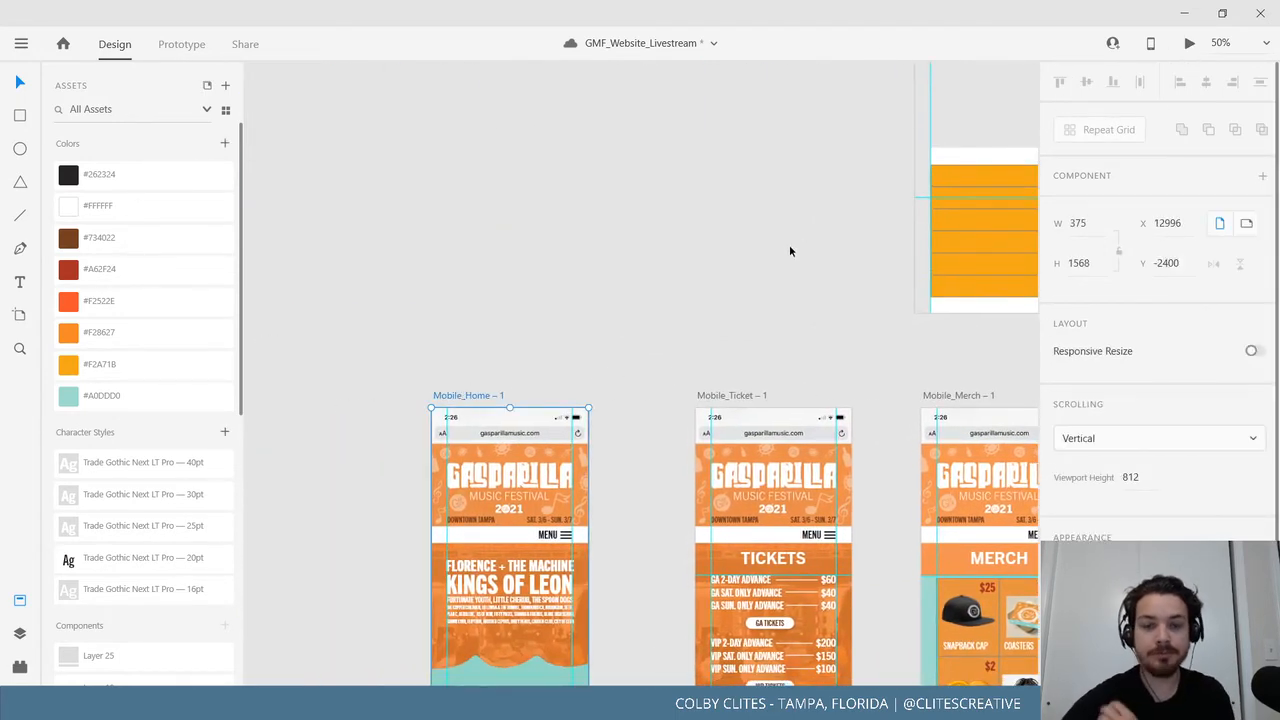
Preview the home page and toggle the menu overlay open and closed repeatedly with MENU and X.
click(530, 281)
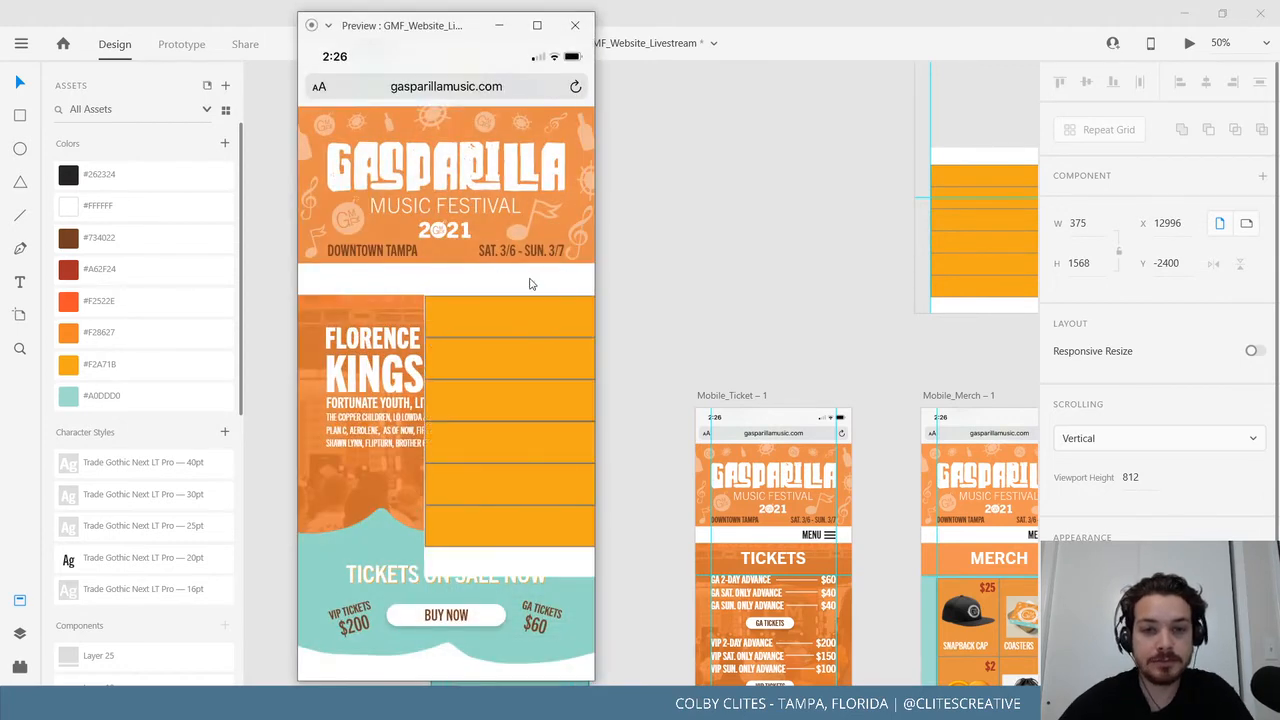
click(531, 283)
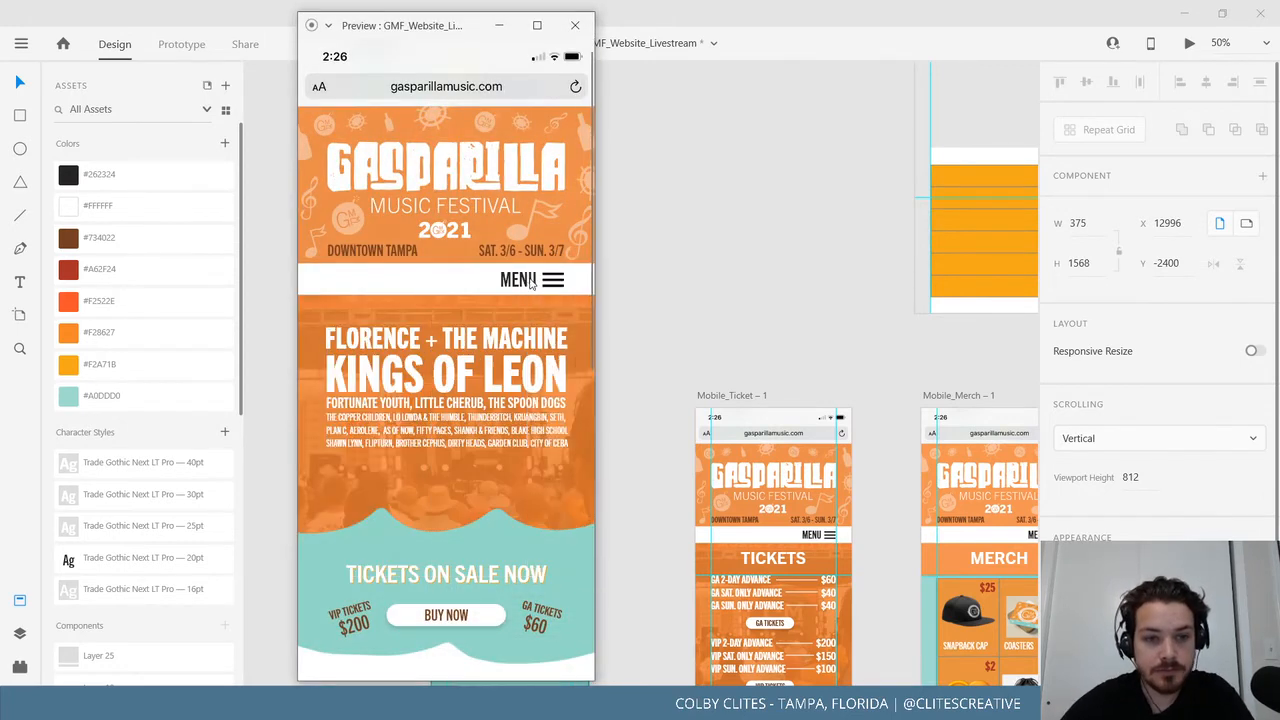
click(531, 283)
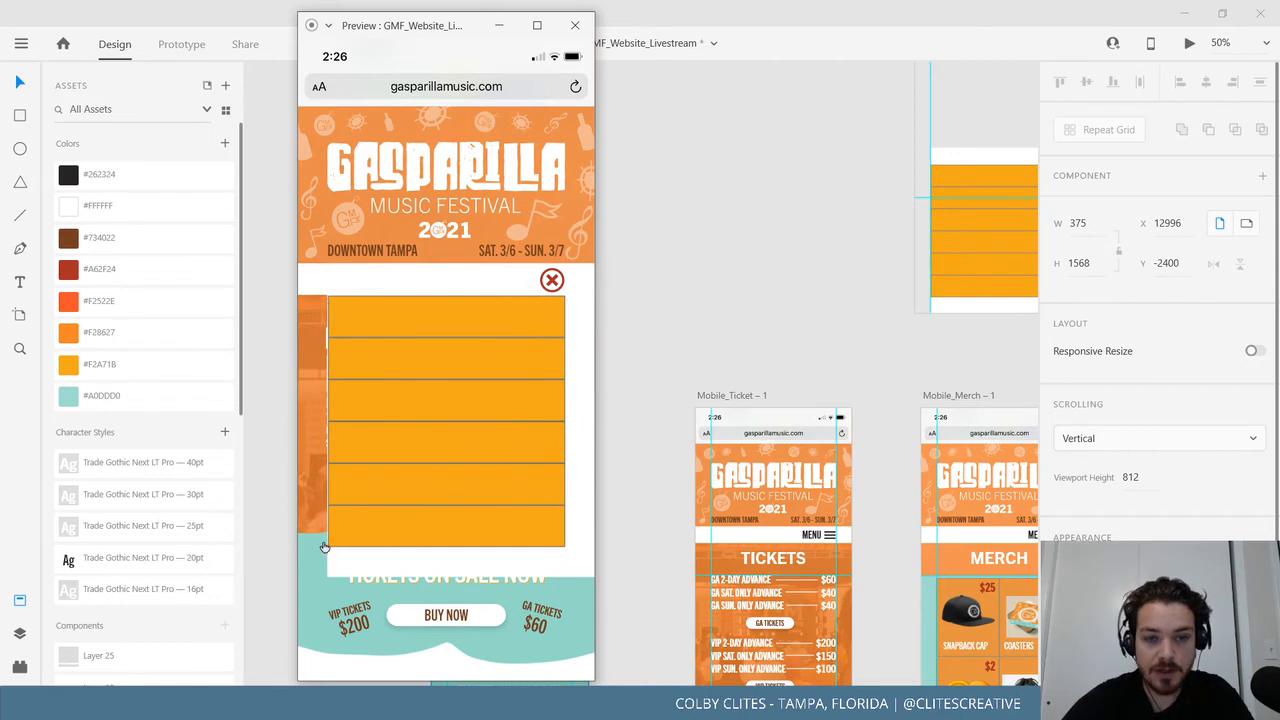
click(552, 280)
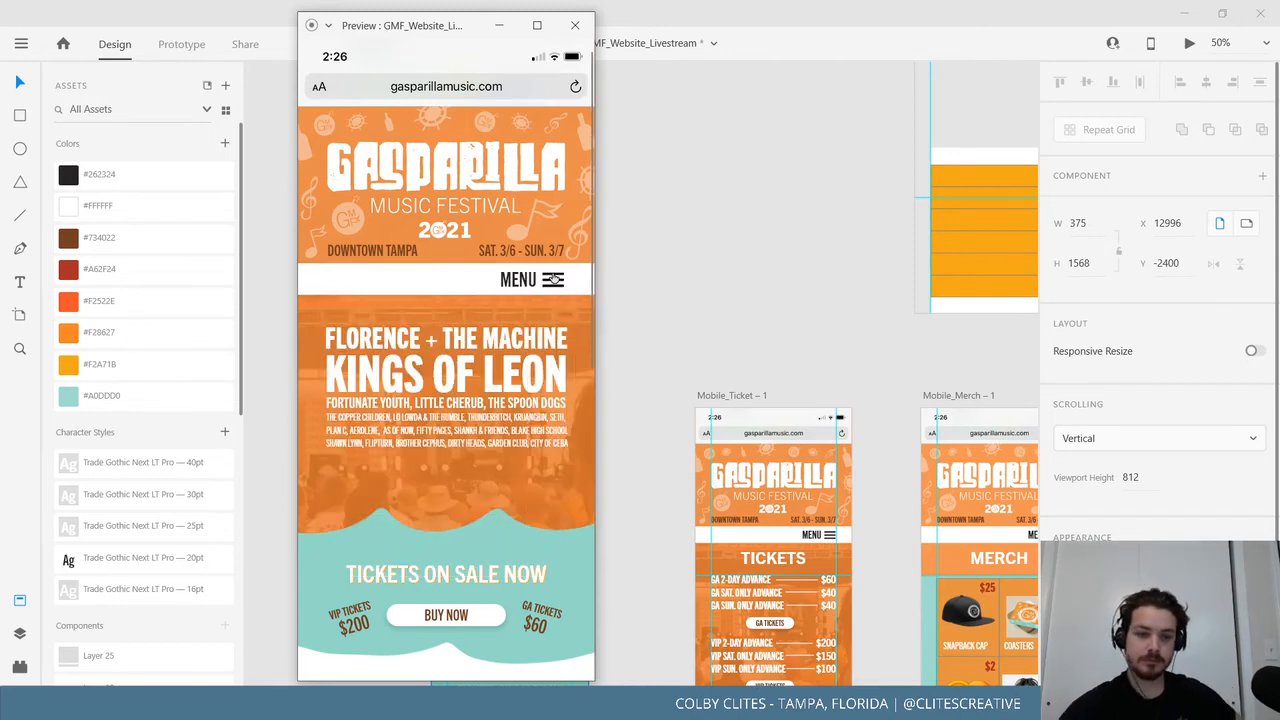
click(552, 280)
click(552, 280)
click(552, 280)
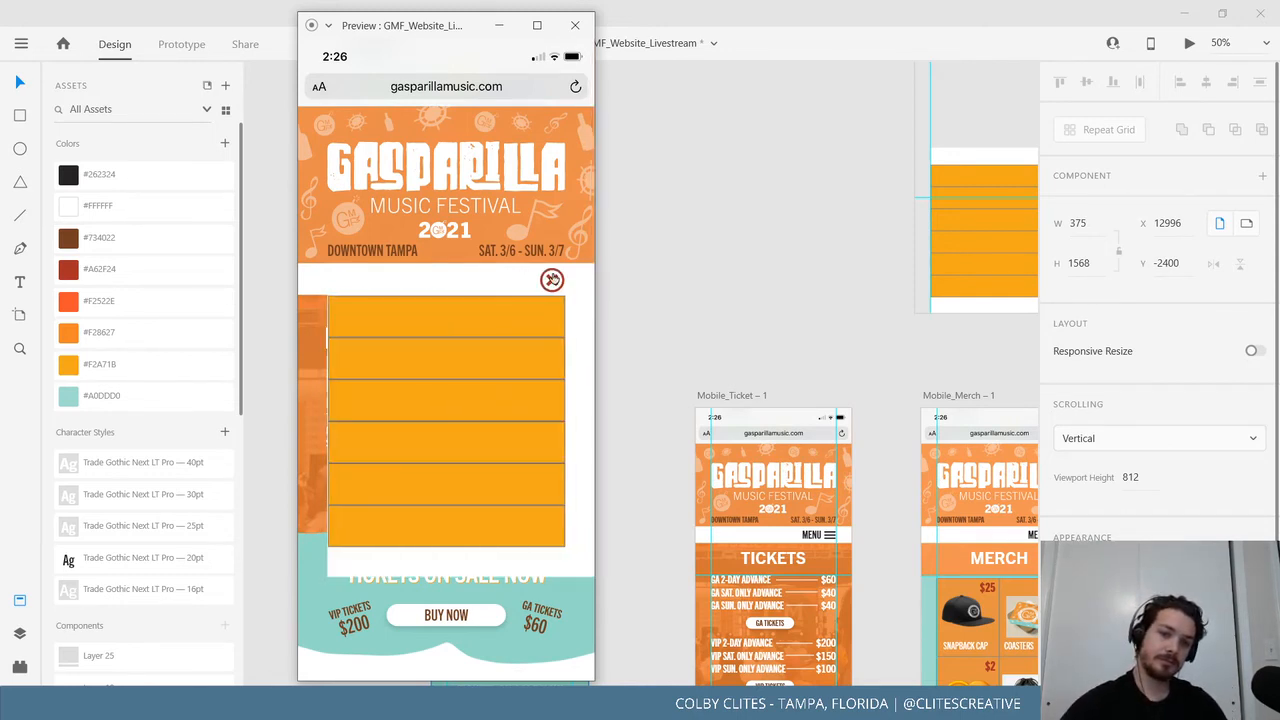
click(552, 280)
click(552, 280)
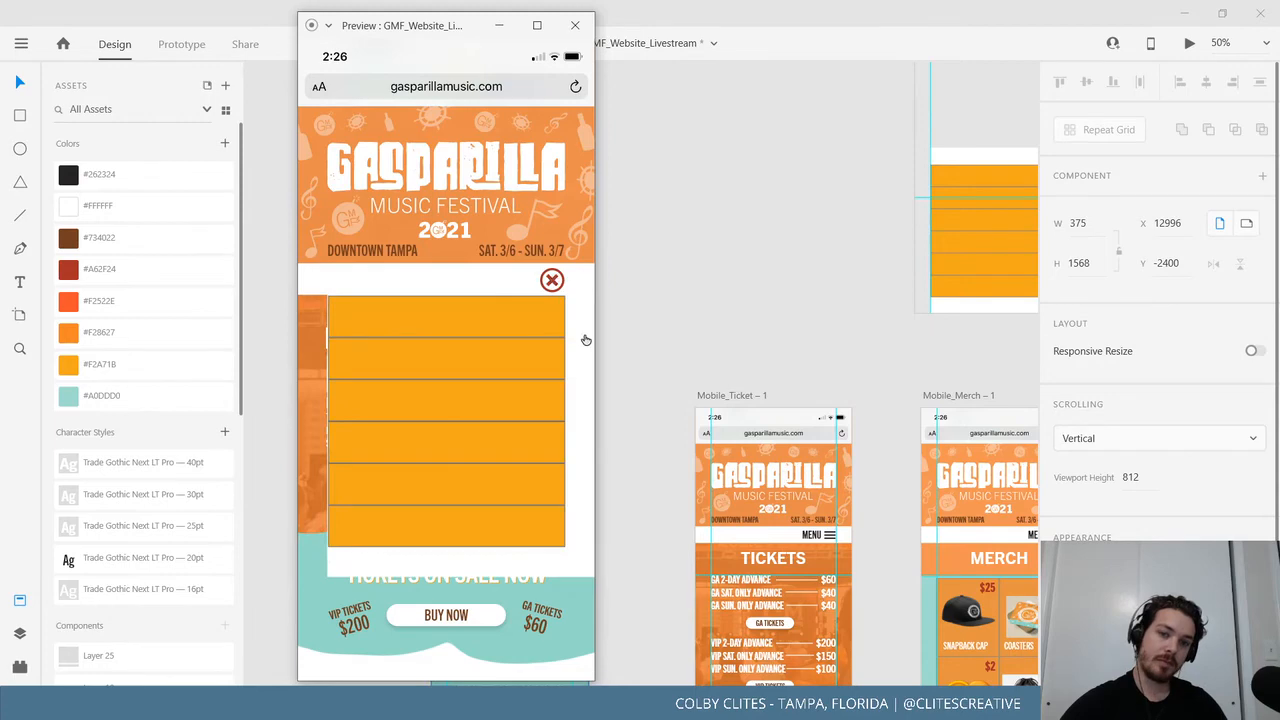
click(552, 280)
Return to the design canvas and select the menu overlay group.
click(851, 355)
scroll(797, 340, right, 4)
click(606, 354)
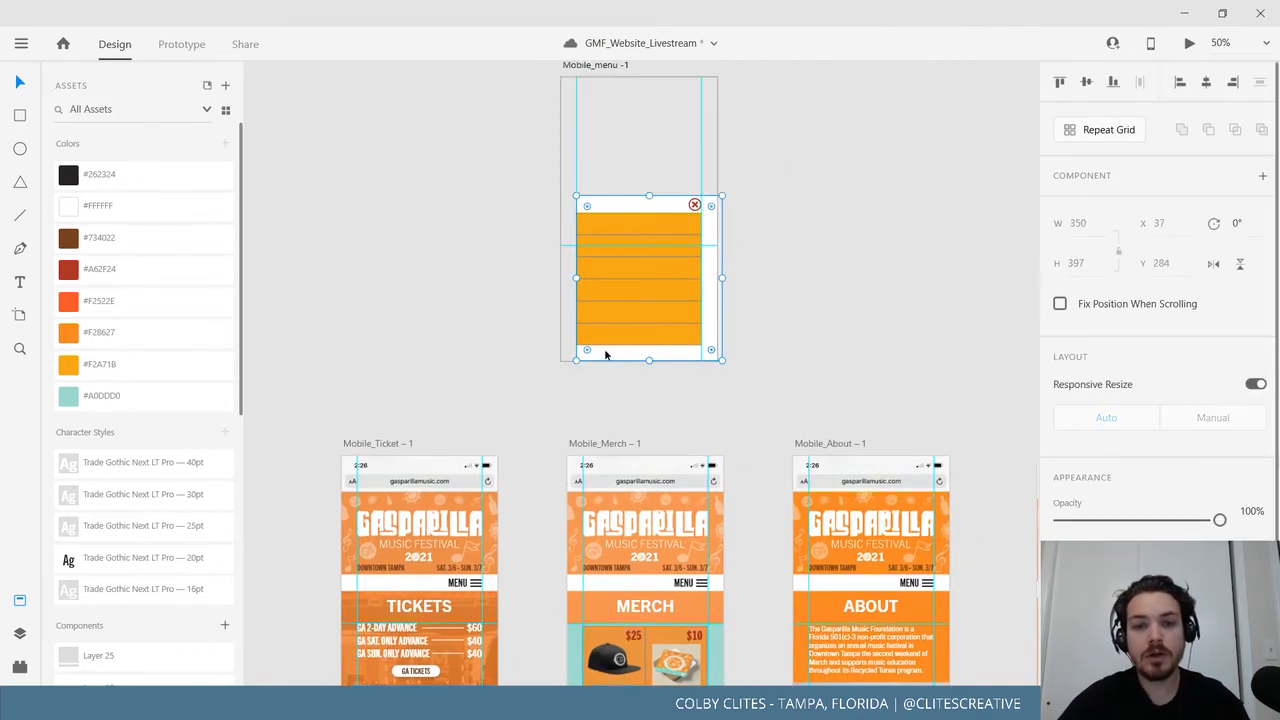
Try resizing the overlay group, then nudge it 1 px right.
mouse_move(576, 277)
mouse_down()
mouse_move(587, 277)
mouse_move(576, 277)
mouse_up()
scroll(775, 408, up, 2)
key(ctrl+plus)
key(ctrl+plus)
key(ctrl+plus)
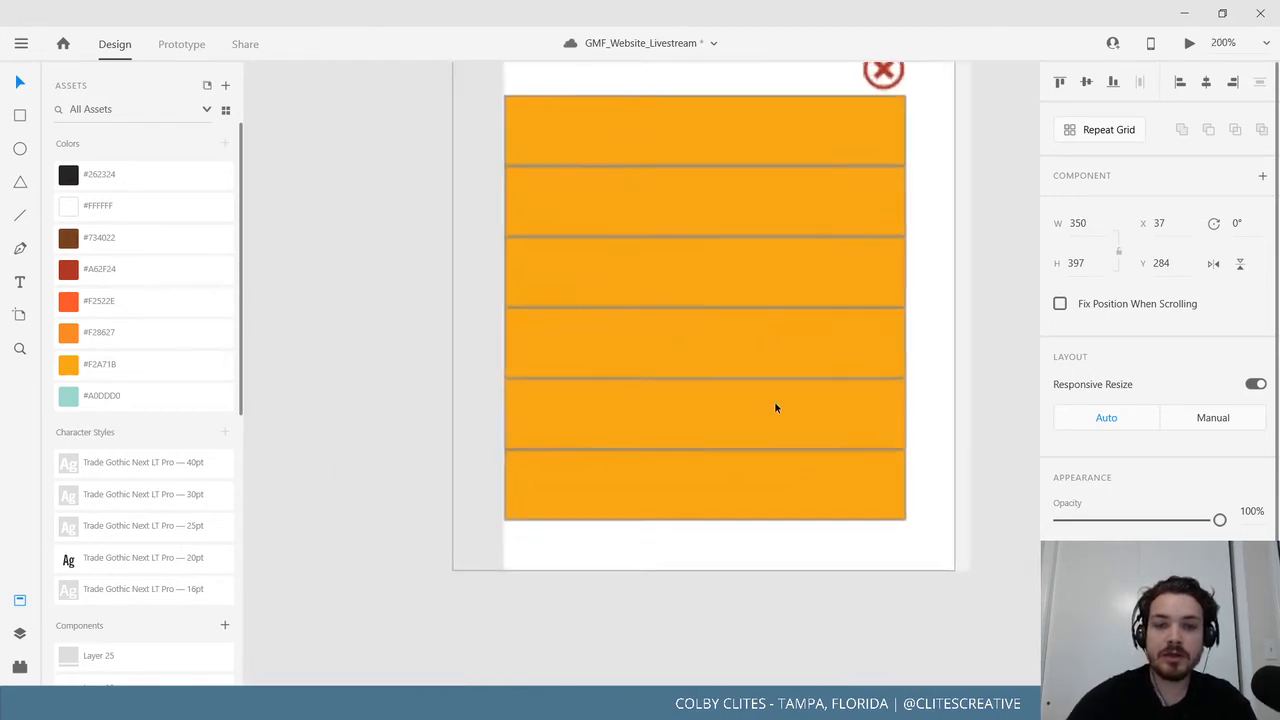
scroll(629, 500, down, 2)
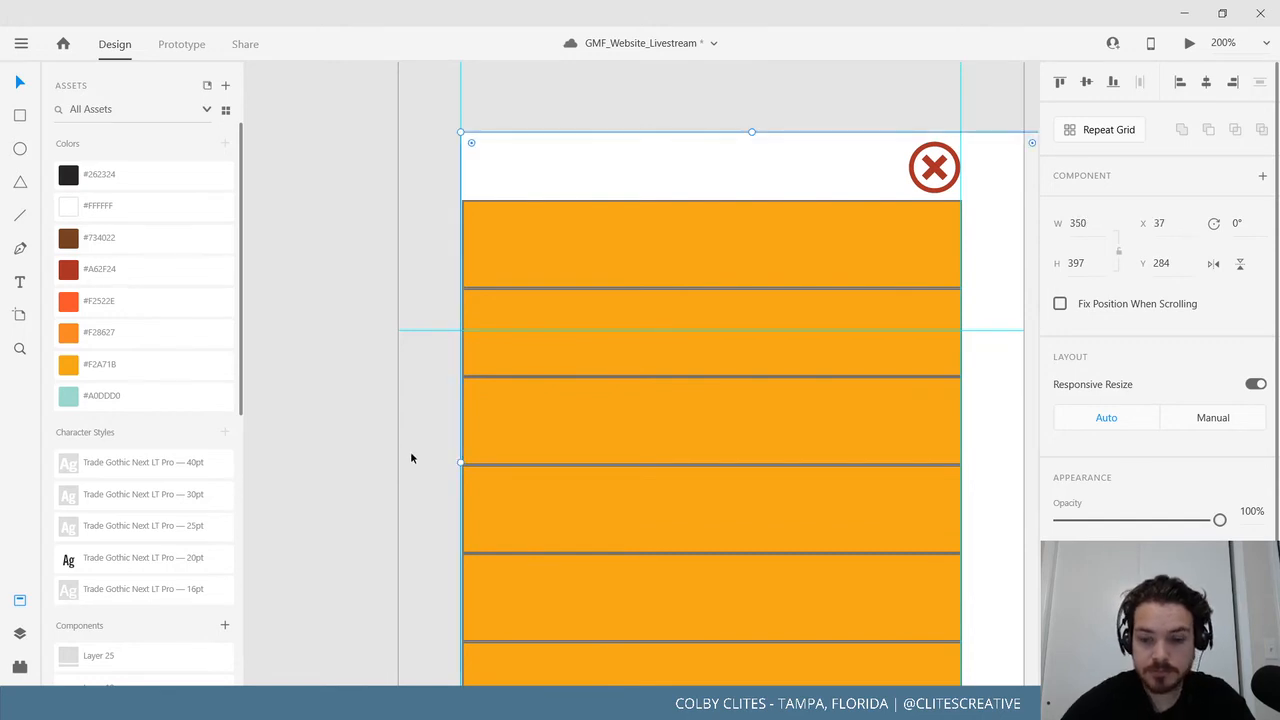
key(Right)
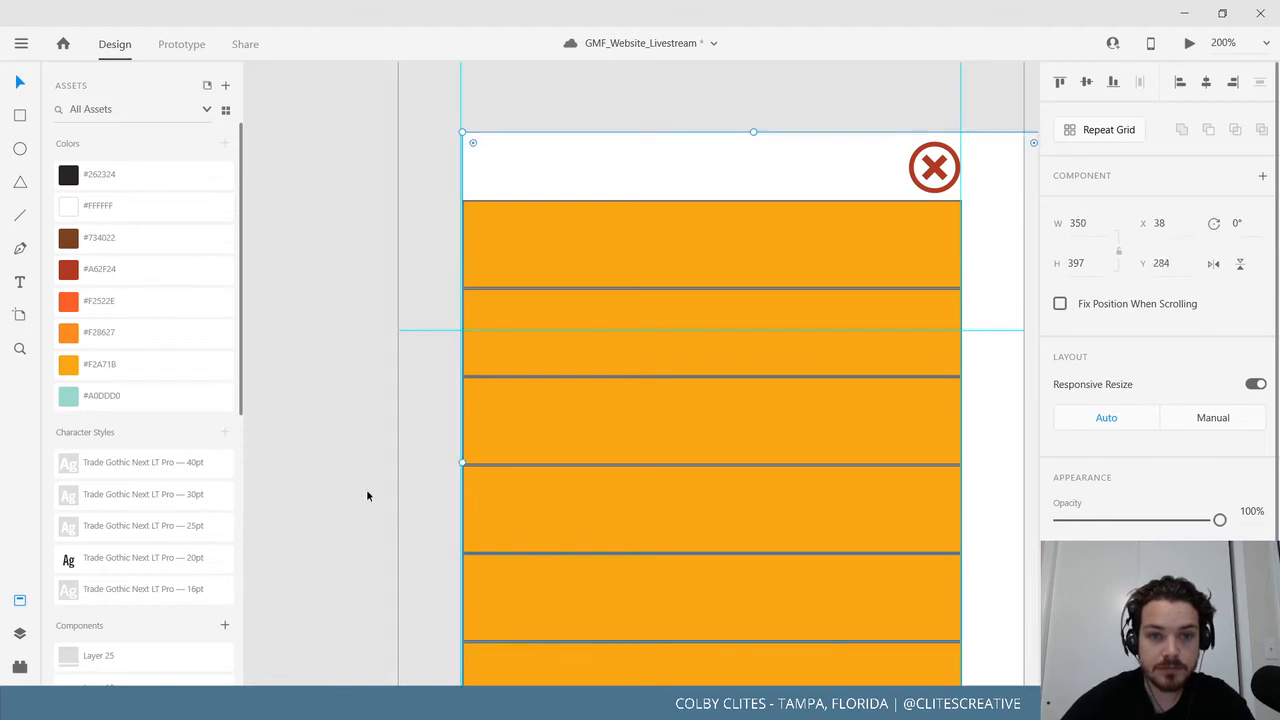
click(329, 452)
scroll(726, 452, down, 3)
scroll(726, 452, right, 2)
Shift the overlay group 3 px left and shorten it to 359 tall, ending at the last bar.
click(461, 624)
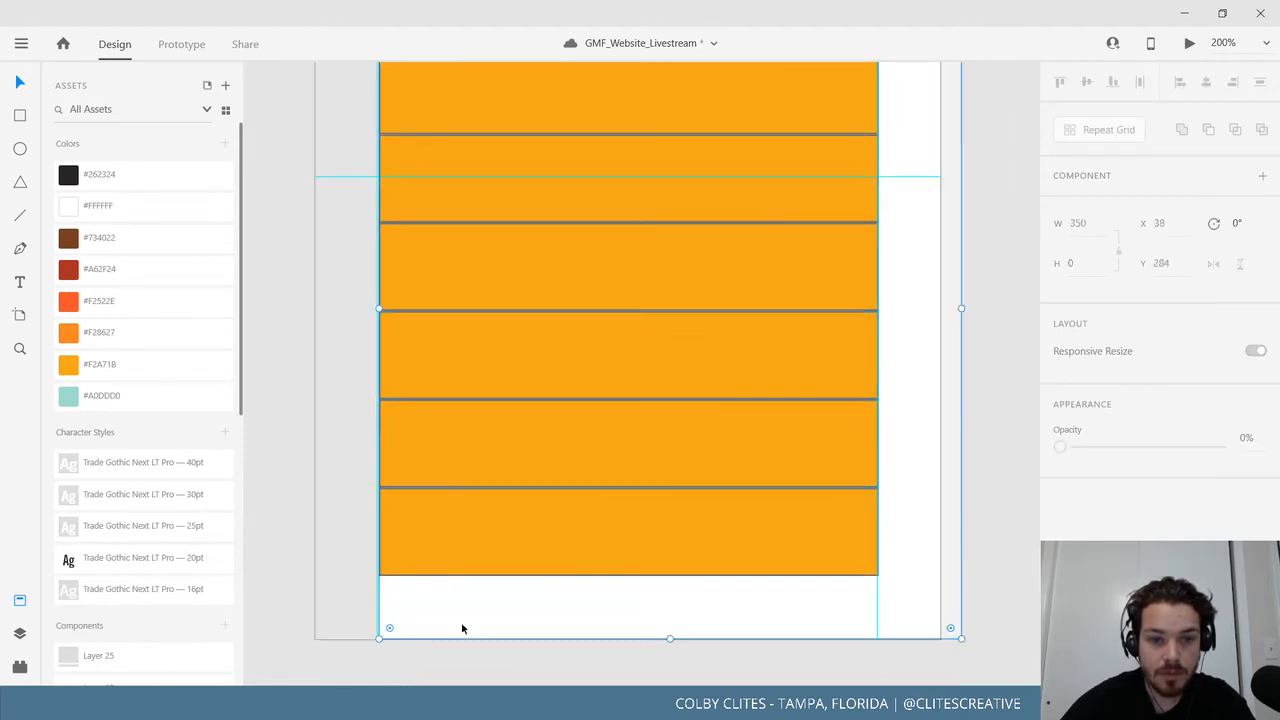
double_click(436, 537)
key(Escape)
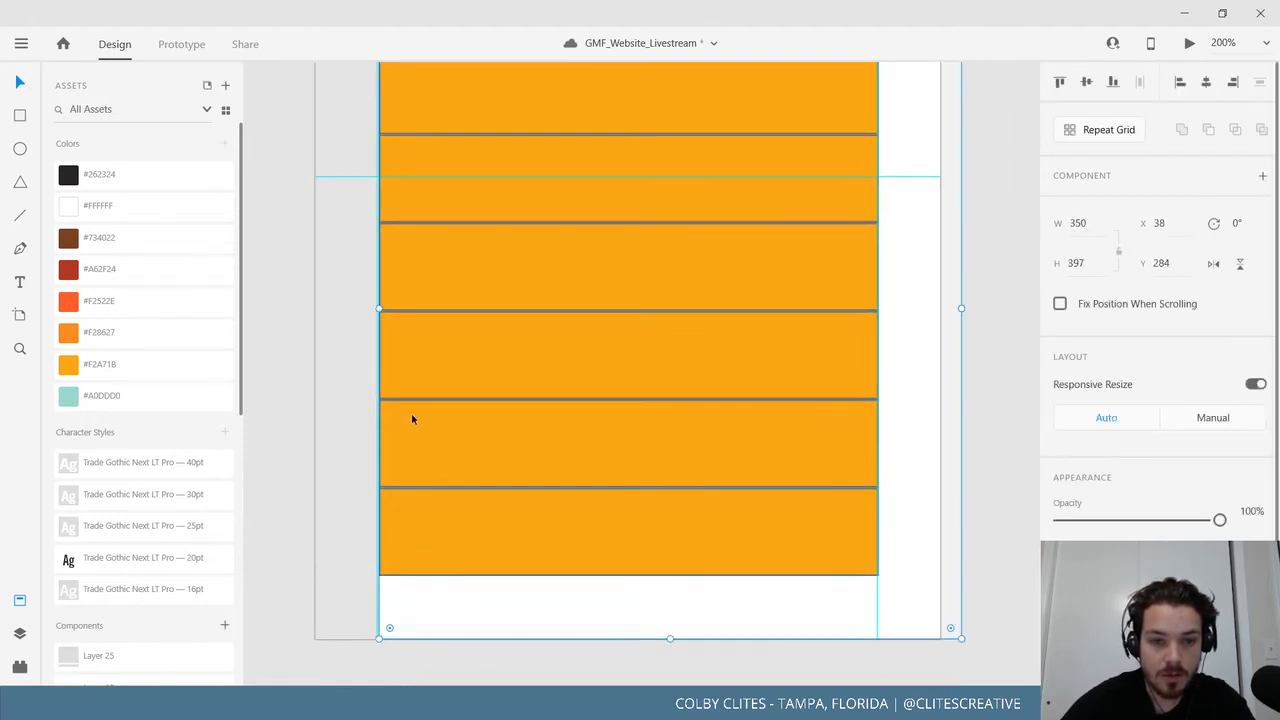
drag(379, 310, 385, 309)
key(Left)
key(Left)
key(Left)
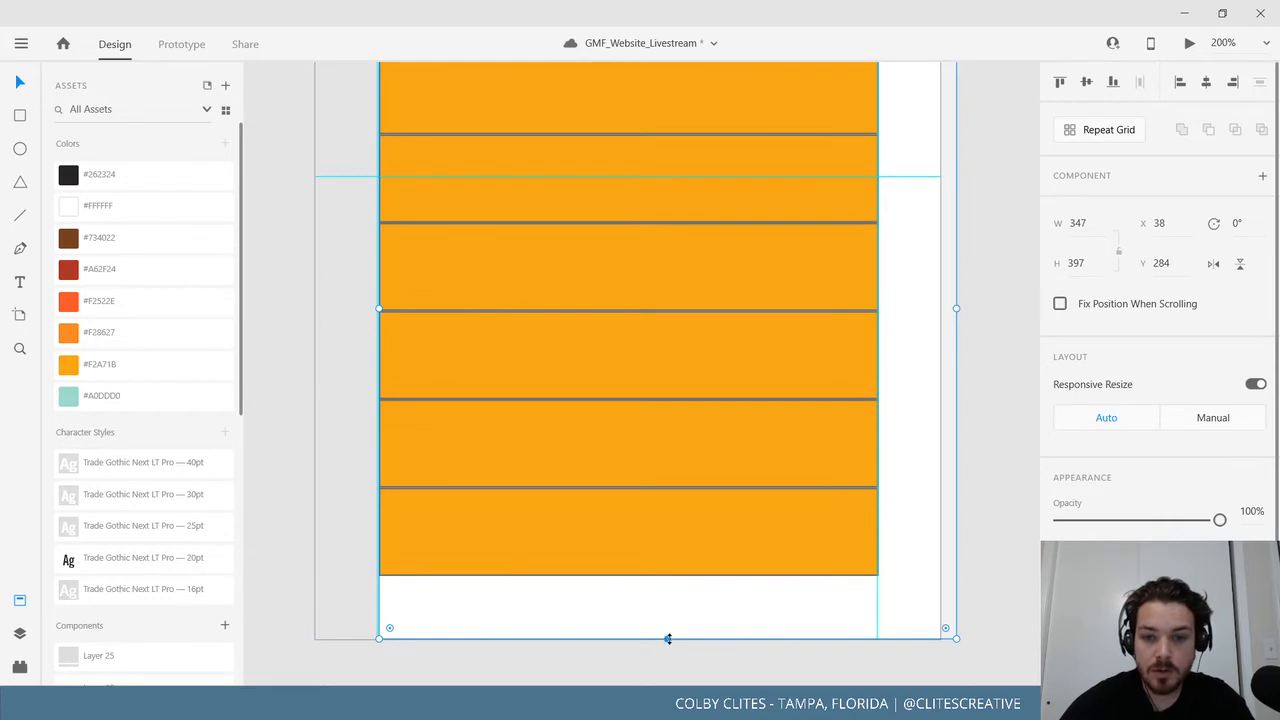
drag(668, 638, 680, 575)
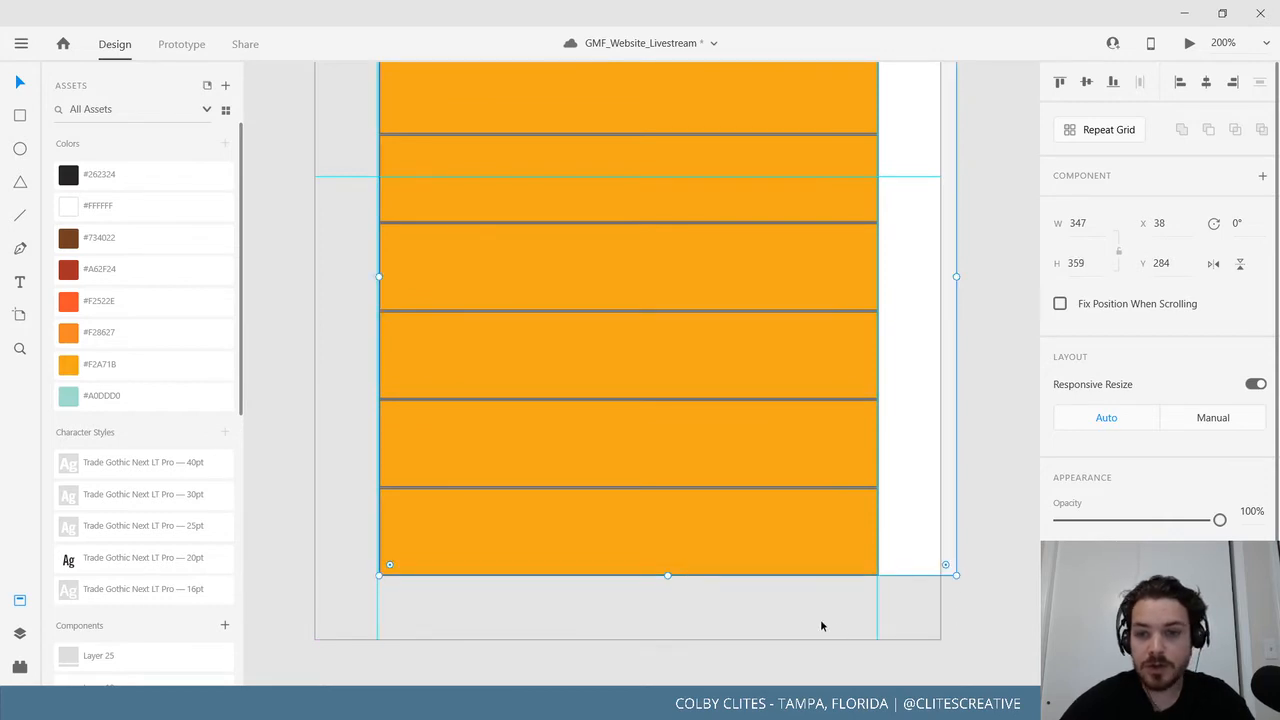
Select all six orange bars and widen them to 341 to fill the overlay.
scroll(822, 626, up, 5)
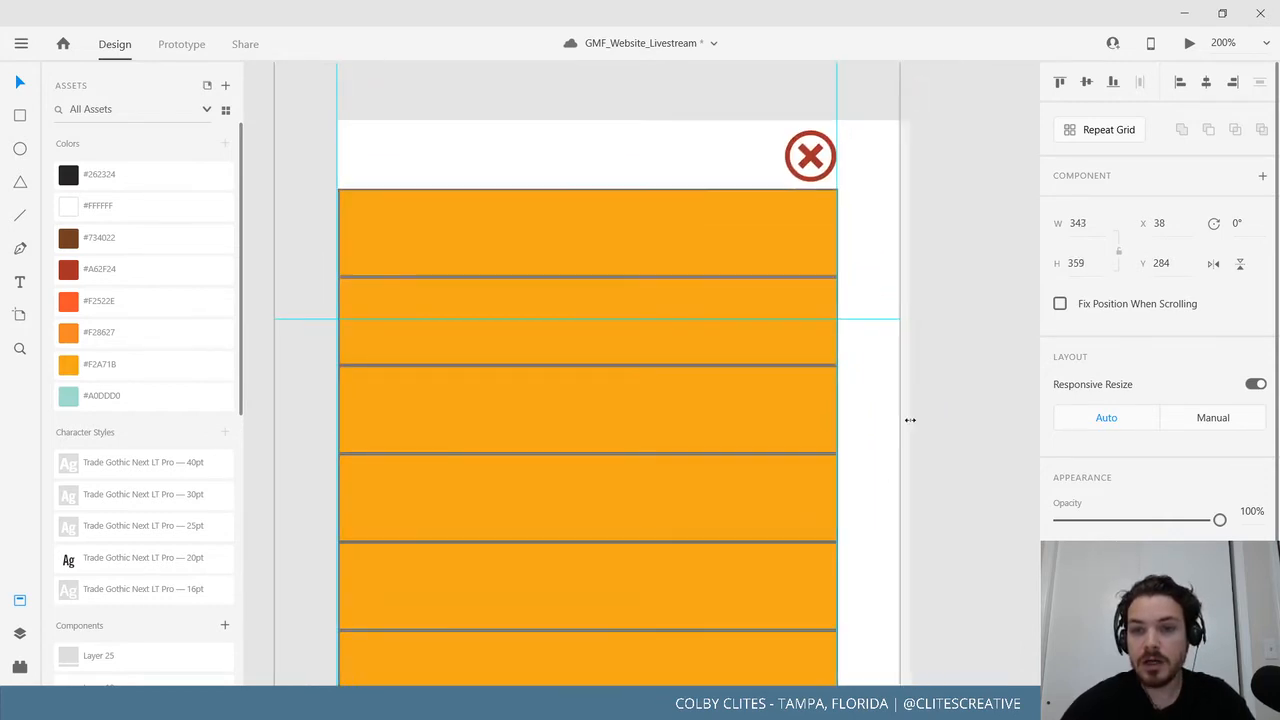
double_click(768, 256)
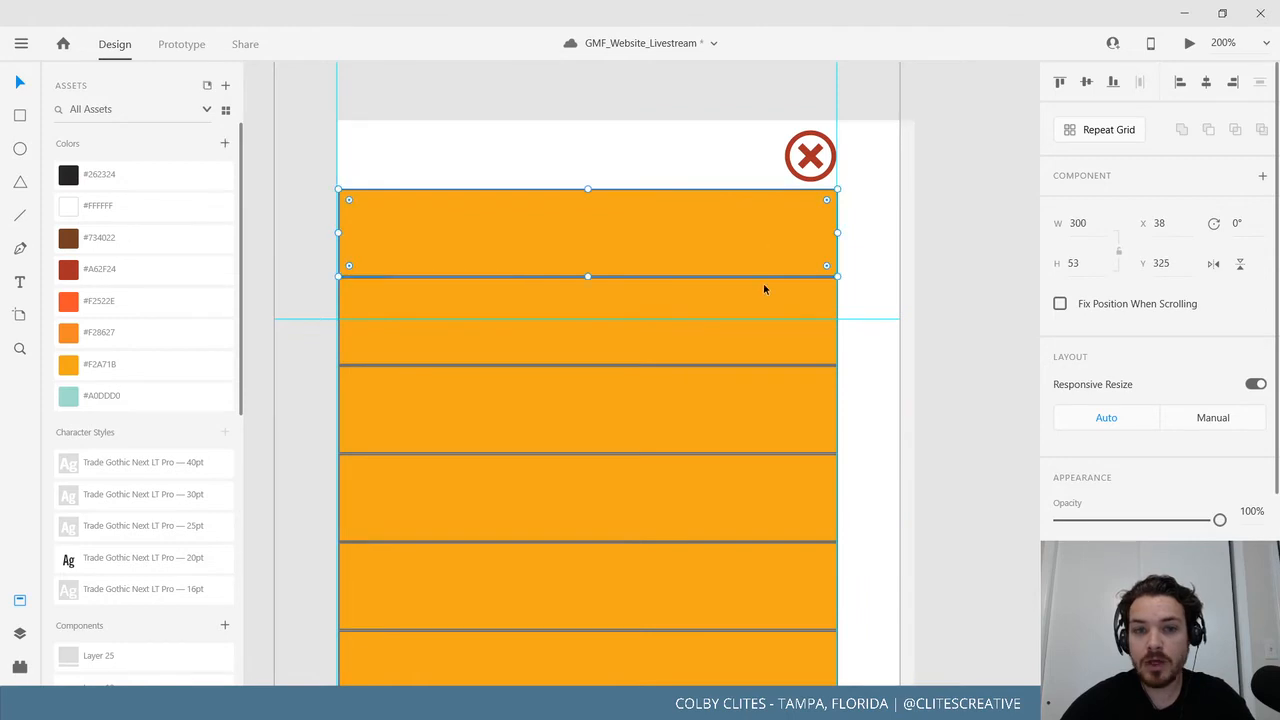
shift+click(738, 342)
shift+click(714, 434)
shift+click(711, 507)
shift+click(710, 576)
shift+click(719, 672)
scroll(716, 660, down, 2)
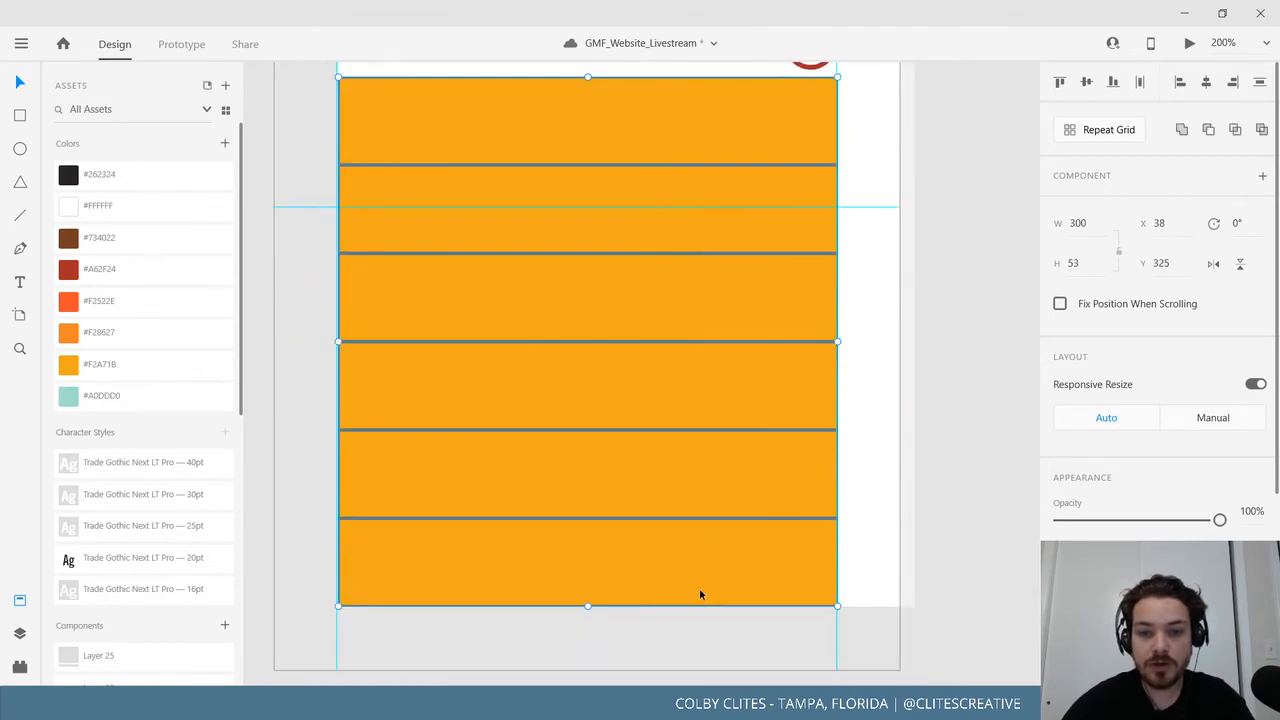
drag(840, 341, 899, 342)
click(924, 352)
drag(818, 470, 874, 570)
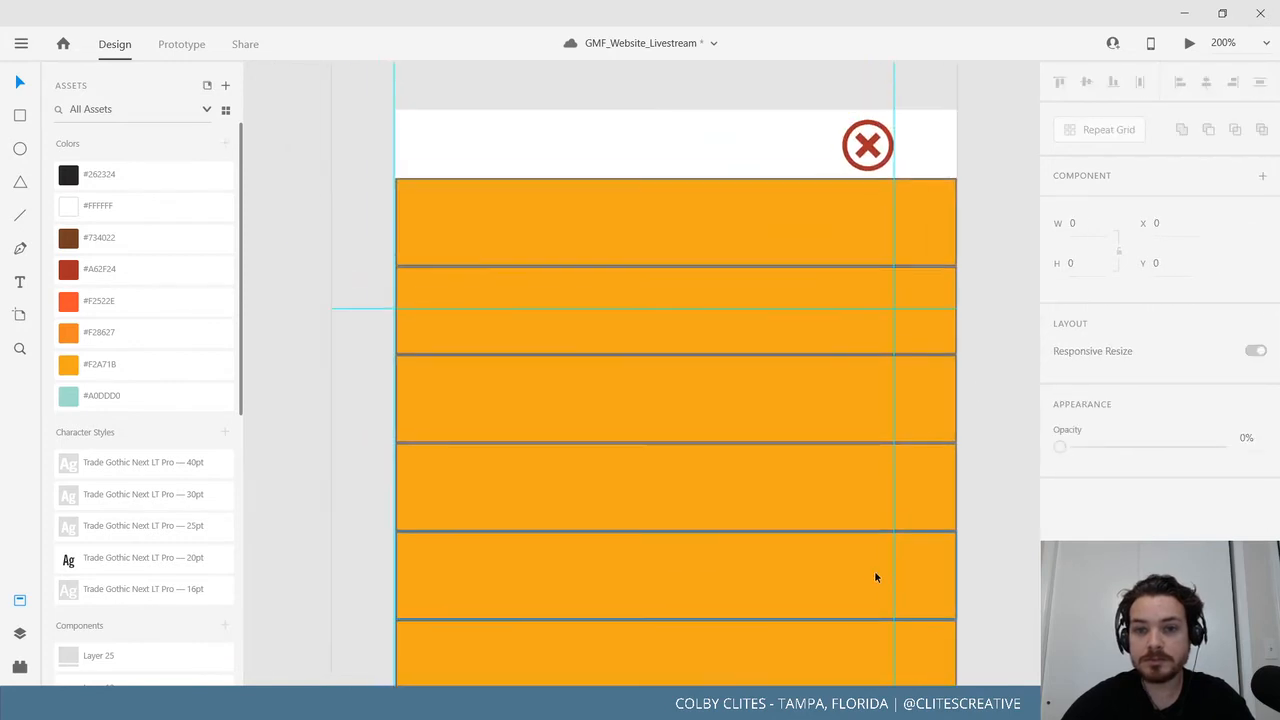
key(ctrl+minus)
key(ctrl+minus)
key(ctrl+minus)
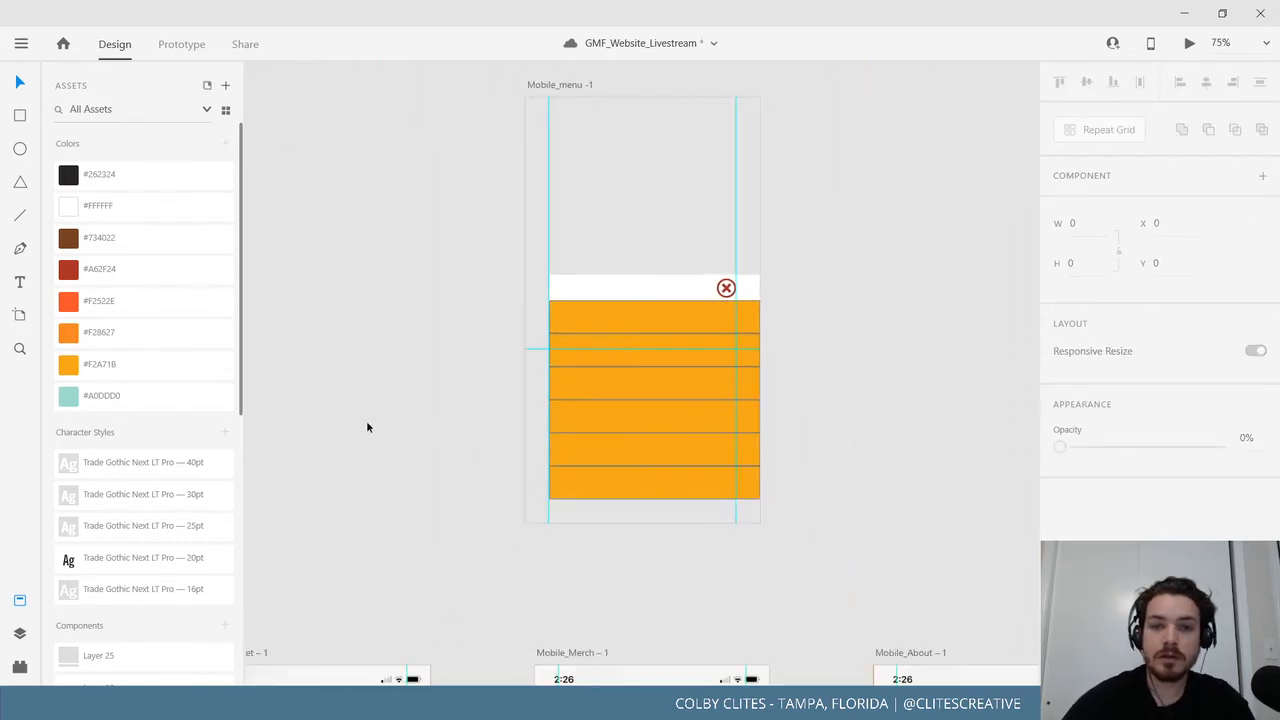
Save GMF_Website_Livestream, then preview the Mobile_Ticket page and close the preview.
drag(516, 402, 544, 374)
key(ctrl+s)
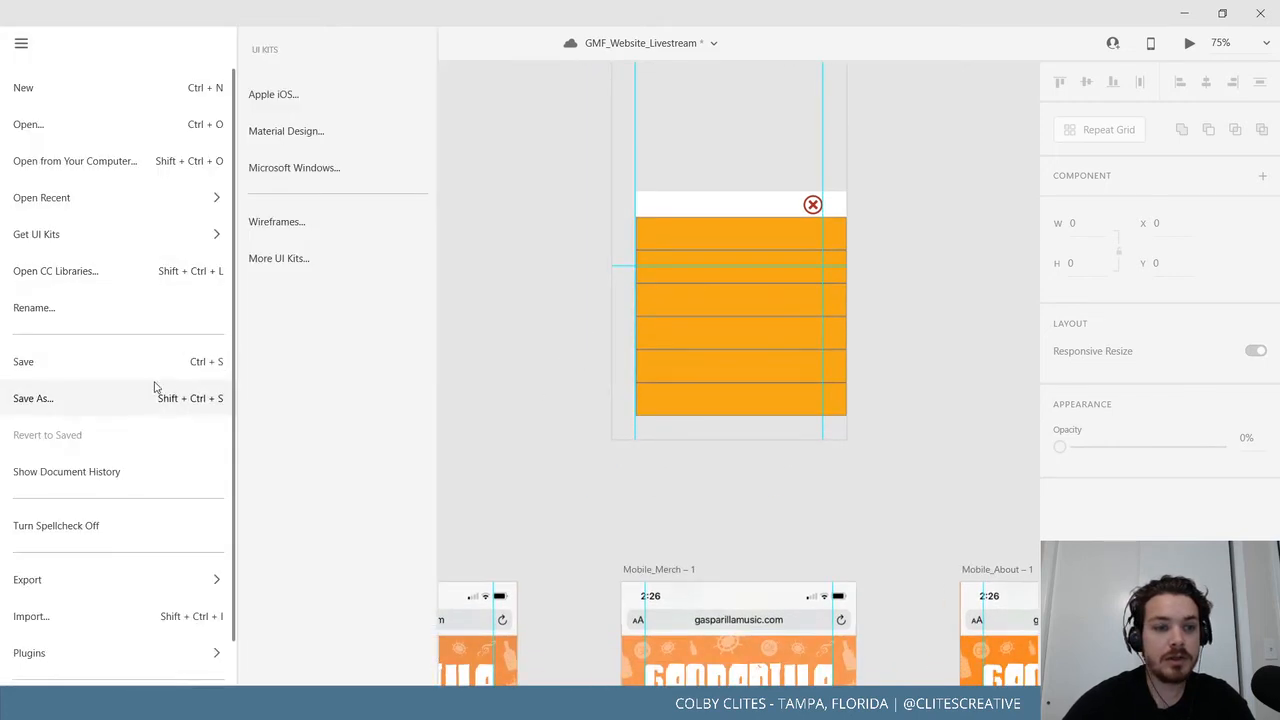
scroll(420, 450, down, 4)
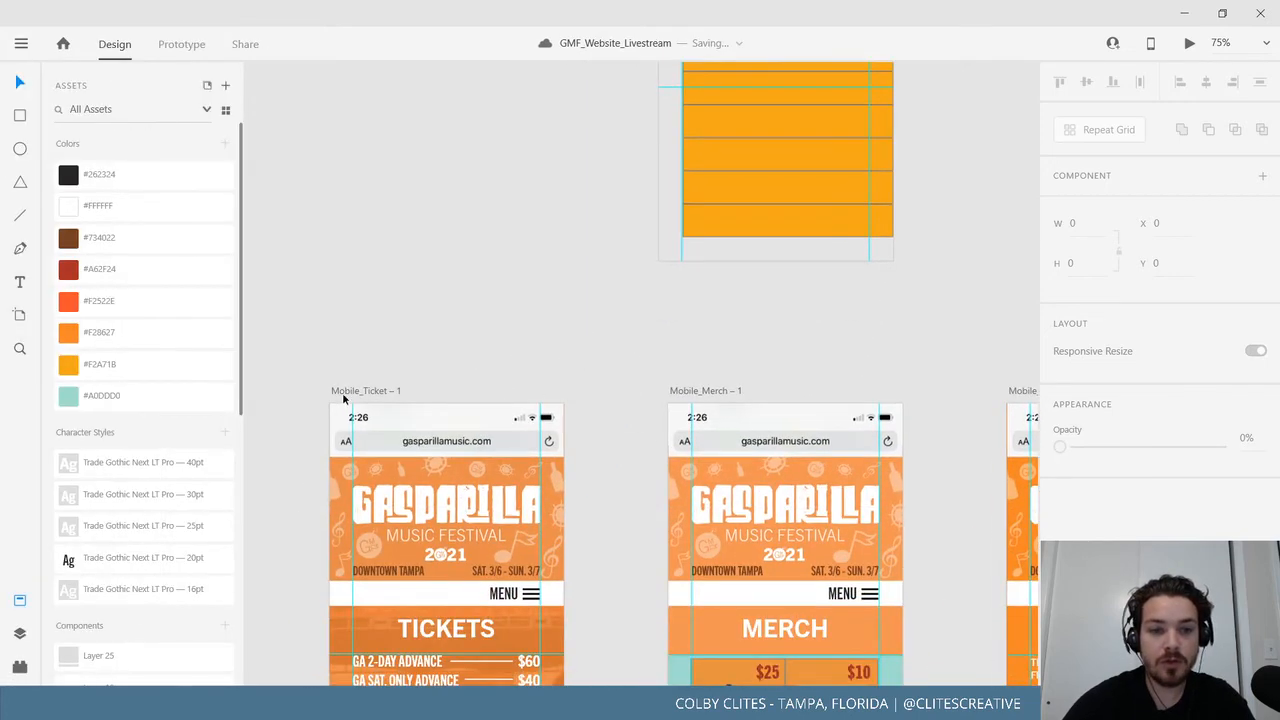
click(356, 390)
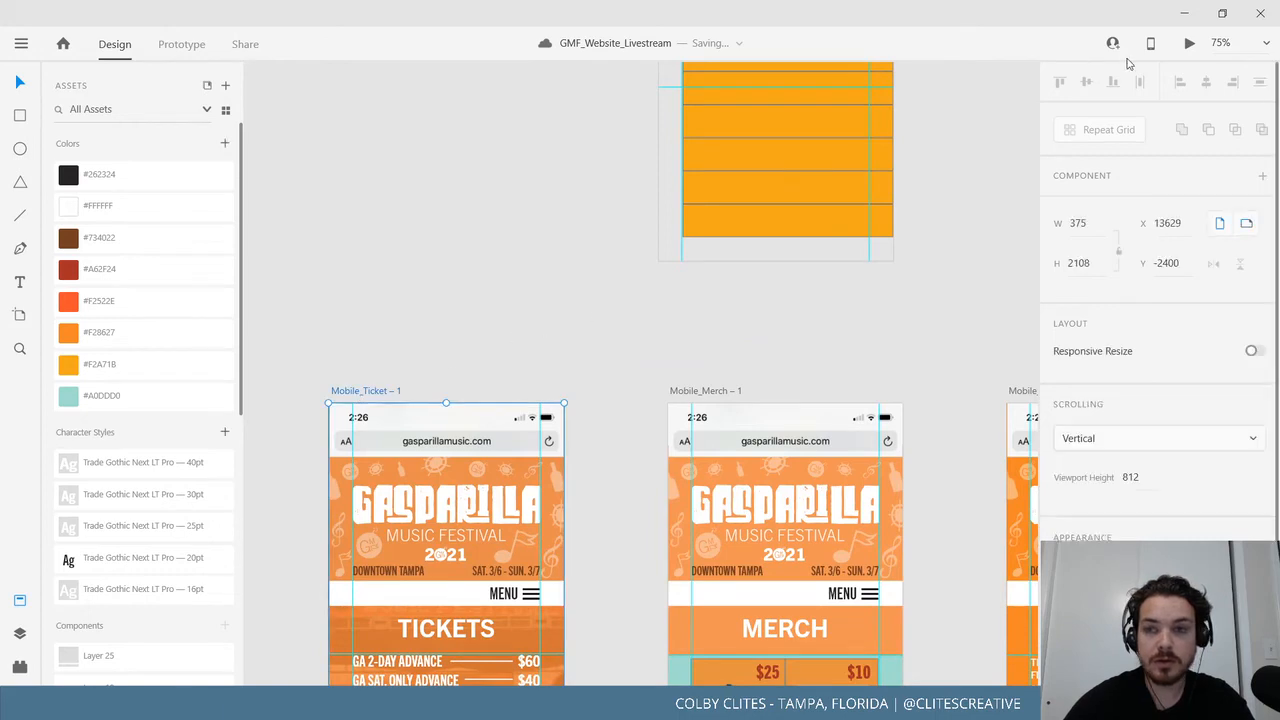
click(1189, 44)
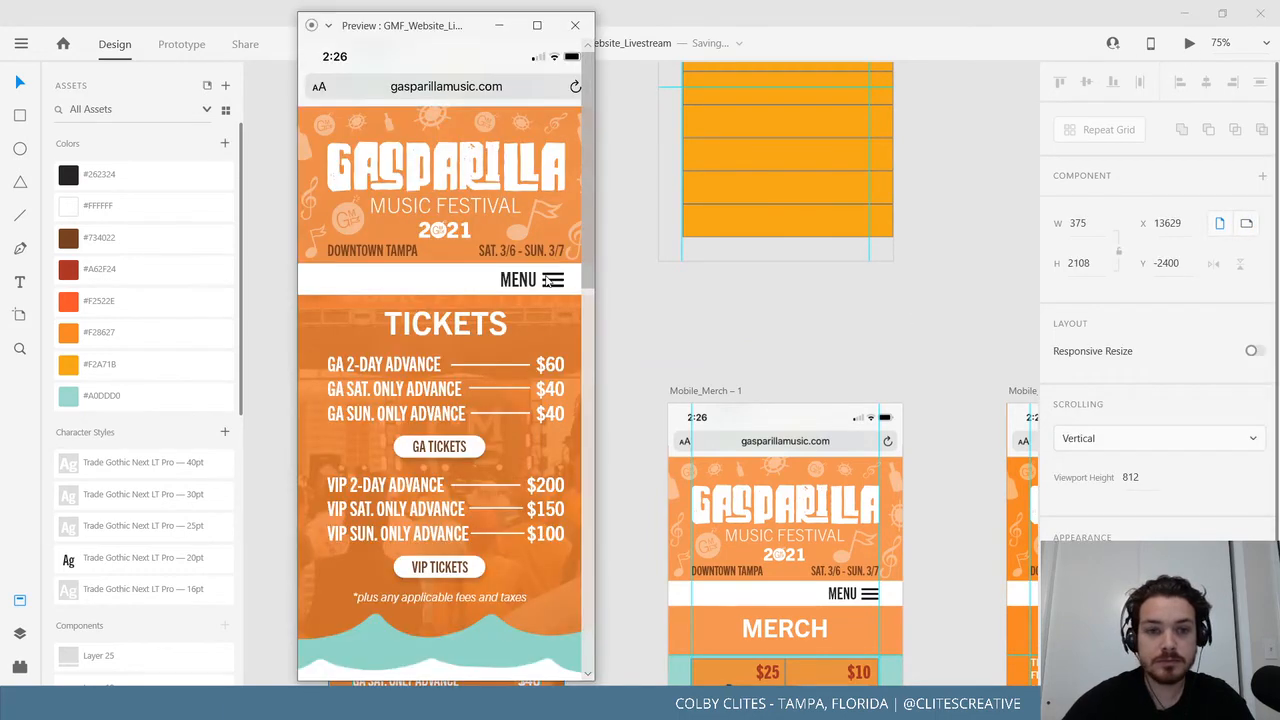
click(575, 25)
Preview Mobile_Home maximized and toggle its orange menu overlay open and closed with MENU and X.
drag(412, 446, 771, 374)
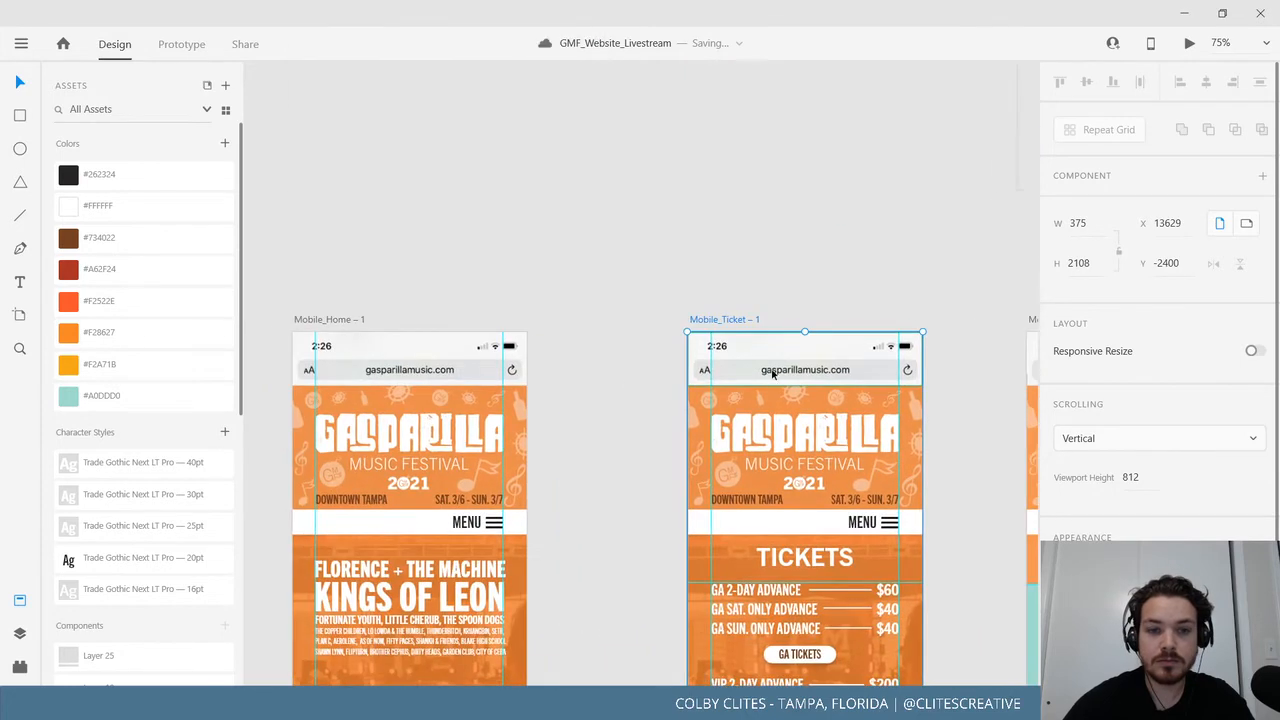
click(351, 318)
key(ctrl+Return)
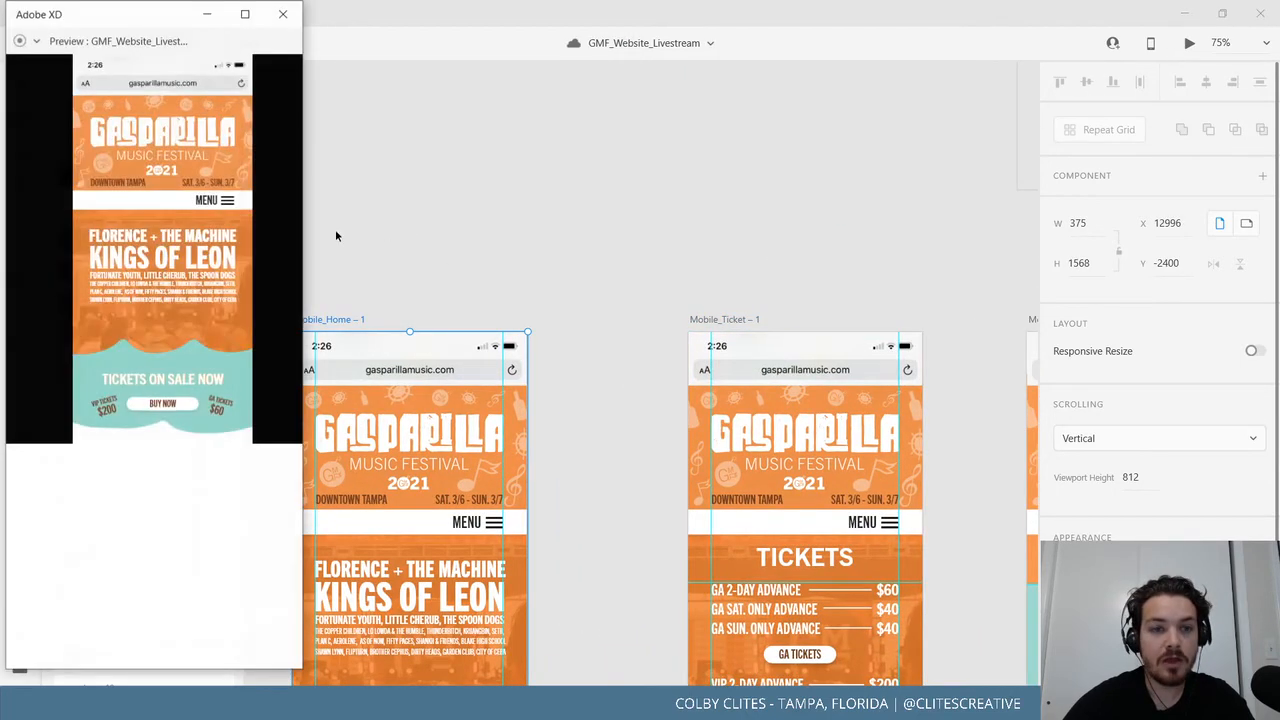
click(243, 13)
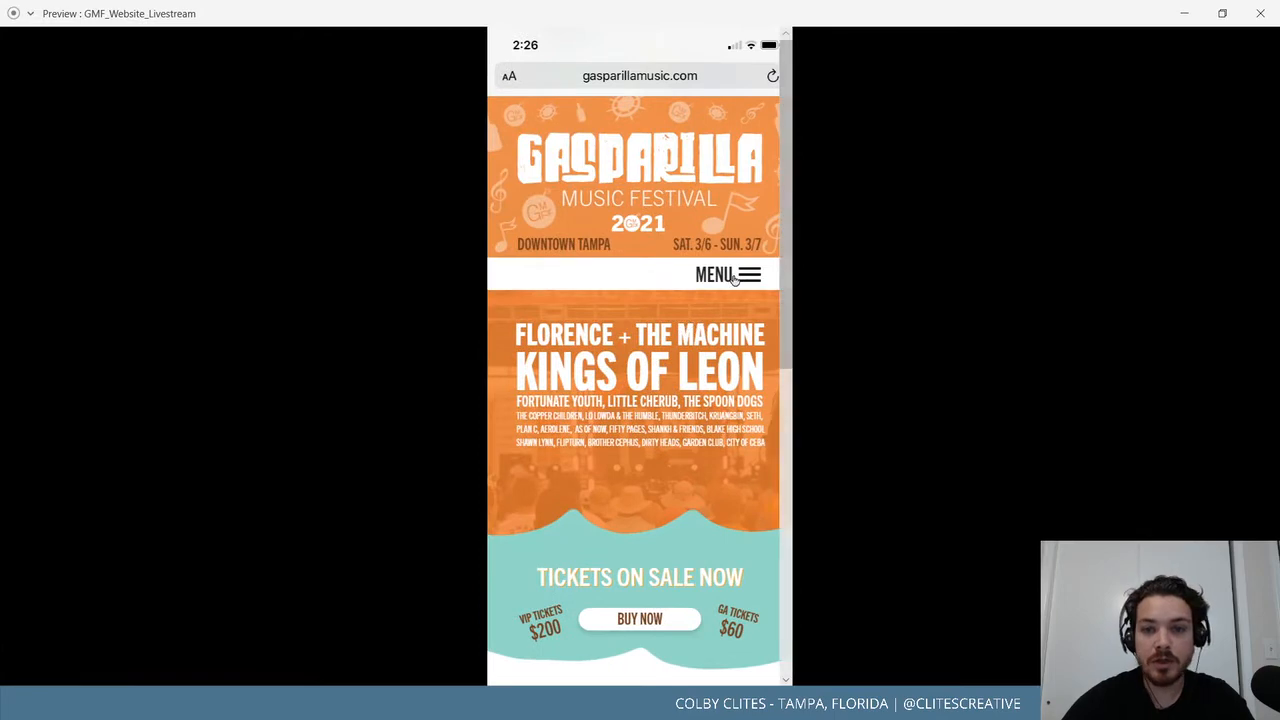
scroll(686, 357, down, 6)
scroll(662, 377, up, 6)
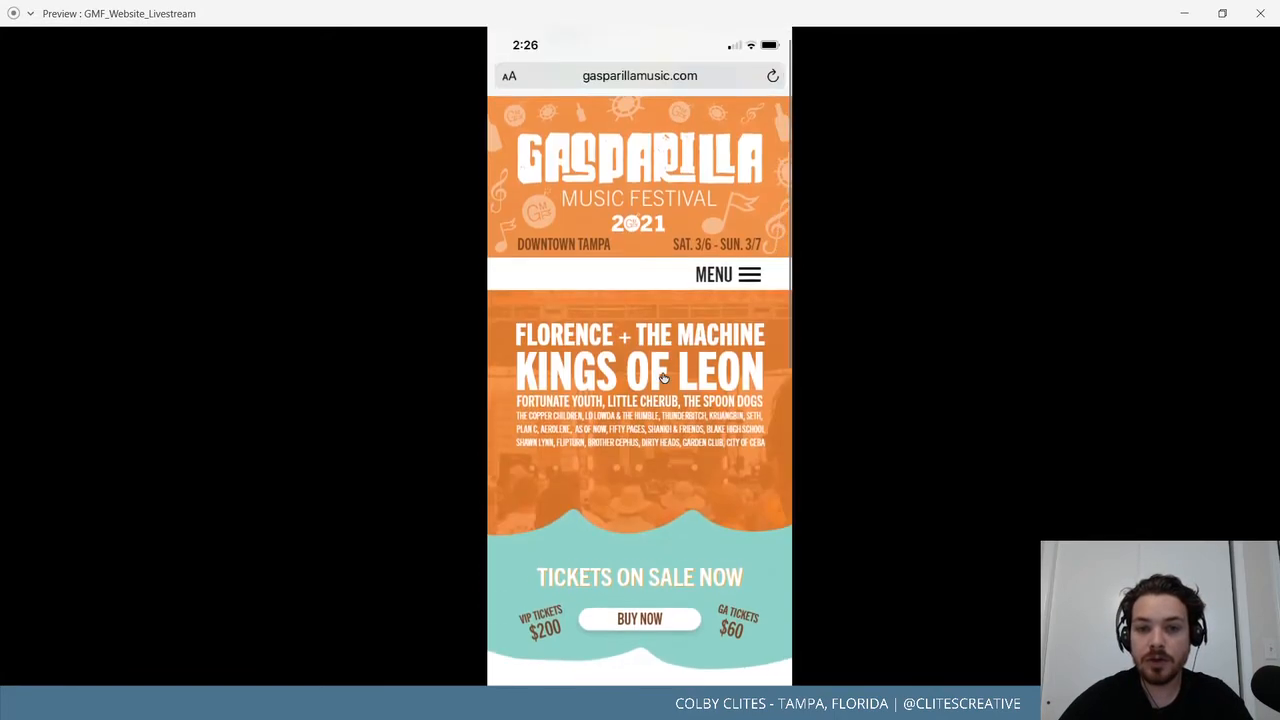
click(745, 277)
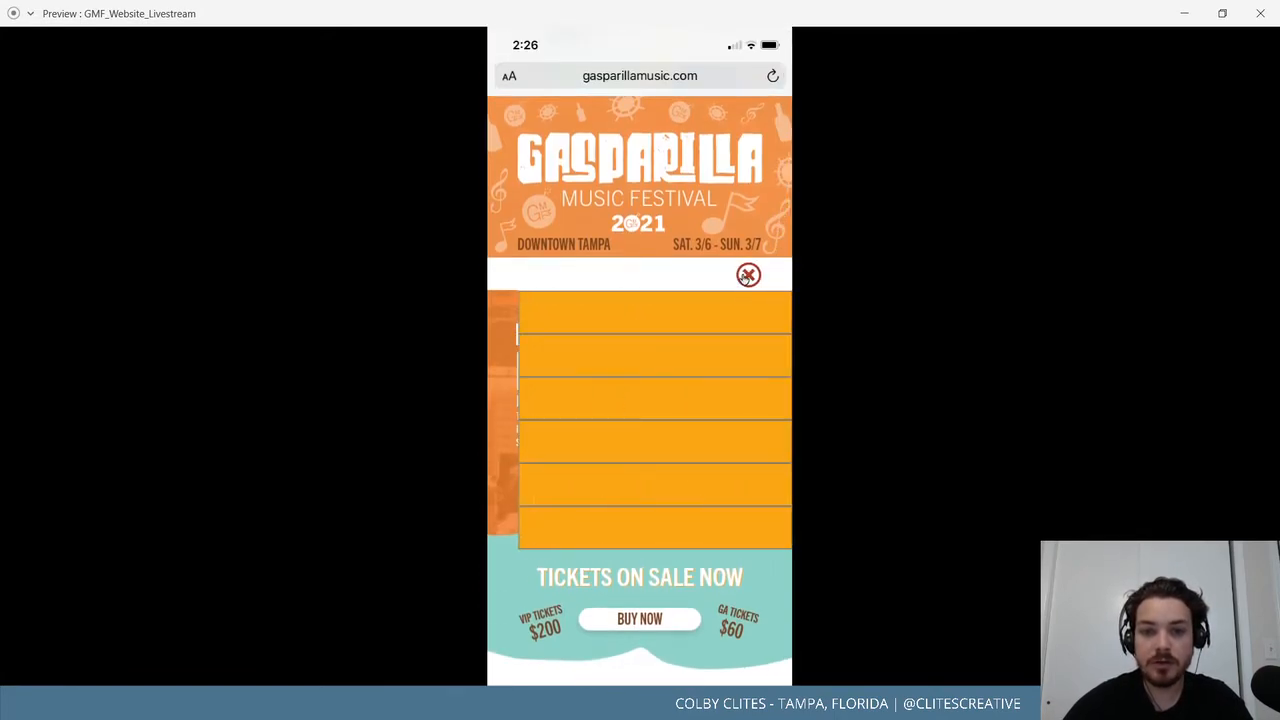
click(748, 276)
click(748, 276)
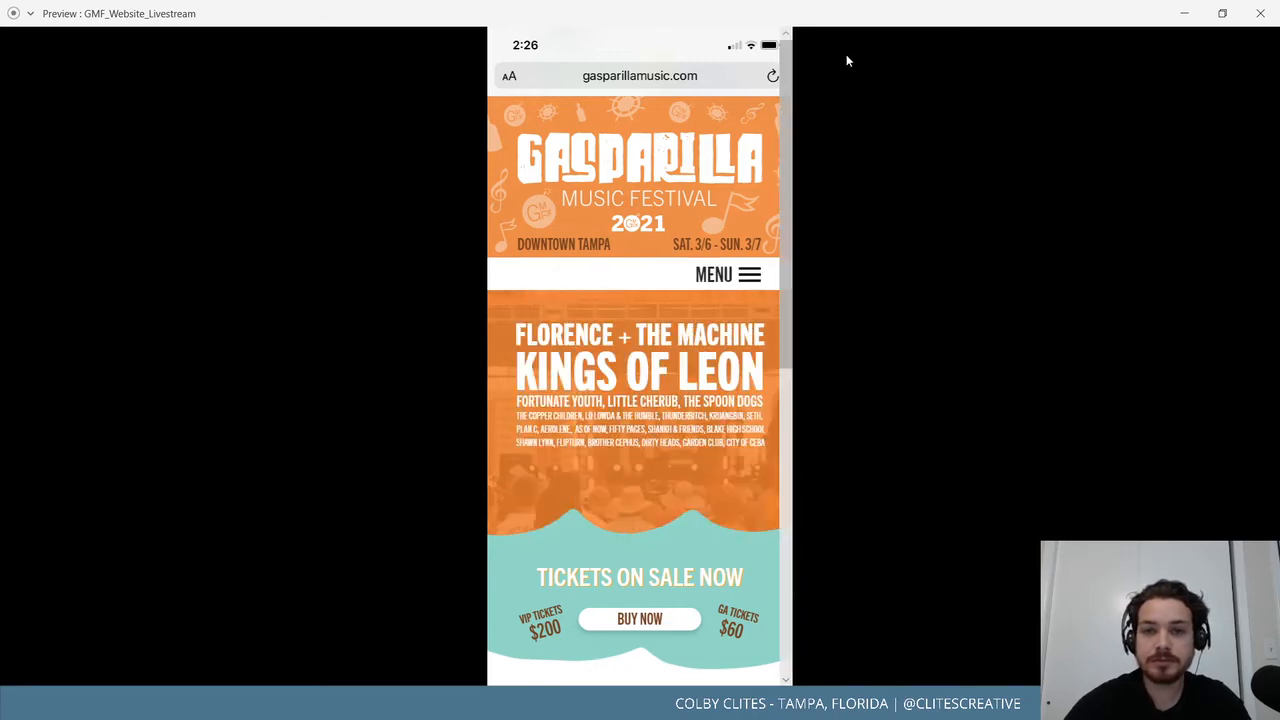
Select the six orange bars and the white header on the Mobile_menu artboard.
click(1260, 17)
click(591, 506)
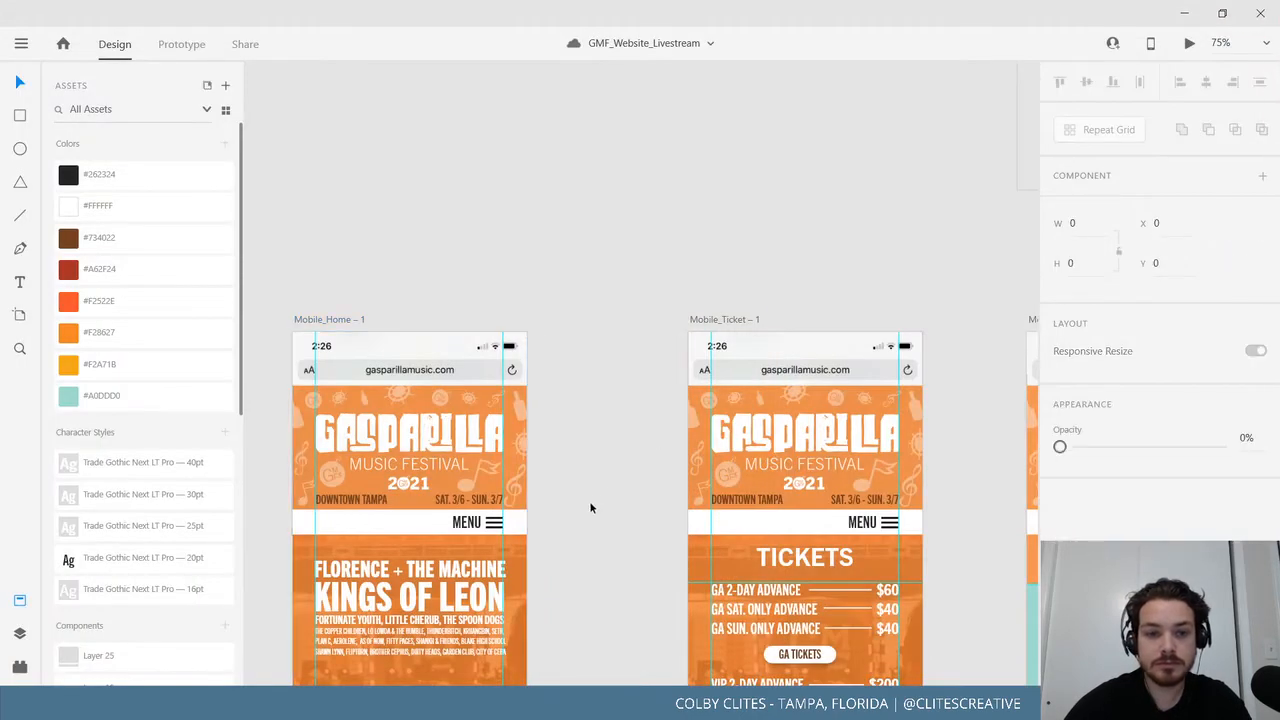
drag(623, 480, 480, 557)
drag(843, 179, 583, 446)
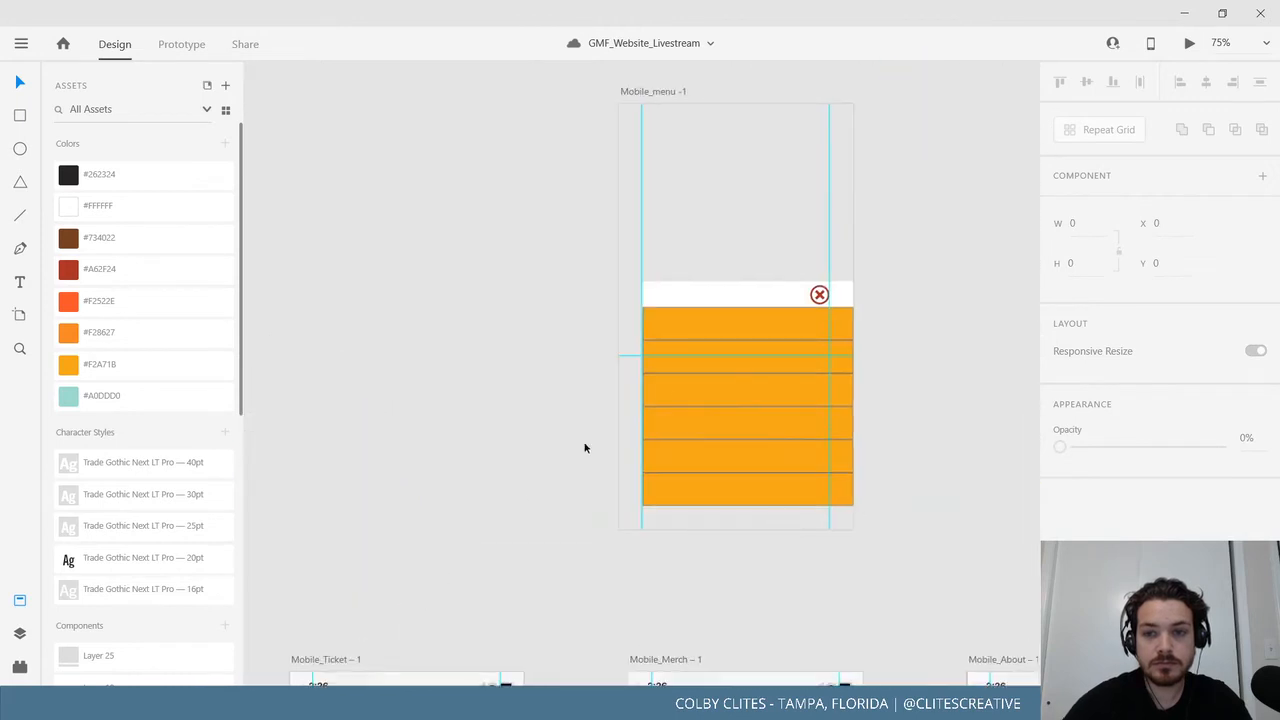
click(691, 325)
shift+click(669, 363)
shift+click(669, 398)
shift+click(670, 428)
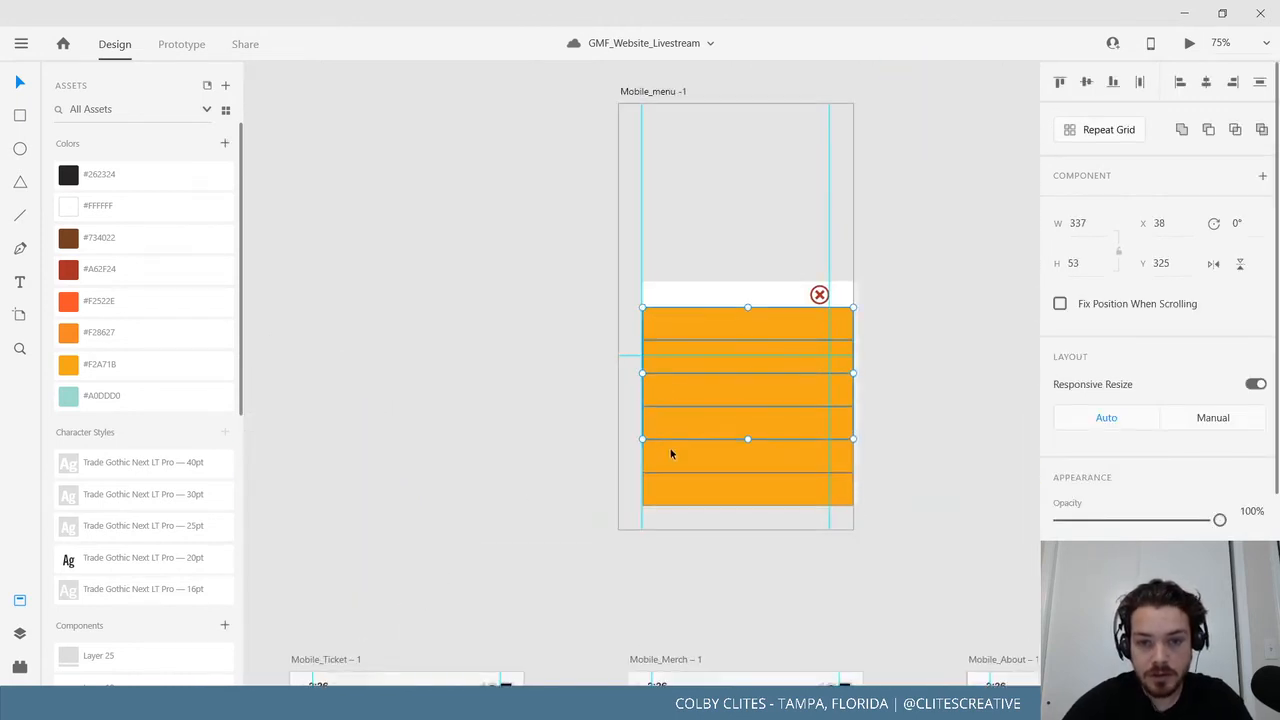
shift+click(670, 451)
shift+click(672, 486)
shift+click(697, 301)
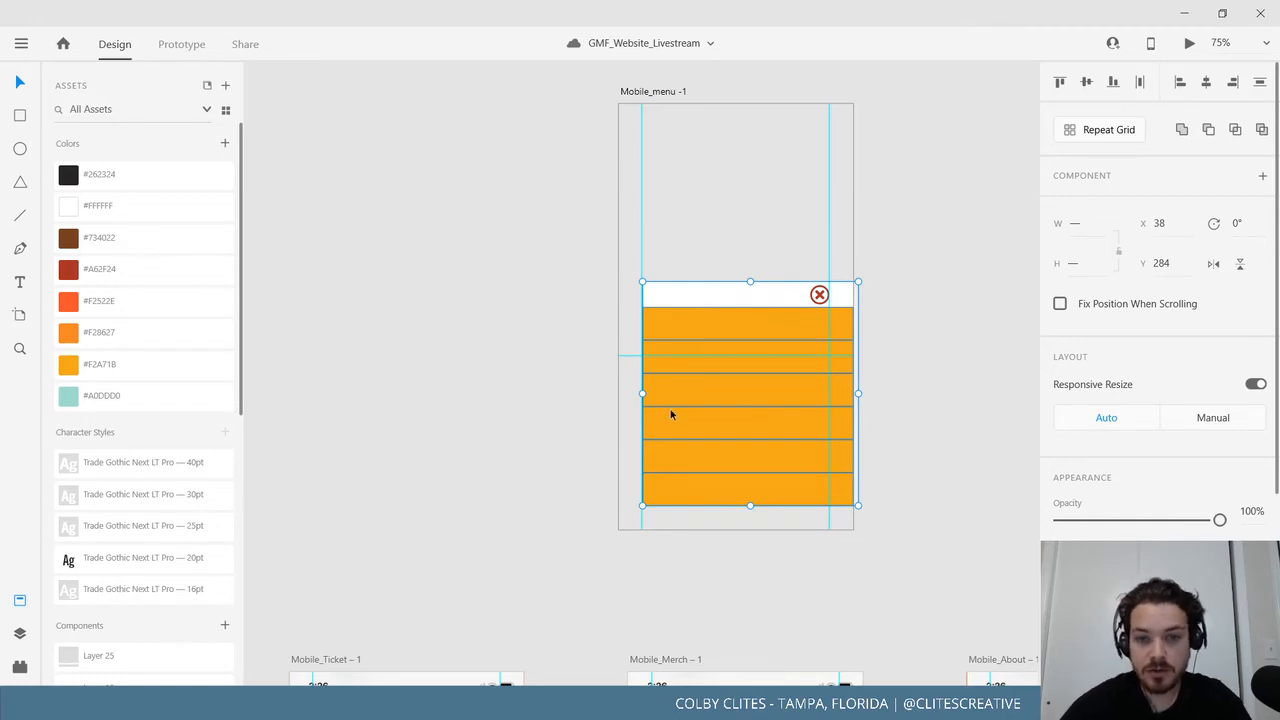
Stretch the selected header and orange bars leftward so they start at x 22.
drag(640, 393, 632, 393)
click(476, 401)
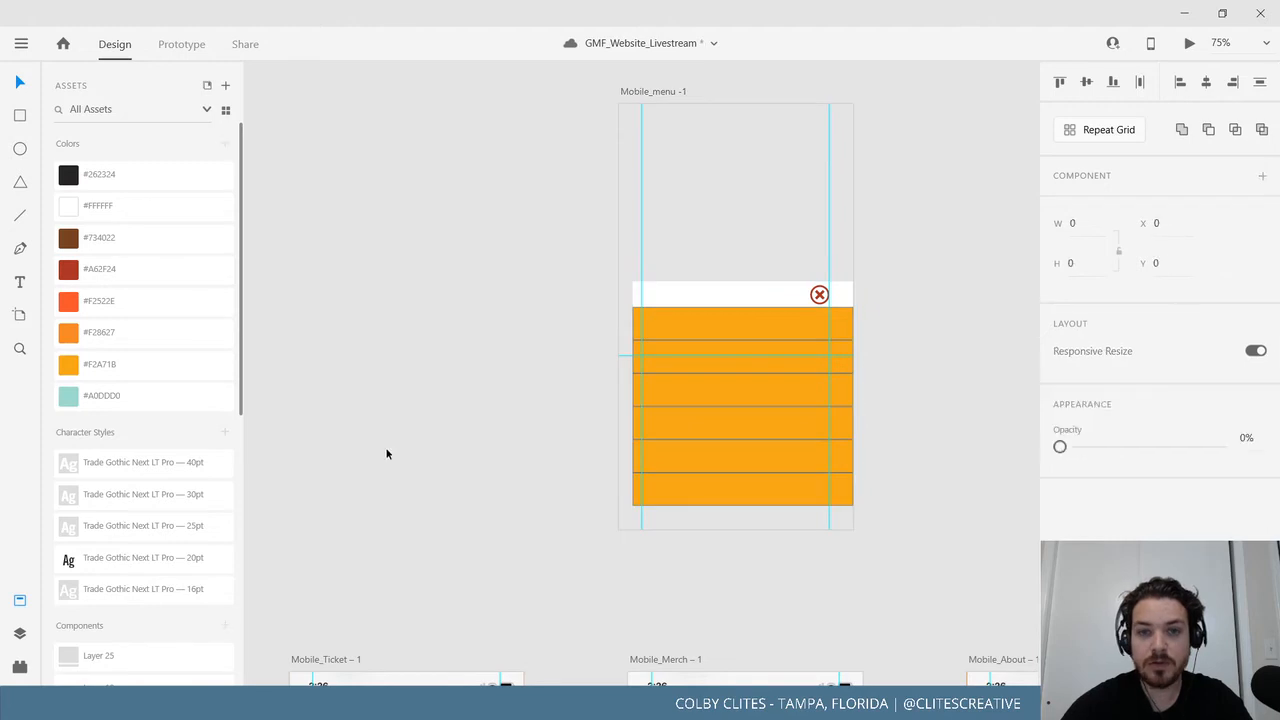
scroll(757, 234, down, 5)
scroll(757, 234, left, 5)
Preview the Mobile_Home page and toggle the MENU overlay repeatedly to check the bars.
click(498, 397)
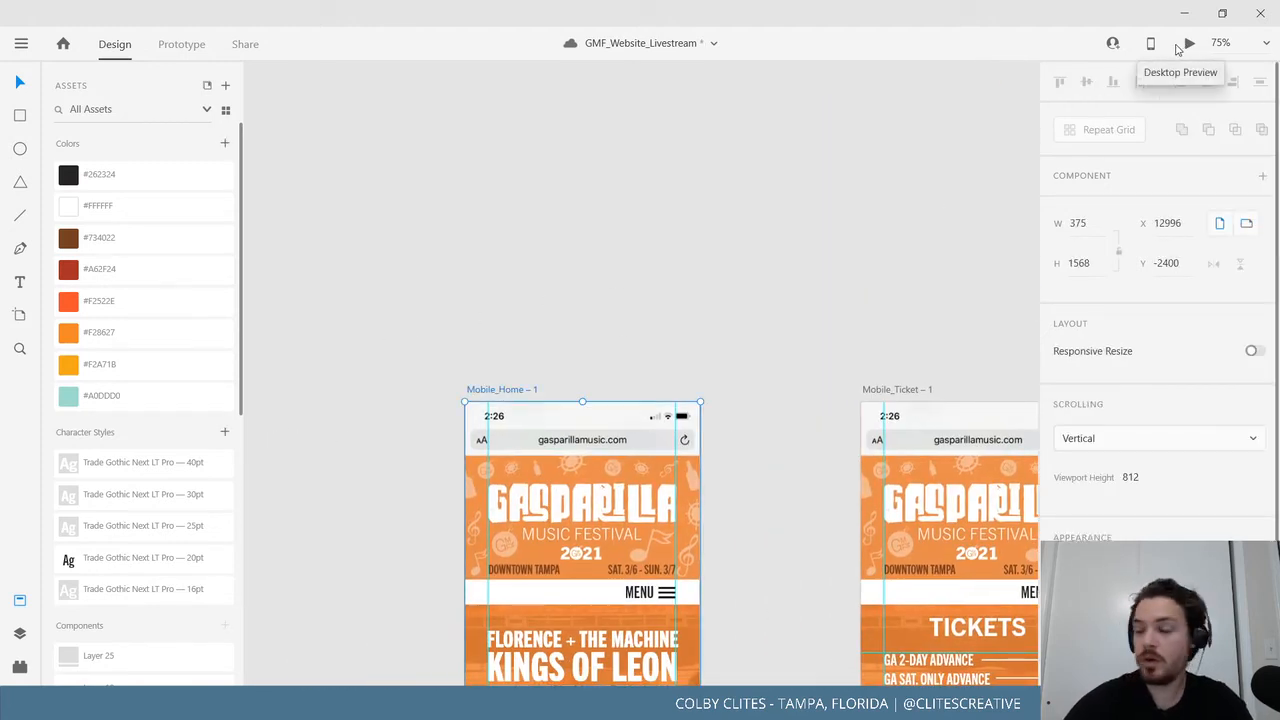
click(1187, 43)
scroll(487, 410, down, 1)
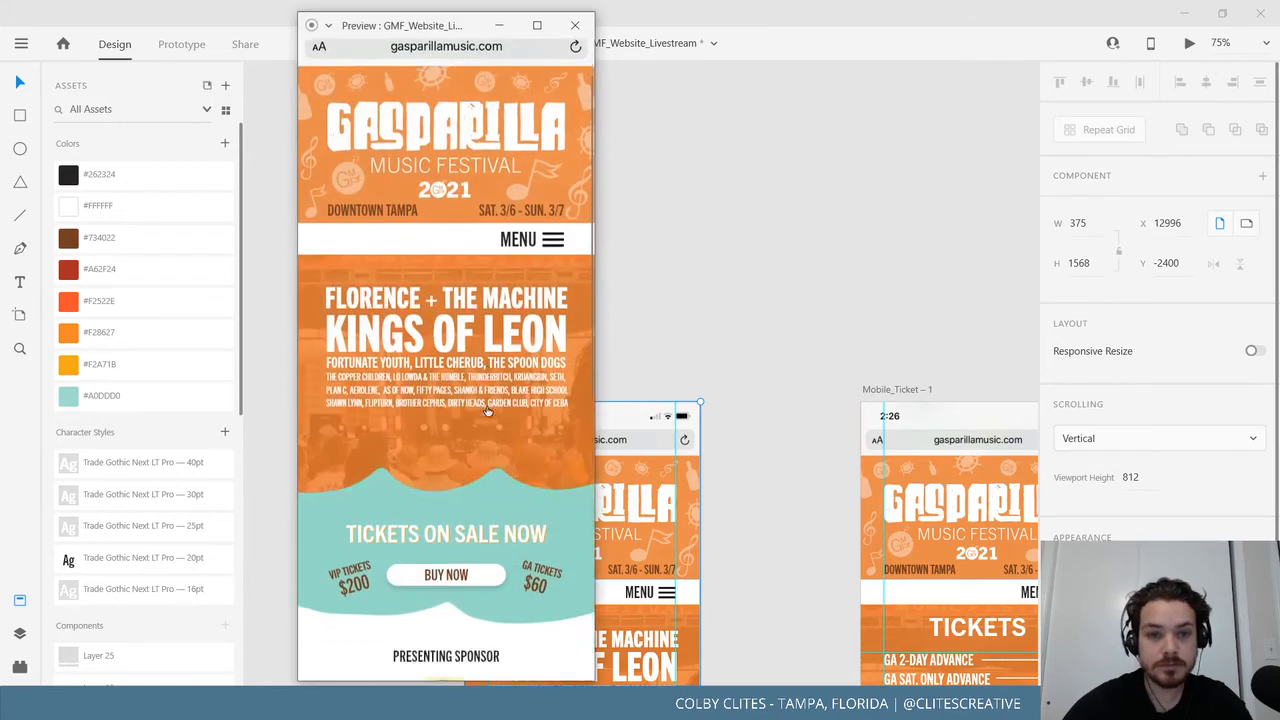
scroll(490, 412, down, 10)
scroll(492, 418, up, 10)
click(555, 280)
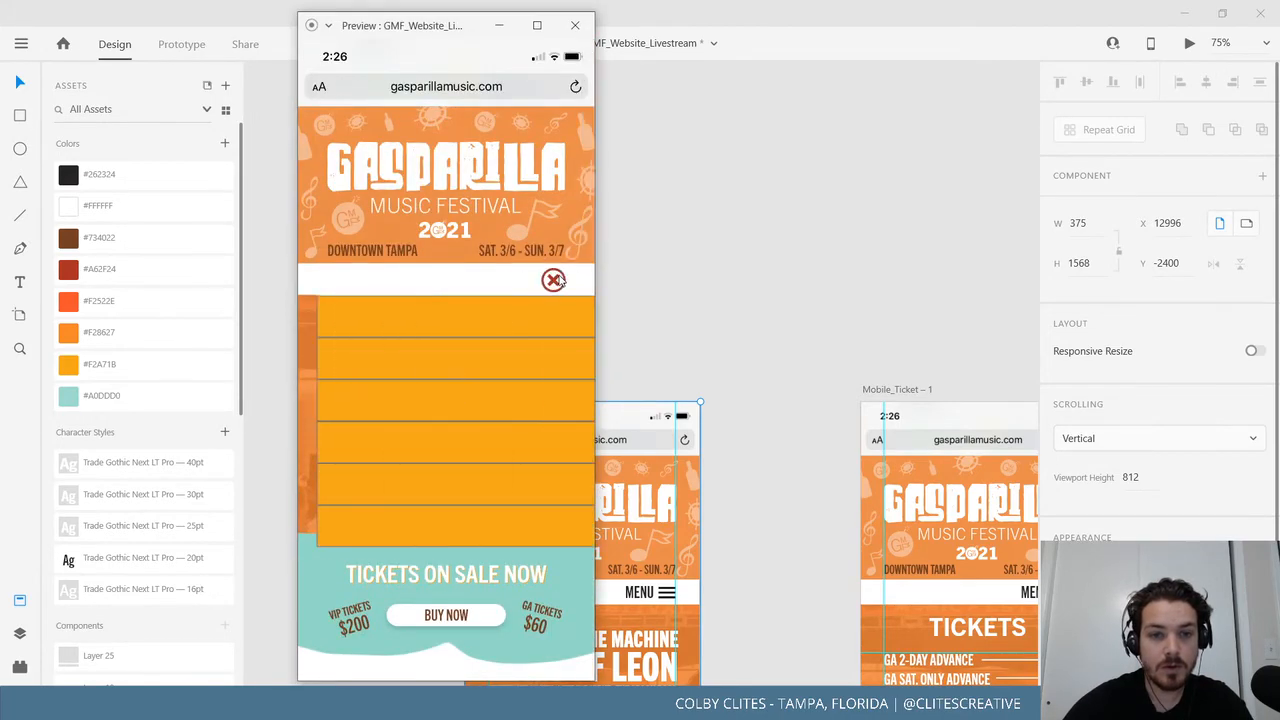
click(552, 281)
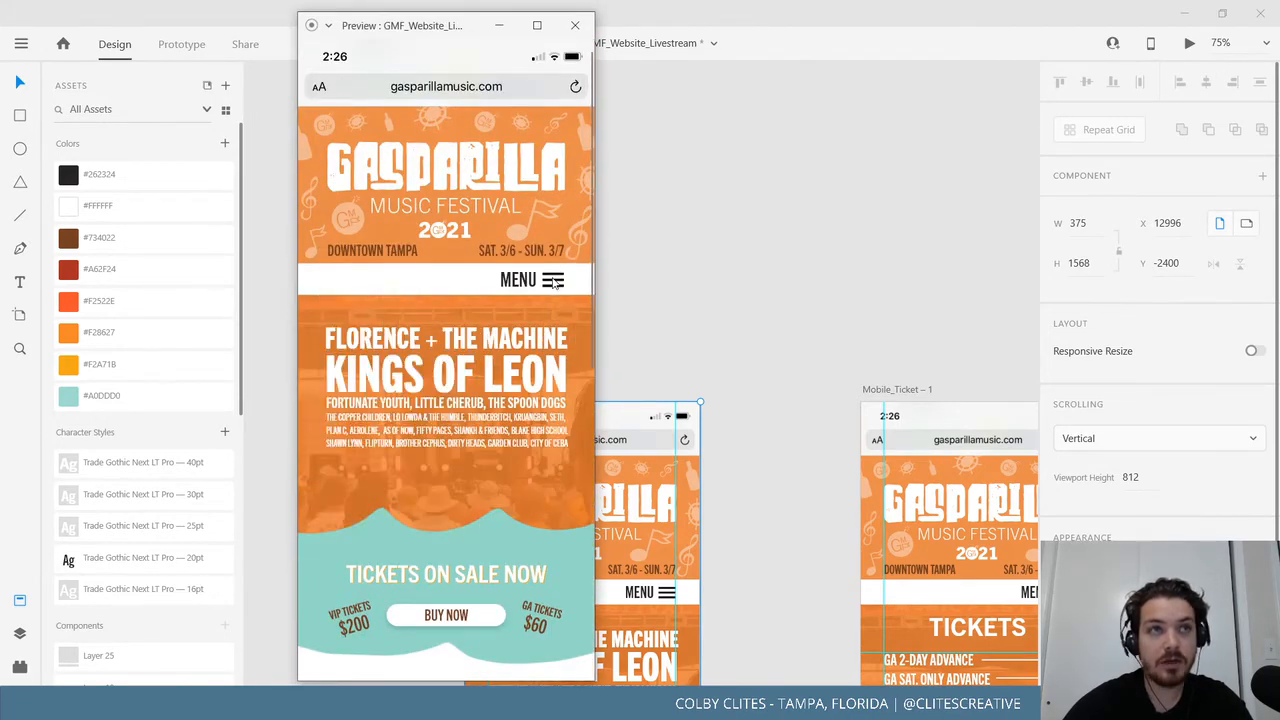
click(552, 281)
click(552, 282)
click(551, 283)
click(552, 283)
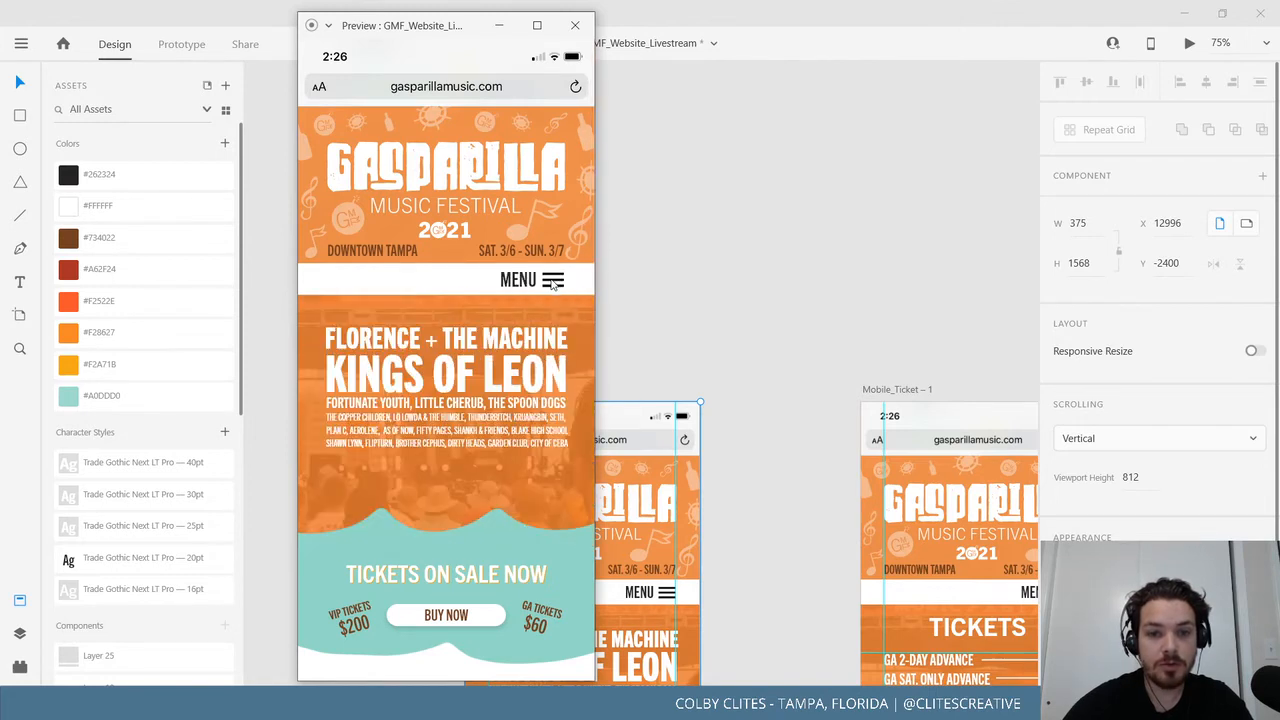
click(552, 283)
click(552, 284)
click(552, 283)
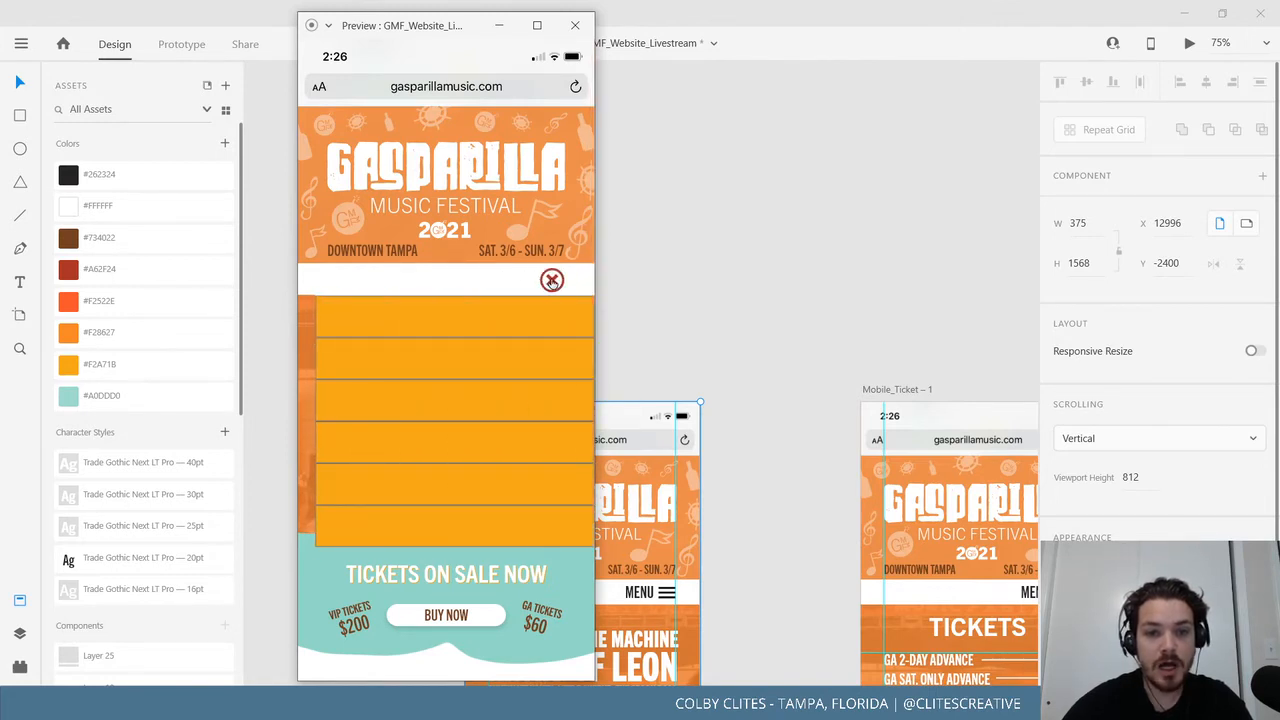
click(552, 283)
click(552, 283)
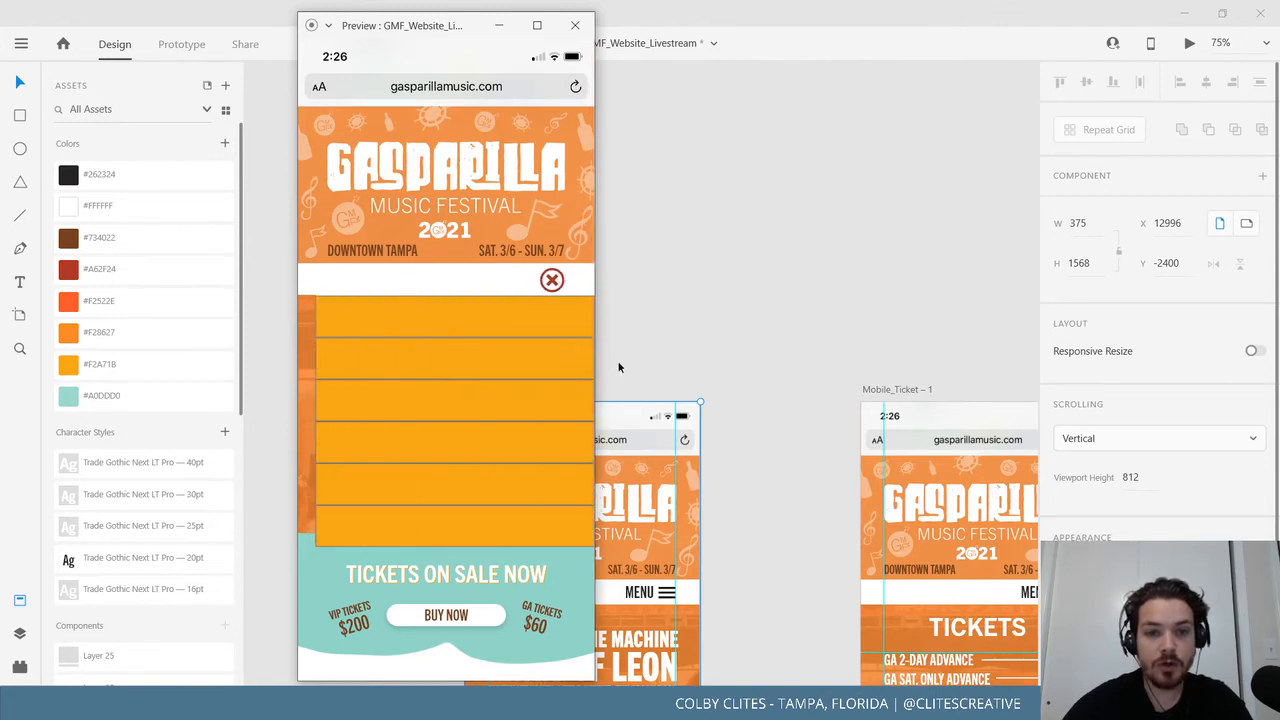
click(556, 289)
click(561, 276)
click(575, 25)
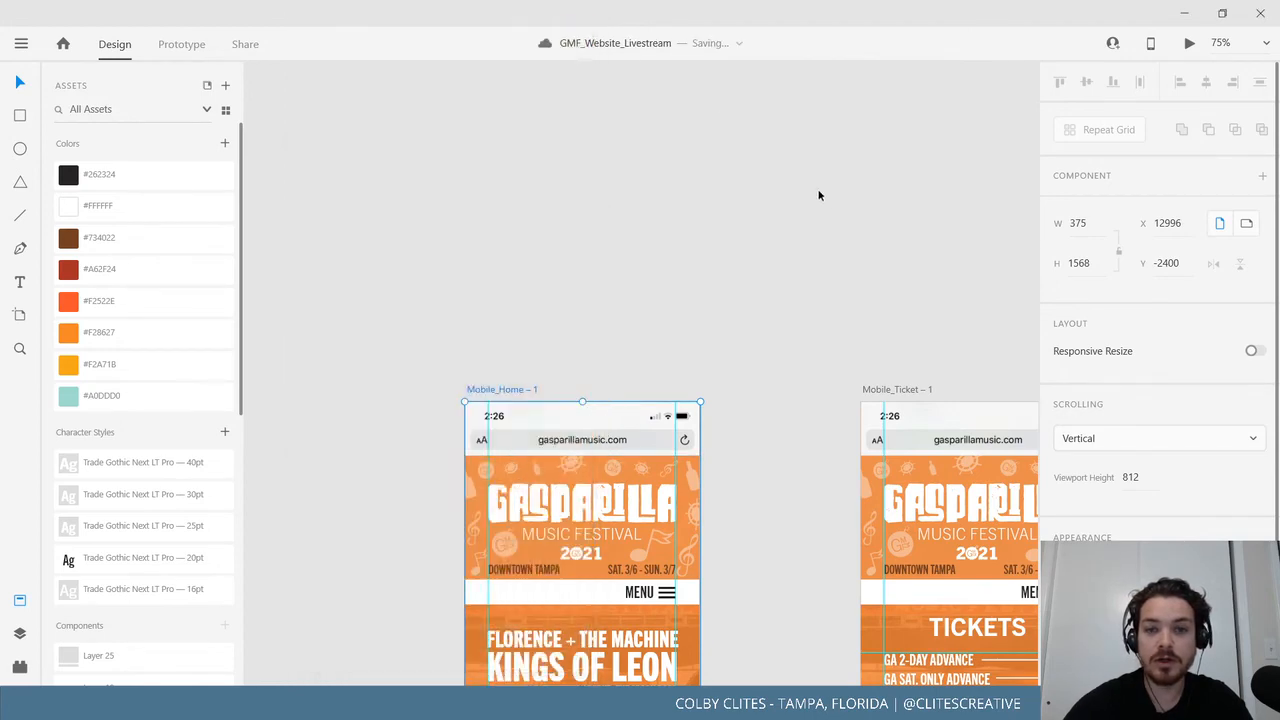
Widen the Mobile_menu's orange bars rightward to a width of 415.
drag(848, 280, 455, 554)
drag(706, 356, 354, 390)
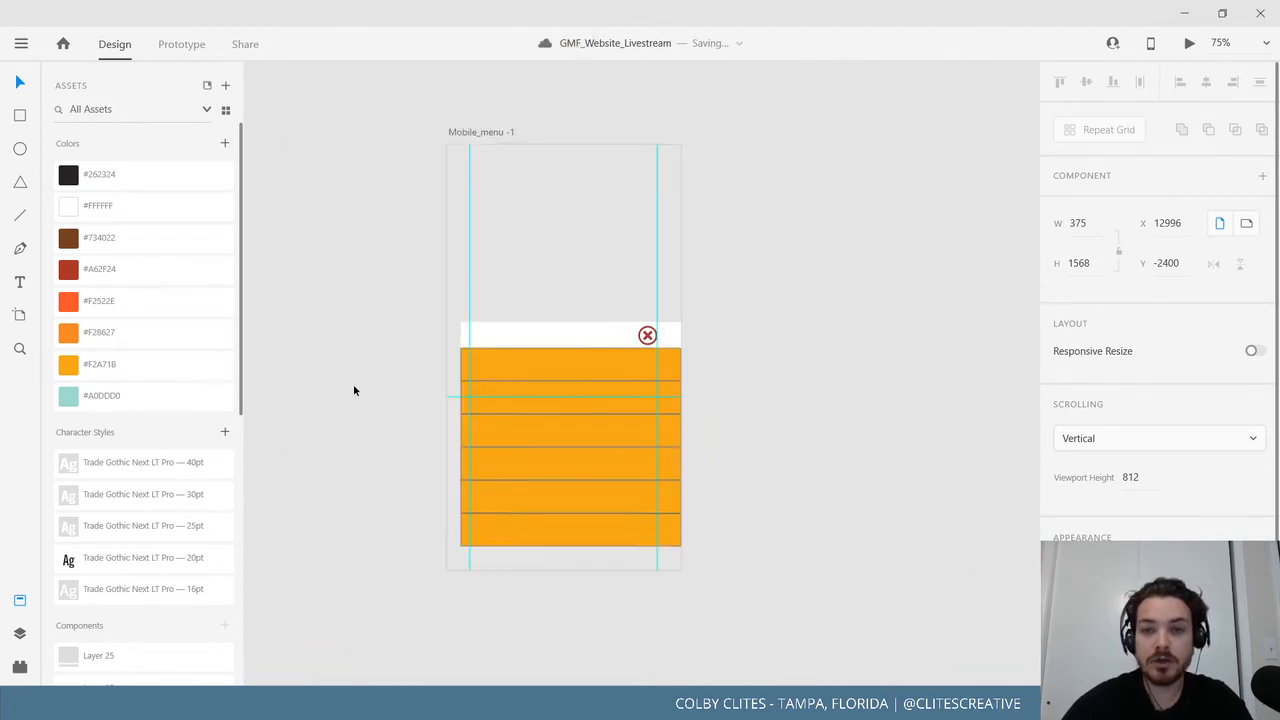
click(604, 375)
shift+click(598, 402)
shift+click(599, 430)
shift+click(600, 455)
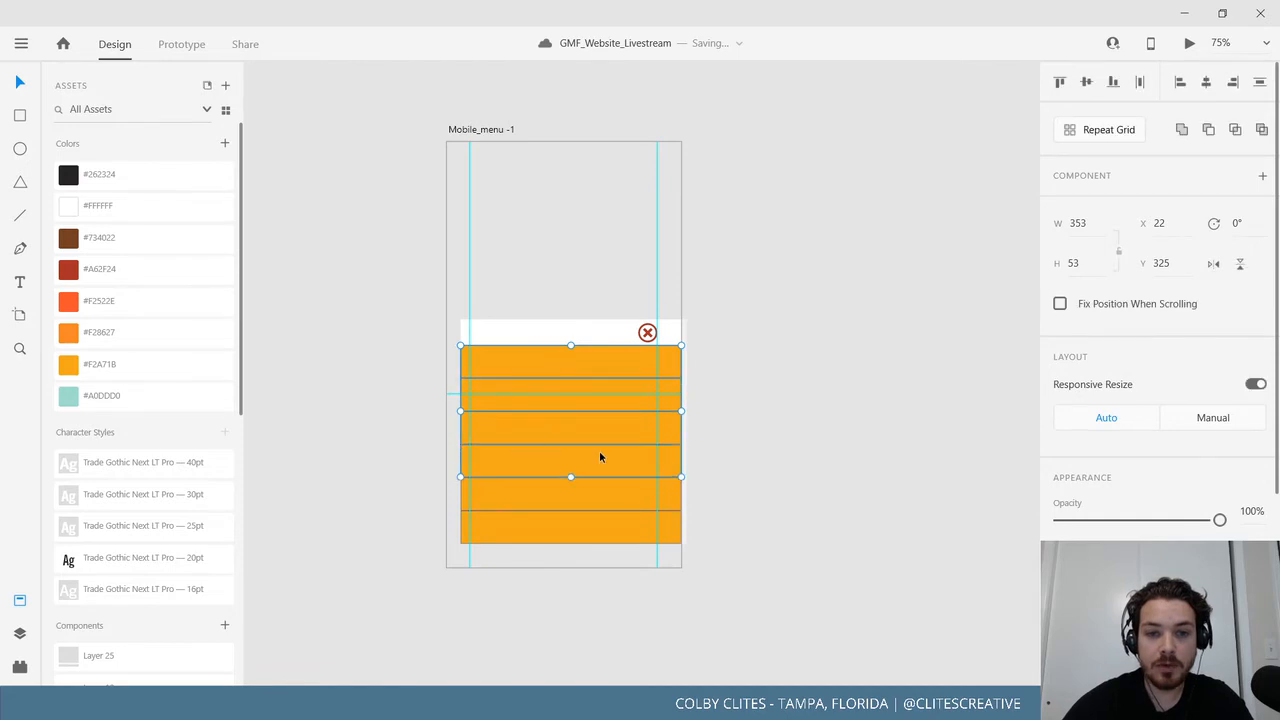
shift+click(599, 525)
drag(681, 444, 720, 445)
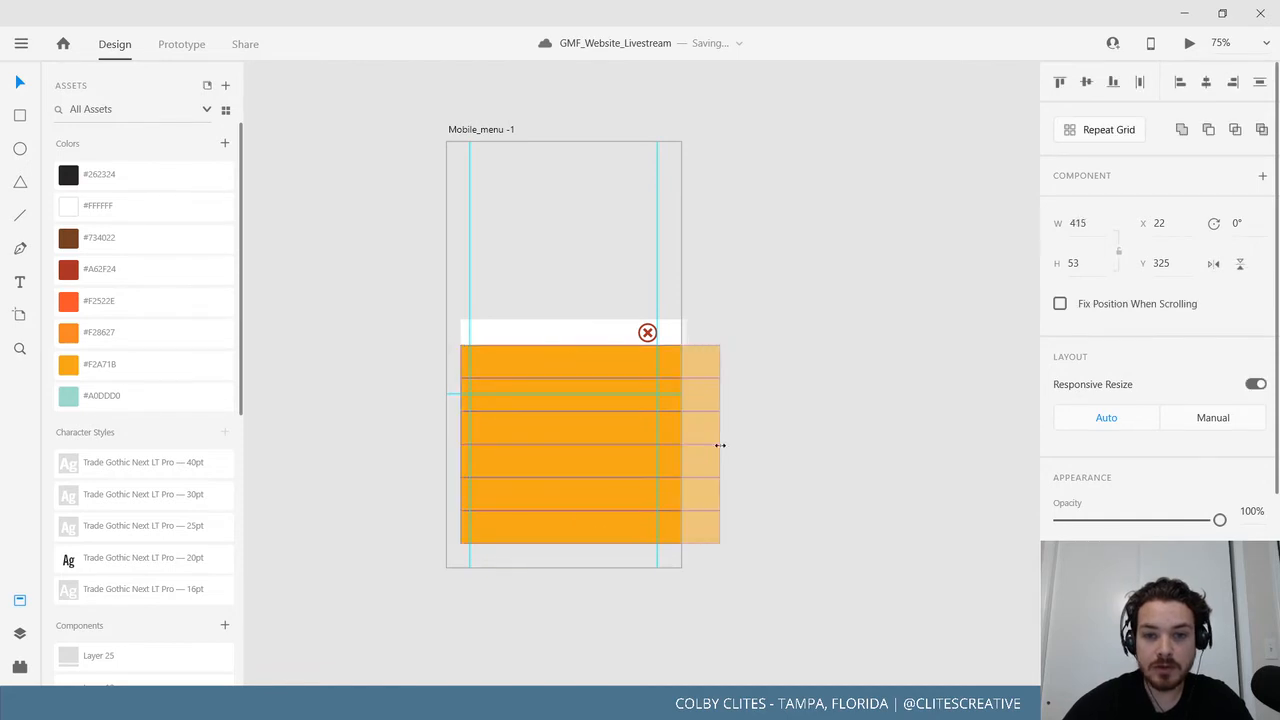
click(371, 460)
Preview the Mobile_Home page and toggle the menu overlay several times.
drag(371, 460, 906, 340)
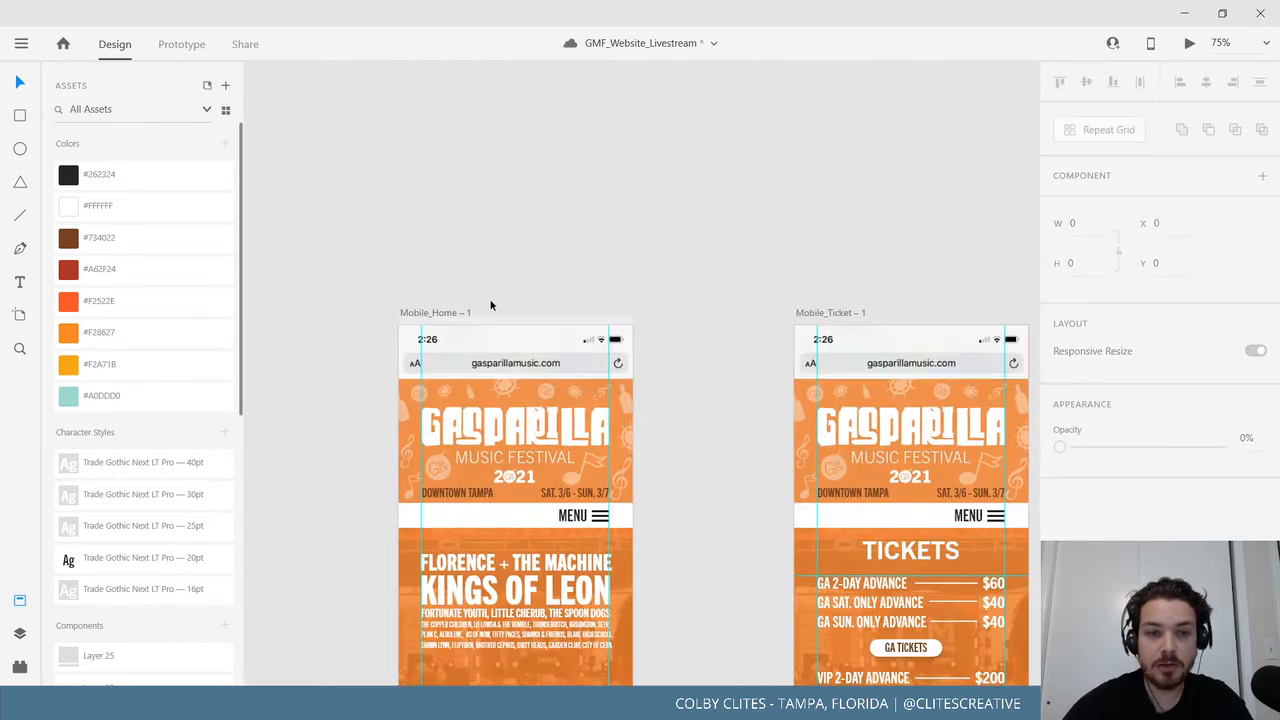
click(436, 311)
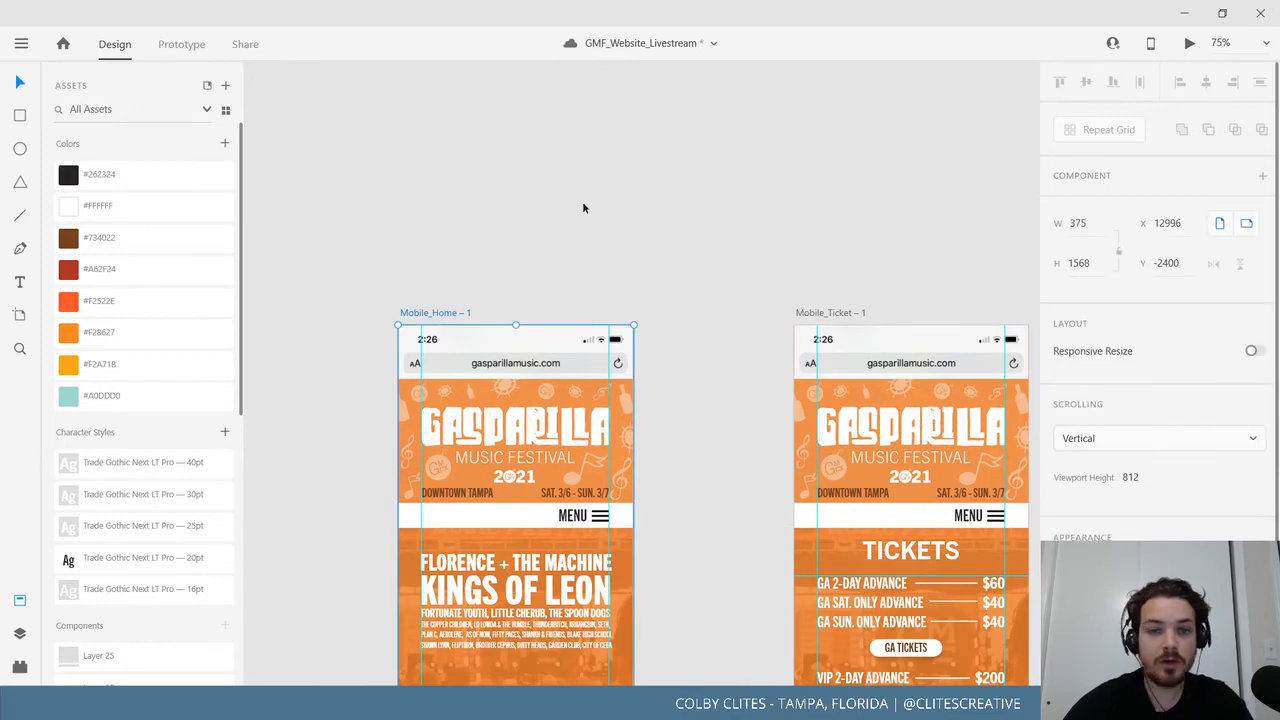
key(ctrl+Return)
click(551, 281)
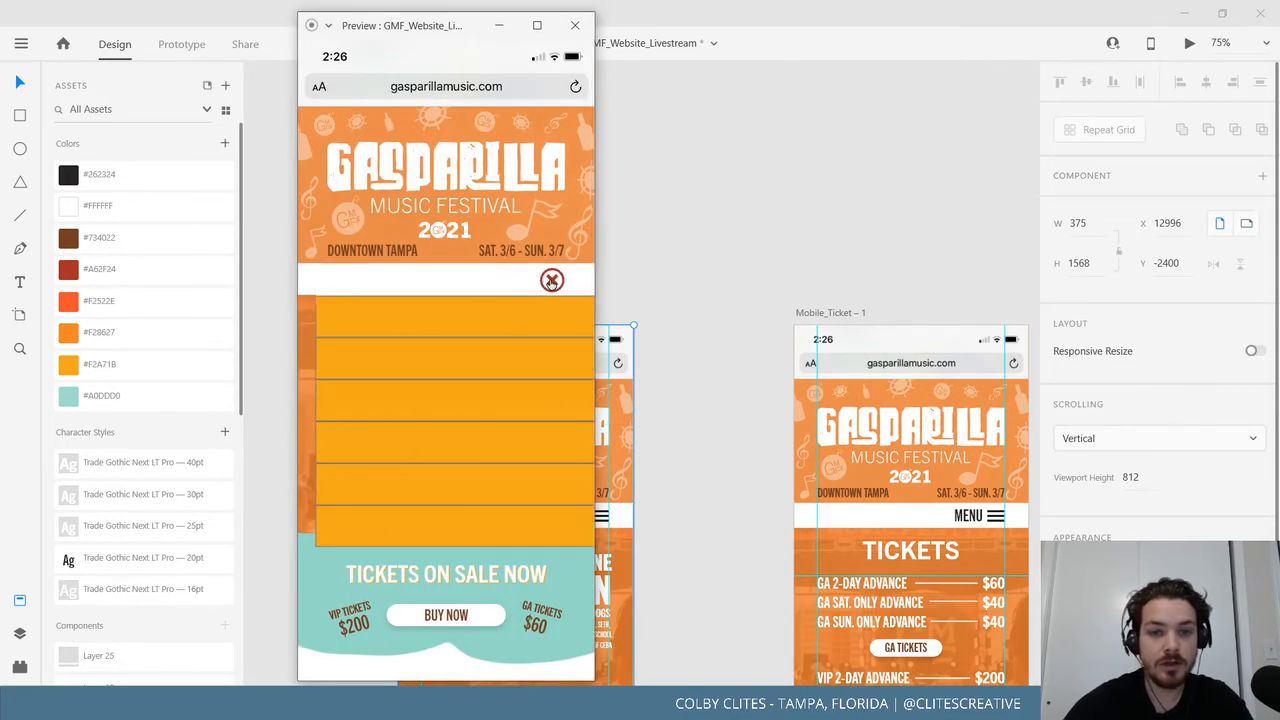
click(551, 281)
click(551, 281)
click(551, 281)
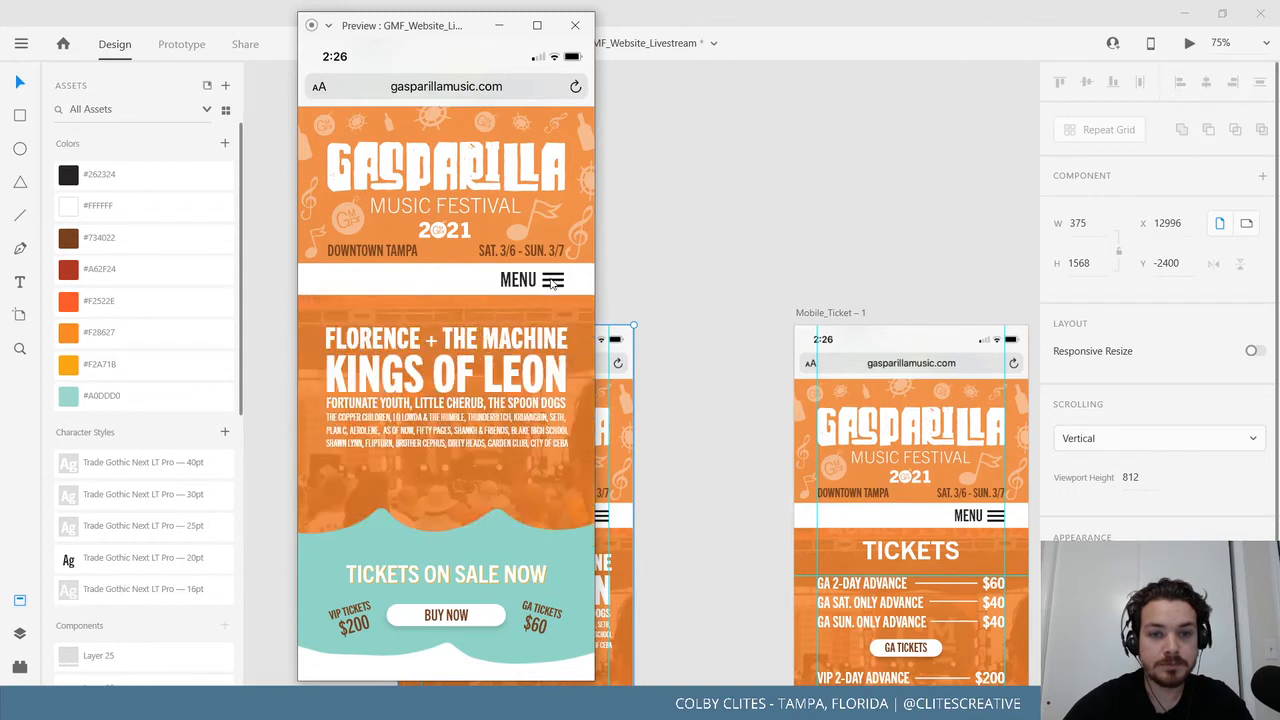
click(551, 281)
click(551, 281)
click(551, 281)
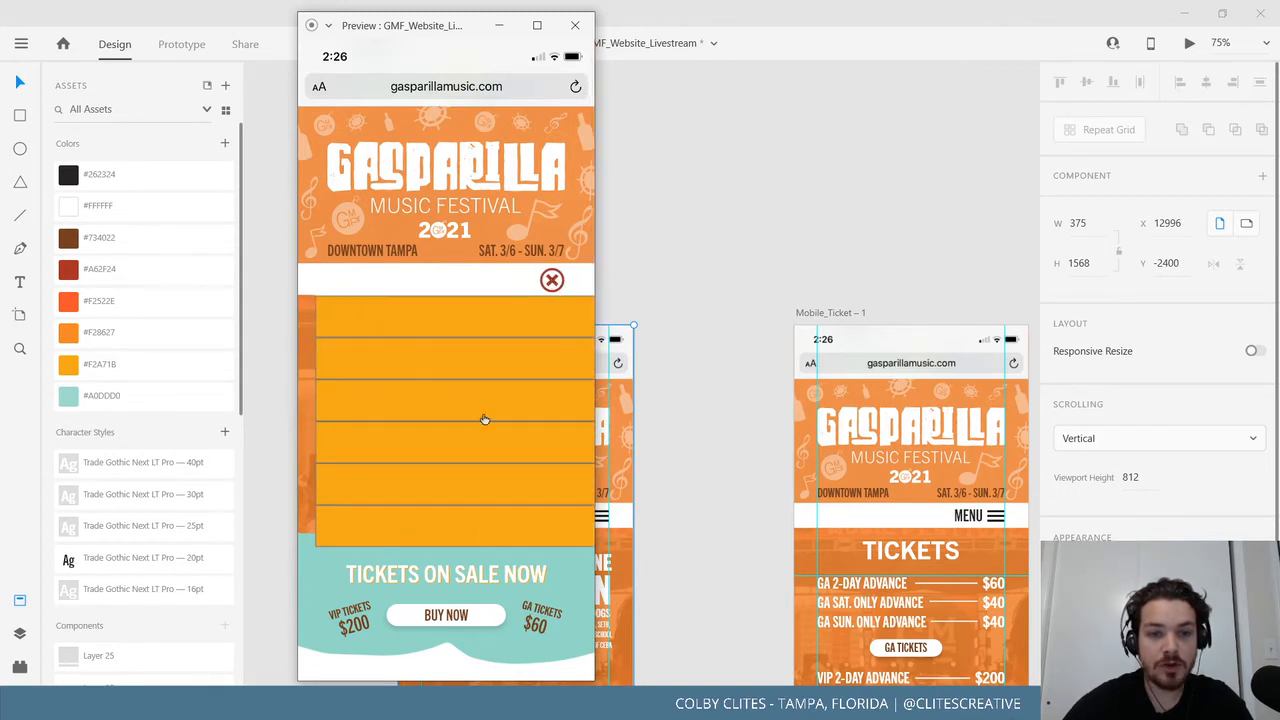
click(551, 284)
click(756, 213)
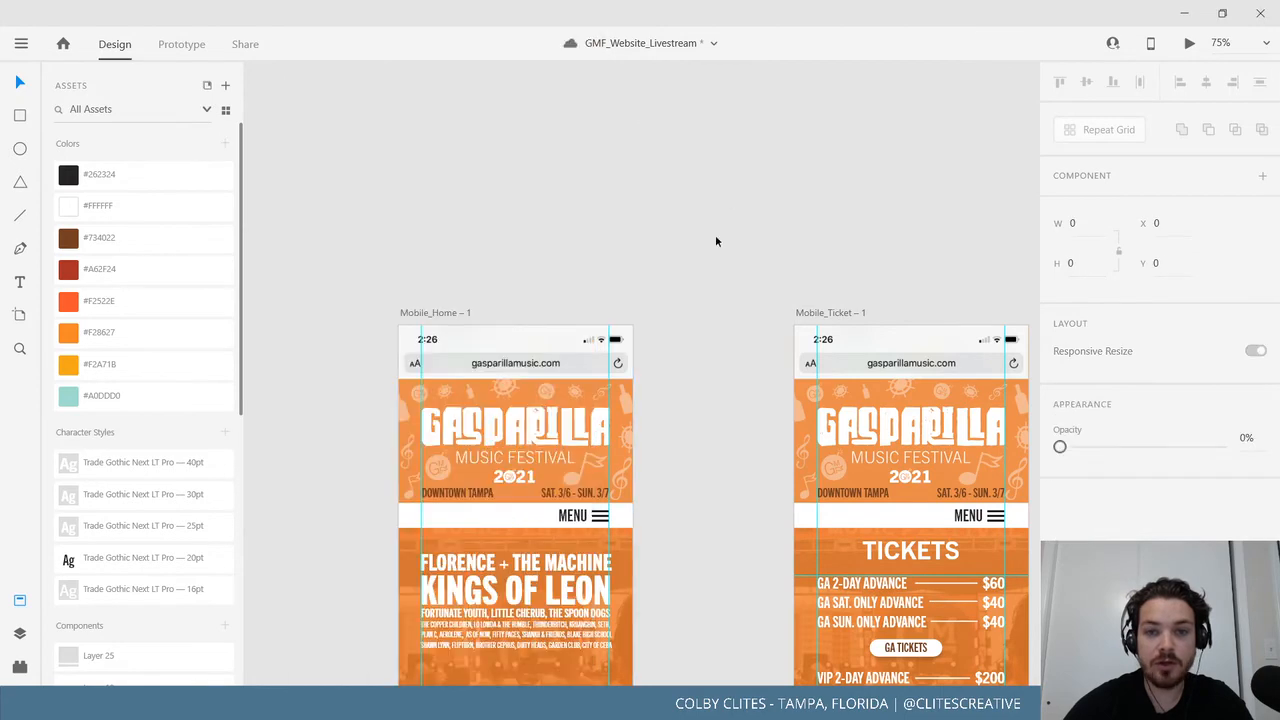
Save the document from the main menu.
click(21, 44)
click(43, 357)
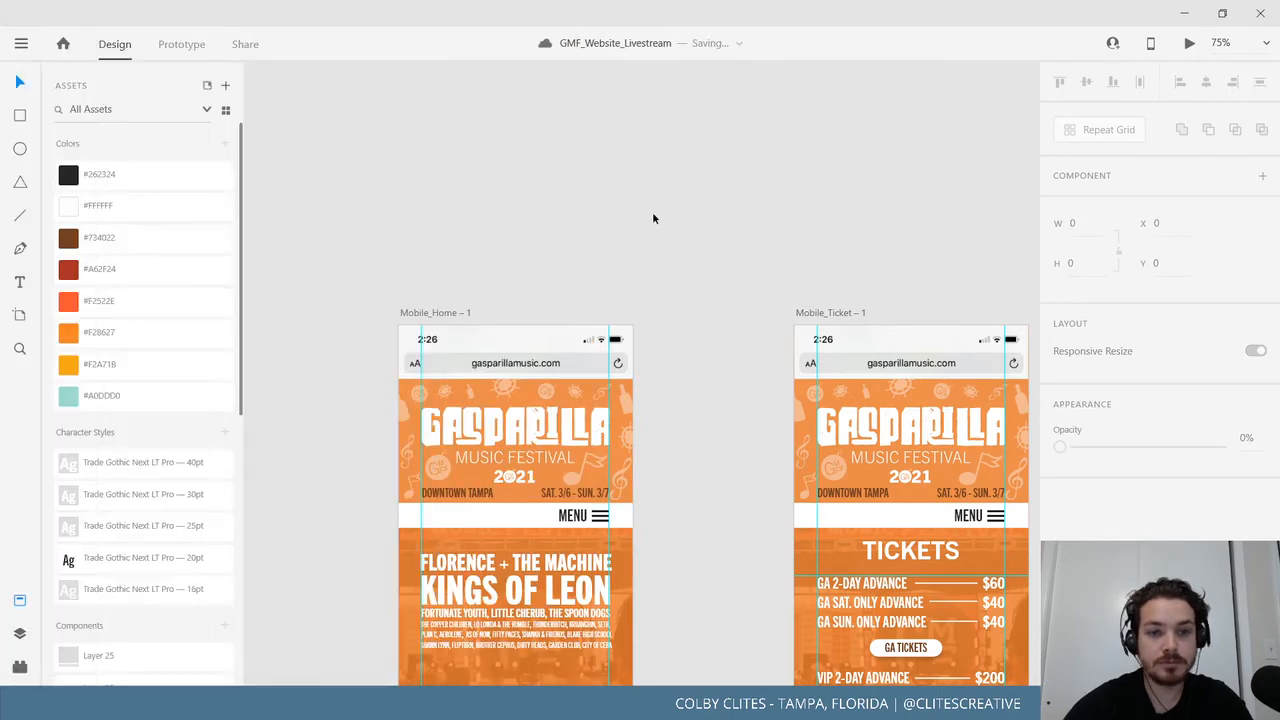
drag(573, 276, 153, 291)
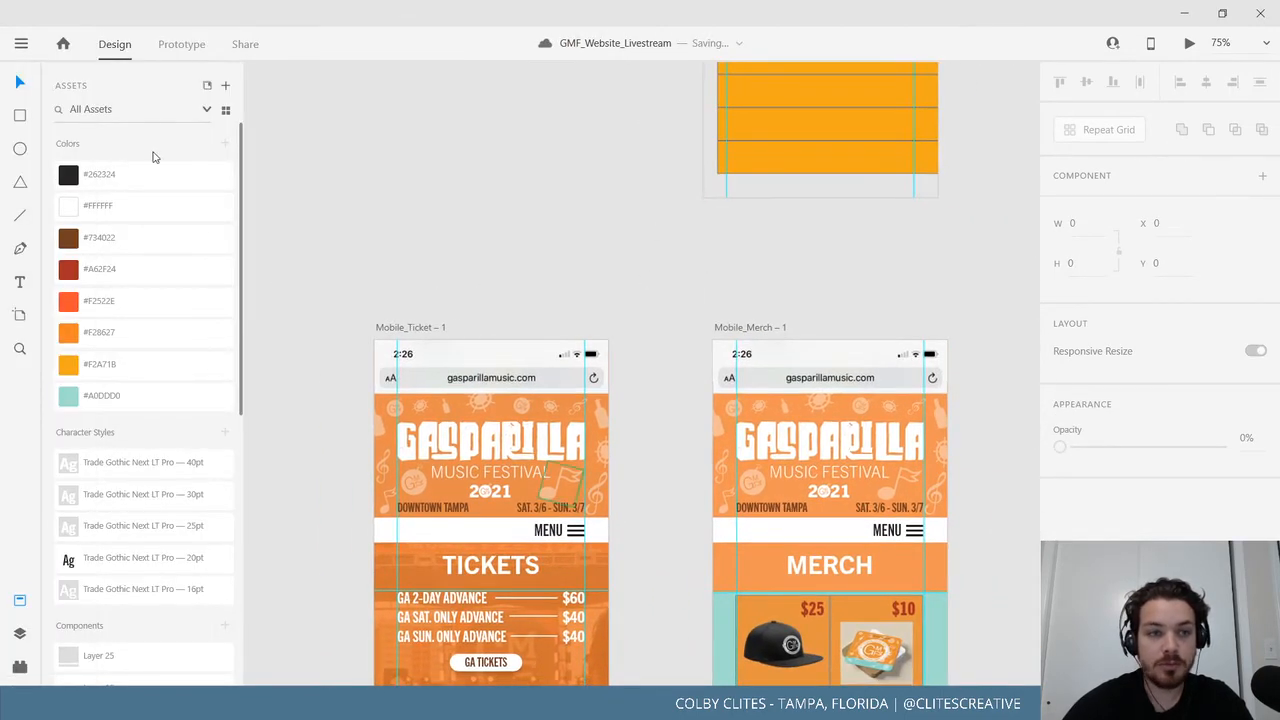
In Prototype mode, wire the Ticket page's MENU bar to the Mobile_menu overlay.
click(181, 44)
click(592, 537)
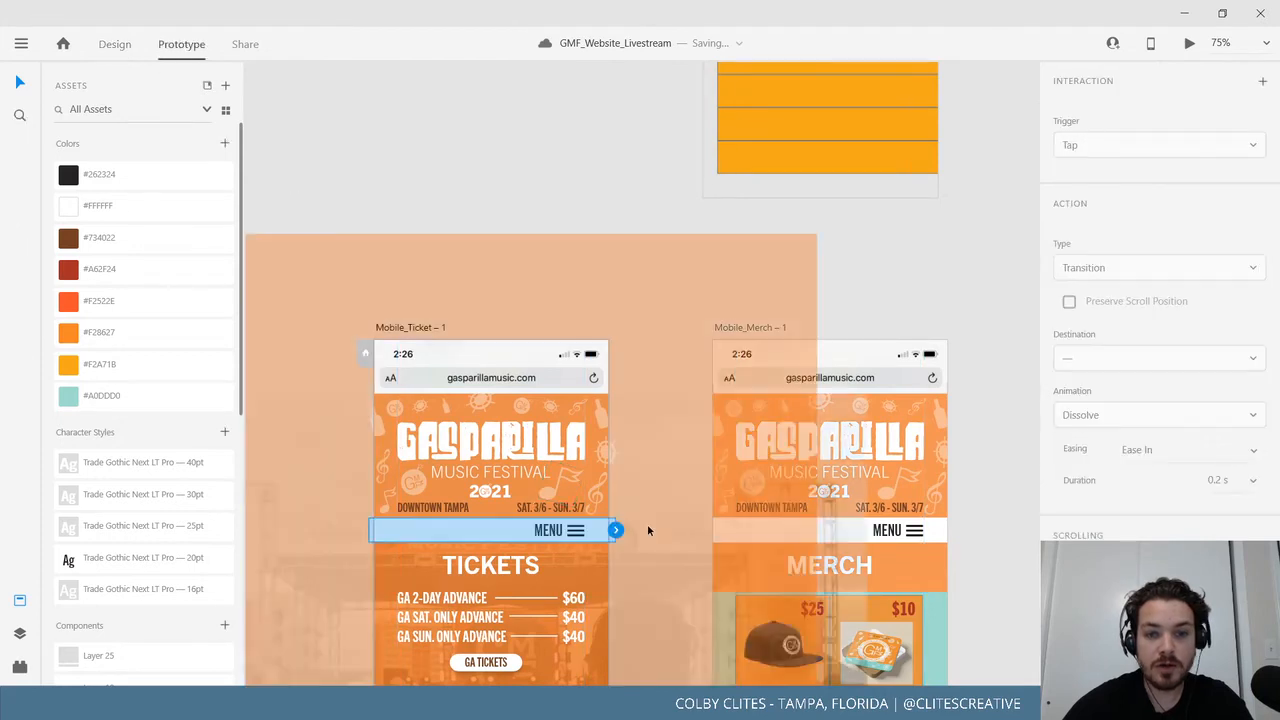
drag(615, 530, 774, 157)
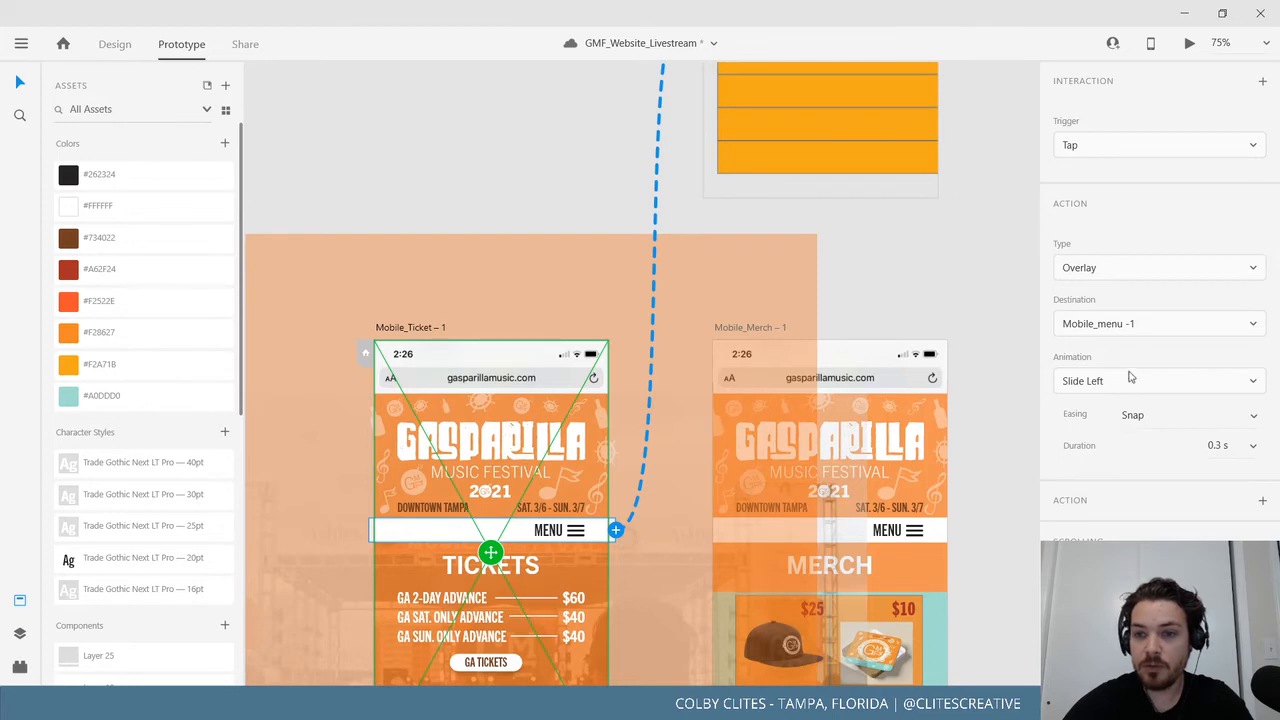
click(948, 270)
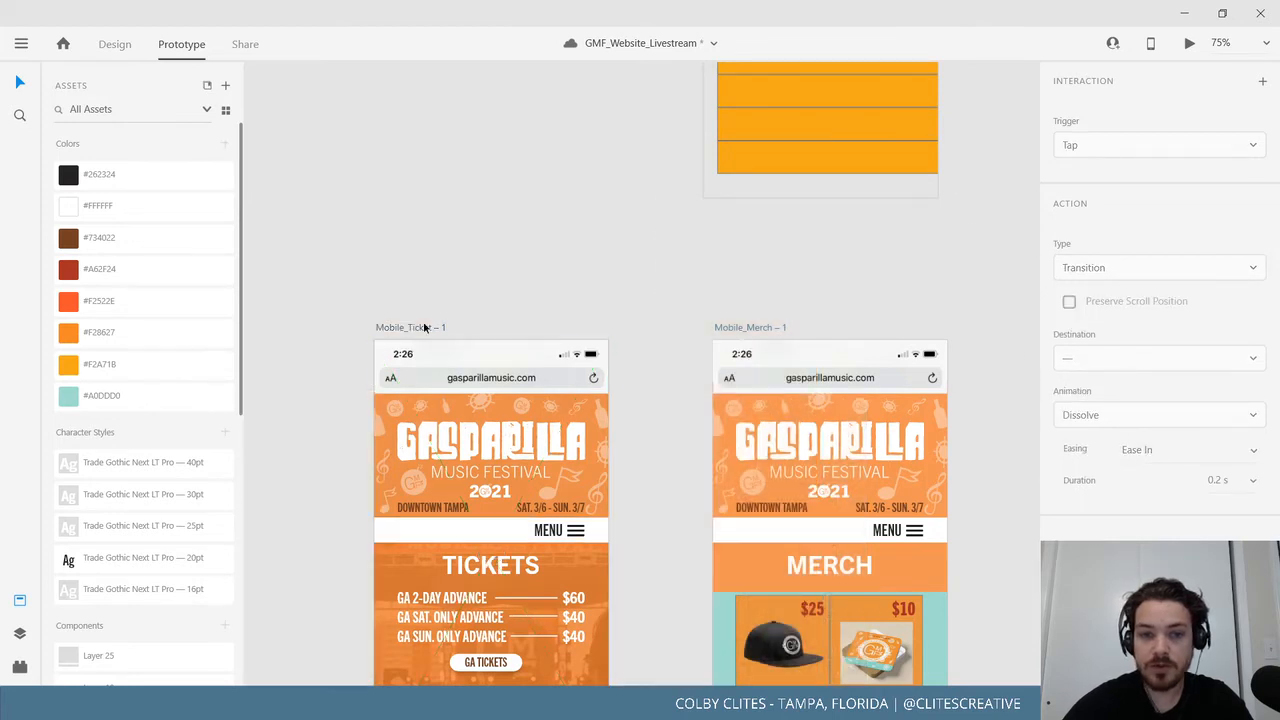
Preview the Mobile_Ticket page and test its menu overlay.
click(430, 332)
click(1188, 44)
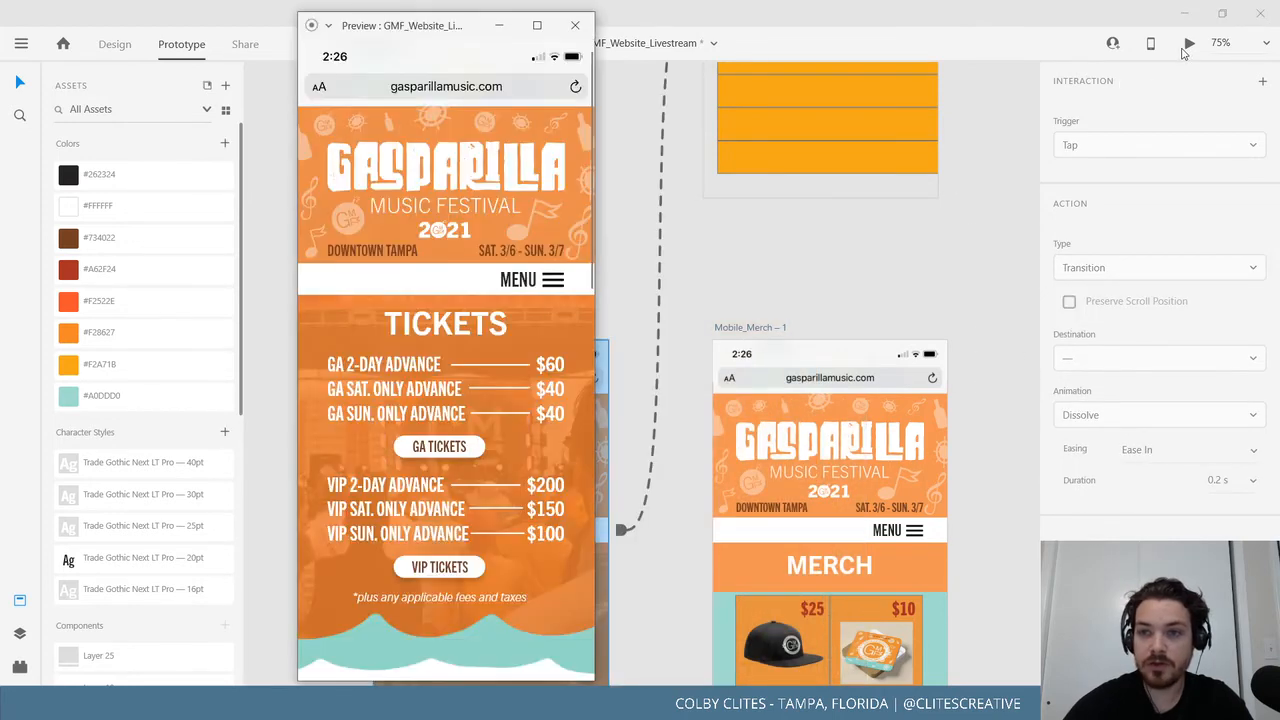
click(540, 283)
click(549, 281)
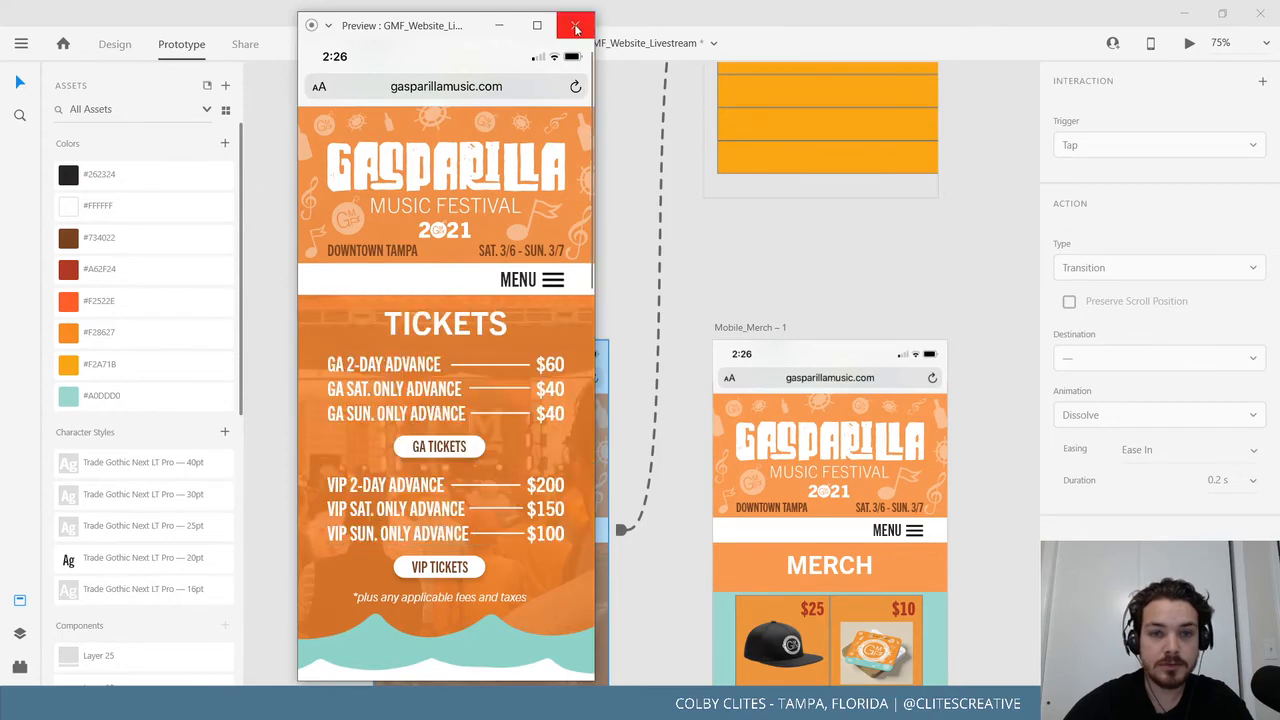
click(575, 25)
Link the Merch and About pages' MENU bars to the menu overlay.
drag(986, 481, 635, 399)
drag(650, 462, 508, 154)
click(540, 517)
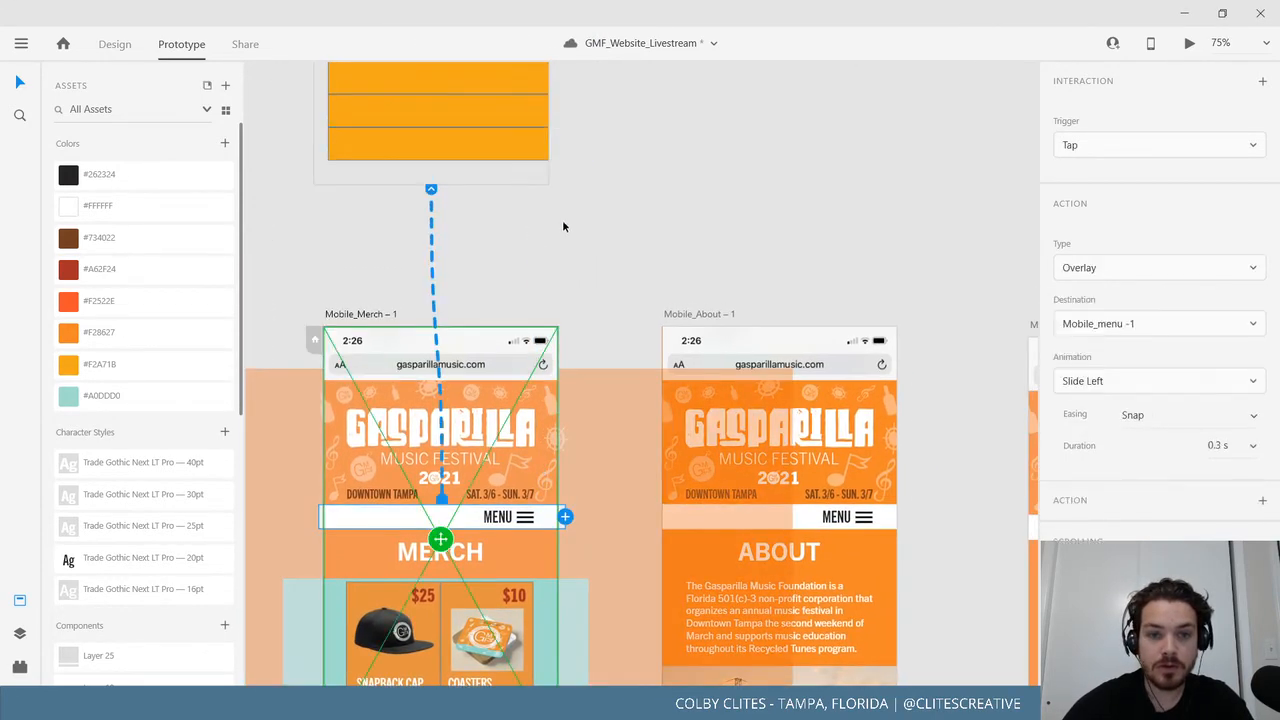
click(895, 517)
drag(903, 517, 540, 172)
Link the Connect and FAQ pages' MENU bars to the Mobile_menu overlay.
scroll(390, 185, up, 5)
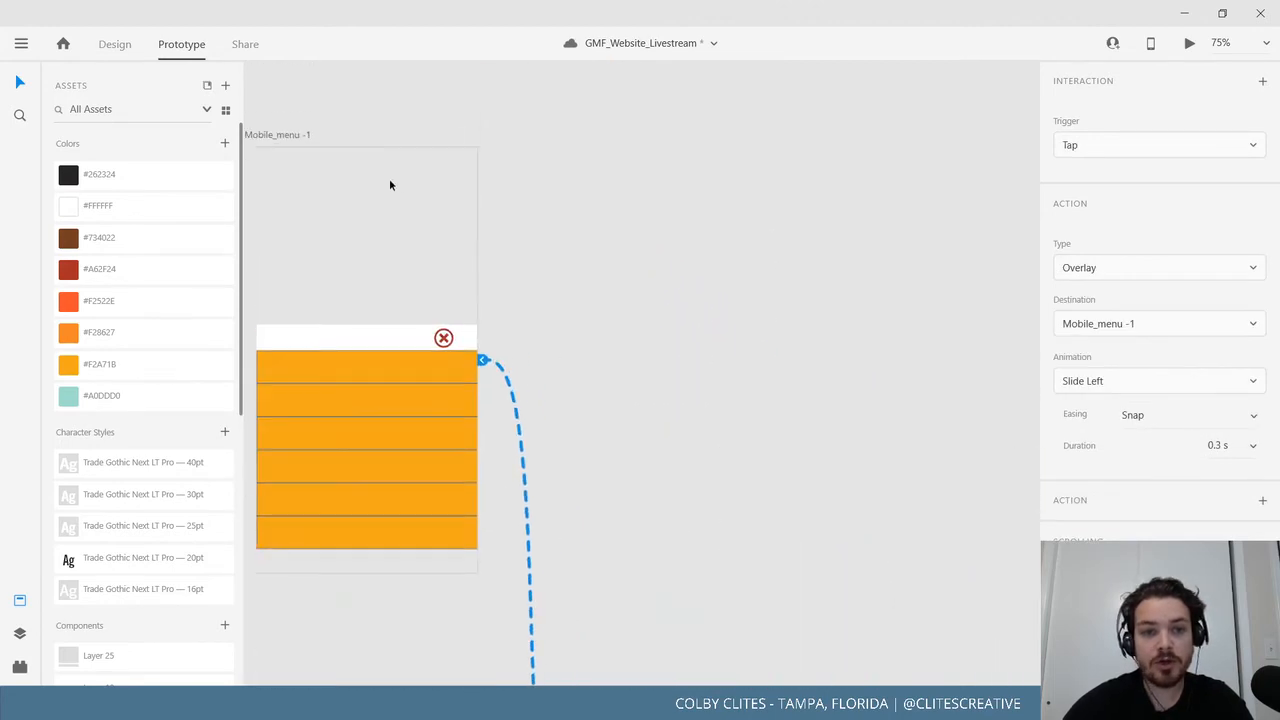
scroll(395, 240, down, 10)
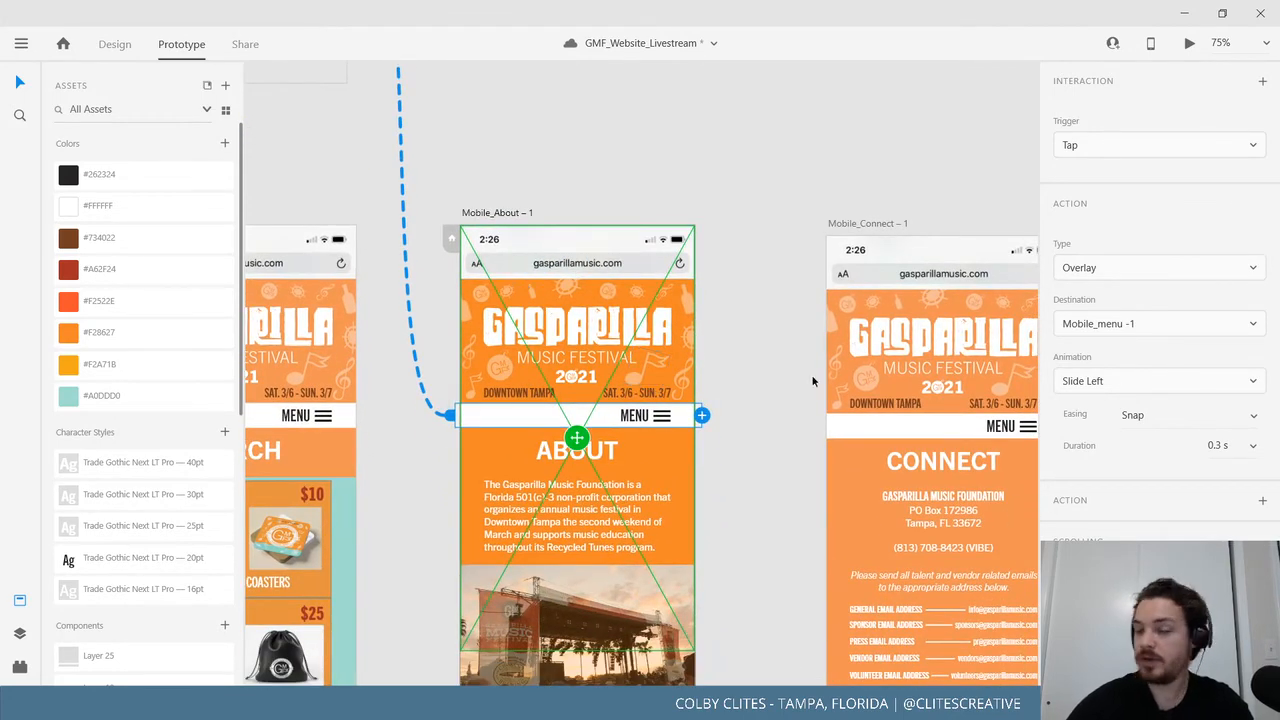
scroll(811, 374, right, 5)
click(720, 447)
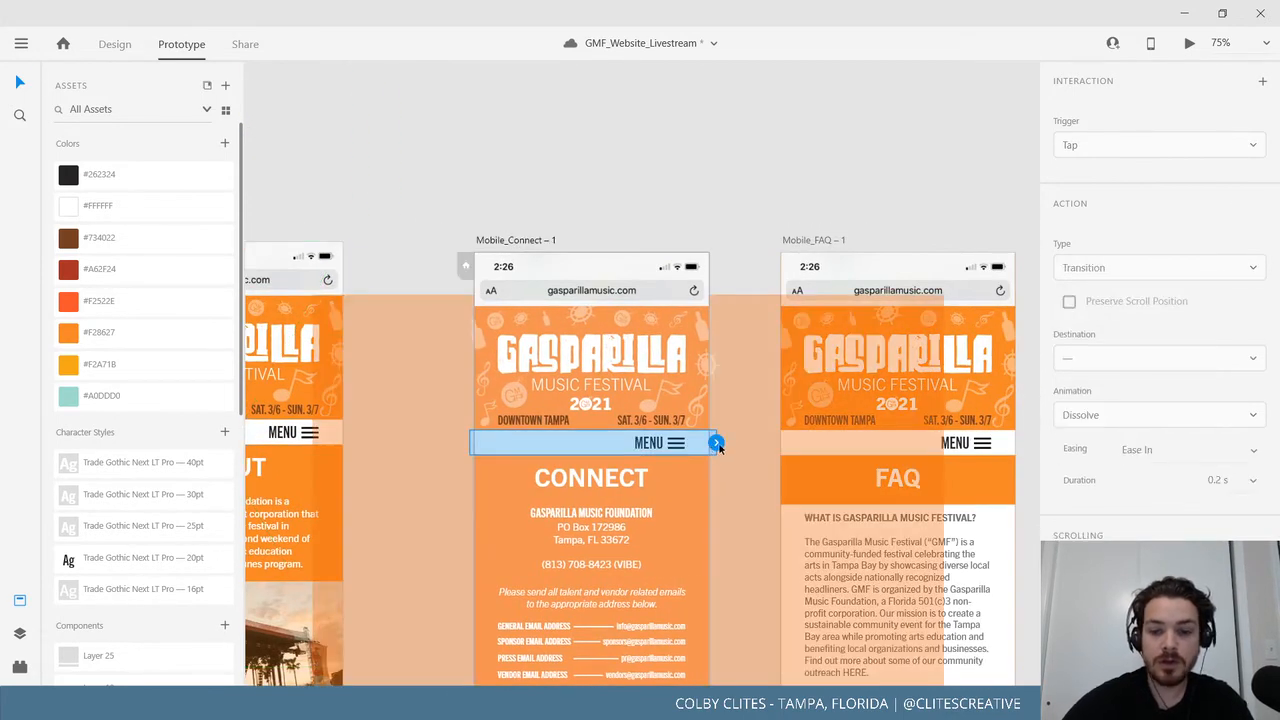
key(ctrl+minus)
drag(628, 418, 348, 289)
scroll(700, 380, right, 3)
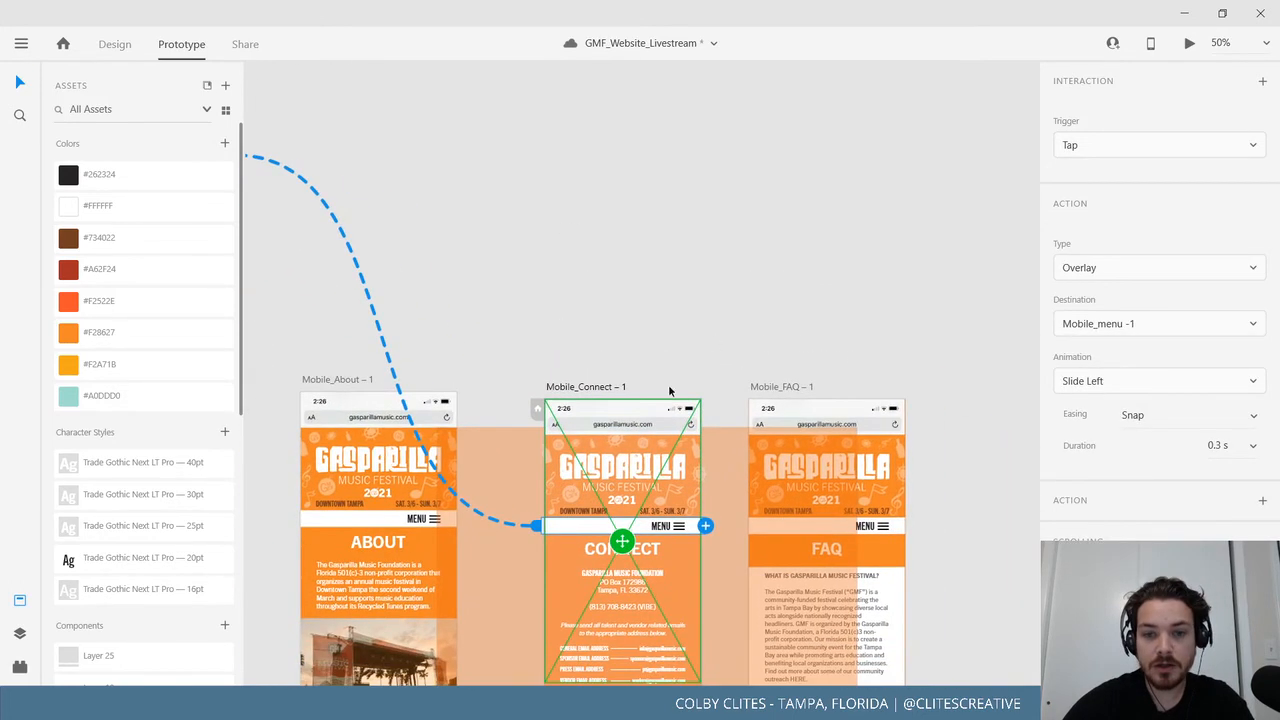
click(886, 531)
drag(909, 526, 320, 200)
Select the Mobile_Home artboard and launch its preview.
scroll(450, 380, left, 10)
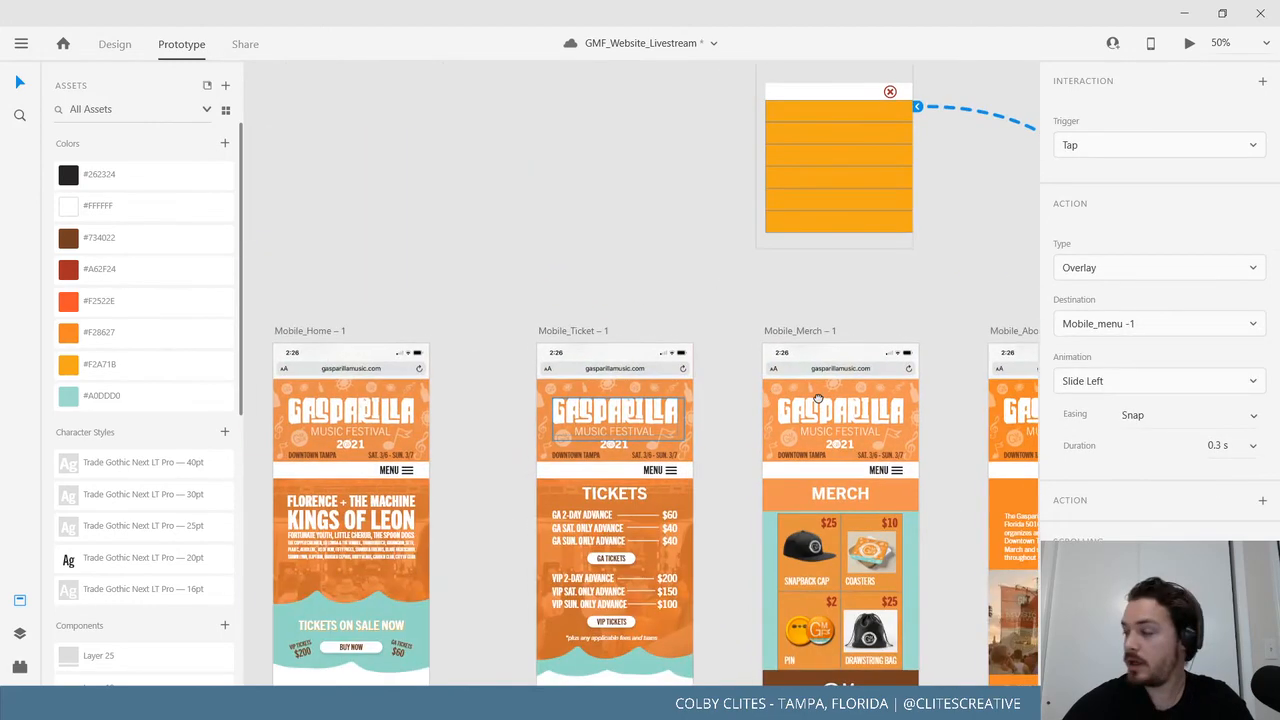
click(530, 327)
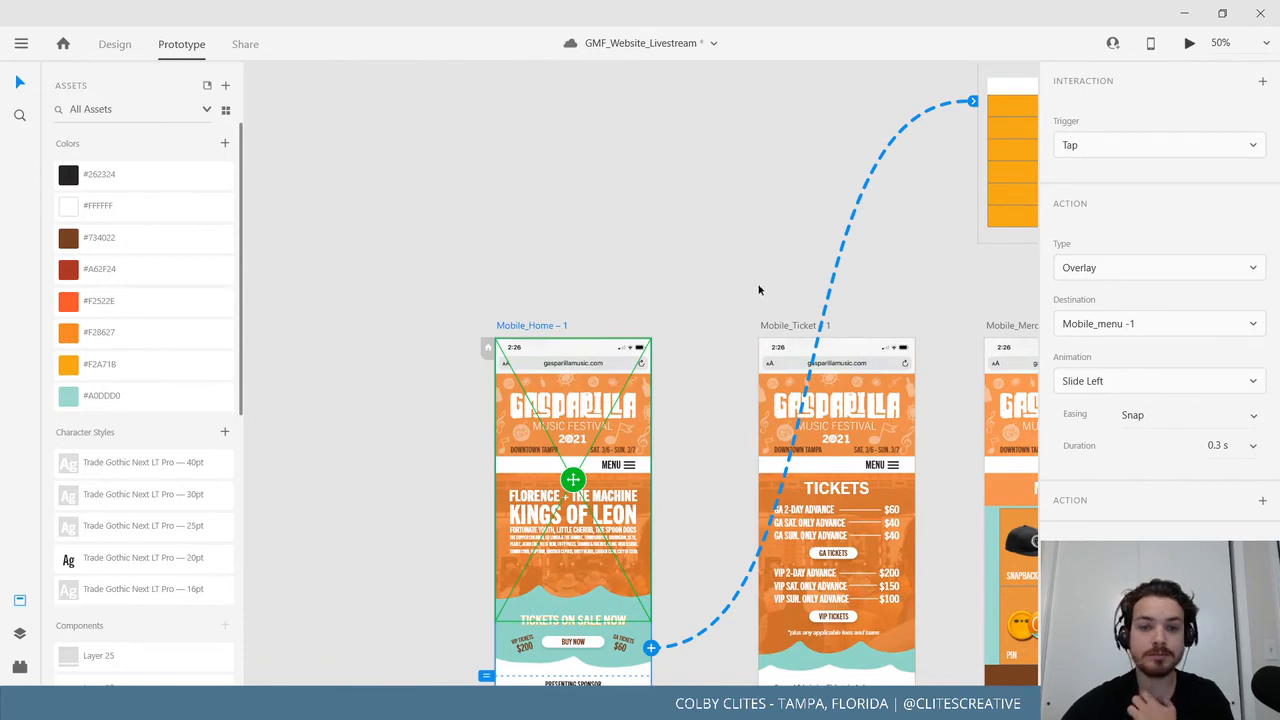
key(ctrl+Return)
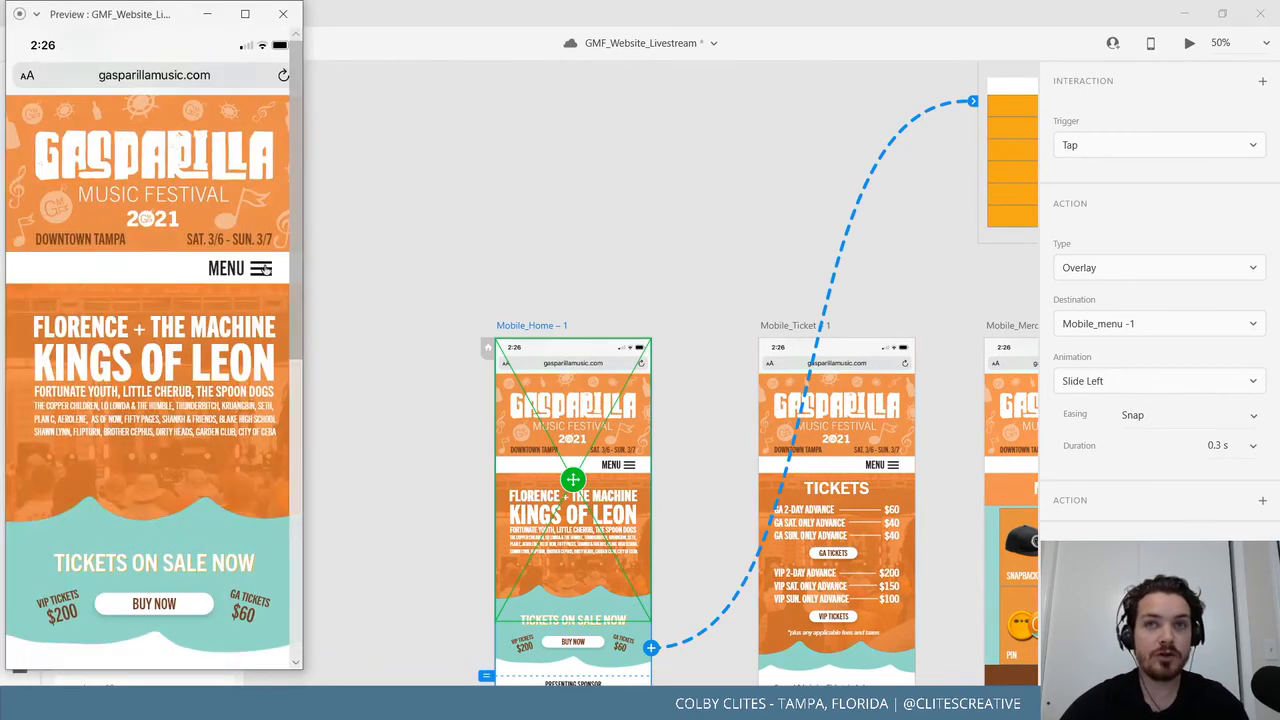
Test the menu overlay in the Home and Ticket page previews.
click(264, 269)
click(260, 269)
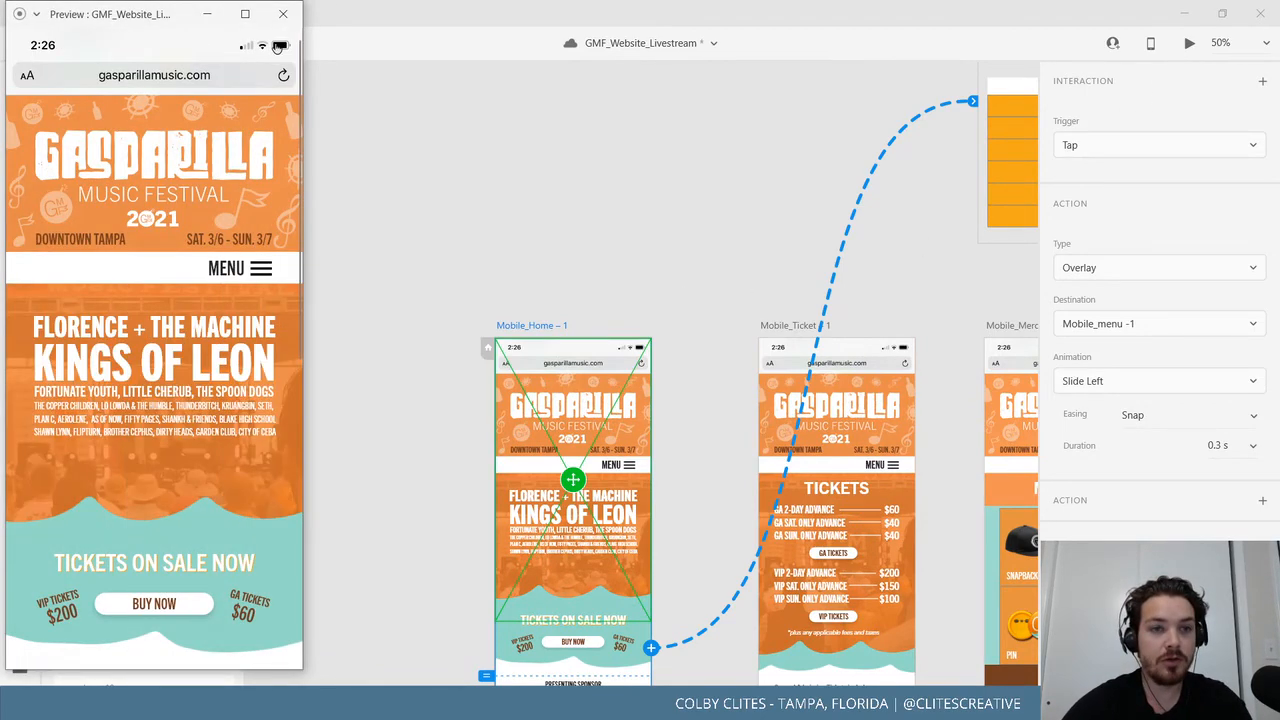
click(283, 14)
click(789, 325)
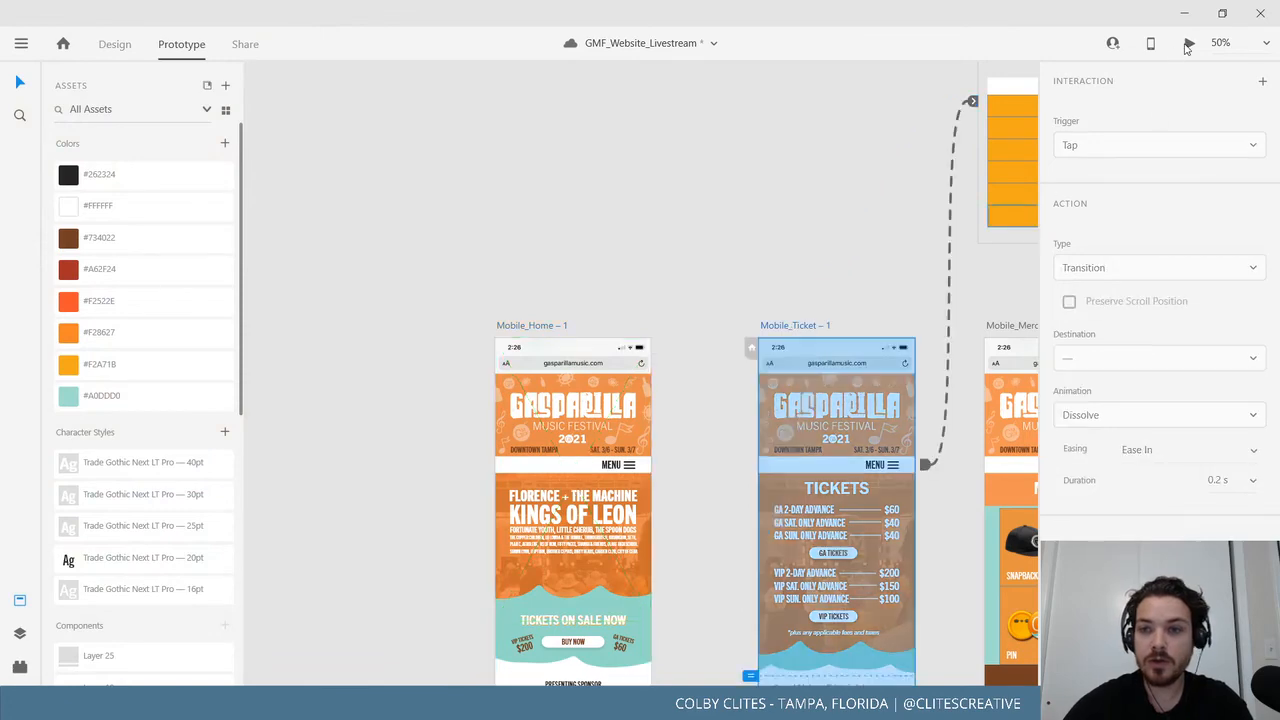
key(ctrl+Return)
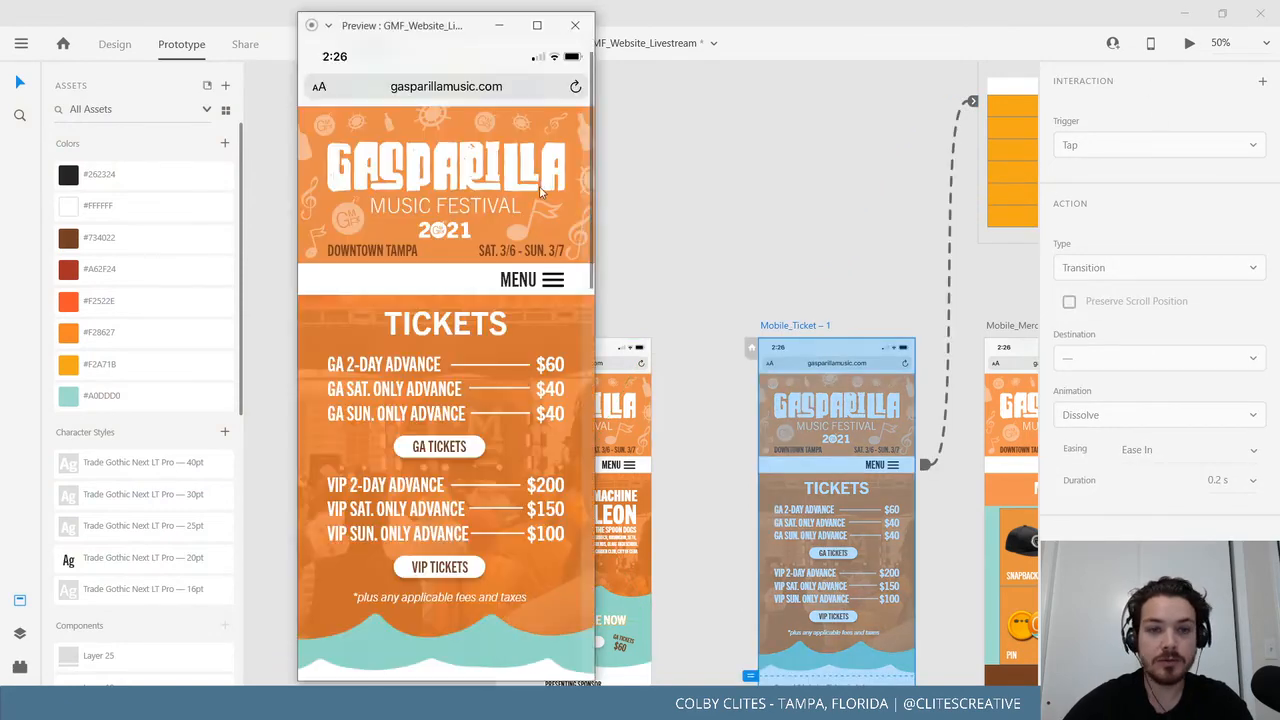
click(537, 279)
click(544, 281)
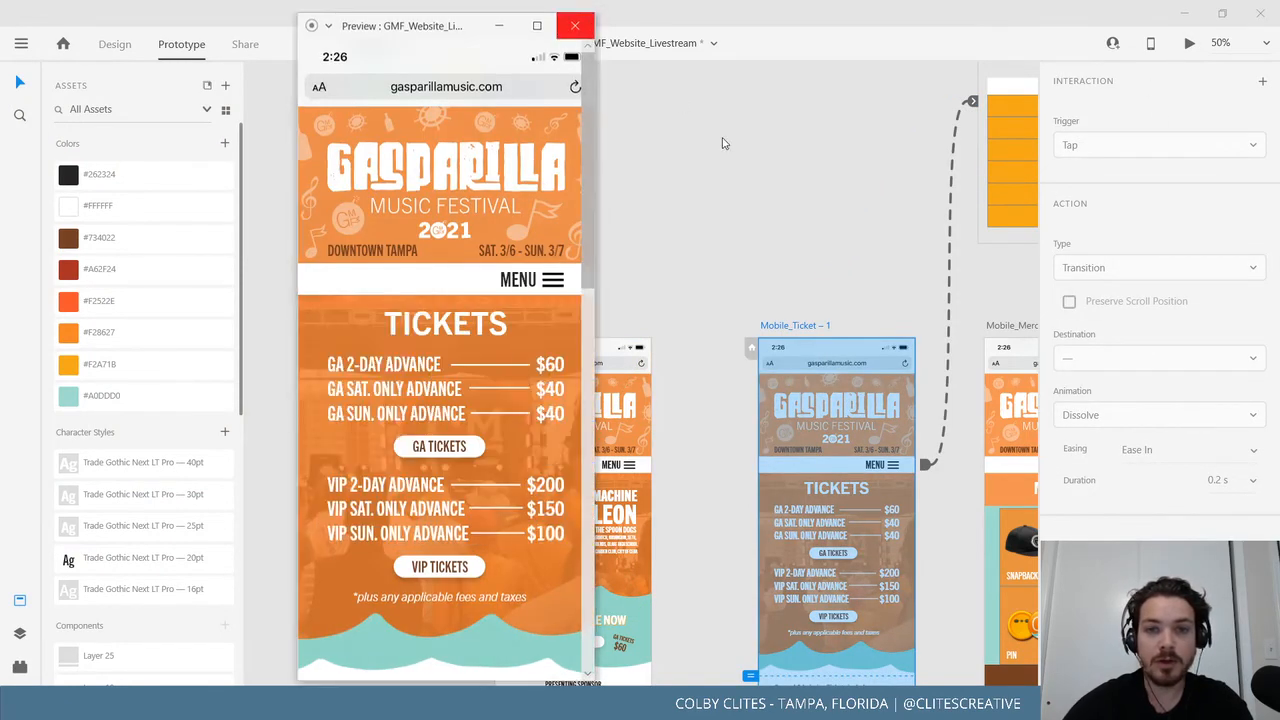
click(845, 317)
Preview the Mobile_Merch page and toggle its menu overlay.
drag(771, 315, 254, 300)
click(543, 309)
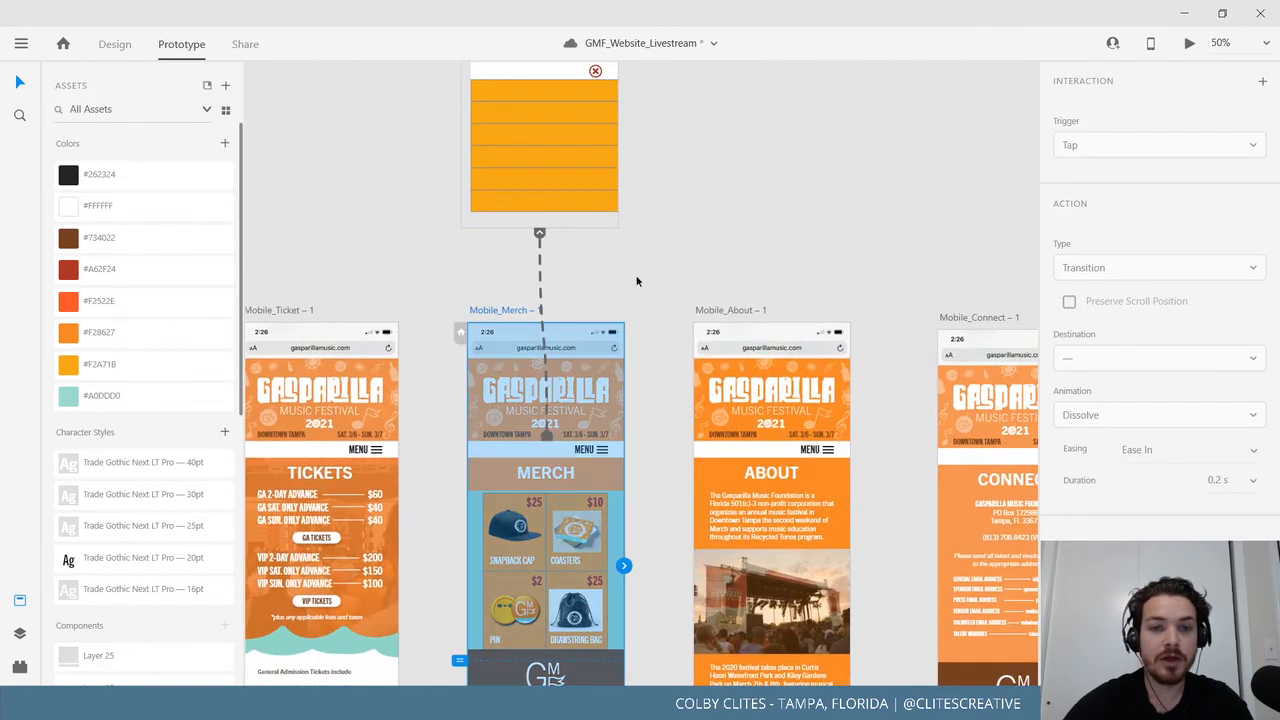
key(ctrl+Return)
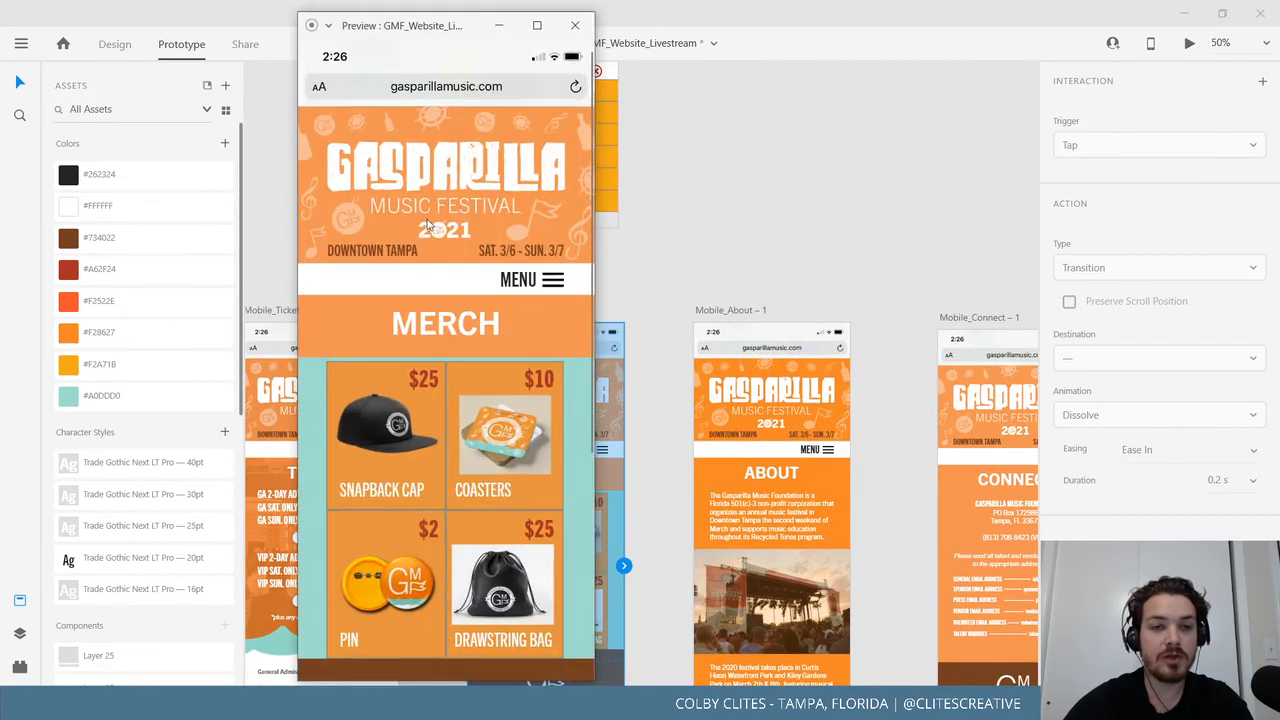
click(555, 285)
click(552, 282)
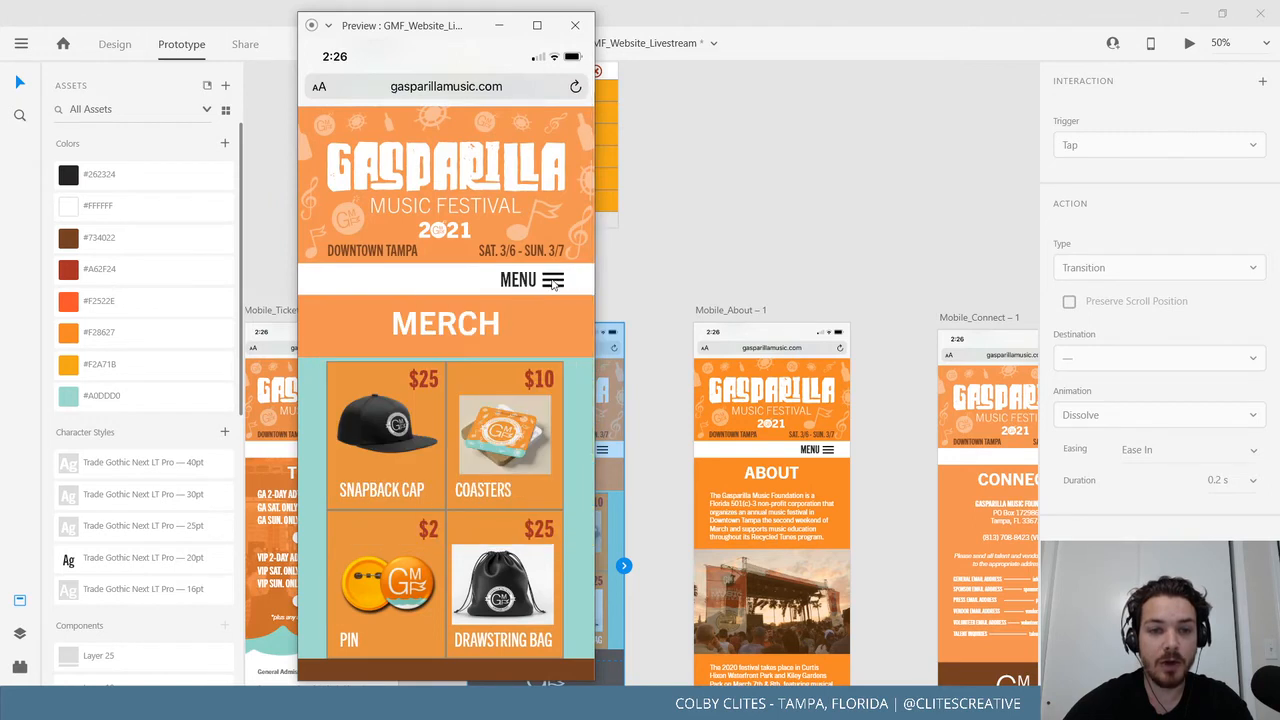
click(552, 282)
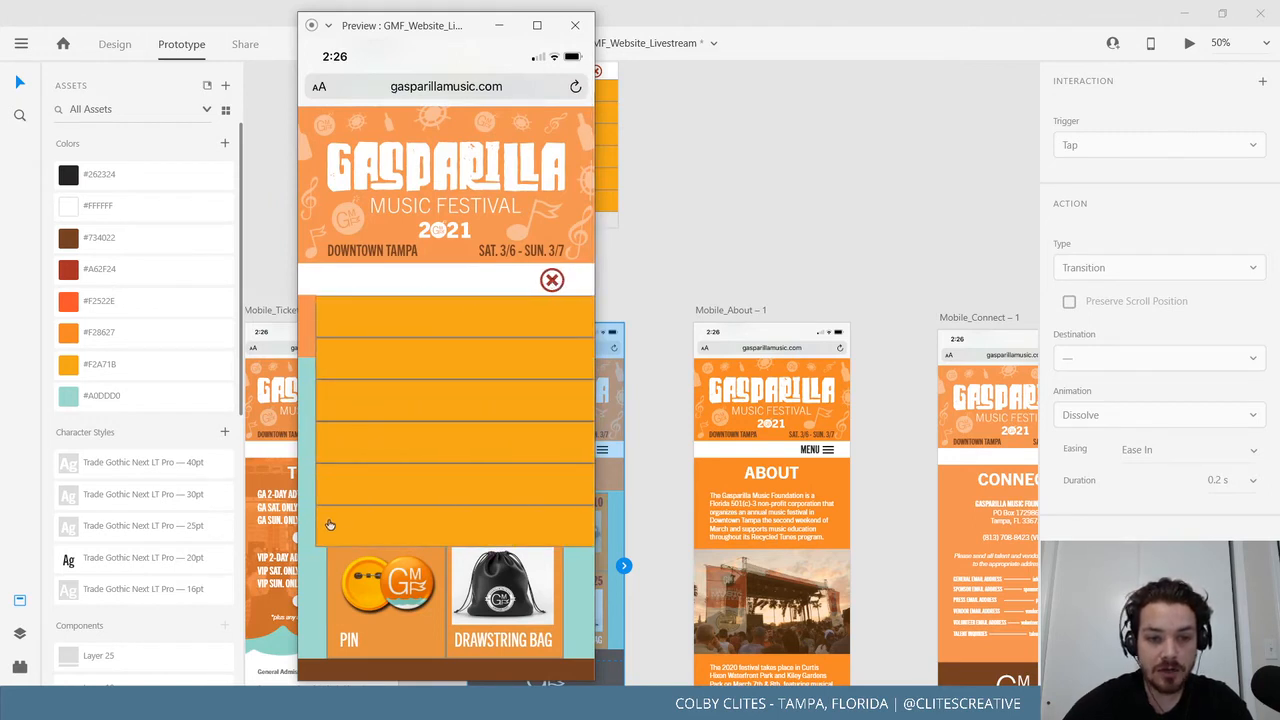
click(551, 282)
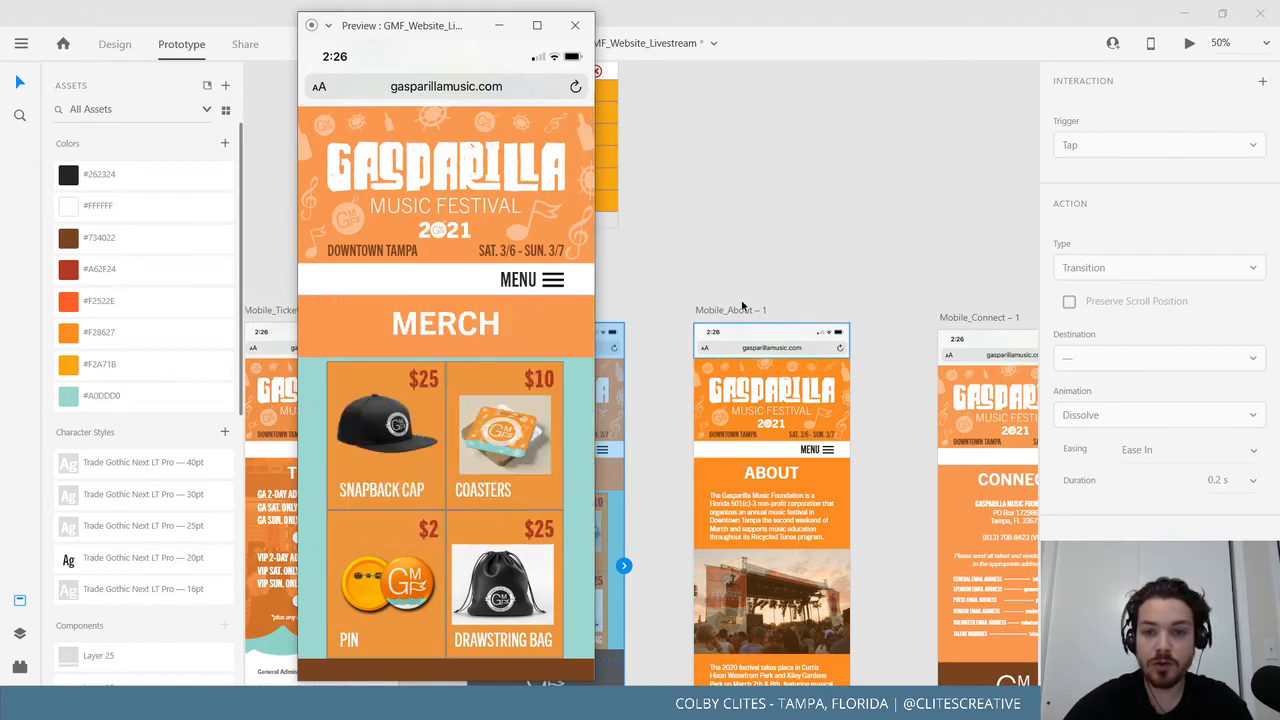
Preview the Mobile_About page and test its menu overlay.
click(640, 115)
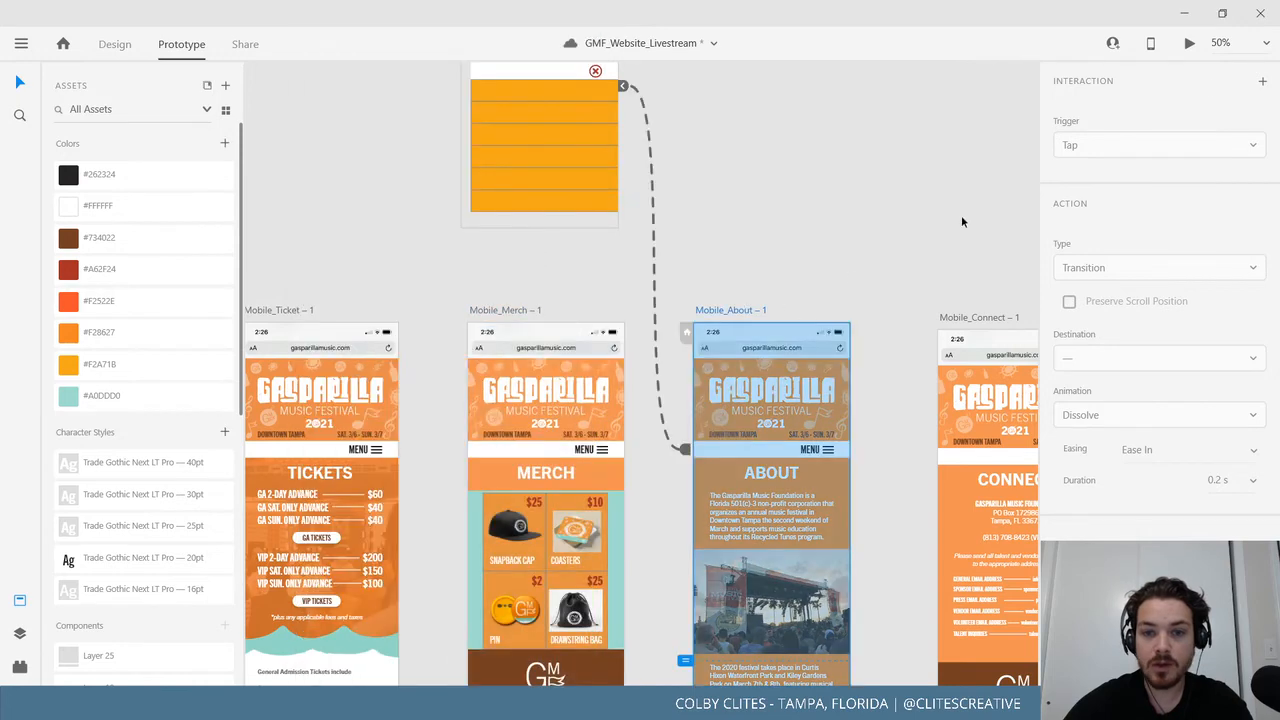
click(1190, 46)
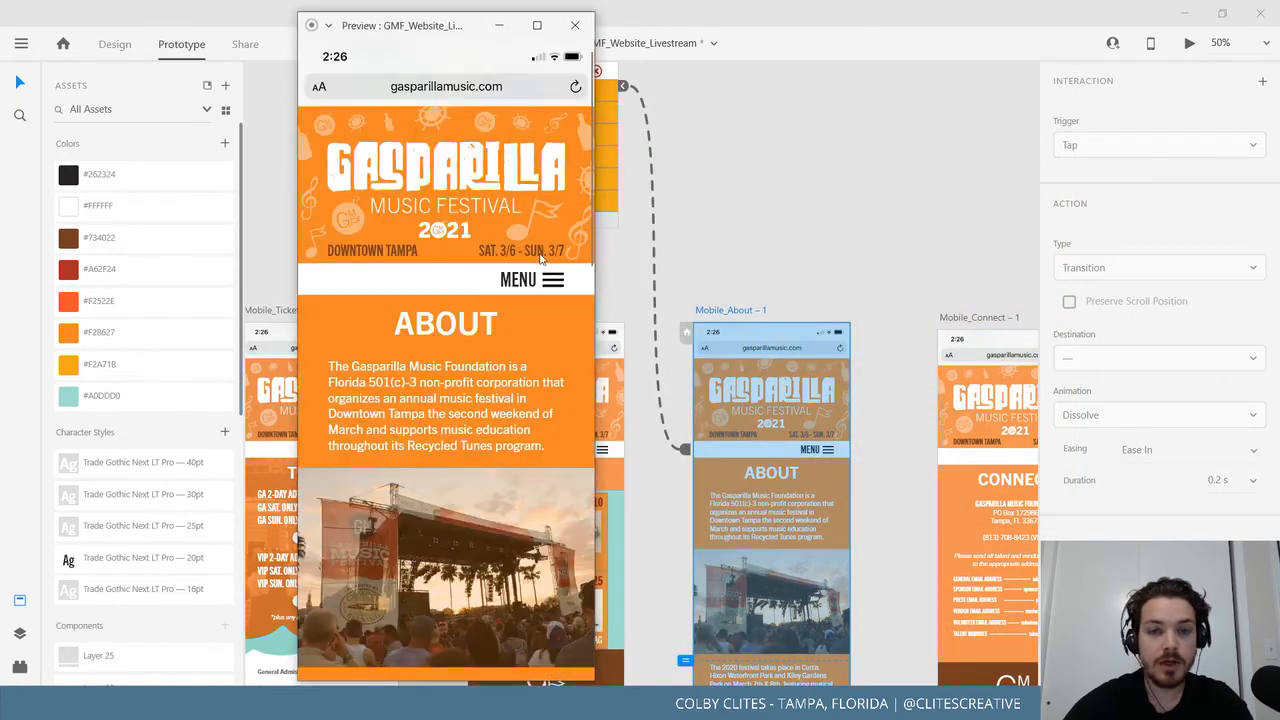
click(547, 287)
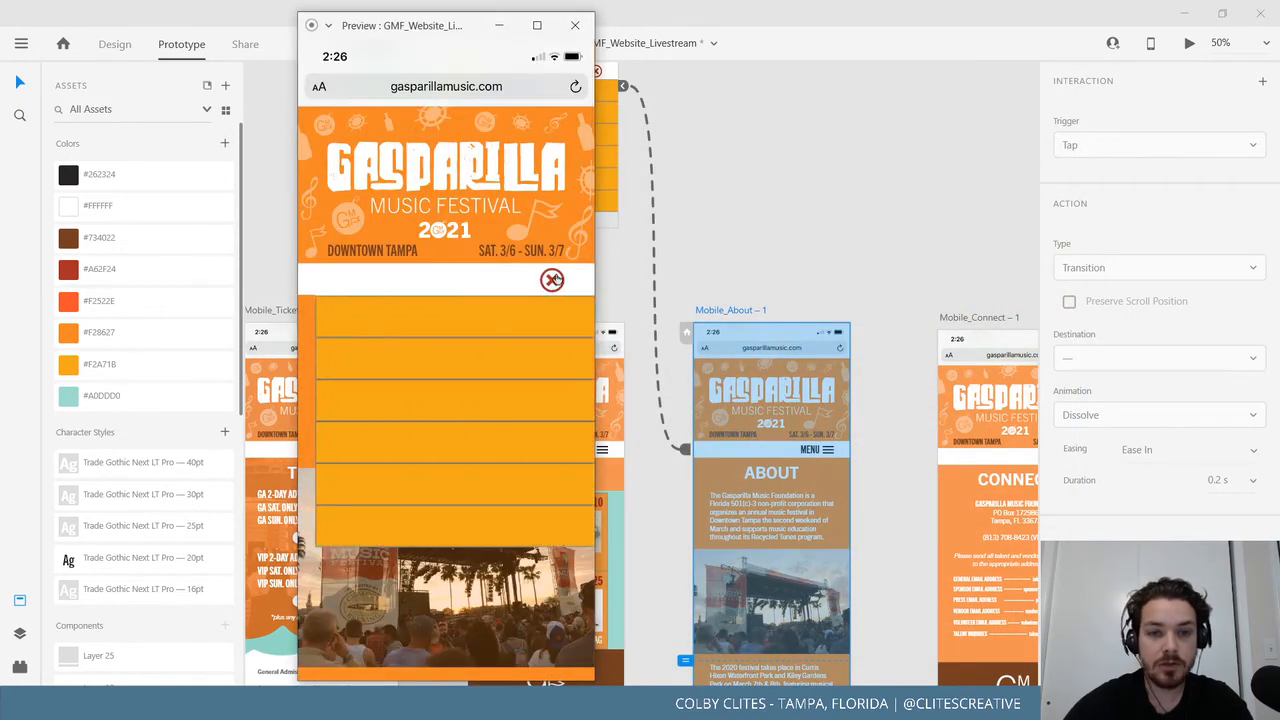
click(553, 281)
click(575, 25)
Test the menu overlay in the Connect and FAQ page previews.
drag(685, 449, 965, 318)
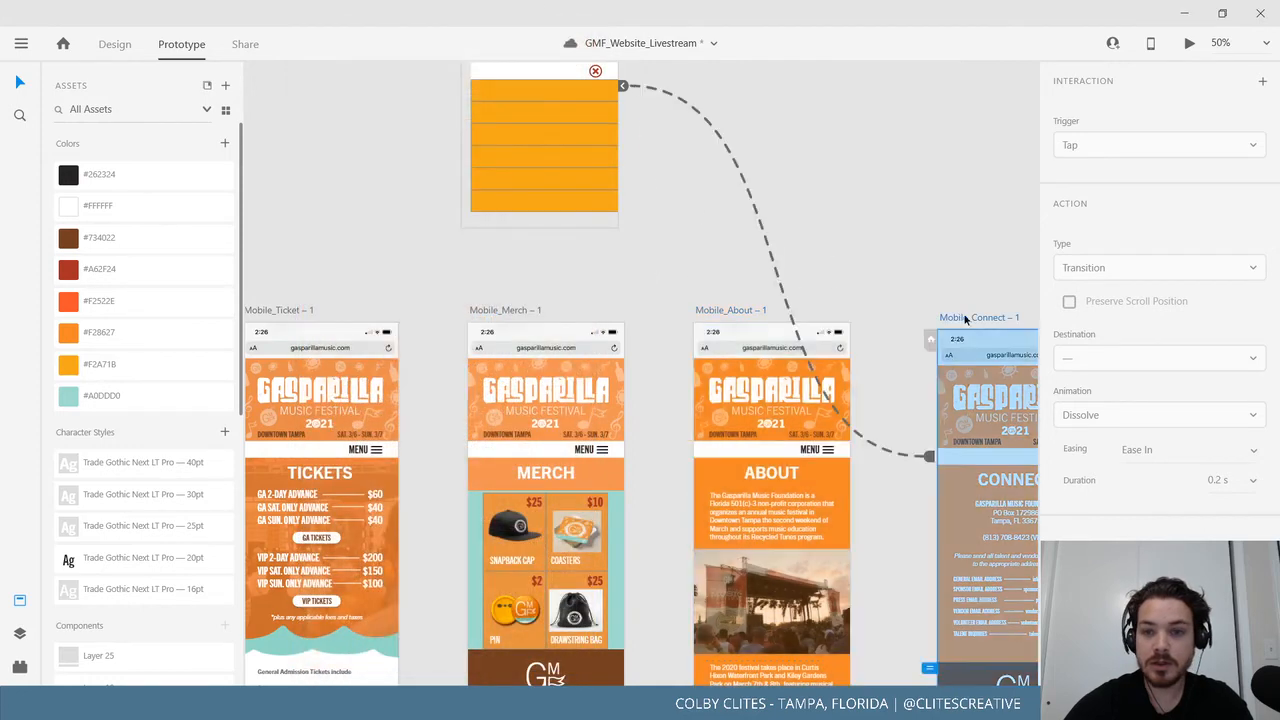
click(1190, 43)
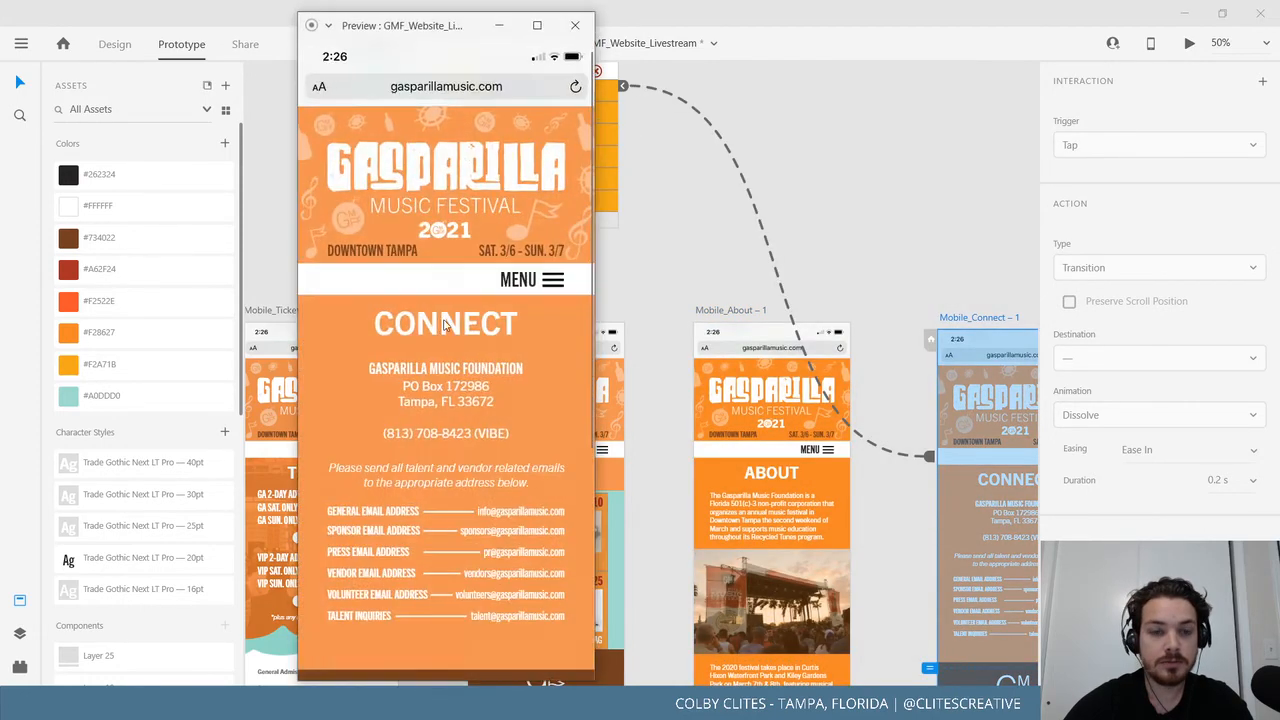
click(553, 284)
click(553, 281)
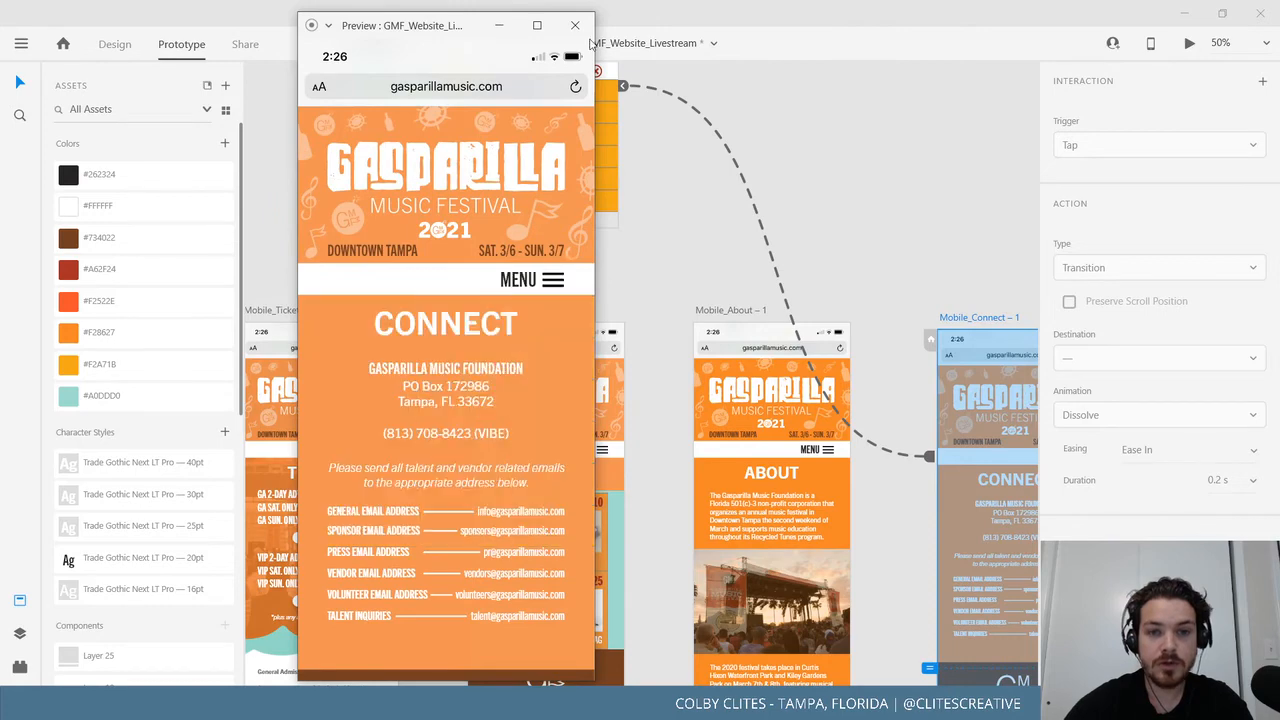
click(575, 25)
drag(822, 268, 402, 281)
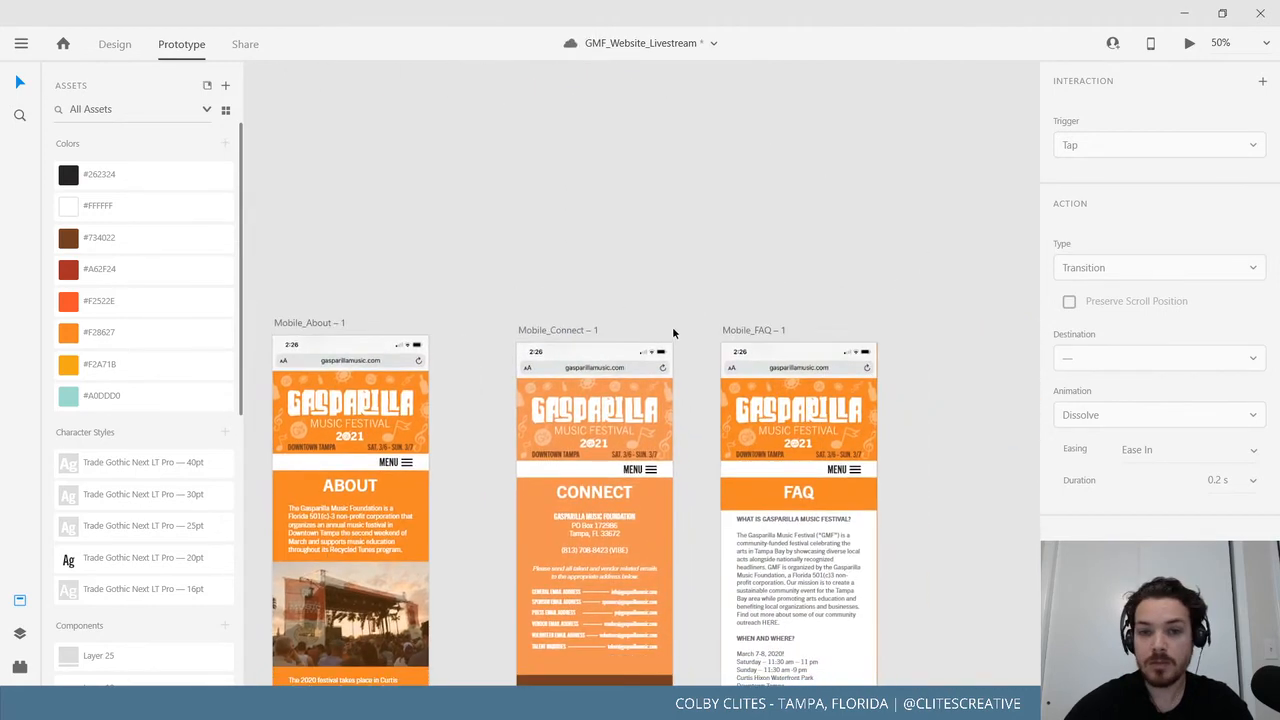
click(742, 329)
click(1190, 43)
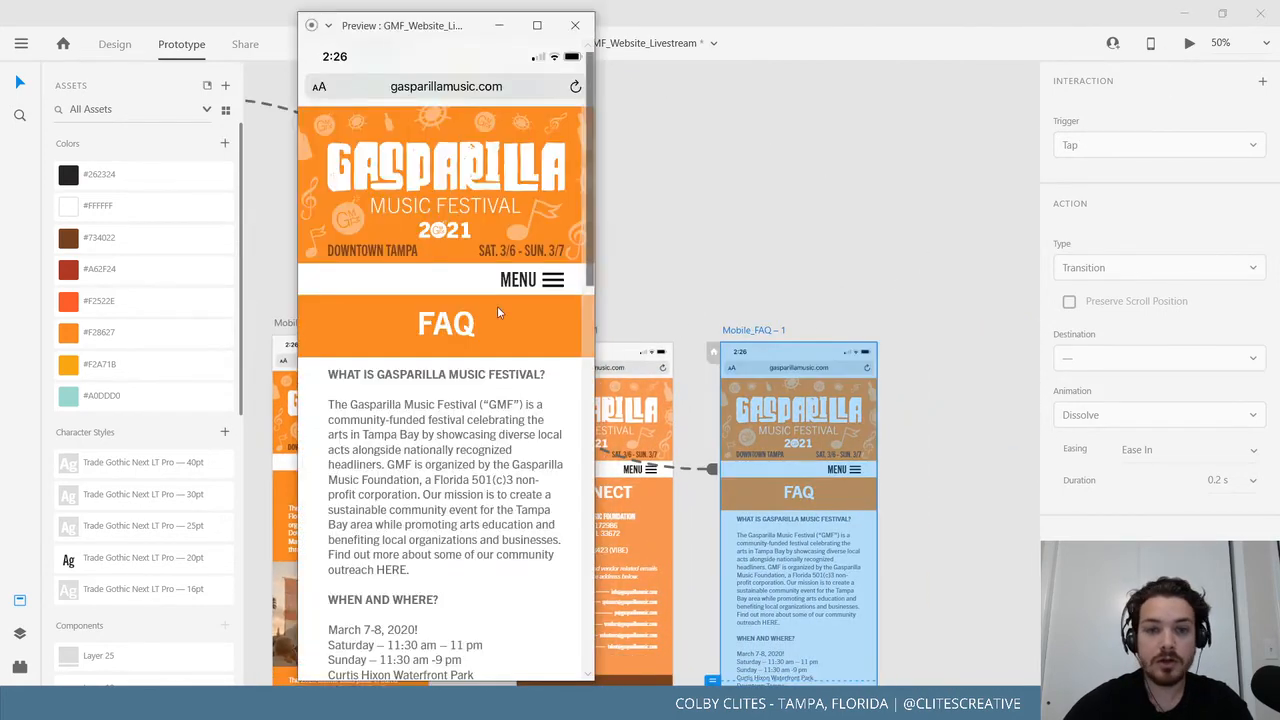
click(548, 283)
click(552, 281)
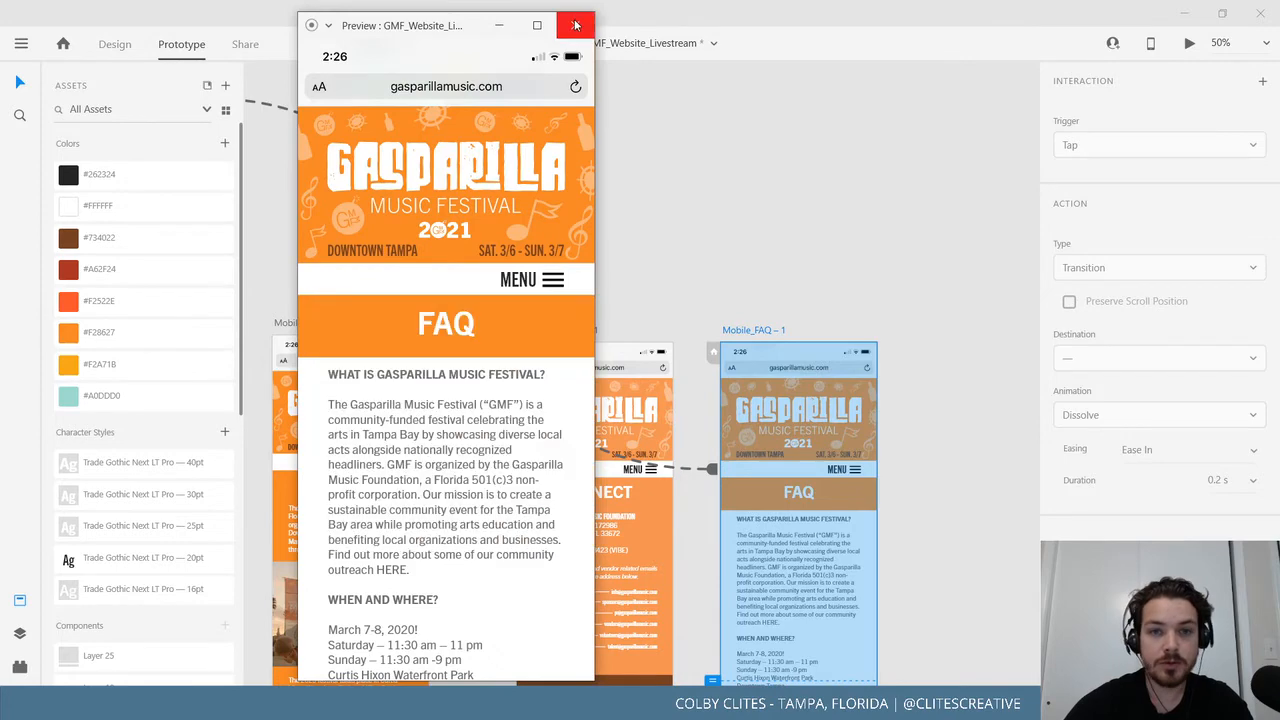
click(575, 25)
Save the design file from the main menu.
drag(445, 273, 791, 285)
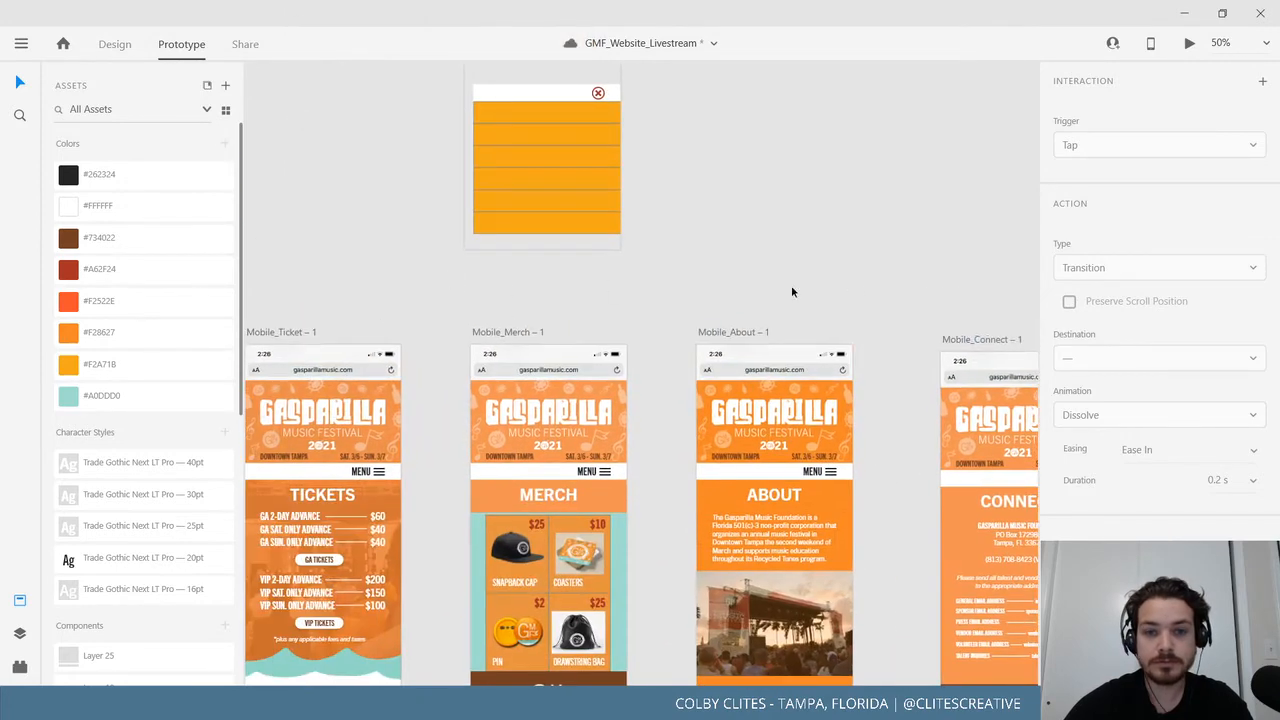
click(24, 45)
click(57, 355)
Check the TICKETS heading's prototype link near the menu overlay artboard.
drag(303, 305, 396, 373)
scroll(398, 377, up, 2)
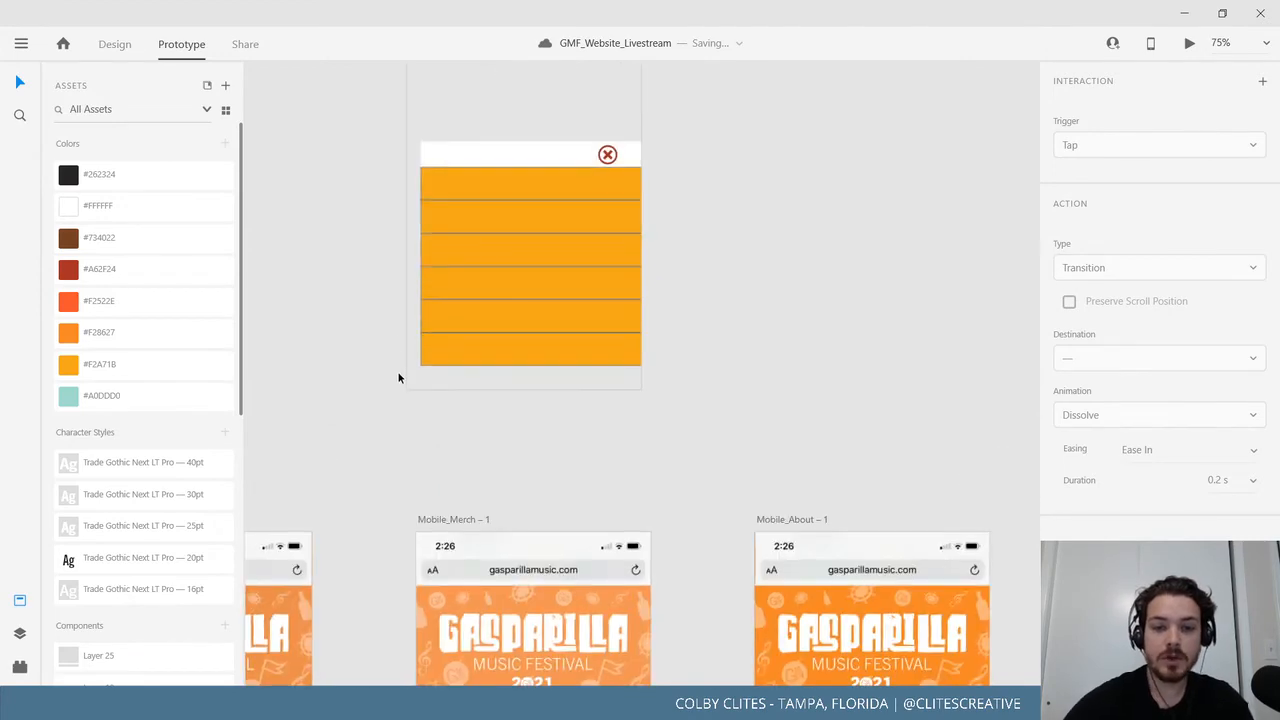
scroll(503, 257, down, 5)
click(515, 403)
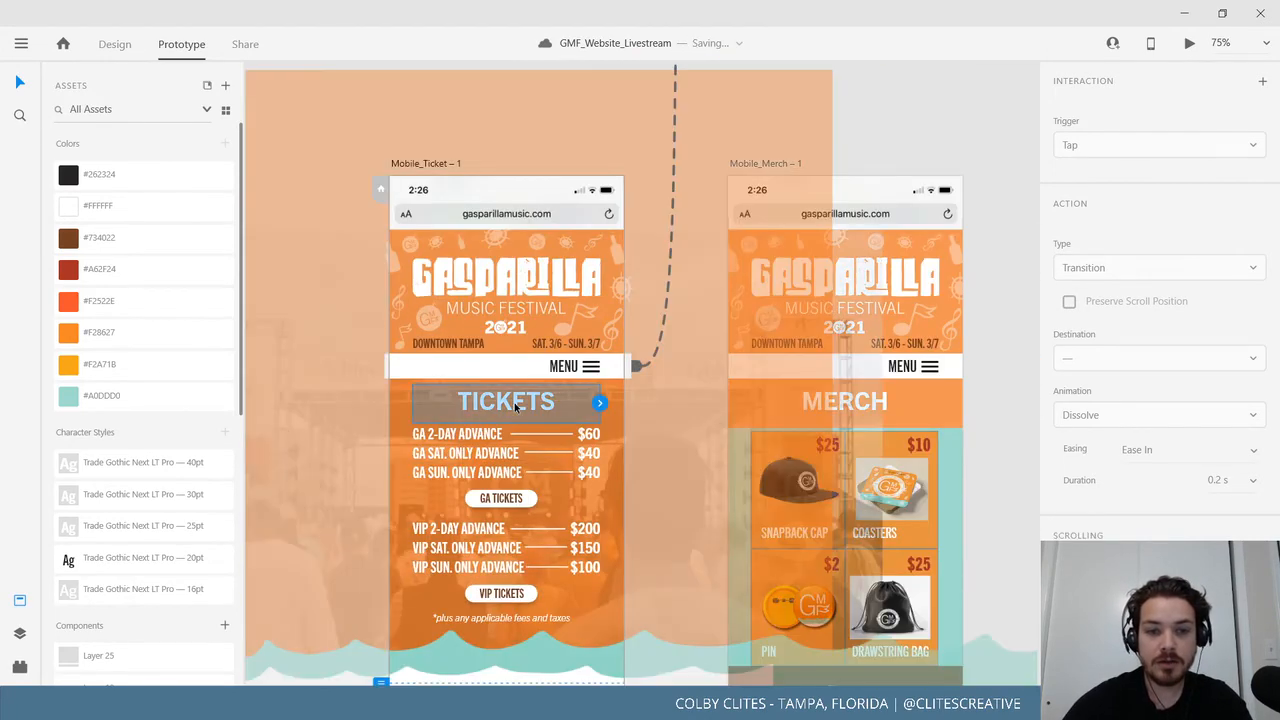
click(915, 147)
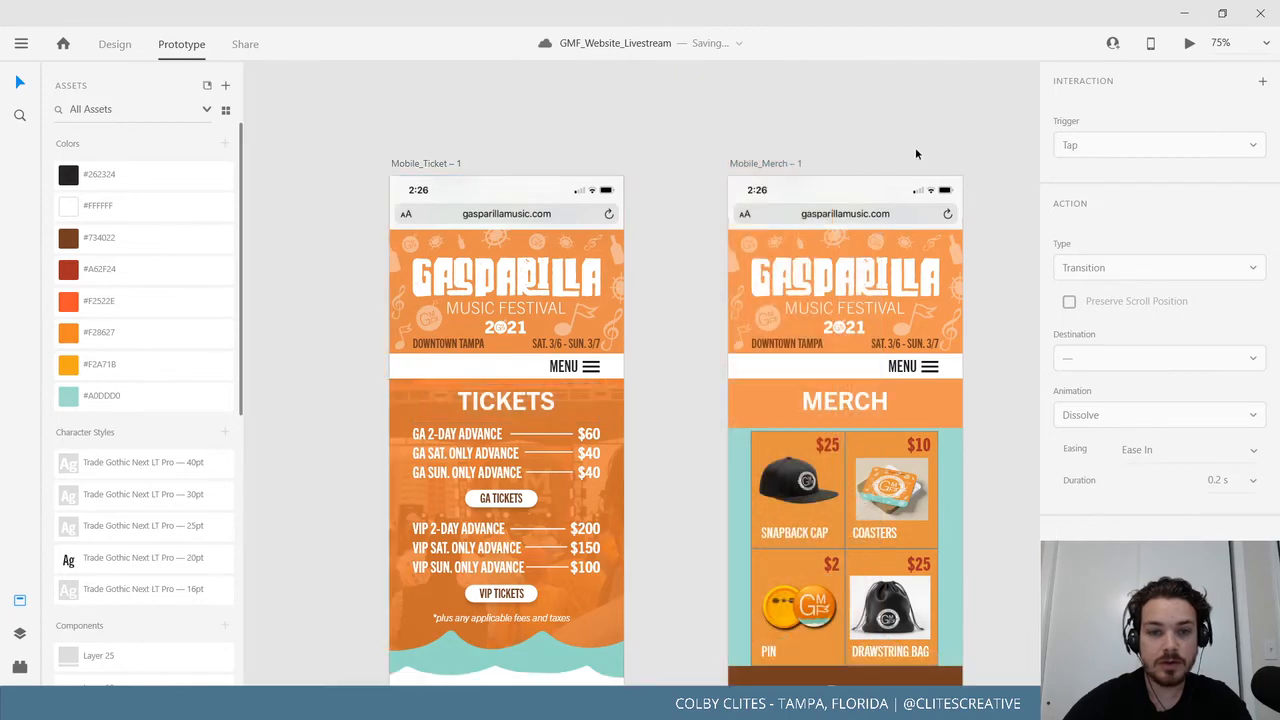
Return to Design mode with the menu overlay artboard in view.
drag(884, 159, 640, 463)
scroll(440, 463, up, 2)
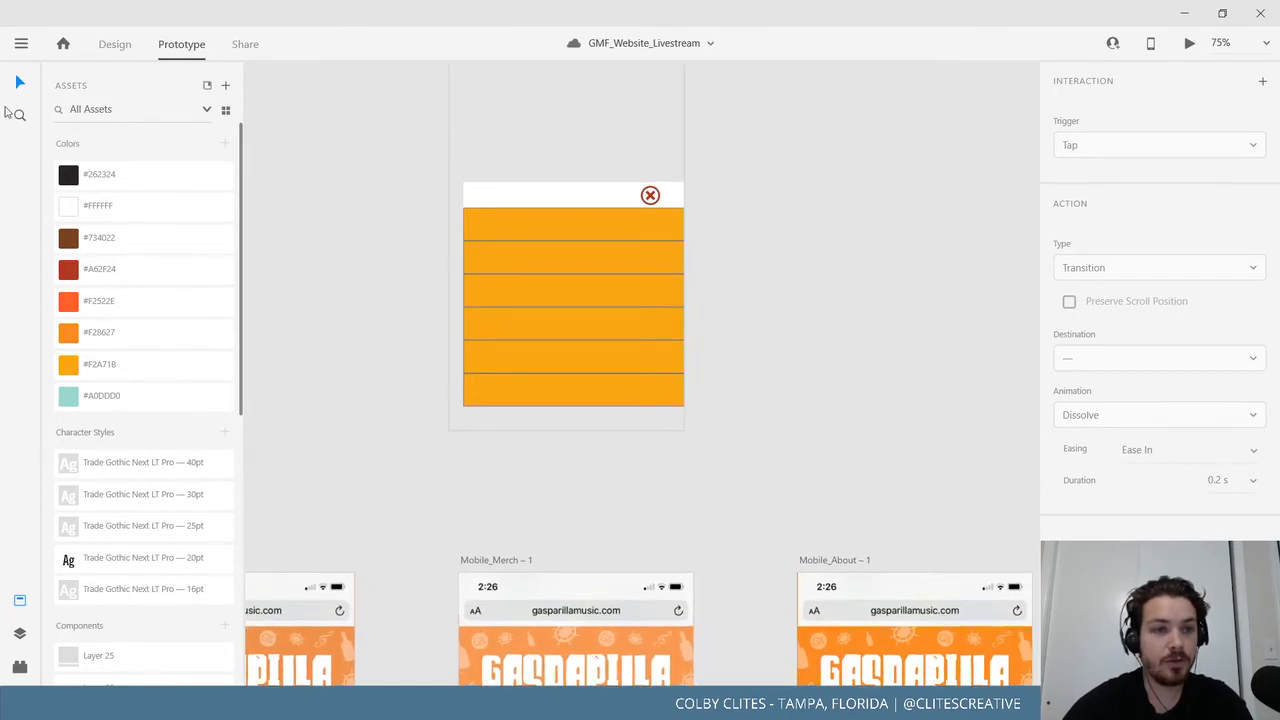
click(112, 46)
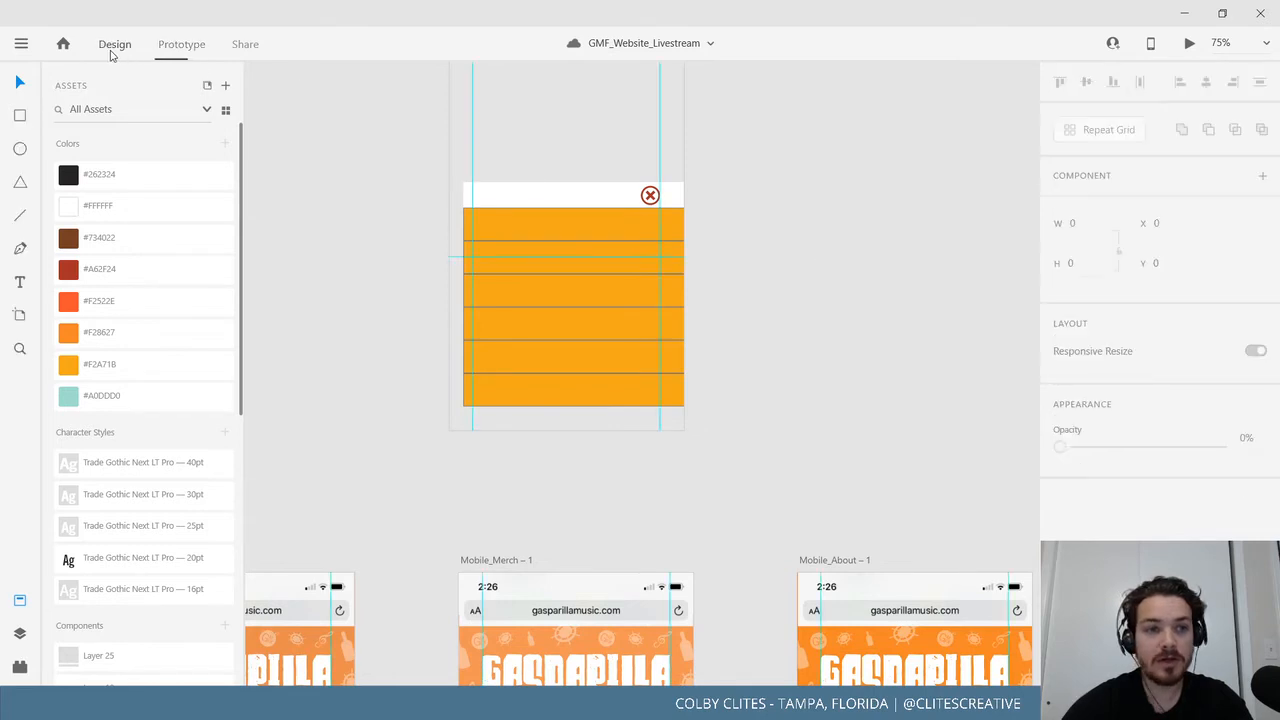
Draw a text box above the overlay's first orange bar and type 'Tickets'.
scroll(908, 308, left, 3)
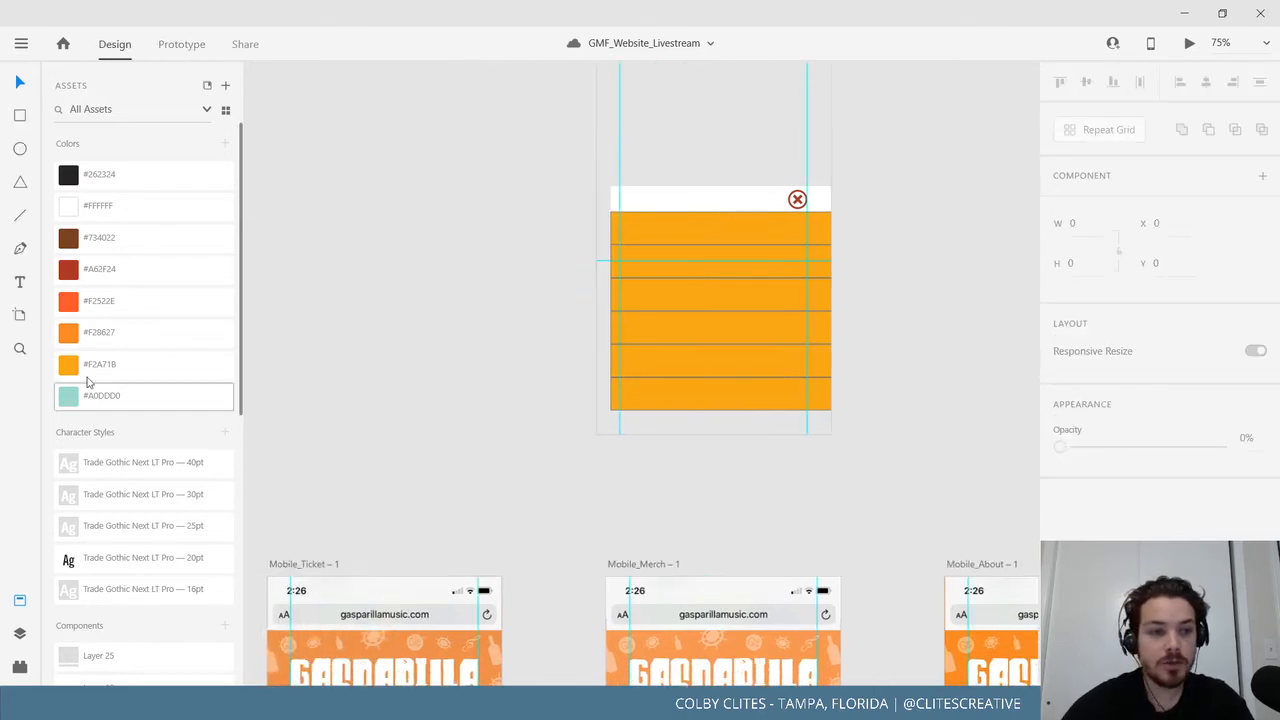
click(20, 282)
drag(447, 295, 577, 350)
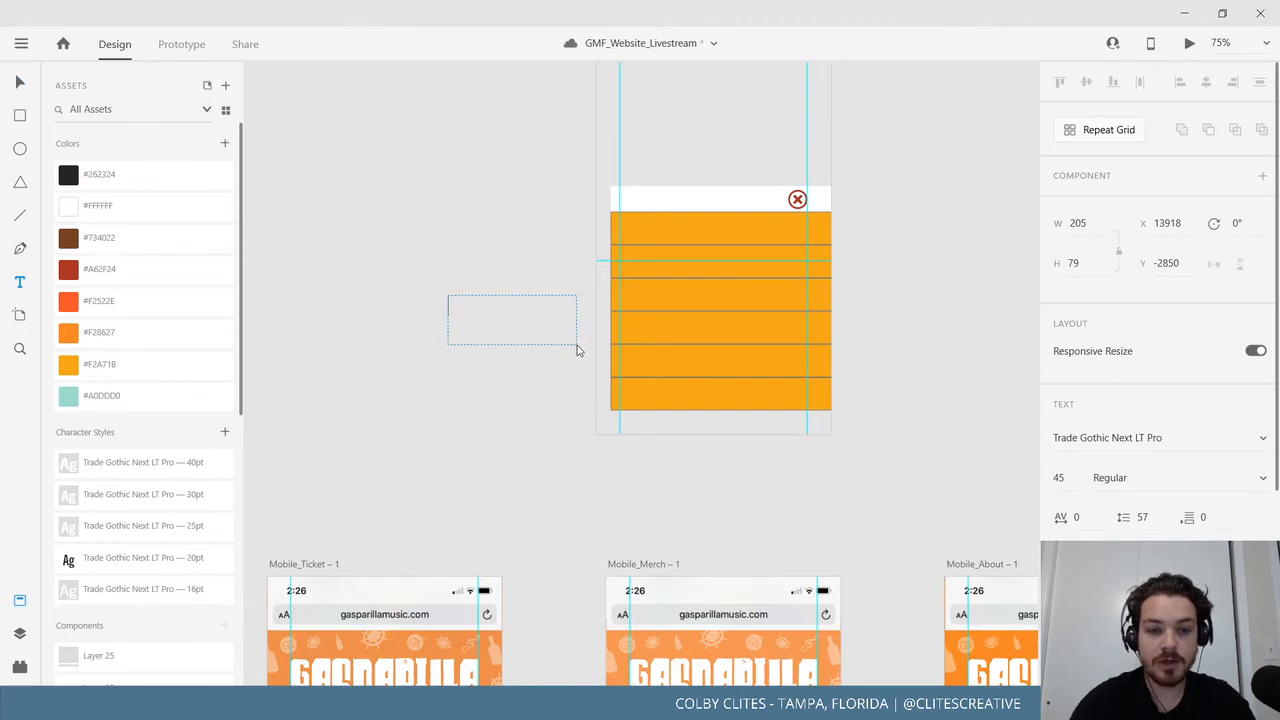
click(21, 86)
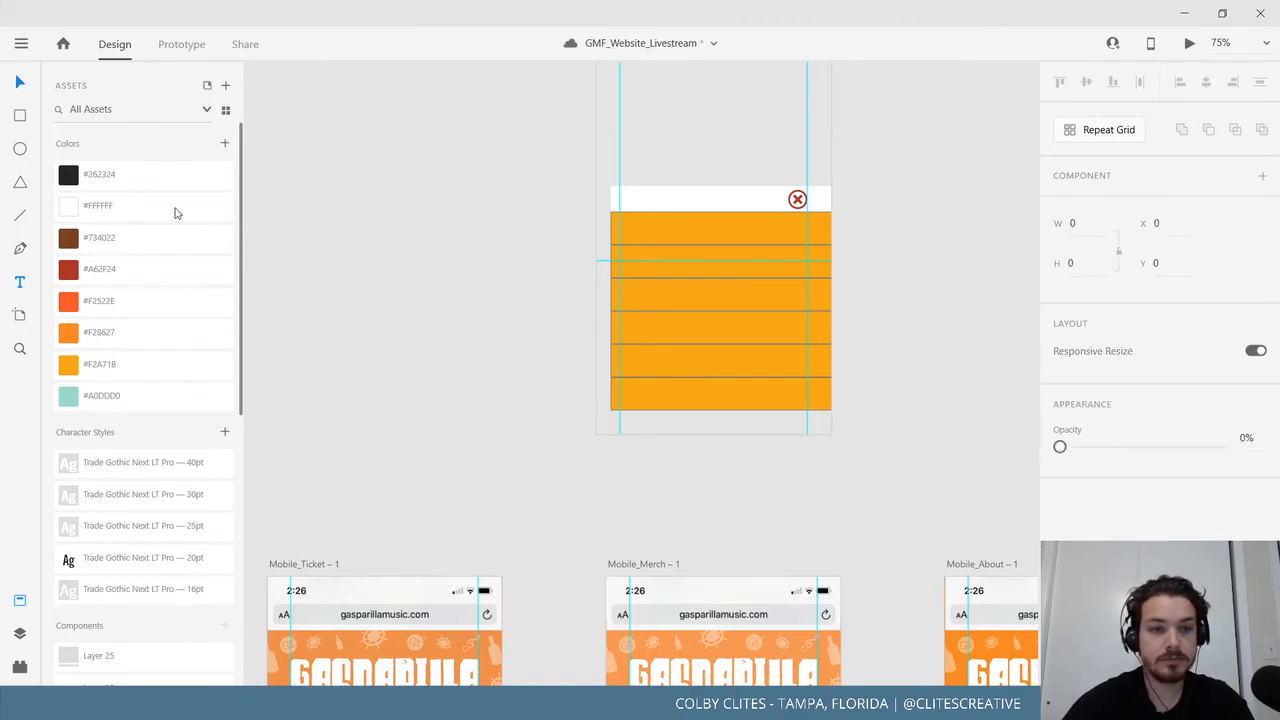
click(20, 282)
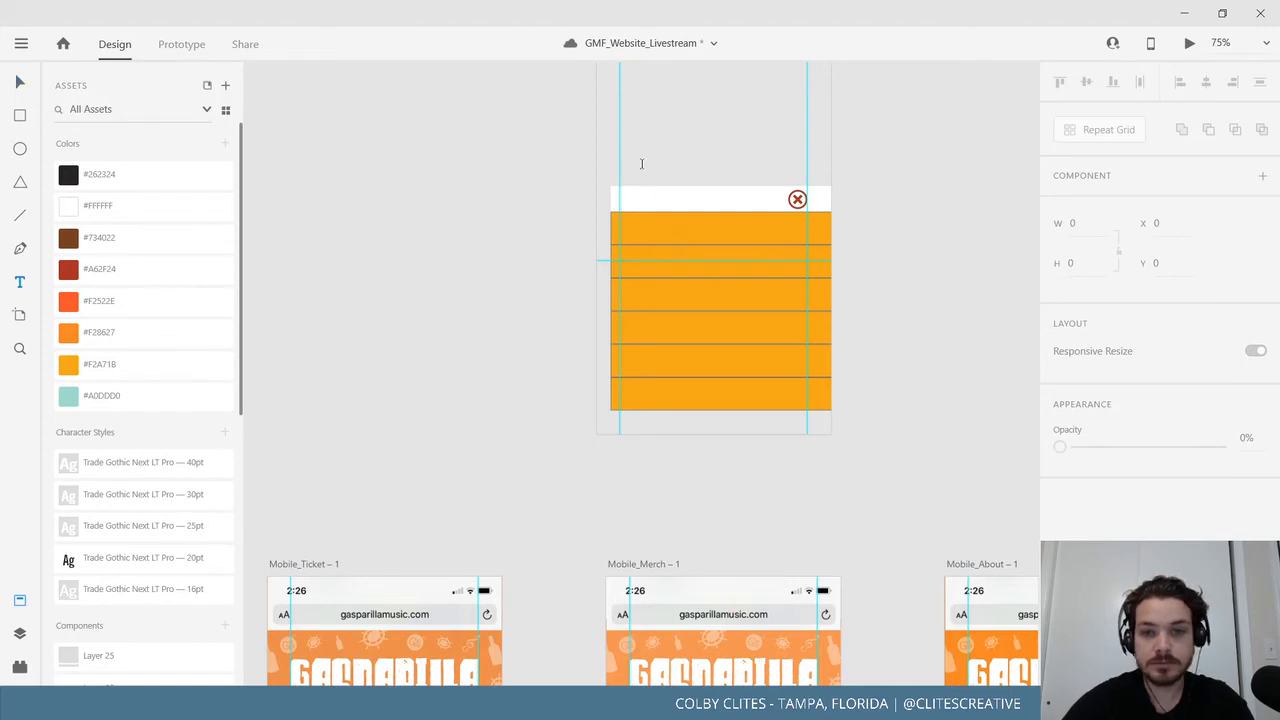
drag(642, 164, 775, 243)
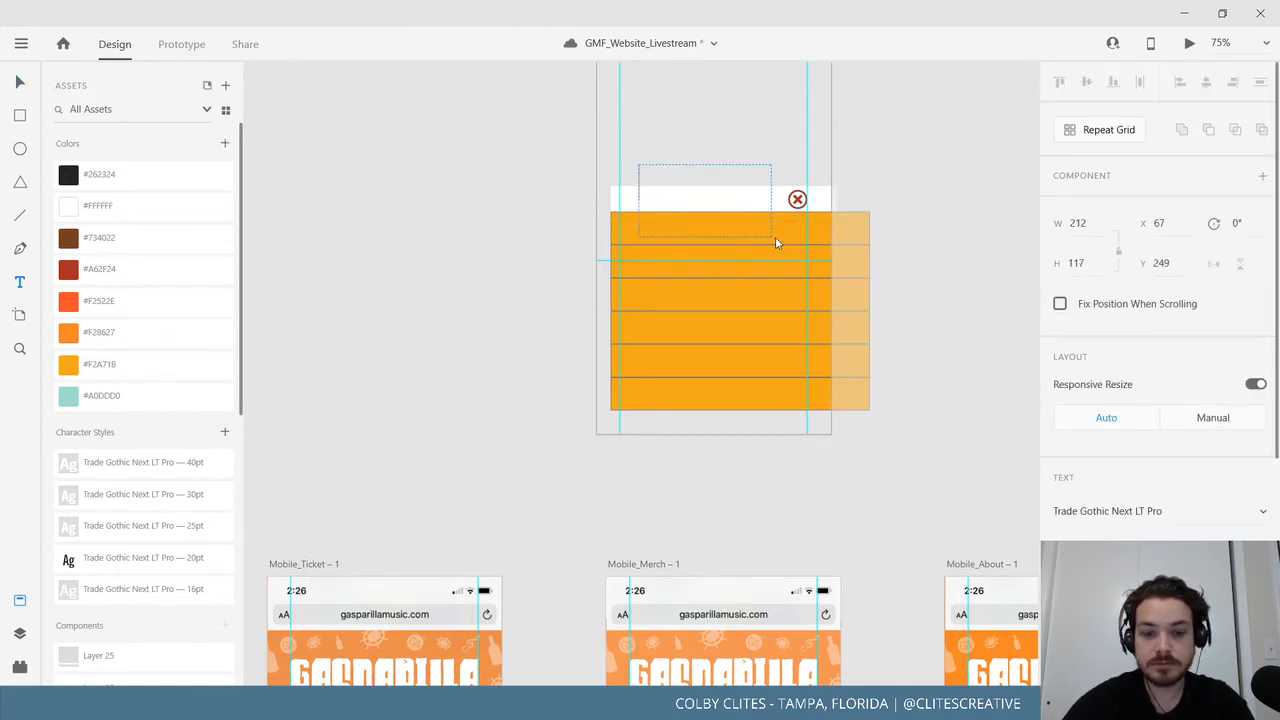
text(Ti)
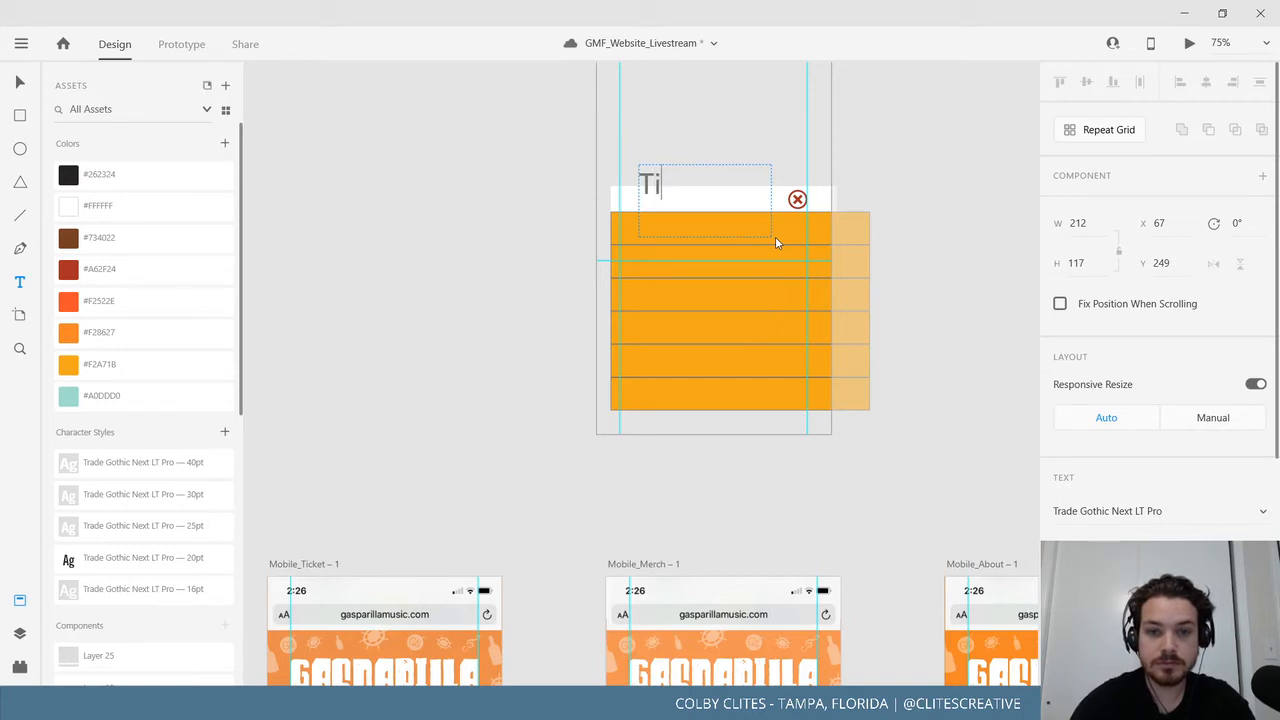
text(ckets)
Make the TICKETS text white (#FFFFFF), heavier, and move it onto the first orange bar.
click(698, 183)
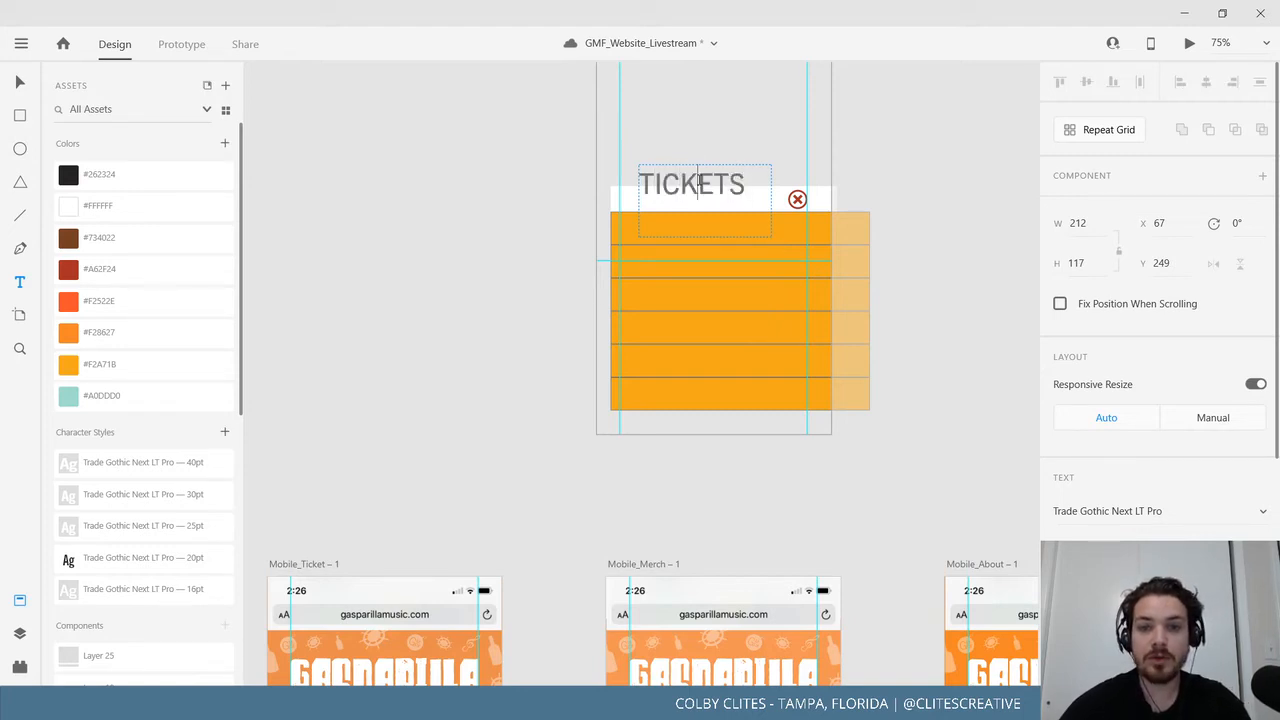
double_click(698, 183)
click(143, 206)
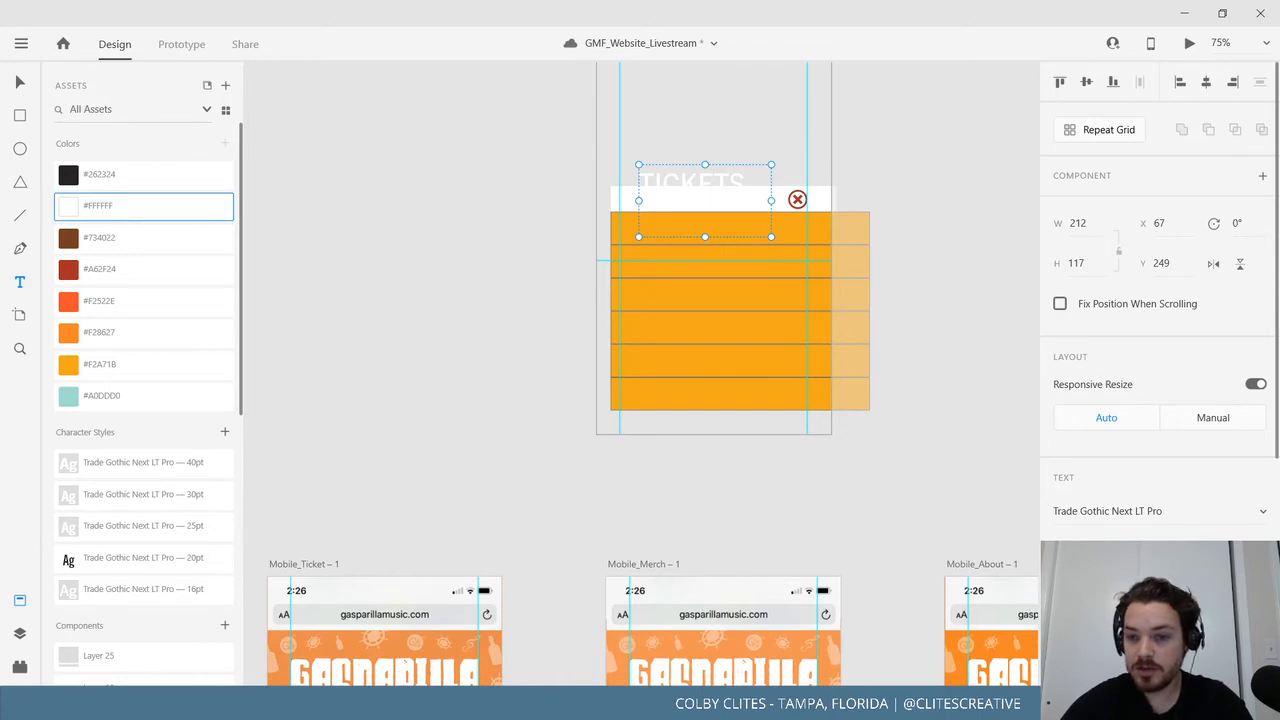
click(1180, 550)
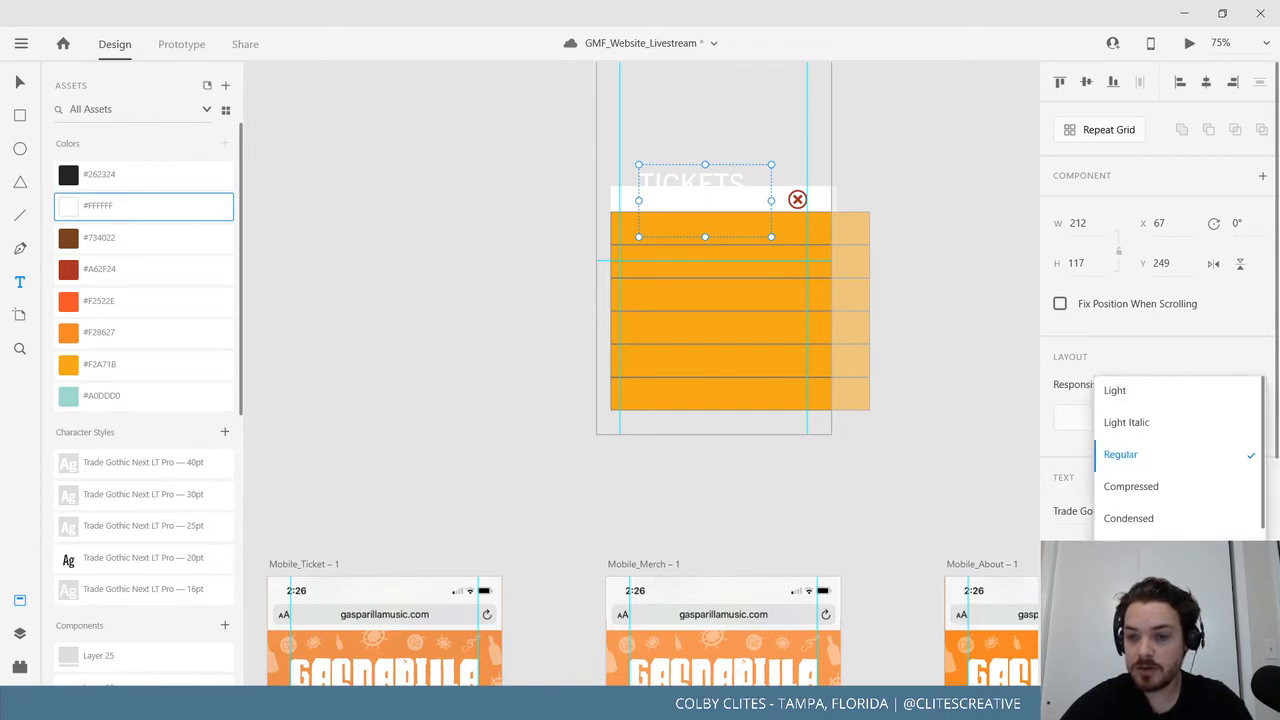
click(1150, 582)
drag(716, 181, 711, 229)
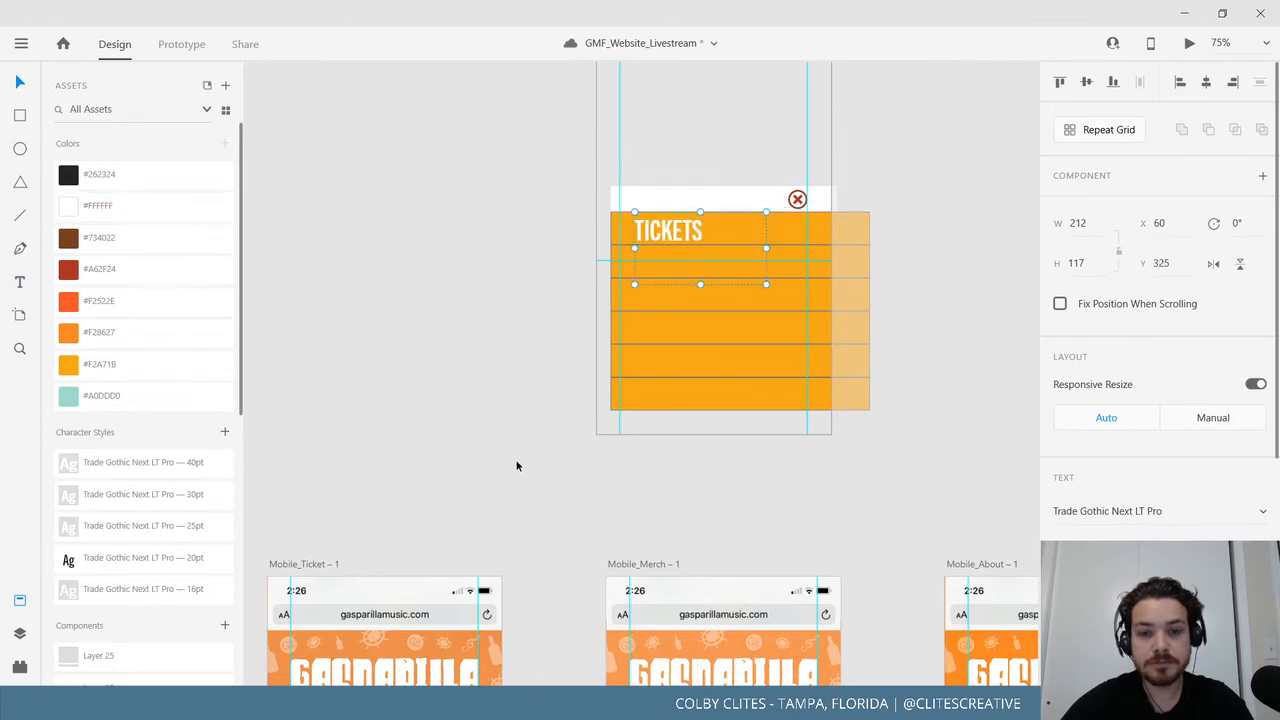
Check the MERCH heading for comparison, then set the TICKETS label to Bold.
scroll(517, 466, down, 5)
click(698, 530)
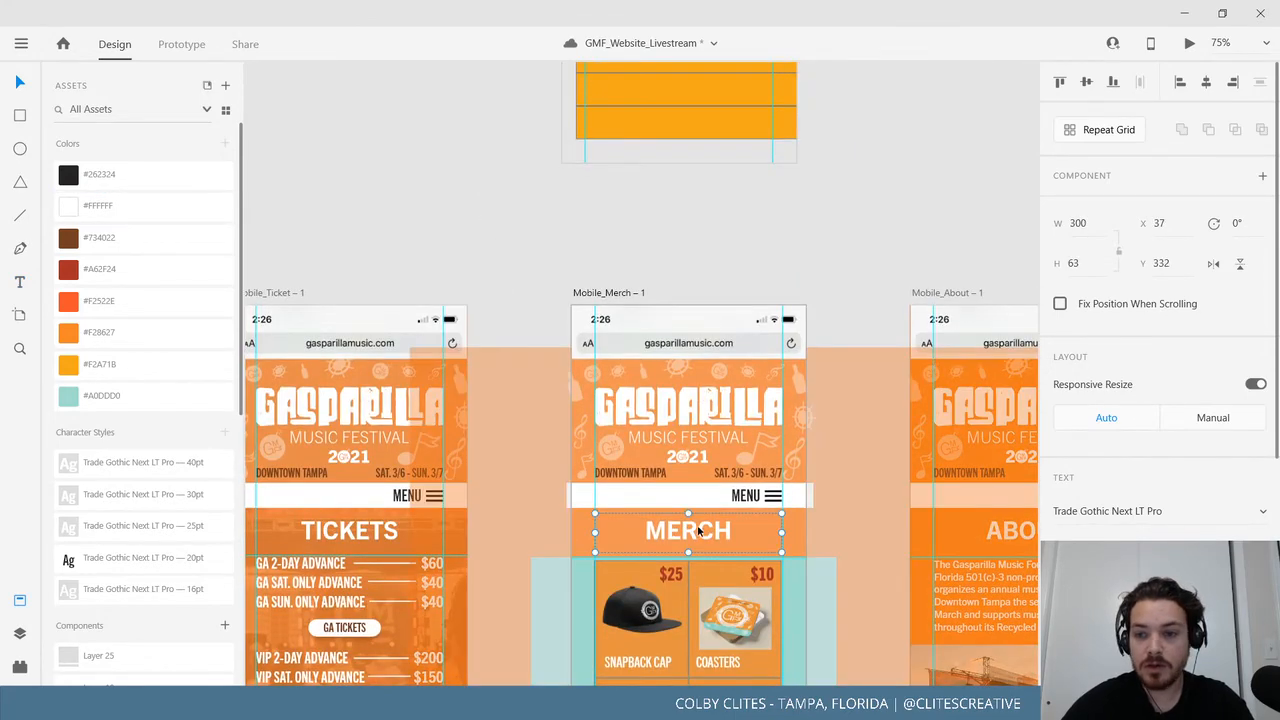
click(478, 256)
scroll(514, 140, up, 4)
click(560, 173)
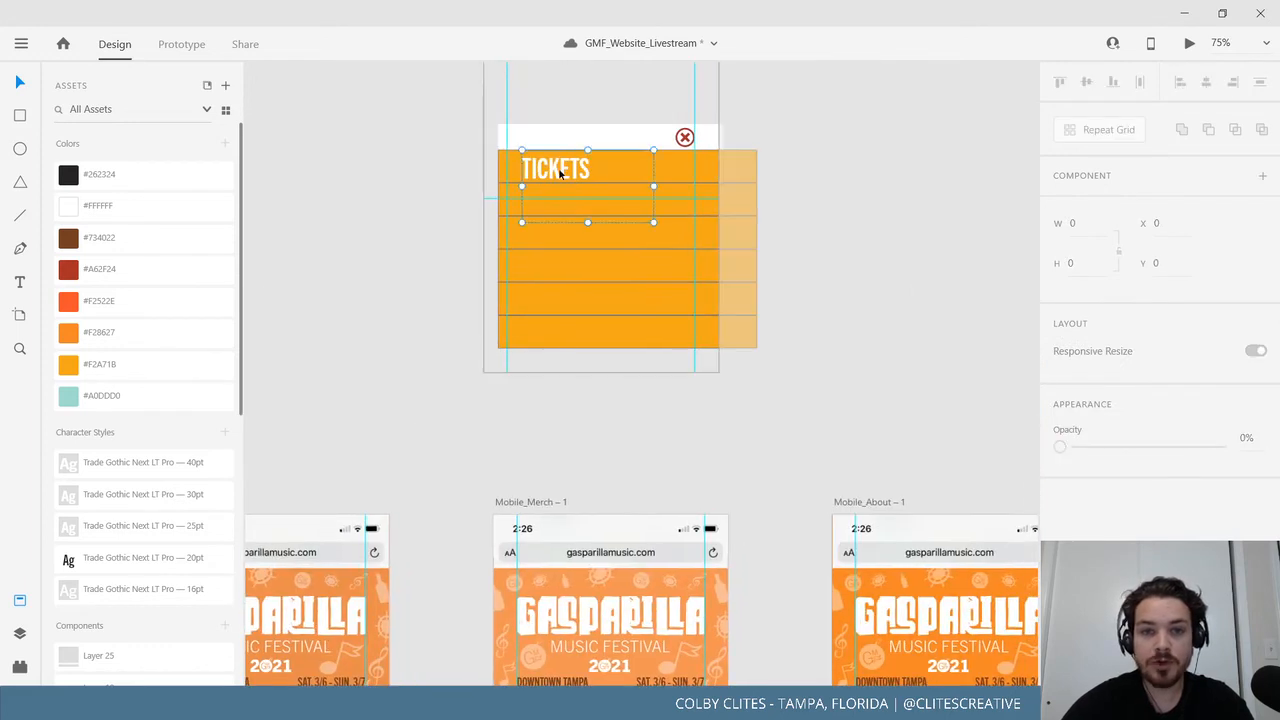
click(1165, 550)
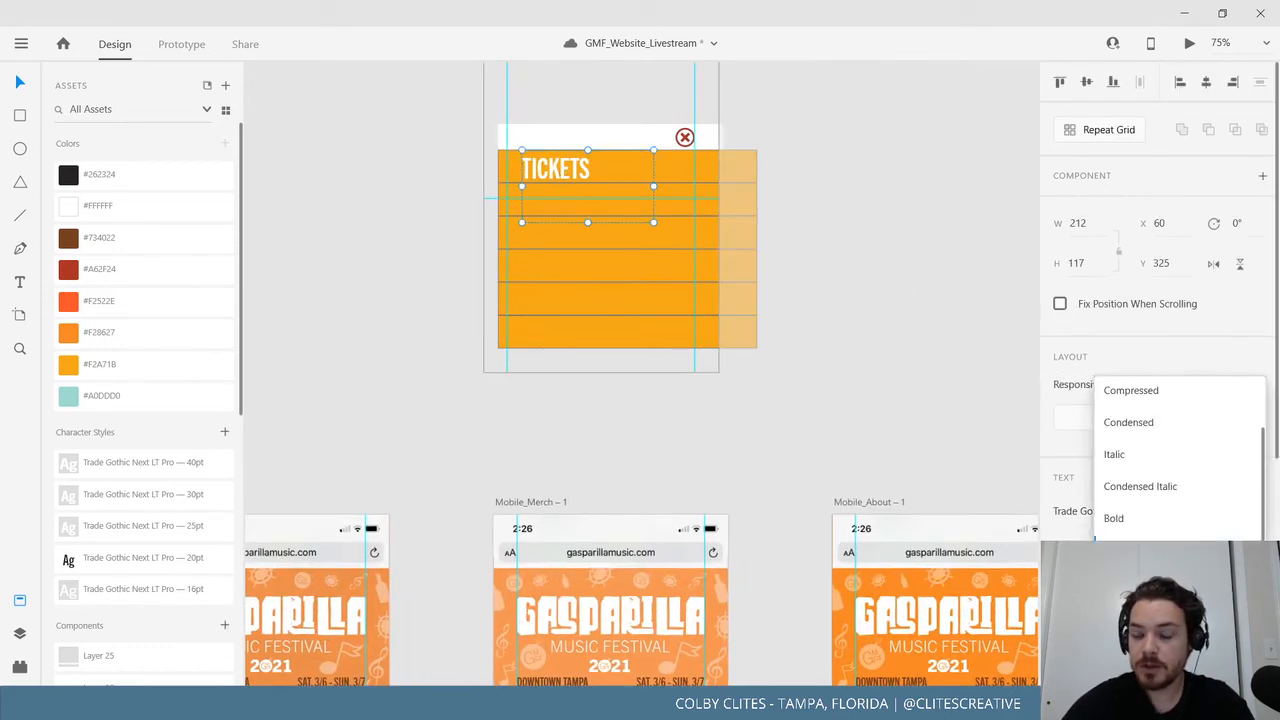
click(1159, 520)
Widen the TICKETS box across the bar (300 wide at x 37) and centre-align it.
drag(590, 225, 705, 170)
key(ctrl+z)
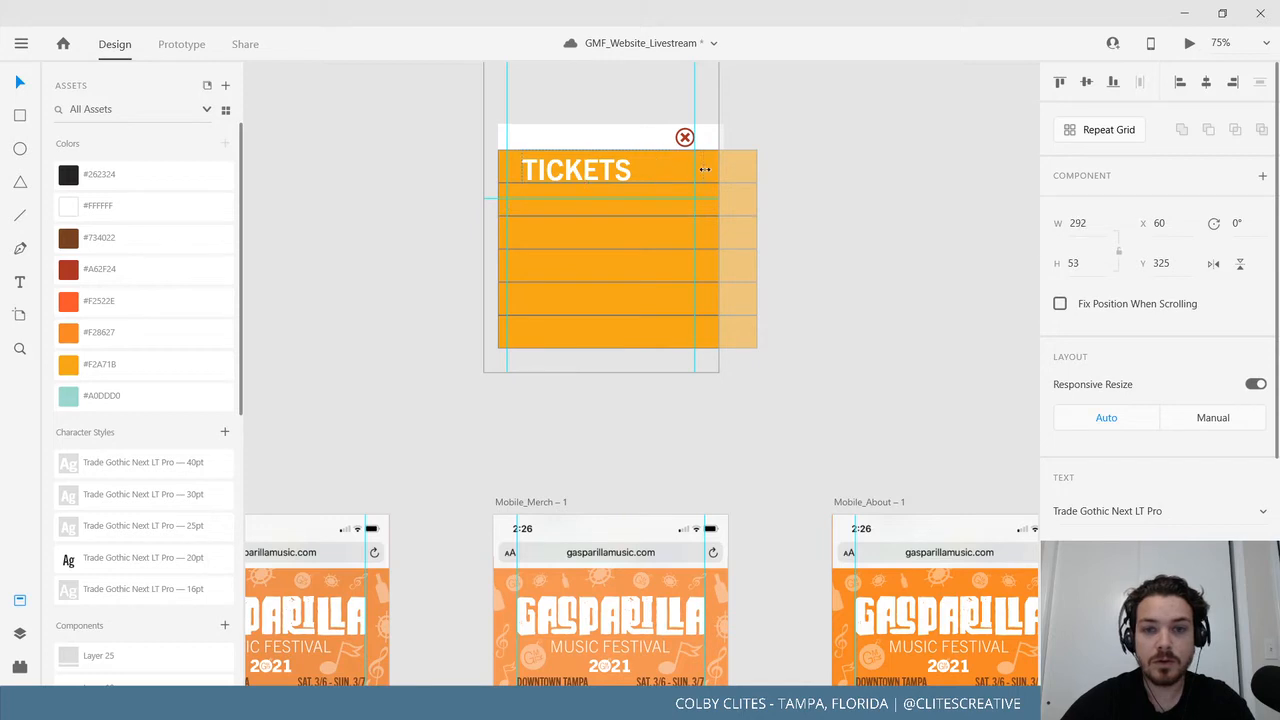
drag(521, 166, 507, 166)
key(ctrl+shift+c)
click(806, 246)
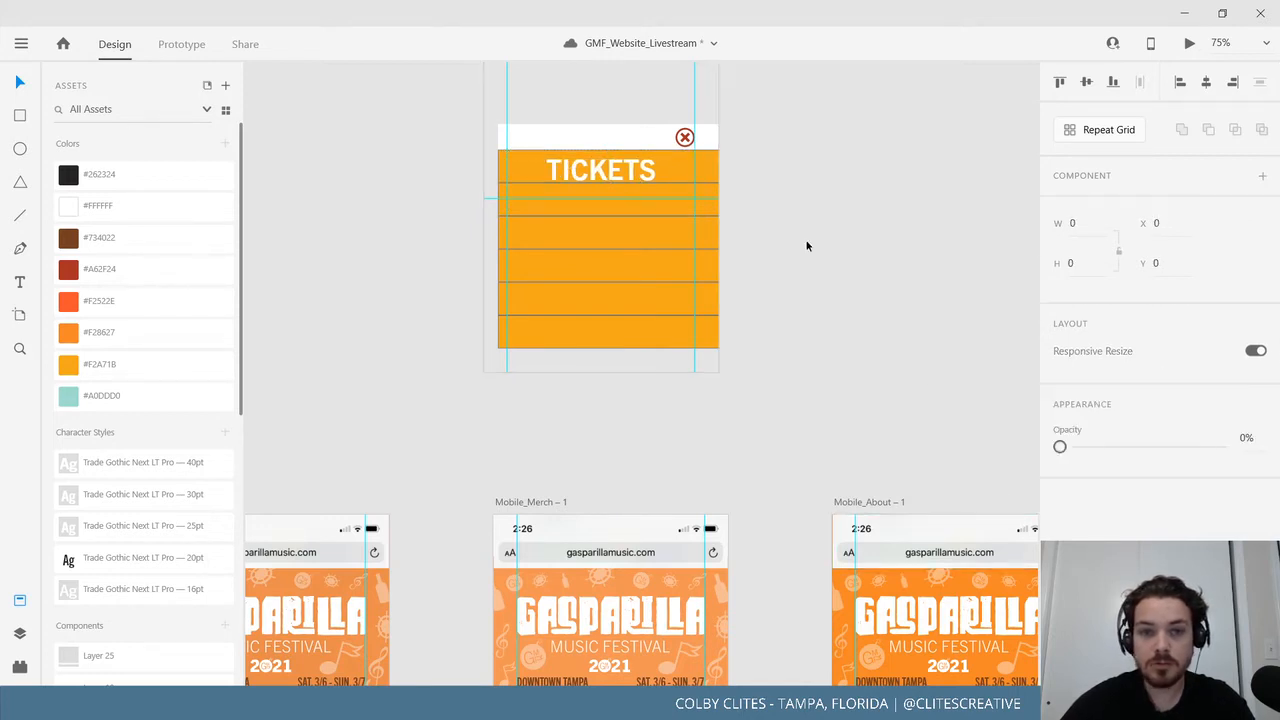
click(609, 173)
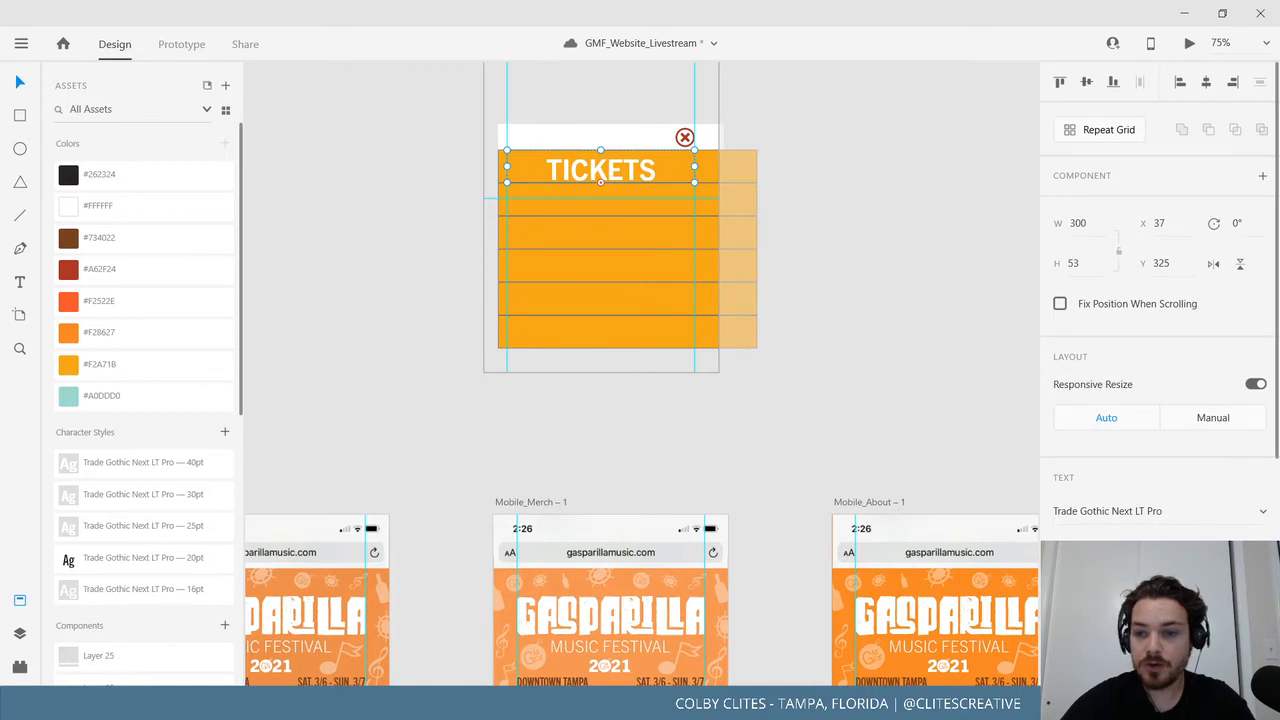
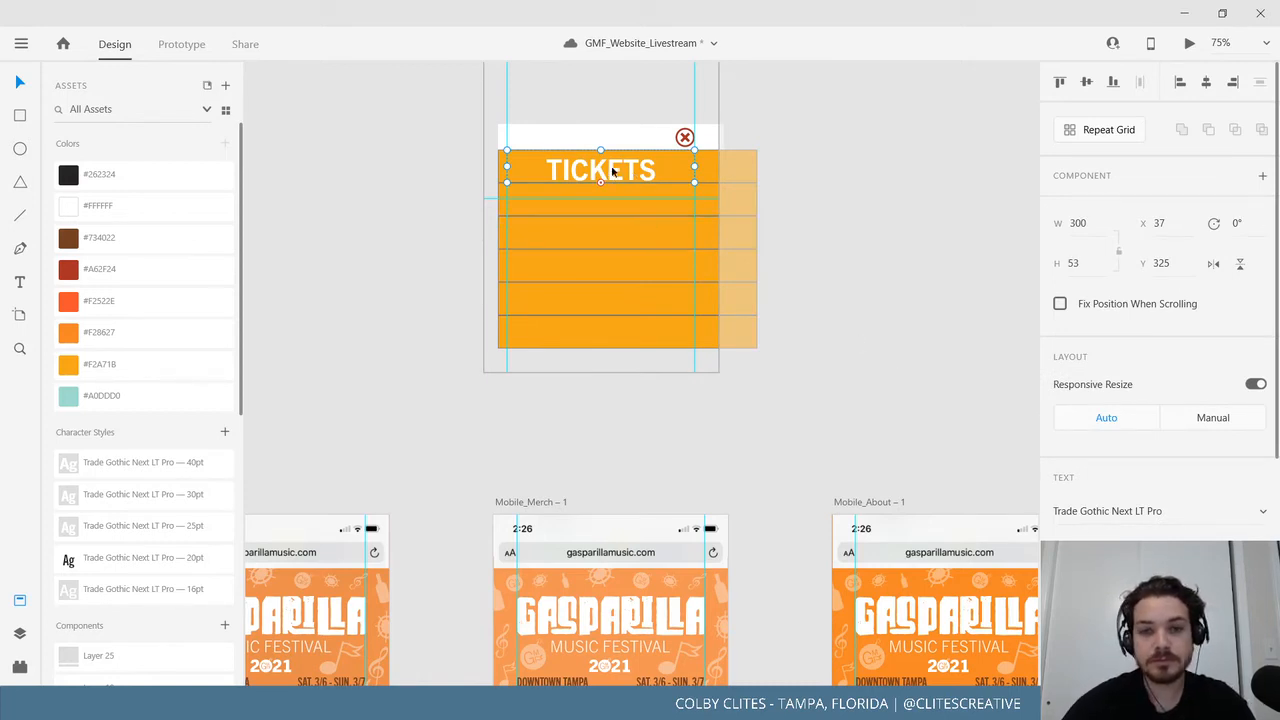
Shrink the TICKETS text into a 300×47 box on the first orange row, then copy it into the second row.
click(397, 197)
click(614, 172)
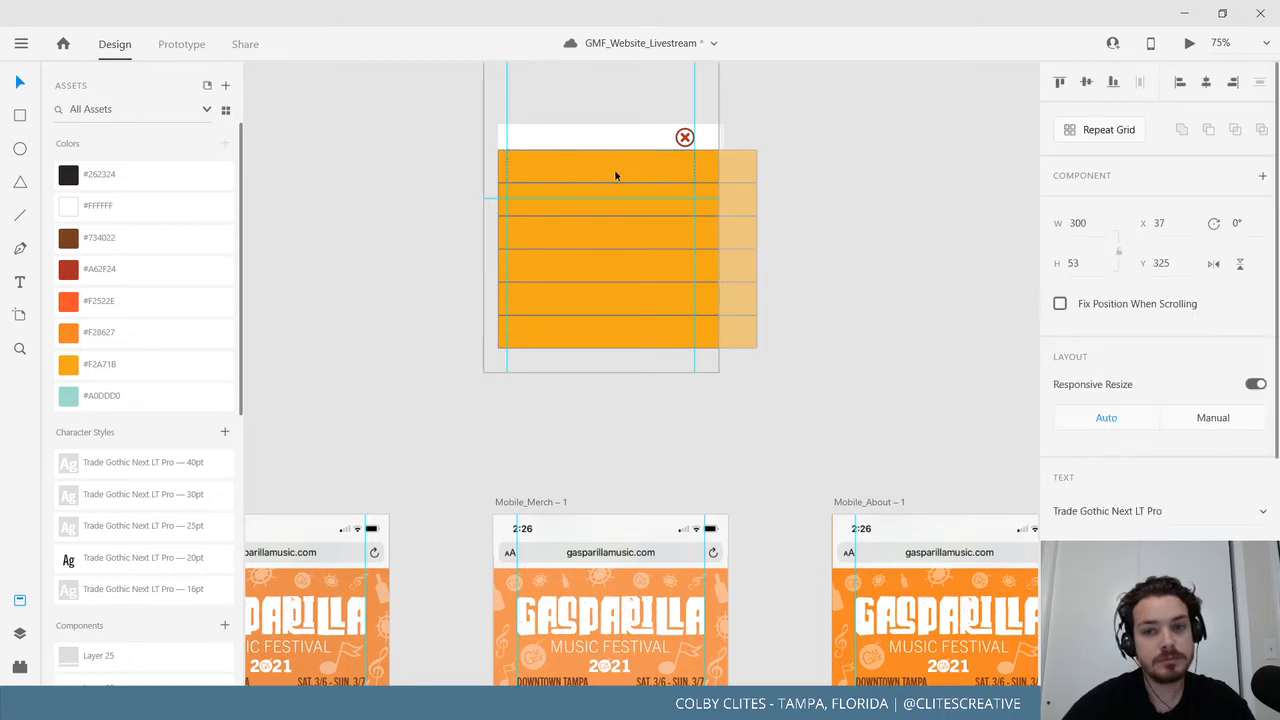
double_click(614, 169)
key(Escape)
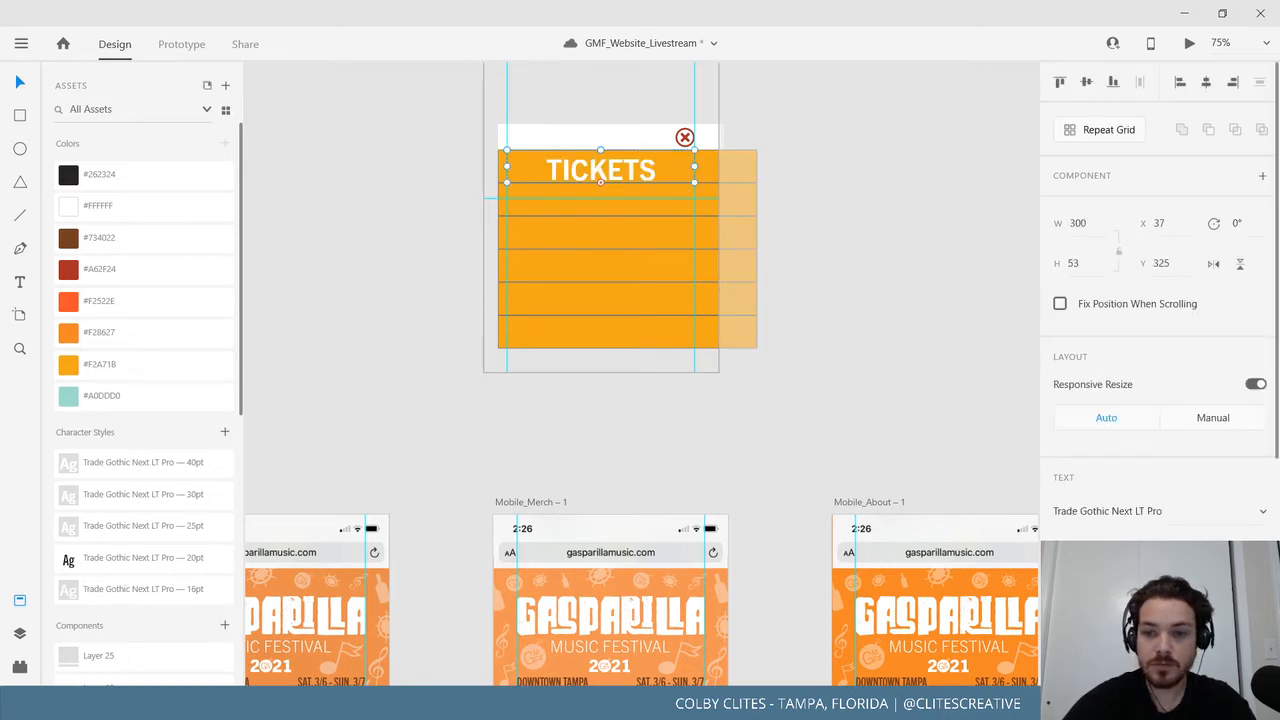
key(Return)
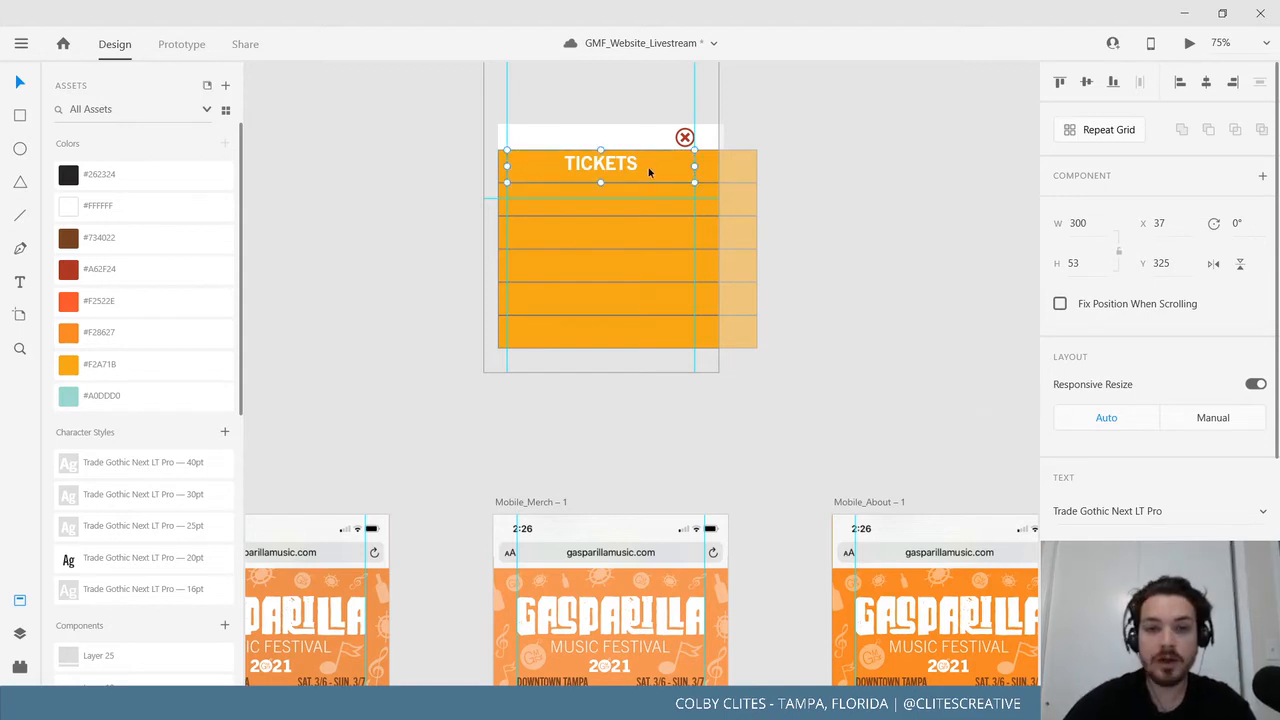
drag(599, 153, 597, 154)
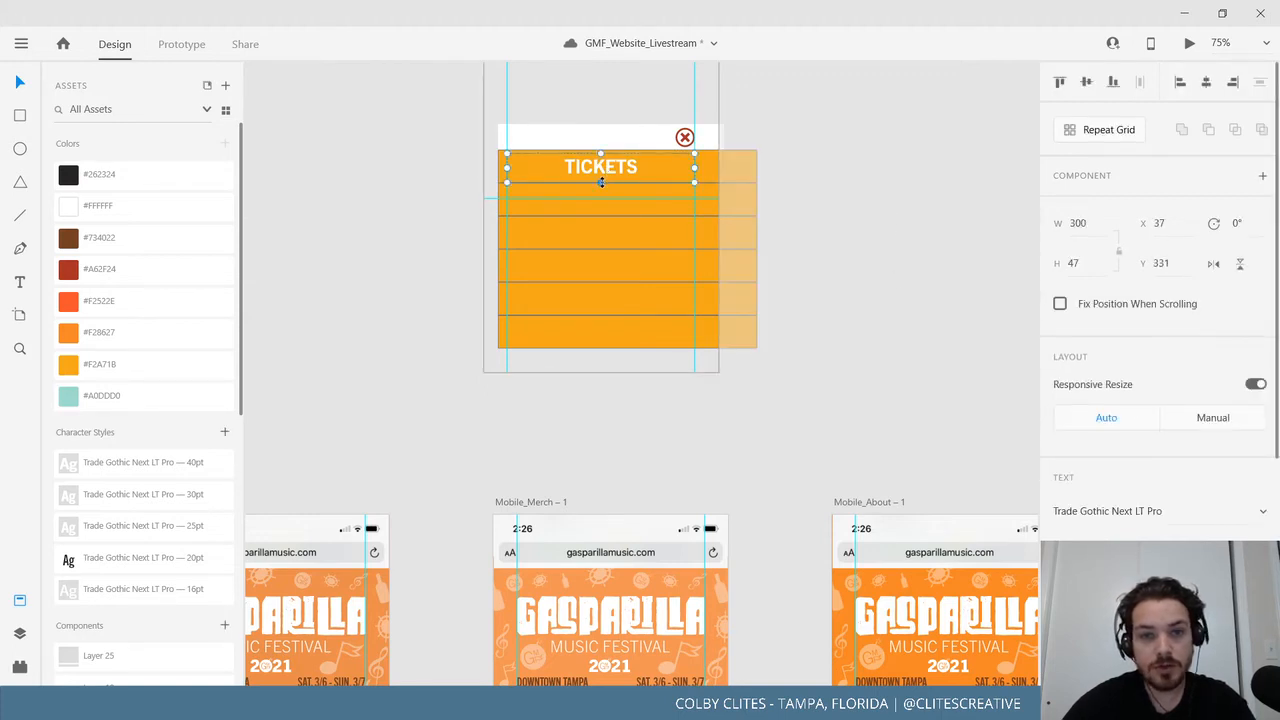
drag(621, 167, 620, 198)
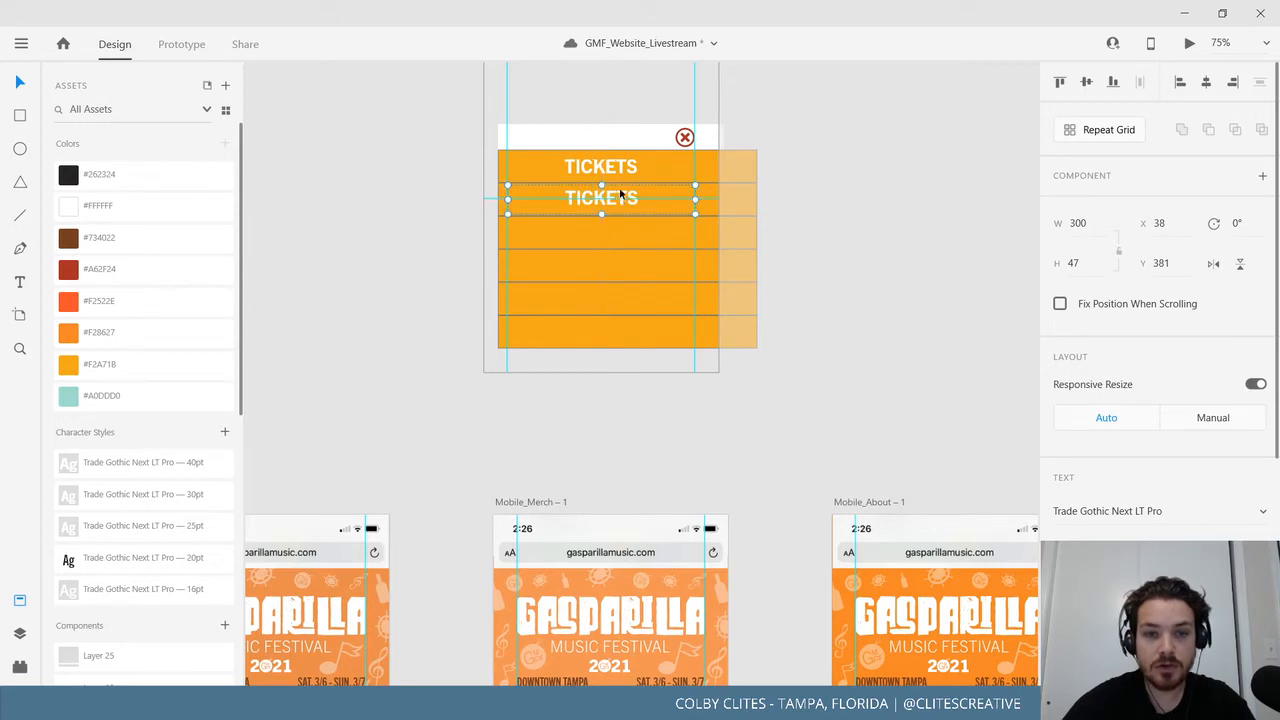
Rename the top row's label HOME and the second row's label TICKETS.
double_click(614, 167)
text(H)
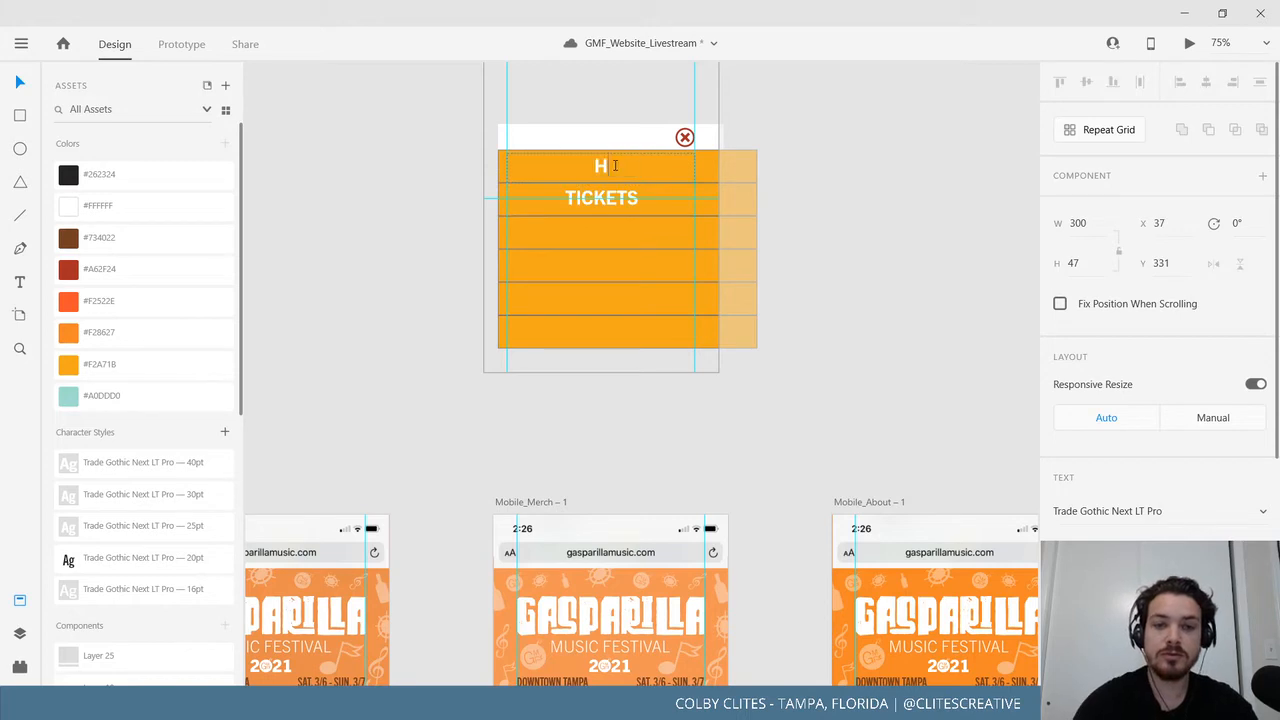
text(OME)
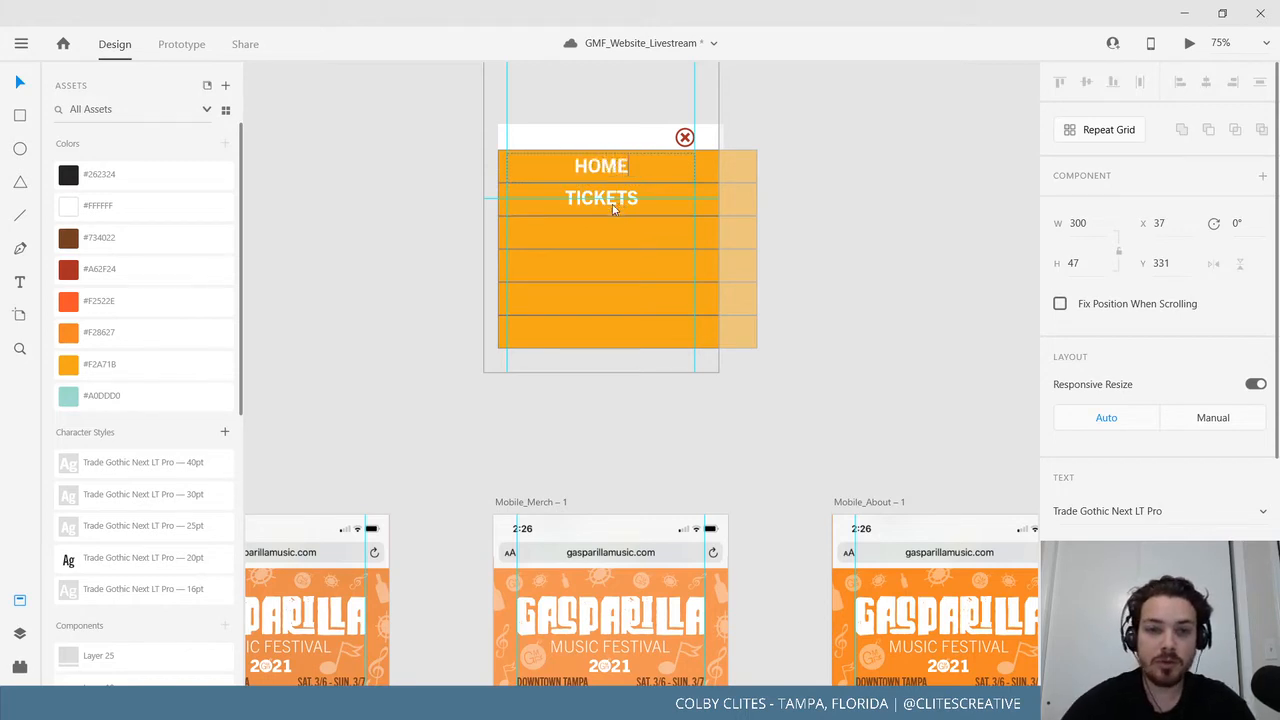
double_click(614, 200)
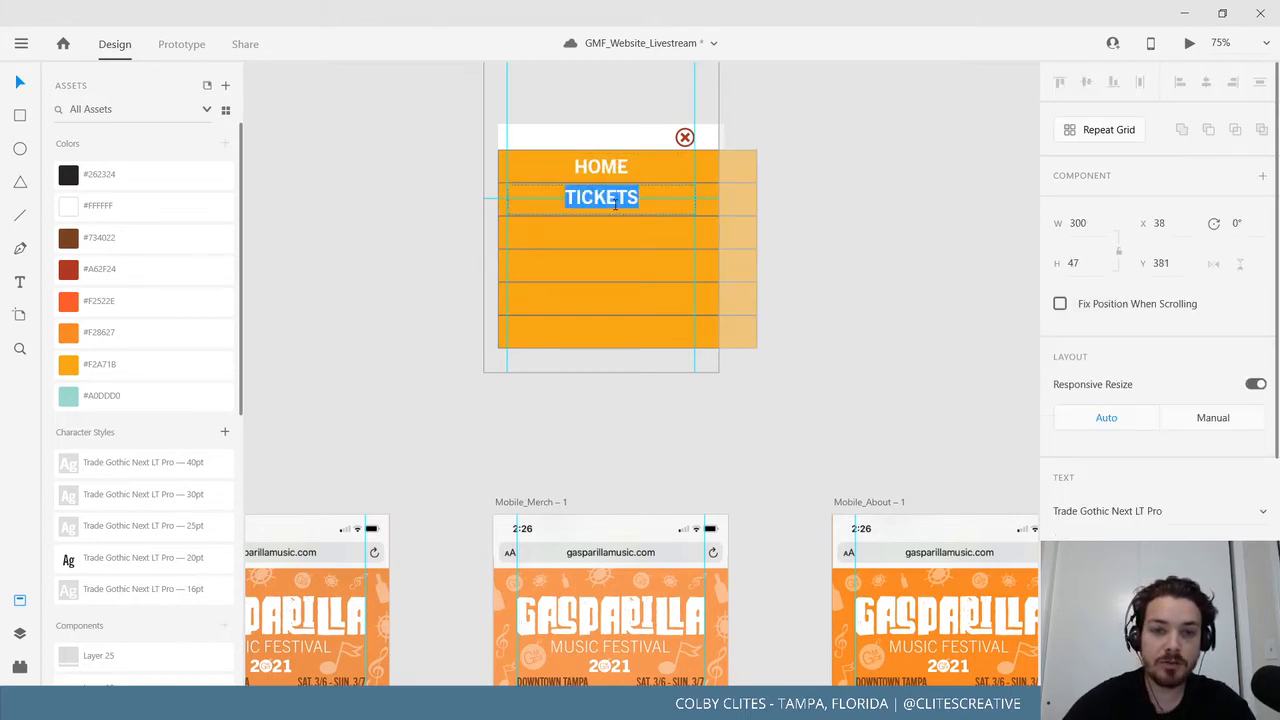
text(T)
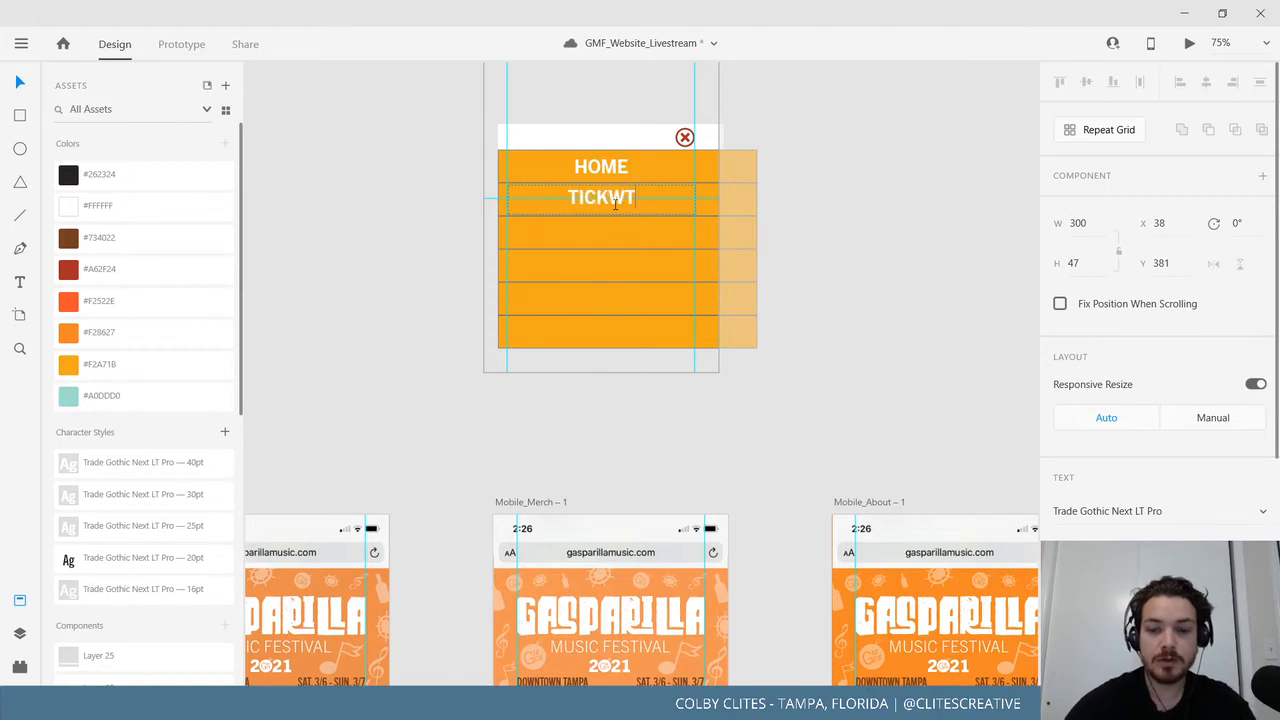
text(ICKETS)
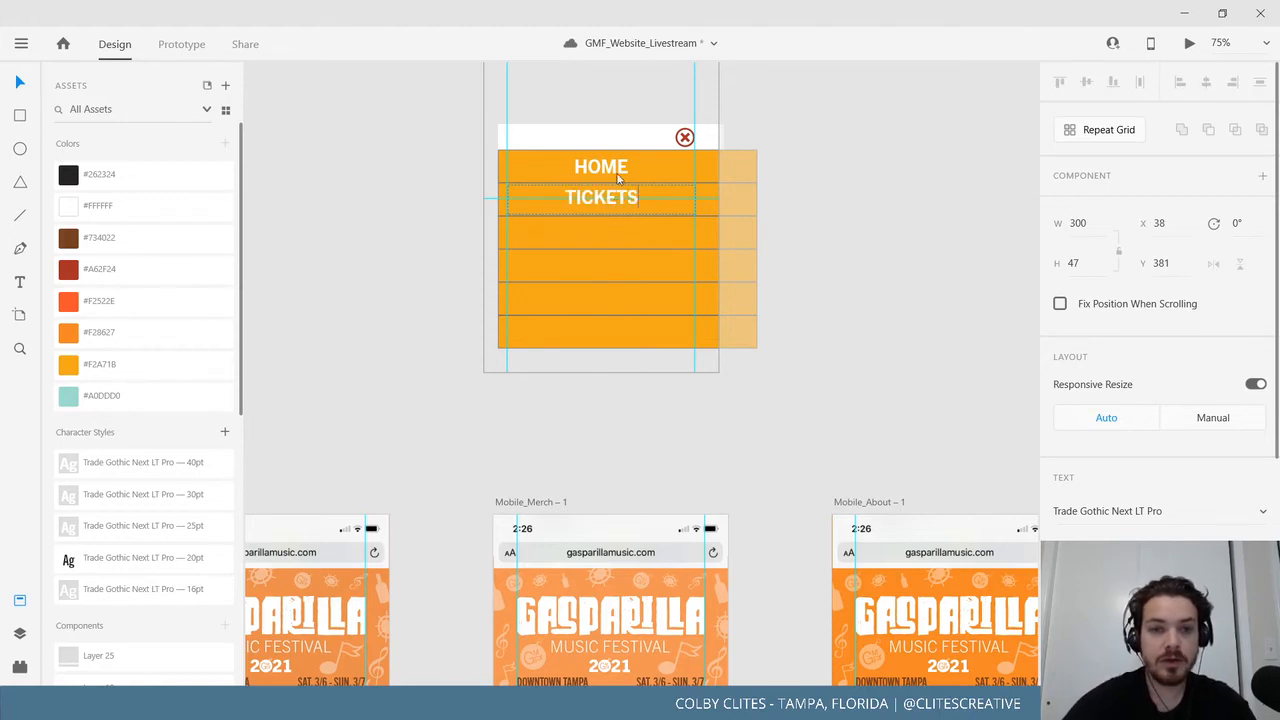
key(Escape)
Copy the TICKETS label into the third row and rename it MERCH.
drag(620, 198, 622, 233)
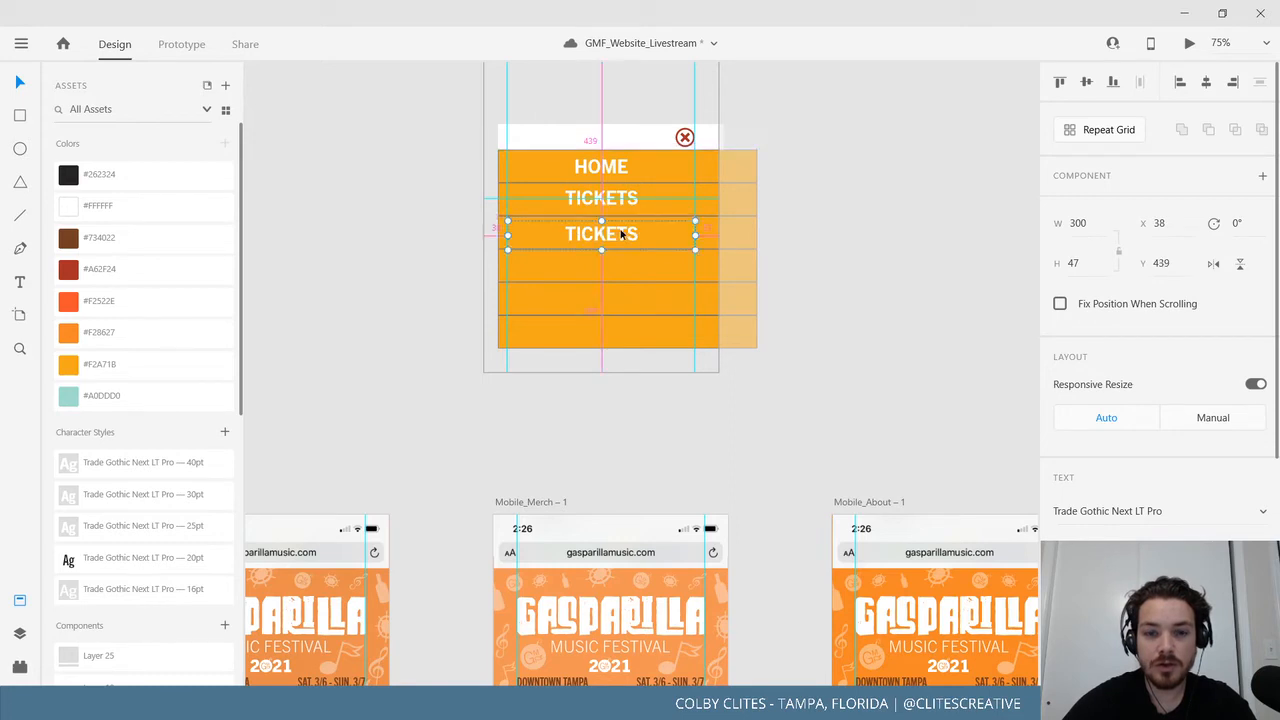
click(449, 374)
drag(450, 375, 461, 303)
drag(487, 446, 492, 554)
click(505, 273)
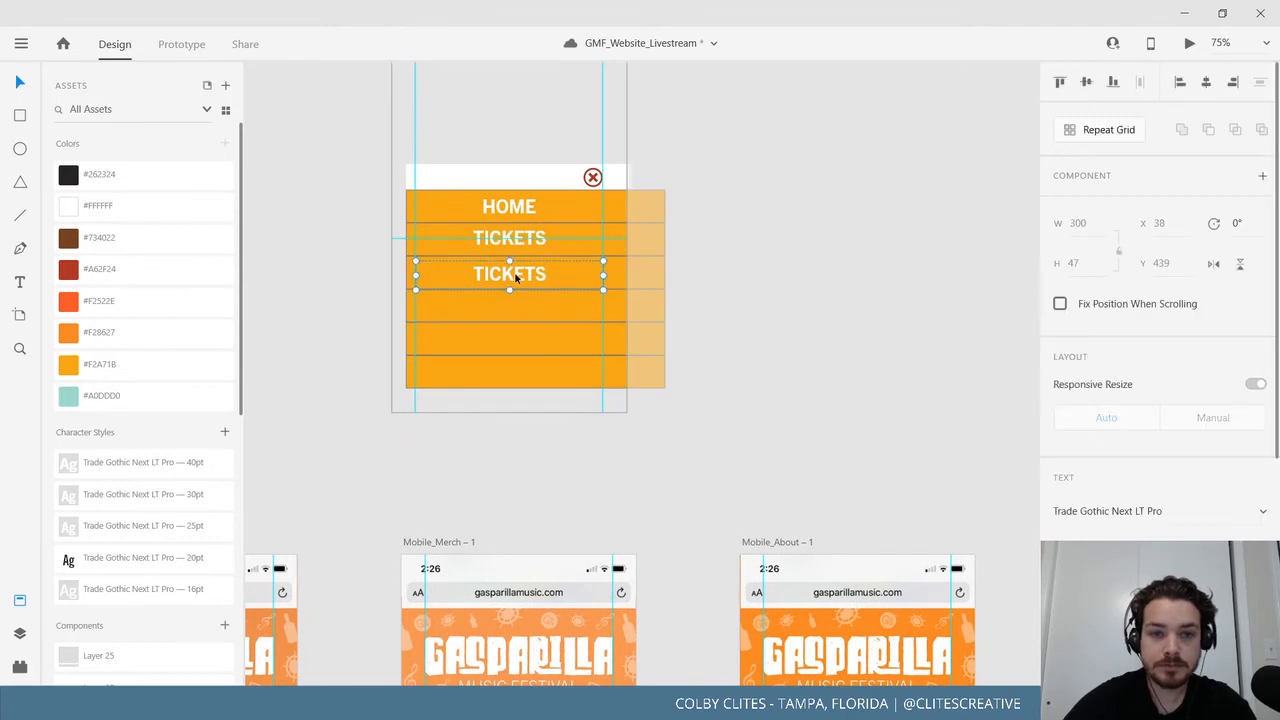
double_click(517, 273)
text(MERCH)
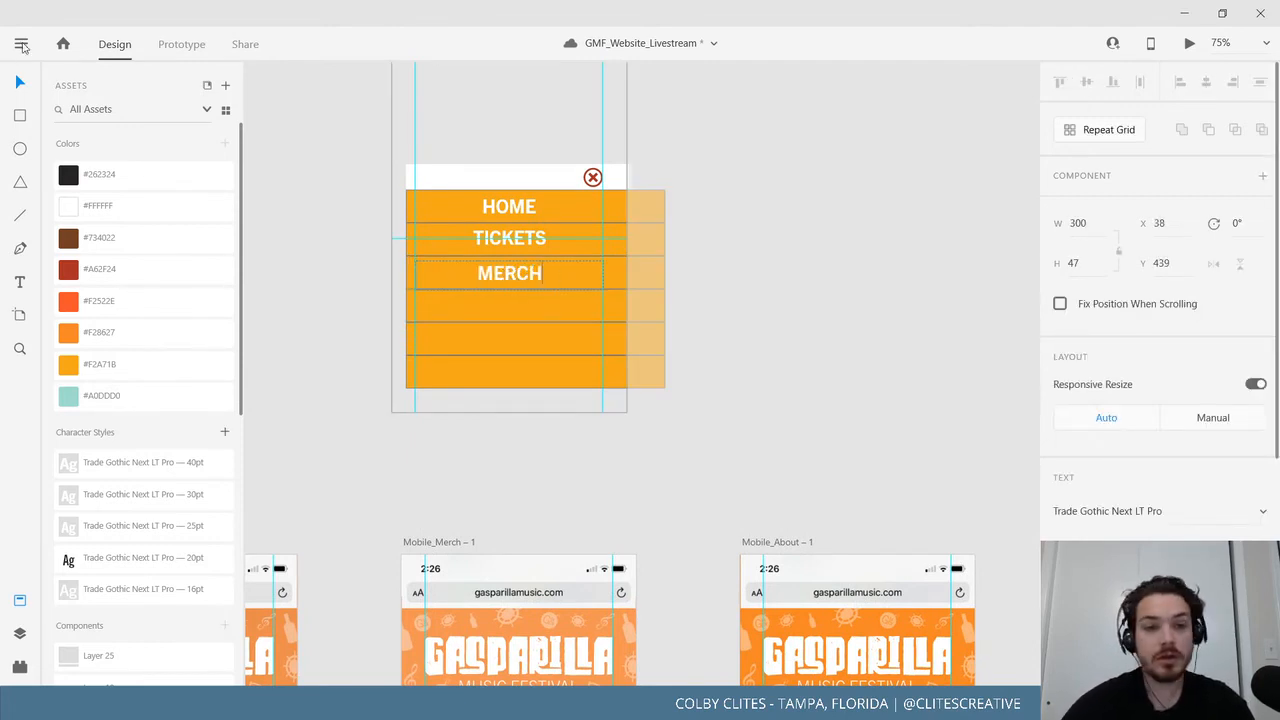
key(Escape)
Copy the MERCH label into the fourth row and rename it ABOUT.
drag(534, 277, 534, 306)
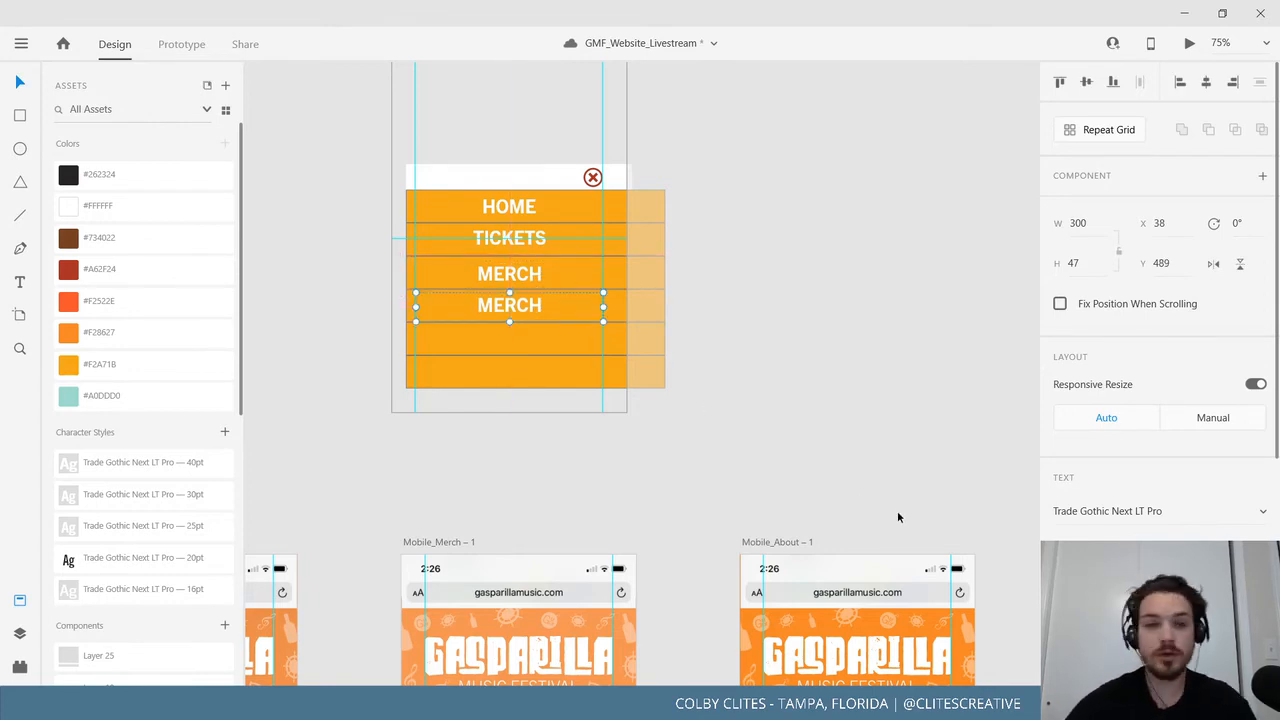
double_click(509, 306)
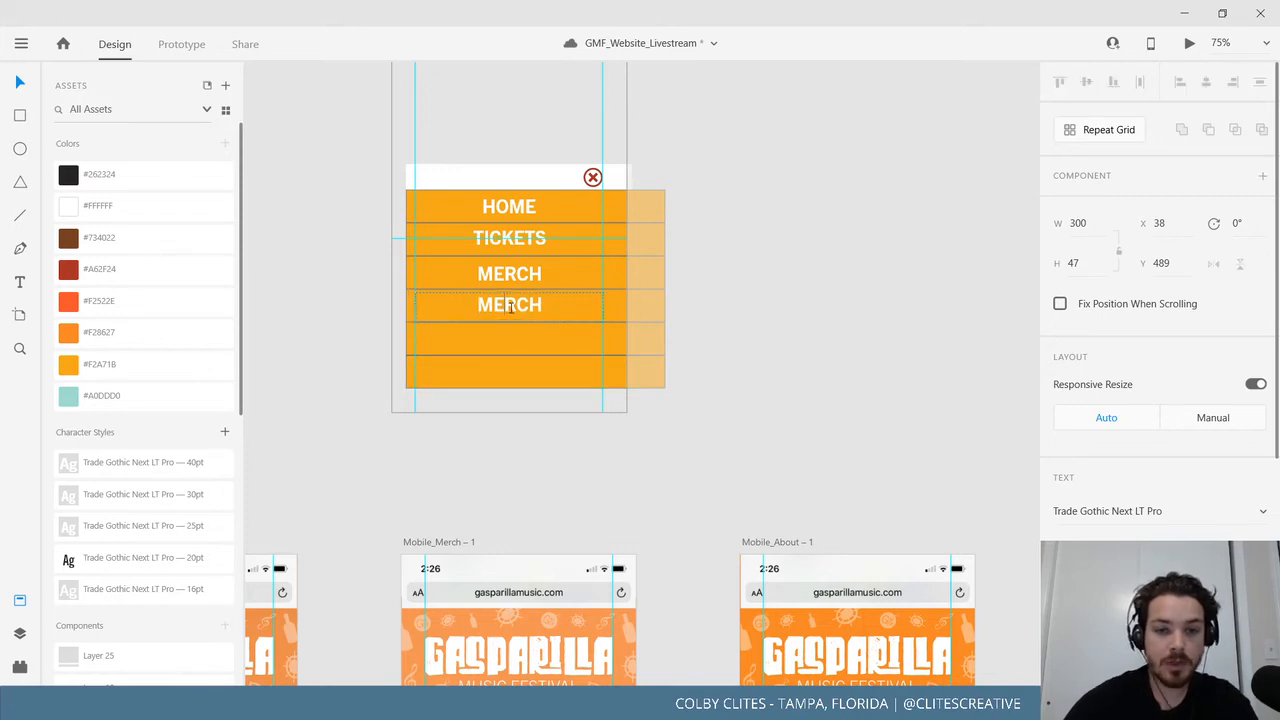
key(ctrl+a)
text(ABOT)
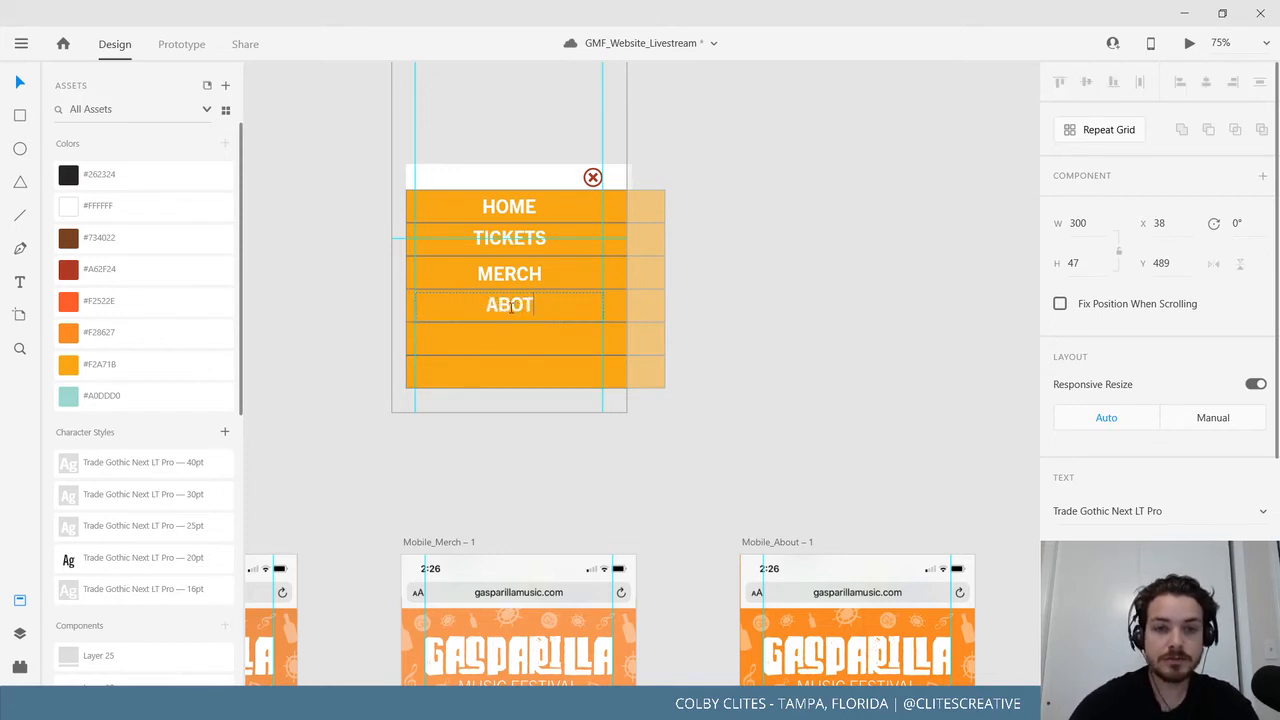
key(BackSpace)
text(UT)
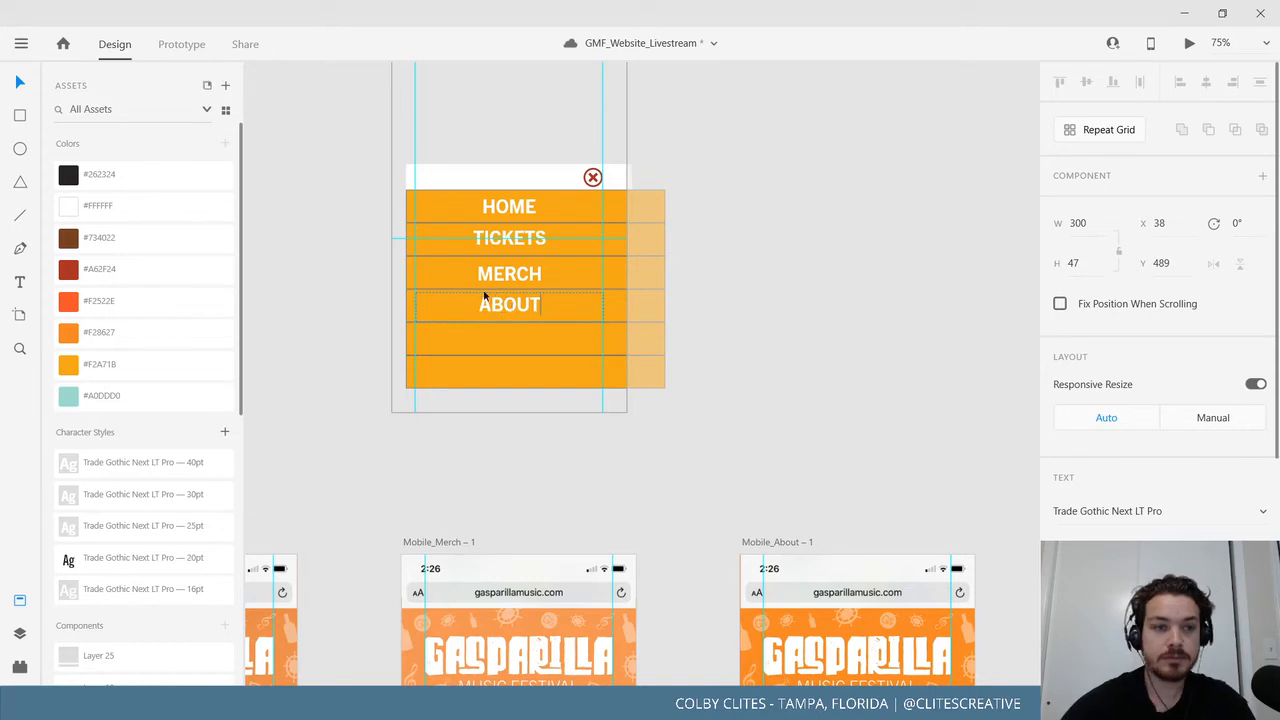
click(16, 88)
Copy the ABOUT label into the fifth row and rename it CONNECT.
click(811, 380)
drag(885, 379, 558, 278)
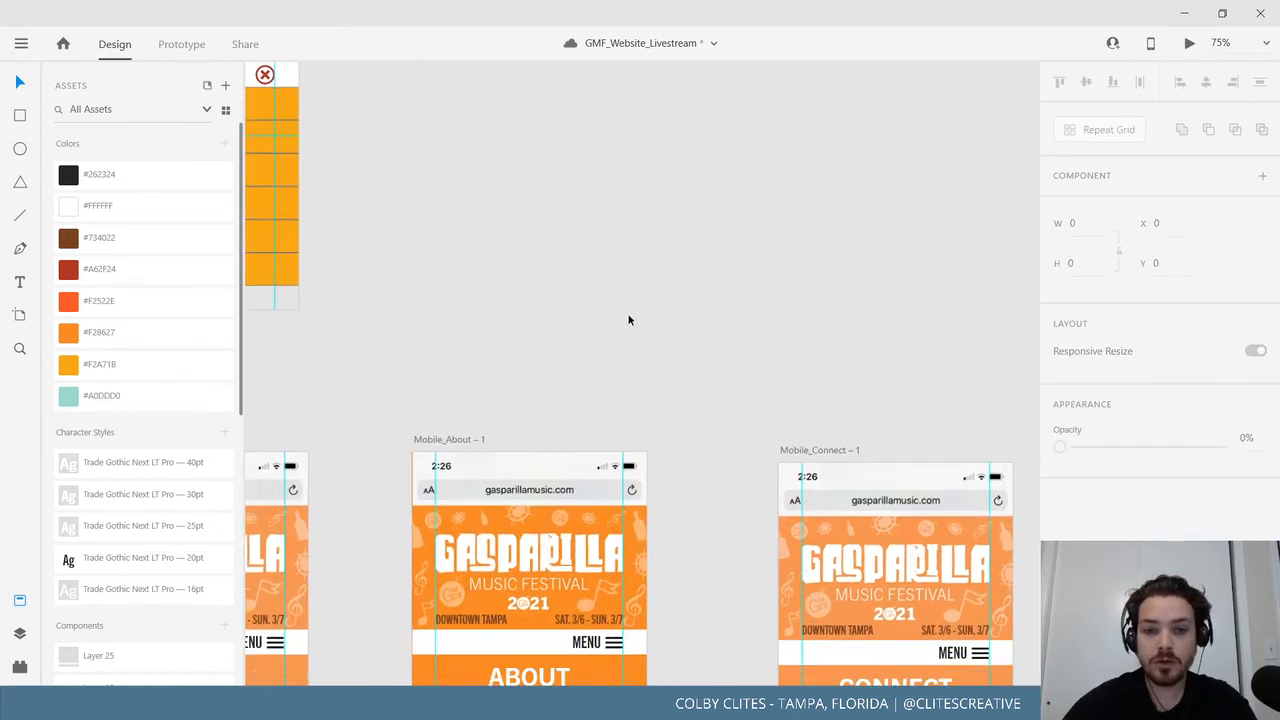
drag(629, 320, 401, 304)
drag(587, 309, 920, 430)
drag(467, 324, 724, 332)
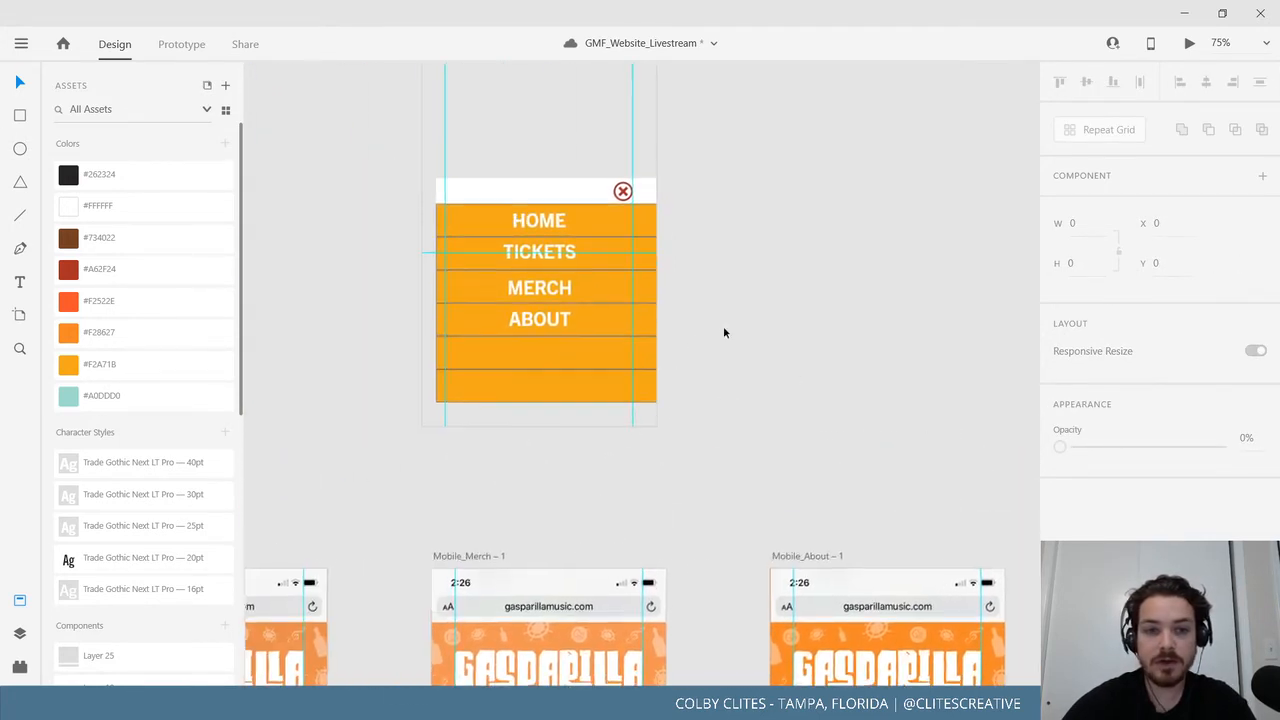
drag(525, 318, 533, 349)
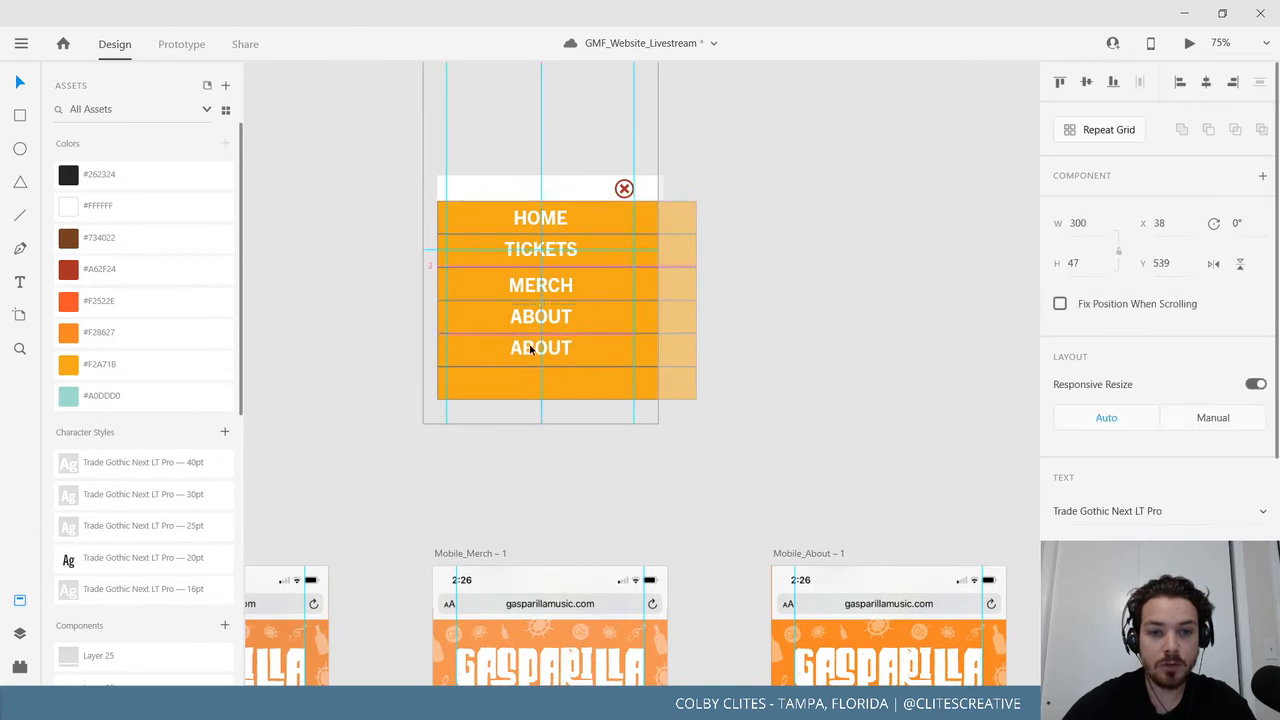
double_click(533, 349)
key(BackSpace)
text(CO)
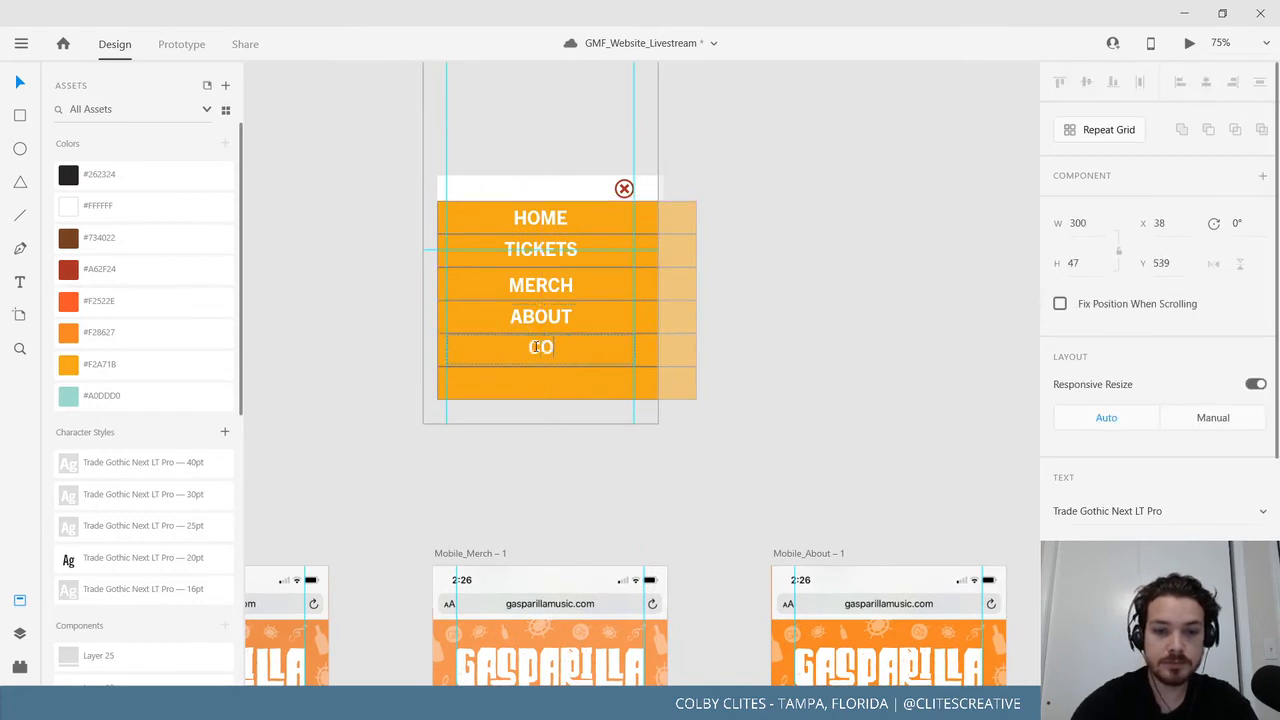
text(NNECT)
click(7, 86)
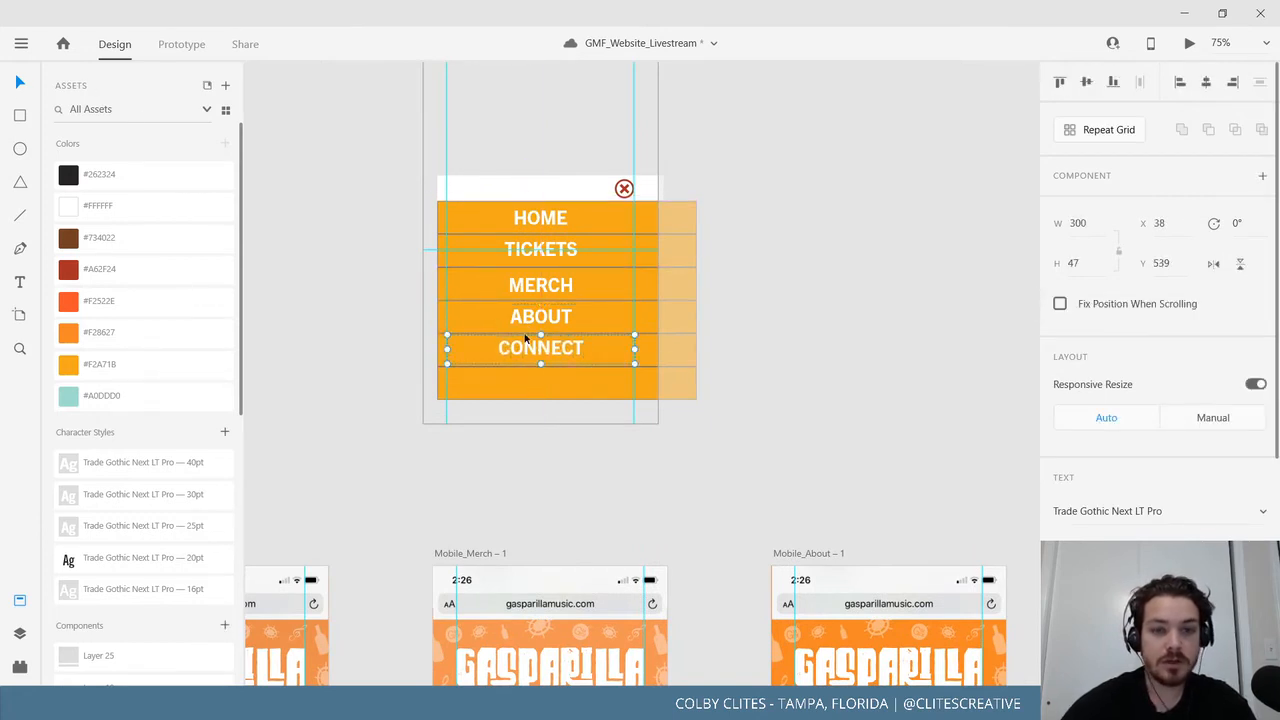
Copy the CONNECT label into the bottom row and rename it FAQ.
drag(534, 337, 540, 388)
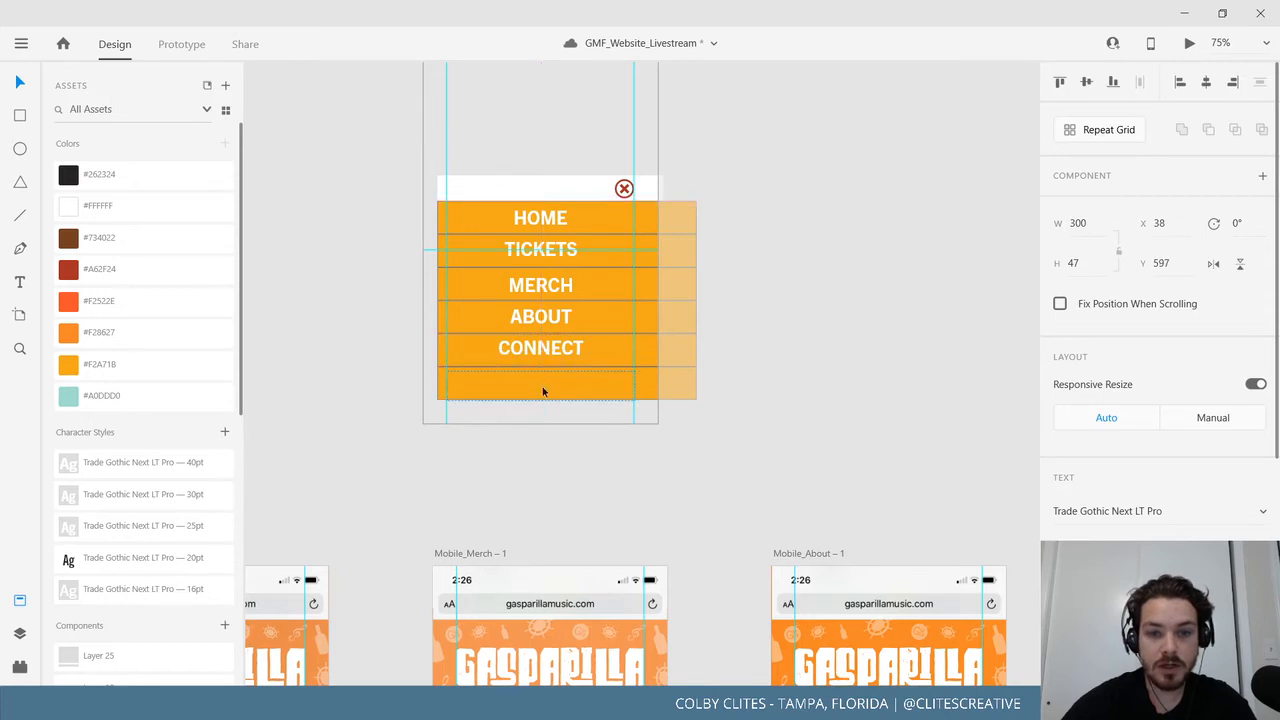
double_click(540, 386)
text(FAZ)
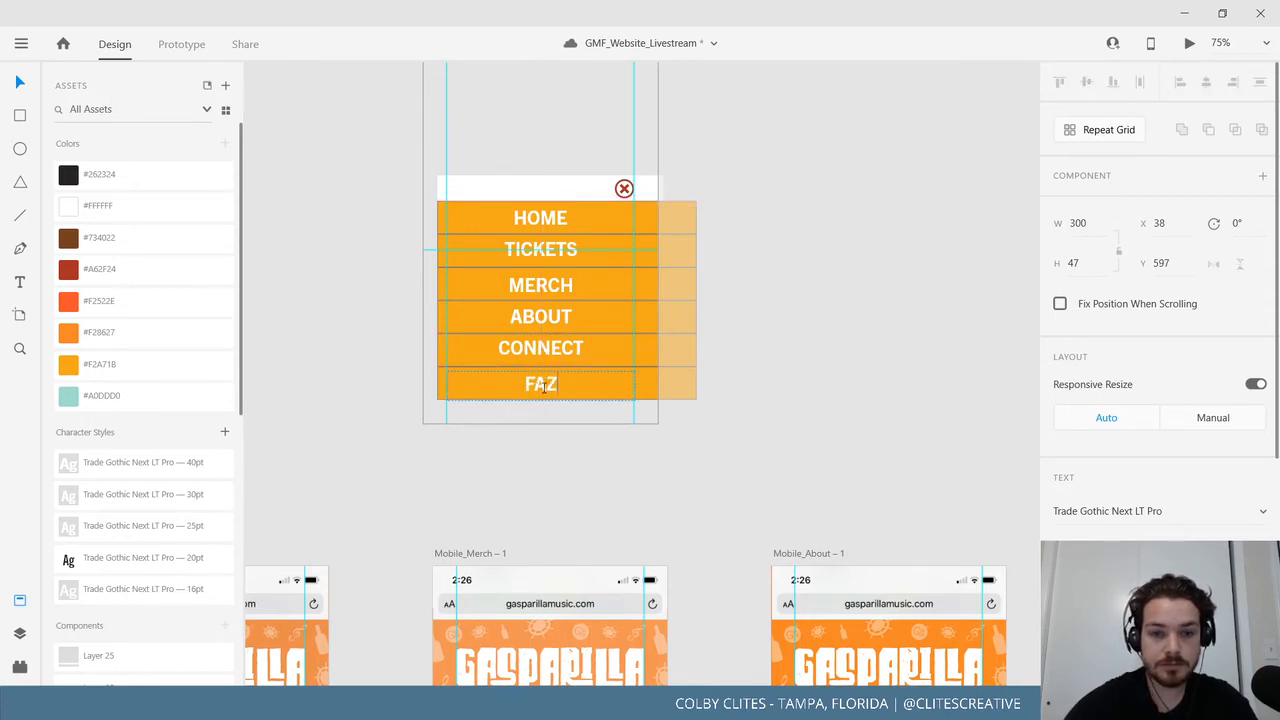
key(BackSpace)
text(Q)
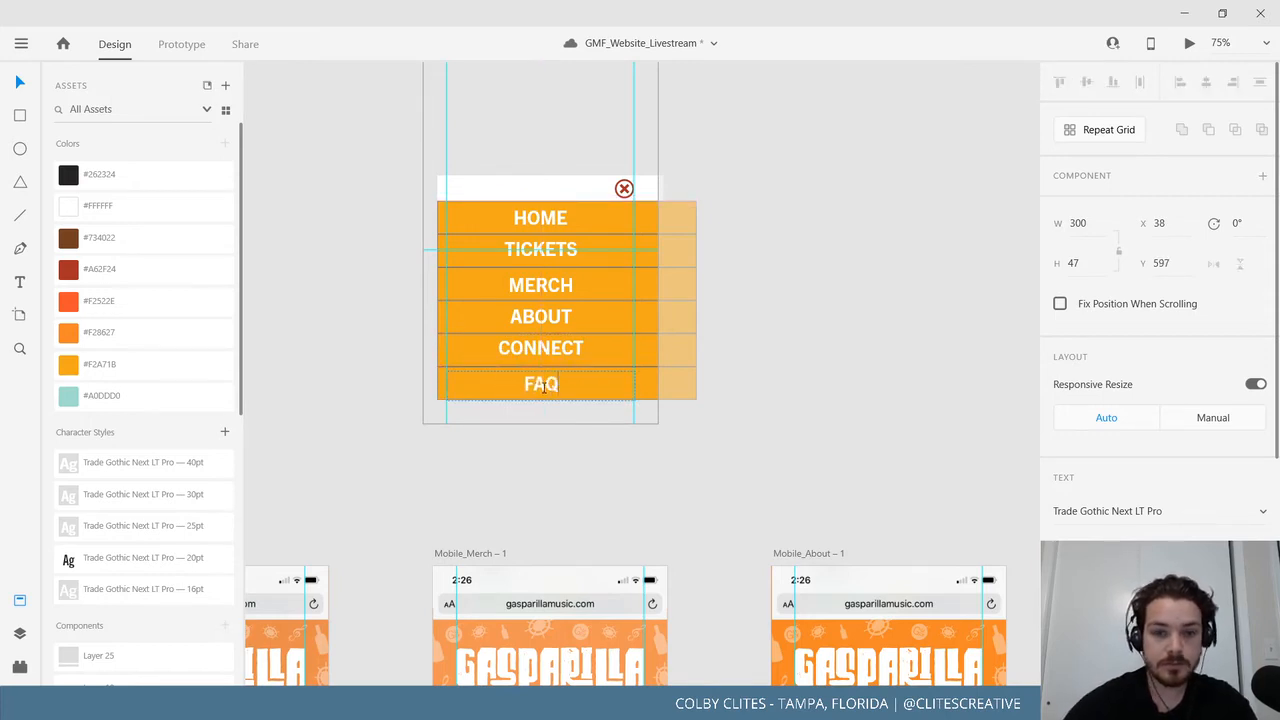
click(20, 84)
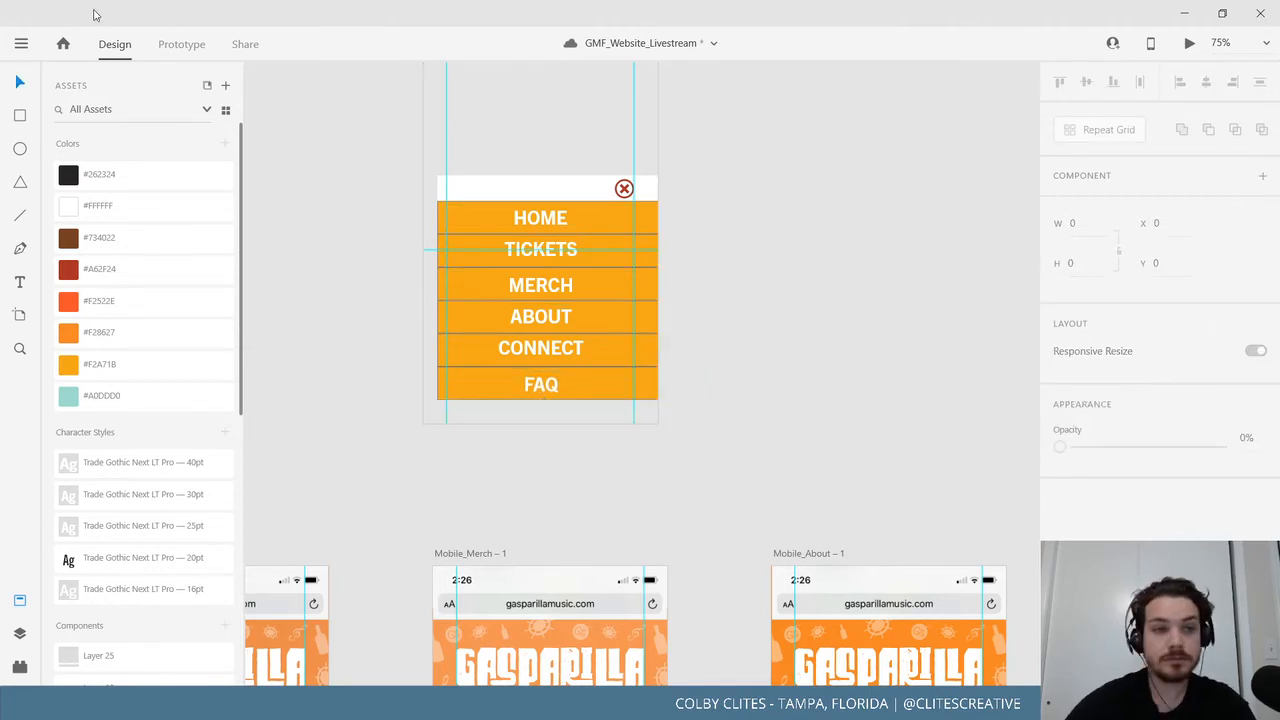
click(21, 43)
click(62, 359)
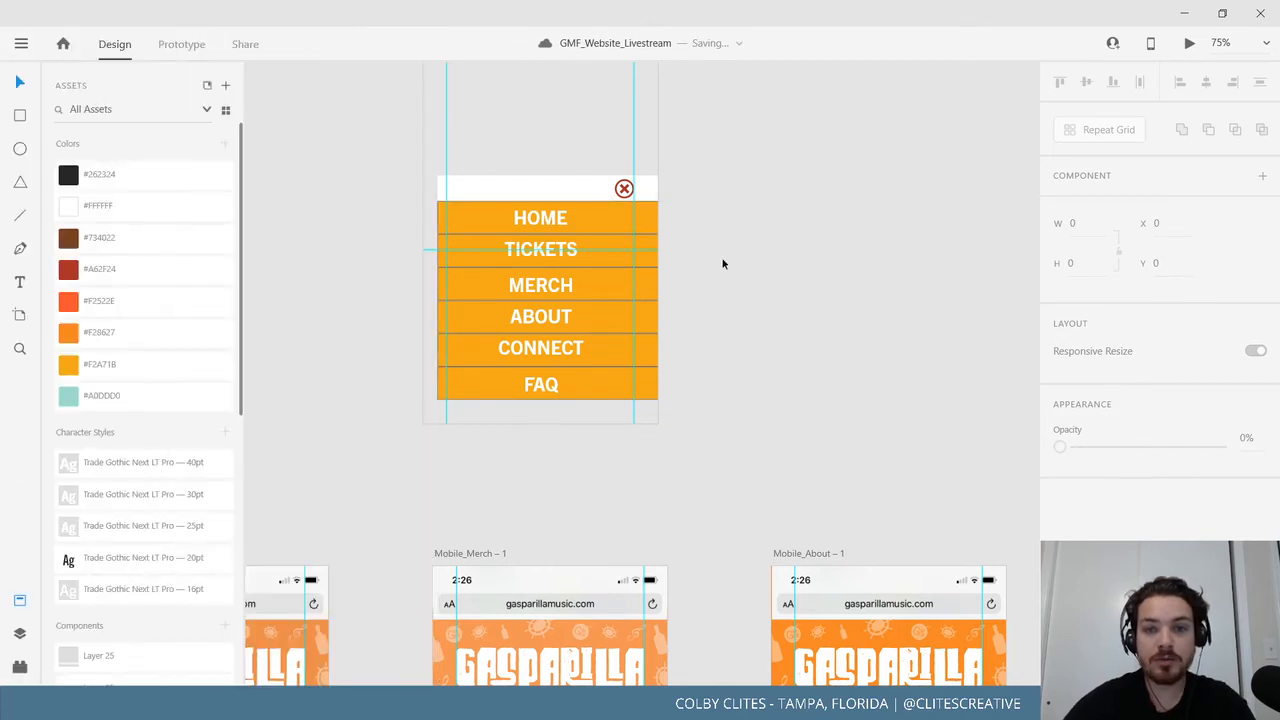
drag(735, 270, 845, 327)
key(ctrl+plus)
key(ctrl+plus)
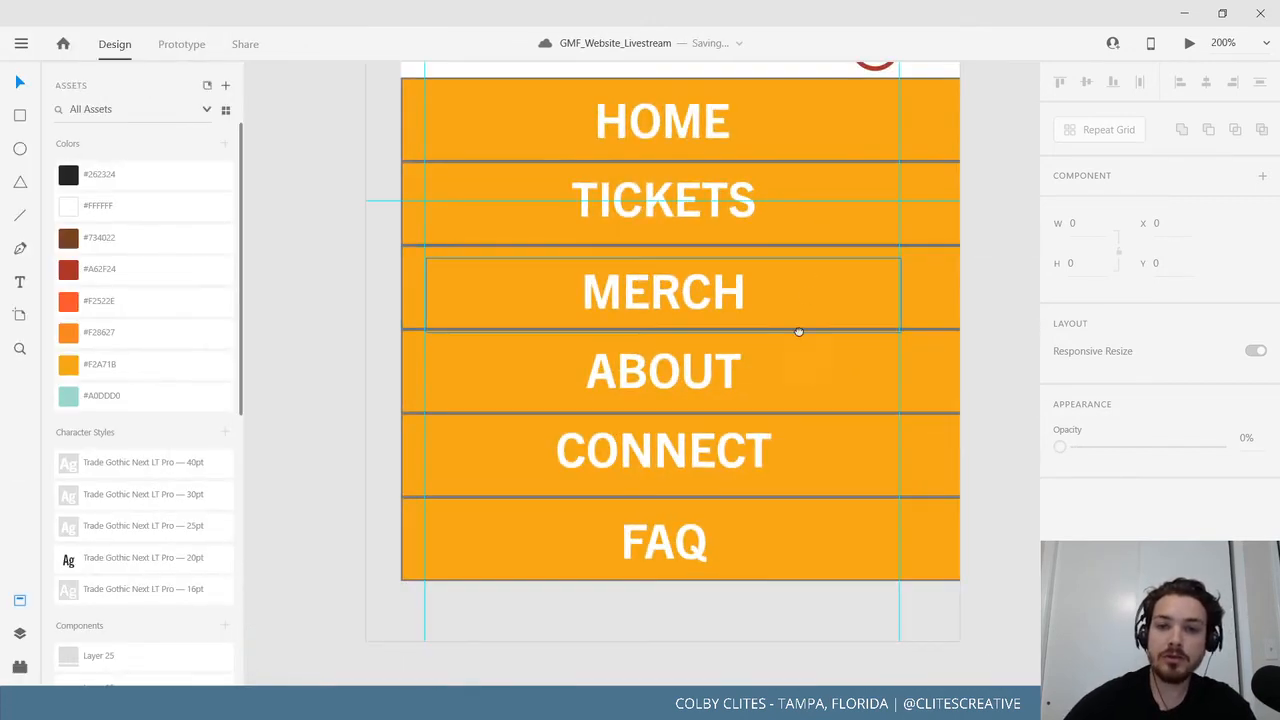
scroll(798, 331, up, 3)
click(665, 258)
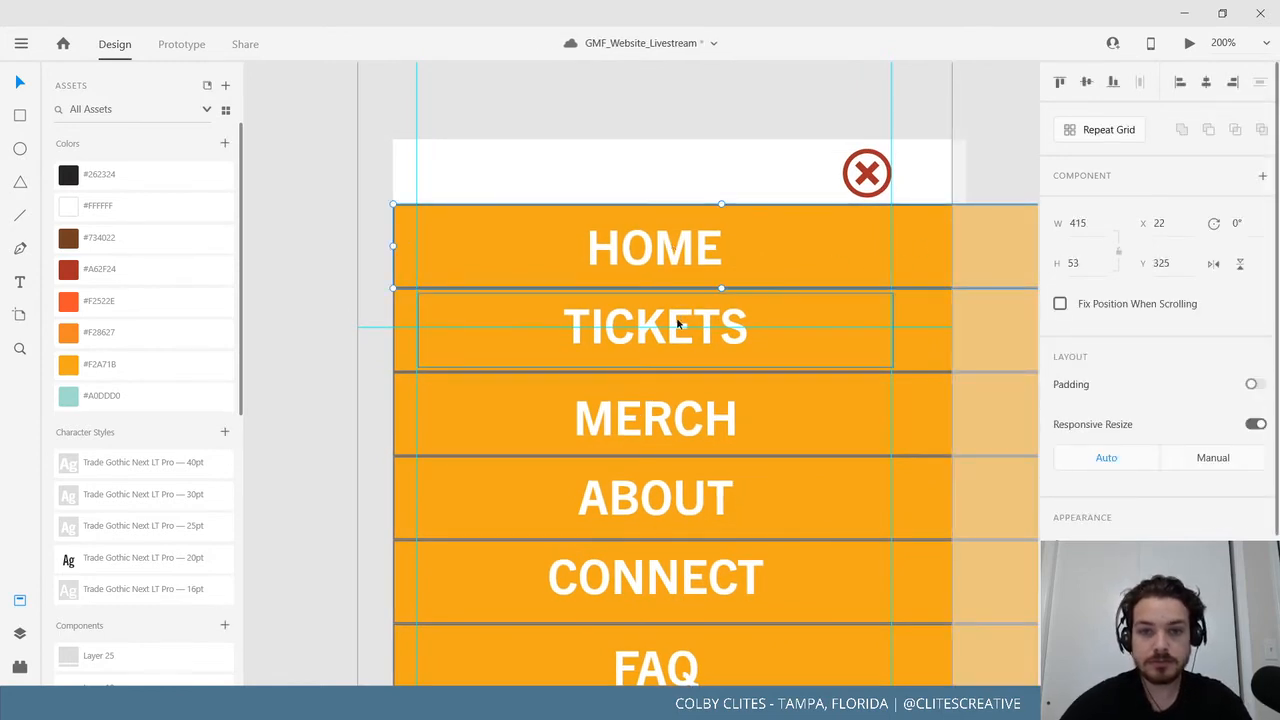
click(940, 318)
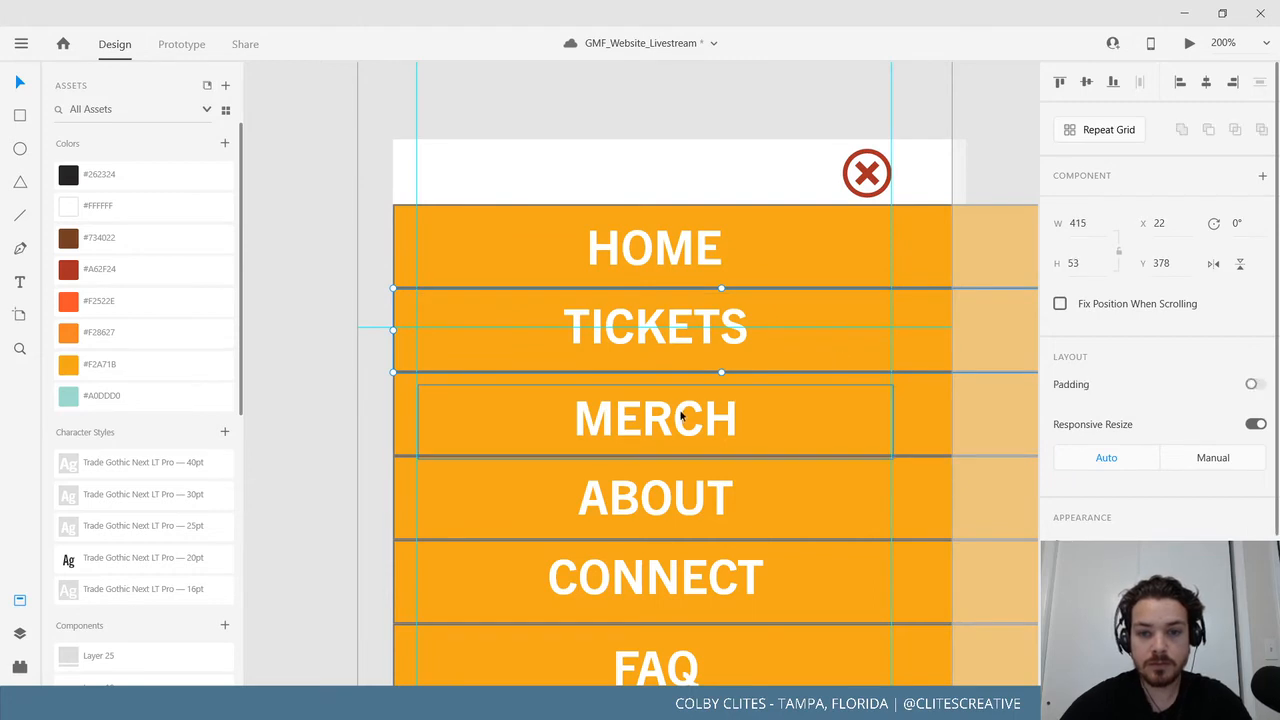
click(935, 398)
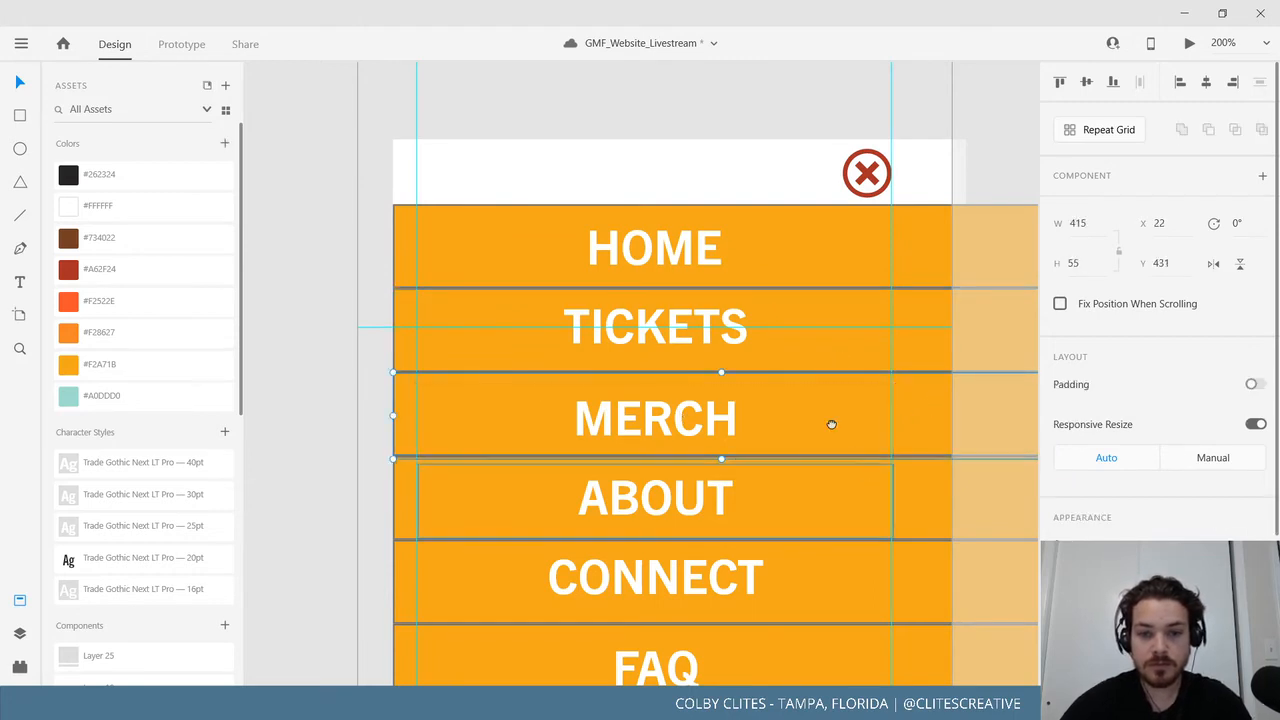
scroll(831, 423, down, 3)
click(811, 251)
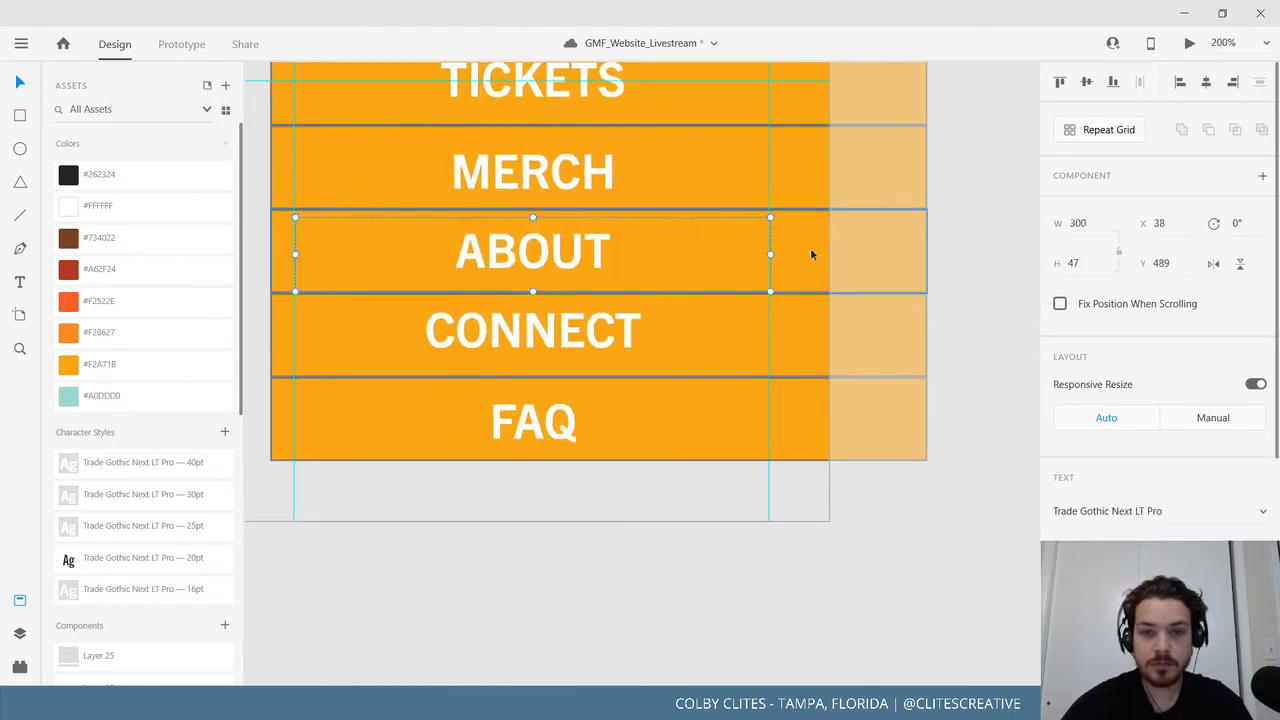
click(687, 304)
click(810, 323)
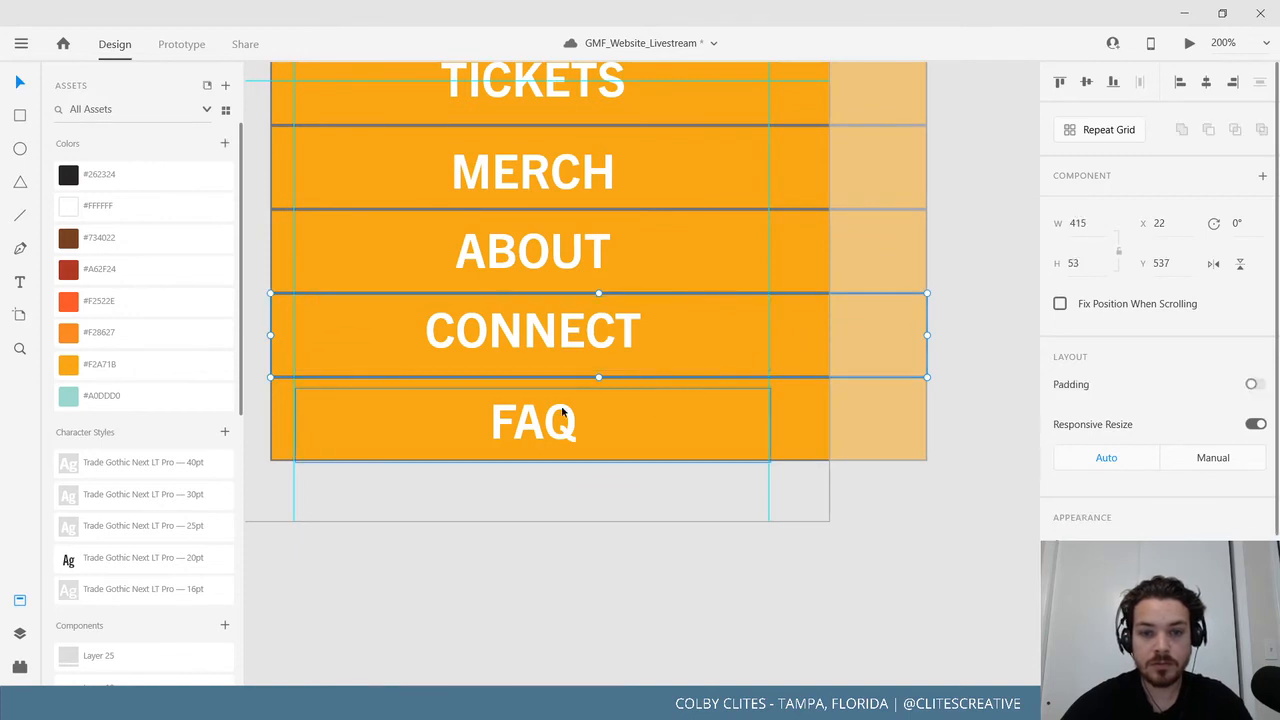
click(807, 412)
click(807, 412)
click(800, 532)
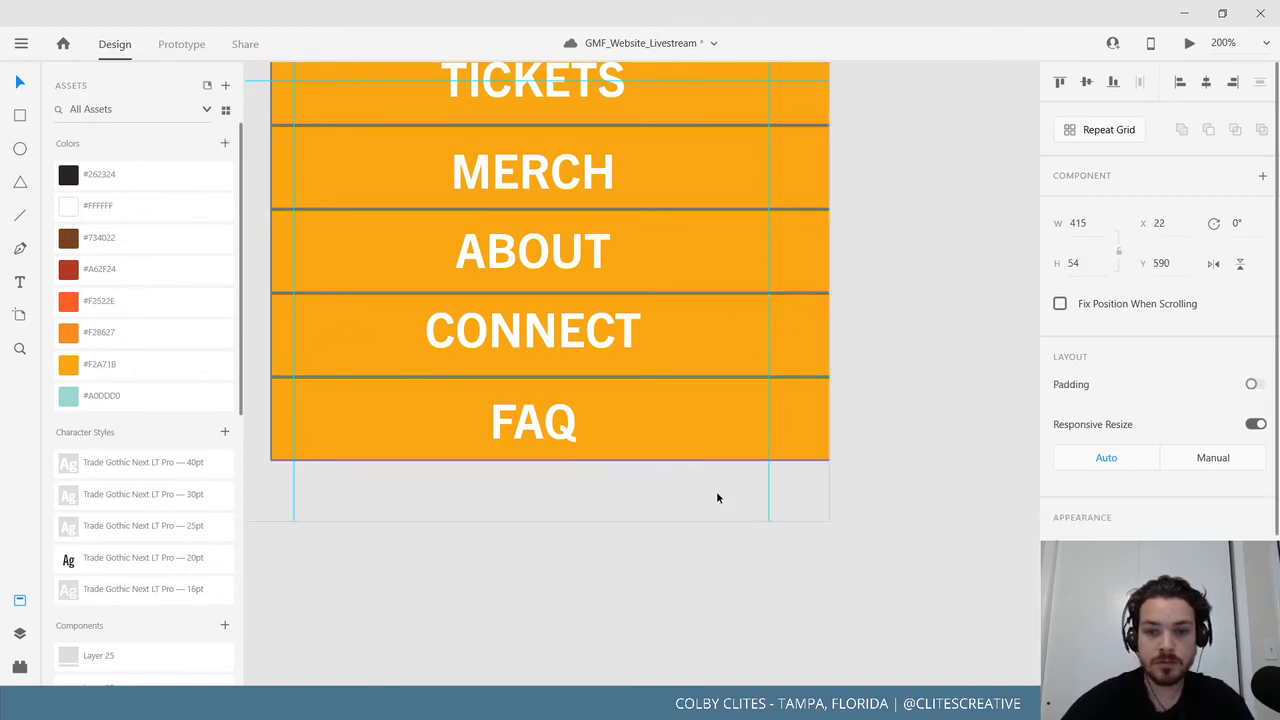
drag(717, 497, 796, 629)
key(ctrl+minus)
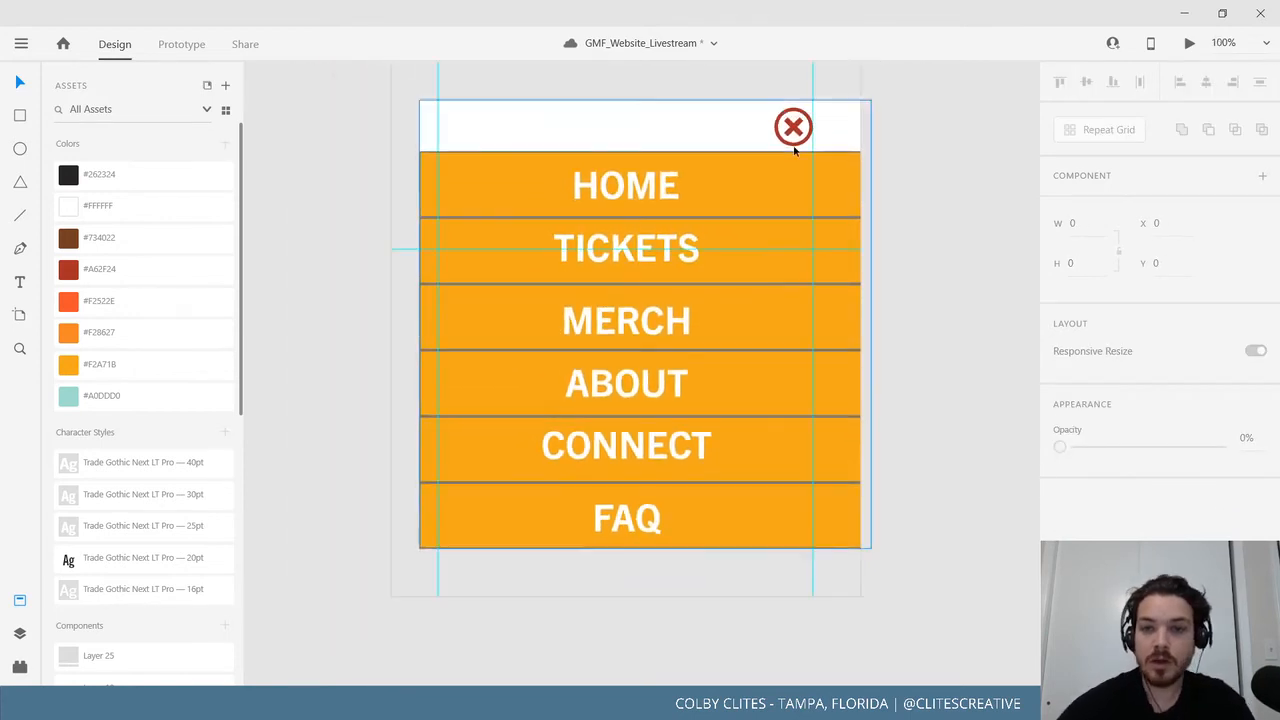
Switch to Prototype mode and start a tap link from the close icon, then cancel it.
click(185, 46)
click(794, 122)
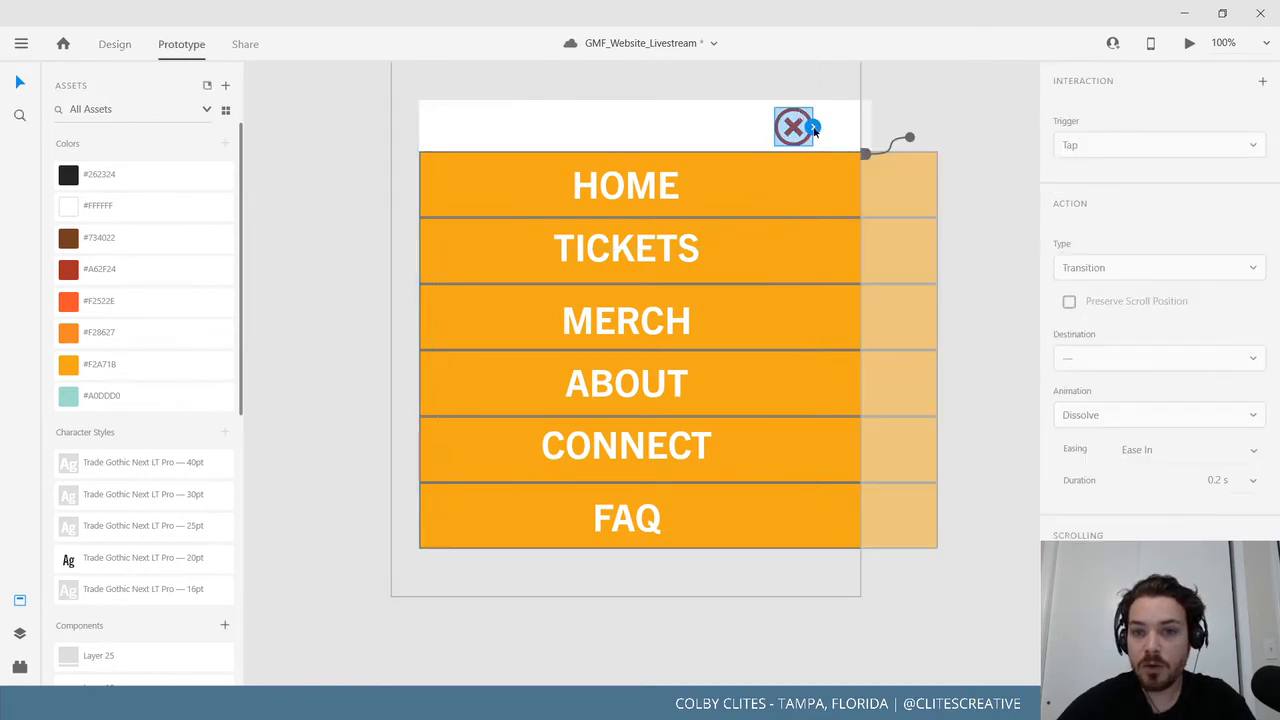
click(814, 130)
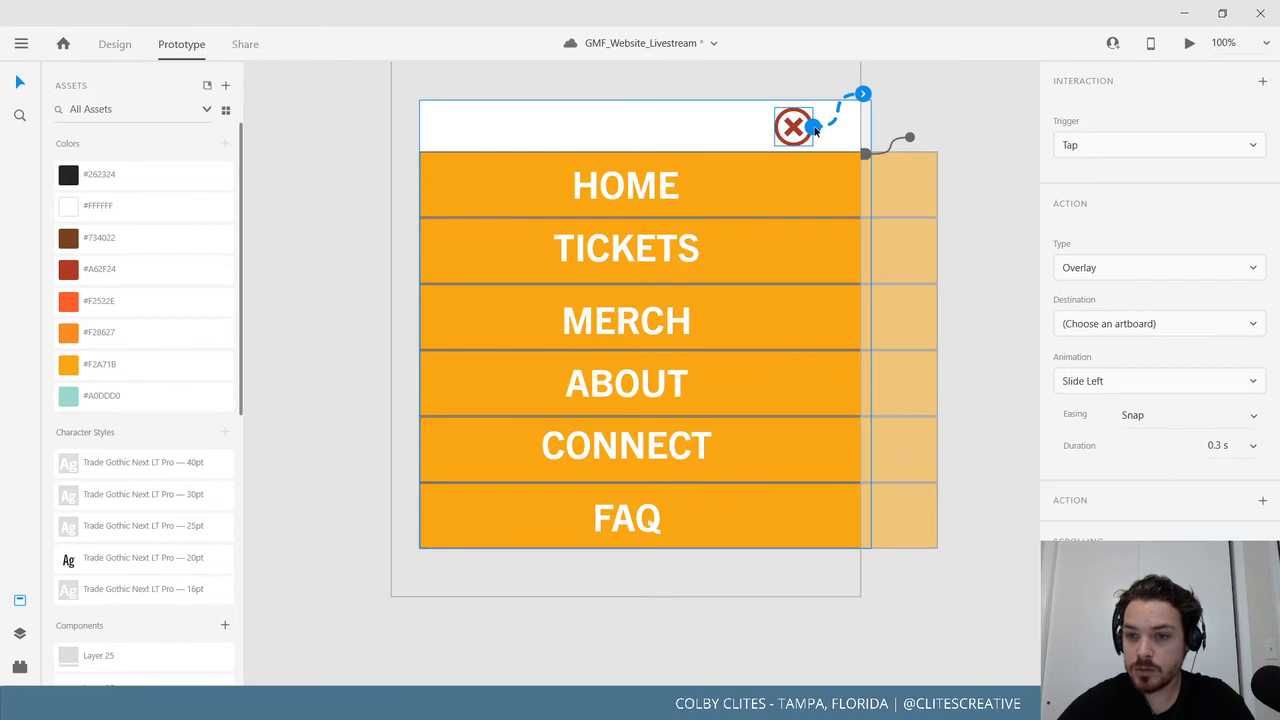
click(1141, 324)
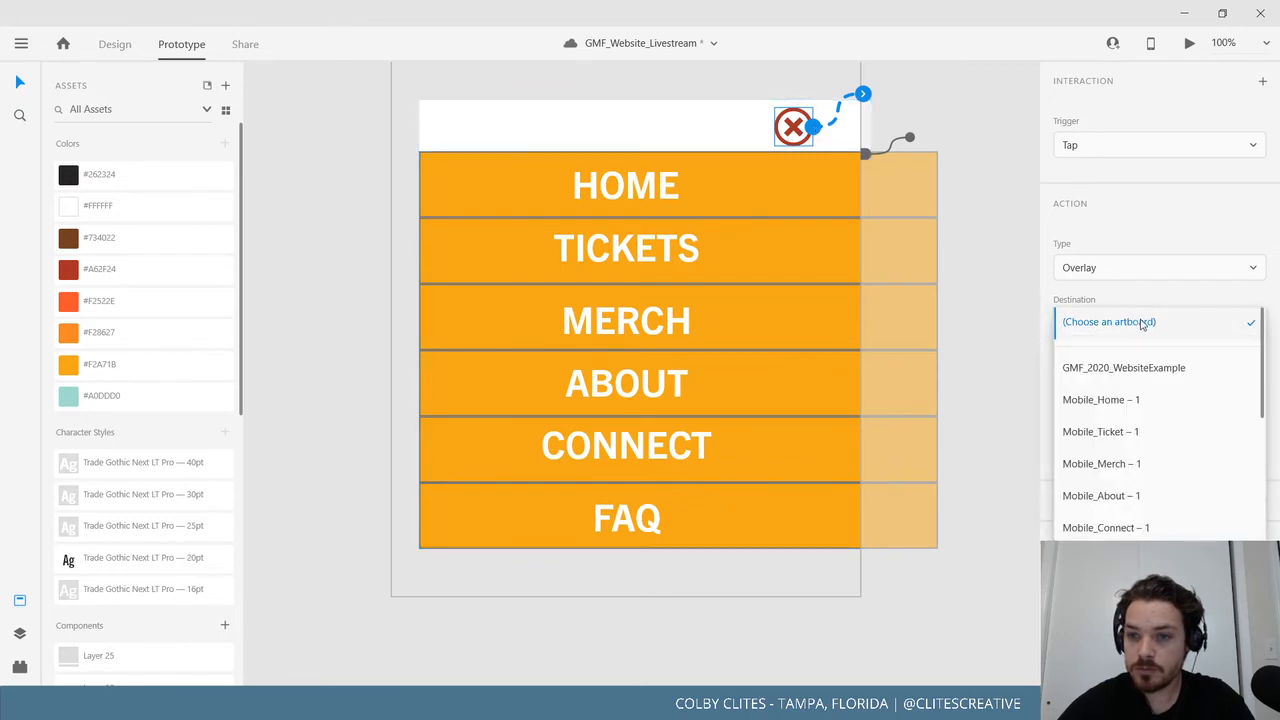
click(1141, 324)
click(1011, 201)
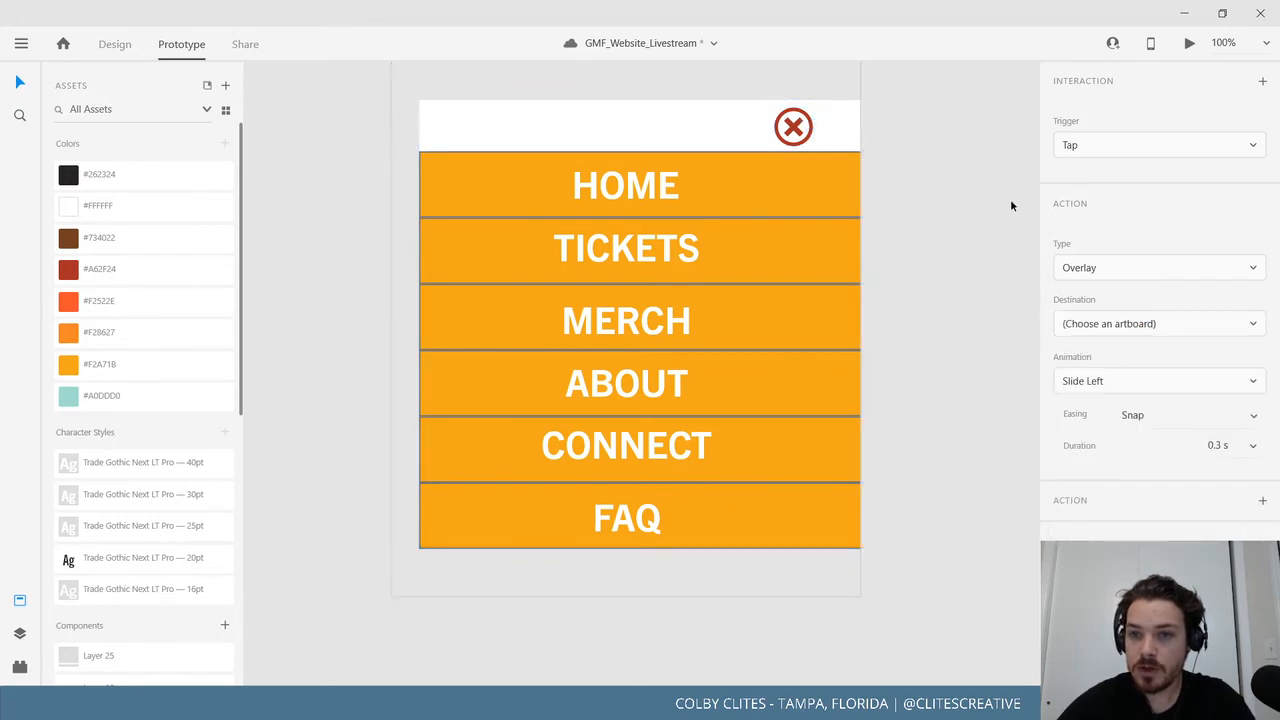
Pull a new tap link from the close icon, then undo it.
drag(941, 294, 777, 480)
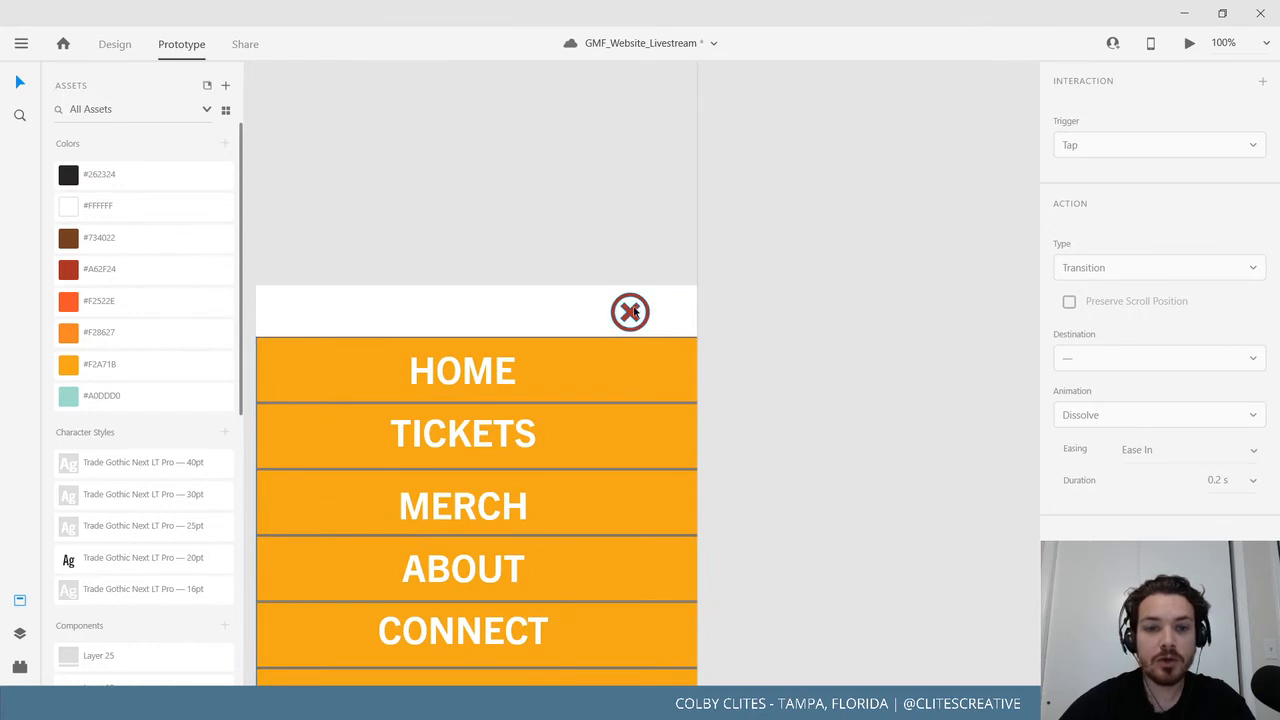
click(637, 311)
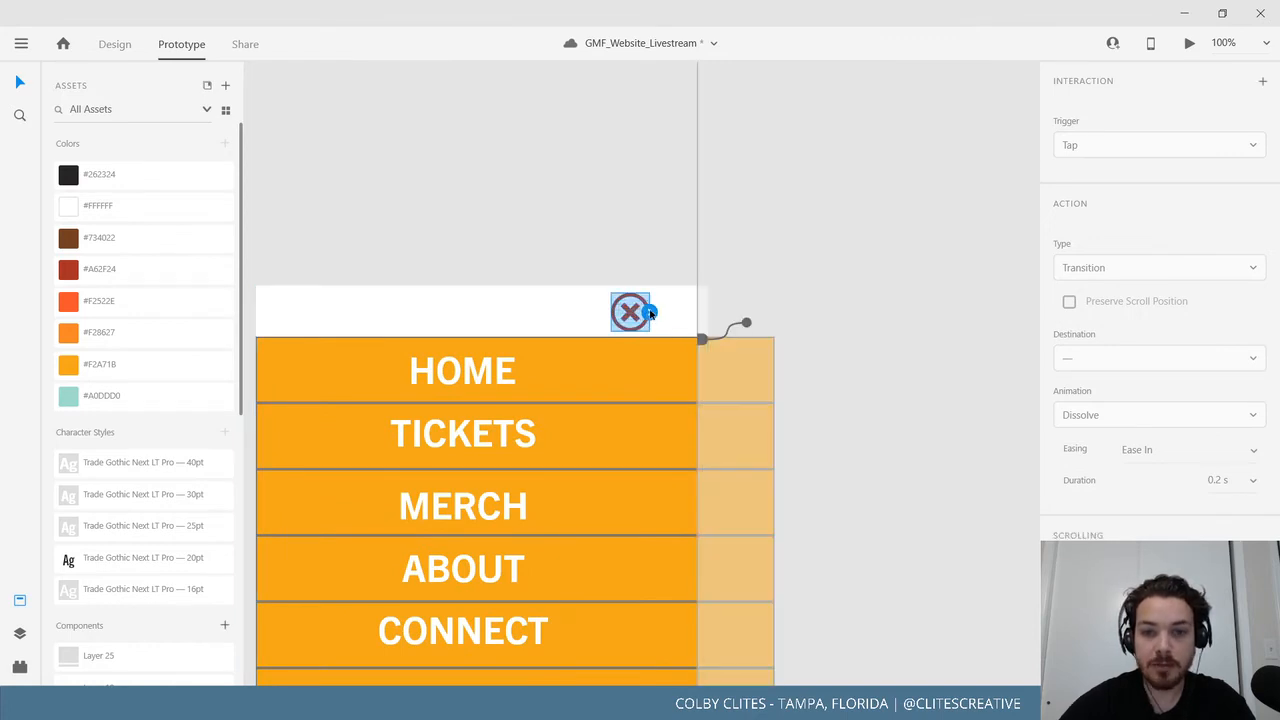
drag(650, 313, 712, 294)
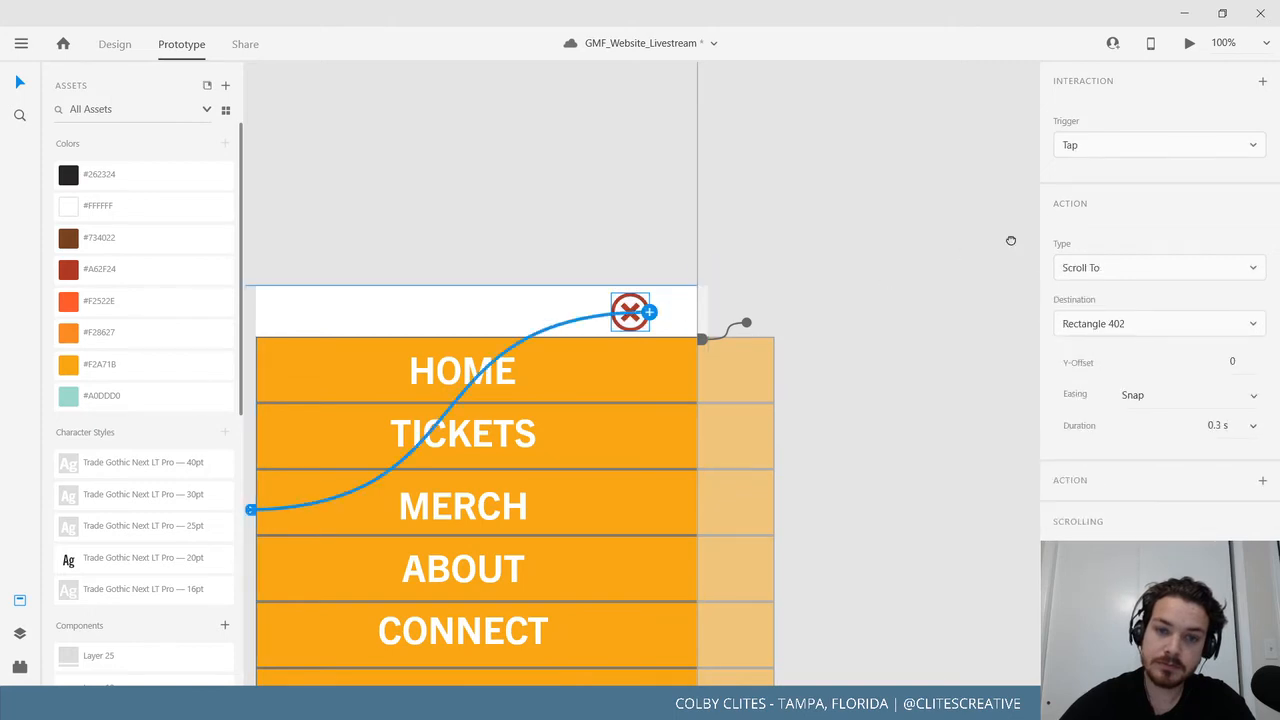
drag(1011, 240, 1021, 241)
key(ctrl+z)
drag(826, 268, 690, 251)
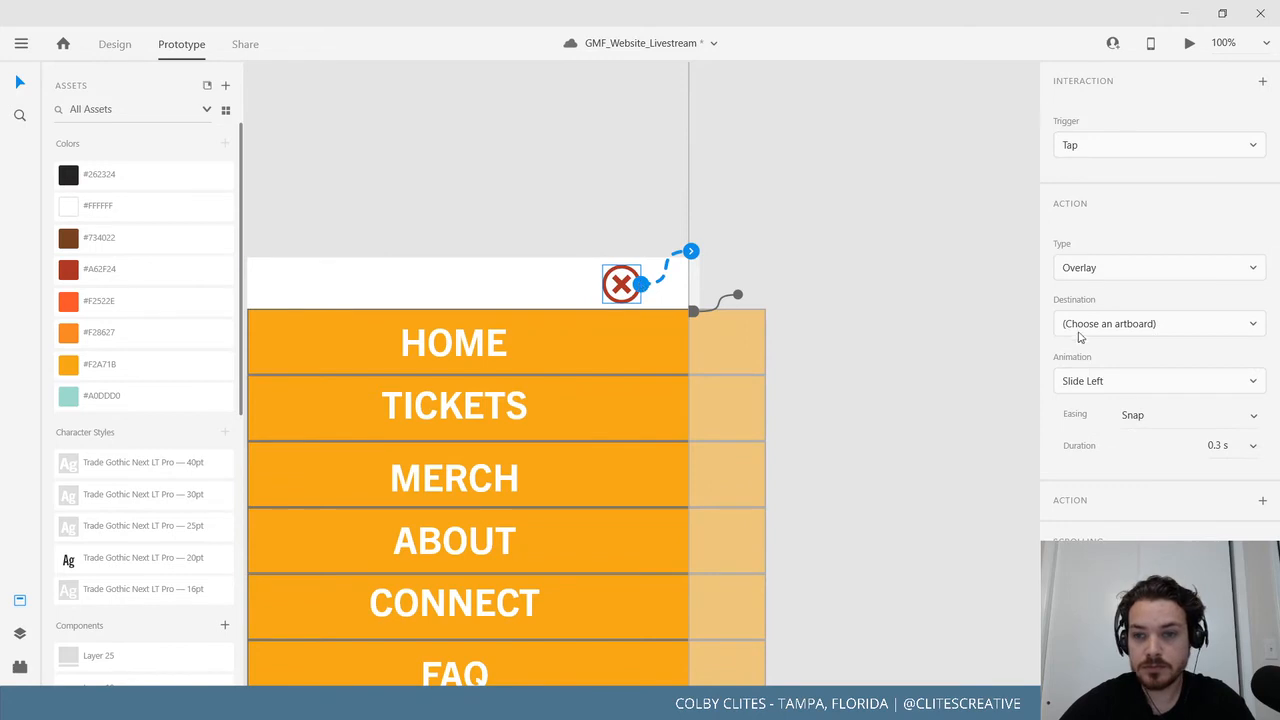
Browse the close icon's destination artboard list without choosing one.
click(1117, 336)
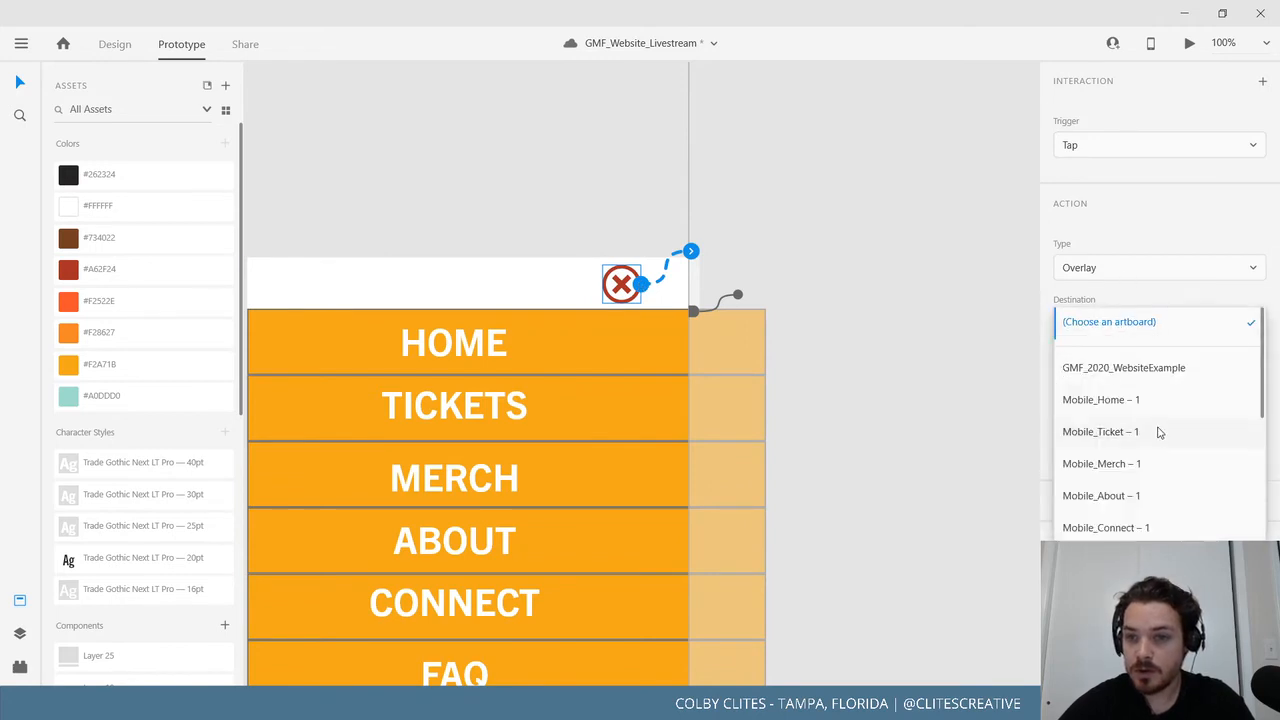
scroll(1160, 435, down, 5)
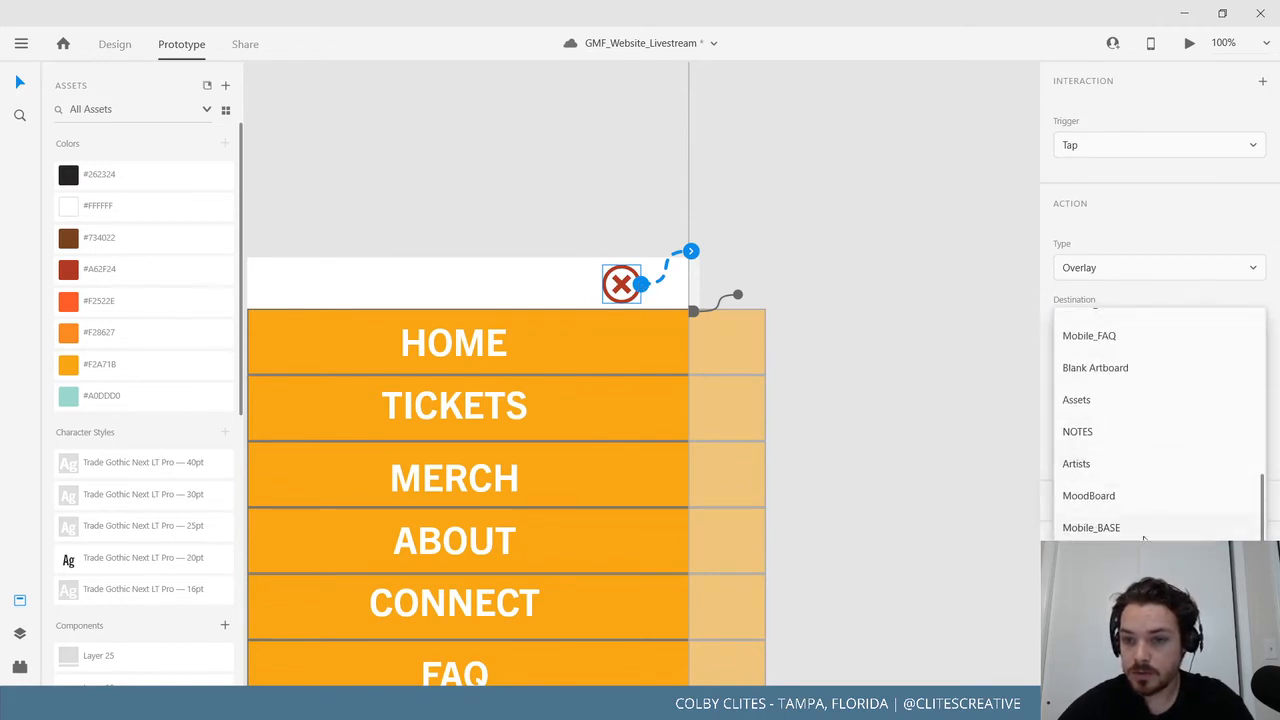
scroll(1145, 535, up, 8)
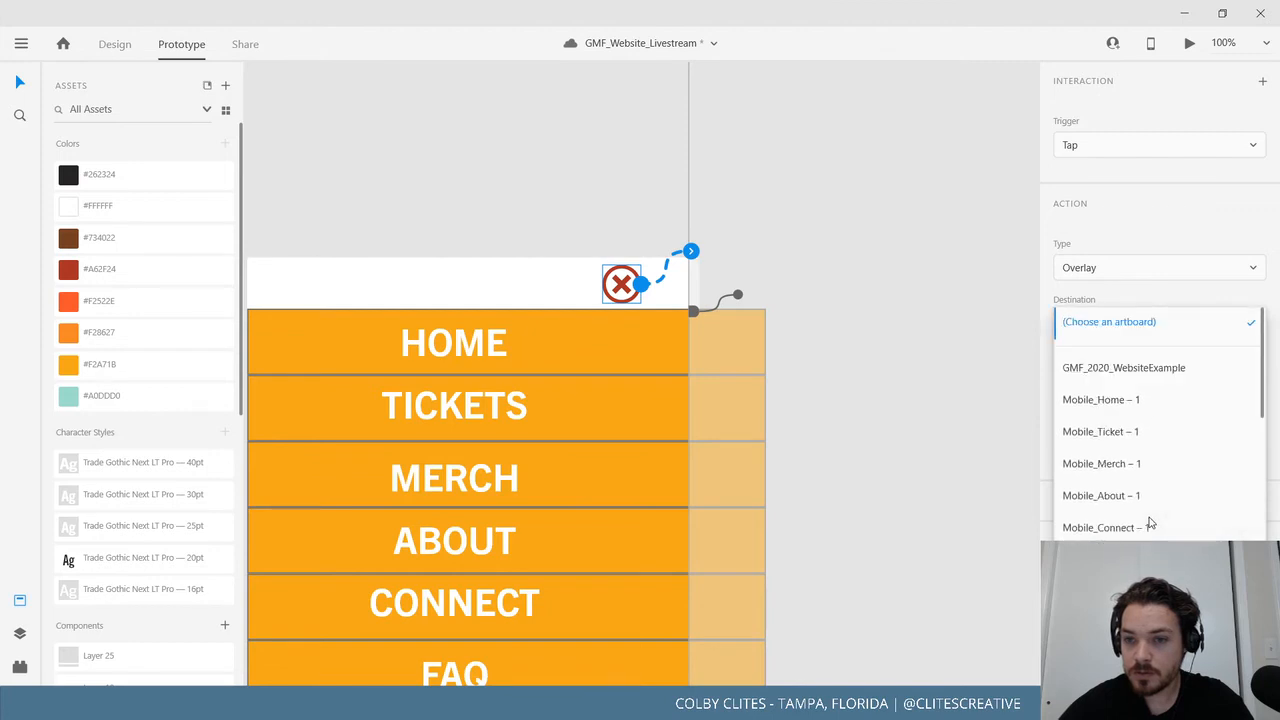
click(1164, 232)
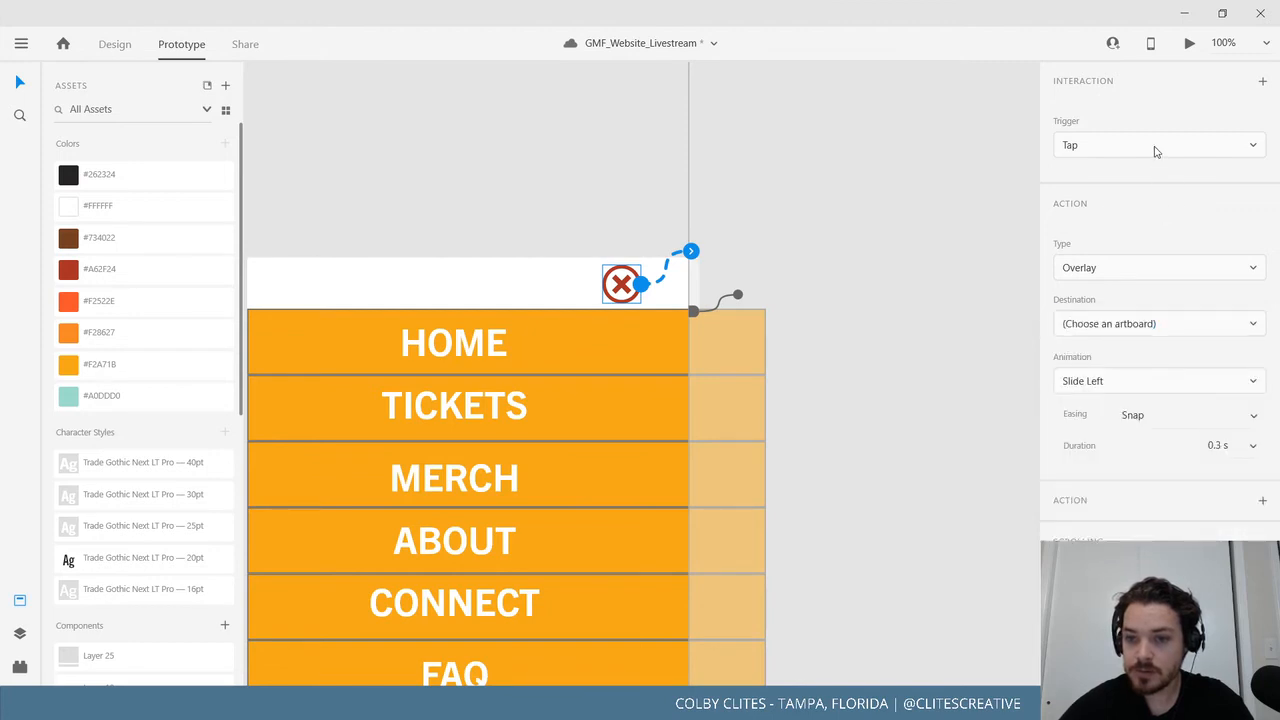
click(925, 304)
drag(898, 365, 1085, 275)
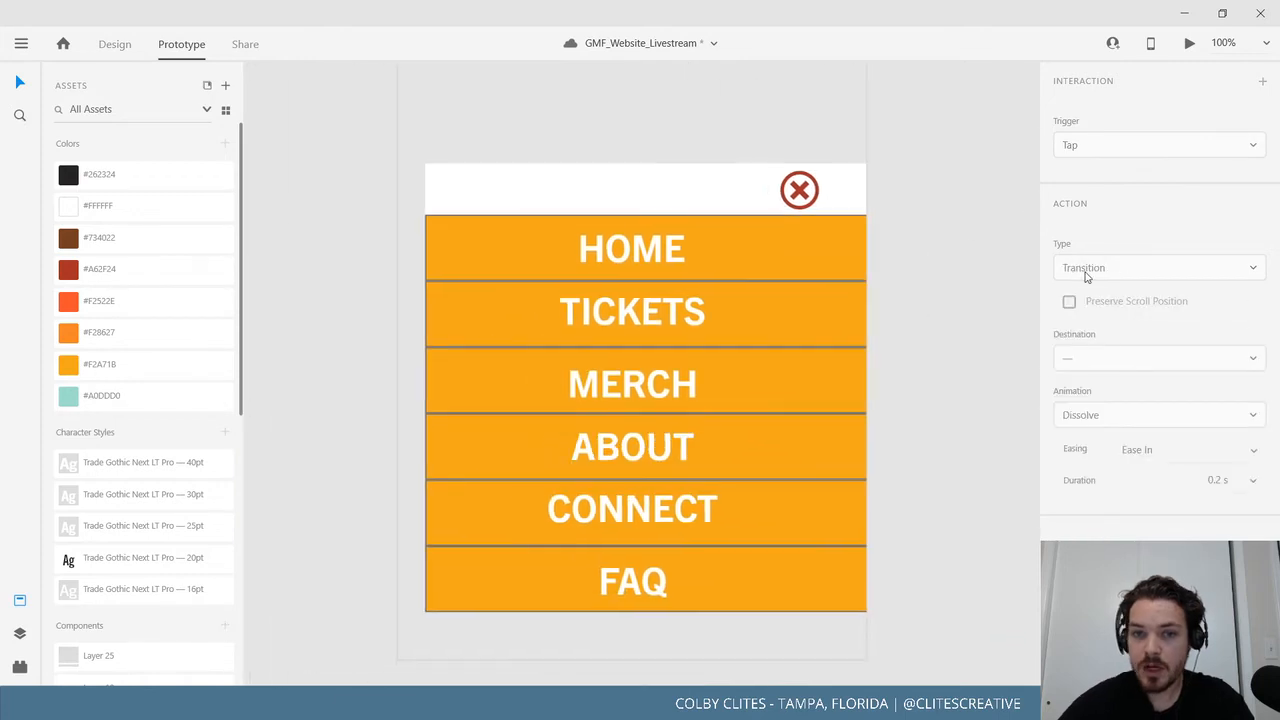
Zoom out to 33% and save the design file.
key(ctrl+minus)
key(ctrl+minus)
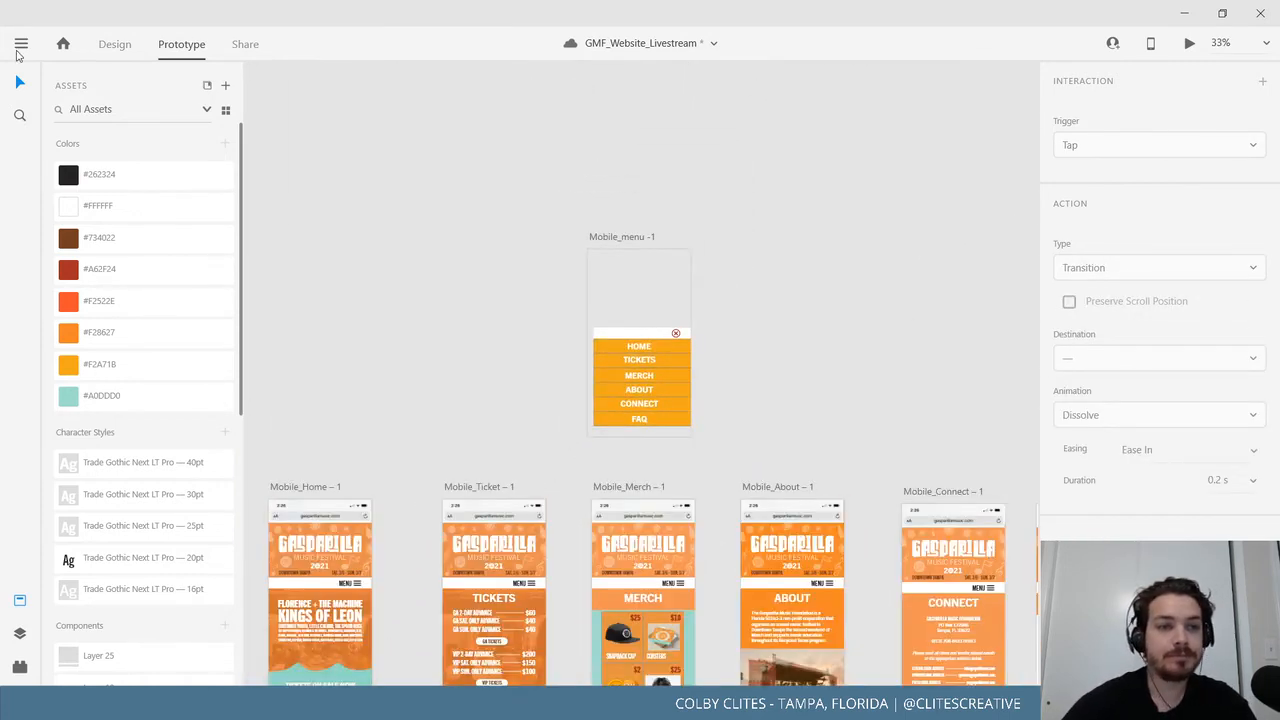
click(21, 43)
click(77, 362)
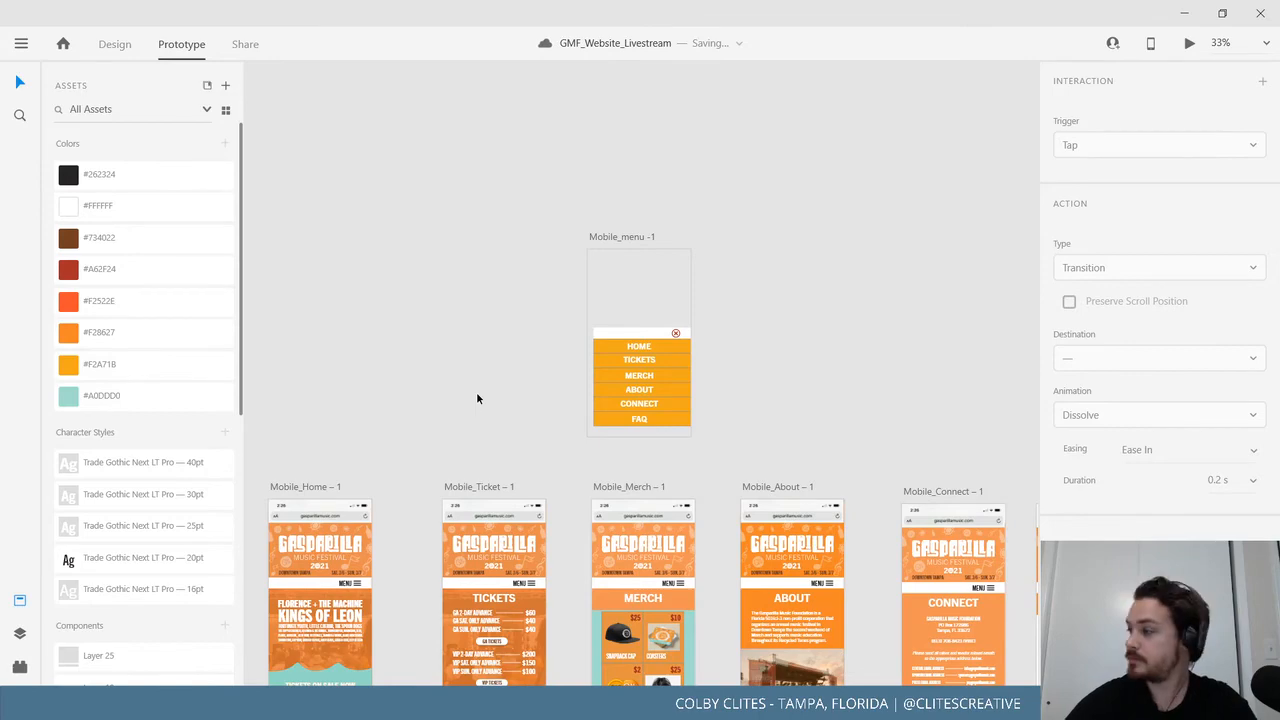
drag(382, 372, 523, 201)
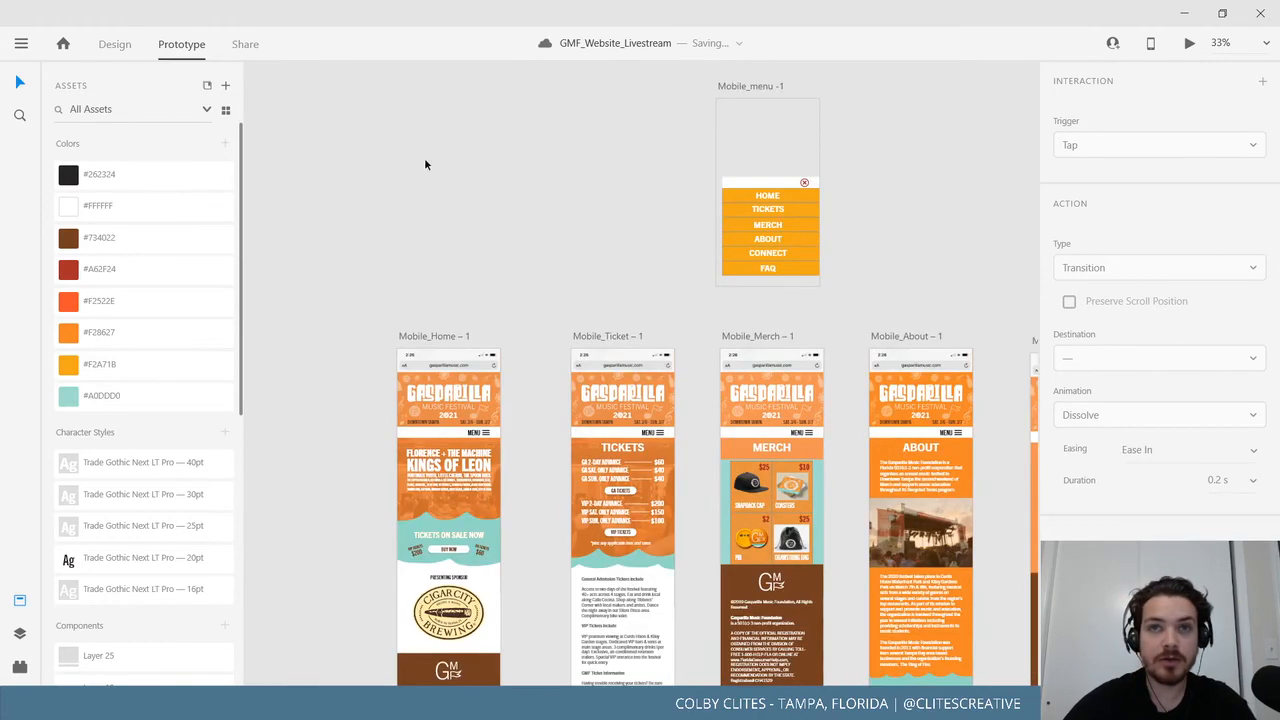
scroll(425, 158, down, 3)
scroll(425, 158, right, 2)
click(351, 227)
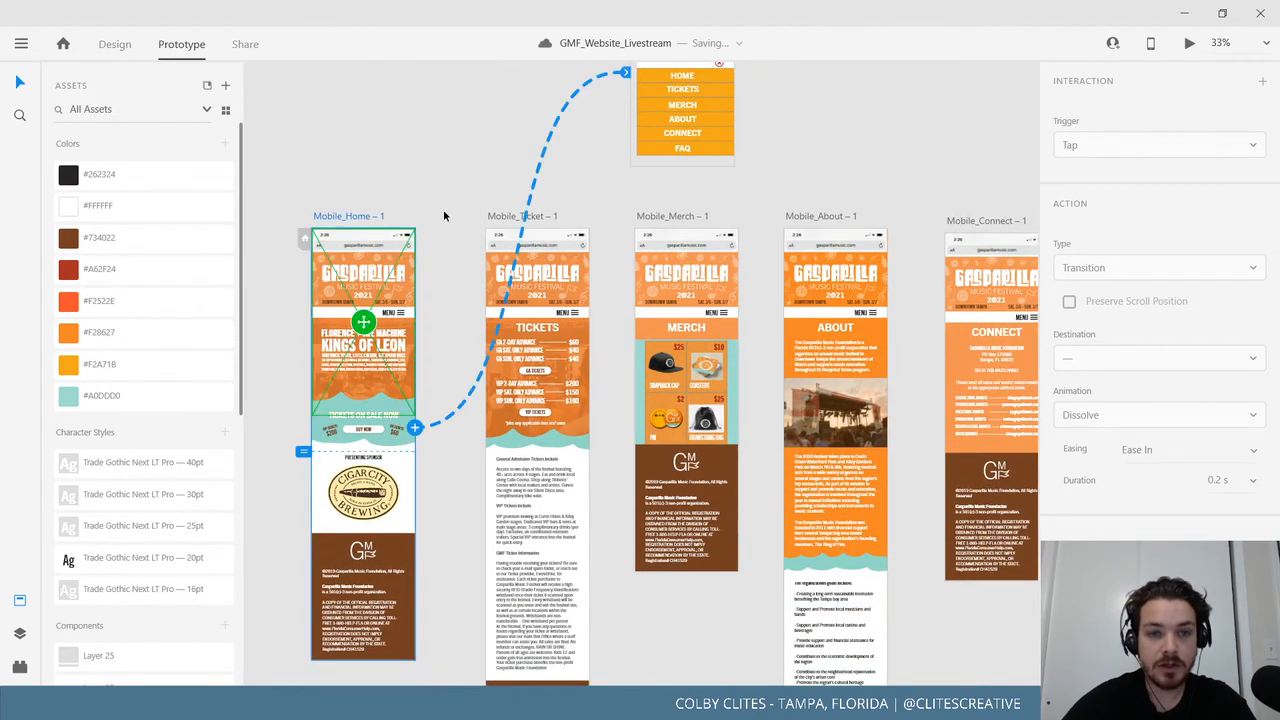
click(1189, 45)
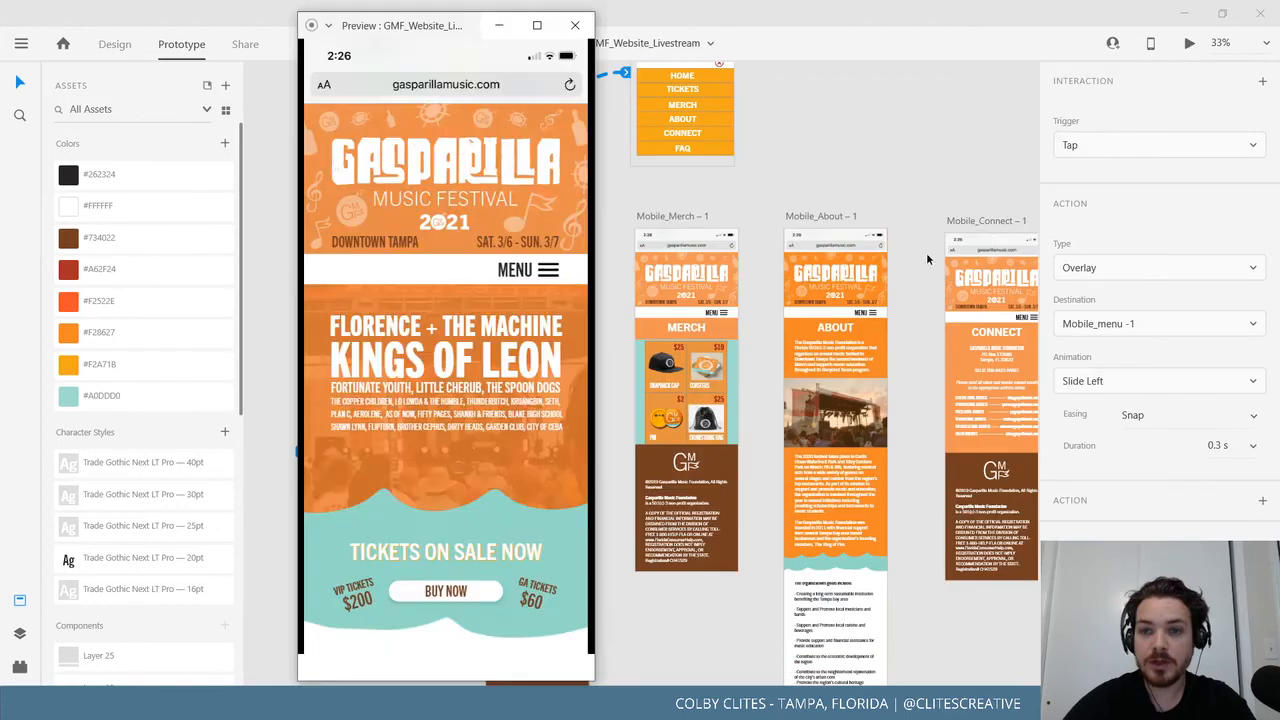
click(538, 27)
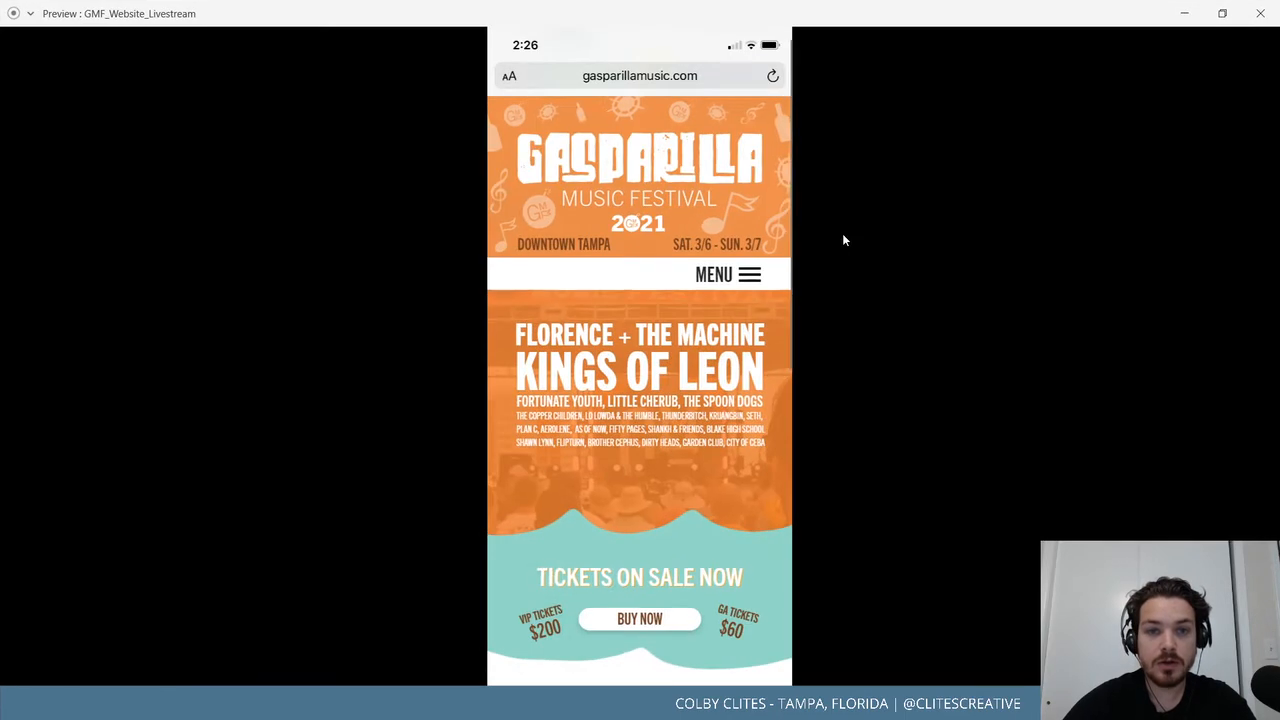
click(748, 275)
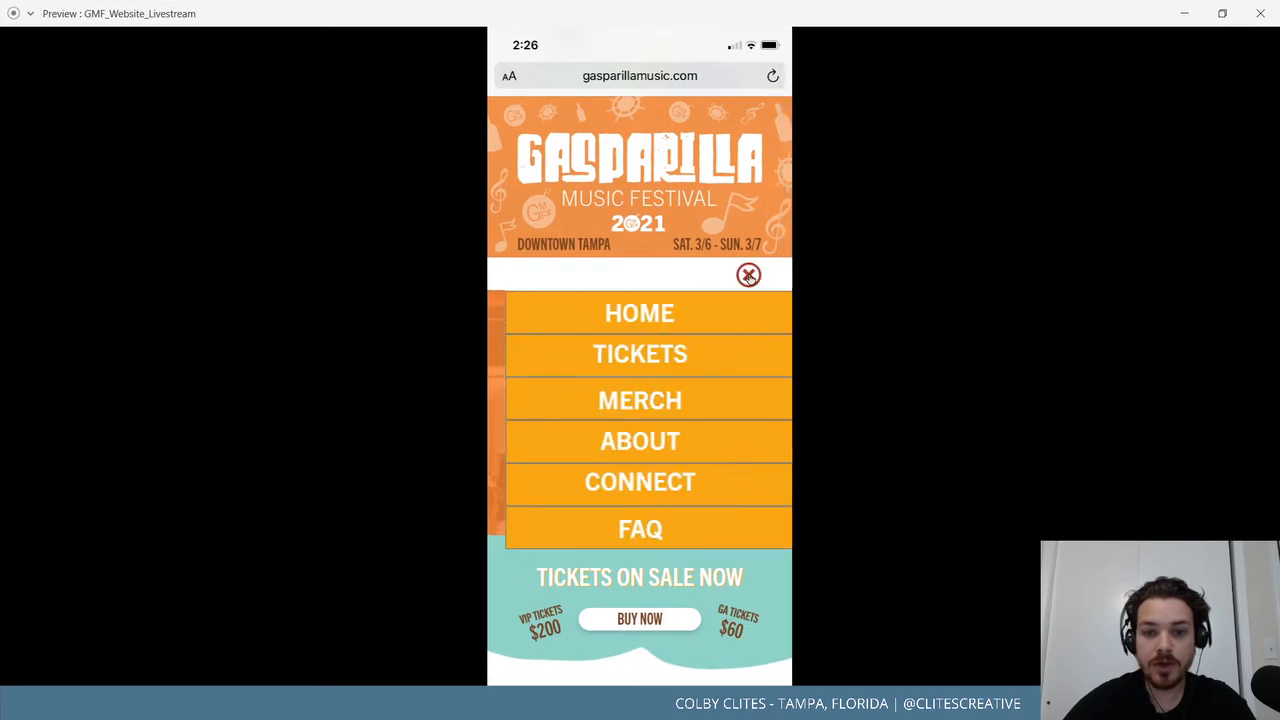
click(638, 320)
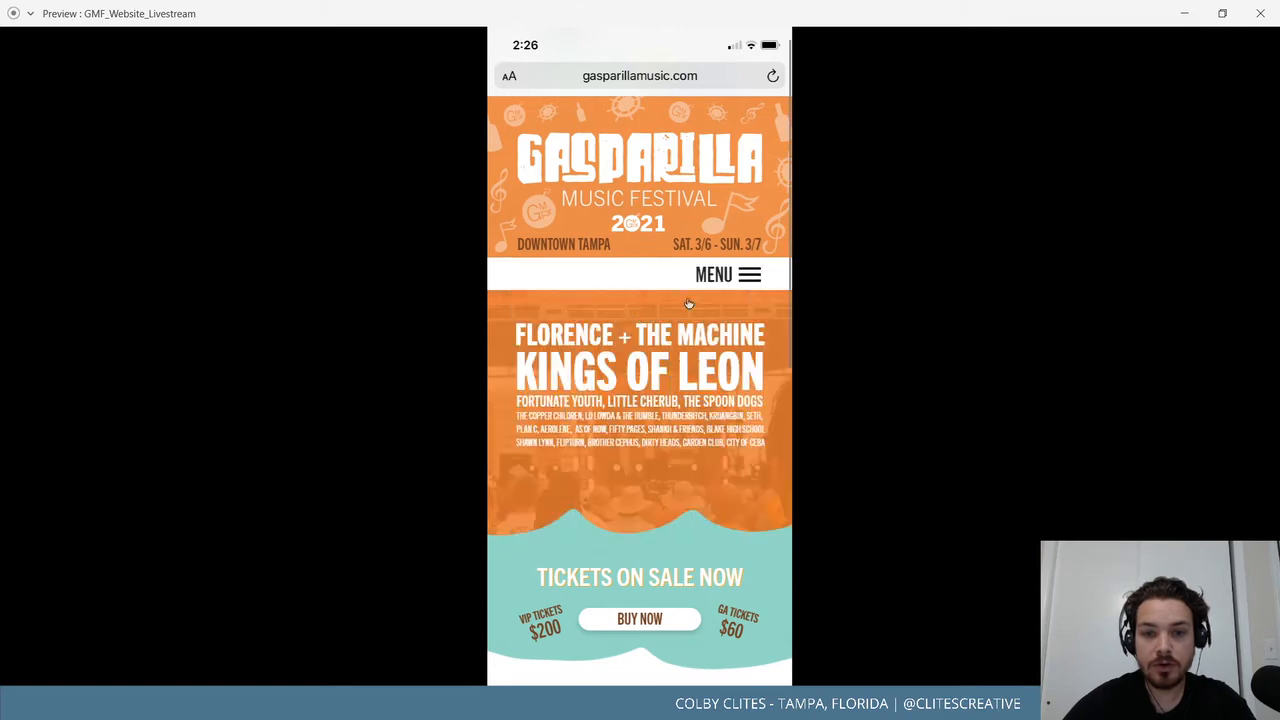
click(742, 282)
click(741, 284)
click(741, 285)
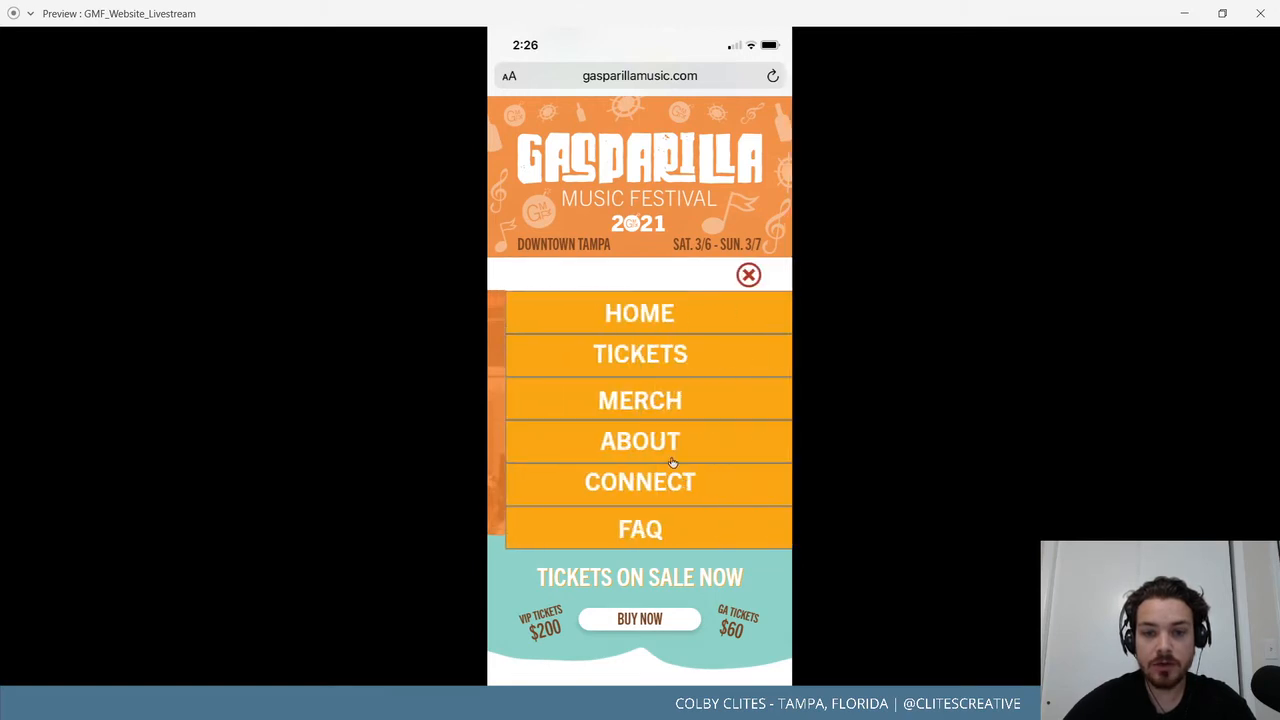
click(742, 285)
click(744, 287)
click(745, 285)
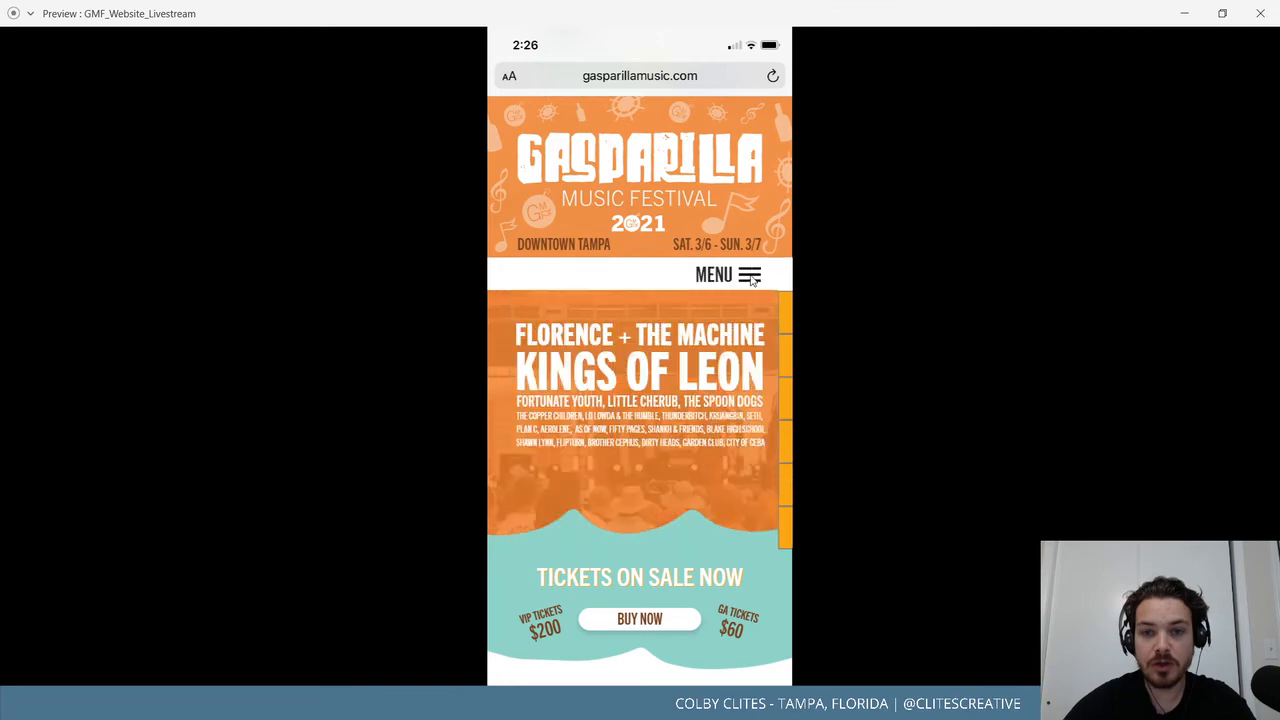
click(748, 282)
click(750, 280)
click(753, 280)
click(753, 280)
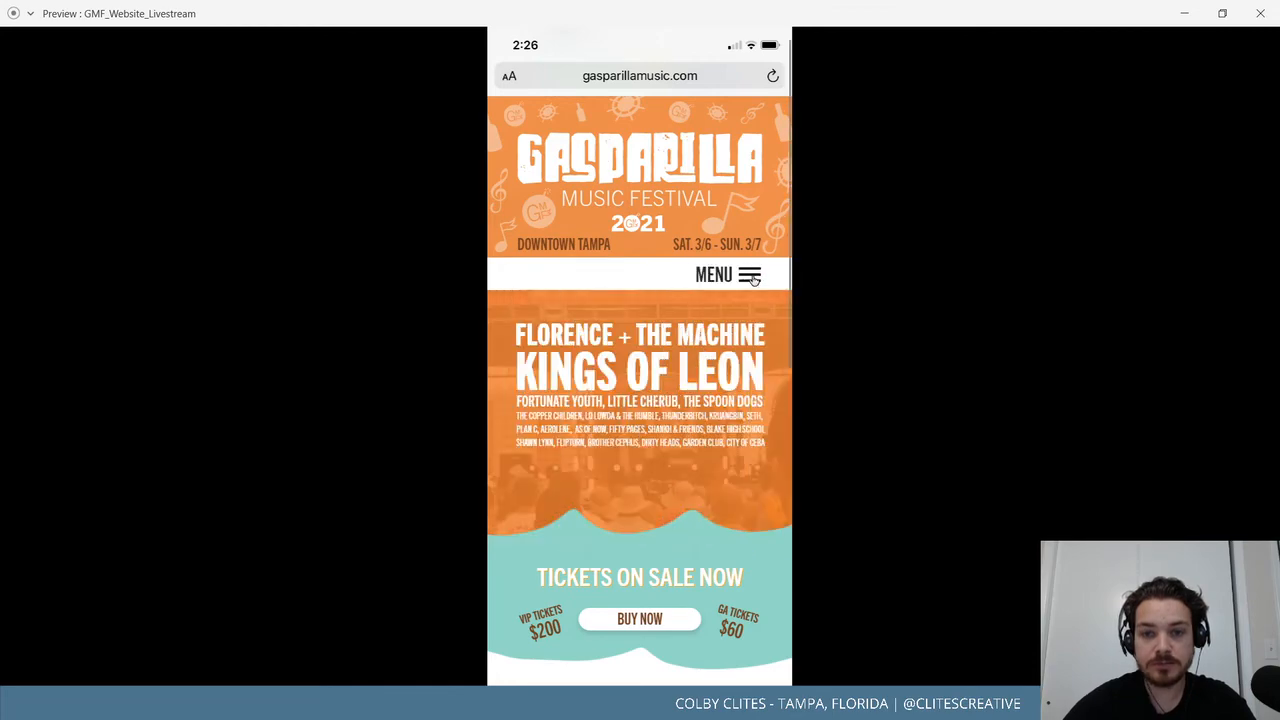
click(754, 280)
click(755, 280)
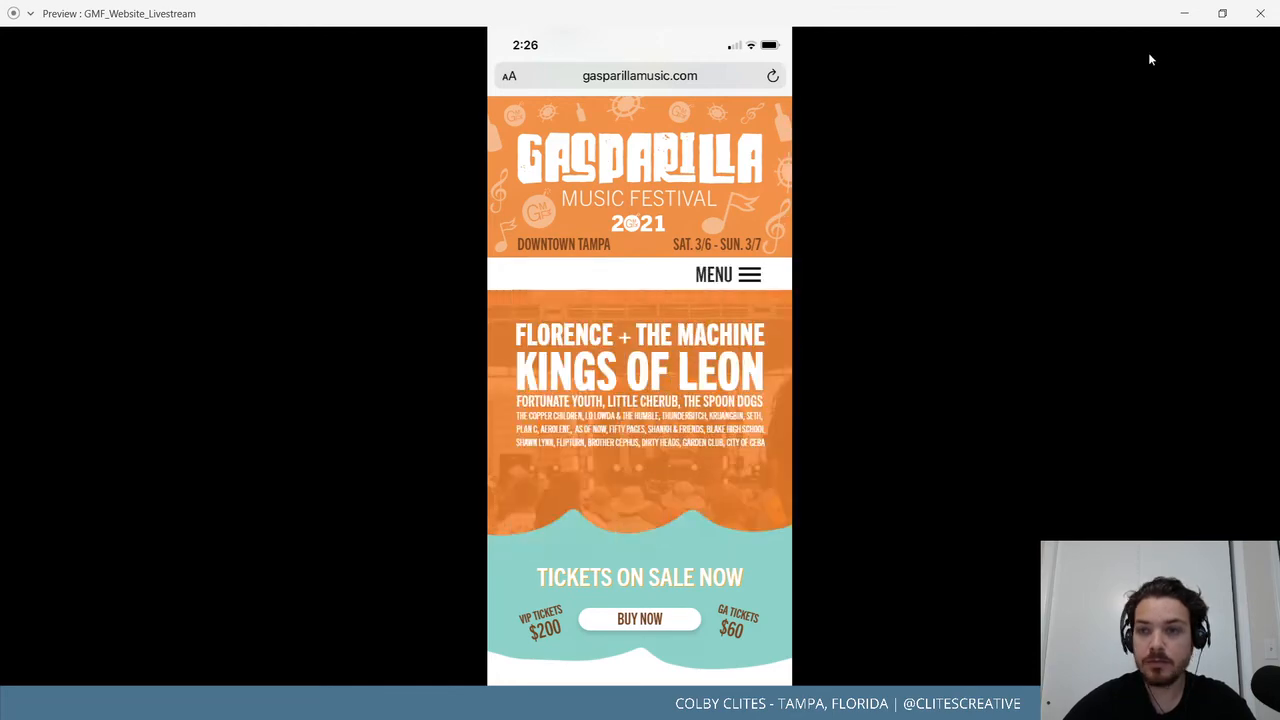
click(1222, 13)
click(575, 25)
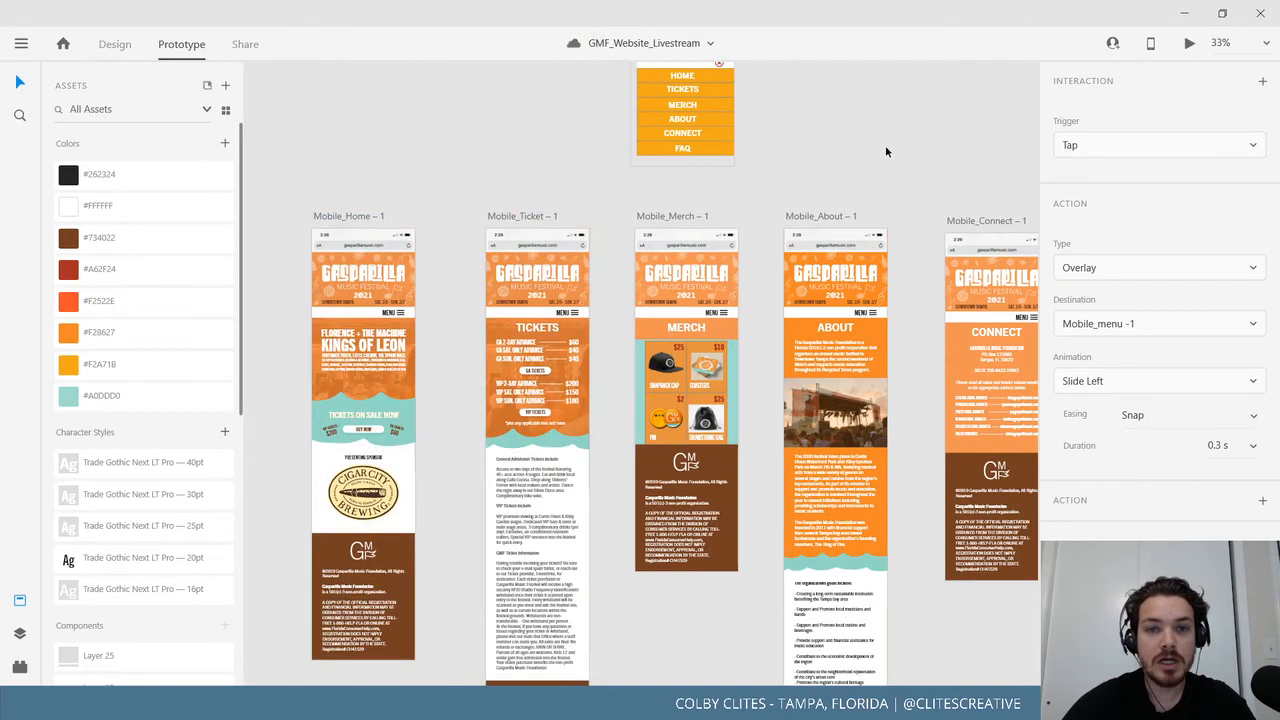
Drag the Mobile_Connect and Mobile_FAQ artboards up level with Mobile_About.
click(885, 146)
drag(864, 180, 721, 354)
drag(769, 216, 815, 160)
drag(638, 350, 742, 283)
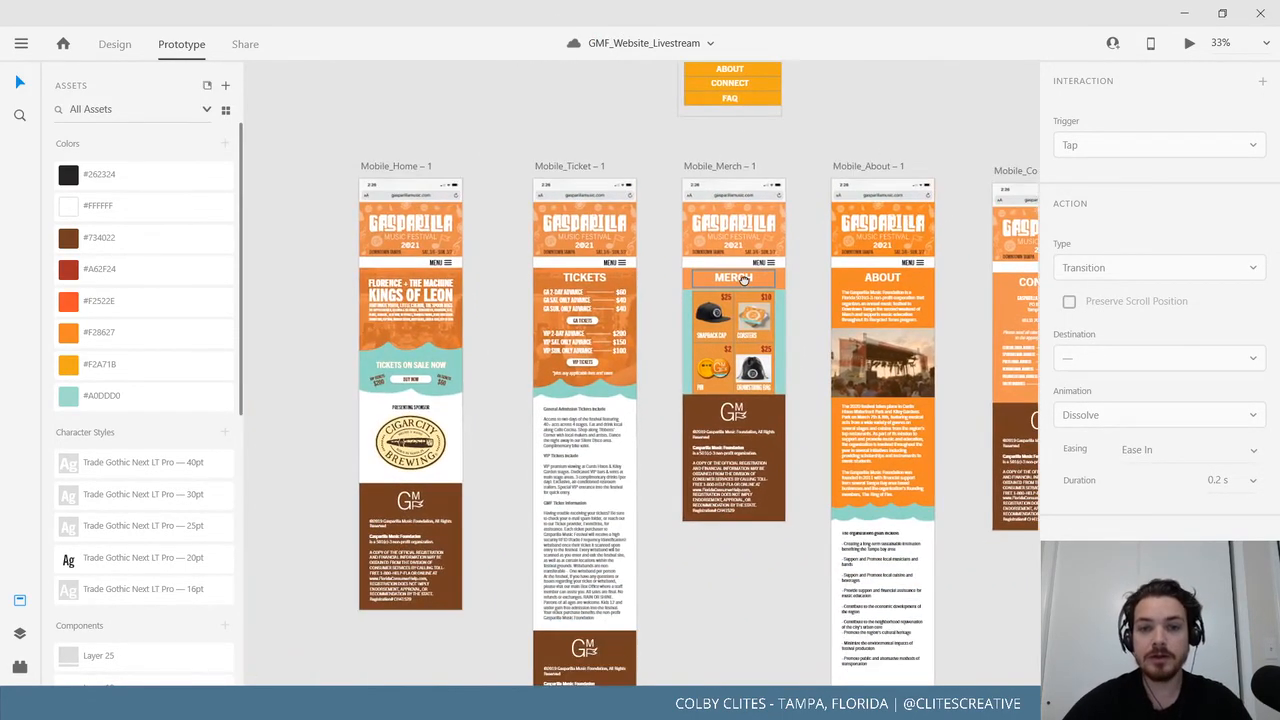
scroll(742, 283, up, 3)
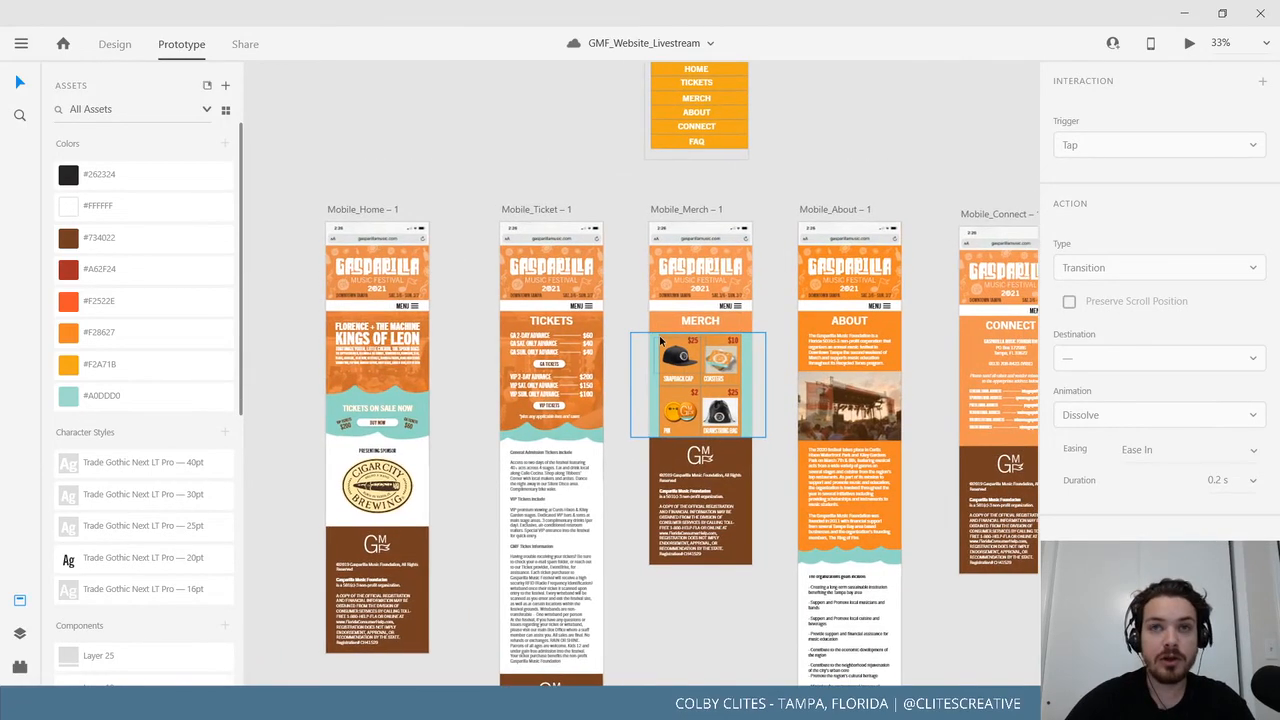
scroll(659, 342, up, 4)
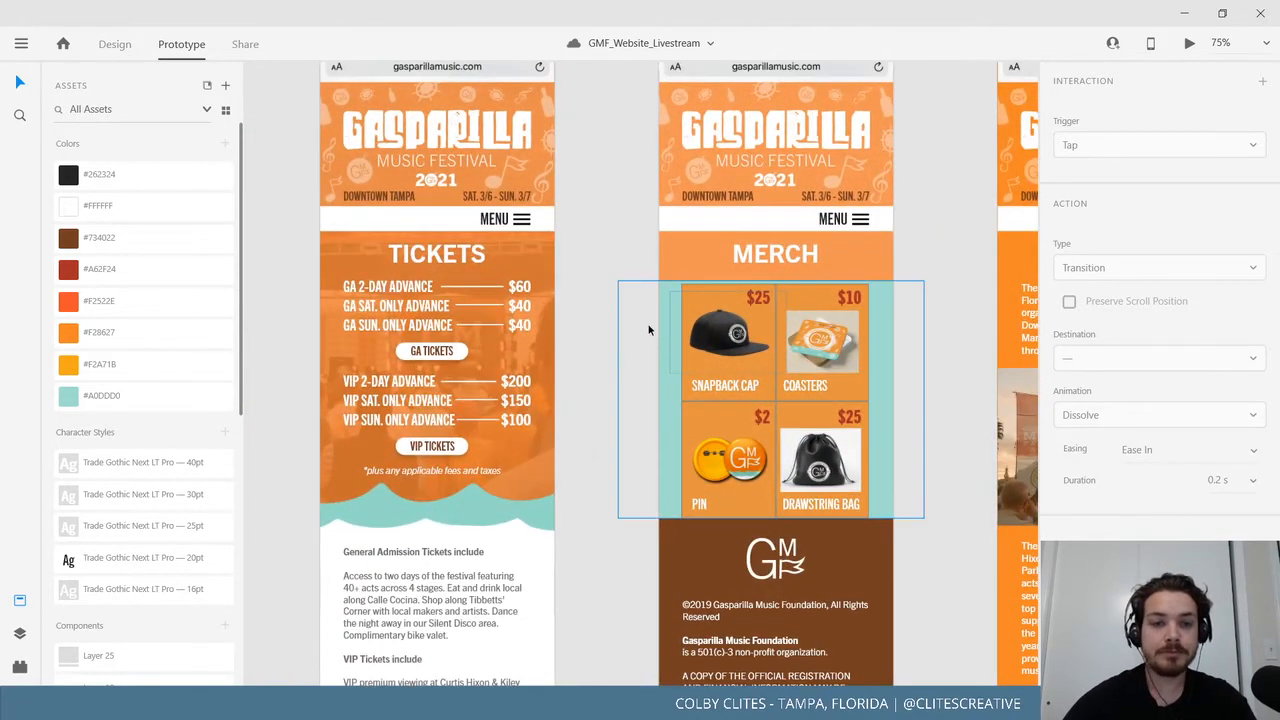
scroll(660, 250, down, 1)
drag(834, 277, 446, 343)
drag(582, 305, 506, 333)
drag(841, 365, 616, 358)
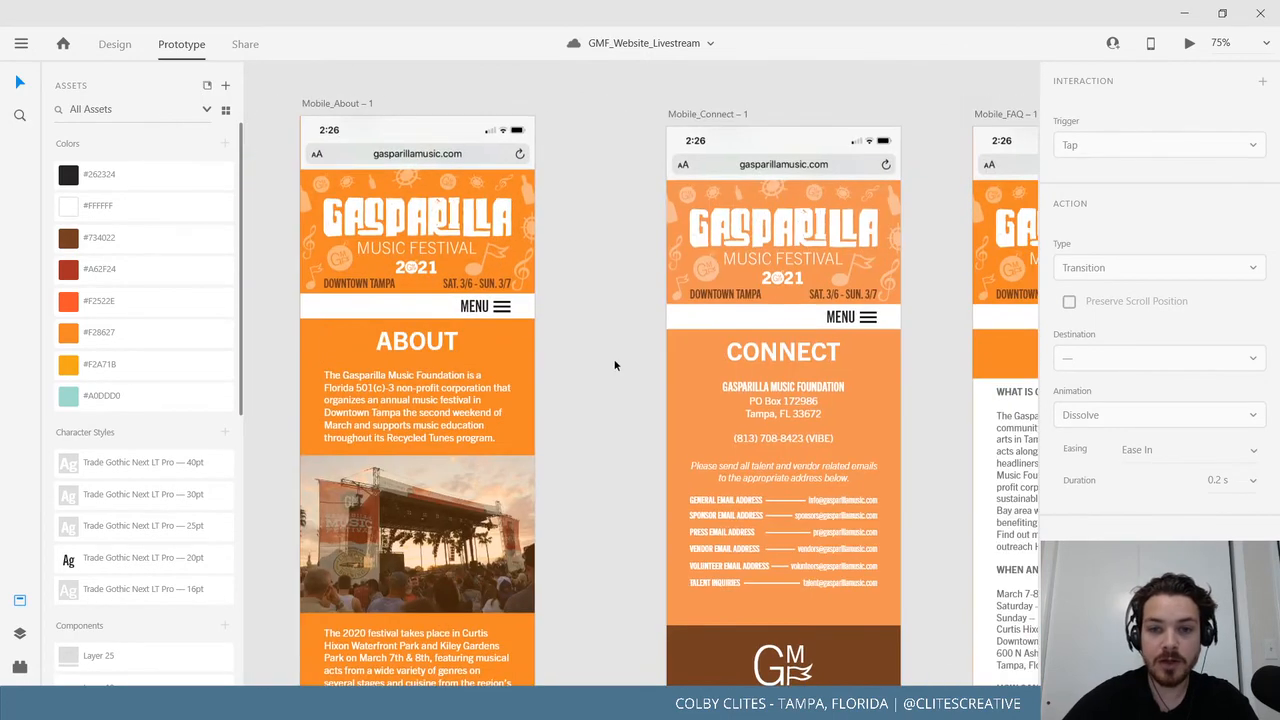
drag(710, 115, 714, 105)
drag(890, 279, 572, 282)
drag(678, 118, 691, 108)
Frame the HOME–FAQ menu beside the page row at 50% zoom.
click(579, 192)
drag(579, 192, 833, 246)
drag(755, 200, 729, 486)
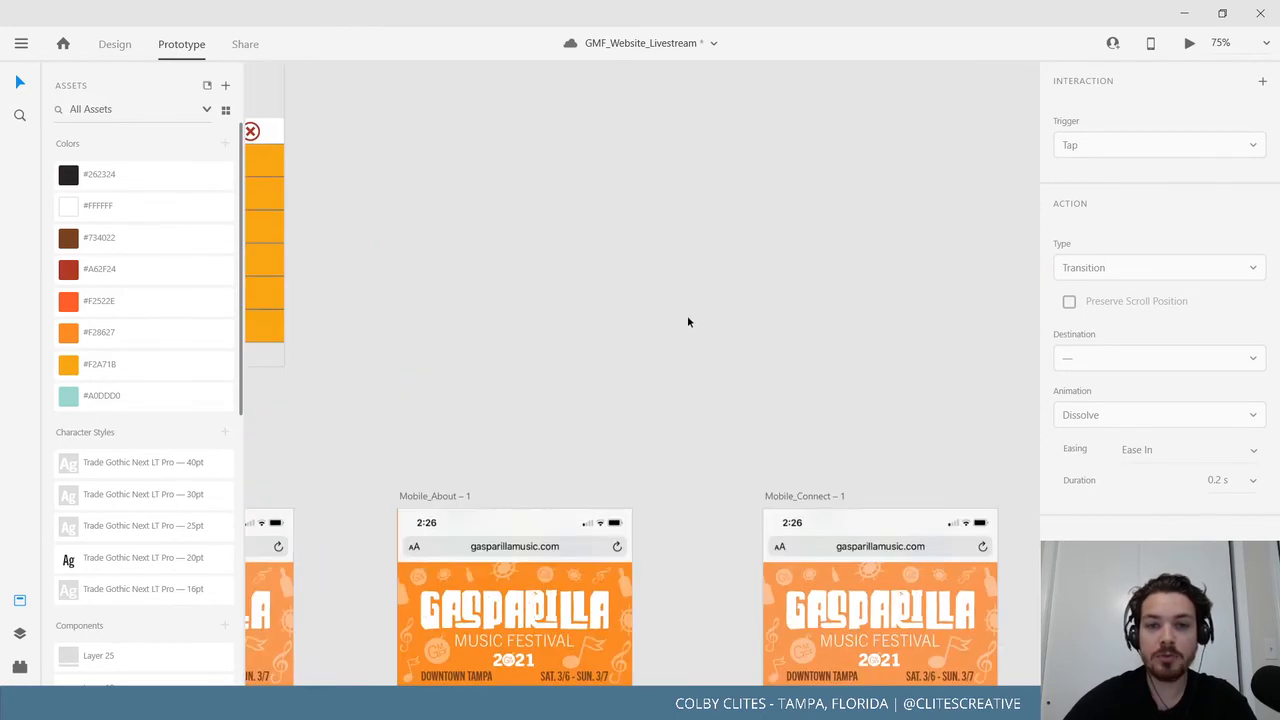
drag(705, 326, 915, 363)
drag(552, 322, 955, 268)
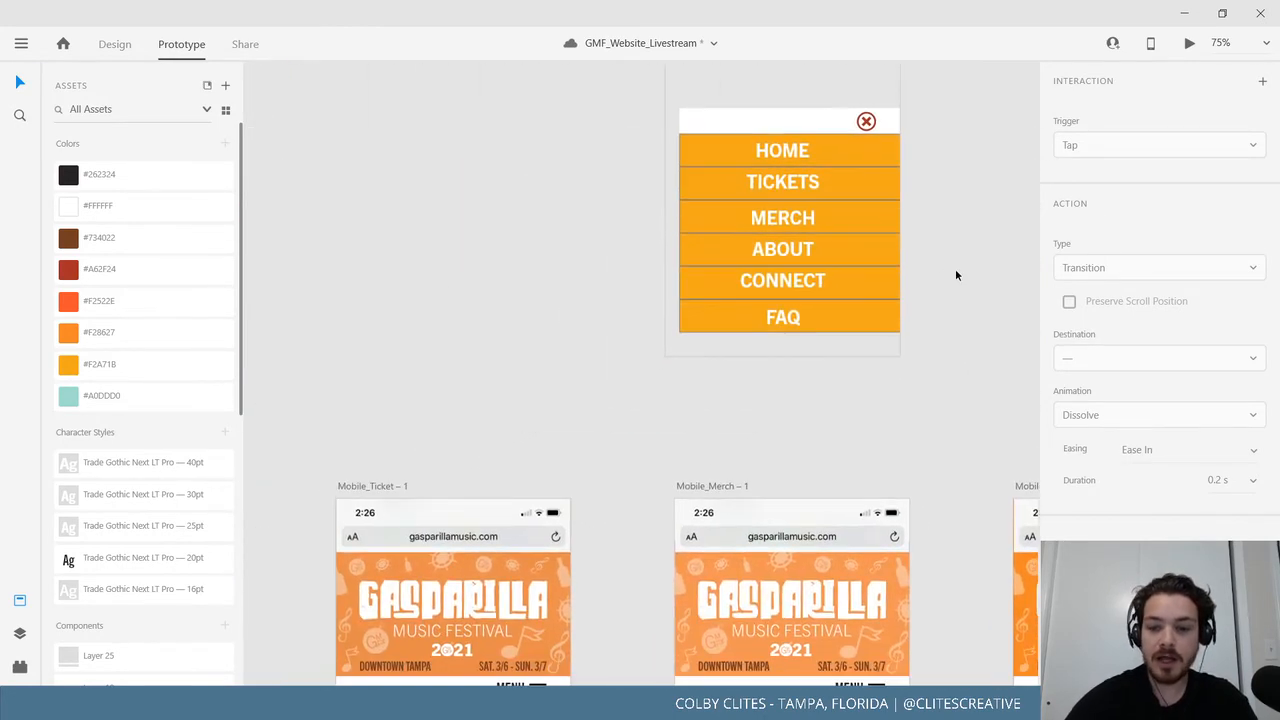
key(ctrl+minus)
drag(603, 309, 766, 286)
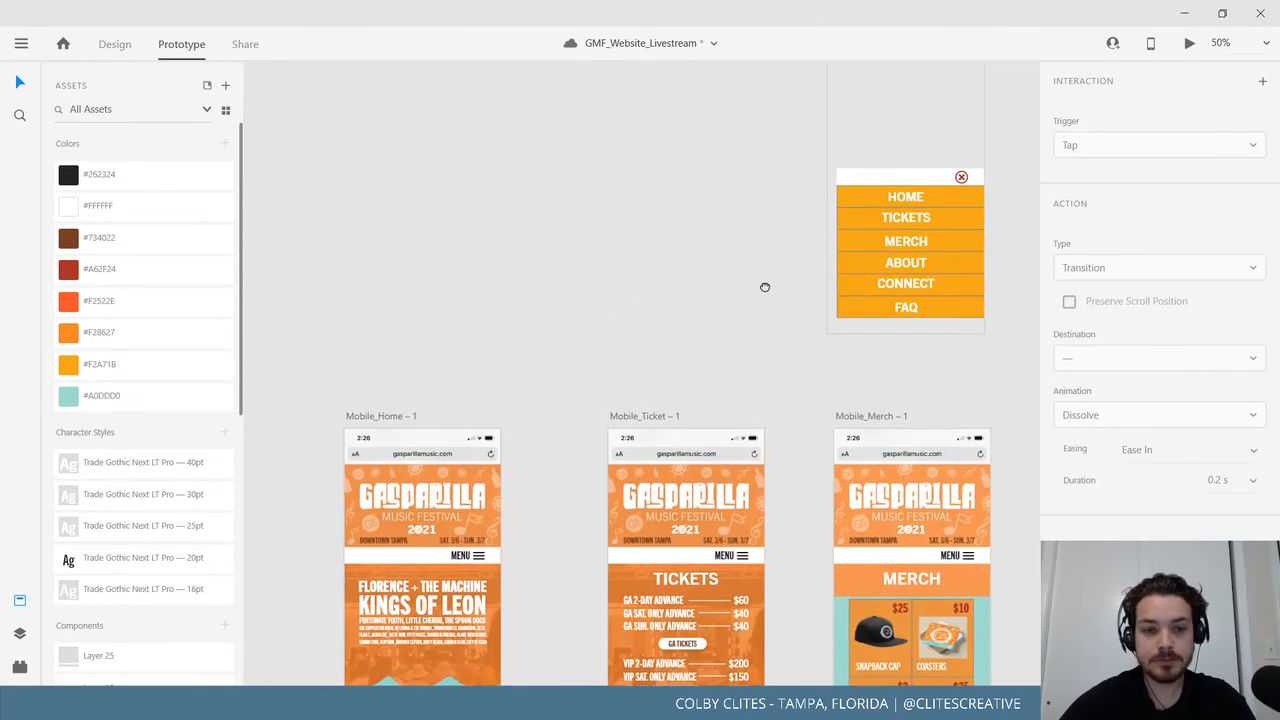
Link the HOME label to Mobile_Home – 1 with an Auto-Animate transition.
click(918, 198)
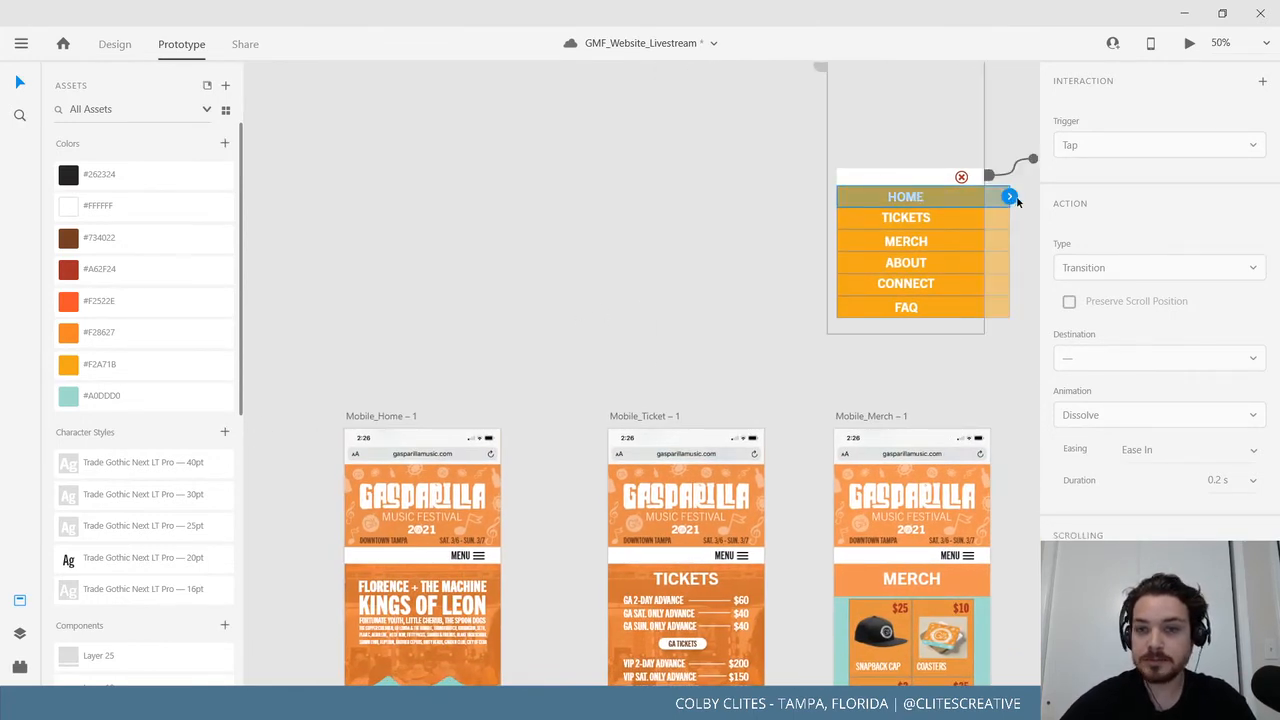
drag(1010, 197, 480, 436)
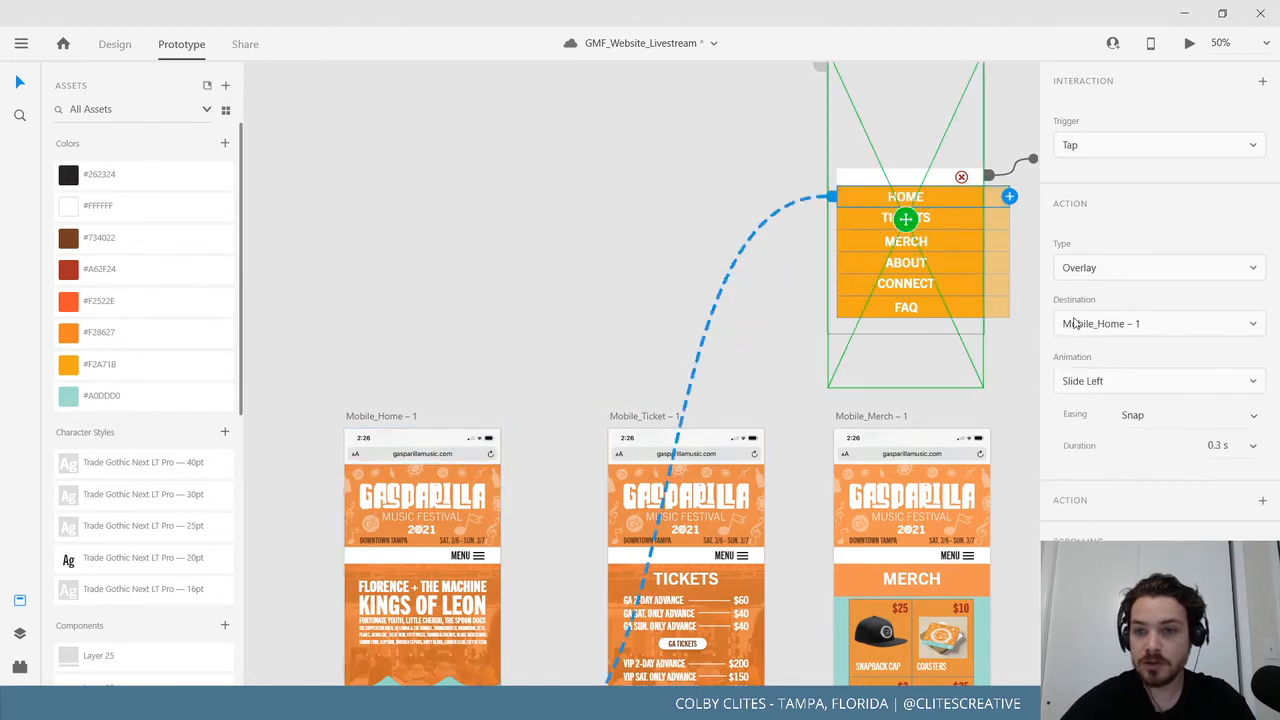
click(1142, 270)
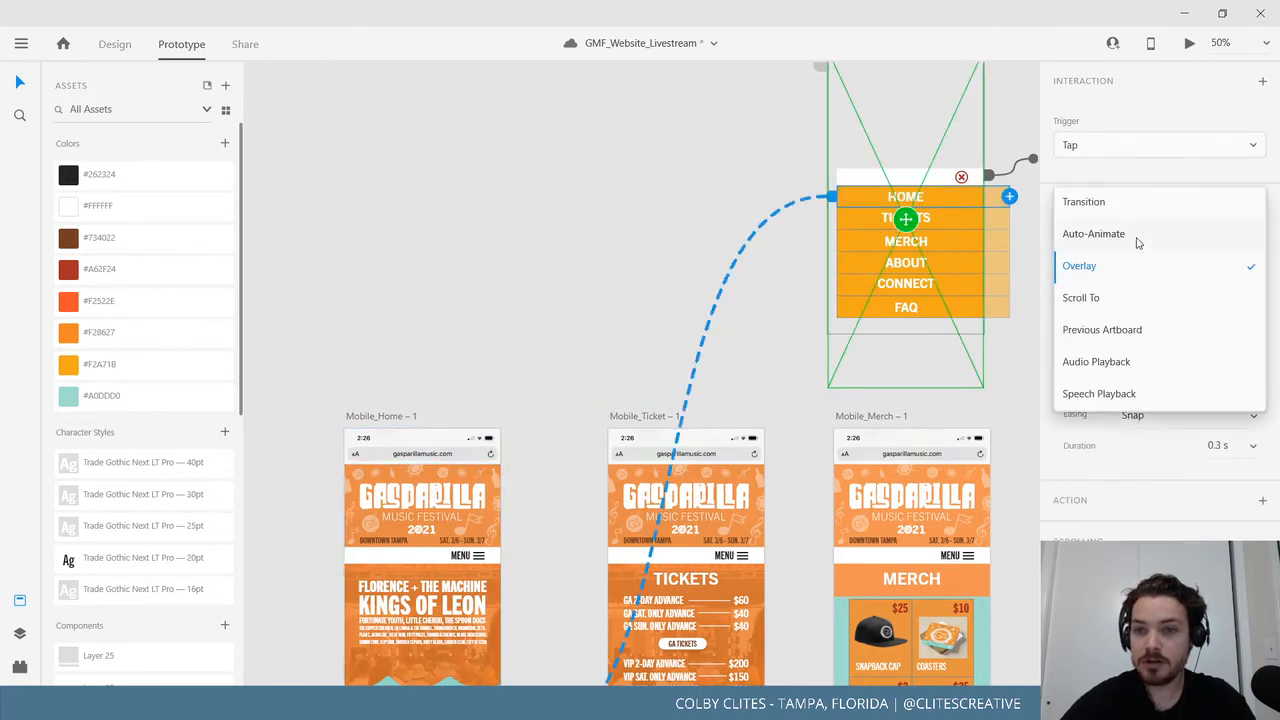
click(1093, 234)
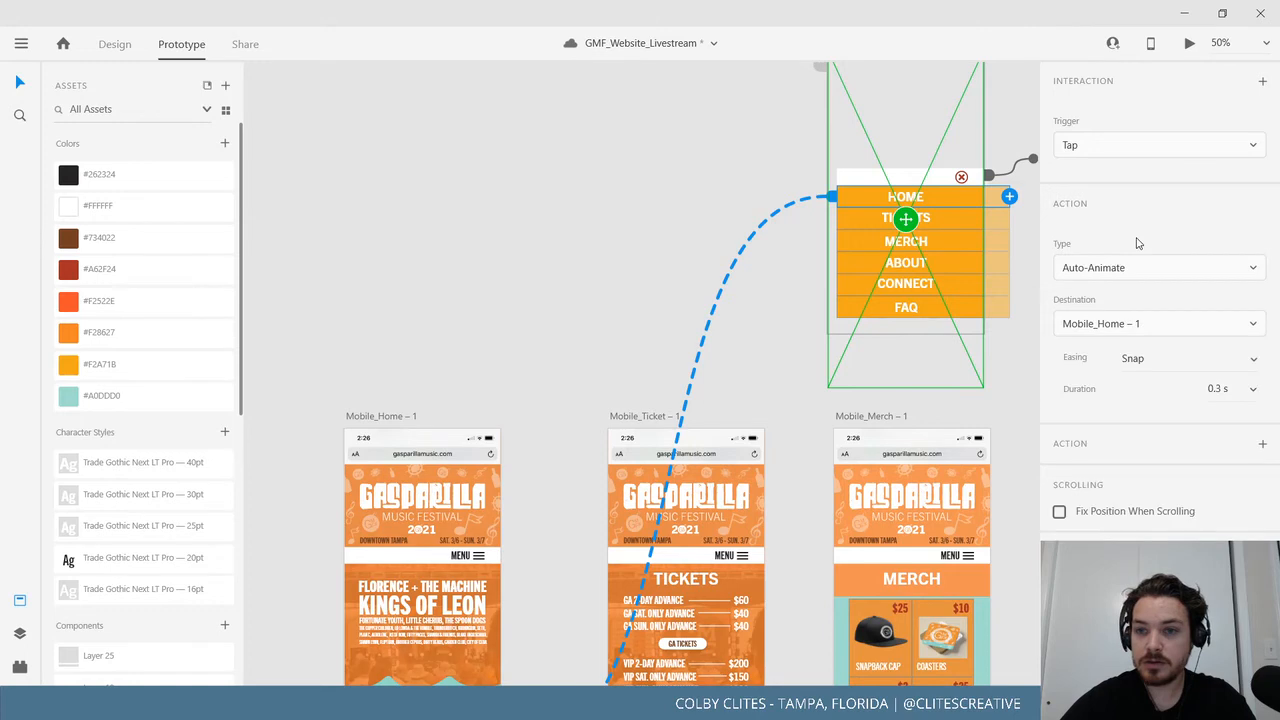
click(583, 308)
Preview from Mobile_Home, opening the menu overlay with MENU and closing it with the close icon.
drag(612, 315, 558, 386)
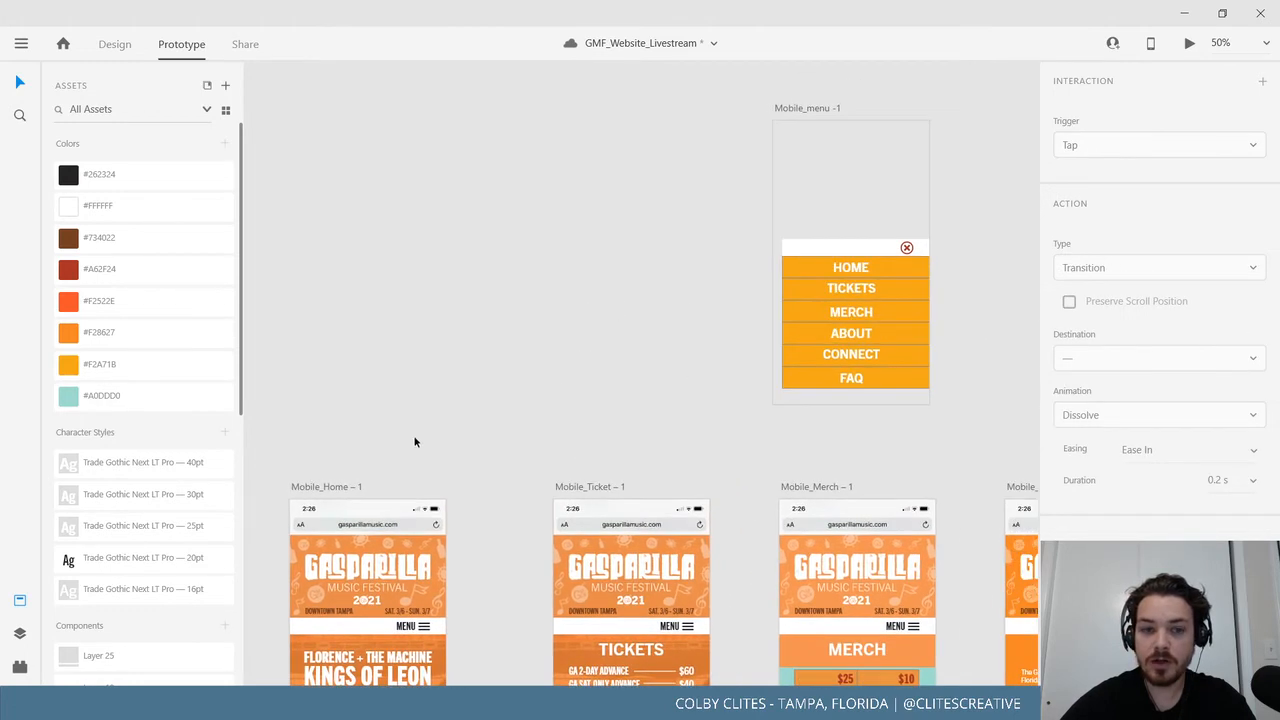
click(335, 488)
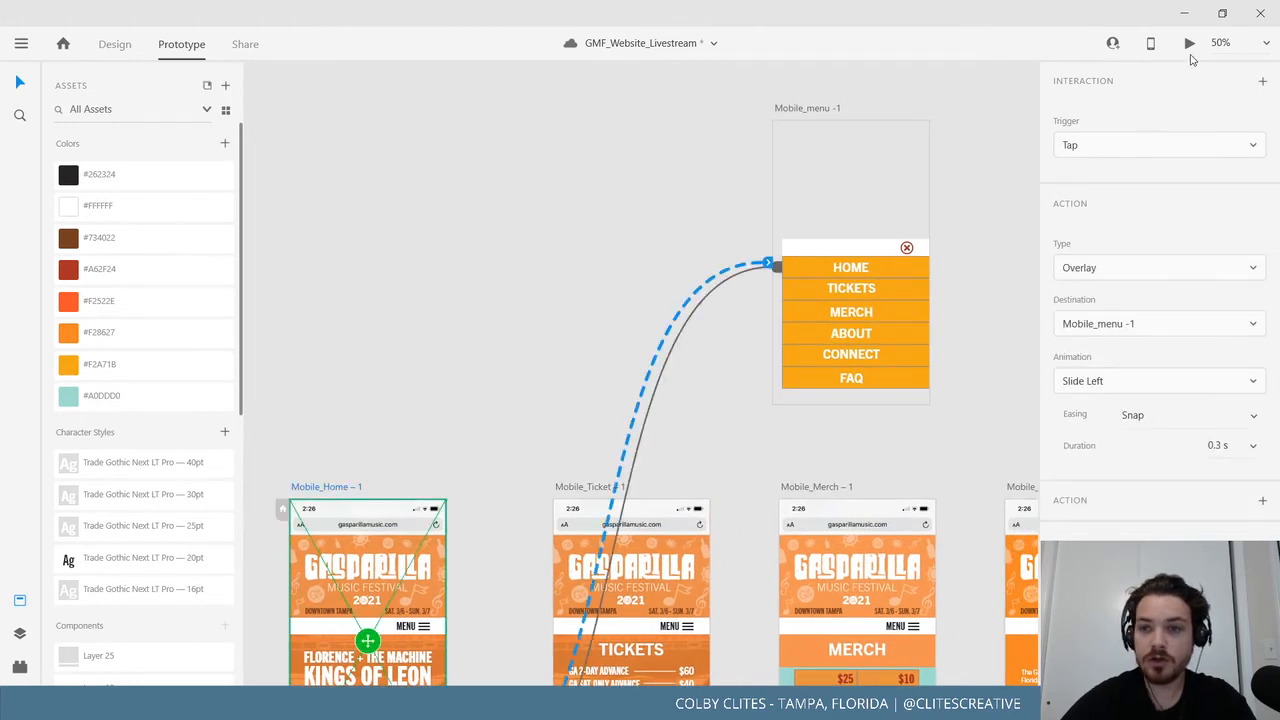
click(1190, 50)
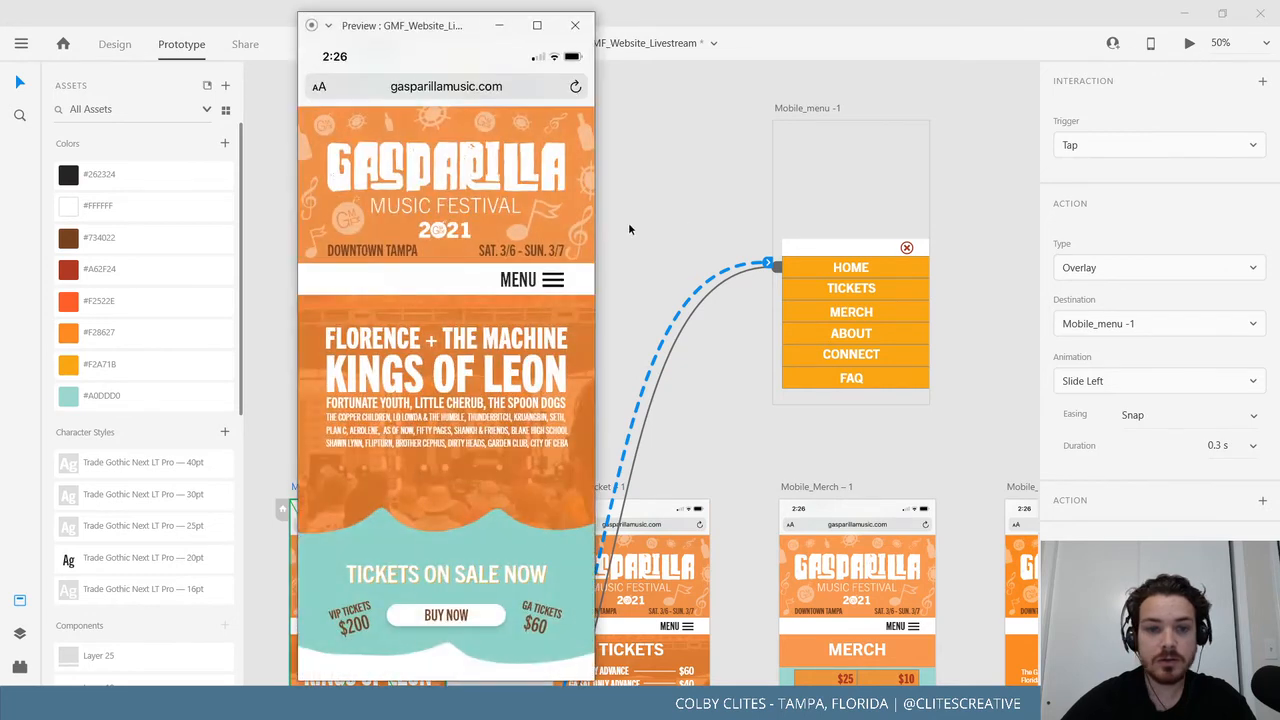
click(553, 281)
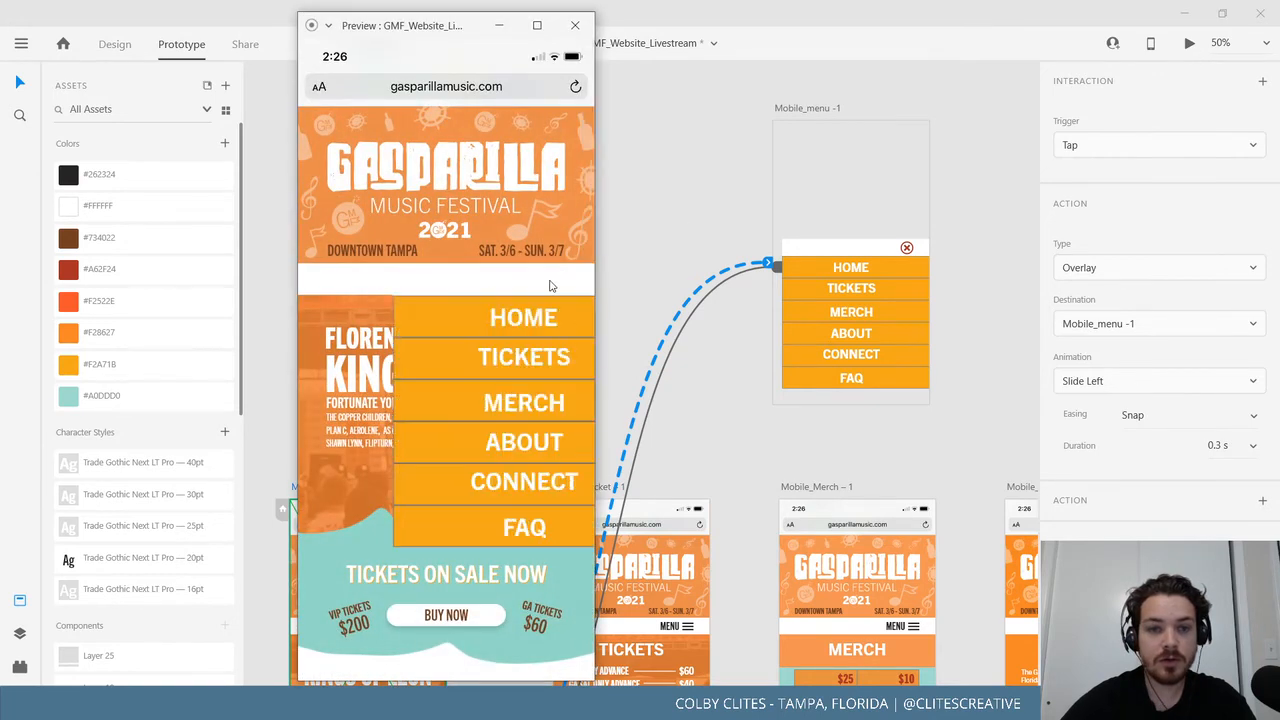
click(440, 327)
click(575, 25)
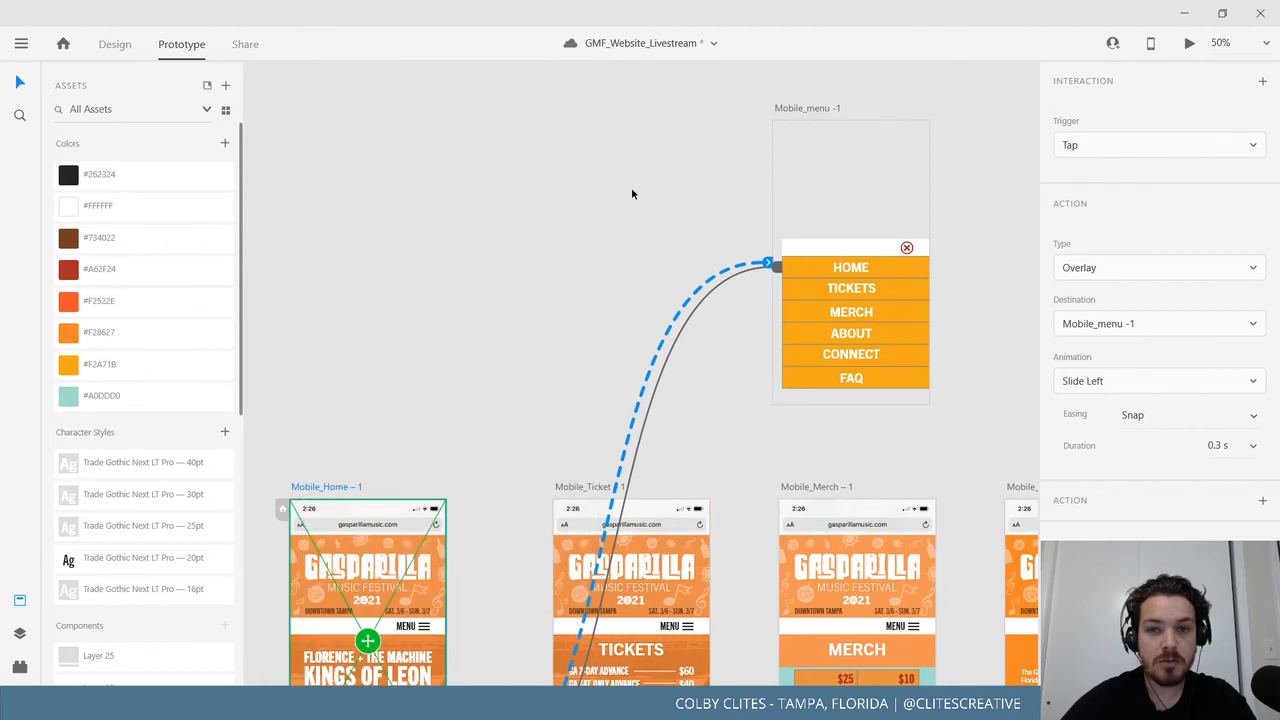
click(626, 271)
scroll(543, 234, down, 3)
scroll(543, 234, right, 3)
Wire the TICKETS label to the Mobile_Ticket – 1 artboard using Auto-Animate.
click(769, 226)
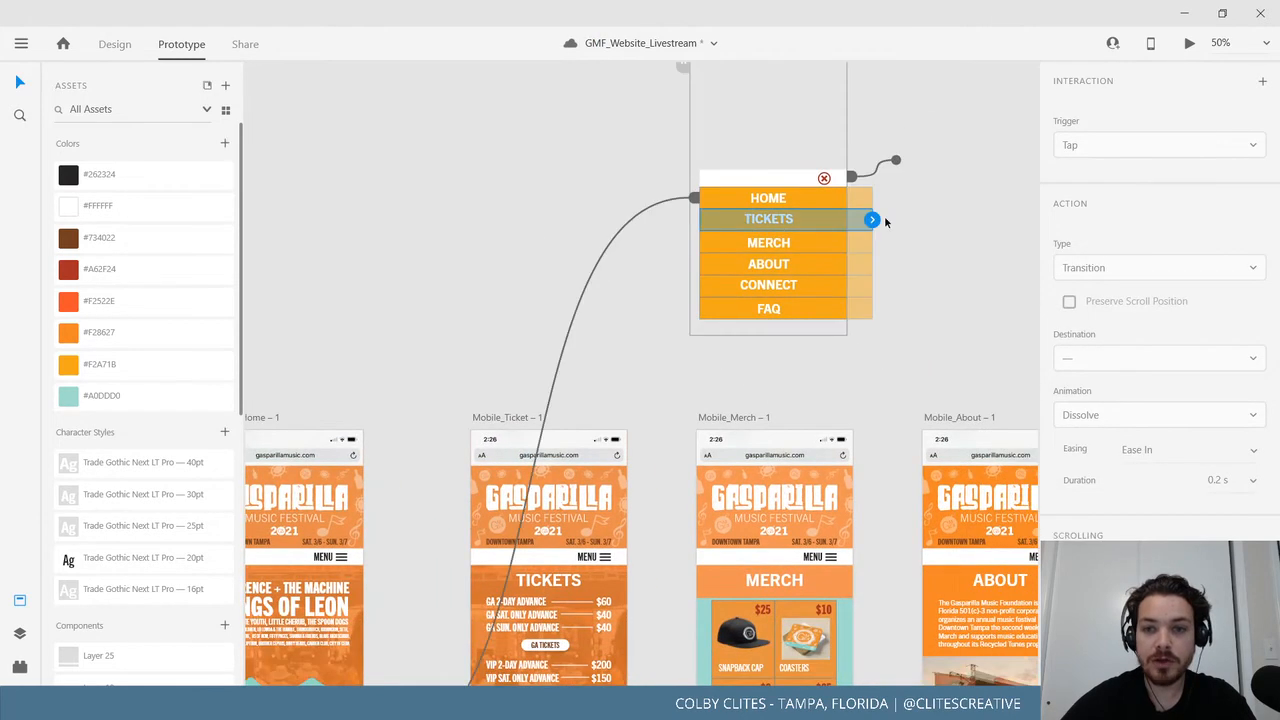
drag(871, 220, 560, 455)
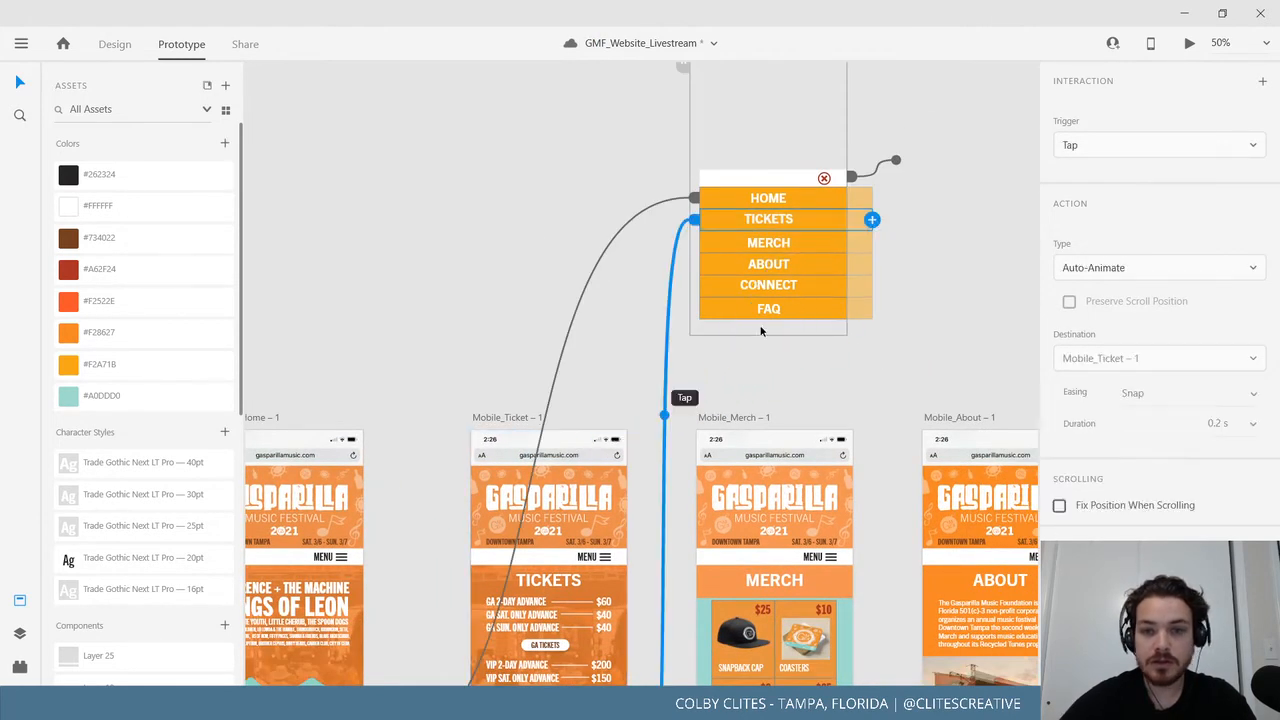
click(791, 240)
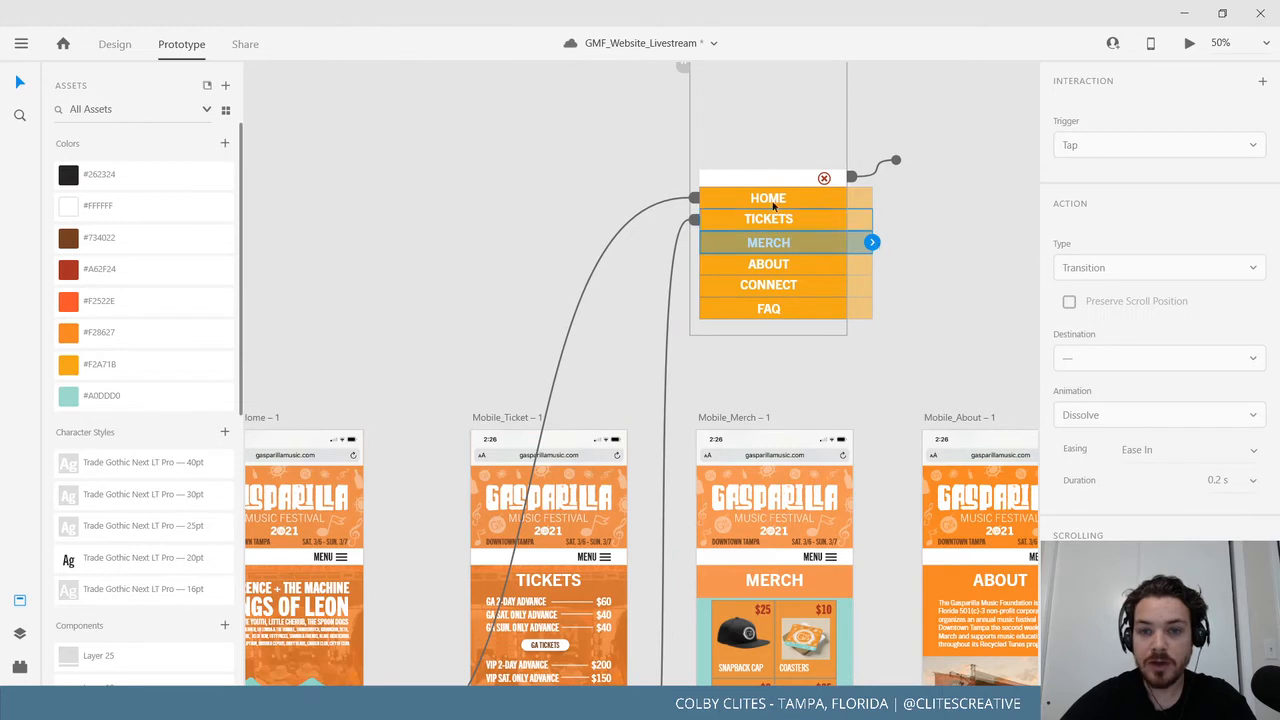
scroll(545, 326, up, 2)
scroll(583, 375, up, 2)
scroll(583, 375, left, 4)
click(366, 517)
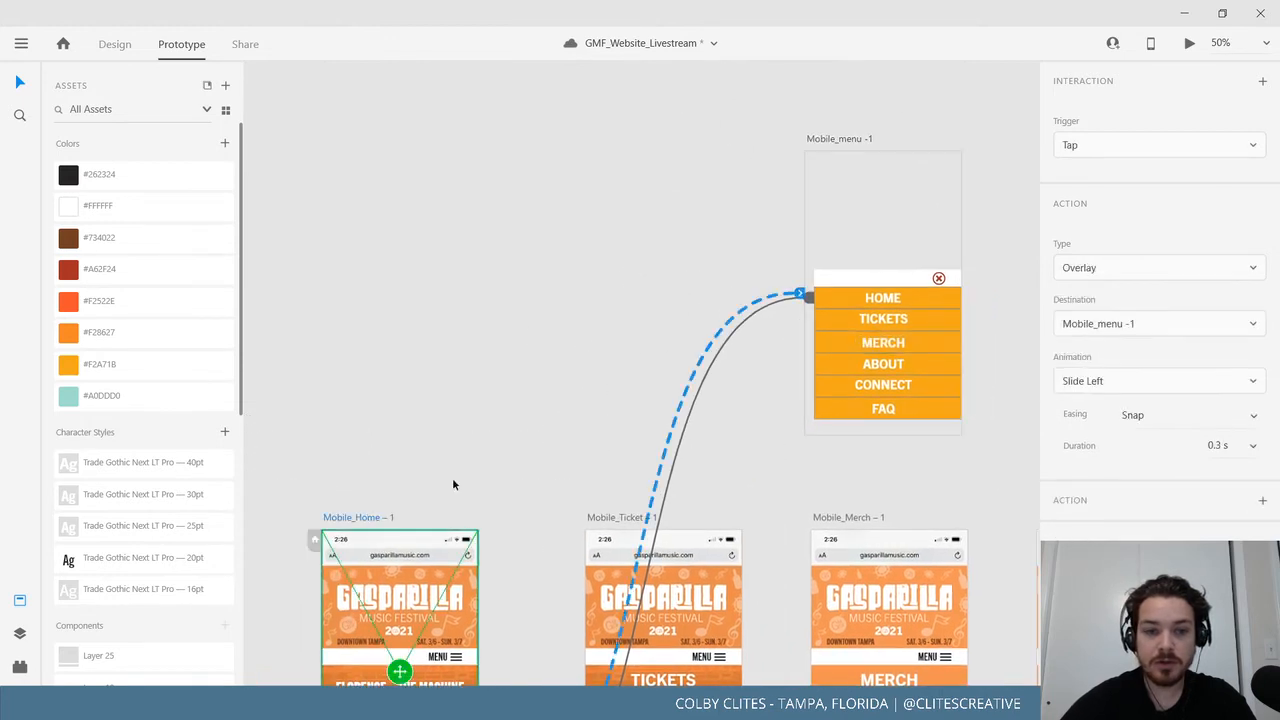
click(1188, 46)
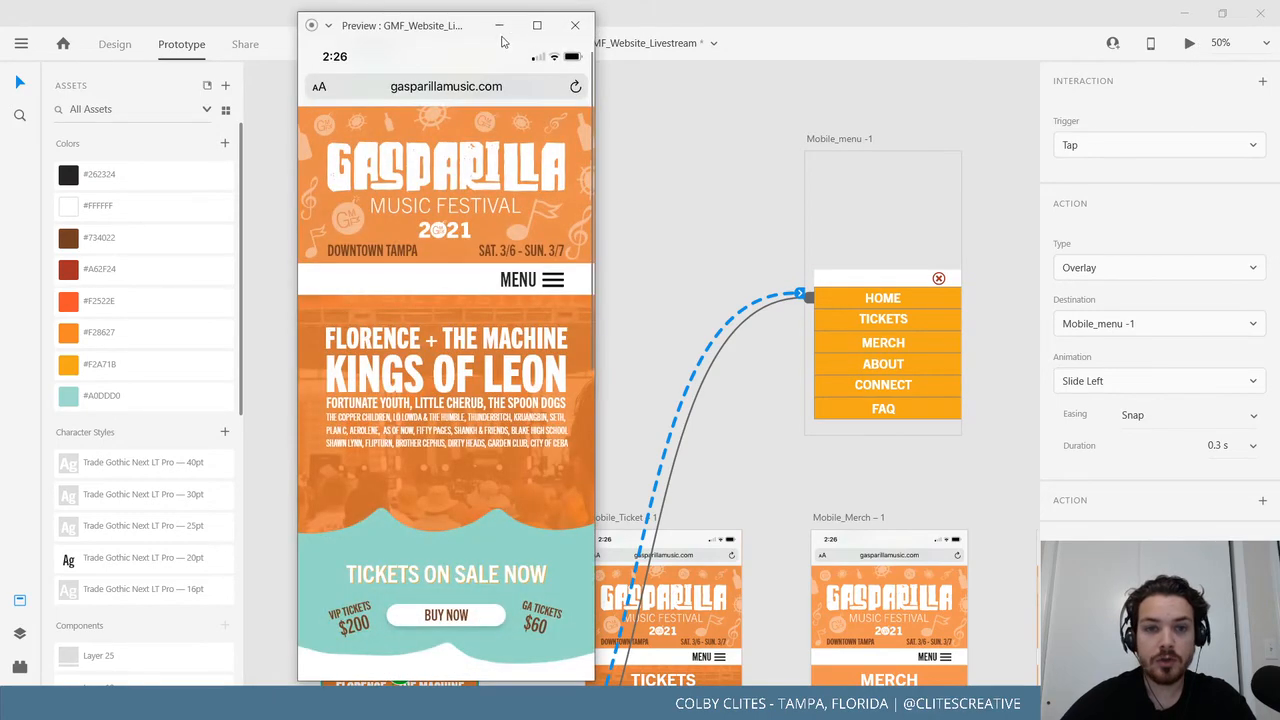
click(535, 24)
click(750, 277)
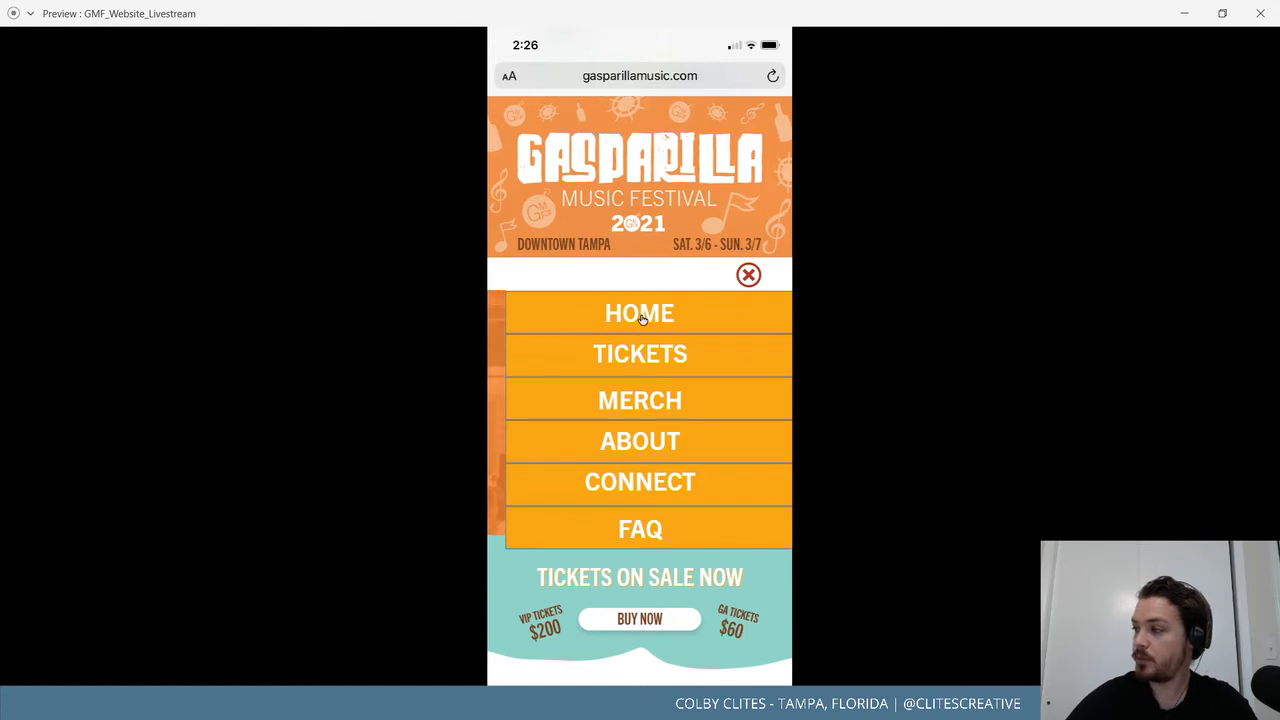
click(647, 357)
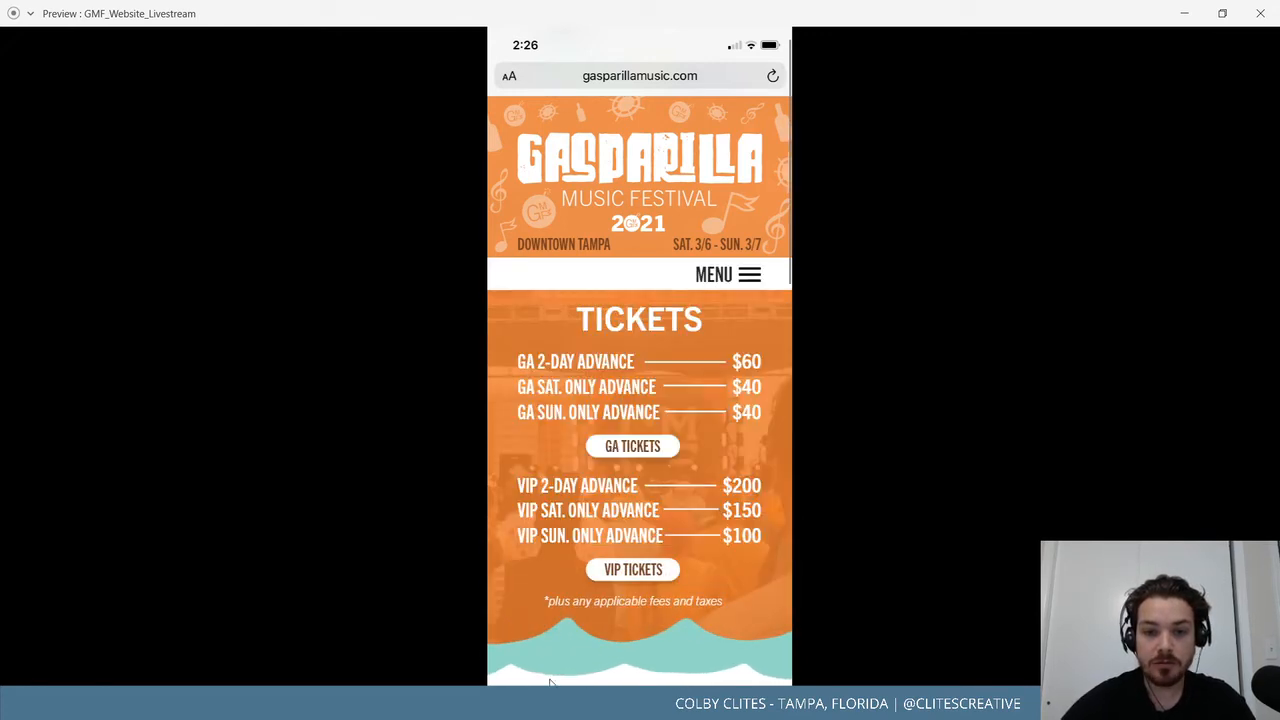
click(1260, 13)
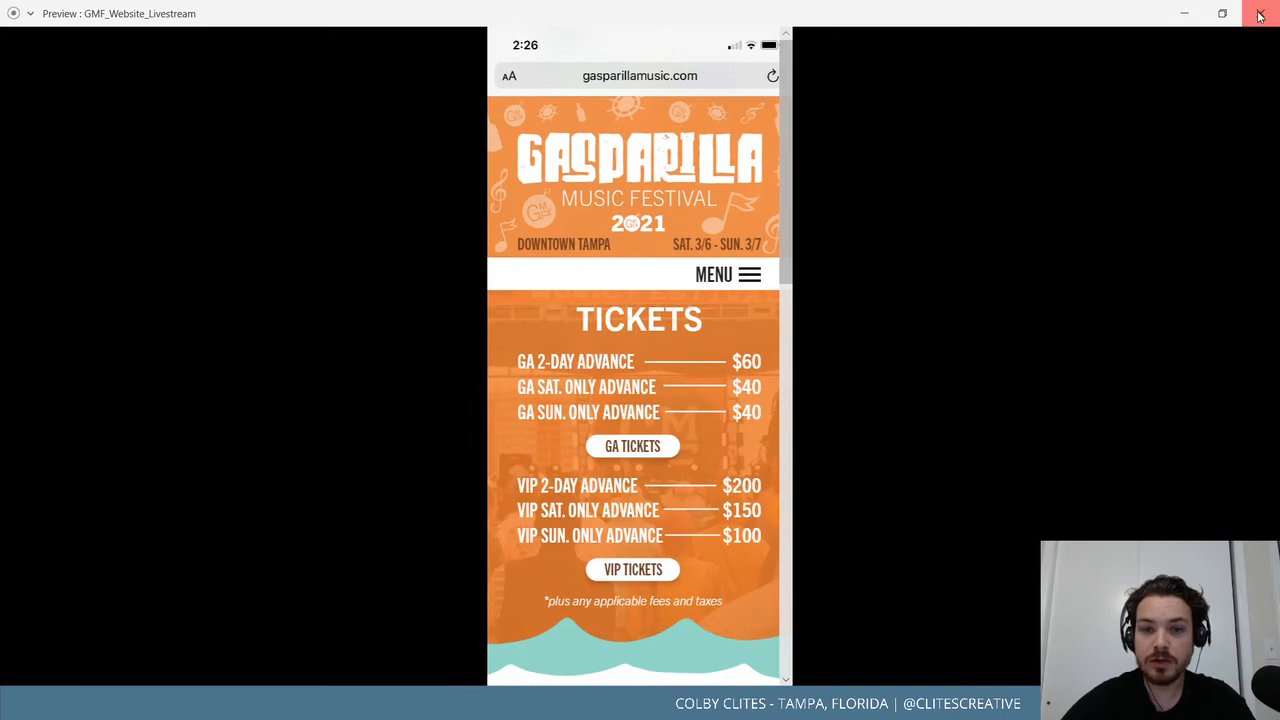
scroll(783, 456, down, 5)
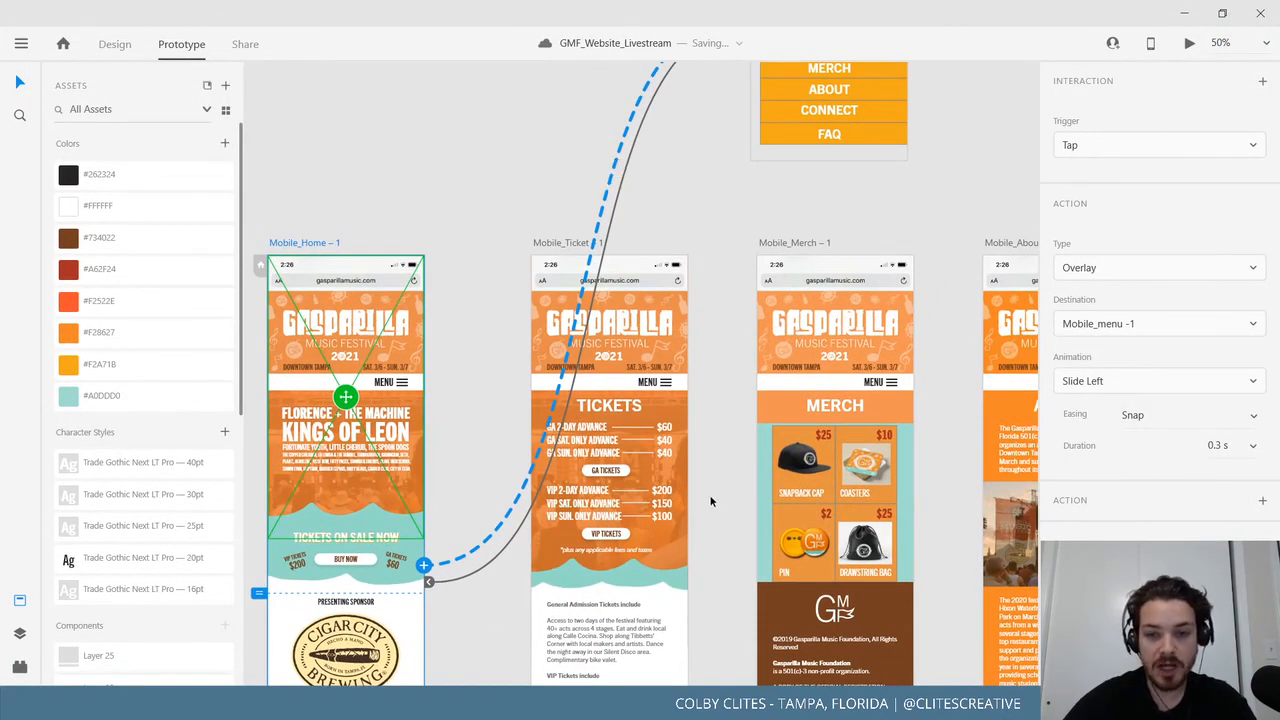
Link MERCH to Mobile_Merch – 1 and ABOUT to Mobile_About – 1.
scroll(709, 500, up, 5)
scroll(709, 500, right, 2)
scroll(673, 467, down, 2)
scroll(673, 467, left, 1)
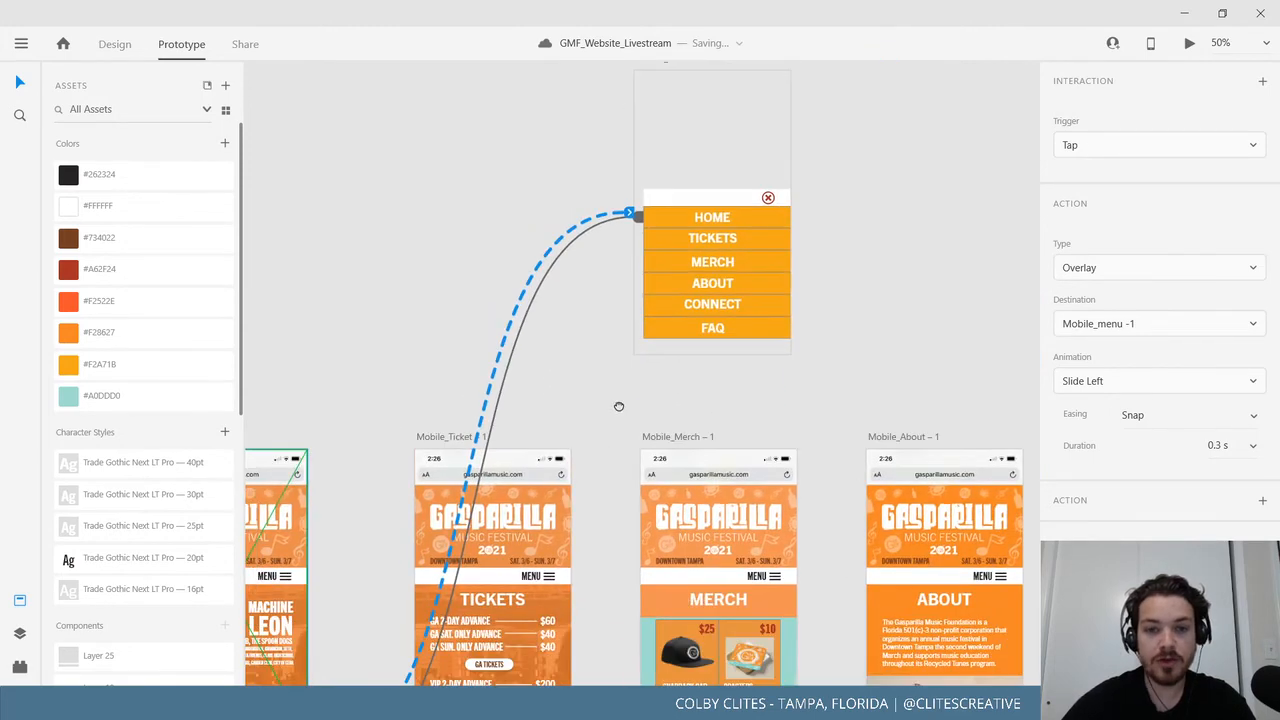
click(726, 262)
scroll(813, 410, down, 4)
scroll(813, 410, right, 2)
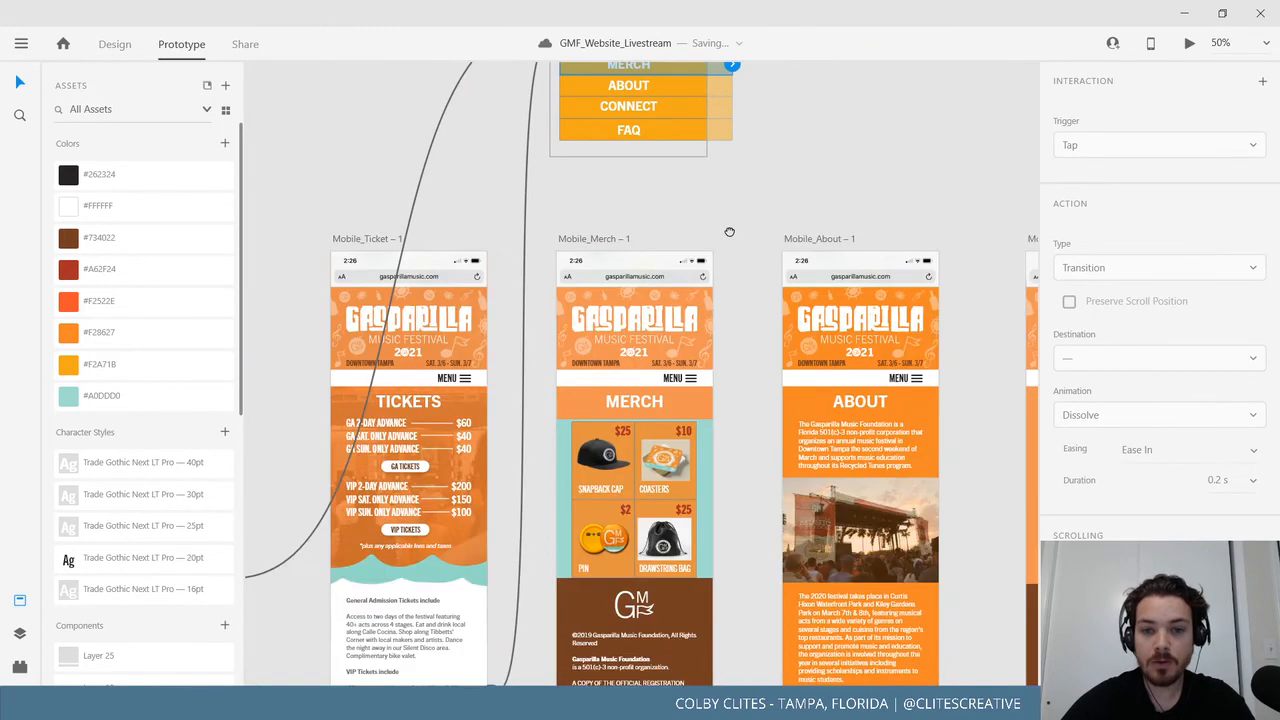
scroll(719, 266, up, 2)
drag(721, 147, 688, 403)
click(653, 173)
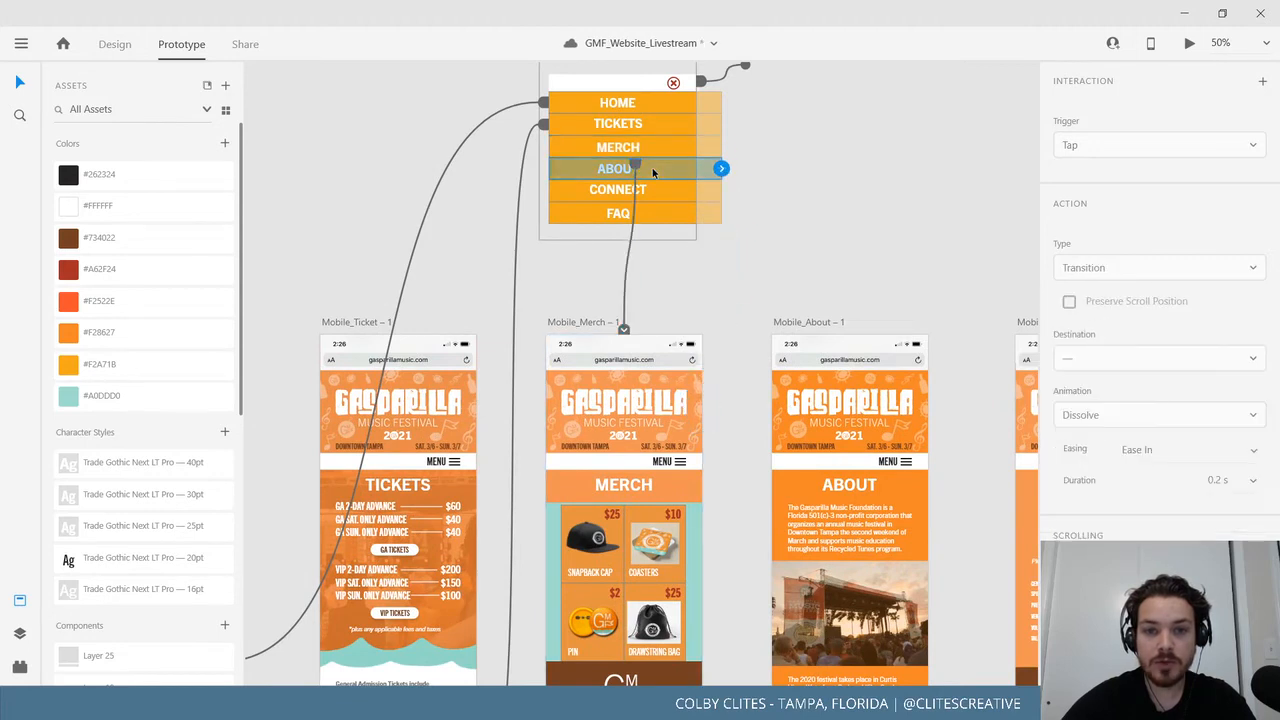
drag(722, 170, 830, 345)
Link CONNECT to Mobile_Connect – 1 and FAQ to Mobile_FAQ – 1.
drag(929, 243, 747, 303)
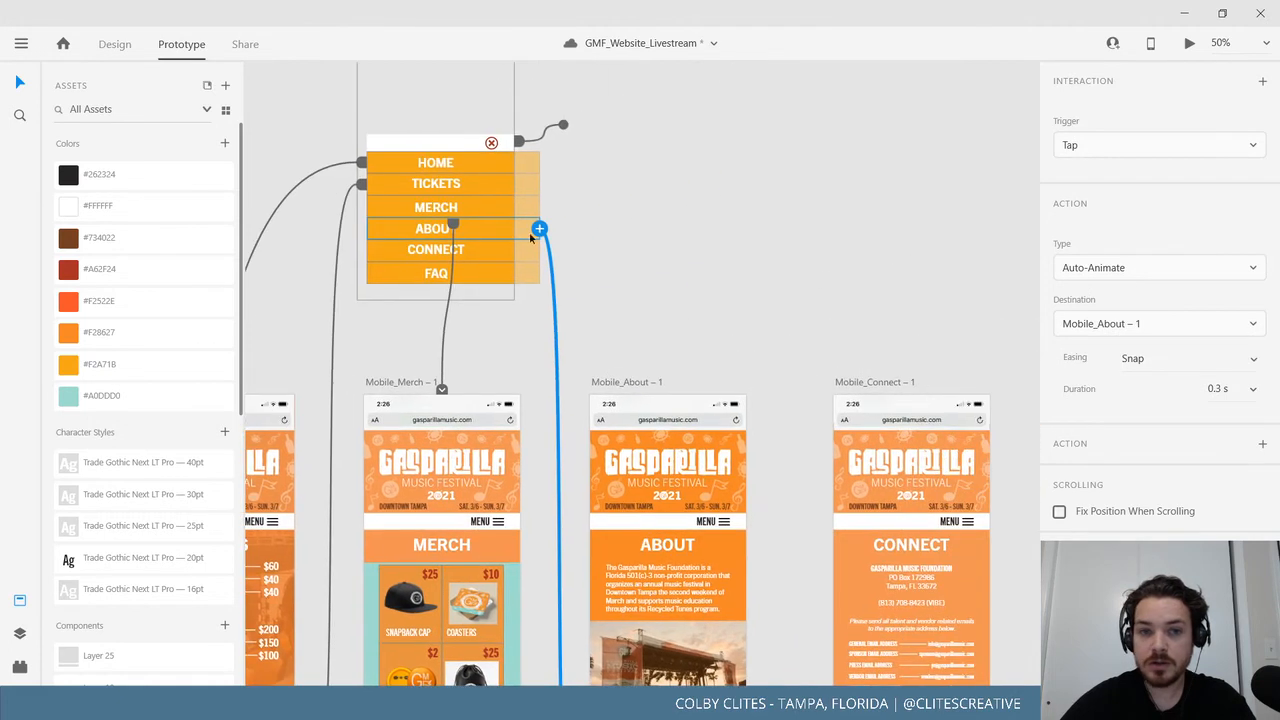
click(486, 251)
drag(540, 250, 830, 660)
click(480, 273)
drag(540, 273, 911, 405)
Zoom out to 25% and marquee-select all seven artboards to review the wiring.
scroll(331, 163, left, 3)
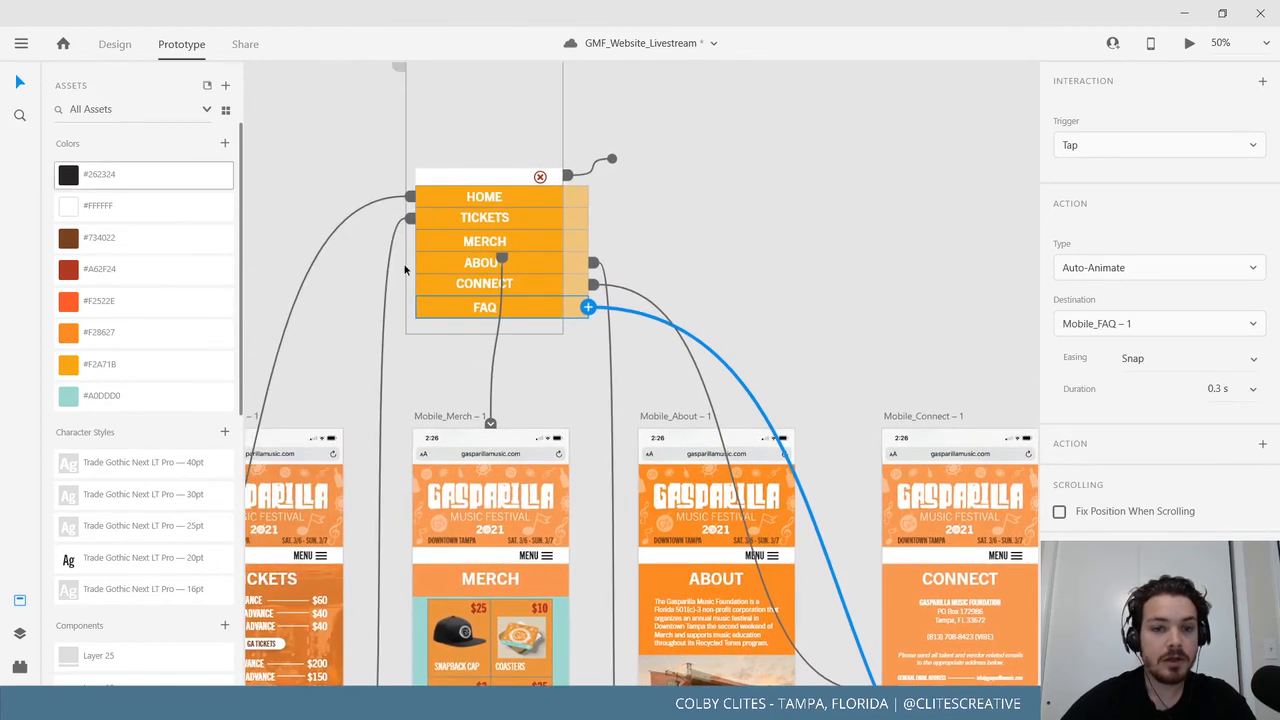
drag(540, 276, 759, 204)
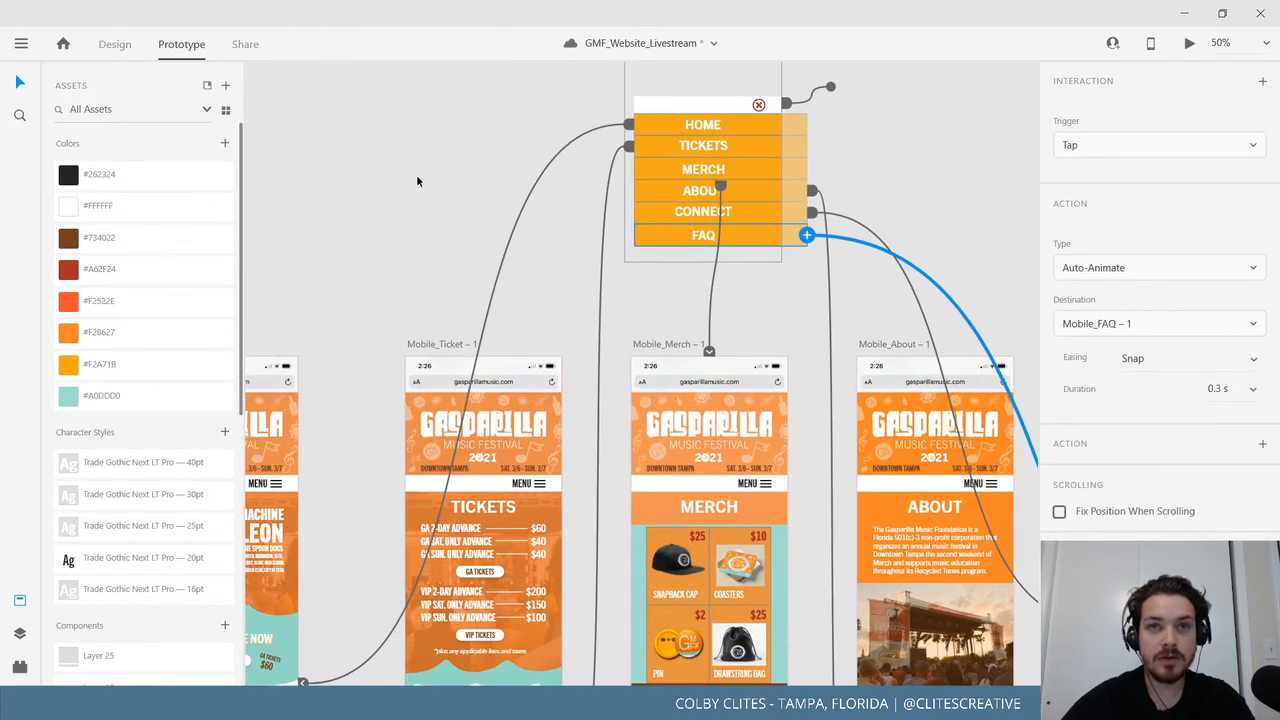
key(ctrl+minus)
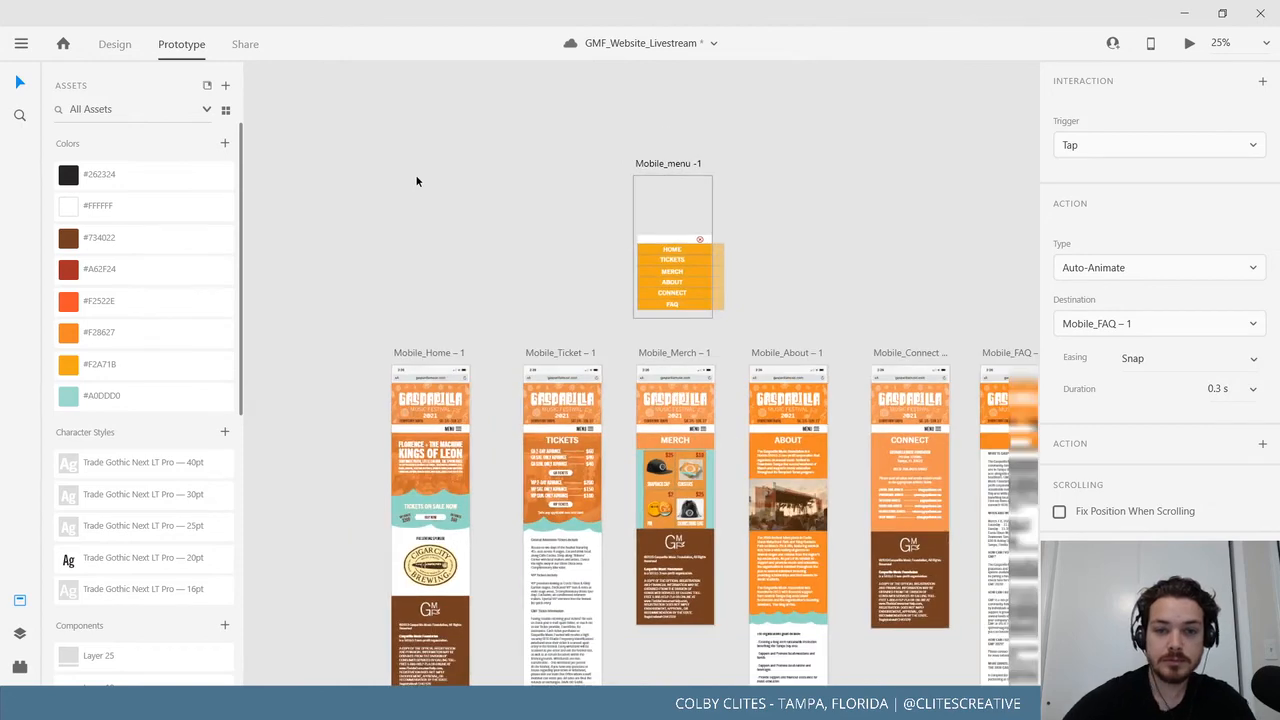
drag(485, 242, 406, 239)
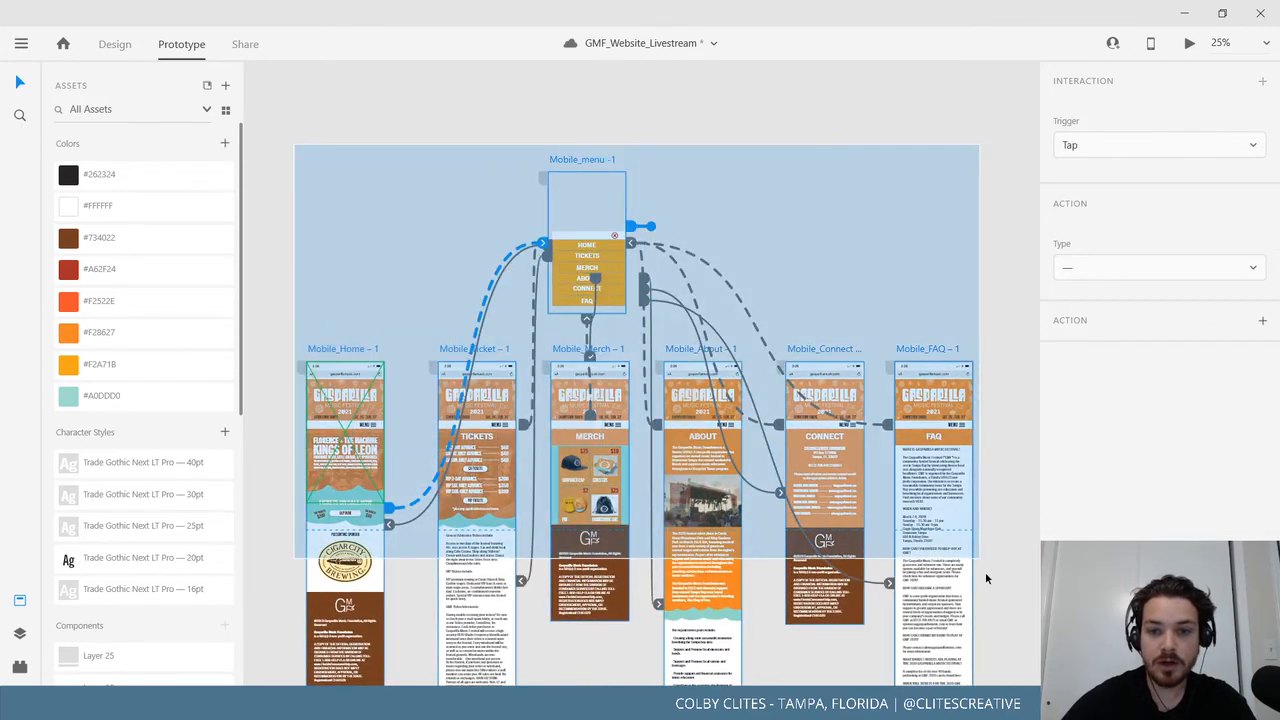
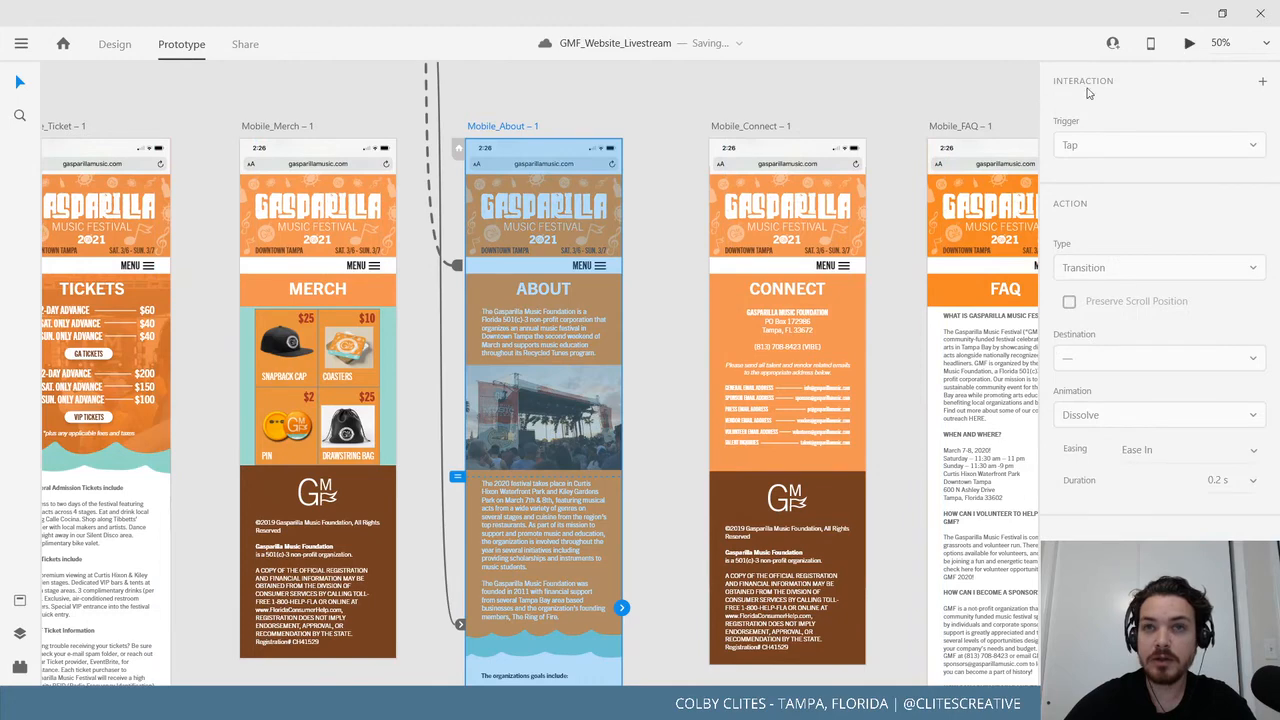
Preview the prototype and test the menu links to the Merch and About pages.
key(ctrl+Return)
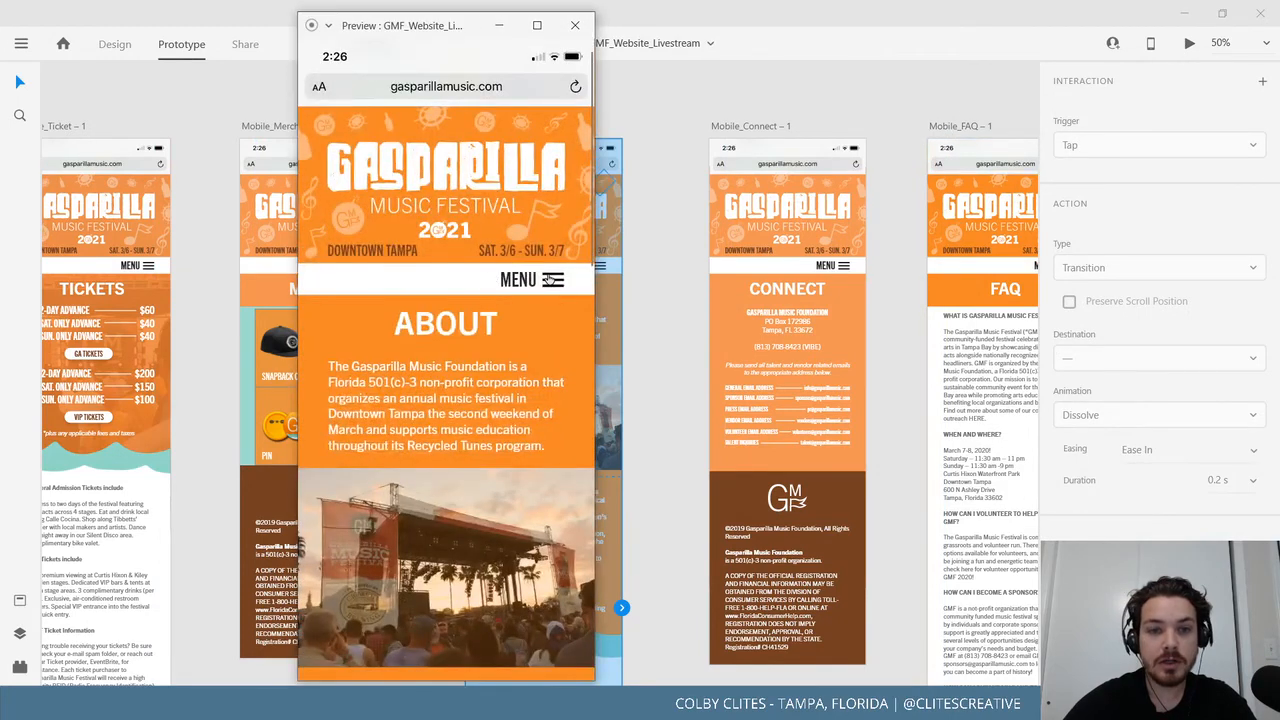
click(551, 280)
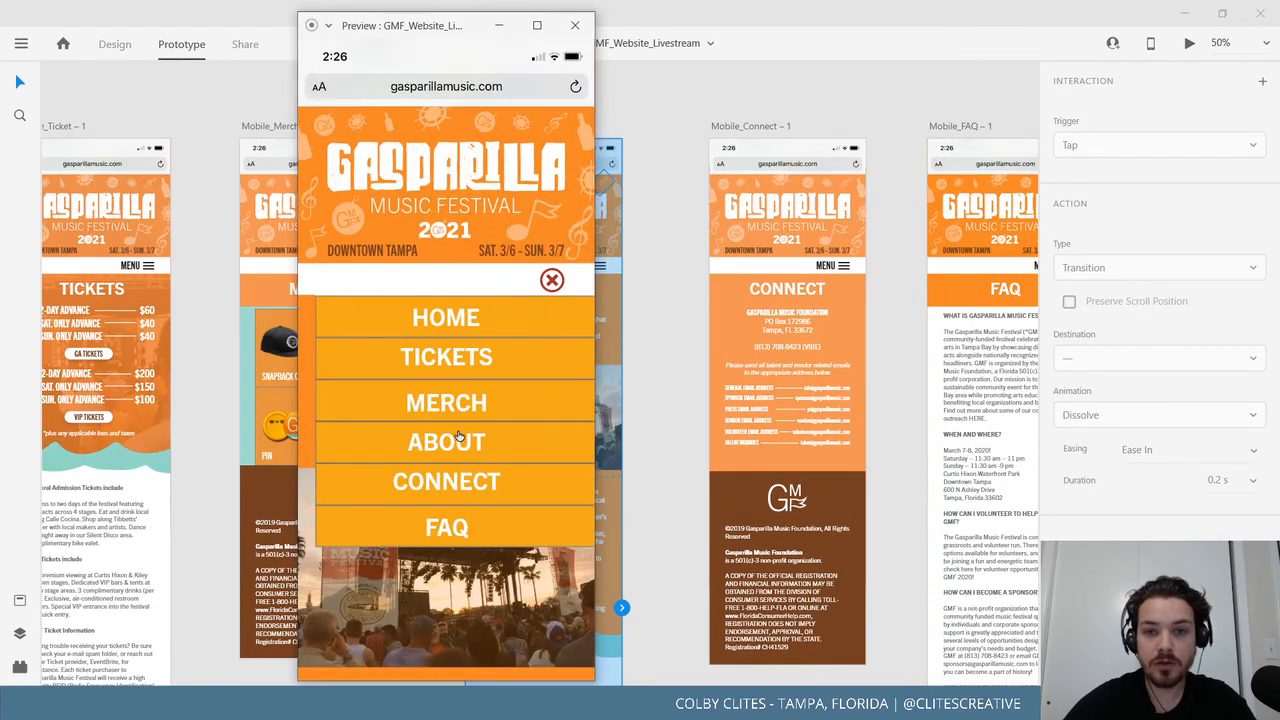
click(436, 404)
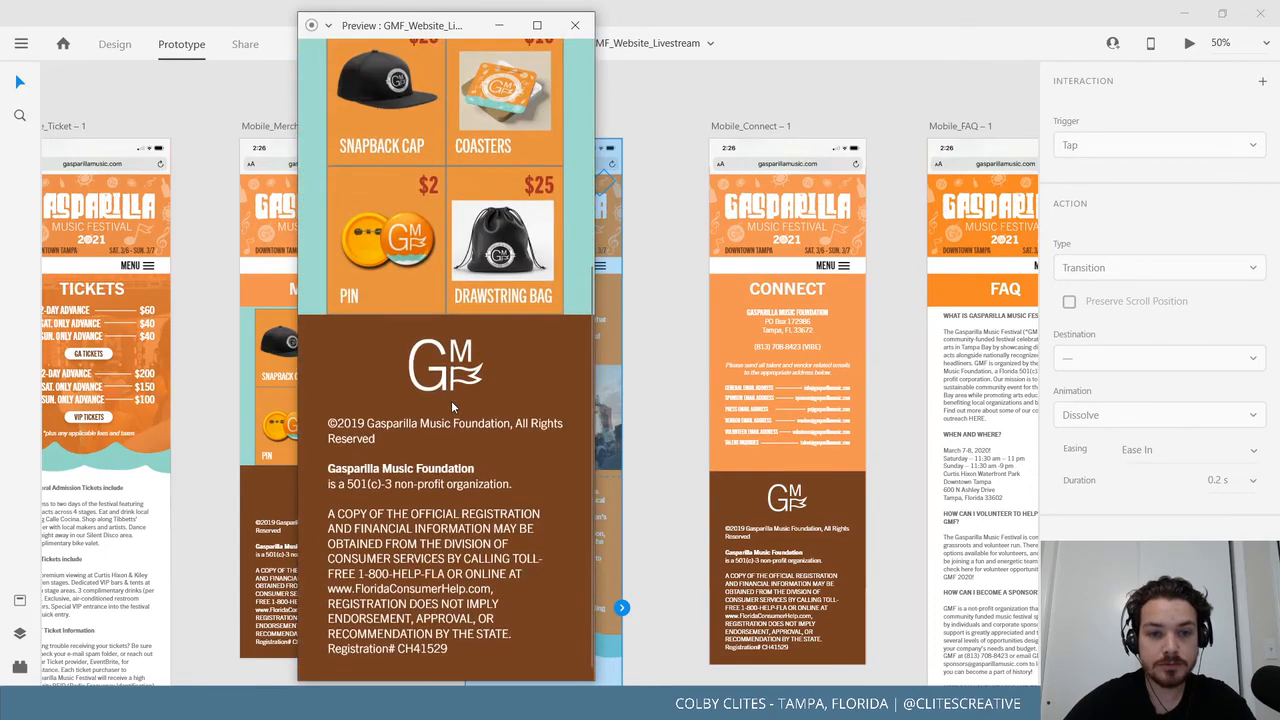
click(550, 280)
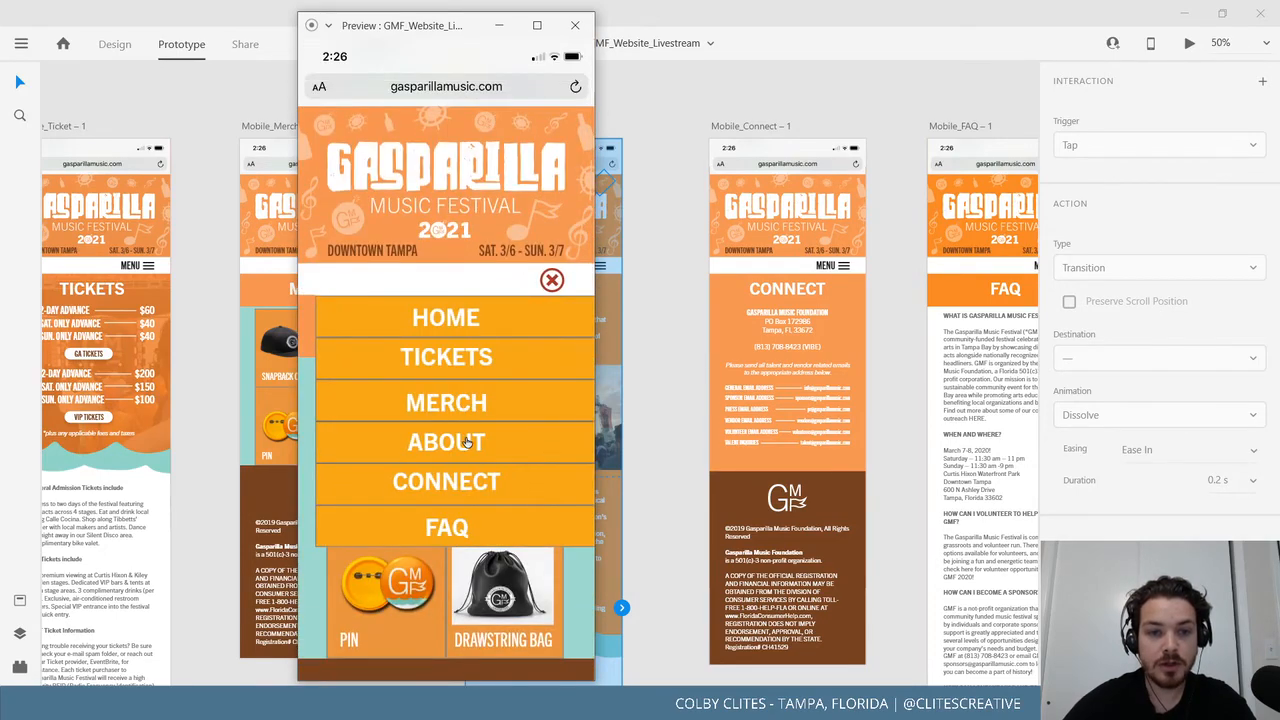
click(467, 442)
scroll(472, 400, down, 10)
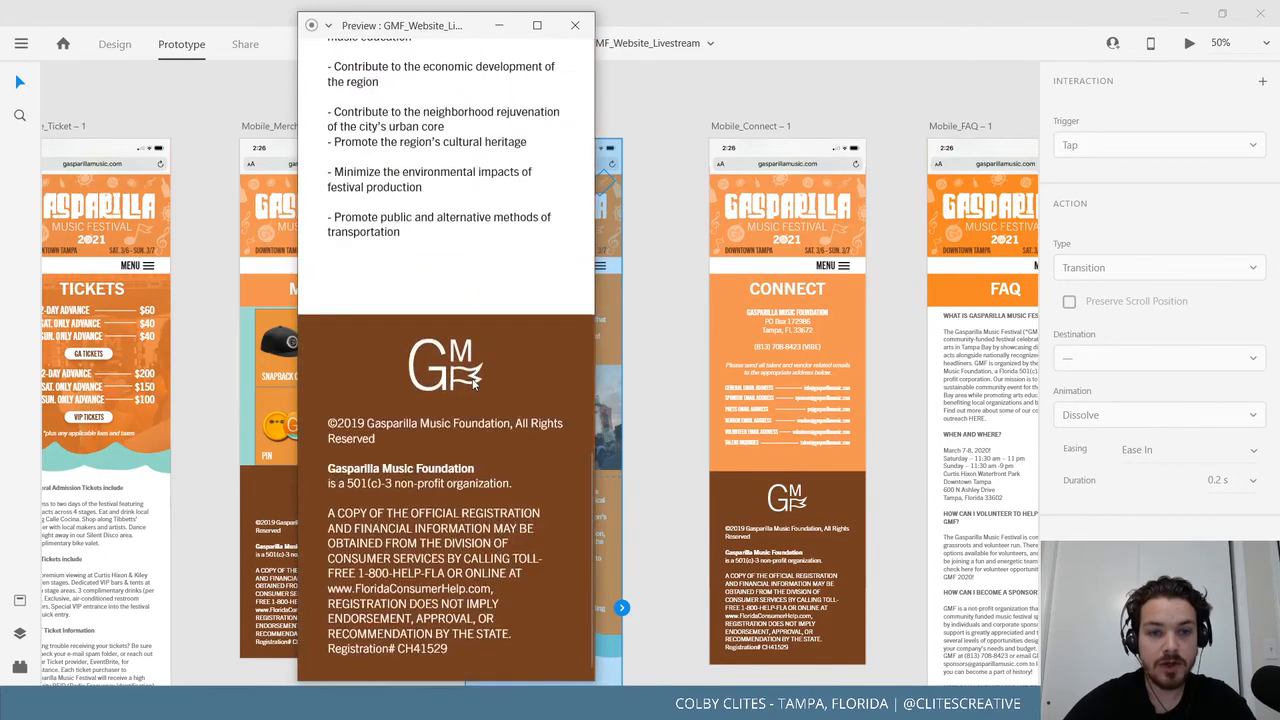
scroll(474, 387, up, 5)
scroll(466, 380, down, 5)
scroll(466, 397, up, 10)
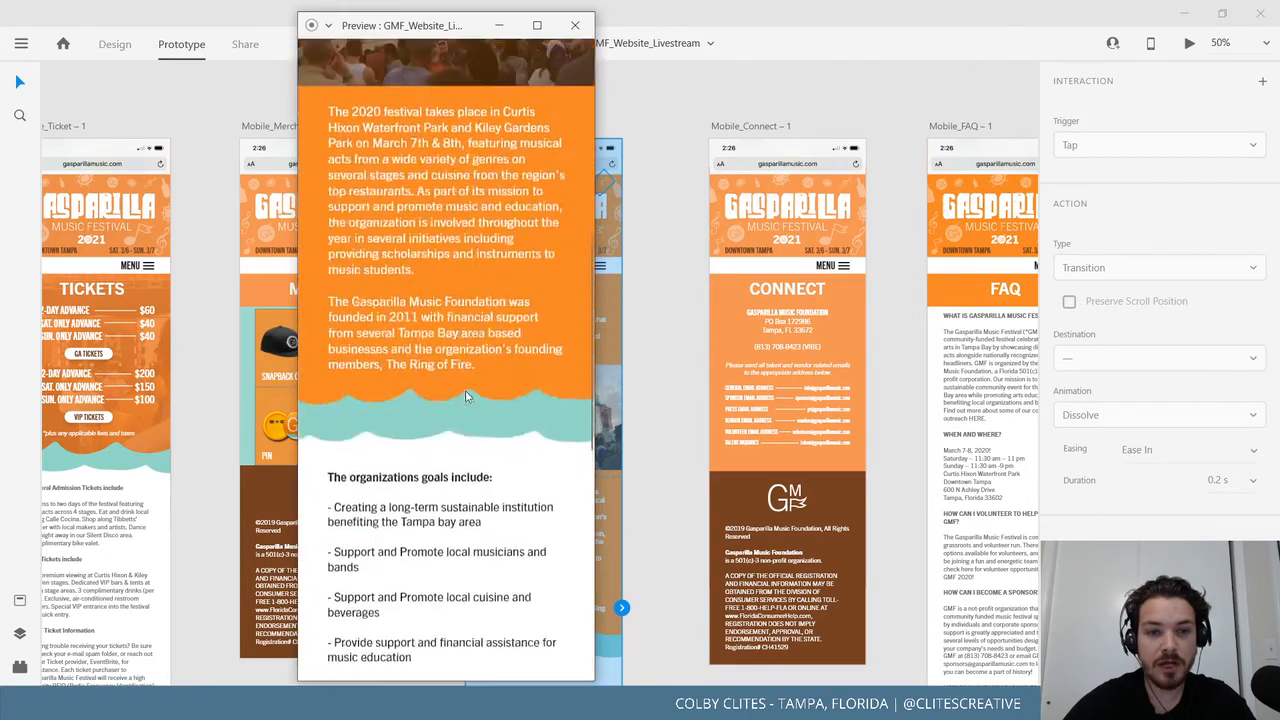
scroll(466, 397, up, 8)
Follow the menu from About to Connect, then from Connect to FAQ.
click(557, 282)
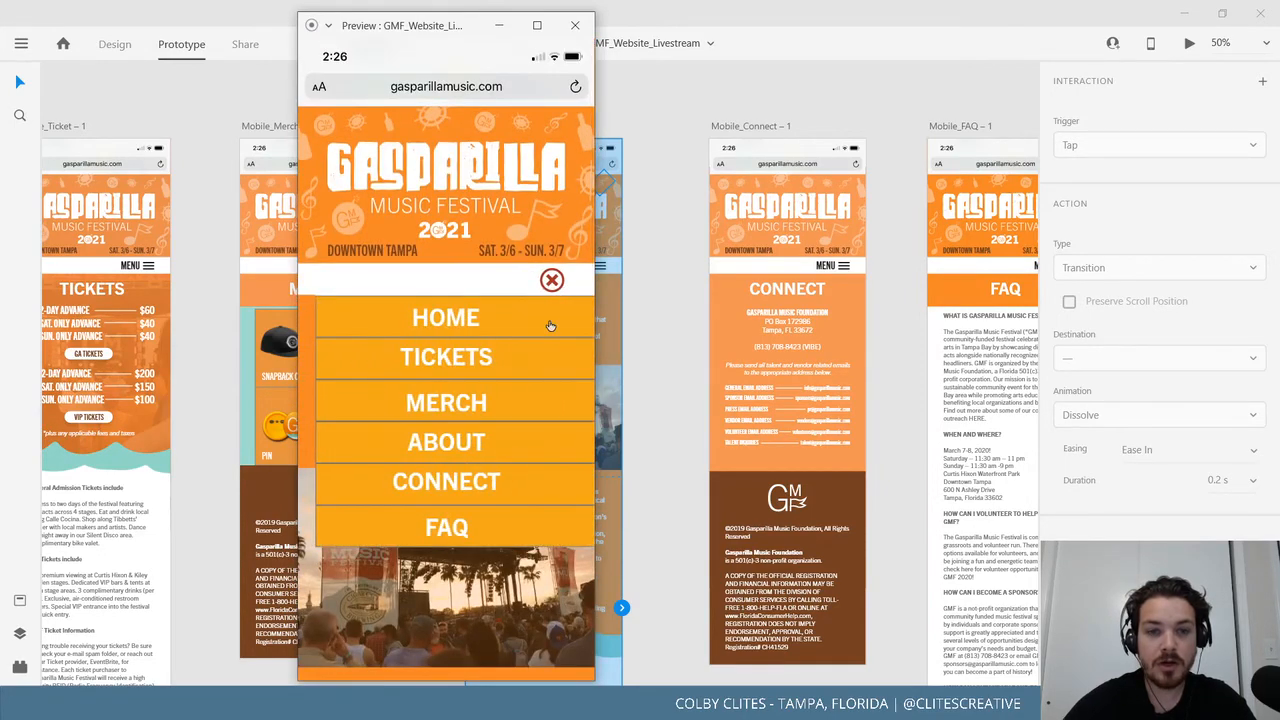
click(493, 481)
scroll(490, 461, down, 5)
scroll(491, 461, up, 2)
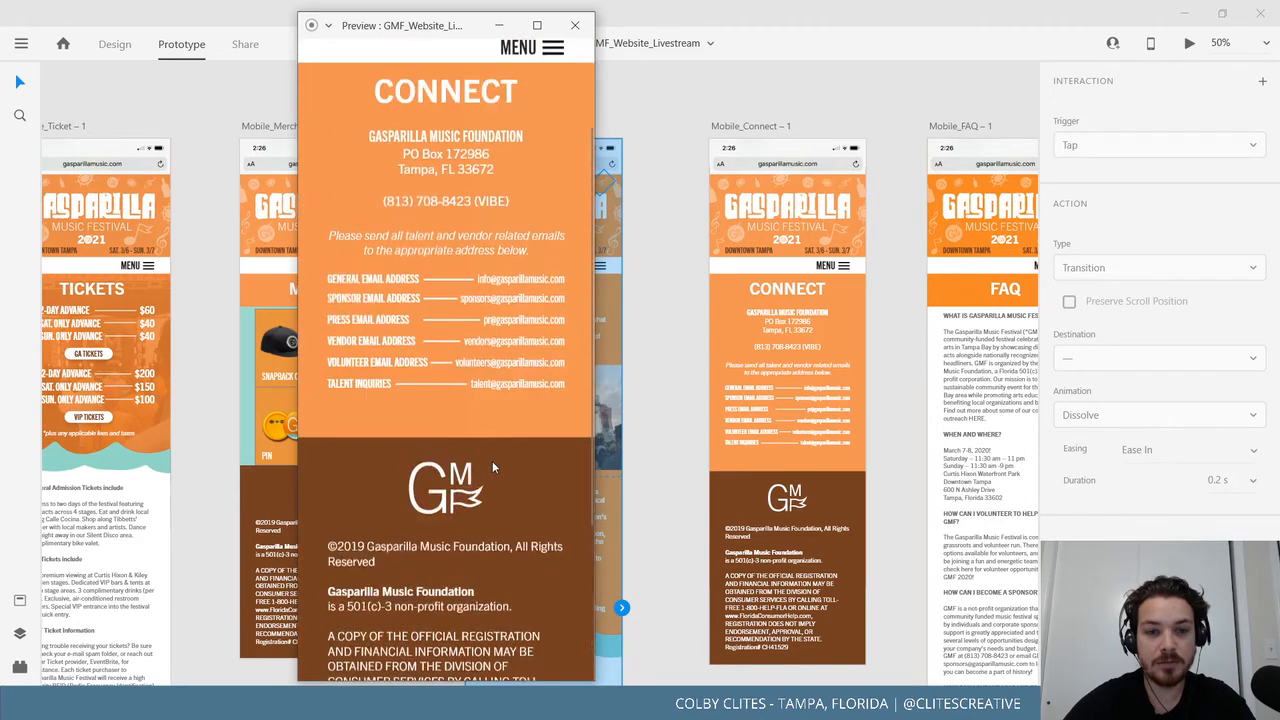
scroll(492, 461, up, 3)
scroll(484, 450, down, 5)
scroll(440, 432, up, 2)
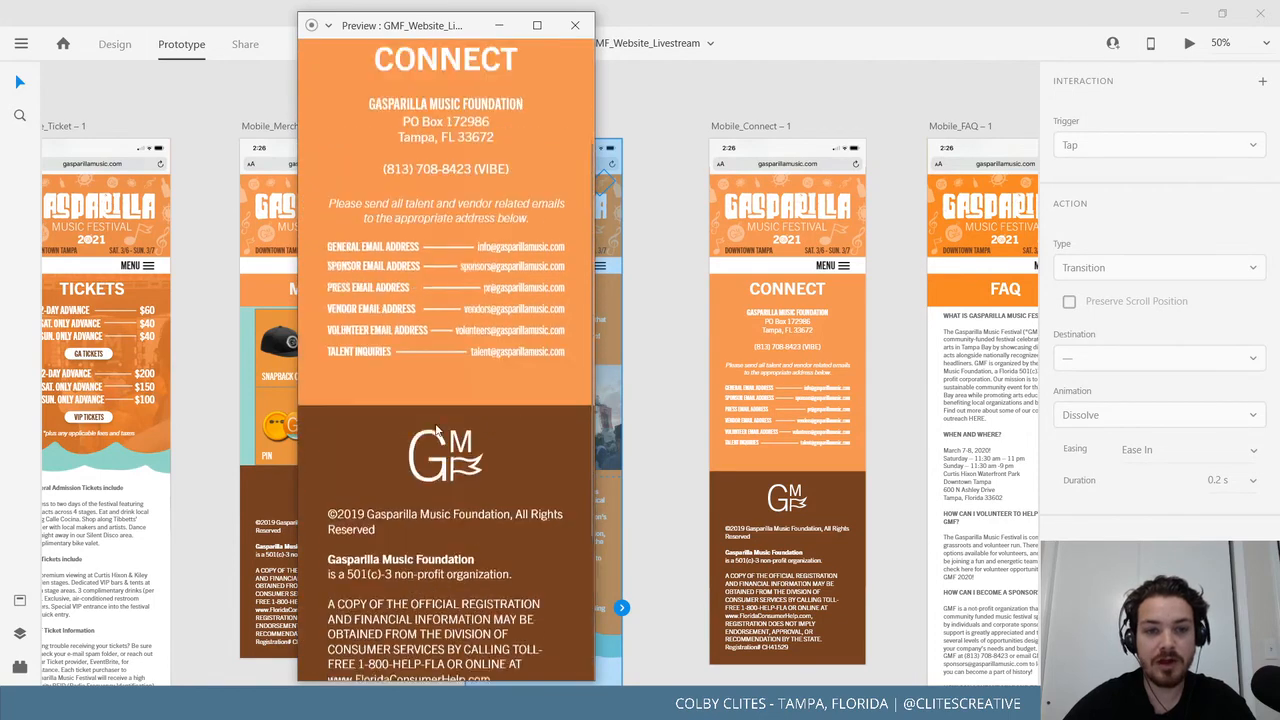
scroll(437, 429, up, 3)
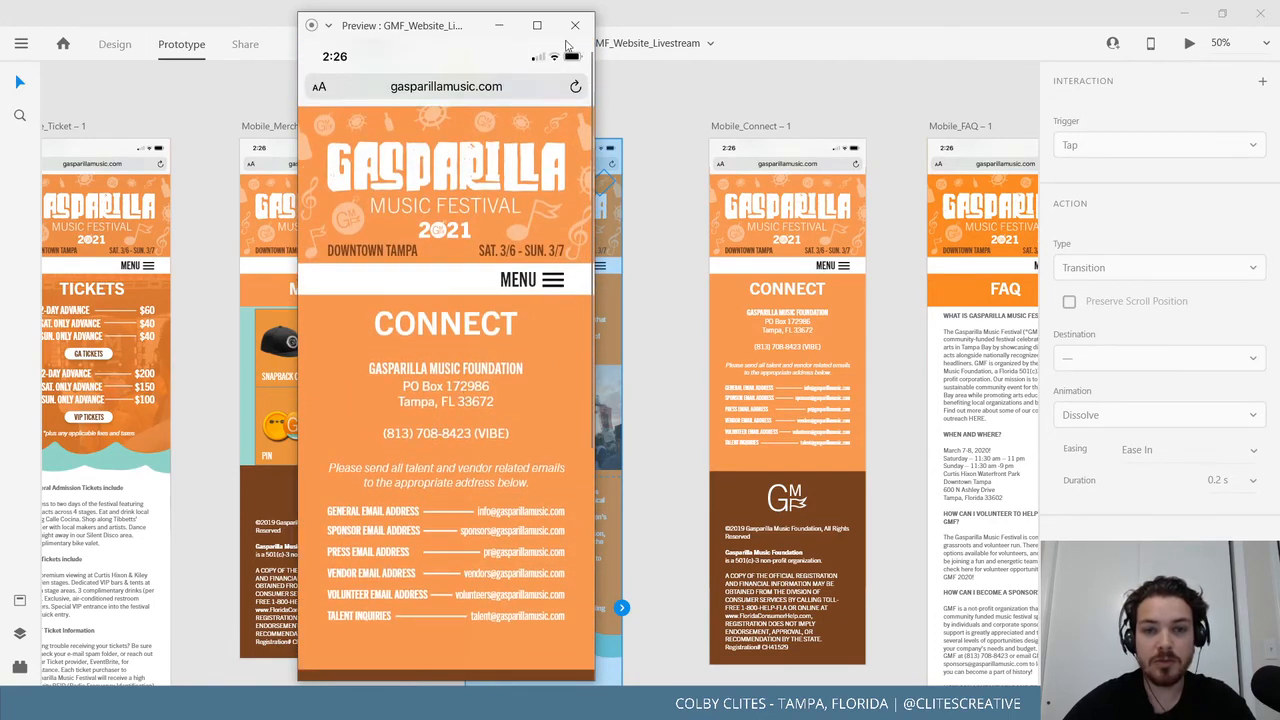
click(555, 286)
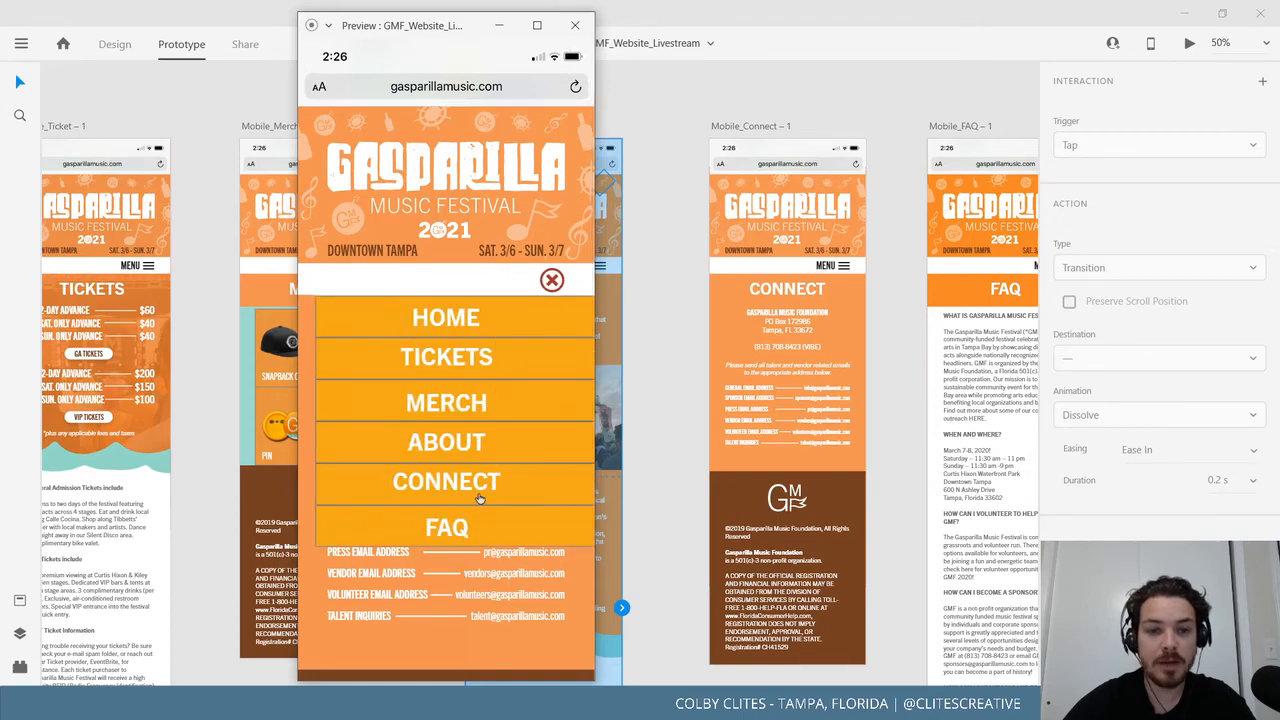
click(469, 527)
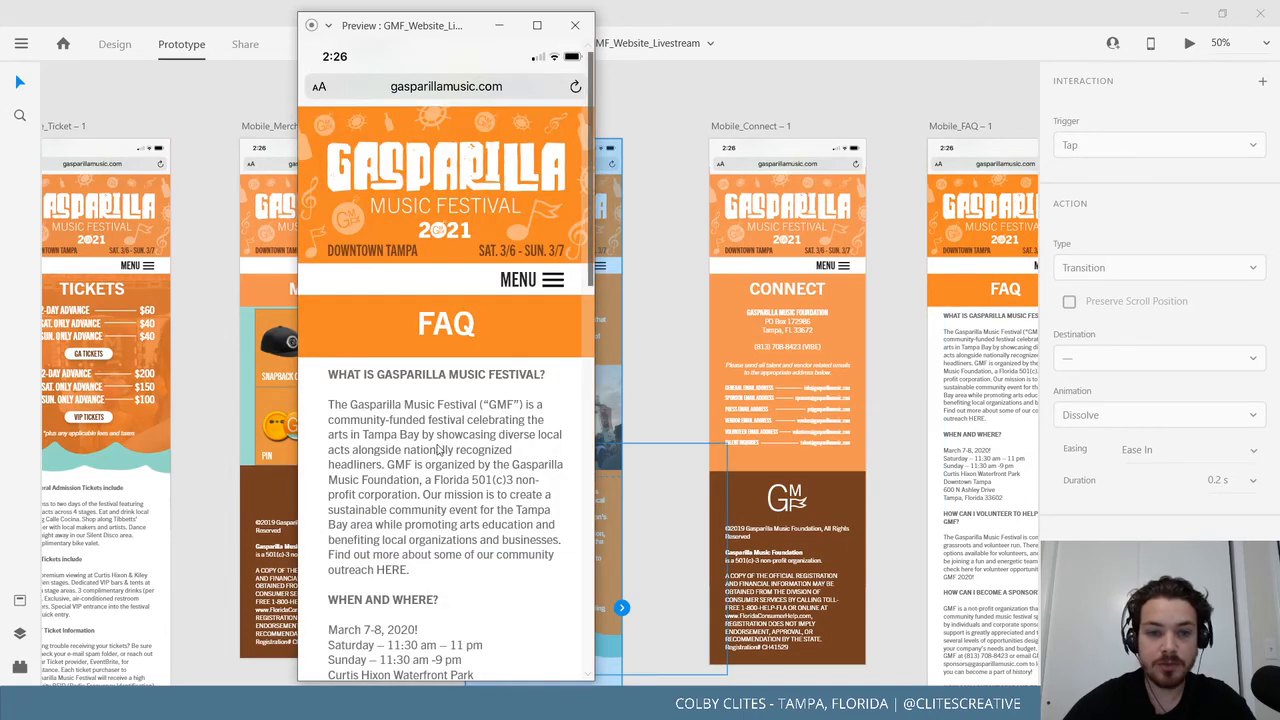
scroll(461, 375, down, 7)
scroll(461, 378, up, 10)
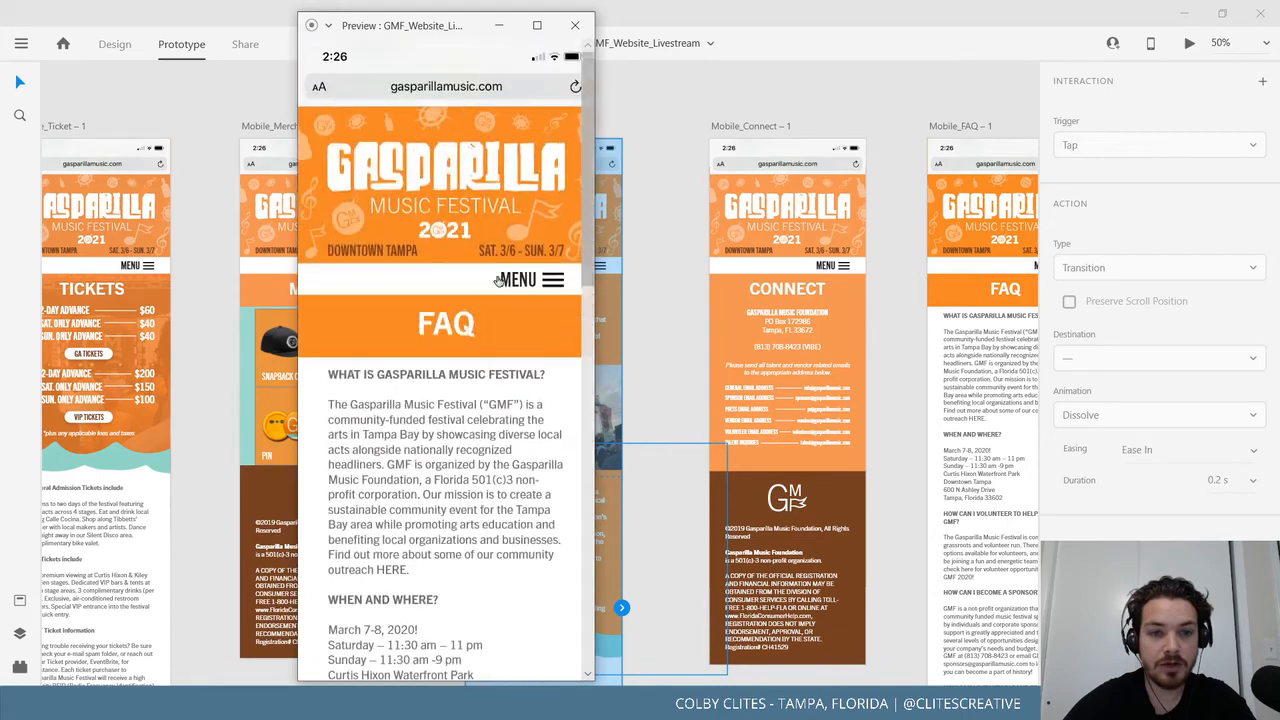
Toggle the FAQ menu and follow HOME back to the Home page, then close preview.
click(553, 281)
click(552, 279)
click(553, 281)
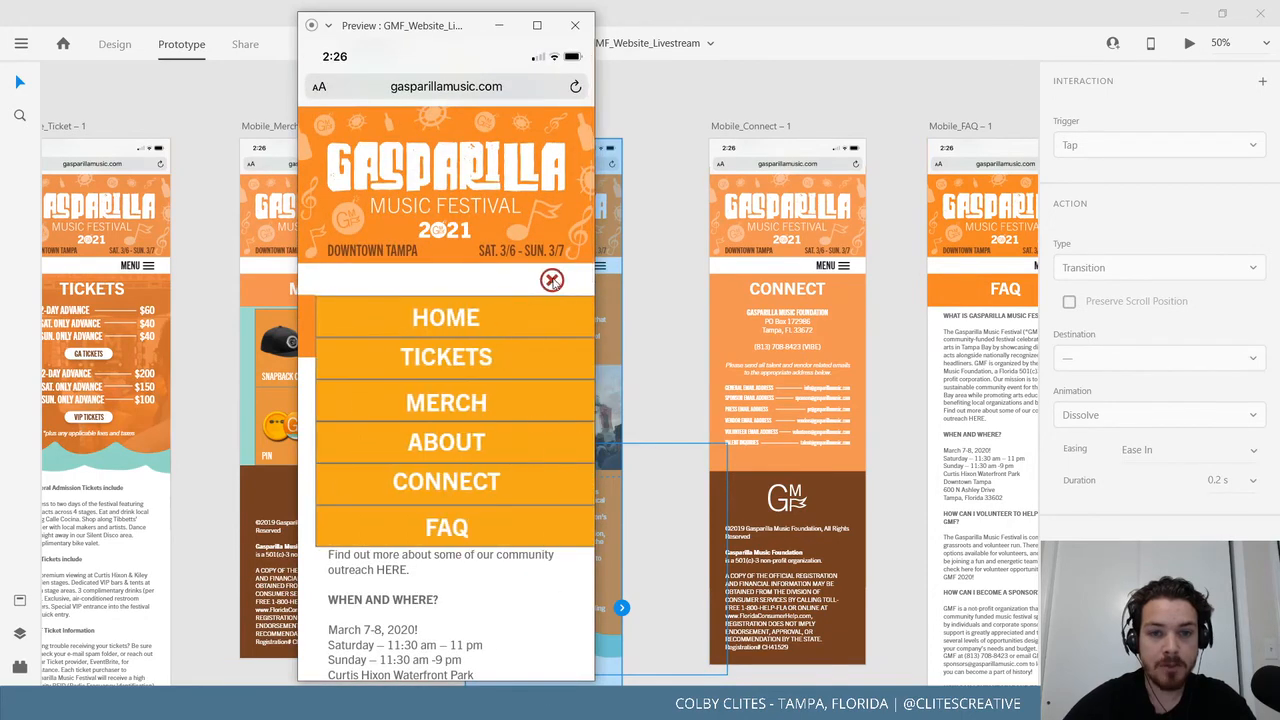
click(552, 279)
click(552, 280)
click(481, 321)
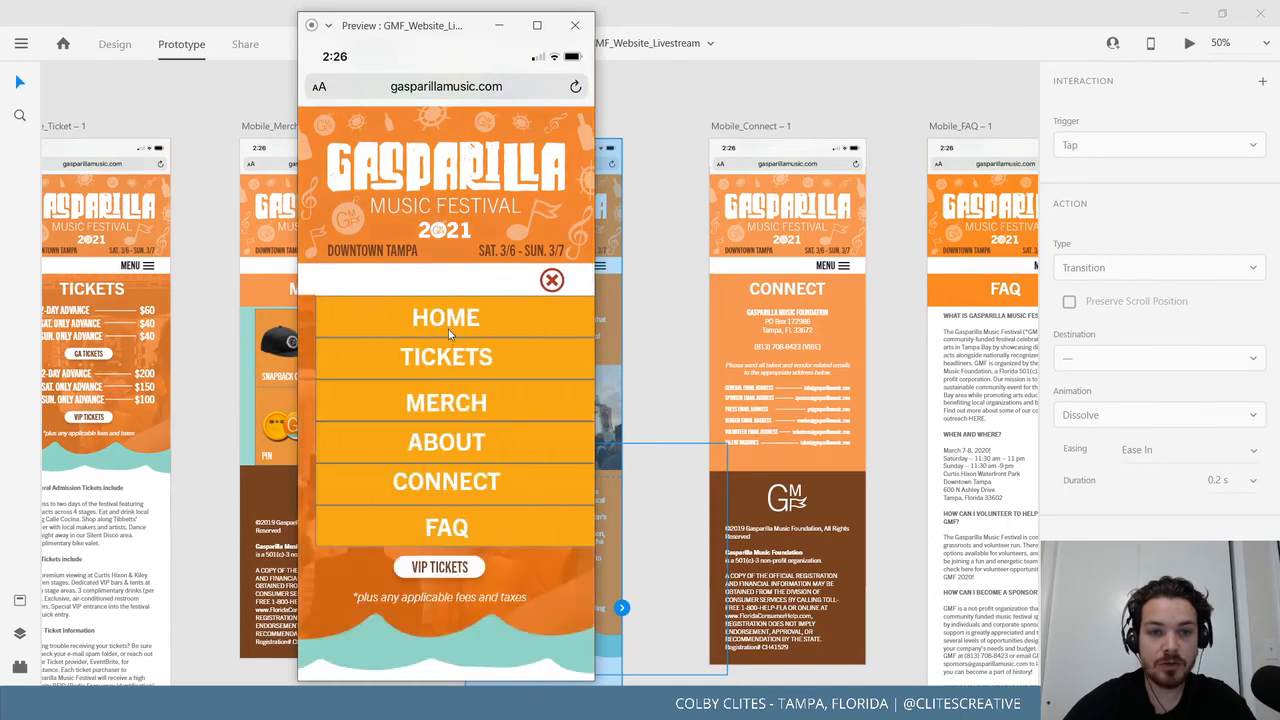
click(553, 280)
click(478, 317)
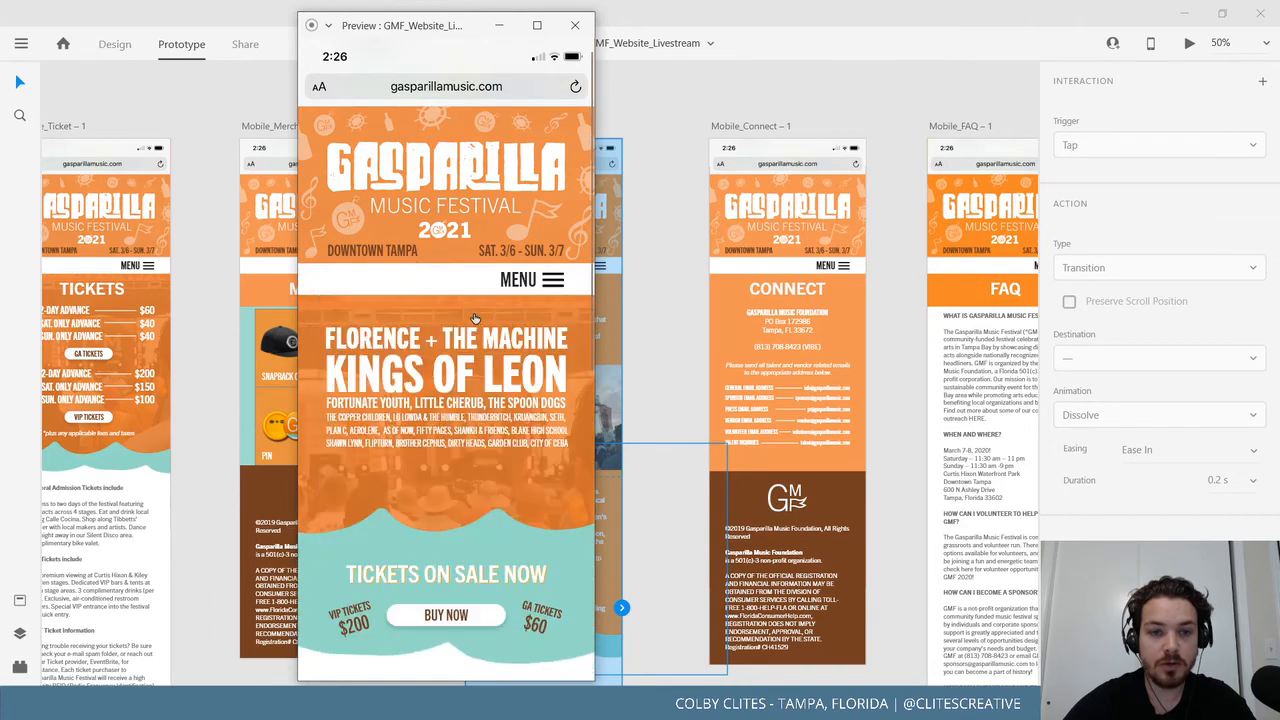
click(575, 25)
click(466, 104)
Link the Ticket page logo to Mobile_Home as an overlay interaction.
drag(213, 160, 635, 207)
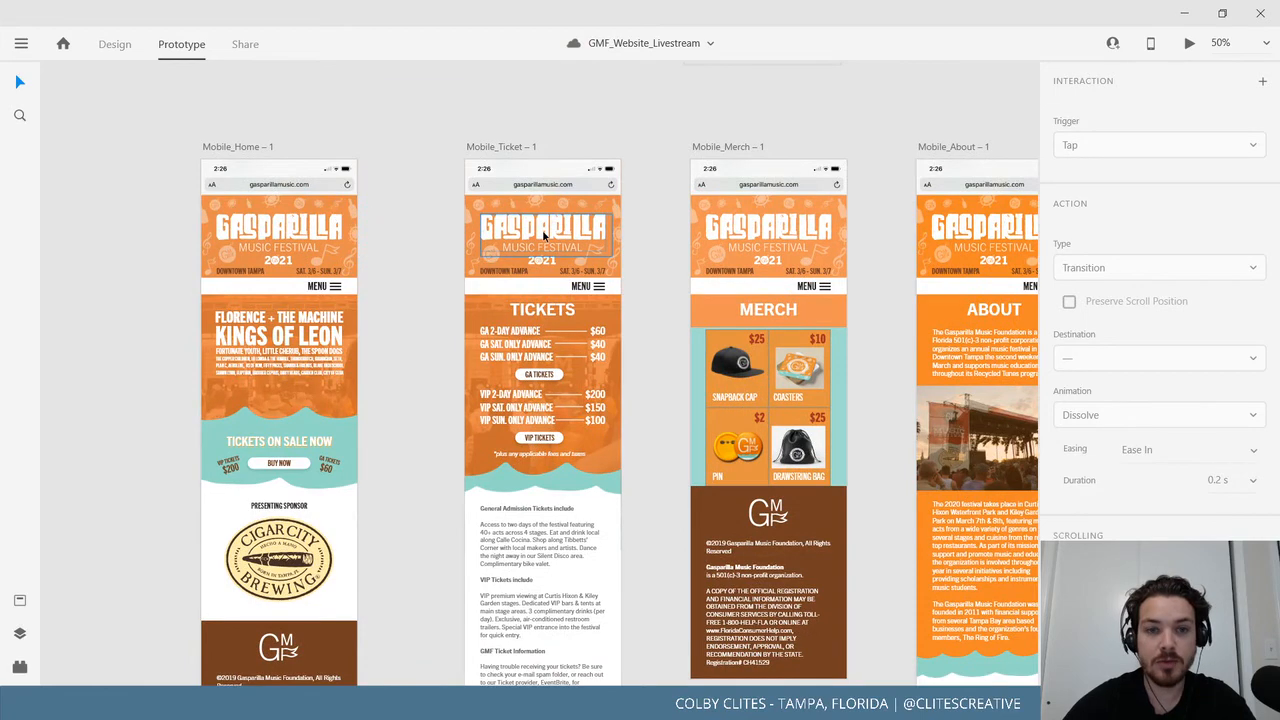
click(543, 236)
drag(613, 236, 330, 243)
click(1100, 267)
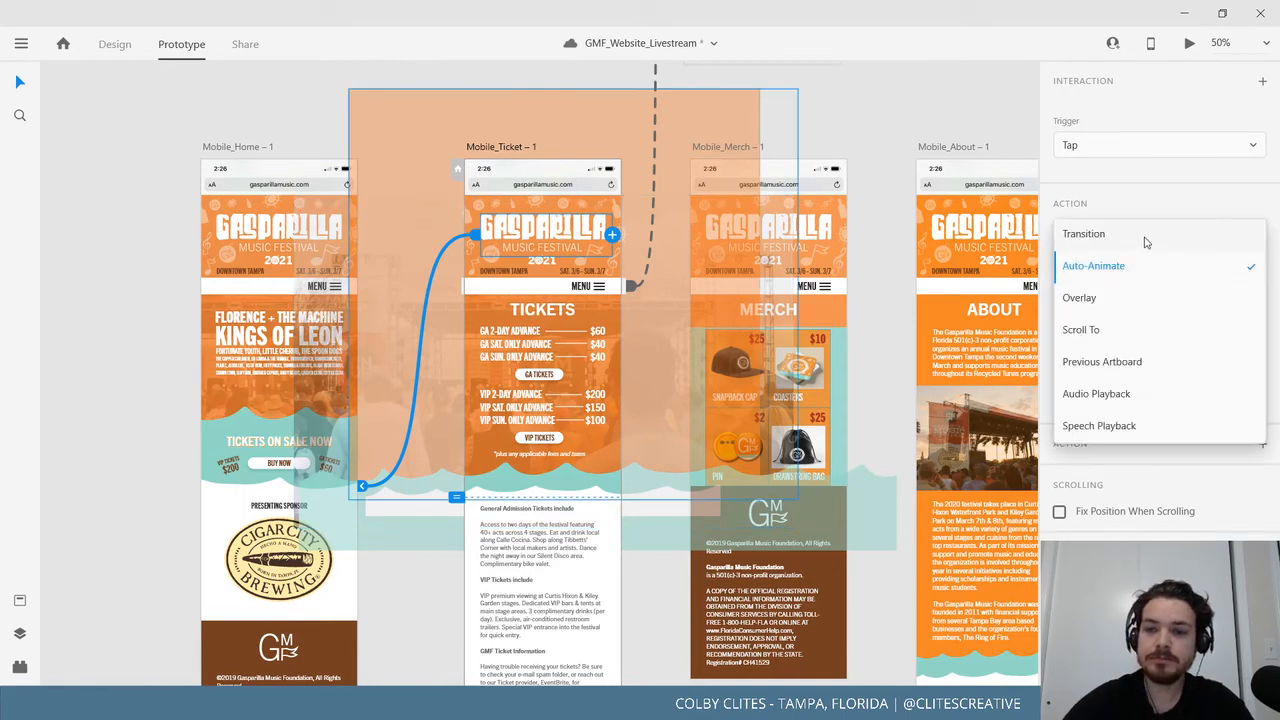
click(1136, 297)
Preview Mobile_Ticket full-screen and confirm its logo returns to Home.
click(514, 141)
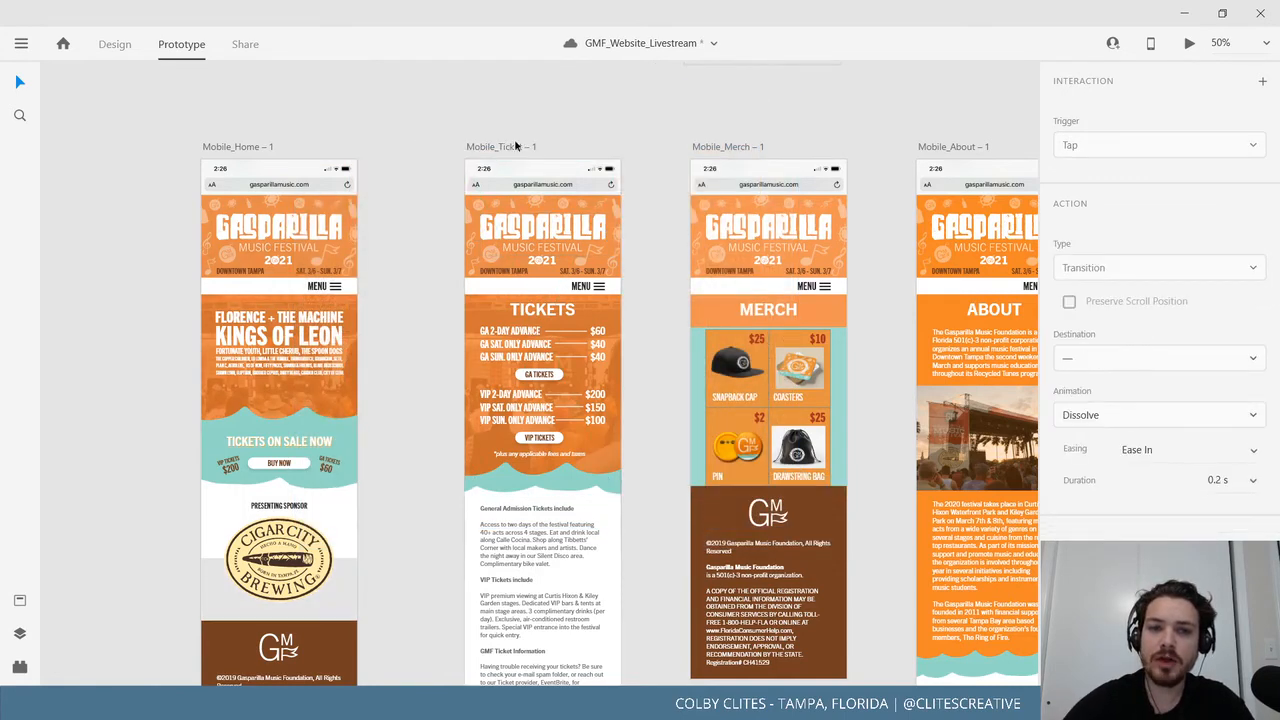
click(1188, 43)
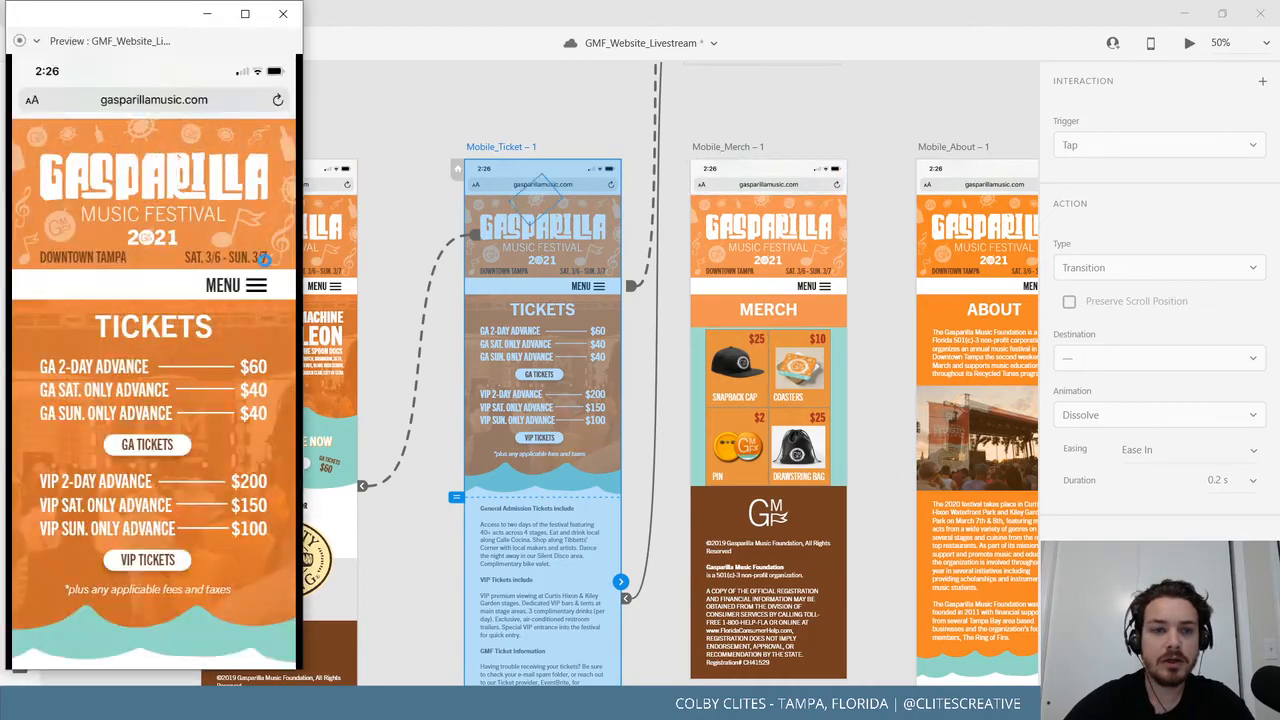
click(256, 13)
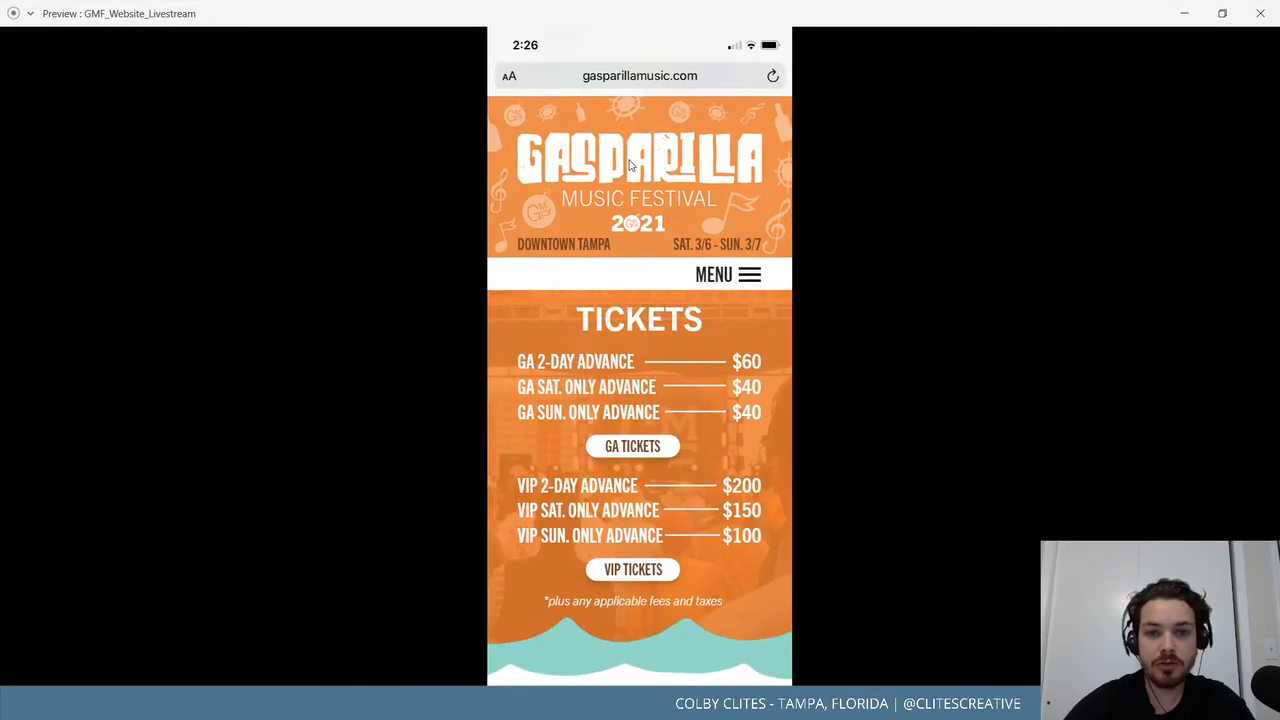
click(629, 165)
click(1260, 13)
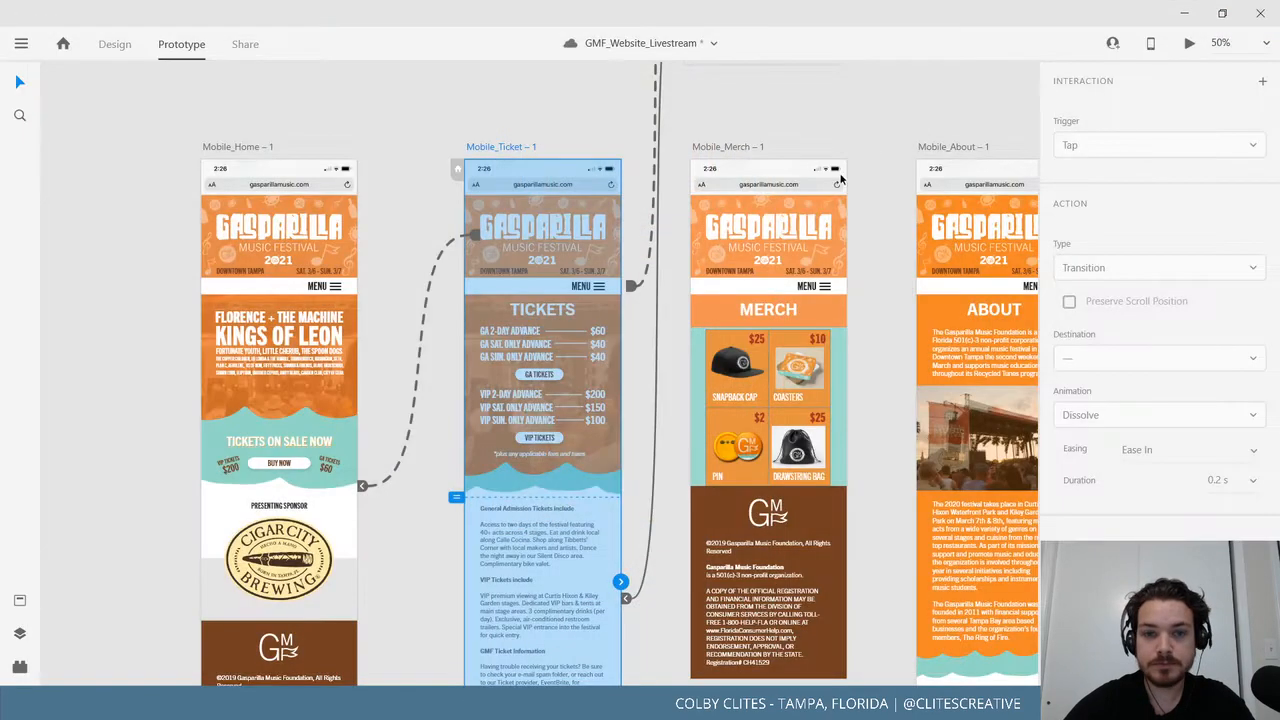
Wire the Merch, About and Connect page logos to Mobile_Home and select the FAQ logo.
drag(838, 234, 311, 236)
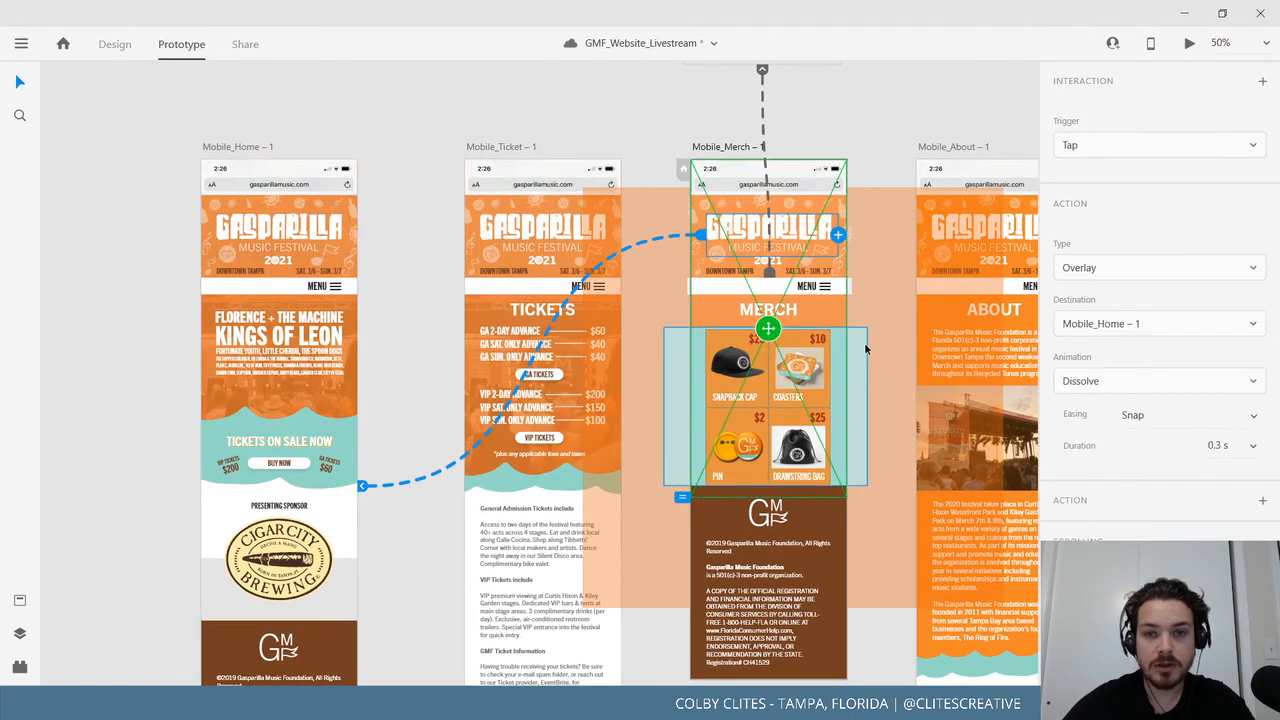
scroll(856, 244, right, 3)
click(895, 243)
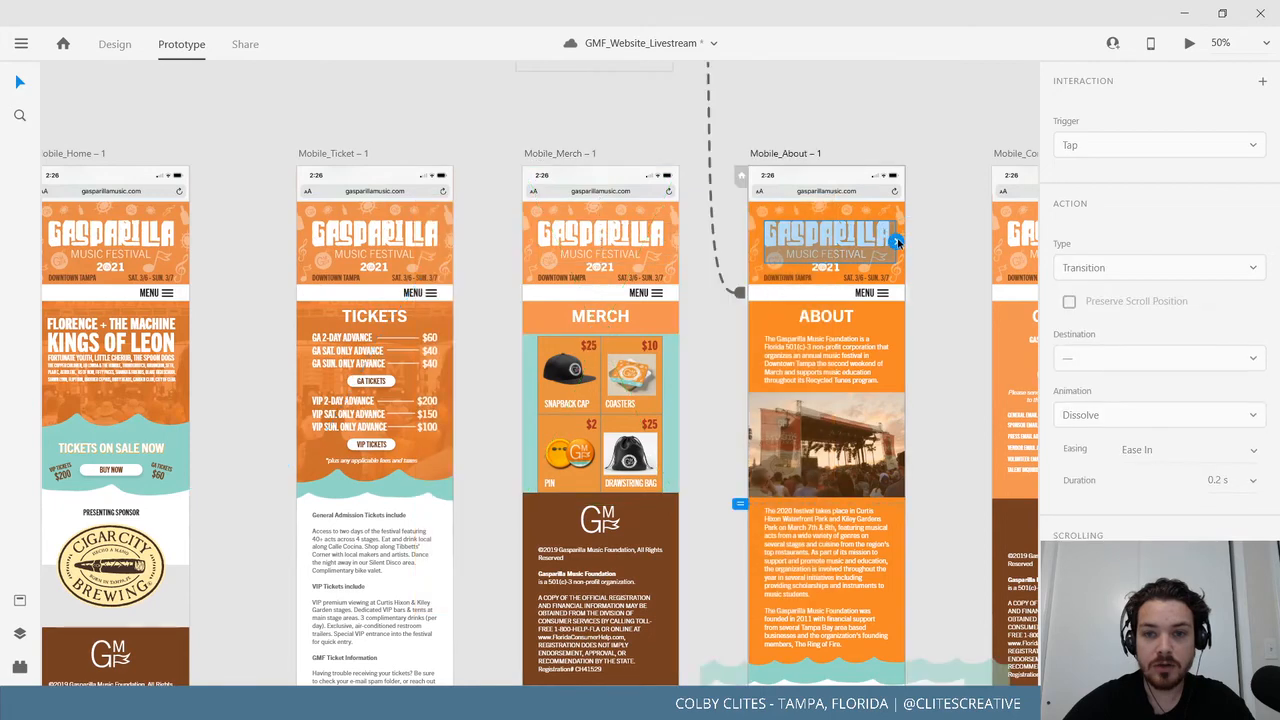
drag(897, 243, 150, 310)
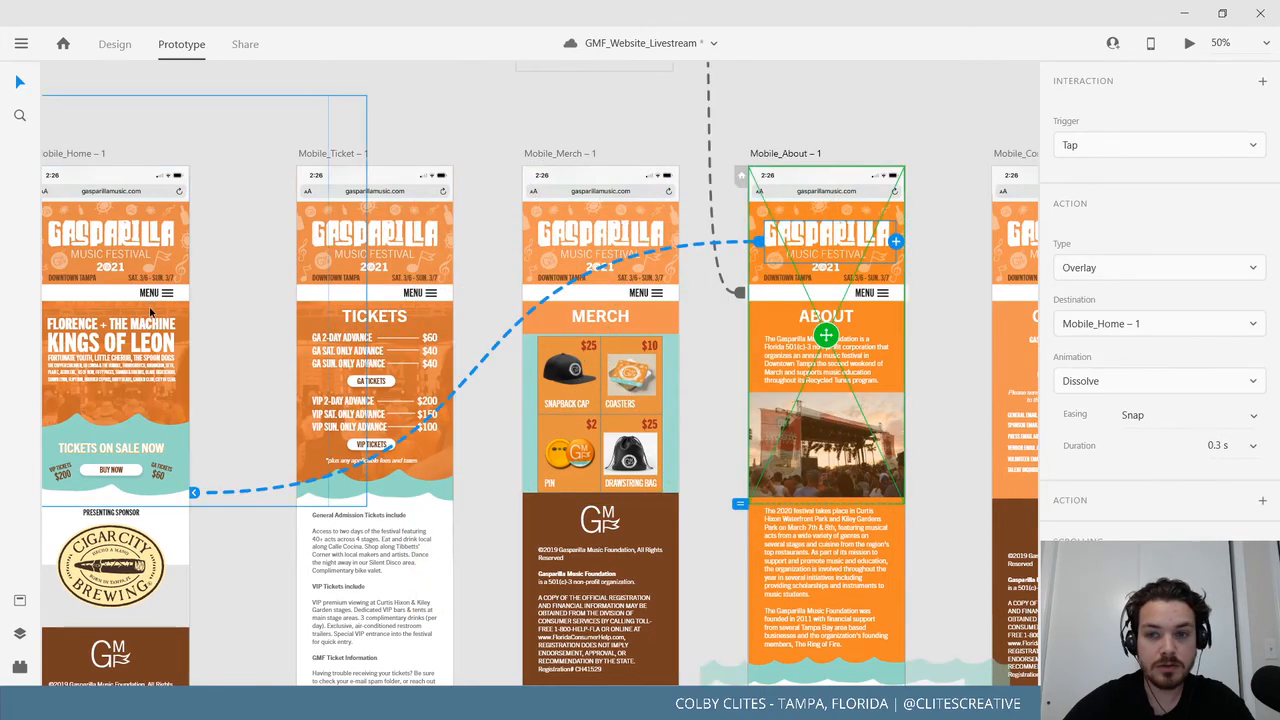
drag(798, 462, 629, 464)
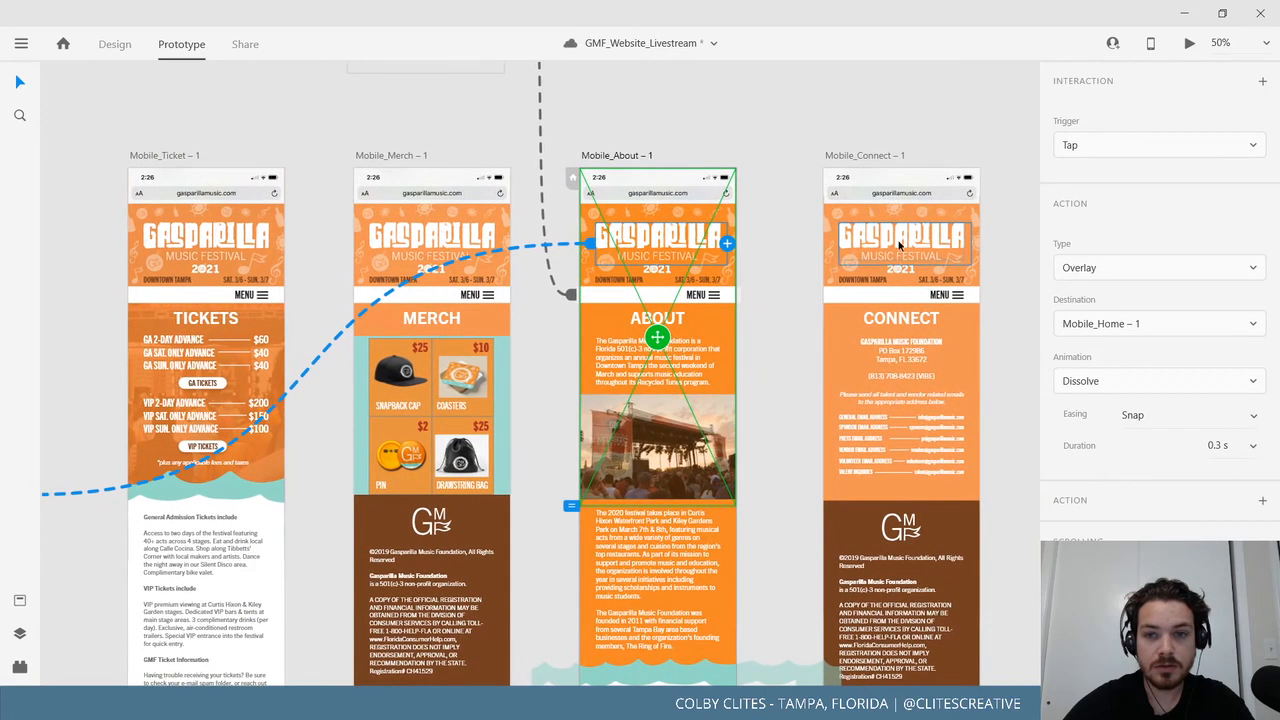
key(ctrl+minus)
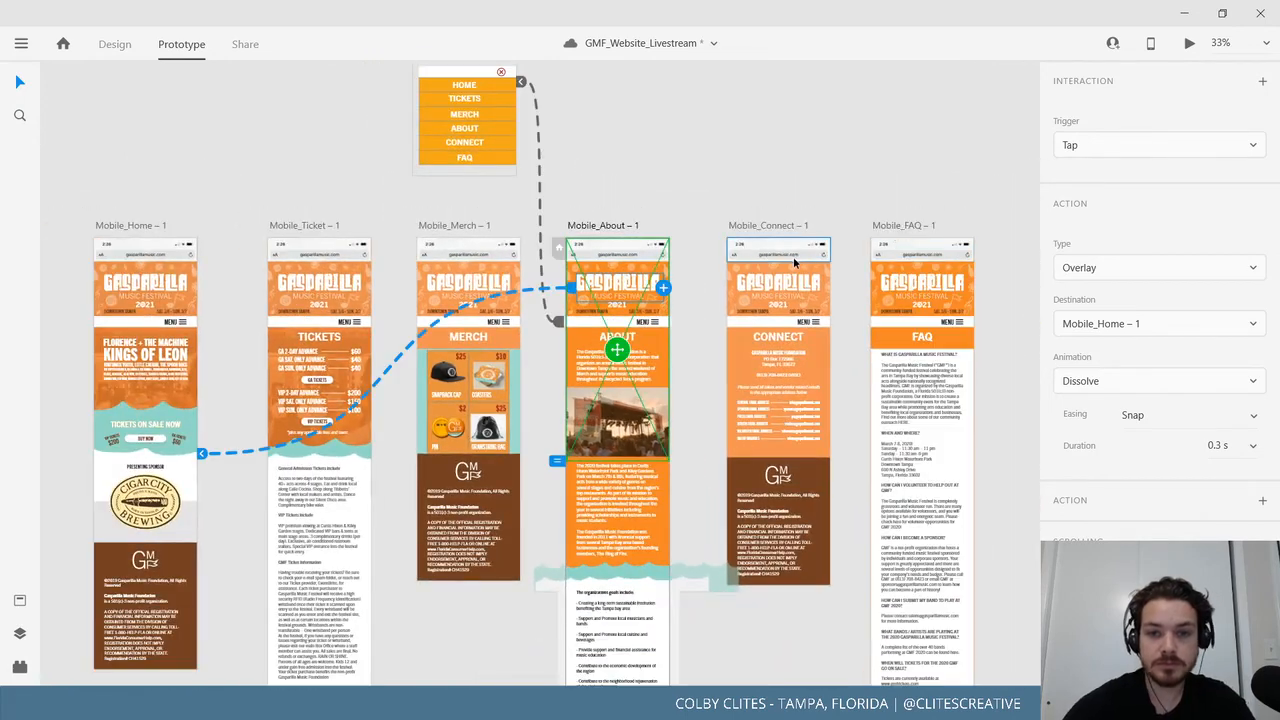
click(782, 281)
drag(826, 289, 155, 335)
click(949, 285)
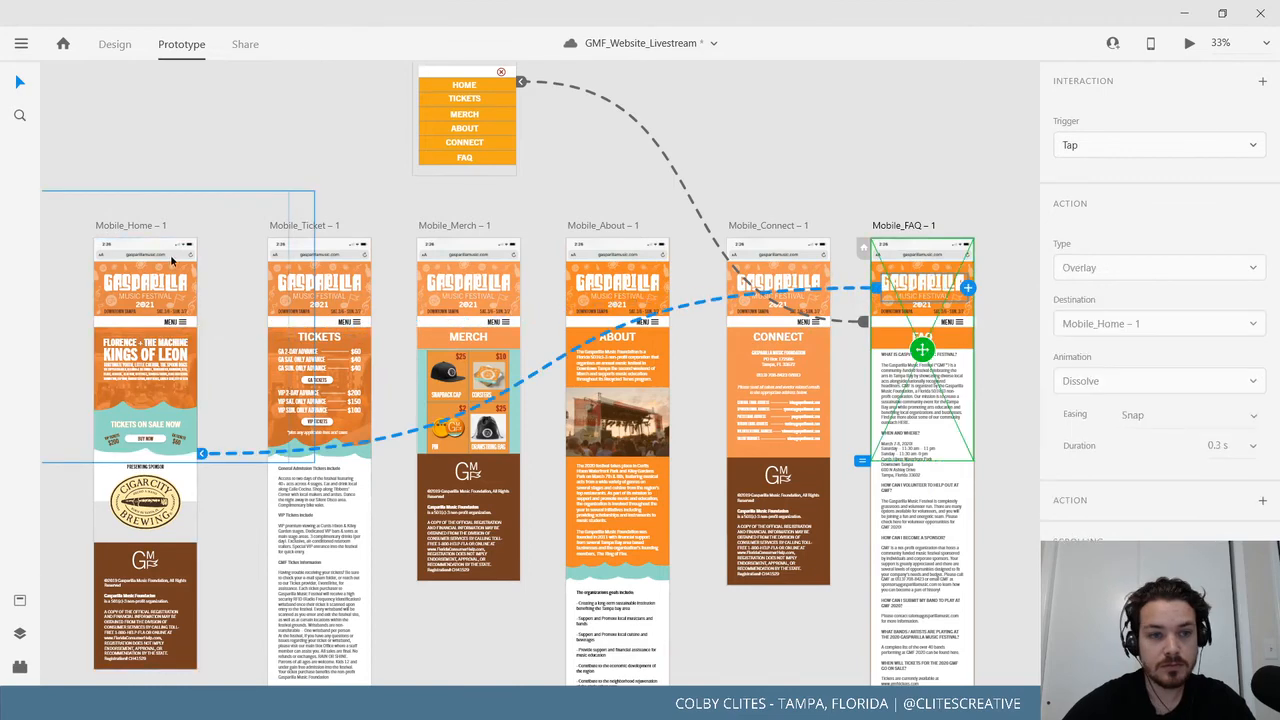
Review the artboard links and confirm the Merch and About logos return Home in preview.
click(147, 229)
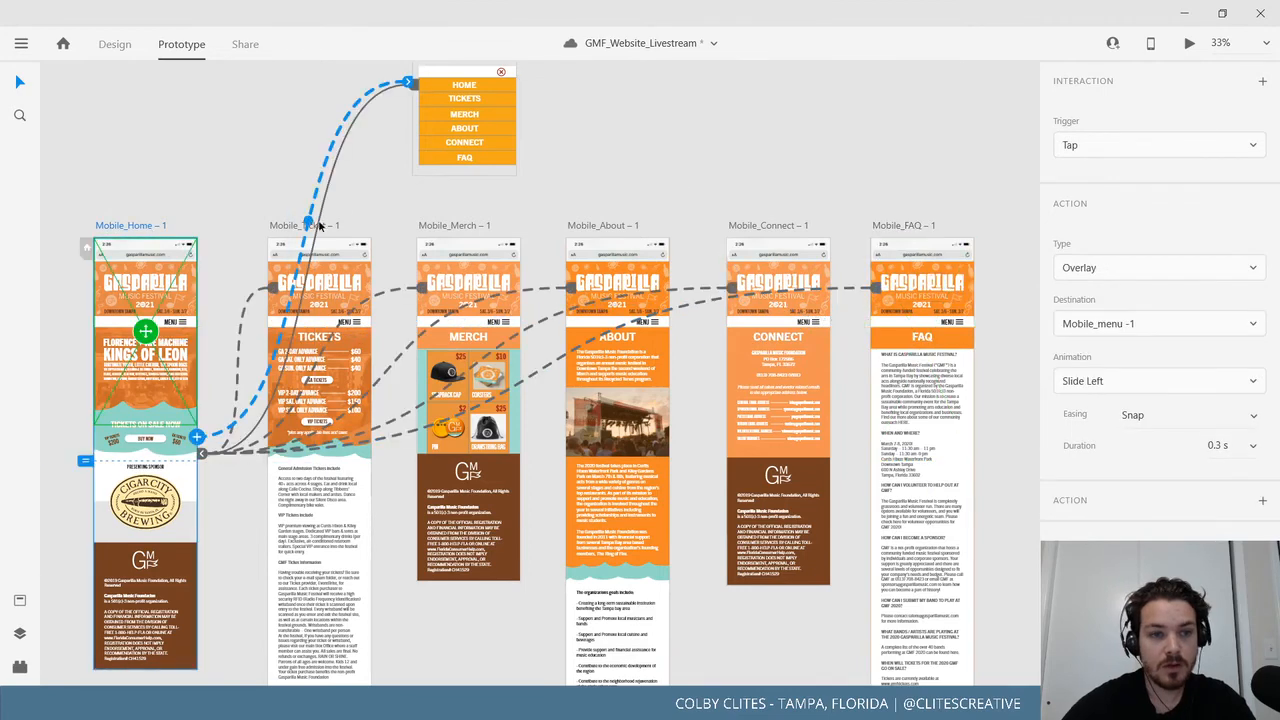
click(600, 225)
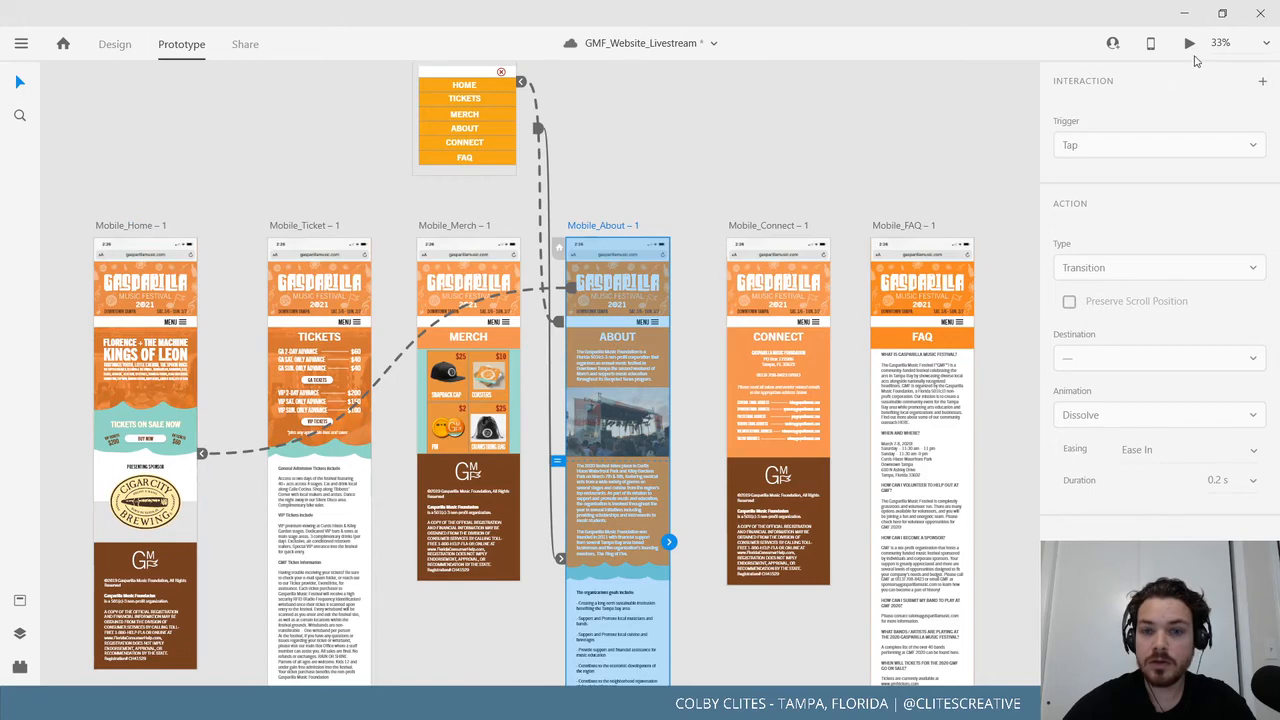
click(452, 226)
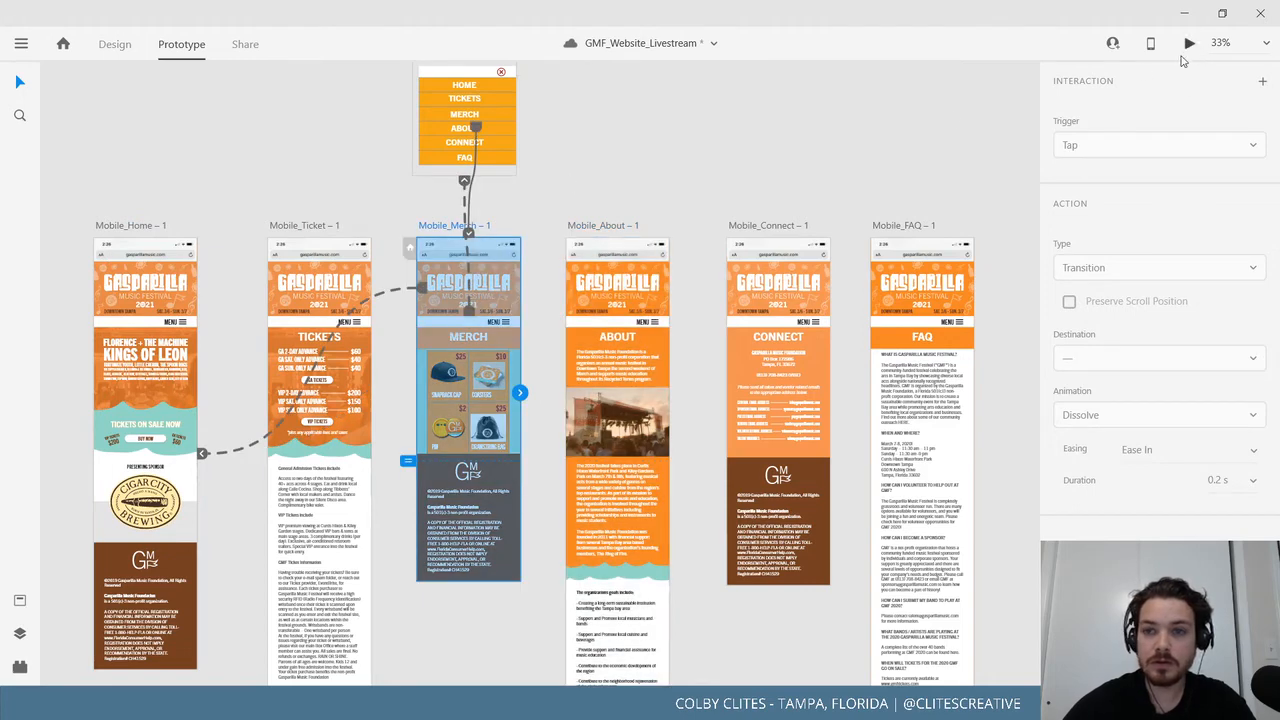
key(ctrl+Return)
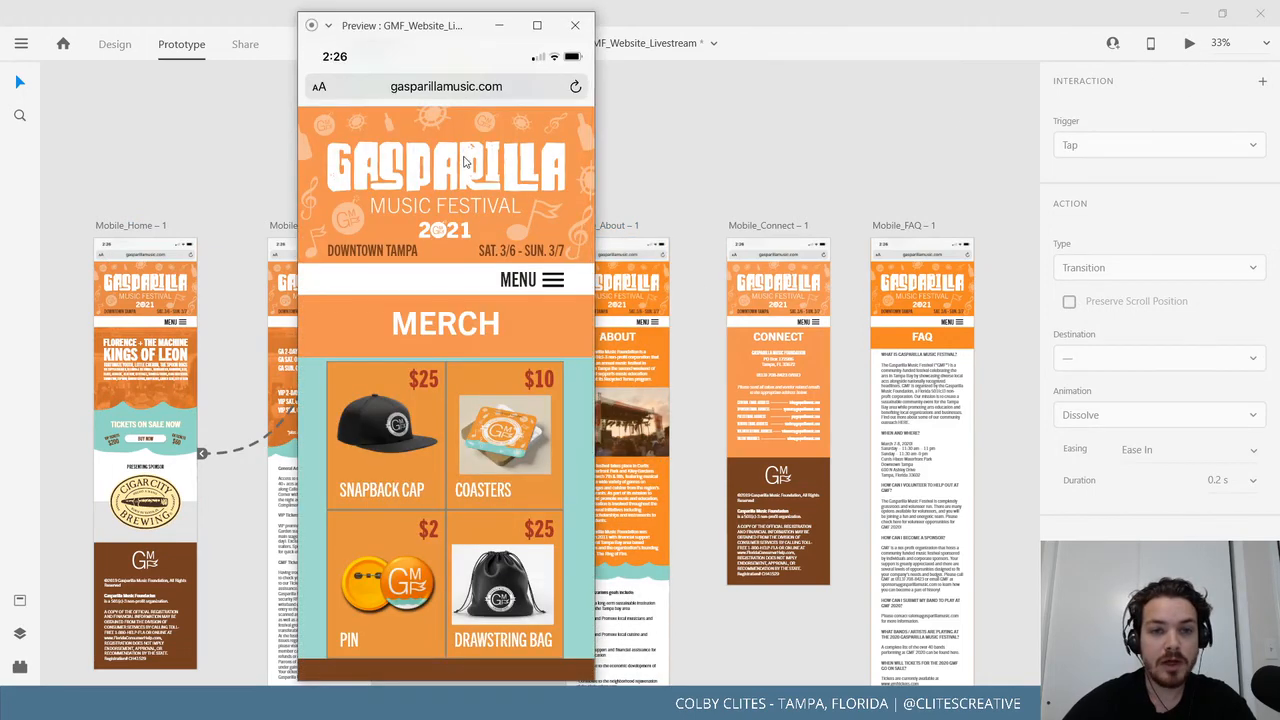
click(465, 160)
click(575, 25)
click(617, 224)
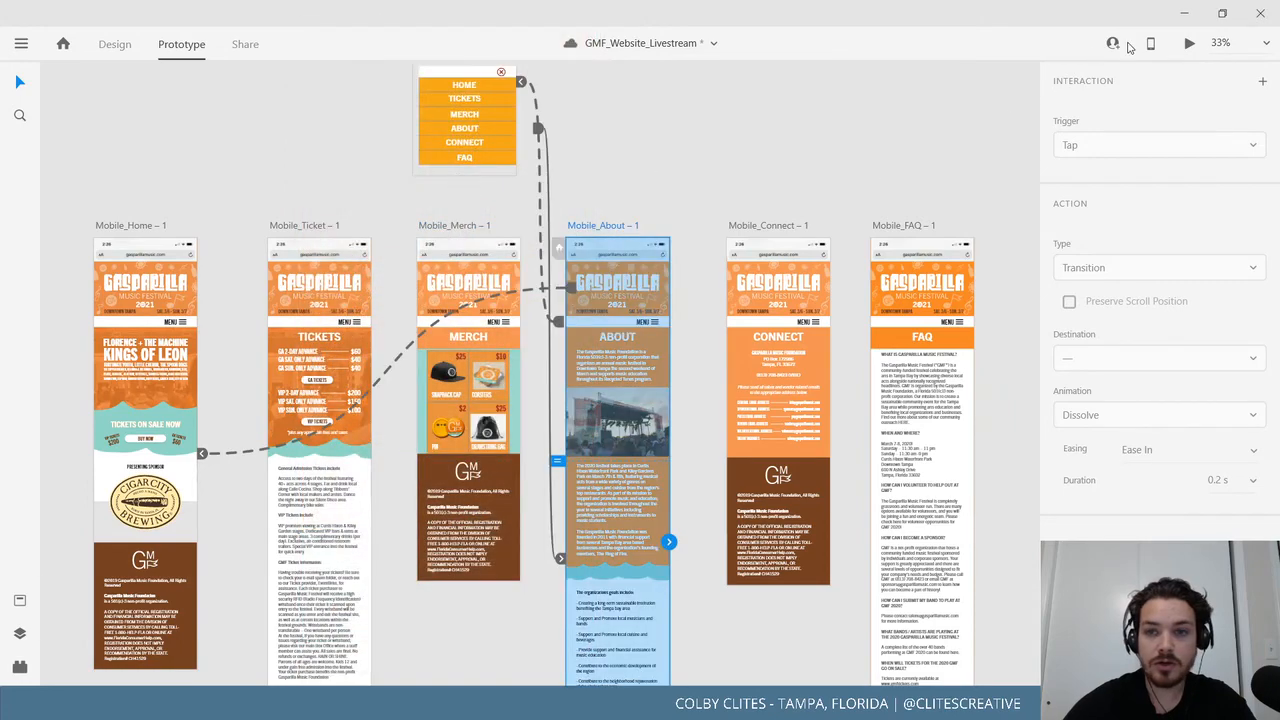
click(1191, 44)
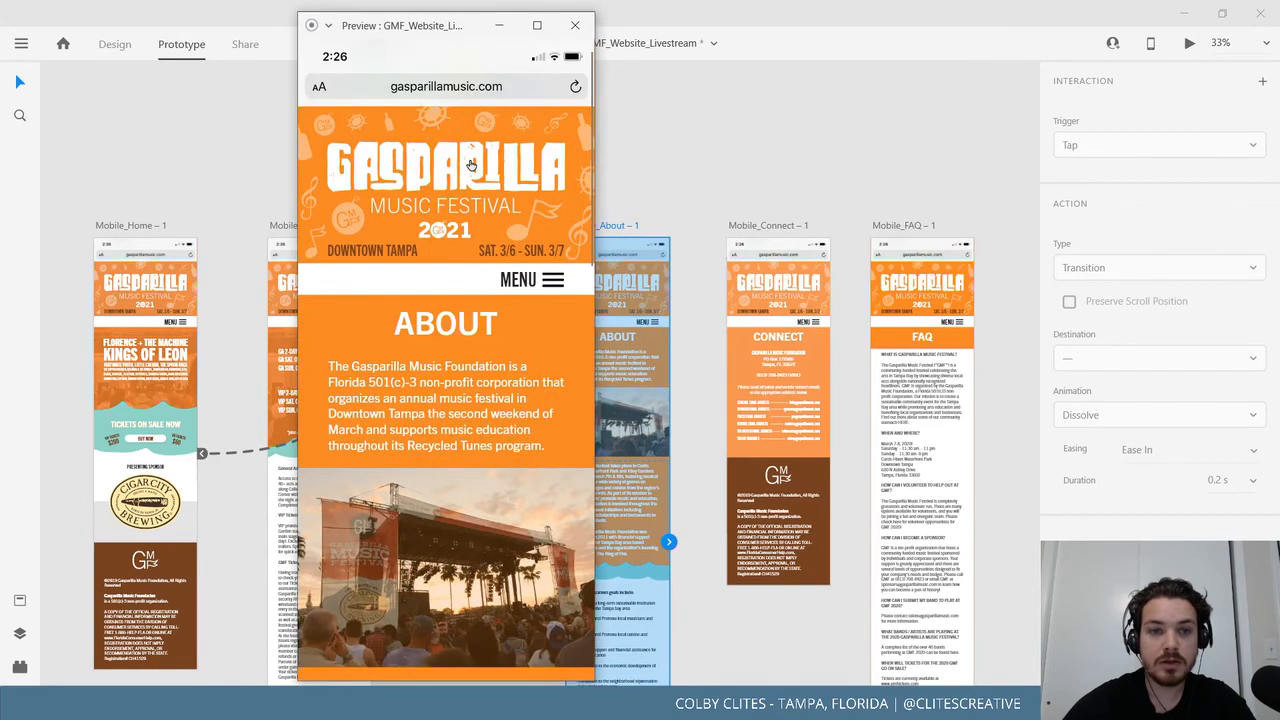
click(470, 165)
click(575, 25)
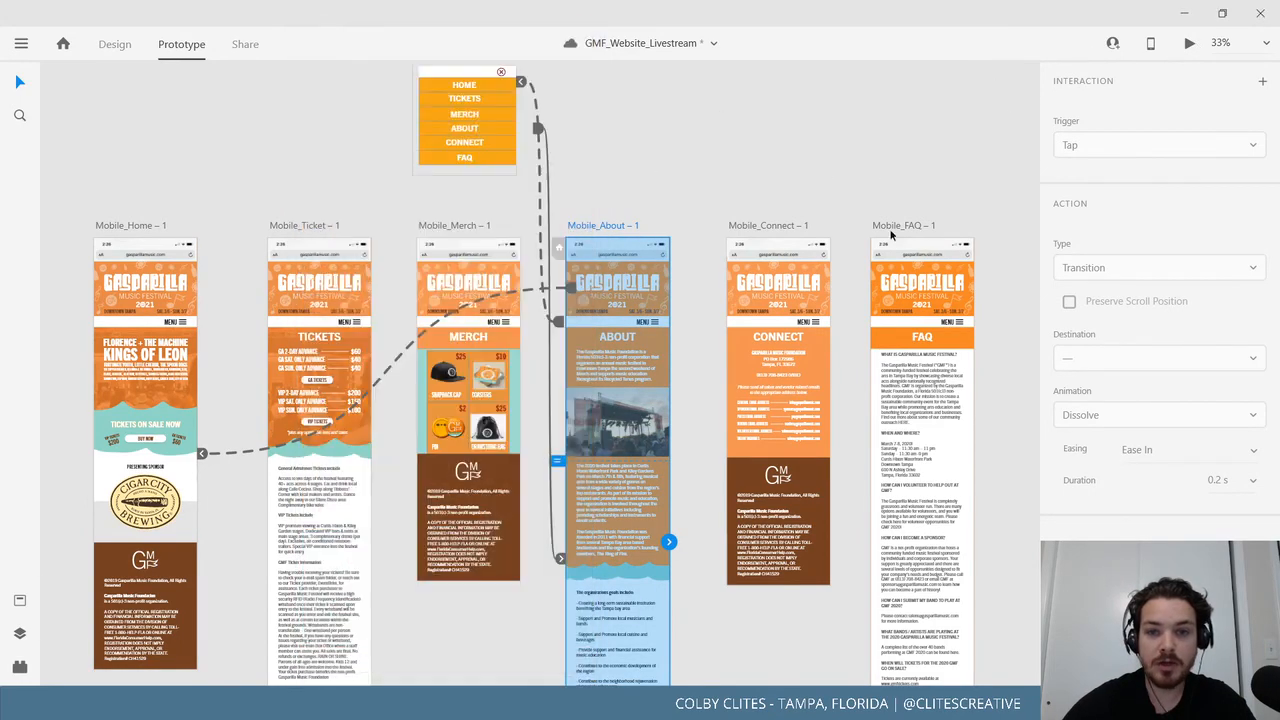
Confirm in preview that the Connect and FAQ logos return to Home.
click(785, 226)
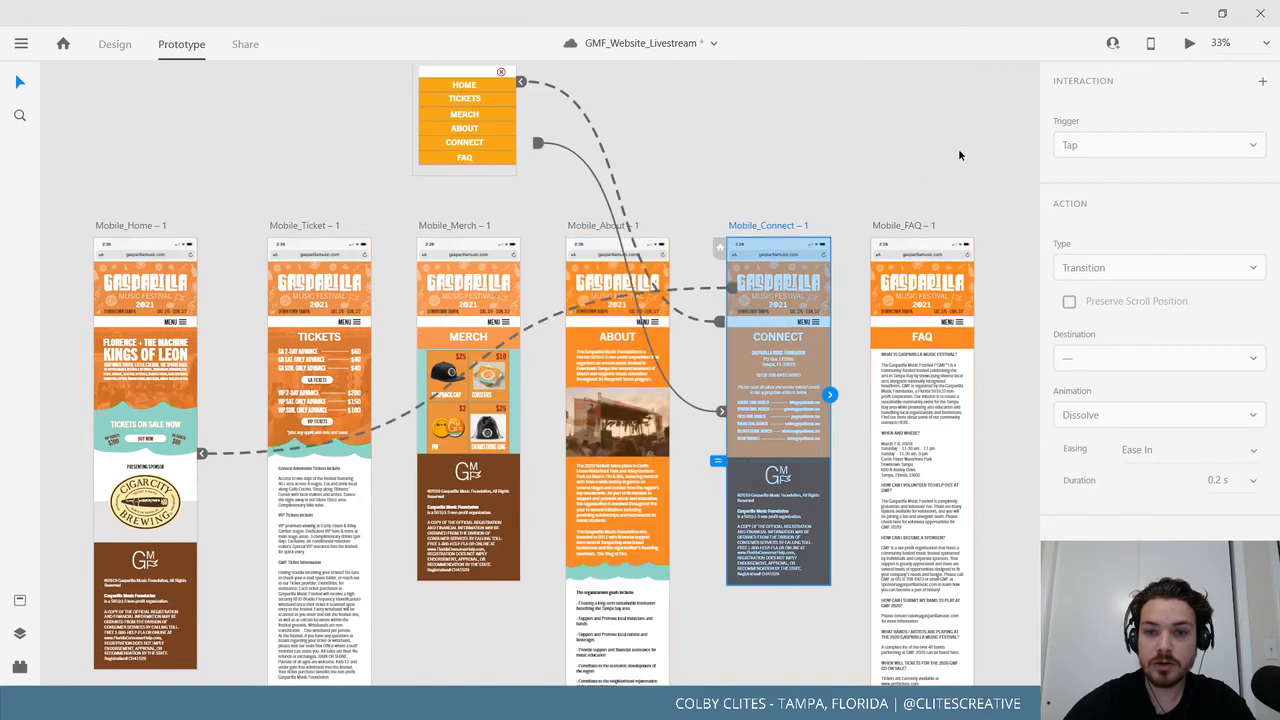
click(1189, 44)
click(415, 160)
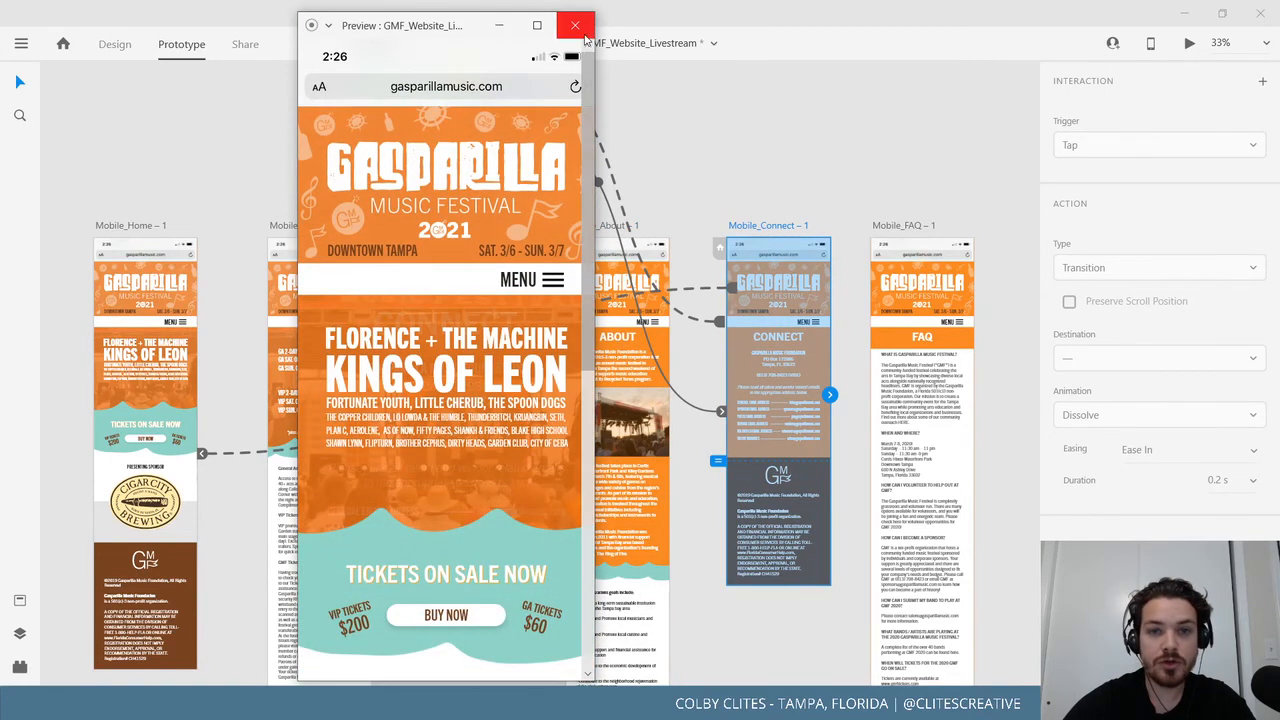
click(575, 25)
click(903, 225)
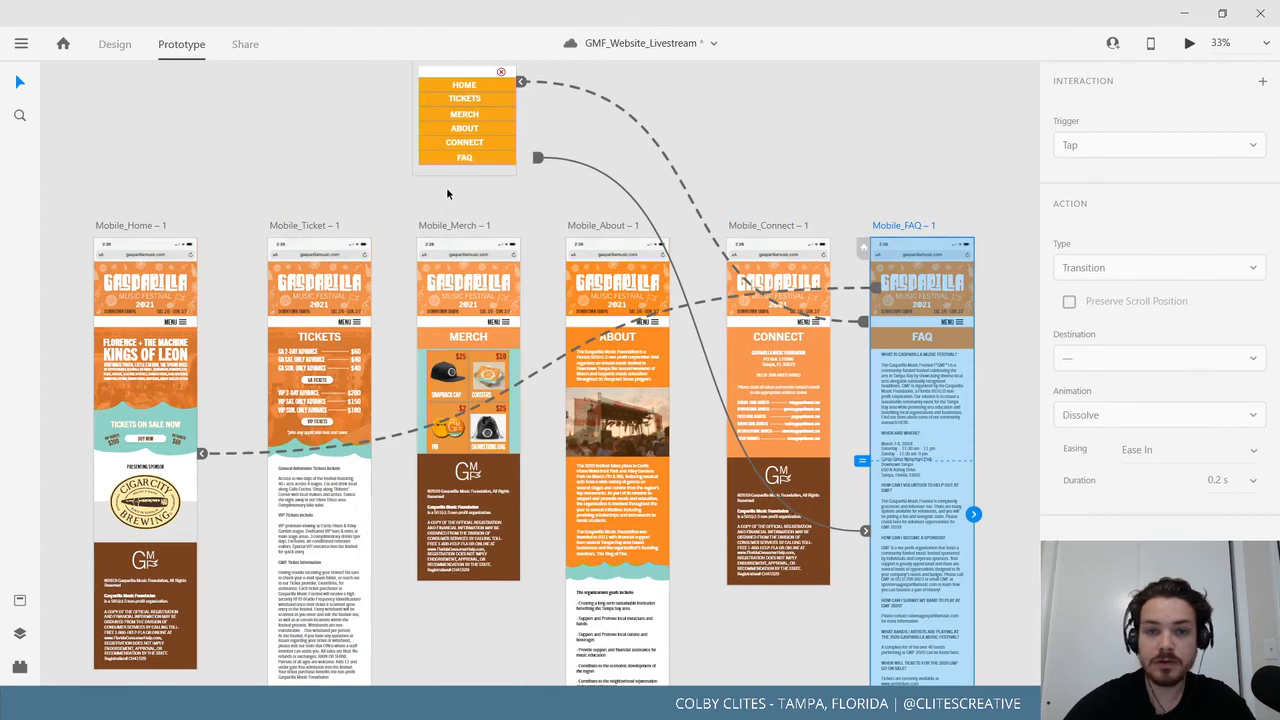
key(ctrl+Return)
click(458, 216)
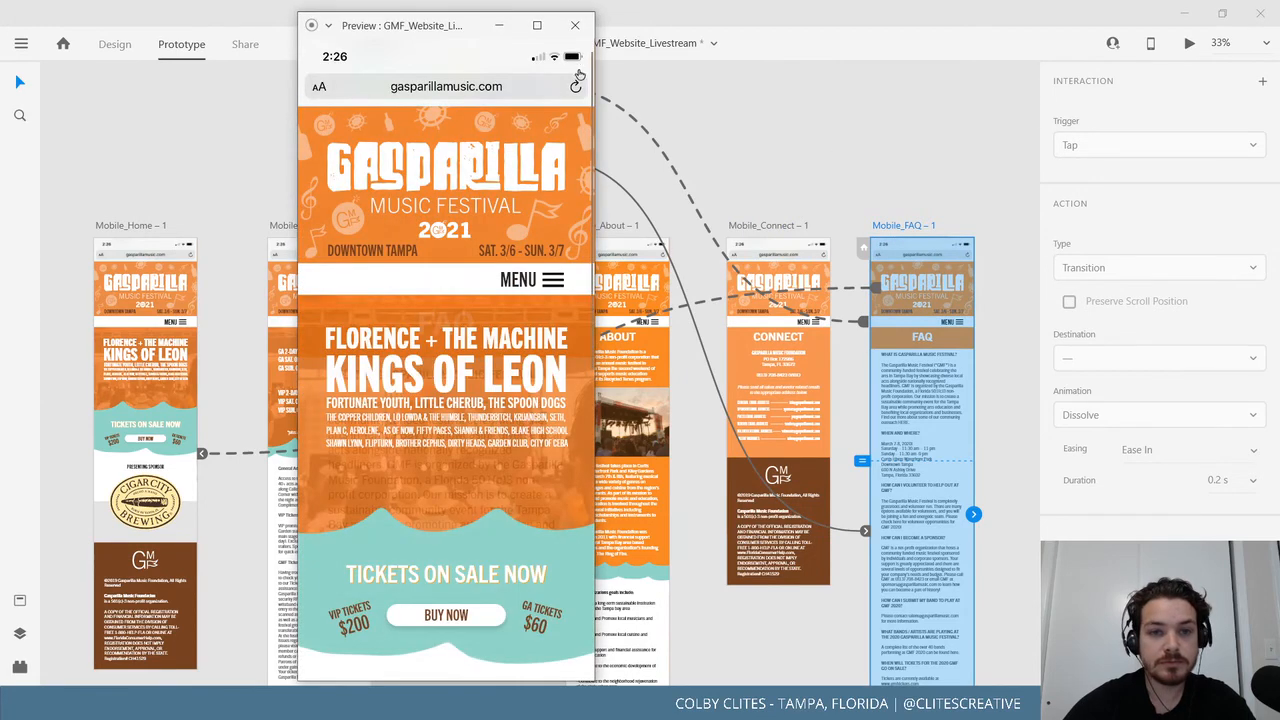
click(575, 25)
Save the document and select all artboards to show every interaction wire.
click(22, 44)
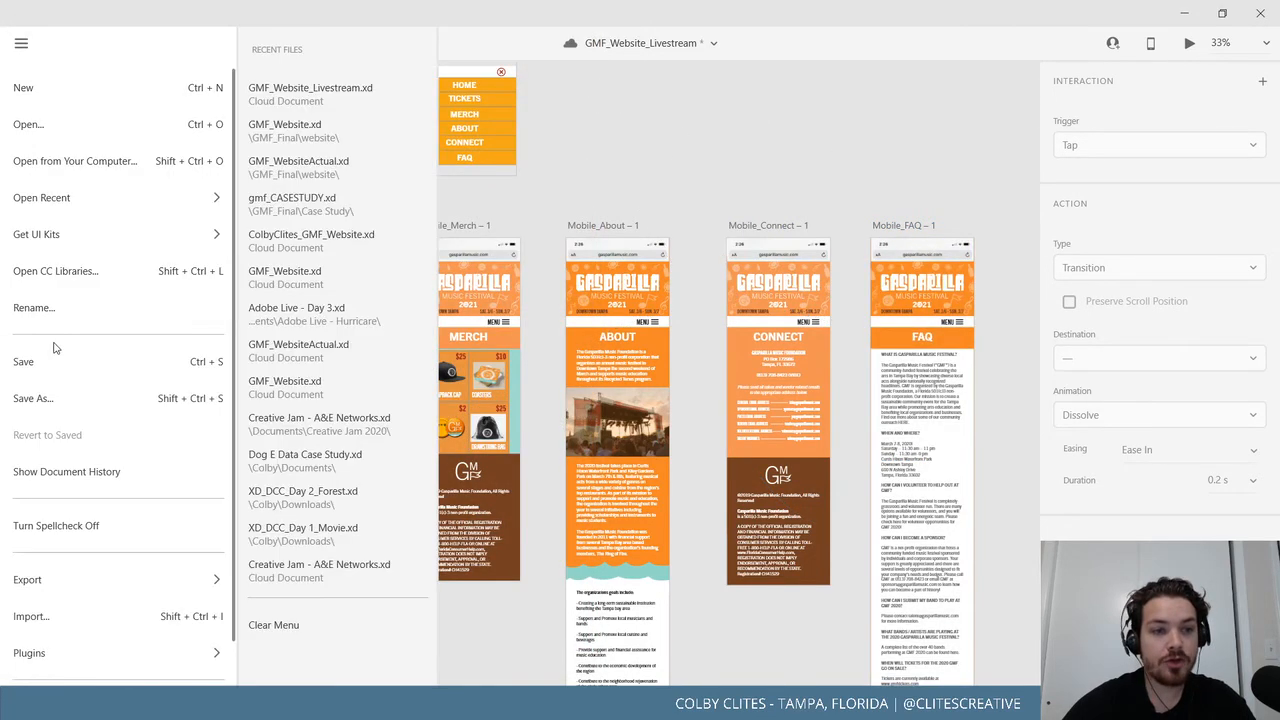
click(30, 360)
mouse_move(183, 186)
mouse_down()
mouse_move(290, 180)
mouse_move(200, 257)
mouse_move(194, 203)
mouse_up()
mouse_move(87, 86)
mouse_down()
mouse_move(266, 205)
mouse_move(944, 516)
mouse_move(971, 514)
mouse_up()
drag(661, 596, 702, 552)
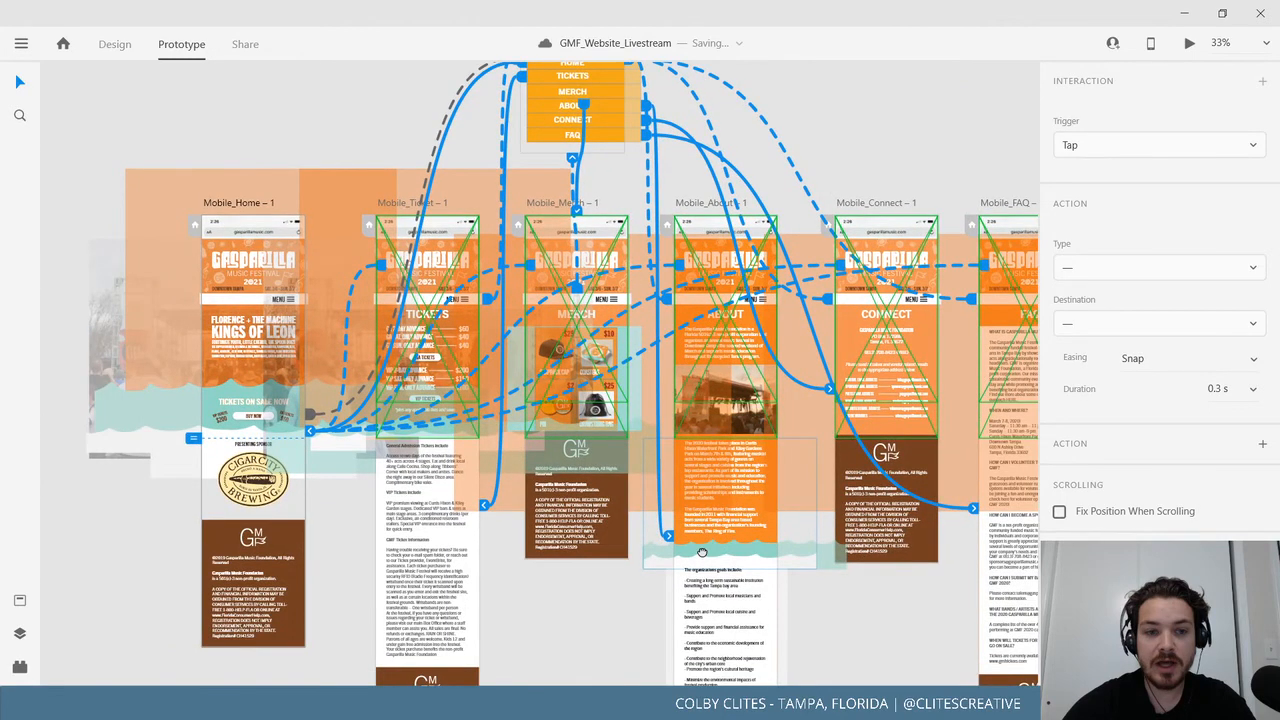
Select Mobile_Home to inspect its Slide Left overlay link to Mobile_menu-1 and preview it.
drag(600, 392, 548, 416)
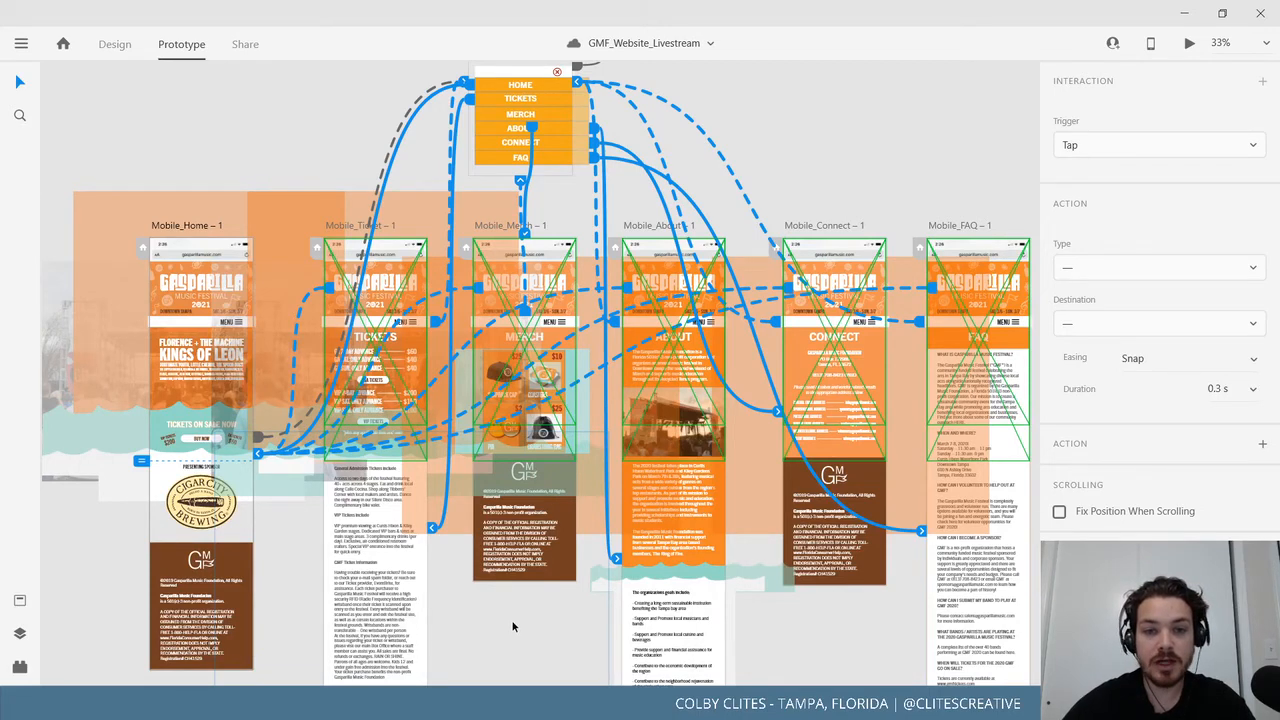
click(263, 151)
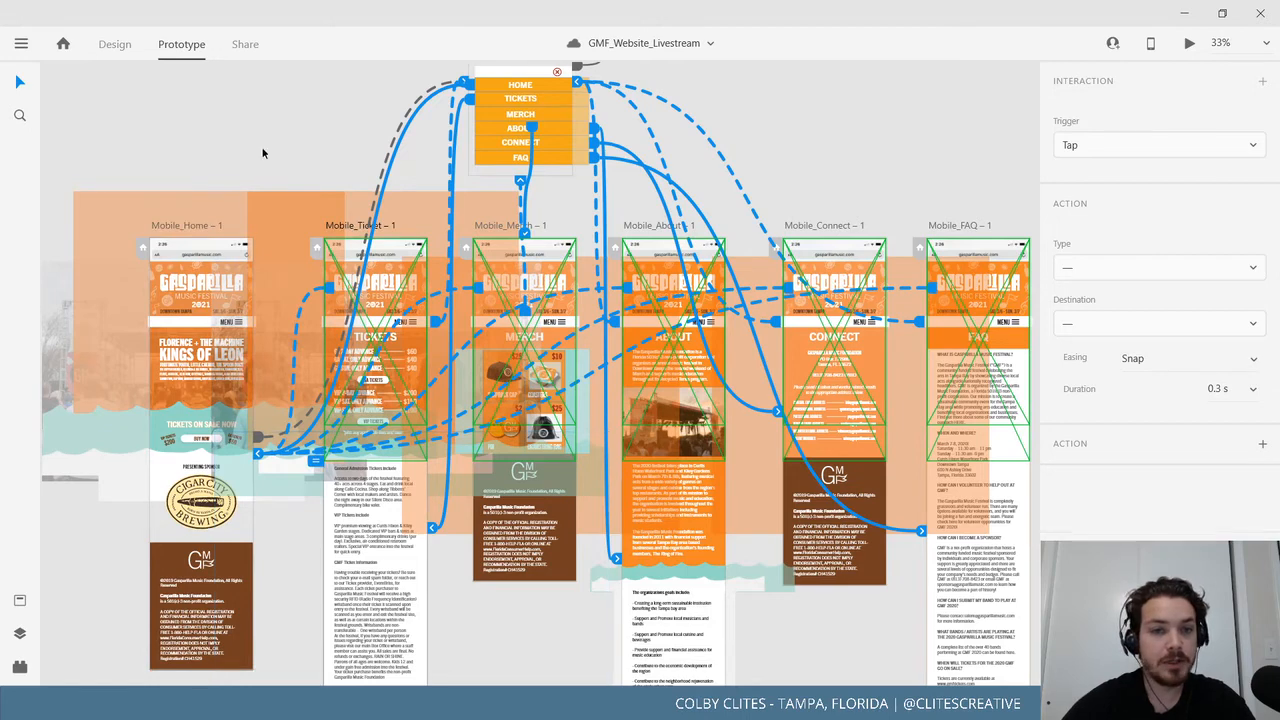
drag(550, 441, 522, 489)
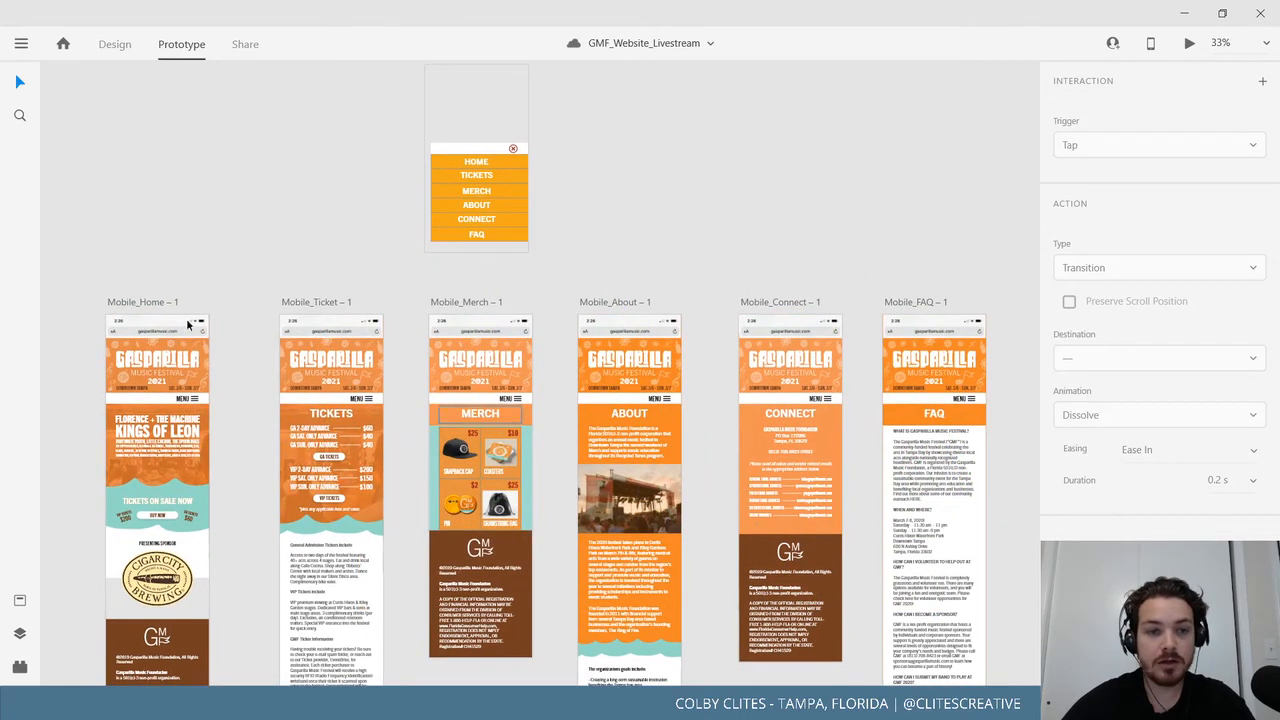
click(140, 300)
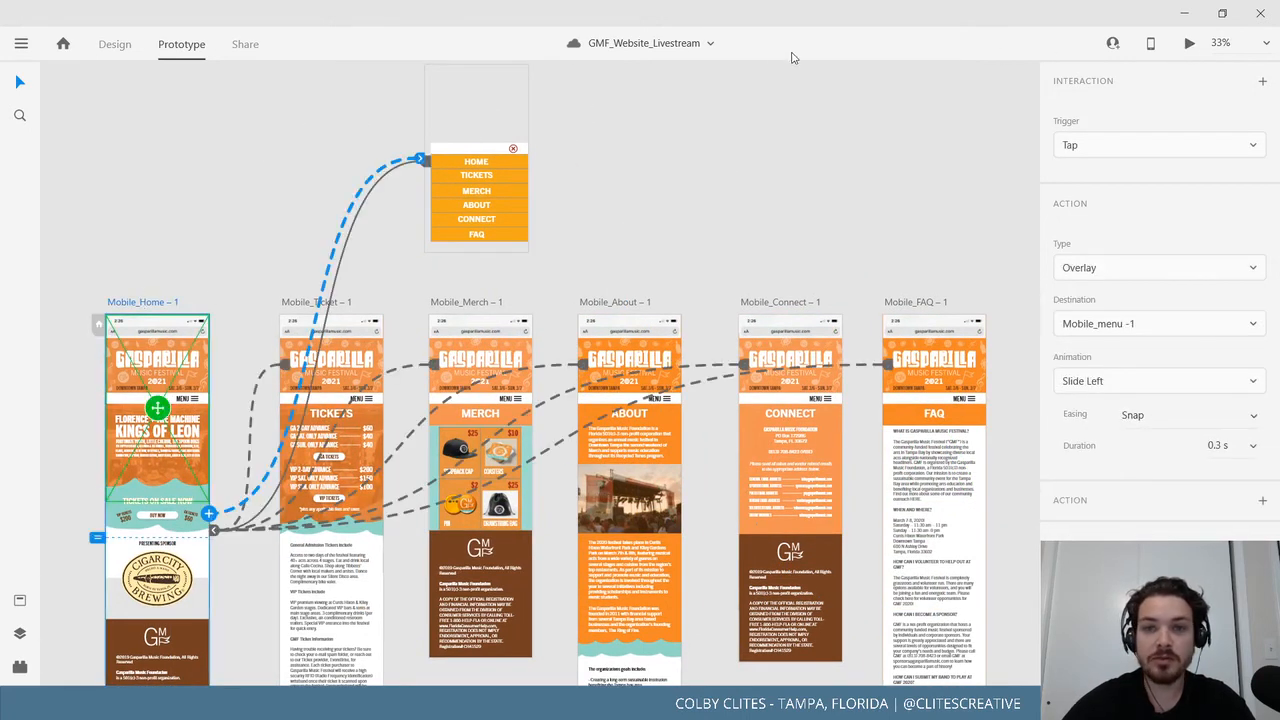
key(ctrl+Return)
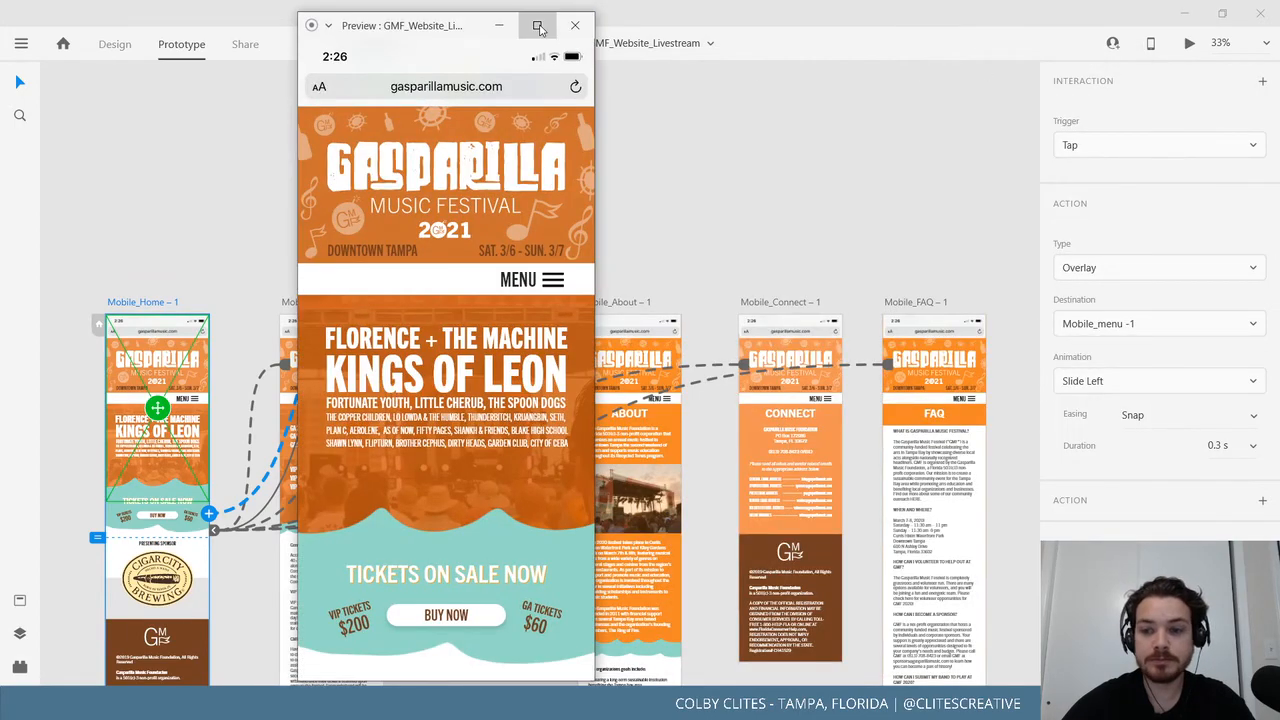
View the Home preview full-screen, then close it and switch to Design mode.
click(537, 25)
scroll(678, 375, down, 5)
scroll(678, 374, down, 4)
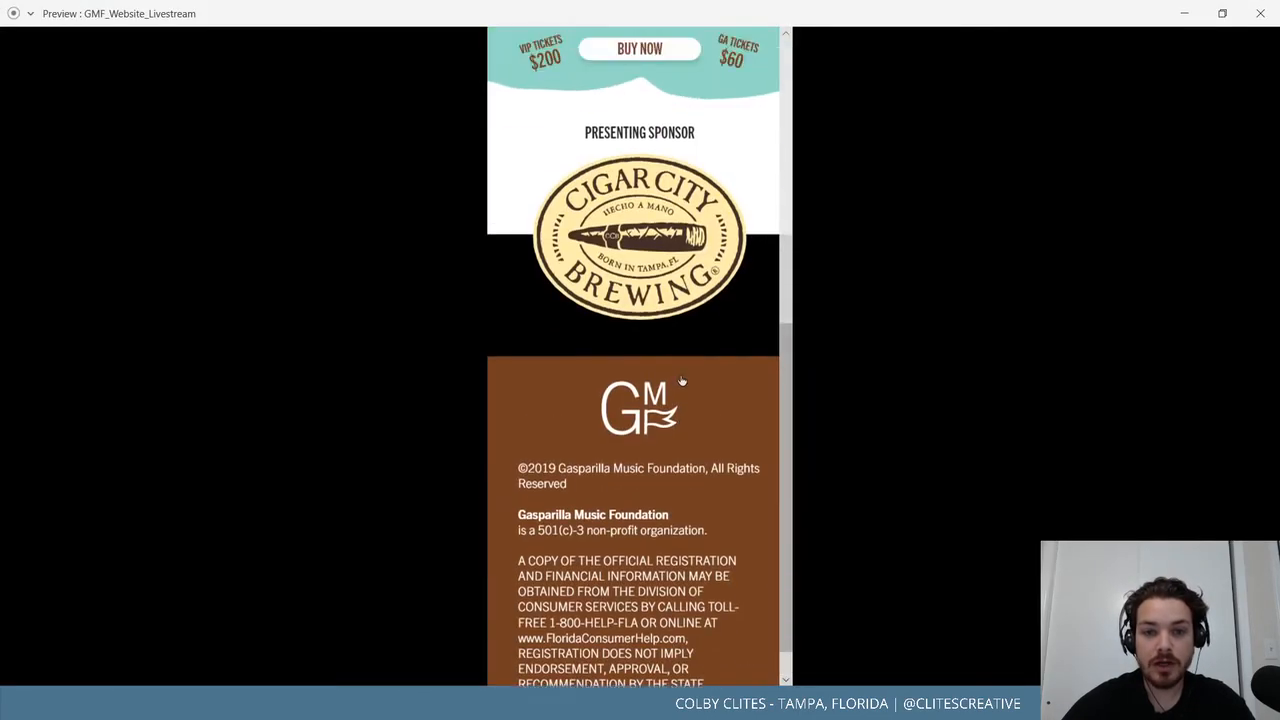
scroll(846, 360, up, 5)
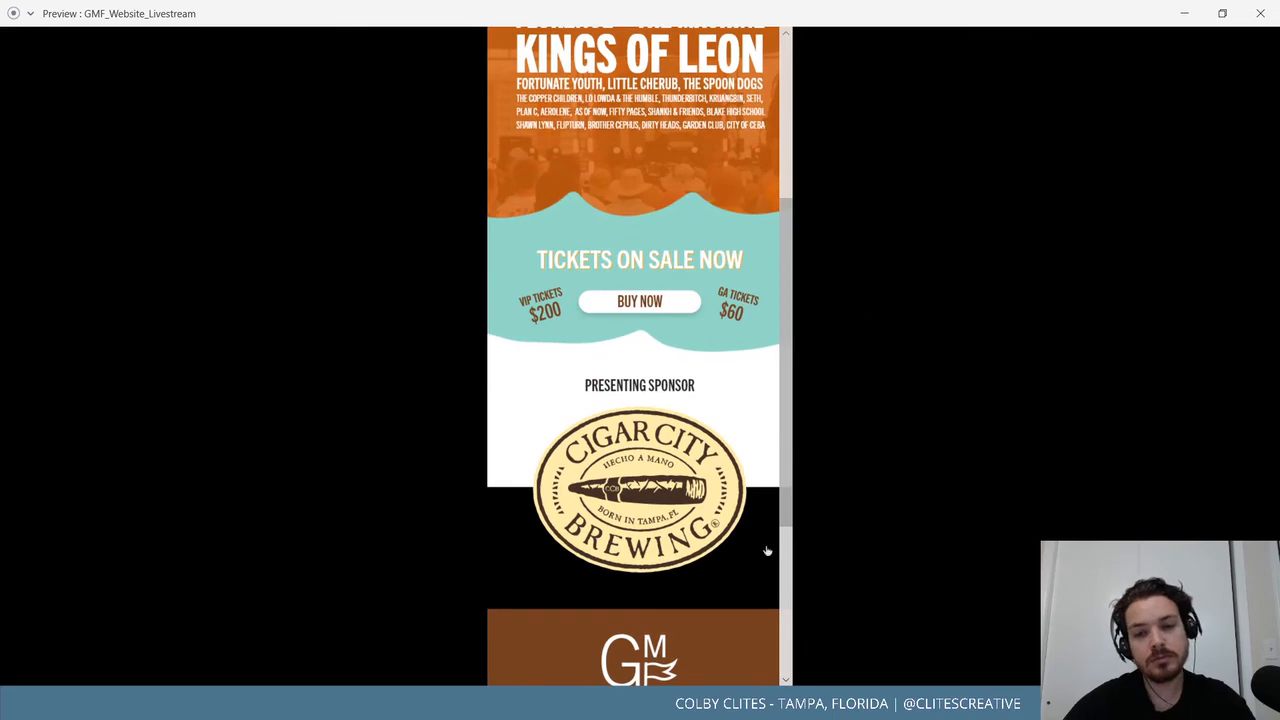
click(1260, 13)
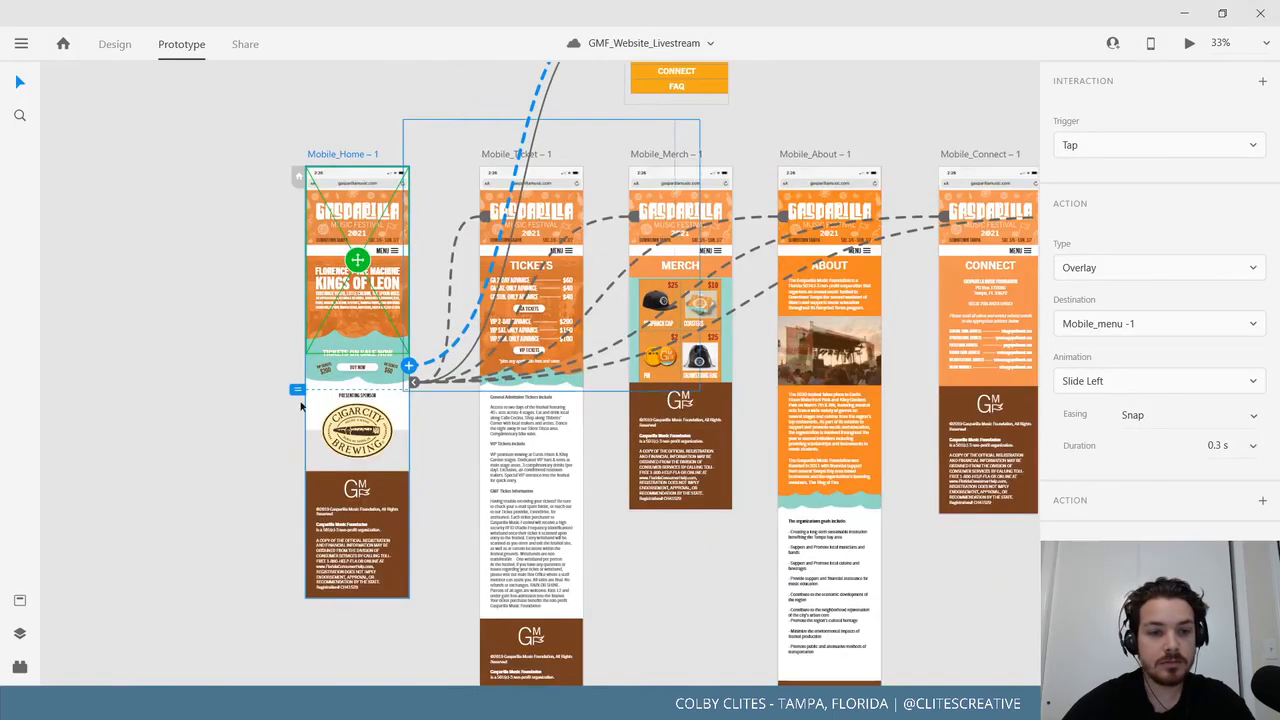
click(300, 405)
click(345, 155)
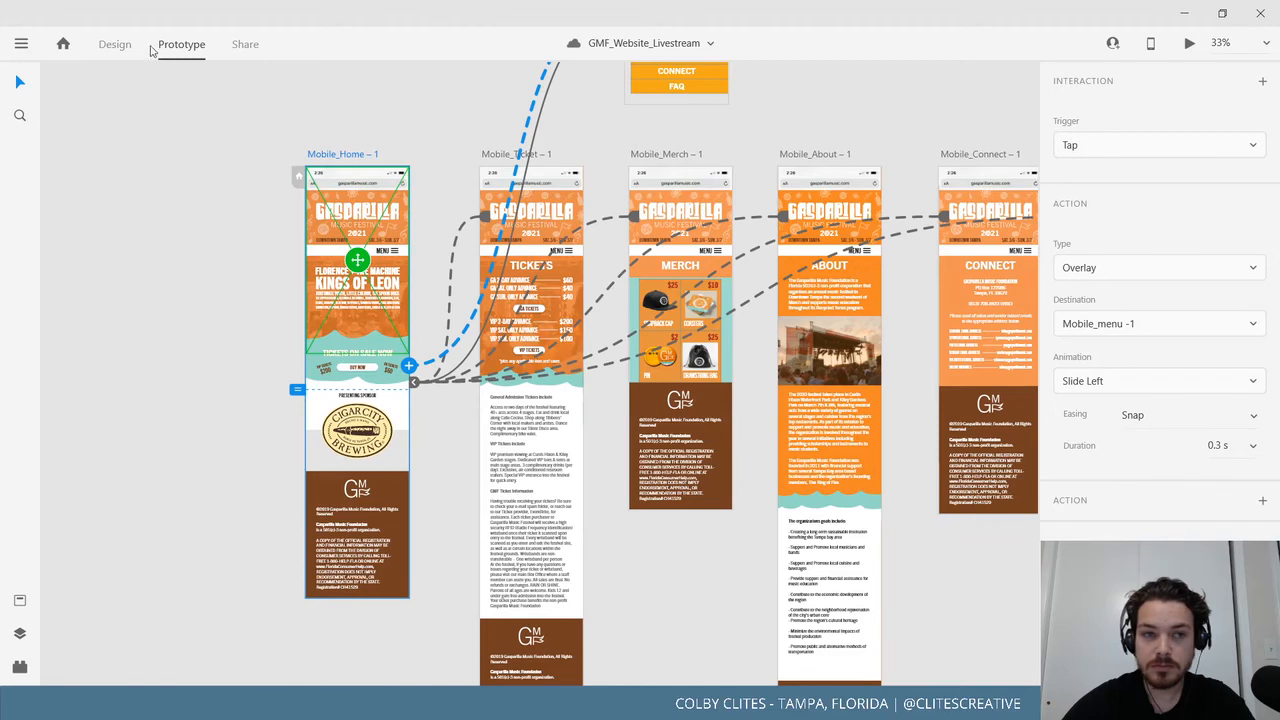
click(113, 44)
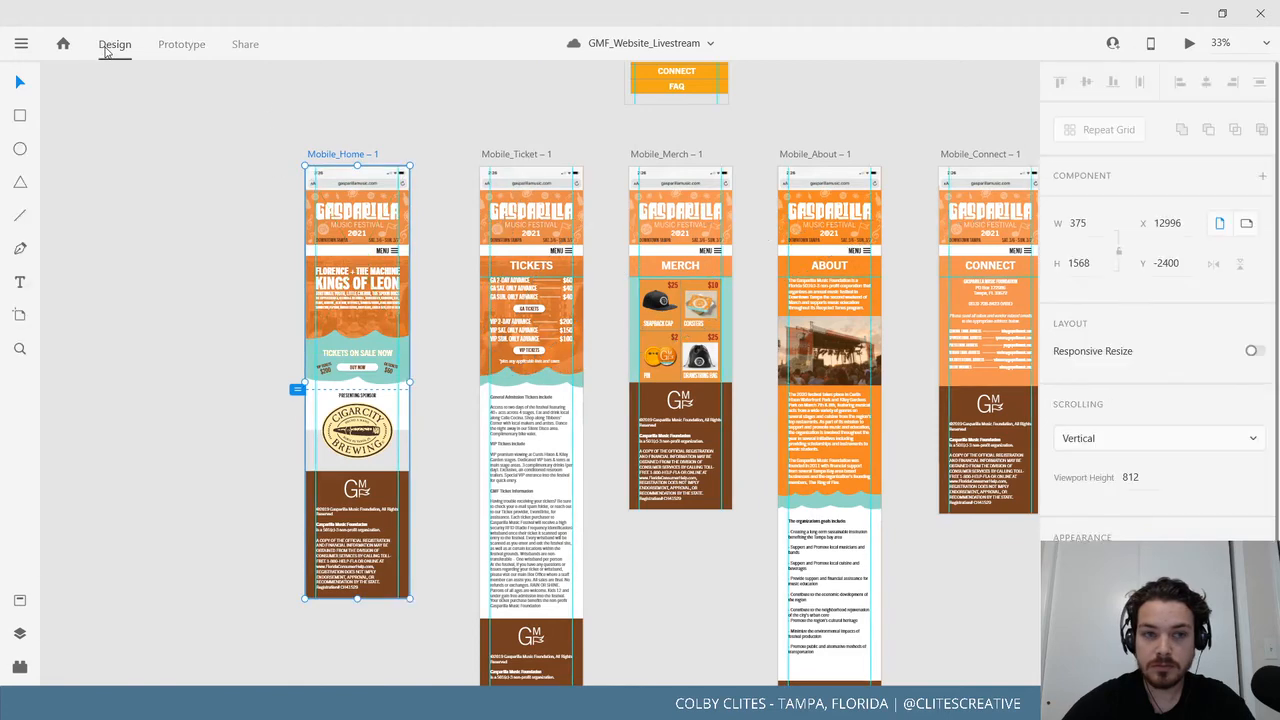
Reopen the Mobile_Home preview full-screen and tap the footer logo to jump back to top.
click(714, 577)
drag(714, 553, 647, 575)
click(265, 178)
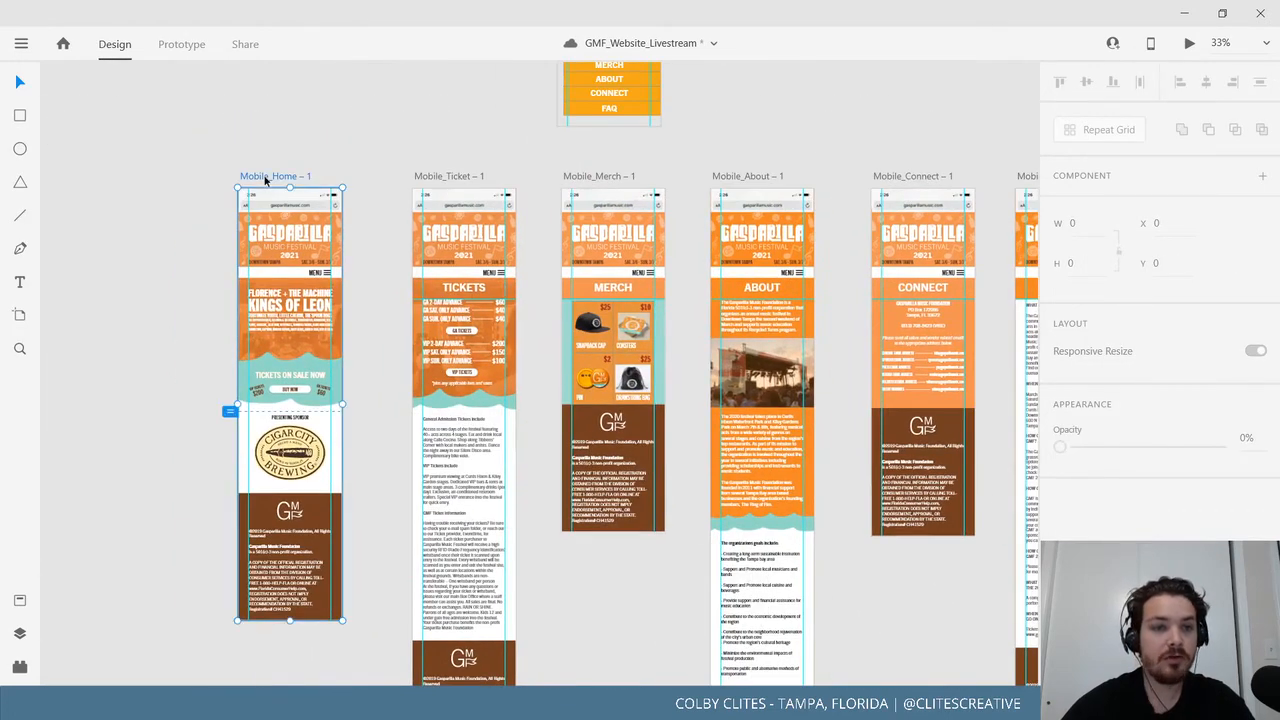
click(1189, 44)
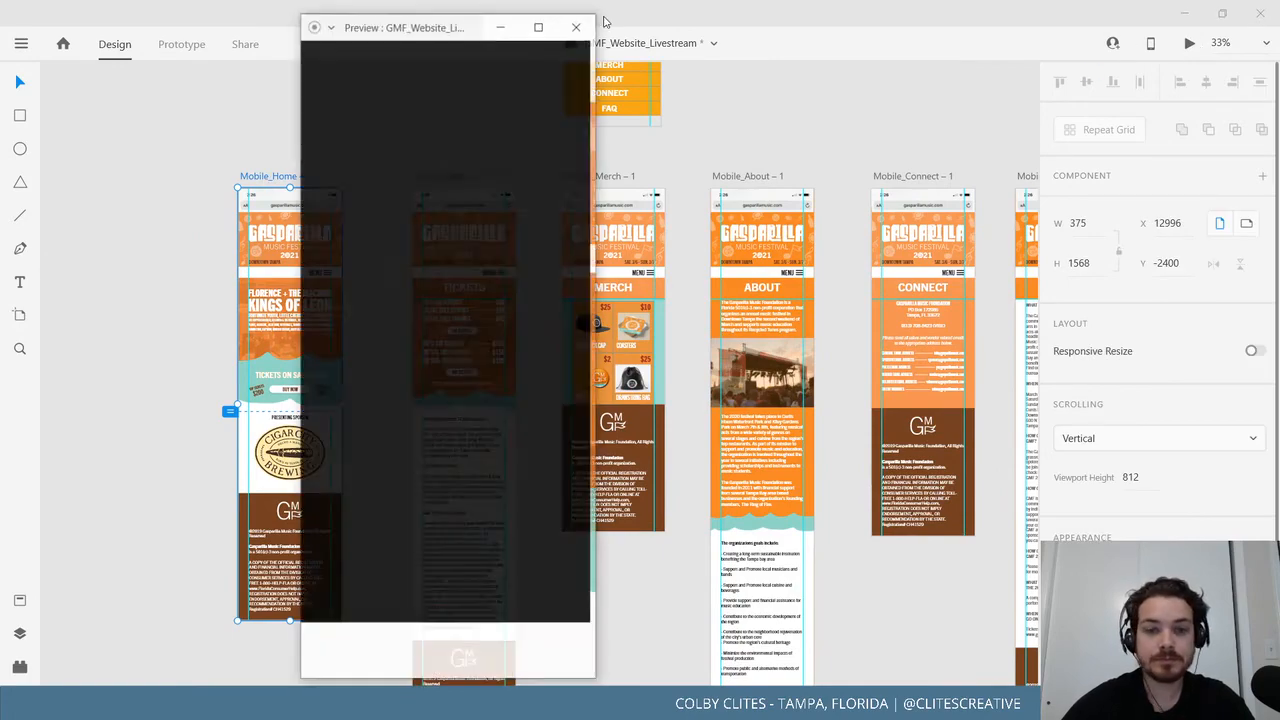
click(538, 26)
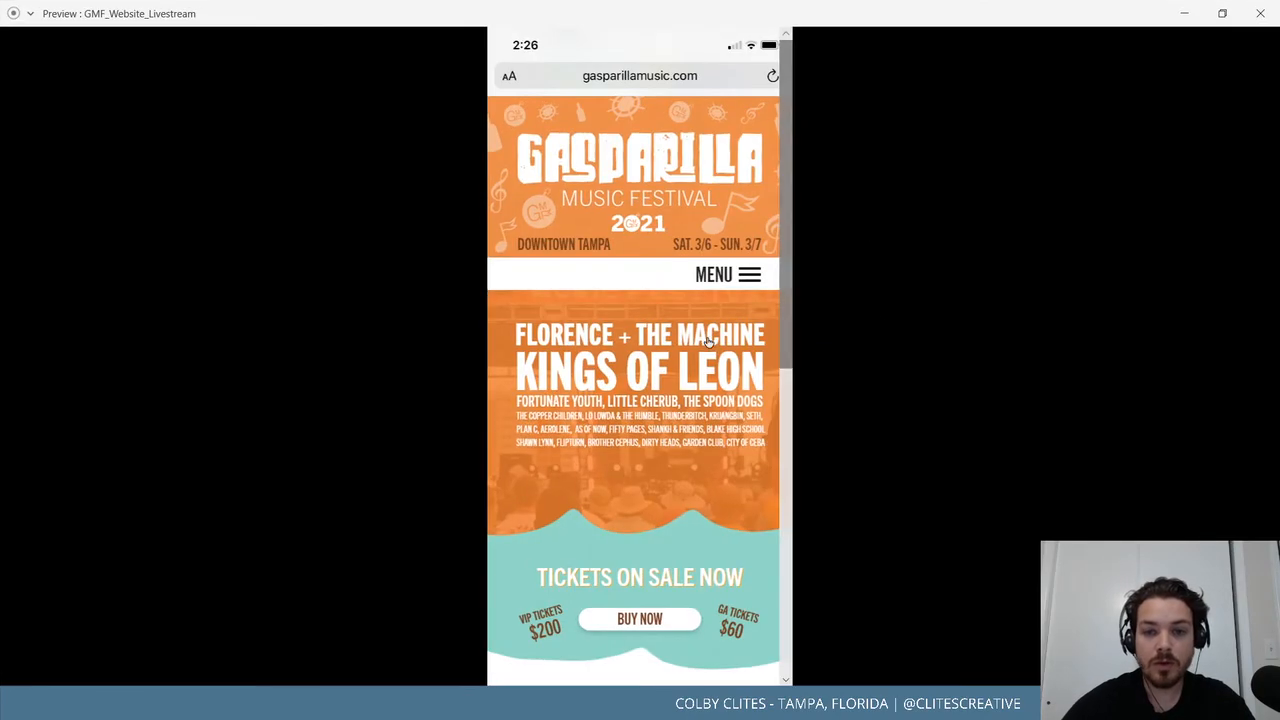
scroll(623, 346, down, 5)
click(624, 346)
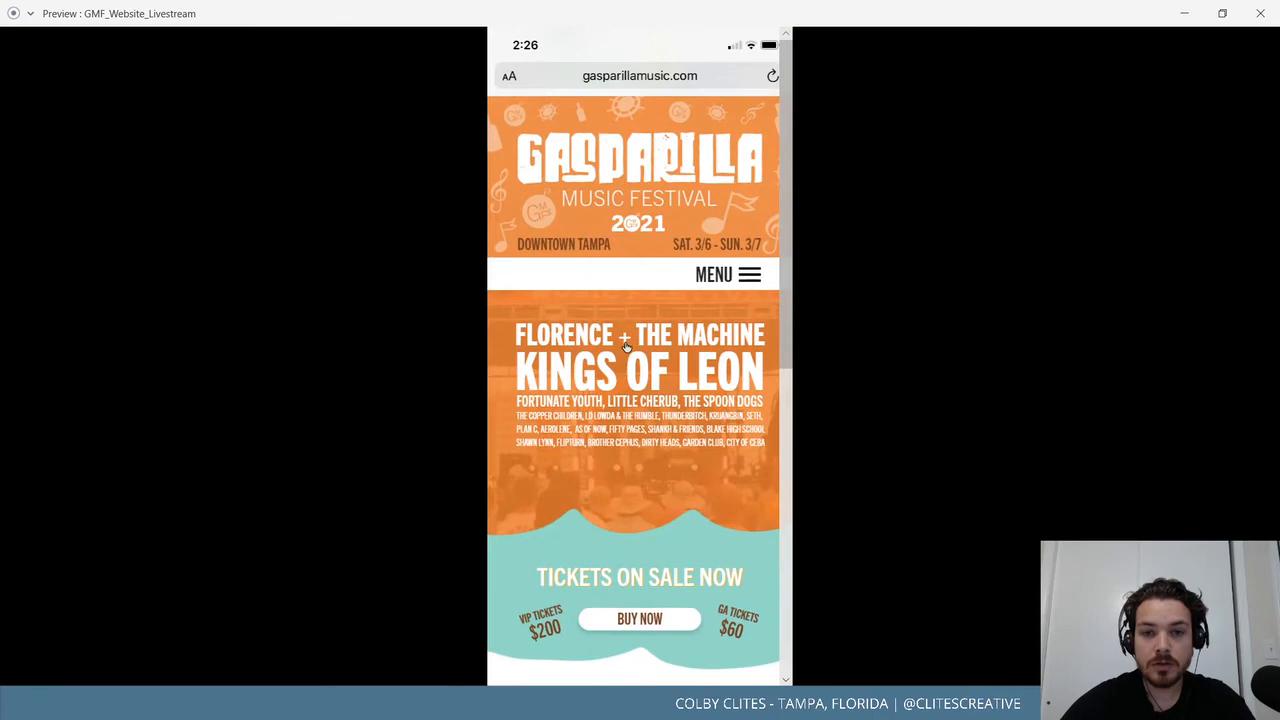
Test the menu's TICKETS and HOME links, ending on the Tickets page.
click(749, 284)
click(697, 354)
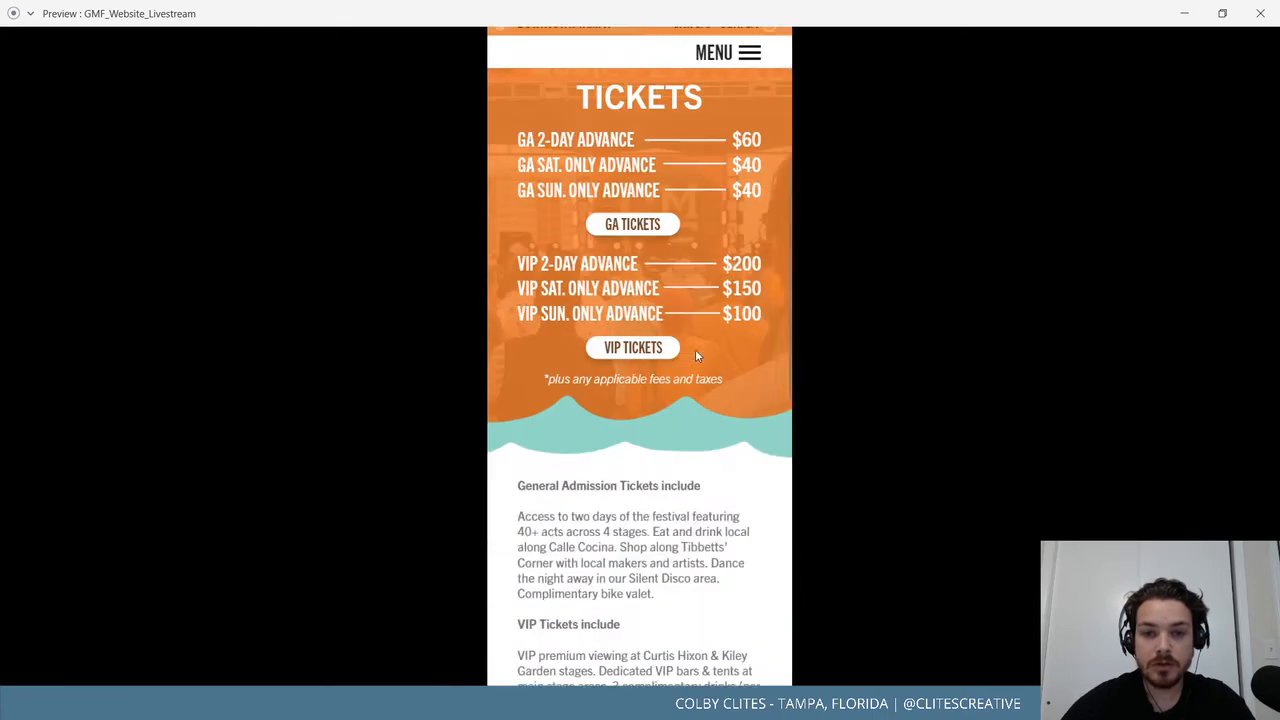
scroll(696, 351, up, 3)
click(749, 277)
click(641, 330)
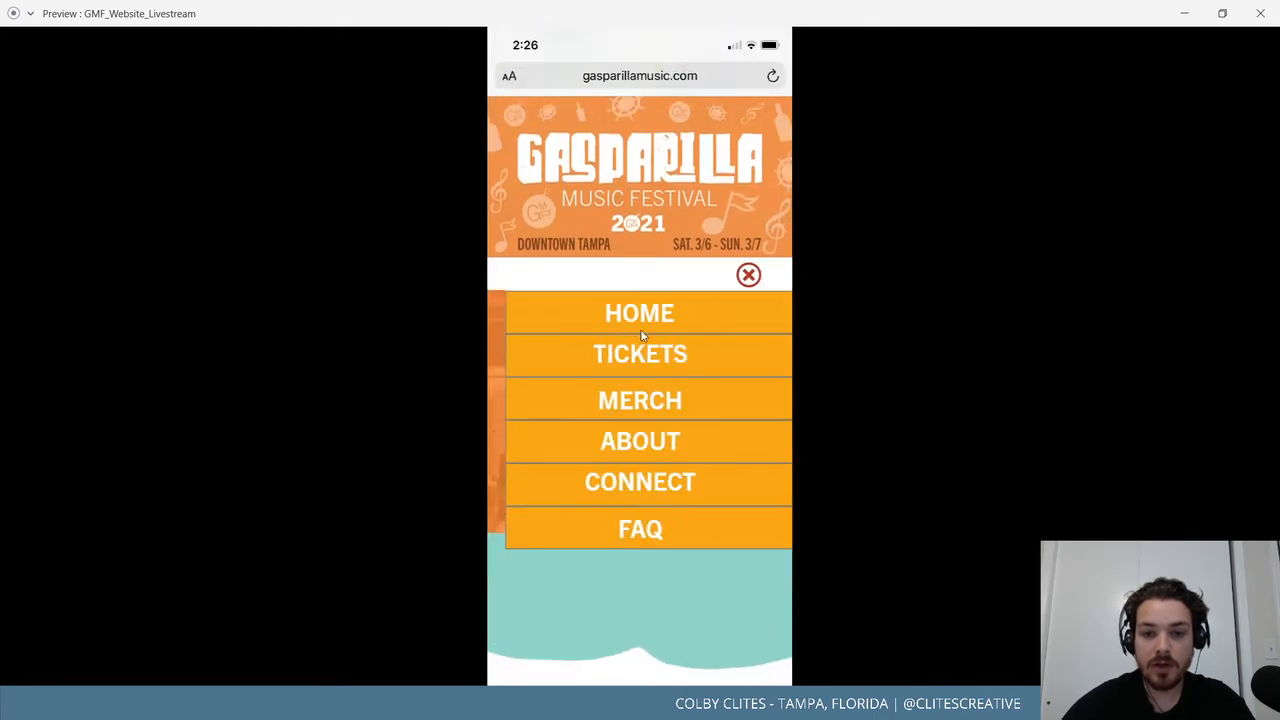
click(743, 280)
click(667, 362)
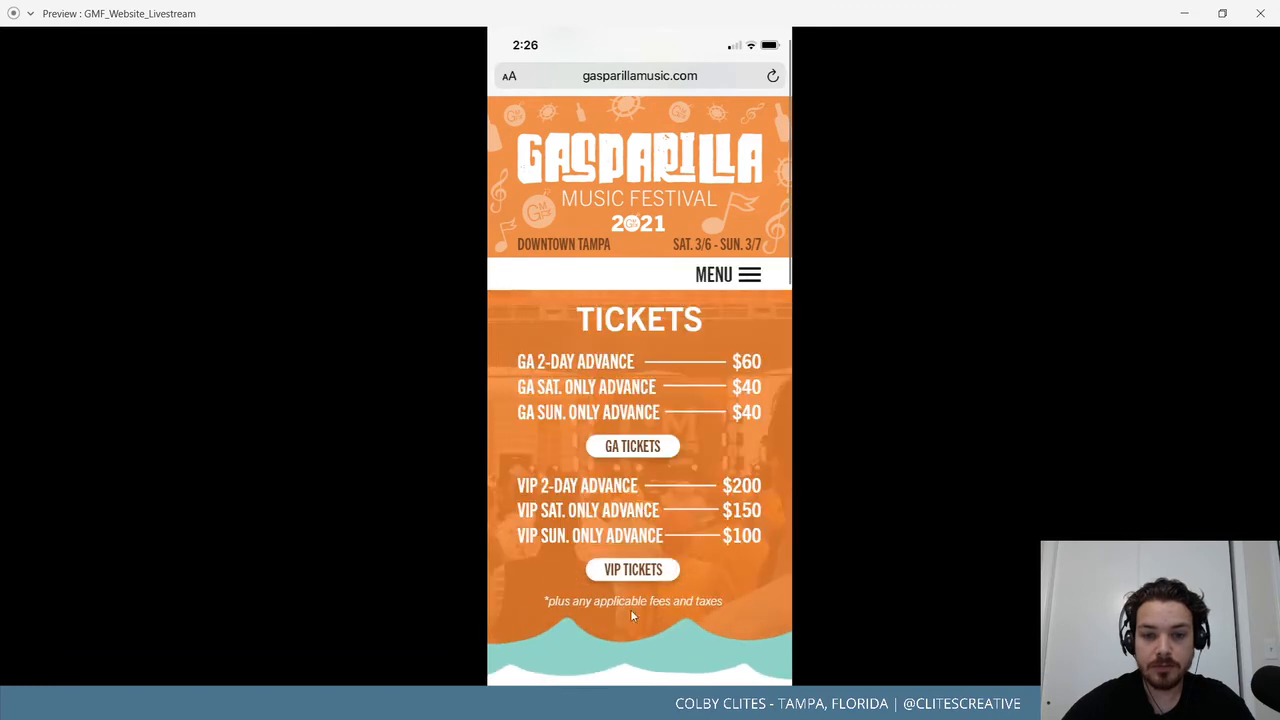
click(1260, 13)
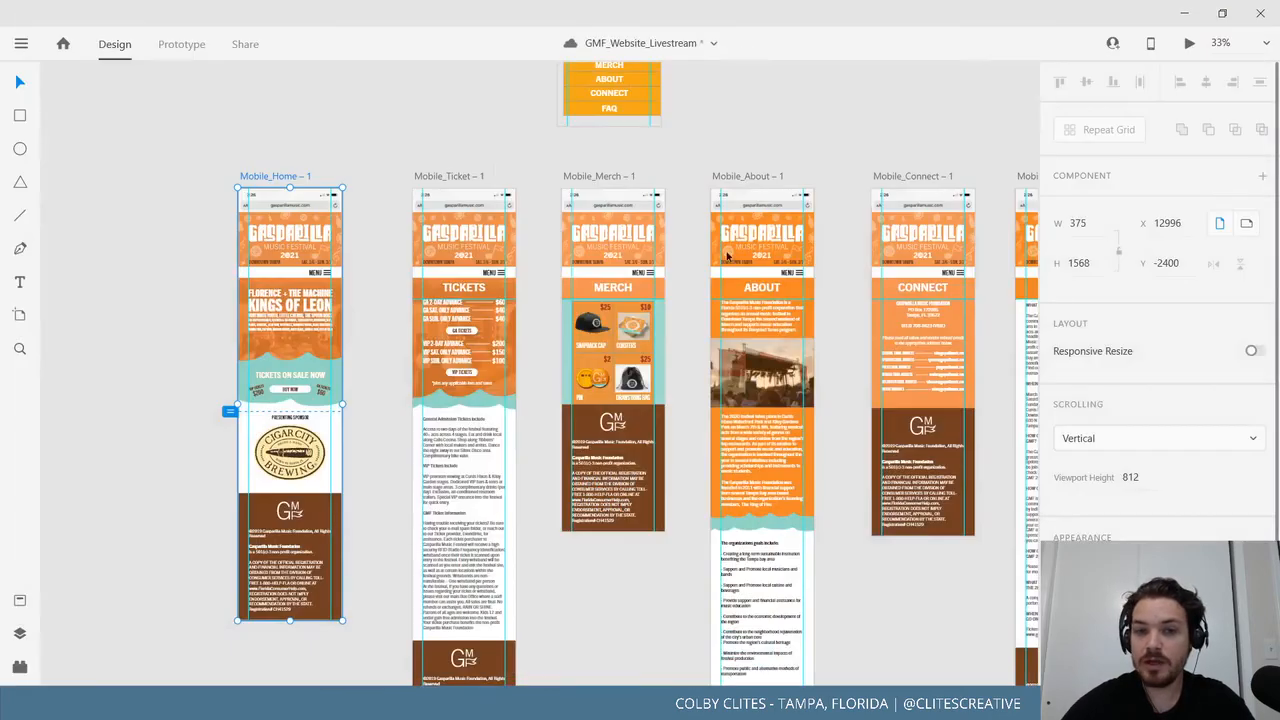
Rename the Home footer group from Group 822 to Group 8221 in Layers.
click(696, 197)
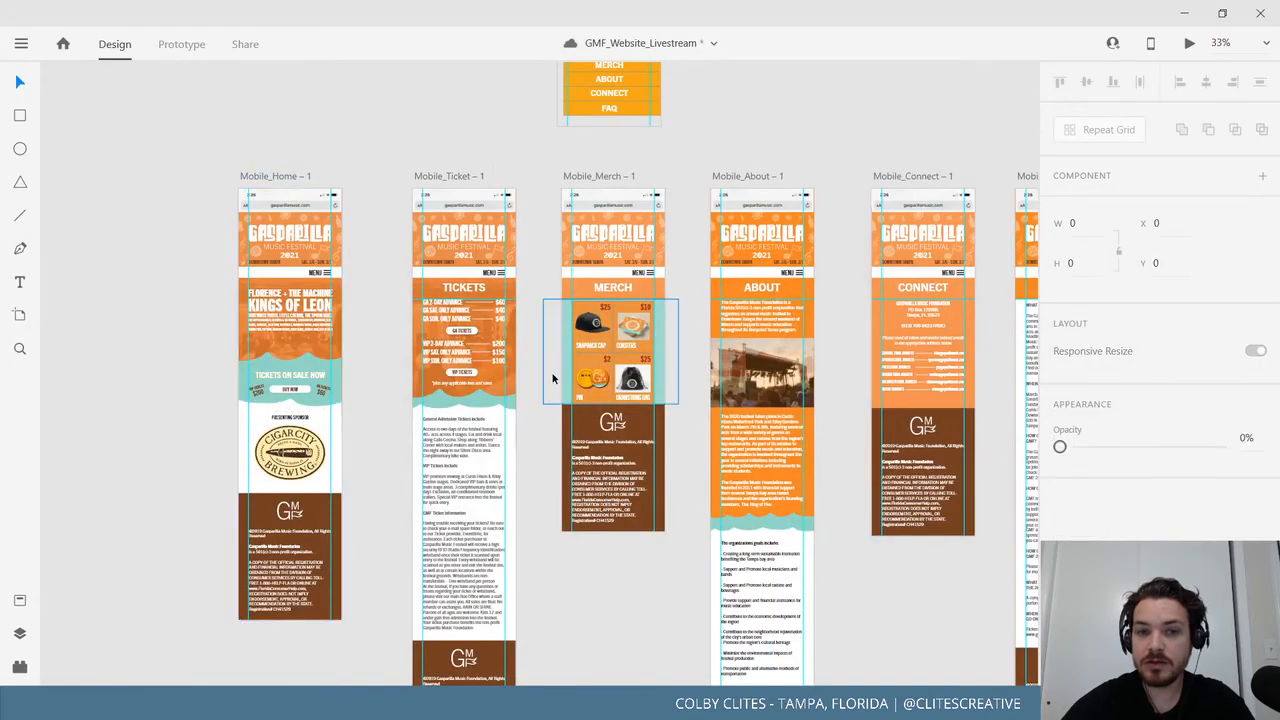
drag(426, 373, 433, 372)
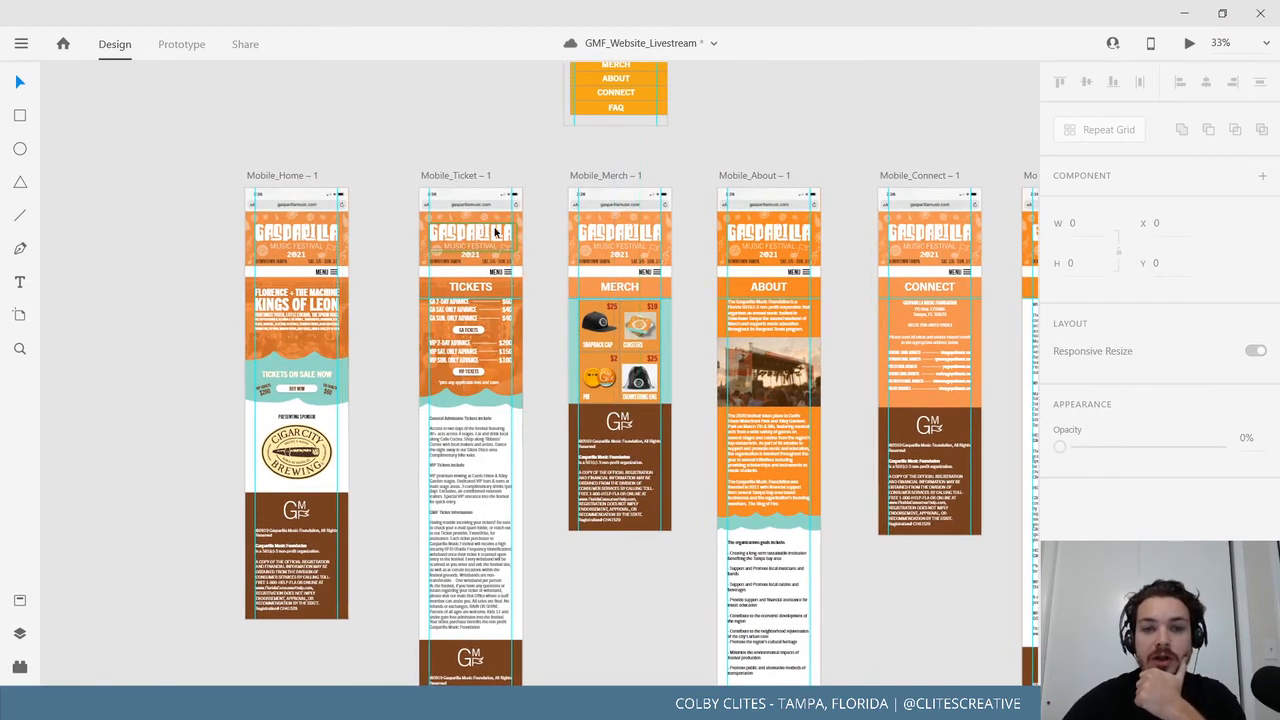
click(331, 519)
click(19, 635)
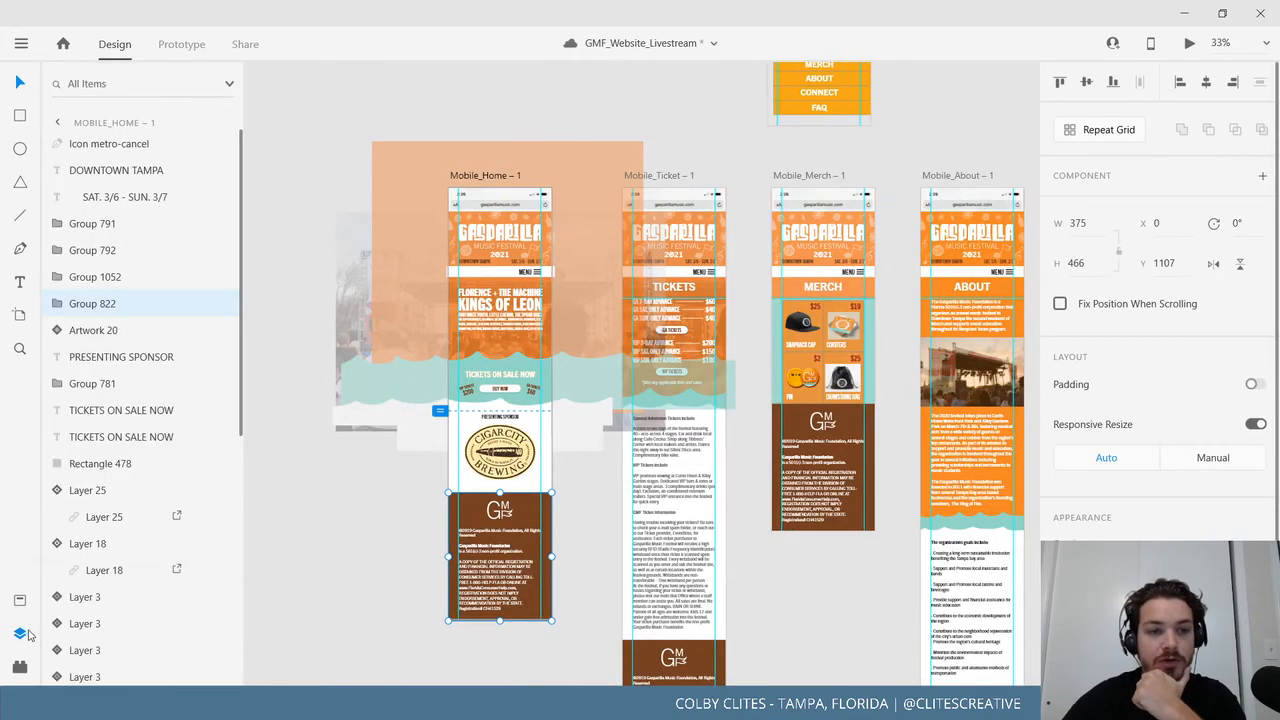
click(124, 309)
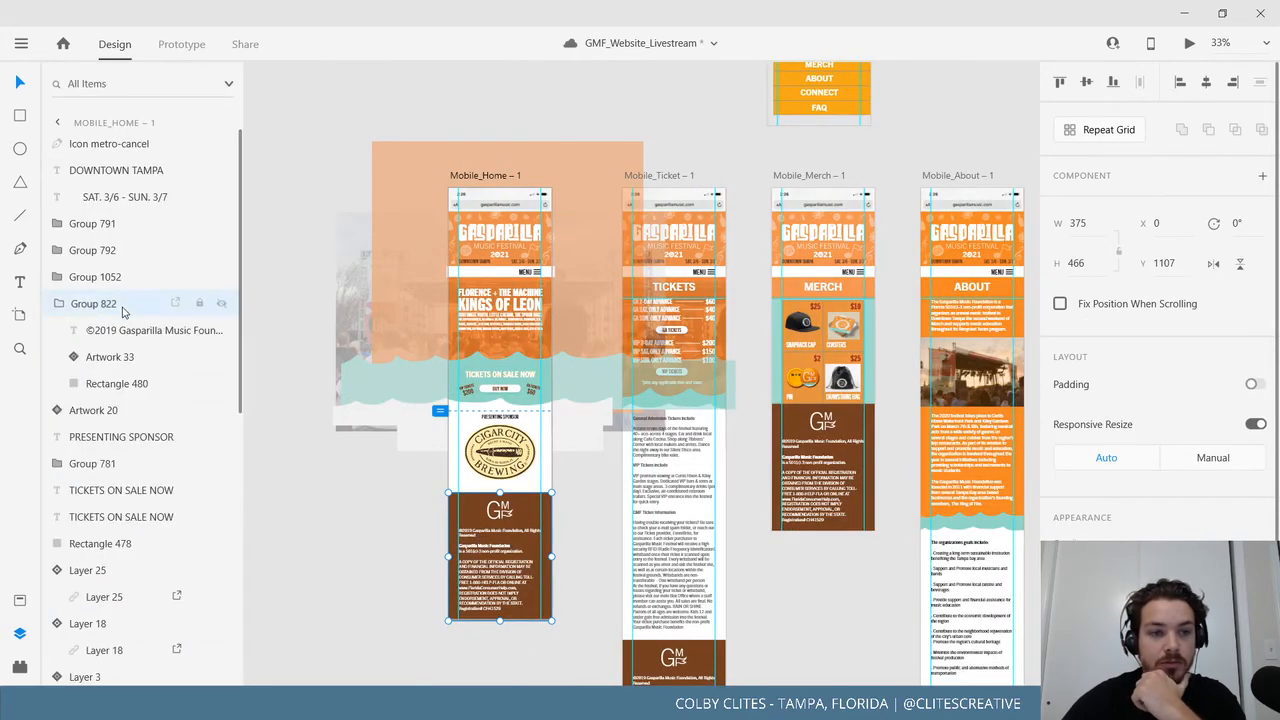
right_click(123, 306)
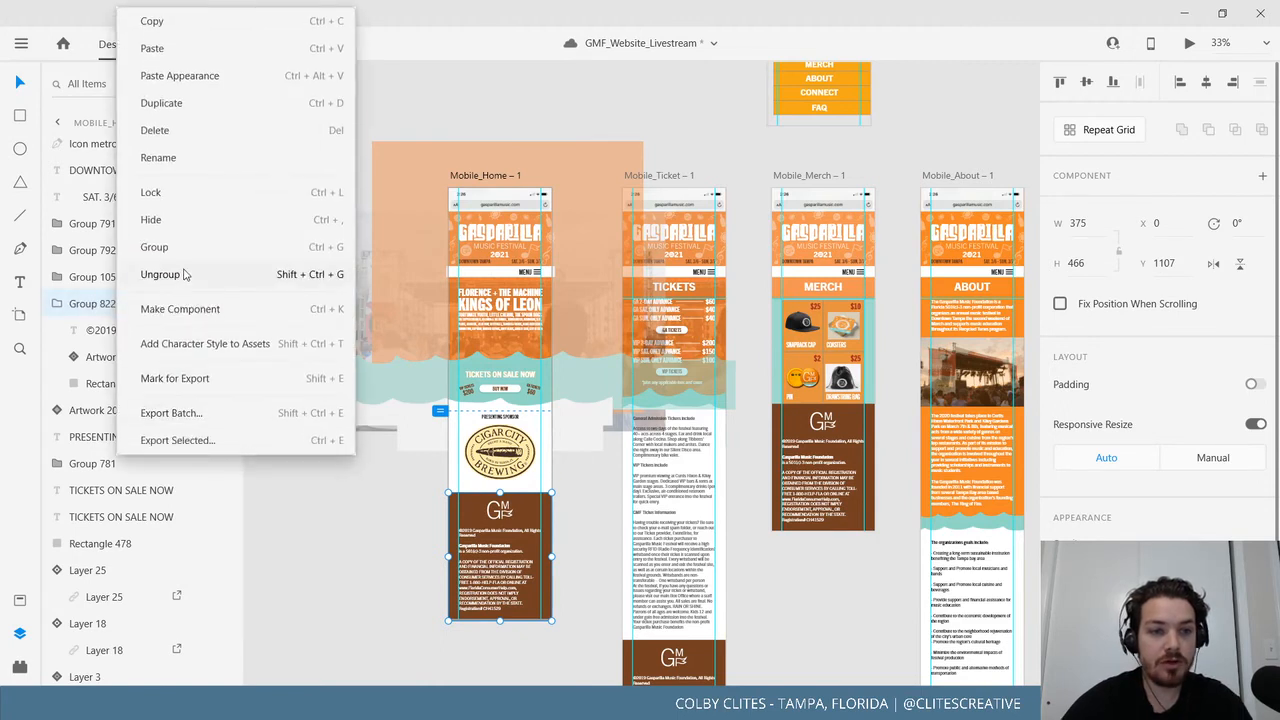
click(165, 157)
click(121, 309)
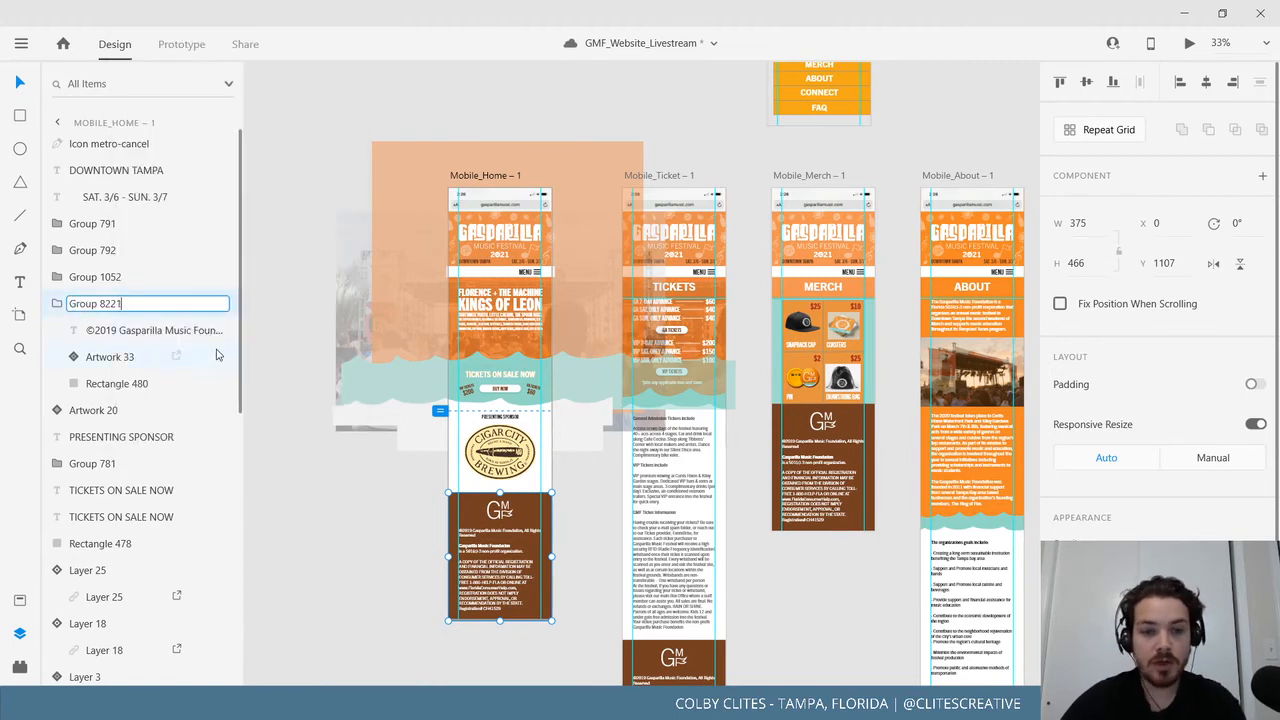
click(333, 514)
Rename the Ticket artboard's footer group from Group 820 to Group 8203.
drag(537, 575, 352, 480)
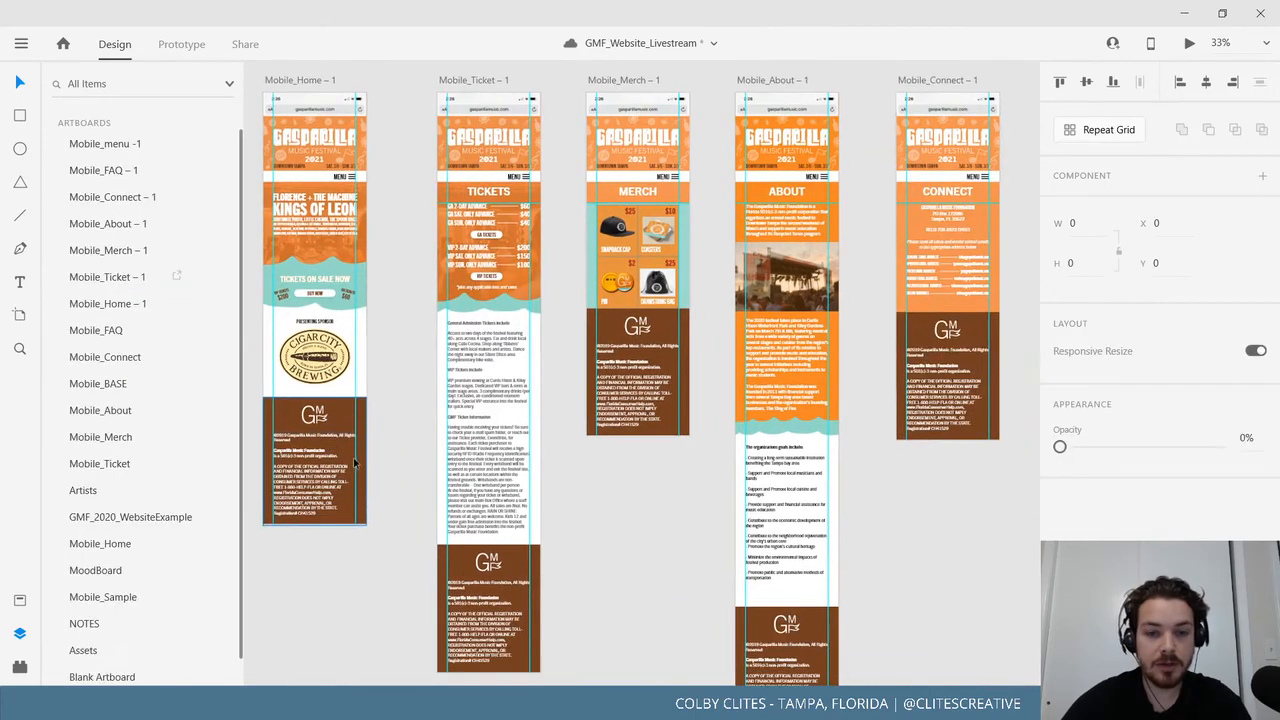
click(442, 603)
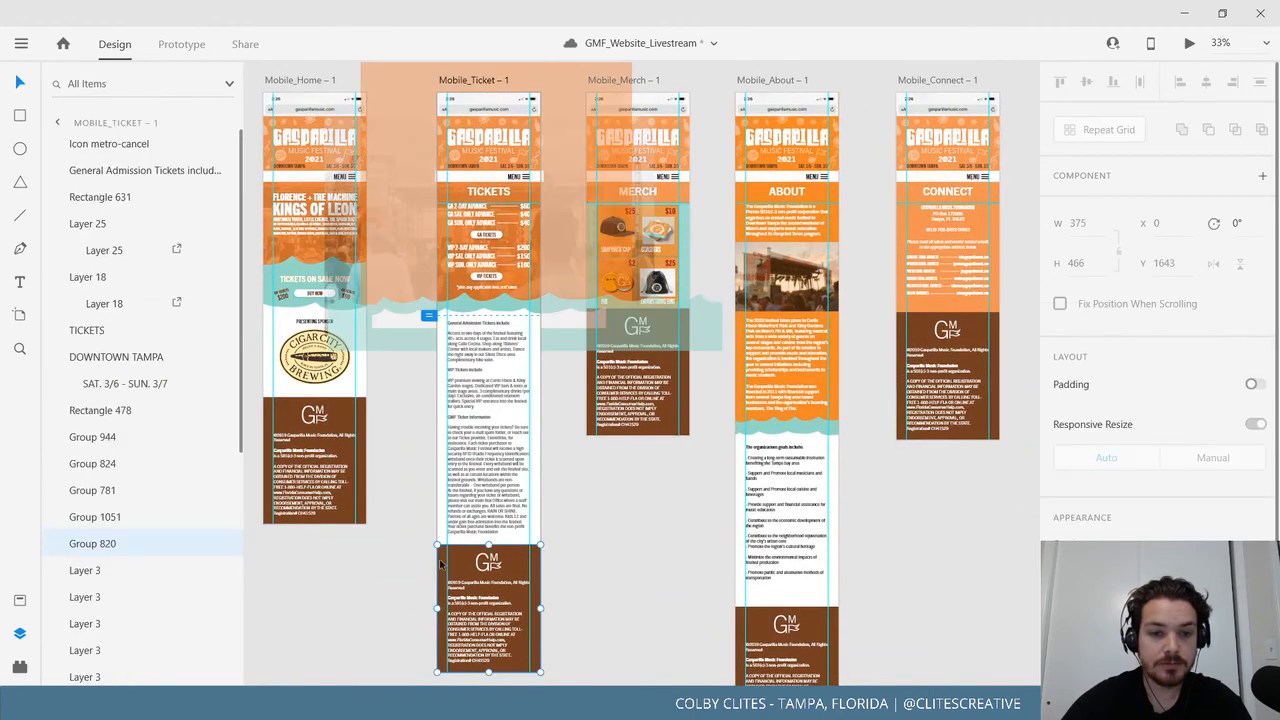
right_click(440, 573)
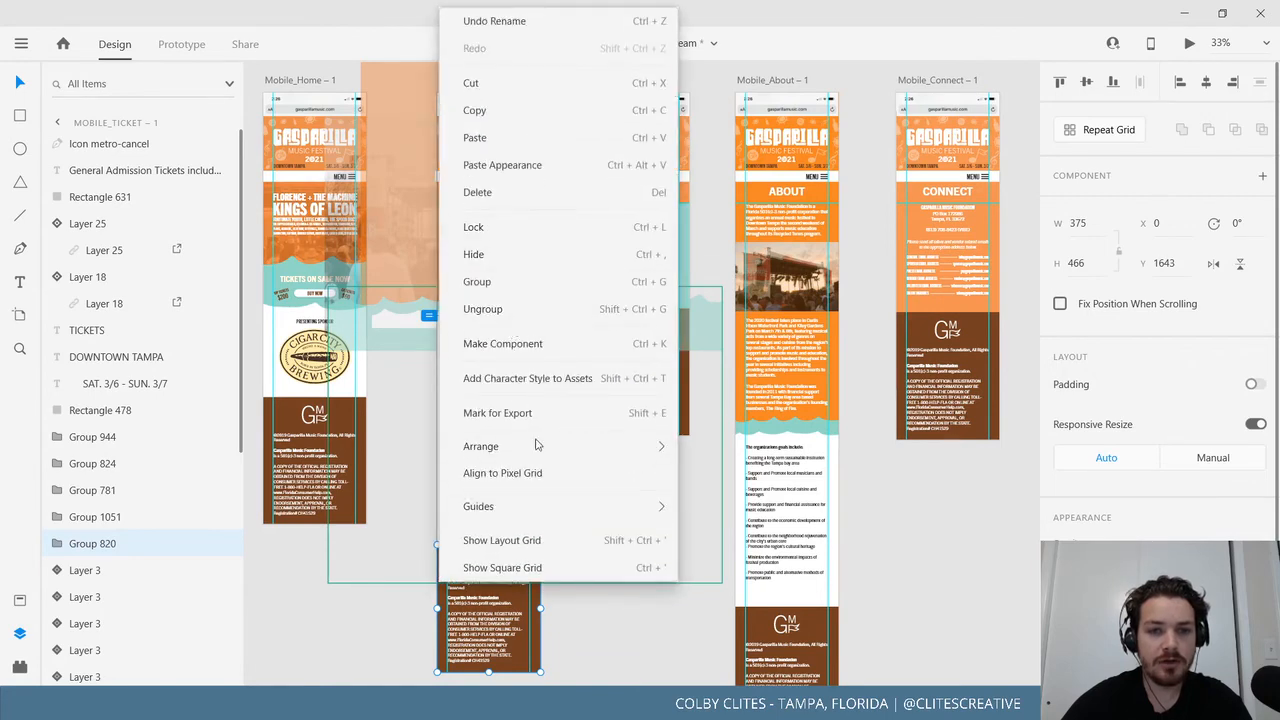
click(369, 631)
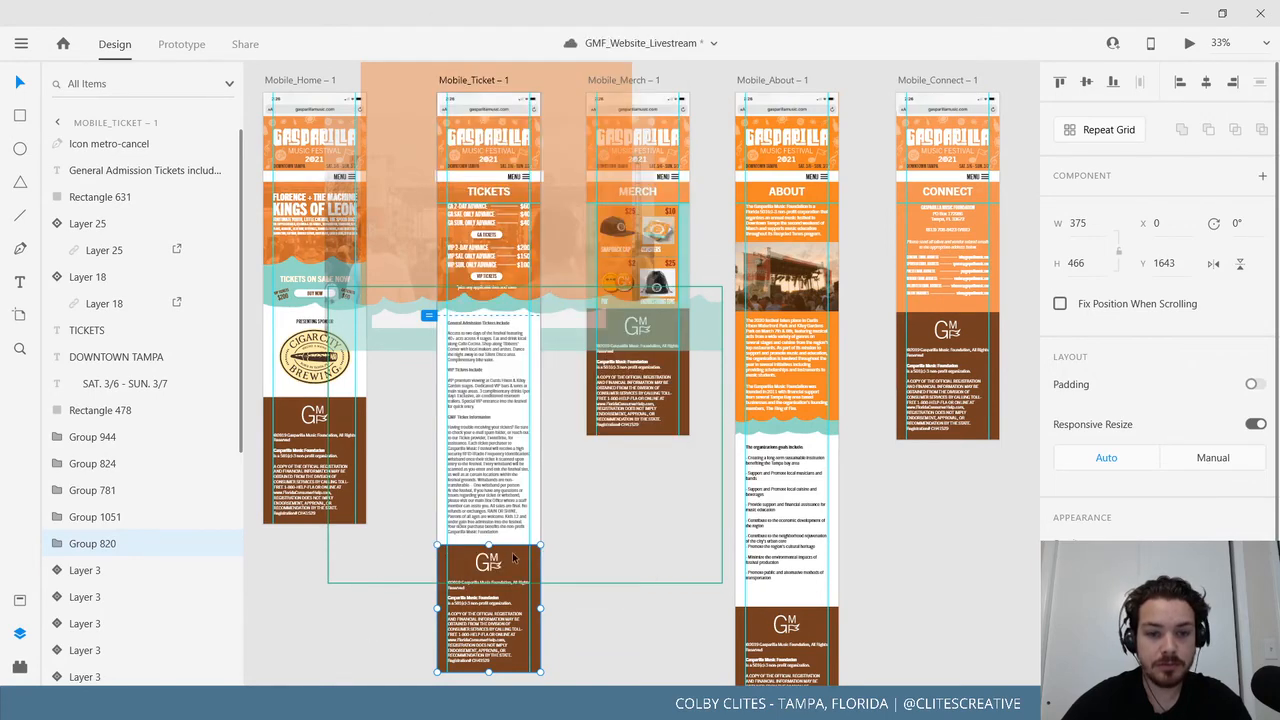
right_click(515, 560)
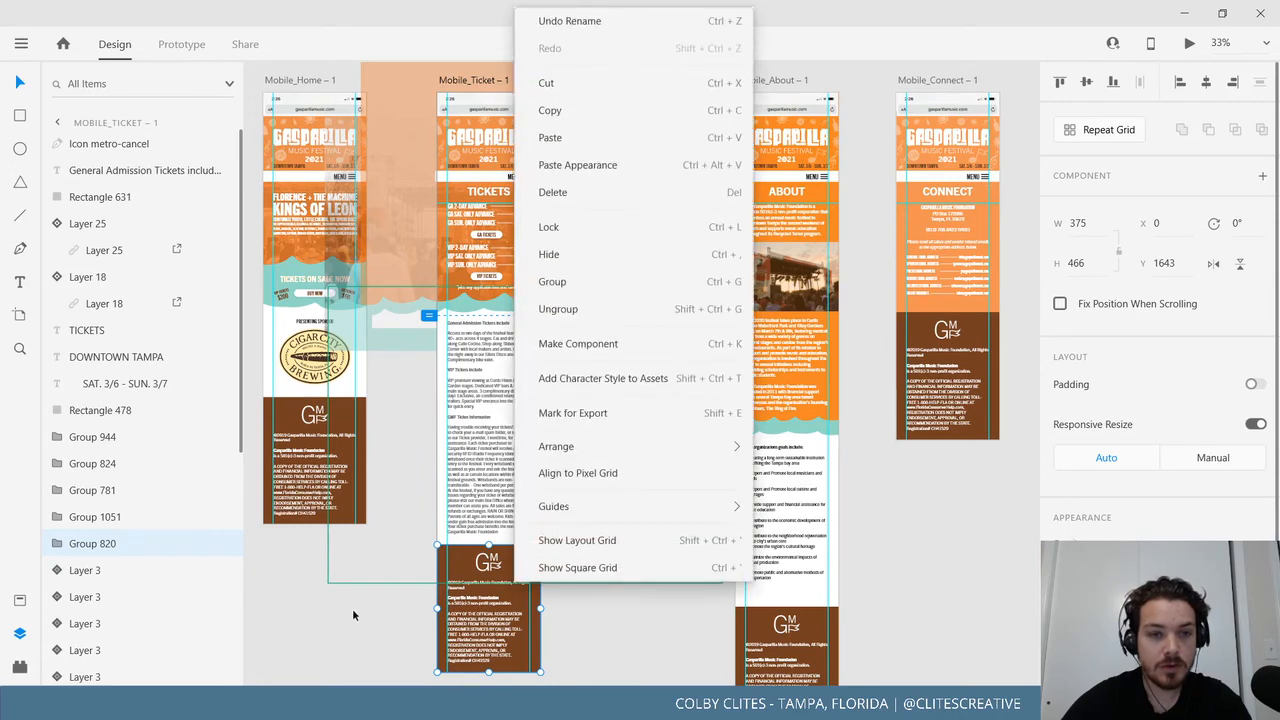
click(423, 571)
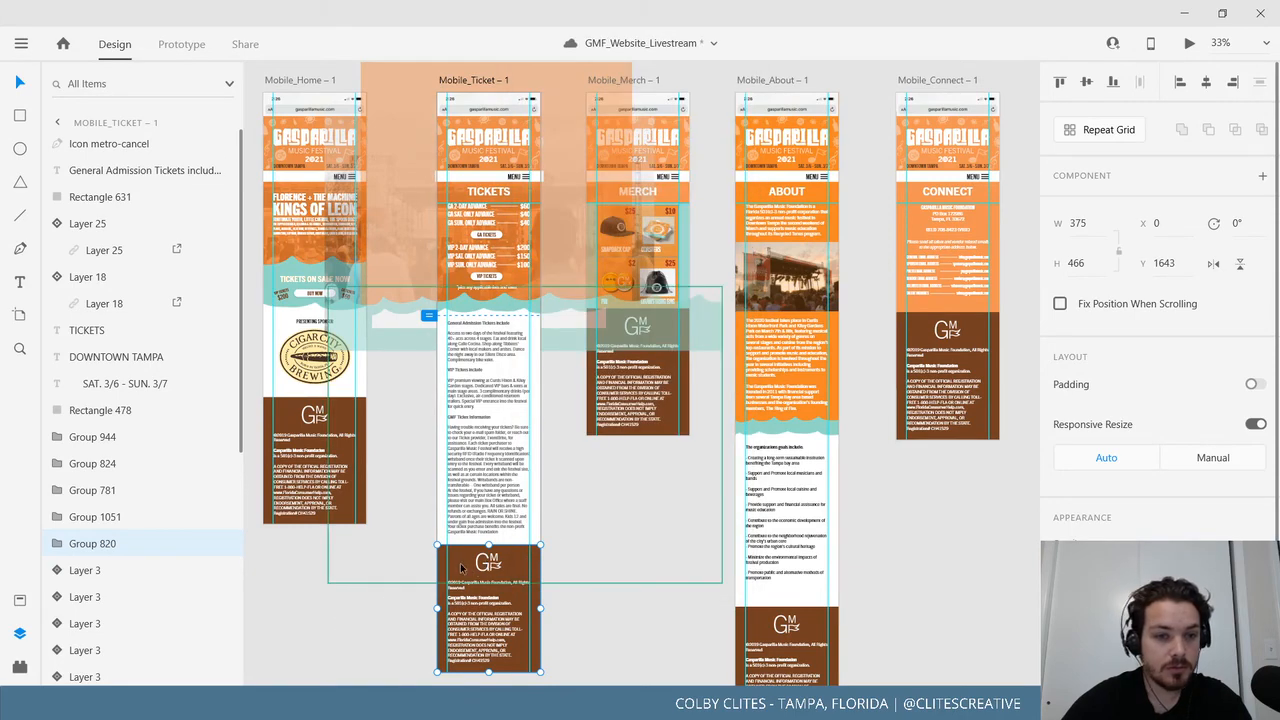
double_click(120, 543)
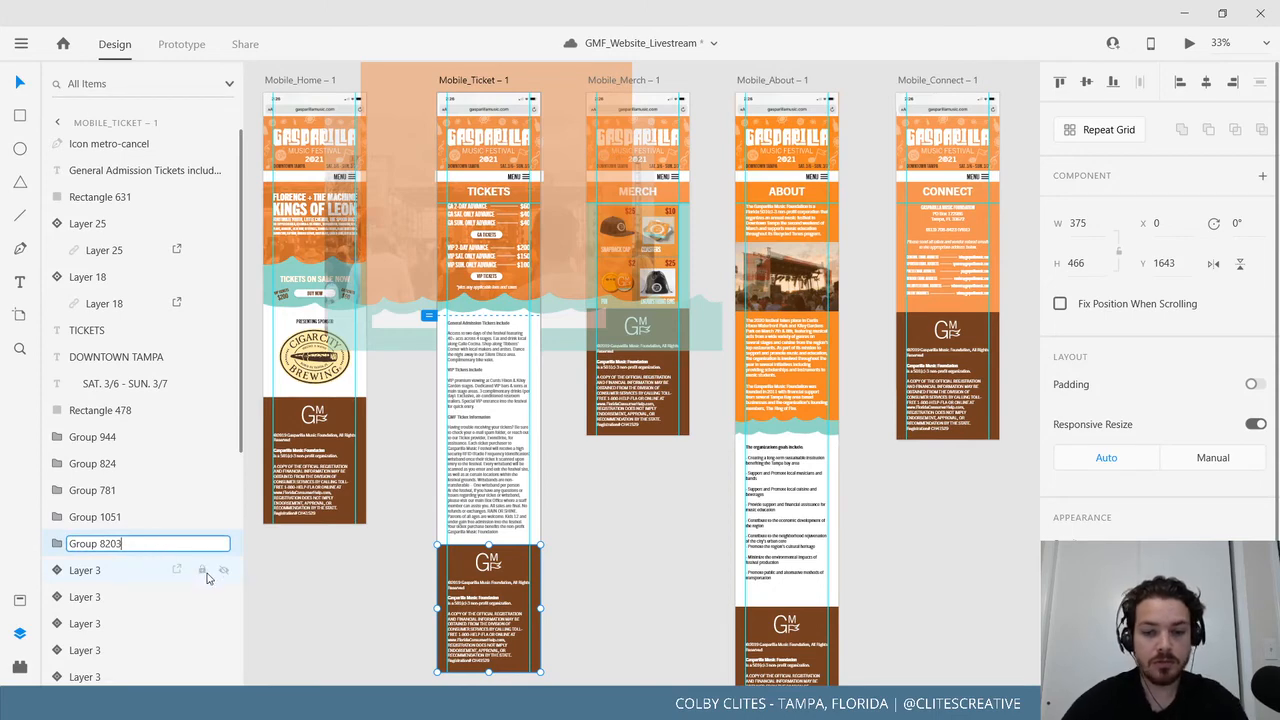
click(597, 613)
click(670, 422)
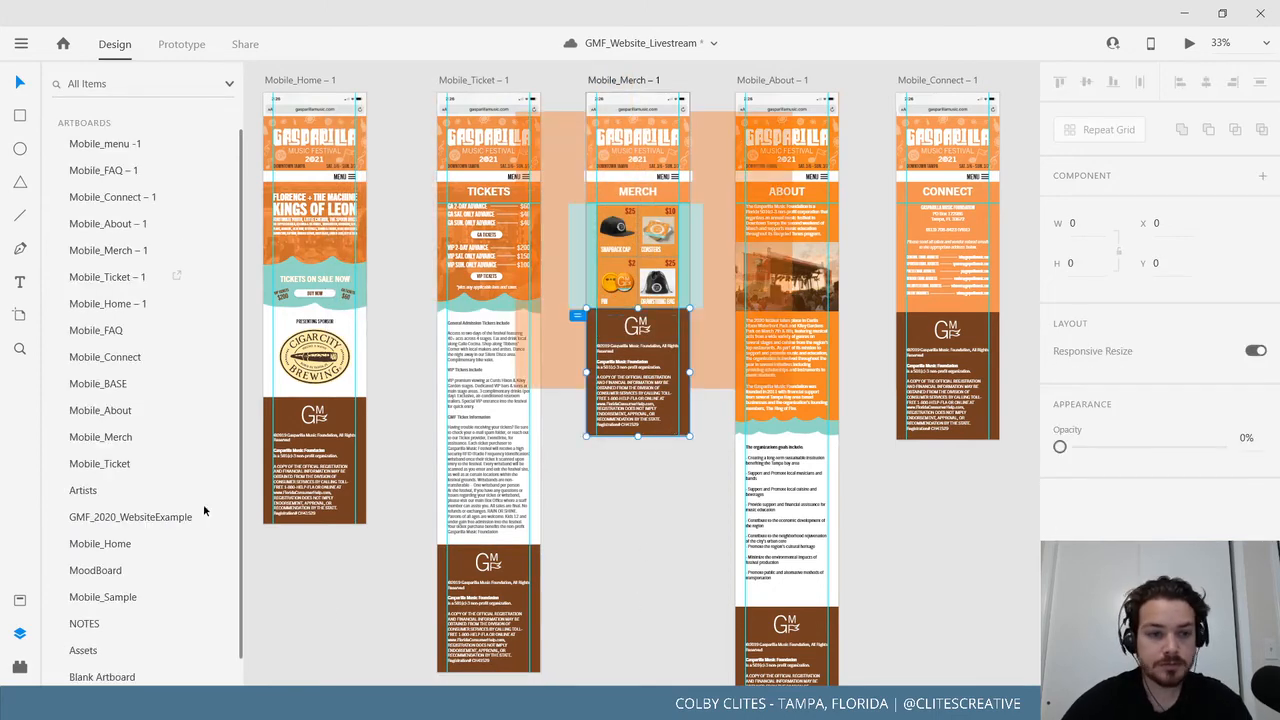
Rename the Merch footer group in Layers to Group 8204.
click(134, 306)
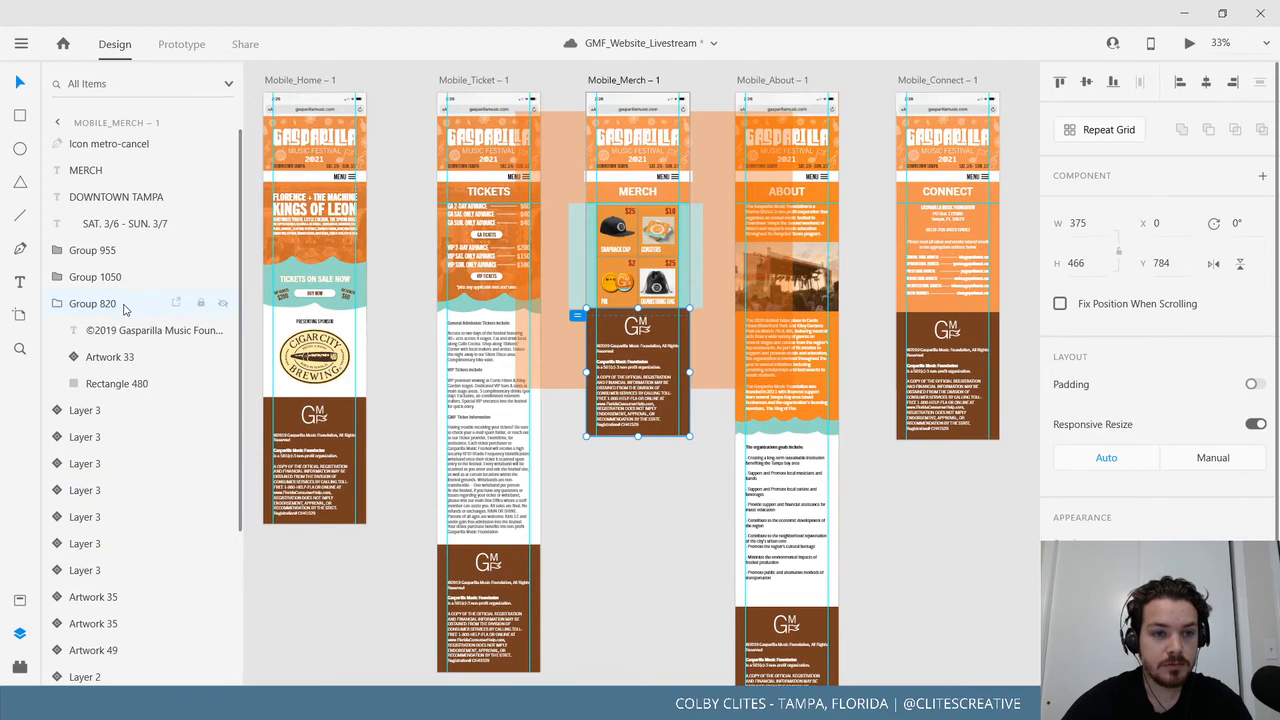
right_click(142, 316)
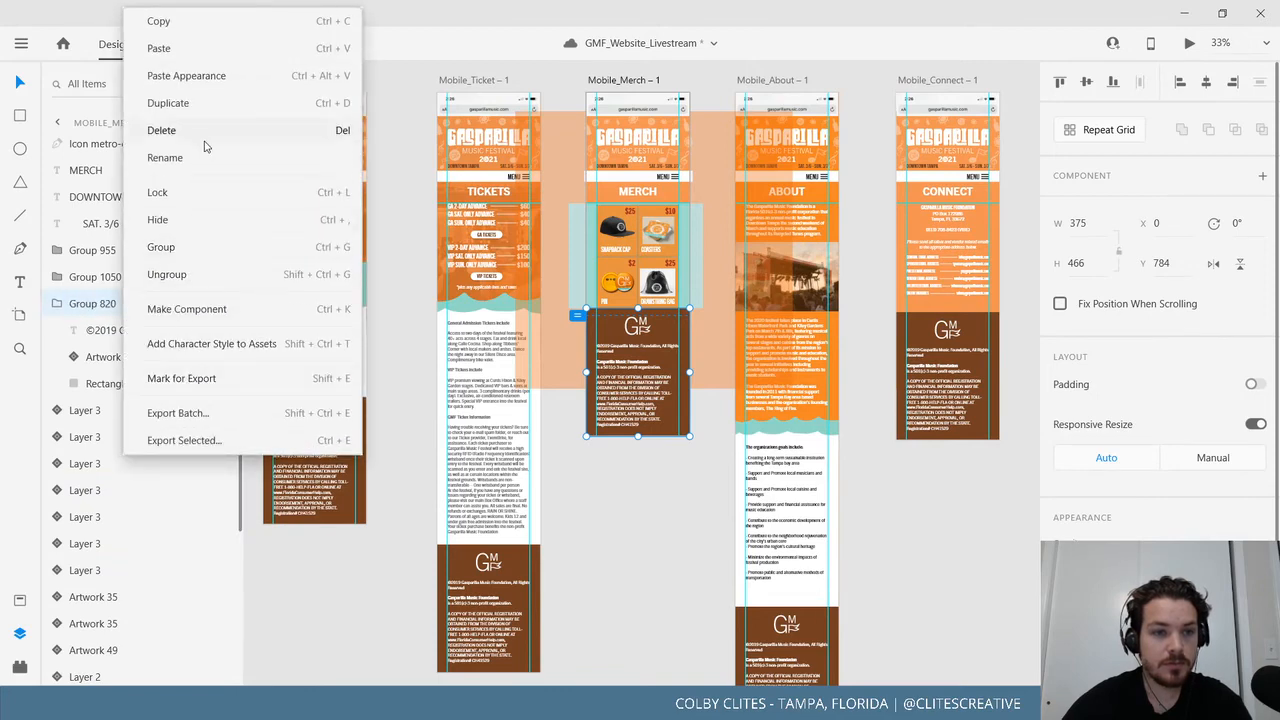
click(186, 158)
click(129, 306)
text(4)
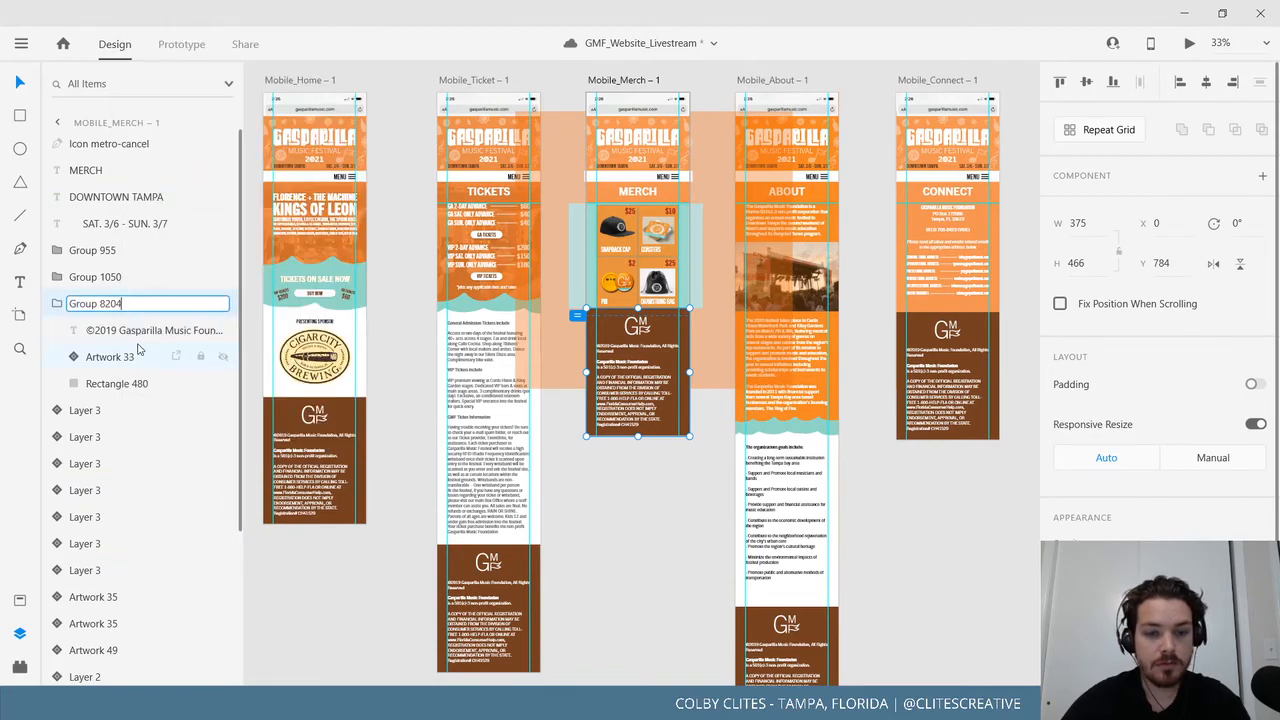
key(Return)
click(658, 567)
Rename the About artboard's footer group to Group 8205.
scroll(650, 593, down, 3)
scroll(650, 593, right, 2)
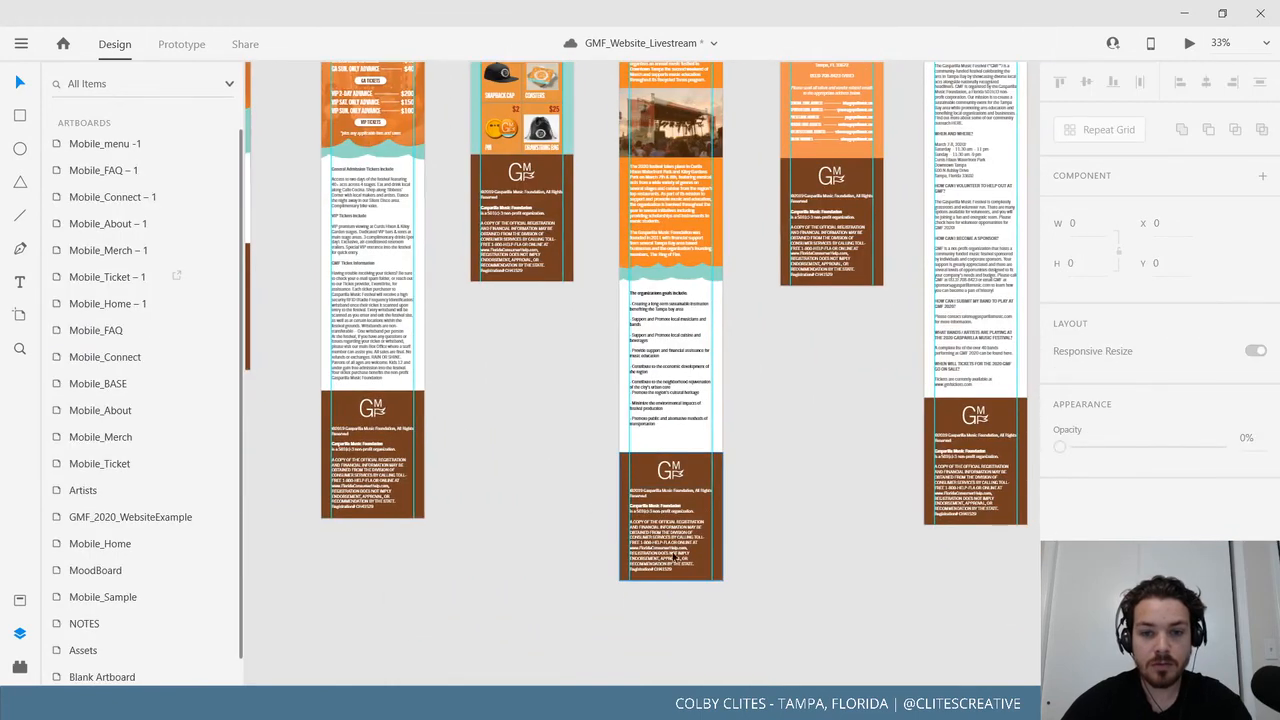
click(720, 505)
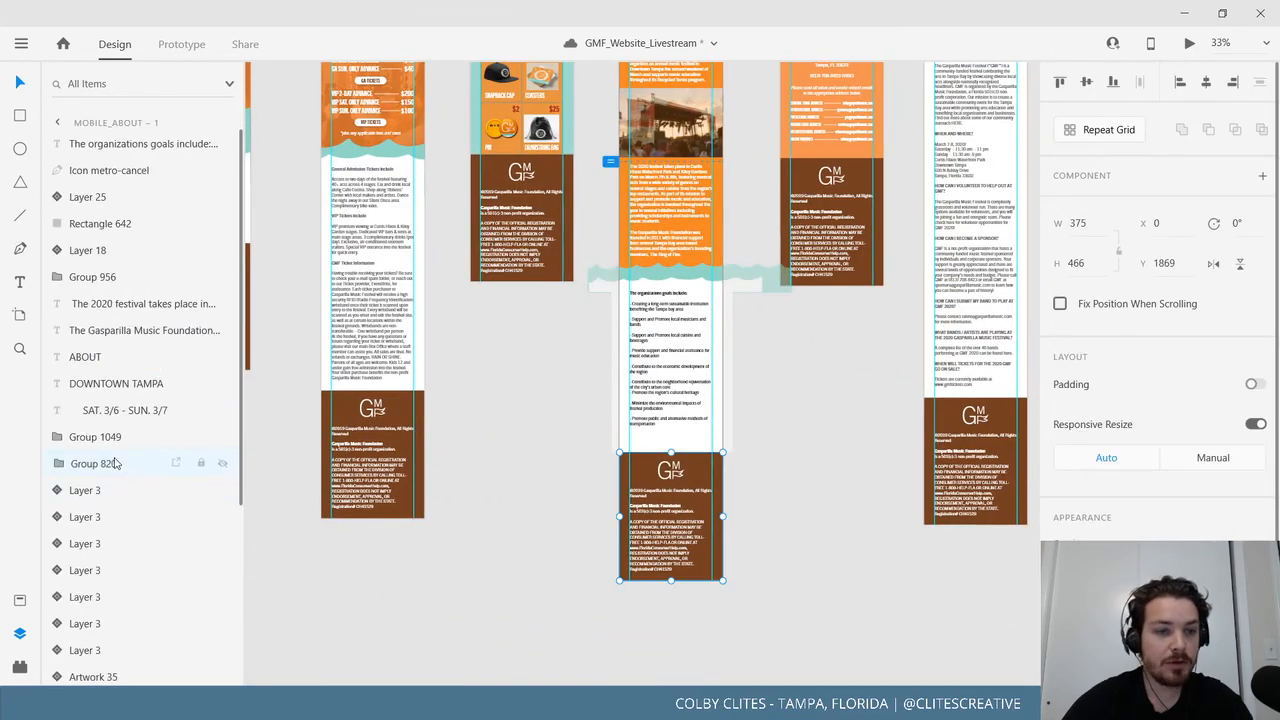
right_click(110, 463)
click(155, 166)
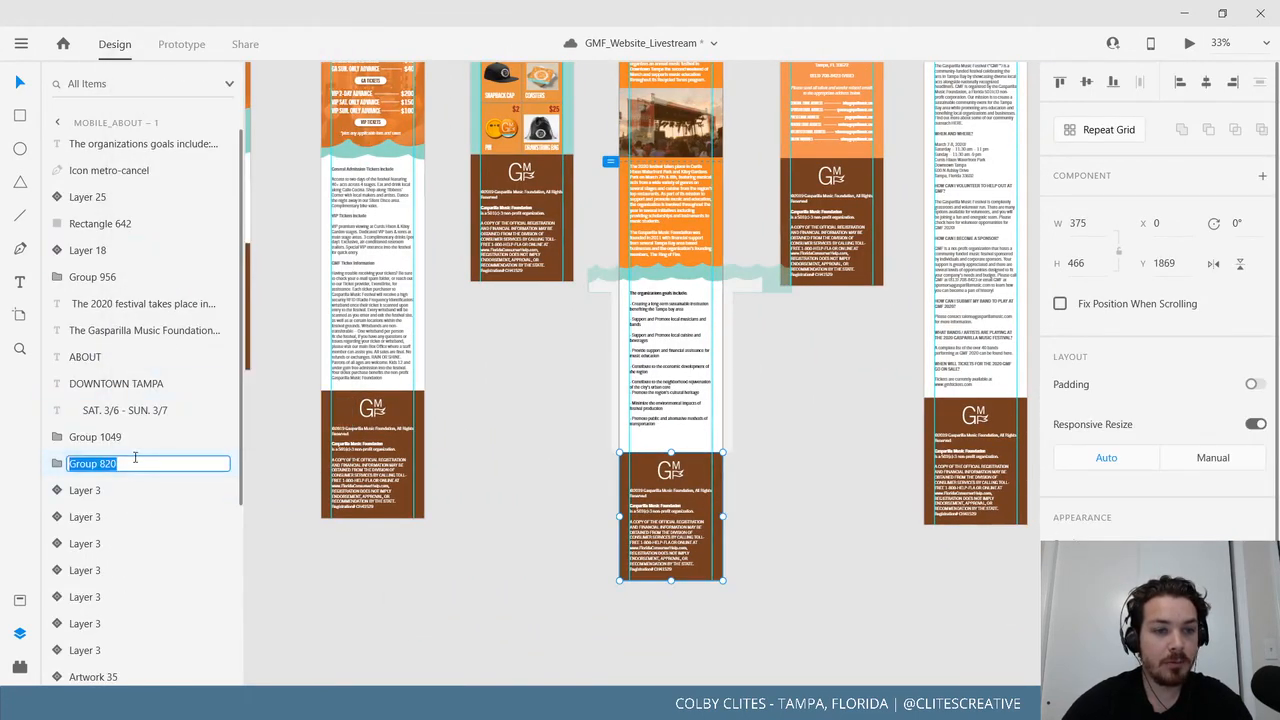
click(135, 462)
click(411, 561)
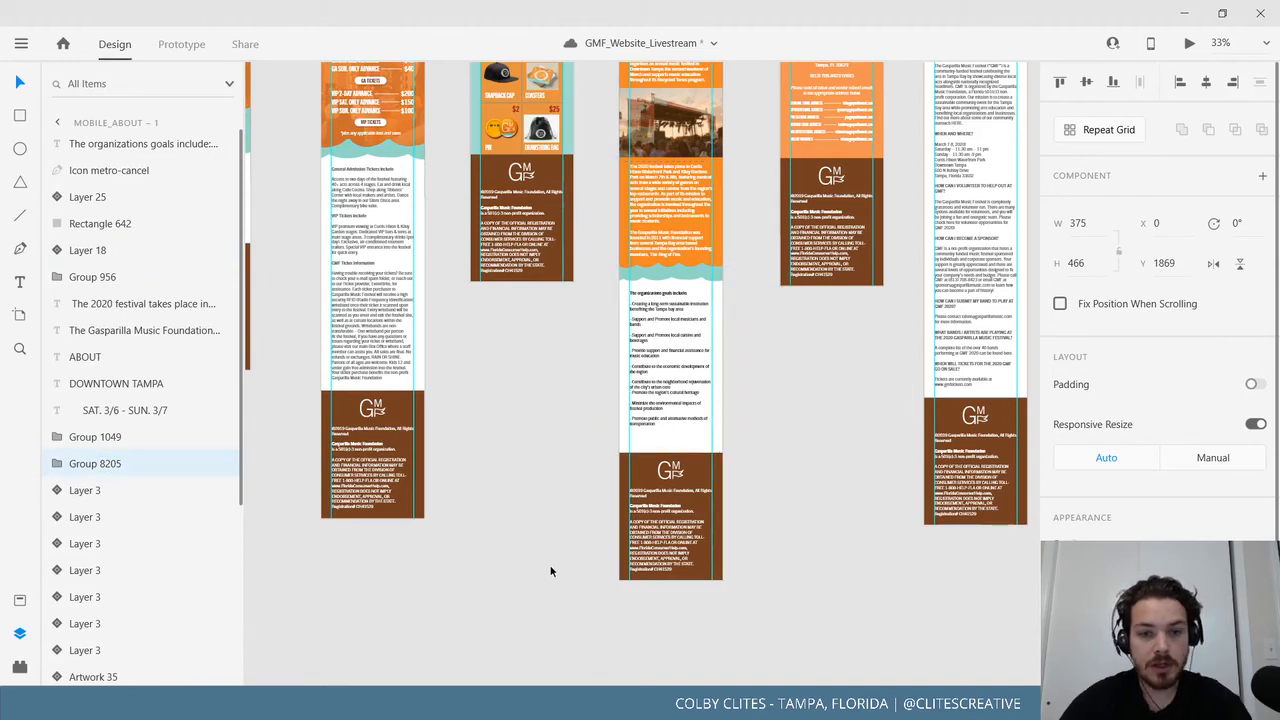
Rename the Connect artboard's footer group to Group 8208.
drag(691, 547, 460, 657)
click(631, 288)
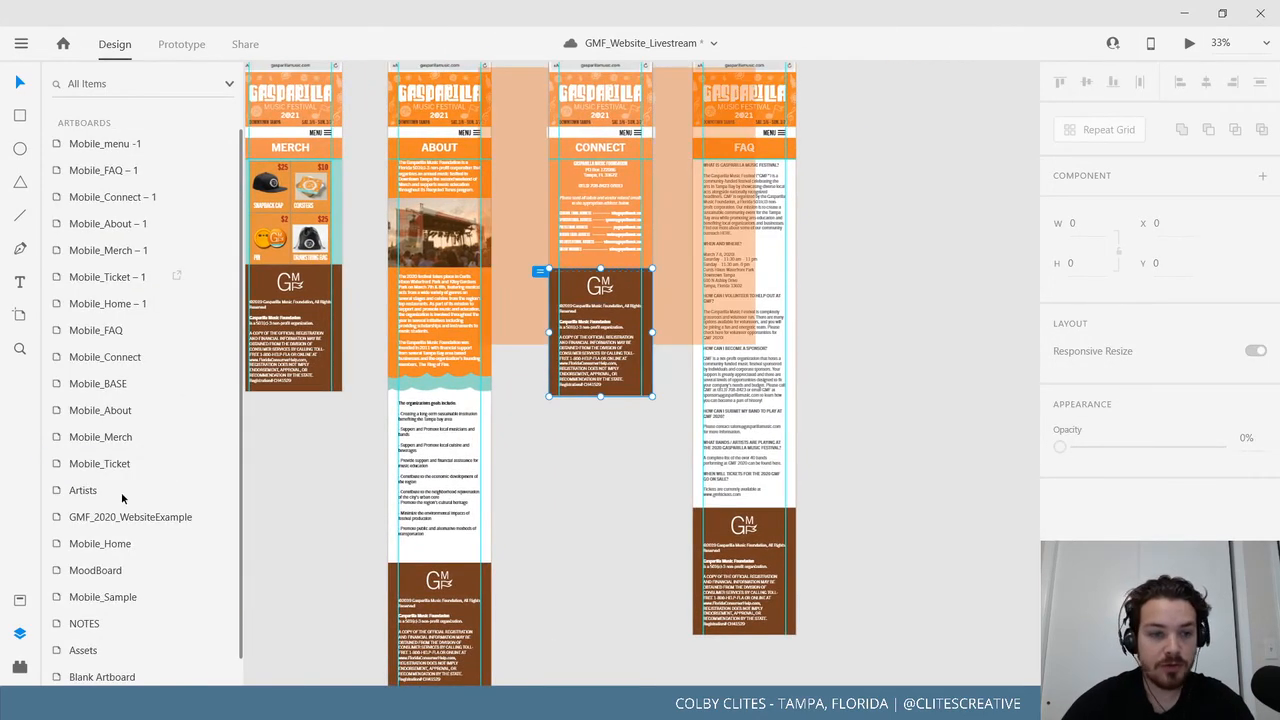
right_click(110, 362)
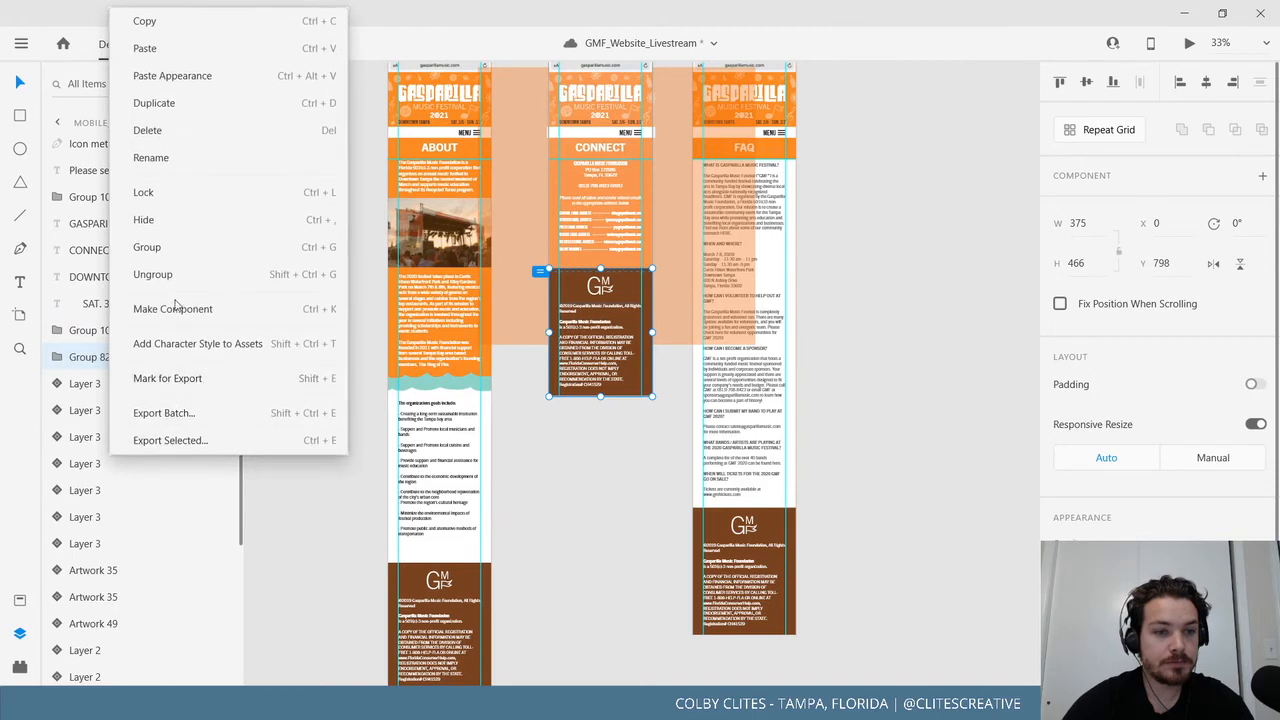
click(194, 160)
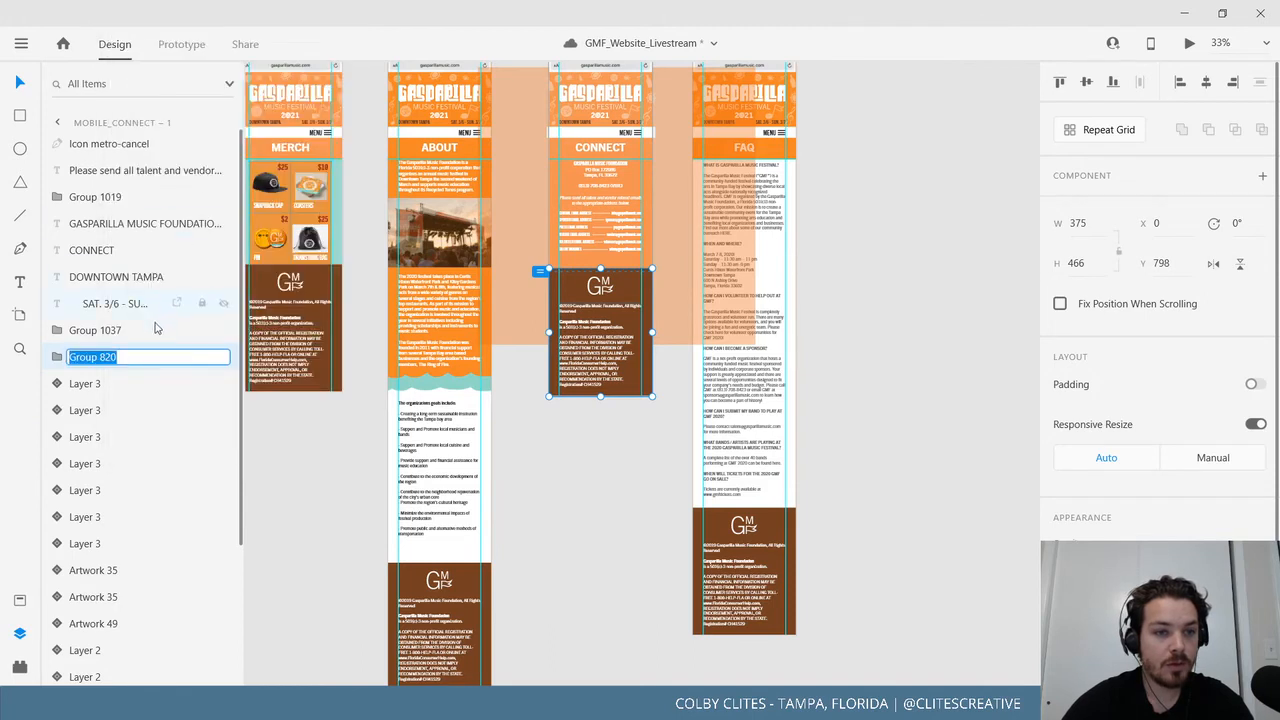
key(Right)
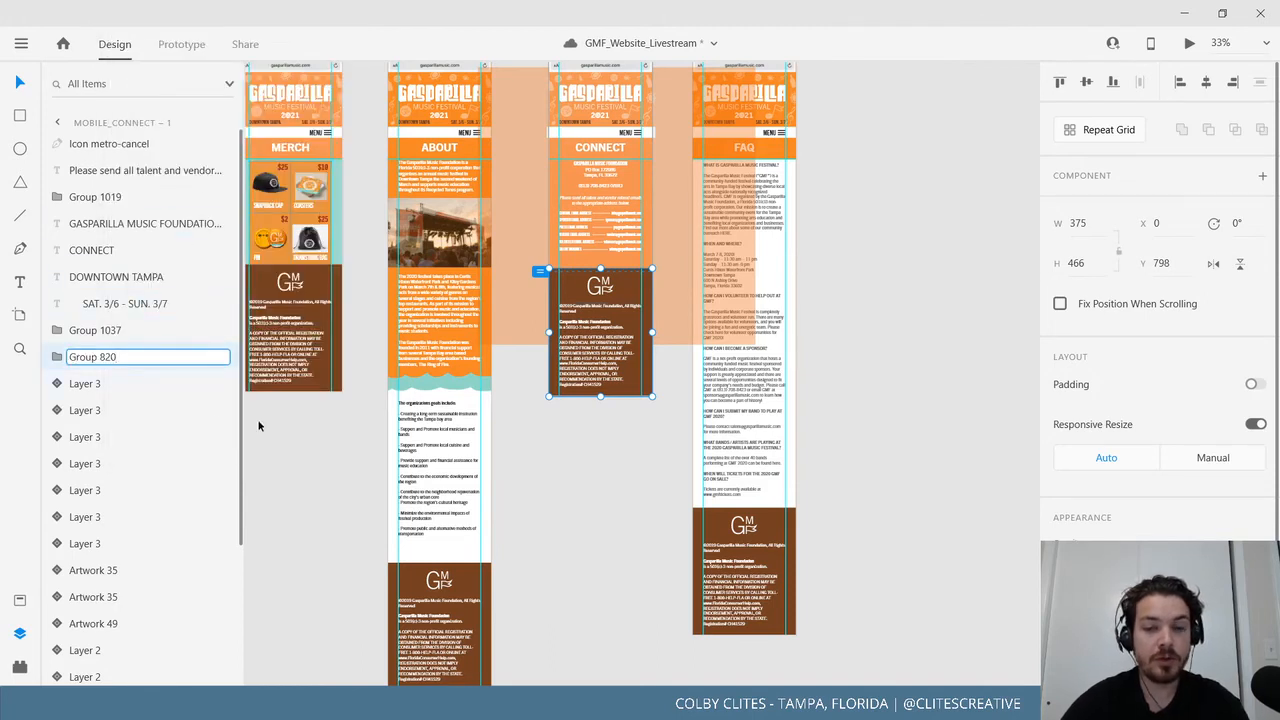
text(8)
key(Return)
click(601, 502)
Open the FAQ footer group's name for editing and confirm it unchanged.
scroll(660, 530, right, 3)
scroll(660, 530, down, 1)
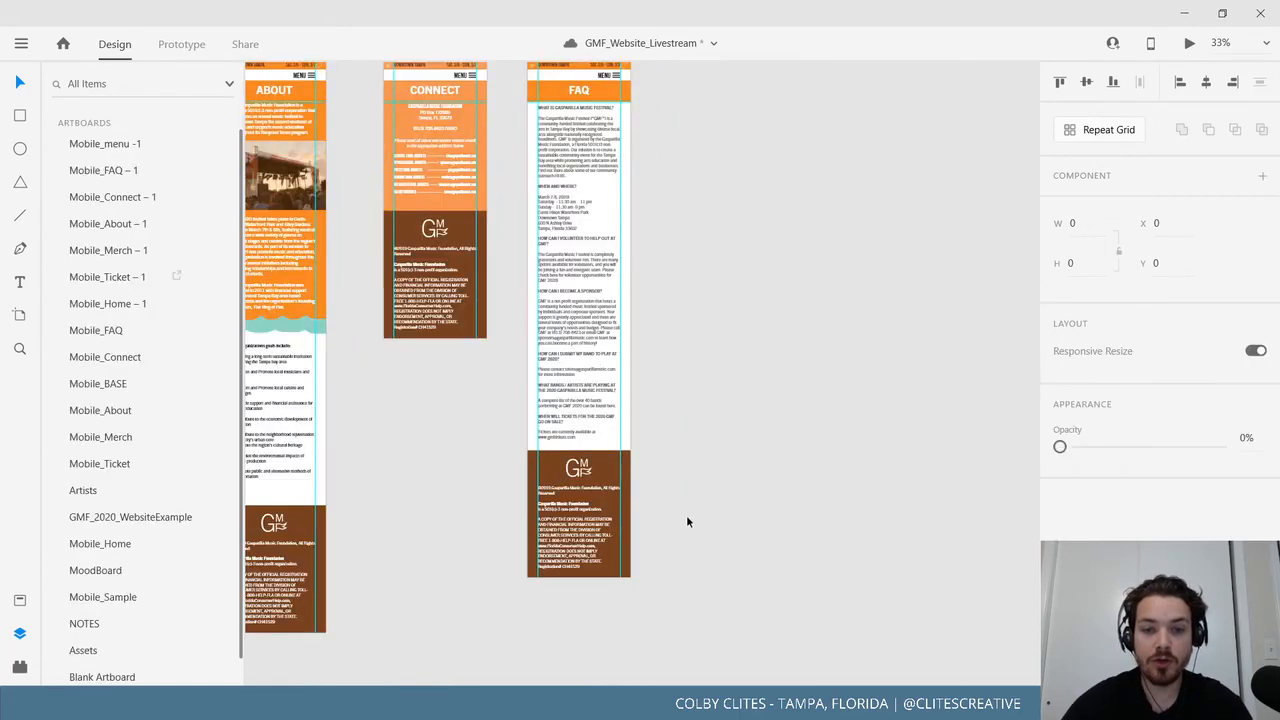
click(580, 510)
right_click(135, 301)
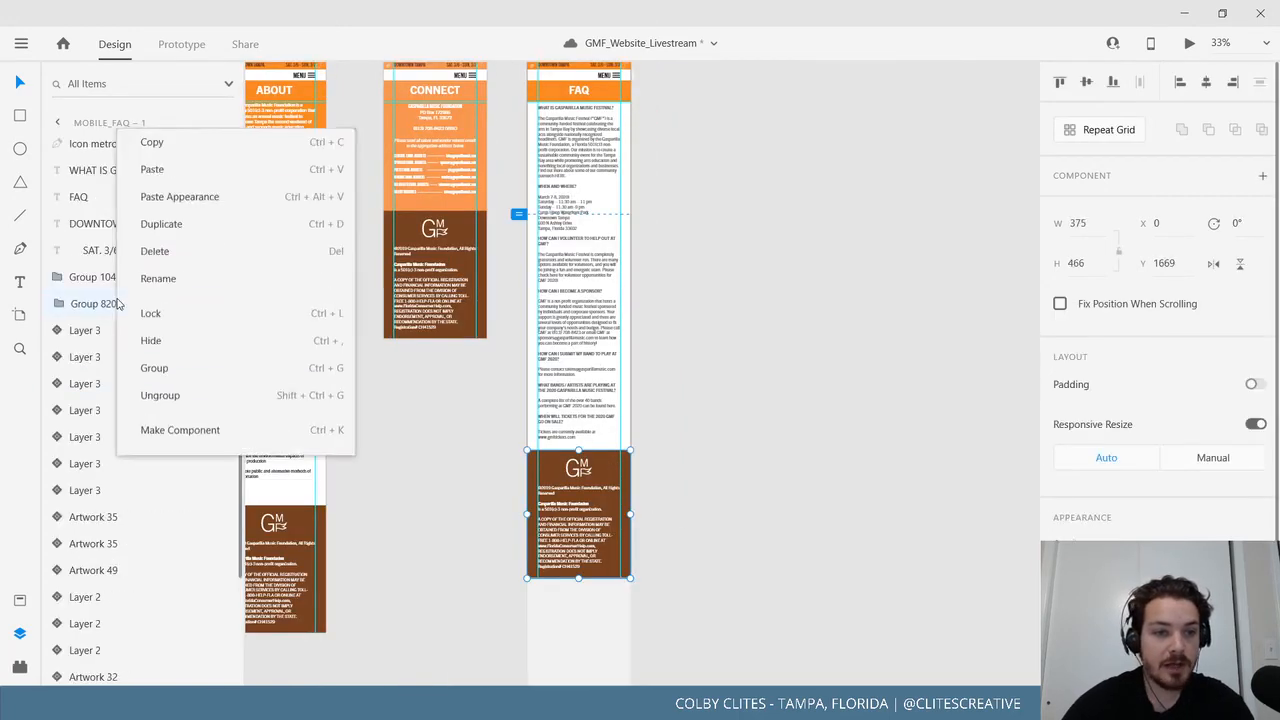
click(198, 156)
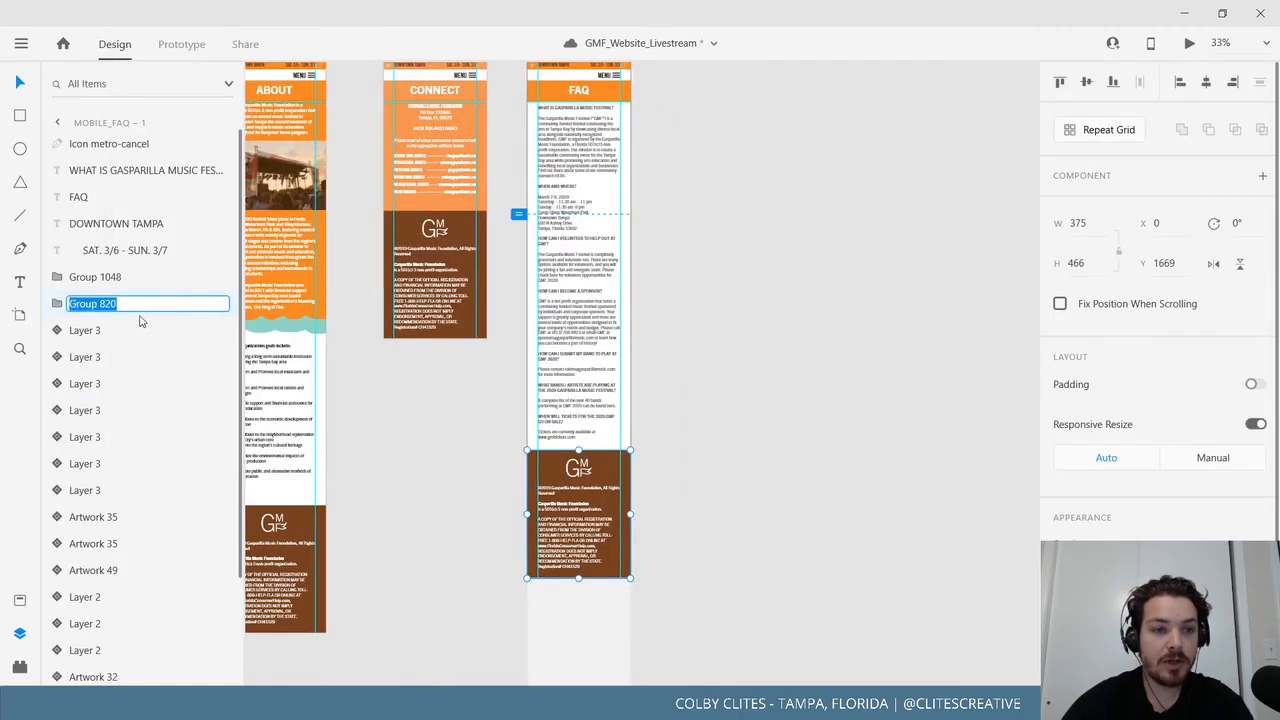
click(136, 303)
key(Return)
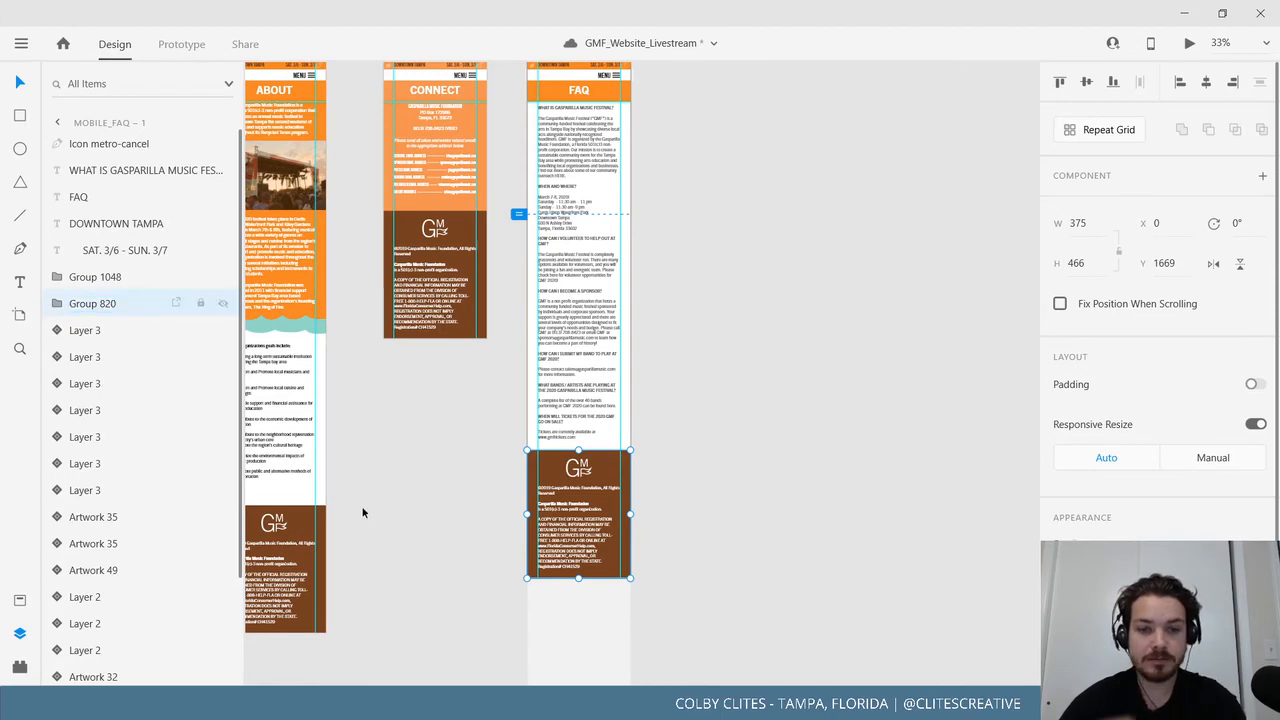
click(417, 514)
scroll(505, 560, up, 2)
scroll(505, 560, left, 4)
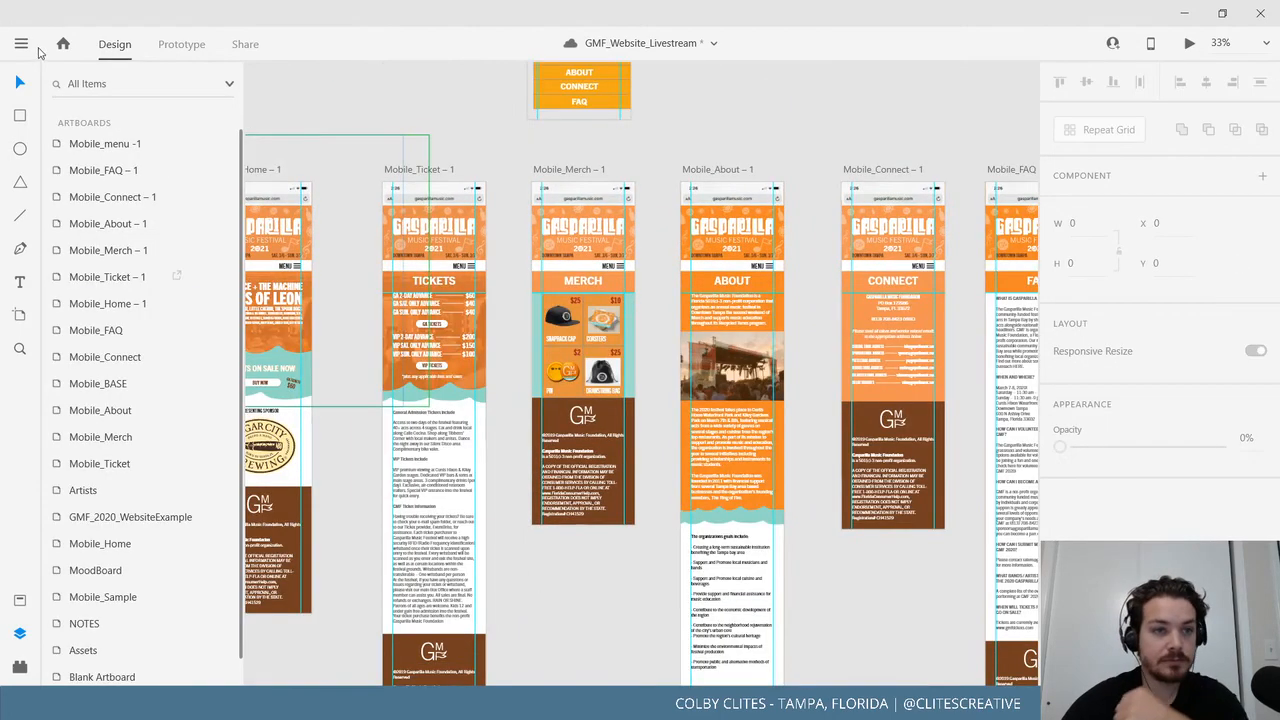
Save the GMF_Website_Livestream document from the main menu.
click(22, 44)
click(54, 360)
scroll(614, 587, left, 3)
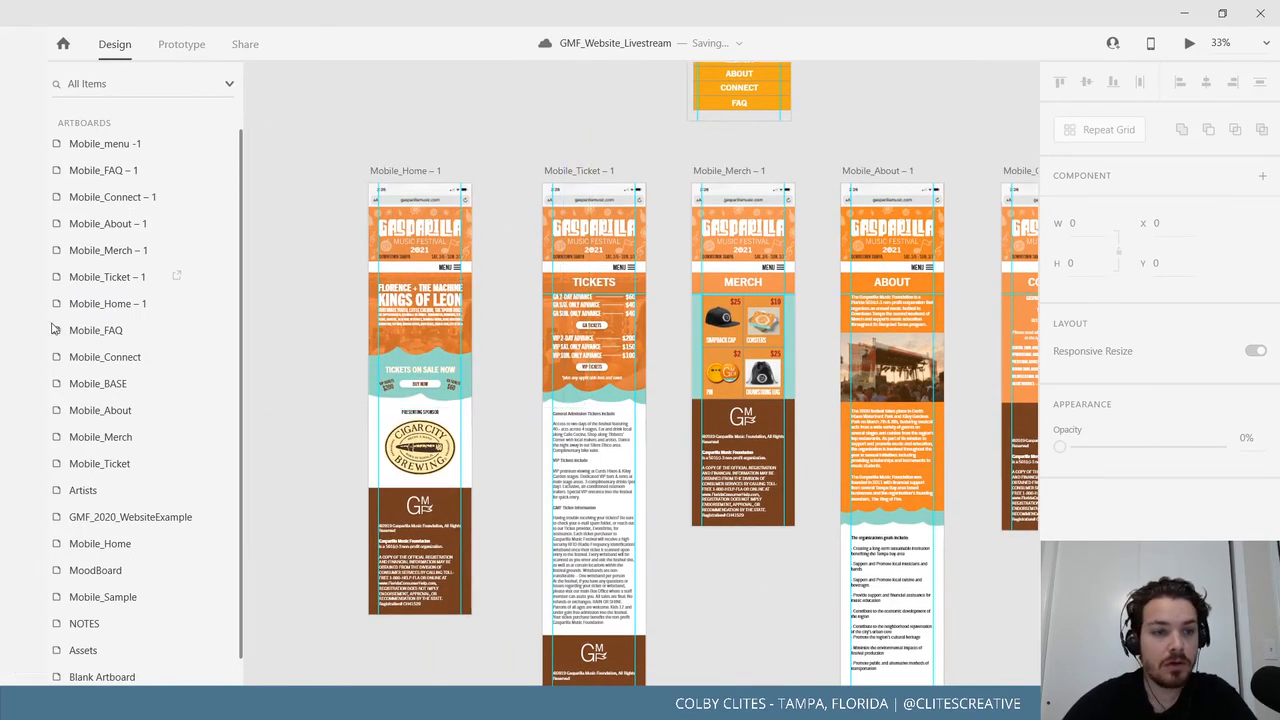
click(21, 44)
click(478, 174)
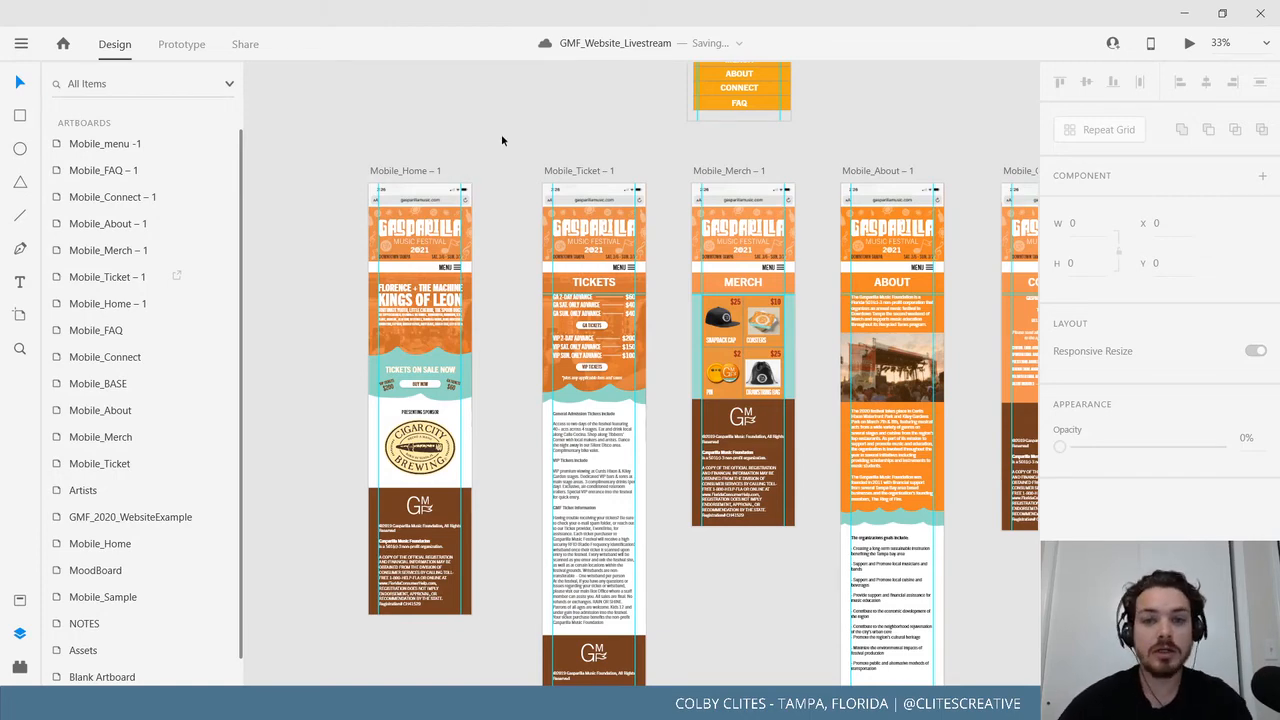
Pan and zoom across the mobile artboards, bringing Mobile_menu into view.
drag(577, 90, 534, 166)
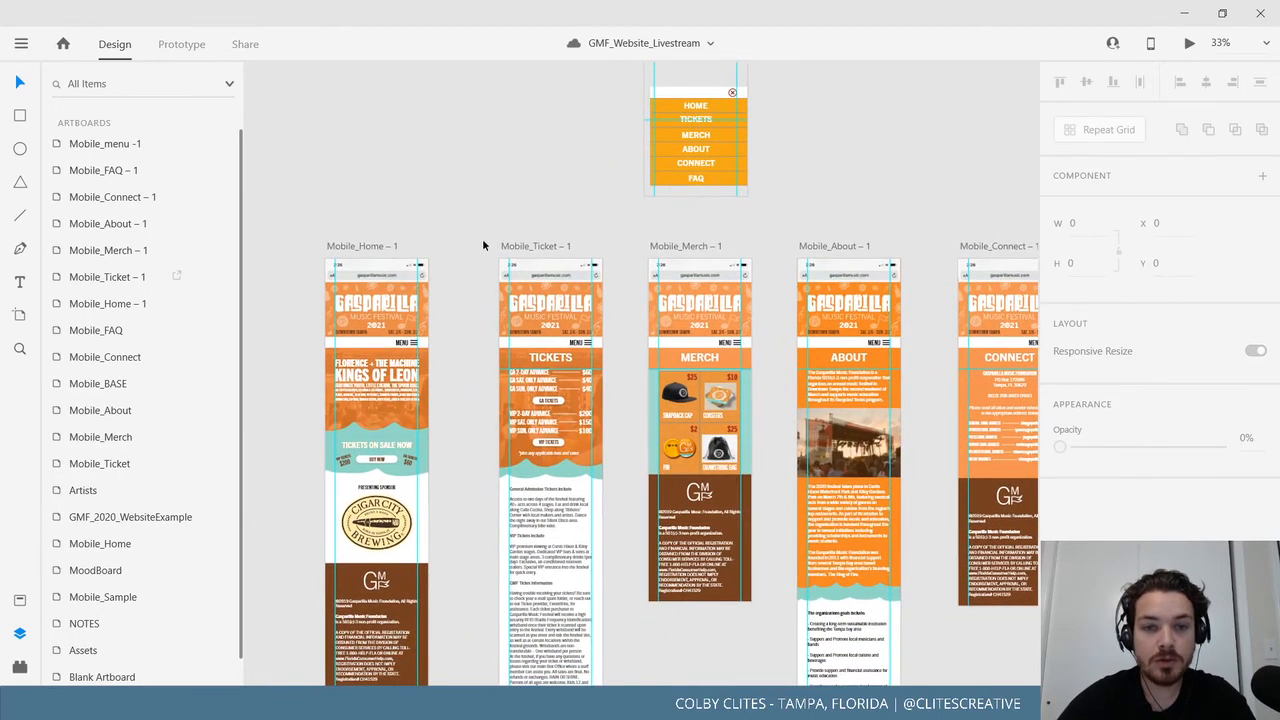
drag(363, 220, 488, 210)
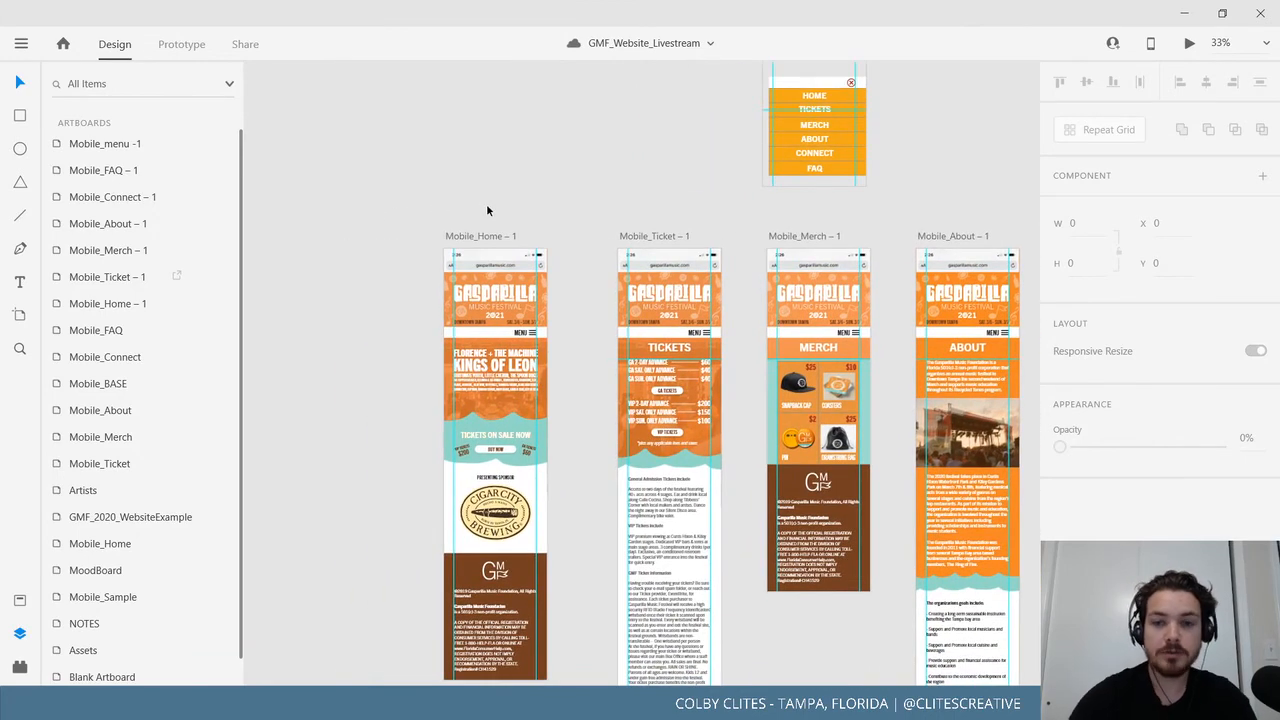
key(ctrl+minus)
key(ctrl+minus)
key(ctrl+plus)
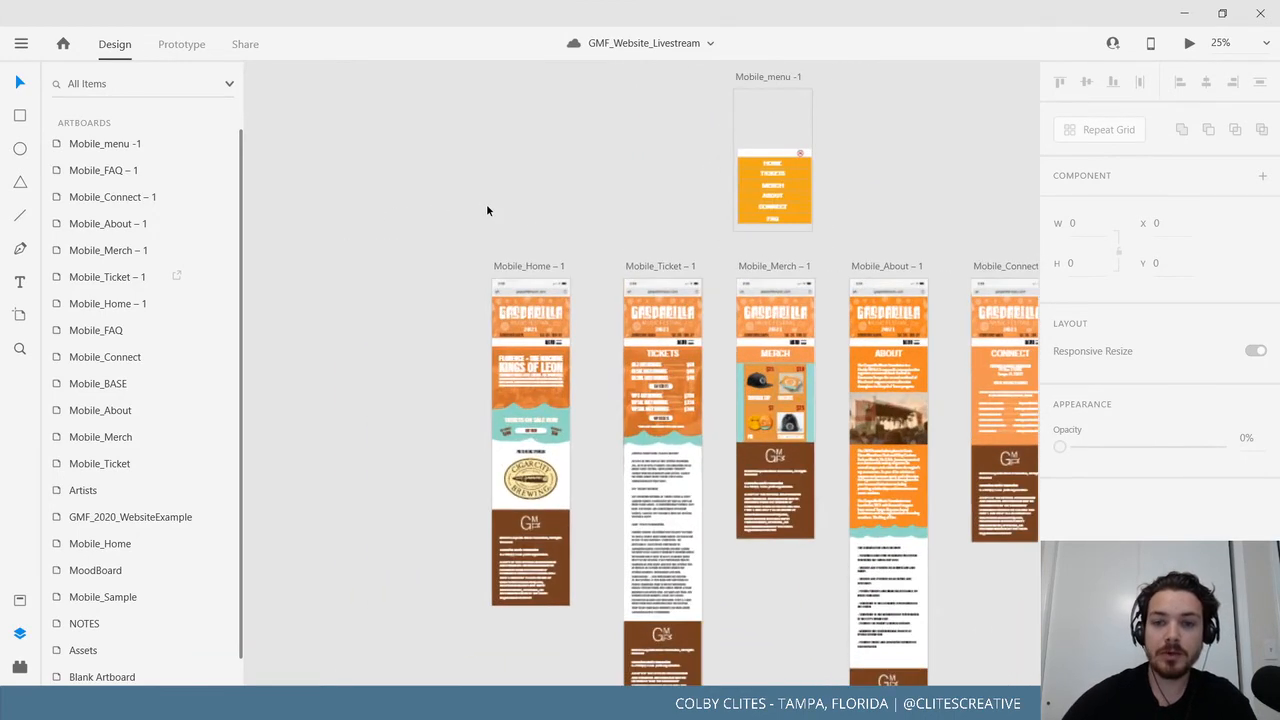
drag(443, 204, 322, 195)
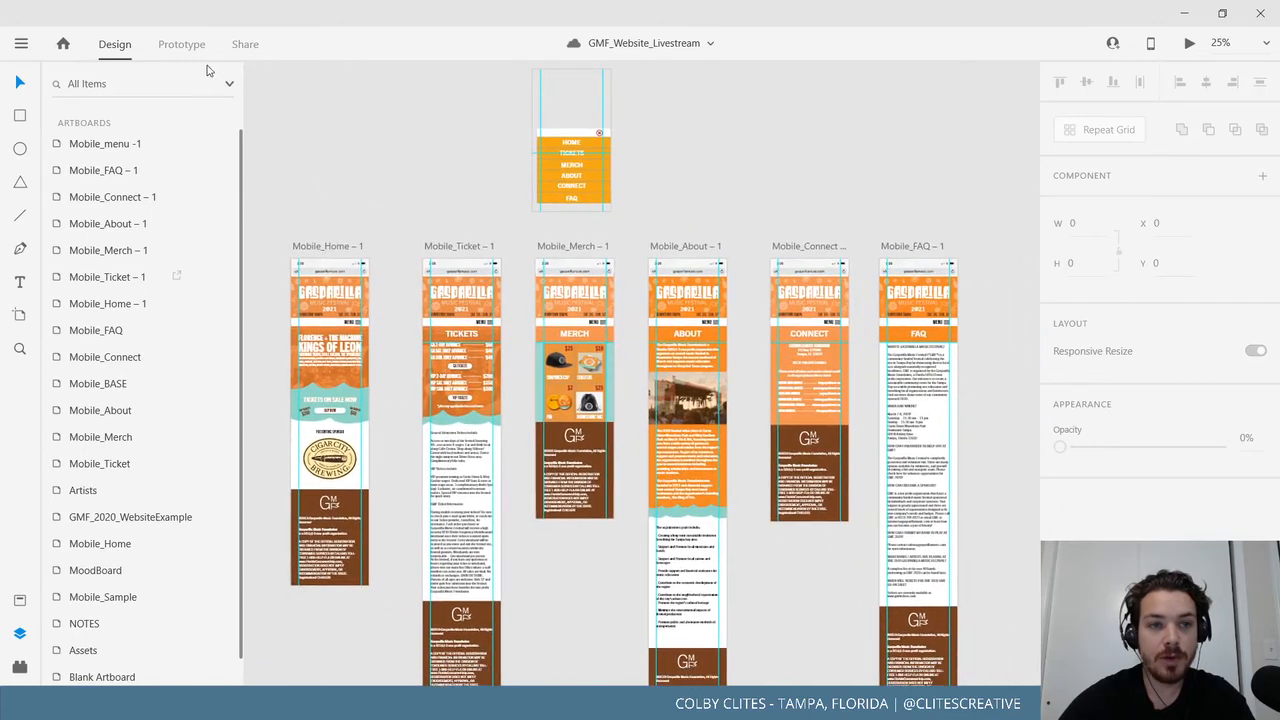
In Prototype mode, select all artboards to review their links, then zoom to Mobile_Home.
click(181, 44)
drag(286, 73, 861, 548)
drag(778, 546, 613, 526)
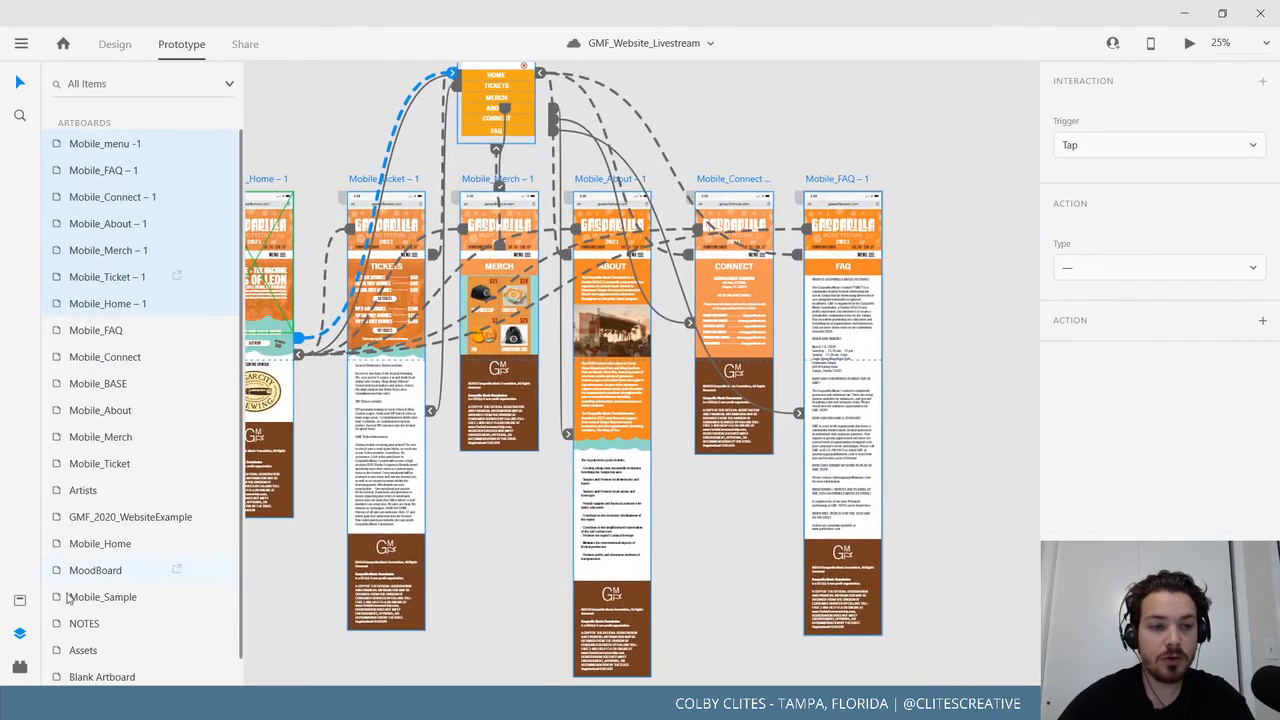
click(19, 633)
drag(347, 542, 538, 539)
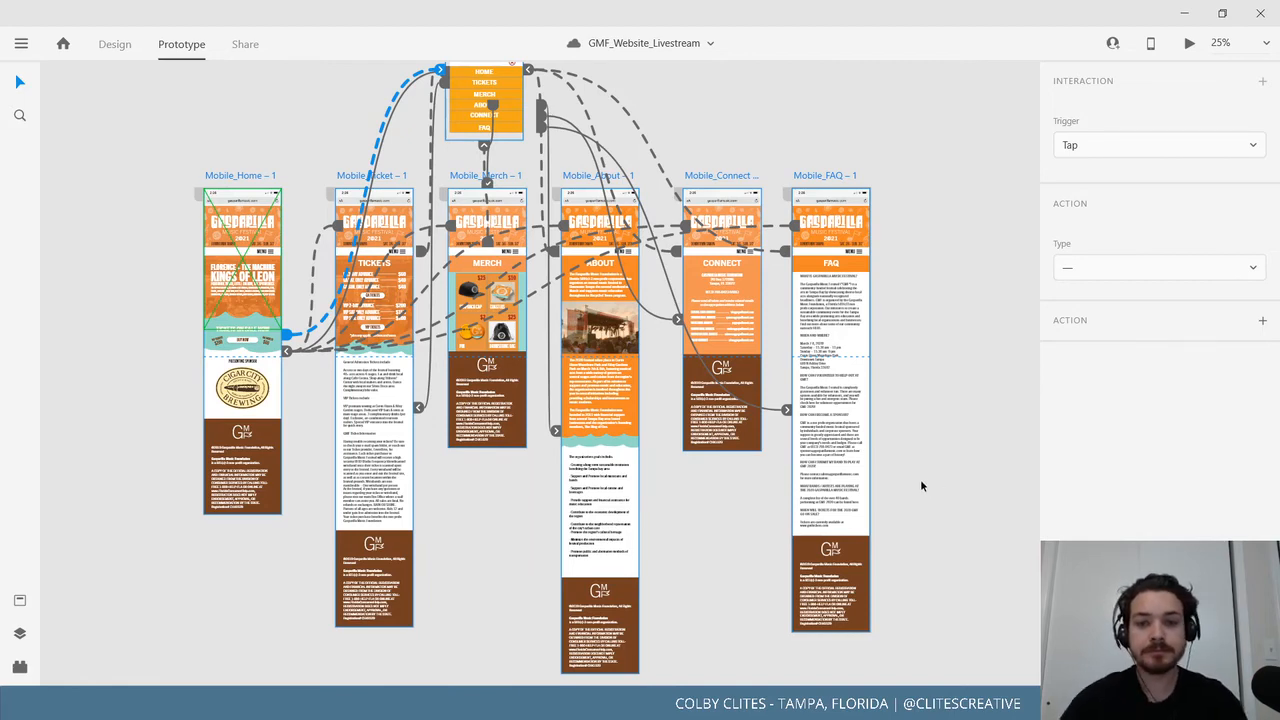
click(869, 156)
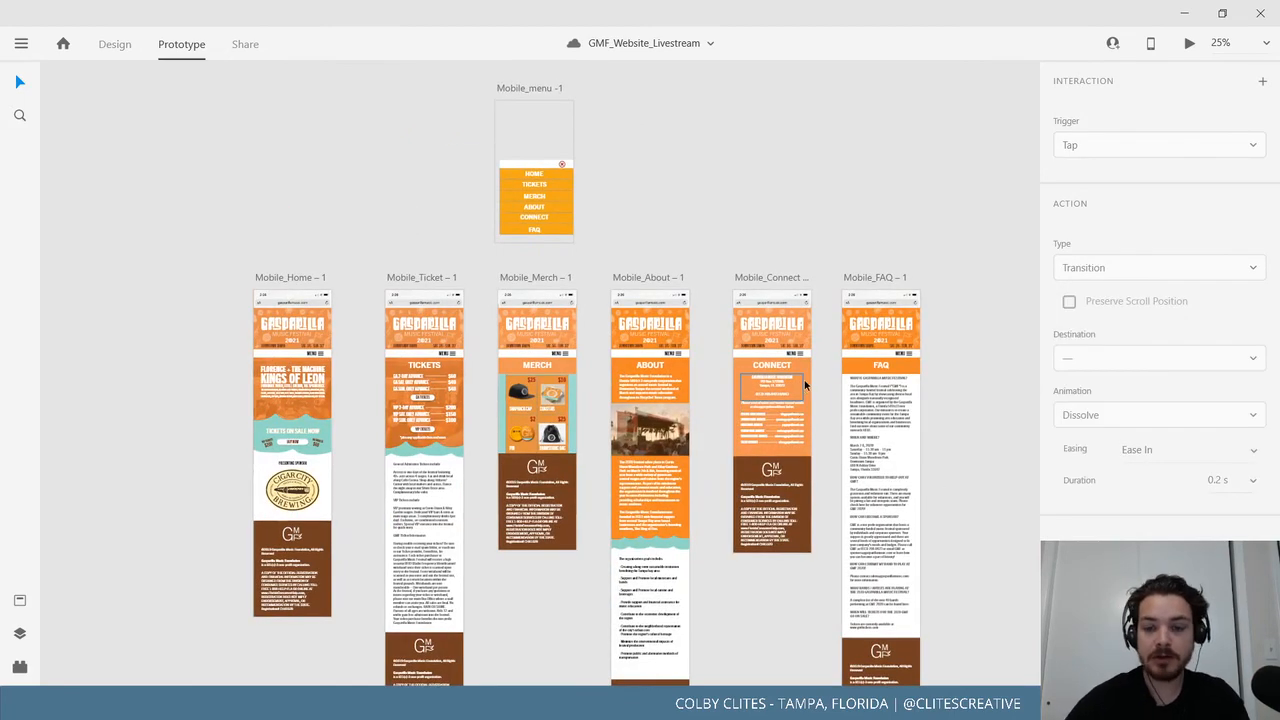
key(ctrl+equal)
scroll(614, 451, down, 3)
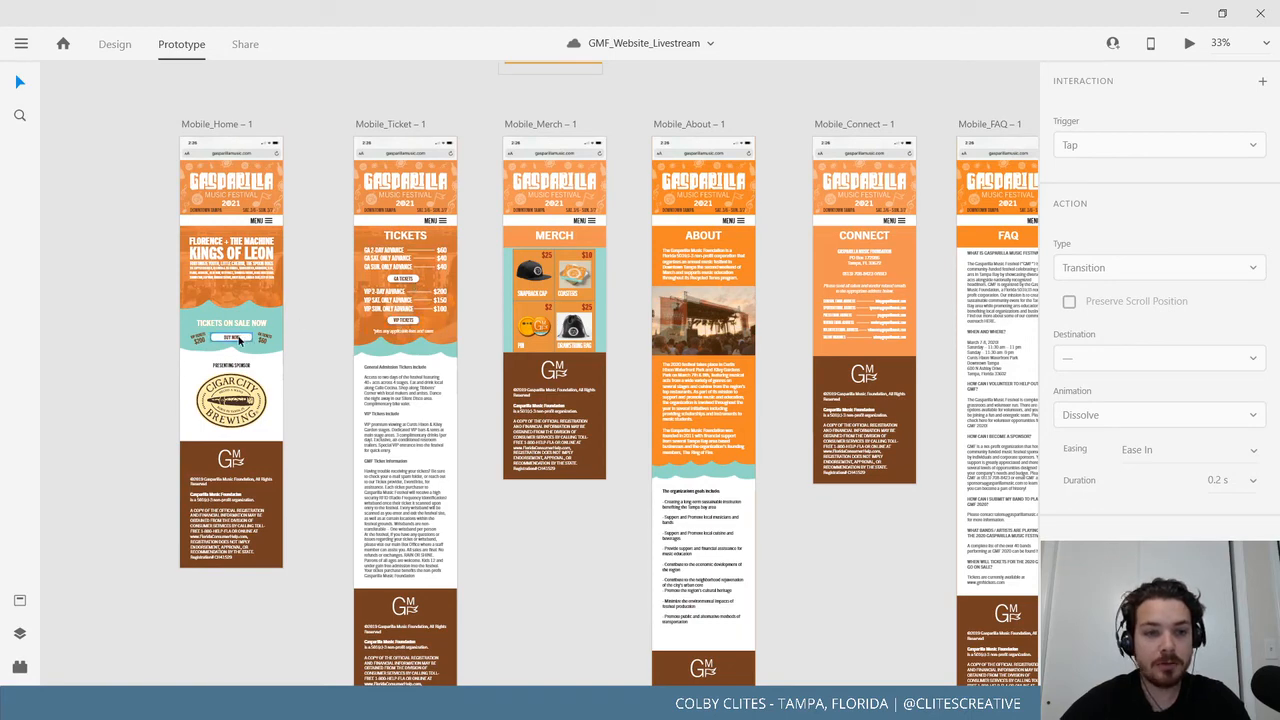
scroll(470, 398, left, 4)
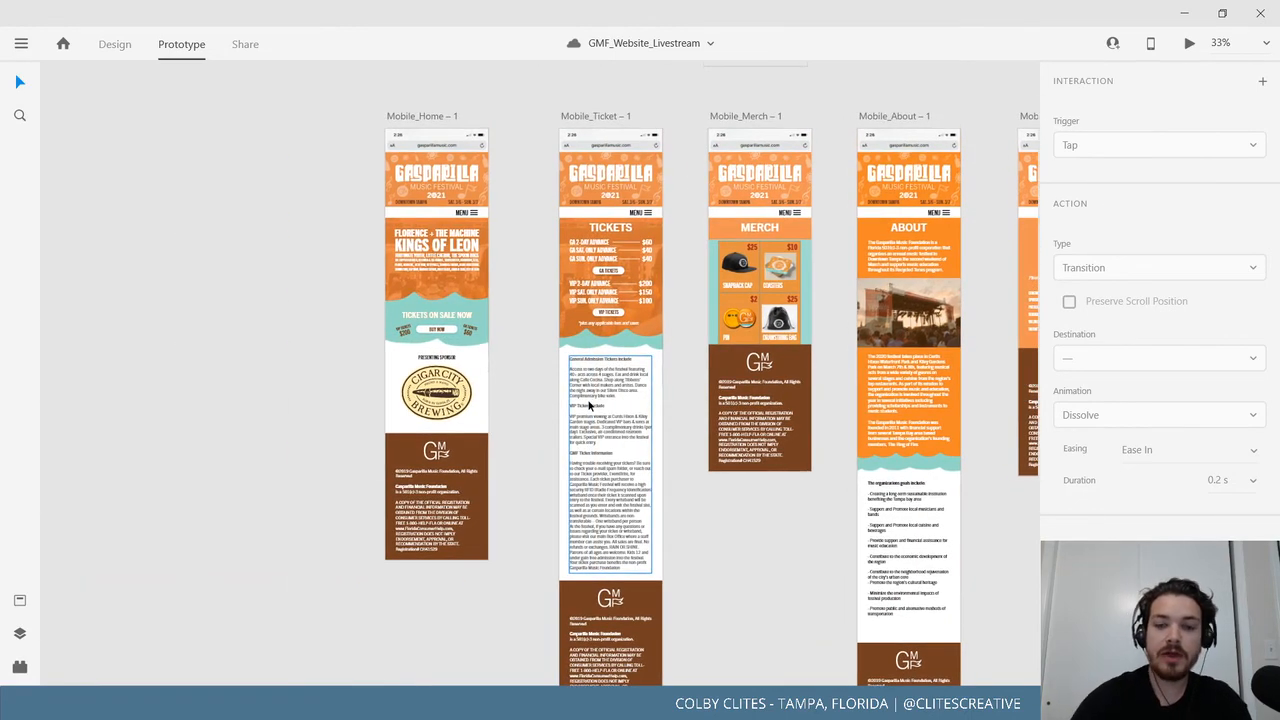
scroll(590, 405, up, 3)
scroll(505, 372, up, 2)
scroll(601, 181, up, 1)
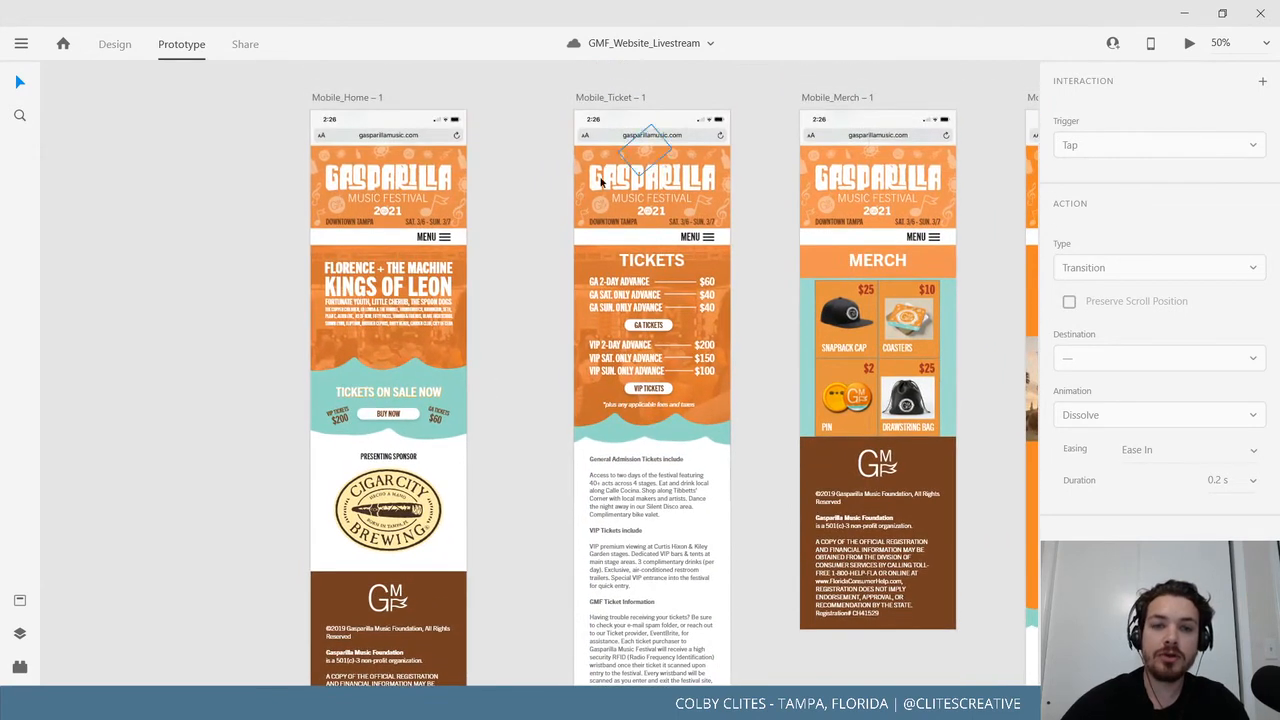
Link Mobile_Home's BUY NOW button to Mobile_Ticket as a Transition interaction.
click(408, 416)
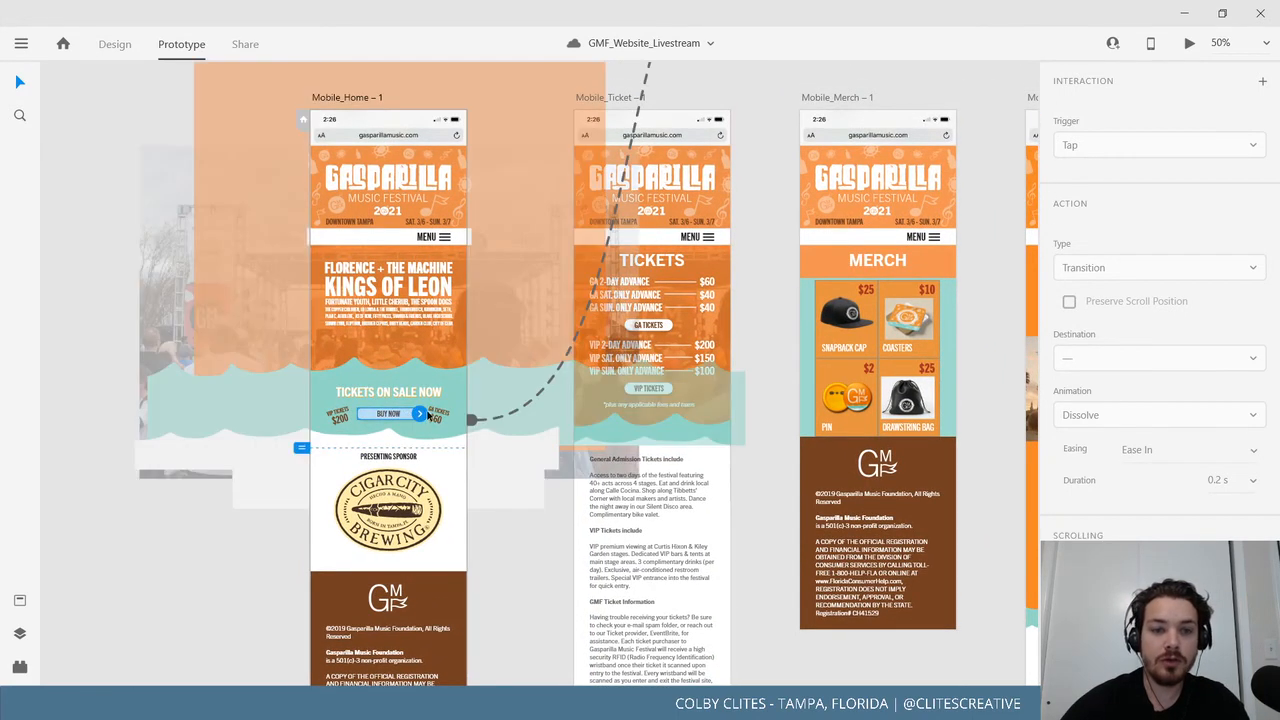
drag(422, 416, 586, 337)
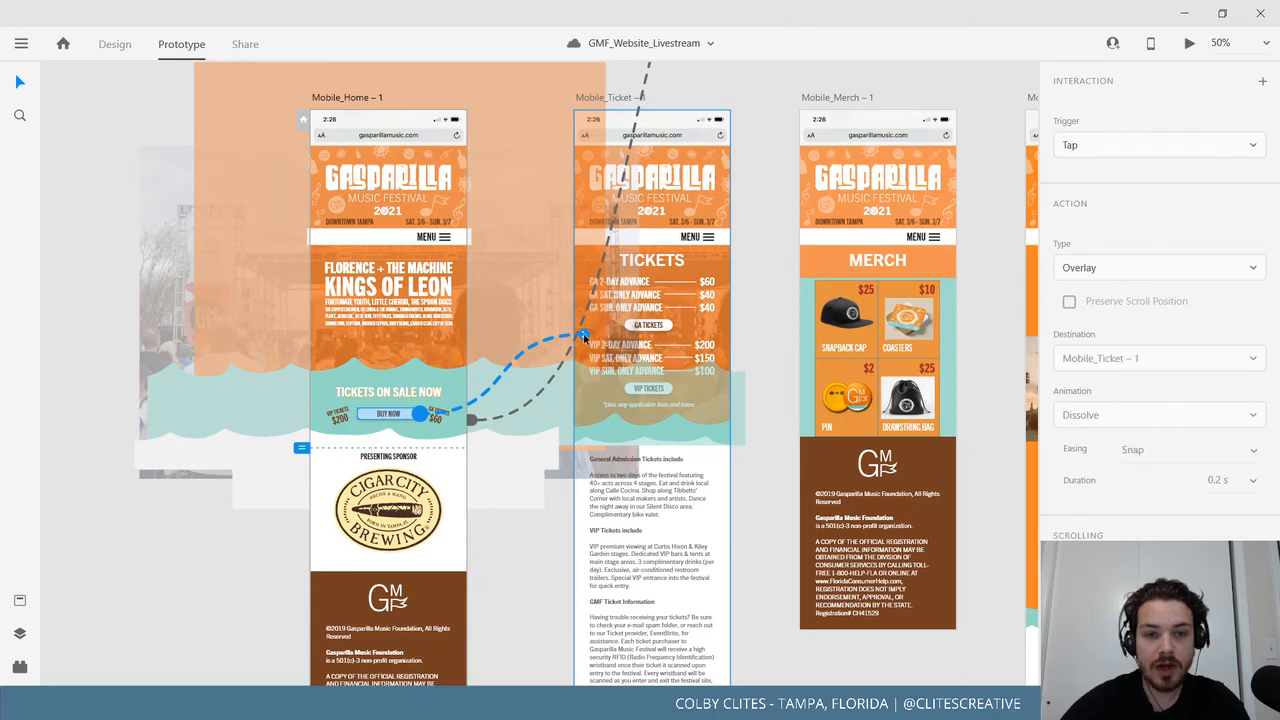
click(1120, 268)
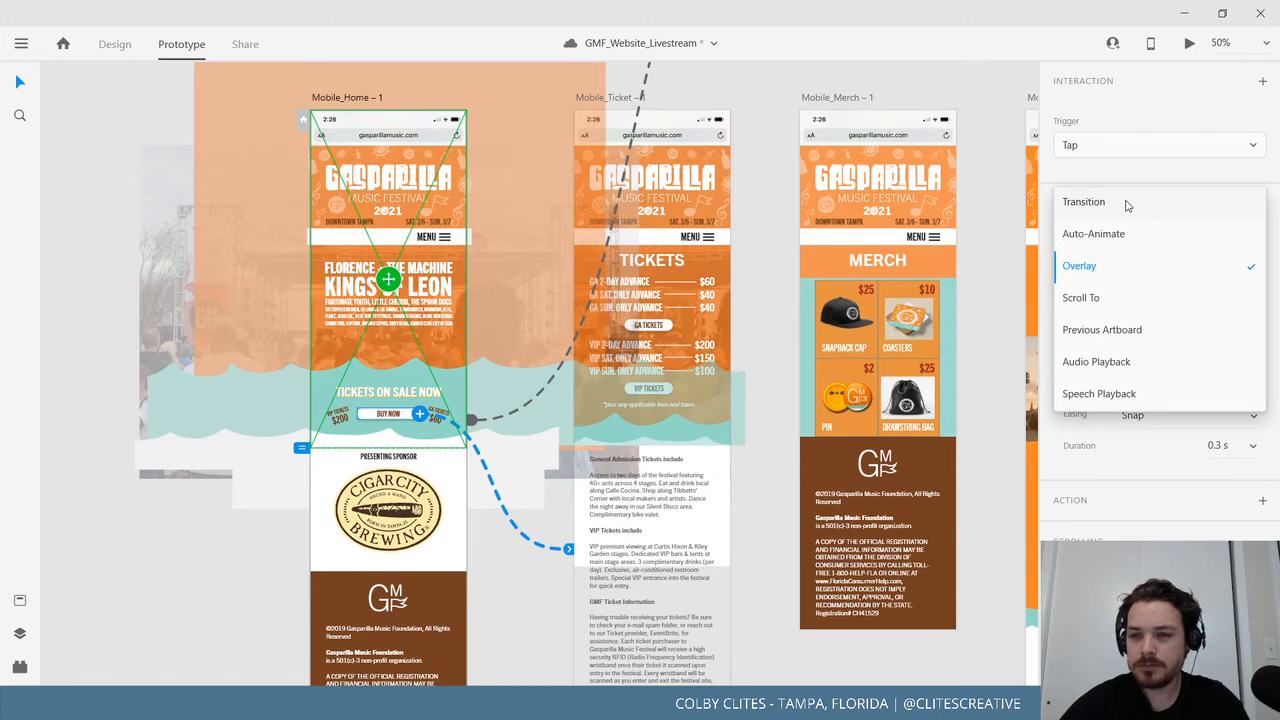
click(1084, 202)
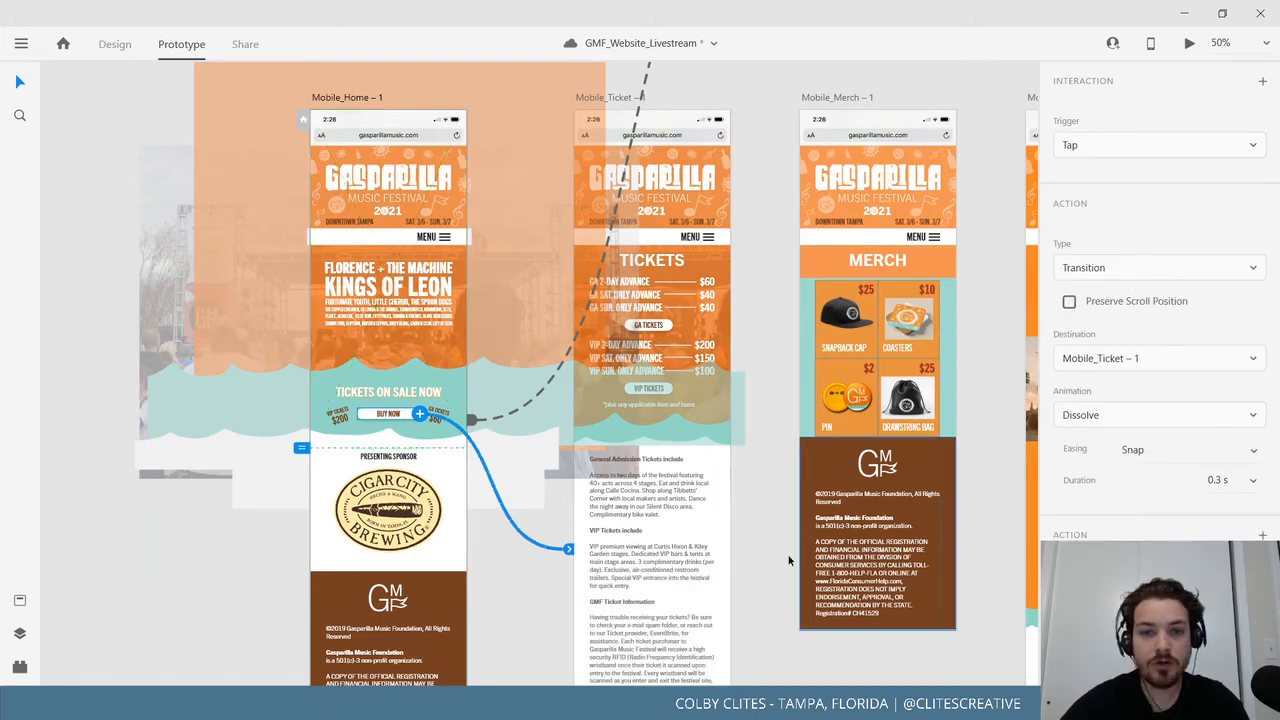
scroll(762, 568, right, 3)
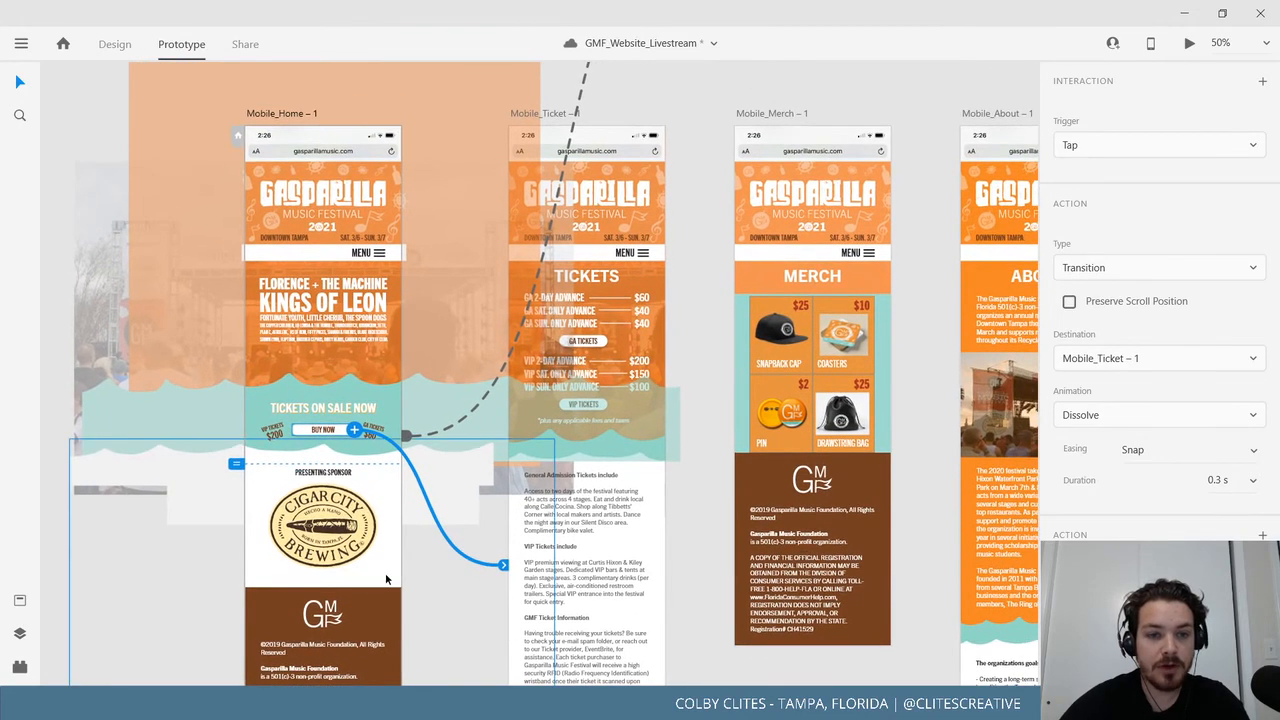
click(387, 578)
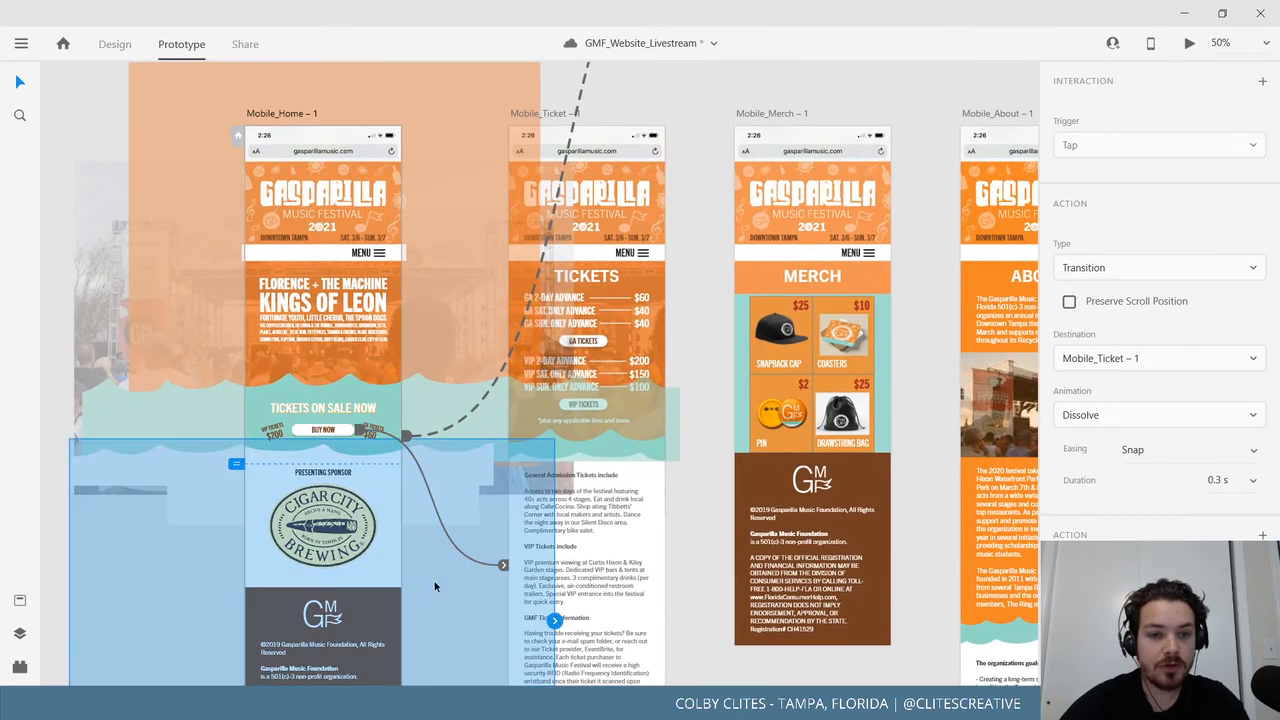
Select the Mobile_Home artboard and start a preview.
click(51, 374)
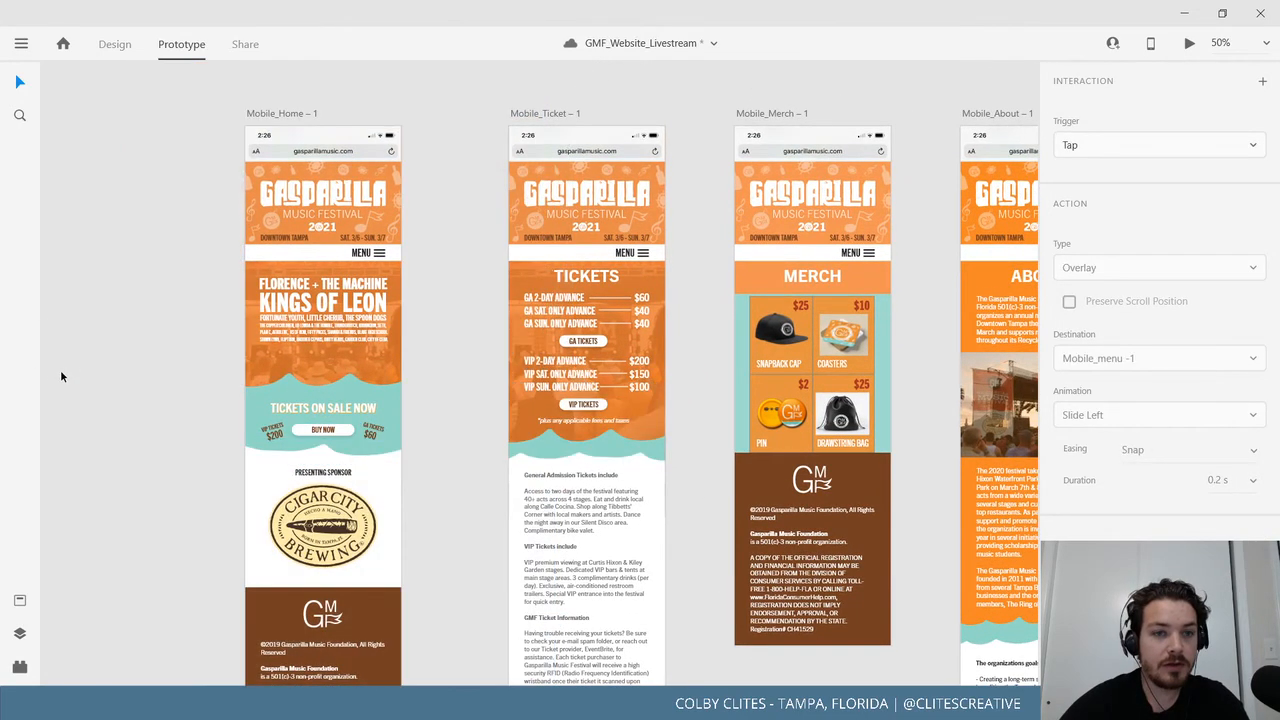
click(272, 112)
click(1189, 43)
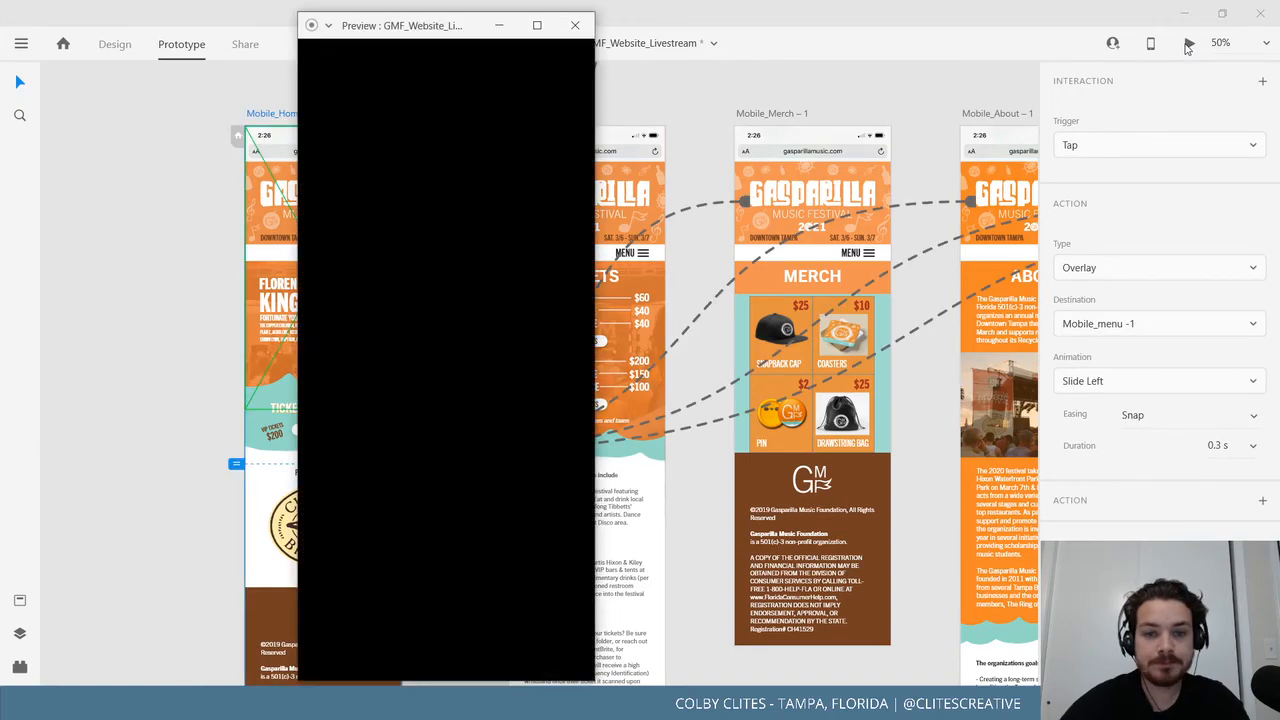
Tap BUY NOW in the preview to verify it opens Tickets, then close the preview.
scroll(447, 338, down, 5)
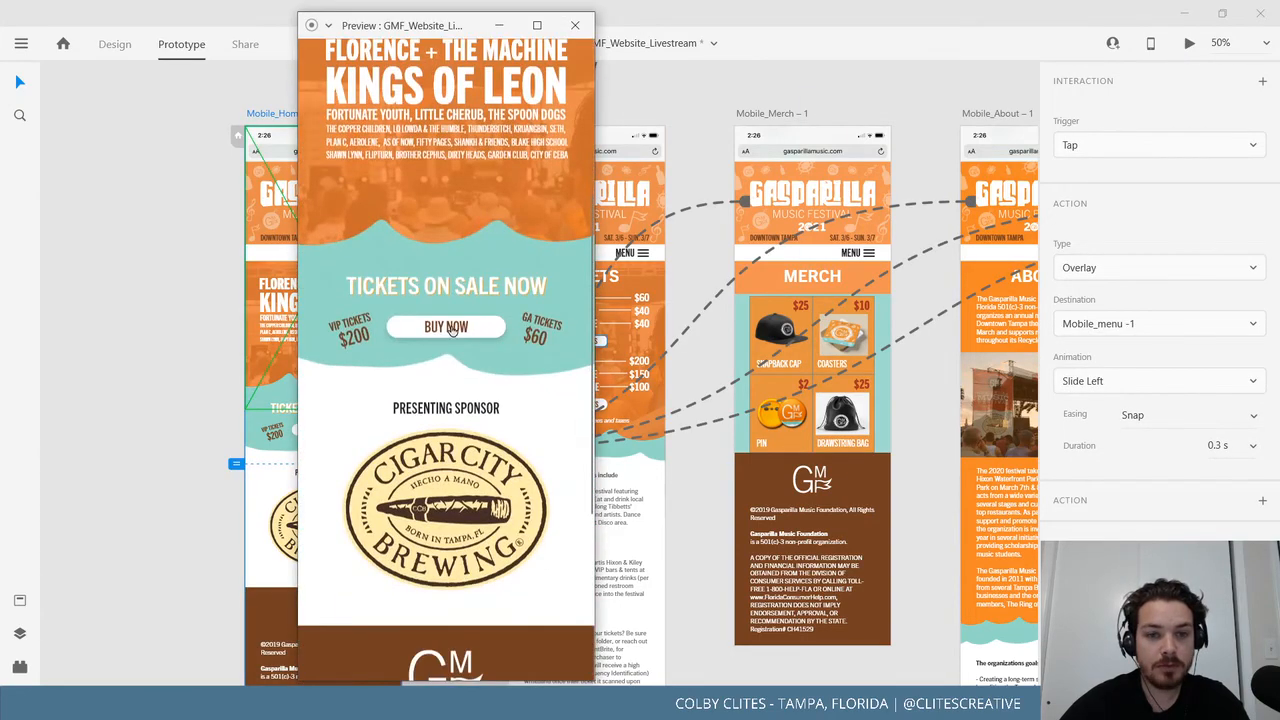
click(447, 336)
scroll(460, 360, down, 3)
scroll(475, 479, up, 3)
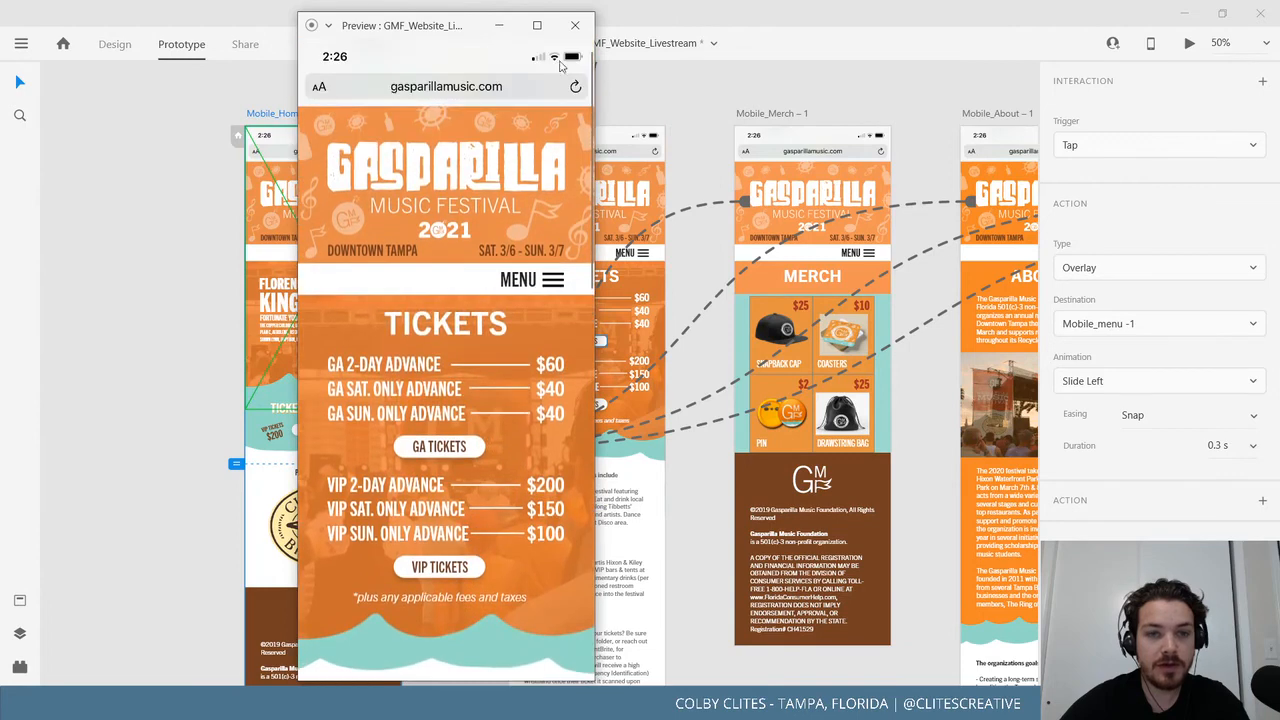
click(575, 25)
click(457, 346)
scroll(680, 450, up, 5)
scroll(680, 450, right, 3)
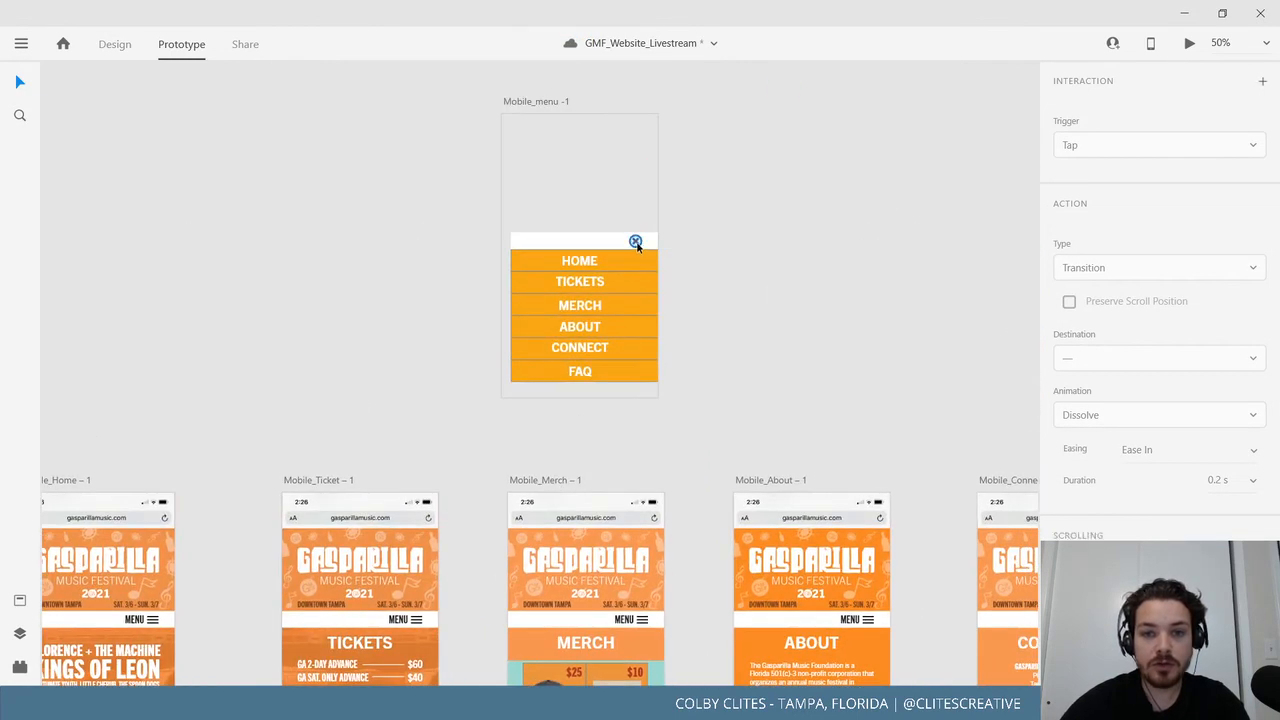
Start a Dissolve link from the menu's close icon, then remove the unfinished wire.
click(640, 244)
click(641, 242)
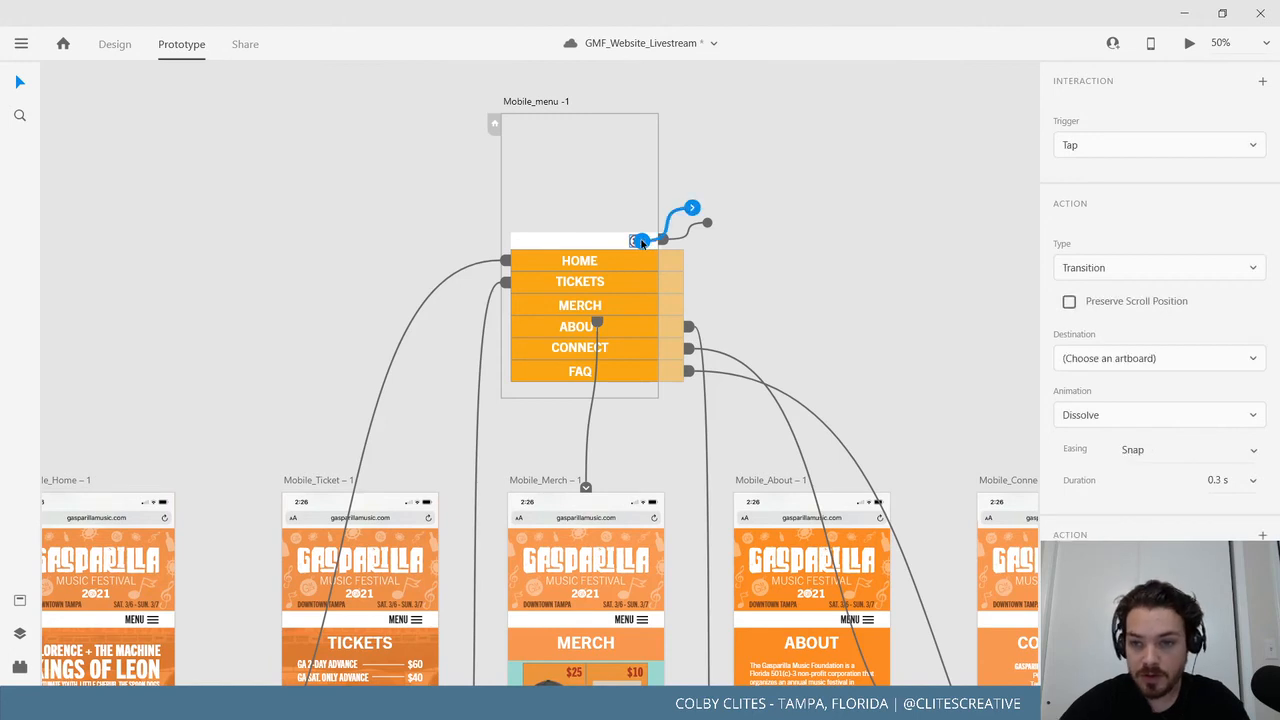
click(1150, 414)
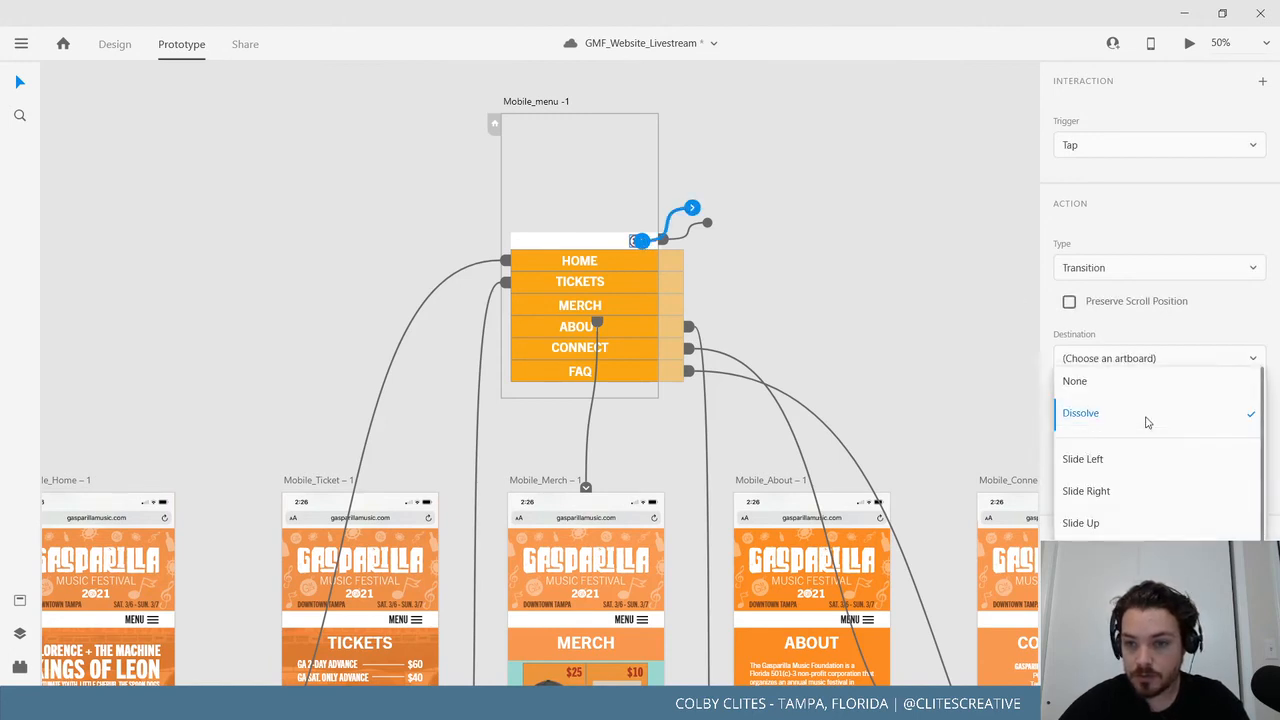
click(982, 387)
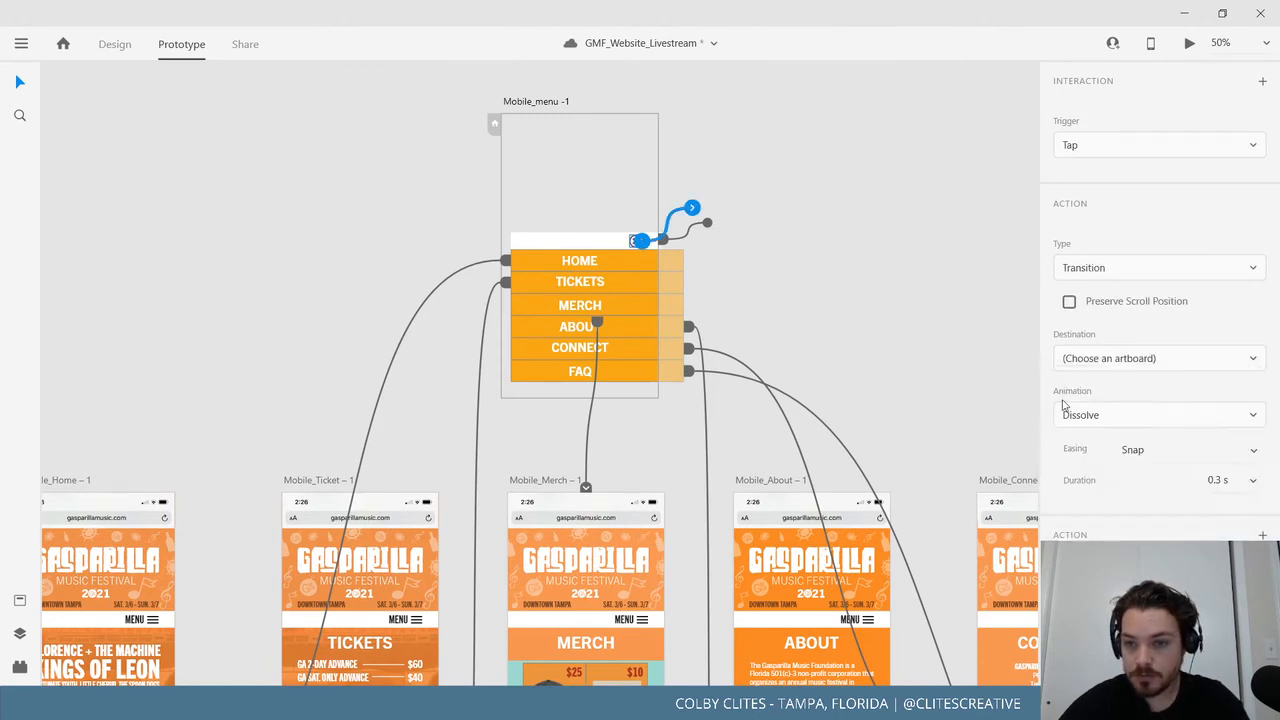
click(1135, 358)
click(1135, 357)
mouse_move(693, 210)
mouse_down()
mouse_move(718, 262)
mouse_move(677, 222)
mouse_move(693, 214)
mouse_up()
key(ctrl+z)
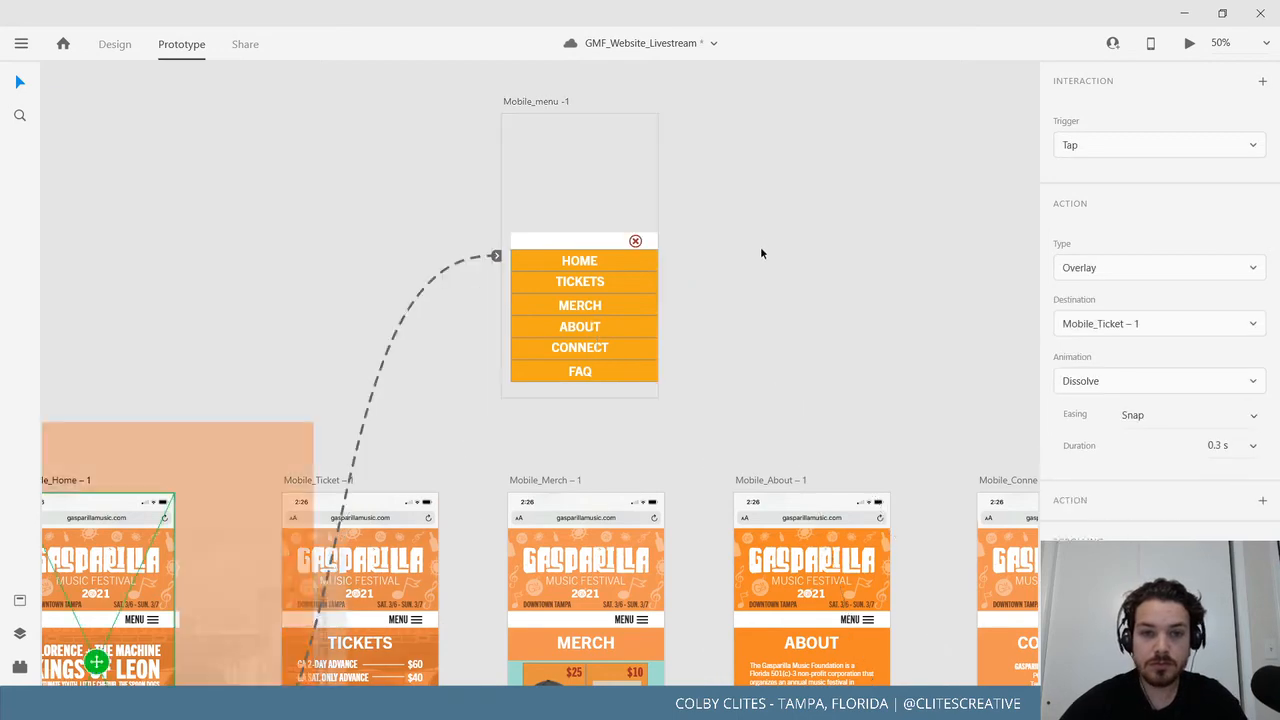
click(635, 242)
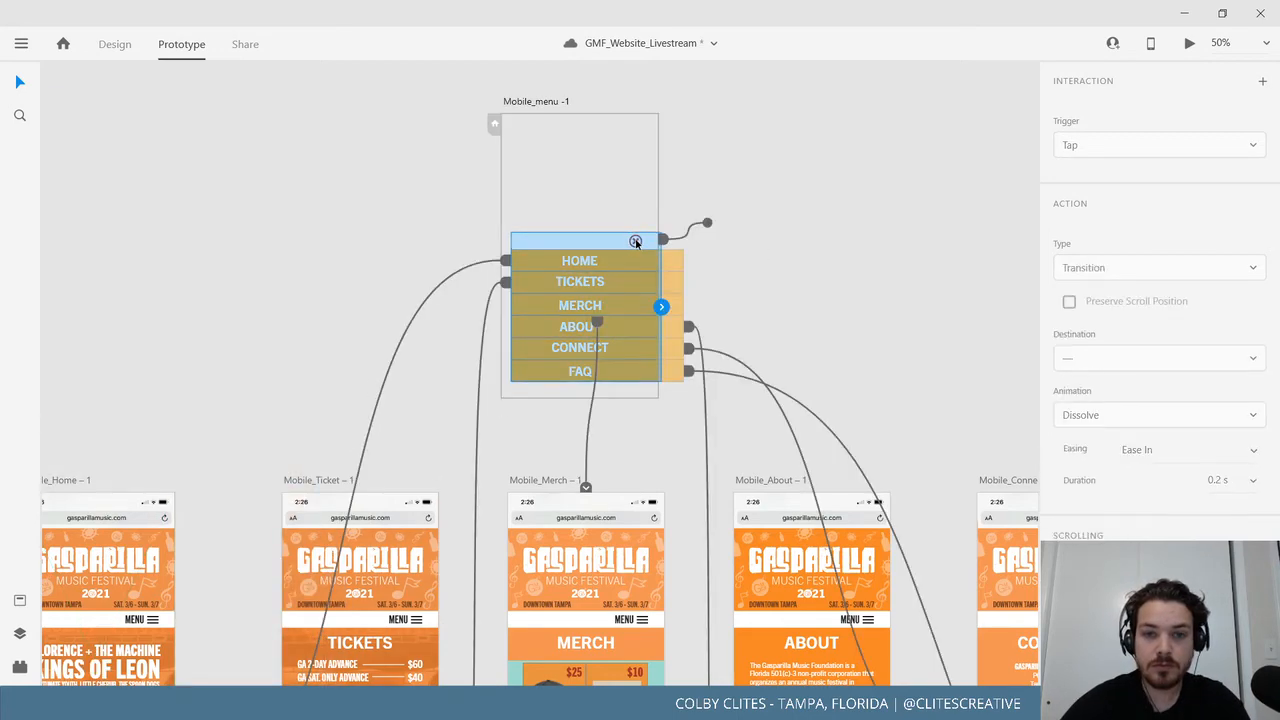
Check BUY NOW's link and keep its Overlay interaction type.
scroll(506, 453, down, 3)
scroll(506, 453, left, 3)
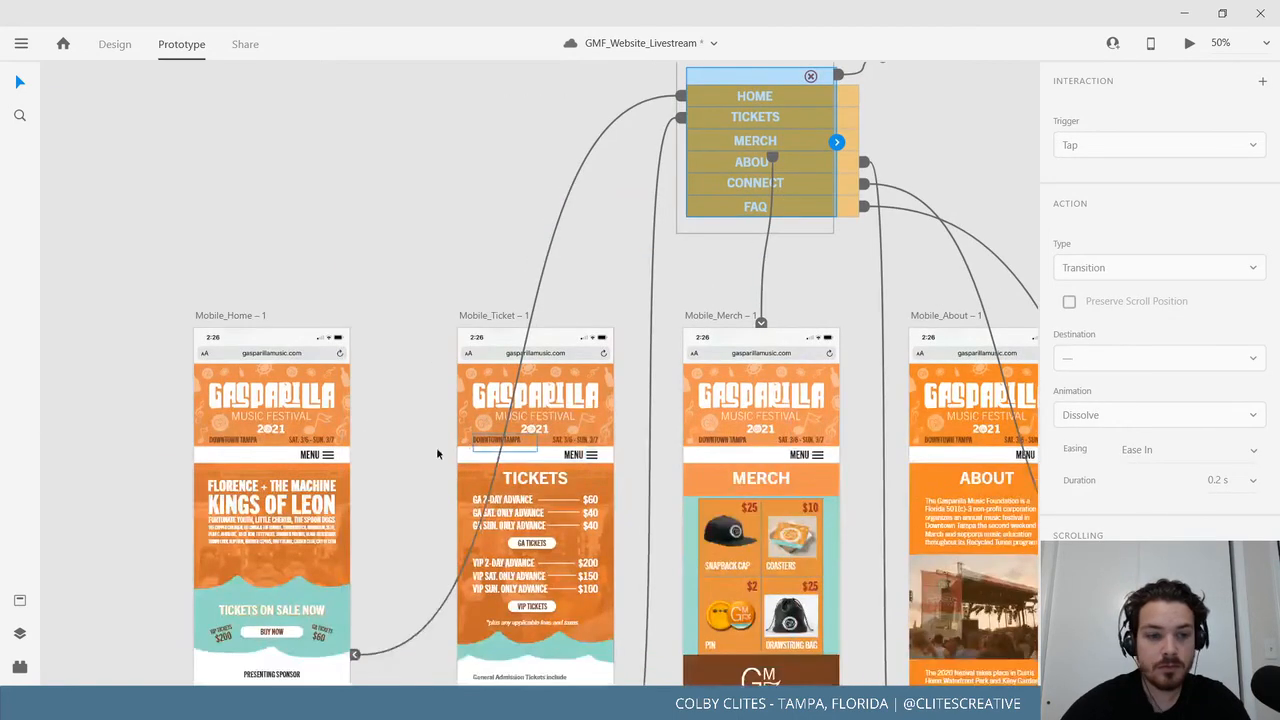
click(287, 632)
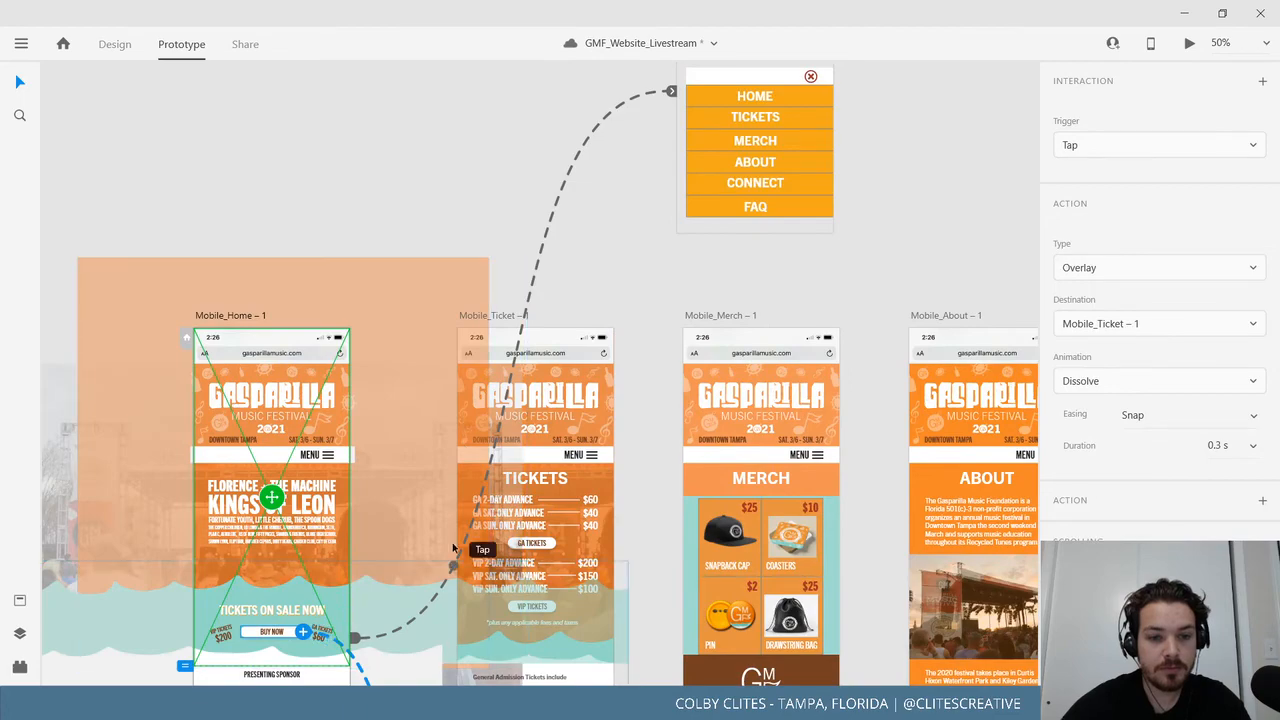
scroll(461, 441, down, 5)
scroll(640, 322, up, 8)
scroll(640, 322, right, 3)
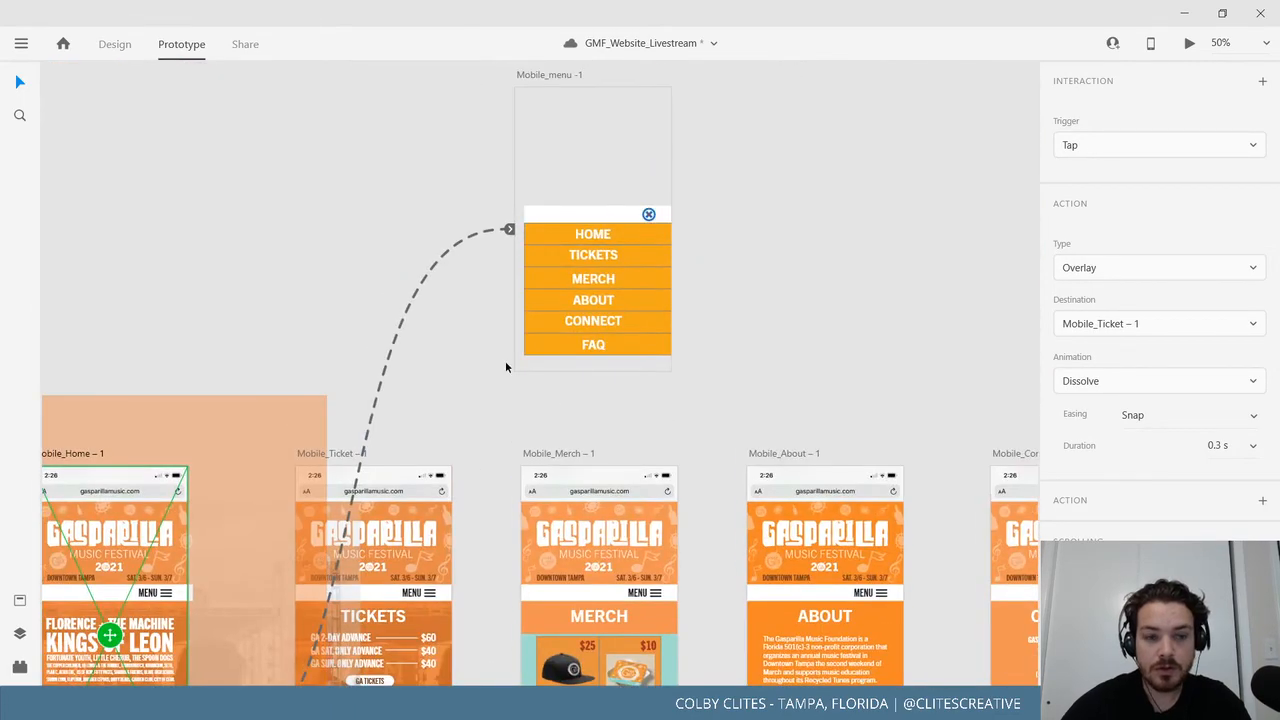
scroll(505, 360, down, 4)
scroll(505, 360, left, 4)
scroll(497, 592, down, 5)
scroll(497, 592, right, 1)
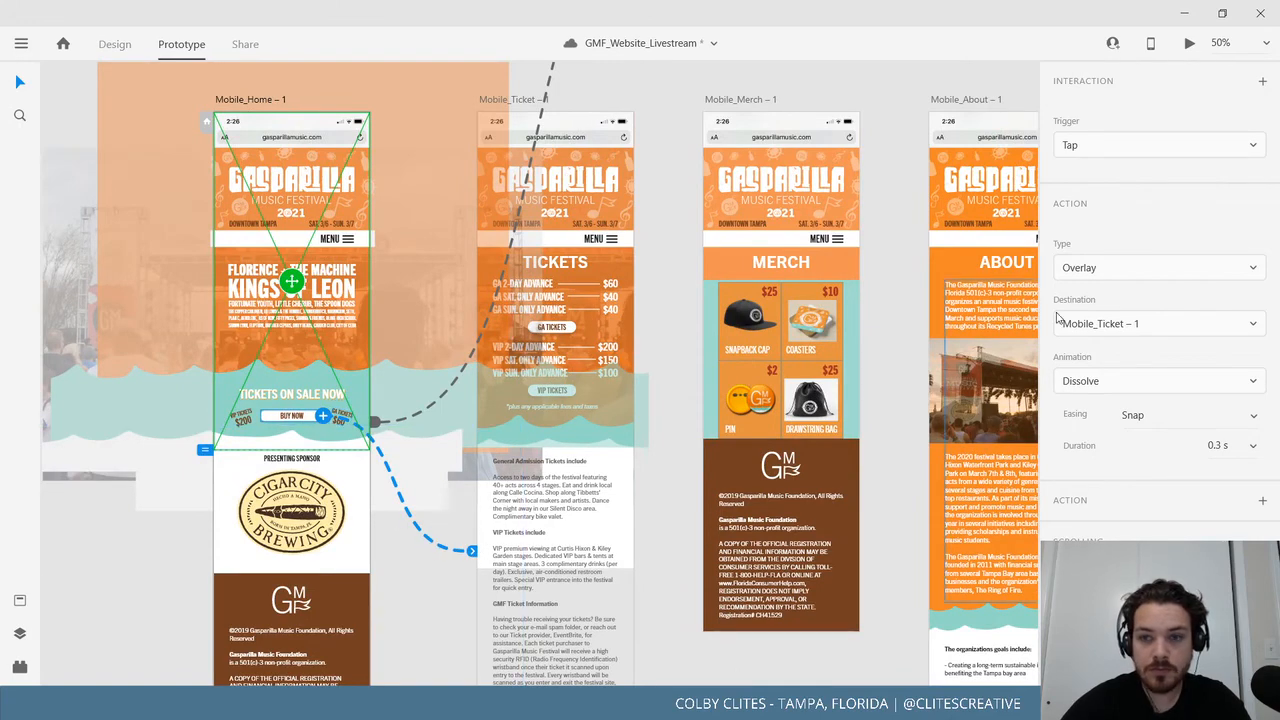
click(1097, 266)
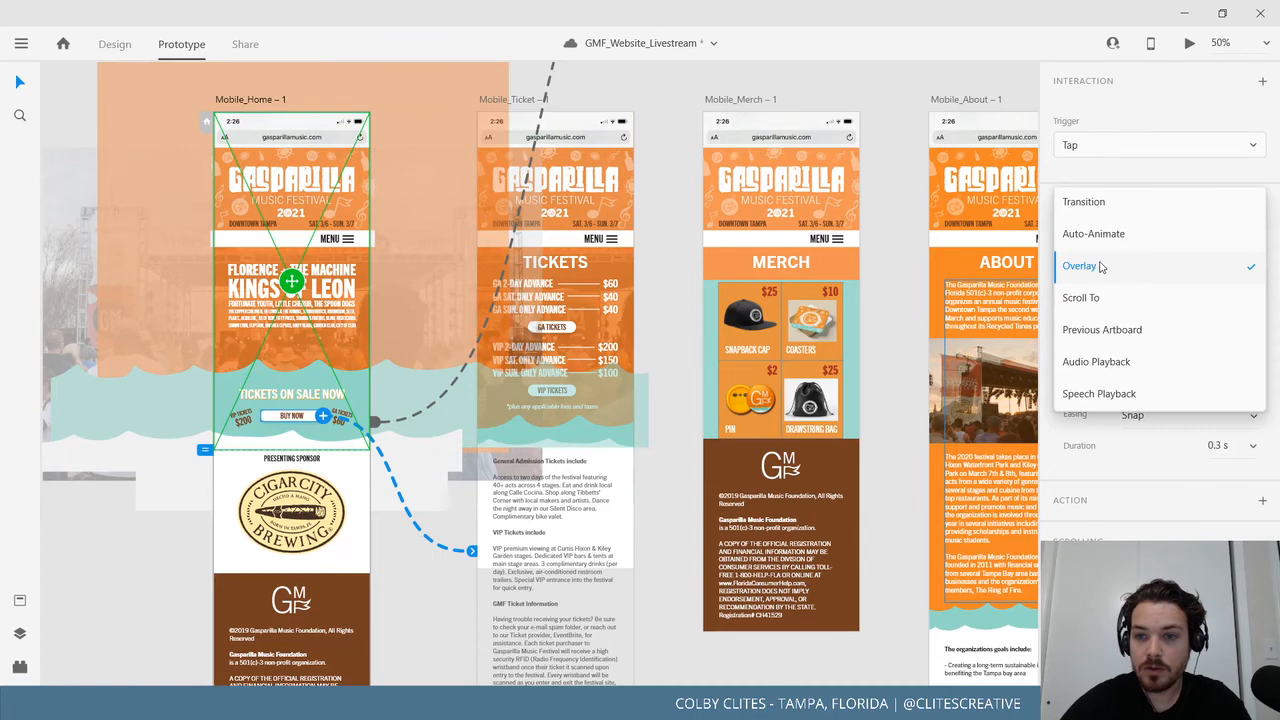
click(1199, 168)
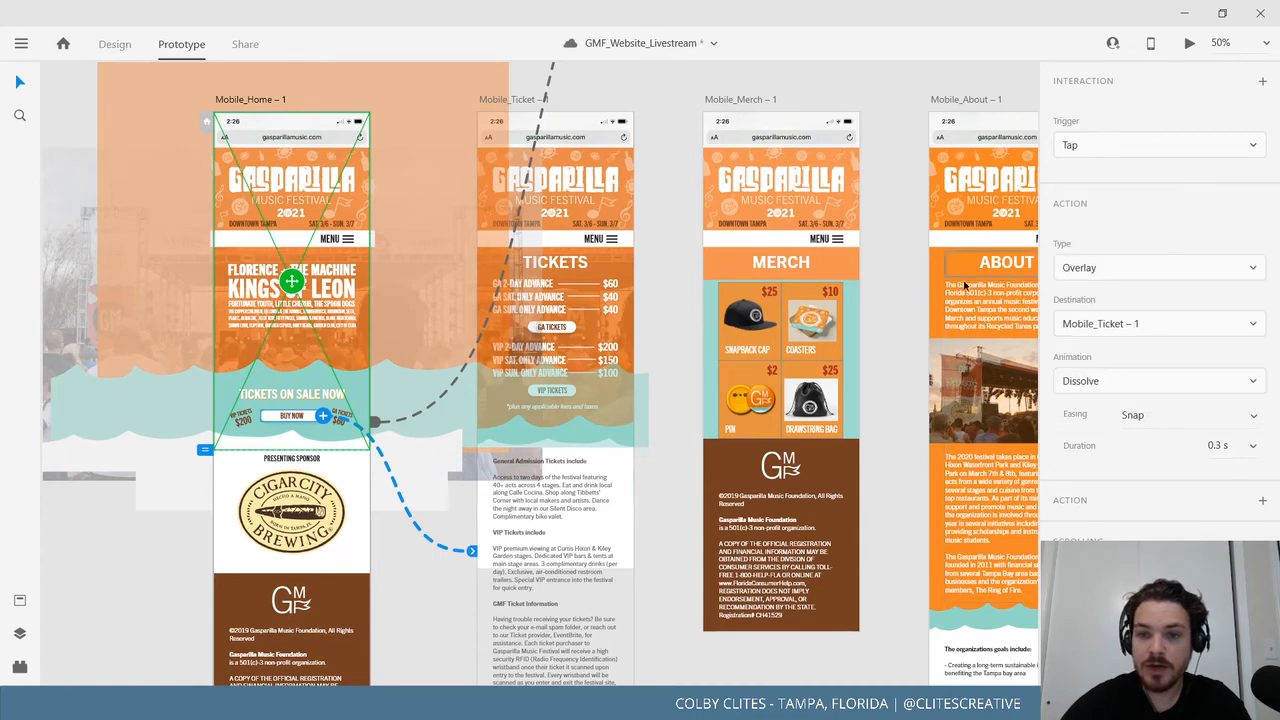
Set the menu's close X tap action to Previous Artboard.
drag(718, 393, 445, 659)
scroll(698, 263, up, 2)
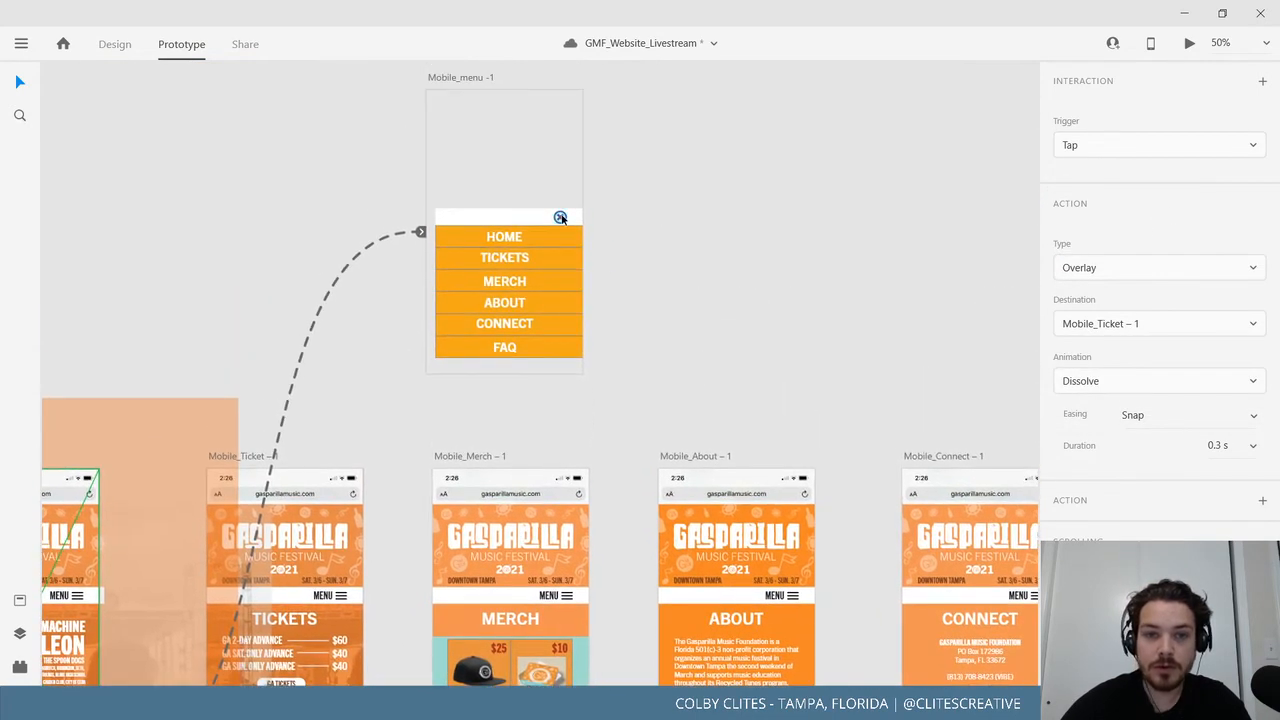
click(561, 216)
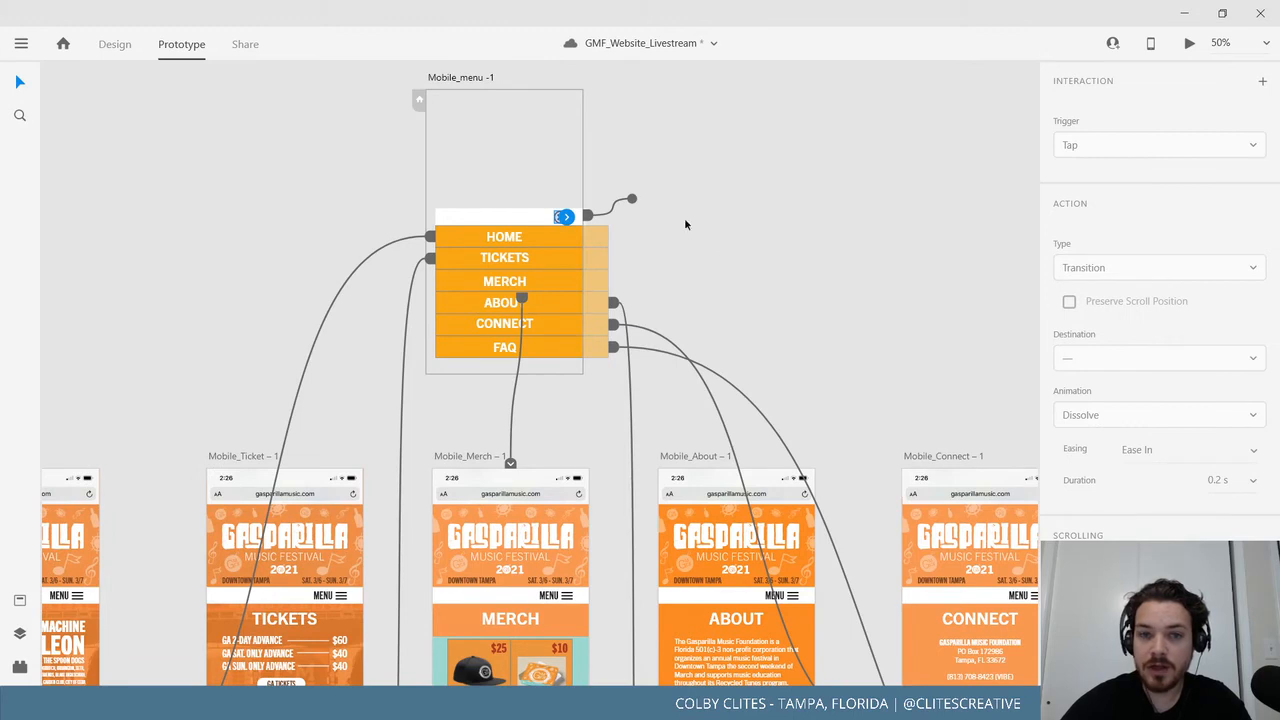
click(567, 217)
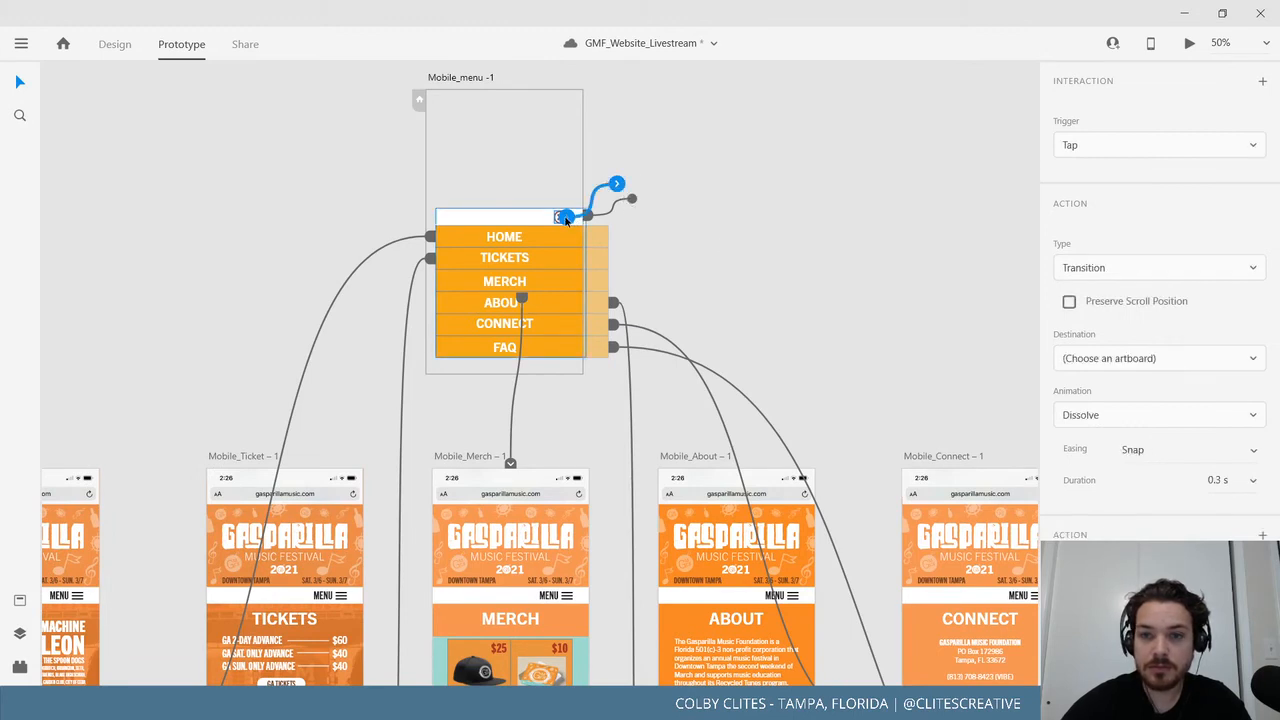
click(1104, 265)
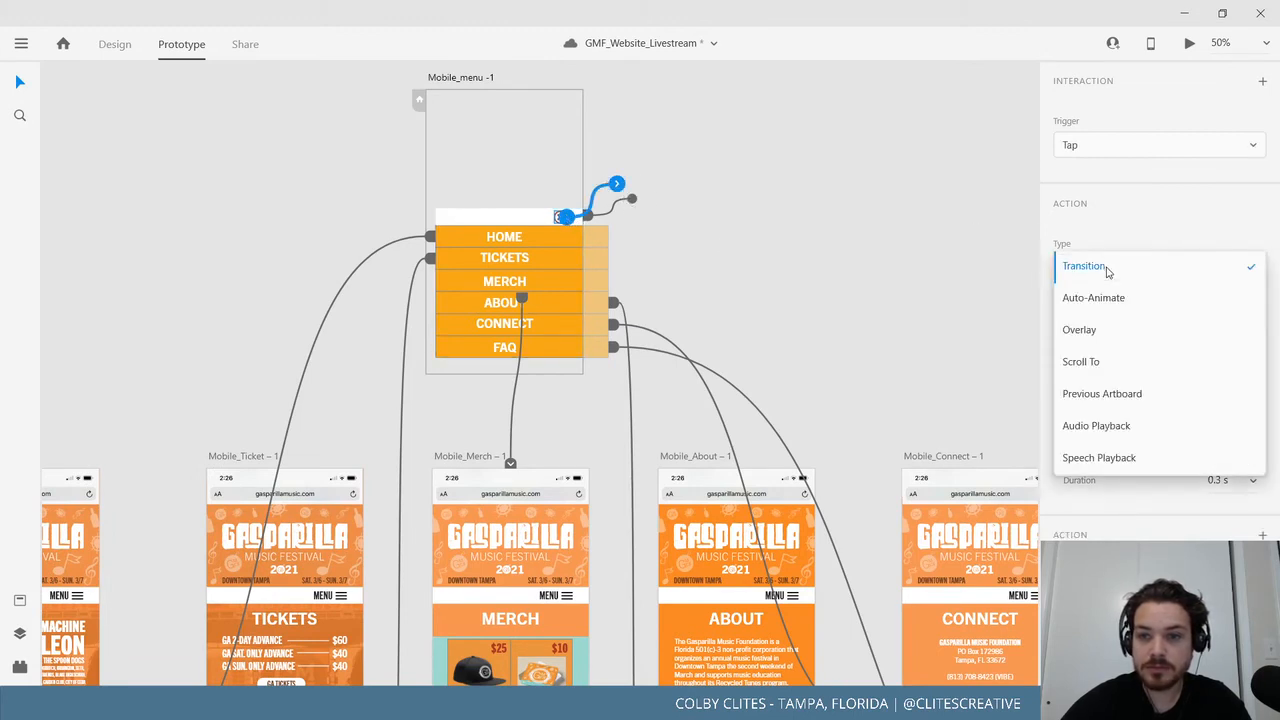
click(1146, 398)
click(842, 289)
Preview from Mobile_Ticket, opening and closing the hamburger menu several times.
drag(818, 308, 913, 386)
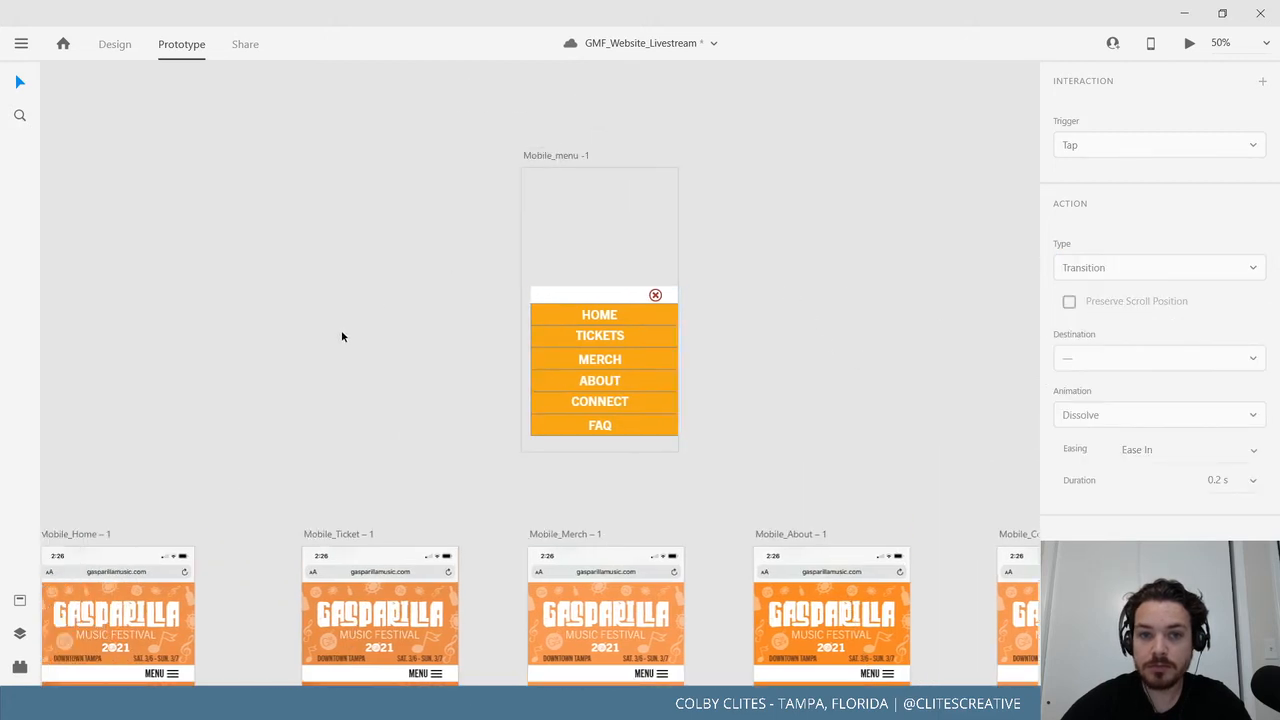
drag(341, 336, 649, 211)
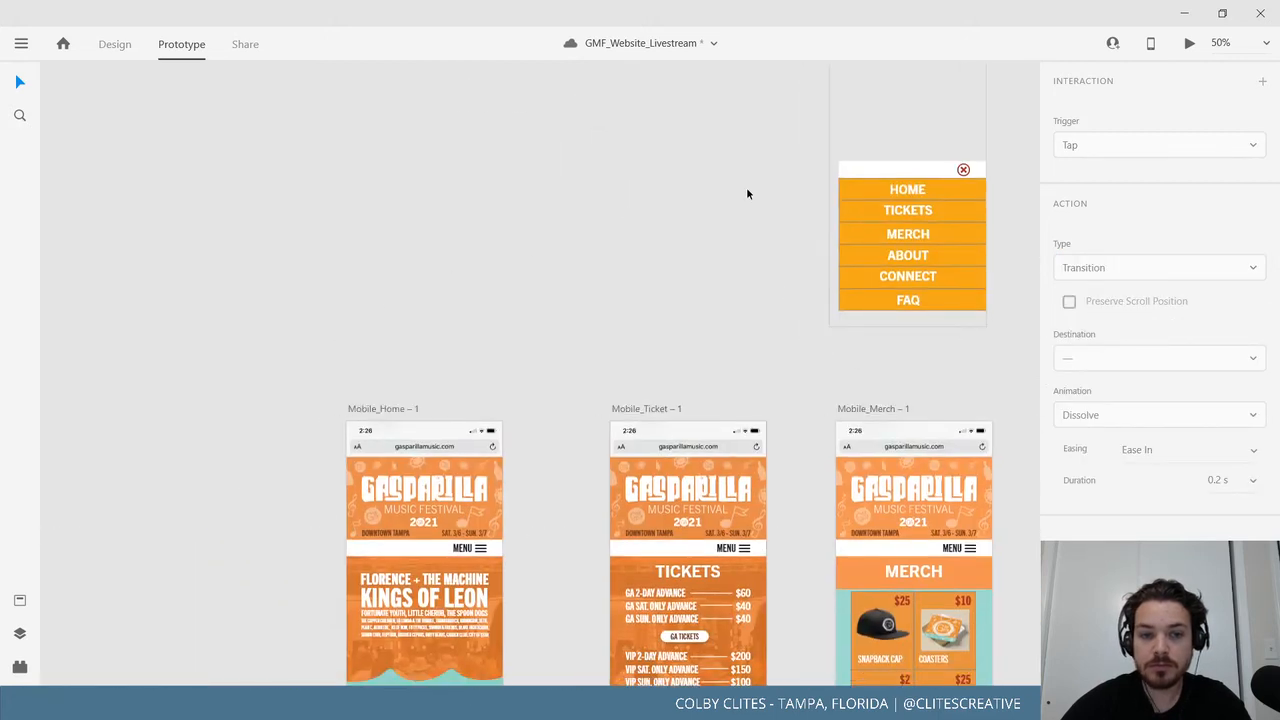
click(656, 411)
click(1189, 43)
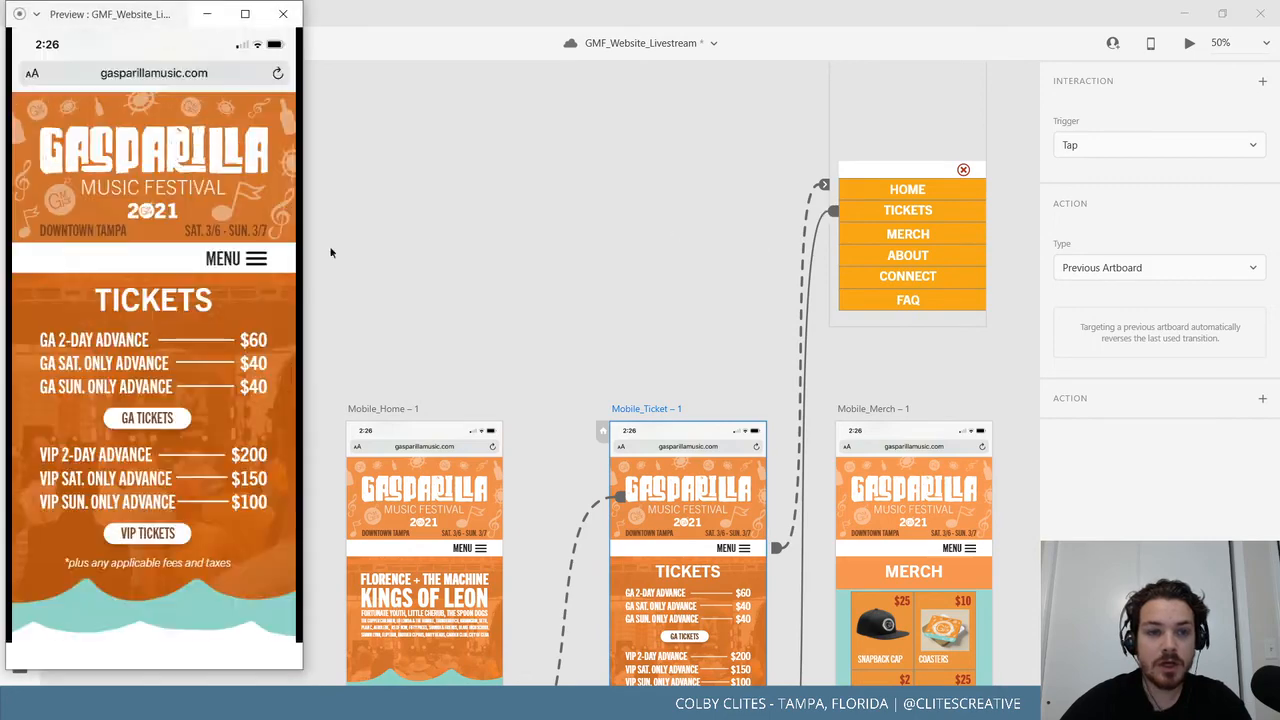
click(258, 270)
click(258, 270)
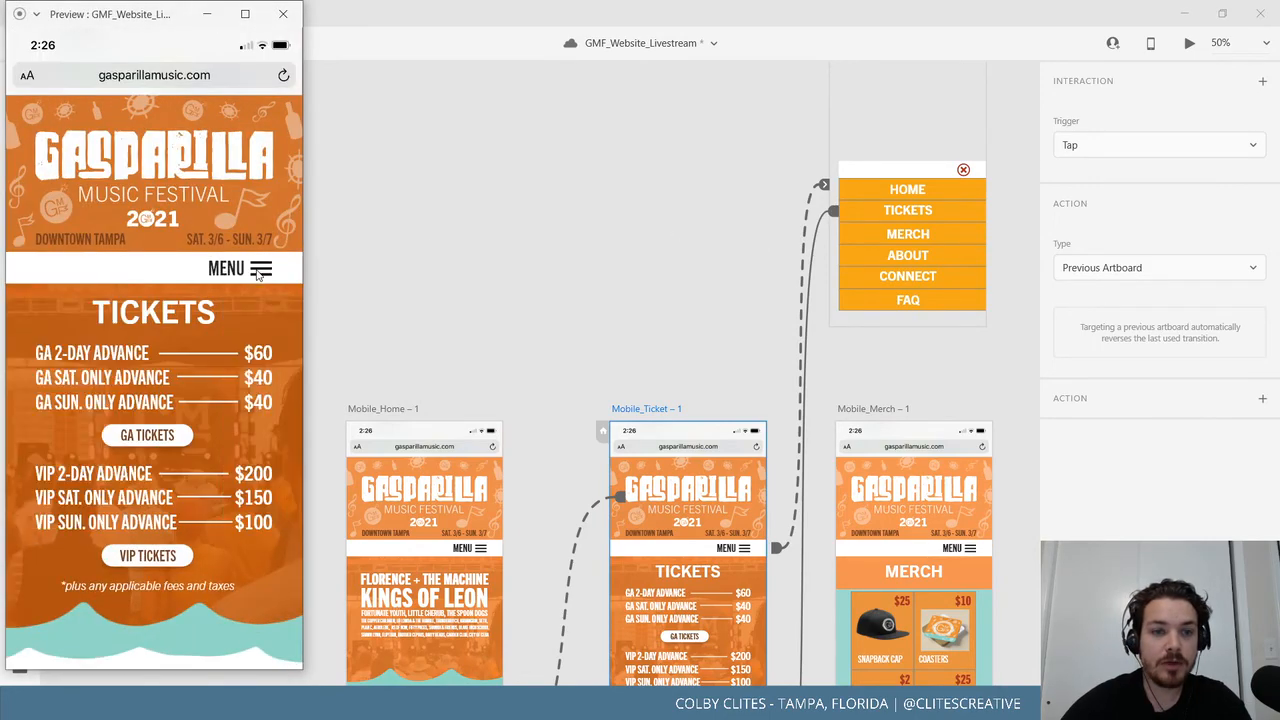
click(258, 272)
click(259, 272)
click(259, 272)
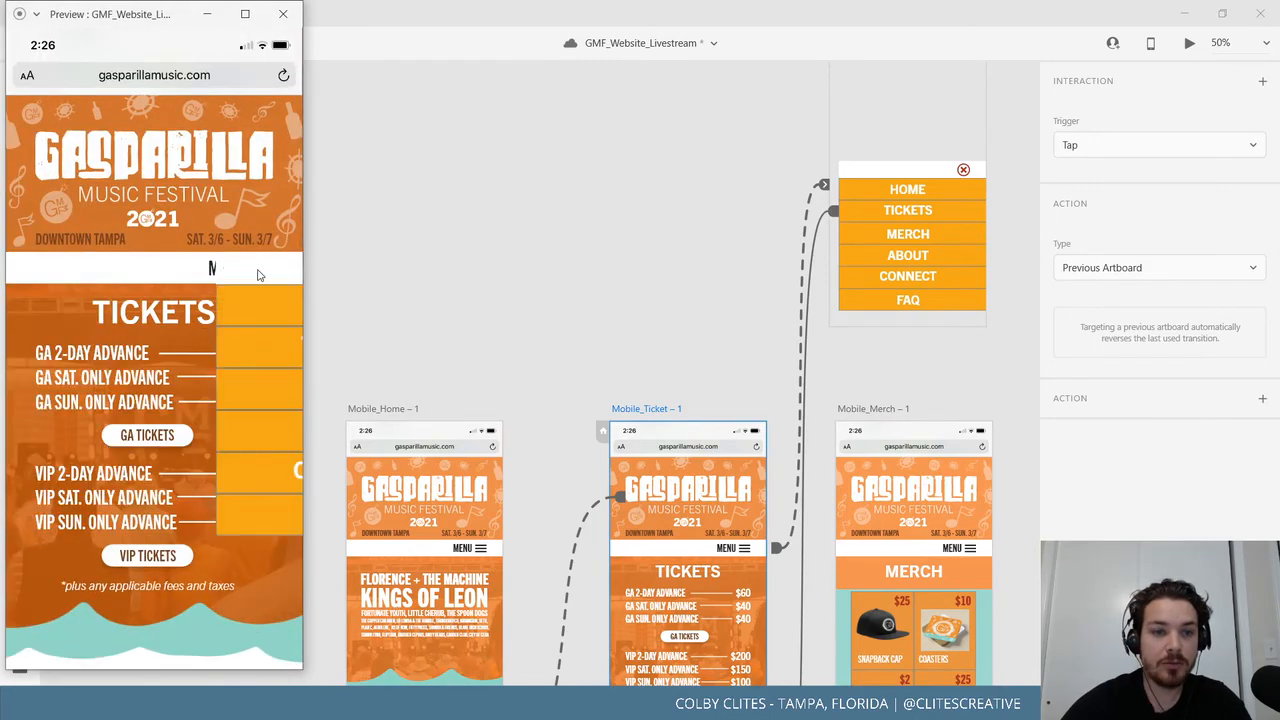
click(123, 276)
click(254, 270)
click(258, 270)
click(636, 287)
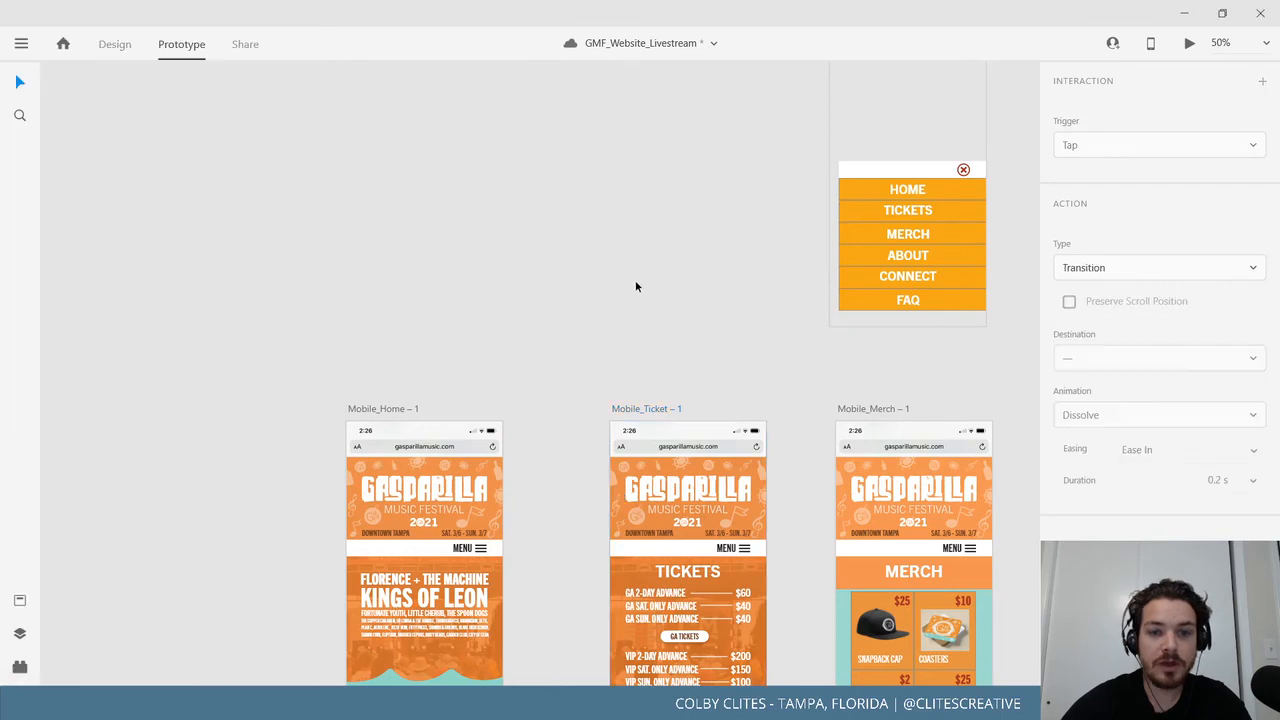
scroll(457, 331, right, 5)
Save the GMF_Website_Livestream document and pan across the mobile artboards.
click(21, 43)
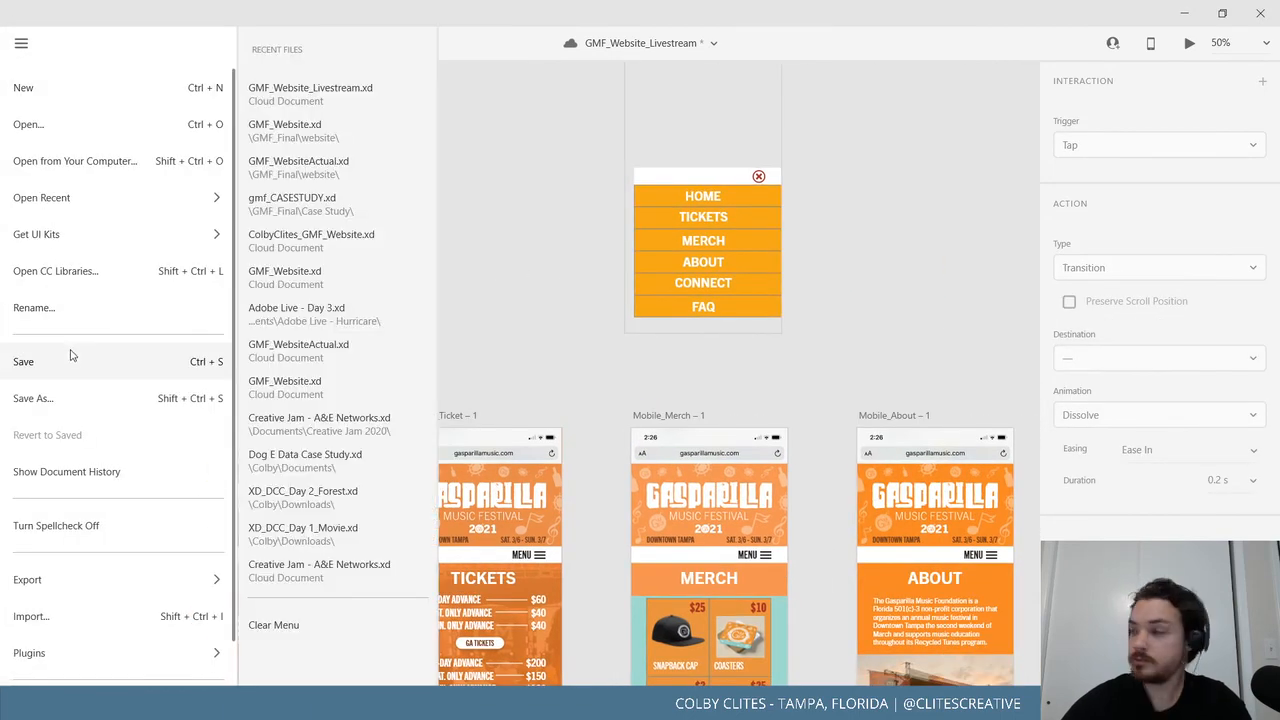
click(70, 355)
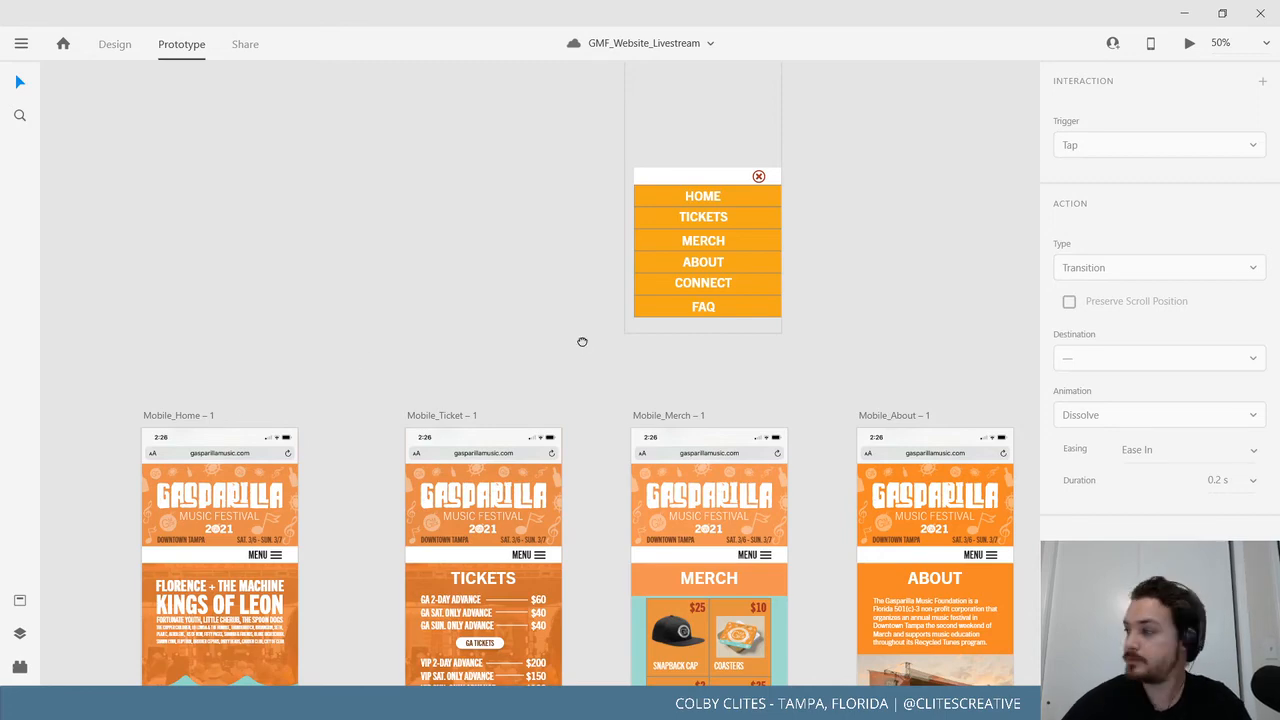
drag(582, 342, 460, 286)
drag(524, 328, 629, 238)
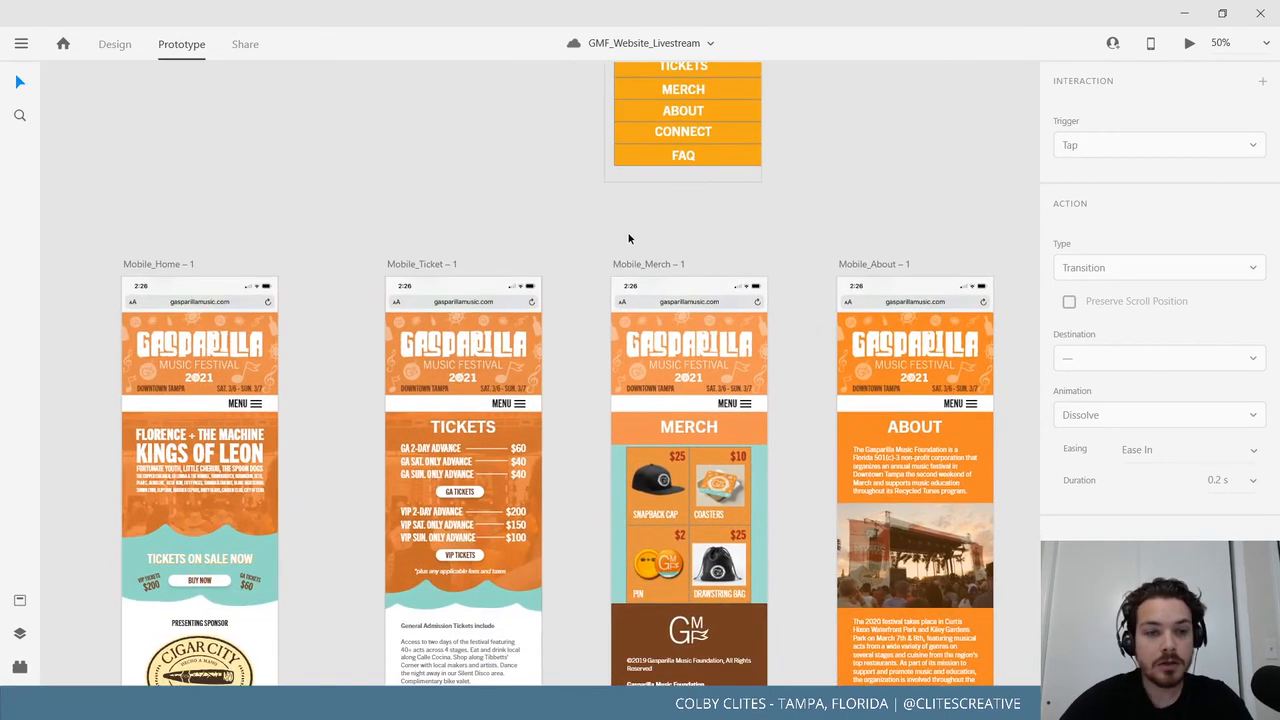
drag(538, 236, 529, 177)
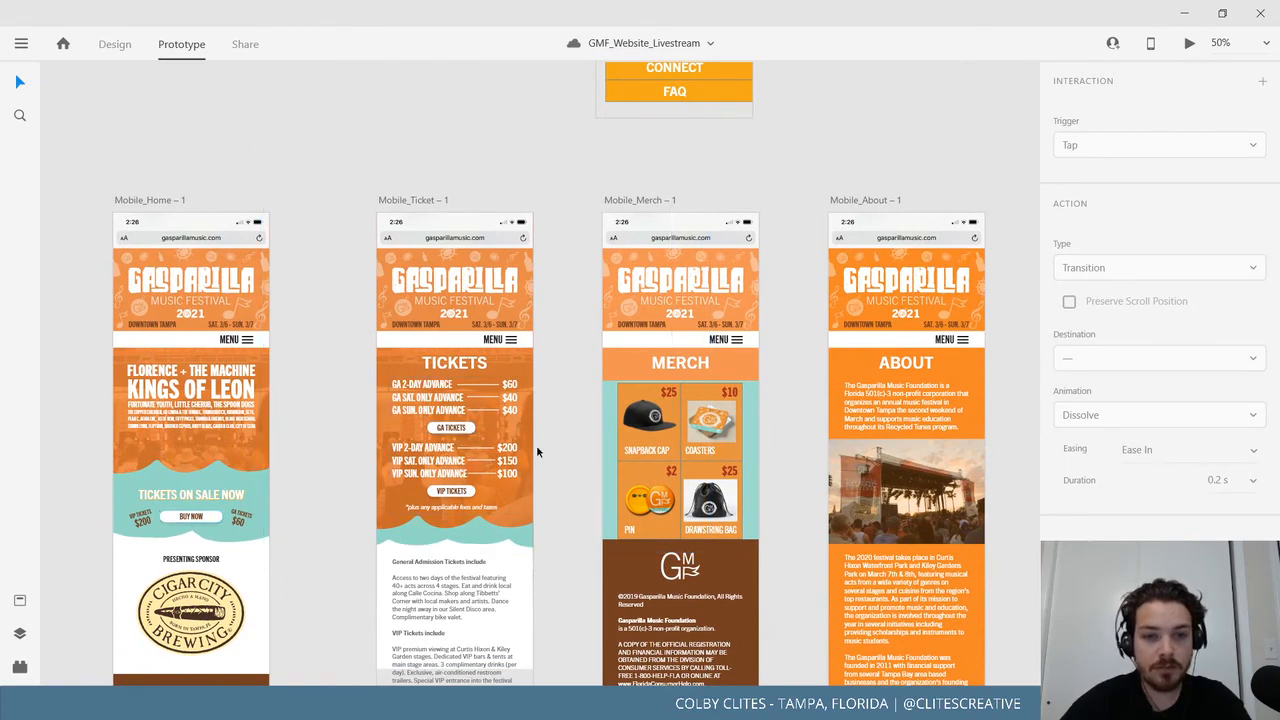
scroll(557, 463, right, 2)
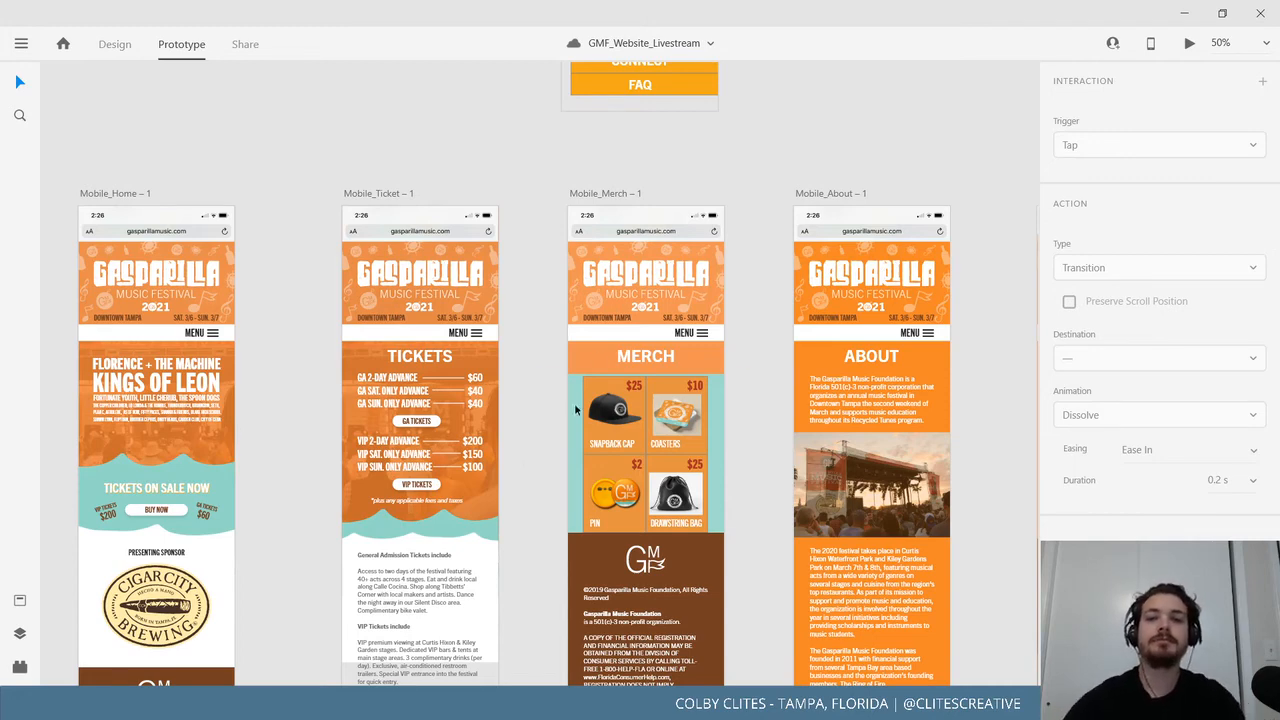
scroll(751, 168, right, 5)
Bring About, Connect and FAQ into view, select the CONNECT heading group, and enter Design mode.
drag(639, 201, 354, 216)
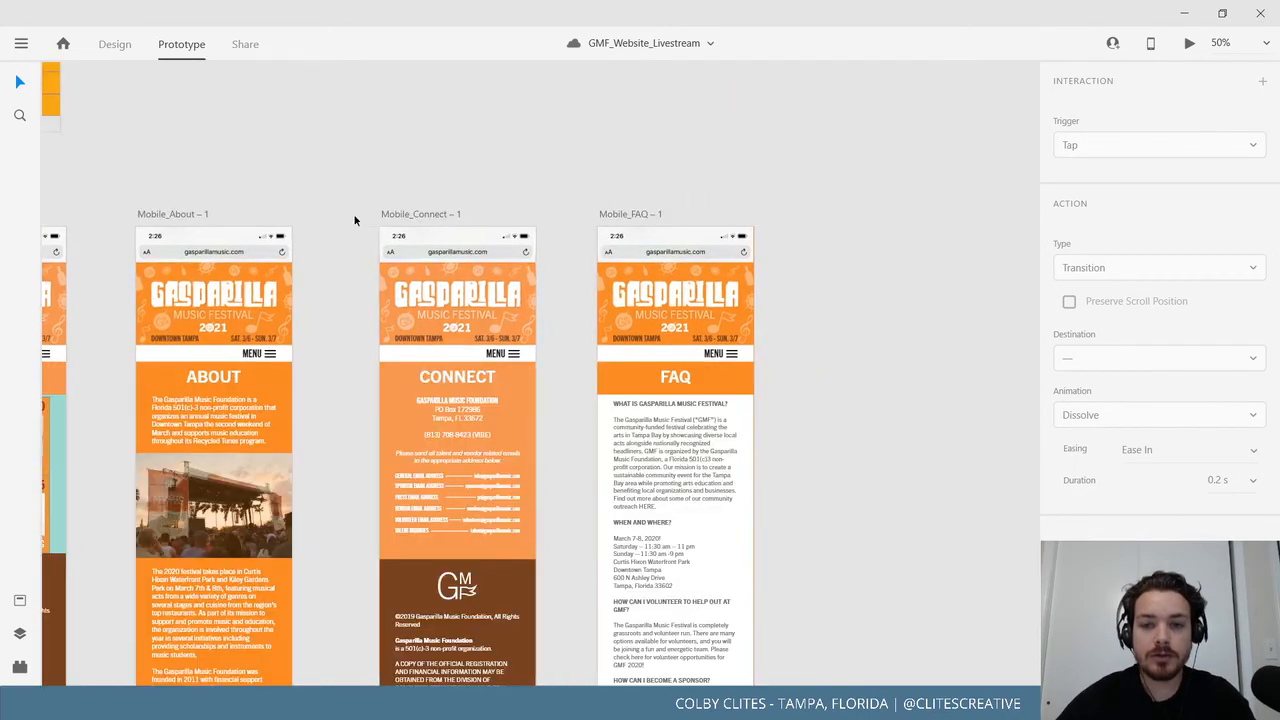
drag(502, 293, 742, 189)
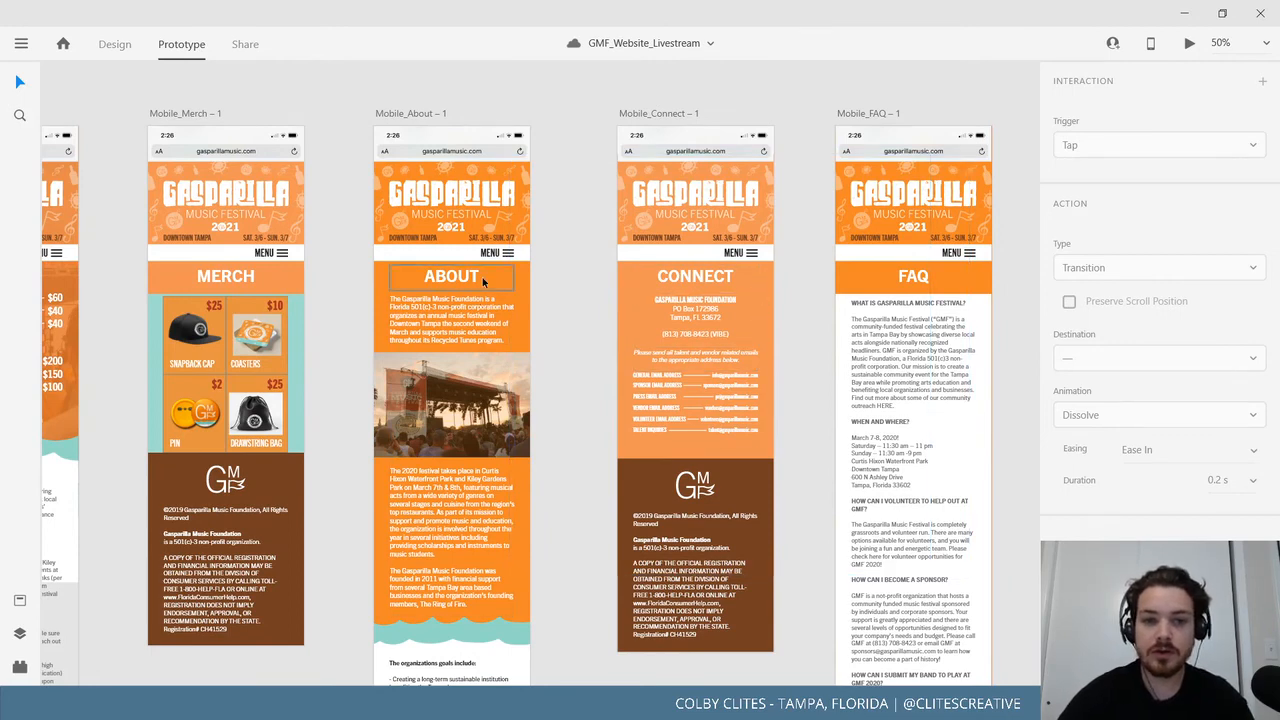
click(768, 301)
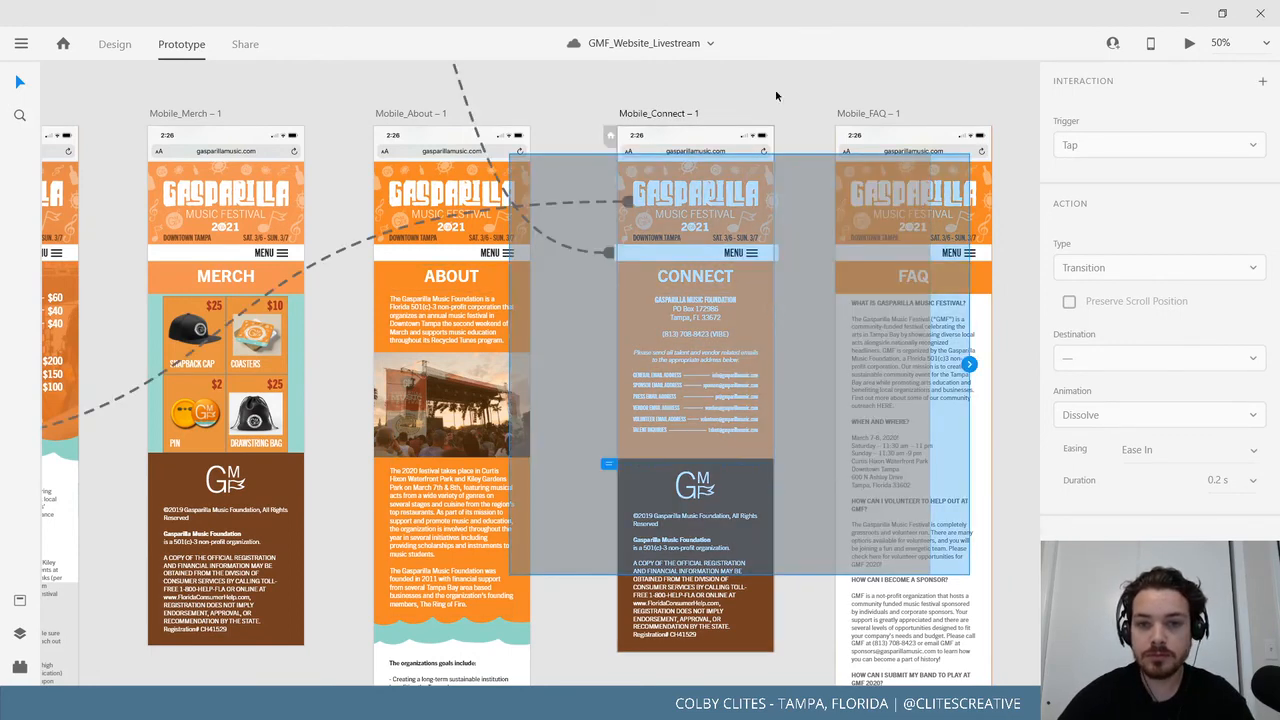
click(773, 91)
click(751, 288)
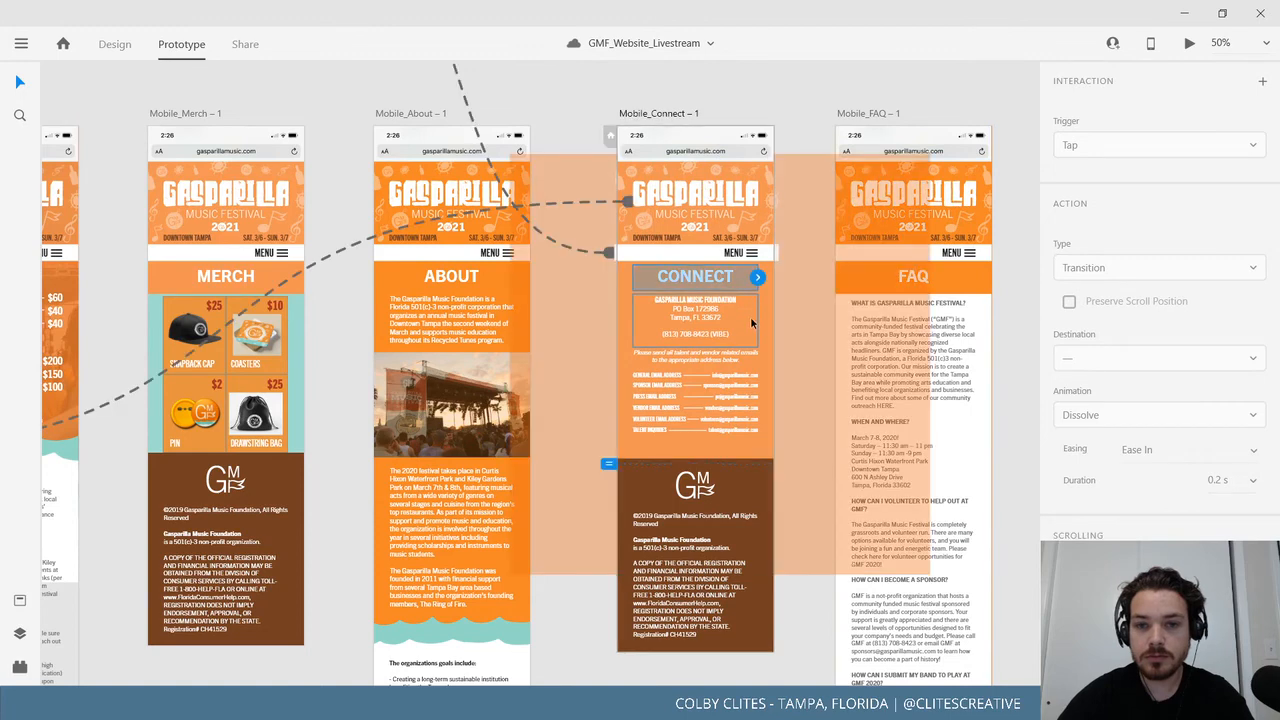
click(125, 46)
Replace the Connect artboard's orange overlay with an orange #F28627 artboard fill.
click(767, 323)
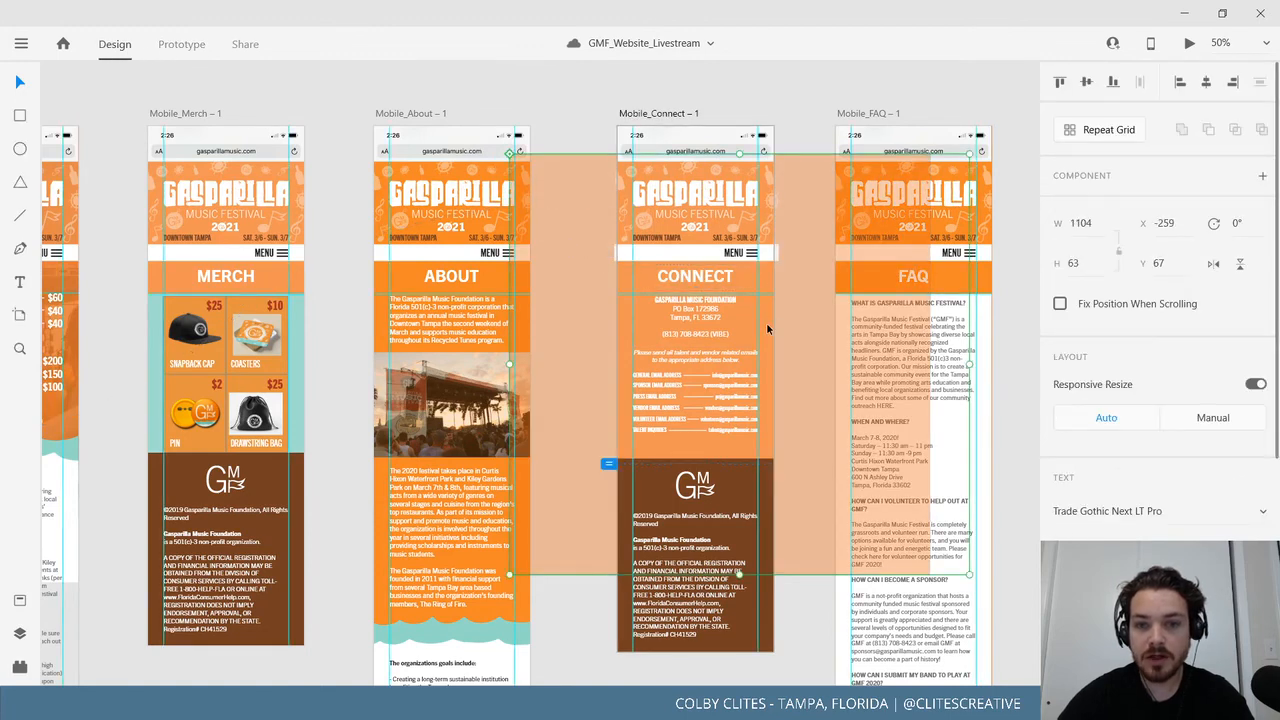
click(636, 114)
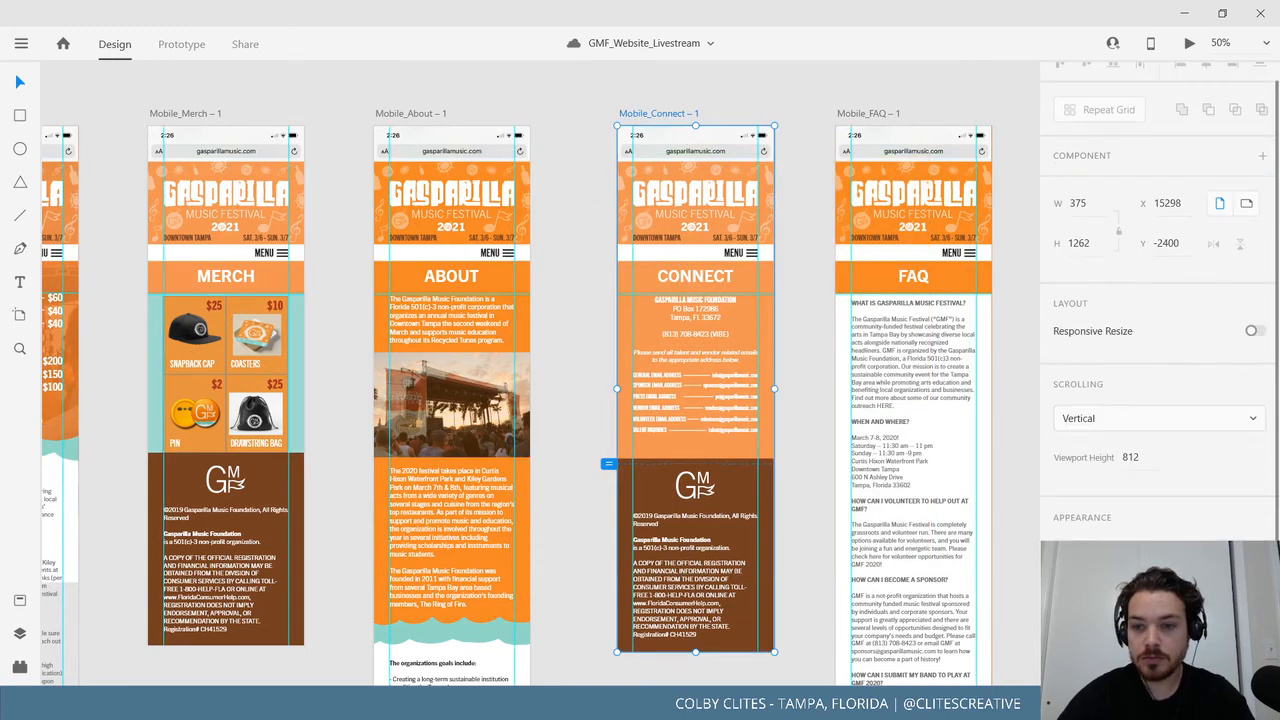
click(826, 317)
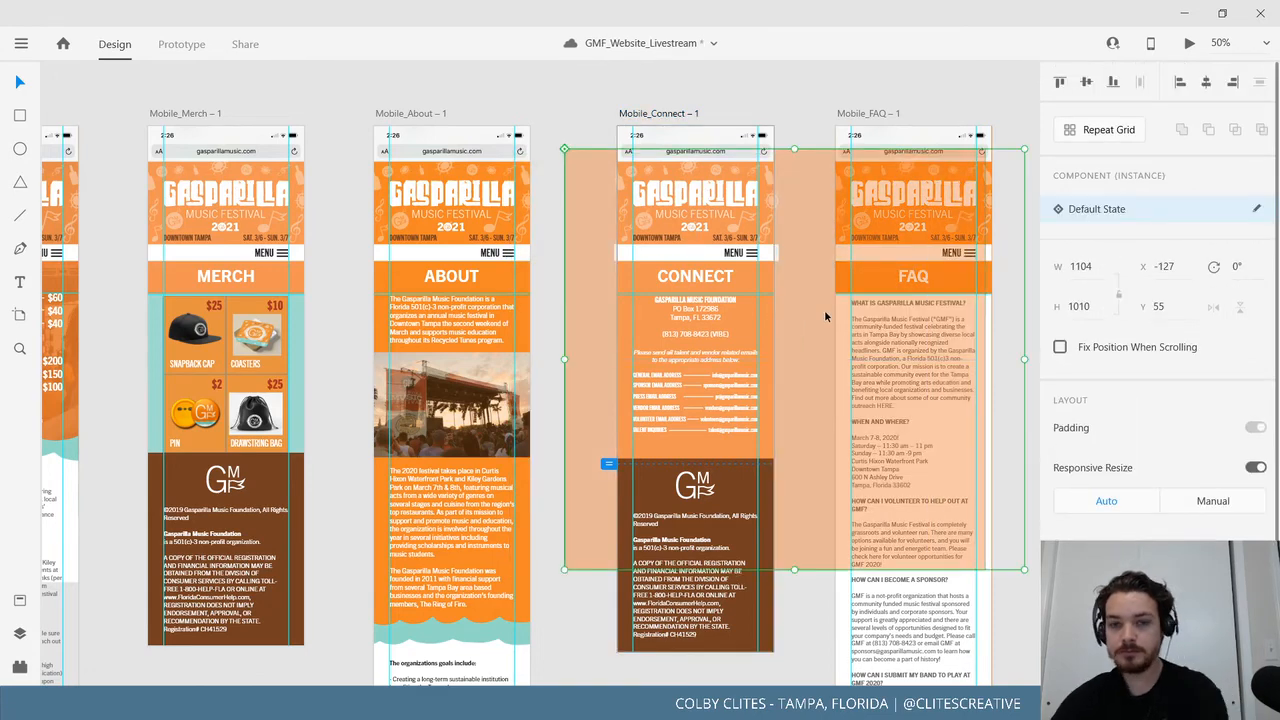
key(Delete)
click(665, 118)
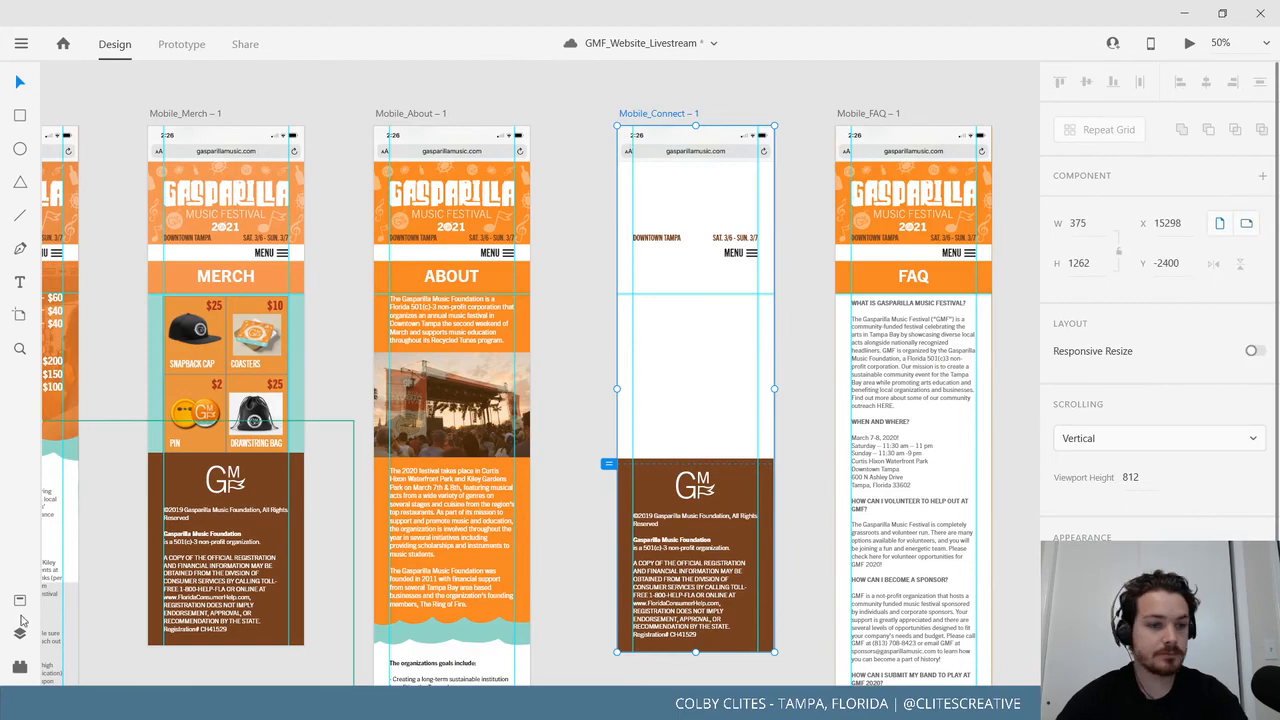
click(19, 600)
click(108, 341)
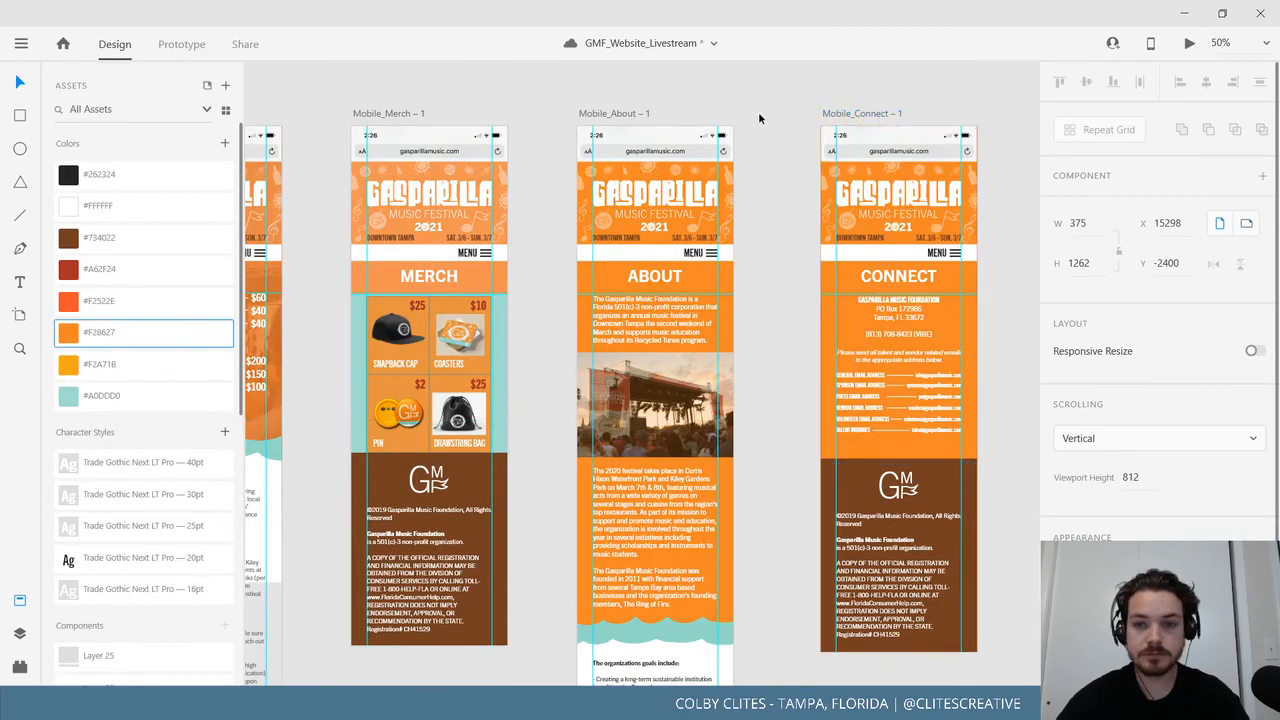
click(740, 418)
Delete the Merch header background and fill the Merch artboard with orange #F28627.
drag(740, 418, 936, 402)
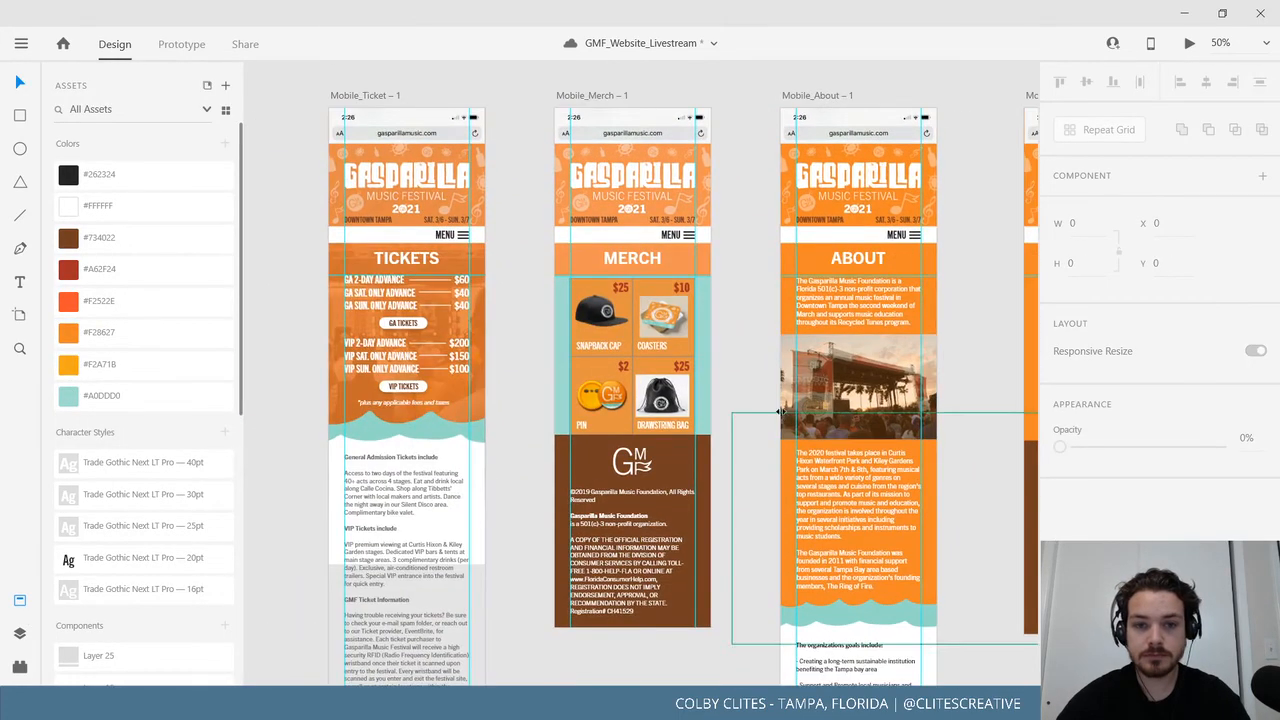
drag(752, 407, 662, 432)
click(492, 123)
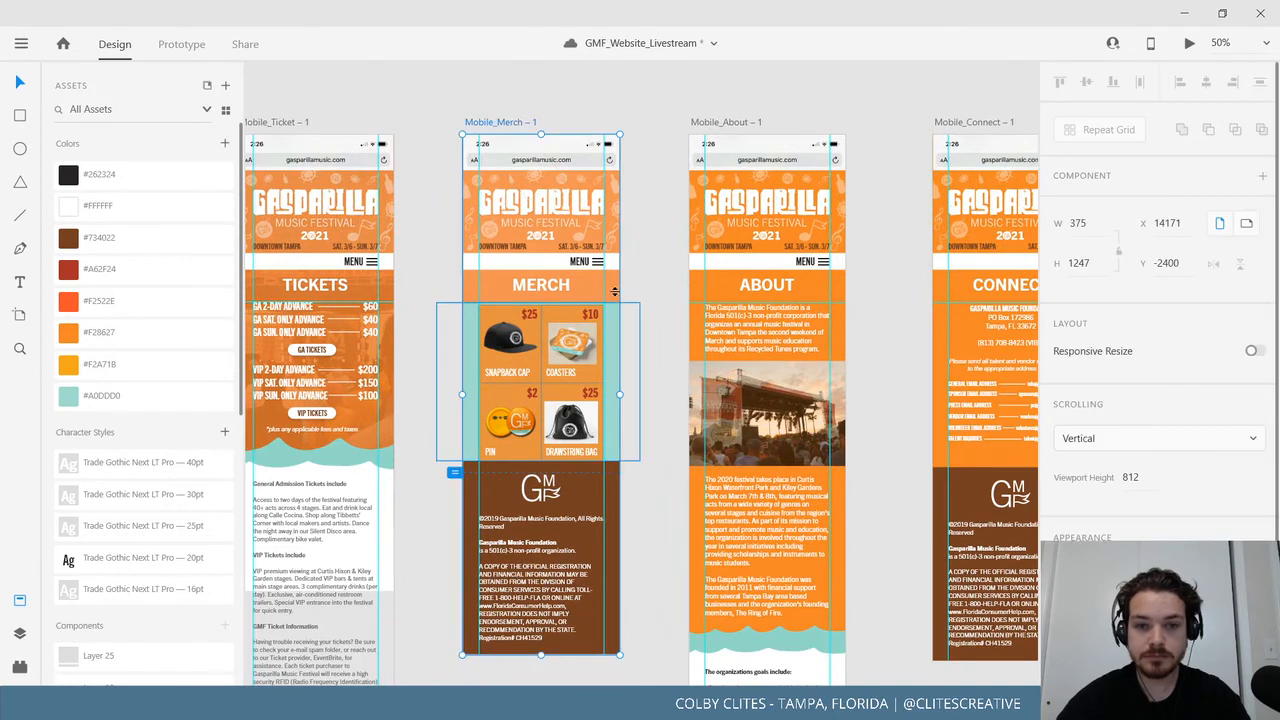
drag(612, 289, 649, 287)
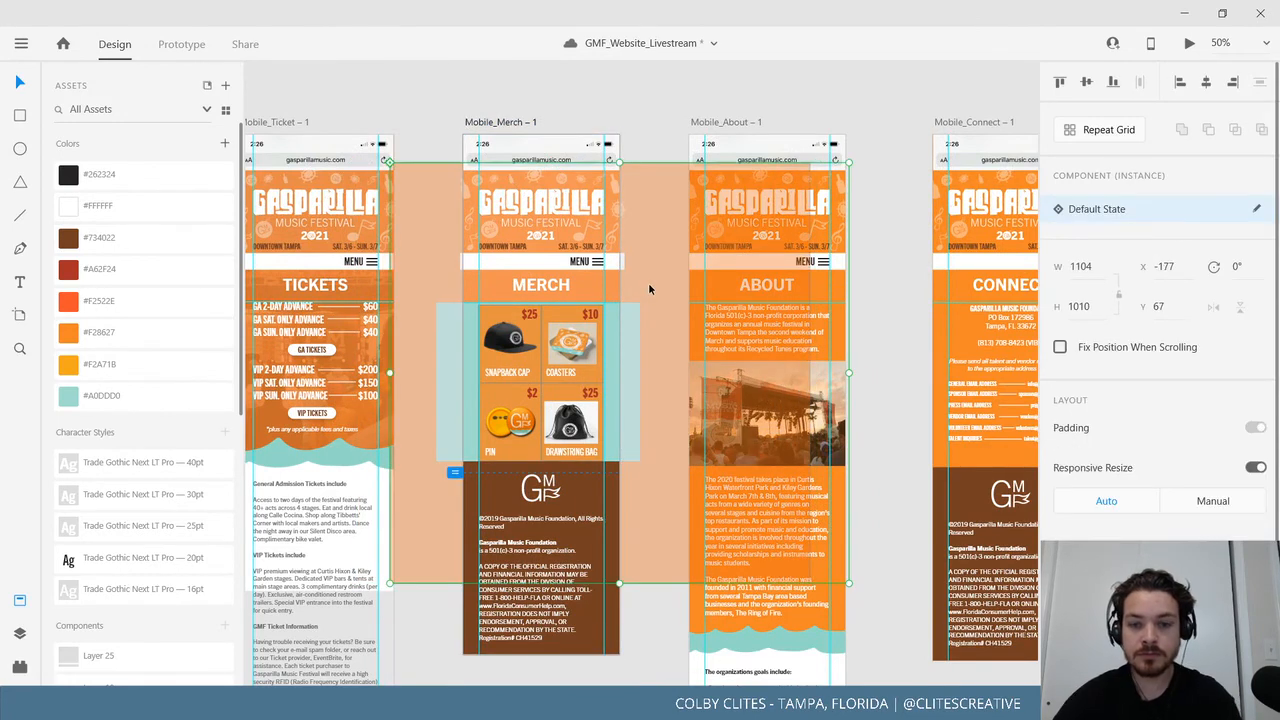
key(Delete)
click(491, 124)
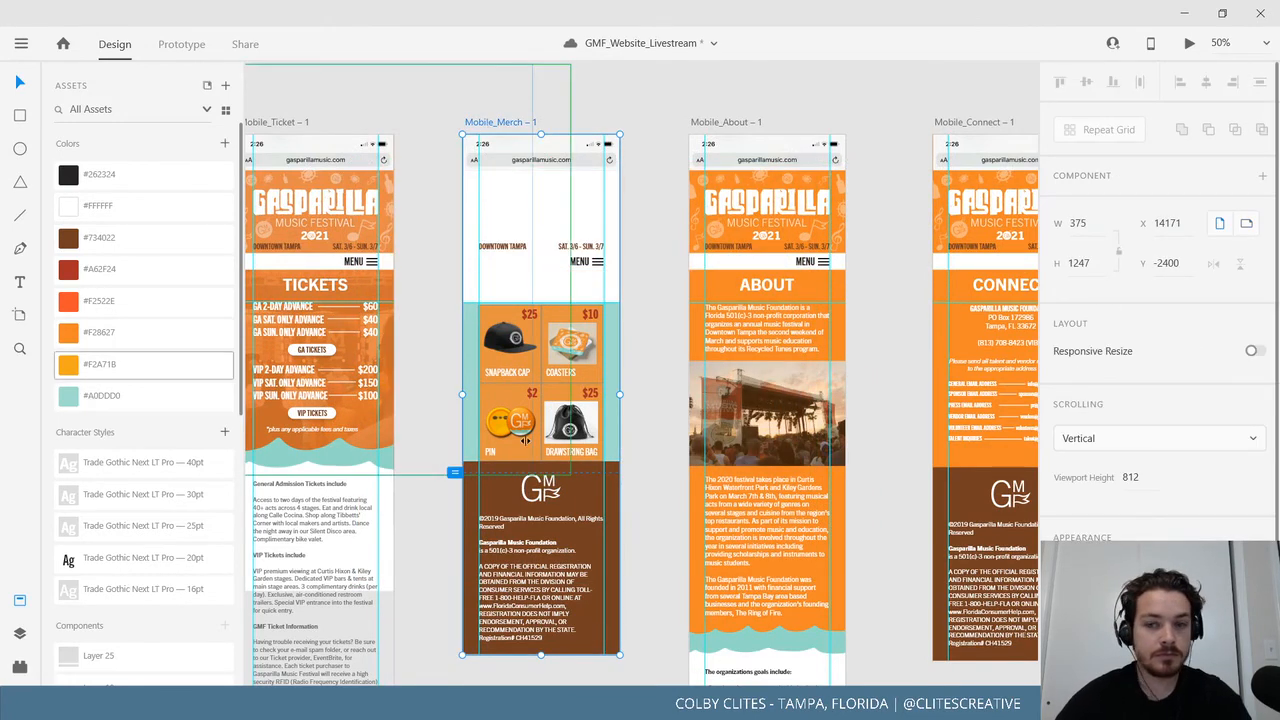
click(1072, 572)
click(126, 335)
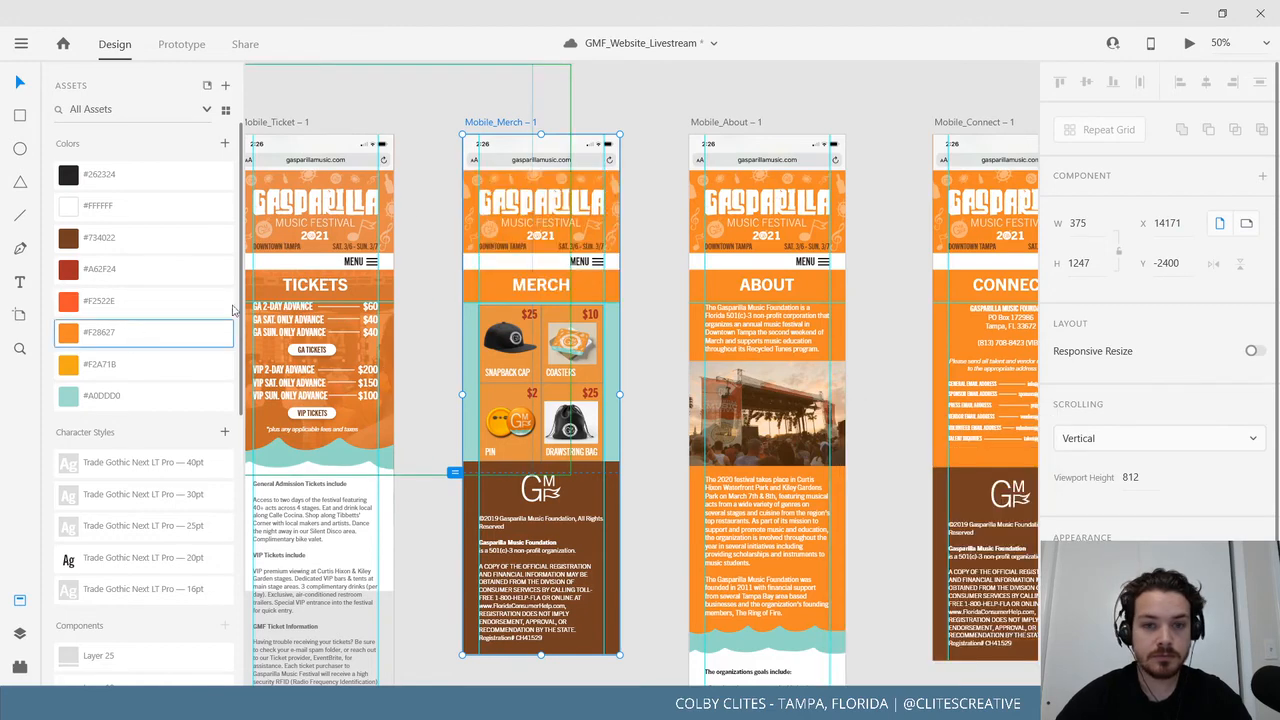
Review the mobile artboards and save the GMF_Website_Livestream document.
click(696, 121)
drag(573, 416, 848, 408)
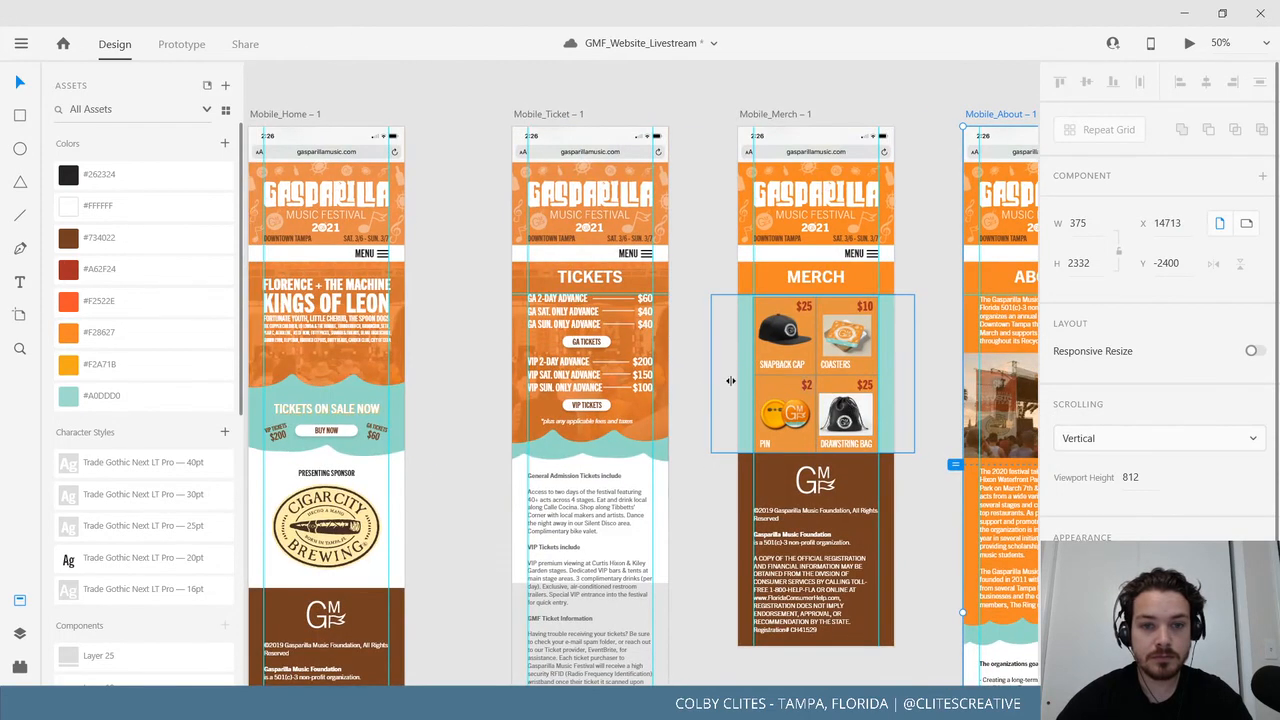
drag(709, 469, 368, 371)
click(510, 596)
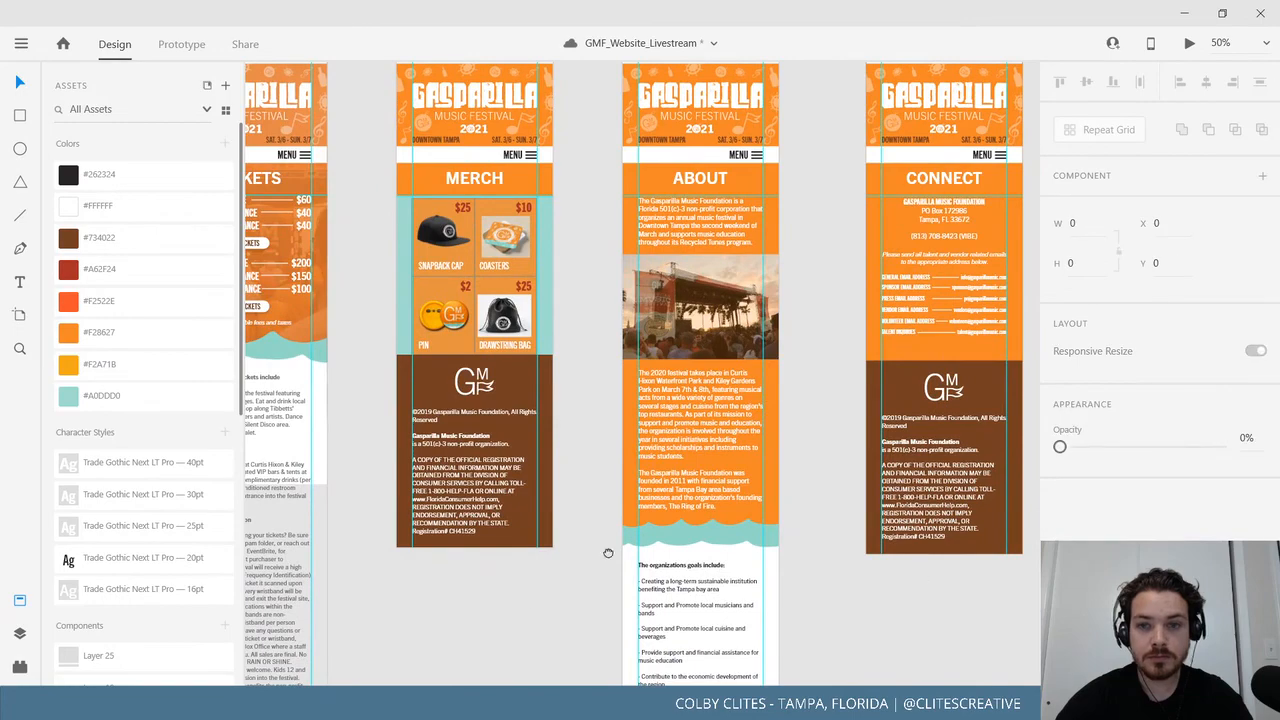
drag(608, 553, 328, 546)
drag(797, 497, 726, 534)
click(22, 45)
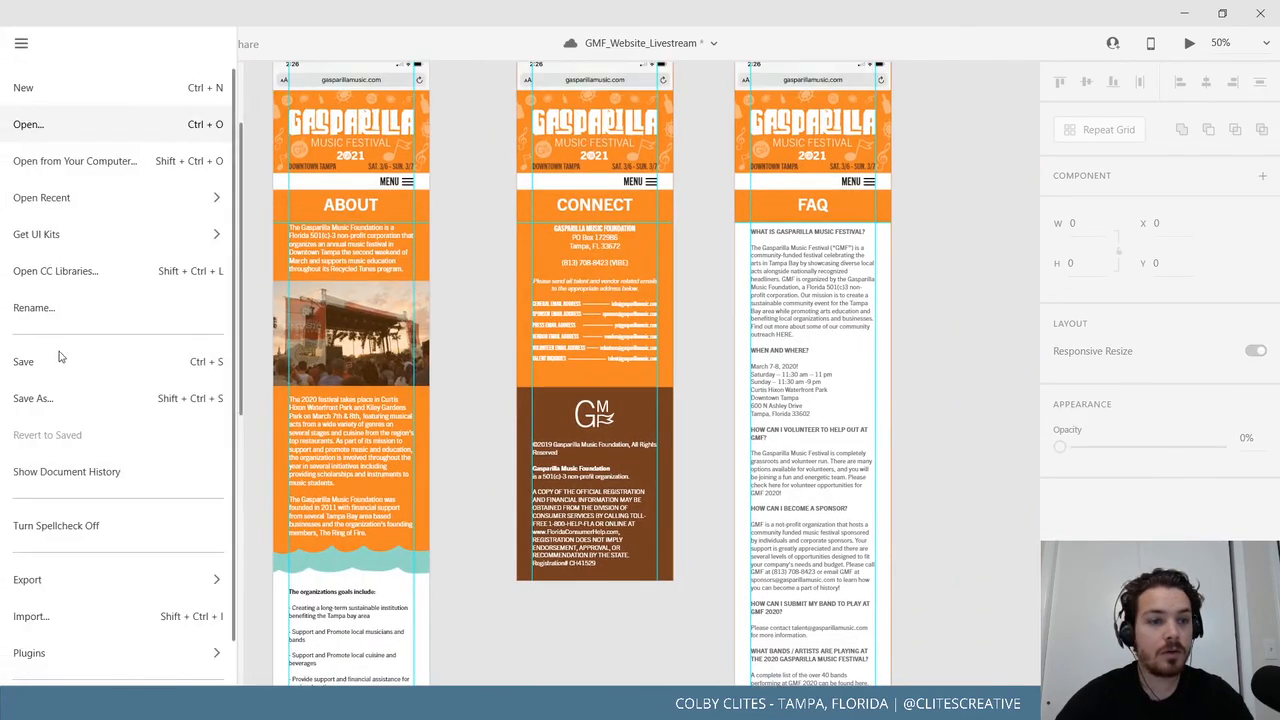
click(92, 368)
Close the Assets panel and select the Mobile_Home artboard for preview.
scroll(653, 640, left, 15)
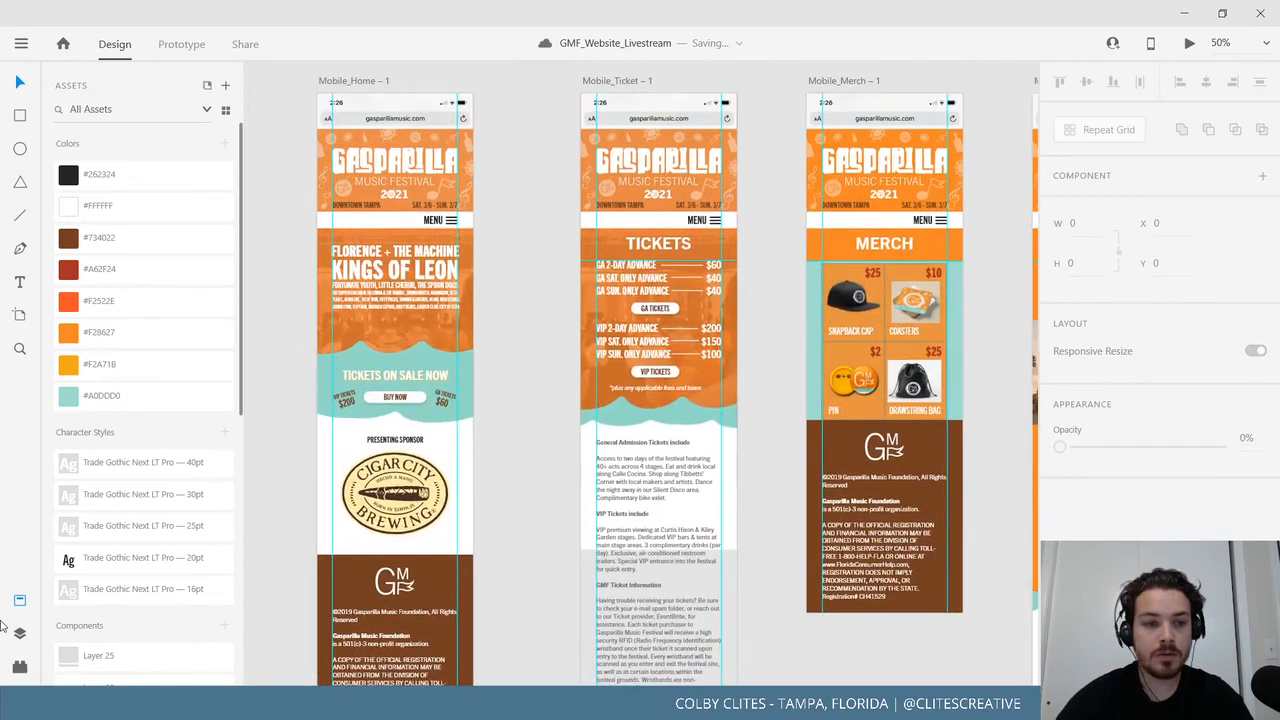
click(17, 602)
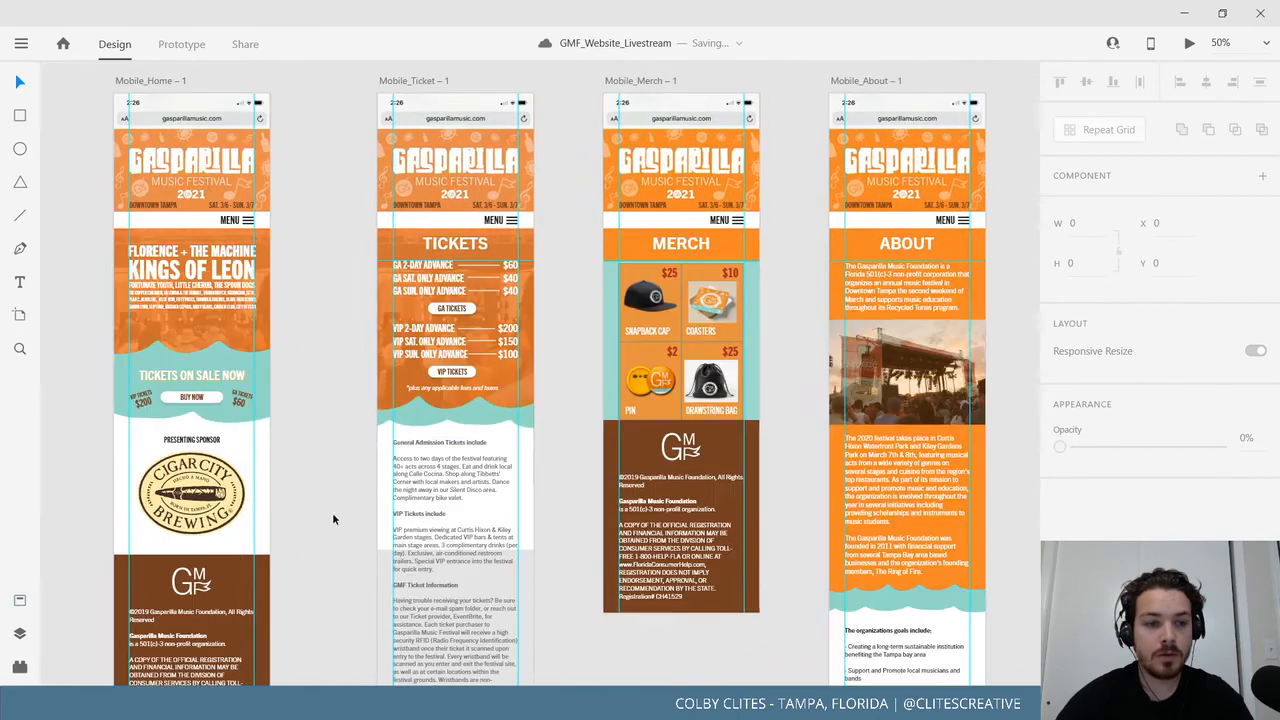
mouse_move(554, 505)
mouse_down()
mouse_move(397, 546)
mouse_move(572, 505)
mouse_up()
scroll(414, 463, up, 3)
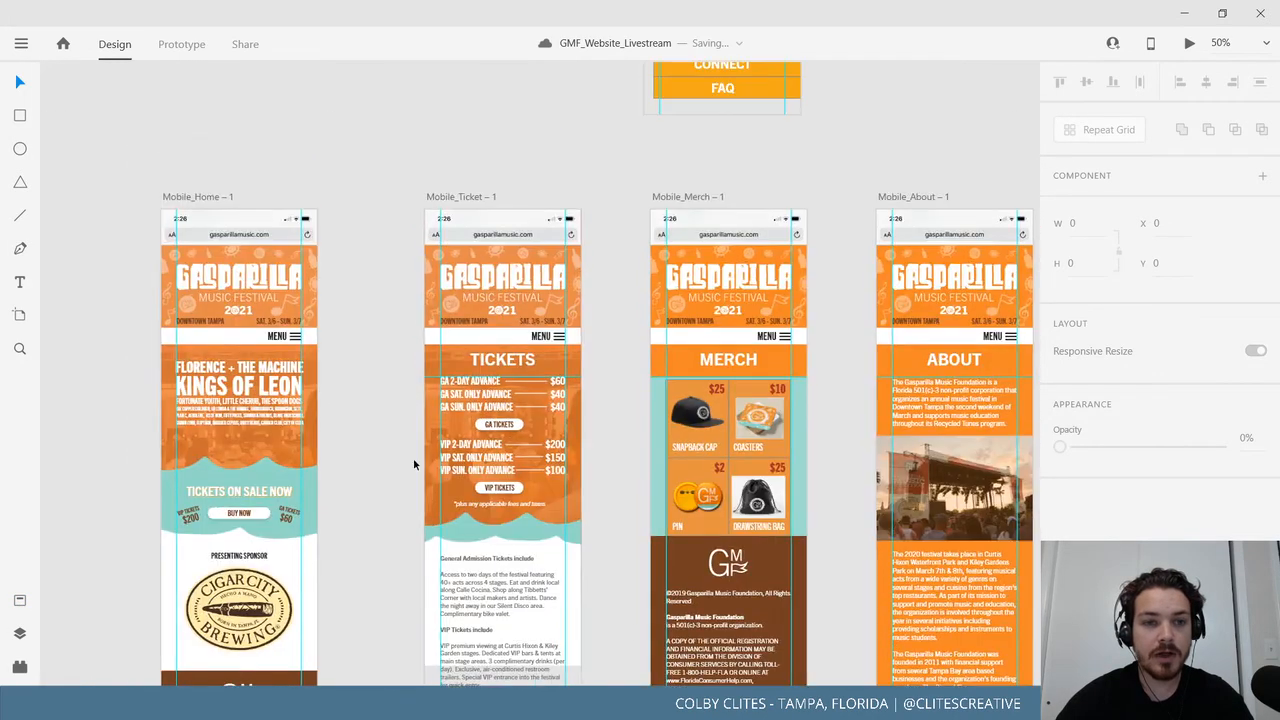
click(208, 200)
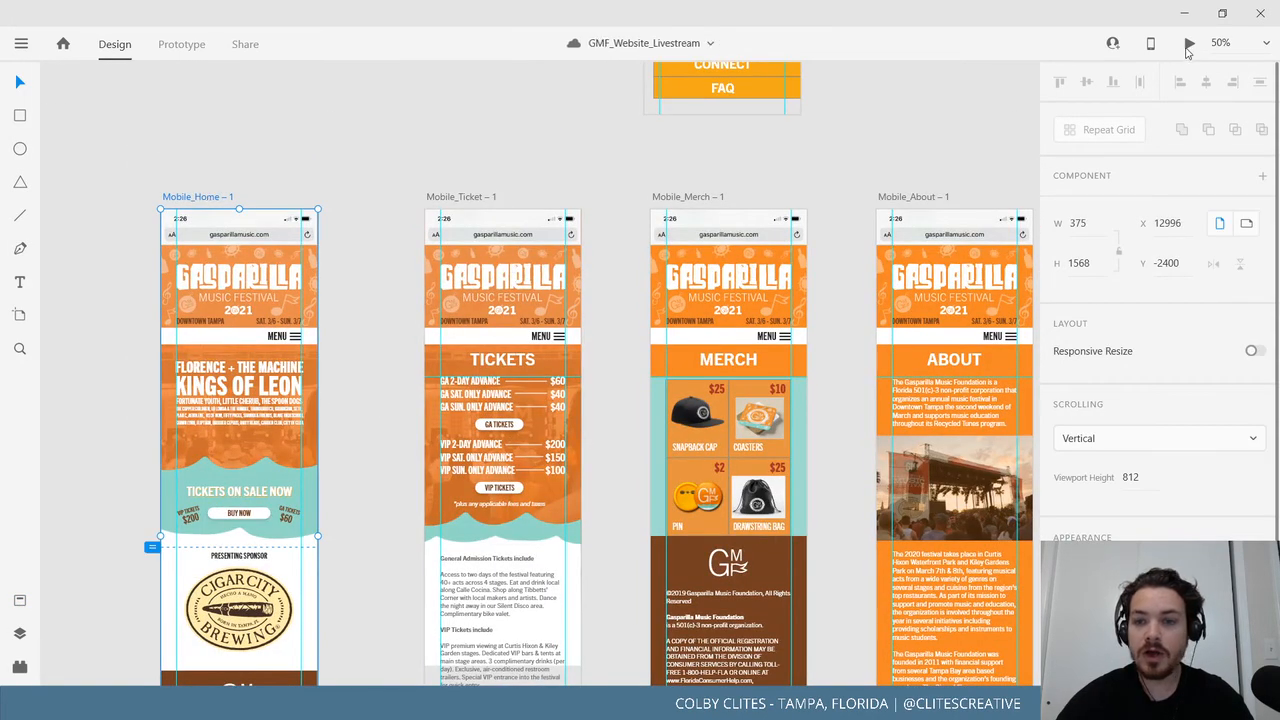
click(1188, 43)
In the full-screen preview, test the menu links to Tickets, Merch, About, Connect and FAQ.
click(245, 14)
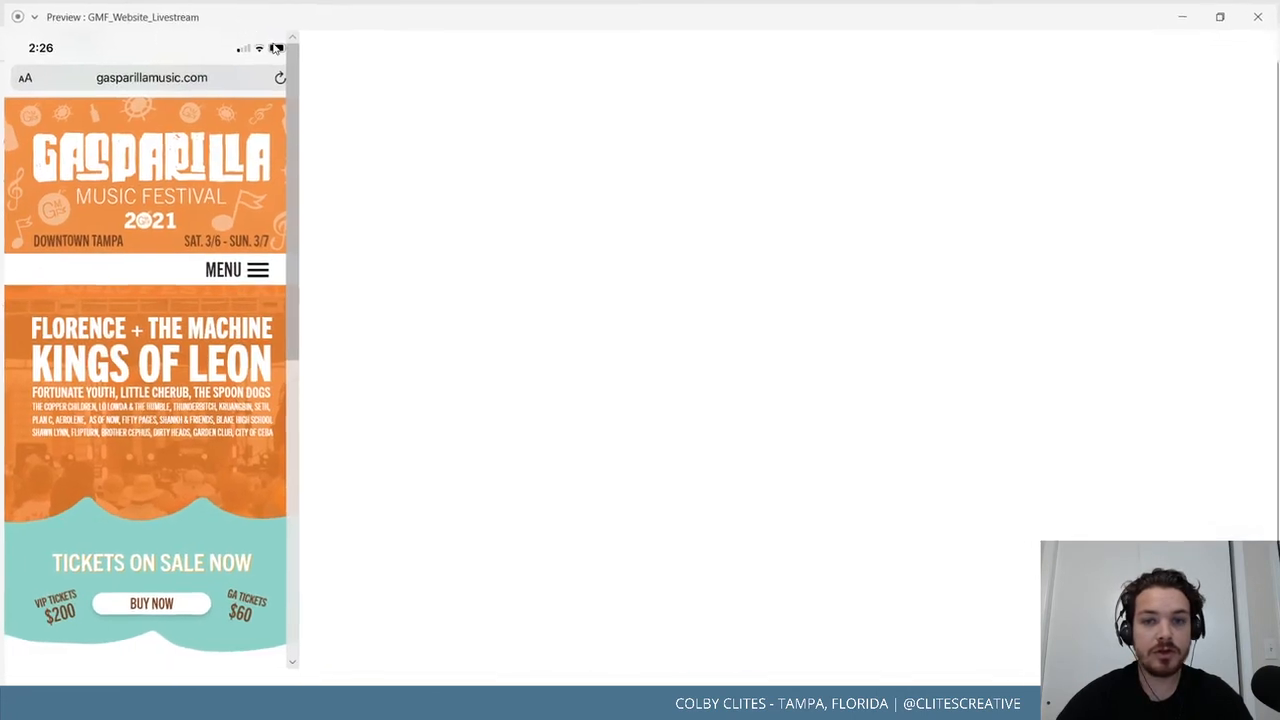
click(748, 276)
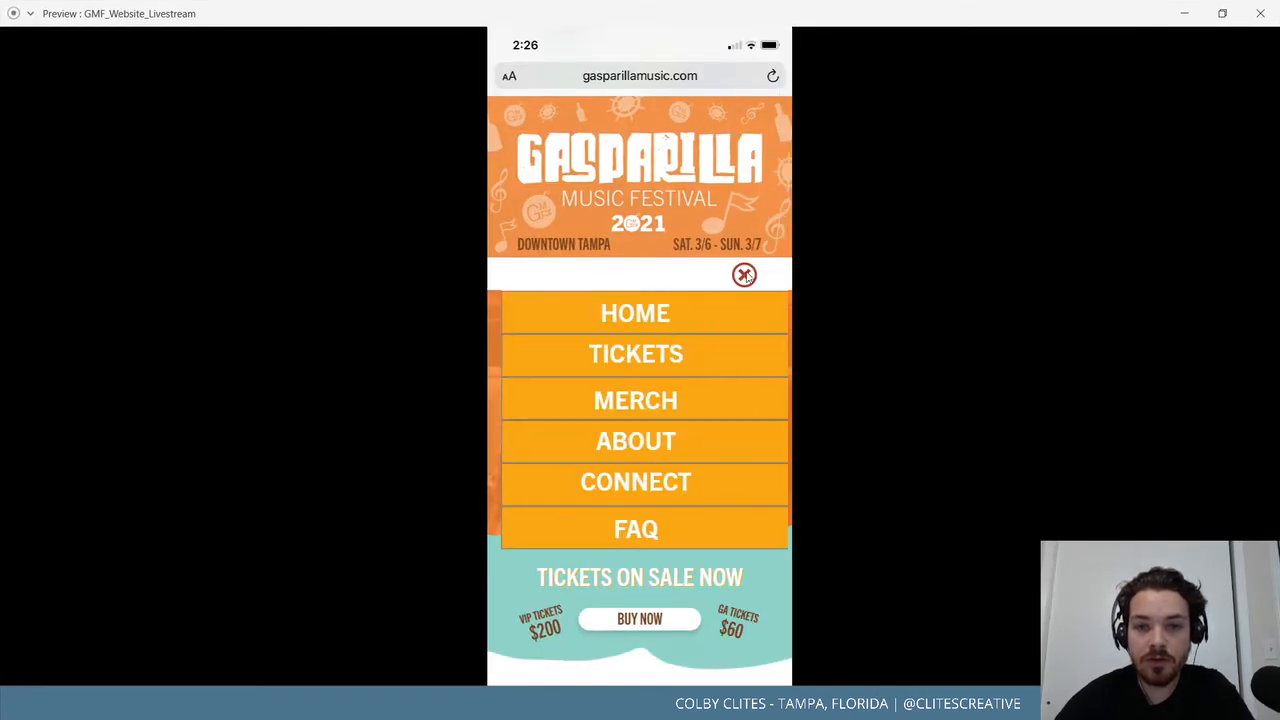
click(665, 350)
click(733, 282)
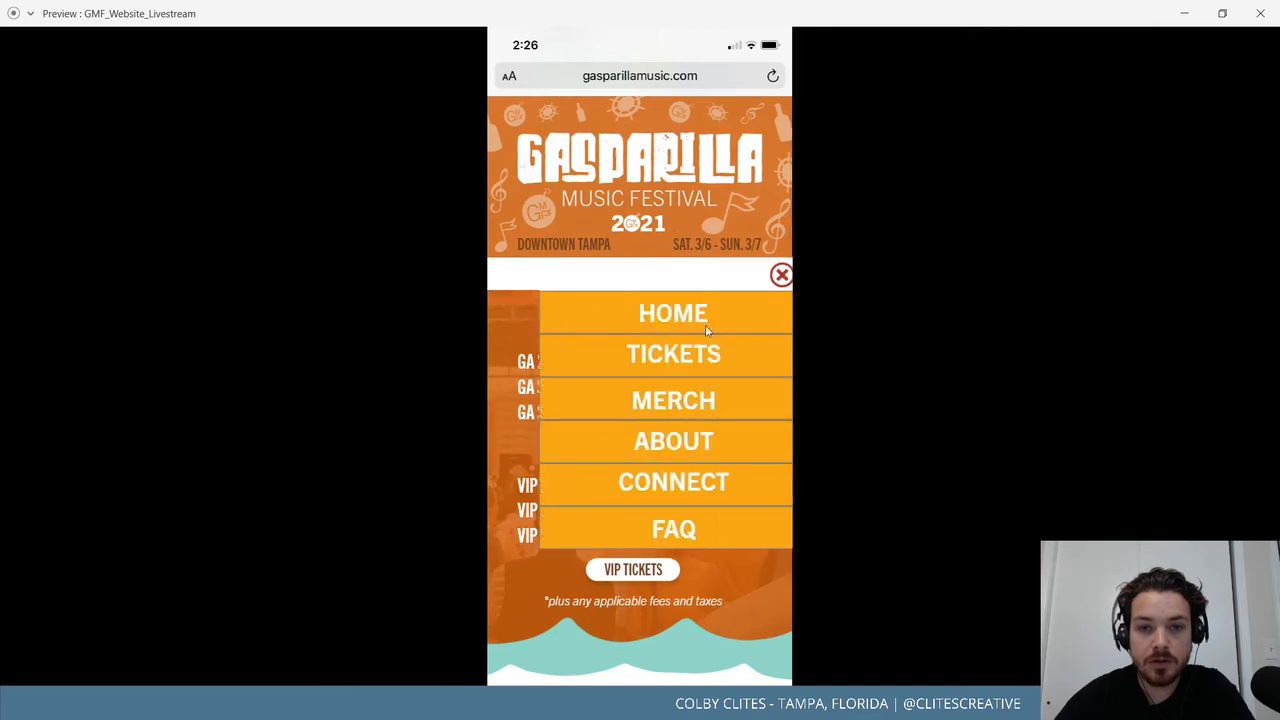
click(660, 400)
click(752, 276)
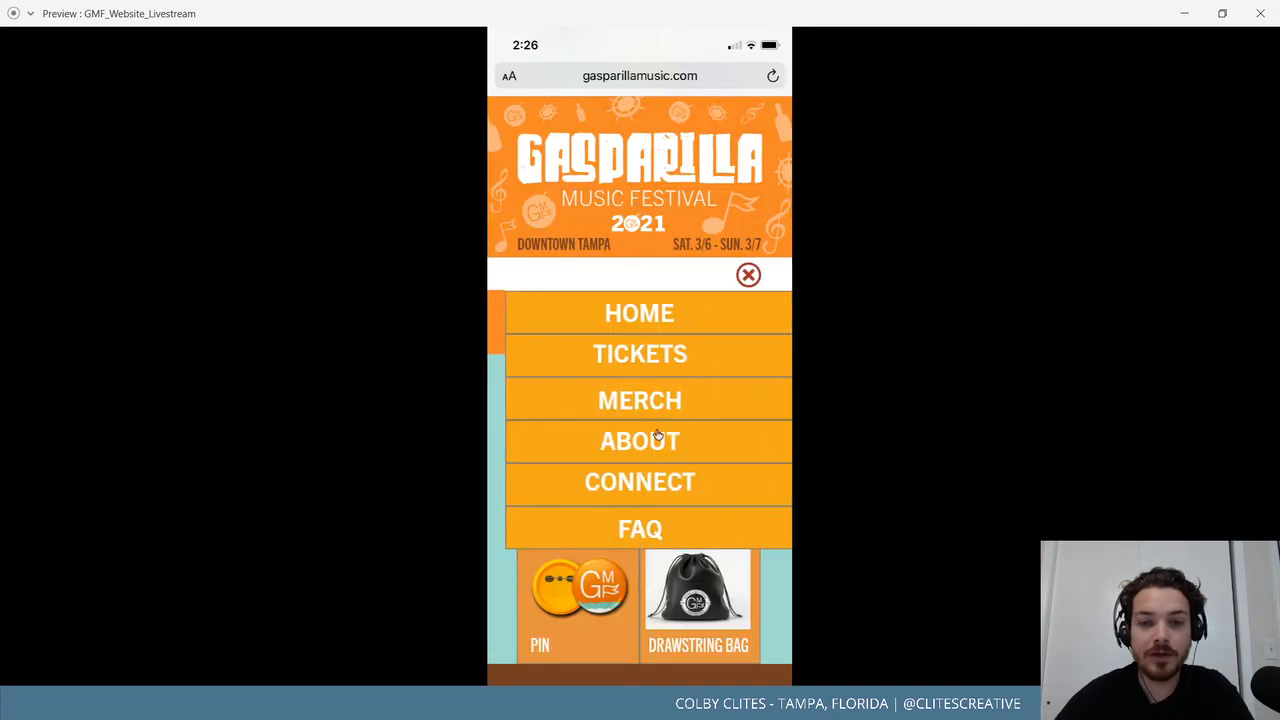
click(658, 410)
click(752, 274)
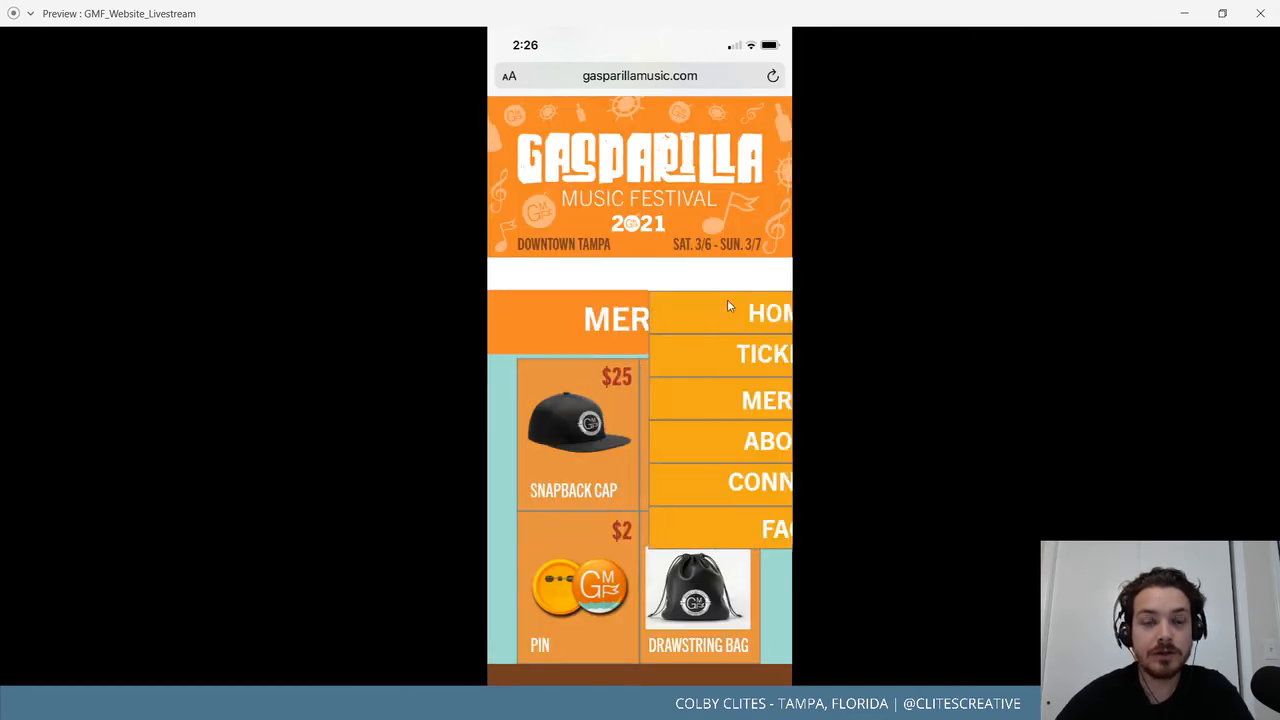
click(667, 442)
click(743, 285)
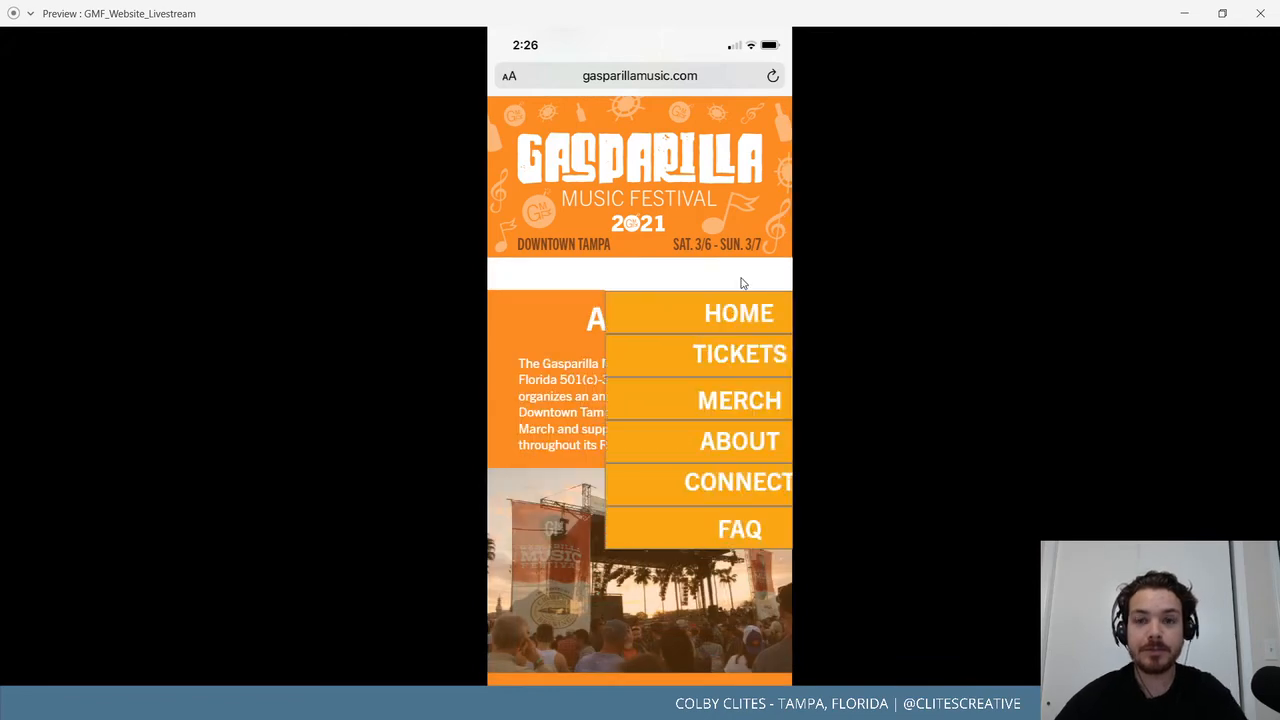
click(686, 483)
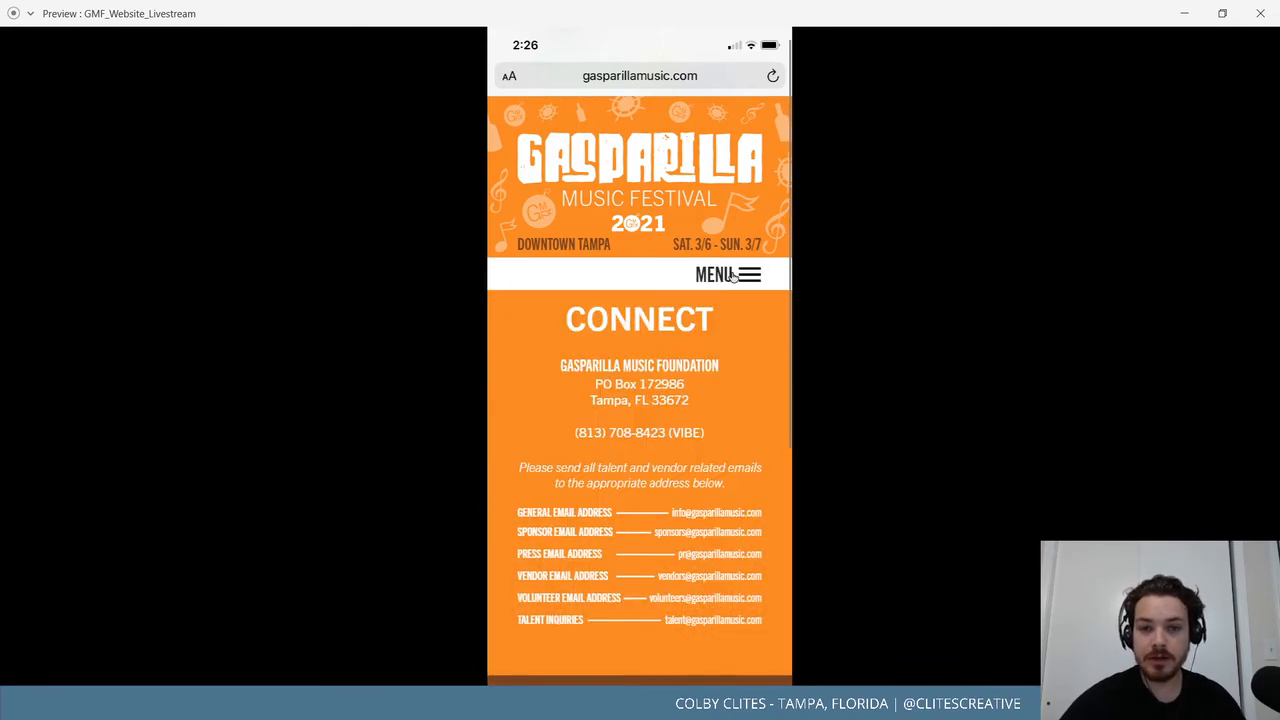
scroll(688, 435, down, 5)
scroll(688, 435, up, 10)
click(751, 279)
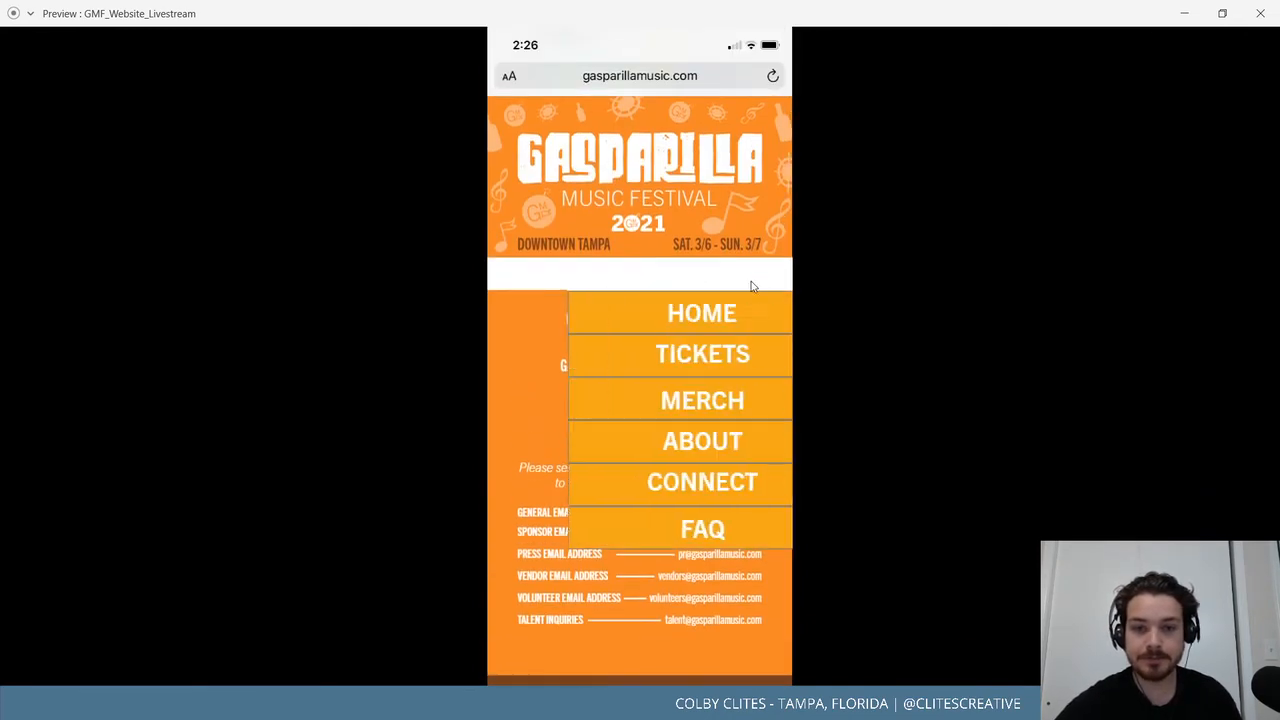
click(739, 327)
Scroll the FAQ page, then recheck the Connect, Tickets and Home menu links.
scroll(690, 434, down, 10)
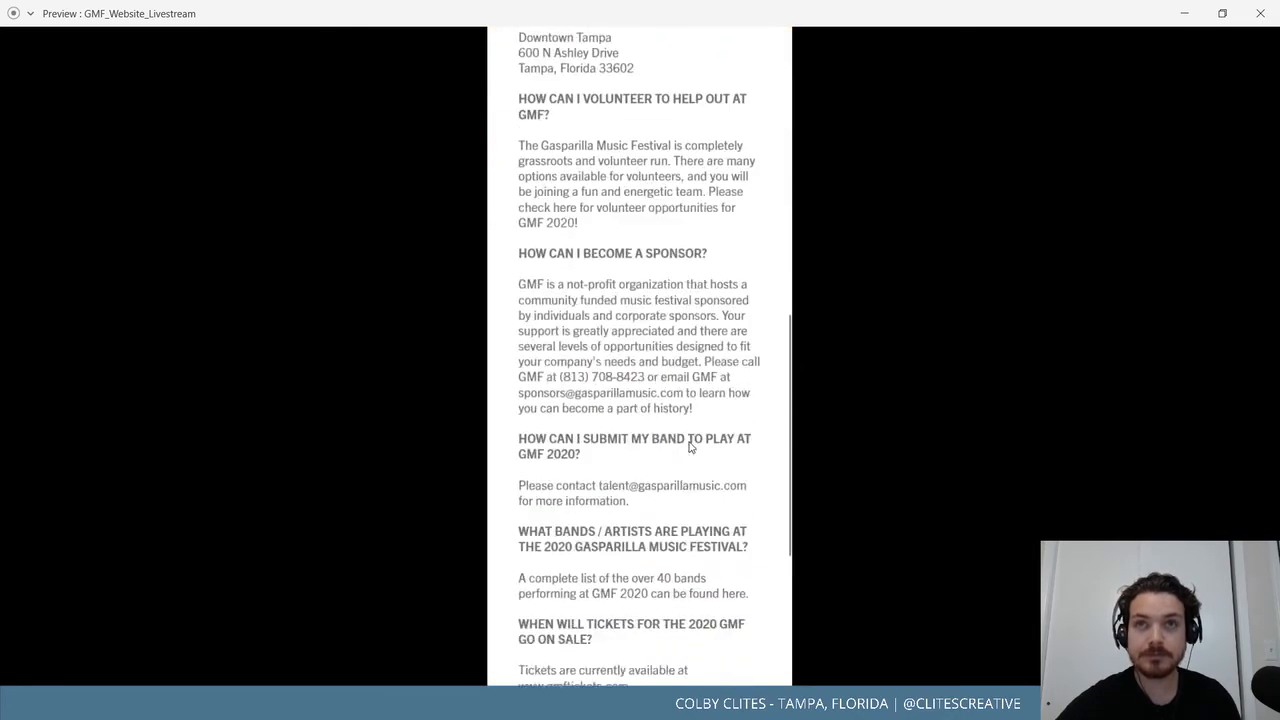
scroll(688, 440, up, 6)
scroll(688, 440, down, 5)
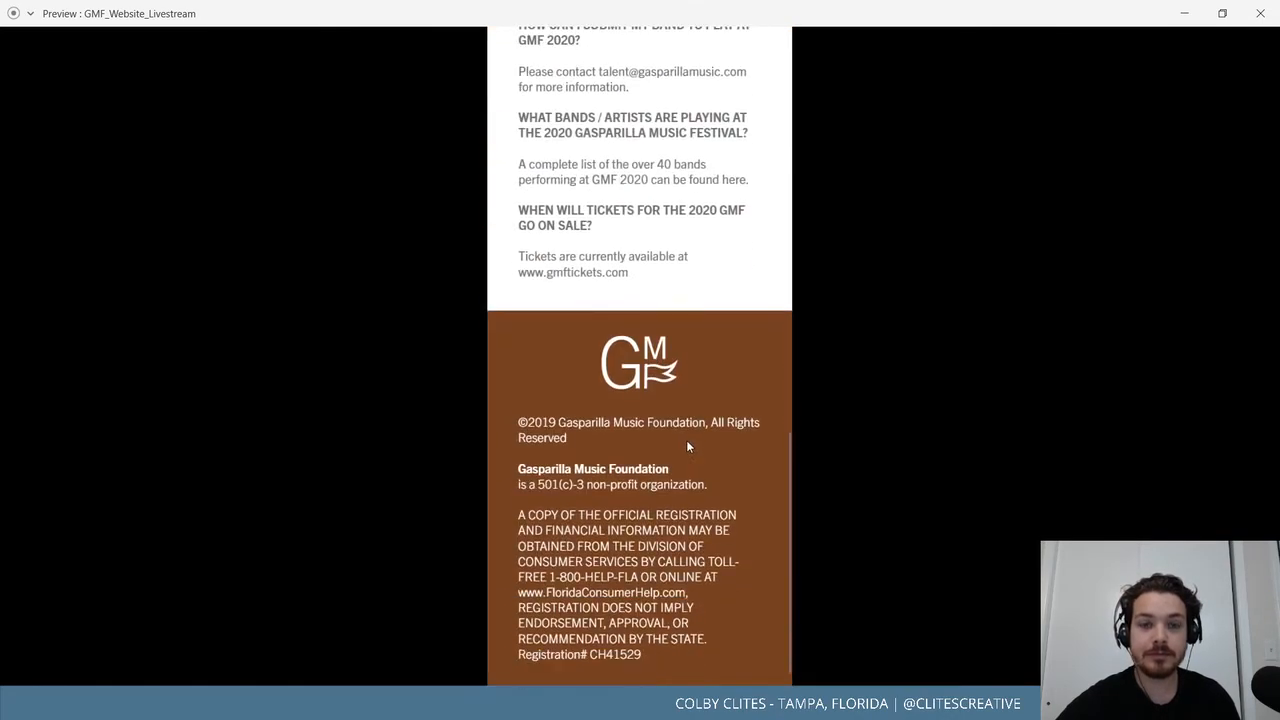
scroll(688, 440, up, 10)
click(749, 276)
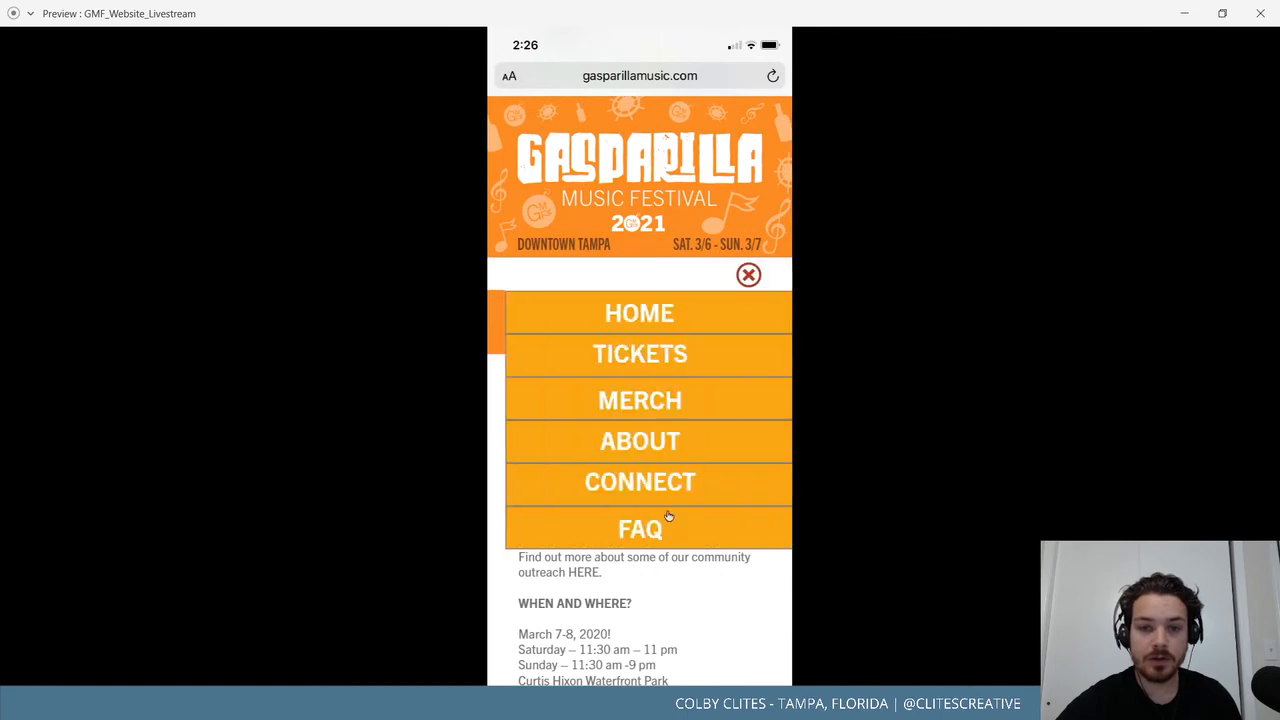
click(667, 486)
scroll(681, 430, down, 5)
scroll(683, 441, up, 5)
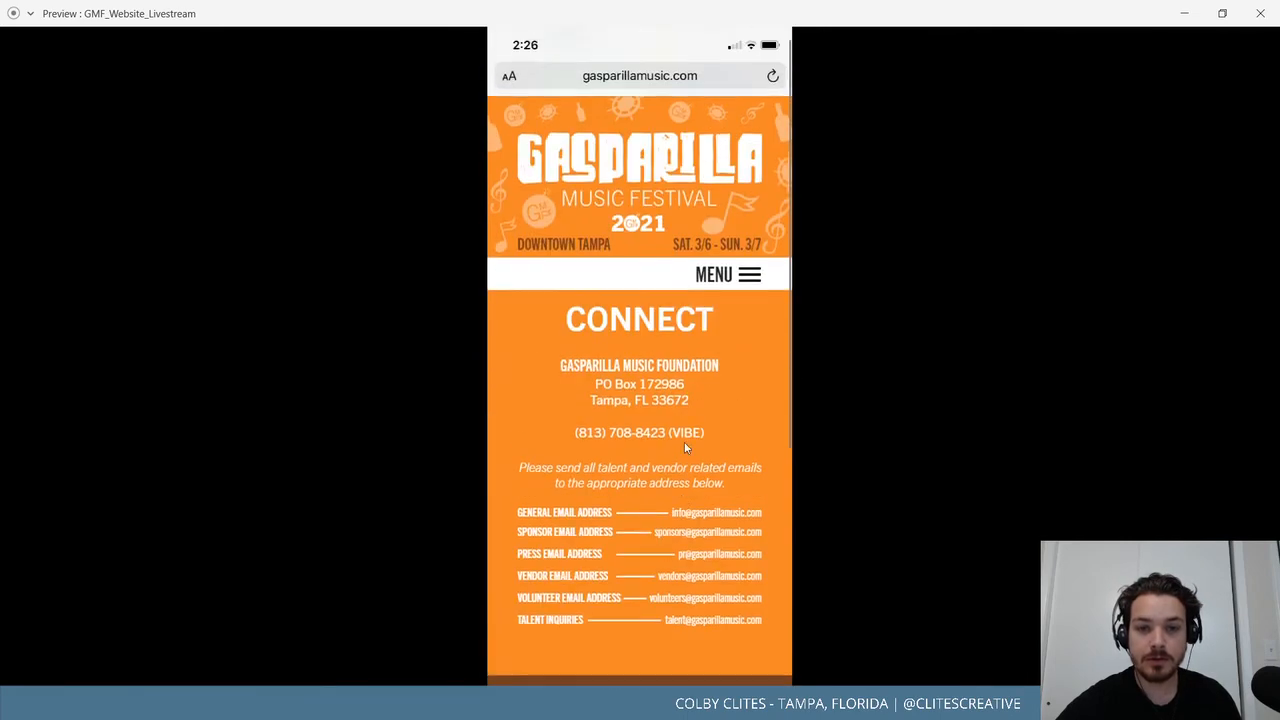
click(748, 284)
click(689, 340)
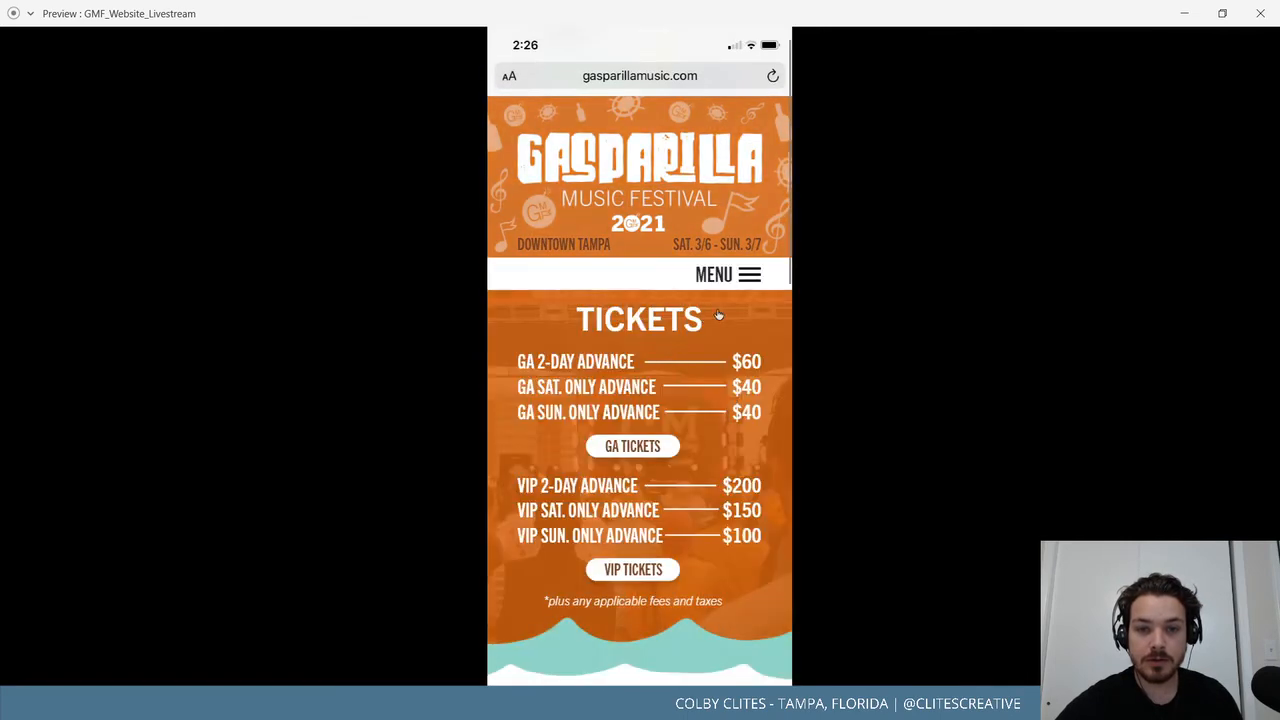
click(745, 280)
click(659, 318)
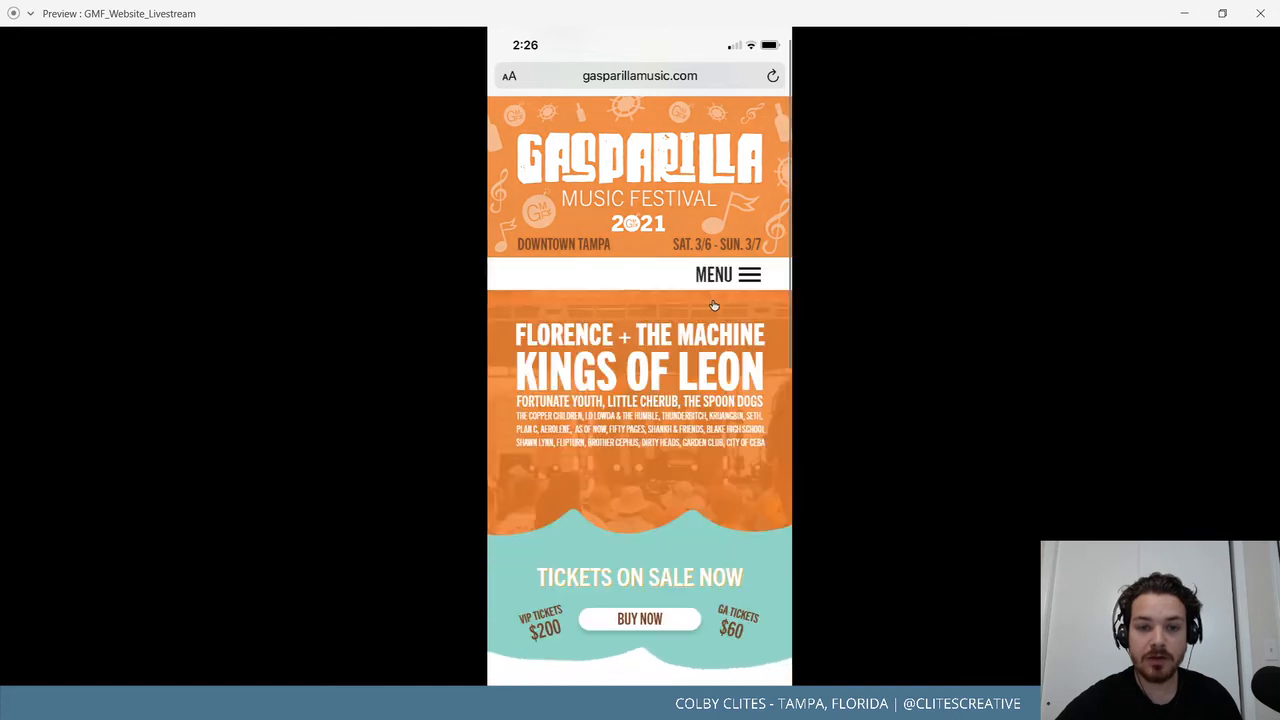
Run through the menu links again: Tickets, Merch, About, Connect, FAQ, Home, Tickets.
click(741, 279)
click(656, 356)
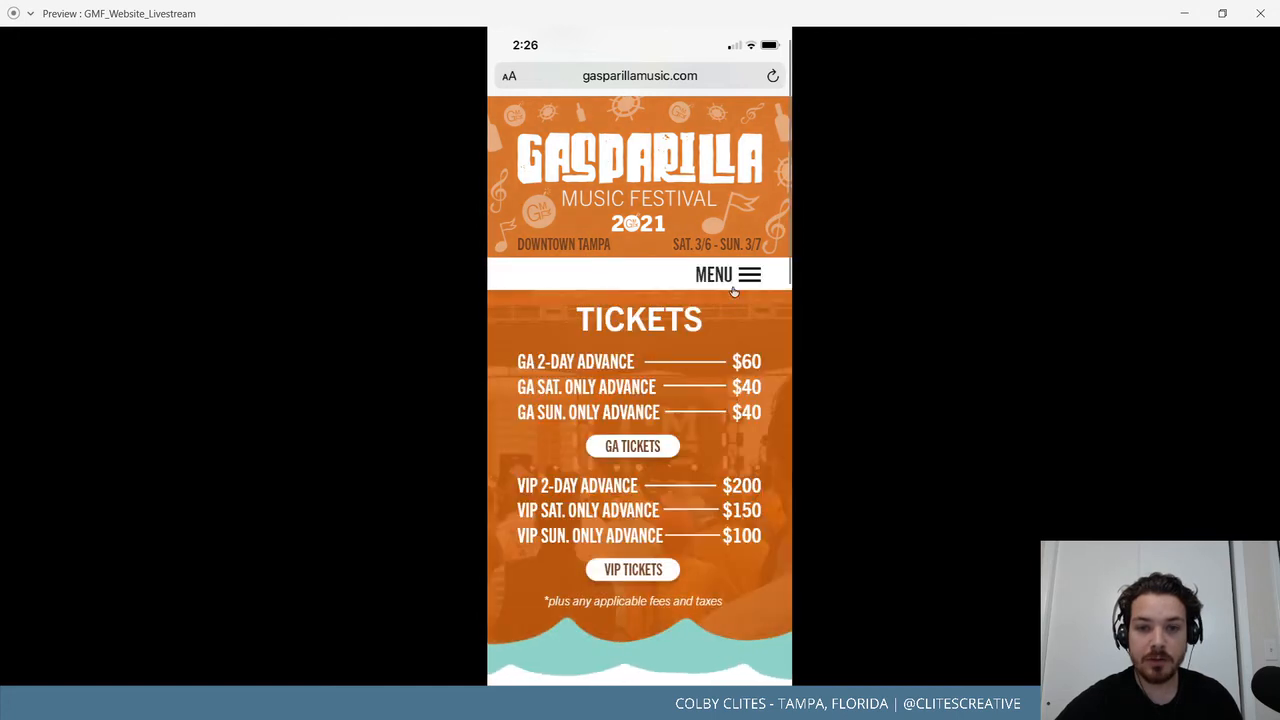
click(745, 277)
click(670, 392)
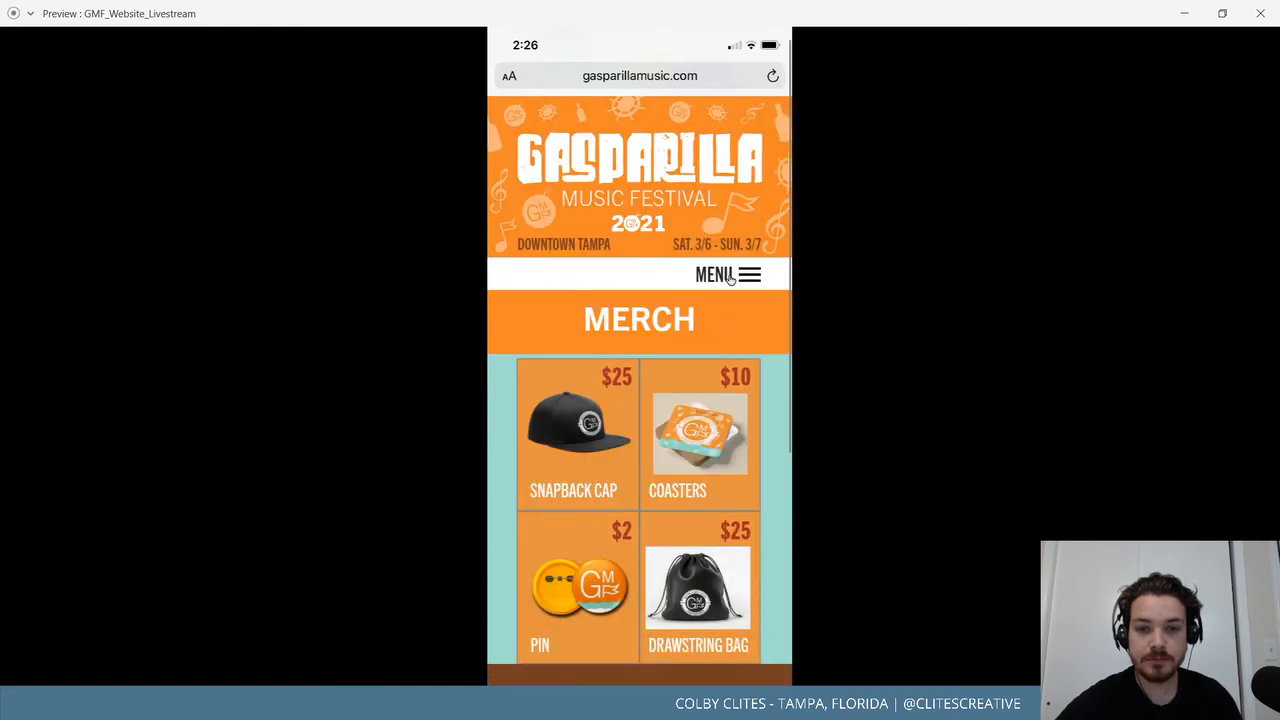
click(730, 279)
click(678, 400)
click(736, 284)
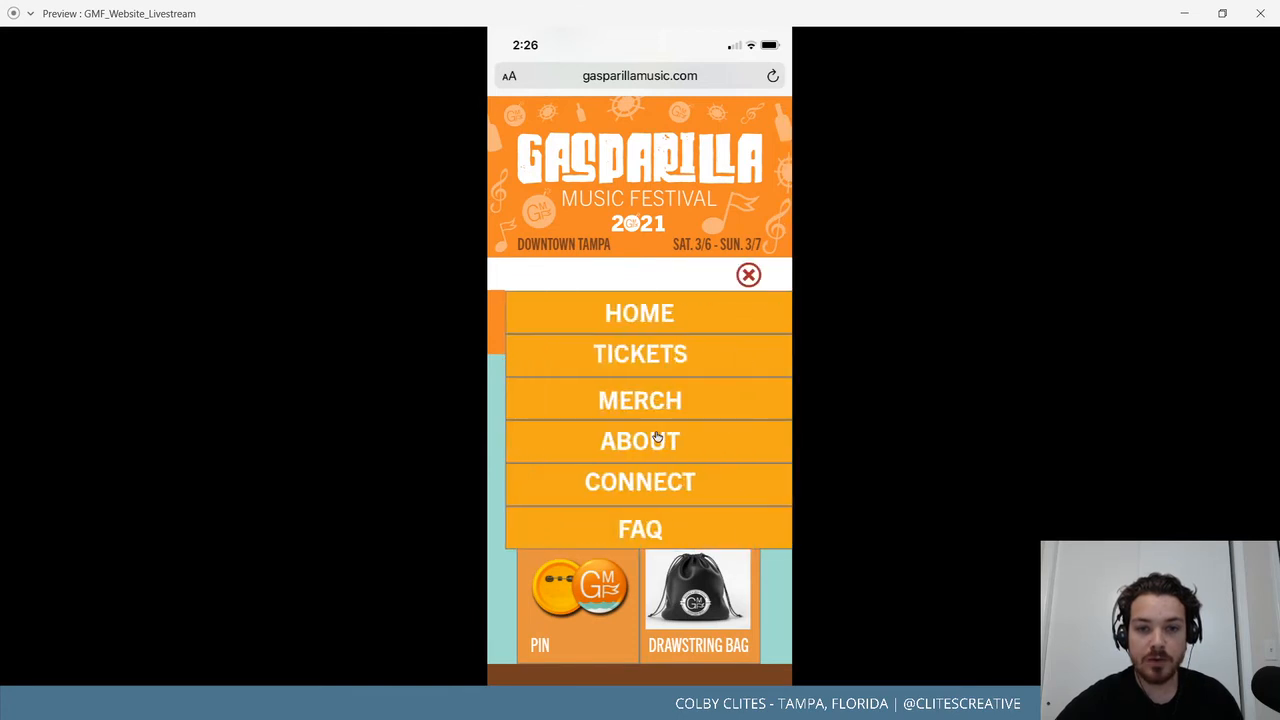
click(657, 440)
click(745, 273)
click(641, 486)
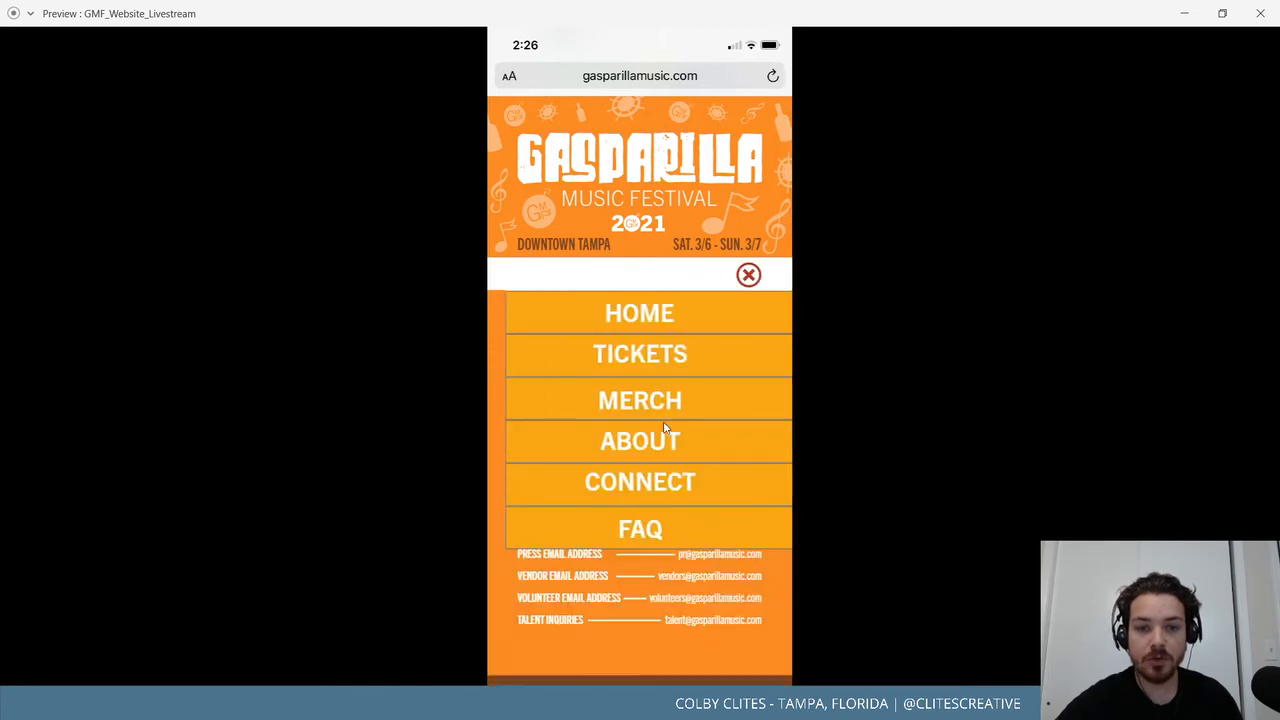
click(731, 278)
click(669, 535)
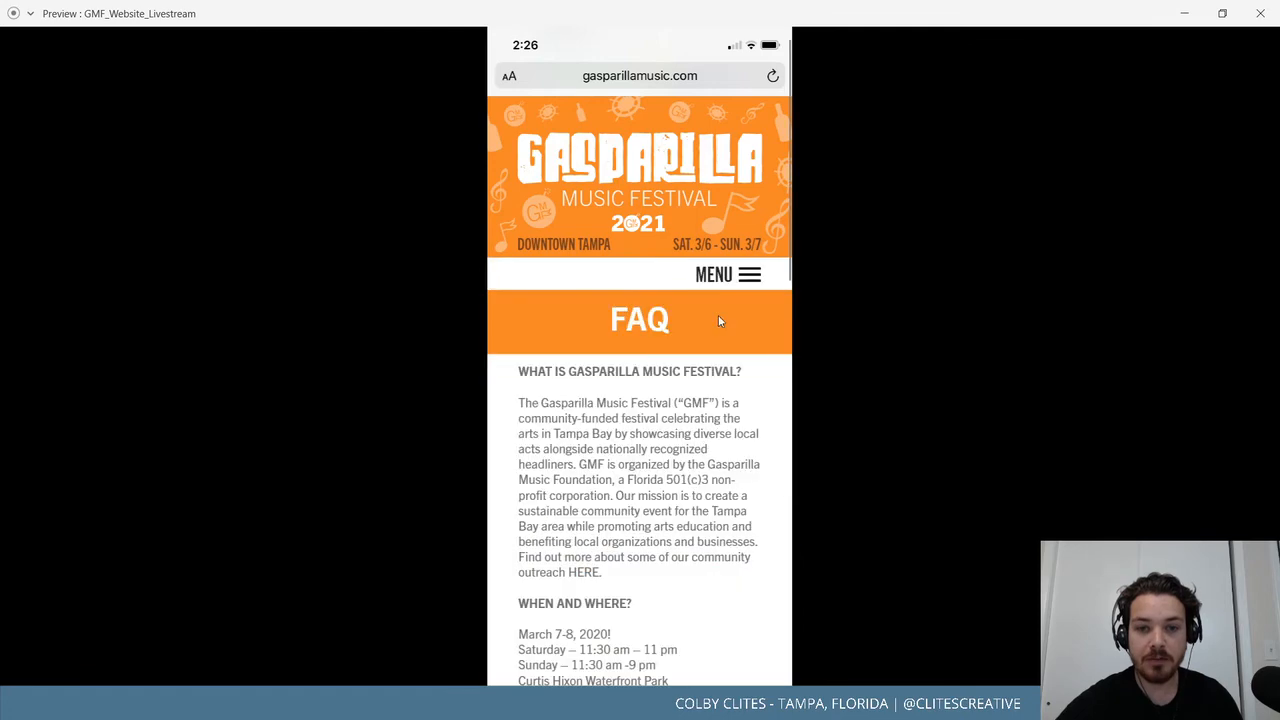
click(712, 277)
click(690, 313)
click(724, 280)
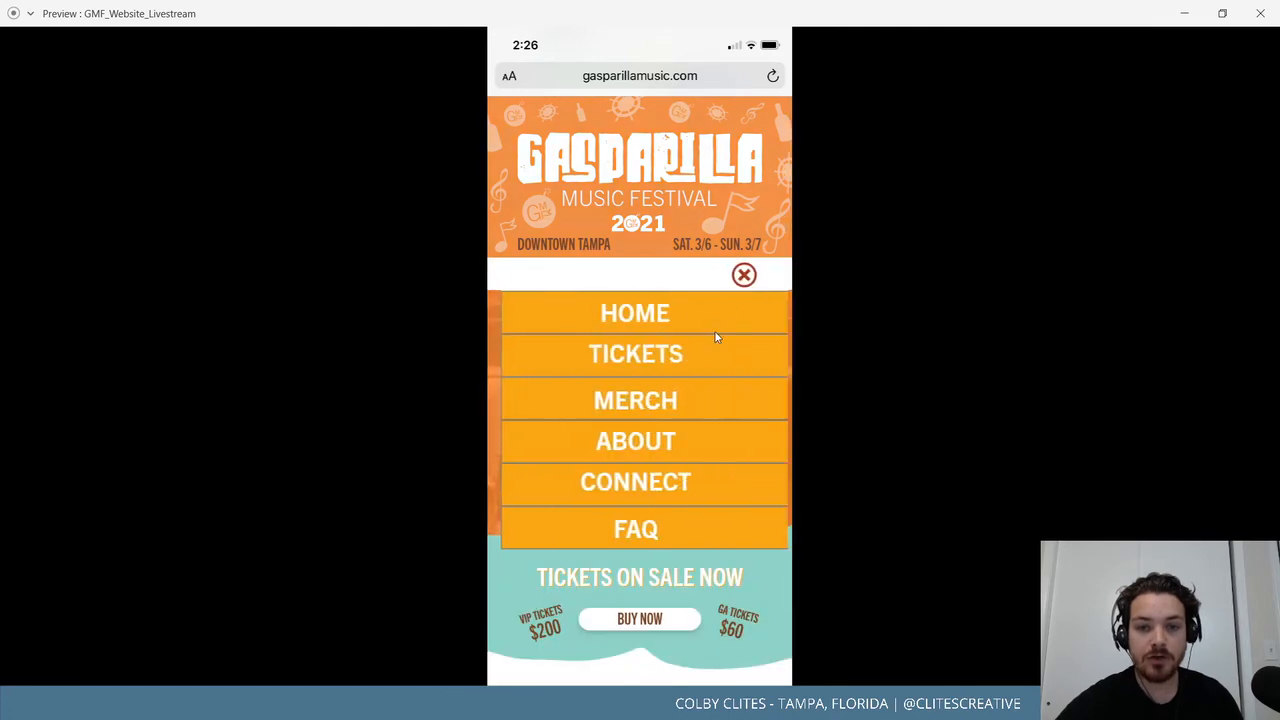
click(690, 356)
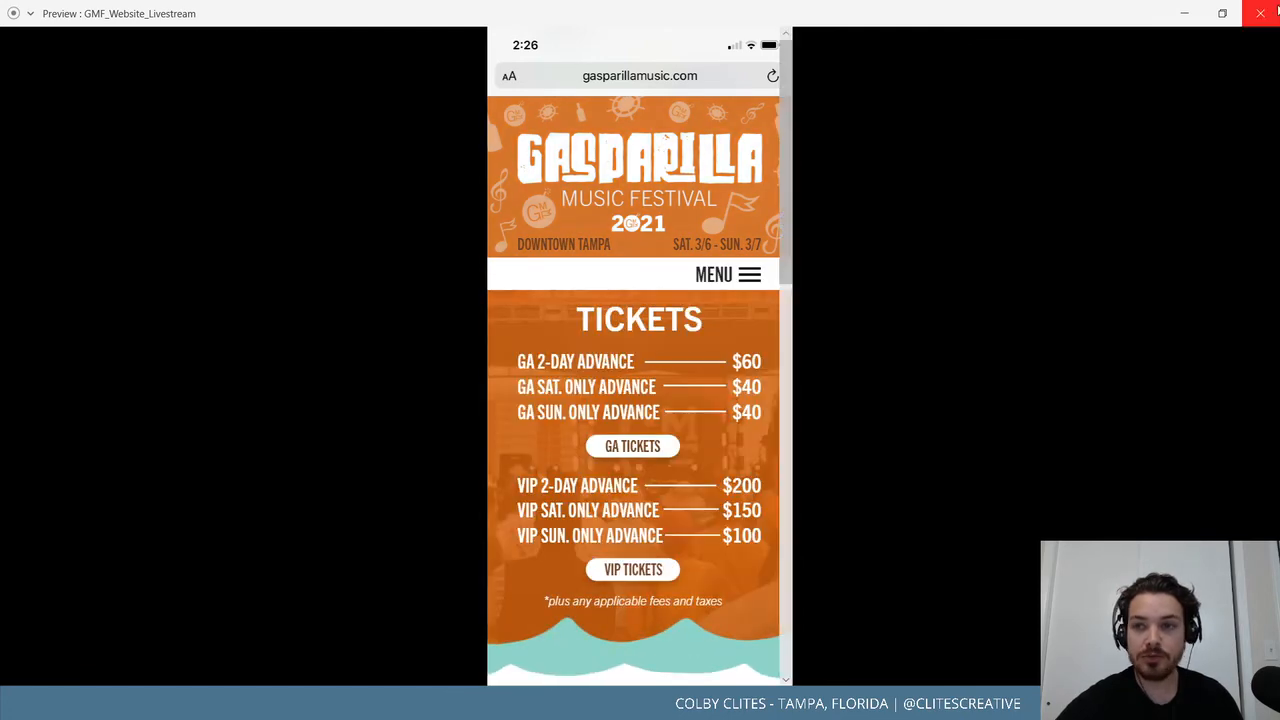
Close the preview and ungroup the wave footer component with Ctrl+Shift+G.
click(1260, 13)
click(390, 512)
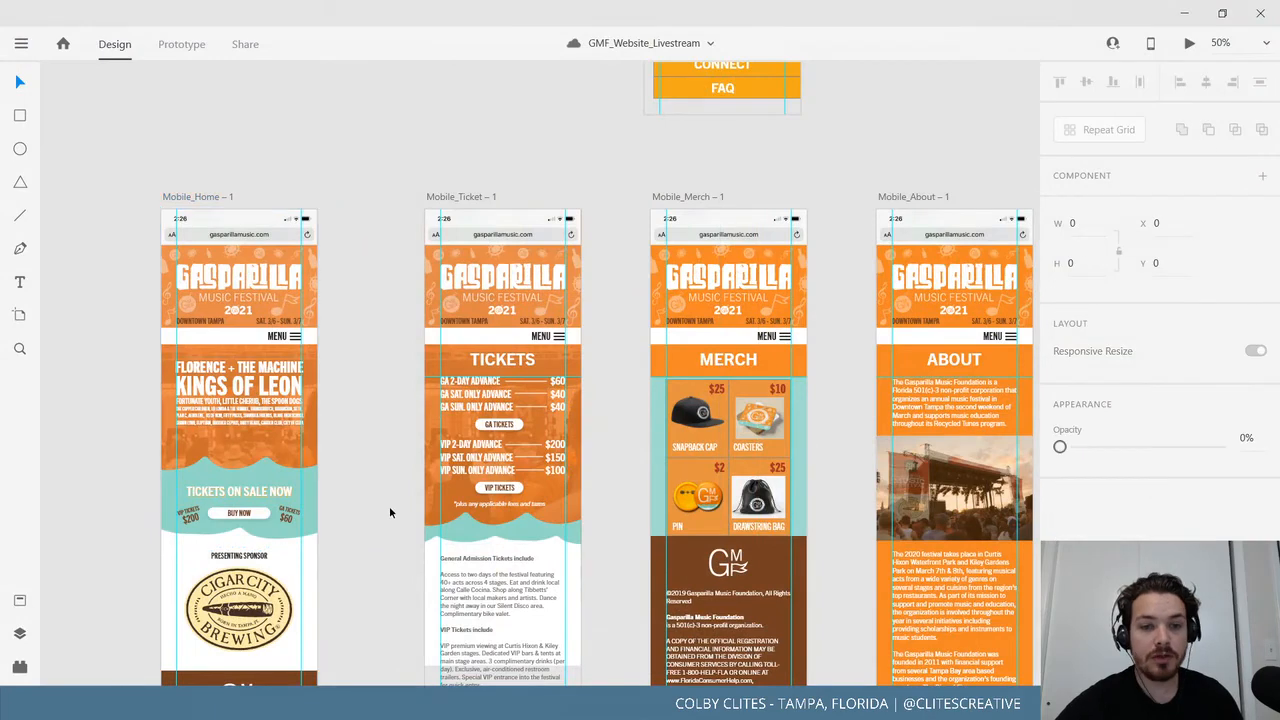
scroll(371, 433, down, 3)
click(390, 431)
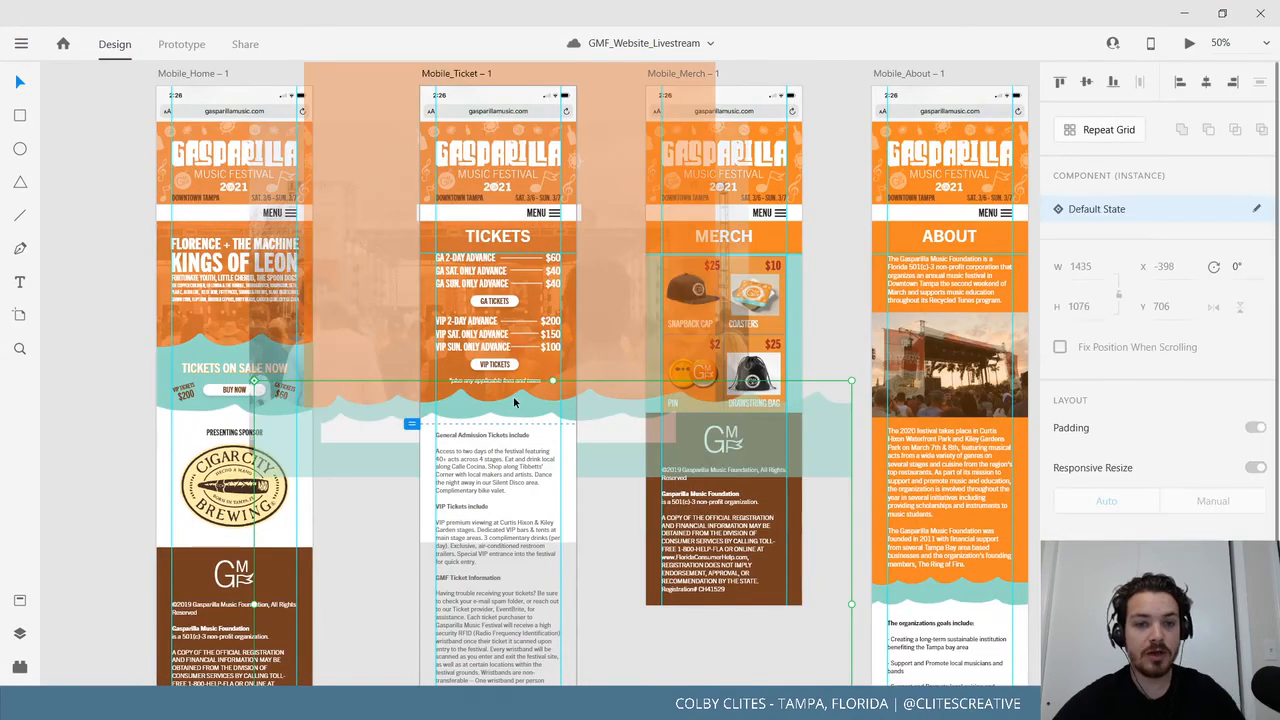
key(ctrl+shift+g)
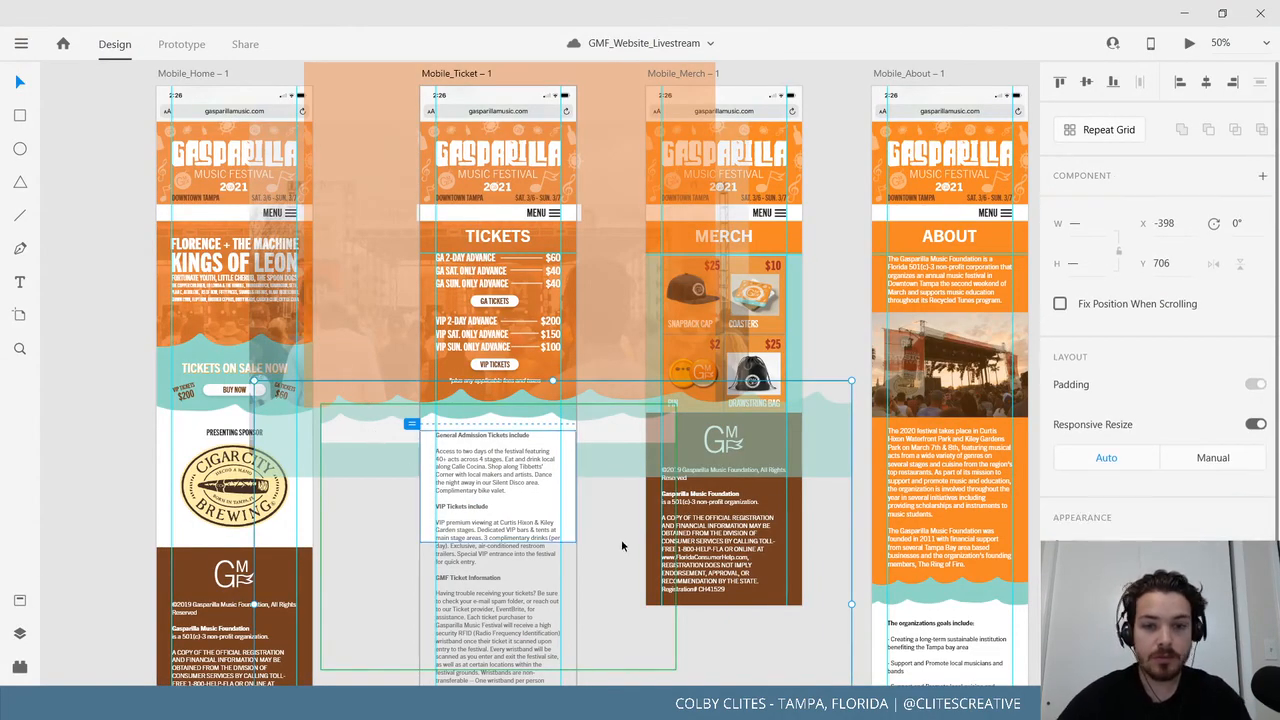
Paste the wave footer group into the Mobile_Merch artboard and zoom in on it.
click(857, 665)
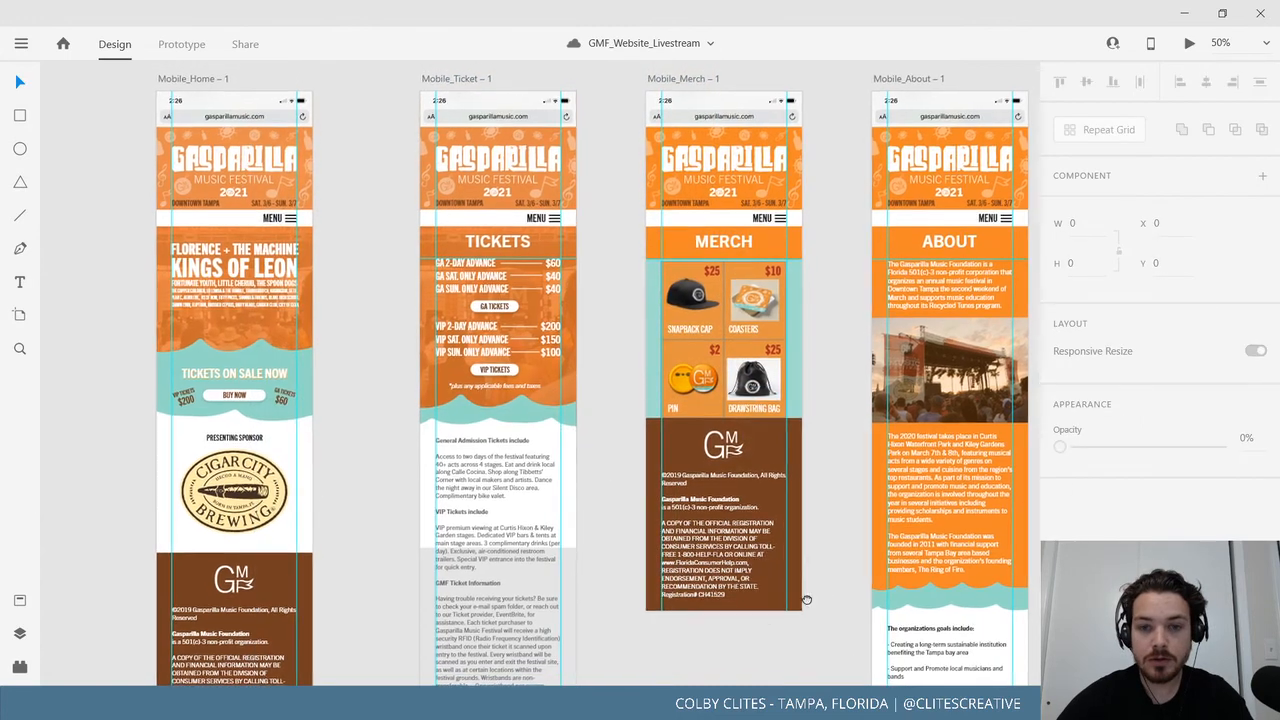
scroll(520, 128, right, 3)
scroll(520, 128, up, 1)
click(520, 124)
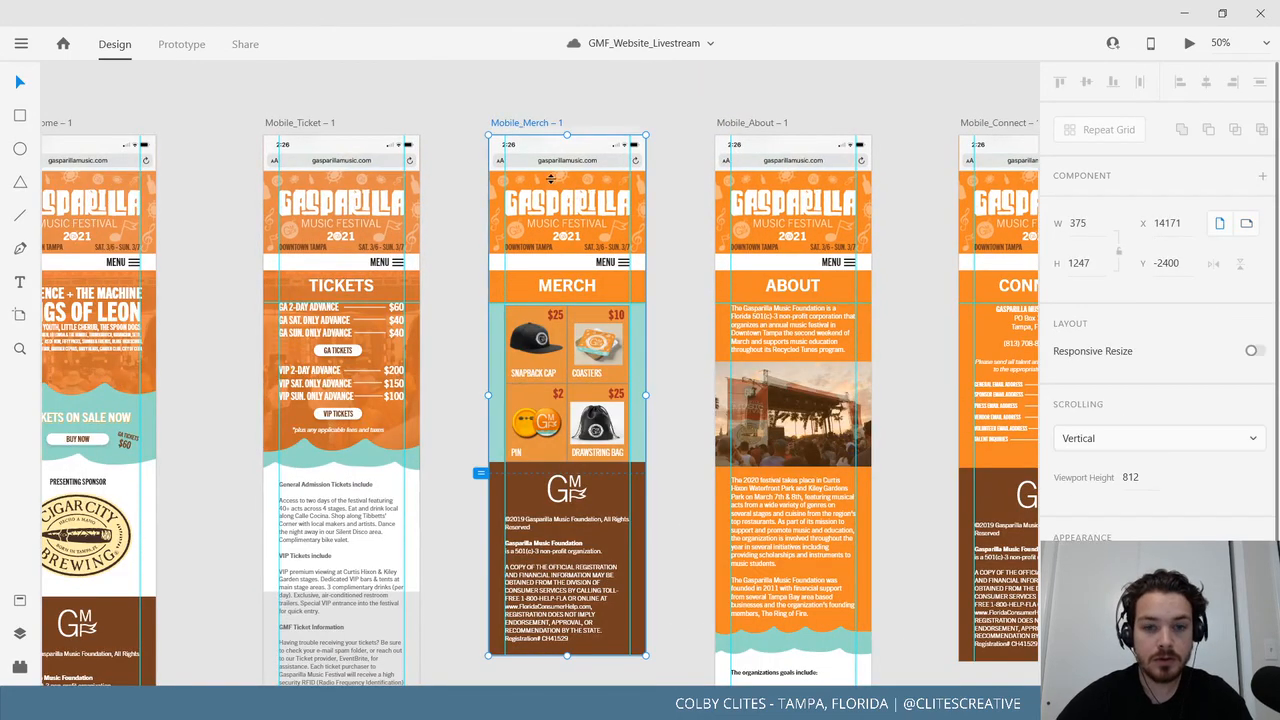
key(ctrl+v)
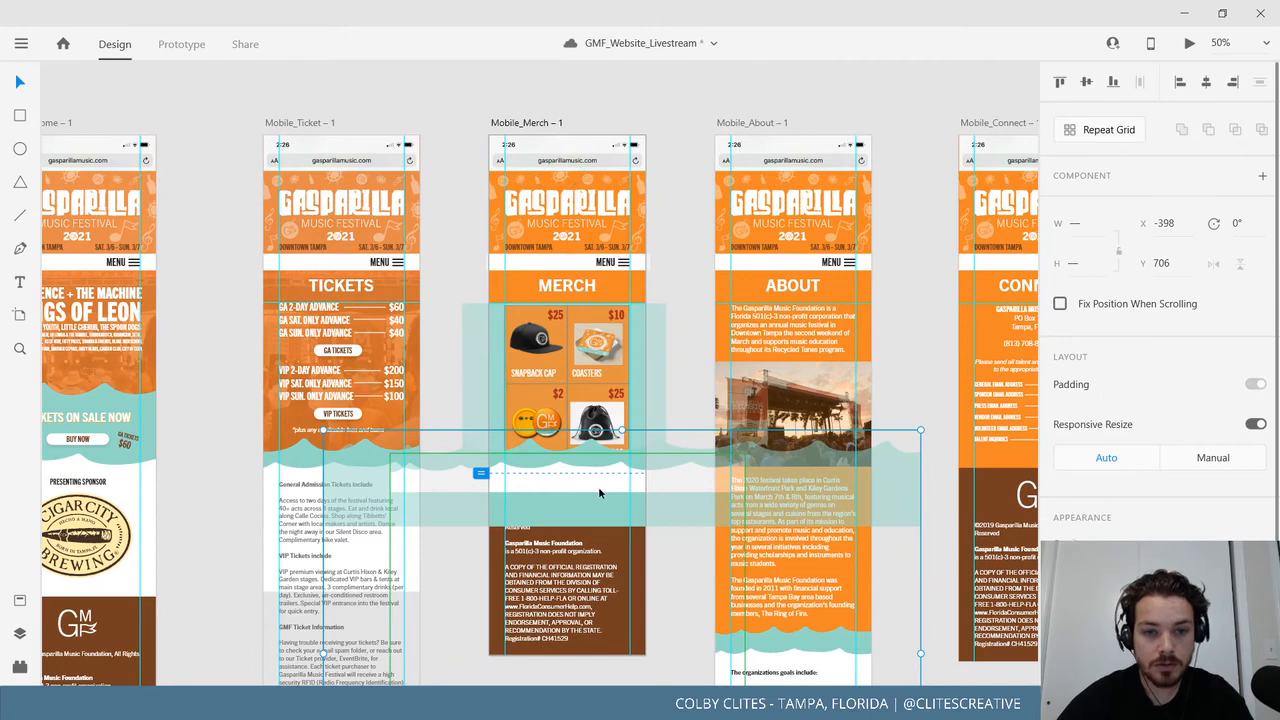
mouse_move(603, 495)
mouse_down()
mouse_move(621, 449)
mouse_move(620, 480)
mouse_up()
drag(613, 332, 615, 334)
key(ctrl+plus)
key(ctrl+plus)
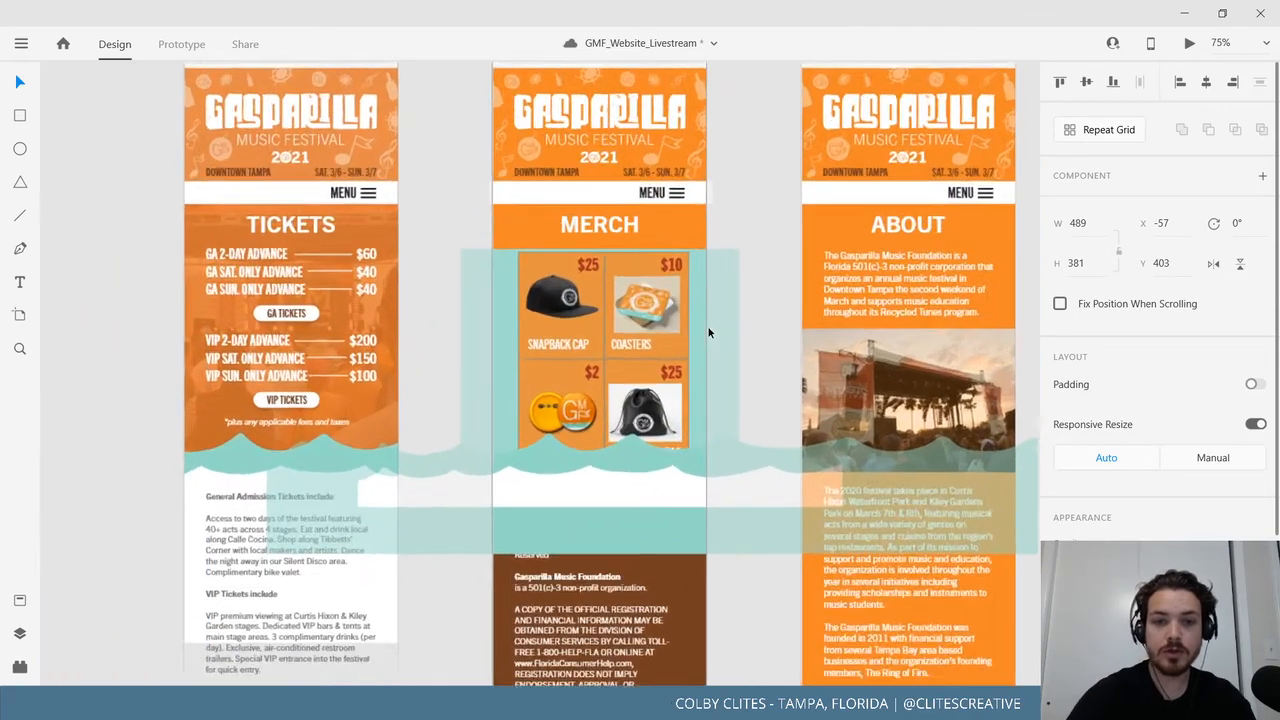
drag(661, 439, 472, 668)
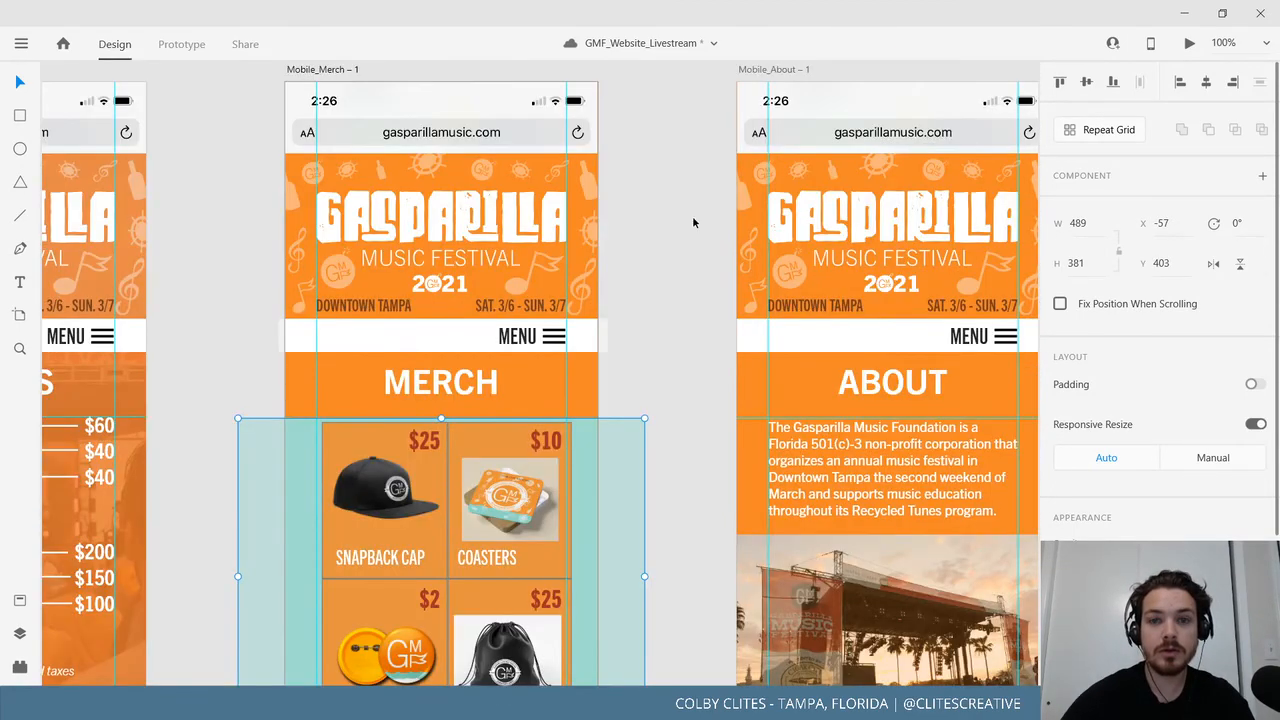
Select the merch product grid group and nudge it up slightly.
click(694, 220)
scroll(615, 405, down, 1)
double_click(501, 453)
double_click(501, 453)
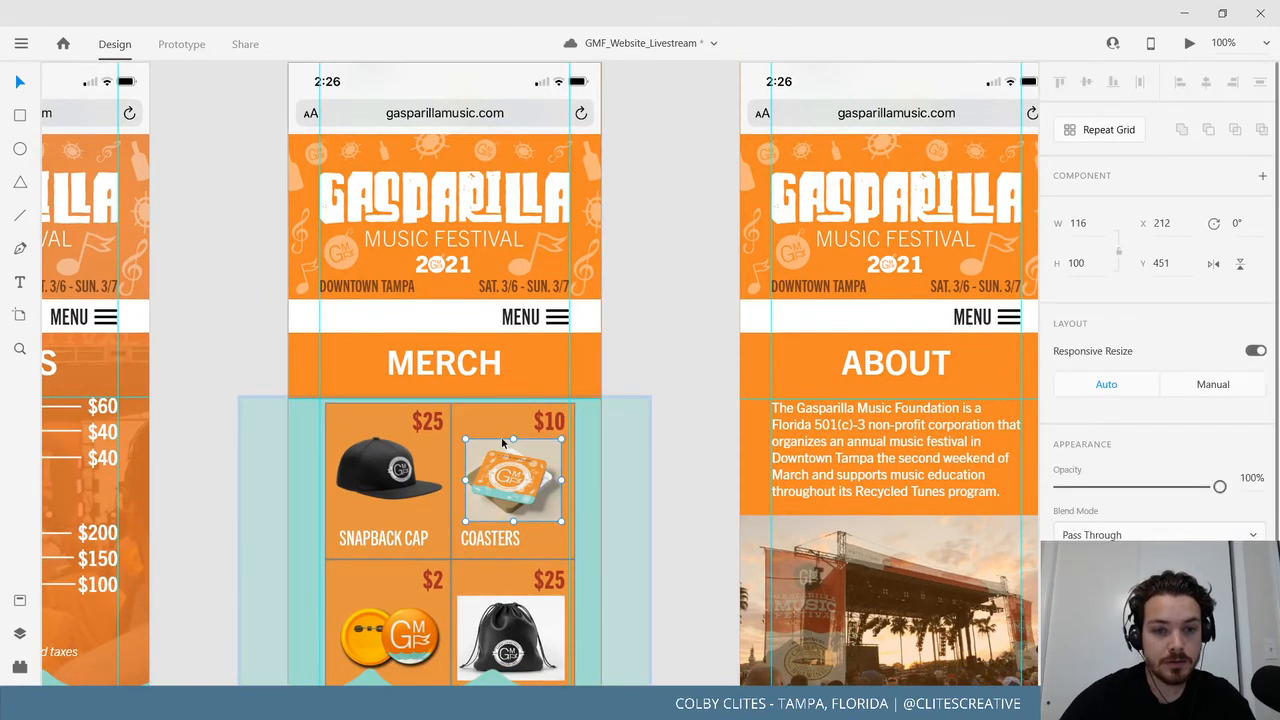
drag(557, 452, 549, 459)
click(634, 452)
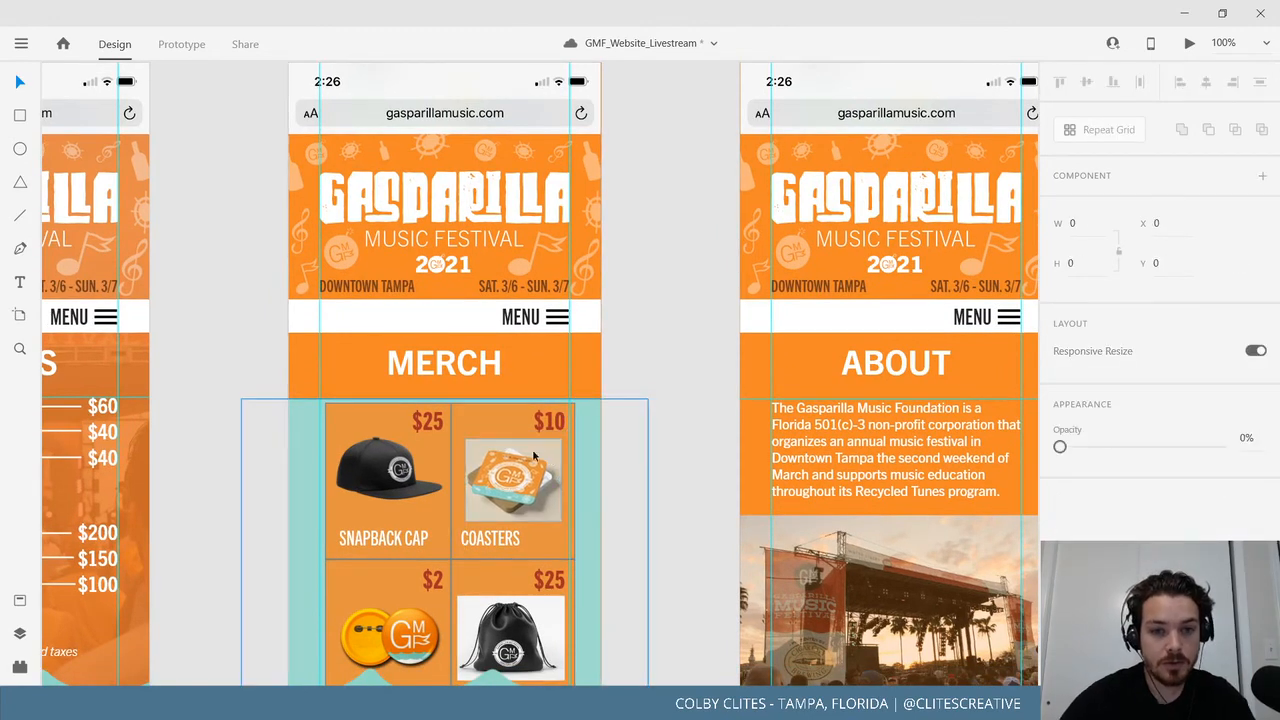
click(597, 446)
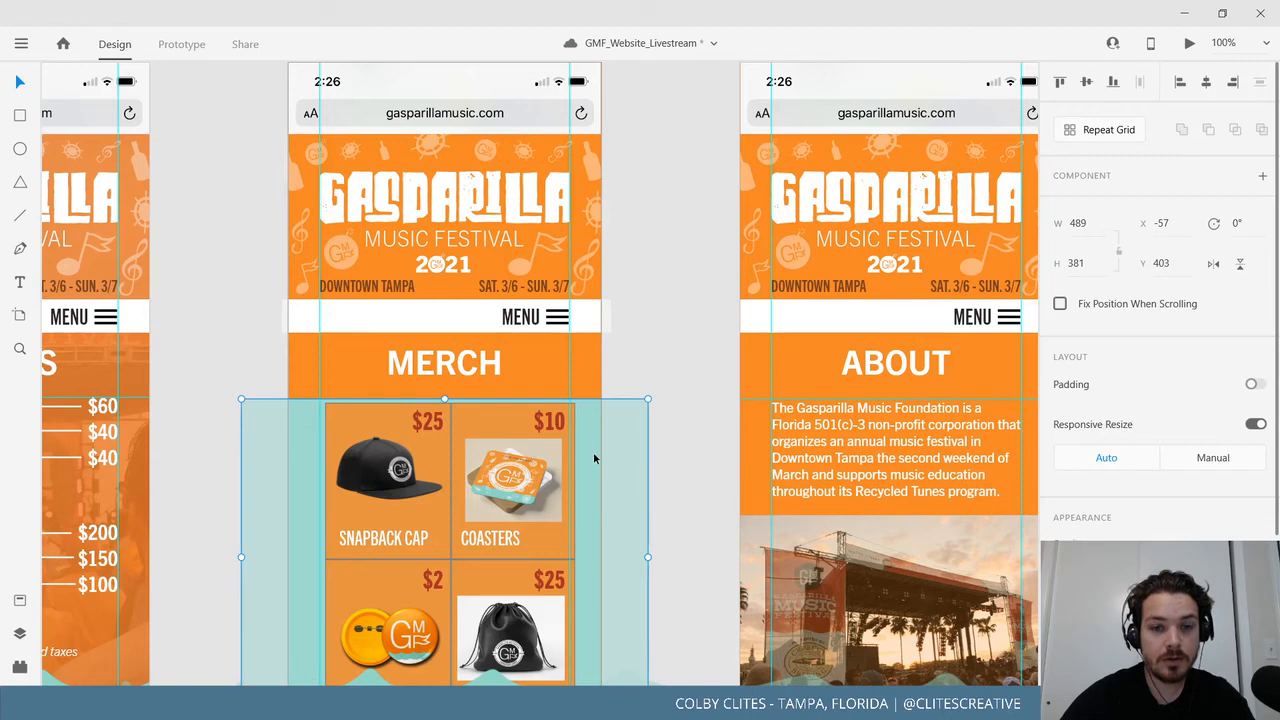
drag(592, 446, 595, 446)
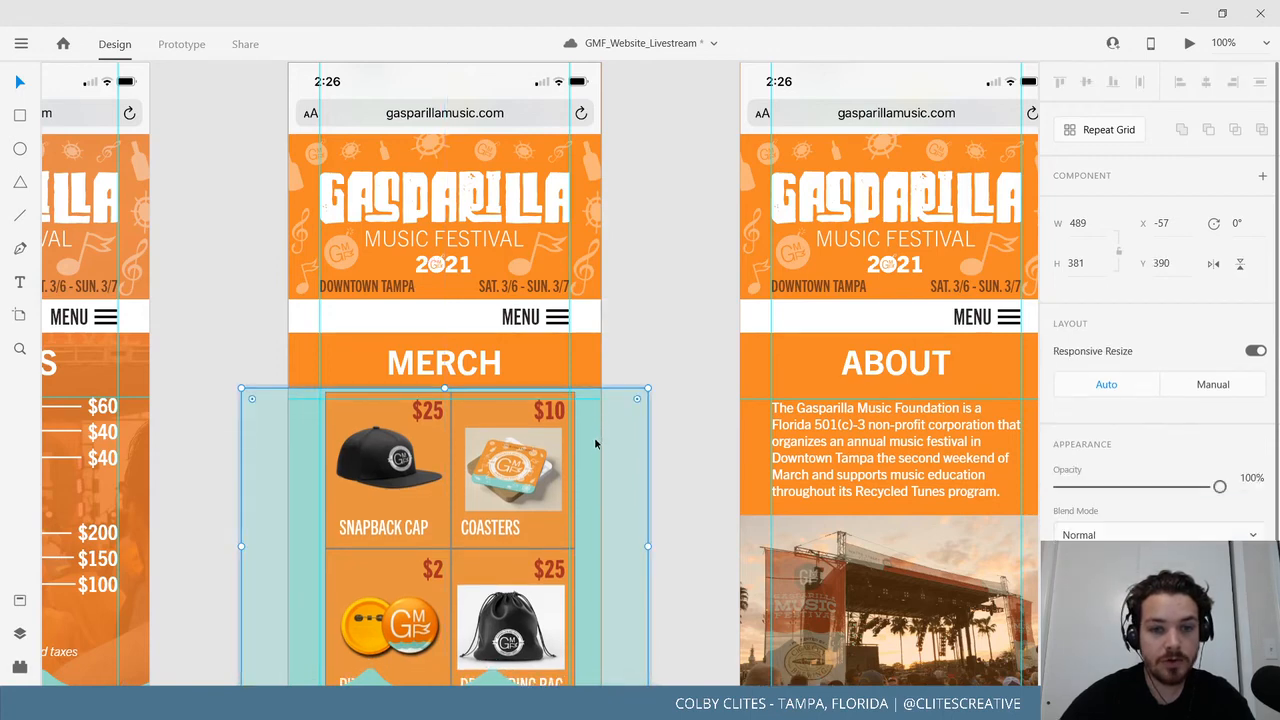
click(686, 491)
Snap the merch product grid group up to the guide.
scroll(690, 400, down, 4)
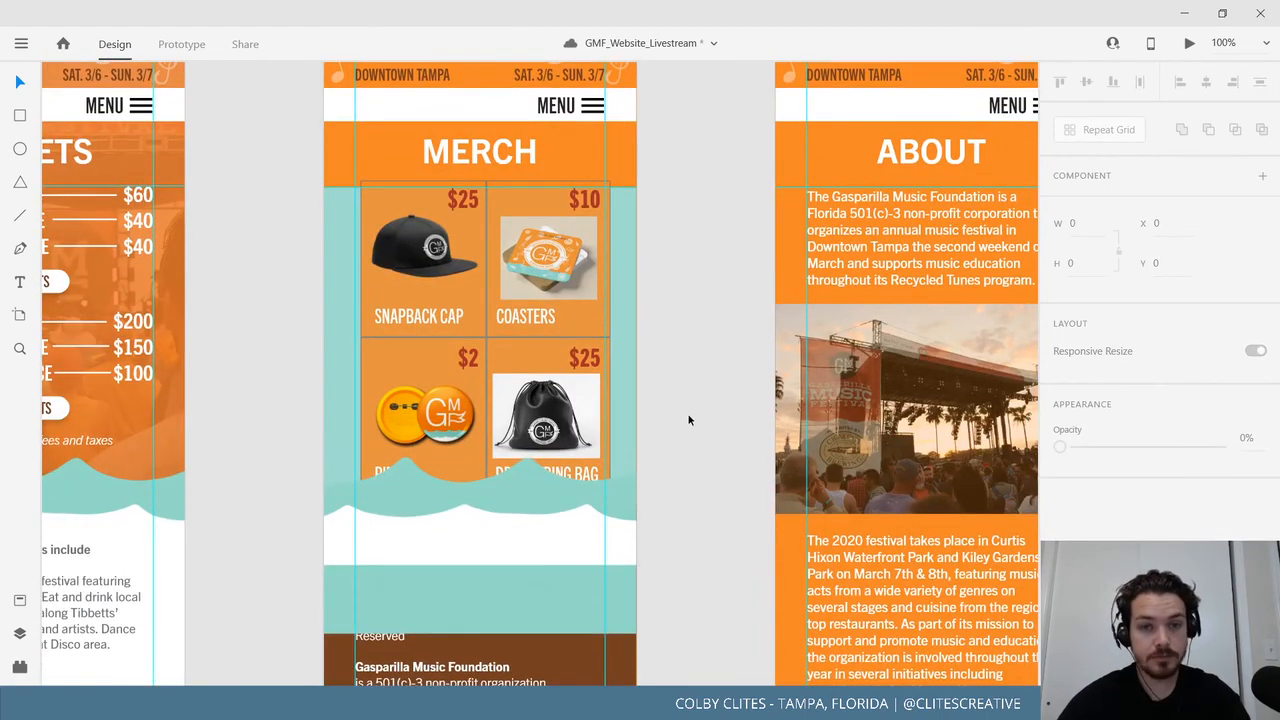
click(686, 420)
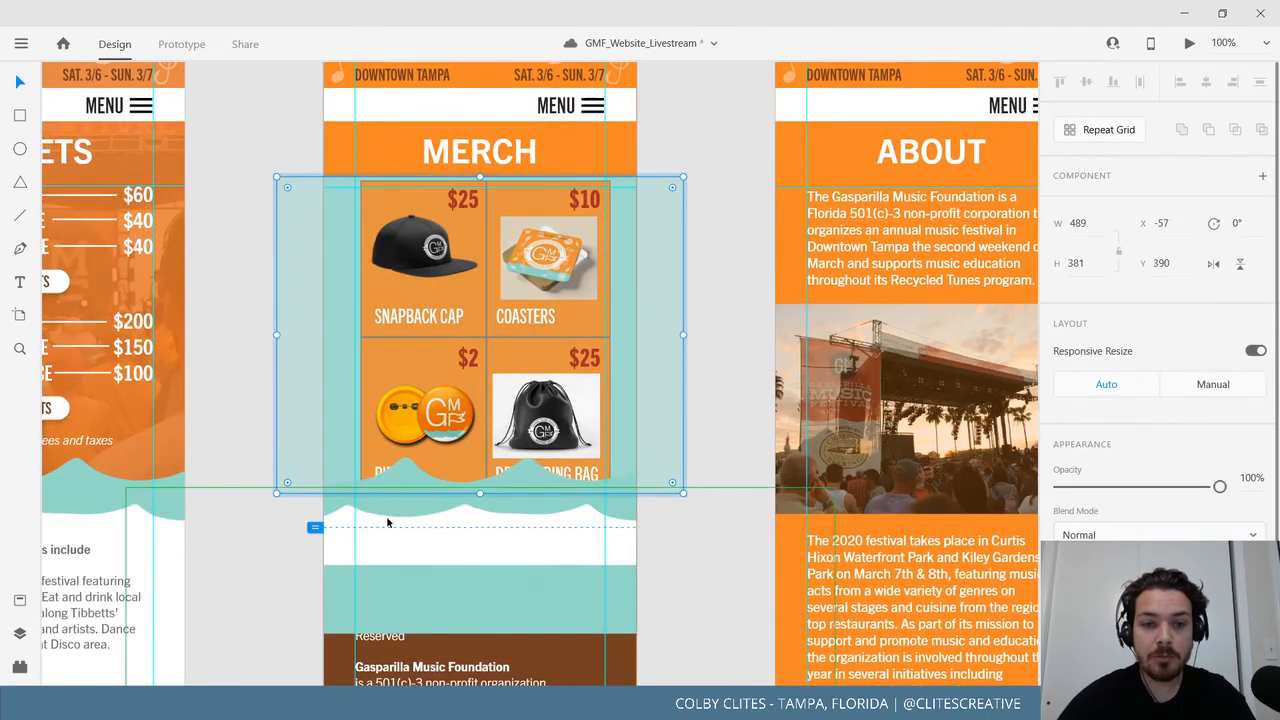
key(ctrl+z)
click(713, 294)
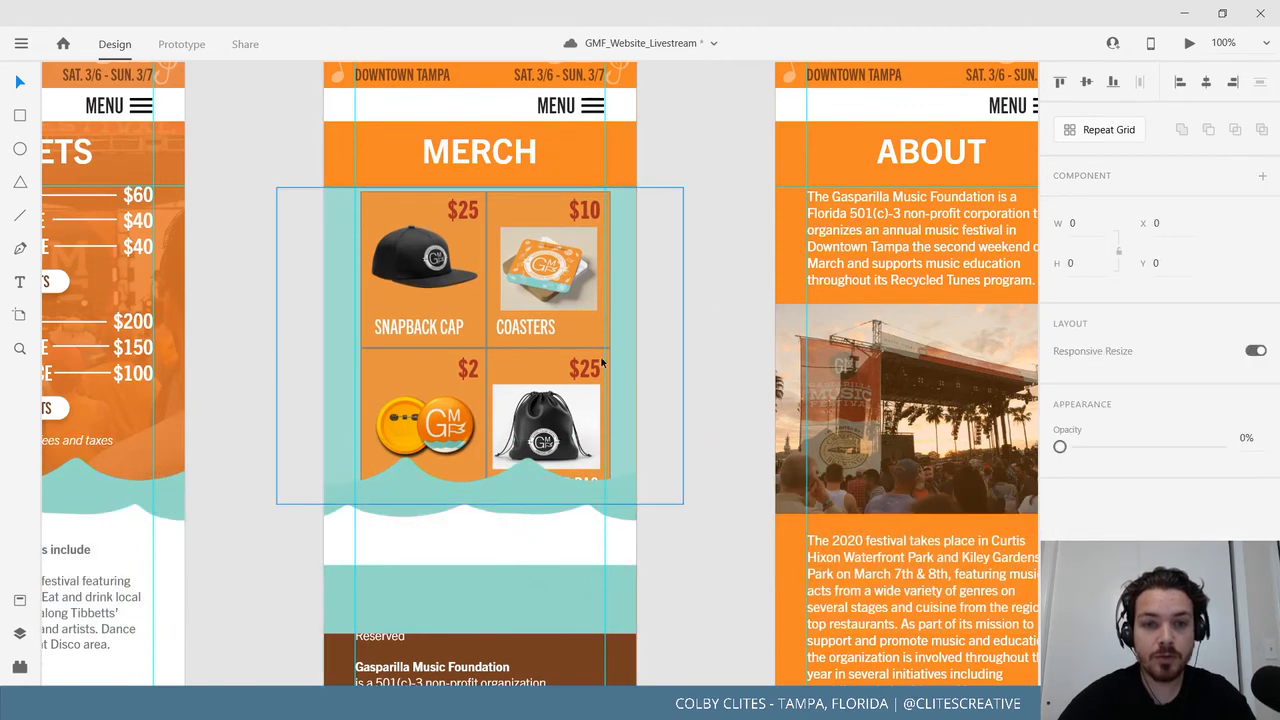
click(576, 370)
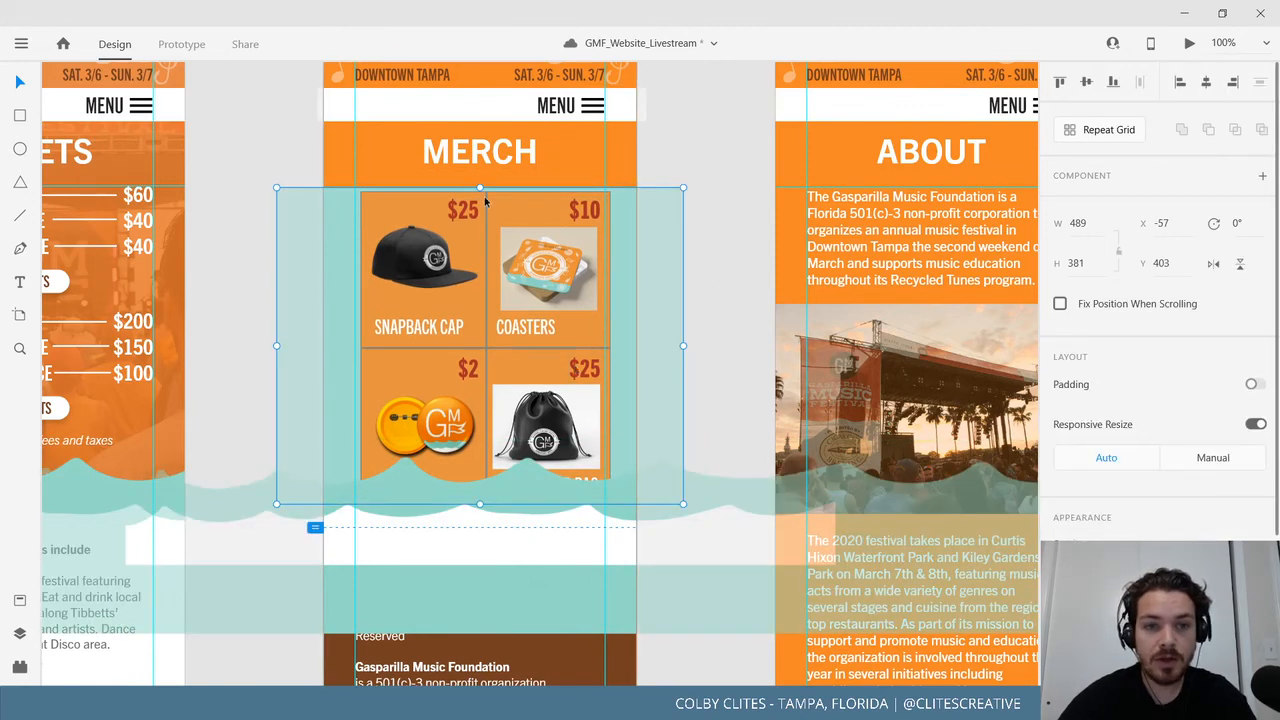
double_click(631, 242)
drag(481, 188, 482, 193)
click(698, 292)
drag(568, 375, 566, 370)
click(720, 291)
Shift the wave footer shapes left and realign the large wave beneath the products.
scroll(643, 417, down, 1)
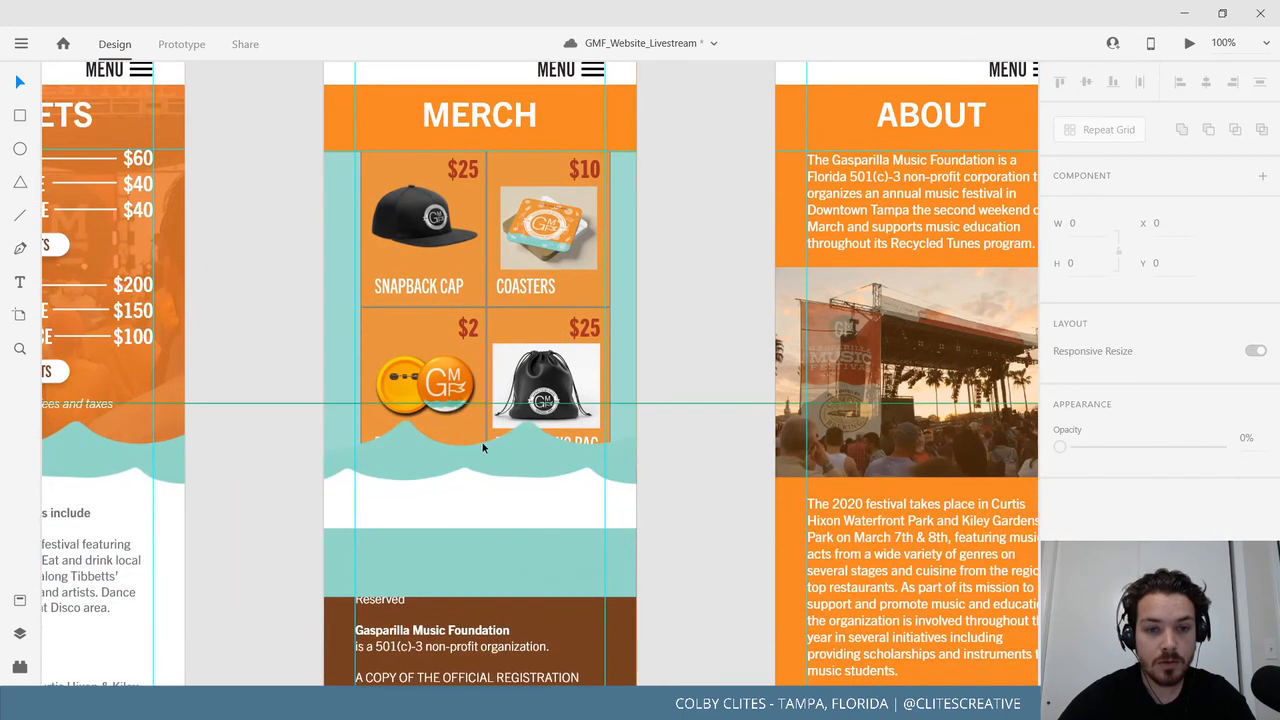
click(500, 457)
drag(493, 457, 330, 455)
click(663, 455)
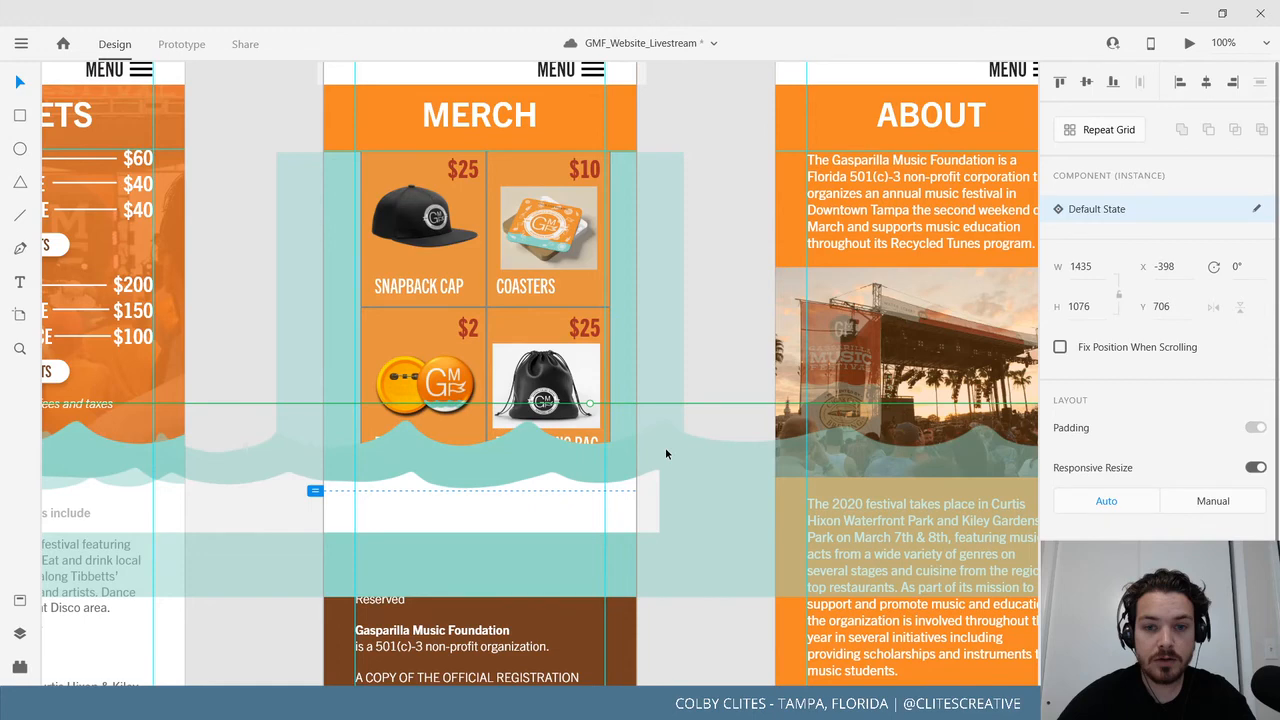
drag(665, 447, 857, 455)
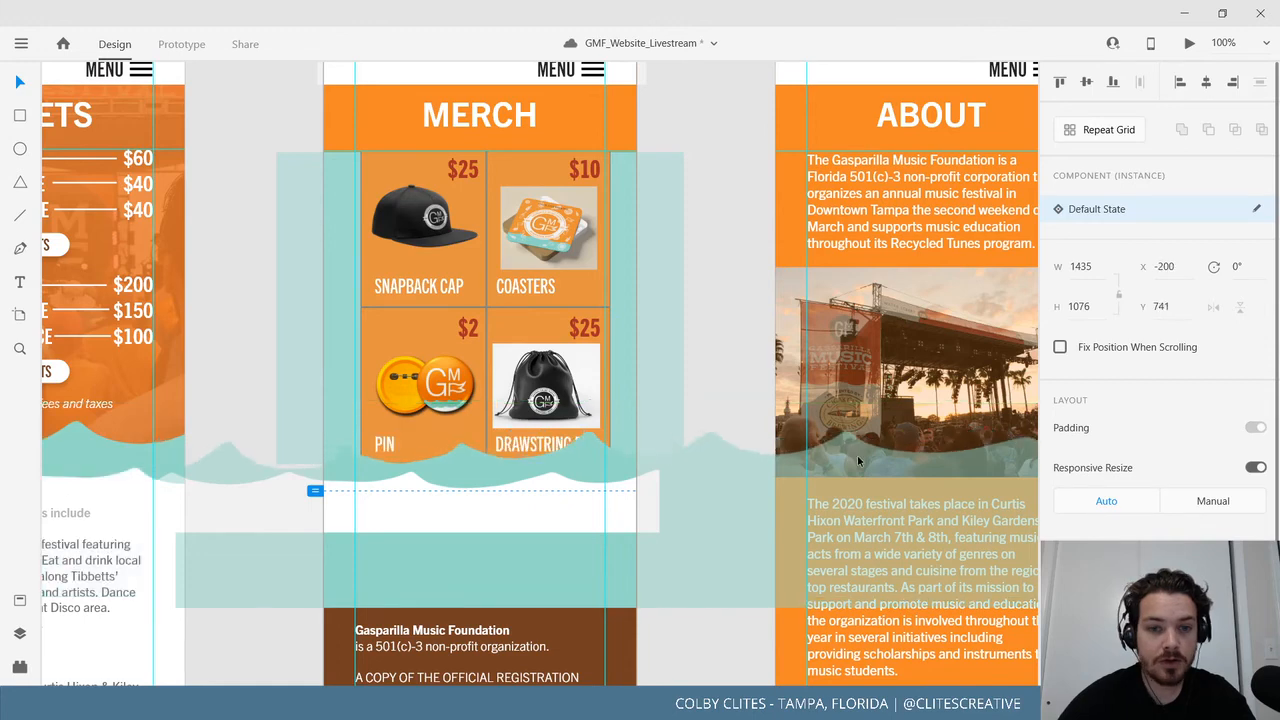
drag(857, 455, 706, 467)
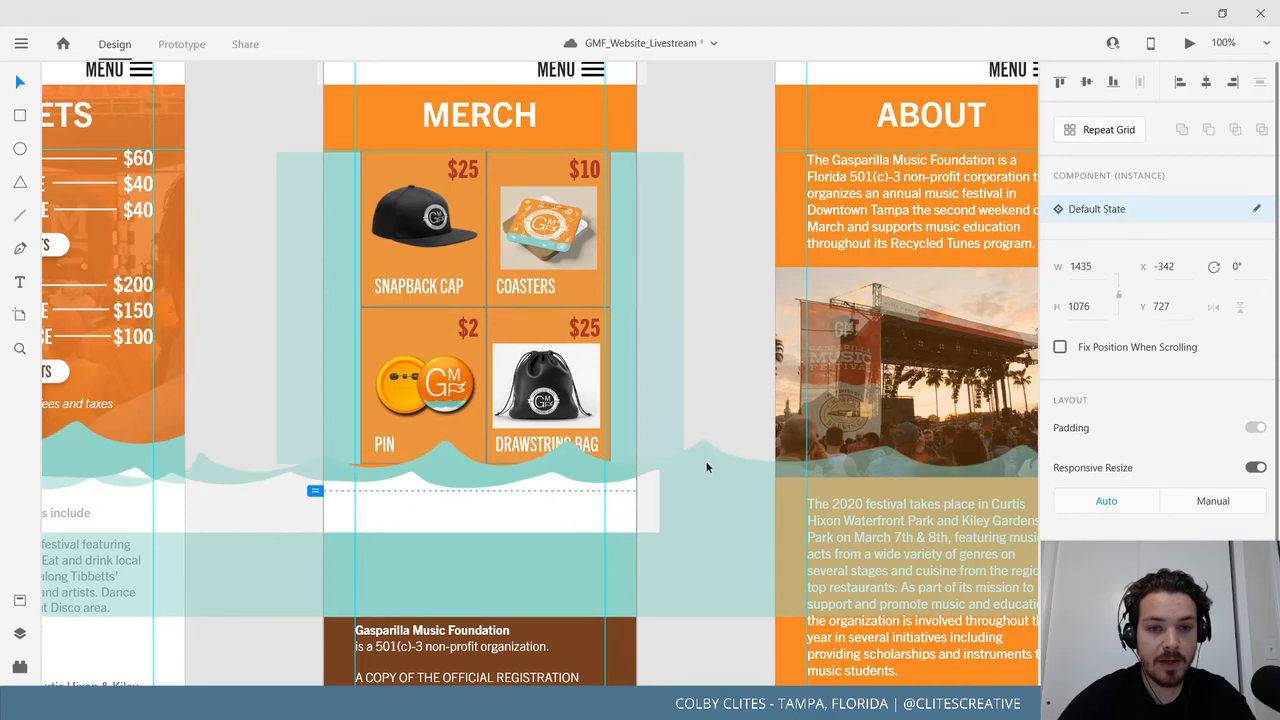
click(557, 236)
key(ctrl+=)
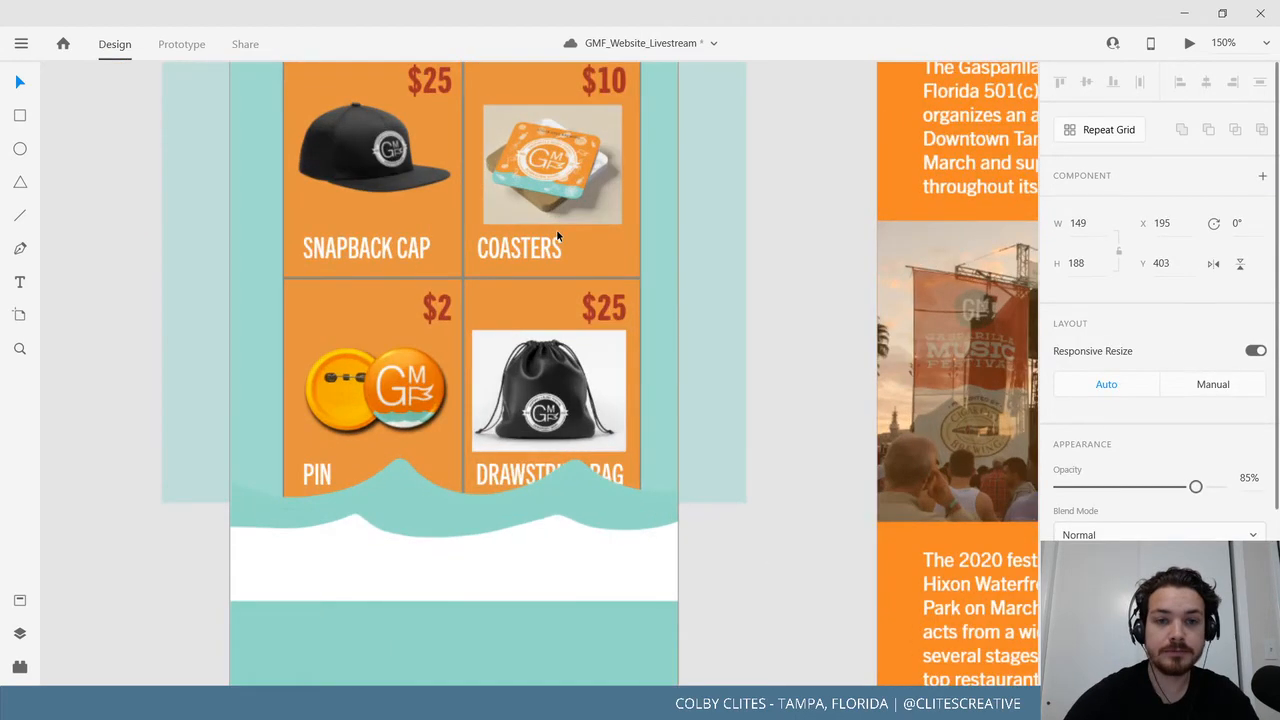
Nudge the cap and coasters images up slightly within their cards.
scroll(557, 230, up, 3)
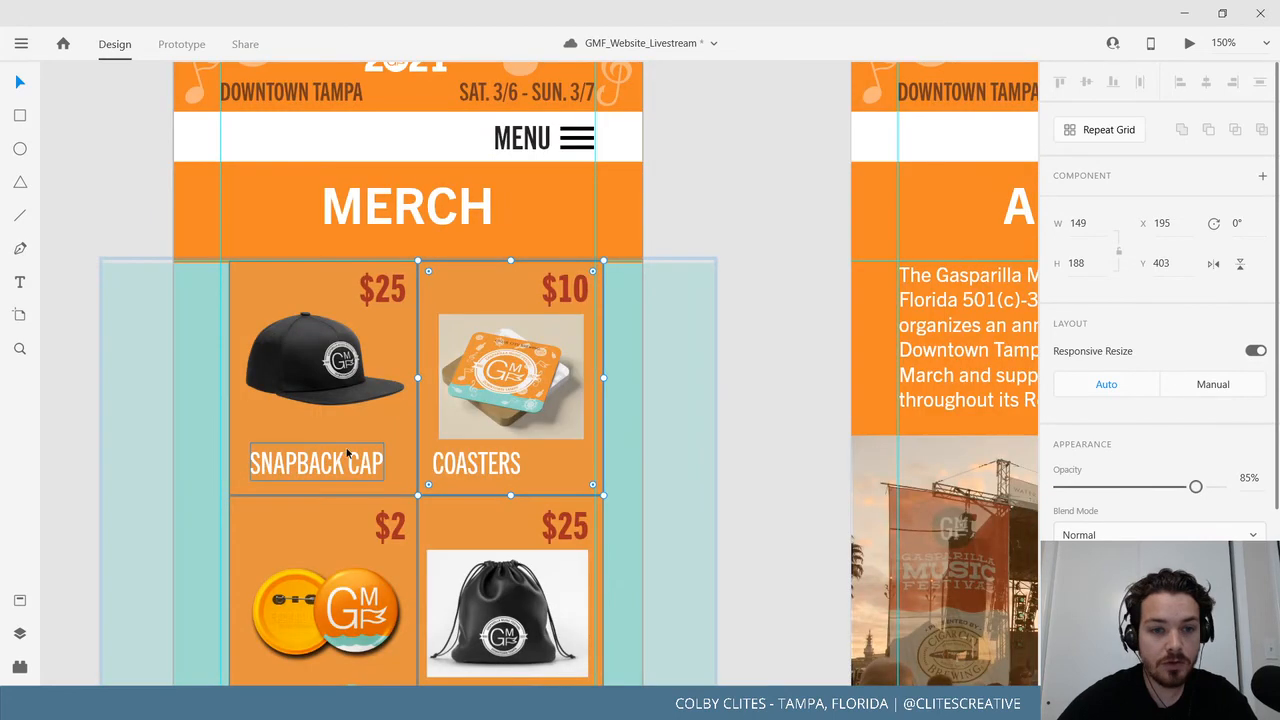
click(352, 390)
shift+click(555, 388)
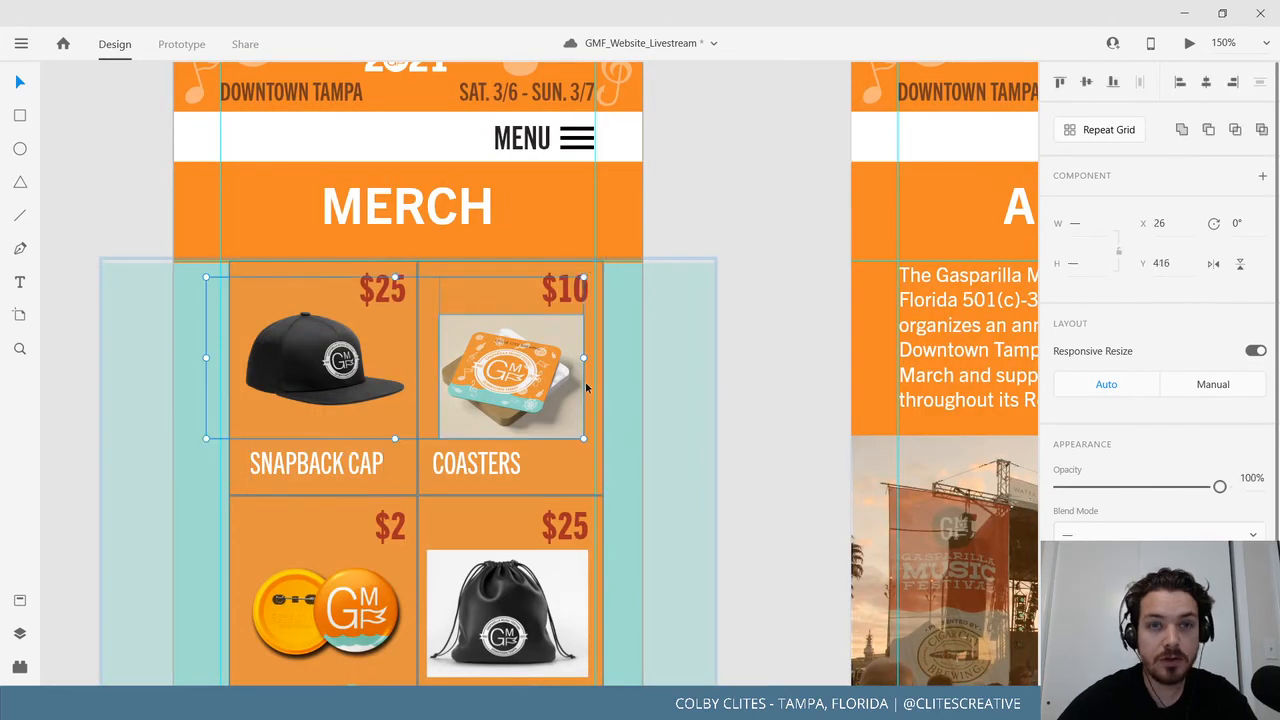
key(Escape)
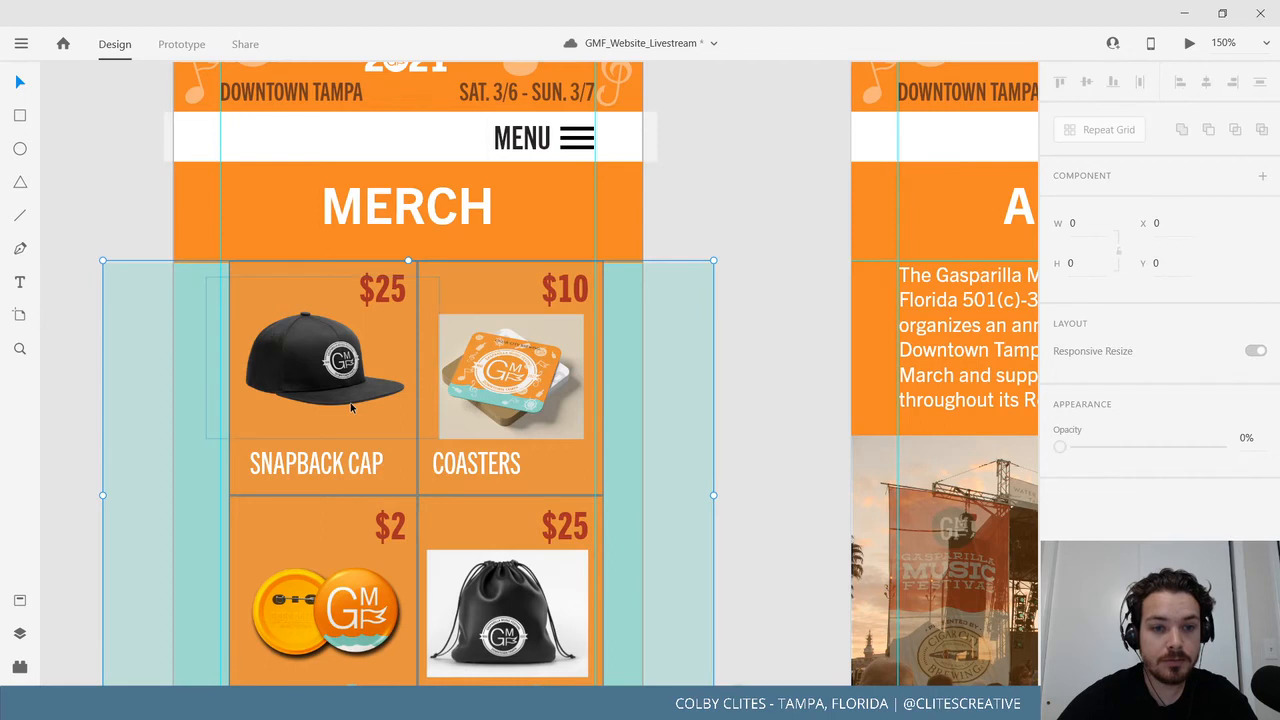
drag(342, 366, 341, 350)
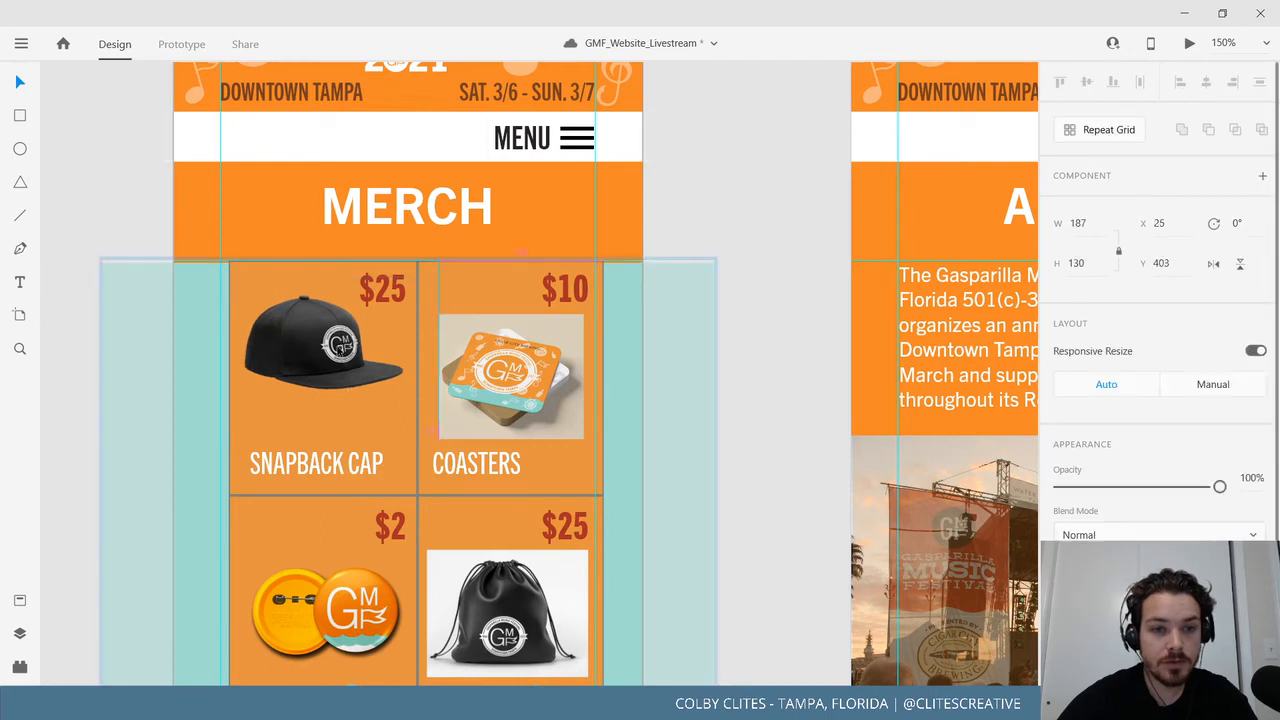
drag(520, 384, 519, 349)
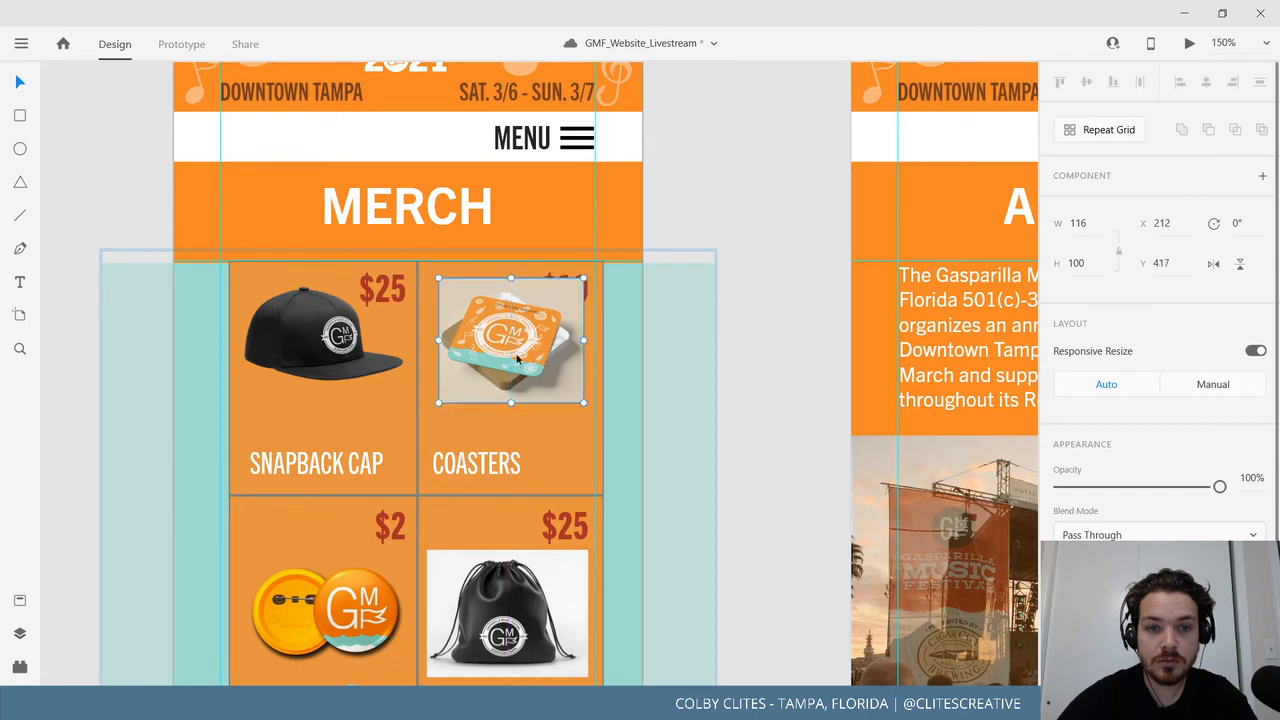
right_click(519, 349)
mouse_move(592, 450)
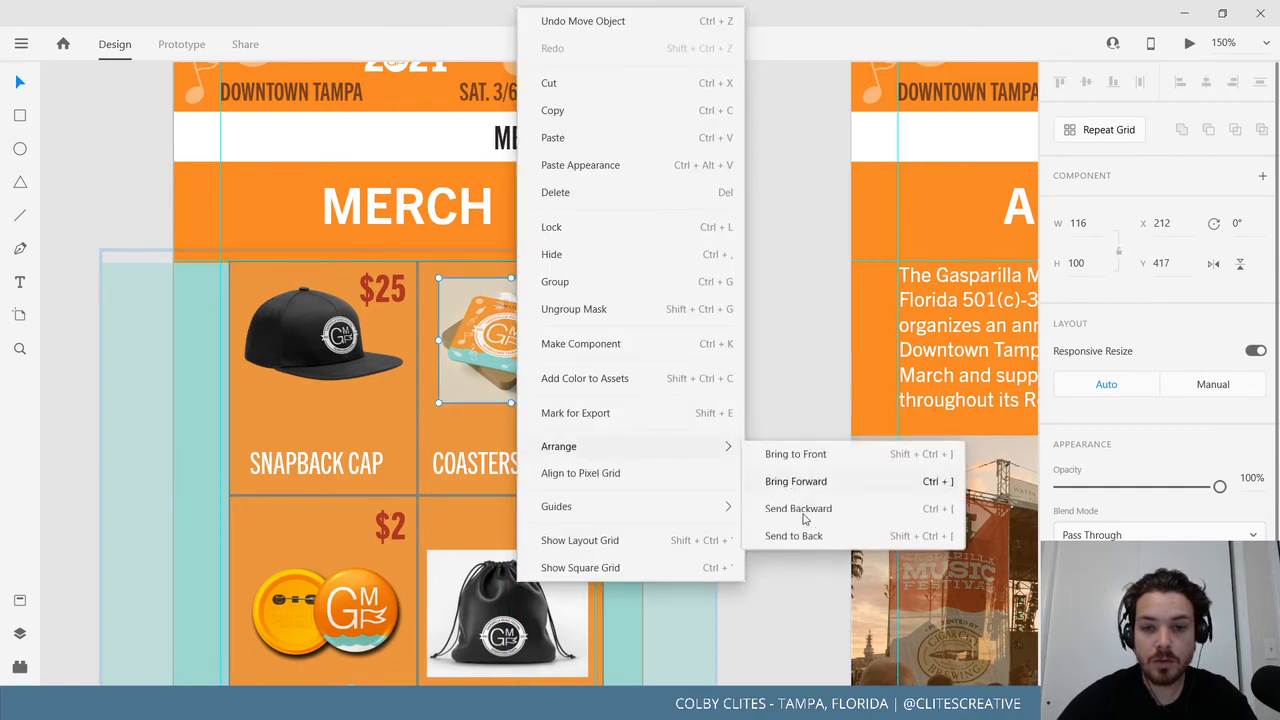
click(790, 537)
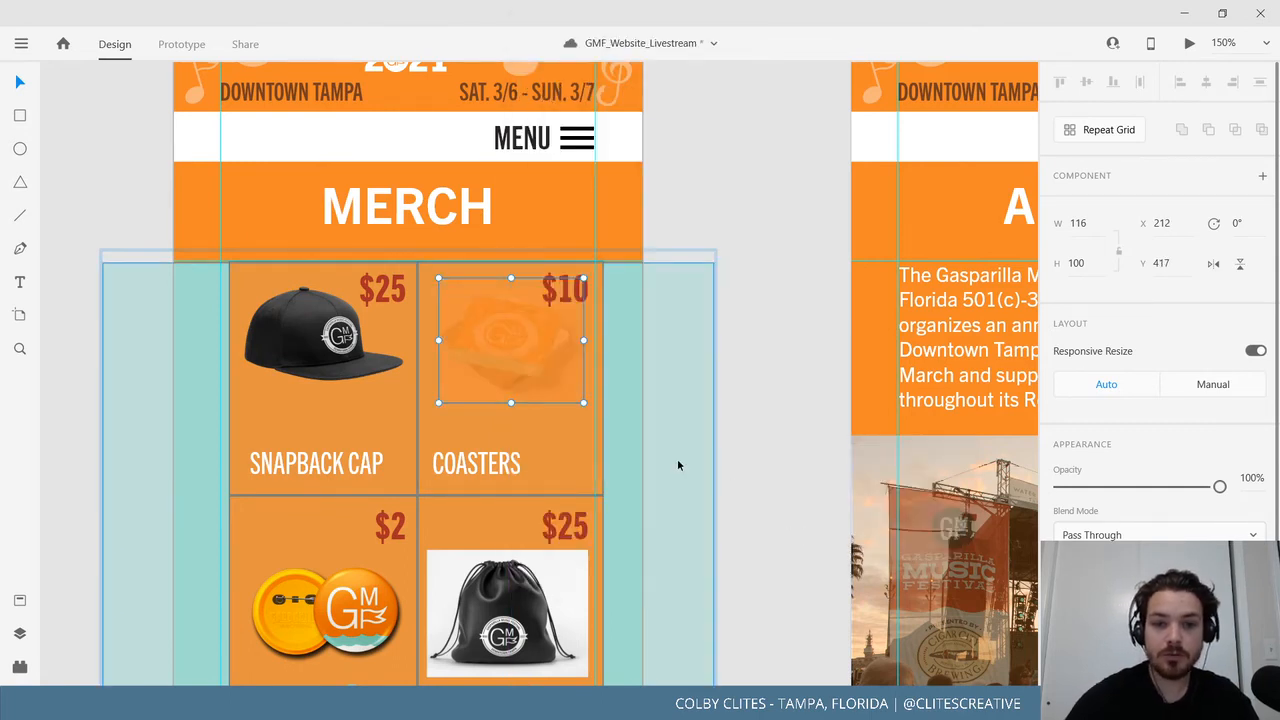
key(ctrl+z)
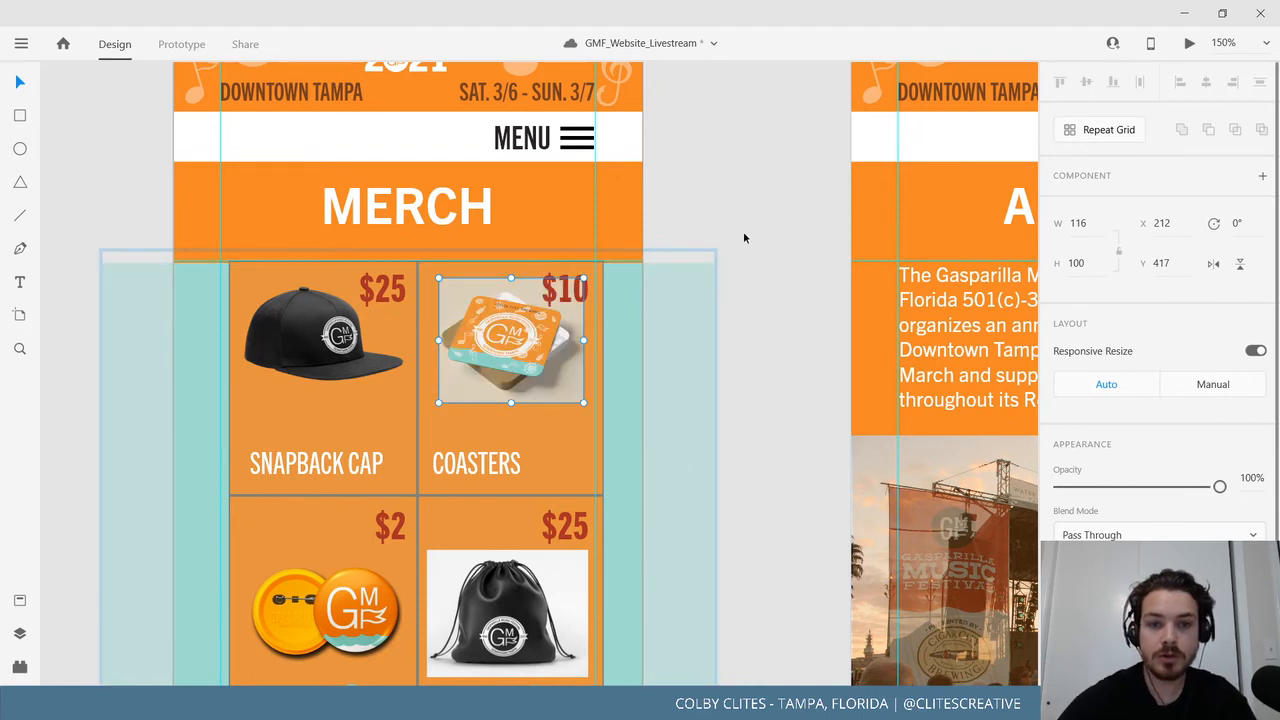
click(735, 184)
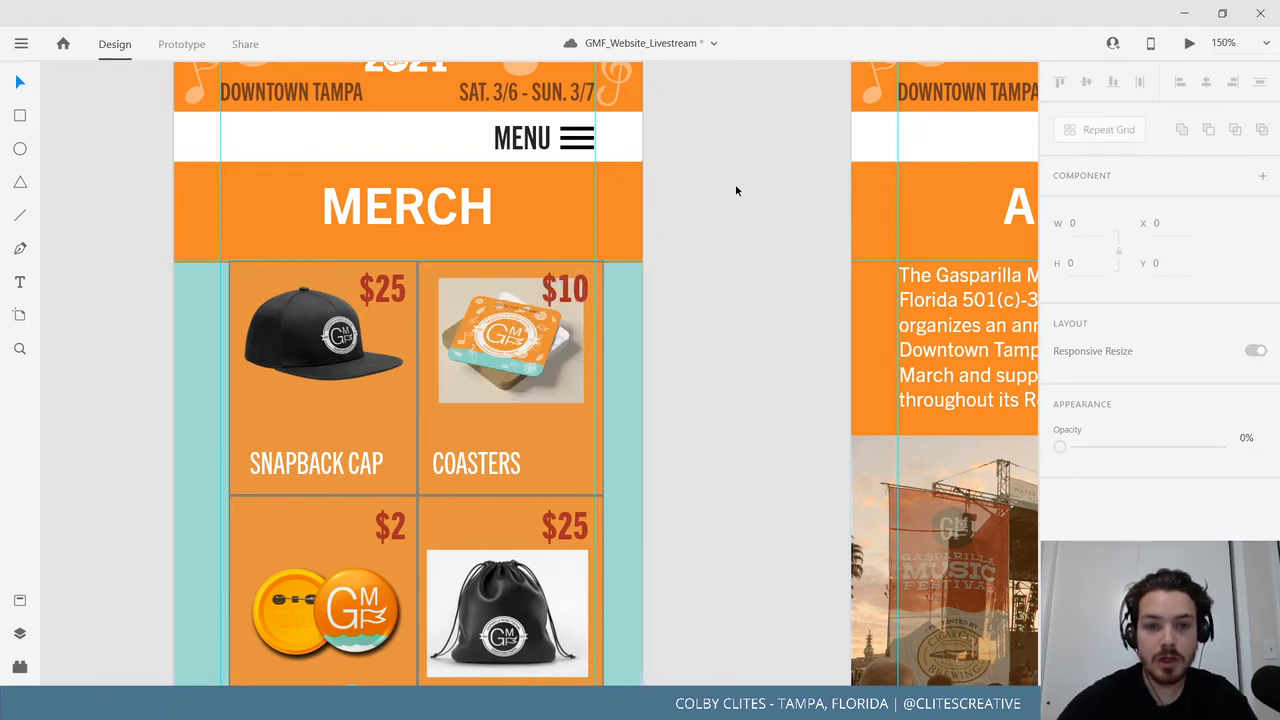
Move the pin and drawstring bag images inside the grid up about 40 px.
click(488, 470)
scroll(360, 473, down, 3)
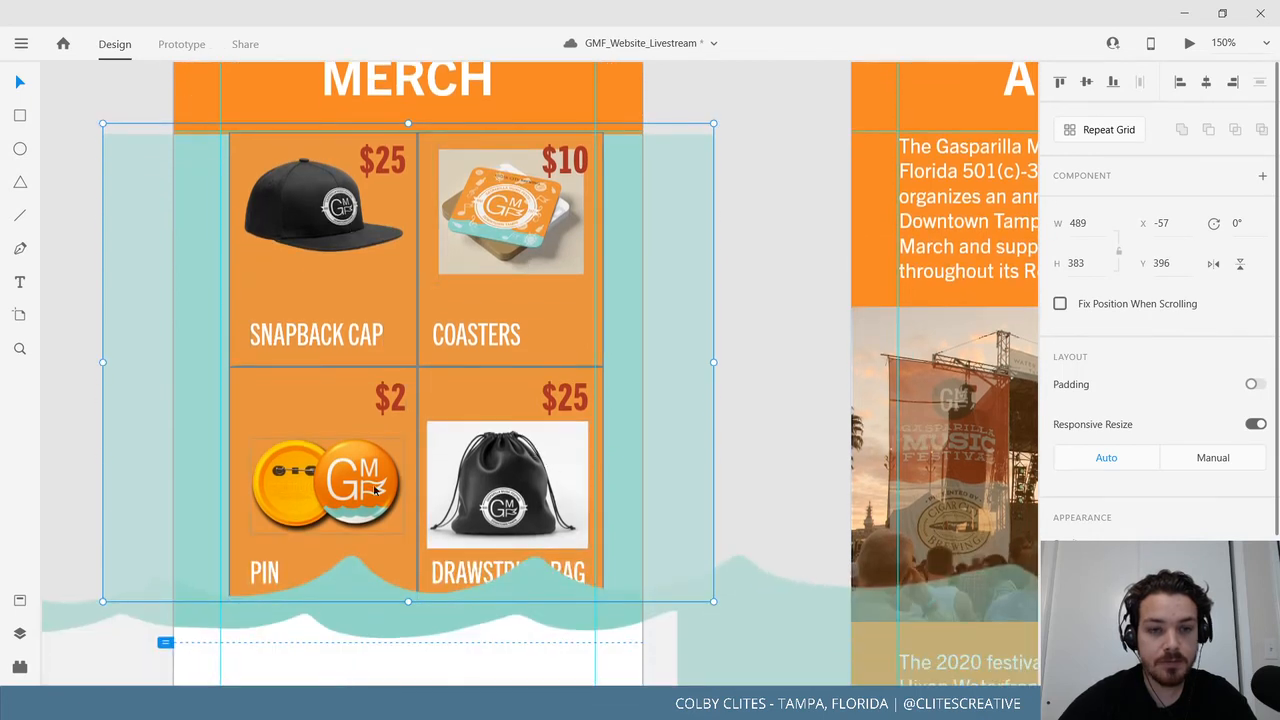
double_click(383, 482)
drag(376, 490, 369, 444)
drag(550, 488, 536, 446)
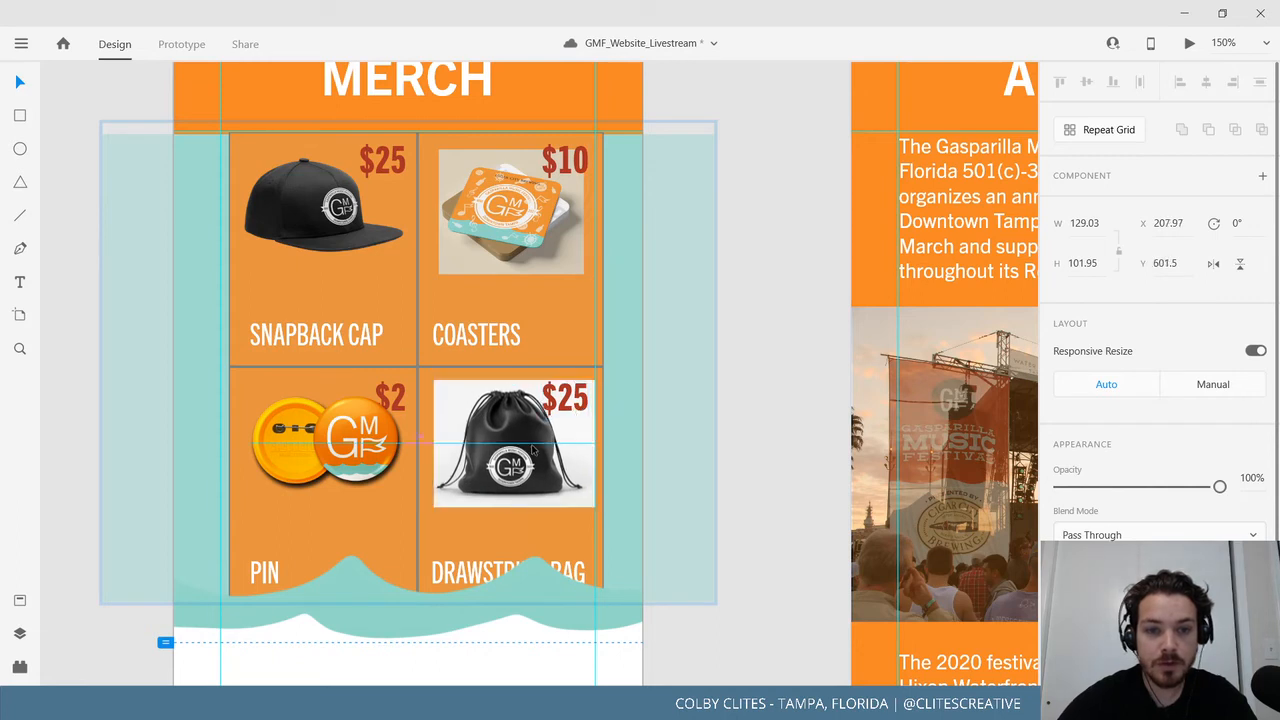
Bring the $2 and $25 price labels in front of the product images.
click(390, 399)
shift+click(577, 398)
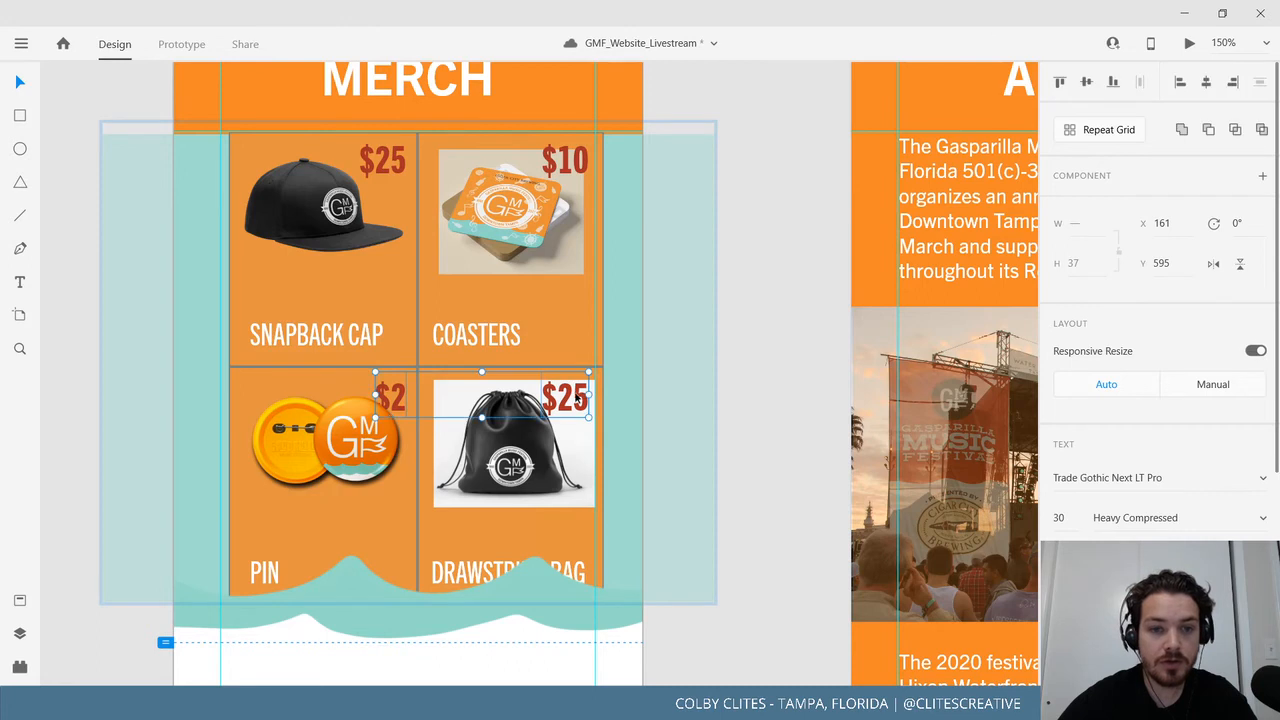
right_click(577, 398)
mouse_move(772, 440)
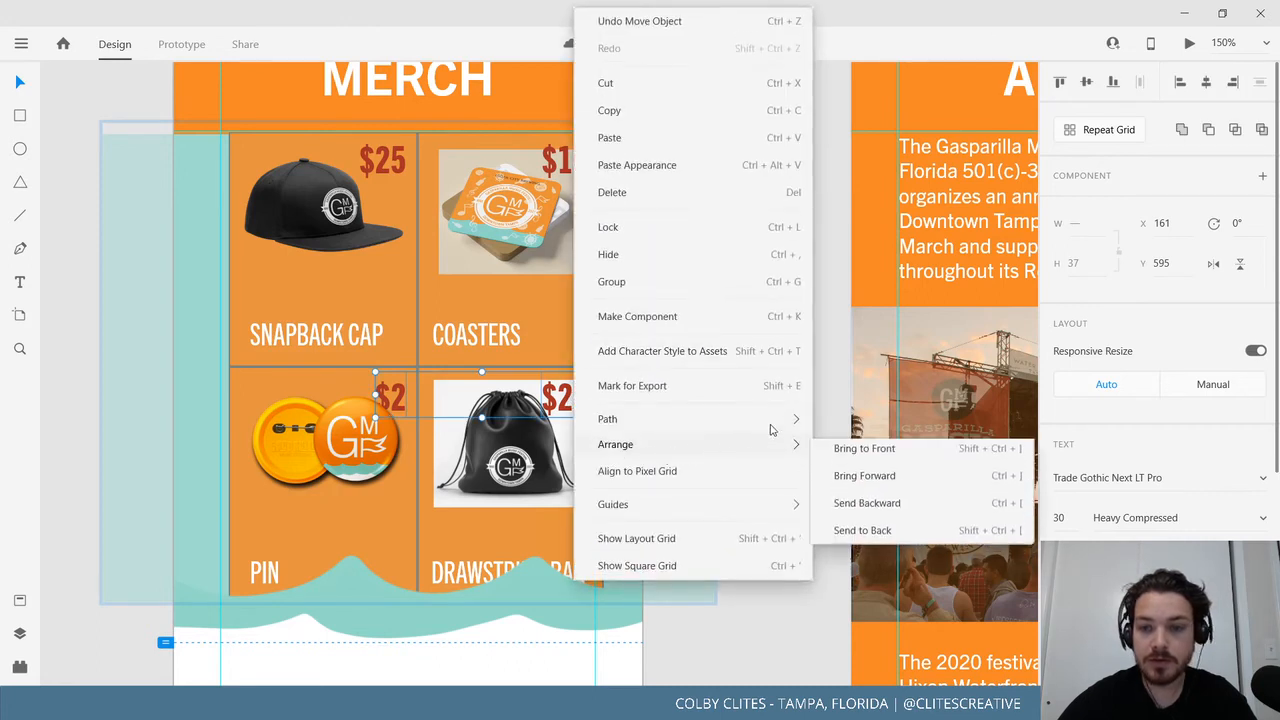
click(850, 454)
scroll(731, 543, down, 2)
click(731, 543)
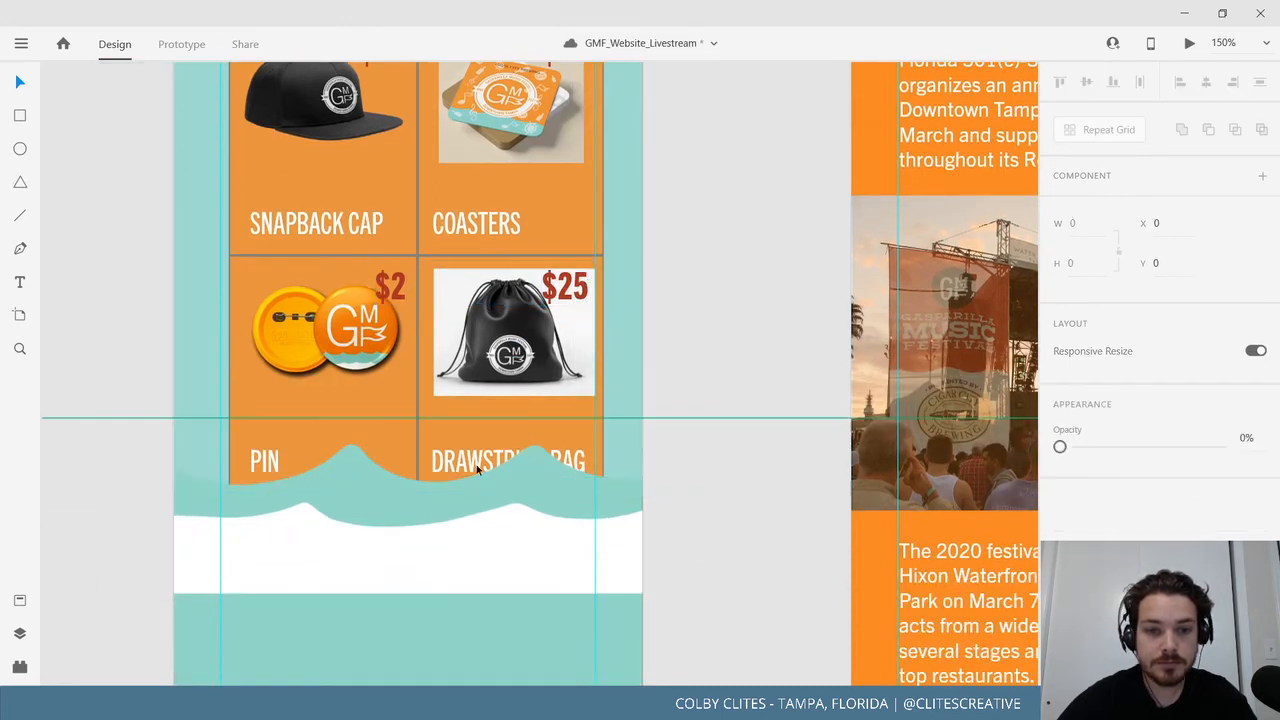
Move the SNAPBACK CAP and COASTERS name labels up about 40 px.
click(465, 230)
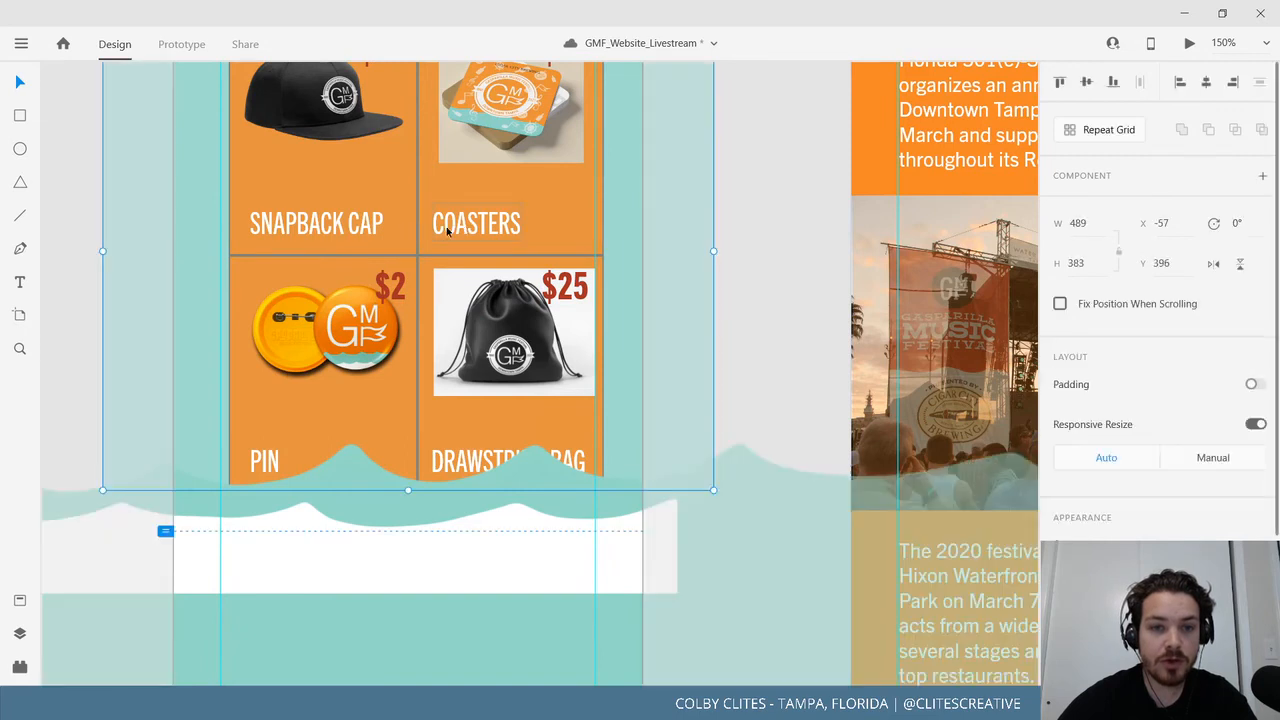
double_click(442, 232)
shift+click(348, 233)
drag(340, 232, 340, 192)
scroll(444, 258, up, 3)
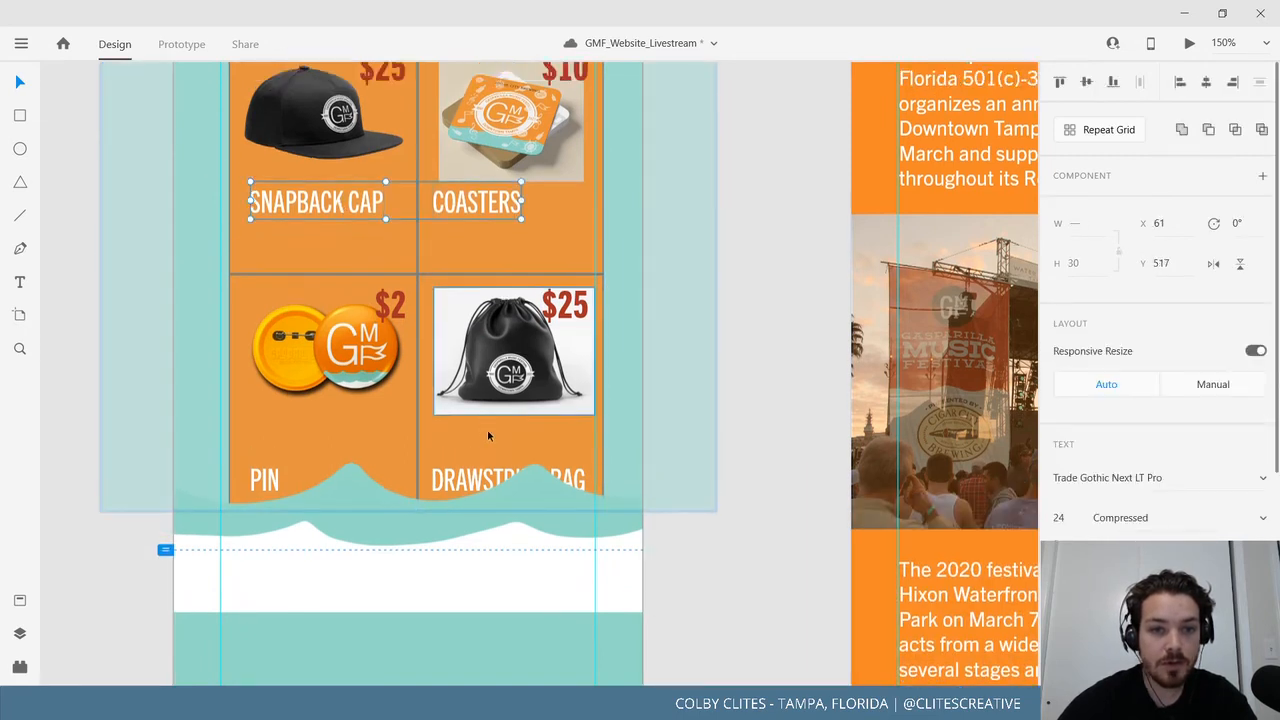
Shorten the COASTERS card in the repeat grid from 188 to 153 tall.
key(Escape)
double_click(418, 418)
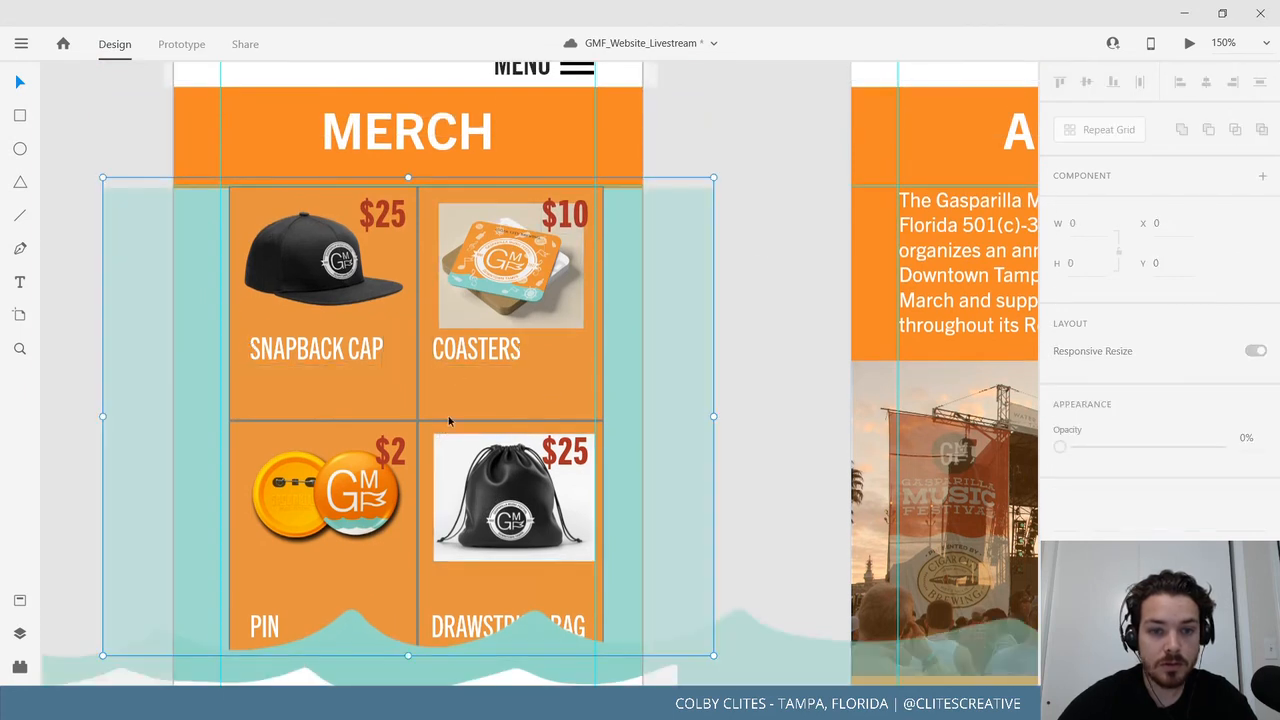
drag(510, 420, 510, 376)
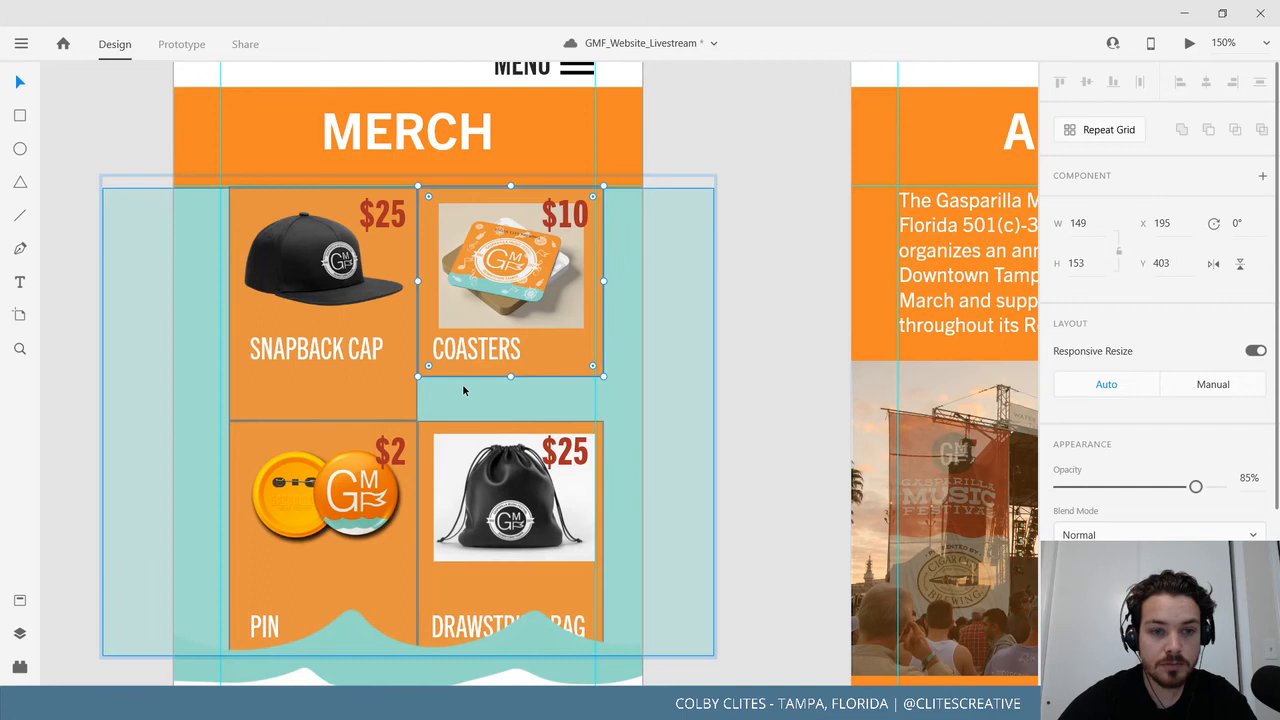
Shorten the SNAPBACK CAP card to match, and swap the PIN card's background for the shorter orange copy.
click(386, 395)
drag(323, 420, 327, 376)
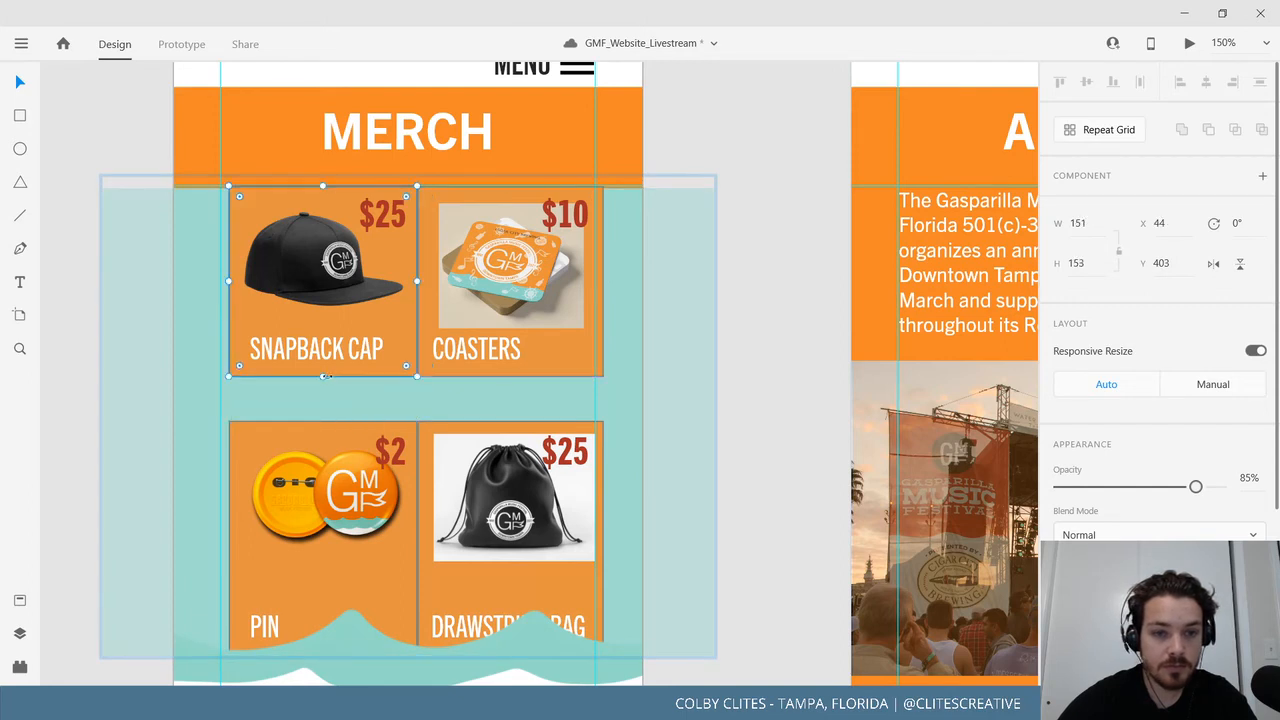
click(373, 584)
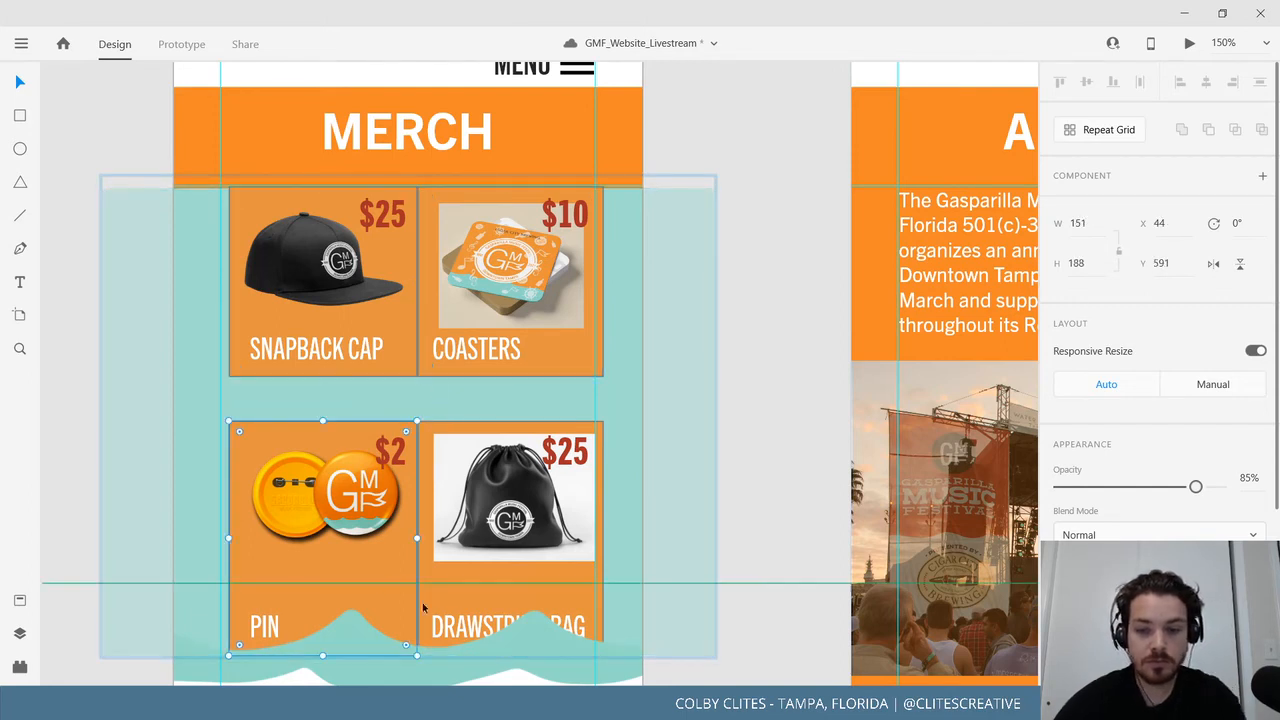
key(Delete)
key(ctrl+v)
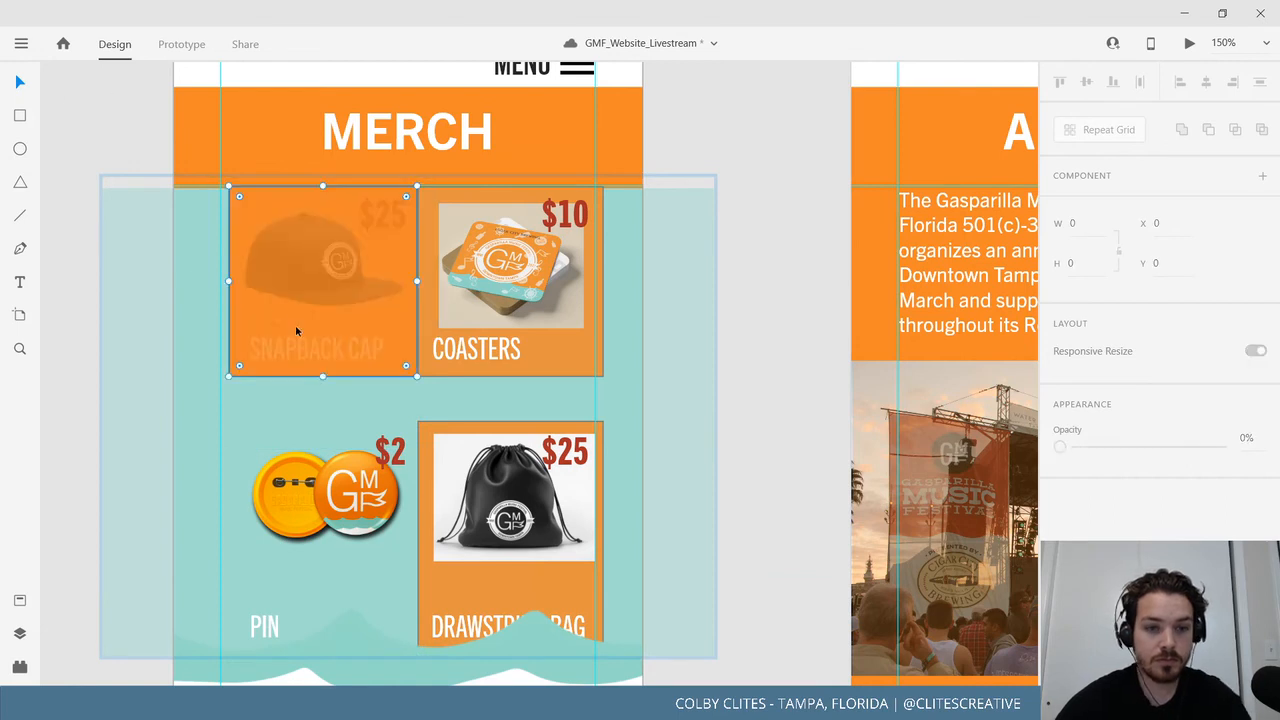
drag(368, 283, 368, 513)
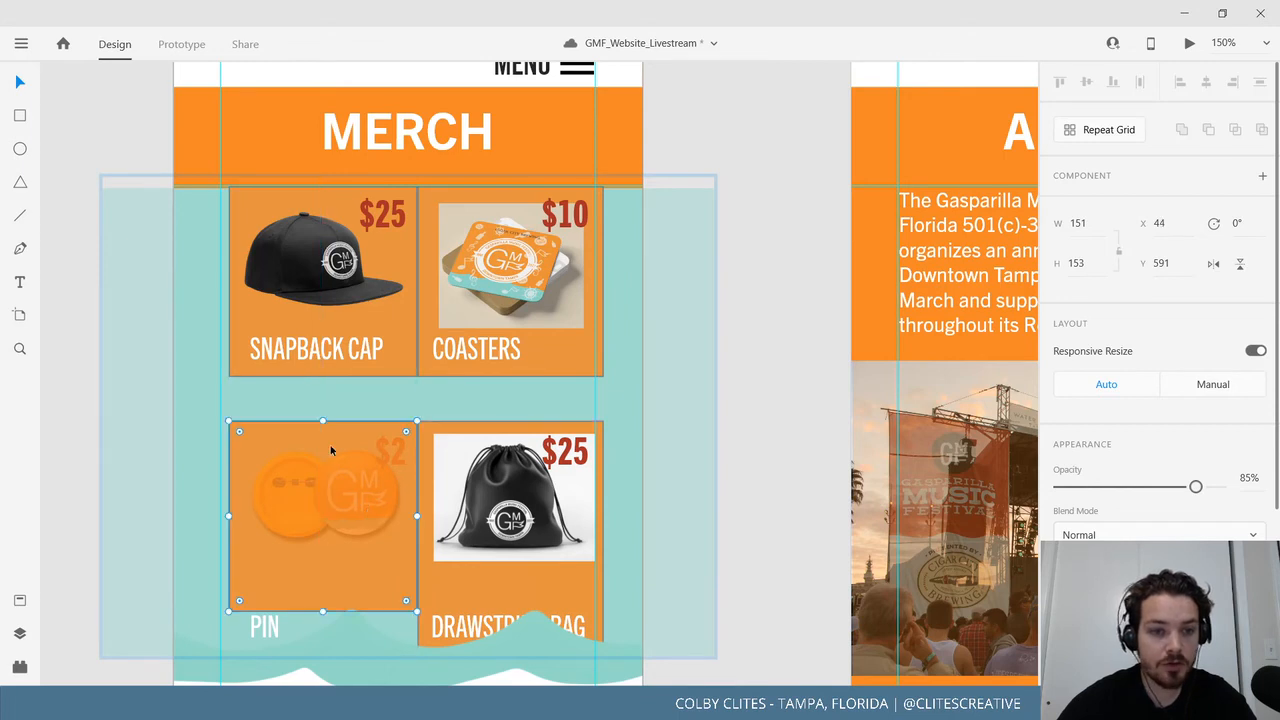
right_click(310, 440)
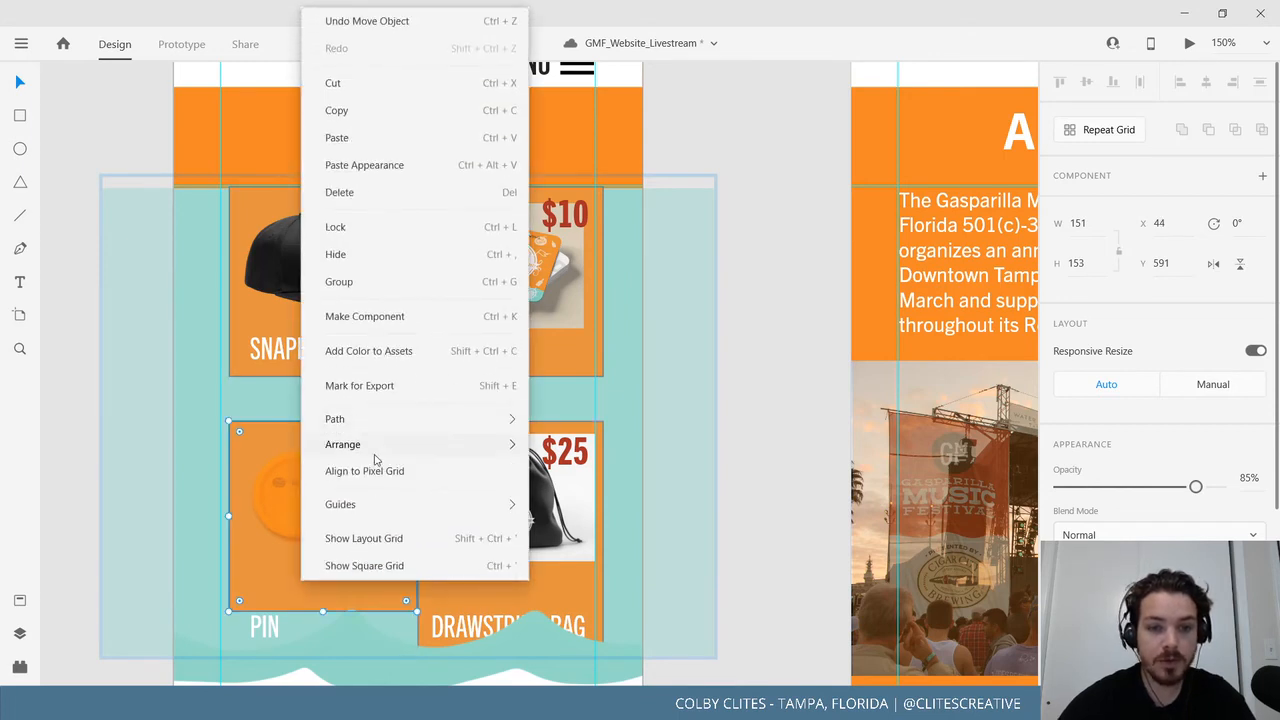
mouse_move(340, 449)
click(632, 527)
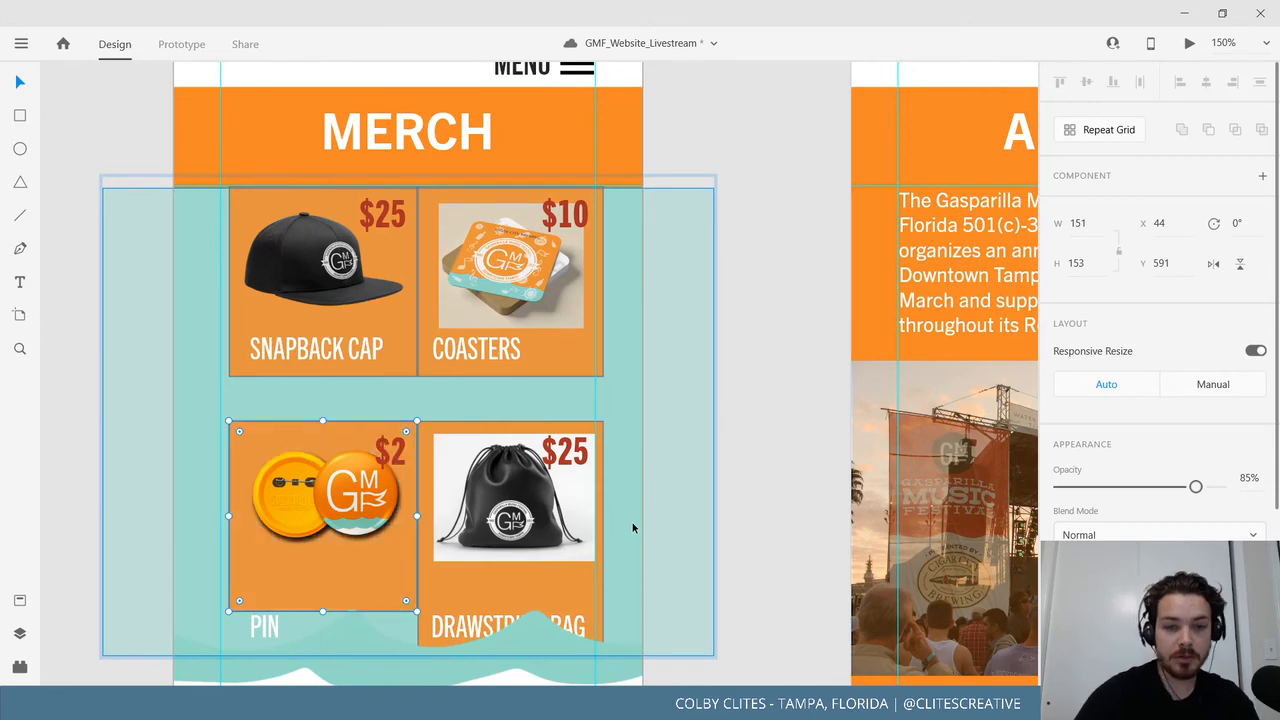
Move the teal wave footer further down and the PIN label into its card.
click(265, 628)
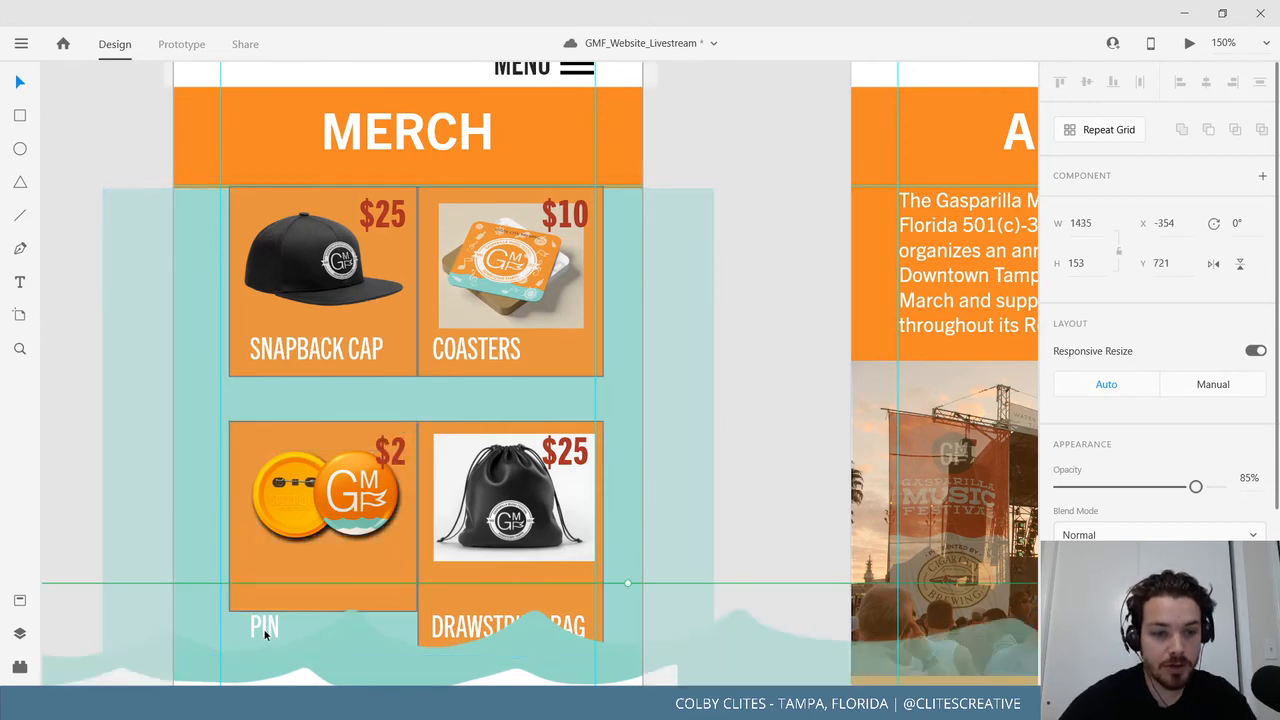
scroll(280, 626, down, 3)
drag(356, 442, 347, 508)
drag(275, 425, 272, 378)
double_click(271, 420)
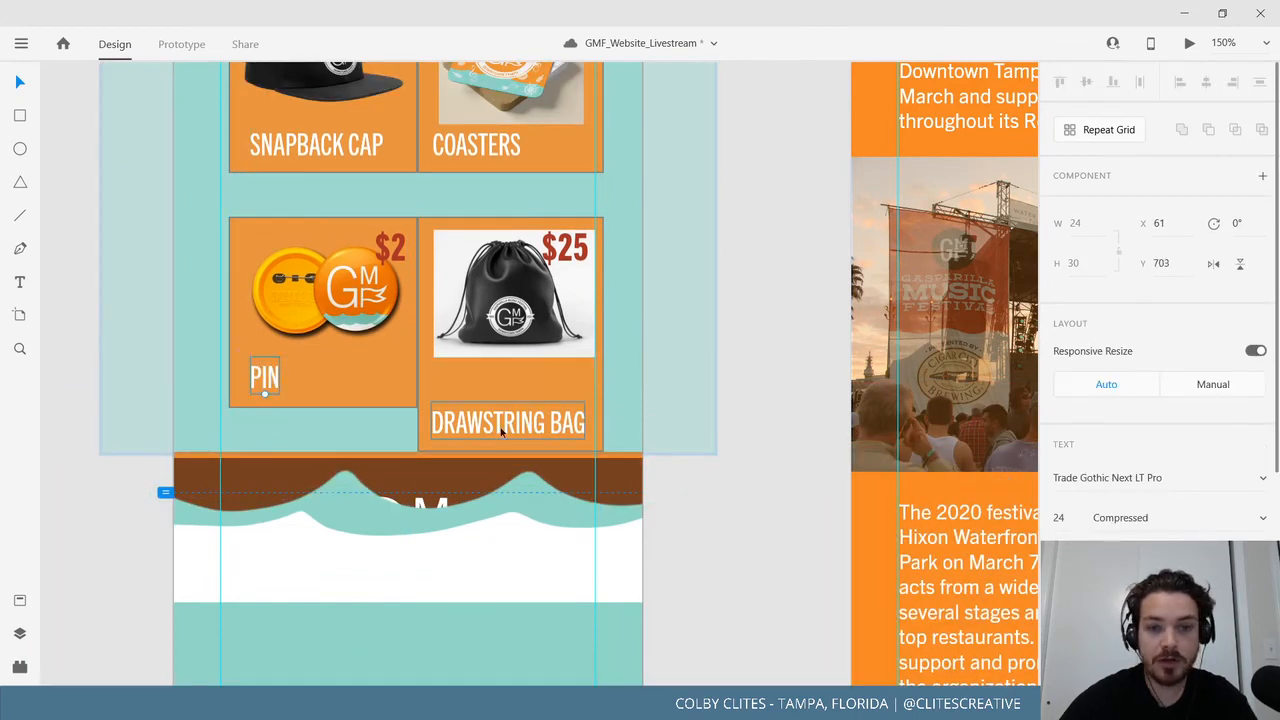
Give the DRAWSTRING BAG card the shorter orange background behind its image and move its label up.
click(494, 375)
key(Delete)
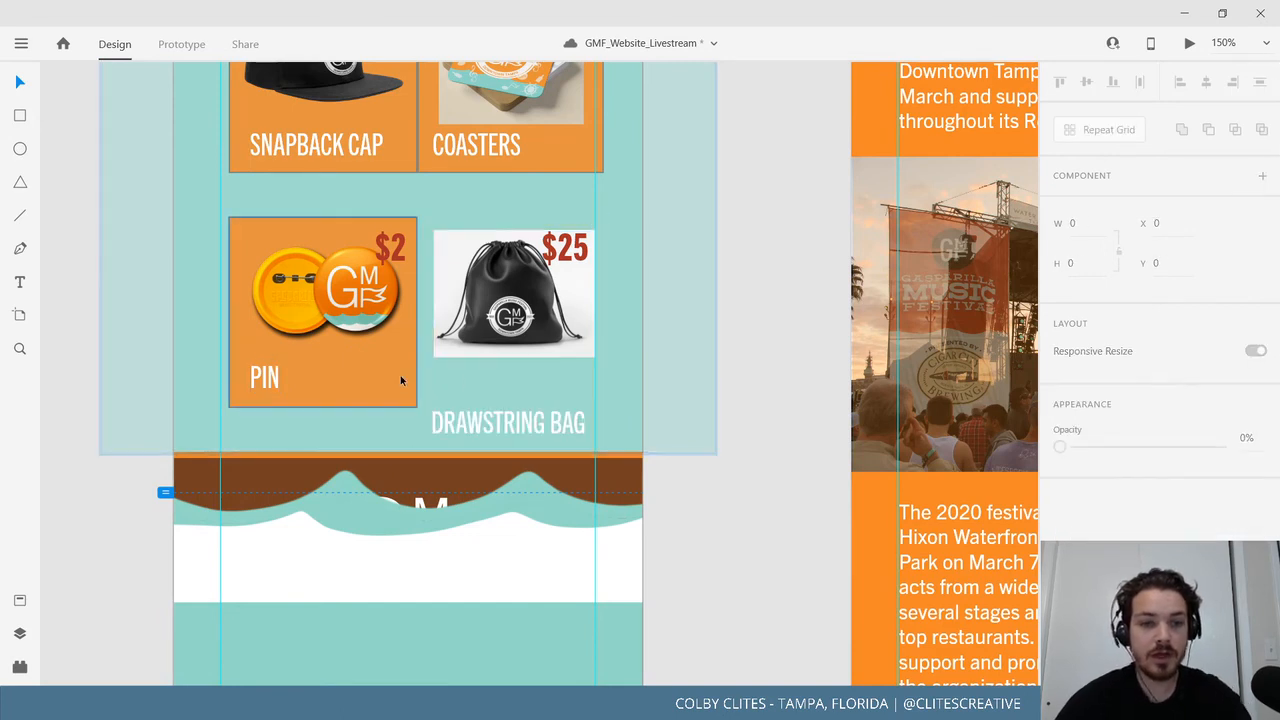
click(400, 376)
key(ctrl+v)
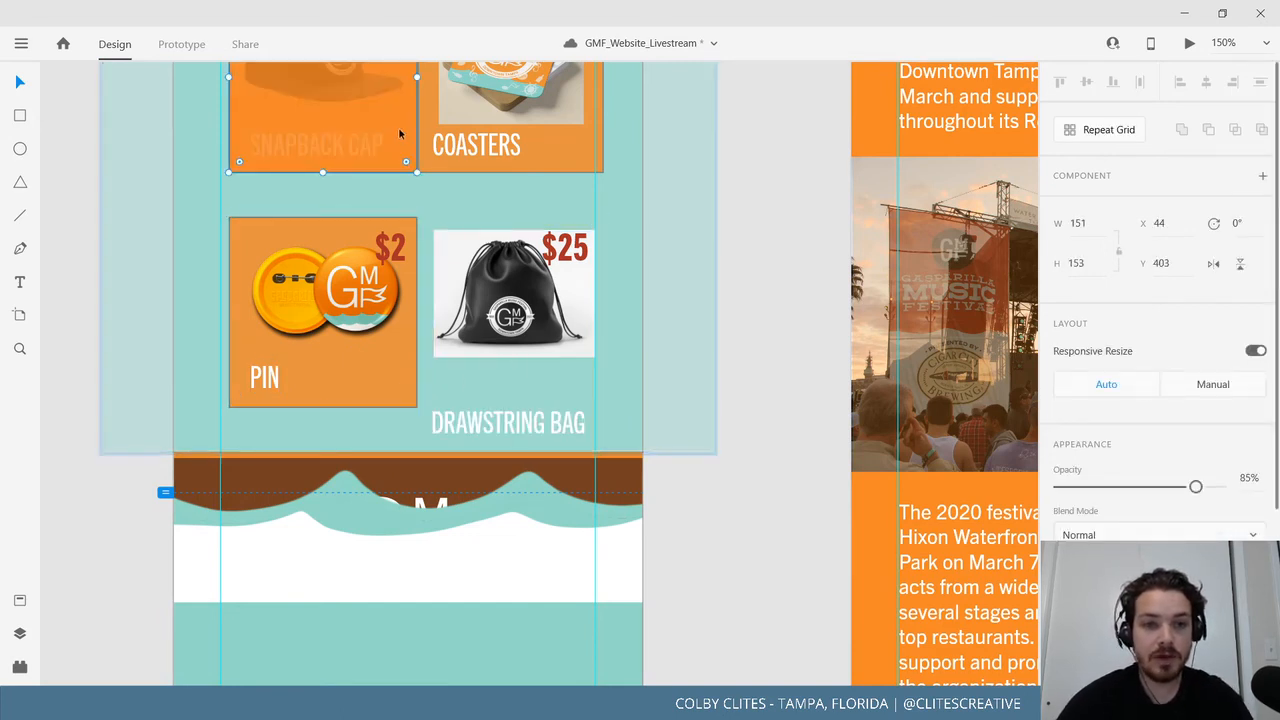
drag(407, 134, 587, 369)
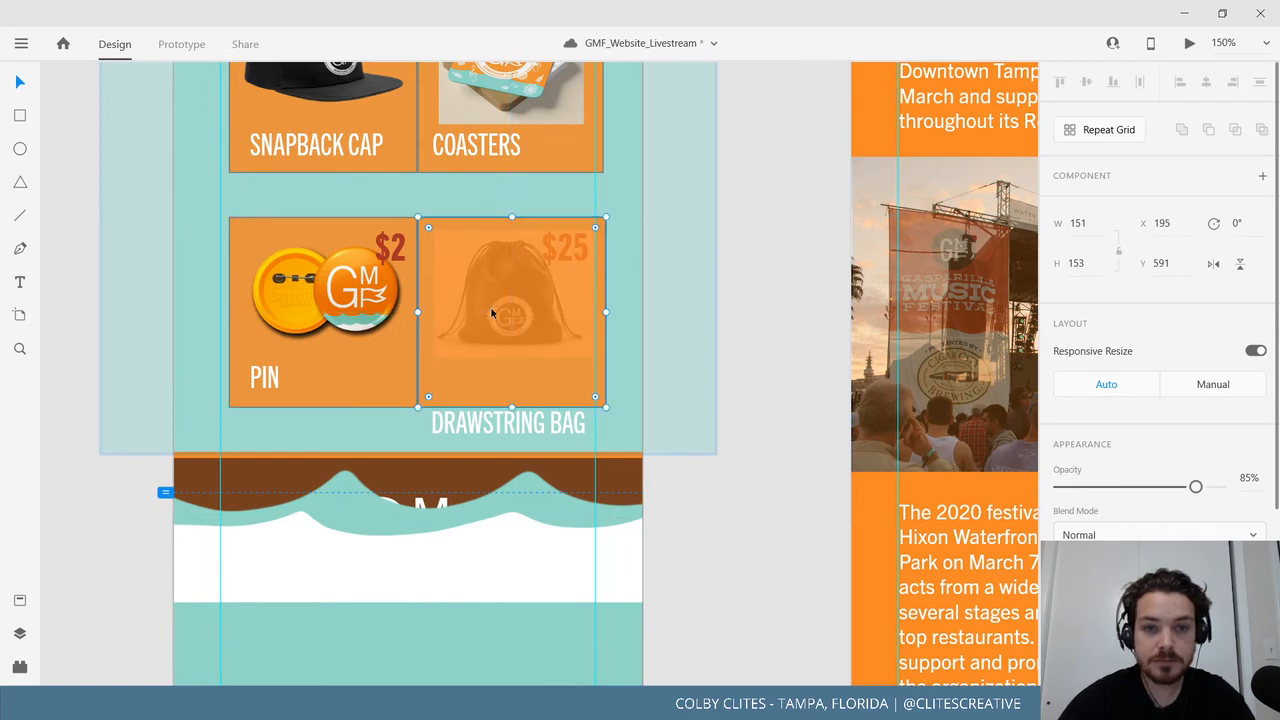
right_click(556, 402)
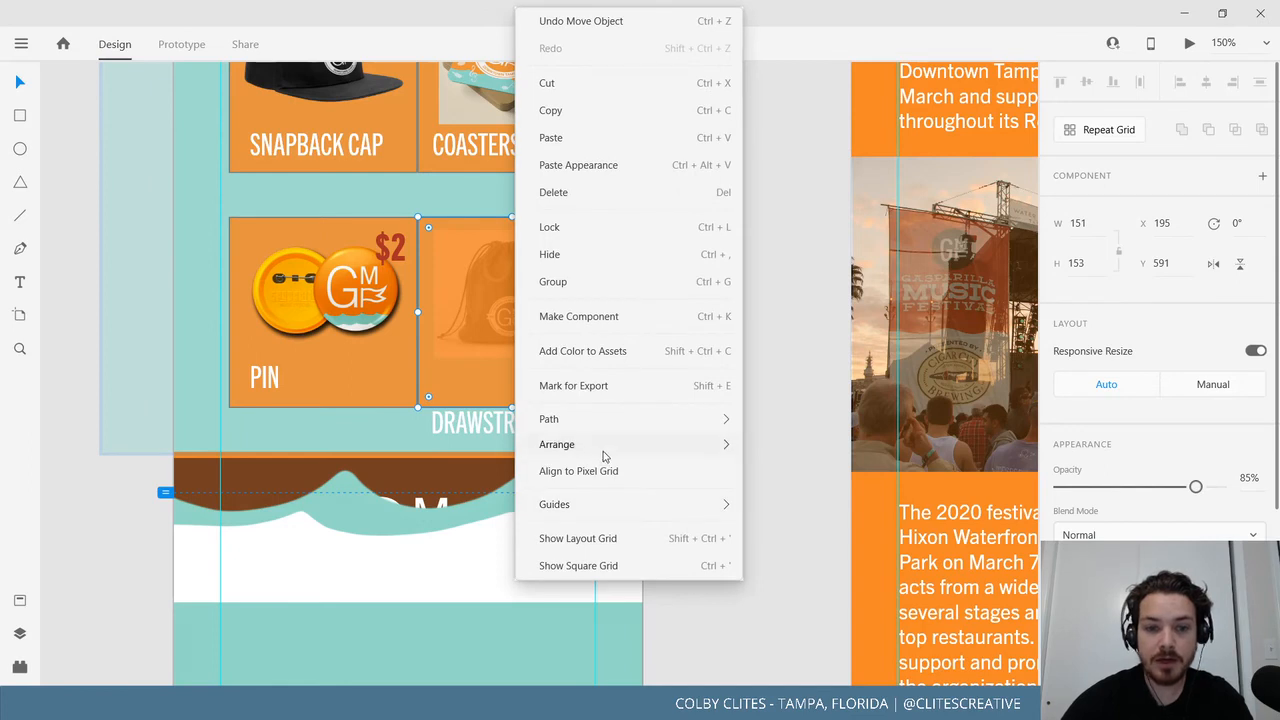
mouse_move(603, 456)
click(815, 532)
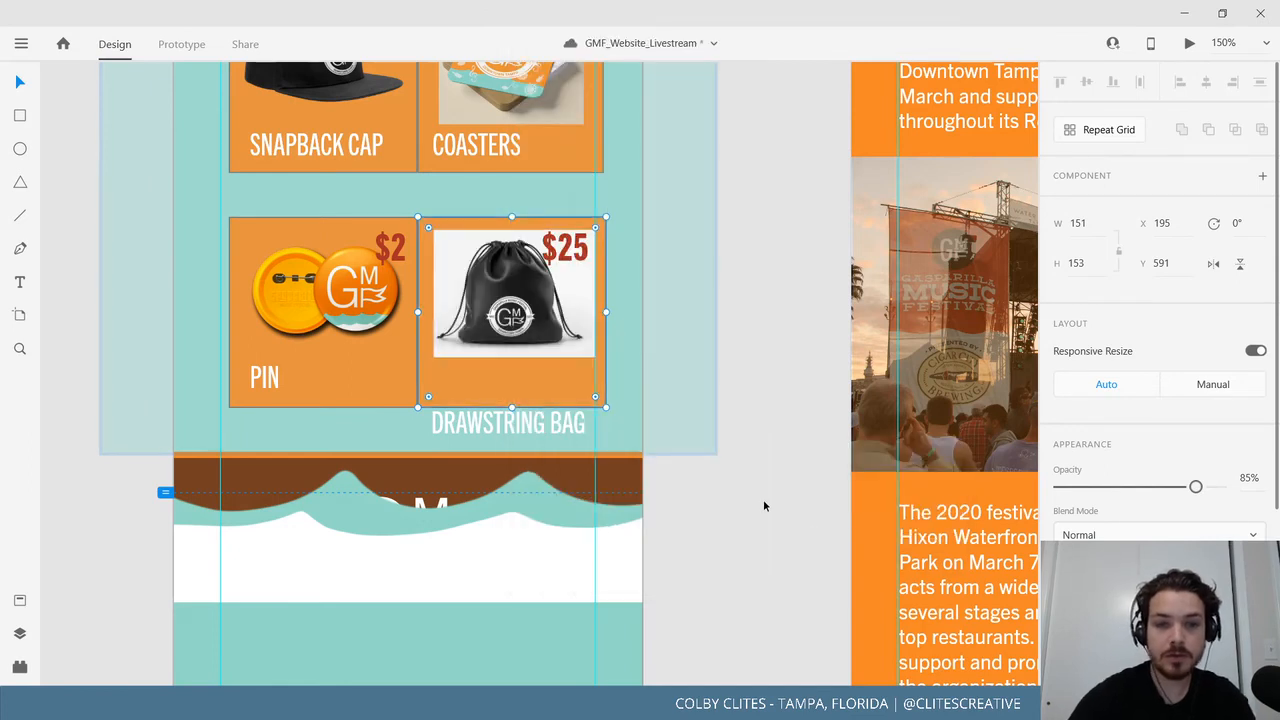
click(523, 422)
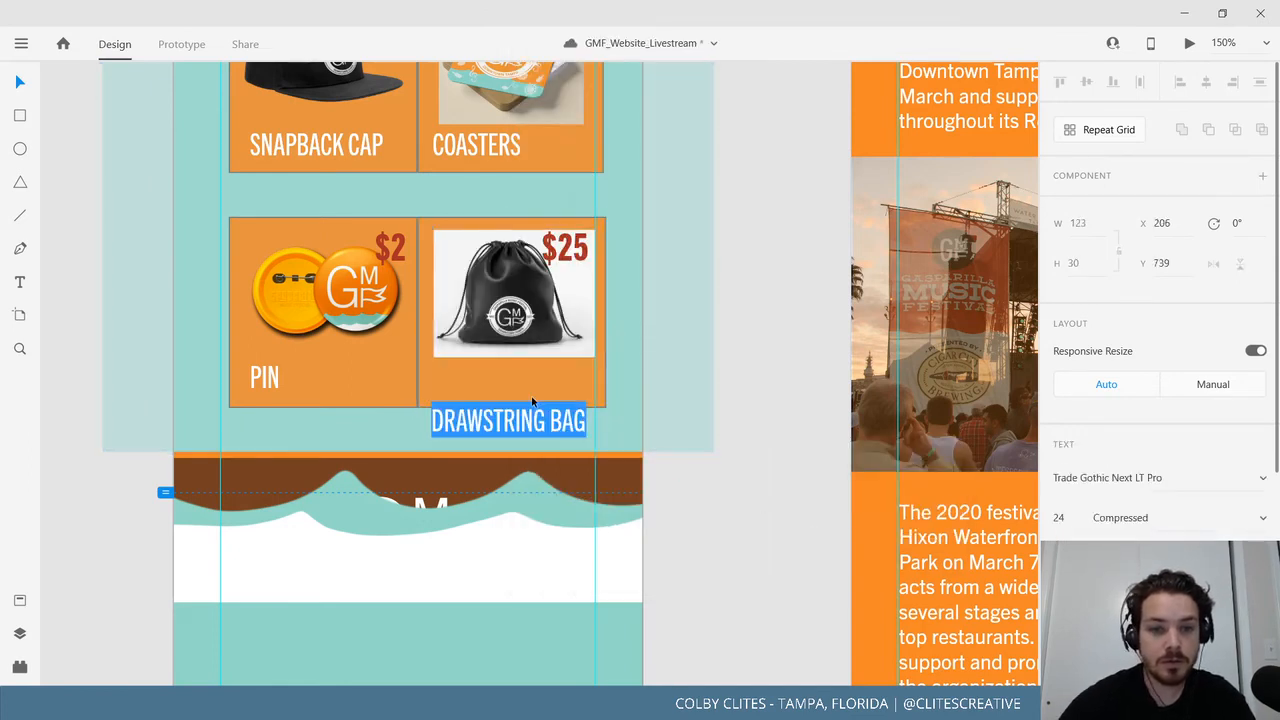
drag(512, 432, 516, 392)
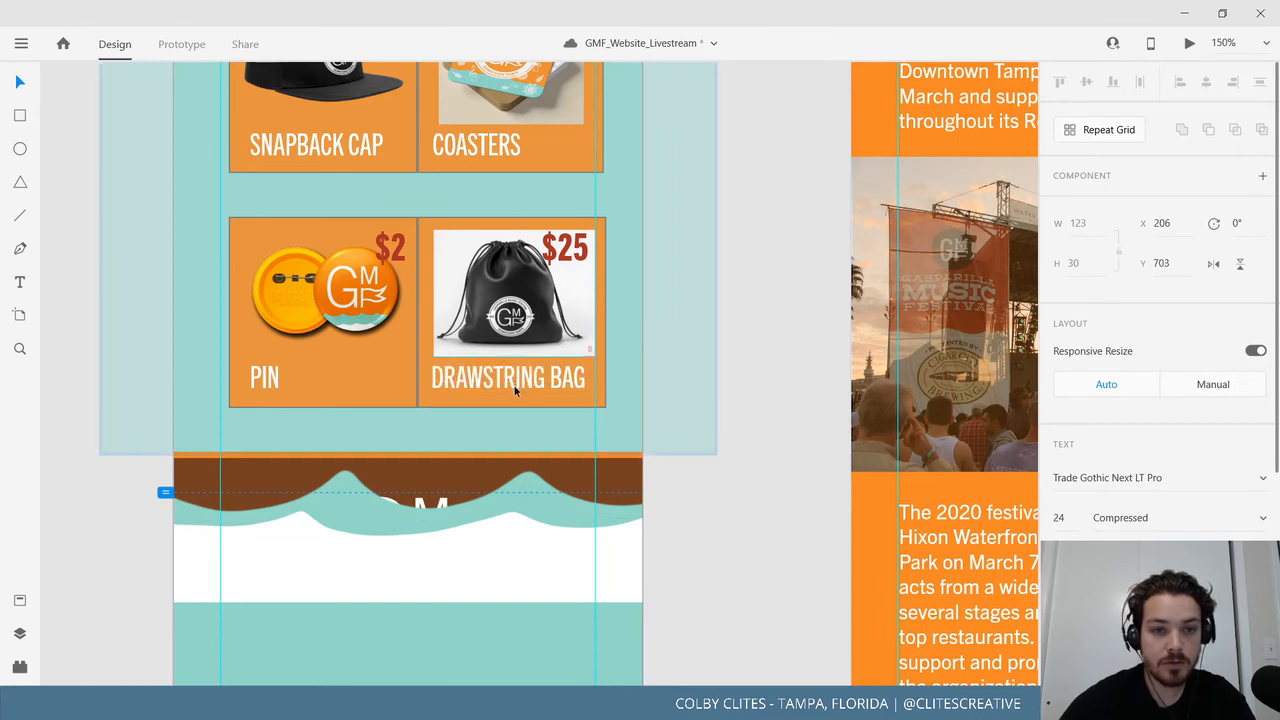
Move the PIN and DRAWSTRING BAG cards up to y 556 against the top row.
click(340, 276)
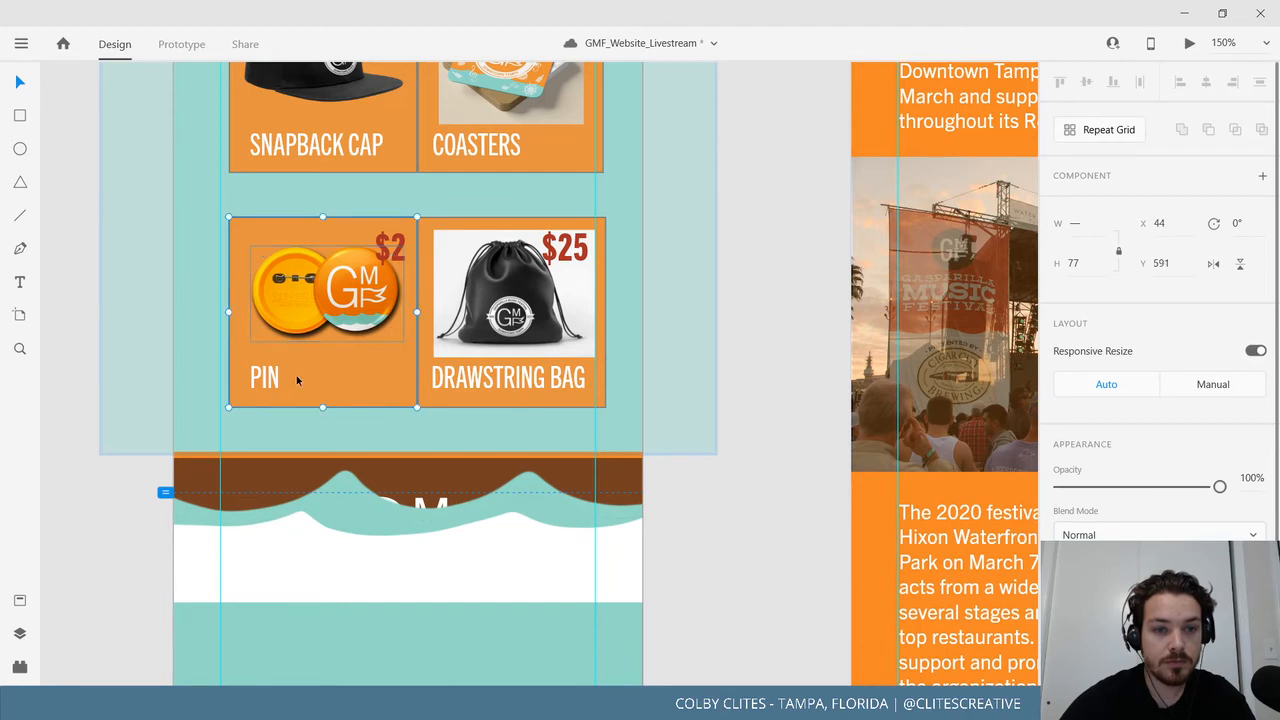
shift+click(540, 298)
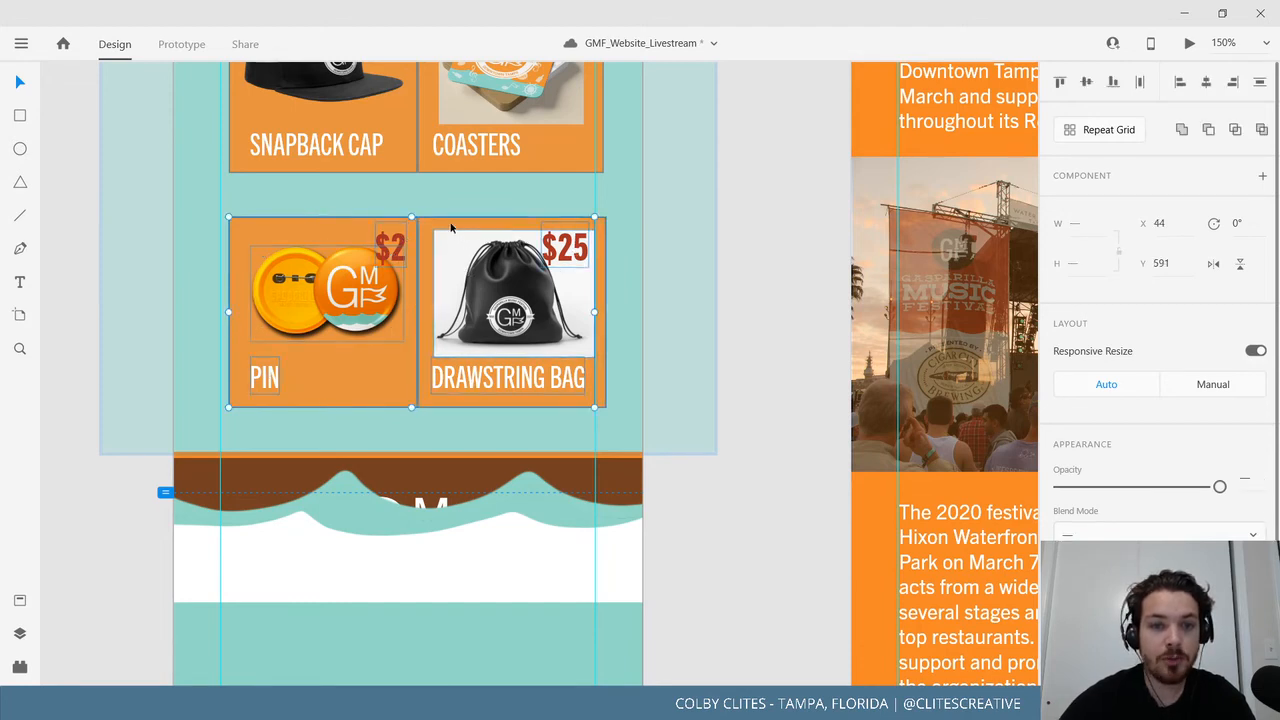
shift+click(451, 228)
drag(465, 297, 470, 258)
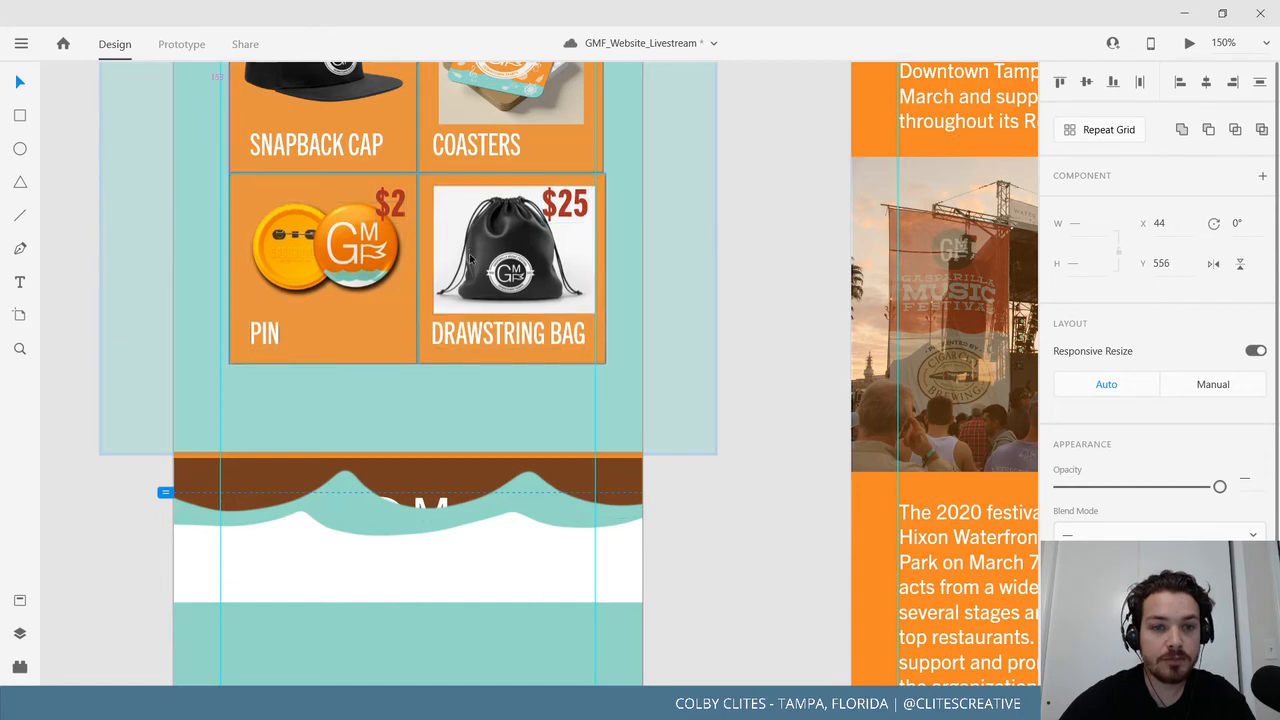
scroll(729, 528, up, 5)
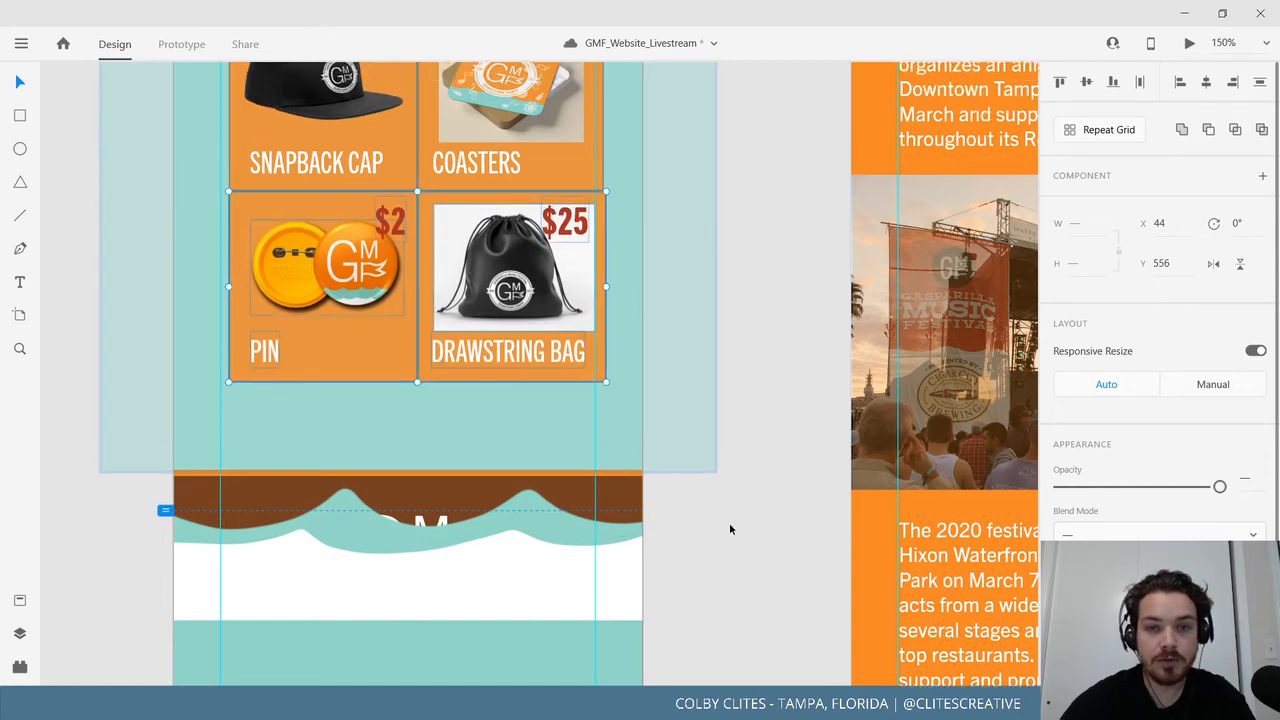
click(777, 434)
click(603, 447)
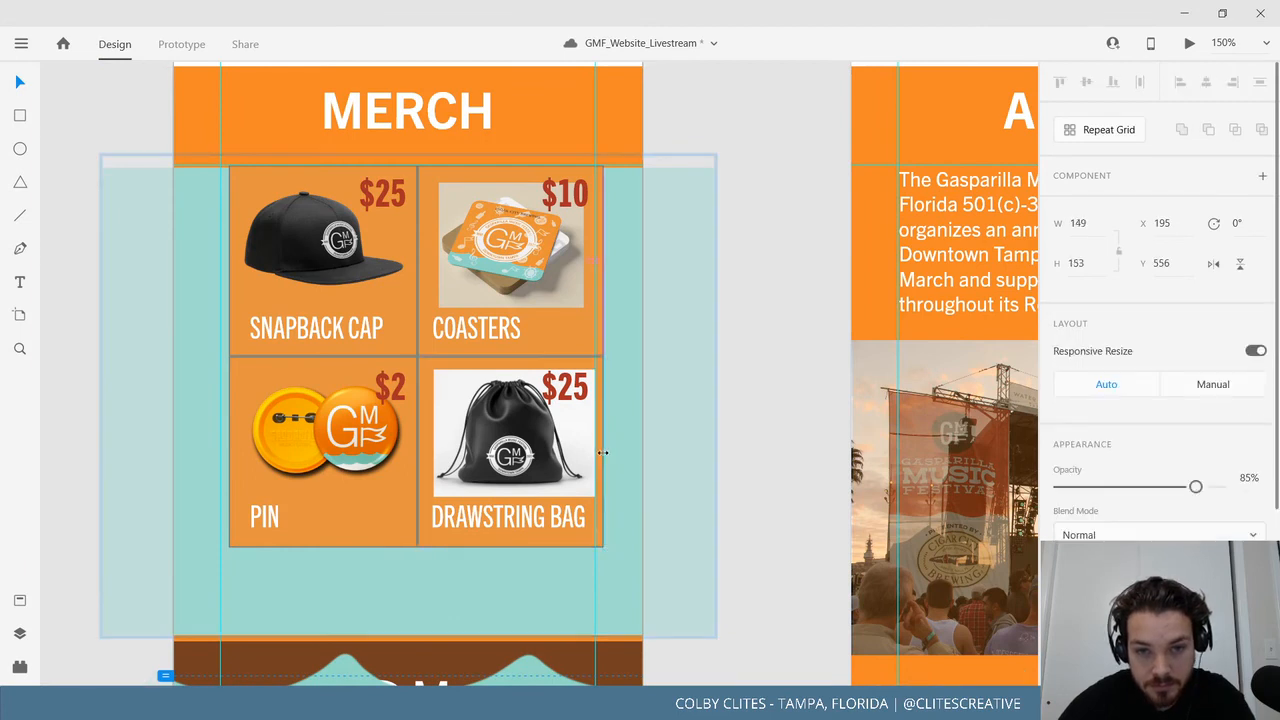
Move the wave footer up beneath the product grid.
click(760, 375)
scroll(738, 440, down, 7)
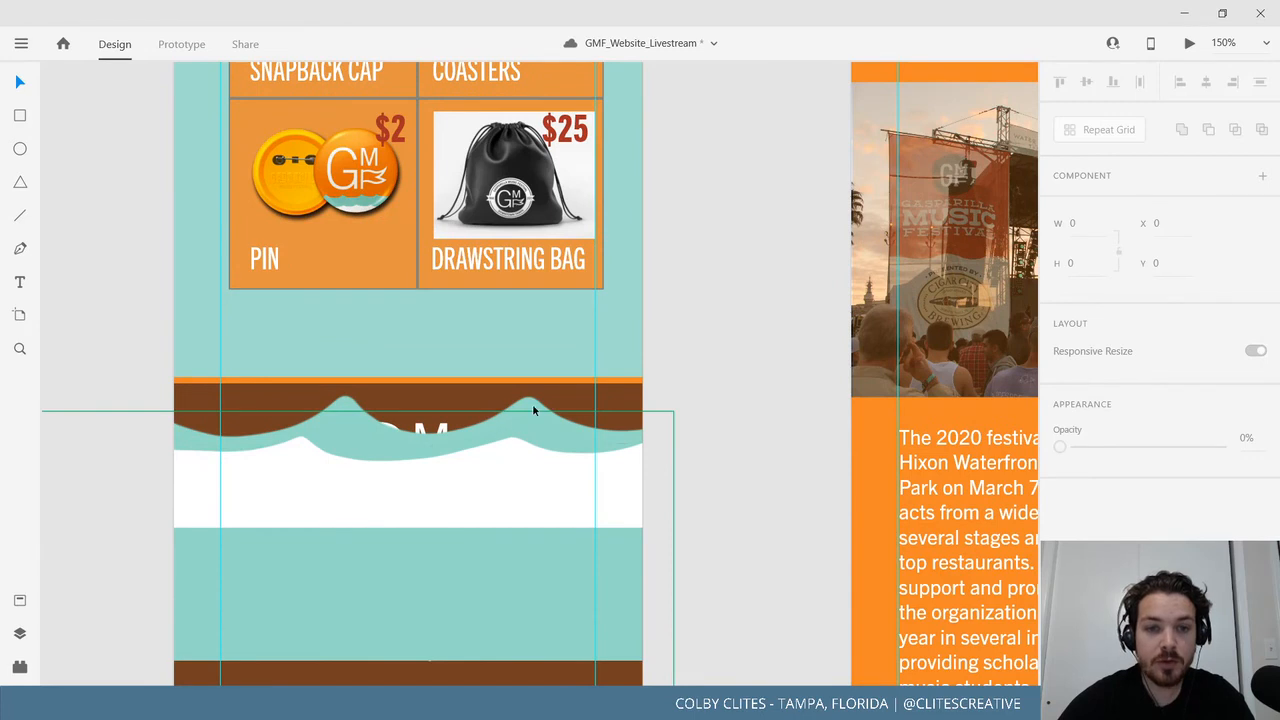
drag(533, 410, 551, 389)
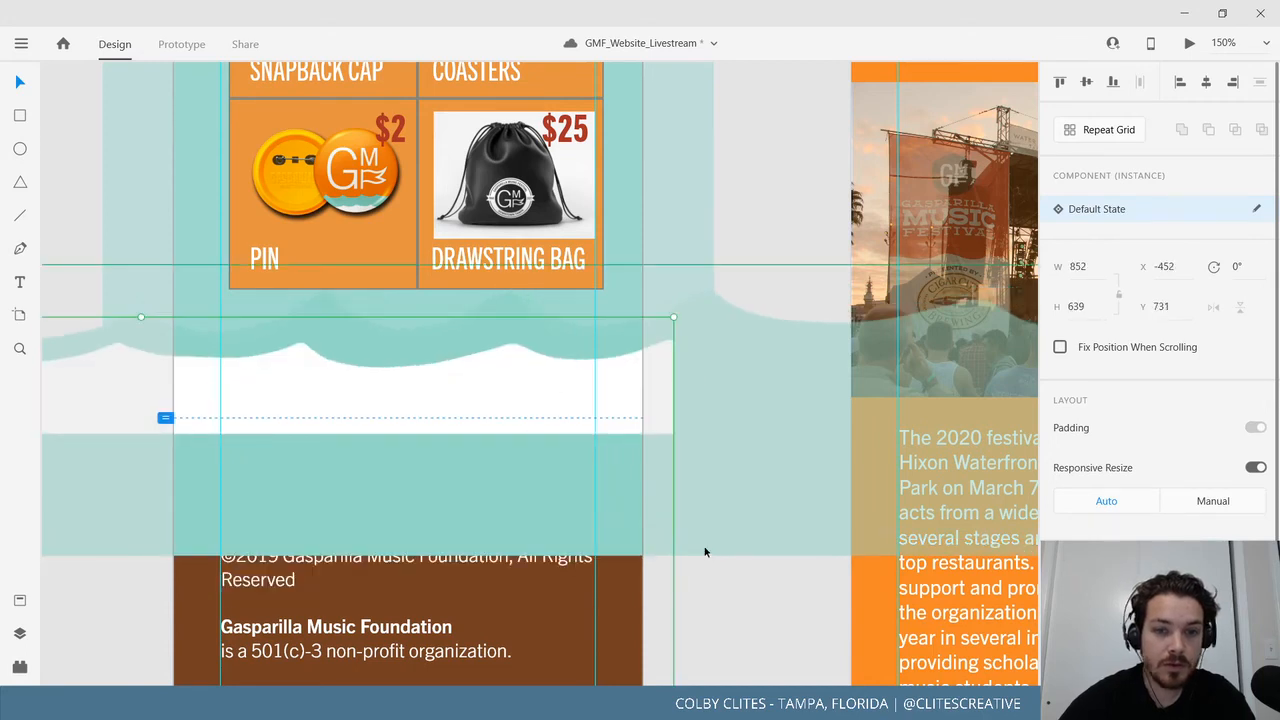
Fill the merch grid background with the golden #F2A71B document colour.
scroll(669, 680, up, 2)
scroll(643, 272, up, 3)
click(634, 257)
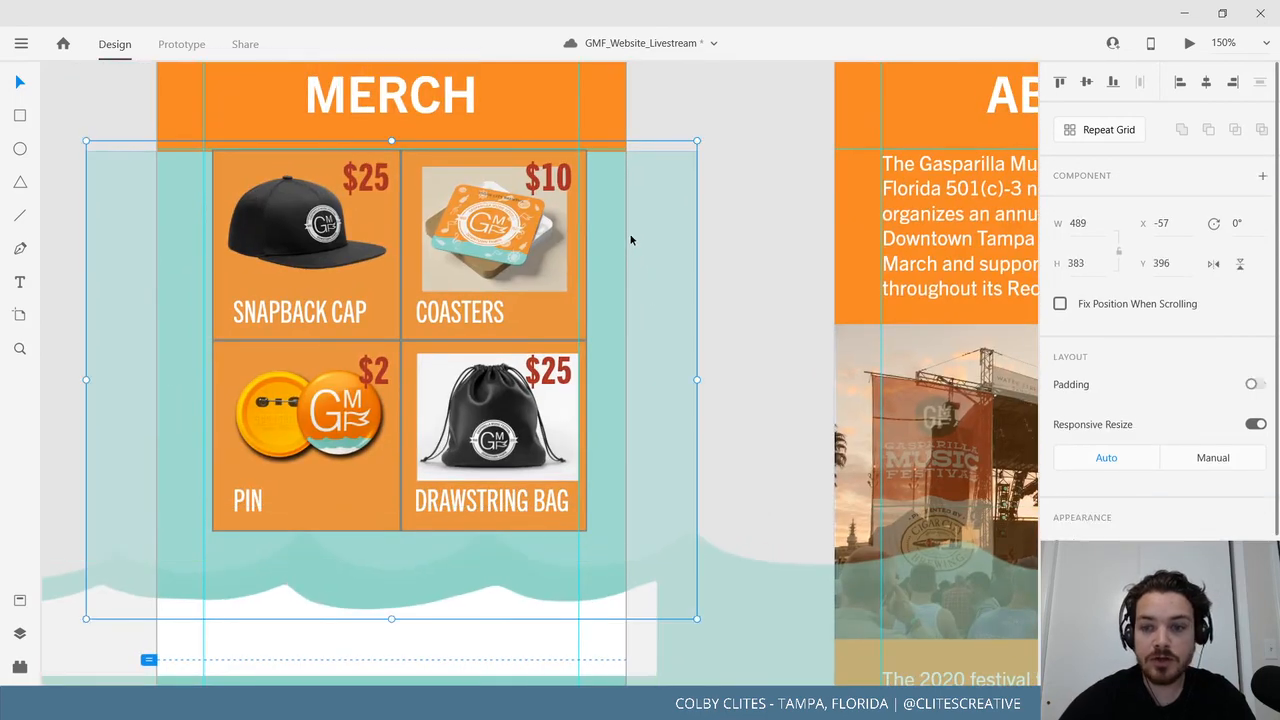
scroll(619, 276, left, 1)
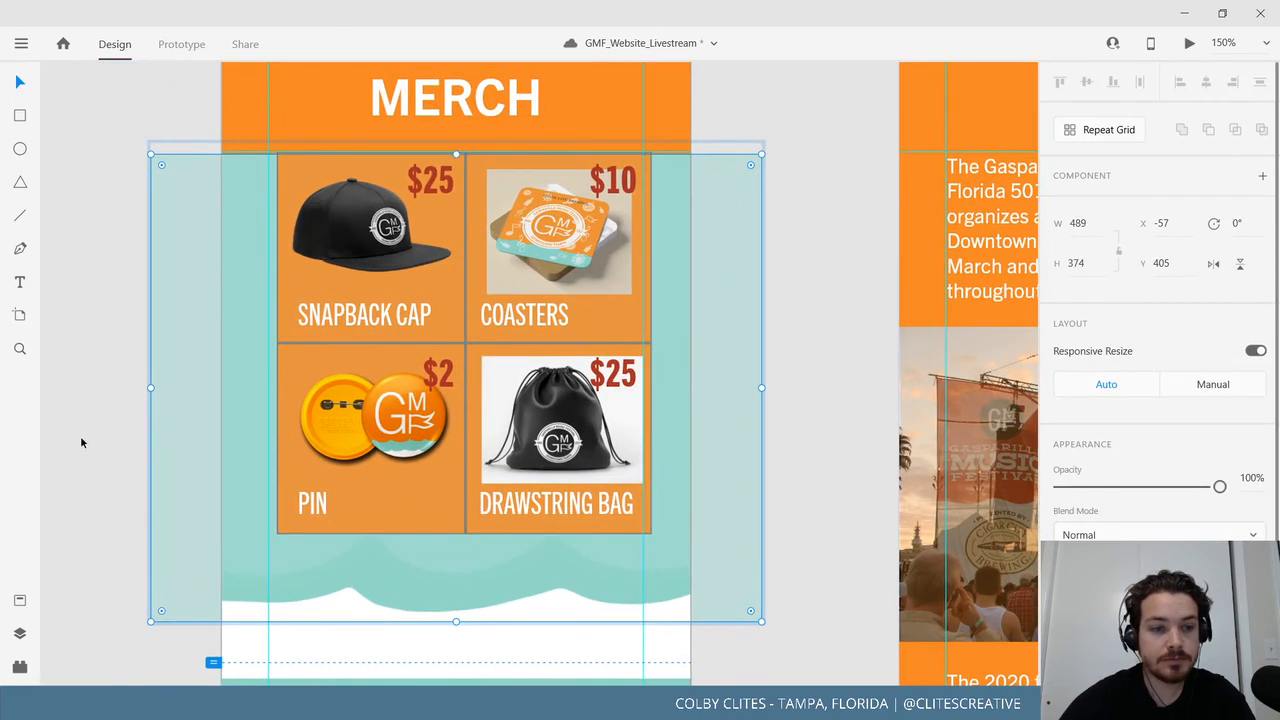
click(20, 666)
click(20, 599)
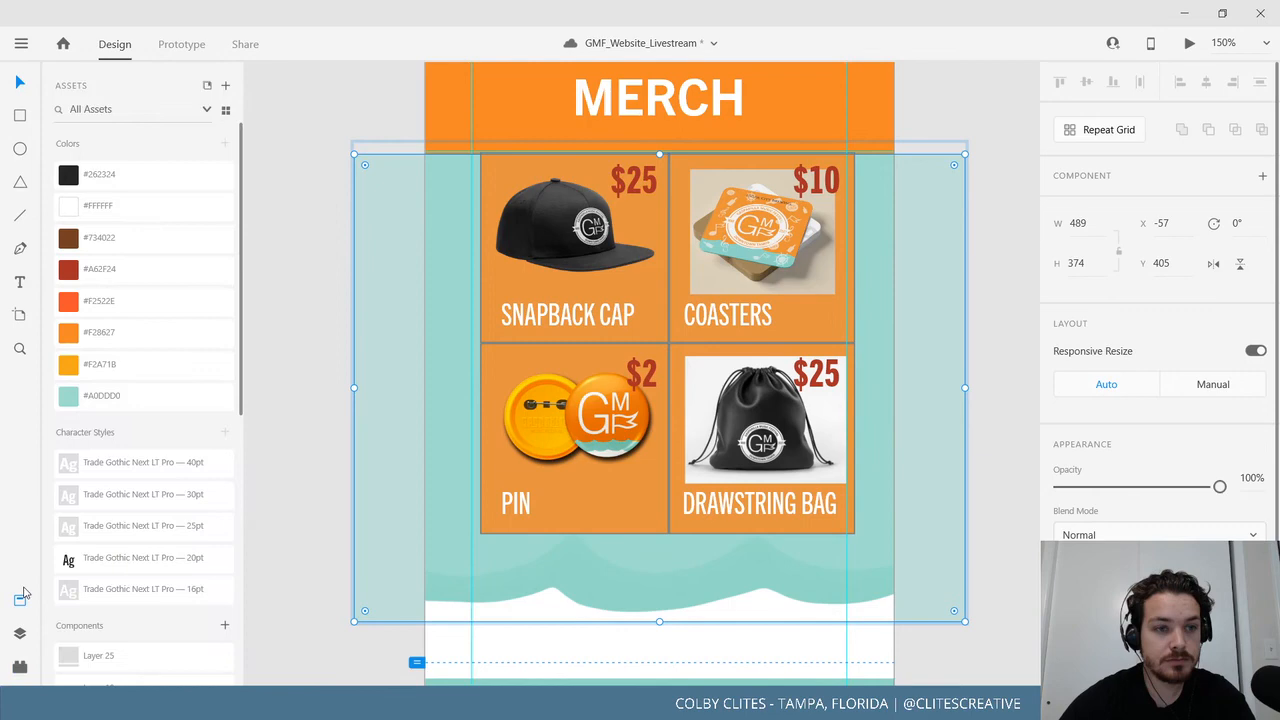
click(115, 336)
click(118, 366)
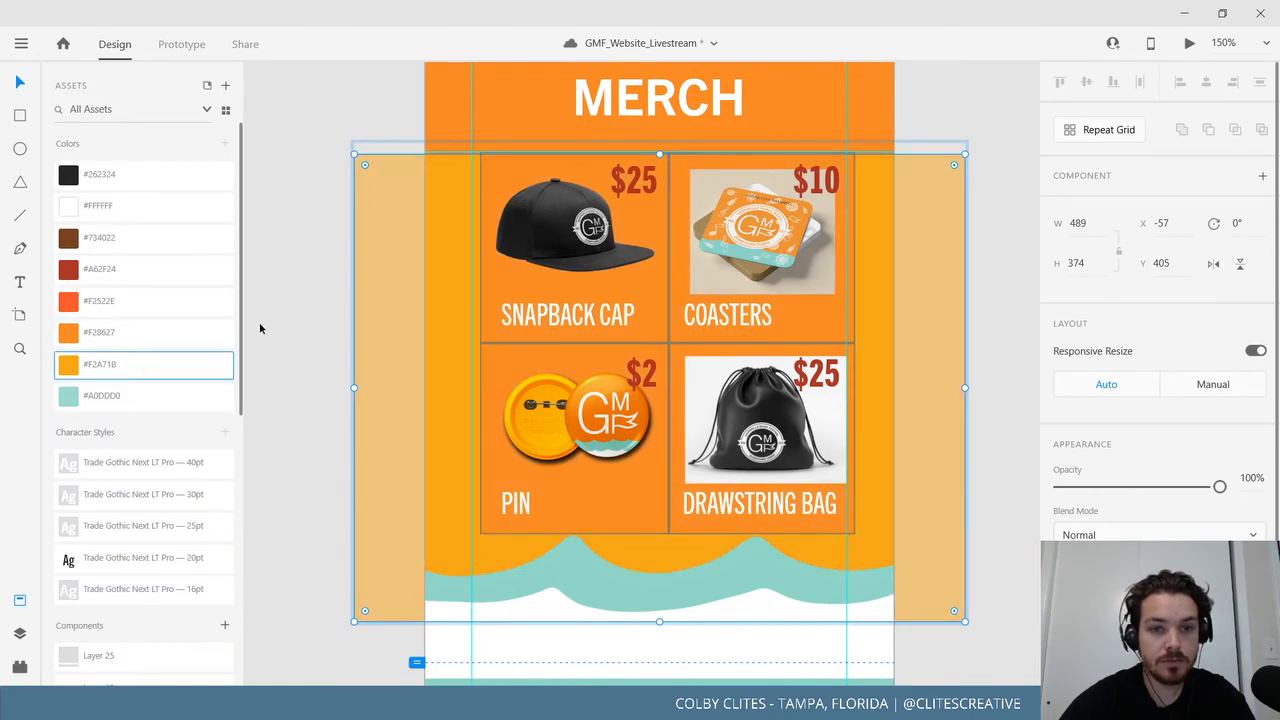
click(300, 337)
Zoom out, pan to the Mobile_Merch footer, and select the wave band component.
drag(300, 337, 269, 407)
key(ctrl+minus)
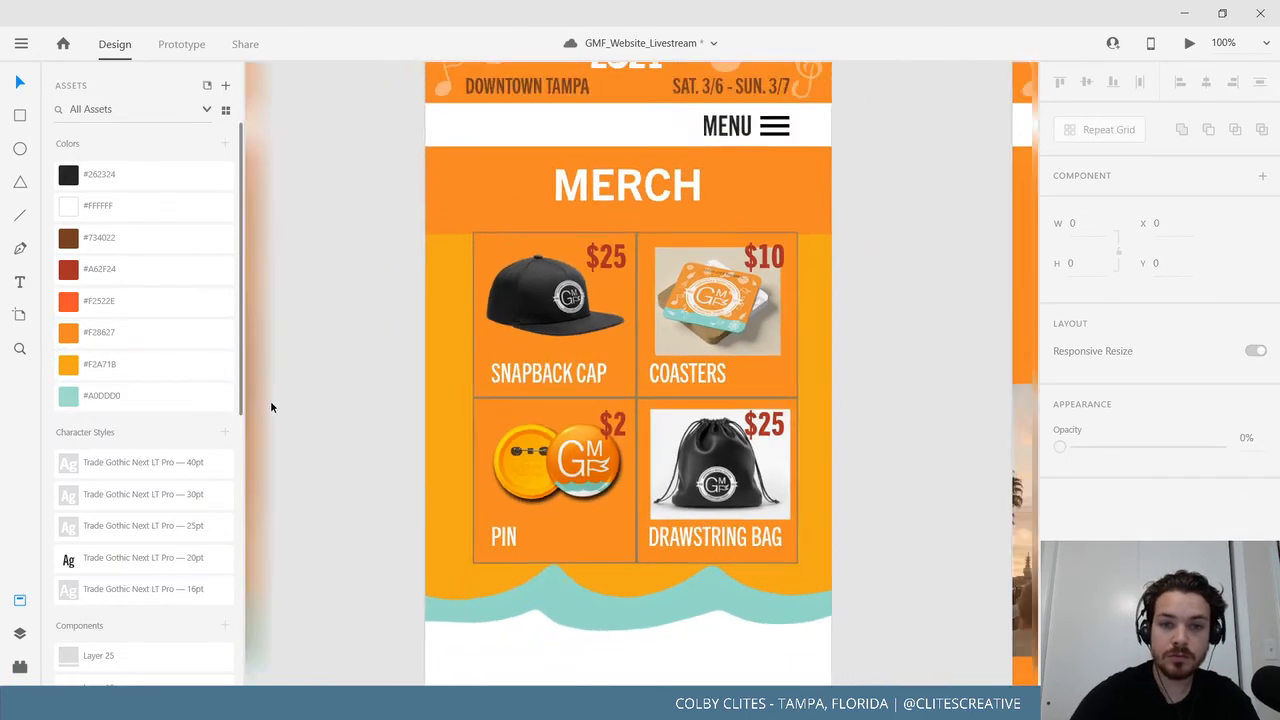
drag(468, 436, 450, 477)
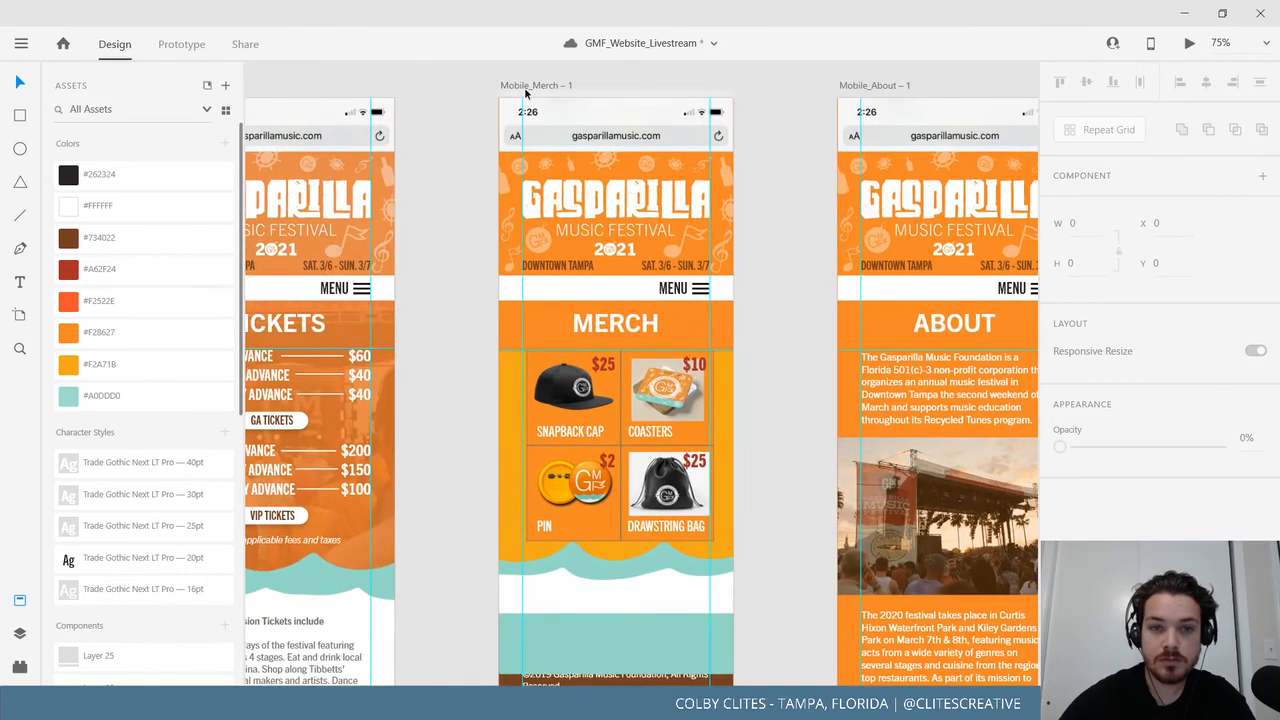
drag(469, 171, 578, 171)
drag(568, 231, 528, 191)
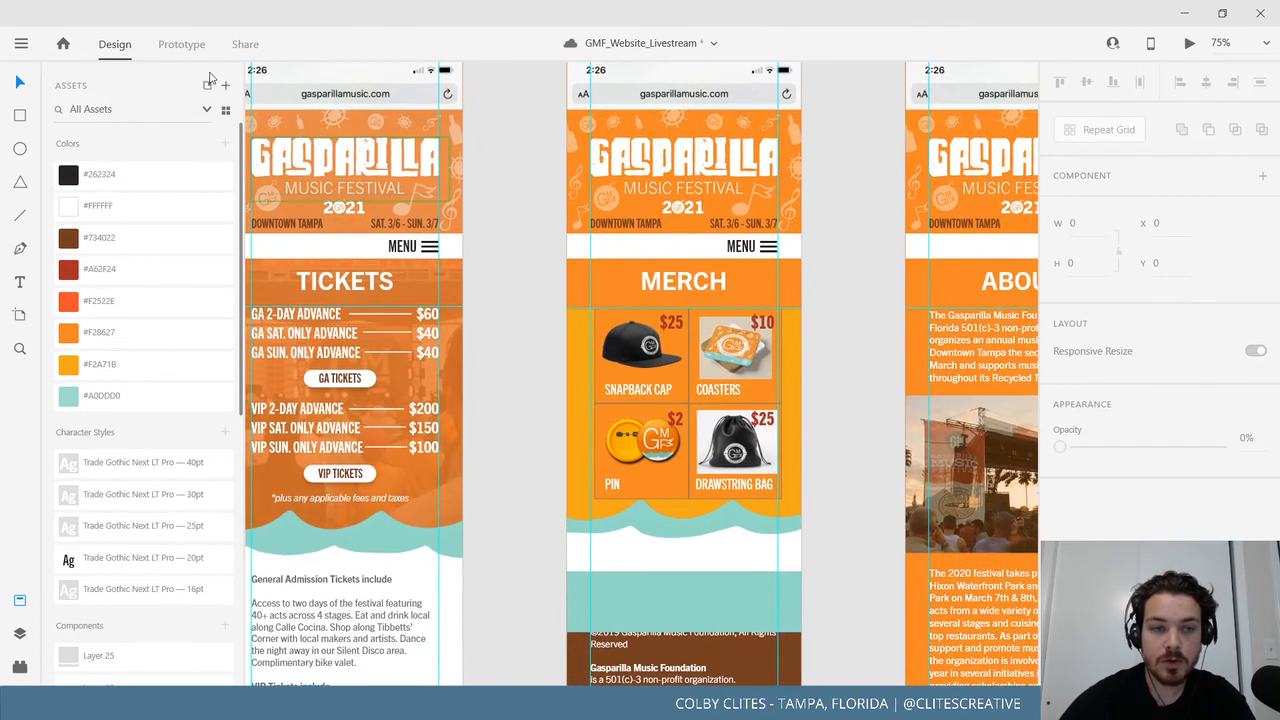
scroll(625, 554, down, 3)
scroll(625, 554, right, 1)
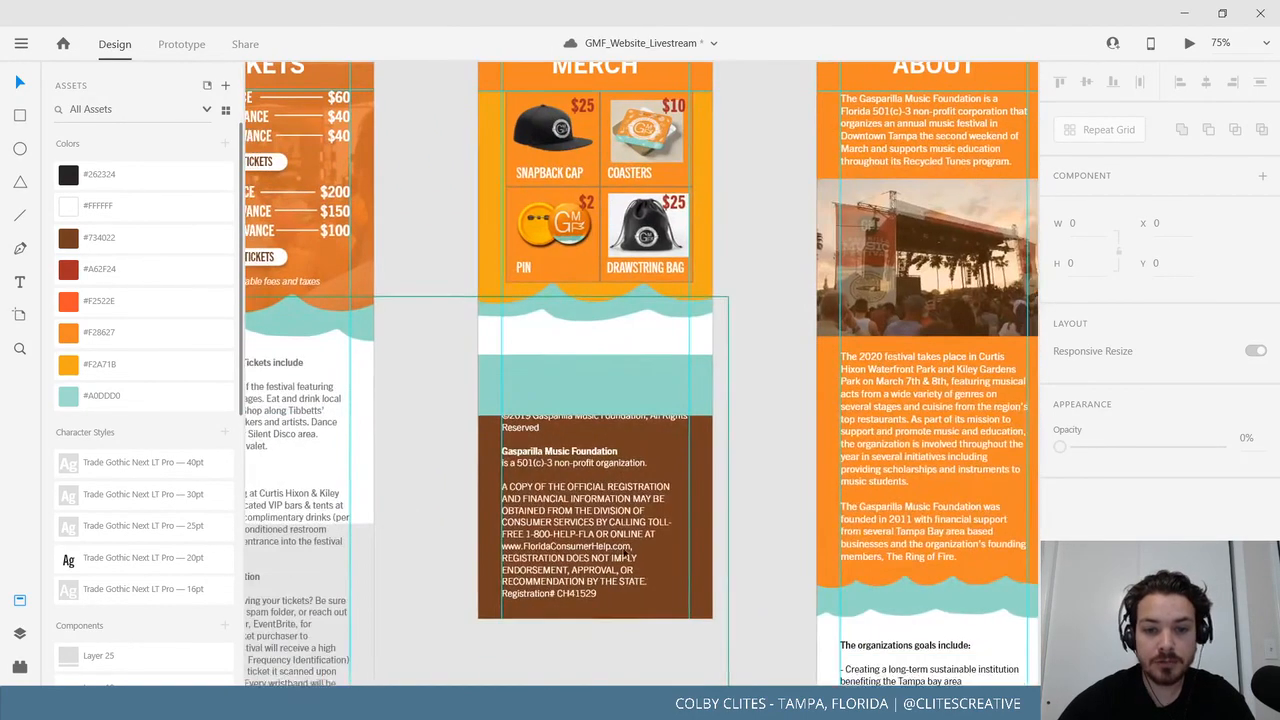
click(686, 535)
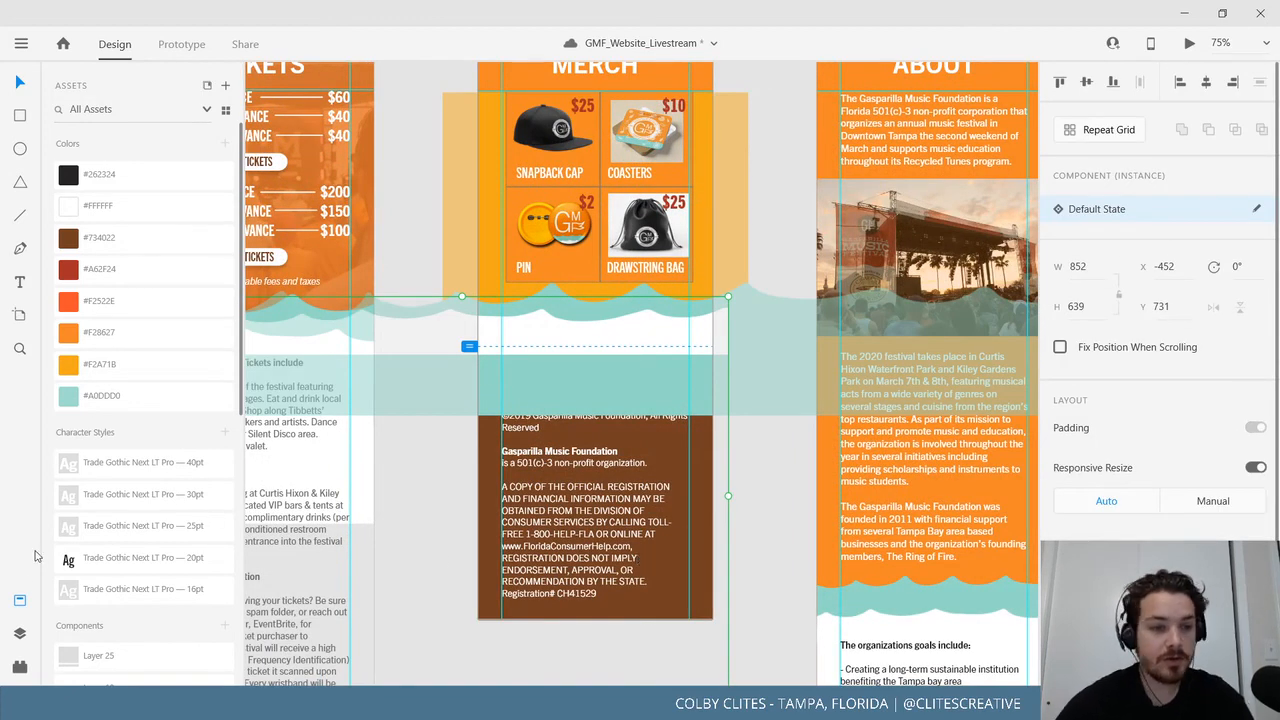
Inspect the Merch page's layers in the Layers panel, including Group 1050.
click(19, 636)
click(105, 657)
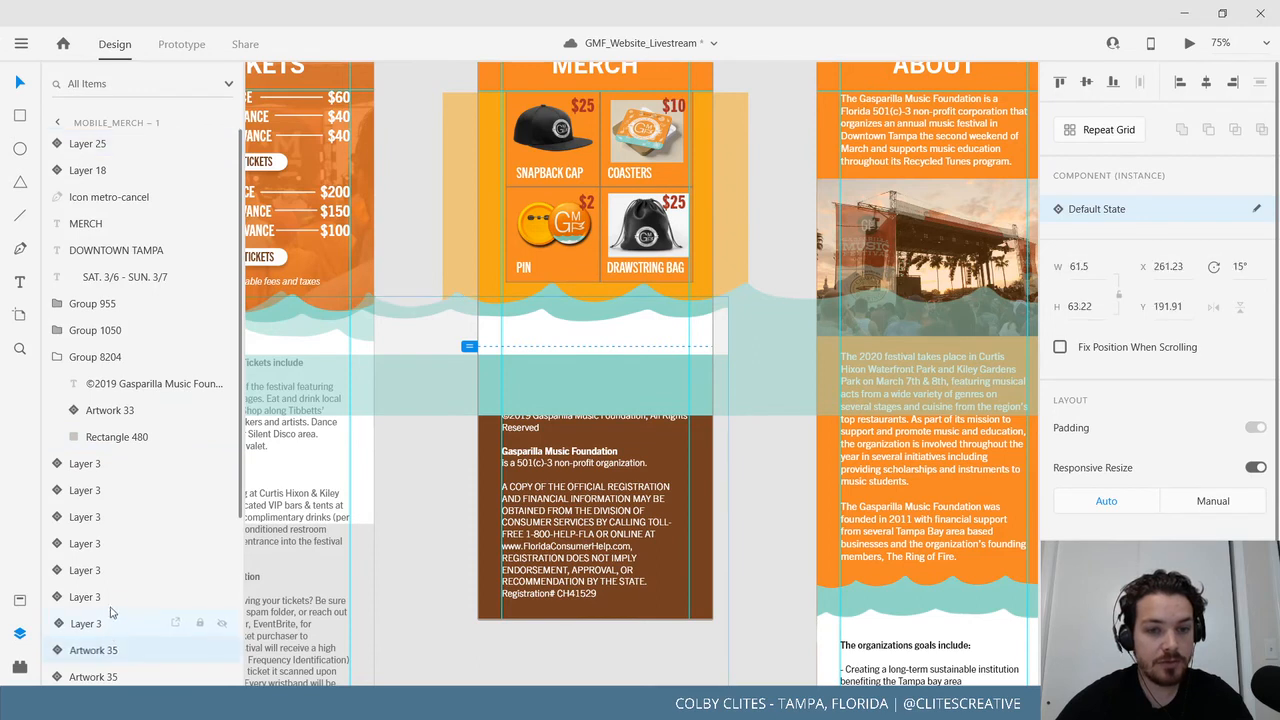
click(110, 620)
click(111, 570)
click(122, 333)
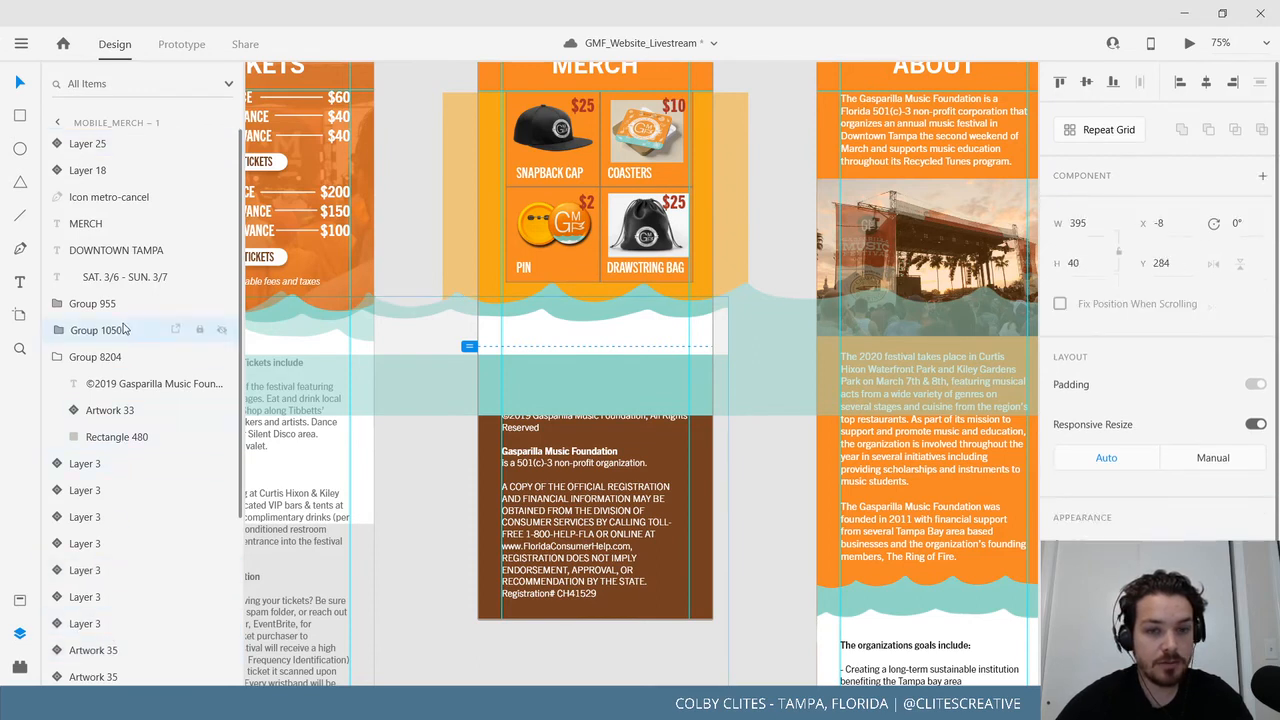
scroll(127, 470, down, 5)
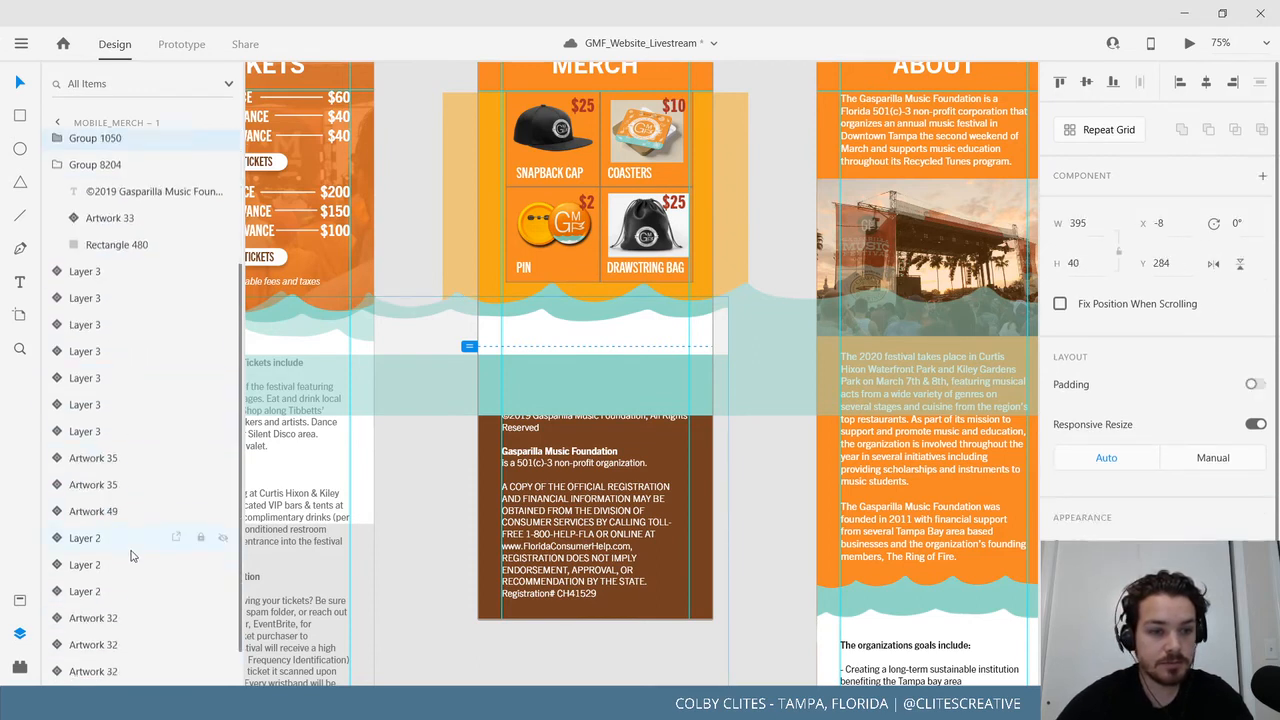
scroll(127, 538, up, 3)
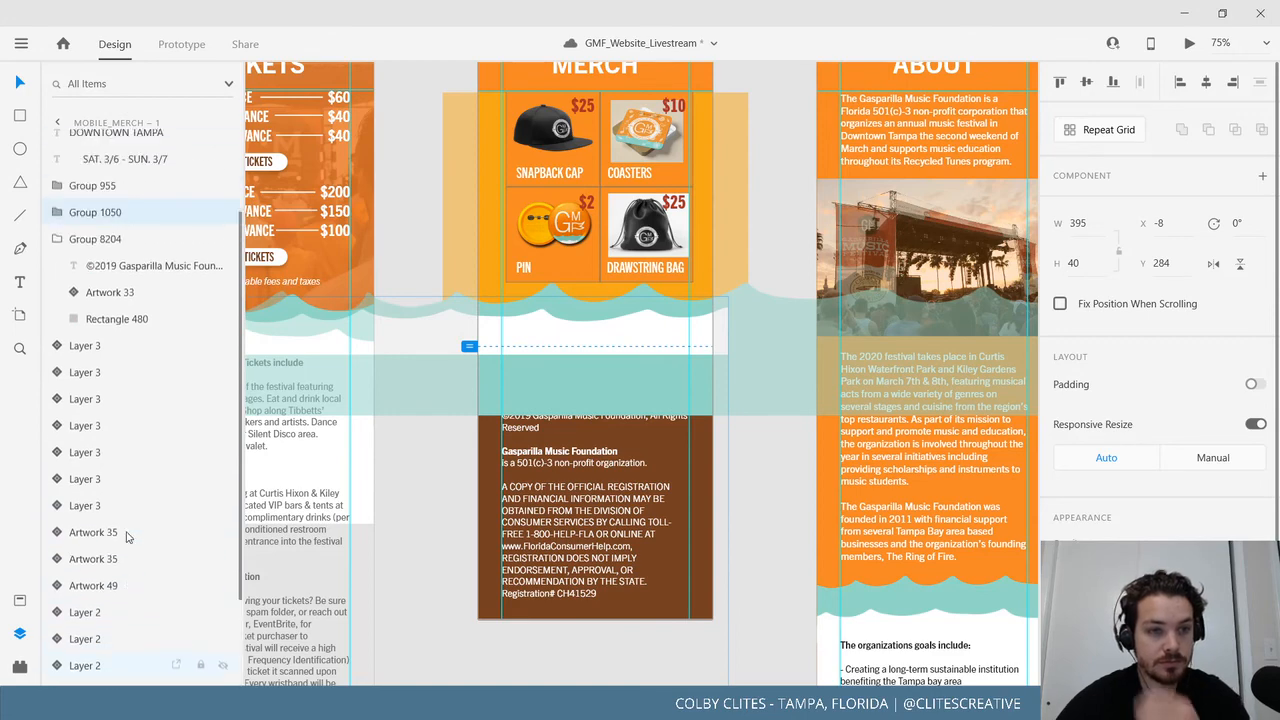
scroll(108, 428, up, 2)
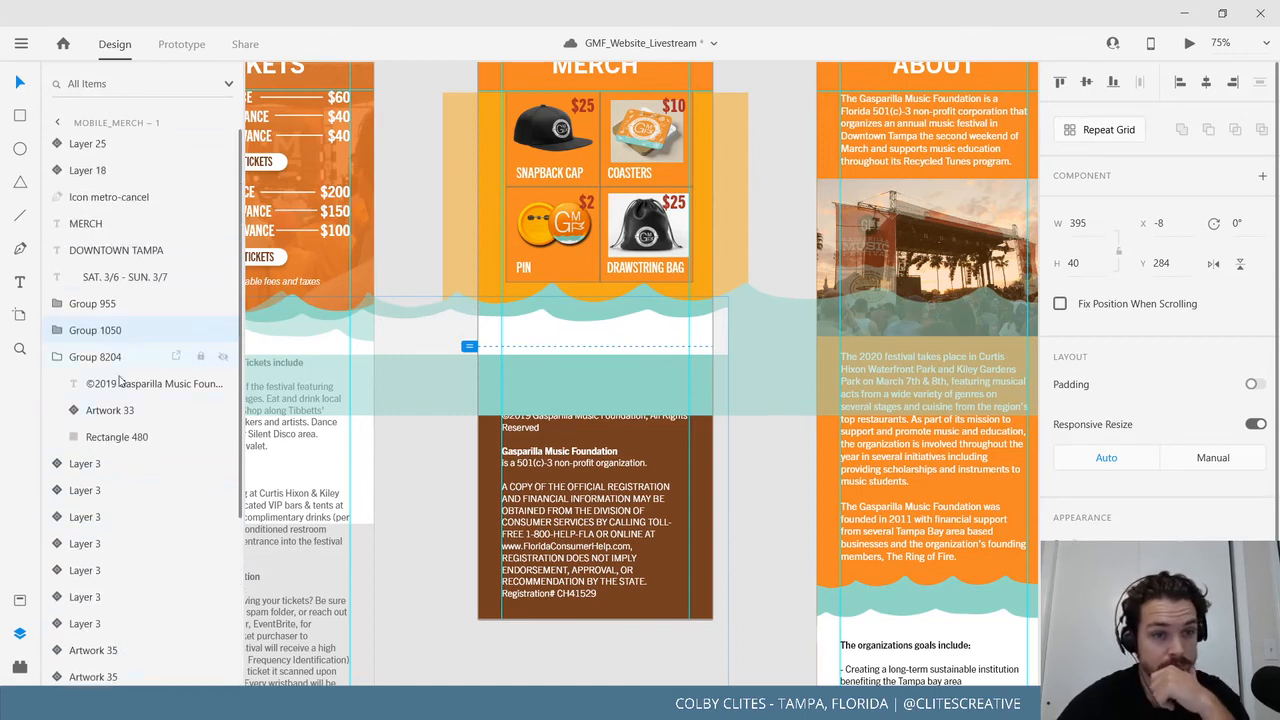
scroll(482, 245, up, 6)
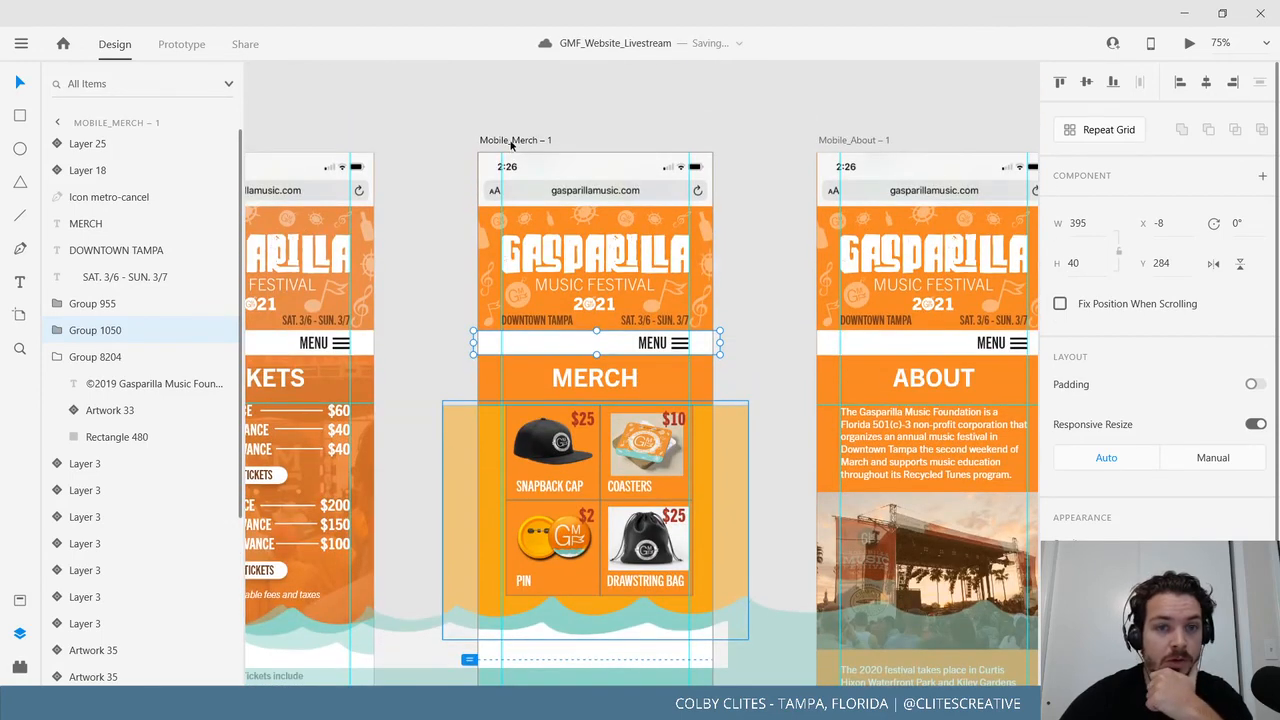
Select the Mobile_Merch – 1 artboard and fit the view around it.
click(511, 141)
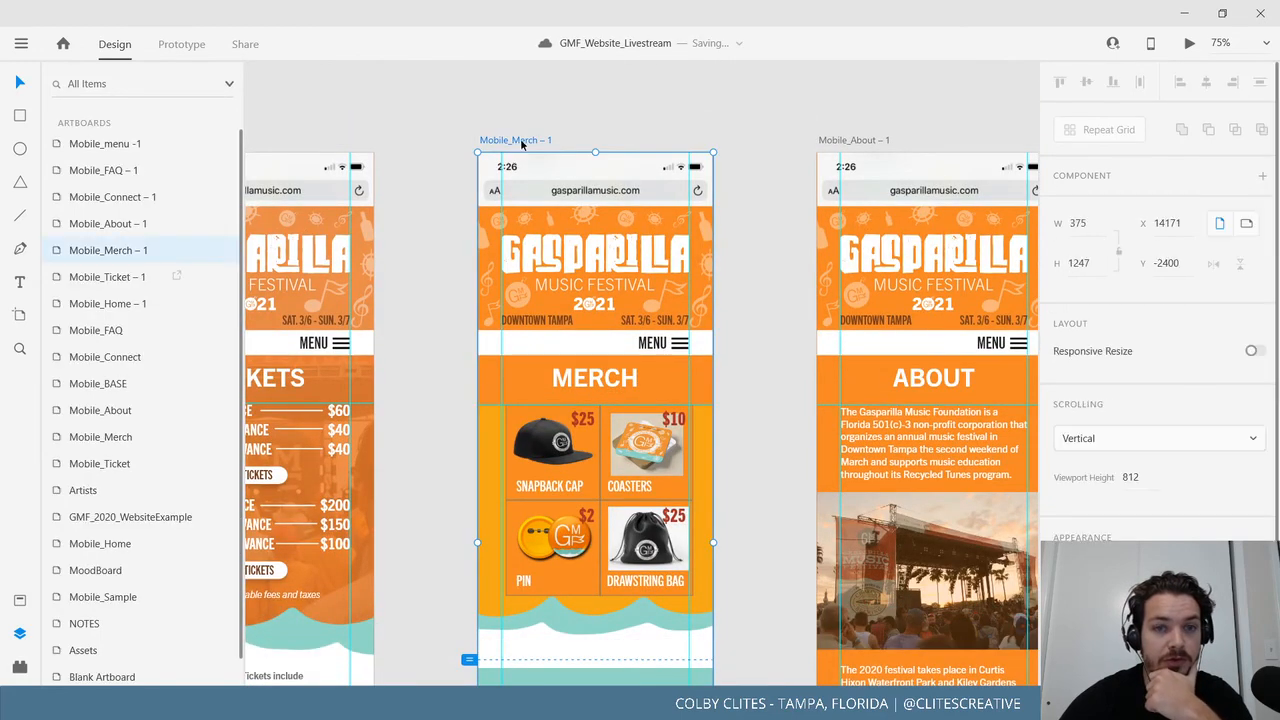
scroll(64, 441, down, 1)
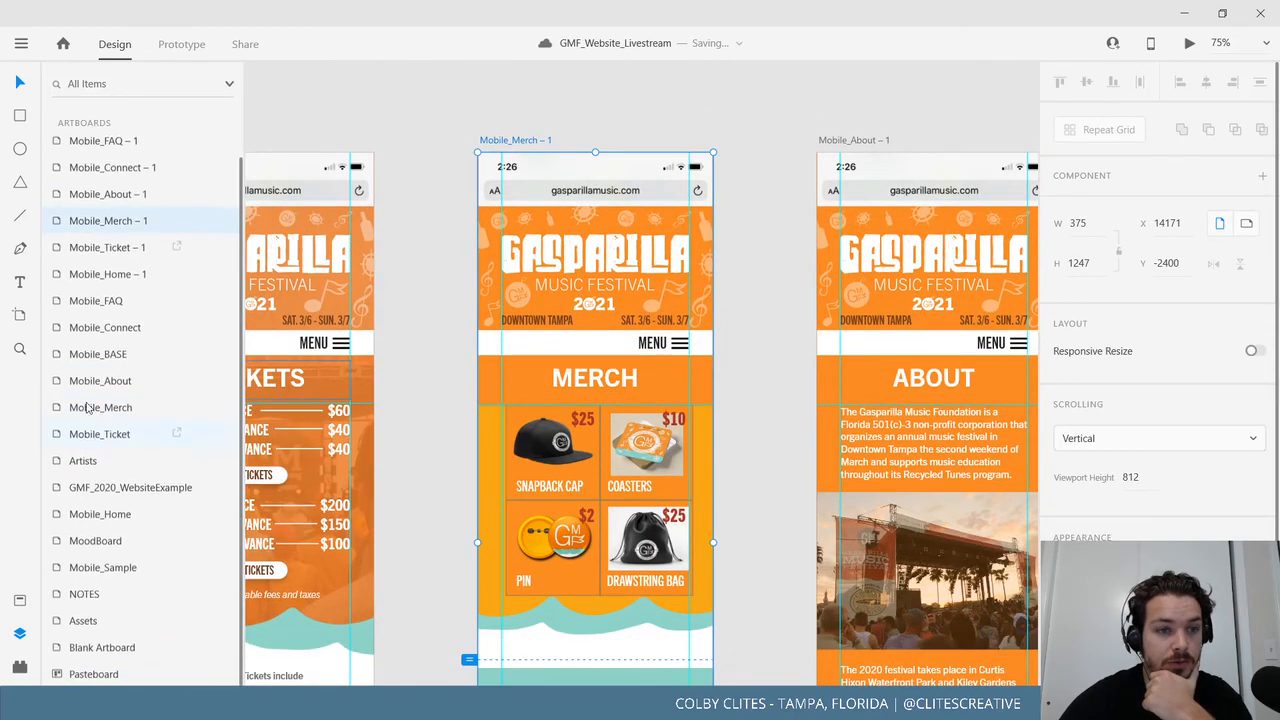
double_click(65, 222)
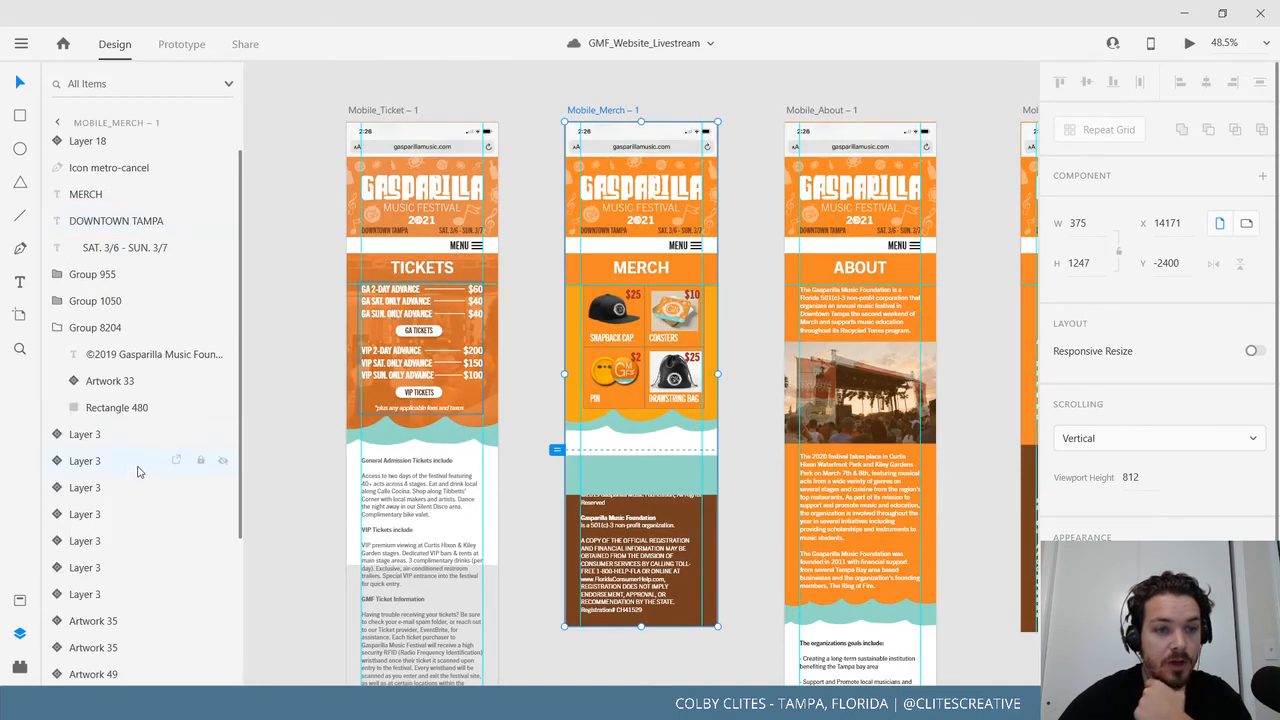
scroll(140, 433, down, 4)
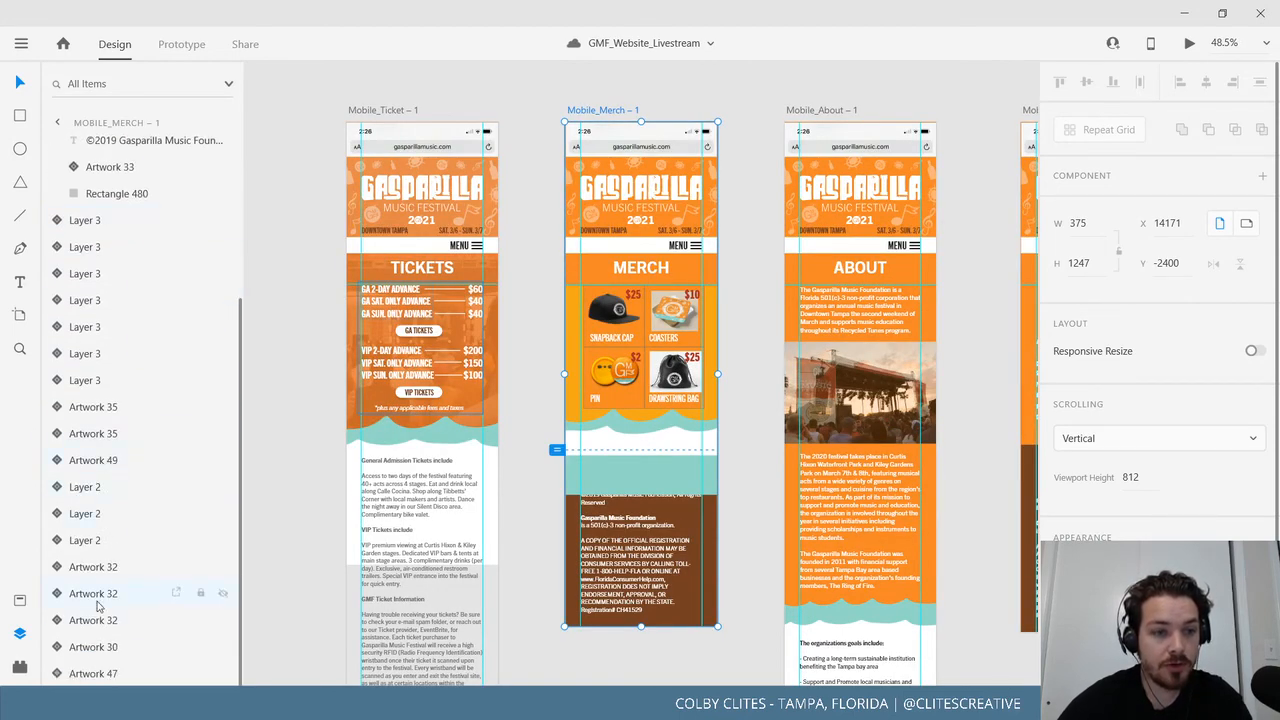
scroll(130, 585, up, 3)
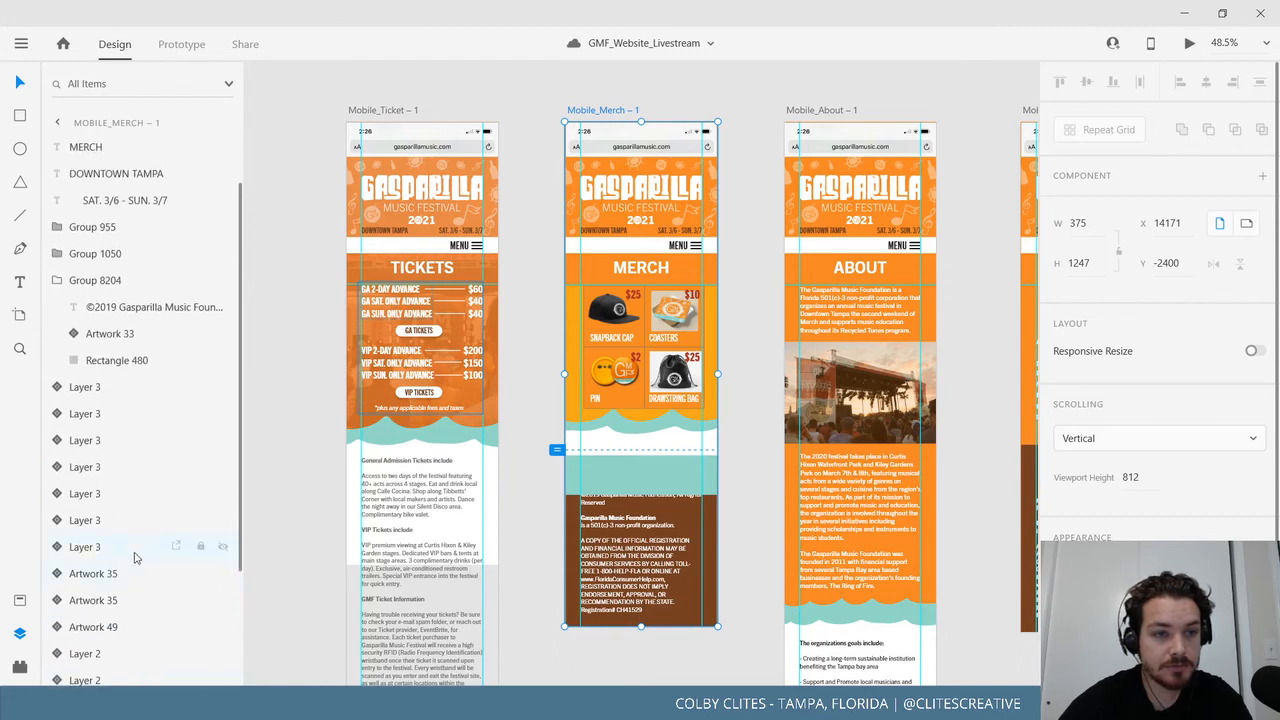
scroll(136, 558, up, 1)
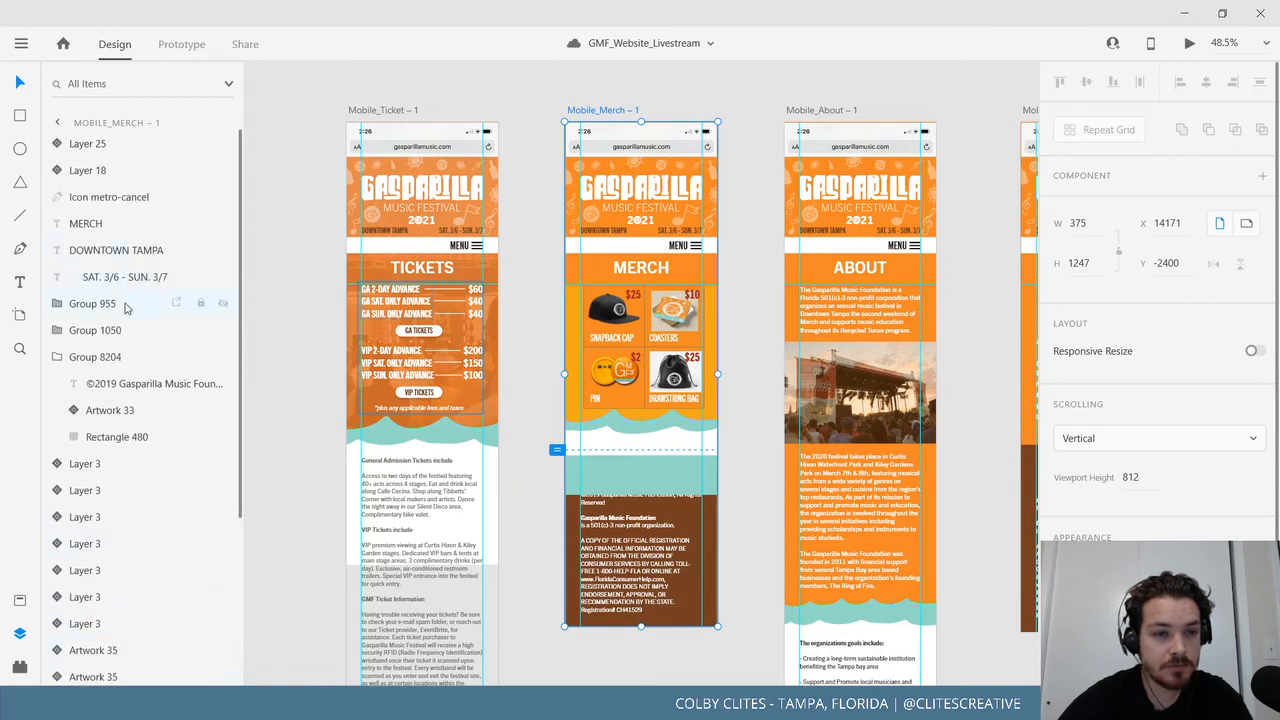
scroll(130, 480, down, 5)
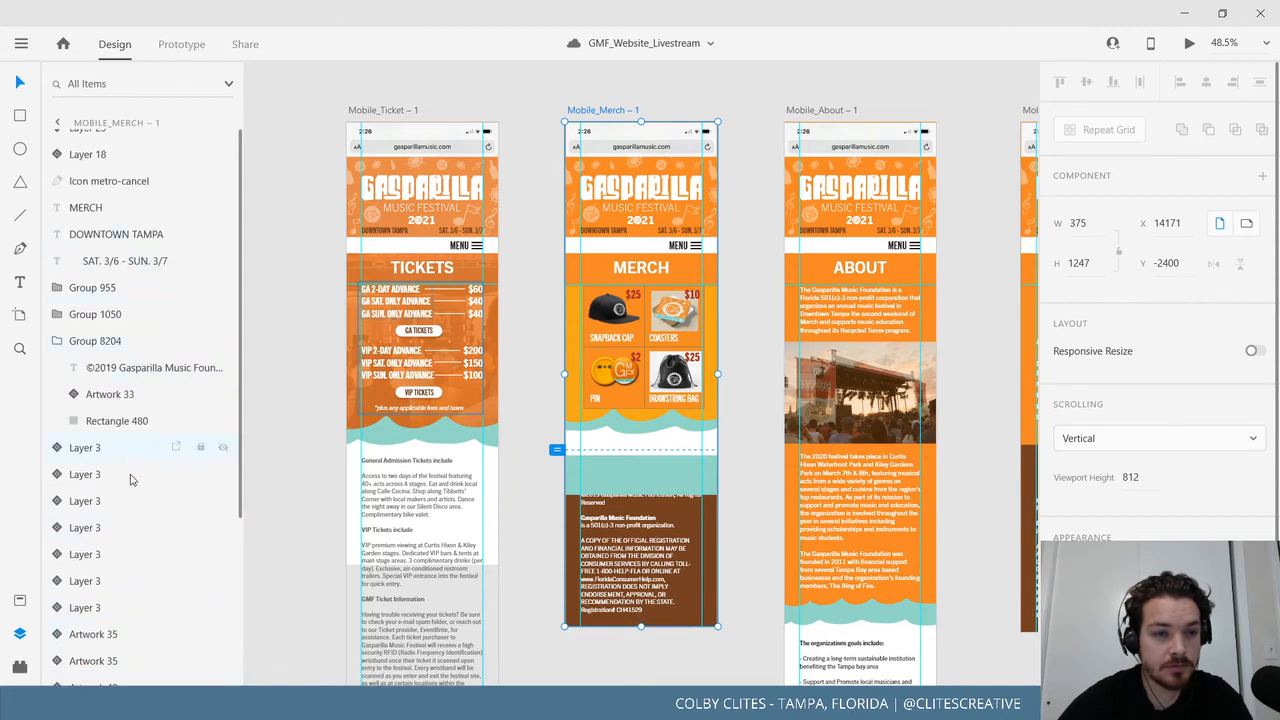
Select the Layer 25 and Layer 18 wave bands and change the footer group's stacking order.
click(745, 647)
click(580, 483)
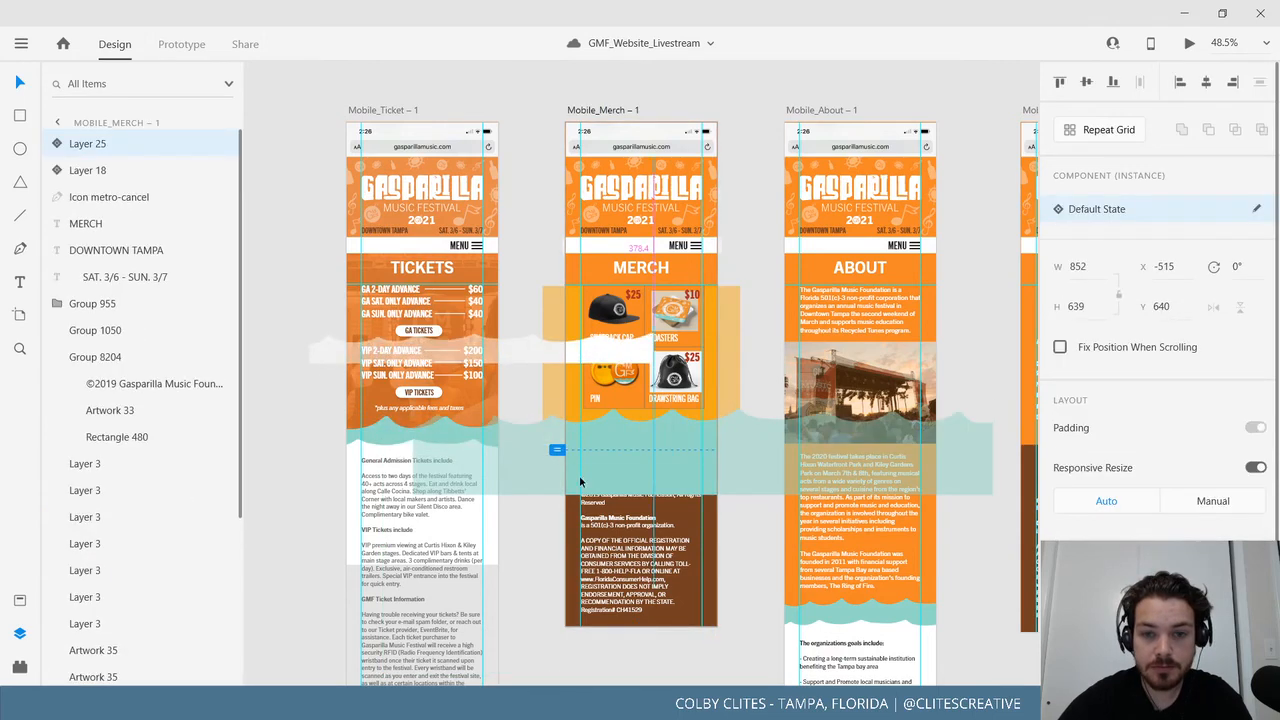
click(568, 452)
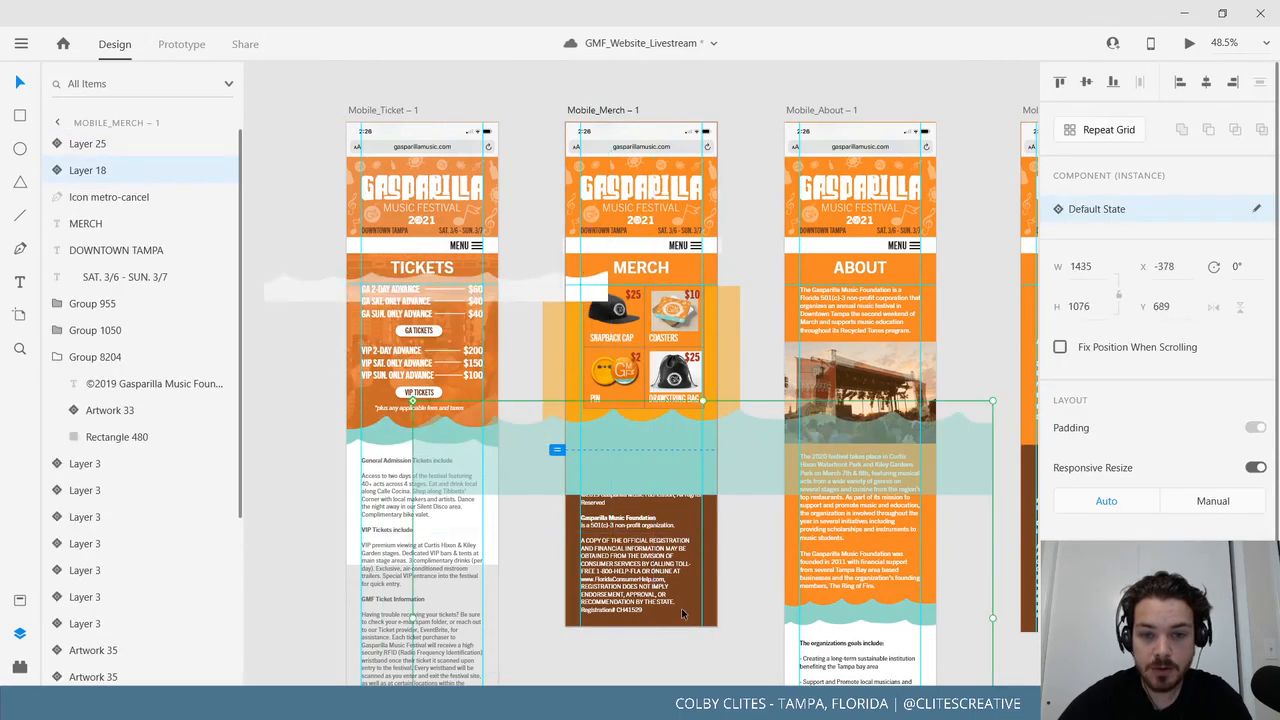
key(ctrl+z)
right_click(679, 622)
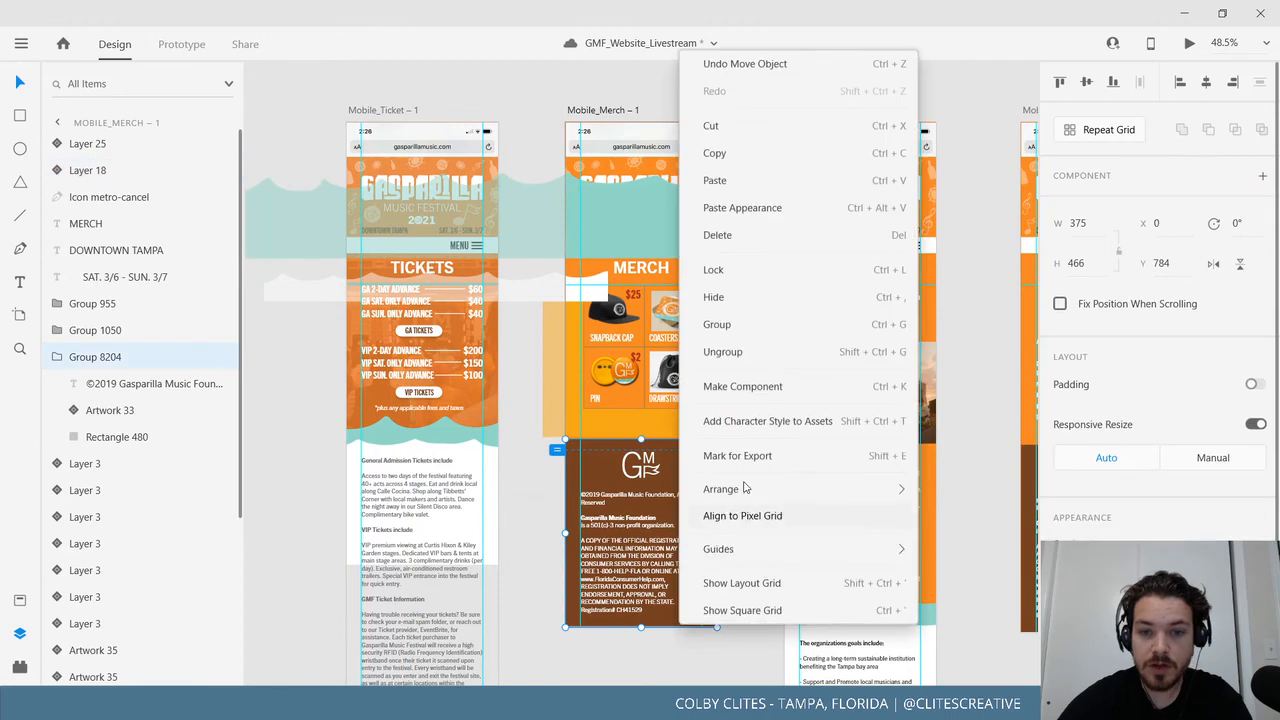
mouse_move(730, 489)
click(1007, 513)
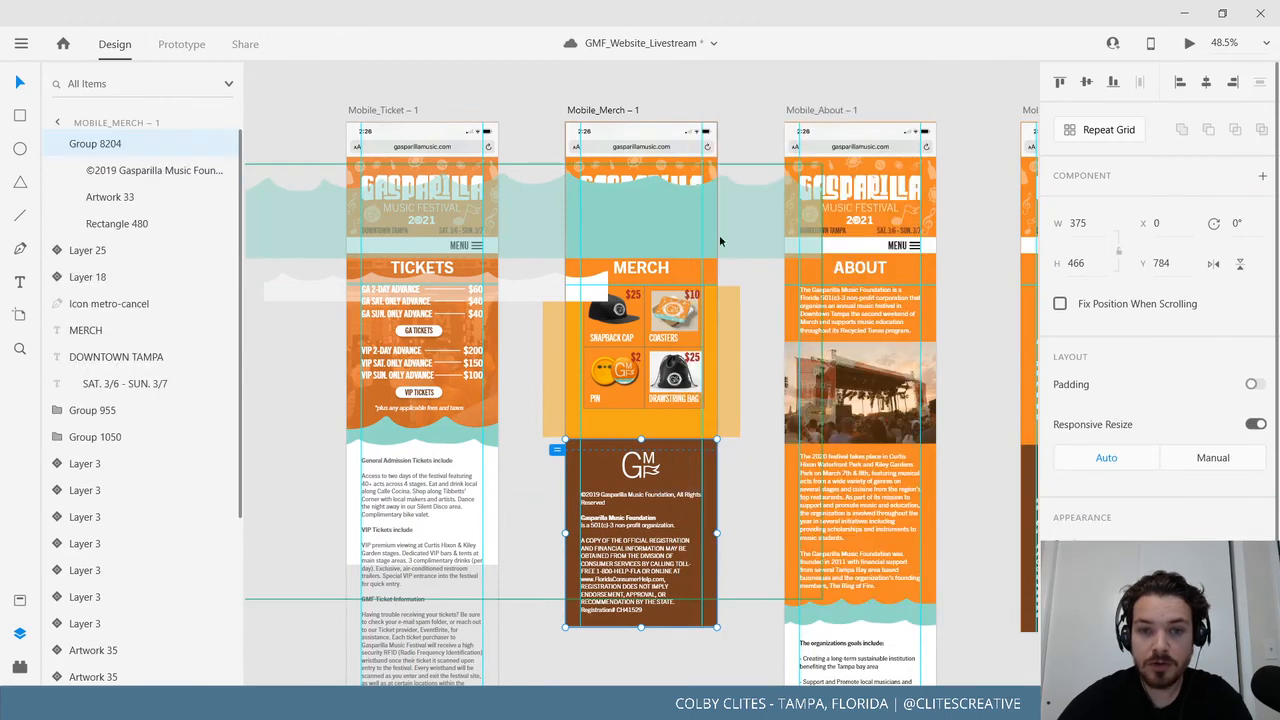
Drag the teal and white wave bands down above the footer and lower the footer slightly.
drag(698, 236, 662, 473)
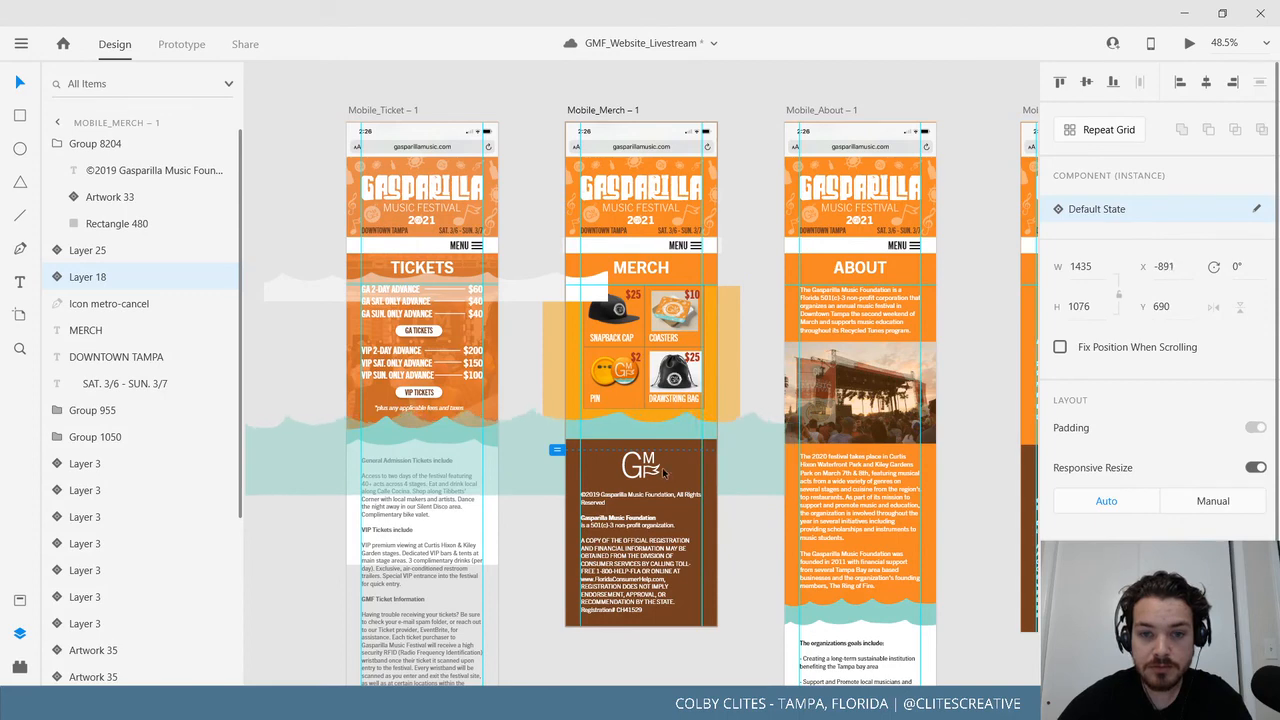
drag(547, 280, 726, 436)
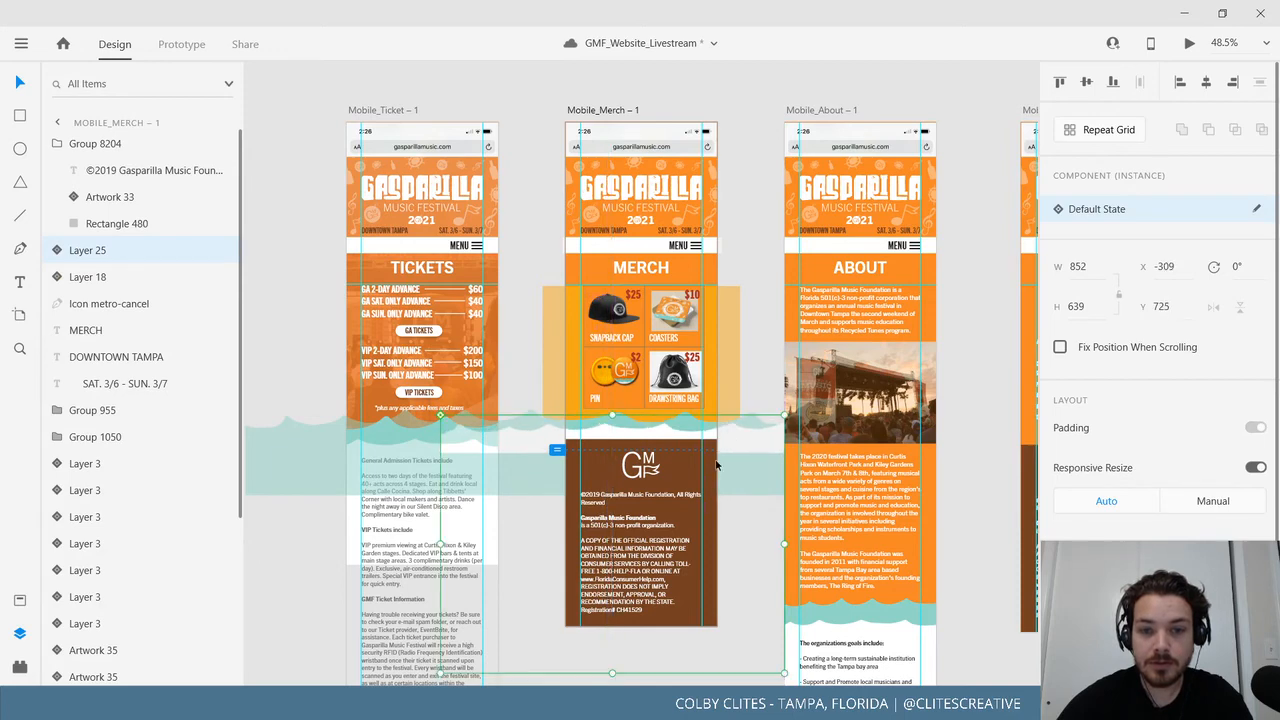
drag(672, 502, 671, 514)
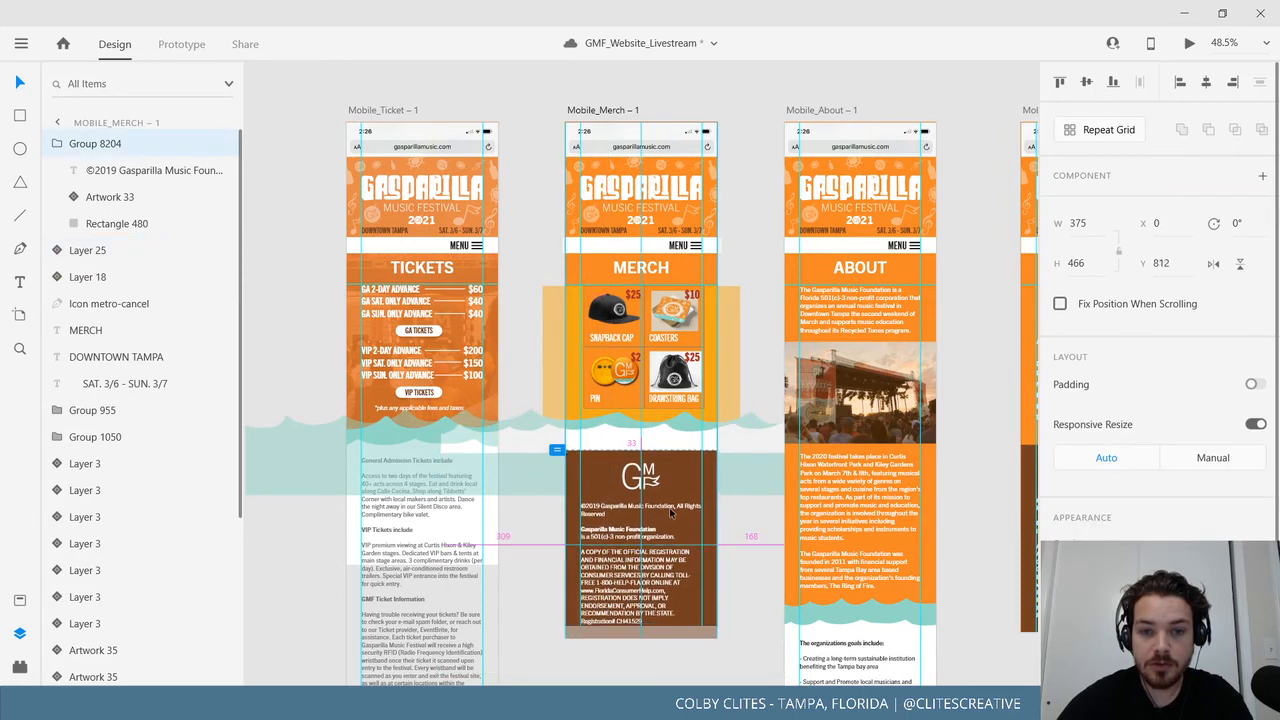
click(734, 583)
click(604, 111)
scroll(697, 636, down, 2)
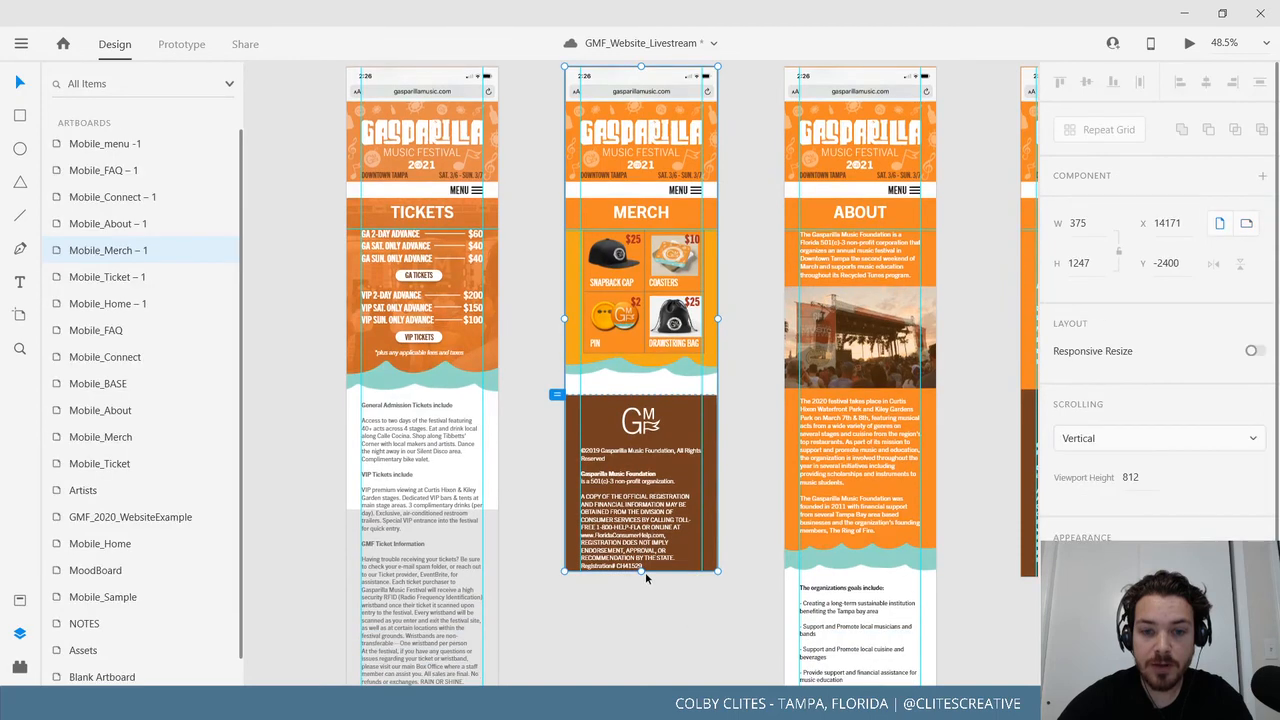
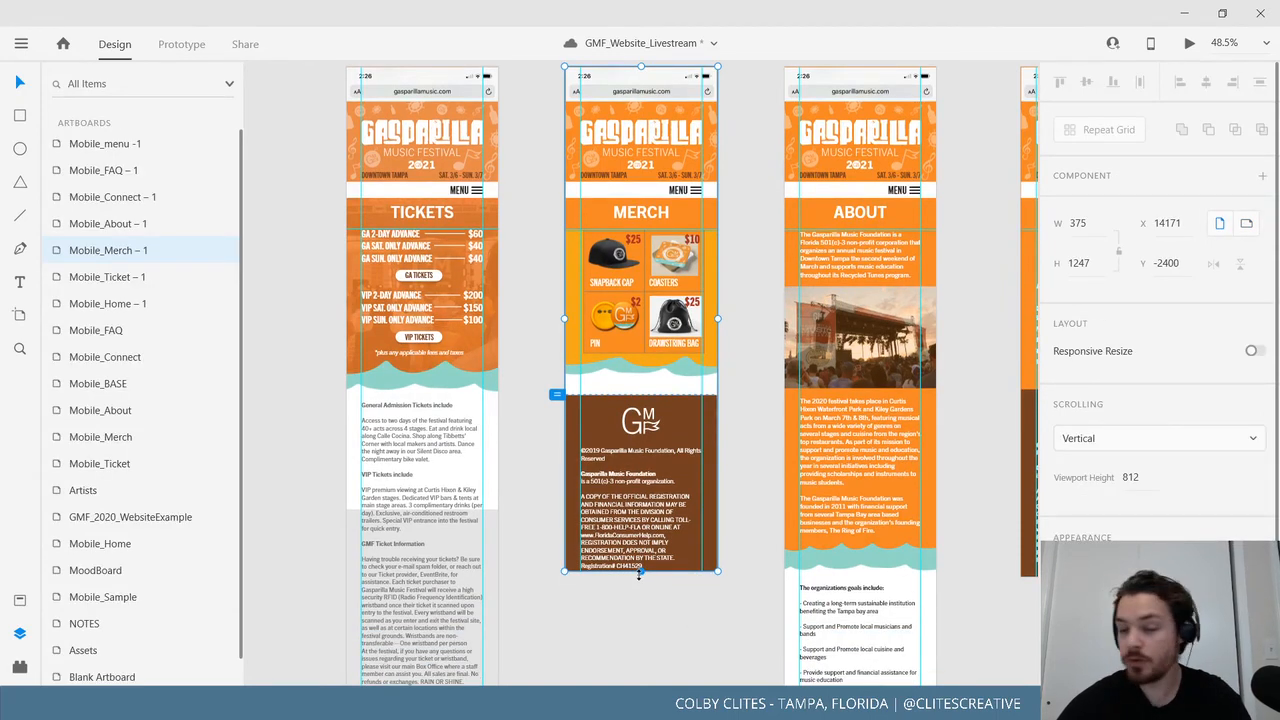
Readjust the Mobile_Merch artboard's bottom edge and save the document.
mouse_move(639, 574)
mouse_down()
mouse_move(639, 597)
mouse_move(639, 581)
mouse_up()
click(654, 618)
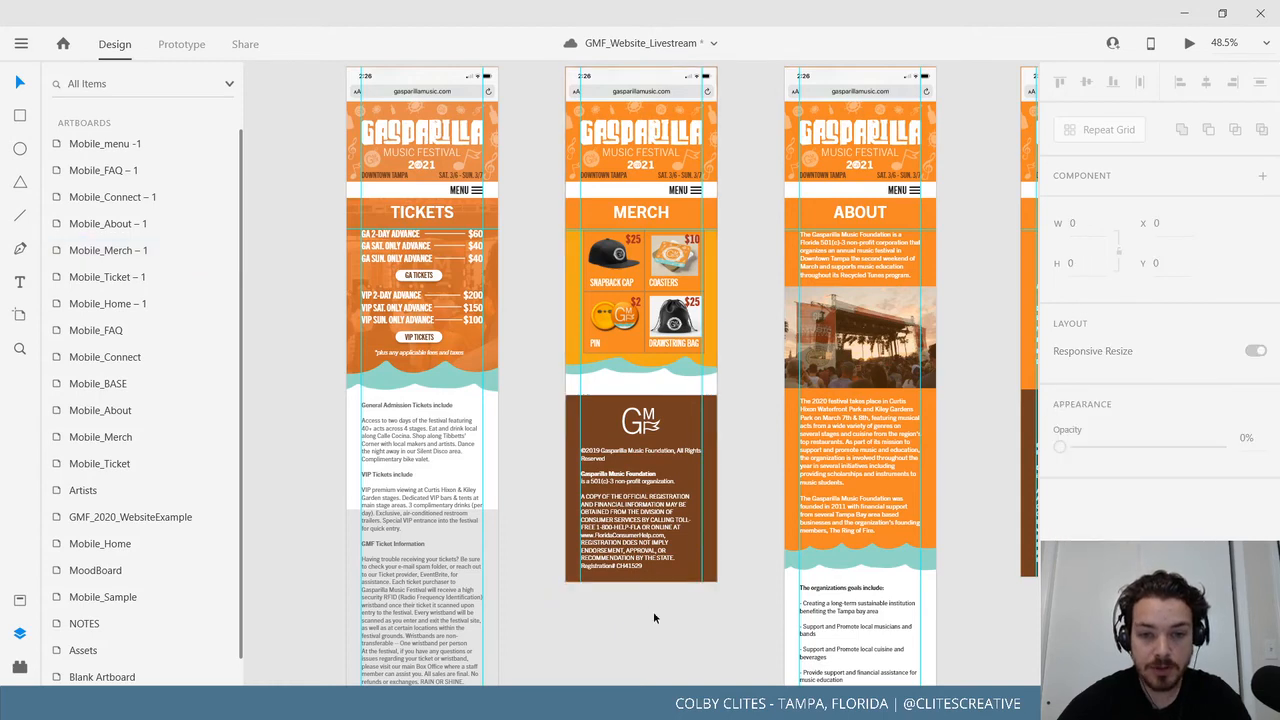
scroll(655, 658, up, 1)
click(21, 44)
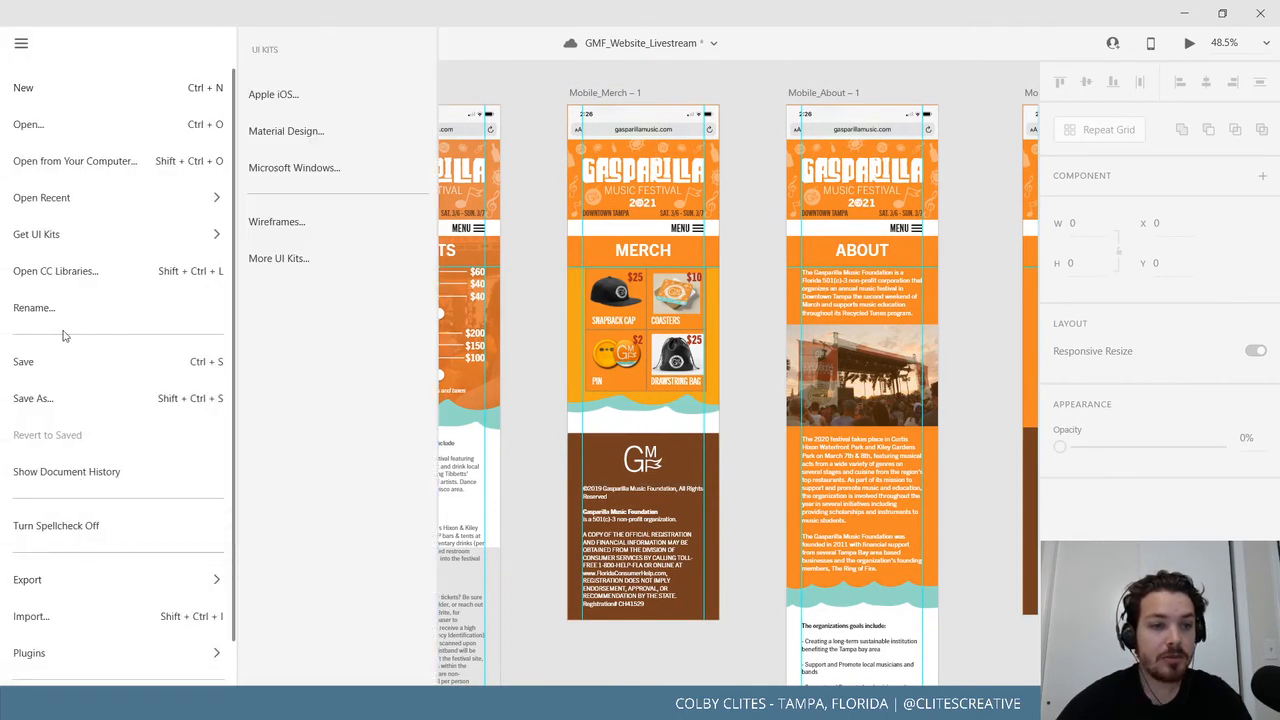
click(54, 364)
Select the Mobile_Home – 1 artboard and launch its preview with Ctrl+Enter.
scroll(525, 300, up, 2)
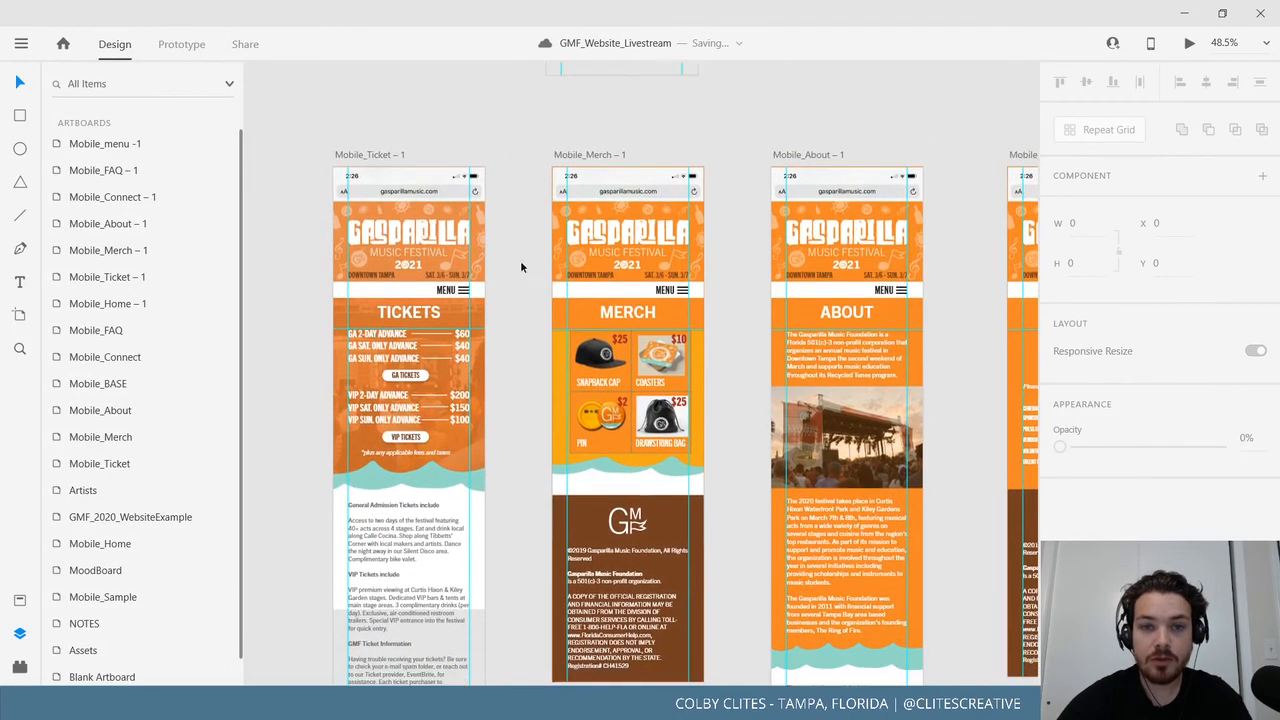
drag(529, 210, 591, 386)
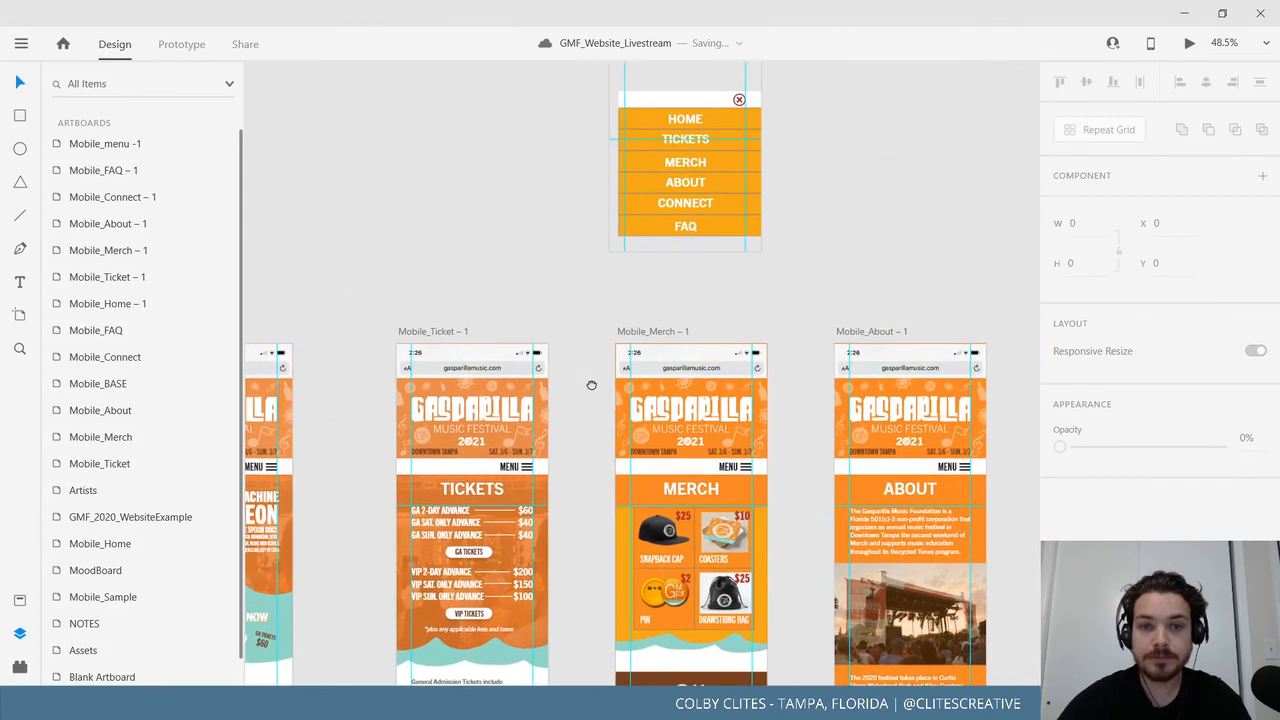
drag(334, 285, 574, 251)
click(449, 294)
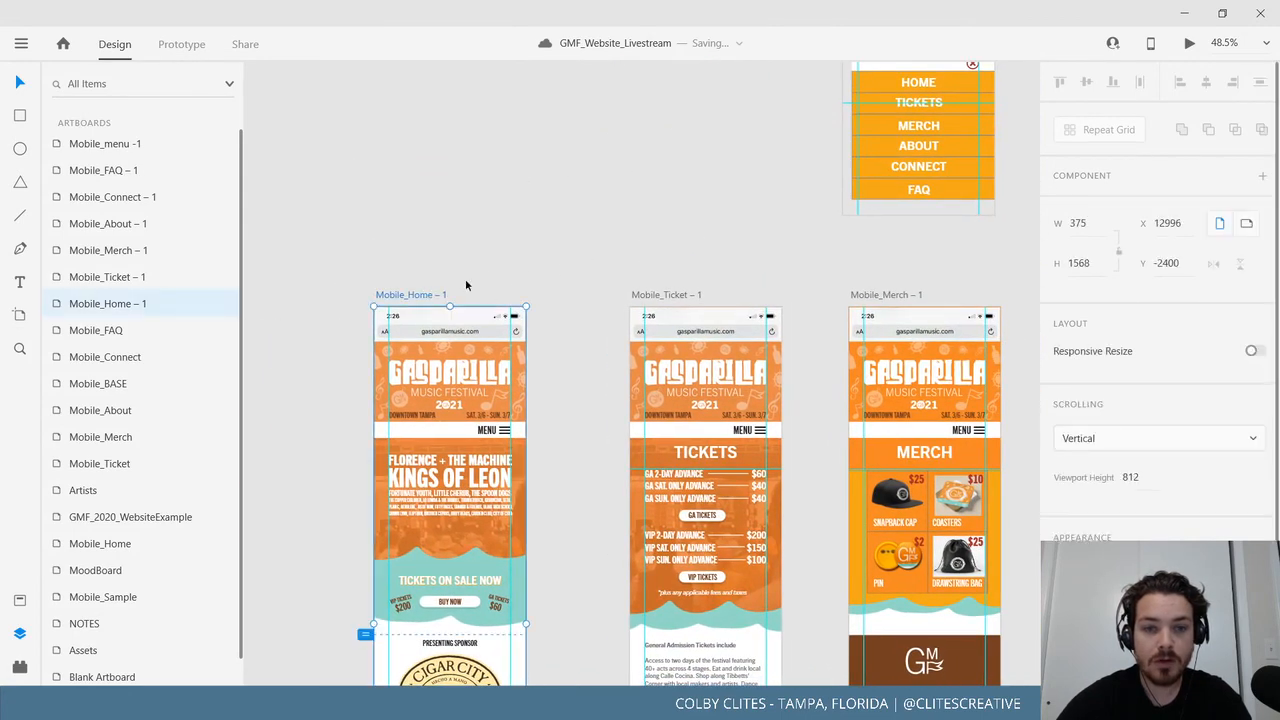
key(ctrl+Return)
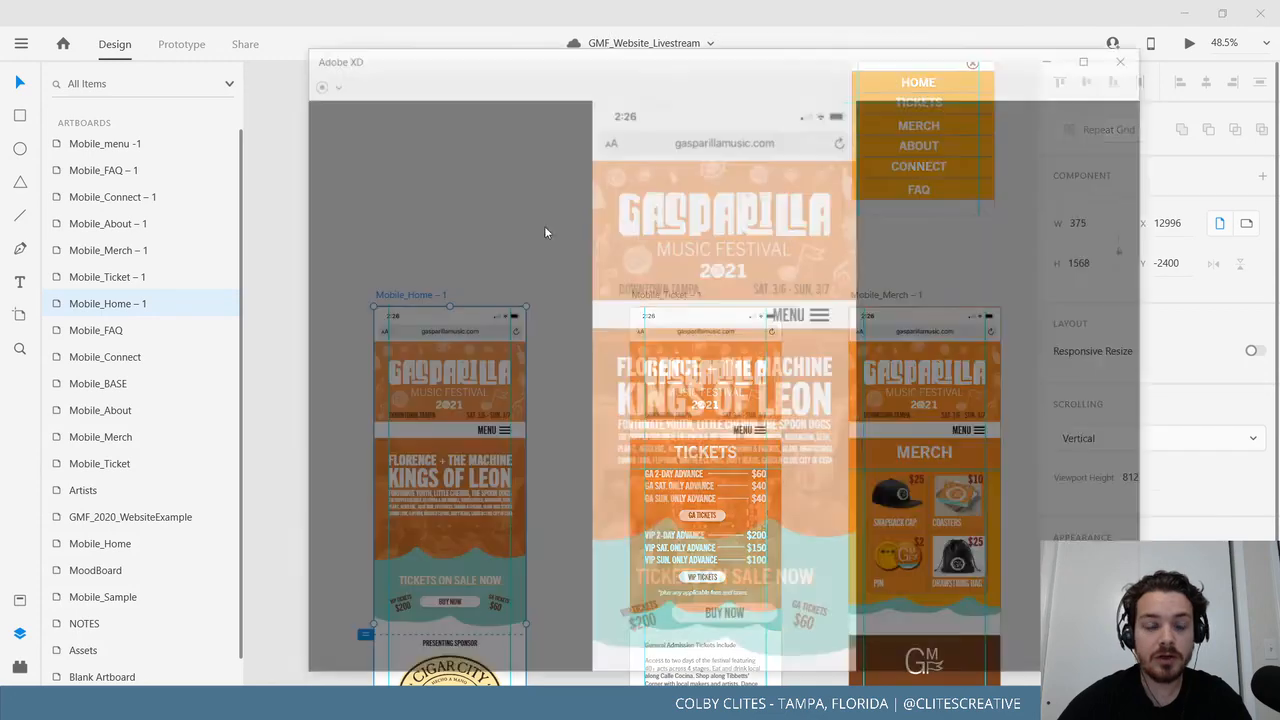
Maximize the preview and use the hamburger menu to reach TICKETS, then MERCH.
double_click(540, 28)
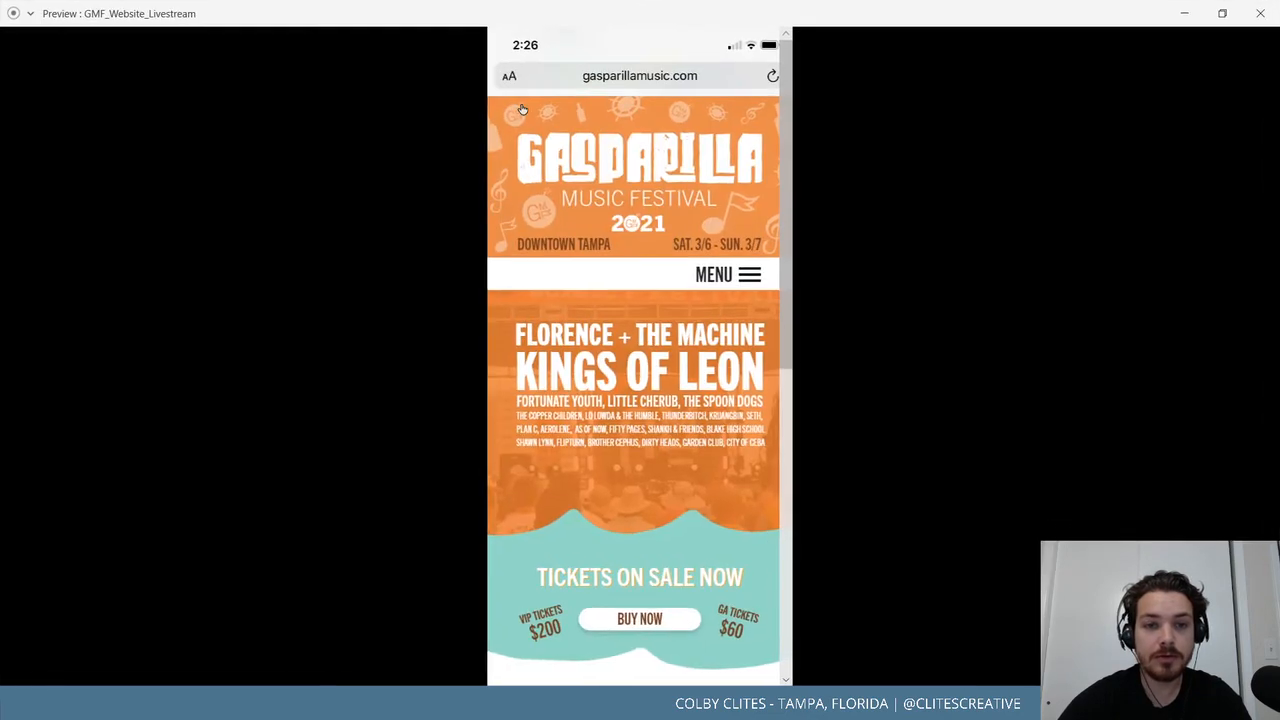
click(745, 279)
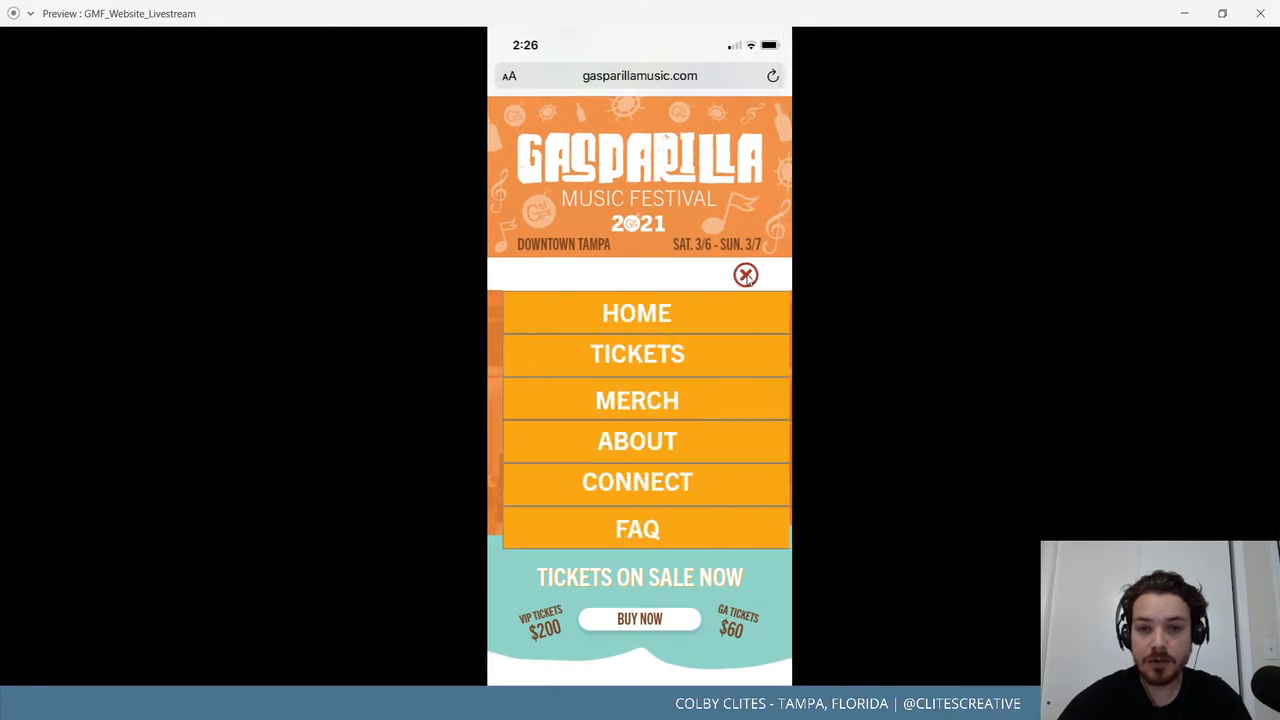
click(648, 352)
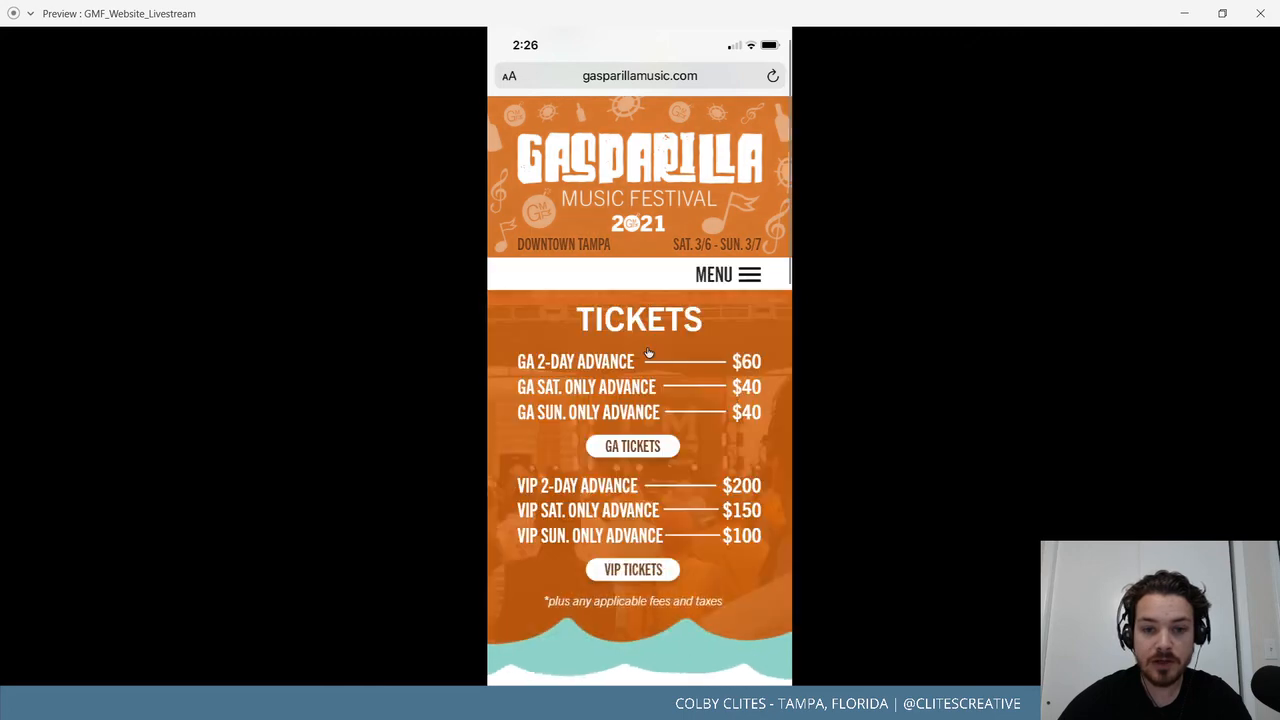
click(770, 284)
click(668, 402)
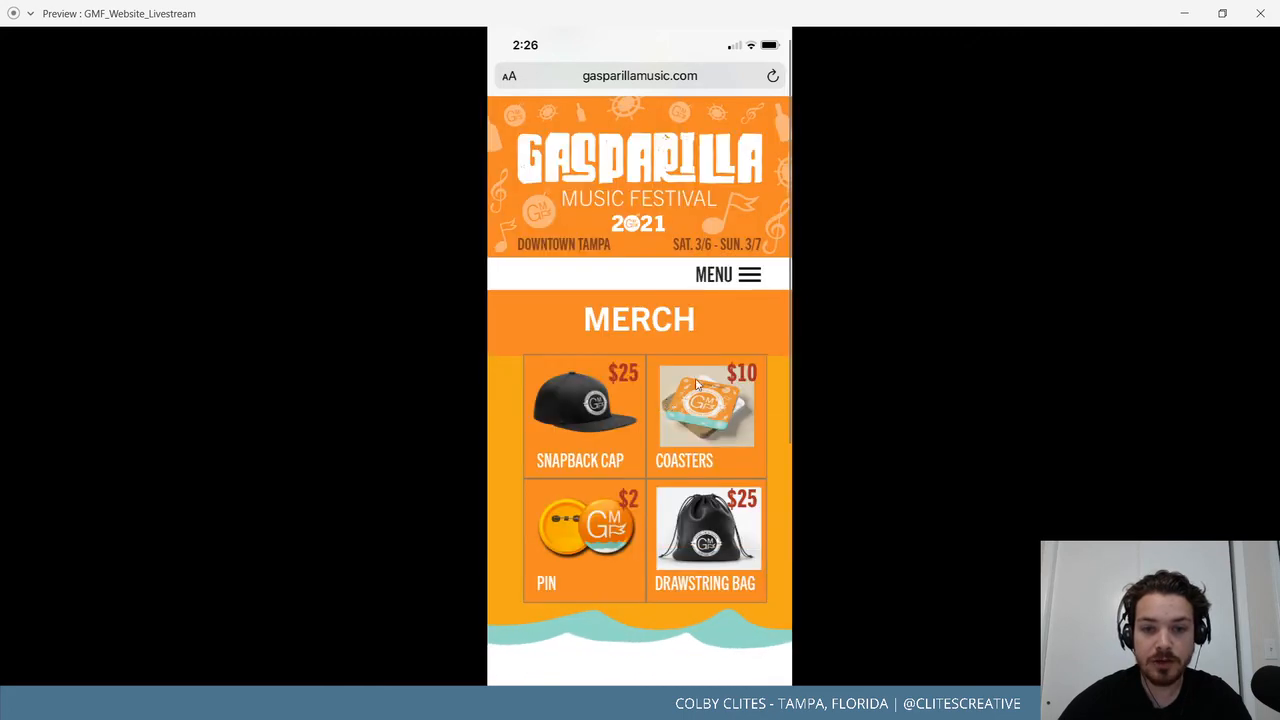
scroll(644, 460, down, 4)
scroll(645, 464, up, 4)
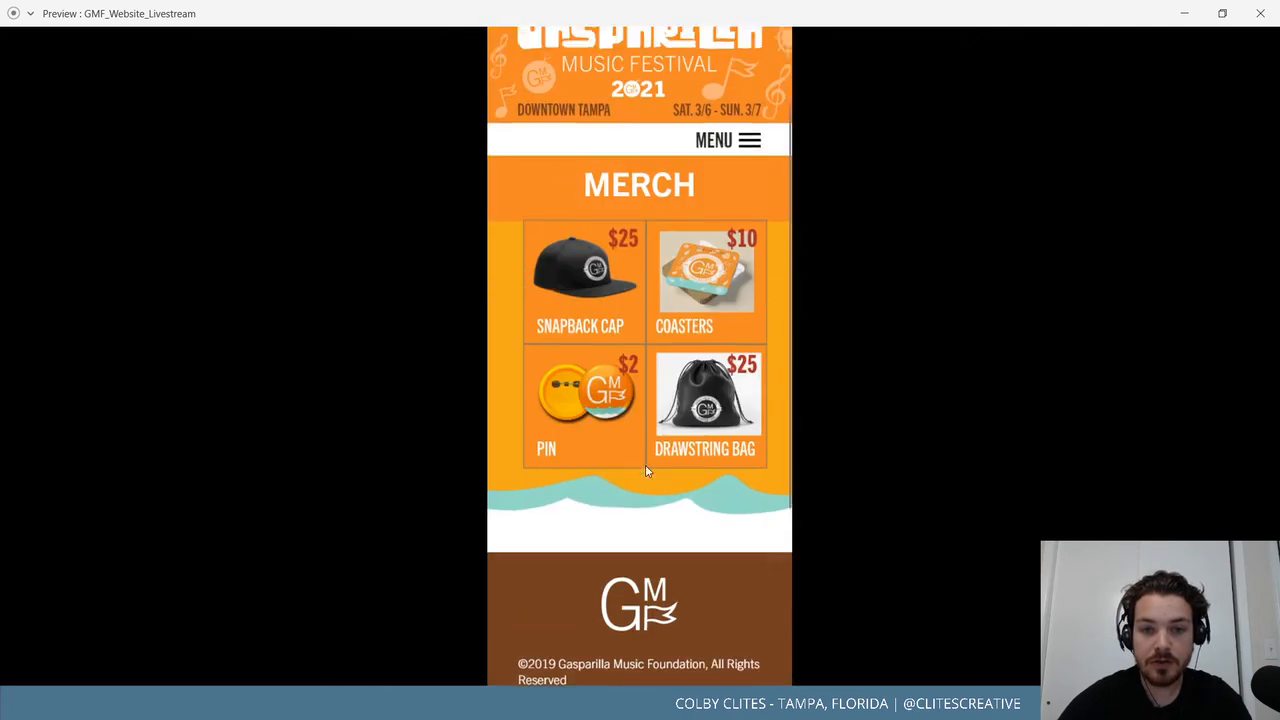
Use the menu to jump to TICKETS, HOME, TICKETS again, then MERCH.
click(716, 285)
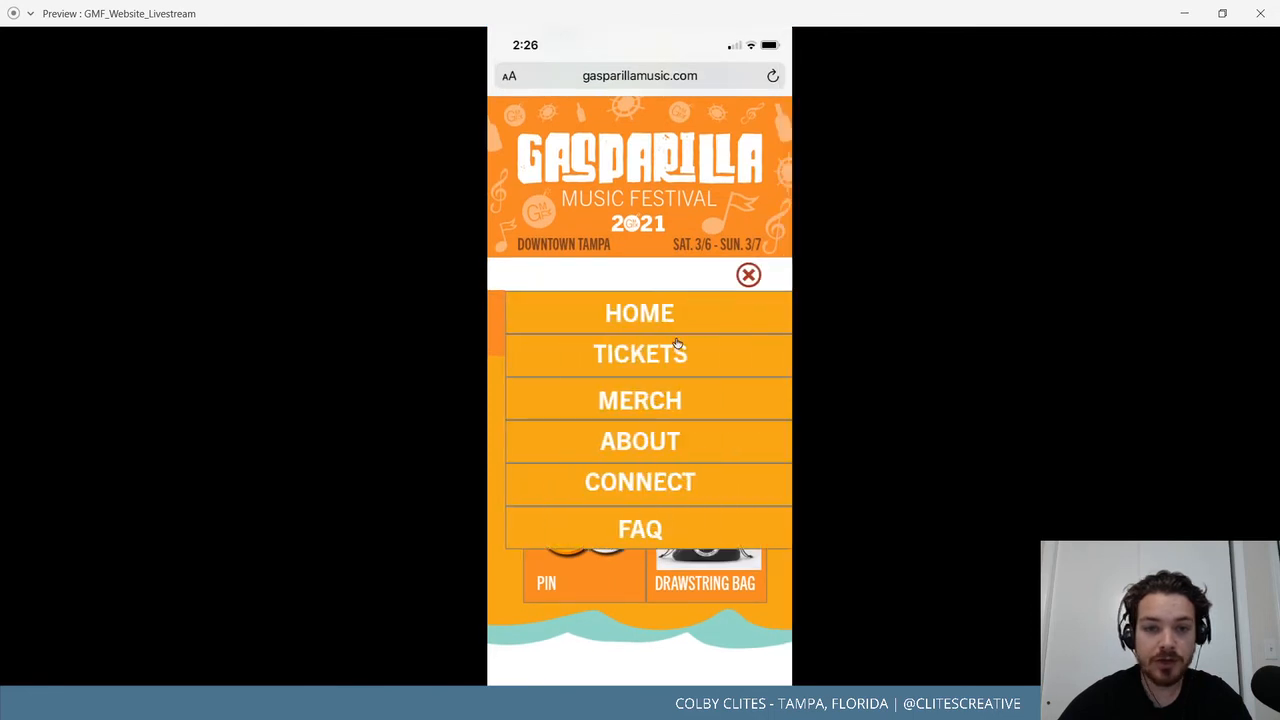
click(679, 345)
click(712, 286)
click(684, 318)
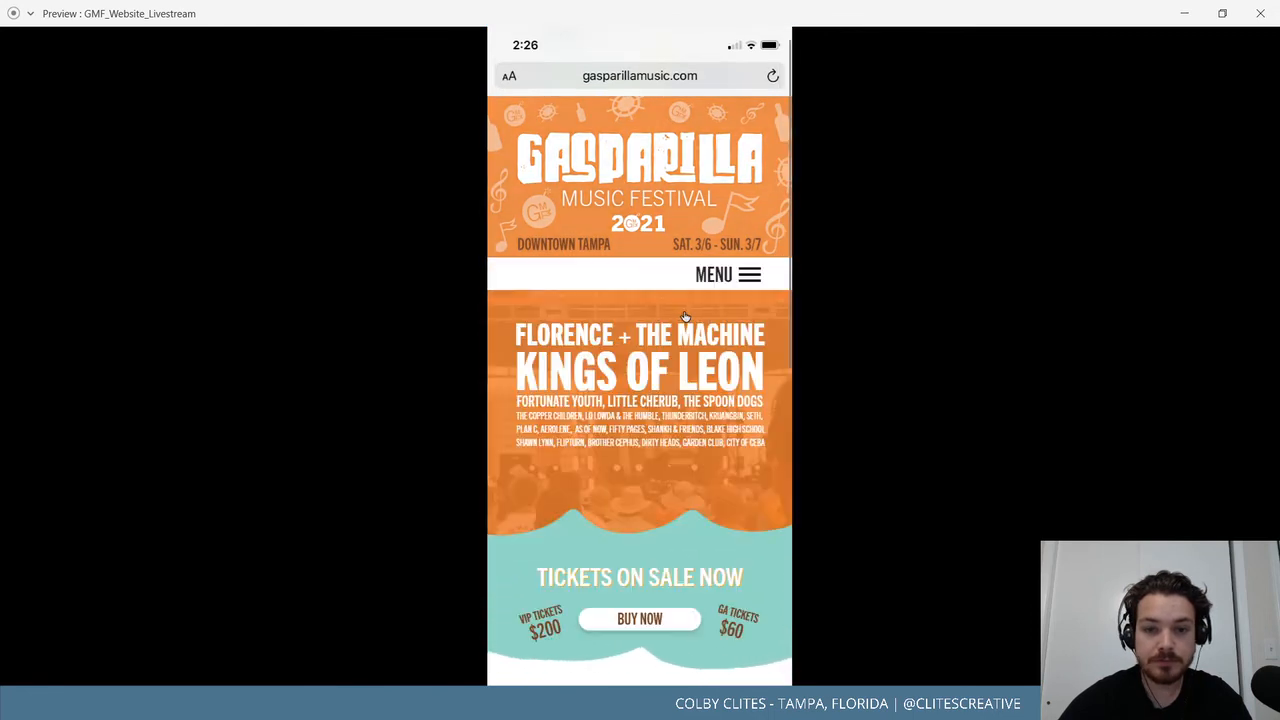
click(730, 279)
click(677, 358)
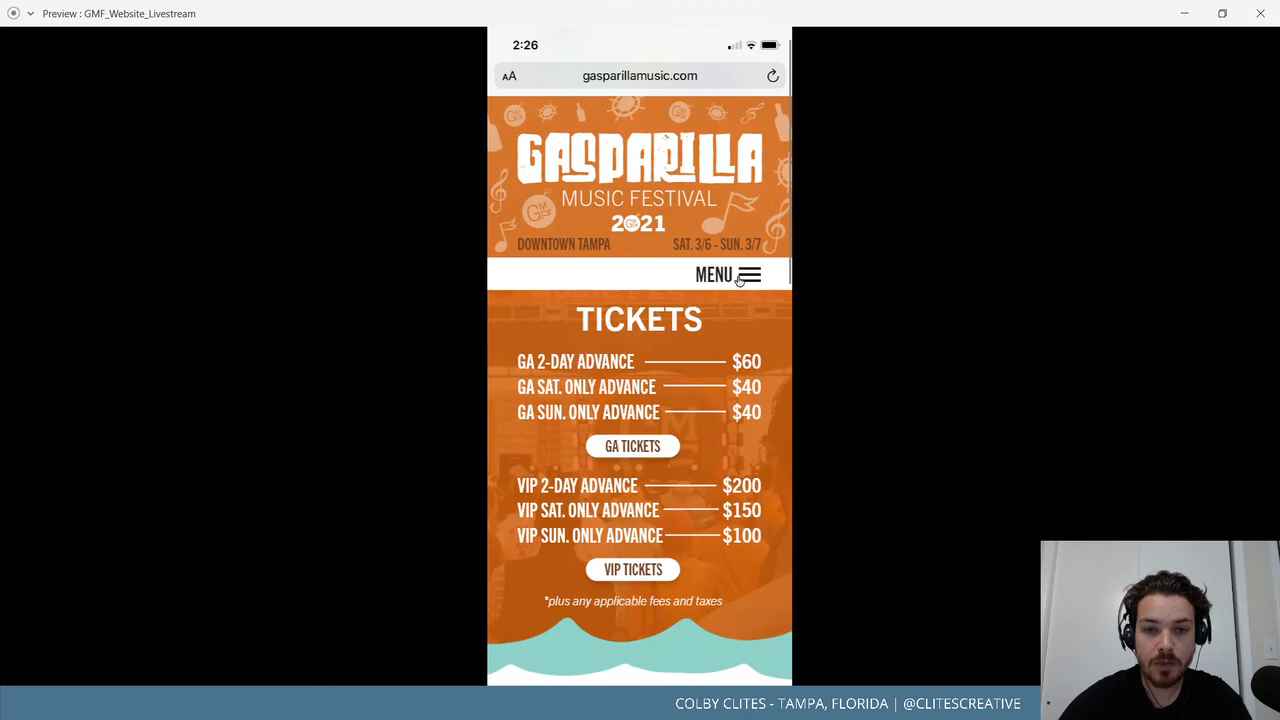
click(739, 279)
click(657, 403)
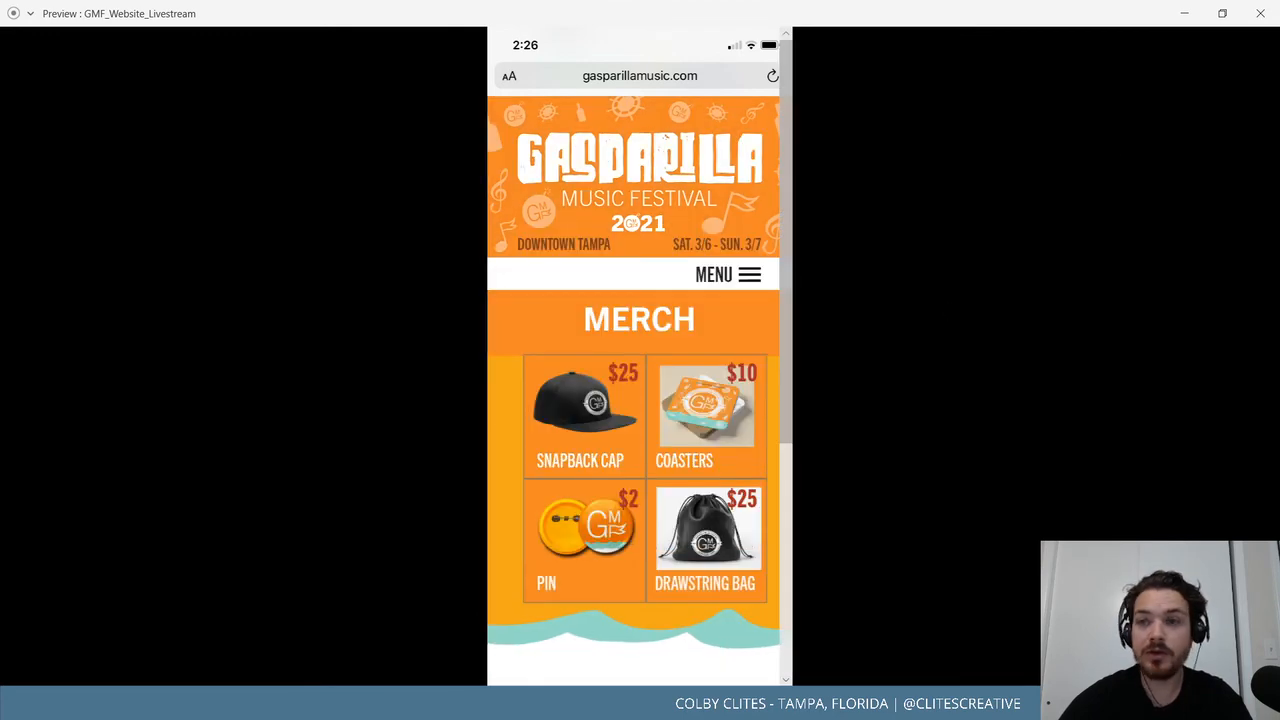
Close the preview and pan to the Tickets, Merch, About and Connect artboards.
click(1260, 13)
click(700, 234)
drag(766, 449, 486, 272)
drag(718, 415, 497, 386)
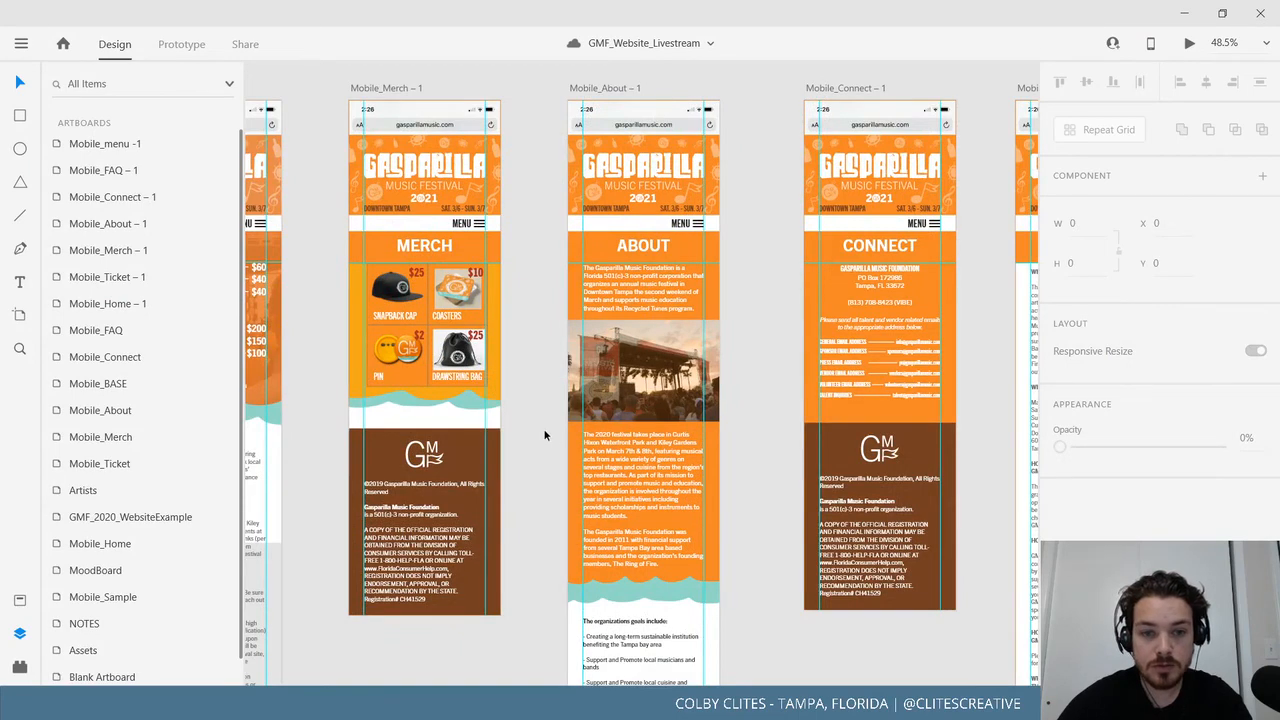
scroll(520, 423, right, 2)
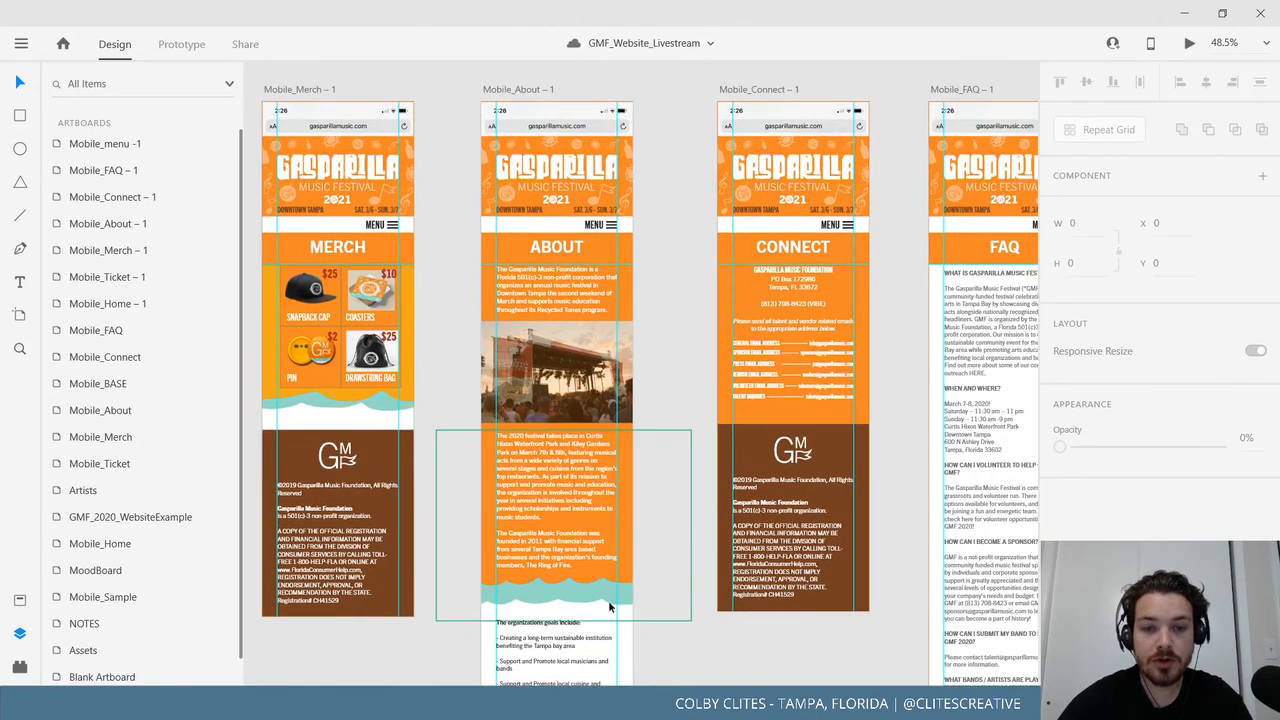
drag(469, 351, 503, 371)
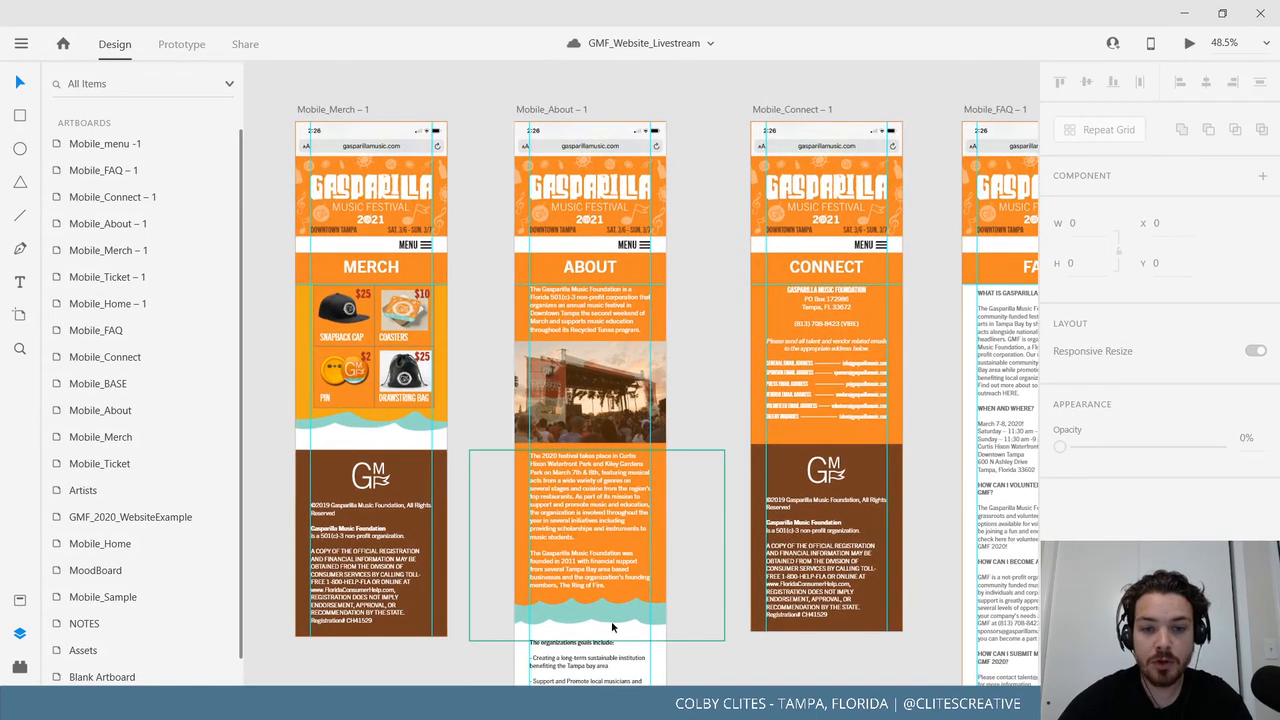
drag(611, 627, 639, 643)
click(381, 128)
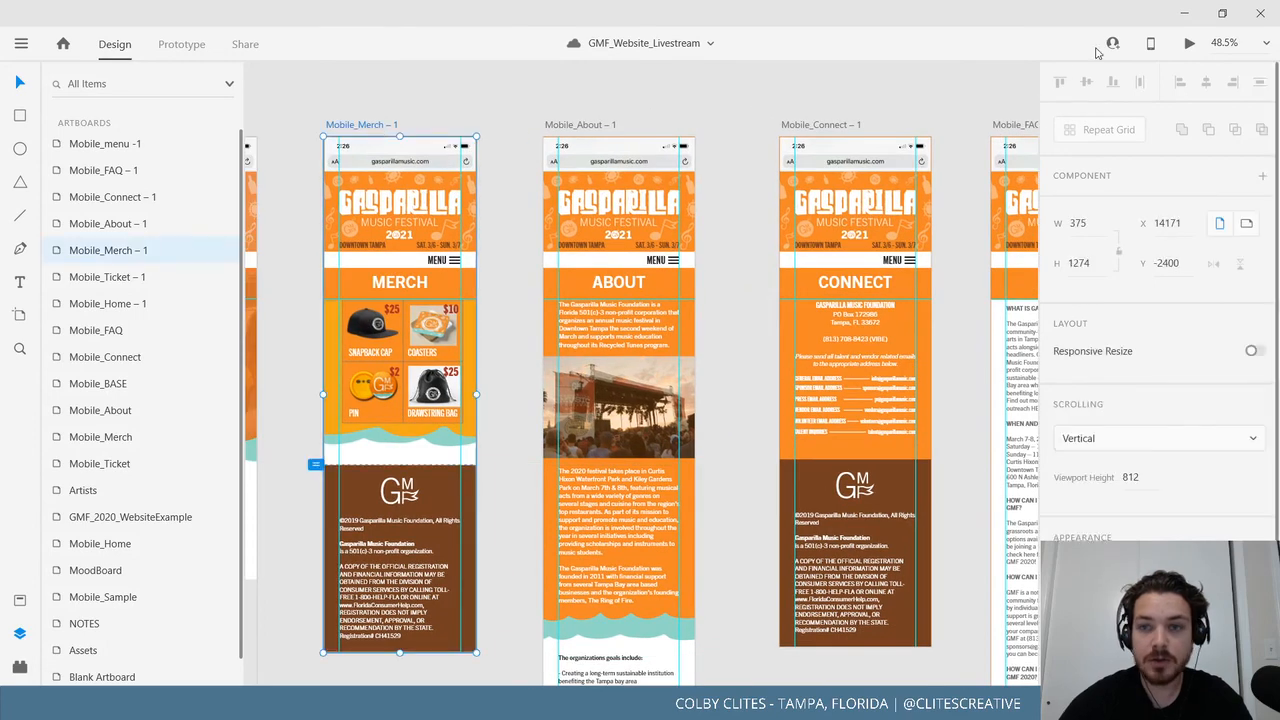
click(1189, 43)
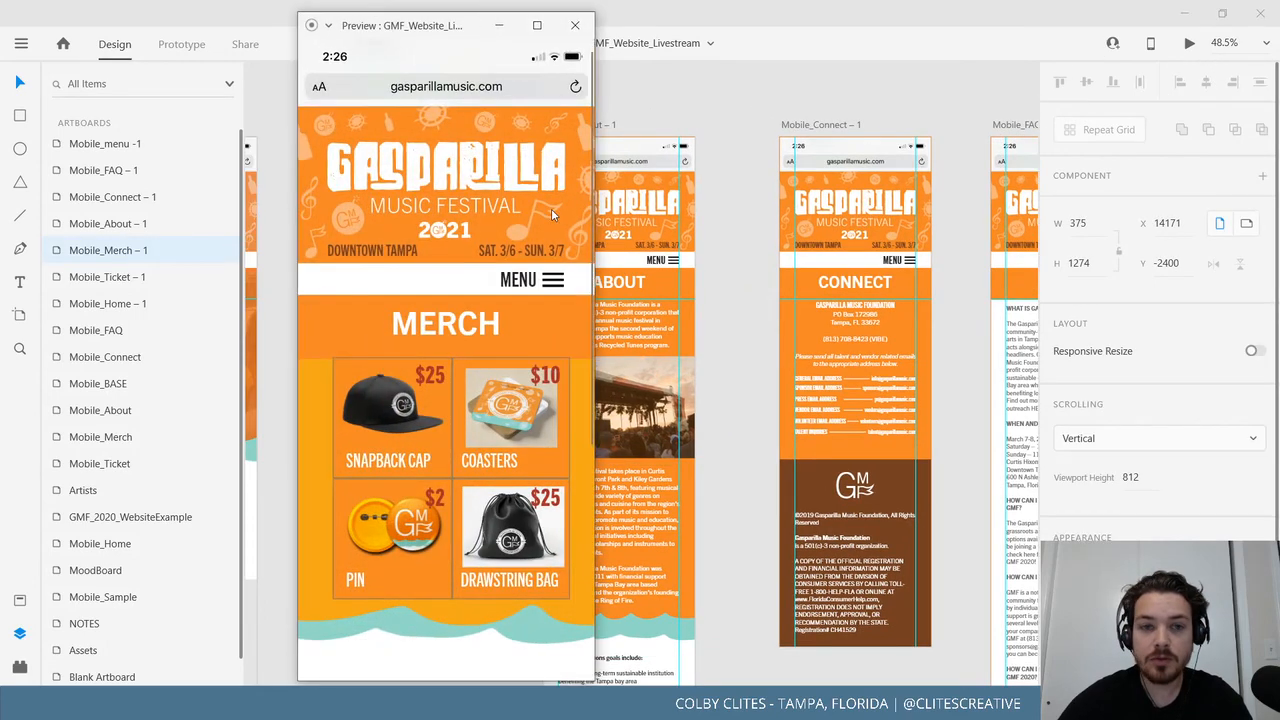
click(545, 279)
click(485, 443)
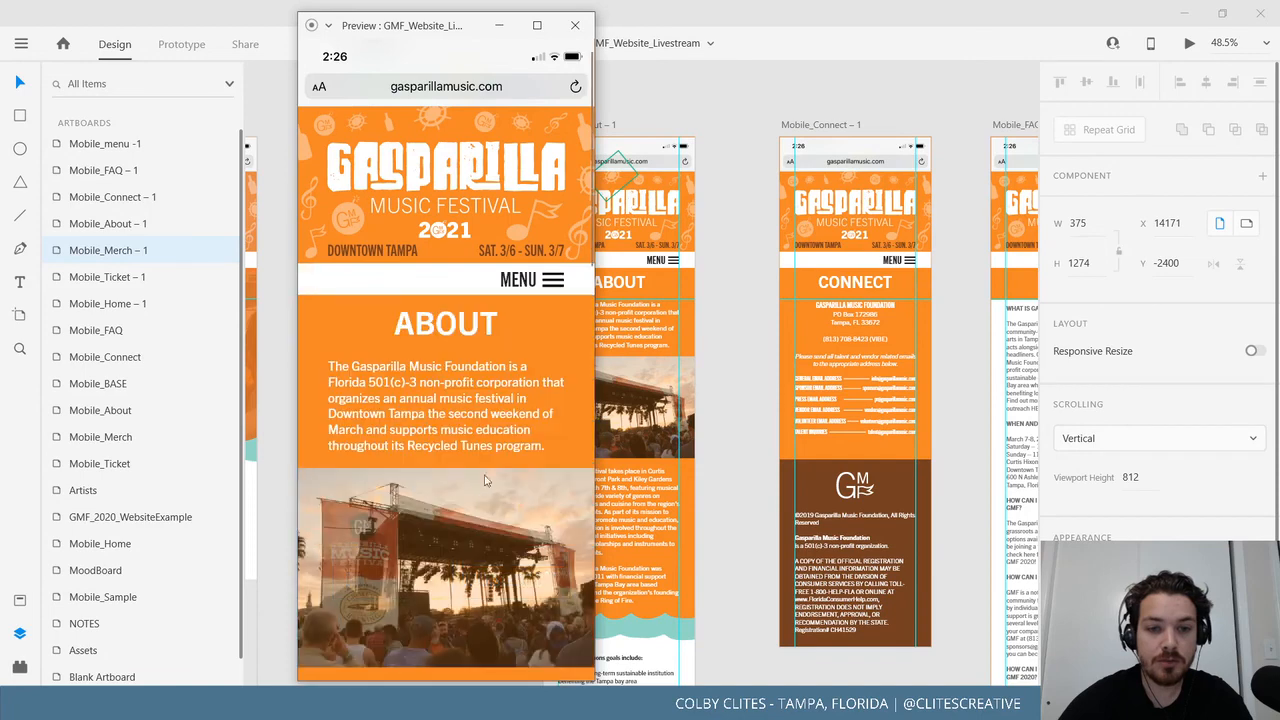
click(749, 457)
scroll(758, 472, right, 5)
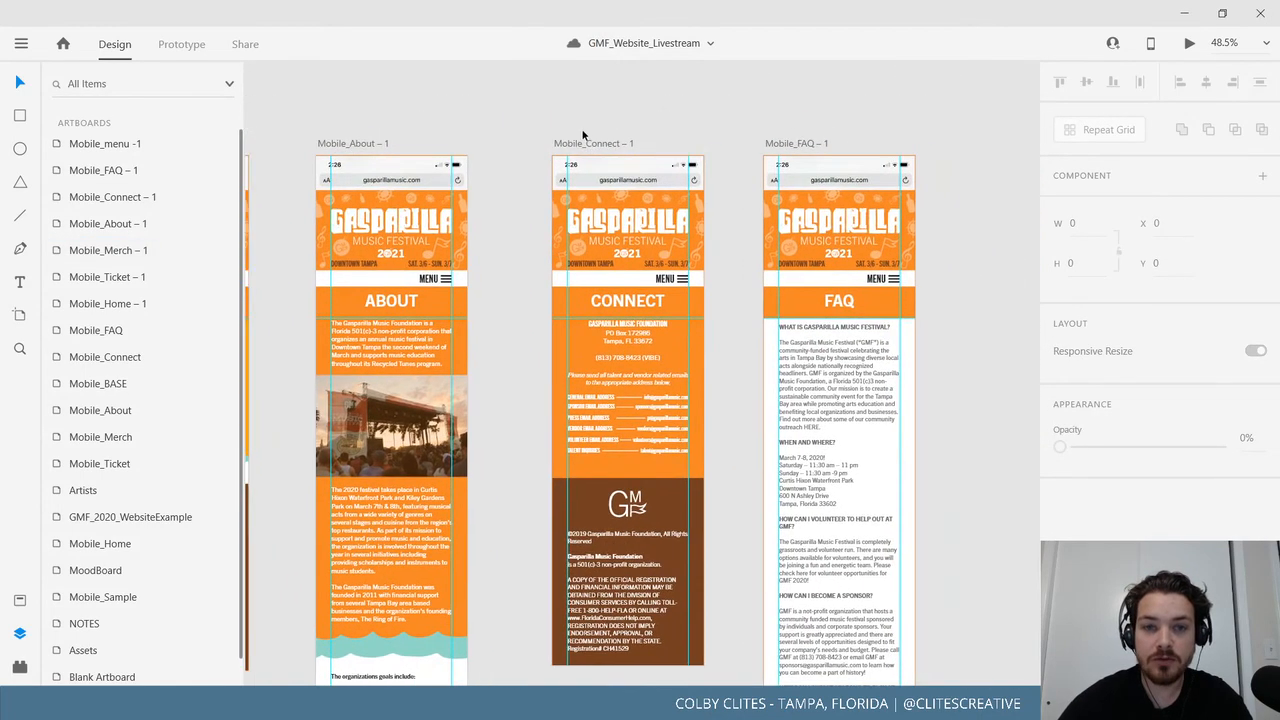
click(585, 143)
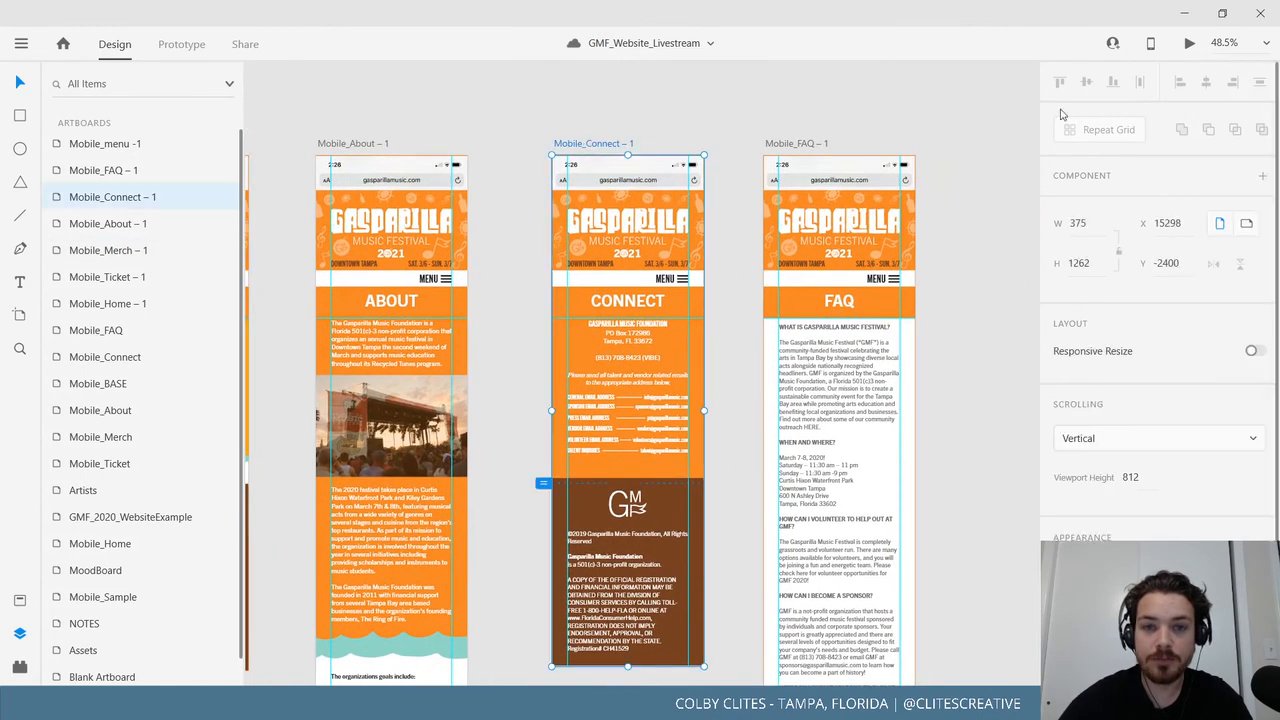
click(1185, 47)
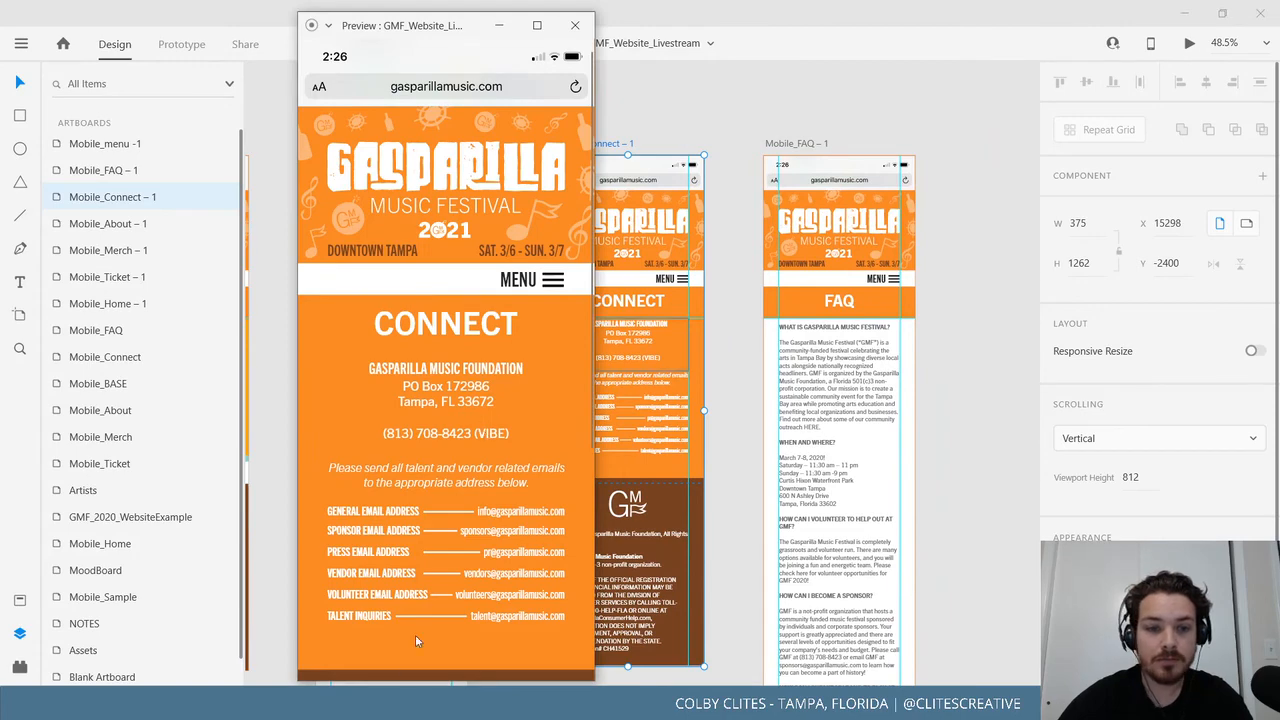
click(575, 25)
click(539, 121)
scroll(598, 404, down, 5)
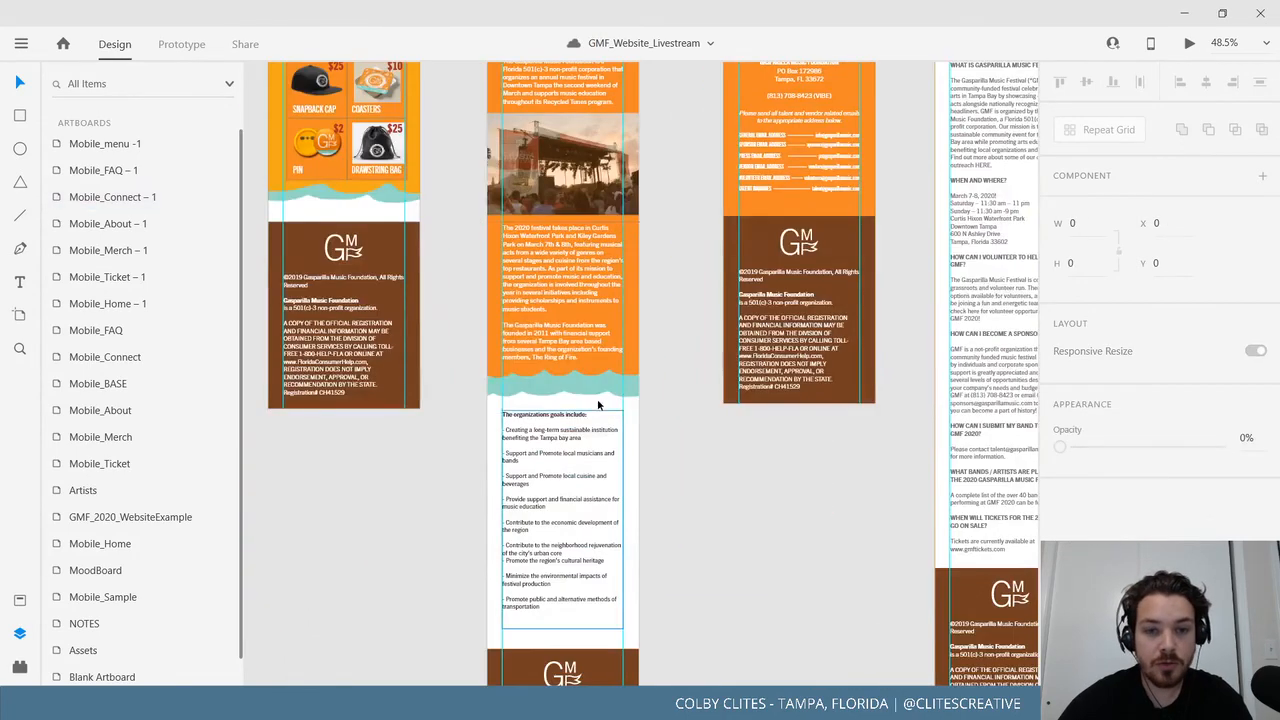
Copy the About page's wave graphic onto Mobile_Connect – 1, above the footer.
click(606, 405)
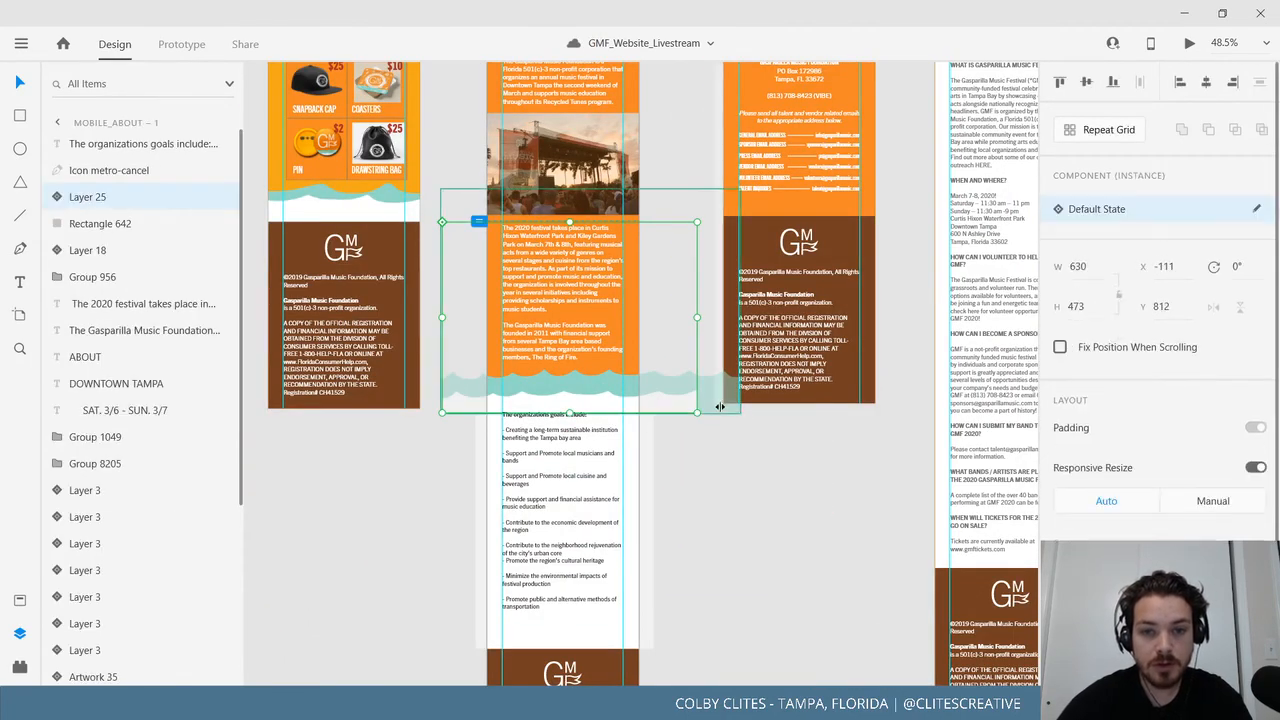
key(Escape)
key(Escape)
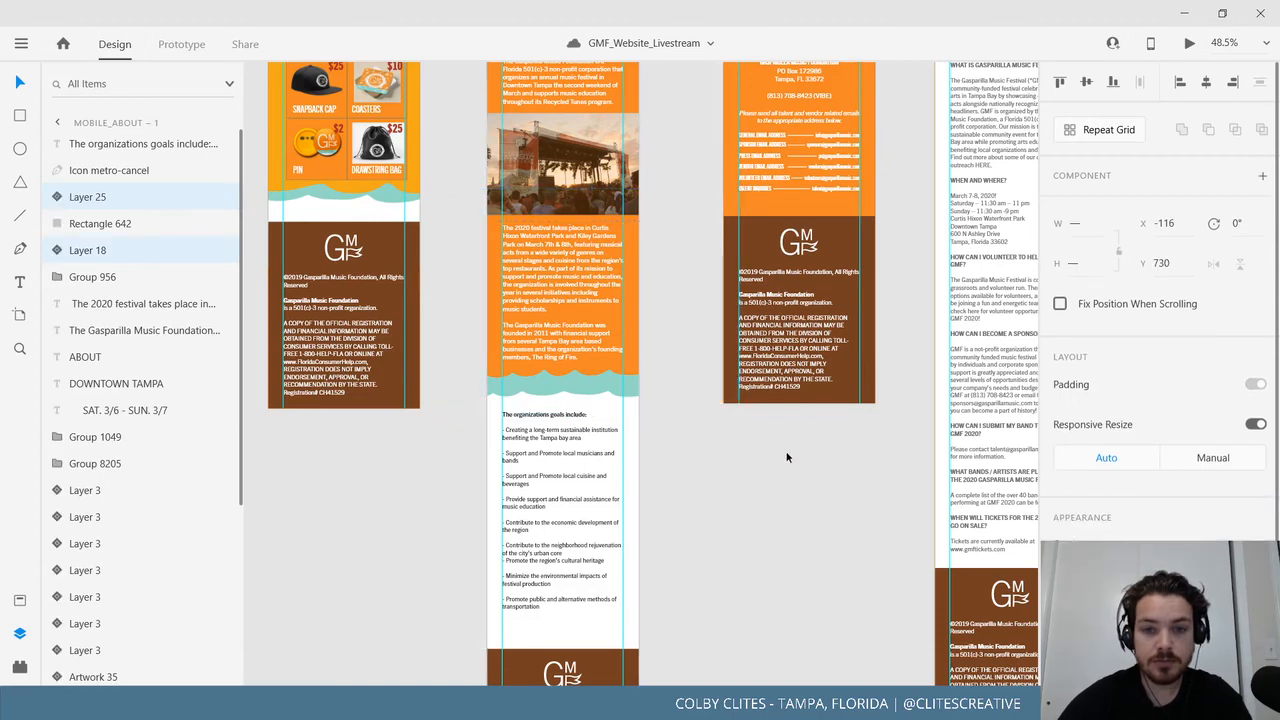
scroll(557, 601, up, 5)
scroll(557, 601, right, 5)
click(500, 118)
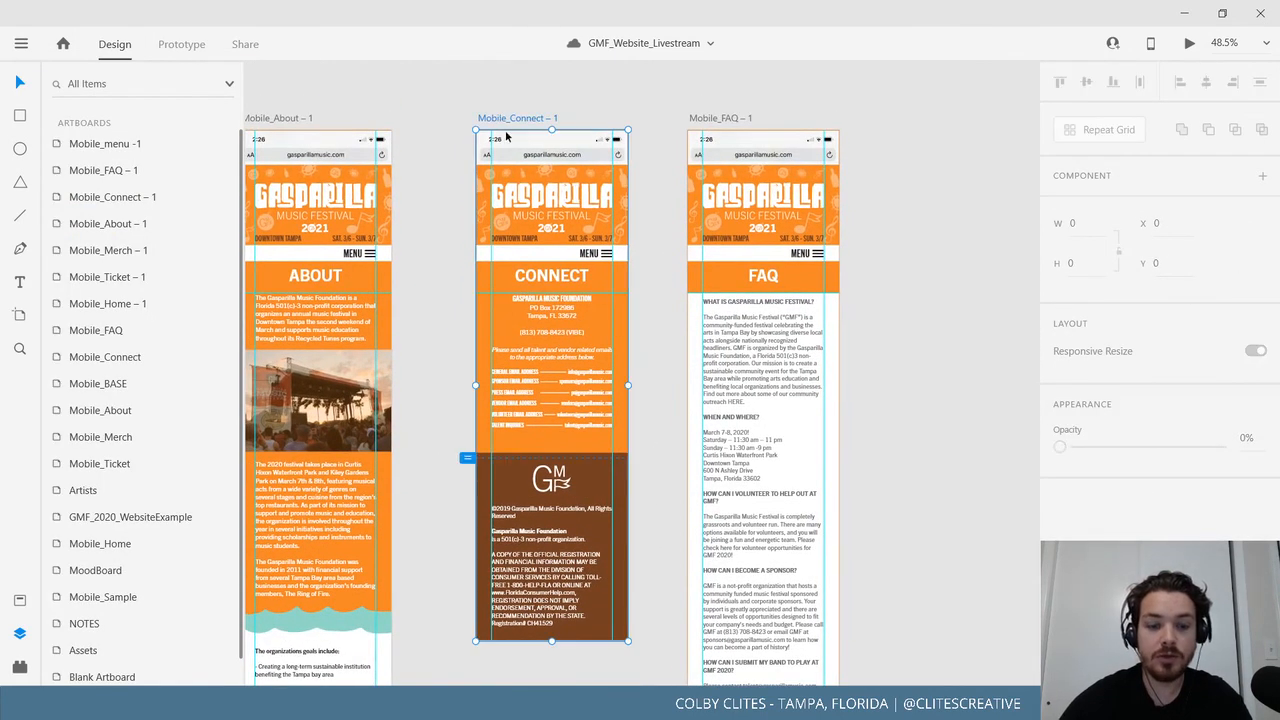
key(ctrl+v)
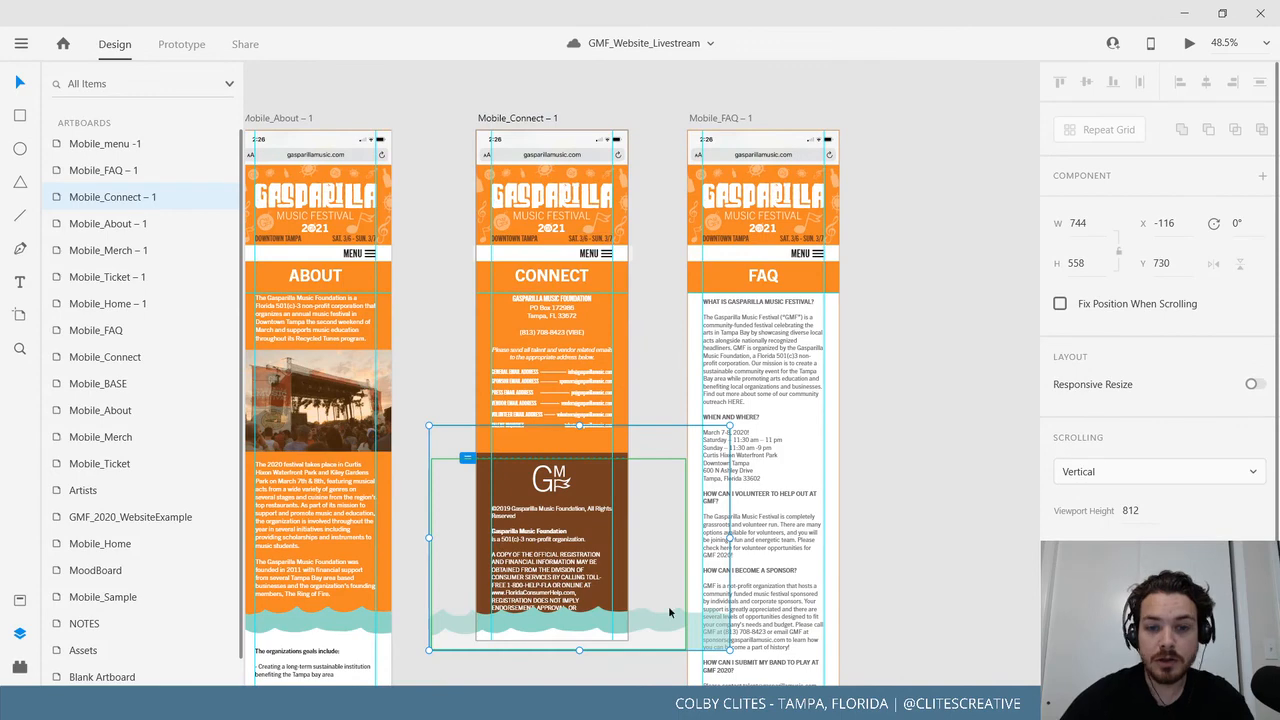
drag(670, 612, 642, 441)
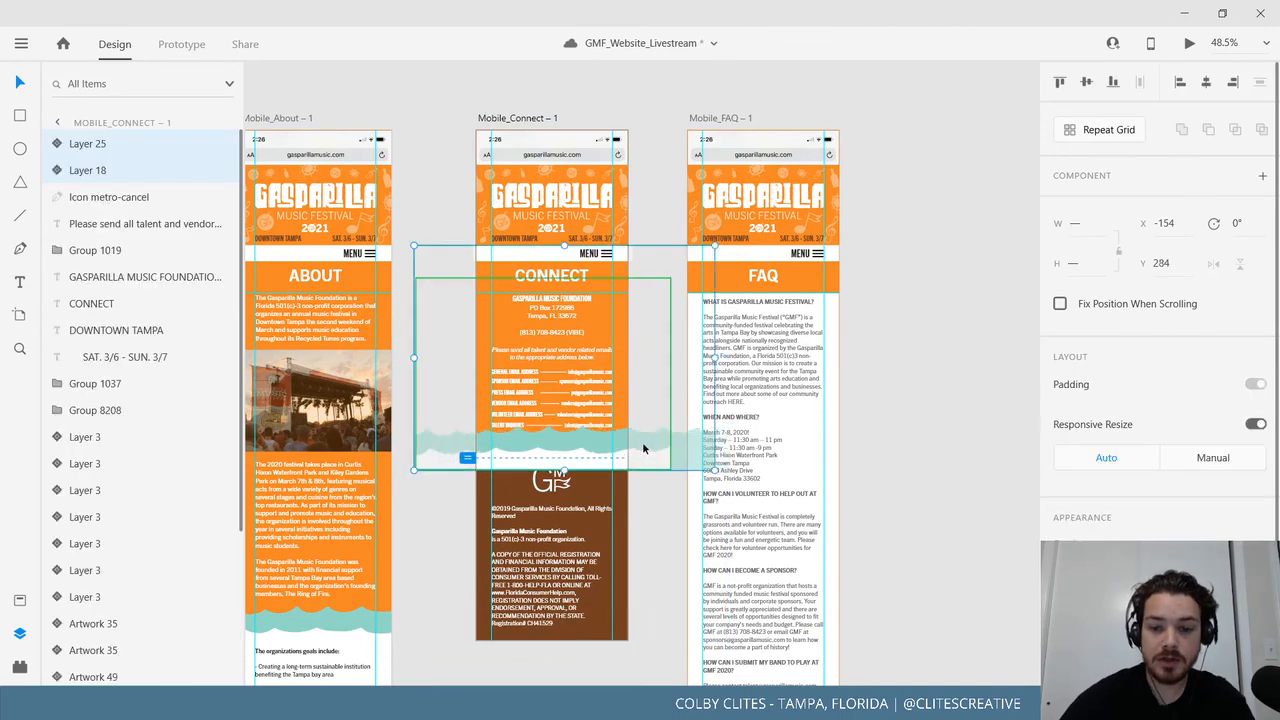
scroll(642, 441, up, 1)
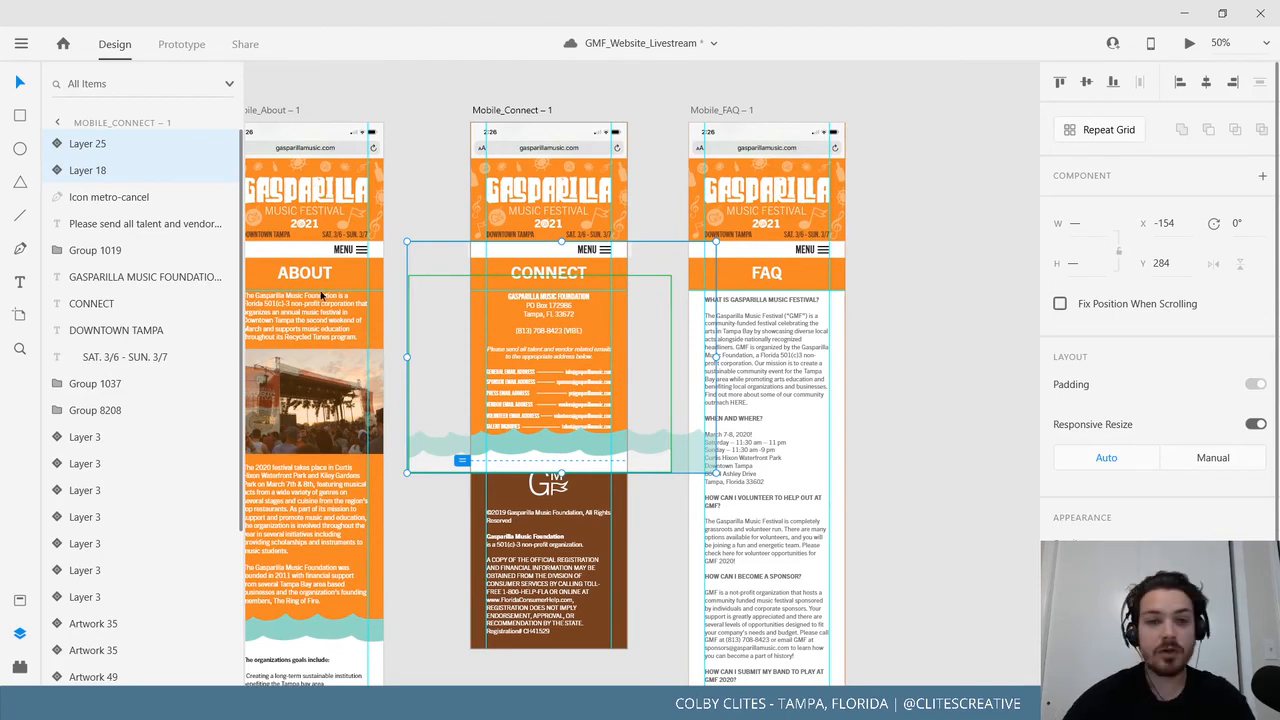
Drag the Mobile_Connect – 1 artboard's bottom edge down to a height of 1592.
click(545, 82)
click(512, 110)
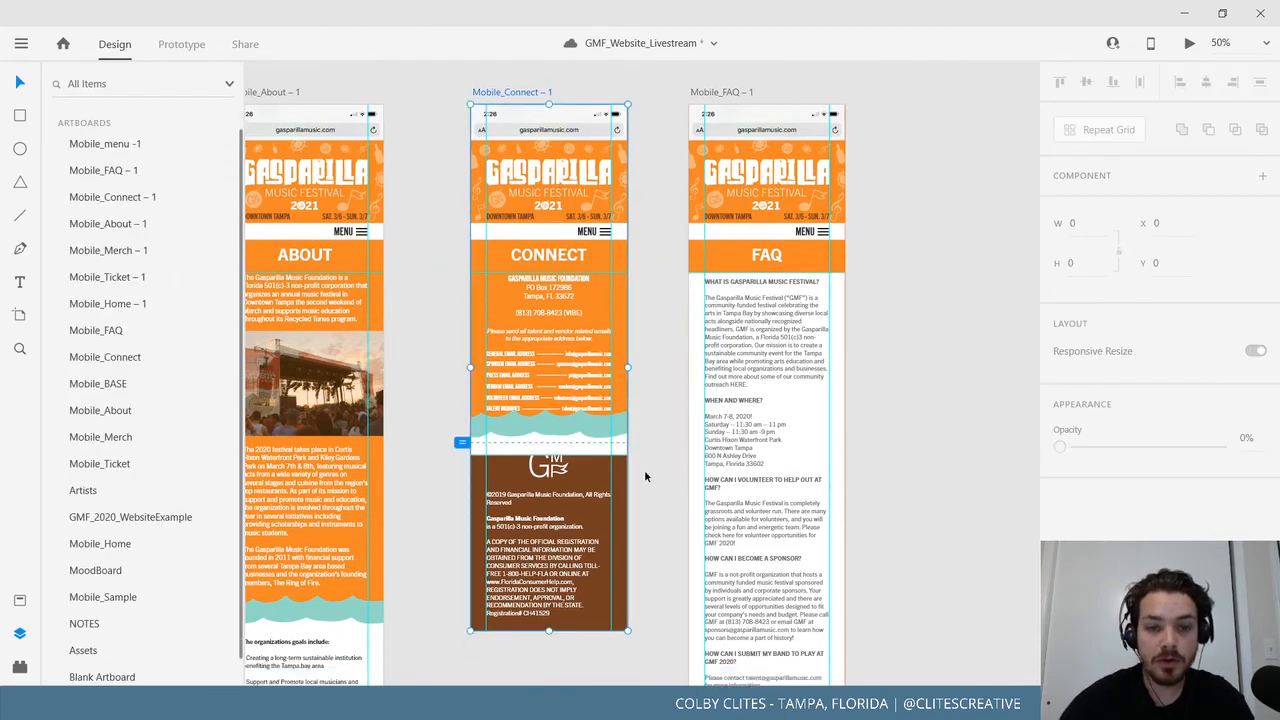
scroll(567, 365, down, 5)
drag(546, 366, 549, 500)
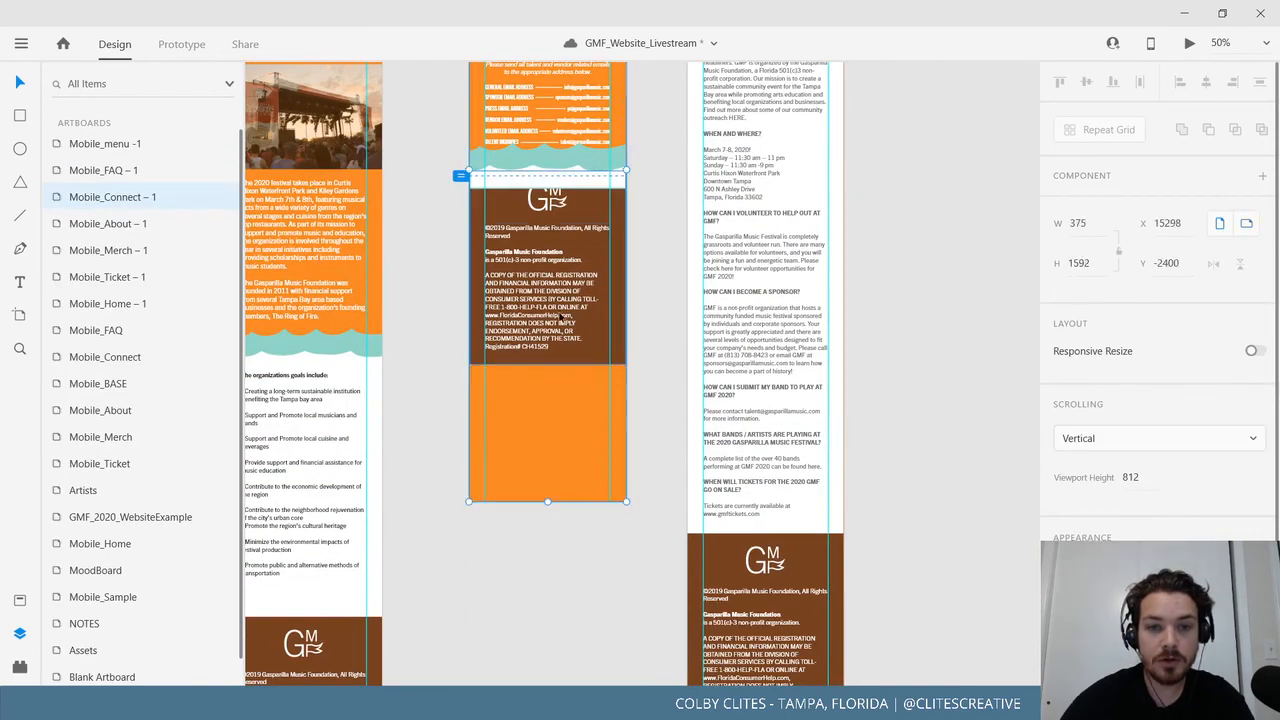
Move the brown footer group down and bring it to the front.
click(561, 347)
drag(561, 347, 567, 389)
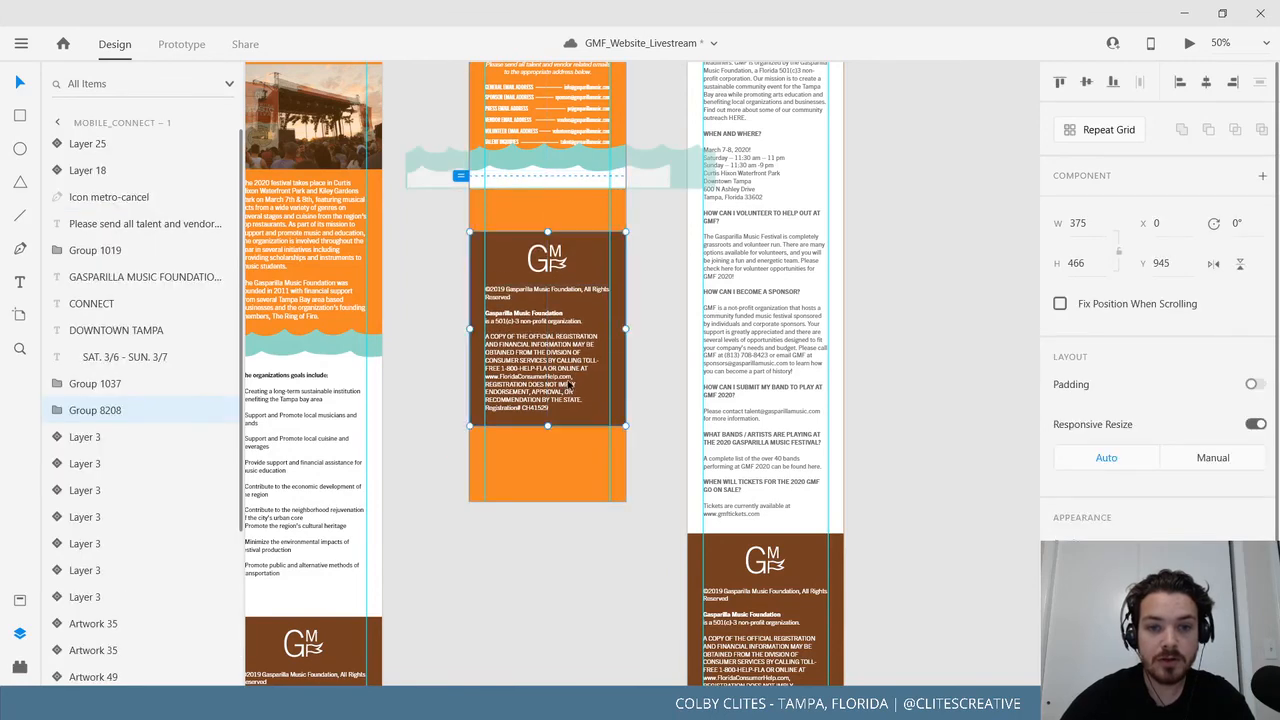
right_click(567, 388)
mouse_move(706, 452)
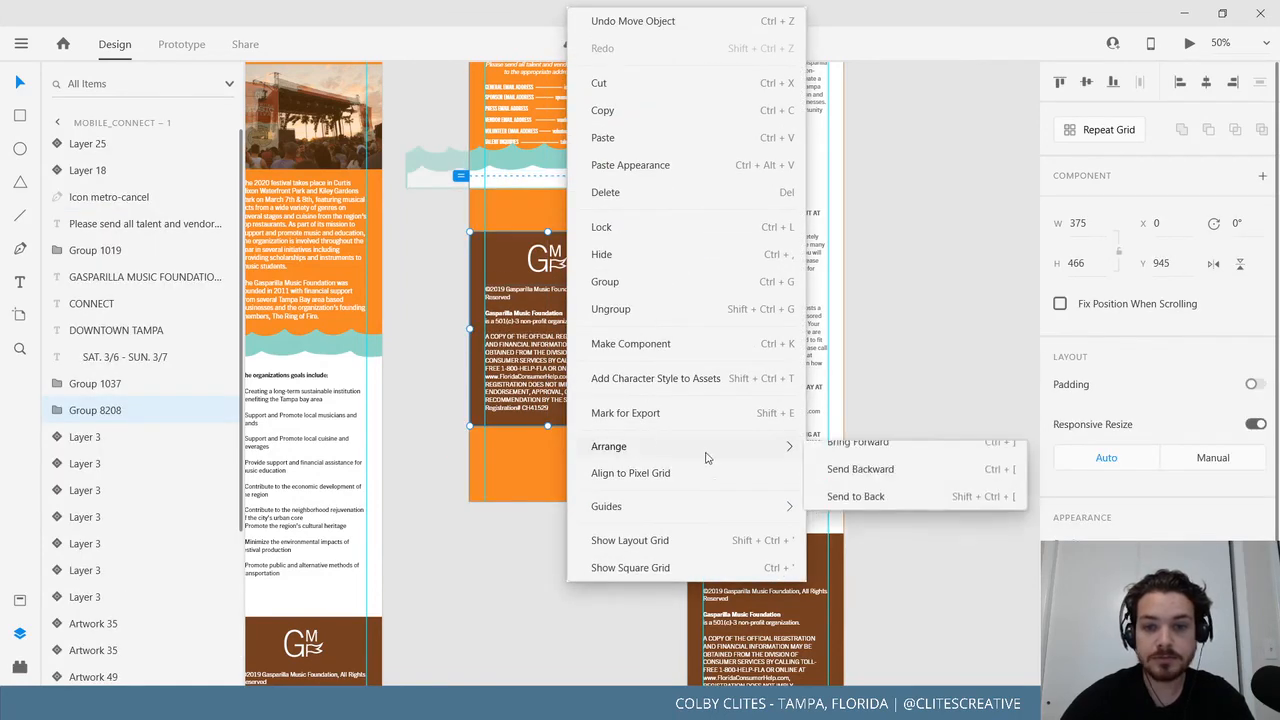
click(857, 455)
click(634, 423)
Select both wave layers and lower them about 8 px.
scroll(634, 423, up, 2)
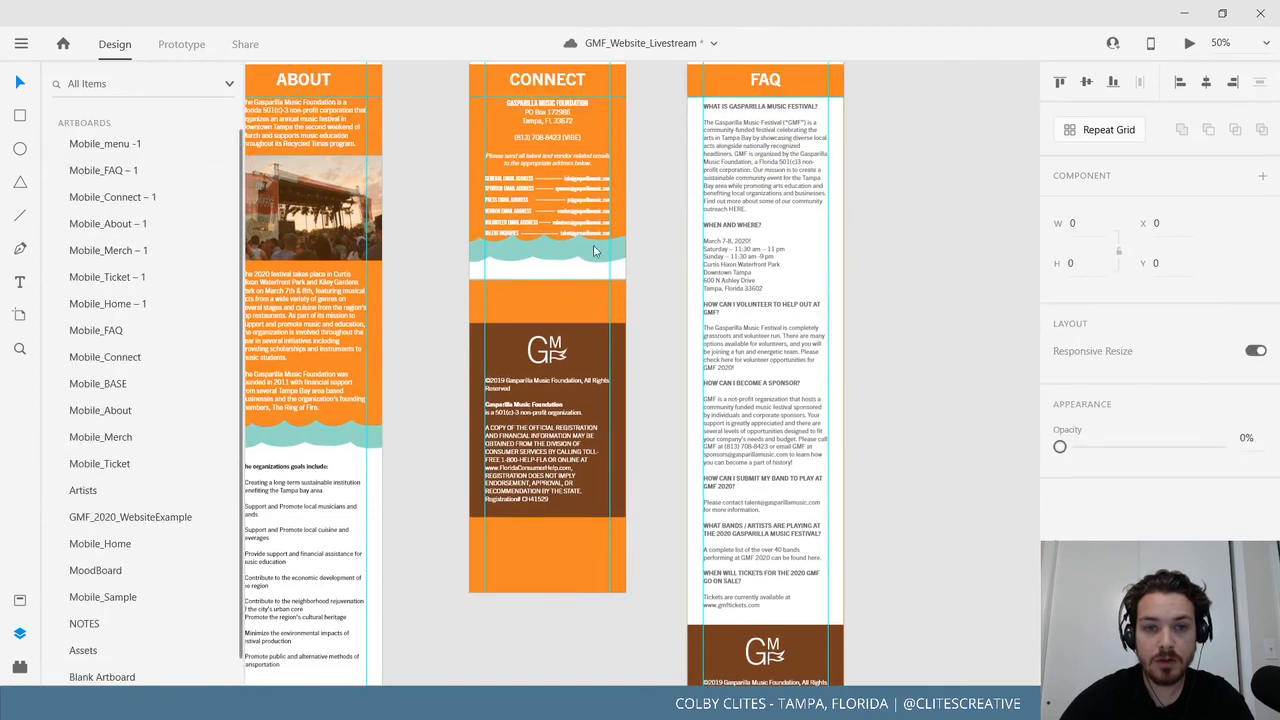
shift+click(685, 259)
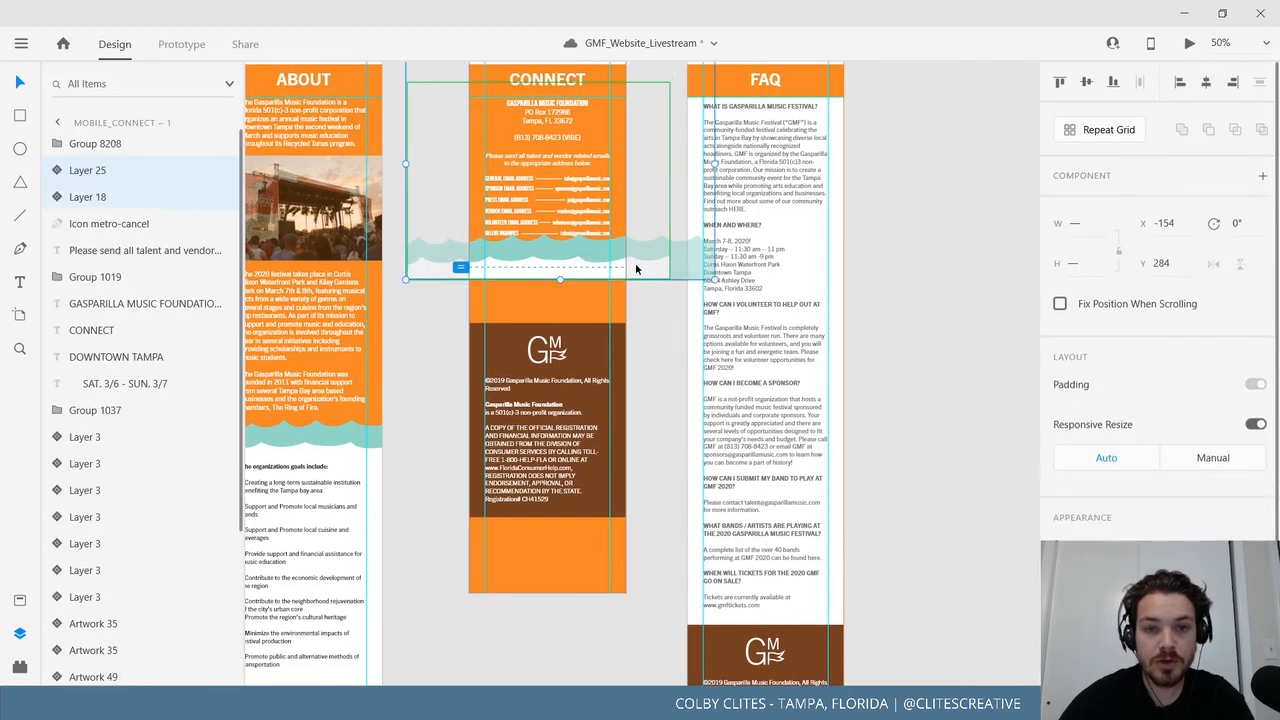
drag(627, 262, 629, 264)
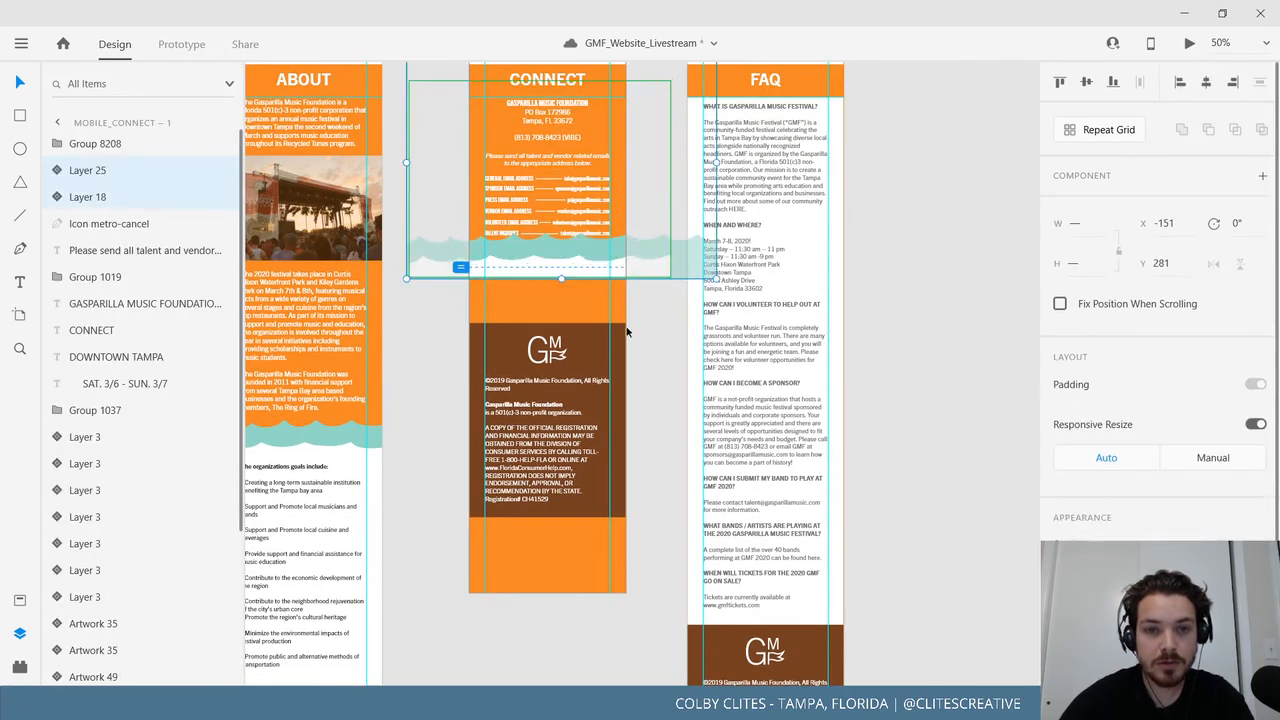
drag(624, 362, 610, 474)
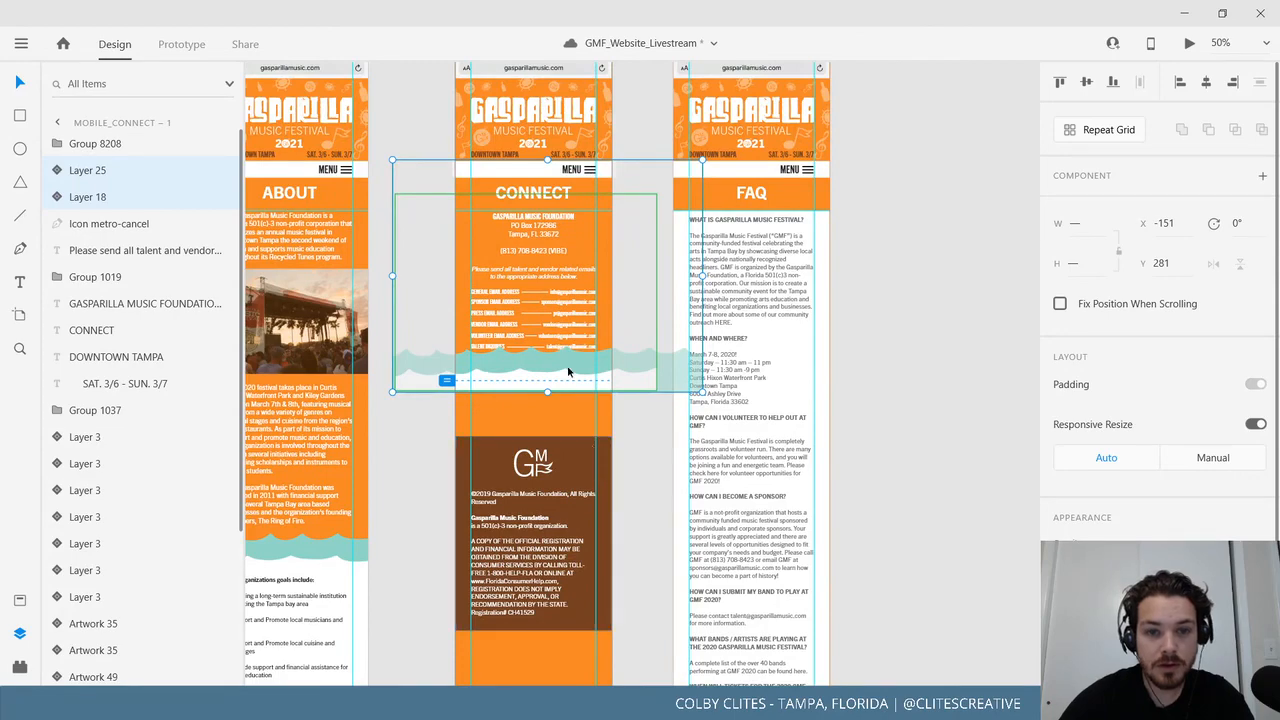
drag(568, 372, 568, 371)
scroll(622, 443, up, 2)
scroll(622, 443, up, 4)
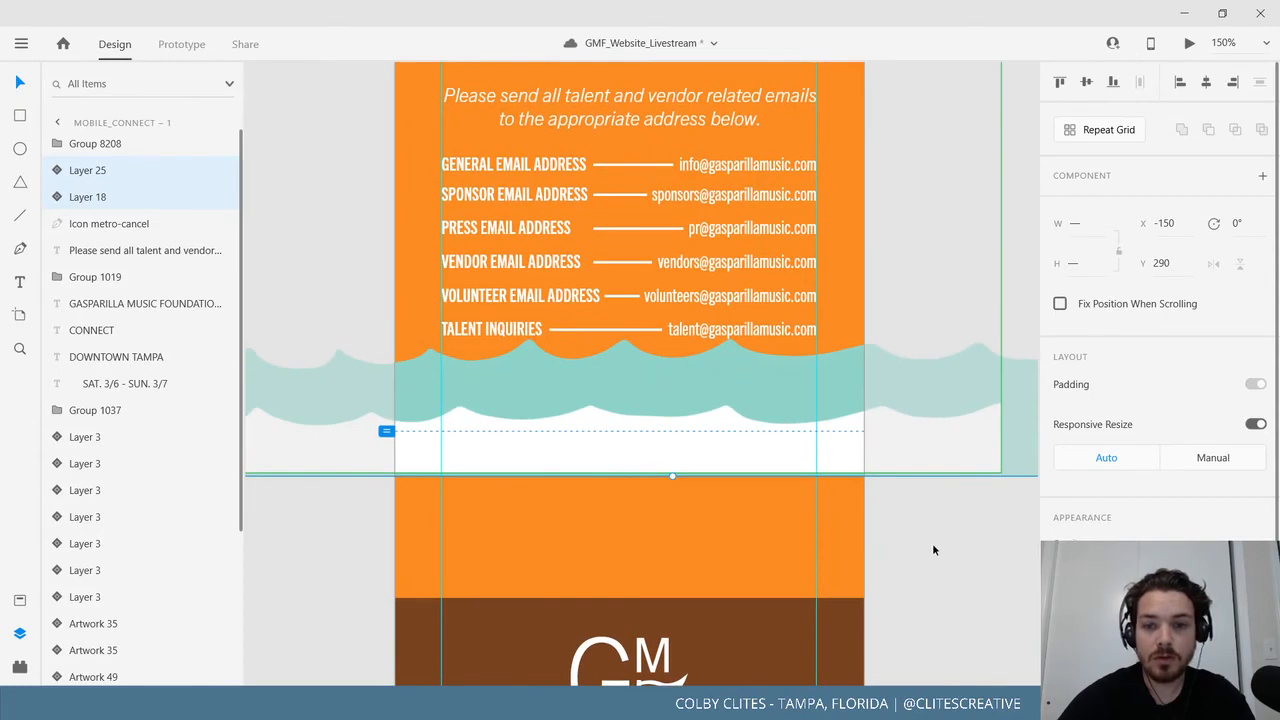
Shift the Layer 25 wave group left and slightly down.
click(932, 545)
click(829, 445)
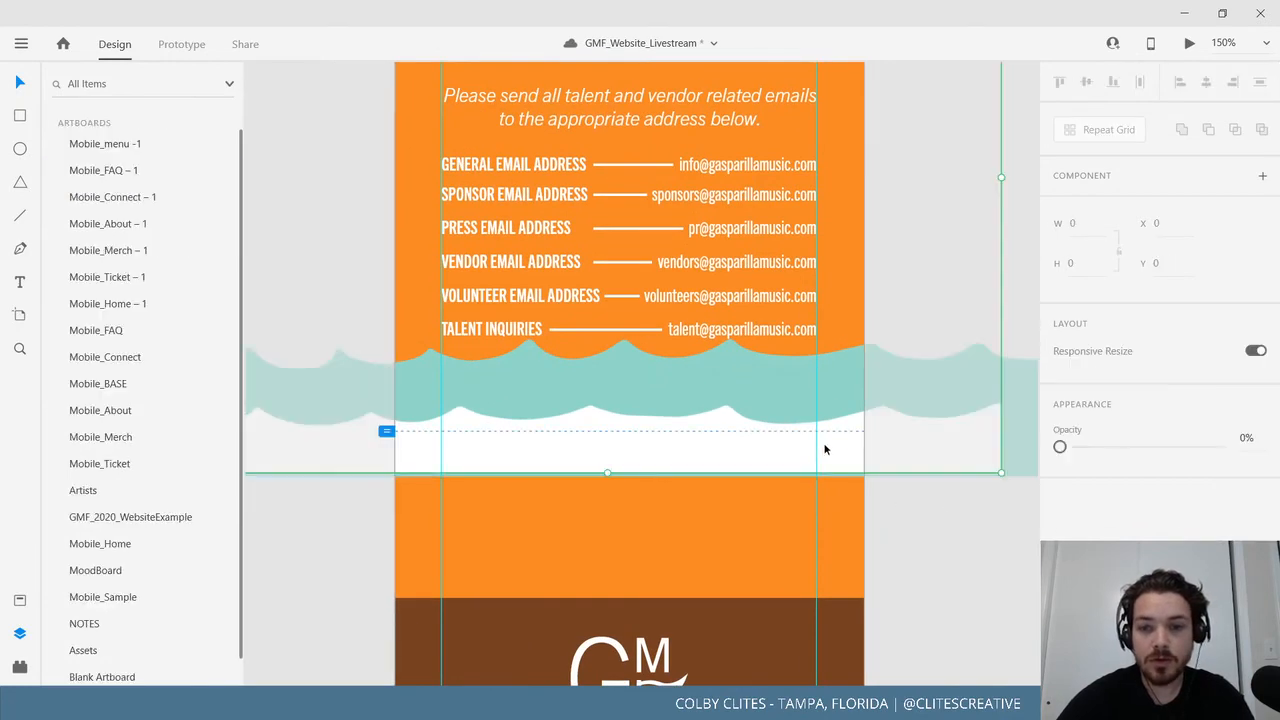
drag(888, 443, 990, 455)
scroll(809, 545, right, 3)
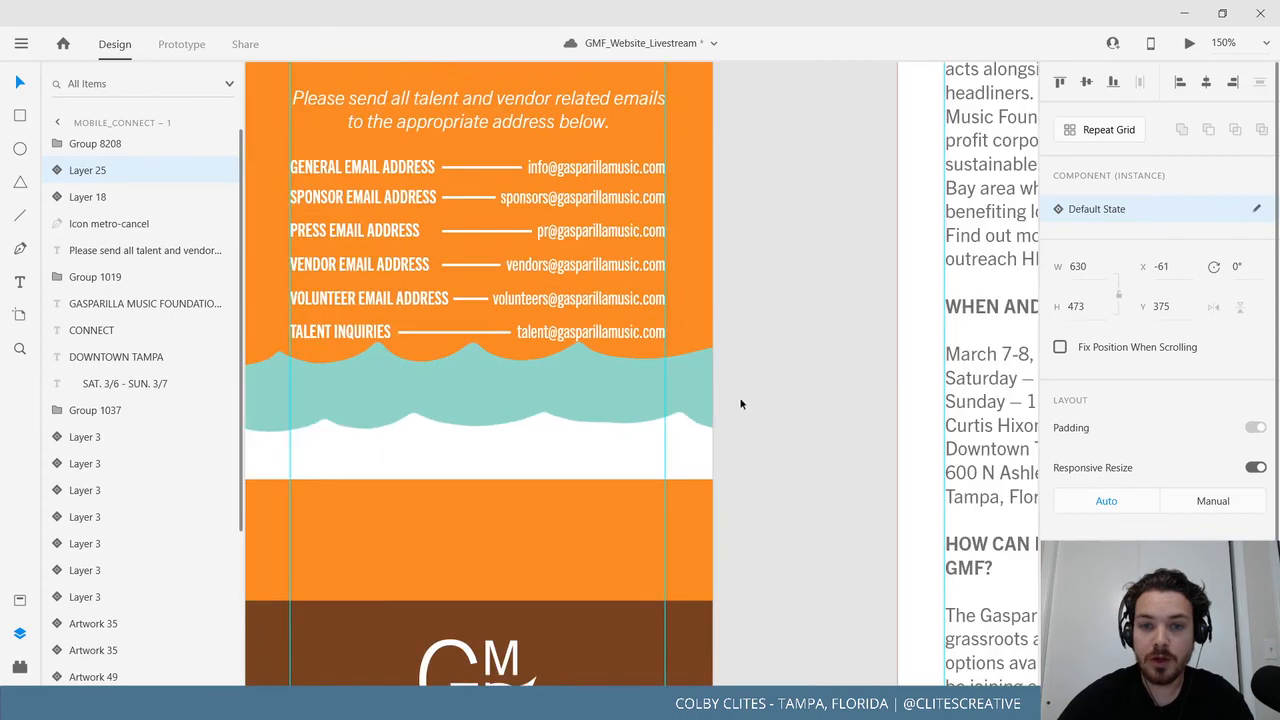
key(Escape)
click(643, 377)
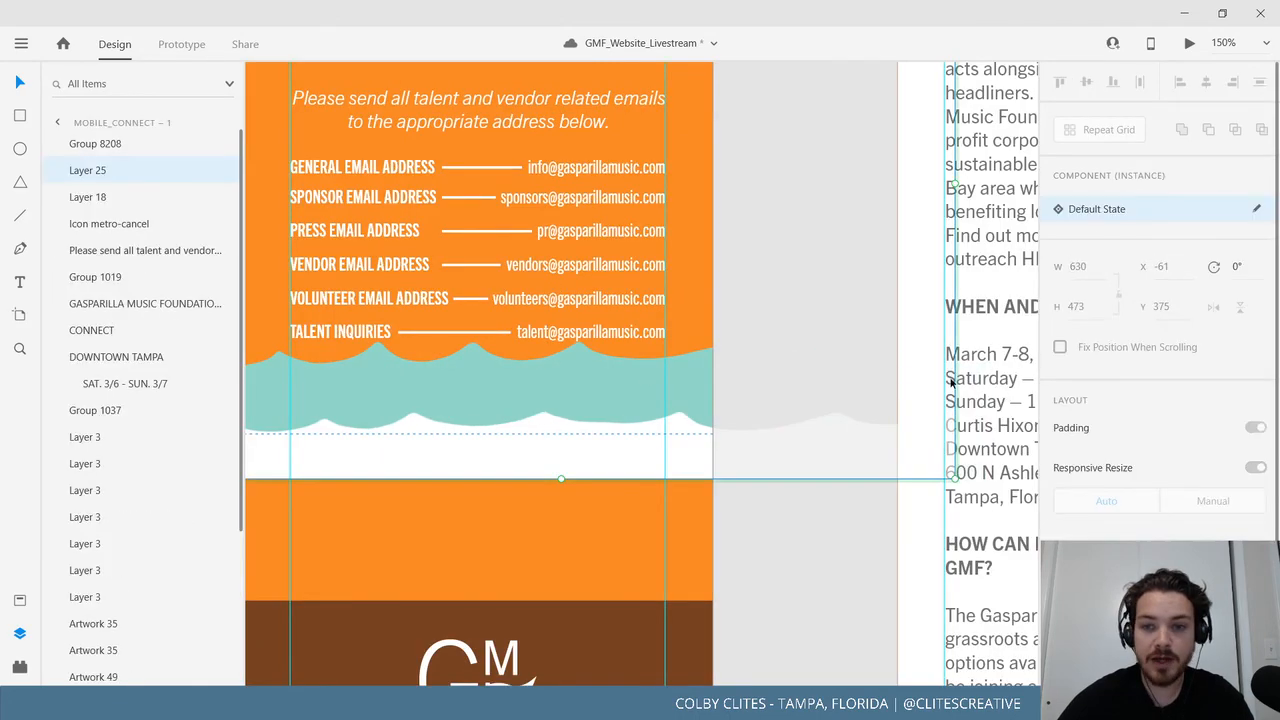
double_click(639, 386)
scroll(554, 511, left, 3)
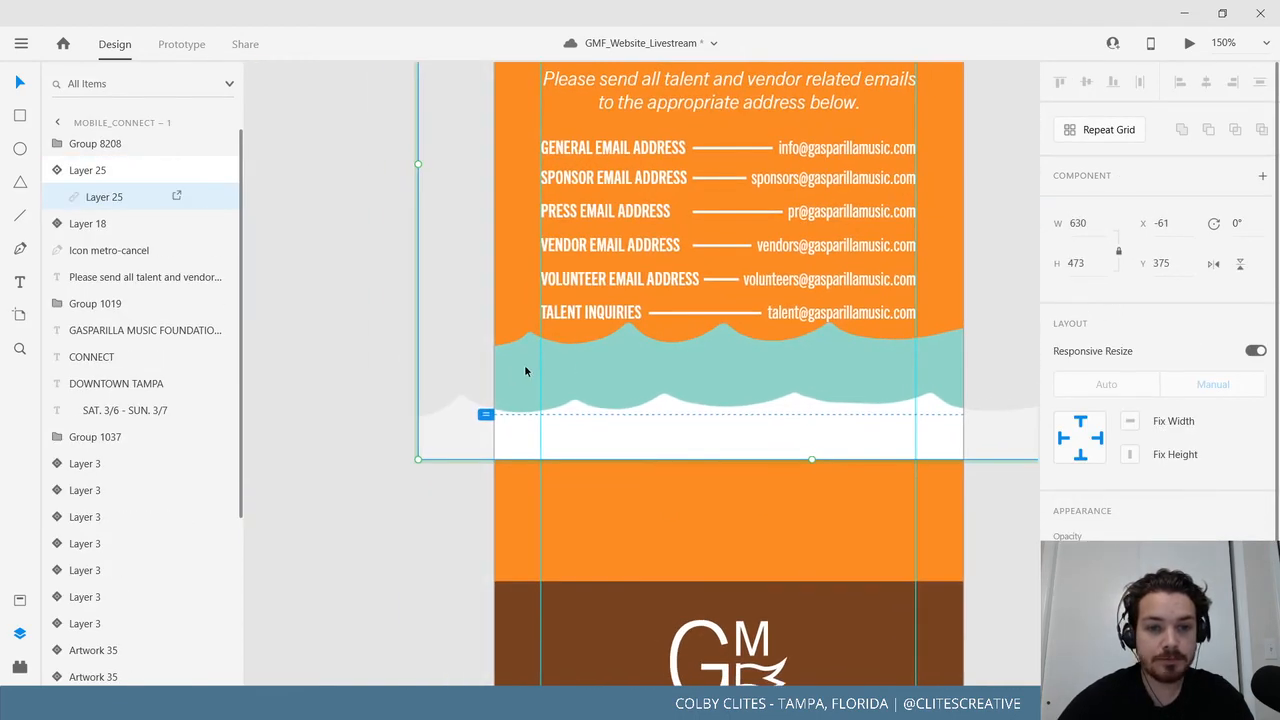
Nudge the Layer 18 wave slightly left and down.
click(338, 413)
click(588, 344)
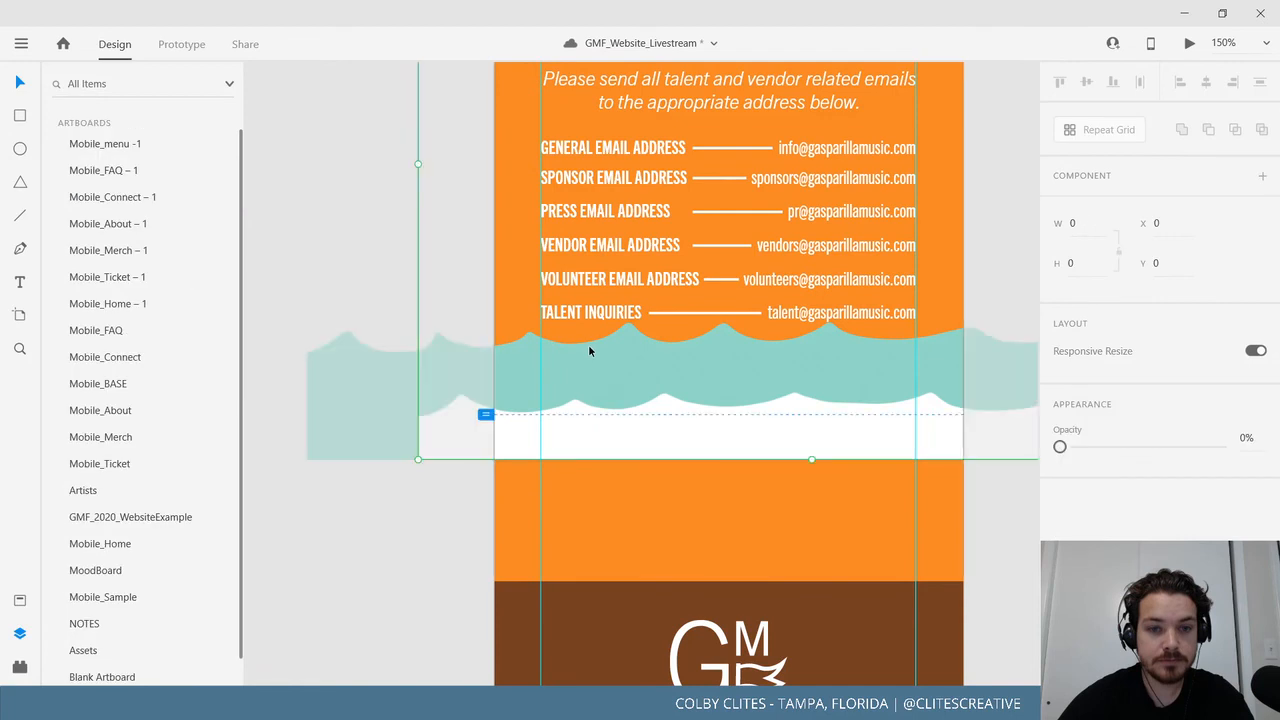
click(349, 392)
scroll(260, 400, left, 3)
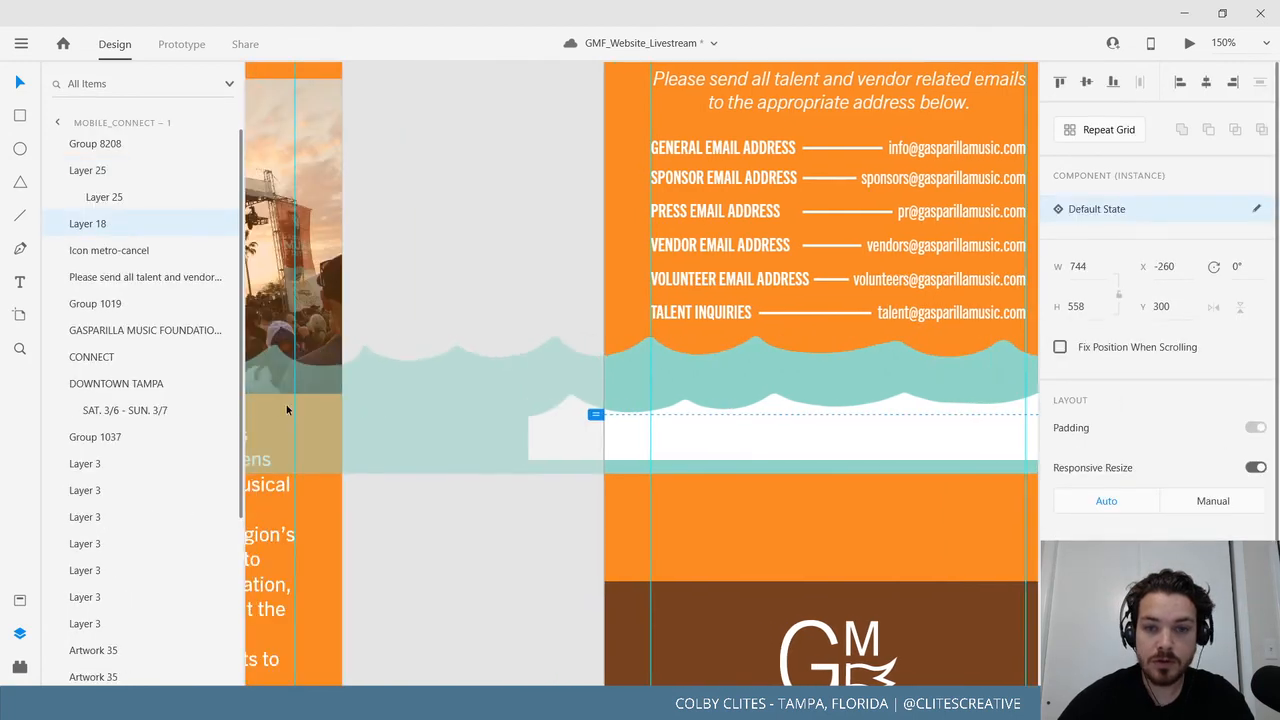
drag(286, 404, 265, 406)
click(516, 555)
Pull the brown footer up so it sits directly beneath the waves.
scroll(503, 582, right, 3)
scroll(503, 582, up, 1)
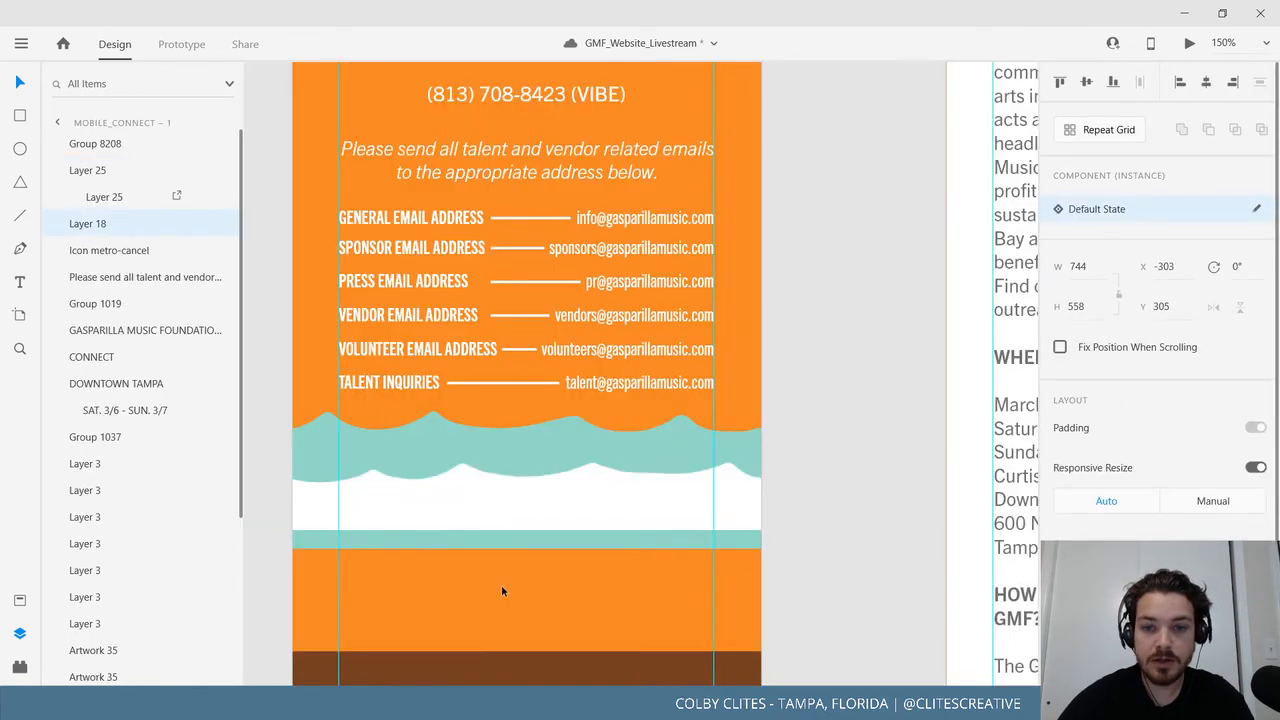
scroll(760, 450, down, 4)
click(796, 376)
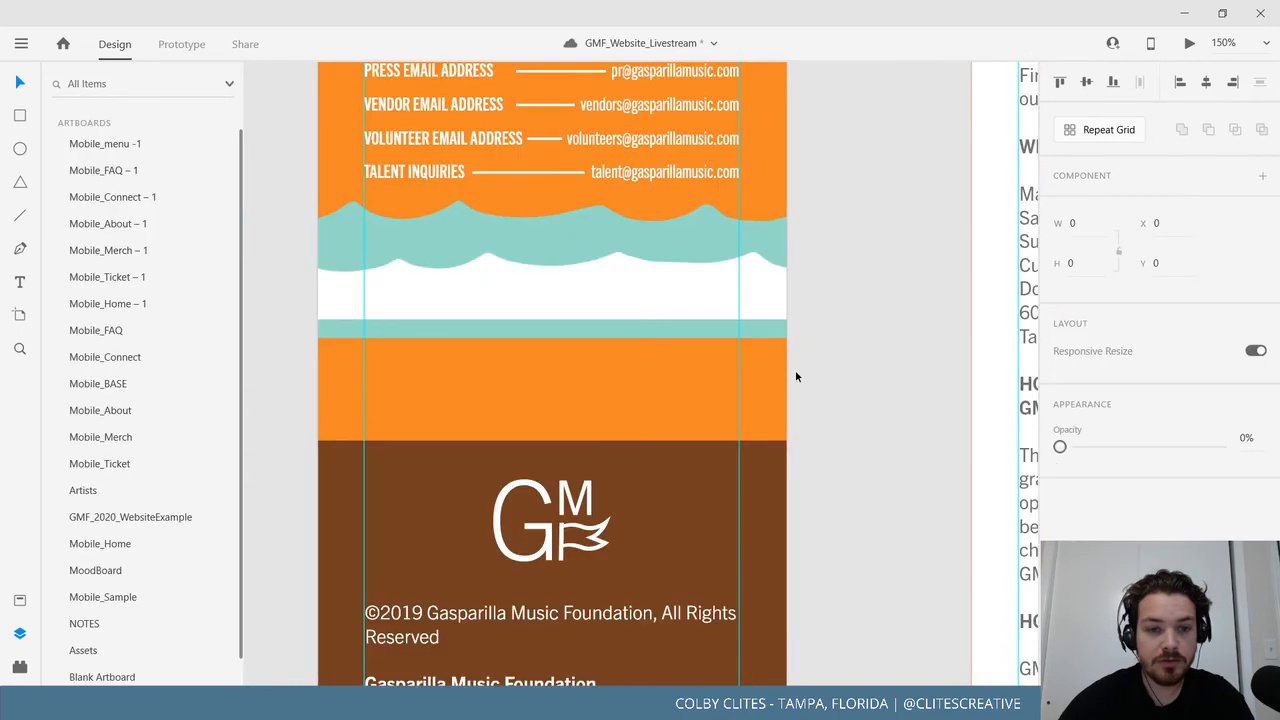
drag(707, 498, 712, 417)
drag(693, 463, 694, 427)
click(842, 555)
Zoom out and select the Mobile_Connect – 1 artboard to check its bottom.
scroll(833, 641, up, 1)
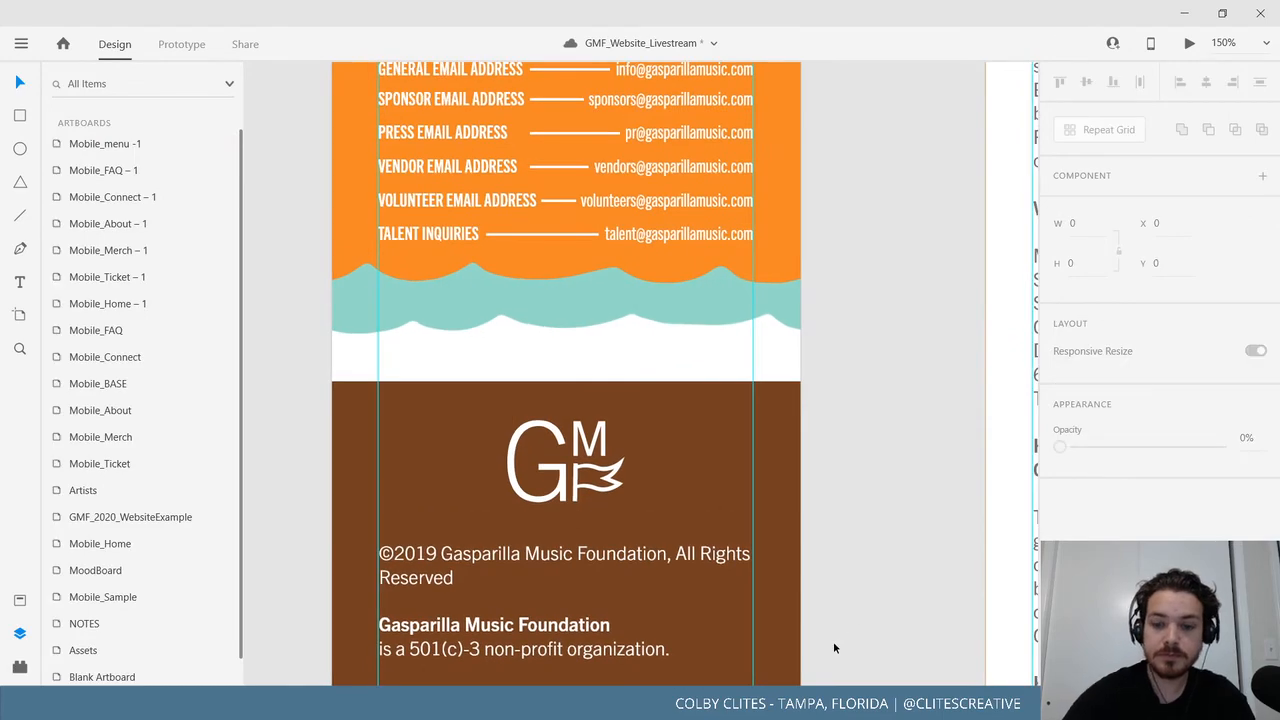
key(ctrl+minus)
key(ctrl+minus)
drag(614, 371, 598, 453)
click(563, 182)
scroll(694, 400, down, 4)
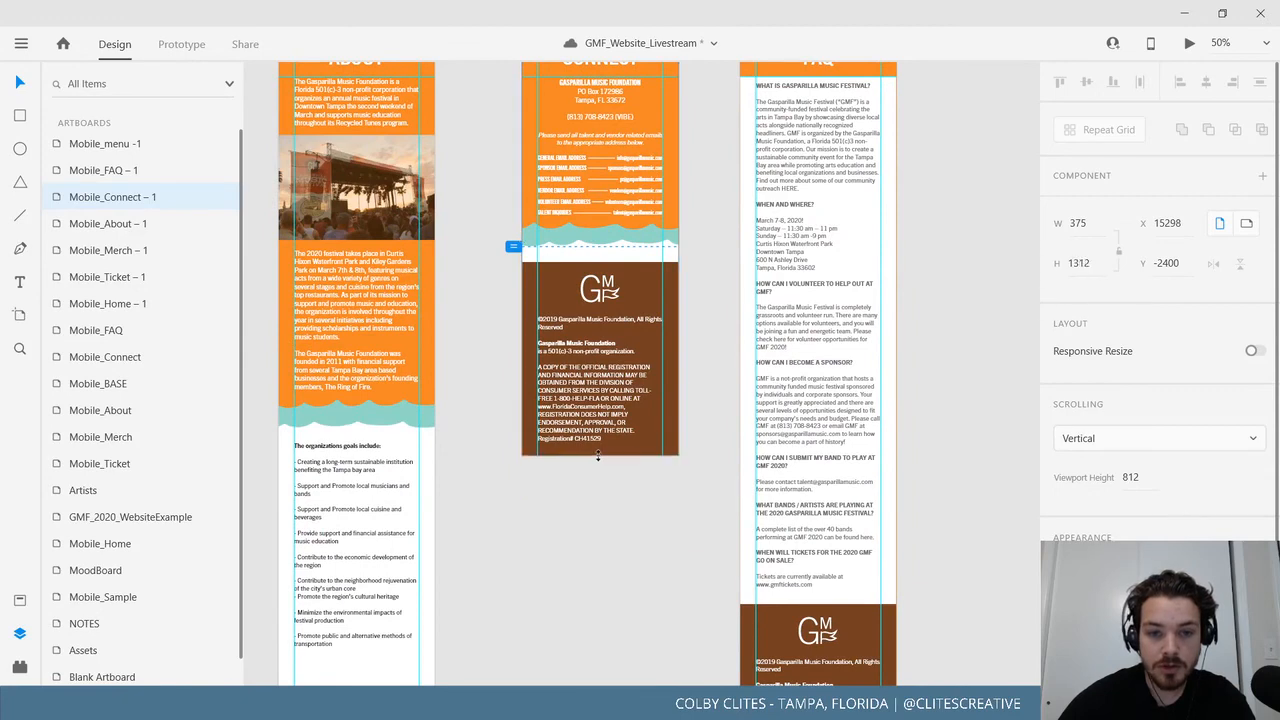
Preview Mobile_Merch – 1 full screen and navigate to CONNECT via the menu.
click(591, 529)
scroll(591, 529, up, 4)
scroll(514, 291, left, 2)
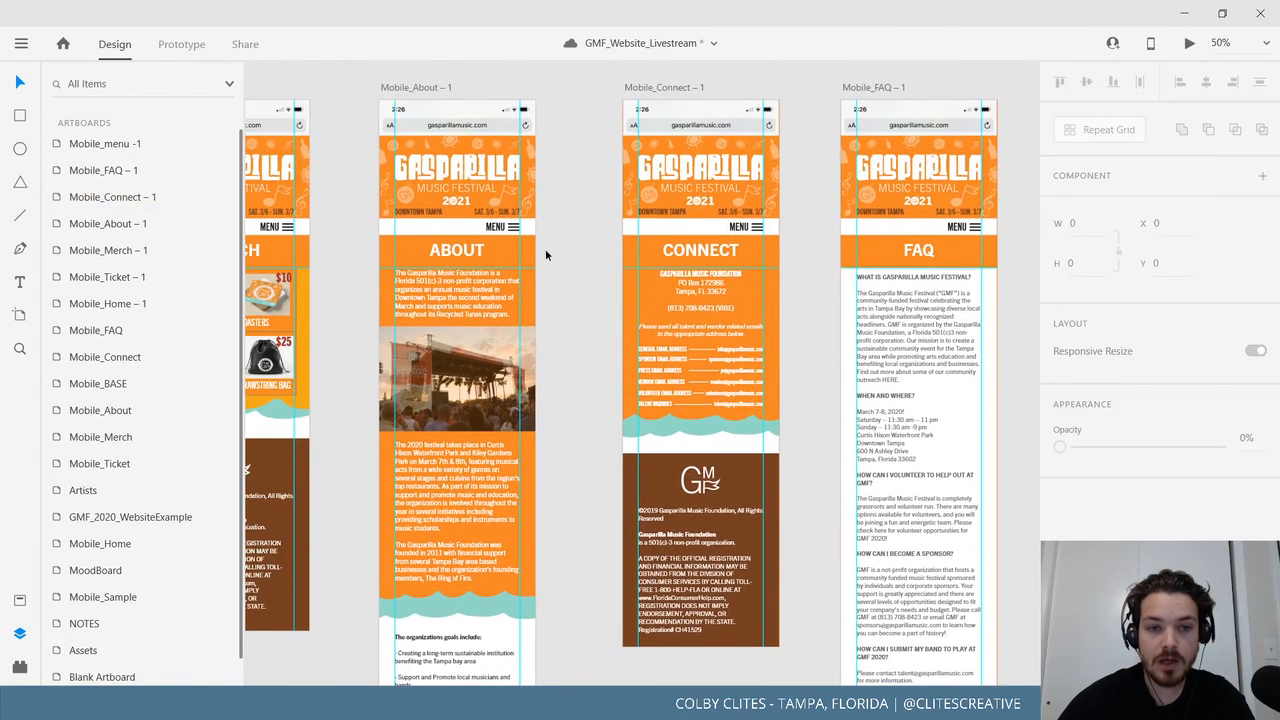
drag(423, 228, 634, 257)
click(391, 119)
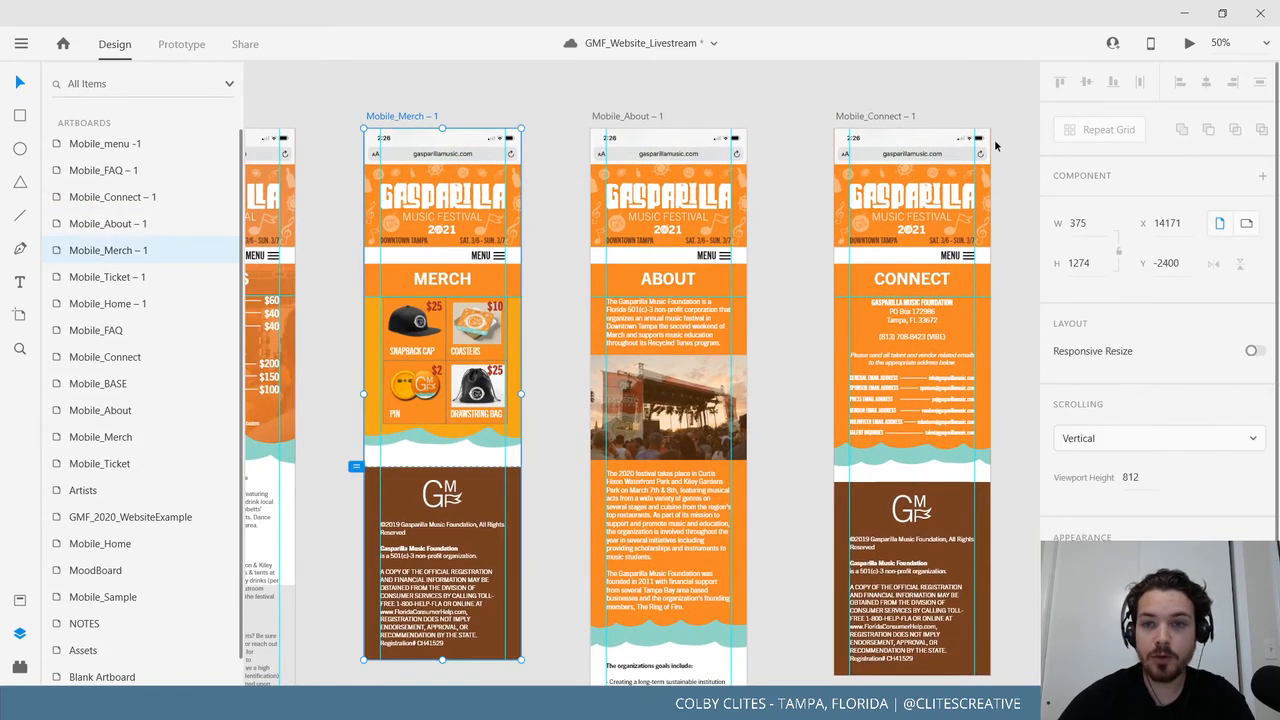
click(1192, 45)
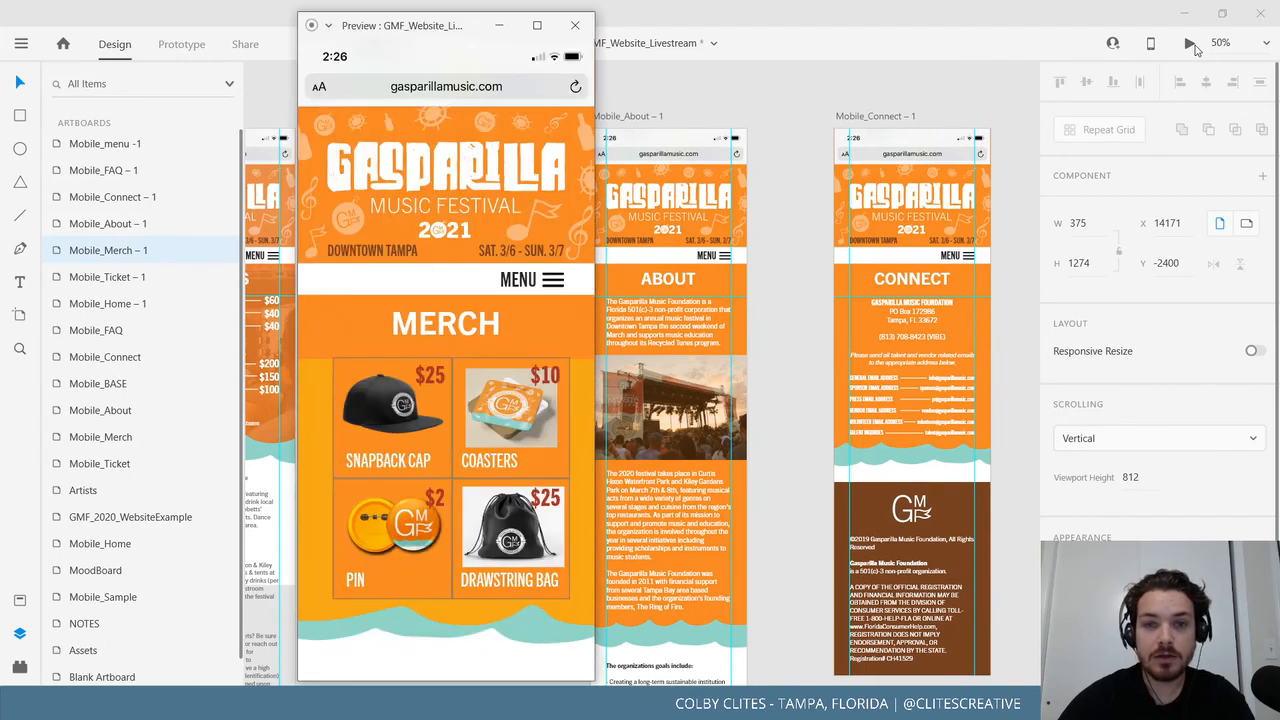
double_click(532, 24)
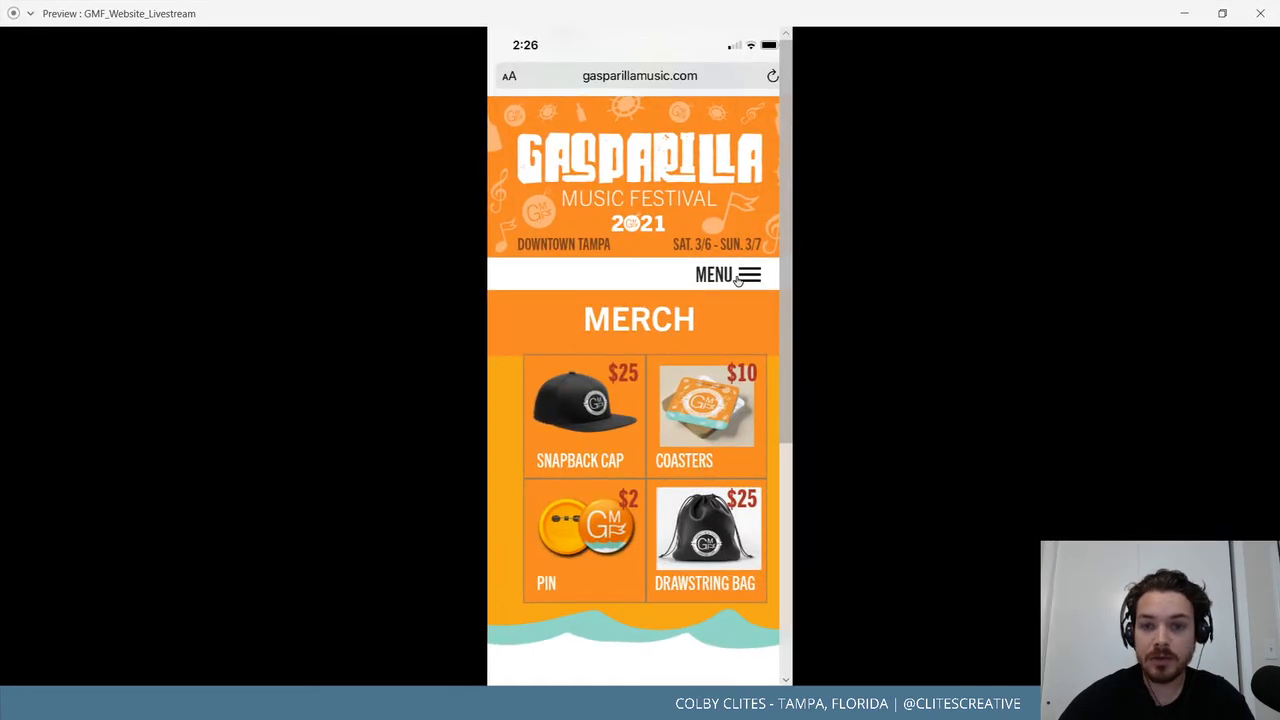
click(737, 279)
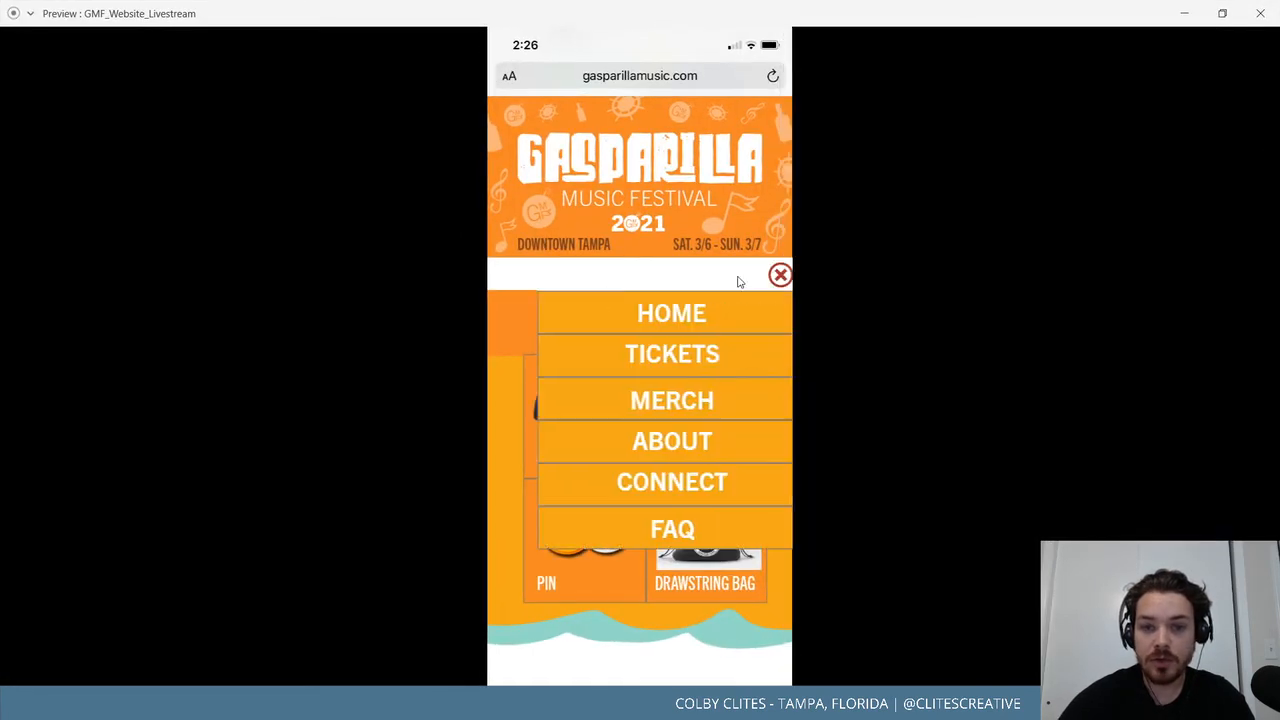
click(660, 480)
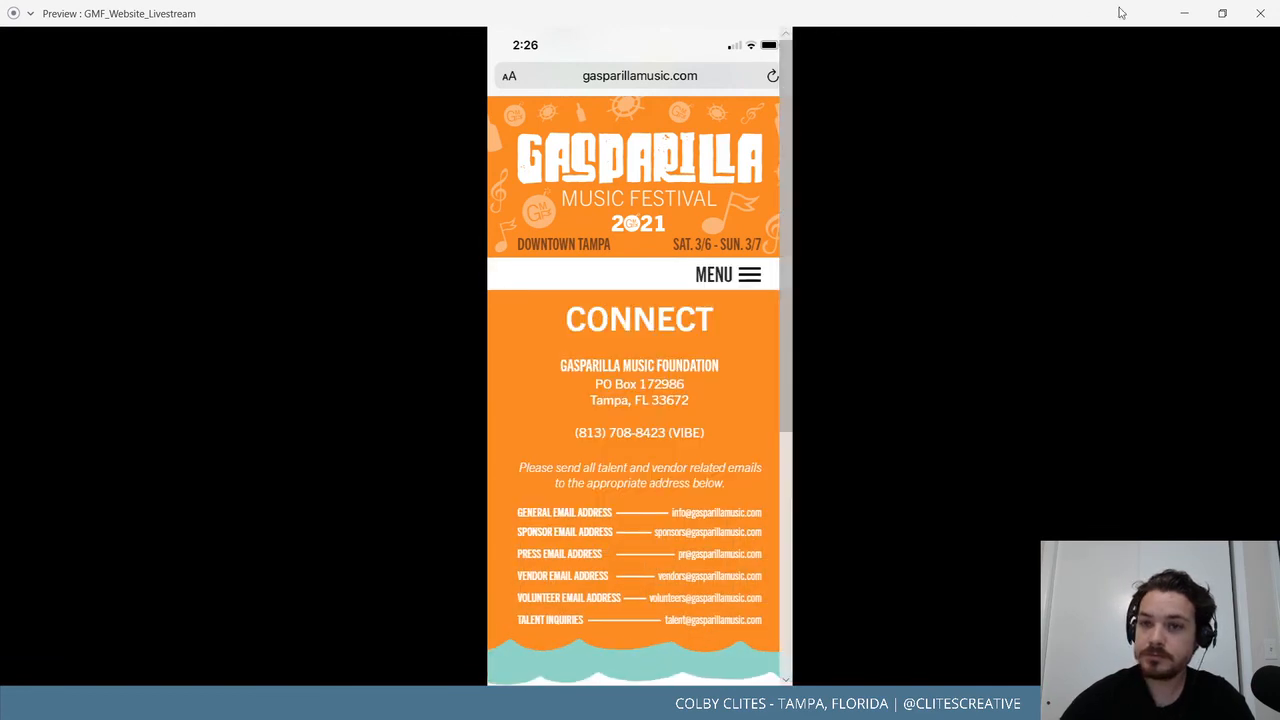
Preview Mobile_Ticket – 1 and reach CONNECT through the menu overlay.
click(1259, 13)
drag(719, 417, 688, 420)
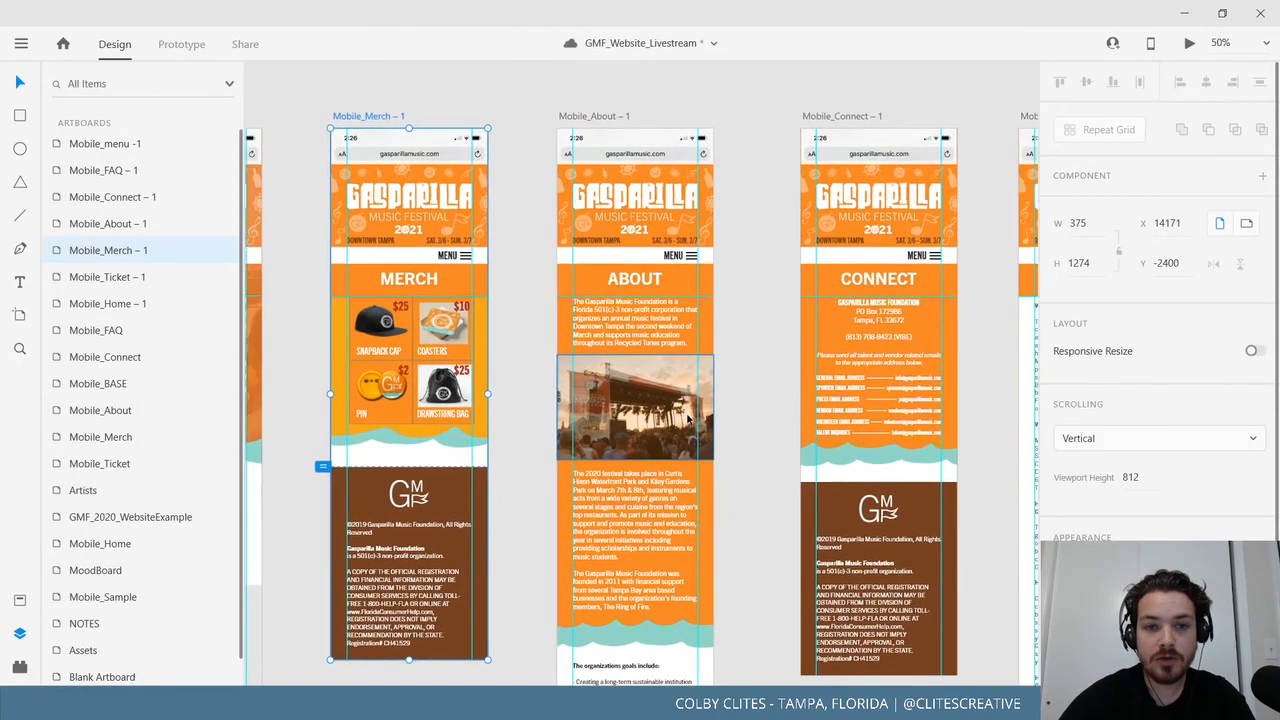
drag(590, 430, 665, 439)
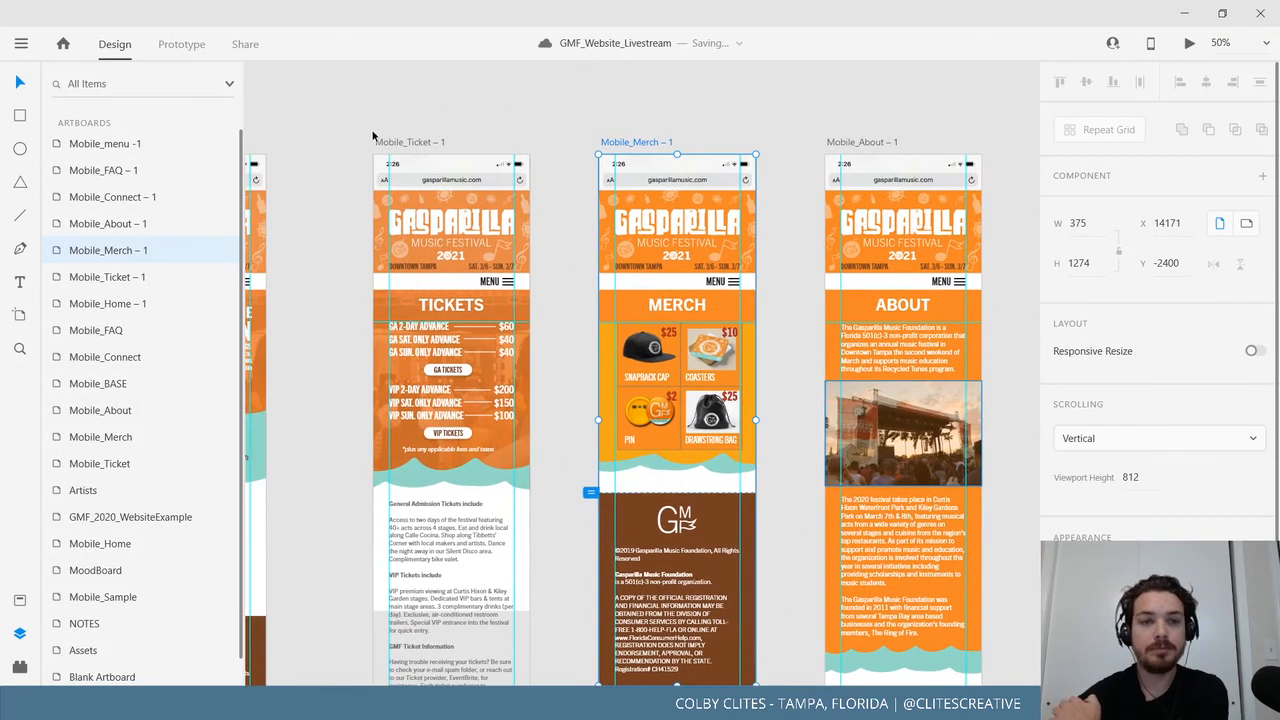
click(420, 142)
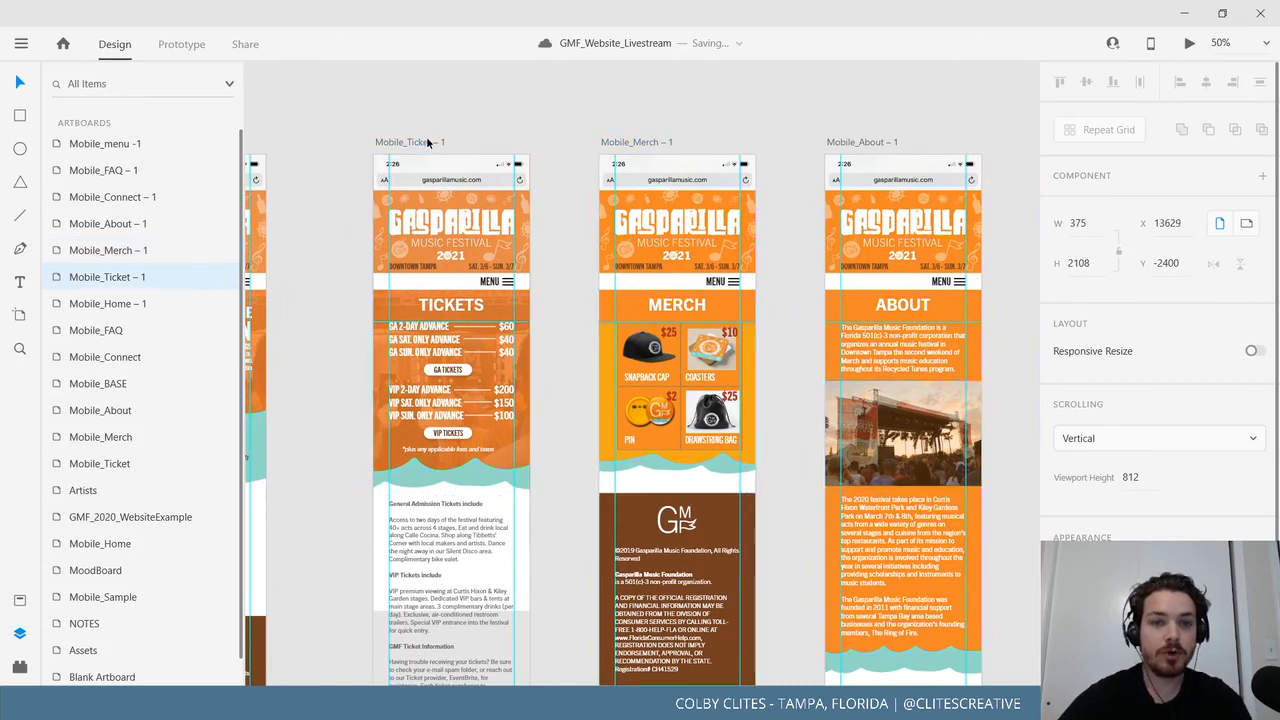
click(1189, 45)
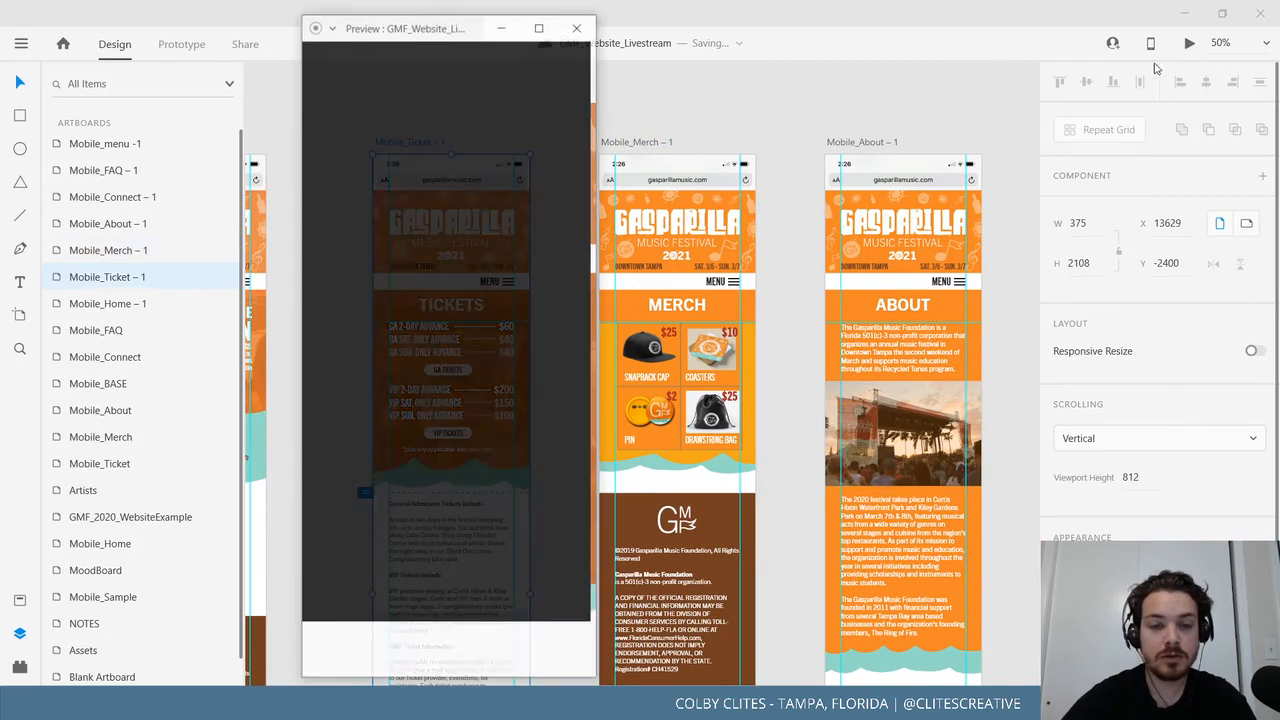
click(538, 283)
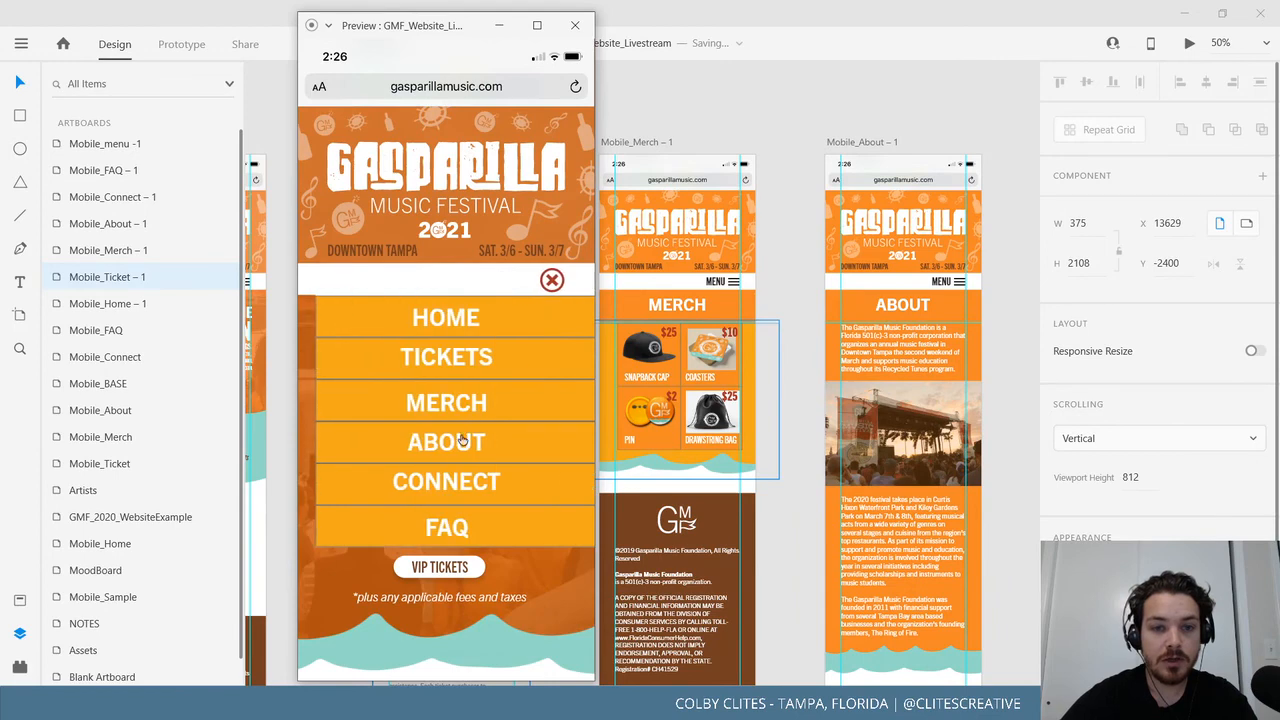
click(461, 478)
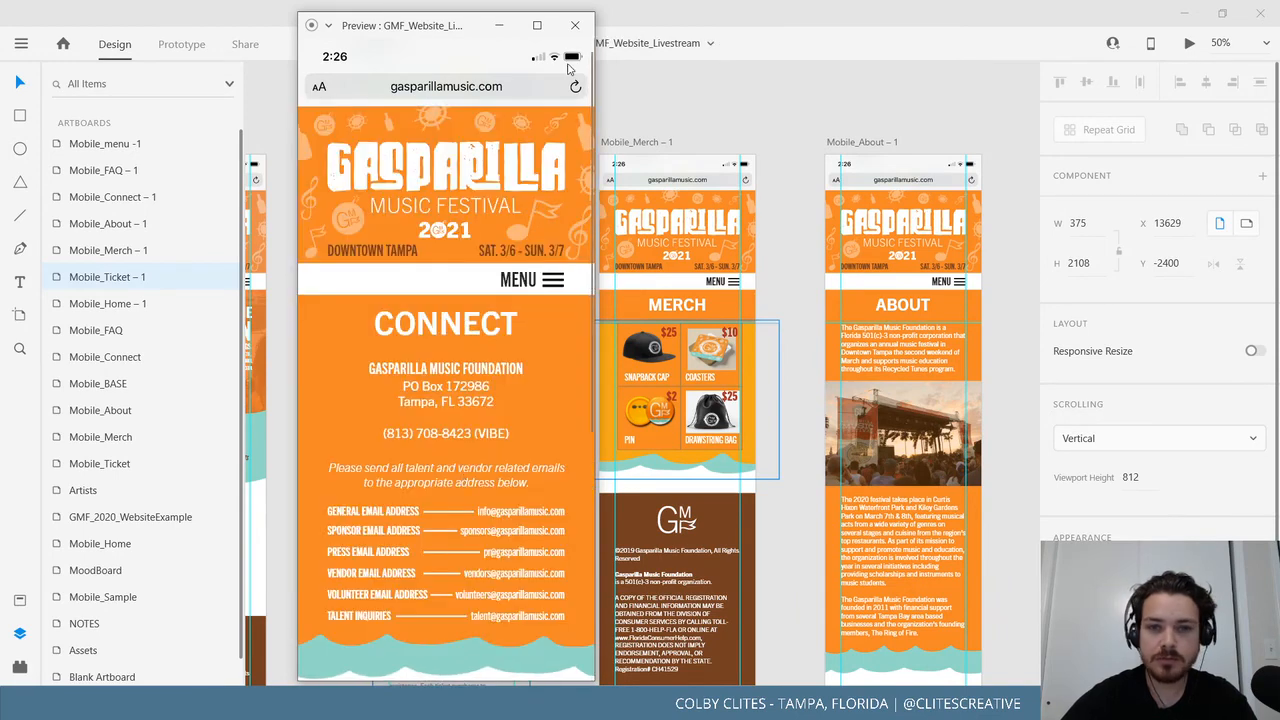
Navigate to TICKETS, then back to Connect through the menu, and close the preview.
click(519, 277)
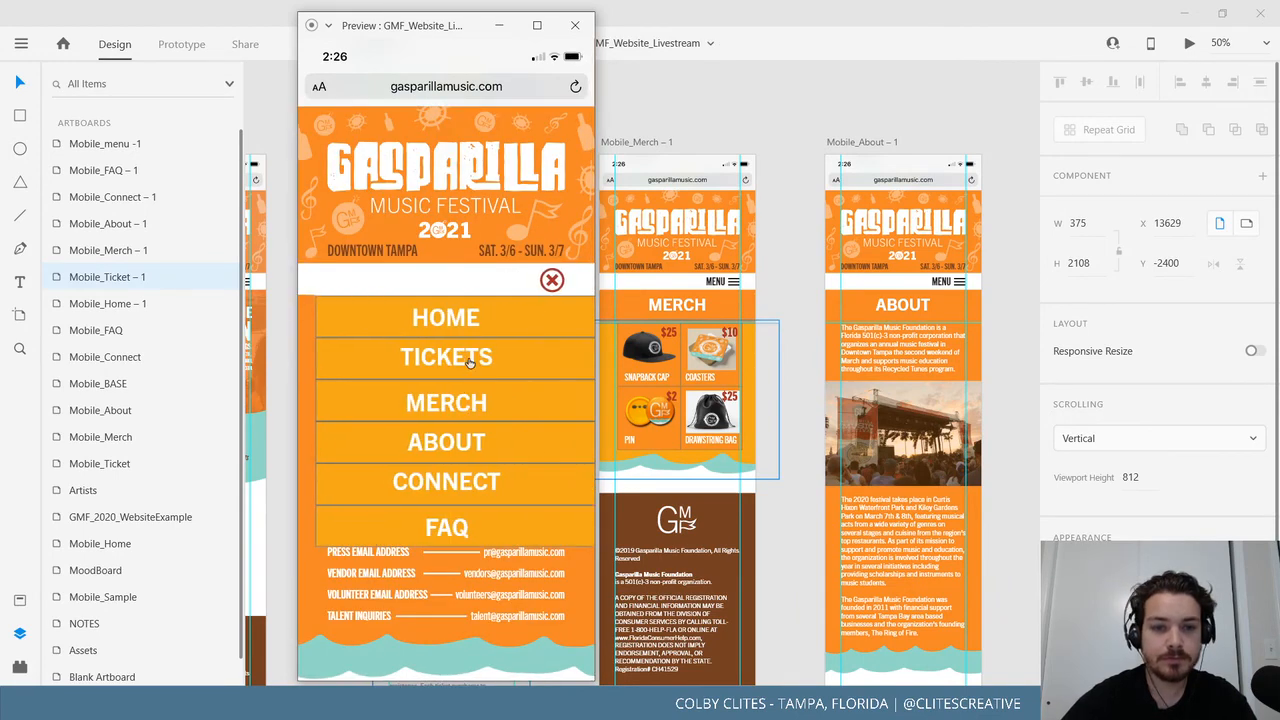
click(469, 362)
click(533, 279)
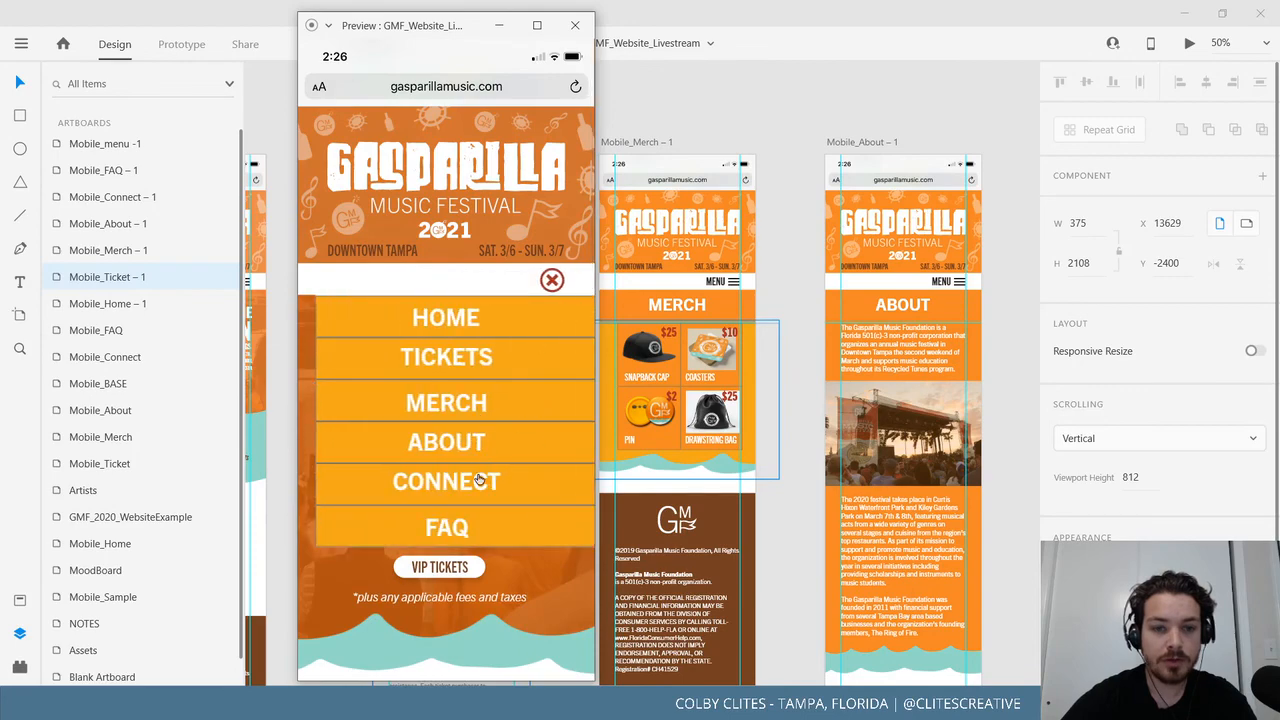
click(478, 480)
click(575, 25)
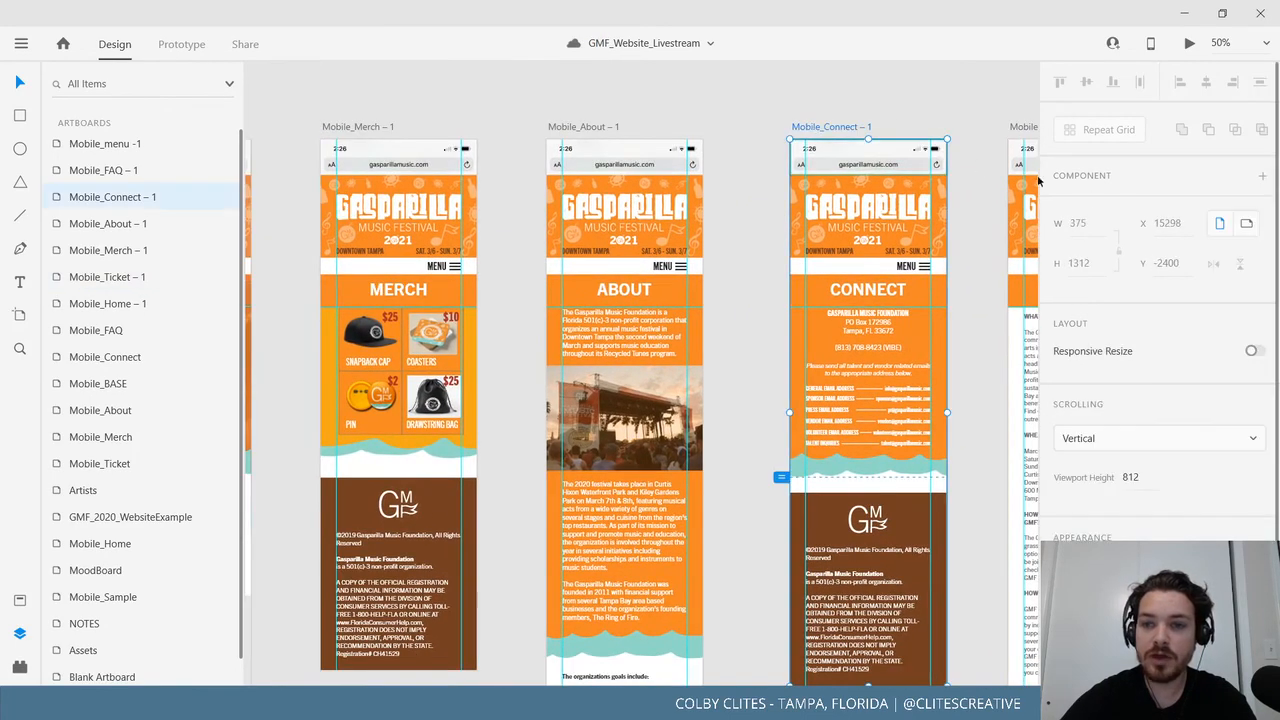
Select the menu's MERCH row and switch to Prototype mode to inspect its link.
scroll(929, 386, down, 1)
scroll(929, 386, right, 1)
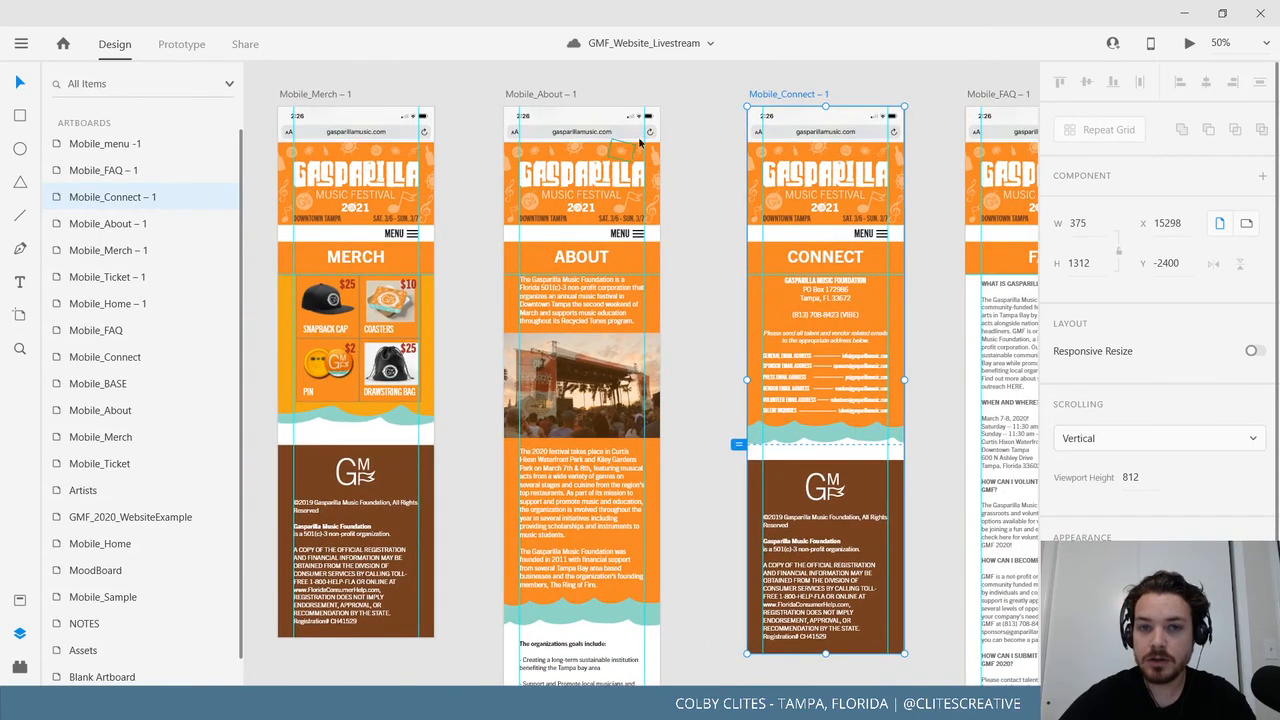
scroll(640, 143, up, 5)
scroll(640, 143, right, 2)
scroll(740, 340, left, 3)
click(413, 228)
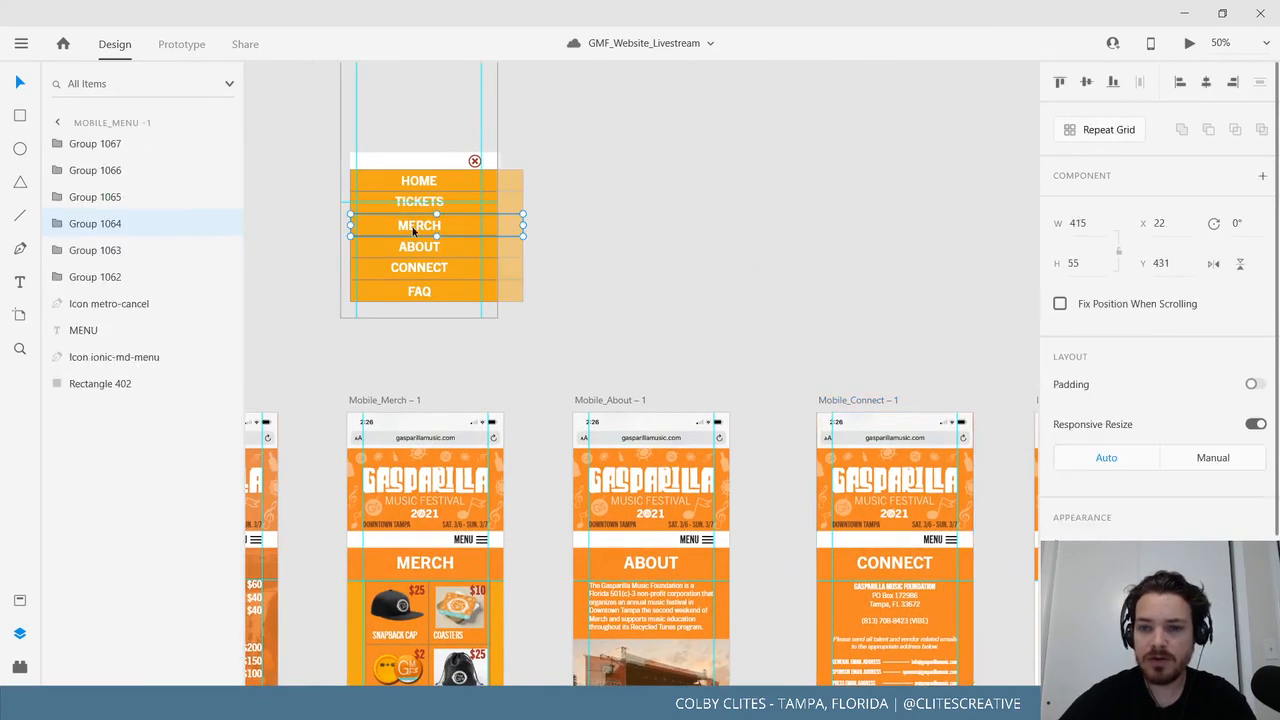
click(192, 47)
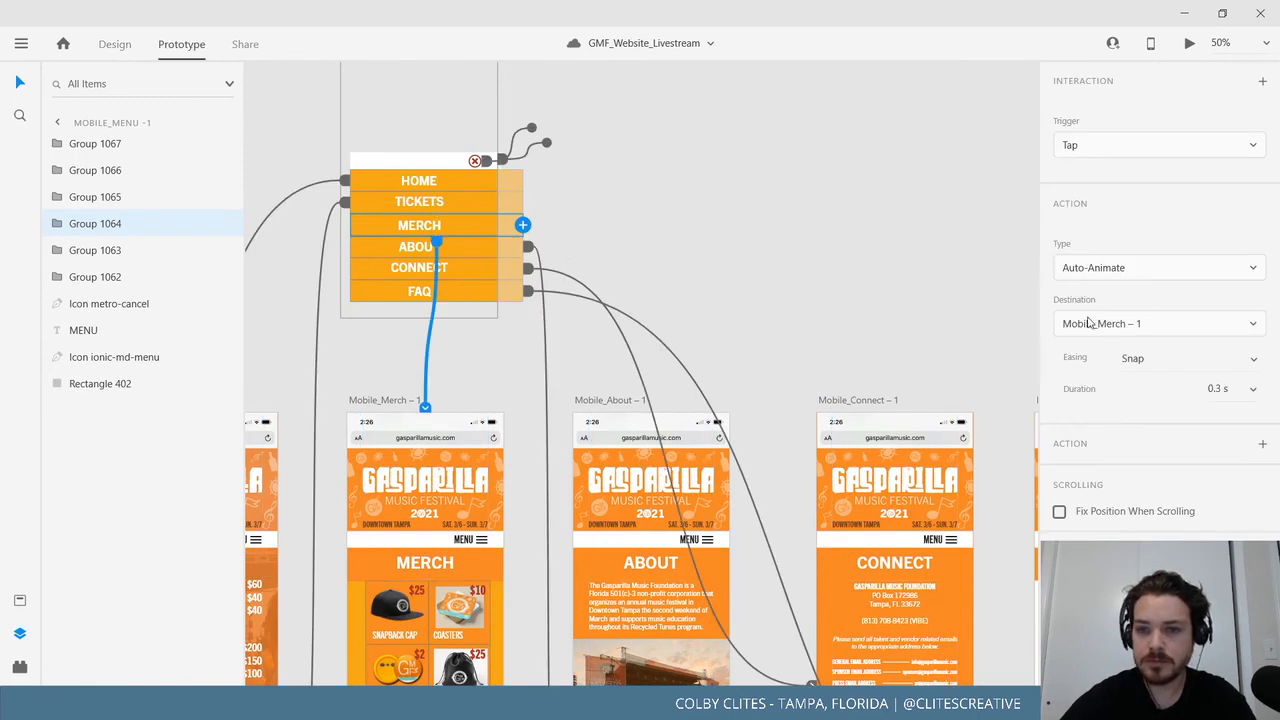
Zoom out over all mobile artboards and select Mobile_Home – 1.
drag(768, 311, 514, 89)
click(709, 221)
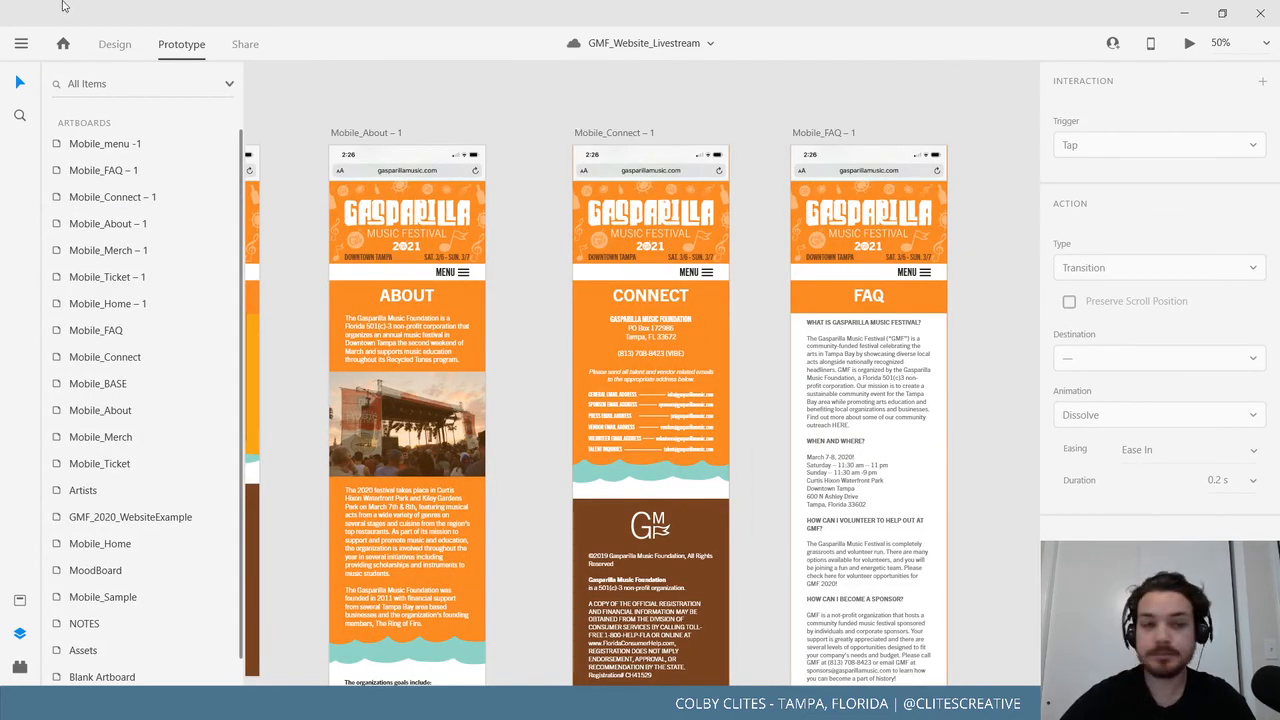
click(18, 46)
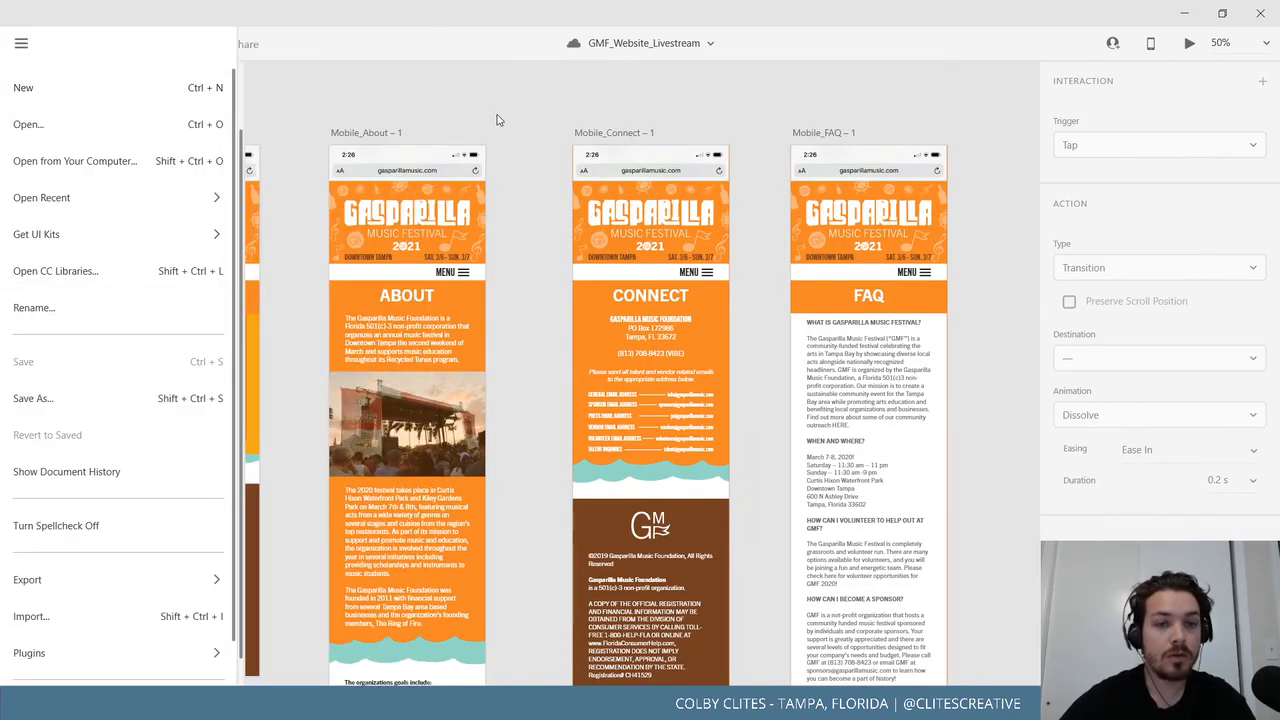
click(497, 117)
drag(338, 240, 790, 268)
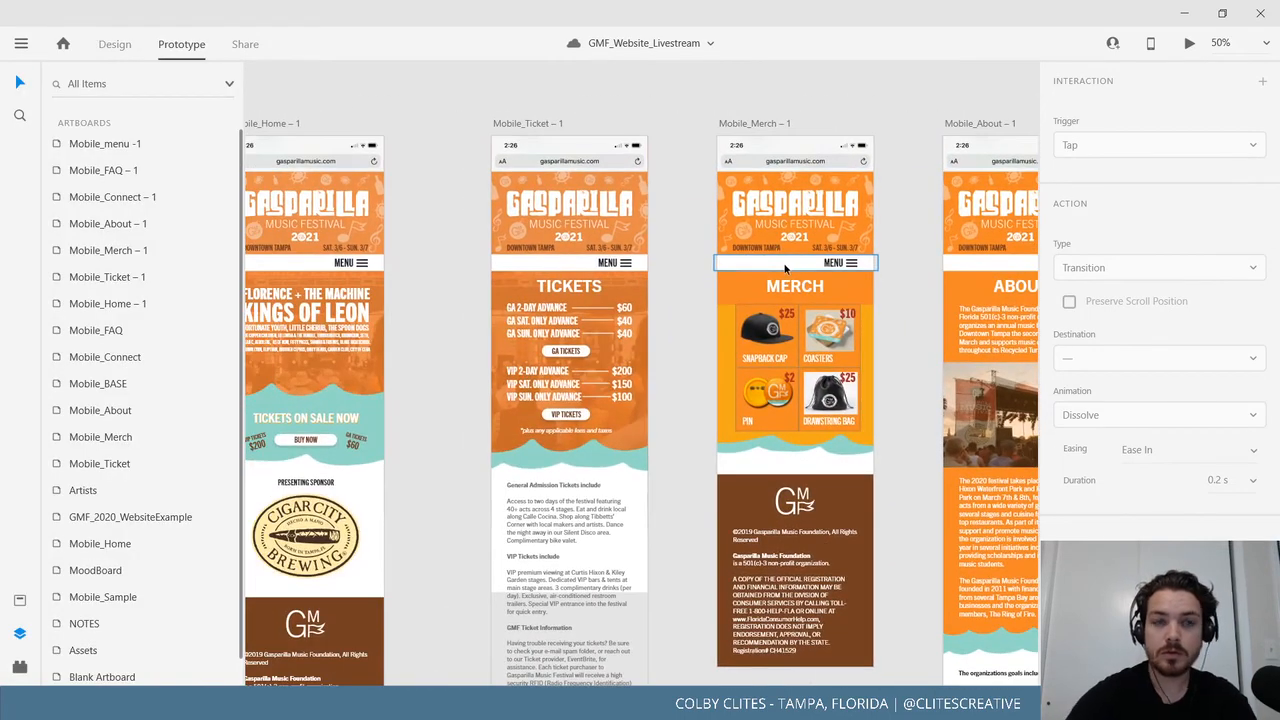
key(ctrl+minus)
drag(676, 236, 614, 273)
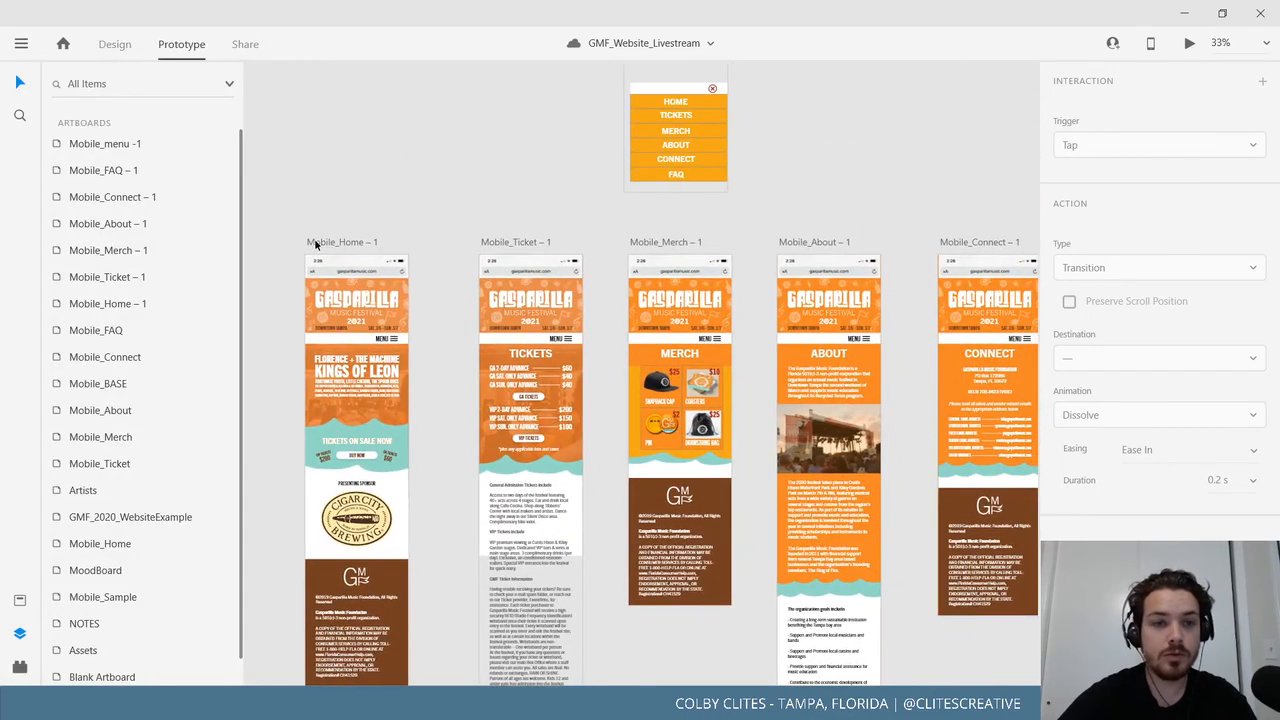
click(316, 242)
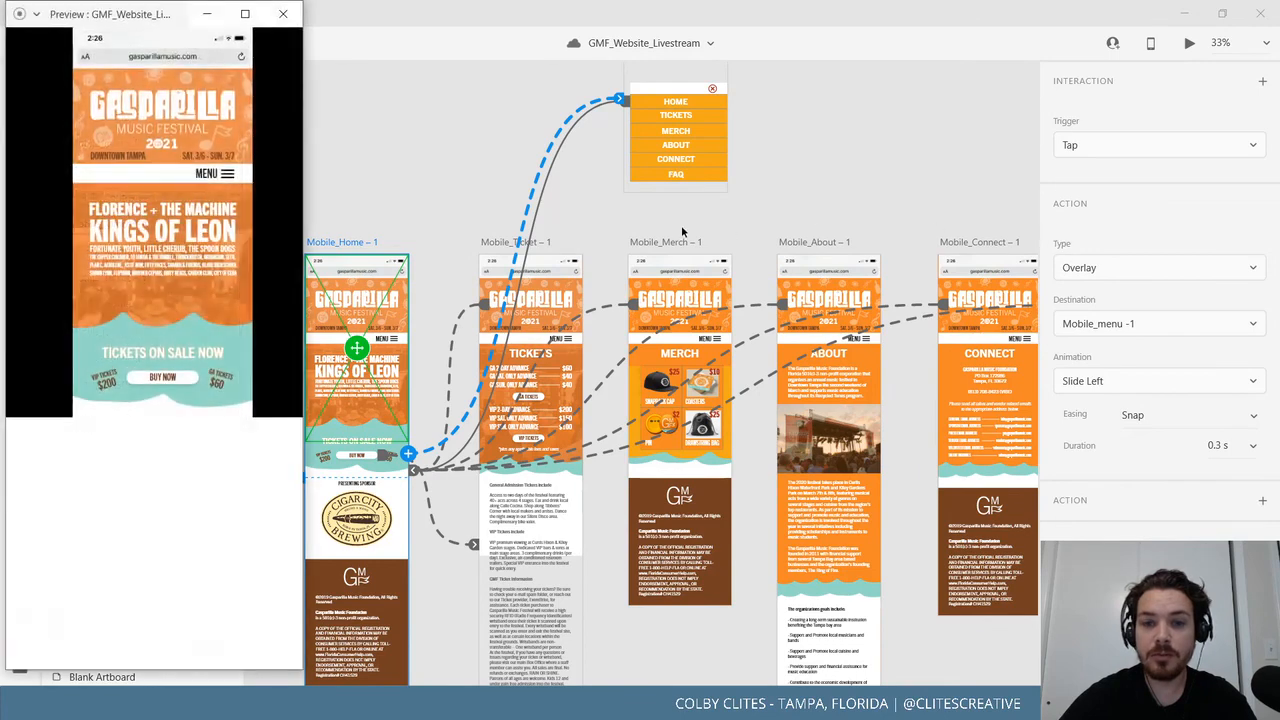
In full-screen preview, test the menu overlay's links to TICKETS, MERCH, ABOUT, CONNECT and FAQ.
click(250, 15)
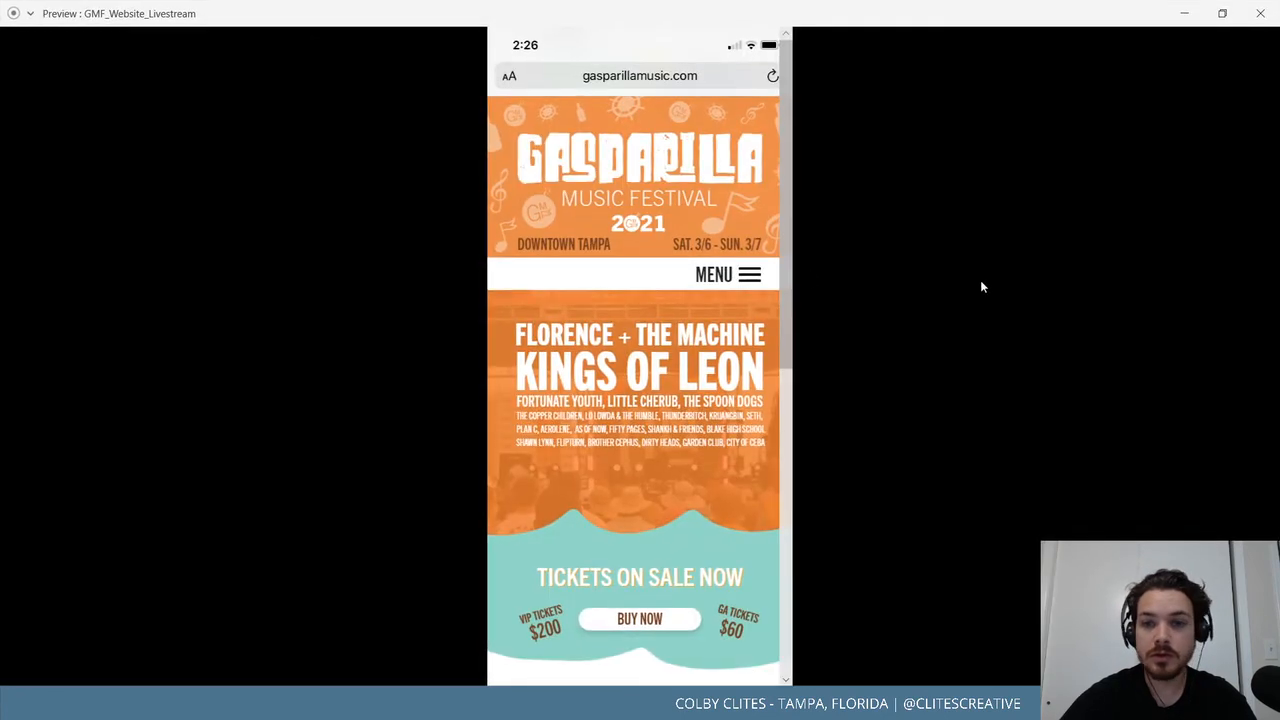
click(739, 277)
click(739, 277)
click(737, 278)
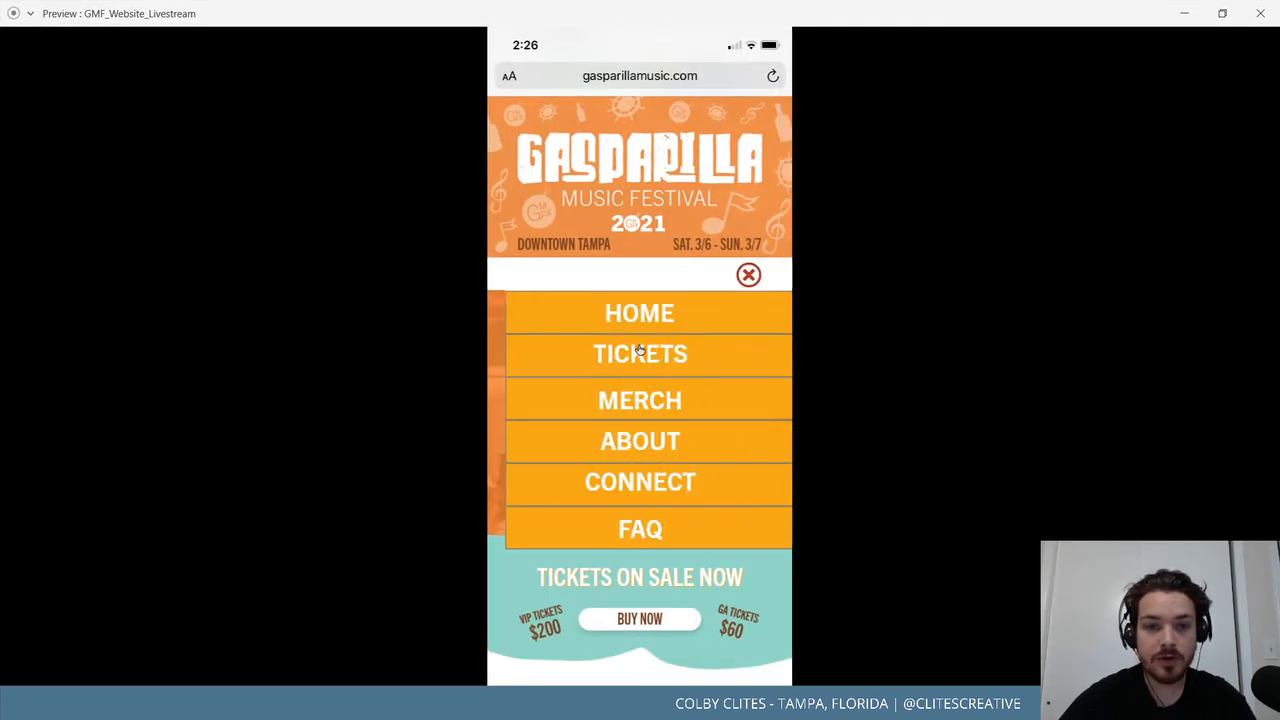
click(642, 352)
click(748, 275)
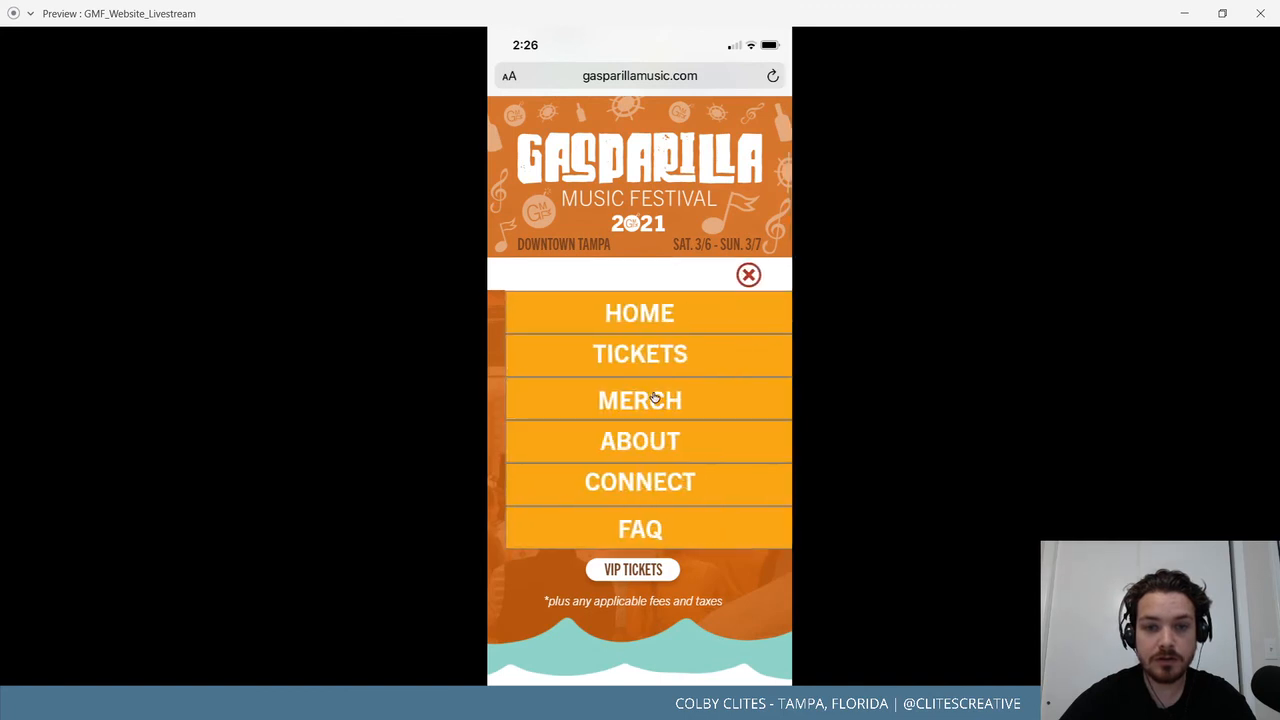
click(662, 400)
click(750, 278)
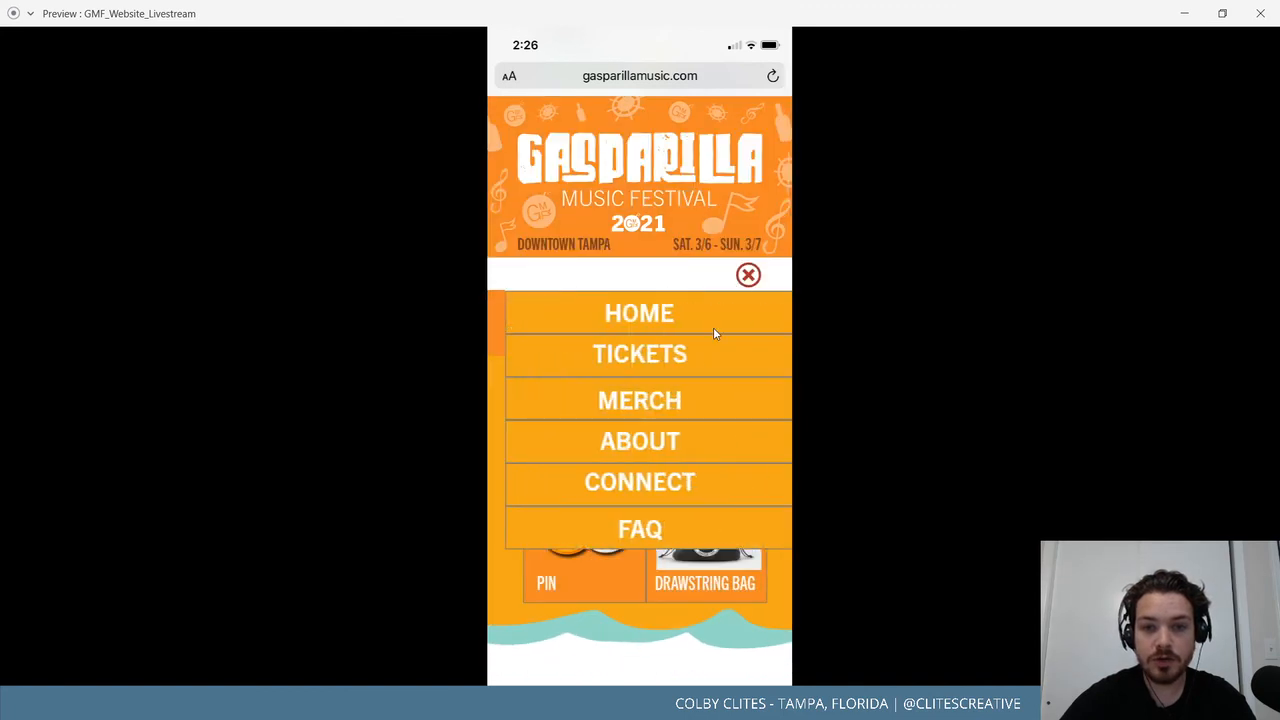
click(652, 434)
click(734, 279)
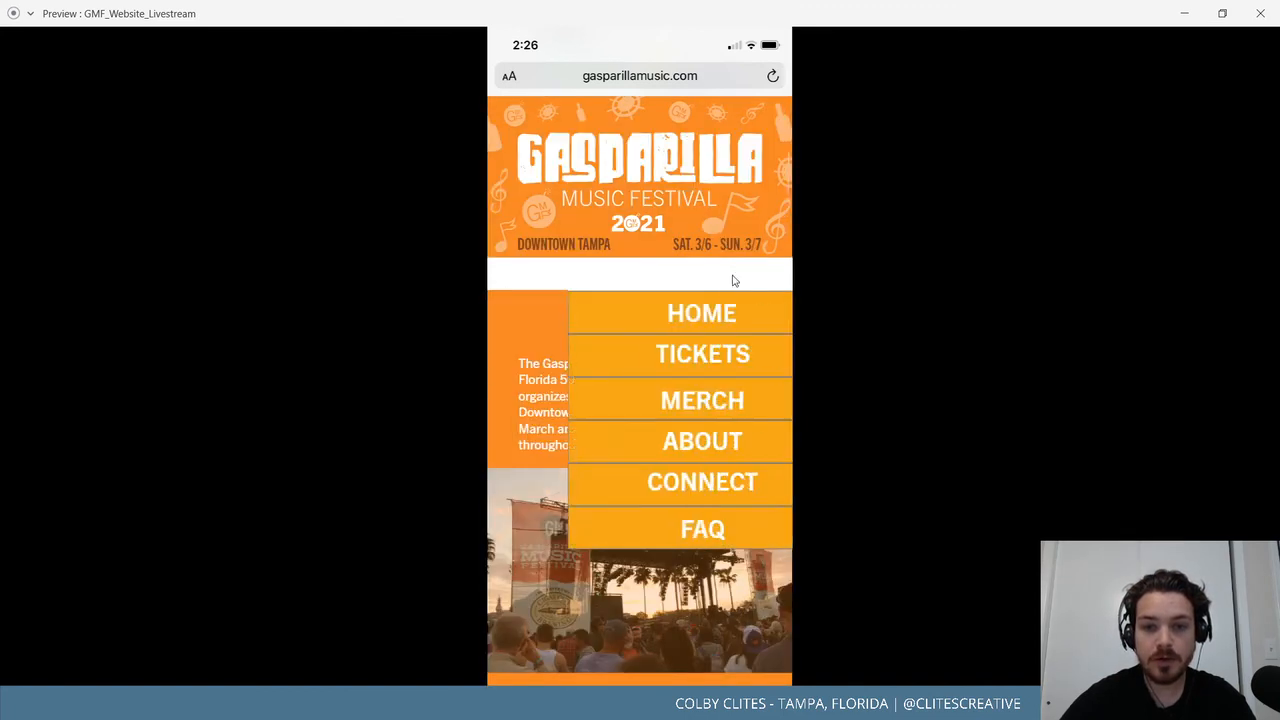
click(670, 481)
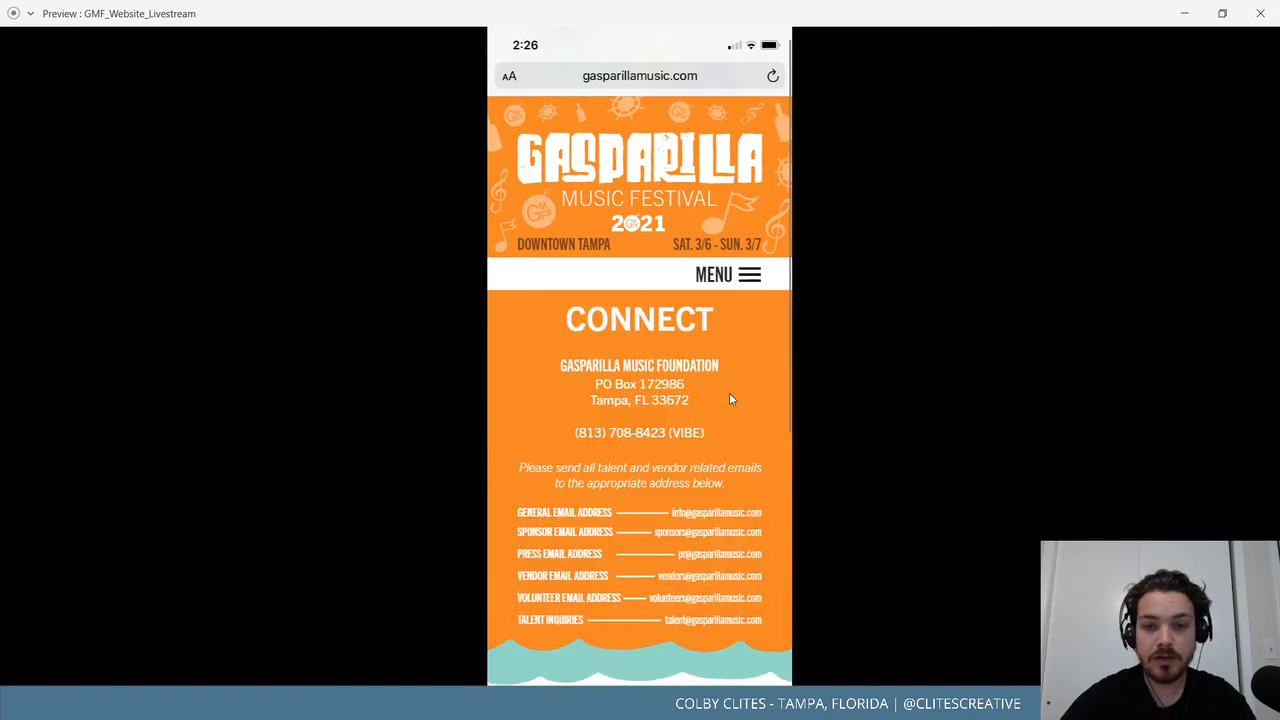
click(749, 284)
click(677, 529)
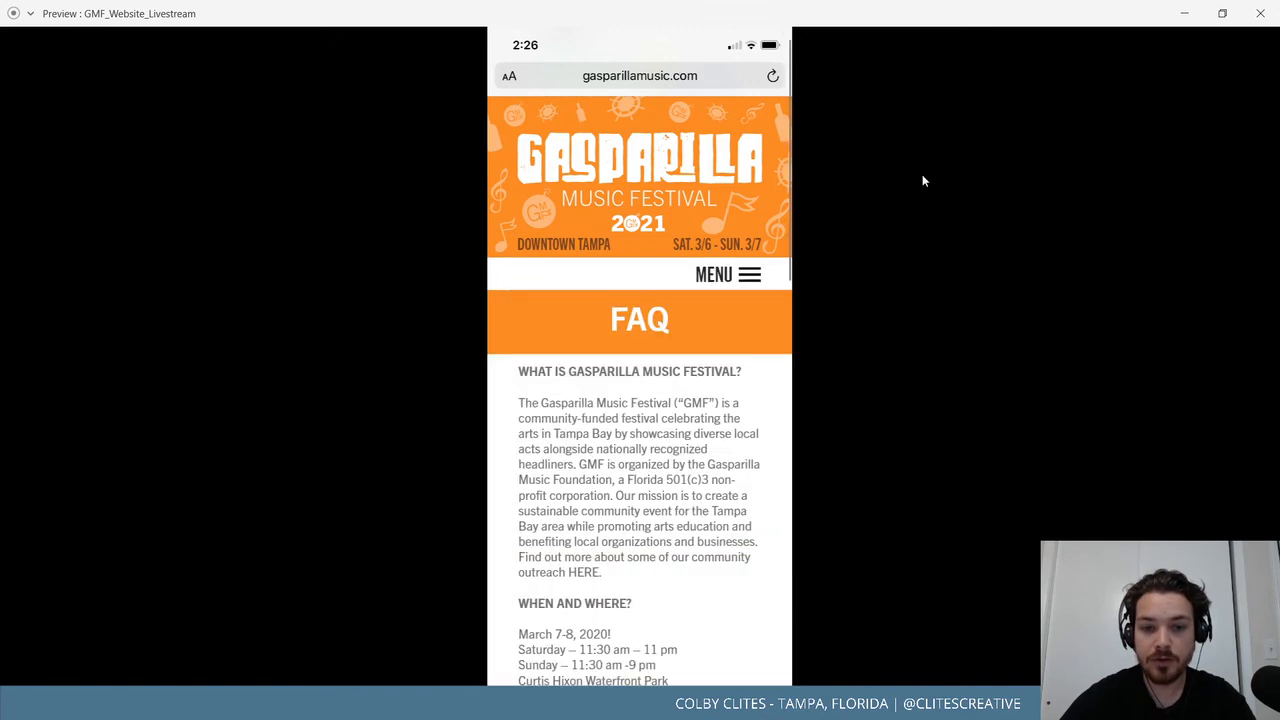
click(1251, 18)
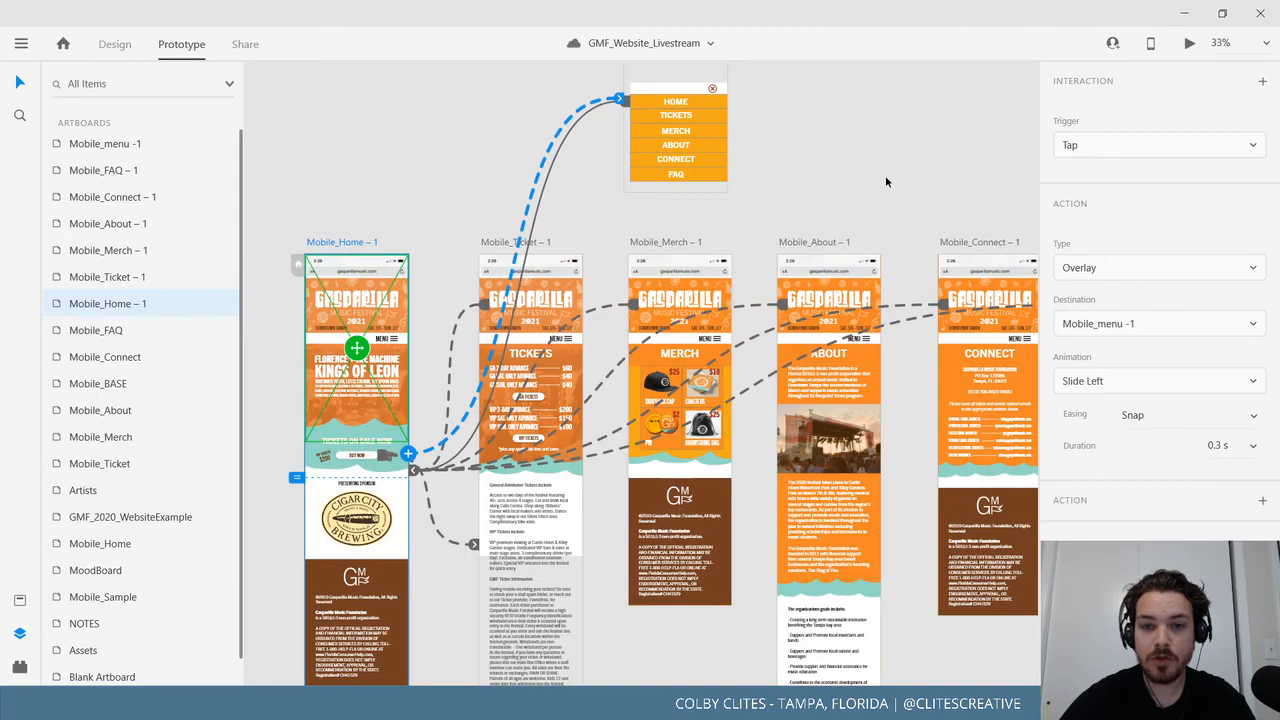
Hide the layers panel and marquee-select all page artboards to display every prototype link.
drag(908, 227, 805, 302)
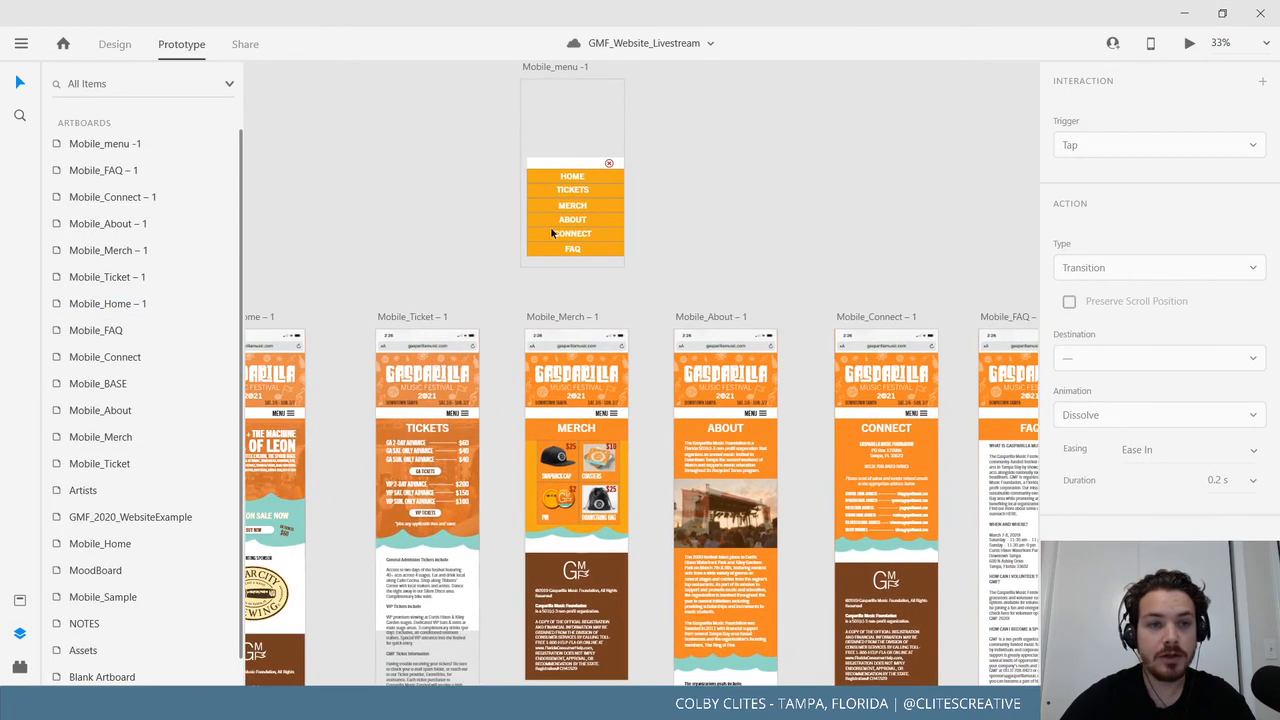
click(20, 633)
drag(349, 291, 543, 277)
drag(348, 242, 309, 297)
drag(130, 131, 980, 613)
drag(912, 630, 1053, 485)
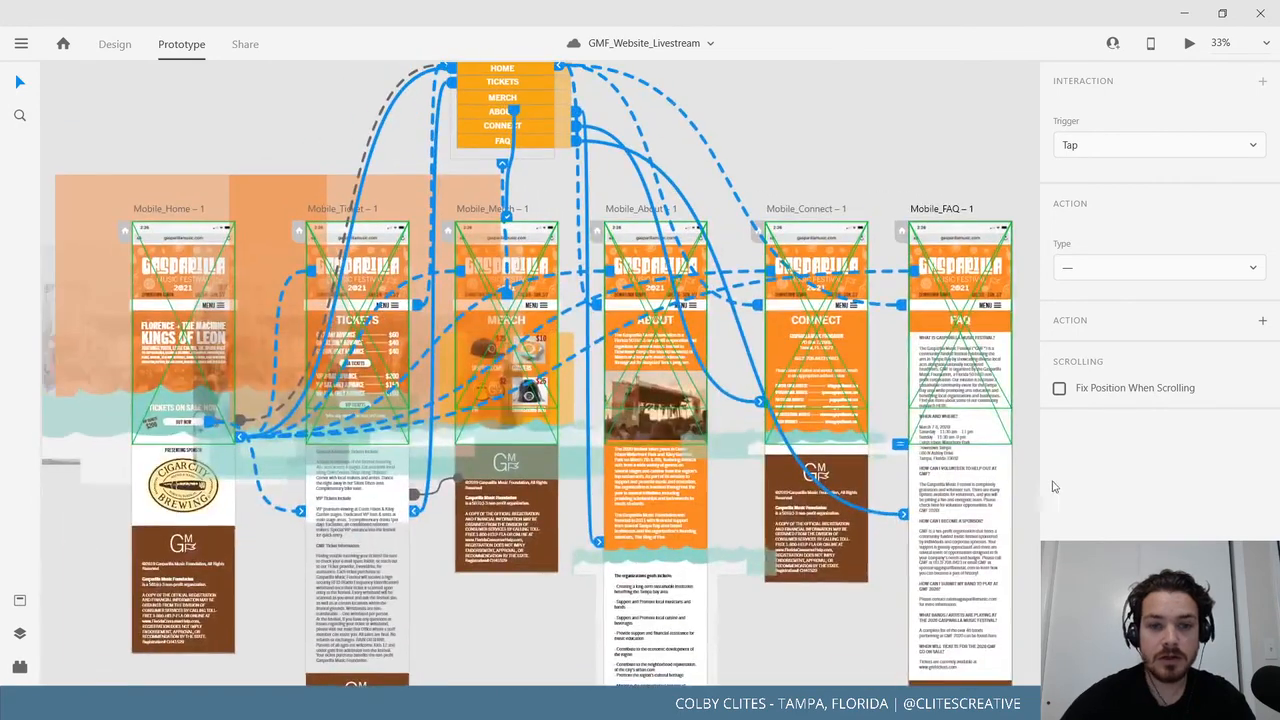
drag(813, 471, 811, 501)
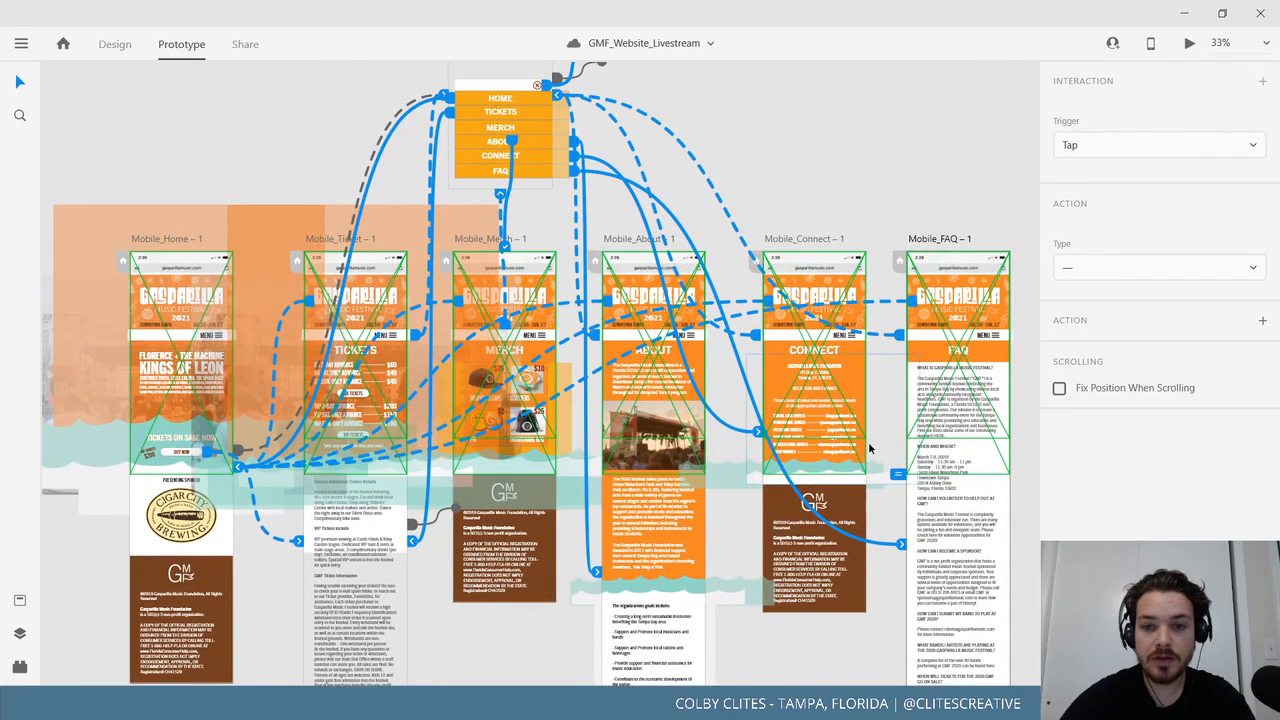
scroll(854, 505, down, 3)
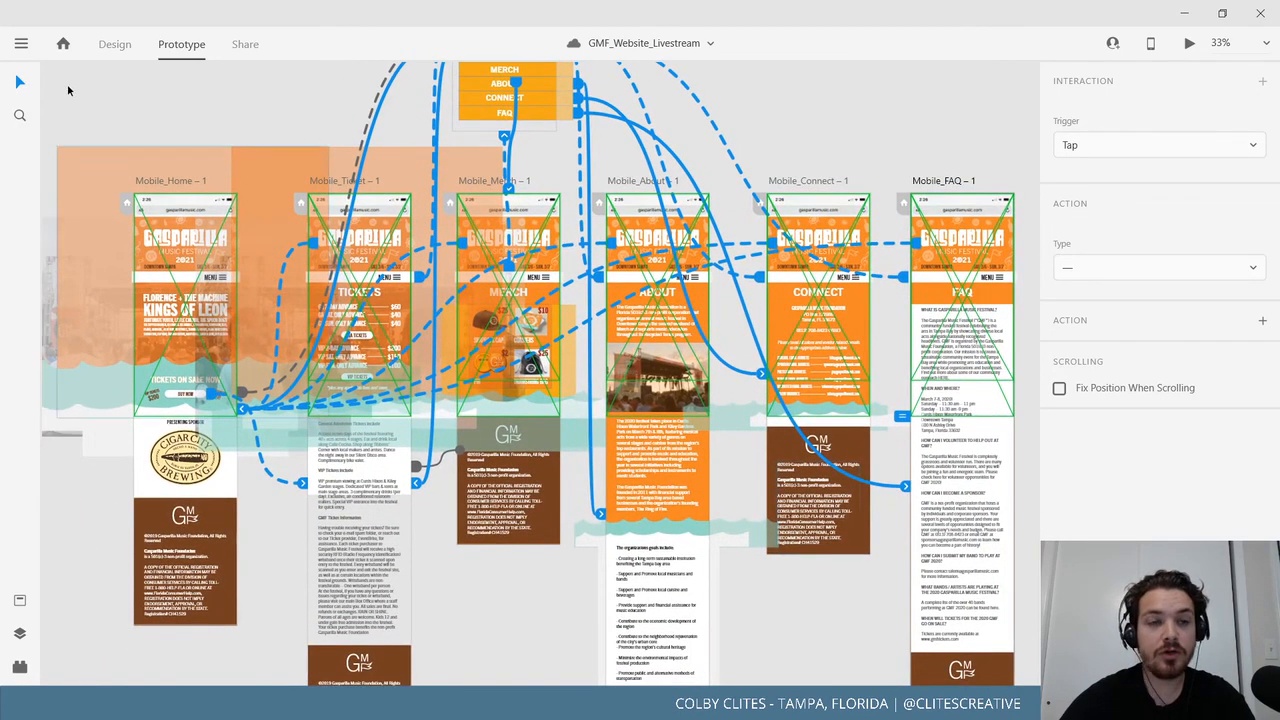
Zoom out to the whole canvas, then recentre and zoom in on the prototype artboards.
click(22, 44)
click(767, 193)
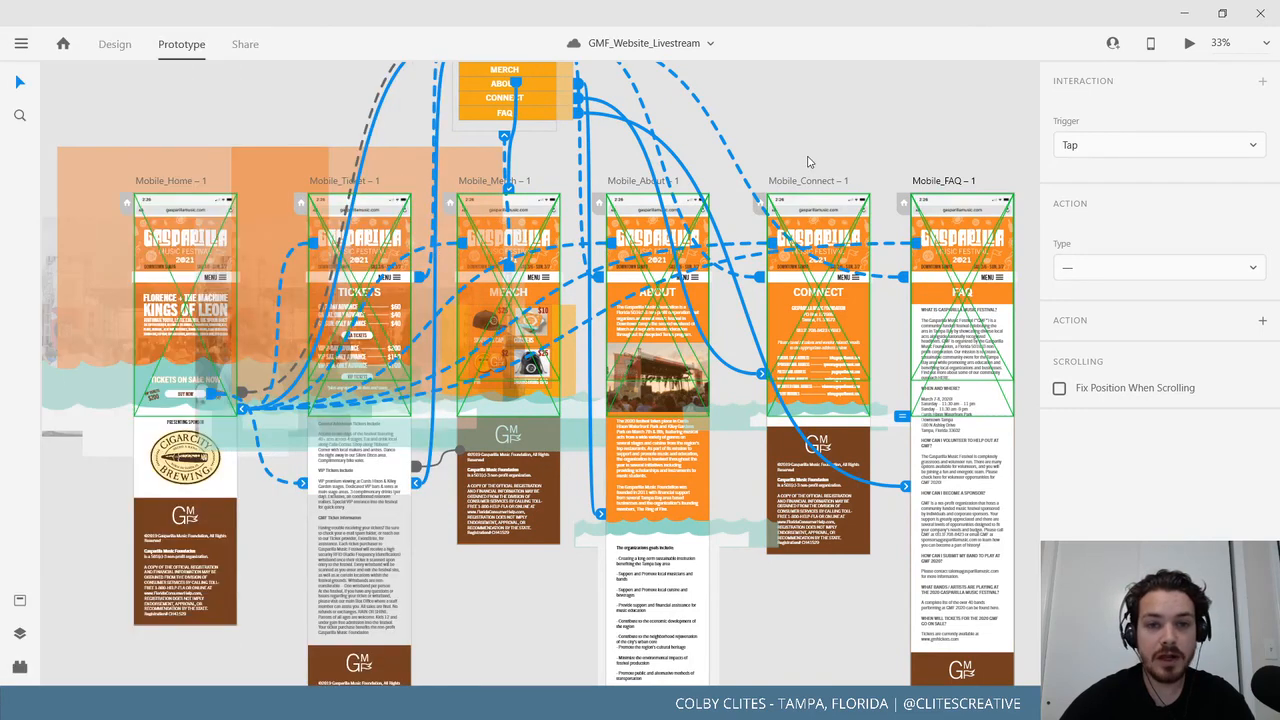
drag(808, 171, 808, 191)
key(ctrl+0)
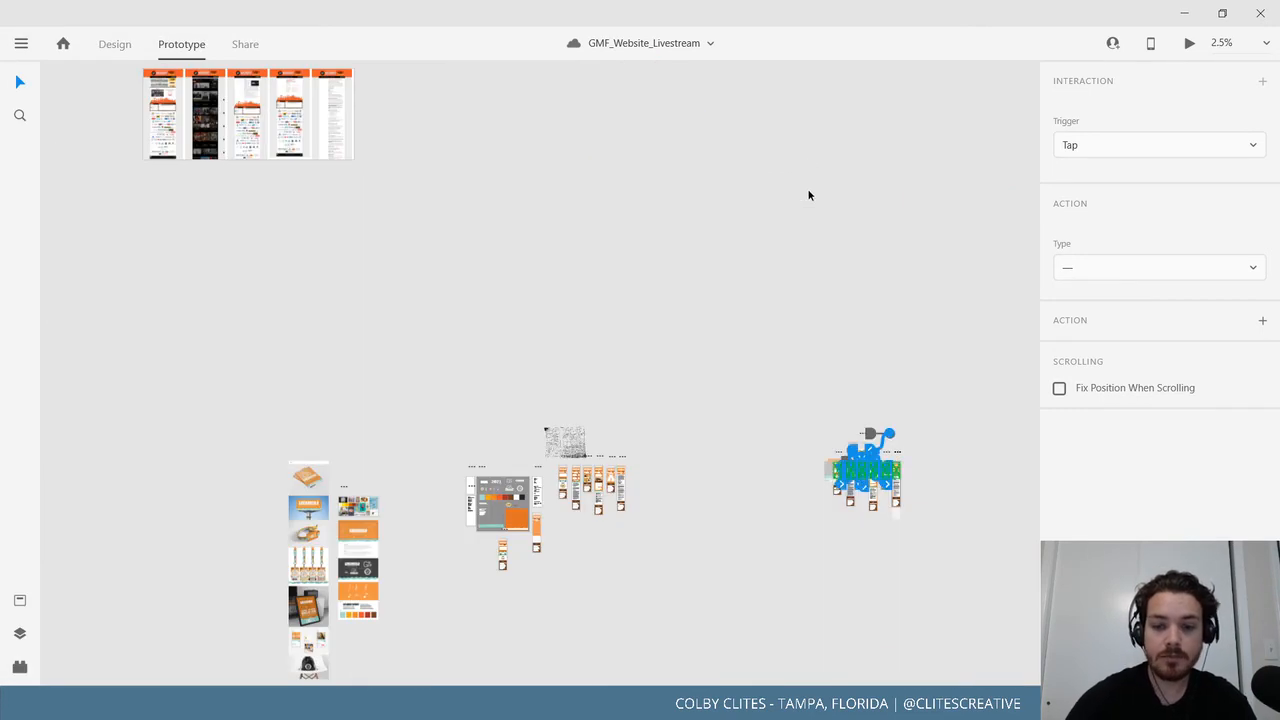
scroll(809, 196, up, 10)
drag(811, 388, 289, 111)
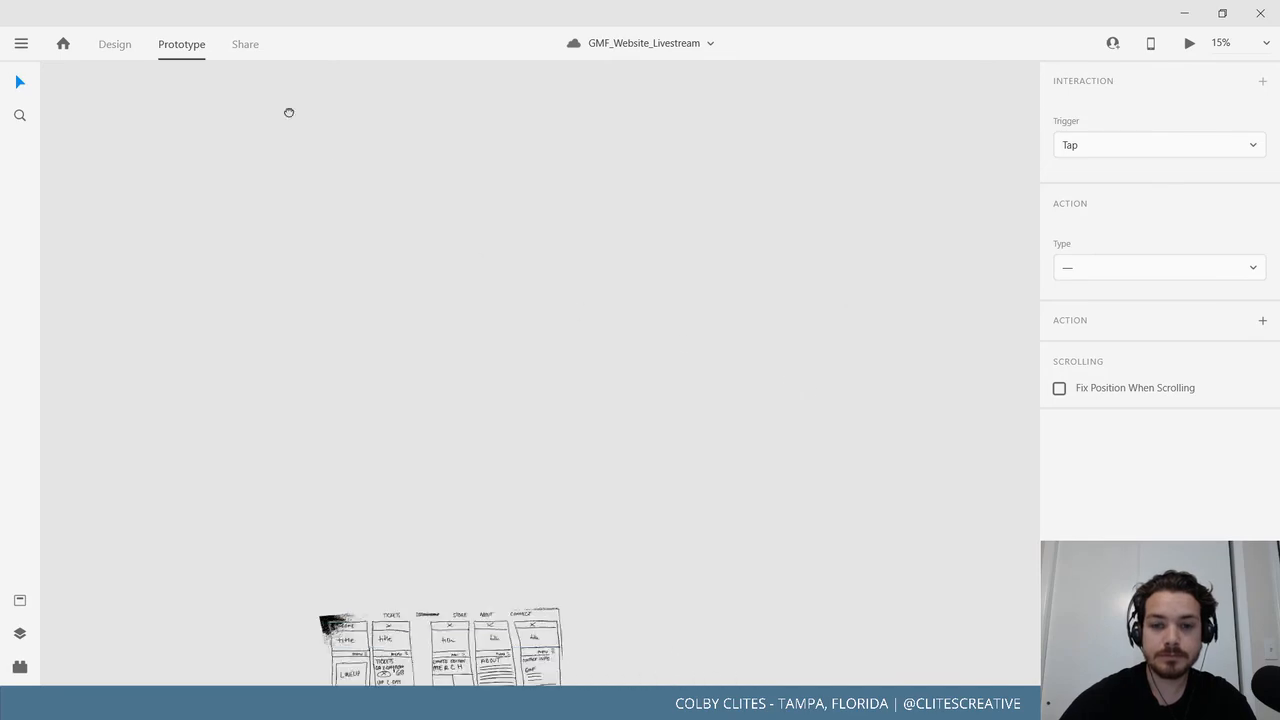
drag(810, 490, 320, 203)
drag(760, 320, 351, 197)
drag(900, 390, 191, 297)
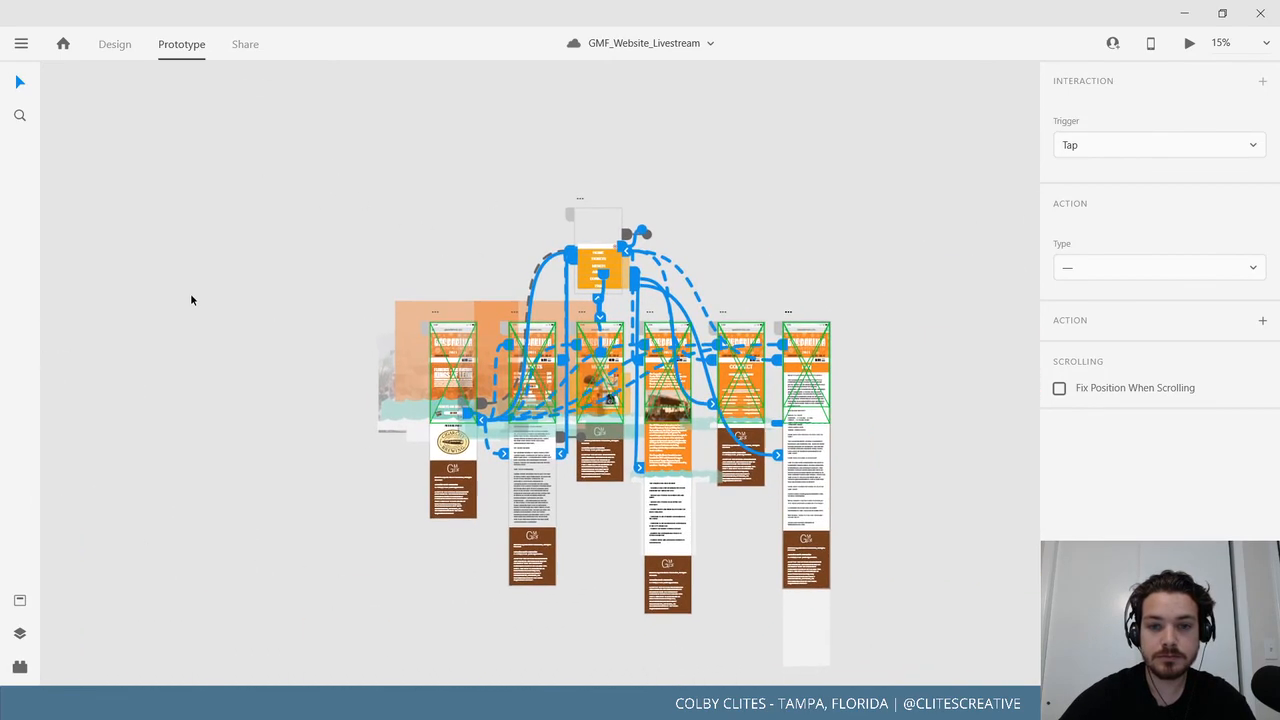
drag(864, 414, 790, 375)
key(ctrl+plus)
scroll(951, 424, down, 1)
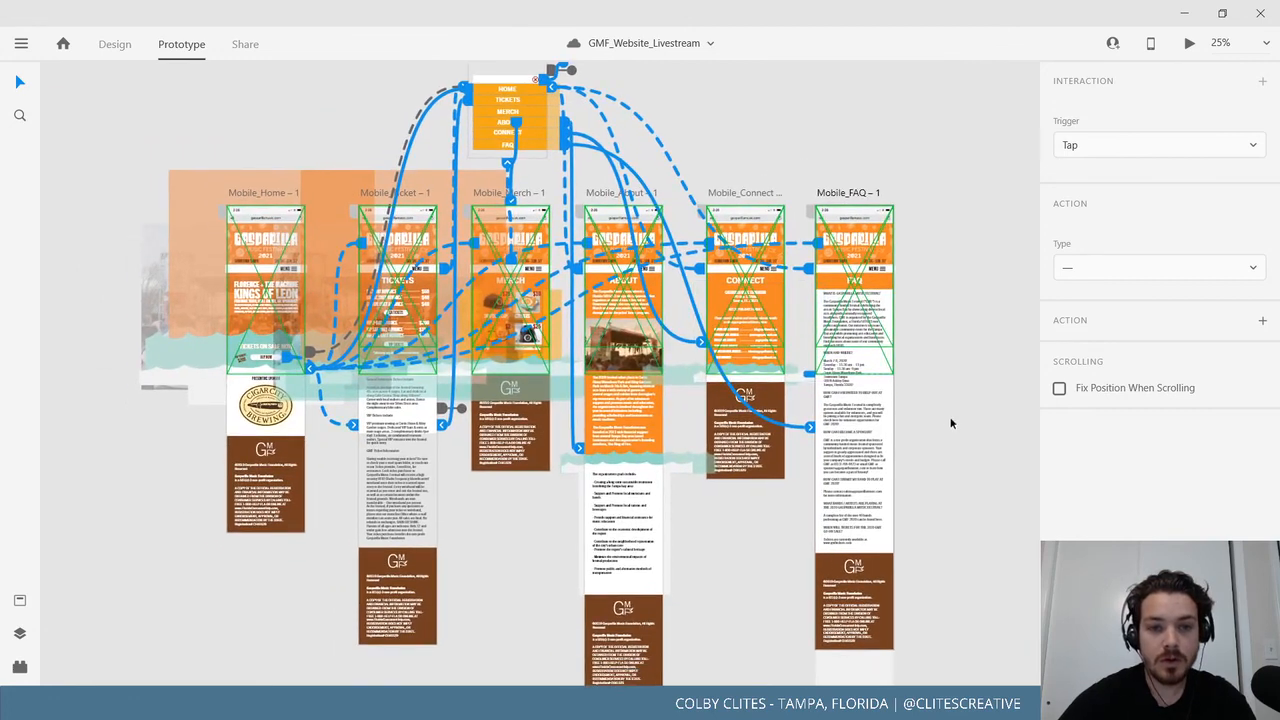
Reselect all the artboards to show the links again, then deselect them.
click(788, 567)
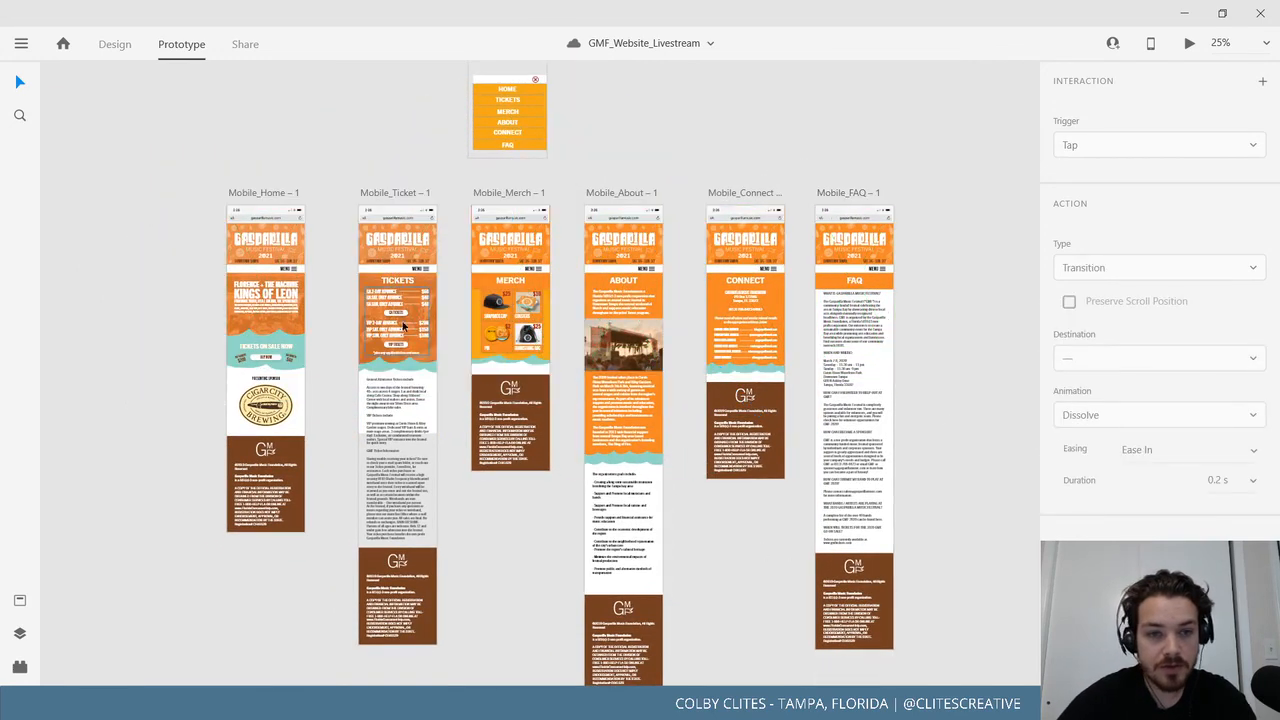
drag(190, 97, 956, 594)
drag(752, 599, 873, 583)
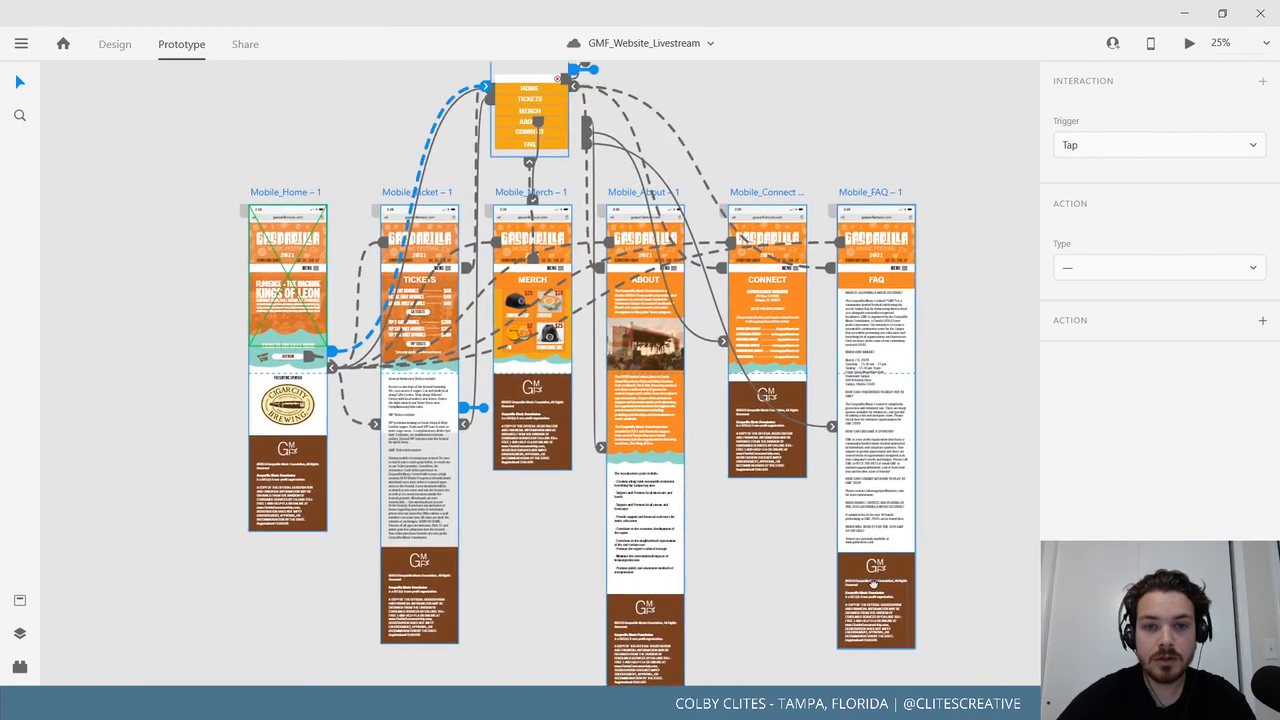
click(194, 131)
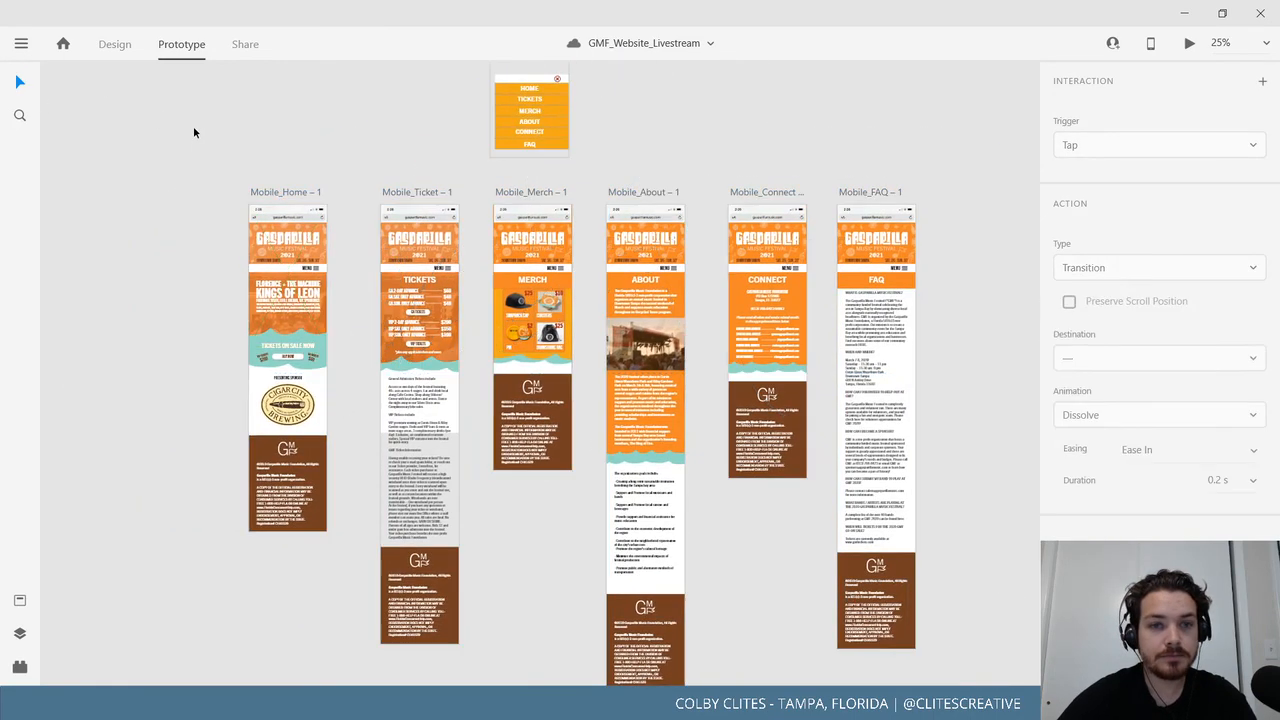
Check Mobile_Home's Overlay/Slide Left interaction to Mobile_menu and launch its Desktop Preview.
click(21, 43)
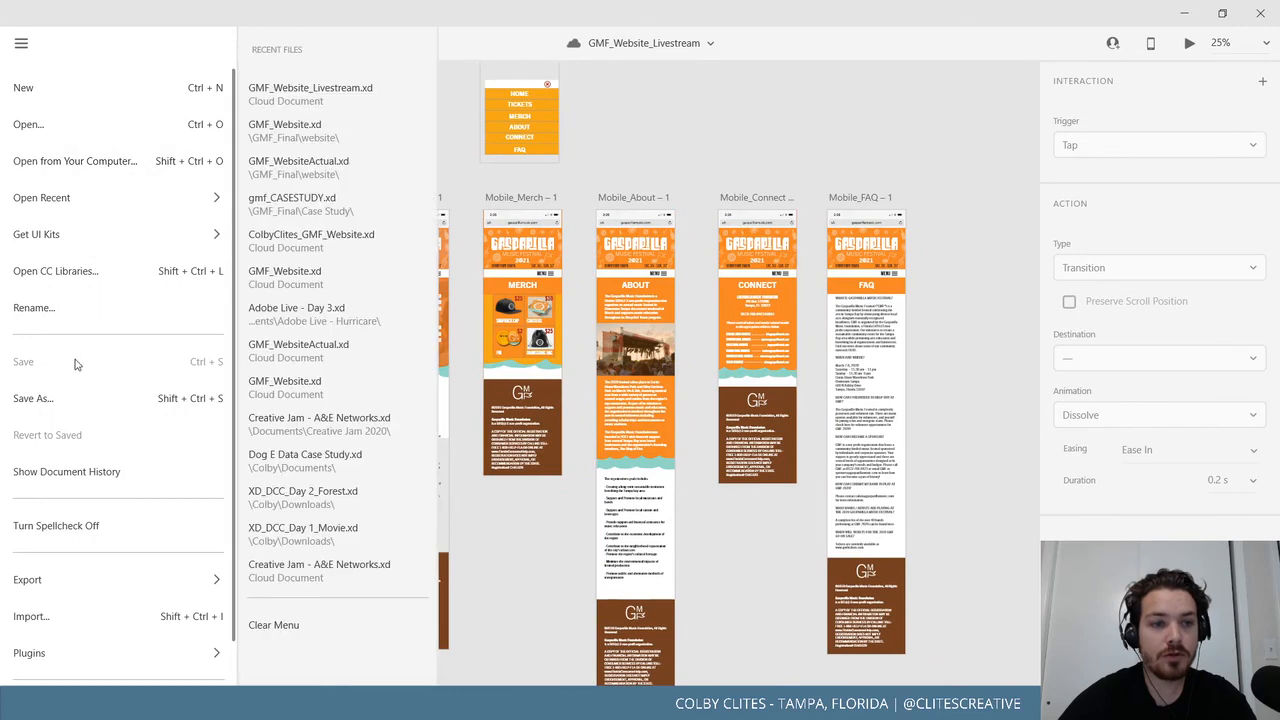
click(457, 151)
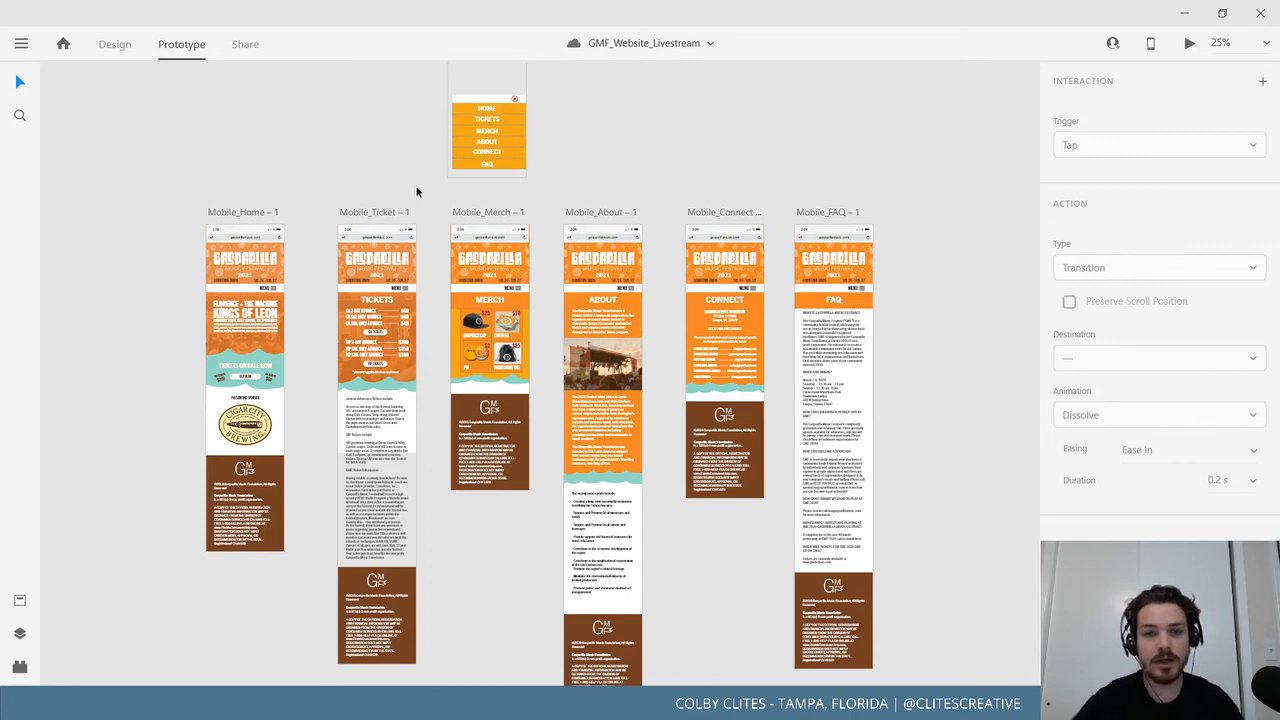
click(21, 43)
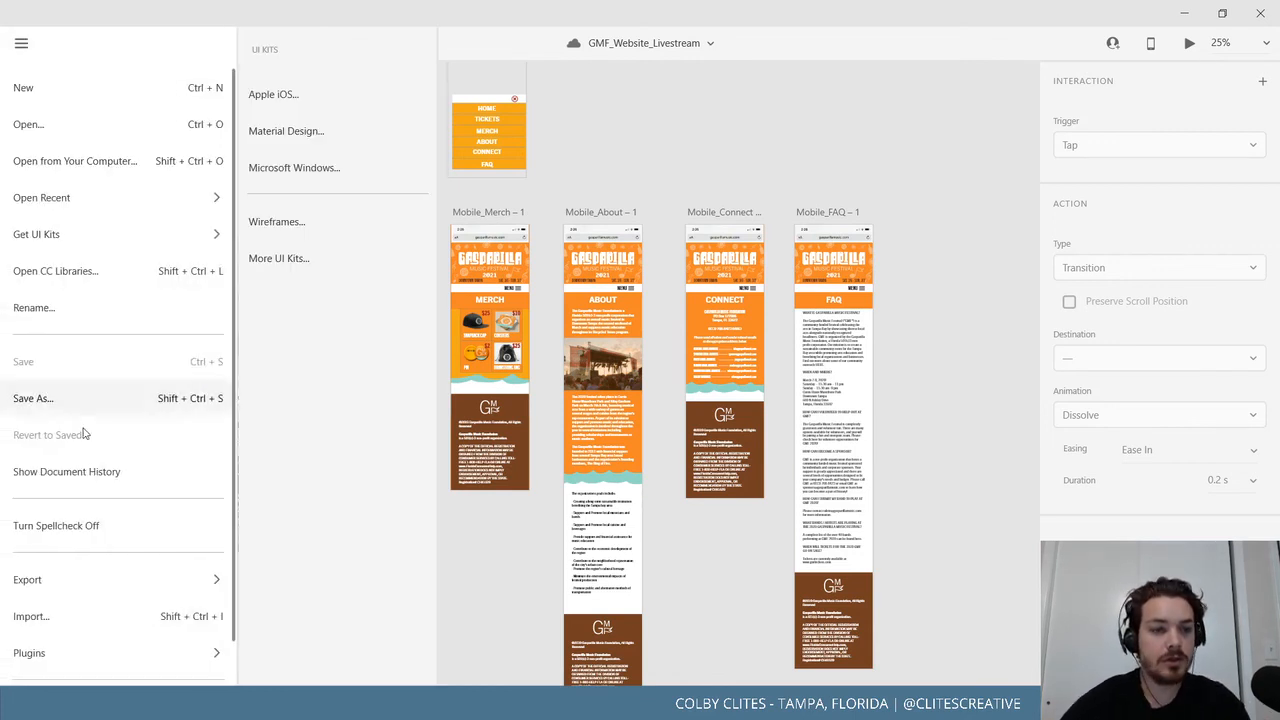
click(677, 163)
mouse_move(677, 163)
mouse_down()
mouse_move(667, 275)
mouse_move(690, 179)
mouse_up()
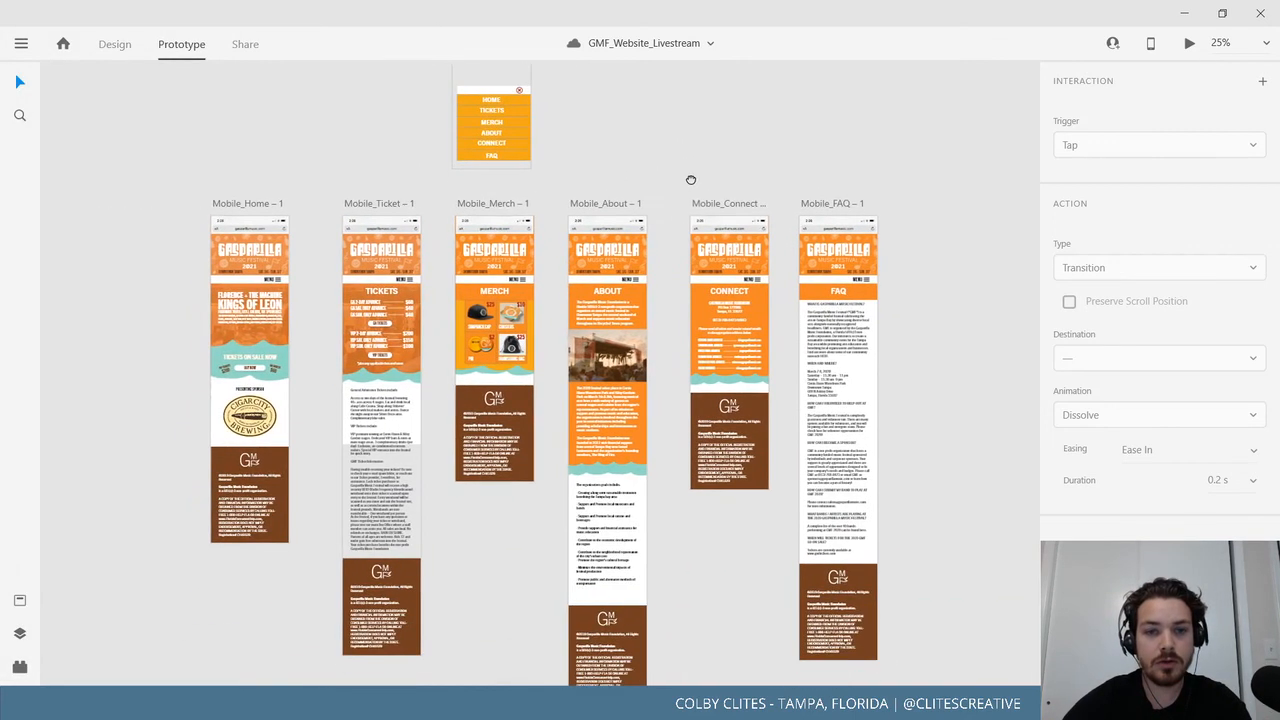
click(22, 44)
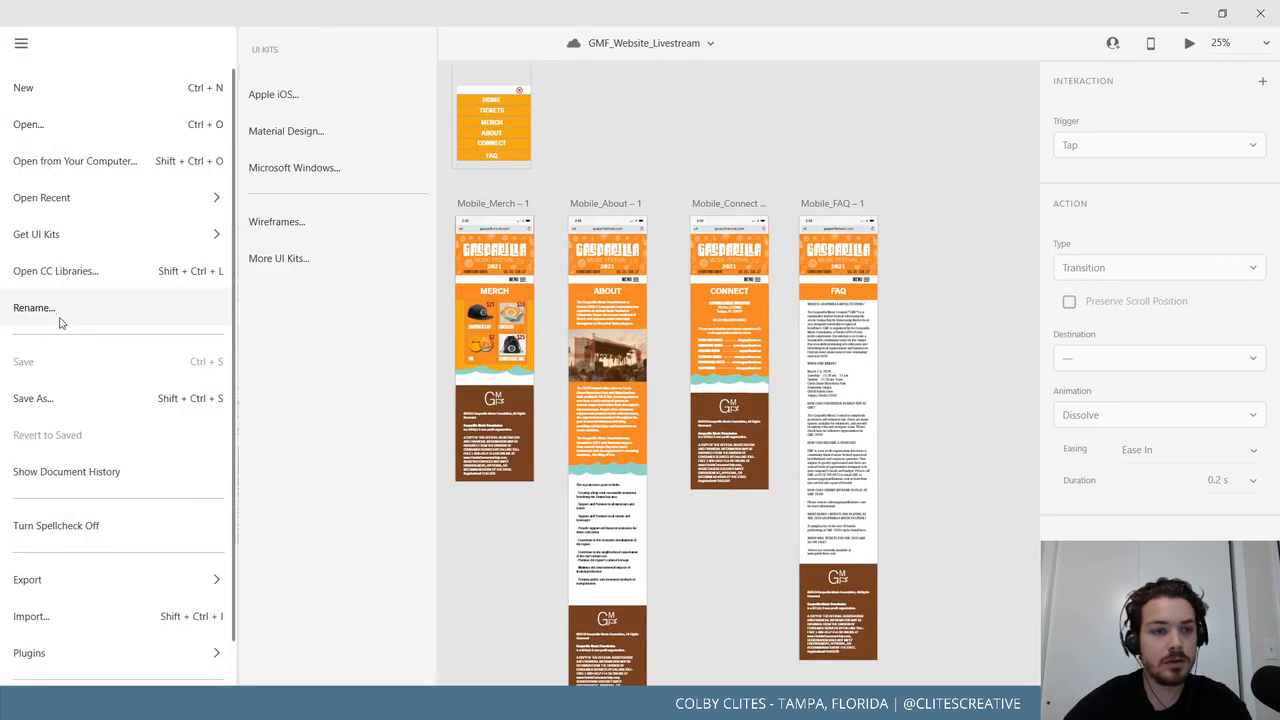
click(737, 163)
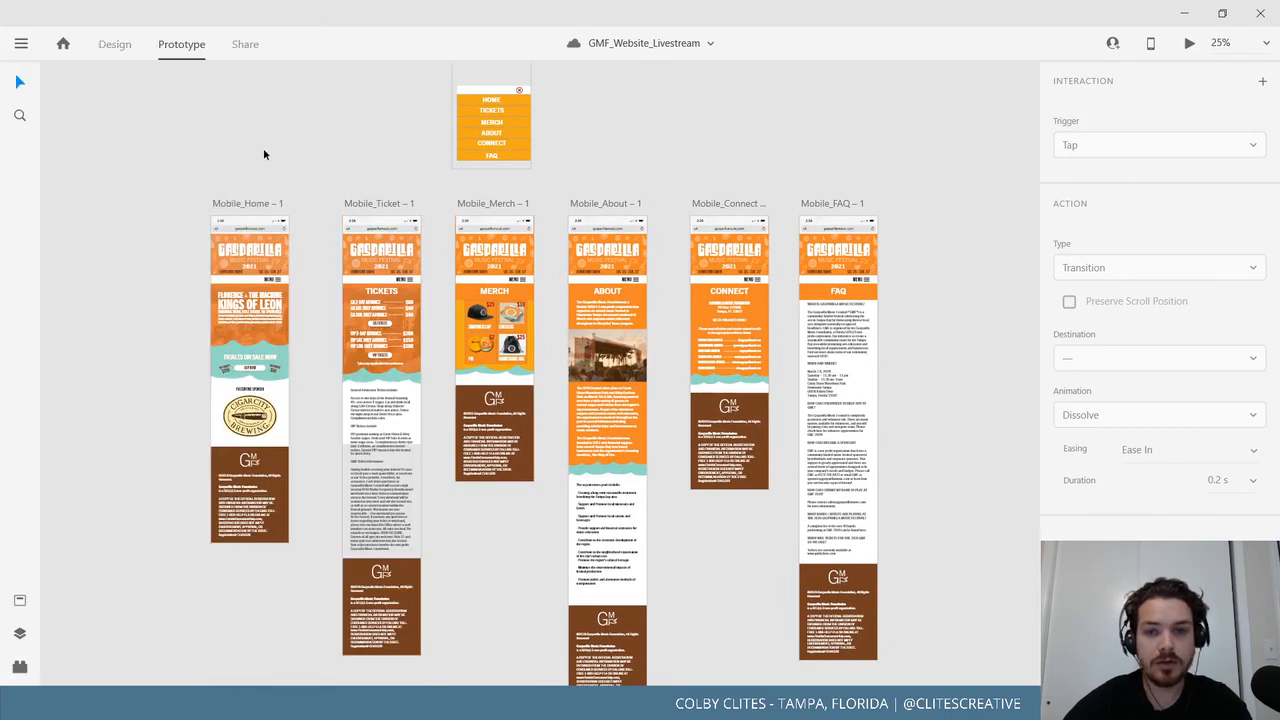
click(22, 44)
click(252, 67)
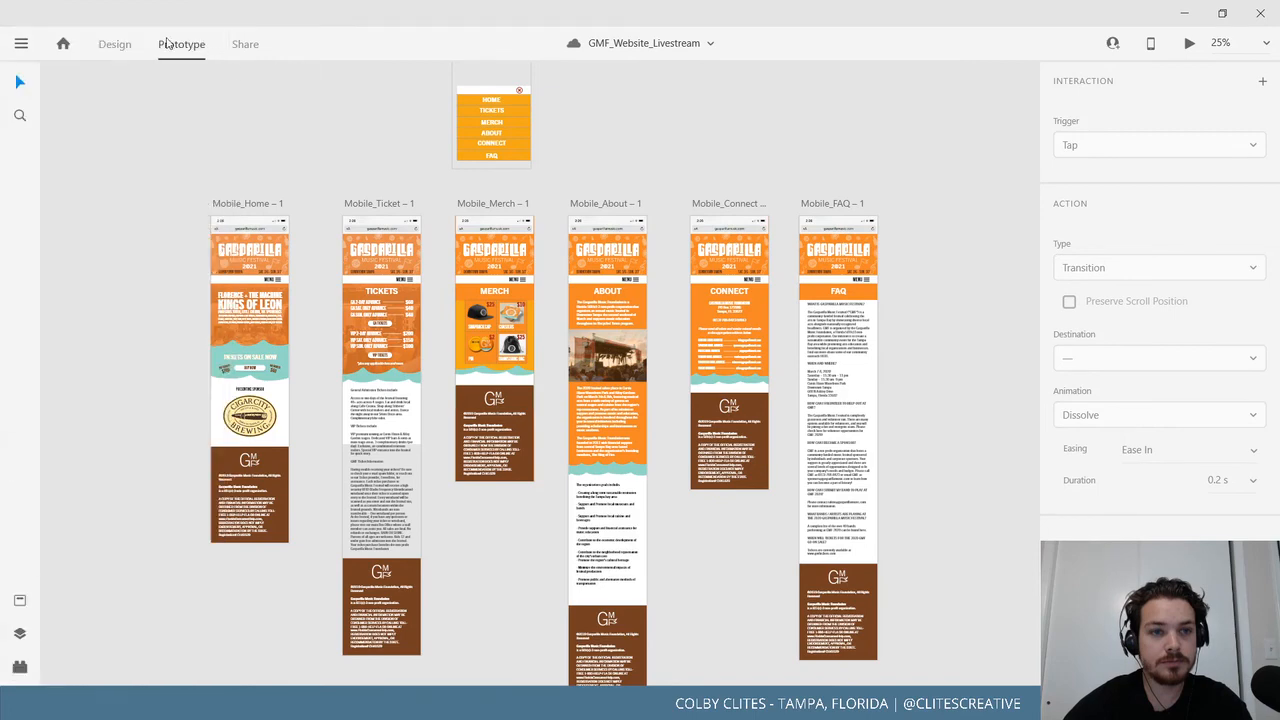
click(266, 203)
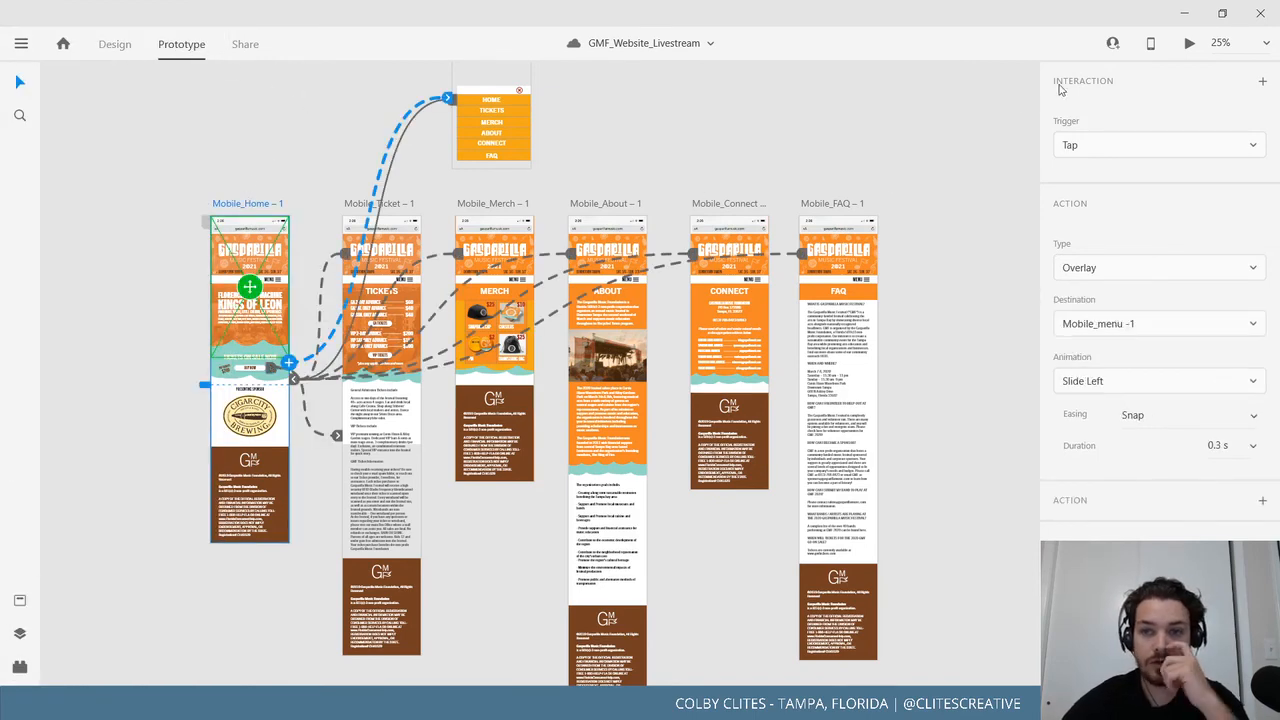
click(1190, 44)
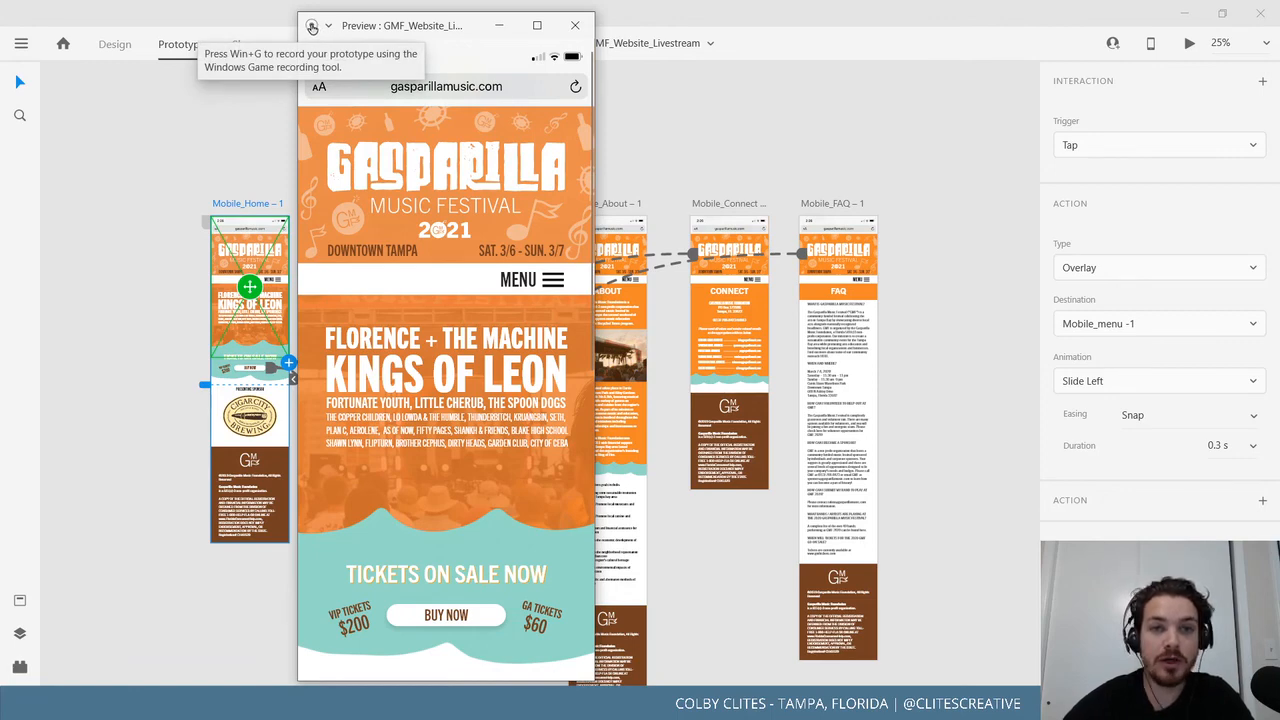
Maximize the Mobile_Home preview, check its options dropdown, and close it.
click(537, 25)
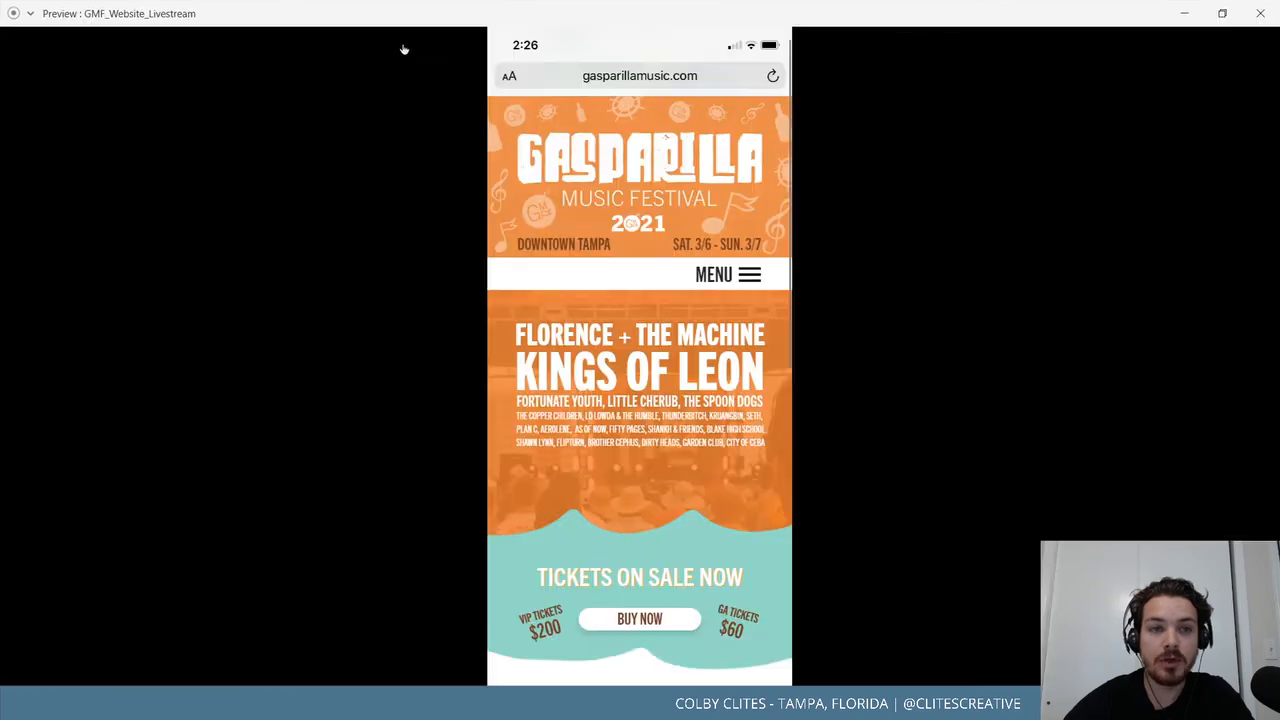
click(30, 13)
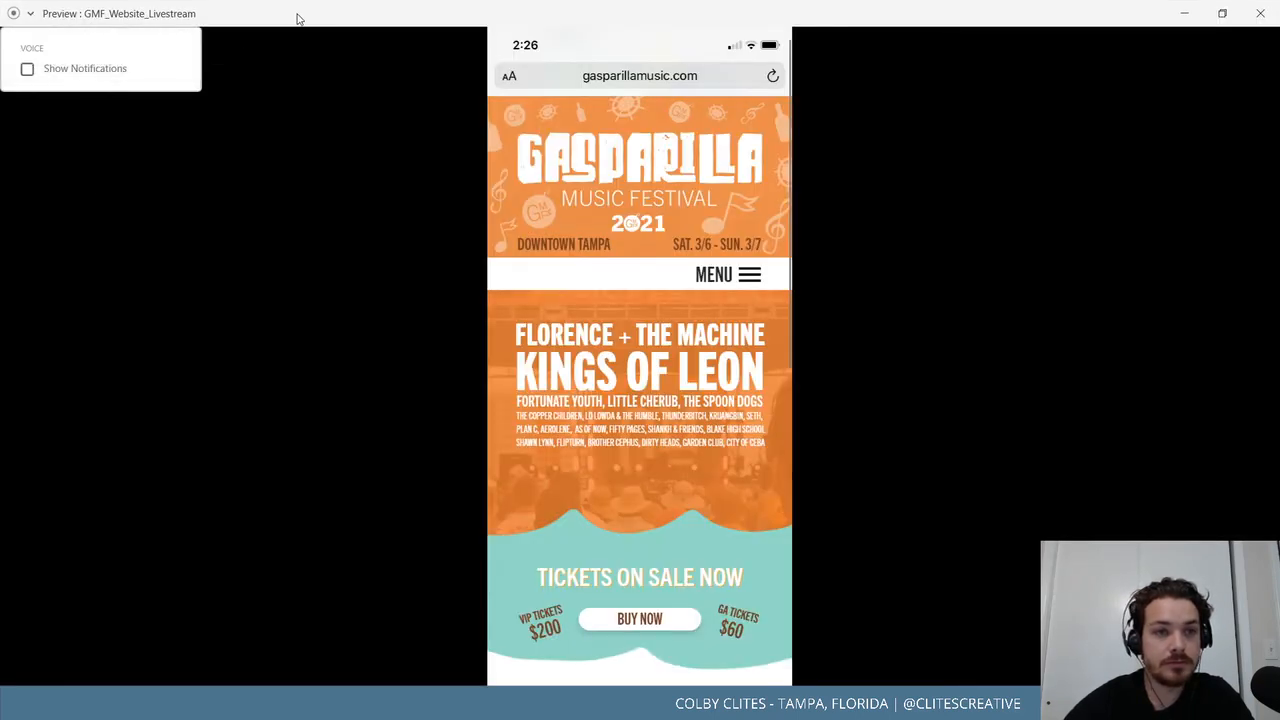
click(30, 14)
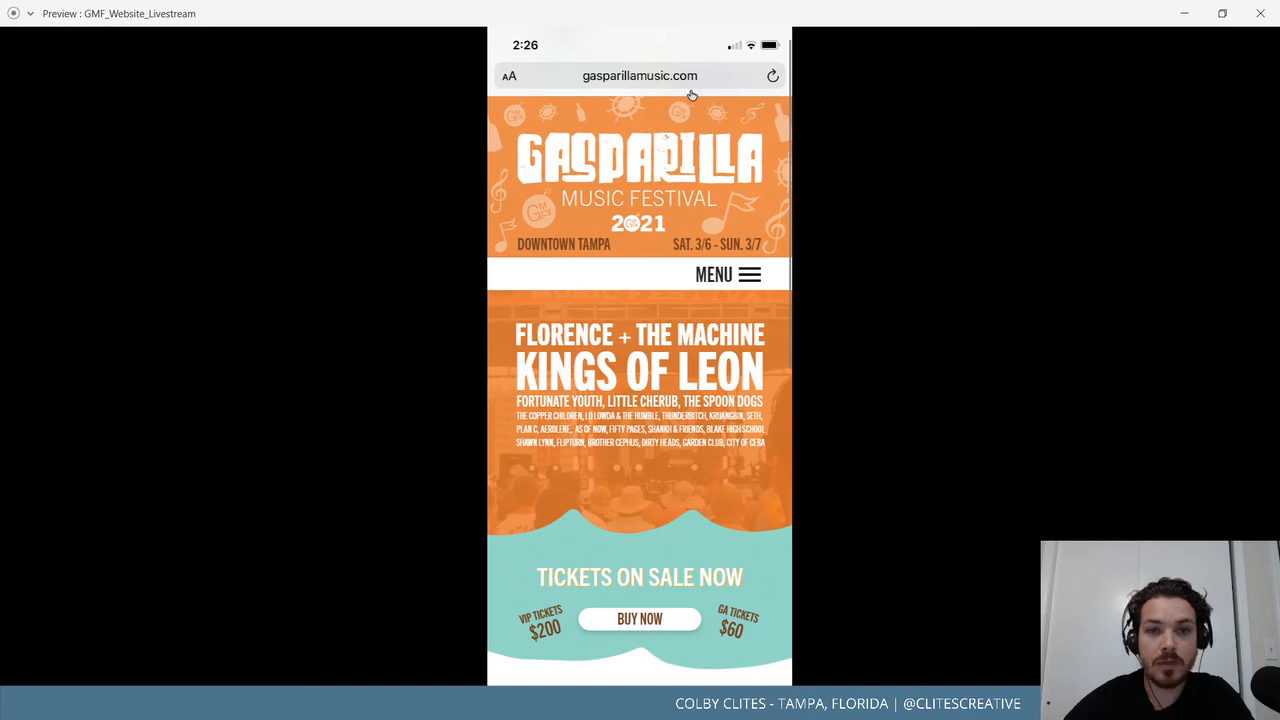
click(1265, 8)
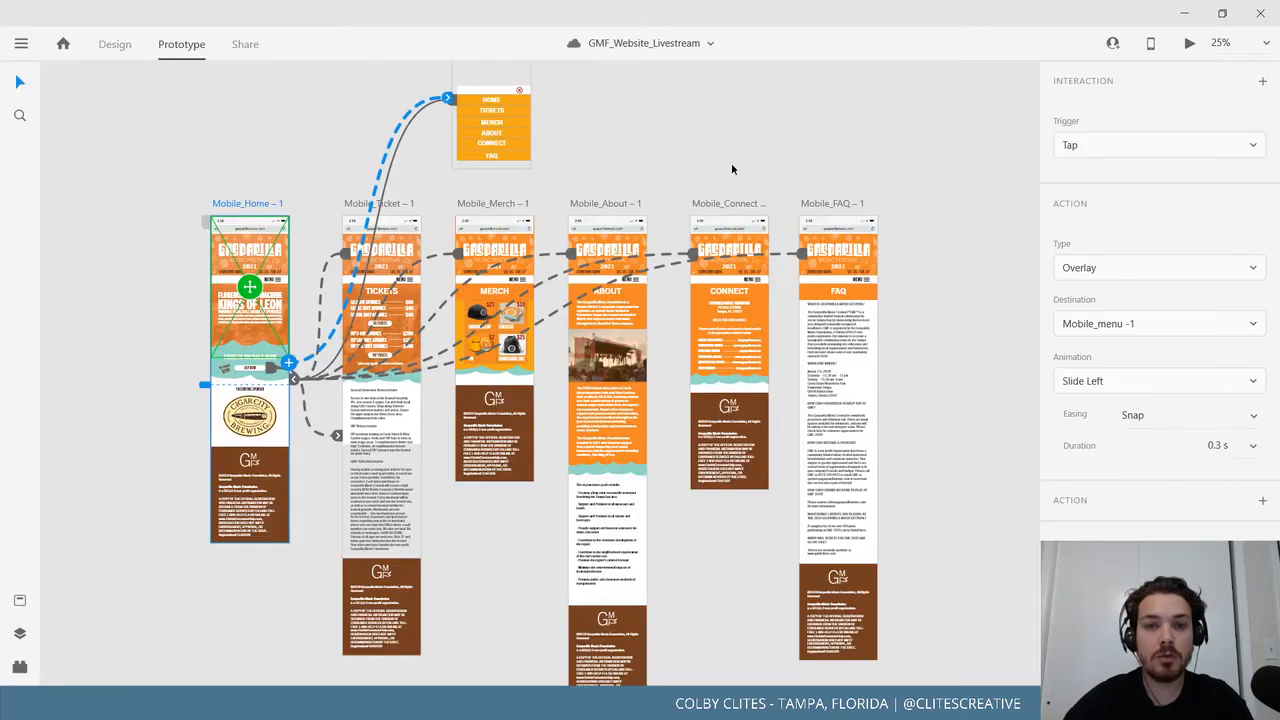
Recentre the canvas and zoom out to 15% to show all six mobile pages and the menu overlay.
drag(915, 292, 898, 340)
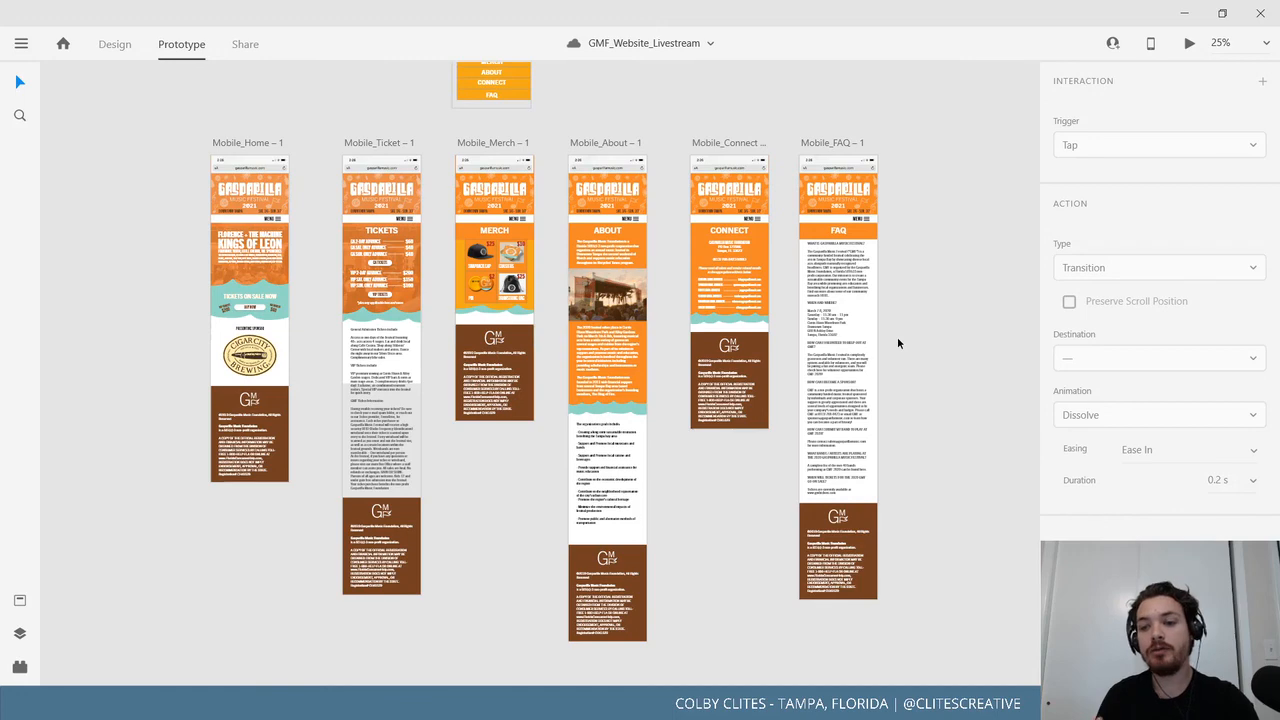
drag(906, 346, 931, 478)
key(ctrl+minus)
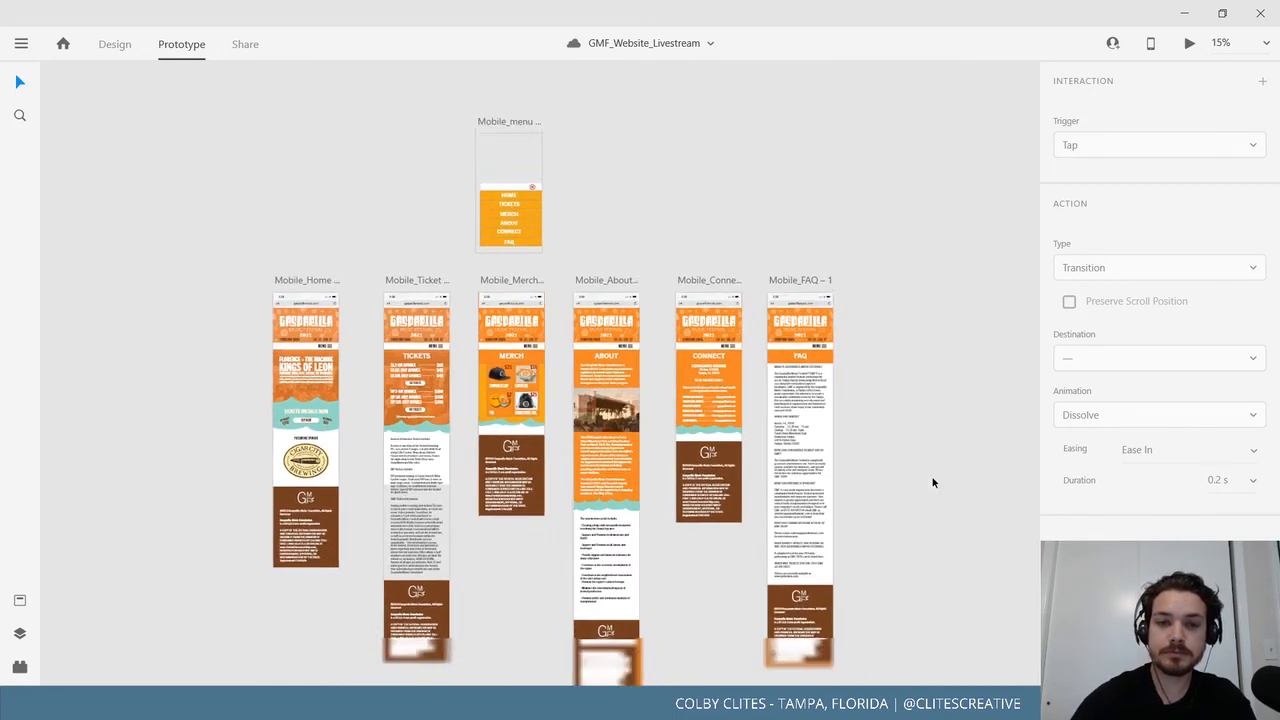
click(21, 45)
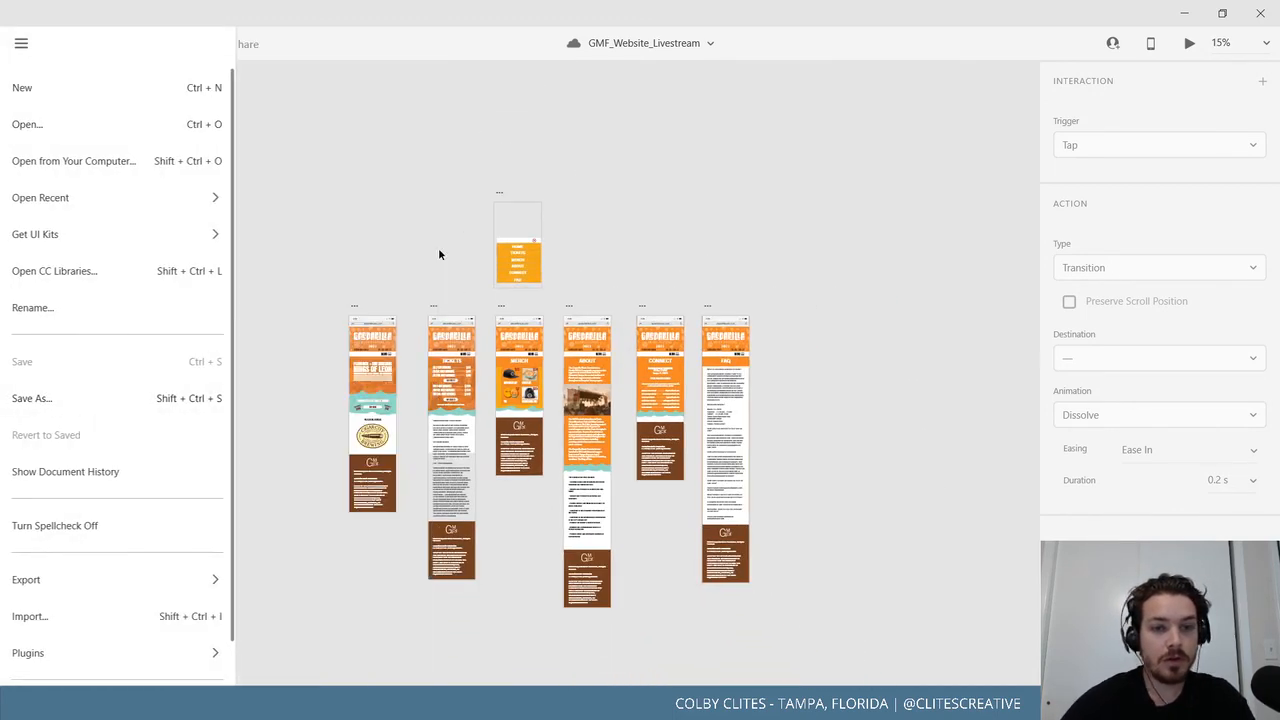
click(435, 249)
drag(433, 257, 394, 214)
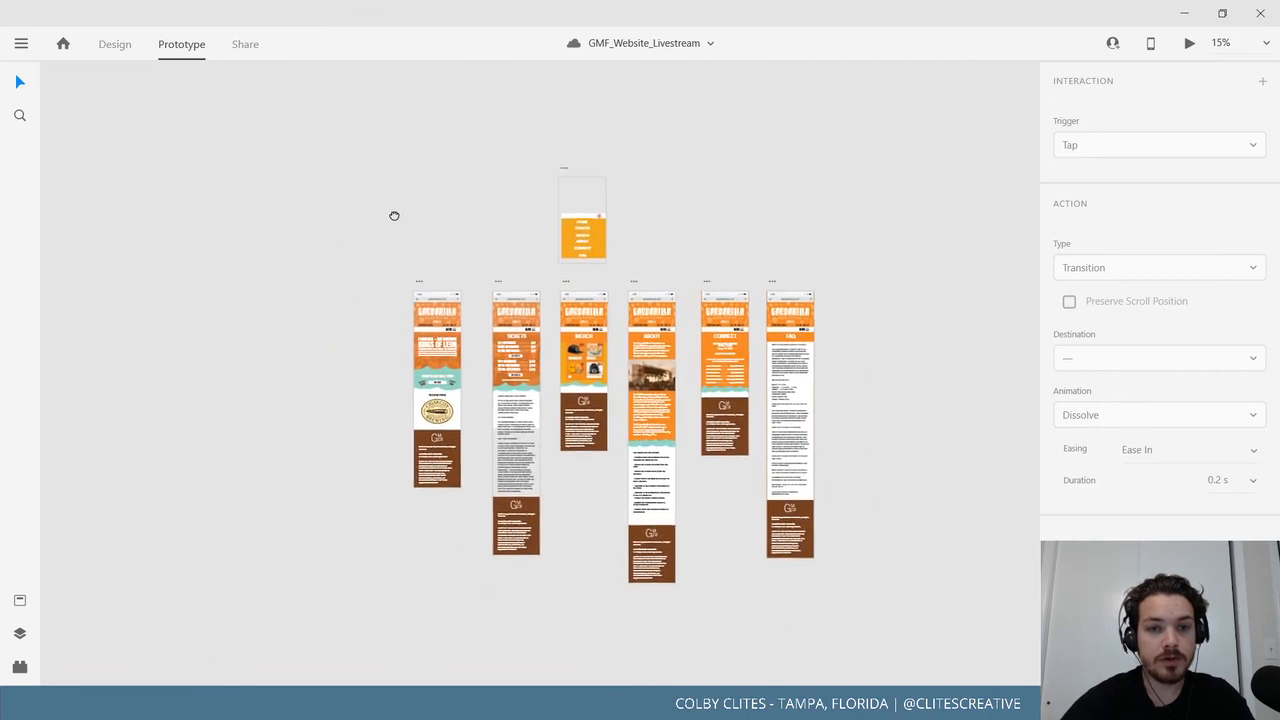
key(ctrl+Tab)
drag(236, 185, 430, 209)
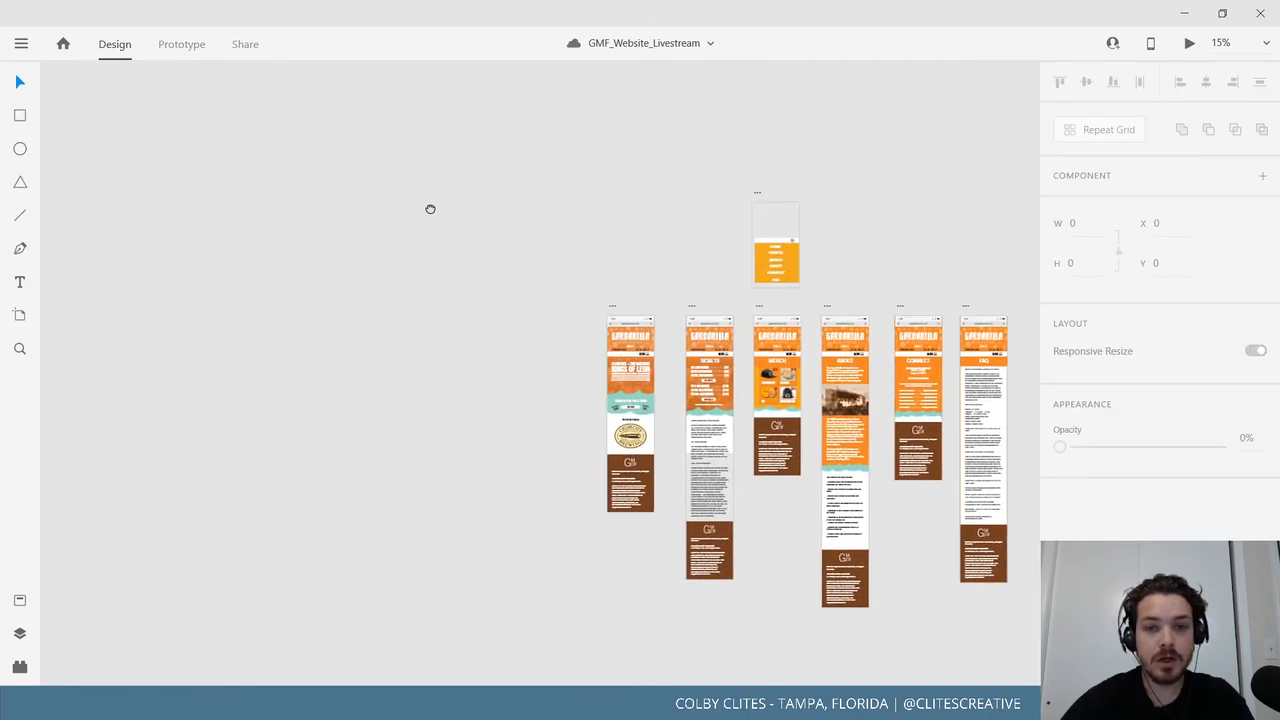
drag(358, 234, 229, 230)
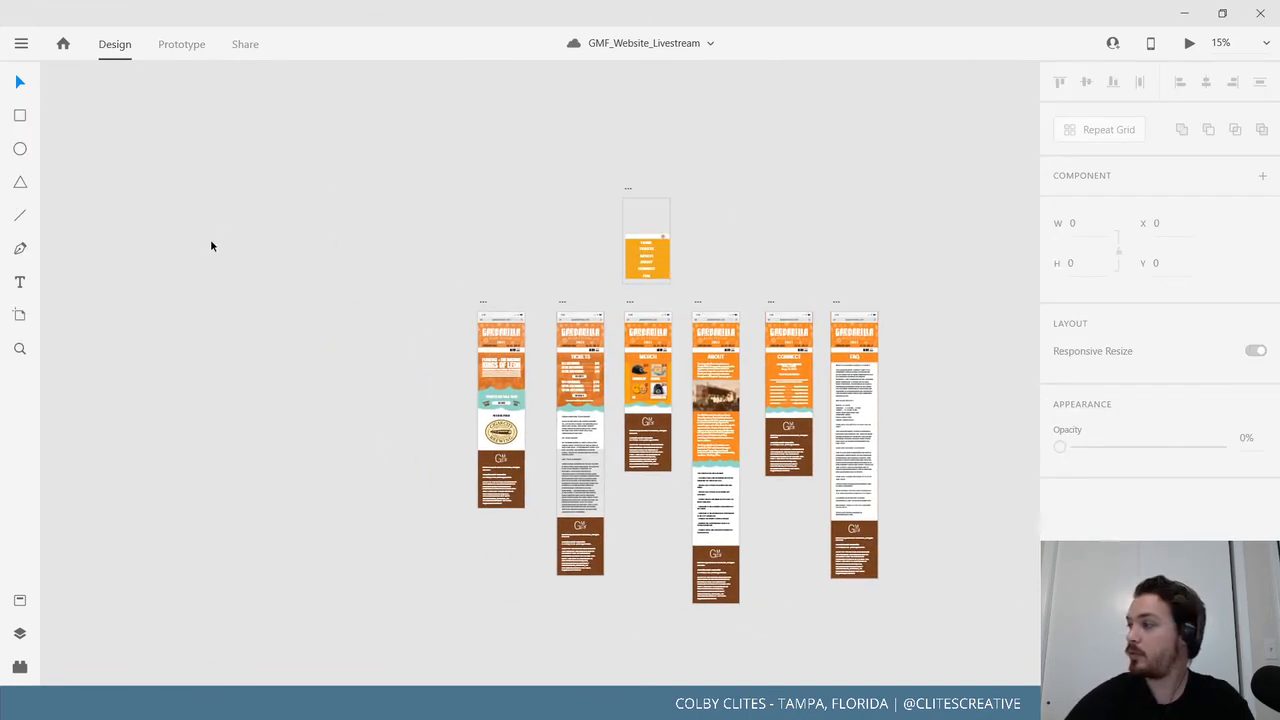
drag(229, 283, 520, 277)
drag(175, 308, 430, 269)
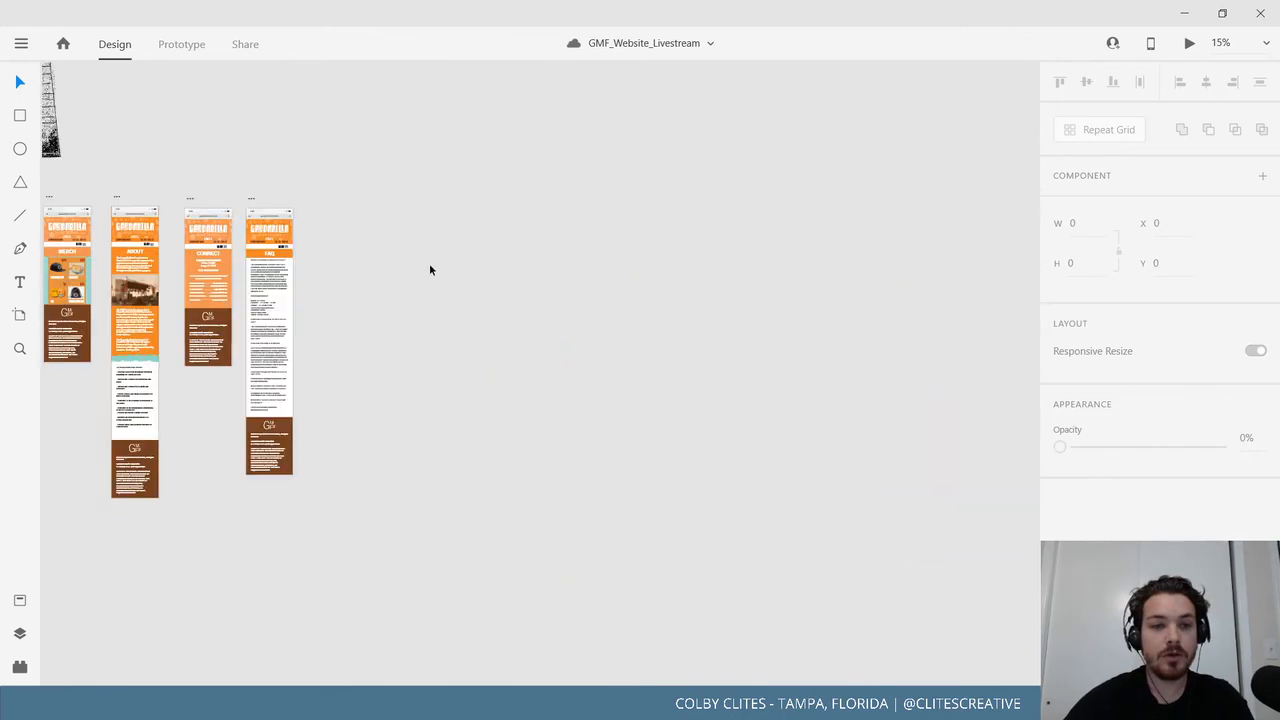
mouse_move(150, 255)
mouse_down()
mouse_move(646, 264)
mouse_move(683, 280)
mouse_up()
drag(306, 227, 569, 301)
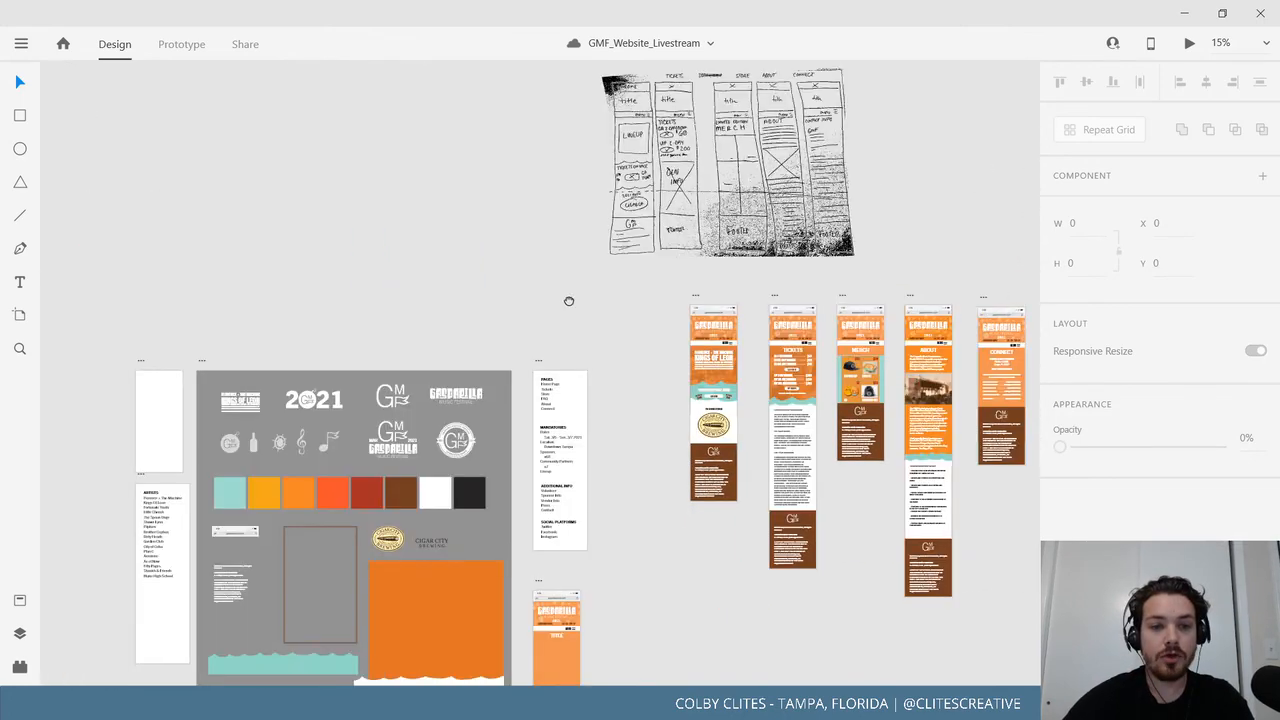
scroll(426, 406, up, 8)
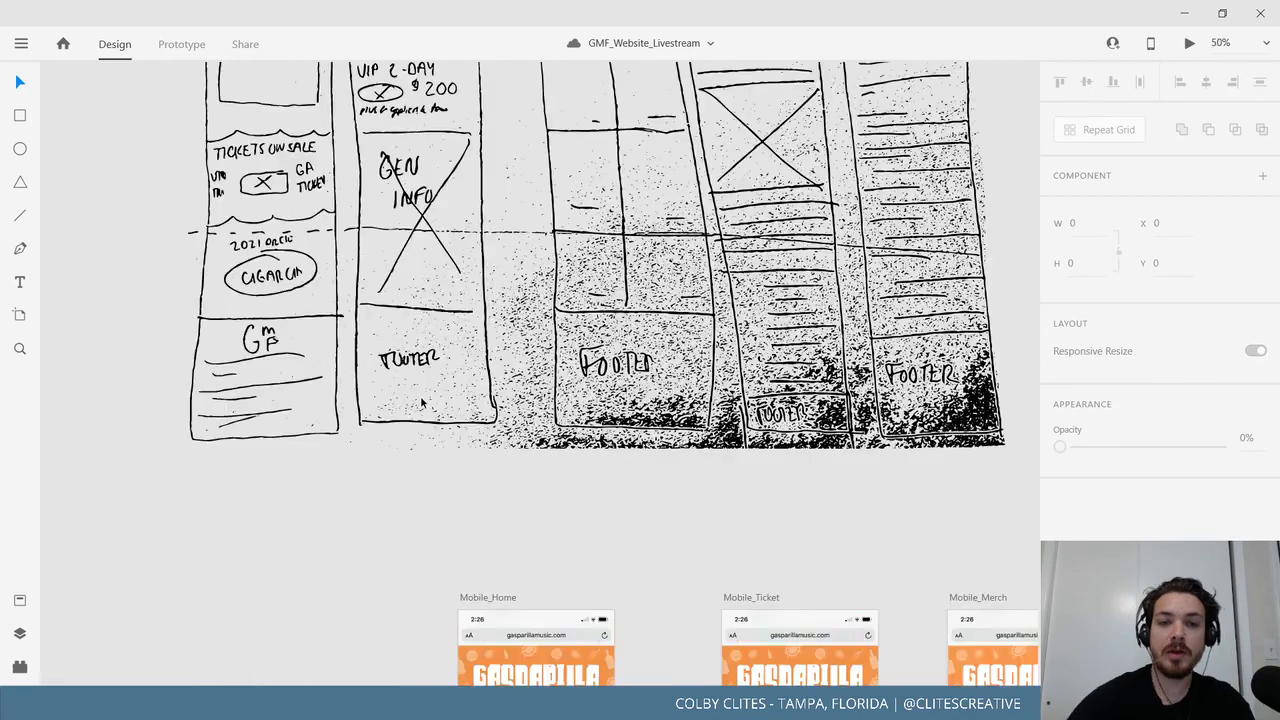
drag(291, 460, 277, 537)
mouse_move(320, 318)
mouse_down()
mouse_move(300, 497)
mouse_move(287, 480)
mouse_up()
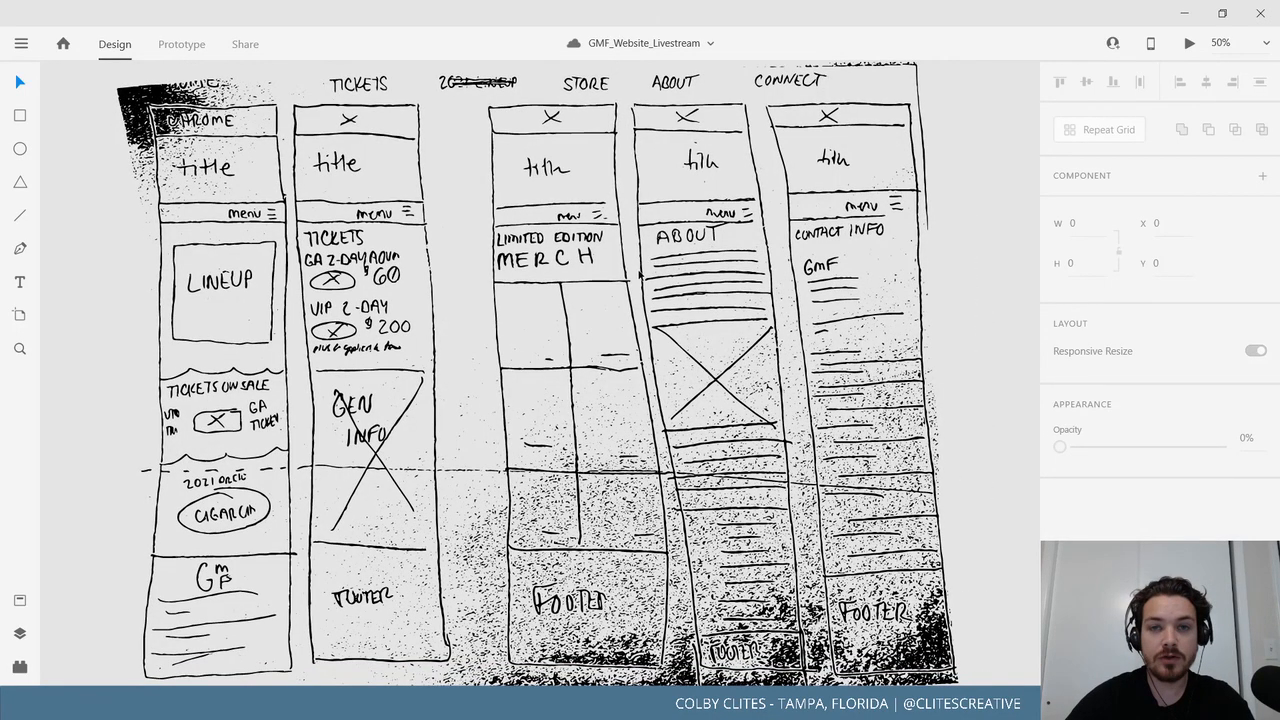
mouse_move(811, 486)
mouse_down()
mouse_move(809, 458)
mouse_move(813, 473)
mouse_up()
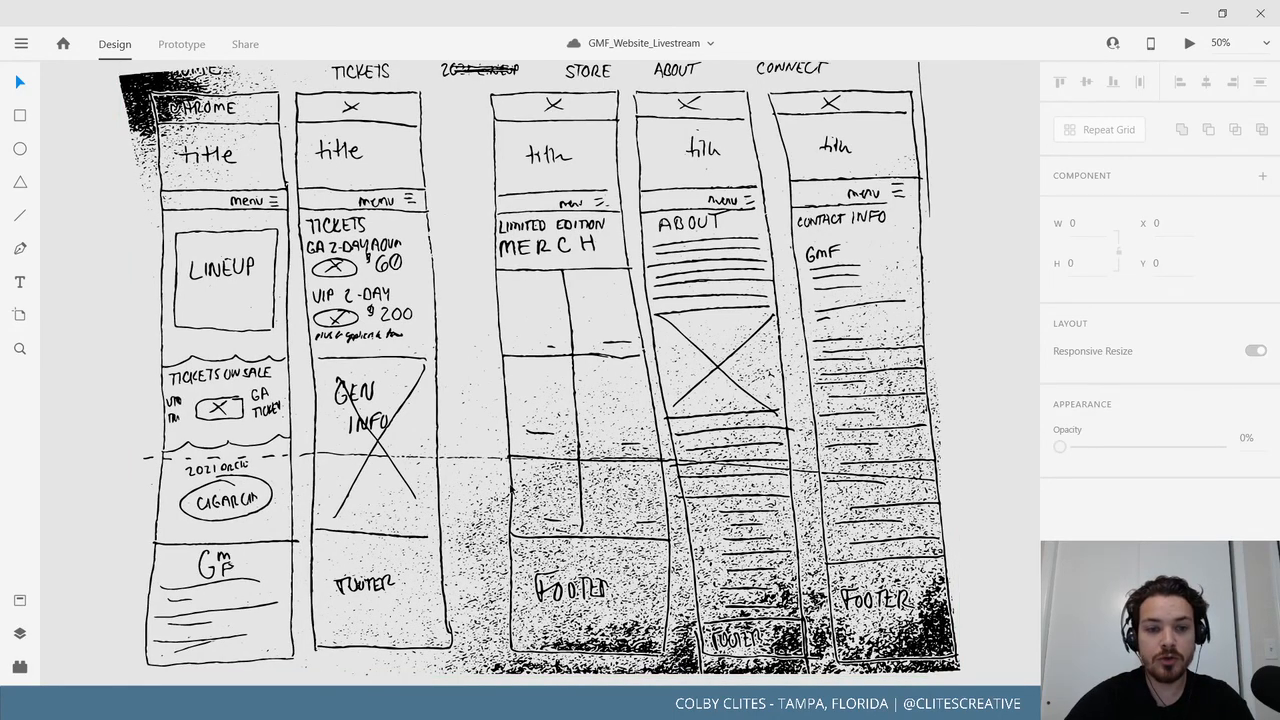
mouse_move(489, 437)
mouse_down()
mouse_move(583, 446)
mouse_move(551, 446)
mouse_move(677, 391)
mouse_move(794, 369)
mouse_up()
scroll(794, 369, down, 6)
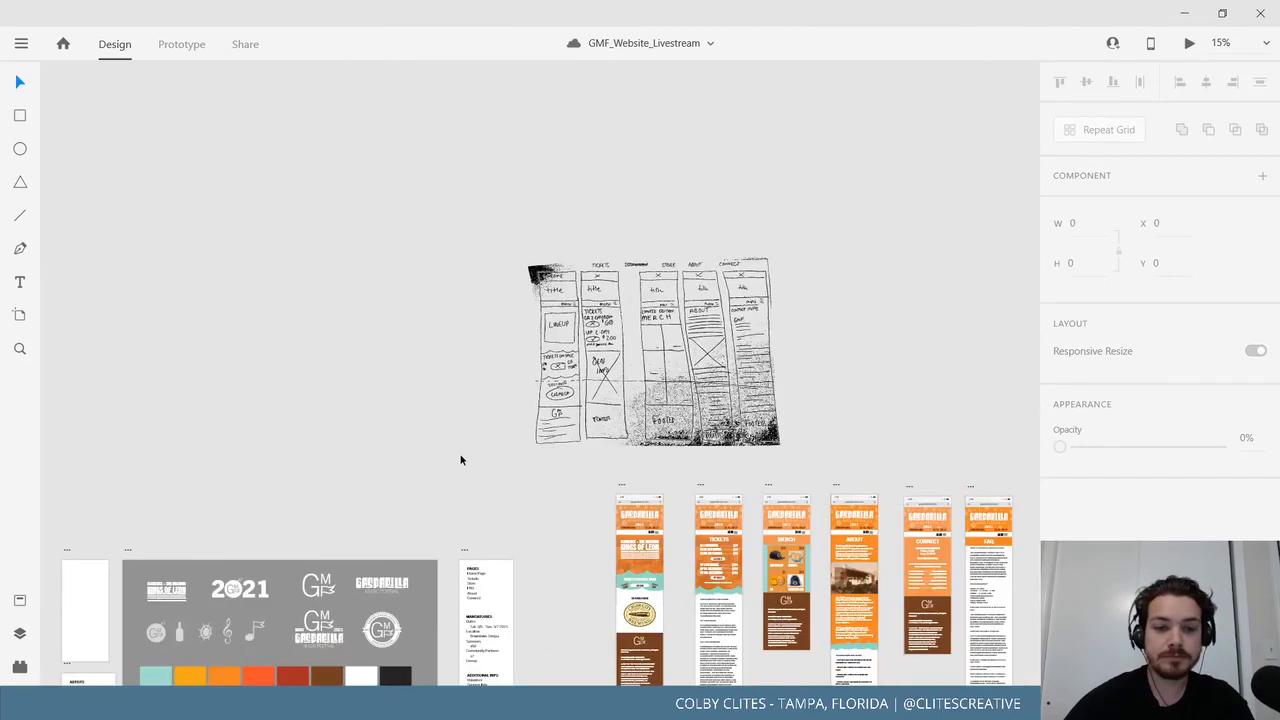
drag(424, 637, 635, 355)
drag(804, 452, 806, 451)
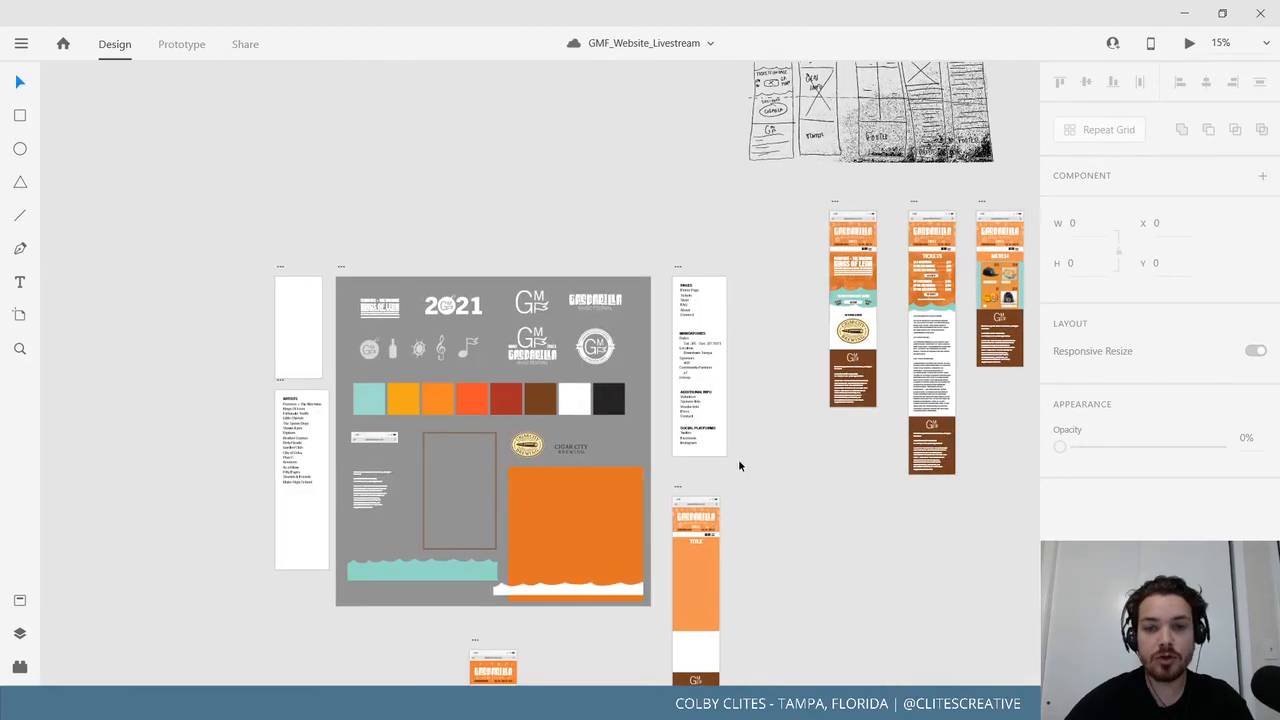
drag(752, 507, 712, 514)
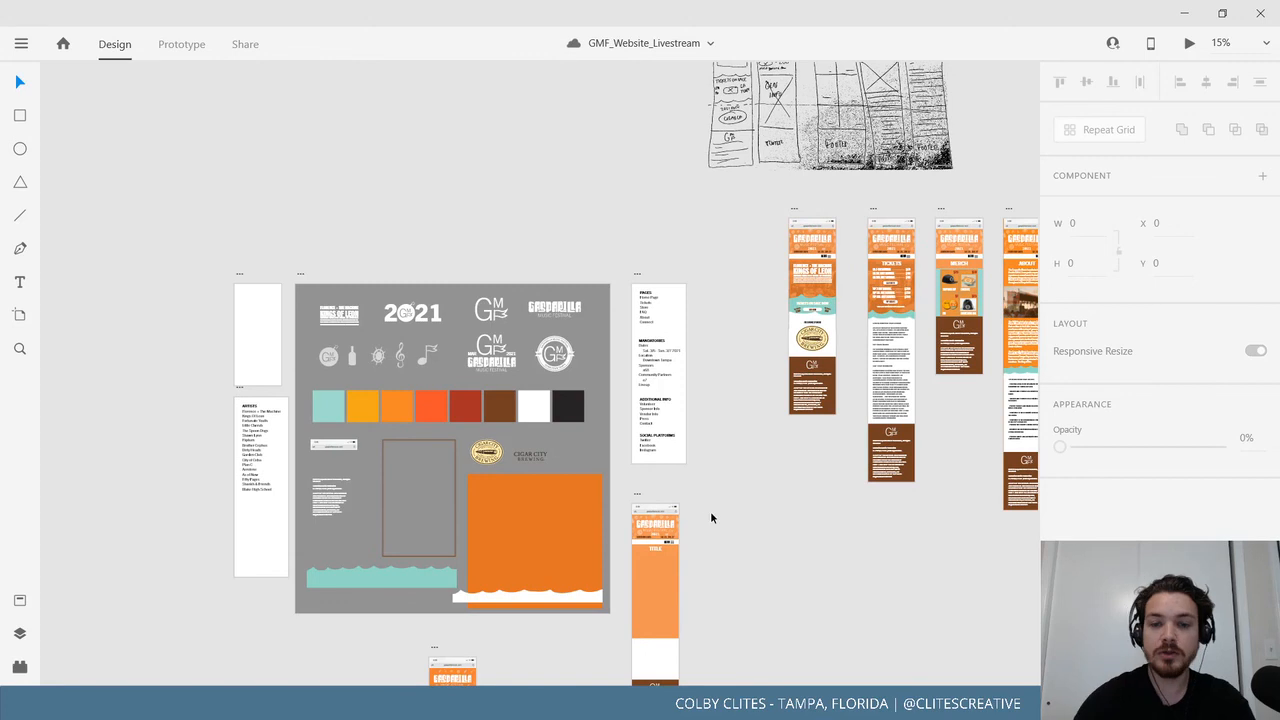
scroll(687, 380, up, 3)
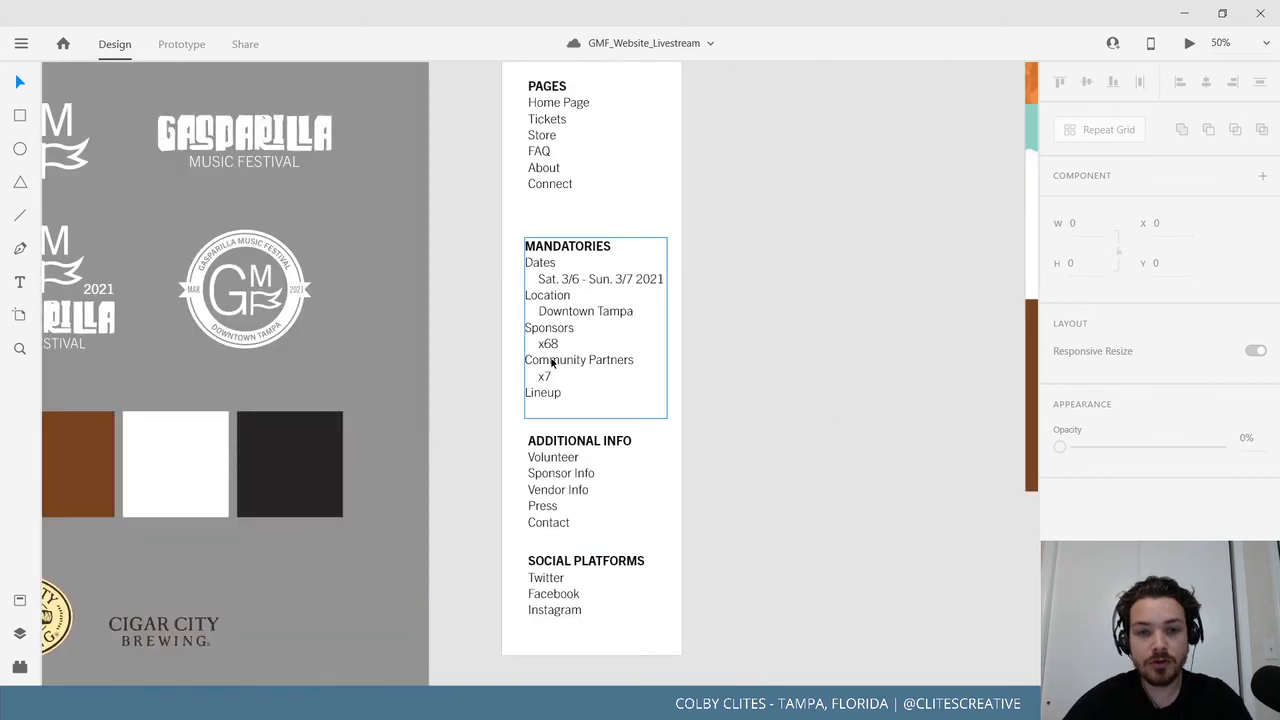
drag(729, 425, 591, 472)
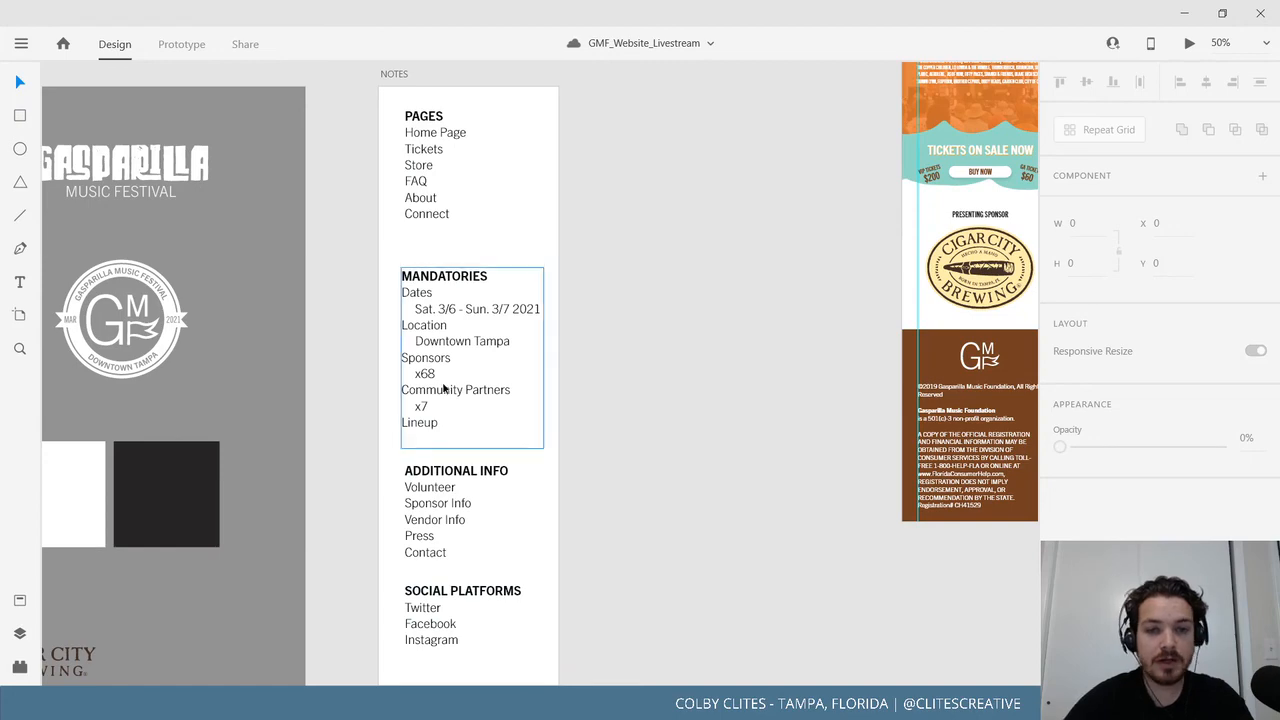
scroll(491, 426, right, 5)
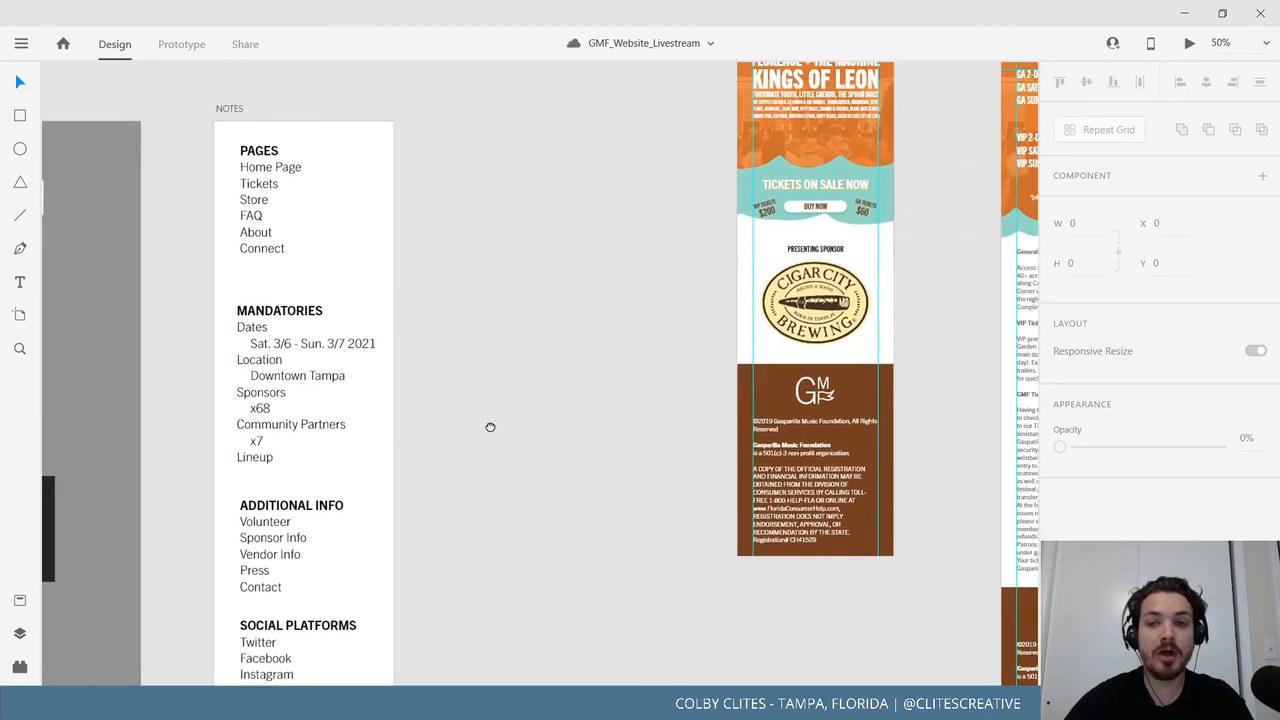
scroll(496, 425, left, 5)
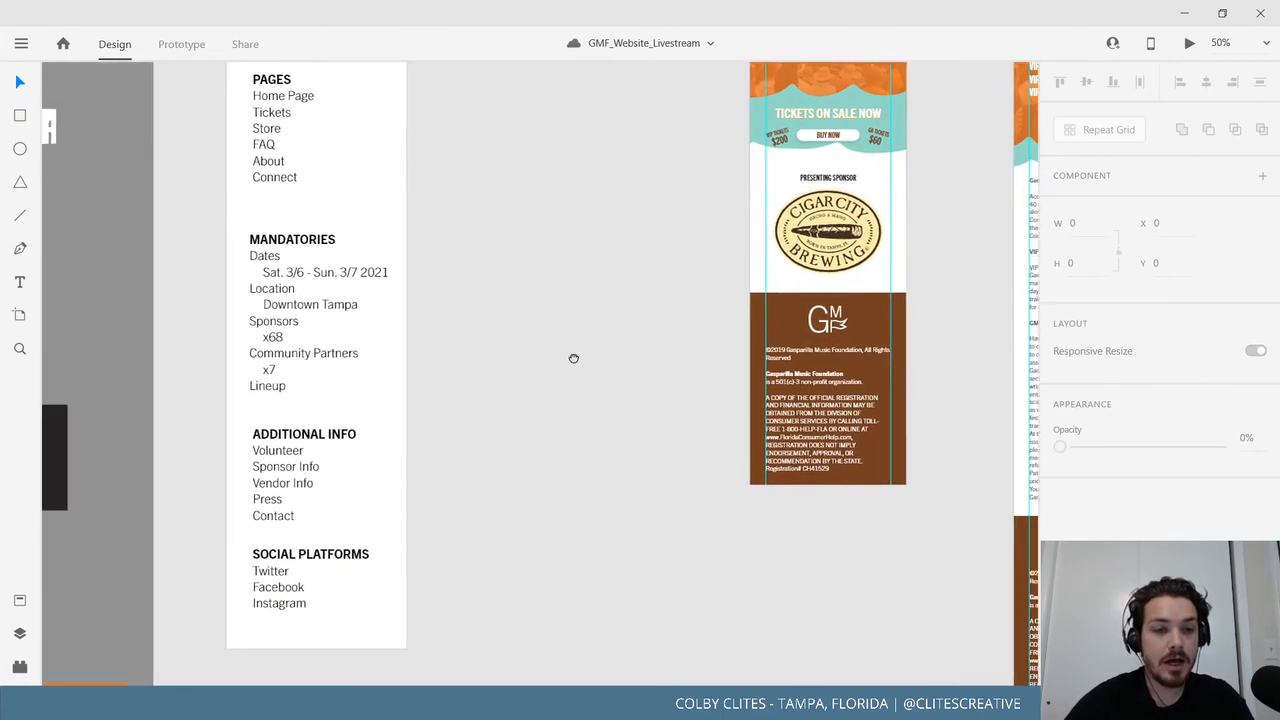
scroll(443, 537, right, 5)
scroll(443, 537, up, 3)
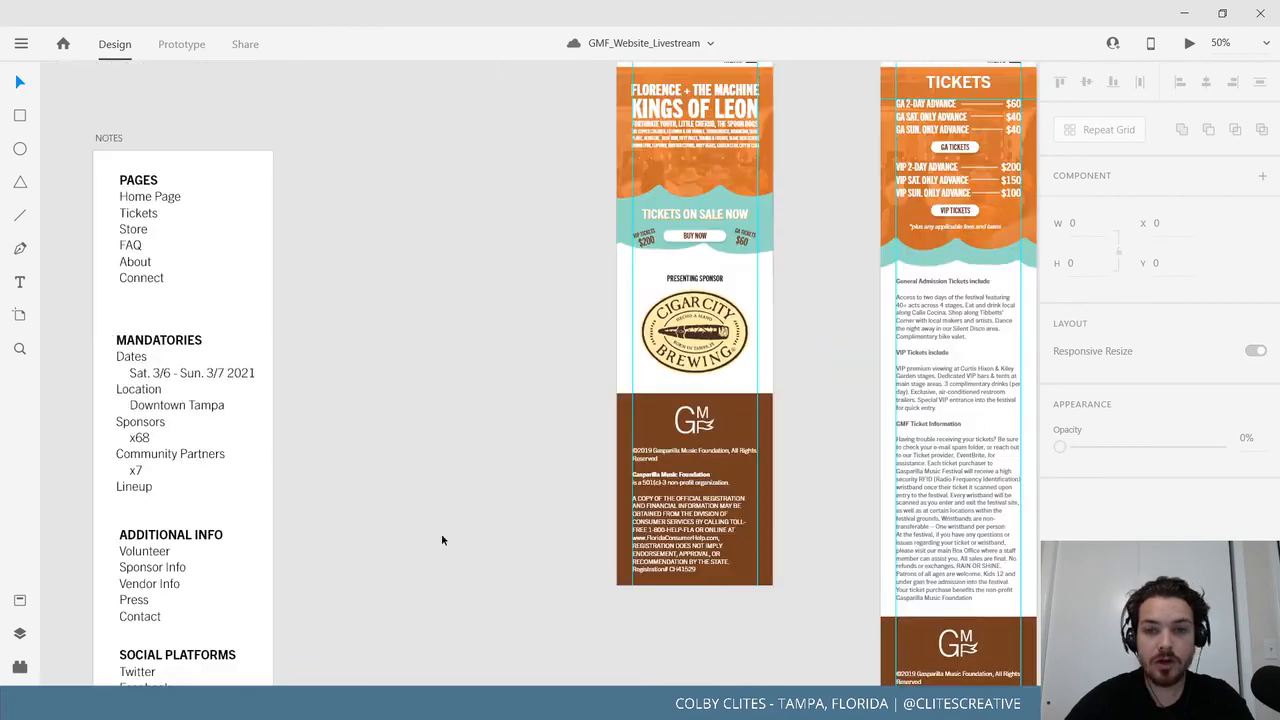
scroll(613, 356, up, 2)
scroll(613, 356, right, 15)
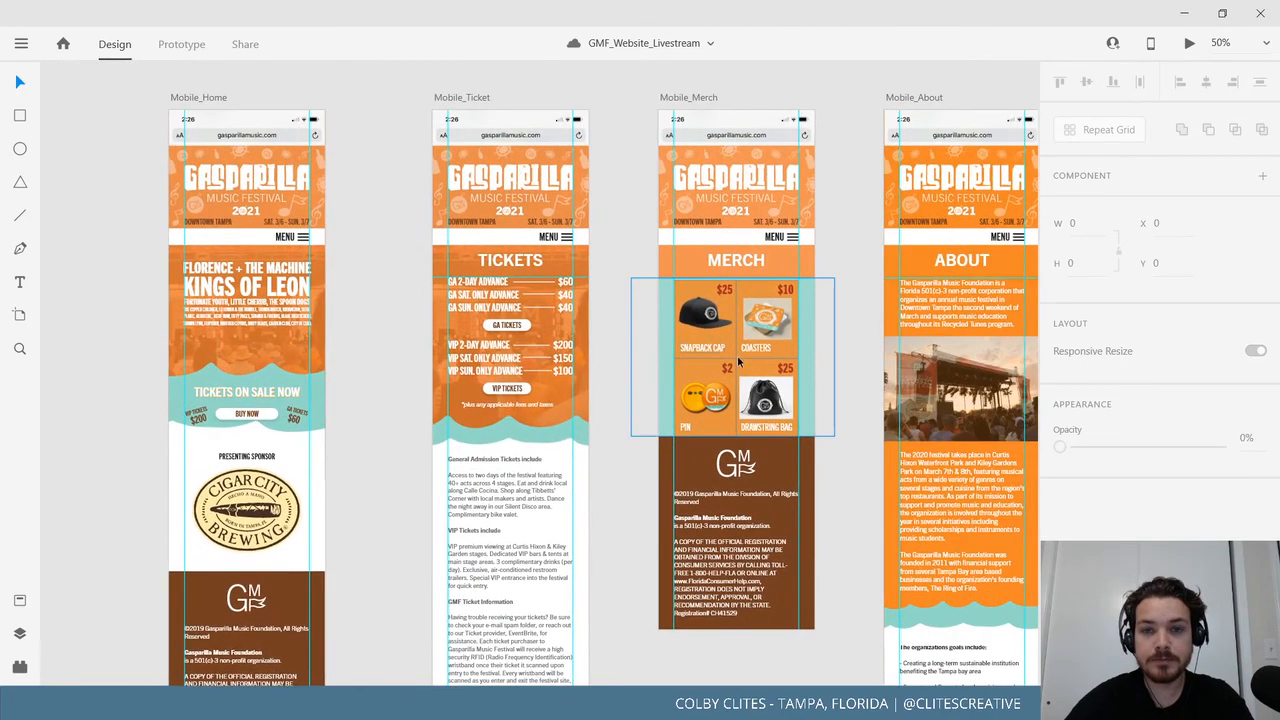
scroll(620, 274, right, 6)
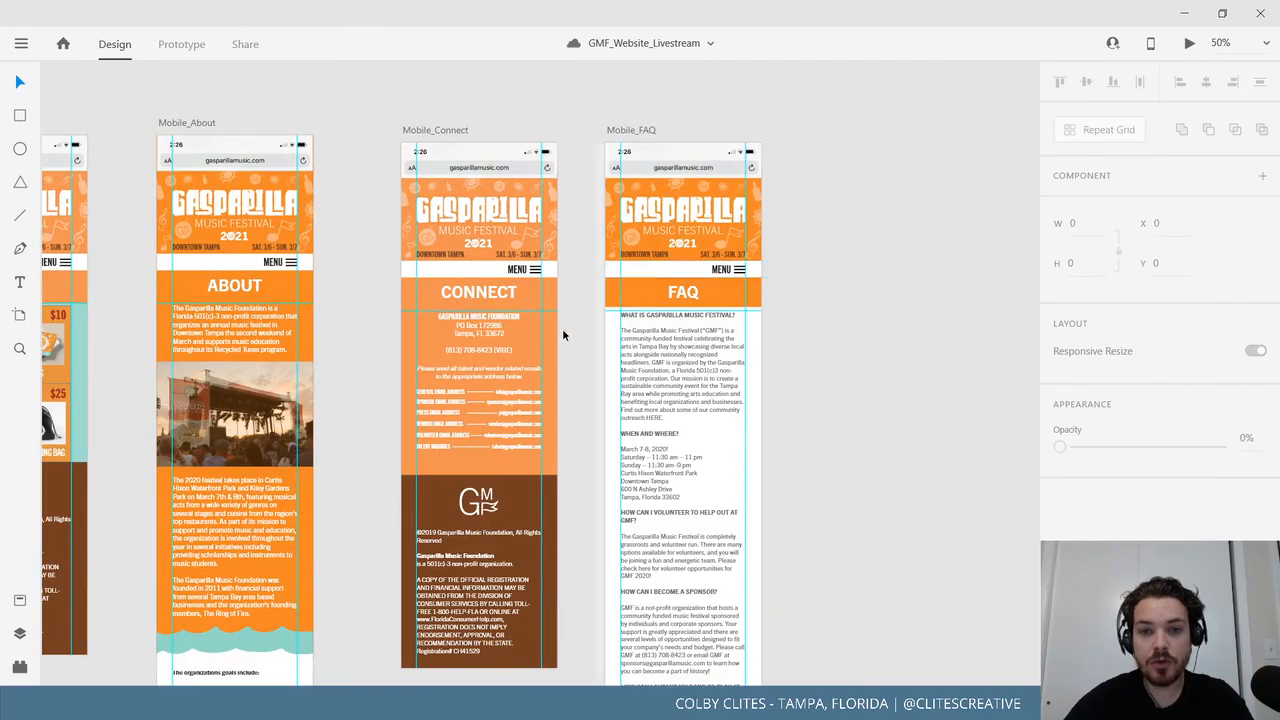
scroll(743, 363, left, 14)
scroll(743, 363, right, 14)
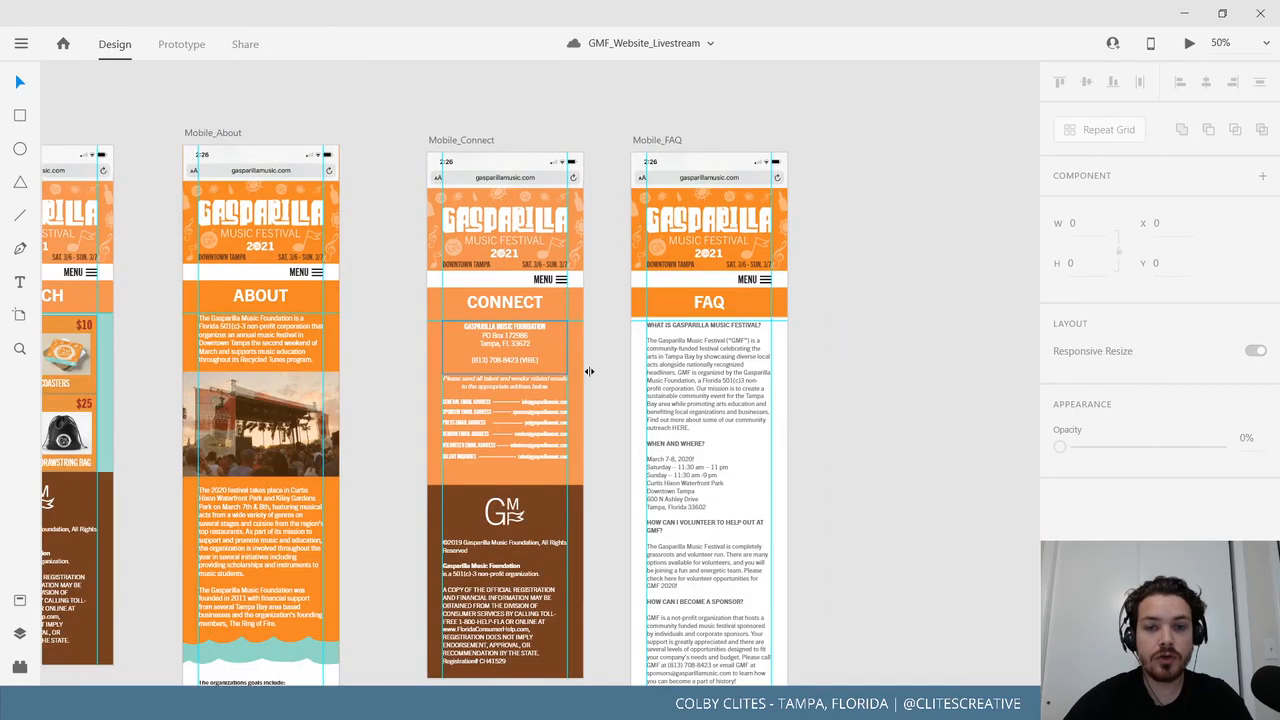
scroll(589, 371, down, 10)
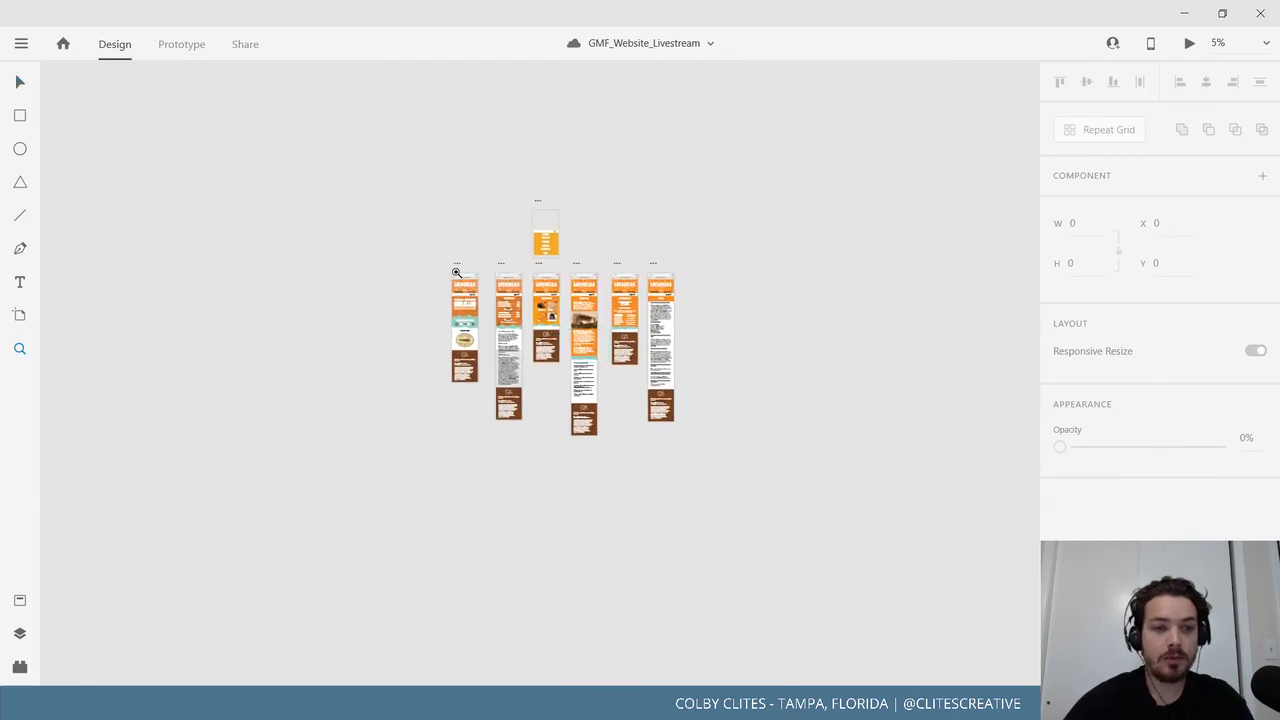
With Icons 4 Design open, draw Artboard – 1 beside the home page and add a placeholder rectangle.
drag(413, 213, 731, 457)
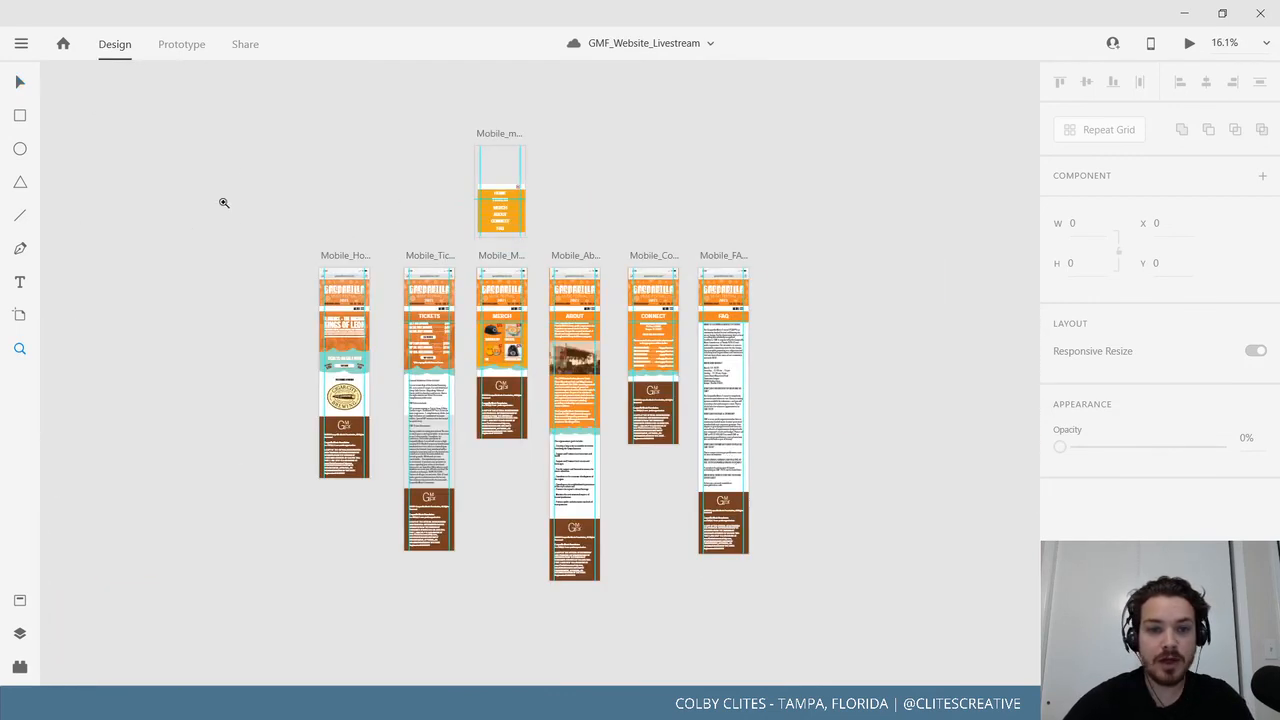
drag(233, 165, 858, 580)
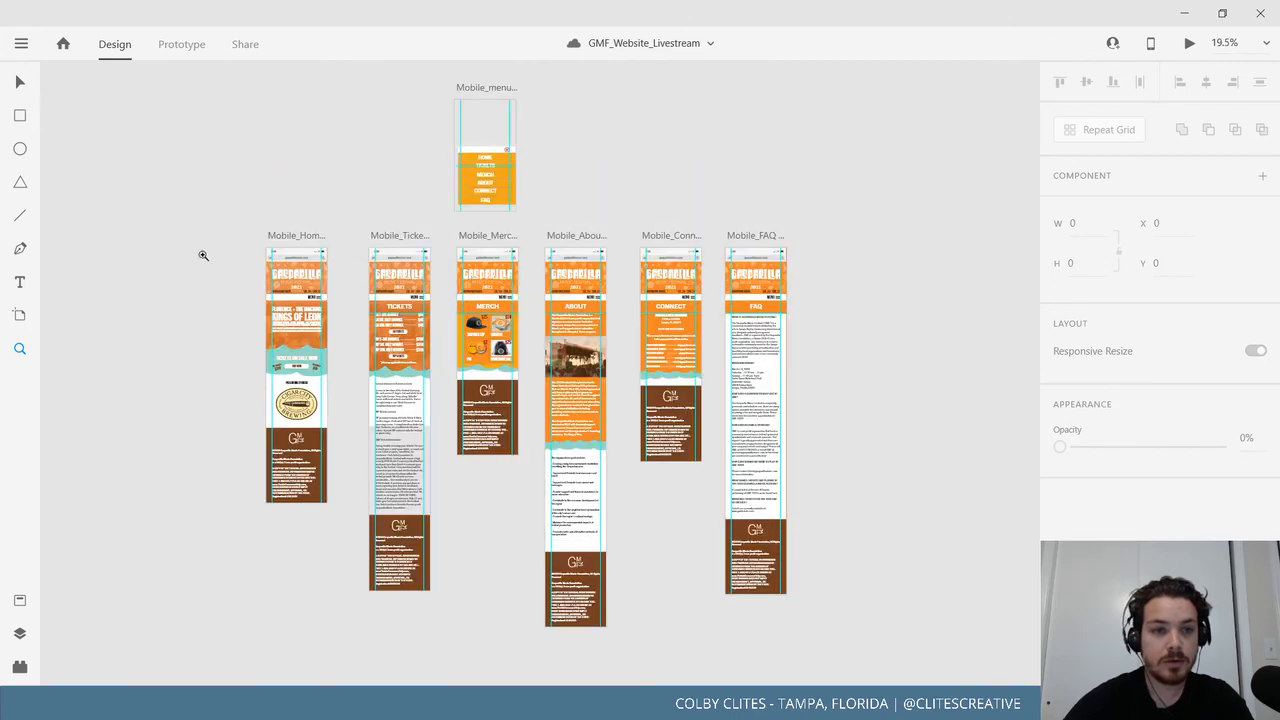
drag(210, 253, 377, 369)
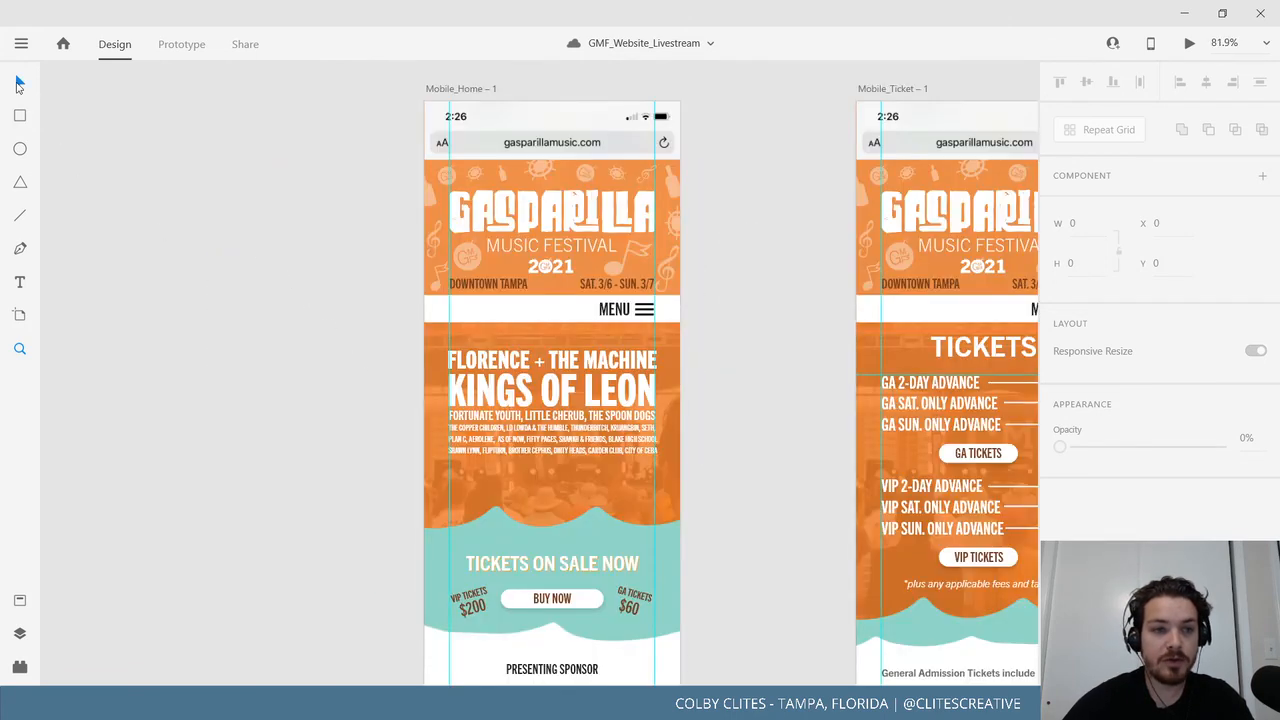
key(v)
scroll(302, 298, down, 1)
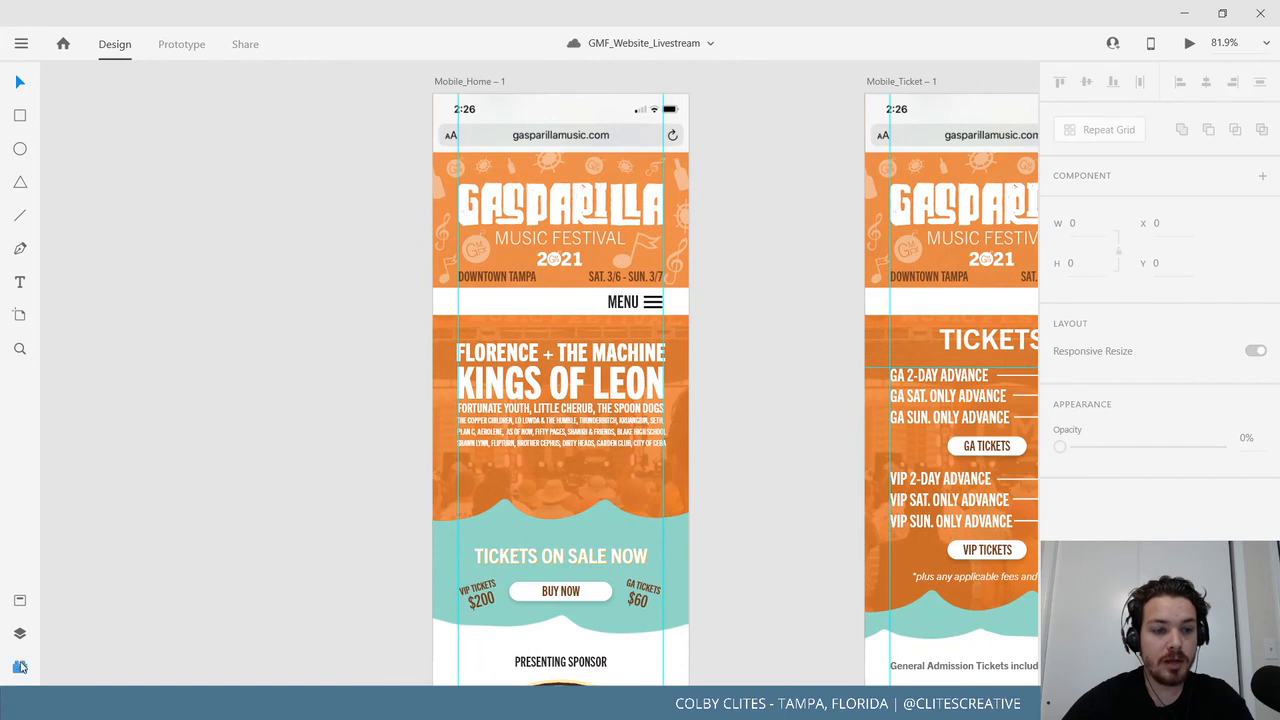
click(19, 666)
double_click(110, 167)
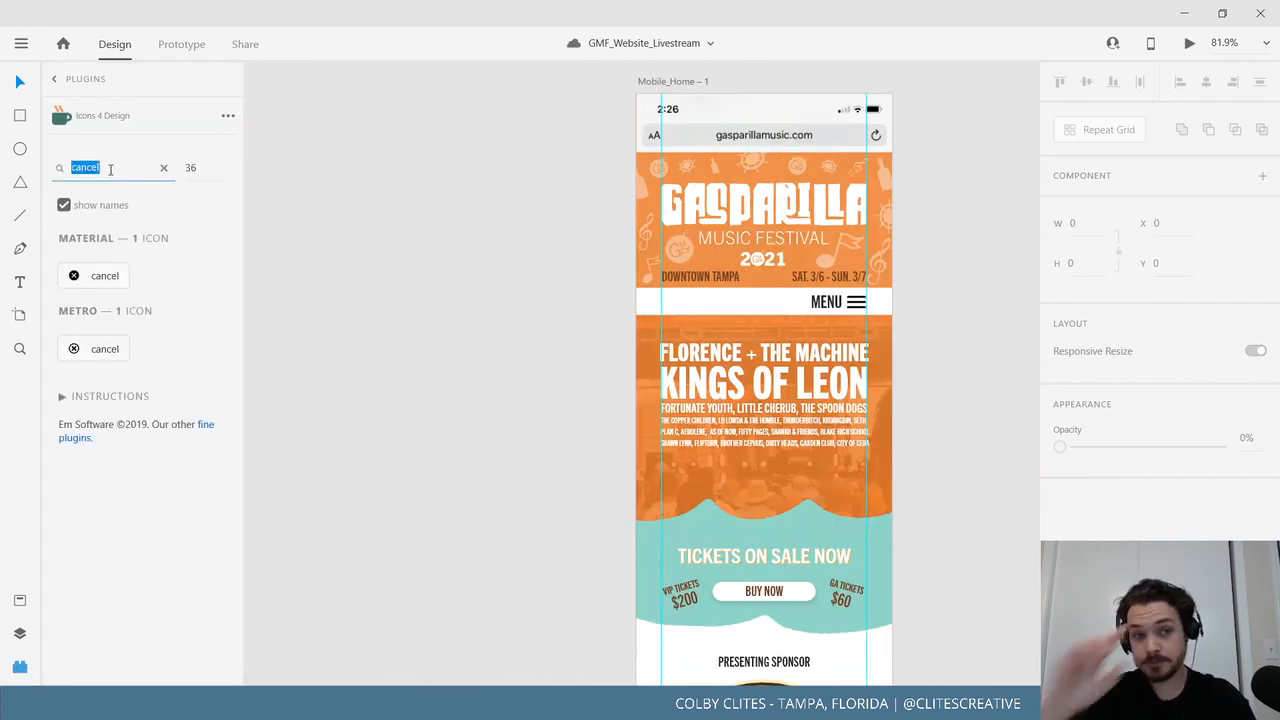
mouse_move(336, 233)
mouse_down()
mouse_move(468, 346)
mouse_move(446, 334)
mouse_up()
click(24, 123)
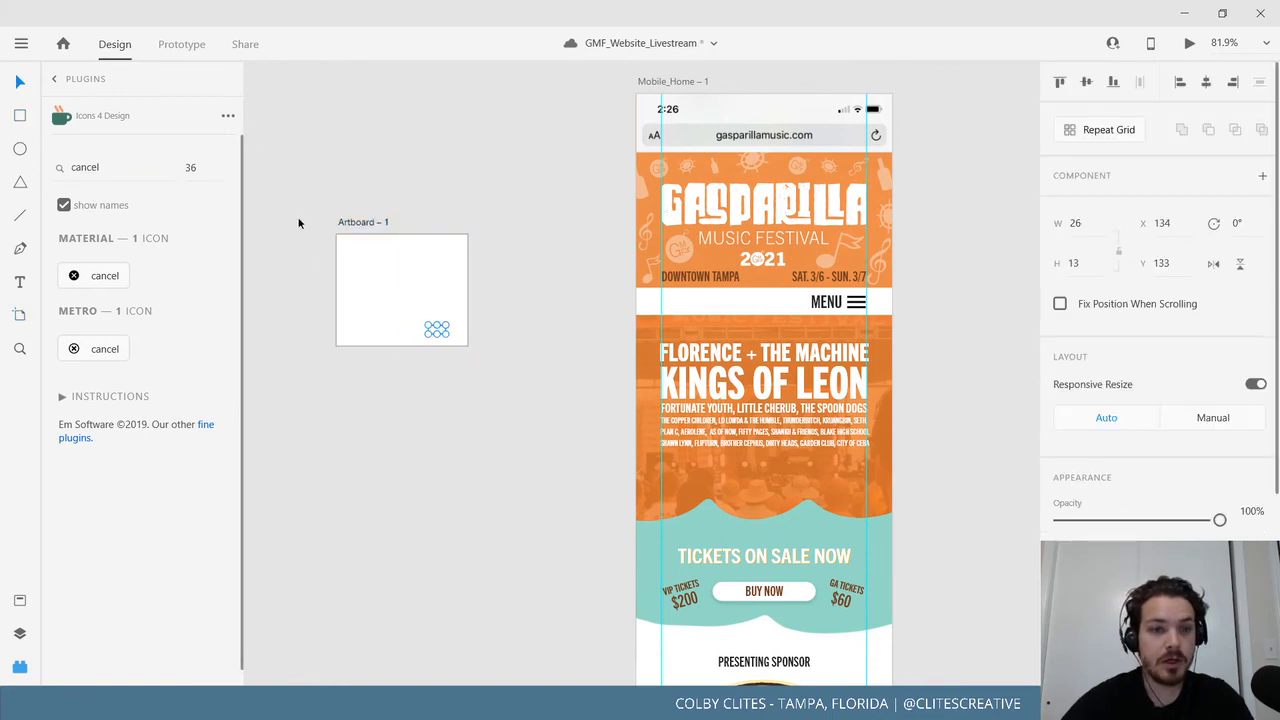
Search 'INST' and insert an Instagram icon onto Artboard – 1.
click(118, 167)
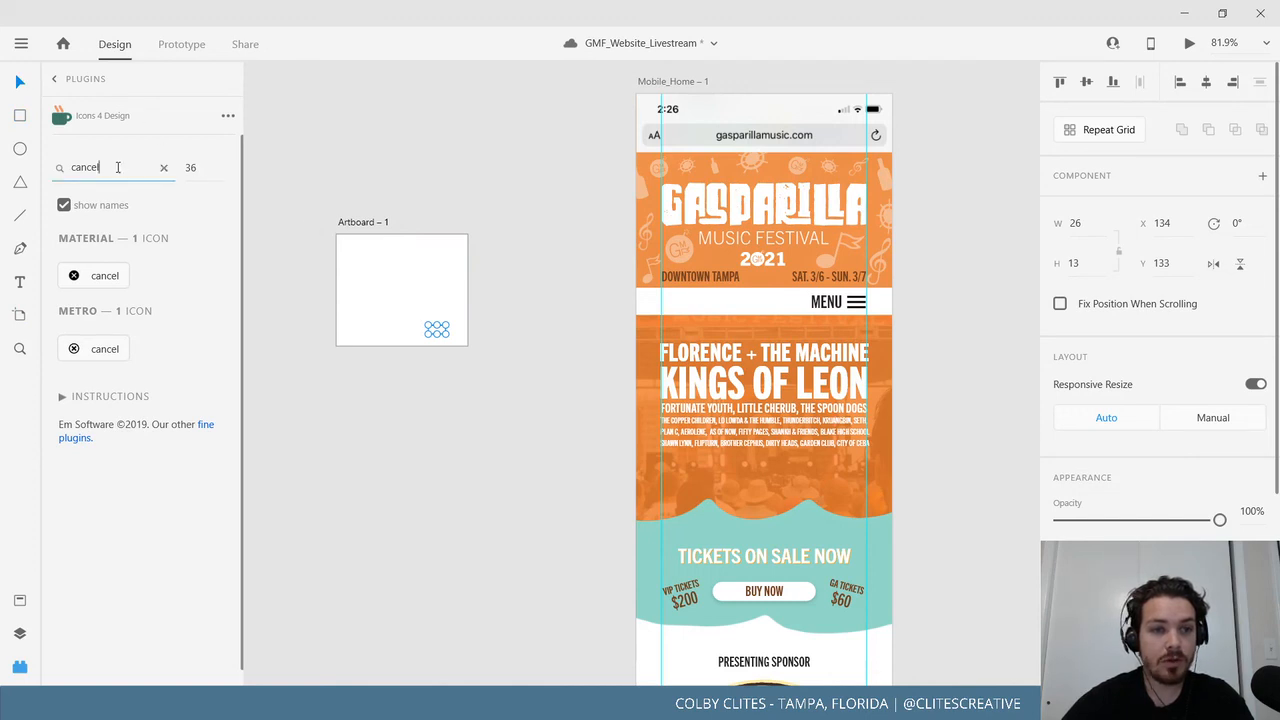
double_click(115, 167)
text(INSTA)
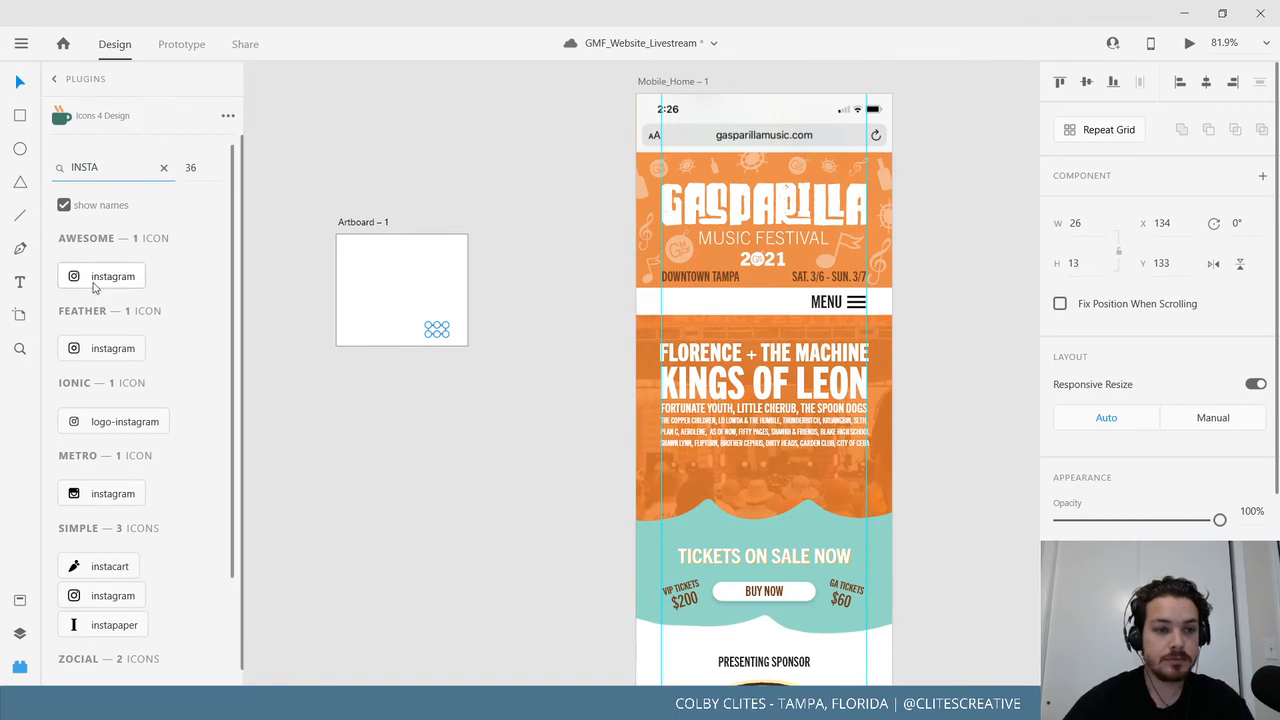
click(104, 284)
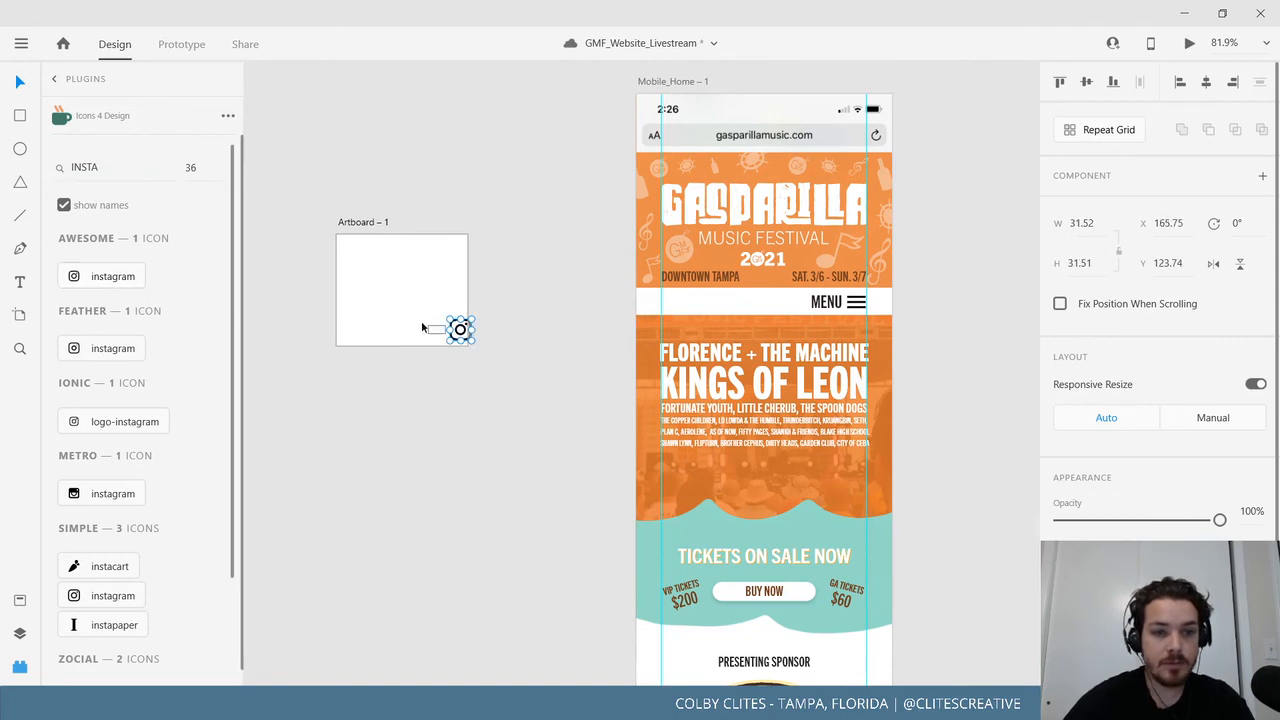
mouse_move(466, 342)
mouse_down()
mouse_move(422, 298)
mouse_move(457, 331)
mouse_up()
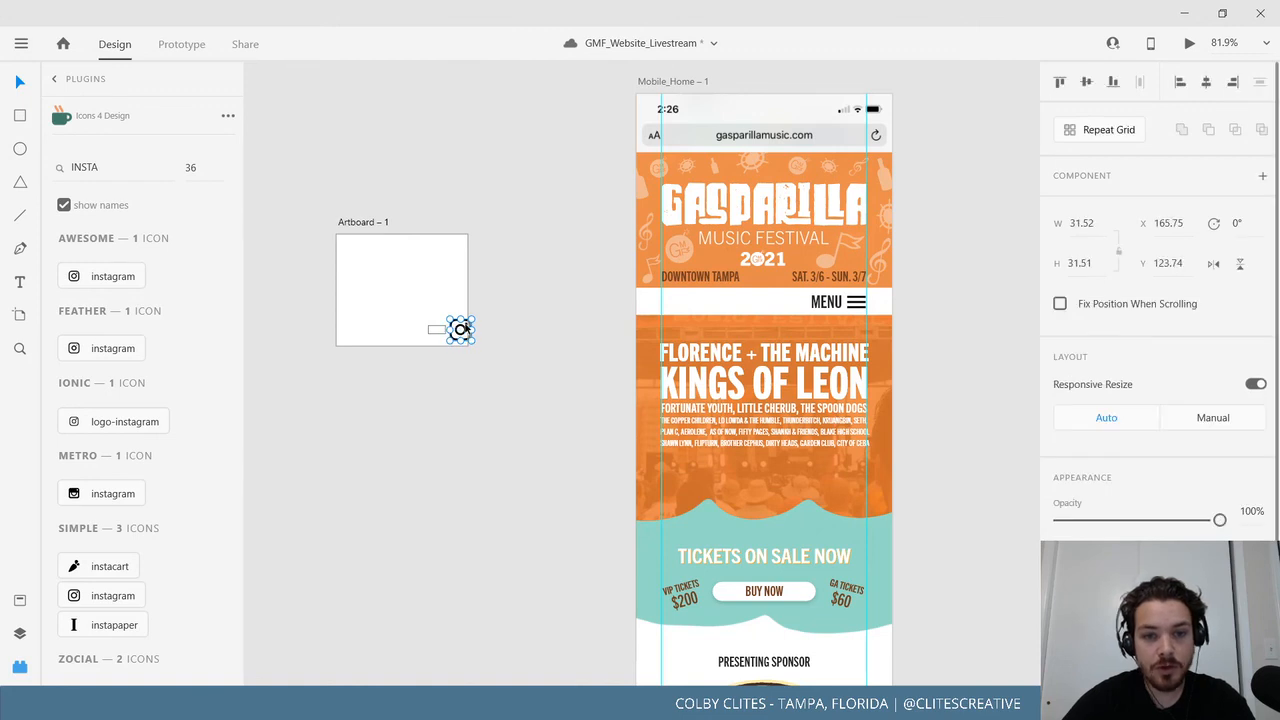
key(ctrl+z)
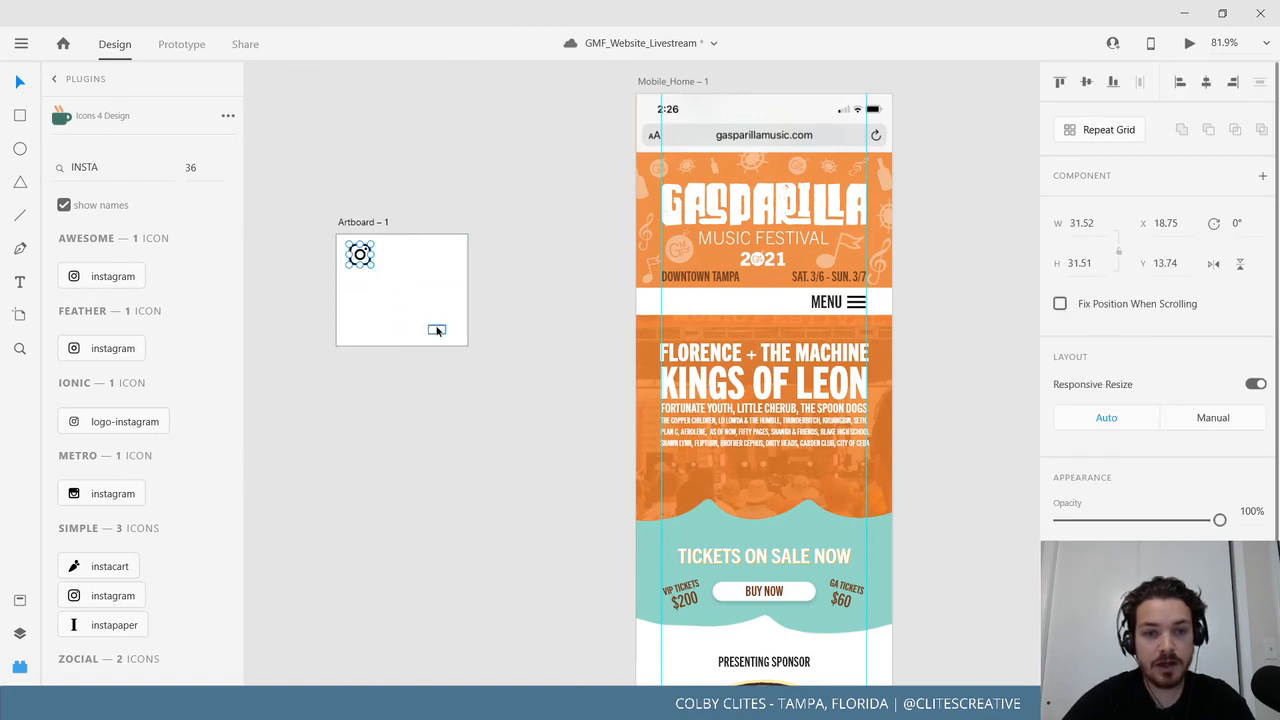
drag(437, 331, 438, 331)
Search 'face' and insert a Facebook icon beside the Instagram icon.
double_click(117, 170)
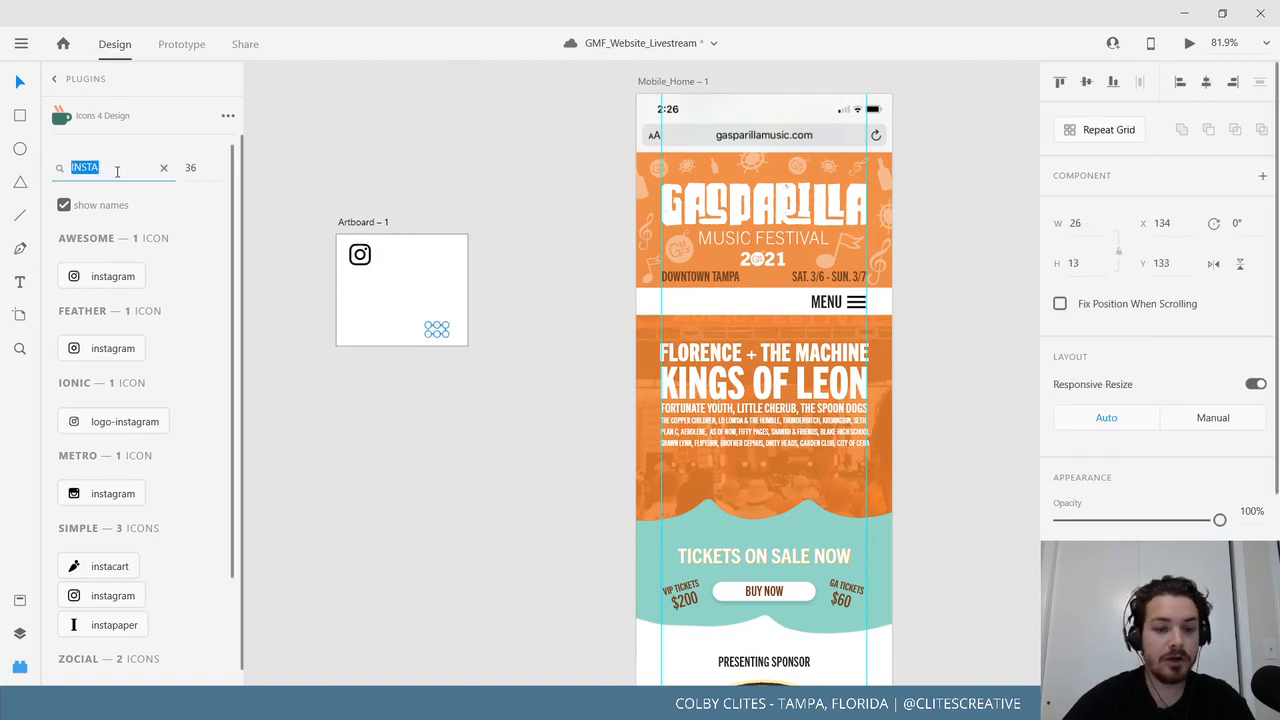
text(face)
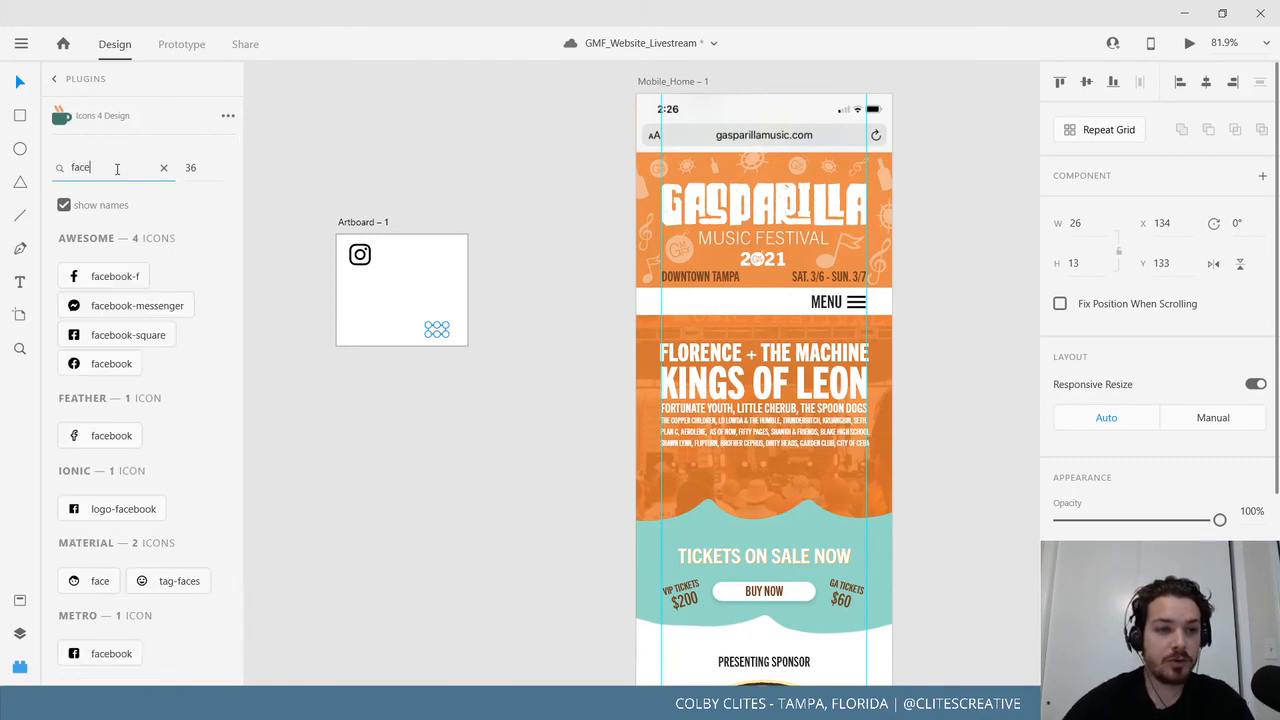
scroll(203, 394, down, 3)
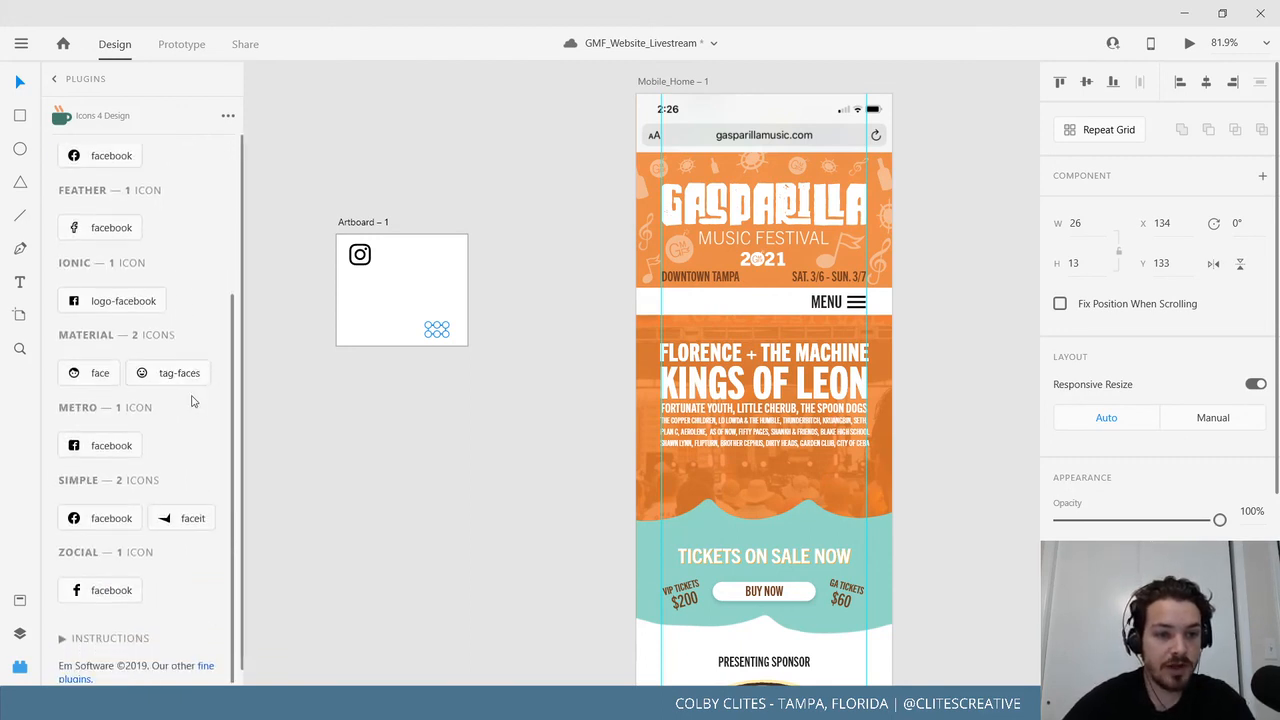
click(133, 515)
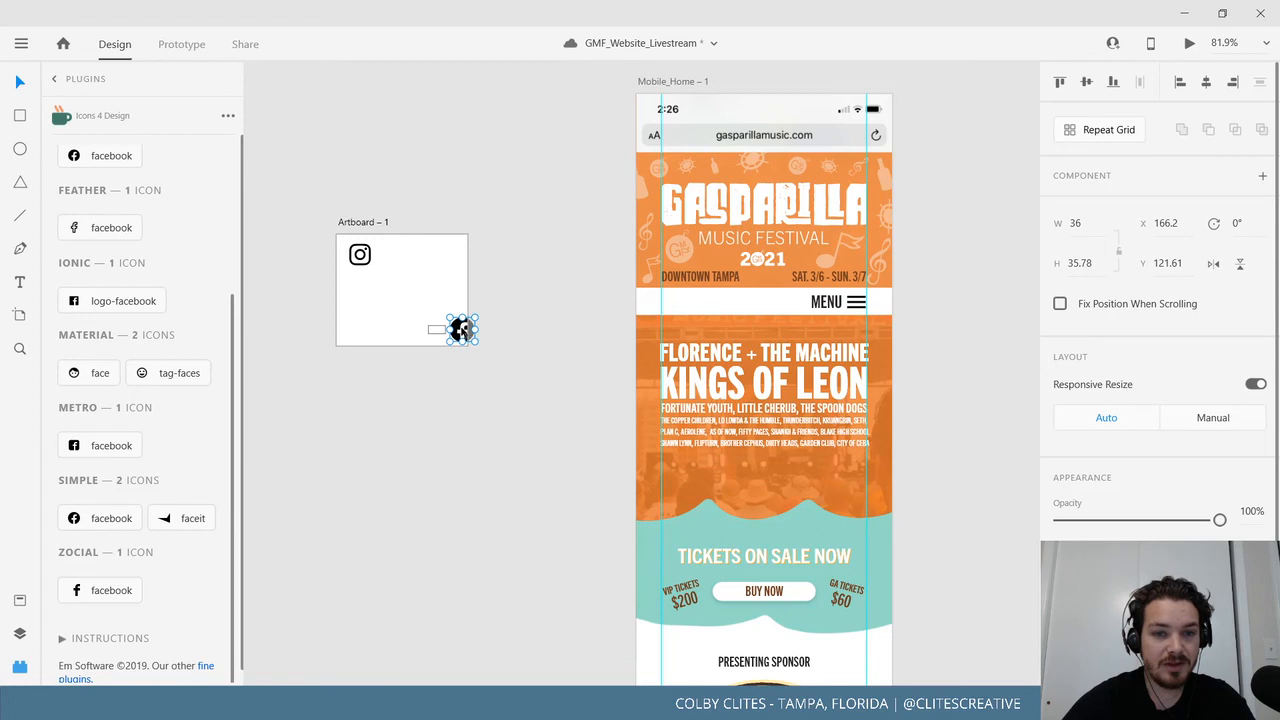
drag(459, 330, 388, 256)
click(430, 327)
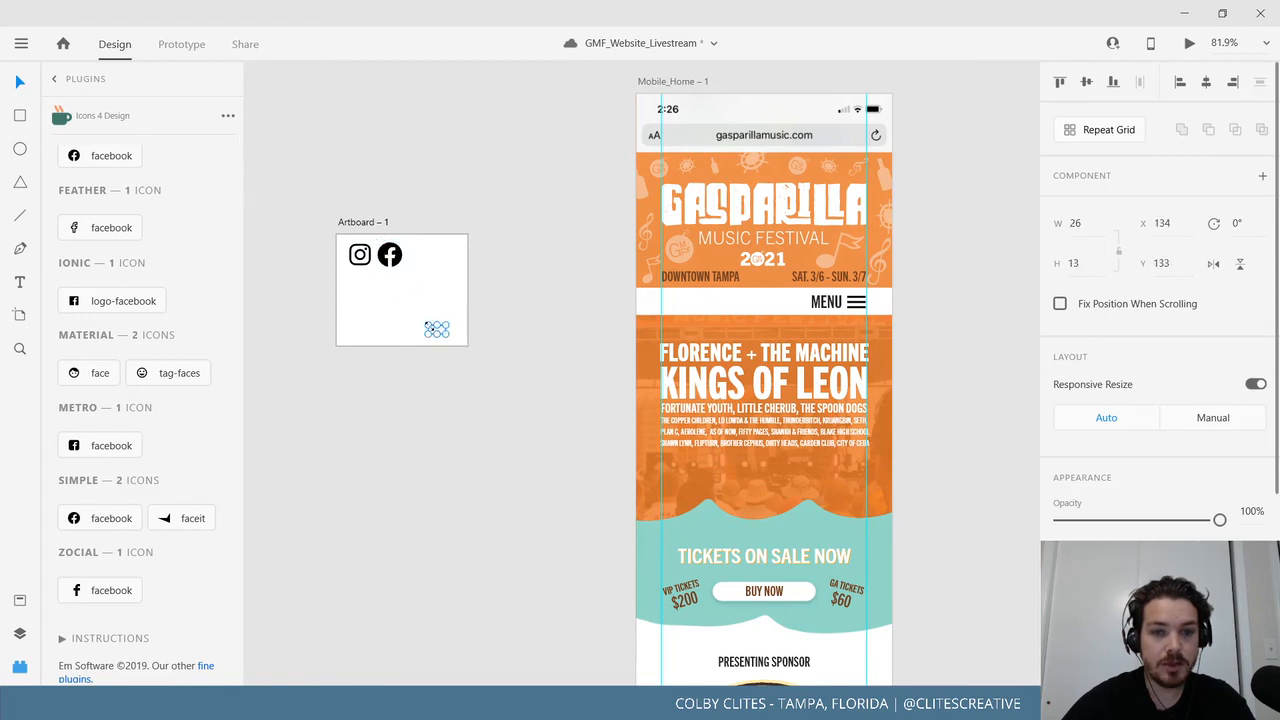
Search 'twitter', insert the twitter-square icon, and line it up in a row with the others.
scroll(149, 294, up, 3)
click(102, 168)
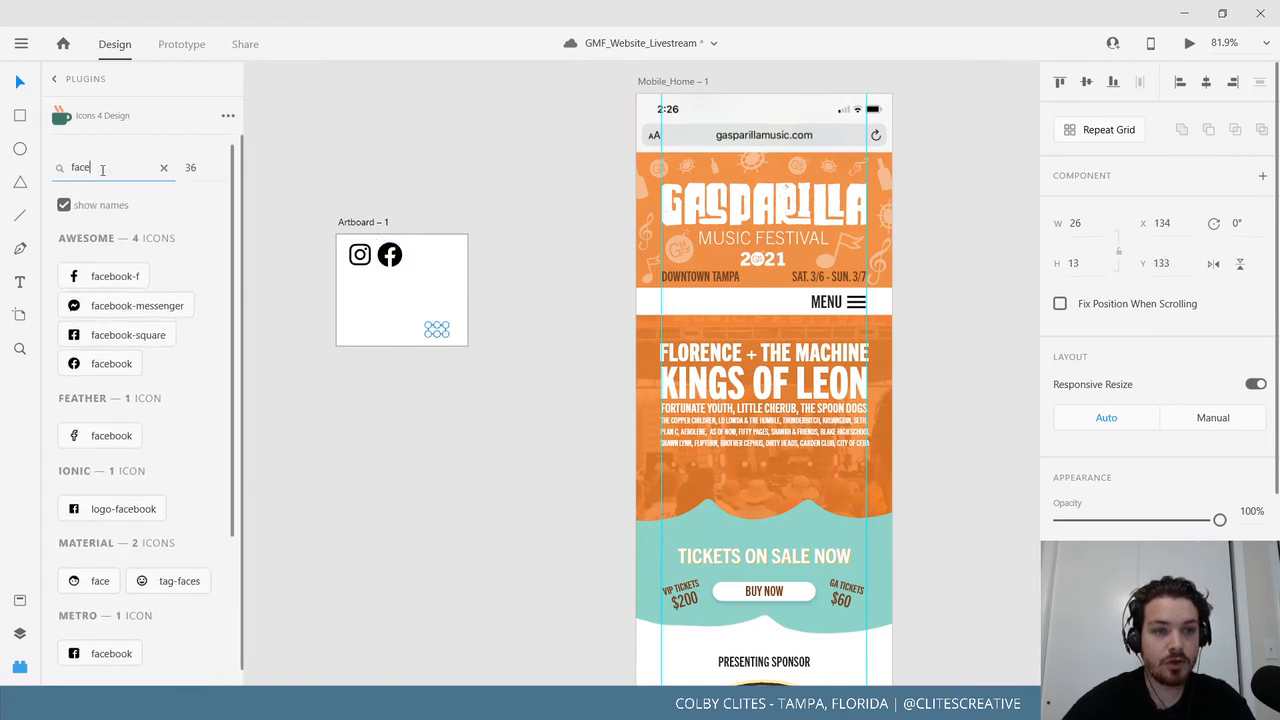
double_click(102, 168)
text(twitt)
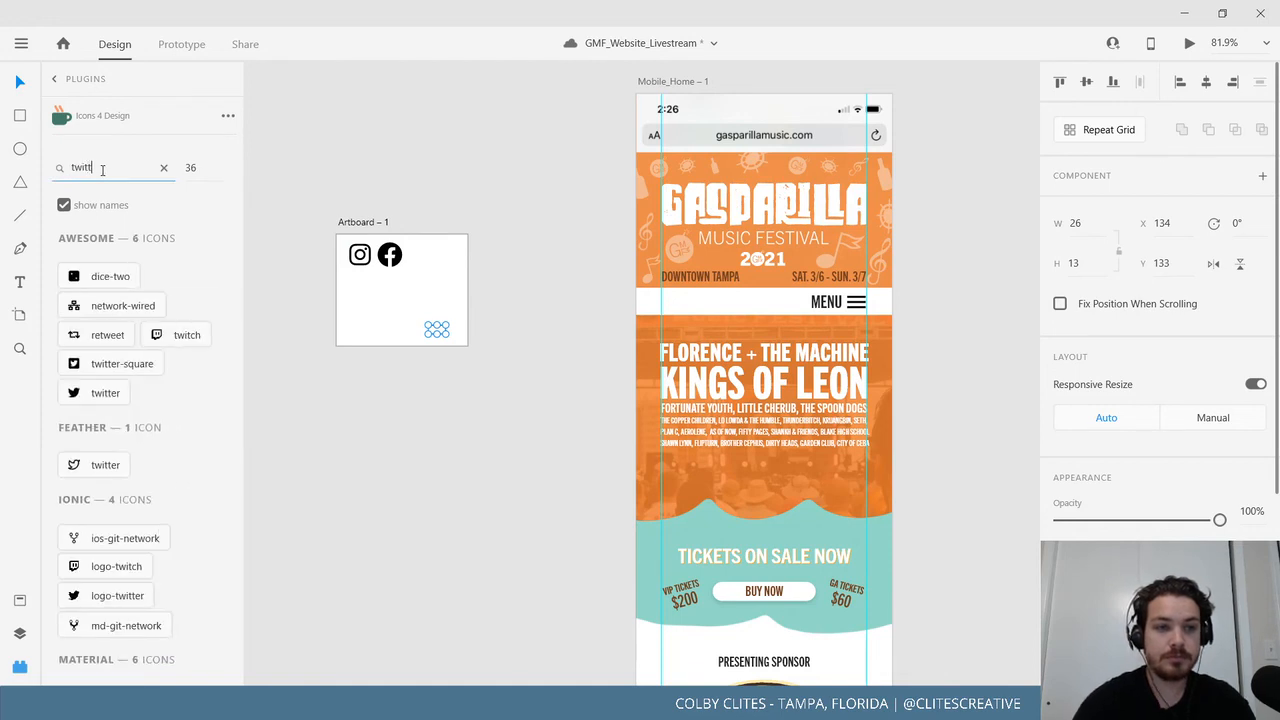
text(er)
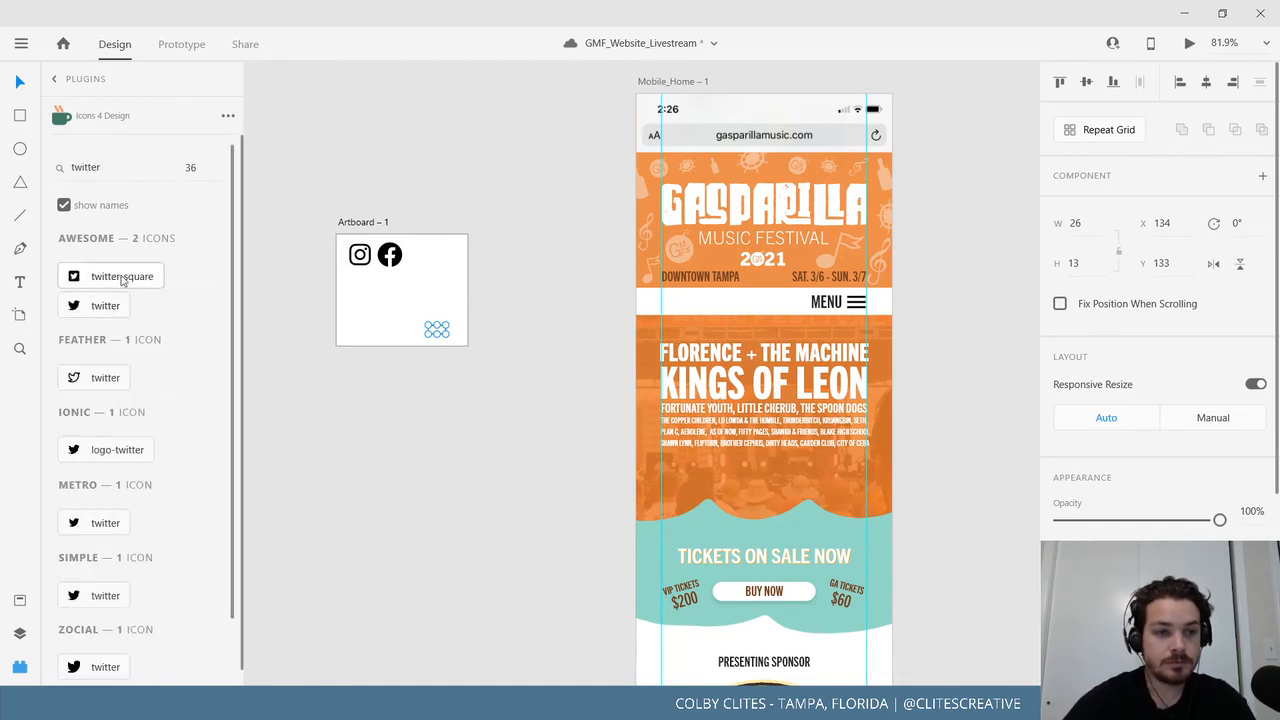
click(122, 280)
drag(457, 330, 424, 262)
click(422, 277)
Delete the leftover placeholder rectangle from Artboard – 1.
click(436, 330)
key(Delete)
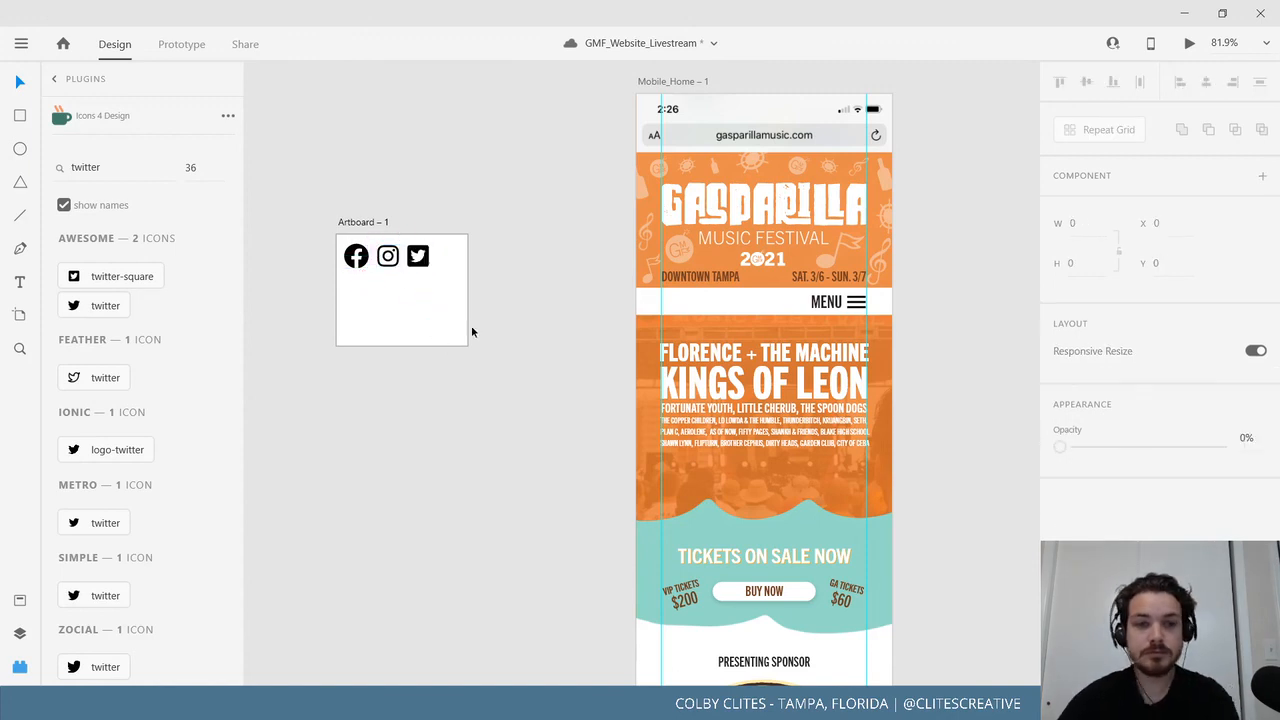
drag(334, 434, 472, 406)
key(ctrl+minus)
key(ctrl+minus)
key(ctrl+minus)
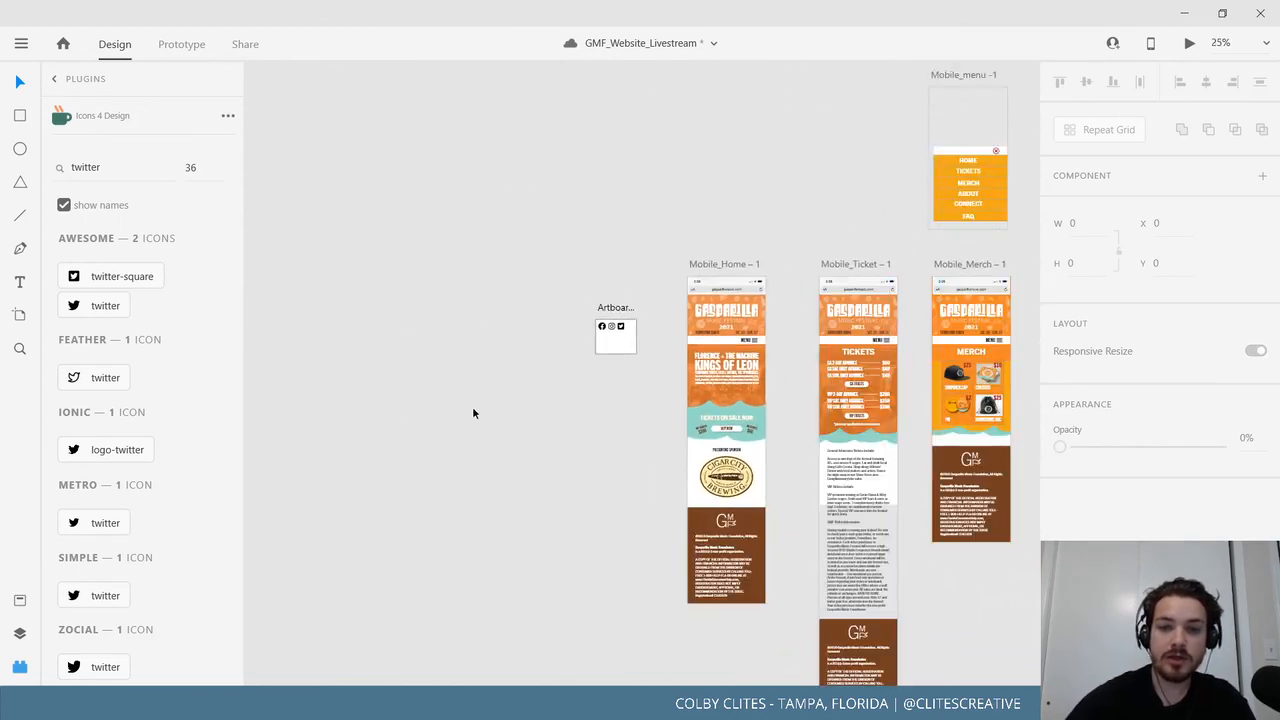
Pan across the canvas to survey the notes and style board, then return to the social icons artboard.
drag(363, 506, 762, 220)
drag(441, 489, 805, 448)
drag(455, 453, 981, 411)
drag(542, 480, 892, 549)
drag(362, 480, 834, 469)
drag(537, 445, 721, 414)
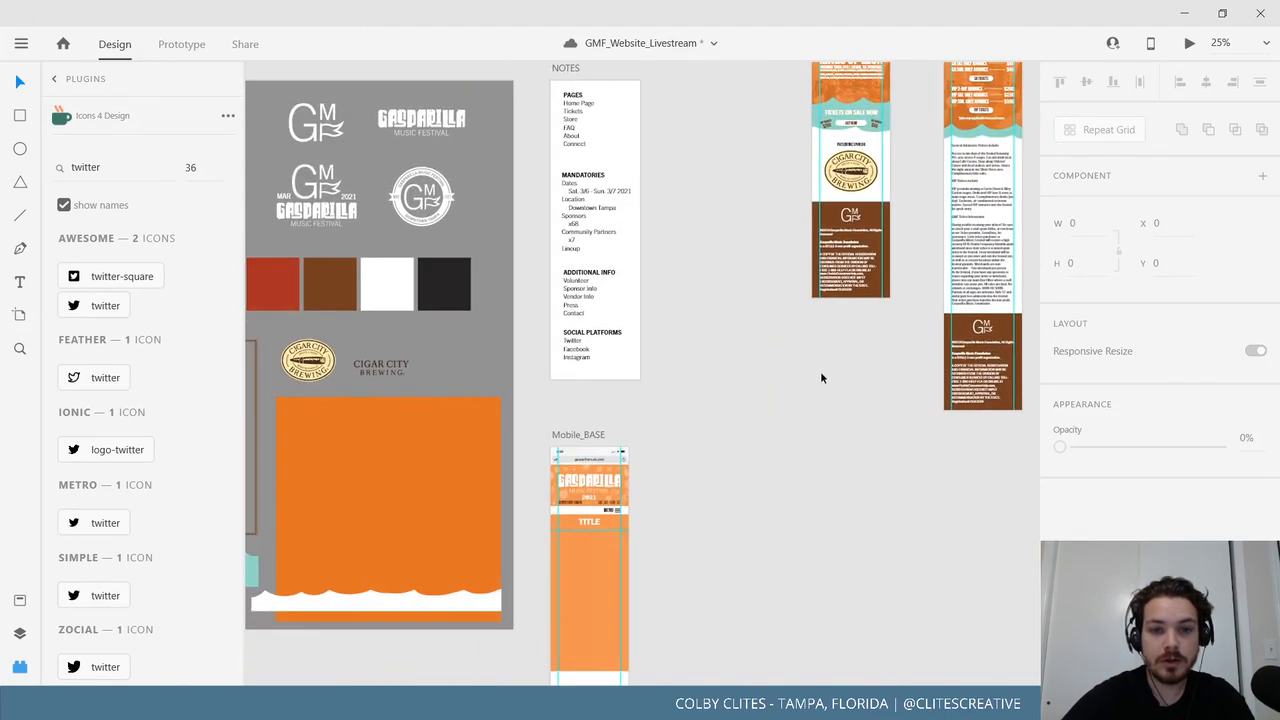
scroll(830, 390, right, 10)
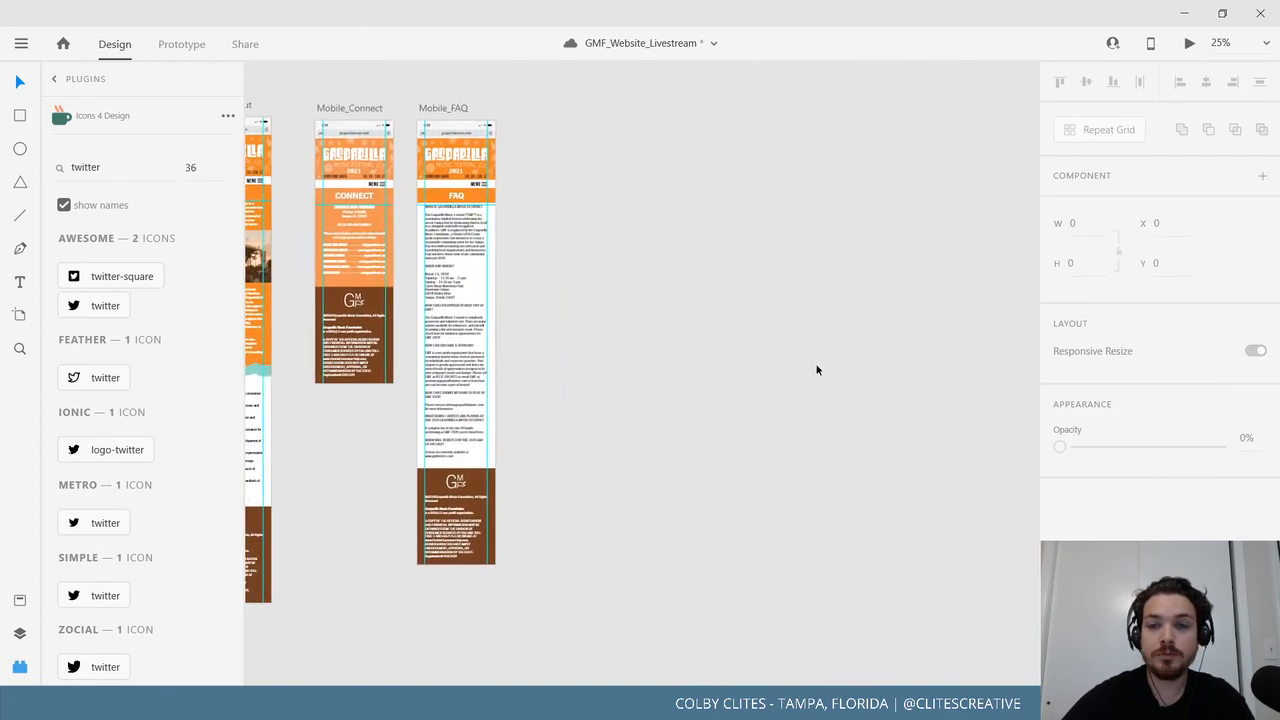
scroll(906, 349, right, 10)
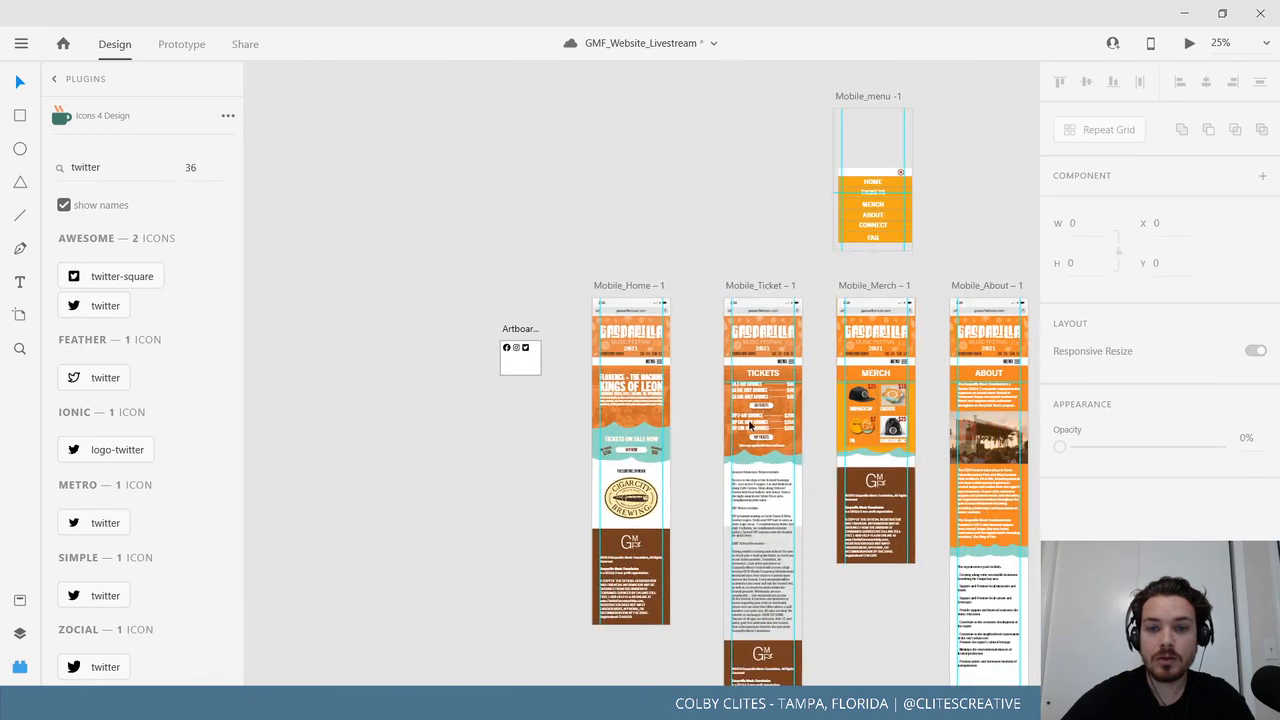
key(ctrl+plus)
key(ctrl+plus)
drag(668, 368, 866, 413)
drag(530, 382, 669, 388)
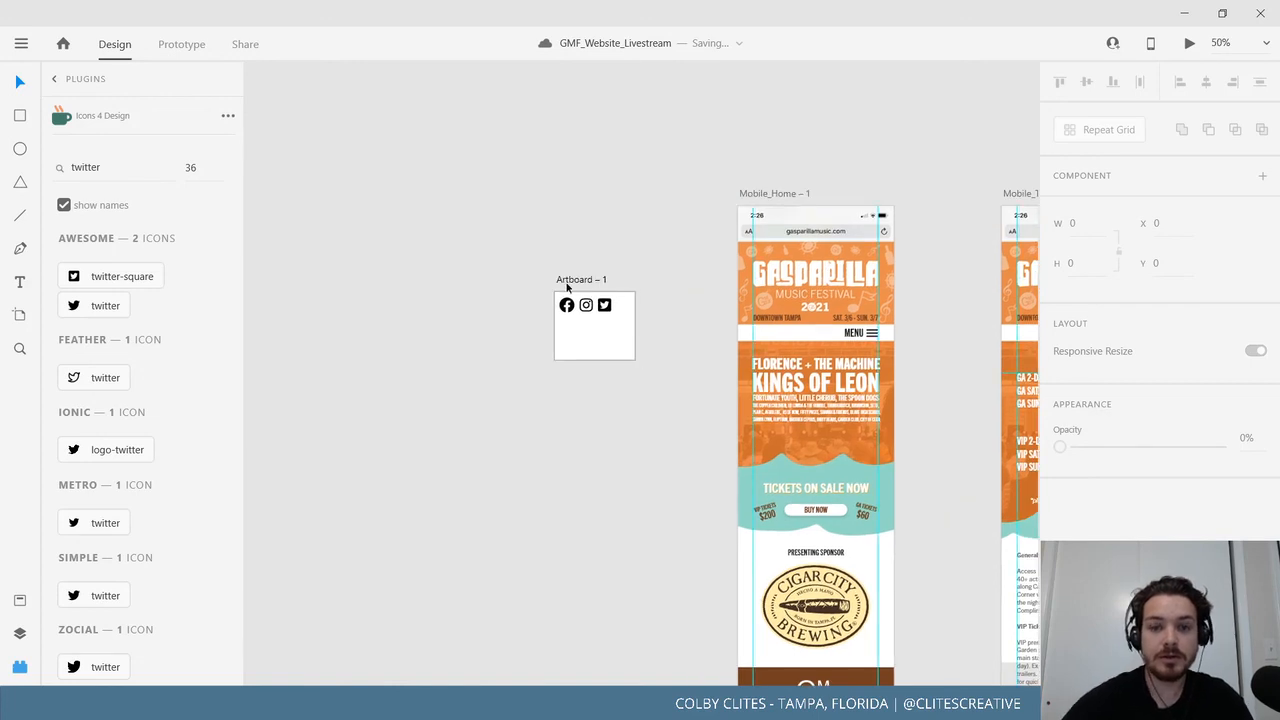
Select the Facebook, Instagram and Twitter icons and group them with Ctrl+G.
drag(566, 330, 615, 296)
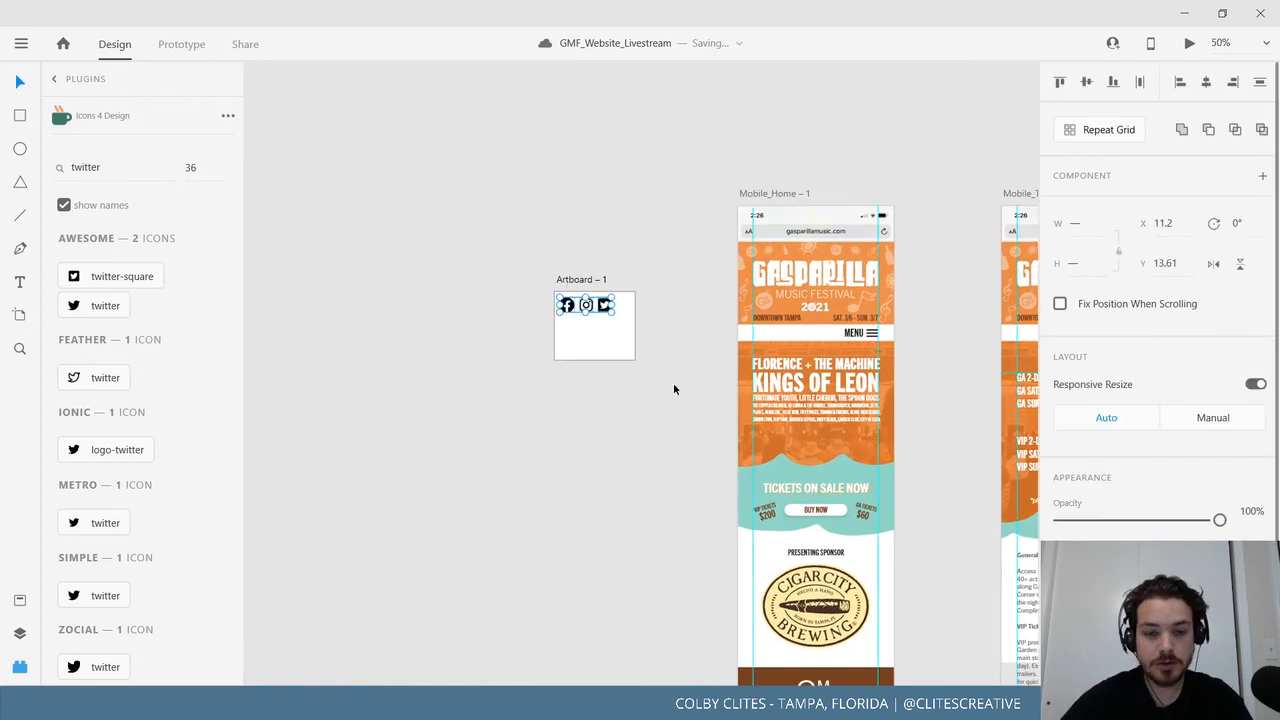
click(674, 385)
drag(674, 385, 567, 391)
drag(466, 475, 386, 467)
click(590, 197)
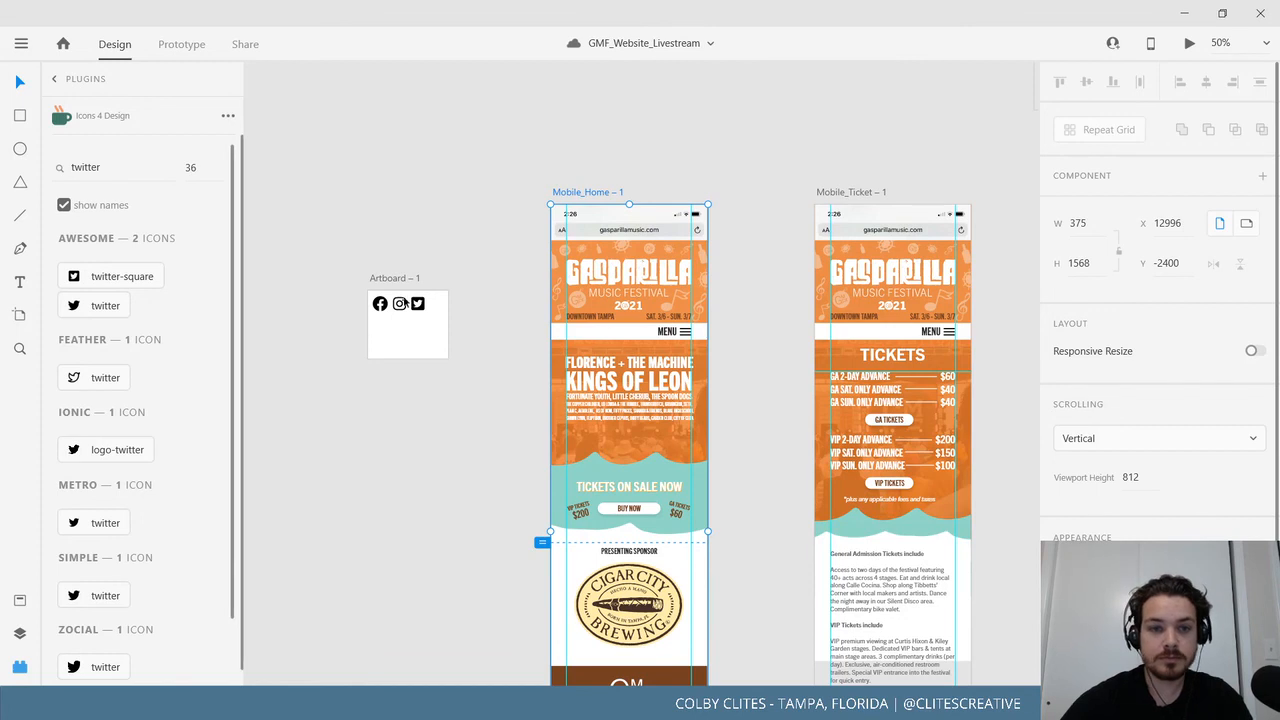
drag(424, 320, 372, 300)
key(ctrl+g)
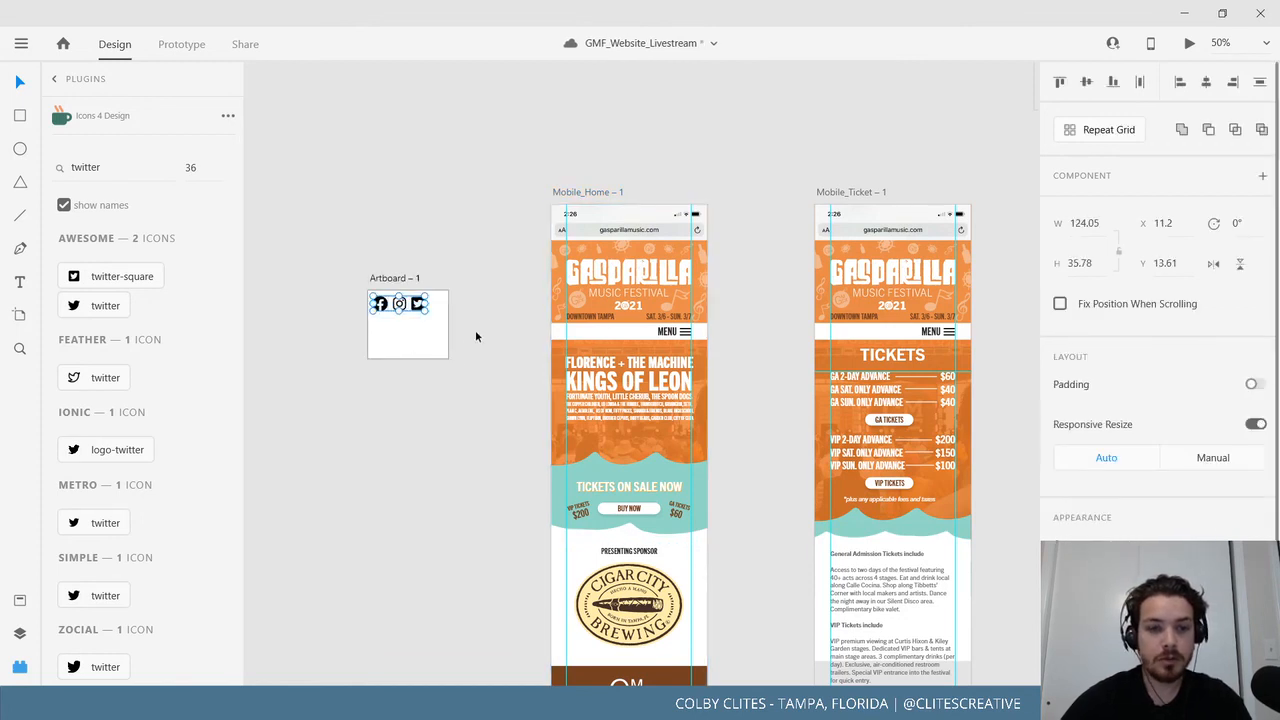
Paste the social icon group into Mobile_Home – 1's menu bar and shrink it to fit.
key(ctrl+c)
click(590, 192)
key(ctrl+v)
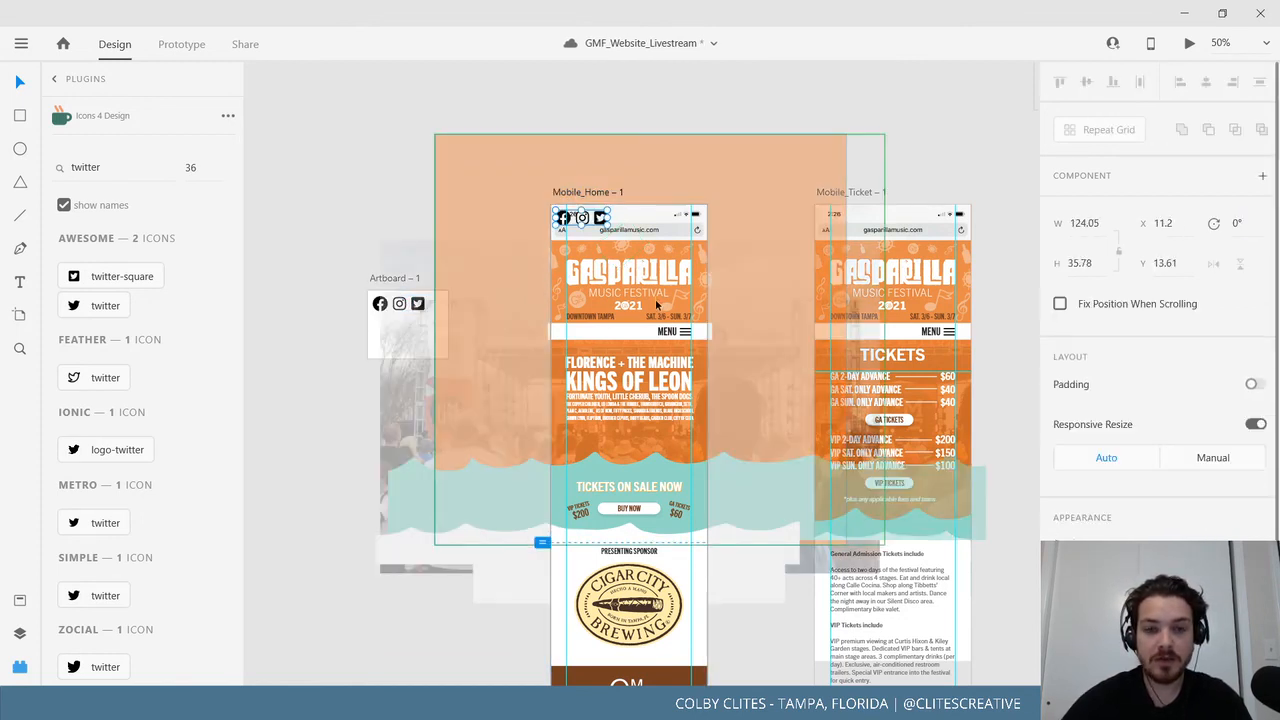
drag(603, 228, 648, 366)
key(ctrl+plus)
key(ctrl+plus)
drag(608, 301, 548, 294)
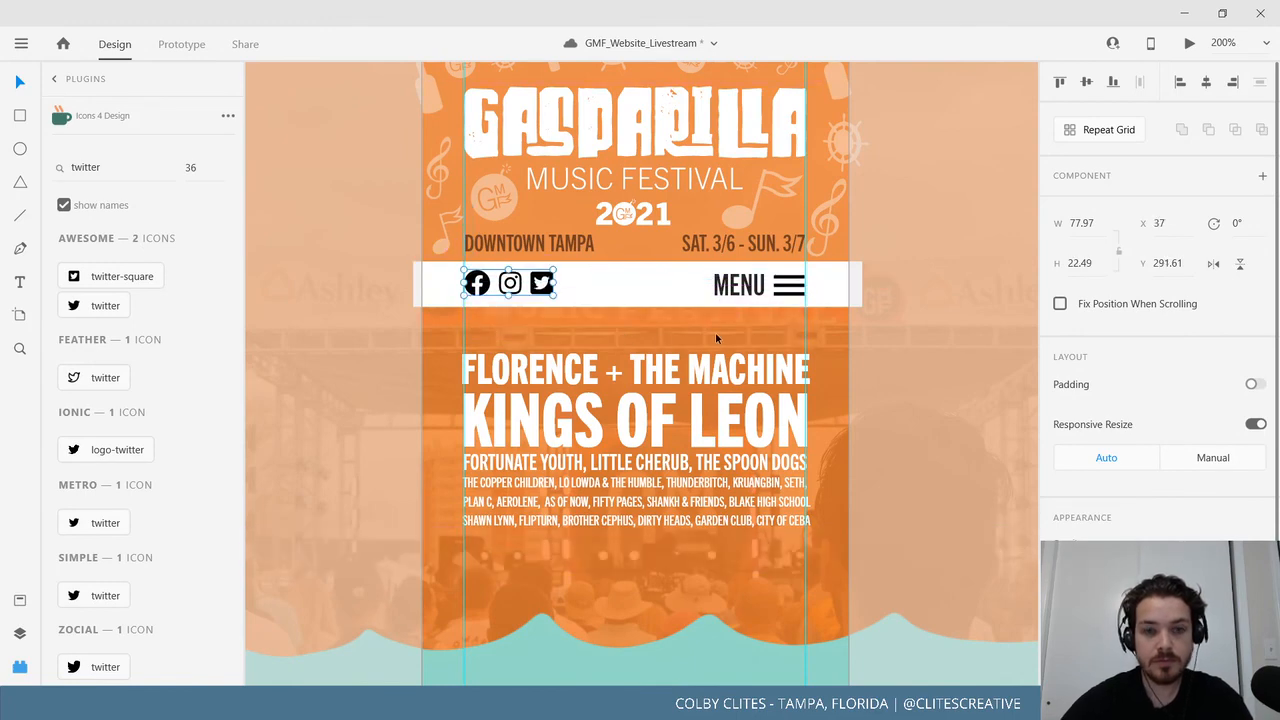
Paste the social icon group onto the Mobile_Ticket, Mobile_Merch and Mobile_About artboards.
drag(715, 338, 374, 462)
drag(643, 376, 363, 530)
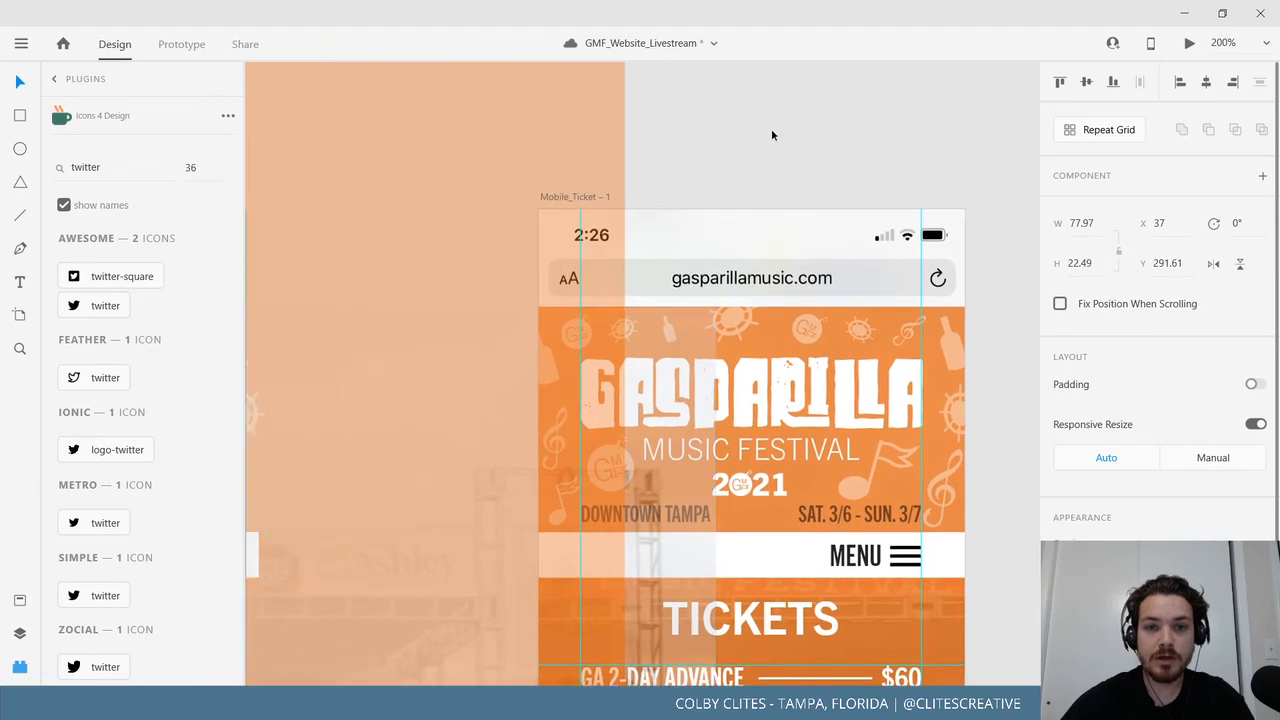
scroll(766, 149, right, 2)
click(470, 160)
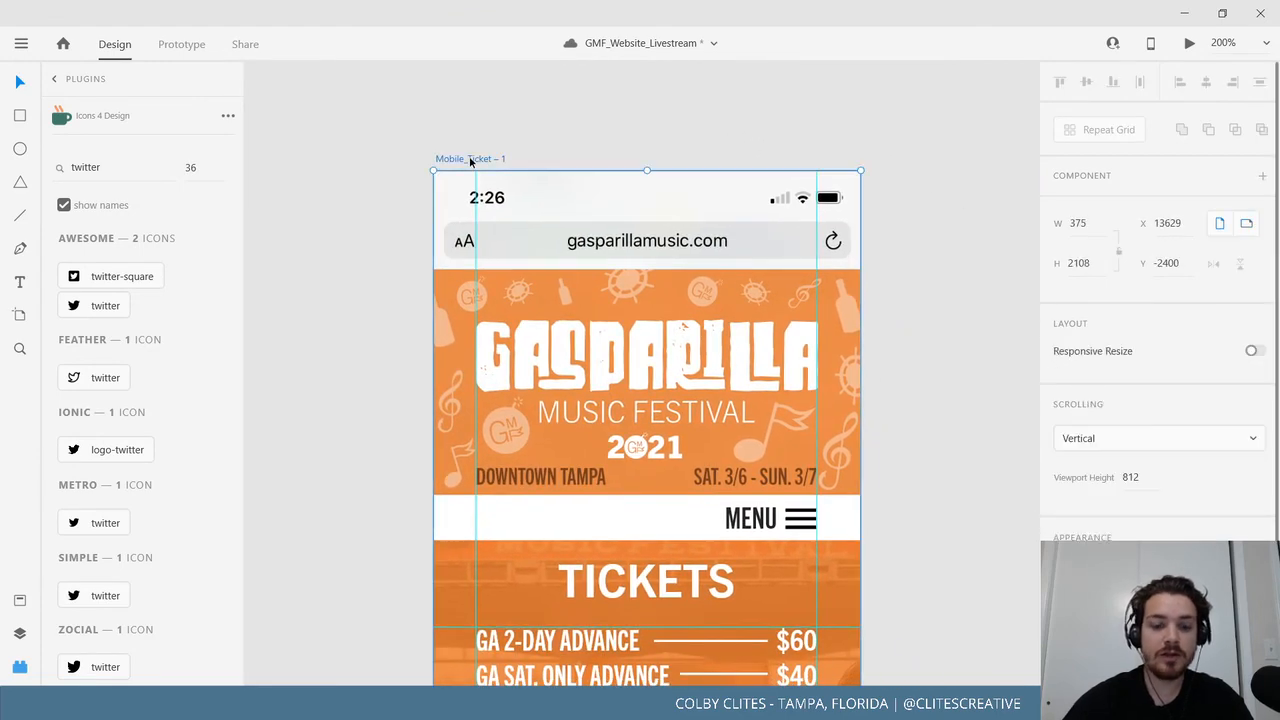
key(ctrl+v)
scroll(745, 155, right, 5)
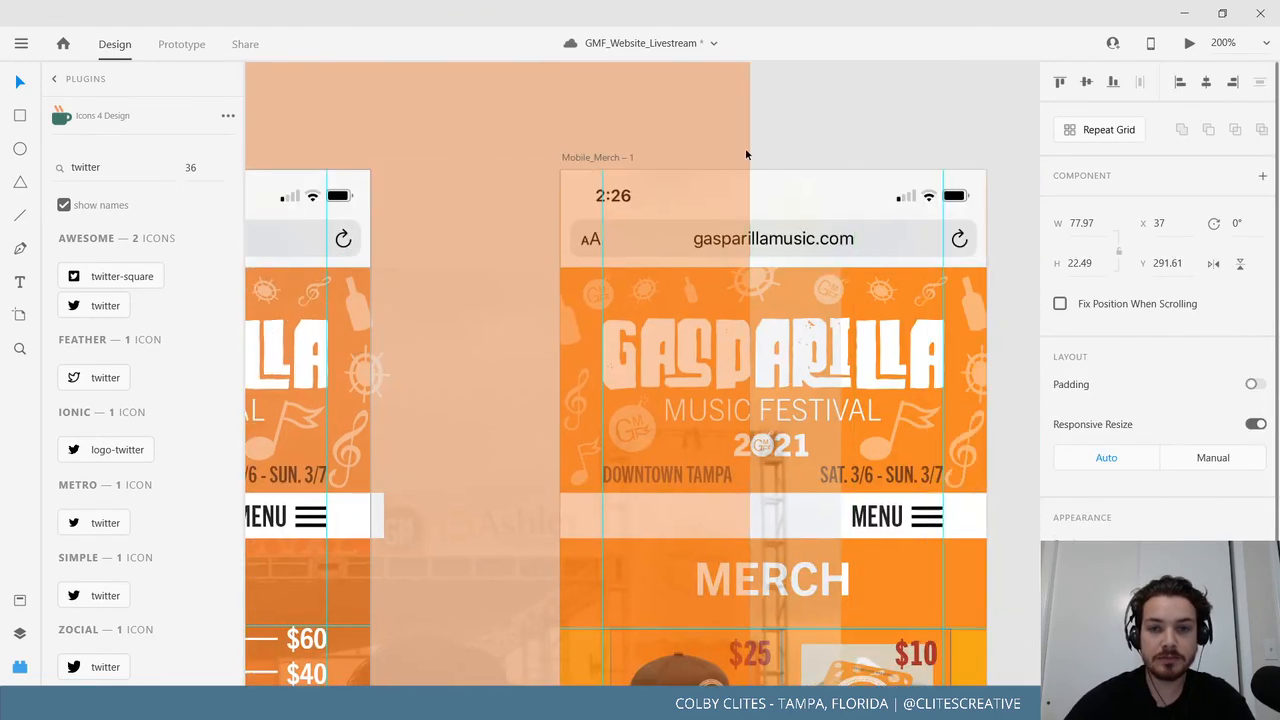
click(598, 157)
key(ctrl+v)
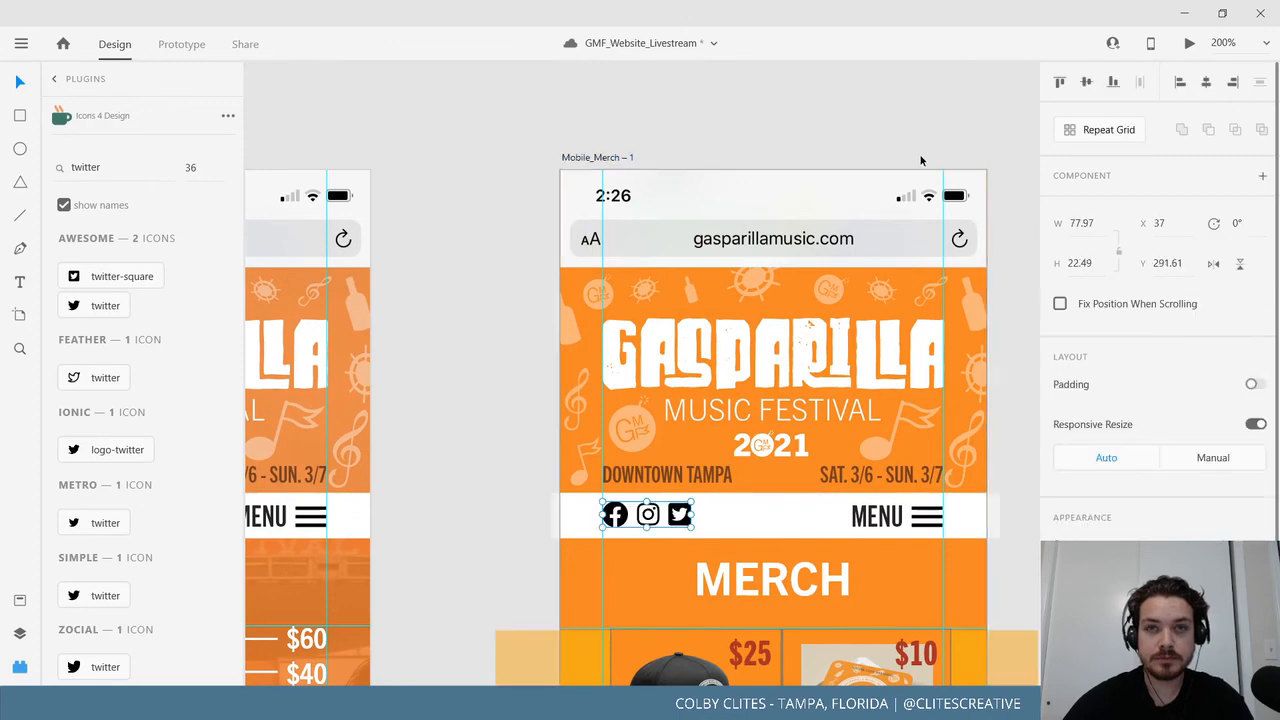
scroll(251, 182, right, 5)
click(533, 182)
key(ctrl+v)
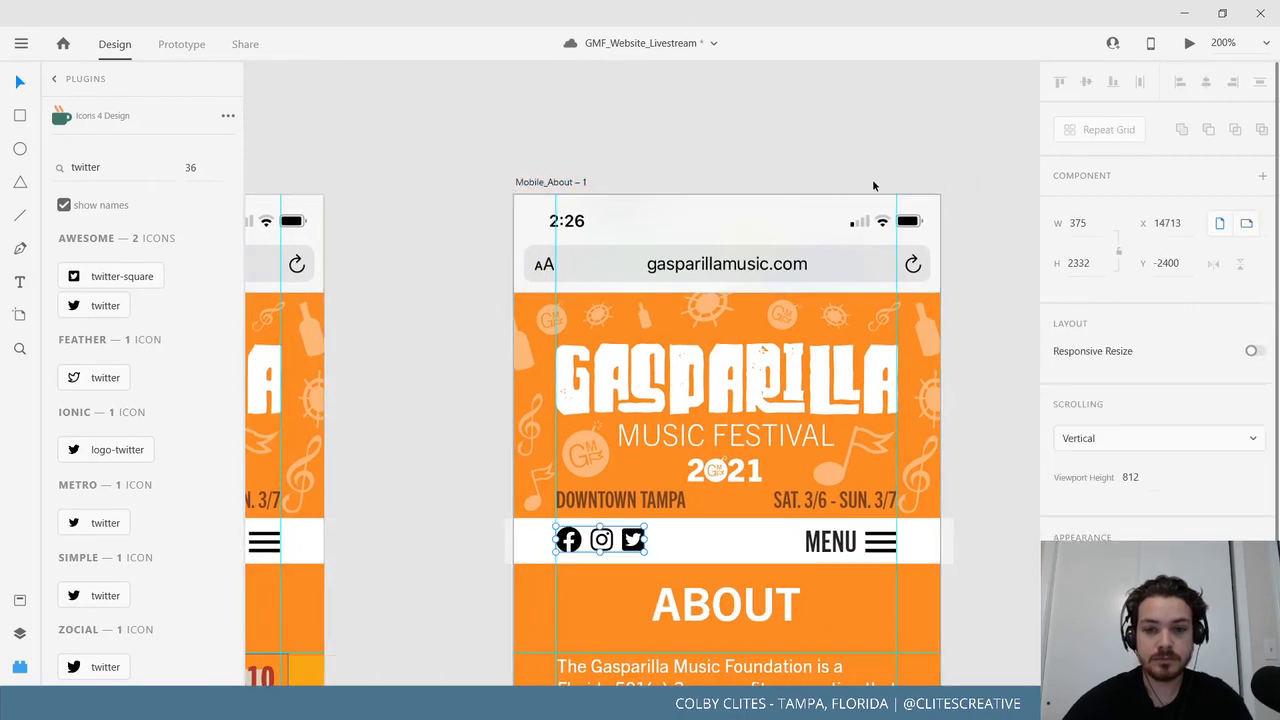
Paste the icon group onto Mobile_Connect and Mobile_FAQ, then zoom out to 33%.
key(Escape)
scroll(608, 234, right, 5)
click(645, 233)
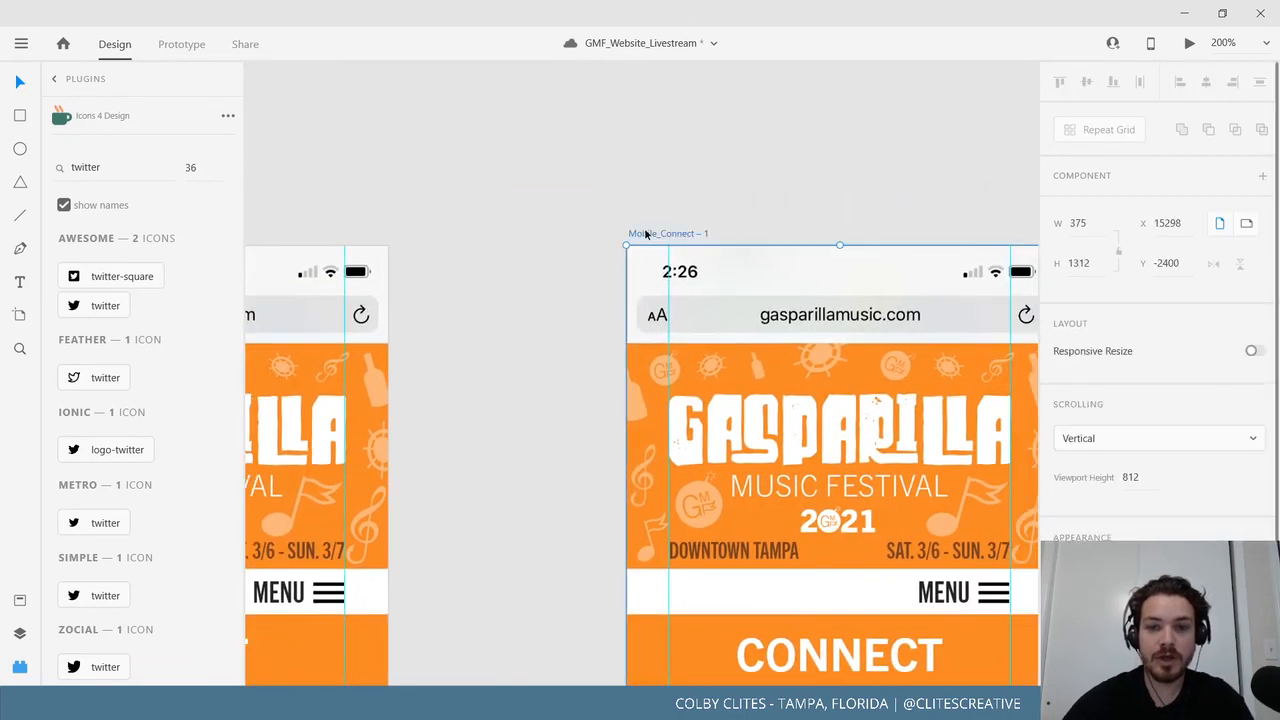
key(ctrl+v)
scroll(460, 208, right, 5)
key(Escape)
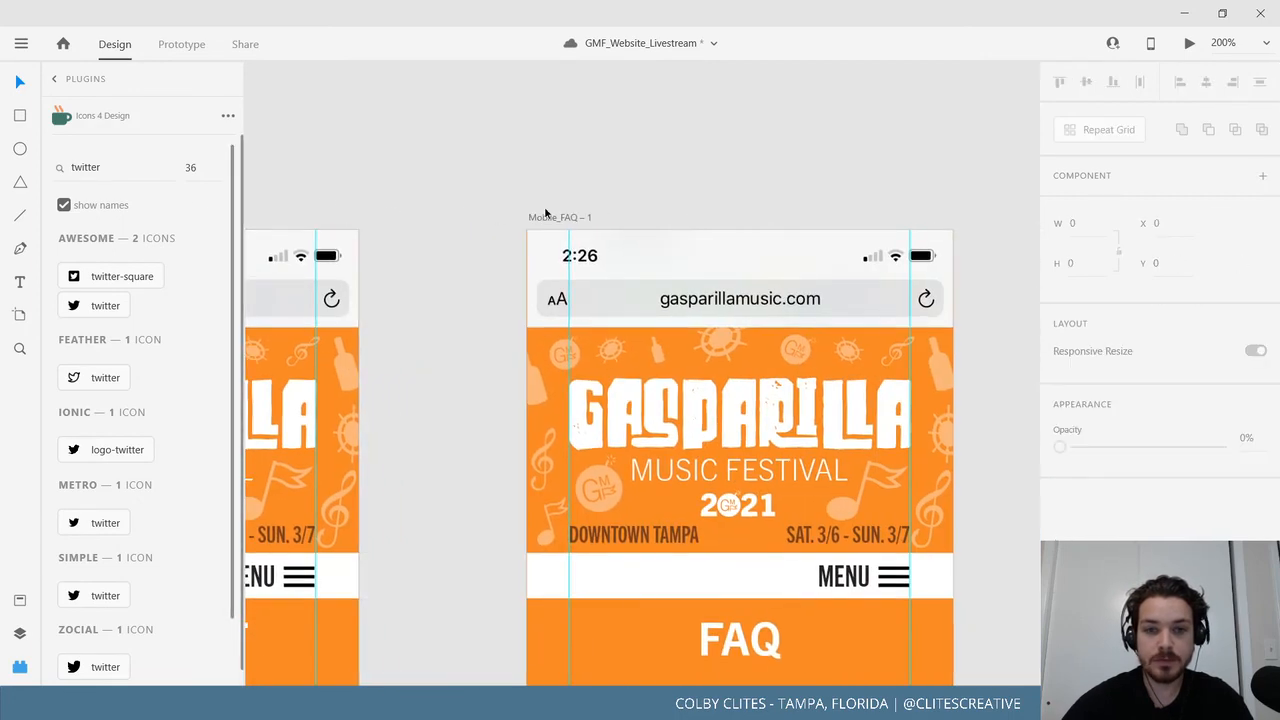
click(551, 218)
key(ctrl+v)
key(Escape)
scroll(283, 197, right, 5)
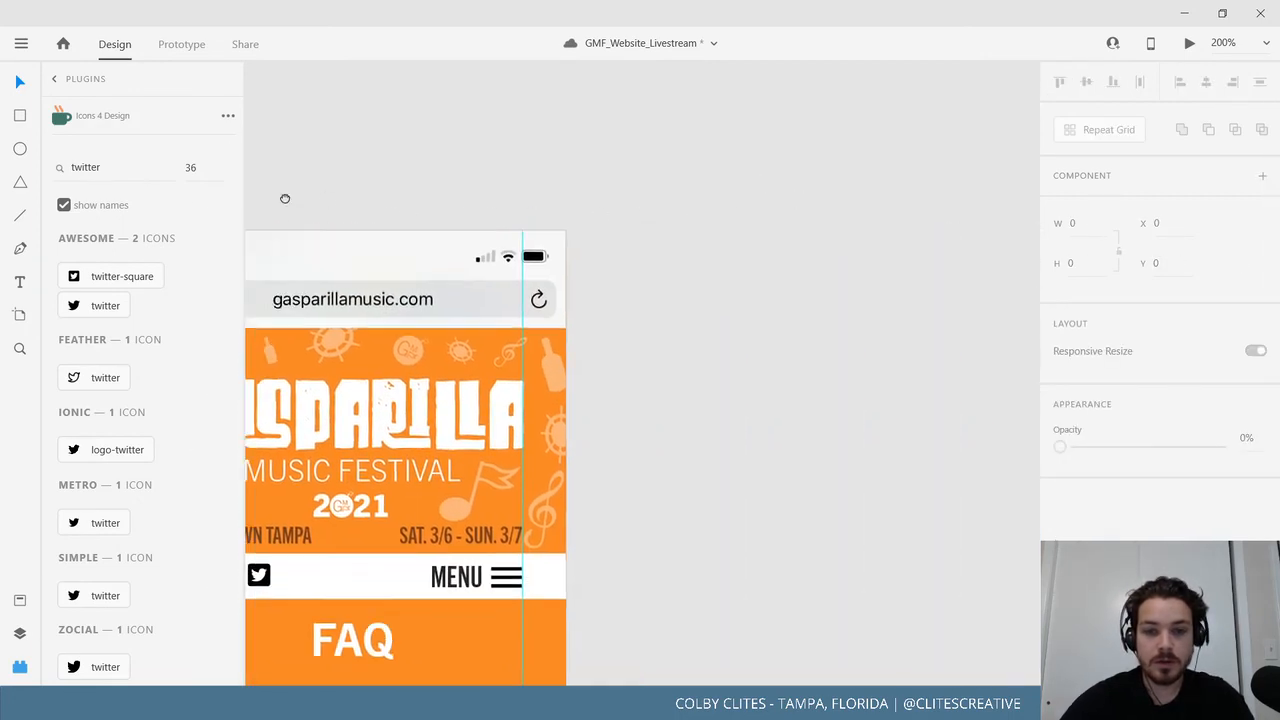
scroll(433, 272, left, 5)
drag(911, 299, 917, 297)
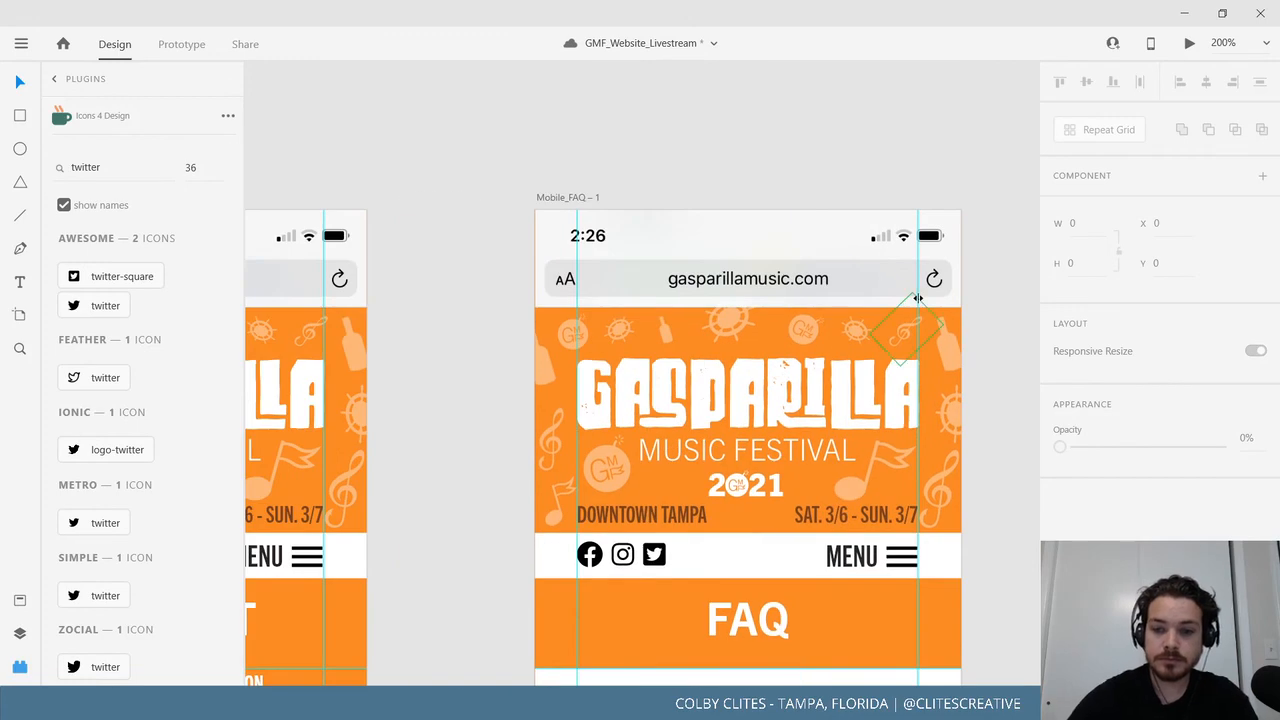
key(ctrl+equal)
key(ctrl+minus)
key(ctrl+minus)
key(ctrl+minus)
key(ctrl+minus)
key(ctrl+minus)
key(ctrl+minus)
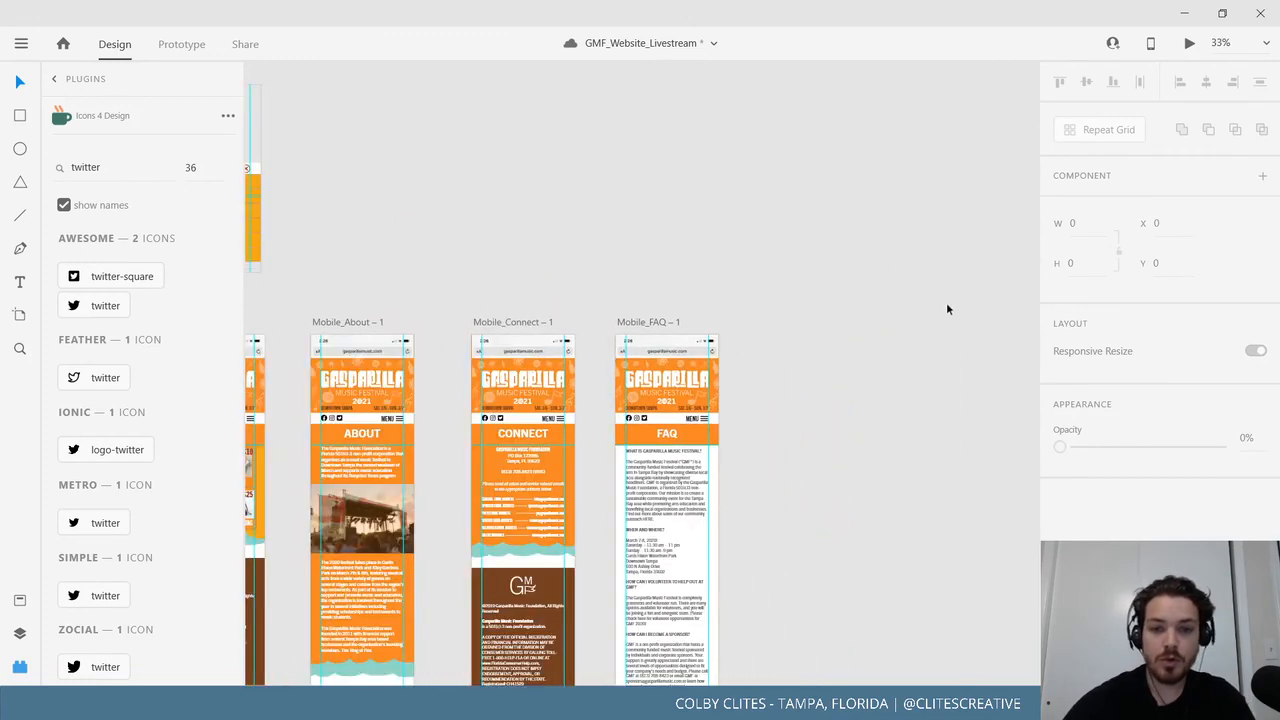
Hide the Plugins panel and delete the spare Artboard – 1.
scroll(613, 266, left, 8)
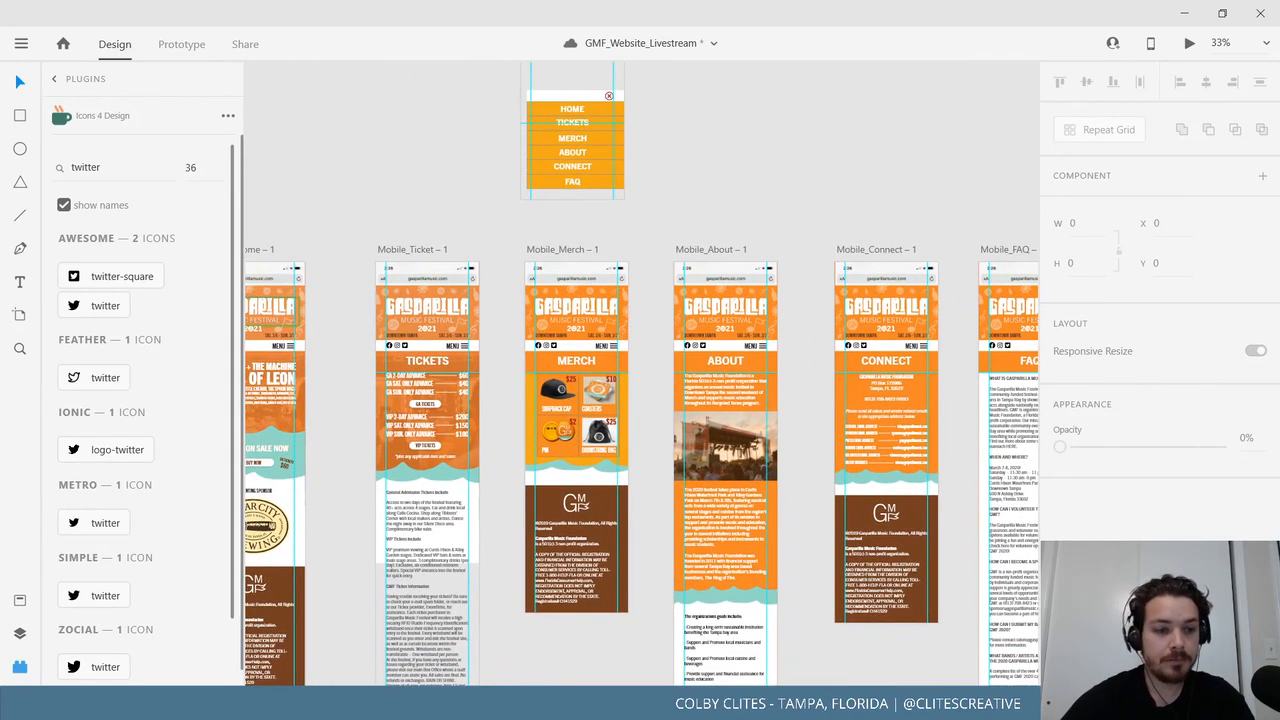
click(18, 676)
scroll(294, 428, left, 6)
scroll(294, 428, down, 2)
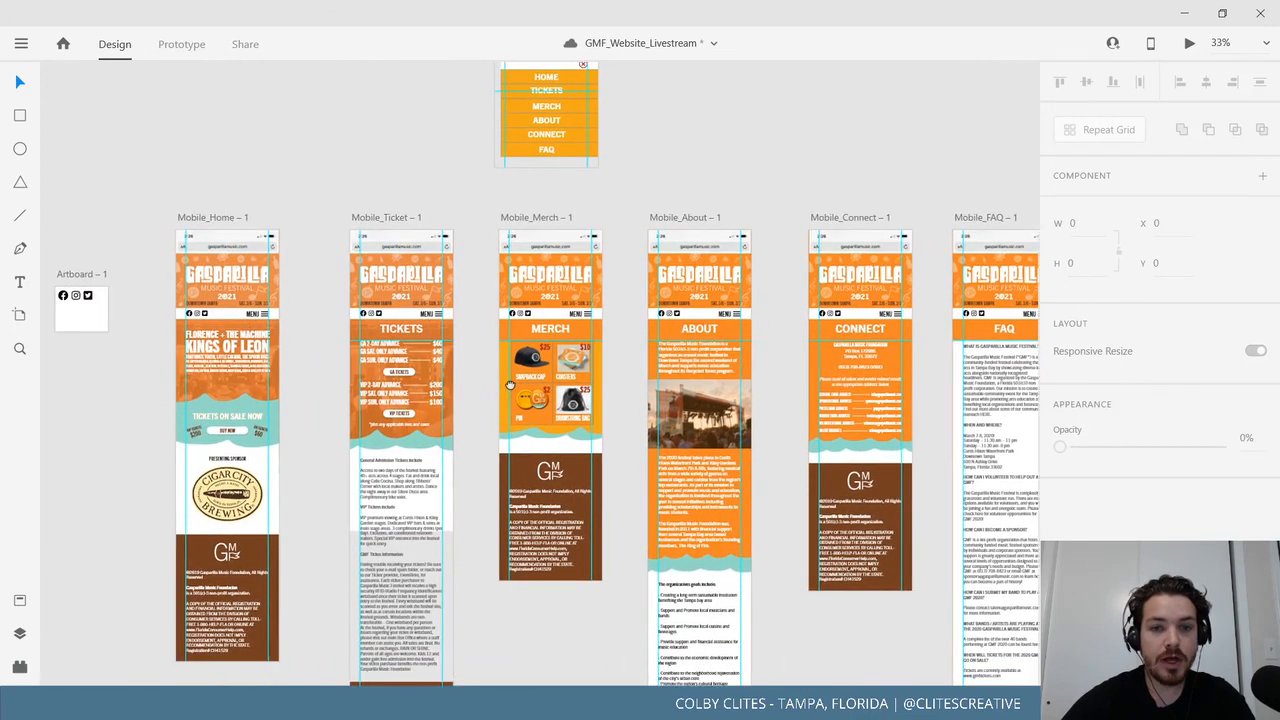
drag(494, 367, 629, 399)
click(195, 296)
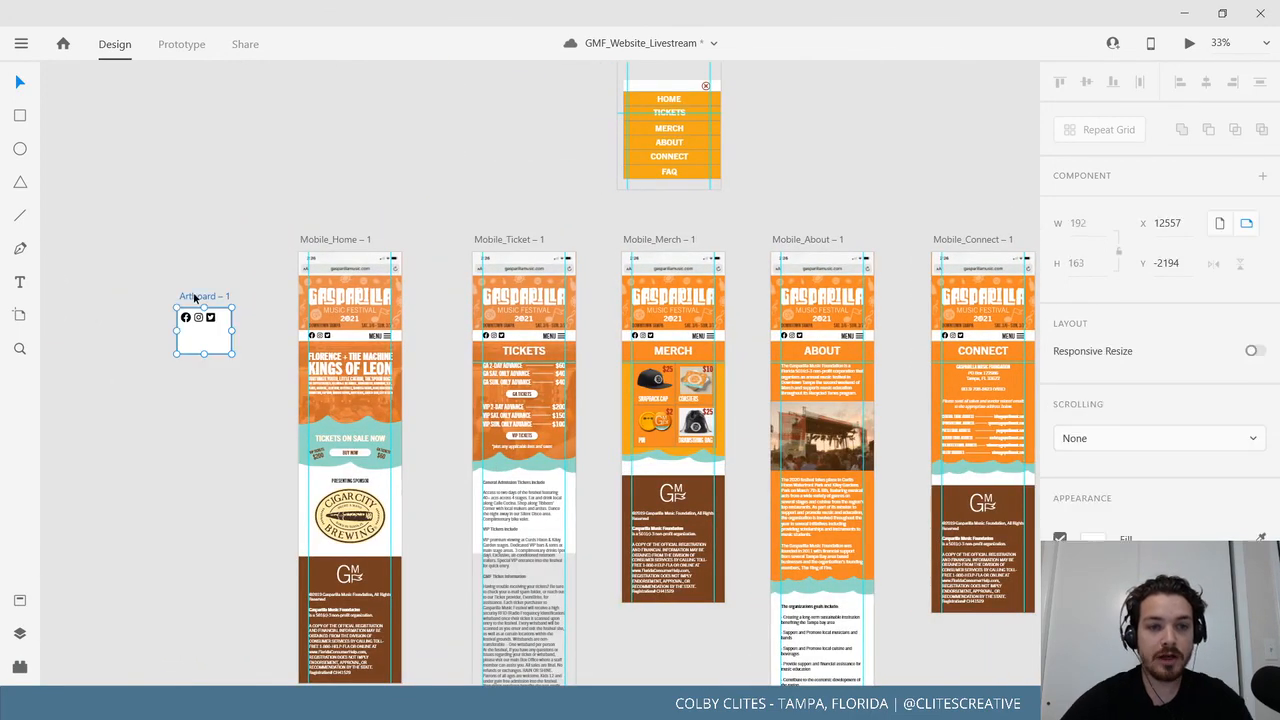
key(Delete)
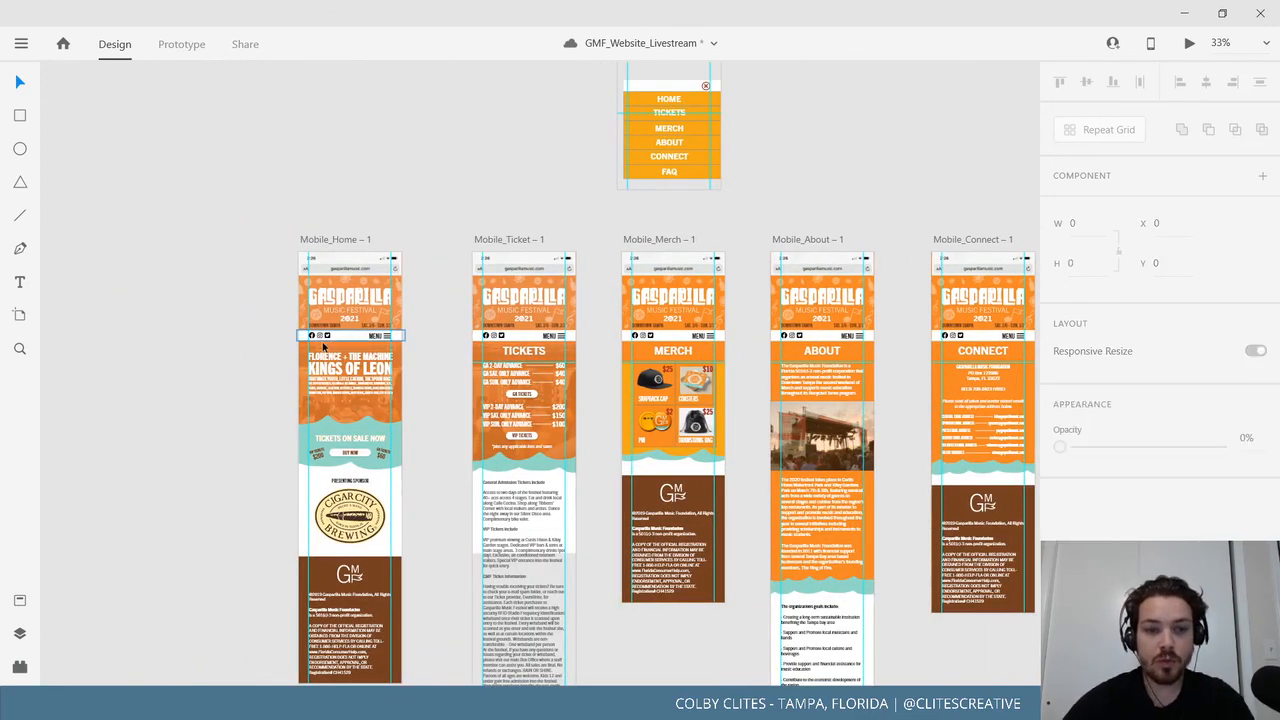
Save the Gasparilla file and preview Mobile_Home – 1 as a prototype.
click(324, 339)
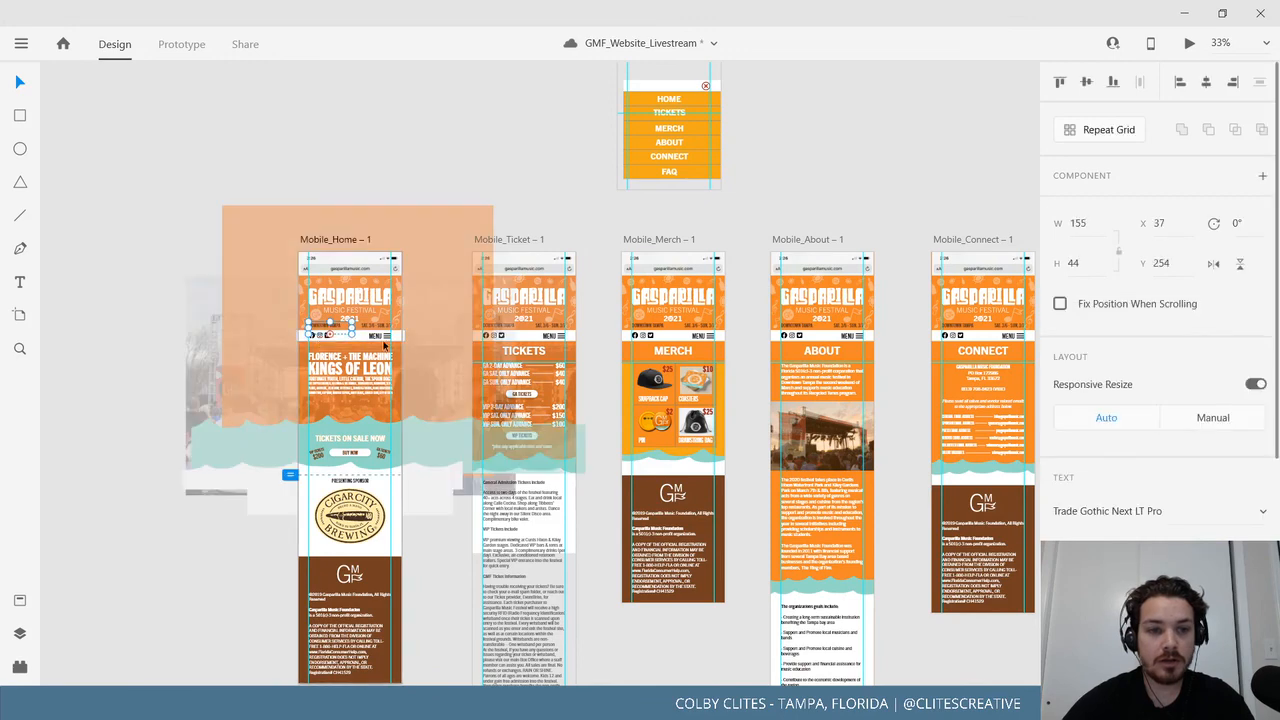
click(574, 206)
drag(455, 273, 303, 200)
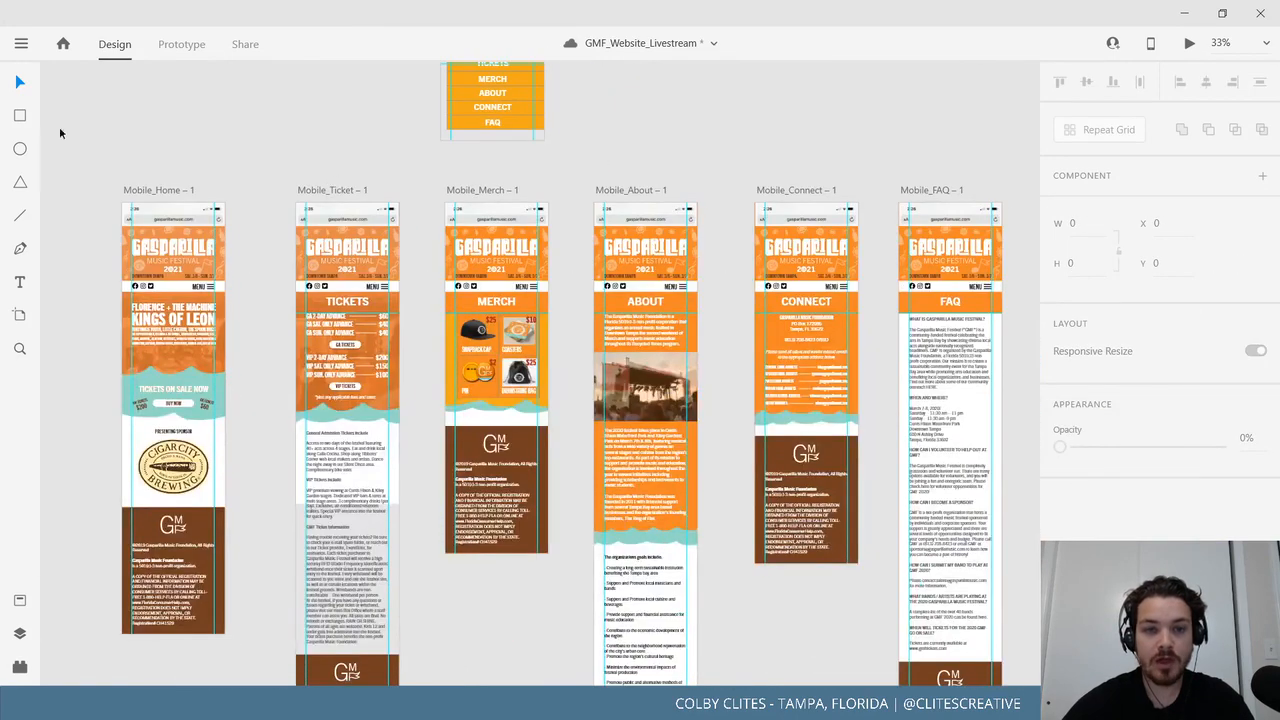
click(21, 46)
click(74, 358)
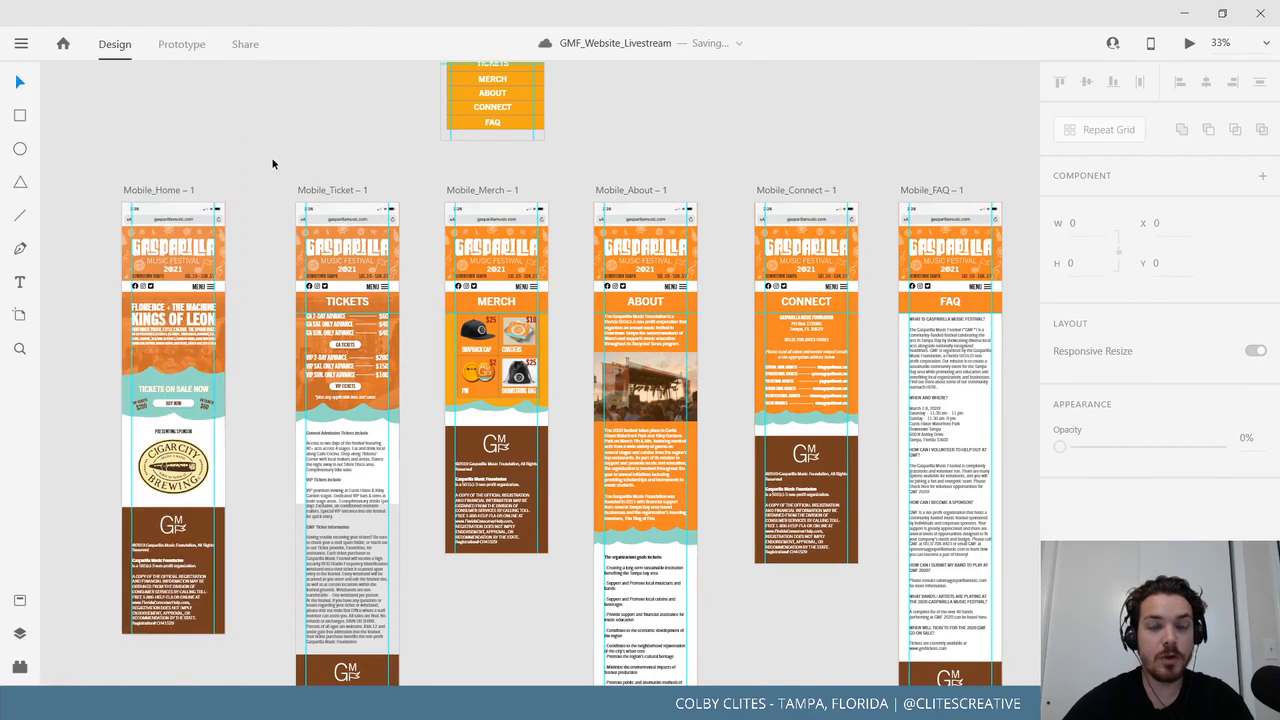
scroll(116, 237, up, 2)
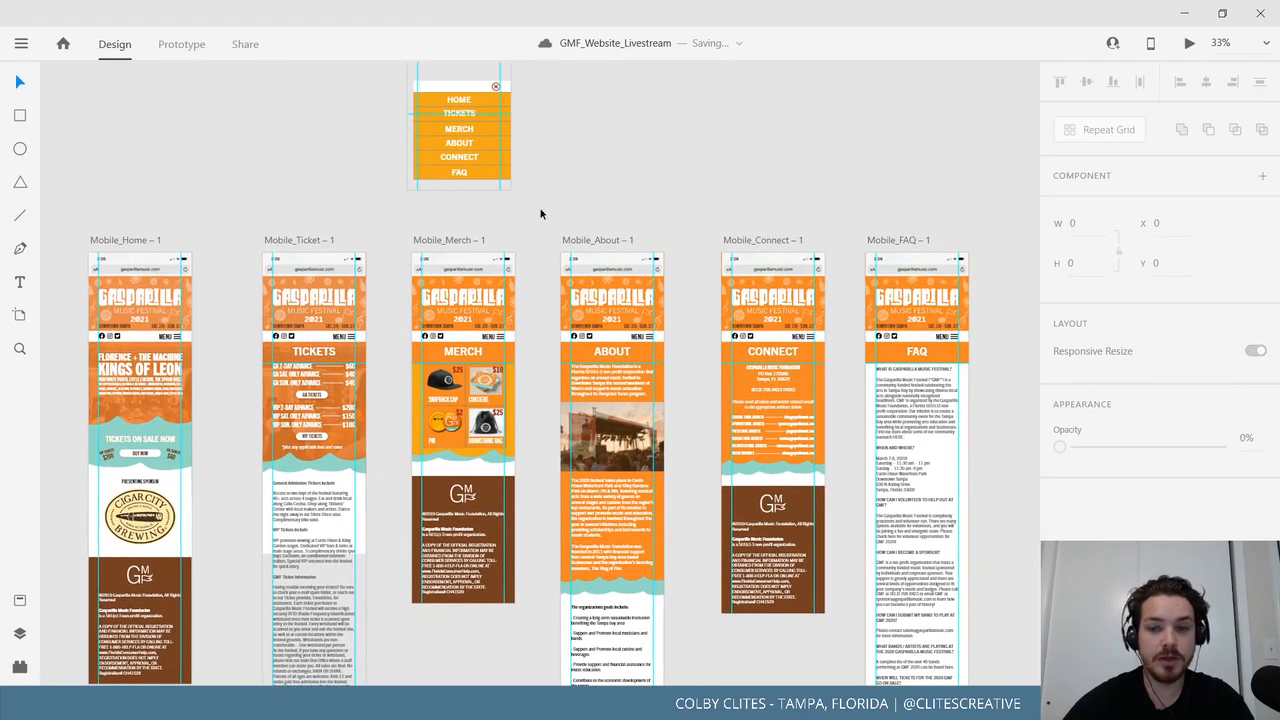
click(1190, 48)
double_click(540, 28)
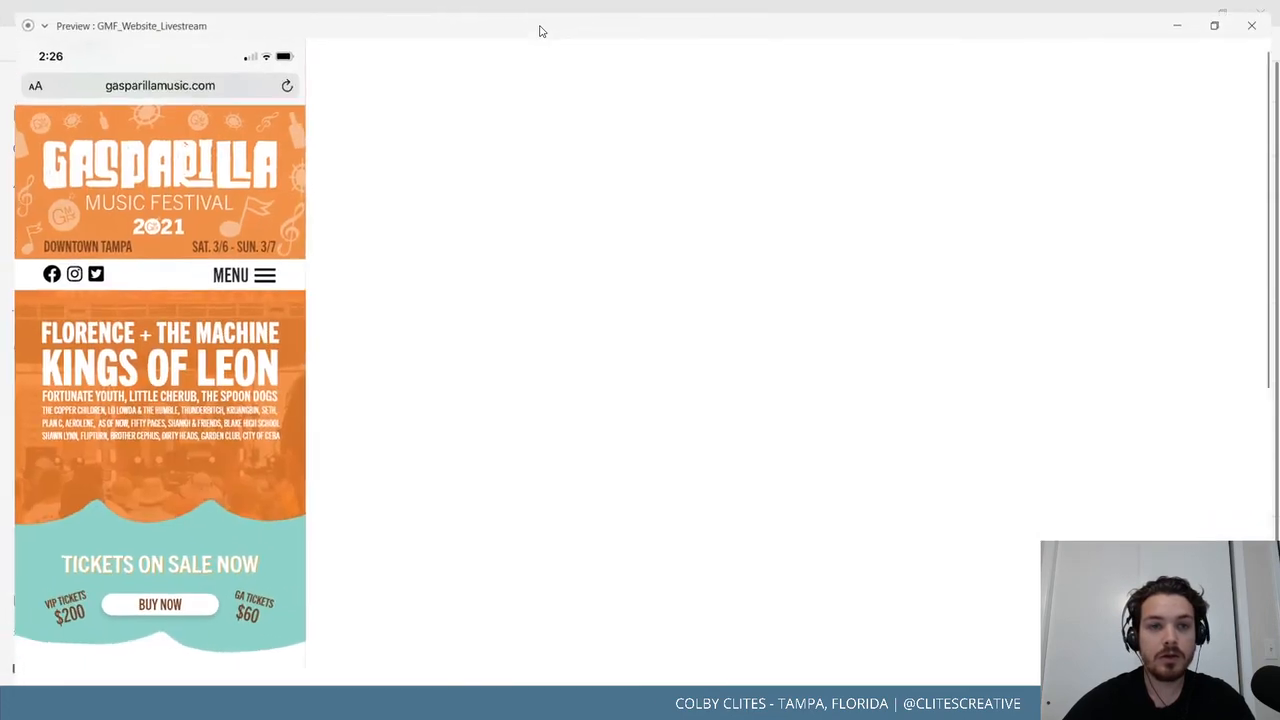
scroll(696, 340, down, 6)
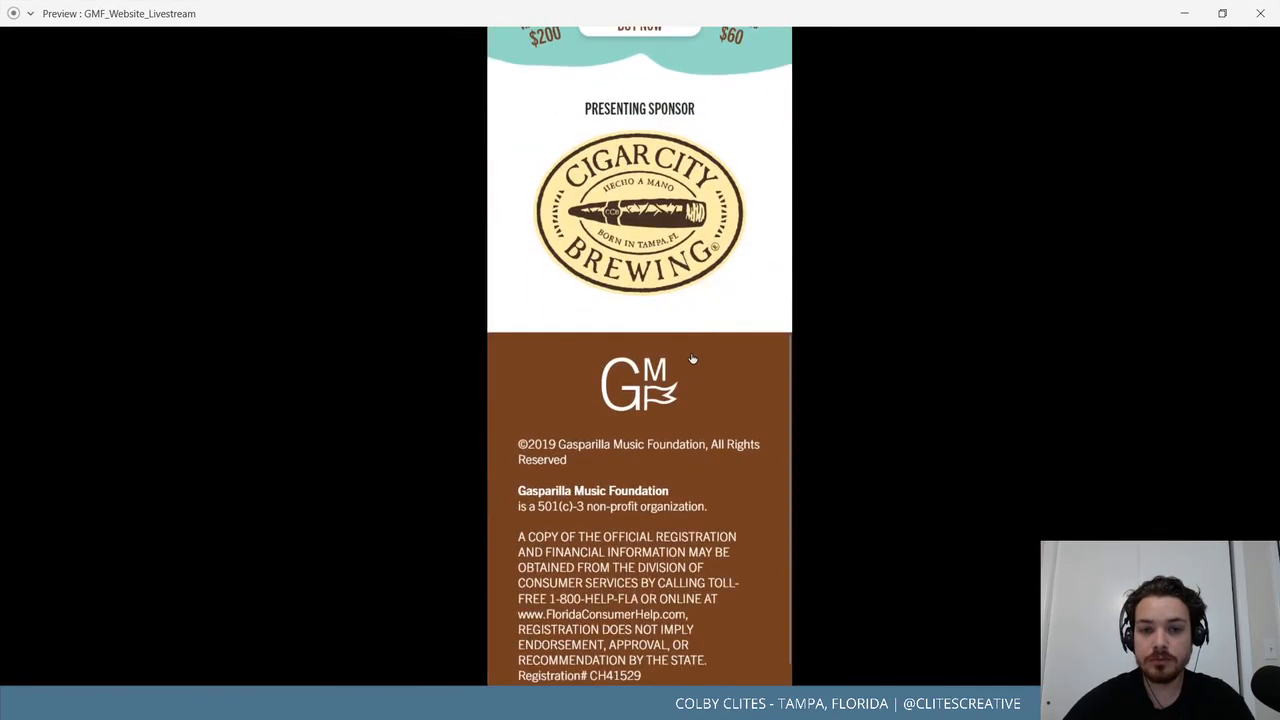
scroll(698, 365, up, 5)
scroll(698, 365, up, 1)
click(725, 273)
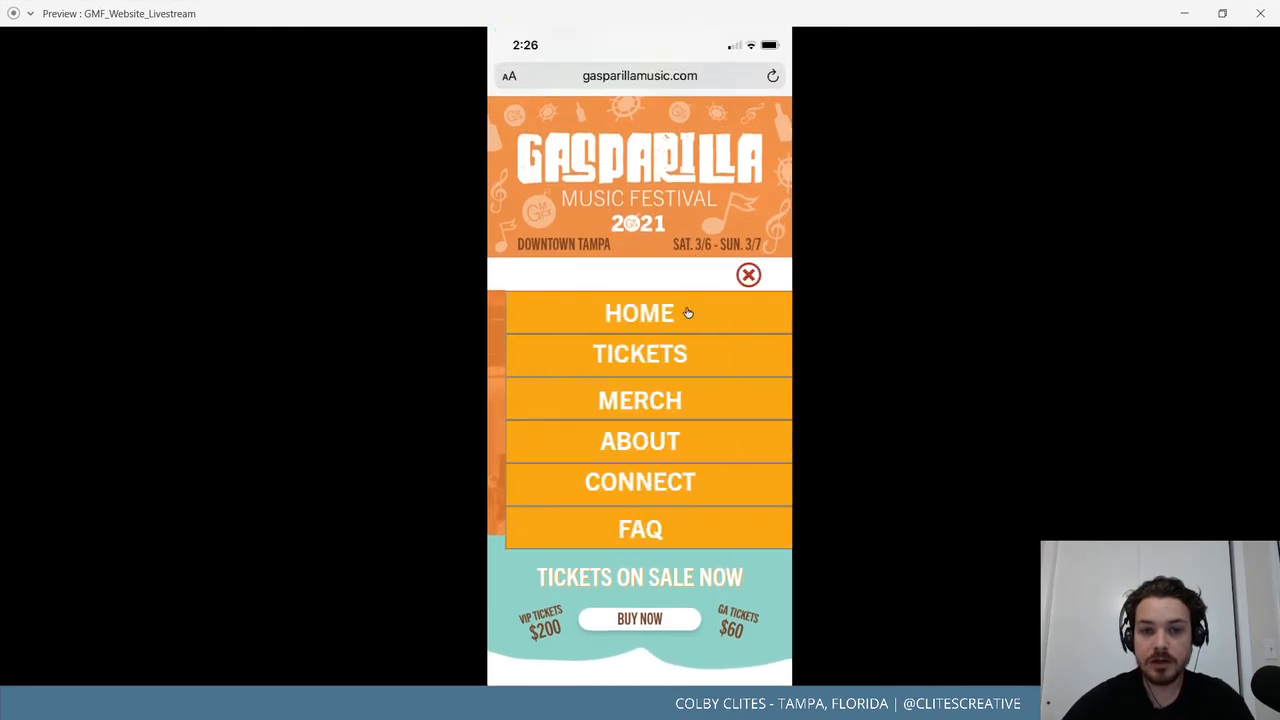
click(643, 356)
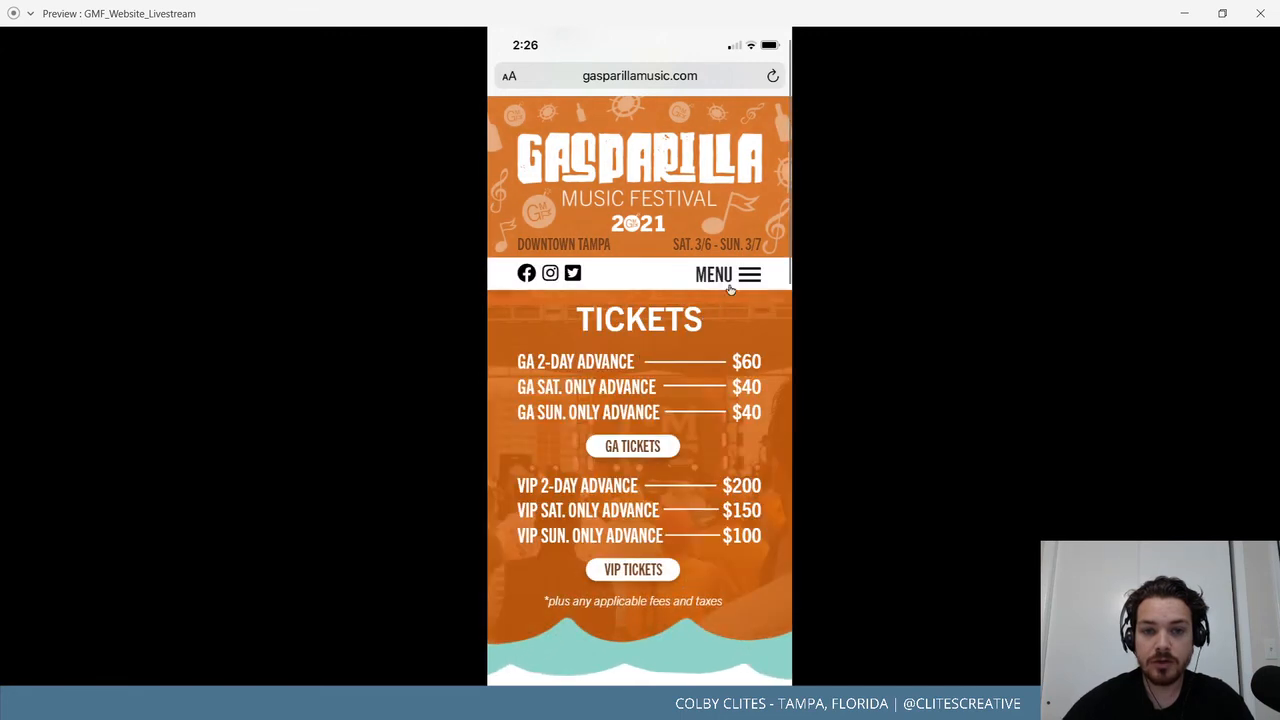
click(745, 278)
click(750, 283)
click(747, 280)
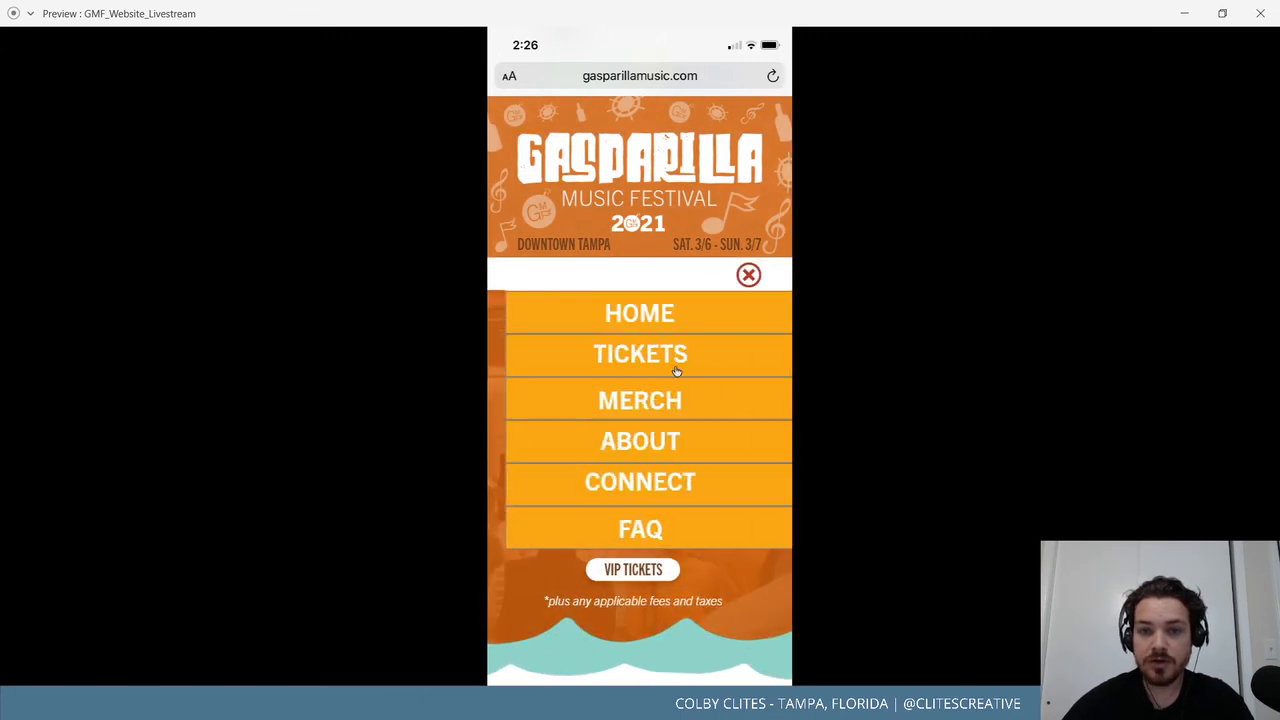
click(669, 393)
click(744, 284)
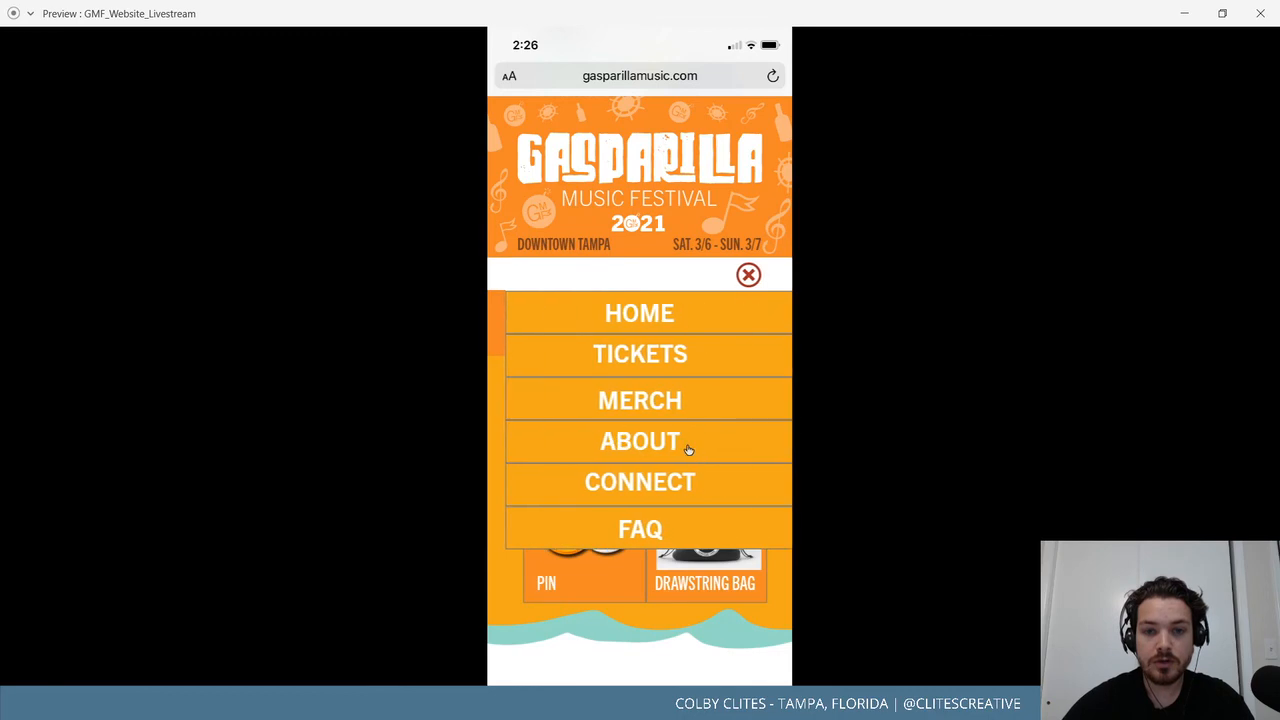
click(686, 446)
click(740, 288)
click(676, 481)
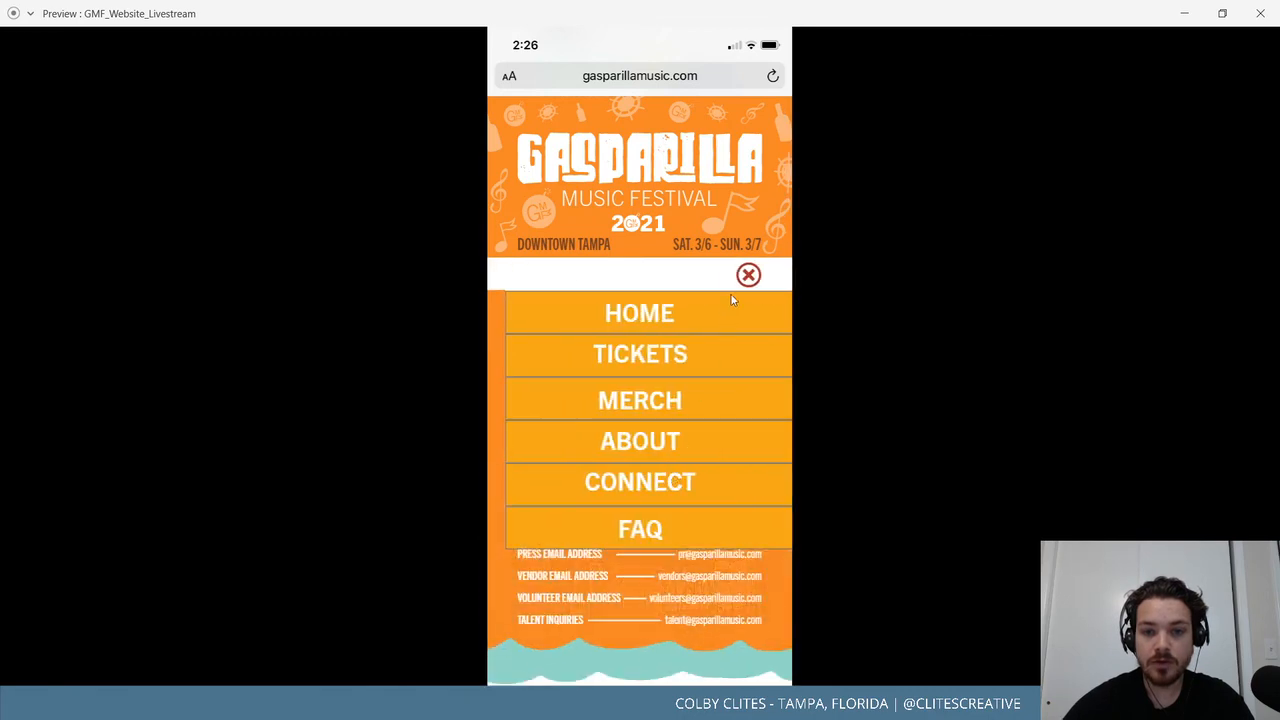
click(742, 277)
click(659, 530)
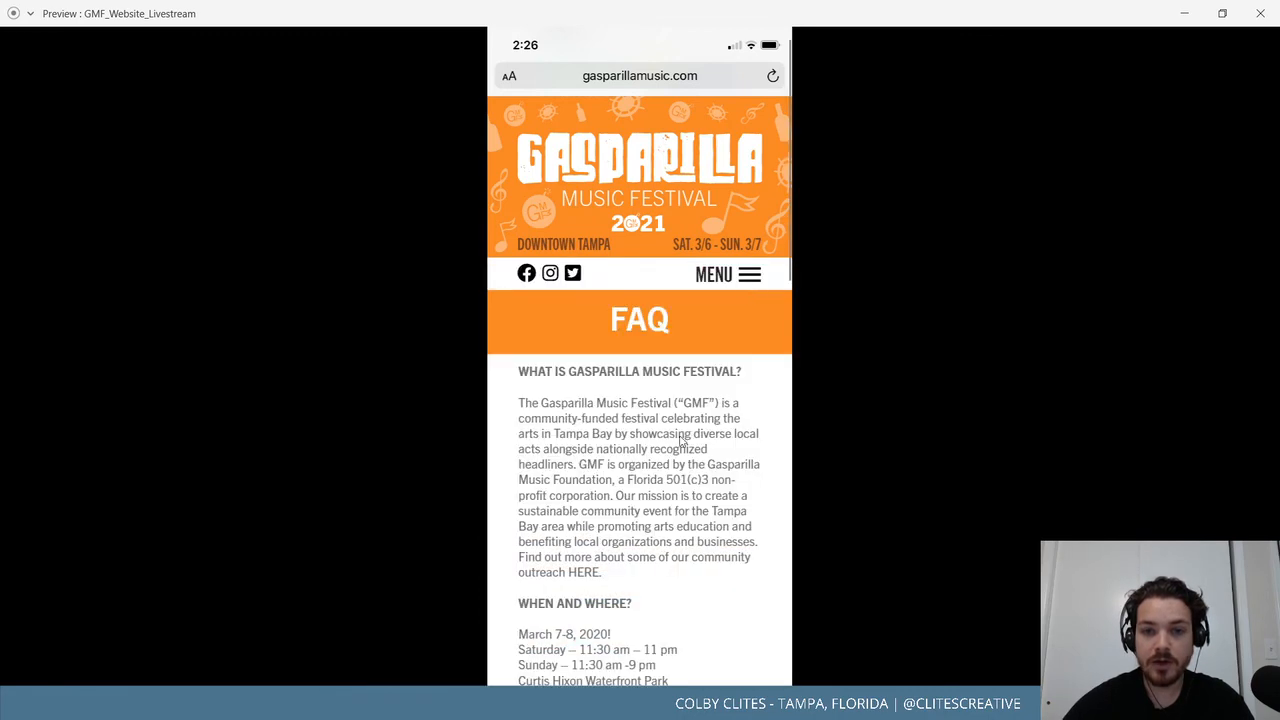
scroll(683, 442, down, 10)
scroll(686, 440, up, 10)
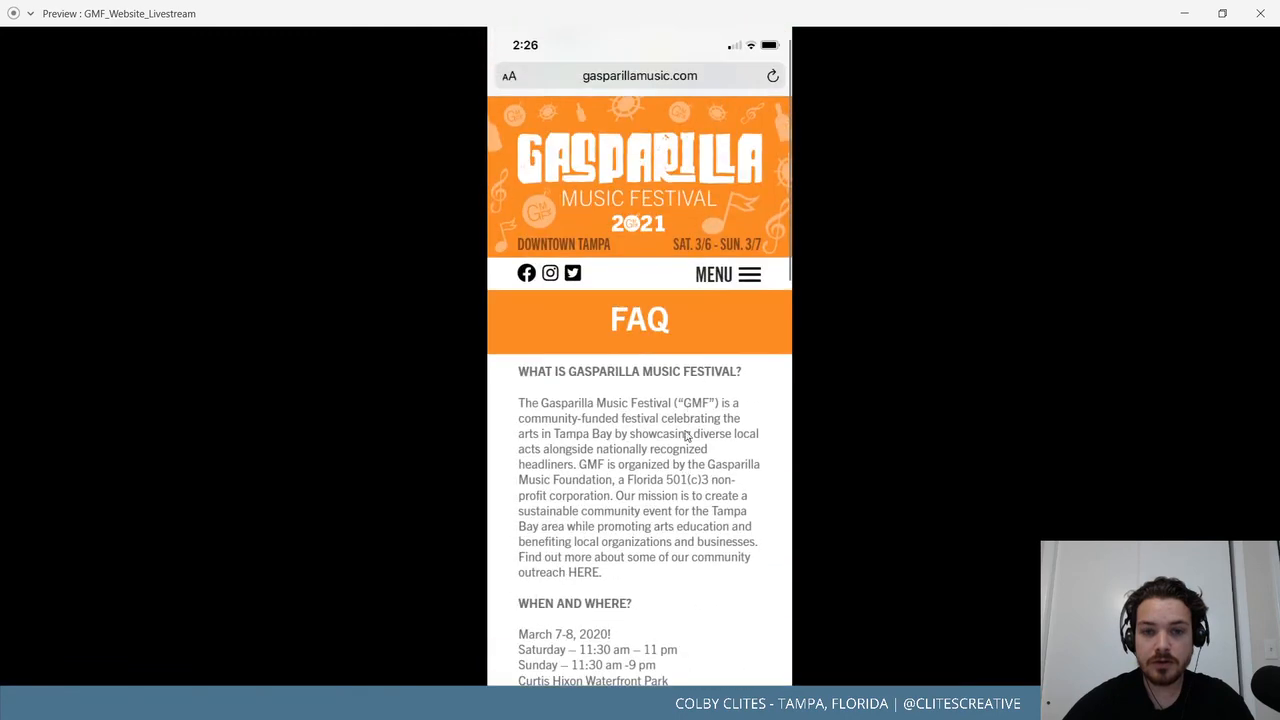
click(740, 285)
click(668, 403)
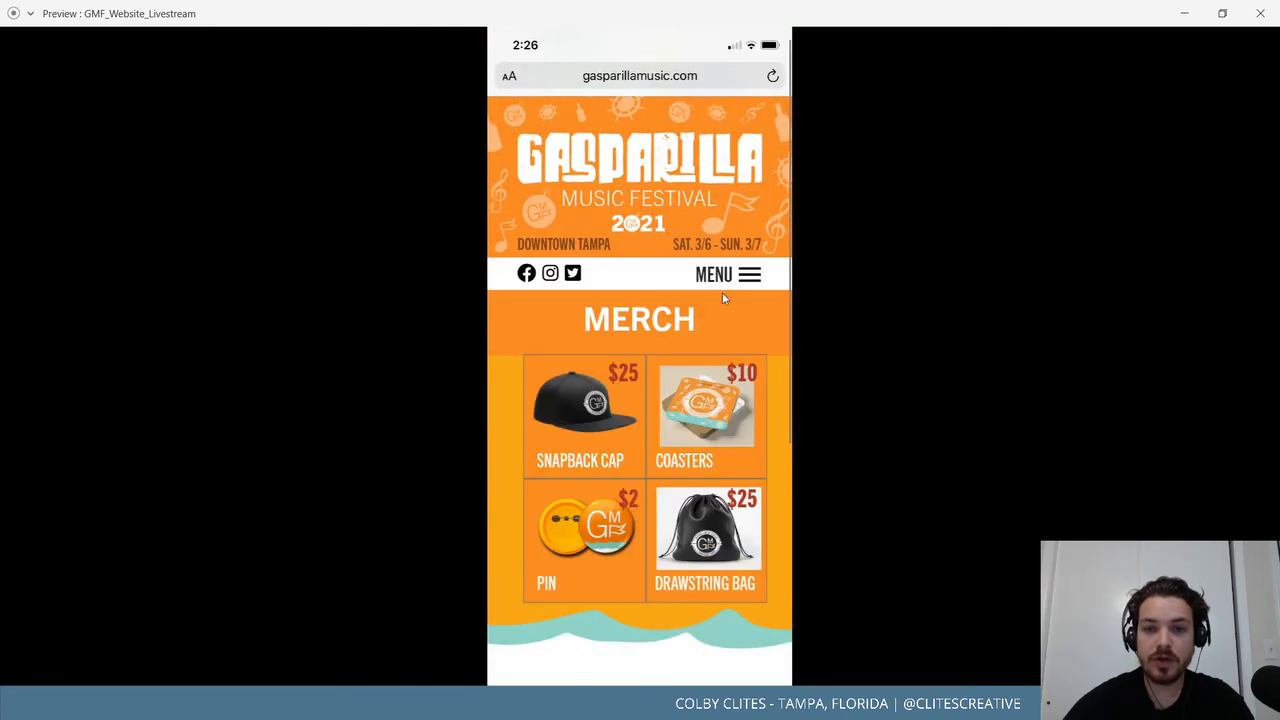
click(726, 286)
click(655, 445)
click(725, 274)
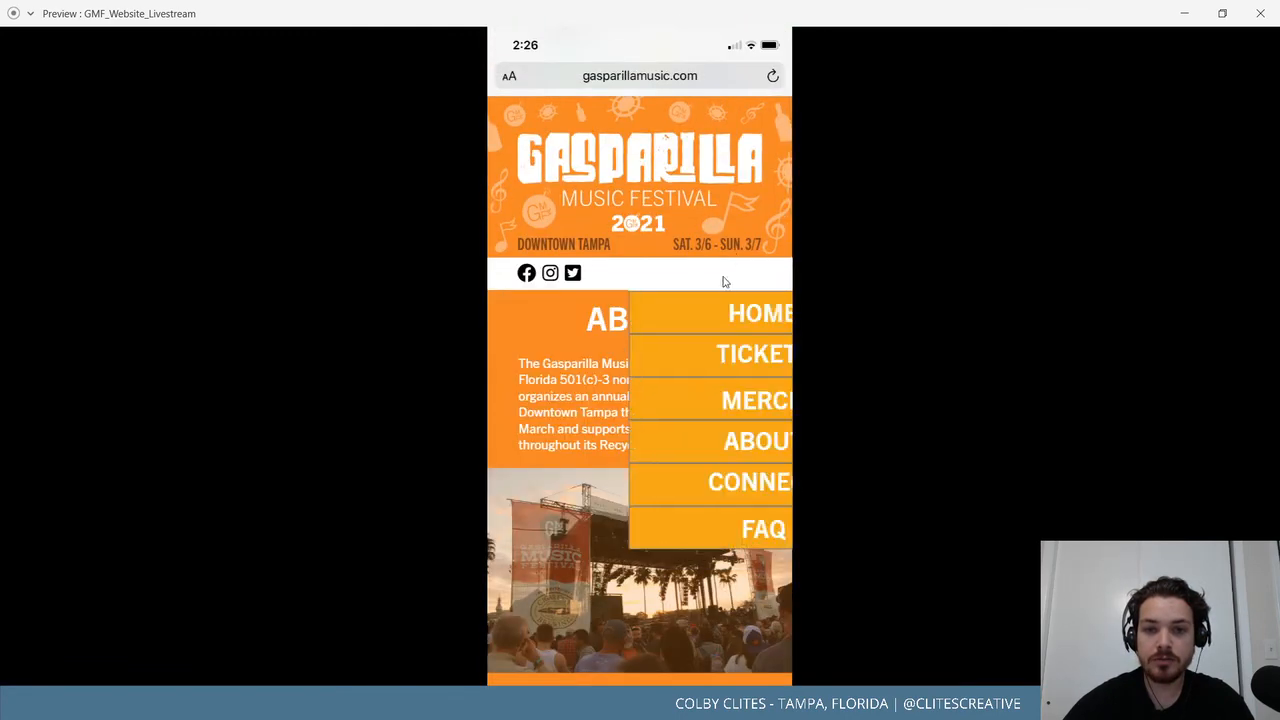
click(634, 355)
click(729, 272)
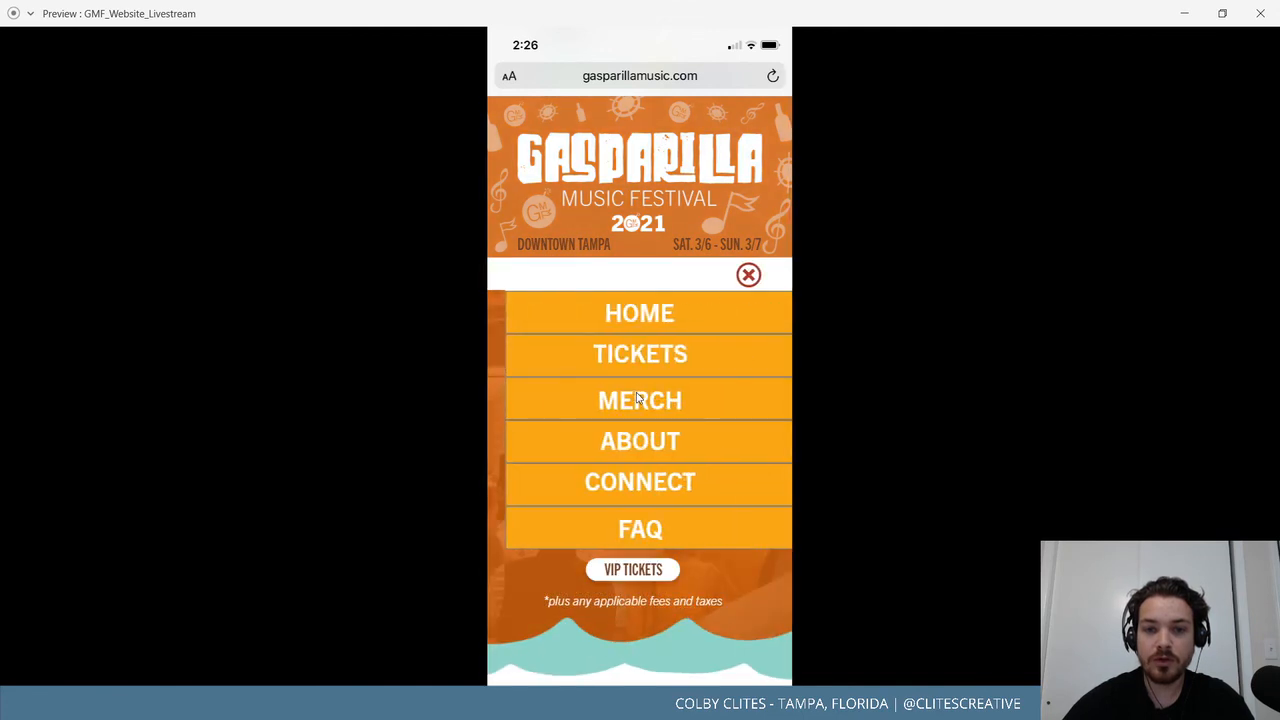
click(636, 398)
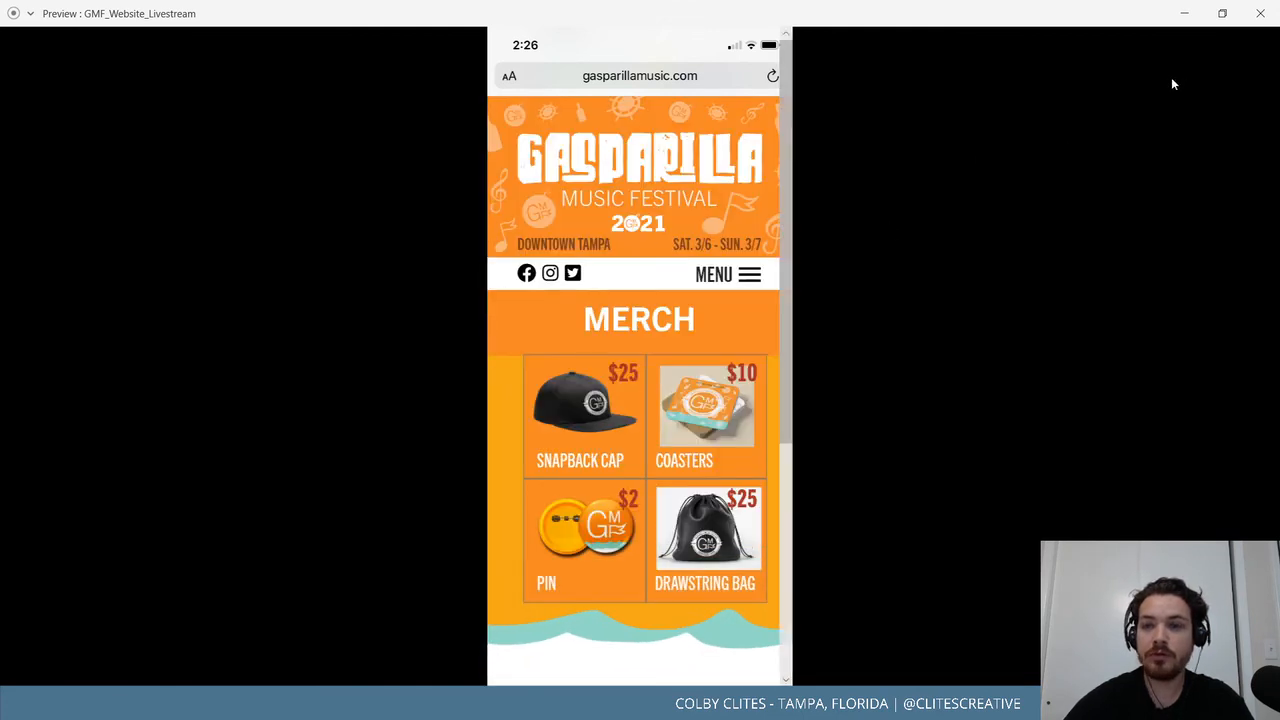
click(728, 274)
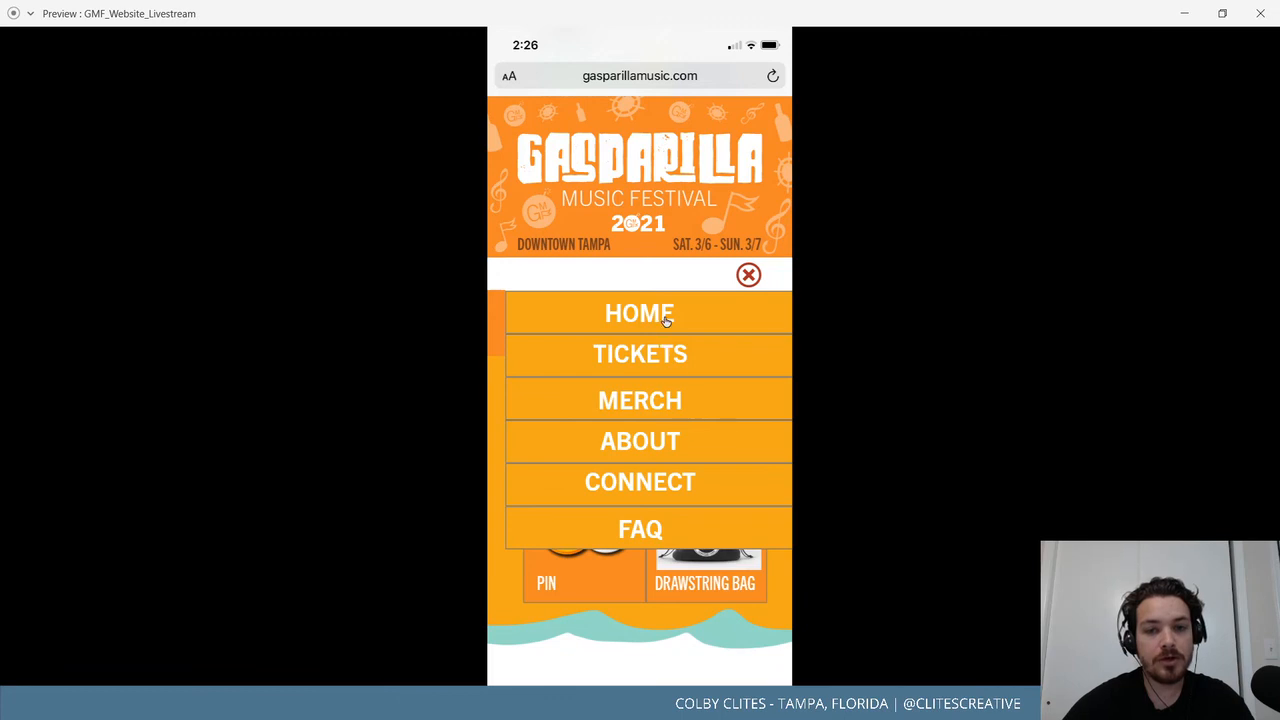
click(665, 316)
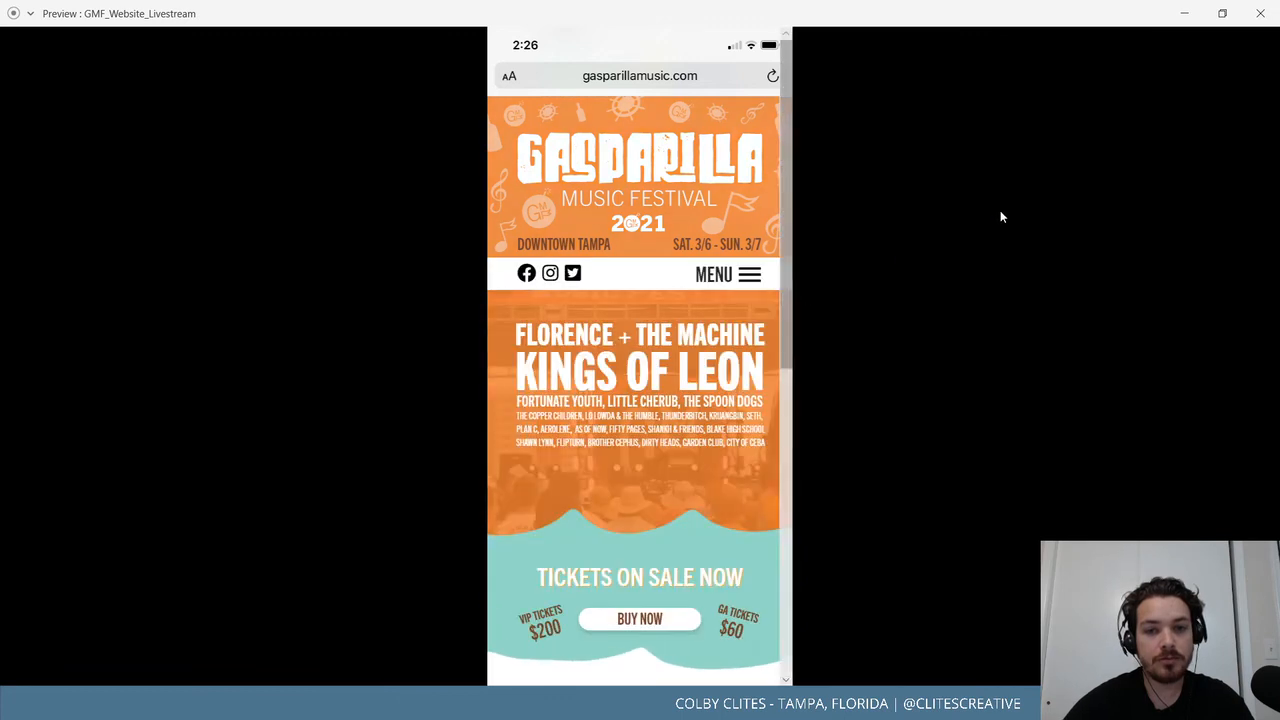
click(1270, 13)
Zoom out over the mobile pages and check their prototype links, then return to Design.
scroll(635, 246, up, 1)
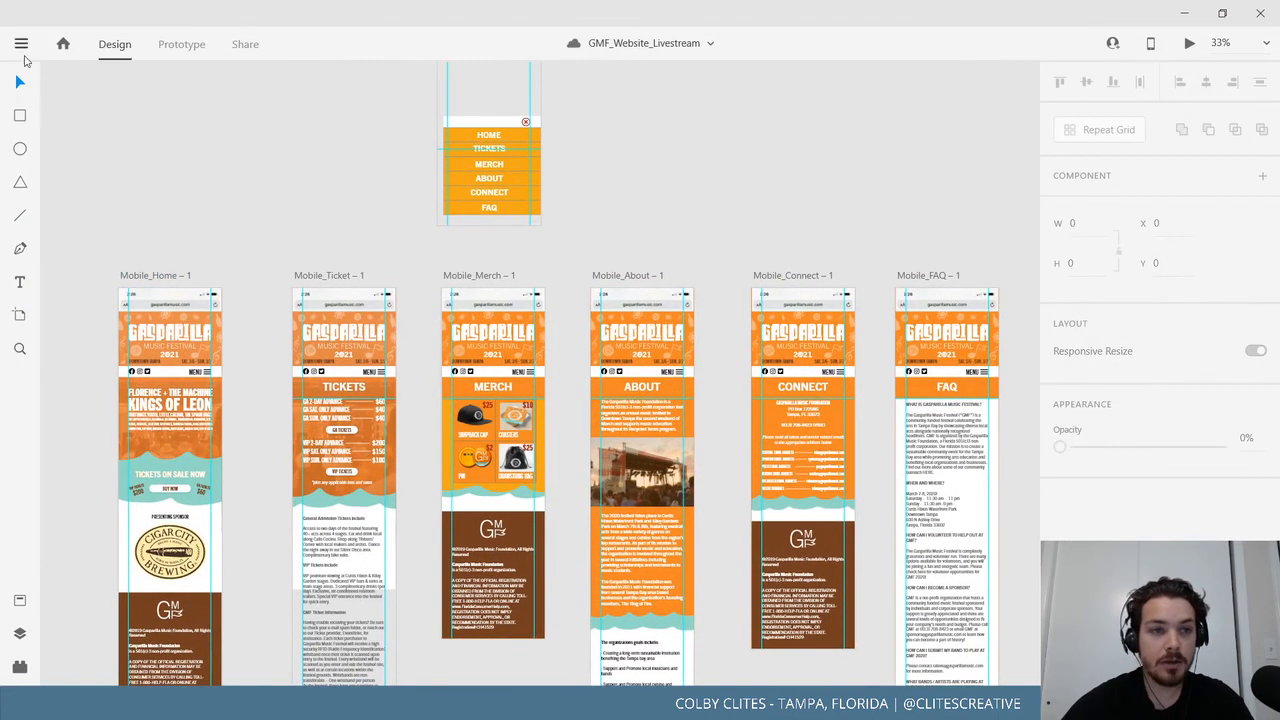
click(21, 45)
click(636, 237)
mouse_move(670, 231)
mouse_down()
mouse_move(688, 178)
mouse_move(677, 222)
mouse_up()
key(ctrl+minus)
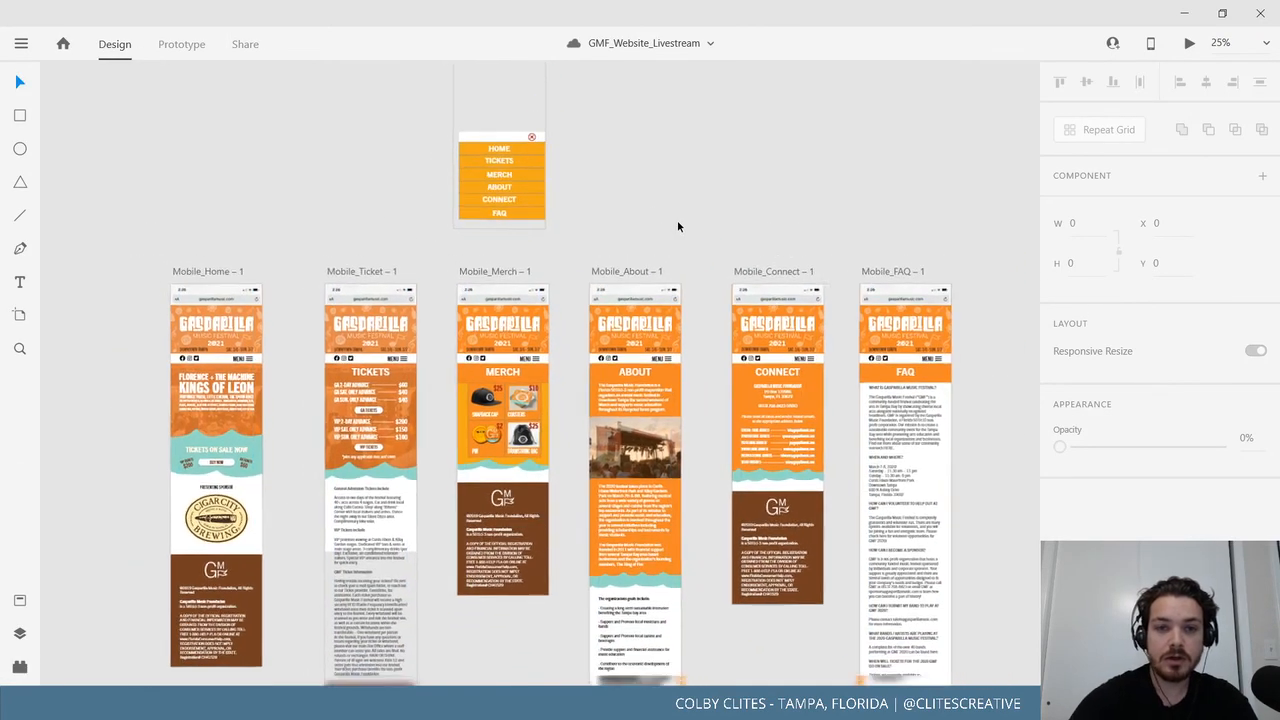
click(182, 44)
drag(94, 108, 902, 580)
drag(683, 514, 652, 469)
click(115, 46)
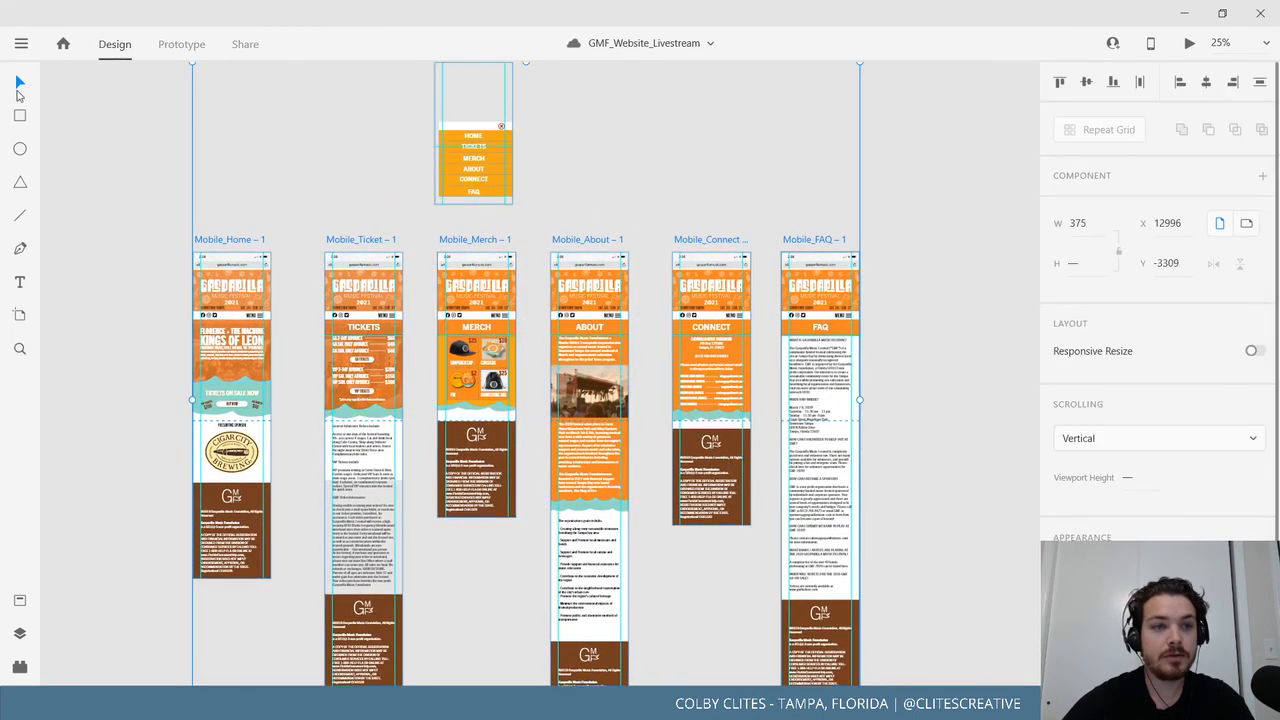
click(170, 278)
Pan across the overview to the MoodBoard and branding boards and zoom in on them.
drag(294, 313, 744, 296)
scroll(740, 296, down, 5)
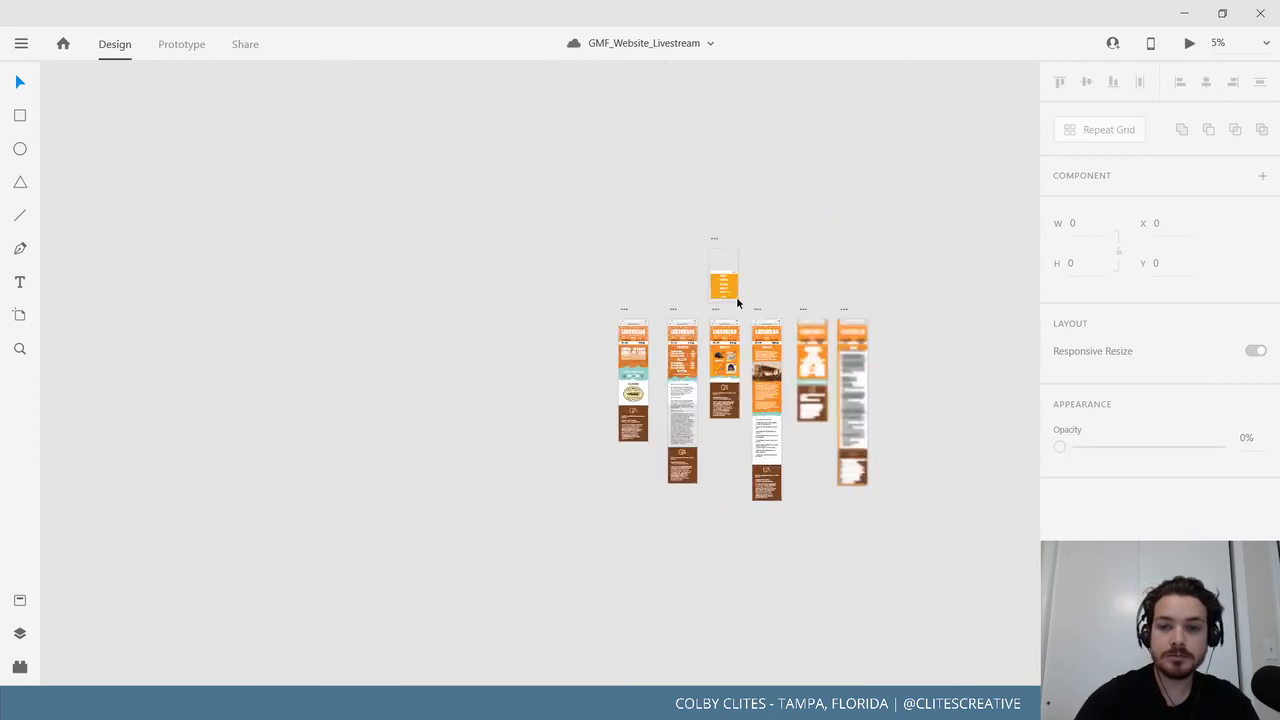
drag(458, 318, 527, 330)
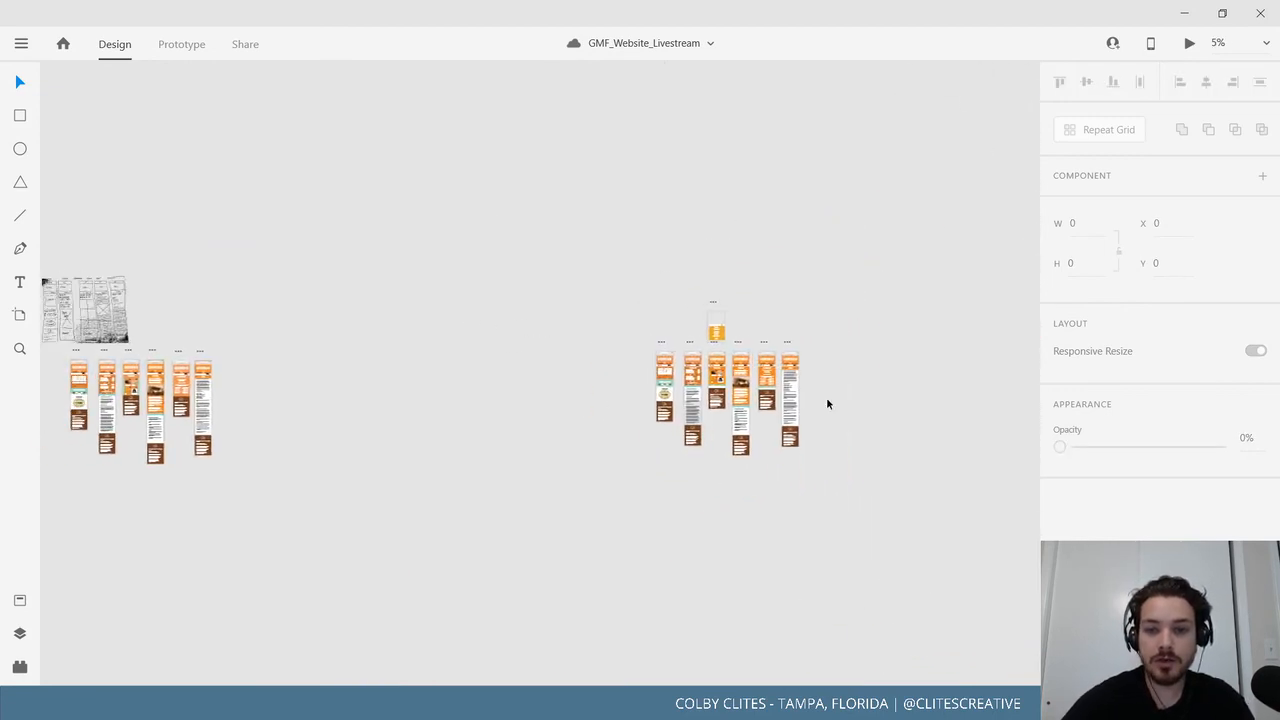
drag(827, 404, 729, 409)
drag(44, 428, 474, 419)
drag(400, 432, 500, 425)
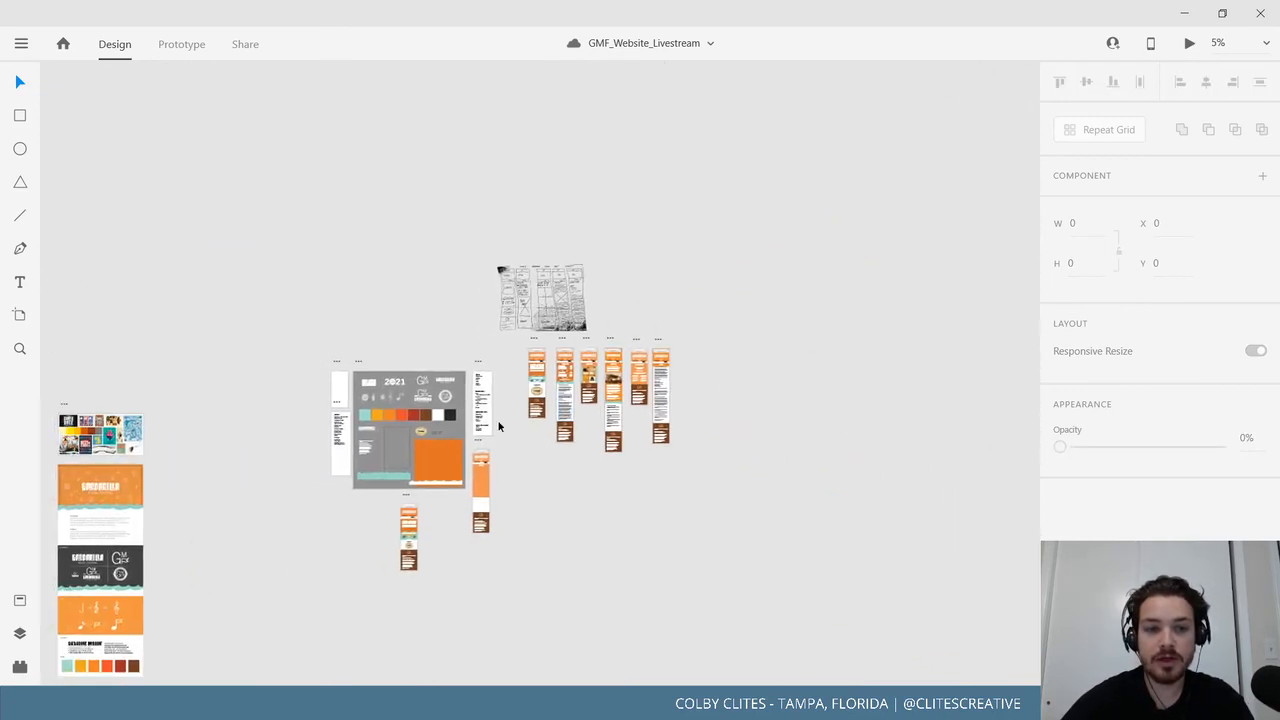
mouse_move(308, 491)
mouse_down()
mouse_move(694, 373)
mouse_move(848, 434)
mouse_move(843, 512)
mouse_move(871, 331)
mouse_up()
key(ctrl+plus)
key(ctrl+plus)
key(ctrl+plus)
Pan past the Challenge and Solution text to the lanyard, wristband, billboard and adventure guide mockups.
drag(895, 474, 872, 405)
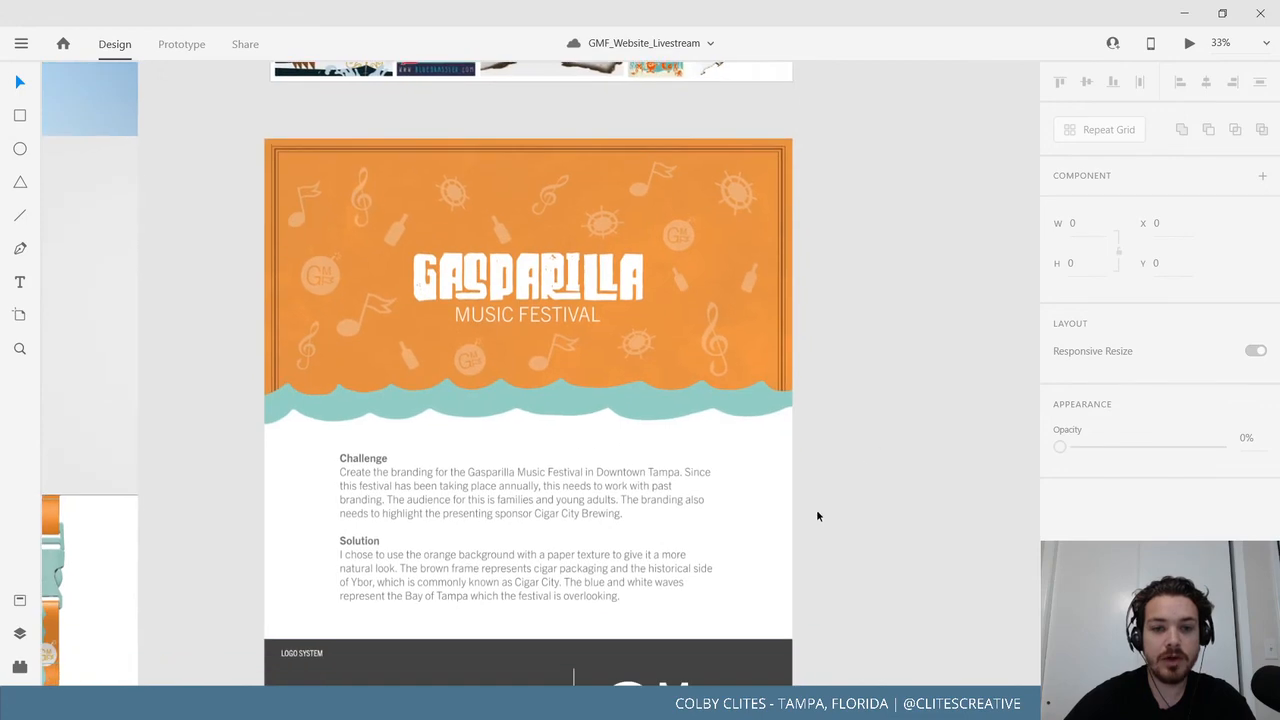
drag(816, 572, 903, 260)
scroll(853, 508, down, 10)
drag(931, 580, 957, 634)
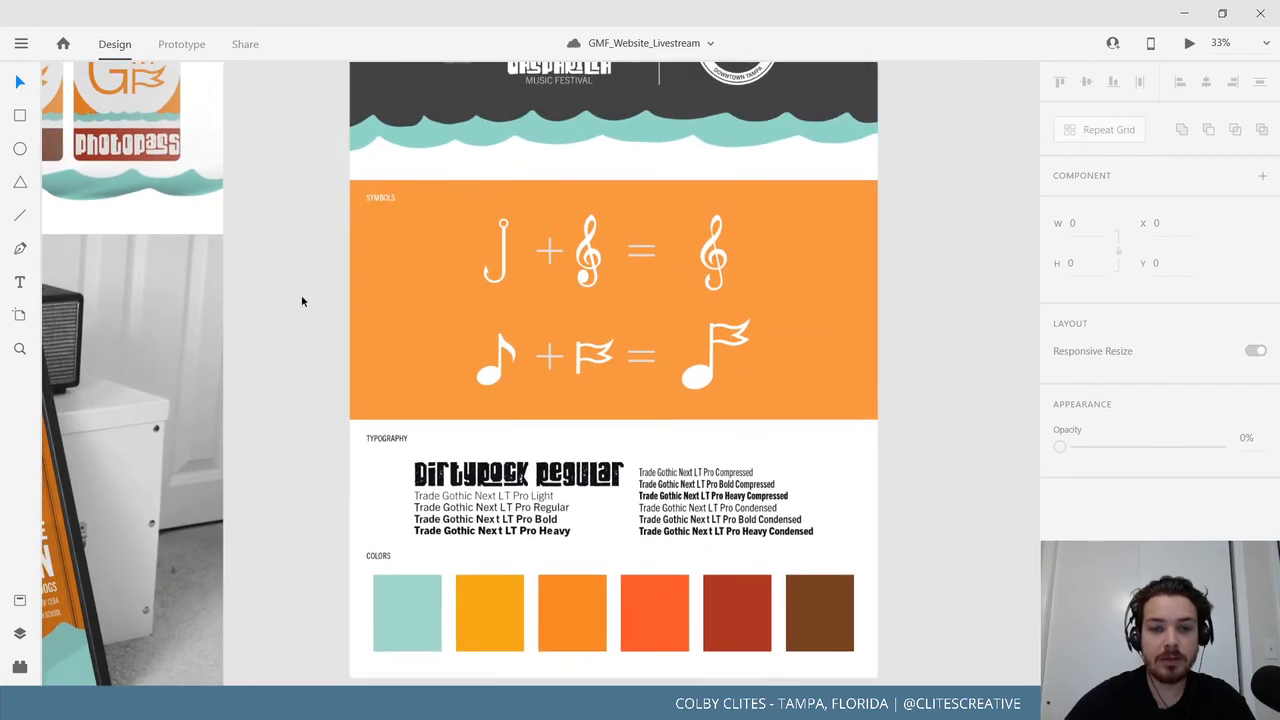
drag(303, 297, 596, 637)
drag(576, 362, 754, 603)
drag(606, 331, 603, 577)
drag(612, 177, 659, 454)
drag(640, 95, 691, 440)
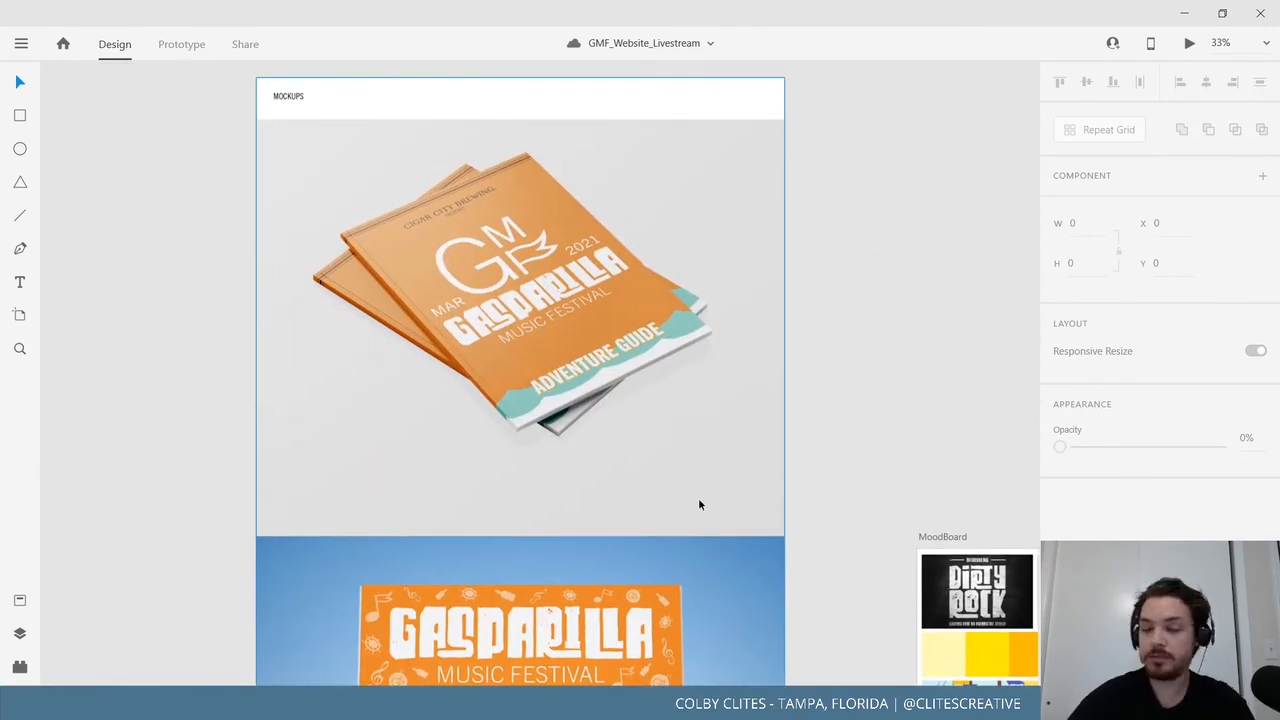
Pan back through the billboard, wristband, lanyard, poster, phone and drawstring bag mockups.
drag(731, 583, 670, 249)
drag(676, 545, 693, 329)
drag(669, 577, 685, 340)
drag(696, 554, 709, 223)
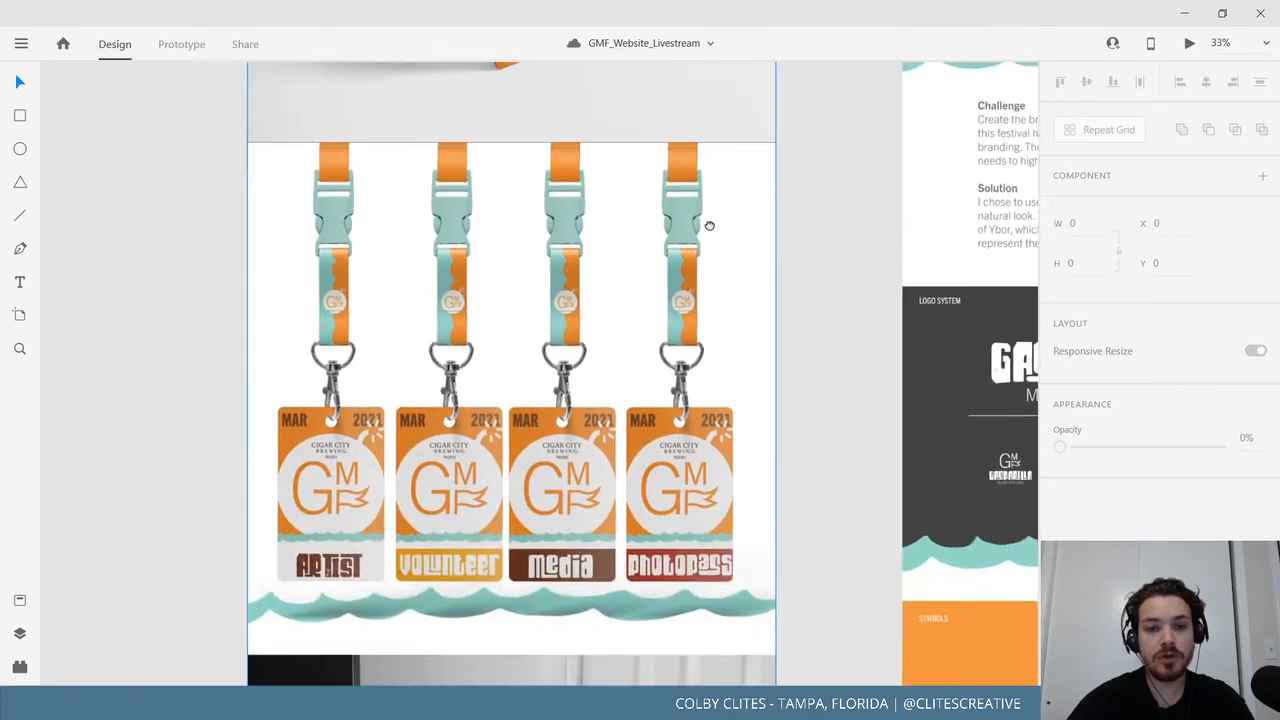
drag(654, 663, 659, 2)
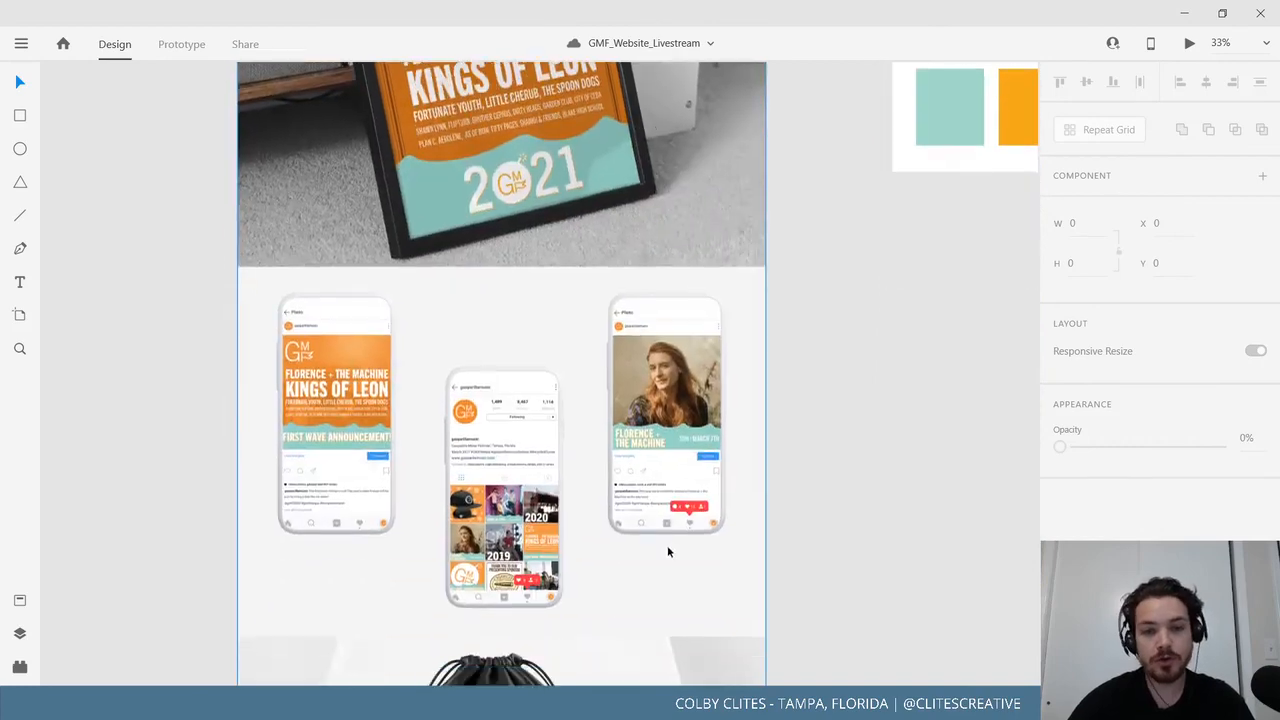
drag(672, 550, 636, 306)
drag(652, 420, 630, 261)
drag(775, 342, 763, 441)
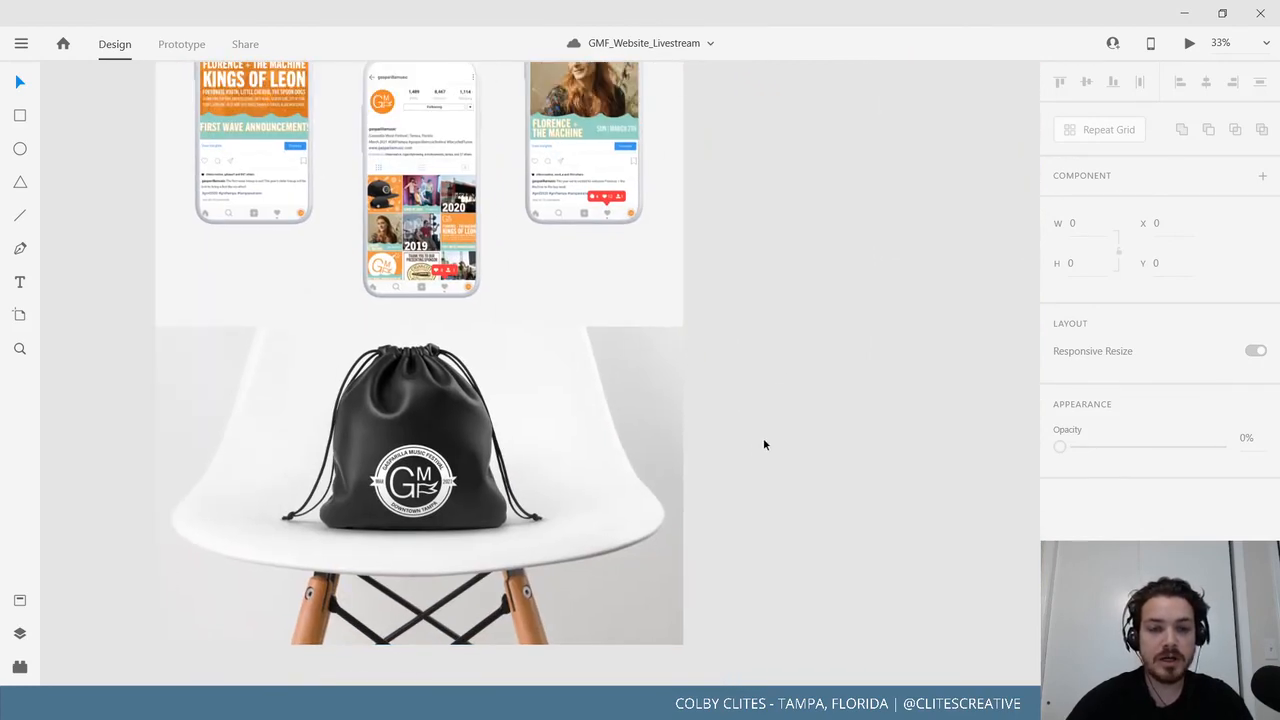
Zoom out, pan to the website artboards, and zoom in around the six mobile pages.
key(ctrl+minus)
key(ctrl+minus)
drag(759, 382, 133, 507)
drag(782, 364, 378, 568)
drag(670, 397, 156, 590)
drag(770, 375, 415, 463)
drag(582, 474, 227, 495)
drag(316, 184, 688, 486)
drag(240, 166, 895, 538)
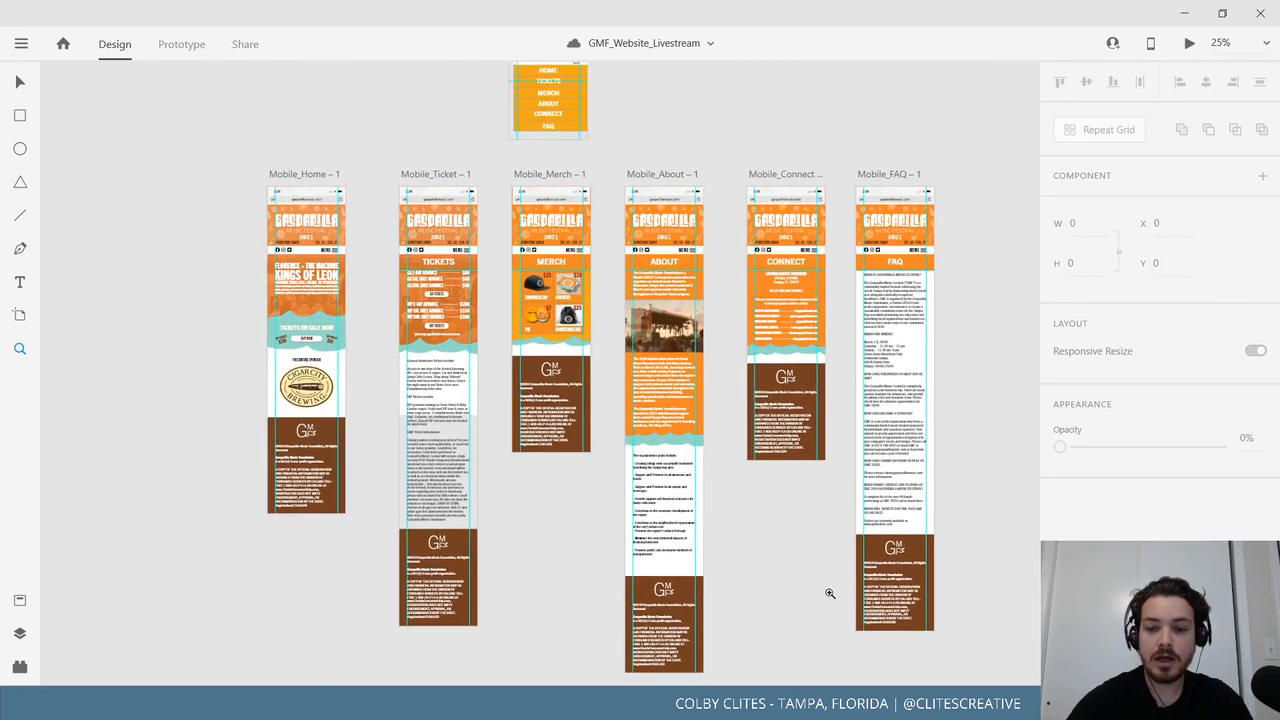
Zoom in on the mobile pages, bring the menu overlay artboard into view, and browse recent files.
key(ctrl+equal)
click(20, 82)
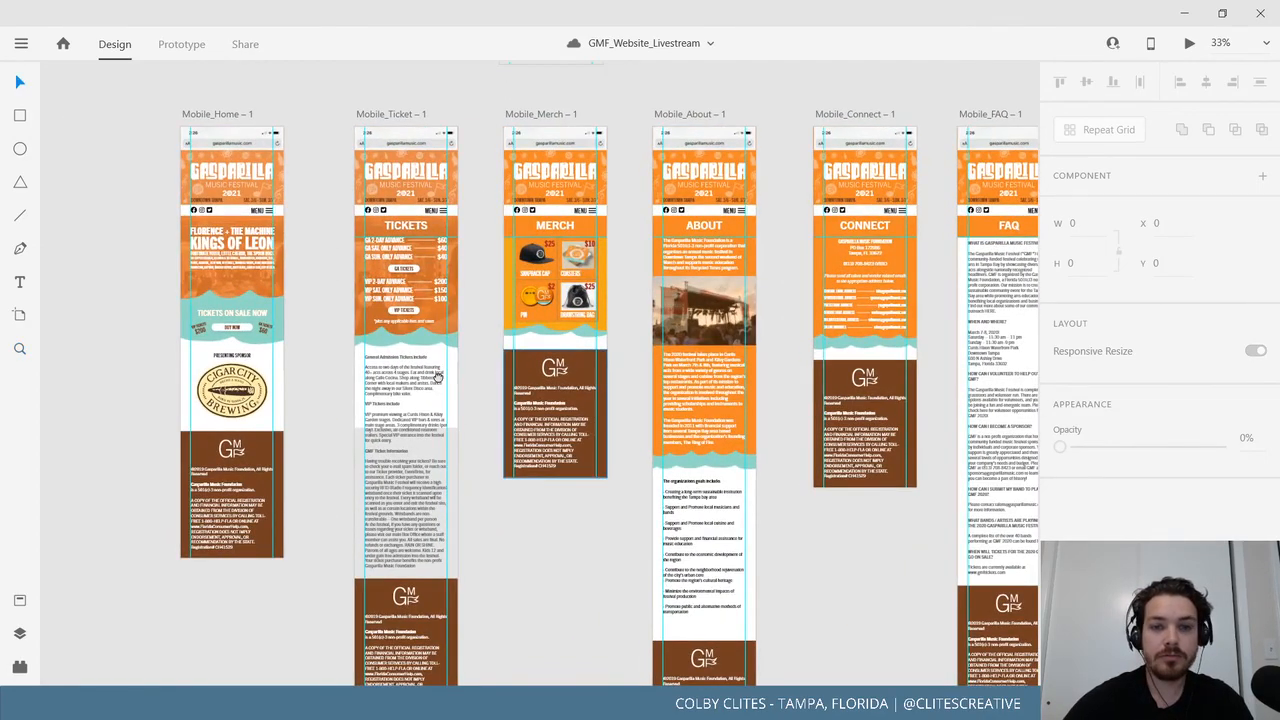
drag(530, 374, 433, 416)
click(20, 43)
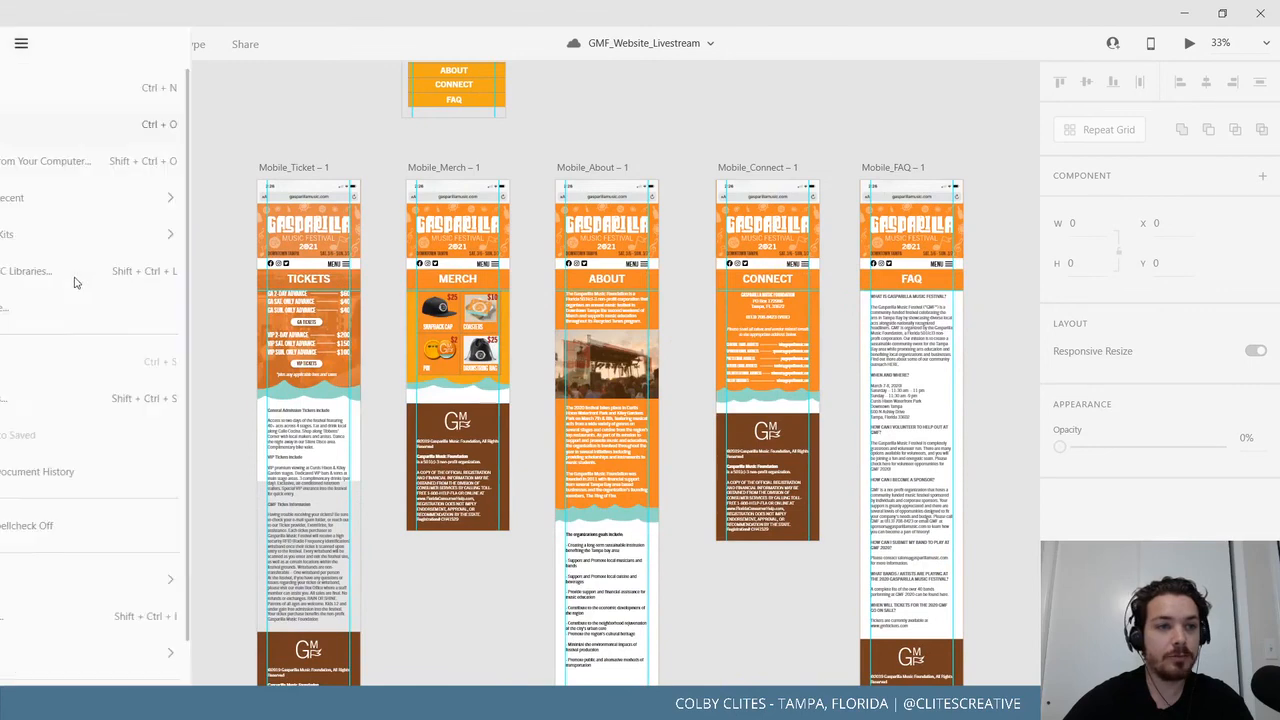
click(552, 129)
Set Mobile_Home as the prototype's home page and switch to Share mode.
click(183, 46)
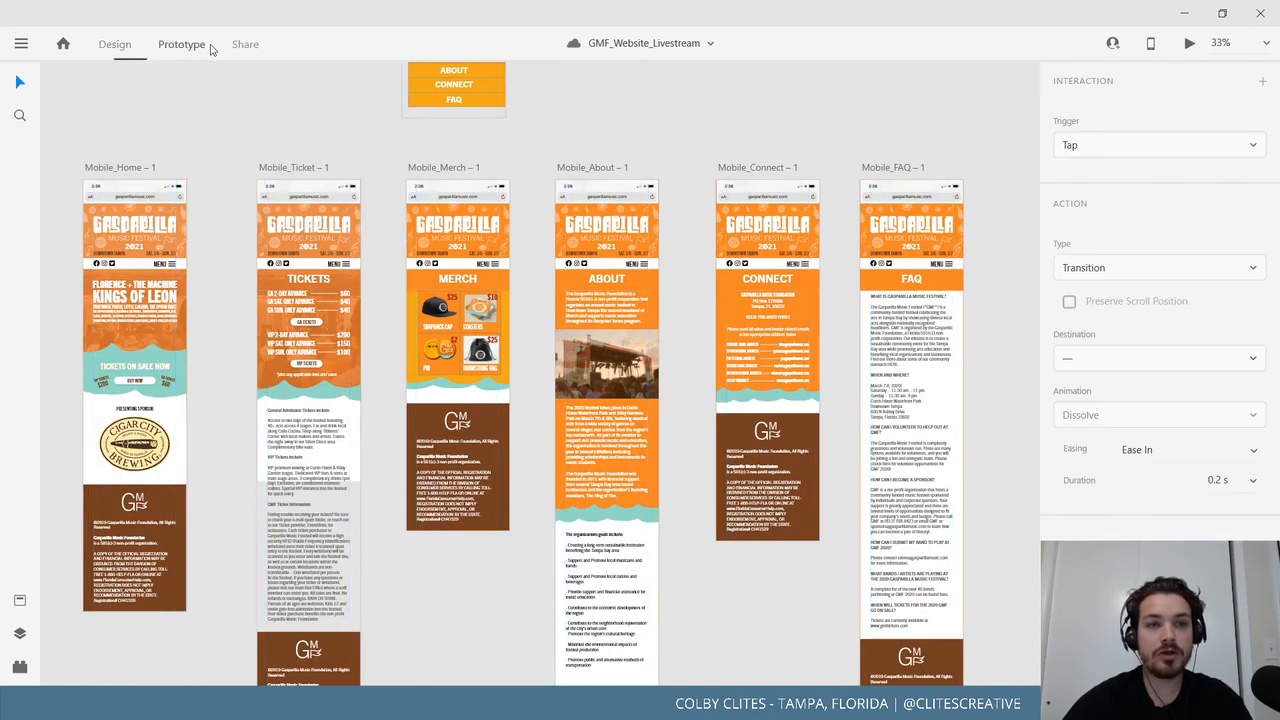
click(125, 167)
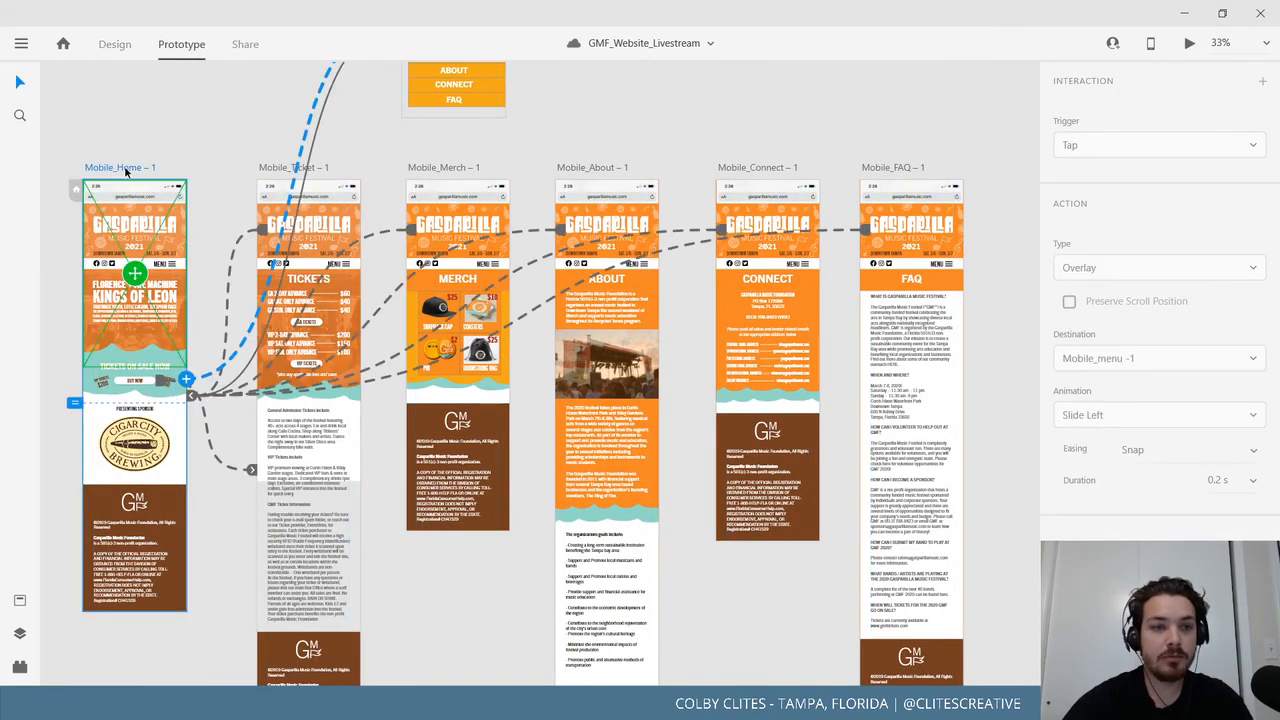
click(76, 189)
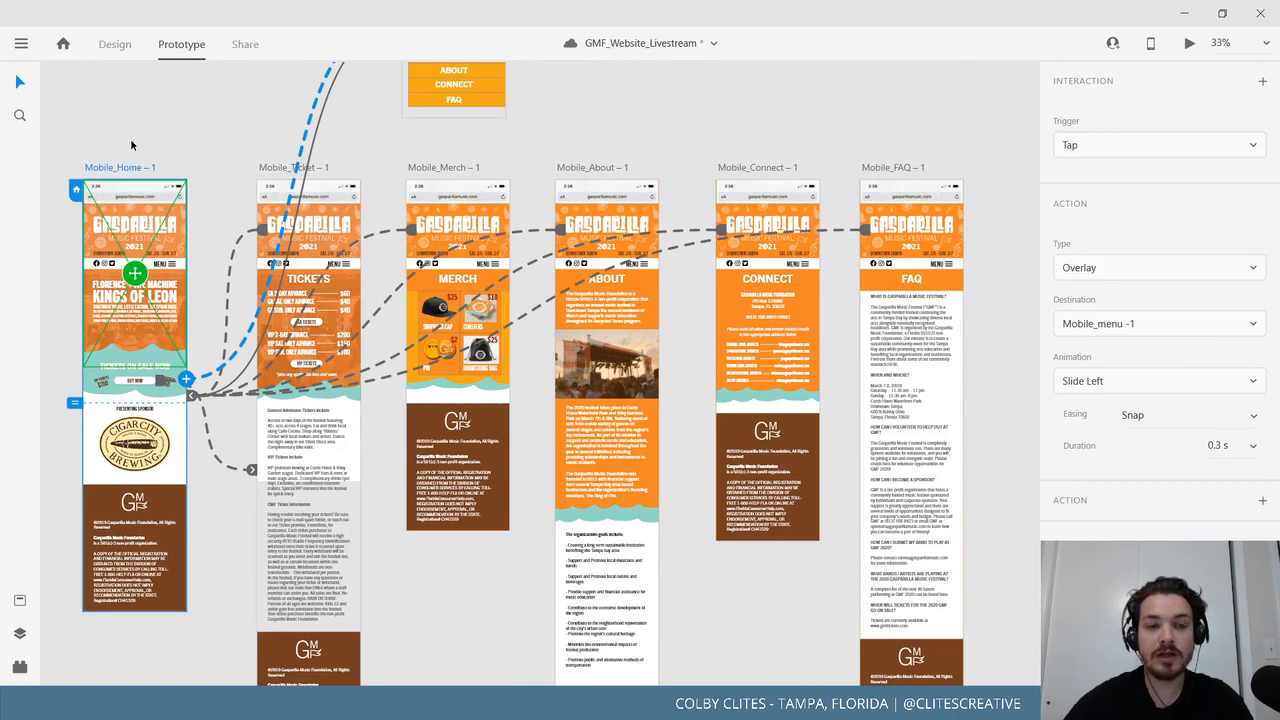
click(241, 48)
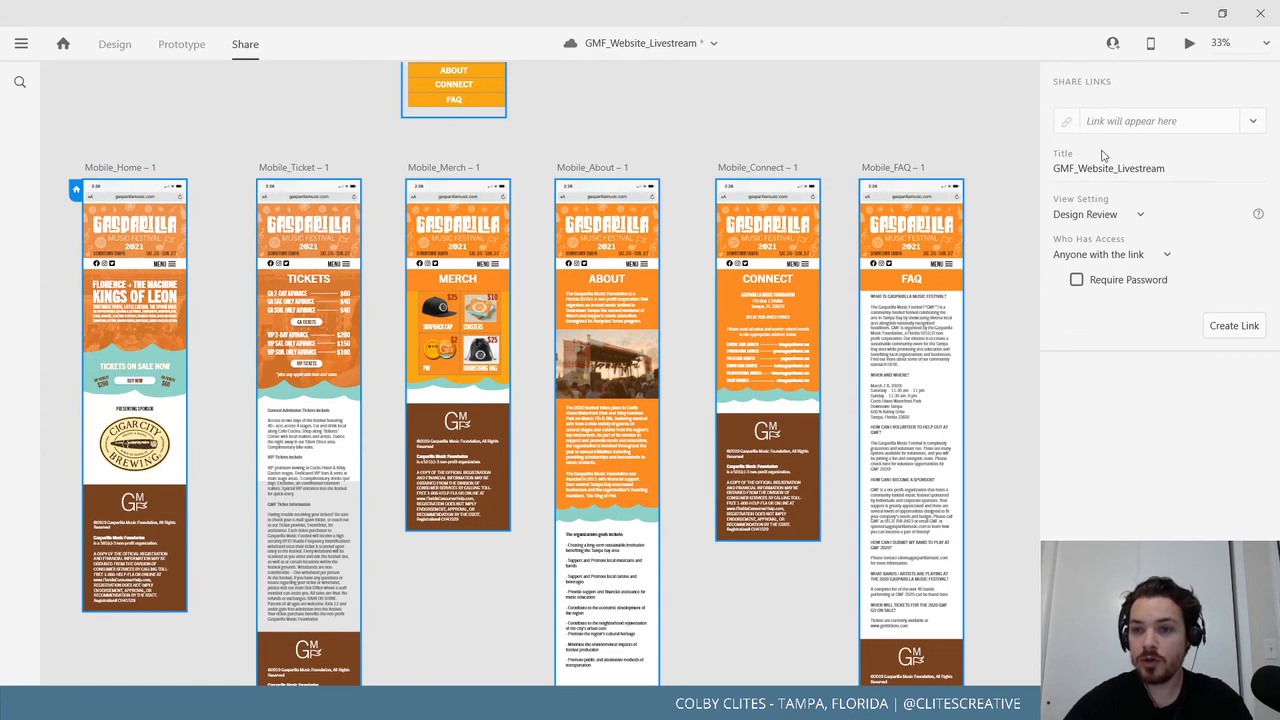
Create a Design Review share link open to anyone with the link and open it in the browser.
click(1234, 328)
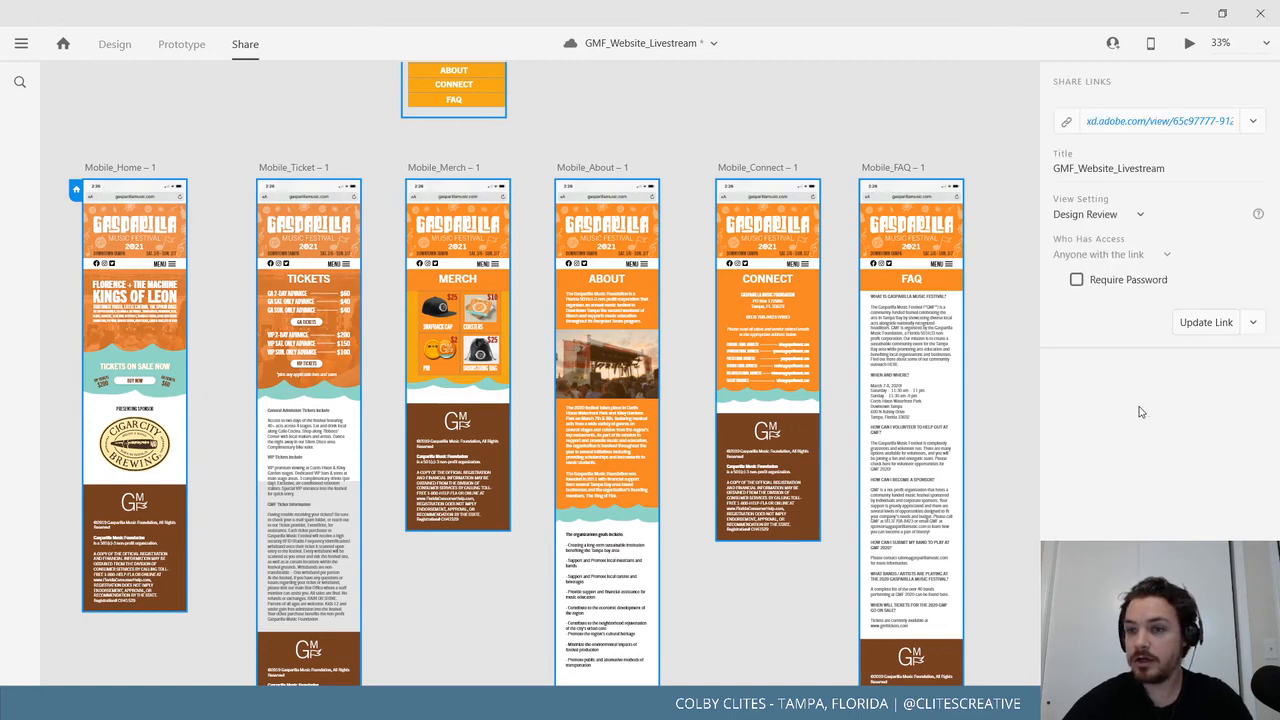
click(1134, 124)
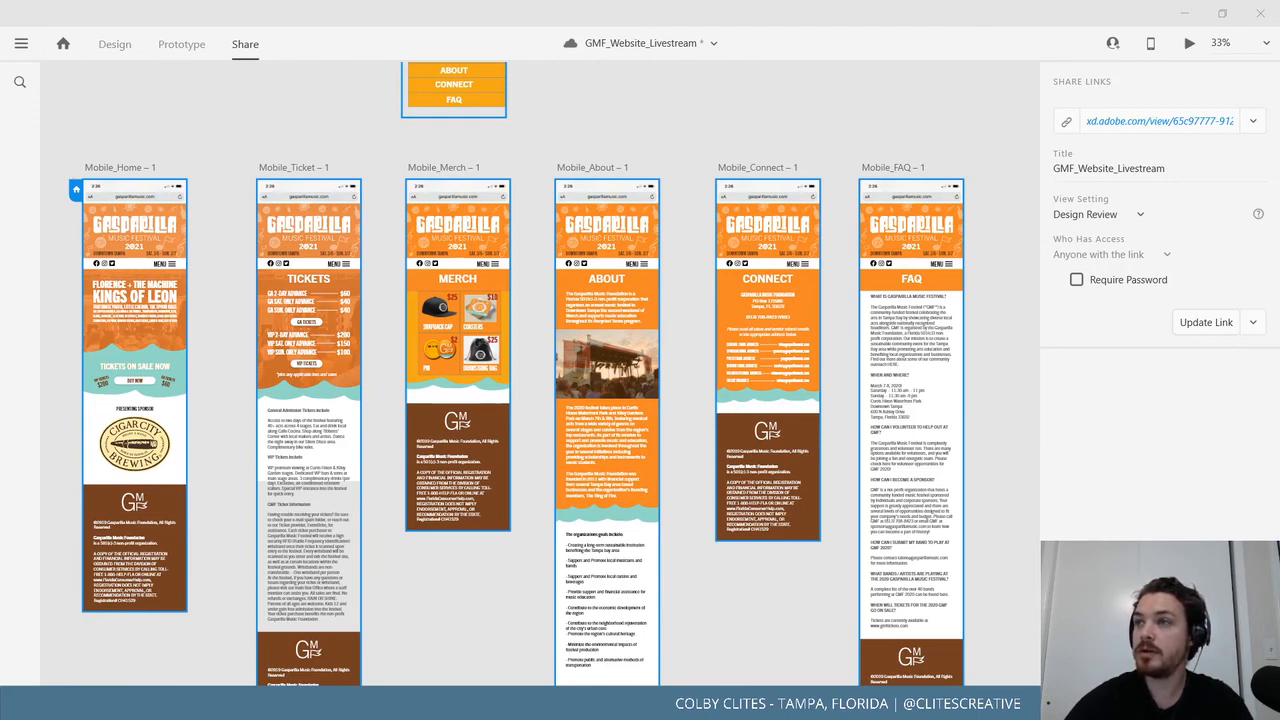
click(1252, 122)
click(1237, 258)
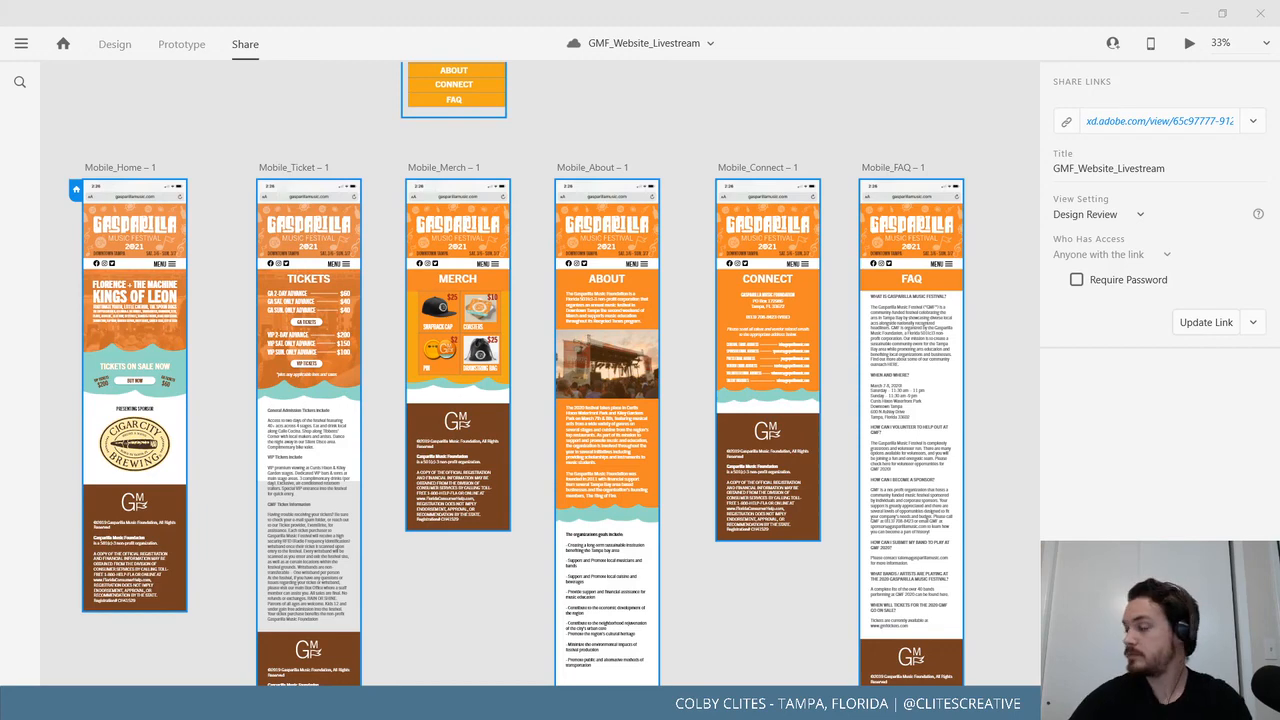
click(1139, 219)
click(984, 134)
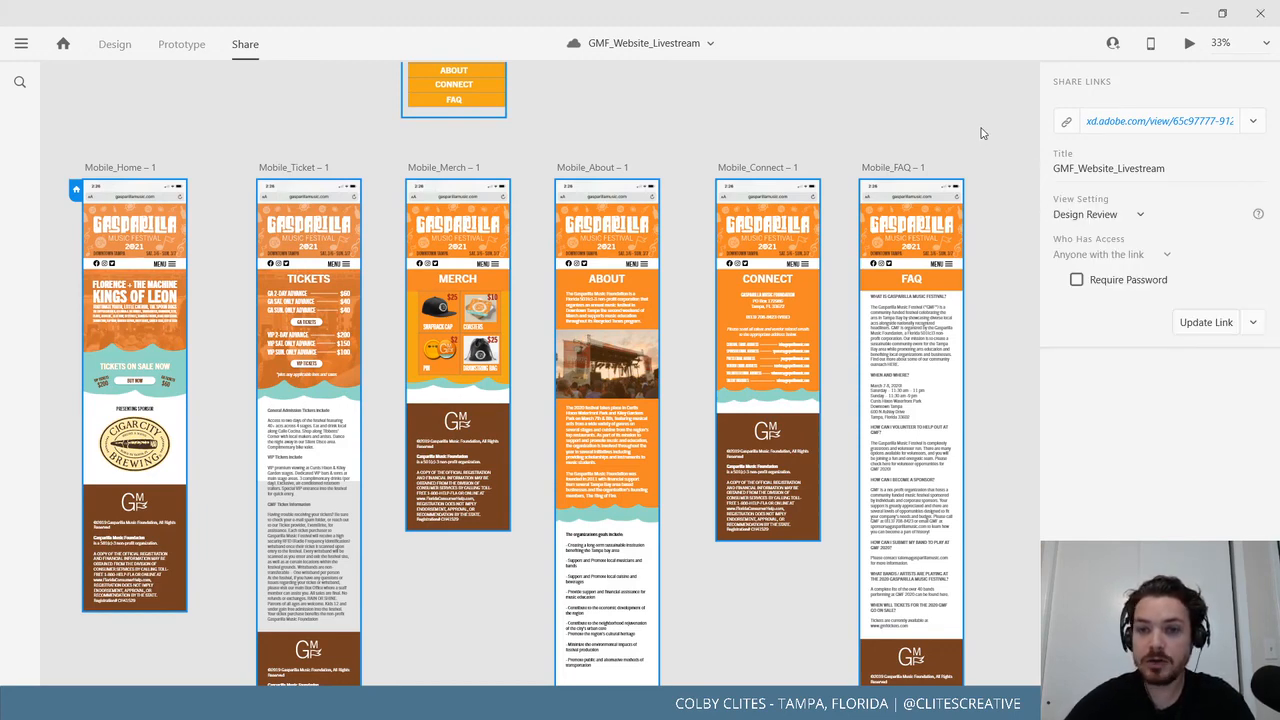
Return to Design mode with the six mobile artboards in view.
scroll(946, 450, up, 1)
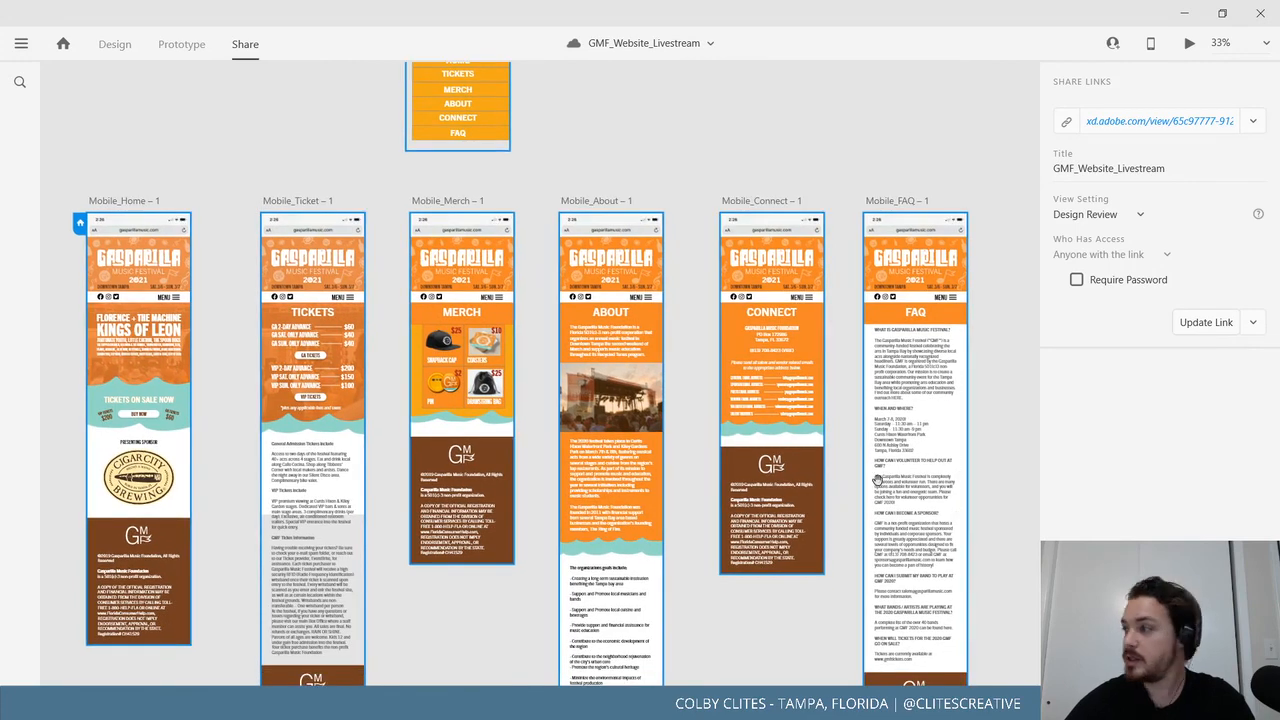
drag(801, 461, 830, 457)
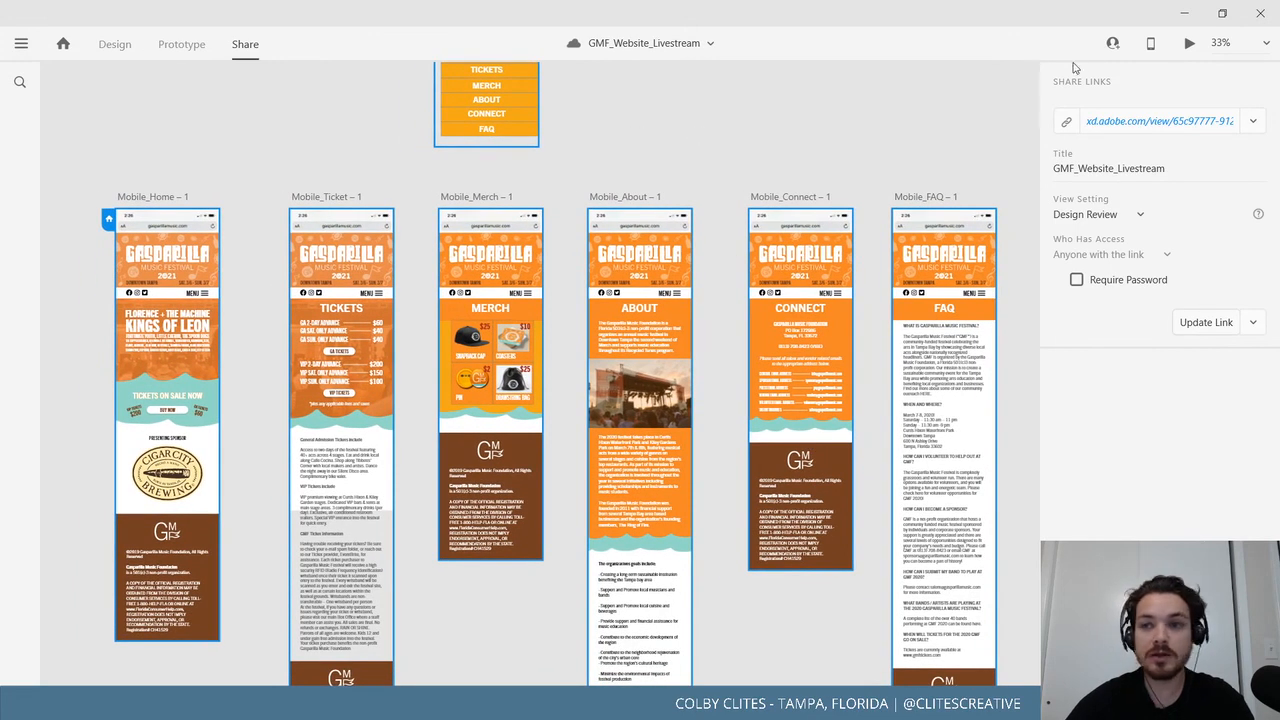
click(116, 45)
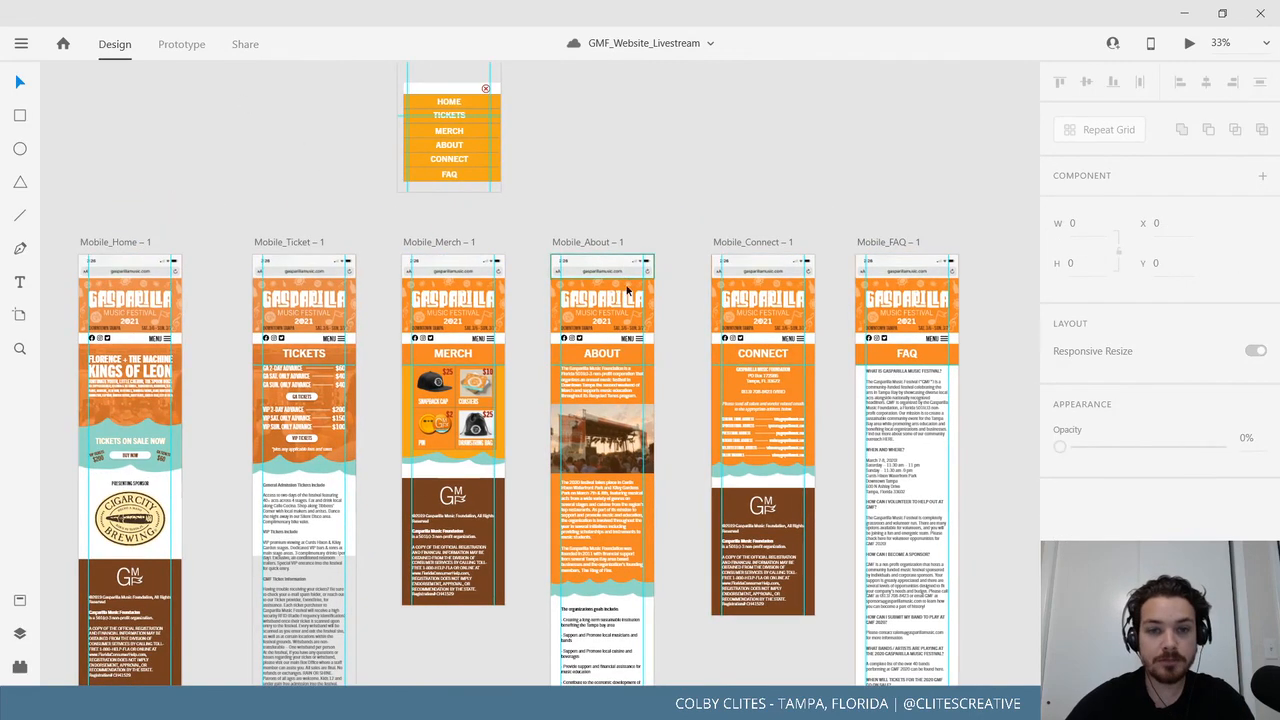
drag(633, 263, 647, 196)
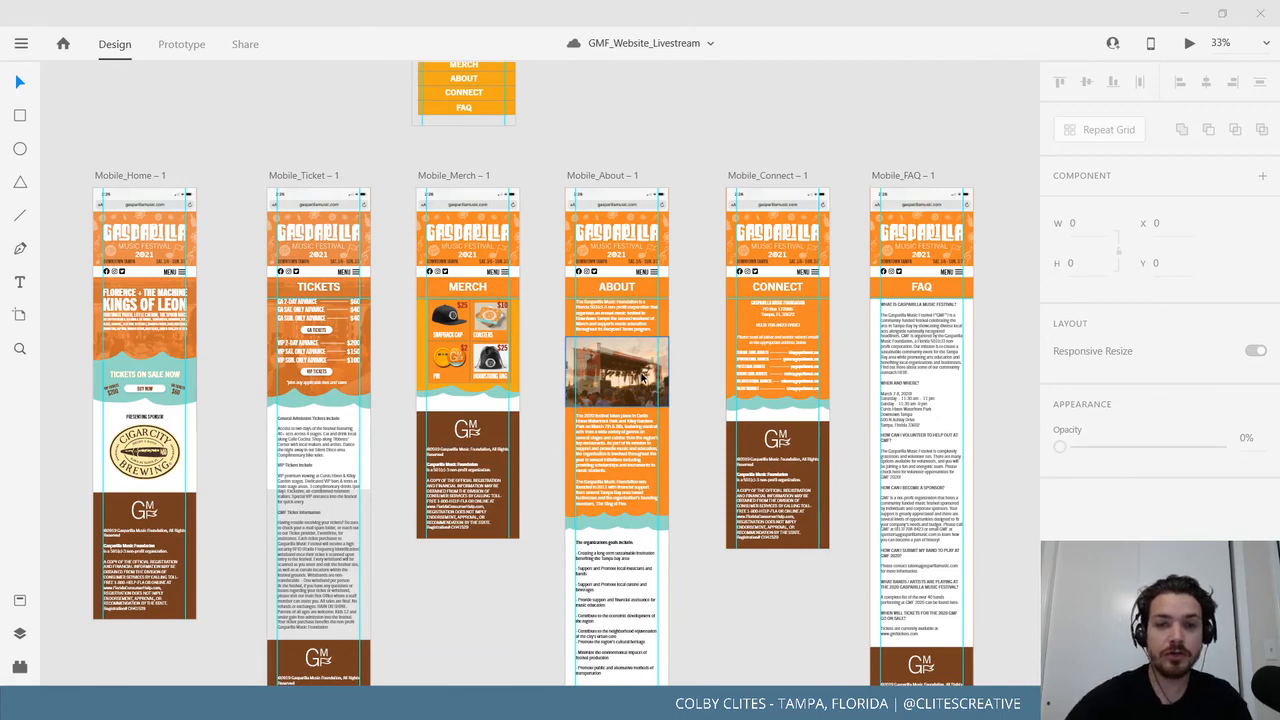
key(ctrl+minus)
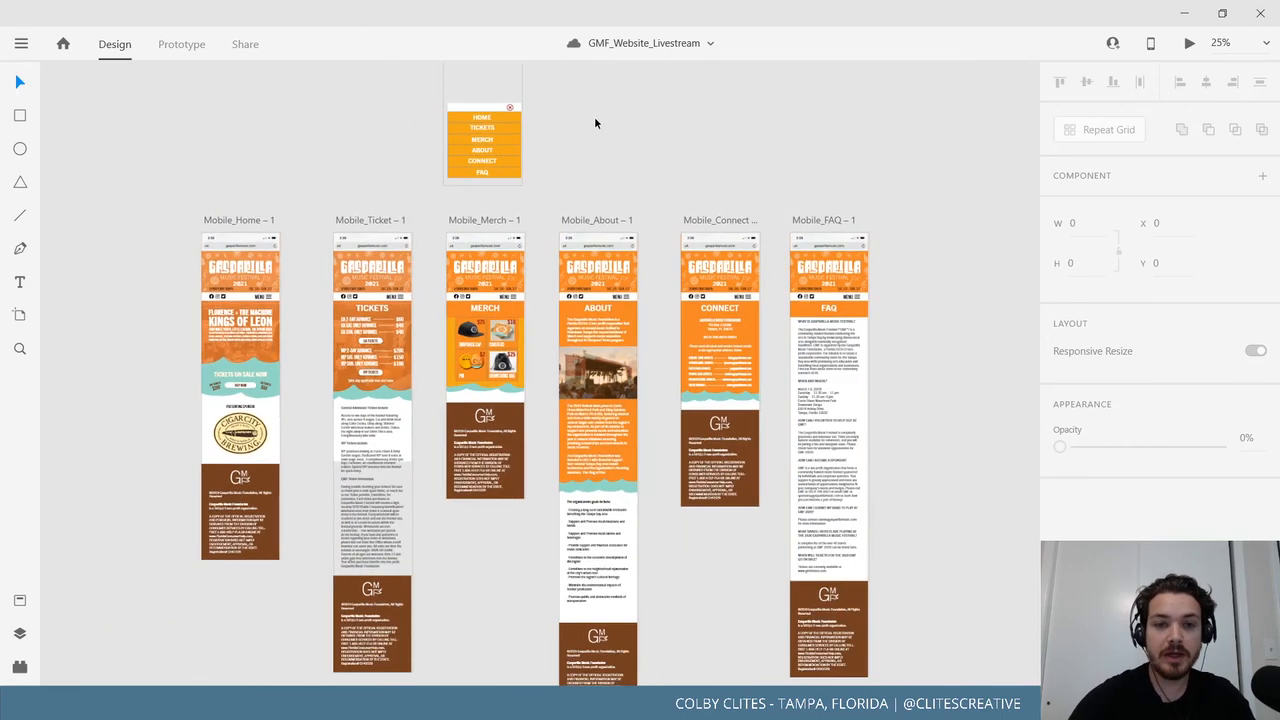
key(ctrl+shift+apostrophe)
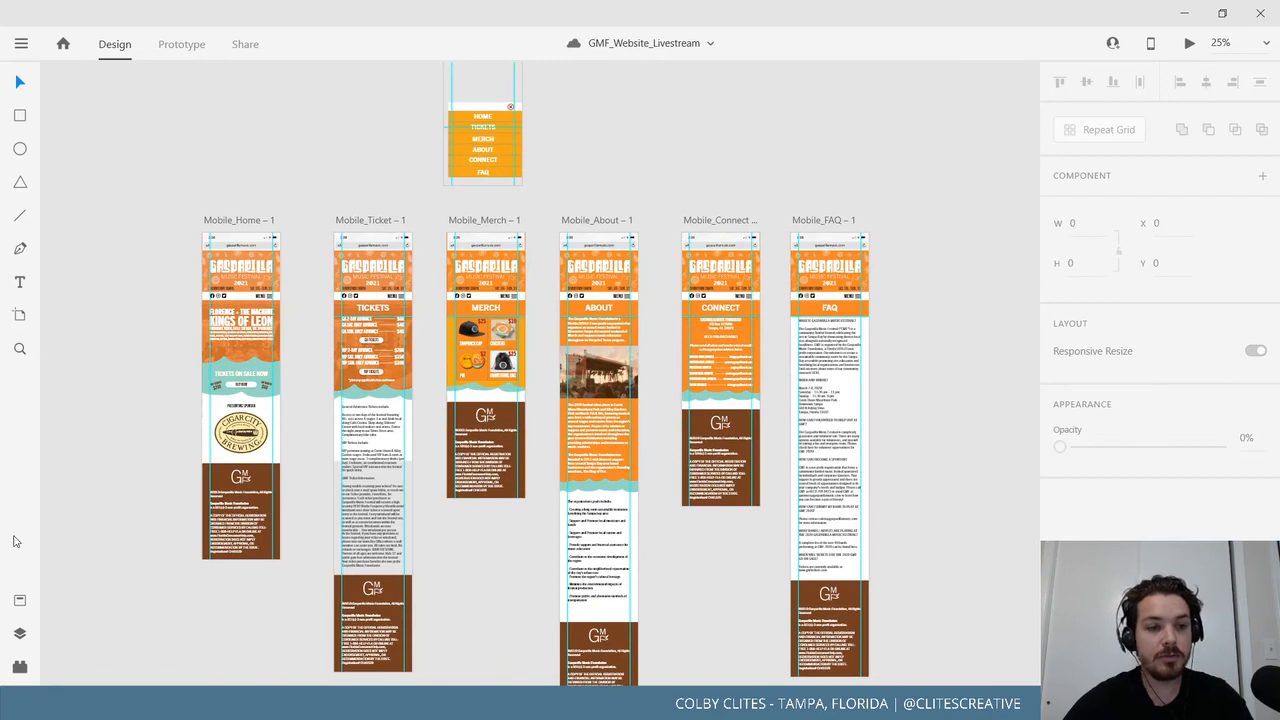